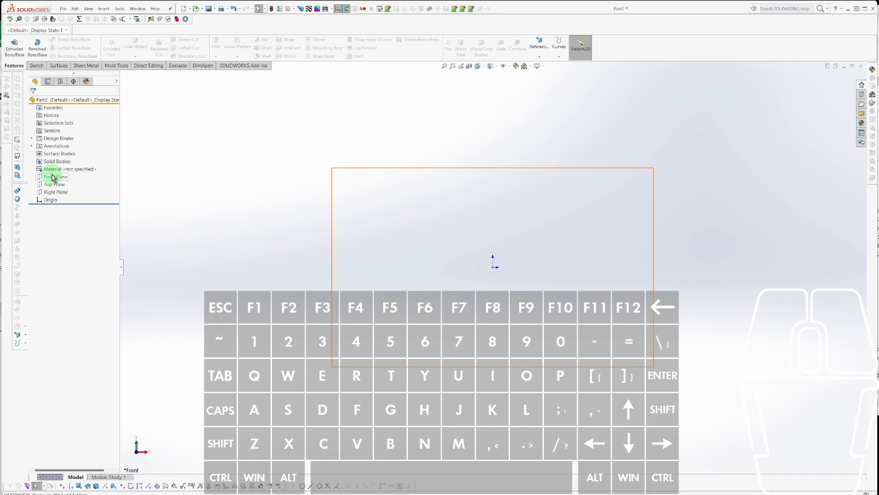
mouse_move(49, 178)
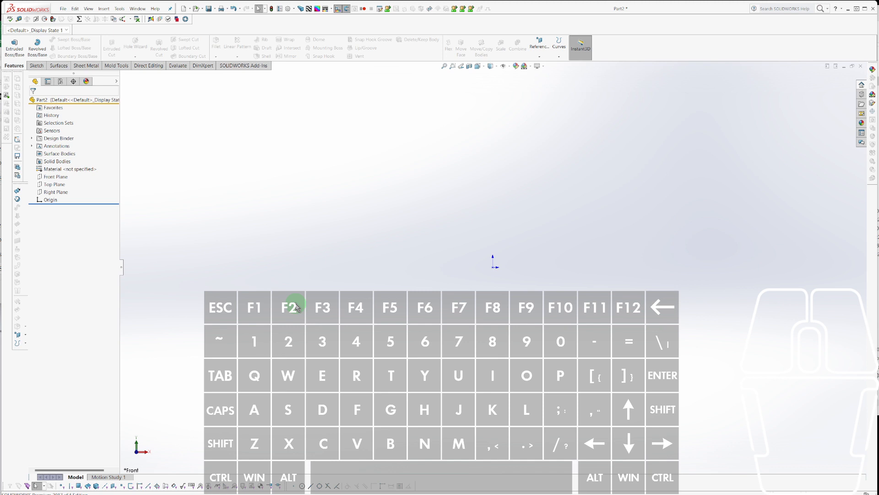
click(275, 260)
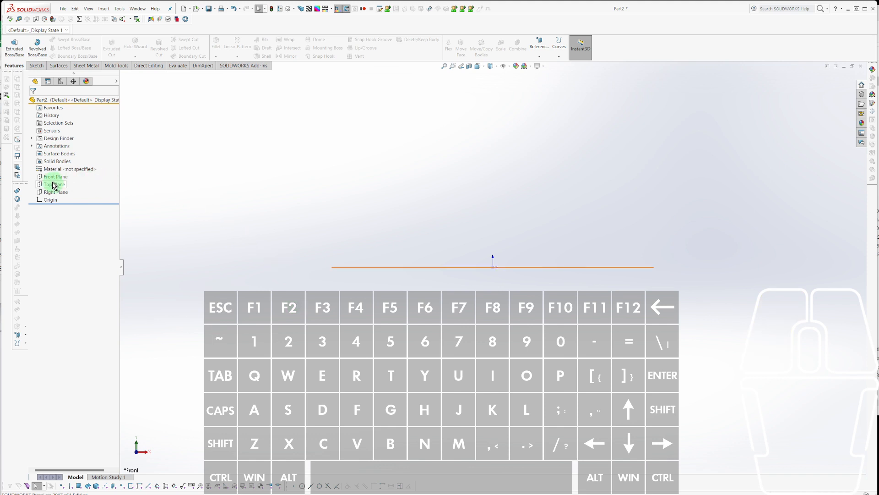
middle_drag(273, 356, 254, 226)
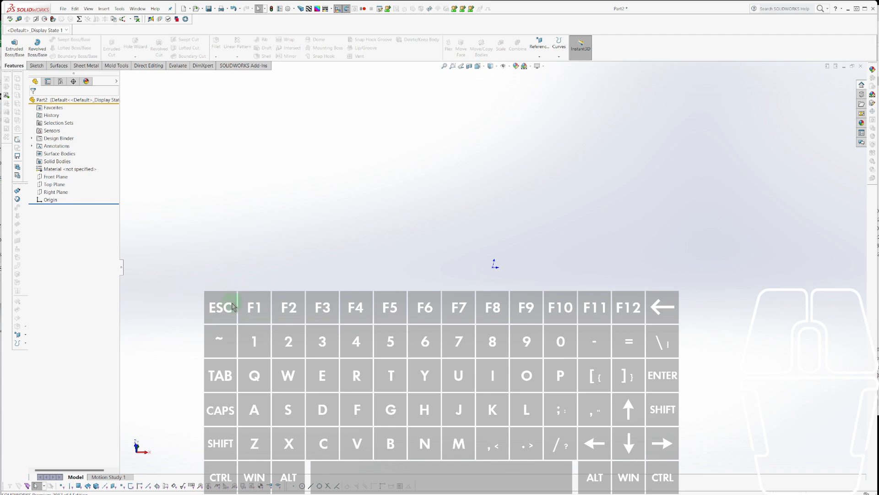
middle_drag(231, 303, 228, 282)
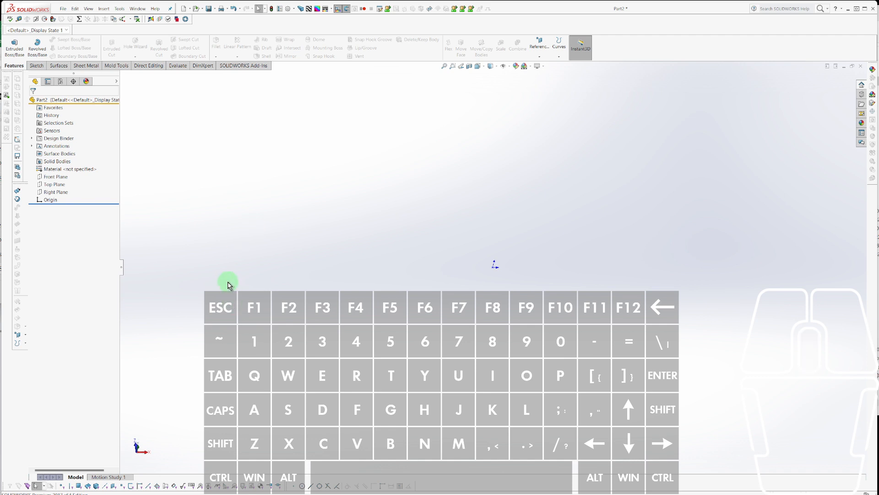
click(53, 188)
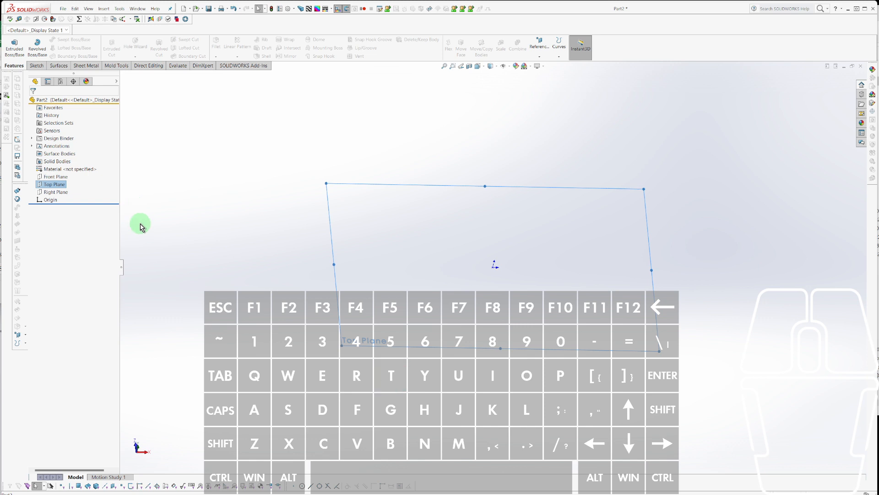
Rename the Front Plane to XY.
click(55, 177)
click(54, 178)
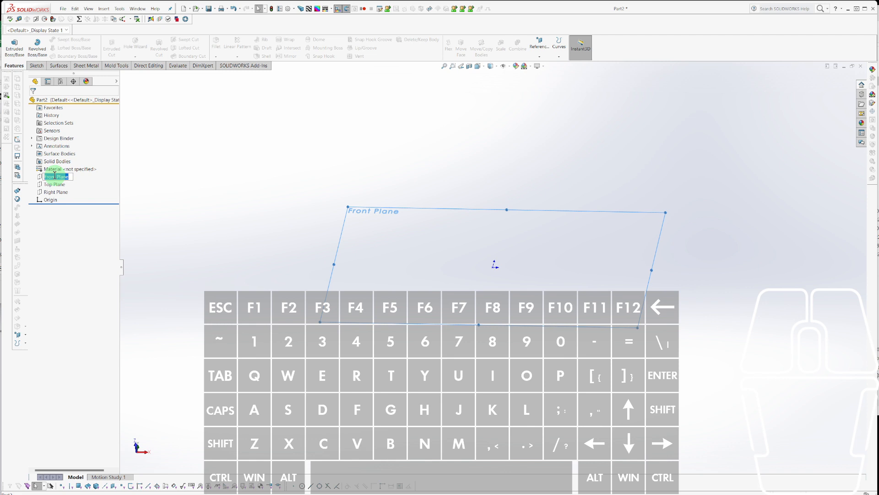
text(XY)
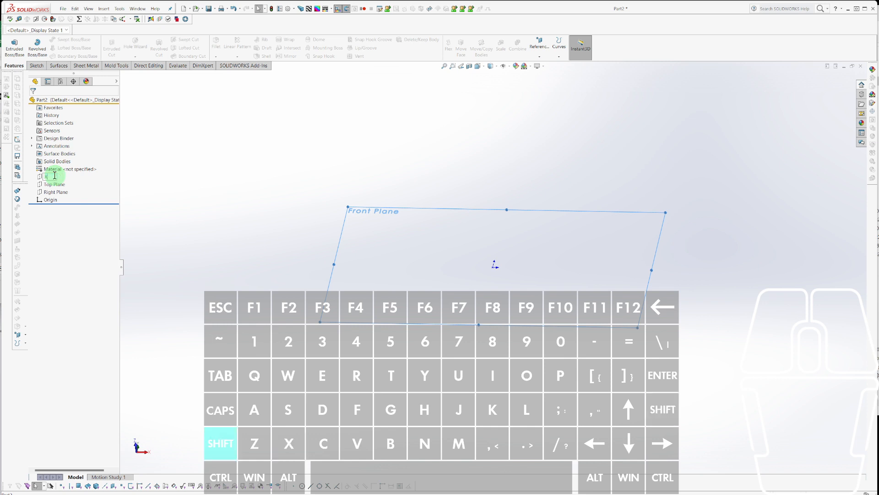
key(Return)
Rename the Top Plane to XZ.
click(57, 184)
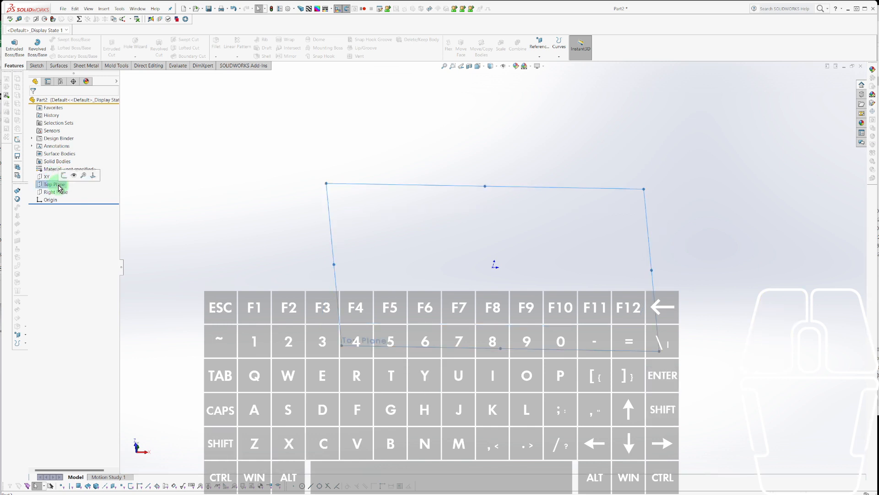
key(F2)
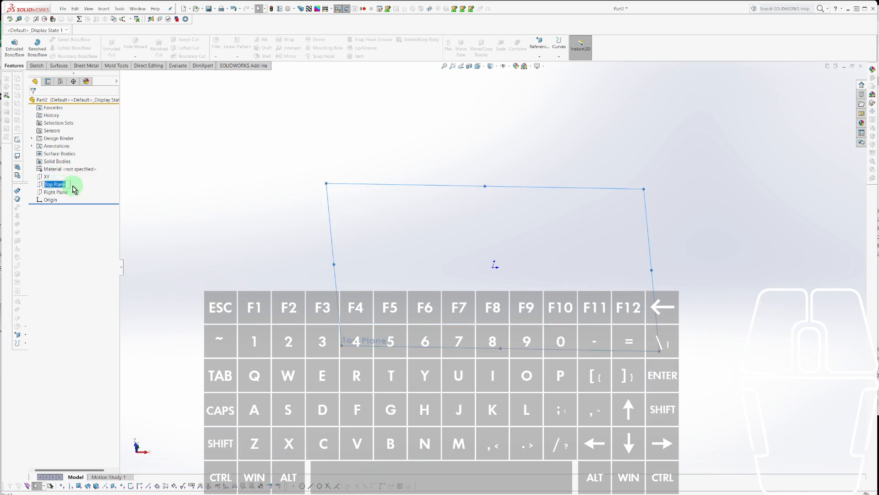
text(Xzz)
key(BackSpace)
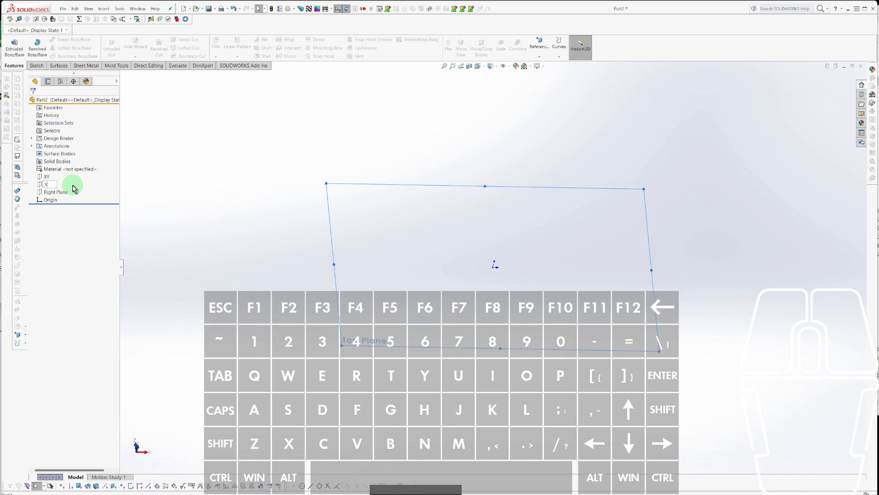
text(Z)
Rename the Right Plane to YZ and clear the selection.
click(57, 192)
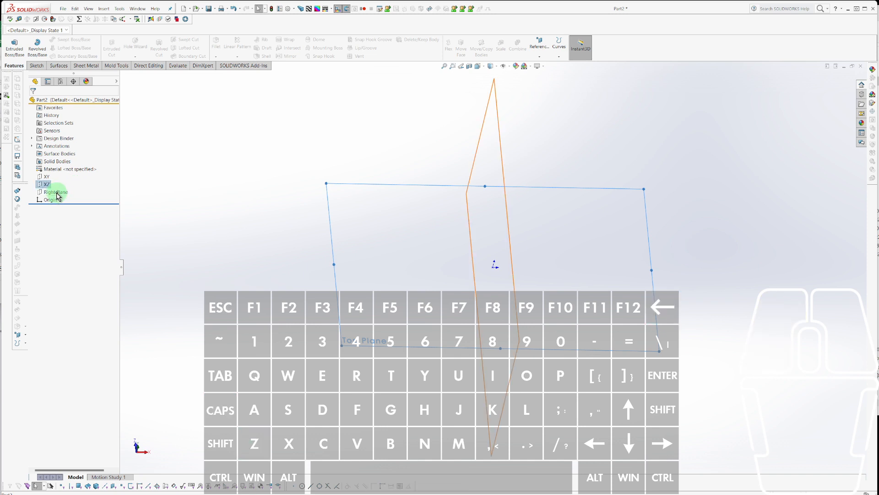
click(56, 193)
text(Y)
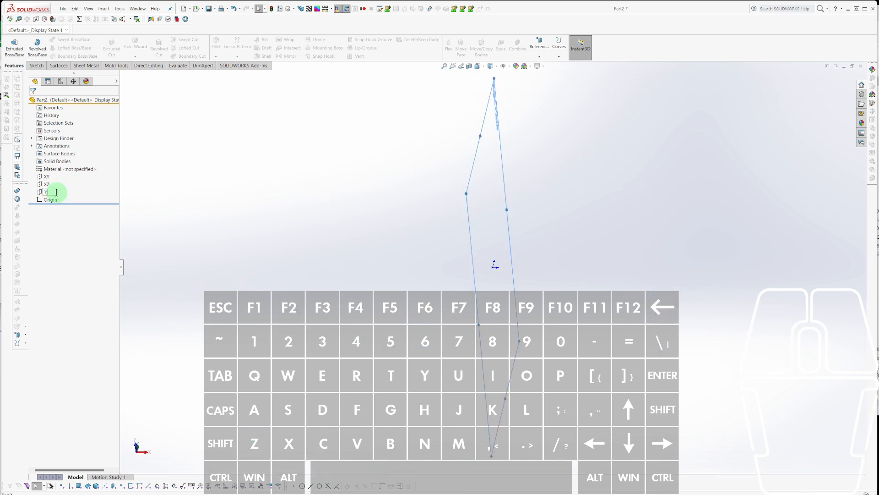
text(Z)
click(57, 193)
key(Escape)
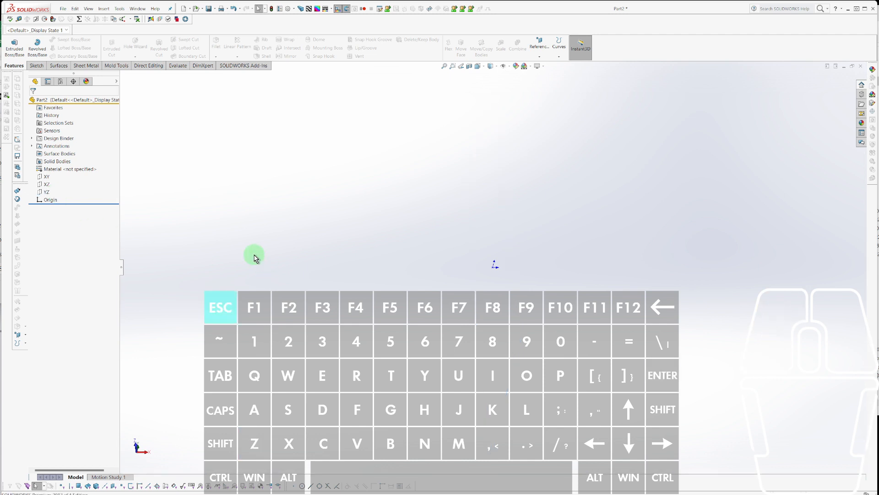
Start a sketch on the XZ plane and draw a nearly square corner rectangle above and to the left of the origin.
click(45, 184)
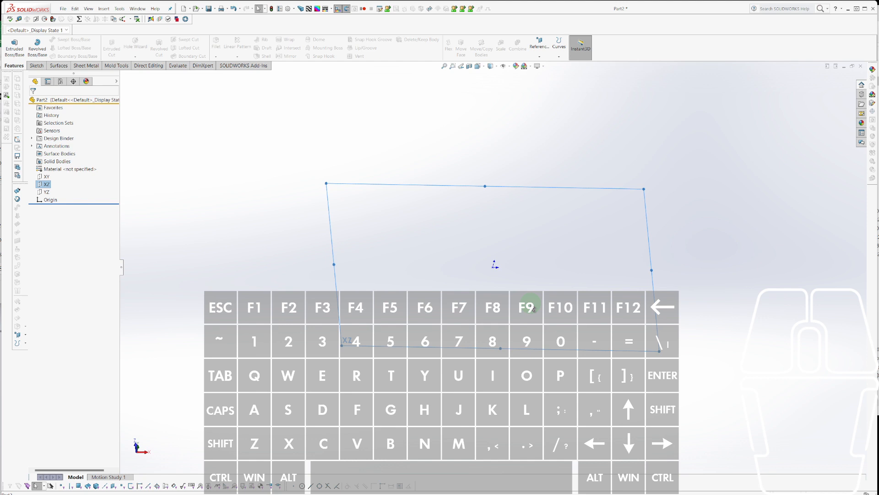
key(ctrl)
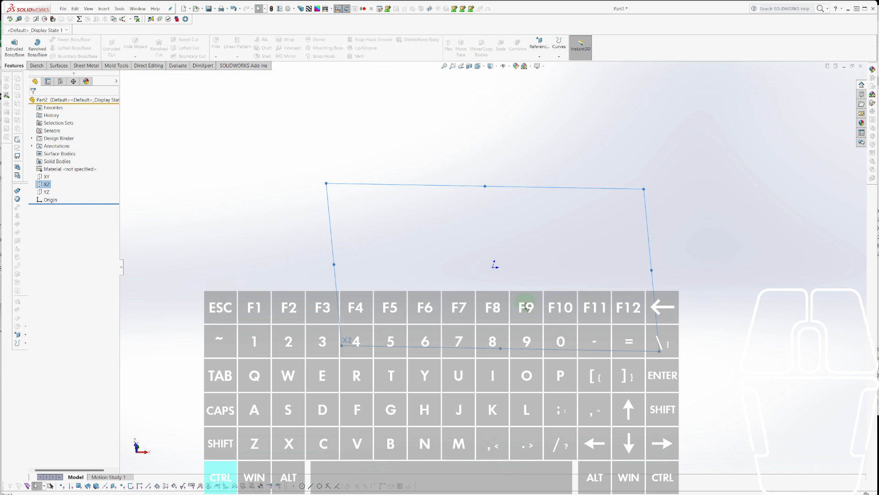
key(ctrl+r)
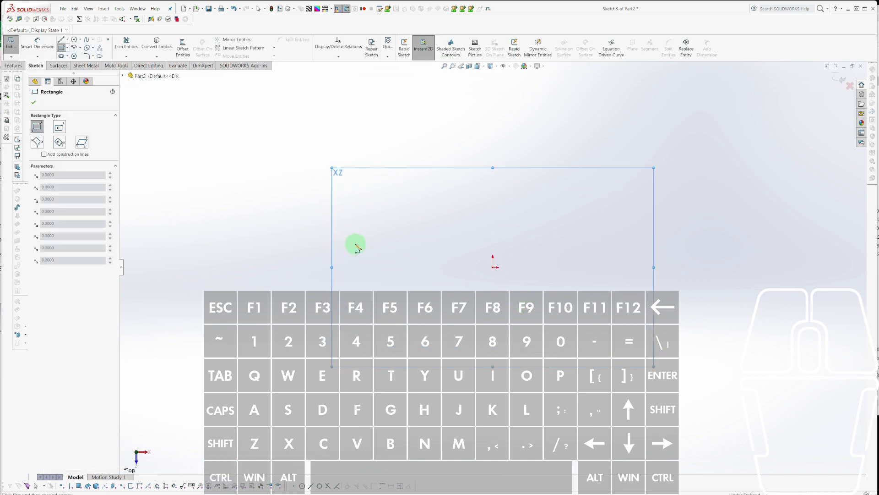
key(ctrl+8)
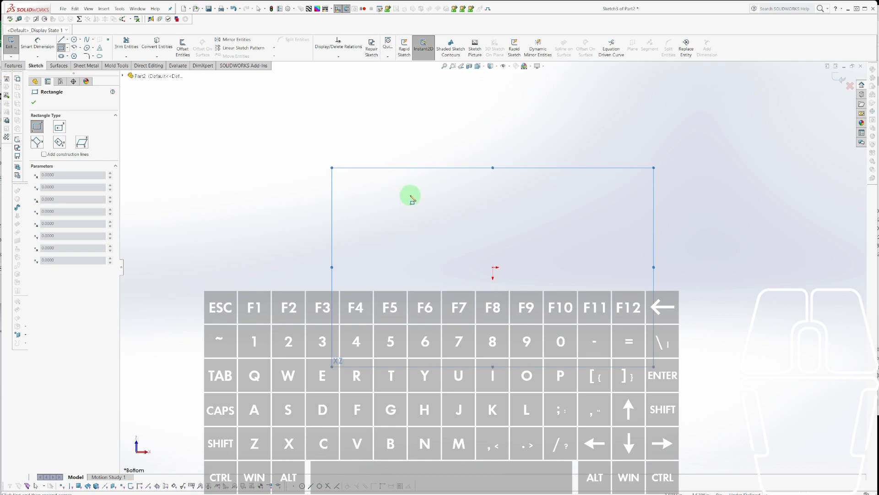
key(ctrl+z)
drag(460, 204, 389, 134)
key(Escape)
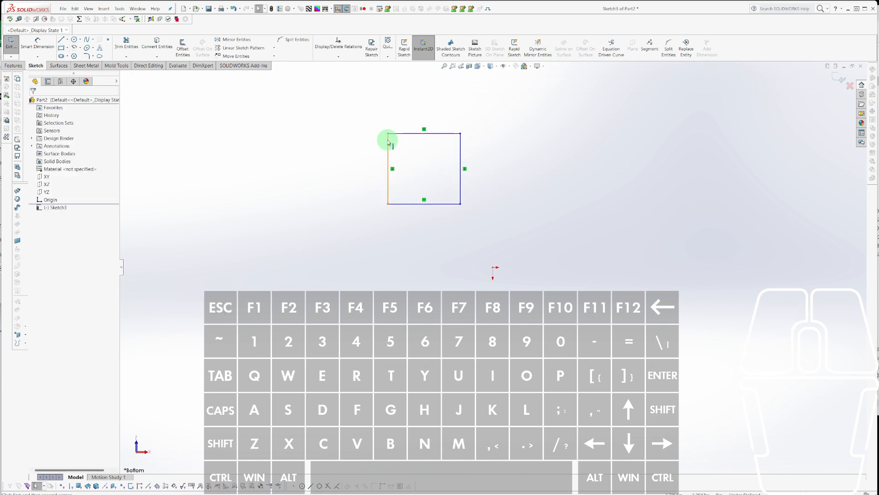
Apply an Equal relation to the rectangle's left and bottom sides.
drag(421, 243, 330, 163)
click(426, 261)
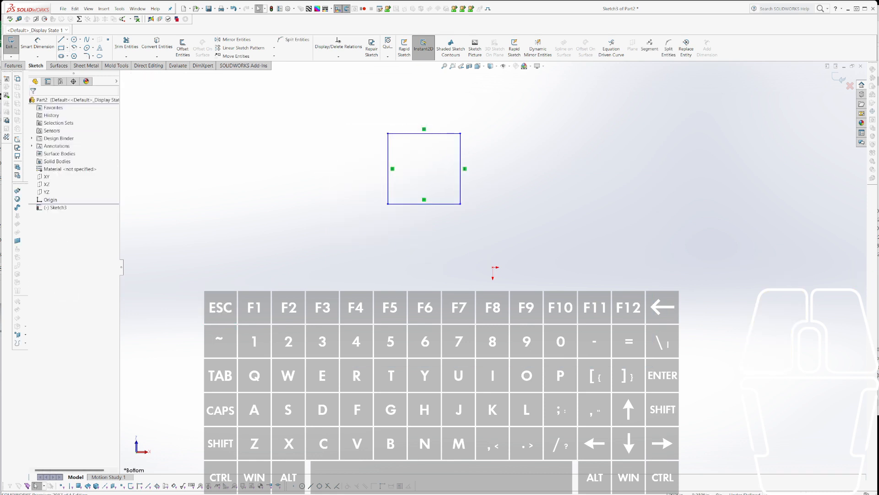
click(426, 261)
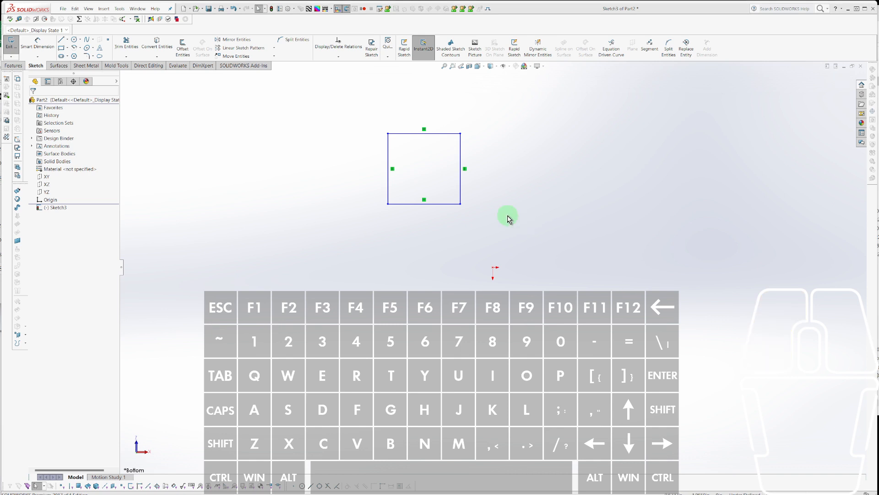
drag(418, 234, 367, 199)
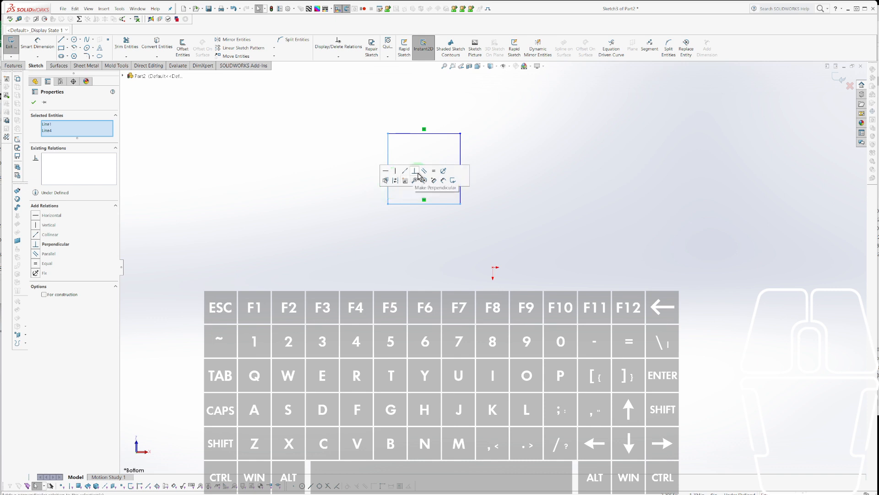
click(433, 170)
key(Escape)
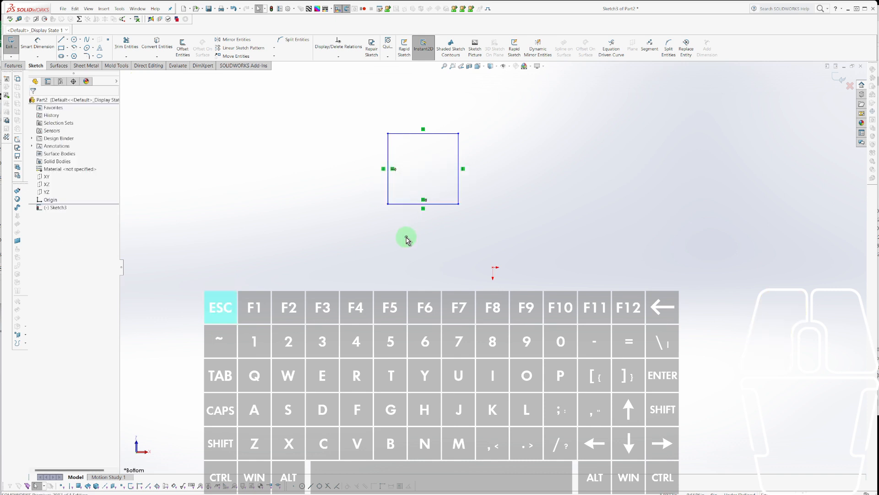
Dimension the square's left side at 2 in and move the square farther up and left from the origin.
drag(387, 181, 315, 178)
text(2)
key(Return)
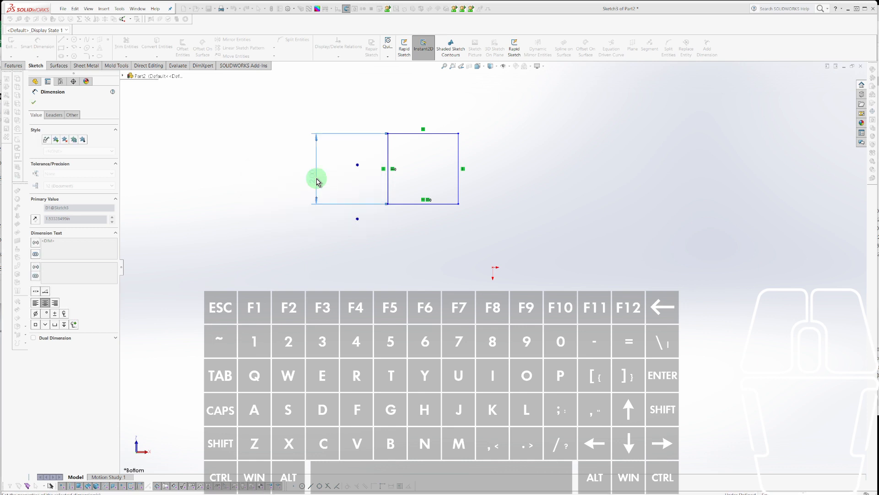
key(Escape)
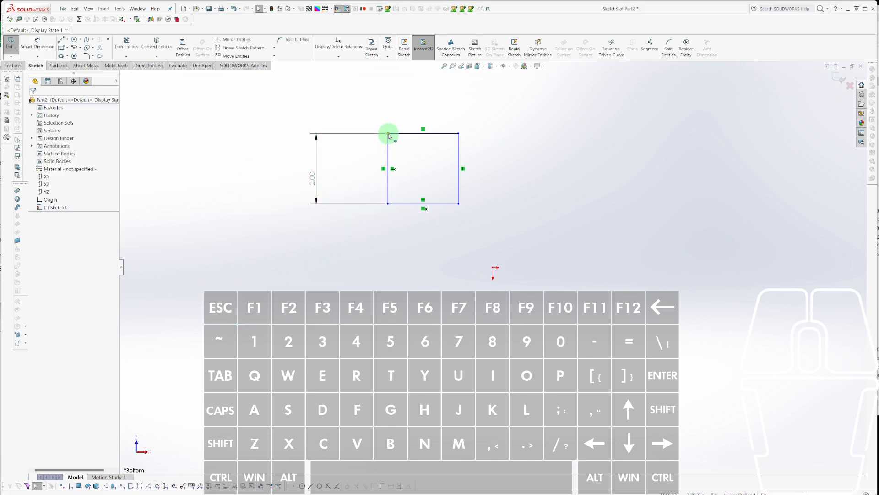
key(Escape)
key(Escape)
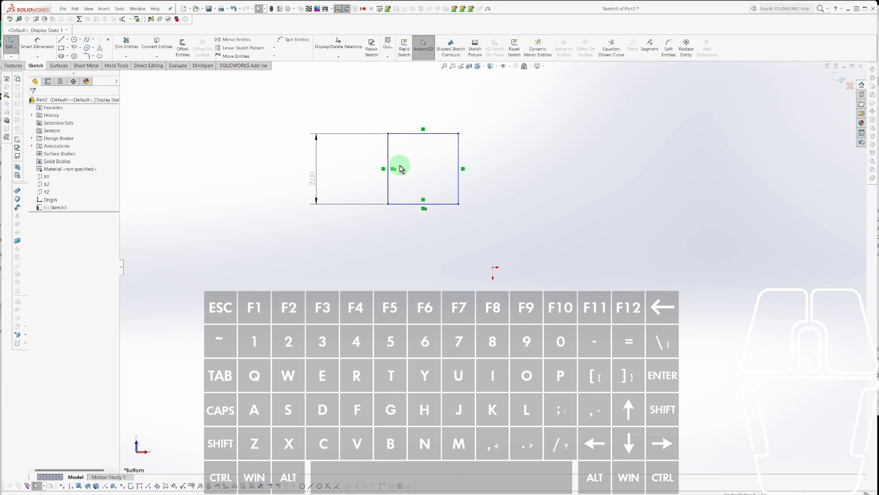
drag(388, 134, 345, 93)
click(403, 206)
Sketch a circle about 1.19 in in diameter between the square and the origin.
key(c)
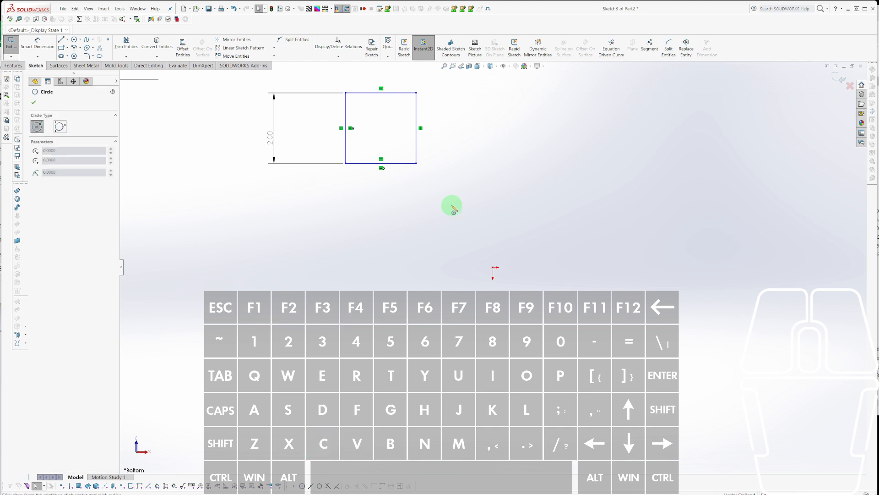
click(459, 230)
click(460, 210)
Dimension the circle's diameter at 1.10 in and move the circle slightly lower by its center.
key(d)
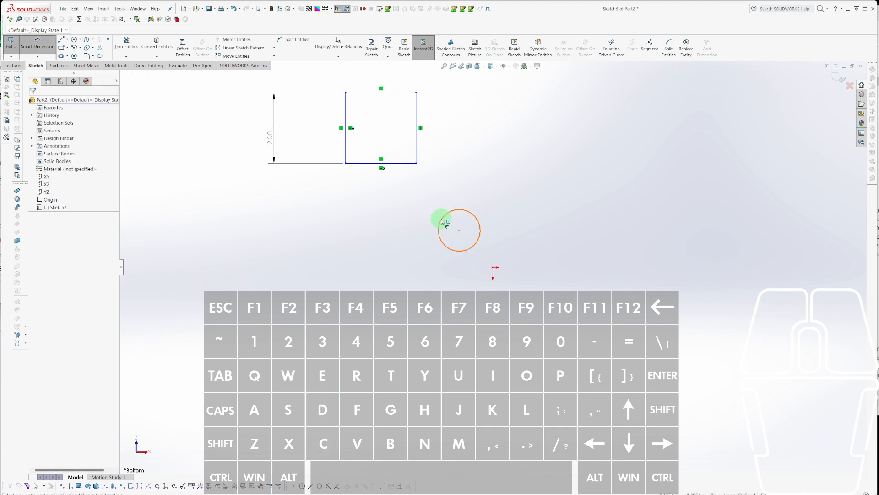
click(441, 220)
click(386, 292)
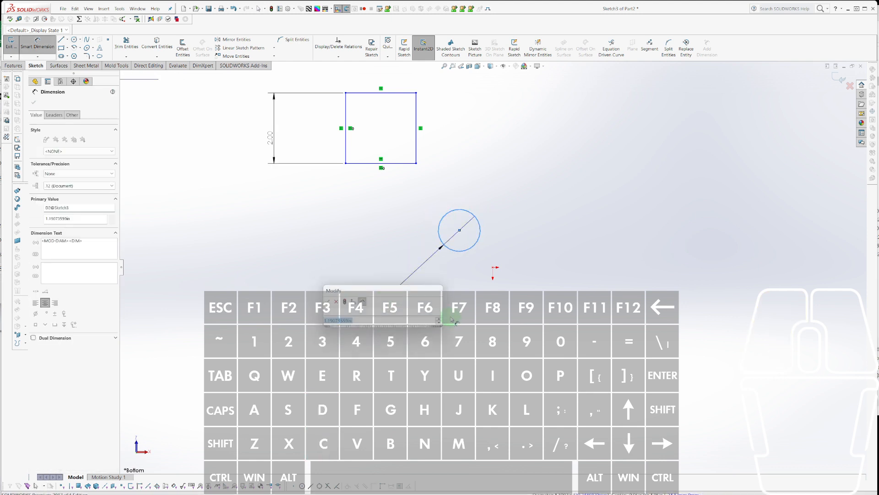
key(Return)
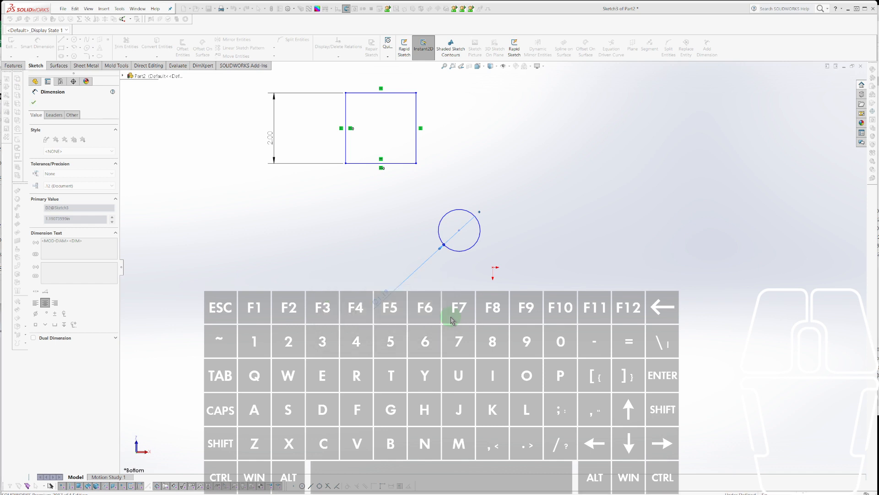
key(Escape)
key(Escape)
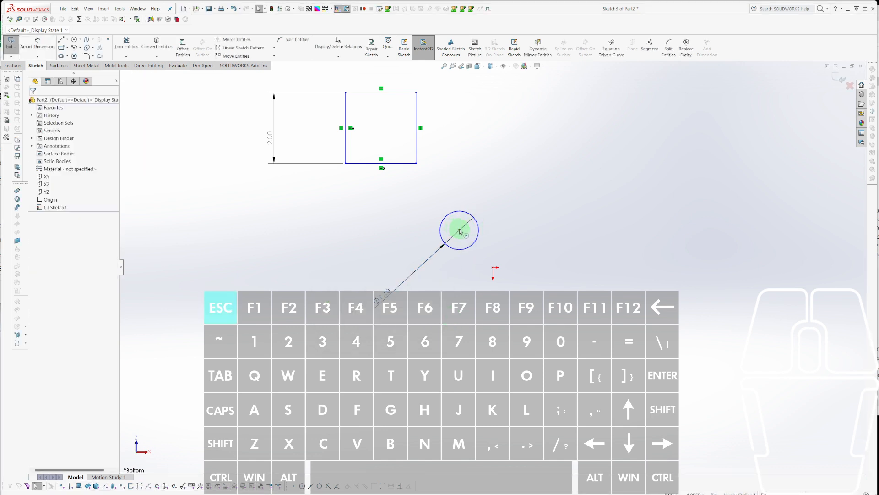
click(457, 231)
drag(456, 232, 460, 251)
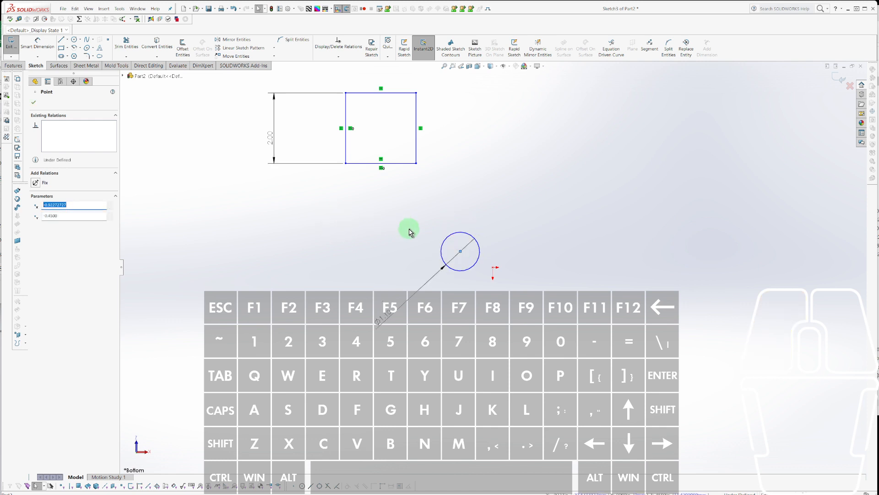
key(Escape)
Dimension the horizontal distance between the square's right side and the circle, placing the dimension below the circle.
key(d)
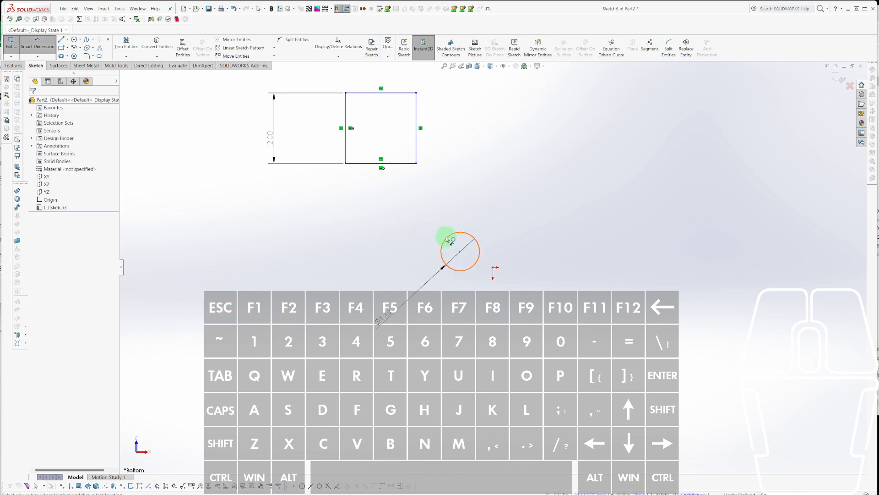
click(445, 239)
click(416, 162)
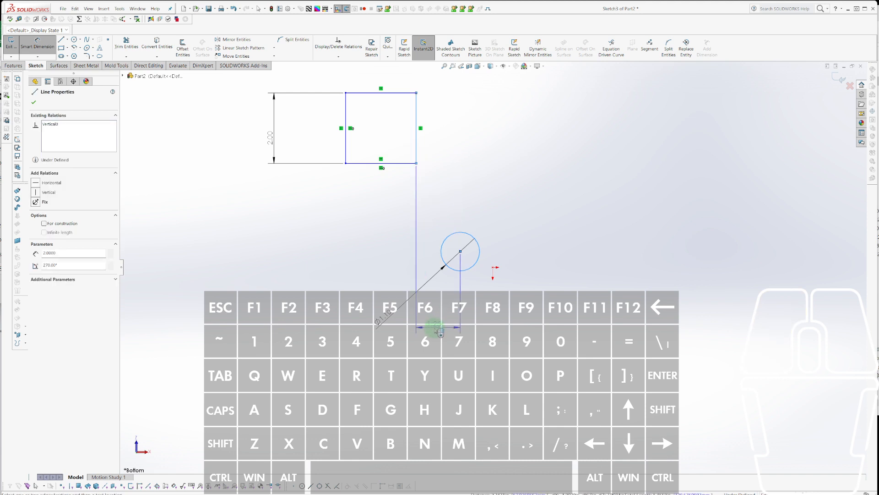
click(438, 338)
key(Return)
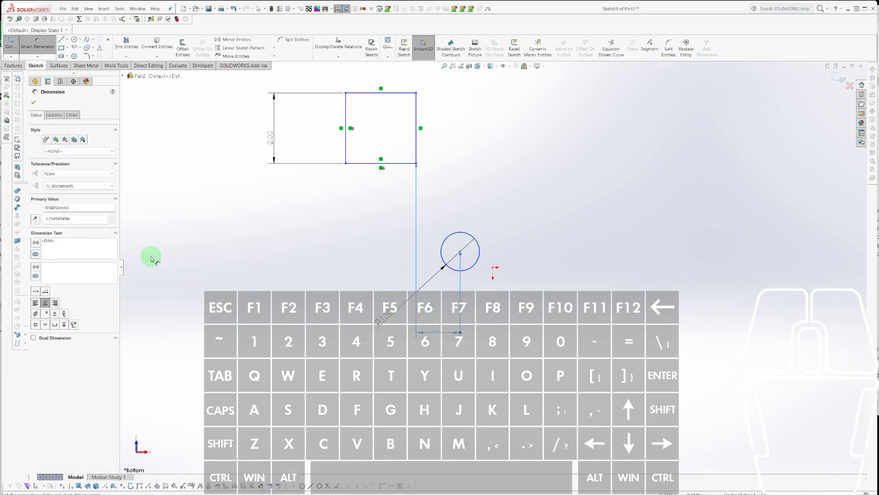
click(445, 338)
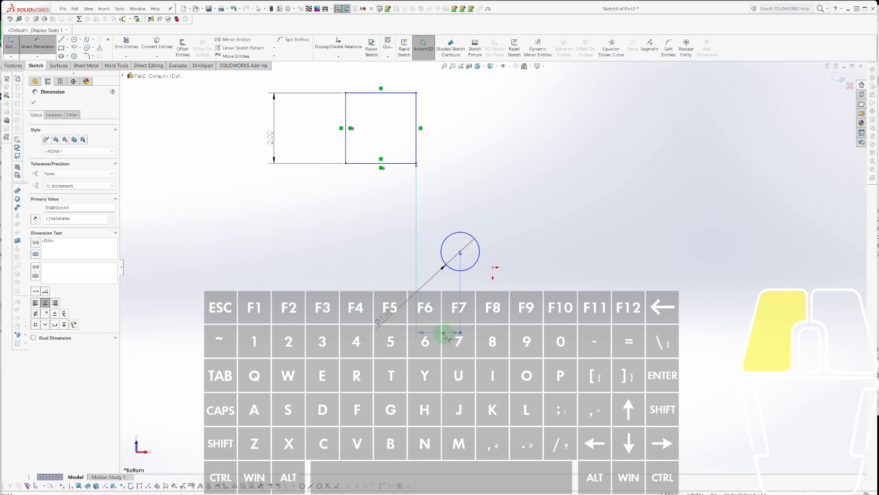
Try the arc condition options on the horizontal circle dimension and set the first arc condition to Min.
click(54, 115)
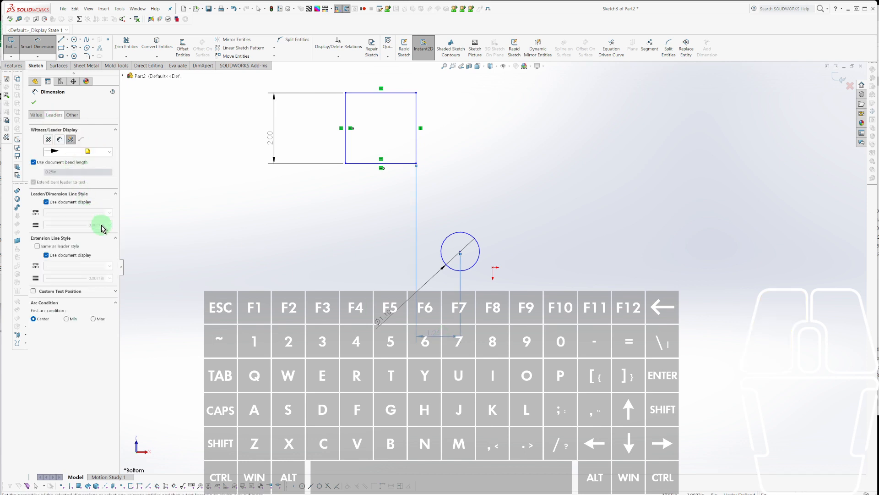
click(67, 319)
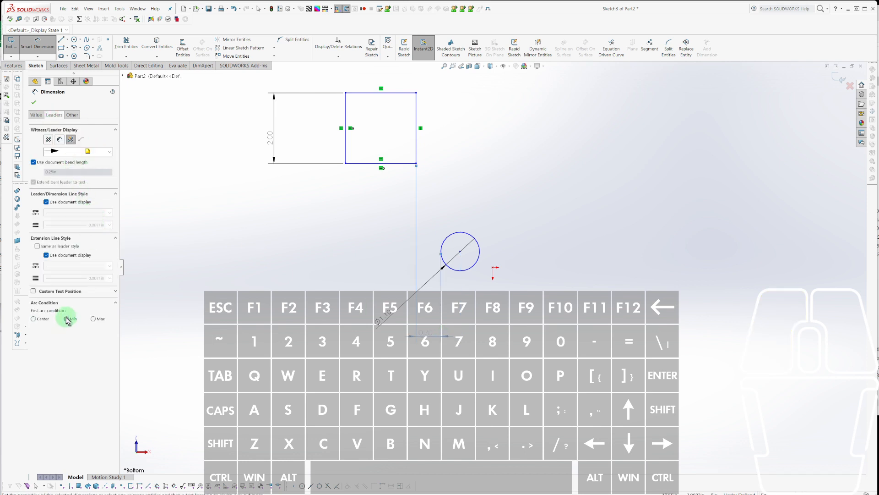
click(94, 318)
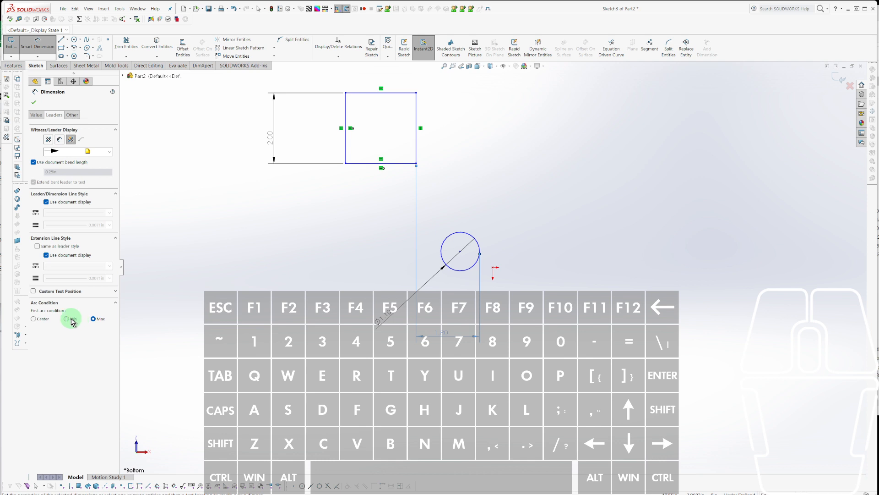
click(71, 319)
click(33, 319)
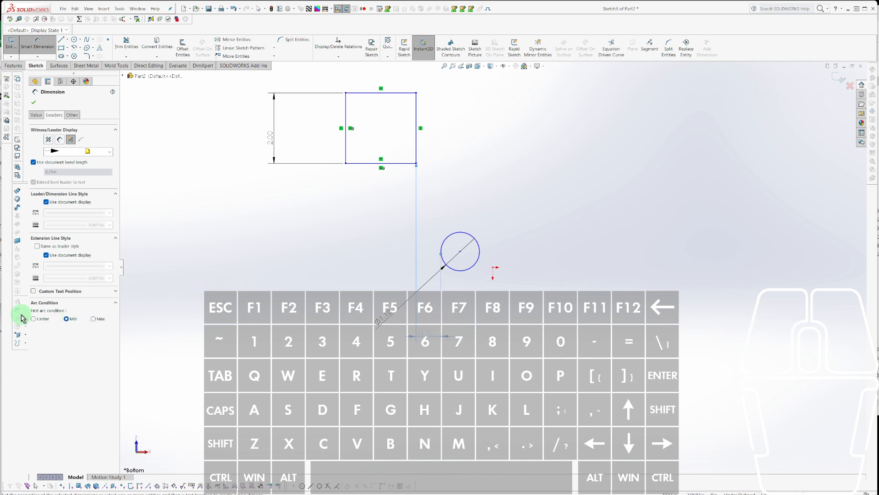
click(67, 319)
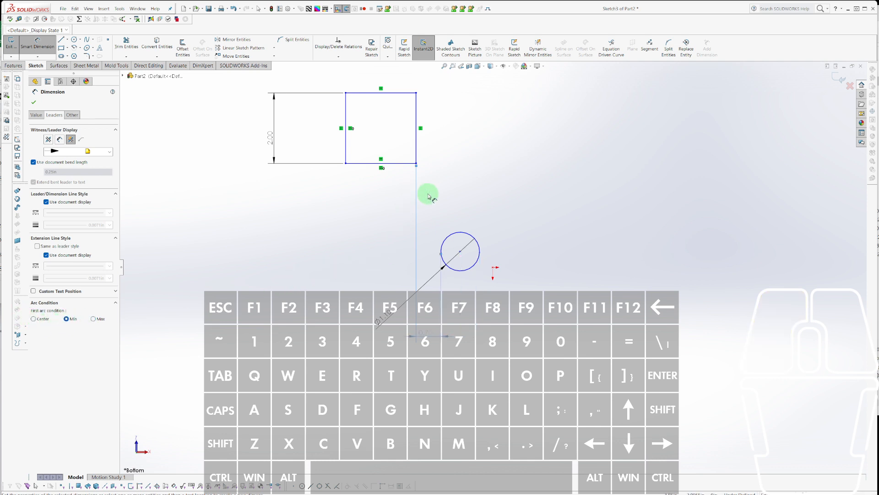
Set the horizontal distance between the square's right side and the circle to 0.25 in.
double_click(433, 331)
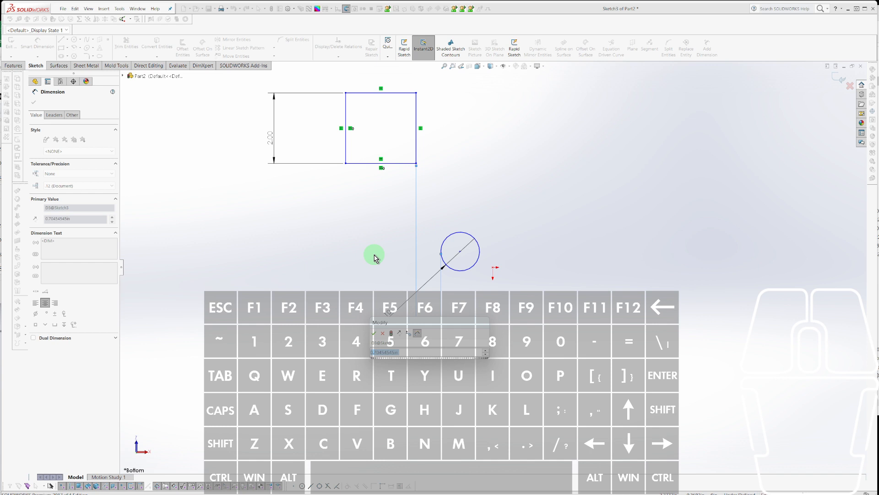
text(0.25)
key(Return)
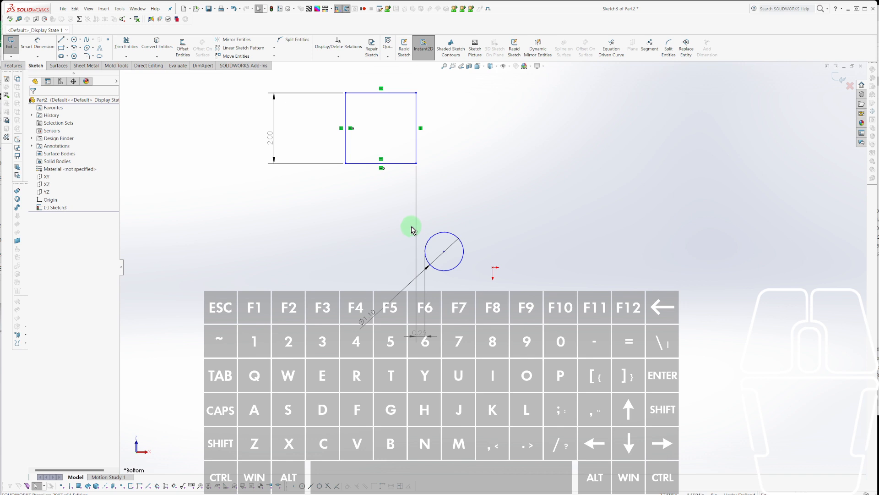
key(Escape)
Dimension the vertical distance from the square's bottom side to the circle with the first arc condition set to Min.
key(d)
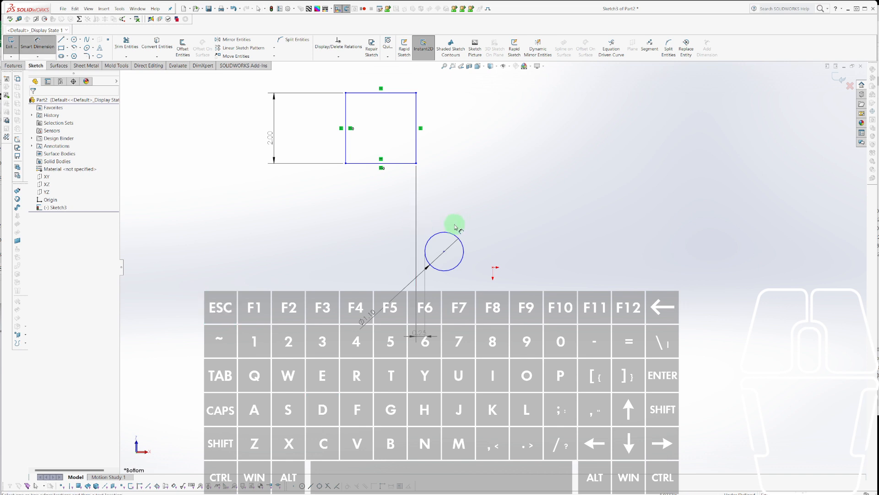
click(445, 233)
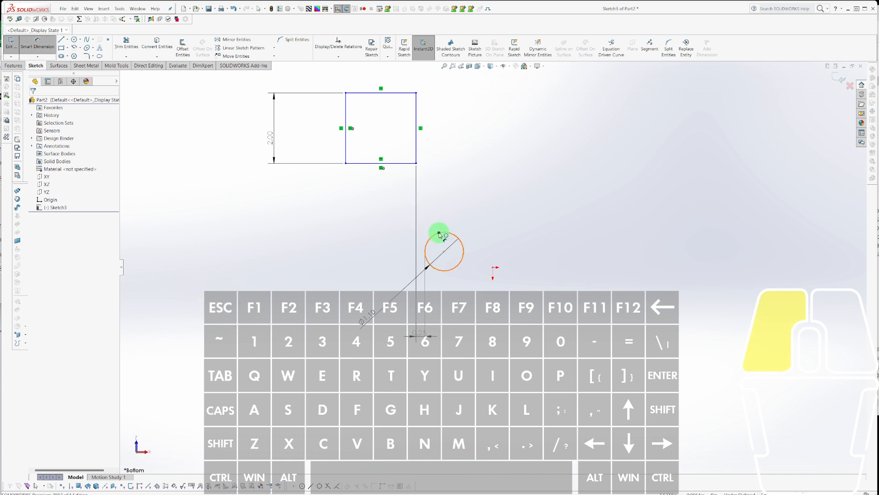
click(409, 163)
click(290, 202)
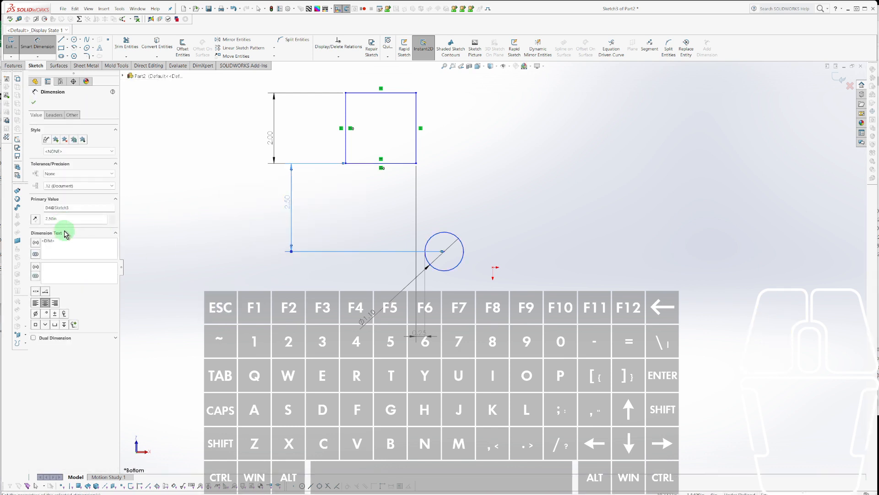
click(55, 115)
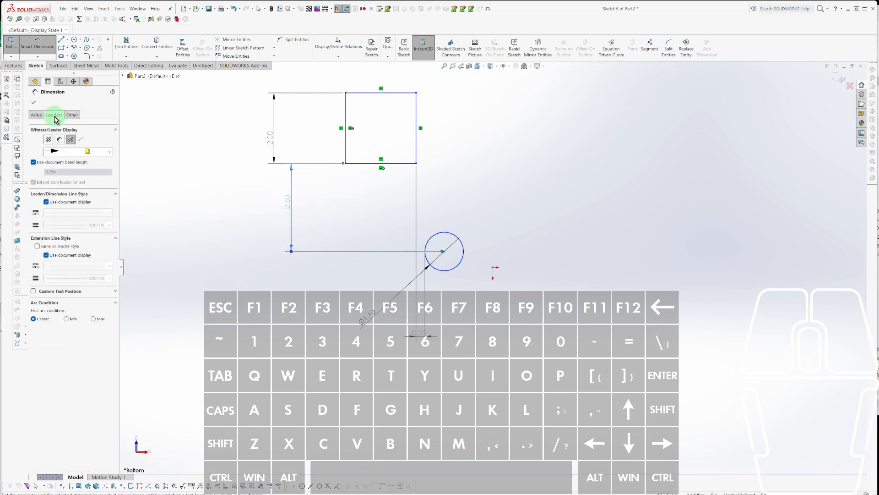
click(69, 319)
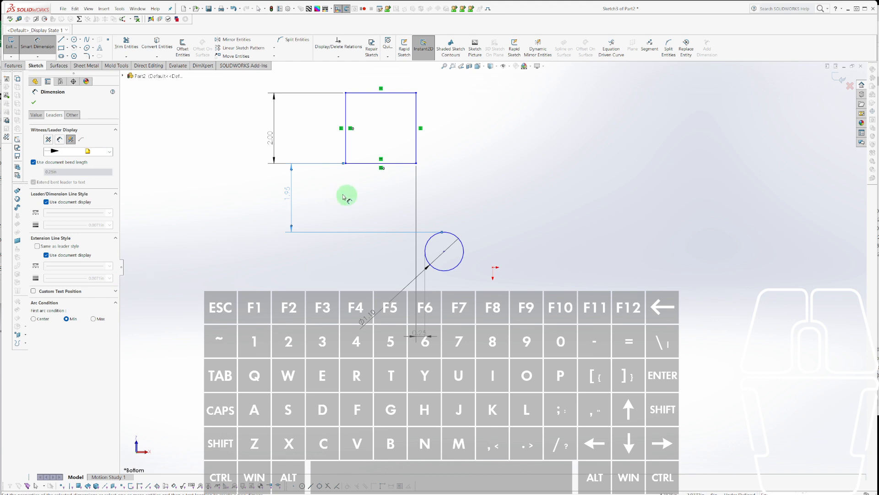
Move the vertical distance dimension closer to the circle and raise the circle's diameter dimension for readability.
click(285, 188)
drag(289, 194, 302, 192)
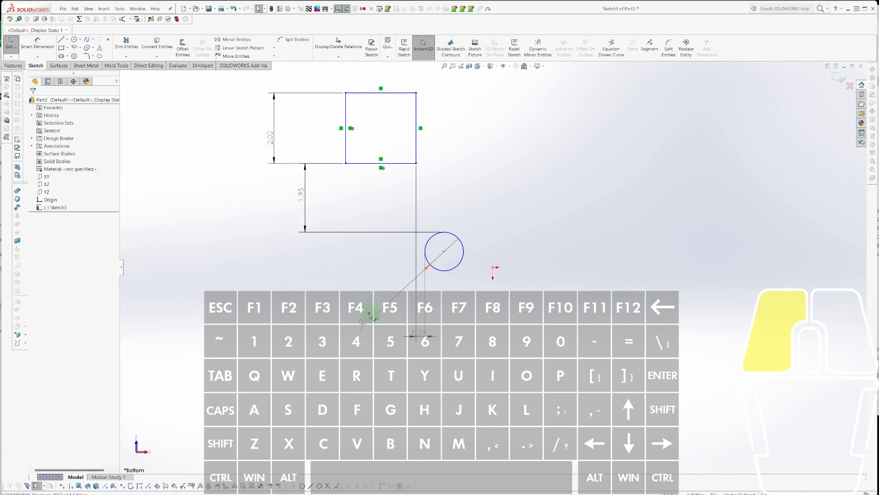
drag(362, 312, 359, 282)
click(328, 166)
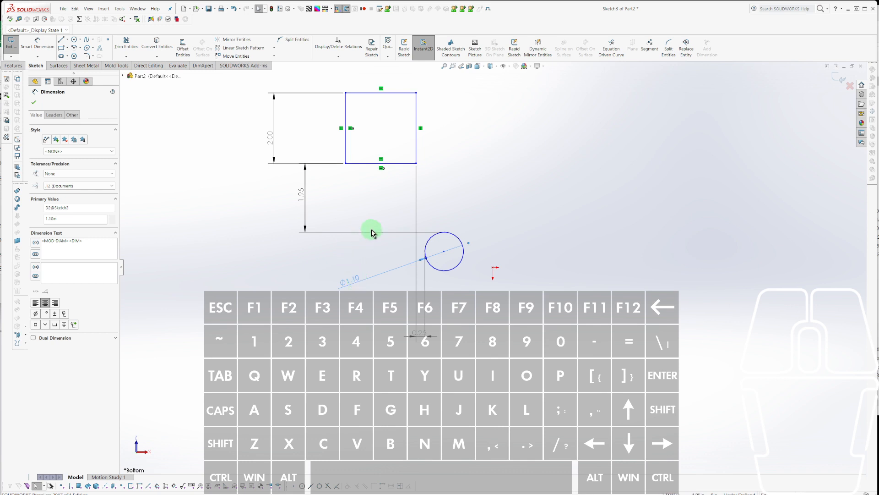
key(Escape)
click(299, 197)
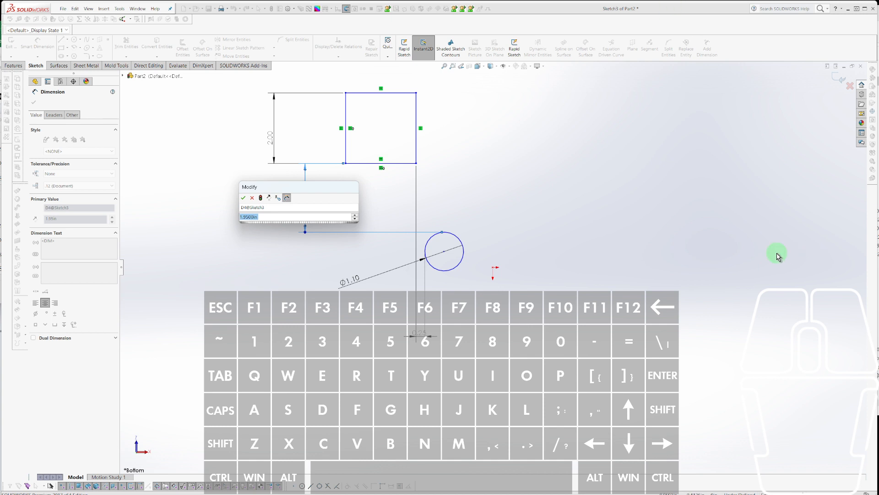
click(637, 256)
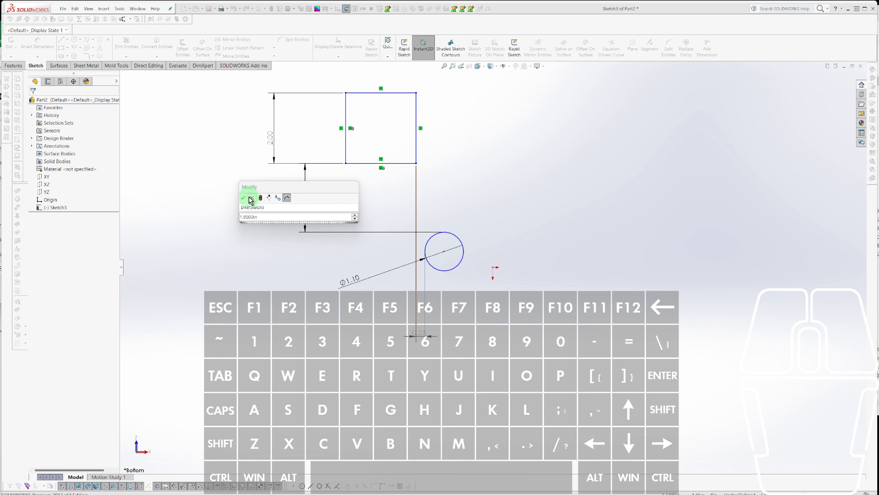
key(Escape)
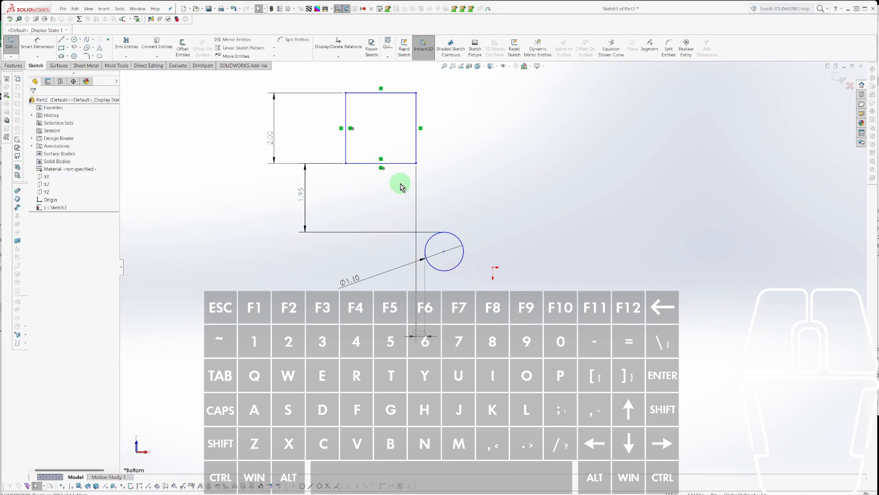
Offset only the square's bottom side 2.25 in downward, with Select chain off.
click(401, 164)
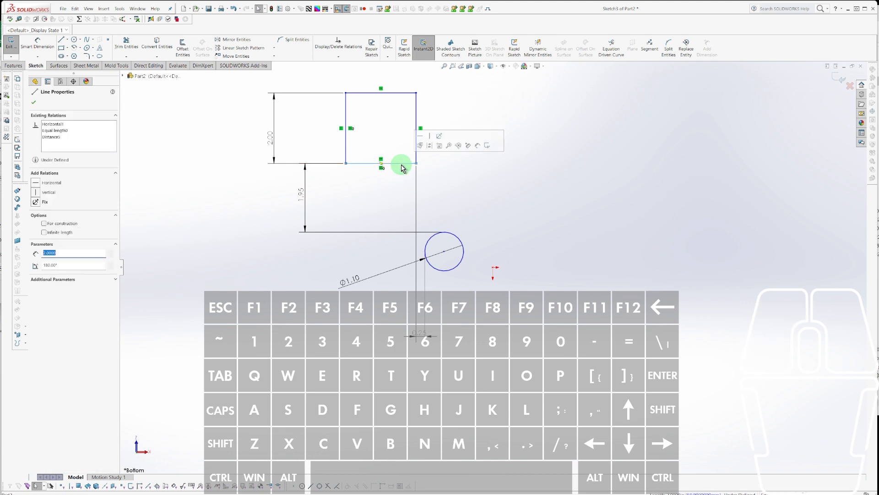
key(o)
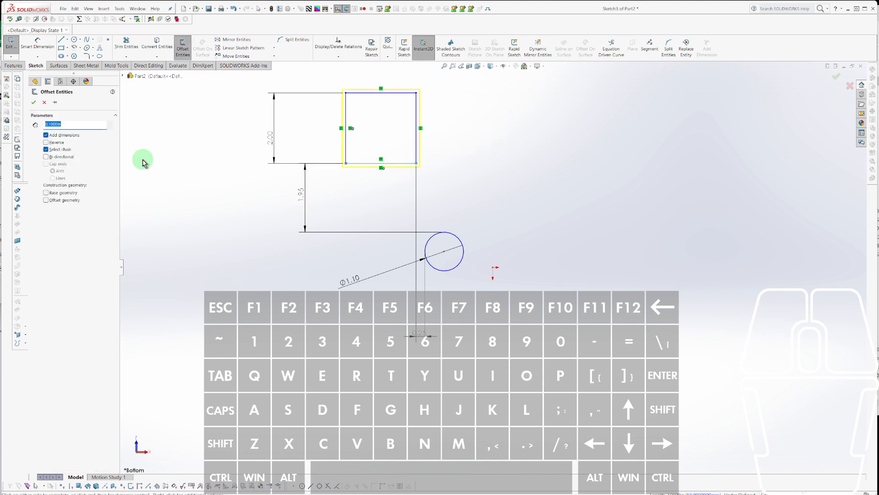
click(46, 149)
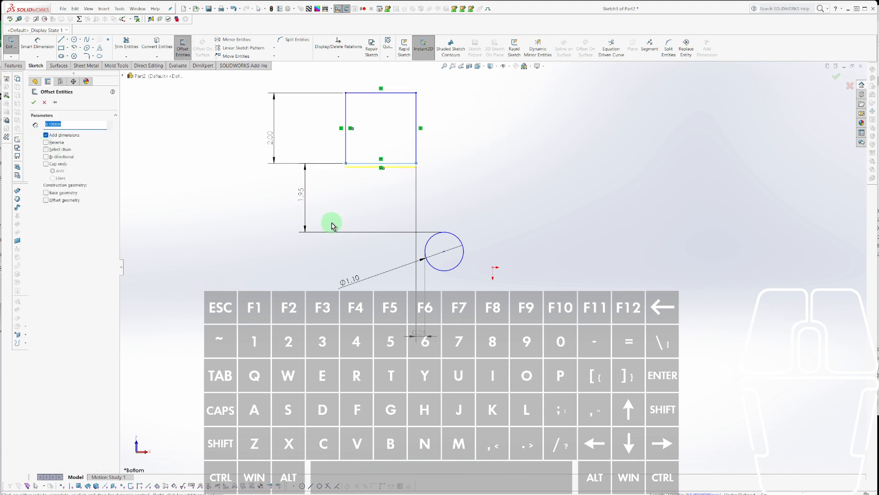
text(2.25)
key(Return)
key(Return)
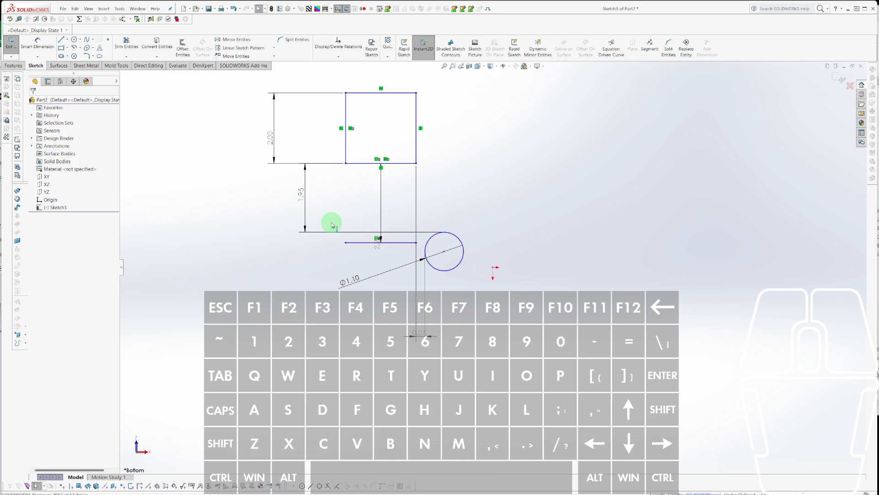
key(Escape)
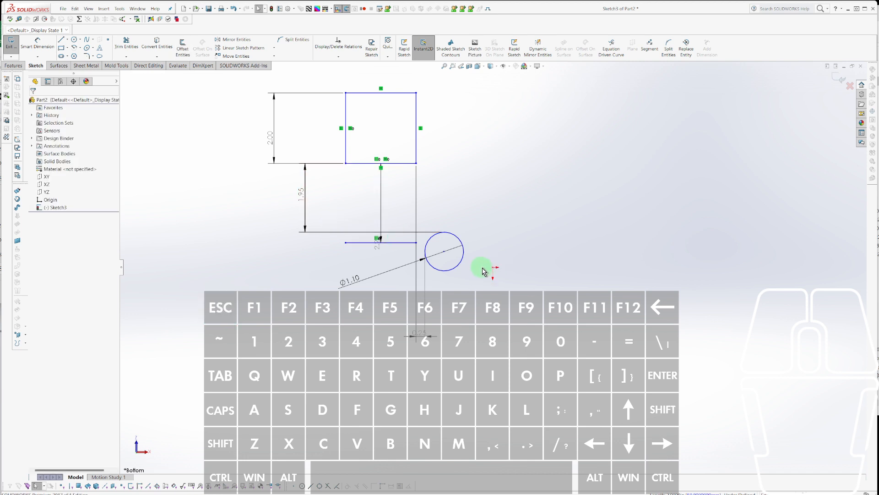
key(Escape)
Shorten the vertical distance between the square and the circle to about 0.55 in by moving its dimension handle up.
click(303, 195)
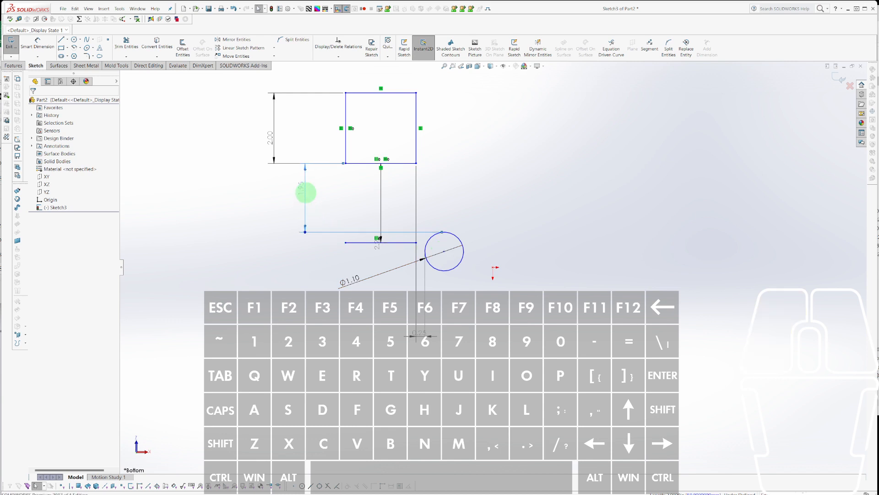
drag(305, 231, 306, 183)
key(Escape)
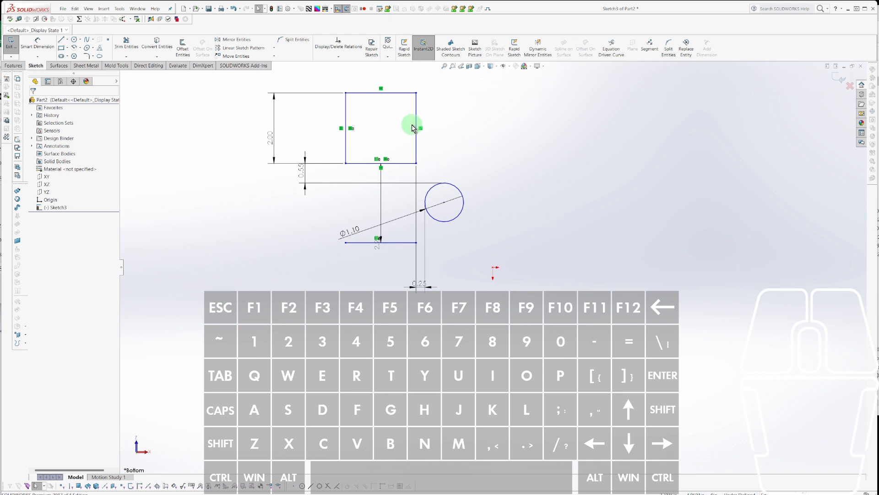
Draw a horizontal construction line from the midpoint of the square's right side past its left side and trim the overhang outside the square.
key(alt+l)
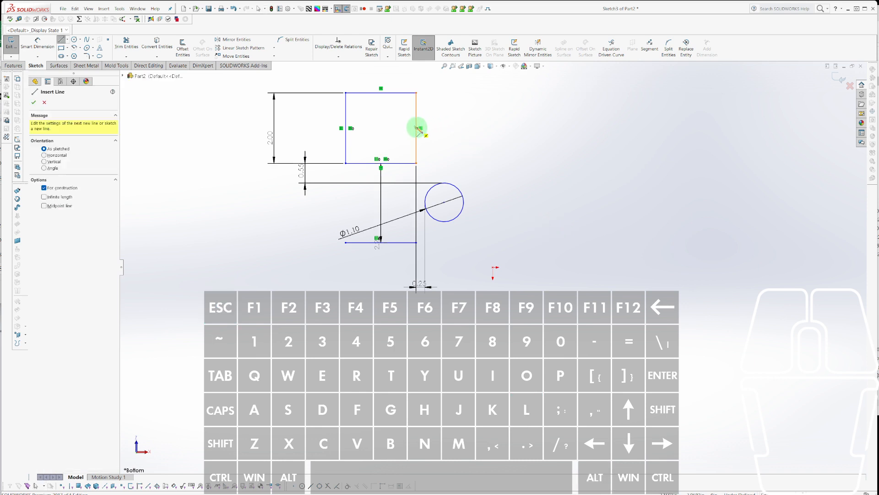
key(Escape)
key(alt+l)
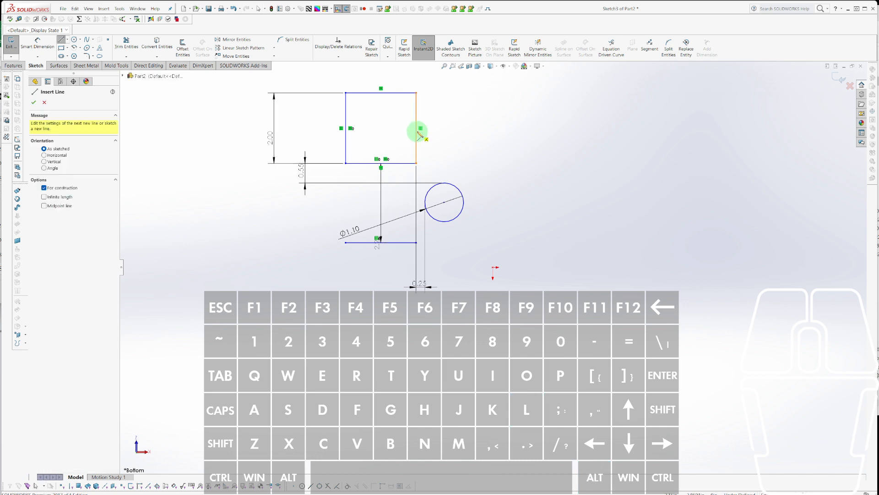
click(314, 130)
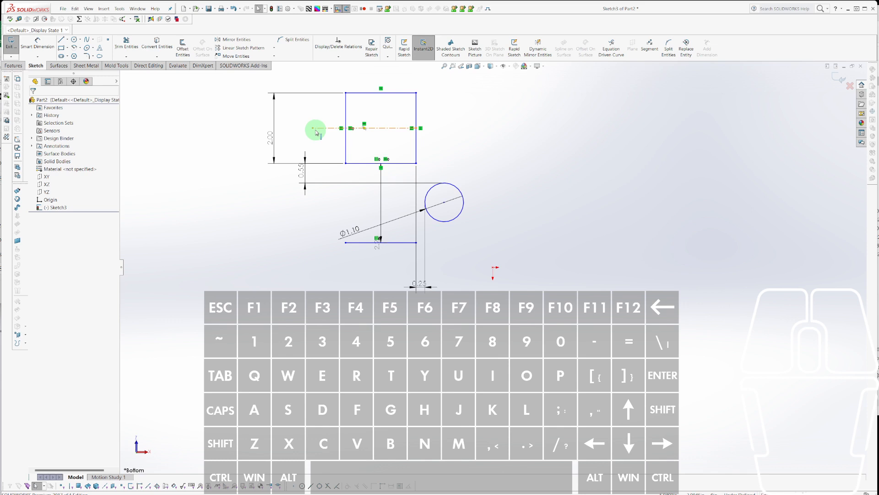
key(Escape)
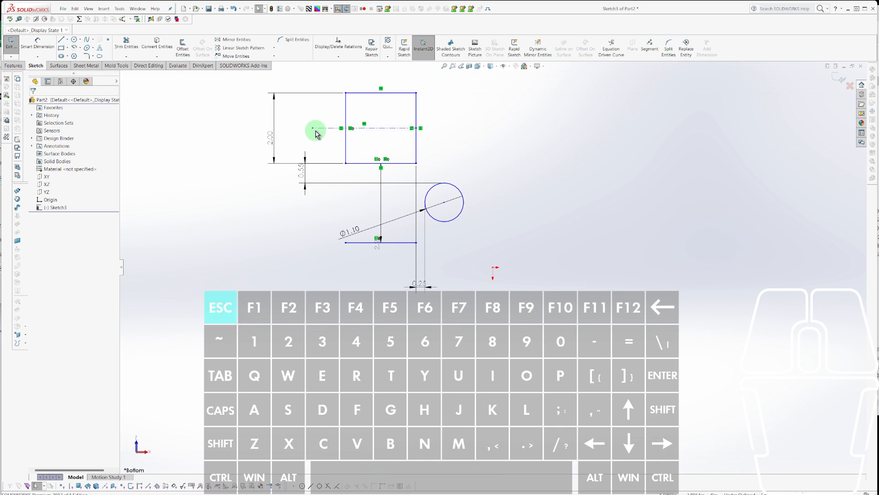
key(t)
key(Escape)
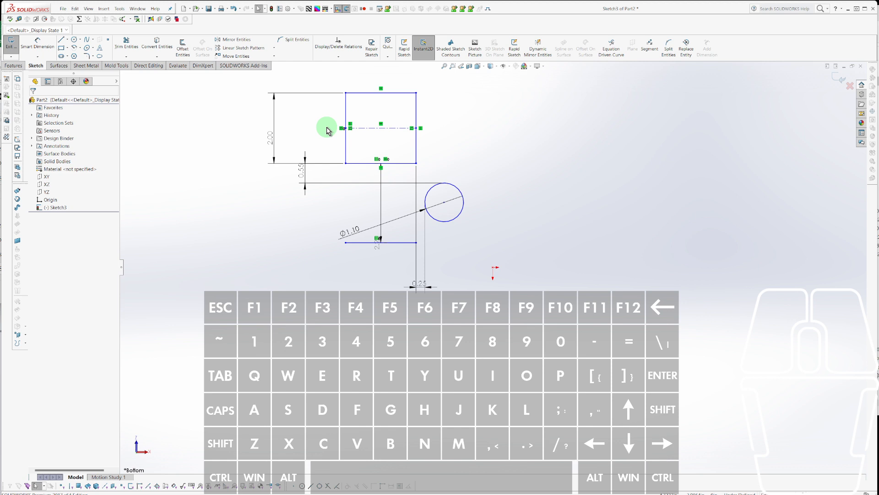
click(380, 183)
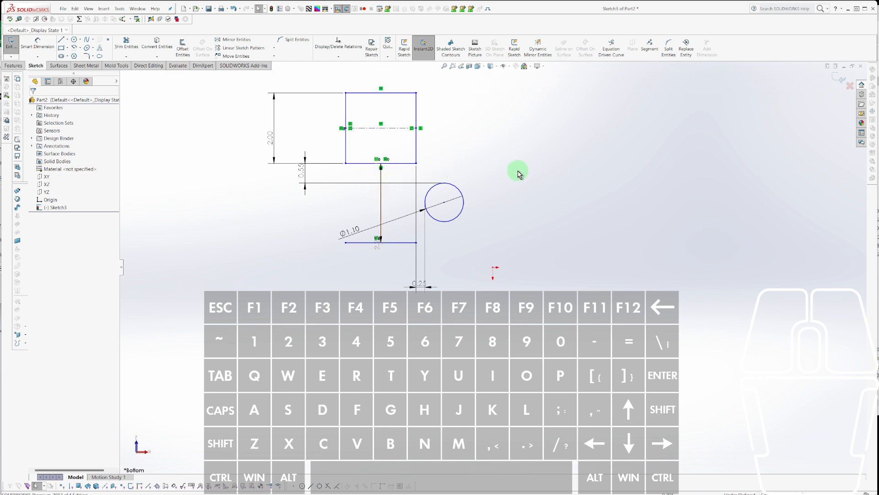
key(Escape)
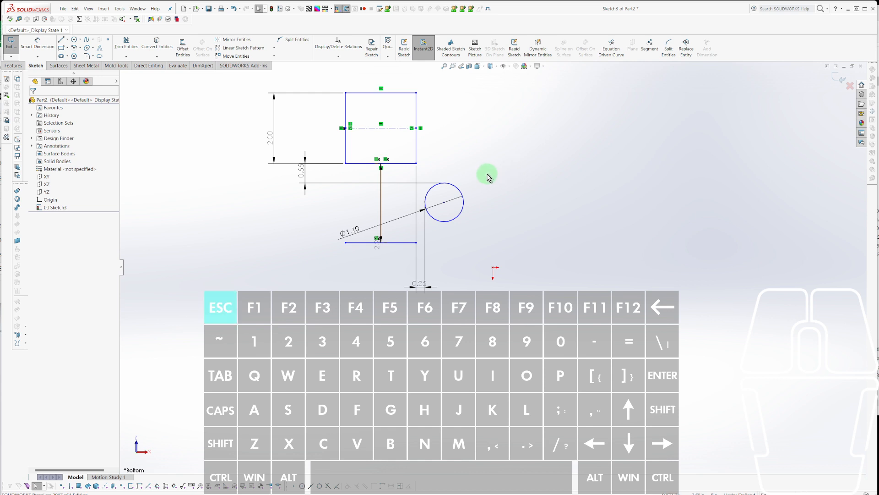
Shorten the vertical distance between the square's bottom side and the circle to about 0.35 in with its dimension handle.
drag(447, 203, 447, 262)
key(ctrl+z)
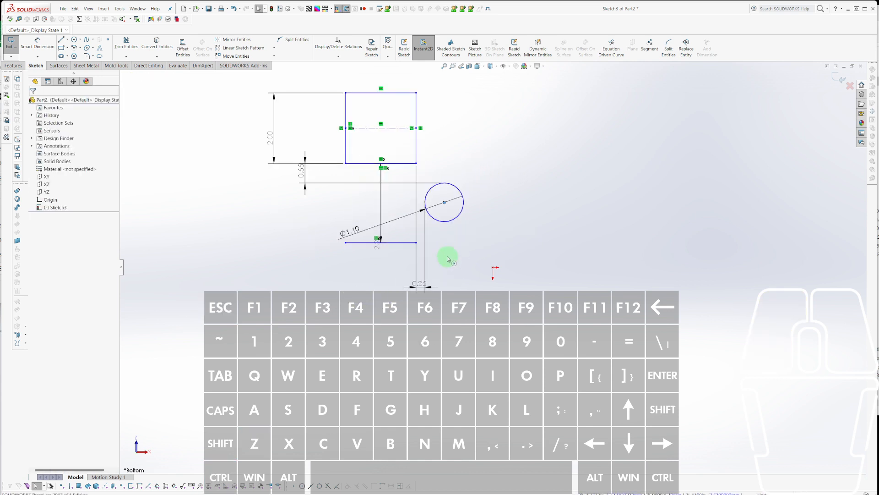
click(305, 176)
mouse_move(306, 184)
mouse_down()
mouse_move(307, 240)
mouse_move(305, 167)
mouse_move(308, 175)
mouse_up()
key(Escape)
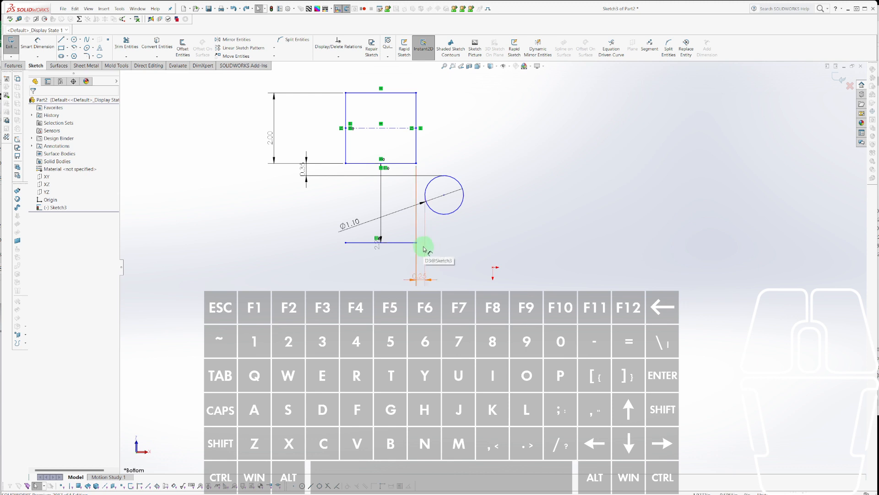
Draw two circles of about 0.66 in and 0.65 in radius, centered on the offset line's right end and the midpoint of the square's right side.
key(c)
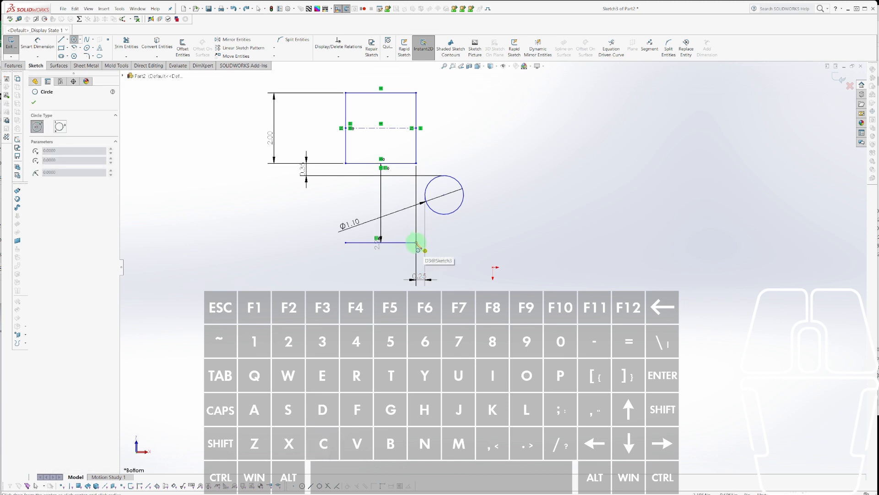
click(415, 242)
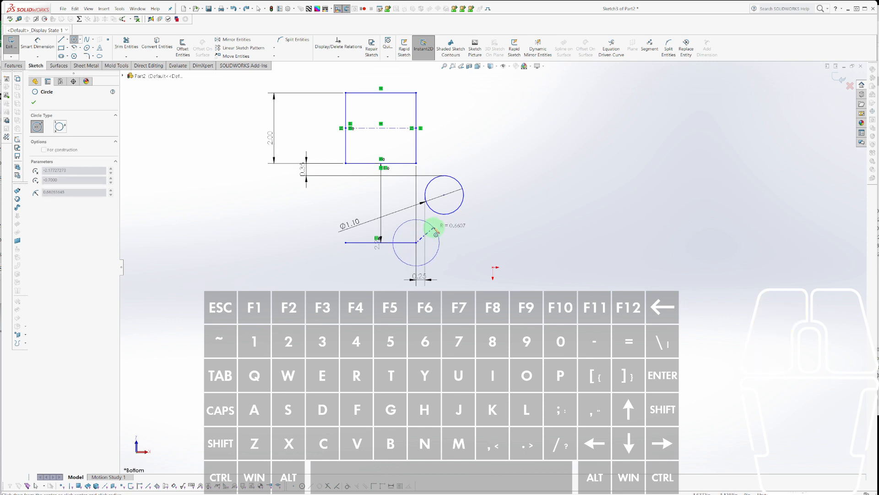
click(435, 231)
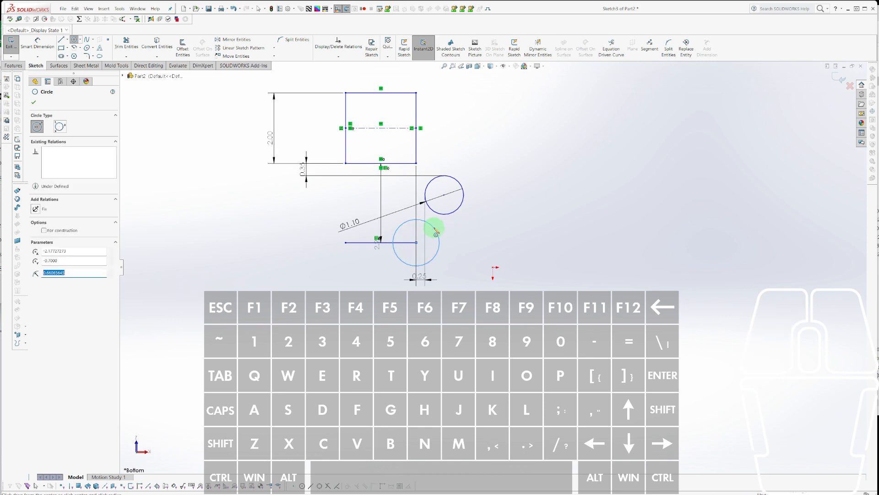
click(416, 129)
click(433, 119)
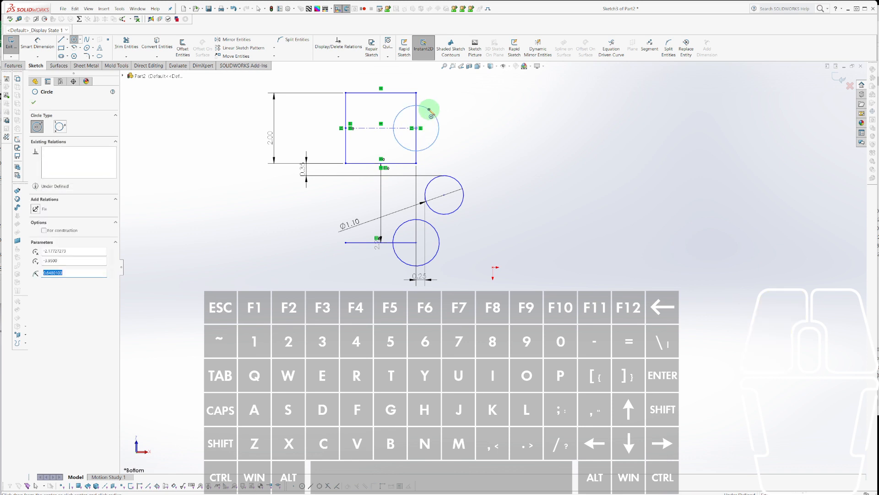
key(Escape)
Add an Equal relation between the circle on the offset line's end and the circle on the square's right side.
click(435, 118)
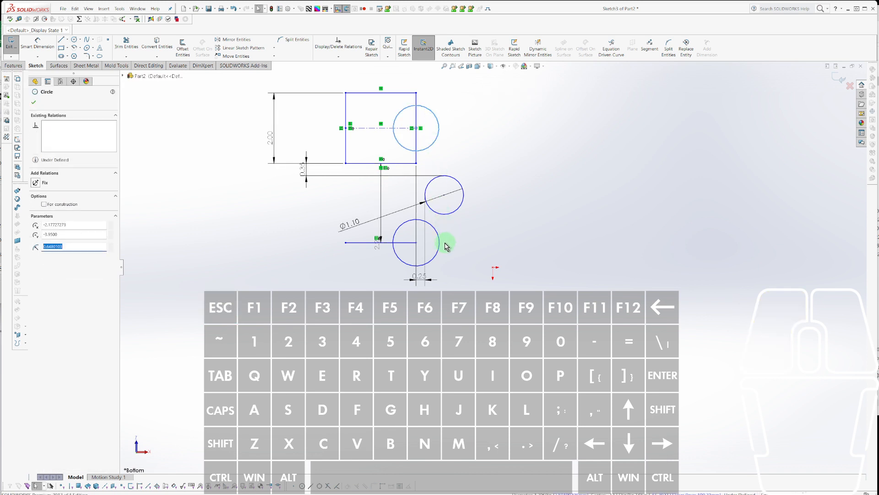
ctrl+click(440, 237)
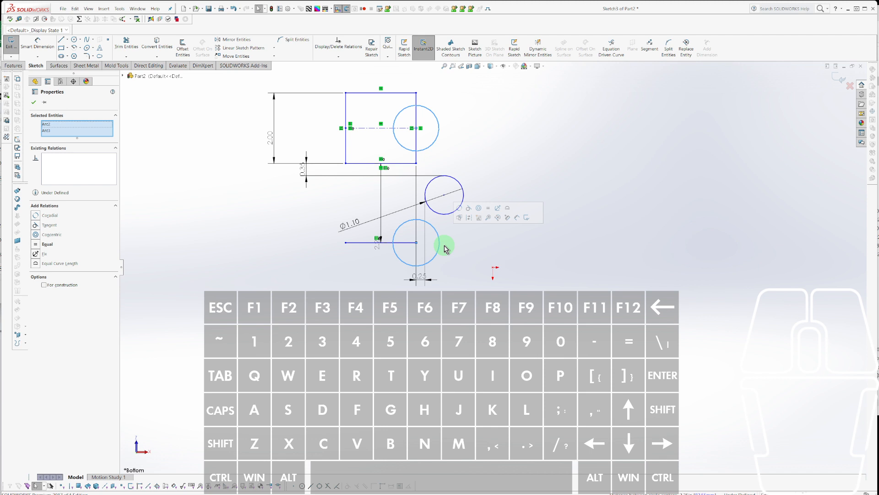
click(445, 249)
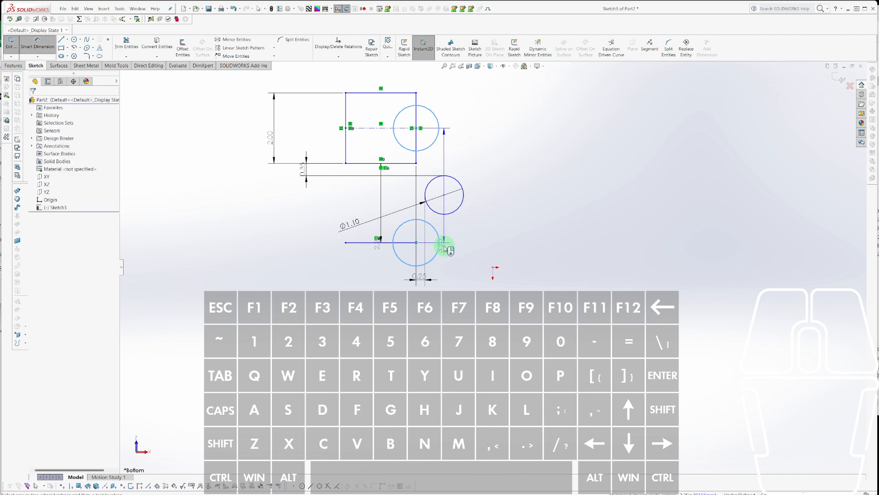
click(439, 236)
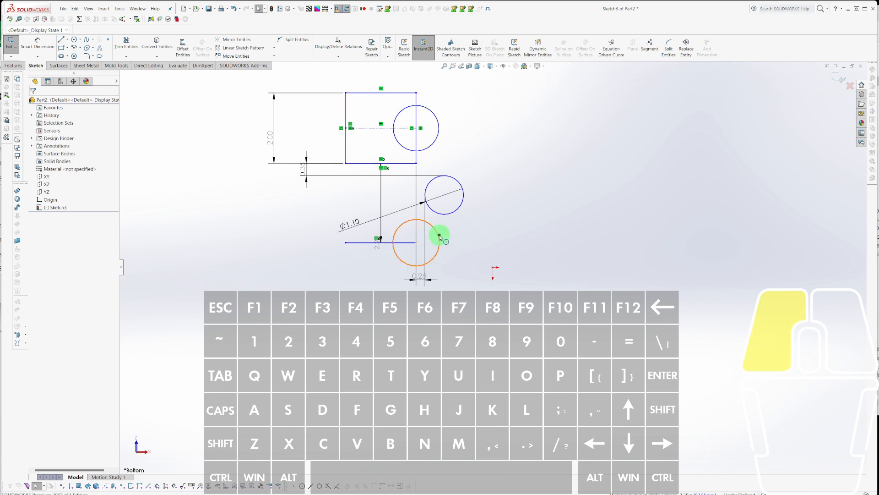
ctrl+click(438, 137)
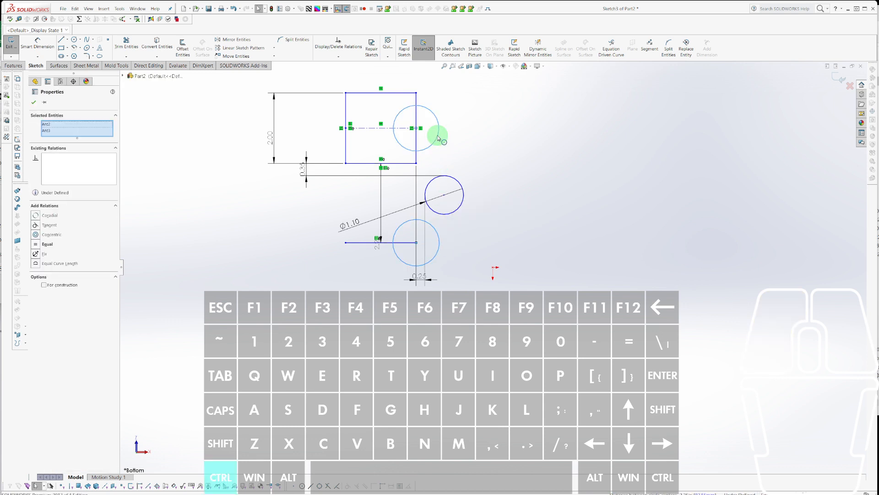
click(478, 130)
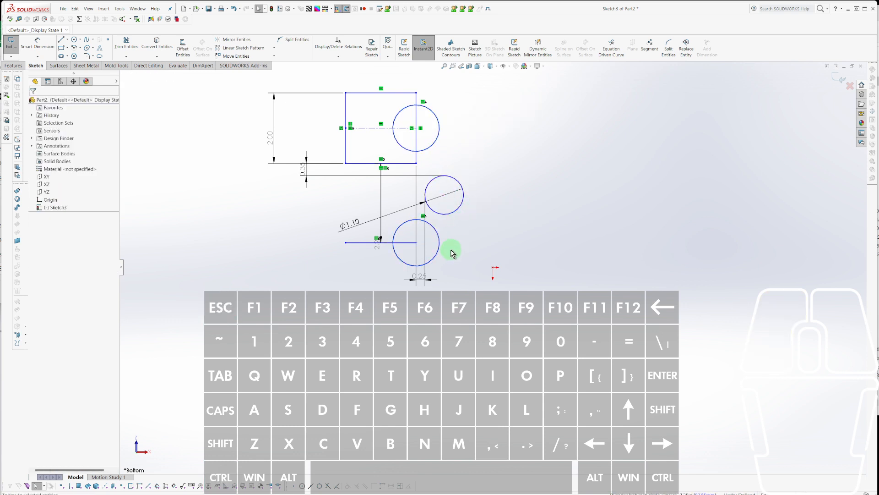
Dimension the circle at the offset line's right end to a diameter of 0.78 in, placing the dimension at its lower left.
key(d)
click(397, 258)
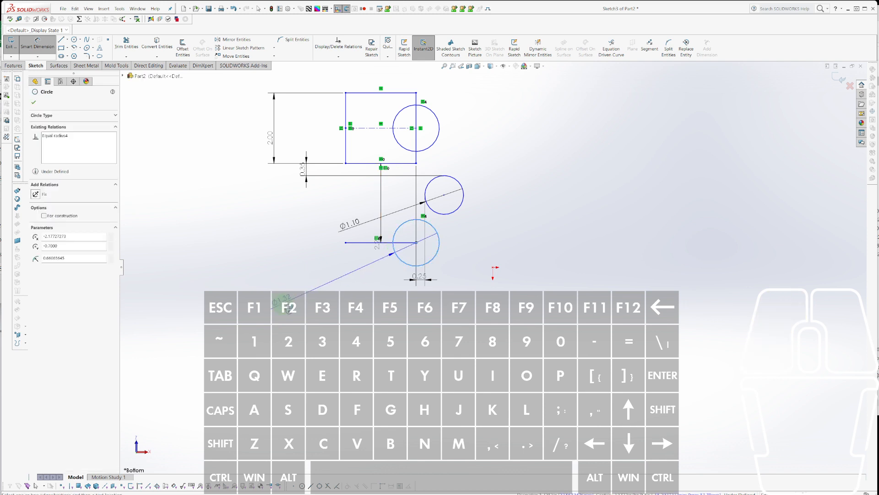
click(285, 309)
key(Return)
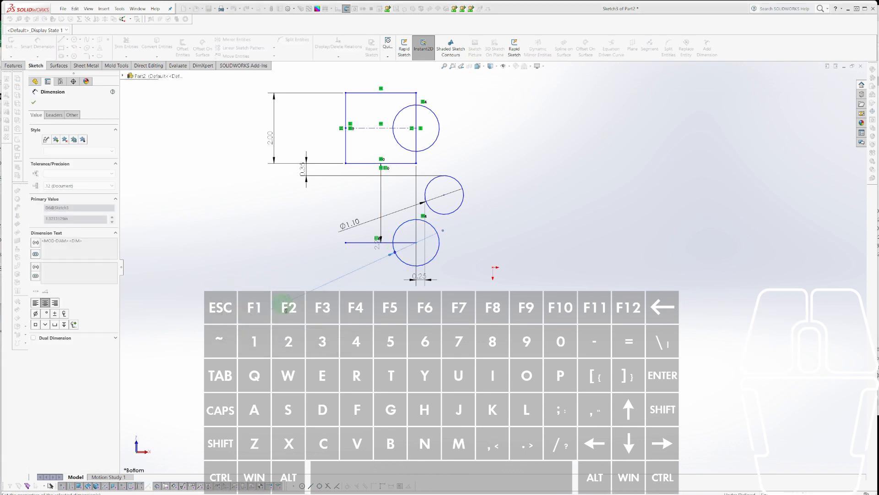
key(Escape)
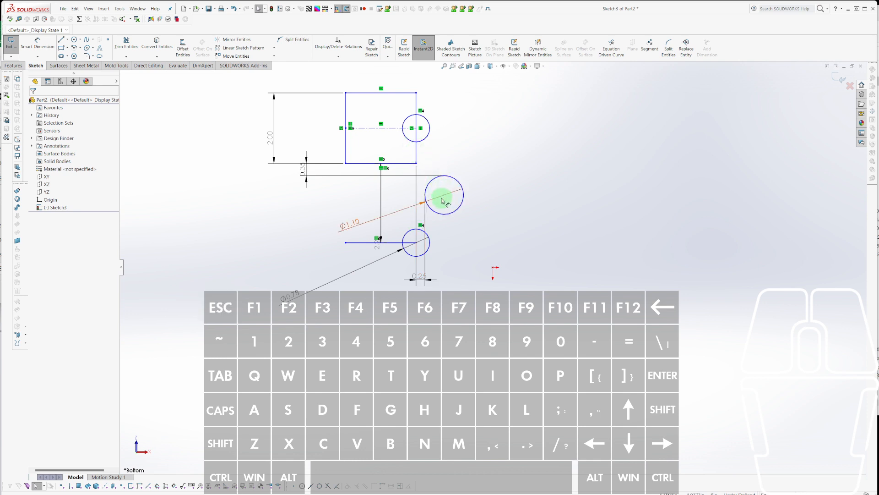
key(Escape)
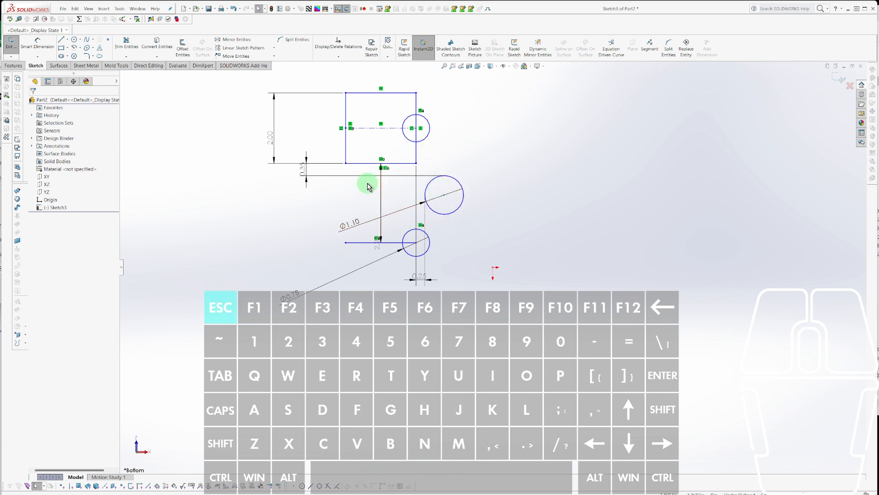
Shorten the vertical distance between the square's bottom side and the 1.10 in circle to about 0.05 in with its dimension handle.
click(318, 176)
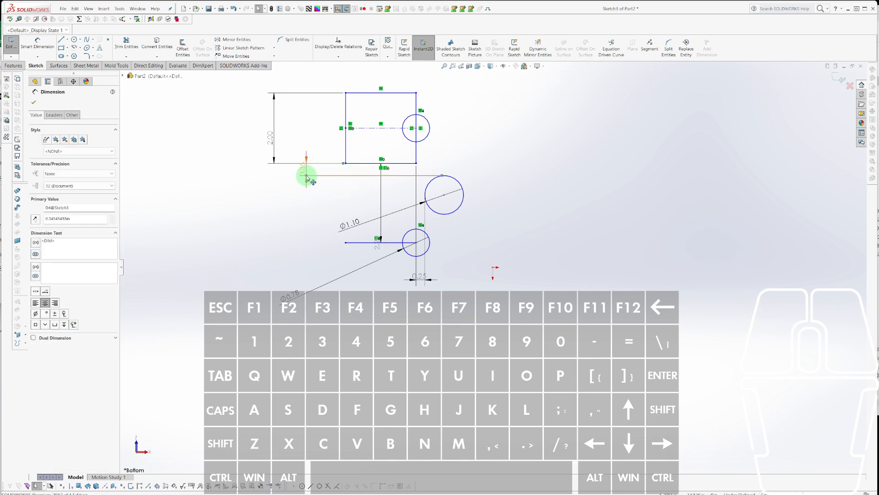
drag(306, 179, 315, 164)
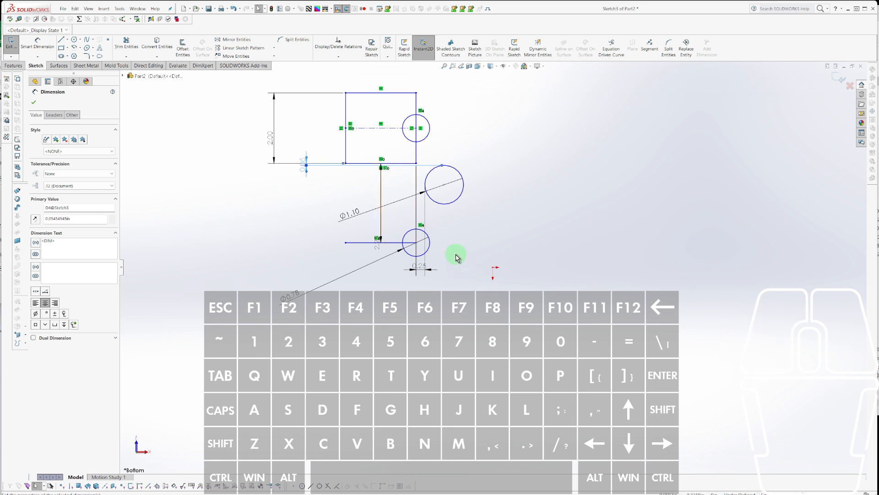
click(393, 223)
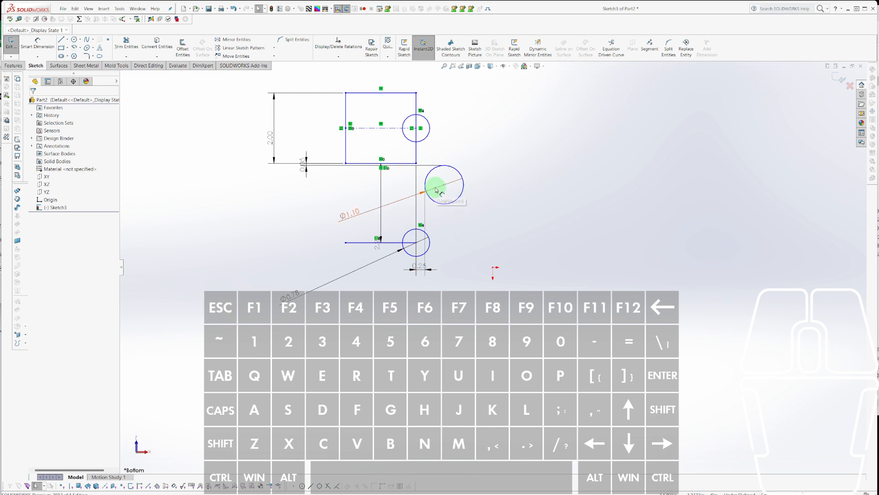
Draw a vertical line from the square's bottom-right corner down through the lower circle's center to well below it.
key(l)
click(416, 164)
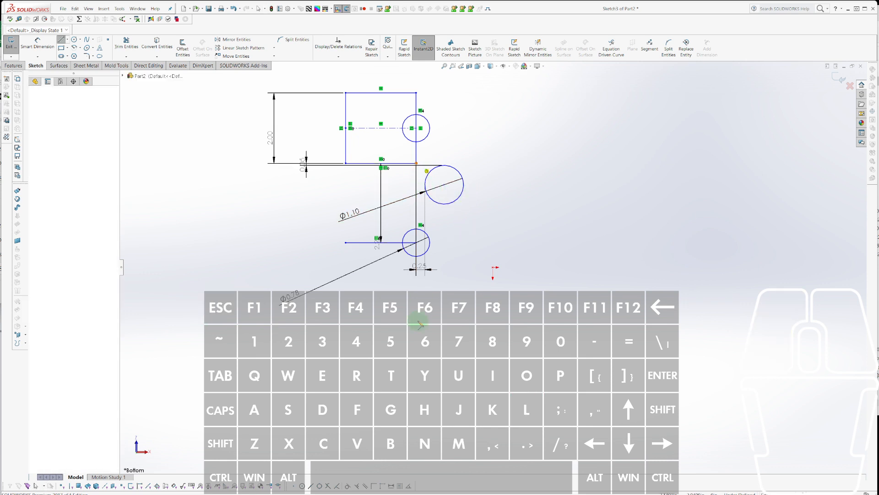
click(417, 371)
key(Escape)
key(l)
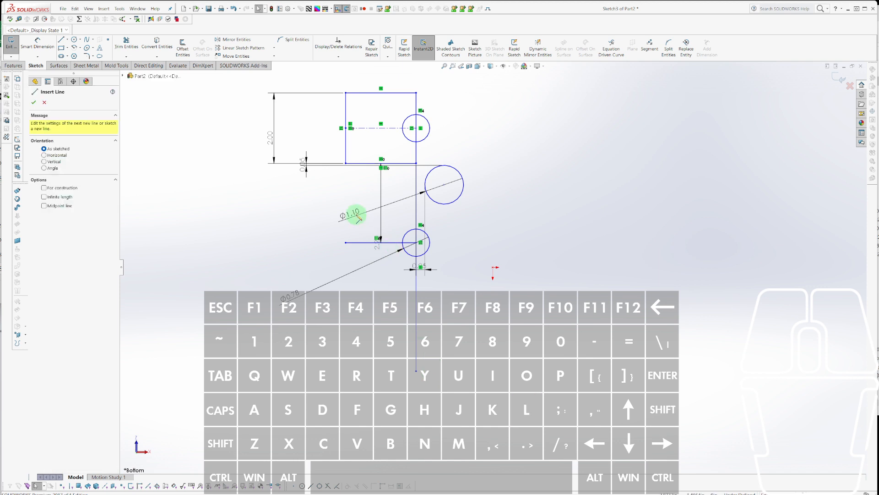
click(345, 164)
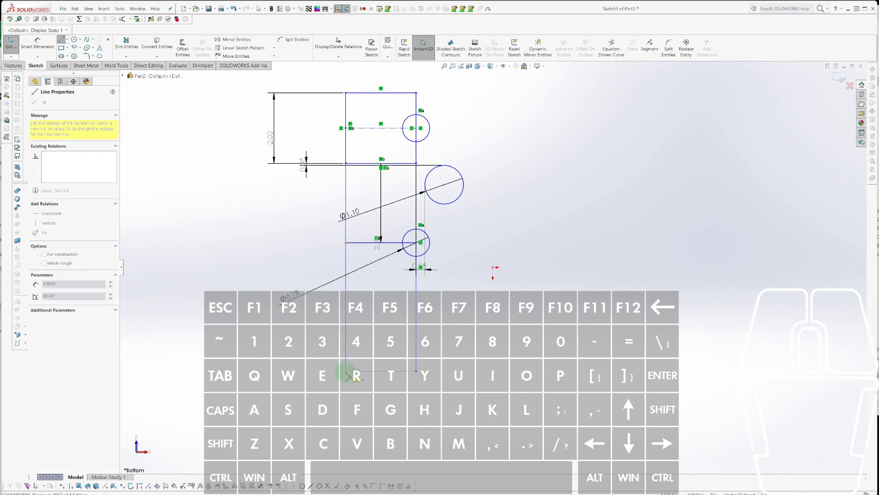
key(Escape)
Add a Fix relation to the square's top-left corner point.
scroll(464, 208, down, 2)
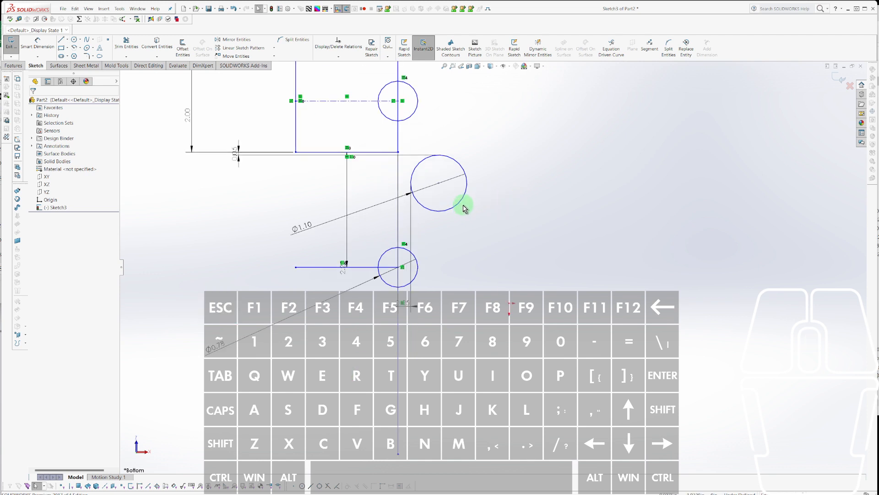
scroll(464, 206, up, 2)
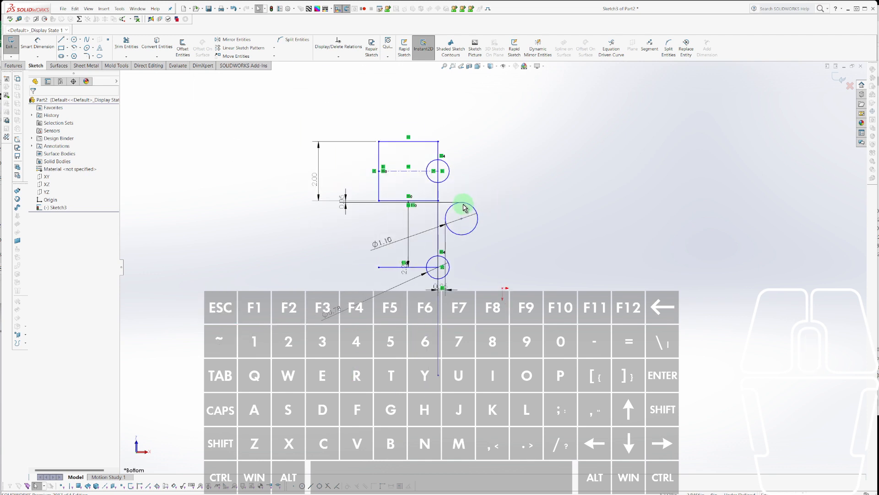
click(380, 143)
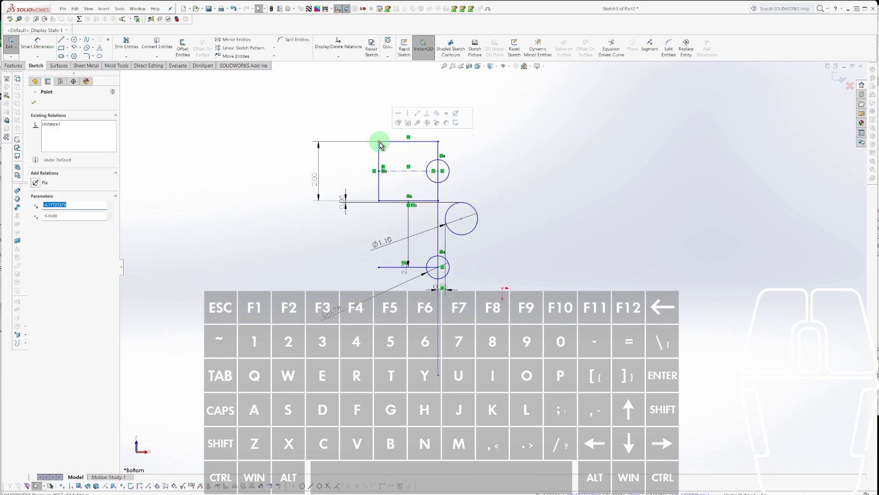
click(455, 115)
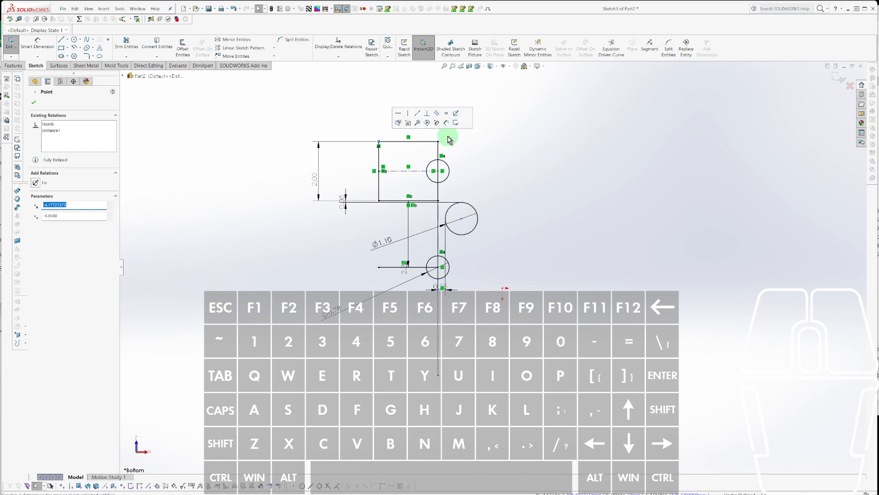
click(473, 196)
Examine the sketch's square, circles, lines and dimensions up close and as a whole to check that they are fully defined.
scroll(427, 214, down, 3)
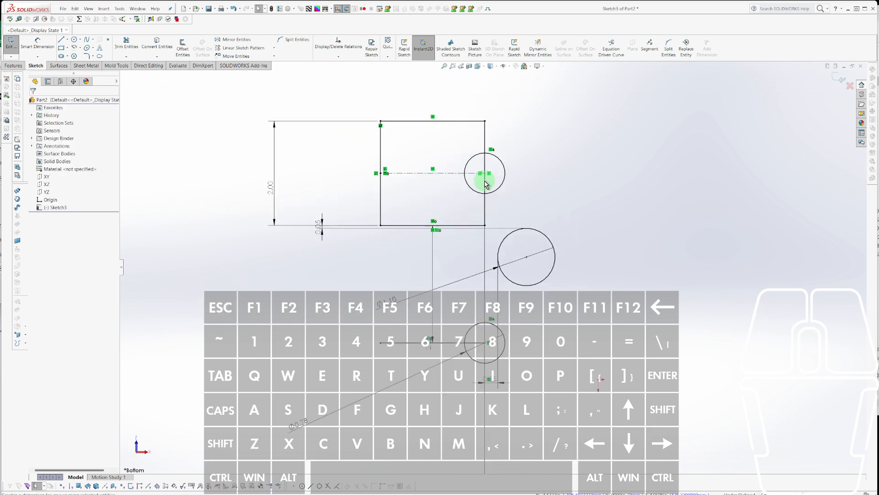
scroll(435, 286, up, 5)
scroll(504, 204, down, 6)
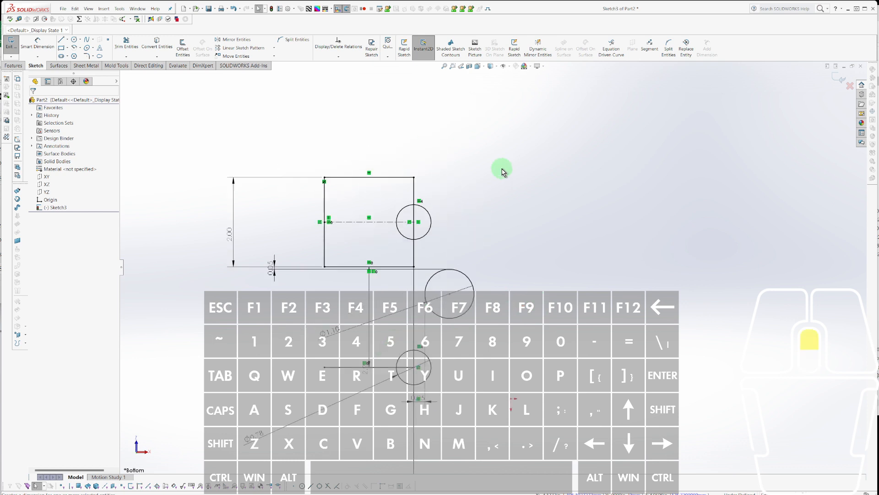
scroll(470, 293, up, 3)
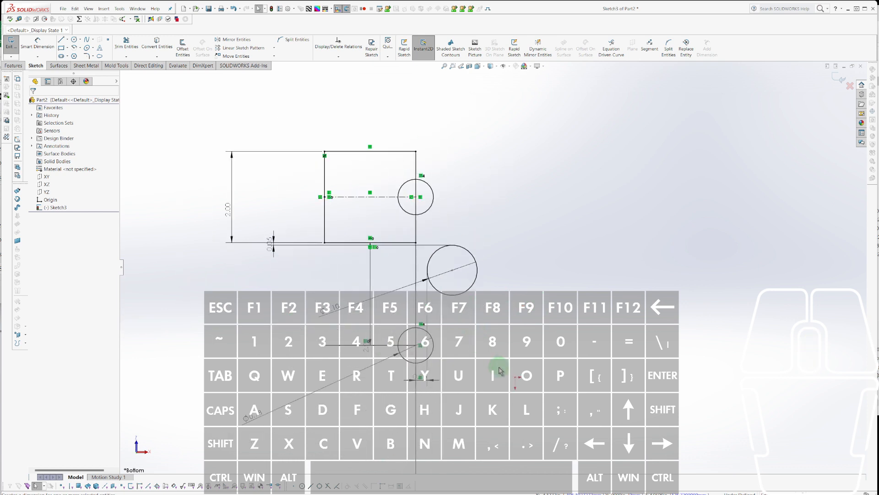
scroll(522, 294, down, 1)
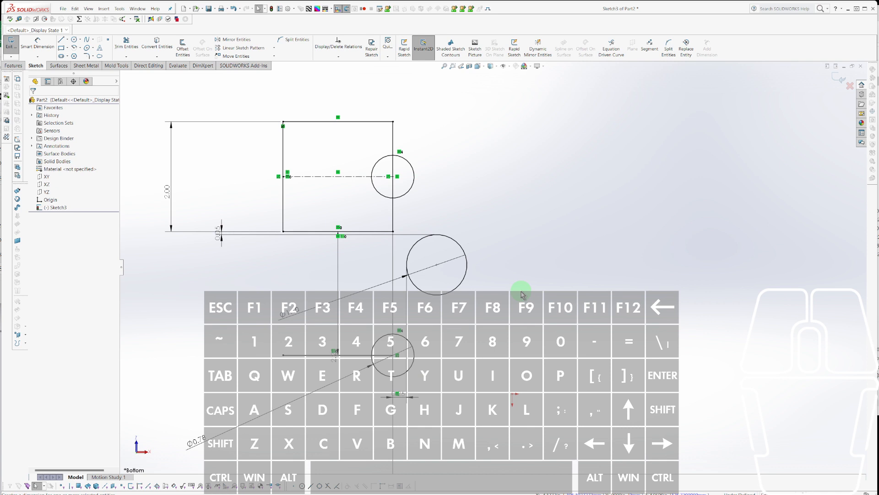
key(Escape)
scroll(255, 226, down, 1)
scroll(504, 272, up, 1)
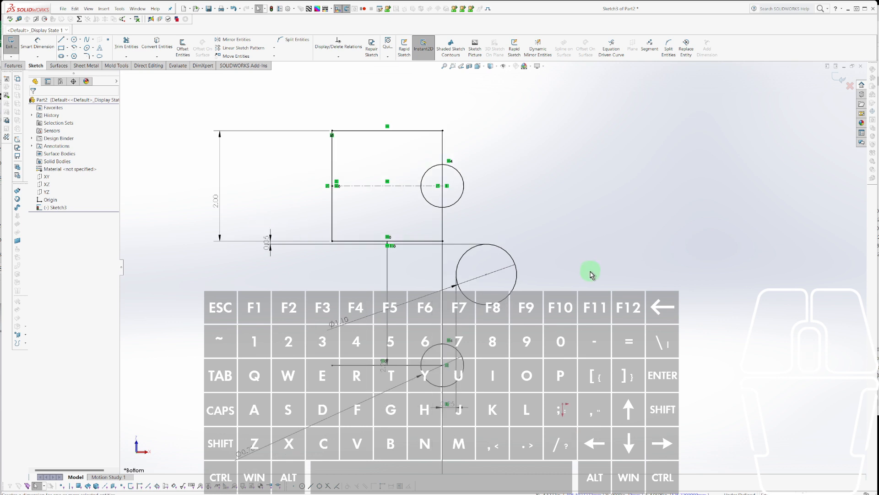
scroll(604, 286, down, 1)
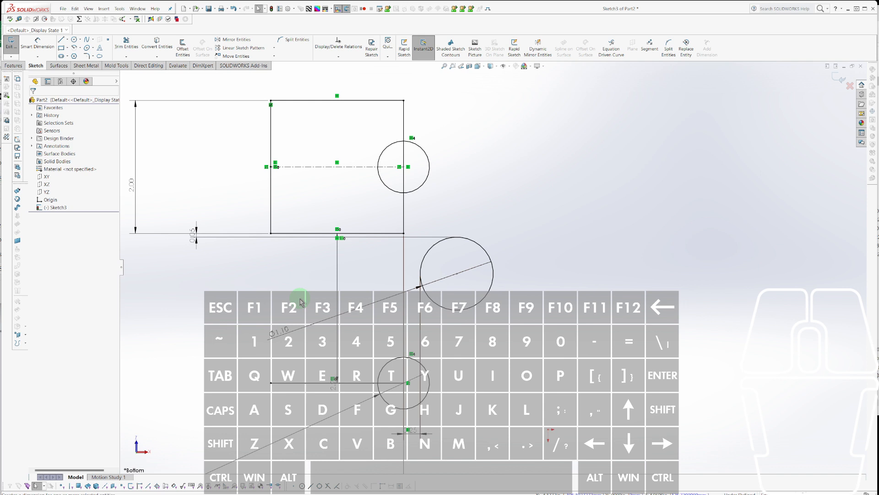
scroll(370, 284, up, 1)
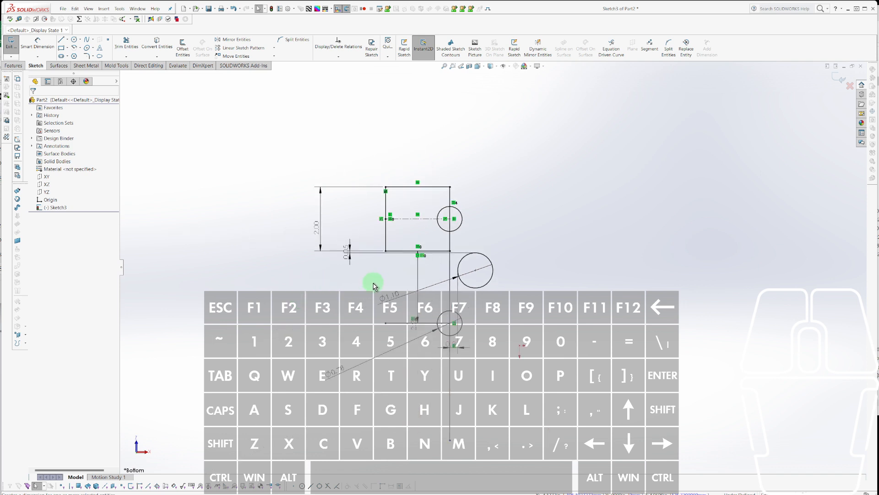
scroll(556, 222, down, 1)
scroll(407, 336, up, 1)
scroll(406, 336, down, 1)
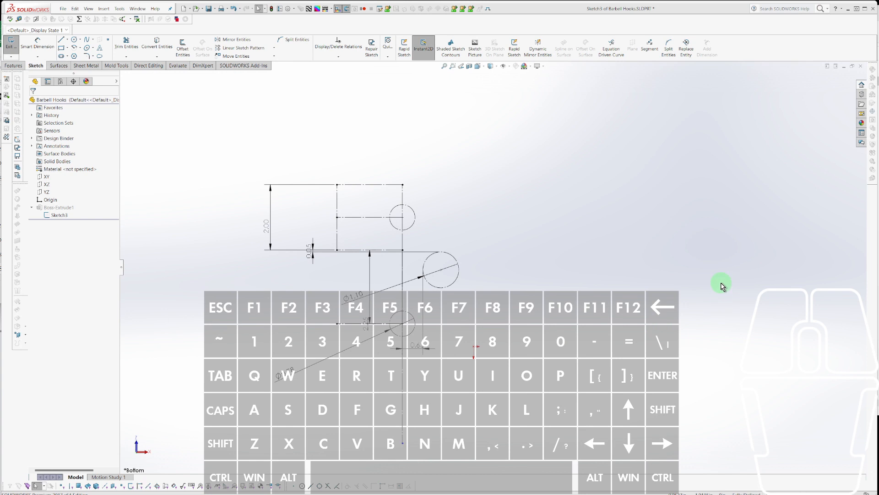
drag(721, 286, 721, 333)
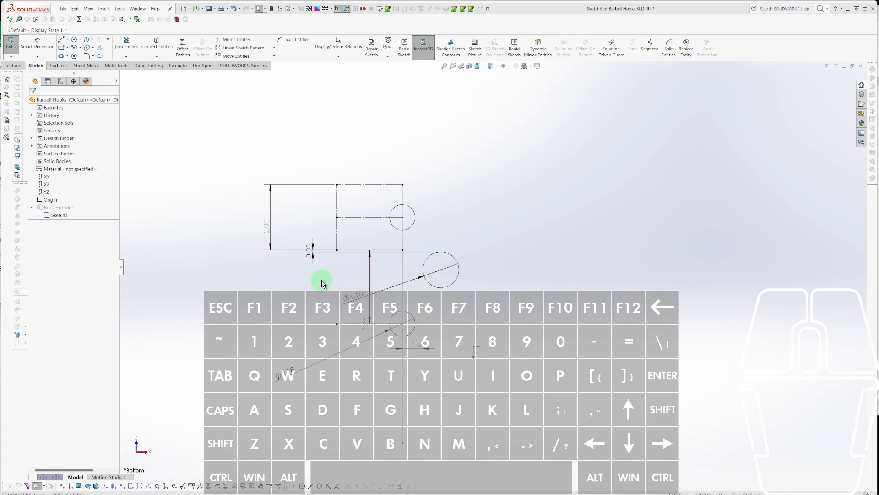
Convert the square's four construction sides into regular sketch lines.
scroll(282, 267, up, 3)
scroll(639, 170, down, 4)
scroll(632, 176, up, 3)
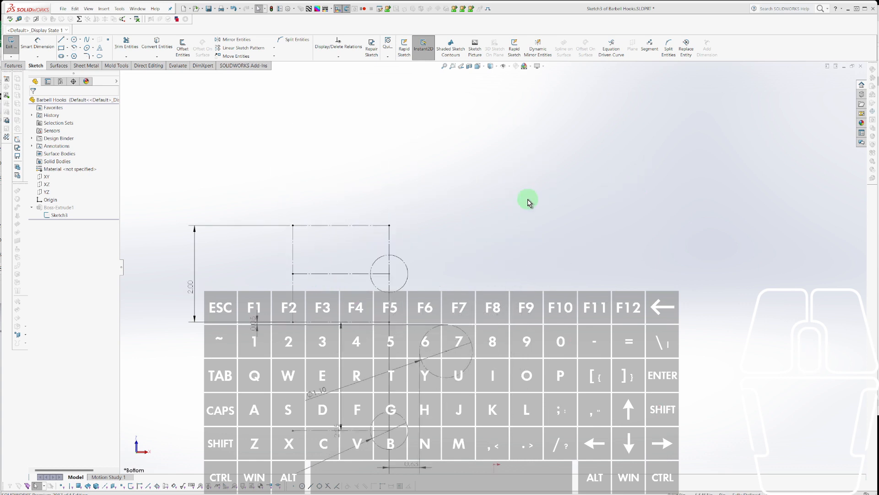
scroll(389, 225, up, 1)
click(316, 228)
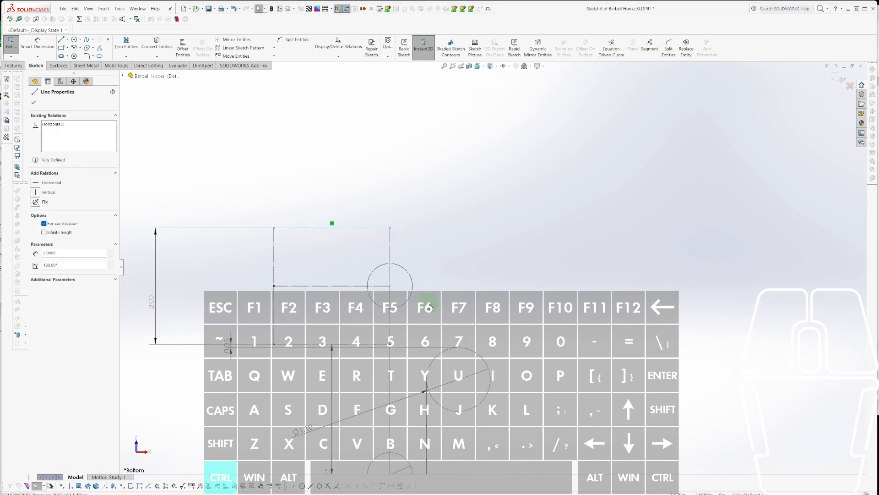
ctrl+drag(266, 322, 282, 335)
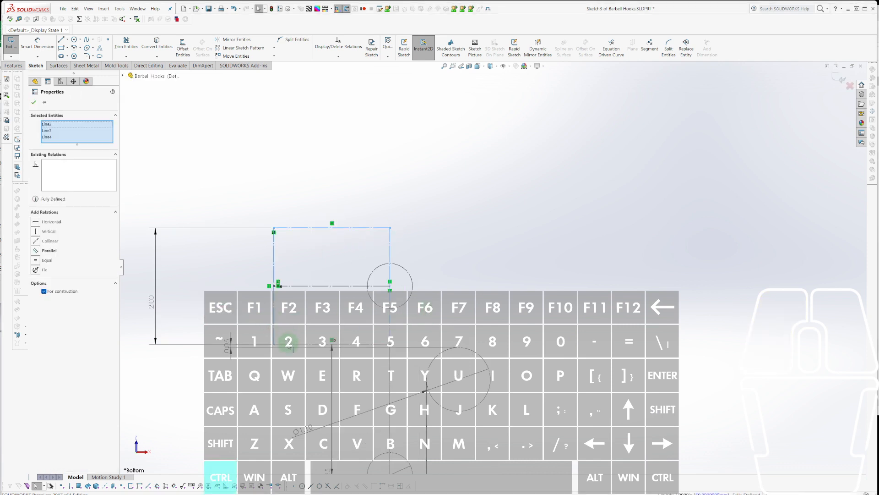
ctrl+click(289, 344)
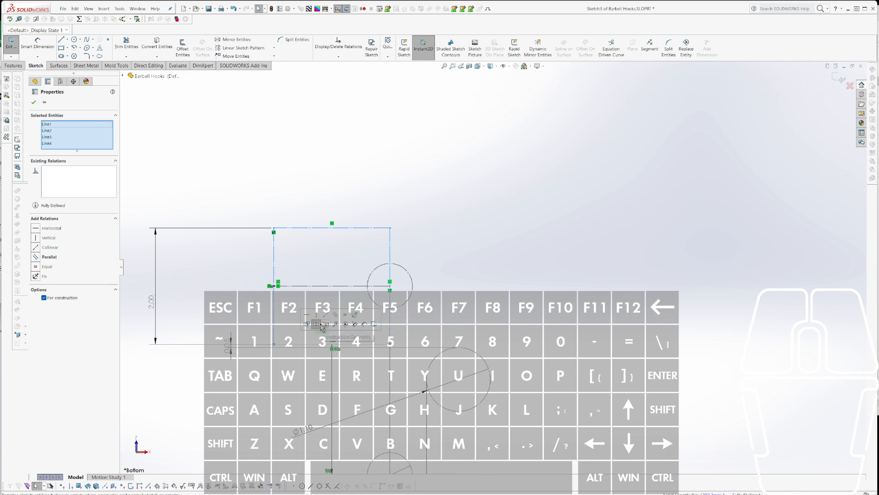
click(471, 253)
Exit the sketch, delete the boss extrusion while keeping its sketch, and reopen that sketch for editing.
scroll(495, 259, up, 3)
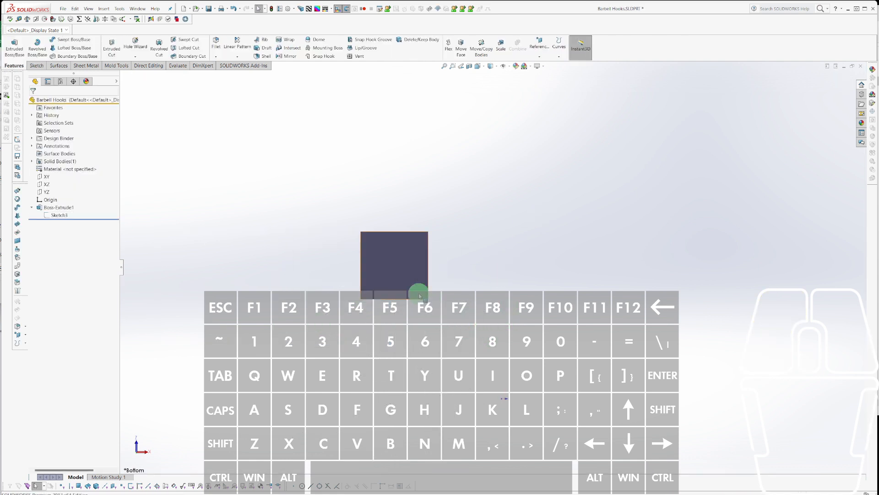
click(62, 208)
key(Delete)
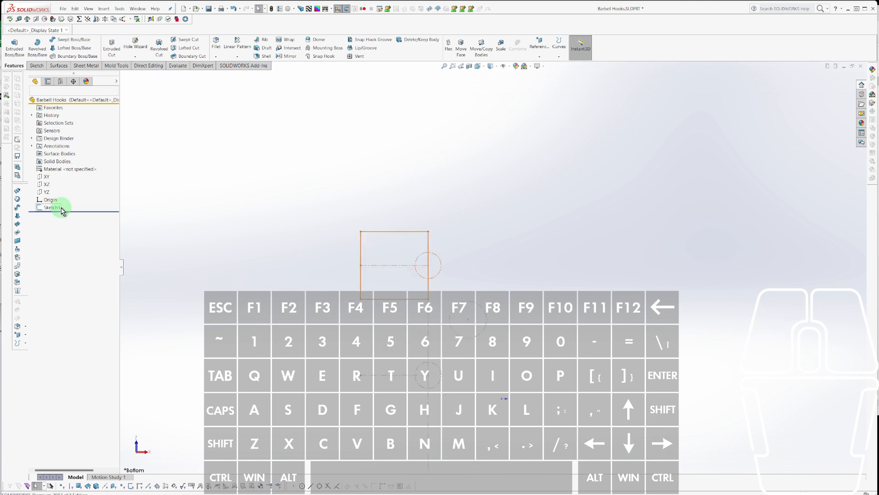
scroll(414, 274, down, 5)
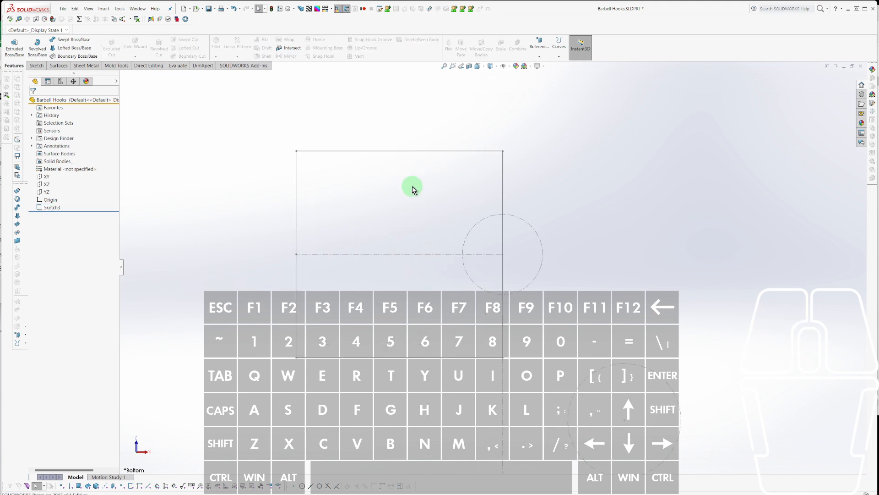
double_click(419, 152)
scroll(685, 341, up, 6)
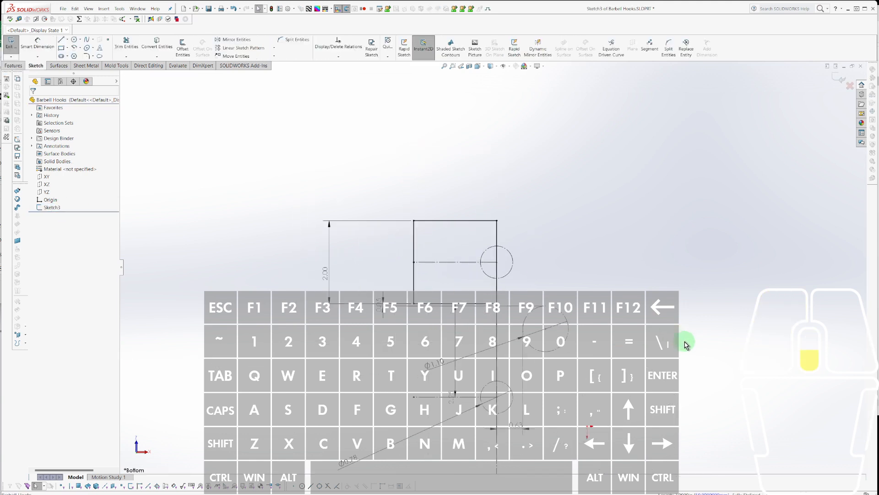
Convert the 1.10 in construction circle into regular sketch geometry.
key(Escape)
drag(582, 359, 551, 325)
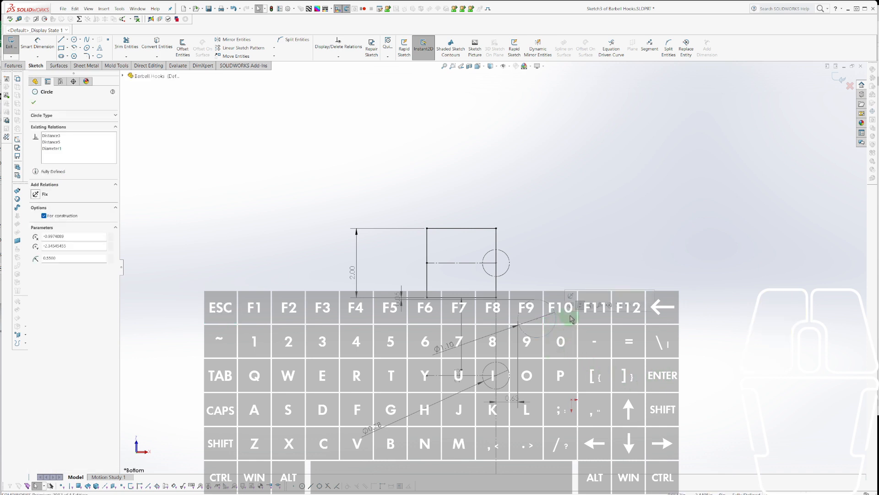
key(Escape)
scroll(481, 262, down, 2)
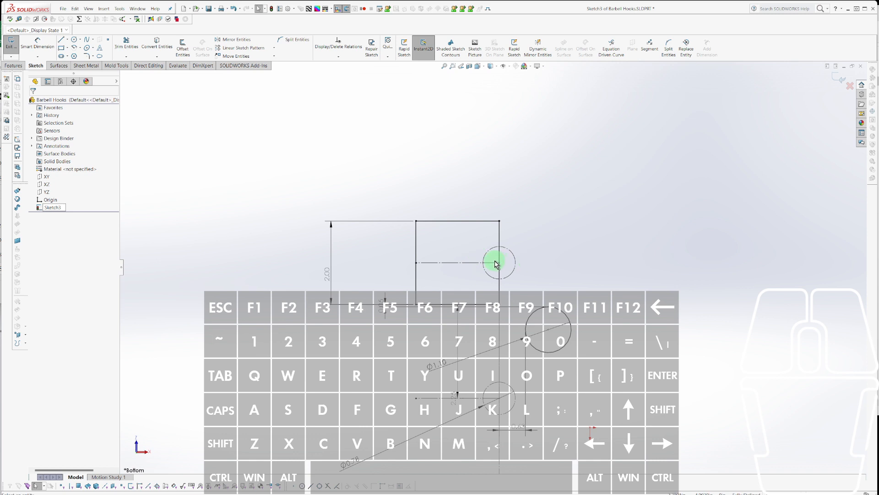
scroll(543, 326, up, 2)
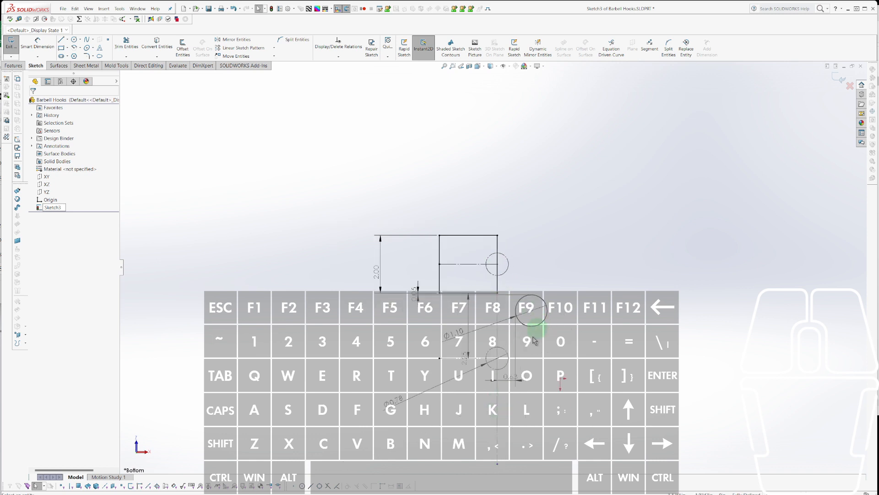
click(547, 316)
key(Escape)
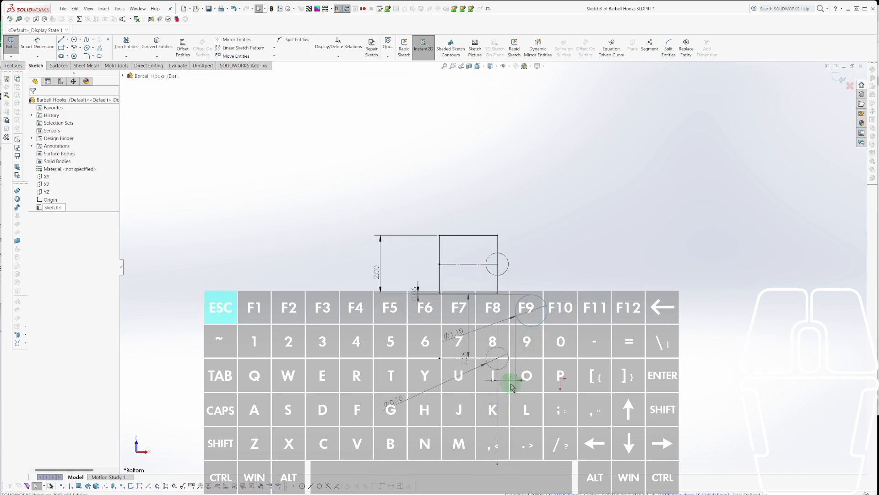
click(498, 410)
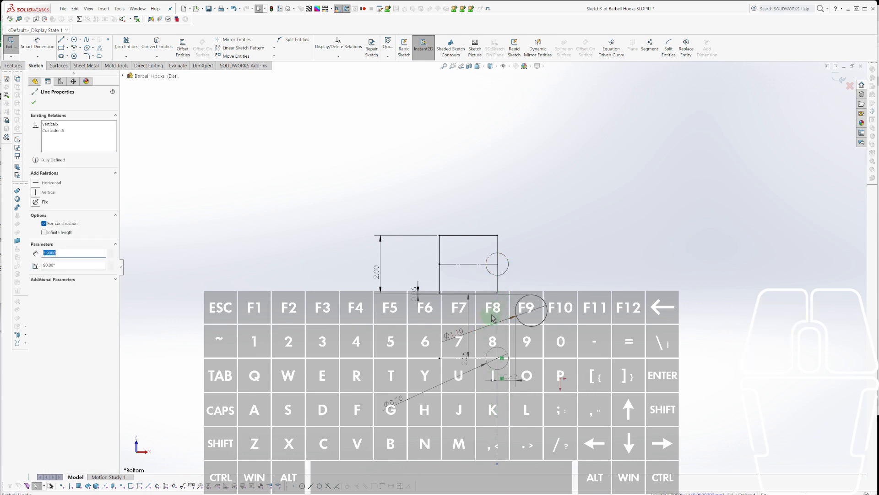
scroll(521, 290, down, 2)
click(517, 221)
Offset the square's whole outline outward by 0.02 in and make the offset's bottom side a construction line.
scroll(516, 219, down, 3)
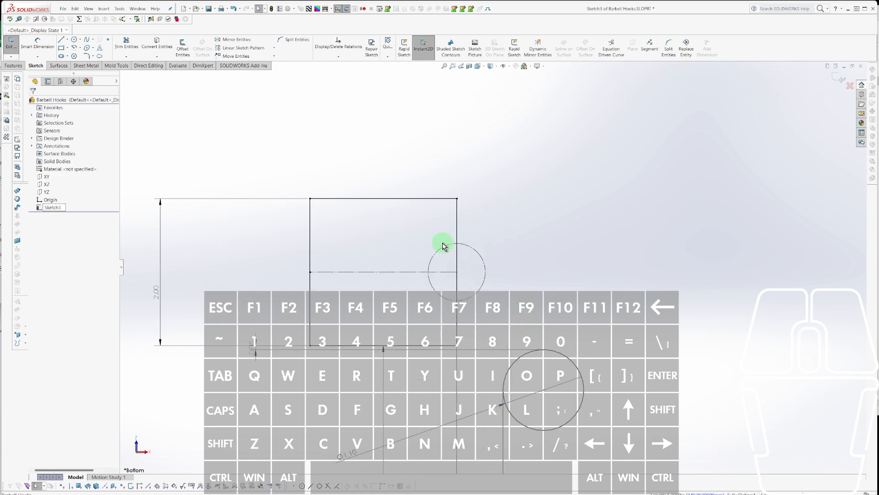
click(457, 220)
key(o)
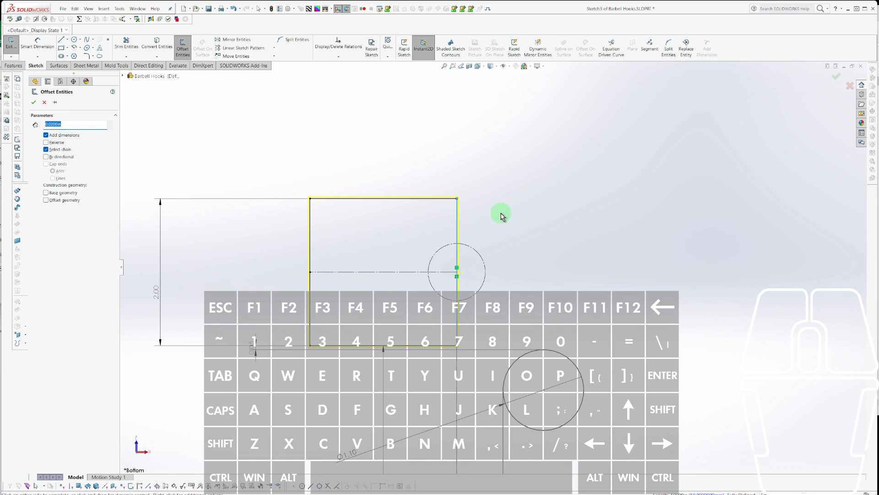
click(545, 210)
scroll(442, 338, down, 4)
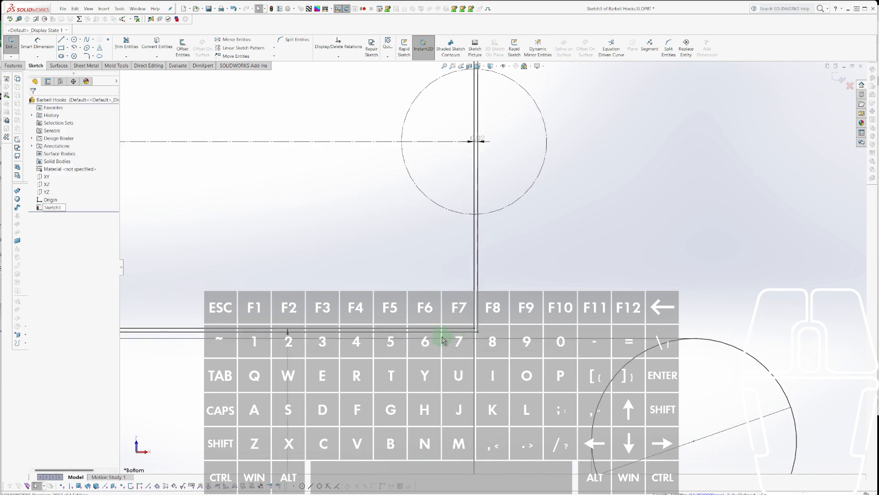
click(441, 336)
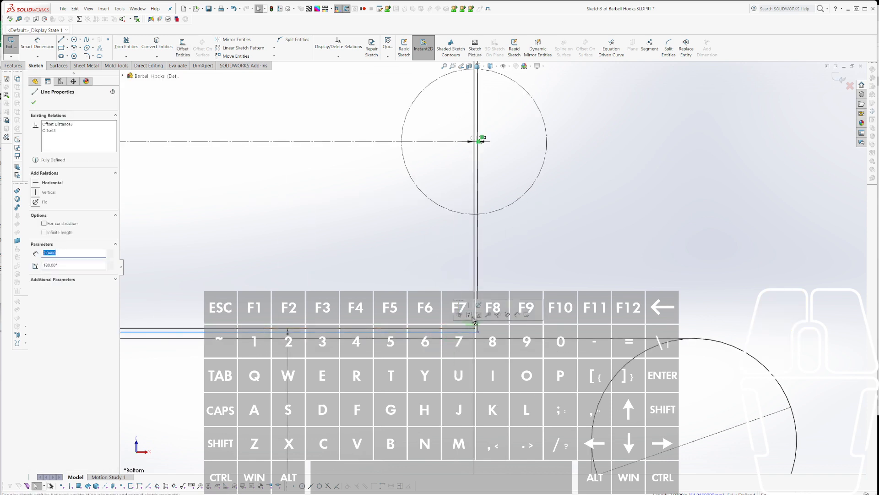
click(471, 316)
Offset the 1.10 in circle outward by 0.02 in and turn the original circle into construction geometry.
scroll(474, 319, up, 7)
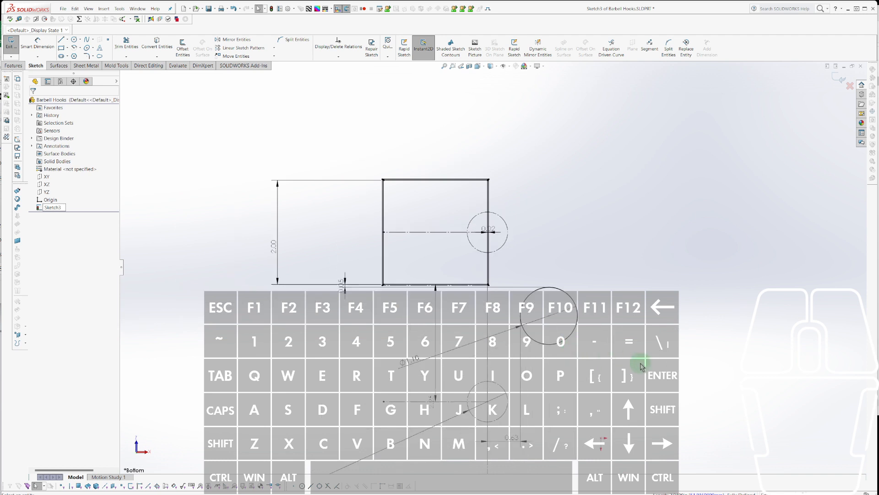
click(577, 341)
key(Escape)
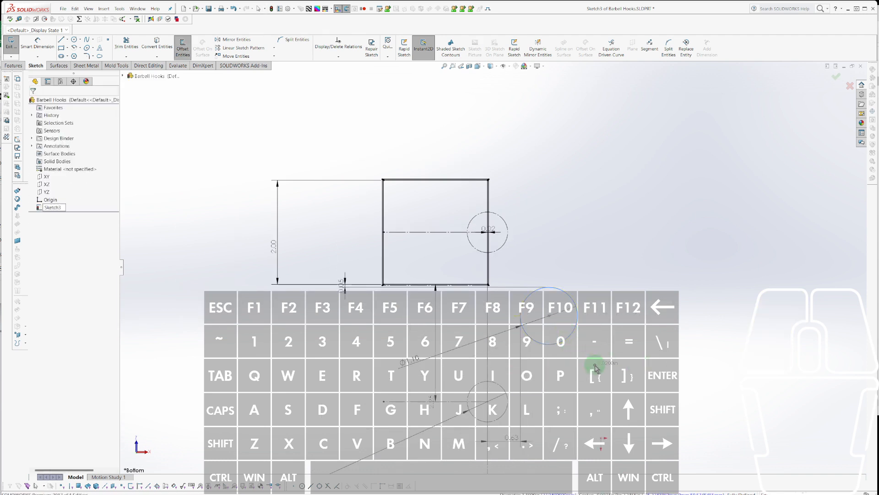
scroll(586, 325, down, 6)
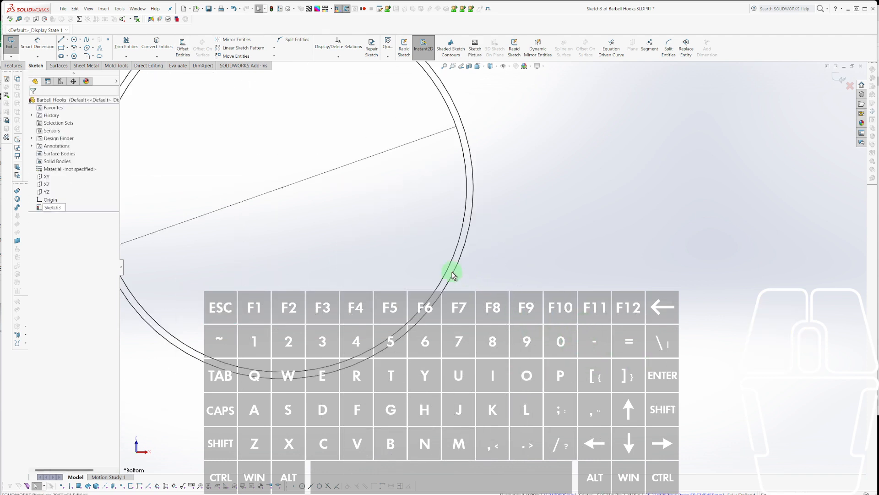
click(447, 272)
key(Escape)
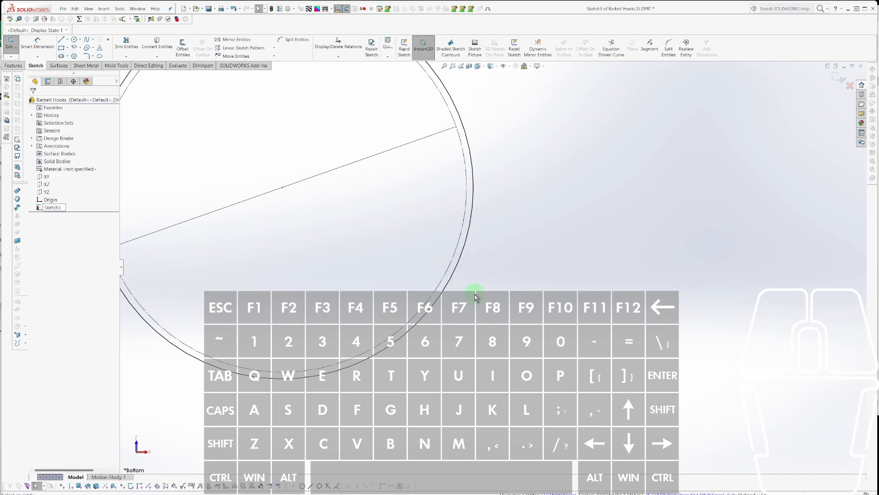
Sketch the hook tip from the outer circle's right side: a slanted line up, a tangent arc of about 0.15 in radius, and a line about 1.19 in down.
scroll(472, 253, up, 6)
key(l)
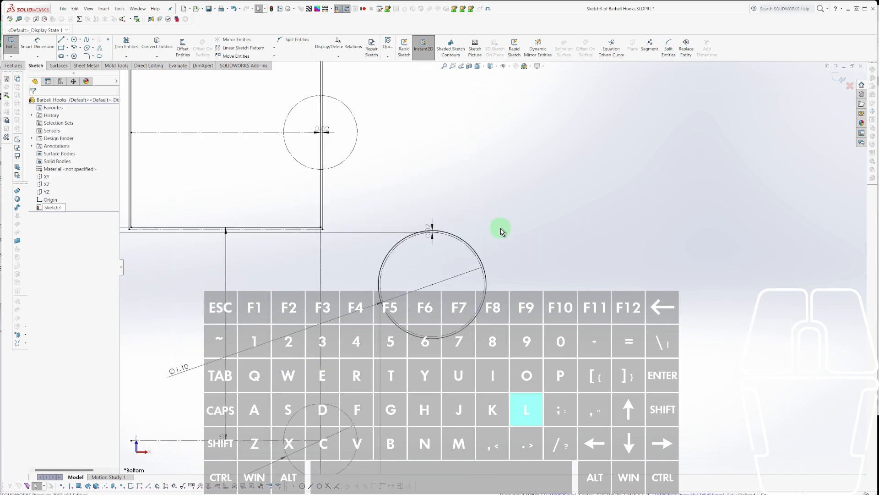
click(486, 284)
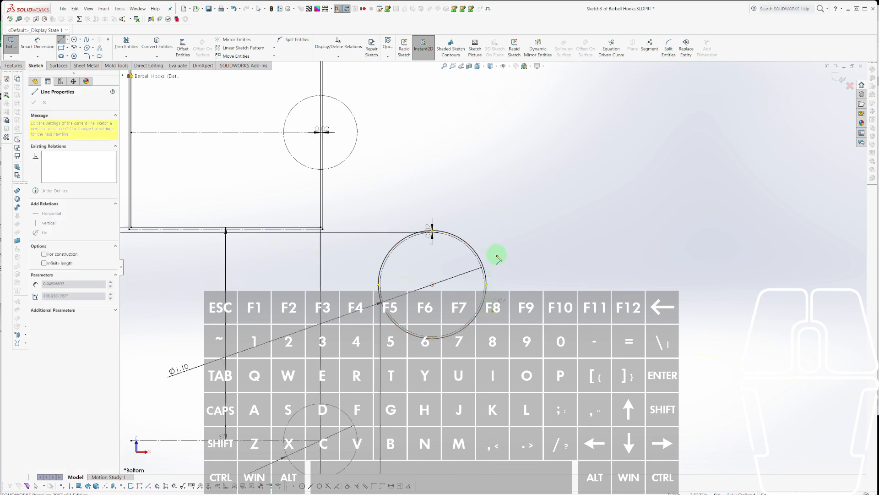
click(506, 232)
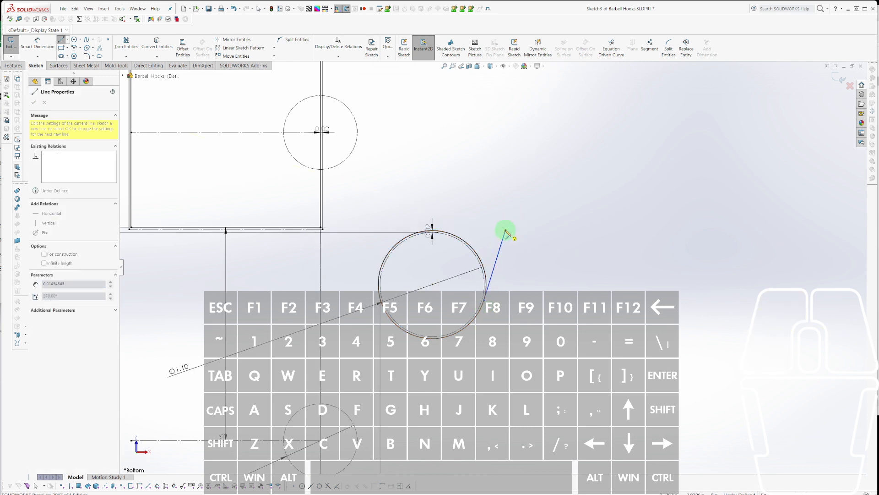
click(532, 232)
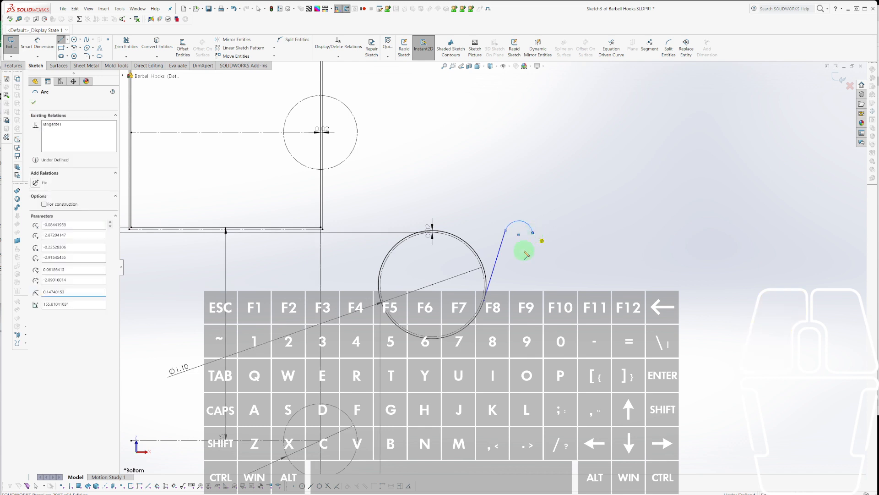
click(546, 344)
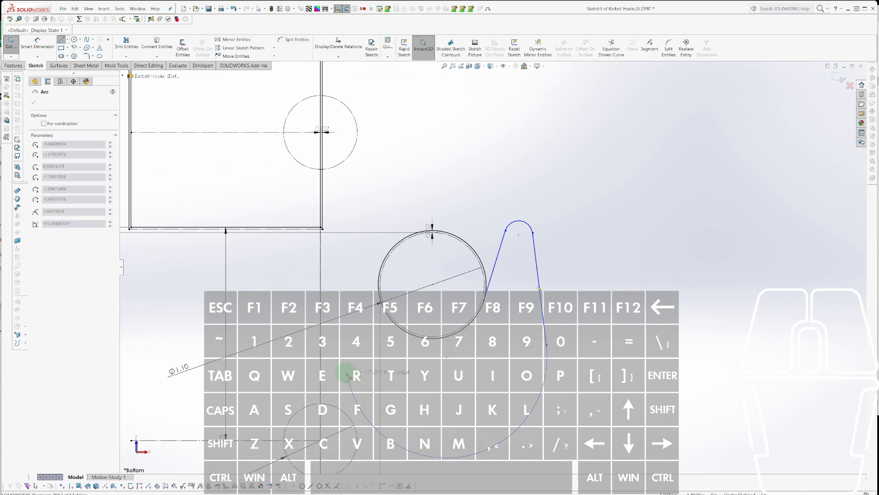
click(322, 366)
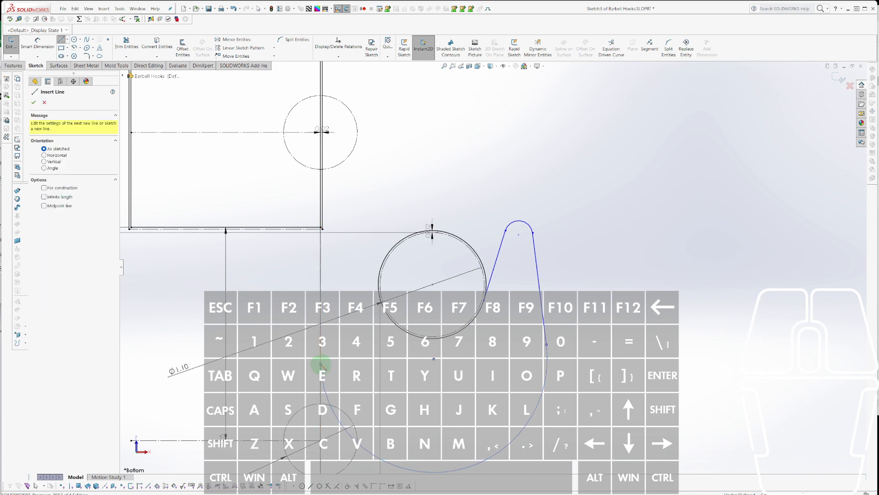
click(340, 381)
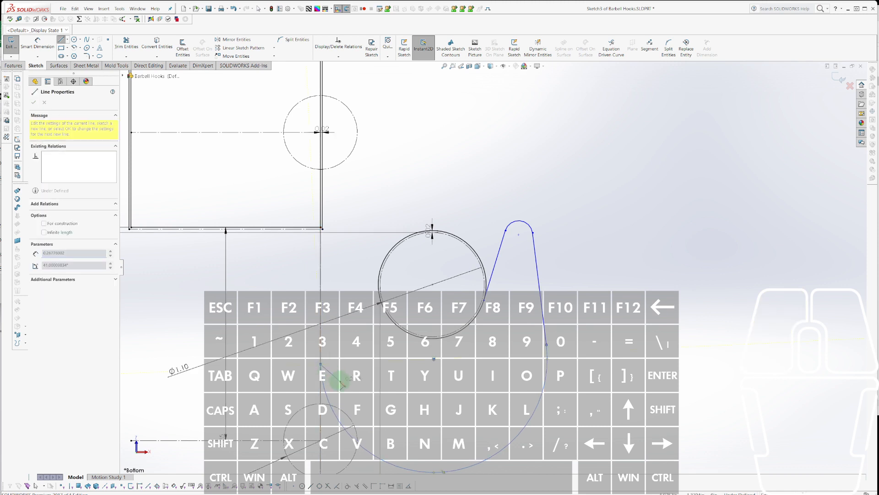
key(ctrl+z)
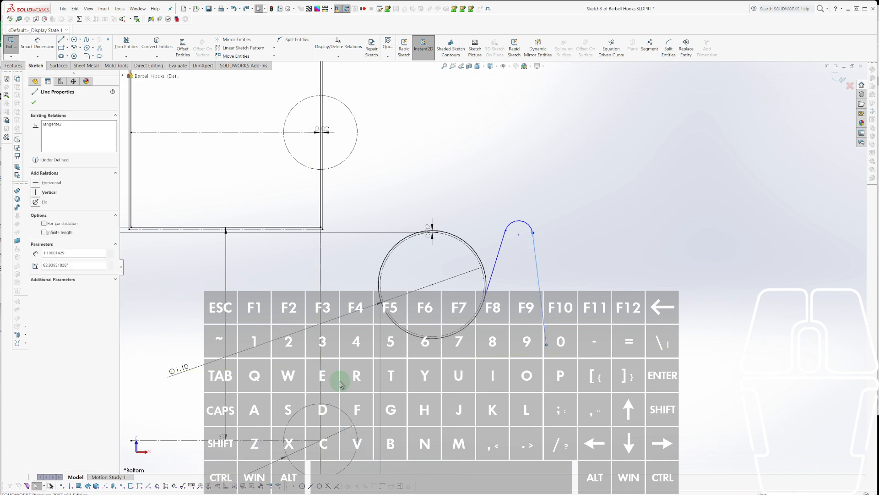
key(Escape)
Draw a tangent arc of about 1.12 in radius from the hook tip's lower end, sweeping beneath the circle toward the vertical guide line.
key(alt+a)
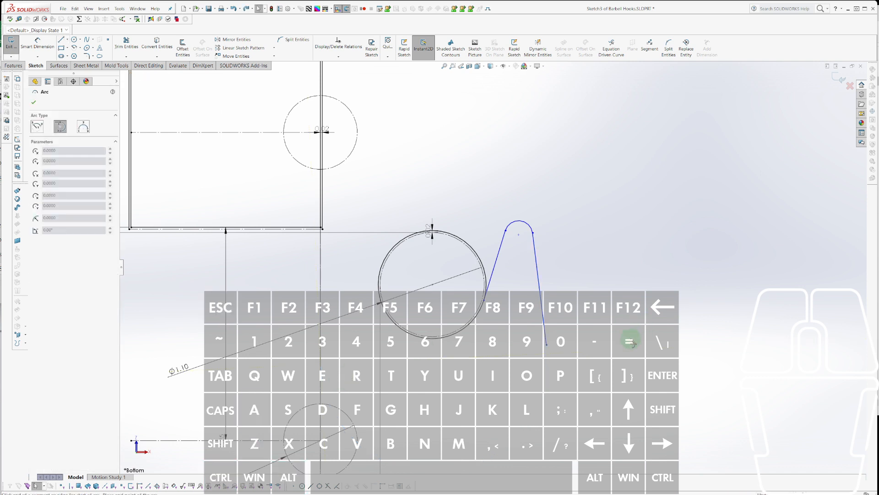
click(546, 344)
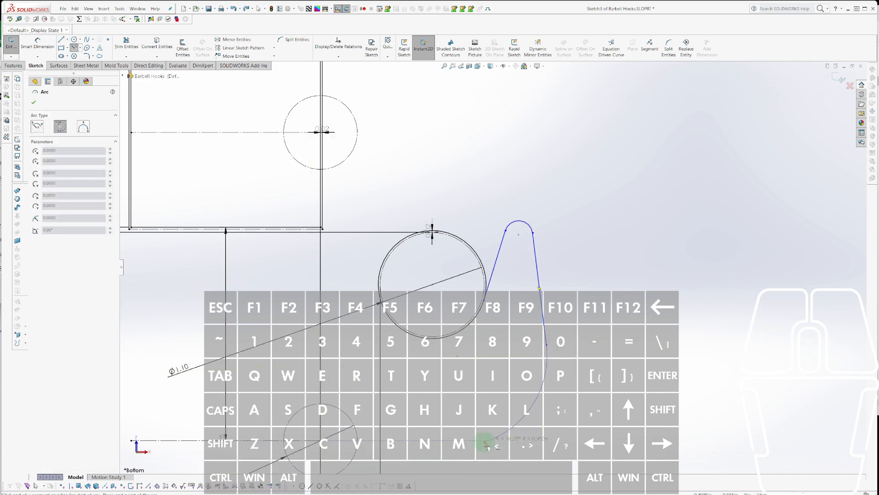
click(340, 384)
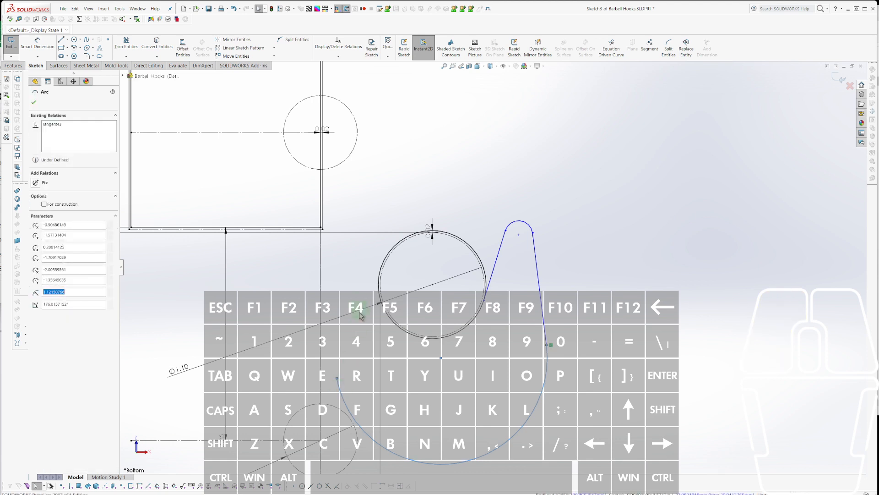
key(Escape)
Add a Tangent relation between the large hook arc and the right side of the offset square.
click(344, 397)
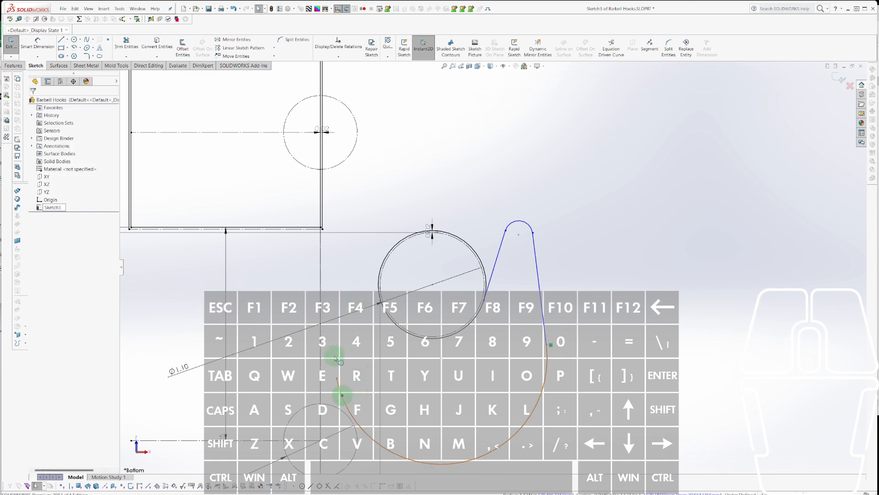
ctrl+click(322, 218)
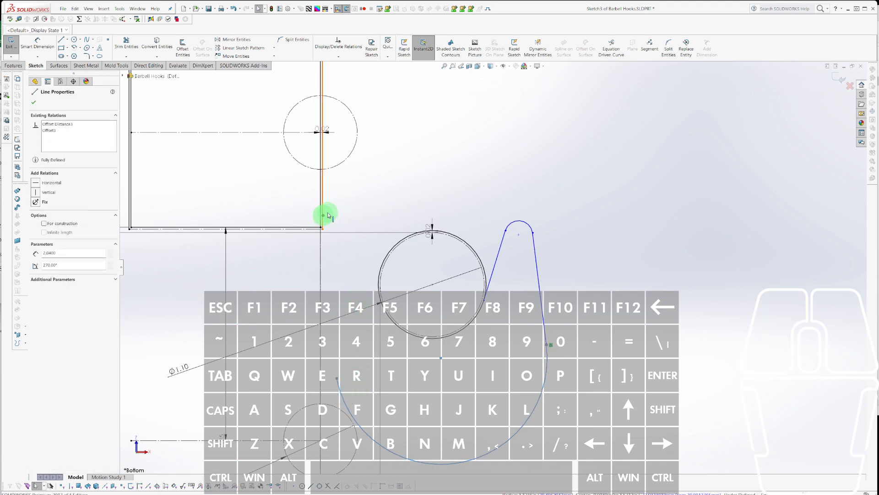
click(349, 248)
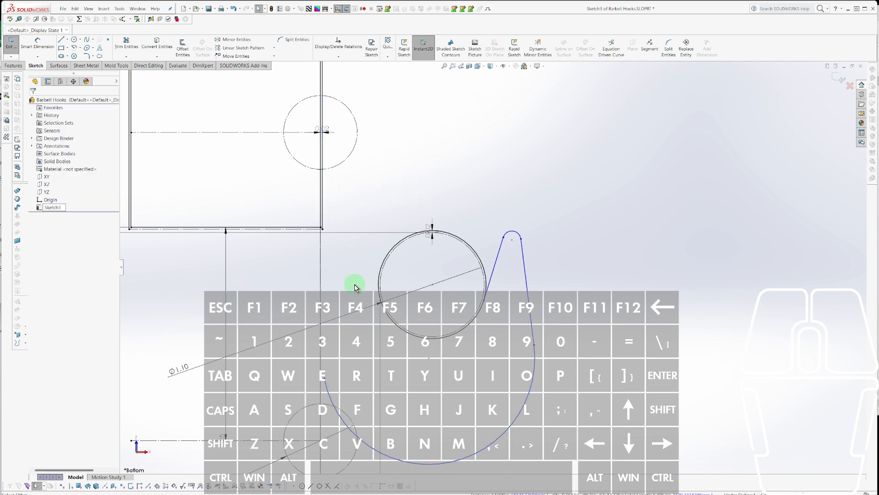
Extend the offset square's right side down past the large hook arc, and trim the excess line below their tangent point.
key(Escape)
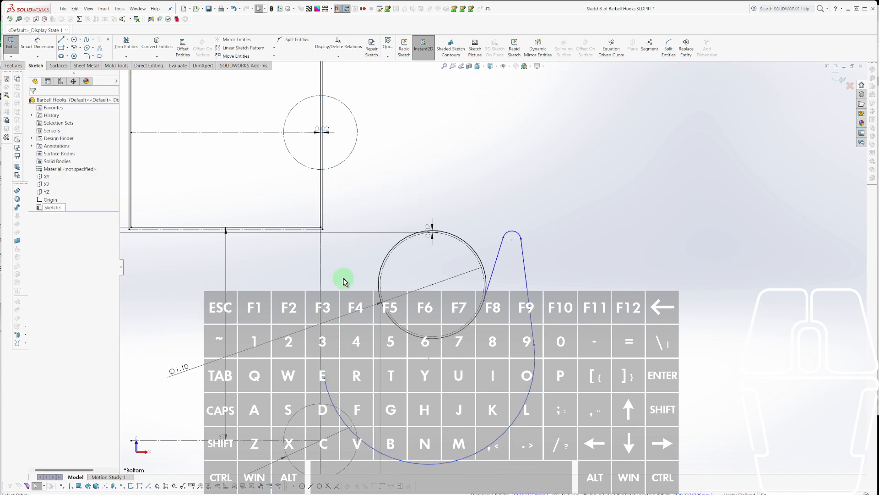
key(shift+t)
drag(325, 218, 330, 261)
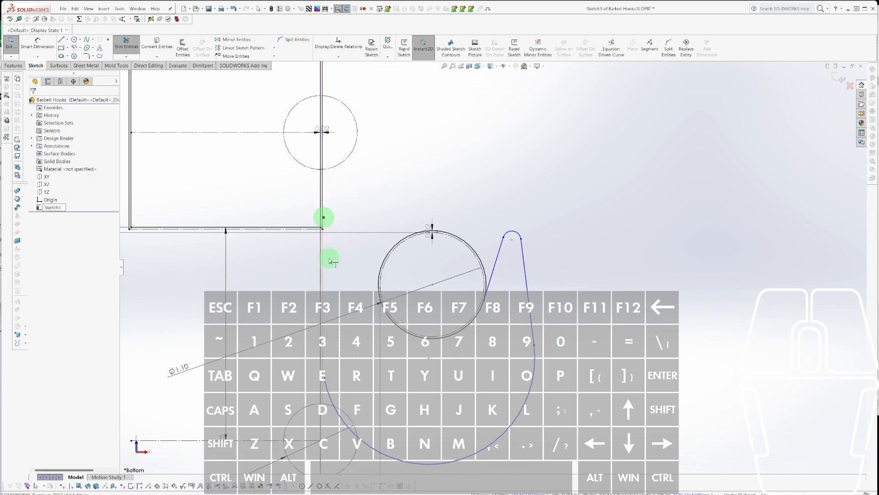
key(Escape)
scroll(341, 392, down, 5)
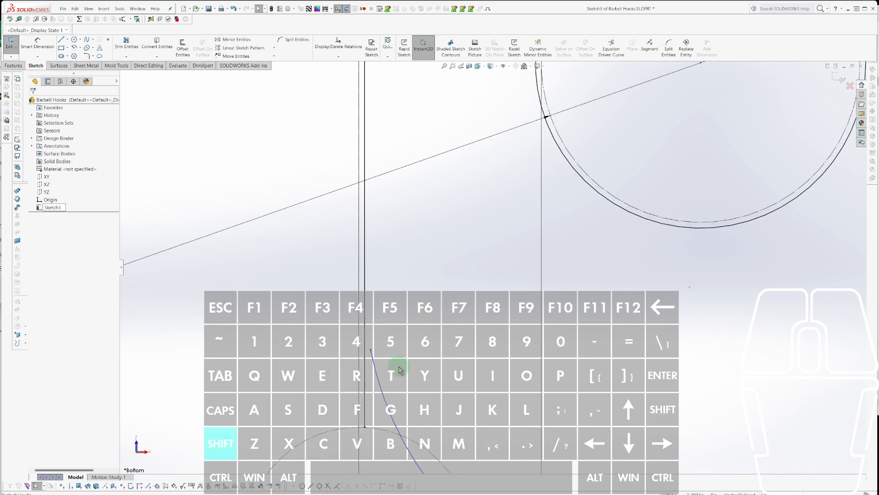
key(shift+x)
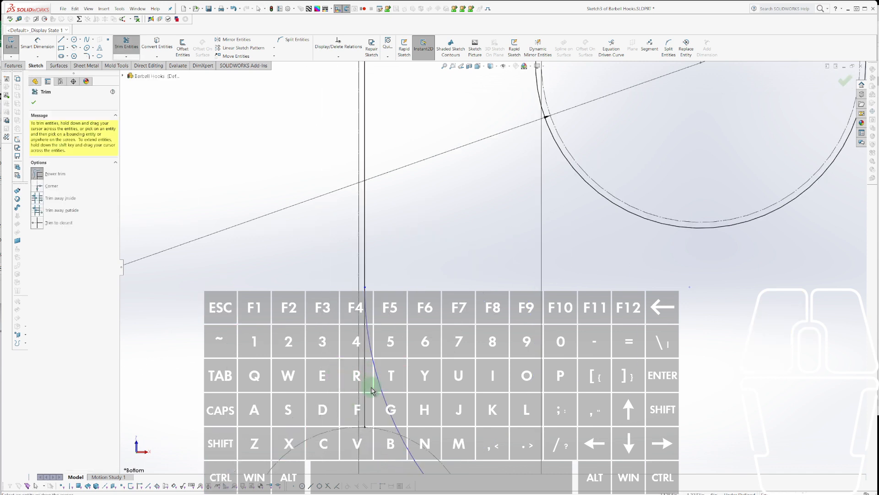
click(360, 372)
click(366, 287)
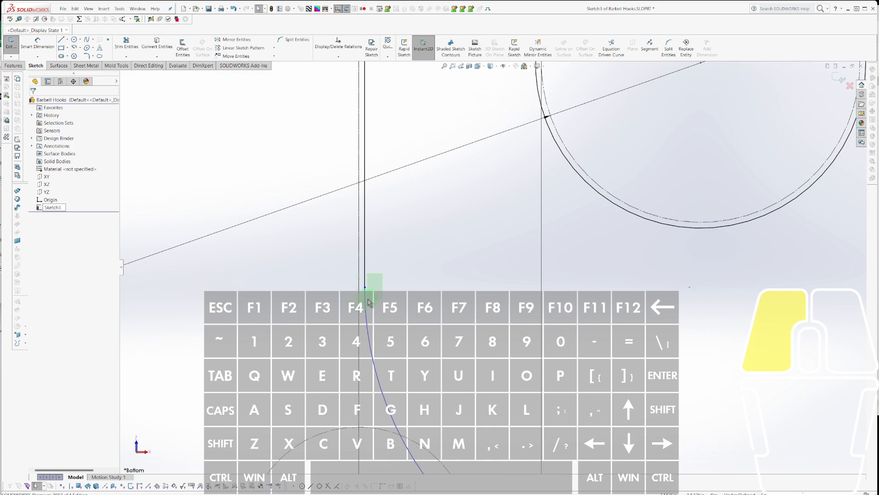
key(Escape)
scroll(516, 298, up, 5)
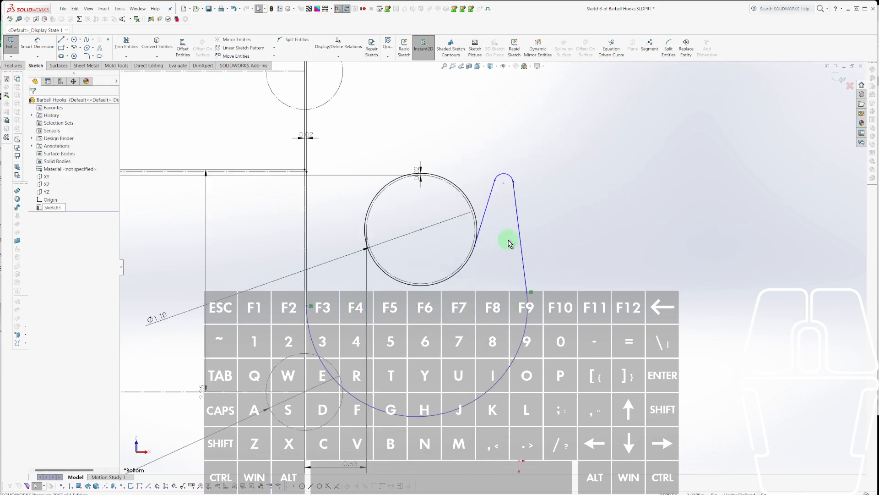
scroll(460, 260, down, 3)
scroll(403, 220, up, 4)
scroll(530, 263, down, 5)
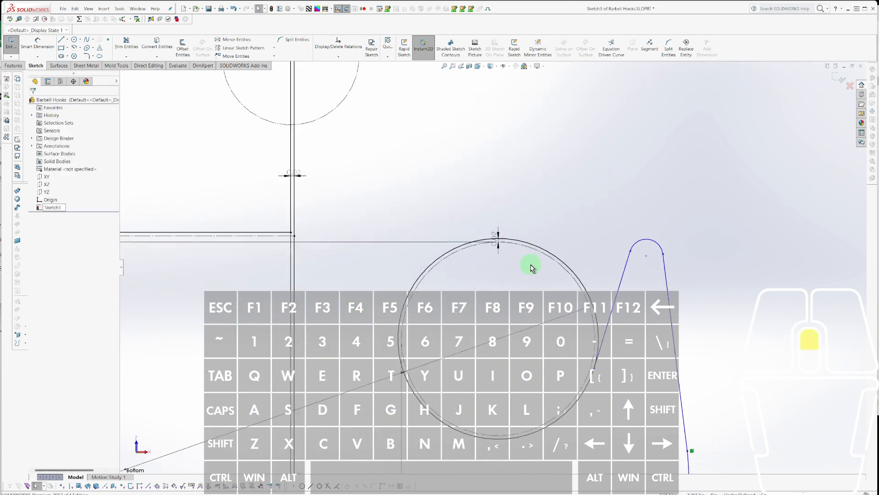
scroll(463, 224, up, 3)
scroll(463, 226, down, 3)
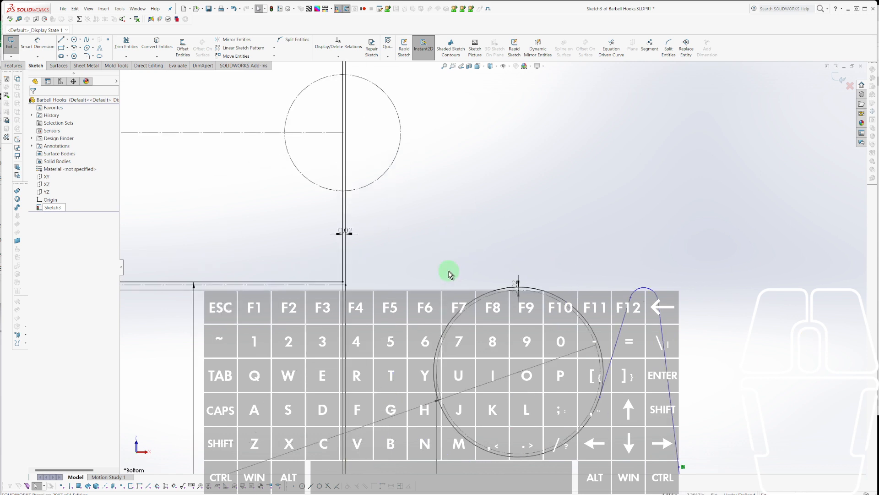
key(l)
click(455, 421)
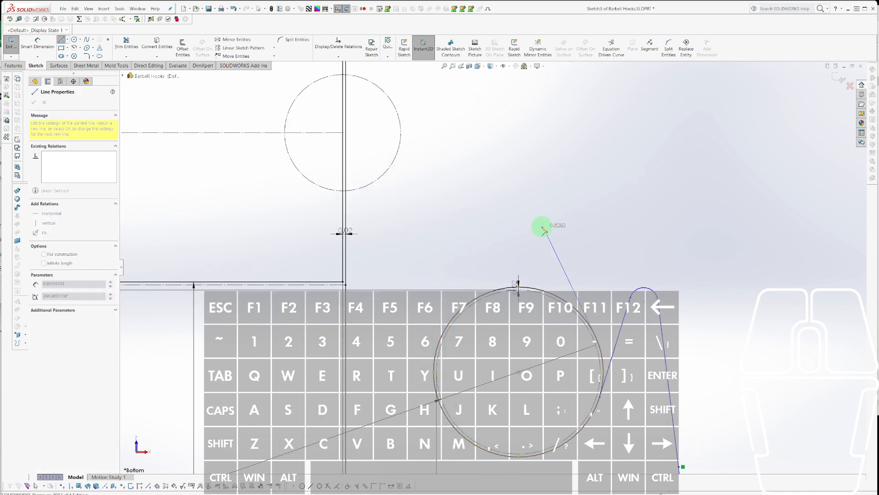
scroll(587, 449, up, 3)
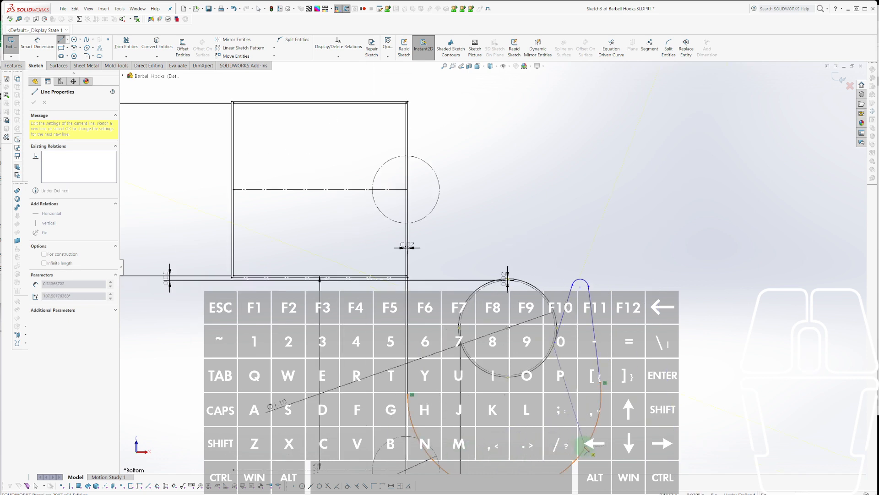
key(Escape)
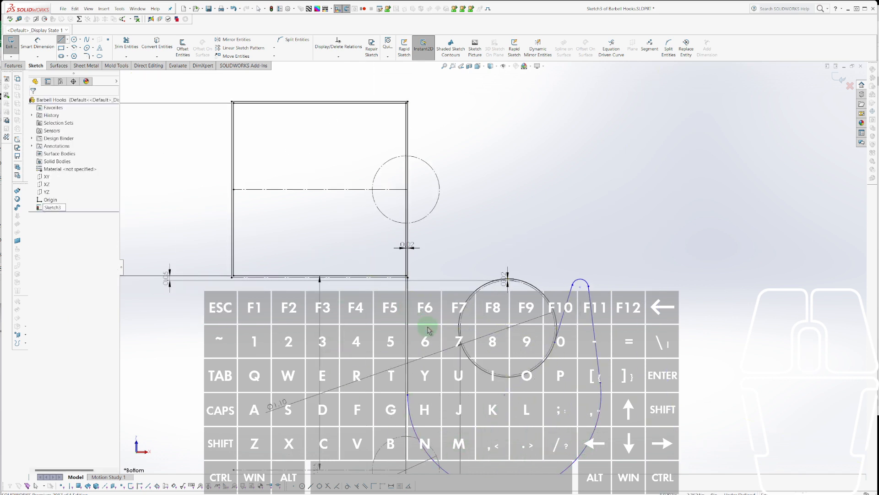
Sketch a slanted line from the outer circle's left side up to above the square, continuing in a tangent arc over the square's top.
key(l)
click(470, 361)
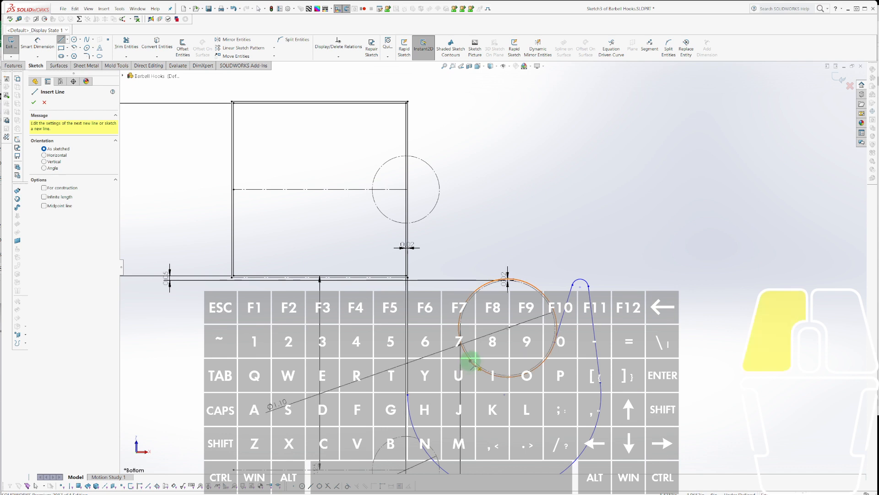
drag(471, 361, 437, 117)
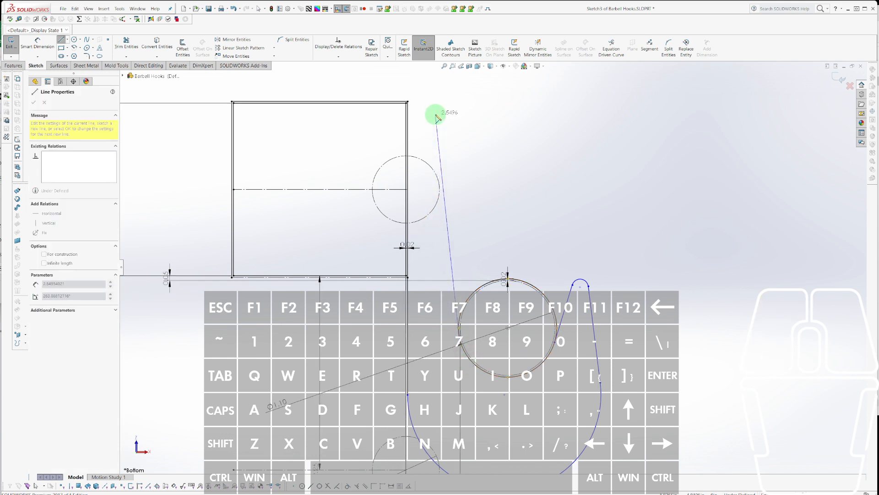
click(435, 107)
scroll(434, 107, up, 3)
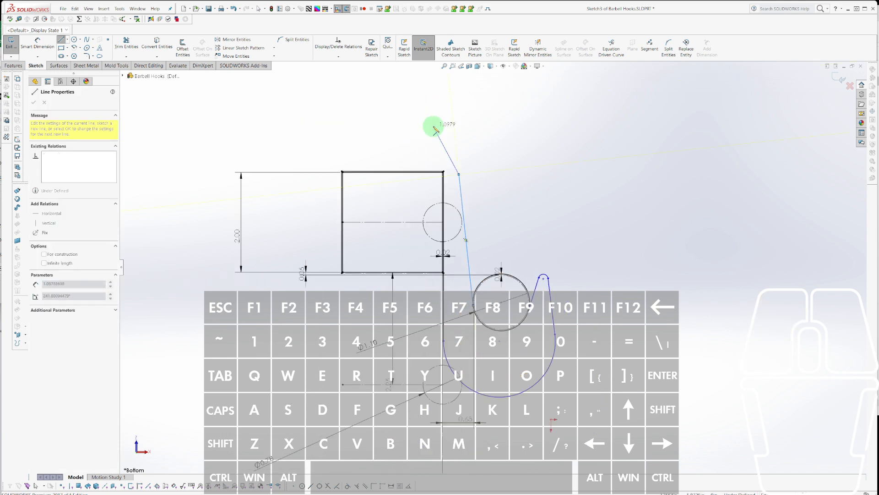
drag(460, 175, 329, 169)
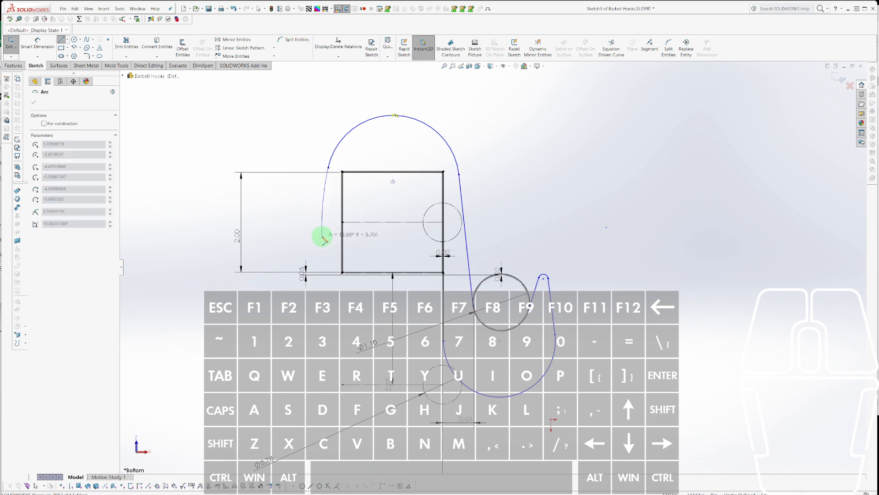
Continue with a tangent arc down the square's left side and a small arc of about 0.17 in radius ending at the offset square's lower-left corner.
scroll(326, 251, up, 5)
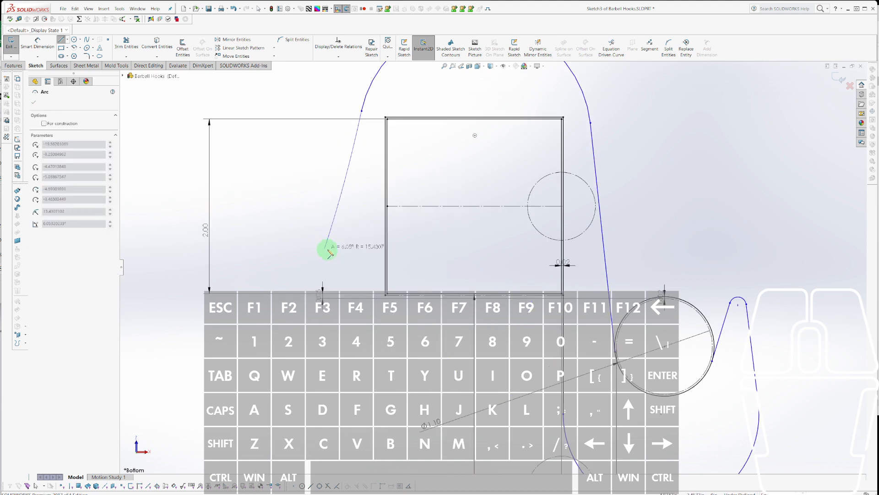
click(362, 299)
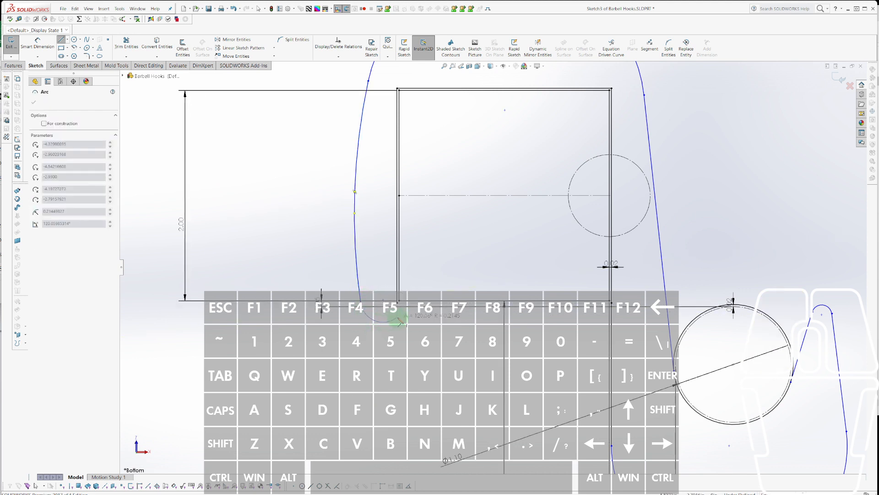
click(399, 305)
scroll(405, 325, down, 3)
key(Escape)
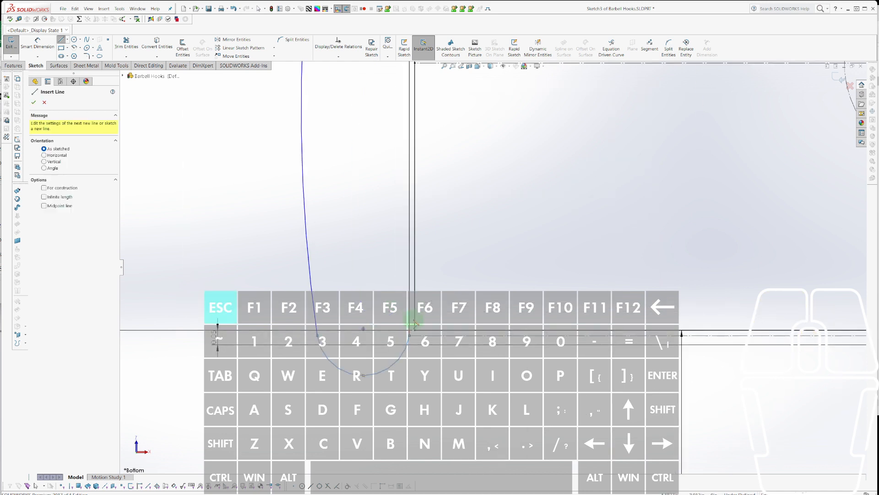
Add a Tangent relation between the small lower arc and the left side of the offset square.
click(406, 351)
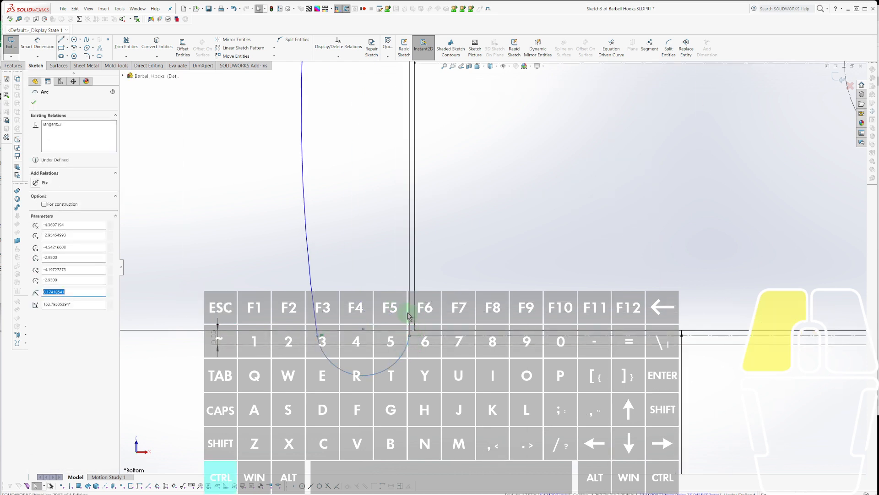
ctrl+click(409, 316)
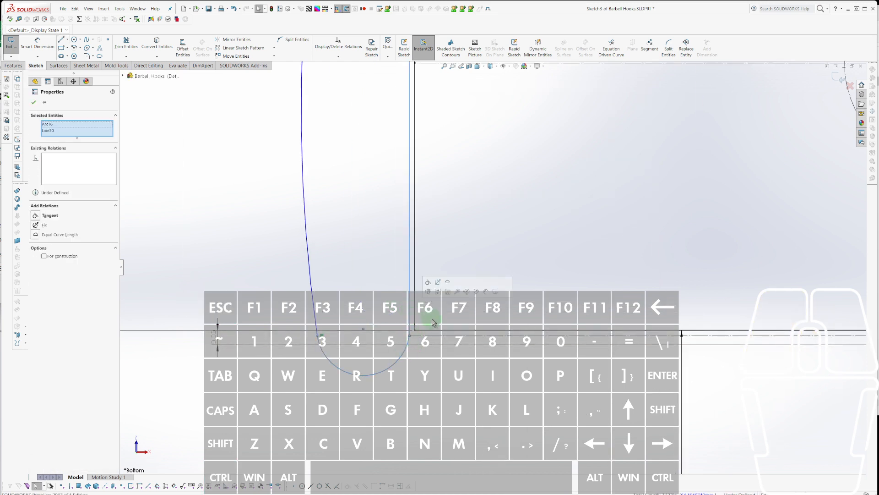
click(427, 281)
Draw a slanted construction line down and outward from the upper end of the arc along the square's left side.
scroll(455, 167, up, 4)
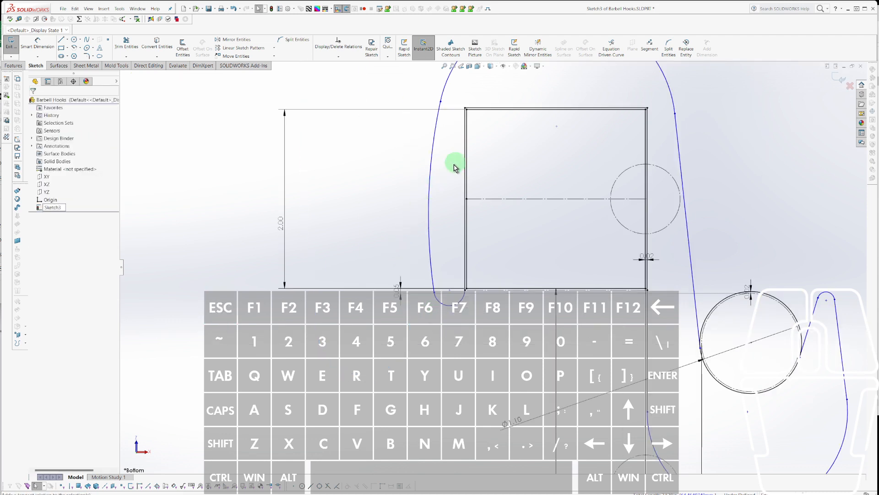
scroll(474, 154, down, 2)
key(l)
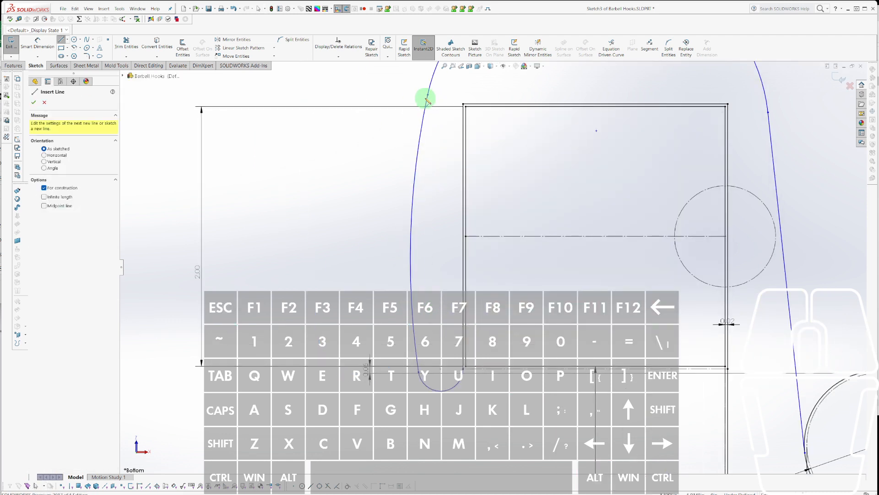
drag(426, 97, 392, 246)
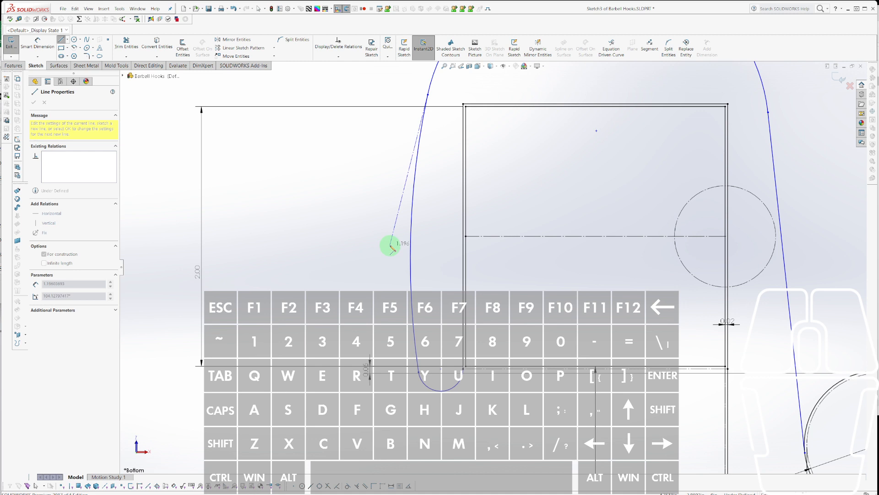
click(348, 259)
key(Escape)
Add a Tangent relation between the construction line and the arc along the square's left side.
drag(442, 150, 372, 146)
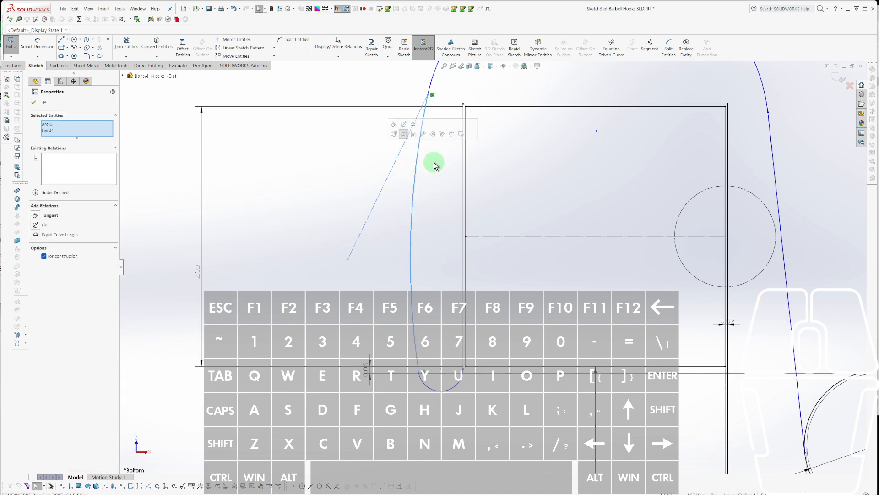
click(404, 133)
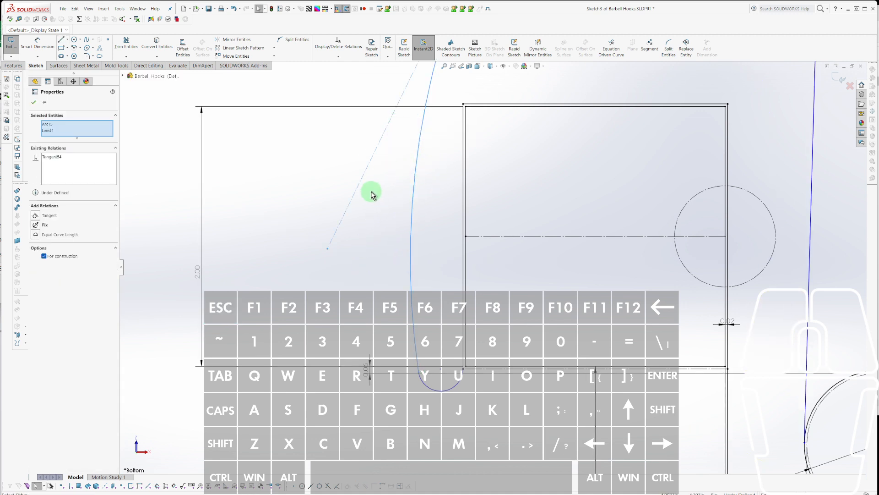
scroll(375, 194, up, 4)
scroll(512, 161, down, 2)
scroll(501, 164, up, 3)
key(Escape)
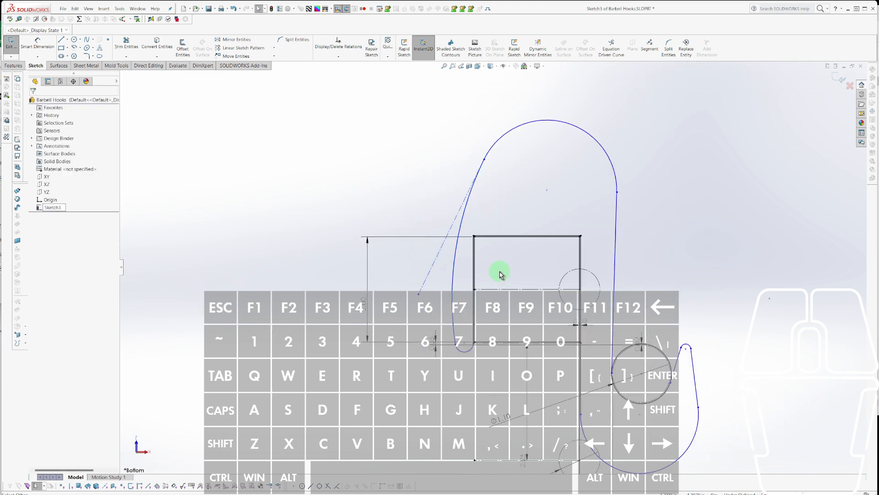
Dimension the angle between the square's left side and the slanted construction line at 5 degrees.
key(d)
click(474, 268)
click(436, 256)
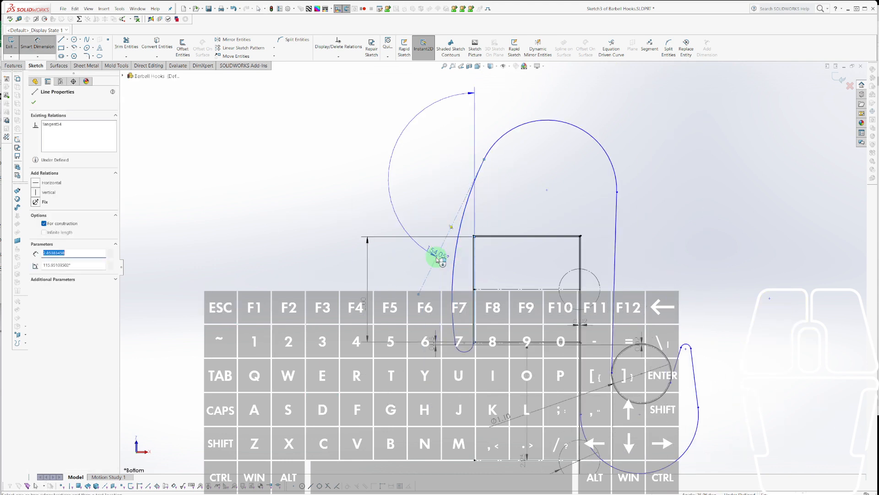
click(428, 308)
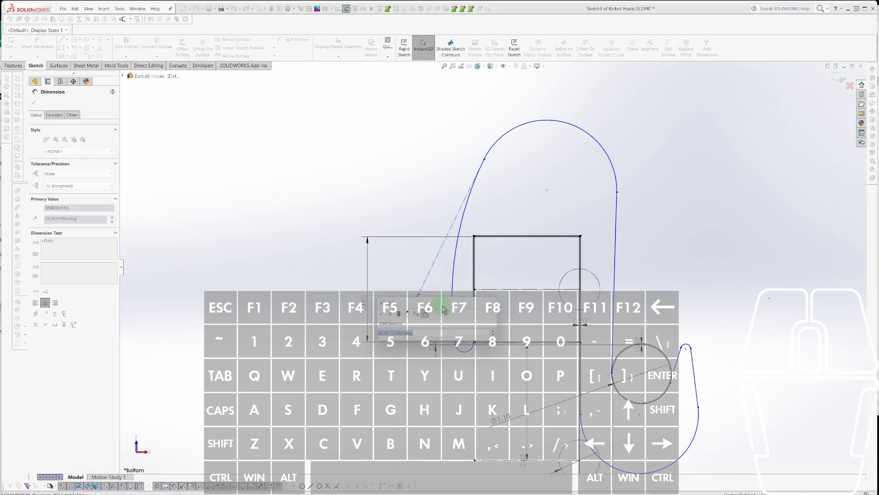
text(5)
key(Return)
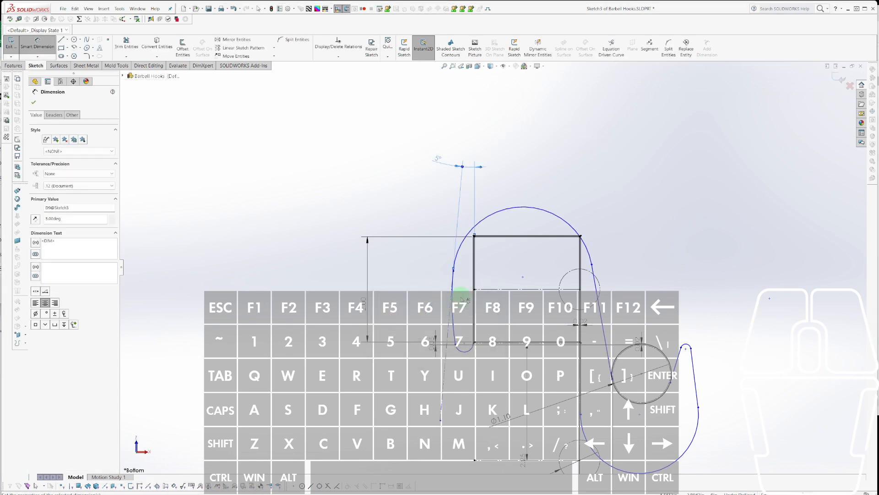
scroll(562, 232, down, 3)
key(Escape)
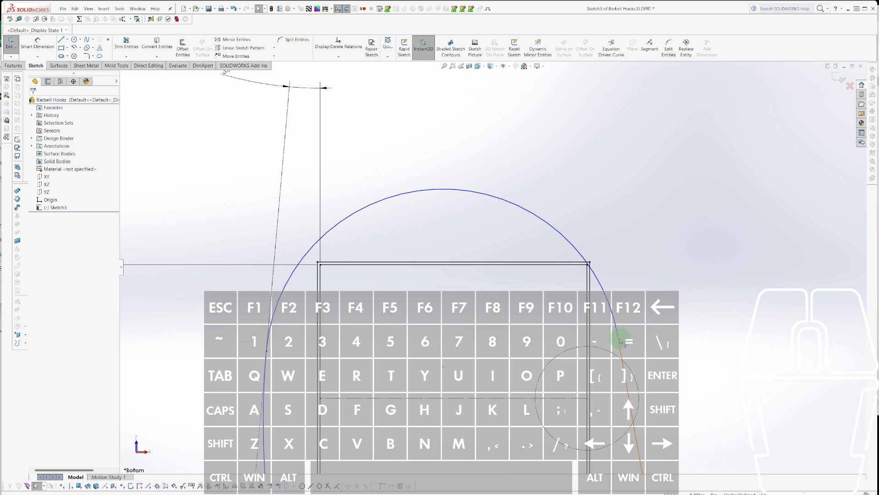
Dimension the angle between the square's right side and the long slanted line rising from the circle at 5 degrees.
scroll(619, 337, up, 4)
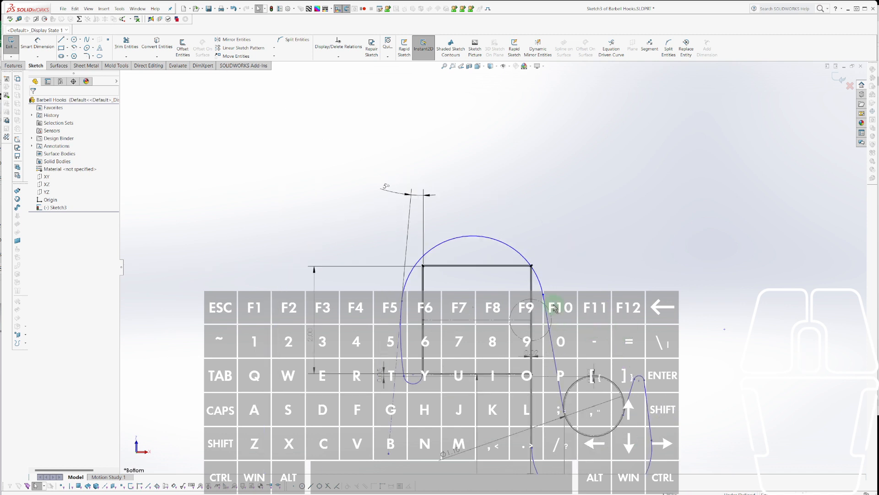
key(Escape)
click(548, 316)
key(Escape)
key(d)
click(541, 329)
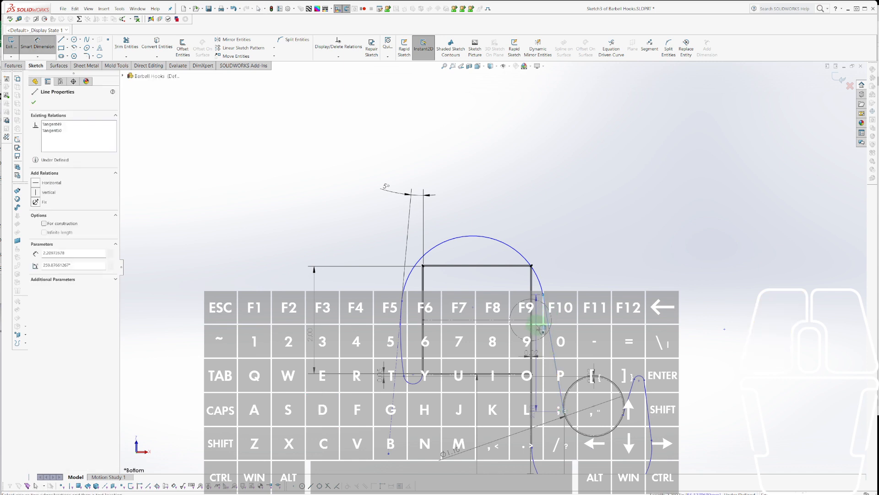
click(538, 326)
click(548, 322)
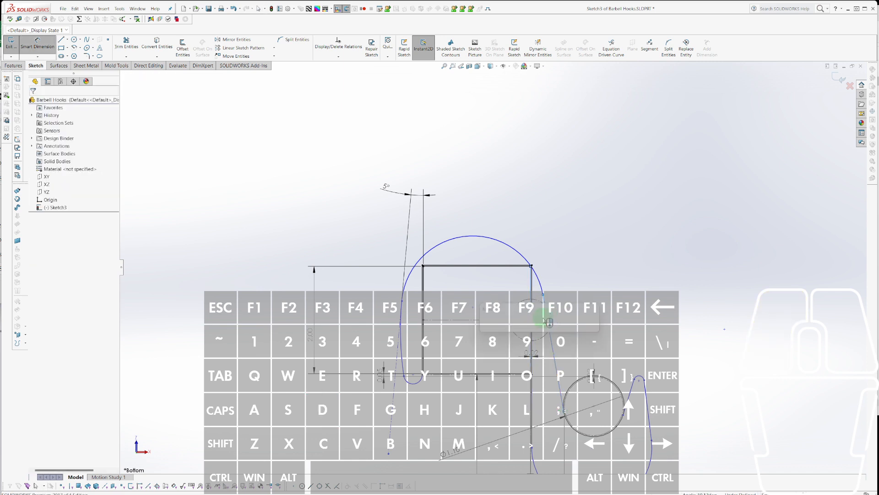
click(538, 137)
text(9)
key(Return)
key(Escape)
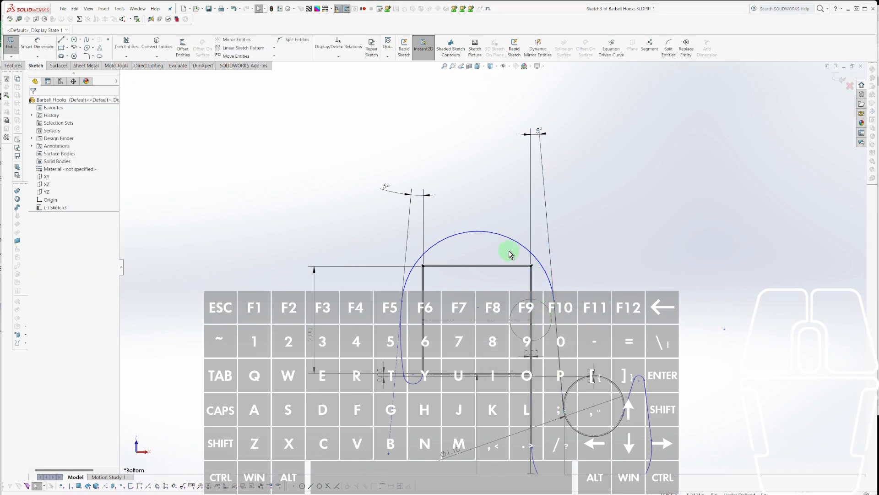
Raise the large top arc above the square by moving its right endpoint up along the slanted line.
key(Escape)
click(478, 308)
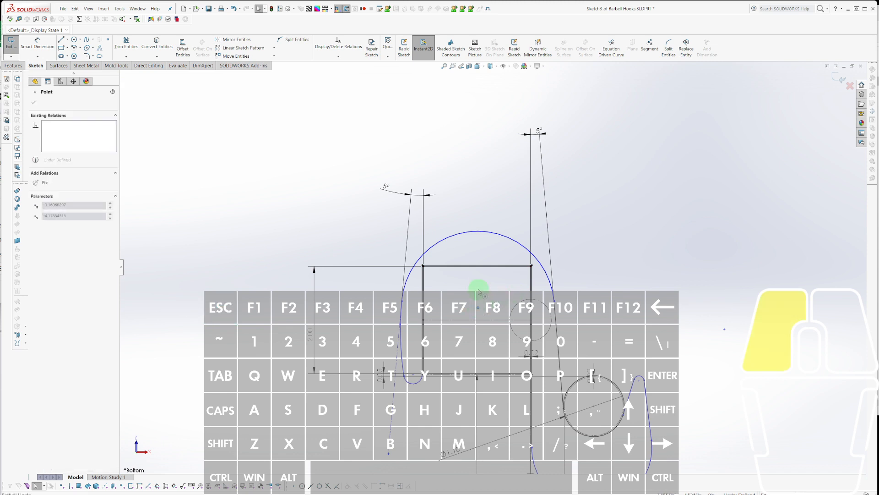
click(484, 247)
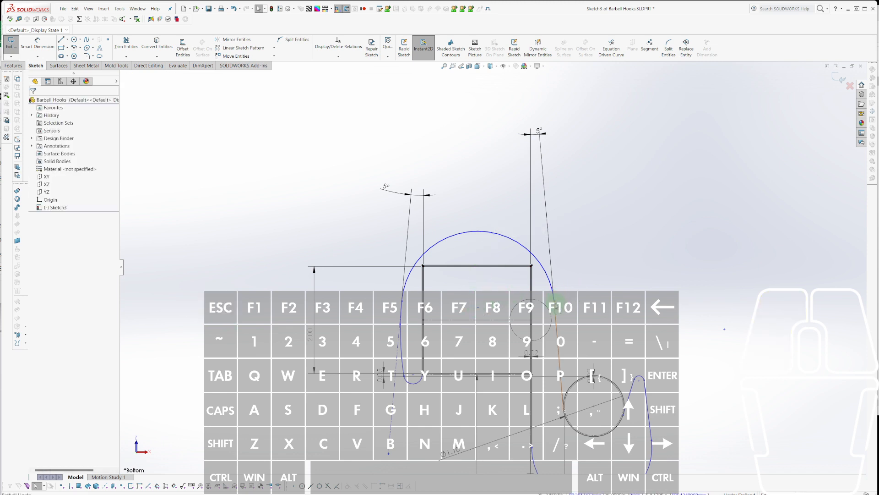
drag(553, 293, 557, 278)
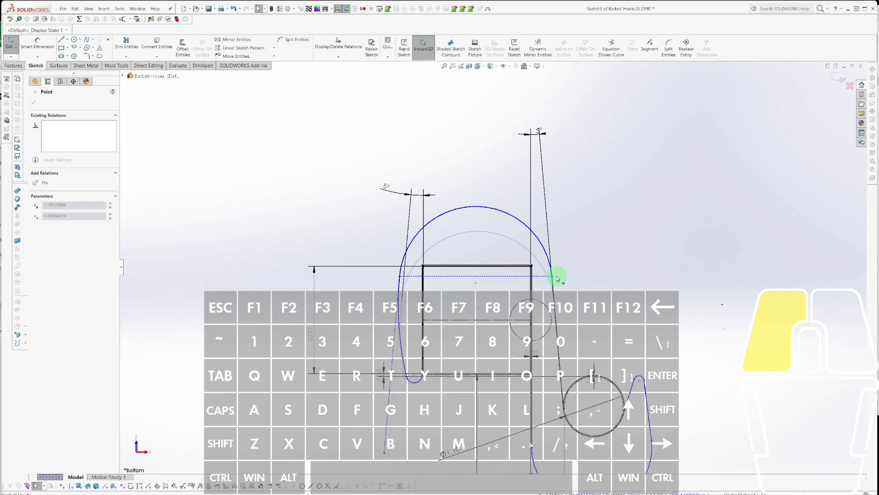
mouse_move(557, 278)
mouse_down()
mouse_move(559, 269)
mouse_move(559, 280)
mouse_up()
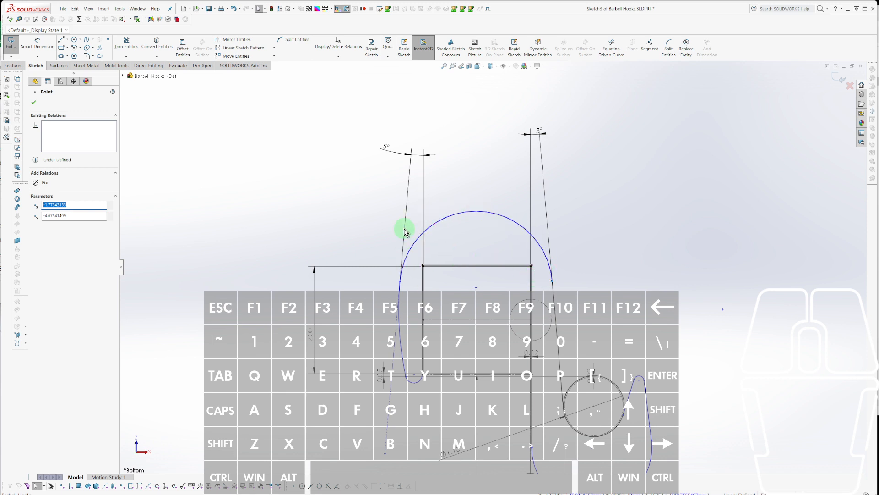
Select the whole chain of inner square lines and convert them to construction geometry.
scroll(533, 276, down, 8)
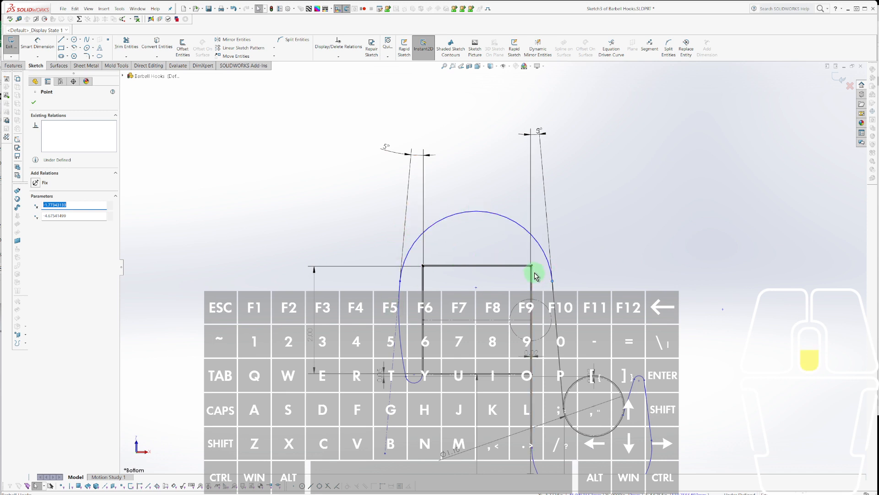
scroll(558, 298, up, 7)
scroll(510, 337, down, 8)
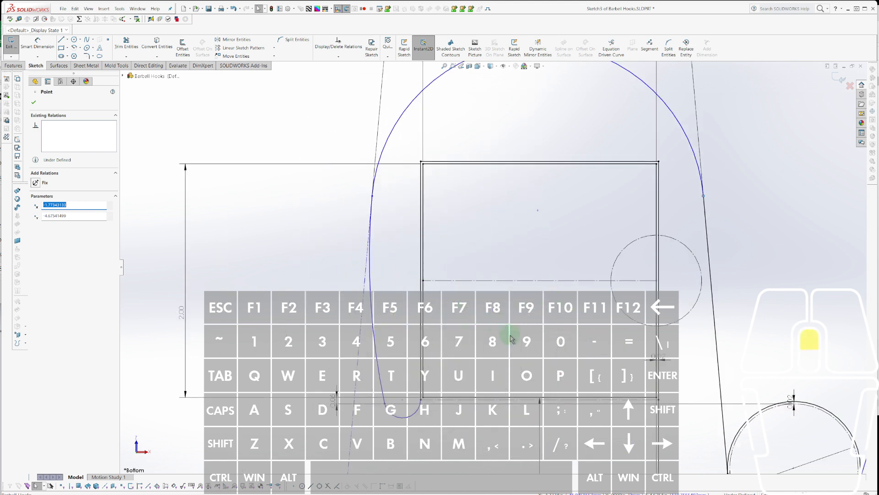
click(611, 340)
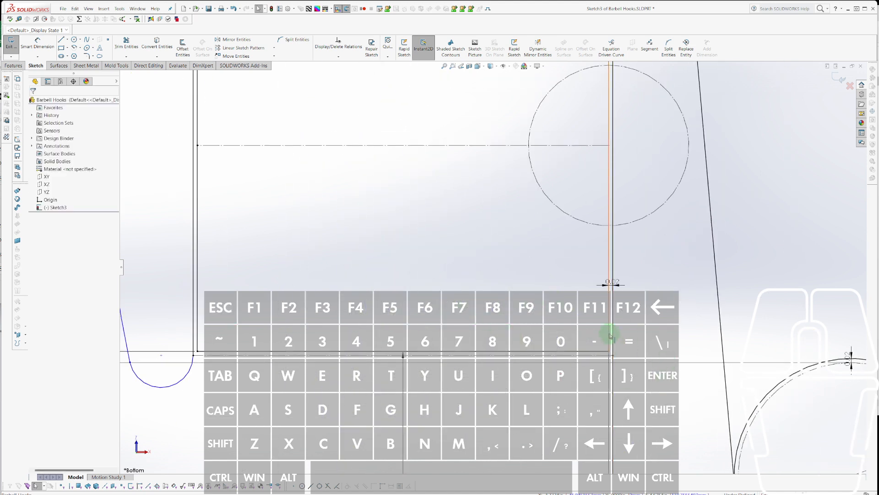
right_click(611, 337)
click(620, 338)
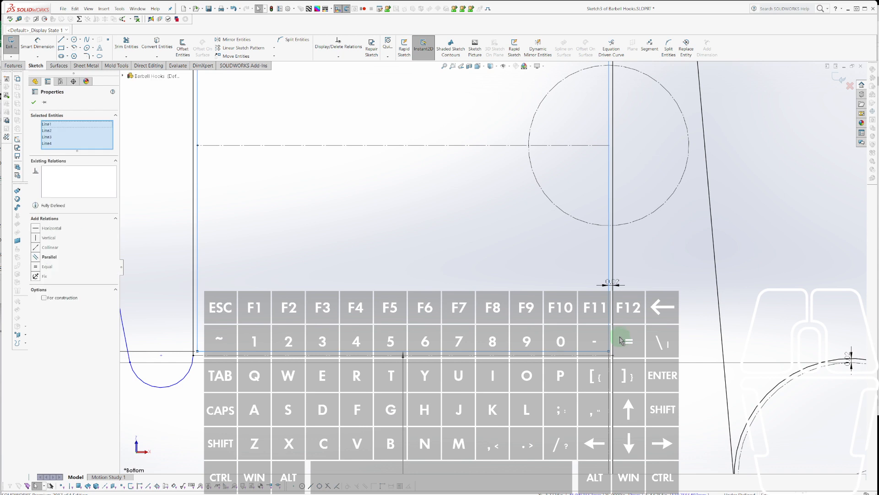
click(44, 299)
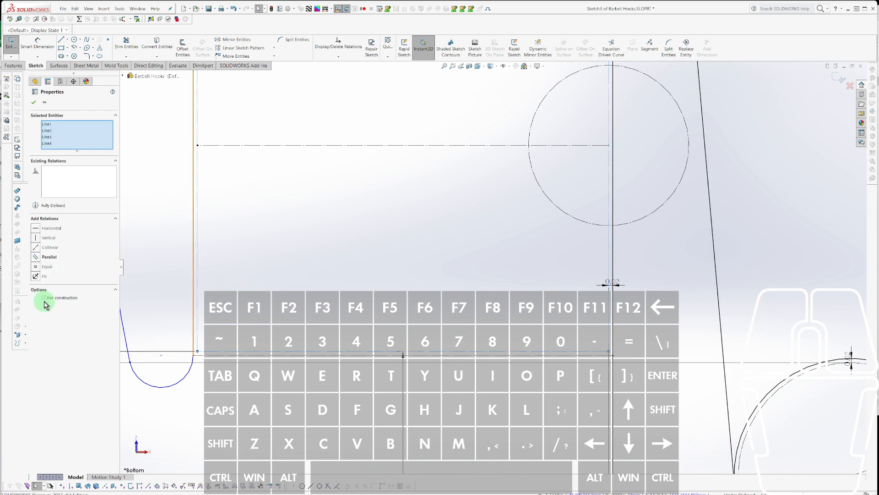
scroll(559, 345, up, 5)
scroll(656, 362, down, 5)
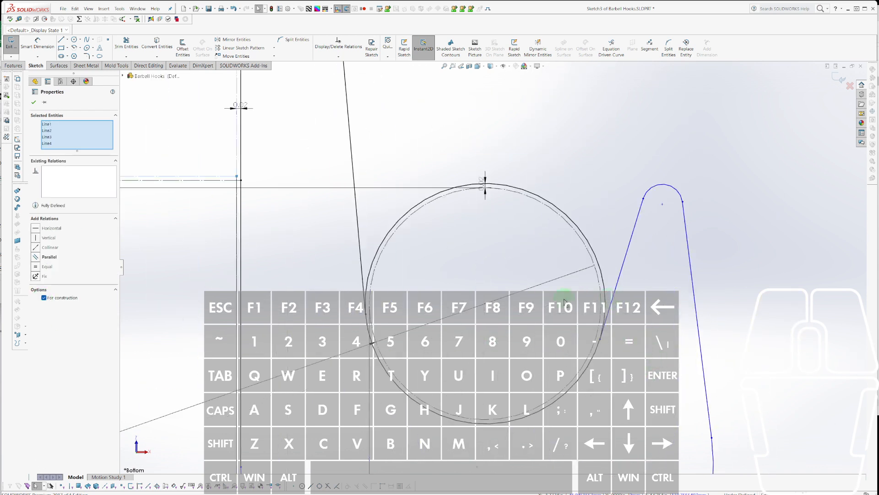
scroll(412, 181, up, 5)
scroll(397, 186, up, 3)
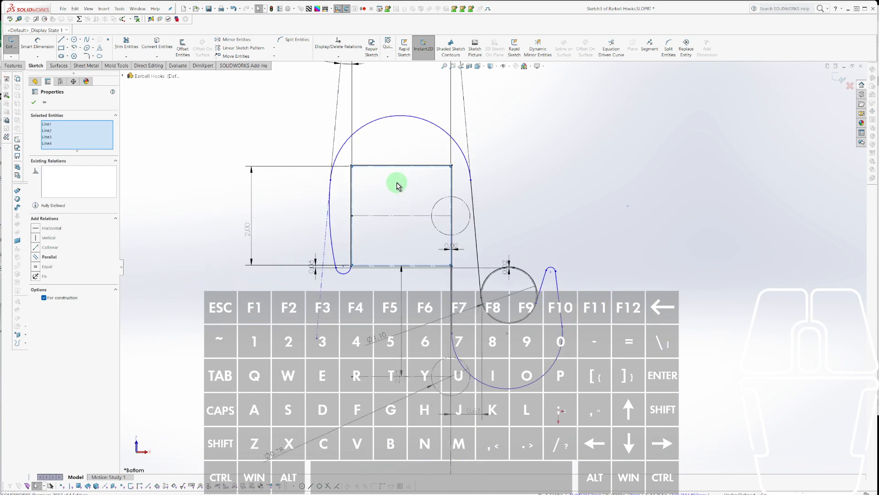
scroll(485, 213, down, 3)
key(Escape)
Examine the hook profile from the top arc over the square down to the circle and lower arc.
scroll(479, 236, down, 1)
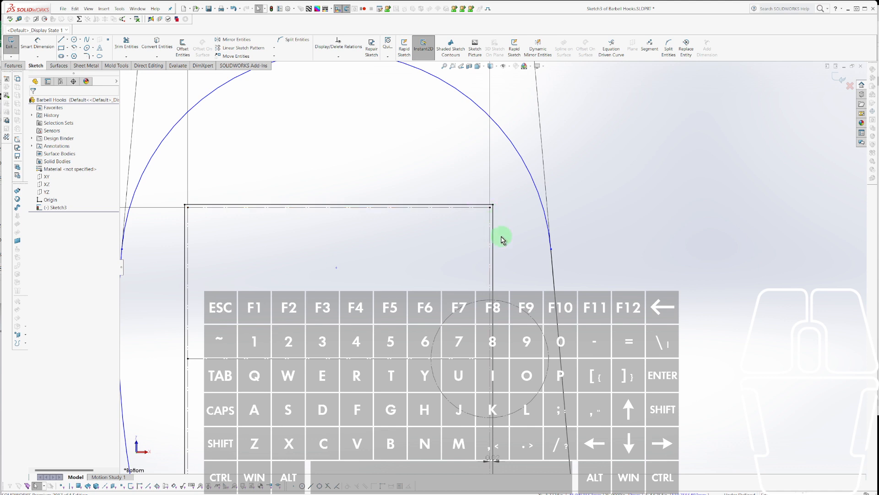
scroll(481, 229, up, 2)
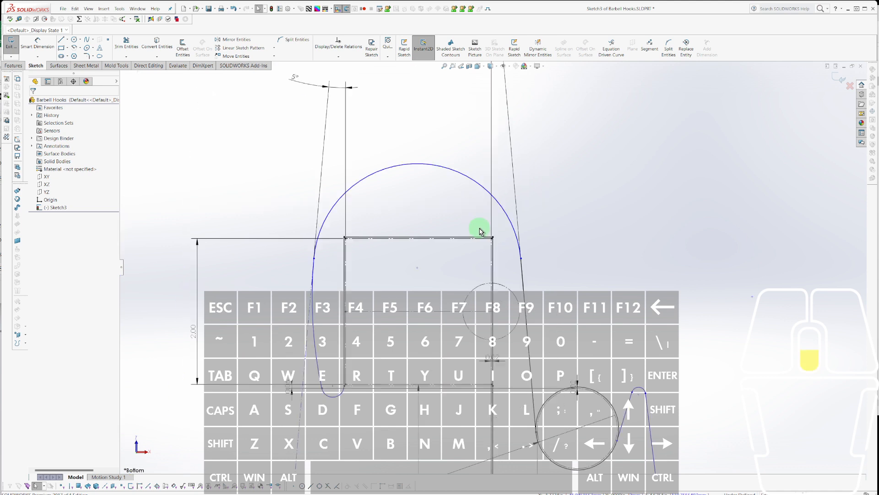
scroll(504, 266, up, 6)
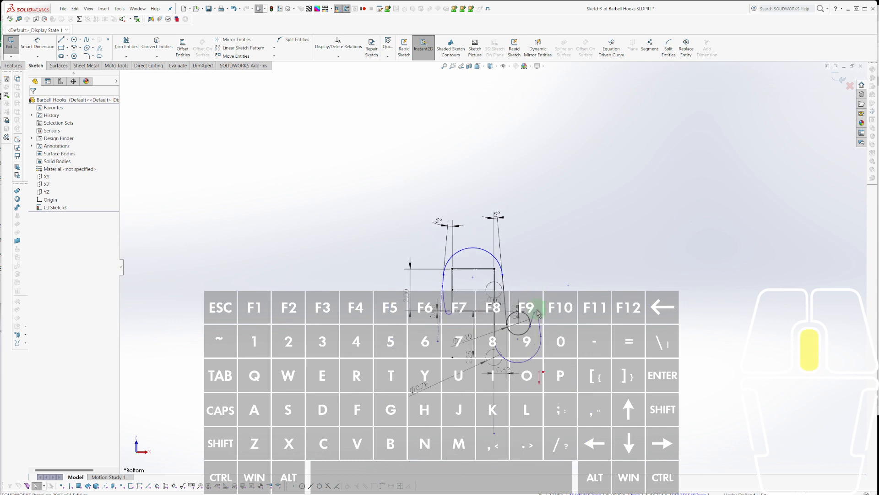
scroll(536, 314, down, 4)
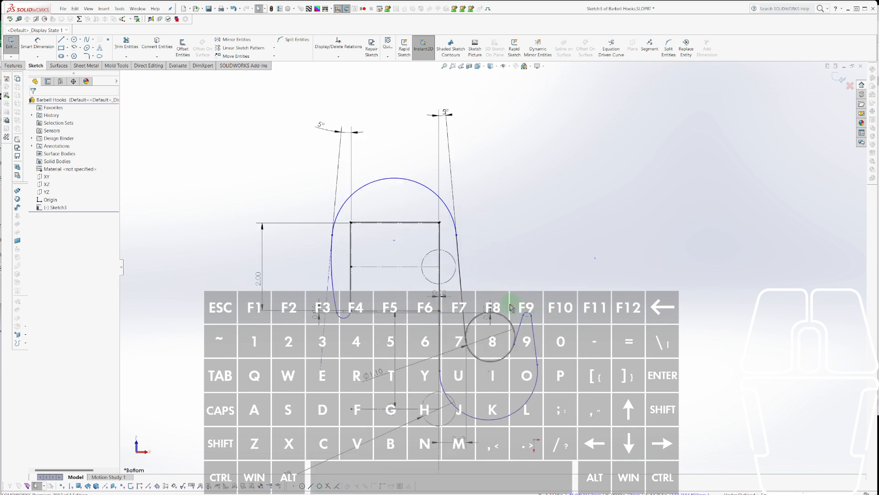
scroll(511, 307, down, 1)
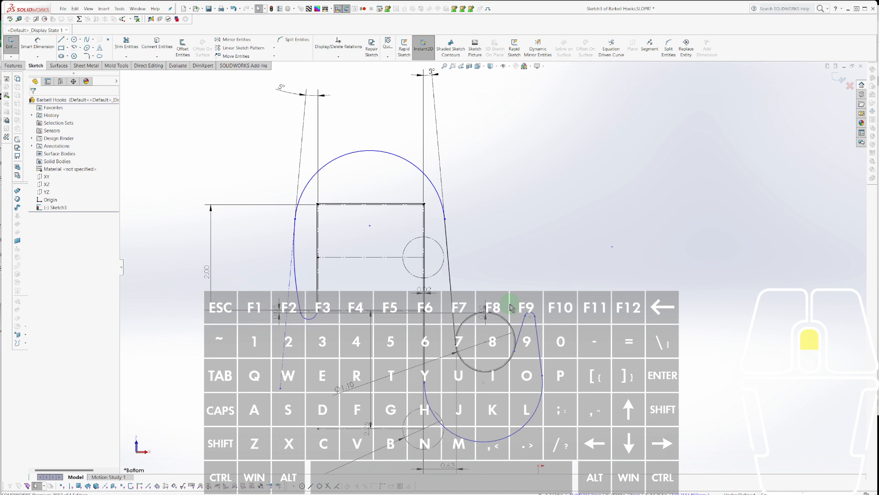
scroll(405, 193, down, 4)
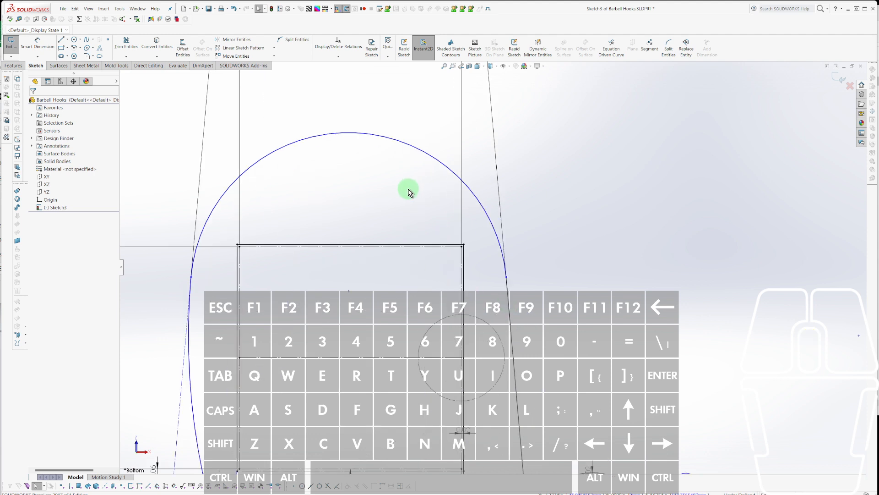
scroll(409, 193, up, 5)
scroll(514, 330, down, 5)
scroll(518, 326, up, 5)
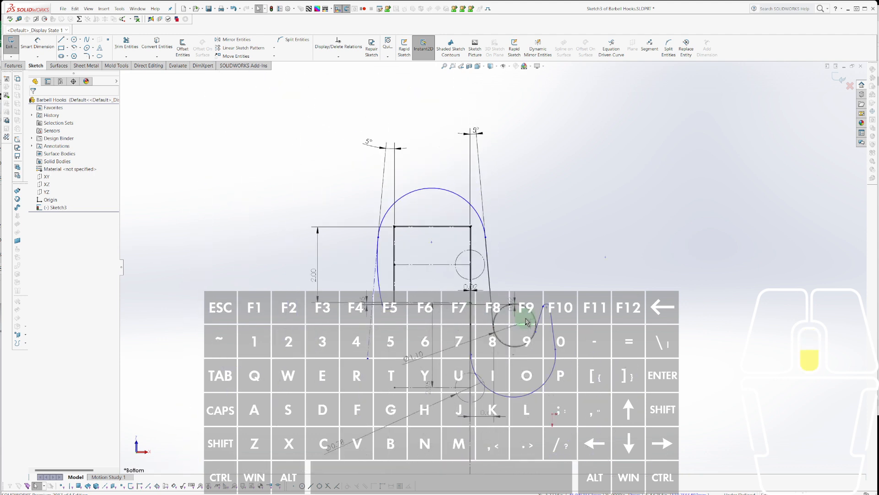
scroll(527, 322, down, 3)
Try raising the lower hook arc by its left endpoint, and undo the move.
key(Escape)
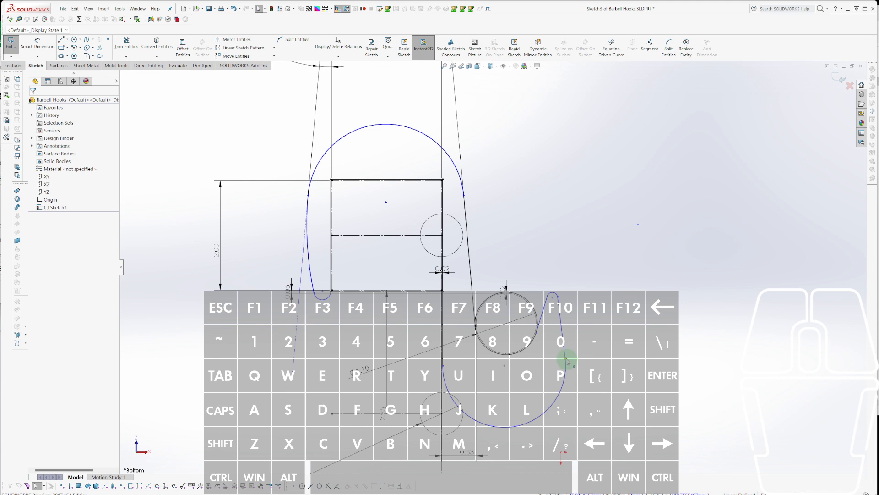
key(Escape)
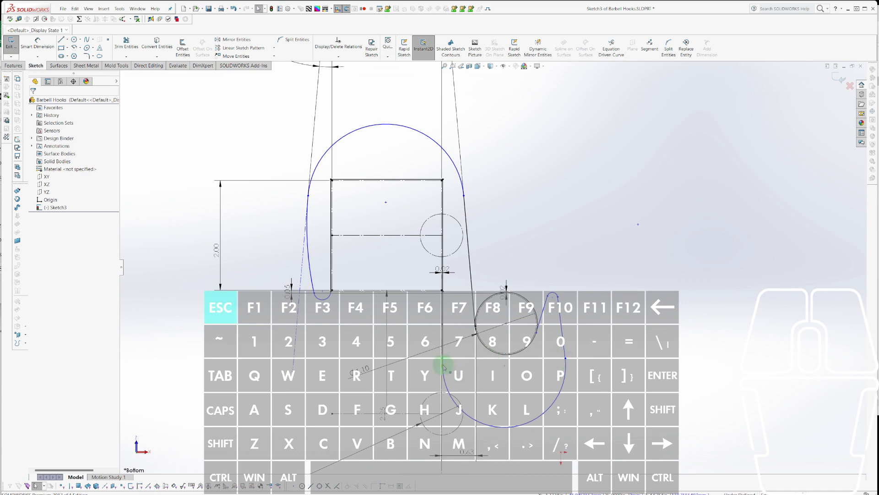
drag(443, 366, 522, 330)
key(Escape)
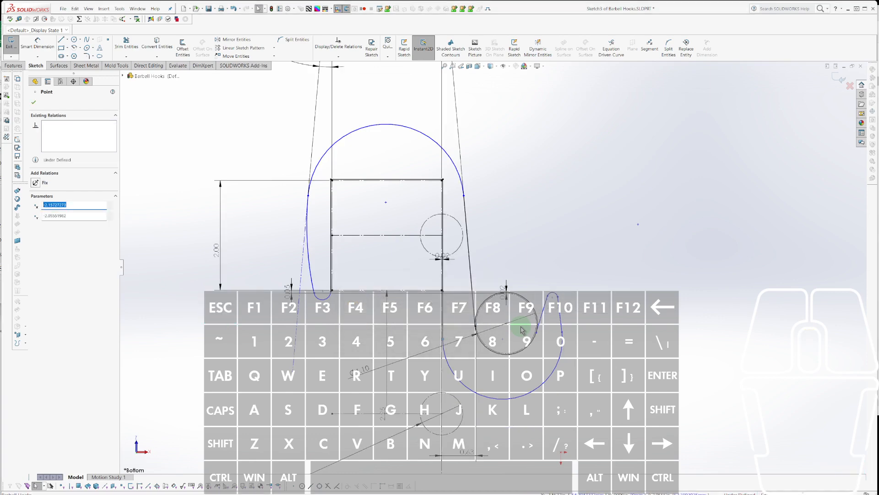
scroll(488, 306, up, 4)
scroll(488, 305, down, 2)
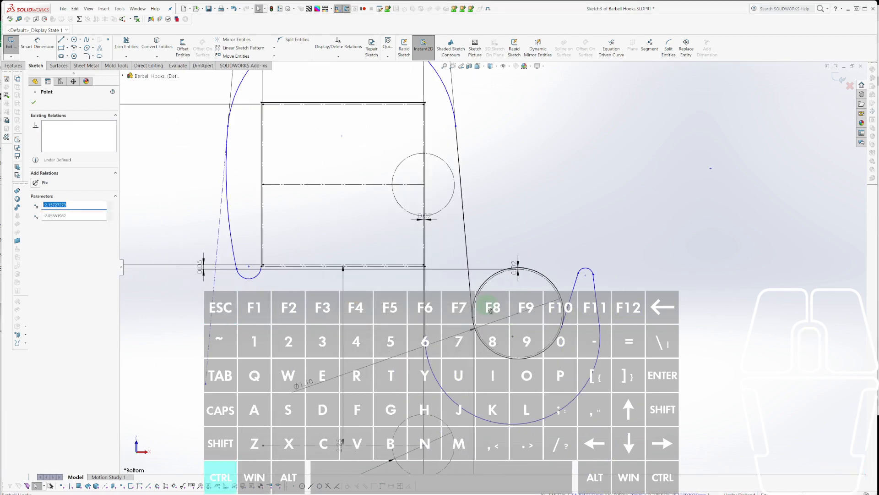
key(ctrl+z)
scroll(490, 310, up, 3)
key(Escape)
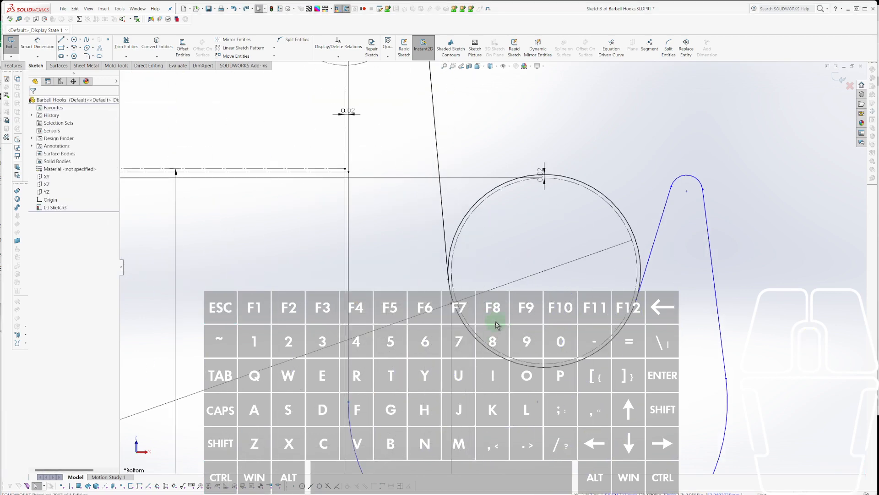
Move the lower hook arc's center point up toward the center of the circle.
scroll(498, 324, down, 3)
scroll(500, 278, down, 3)
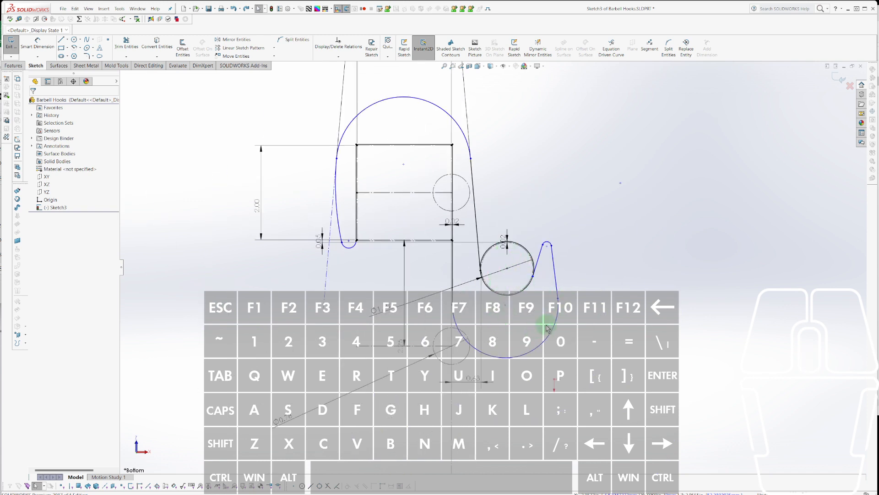
scroll(537, 293, up, 2)
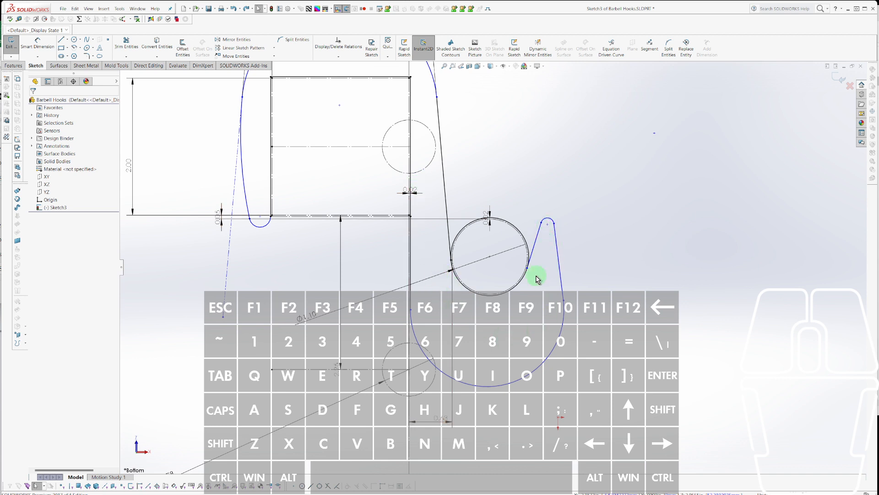
scroll(538, 279, down, 3)
key(Escape)
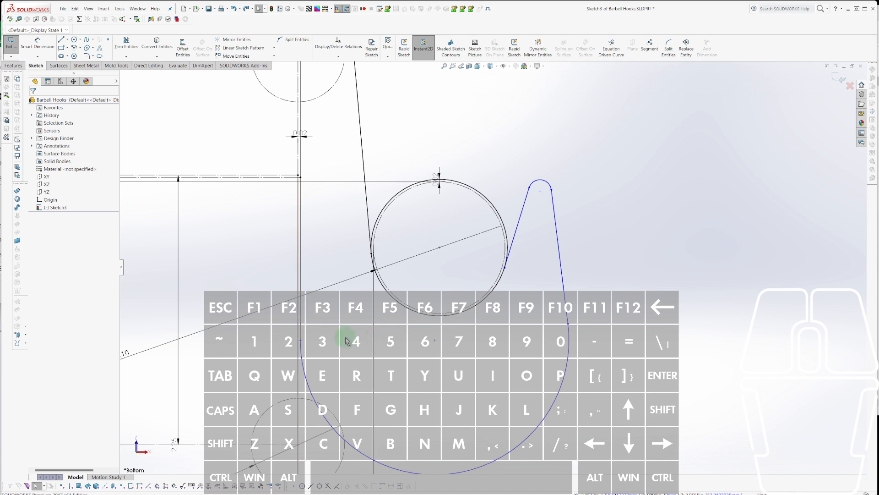
scroll(379, 317, up, 3)
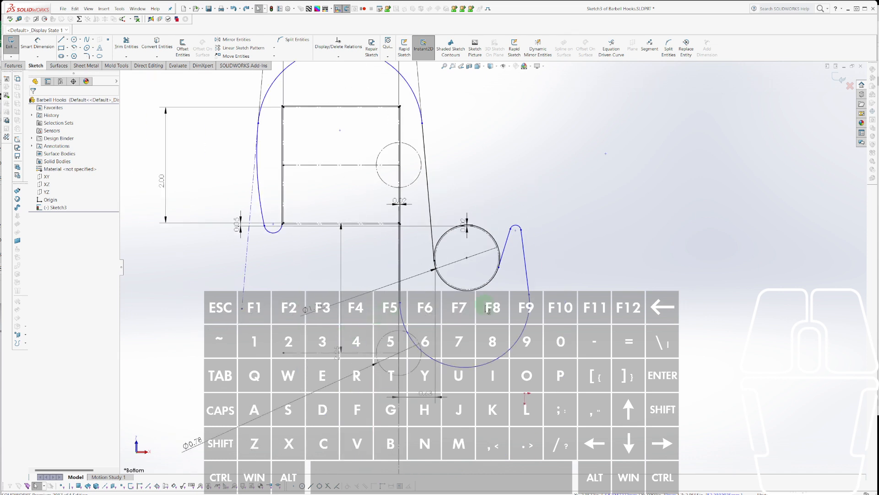
key(Escape)
drag(464, 302, 463, 273)
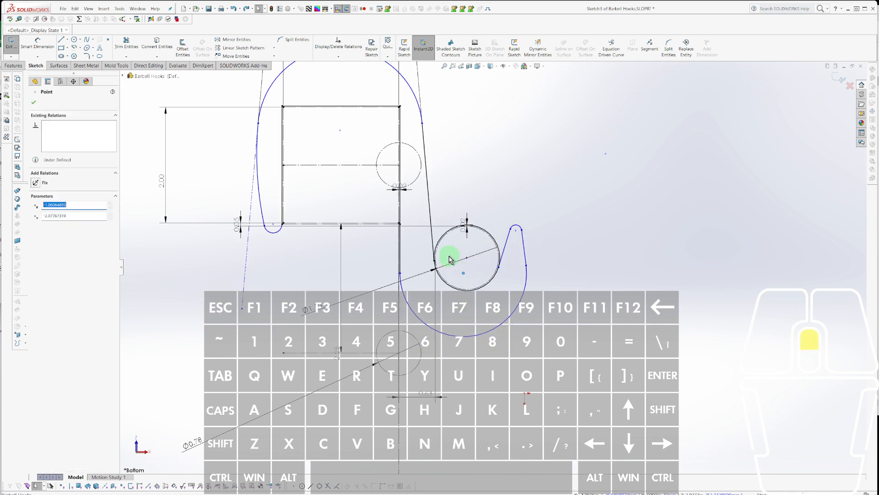
Draw a construction line about 0.62 long from the lower arc's left endpoint to the left side of the outer circle.
scroll(447, 258, down, 6)
click(448, 278)
key(Escape)
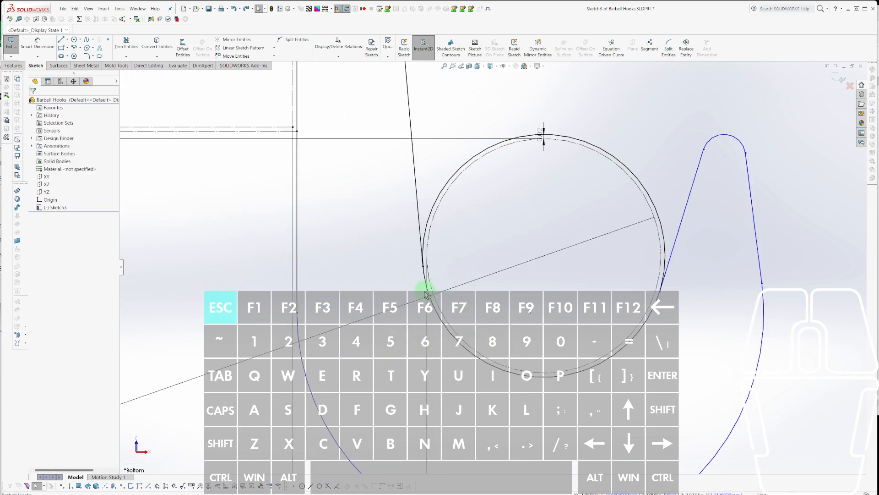
key(alt+l)
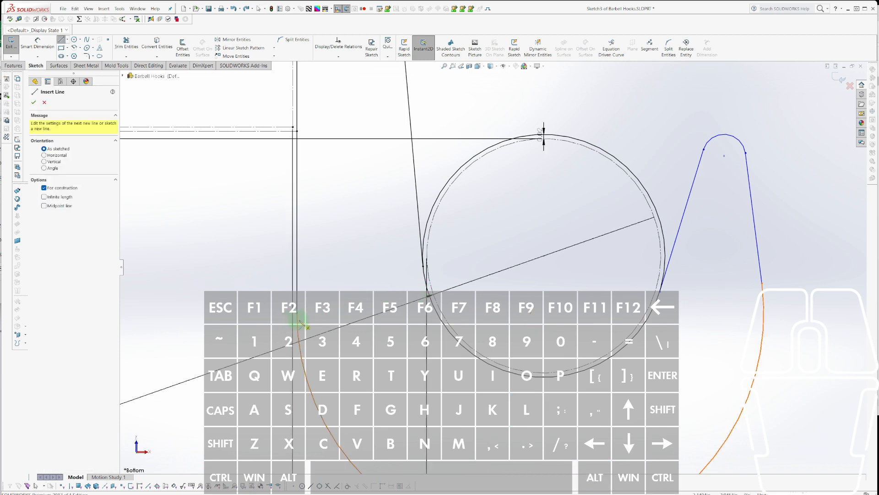
click(297, 315)
click(424, 283)
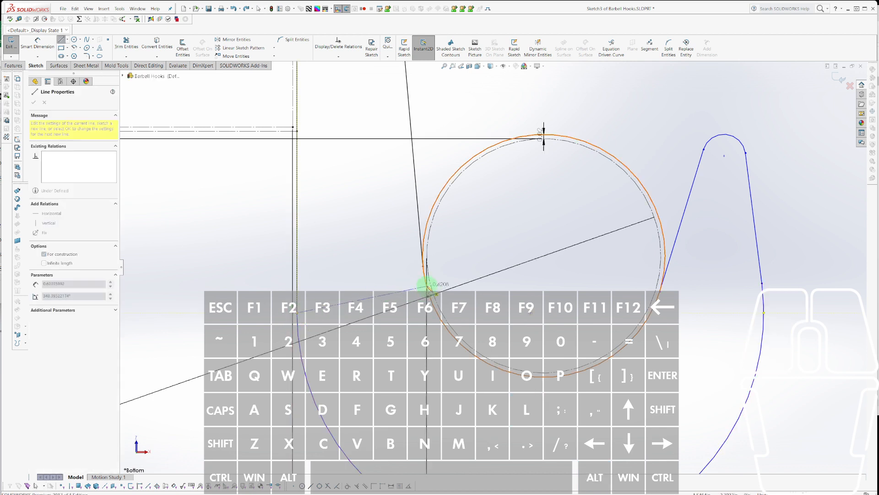
key(Escape)
key(Escape)
Add a Coincident relation between the short construction line and the circle's center point.
click(413, 290)
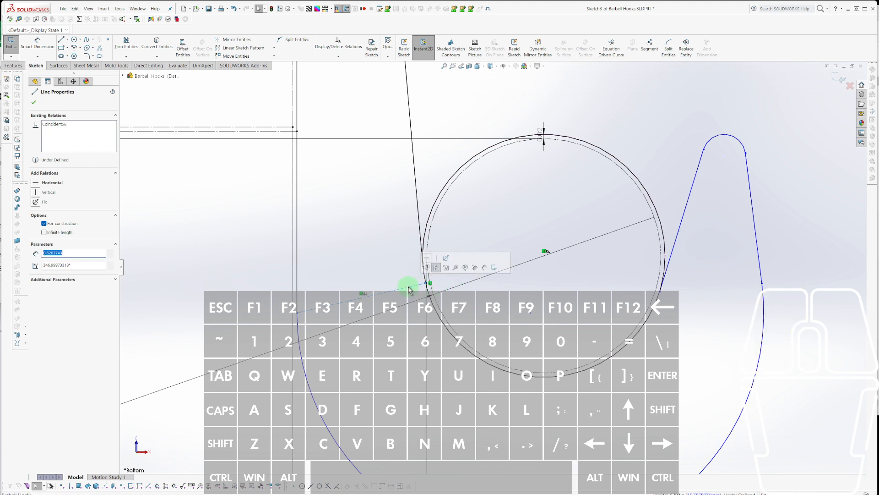
ctrl+click(539, 257)
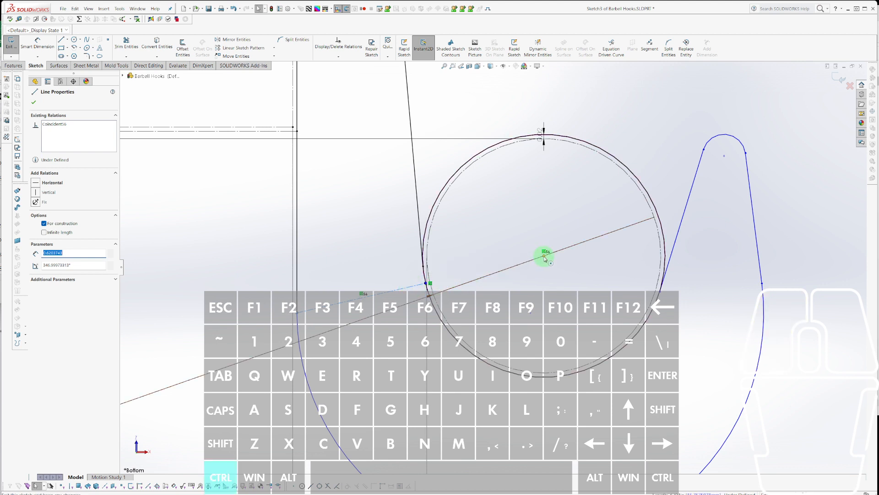
ctrl+click(544, 258)
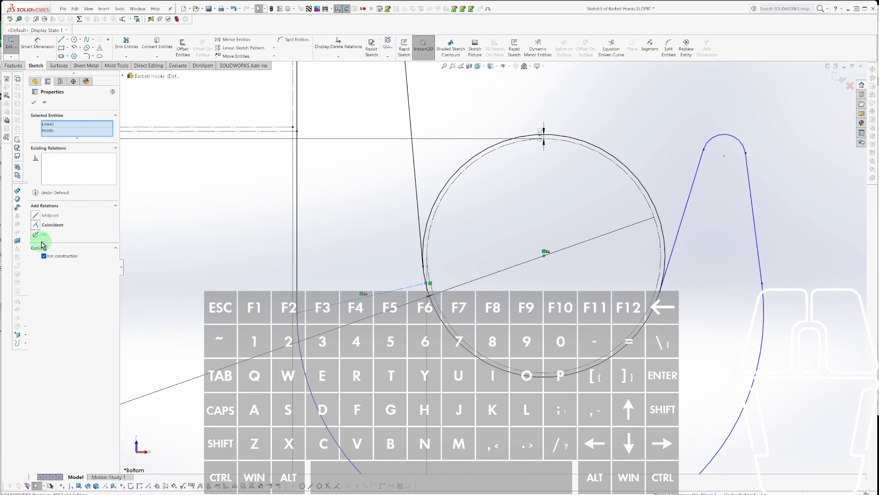
click(36, 225)
scroll(508, 340, up, 4)
key(Escape)
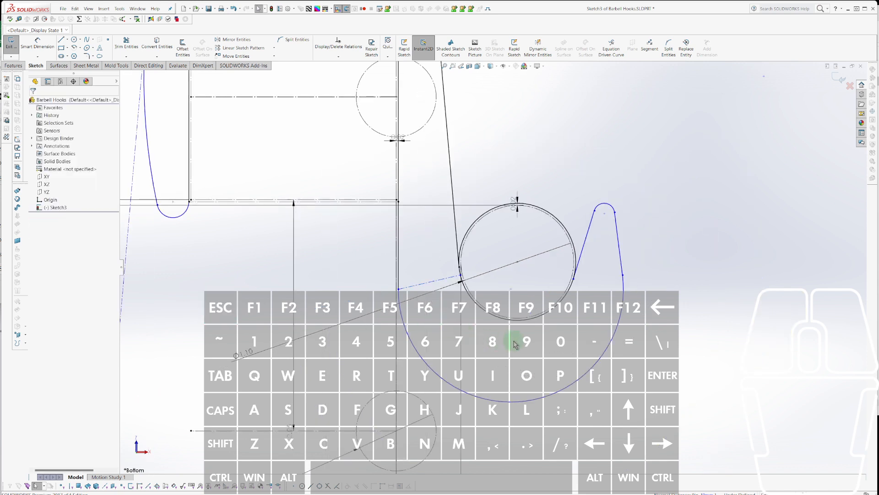
Draw a construction line about 0.82 long from the bottom of the lower hook arc to the underside of the outer circle.
key(alt+l)
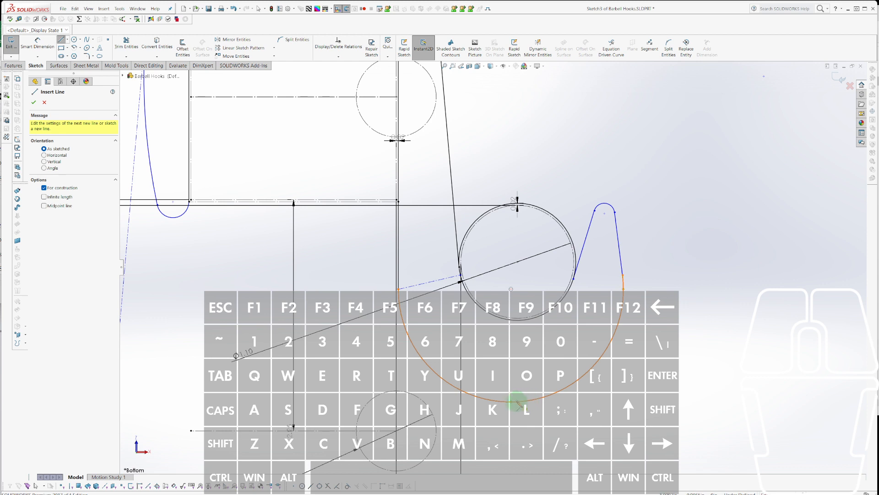
click(519, 401)
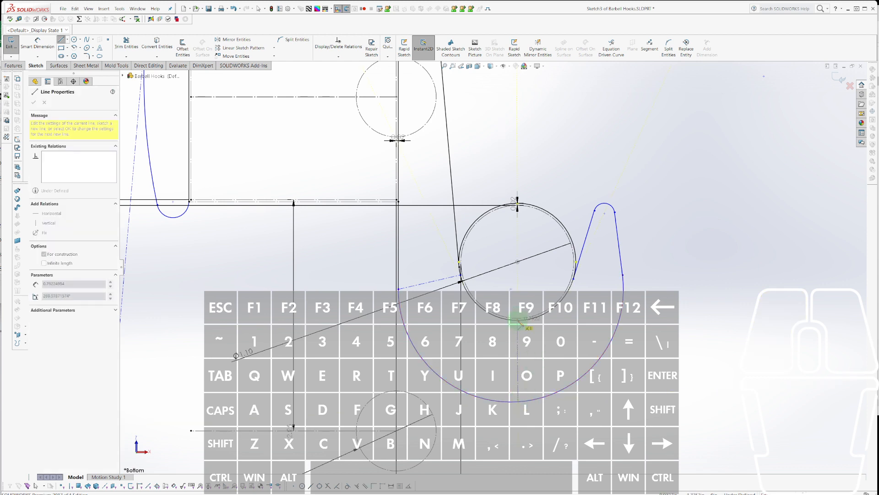
click(503, 317)
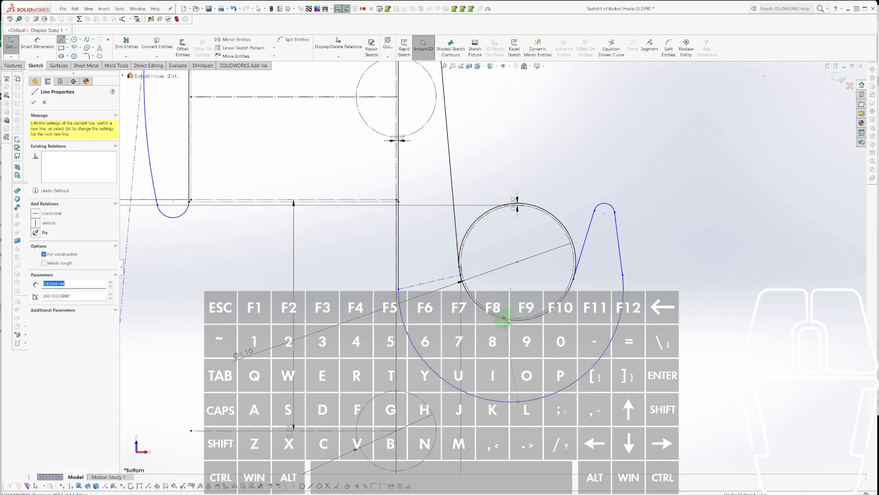
key(Escape)
Add a Coincident relation between the lower construction line and the circle's center point.
ctrl+click(509, 338)
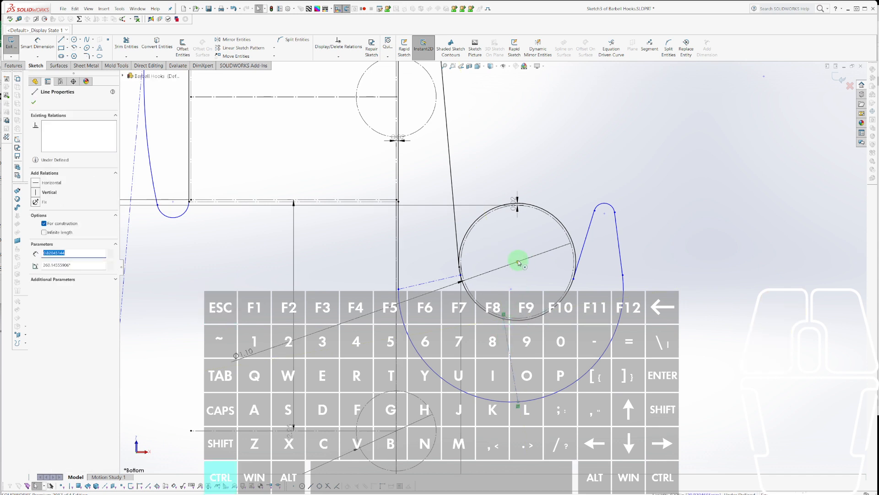
ctrl+click(518, 261)
click(546, 232)
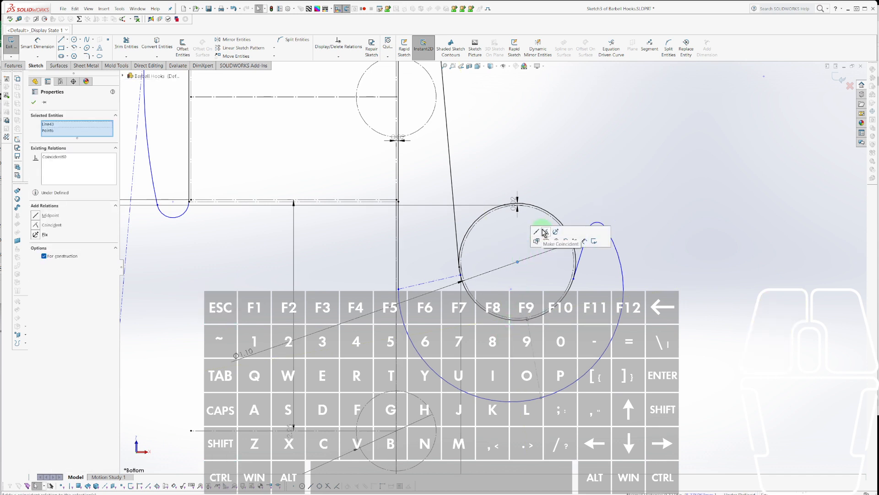
click(544, 262)
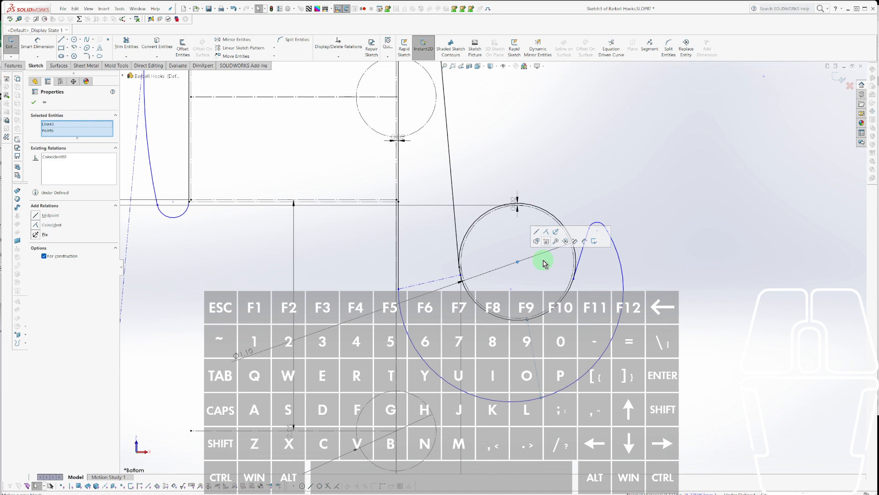
key(Escape)
key(shift+e)
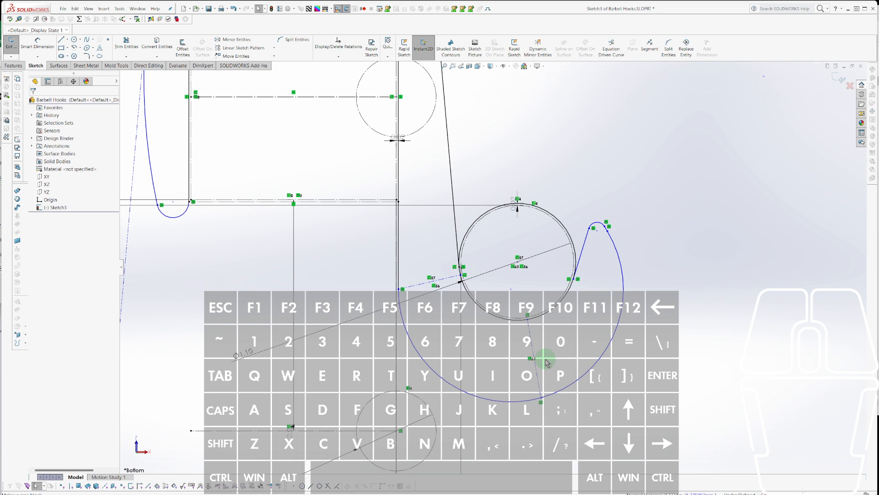
key(shift)
key(shift+e)
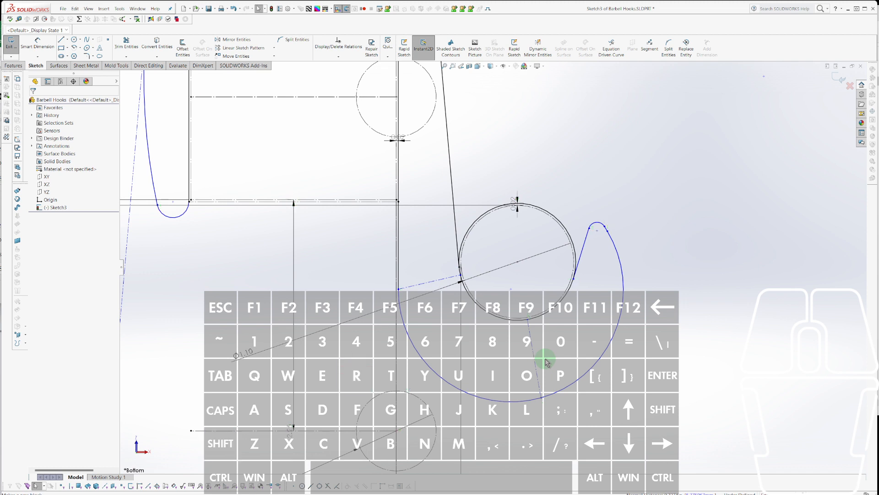
key(Escape)
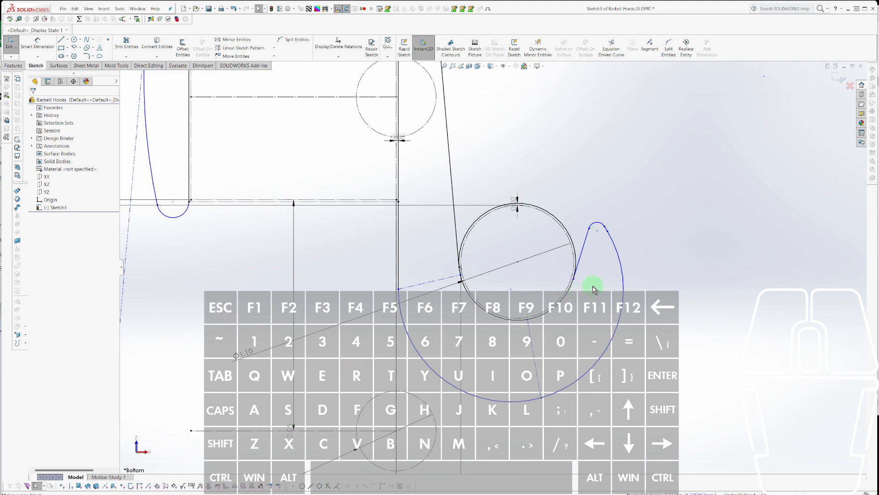
Draw a construction line about 0.52 long from the inner tip line's lower endpoint on the circle to the lower arc's right side.
key(alt+l)
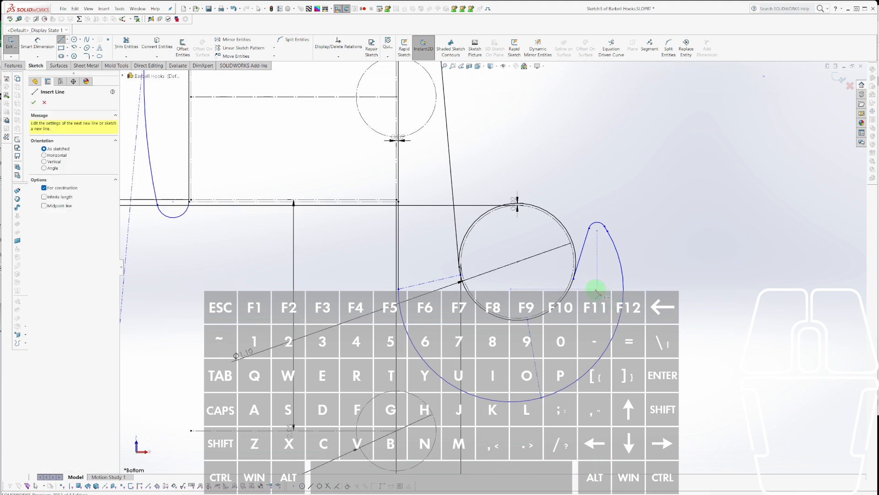
click(574, 280)
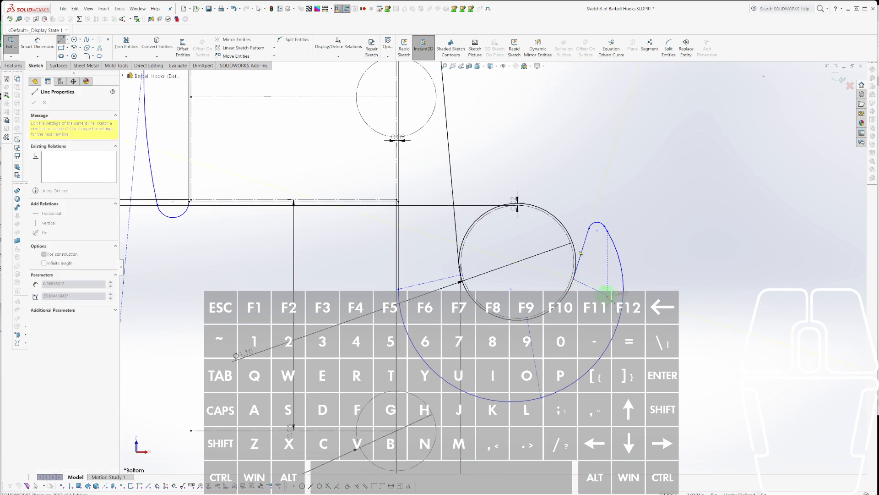
click(623, 299)
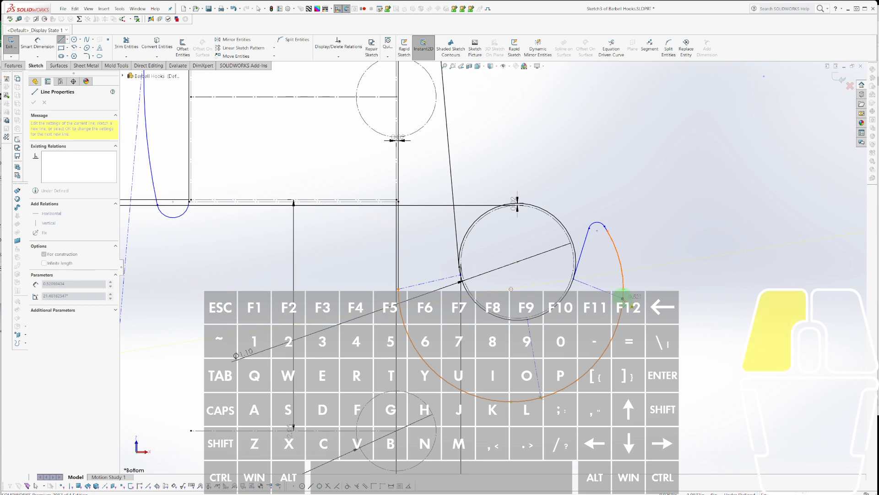
key(Escape)
Add a Coincident relation between the right-hand construction line and the circle's center point.
click(614, 295)
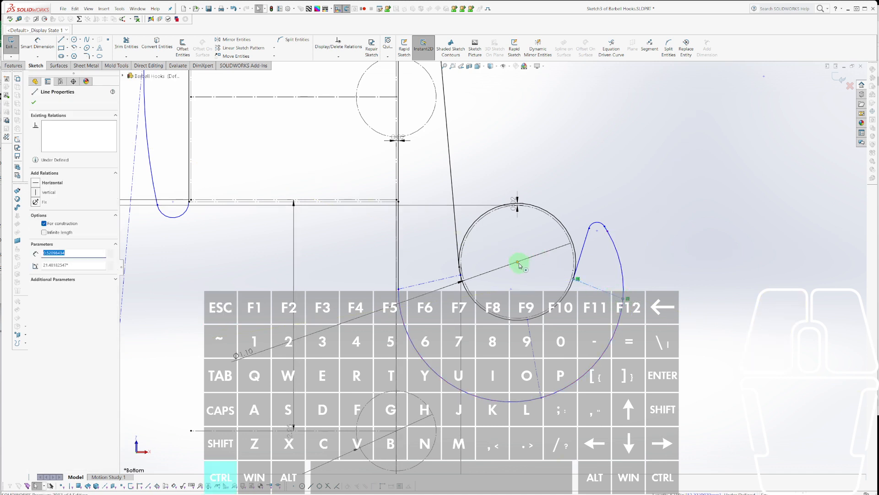
ctrl+click(518, 263)
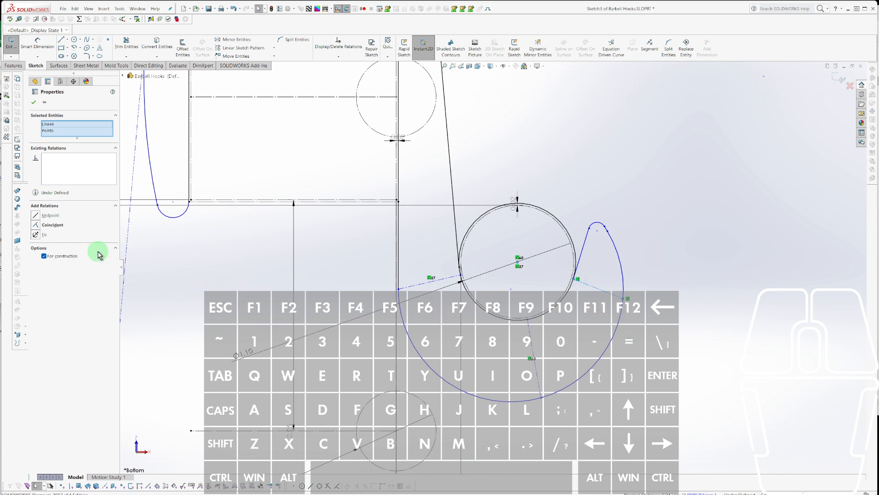
click(37, 228)
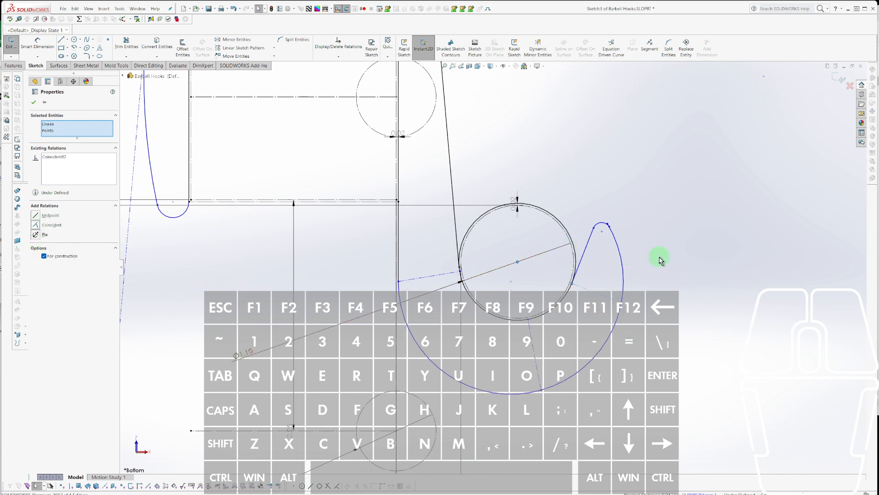
Move the lower endpoint of the hook tip's outer line down, well below the rounded tip.
scroll(562, 257, down, 6)
key(Escape)
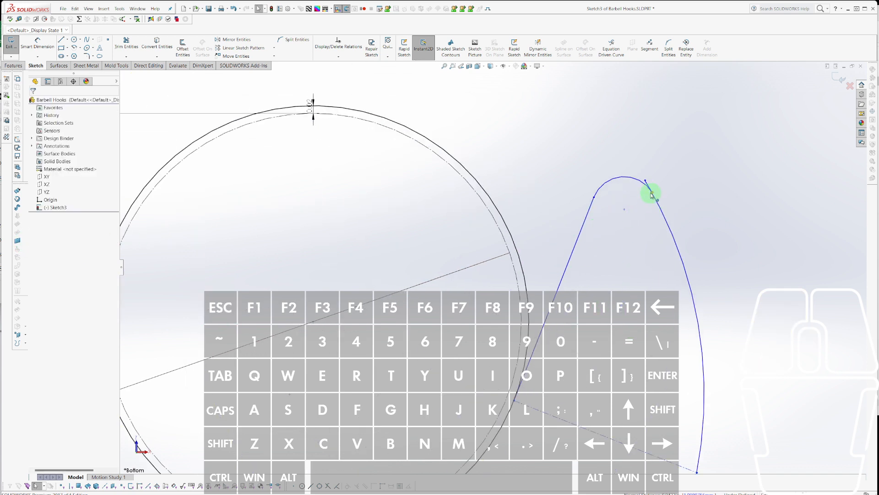
drag(647, 182, 680, 351)
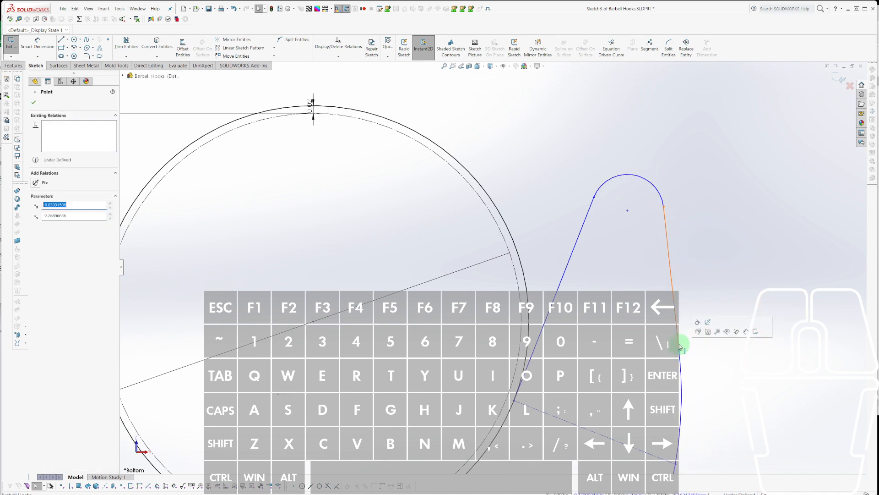
key(Escape)
Draw a construction line about 0.17 long across the rounded hook tip, joining both endpoints of its arc.
scroll(681, 296, up, 3)
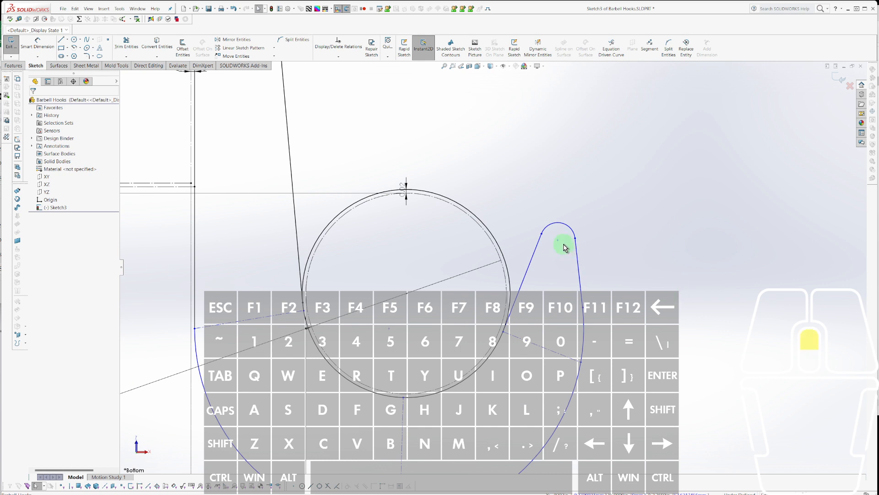
scroll(566, 244, down, 3)
scroll(566, 240, down, 3)
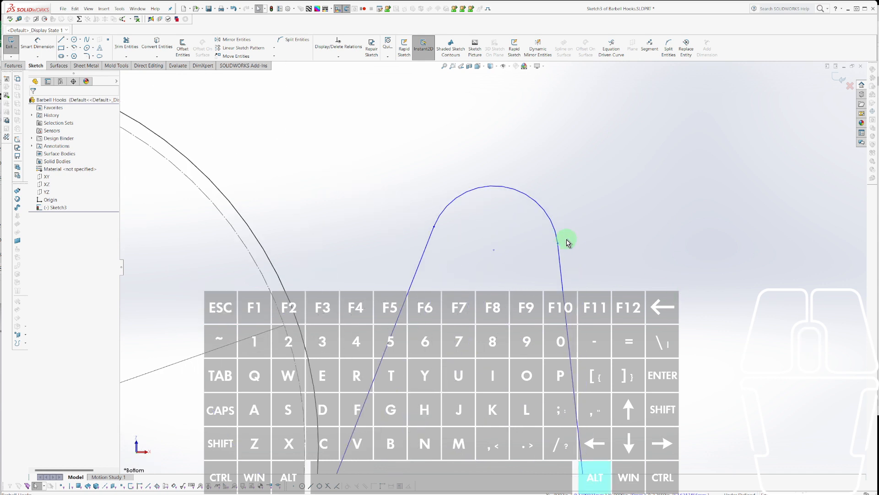
key(alt+l)
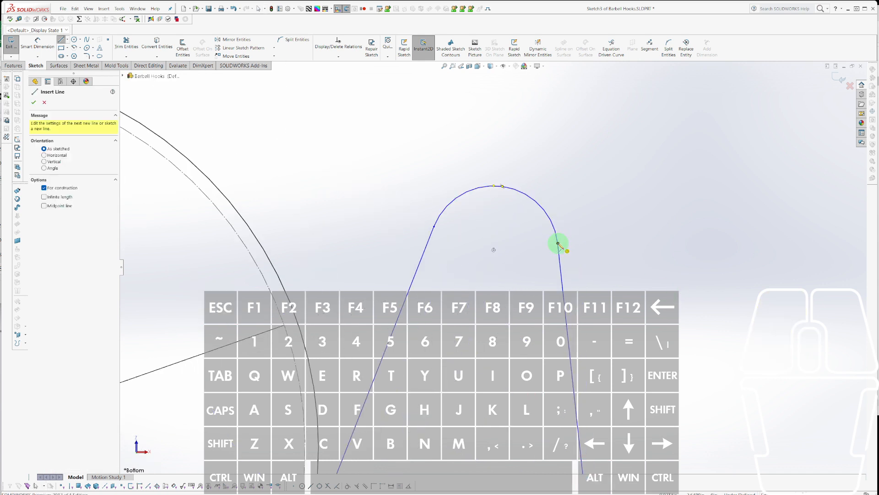
drag(559, 244, 439, 227)
click(439, 227)
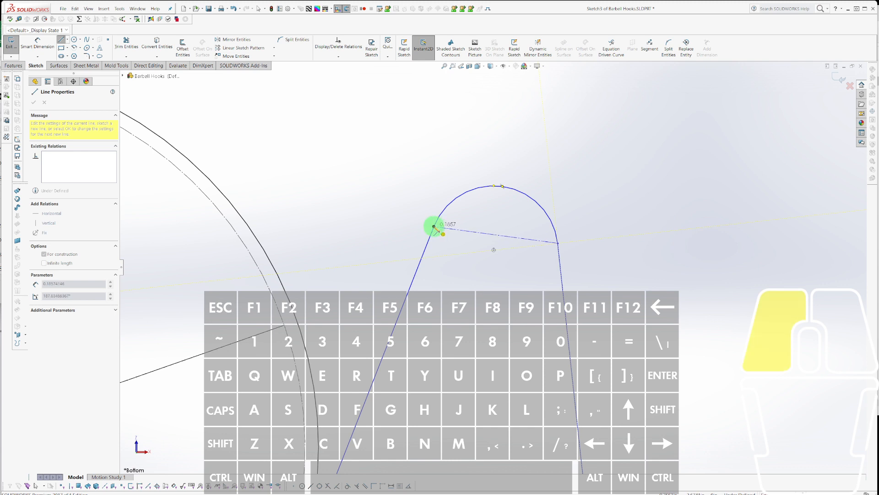
key(Escape)
Examine the left, lower and right construction lines between the circle and the lower hook arc.
scroll(494, 292, up, 5)
scroll(396, 316, down, 3)
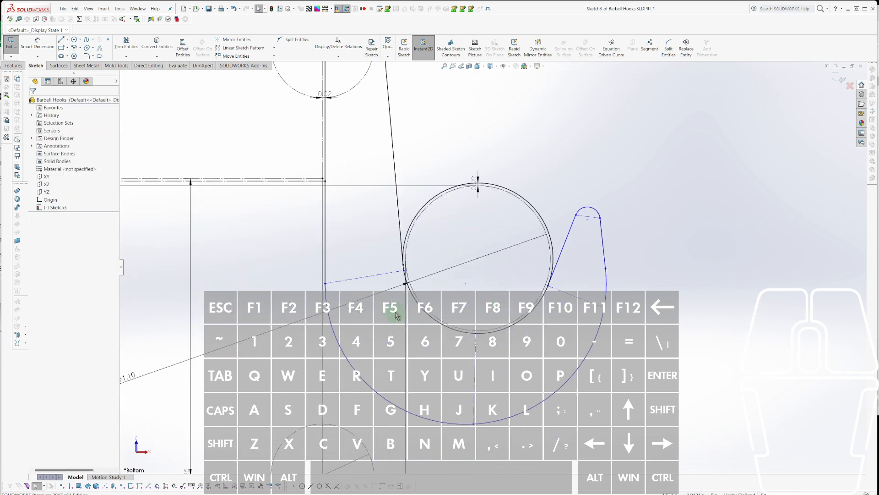
click(383, 277)
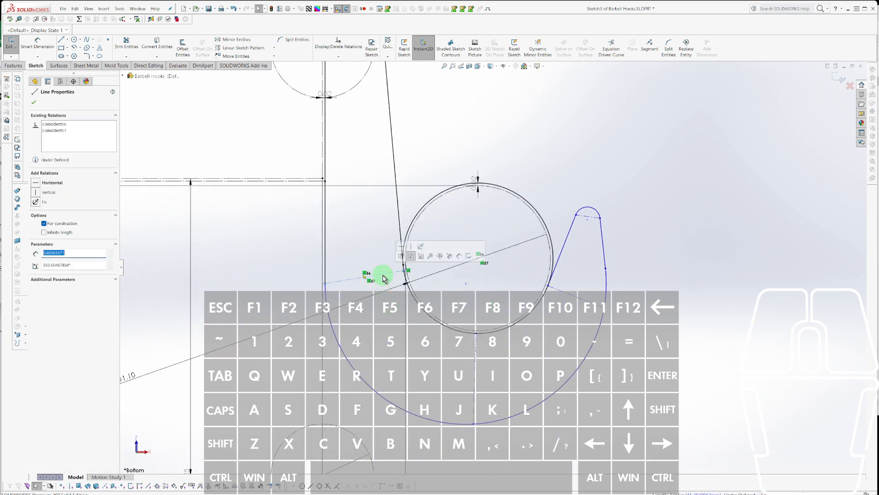
click(477, 350)
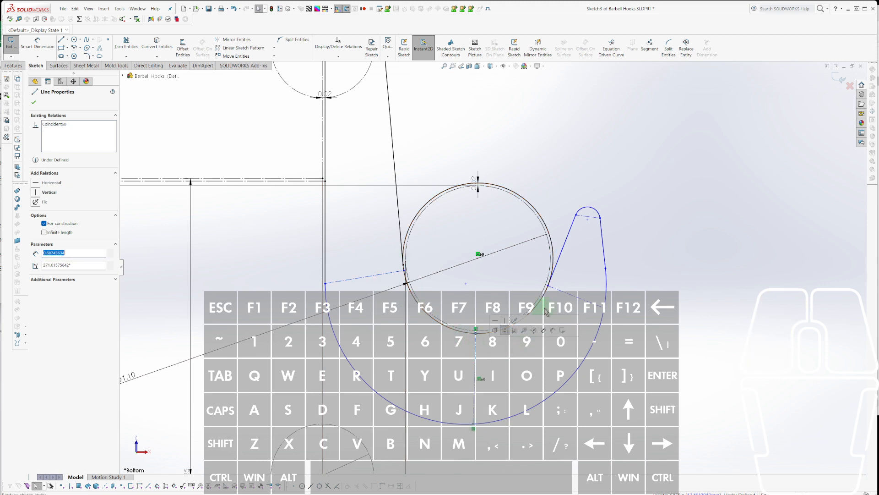
click(561, 290)
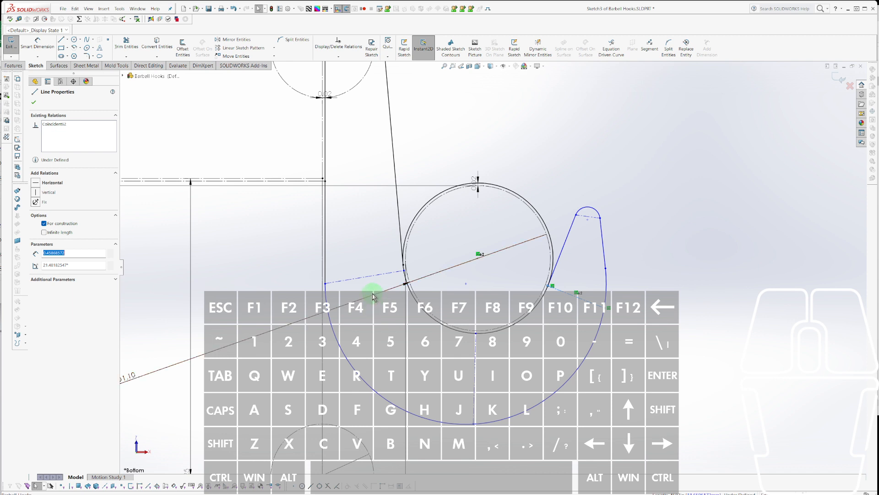
scroll(359, 290, down, 3)
scroll(515, 268, up, 4)
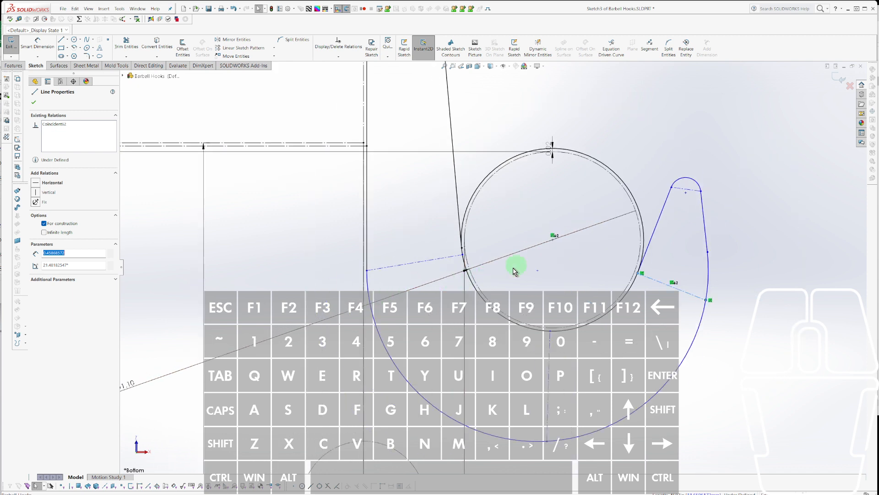
key(Escape)
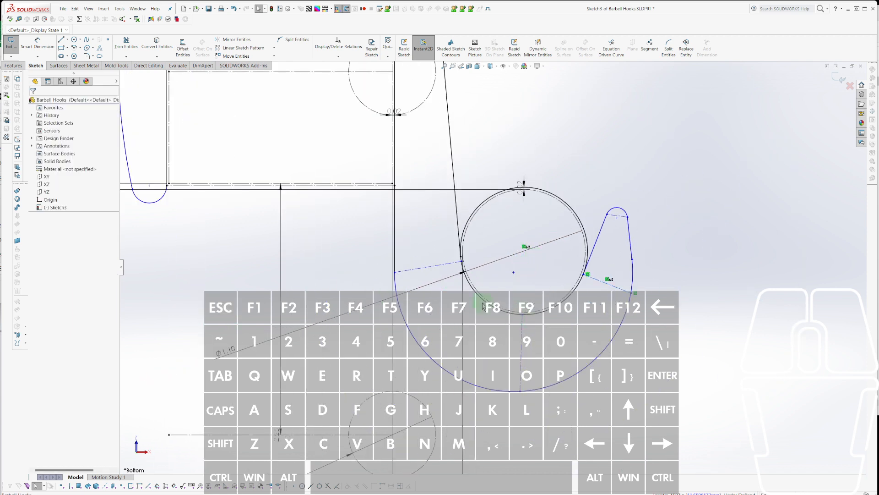
scroll(526, 321, up, 2)
scroll(632, 346, down, 2)
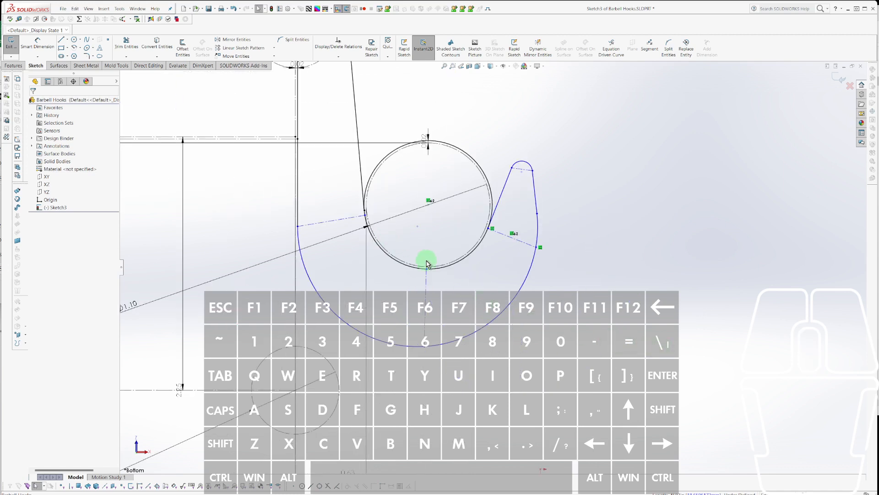
Dimension the aligned length of the left construction line between the lower arc and the circle, accepting its current value.
key(d)
click(339, 219)
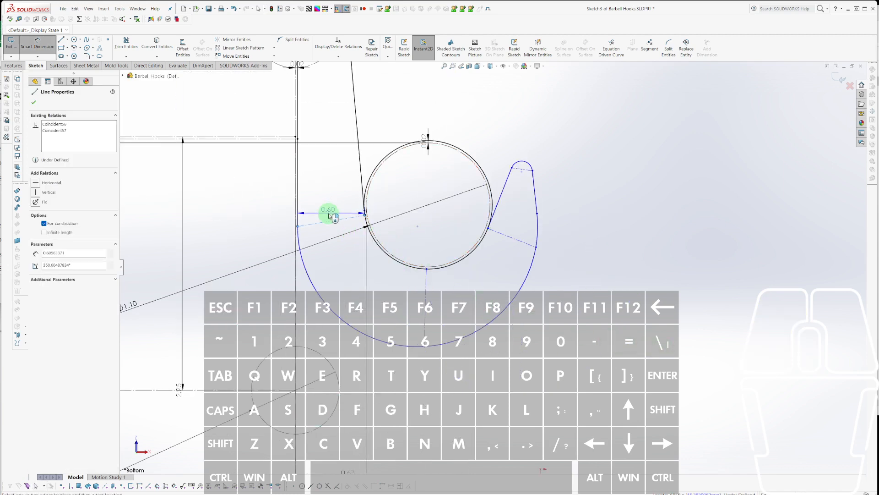
click(375, 263)
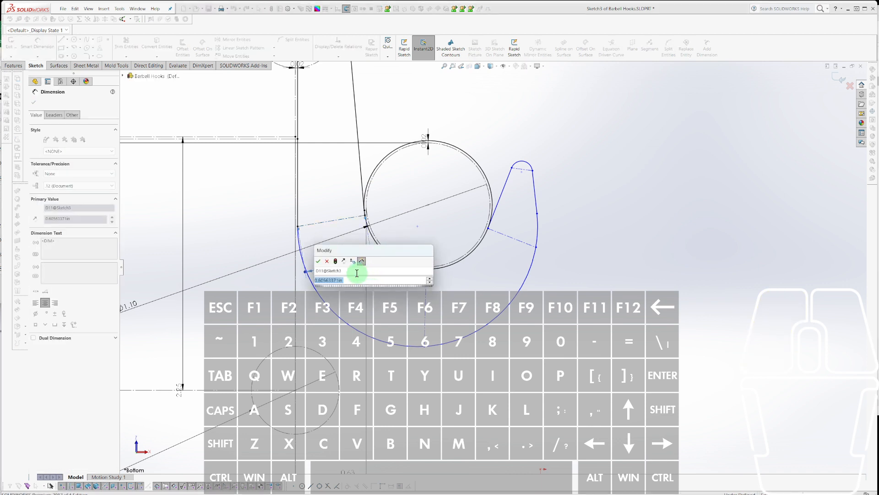
click(319, 261)
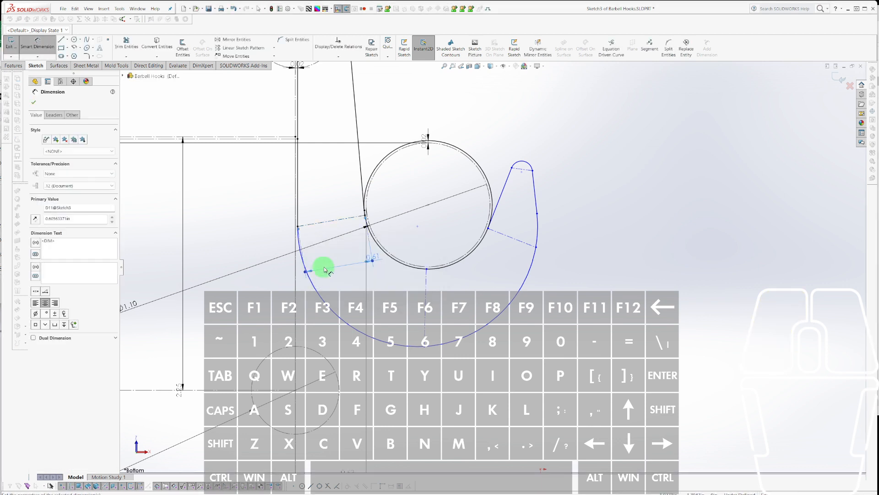
Make the left construction line's length dimension driven.
right_click(327, 271)
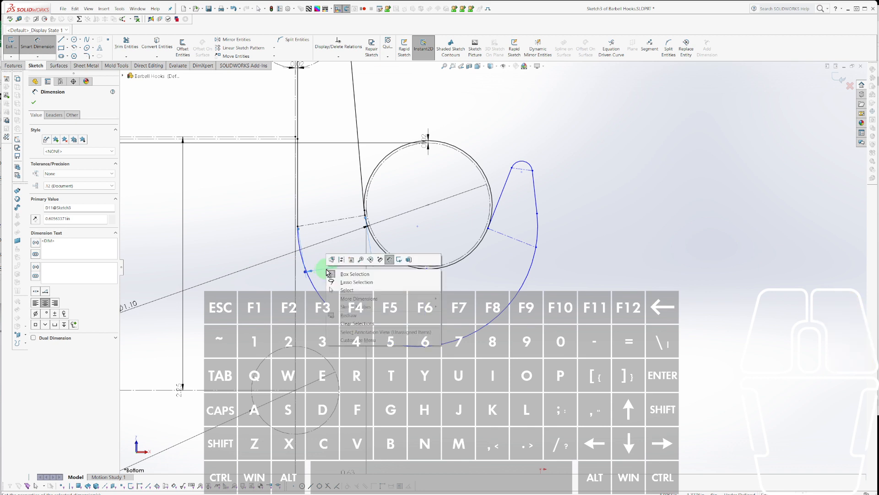
key(Escape)
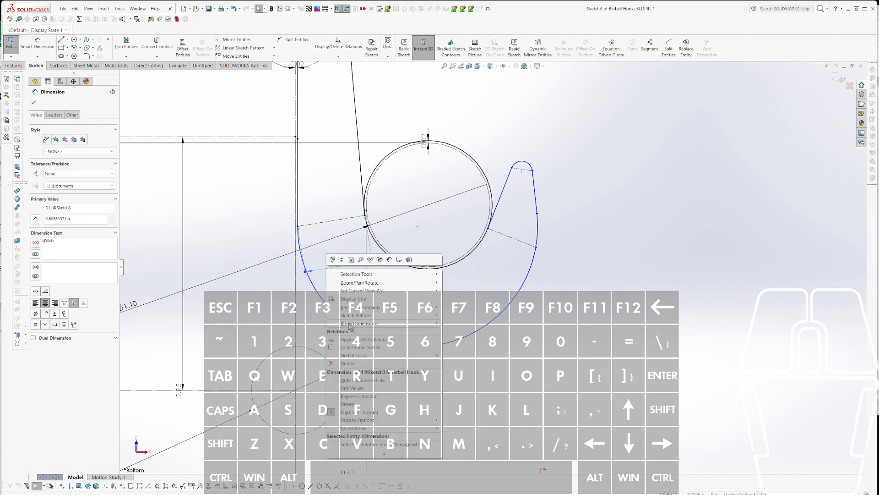
click(350, 405)
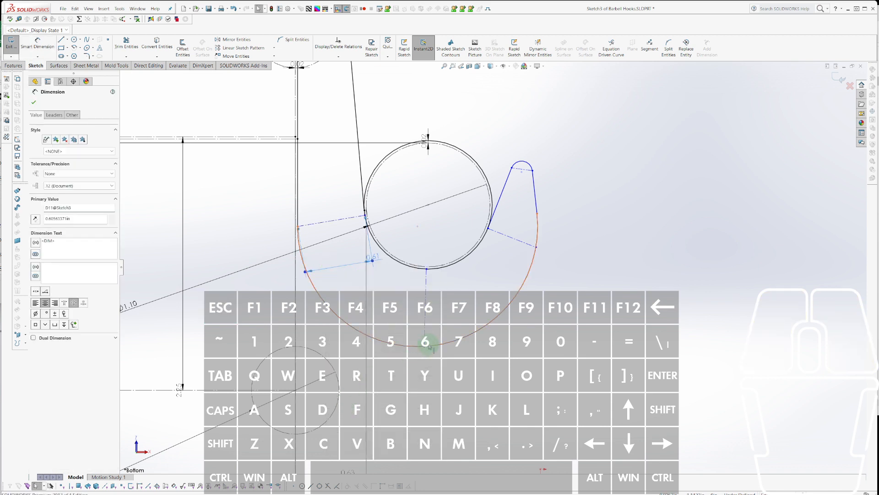
click(379, 289)
Move the driven dimension's text between its extension lines, and save the part.
drag(372, 262, 341, 256)
click(484, 350)
key(ctrl+s)
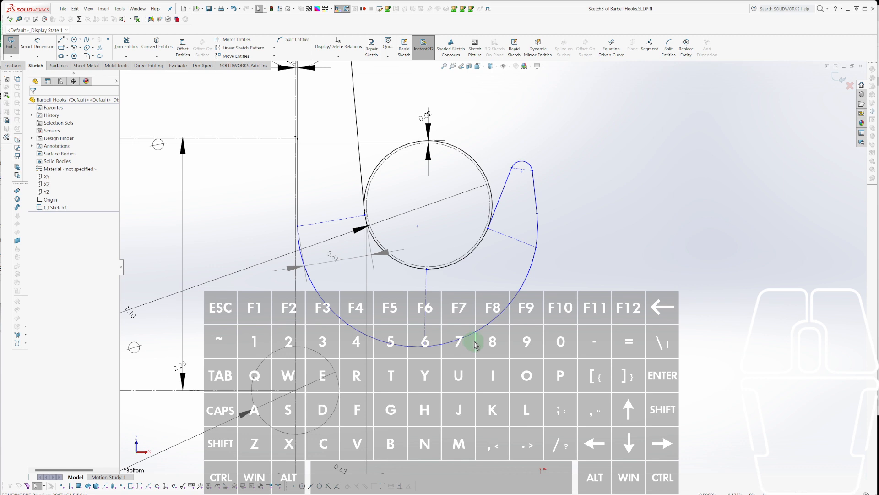
Reposition the lower hook arc's midpoint to the right to widen the hook profile.
scroll(418, 261, down, 3)
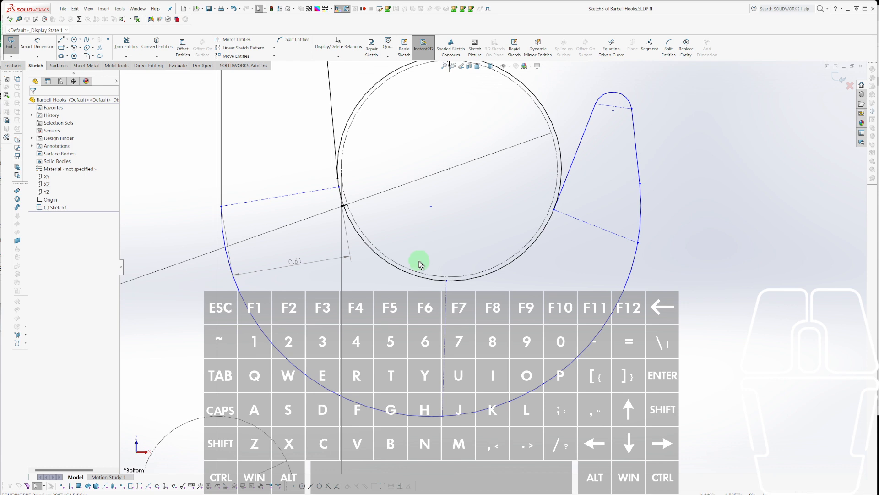
key(d)
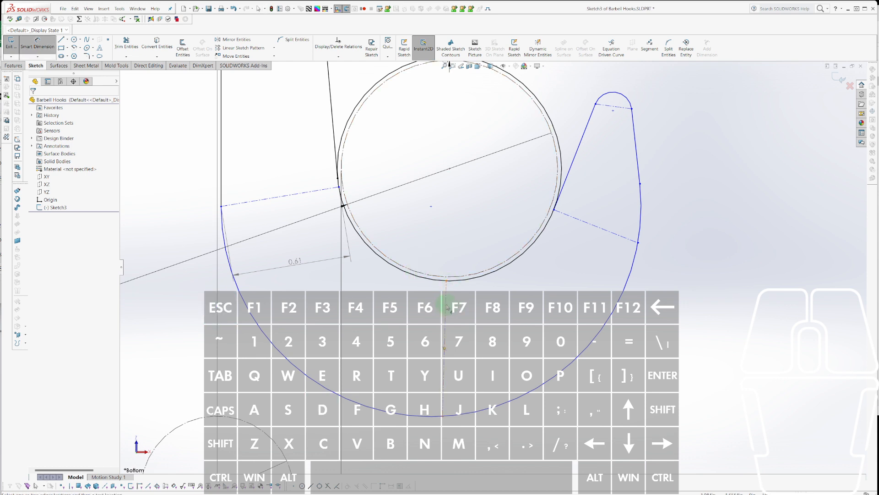
key(Escape)
key(d)
key(Escape)
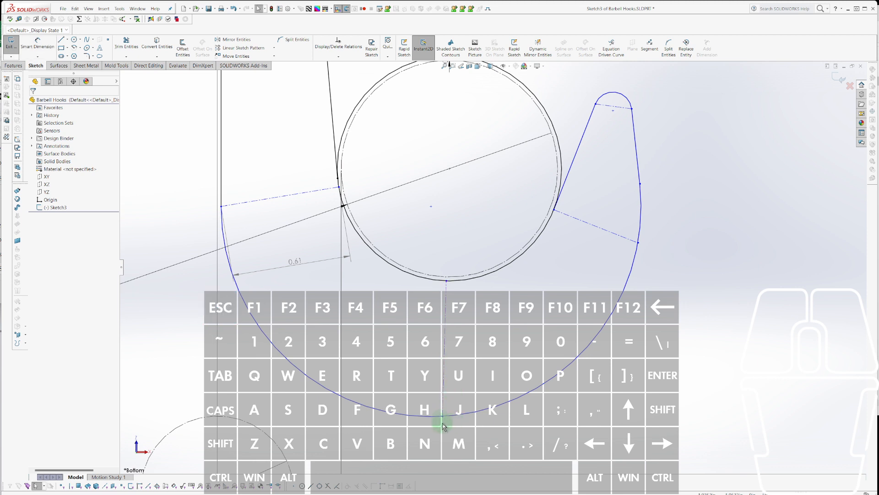
click(443, 417)
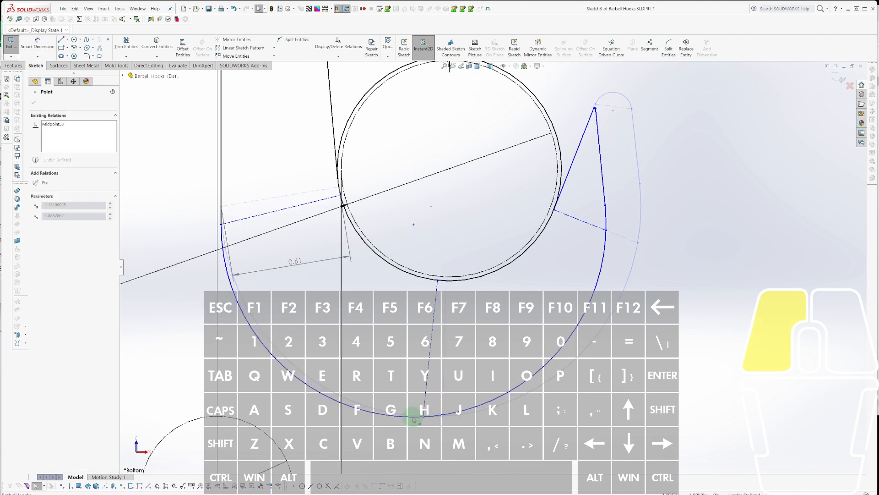
drag(443, 417, 479, 411)
key(d)
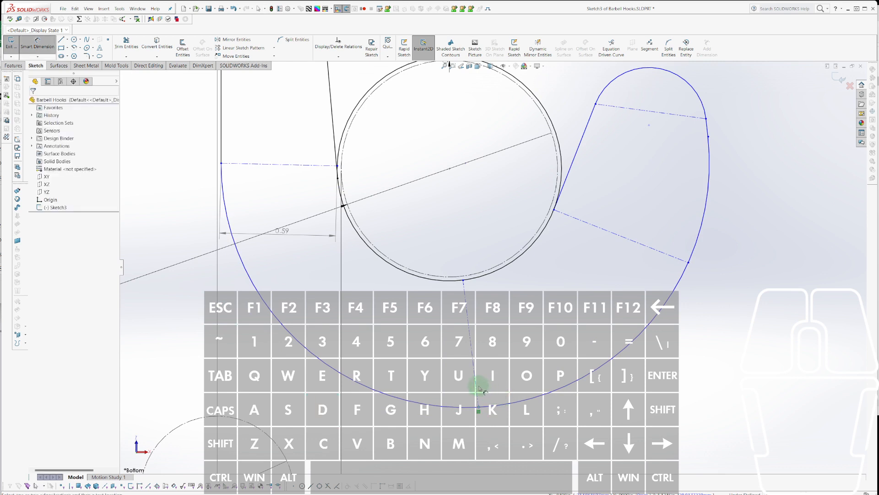
click(476, 388)
key(Escape)
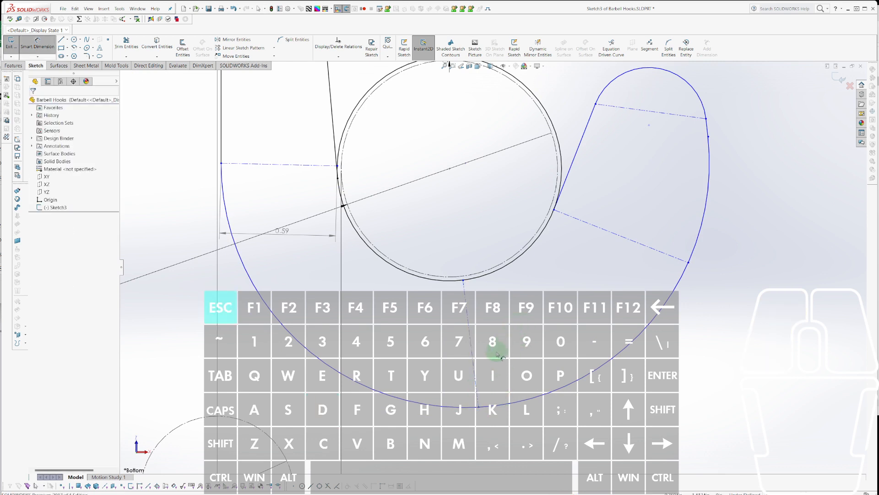
drag(476, 362, 458, 363)
click(451, 410)
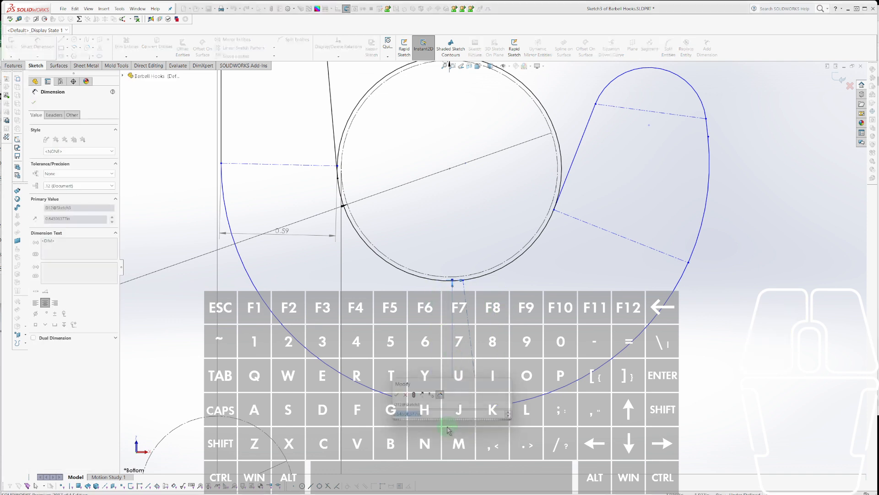
key(Escape)
key(Escape)
click(453, 377)
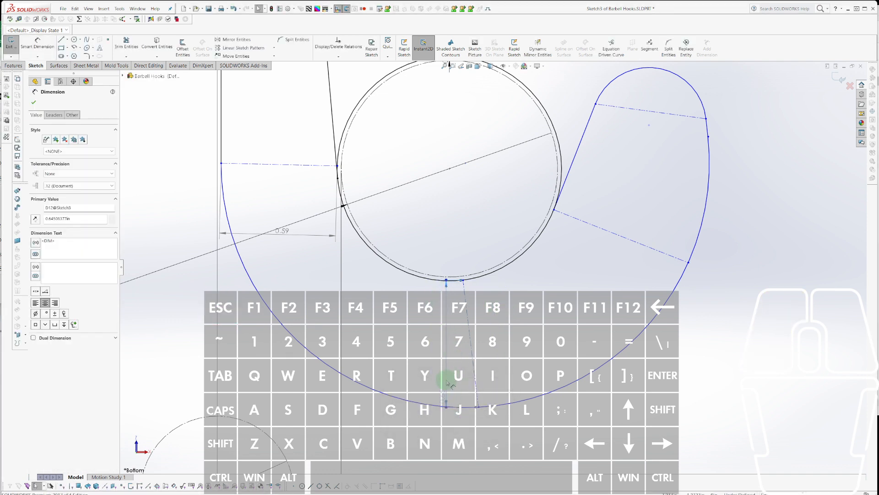
key(Delete)
Dimension the lower construction line's aligned length with an equation equal to the left construction line's dimension, "D11@Sketch3", multiplied by .75.
key(d)
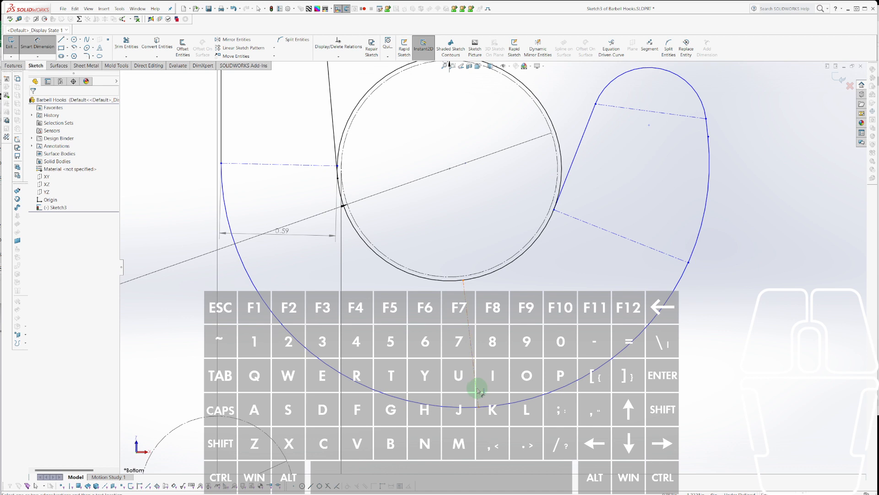
click(476, 389)
click(506, 220)
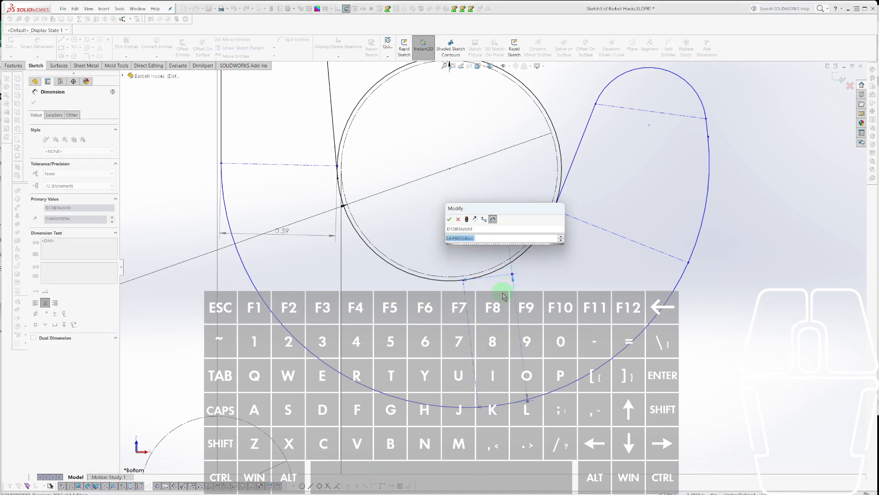
text(=)
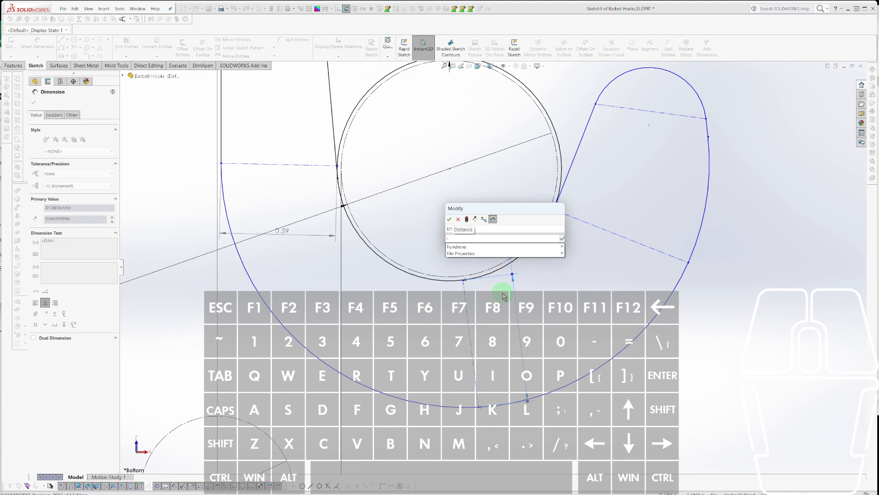
click(283, 233)
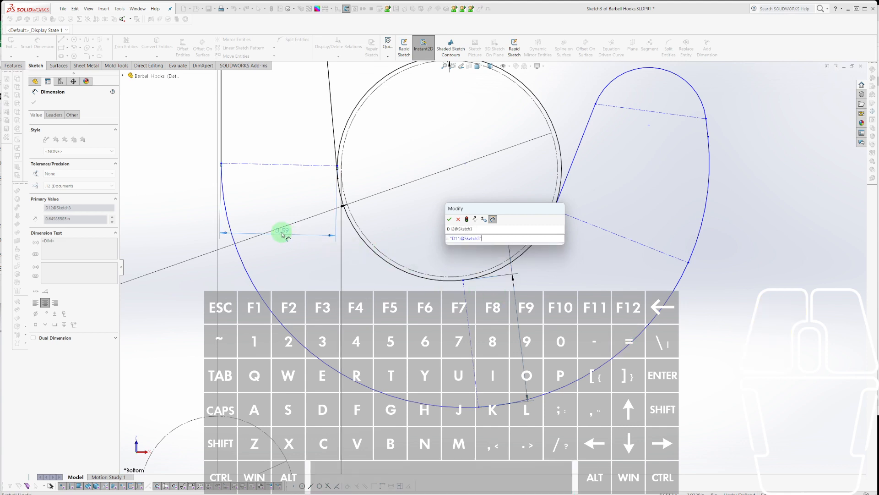
key(shift)
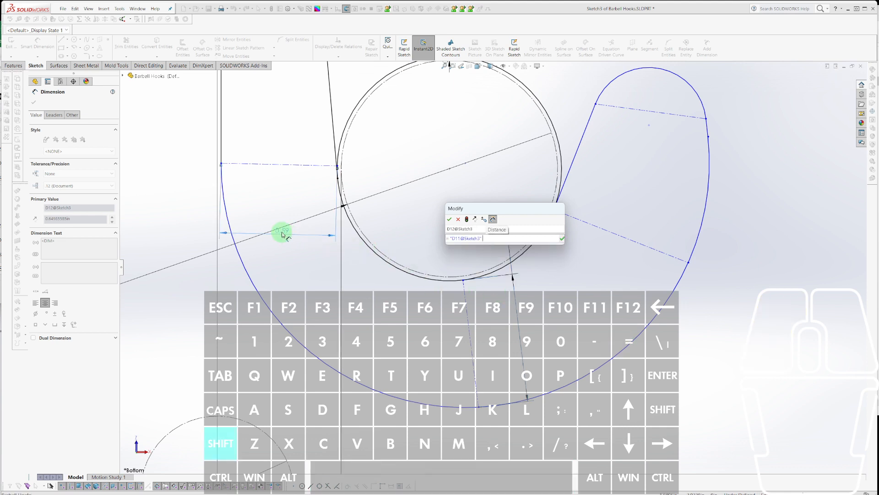
text(* )
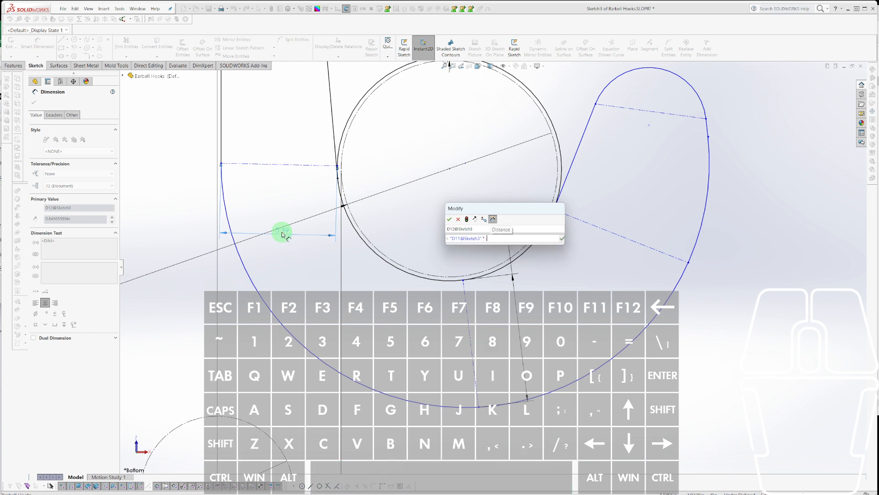
text(.75)
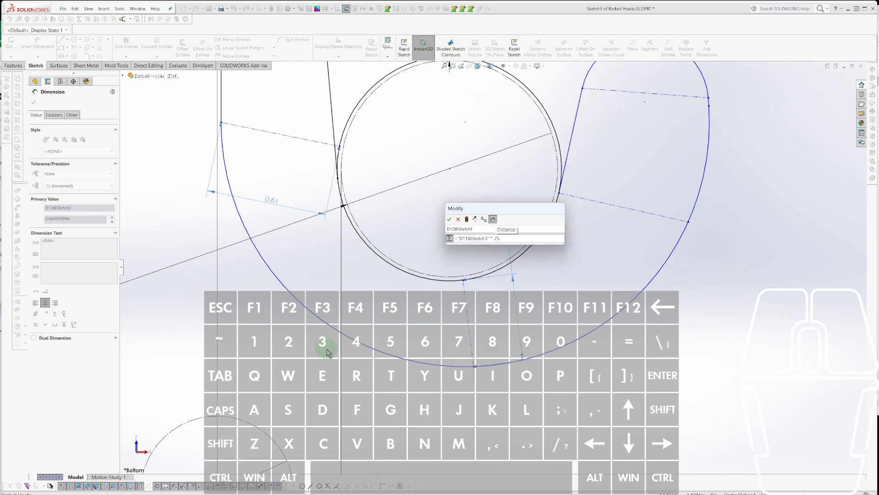
click(450, 219)
Sketch a separate horizontal construction line about 0.08 in long below and to the right of the hook.
click(640, 416)
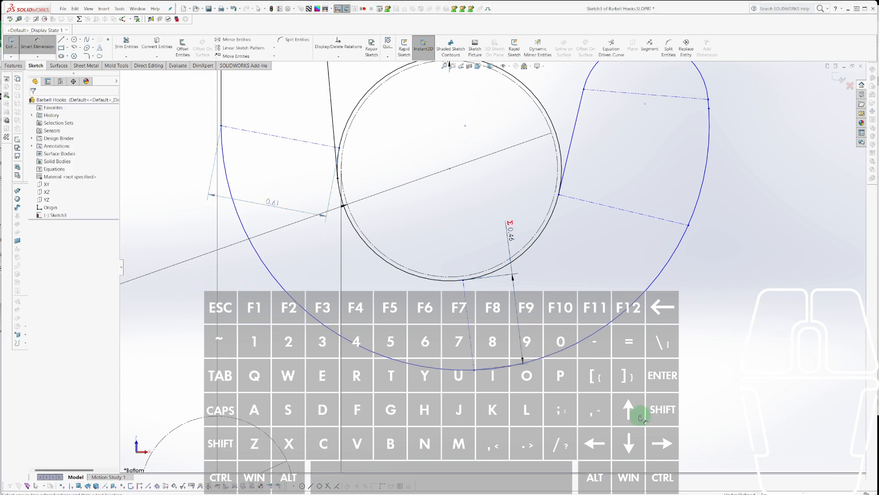
key(alt)
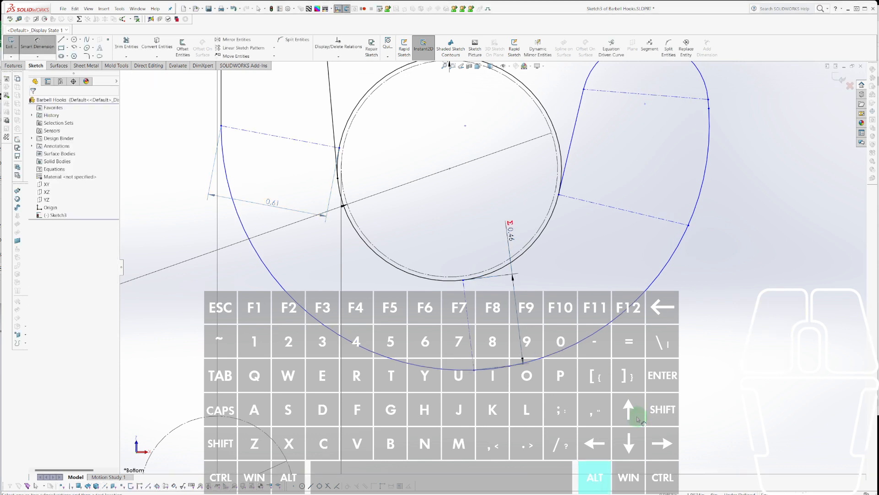
key(alt+l)
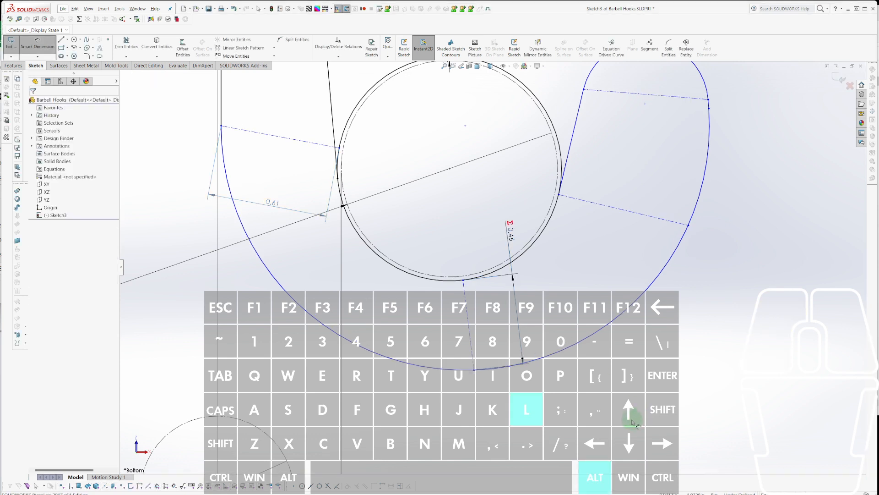
click(603, 416)
key(Escape)
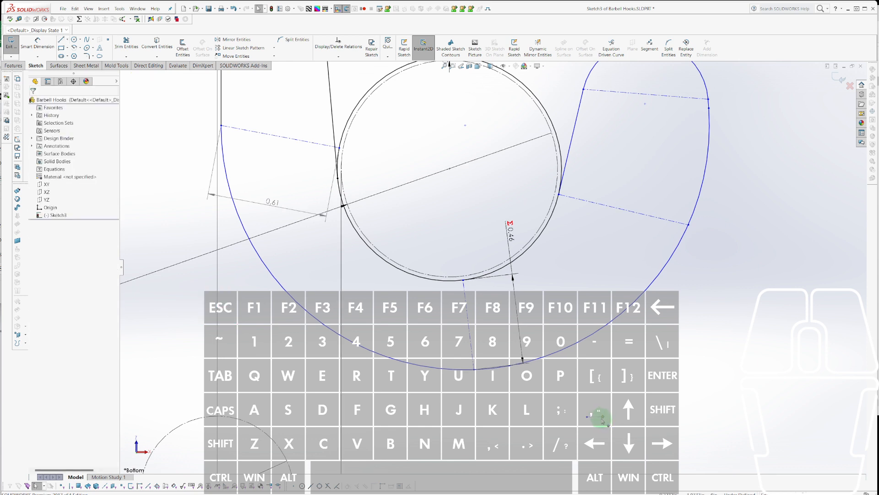
Dimension the short separate construction line's length as 0.25 in.
key(d)
click(595, 416)
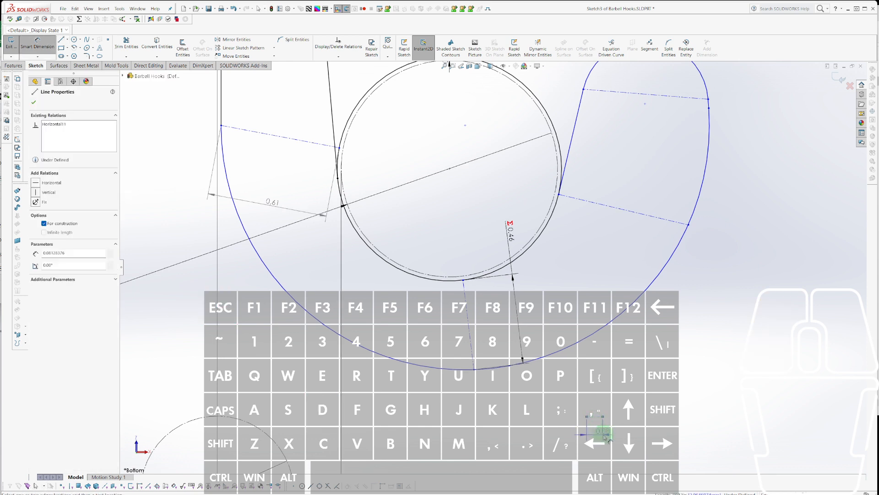
click(621, 443)
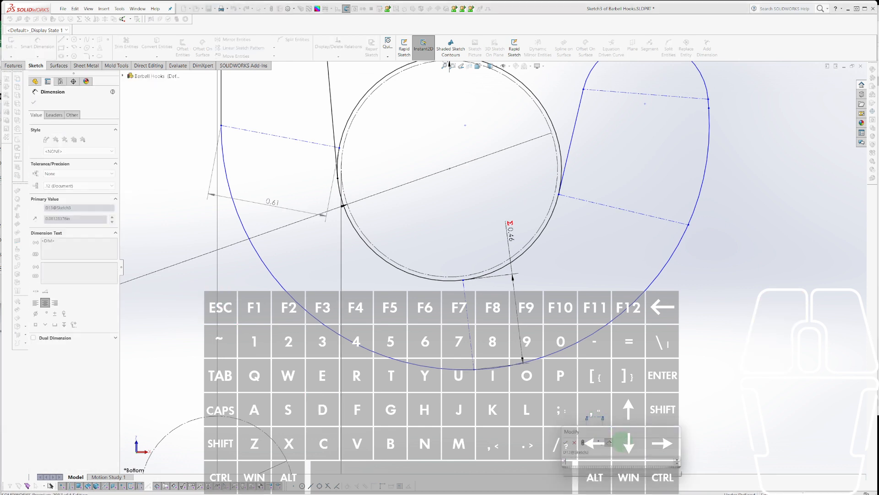
text(25)
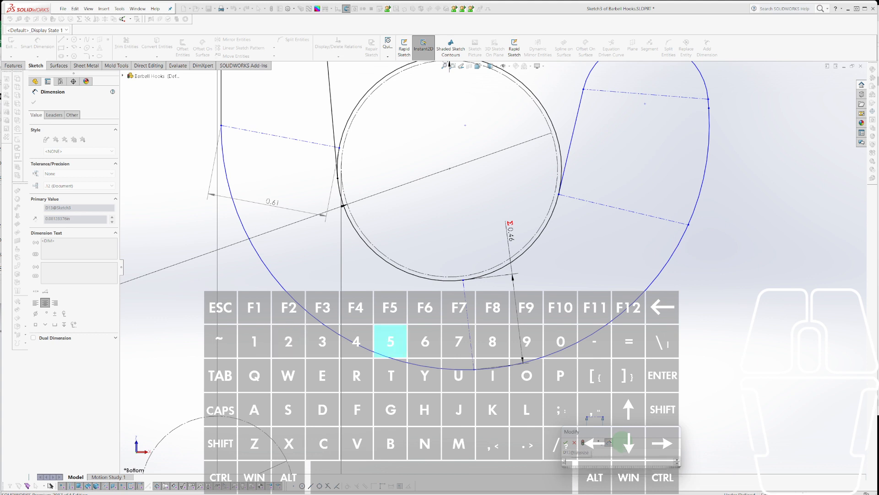
key(Return)
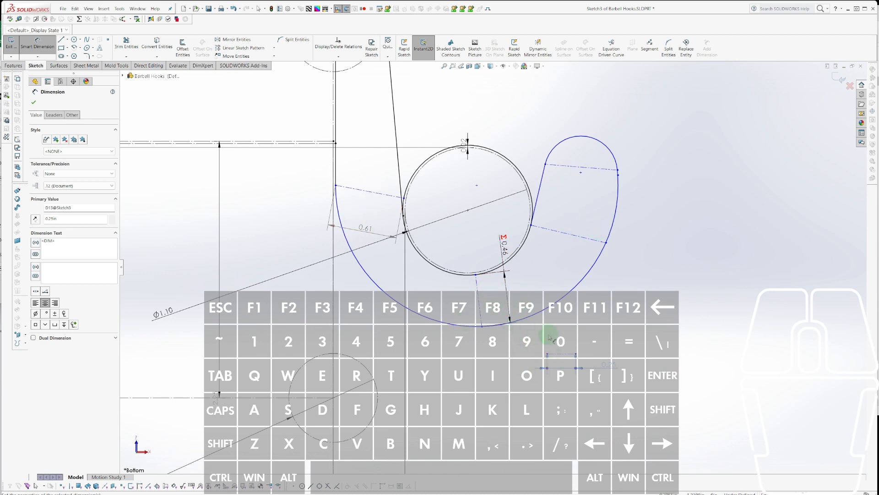
key(Escape)
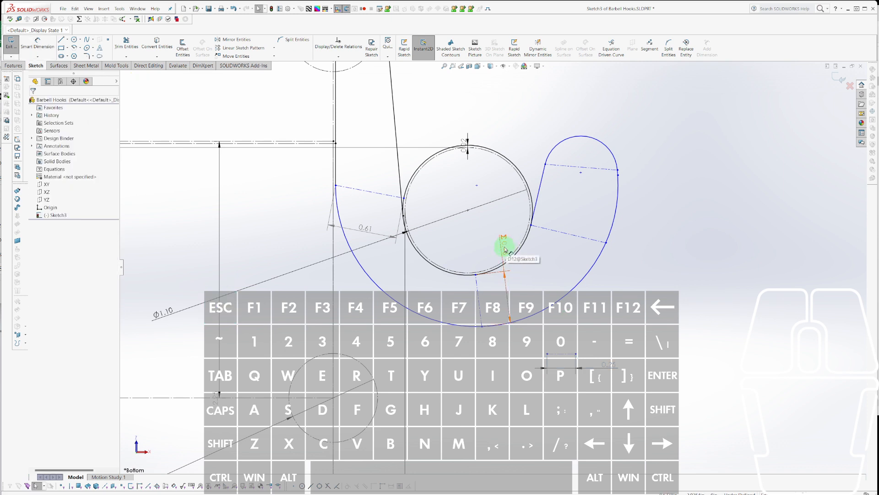
Change the lower construction line's dimension equation to "D11@Sketch3" * "D13@Sketch3" *3, copying the expression for reuse.
double_click(504, 250)
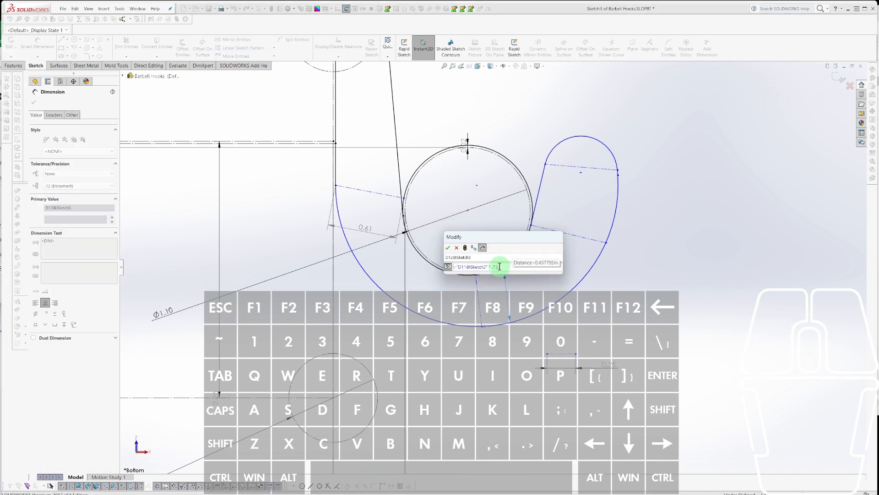
click(500, 267)
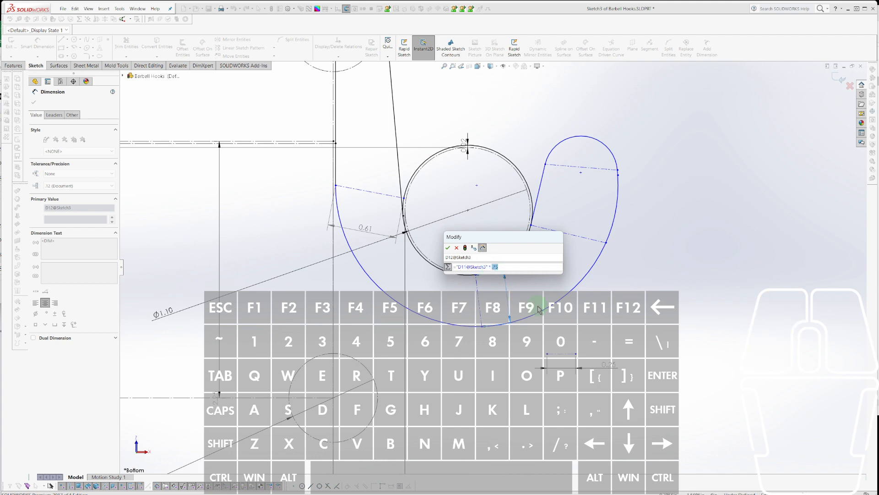
key(BackSpace)
click(610, 365)
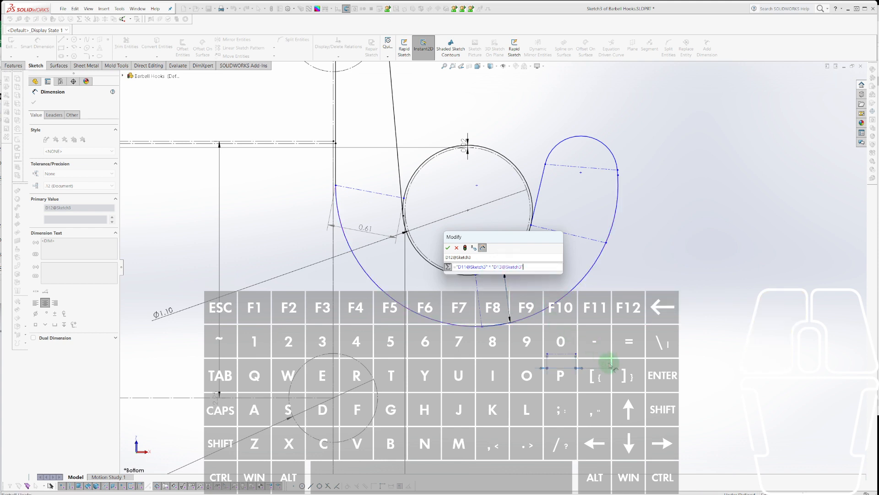
text(*3)
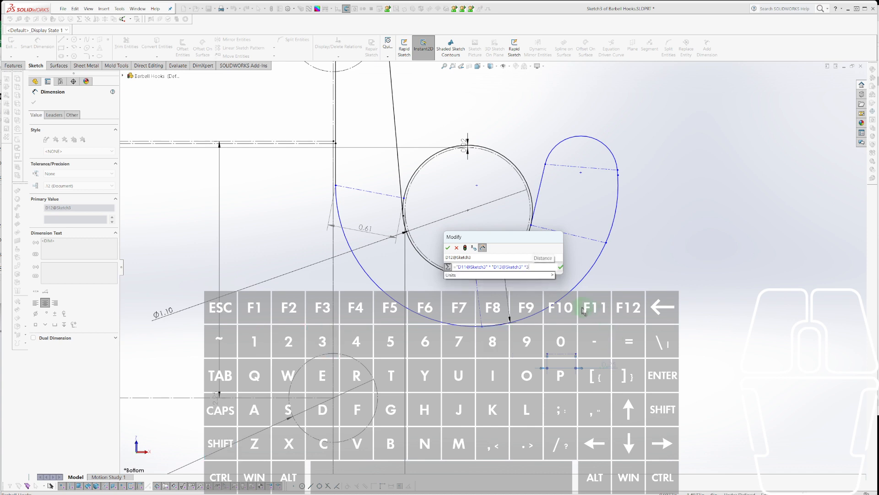
click(530, 265)
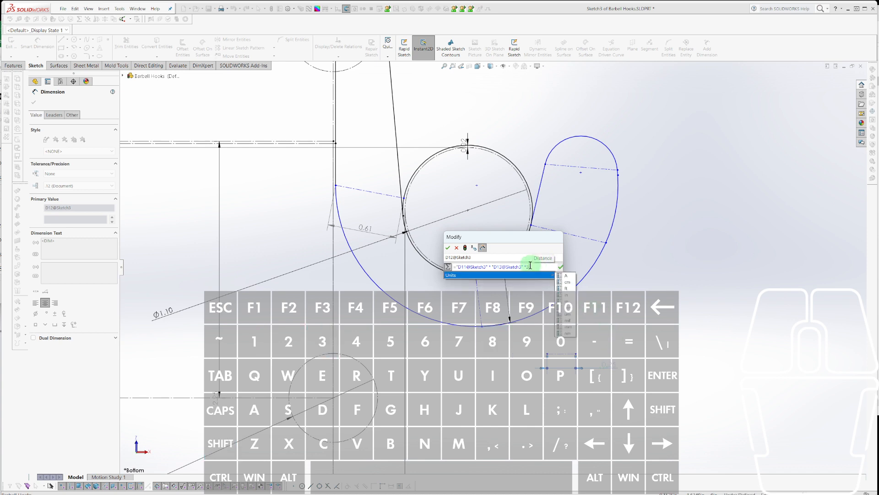
drag(531, 267, 452, 268)
key(ctrl+c)
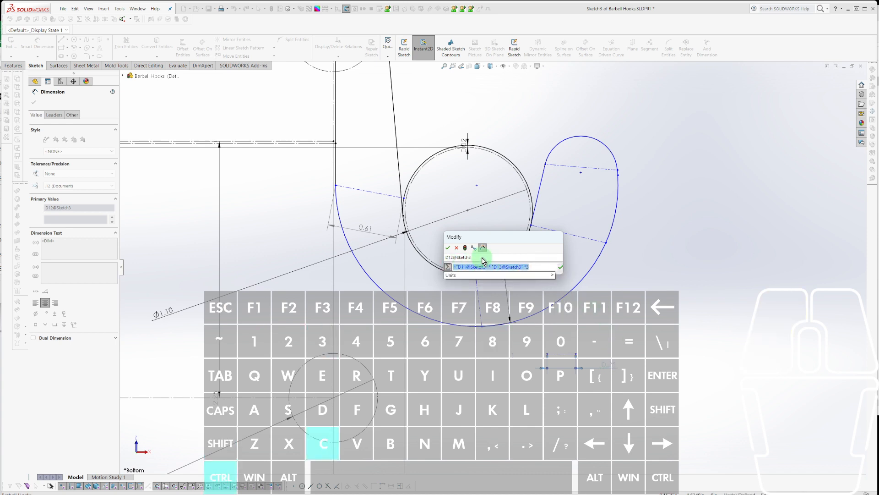
click(448, 247)
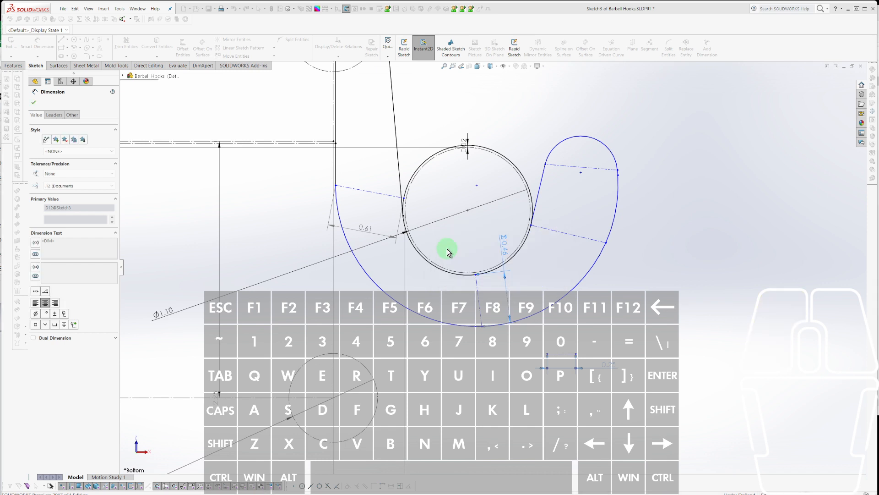
Dimension the aligned length of the construction line beside the circle's far side with the equation "D11@Sketch3" * "D13@Sketch3" * 2.
key(d)
click(577, 237)
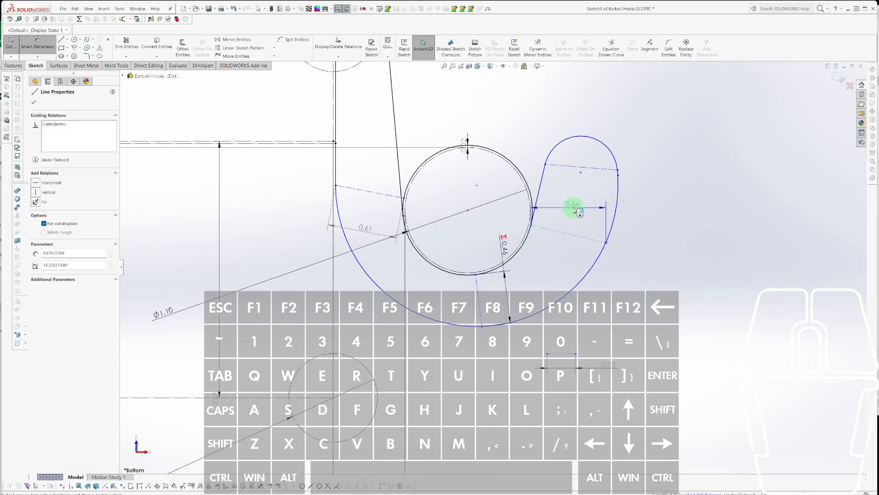
click(661, 213)
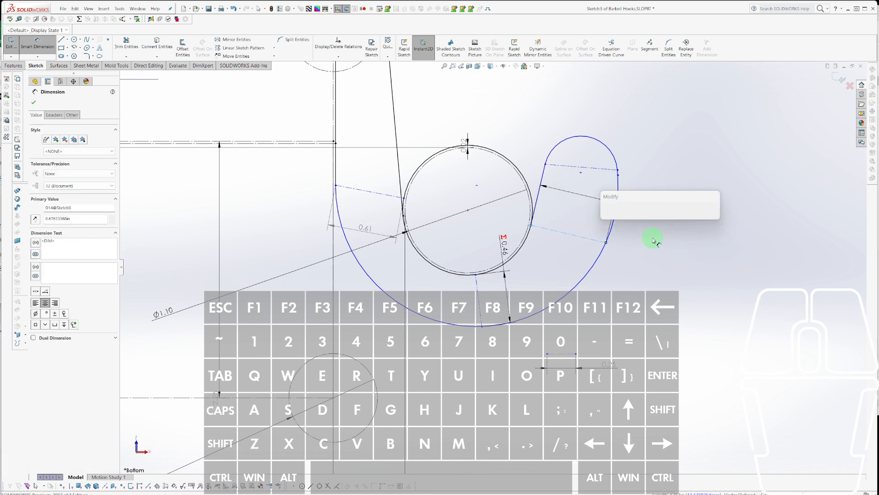
key(ctrl+v)
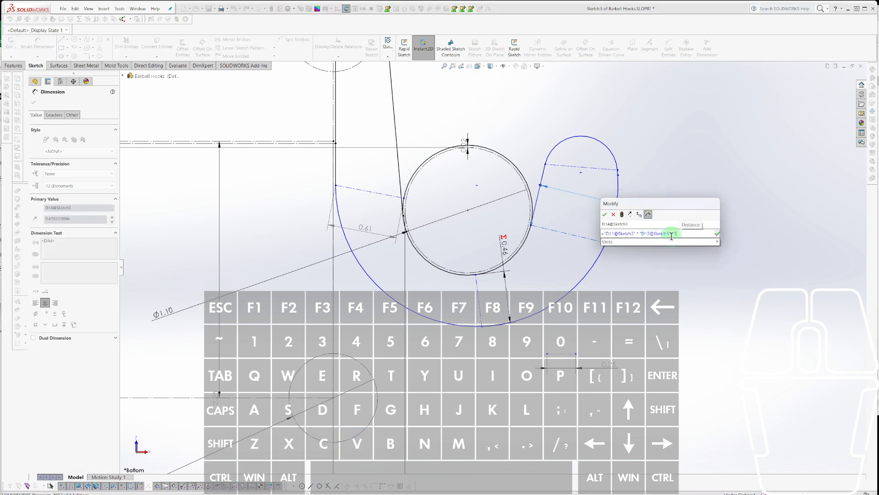
click(679, 241)
key(BackSpace)
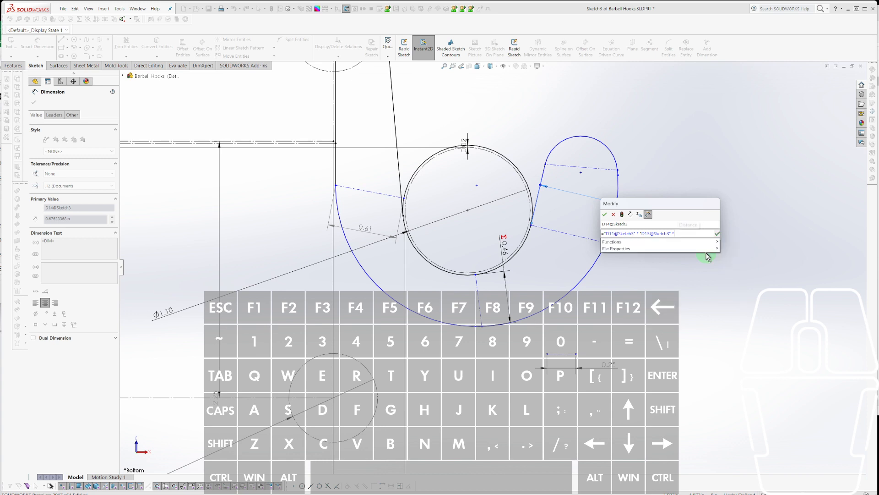
text(2)
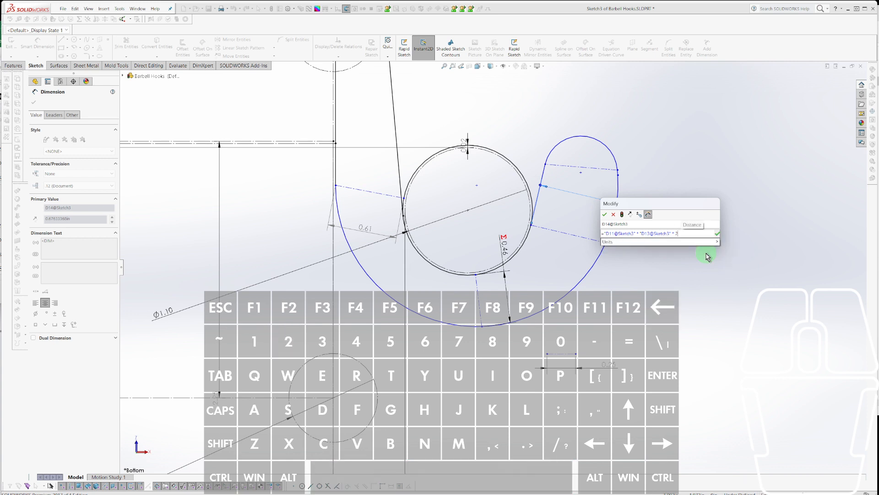
click(717, 233)
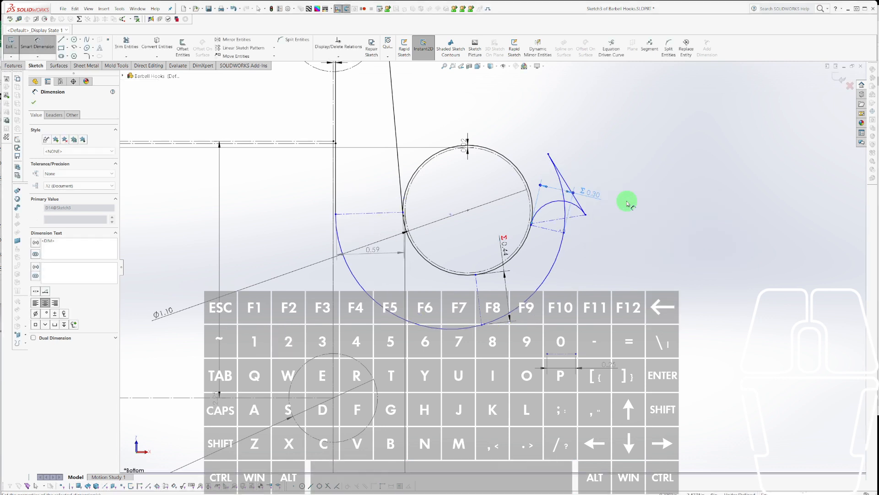
key(Escape)
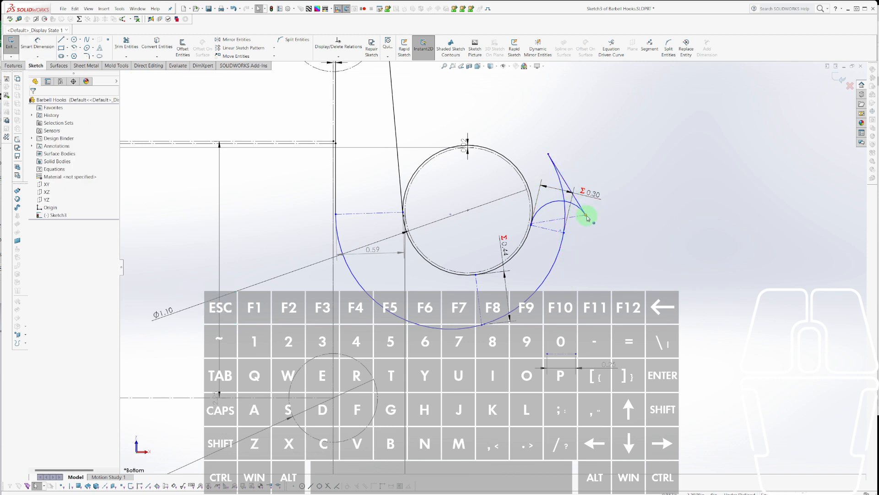
Pull the twisted hook tip back into shape above the construction line and delete the short straight segment beside the tip arc.
mouse_move(588, 218)
mouse_down()
mouse_move(563, 157)
mouse_move(548, 168)
mouse_move(552, 161)
mouse_up()
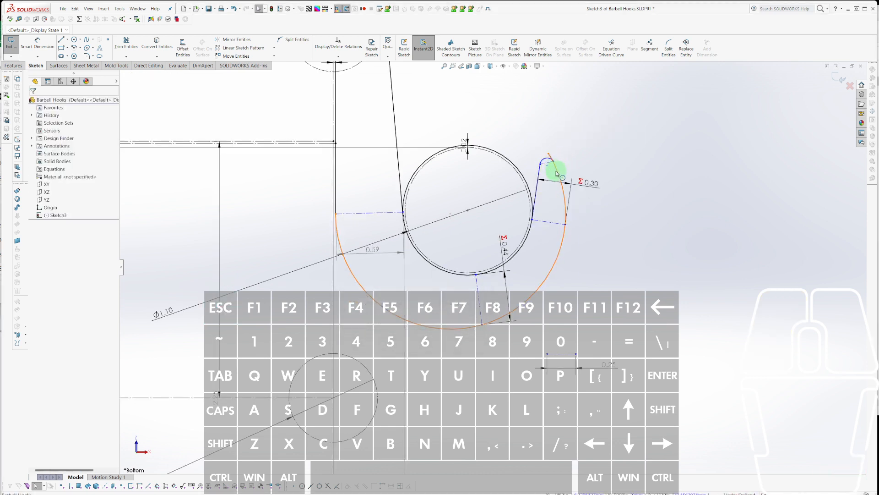
scroll(553, 162, down, 5)
click(542, 195)
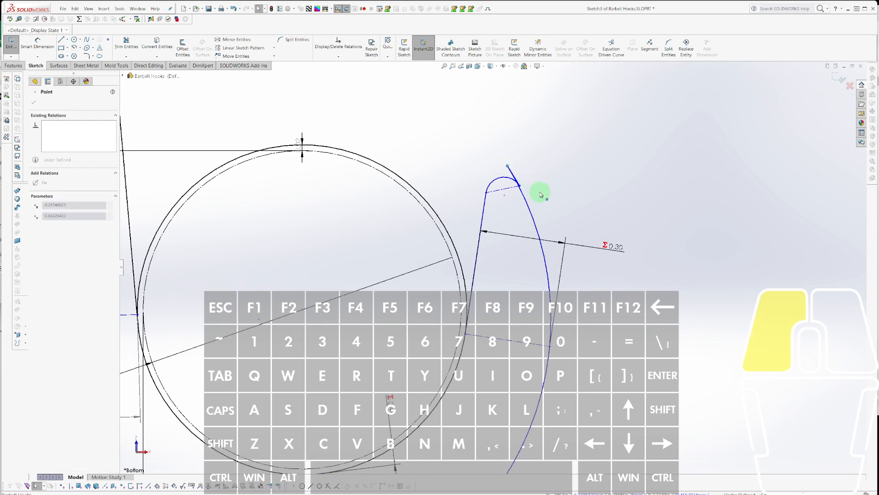
scroll(531, 196, down, 5)
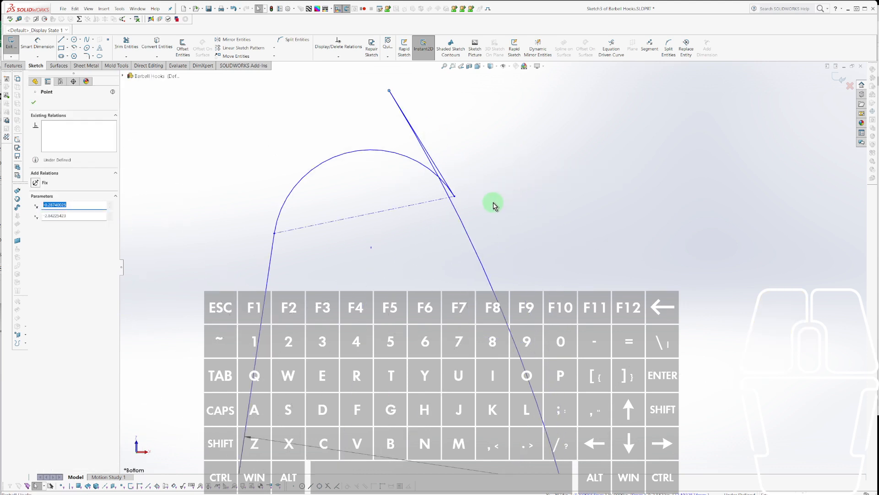
scroll(457, 192, down, 3)
key(Escape)
scroll(383, 267, up, 3)
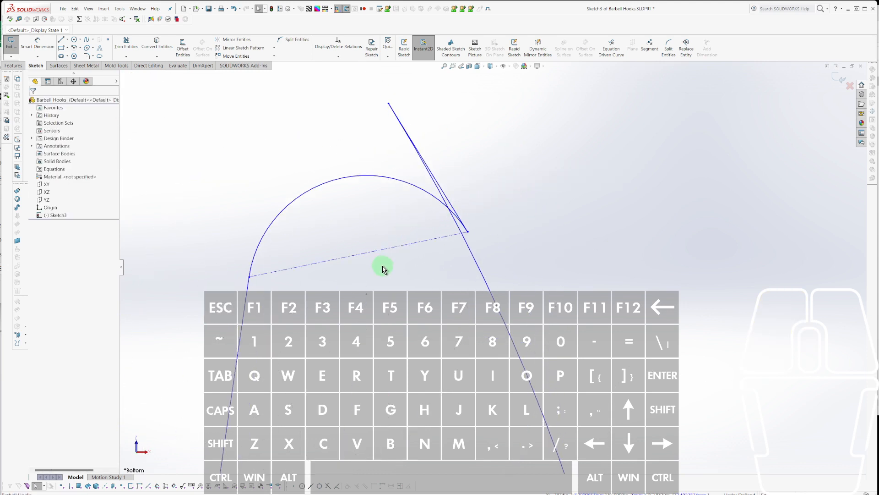
drag(363, 307, 502, 79)
key(Delete)
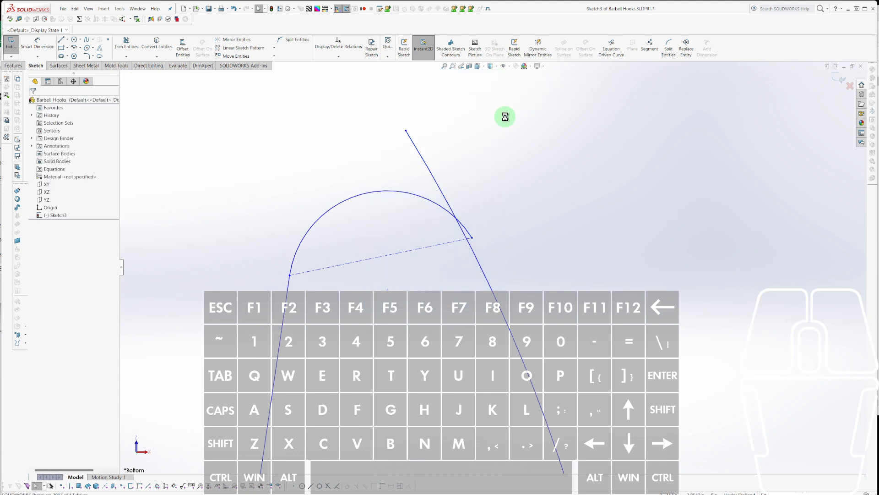
Trim the excess ends of the tip arc and the outer hook arc where they cross.
scroll(476, 198, down, 6)
key(t)
mouse_move(462, 323)
mouse_down()
mouse_move(454, 325)
mouse_move(461, 357)
mouse_up()
drag(392, 160, 312, 147)
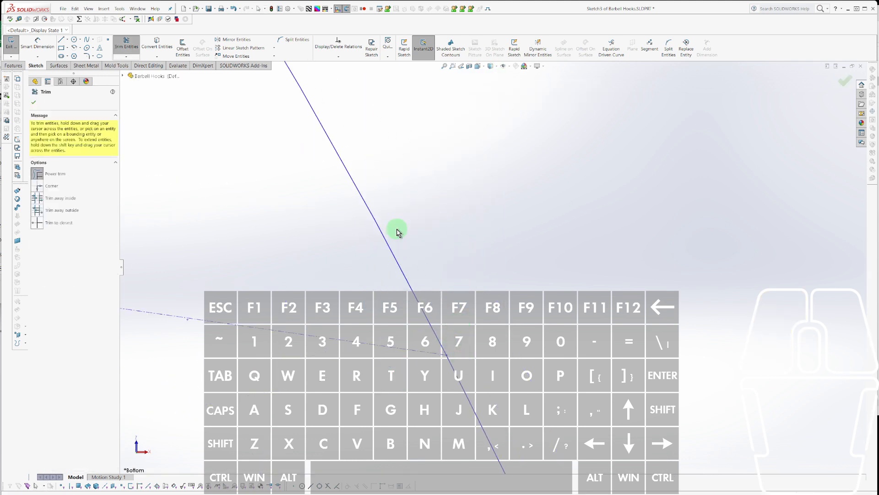
key(Escape)
Make the small tip arc tangent to the large outer hook arc.
scroll(461, 263, up, 5)
drag(475, 167, 447, 239)
click(482, 209)
scroll(482, 218, up, 8)
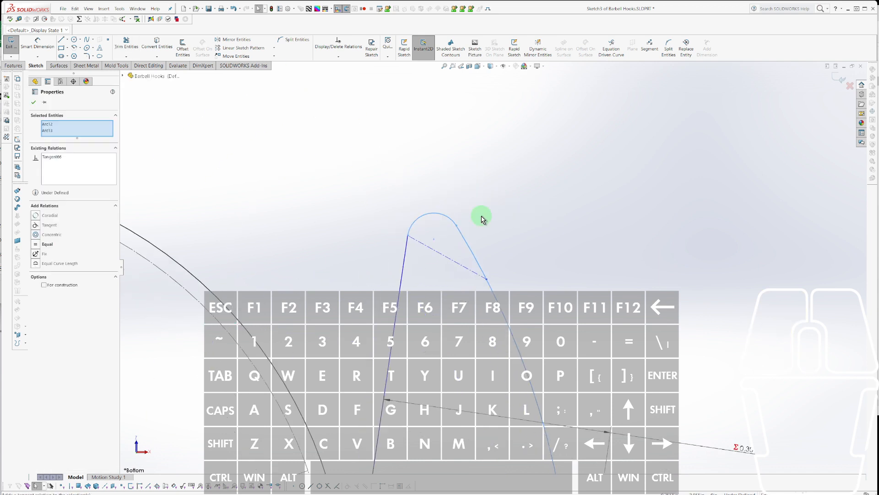
scroll(498, 268, down, 6)
key(Escape)
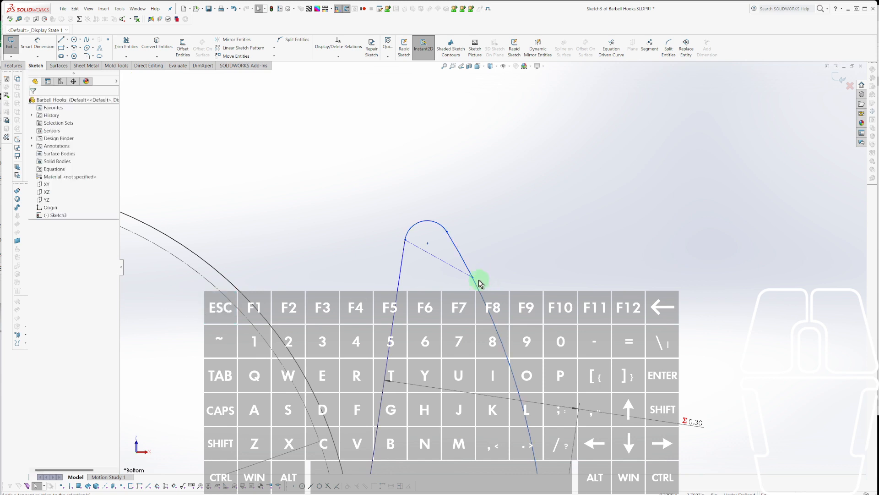
Merge the tip construction line's loose endpoint with the point where the tip arc meets the outer arc.
click(475, 279)
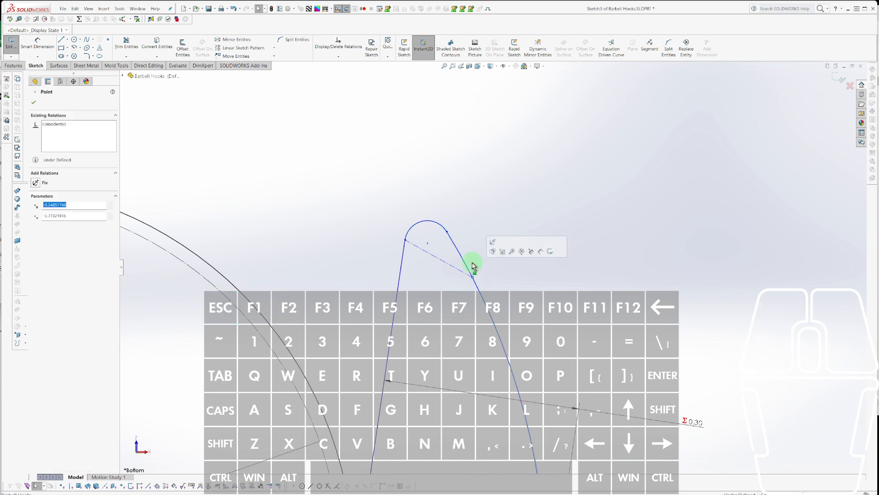
ctrl+click(448, 232)
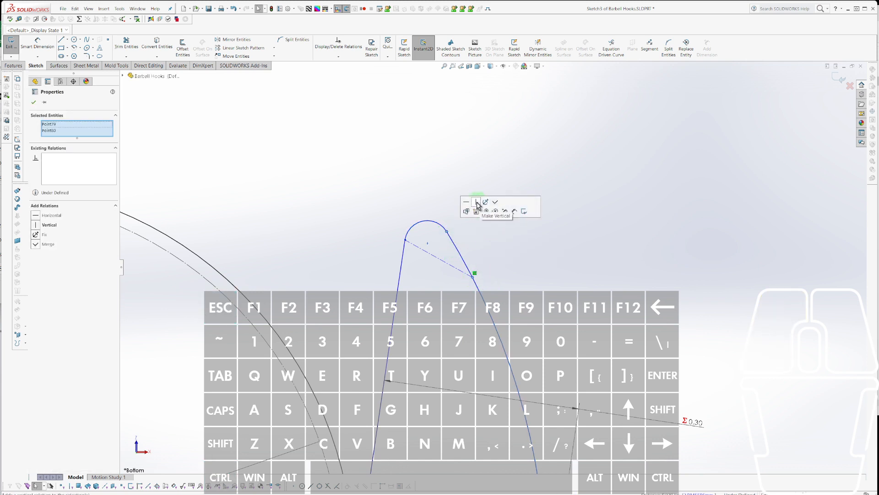
key(Escape)
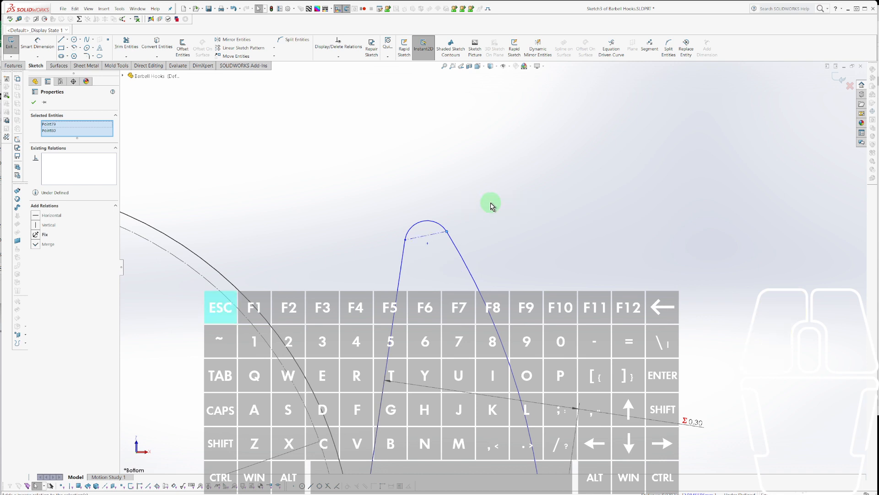
Try to dimension the angle between the hook tip's straight inner edge and the vertical line as 15°, and delete that dimension.
scroll(499, 238, up, 5)
scroll(574, 303, up, 3)
click(505, 281)
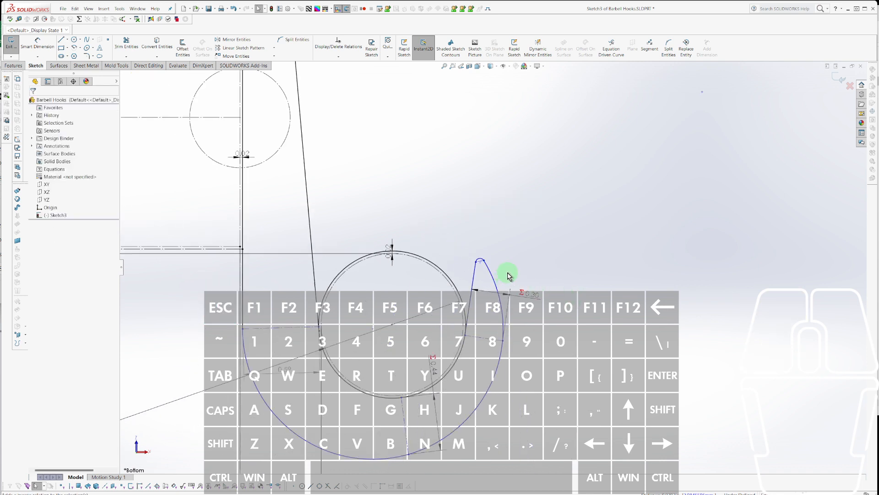
key(d)
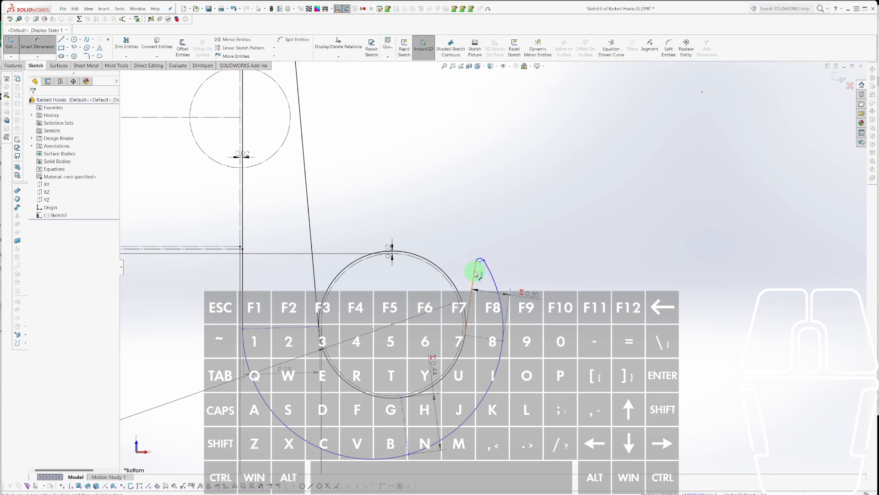
click(475, 273)
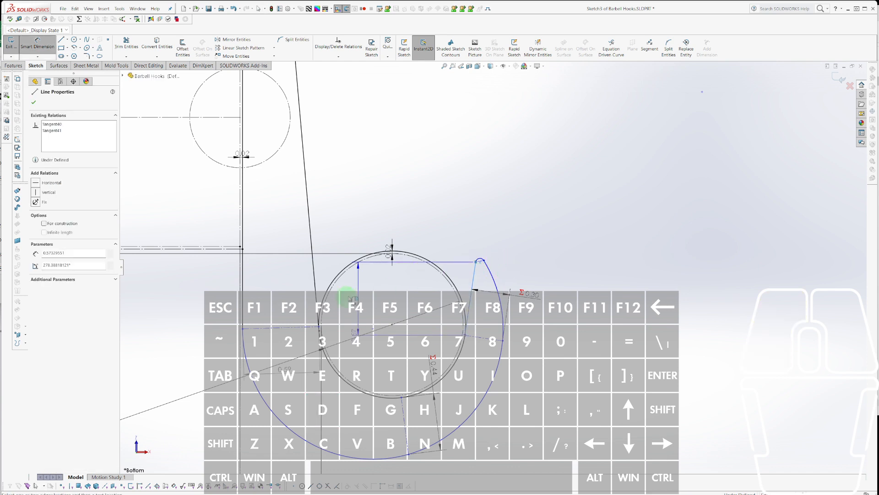
click(243, 281)
click(426, 183)
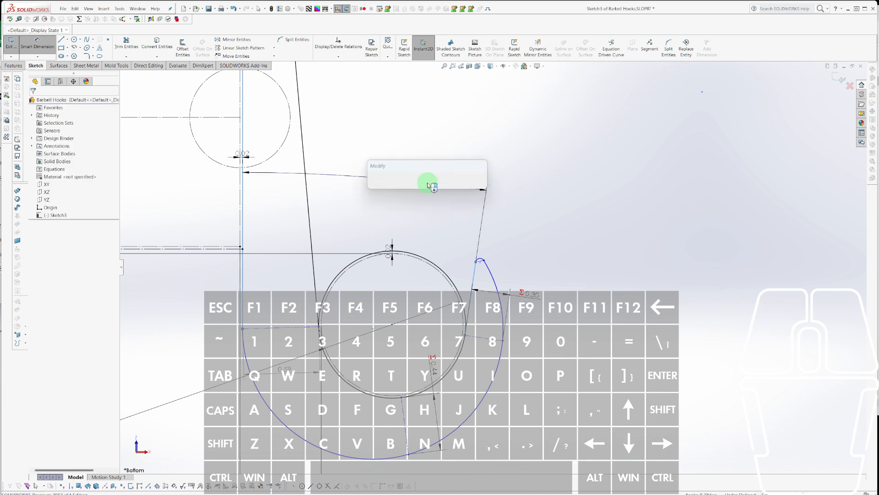
text(15)
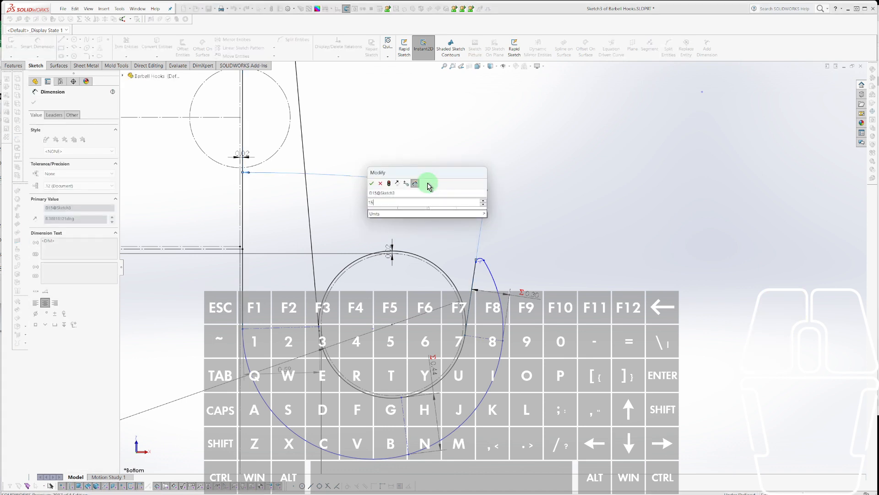
key(Return)
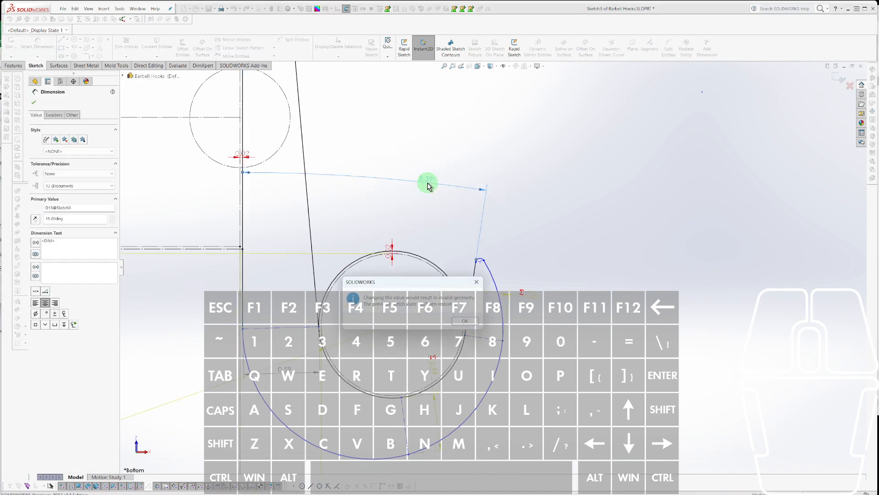
key(Escape)
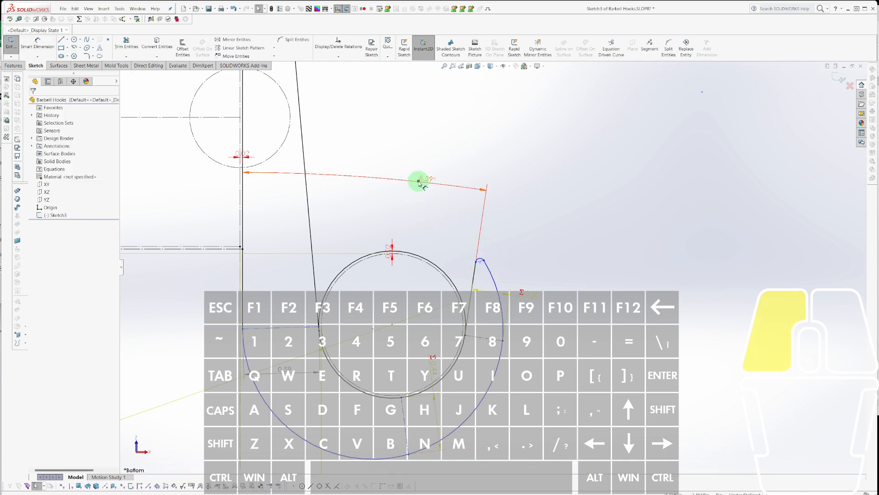
drag(418, 180, 426, 156)
key(Delete)
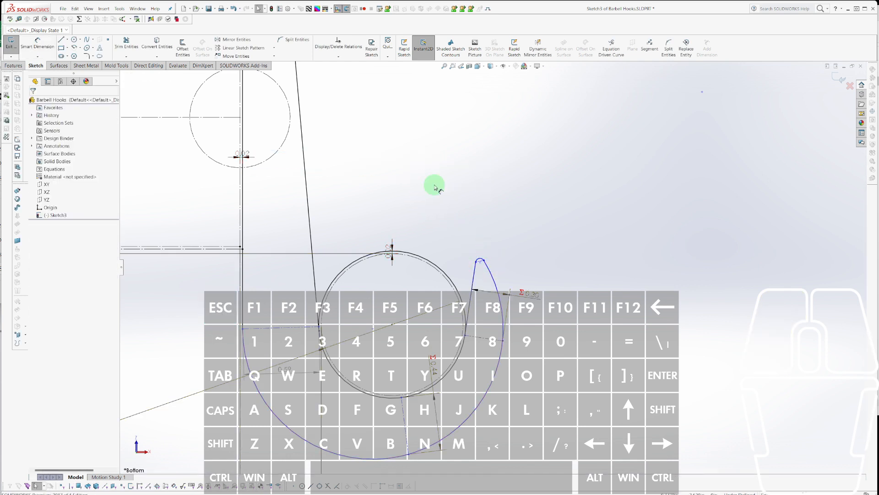
Move the tip-side construction line's length dimension outward, clear of the hook's outer arc.
scroll(491, 265, up, 6)
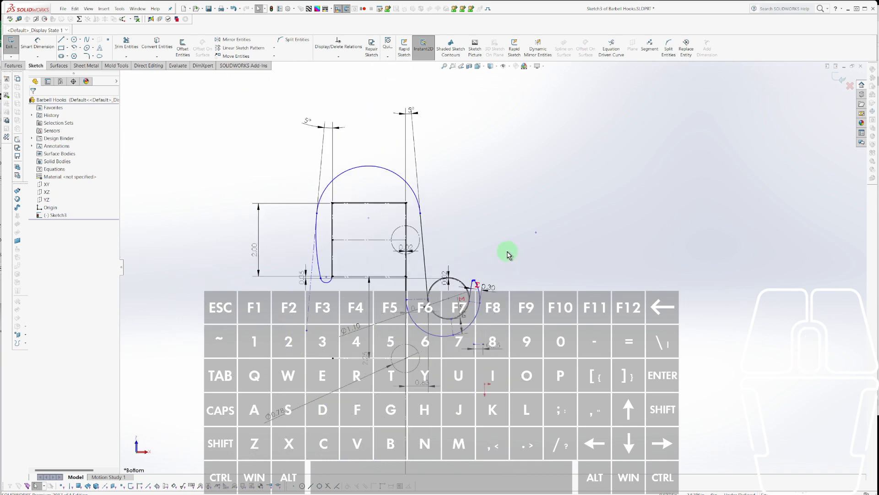
scroll(487, 320, down, 3)
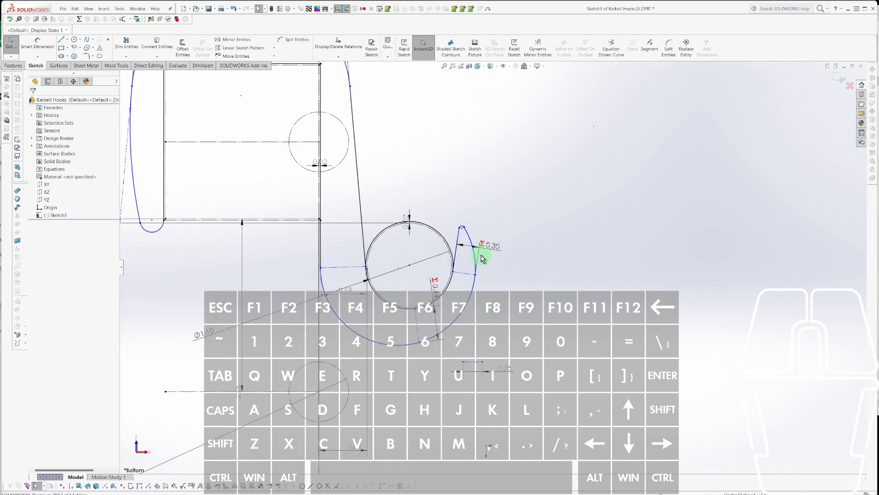
drag(486, 243, 543, 274)
click(418, 298)
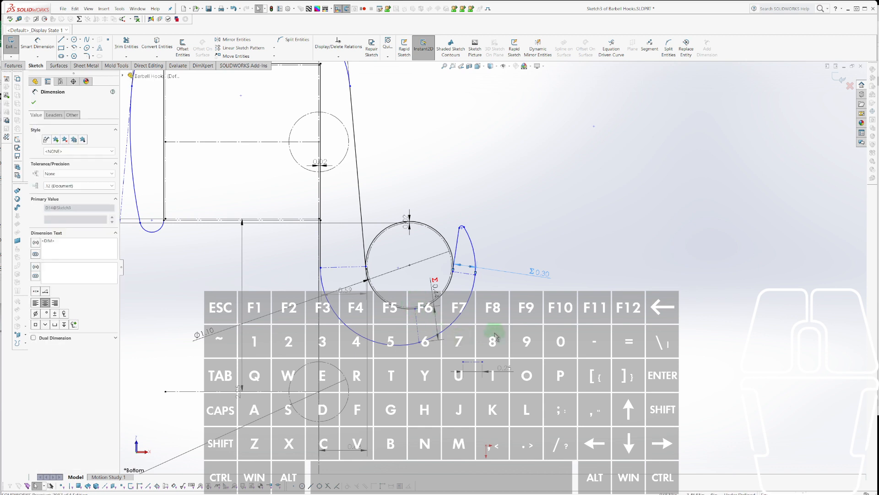
click(504, 322)
Set the short separate construction line's length to 0.23 in to thin the equation-driven hook.
scroll(514, 375, down, 3)
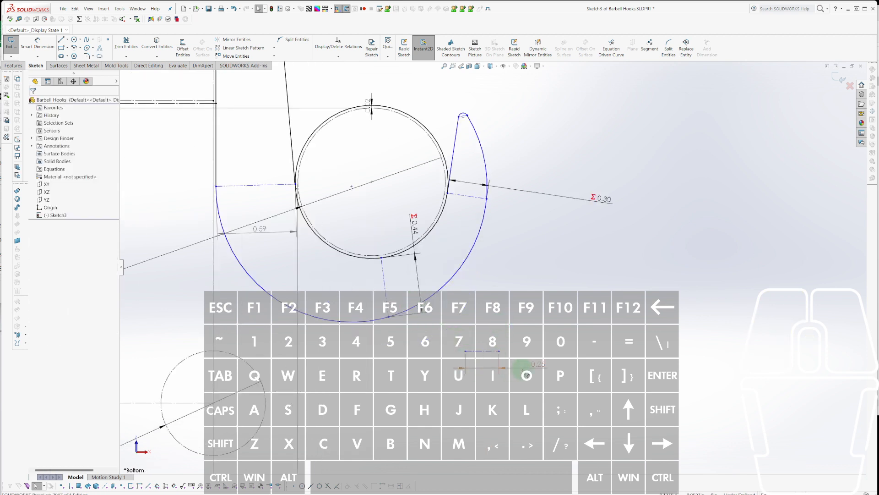
click(531, 366)
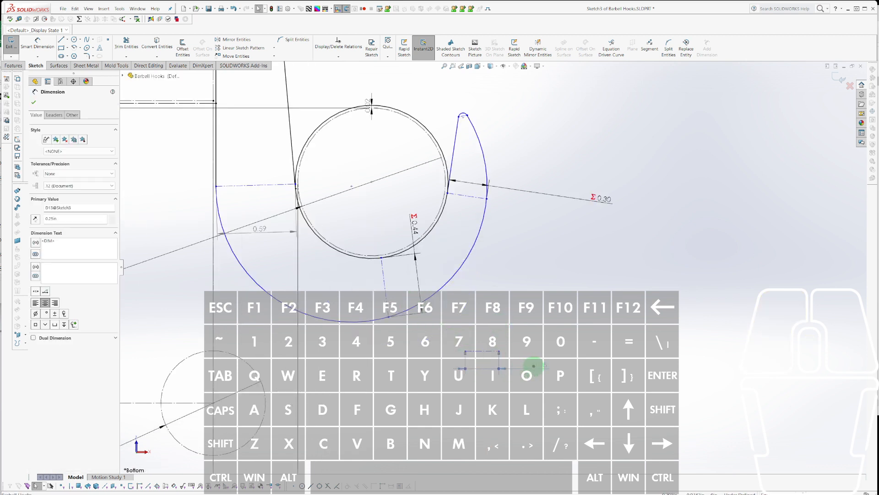
double_click(533, 366)
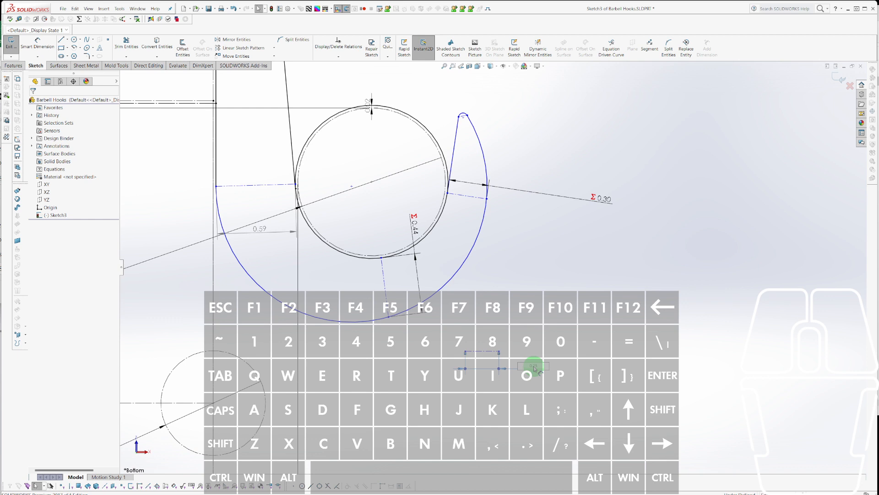
key(Right)
text(3)
key(Return)
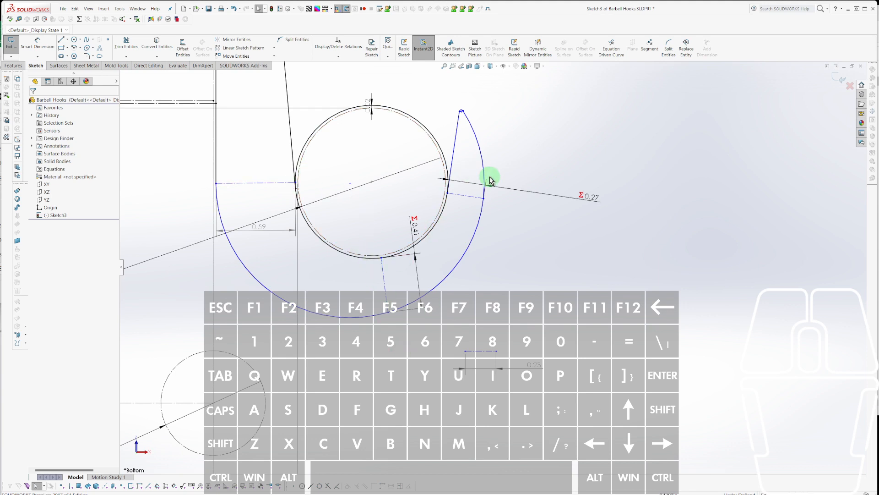
scroll(456, 251, up, 2)
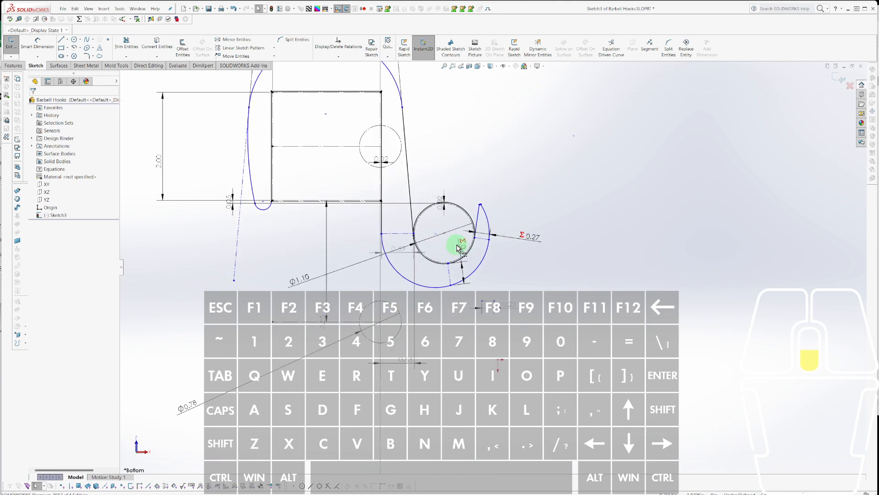
scroll(483, 218, down, 6)
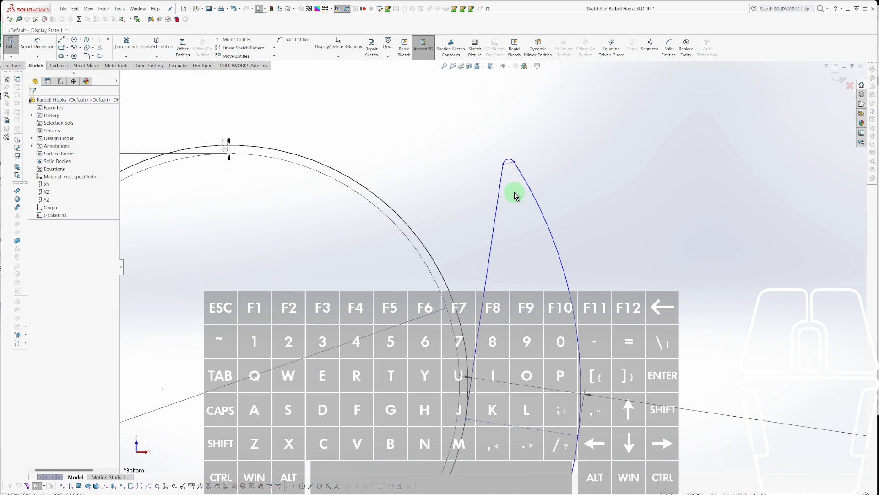
Trim away the upper part of the solid circle between the hook tip's inner edge and the arm's straight line.
scroll(511, 202, up, 5)
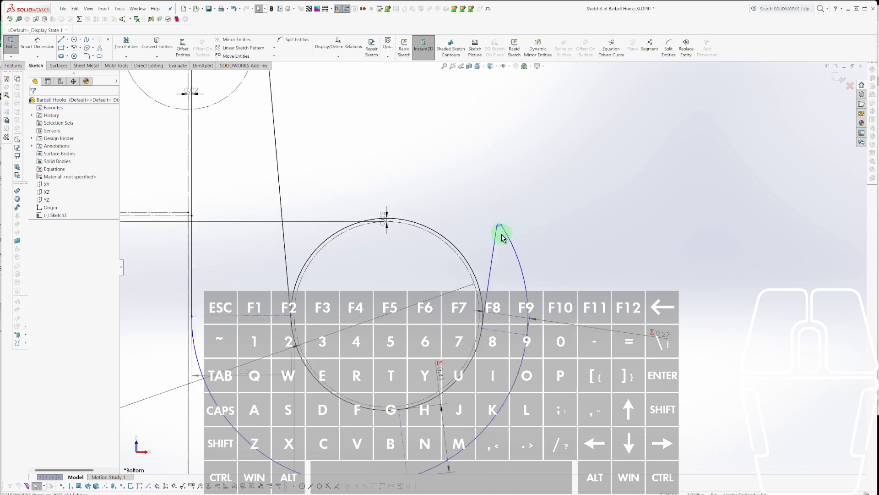
scroll(502, 238, up, 2)
scroll(502, 237, up, 2)
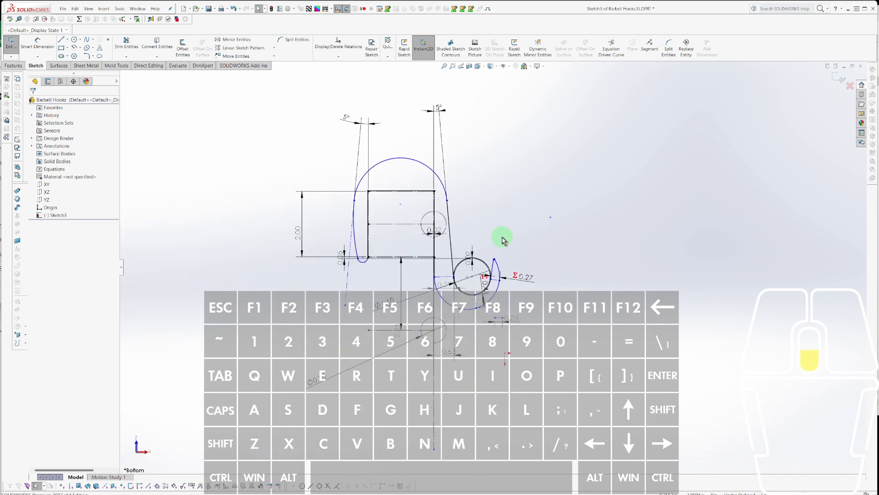
scroll(476, 231, down, 2)
scroll(500, 363, down, 3)
scroll(534, 197, down, 3)
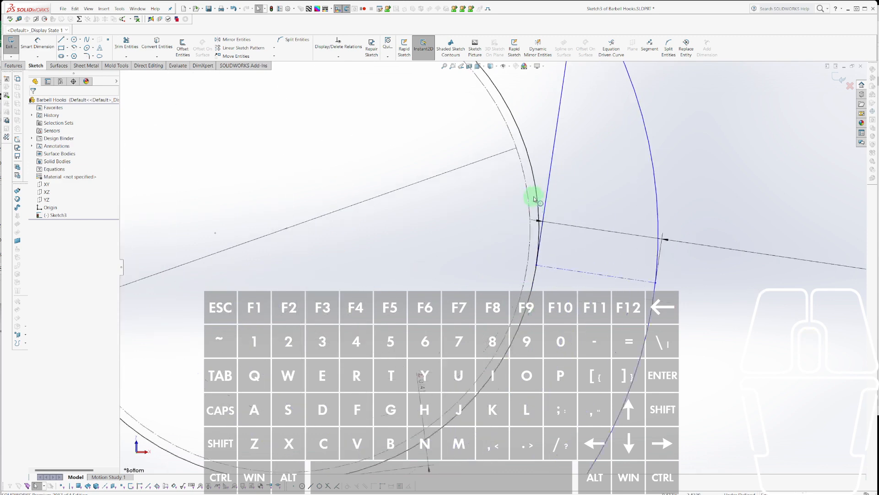
key(t)
click(530, 202)
scroll(497, 220, up, 4)
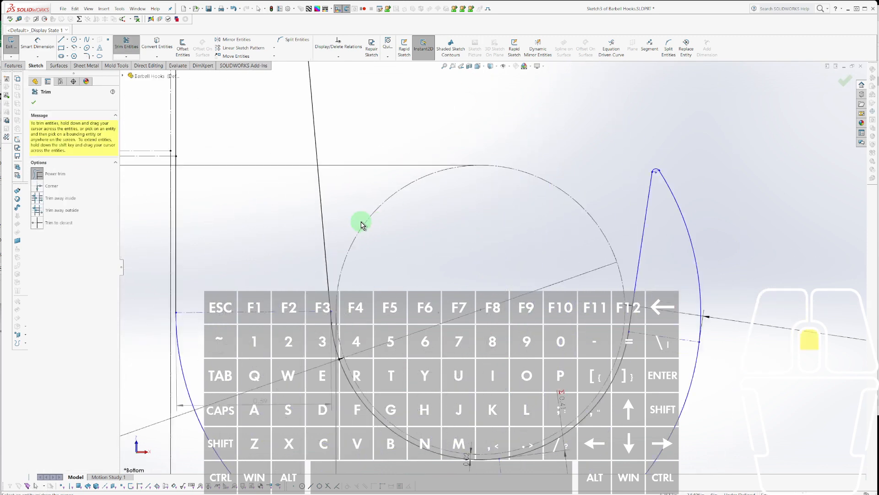
Trim the leftover end of the inner curve where it overlaps the arm's sloped line.
scroll(359, 224, down, 4)
scroll(360, 339, down, 3)
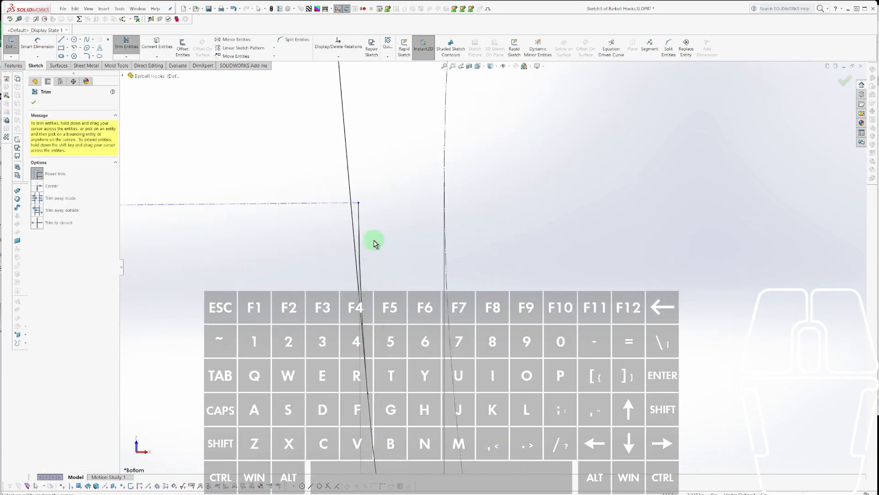
mouse_move(373, 239)
mouse_down()
mouse_move(357, 220)
mouse_move(373, 232)
mouse_up()
scroll(543, 273, up, 3)
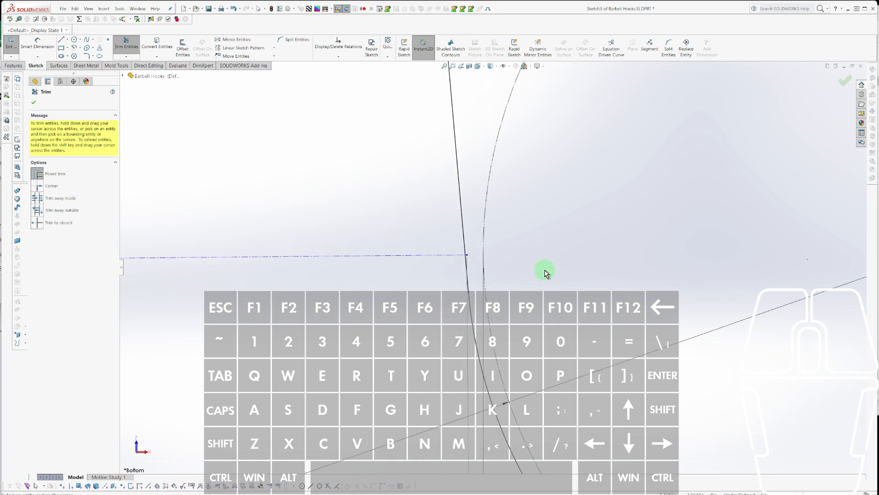
scroll(567, 282, up, 5)
scroll(536, 291, up, 4)
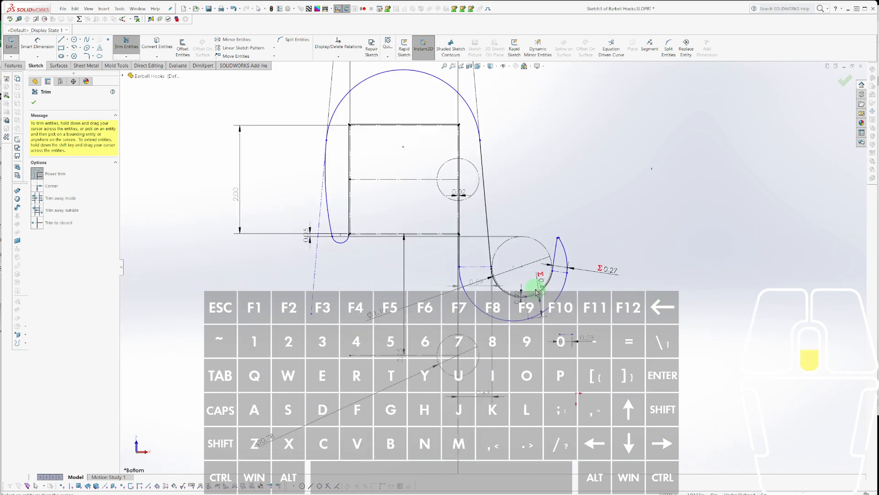
middle_drag(543, 219, 530, 228)
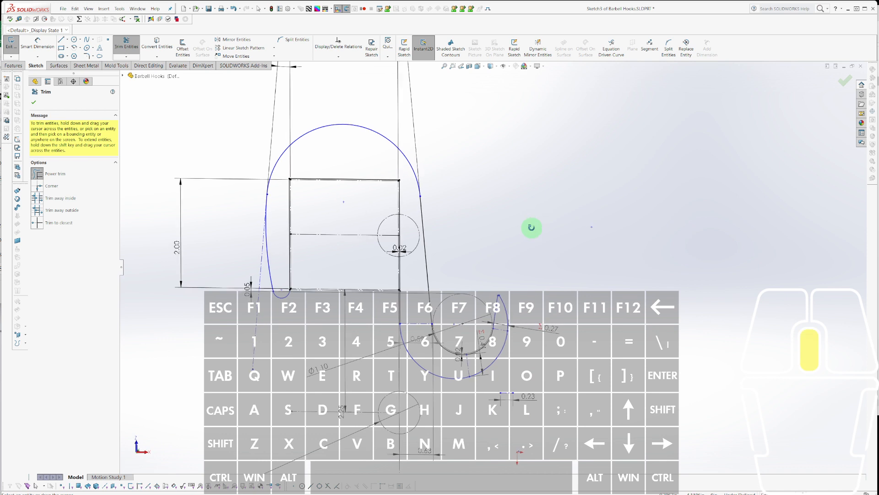
key(Escape)
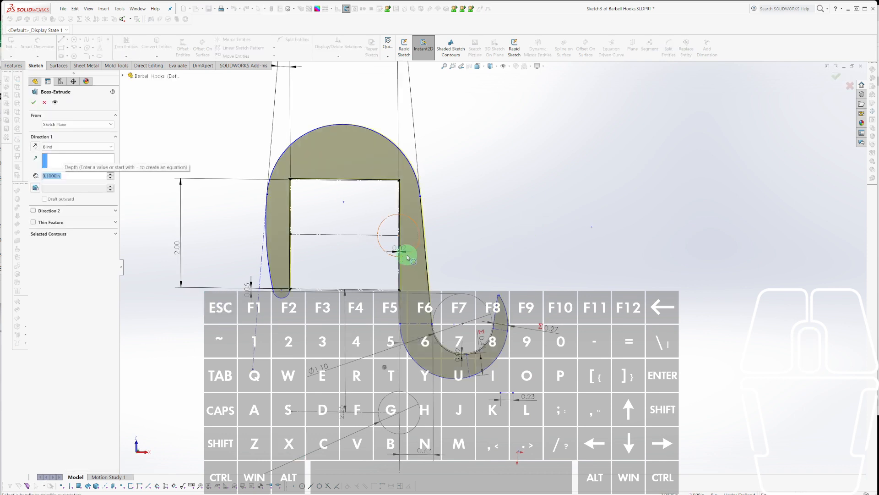
Extrude the closed hook profile 3 in, Blind.
text(3)
key(Return)
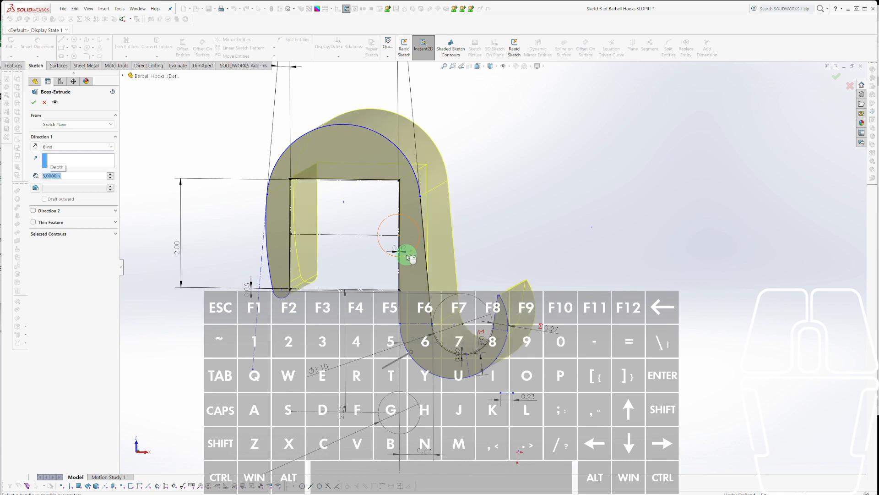
key(Return)
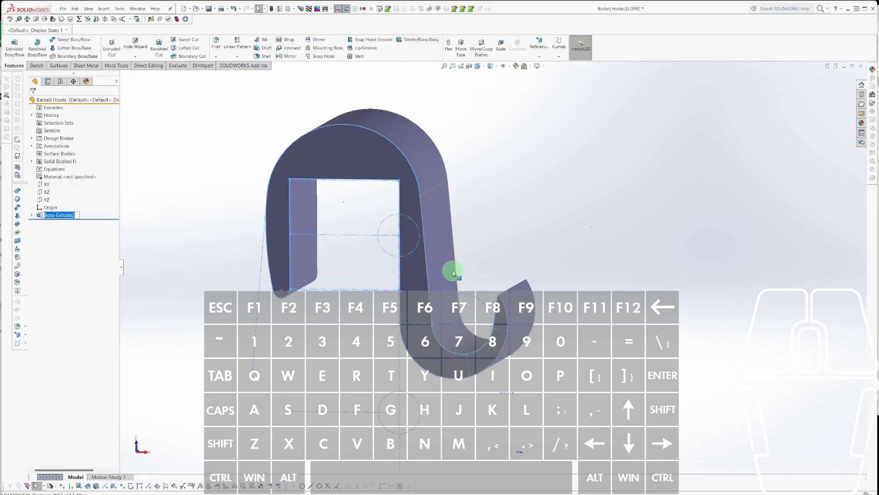
Edit the extrusion's sketch and dimension the hook tip arc's radius as 0.06 in.
middle_drag(452, 269, 472, 271)
scroll(512, 289, down, 4)
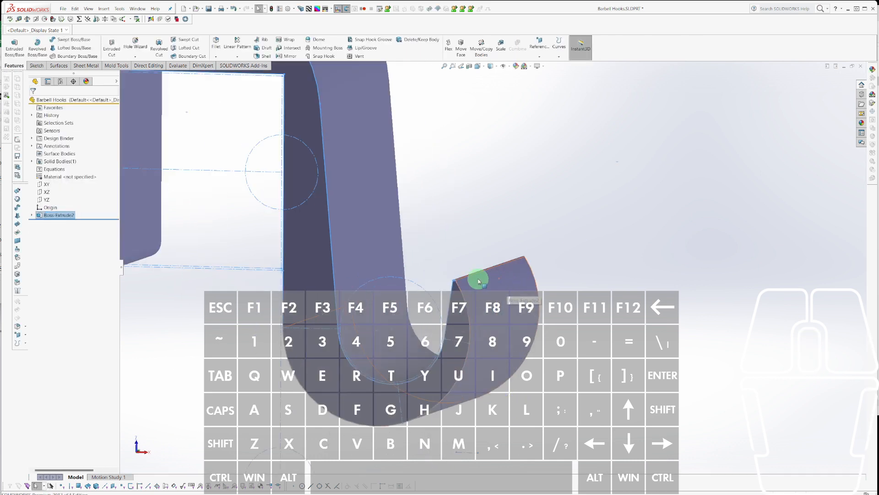
scroll(504, 284, down, 5)
click(511, 255)
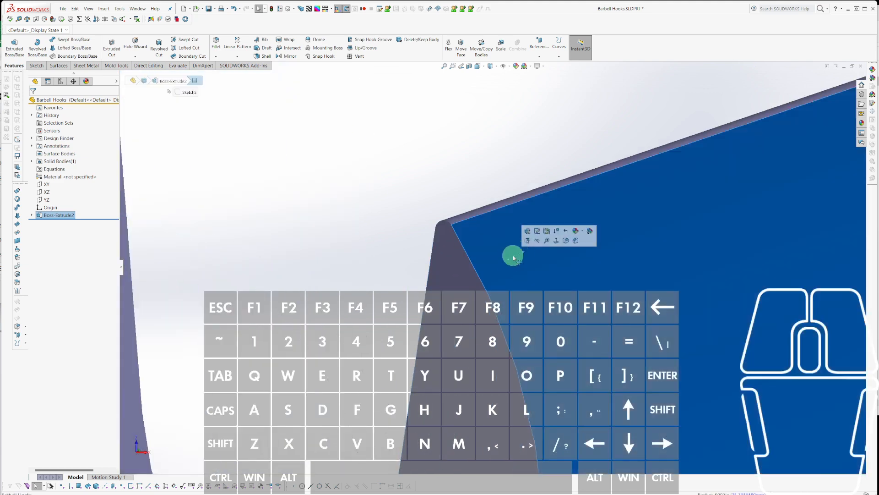
click(537, 236)
scroll(467, 224, down, 1)
key(d)
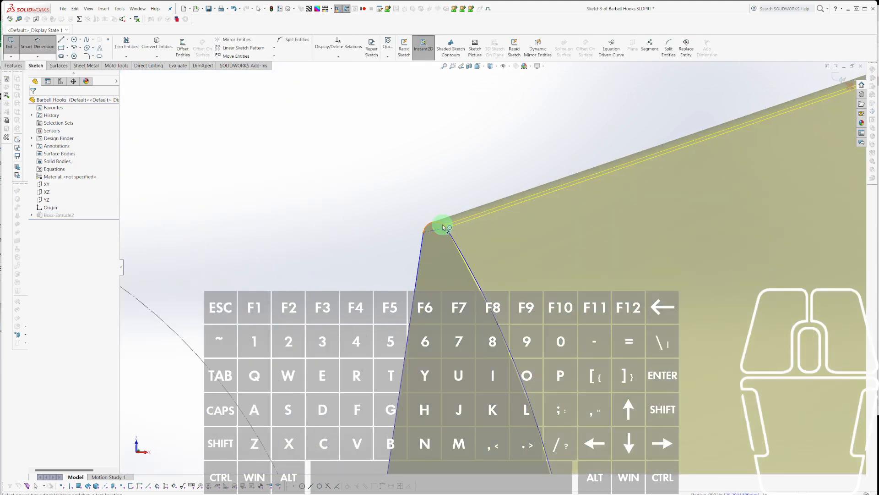
click(443, 224)
click(471, 183)
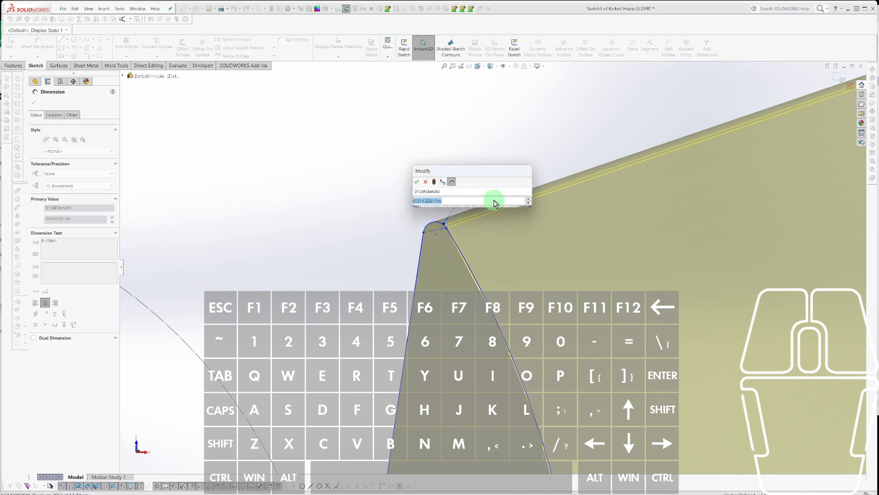
text(.06)
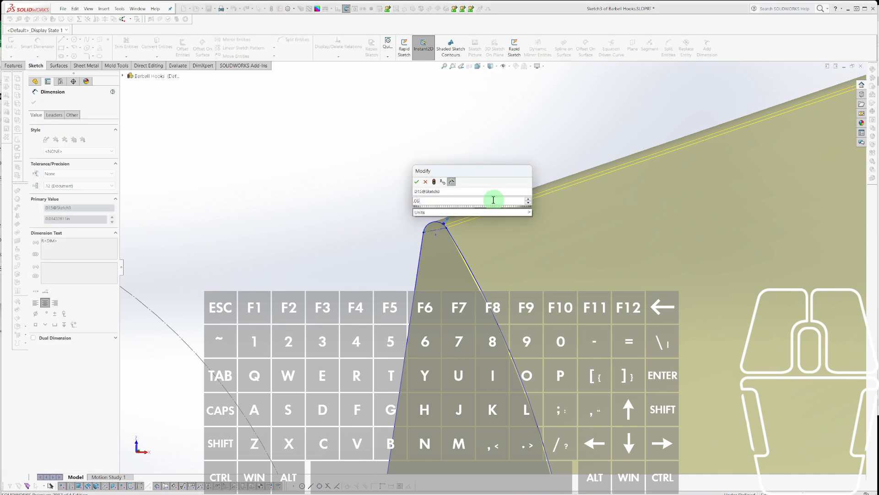
key(Return)
scroll(481, 215, up, 5)
scroll(467, 247, up, 3)
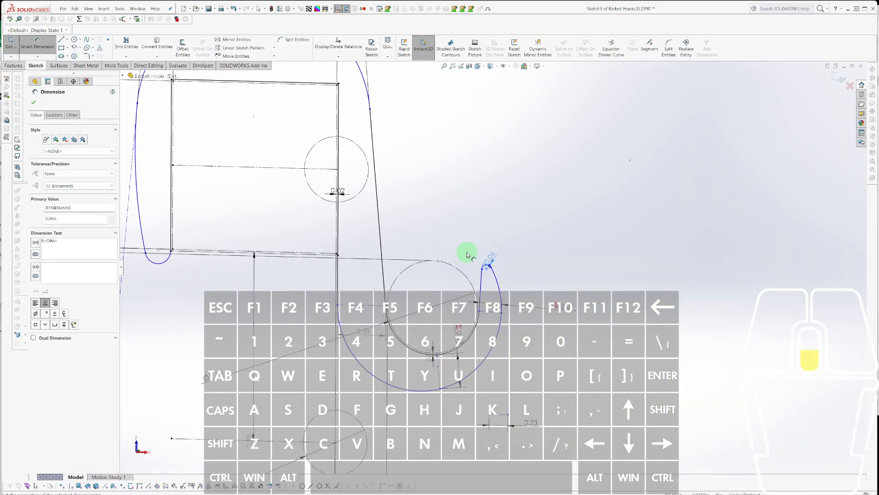
key(Escape)
Check the profile around the hook and the square's corners, and exit the sketch to rebuild the extrusion.
scroll(411, 256, down, 3)
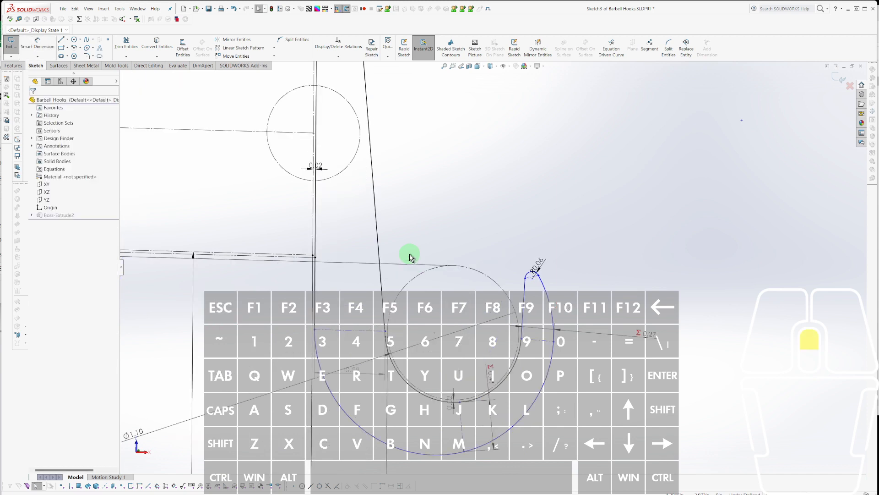
scroll(410, 259, up, 3)
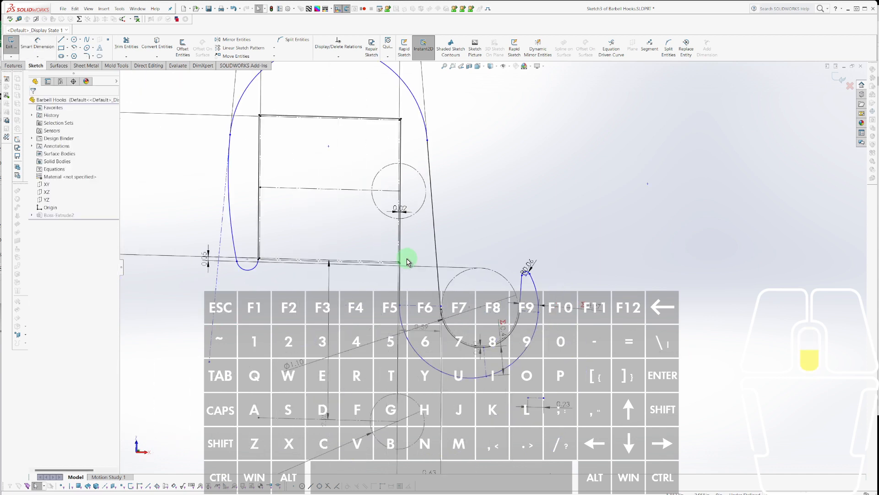
scroll(397, 137, down, 4)
scroll(410, 117, down, 2)
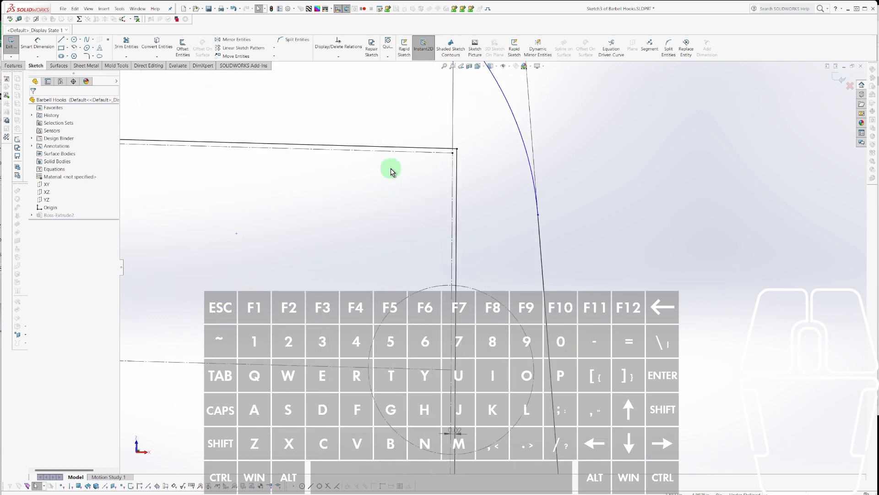
double_click(392, 171)
scroll(464, 176, up, 2)
scroll(464, 176, down, 2)
scroll(340, 214, up, 3)
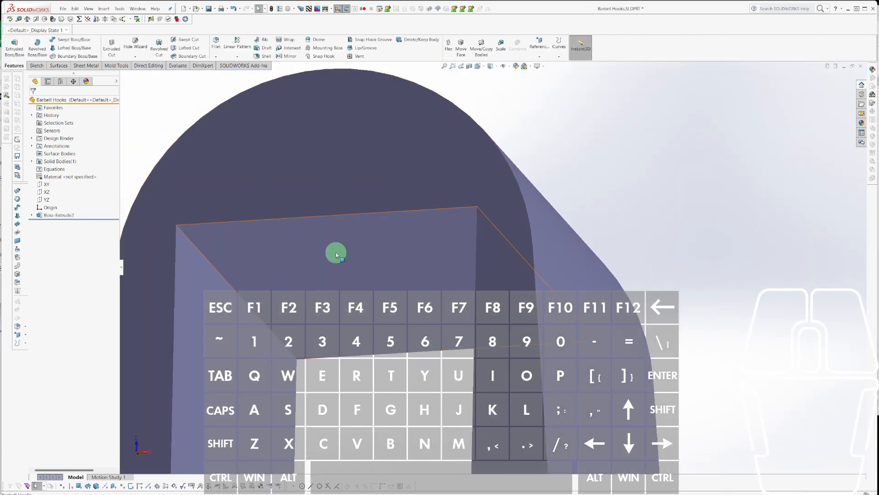
Fillet the two upper inner corner edges of the square opening with a 0.06 in radius.
key(u)
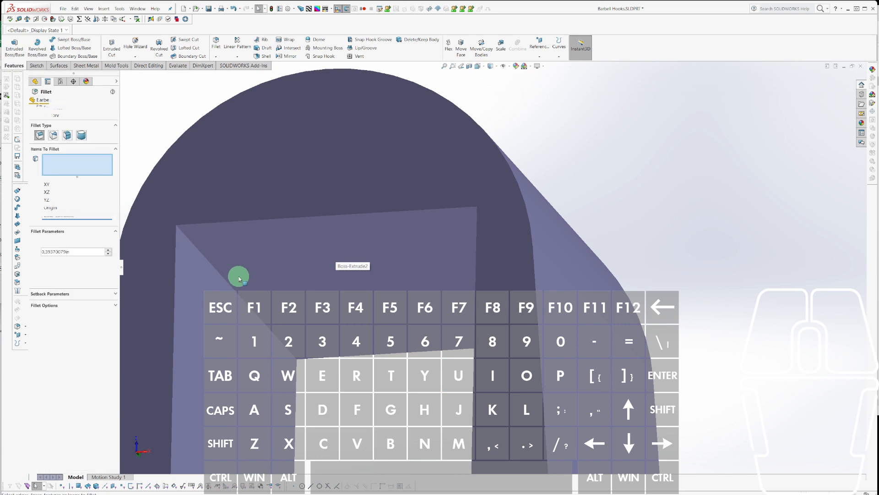
click(216, 268)
scroll(423, 265, up, 4)
middle_drag(424, 265, 468, 250)
click(520, 250)
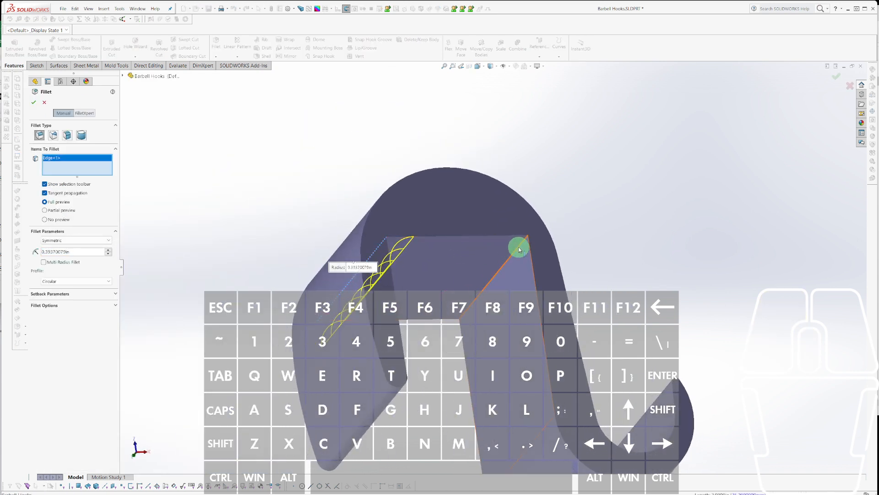
middle_drag(520, 251, 486, 302)
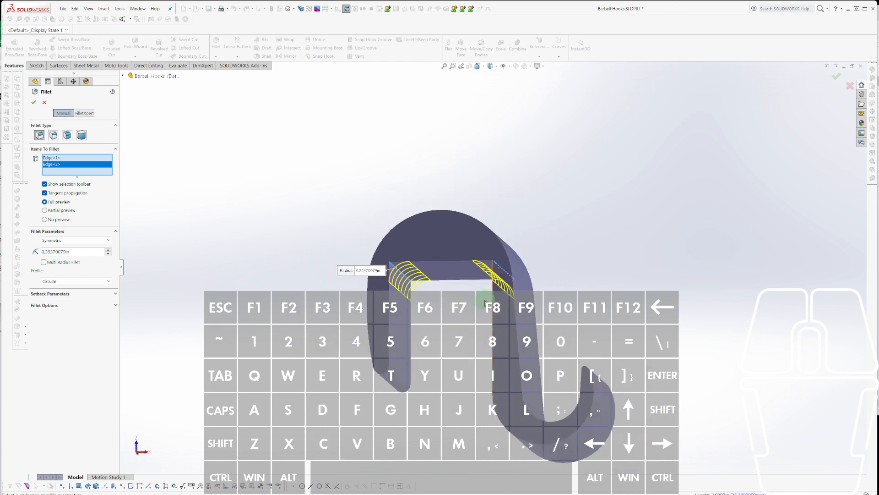
double_click(68, 252)
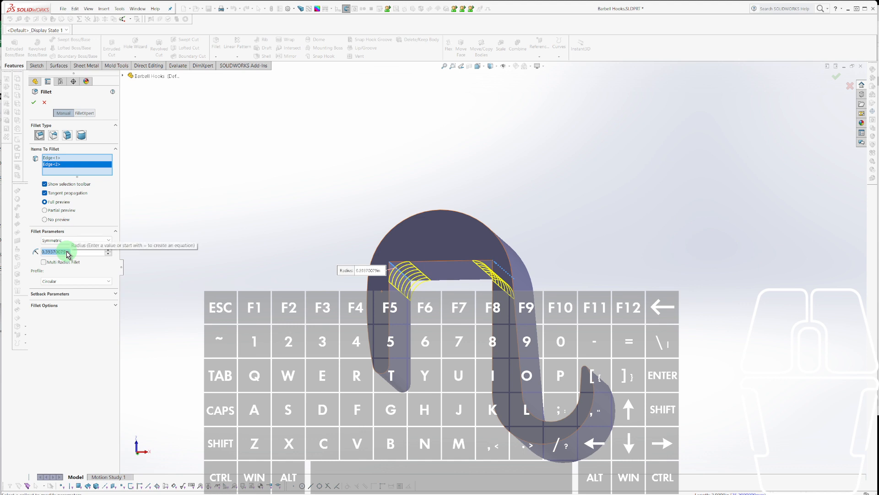
key(BackSpace)
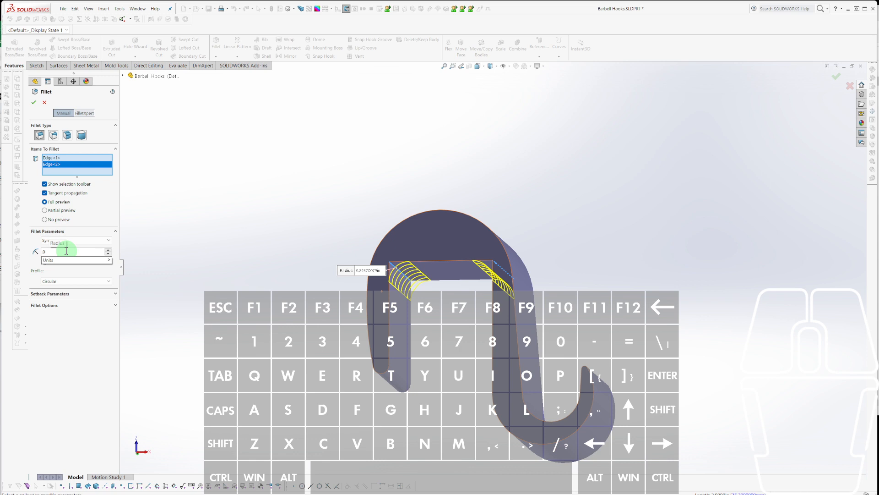
key(Return)
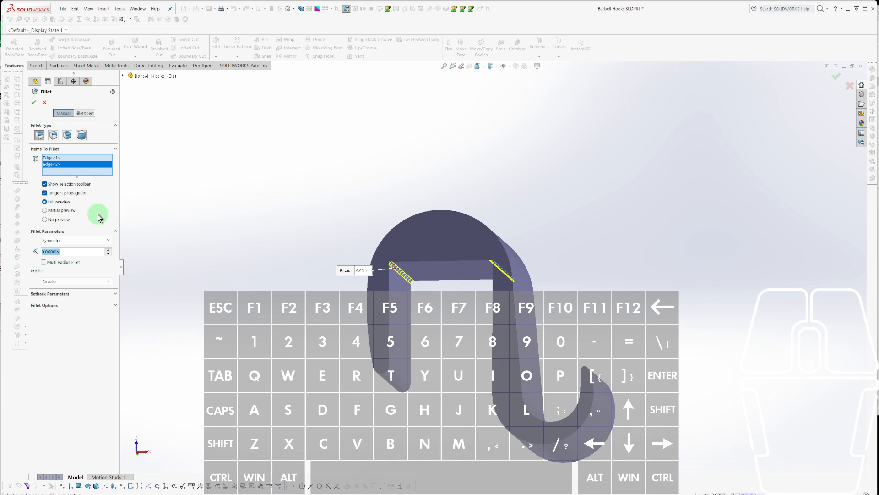
click(35, 108)
Sketch a corner rectangle on the arm's flat face inside the square opening, starting on the face and extending beyond the part.
middle_drag(293, 237, 443, 275)
scroll(569, 328, down, 3)
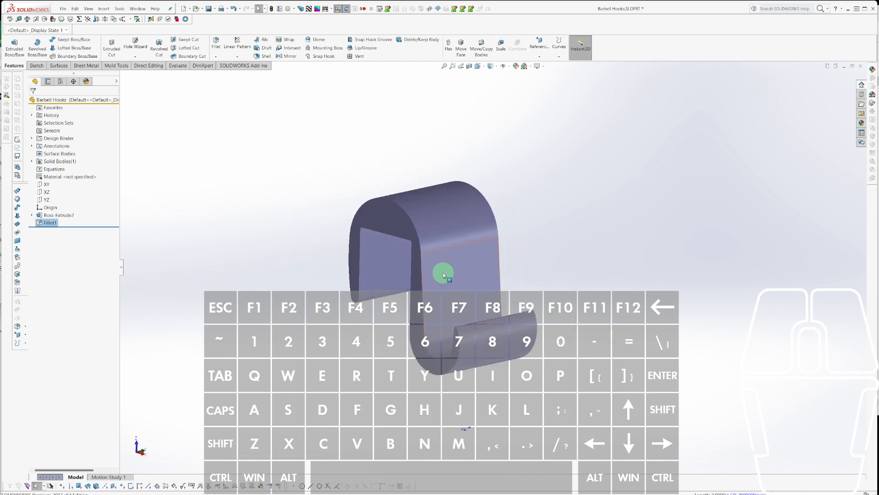
click(412, 226)
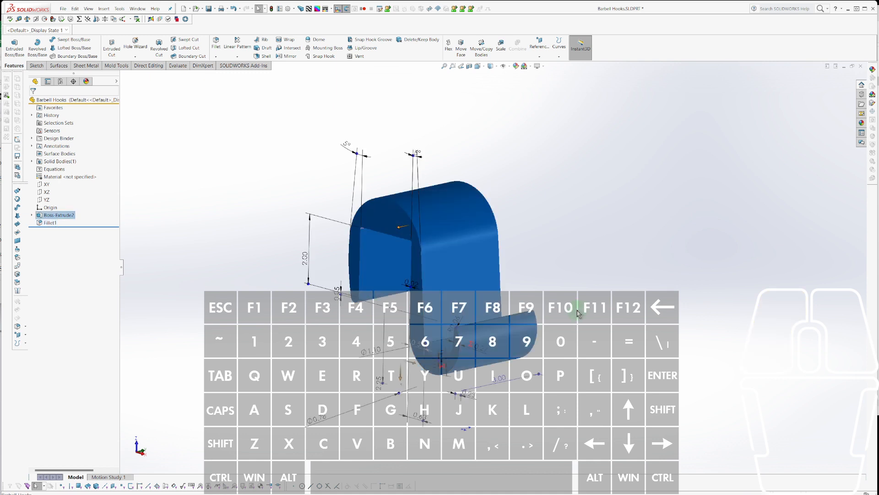
middle_drag(577, 313, 683, 308)
key(Escape)
click(467, 267)
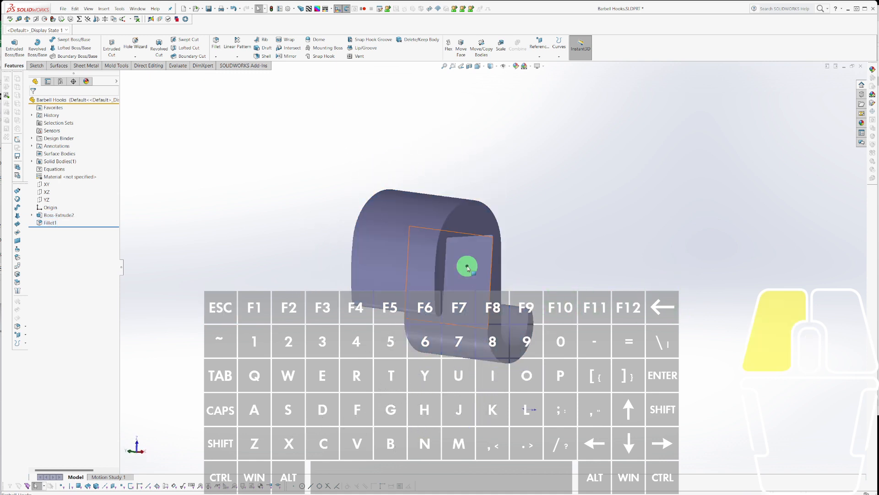
key(c)
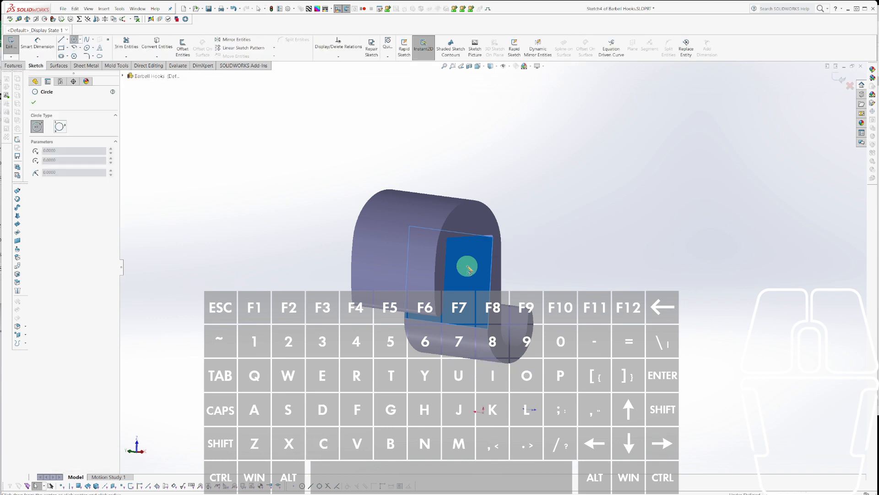
middle_drag(468, 268, 485, 143)
key(ctrl+r)
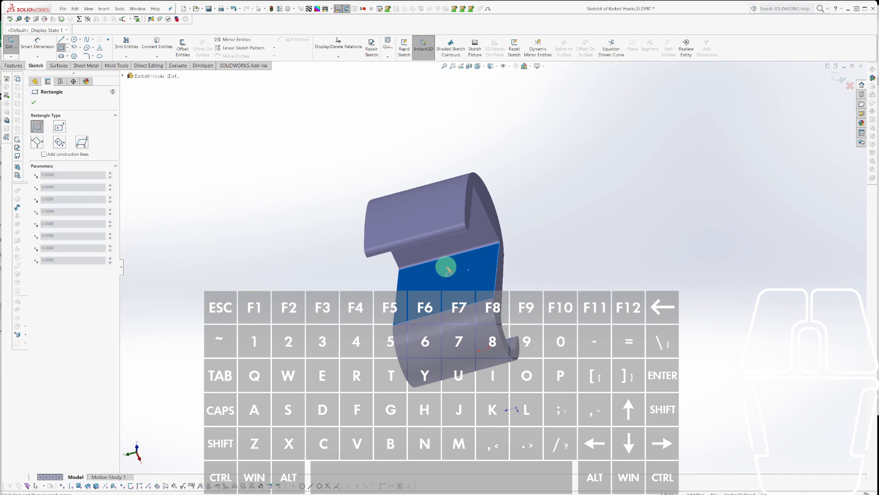
drag(446, 266, 617, 443)
key(Escape)
Dimension the rectangle's near side 2 in from the arm's side edge and make its upper line collinear with the corner fillet's edge.
key(d)
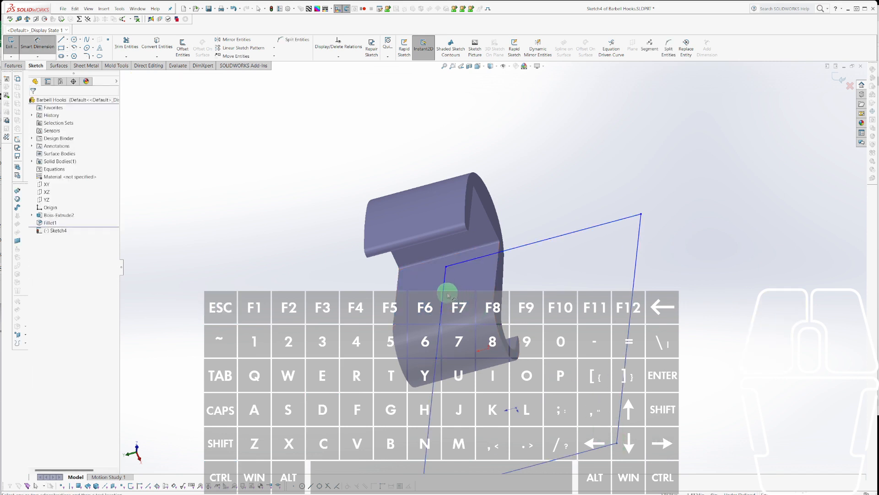
click(444, 292)
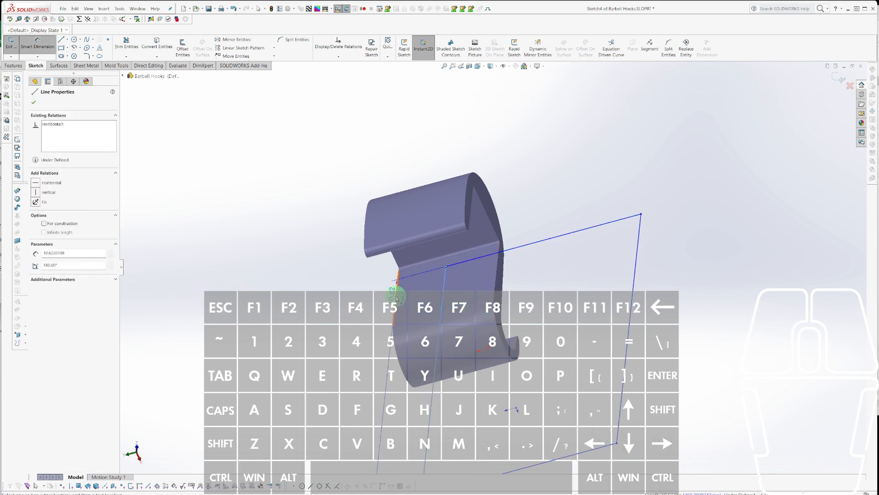
click(396, 395)
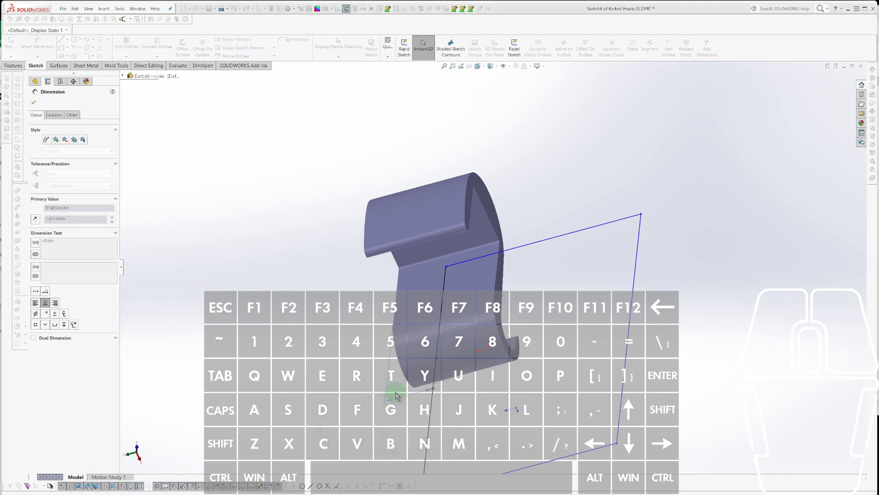
text(2)
key(Return)
key(Escape)
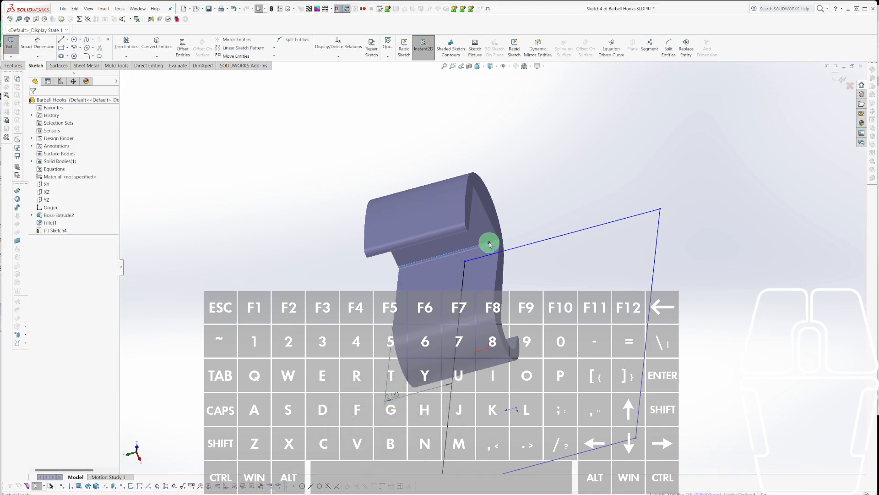
ctrl+click(536, 245)
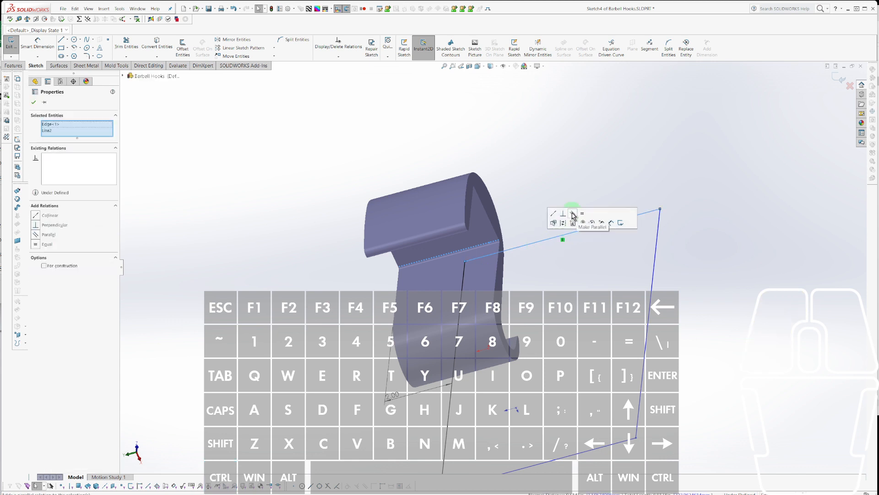
click(553, 213)
Cut-extrude the rectangle in two directions with blind ends, setting the second direction's depth to 0.41 in.
key(alt+x)
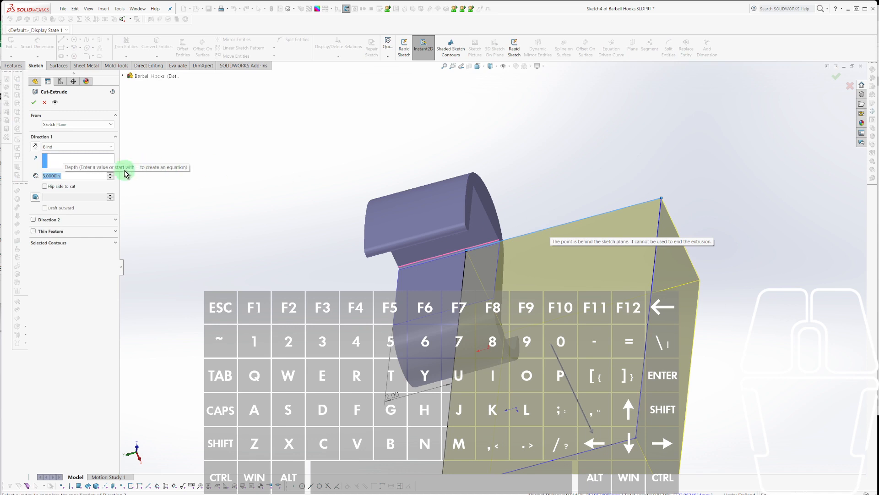
click(33, 219)
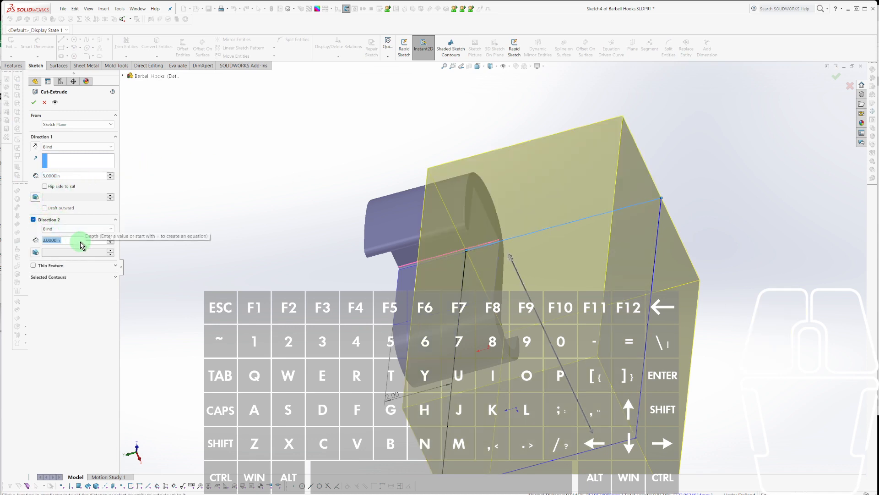
drag(512, 257, 539, 323)
scroll(499, 253, down, 5)
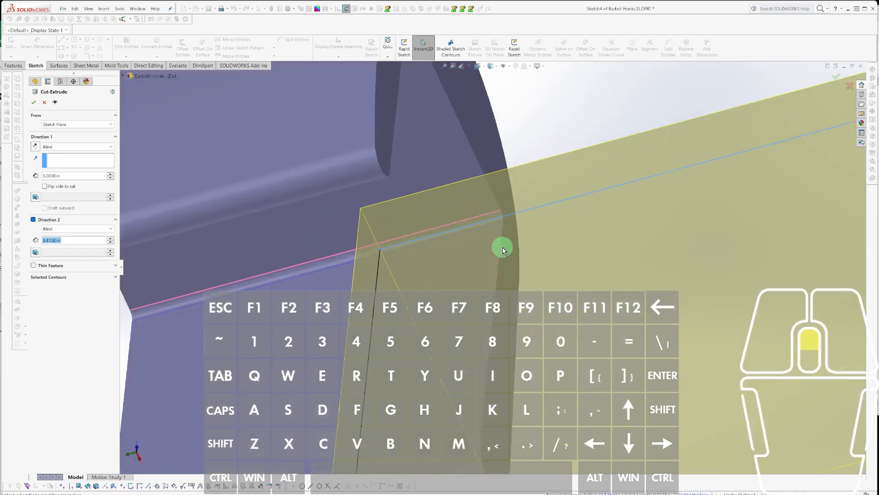
key(Return)
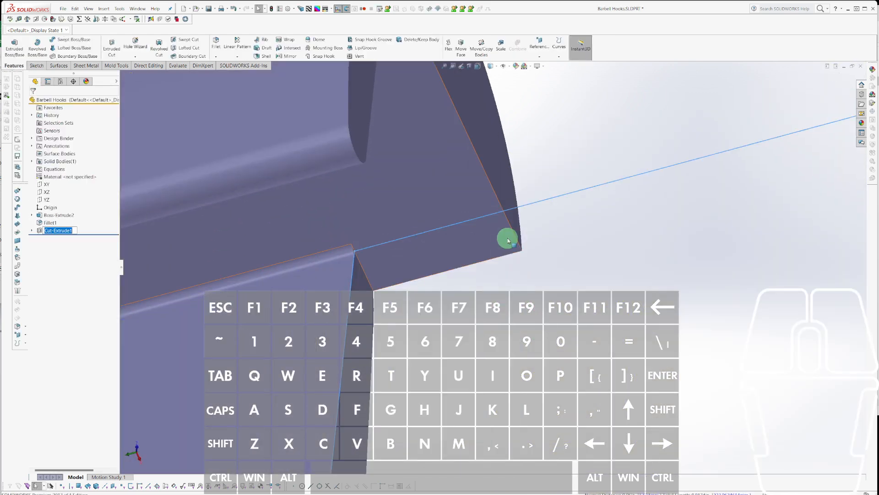
middle_drag(441, 240, 359, 255)
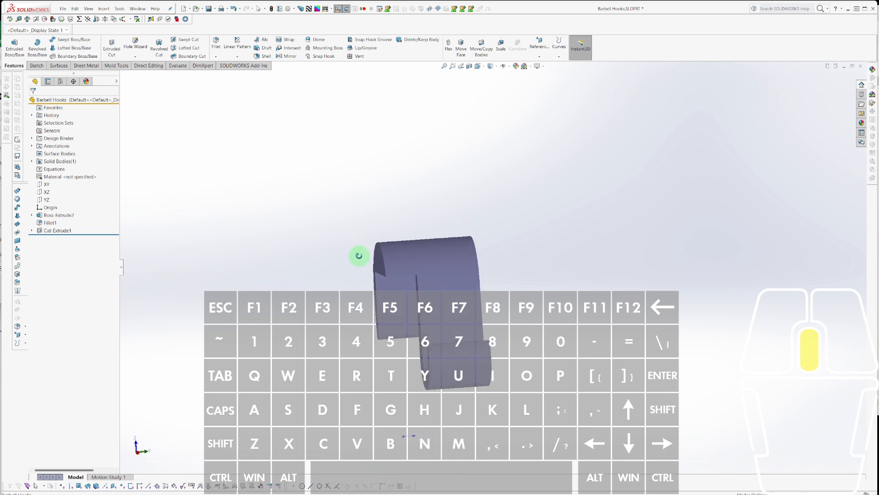
middle_drag(359, 256, 385, 251)
key(Escape)
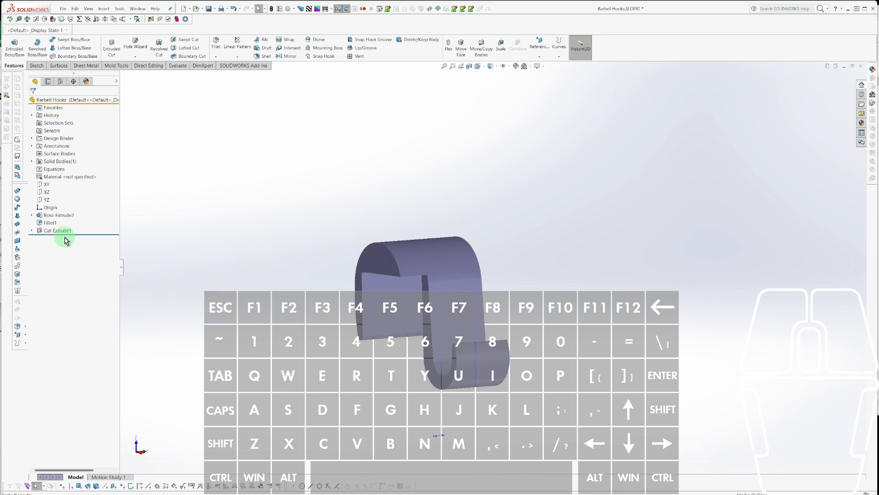
Edit the cut's sketch and move the rectangle's outer side across the part to the opposite side of the dimensioned line.
click(53, 230)
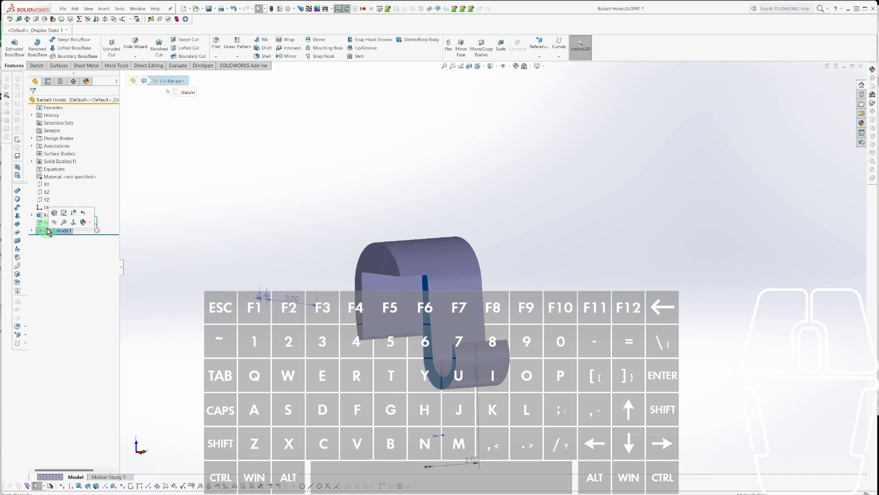
key(Escape)
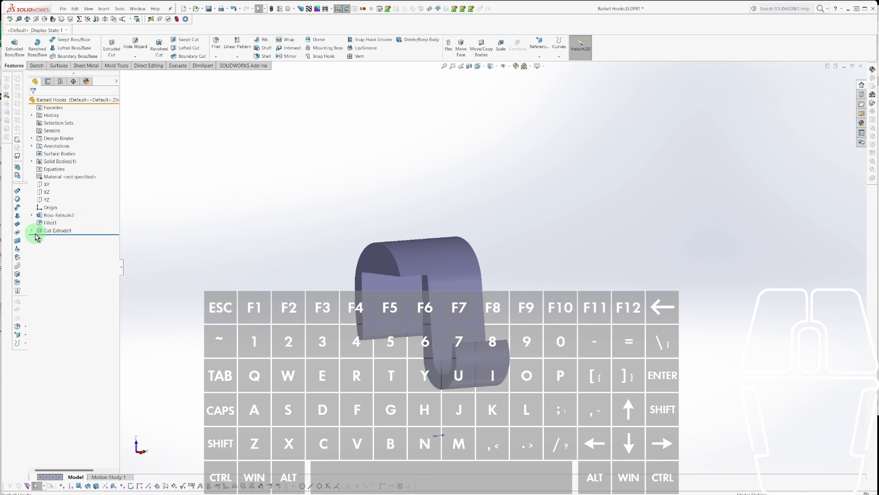
click(53, 239)
click(59, 220)
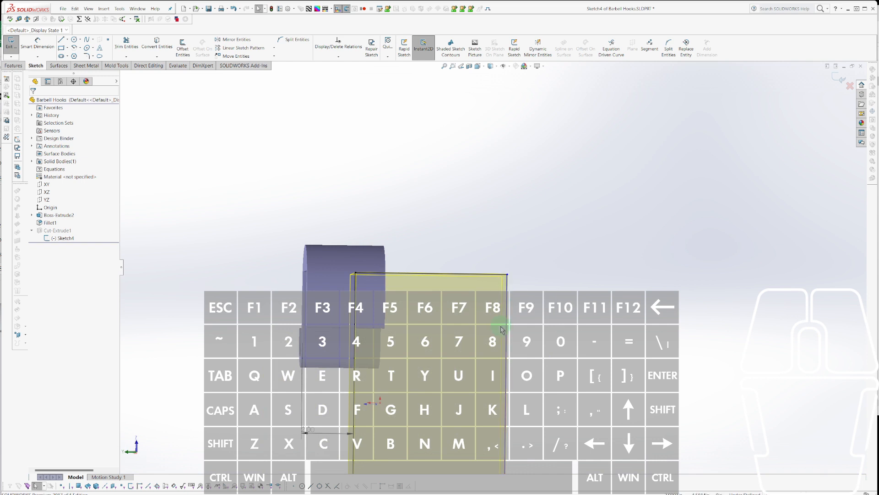
drag(507, 328, 242, 319)
scroll(284, 293, up, 3)
middle_drag(300, 285, 217, 282)
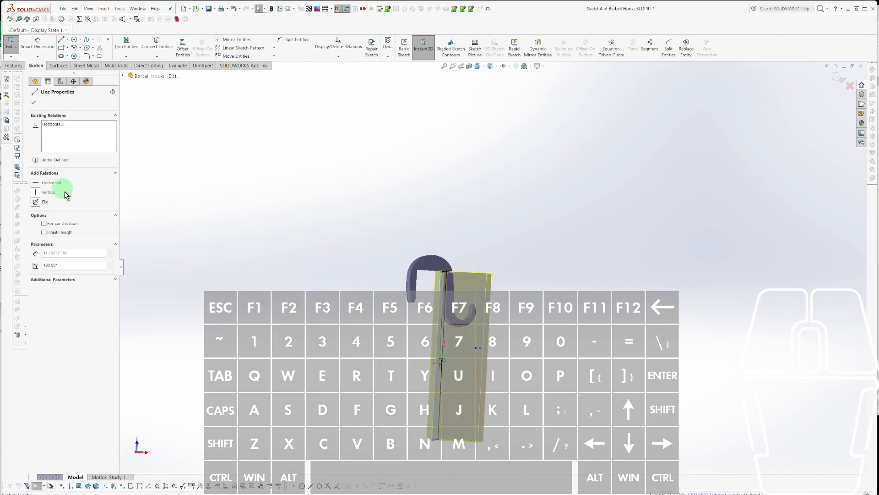
double_click(129, 154)
middle_drag(369, 263, 298, 276)
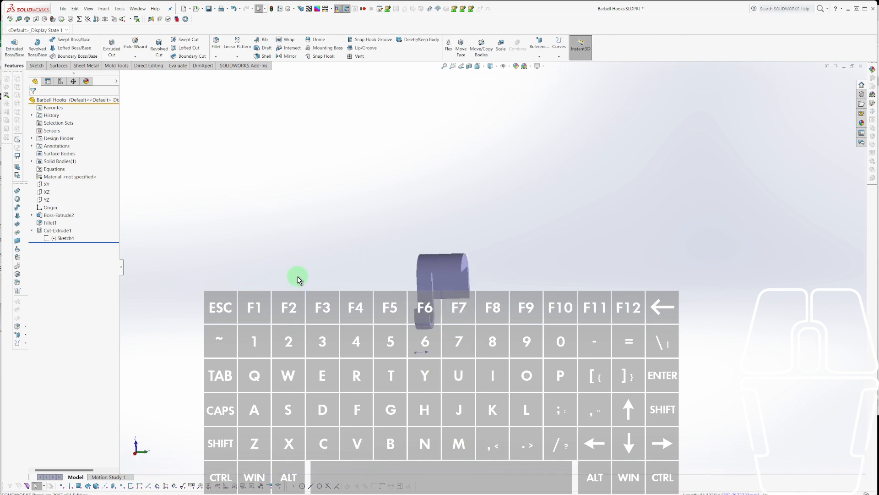
Edit the extruded cut and reverse its first direction.
key(Escape)
right_click(59, 231)
click(137, 219)
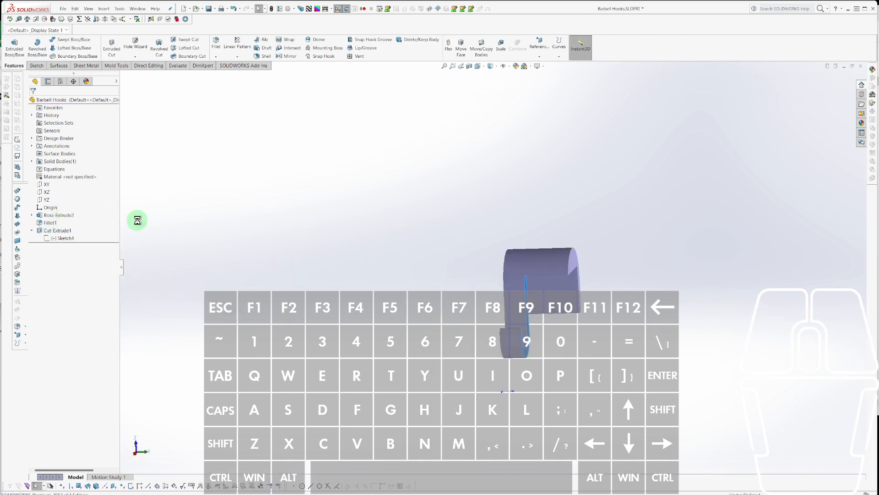
middle_drag(414, 261, 304, 253)
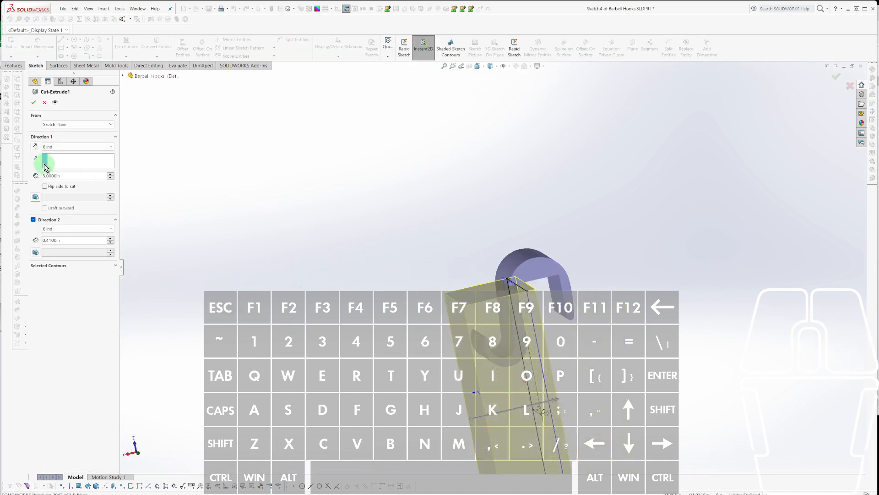
click(36, 146)
key(Return)
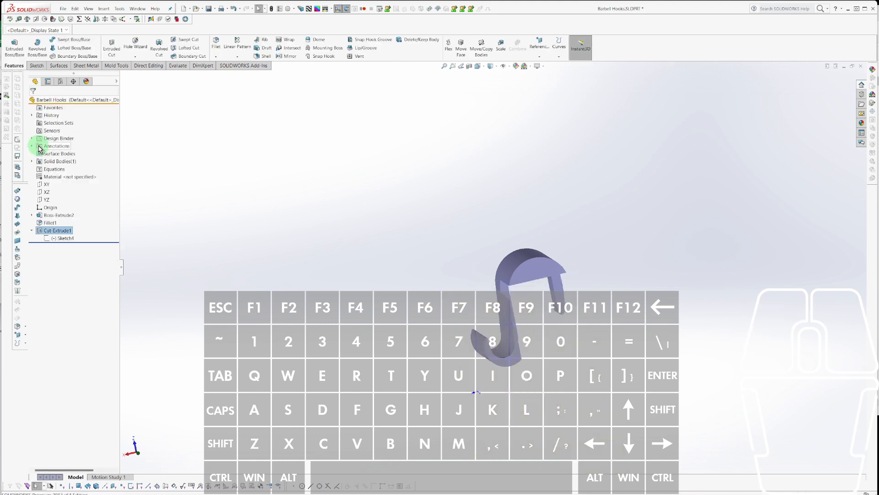
middle_drag(197, 219, 391, 242)
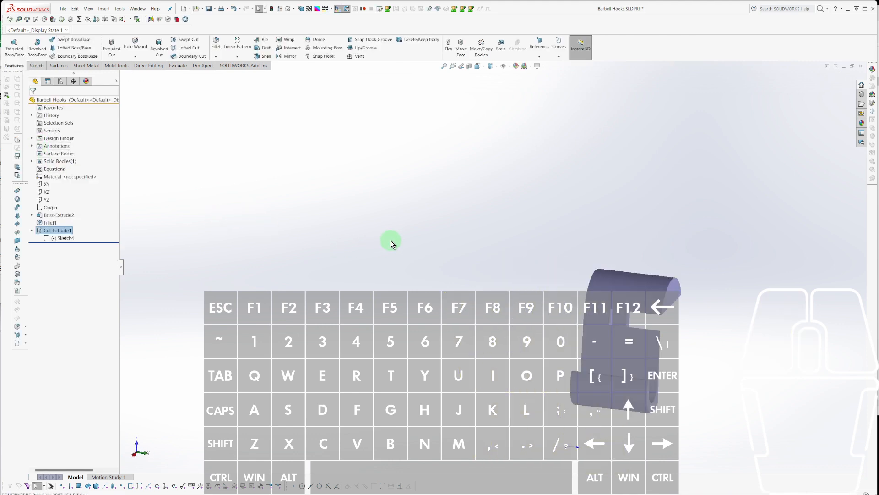
click(197, 286)
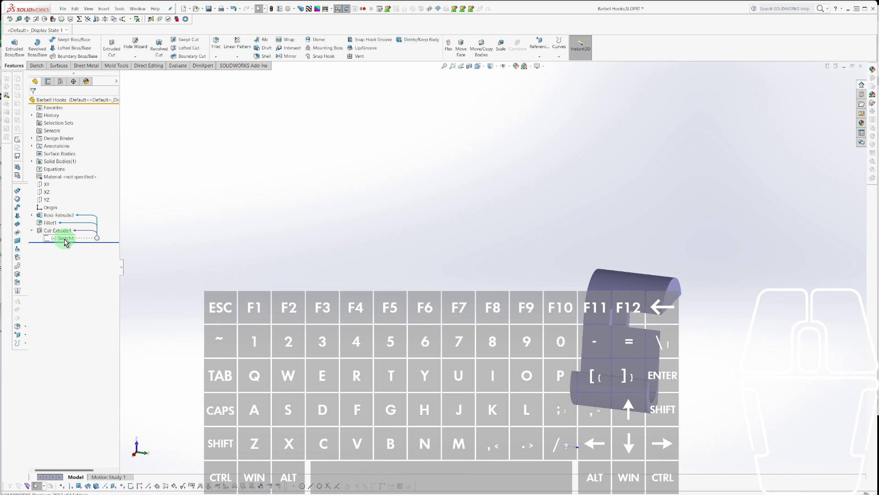
Edit the extruded cut again and turn off its second direction.
mouse_move(487, 285)
middle_down()
mouse_move(414, 249)
mouse_move(701, 290)
mouse_move(627, 268)
mouse_move(538, 316)
middle_up()
scroll(403, 298, up, 3)
middle_drag(403, 298, 485, 279)
scroll(547, 298, up, 2)
middle_drag(547, 298, 569, 290)
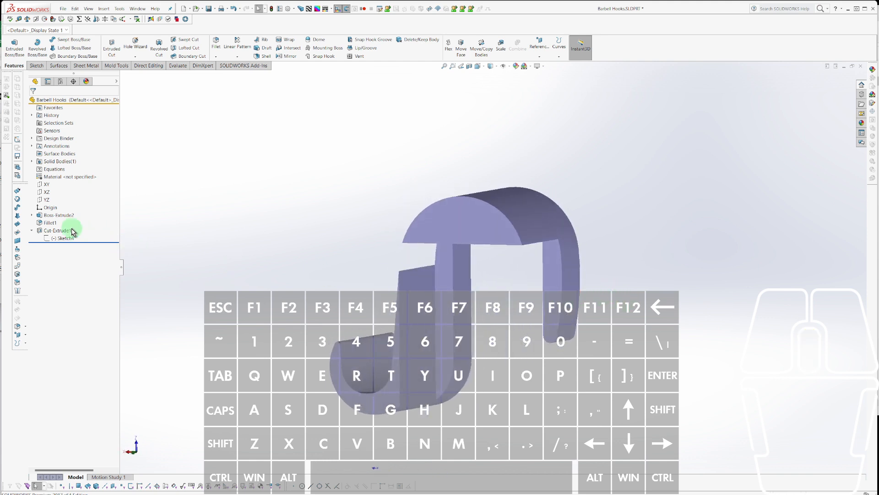
click(58, 231)
click(67, 211)
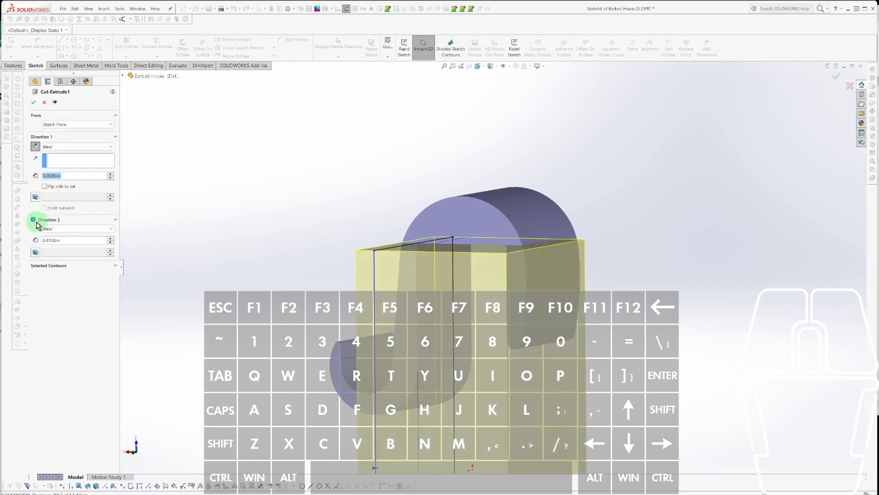
click(34, 220)
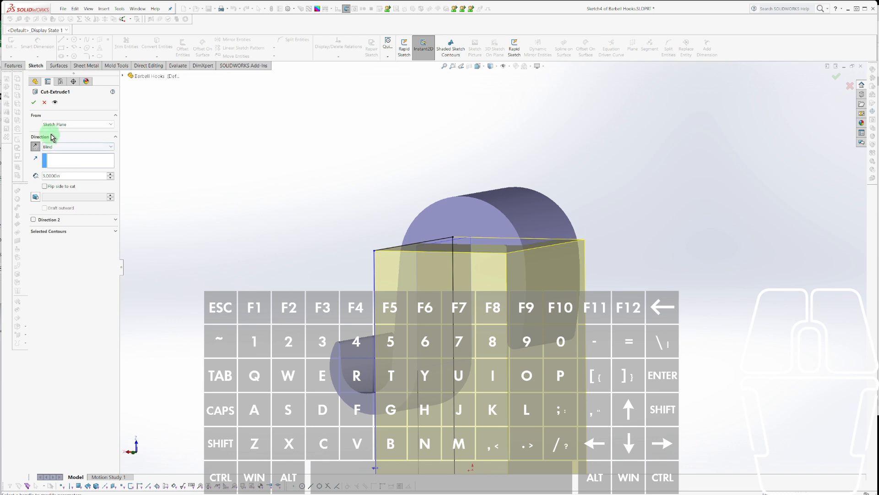
click(33, 102)
Try deleting the square opening's corner fillet together with its dependent cut, and undo the deletion.
middle_drag(490, 348, 456, 261)
scroll(419, 256, down, 3)
scroll(492, 220, down, 5)
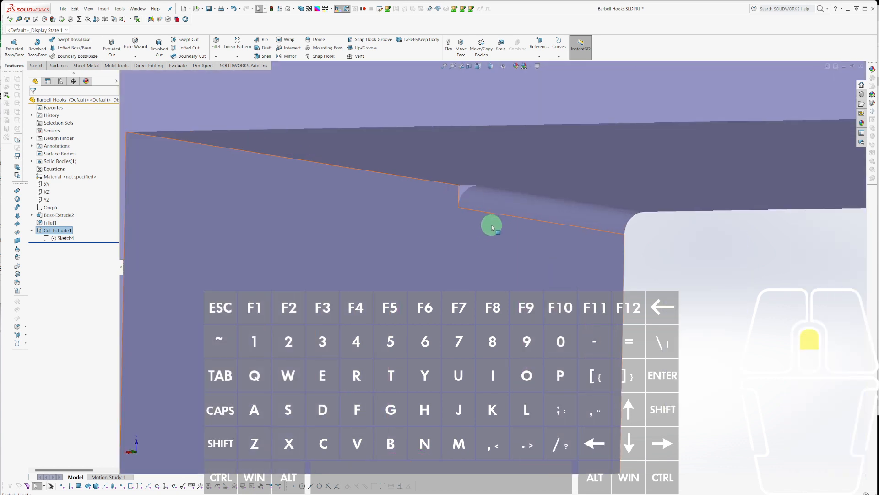
click(491, 227)
scroll(428, 257, up, 3)
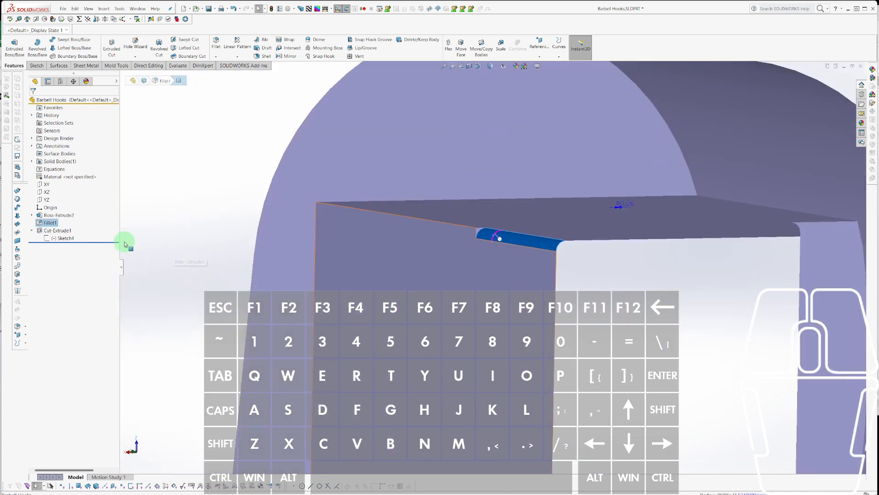
click(40, 224)
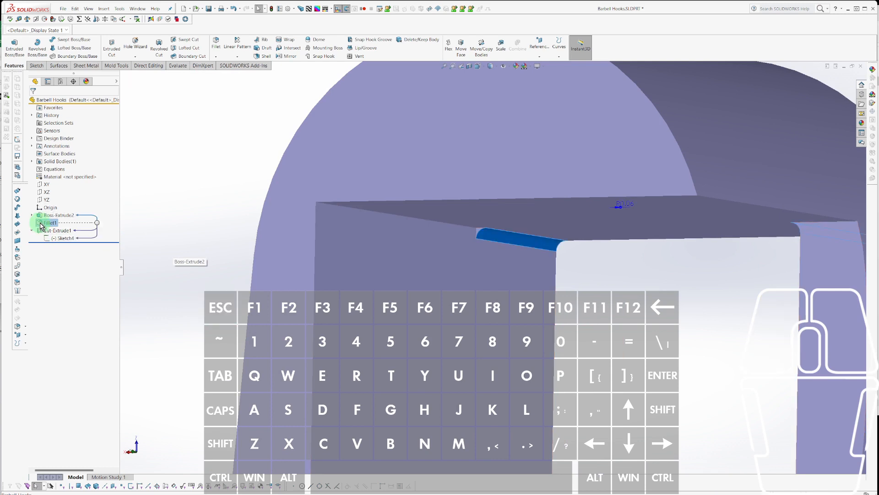
click(39, 224)
key(Escape)
click(40, 224)
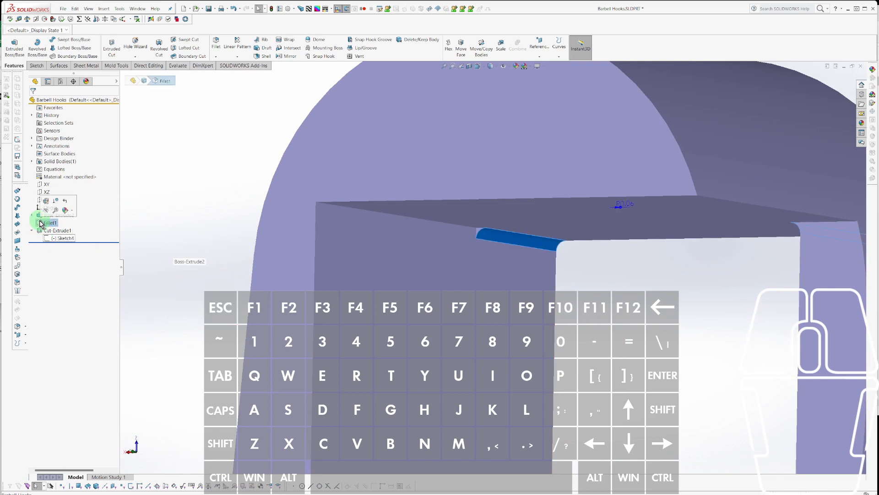
key(Delete)
scroll(542, 337, up, 3)
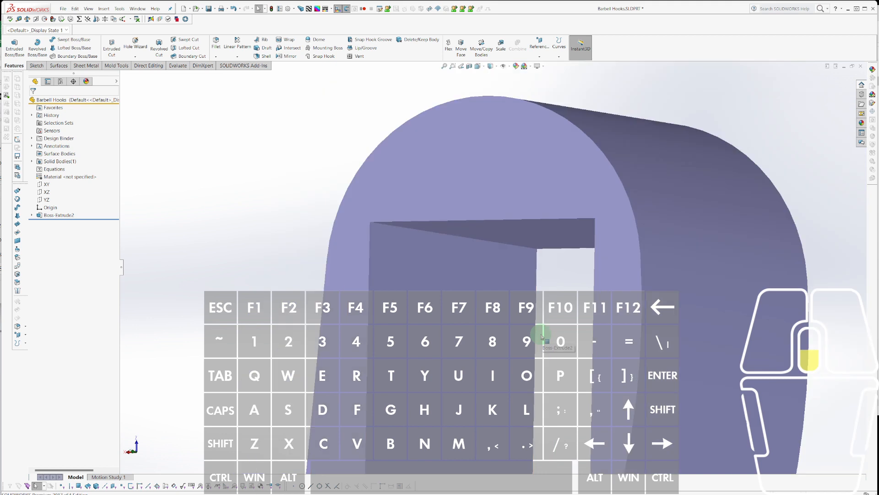
key(ctrl+z)
scroll(542, 338, up, 2)
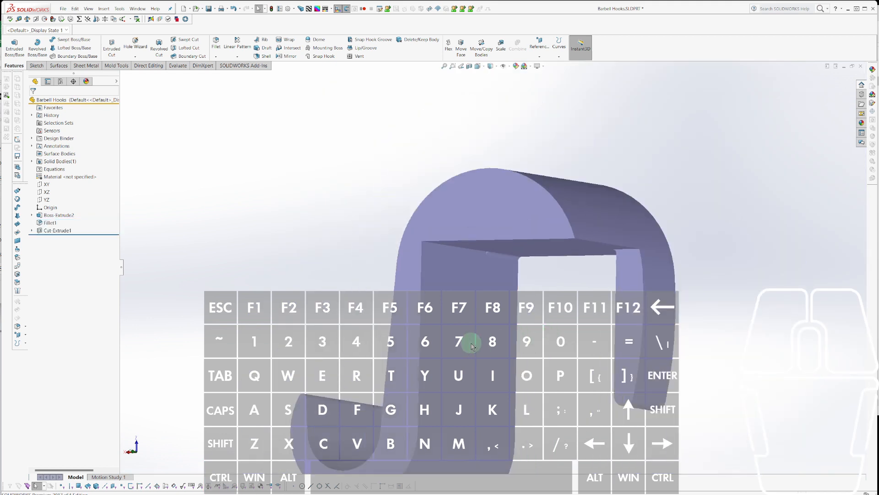
key(Escape)
Edit the cut's sketch, remove the collinear relation from the rectangle's upper line, and exit the sketch.
click(32, 231)
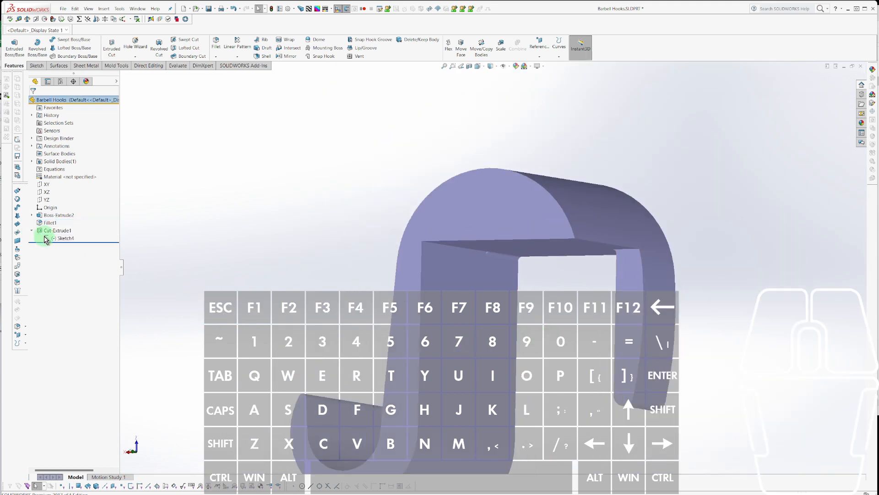
click(59, 238)
click(63, 222)
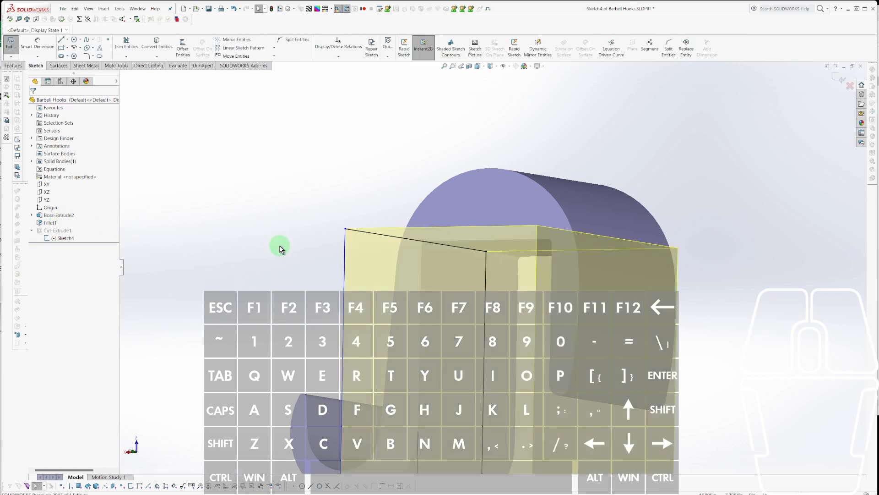
click(388, 239)
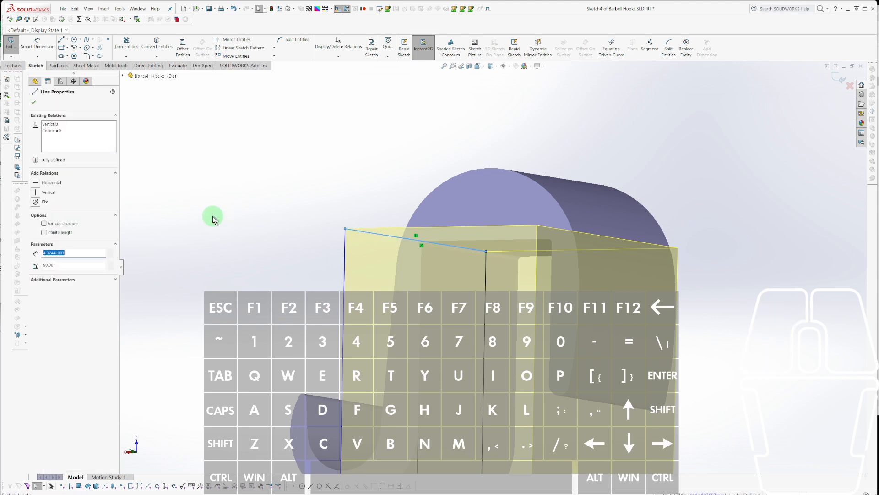
click(48, 128)
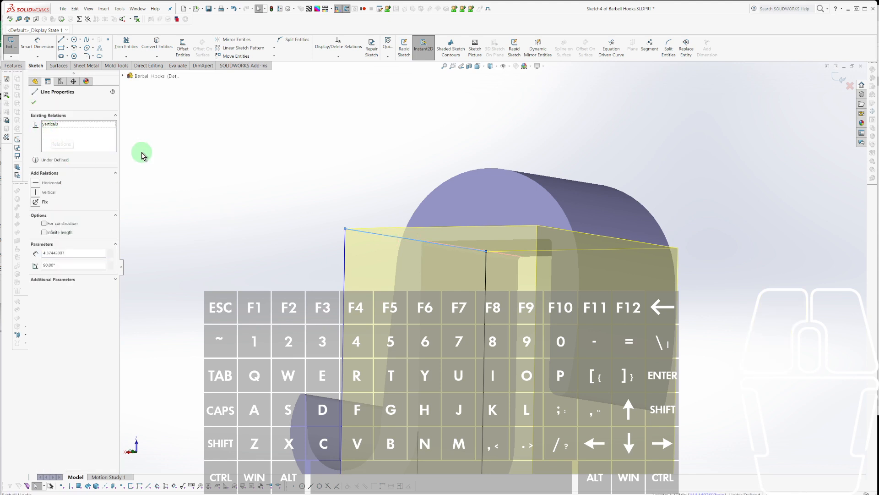
key(Escape)
click(63, 232)
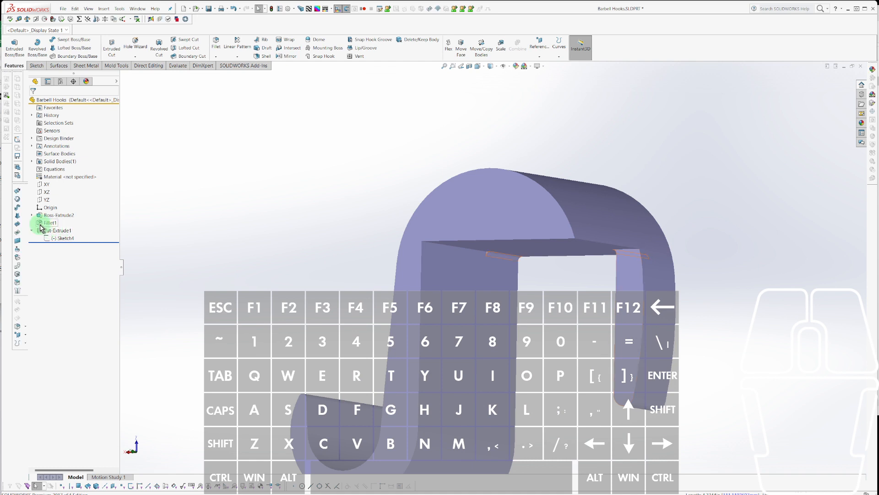
Reorder the inner-corner fillet so that it comes after the extruded cut in the feature history.
drag(41, 222, 87, 241)
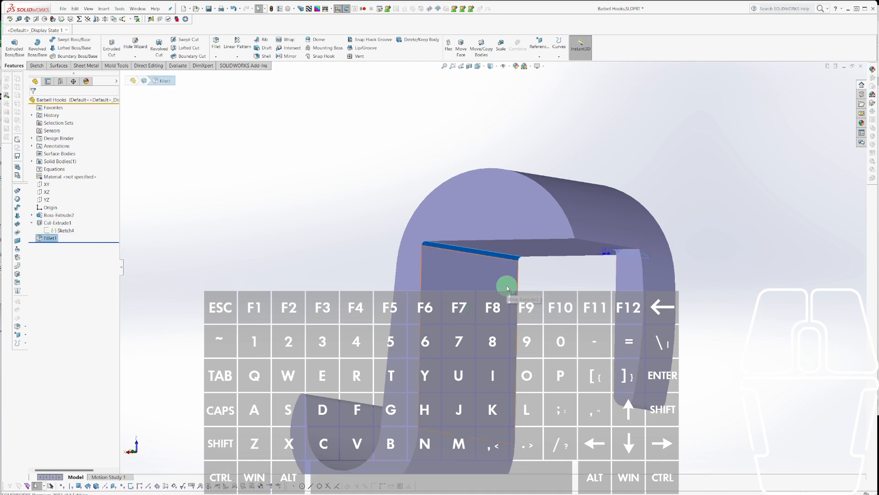
middle_drag(507, 287, 563, 280)
key(Escape)
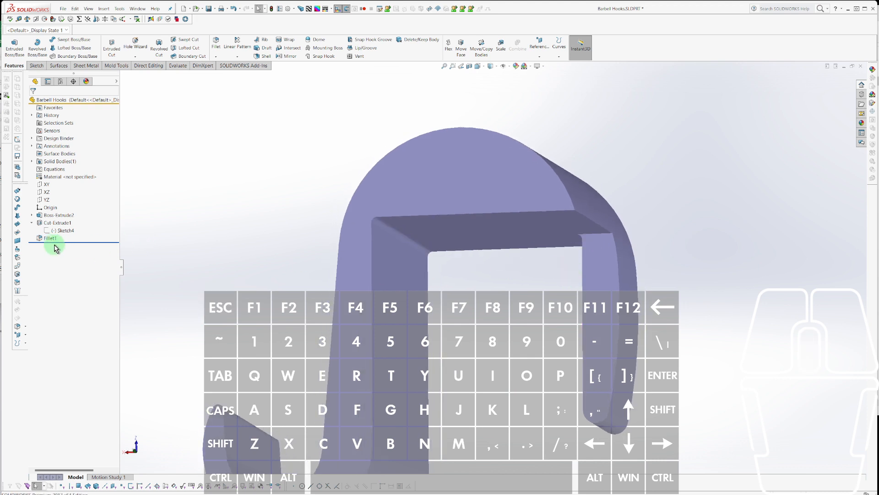
scroll(529, 296, up, 3)
middle_drag(528, 296, 594, 257)
scroll(560, 259, down, 3)
right_click(593, 257)
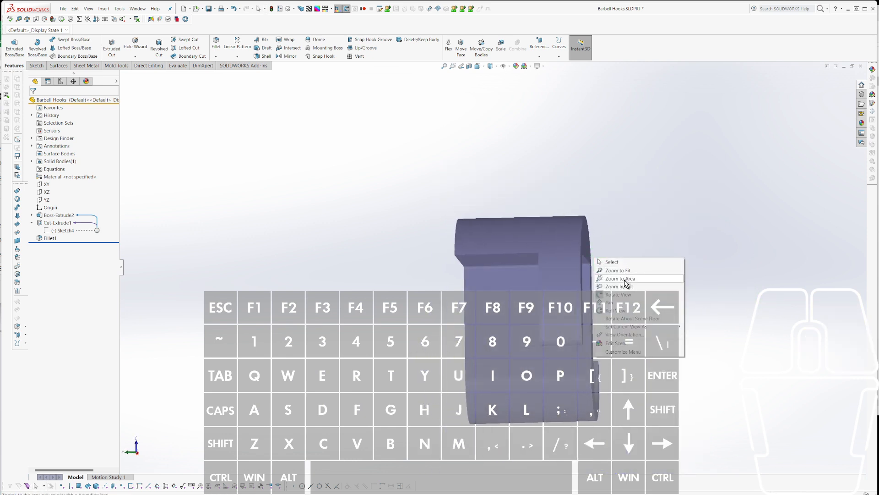
click(538, 280)
middle_drag(536, 280, 559, 282)
key(Escape)
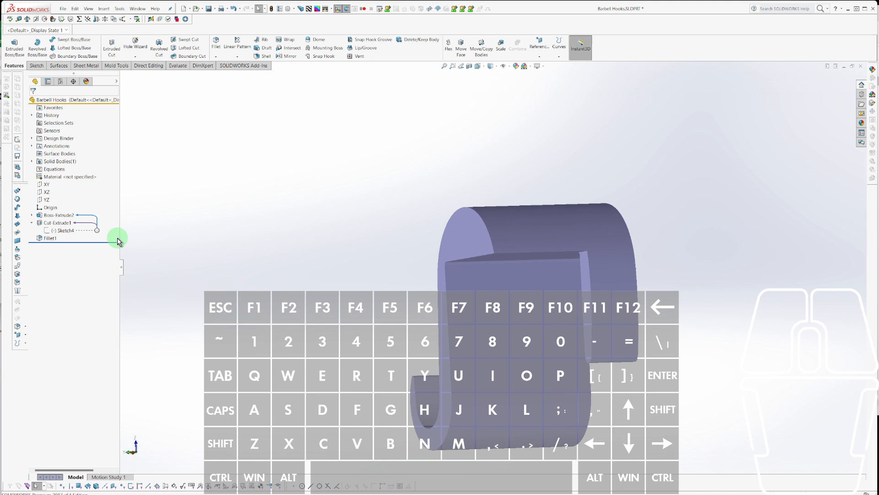
Show the extruded cut's sketch and move the rectangle's upper line up beyond the top of the hook.
click(52, 231)
click(55, 233)
key(Escape)
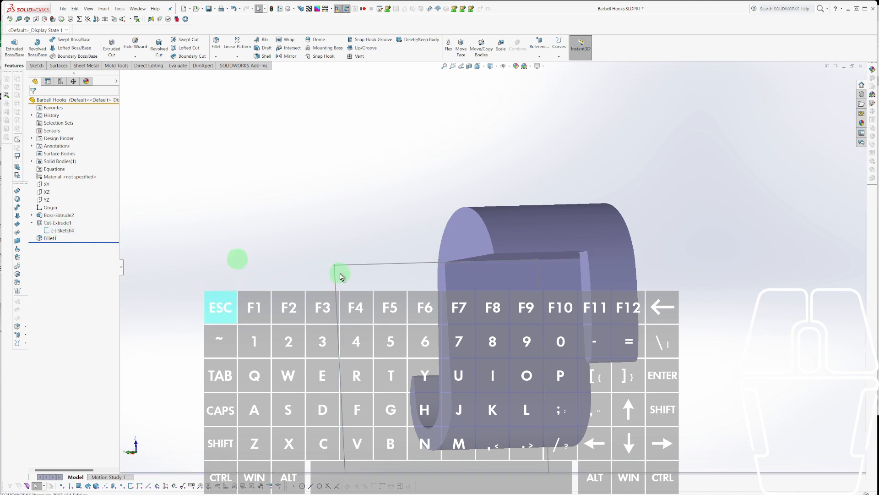
drag(373, 261, 379, 153)
middle_drag(378, 152, 476, 254)
Fillet the sharp upper edge where the cut meets the curved top of the hook's wide portion.
scroll(474, 252, down, 3)
click(471, 236)
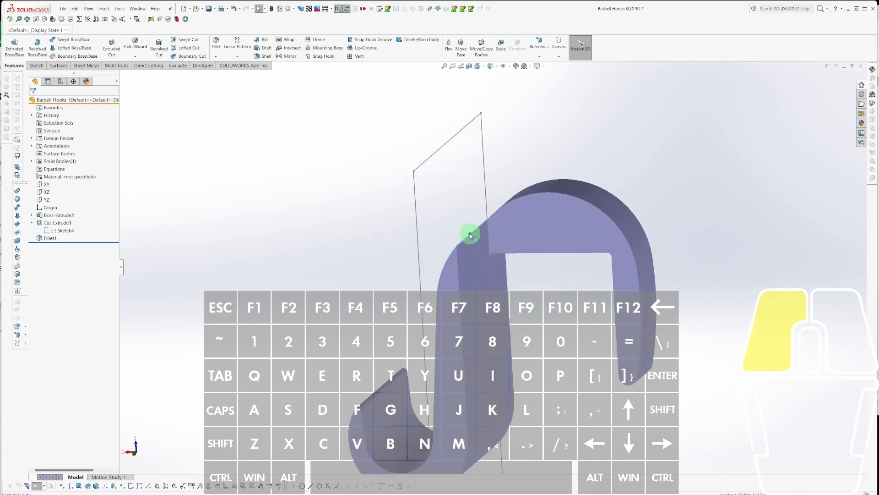
key(u)
key(Return)
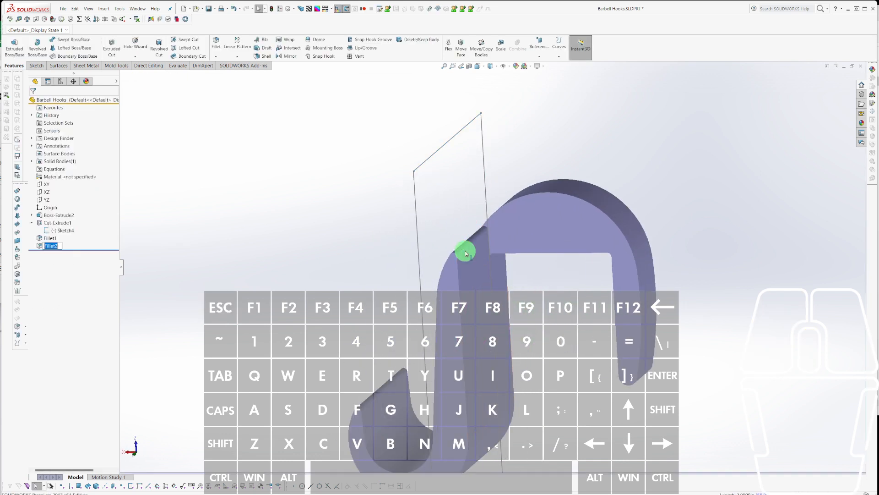
middle_drag(464, 250, 617, 320)
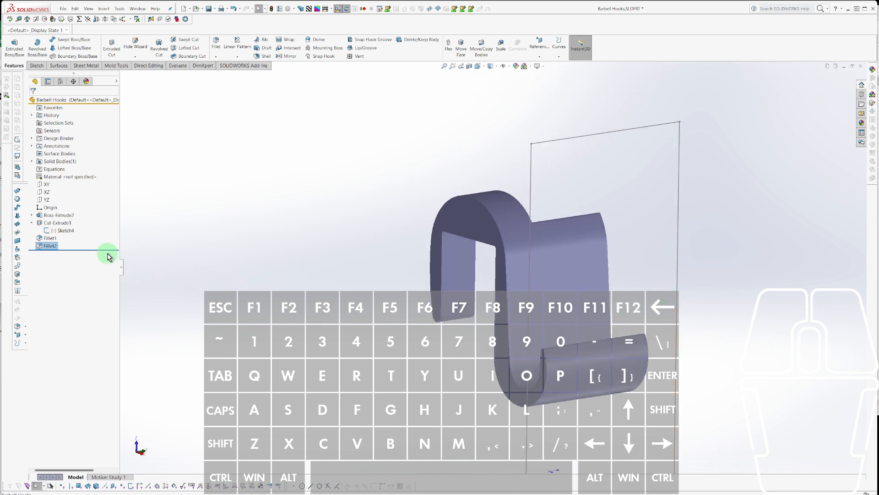
click(55, 232)
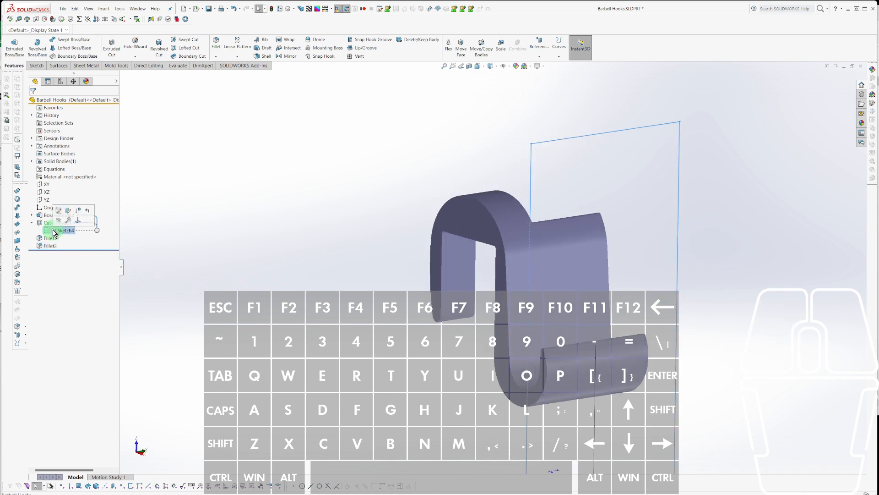
key(Escape)
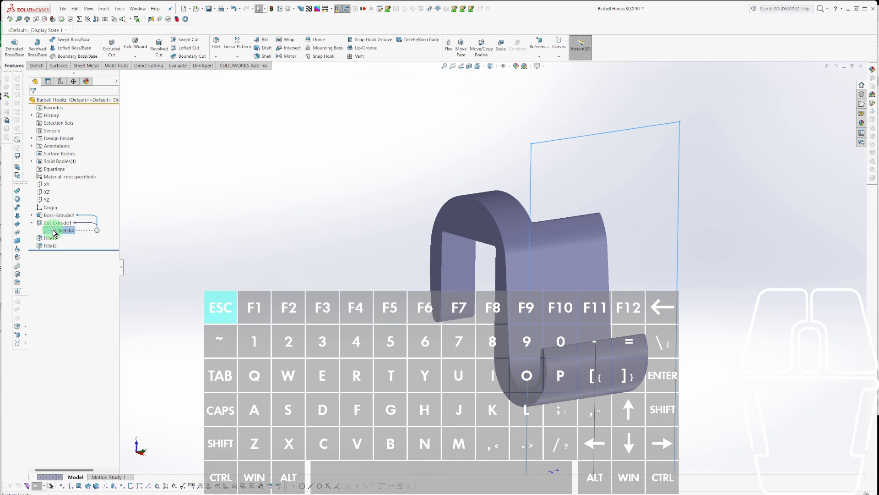
click(50, 233)
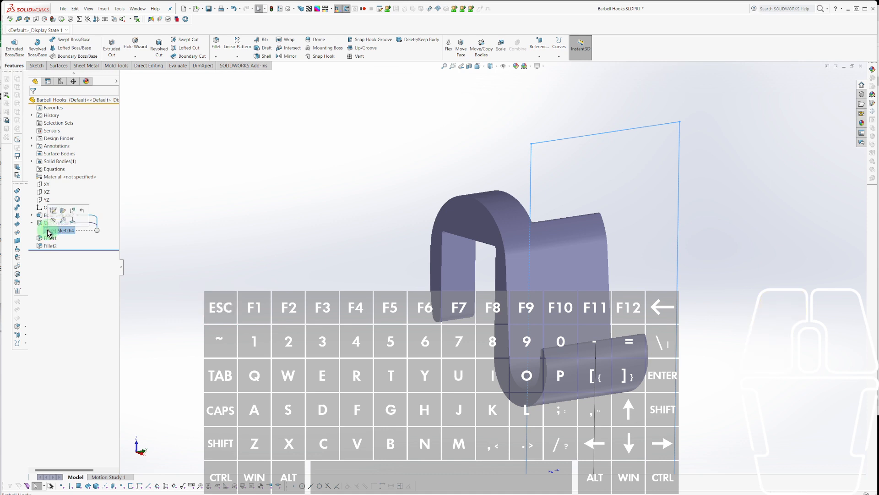
scroll(355, 294, up, 2)
middle_drag(361, 288, 322, 279)
key(r)
click(32, 215)
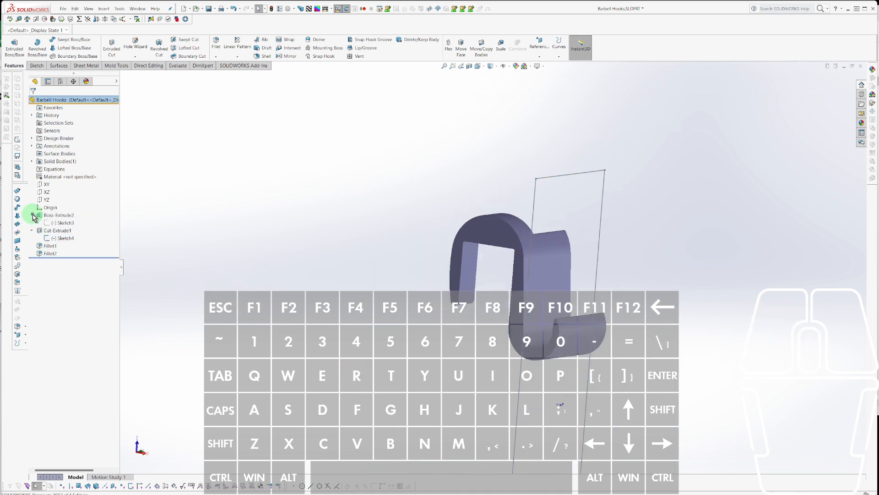
click(57, 223)
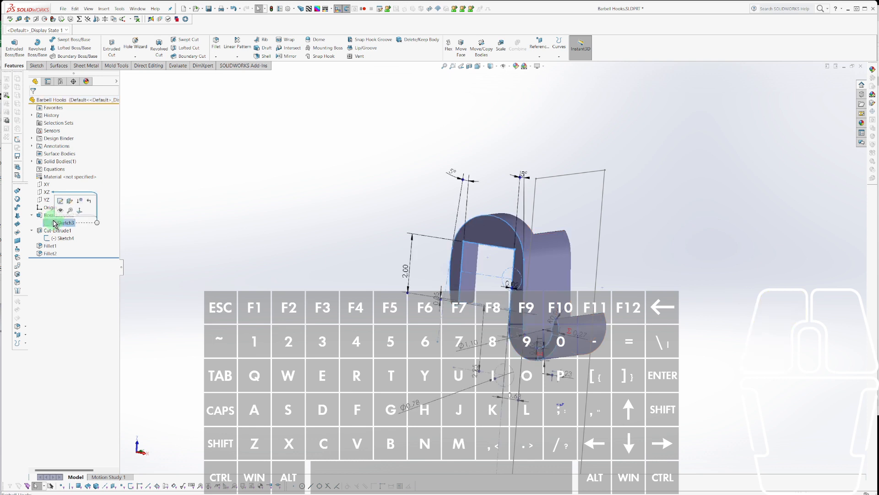
click(490, 232)
key(Escape)
click(490, 231)
key(c)
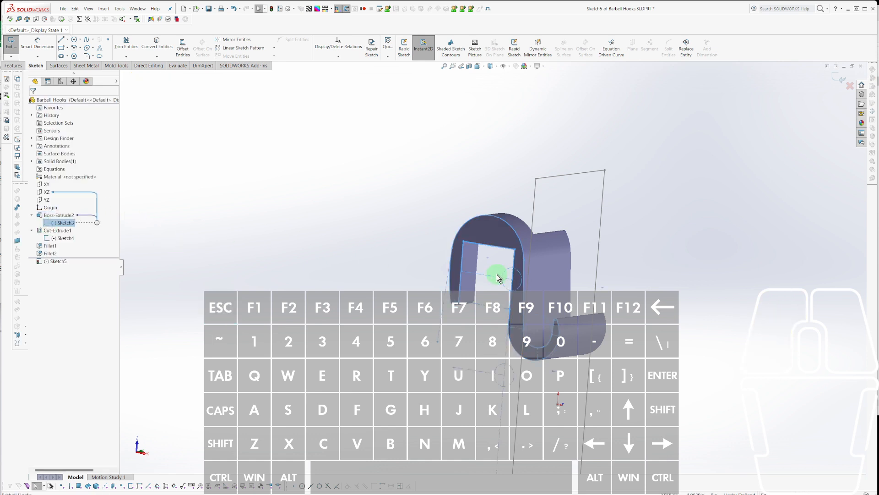
key(Escape)
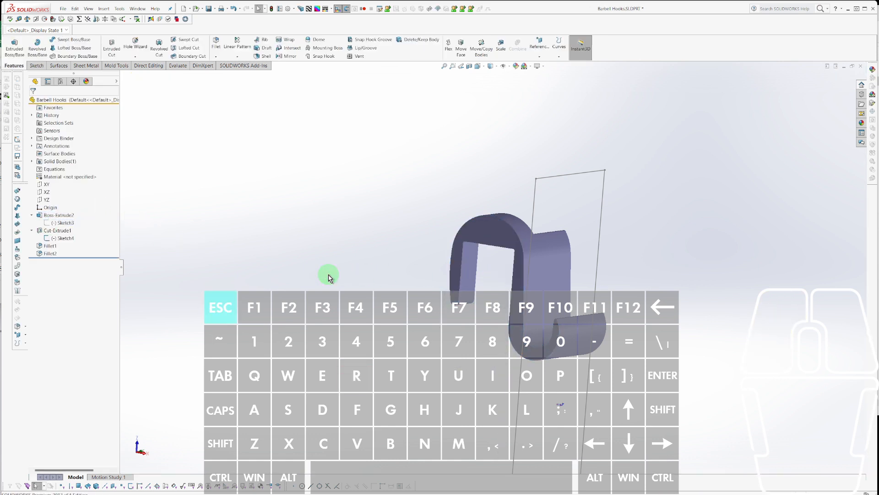
Show the hook's profile sketch, Sketch3 under Boss-Extrude2, and view the hook from the front.
click(138, 261)
click(54, 223)
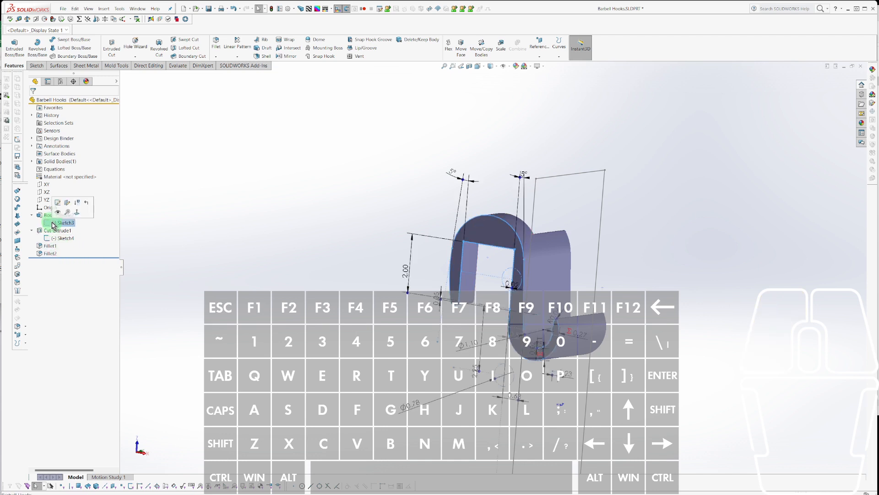
key(x)
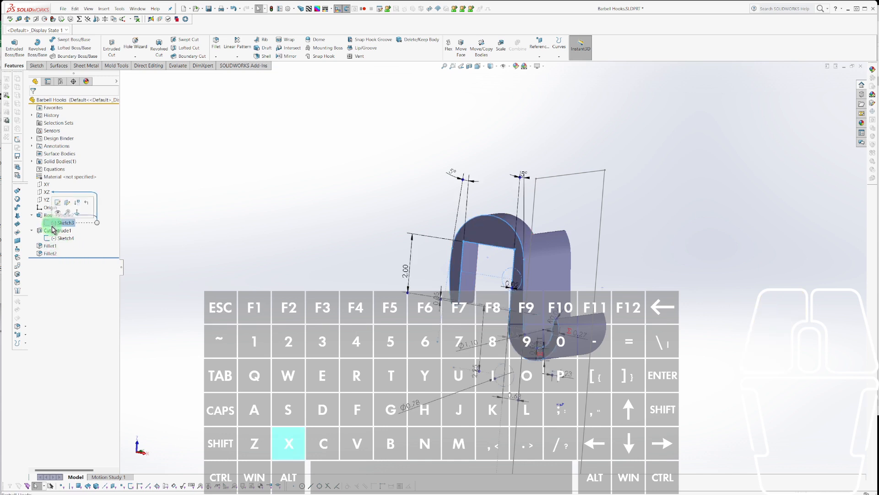
scroll(499, 249, down, 2)
mouse_move(513, 246)
middle_down()
mouse_move(553, 232)
mouse_move(531, 275)
middle_up()
key(Return)
click(59, 215)
right_click(64, 224)
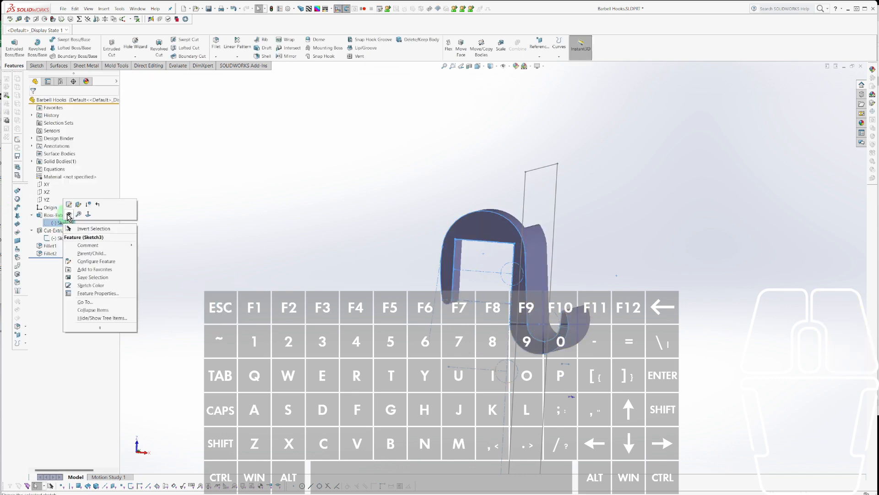
click(69, 215)
key(ctrl+1)
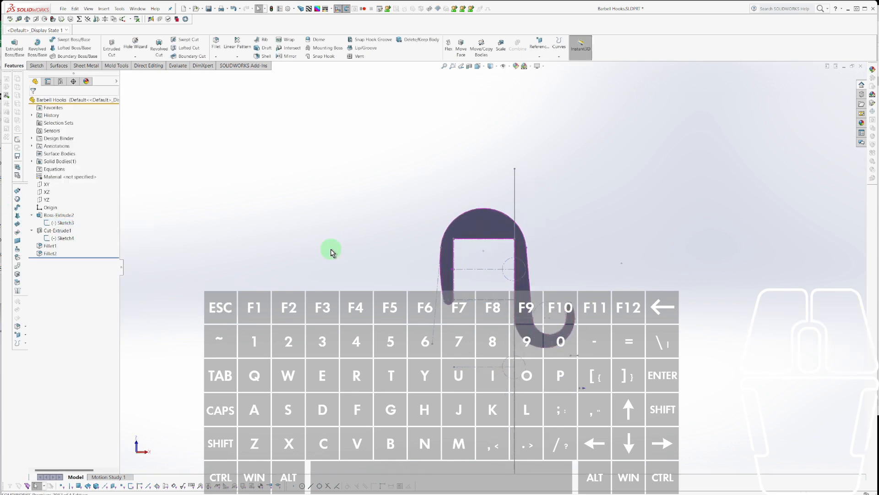
scroll(543, 259, up, 4)
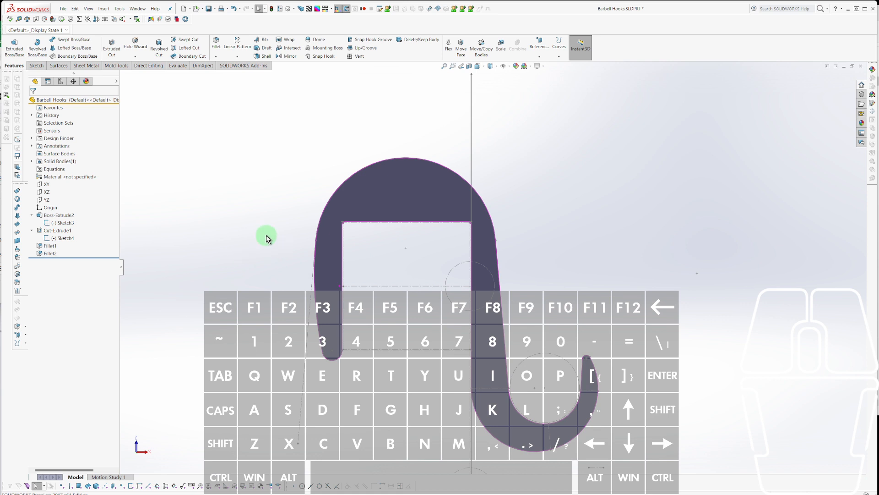
click(49, 224)
key(e)
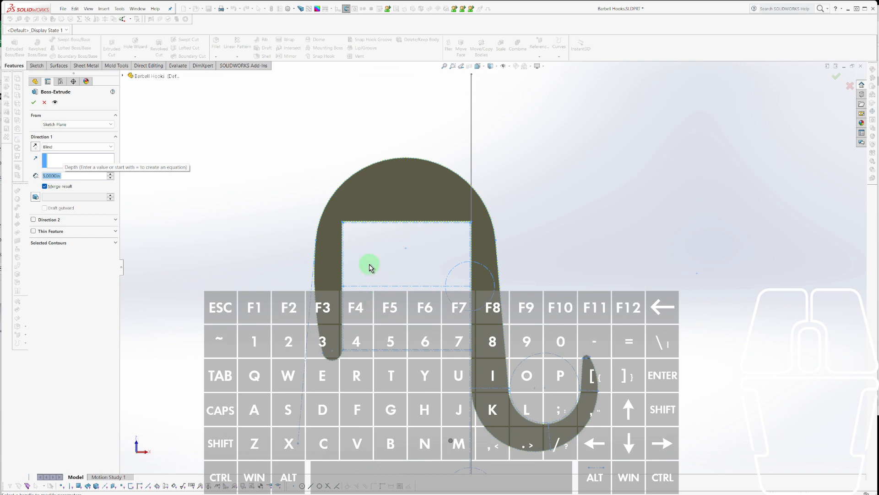
click(54, 242)
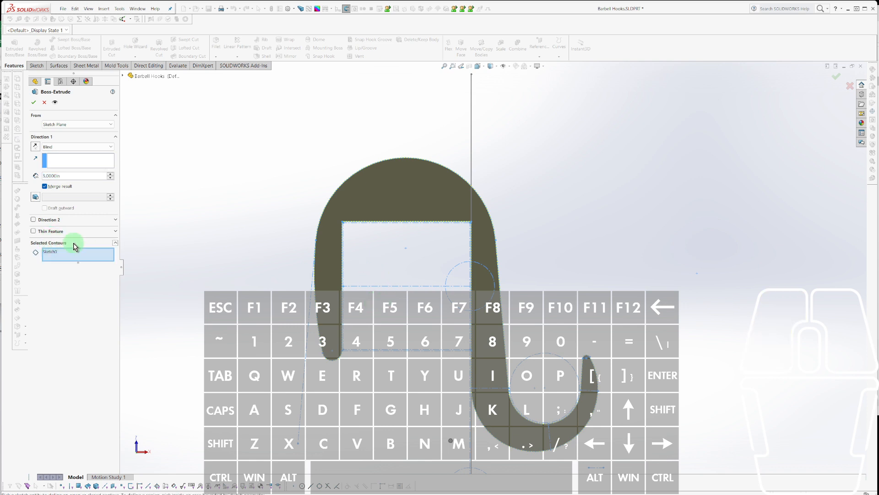
click(319, 252)
click(410, 255)
click(403, 308)
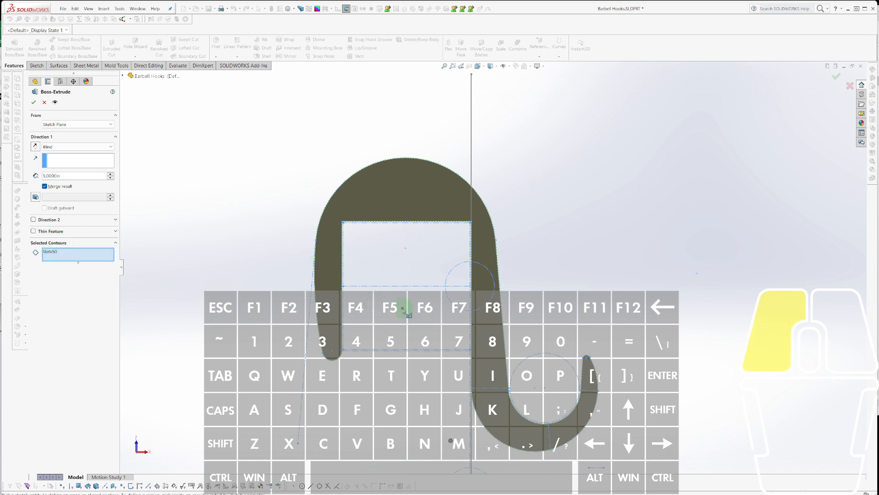
click(390, 238)
click(404, 265)
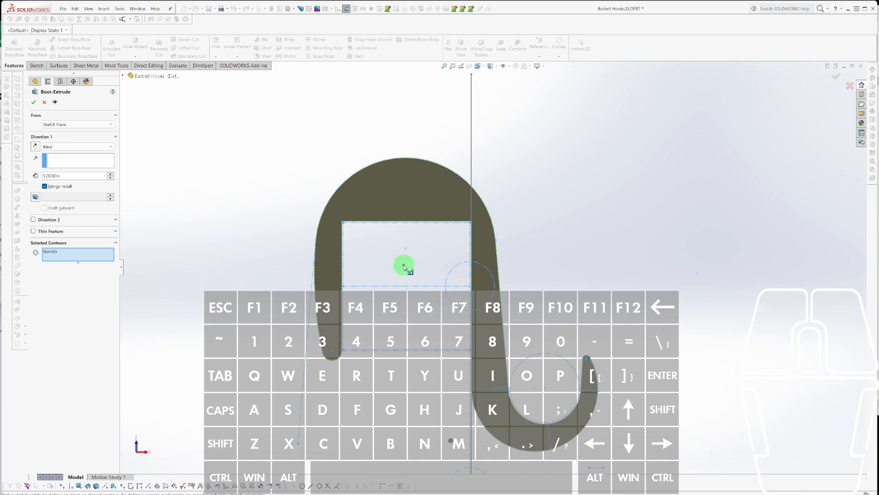
key(Escape)
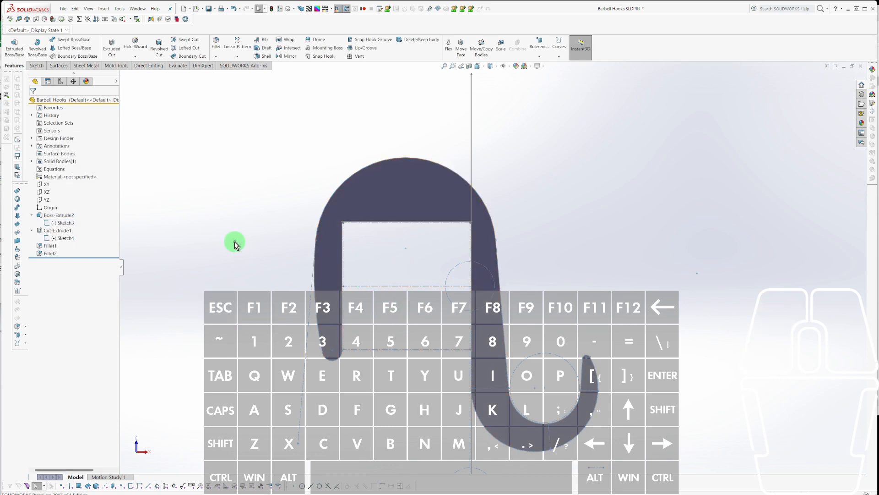
Start a sketch on the hook's front face and draw a 2 by 2 in corner rectangle filling the hook's square opening.
click(382, 194)
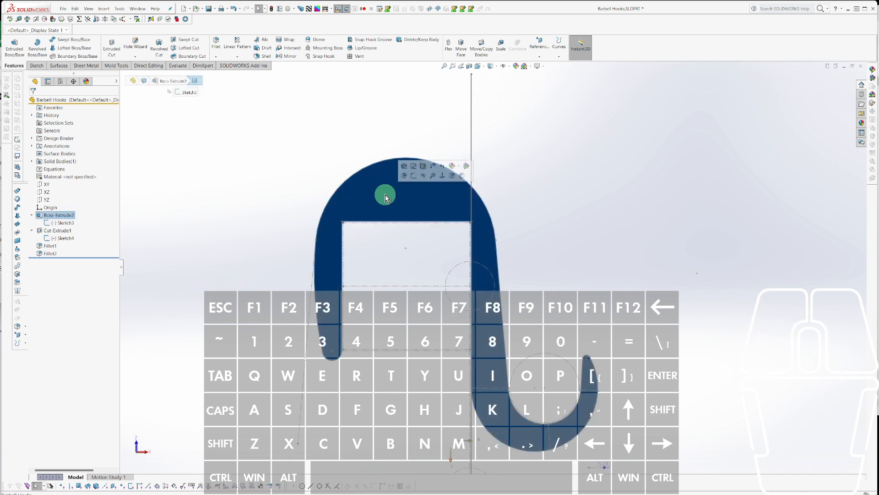
key(Escape)
click(385, 195)
key(c)
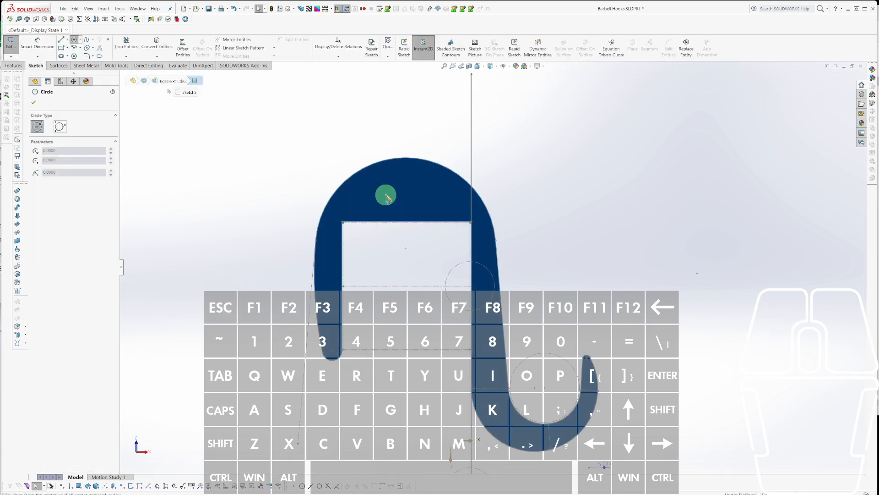
click(385, 194)
key(Escape)
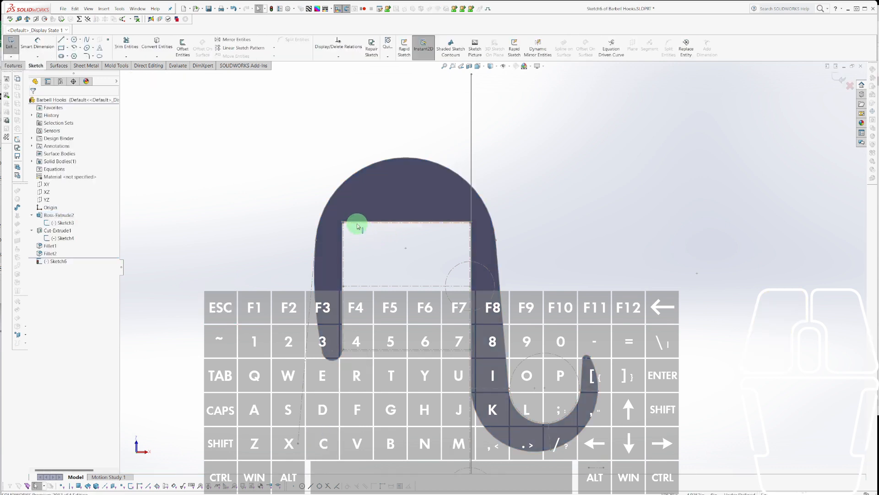
key(ctrl+r)
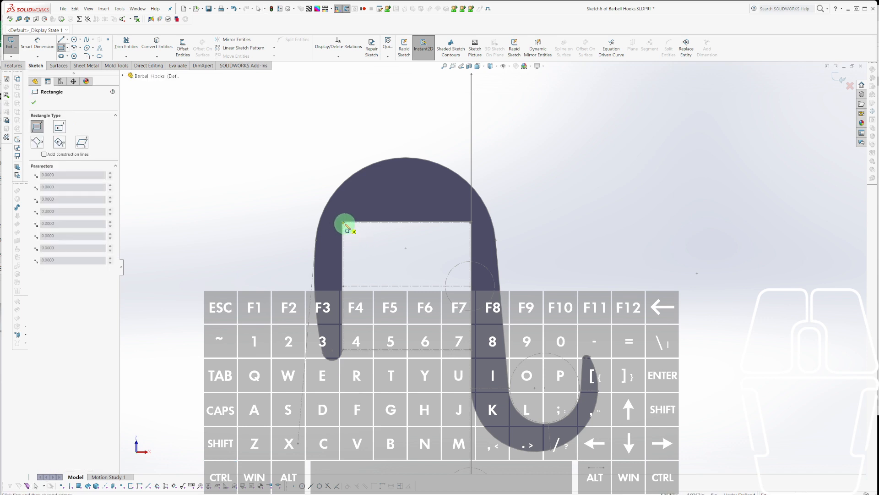
click(472, 352)
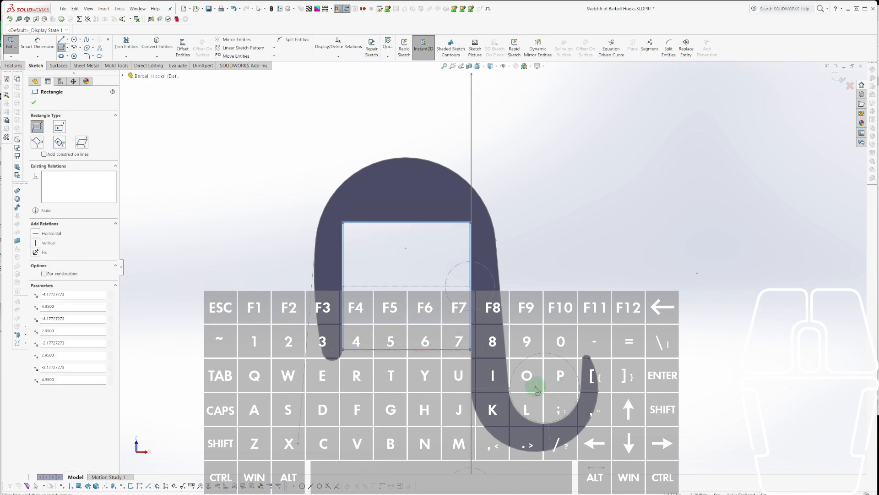
Extrude the square 6 in forward and, in Direction 2, up to the hook's rear edge as a separate, unmerged body.
mouse_move(537, 389)
middle_down()
mouse_move(515, 377)
mouse_move(476, 386)
middle_up()
key(e)
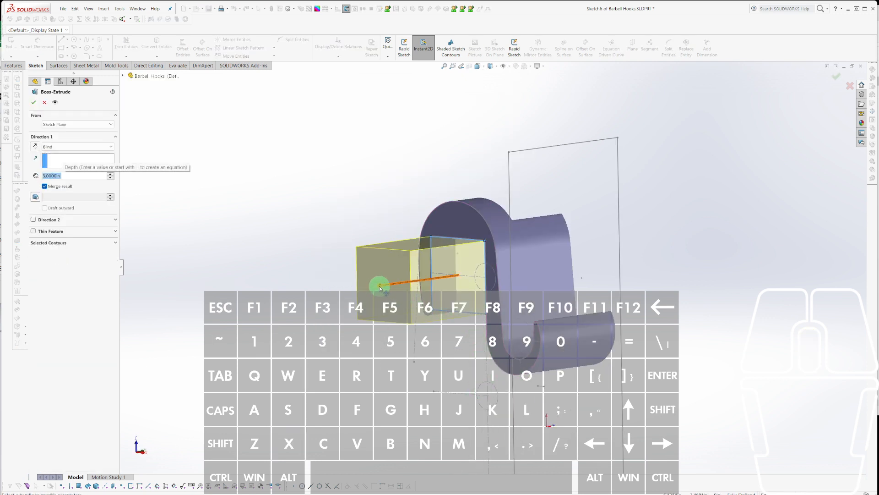
drag(380, 287, 305, 295)
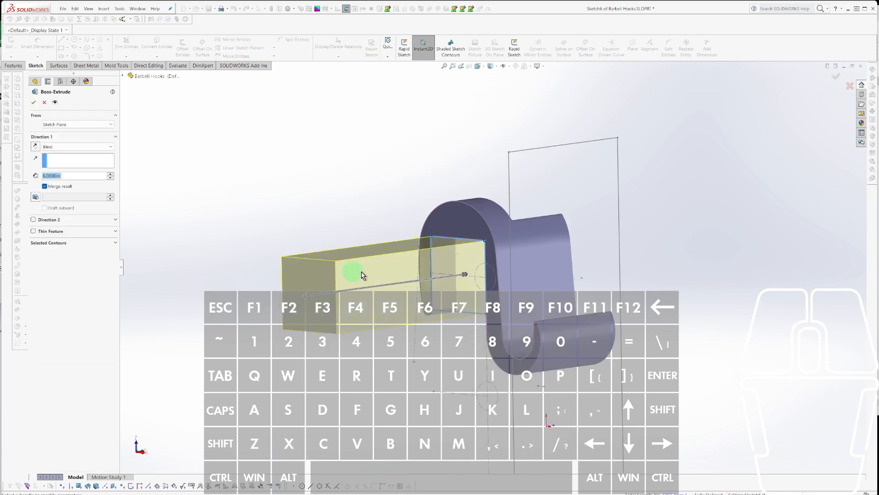
click(35, 221)
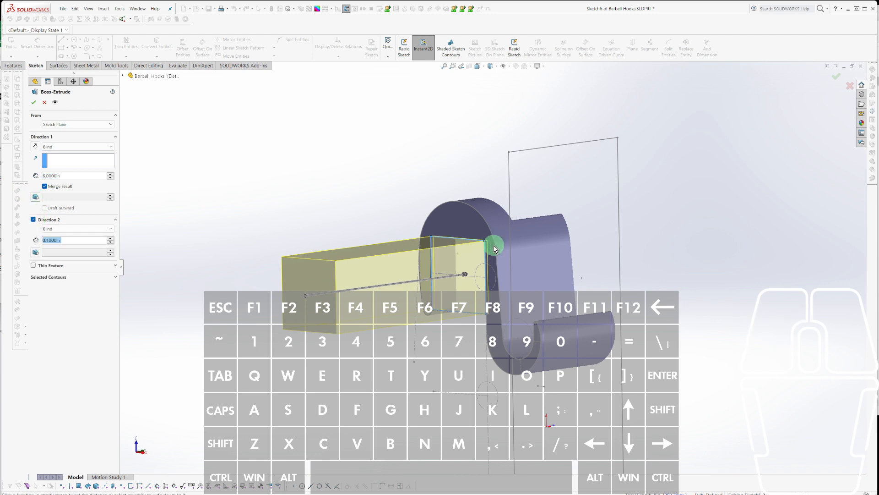
click(506, 212)
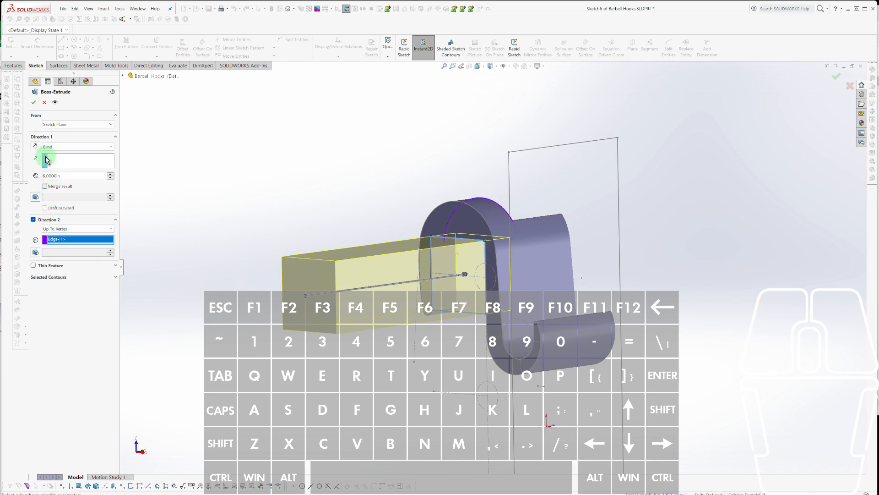
click(34, 102)
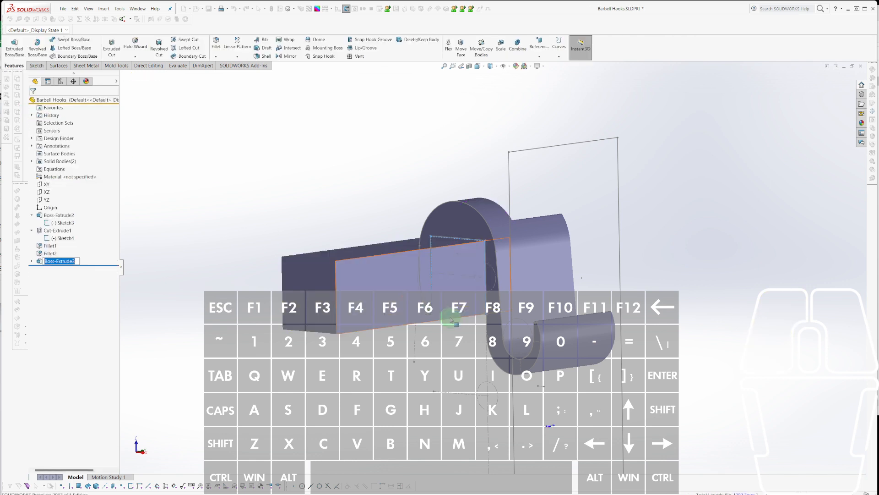
Start a sketch on the beam's upper face and draw a corner rectangle from the beam's edge to beyond the back of the hook.
middle_drag(453, 319, 364, 348)
click(469, 235)
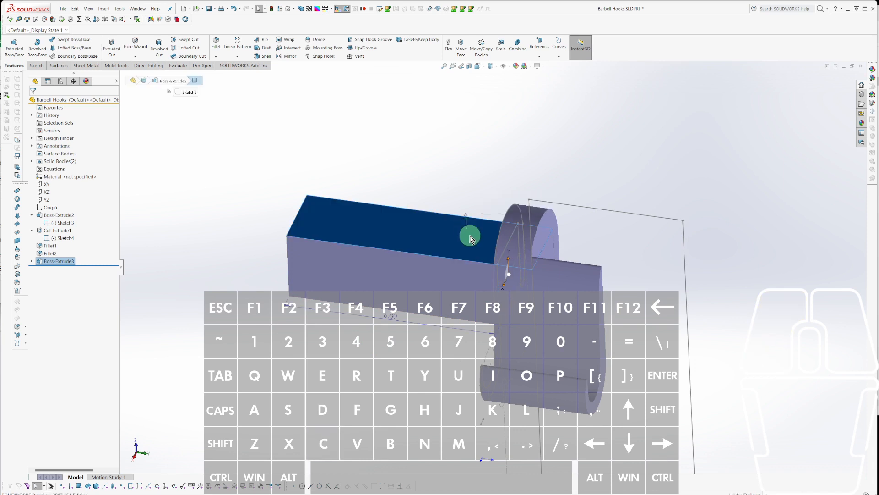
key(c)
mouse_move(534, 257)
middle_down()
mouse_move(590, 291)
mouse_move(581, 306)
middle_up()
key(r)
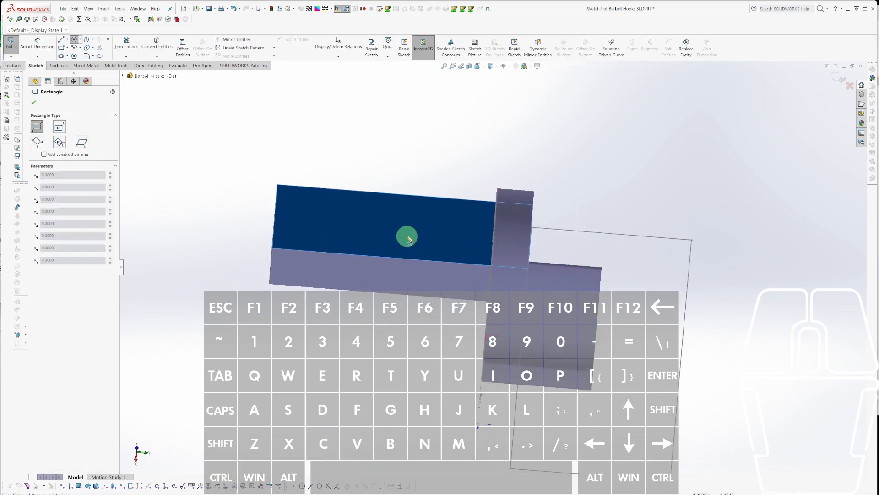
key(Escape)
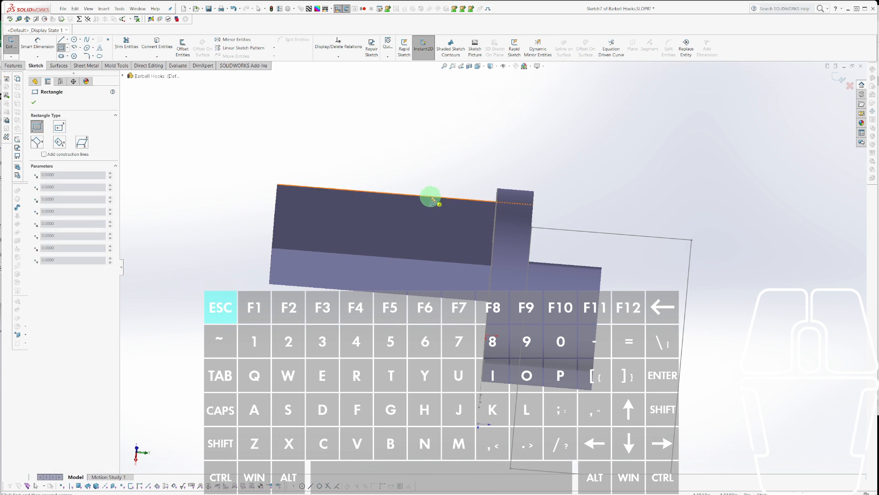
drag(432, 200, 709, 250)
Move the rectangle's inner side past its outer side, clear of the hook, and make two adjacent sides equal.
click(468, 250)
click(427, 230)
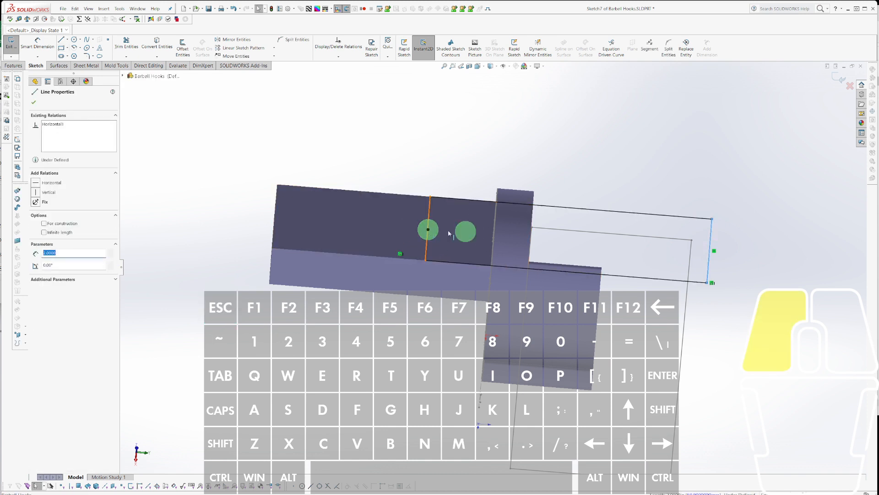
drag(448, 234, 781, 252)
drag(806, 196, 771, 243)
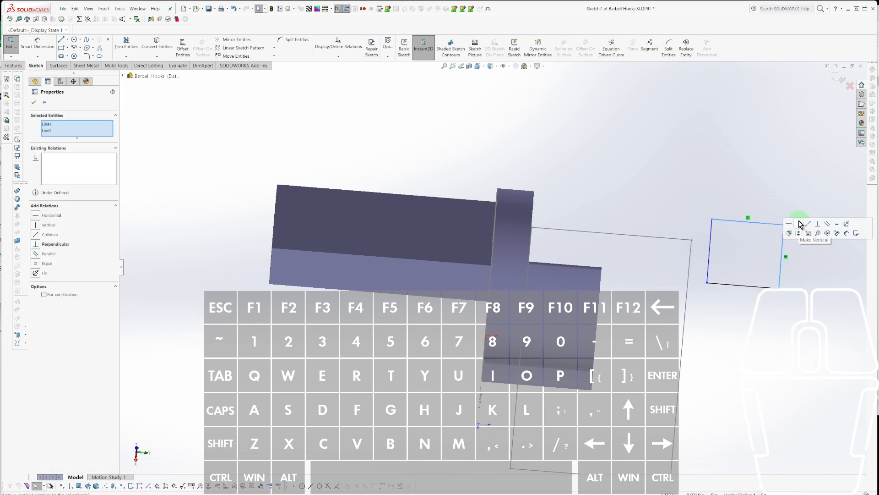
click(843, 227)
click(731, 252)
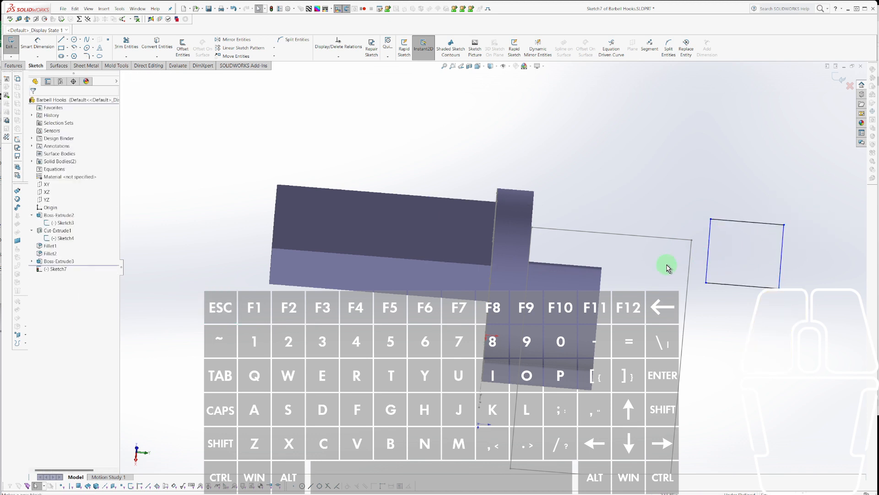
Make the square's side nearest the hook collinear with the rear edge of the hook's upper section.
mouse_move(553, 231)
middle_down()
mouse_move(548, 216)
mouse_move(548, 224)
middle_up()
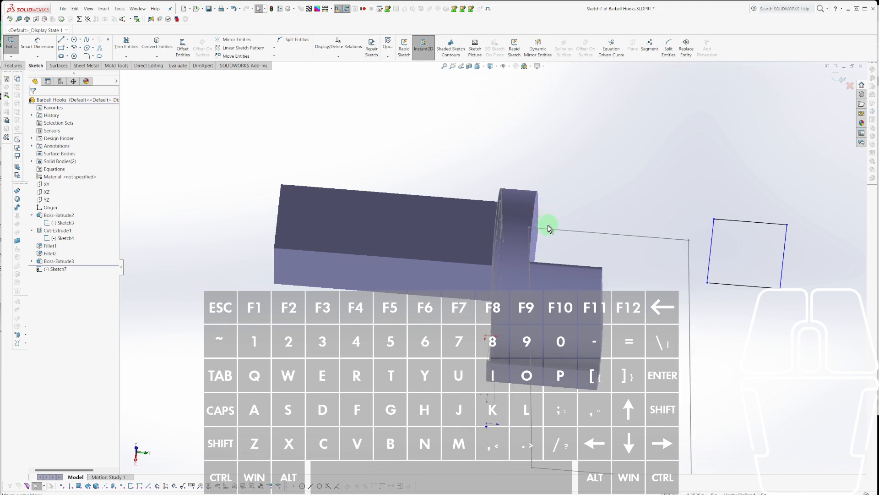
key(Escape)
key(ctrl)
ctrl+click(712, 237)
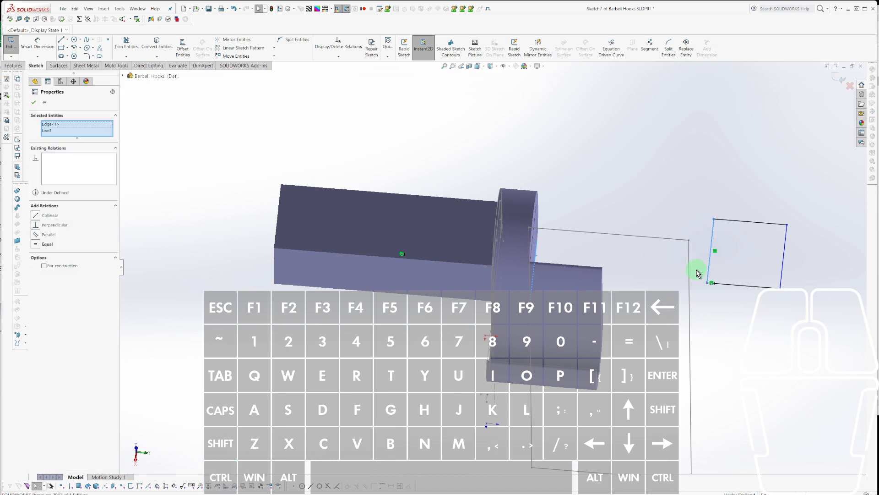
click(36, 216)
key(Escape)
Extrude the square 6 in upward and about 14.1 in downward in Direction 2 as a merged vertical post.
click(377, 366)
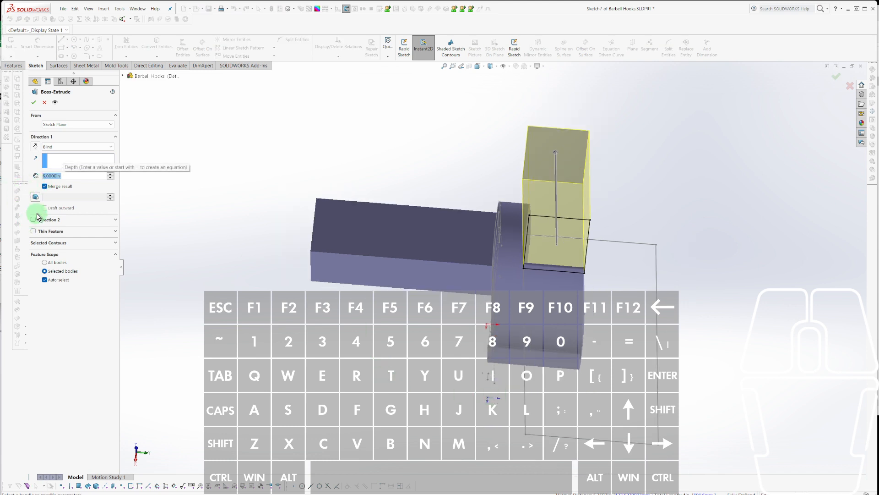
click(34, 219)
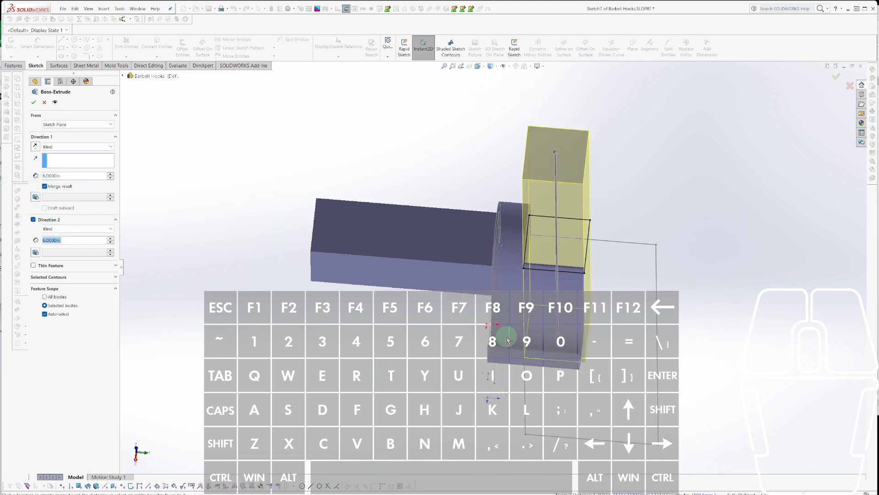
drag(508, 341, 548, 430)
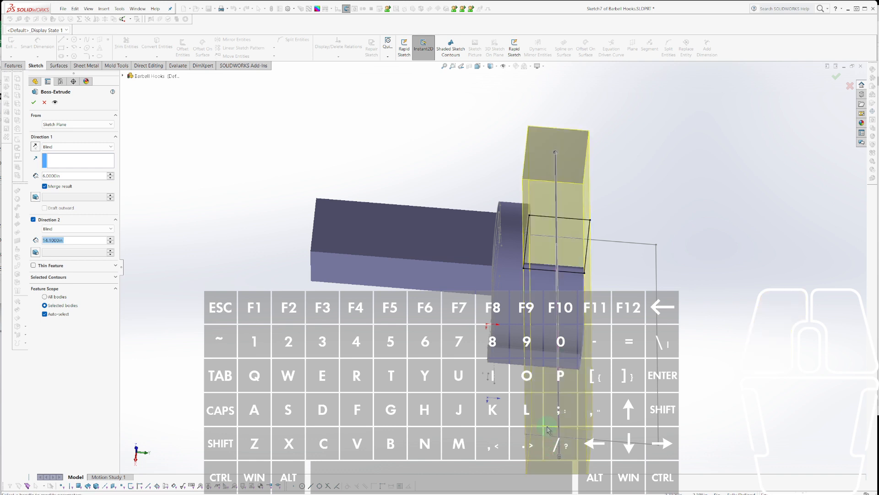
click(34, 102)
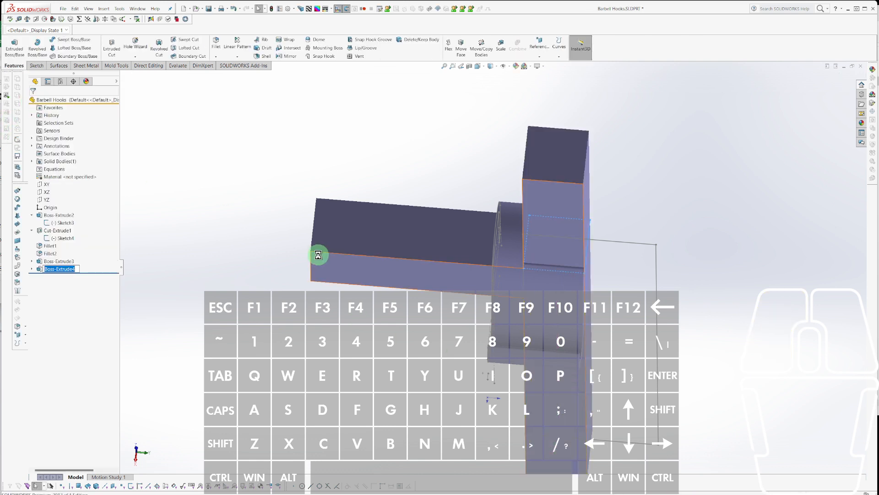
Sketch a circle on the hook's side face, centred on its lower cradle arc and sized to nearly fill the cradle.
middle_drag(318, 251, 420, 212)
scroll(463, 249, down, 5)
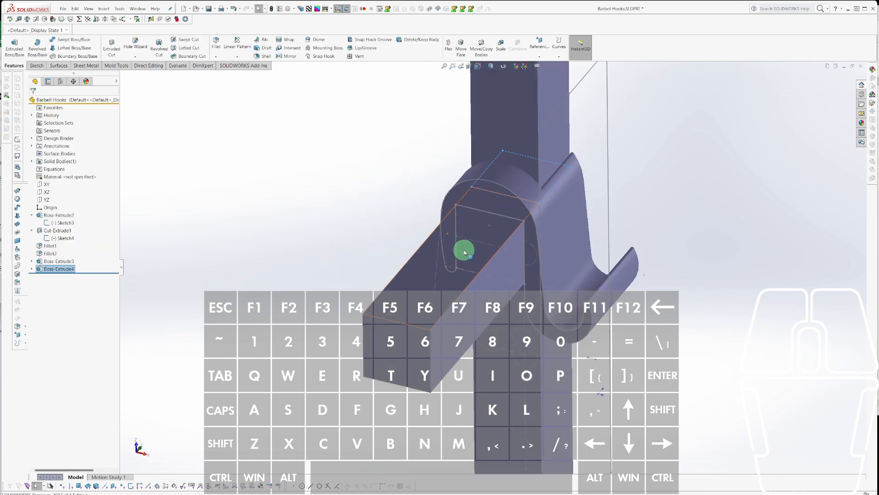
click(531, 223)
key(c)
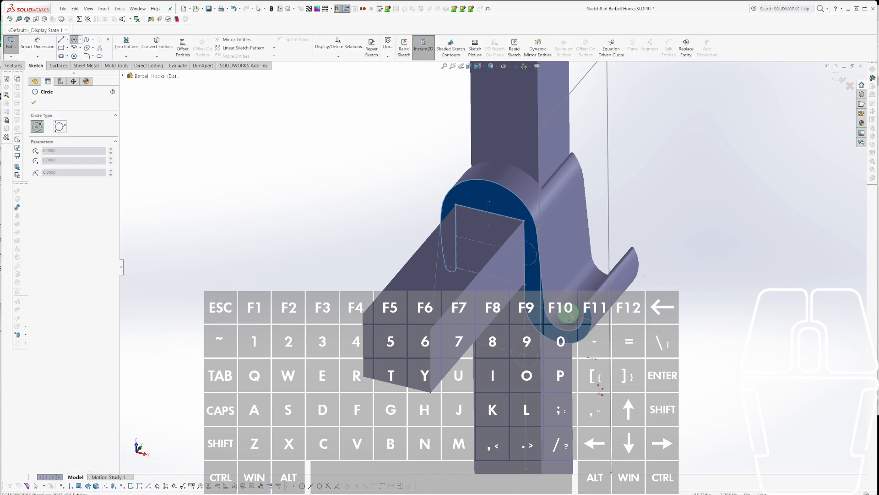
click(569, 319)
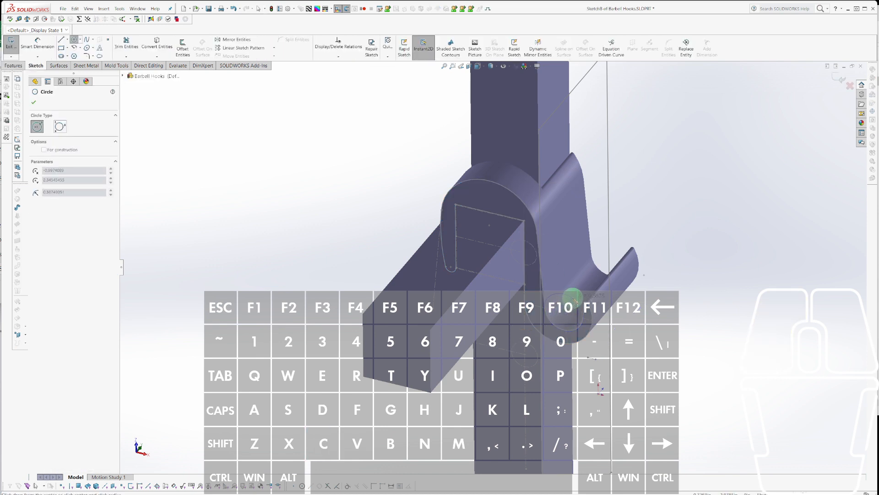
scroll(573, 298, down, 5)
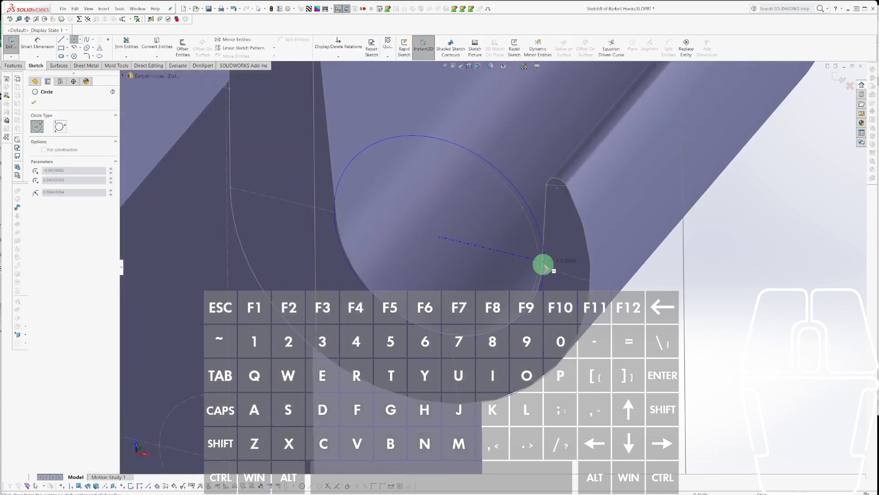
click(540, 266)
key(Escape)
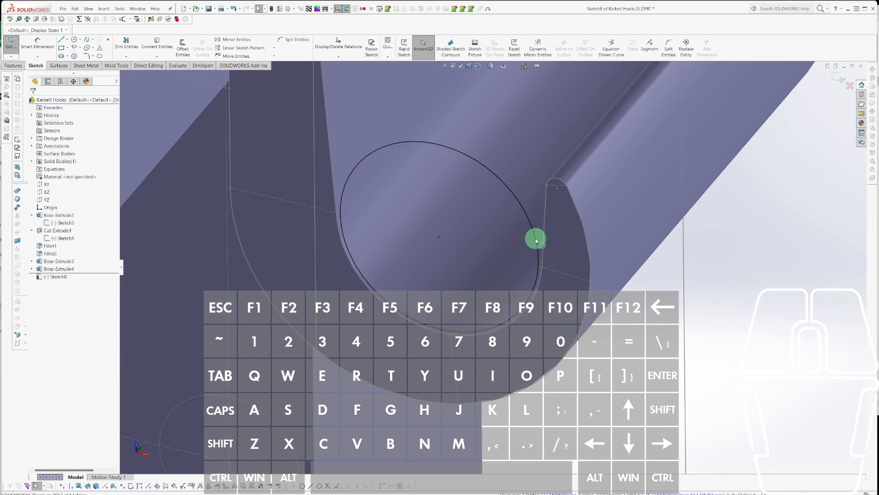
Extrude the circle 6 in as an unmerged barbell and extend it in Direction 2 as well.
scroll(534, 245, up, 5)
key(x)
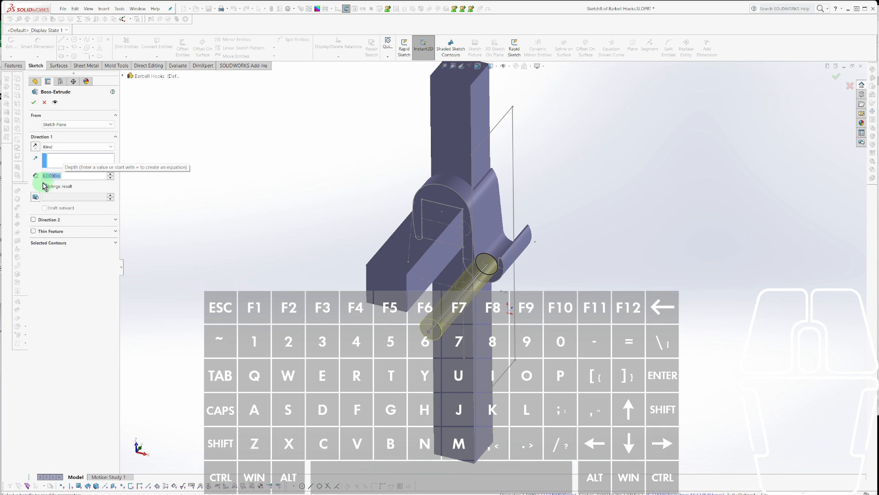
click(35, 220)
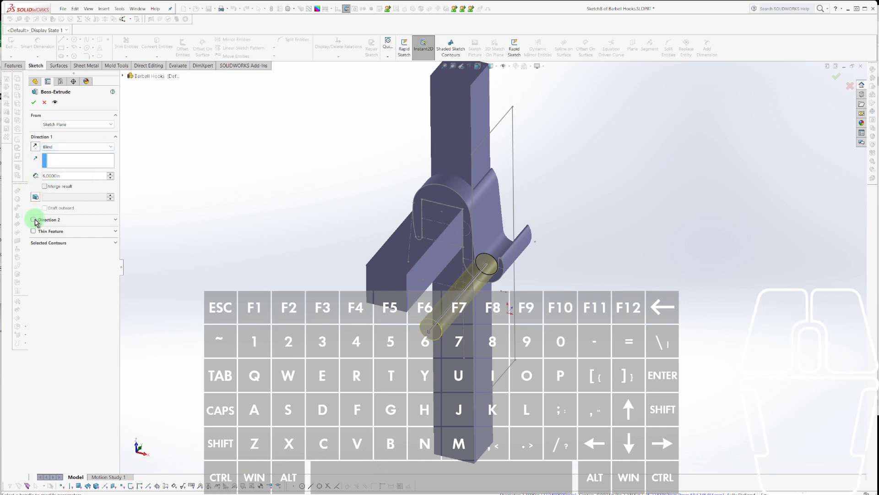
click(32, 104)
Apply a Clear Plastic appearance to the whole merged body of the hook, beam and post.
middle_drag(449, 229, 541, 255)
scroll(541, 255, down, 4)
click(590, 276)
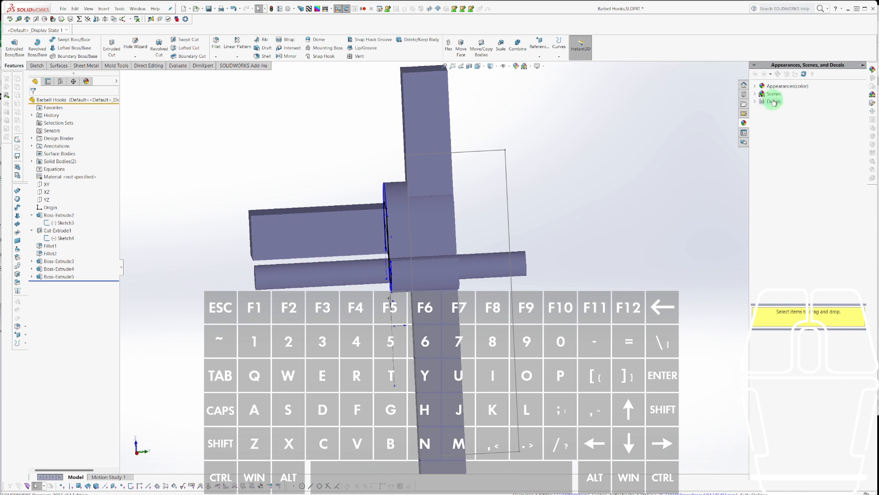
click(756, 86)
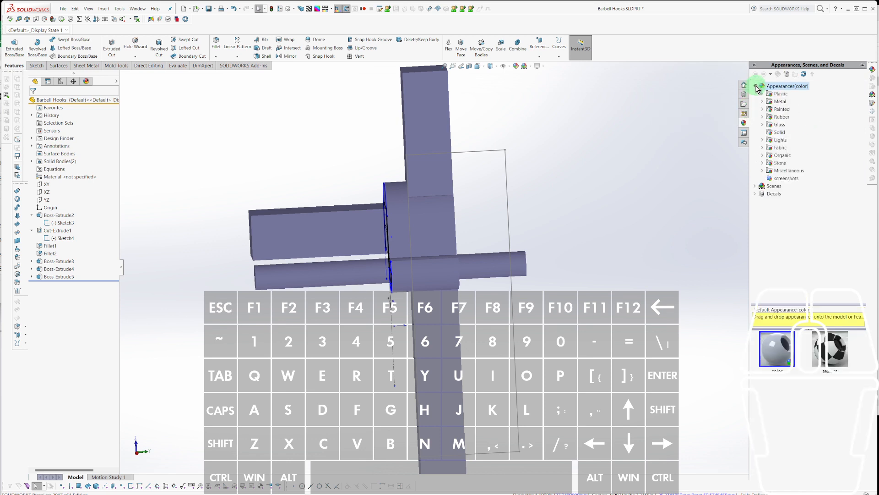
click(763, 94)
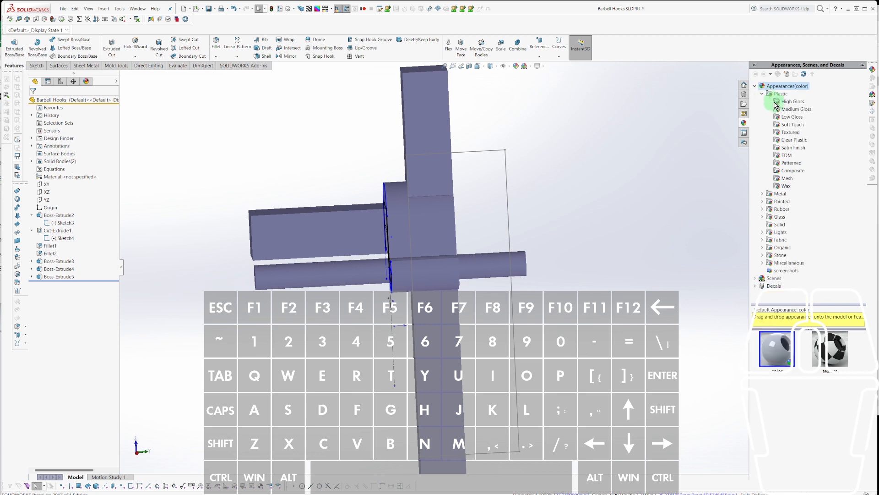
click(784, 140)
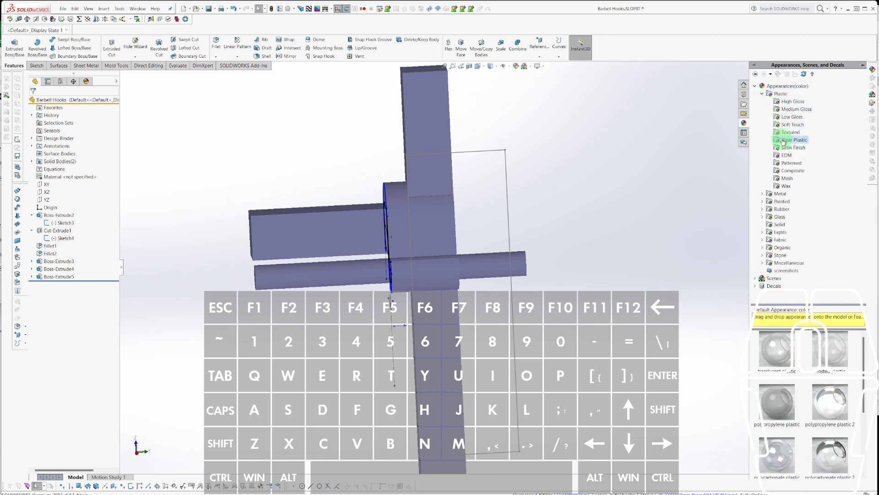
drag(783, 381, 406, 231)
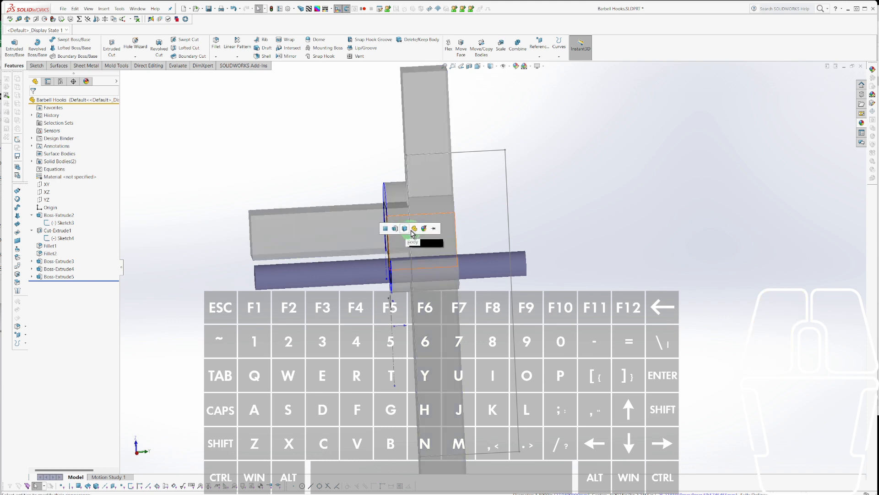
click(415, 229)
click(185, 207)
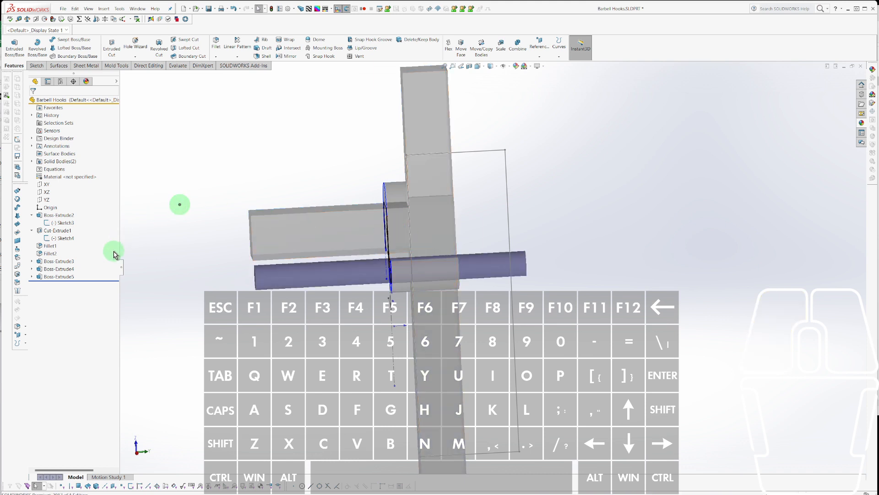
click(60, 261)
click(68, 242)
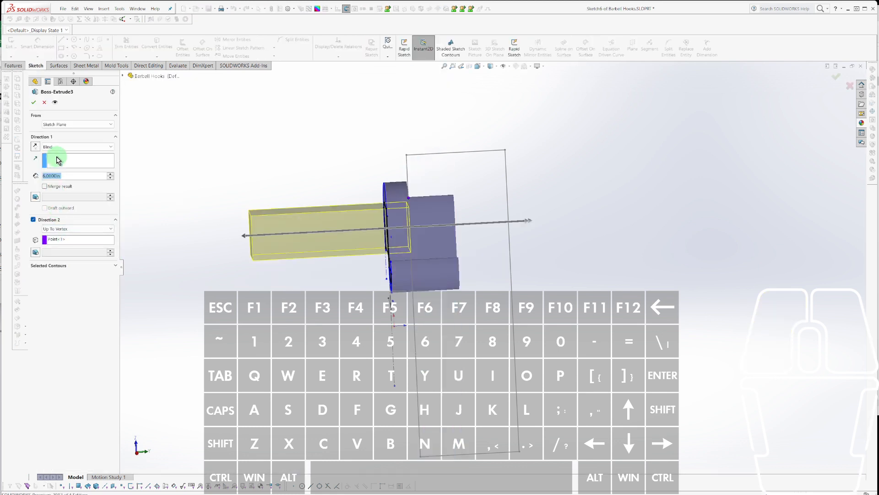
key(Escape)
Turn off Merge result in the vertical post's extrusion so that it is a separate body.
right_click(55, 270)
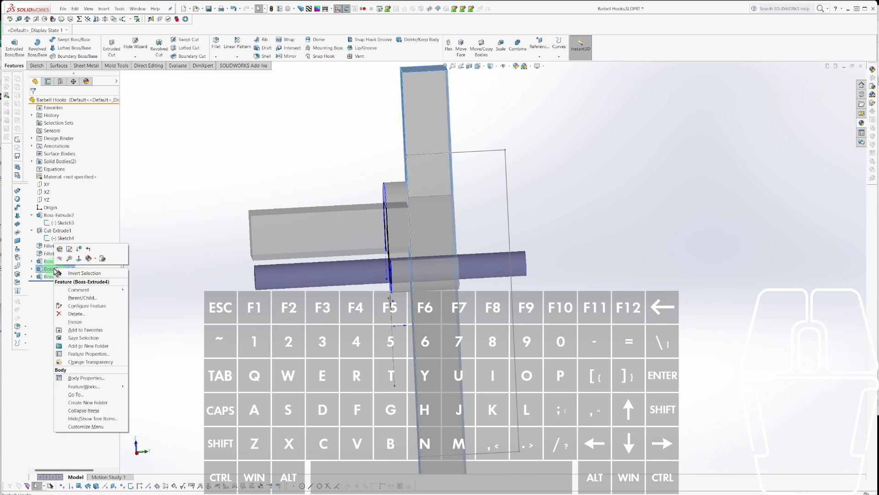
click(60, 253)
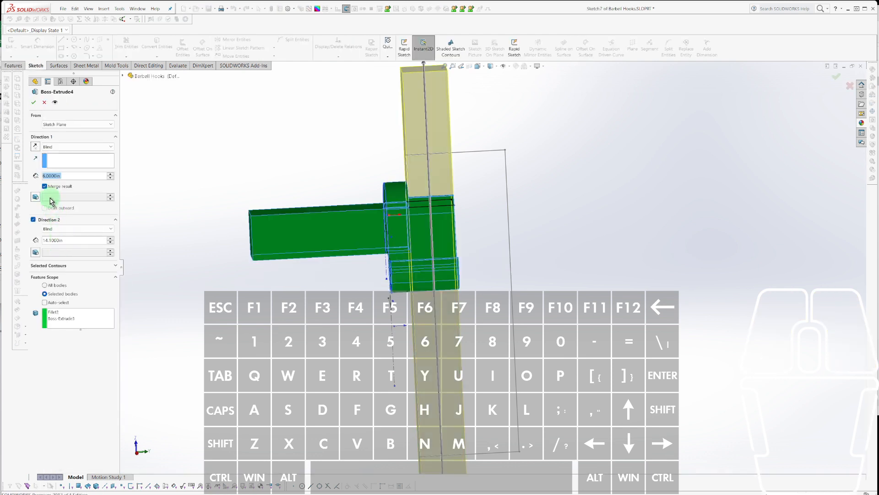
click(45, 187)
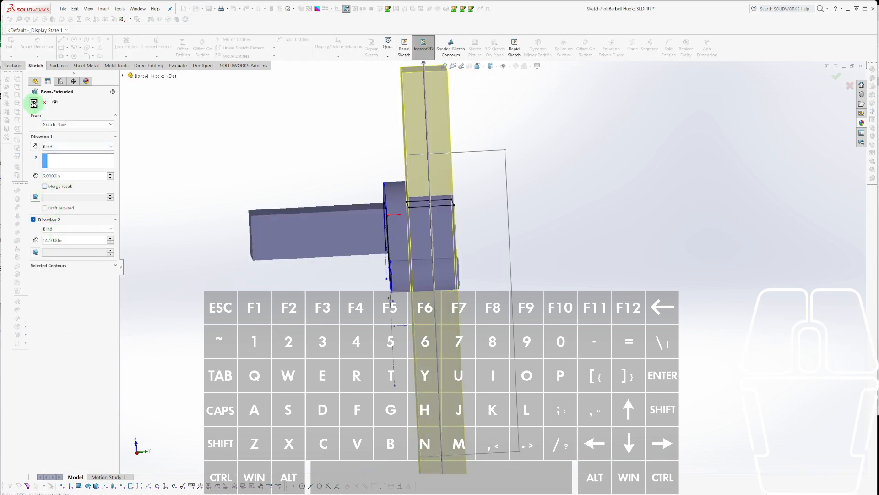
click(34, 102)
key(Escape)
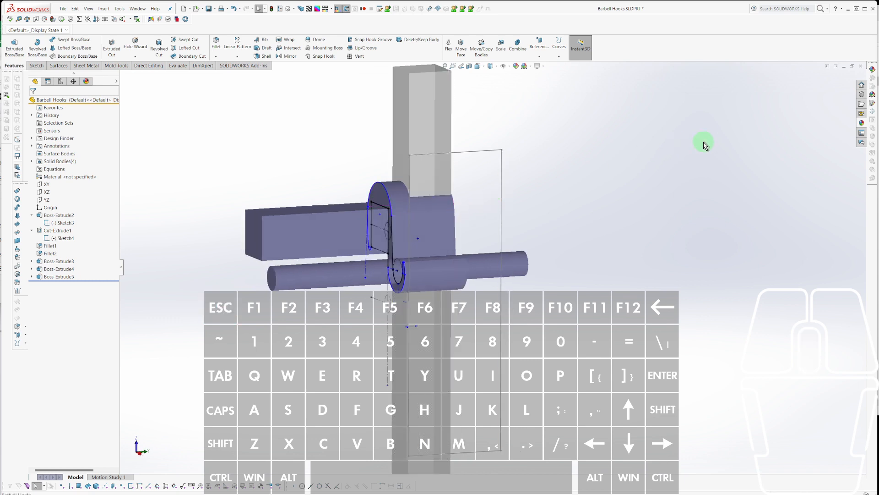
Copy the vertical post's clear appearance and paste it onto the hook's body.
right_click(447, 118)
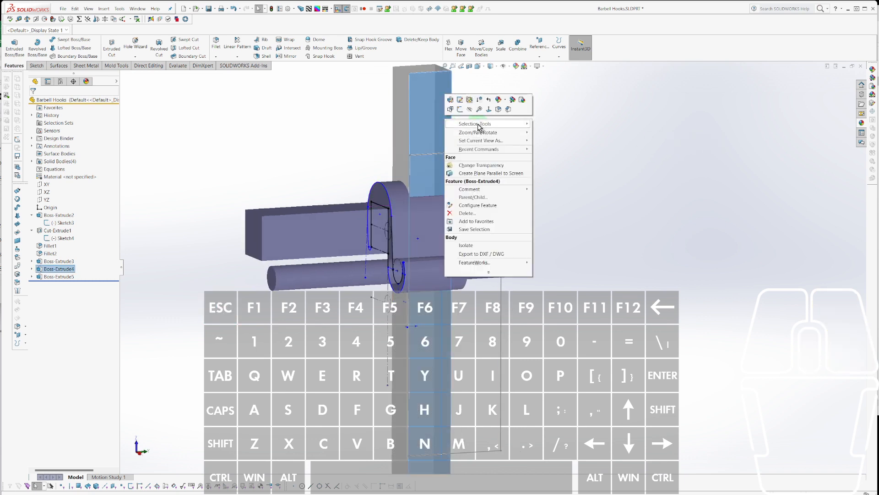
click(505, 101)
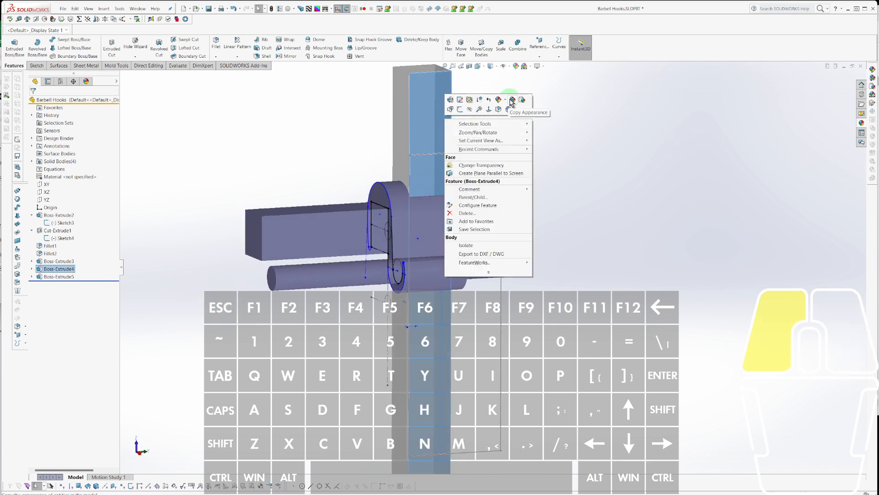
click(512, 101)
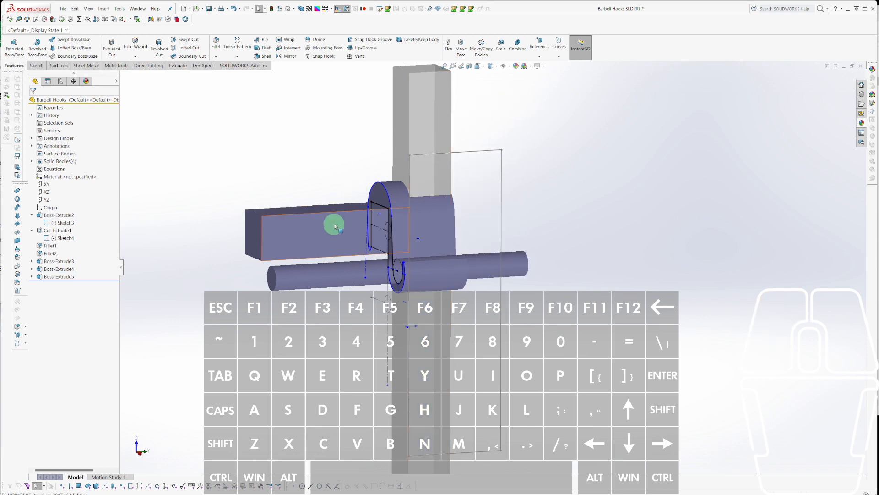
right_click(391, 197)
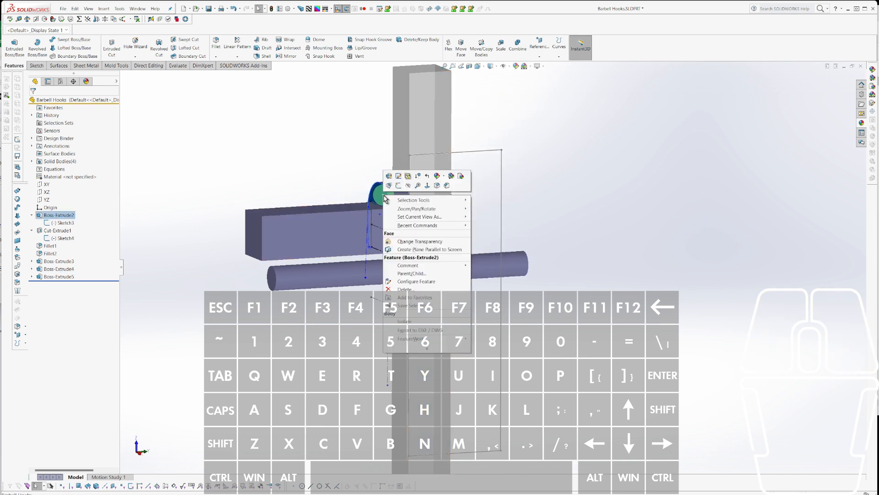
click(462, 177)
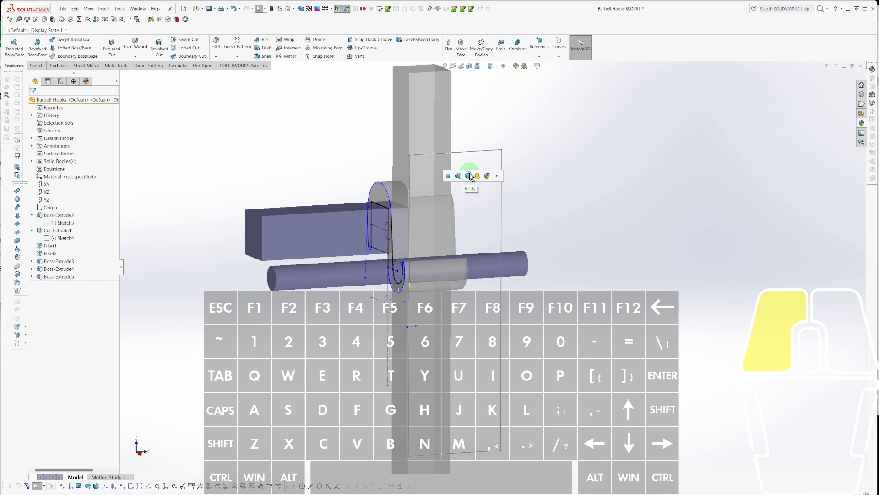
Remove the body-level appearance from the vertical post.
right_click(435, 118)
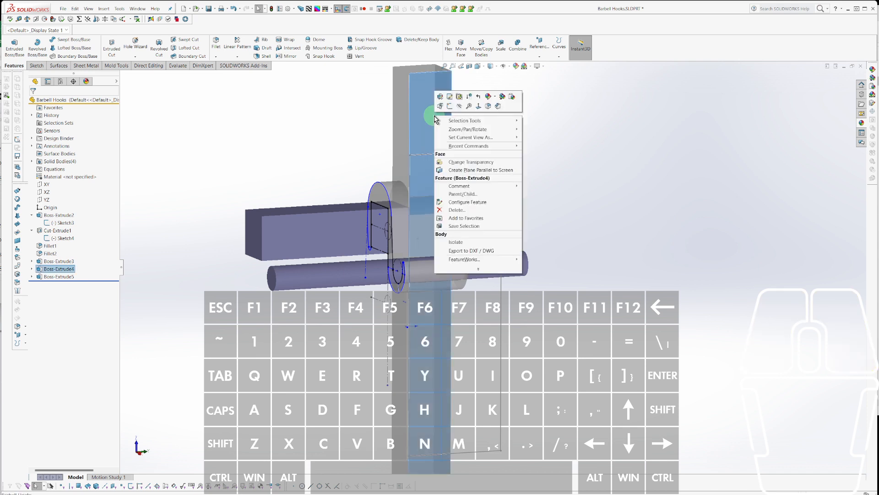
click(495, 96)
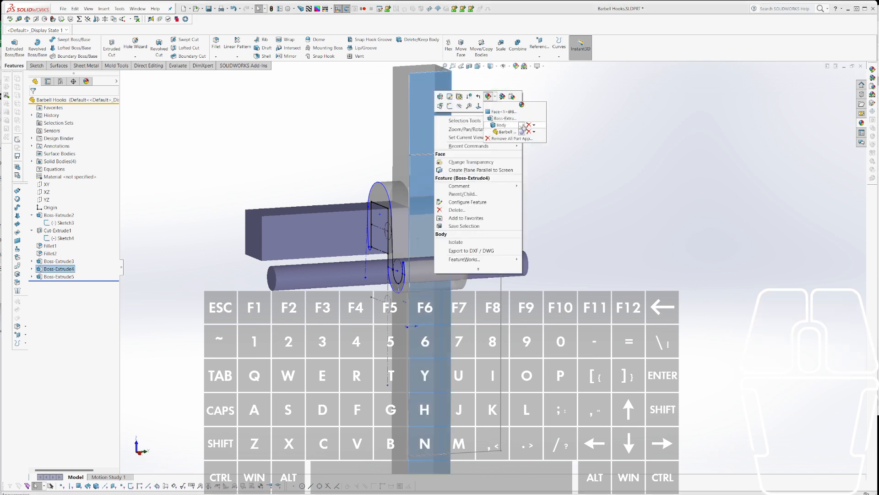
click(529, 125)
click(592, 217)
key(Escape)
Examine how the transparent hook fits around the beam, post and barbell, and inspect its width at the far end face.
scroll(485, 259, up, 3)
middle_drag(485, 259, 519, 265)
scroll(459, 253, down, 5)
scroll(518, 281, up, 1)
scroll(509, 288, down, 4)
scroll(522, 288, down, 2)
scroll(491, 271, up, 5)
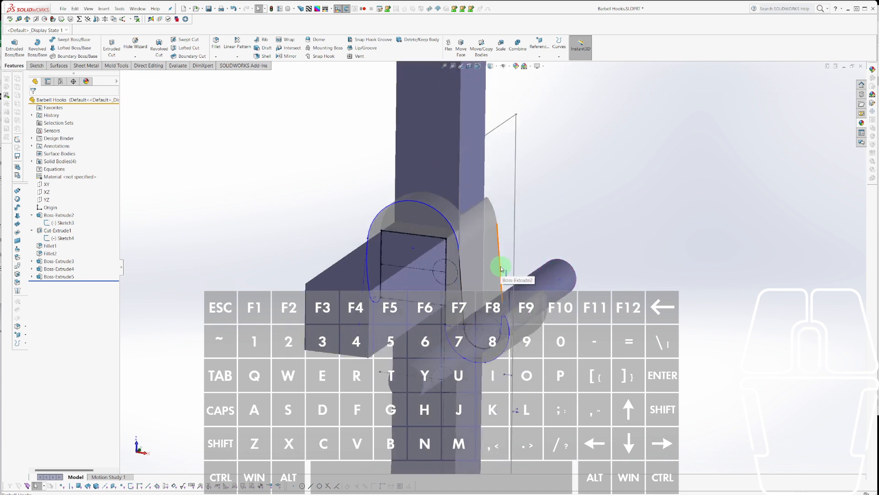
mouse_move(501, 268)
middle_down()
mouse_move(473, 246)
mouse_move(422, 251)
mouse_move(457, 259)
mouse_move(475, 257)
mouse_move(429, 241)
mouse_move(440, 239)
mouse_move(408, 244)
mouse_move(513, 280)
middle_up()
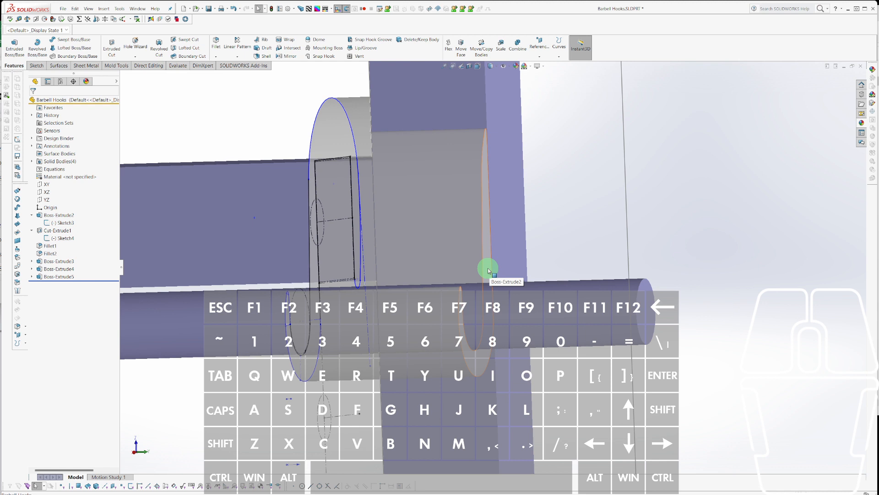
click(488, 271)
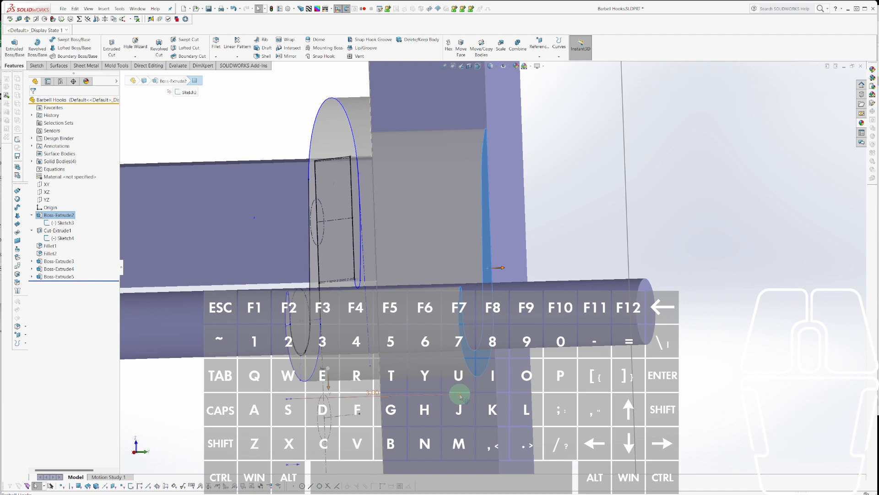
mouse_move(460, 394)
mouse_down()
mouse_move(415, 396)
mouse_move(458, 401)
mouse_up()
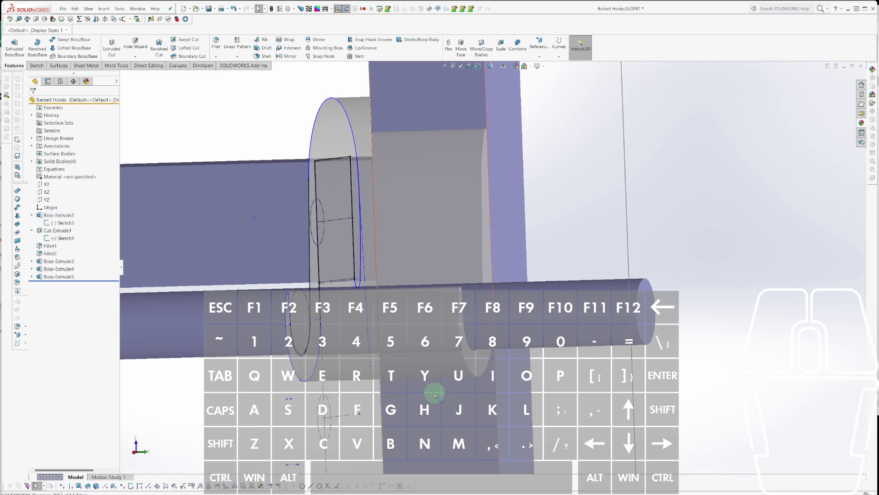
Roll the model back to before the hook's cut extrusion.
key(r)
scroll(392, 328, down, 2)
scroll(392, 328, down, 3)
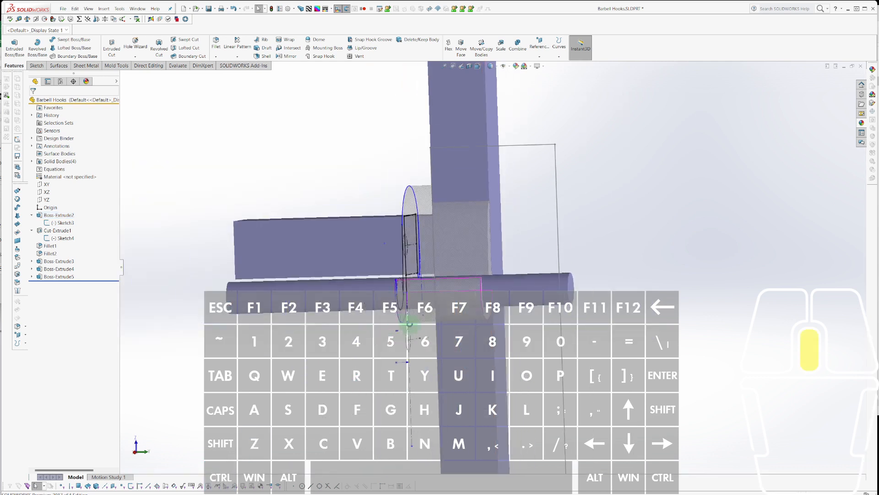
middle_drag(392, 328, 206, 255)
click(48, 231)
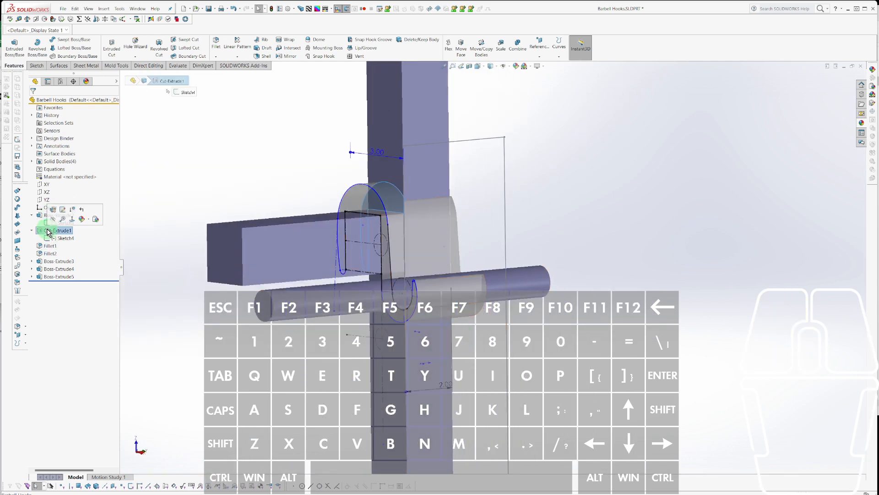
key(ctrl+alt+r)
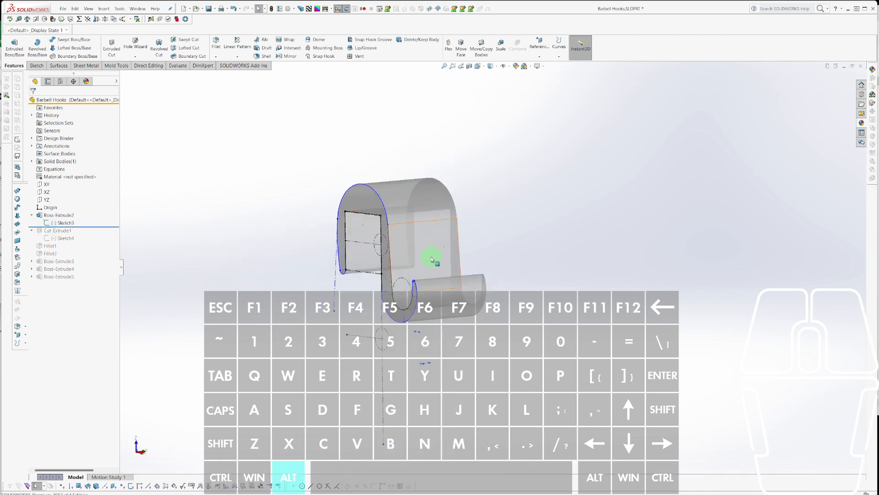
Set the hook's extrusion depth to 2 in.
mouse_move(433, 259)
middle_down()
mouse_move(398, 255)
mouse_move(439, 255)
mouse_move(435, 265)
middle_up()
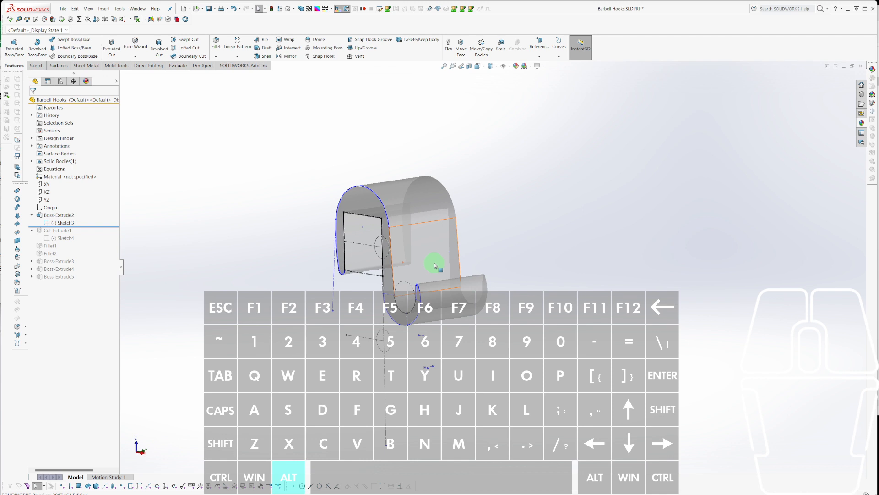
click(434, 265)
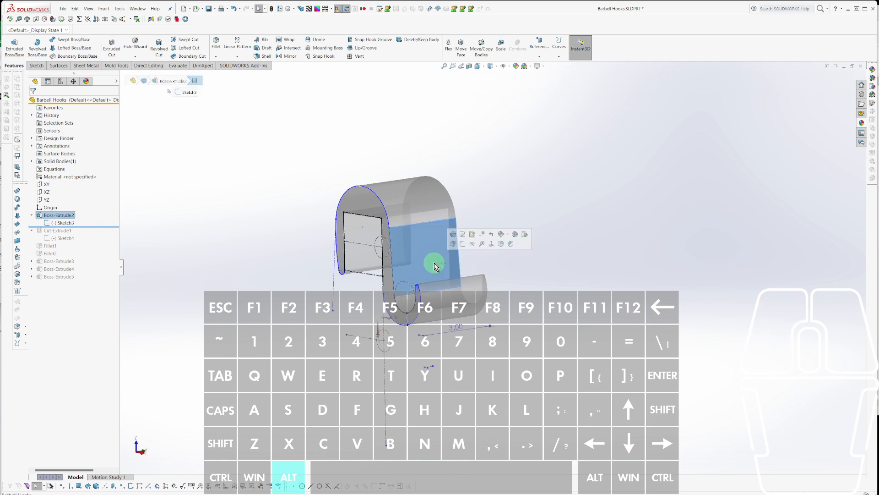
double_click(493, 328)
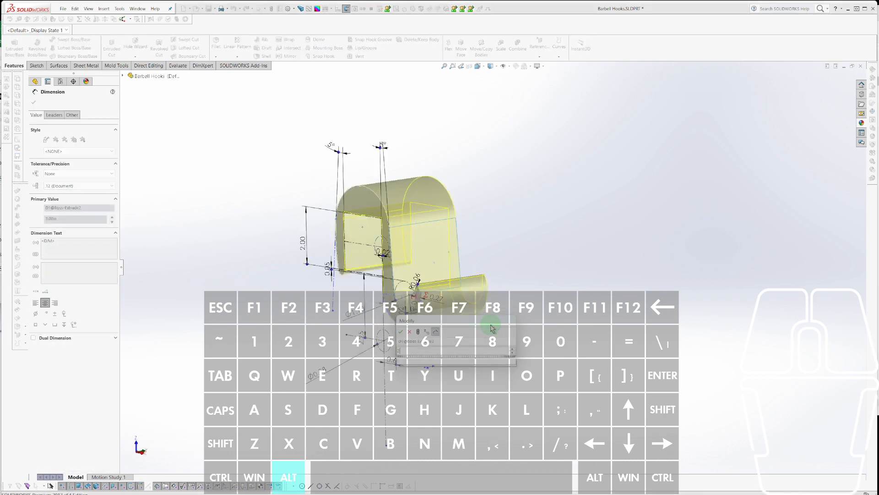
text(2)
key(Return)
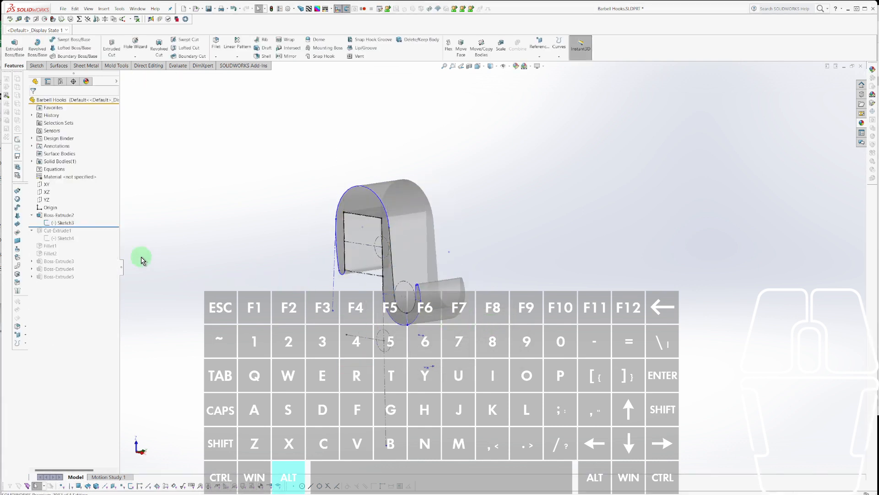
Roll the model forward past the cut extrusion and set the distance dimension in its sketch to 1.00 in.
drag(82, 231, 84, 243)
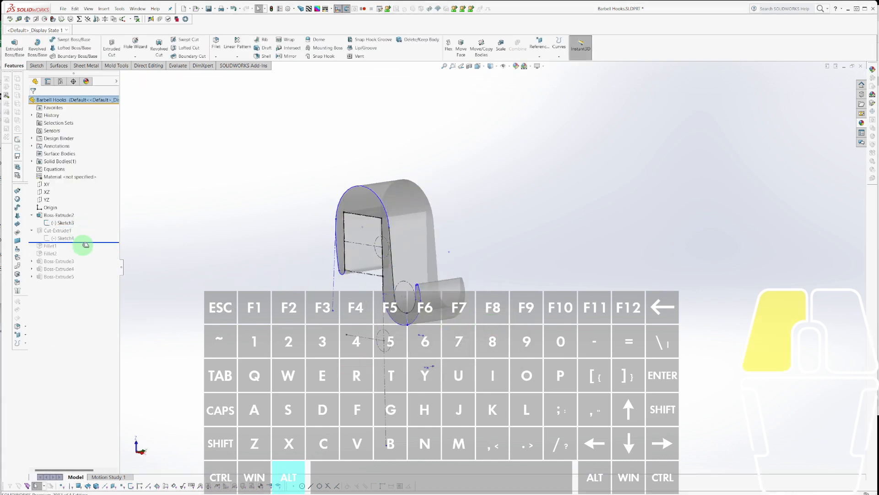
click(67, 240)
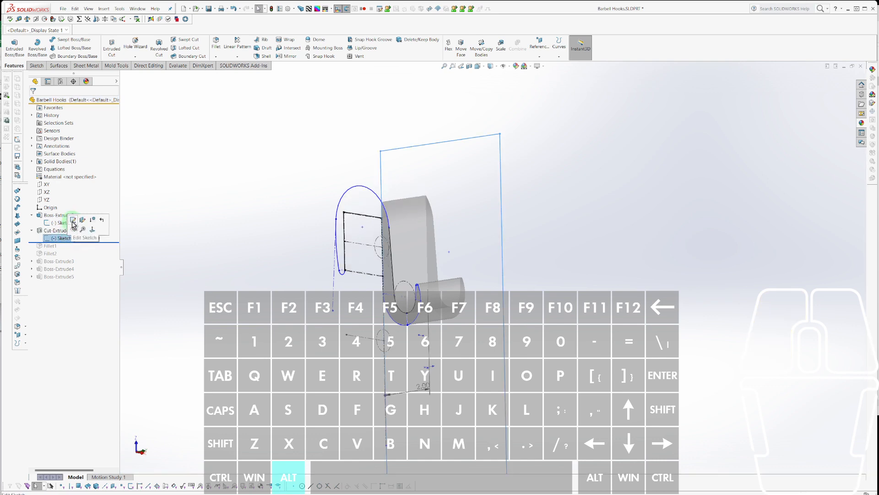
click(74, 224)
mouse_move(353, 284)
middle_down()
mouse_move(564, 261)
mouse_move(583, 270)
mouse_move(530, 257)
mouse_move(518, 243)
mouse_move(536, 291)
mouse_move(527, 374)
mouse_move(455, 387)
middle_up()
click(445, 386)
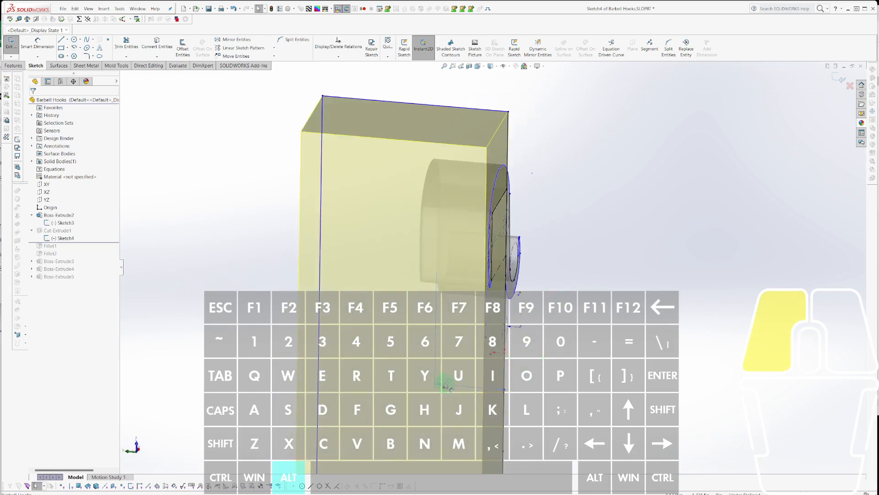
click(507, 380)
middle_drag(510, 383, 484, 358)
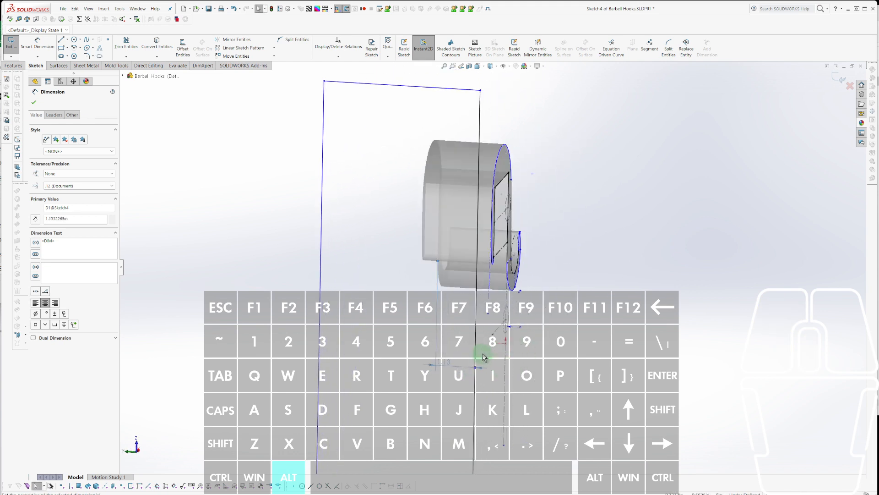
double_click(456, 364)
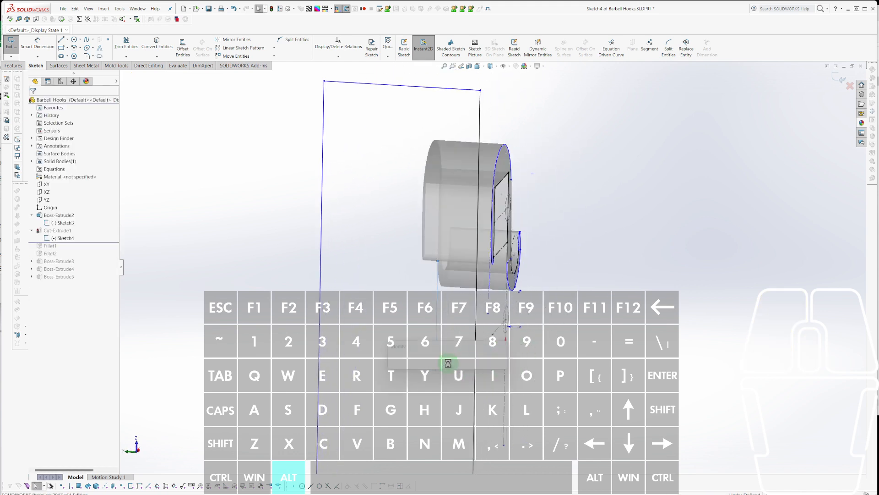
text(1.00in)
key(Return)
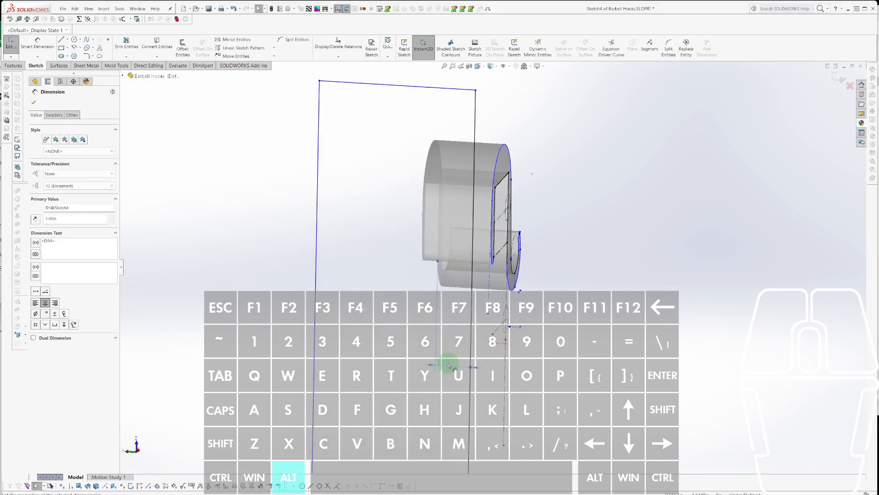
key(alt+e)
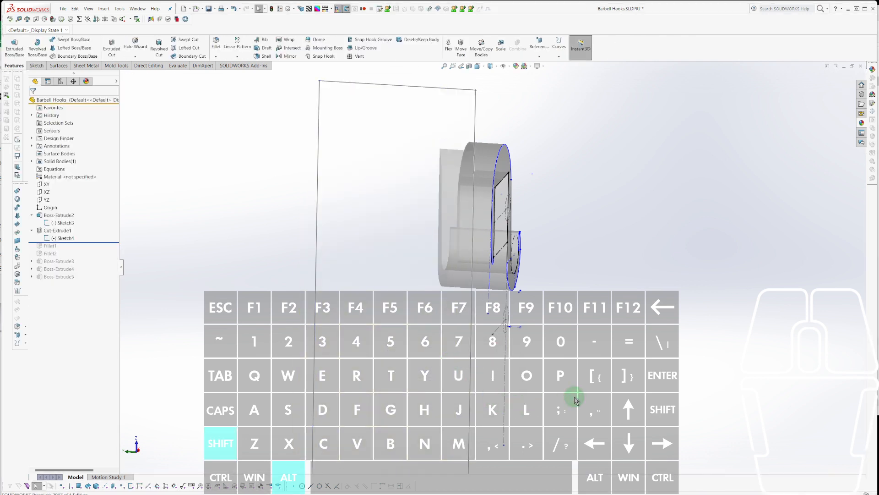
Check the narrowed hook against the beam, post and barbell, and undo the cut sketch and extrusion depth changes.
mouse_move(575, 397)
middle_down()
mouse_move(373, 365)
mouse_move(612, 273)
mouse_move(530, 268)
mouse_move(493, 249)
mouse_move(498, 242)
mouse_move(522, 251)
mouse_move(512, 249)
mouse_move(523, 230)
mouse_move(522, 238)
middle_up()
scroll(442, 232, down, 3)
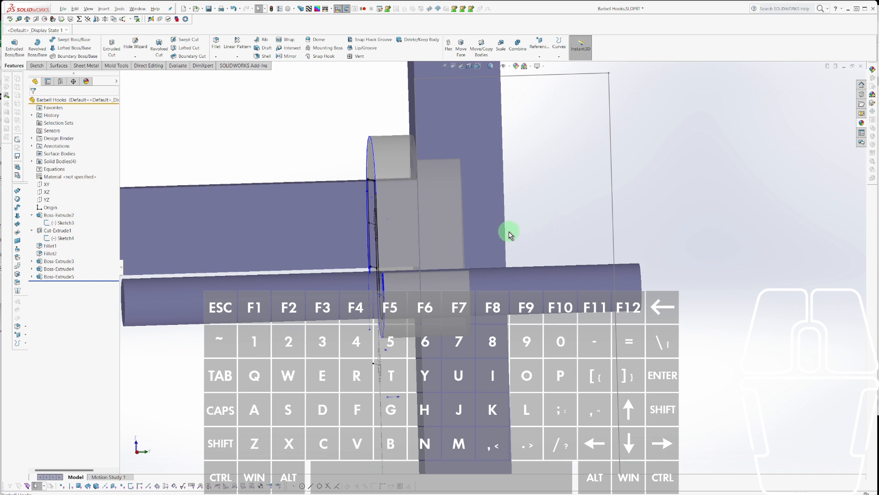
middle_drag(510, 235, 505, 235)
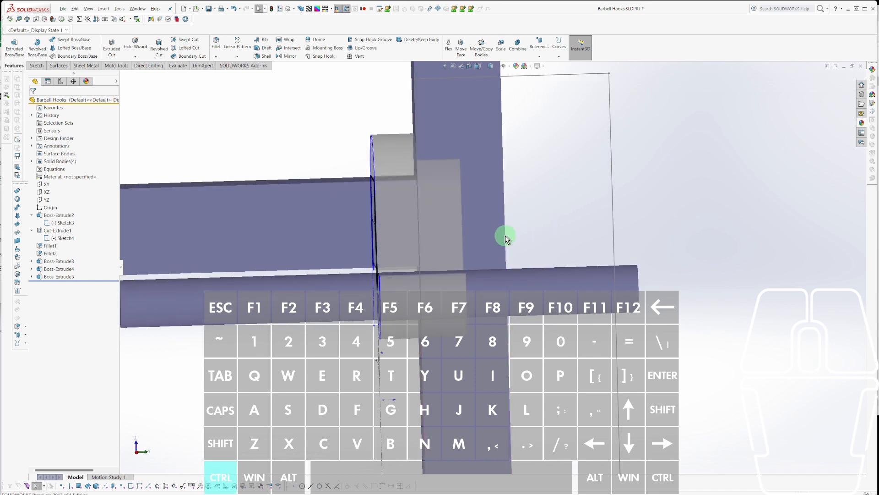
key(ctrl+z)
key(ctrl+z)
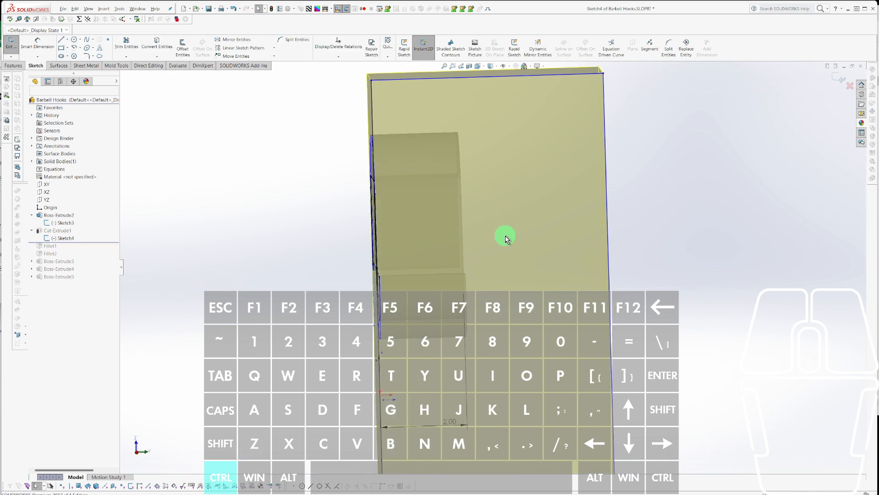
key(ctrl+z)
key(ctrl+z)
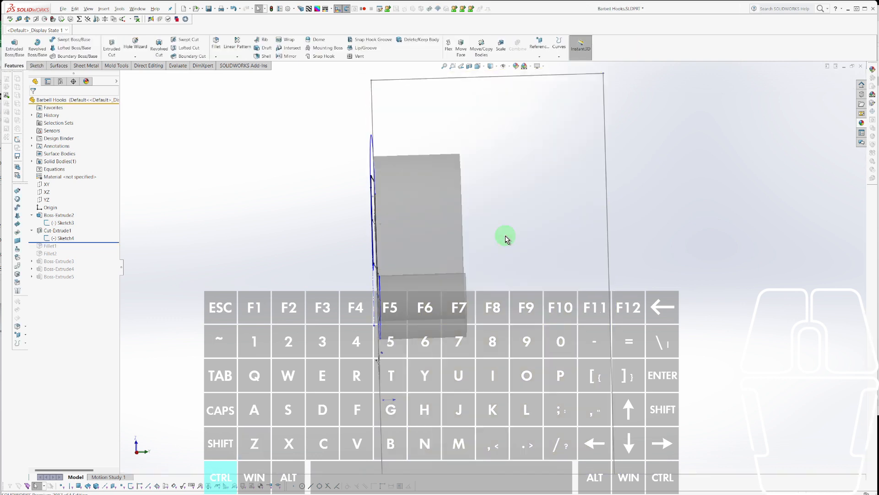
key(ctrl+z)
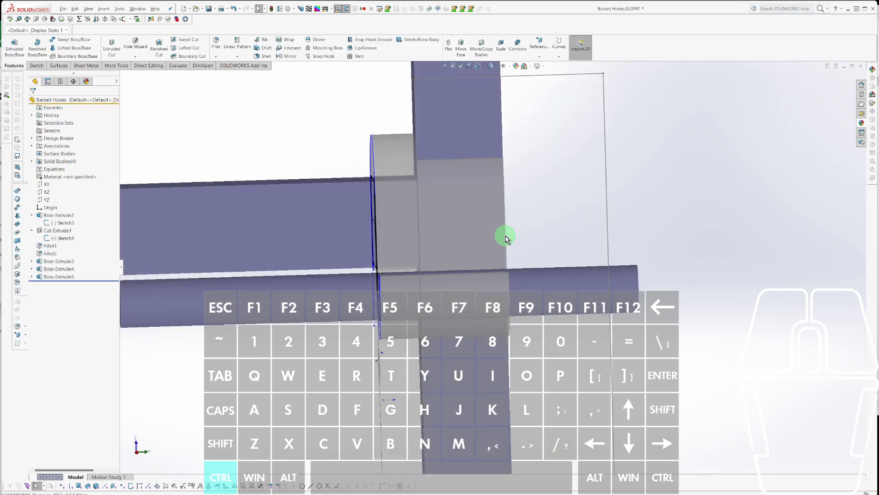
Offset the hook's end face against the vertical post by .05 in with Move Face.
middle_drag(505, 236, 504, 80)
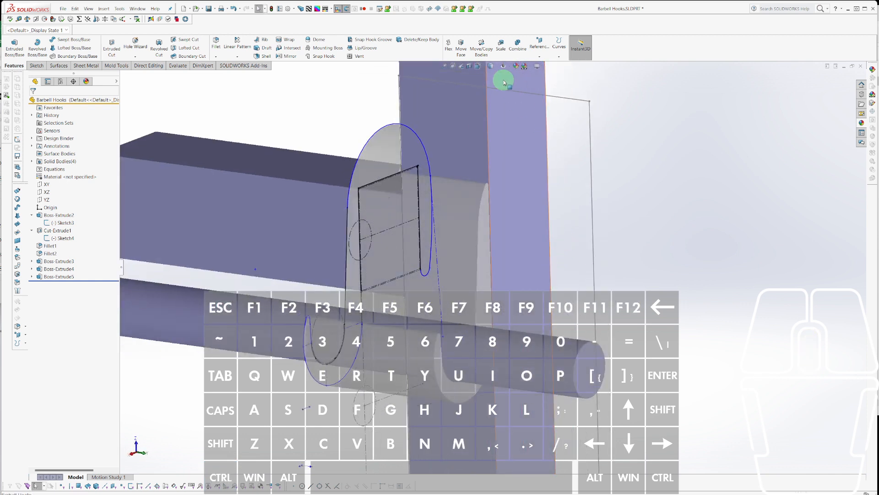
click(466, 50)
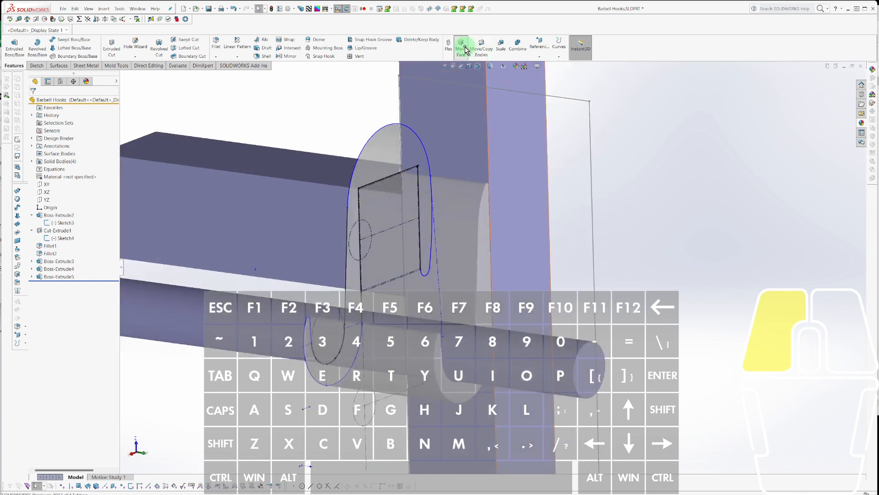
click(484, 215)
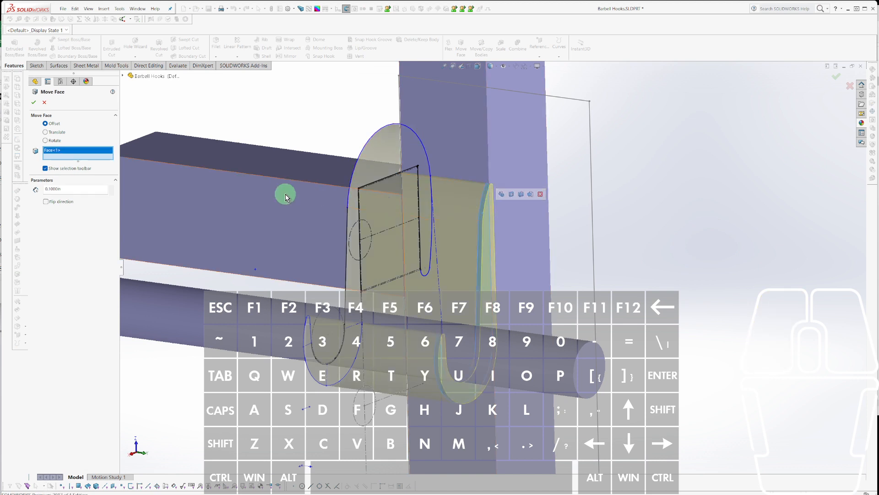
double_click(82, 188)
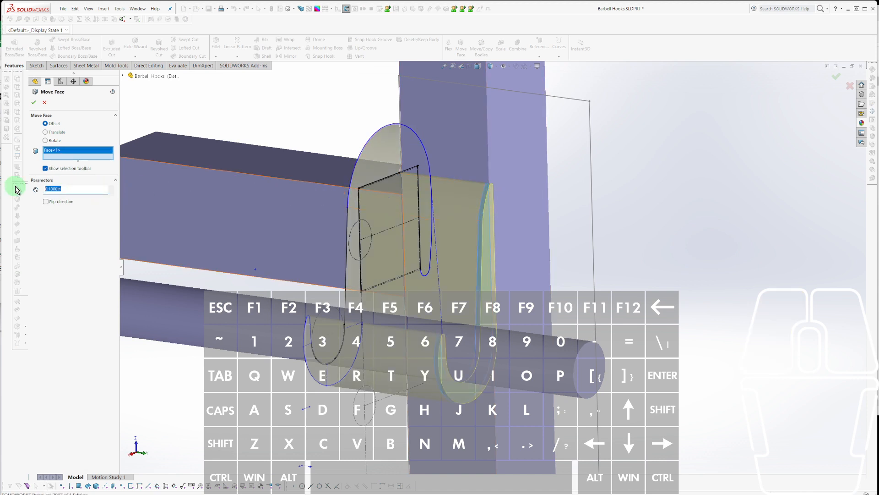
text(.05)
key(Return)
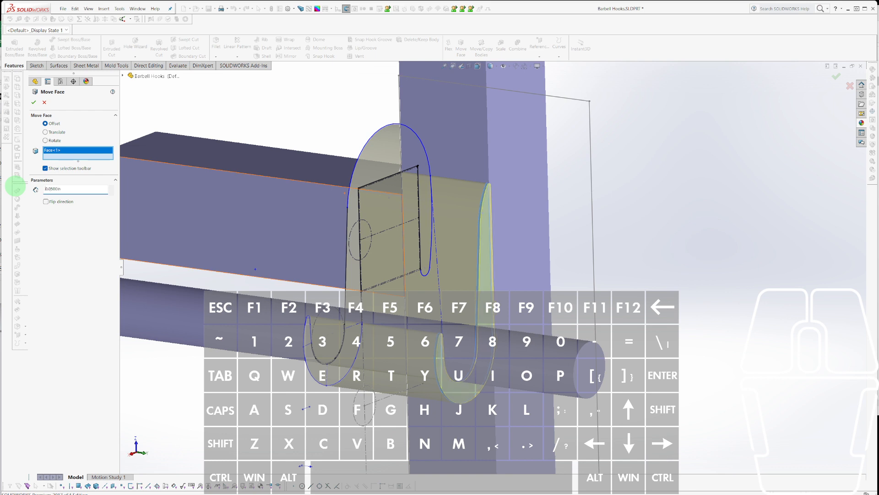
click(35, 106)
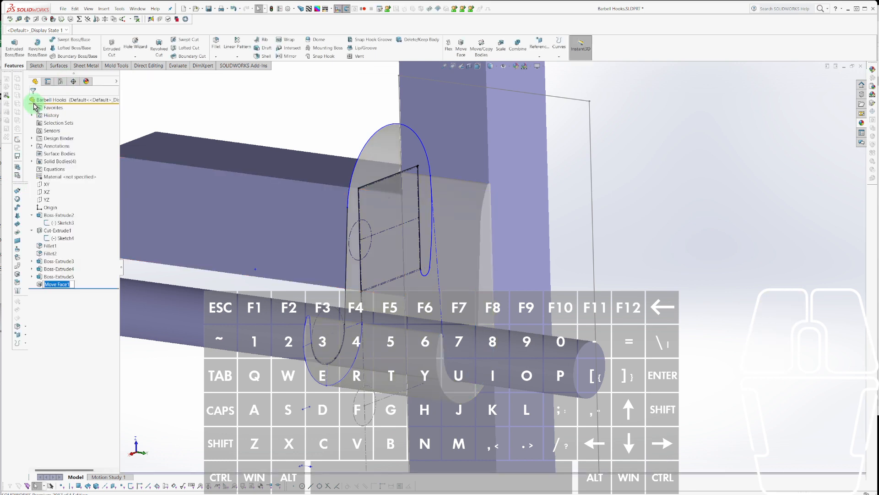
Open a new sketch on the hook's end face beside the vertical post.
click(488, 255)
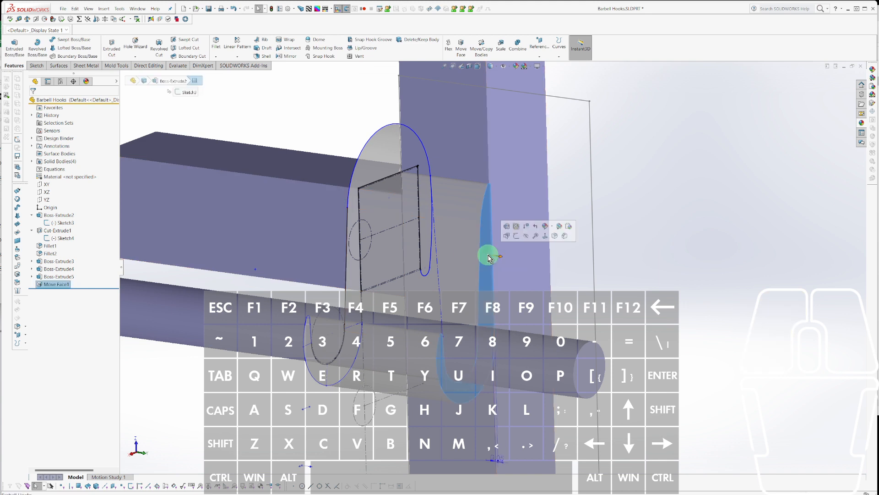
key(c)
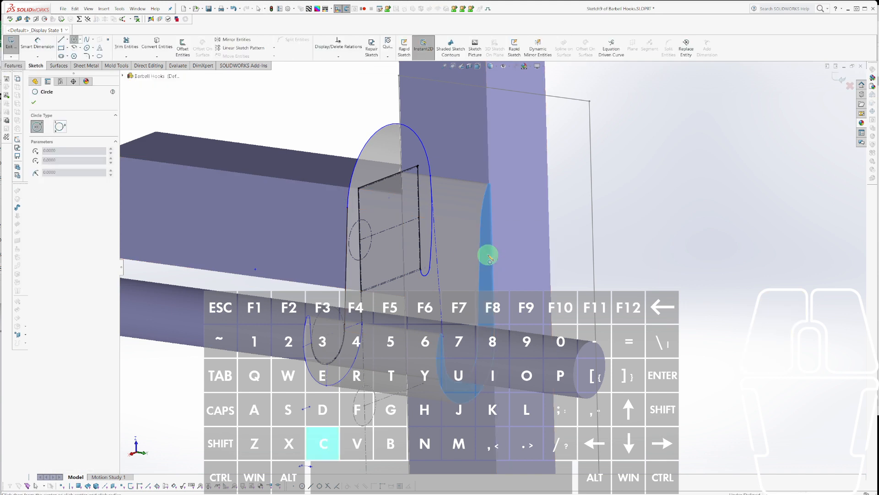
key(g)
mouse_move(488, 254)
middle_down()
mouse_move(488, 237)
mouse_move(428, 238)
mouse_move(504, 256)
mouse_move(520, 172)
middle_up()
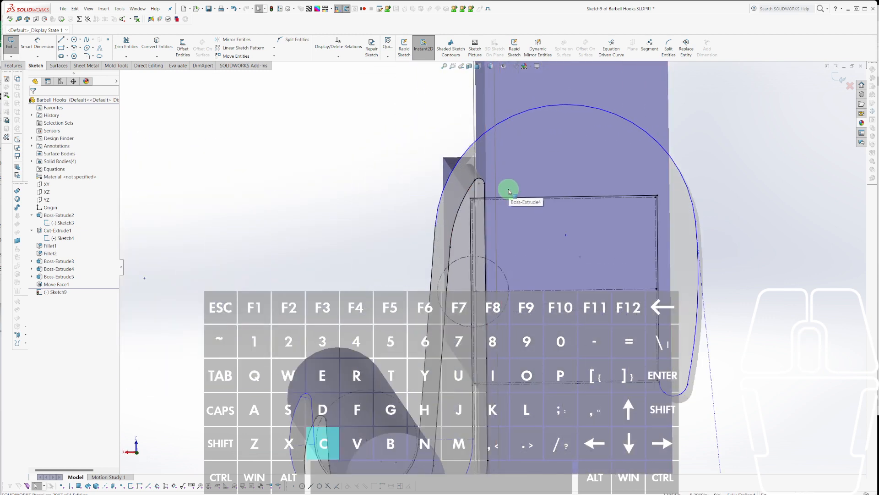
key(Escape)
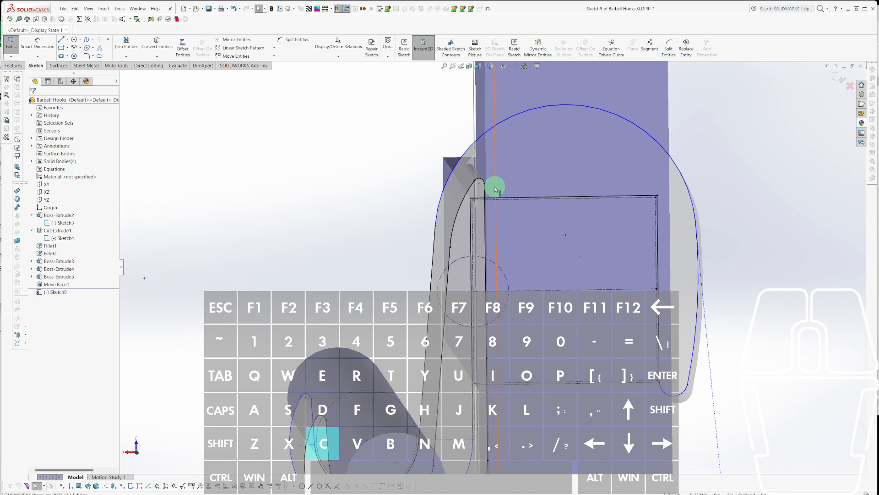
key(Escape)
Sketch a short line outward from the top of the end face, continuing down beside the straight edge and back to the lower arc.
key(l)
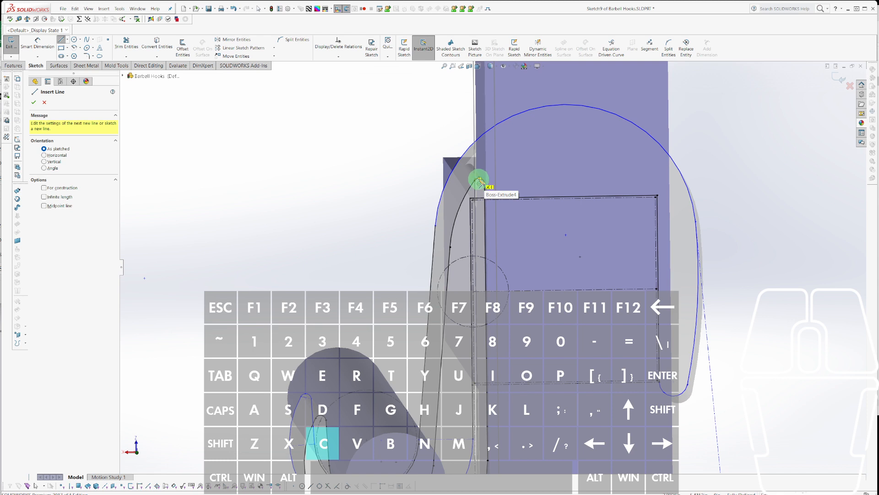
click(478, 182)
scroll(513, 185, down, 4)
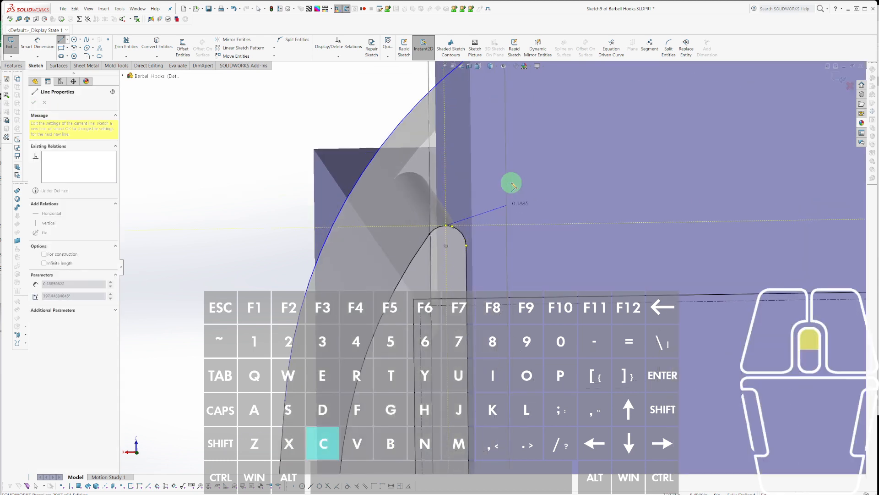
scroll(524, 226, up, 5)
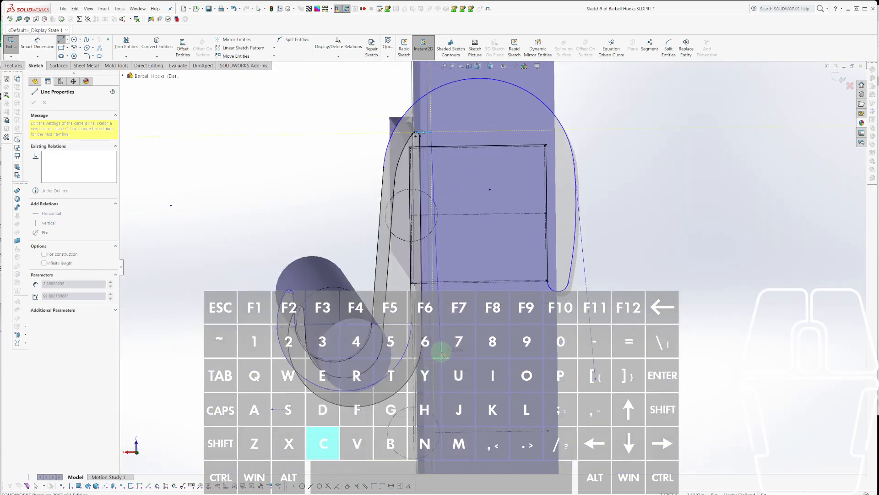
click(441, 313)
click(420, 357)
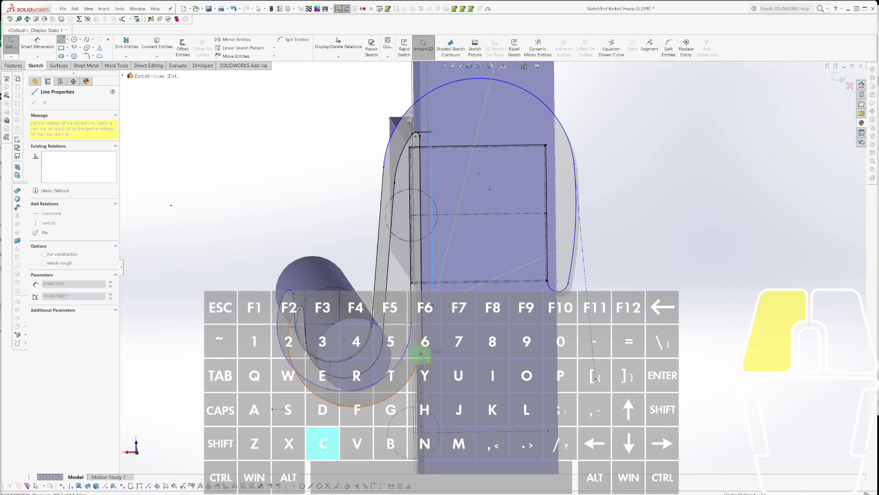
key(Escape)
Make the short slanted line tangent to the hook's lower outer arc.
drag(436, 361, 419, 349)
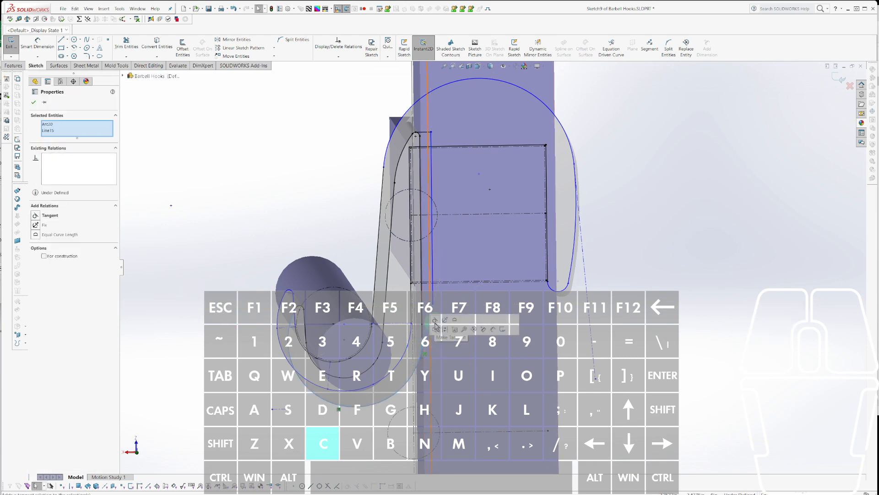
scroll(439, 321, down, 6)
key(Escape)
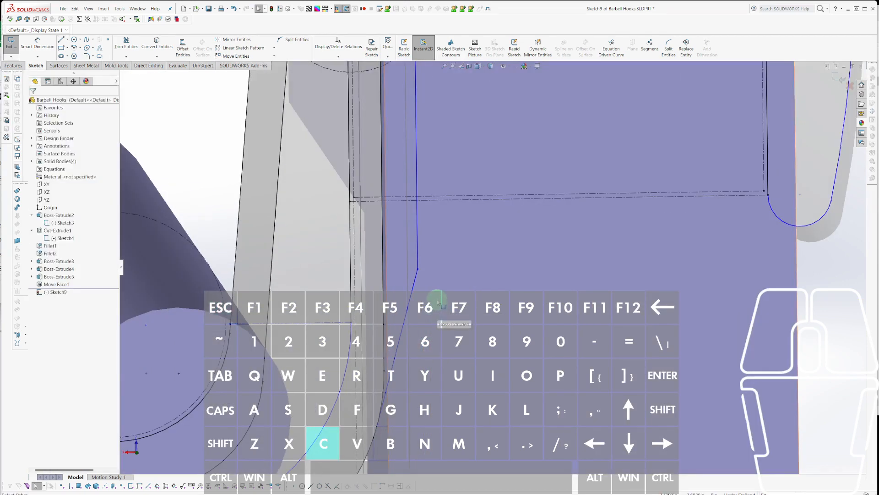
Replace the bent side with one straight line from the short top line's outer end to the hook's lower arc.
scroll(437, 302, up, 6)
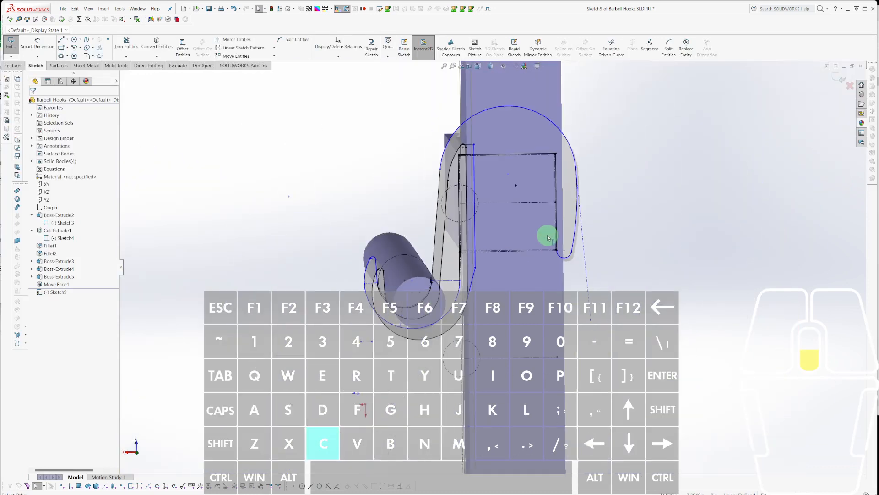
scroll(531, 234, down, 2)
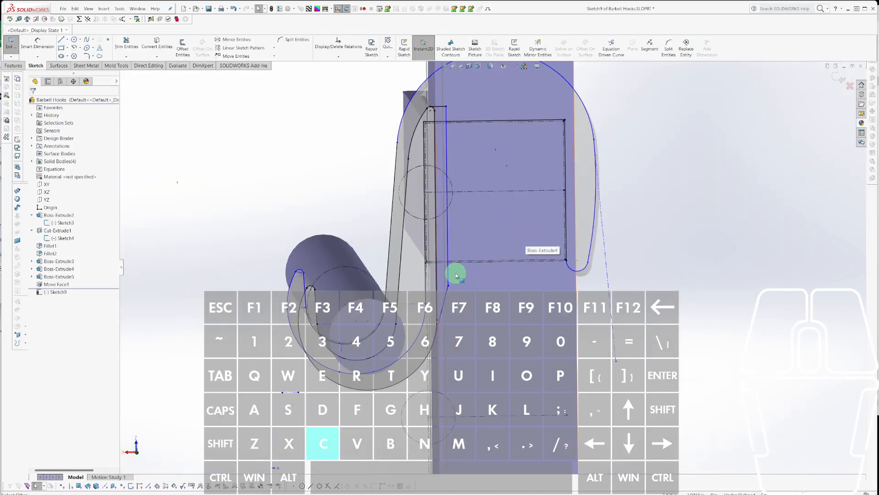
mouse_move(449, 273)
mouse_down()
mouse_move(448, 288)
mouse_move(447, 109)
mouse_up()
key(Escape)
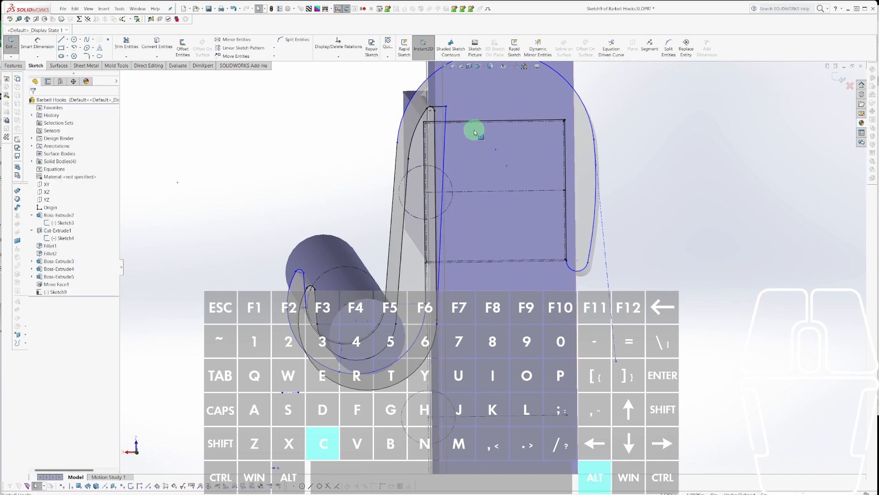
Fillet the corner between the short top line and the outer straight side with a 0.10 in radius.
key(alt+f)
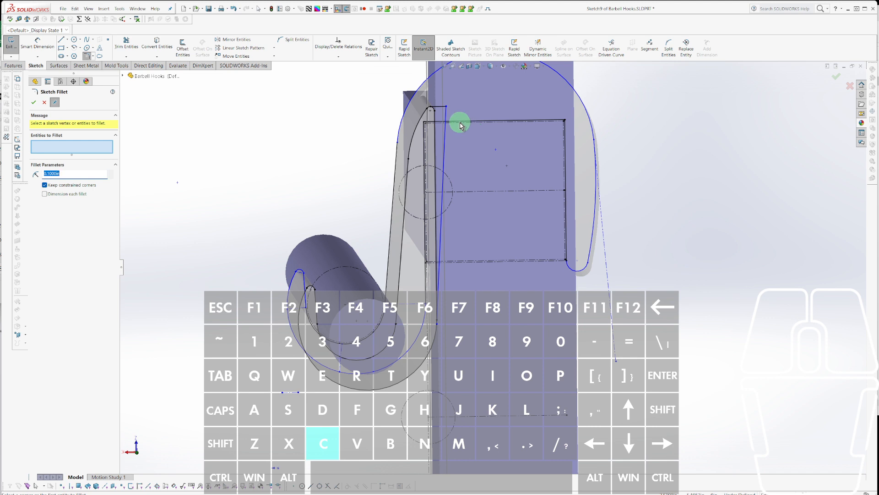
click(448, 108)
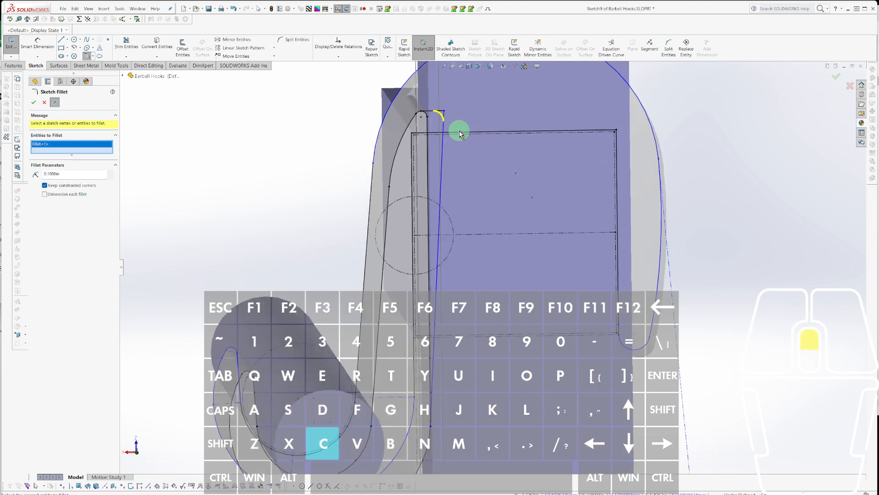
scroll(458, 132, down, 3)
scroll(455, 157, down, 2)
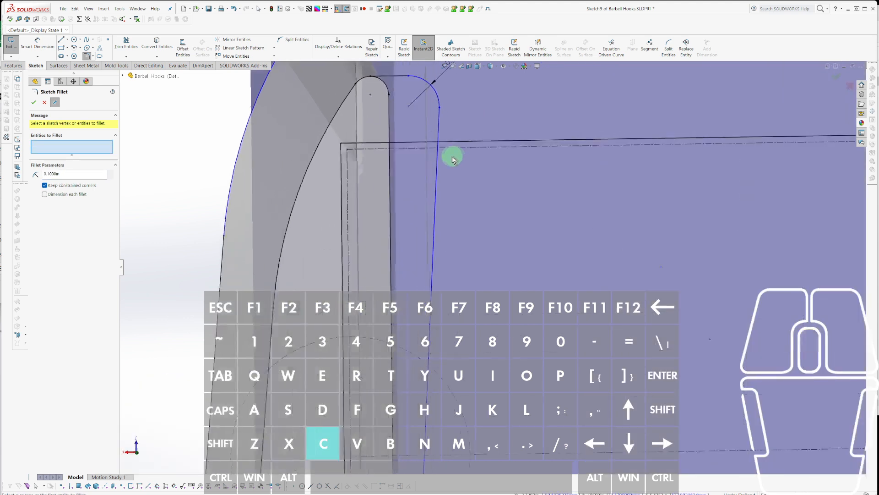
scroll(480, 187, up, 5)
scroll(502, 245, down, 3)
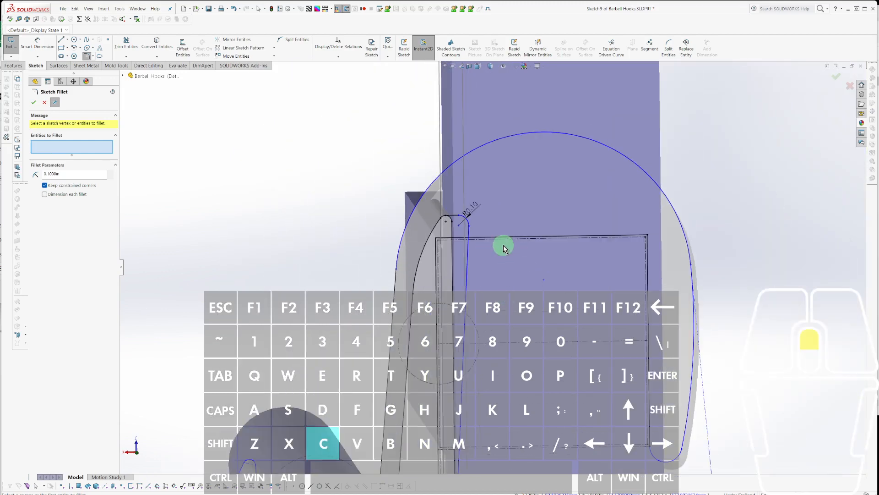
key(Escape)
Inspect the filleted profile against the hook and the vertical post from oblique views.
drag(450, 224, 457, 229)
middle_drag(457, 229, 531, 325)
scroll(531, 324, up, 6)
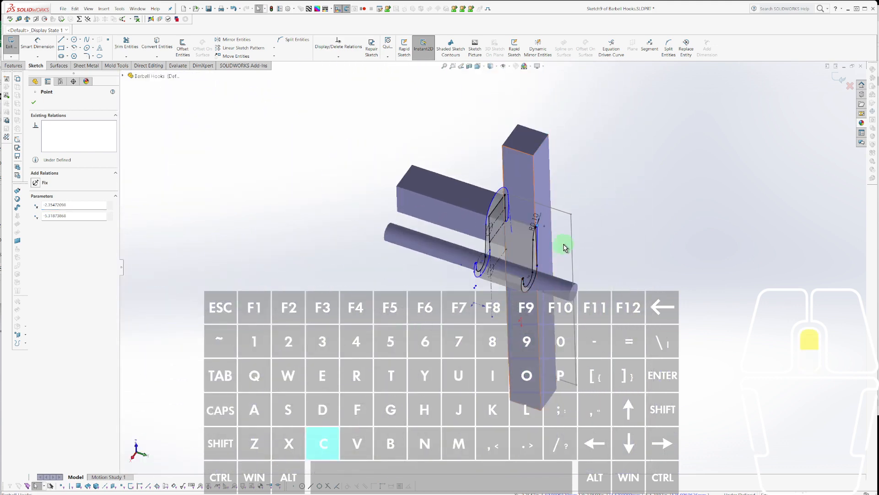
scroll(512, 236, down, 6)
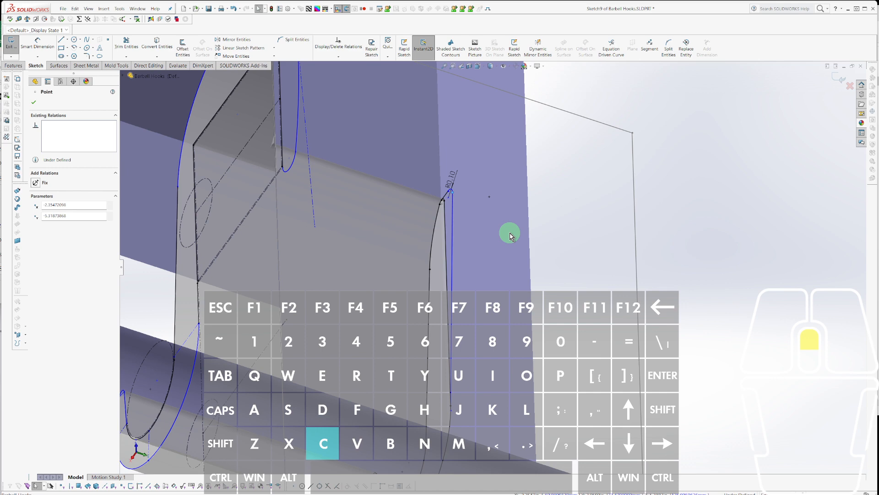
scroll(512, 236, up, 5)
middle_drag(507, 231, 479, 208)
scroll(468, 198, down, 2)
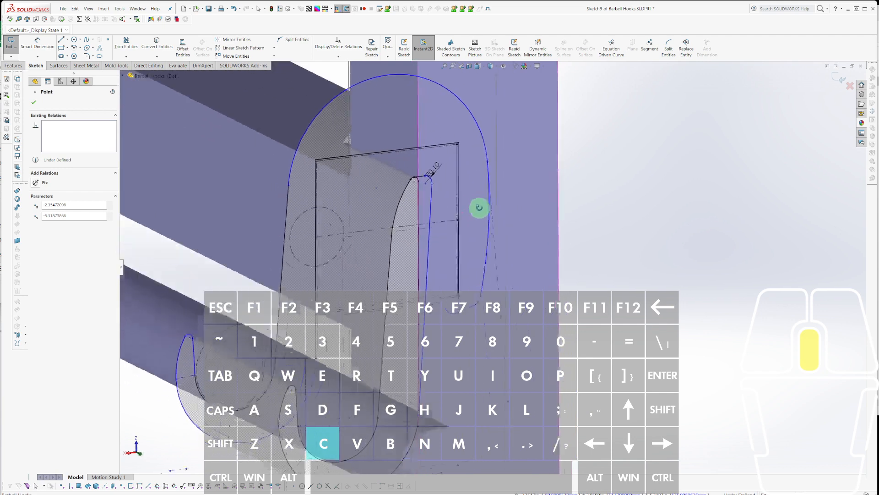
Trim away the original top arc and inner straight edge so the thickened profile forms one closed outline.
scroll(458, 199, down, 8)
key(t)
drag(422, 184, 413, 187)
scroll(424, 229, up, 3)
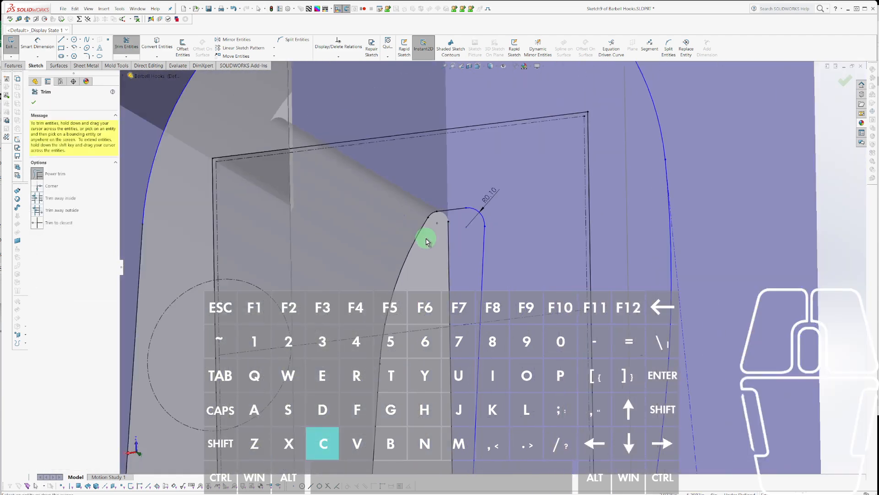
drag(459, 265, 444, 276)
scroll(447, 302, up, 7)
scroll(489, 375, down, 6)
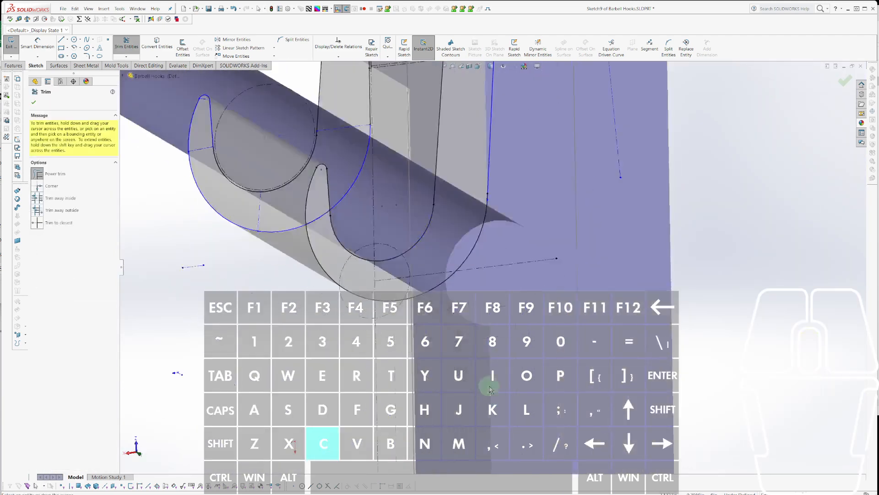
scroll(487, 141, down, 6)
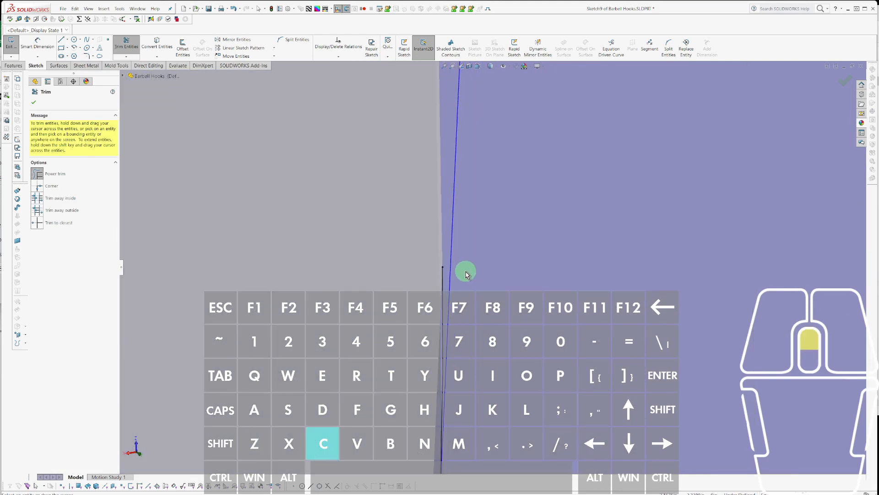
drag(426, 291, 436, 280)
scroll(490, 165, up, 5)
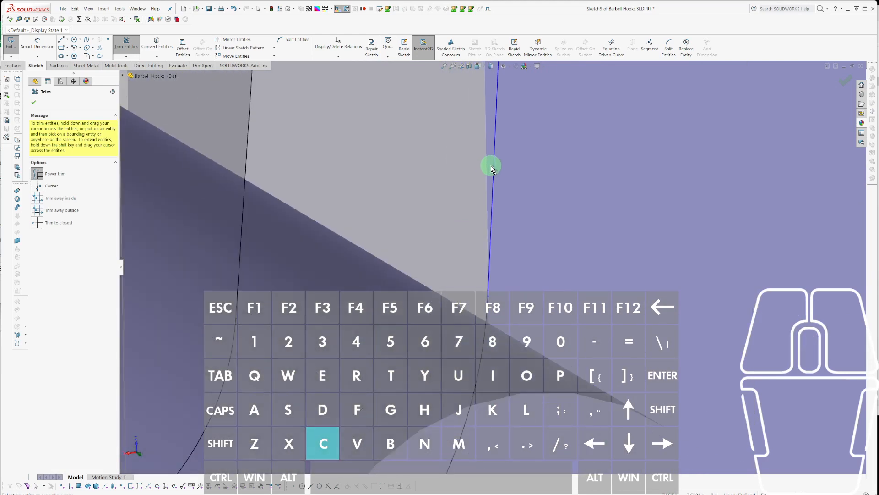
Extrude the thickened hook profile 0.13 in, limiting the feature scope to the hook body only.
scroll(498, 162, up, 4)
key(e)
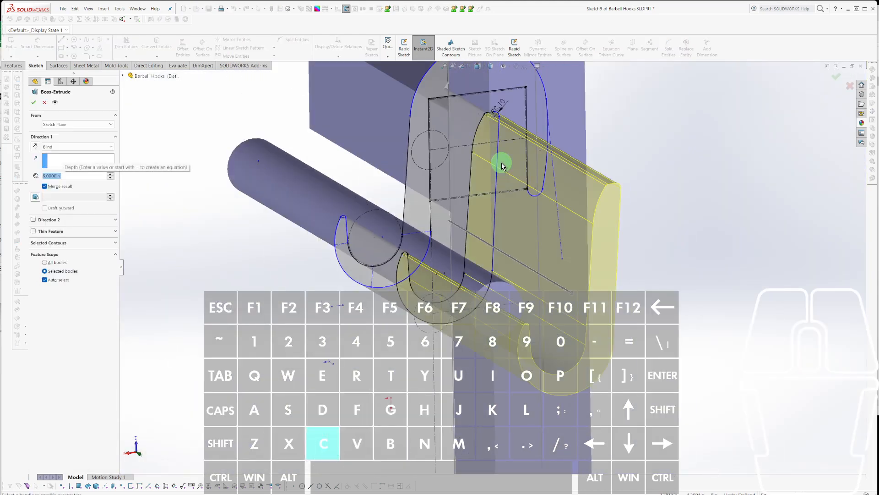
key(BackSpace)
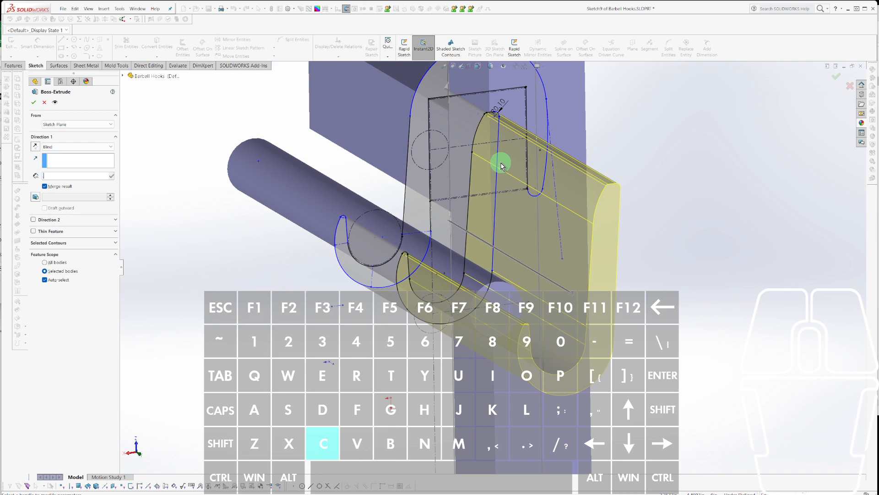
text(.13)
key(Return)
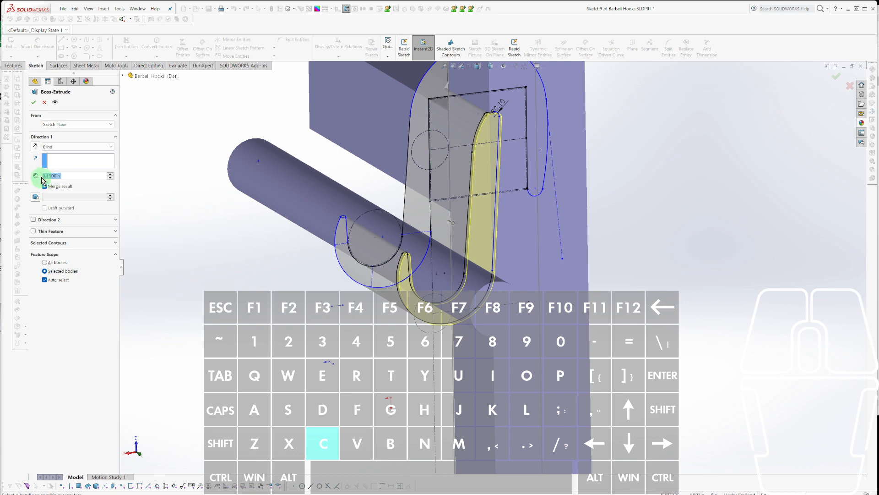
click(45, 280)
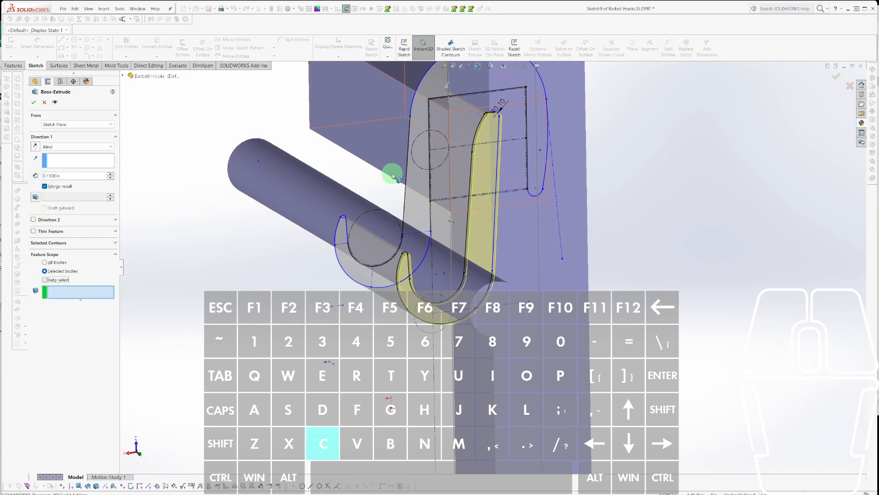
click(417, 198)
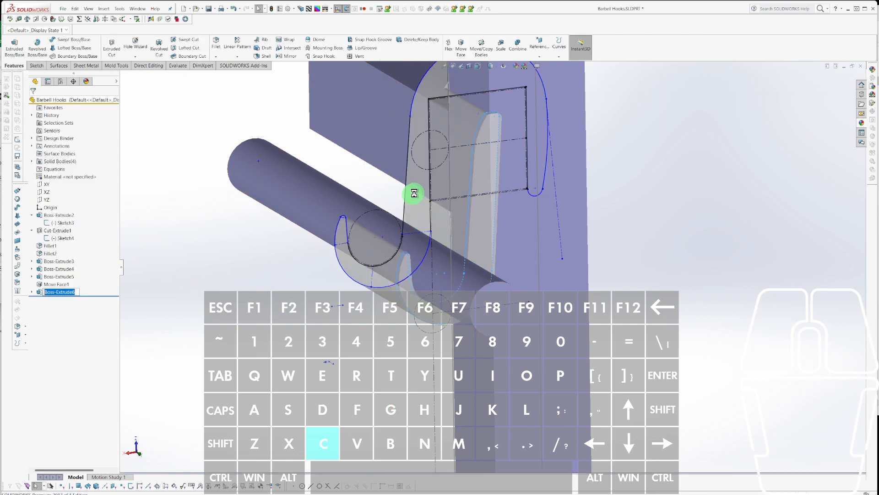
middle_drag(412, 190, 437, 175)
click(417, 177)
key(c)
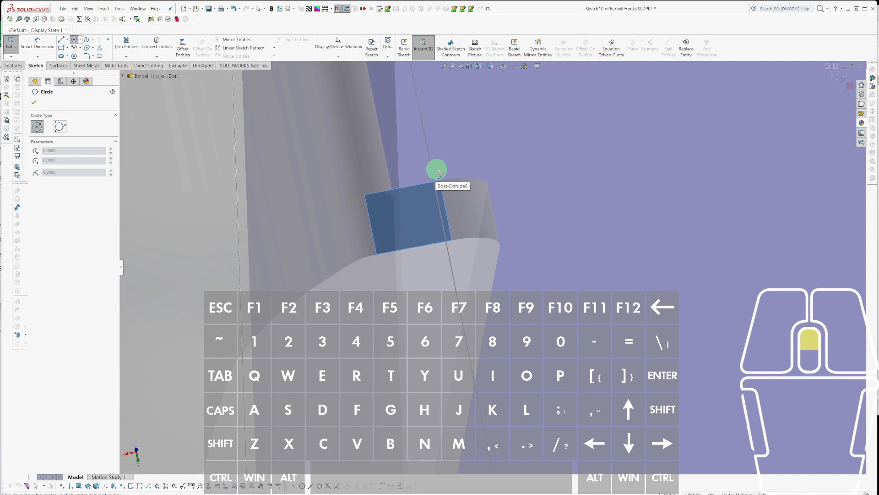
scroll(438, 173, down, 3)
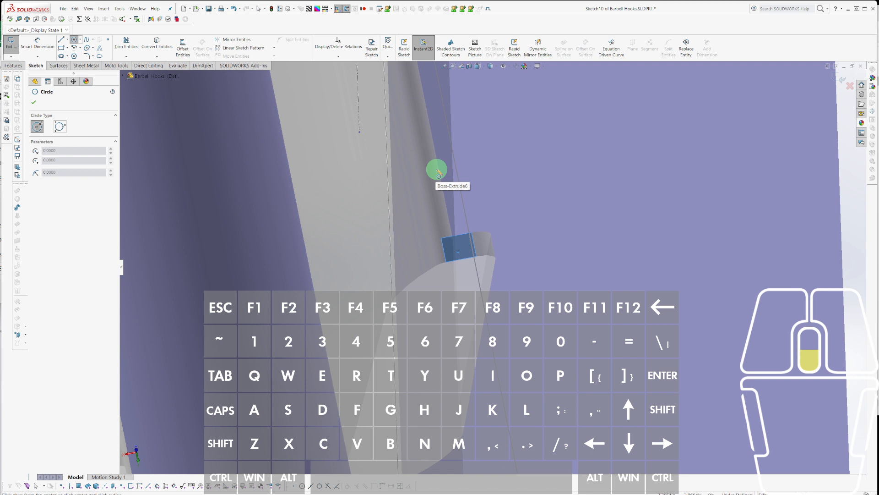
scroll(437, 171, down, 2)
key(Escape)
key(Escape)
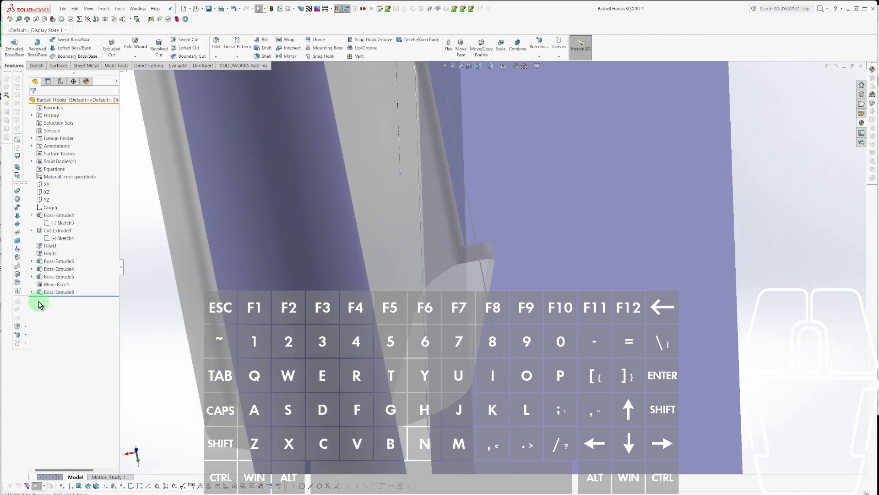
Reopen the last extrusion's sketch and convert the hook's original straight edge beside the post into a sketch line.
click(32, 291)
click(63, 300)
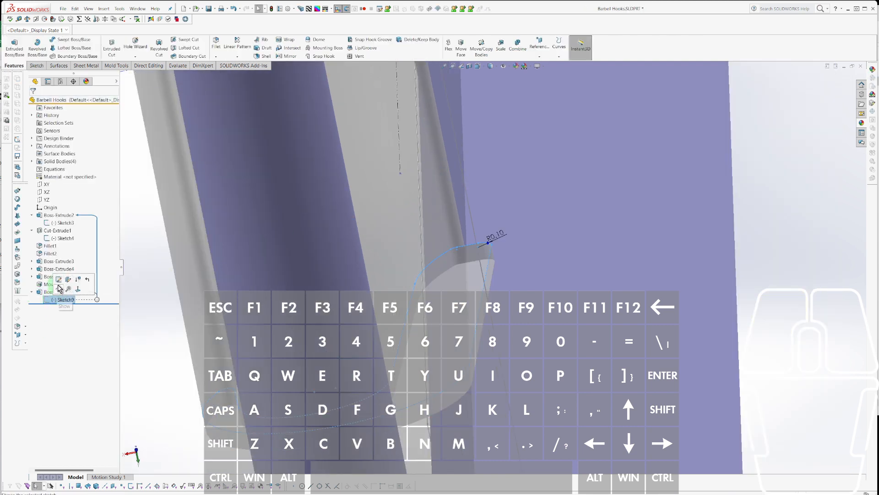
middle_drag(471, 298, 486, 109)
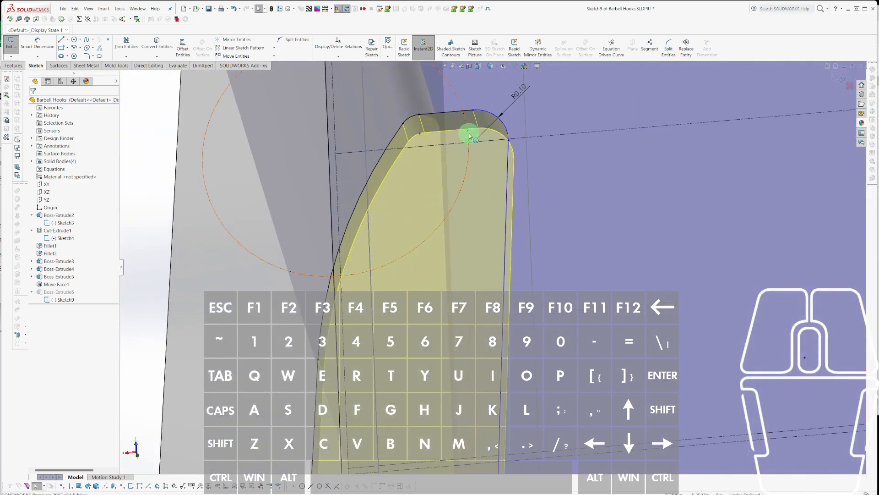
scroll(469, 136, down, 2)
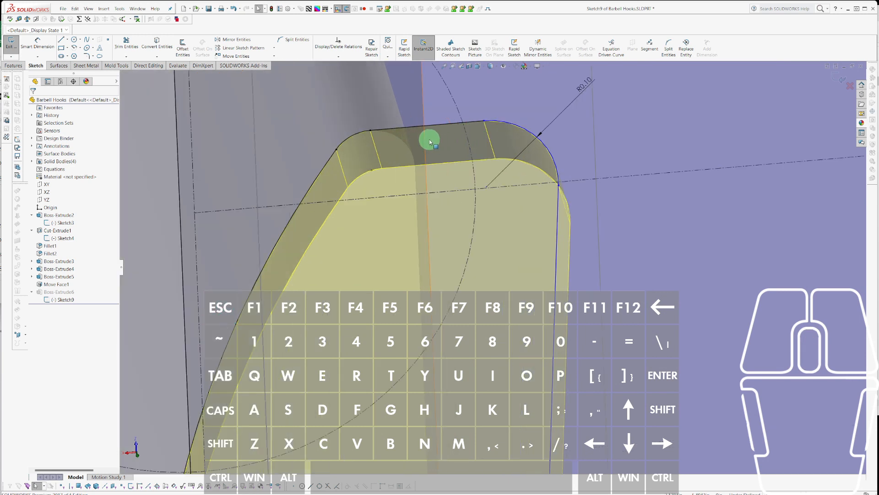
key(Escape)
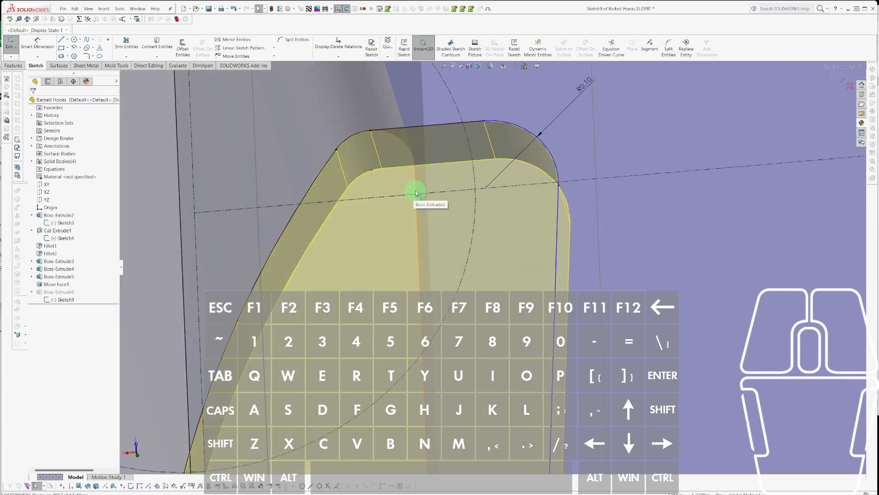
click(415, 190)
key(g)
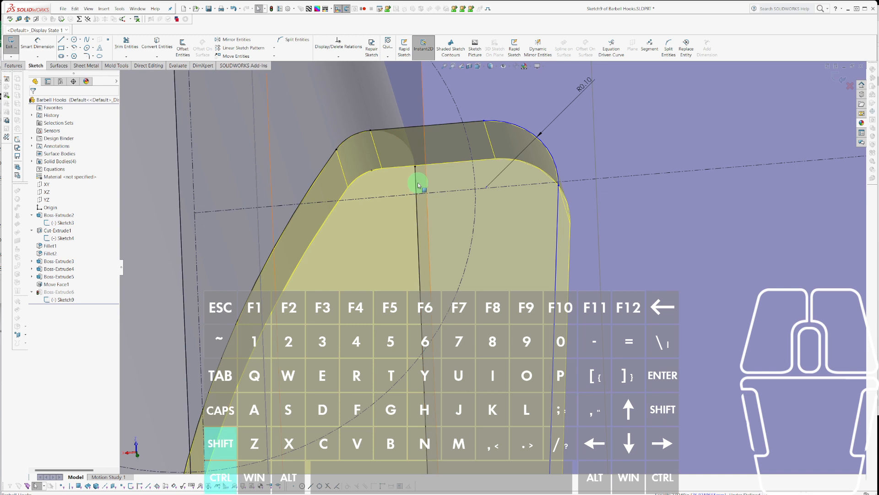
Convert the hook's original rounded top edge into the sketch and trim away the short top line.
key(shift+x)
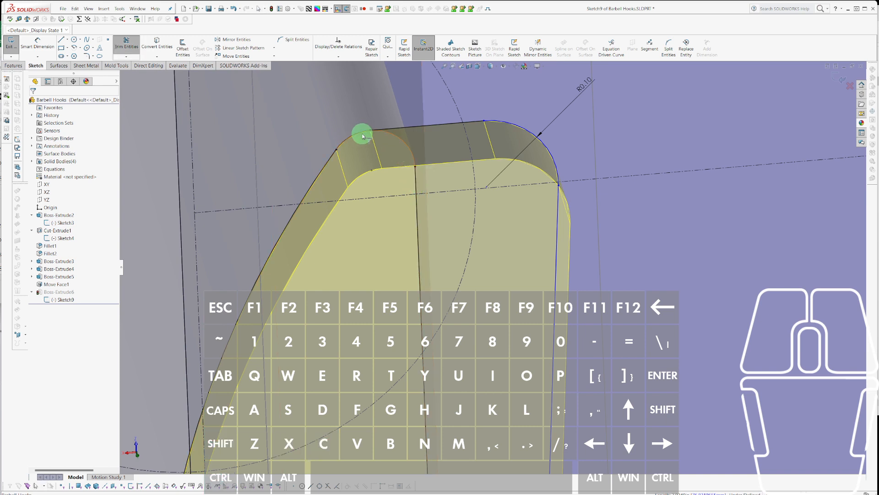
click(362, 134)
key(x)
drag(417, 107, 445, 141)
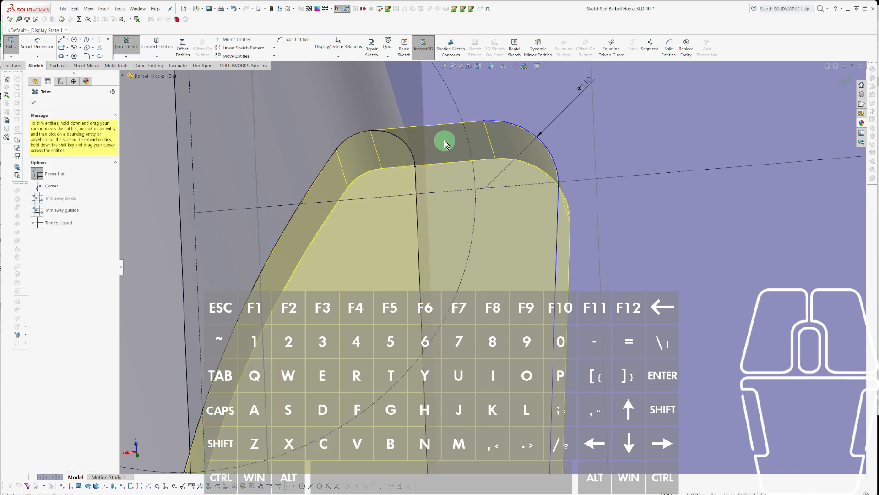
key(Escape)
Draw a slanted line from the hook's rounded top arc down to the profile's outer straight side.
key(l)
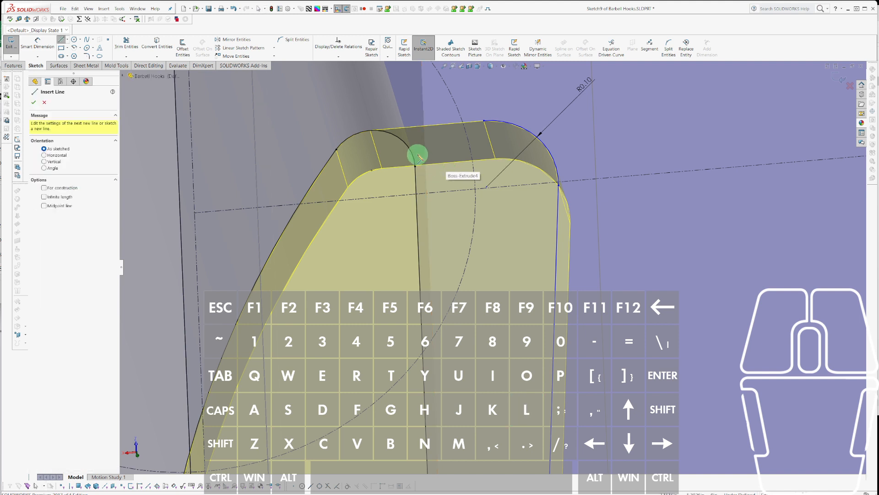
drag(411, 151, 544, 311)
key(Escape)
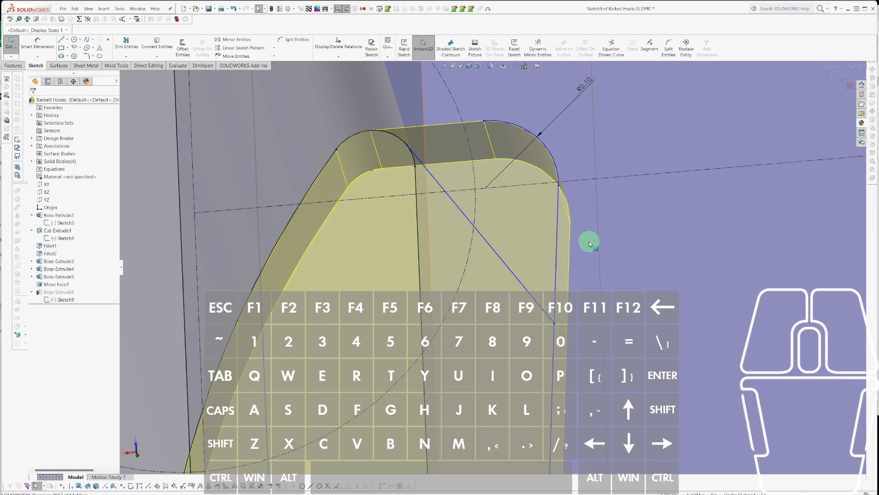
Trim off the outer corner fillet, the straight piece above the slanted line, and the converted inner edges.
key(t)
mouse_move(566, 151)
mouse_down()
mouse_move(517, 166)
mouse_move(442, 121)
mouse_move(440, 129)
mouse_up()
key(Escape)
scroll(429, 170, down, 5)
key(t)
drag(390, 160, 404, 156)
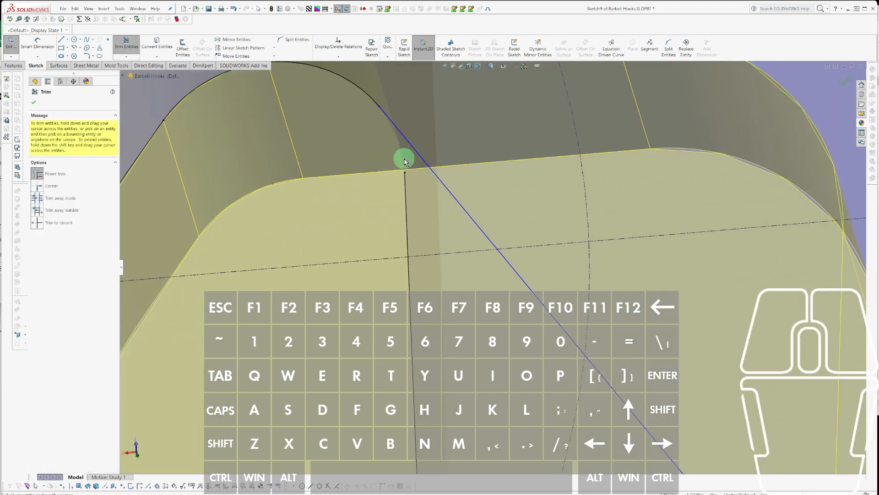
drag(419, 207, 387, 223)
Delete the slanted line and the outer straight side from the profile.
scroll(509, 322, up, 6)
scroll(511, 326, up, 5)
scroll(507, 339, down, 4)
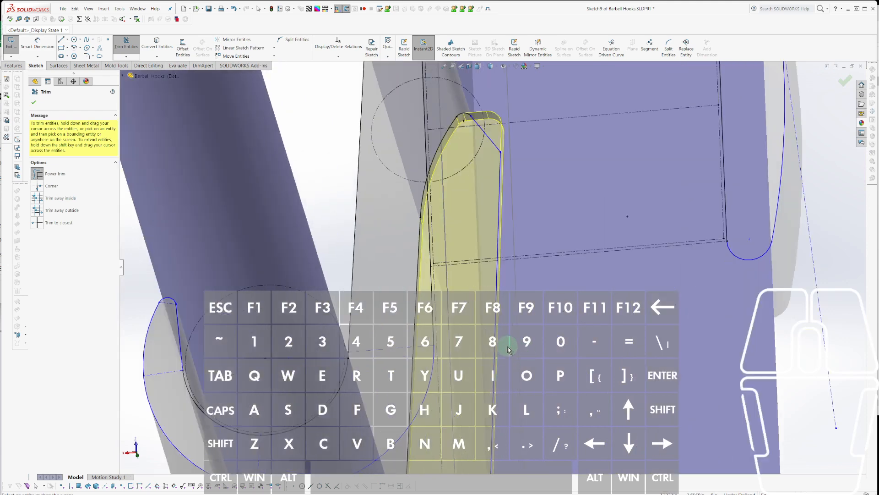
scroll(507, 343, up, 4)
scroll(498, 263, down, 3)
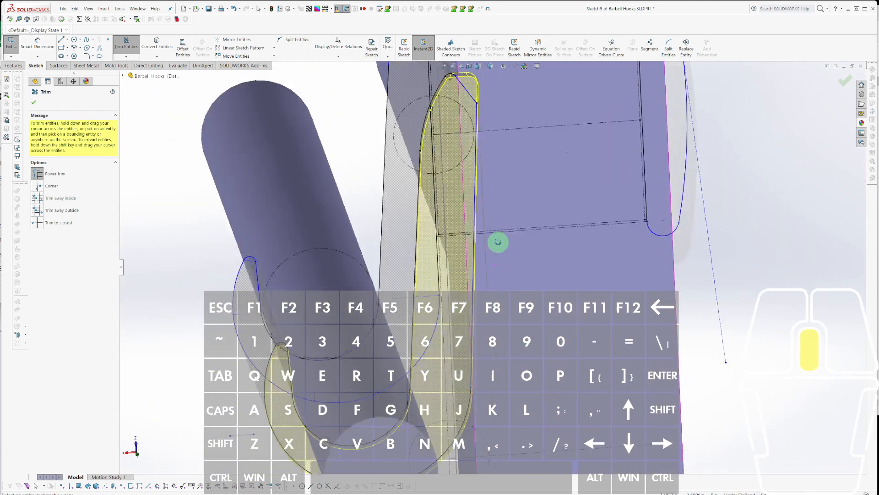
scroll(497, 218, down, 4)
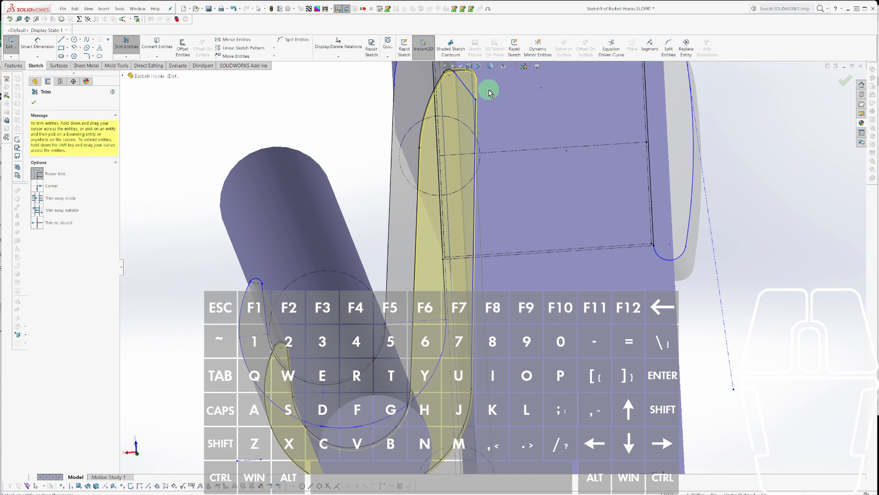
click(471, 95)
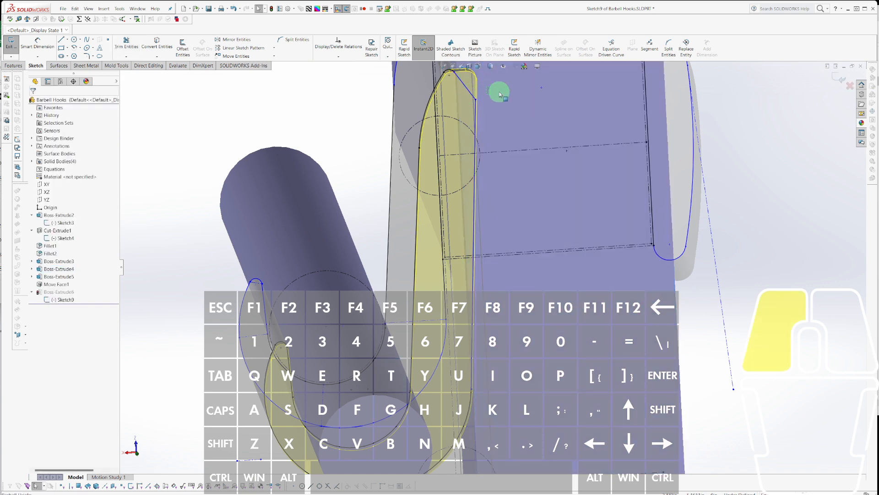
mouse_move(499, 92)
mouse_down()
mouse_move(473, 120)
mouse_move(478, 92)
mouse_up()
key(Return)
key(Escape)
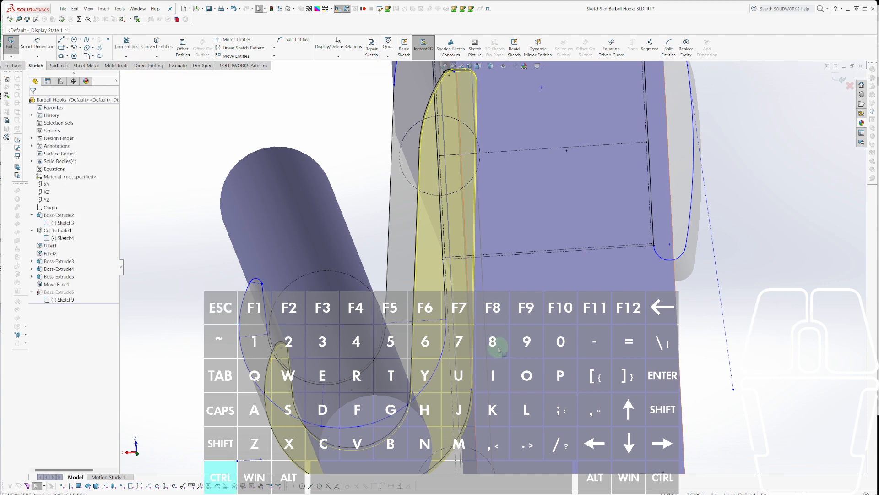
ctrl+click(478, 146)
key(Escape)
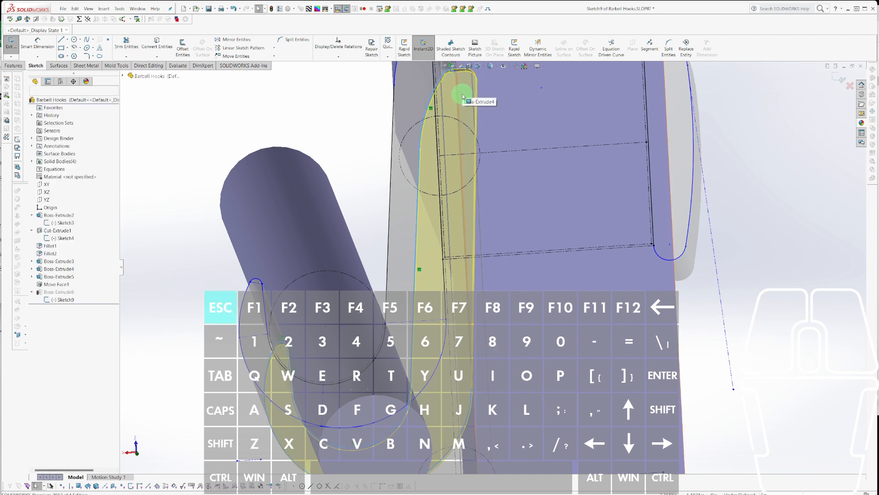
Draw a tangent arc from the hook's rounded top down to the upper end of the lower outer curve.
key(alt+a)
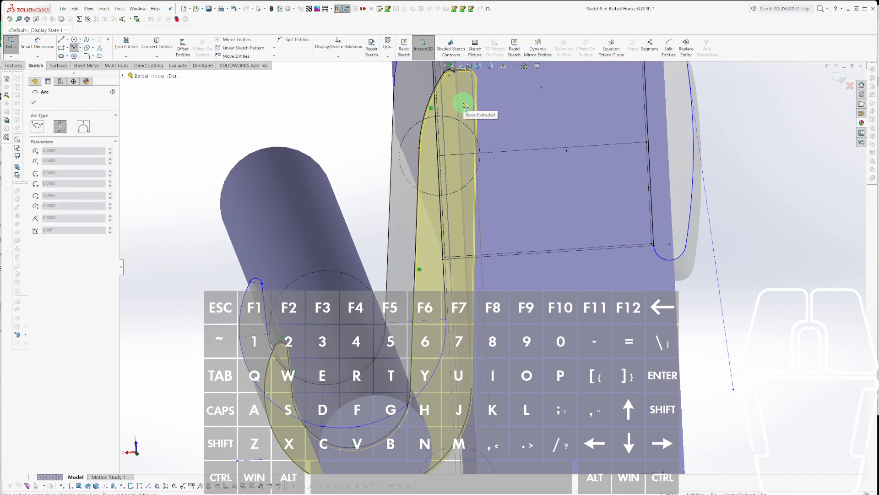
click(455, 74)
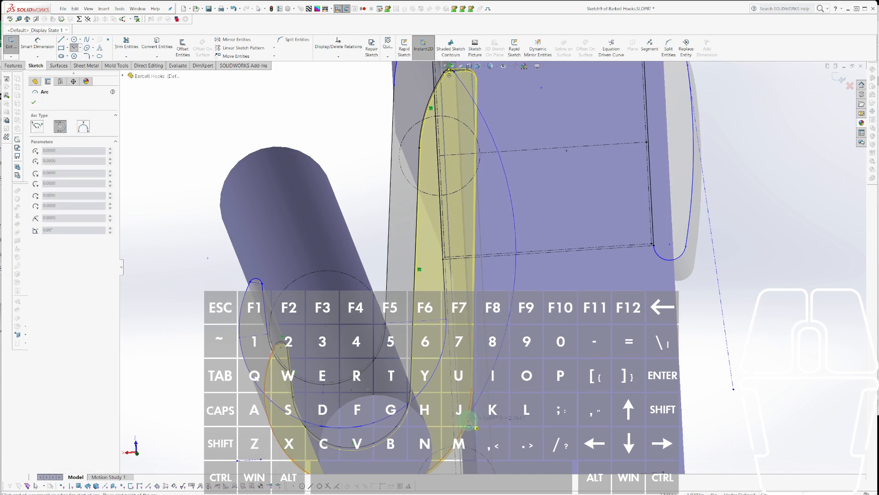
click(469, 420)
key(Escape)
Trim off the short leftover piece of the lower outer curve beyond the new arc's end.
drag(486, 423, 463, 402)
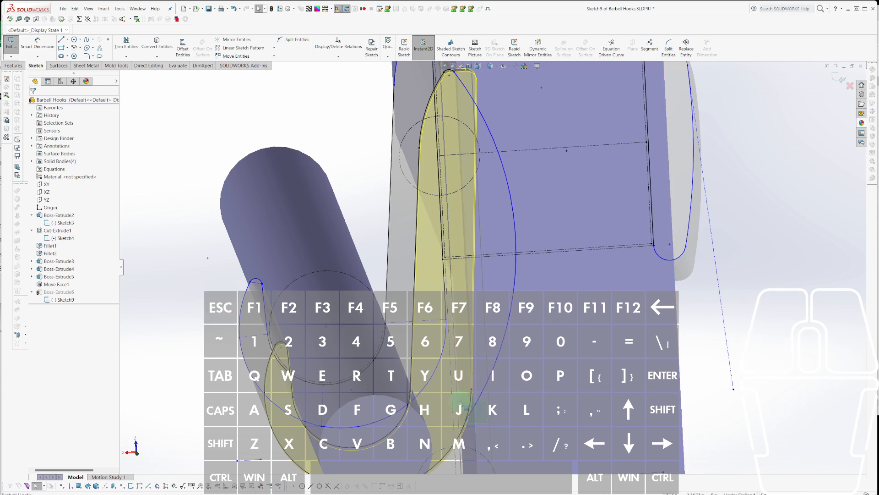
click(475, 400)
click(467, 399)
key(Escape)
key(t)
drag(462, 398, 477, 397)
key(Escape)
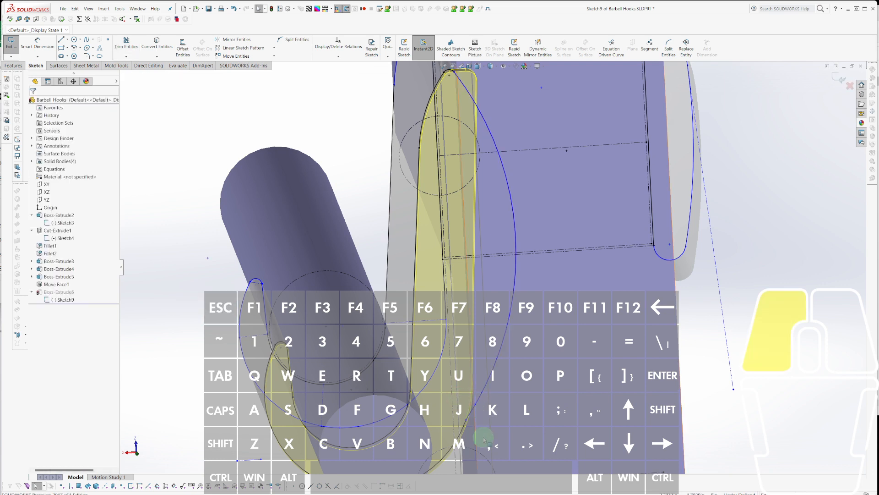
Make the new outer arc tangent to the lower outer curve.
drag(483, 437, 467, 397)
click(489, 375)
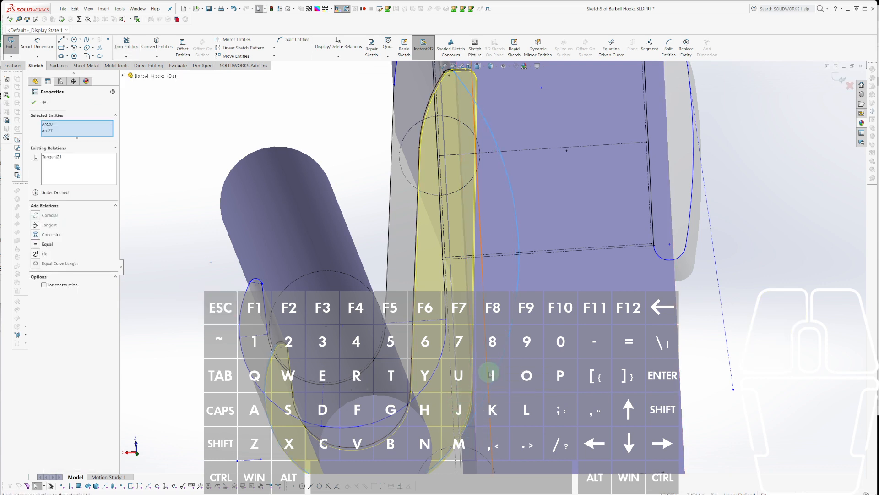
key(Escape)
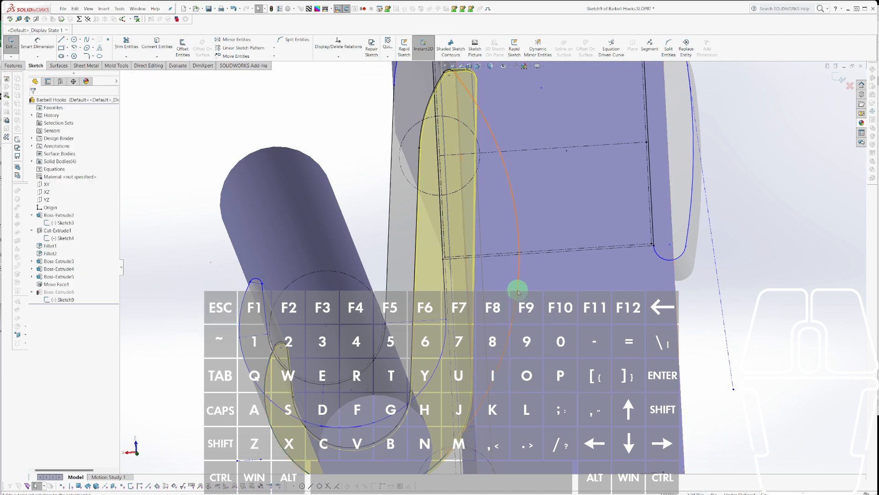
Reshape the new outer arc by pulling its bulge in toward the hook, checking it square to the sketch plane.
click(519, 284)
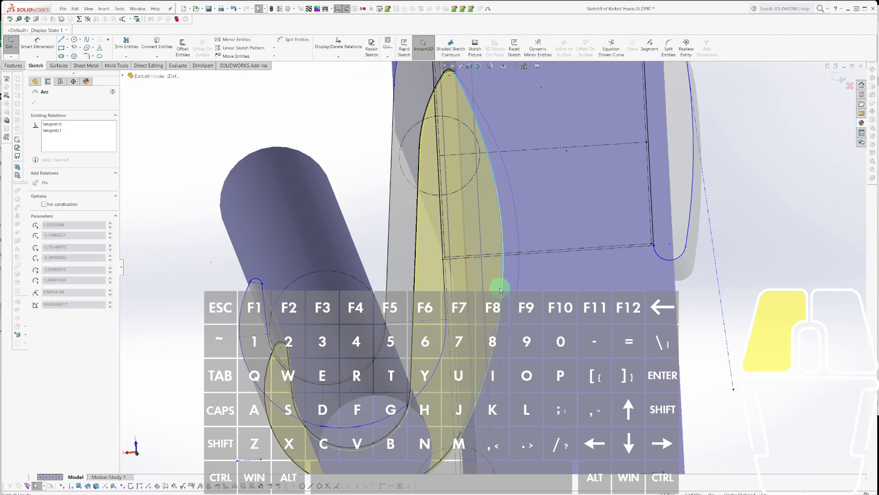
middle_drag(490, 289, 512, 322)
key(n)
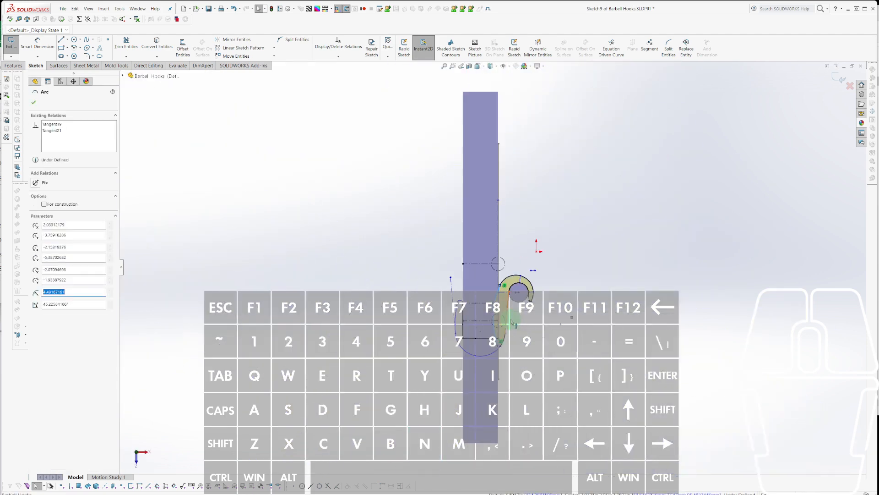
scroll(527, 318, down, 5)
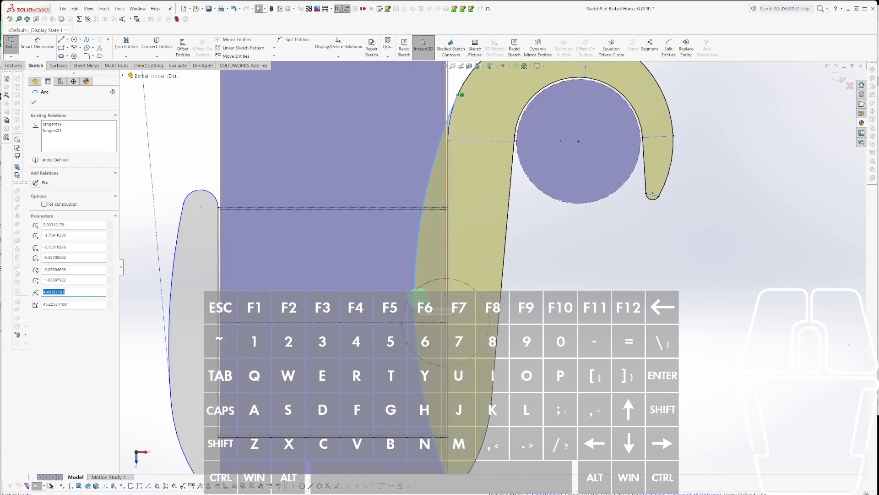
drag(413, 303, 414, 304)
Close the edited profile sketch and rebuild the thin extrusion with the new curved outline.
scroll(467, 249, up, 5)
middle_drag(468, 250, 511, 337)
click(314, 153)
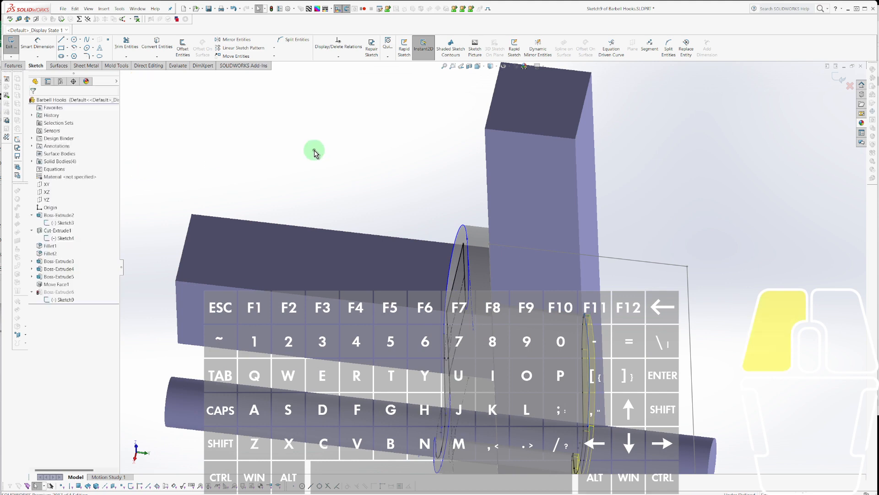
key(r)
scroll(496, 241, down, 2)
mouse_move(497, 240)
middle_down()
mouse_move(524, 373)
mouse_move(569, 294)
mouse_move(601, 177)
mouse_move(590, 287)
mouse_move(514, 145)
mouse_move(595, 289)
mouse_move(584, 237)
mouse_move(563, 239)
middle_up()
scroll(543, 301, up, 3)
scroll(576, 242, up, 3)
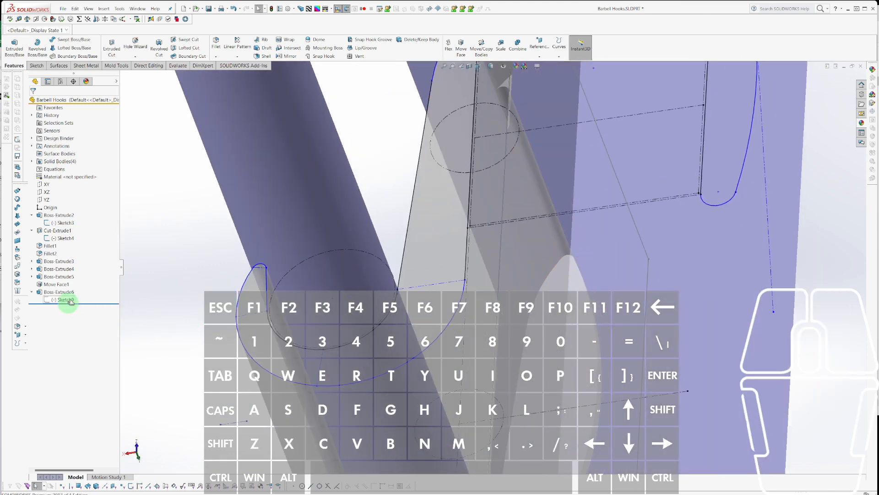
Start a new sketch on the horizontal beam's top face and view it square-on near the thin added flange.
scroll(573, 289, down, 3)
scroll(574, 291, down, 1)
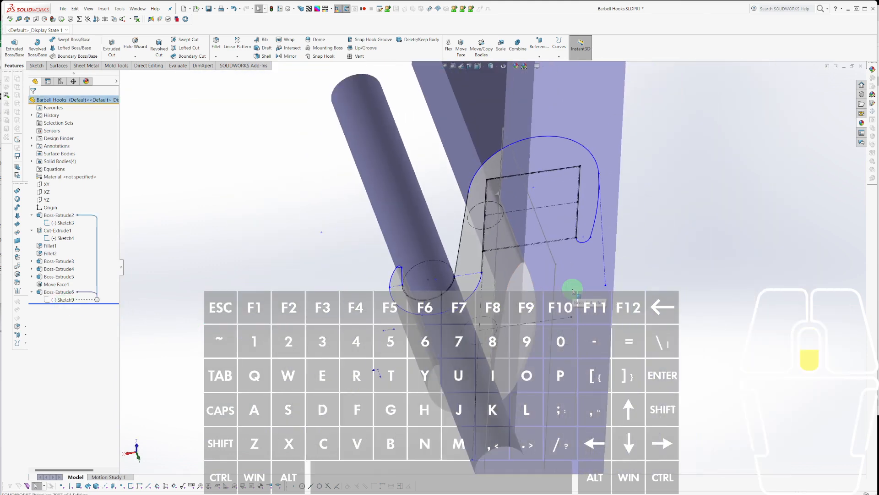
scroll(574, 291, up, 2)
scroll(573, 291, down, 5)
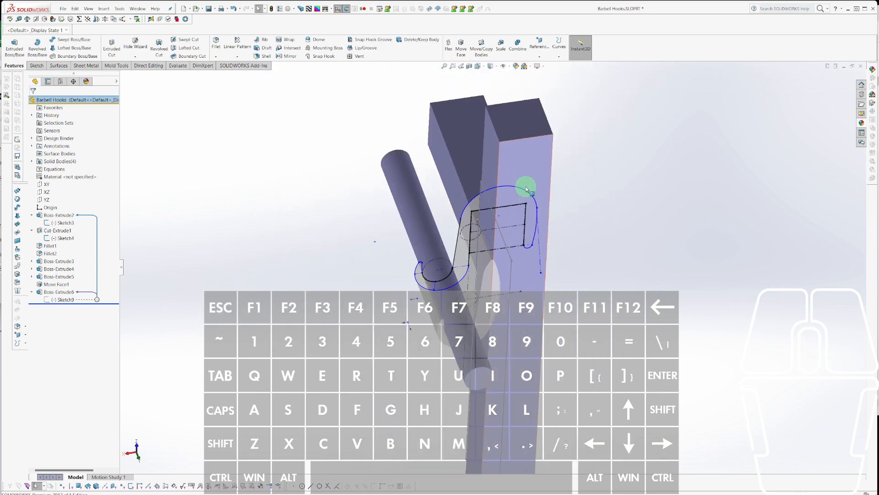
click(465, 169)
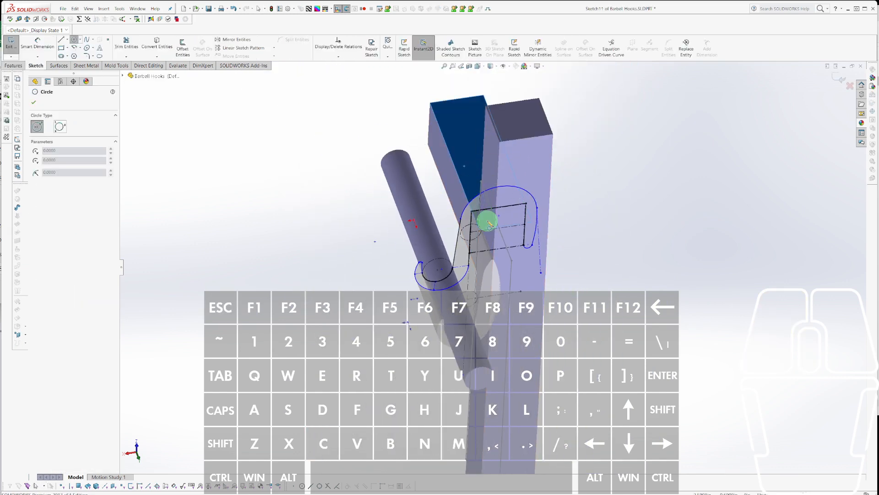
key(n)
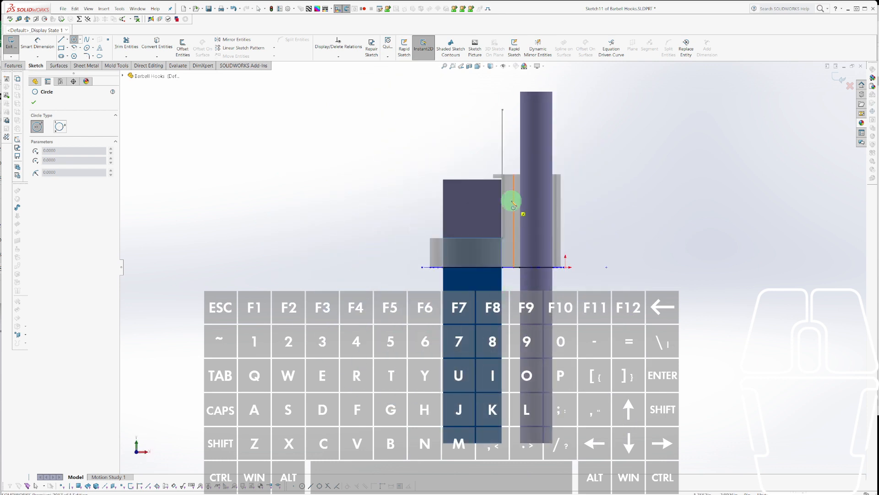
scroll(501, 187, up, 10)
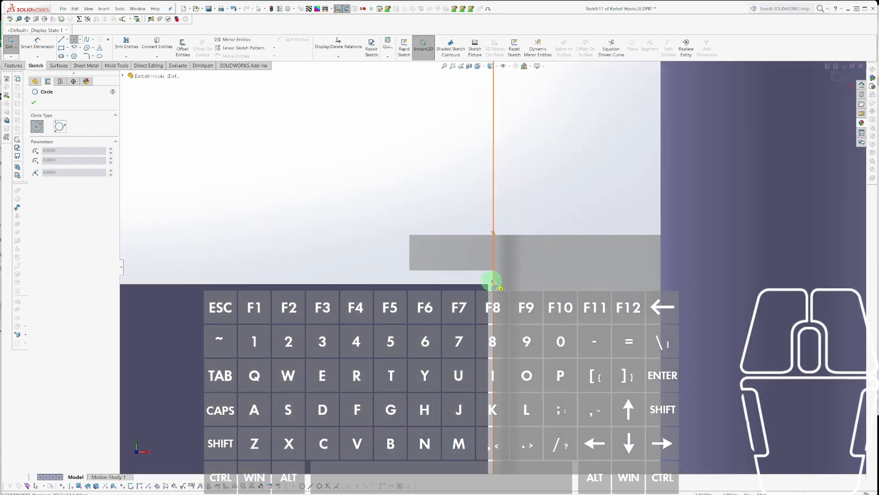
scroll(493, 286, down, 5)
scroll(506, 363, up, 6)
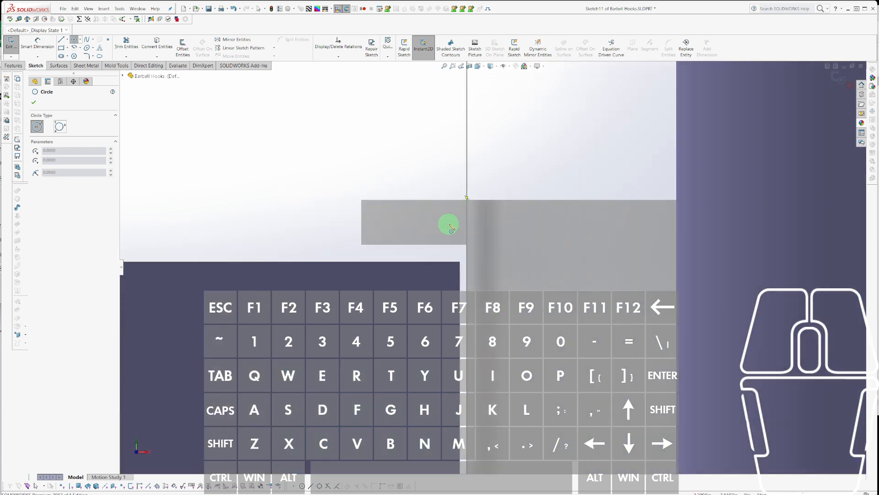
key(Escape)
key(Escape)
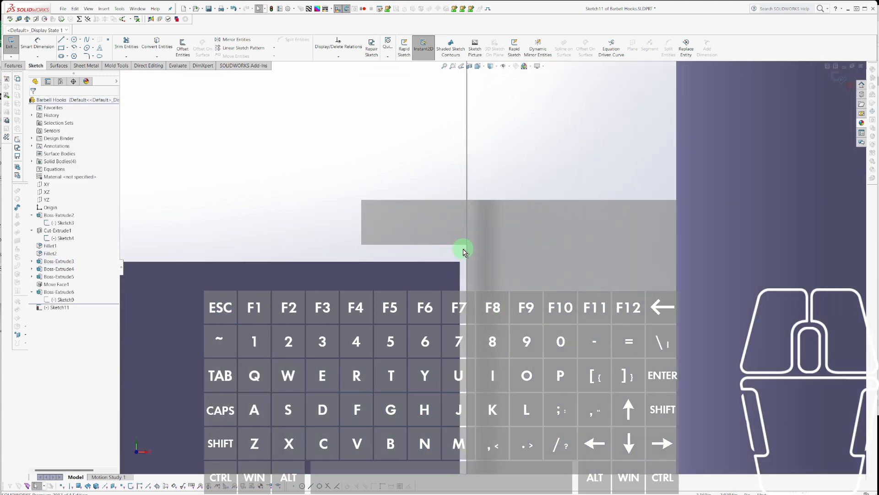
Sketch a closed four-sided profile around the thin flange's free end, with a slanted side about 0.20 long from its inner lower corner.
key(l)
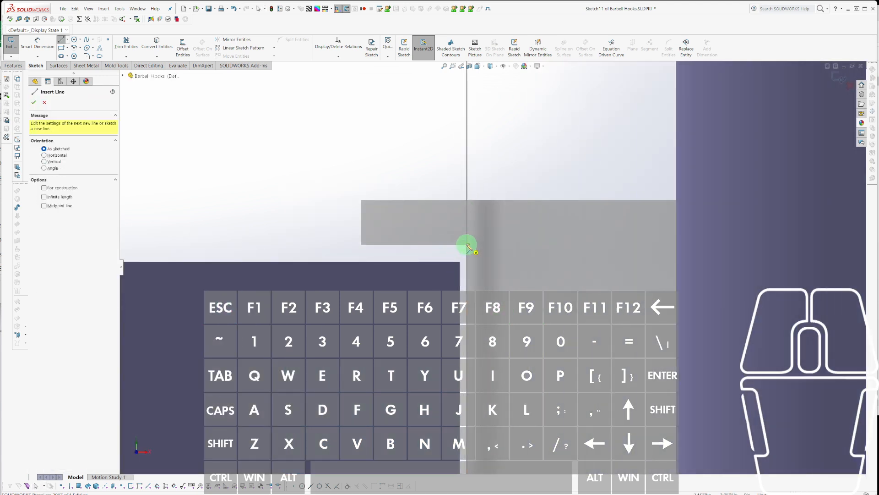
scroll(466, 246, down, 5)
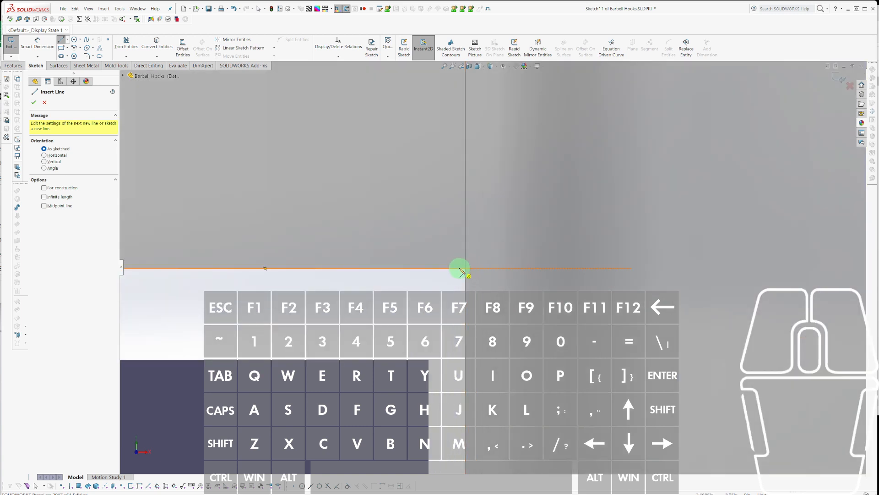
drag(461, 270, 321, 119)
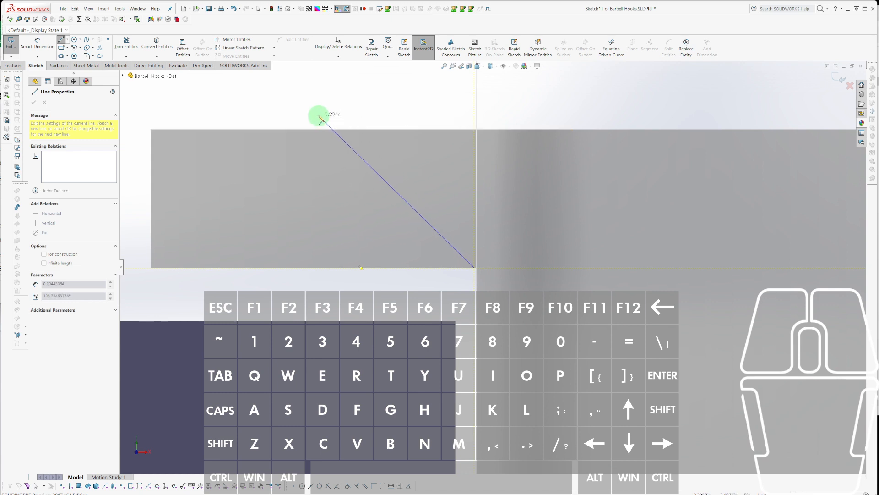
click(318, 118)
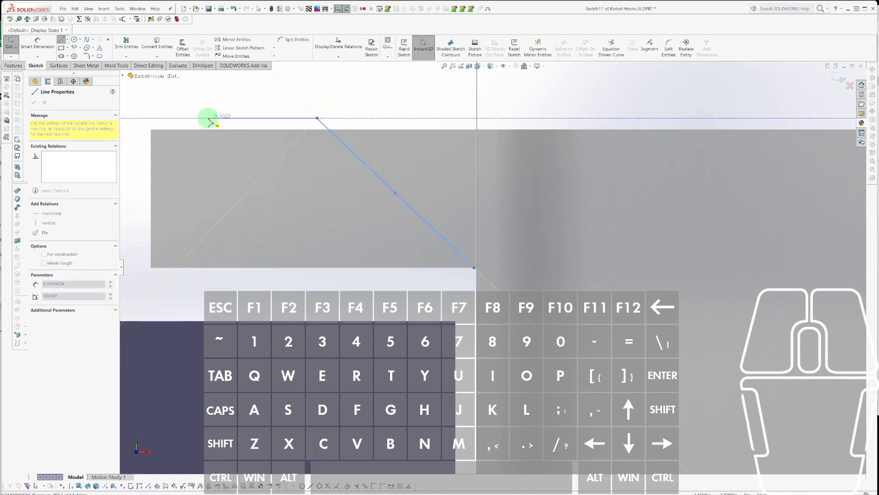
click(138, 122)
click(144, 299)
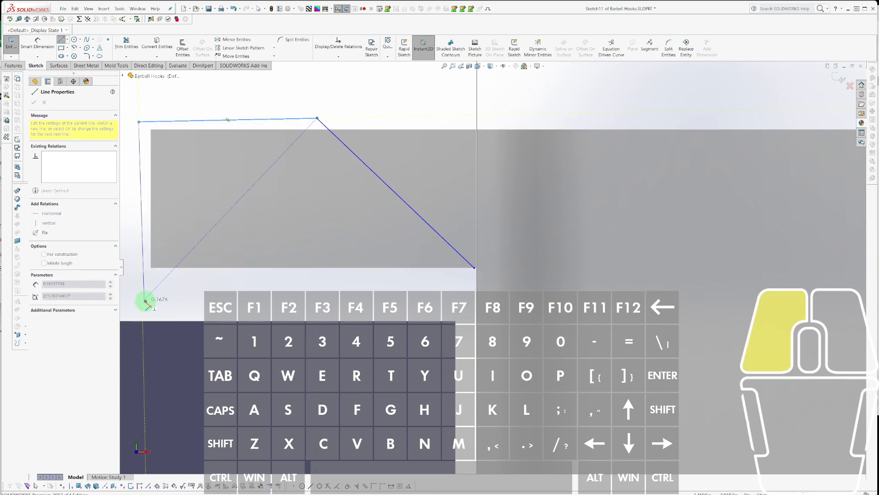
click(475, 269)
key(Escape)
Make the profile's inner corner point coincident with the vertical line of the cut's sketch.
click(475, 269)
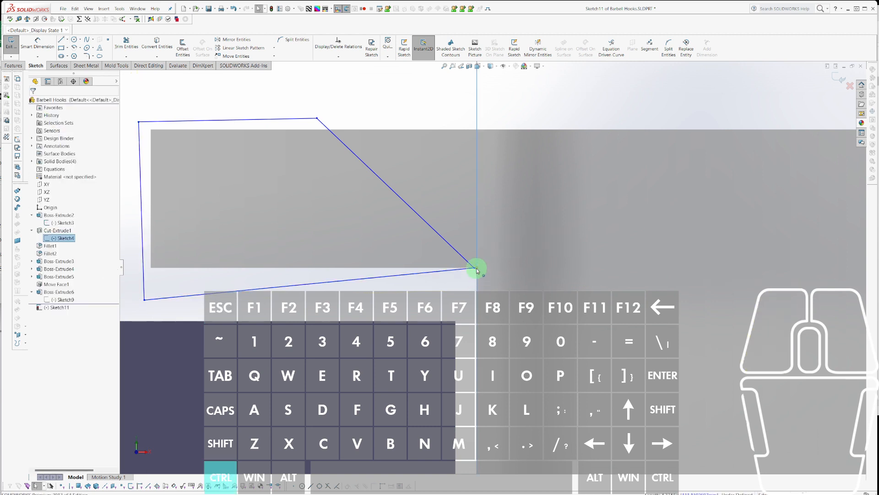
ctrl+click(476, 269)
click(499, 245)
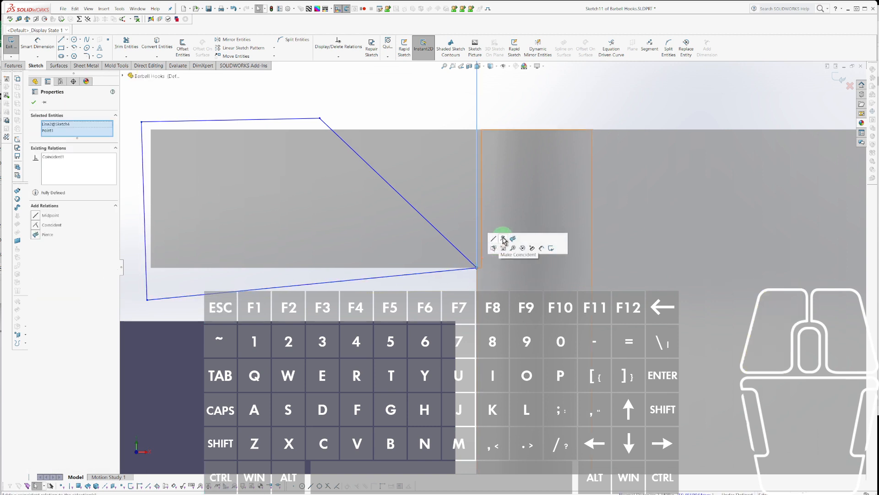
key(Escape)
key(d)
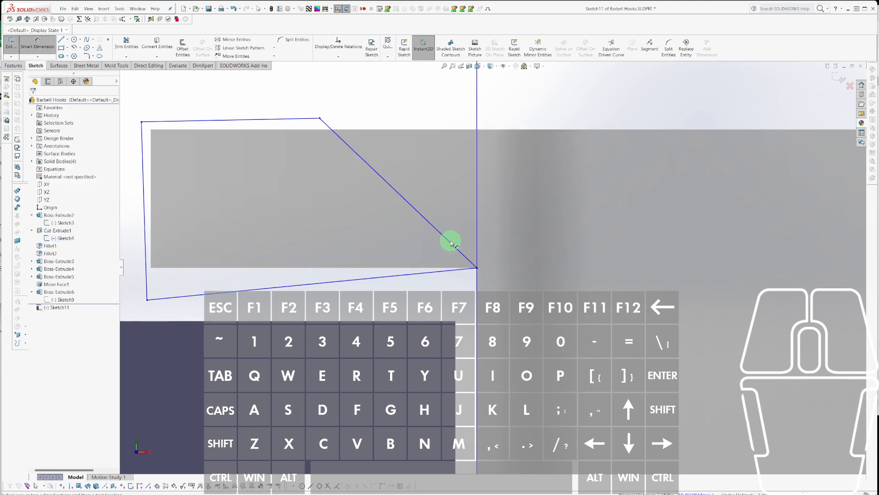
click(461, 237)
key(ctrl+a)
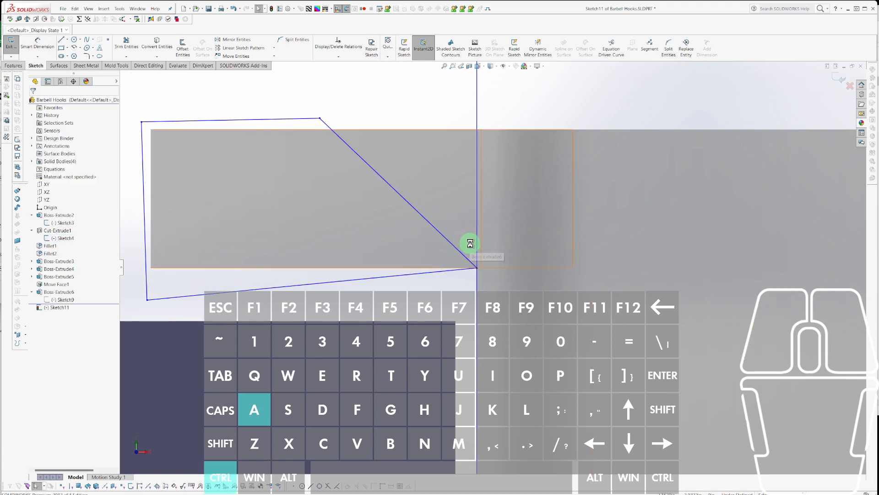
key(Escape)
Dimension the angle between the profile's slanted side and the vertical sketch line as 45°.
scroll(504, 186, down, 3)
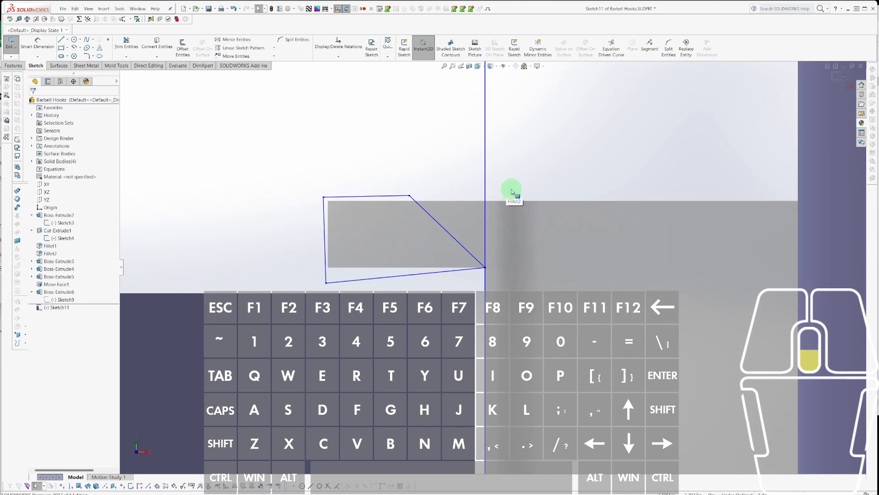
scroll(510, 216, up, 3)
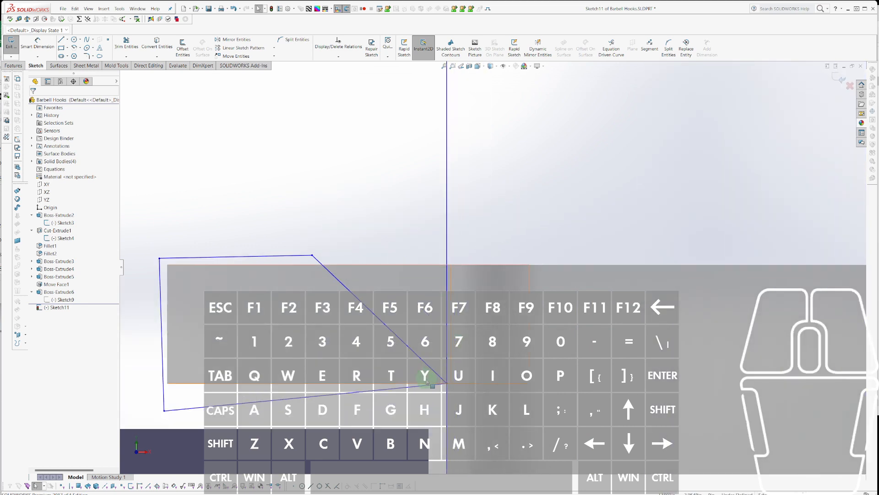
scroll(447, 380, down, 5)
scroll(448, 381, up, 5)
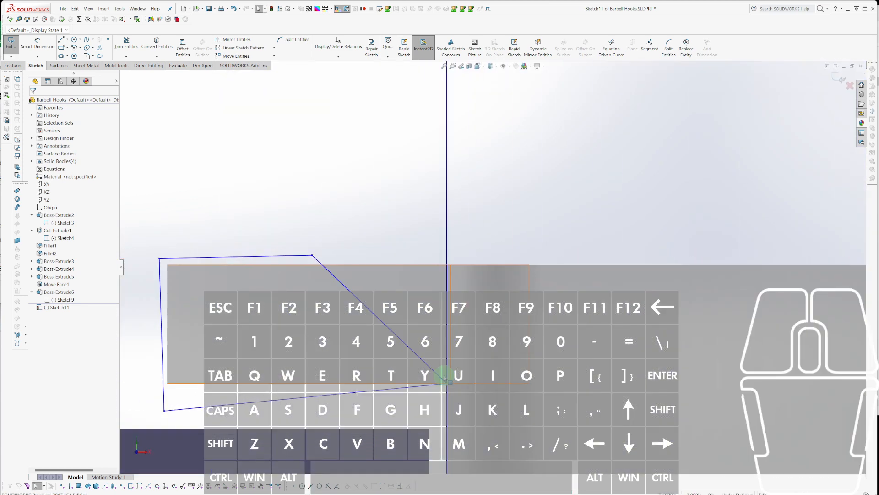
key(d)
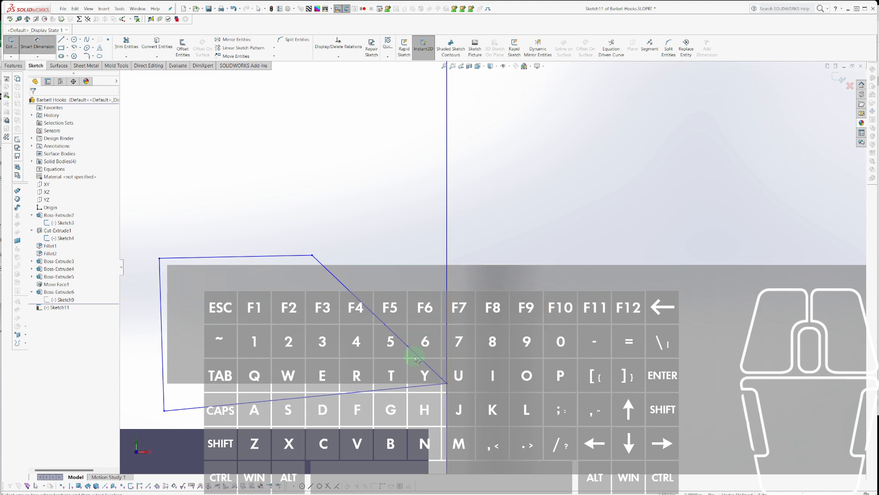
click(422, 360)
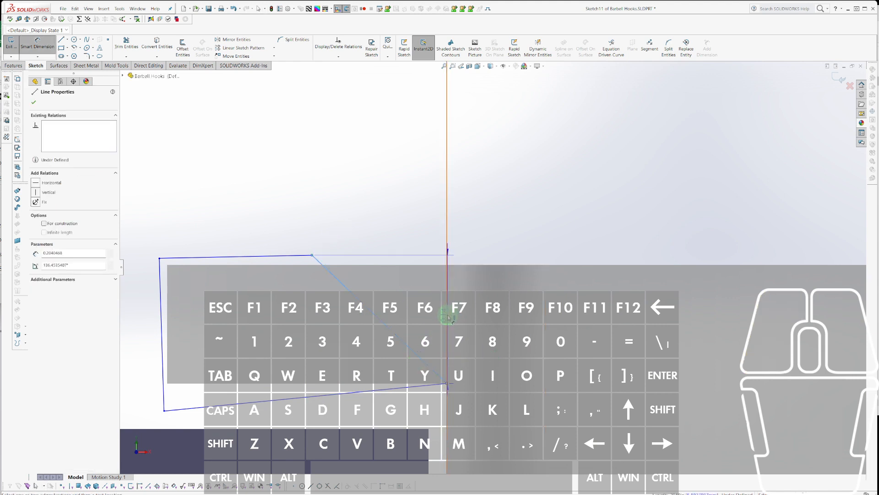
click(448, 316)
click(372, 230)
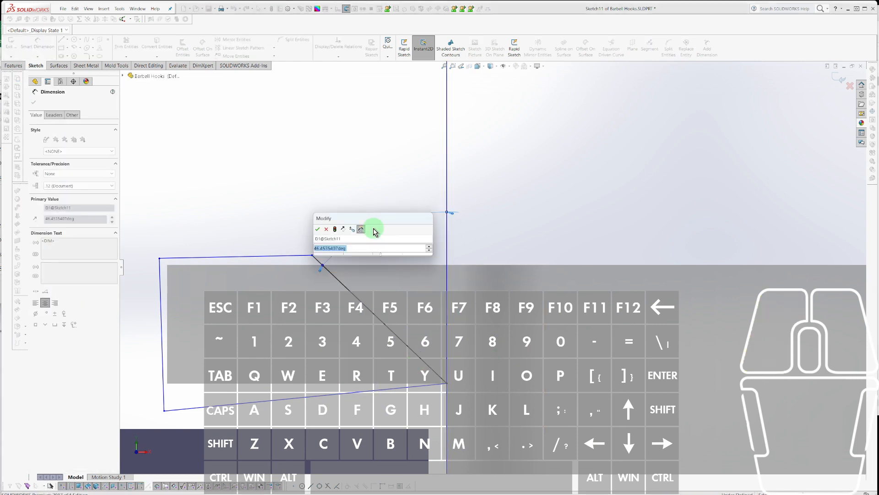
text(45)
key(Return)
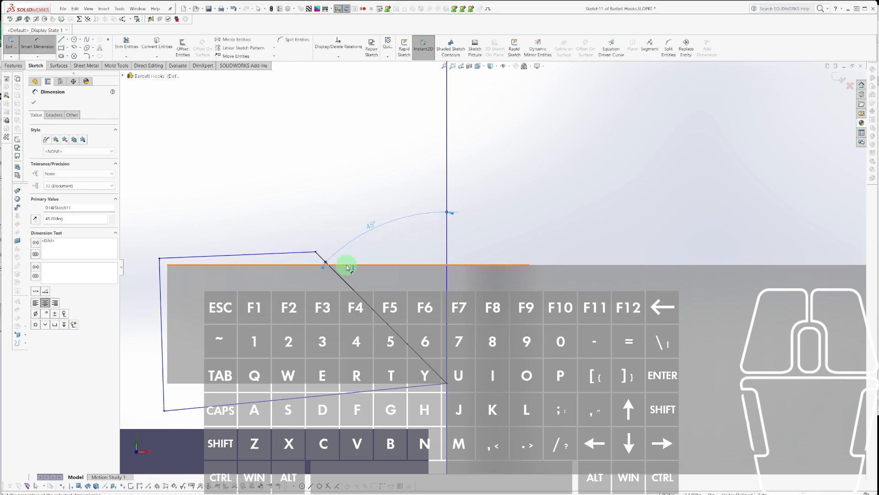
scroll(396, 342, up, 3)
key(alt)
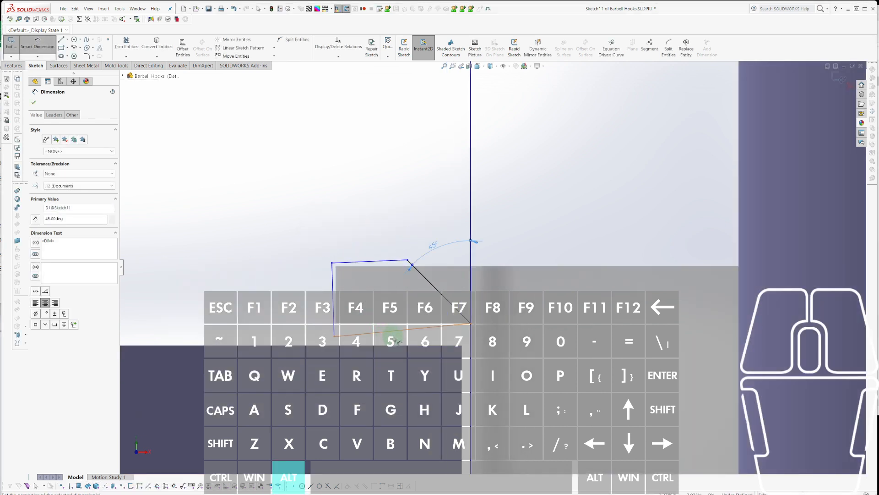
Cut-extrude the angled profile 5.16 in blind through the thin flange's free end.
mouse_move(397, 341)
middle_down()
mouse_move(421, 152)
mouse_move(520, 290)
mouse_move(467, 373)
mouse_move(526, 363)
mouse_move(516, 414)
mouse_move(403, 261)
mouse_move(401, 240)
middle_up()
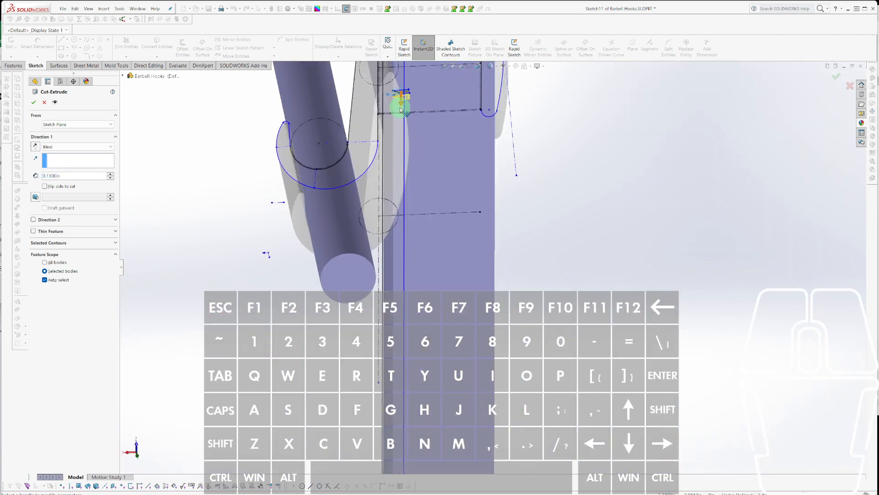
drag(401, 107, 438, 327)
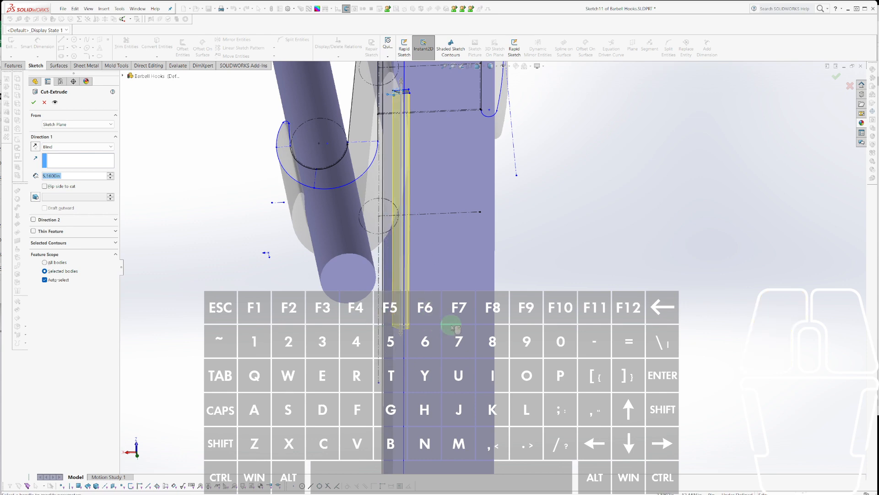
right_click(452, 327)
middle_drag(425, 281, 414, 262)
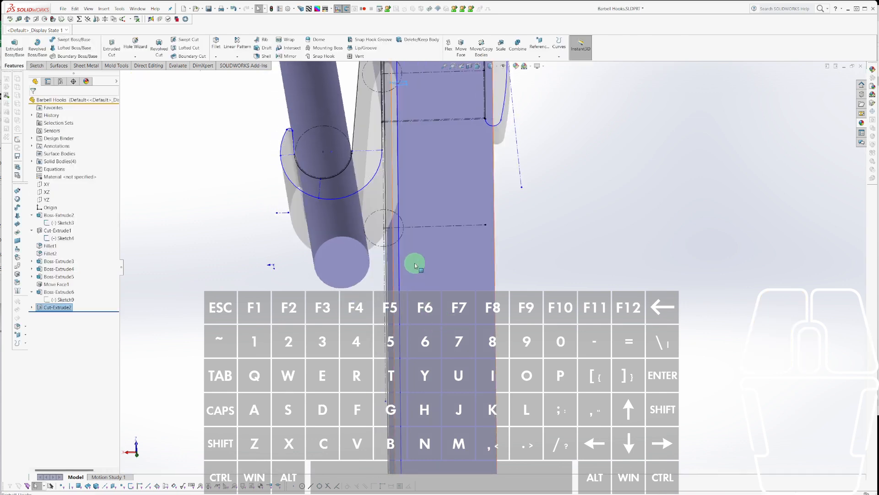
scroll(422, 175, down, 3)
middle_drag(422, 175, 390, 179)
scroll(391, 180, down, 3)
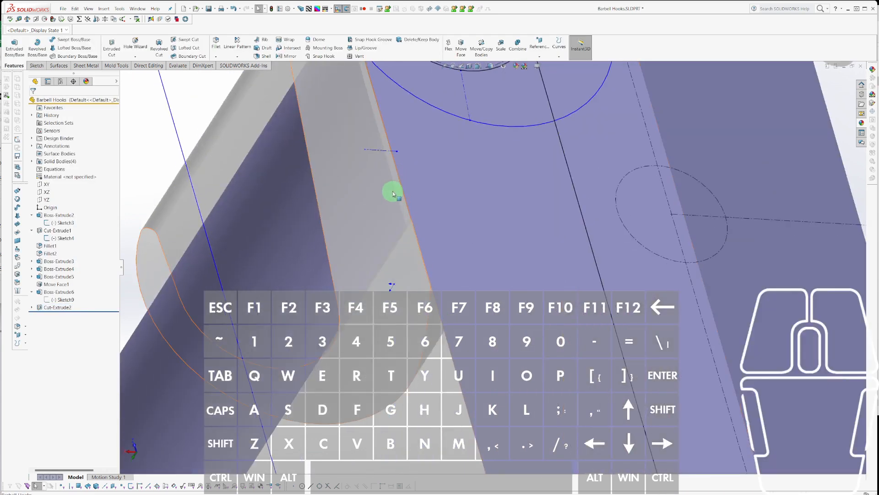
click(395, 182)
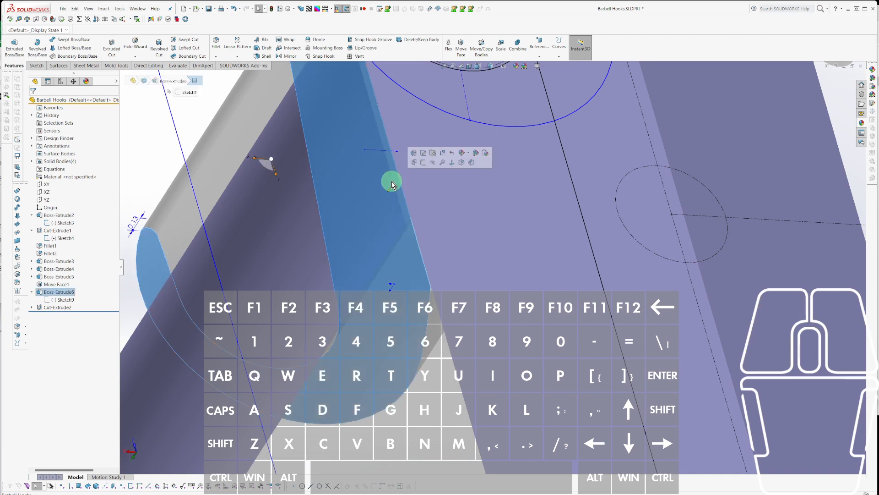
click(392, 181)
click(395, 186)
key(Escape)
scroll(417, 281, up, 2)
middle_drag(417, 281, 439, 293)
click(443, 280)
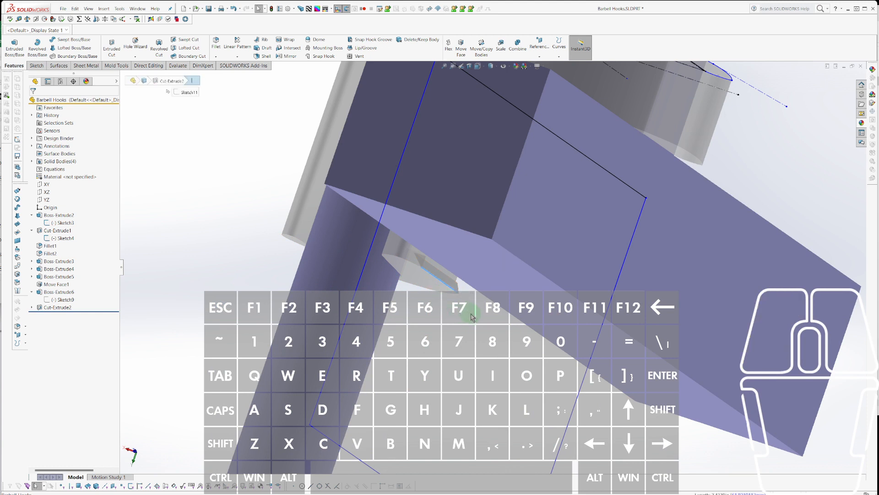
key(u)
middle_drag(463, 313, 488, 261)
scroll(550, 157, down, 4)
middle_drag(555, 153, 493, 108)
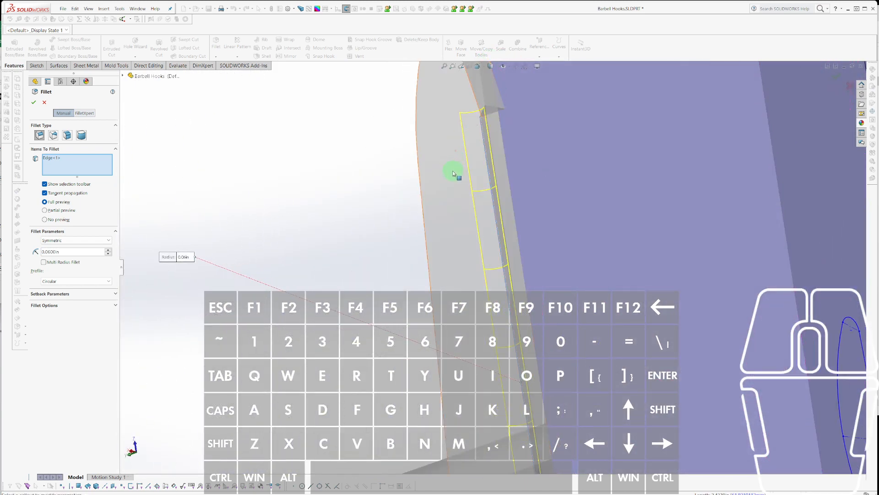
key(Escape)
Edit the angled cut on the thin flange to add a blind second direction of 5.16 in.
click(54, 292)
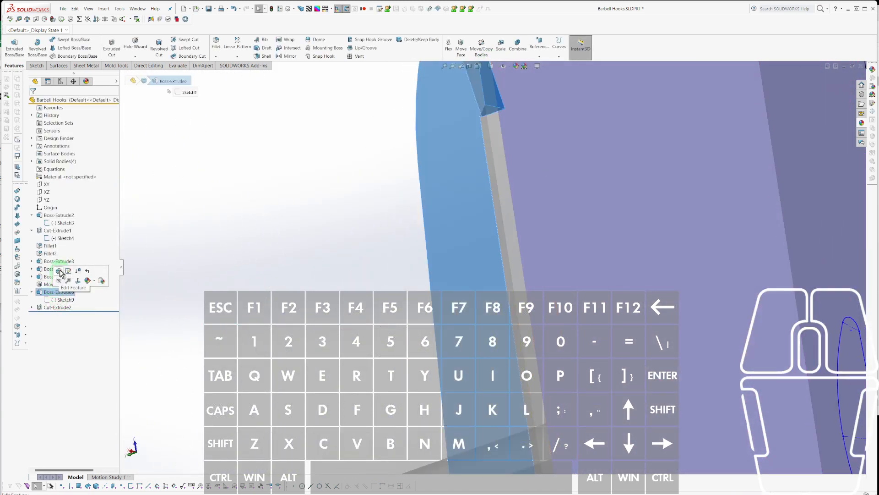
click(55, 307)
click(58, 291)
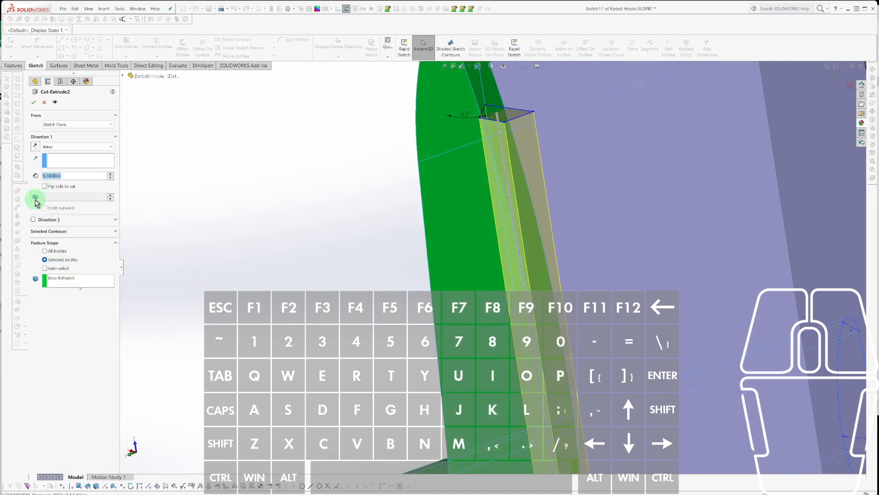
click(34, 220)
middle_drag(250, 227, 373, 251)
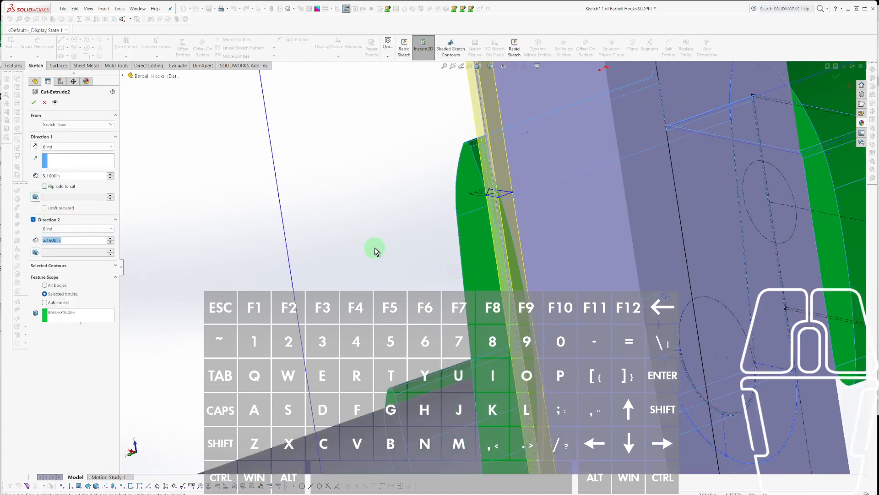
key(Return)
Fillet the edges around the thin flange's side face with a symmetric 0.06 in radius.
scroll(553, 263, down, 4)
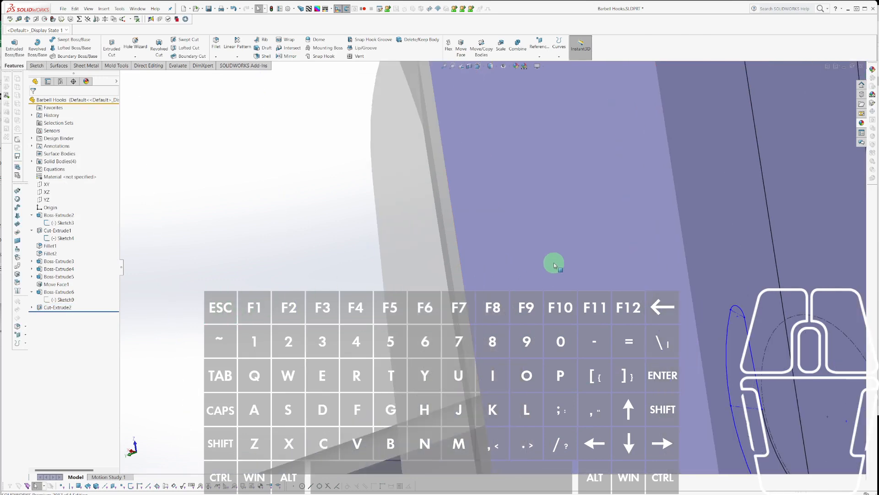
key(f)
middle_drag(426, 258, 423, 300)
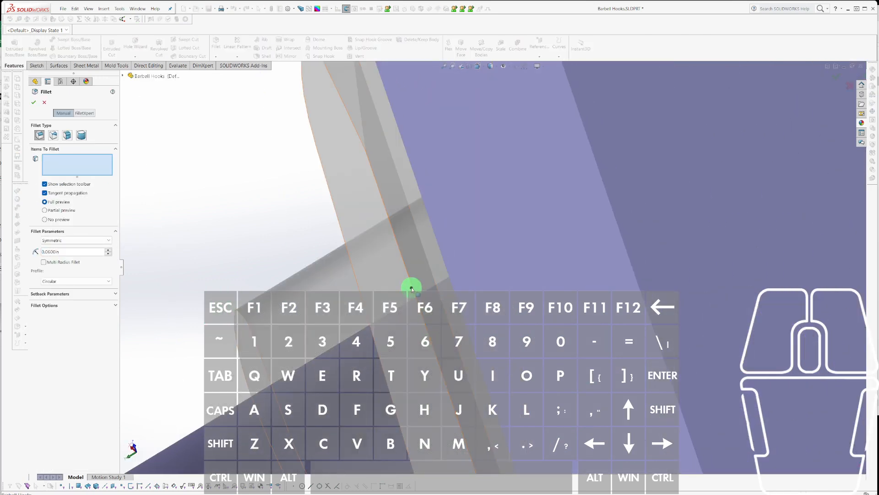
click(411, 287)
click(411, 287)
click(411, 287)
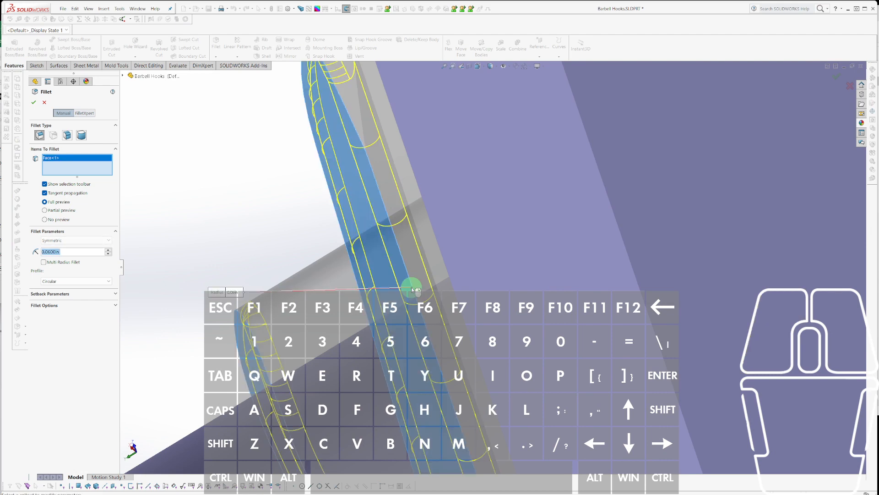
middle_drag(411, 287, 543, 252)
key(Return)
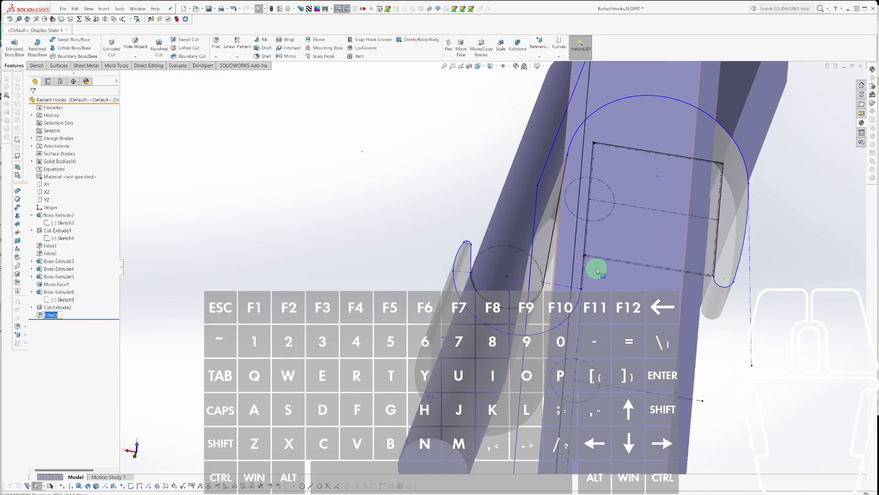
Isolate the barbell hook body from the surrounding rack and bar bodies.
middle_drag(597, 271, 531, 332)
scroll(511, 324, down, 3)
scroll(522, 316, up, 5)
scroll(511, 254, down, 3)
middle_drag(464, 289, 418, 268)
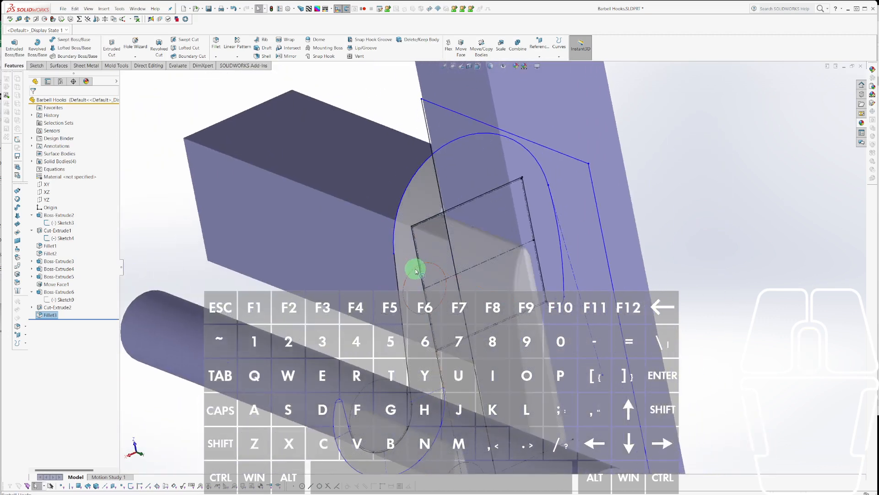
right_click(416, 270)
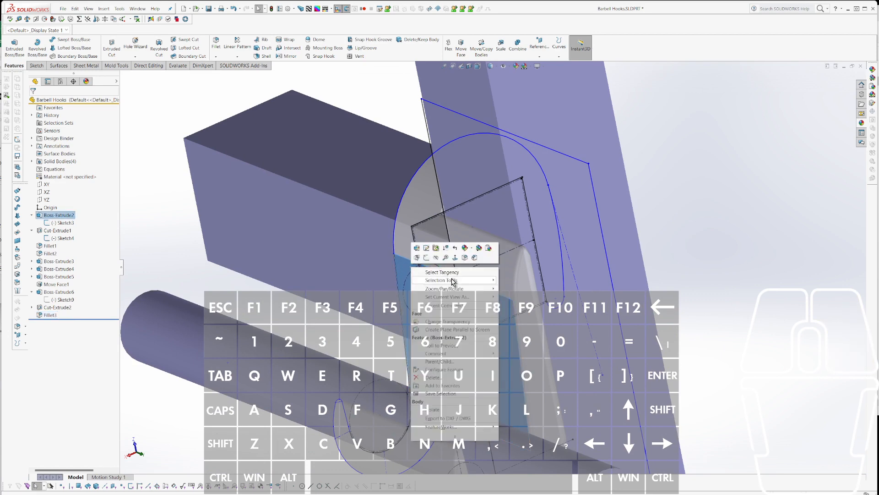
mouse_move(453, 281)
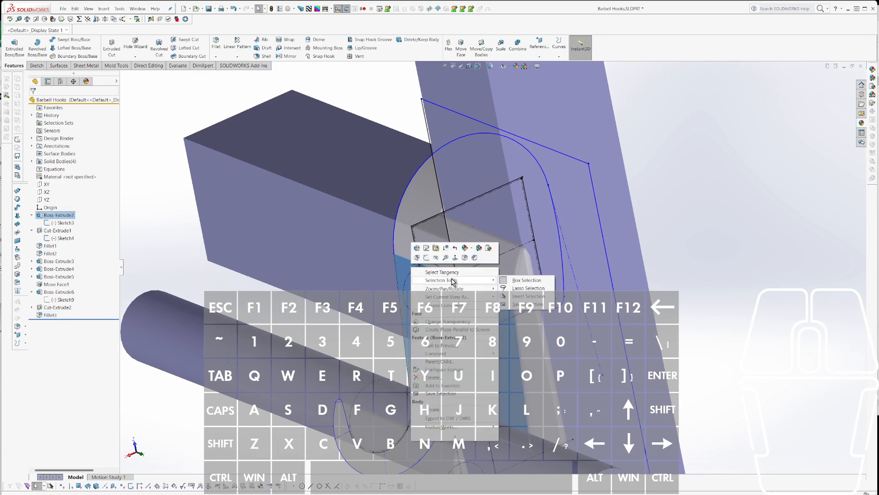
click(437, 409)
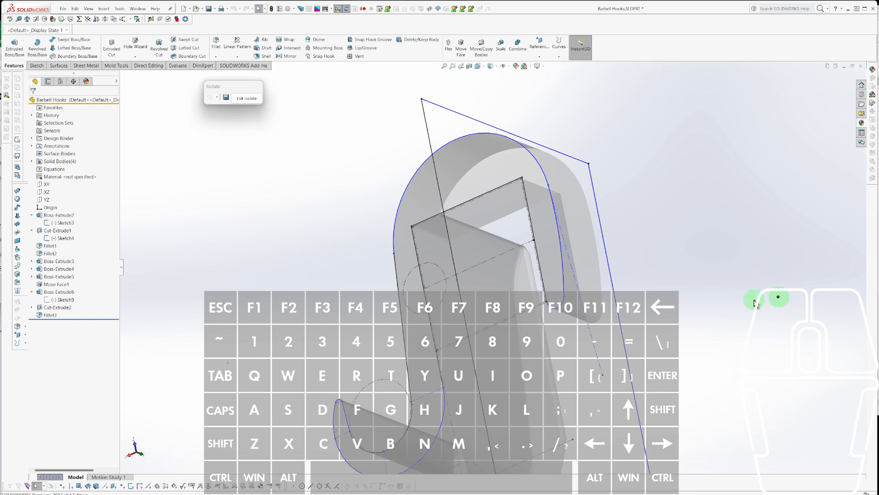
Add a second display state named Display State-2 to the Default configuration.
right_click(480, 342)
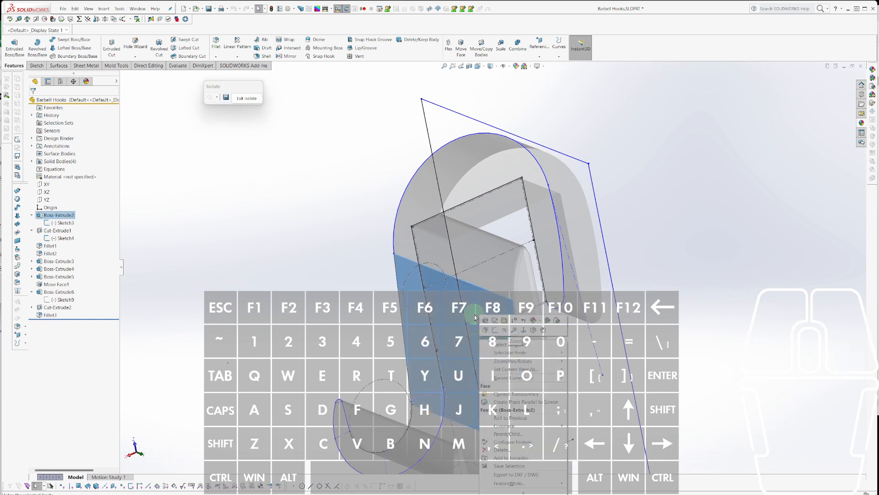
click(119, 151)
click(61, 82)
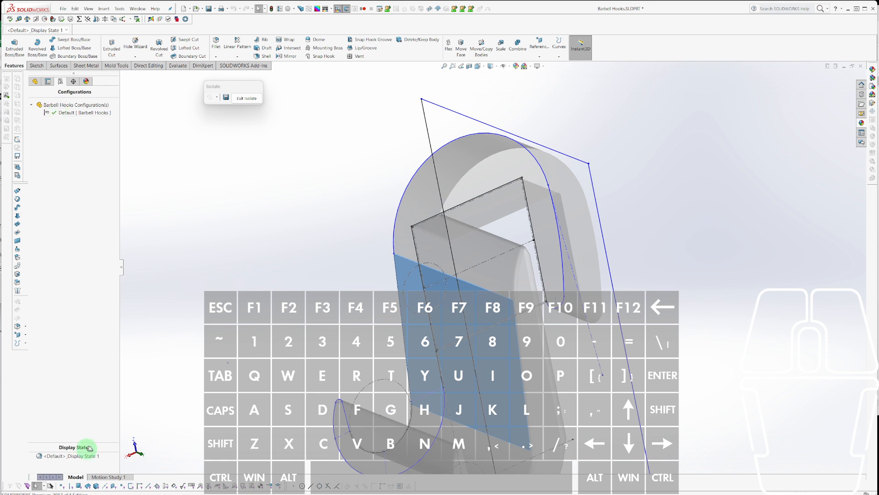
right_click(80, 458)
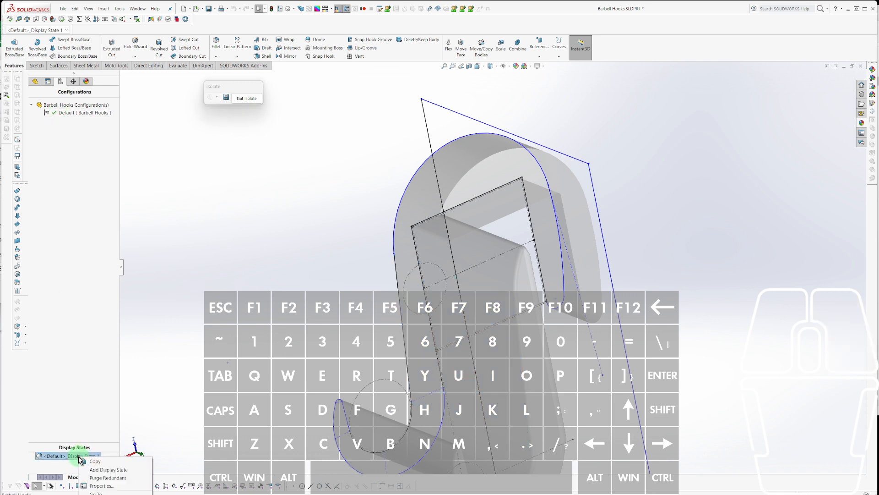
click(107, 470)
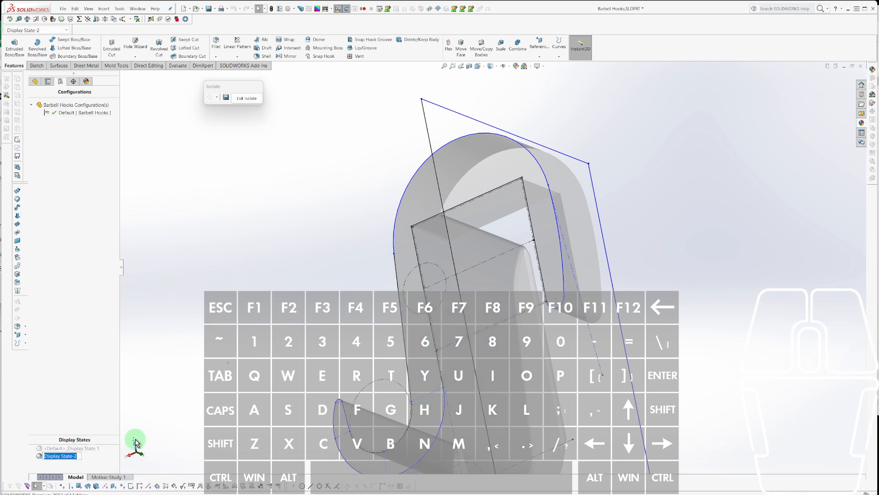
click(171, 395)
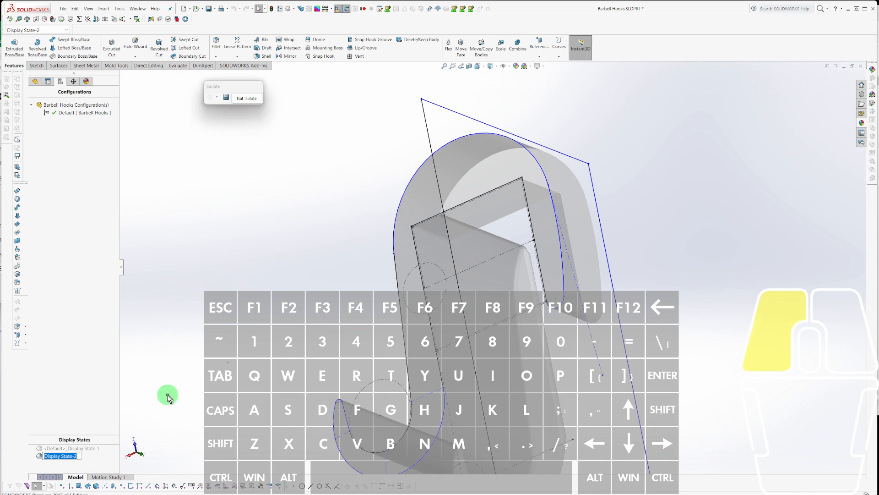
Remove the transparent appearance from the isolated hook in Display State-2.
right_click(495, 273)
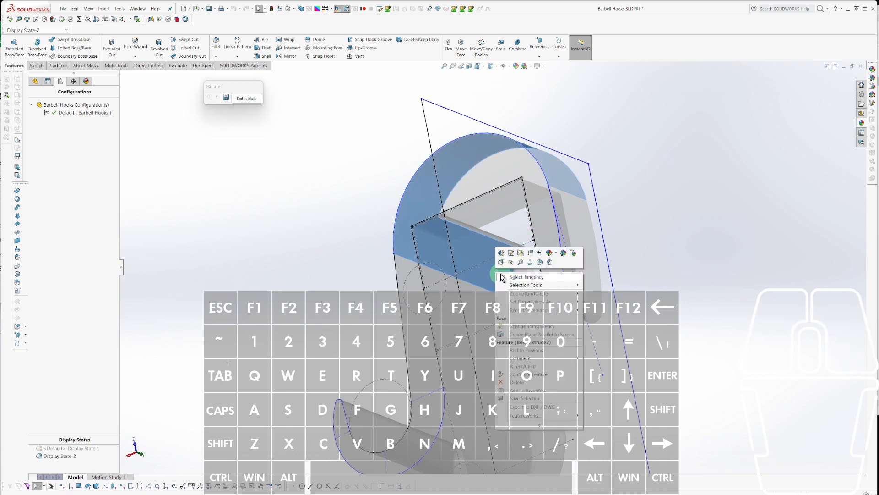
click(555, 255)
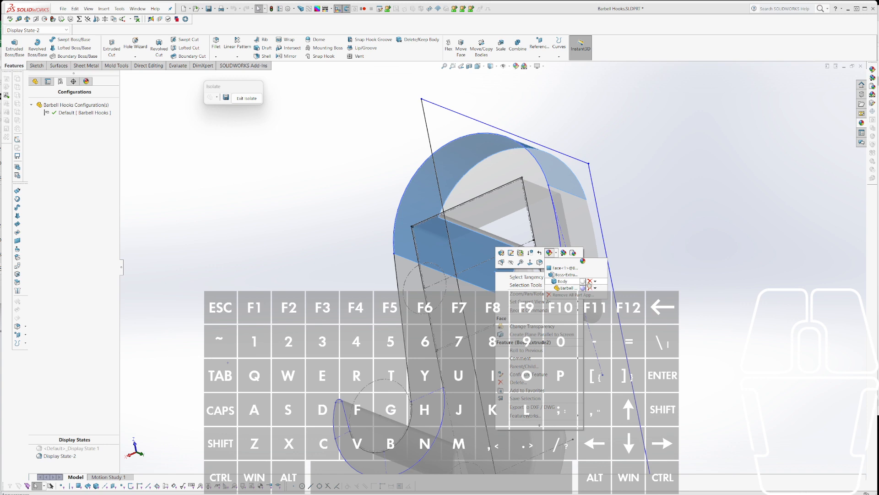
click(590, 287)
click(284, 237)
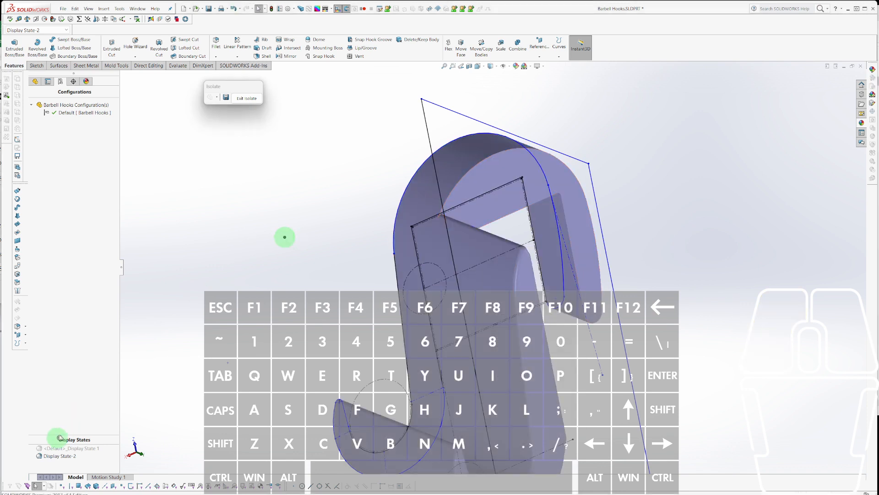
Activate Display State 1, then switch back to Display State-2 and clear any selection.
click(53, 449)
double_click(54, 451)
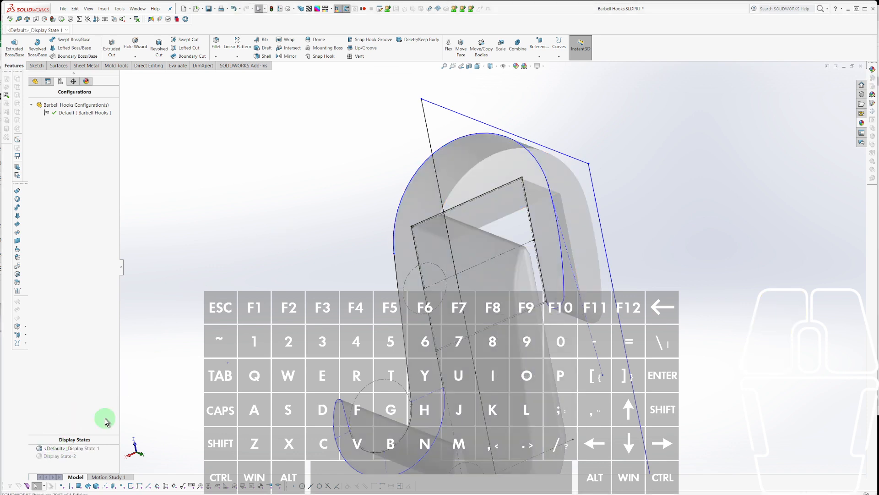
double_click(56, 456)
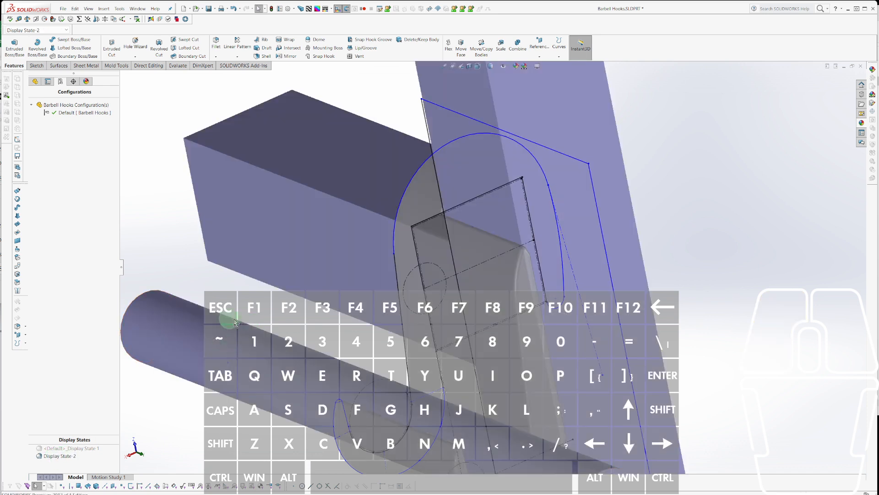
click(261, 275)
key(Escape)
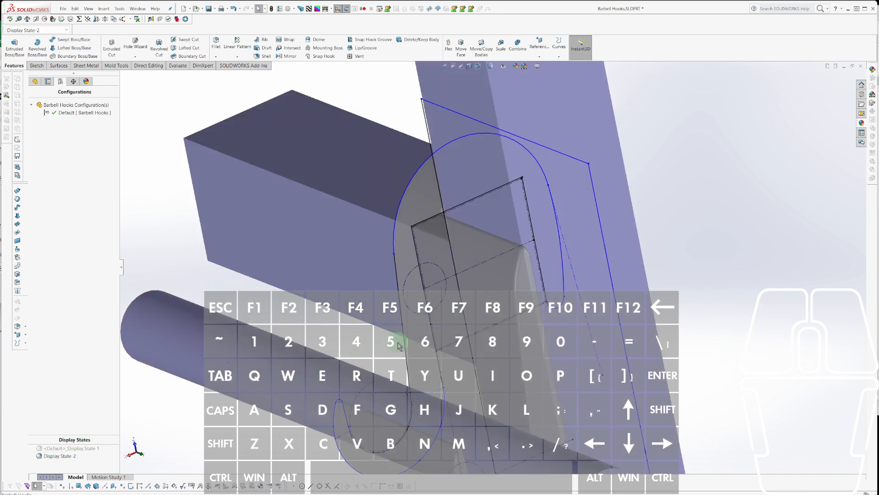
Remove the body-level appearance from the barbell hook with all bodies shown in Display State-2.
right_click(417, 356)
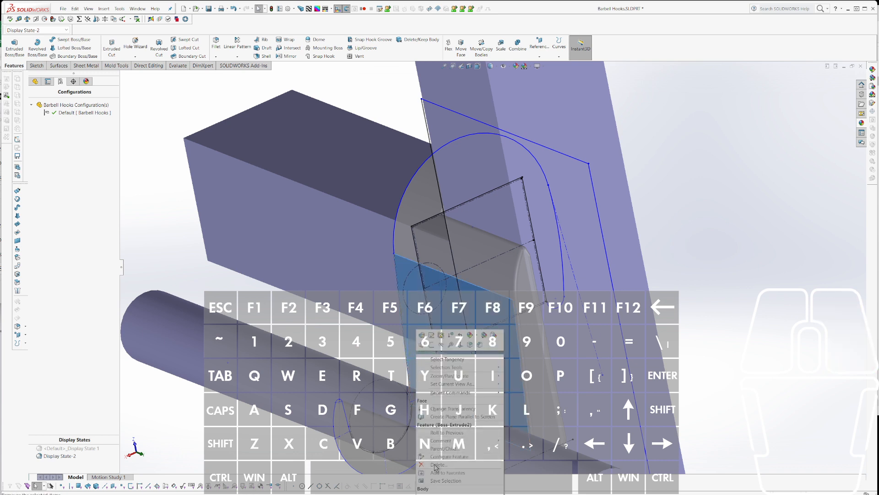
click(478, 341)
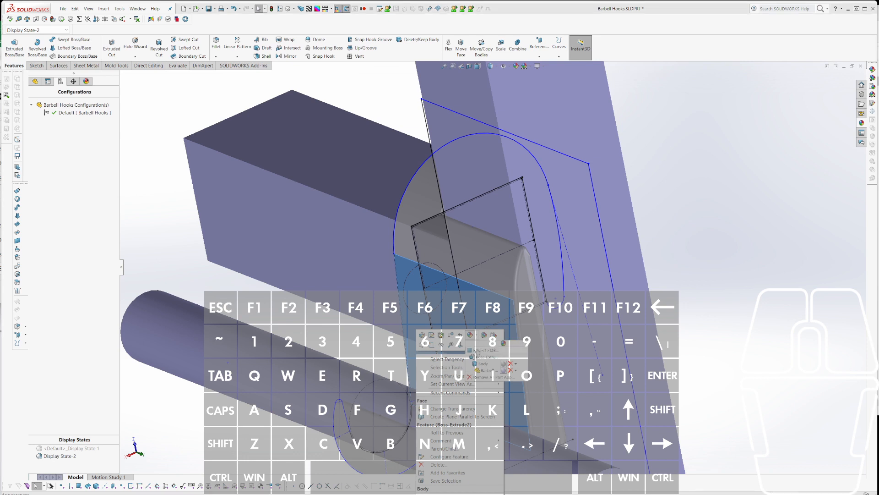
click(511, 364)
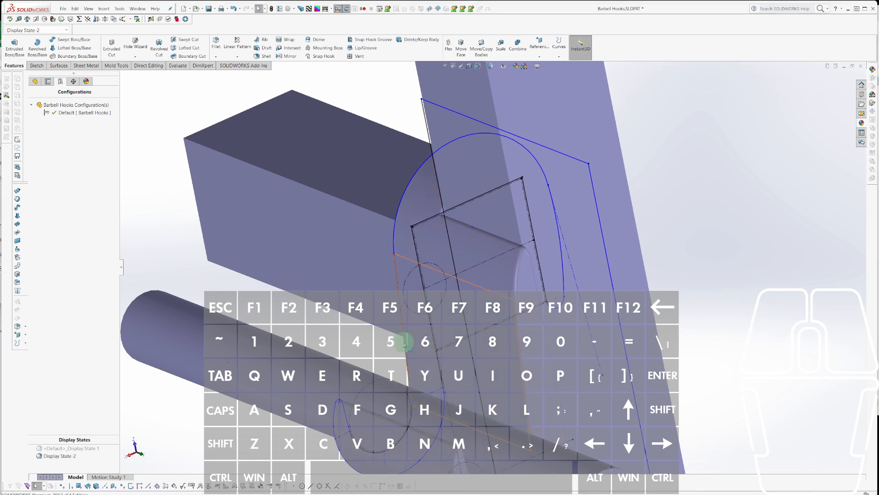
click(340, 320)
scroll(339, 320, up, 2)
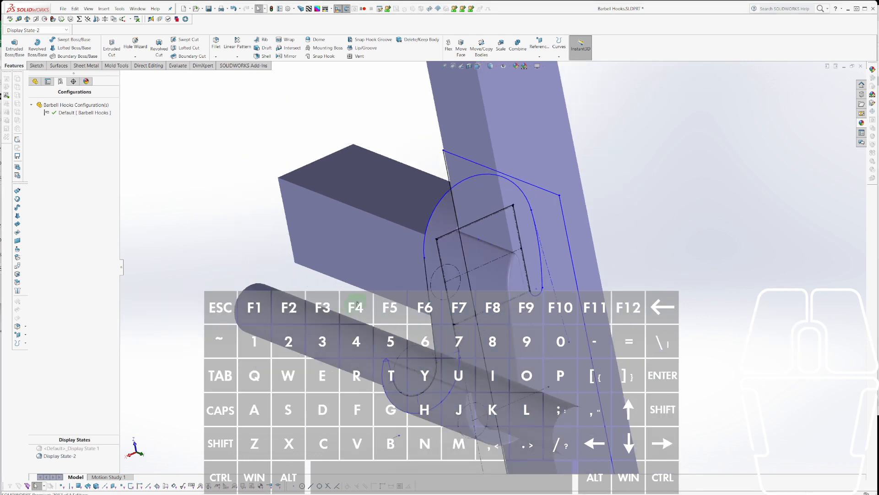
right_click(428, 273)
key(Escape)
right_click(435, 264)
click(435, 254)
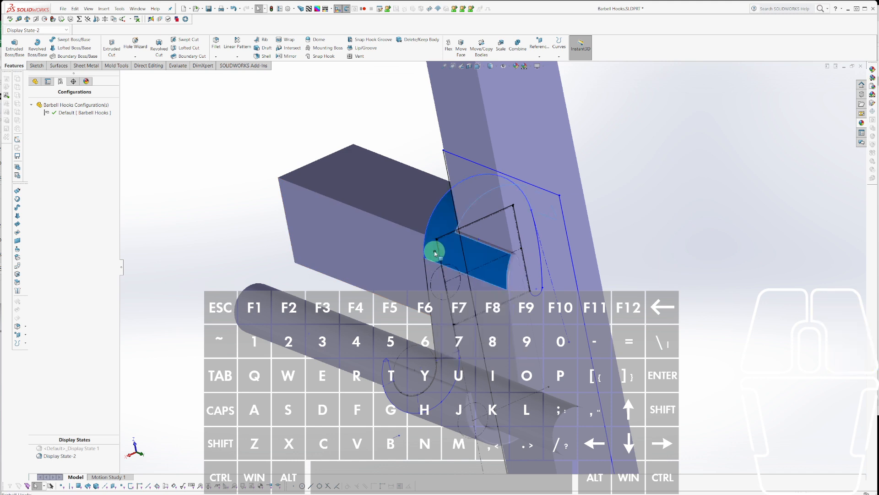
right_click(434, 254)
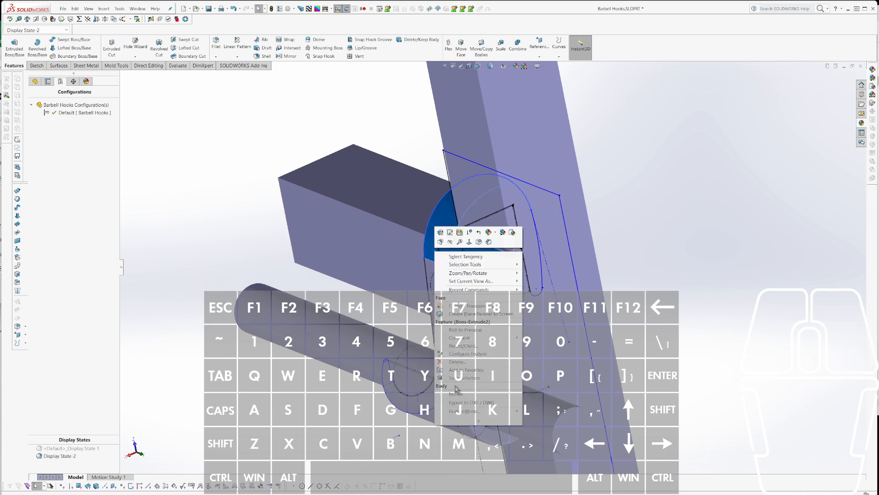
click(232, 211)
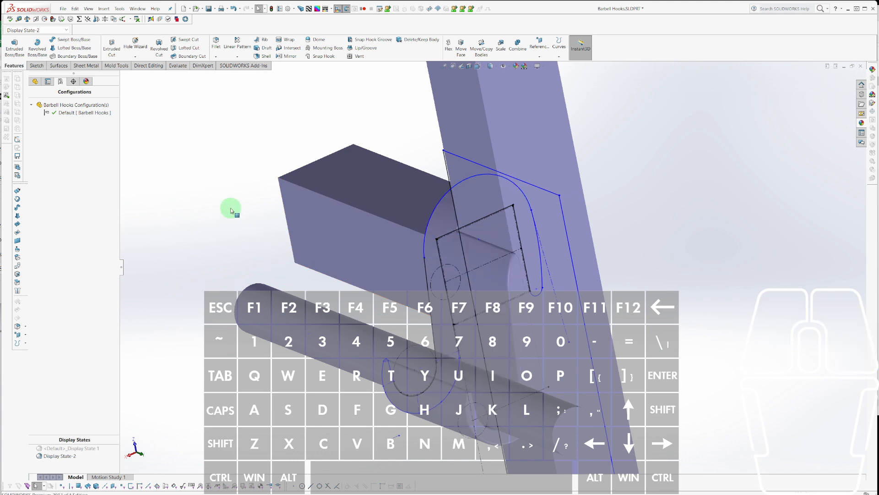
key(Escape)
Use Delete/Keep Body with Keep Bodies to retain only the barbell hook body, and clear the selection.
click(414, 39)
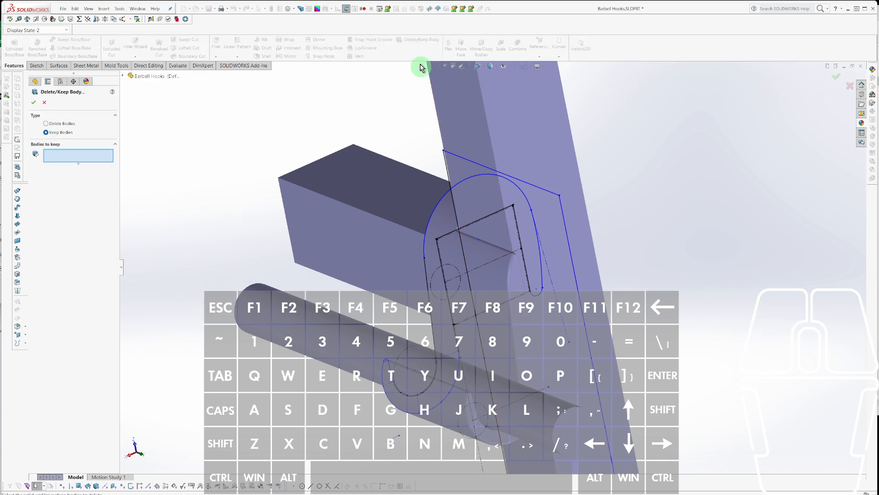
click(441, 288)
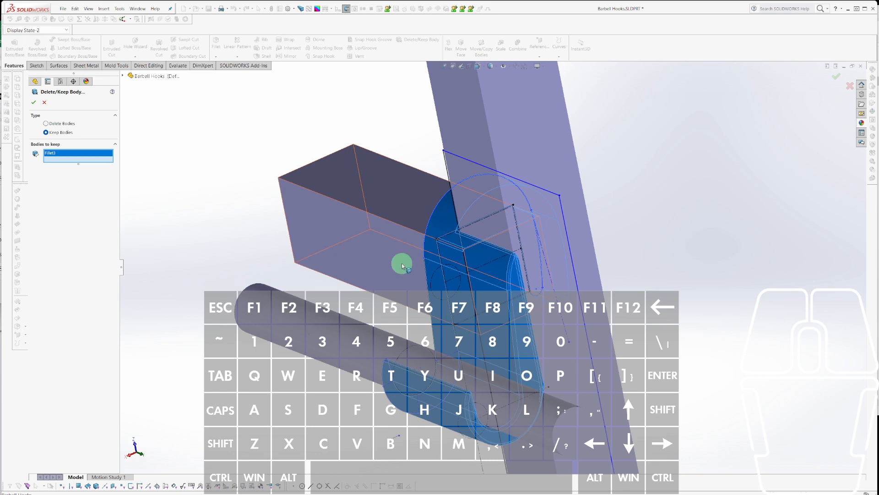
click(33, 103)
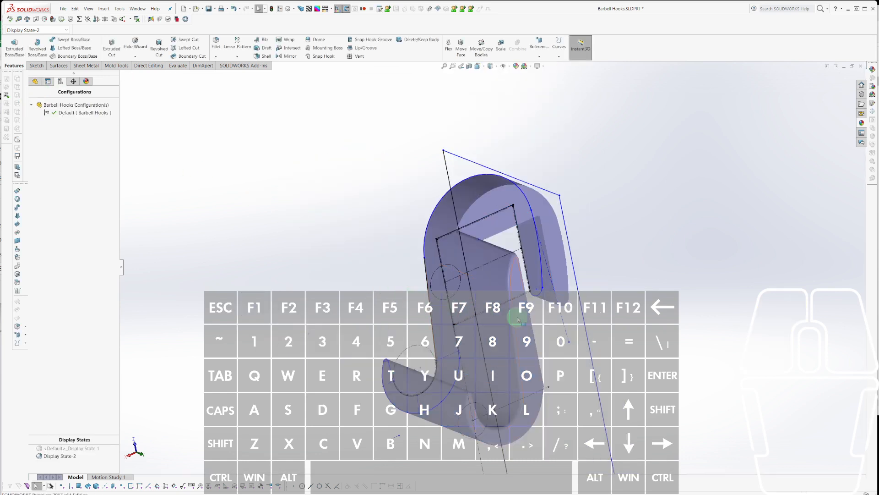
click(508, 329)
key(Escape)
Suppress the Body-Delete/Keep feature in the feature tree and unsuppress it again.
click(35, 81)
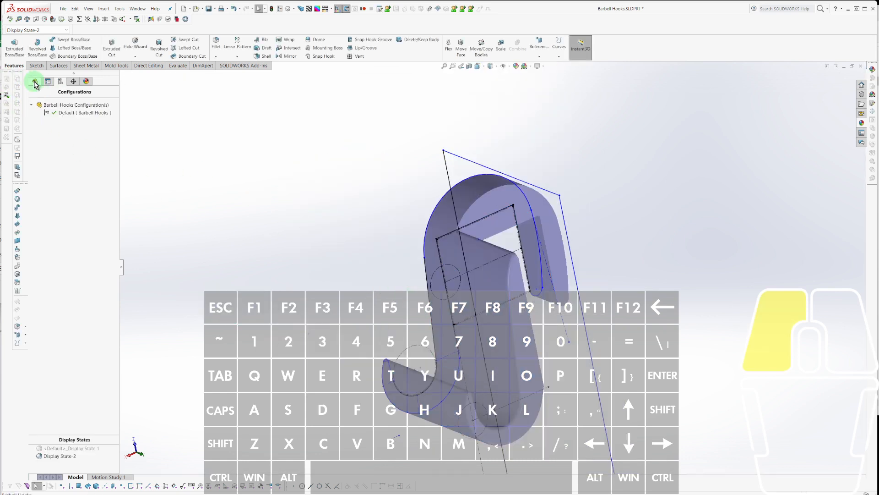
click(52, 323)
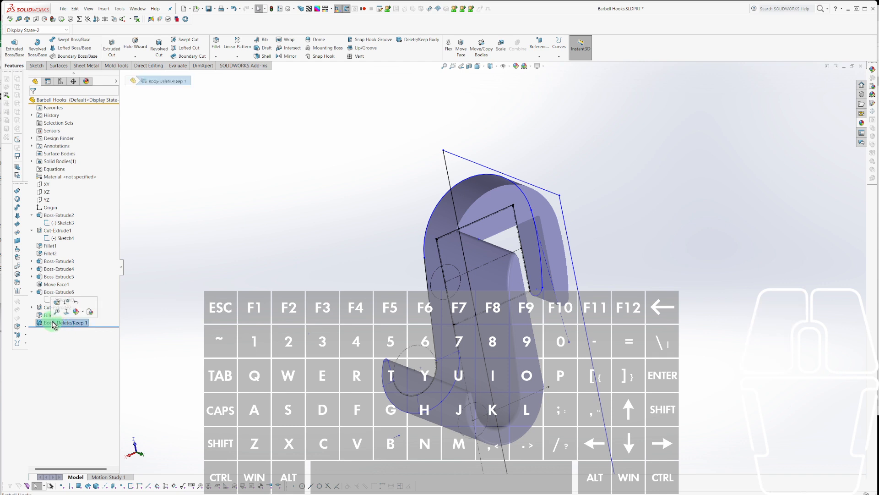
click(67, 312)
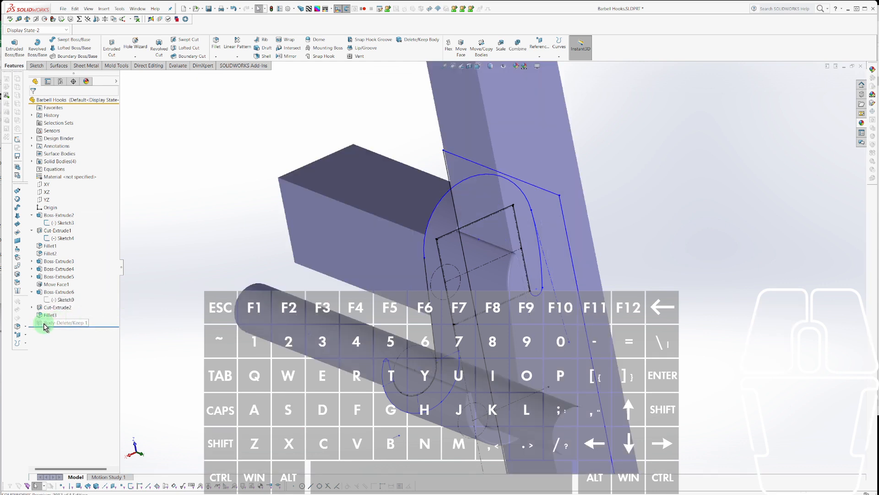
key(shift)
click(46, 323)
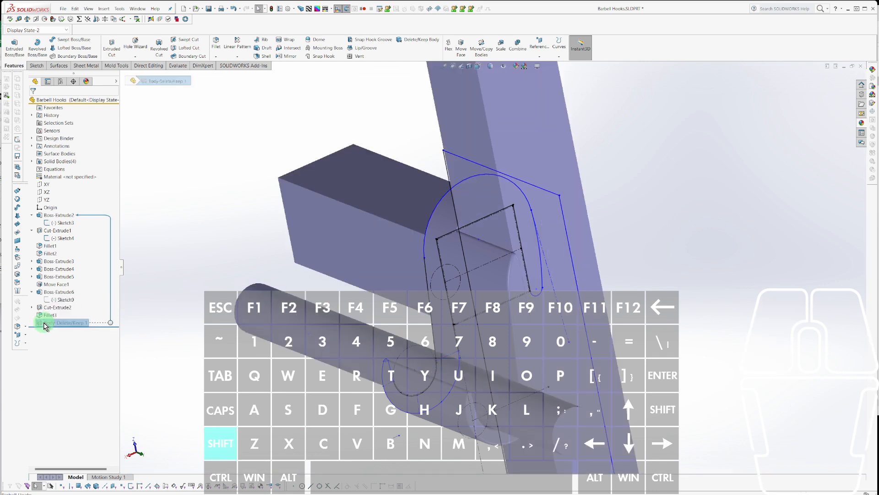
key(shift+u)
key(Escape)
Hide the sketches on the hook and inspect the thin flange's edge up close.
middle_drag(353, 271, 374, 243)
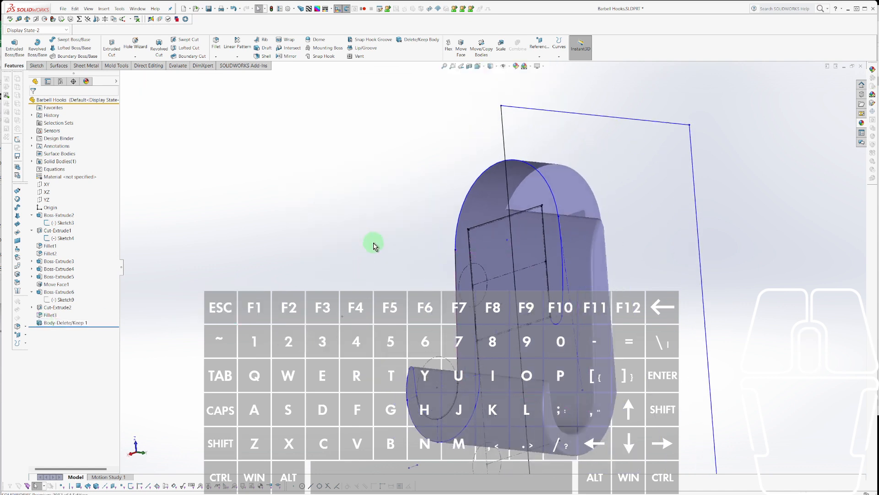
click(412, 262)
scroll(495, 264, up, 4)
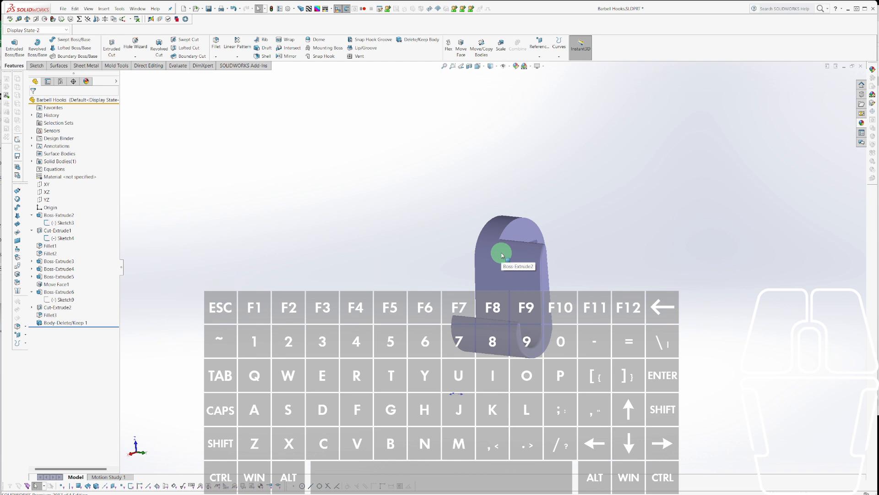
middle_drag(503, 255, 557, 365)
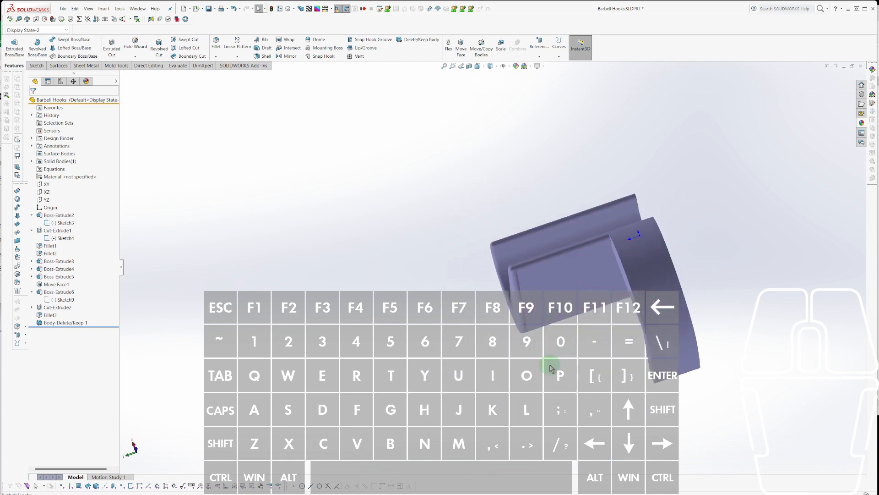
scroll(529, 284, down, 5)
middle_drag(529, 286, 546, 230)
middle_drag(507, 203, 504, 203)
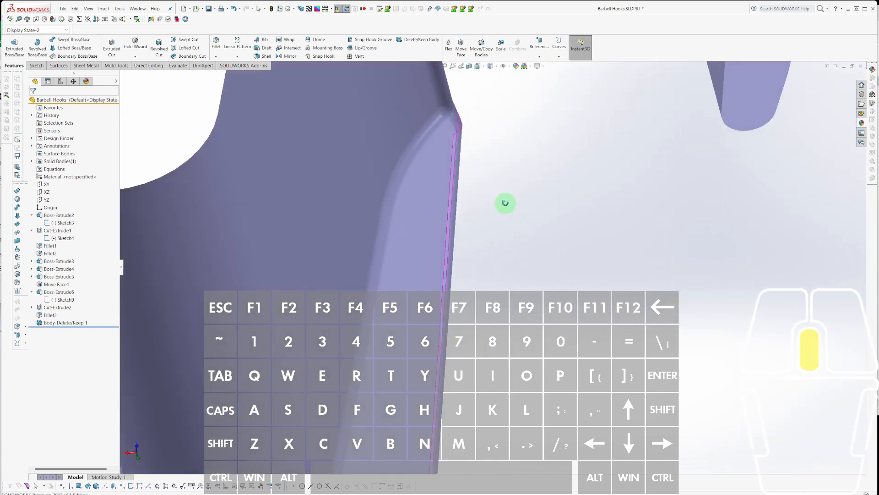
Try to pull the angled cut's face directly in the model at the thin flange's lower end.
click(48, 315)
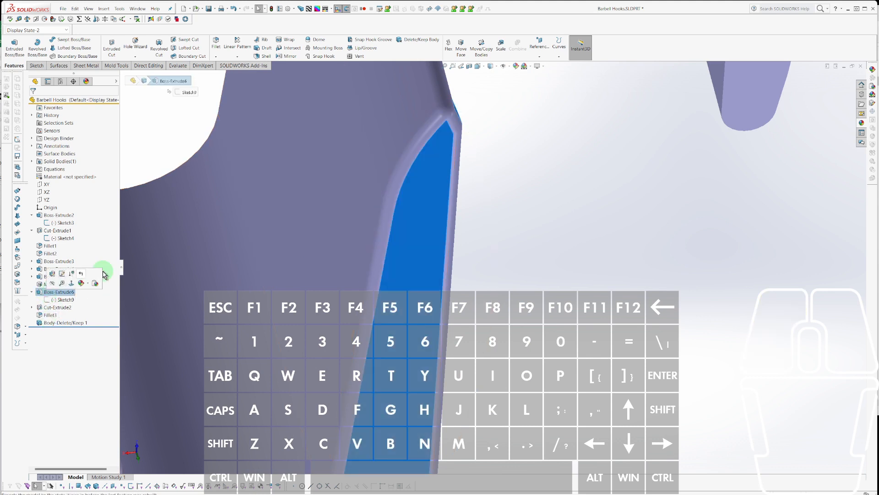
middle_drag(348, 216, 411, 222)
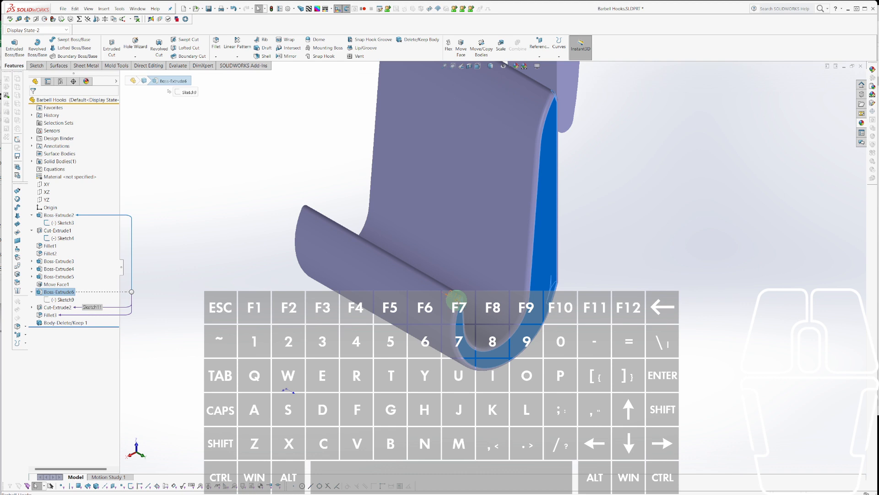
drag(457, 300, 460, 301)
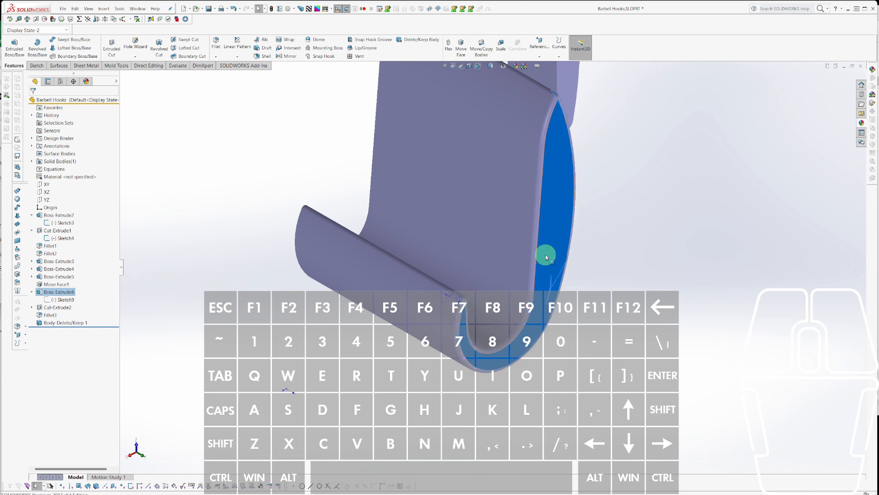
scroll(546, 258, up, 1)
middle_drag(546, 258, 467, 373)
scroll(540, 238, down, 2)
middle_drag(540, 239, 561, 286)
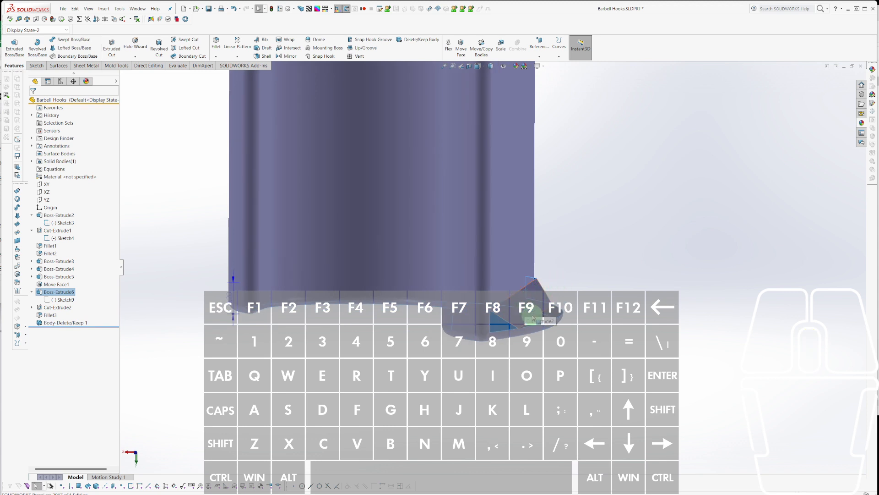
click(545, 322)
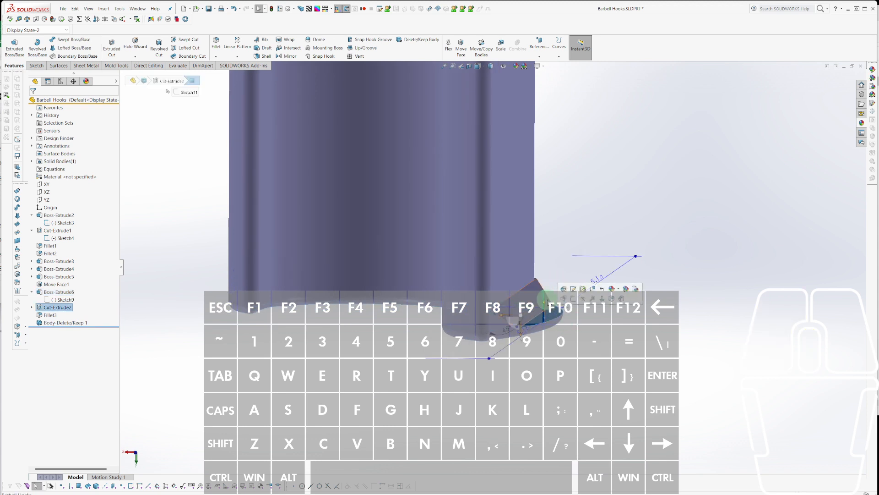
drag(544, 306, 554, 340)
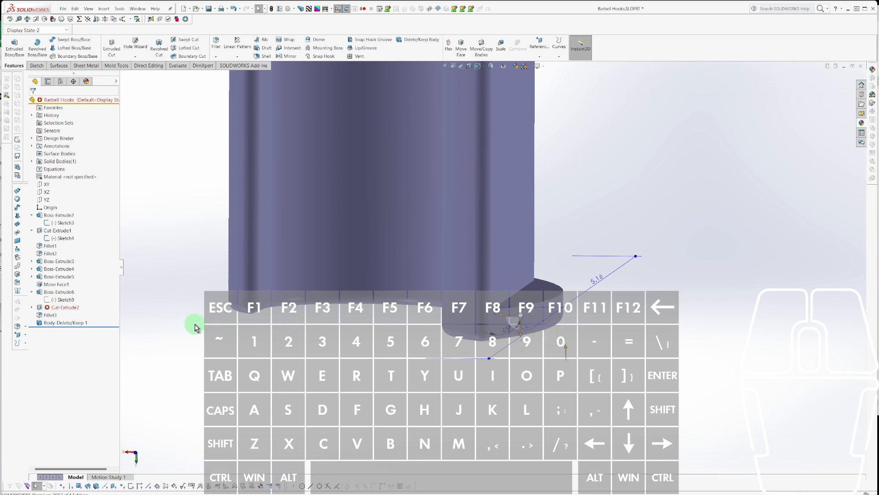
Edit Sketch11 of the angled cut, move its vertical line outward well beyond the flange edge, and rebuild the part.
click(32, 307)
click(57, 315)
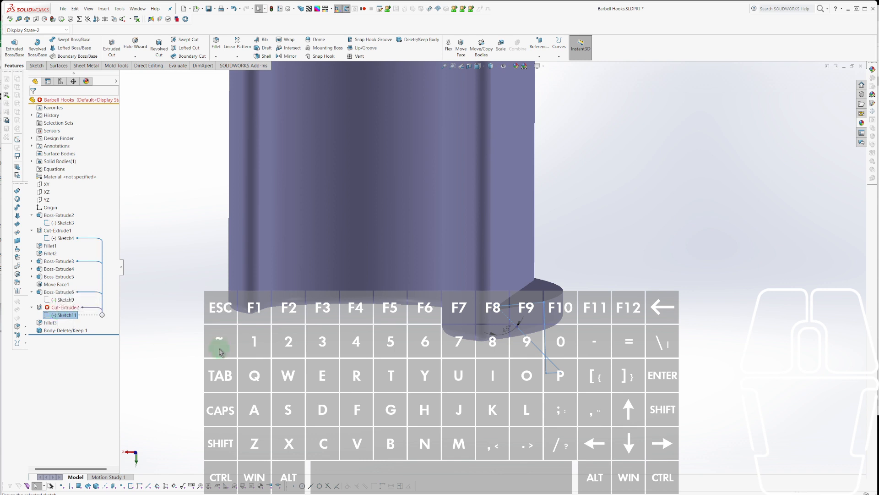
right_click(68, 317)
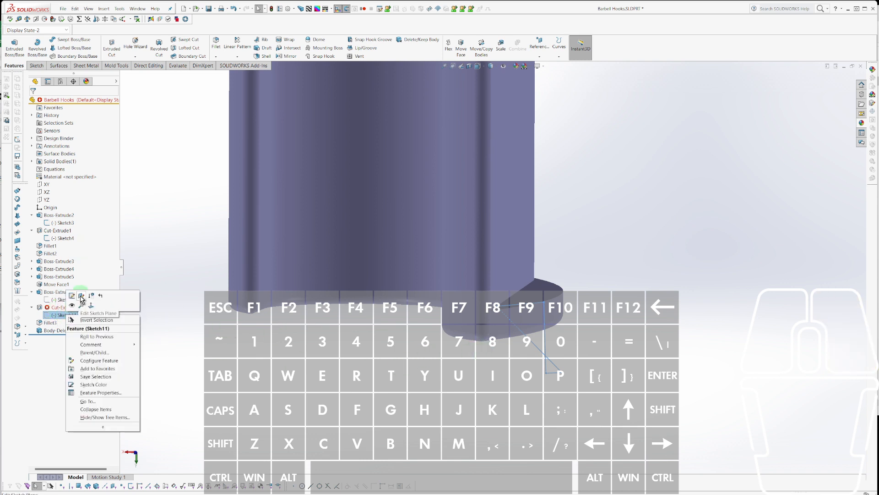
click(81, 296)
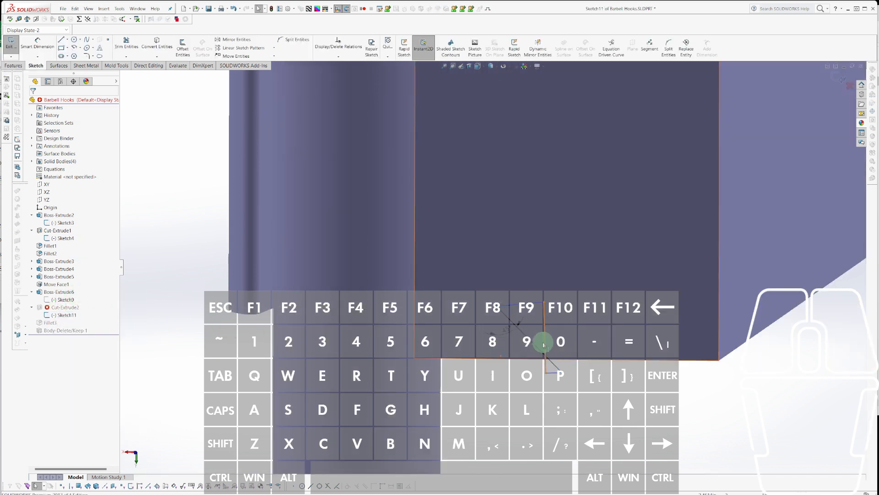
click(619, 343)
drag(543, 342, 767, 324)
key(ctrl+b)
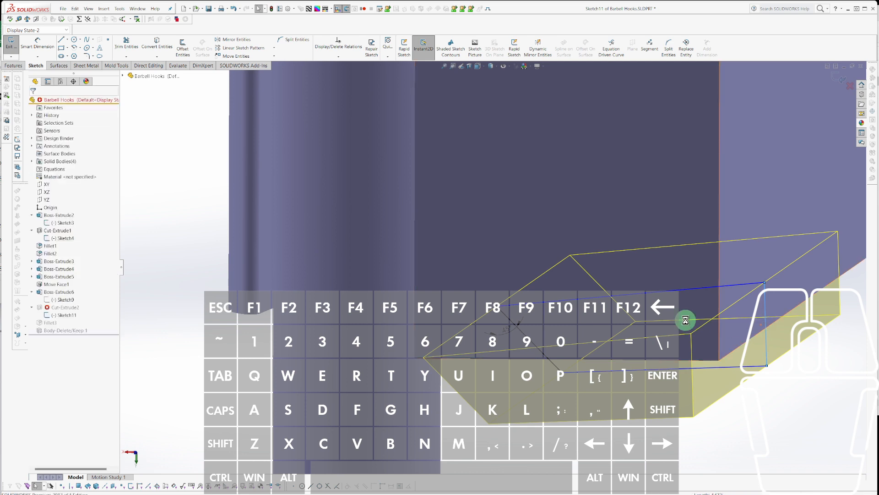
Edit Fillet1 and add the short corner edge adjoining its existing inner-corner fillet where the flange meets the hook.
middle_drag(686, 324, 495, 135)
scroll(490, 135, down, 5)
click(468, 174)
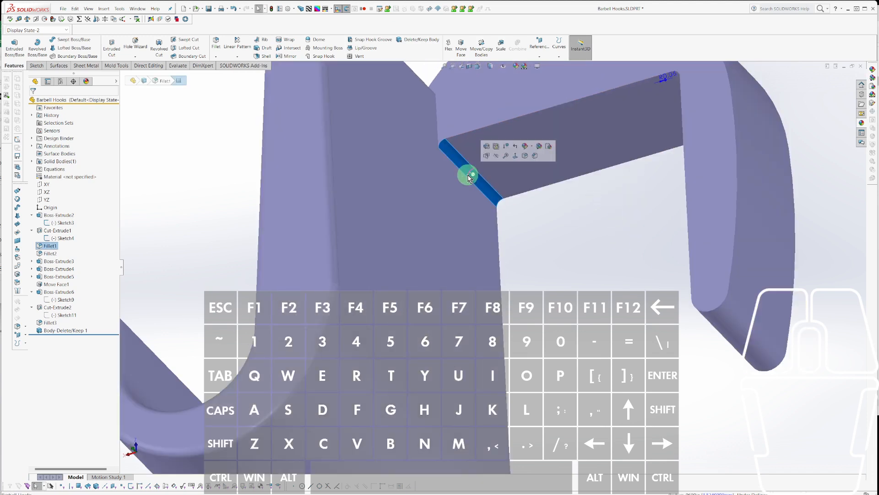
click(487, 146)
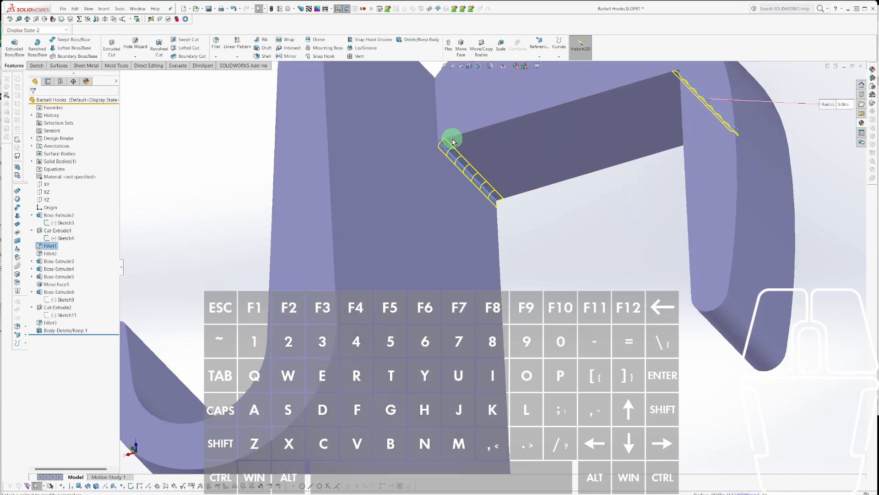
click(438, 131)
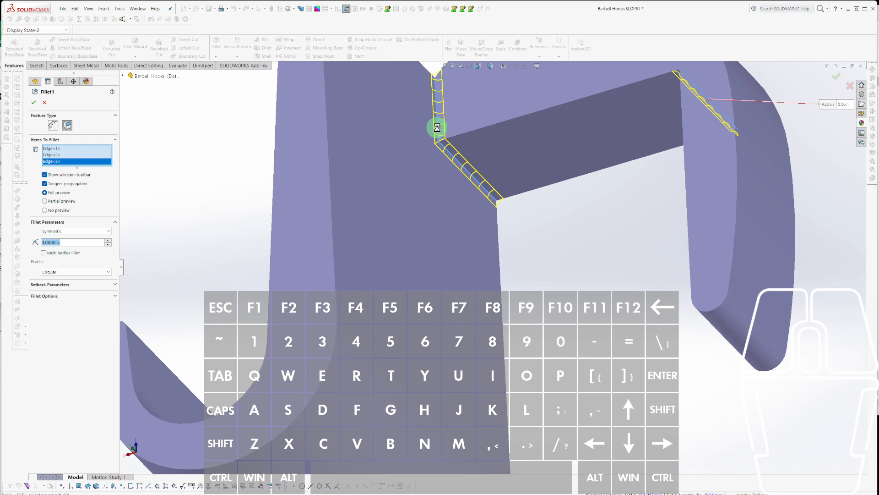
key(Return)
Fillet all edges of the hook's flat side face opposite the flange with a symmetric 0.06 in radius.
middle_drag(435, 127, 483, 141)
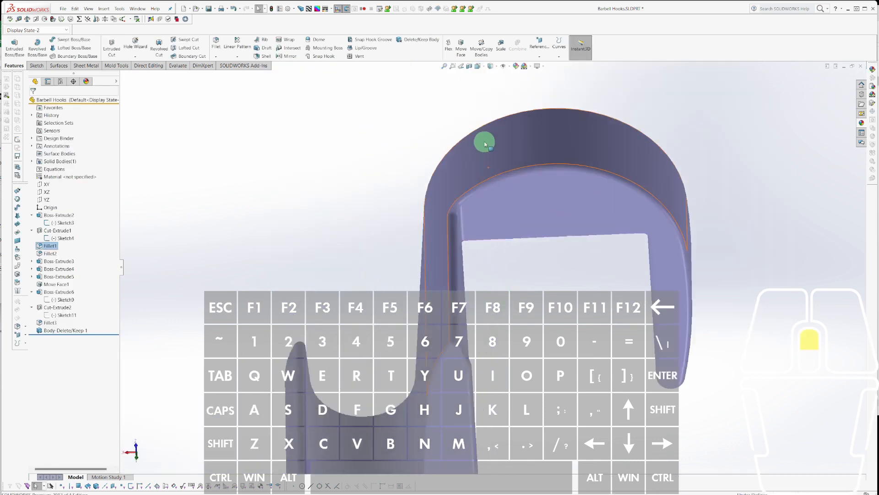
scroll(463, 251, down, 6)
scroll(488, 288, up, 8)
middle_drag(473, 251, 286, 215)
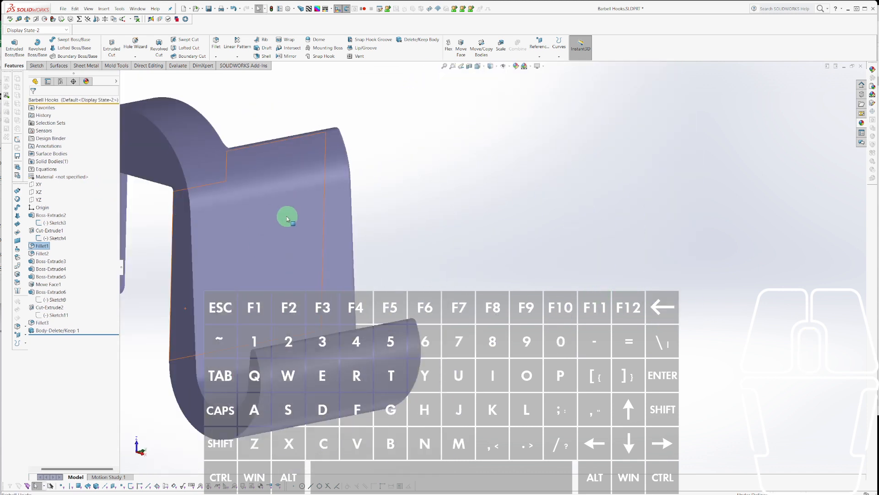
scroll(287, 202, up, 4)
scroll(446, 221, down, 4)
click(432, 227)
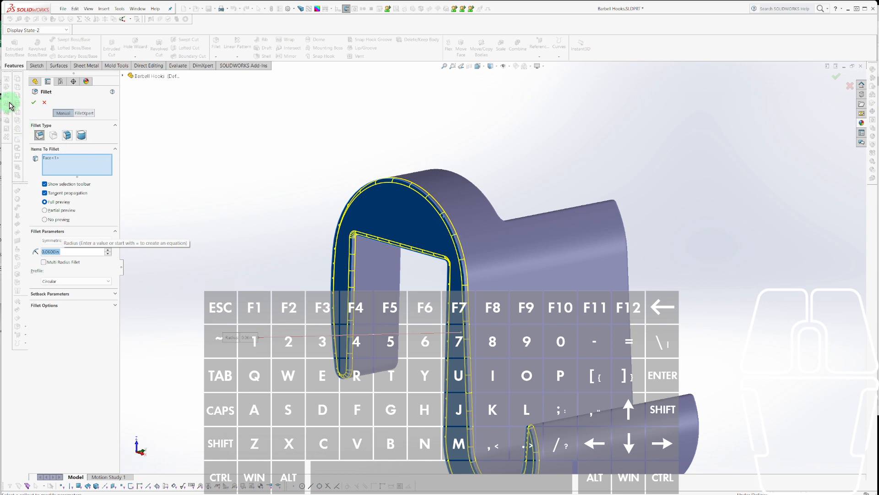
click(33, 102)
scroll(368, 244, up, 3)
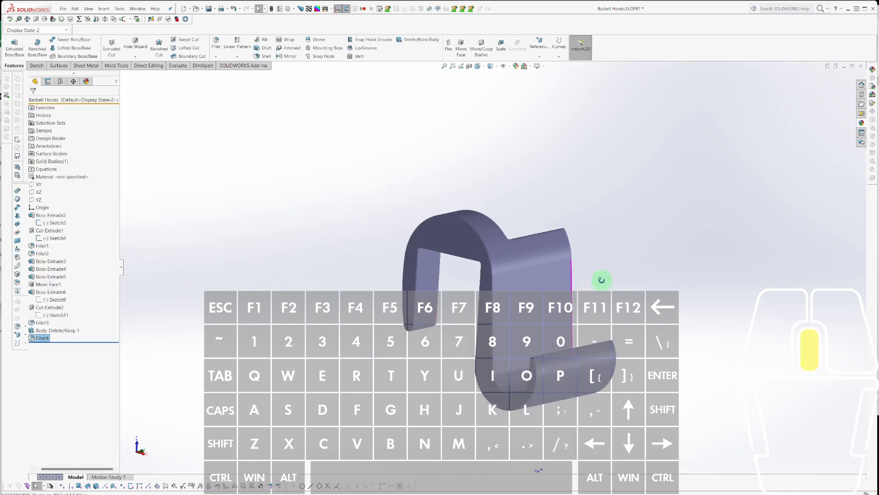
mouse_move(600, 279)
middle_down()
mouse_move(585, 301)
mouse_move(589, 290)
middle_up()
scroll(581, 304, up, 3)
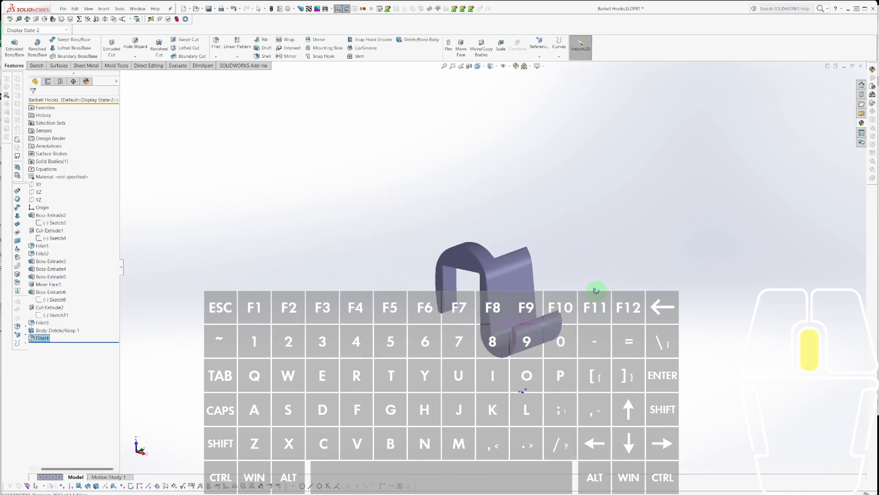
scroll(589, 290, down, 3)
scroll(373, 265, down, 4)
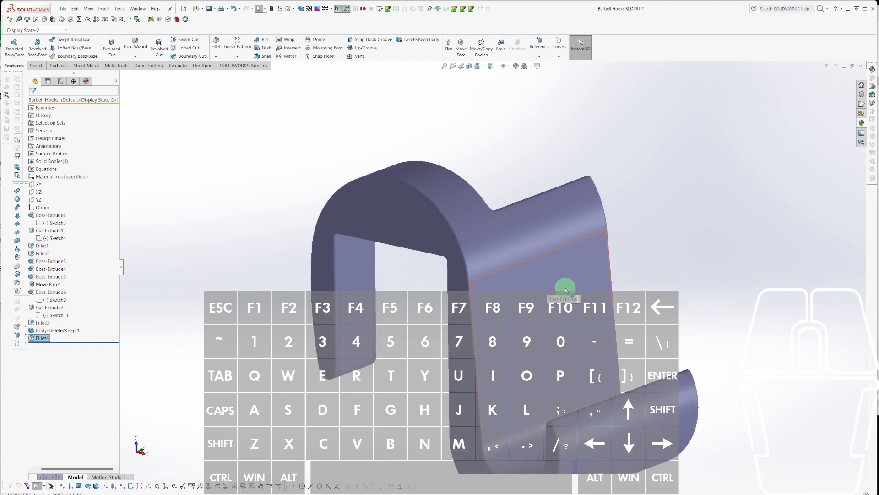
middle_drag(566, 290, 521, 299)
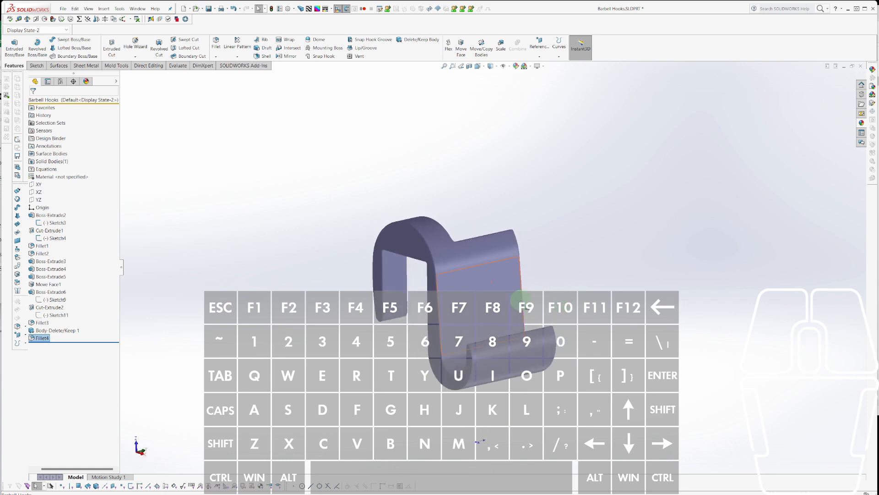
scroll(522, 300, up, 5)
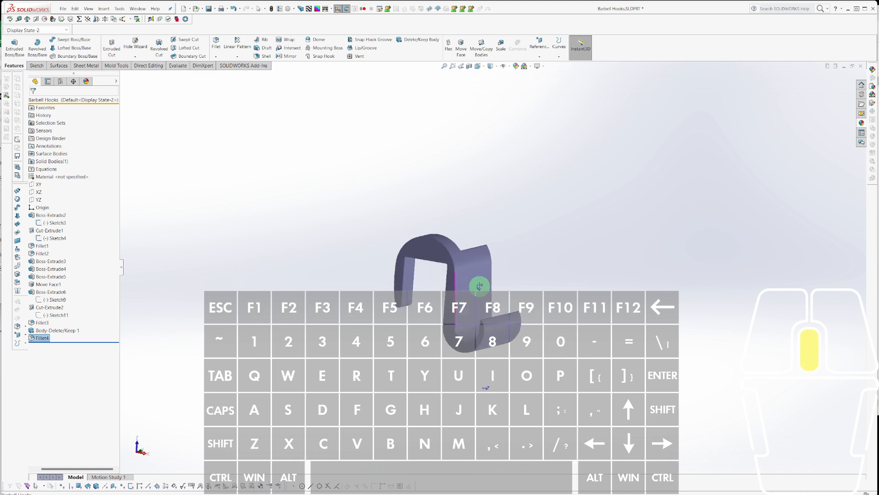
scroll(404, 269, down, 5)
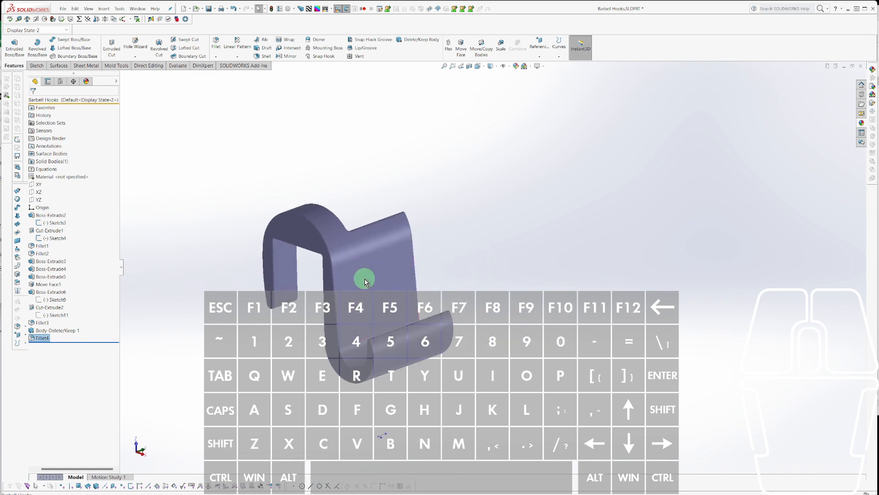
scroll(237, 266, up, 3)
scroll(385, 289, down, 4)
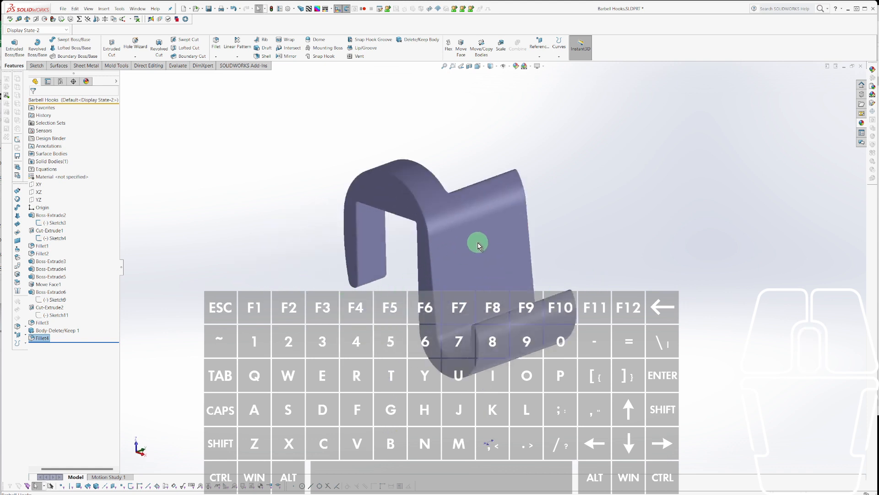
click(373, 284)
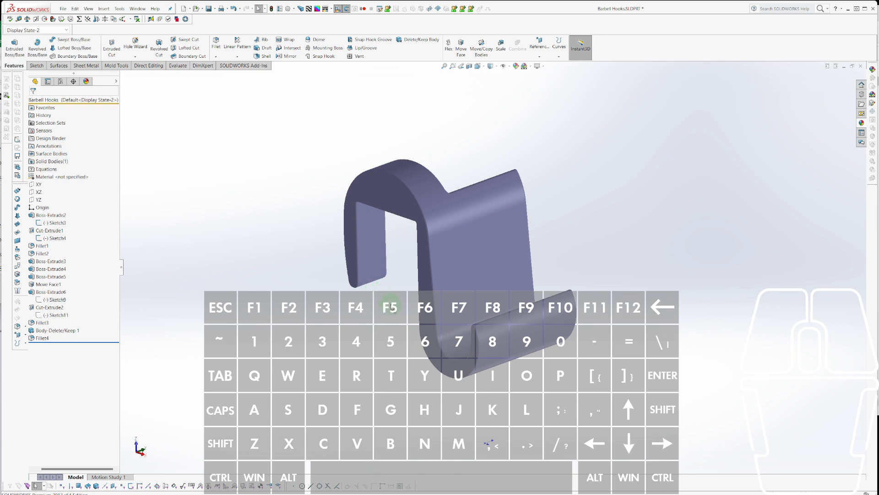
middle_drag(442, 180, 471, 216)
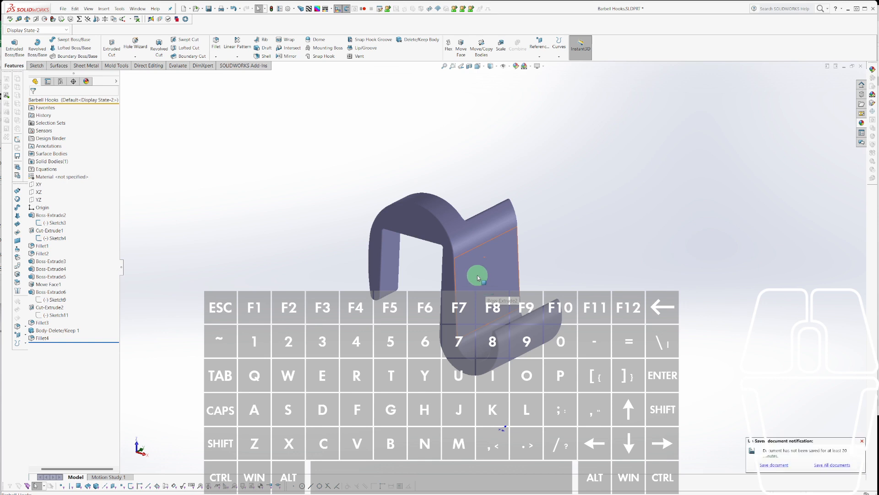
Enable the SOLIDWORKS Simulation add-in for the current session.
click(119, 10)
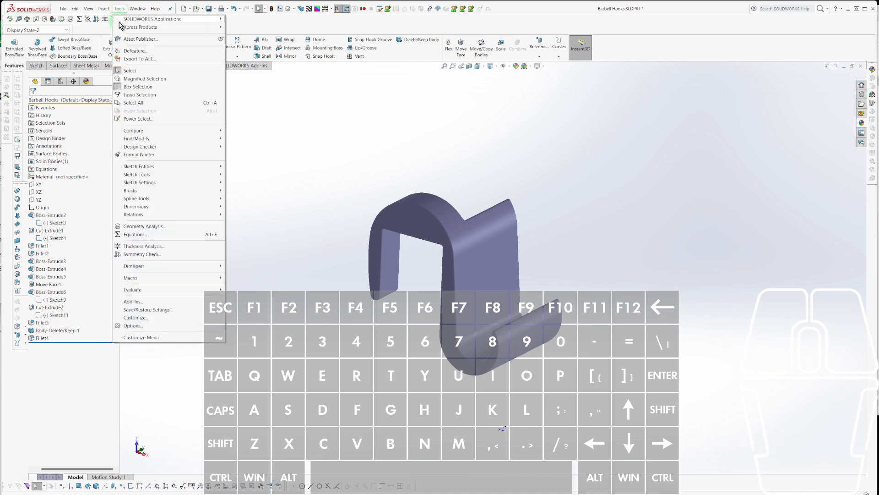
click(133, 301)
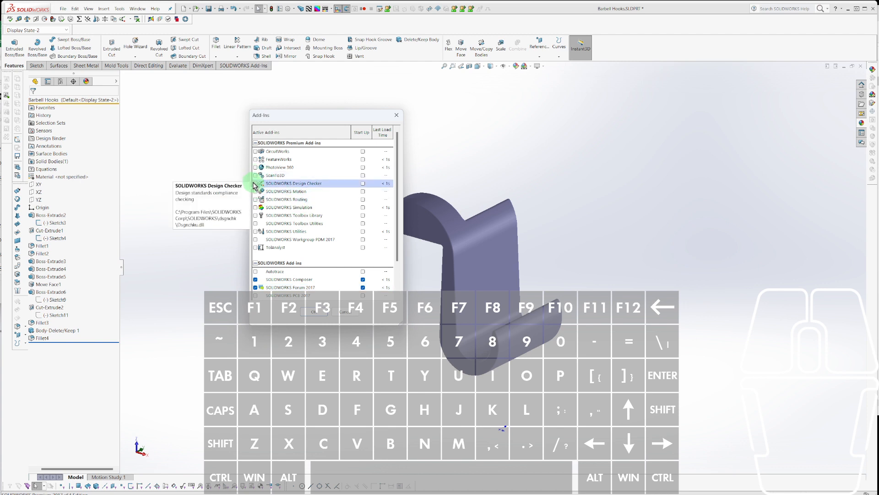
click(255, 207)
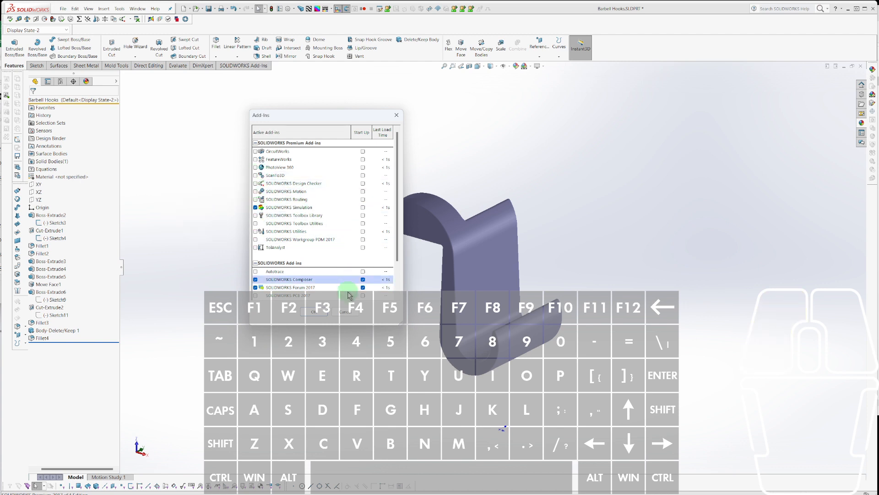
click(314, 312)
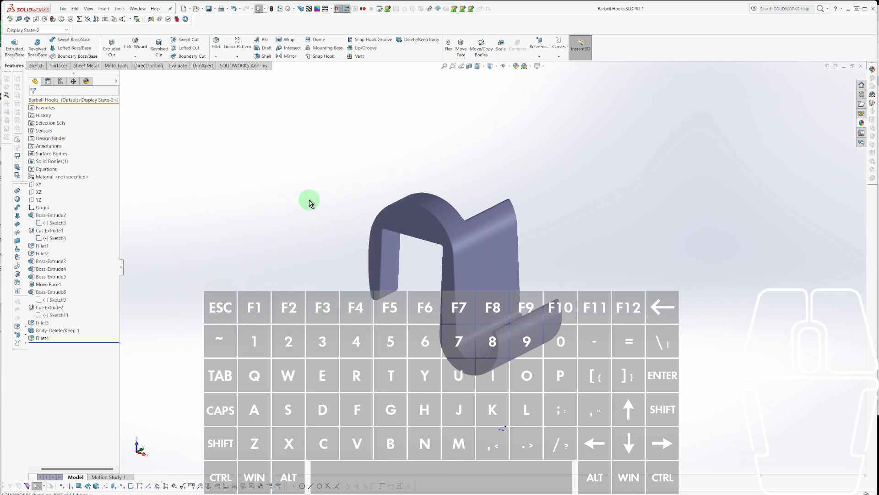
scroll(308, 200, down, 1)
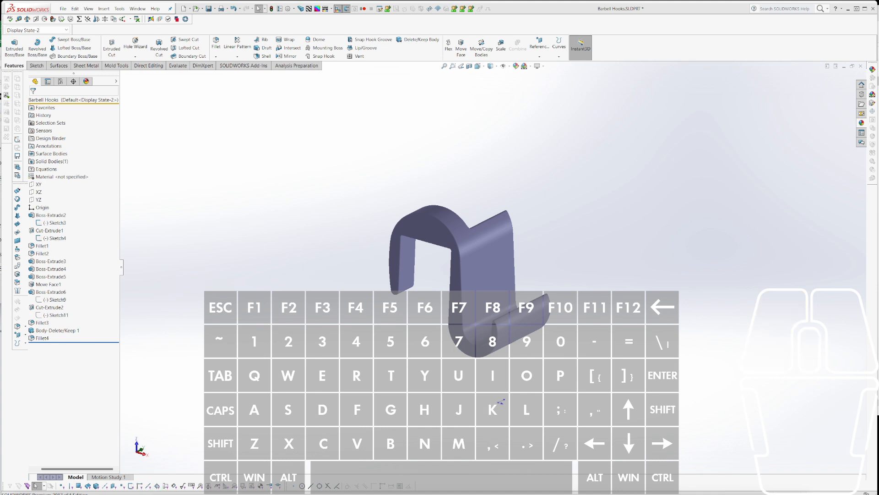
Open matweb.com in the web browser.
click(501, 401)
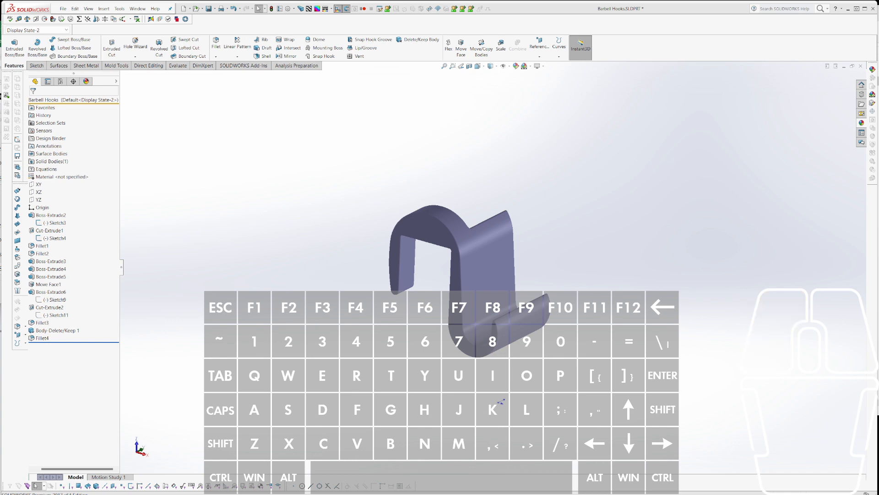
click(501, 402)
key(y)
key(BackSpace)
key(a)
key(w)
key(e)
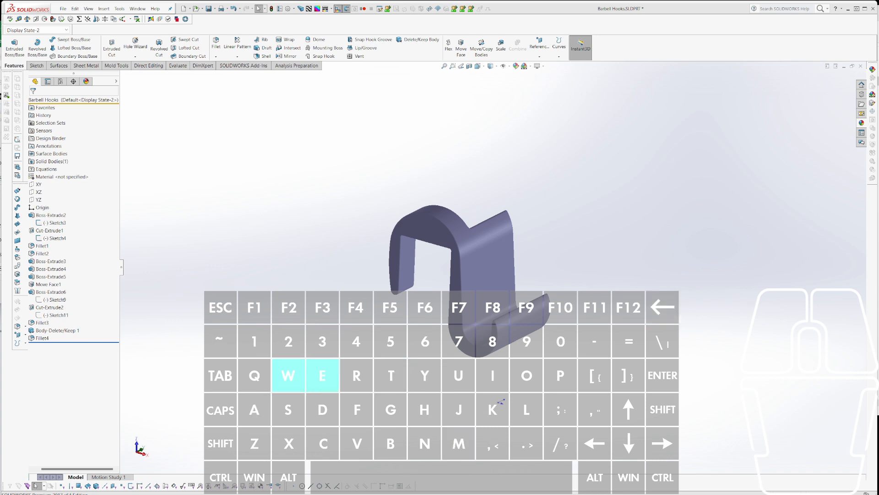
key(o)
key(m)
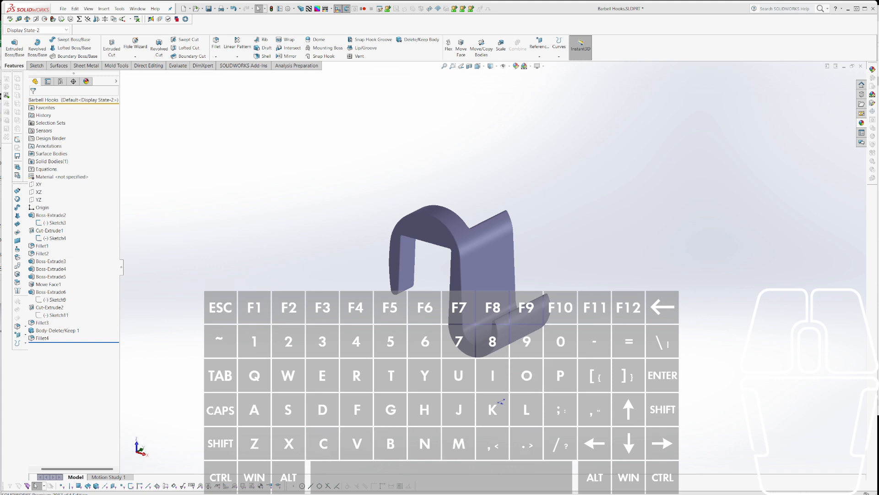
key(y)
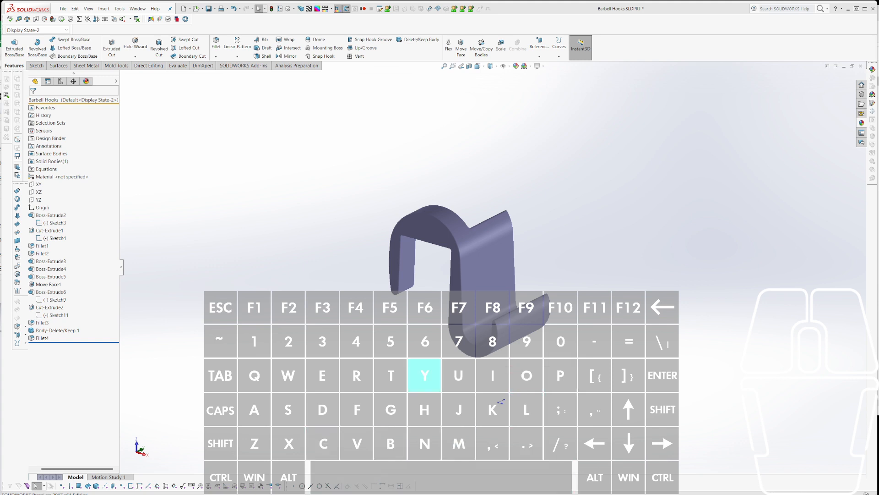
key(a)
key(o)
key(t)
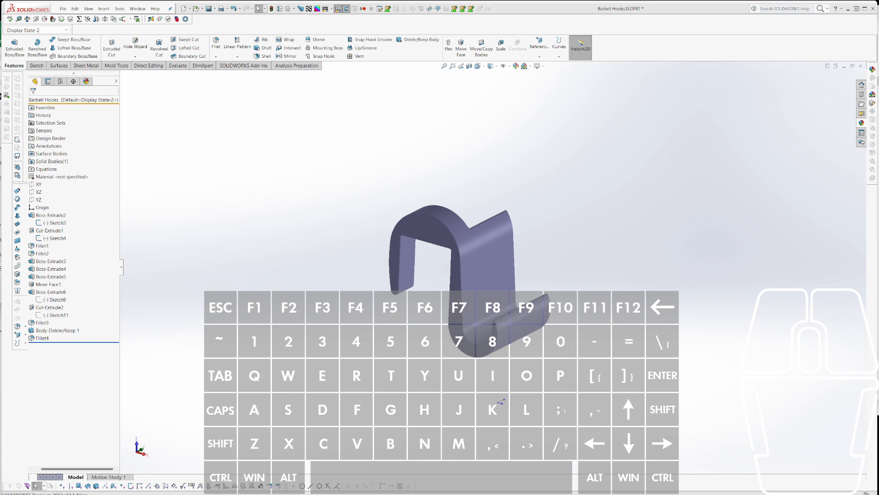
key(a)
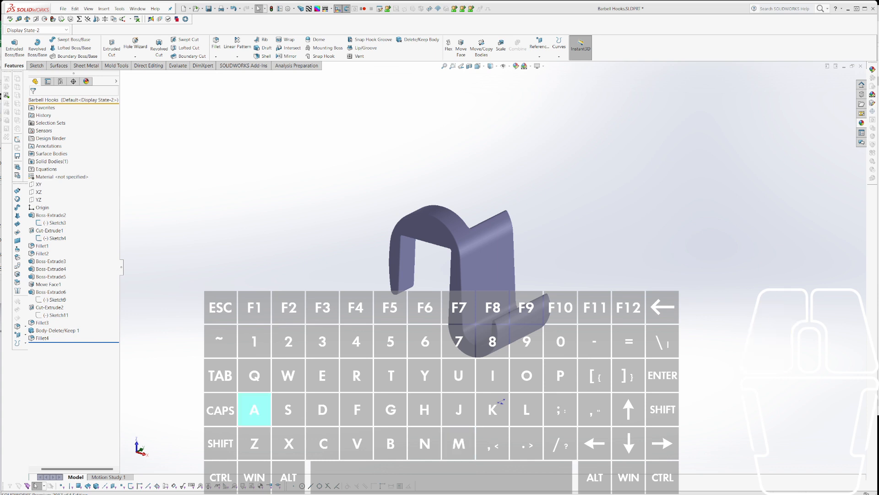
key(e)
key(b)
key(period)
key(m)
key(Return)
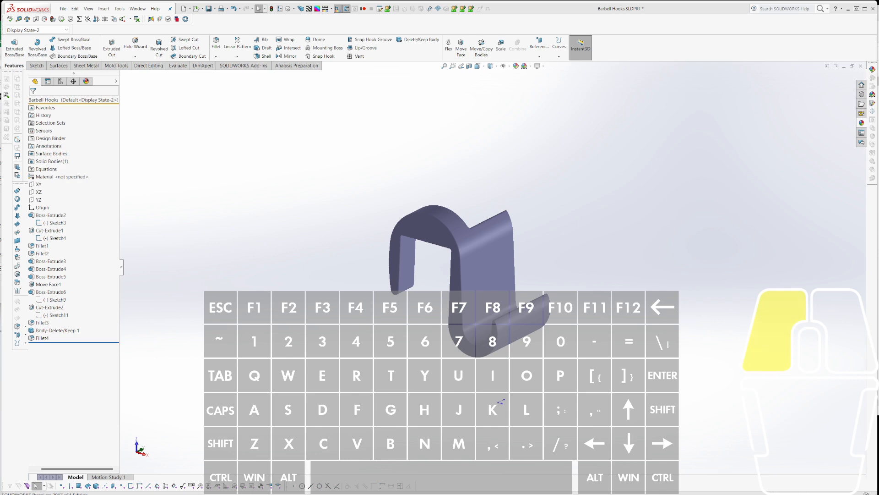
Bring the MatWeb browser window over the model view and minimize the mail window behind it.
drag(678, 494, 272, 29)
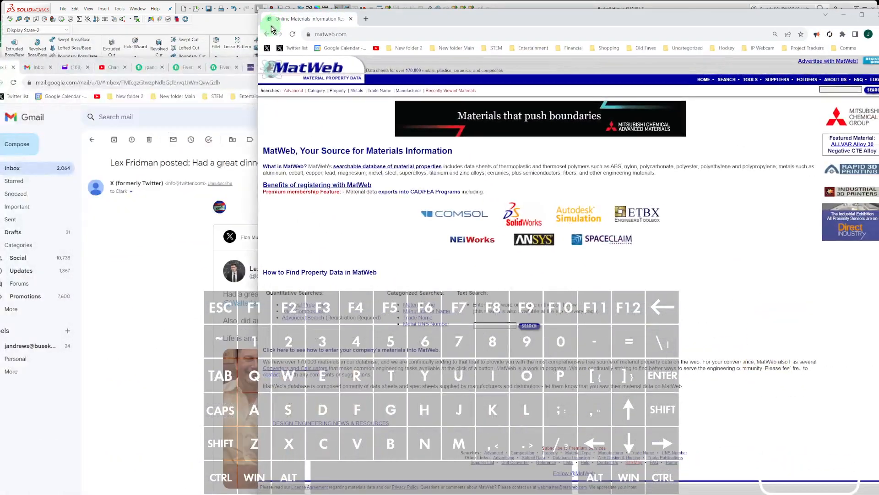
click(173, 290)
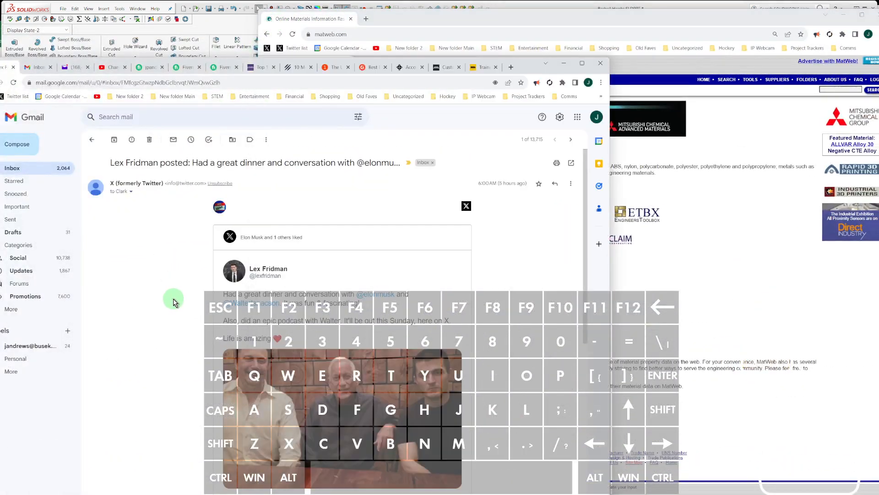
click(566, 67)
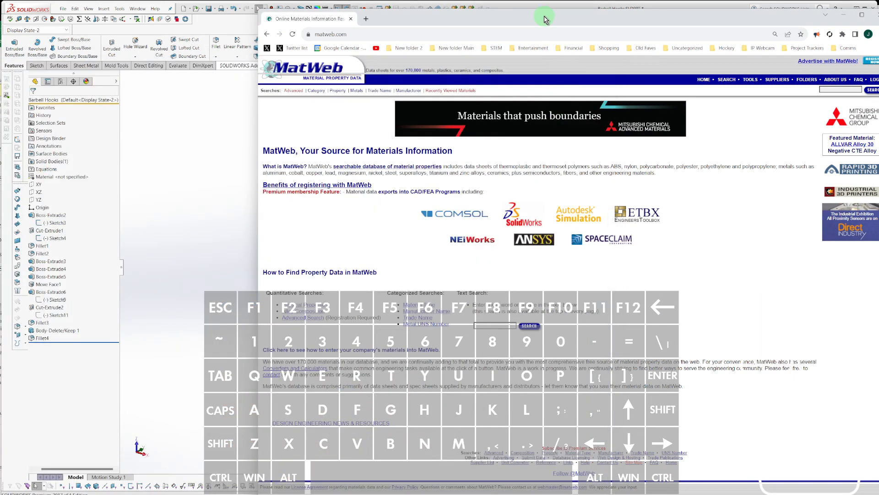
drag(545, 18, 432, 68)
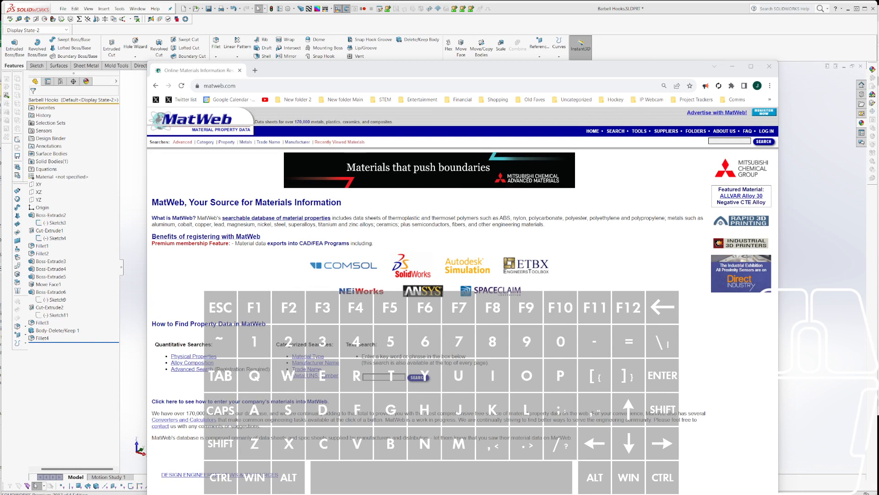
click(432, 68)
Search MatWeb for polycarbonate and open the overview of Polycarbonate, Extruded at its mechanical properties.
click(722, 142)
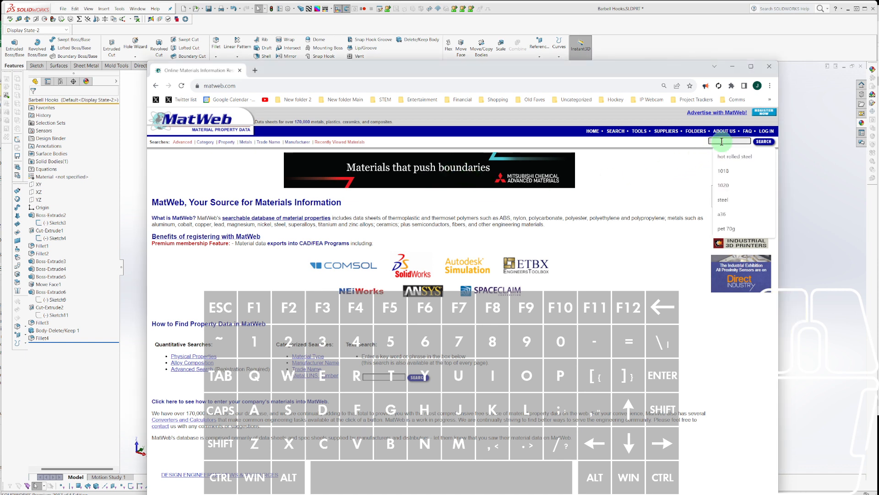
text(poly)
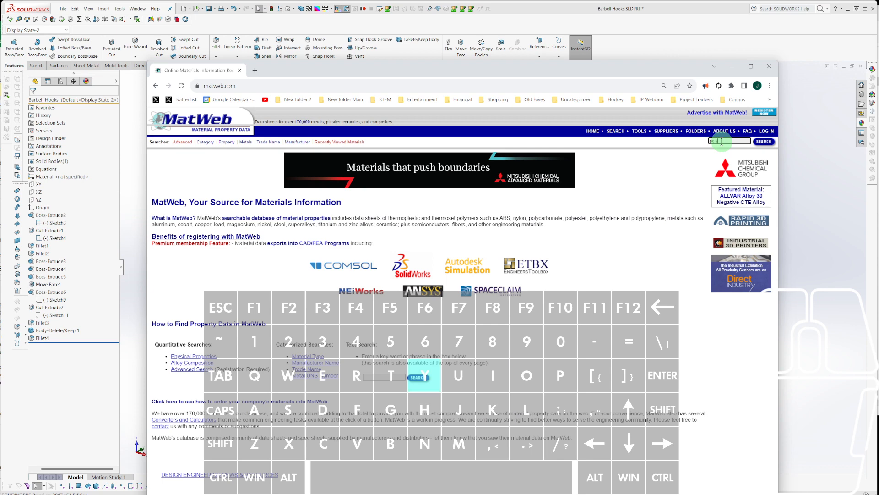
text(carbonate)
key(Return)
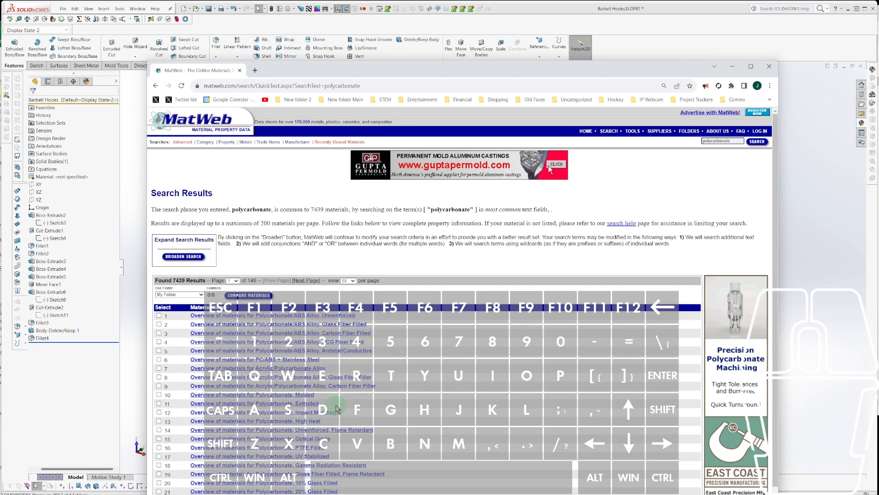
click(299, 403)
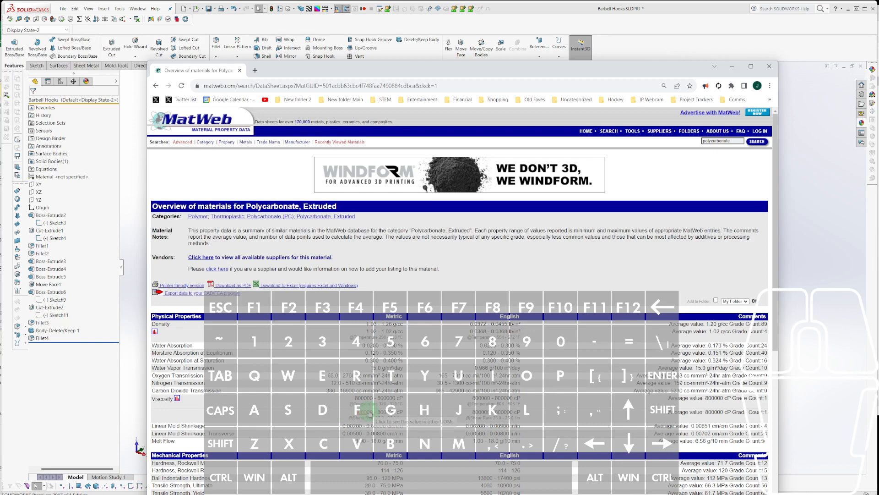
scroll(371, 410, down, 3)
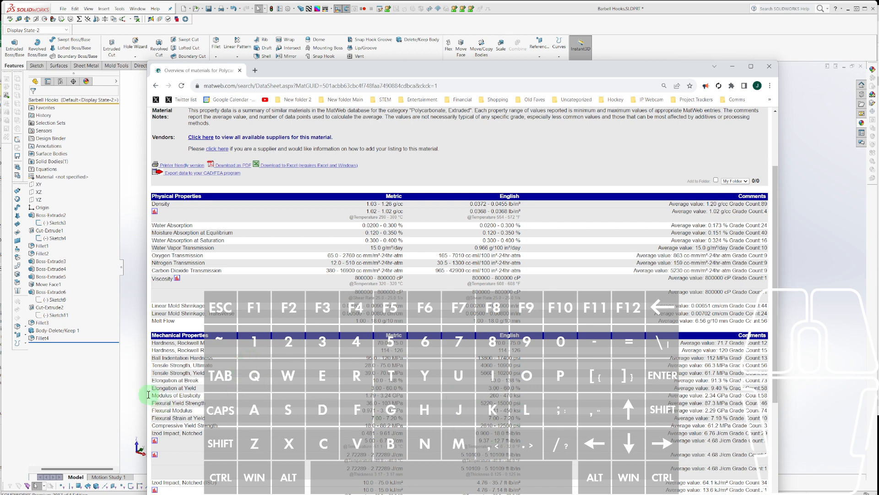
Return to SOLIDWORKS and assign ABS PC as the hook's material.
click(133, 390)
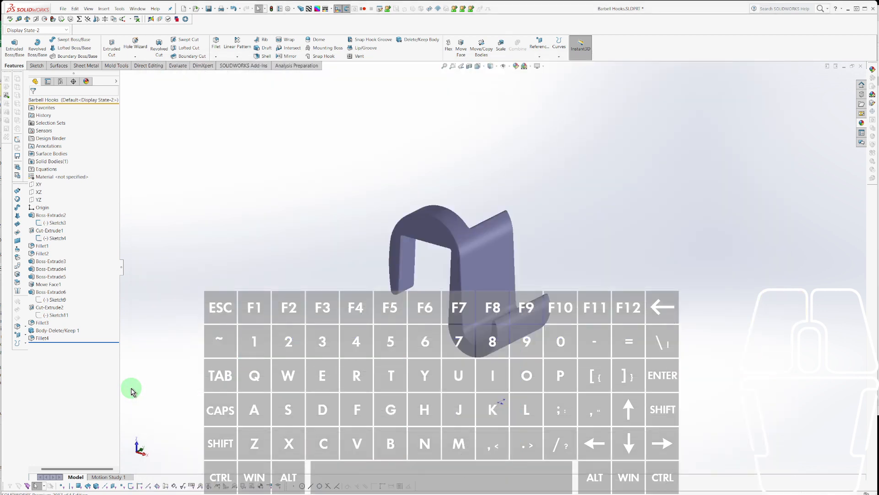
right_click(70, 179)
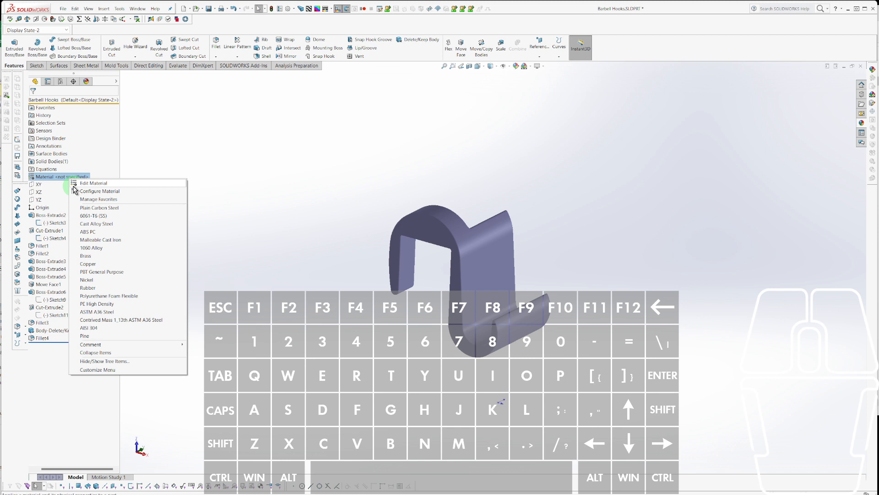
click(92, 233)
click(185, 176)
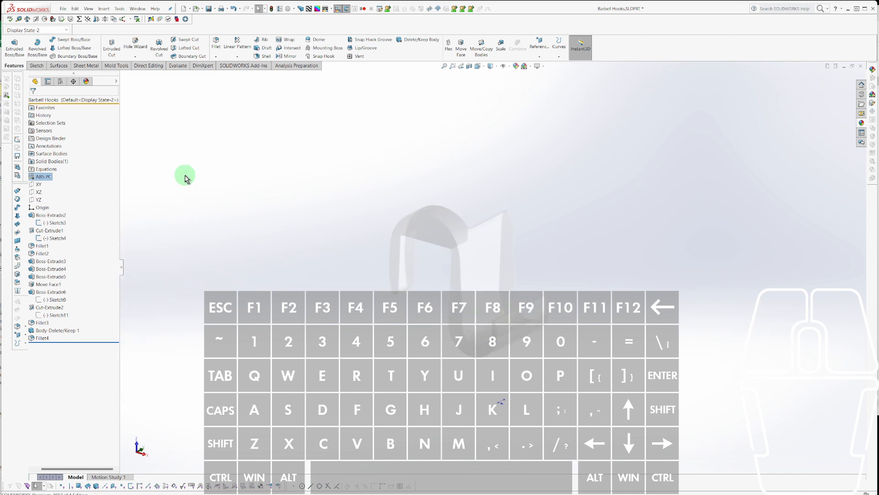
Open the ABS PC material for editing and show its properties in English (IPS) units.
right_click(41, 176)
click(59, 183)
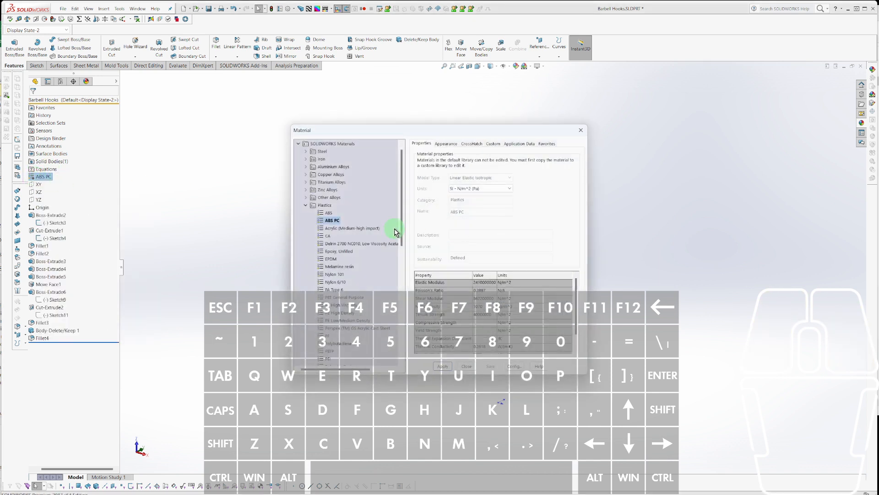
click(506, 189)
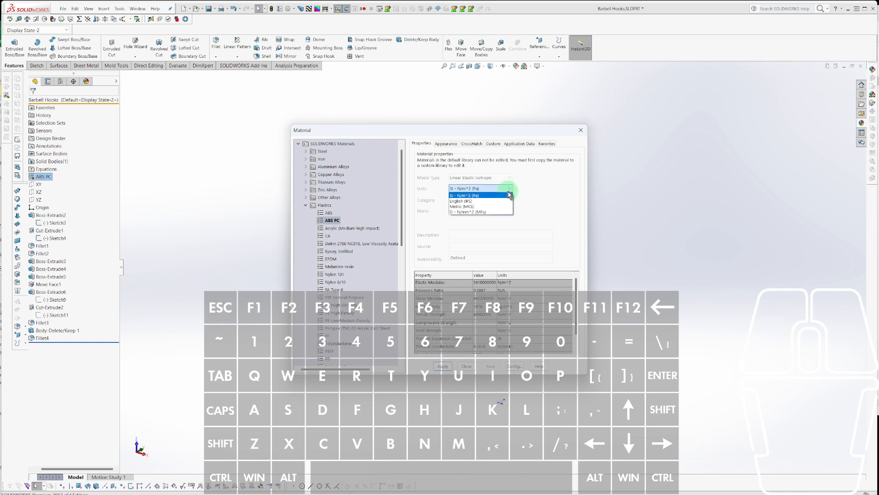
click(493, 201)
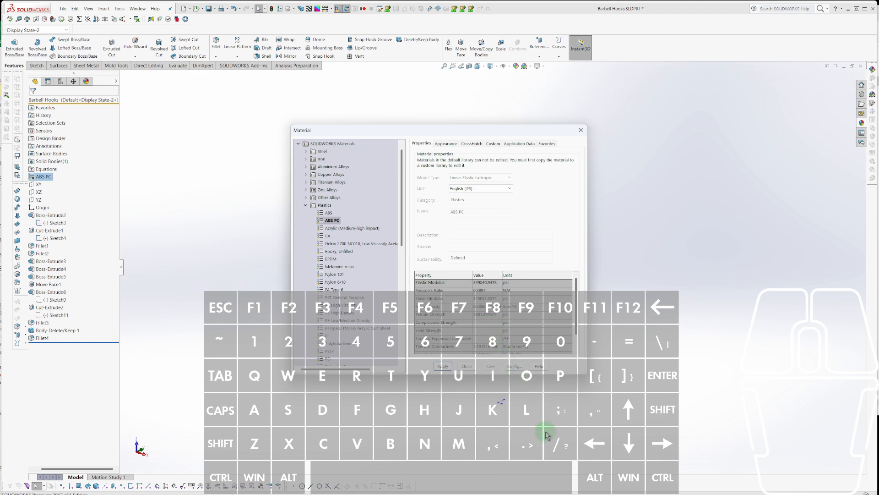
Compare the tensile strength on MatWeb's Polycarbonate, Extruded page in the browser with the ABS PC value in the SOLIDWORKS material properties.
click(585, 494)
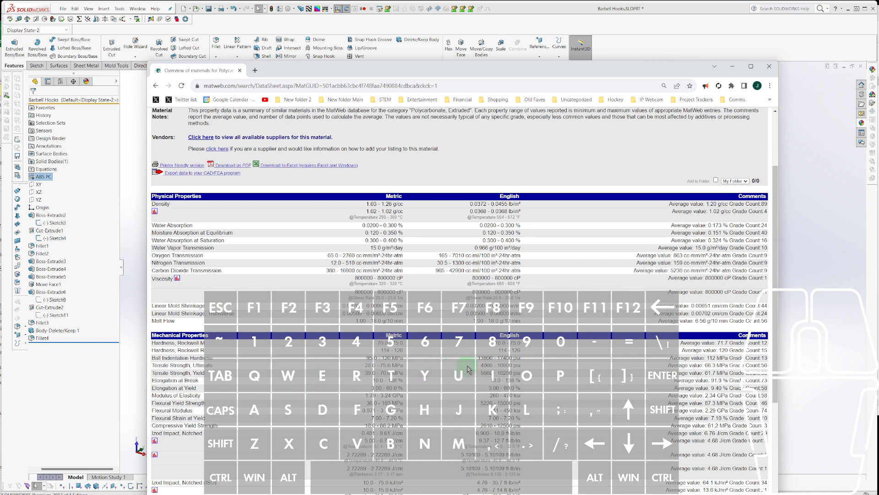
key(alt+Tab)
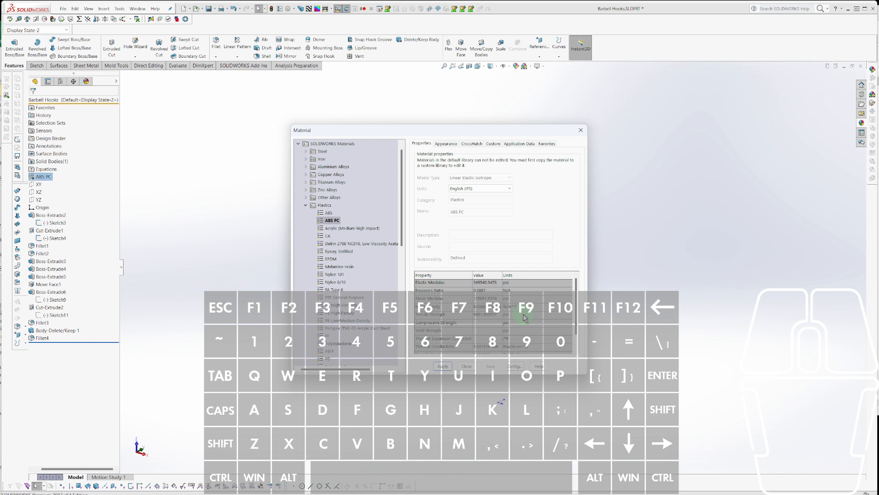
click(487, 319)
click(486, 318)
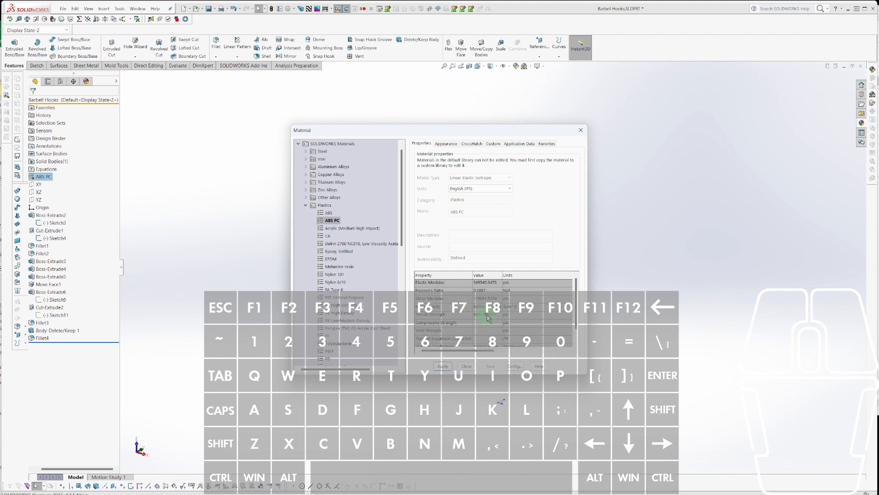
Copy ABS PC from the SOLIDWORKS Materials library into the Plastic category of Custom Materials and open the copy's properties.
click(480, 317)
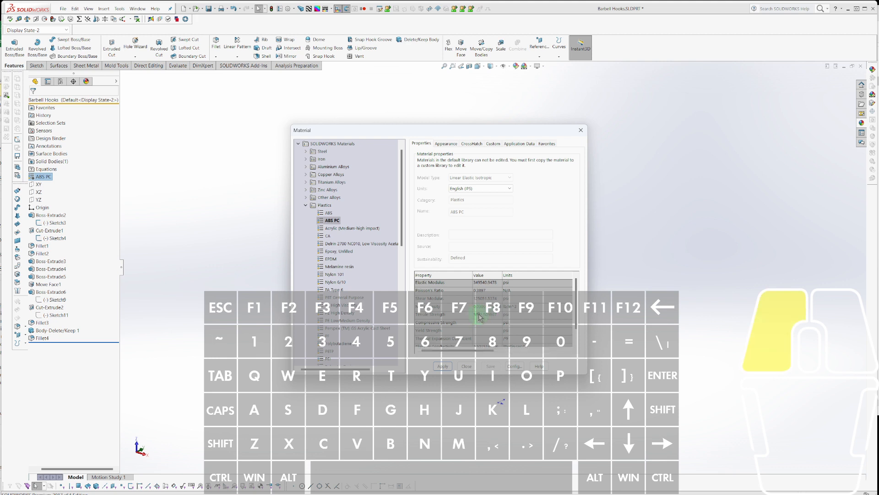
click(480, 325)
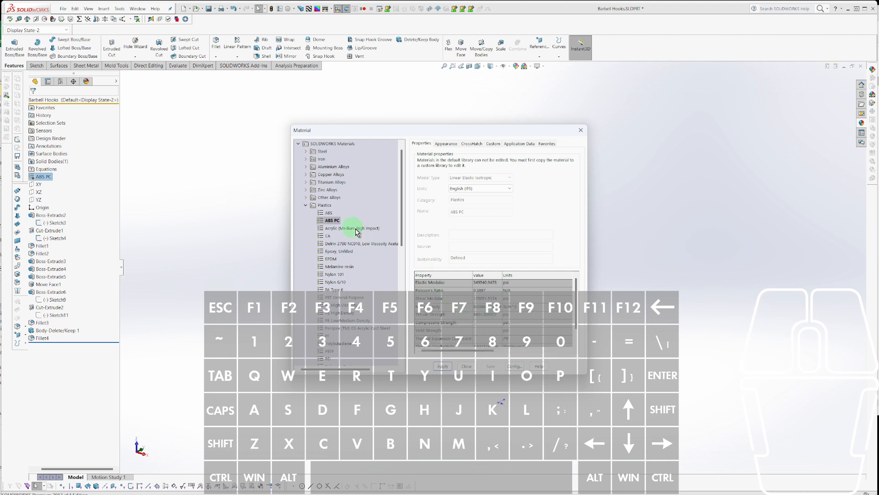
right_click(324, 224)
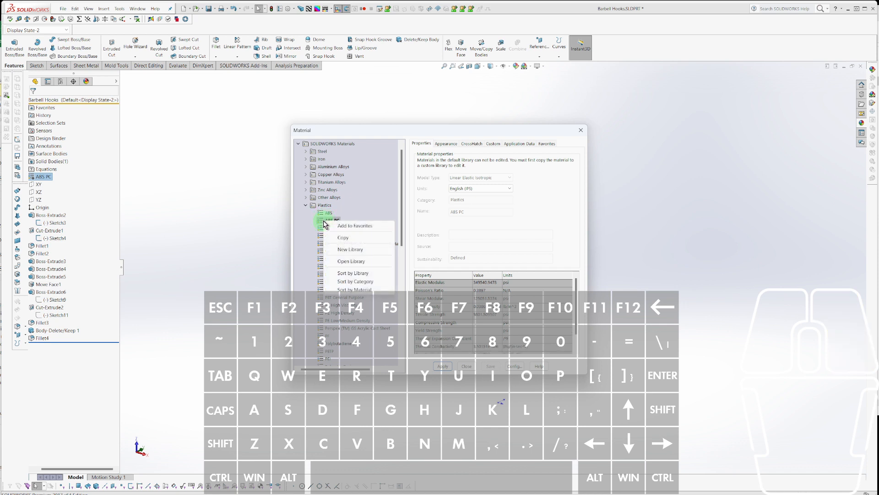
click(341, 238)
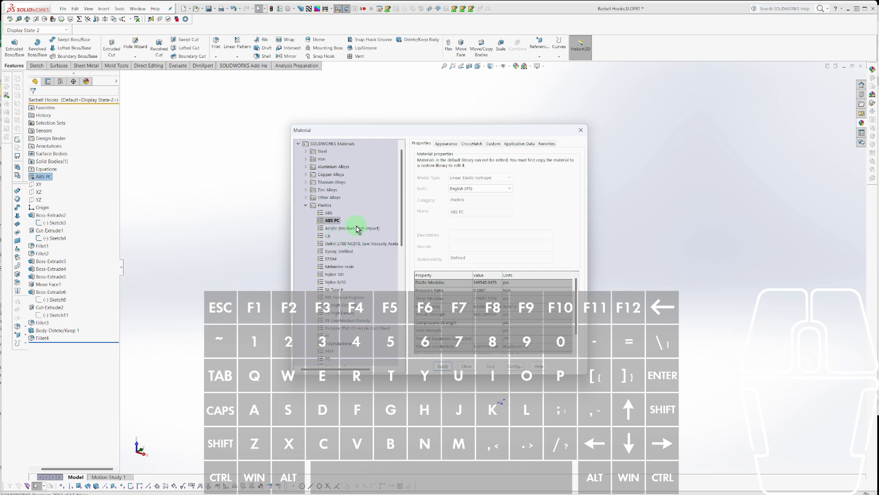
click(306, 205)
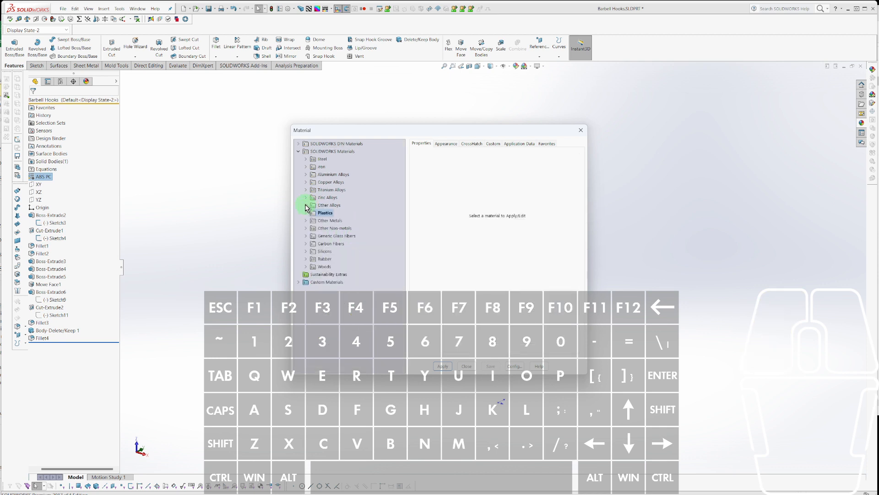
click(298, 282)
click(306, 289)
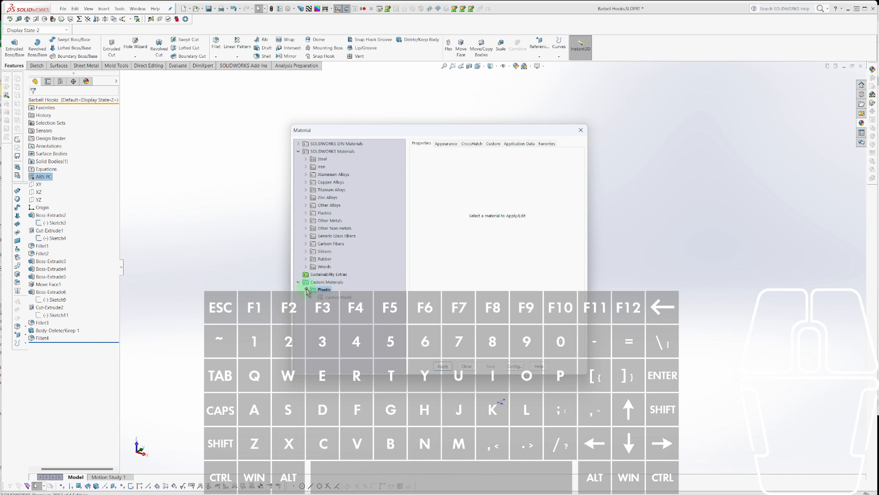
click(310, 289)
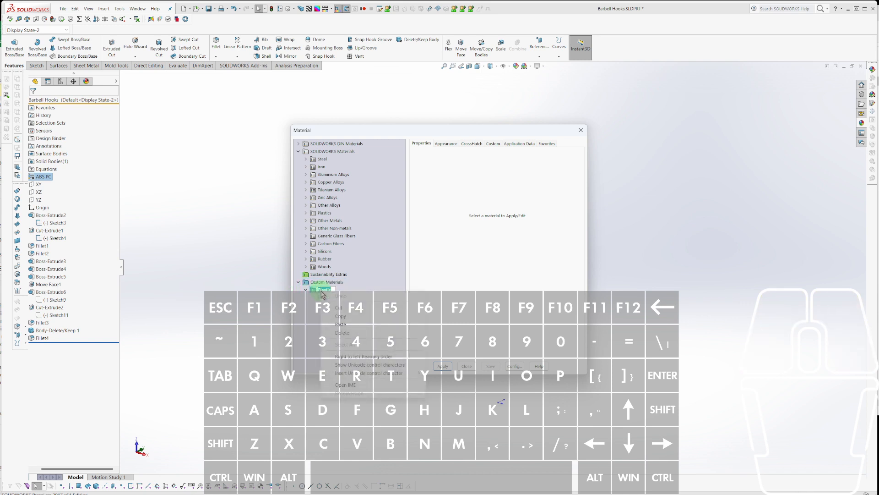
click(311, 289)
key(ctrl+v)
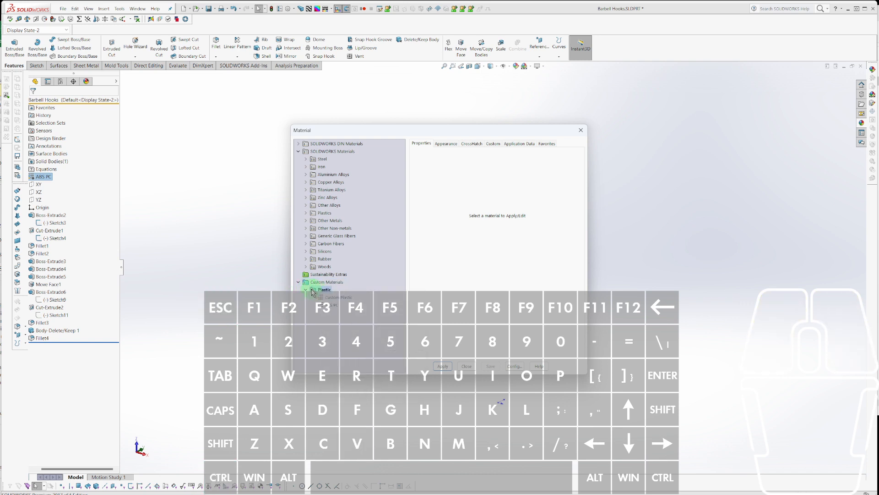
click(330, 306)
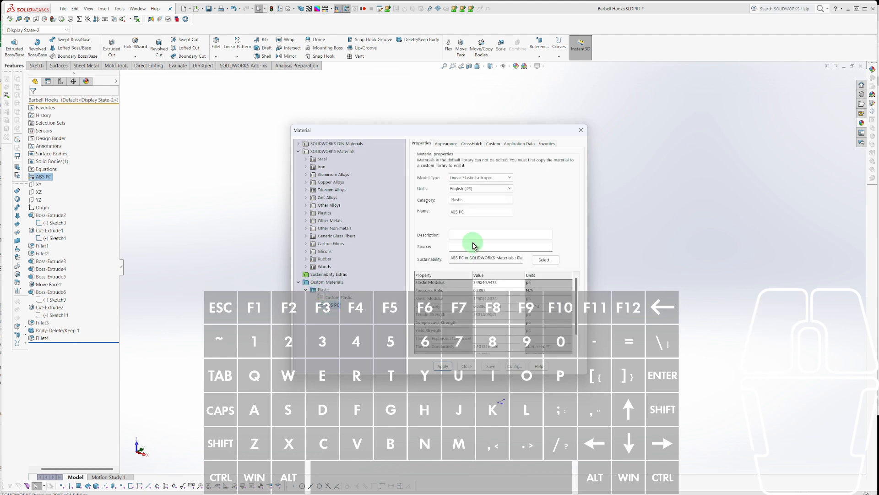
Rename the copied custom material as "J - ABS PC".
click(480, 212)
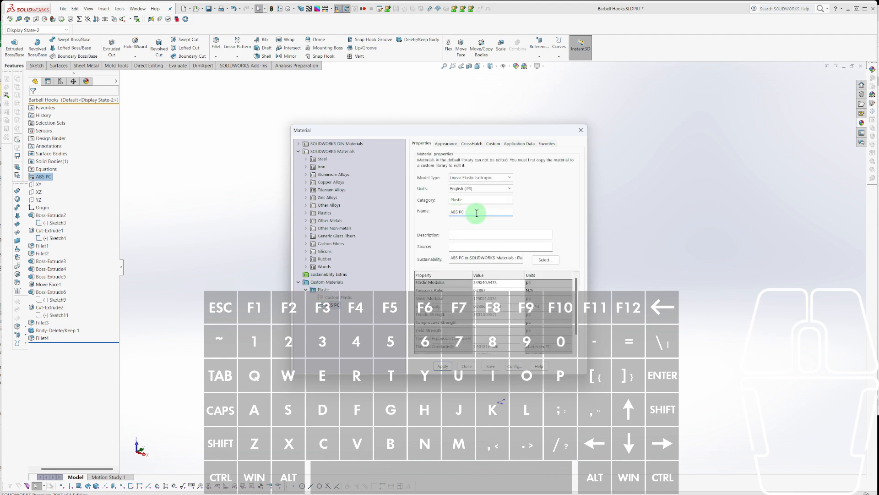
click(451, 212)
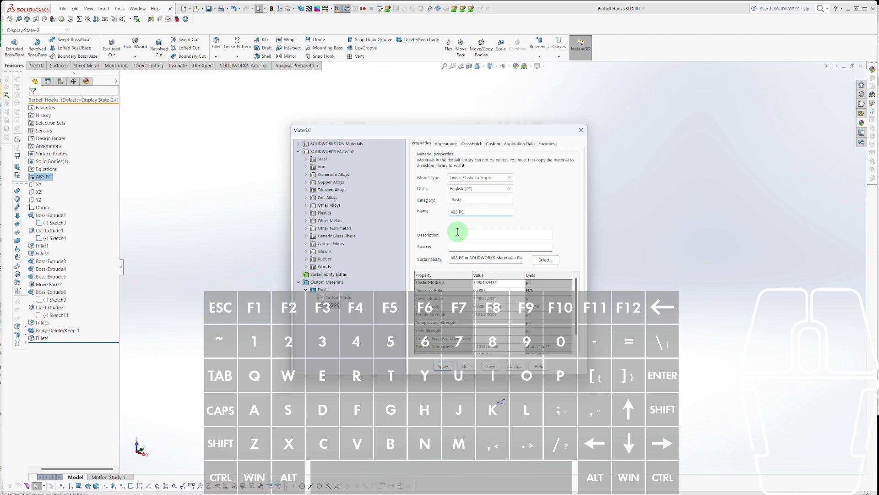
key(shift)
text(J)
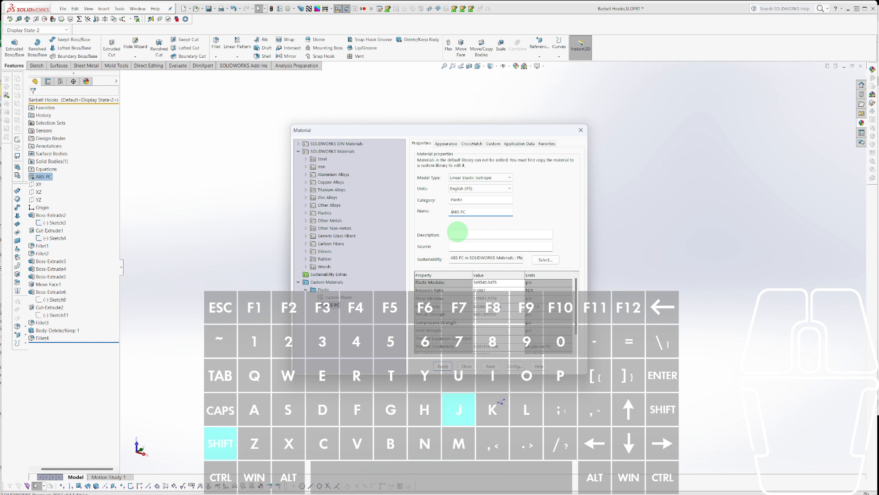
text( -)
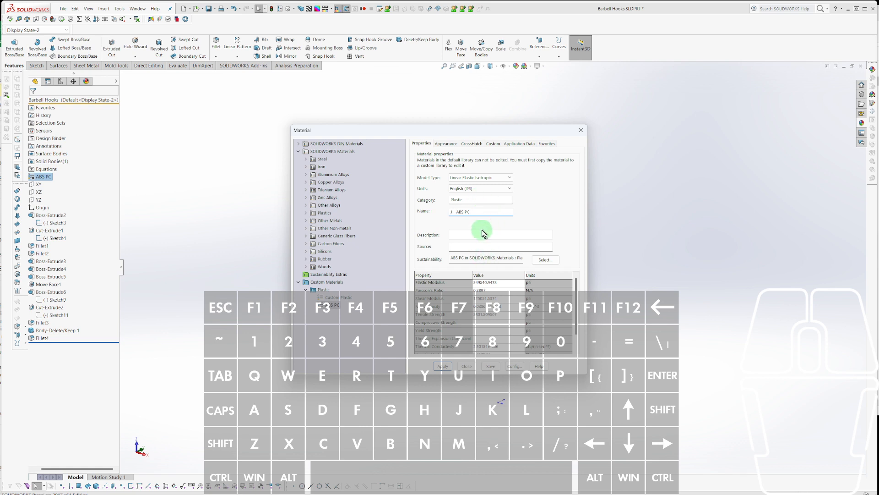
Set the custom material's tensile strength to 4000 psi and yield strength to 2000 psi, and apply it to the hook.
click(502, 314)
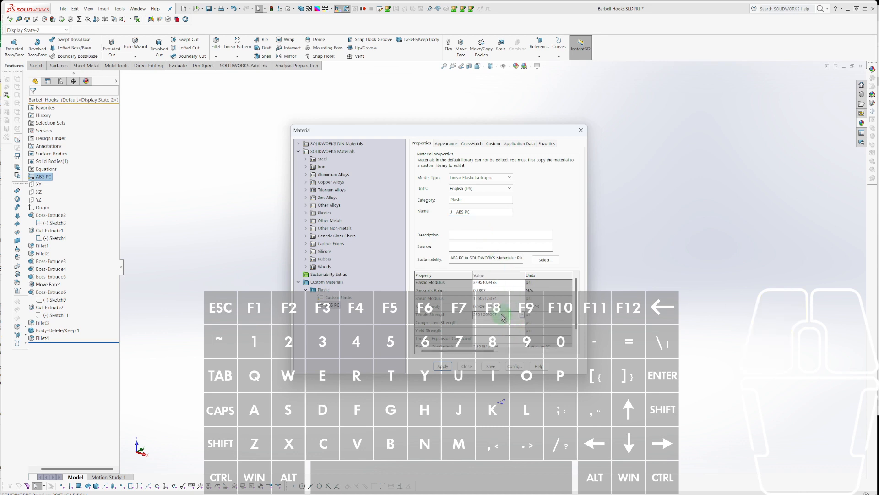
click(501, 314)
text(4000)
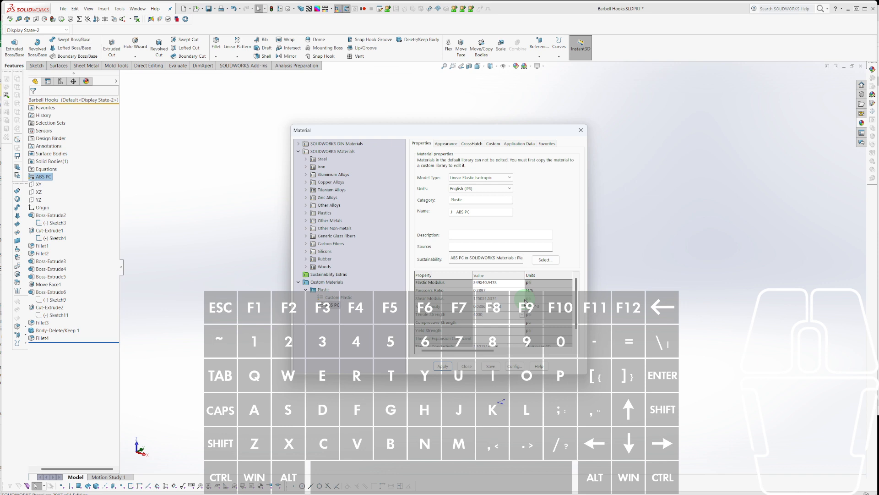
click(486, 331)
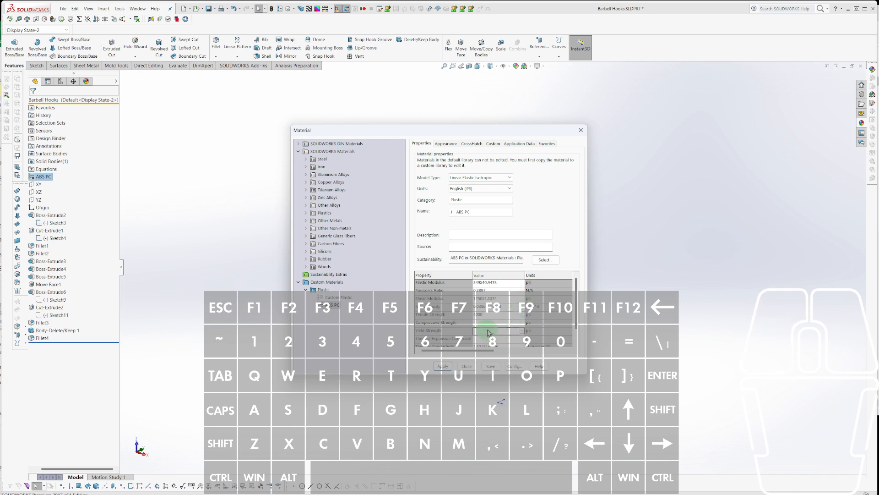
text(2000)
click(443, 365)
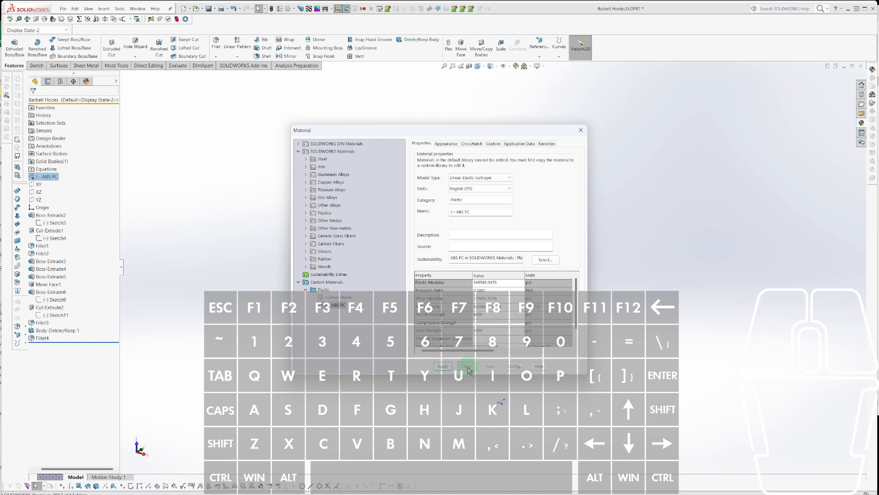
Search MatWeb's Polycarbonate, Extruded page in the browser for "pois" to look up Poisson's ratio, and return to SOLIDWORKS.
click(407, 493)
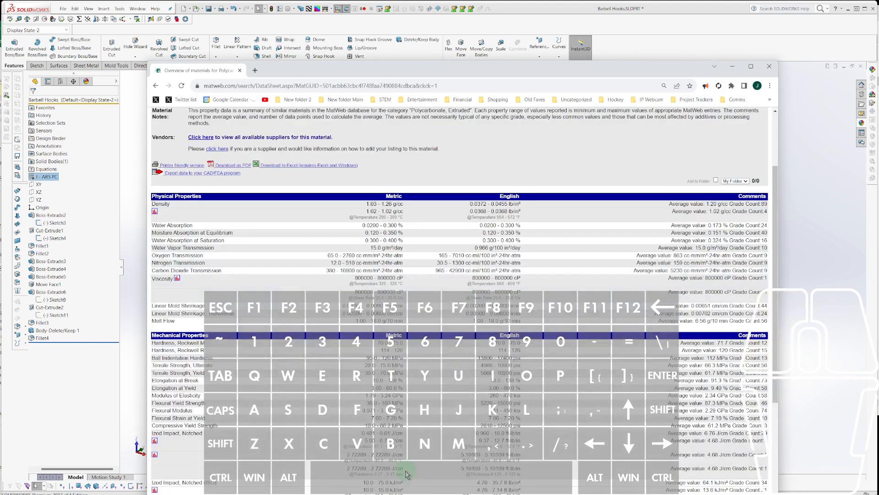
scroll(263, 437, down, 3)
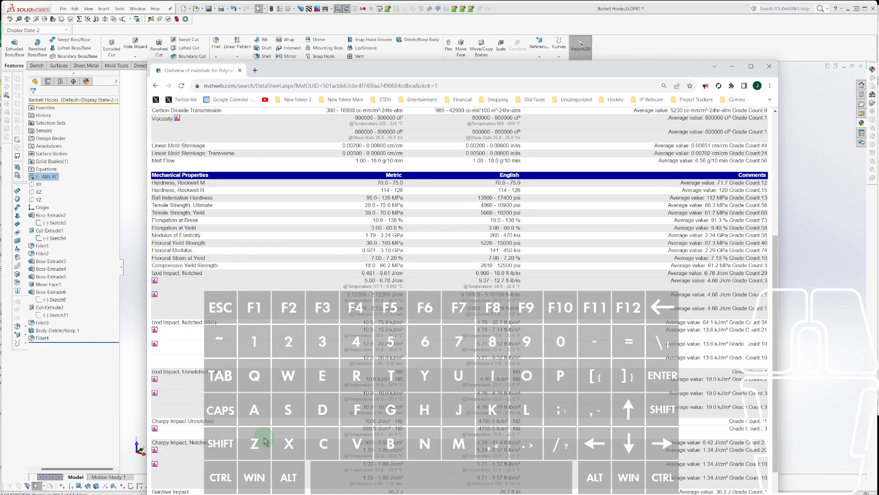
key(ctrl+f)
text(pois)
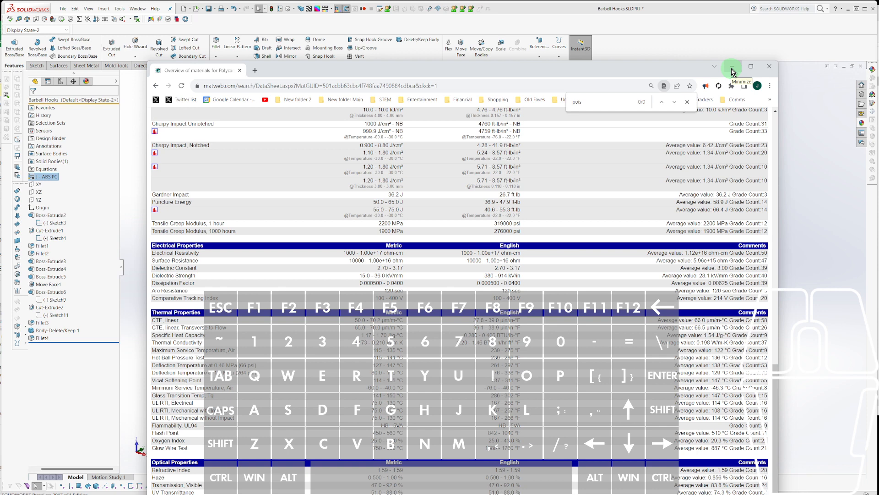
click(776, 121)
click(823, 133)
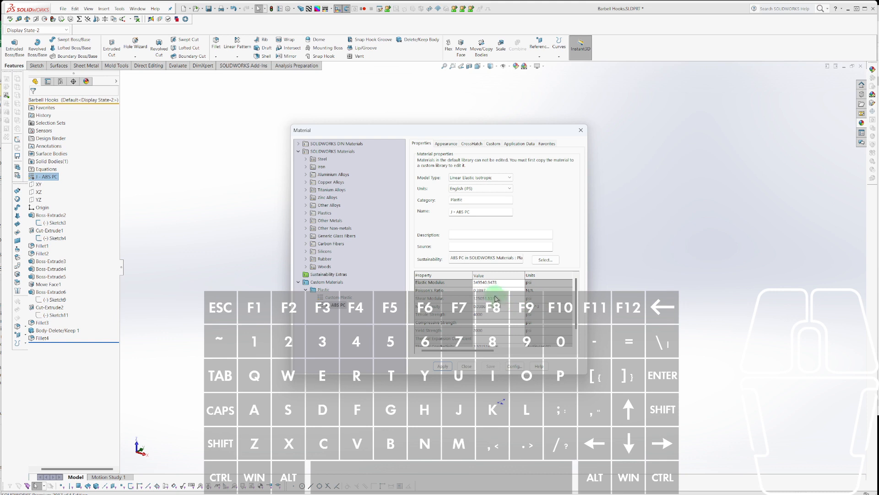
Apply the J - ABS PC material to the part again, add it to the favorites, and close the material settings.
click(438, 372)
click(448, 369)
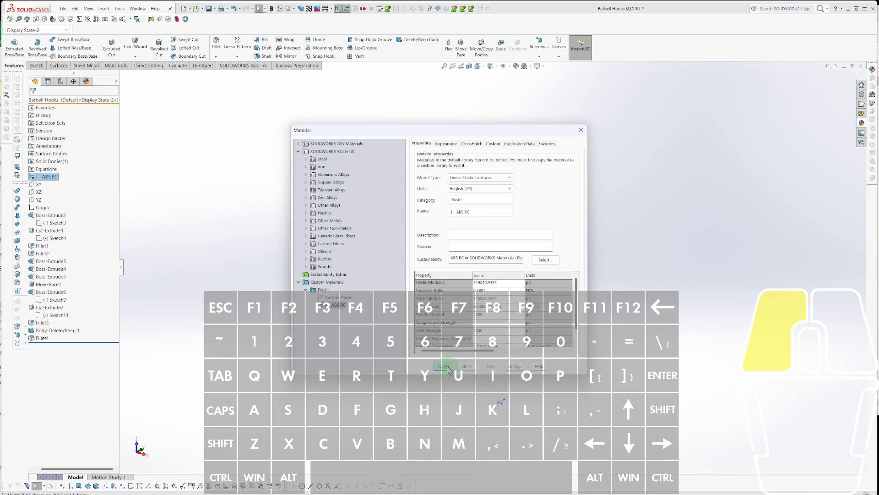
right_click(329, 306)
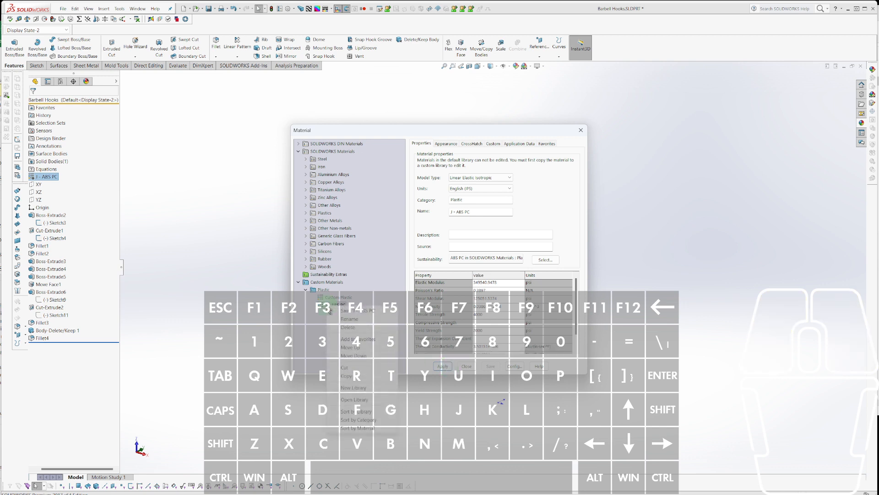
click(349, 339)
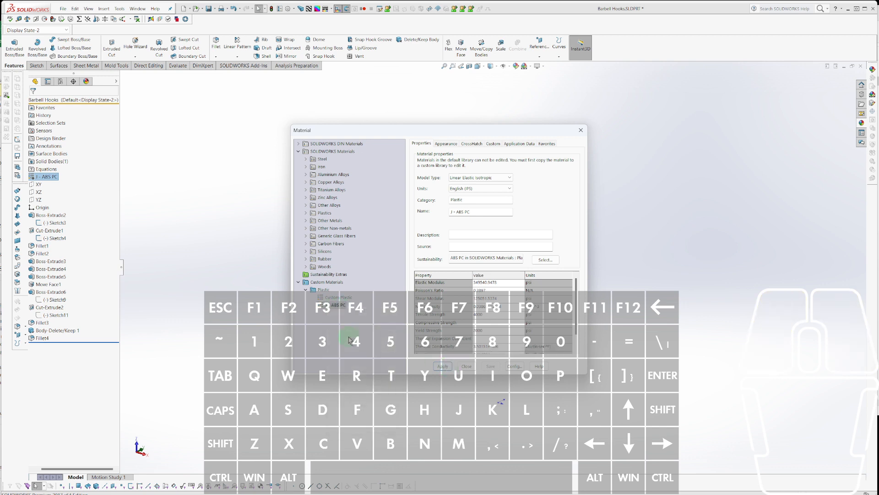
click(465, 366)
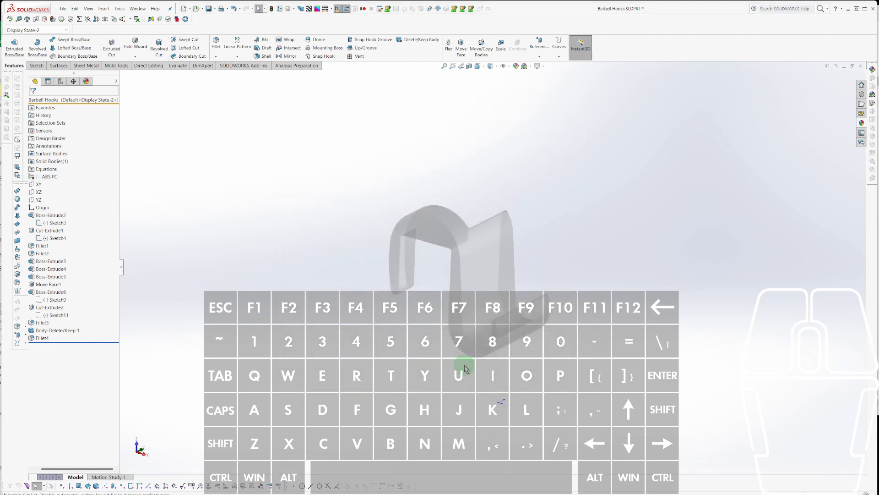
click(309, 270)
click(46, 178)
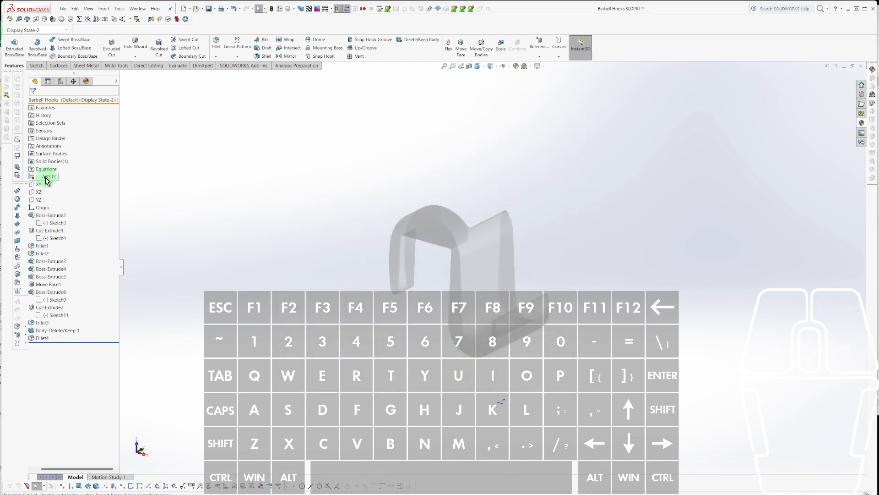
right_click(46, 178)
click(339, 376)
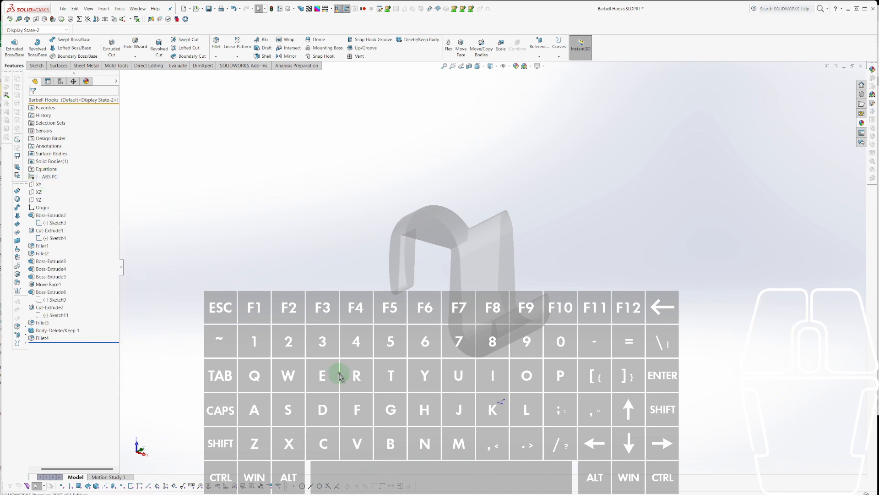
key(Escape)
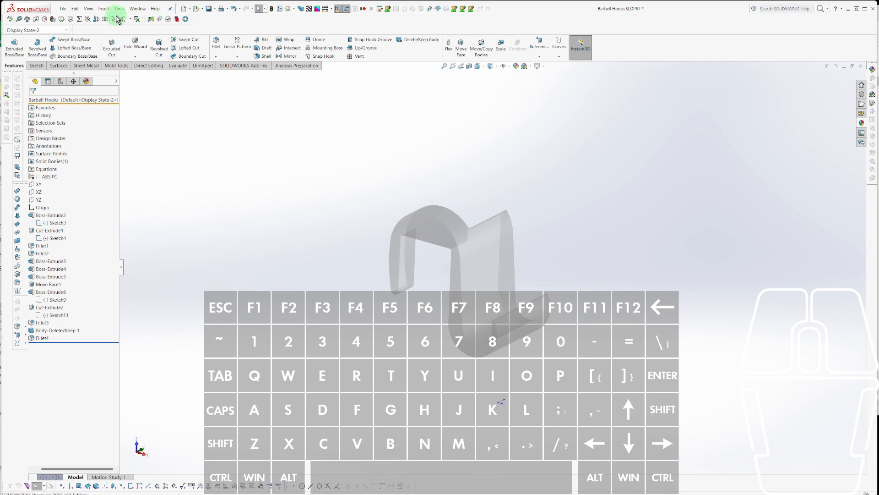
Enable the SOLIDWORKS Simulation add-in for the current session.
click(301, 66)
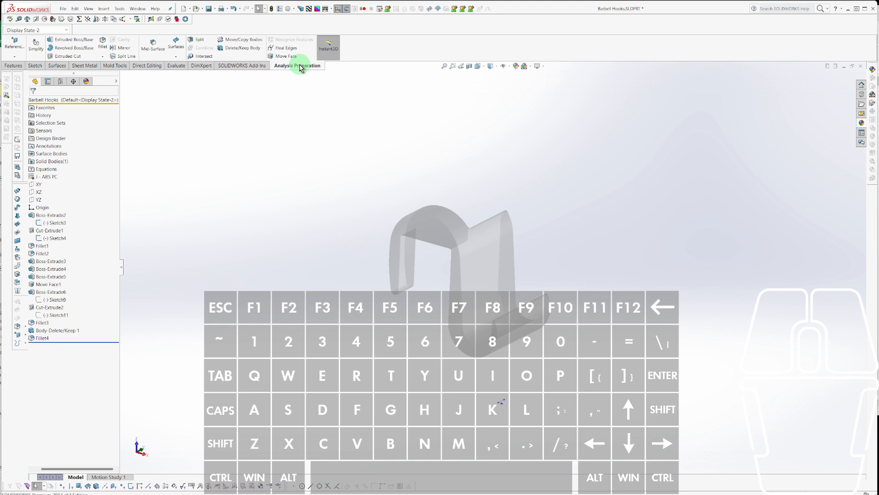
click(176, 65)
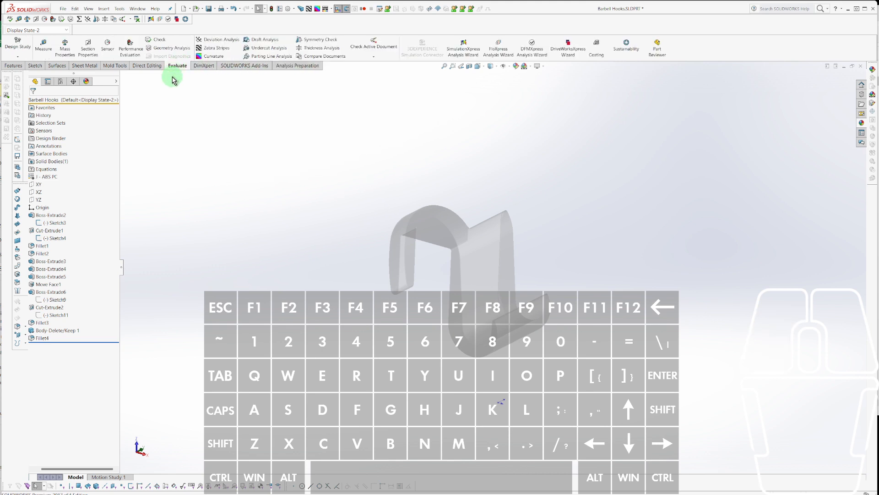
click(172, 107)
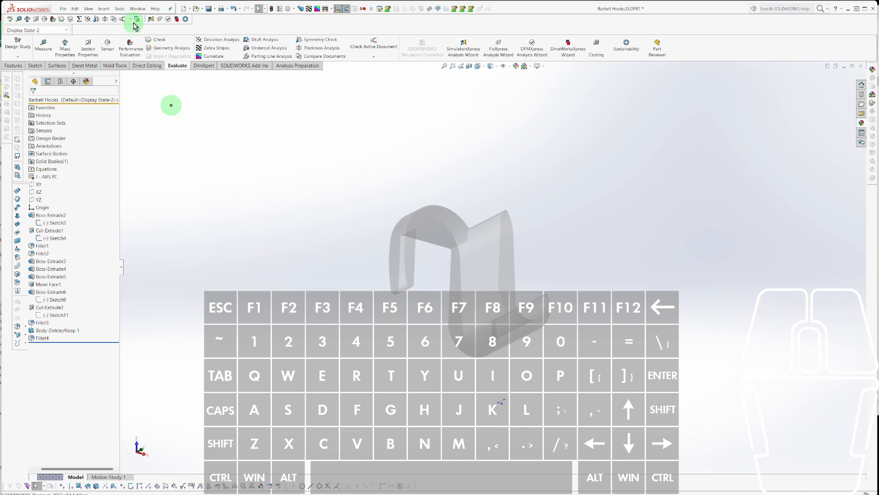
click(119, 9)
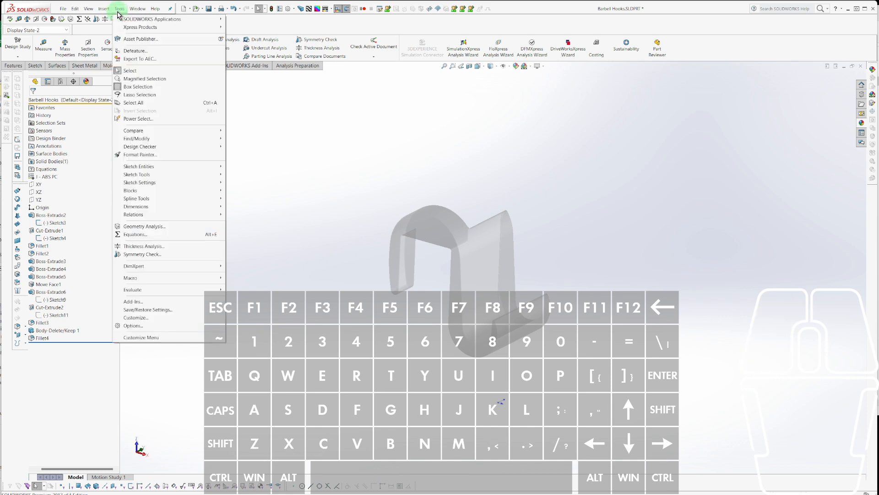
click(151, 302)
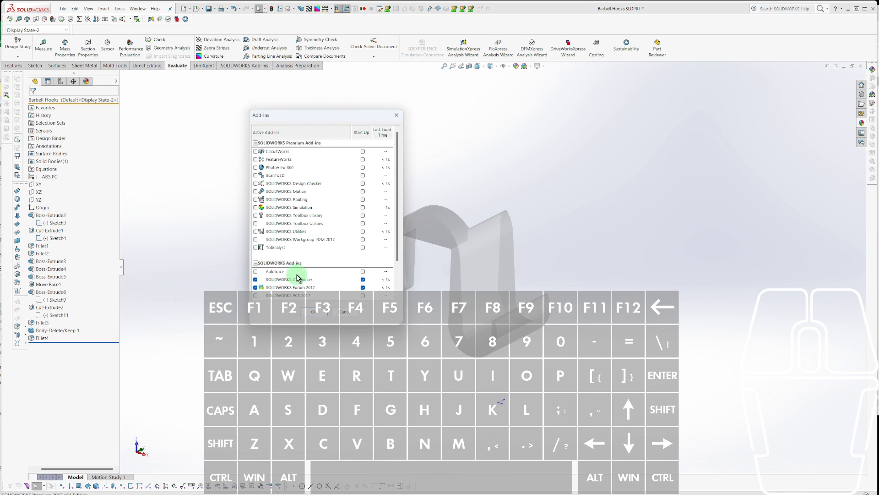
click(255, 208)
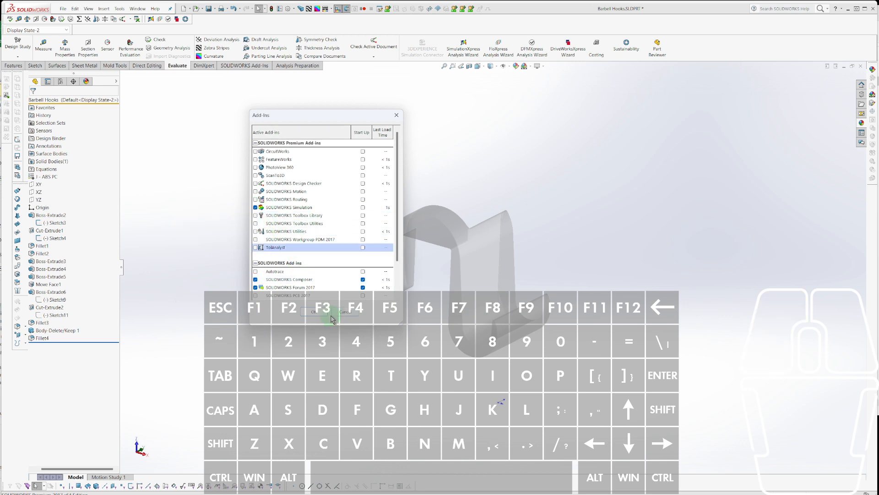
click(314, 312)
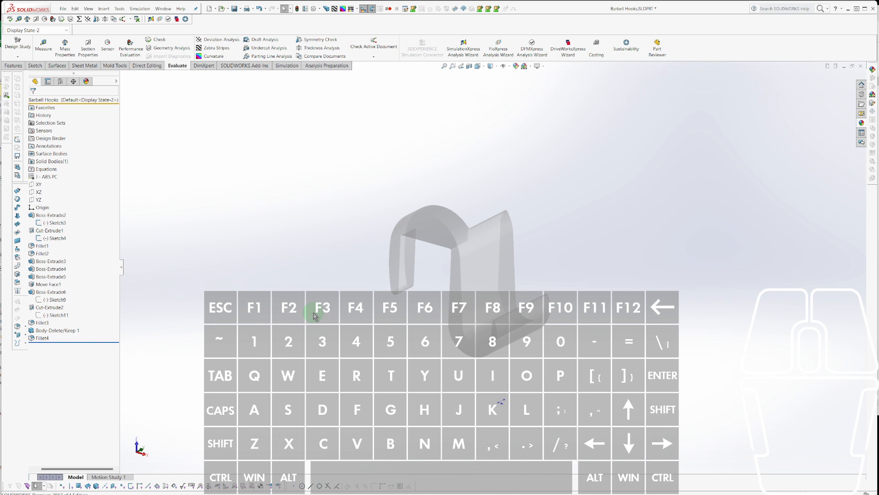
Check the list of active add-ins to verify that SOLIDWORKS Simulation is enabled, leaving the settings as they are.
click(287, 66)
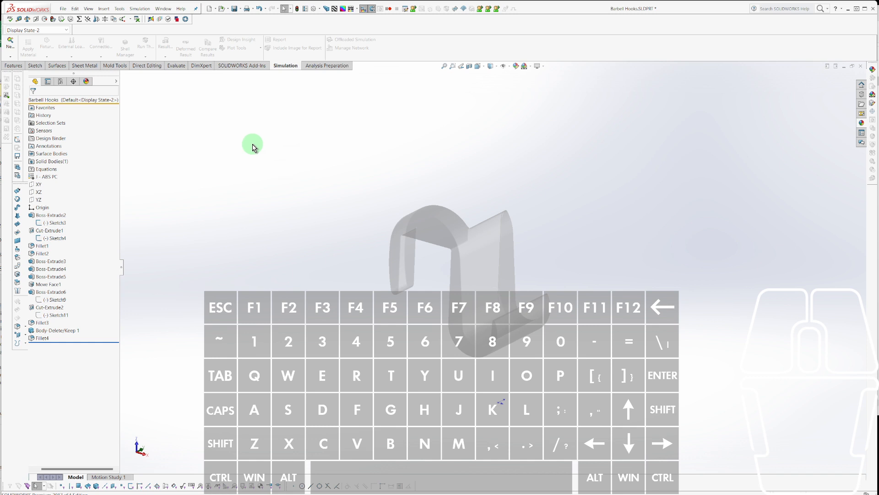
click(161, 182)
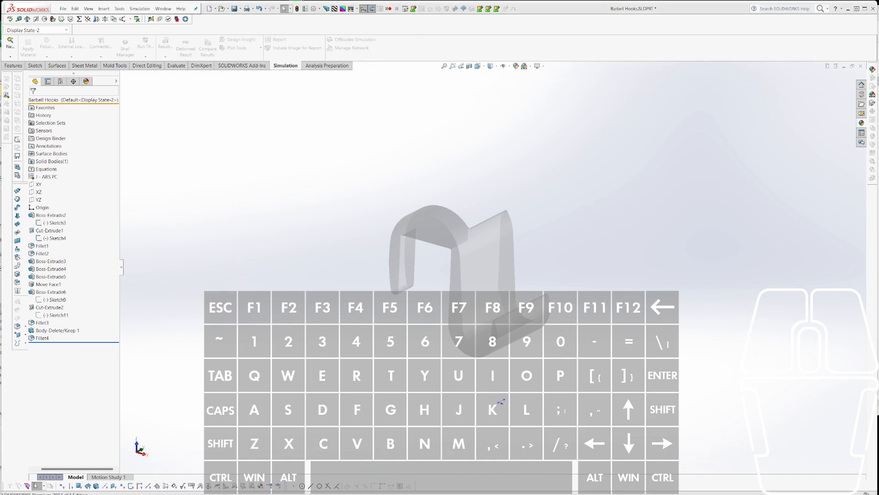
scroll(693, 345, down, 1)
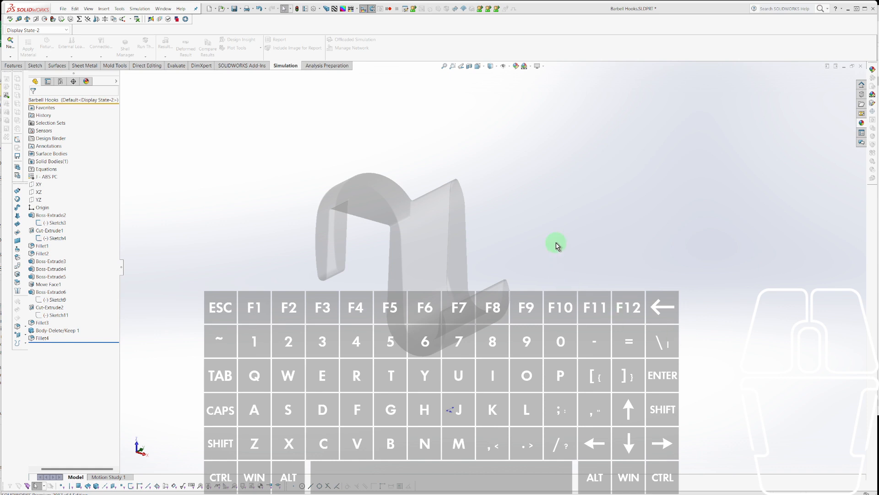
scroll(557, 243, up, 1)
scroll(557, 240, down, 2)
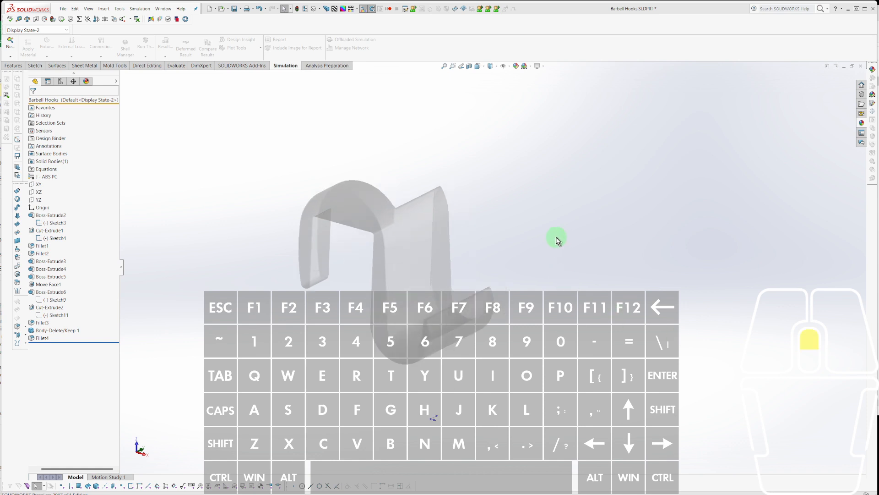
click(119, 9)
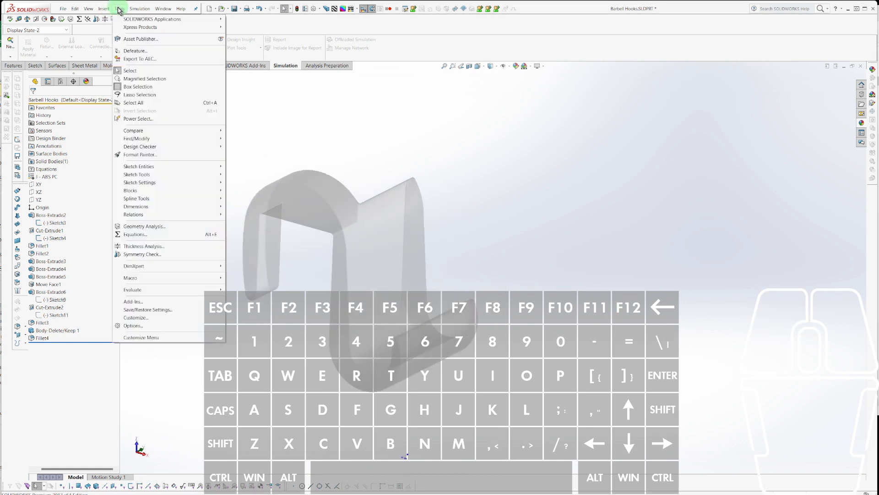
click(138, 301)
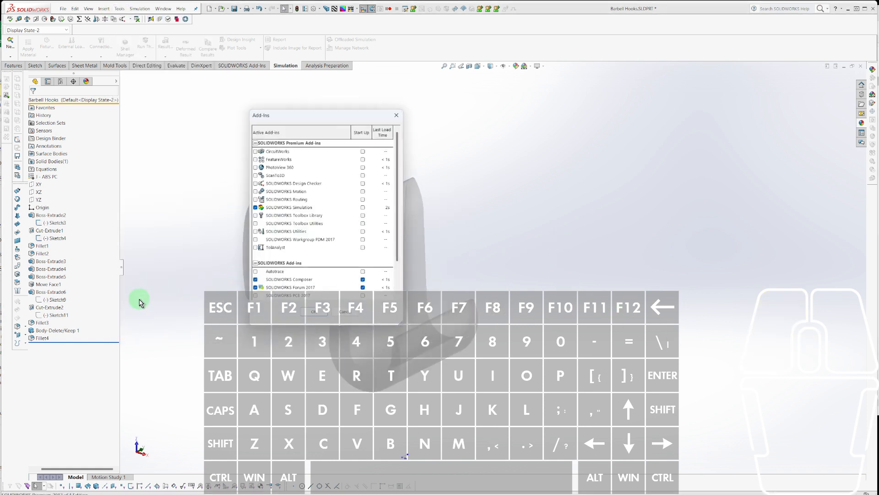
click(343, 313)
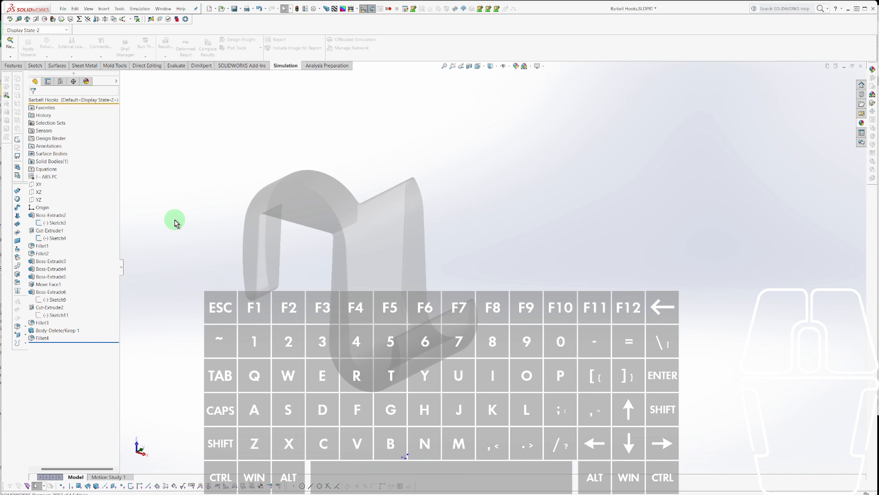
Browse the SOLIDWORKS DIN Materials and the Plastics category for the part's material, glance at the MatWeb Polycarbonate page, and close the material settings.
right_click(46, 180)
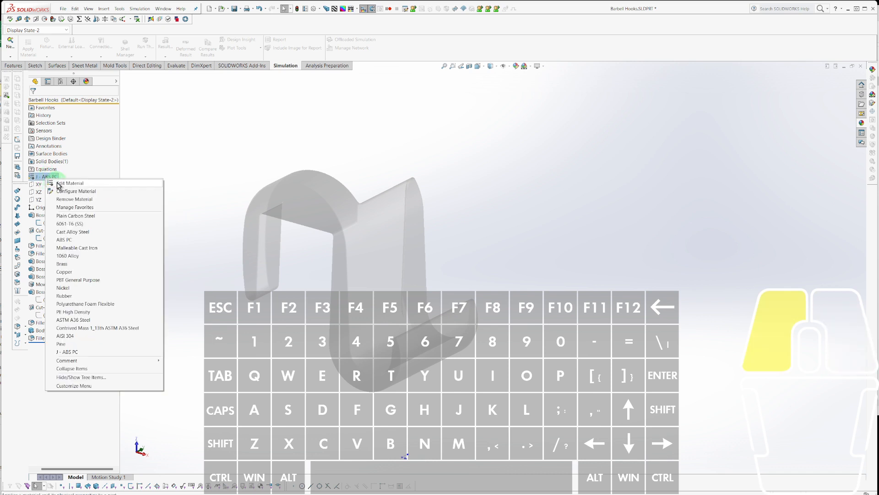
click(58, 184)
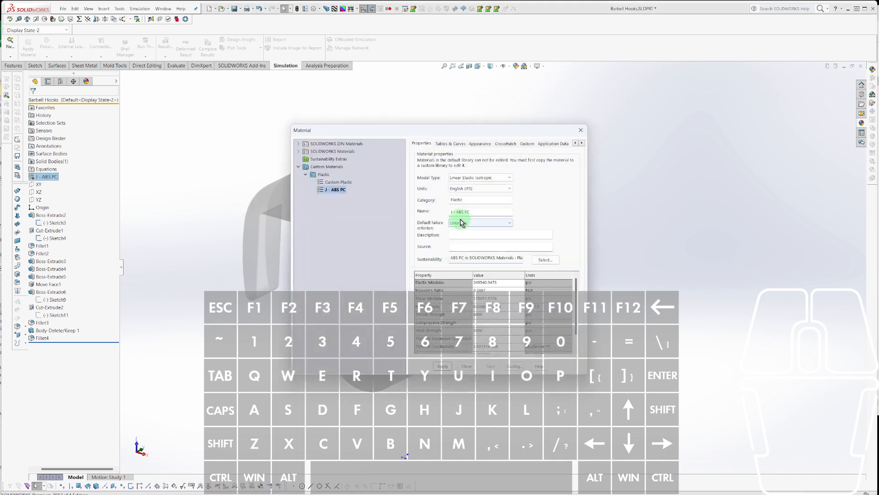
click(299, 144)
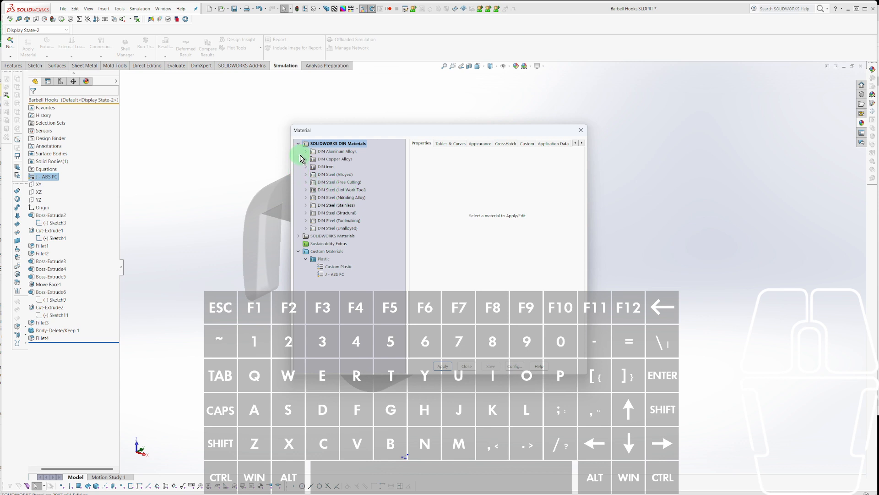
click(298, 236)
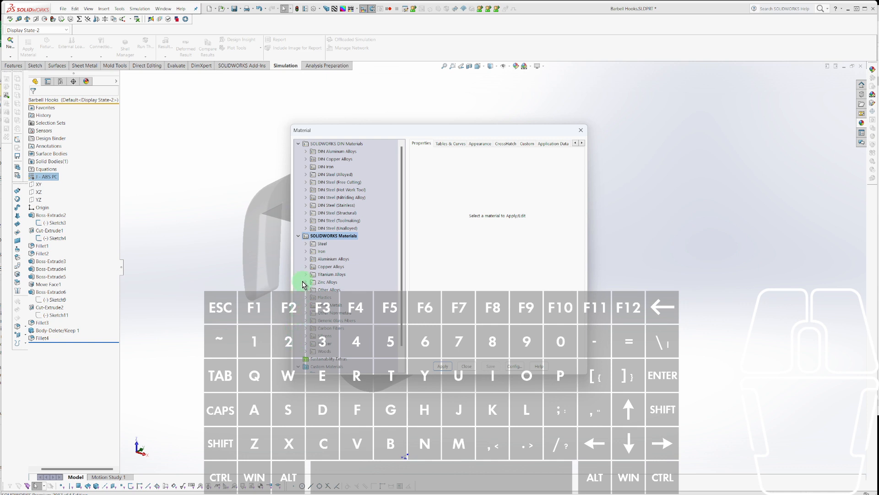
click(305, 297)
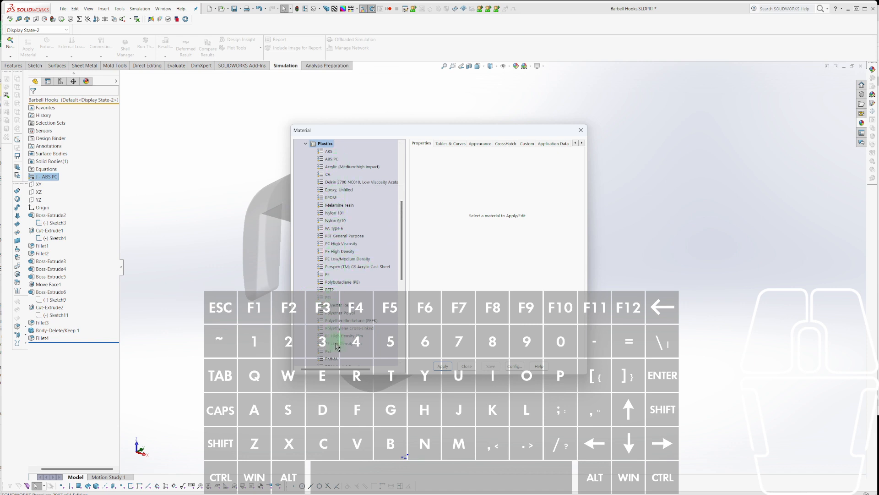
drag(402, 252, 392, 153)
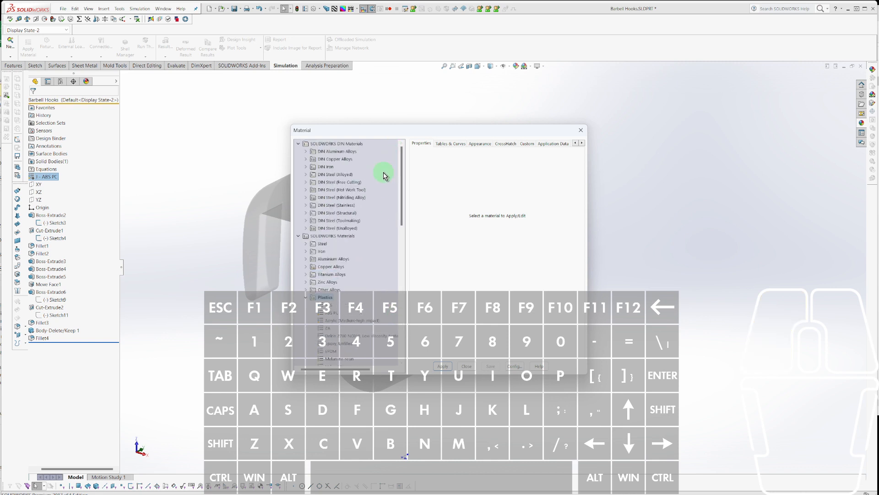
click(373, 493)
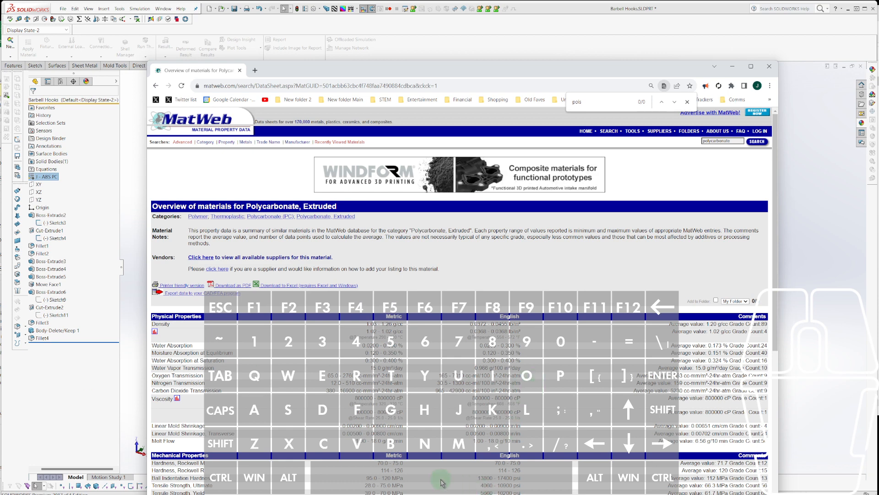
click(95, 415)
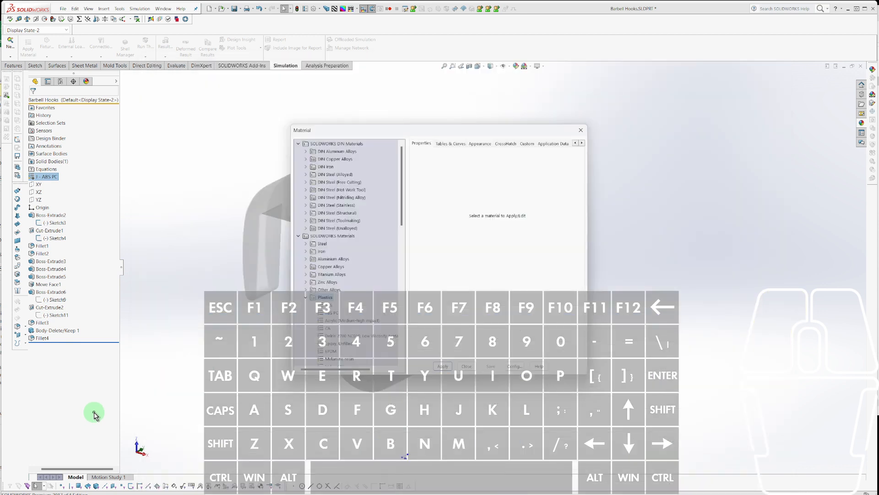
click(465, 366)
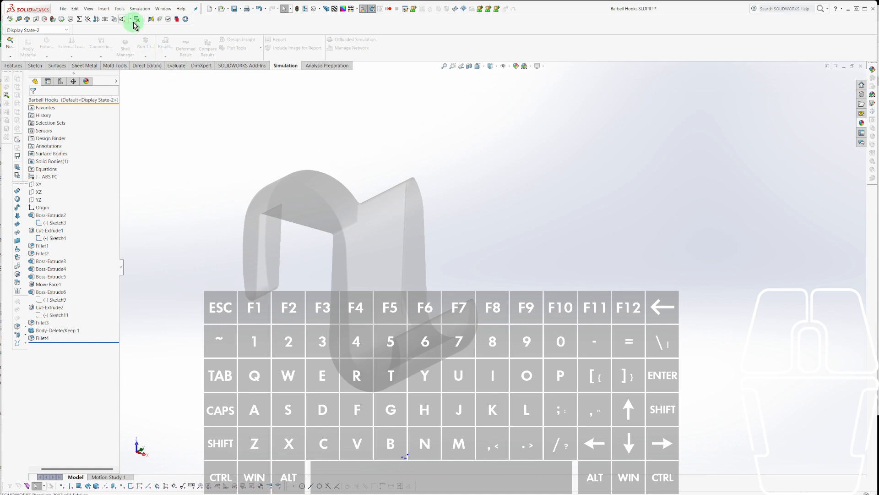
Create a new static simulation study for the barbell hook with the default name.
click(144, 11)
click(146, 22)
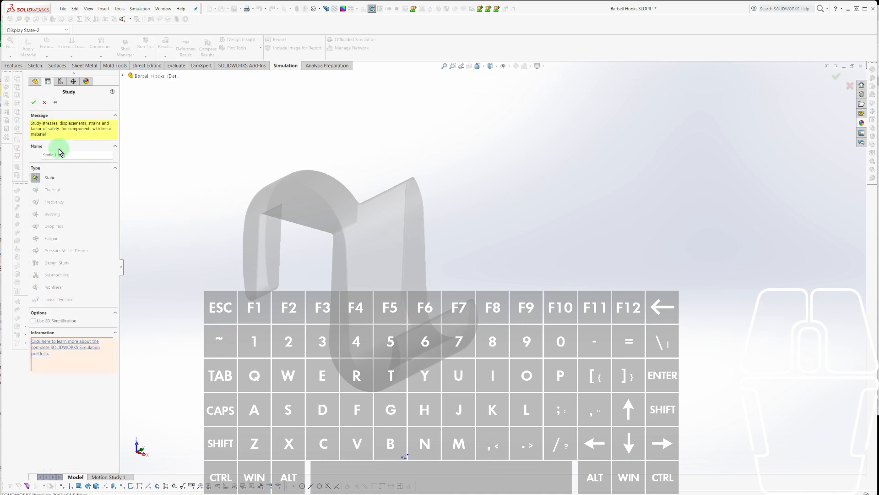
click(34, 102)
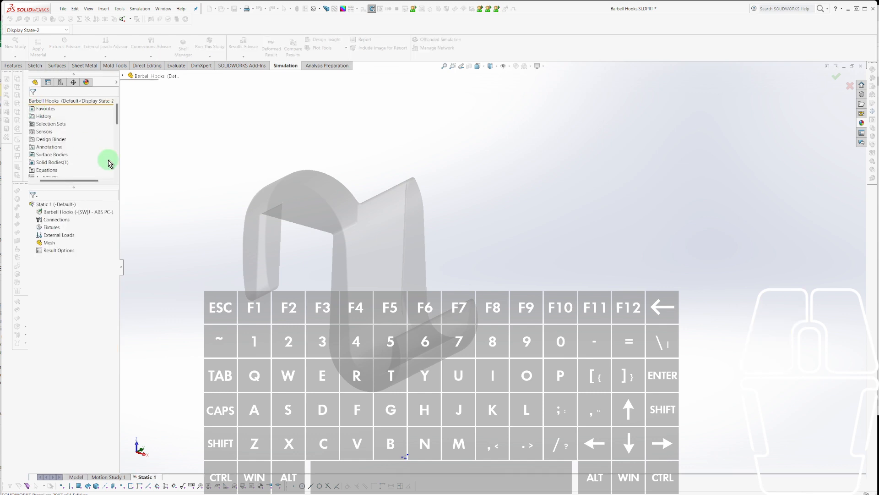
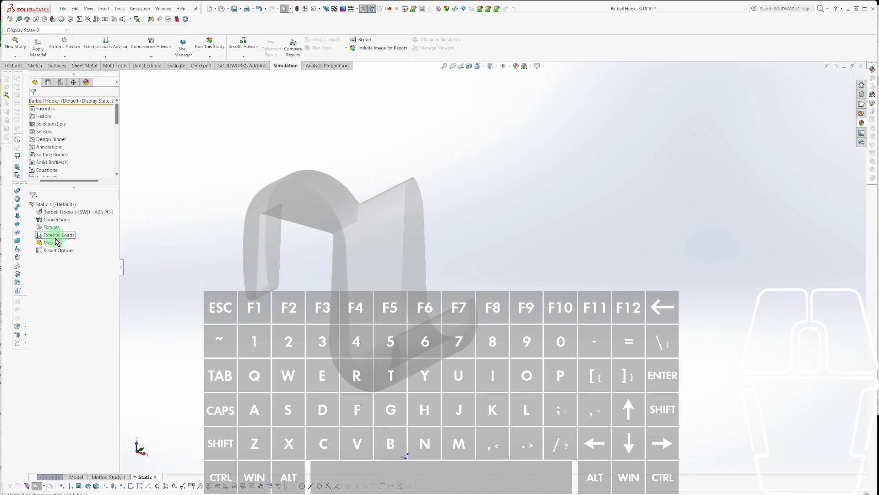
Examine the study's fixtures, external loads and mesh entries together with the hook's curved inner cradle face.
click(50, 228)
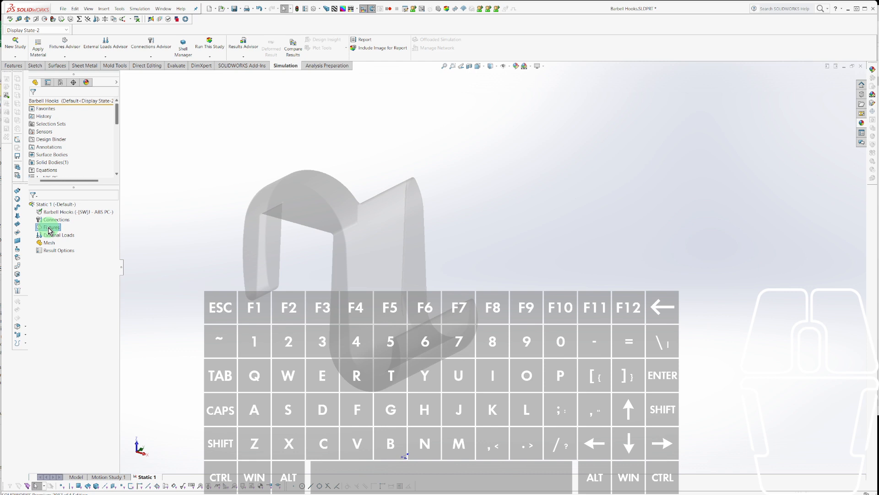
click(51, 235)
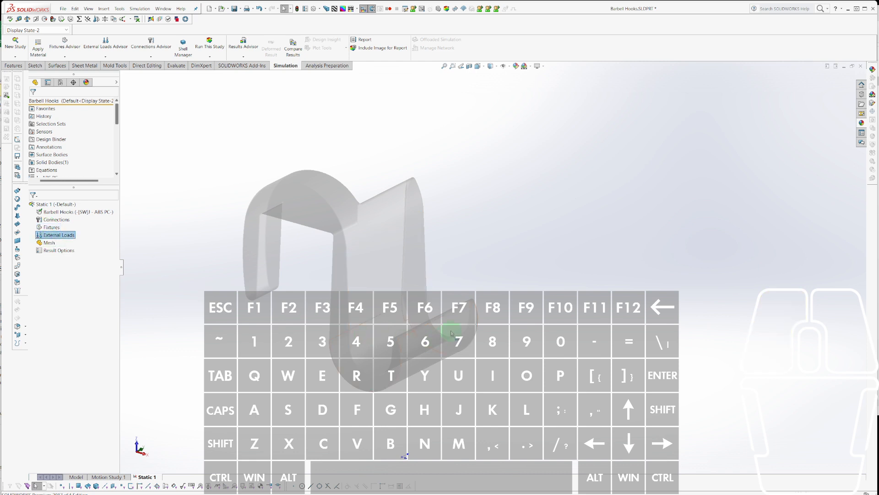
middle_drag(451, 333, 414, 364)
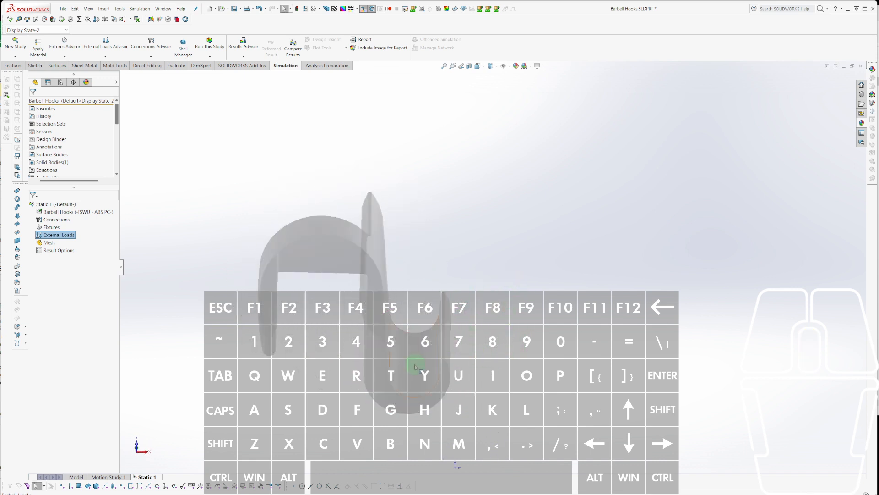
click(414, 365)
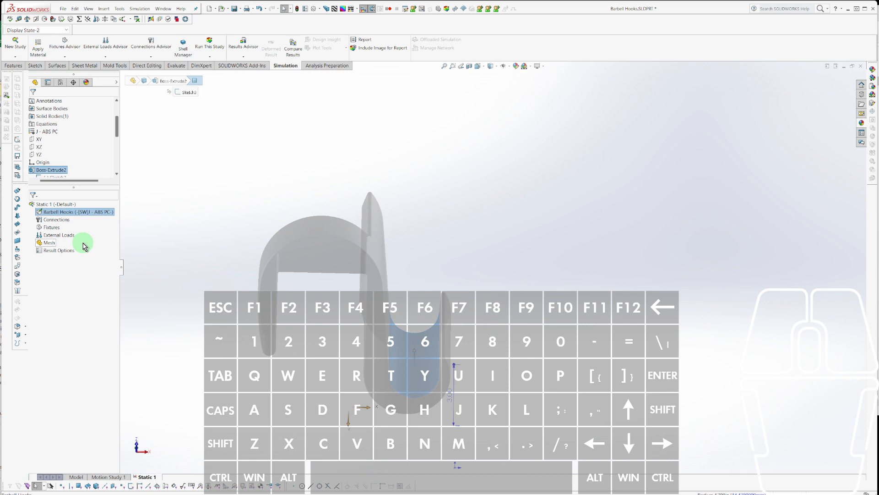
click(47, 243)
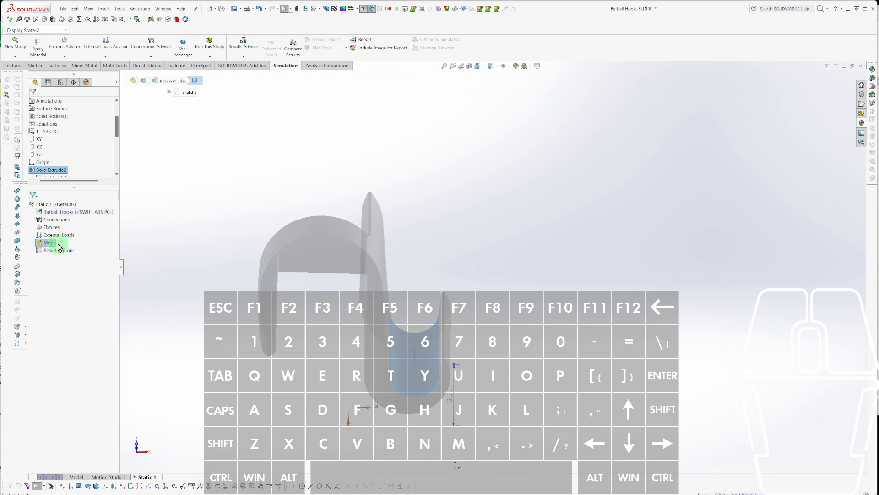
middle_drag(333, 311, 289, 290)
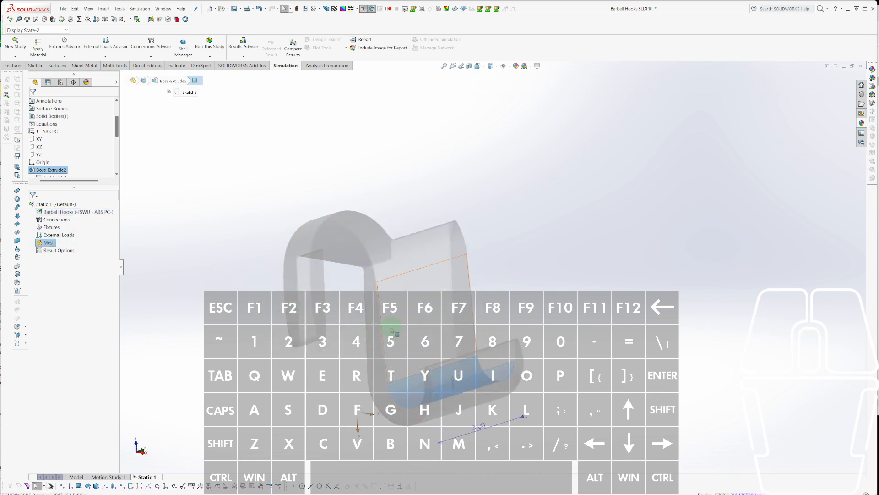
middle_drag(392, 329, 370, 324)
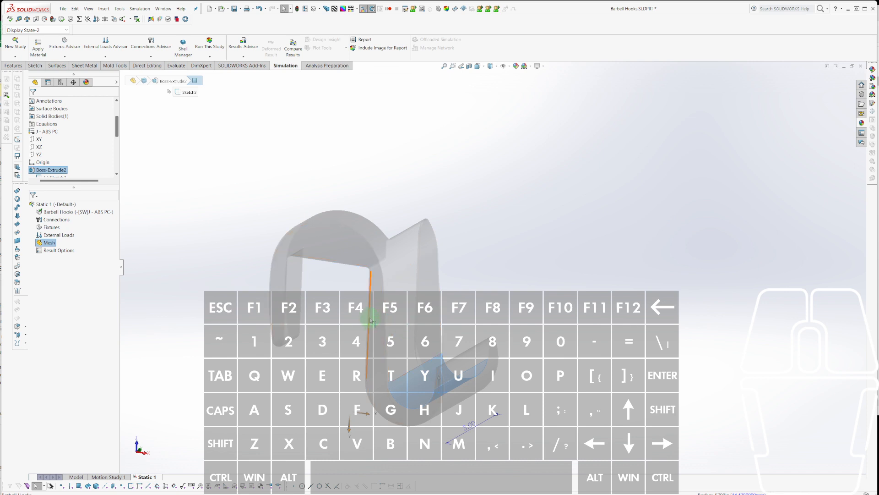
key(Escape)
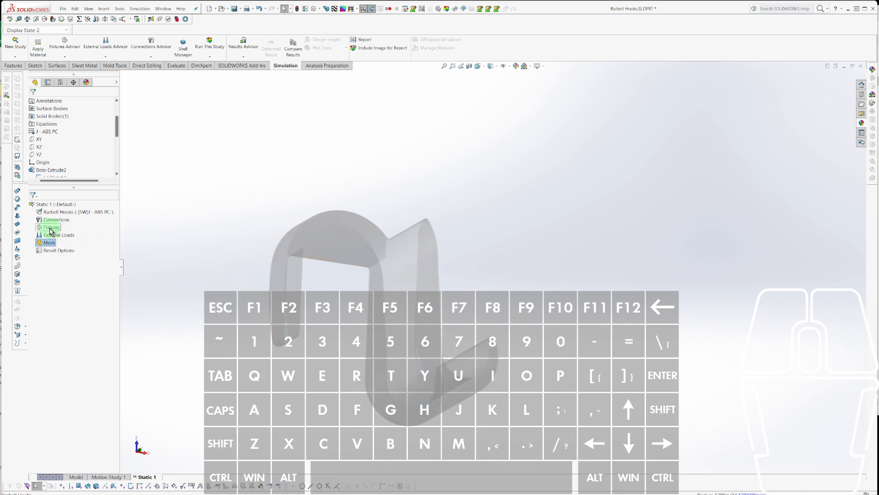
Inspect the hook's flat back face as a possible fixture location, and clear the selection.
click(50, 228)
middle_drag(436, 300, 503, 274)
click(450, 296)
click(472, 290)
scroll(502, 272, down, 3)
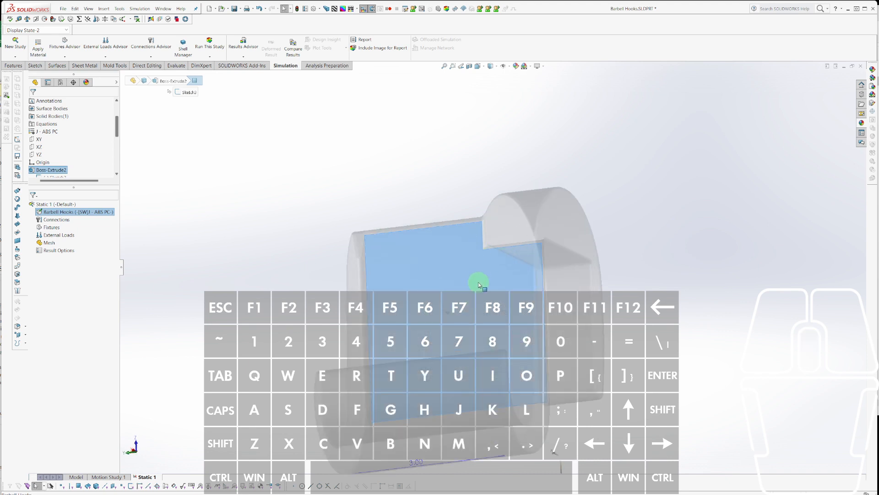
click(329, 346)
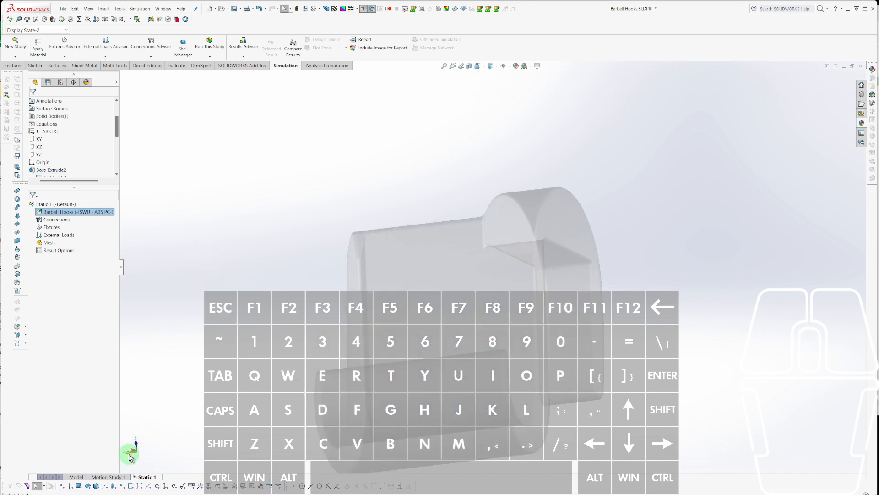
Return to the part model, start a sketch on the hook's flat back face, and convert the short vertical step edge into a sketch line.
click(82, 479)
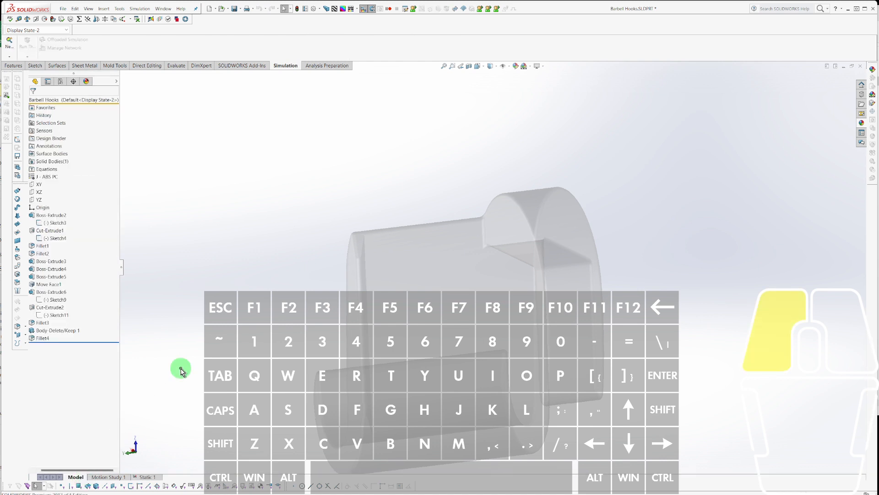
click(429, 296)
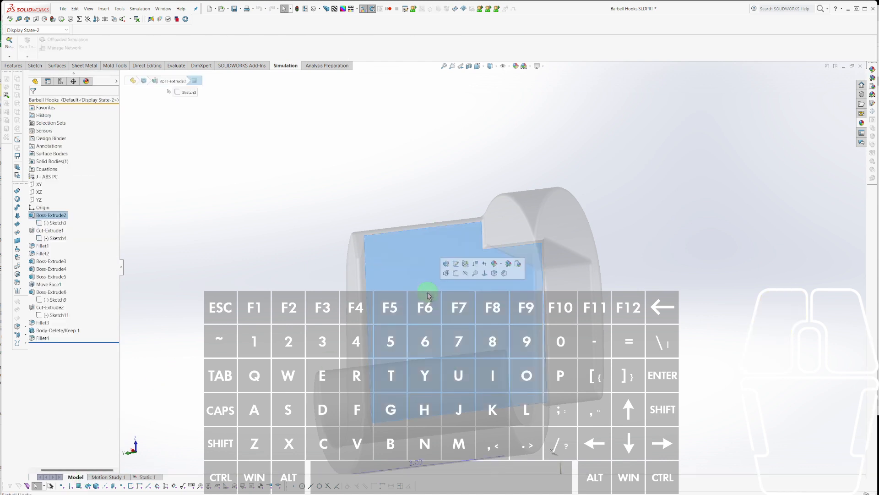
key(c)
key(Escape)
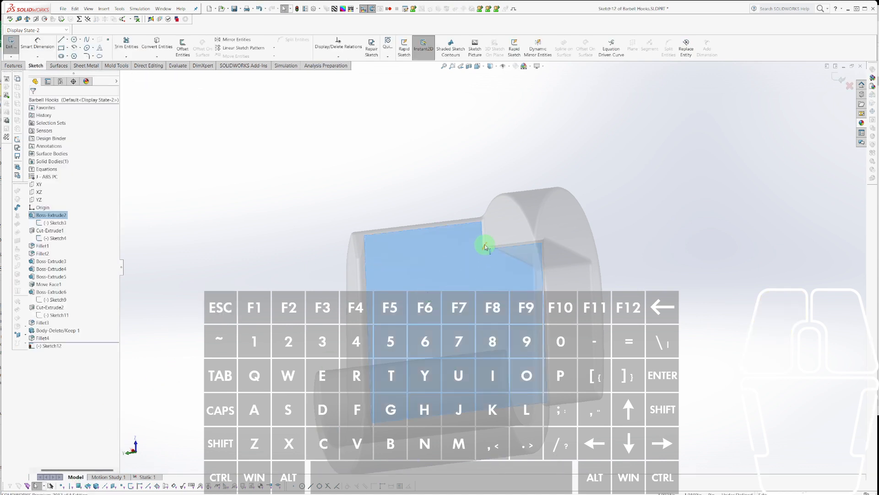
key(l)
key(Escape)
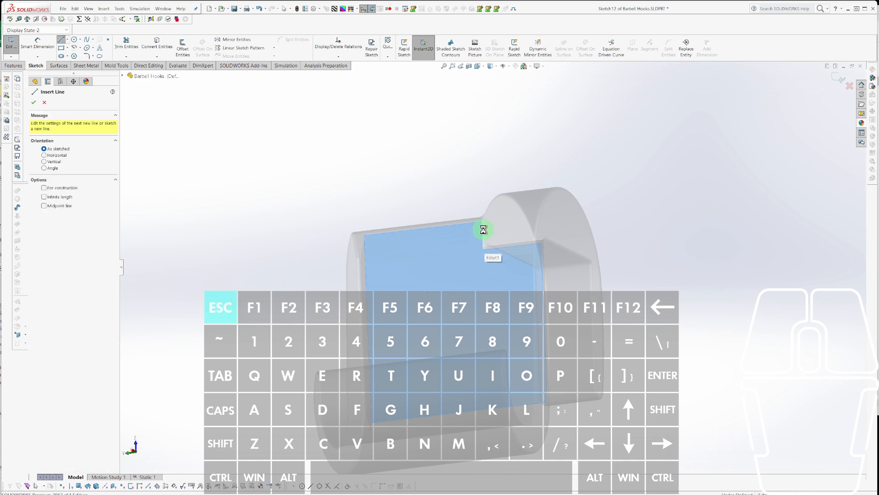
click(481, 230)
middle_drag(481, 230, 494, 256)
scroll(494, 256, down, 3)
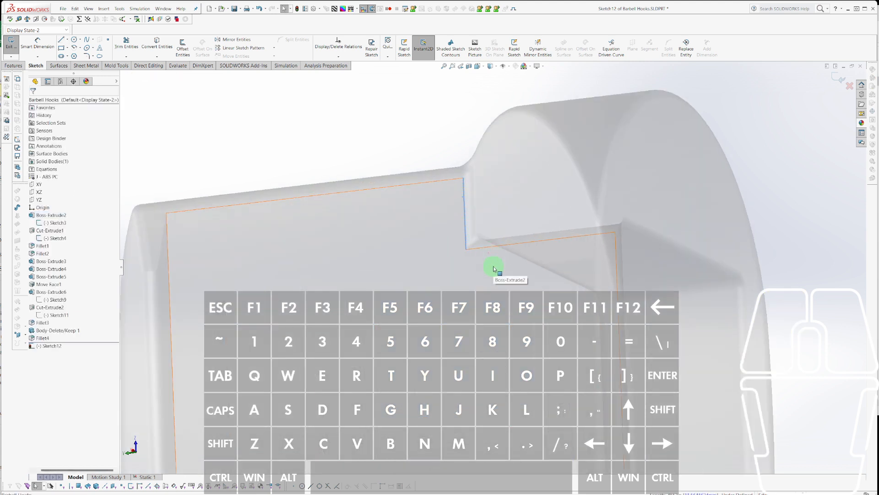
Extend the converted step line past the hook at both ends using a temporary surrounding circle, trim that circle away, and exit the sketch.
scroll(483, 264, up, 6)
key(c)
click(479, 289)
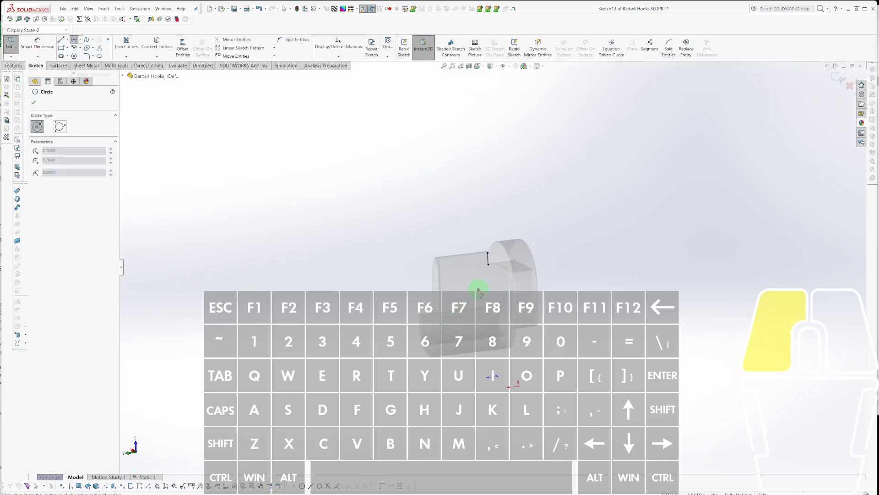
click(619, 330)
key(ctrl+shift+x)
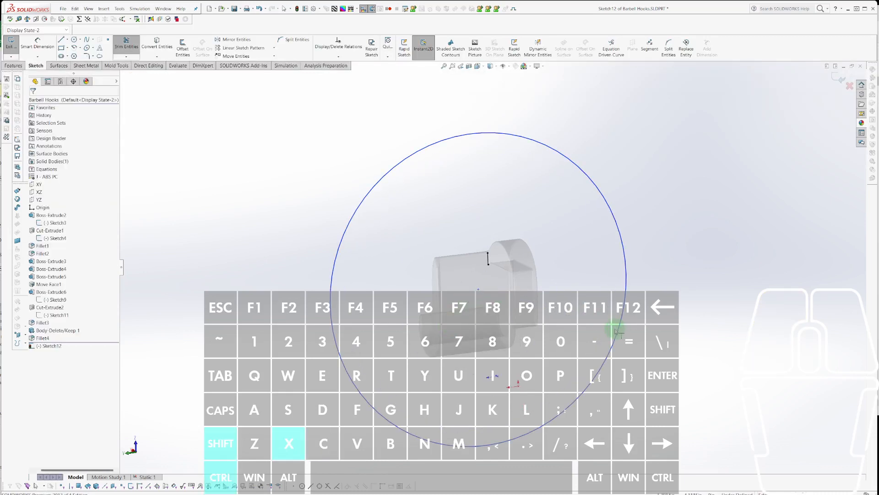
click(491, 262)
click(491, 257)
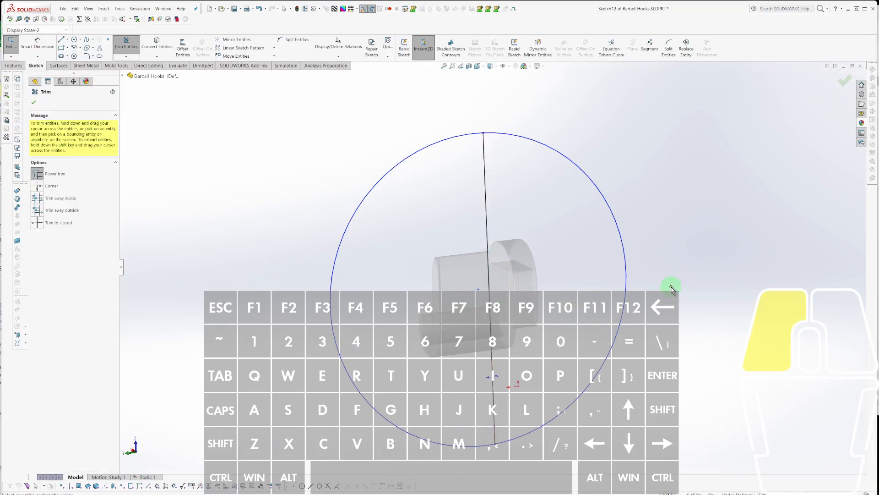
mouse_move(672, 287)
mouse_down()
mouse_move(566, 303)
mouse_move(324, 420)
mouse_up()
key(Escape)
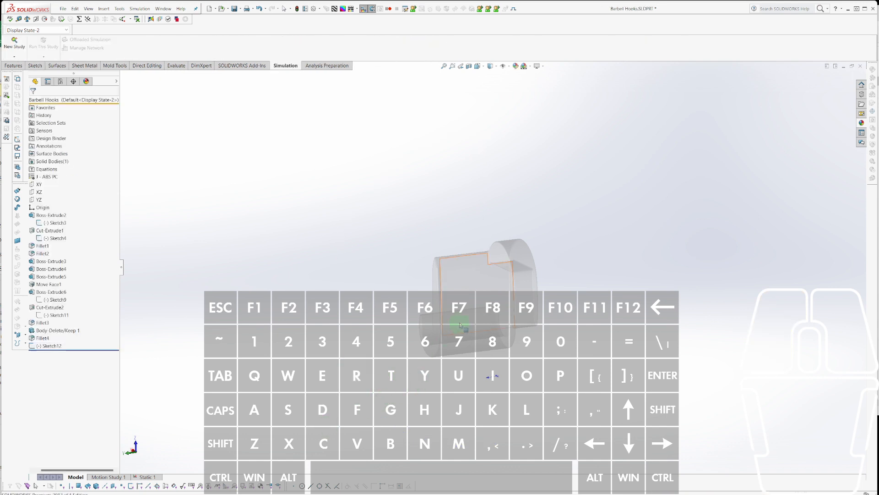
Split the hook's flat back face with a projection Split Line made from the extended line sketch.
click(48, 346)
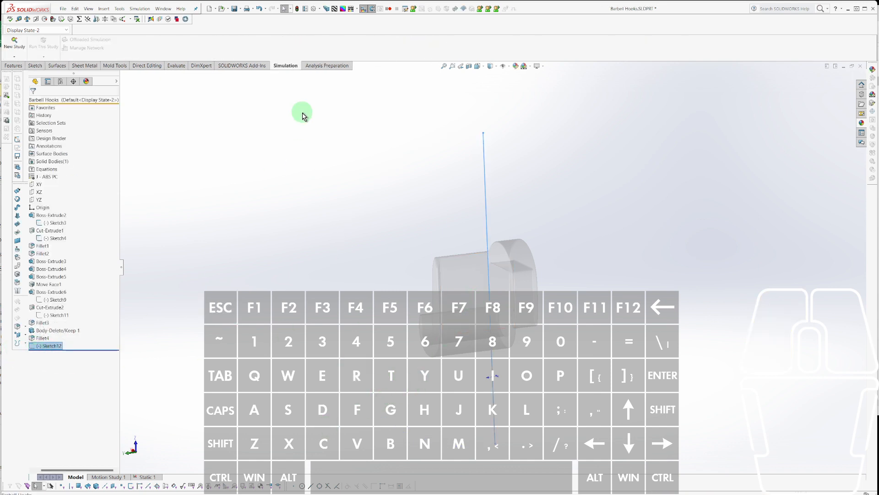
click(14, 66)
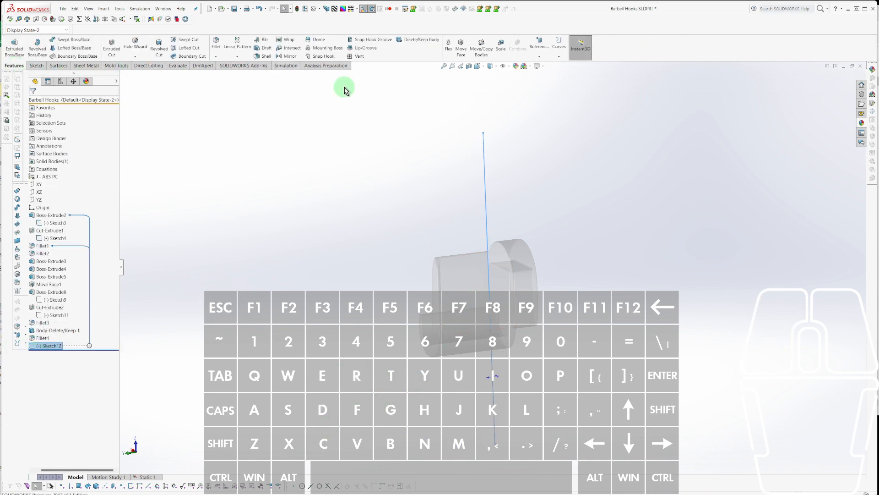
click(561, 47)
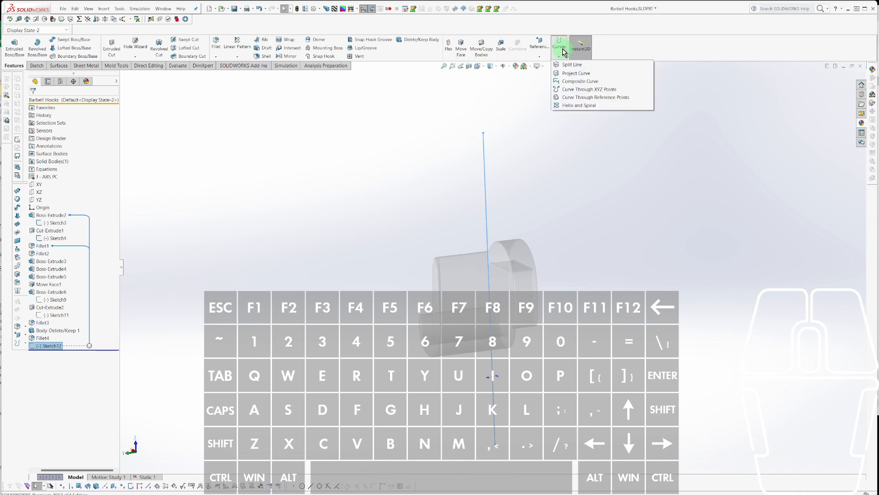
click(571, 65)
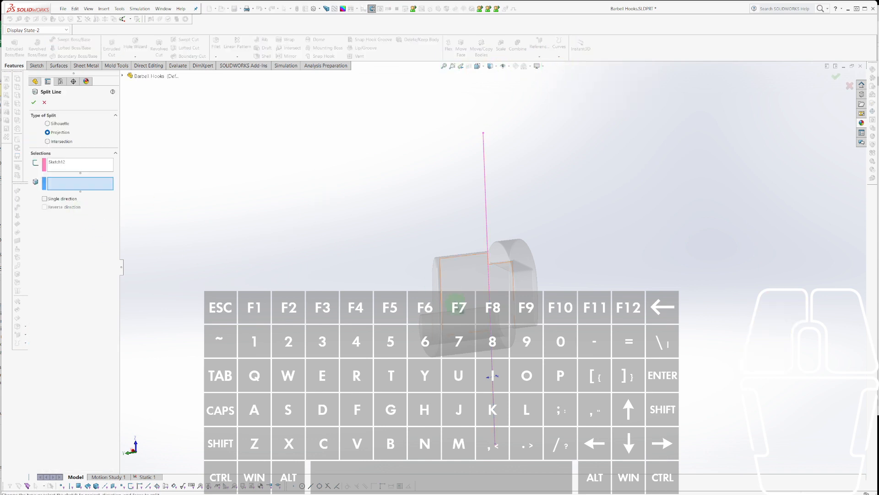
click(468, 314)
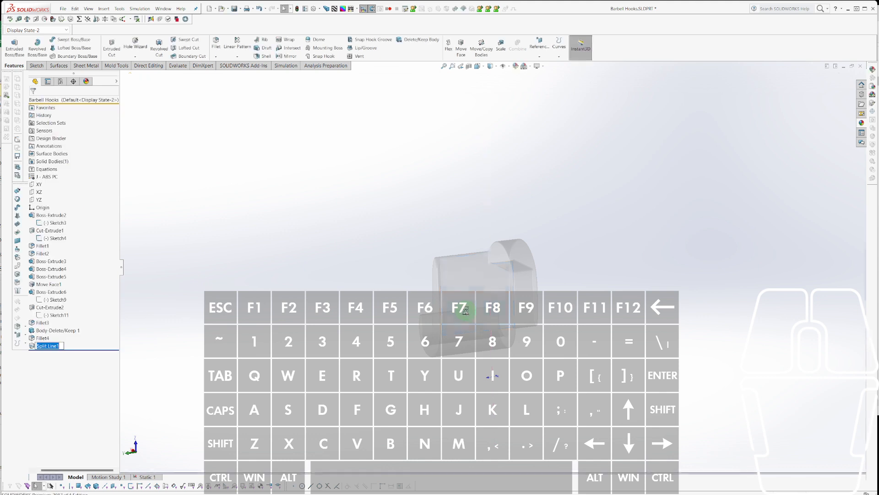
scroll(473, 287, down, 2)
key(Escape)
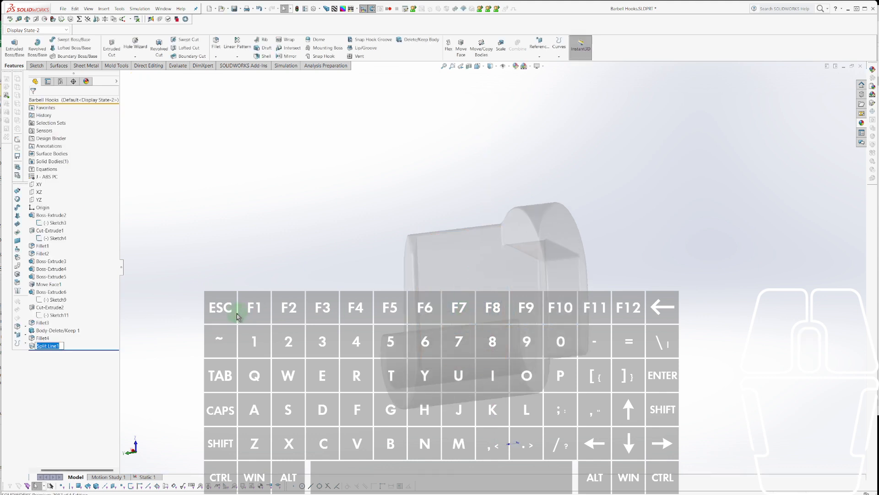
Check the split portion of the hook's back face, return to the Static 1 study, and clear the selection.
click(479, 321)
middle_drag(480, 322, 255, 337)
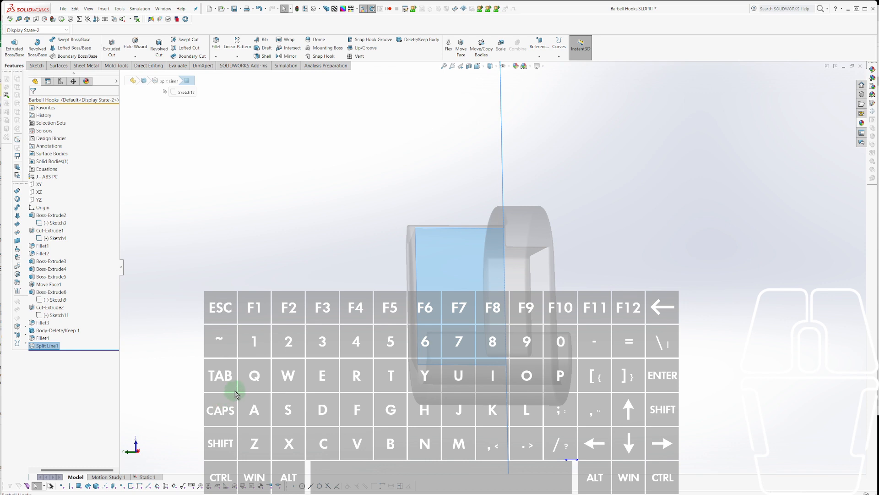
mouse_move(428, 380)
middle_down()
mouse_move(502, 366)
mouse_move(416, 393)
mouse_move(429, 333)
mouse_move(457, 395)
mouse_move(457, 350)
mouse_move(424, 391)
mouse_move(431, 310)
mouse_move(359, 338)
mouse_move(366, 339)
mouse_move(357, 348)
middle_up()
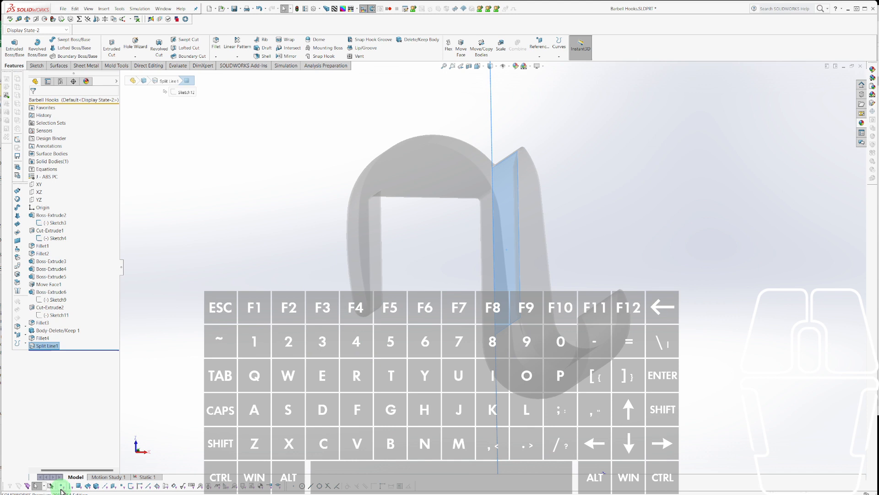
click(145, 477)
mouse_move(600, 273)
middle_down()
mouse_move(527, 275)
mouse_move(526, 237)
mouse_move(581, 231)
mouse_move(550, 212)
mouse_move(557, 238)
mouse_move(542, 249)
mouse_move(552, 255)
mouse_move(539, 272)
middle_up()
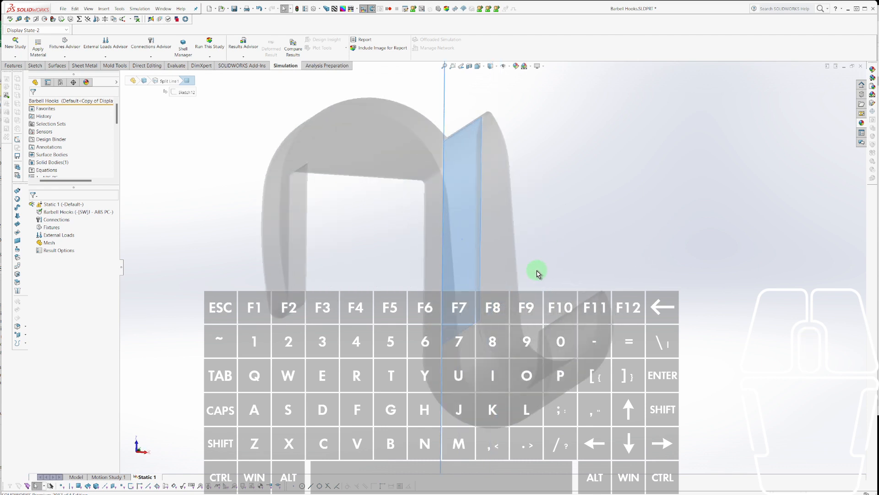
scroll(280, 312, down, 3)
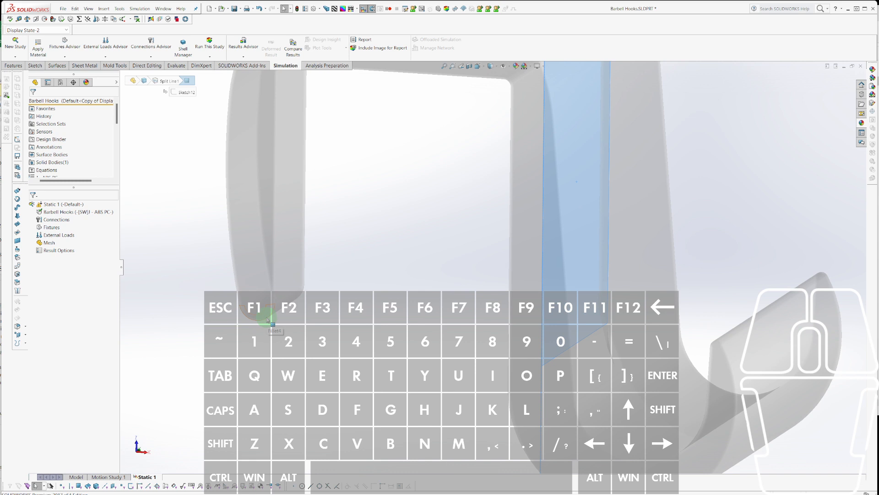
click(205, 307)
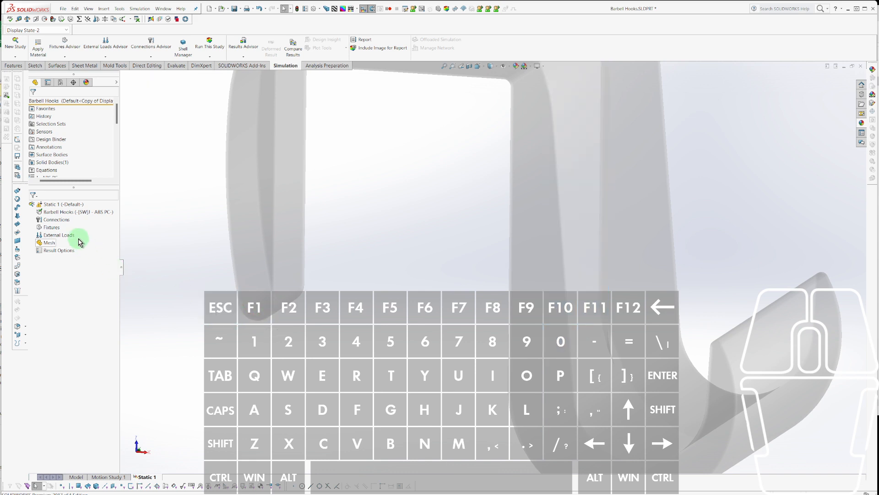
Apply a Fixed Geometry fixture to the rounded lower end face of the hook's free-hanging leg.
right_click(50, 227)
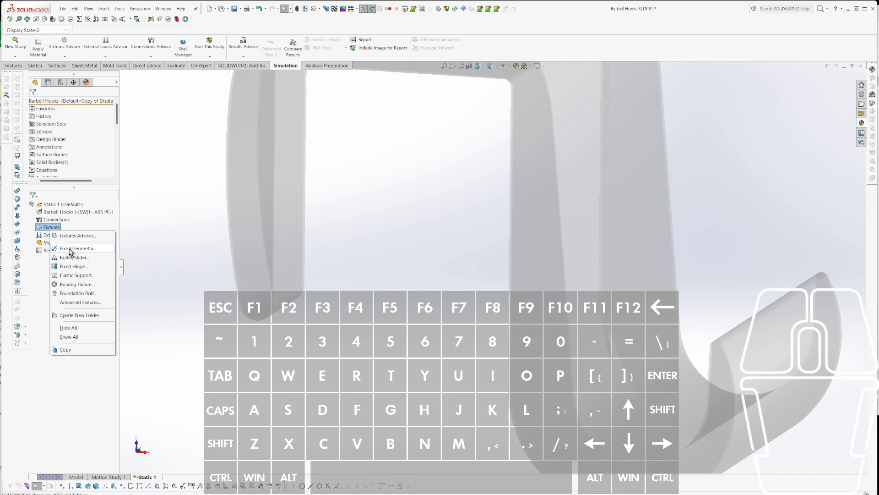
click(71, 250)
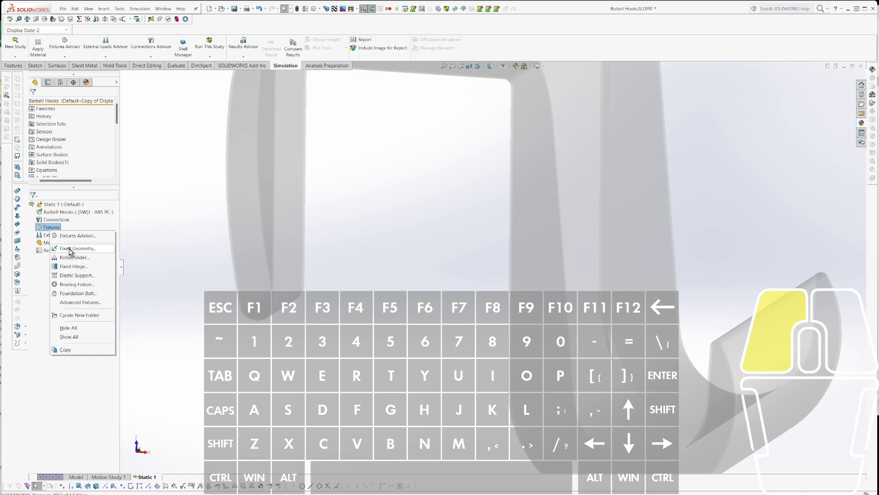
click(250, 320)
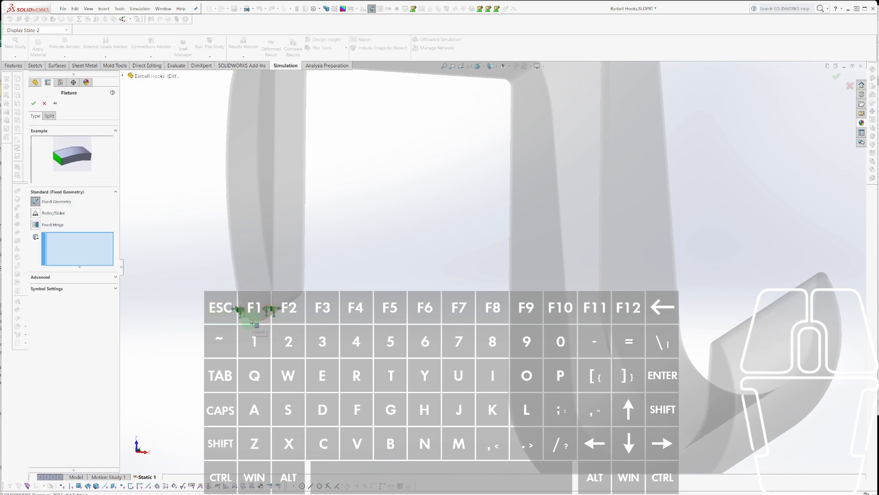
click(250, 321)
scroll(202, 330, up, 5)
scroll(645, 289, down, 3)
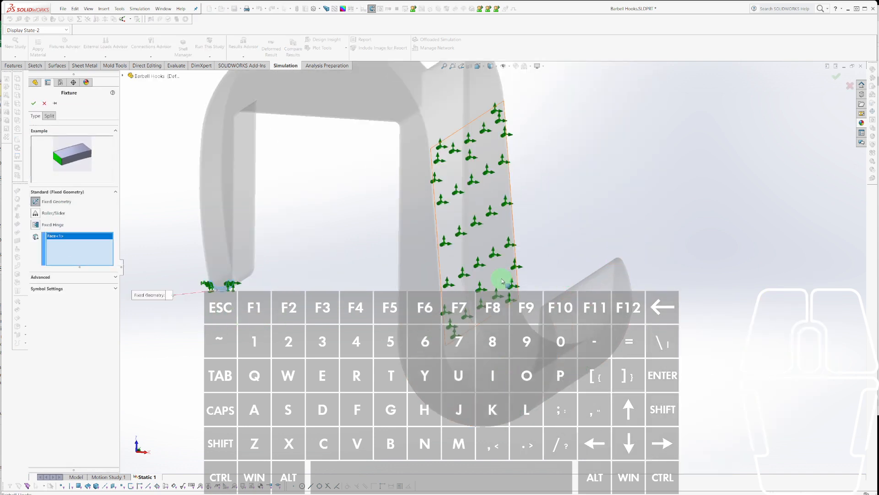
scroll(458, 284, up, 3)
scroll(513, 229, down, 3)
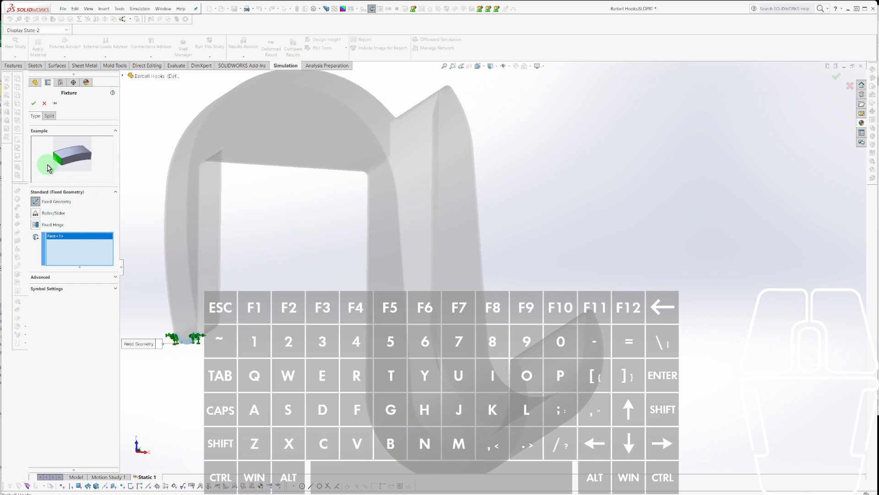
click(33, 103)
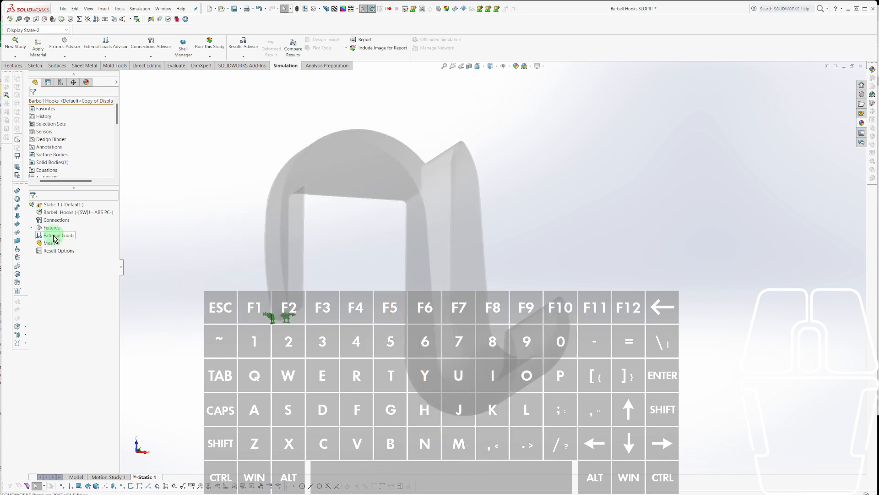
Apply a Roller/Slider fixture to the flat inner face beneath the hook's upper arch.
right_click(50, 227)
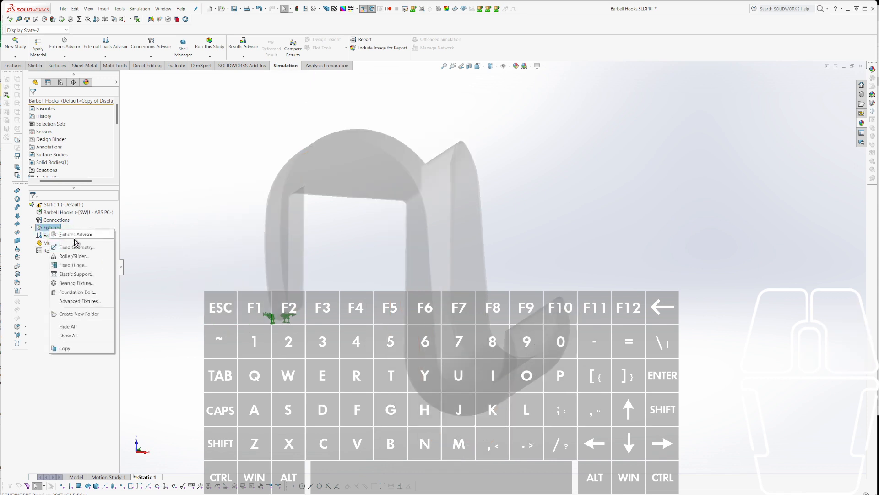
click(78, 258)
middle_drag(402, 299, 400, 225)
click(366, 241)
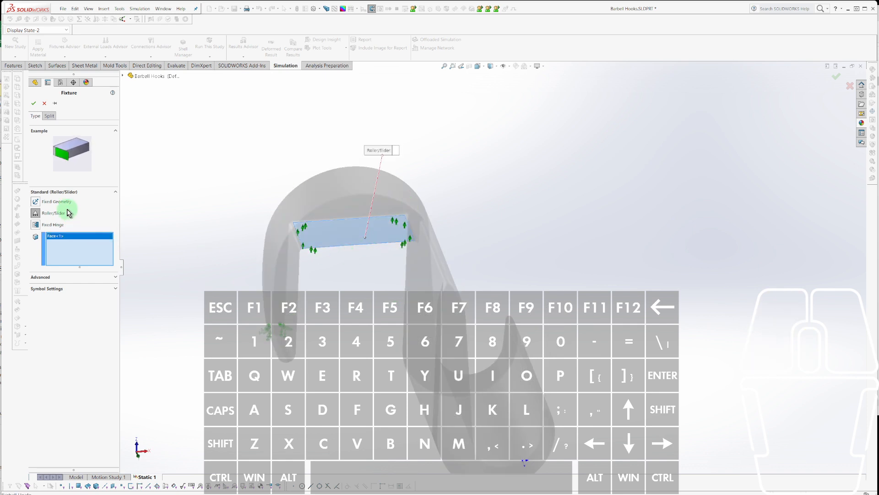
click(34, 103)
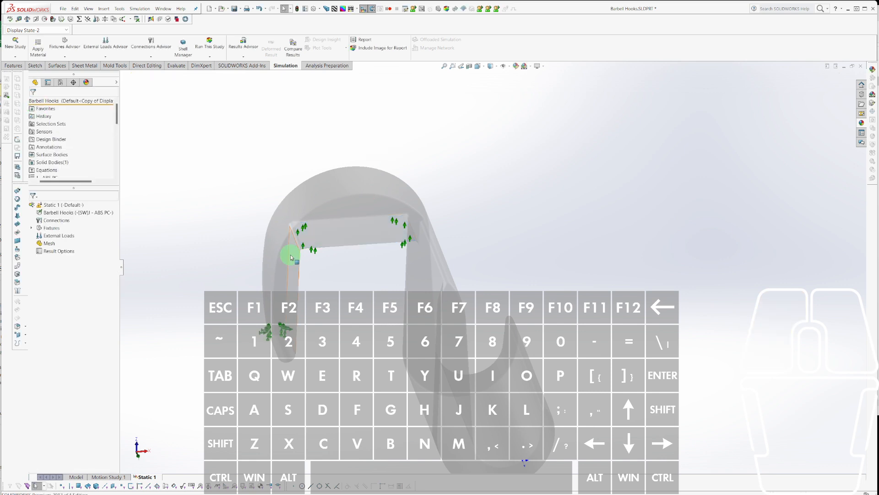
Apply a Fixed Geometry fixture to the split rectangular portion of the hook's back face.
right_click(49, 229)
click(64, 248)
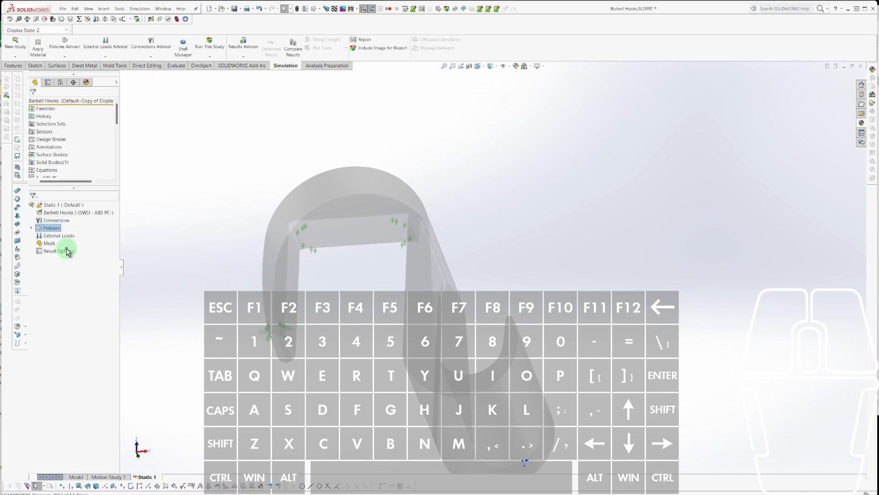
mouse_move(412, 348)
middle_down()
mouse_move(442, 362)
mouse_move(434, 433)
mouse_move(400, 277)
middle_up()
click(442, 362)
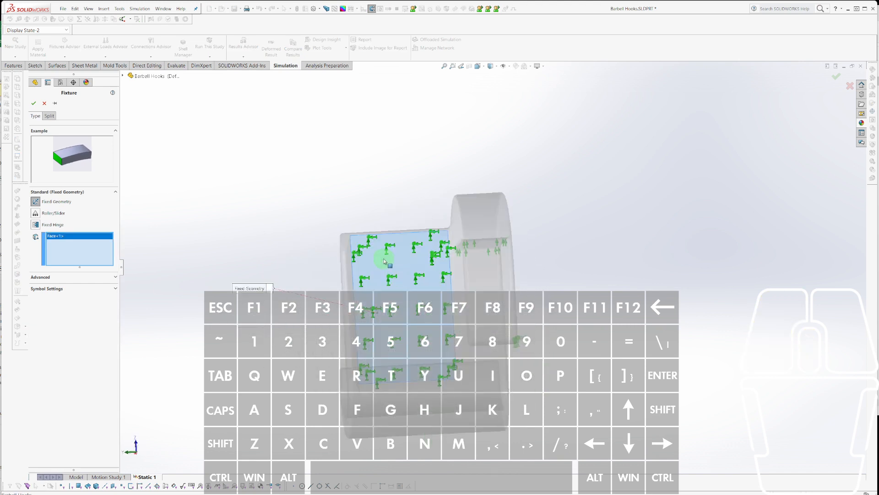
click(33, 103)
scroll(554, 311, up, 3)
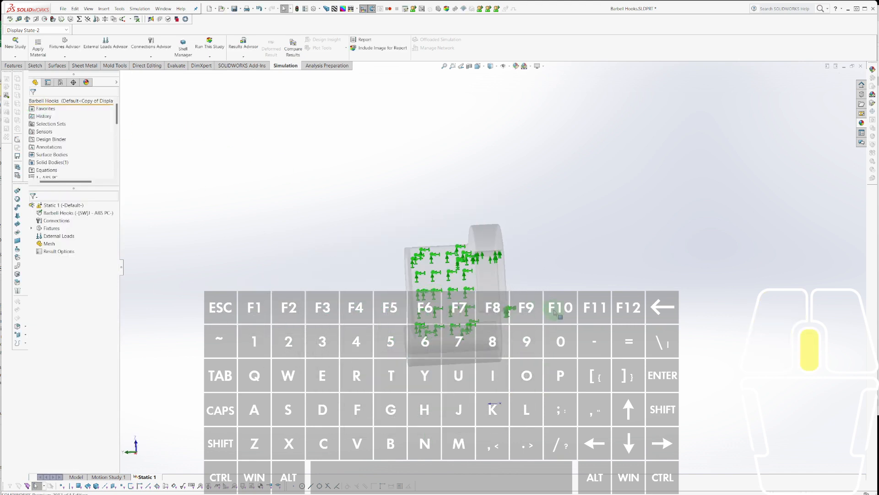
Examine the roller/slider fixture under the hook's arch and the available fixture and external load types.
middle_drag(554, 311, 453, 255)
mouse_move(506, 278)
middle_down()
mouse_move(437, 259)
mouse_move(447, 257)
middle_up()
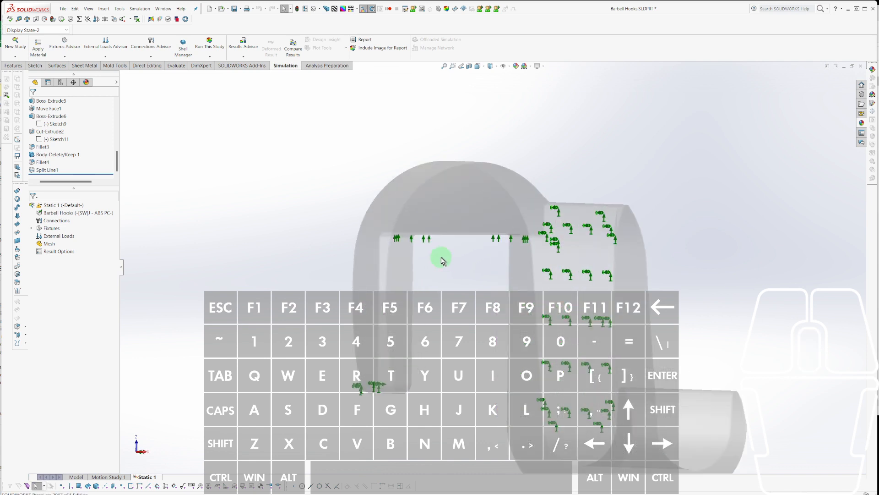
scroll(412, 238, down, 3)
click(413, 243)
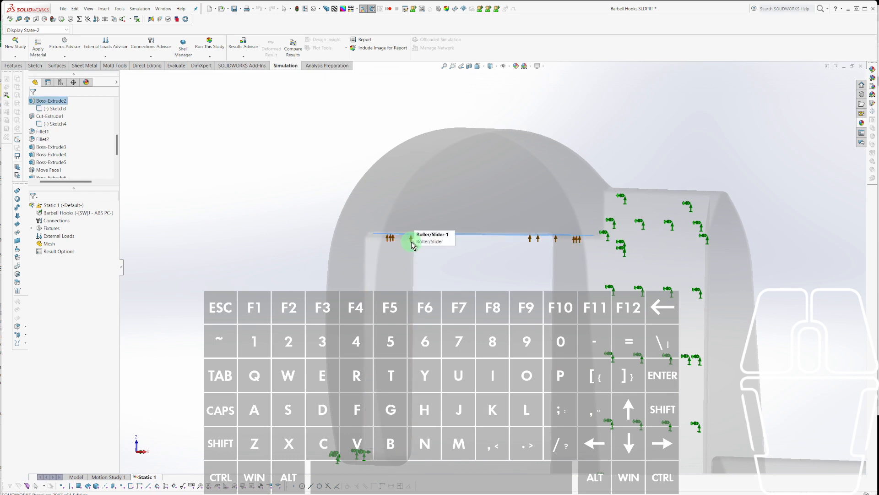
key(Escape)
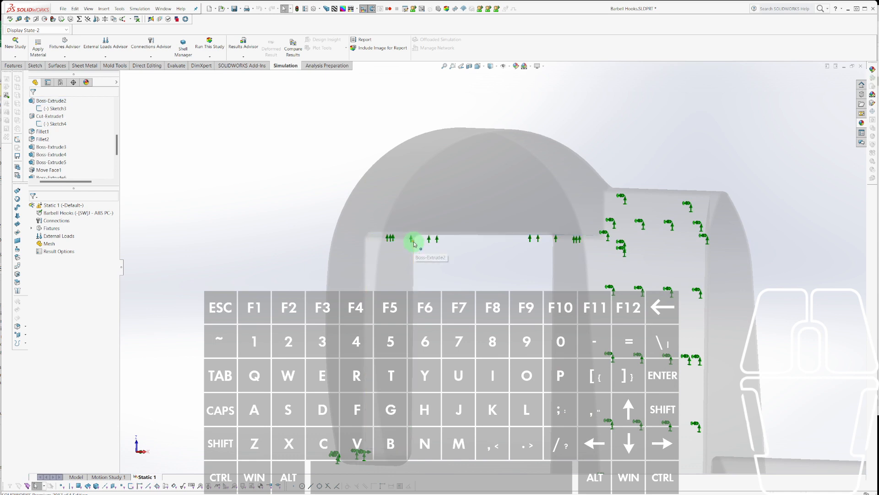
right_click(47, 227)
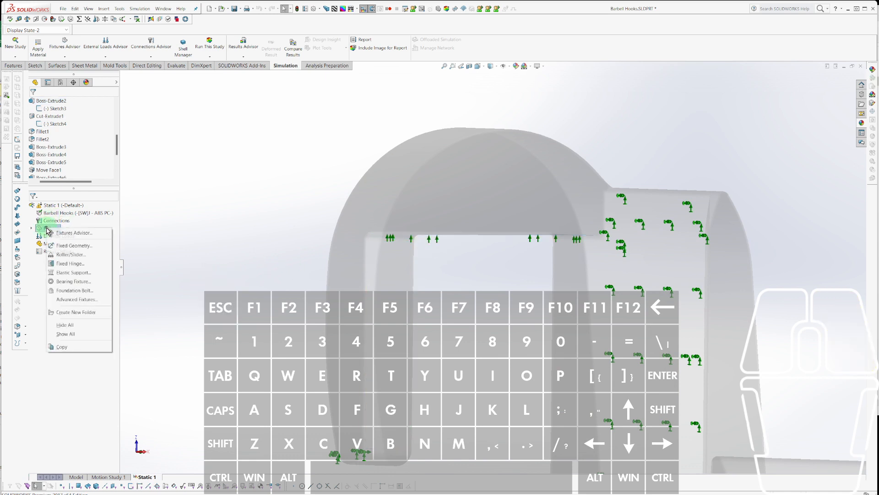
key(Escape)
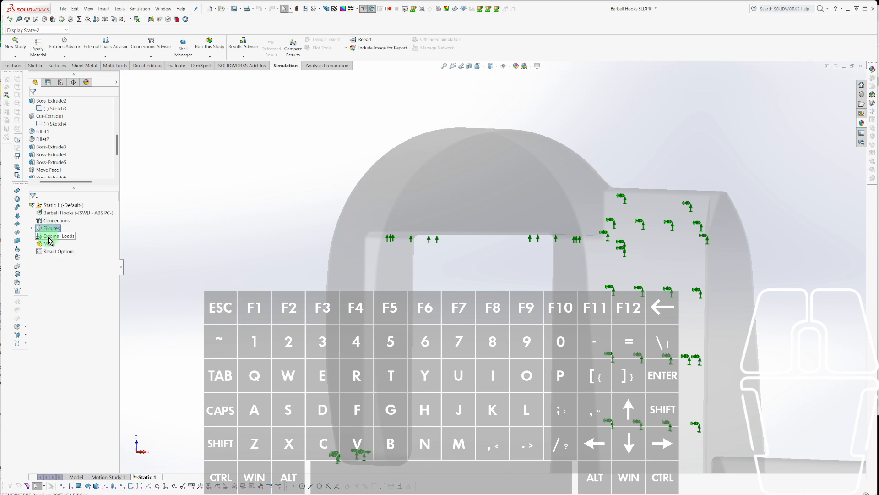
right_click(49, 238)
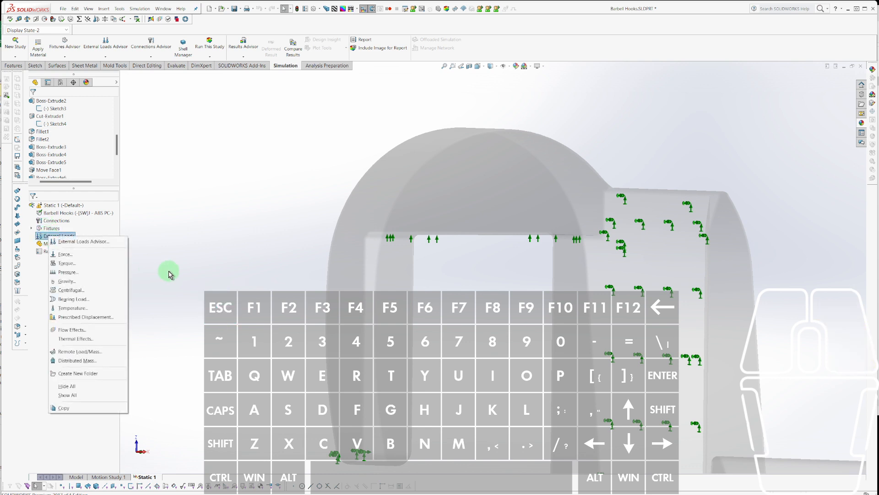
click(51, 228)
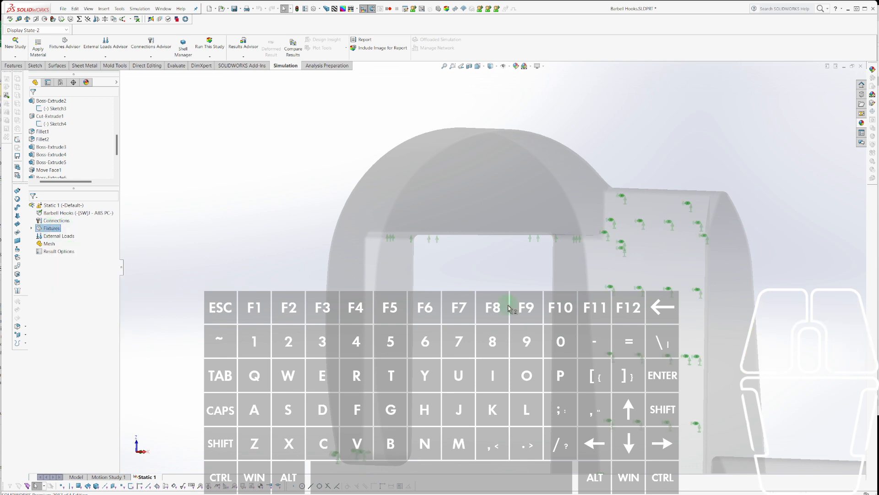
scroll(418, 242, down, 6)
click(397, 250)
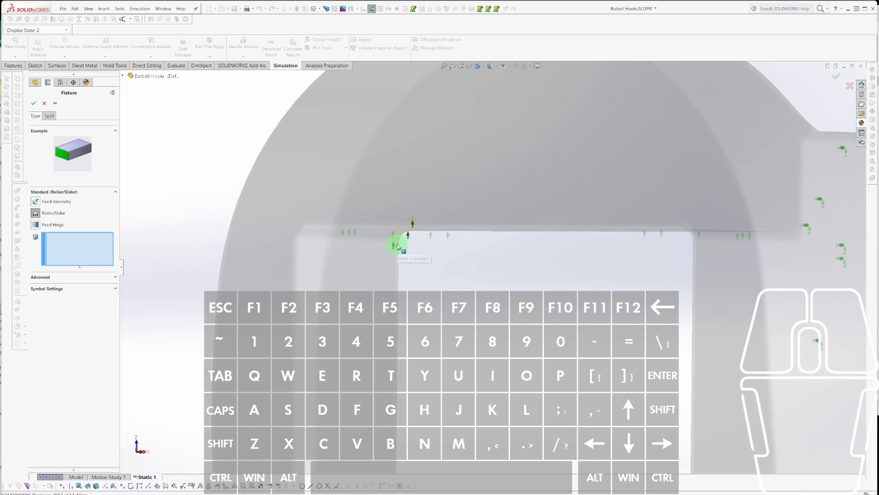
middle_drag(396, 253, 395, 191)
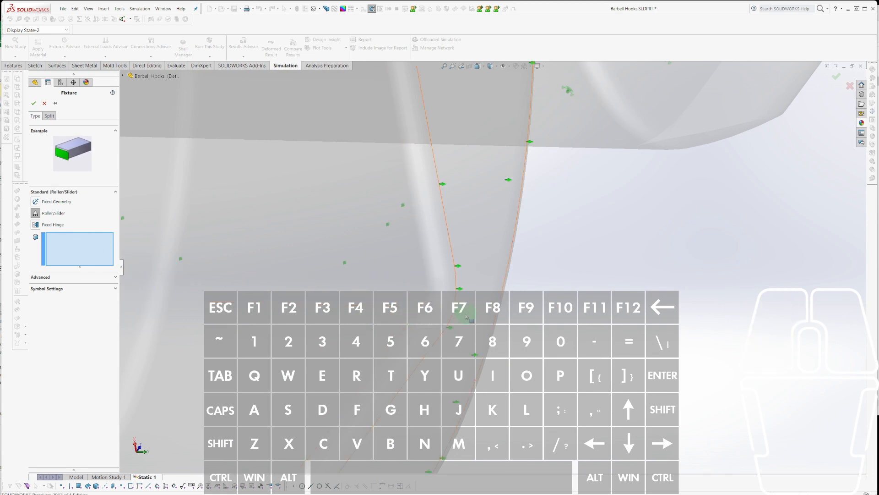
click(439, 304)
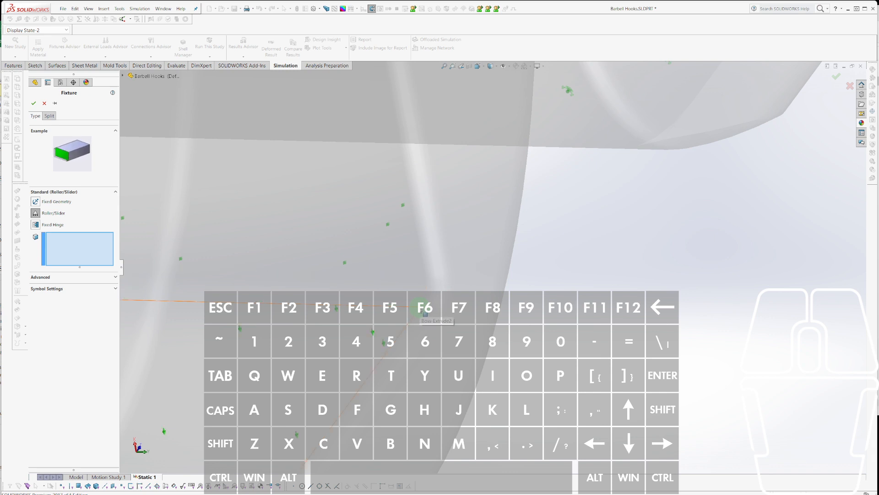
middle_drag(425, 315, 464, 274)
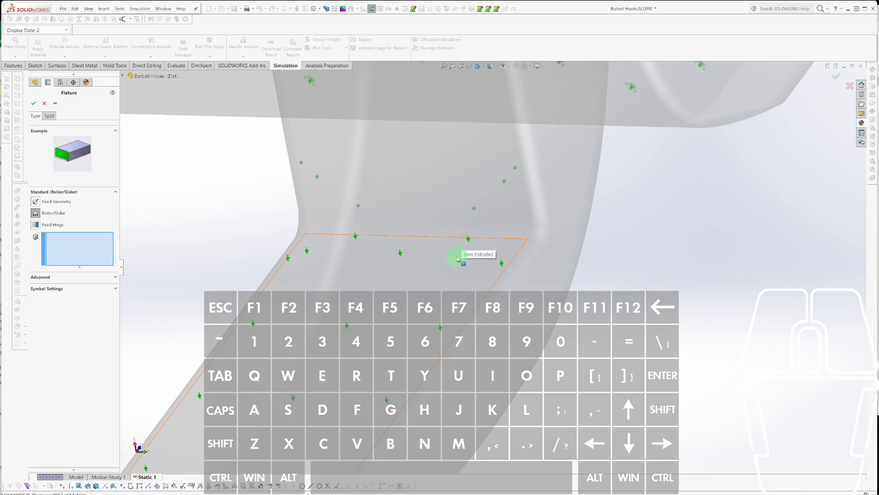
key(Escape)
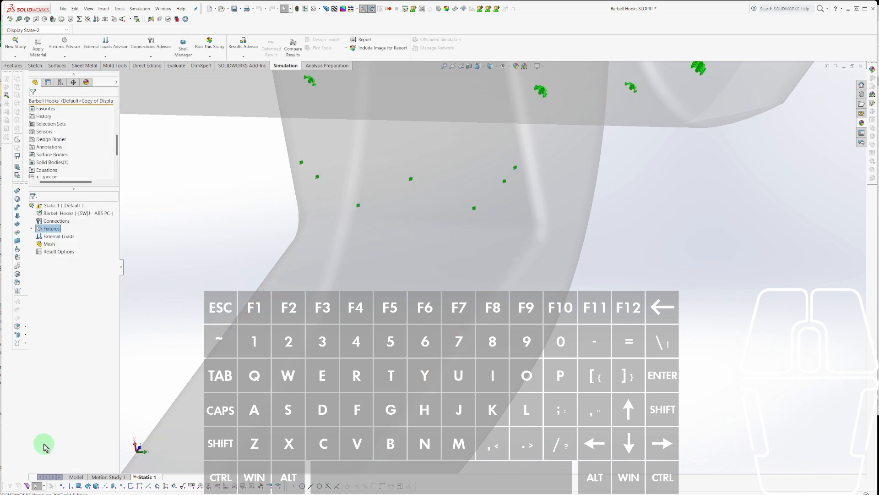
In the part model, sketch a line about 1.59 long across the flat leg face, near its edge at the fillet beneath the hook's arch.
click(73, 477)
click(422, 287)
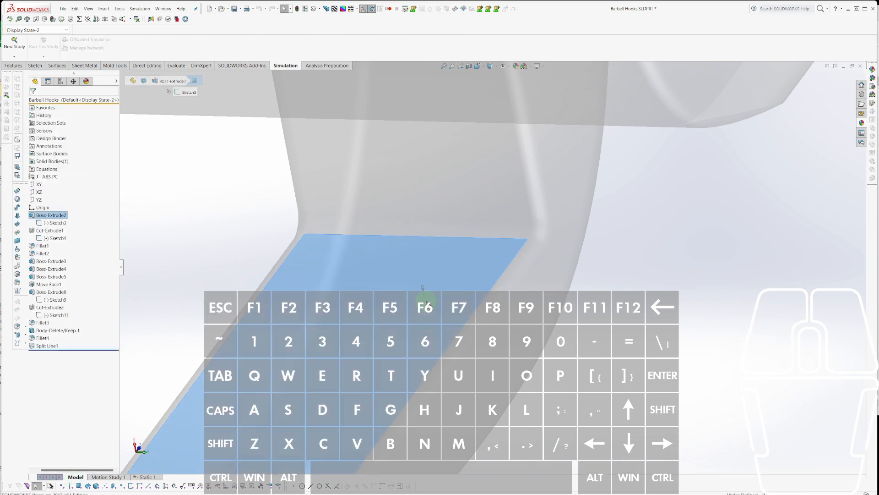
key(c)
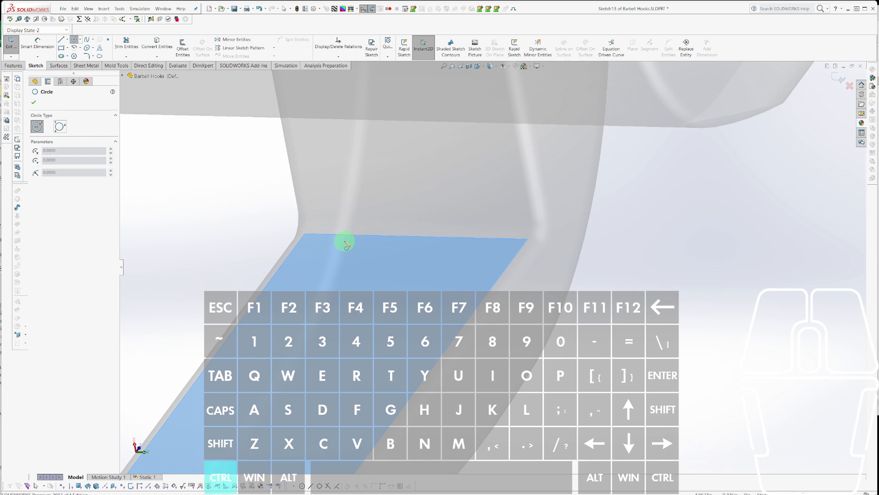
key(l)
click(245, 244)
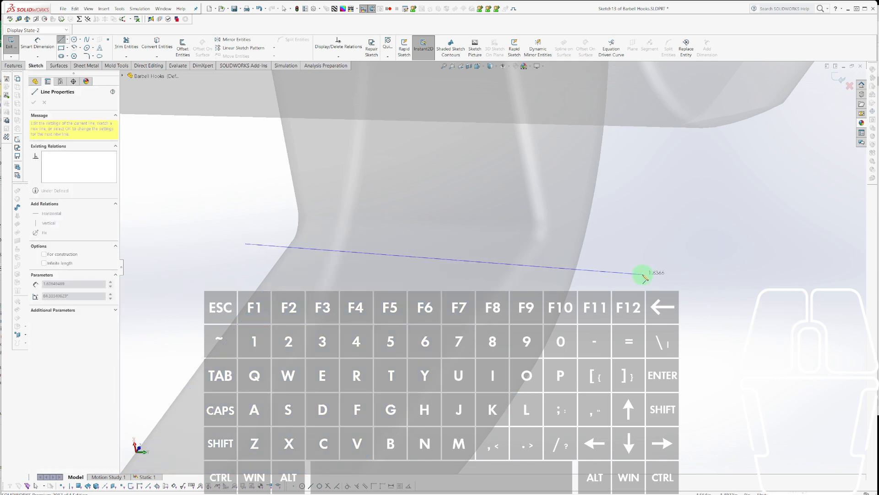
click(644, 257)
key(Escape)
Try a horizontal relation on the new sketch line and undo it.
drag(641, 224, 620, 276)
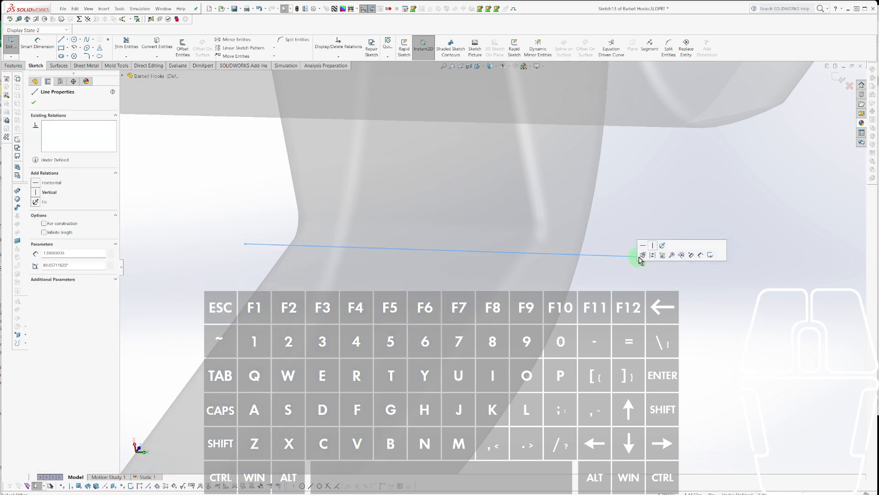
click(653, 245)
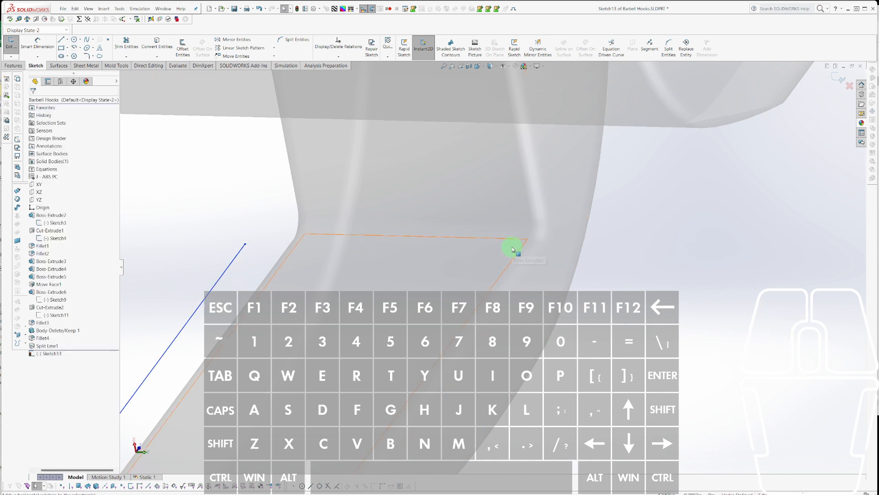
key(ctrl+z)
Apply a Vertical relation to the sketch line so it runs parallel to the leg face's fillet edge.
click(616, 268)
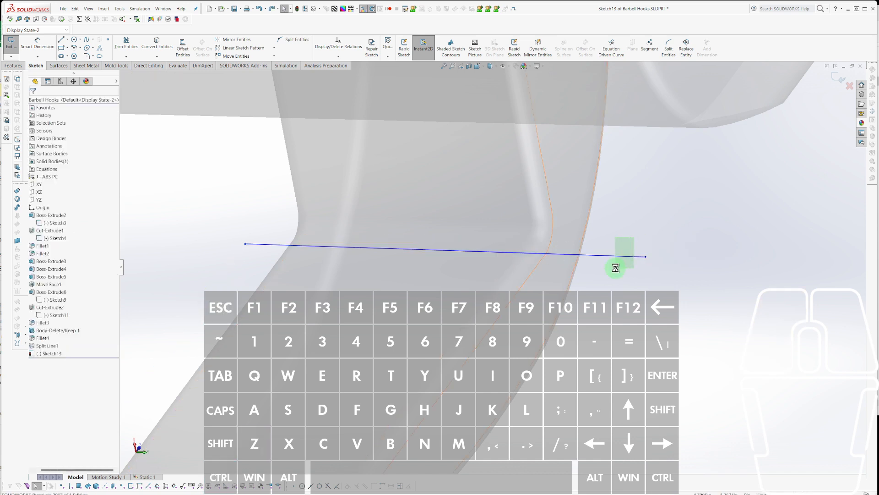
click(652, 245)
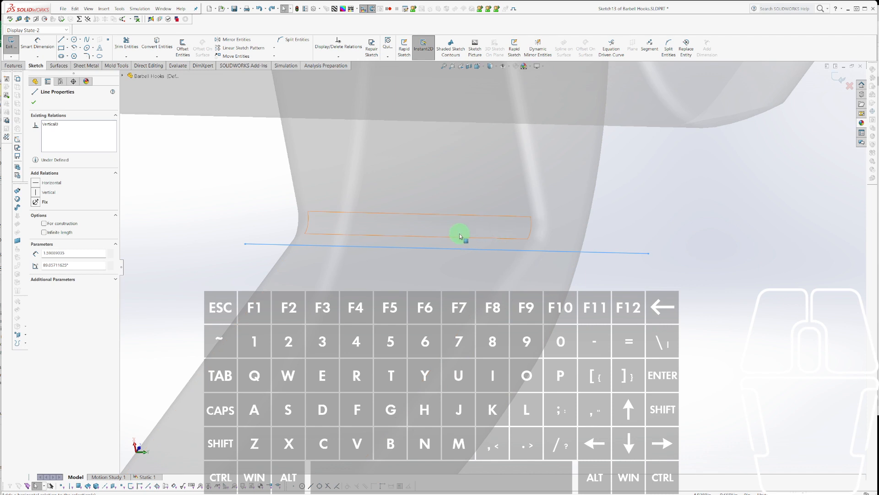
key(Escape)
Dimension the length of the sketch line crossing the leg face.
key(d)
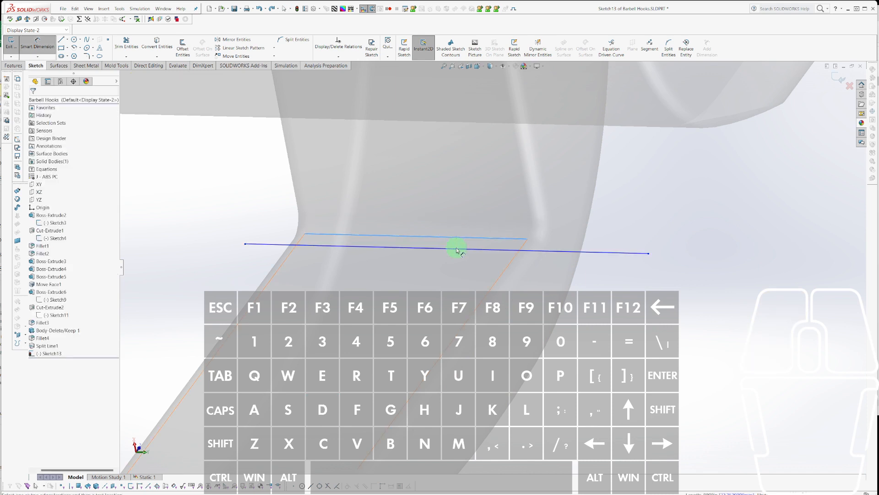
click(457, 250)
click(717, 256)
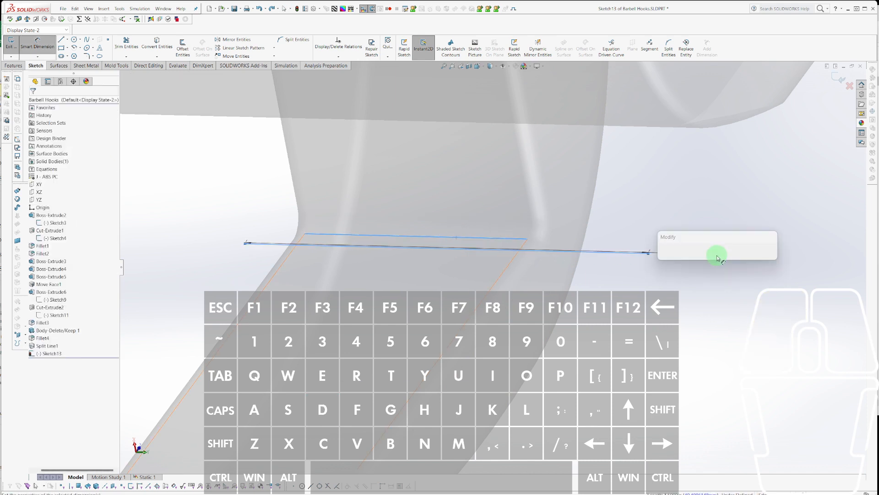
click(661, 255)
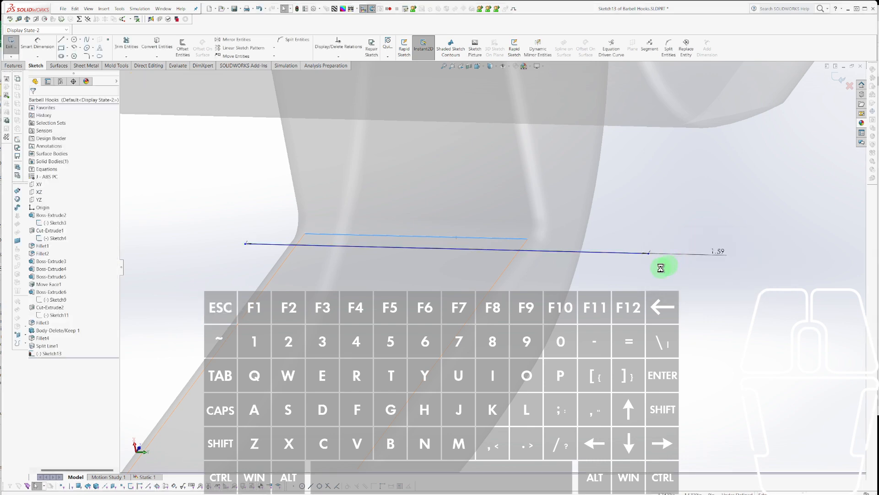
Dimension the sketch line's offset from the adjacent inner face edge and set it to 0.03 in.
mouse_move(664, 267)
middle_down()
mouse_move(625, 276)
mouse_move(629, 269)
middle_up()
key(Escape)
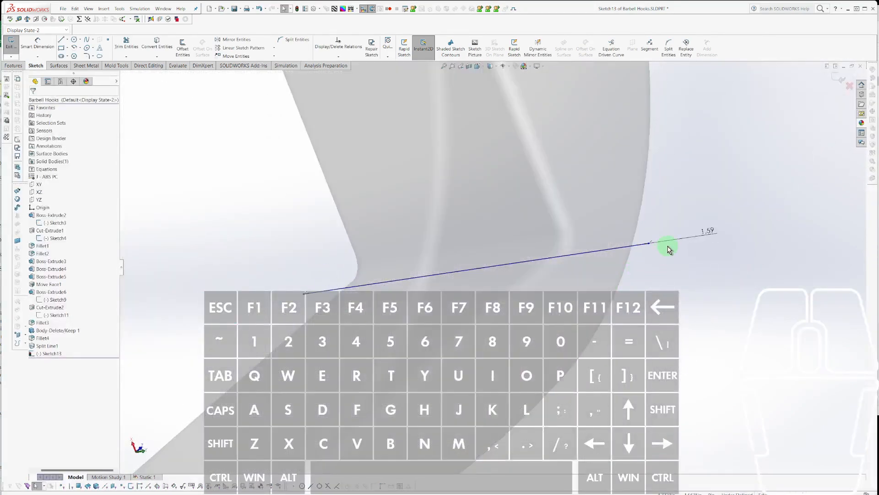
key(d)
click(630, 246)
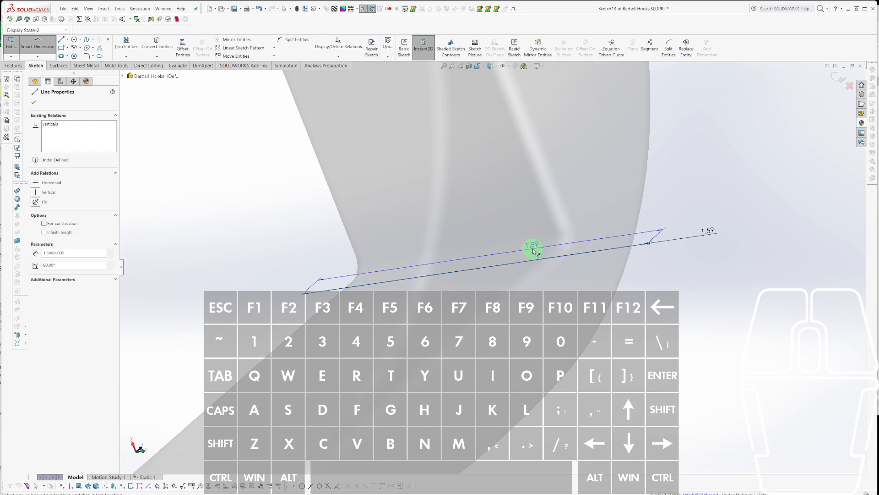
click(534, 253)
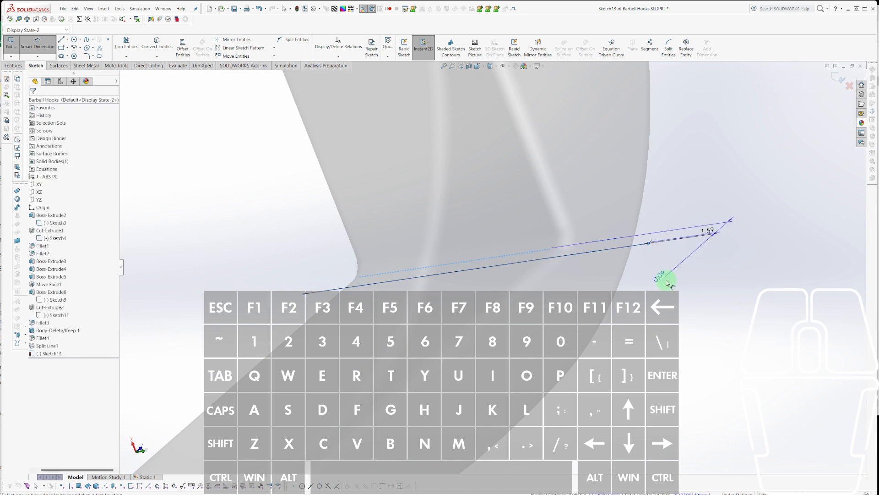
click(650, 306)
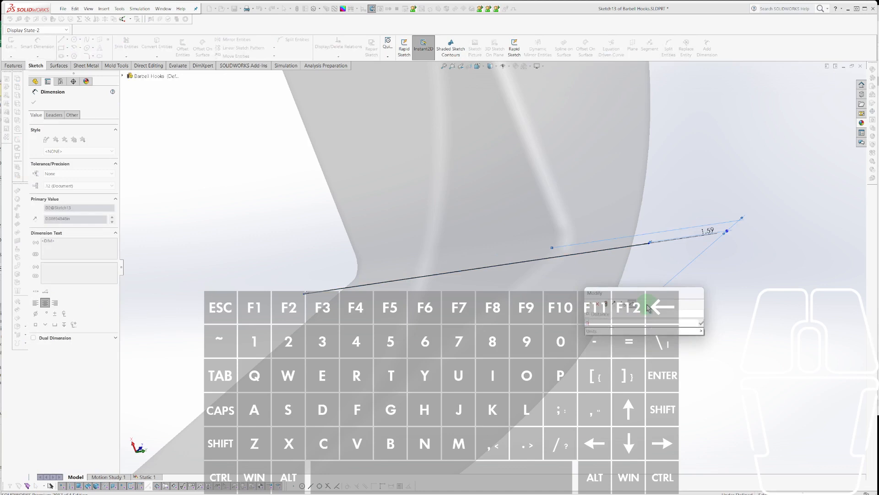
key(Return)
scroll(608, 266, up, 2)
mouse_move(608, 266)
middle_down()
mouse_move(634, 276)
mouse_move(598, 279)
mouse_move(534, 232)
middle_up()
scroll(534, 231, down, 2)
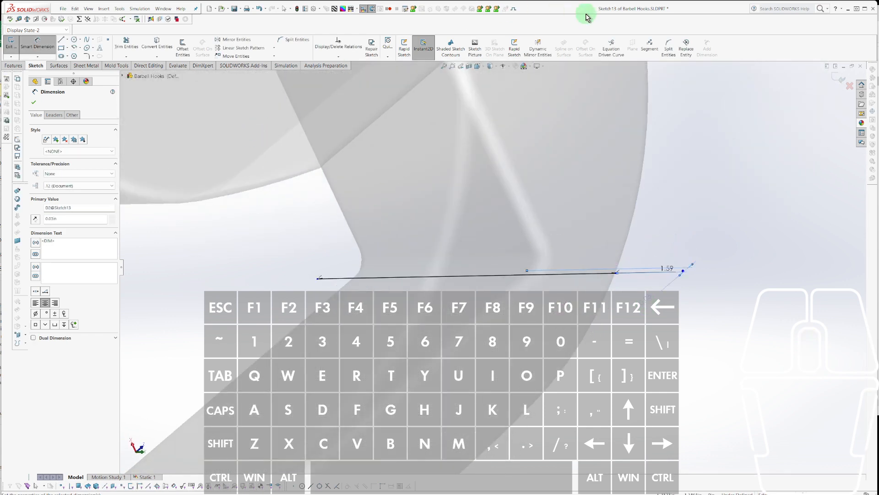
Start a projection split line from the current sketch and try applying it to the hook's broad side face.
click(14, 65)
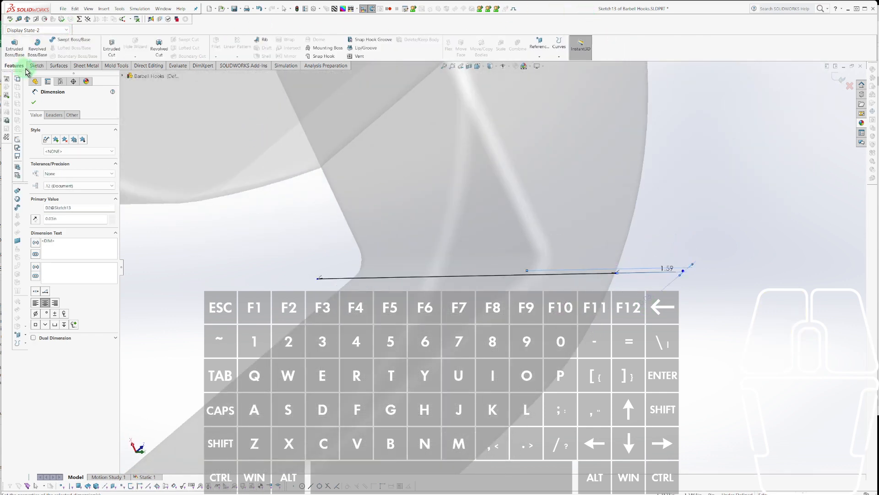
click(560, 45)
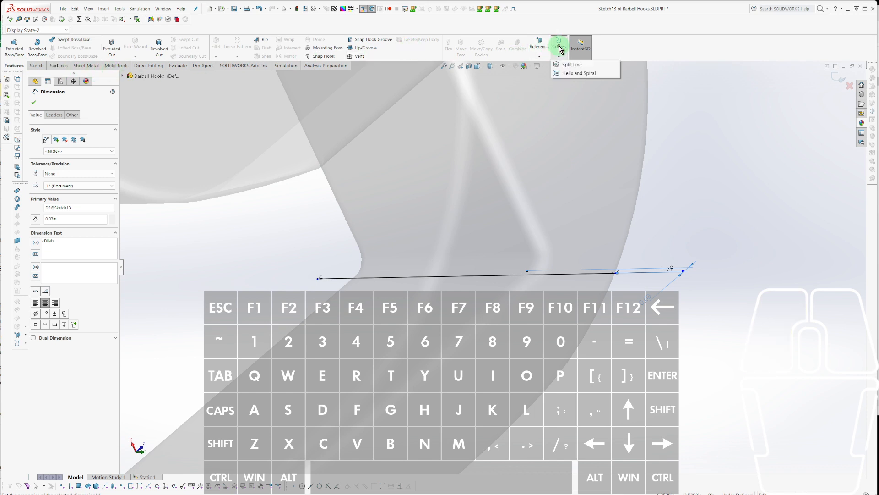
click(573, 69)
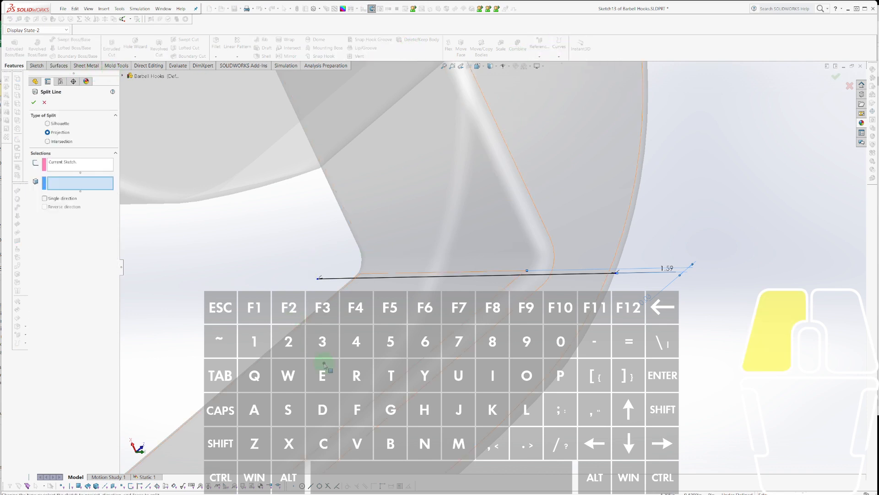
click(325, 365)
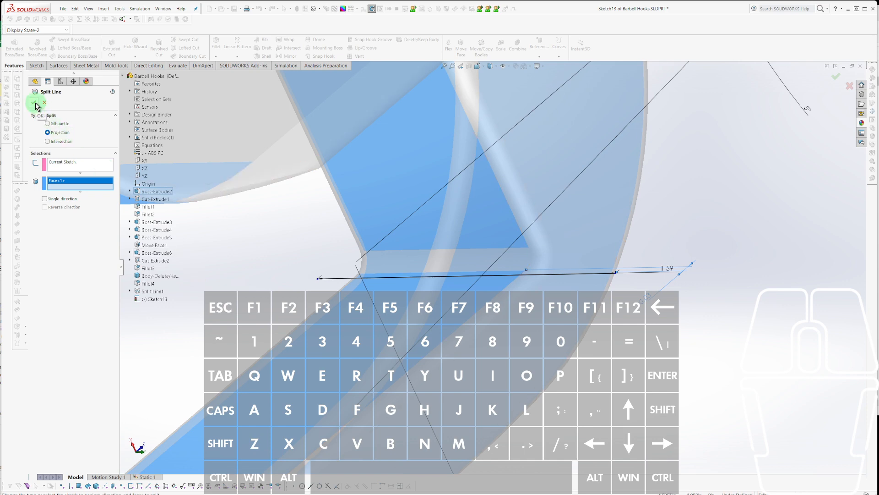
scroll(304, 153, up, 8)
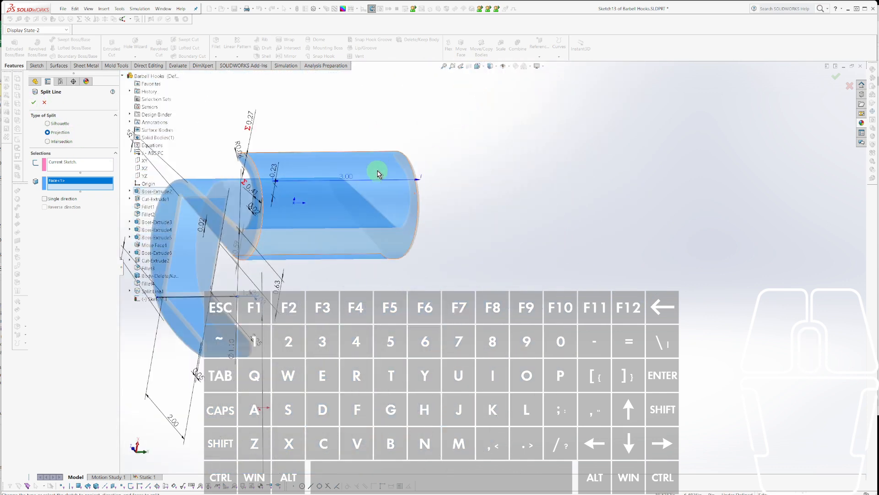
middle_click(328, 255)
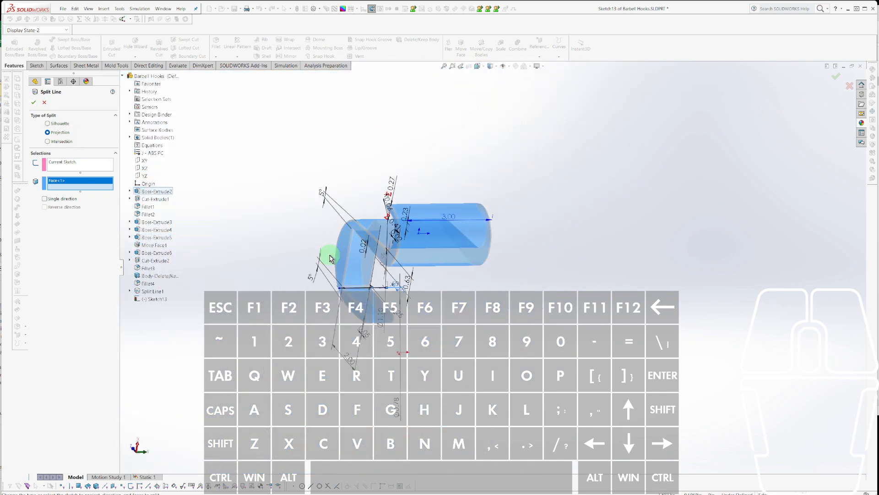
click(34, 104)
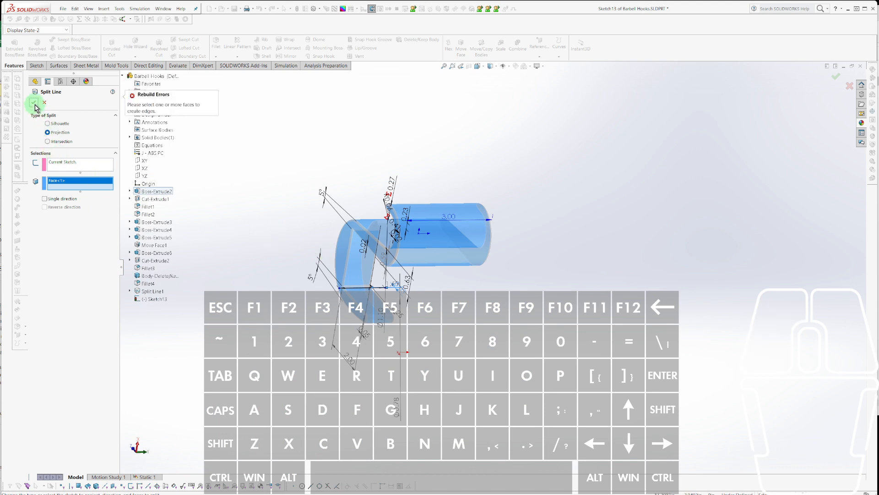
Replace the selected face with the inner face crossed by the sketch line and complete the projected split line.
click(344, 287)
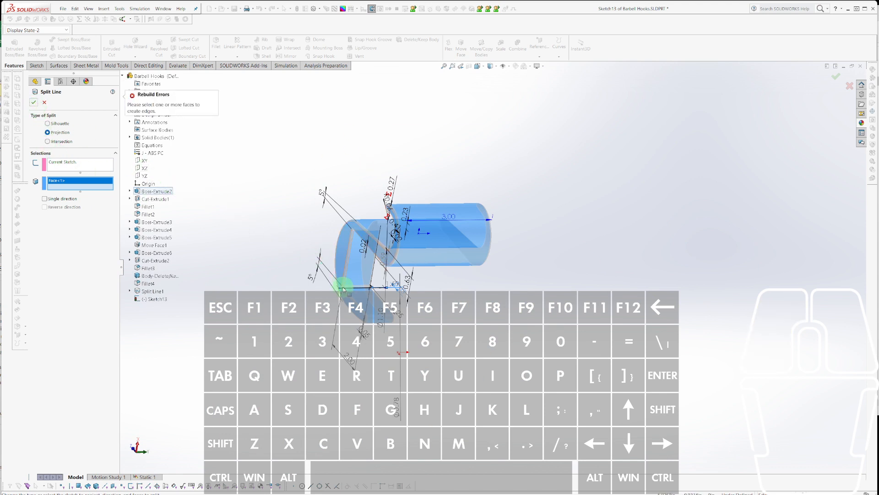
scroll(353, 275, down, 5)
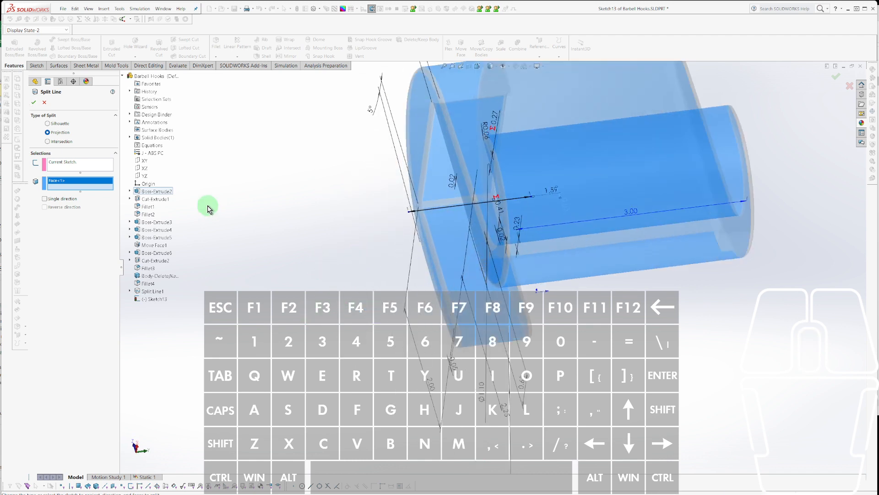
right_click(86, 185)
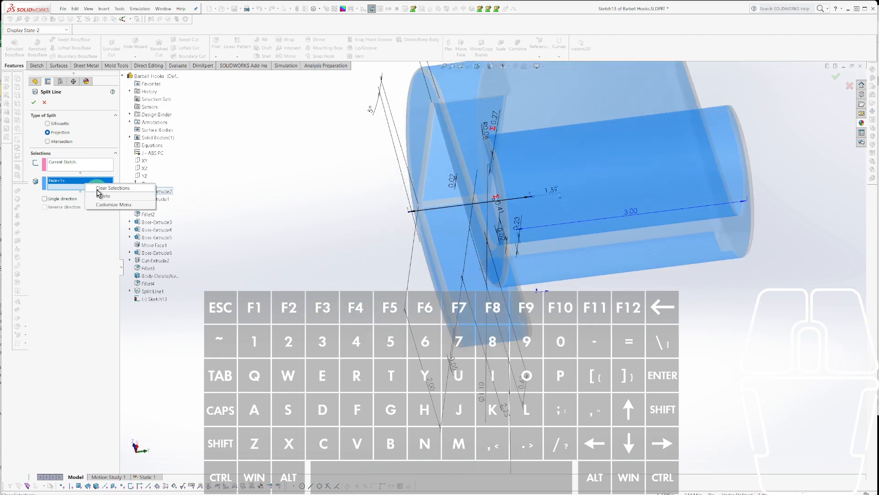
click(107, 194)
click(450, 253)
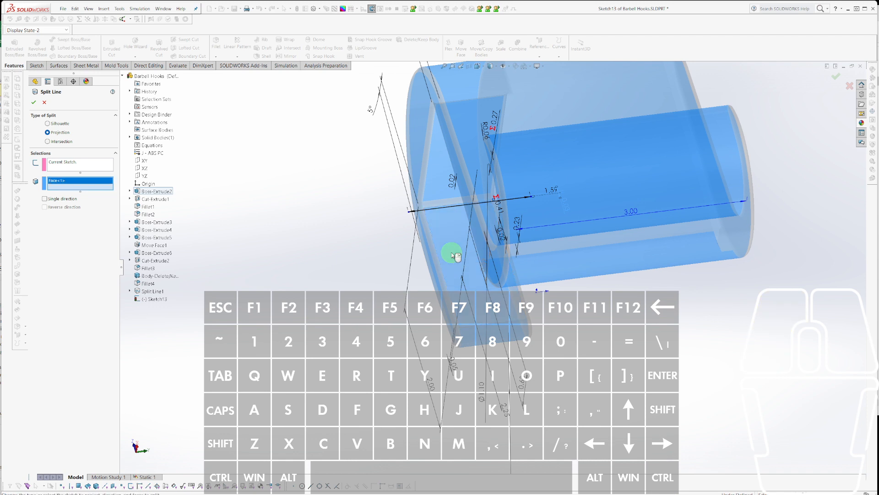
click(34, 103)
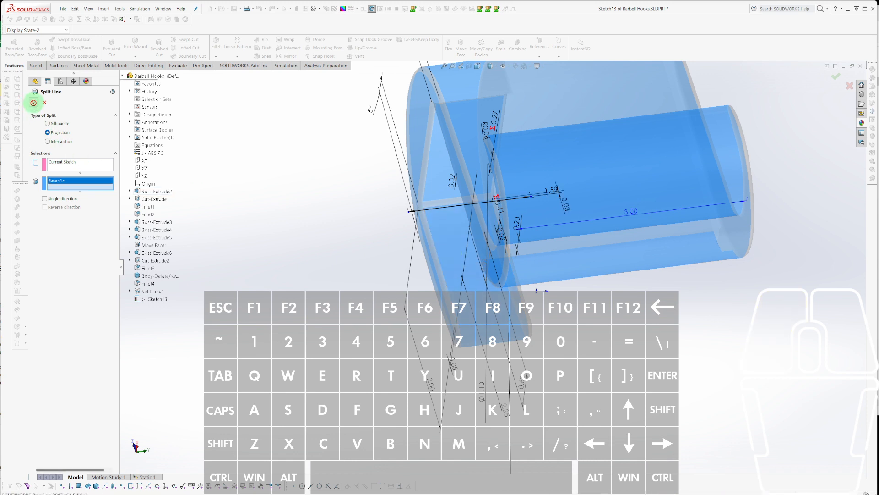
key(Escape)
scroll(438, 213, down, 3)
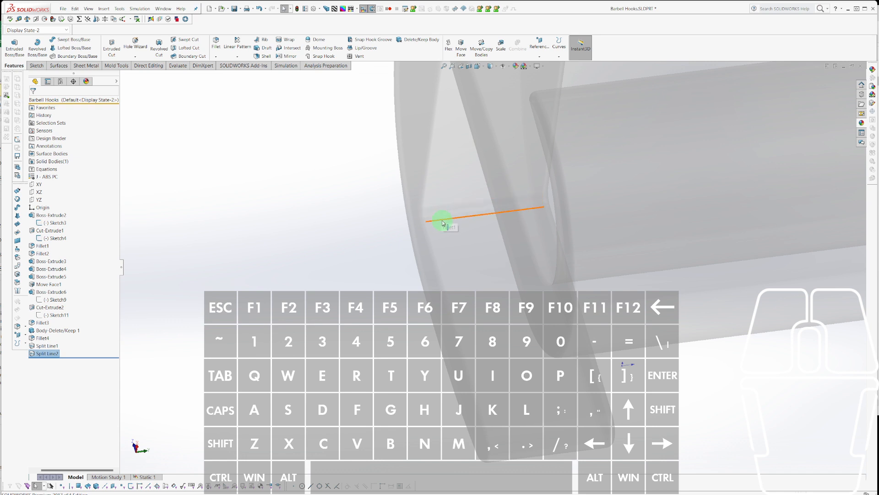
scroll(449, 222, down, 3)
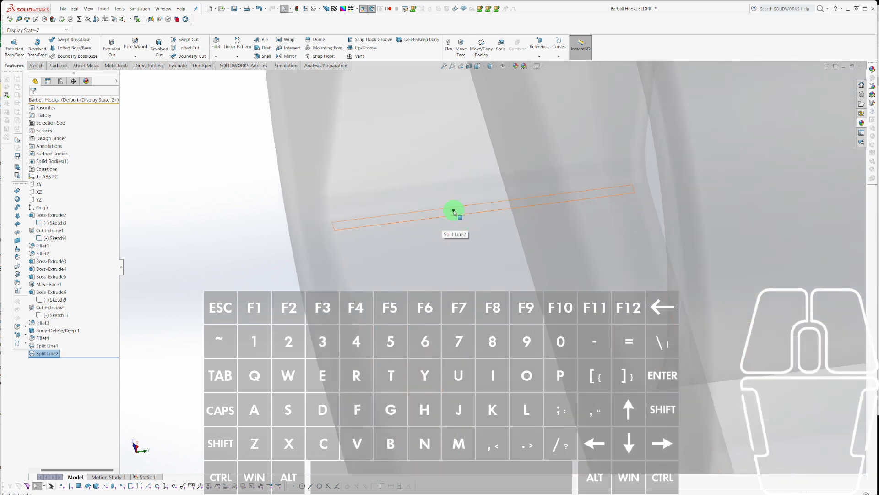
key(Escape)
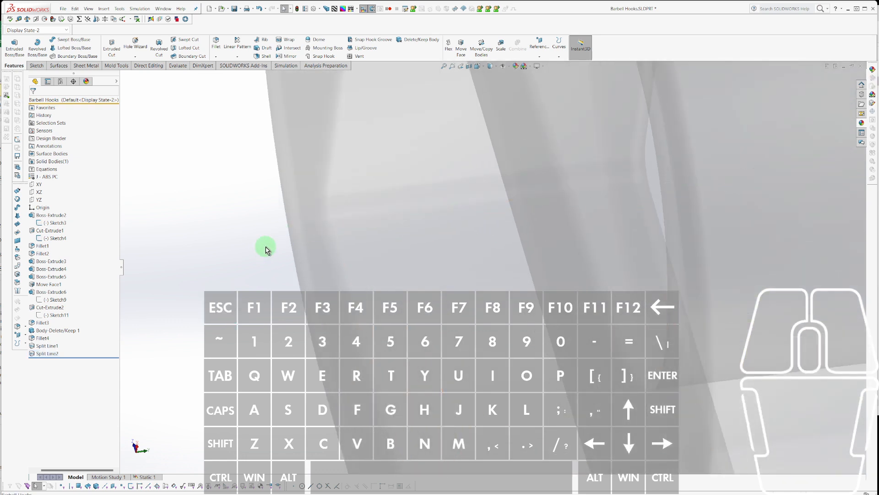
Check the two opposing inner faces of the hook's clamp by selecting them together, and clear the selection.
scroll(394, 220, up, 5)
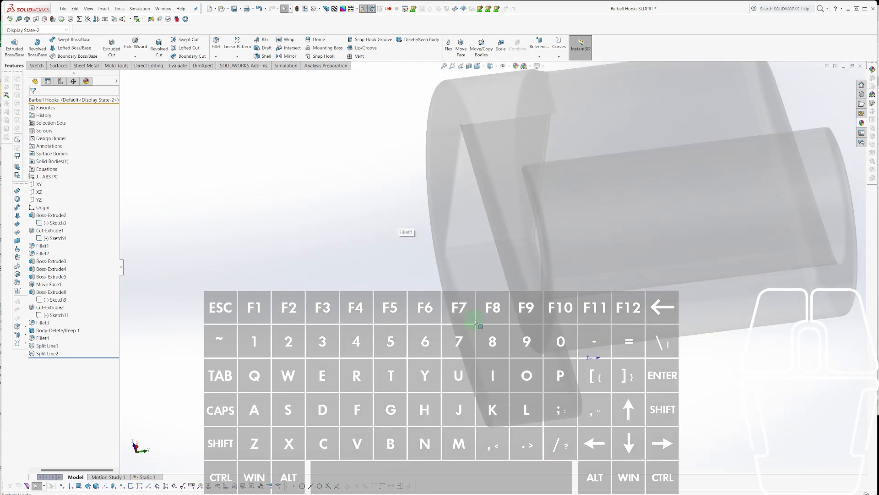
mouse_move(479, 288)
middle_down()
mouse_move(510, 329)
mouse_move(618, 334)
mouse_move(661, 261)
mouse_move(443, 280)
mouse_move(501, 269)
mouse_move(575, 289)
middle_up()
click(501, 270)
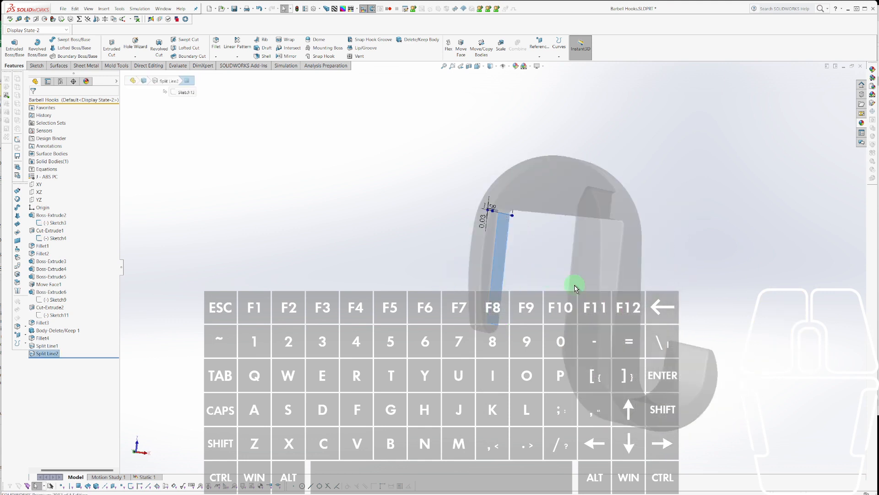
ctrl+click(610, 274)
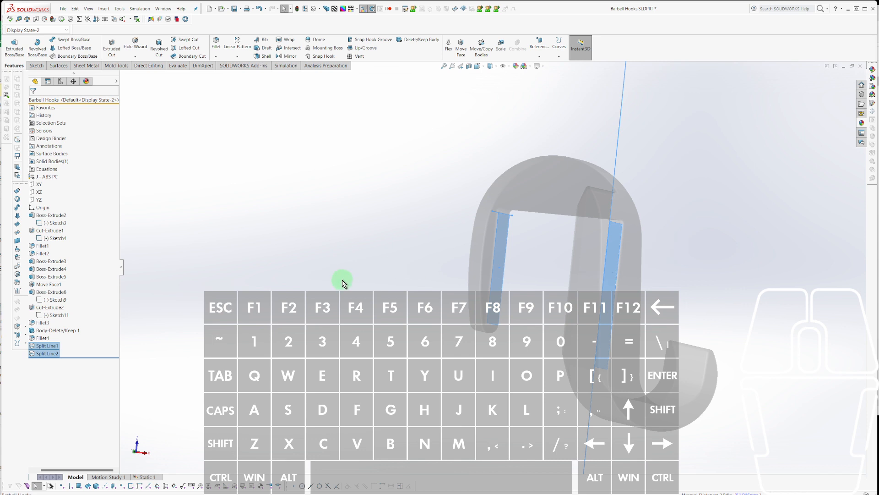
click(243, 313)
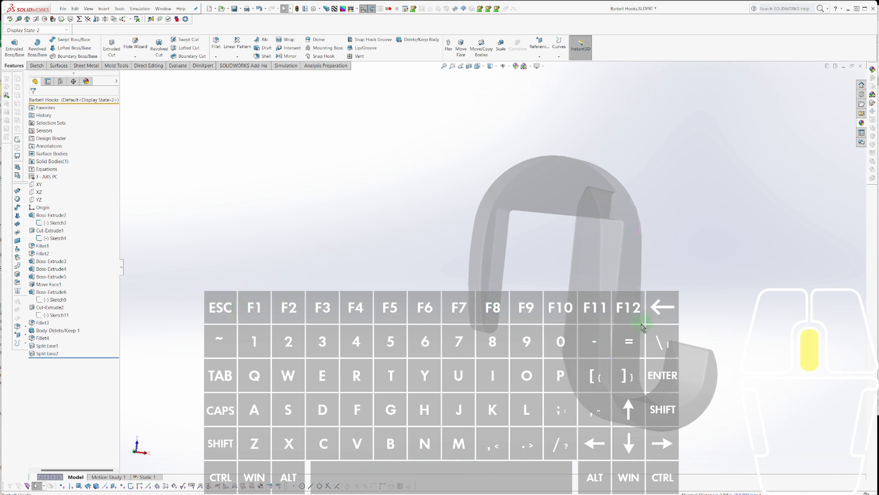
Open the Static 1 simulation study.
middle_drag(643, 322, 607, 337)
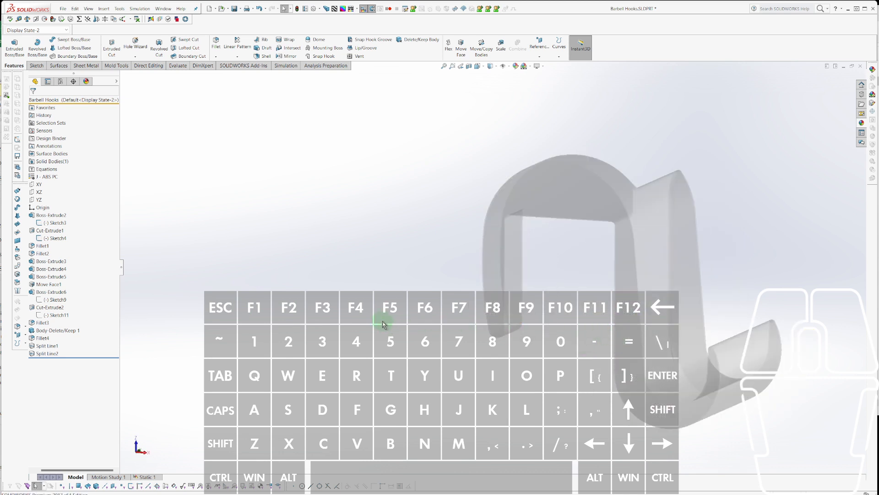
click(149, 478)
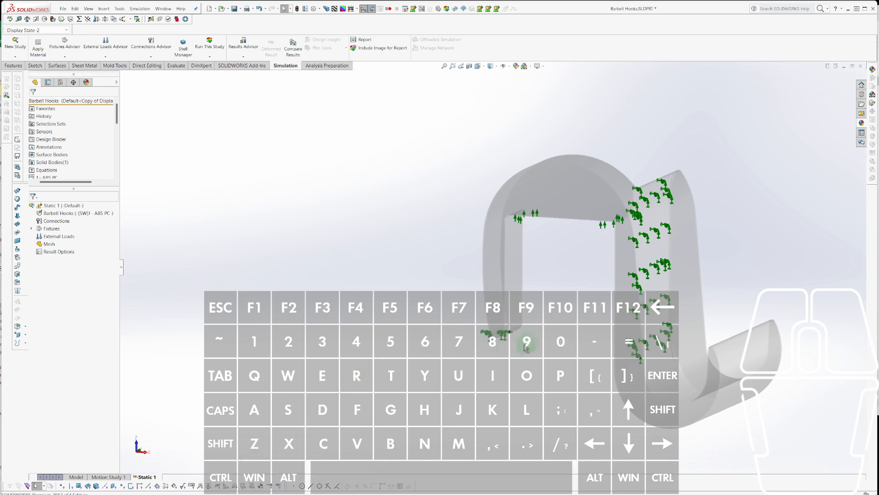
middle_drag(461, 199, 573, 259)
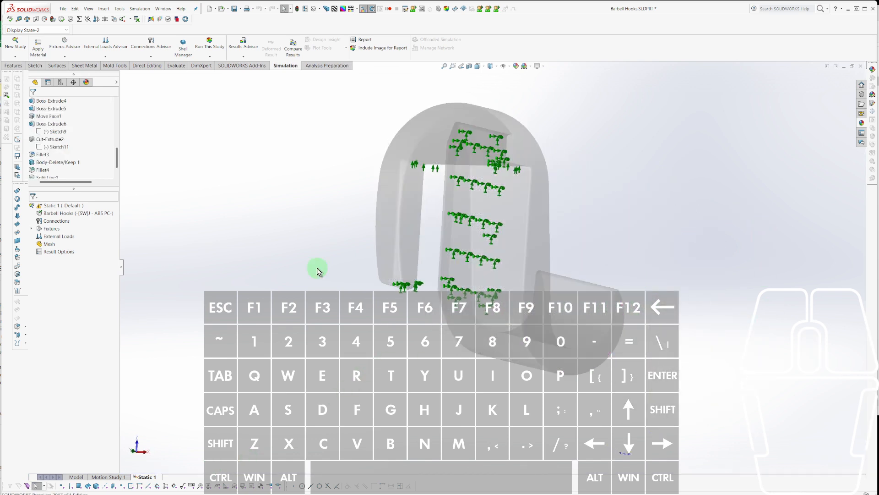
right_click(54, 228)
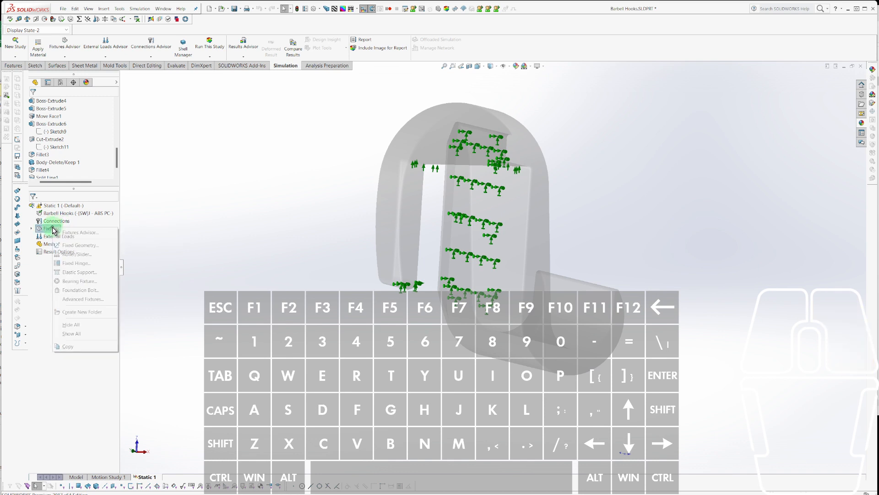
click(64, 245)
key(Escape)
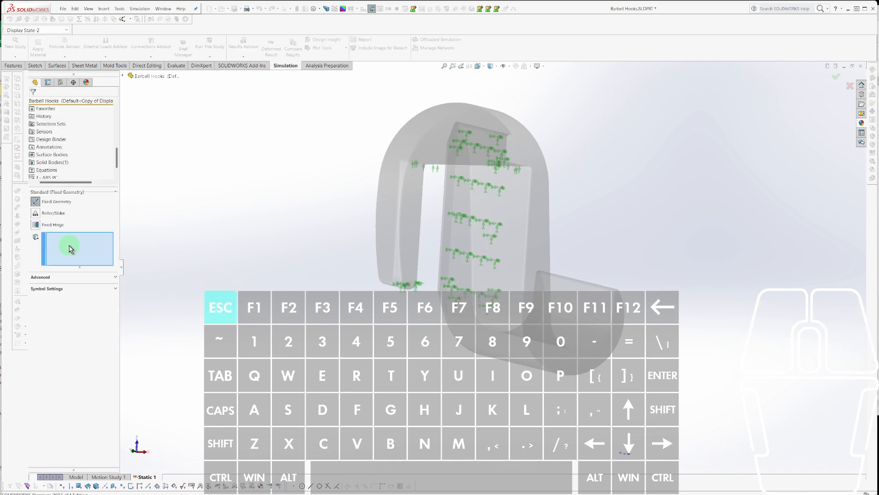
Add a Roller/Slider fixture to the narrow split strip at the upper end of the short leg's inner face.
right_click(50, 231)
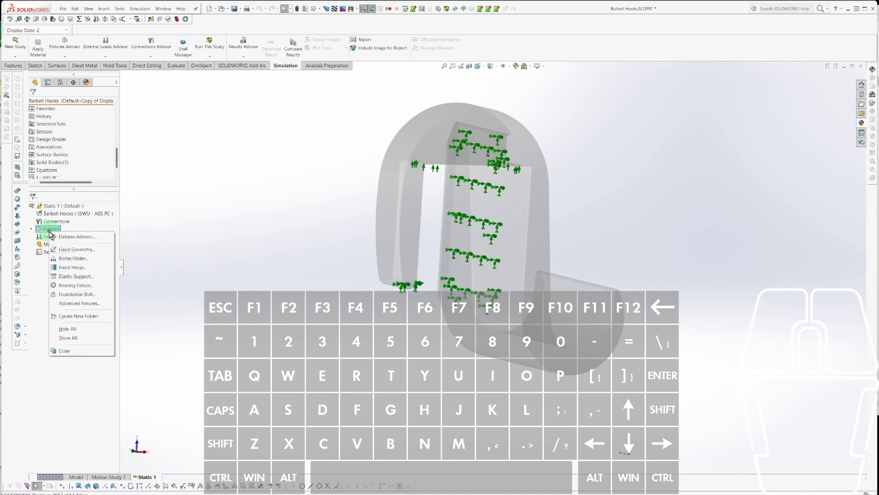
click(63, 258)
scroll(500, 216, down, 5)
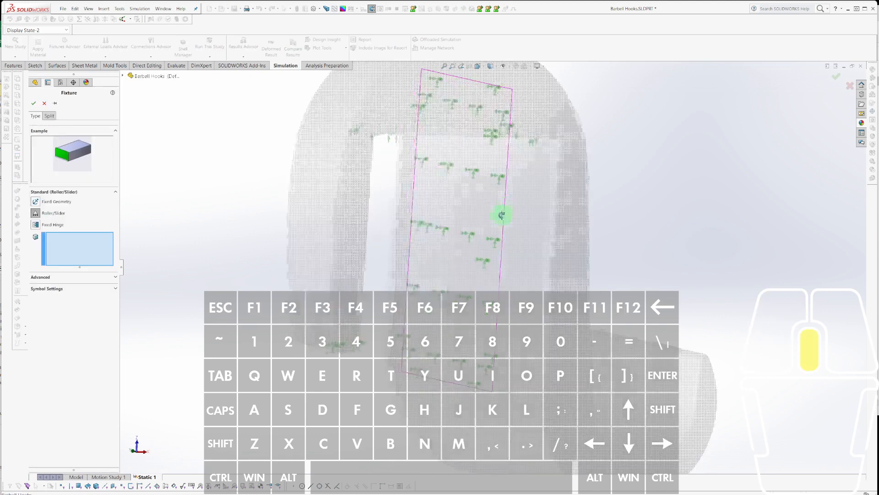
scroll(524, 143, down, 5)
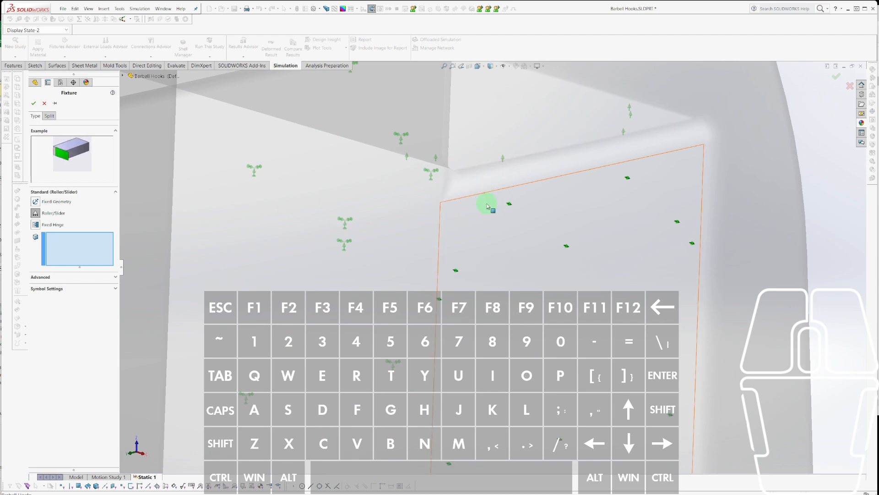
middle_drag(487, 206, 474, 108)
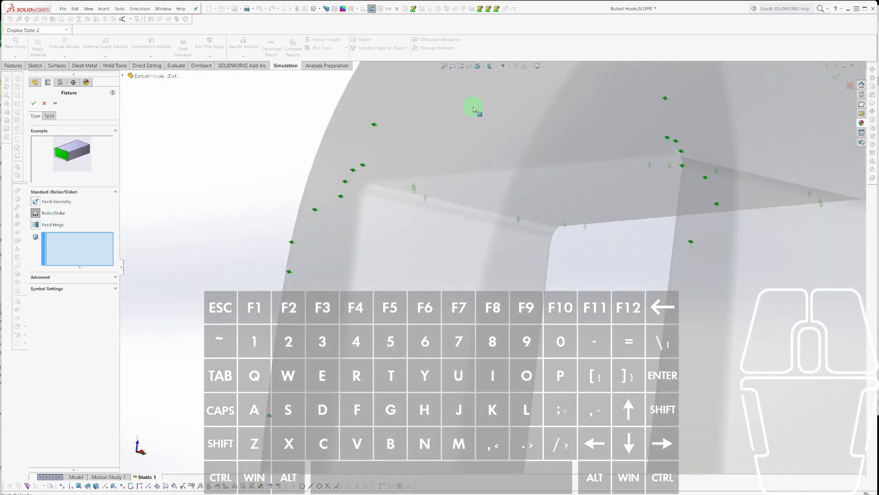
click(382, 210)
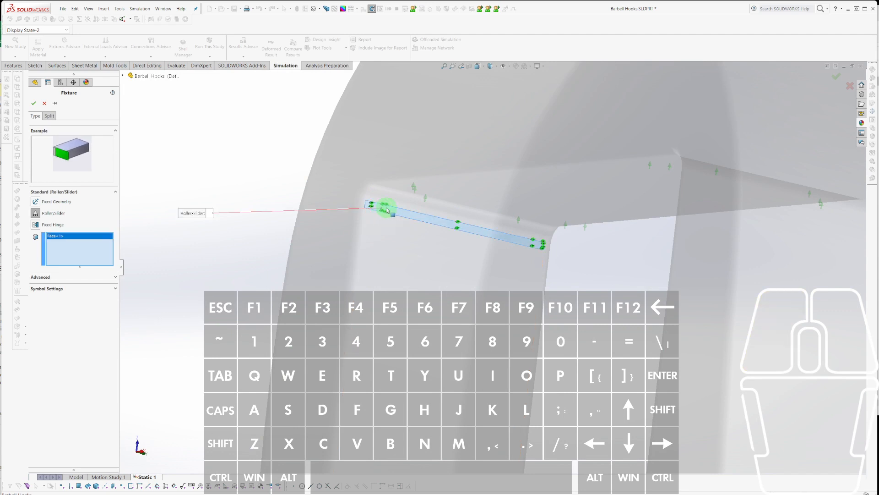
key(Return)
scroll(441, 259, up, 8)
middle_drag(636, 270, 767, 263)
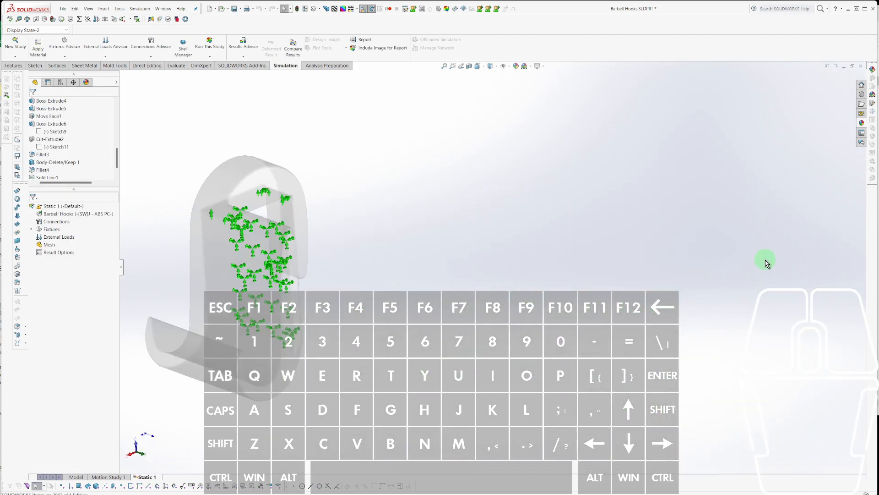
Examine the fixture symbols on the hook's inner contact faces from several angles.
scroll(339, 252, down, 4)
scroll(337, 257, up, 5)
middle_drag(326, 252, 353, 281)
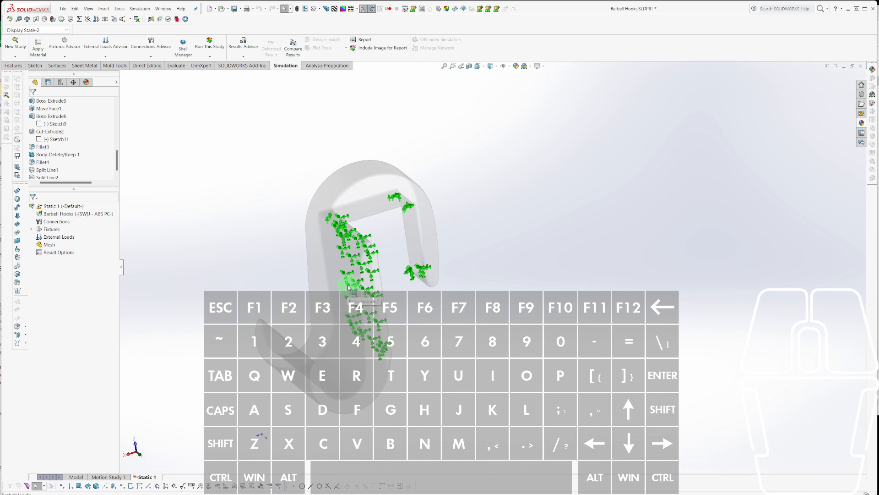
middle_drag(349, 288, 368, 269)
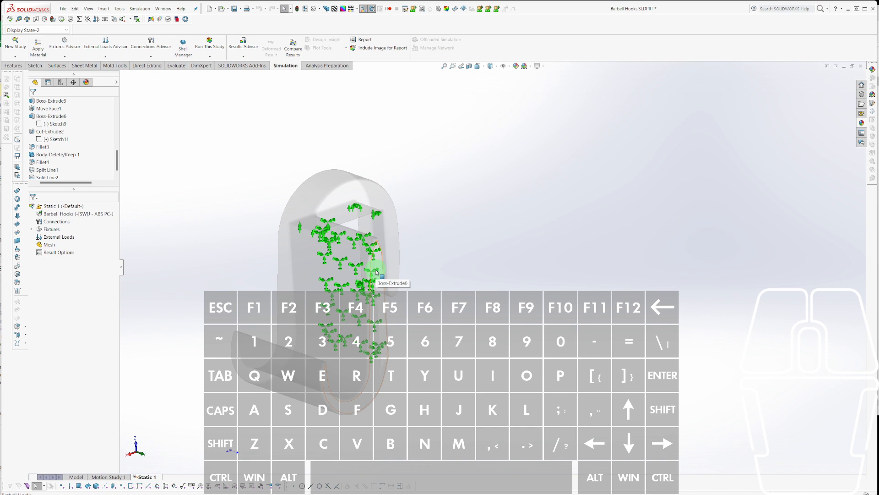
middle_drag(376, 272, 272, 276)
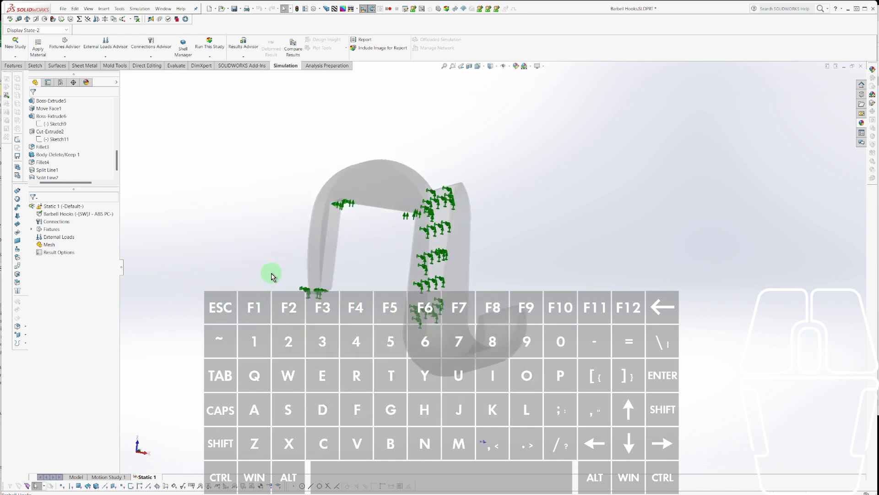
scroll(413, 188, down, 3)
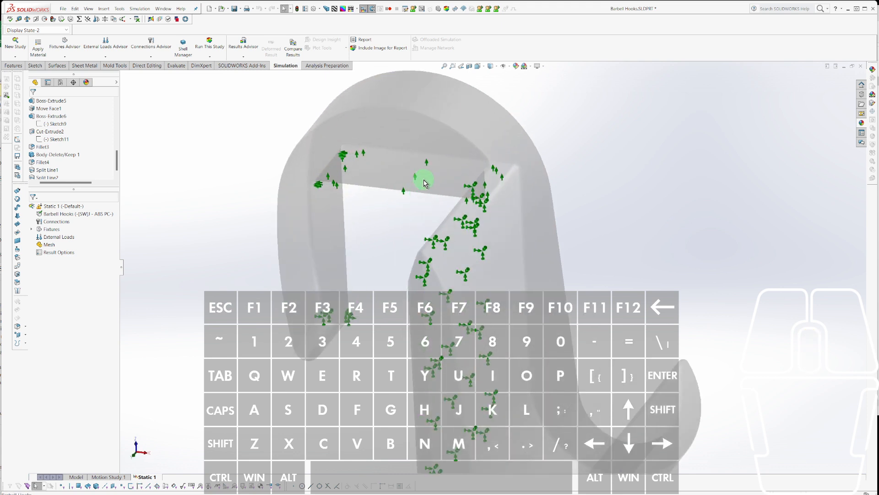
middle_drag(423, 184, 500, 258)
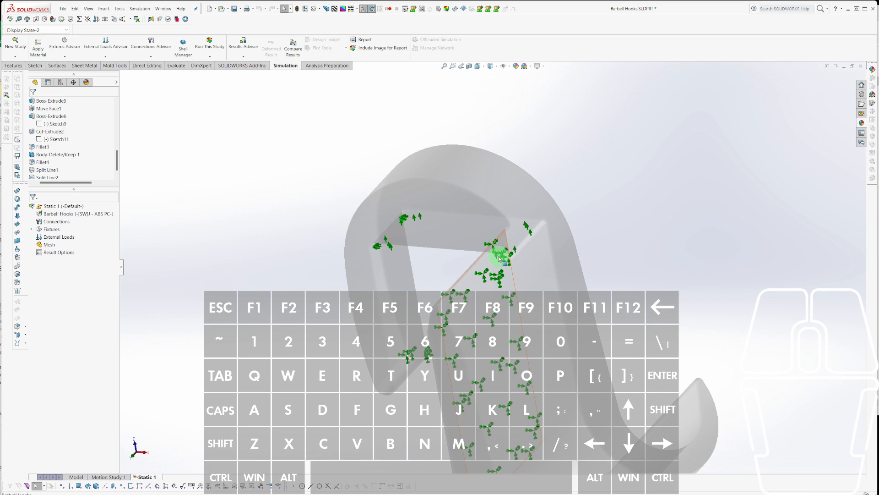
middle_drag(441, 240, 436, 254)
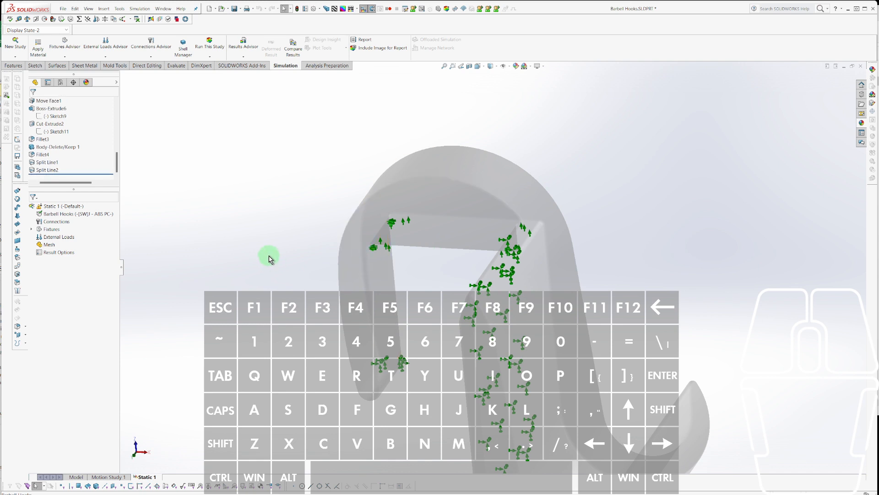
middle_drag(280, 240, 356, 323)
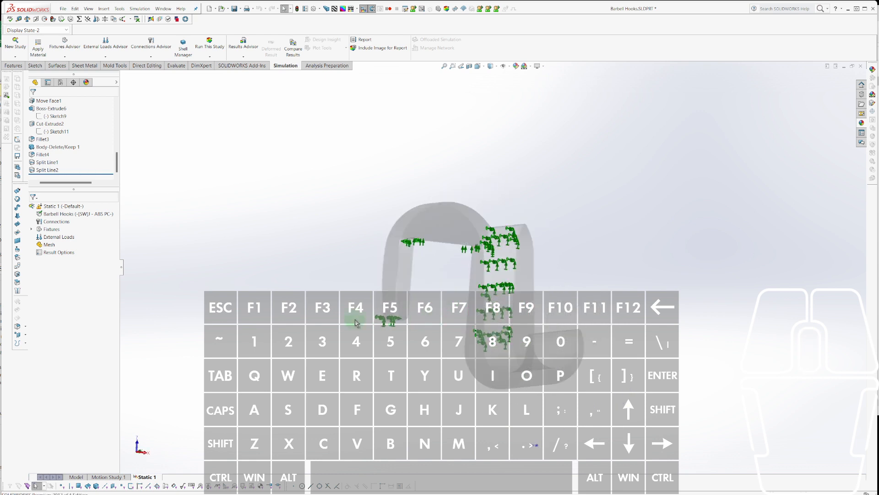
Save the Barbell Hooks part.
click(261, 320)
key(ctrl+s)
middle_drag(477, 266, 541, 215)
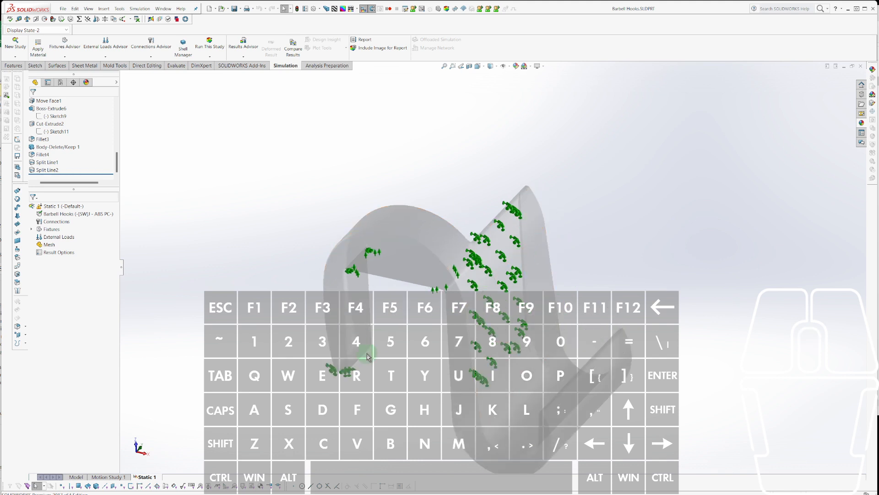
click(431, 326)
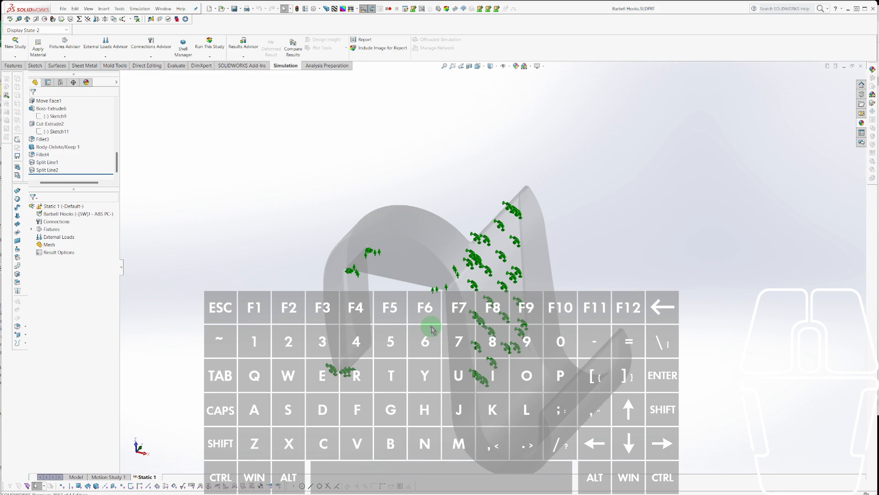
middle_drag(547, 255, 683, 257)
mouse_move(500, 319)
middle_down()
mouse_move(447, 298)
mouse_move(304, 279)
mouse_move(455, 337)
mouse_move(486, 323)
mouse_move(524, 329)
mouse_move(498, 341)
mouse_move(539, 354)
middle_up()
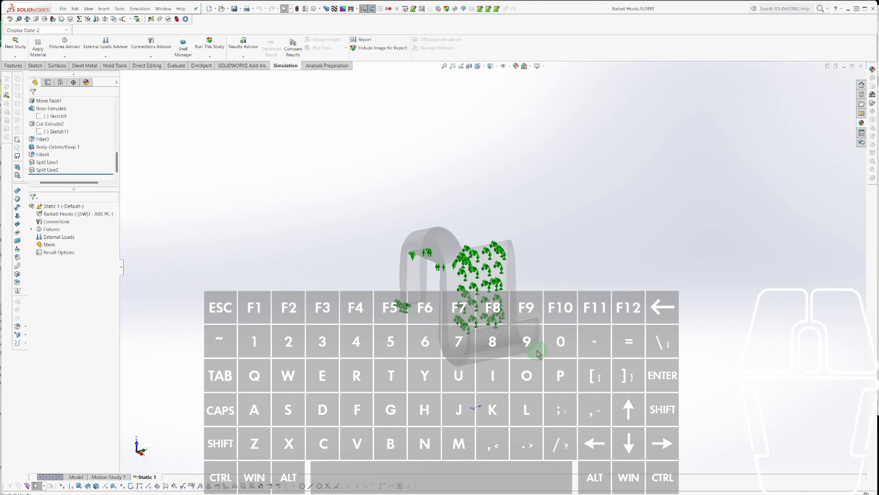
Sketch a narrow rectangle about 0.29 in wide and 3.9 in long over the hook's cradle, on the clamp's flat upper inner face.
scroll(530, 349, down, 5)
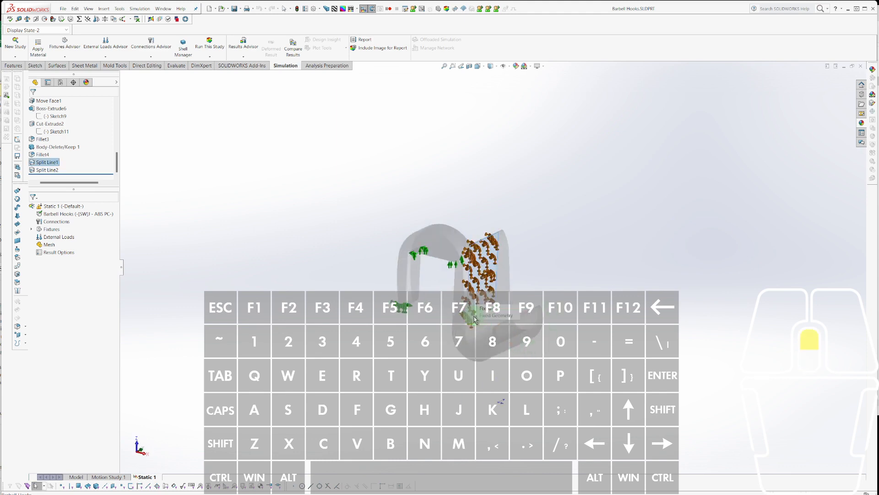
mouse_move(509, 318)
middle_down()
mouse_move(545, 336)
mouse_move(526, 342)
mouse_move(557, 324)
mouse_move(492, 339)
mouse_move(502, 347)
middle_up()
click(501, 348)
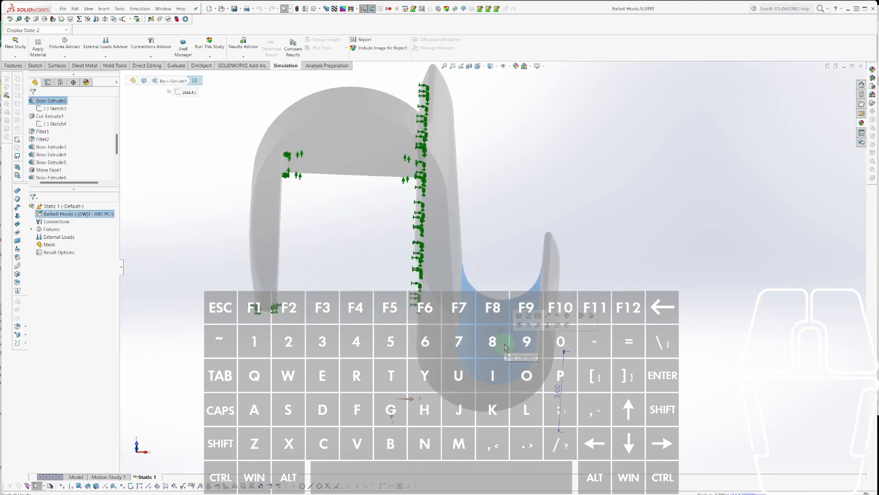
scroll(408, 112, down, 3)
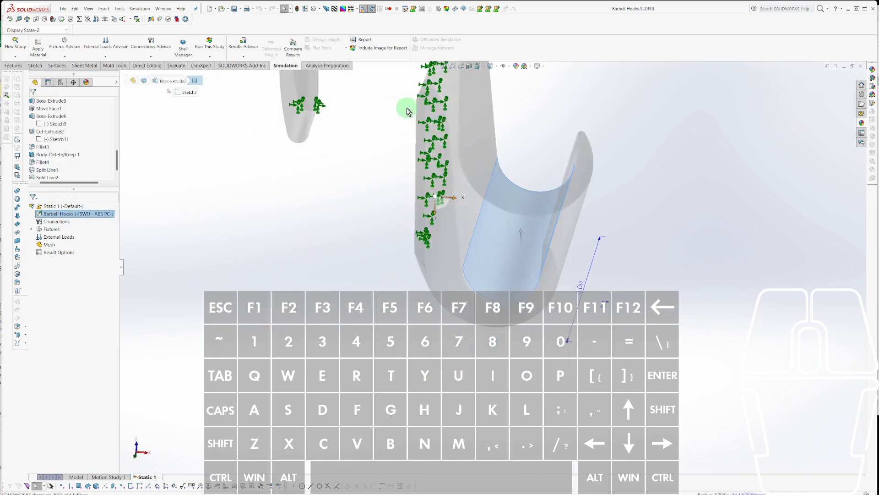
scroll(407, 111, up, 3)
click(429, 113)
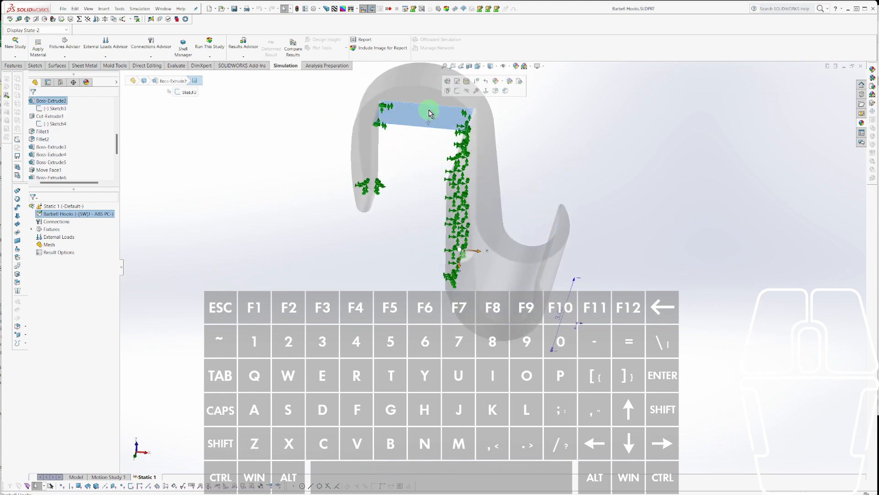
key(c)
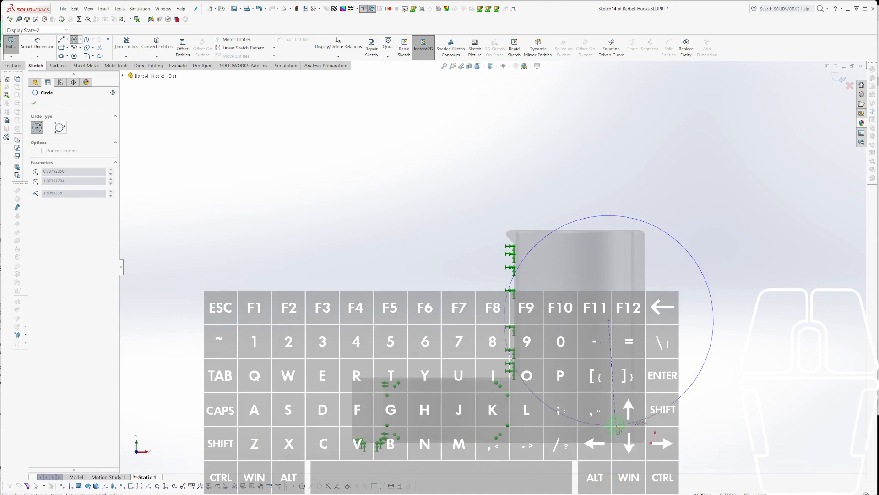
key(ctrl+r)
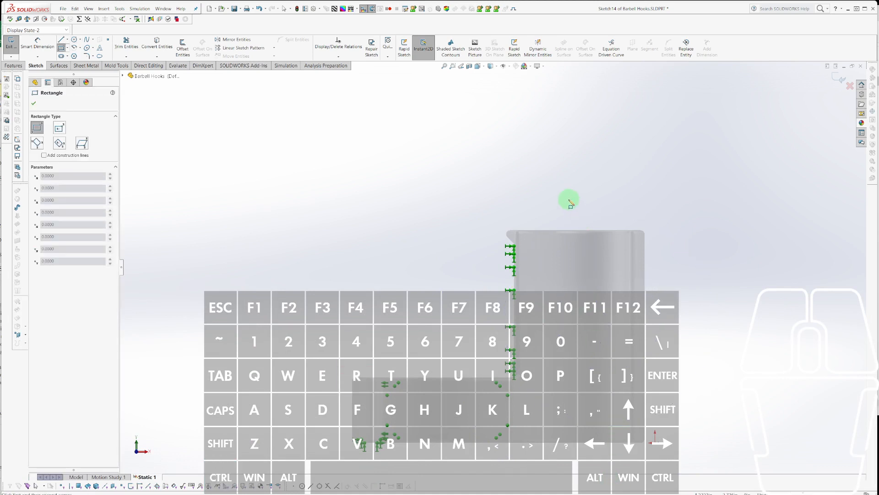
drag(569, 200, 590, 456)
mouse_move(595, 451)
middle_down()
mouse_move(614, 436)
mouse_move(614, 250)
mouse_move(614, 266)
mouse_move(560, 195)
middle_up()
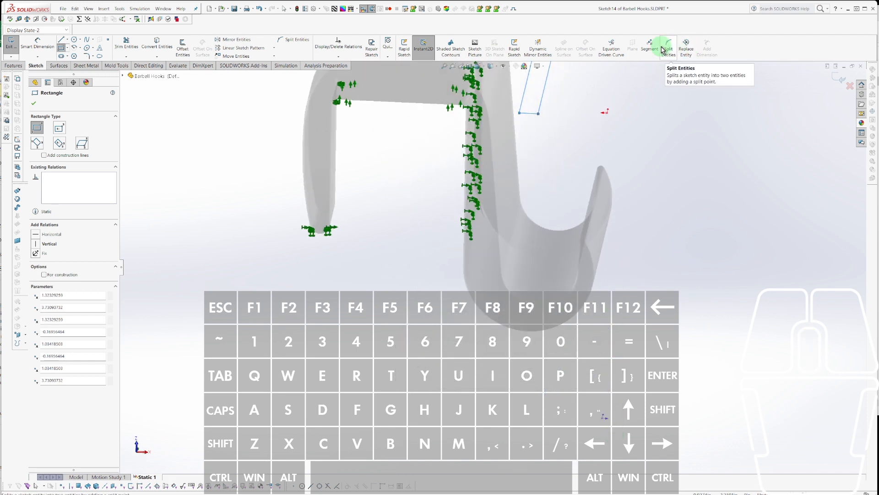
Project the rectangle sketch onto the cradle's curved face as a split line and select the resulting strip.
click(12, 67)
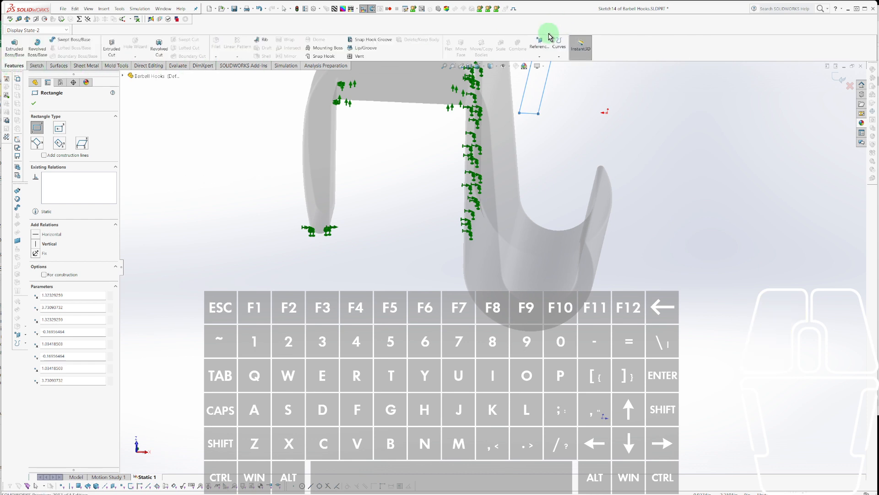
click(558, 44)
click(570, 64)
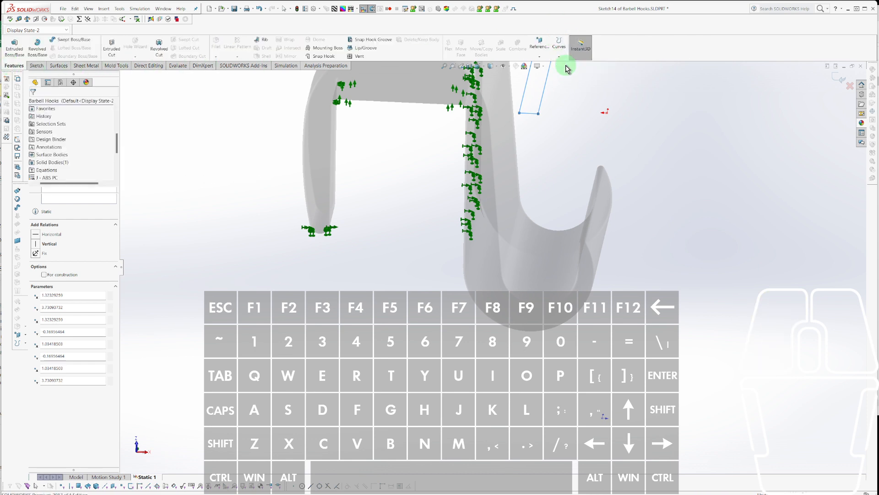
click(547, 296)
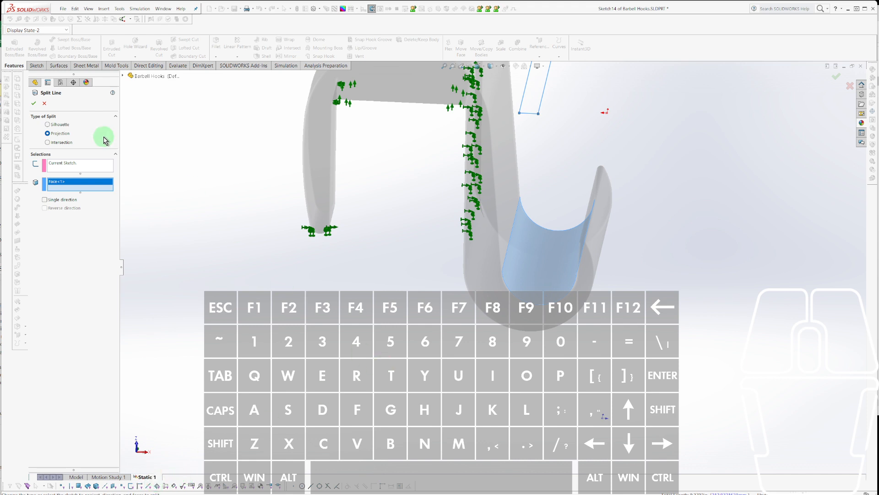
click(34, 103)
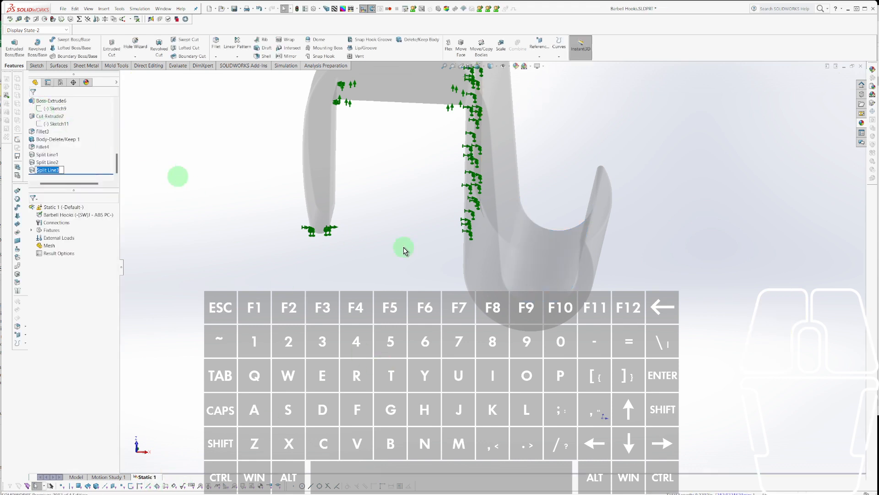
click(540, 270)
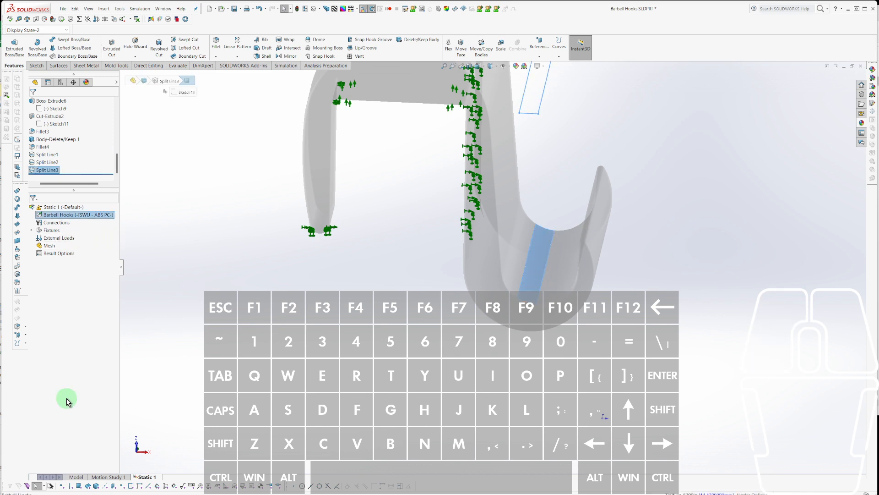
Switch to the model and open the sketch of the cradle's split line for editing.
click(74, 477)
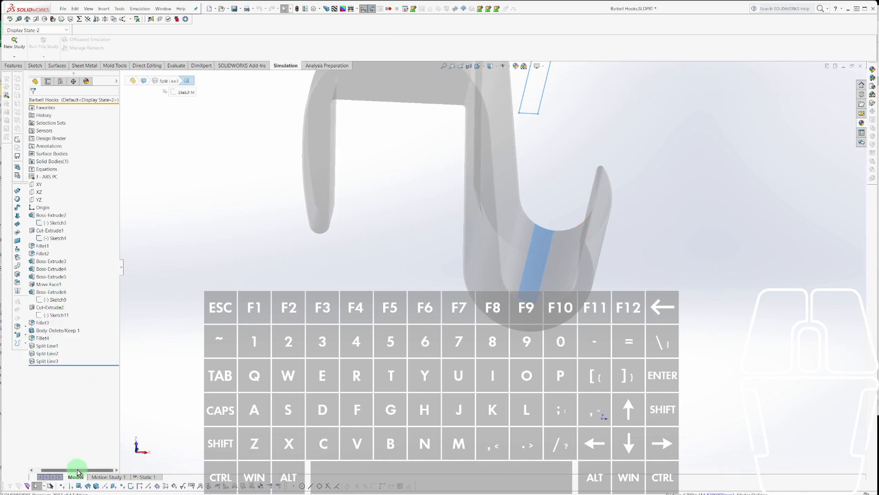
click(38, 470)
click(32, 361)
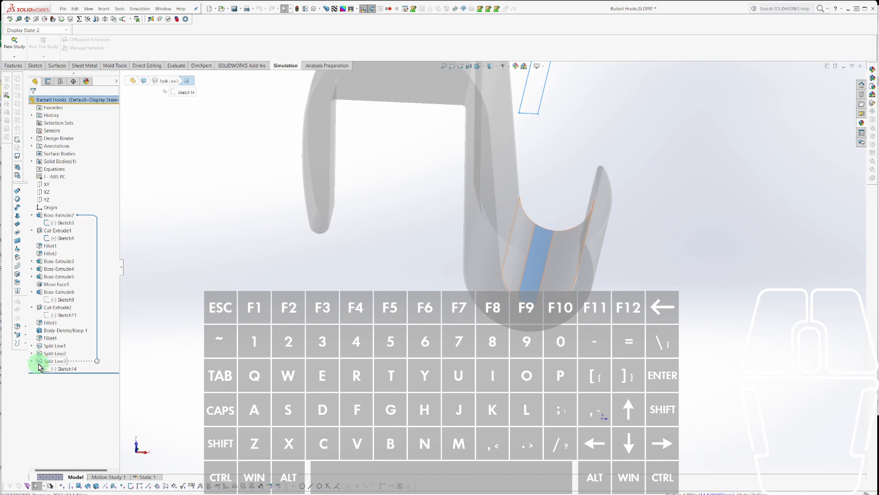
click(60, 368)
click(268, 393)
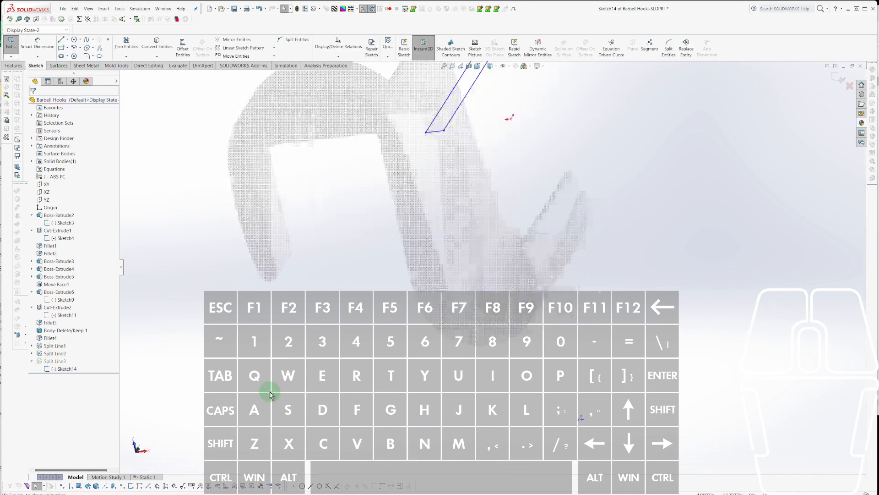
scroll(580, 341, down, 2)
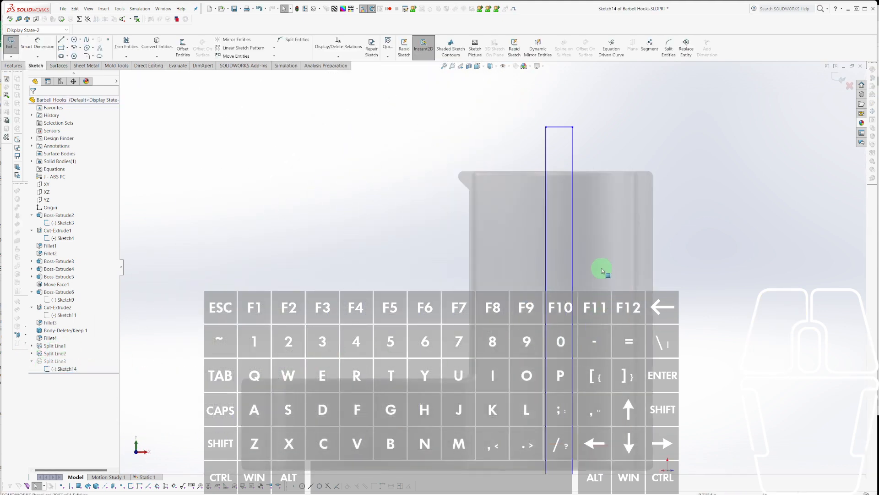
Center the rectangle on the cradle with a vertical construction line from the cradle edge's midpoint to the rectangle's upper midpoint.
key(alt)
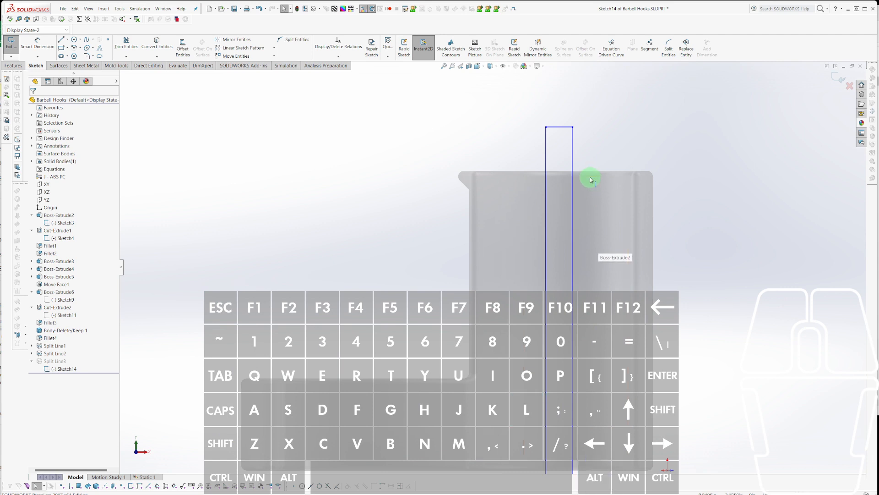
key(Escape)
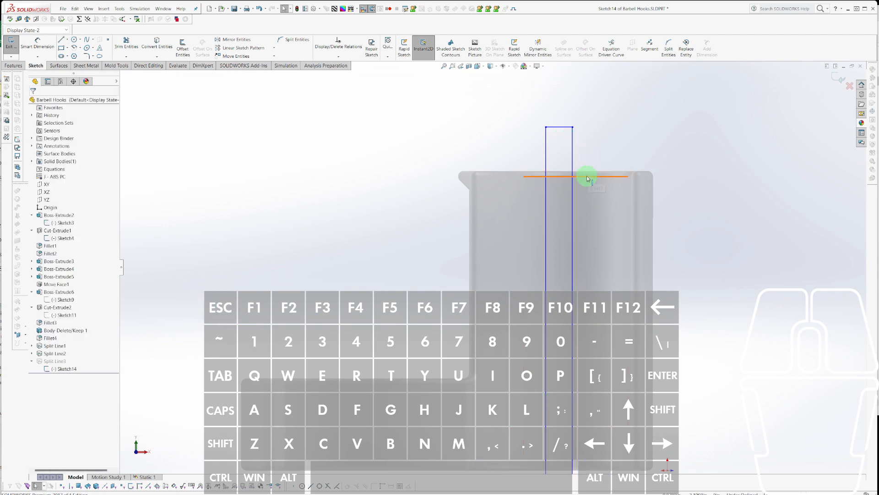
key(alt+l)
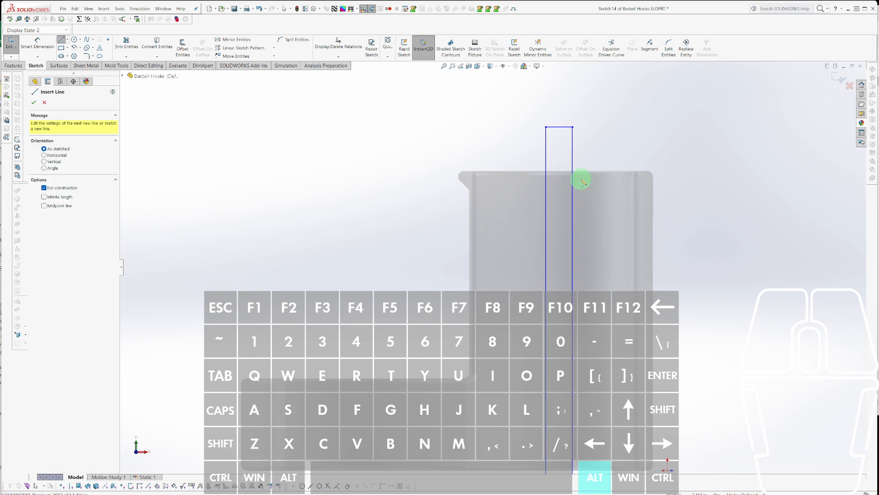
click(576, 176)
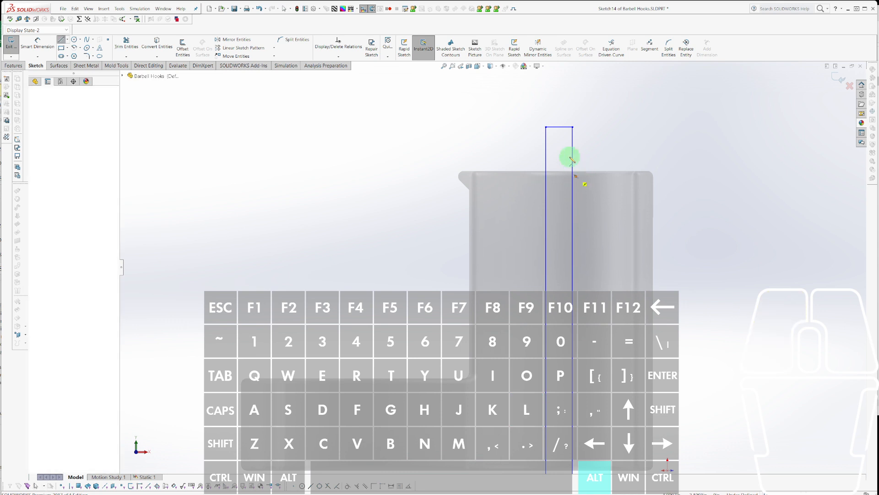
click(558, 129)
key(Escape)
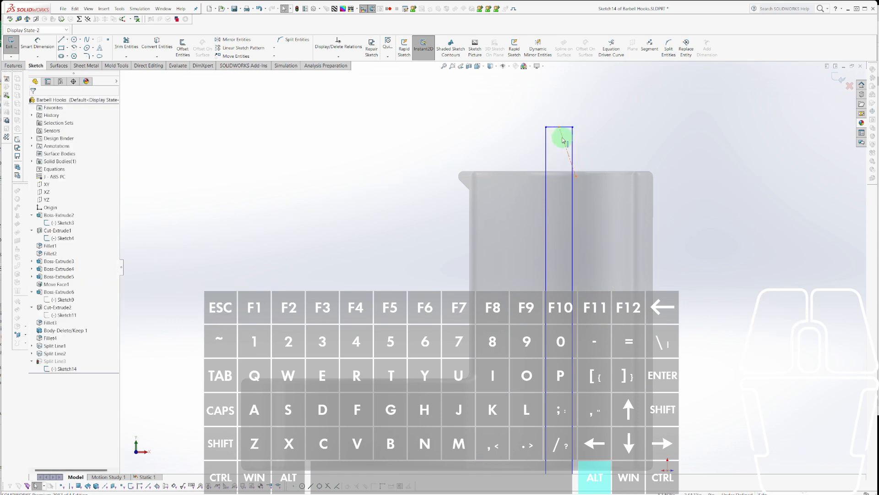
click(562, 137)
click(591, 113)
key(Escape)
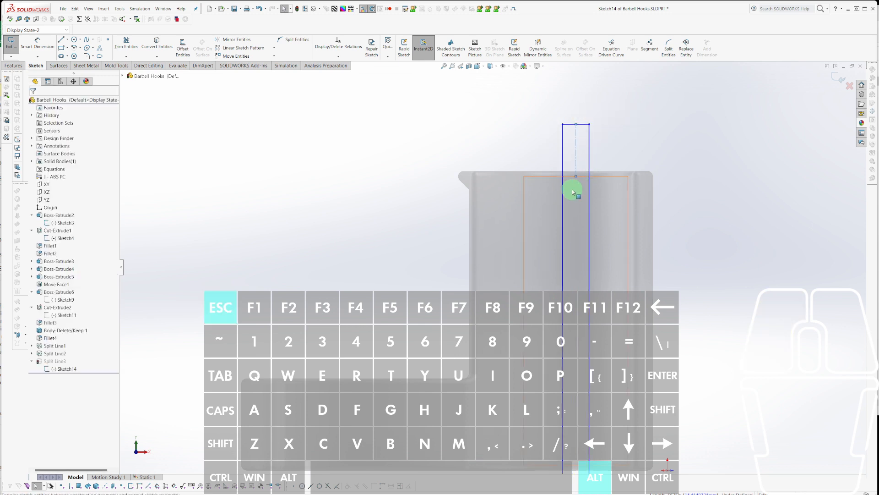
Dimension the rectangle's width at 0.06 in and rebuild the split line.
right_drag(565, 161, 569, 136)
click(572, 125)
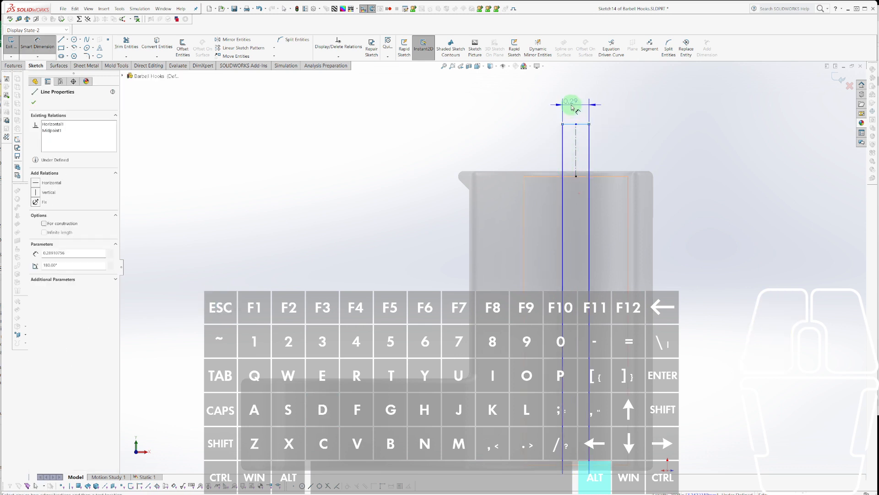
click(572, 114)
text(06)
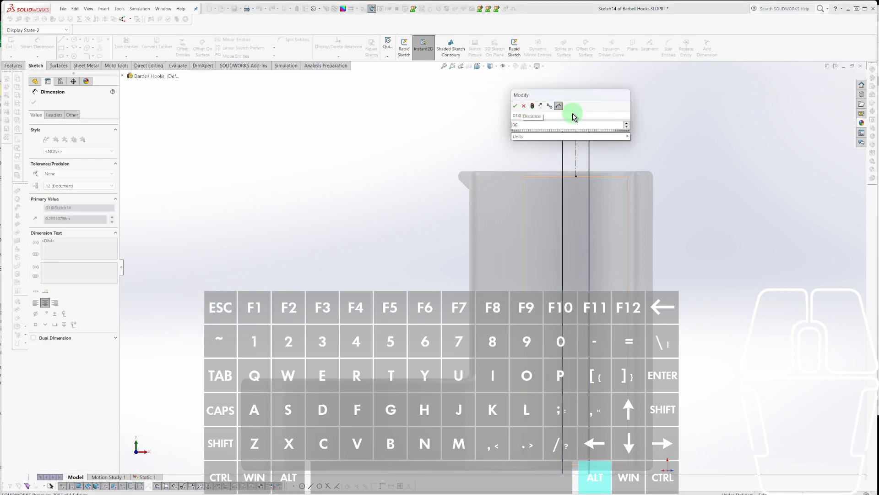
key(Return)
key(ctrl+b)
Check the narrowed split strip in the hook's cradle by selecting it up close.
scroll(493, 328, down, 5)
mouse_move(494, 326)
middle_down()
mouse_move(505, 281)
mouse_move(477, 239)
middle_up()
scroll(526, 321, down, 10)
click(537, 326)
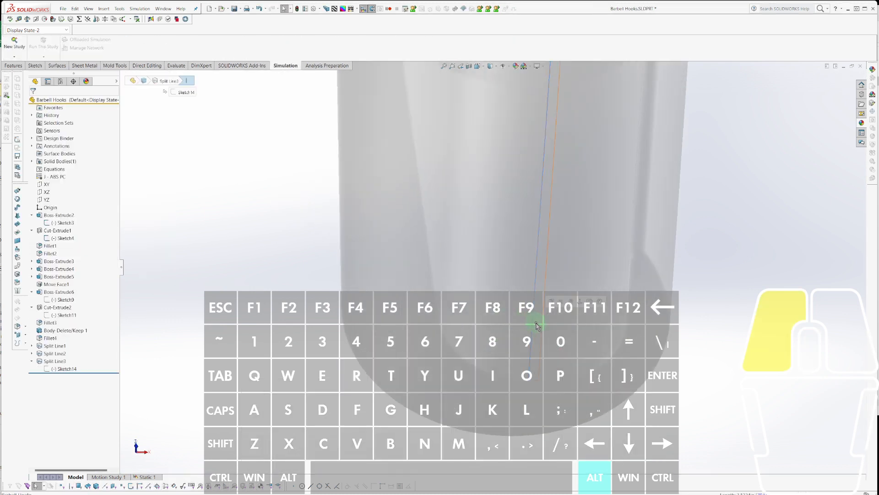
Switch from the model to the Static 1 study and look over the hook's fixtures.
scroll(533, 288, up, 10)
mouse_move(518, 261)
middle_down()
mouse_move(506, 214)
mouse_move(485, 240)
mouse_move(526, 275)
mouse_move(514, 284)
middle_up()
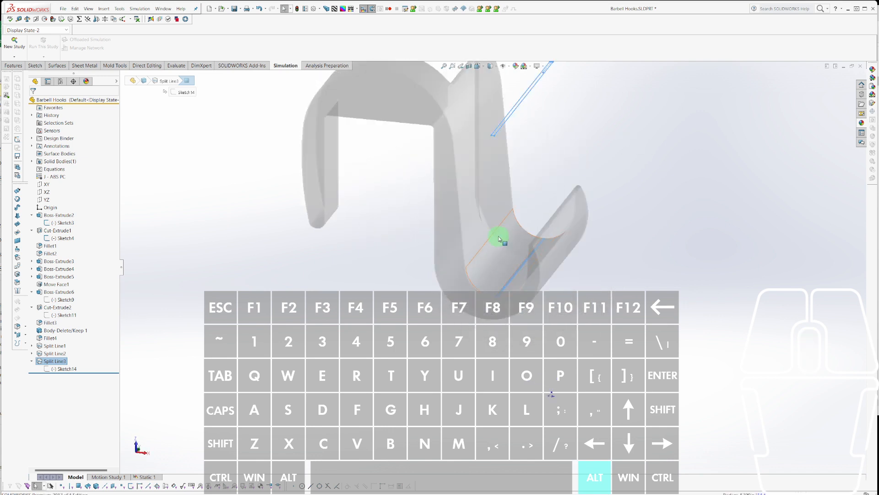
mouse_move(499, 239)
middle_down()
mouse_move(499, 227)
mouse_move(486, 232)
middle_up()
click(147, 478)
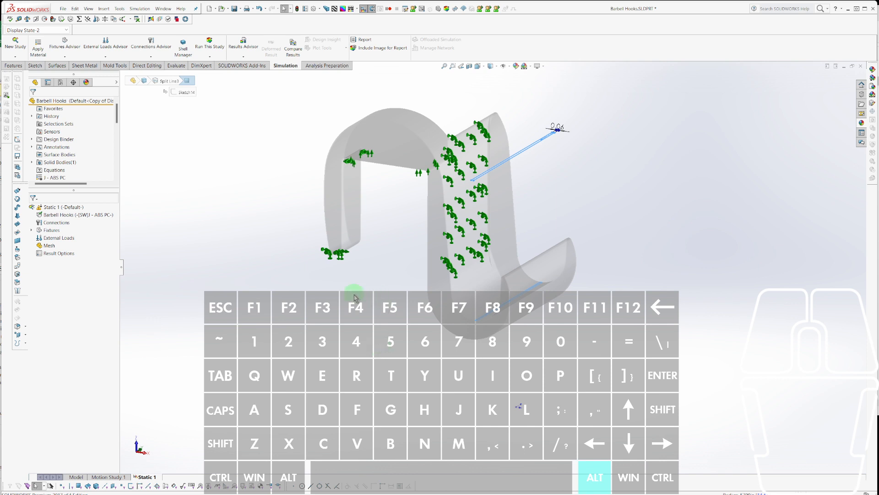
click(460, 245)
middle_drag(480, 219, 488, 206)
key(Escape)
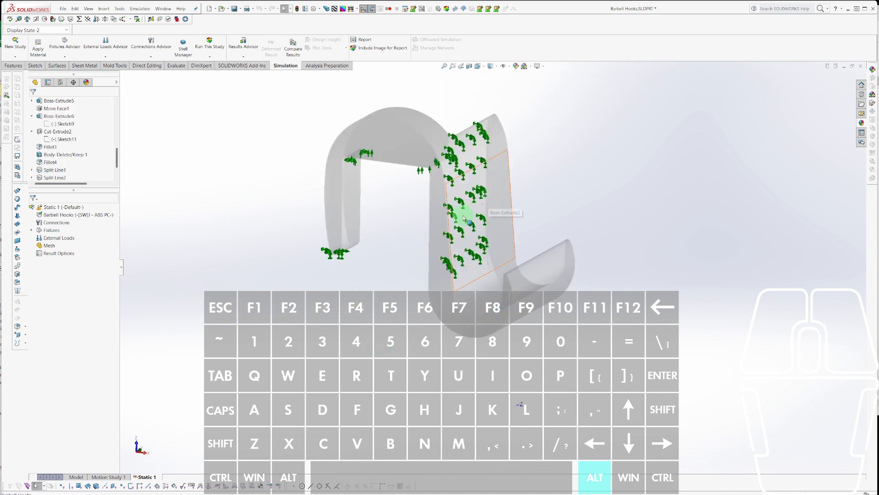
scroll(619, 184, down, 1)
scroll(563, 185, up, 1)
scroll(531, 133, down, 2)
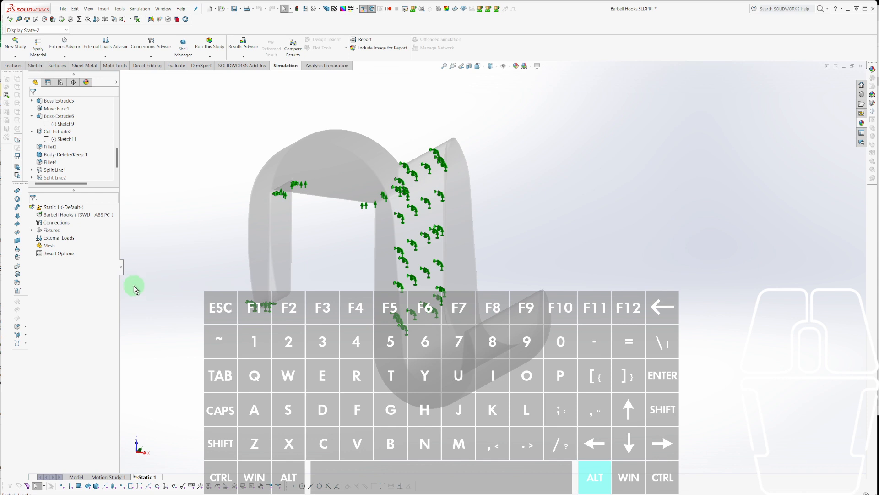
Try to run the Static 1 study without any external load and dismiss the resulting messages.
click(48, 246)
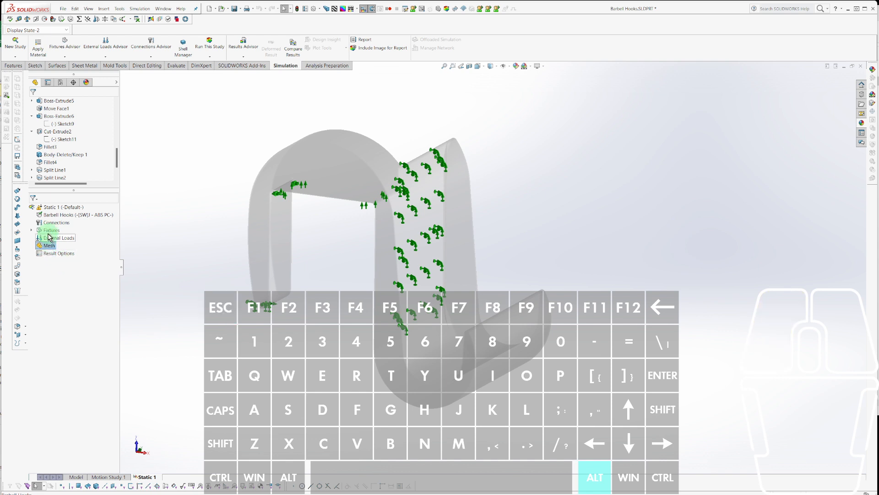
right_click(44, 207)
click(58, 221)
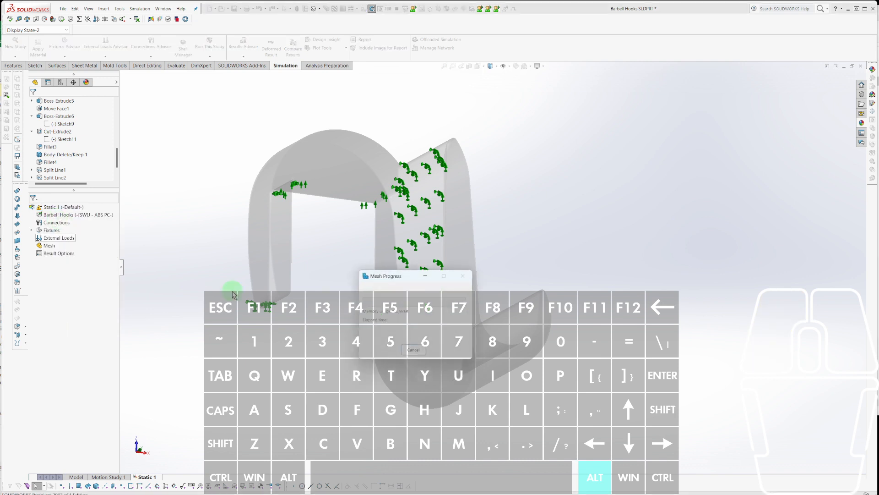
key(Escape)
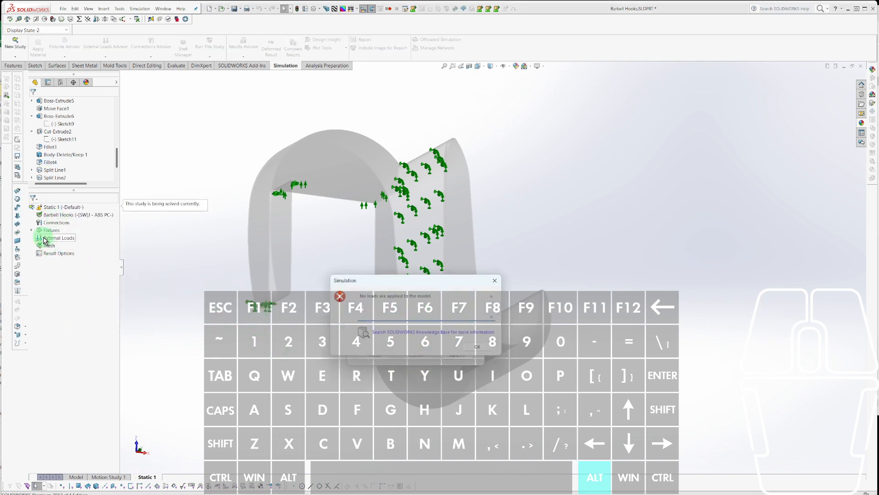
key(Escape)
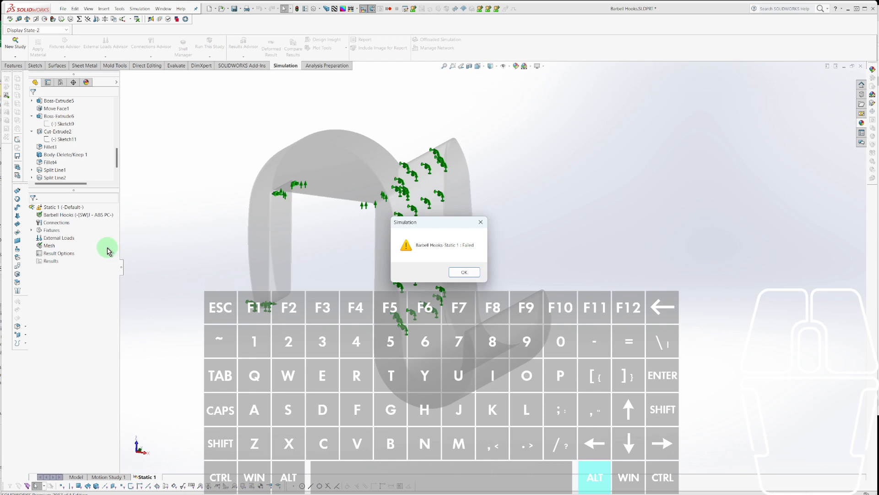
click(458, 271)
Start a force load acting normal to the narrow split strip in the hook's cradle.
click(58, 239)
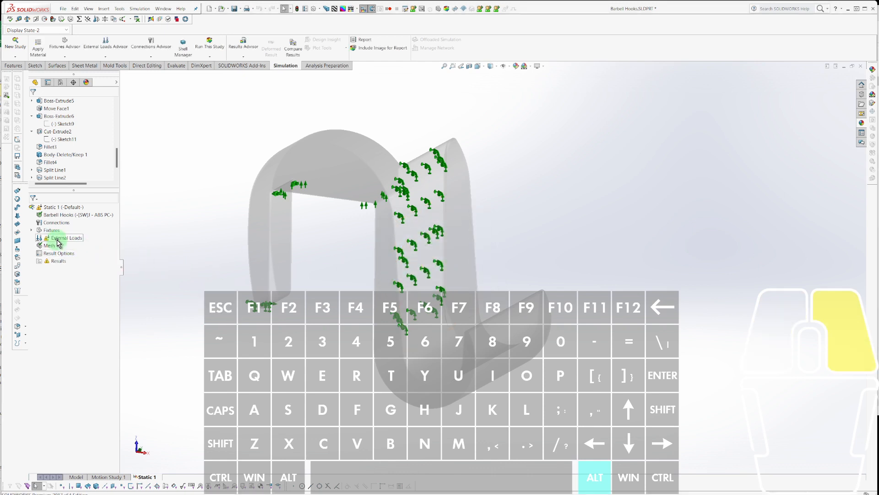
right_click(58, 243)
click(73, 267)
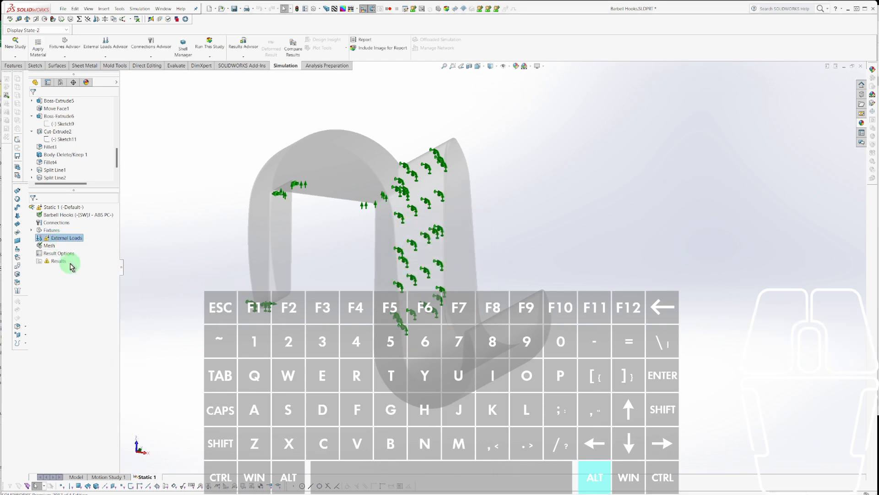
scroll(426, 331, down, 6)
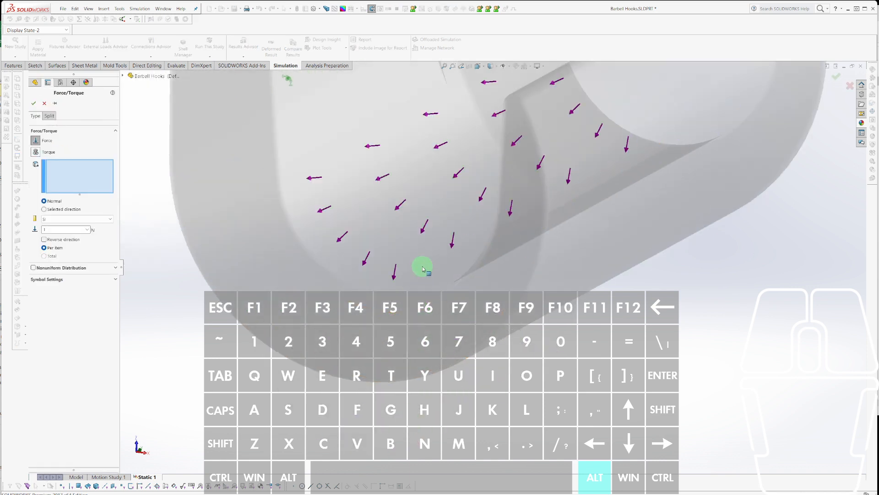
click(439, 269)
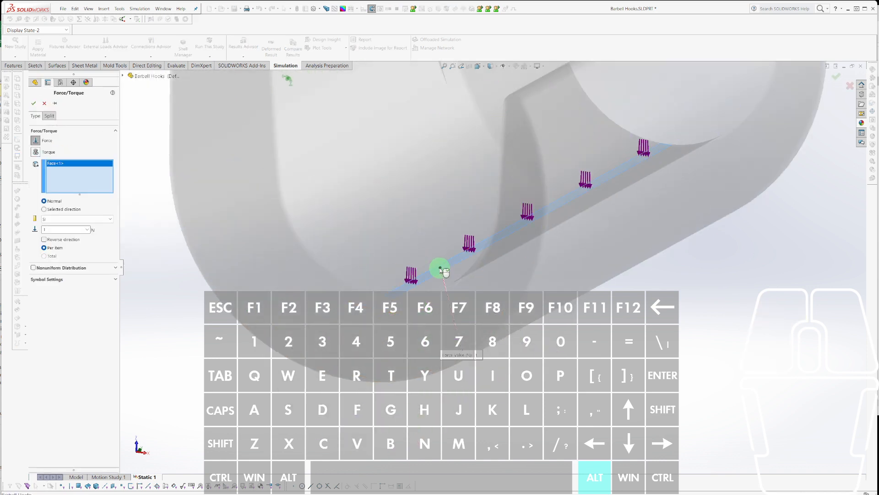
scroll(440, 275, up, 6)
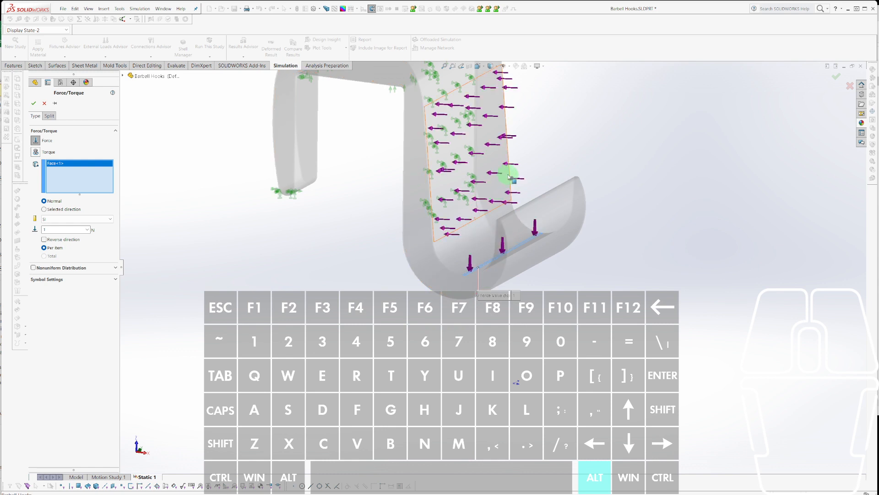
Set the force's units to English (IPS) and its value to 23 lbf per item, and accept the load.
click(109, 219)
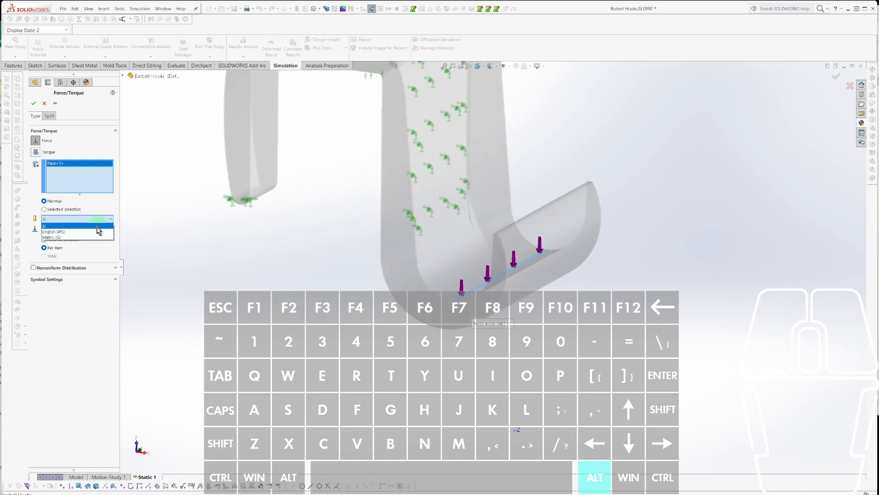
click(100, 231)
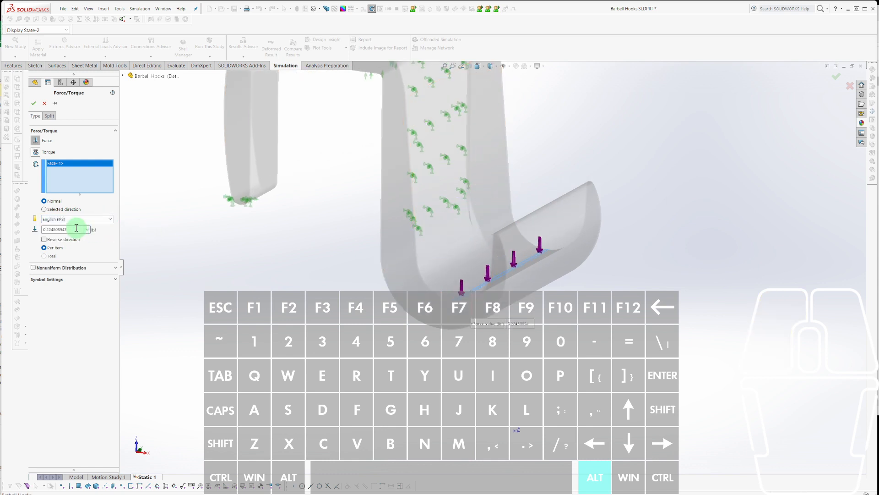
click(53, 251)
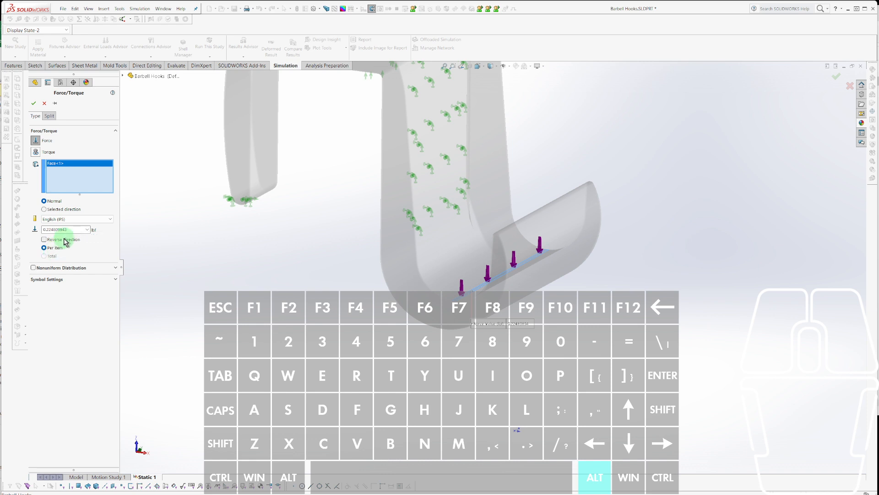
scroll(435, 251, down, 8)
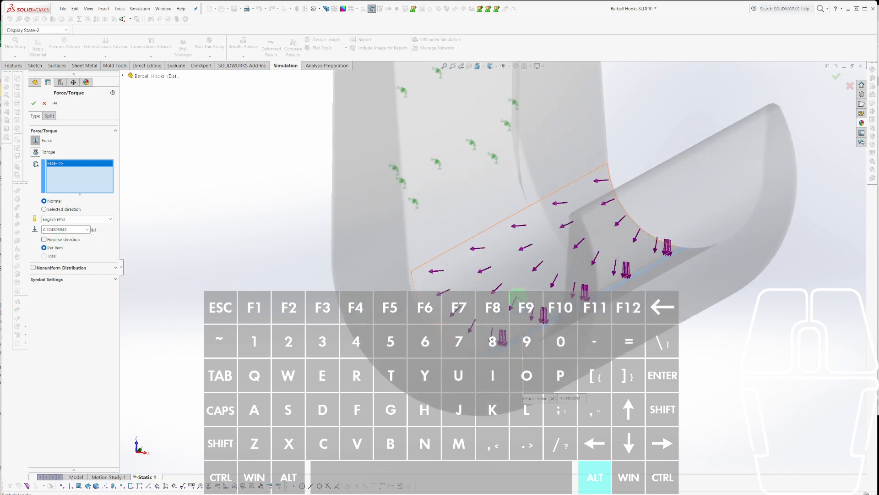
scroll(518, 349, up, 8)
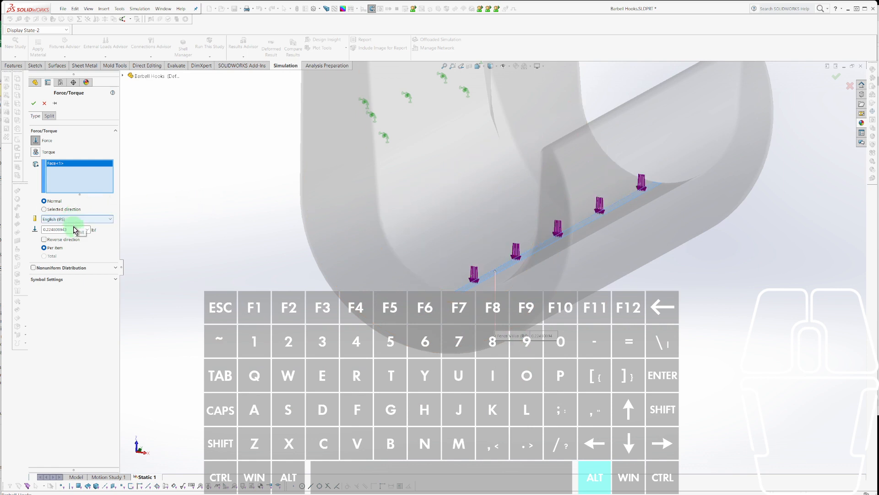
drag(76, 229, 31, 228)
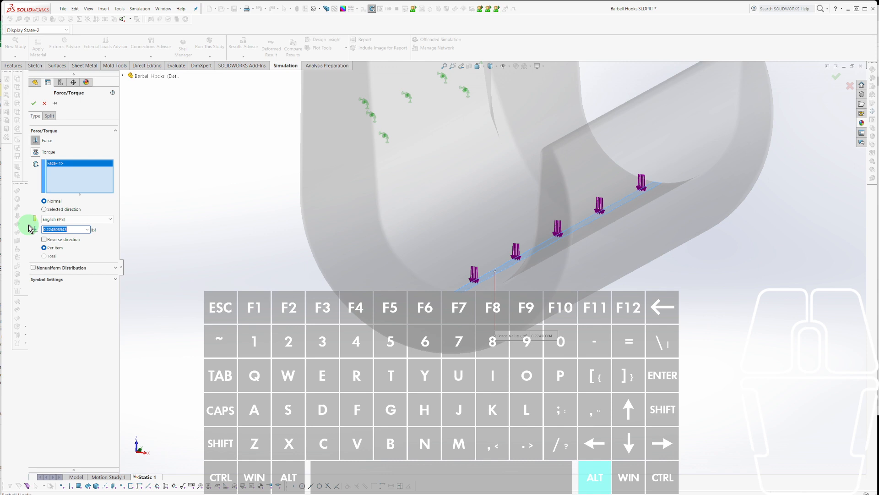
text(23)
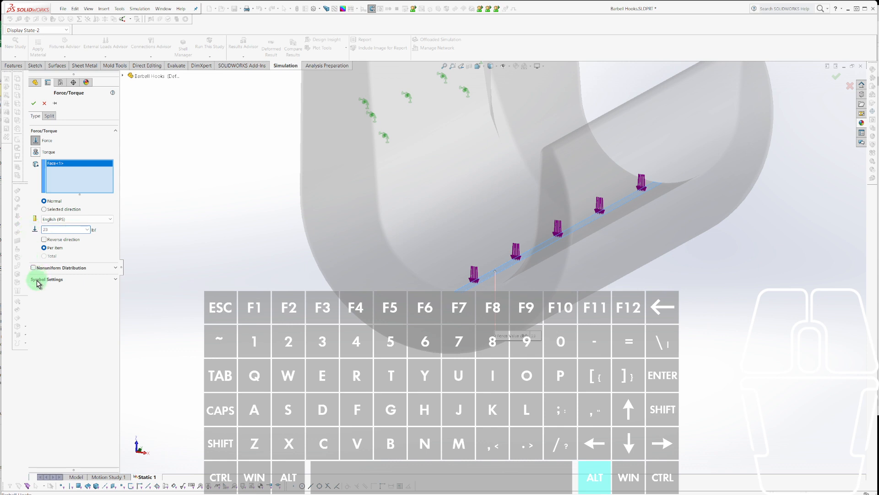
scroll(507, 258, up, 6)
scroll(531, 120, up, 1)
scroll(523, 137, down, 3)
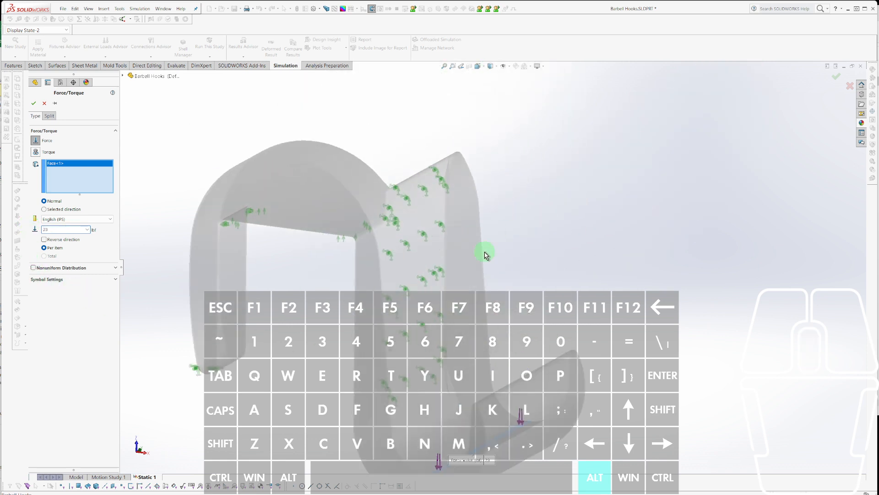
scroll(485, 255, up, 3)
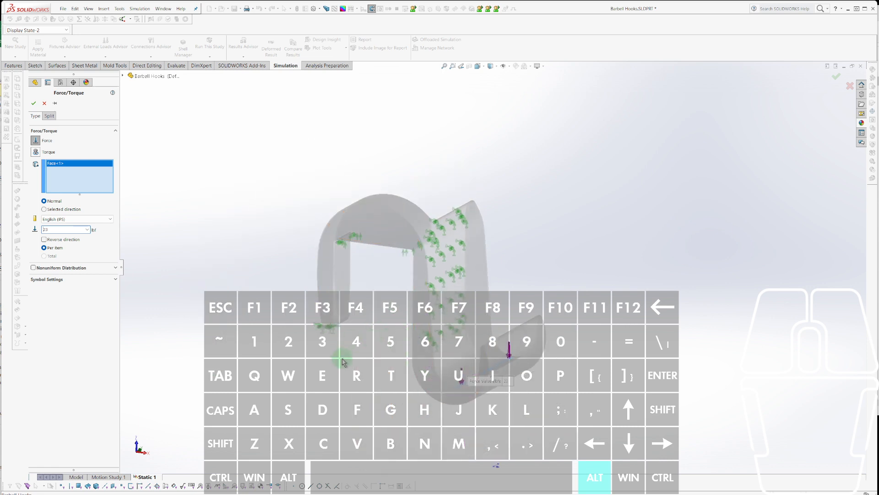
click(33, 104)
Run the Static 1 study with the cradle force applied.
click(69, 254)
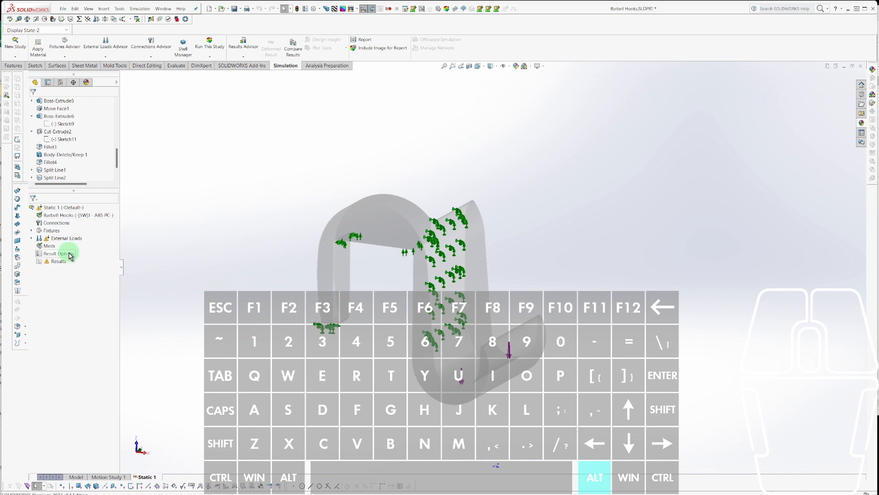
right_click(59, 209)
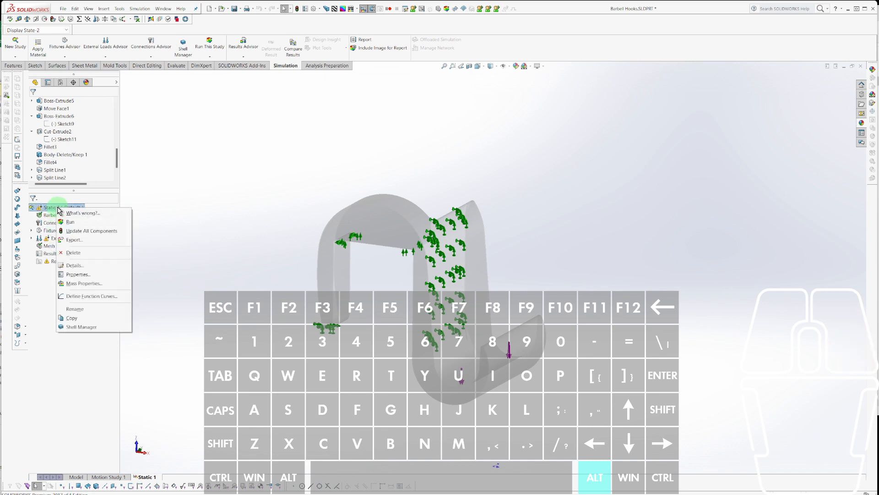
click(70, 221)
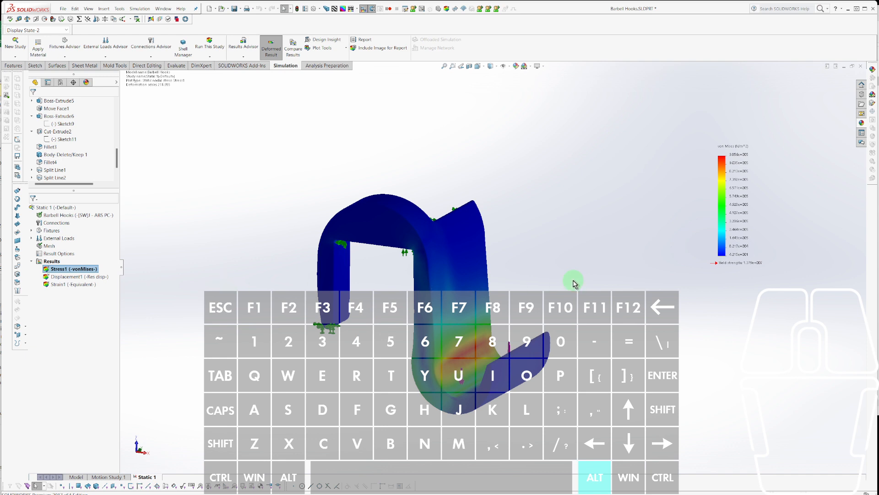
Move the von Mises stress legend close beside the hook.
click(717, 256)
click(717, 257)
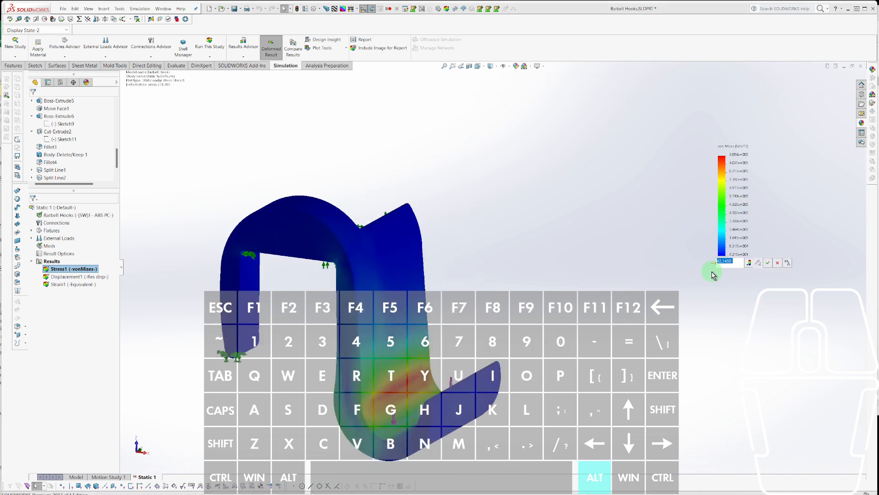
click(708, 273)
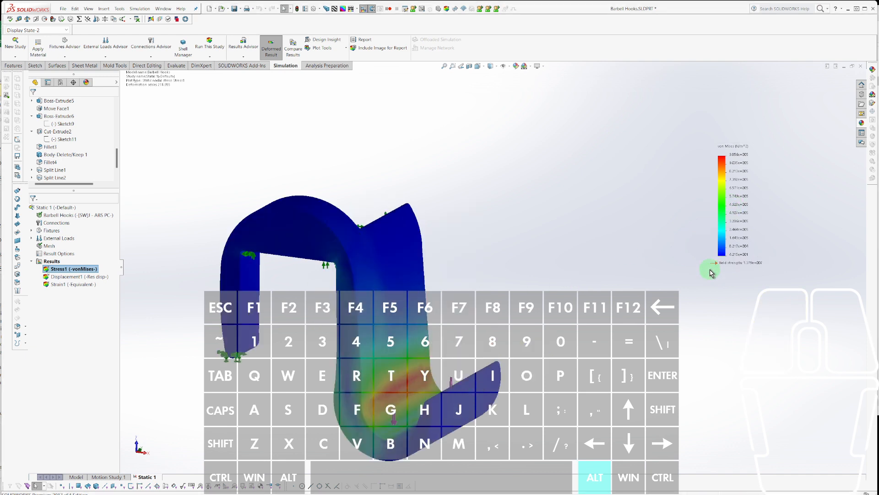
click(712, 203)
drag(711, 203, 508, 273)
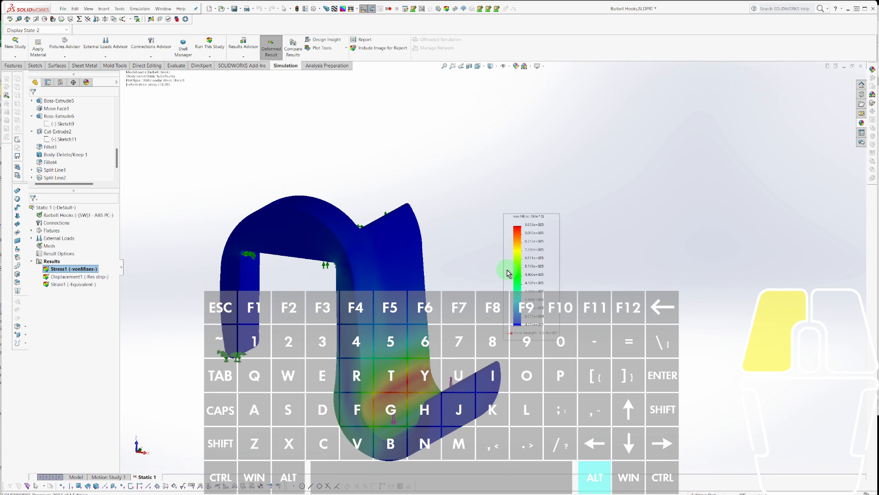
drag(508, 273, 519, 263)
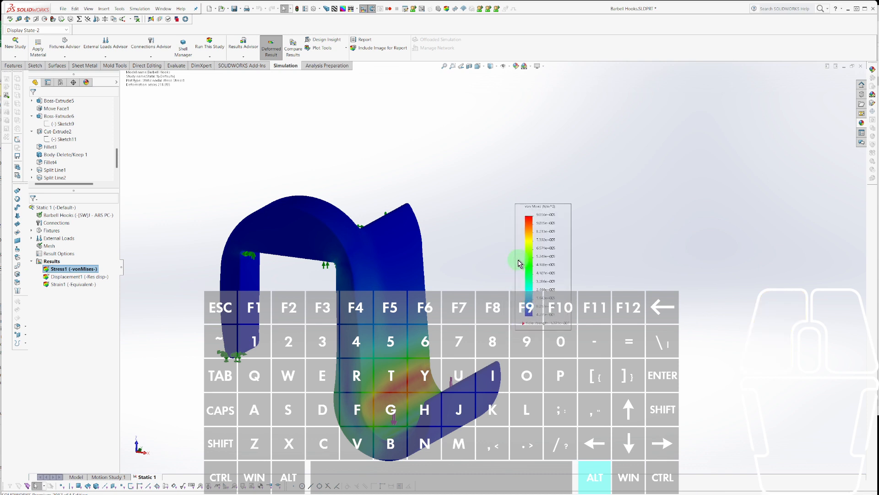
Edit the definition of the Stress1 plot and set its units to psi.
right_click(70, 270)
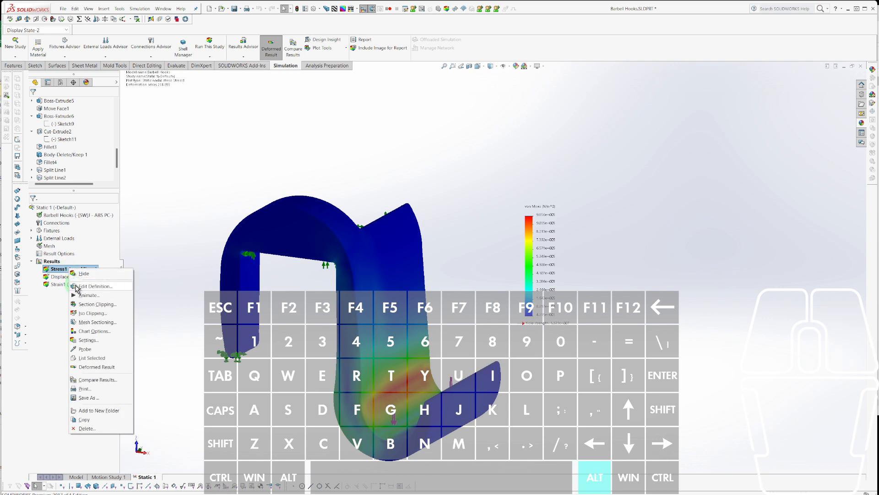
click(77, 286)
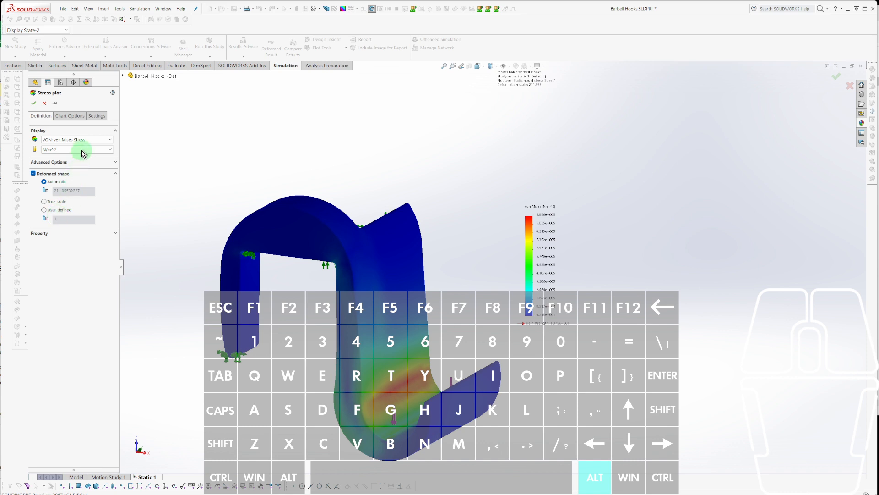
click(75, 150)
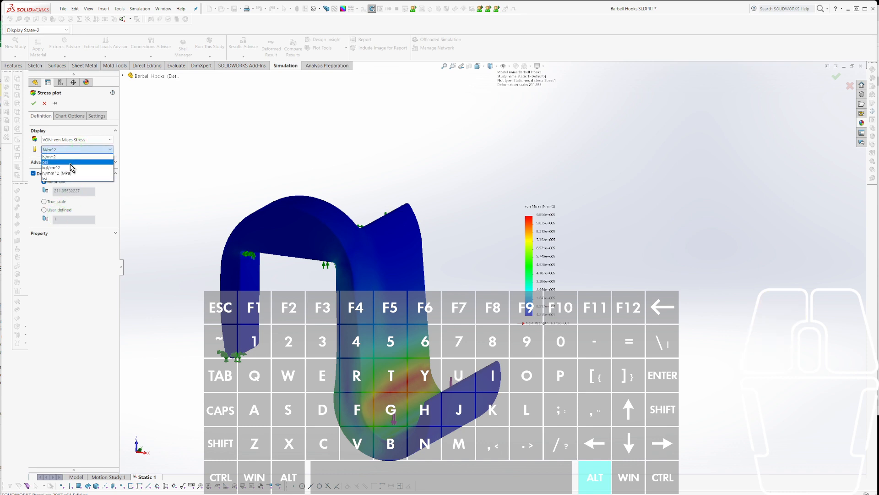
click(70, 162)
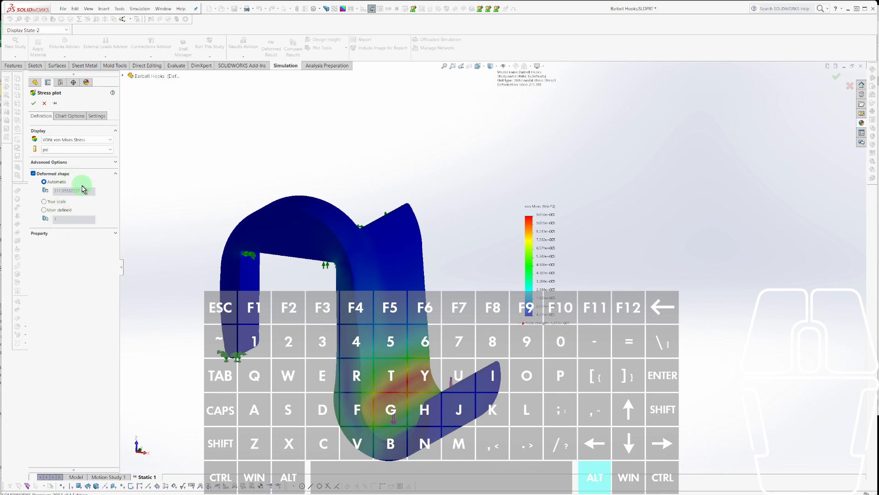
Set the stress plot legend's horizontal position to 88% and its vertical position to 22%.
click(71, 118)
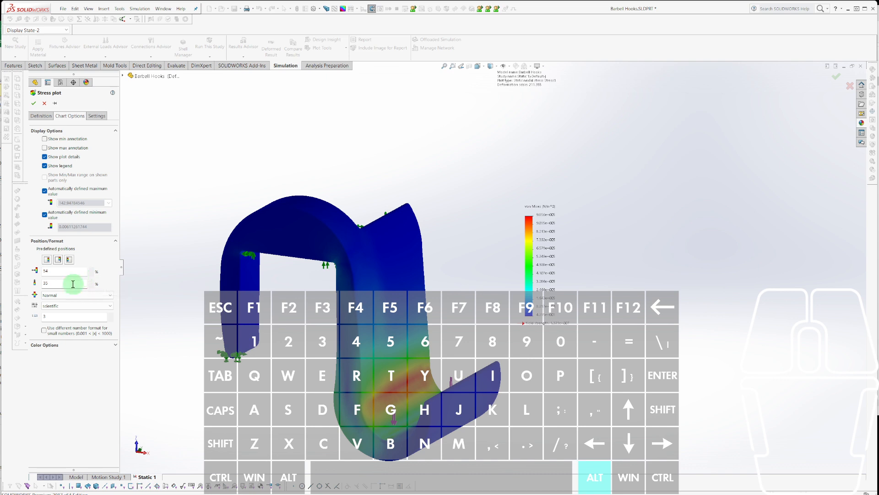
drag(69, 275, 23, 270)
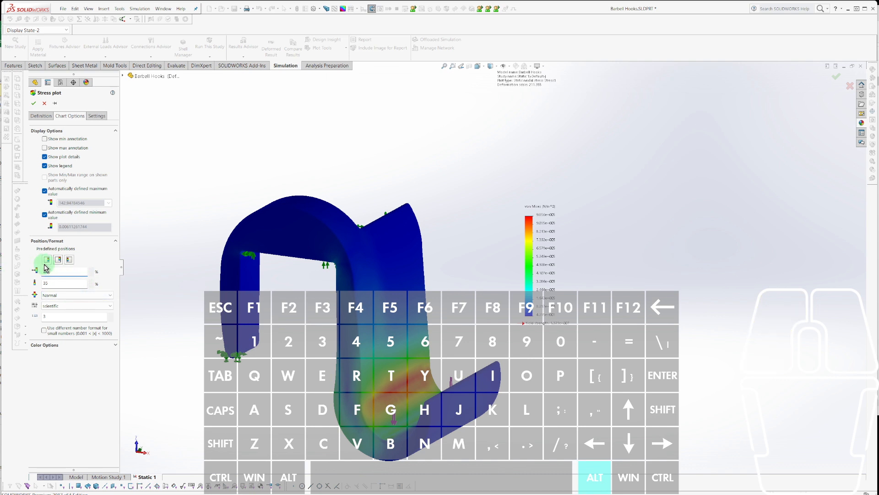
text(88)
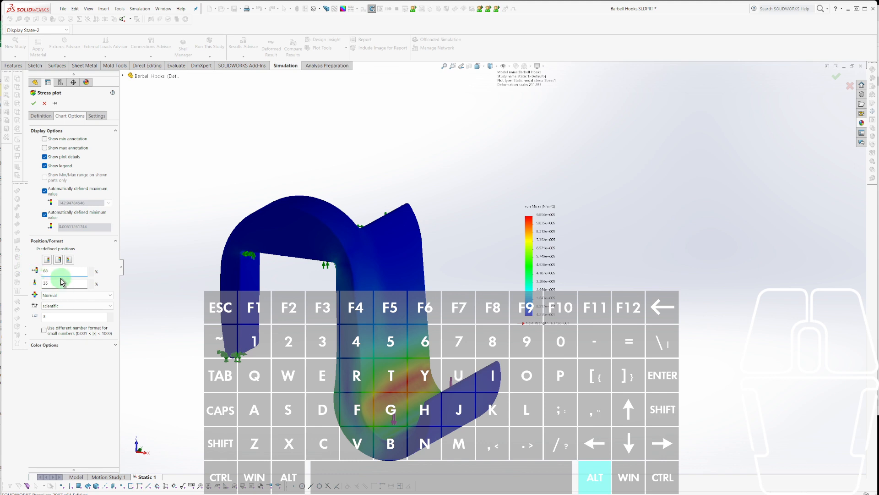
click(57, 272)
click(59, 271)
click(59, 283)
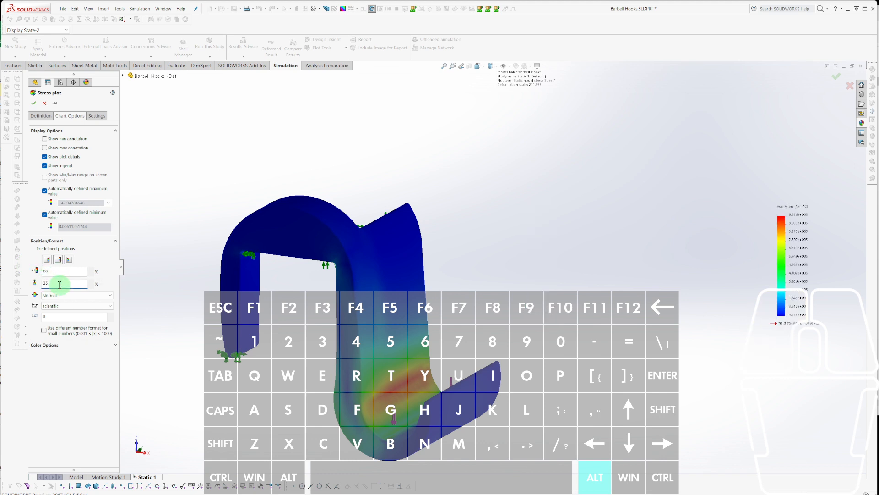
double_click(60, 282)
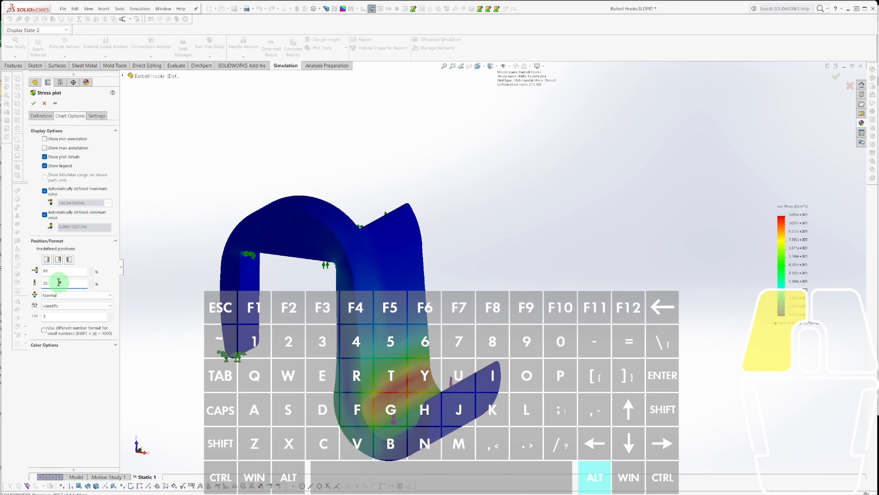
text(22)
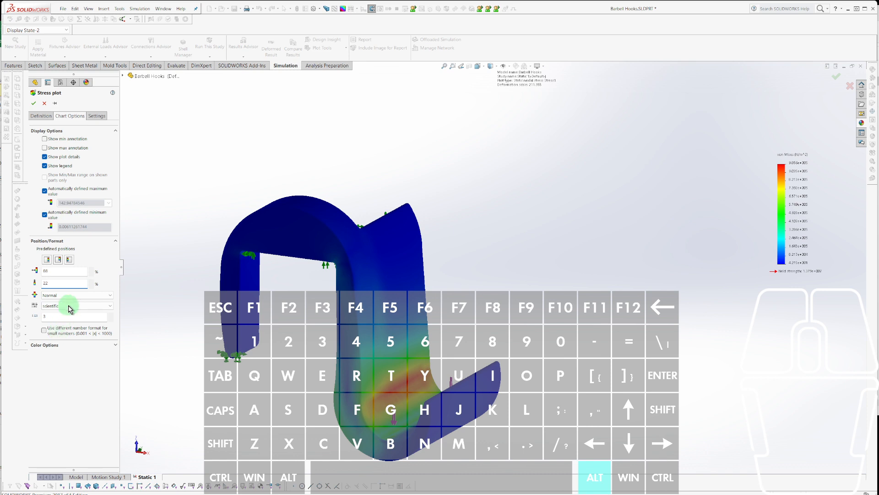
Place the stress legend at the first predefined position and review the plot's fringe and boundary settings.
click(47, 260)
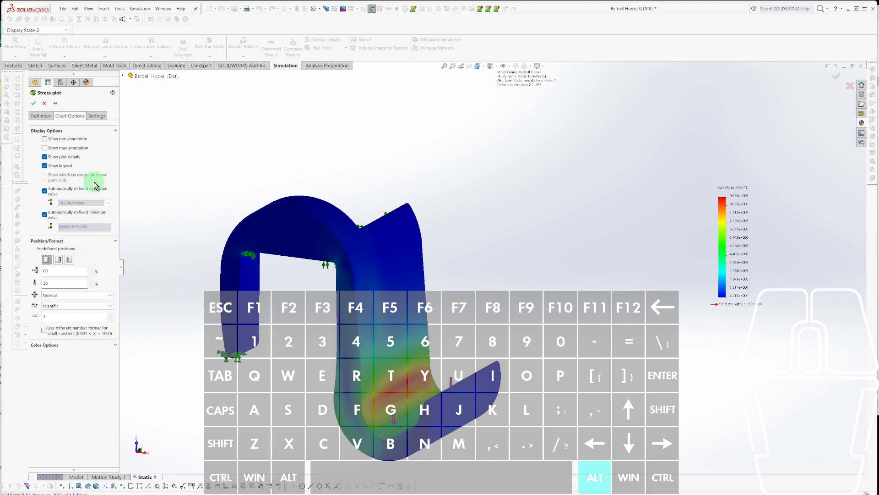
click(97, 118)
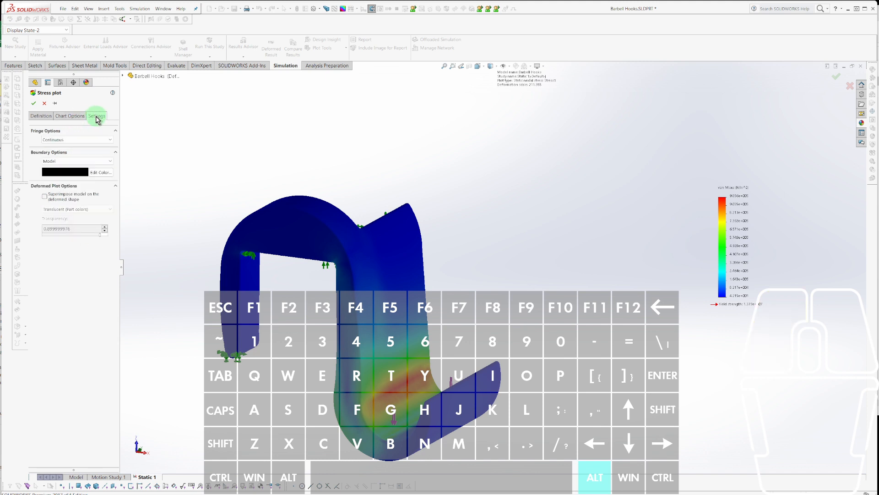
click(69, 120)
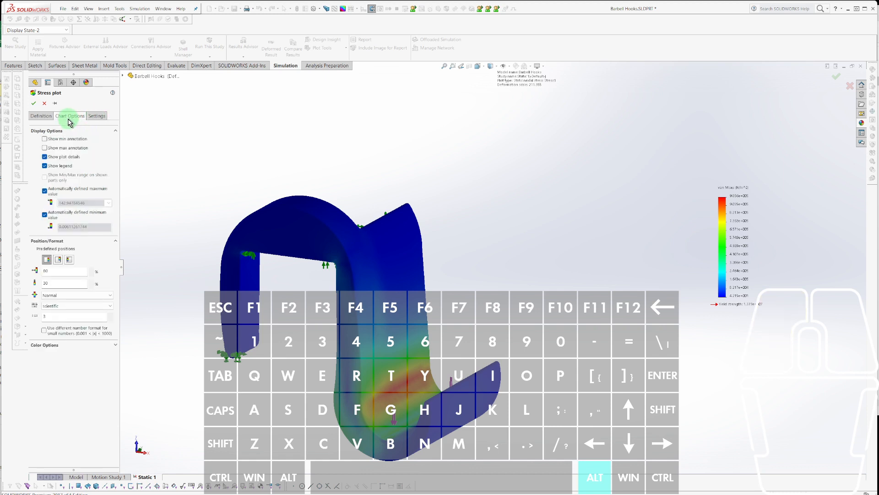
click(39, 122)
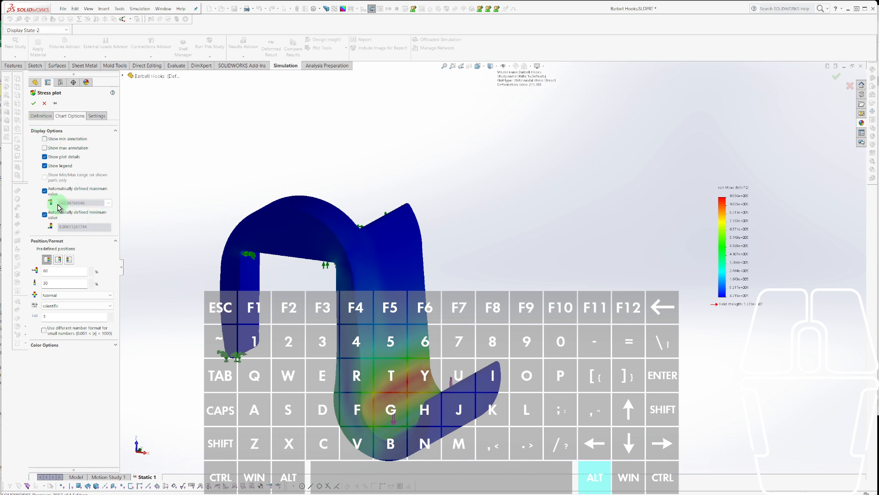
Turn off the automatically defined maximum, enable a specified red color for values above the maximum, and accept the stress plot.
click(44, 191)
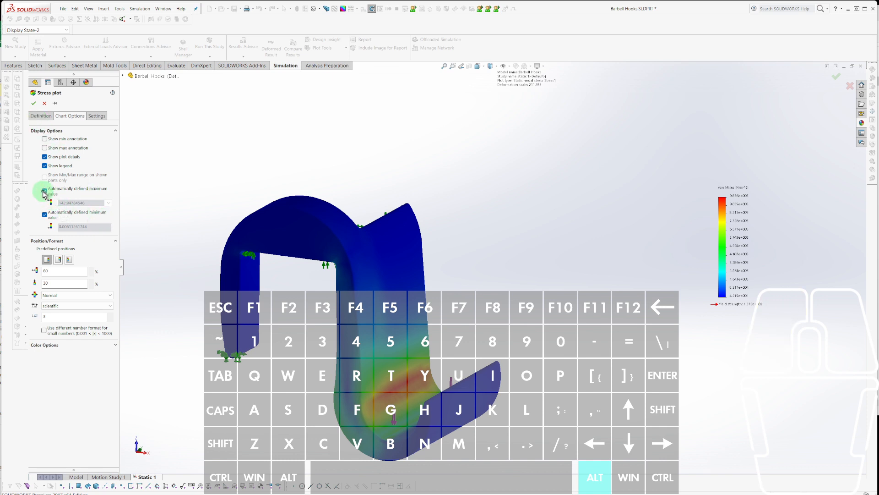
double_click(91, 216)
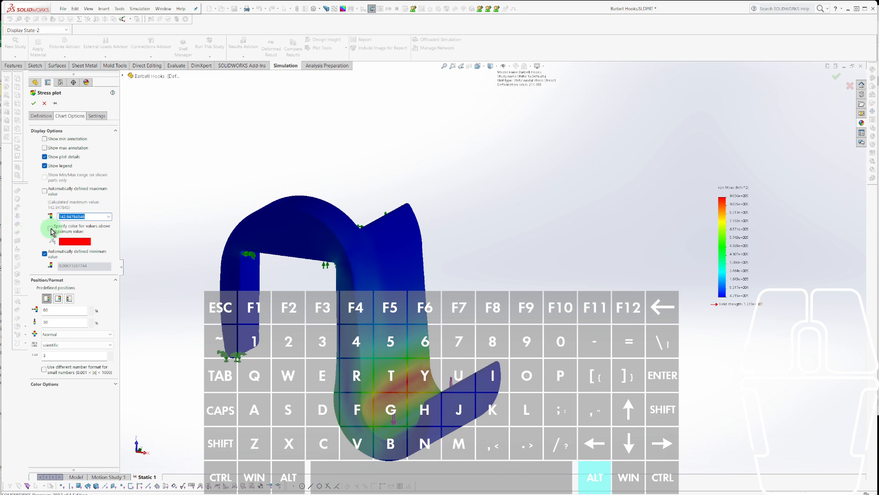
click(64, 242)
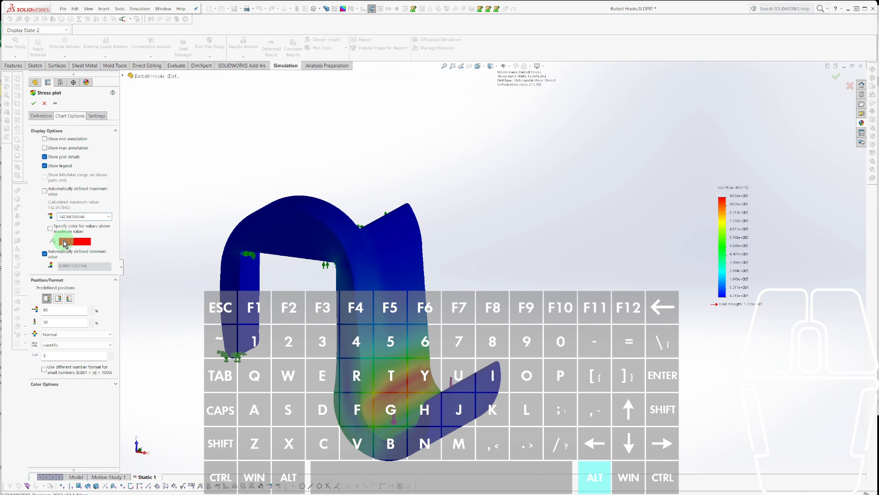
click(68, 241)
click(50, 228)
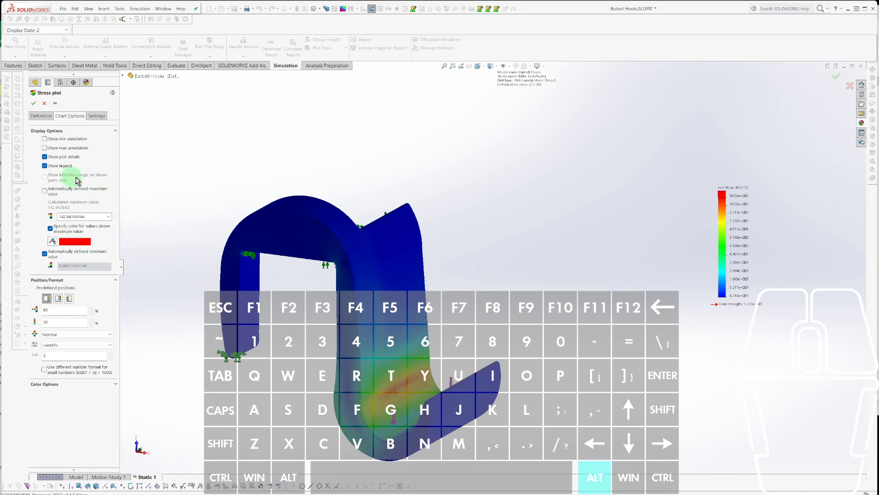
click(33, 103)
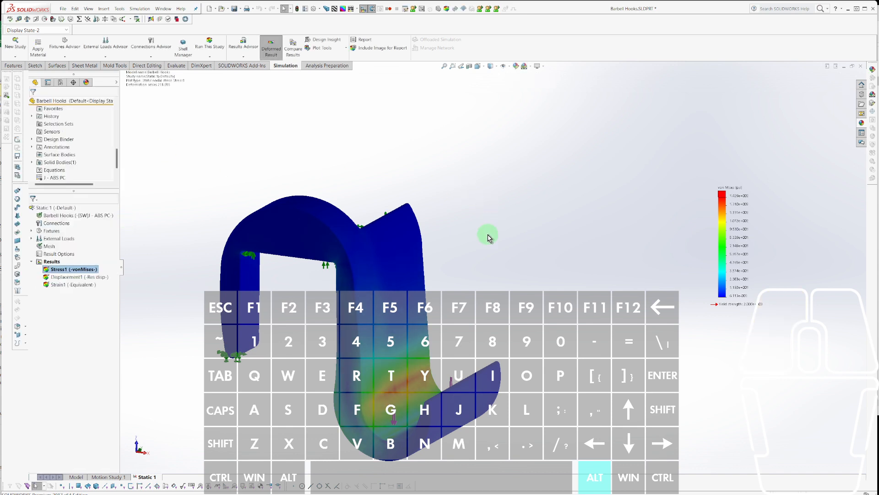
scroll(753, 225, down, 2)
scroll(744, 229, up, 3)
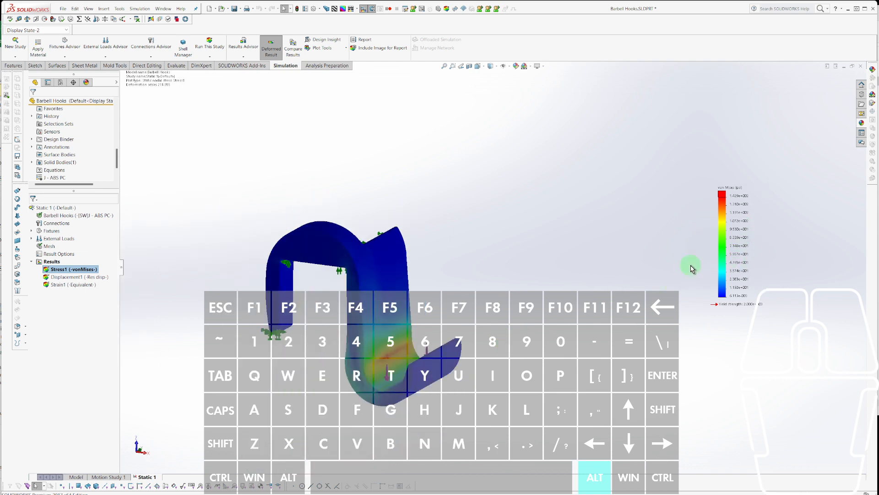
right_click(713, 244)
click(716, 264)
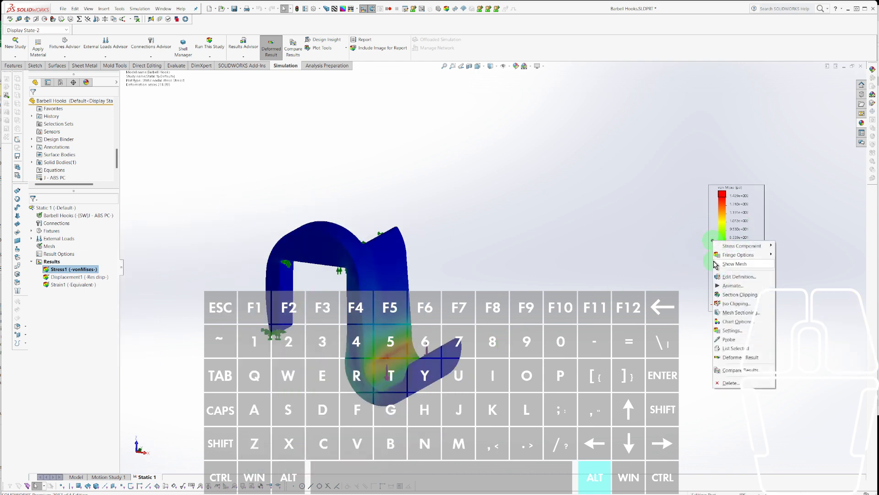
mouse_move(723, 256)
click(709, 196)
click(711, 191)
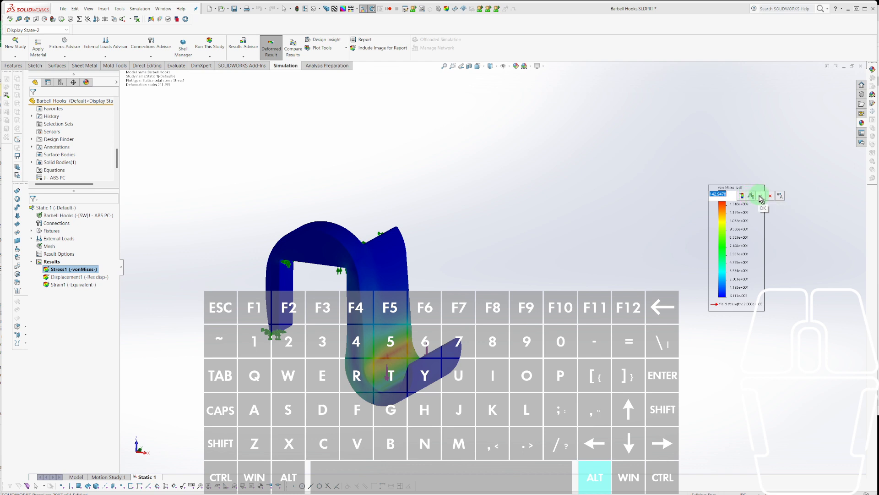
Move the von Mises legend in psi next to the hook's upright.
click(754, 314)
click(743, 318)
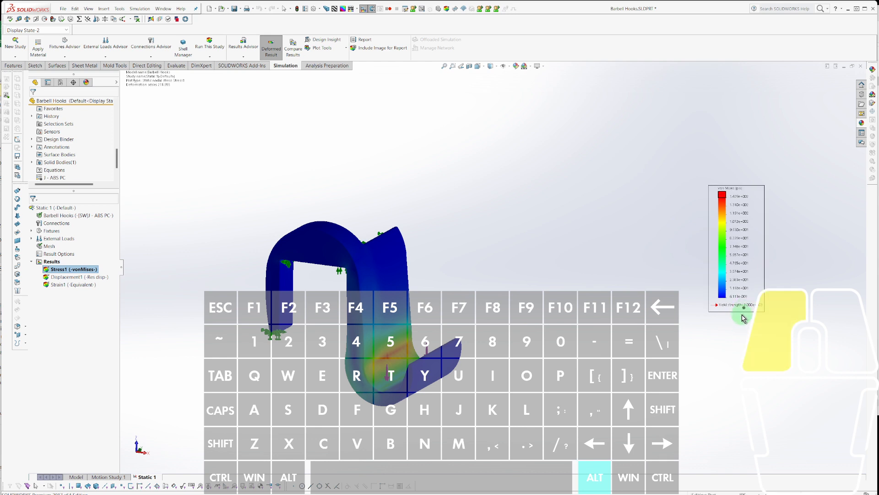
drag(743, 318, 479, 312)
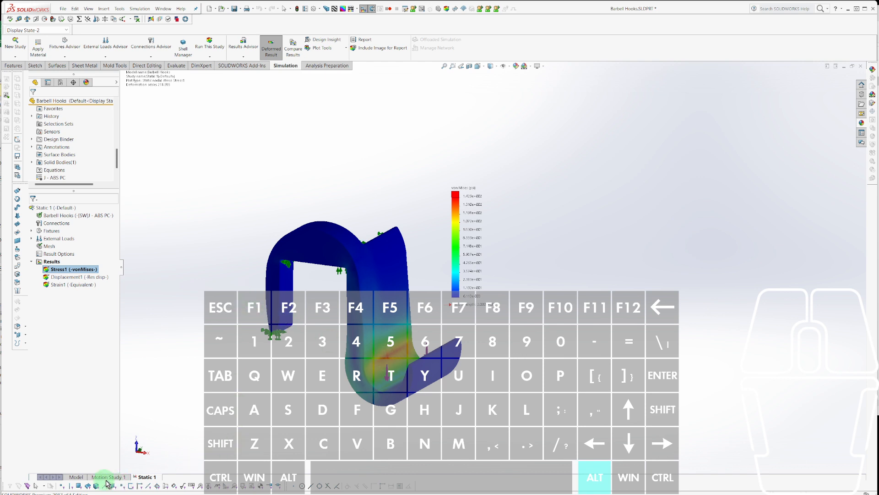
Return to the solid model and shell the whole hook 1.6 mm thick without removing any faces.
click(80, 479)
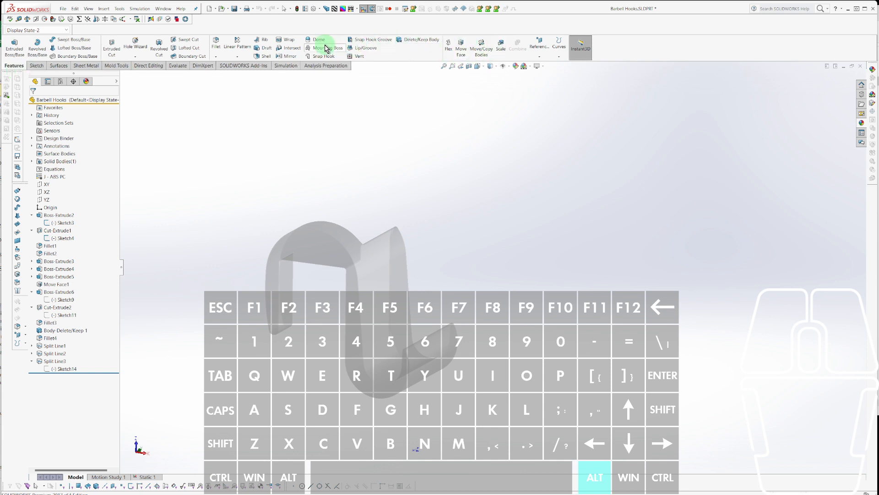
click(265, 55)
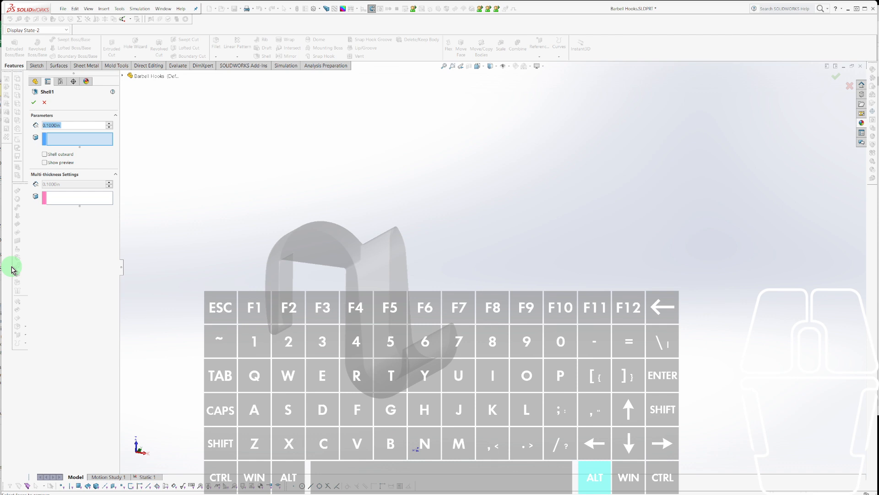
text(1.6mm)
key(Return)
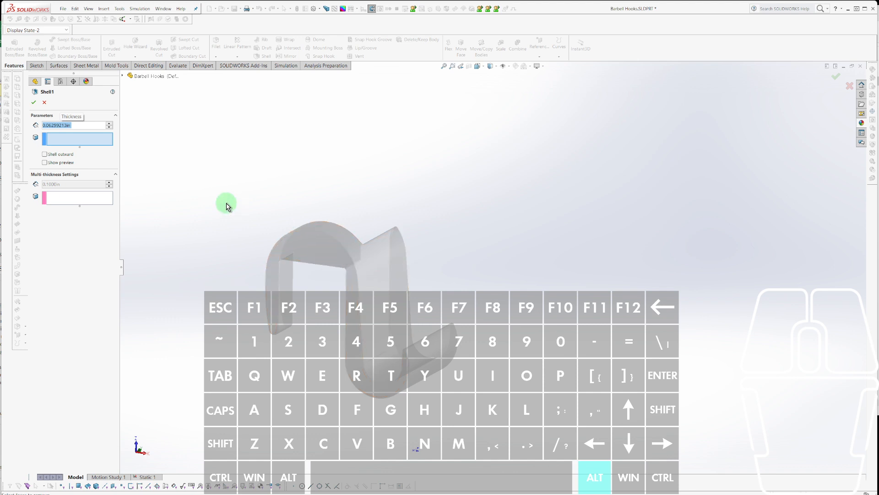
click(34, 103)
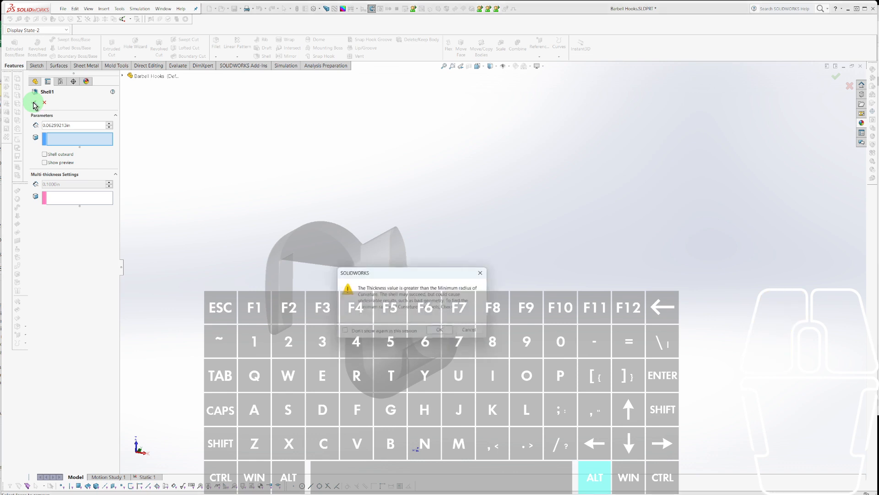
click(460, 332)
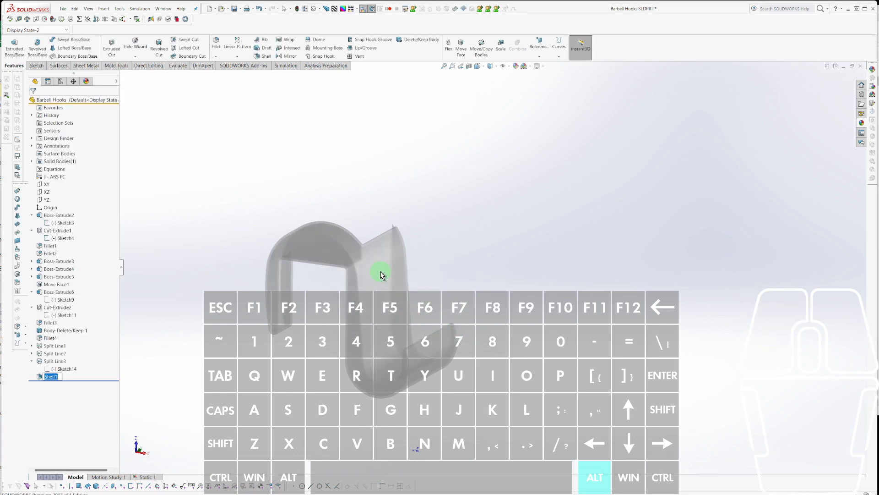
Examine the shelled hook's walls and the pointed sliver at the upright's upper corner from several angles.
scroll(382, 275, down, 10)
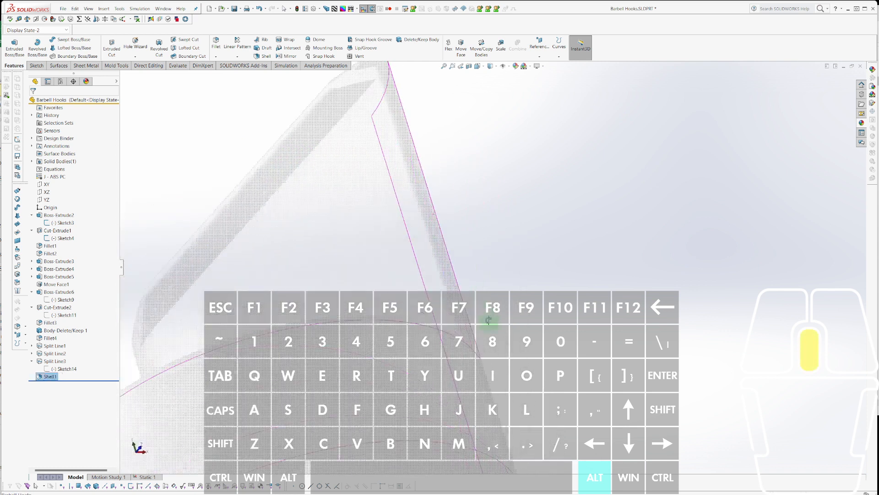
scroll(467, 308, up, 10)
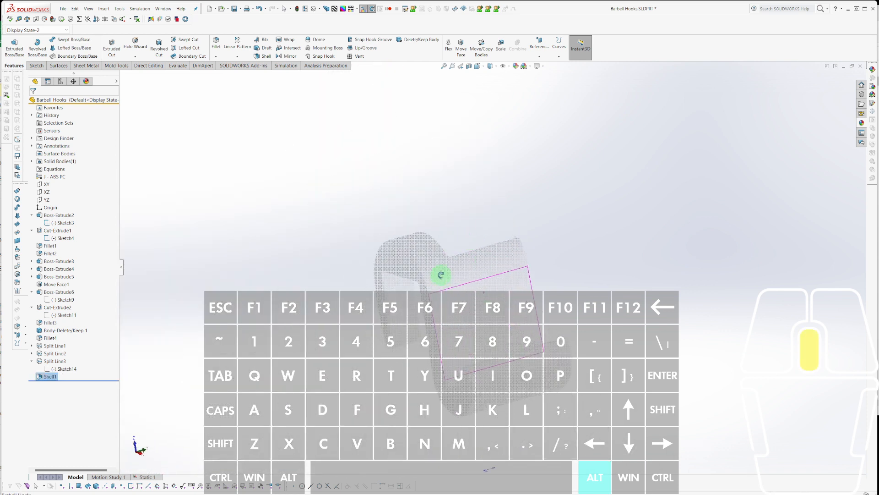
scroll(506, 303, down, 5)
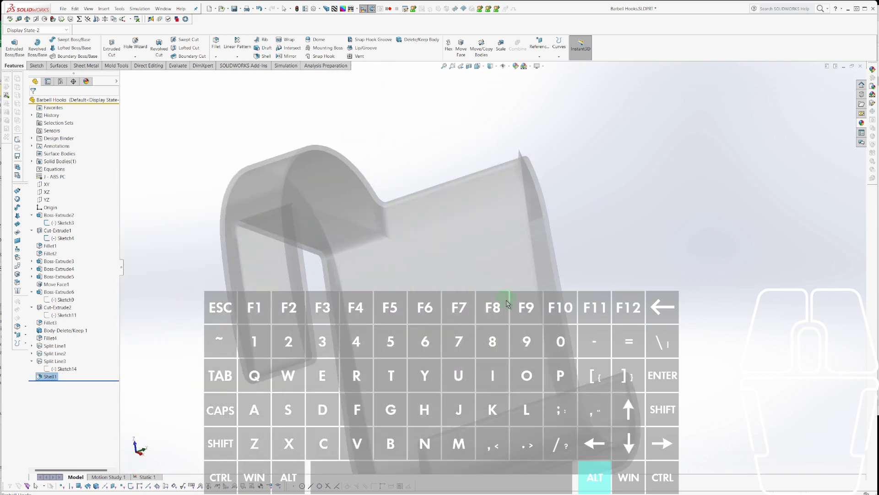
scroll(525, 161, down, 3)
scroll(523, 250, down, 2)
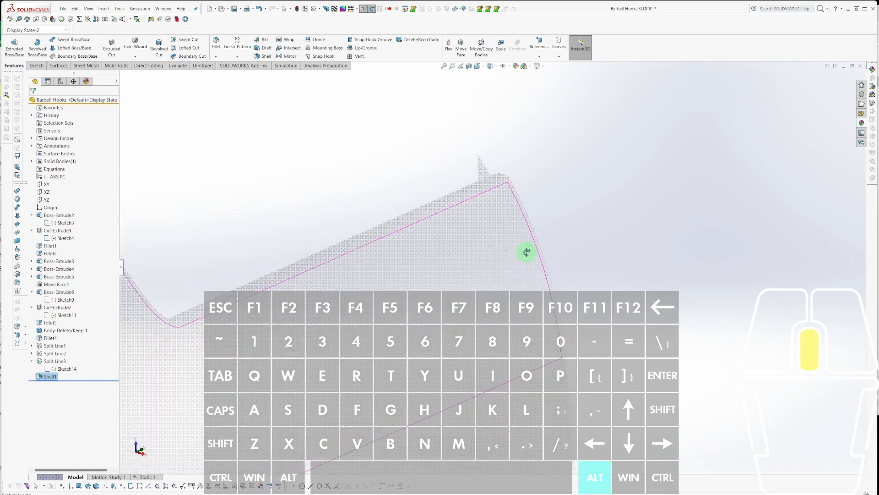
scroll(526, 251, up, 2)
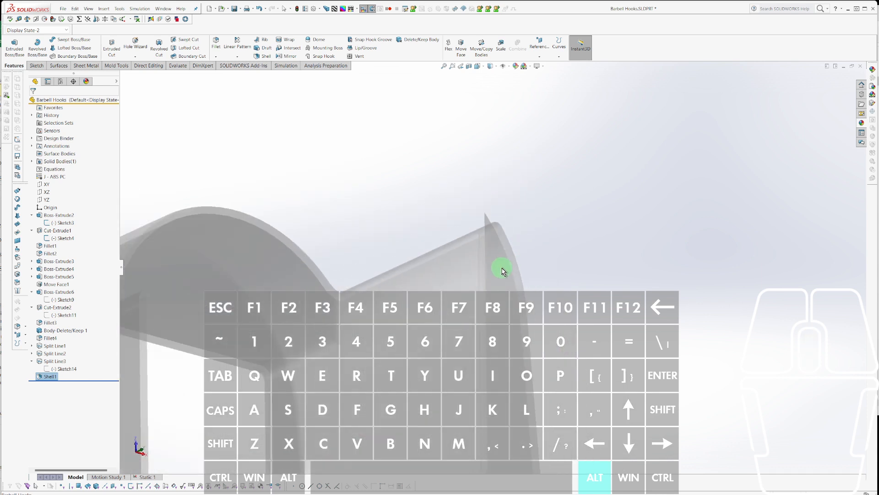
scroll(503, 271, up, 4)
scroll(501, 269, down, 4)
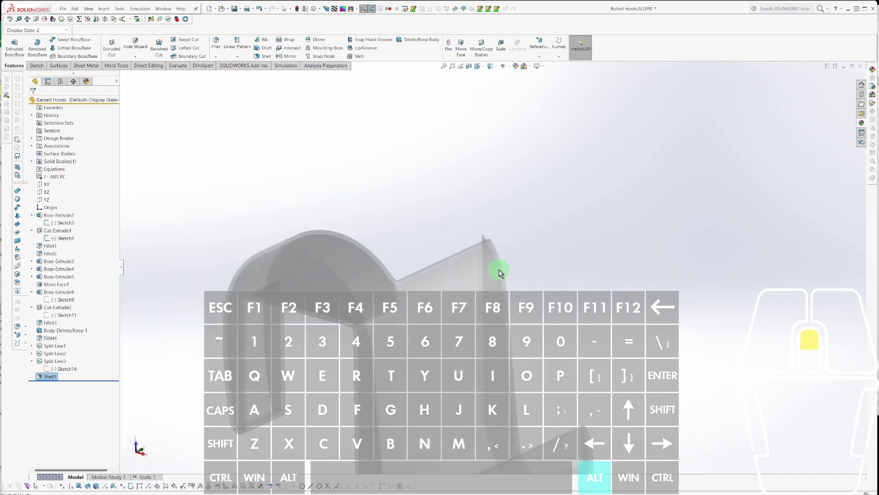
scroll(498, 268, down, 2)
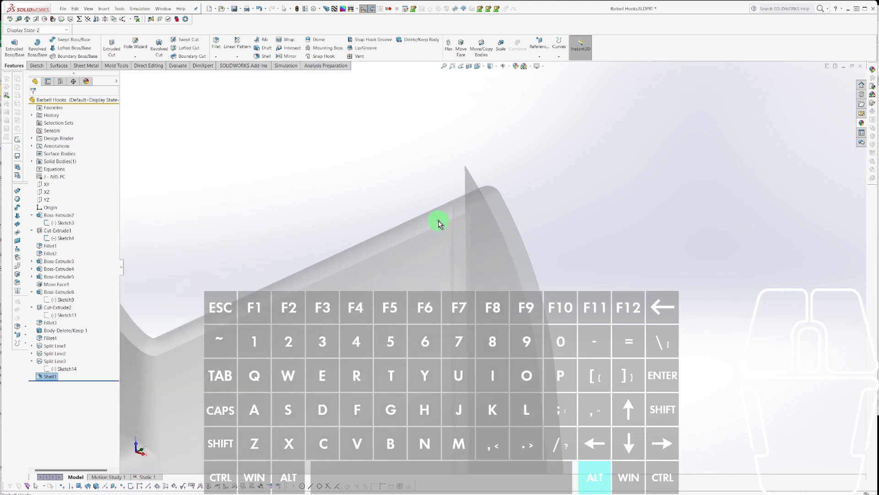
Roll the model history back to just before Fillet2 and forward past it to compare the upright's upper corner.
click(220, 213)
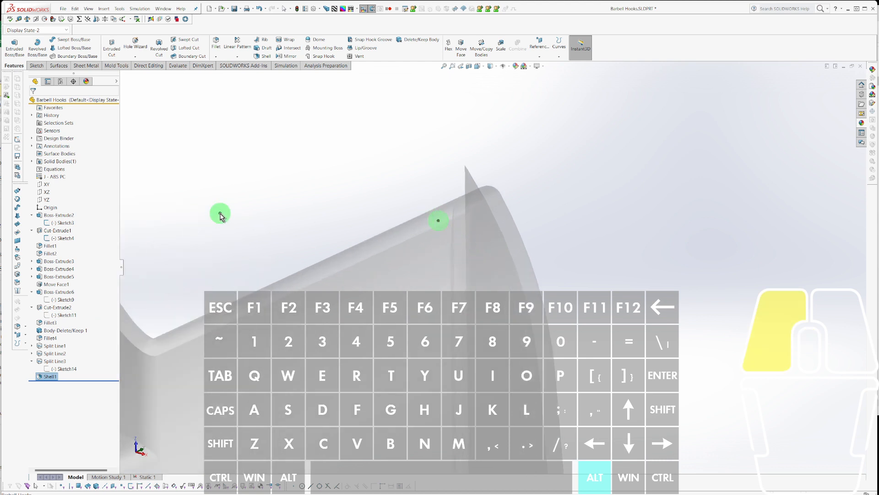
click(53, 247)
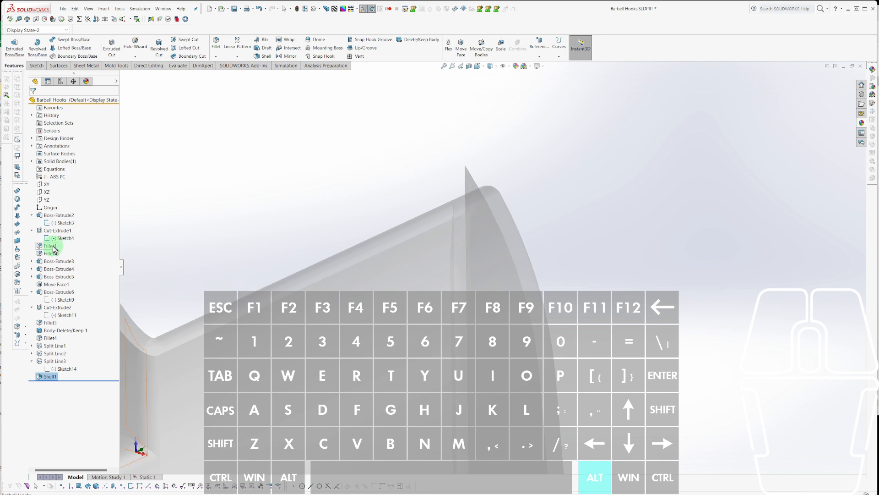
click(69, 262)
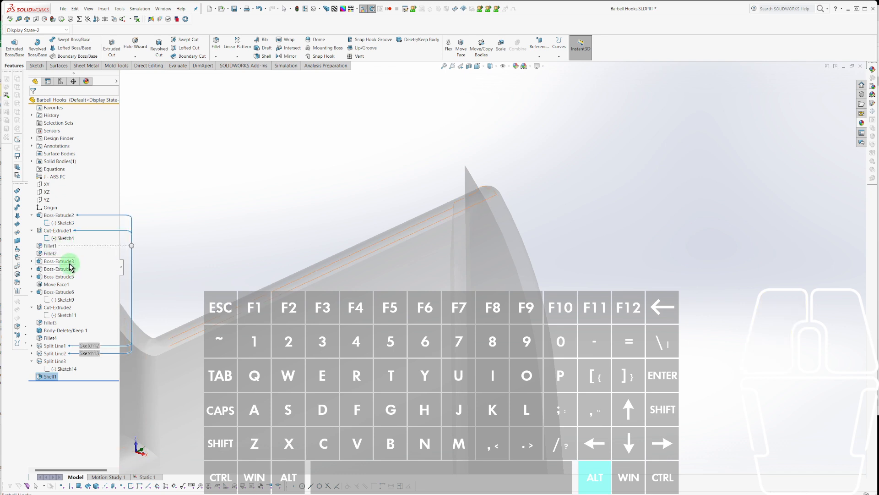
click(201, 196)
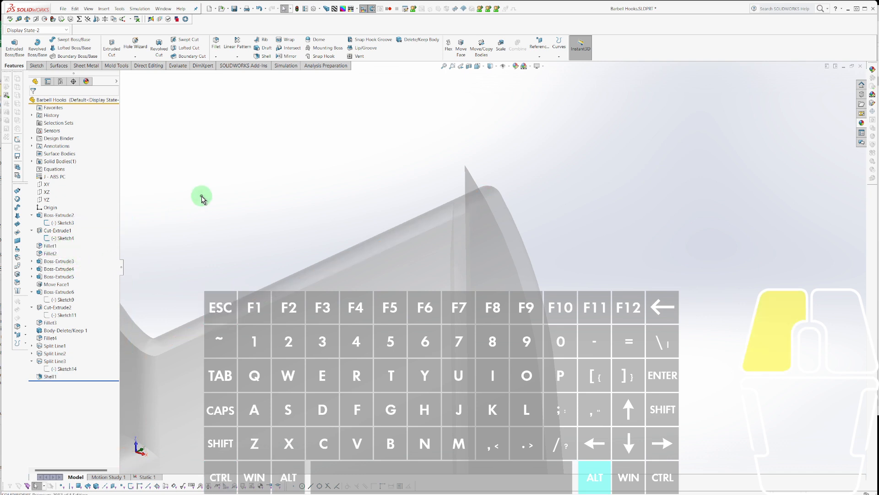
click(43, 251)
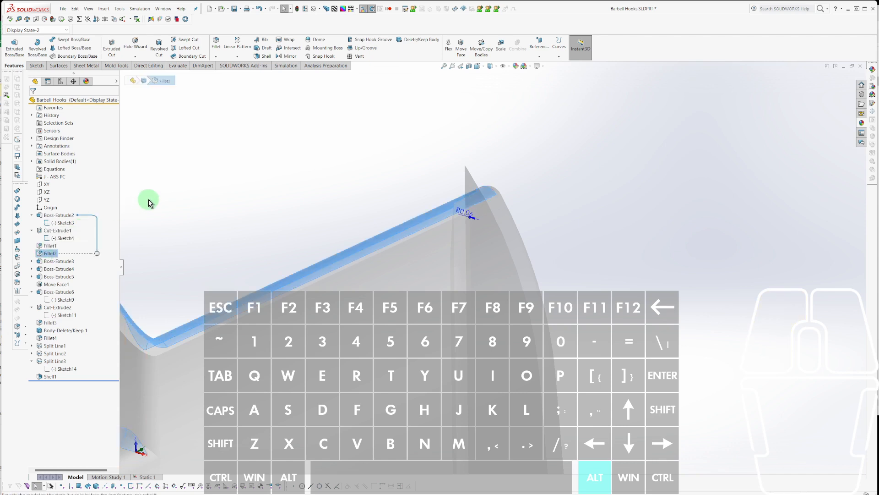
key(ctrl+alt+r)
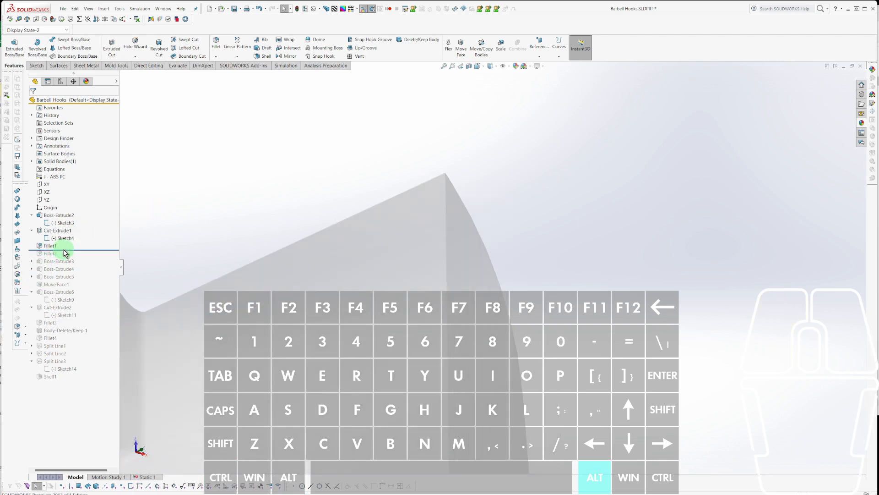
drag(65, 253, 65, 258)
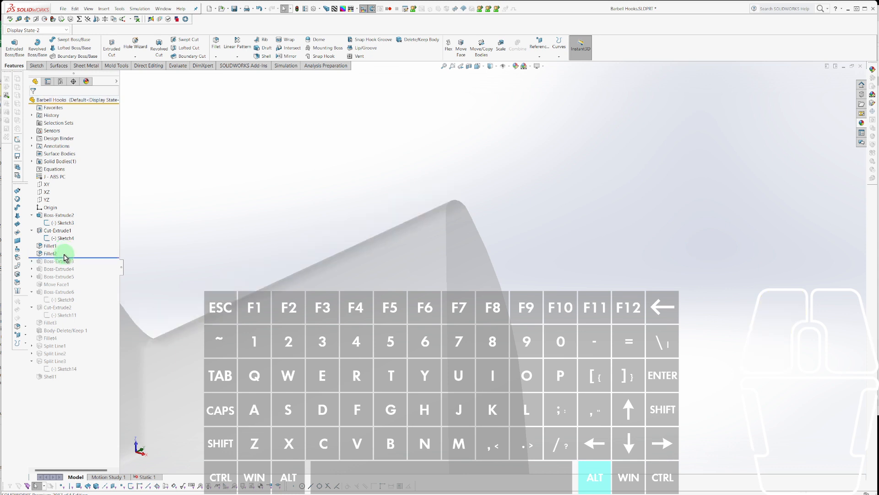
Examine the edges rounded by Fillet2 on the rolled-back hook, especially the upright's upper corner.
click(44, 254)
scroll(251, 288, up, 4)
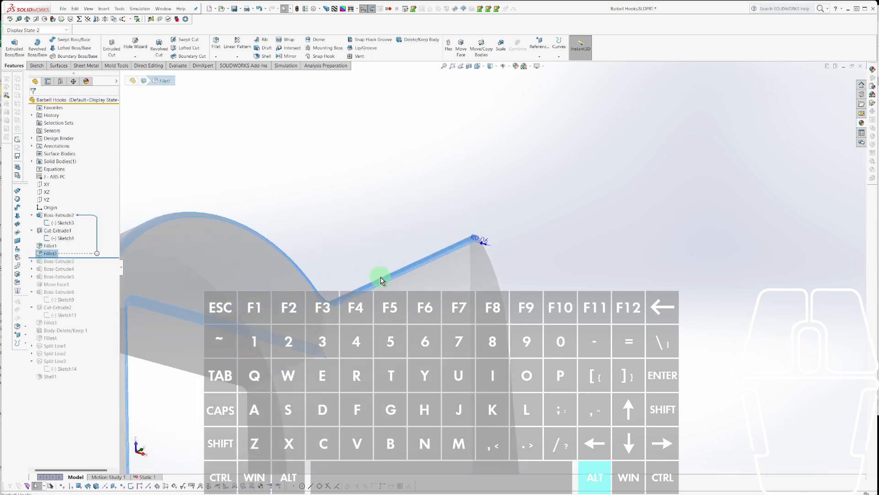
scroll(381, 278, up, 3)
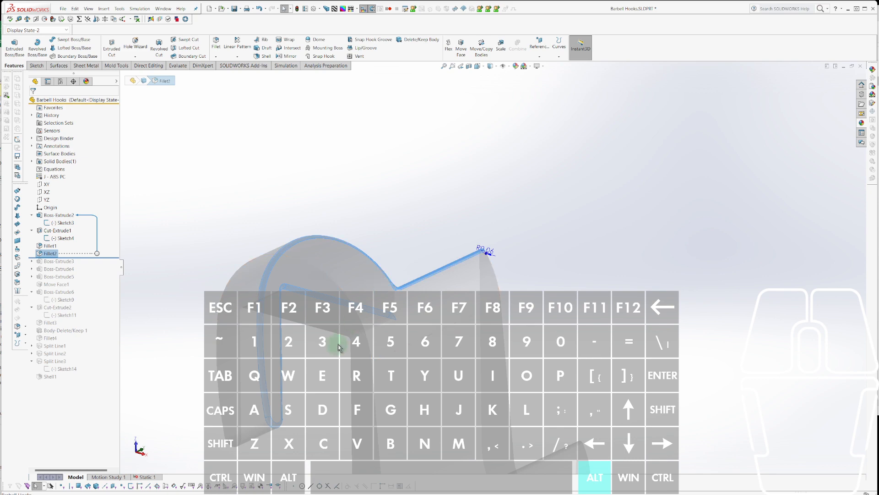
scroll(293, 311, down, 4)
middle_drag(295, 316, 290, 277)
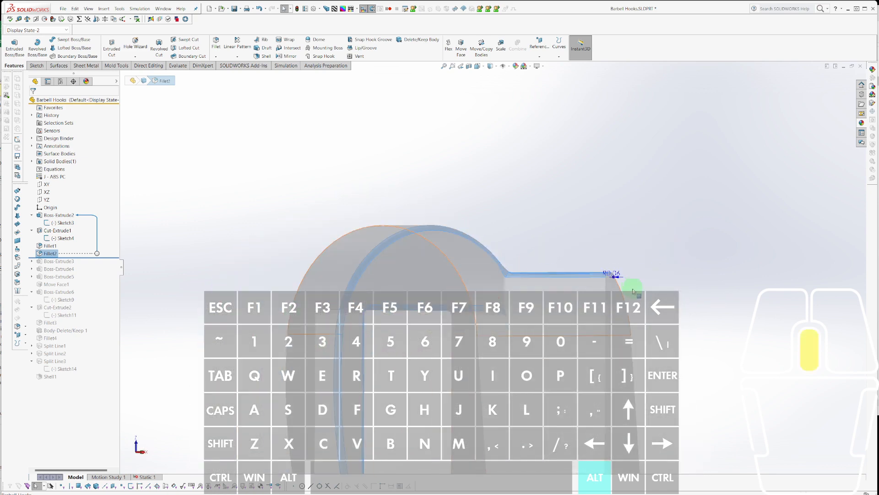
mouse_move(614, 279)
middle_down()
mouse_move(624, 338)
mouse_move(610, 271)
middle_up()
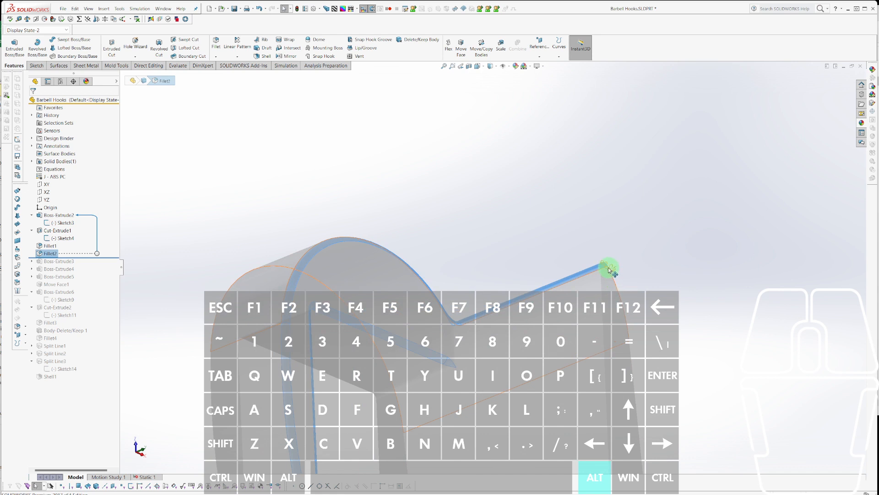
click(490, 201)
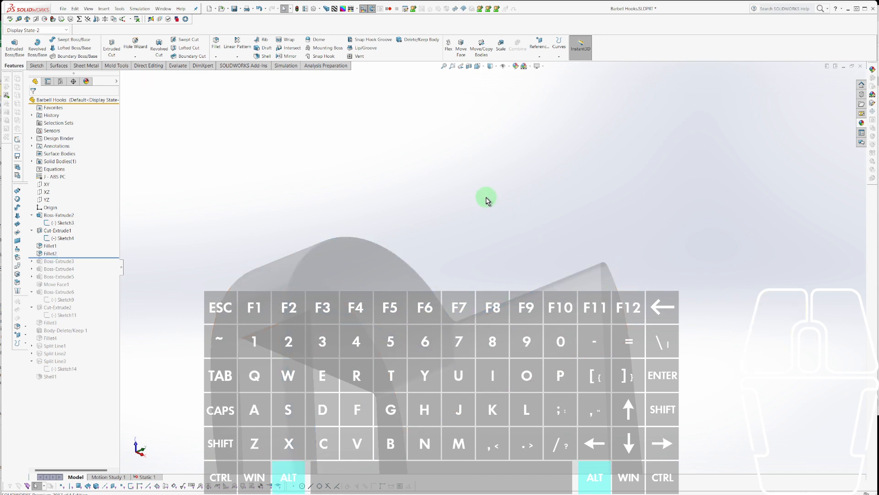
Roll the model forward to the end of its history and save the part.
key(ctrl+alt+shift+End)
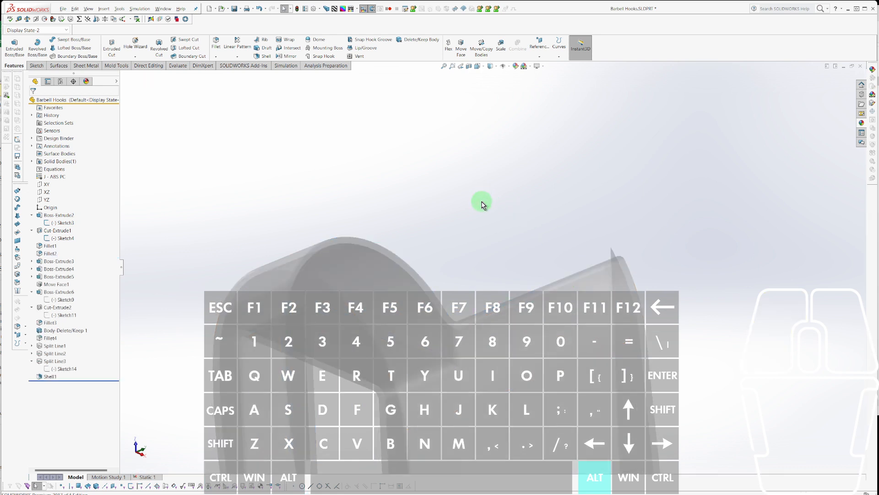
key(alt+s)
key(Escape)
click(374, 189)
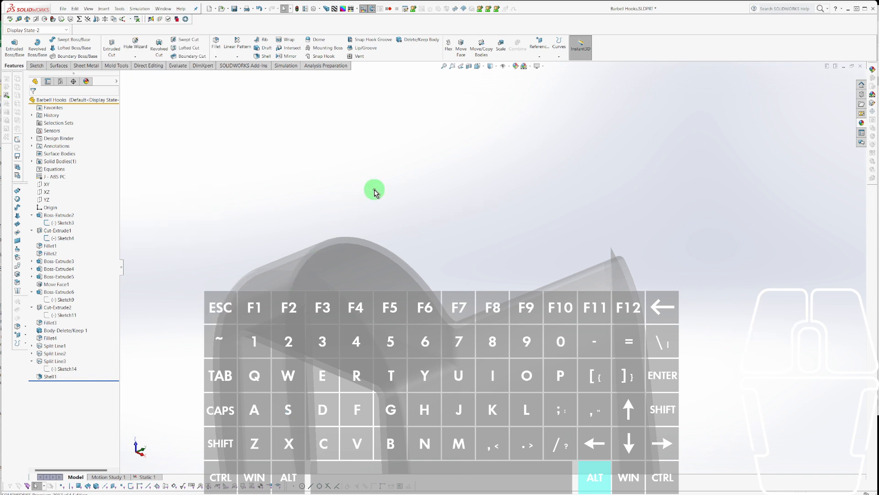
key(ctrl+s)
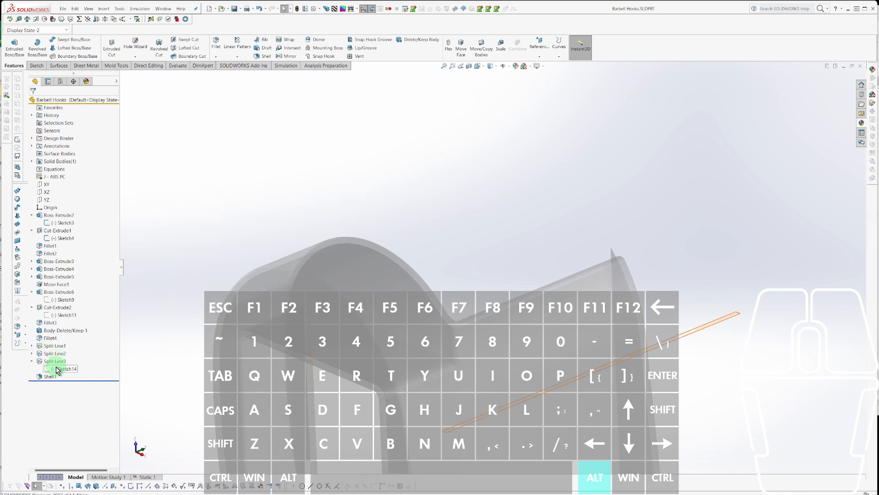
Increase the Fillet2 radius along the hook's upper side edges to 0.12 and inspect the upright's upper corner.
mouse_move(59, 340)
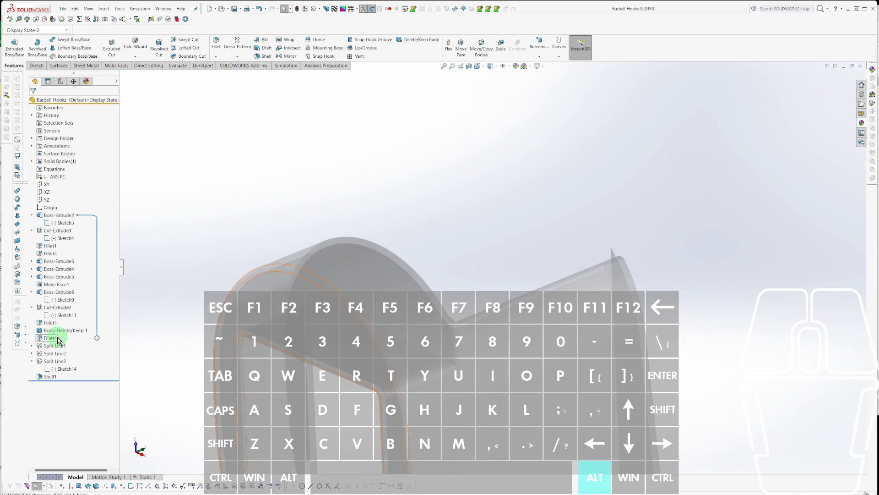
click(50, 248)
click(49, 254)
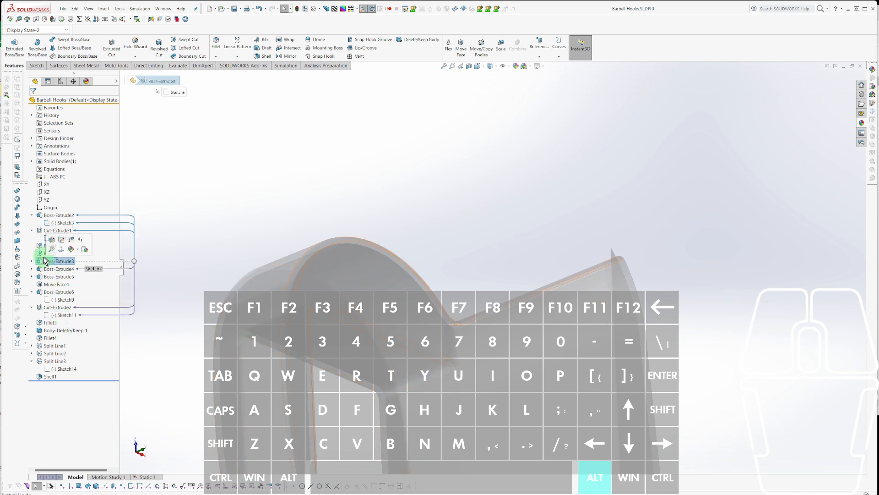
click(610, 272)
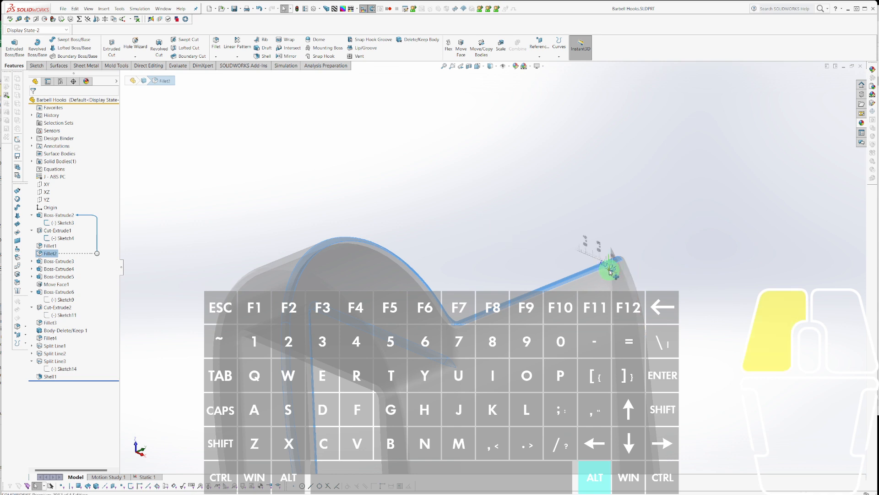
drag(609, 272, 603, 273)
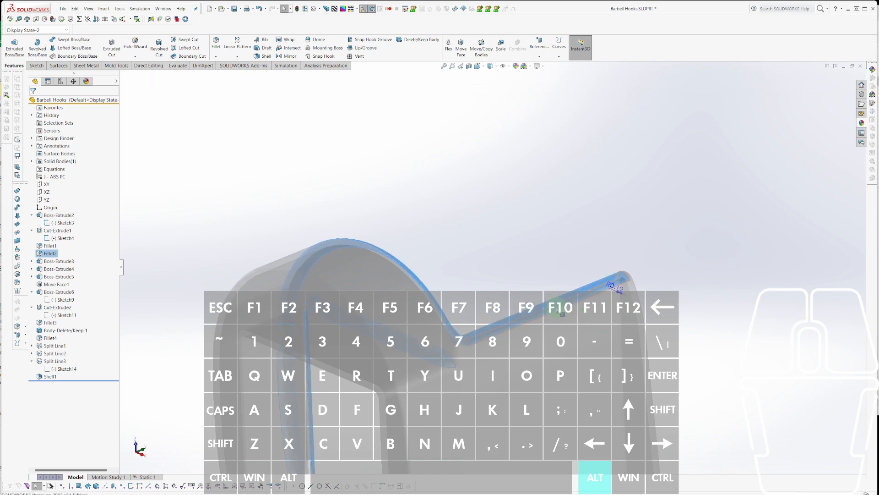
scroll(559, 312, down, 3)
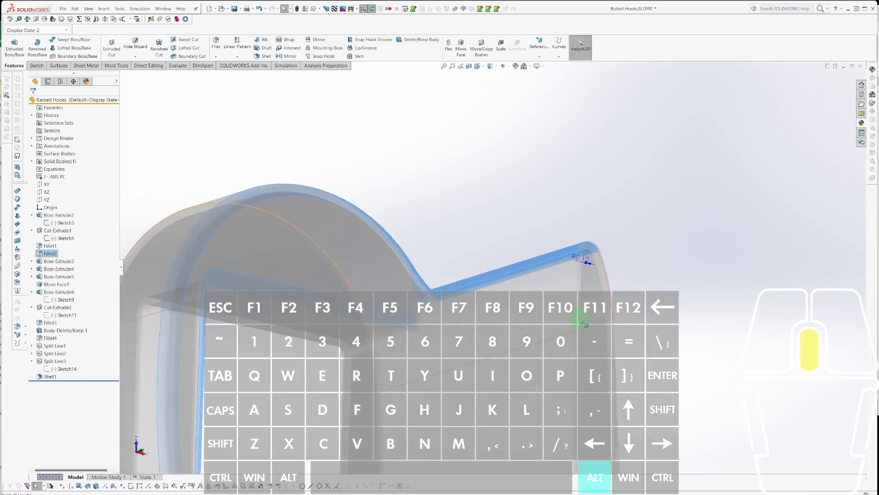
scroll(683, 240, down, 5)
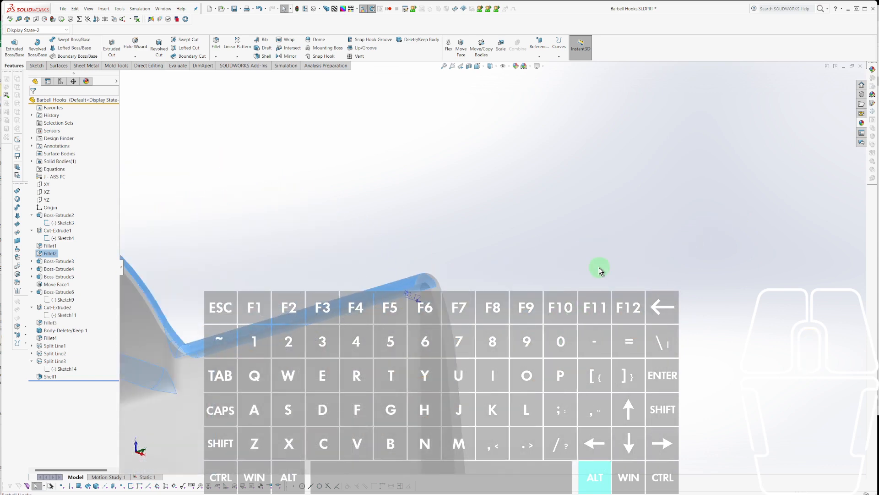
scroll(458, 362, up, 5)
scroll(403, 196, down, 2)
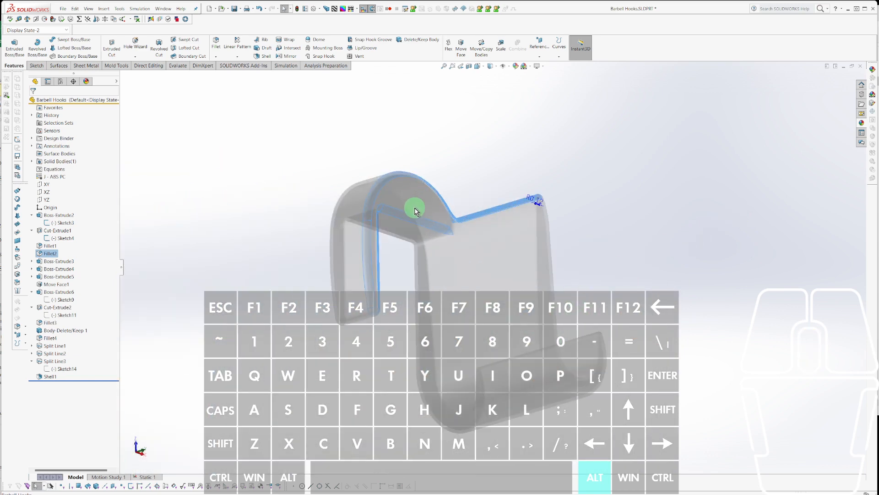
scroll(415, 211, down, 6)
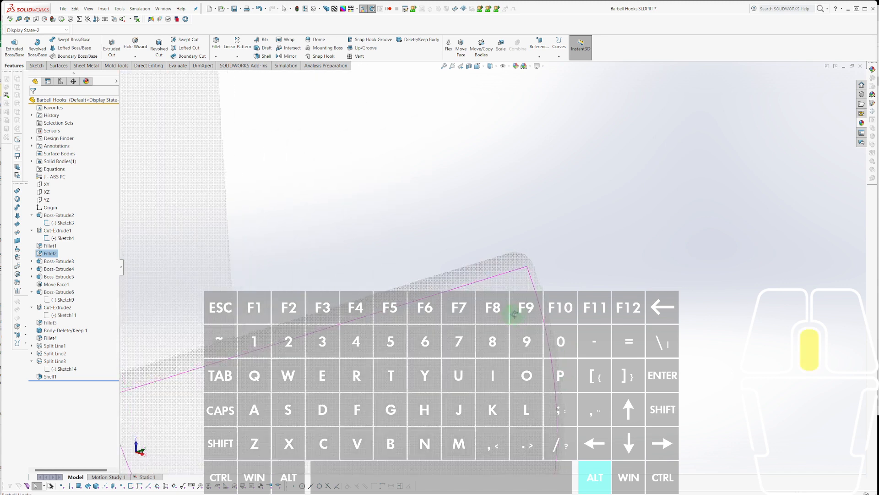
scroll(515, 314, up, 8)
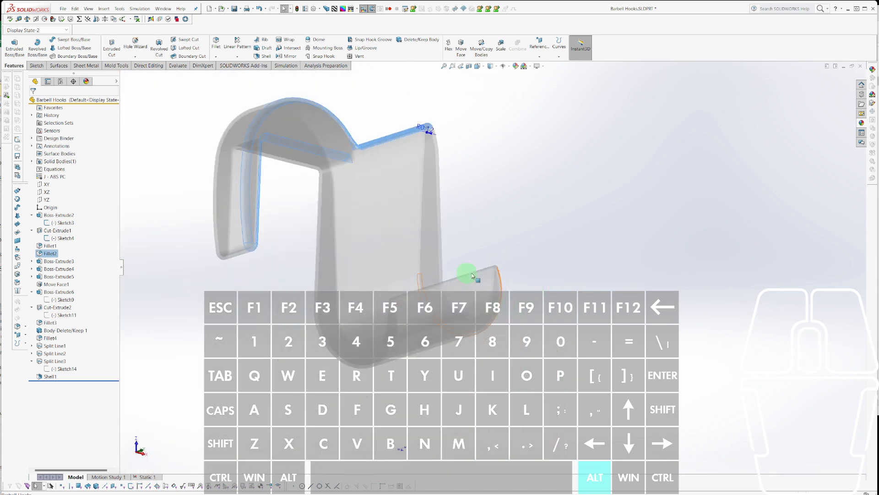
Switch to the Static 1 study and rerun it on the shelled hook.
click(286, 283)
click(143, 477)
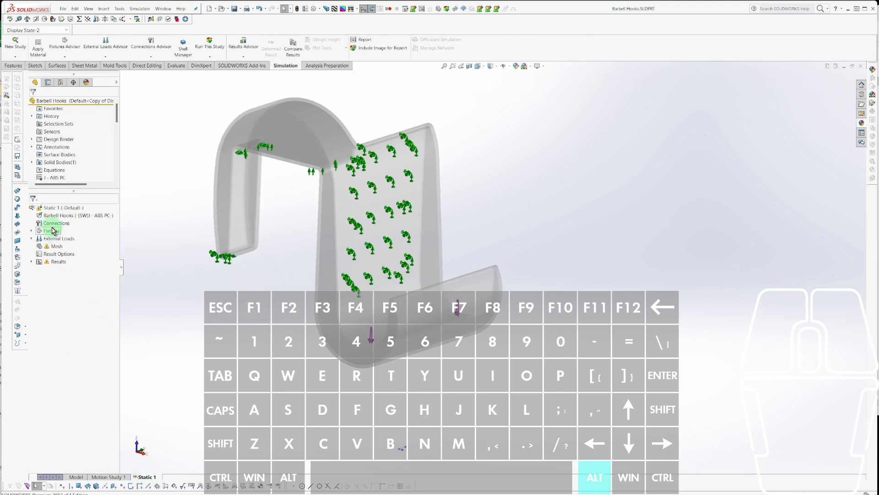
click(50, 208)
right_click(50, 209)
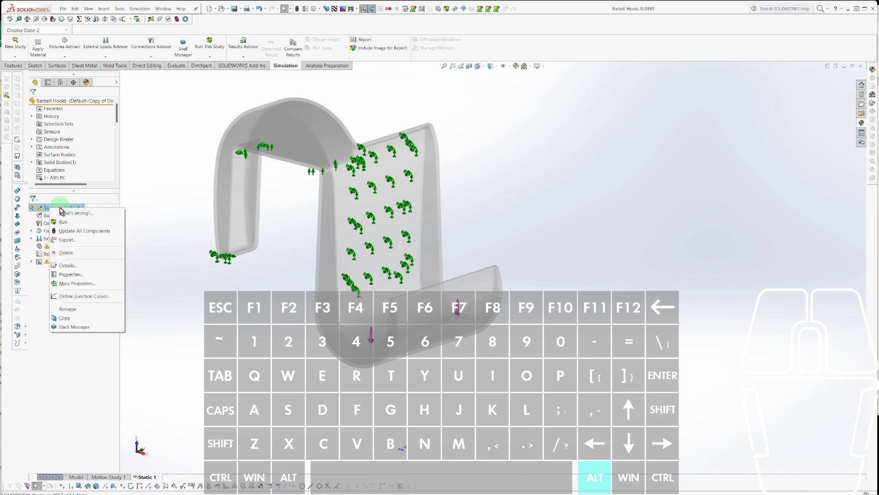
click(65, 223)
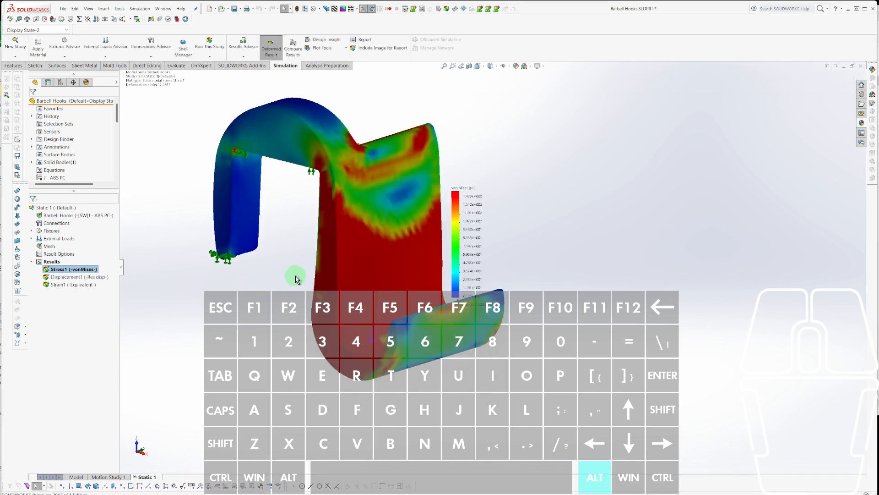
Examine the von Mises stress distribution on the shelled hook's upright, upper bend and lower lip from several angles.
scroll(301, 258, down, 3)
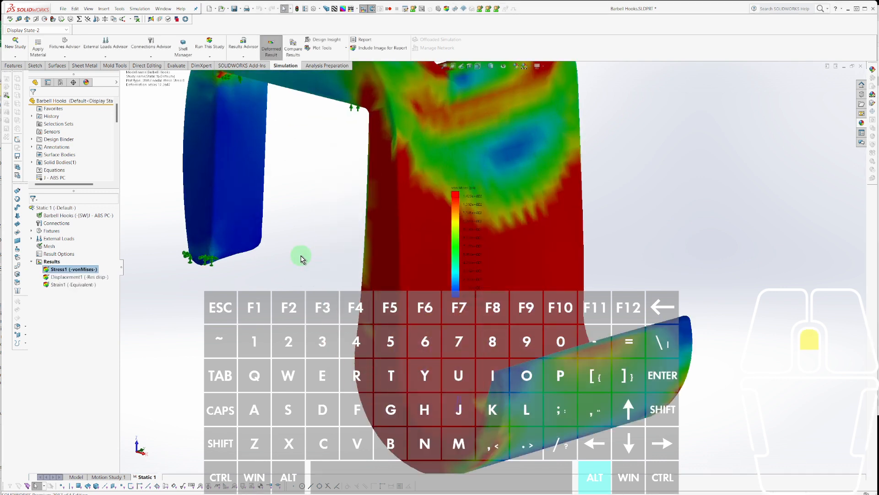
scroll(301, 258, up, 5)
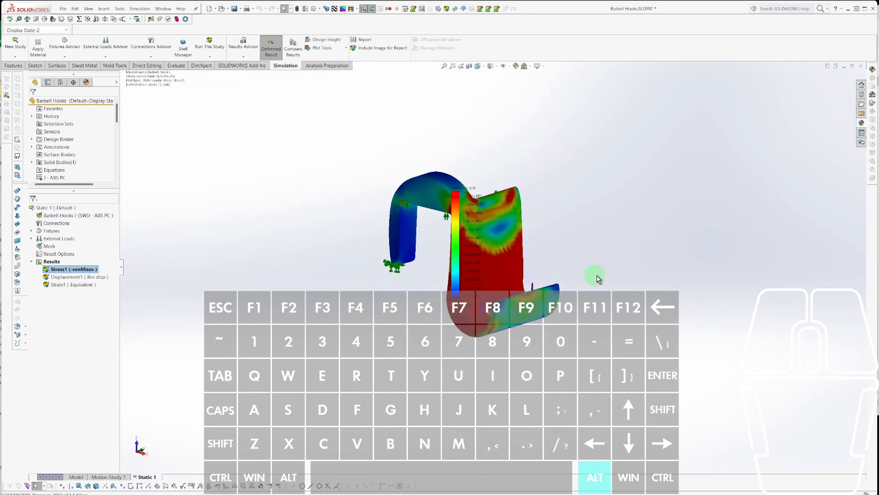
scroll(576, 250, down, 4)
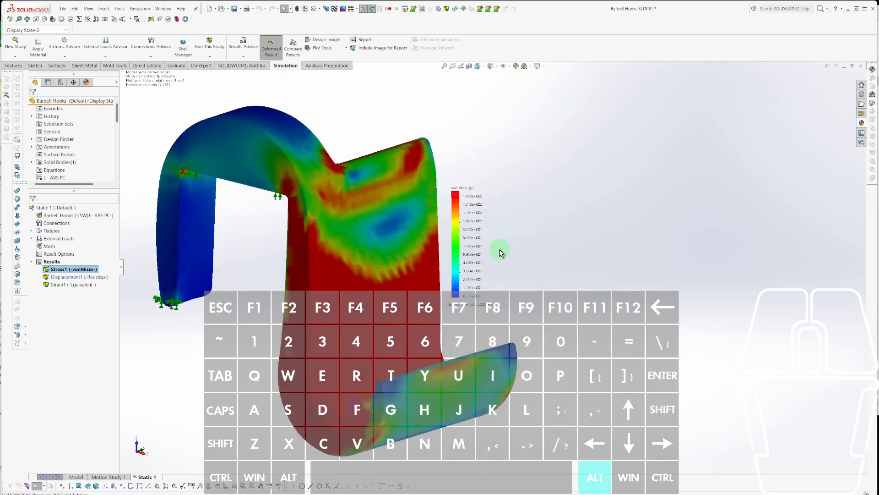
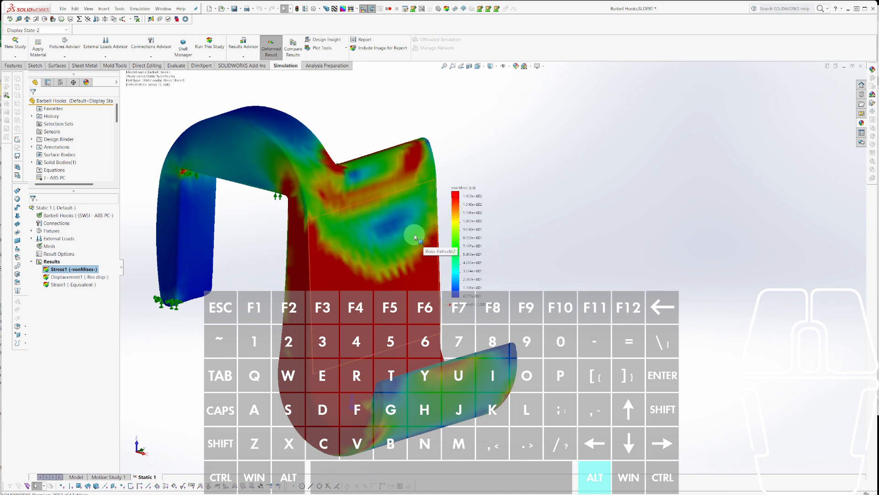
middle_drag(359, 235, 435, 196)
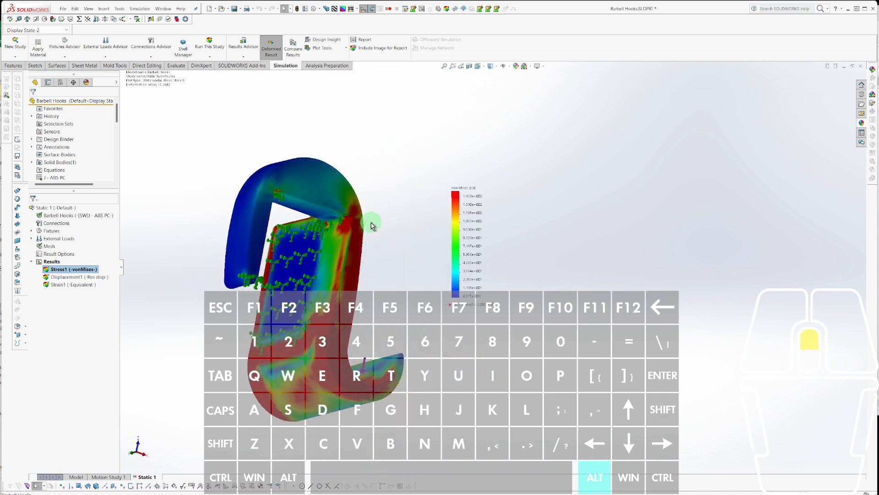
scroll(370, 224, down, 3)
scroll(380, 239, down, 2)
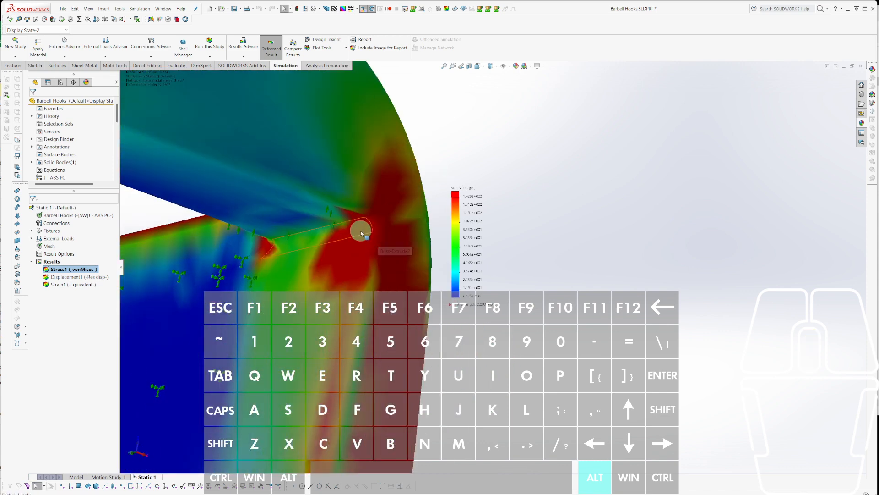
scroll(359, 229, up, 5)
middle_drag(369, 233, 290, 261)
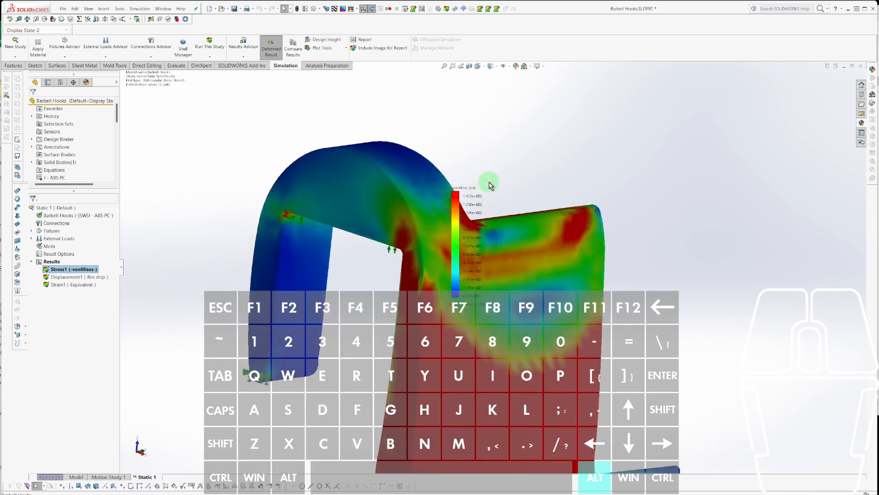
scroll(344, 291, up, 3)
scroll(345, 291, down, 1)
scroll(659, 328, up, 3)
scroll(529, 320, up, 1)
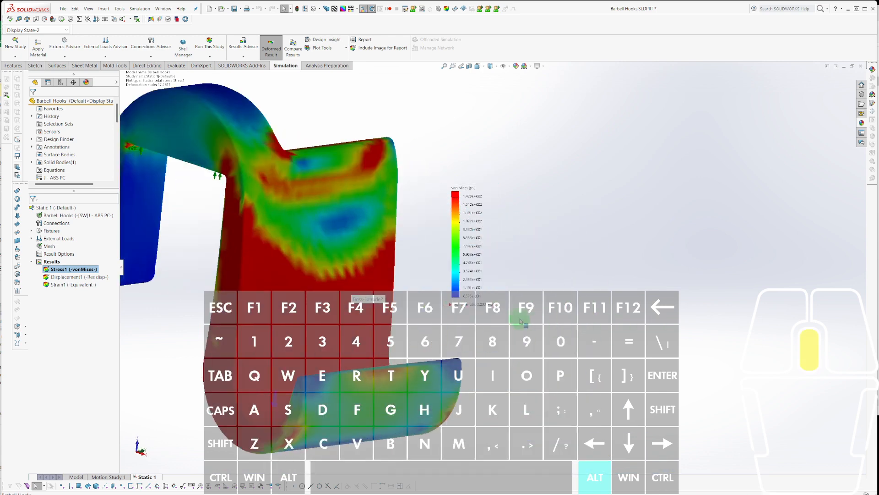
Compare the von Mises stress on the hook's side profile, upright and load-bearing cradle in the deformed view.
middle_drag(522, 321, 552, 287)
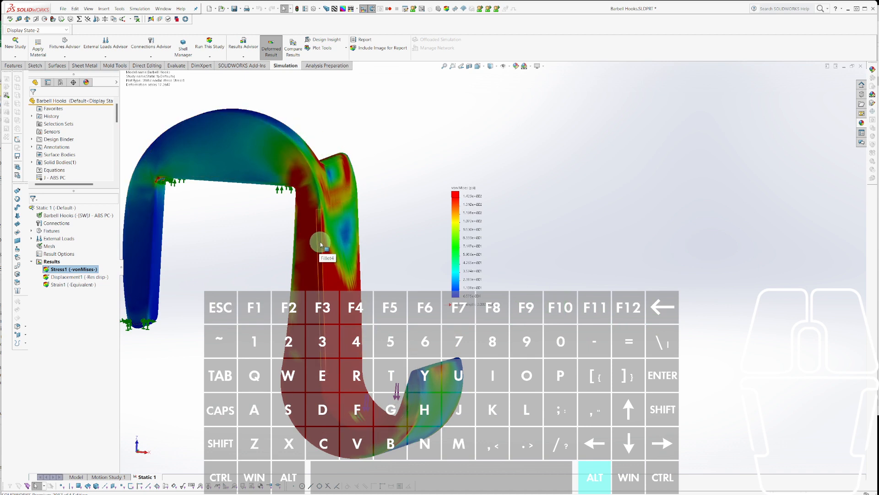
mouse_move(320, 242)
middle_down()
mouse_move(337, 274)
mouse_move(324, 258)
middle_up()
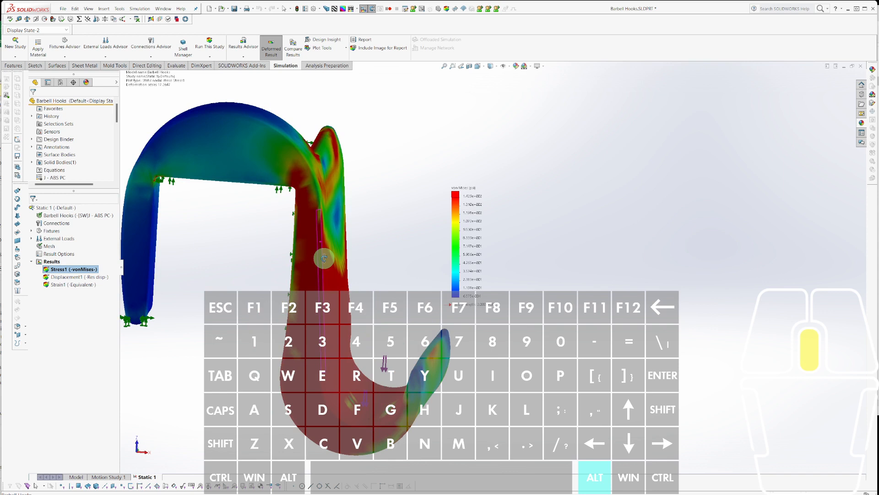
middle_drag(324, 258, 320, 188)
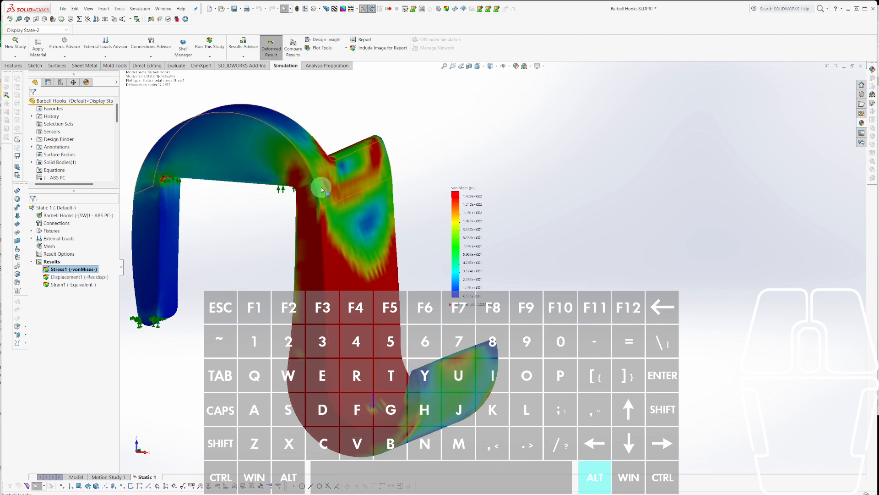
middle_drag(366, 293, 369, 352)
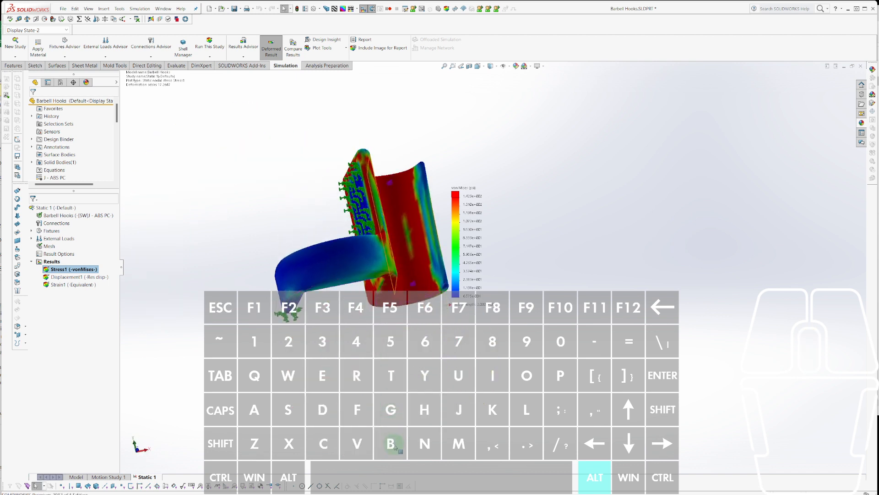
Review the Stress1 plot definition, including its von Mises component, psi units and automatic deformed shape, and accept it as is.
right_click(67, 270)
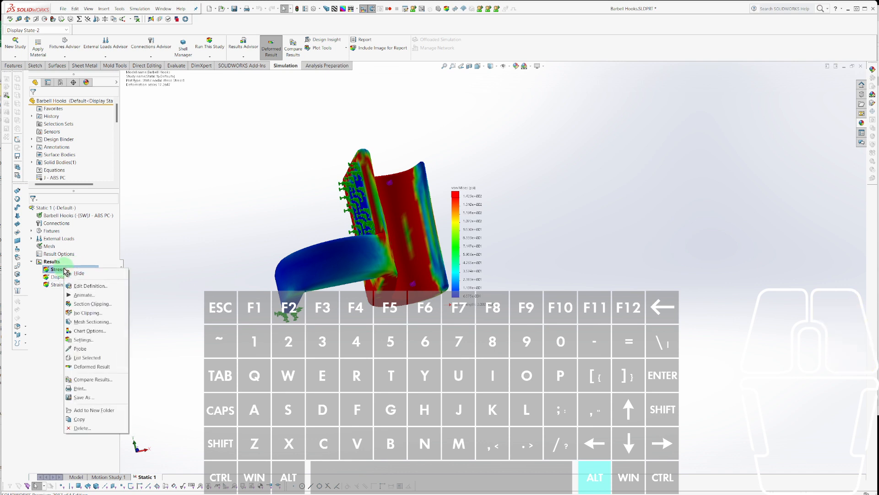
click(74, 286)
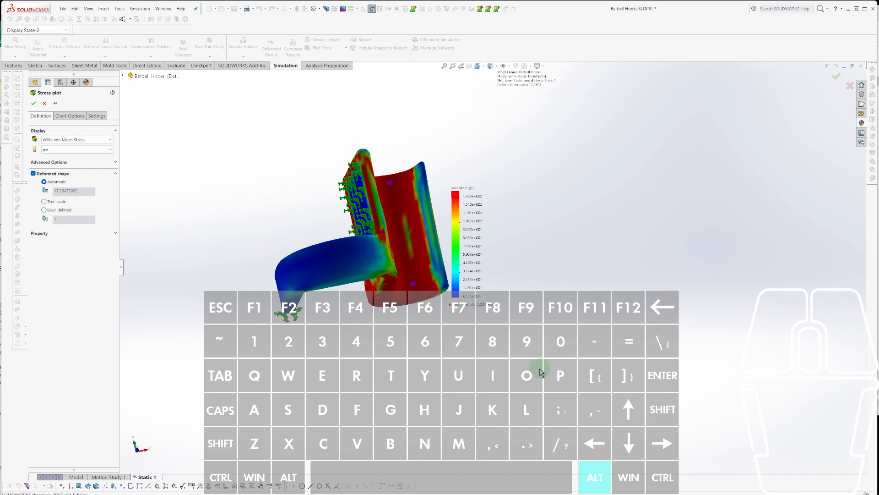
middle_drag(483, 365, 519, 288)
scroll(518, 285, up, 5)
scroll(701, 345, down, 4)
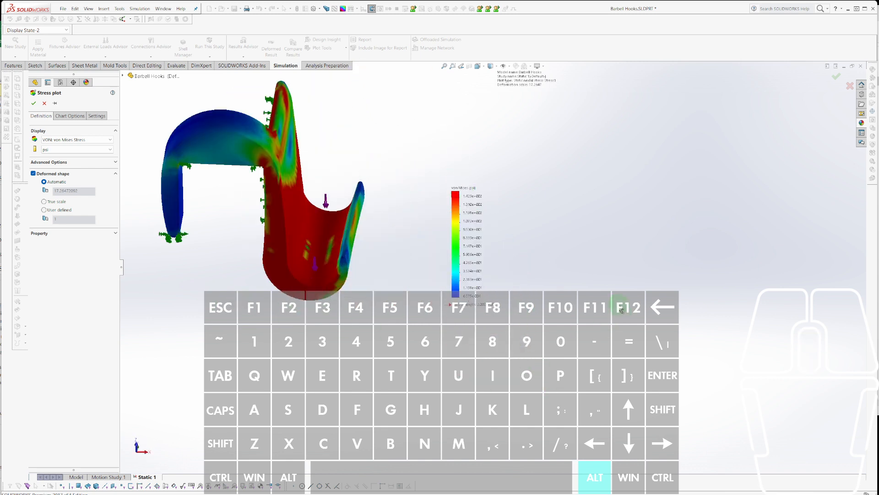
click(33, 103)
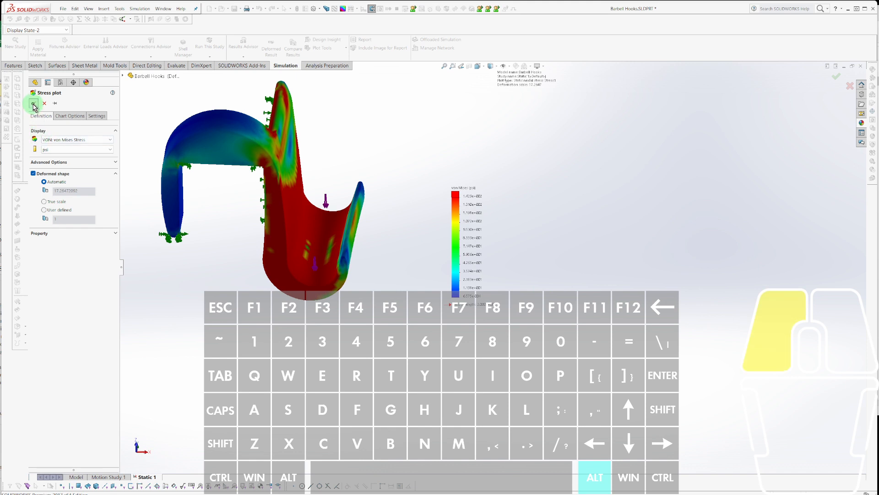
Show the Displacement1 plot and examine the hook's deflection from the fixed upper arm to the lower lip against the legend.
double_click(65, 277)
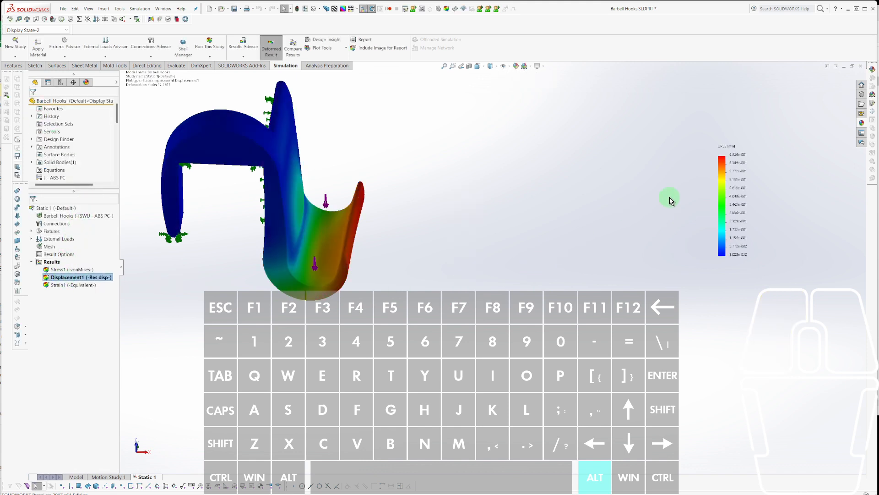
click(721, 161)
scroll(460, 303, down, 8)
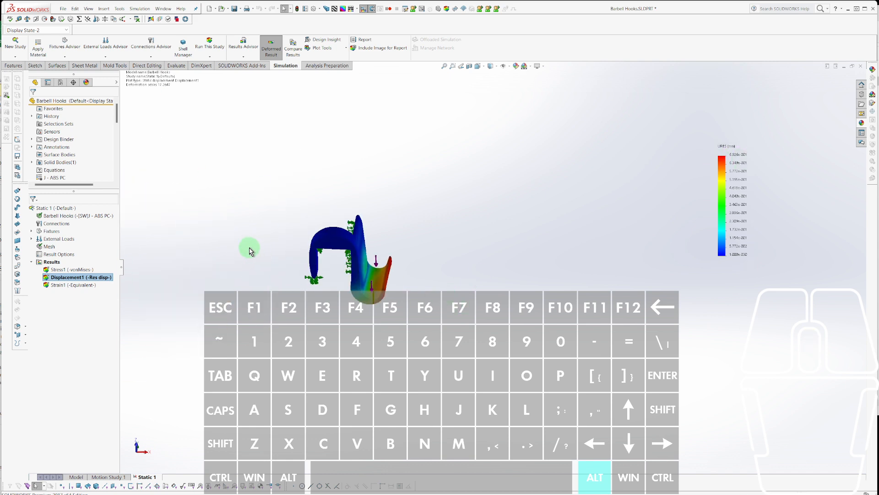
scroll(249, 247, up, 2)
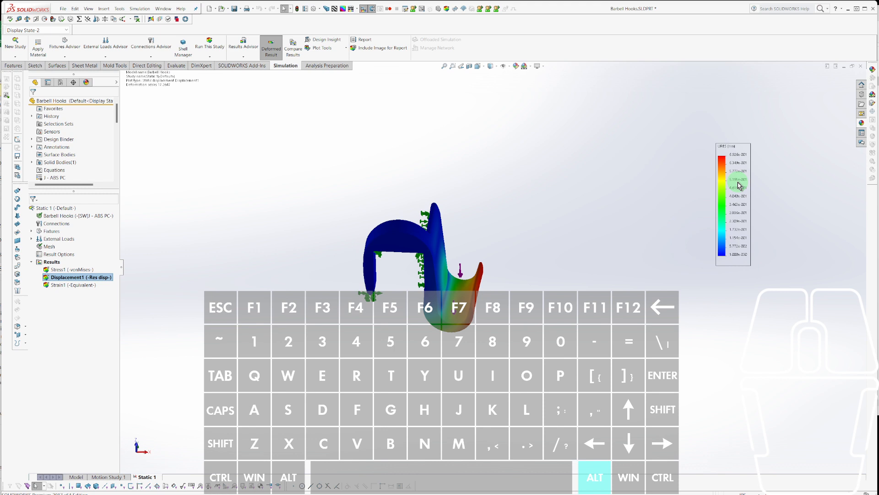
scroll(414, 279, down, 5)
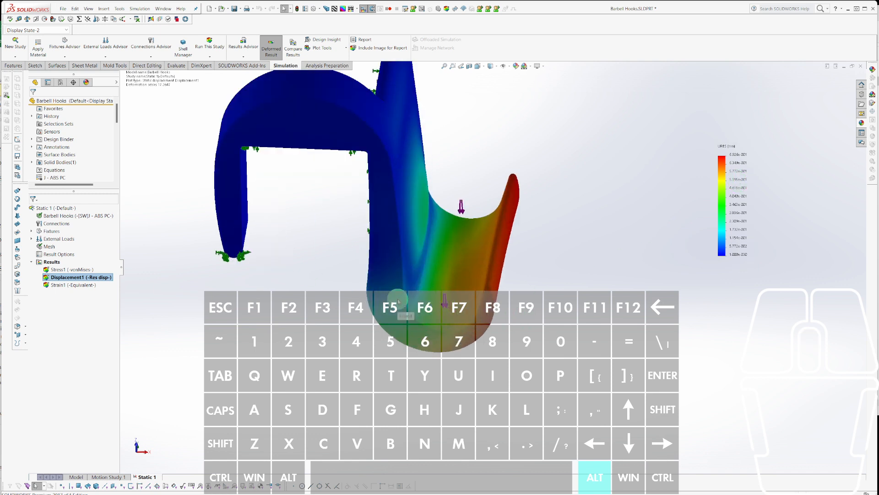
scroll(414, 279, down, 2)
middle_drag(414, 279, 541, 224)
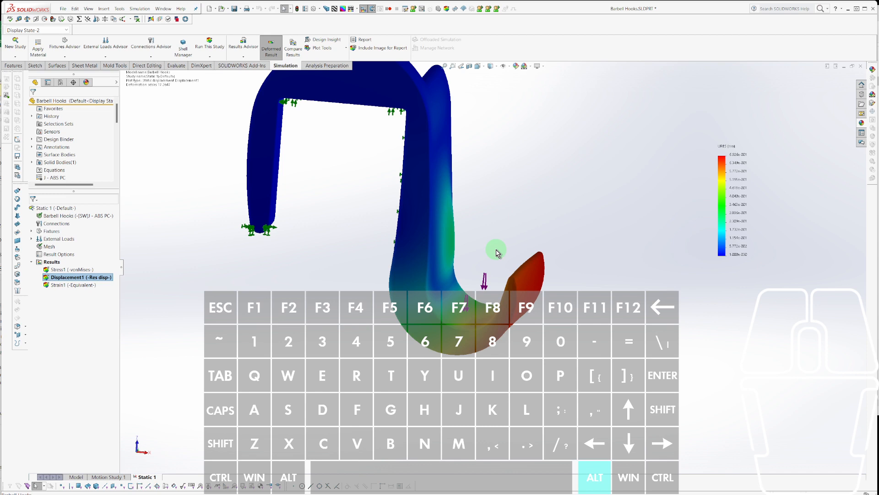
middle_drag(492, 254, 458, 190)
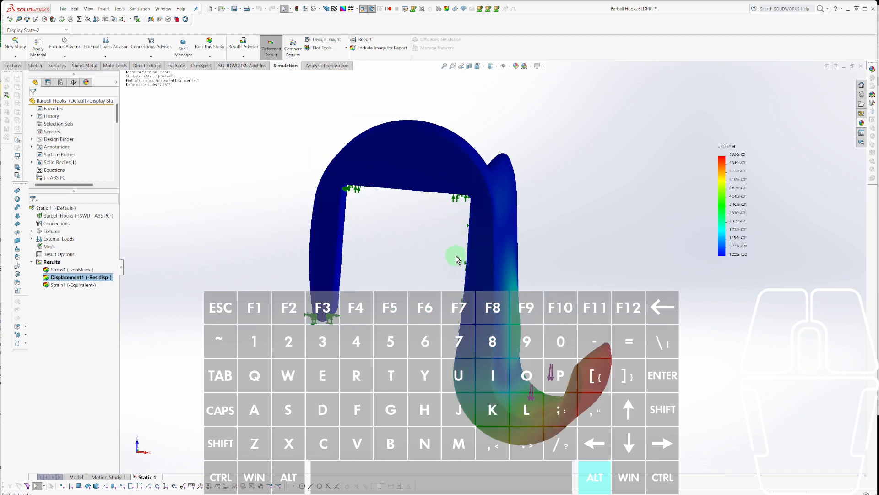
Examine the displacement across the hook's underside and rear mounting face.
middle_drag(457, 259, 539, 292)
click(502, 313)
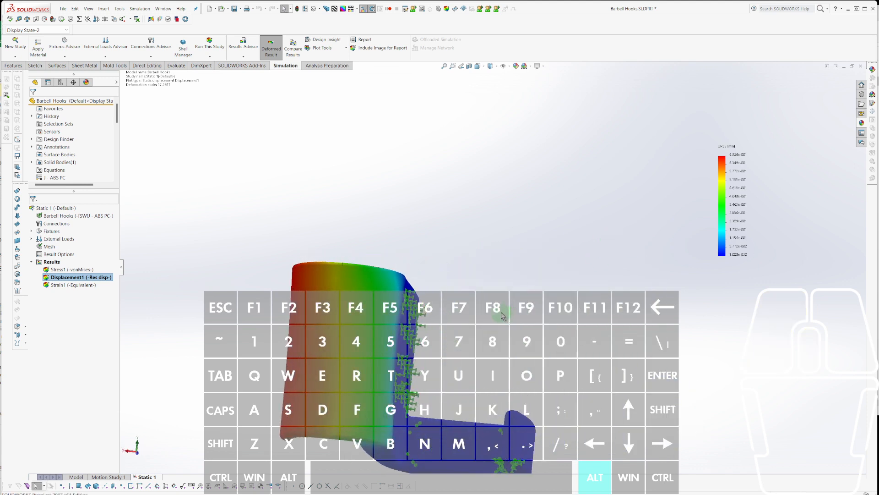
key(n)
scroll(383, 387, up, 1)
scroll(383, 388, up, 2)
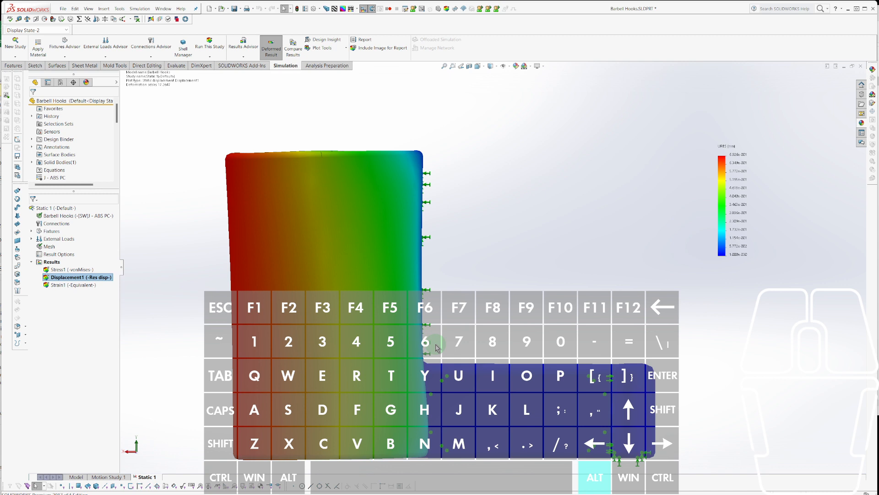
scroll(435, 348, down, 2)
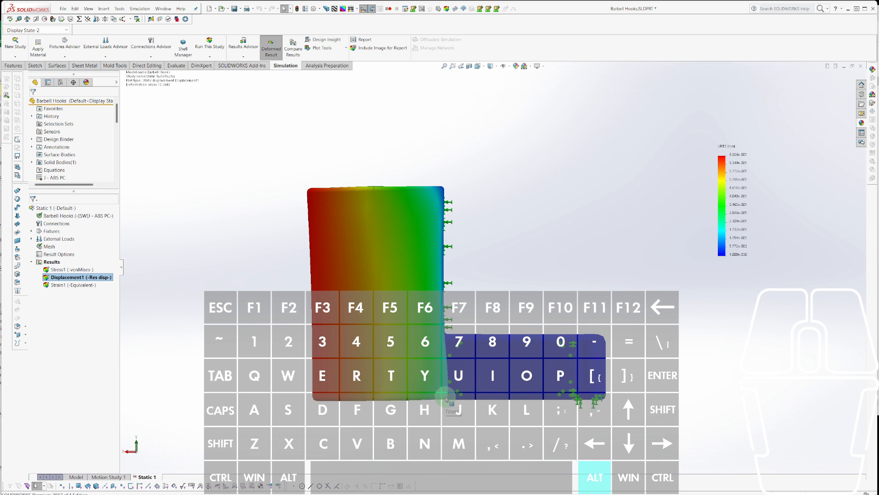
middle_drag(446, 341, 544, 303)
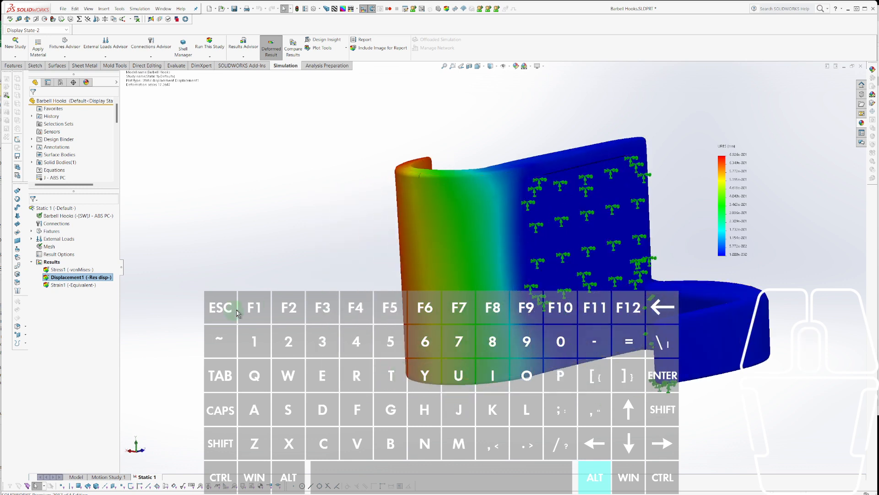
Show the Stress1 plot again and examine the stress on the upright's front and rear faces and the lower lip.
double_click(64, 271)
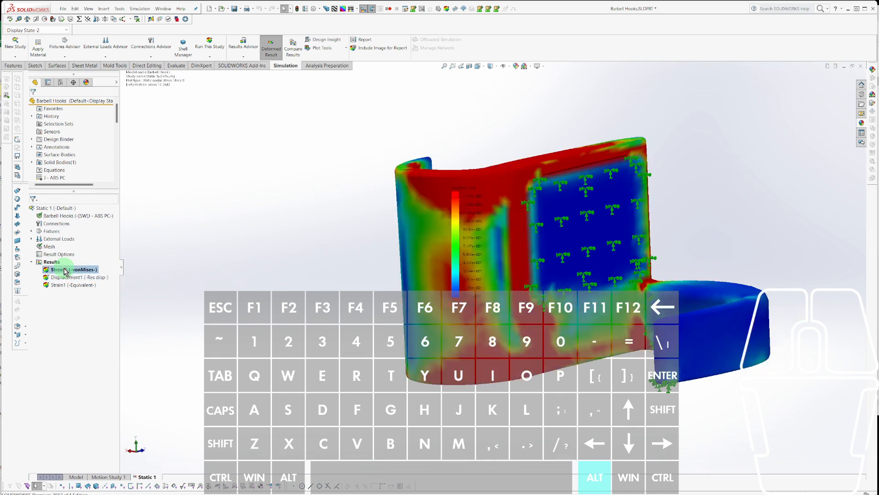
middle_drag(549, 430, 650, 183)
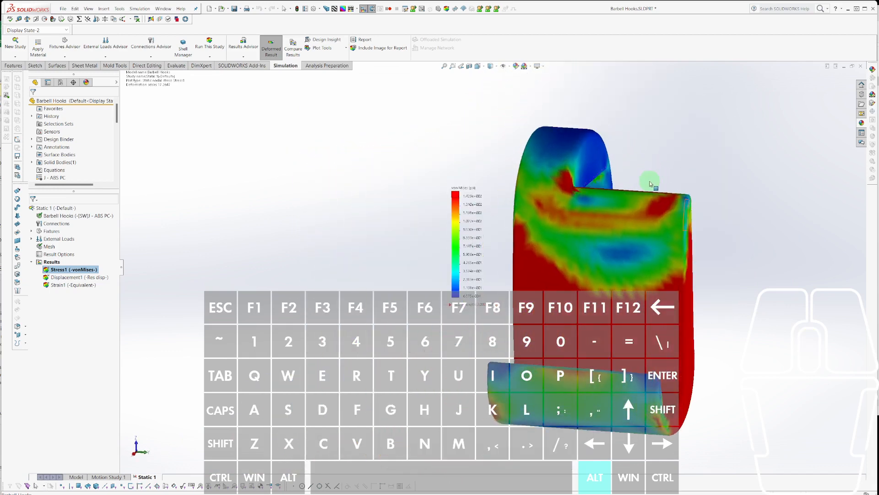
middle_drag(736, 320, 358, 195)
scroll(361, 220, down, 4)
scroll(350, 211, up, 4)
middle_drag(422, 205, 425, 183)
scroll(473, 230, down, 3)
mouse_move(473, 230)
middle_down()
mouse_move(569, 235)
mouse_move(539, 216)
mouse_move(506, 171)
mouse_move(489, 232)
middle_up()
scroll(489, 232, up, 5)
mouse_move(483, 270)
middle_down()
mouse_move(490, 190)
mouse_move(487, 273)
middle_up()
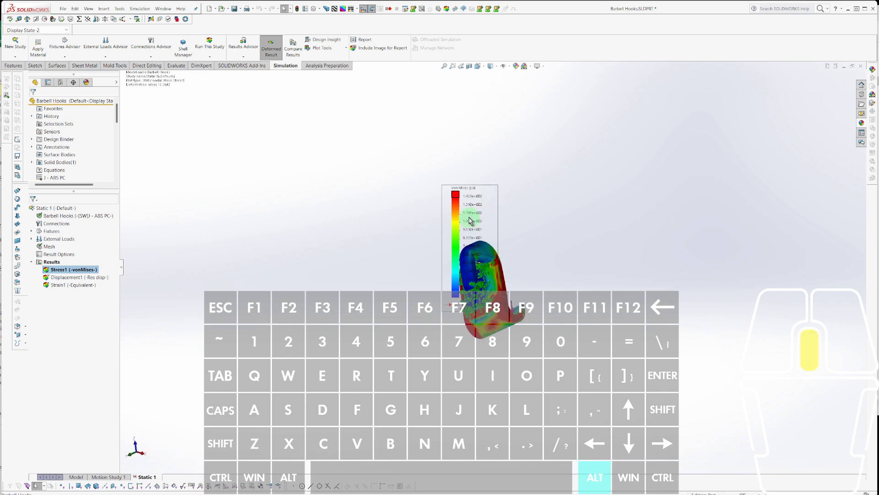
Examine the stress concentration at the inner corner where the upper arm meets the upright, and around the rear mounting face.
middle_drag(471, 221, 508, 275)
scroll(523, 293, down, 5)
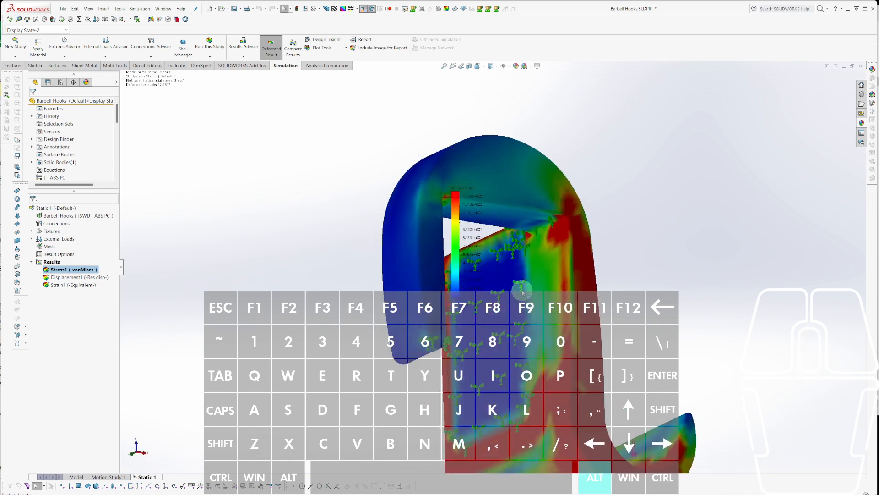
scroll(523, 292, up, 5)
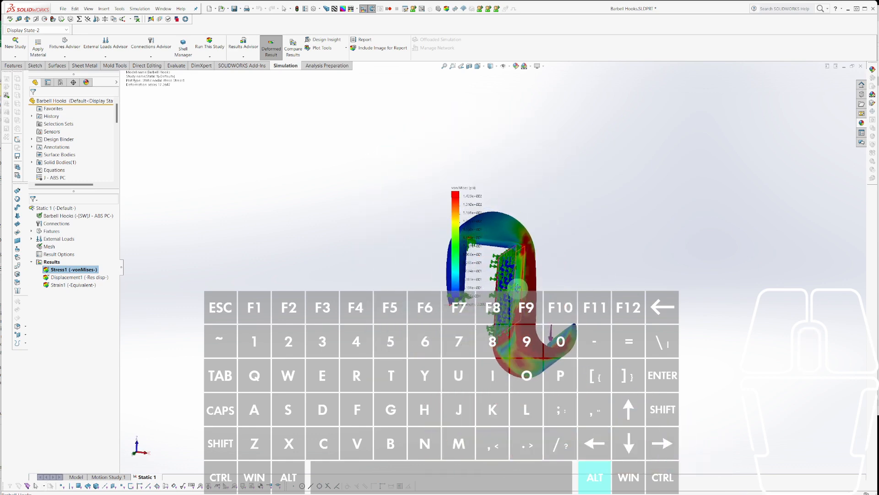
scroll(518, 287, down, 4)
middle_drag(543, 213, 560, 233)
scroll(549, 226, down, 3)
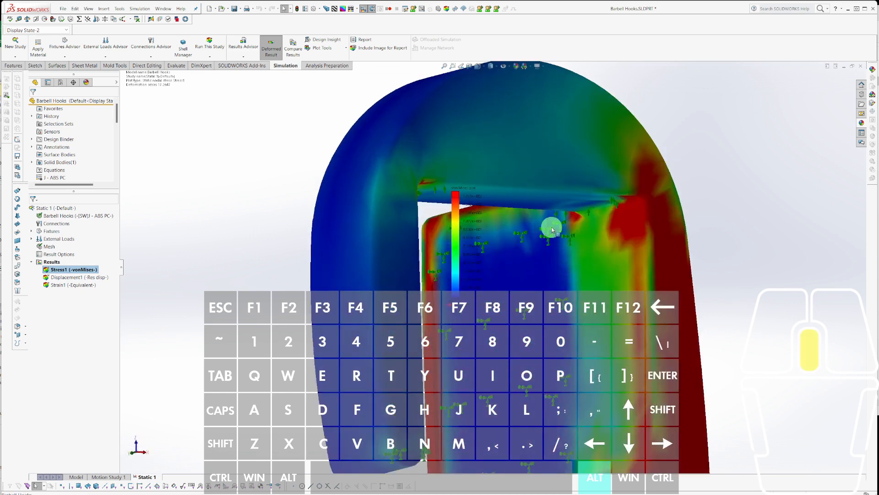
scroll(542, 228, up, 4)
scroll(594, 324, down, 4)
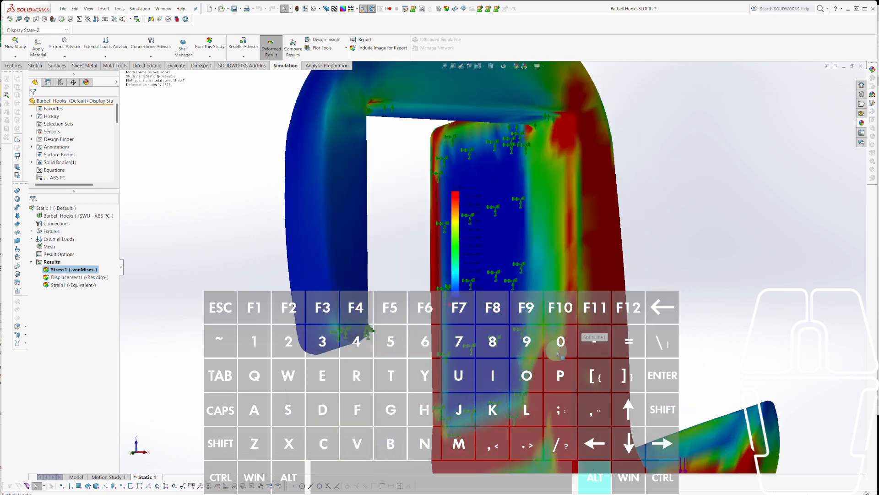
scroll(533, 269, up, 2)
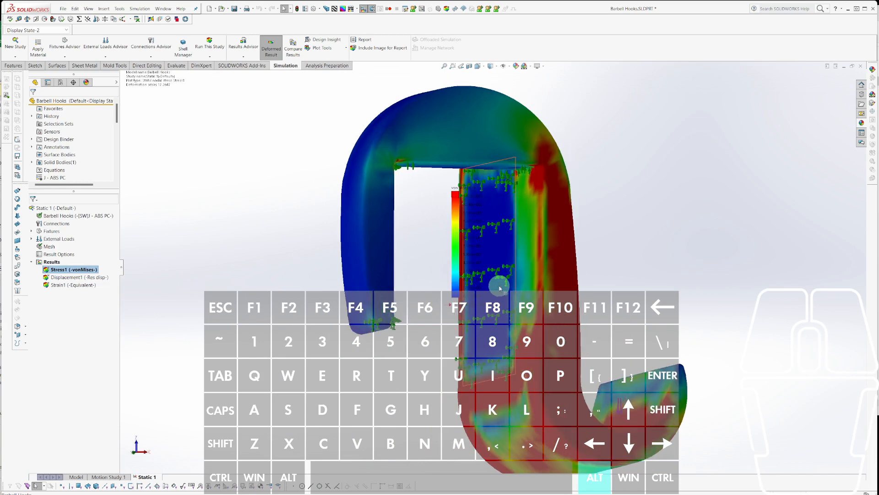
middle_drag(534, 268, 442, 191)
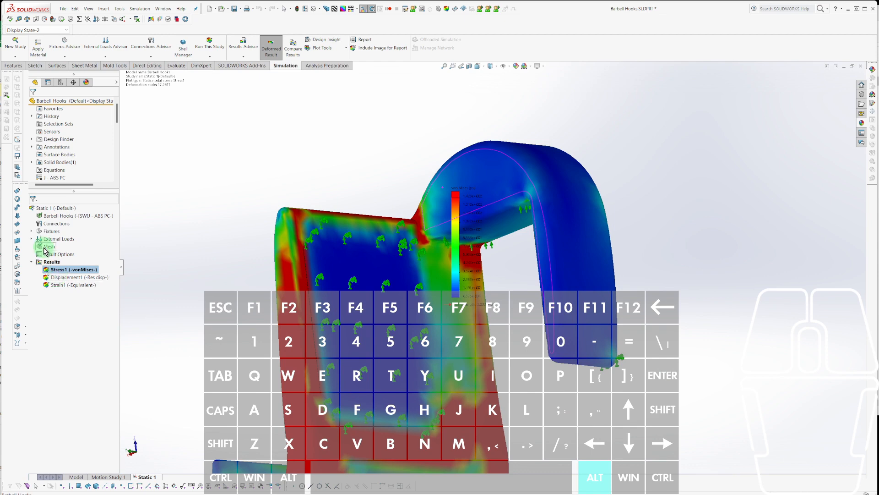
Expand the study's fixtures and highlight Fixed-1 to check where it constrains the free end of the short arm.
click(32, 232)
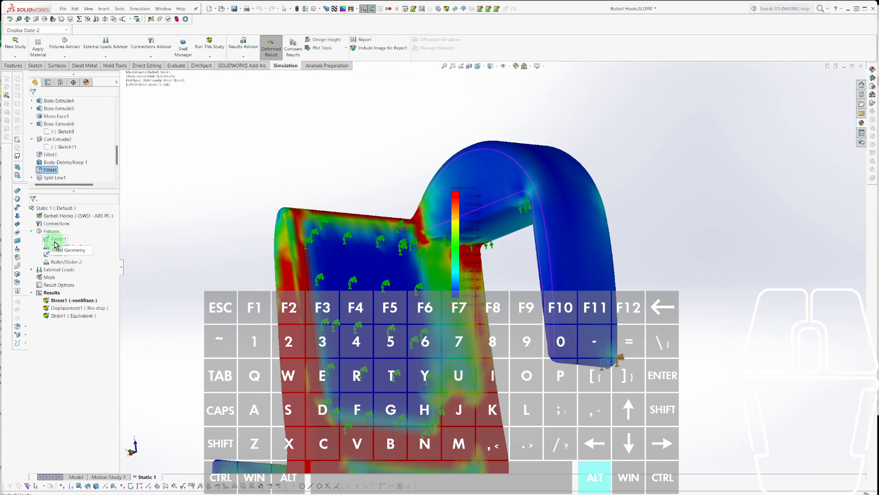
middle_drag(591, 293, 598, 135)
scroll(419, 202, down, 10)
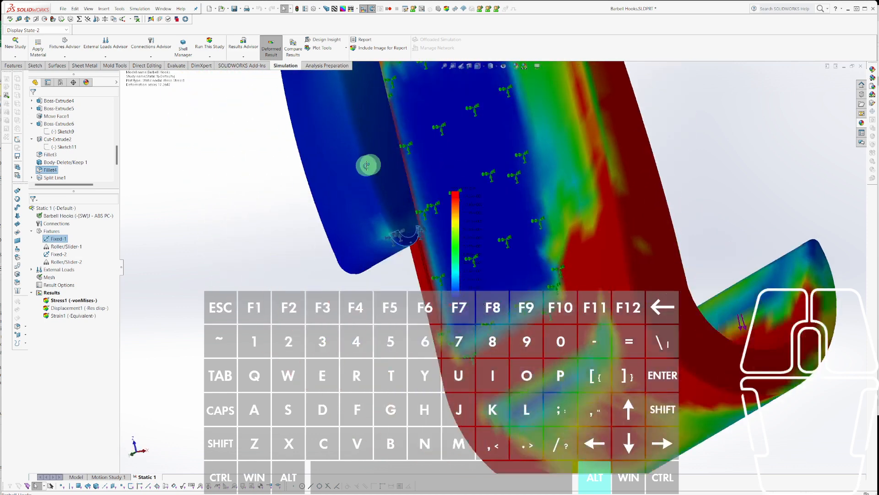
scroll(492, 225, down, 3)
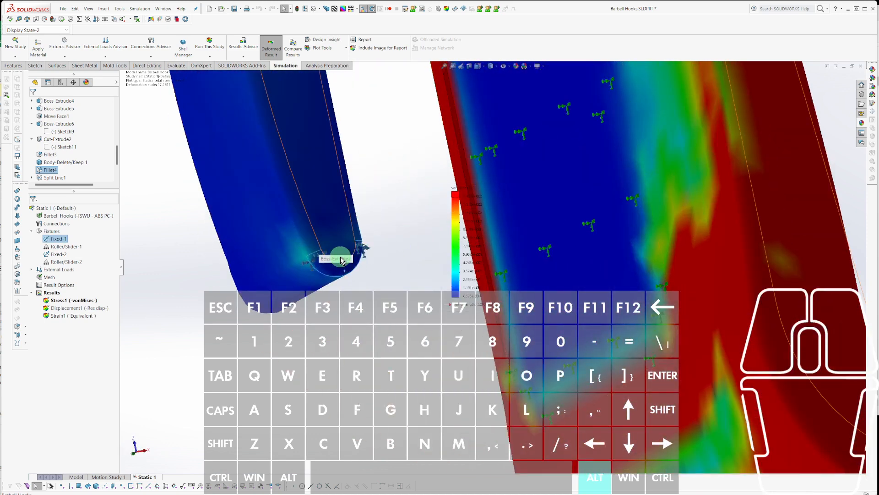
alt+middle_drag(352, 215, 370, 270)
scroll(367, 265, up, 1)
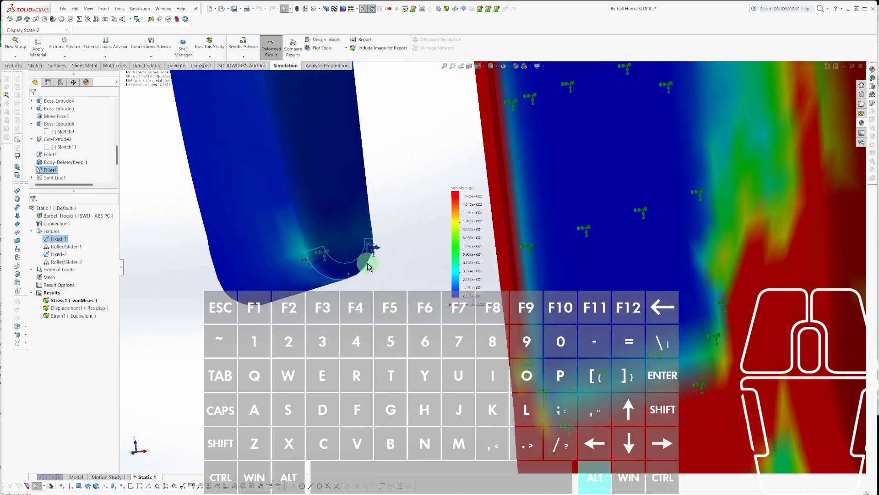
scroll(367, 262, down, 12)
scroll(571, 239, up, 4)
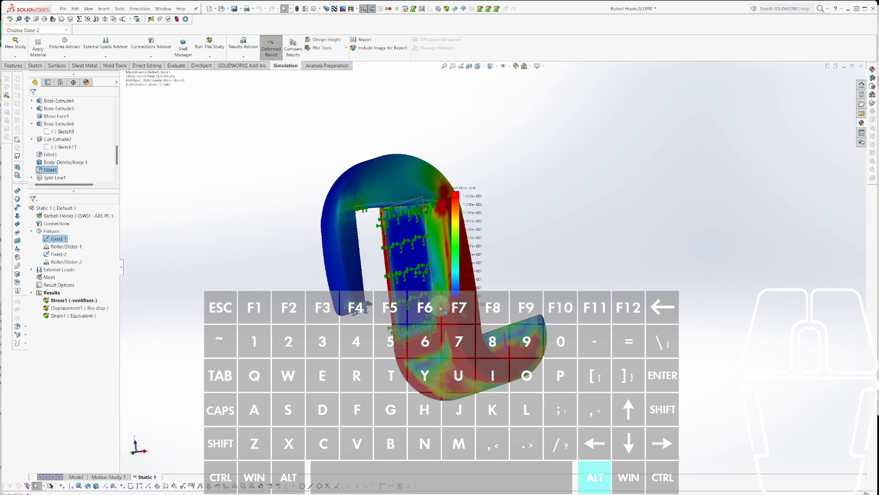
scroll(347, 280, up, 4)
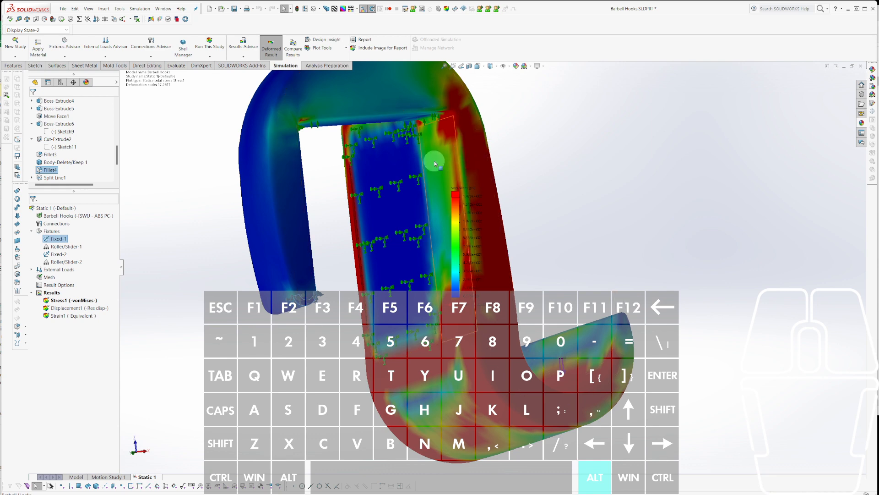
Examine the deformed hook's side profile, checking the stress around the supported inner edge and the short arm's end.
middle_drag(435, 158, 335, 196)
scroll(336, 197, up, 3)
scroll(339, 280, down, 5)
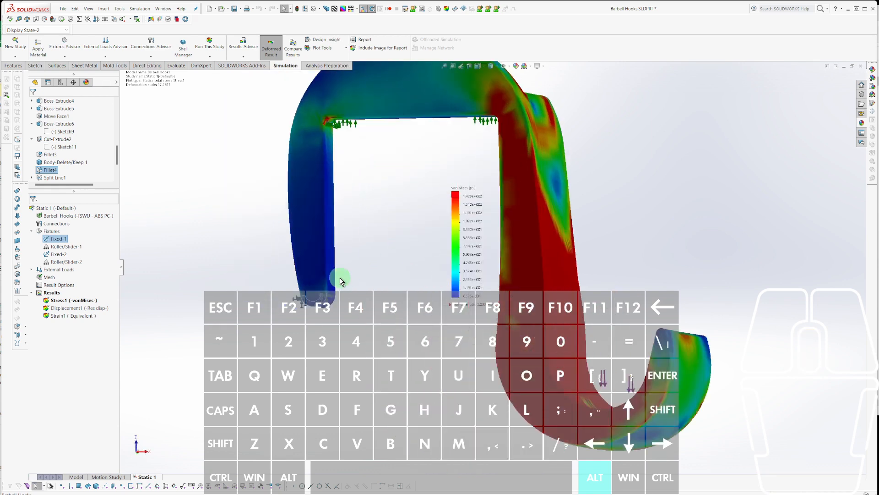
scroll(374, 244, up, 3)
scroll(443, 234, down, 6)
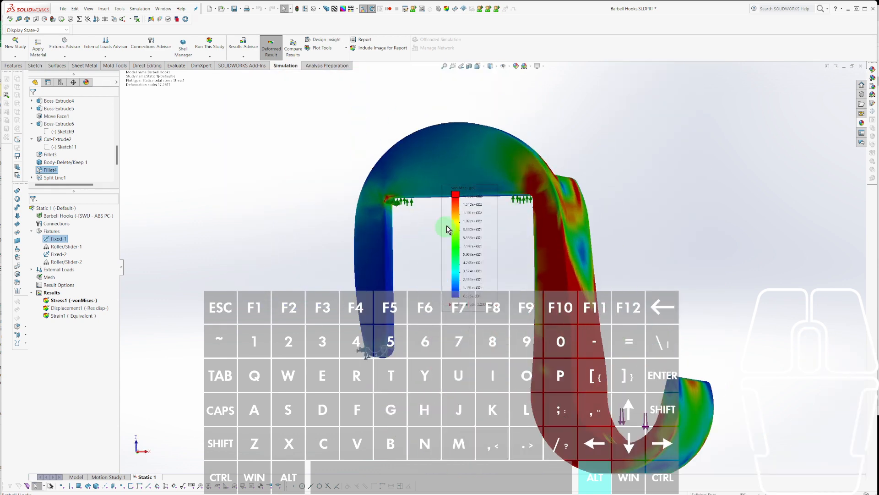
Highlight the Fixed and Roller/Slider fixtures in turn to check which faces of the hook each one constrains.
click(69, 247)
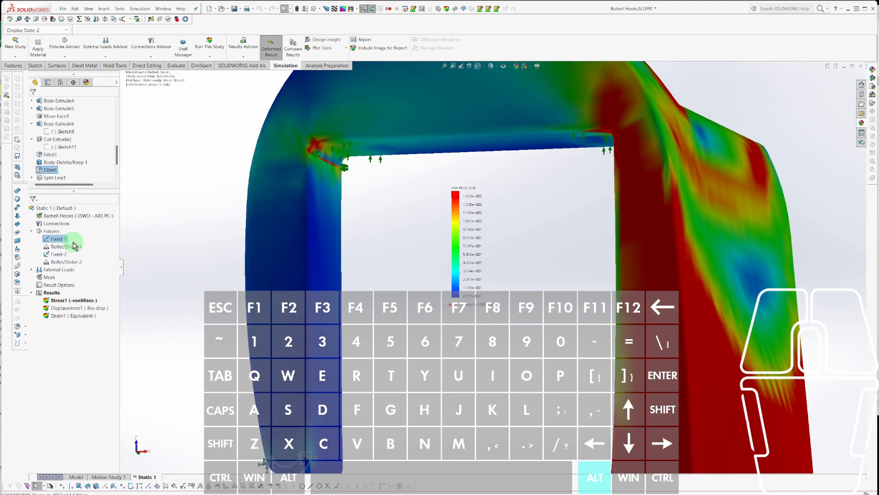
click(59, 254)
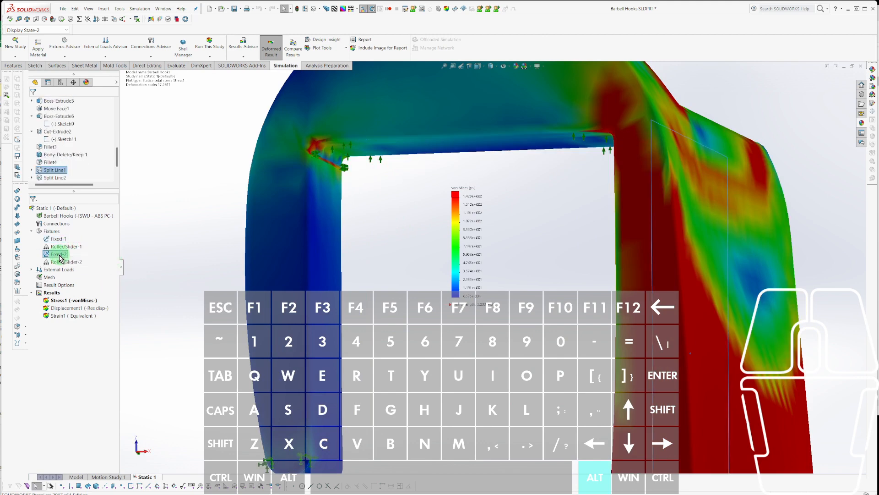
scroll(391, 270, up, 3)
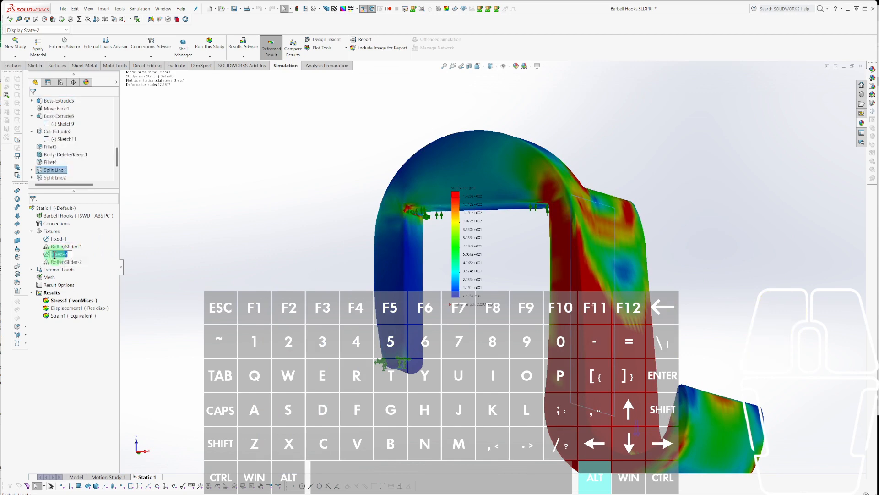
middle_drag(377, 243, 338, 284)
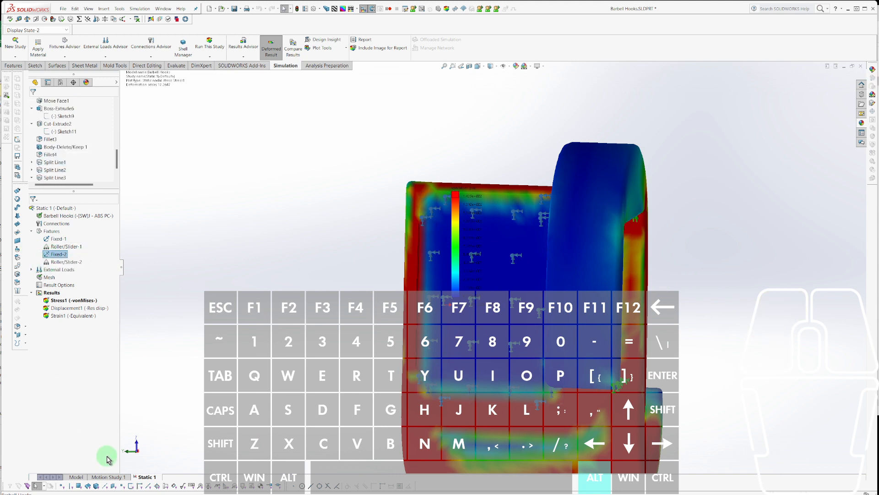
click(48, 255)
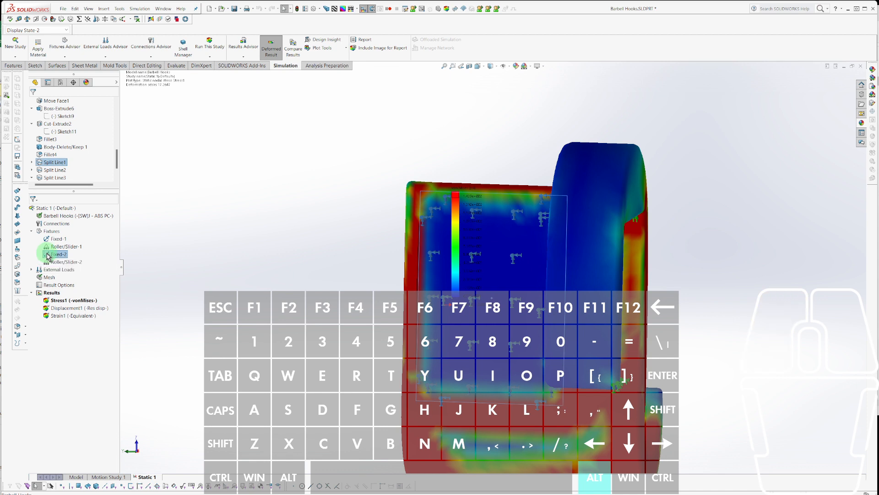
click(49, 262)
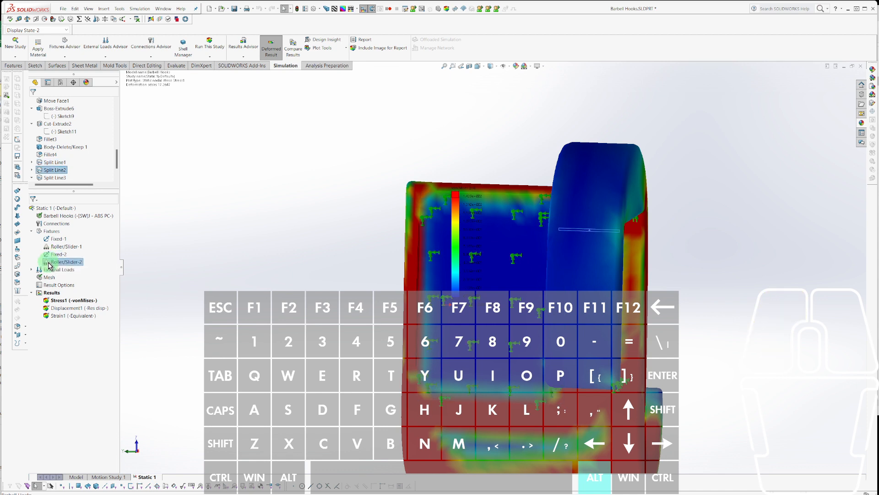
click(48, 239)
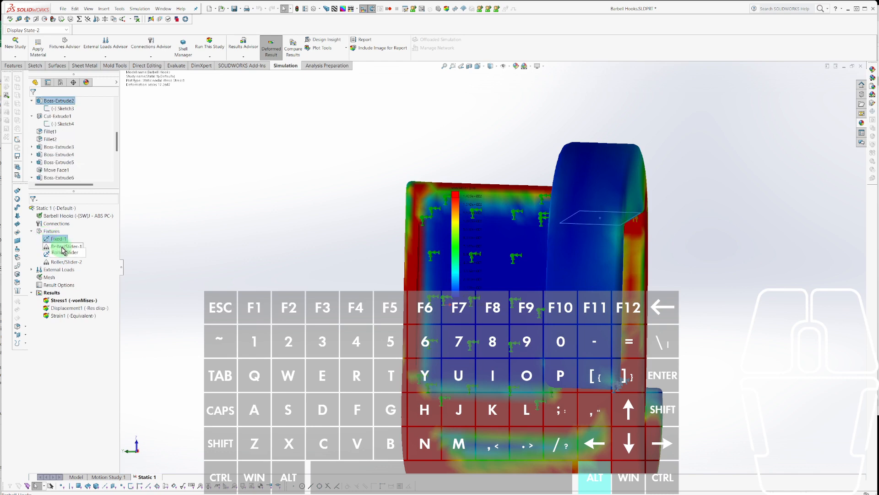
click(62, 247)
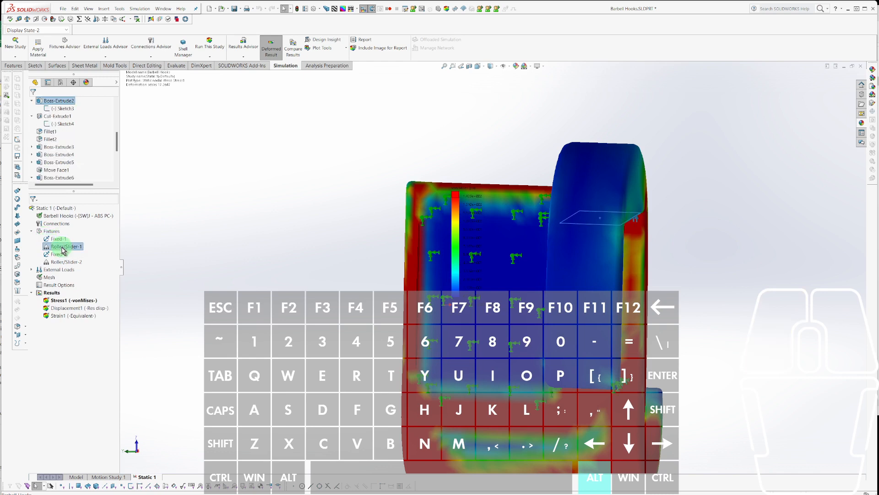
Delete the Fixed-2 fixture from the split region on the upright's rear mounting face.
click(52, 255)
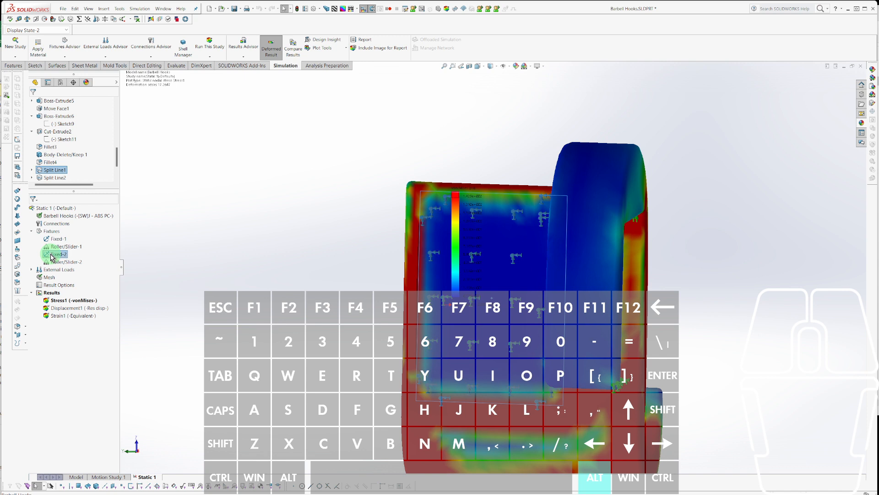
key(Delete)
key(Return)
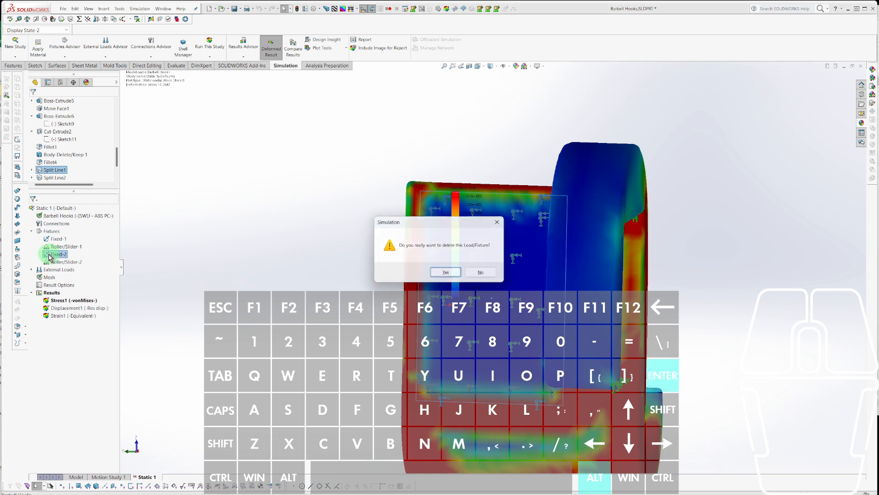
Add a Roller/Slider fixture to the split face on the upright's rear mounting side.
click(32, 231)
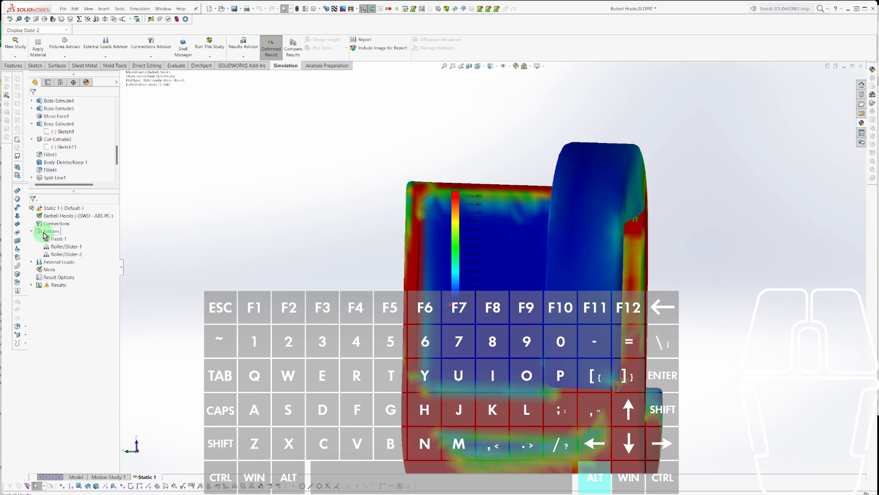
right_click(44, 235)
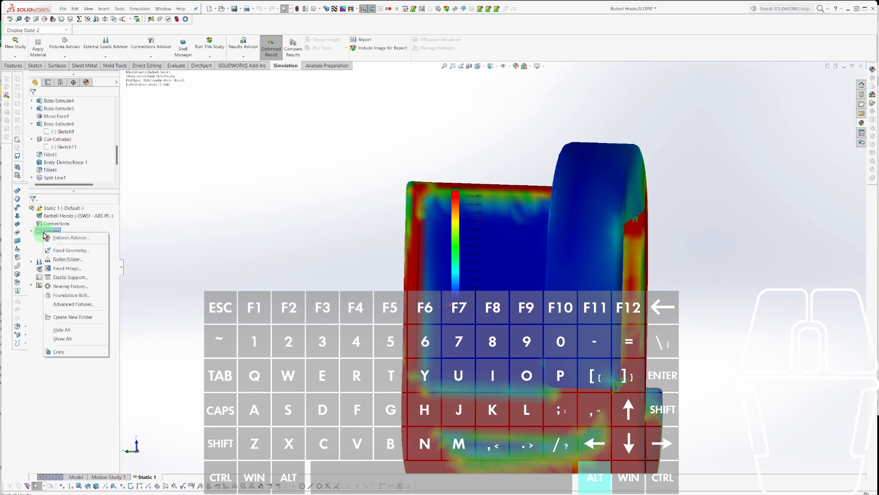
click(60, 260)
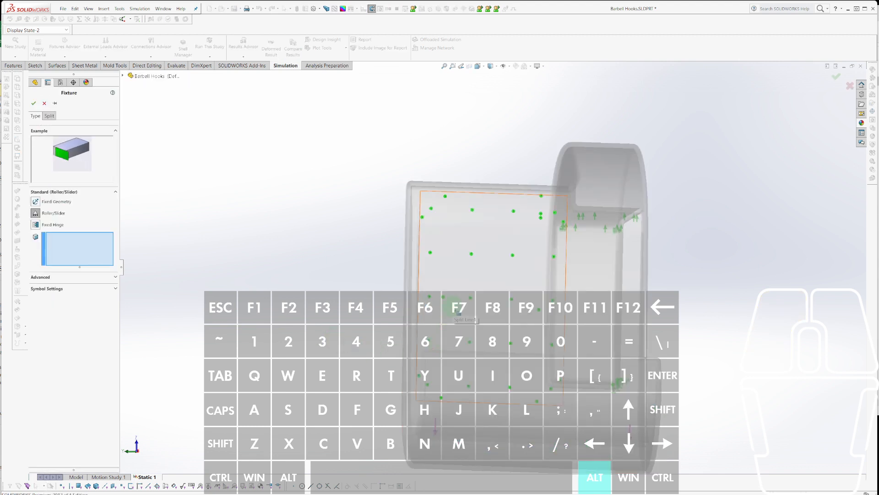
click(457, 313)
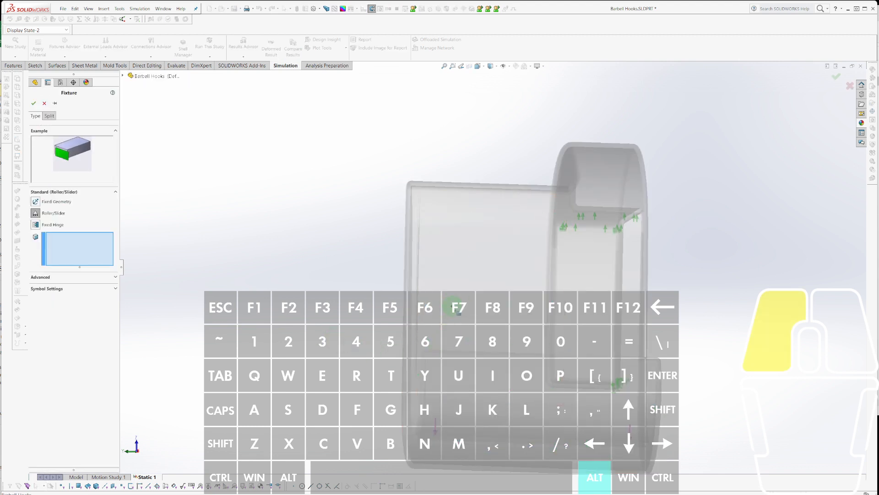
click(34, 103)
Rerun the Static 1 study with the changed fixture on the upright's rear face.
scroll(434, 390, up, 3)
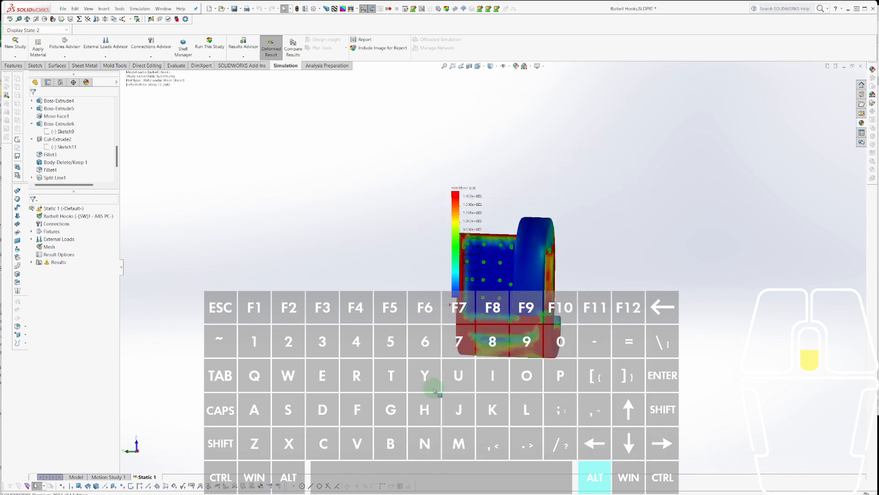
middle_drag(434, 391, 559, 307)
scroll(513, 241, down, 3)
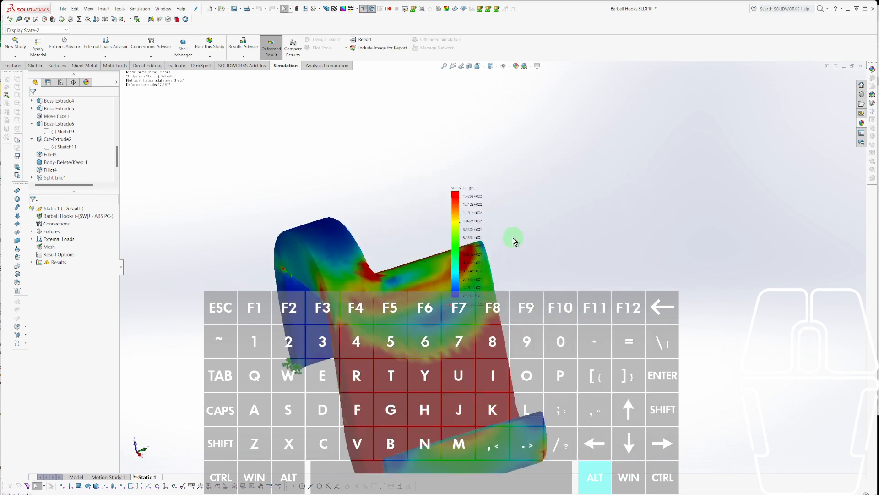
middle_drag(512, 240, 457, 331)
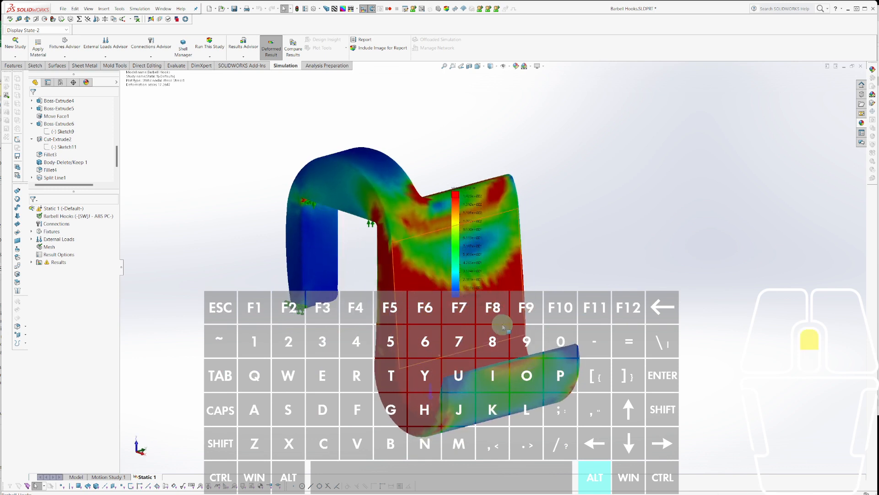
scroll(504, 325, down, 3)
scroll(500, 323, up, 3)
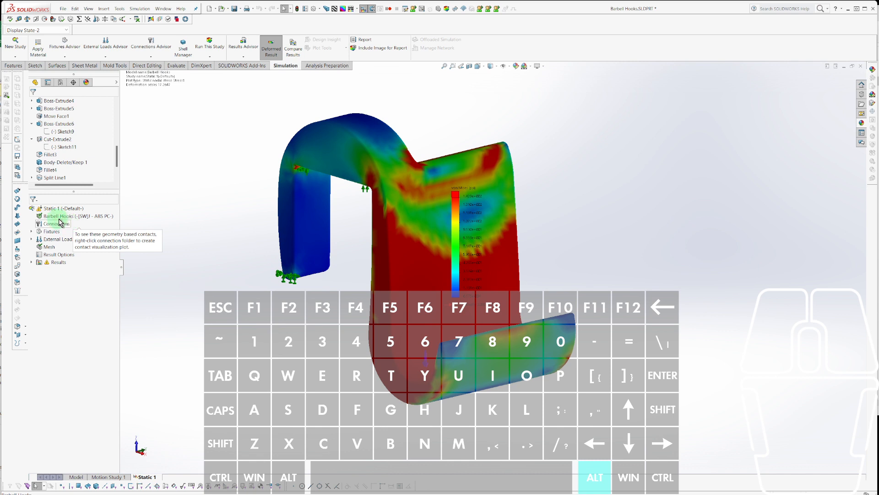
right_click(47, 209)
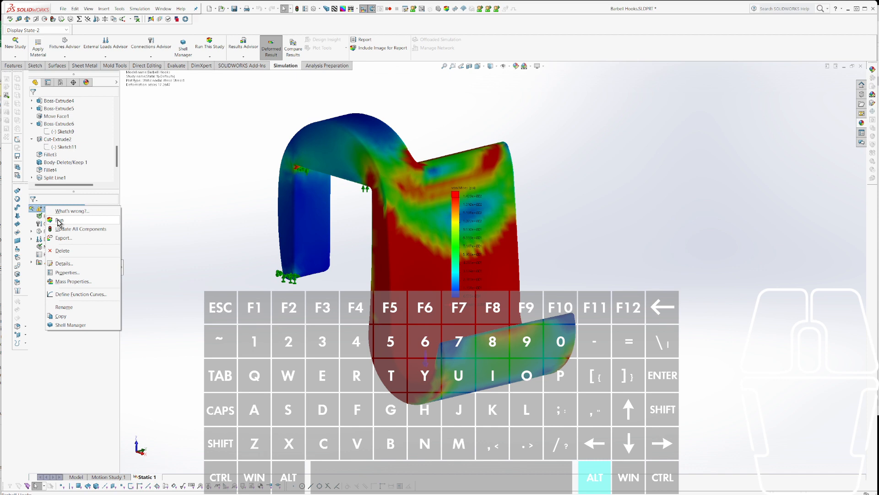
click(59, 221)
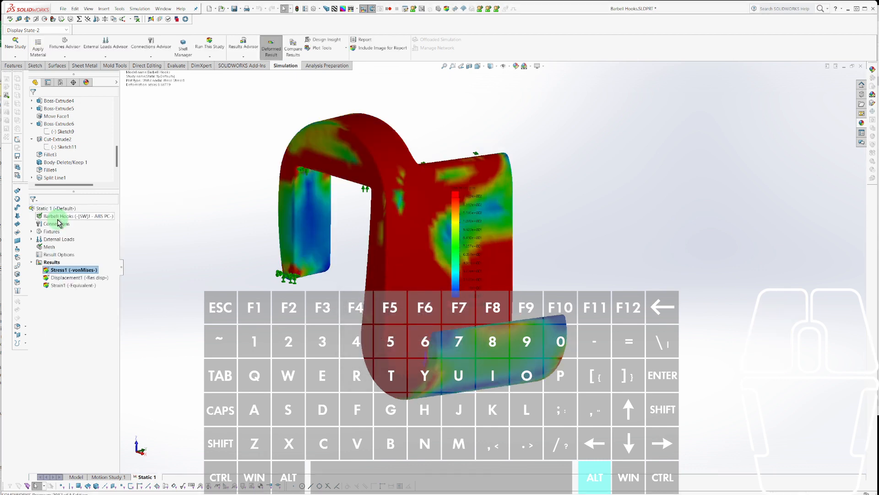
Examine the new stress plot on the upright's rear mounting face and around the short arm's fixed end.
scroll(316, 270, down, 6)
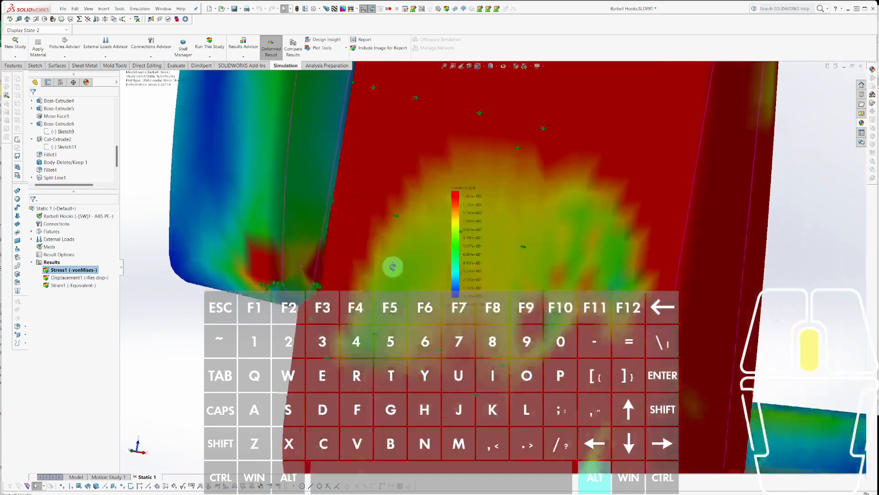
scroll(393, 266, up, 6)
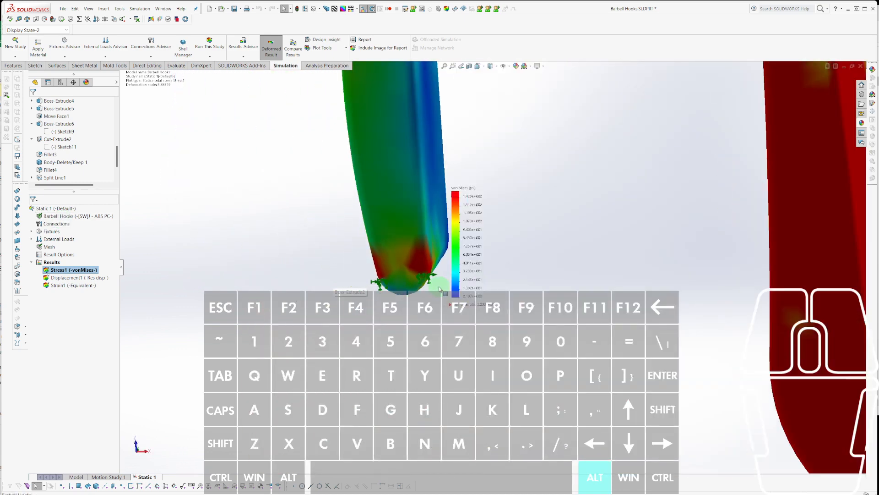
scroll(438, 288, up, 5)
middle_drag(251, 302, 297, 239)
scroll(549, 261, up, 3)
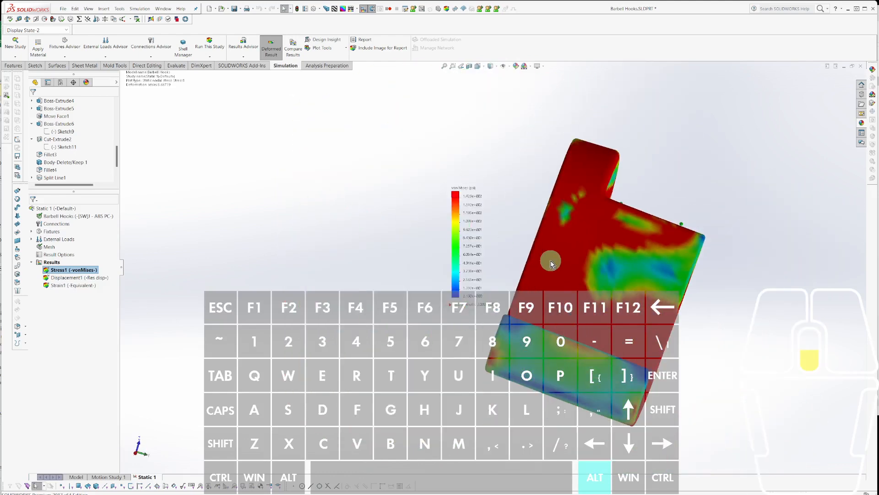
Examine the von Mises stress across the upright's front face, the upper bend and the lower lip.
middle_click(551, 261)
middle_drag(551, 261, 590, 236)
scroll(559, 269, down, 2)
scroll(507, 261, up, 3)
scroll(601, 291, down, 5)
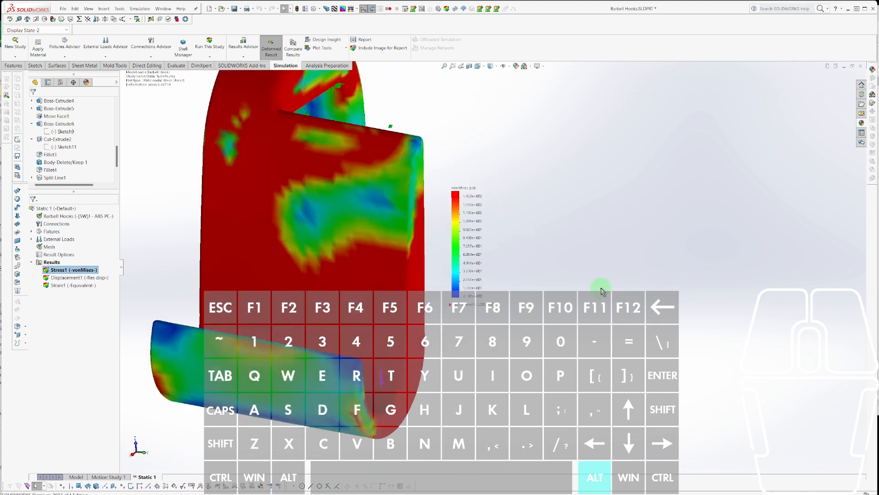
scroll(492, 220, up, 2)
middle_drag(491, 205, 503, 229)
scroll(503, 229, up, 2)
scroll(502, 235, down, 2)
scroll(501, 237, up, 2)
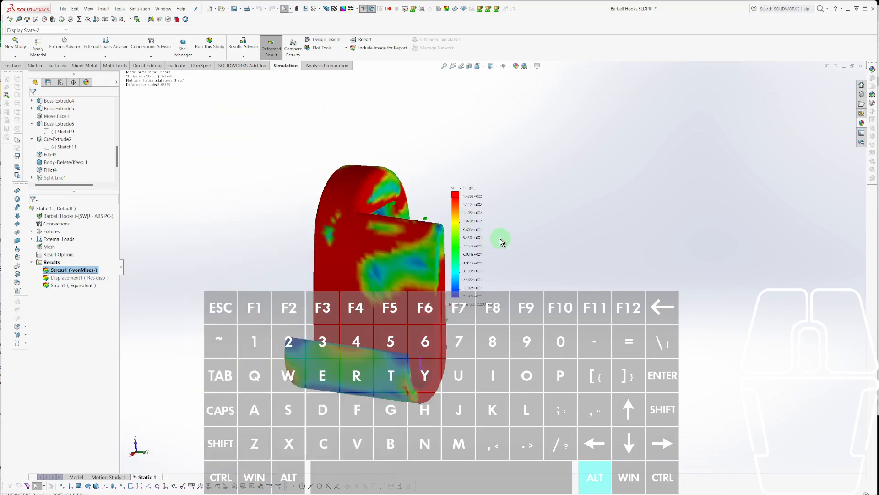
scroll(503, 297, down, 2)
scroll(502, 293, up, 3)
scroll(501, 288, down, 1)
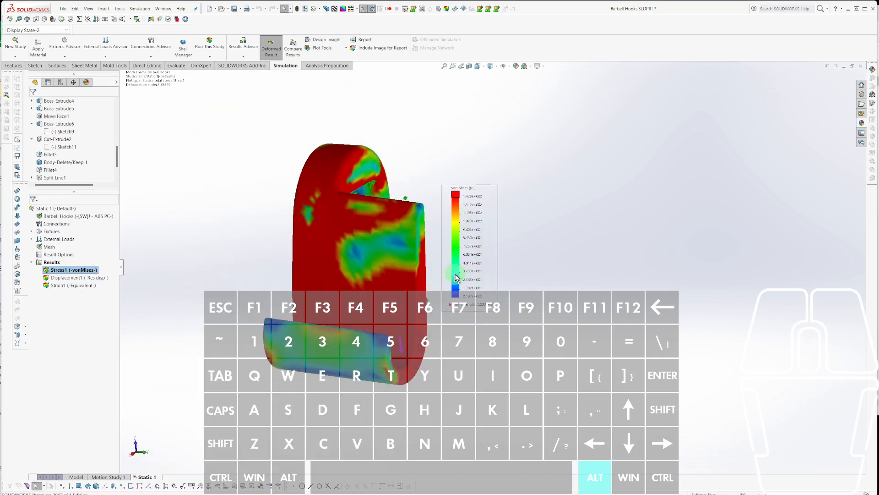
click(318, 257)
click(275, 246)
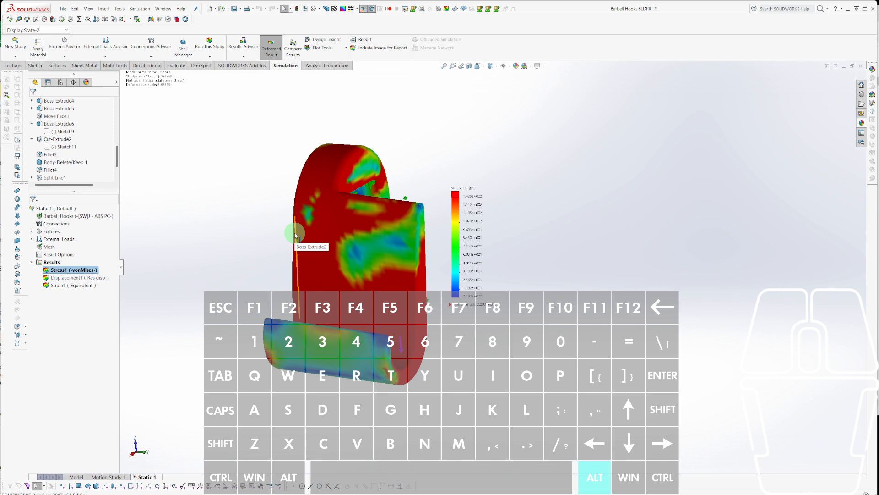
scroll(444, 253, down, 3)
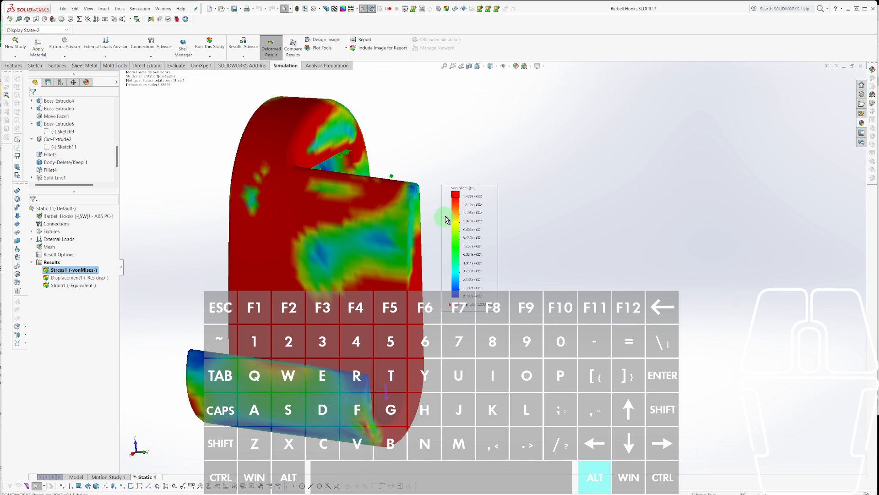
scroll(418, 264, up, 5)
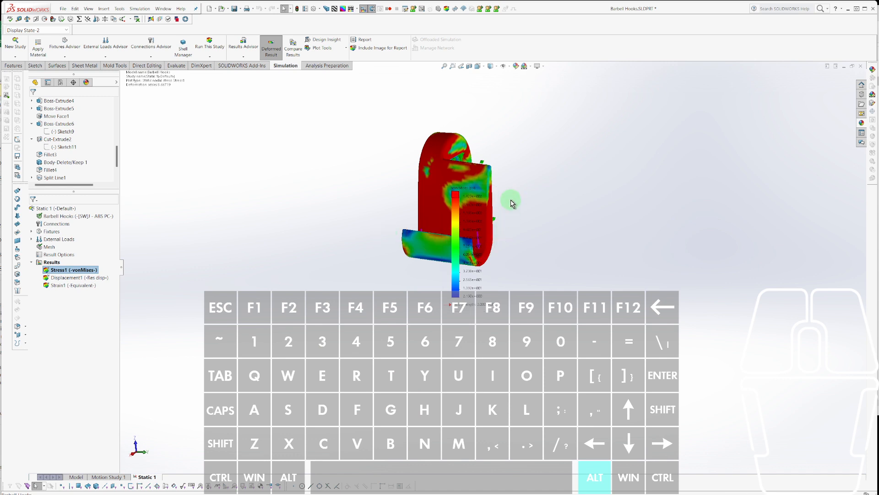
scroll(511, 200, down, 6)
scroll(511, 197, up, 3)
scroll(334, 252, up, 3)
scroll(591, 165, down, 3)
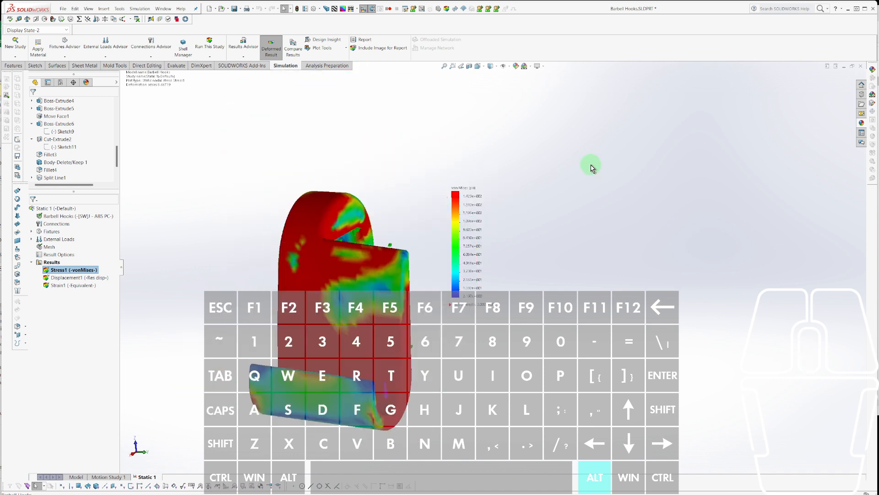
scroll(591, 165, down, 3)
scroll(508, 236, up, 4)
scroll(444, 399, down, 1)
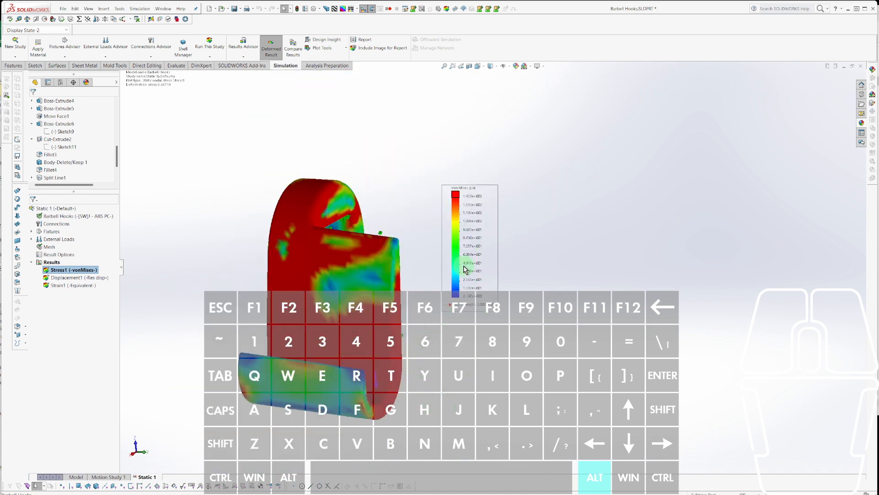
Examine the stress on the roller-supported rear face and the inner side of the upper arm.
middle_drag(418, 280, 640, 324)
scroll(640, 324, down, 5)
scroll(462, 275, up, 3)
mouse_move(329, 226)
middle_down()
mouse_move(322, 226)
mouse_move(330, 235)
middle_up()
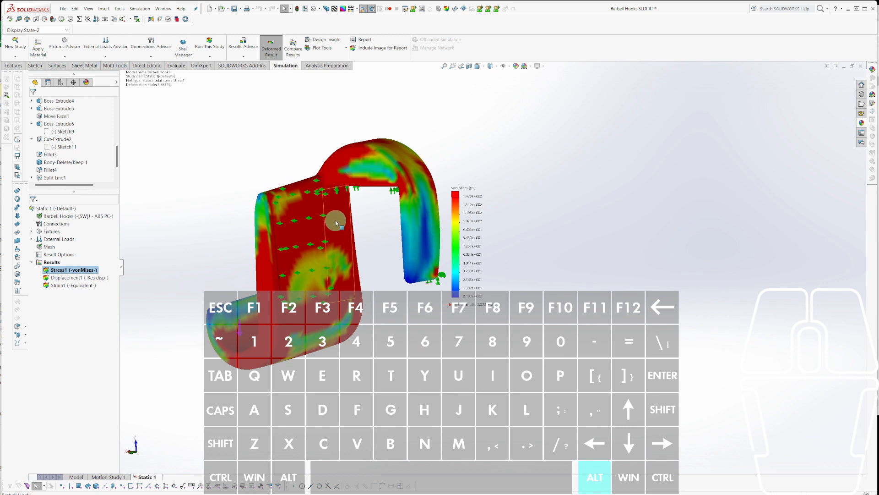
Show the Displacement1 plot and examine the deflection along the hook's side profile.
middle_drag(339, 220, 132, 264)
double_click(79, 278)
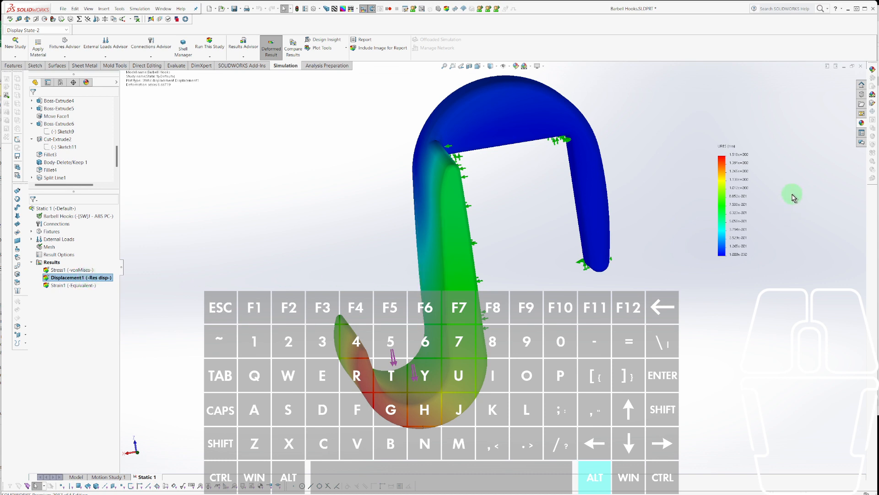
scroll(794, 196, down, 2)
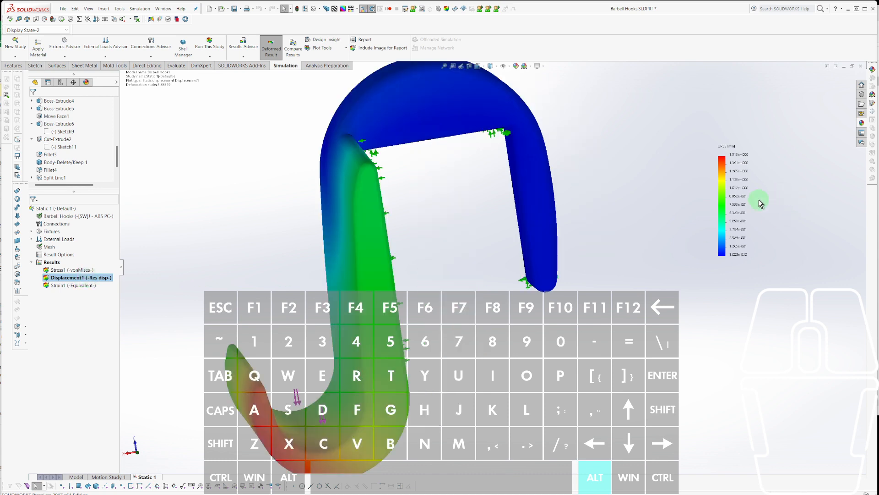
scroll(758, 202, up, 2)
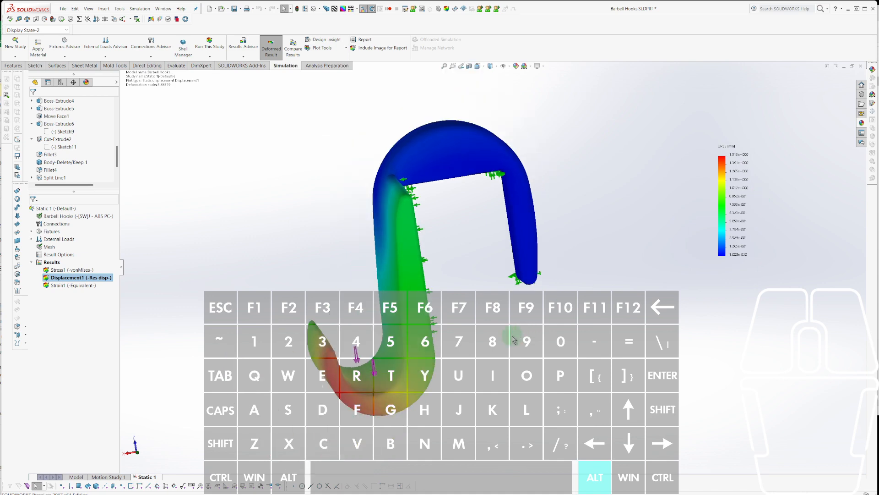
Edit the Displacement1 plot definition so the deformed shape uses a user-defined scale factor.
middle_drag(426, 342, 327, 83)
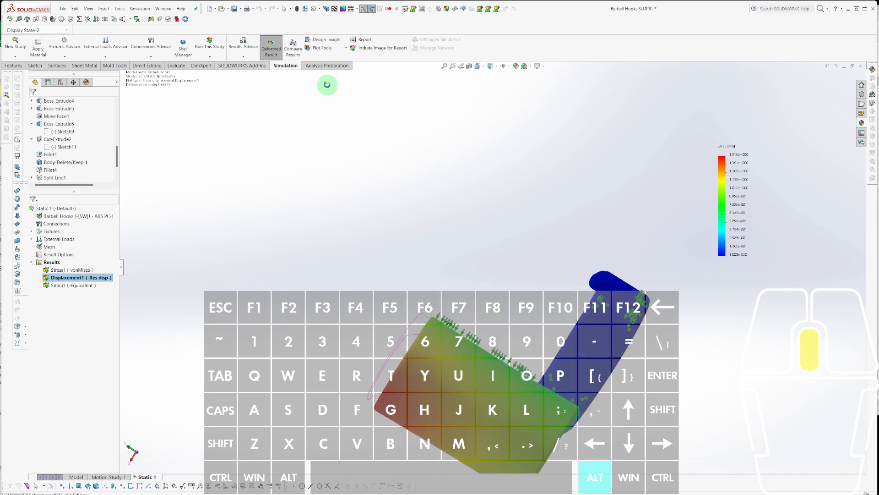
right_click(55, 278)
click(66, 299)
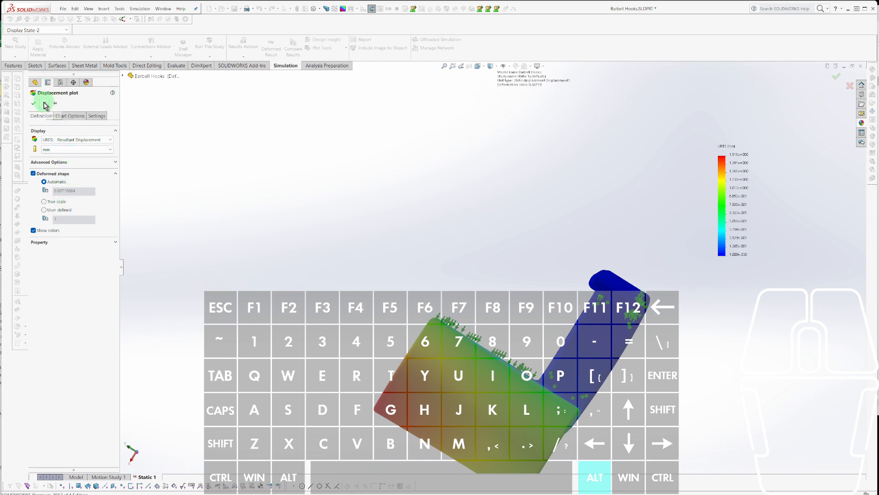
click(45, 211)
click(43, 214)
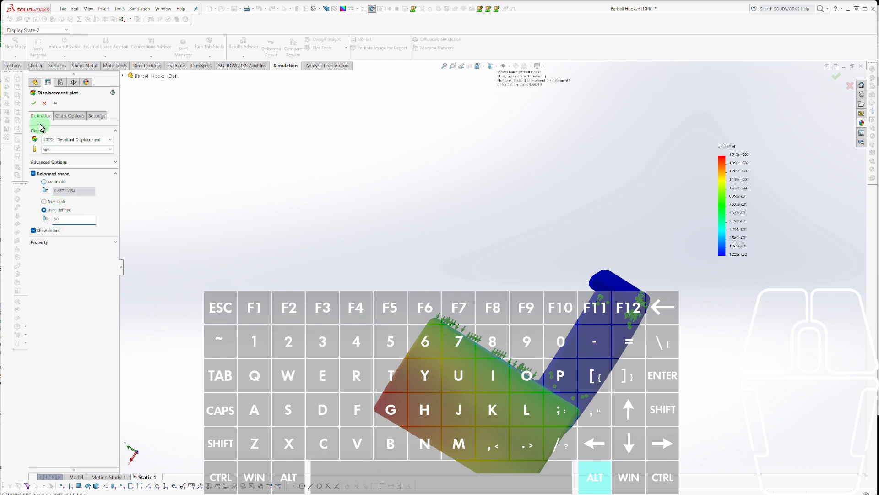
click(33, 104)
Examine the exaggerated deflection of the upright, the open side edges and the lower lip from several angles.
middle_drag(419, 215, 672, 222)
scroll(441, 244, up, 4)
middle_drag(438, 234, 469, 259)
scroll(349, 214, down, 4)
scroll(418, 201, up, 3)
scroll(614, 277, up, 3)
scroll(618, 279, down, 3)
middle_drag(618, 280, 395, 342)
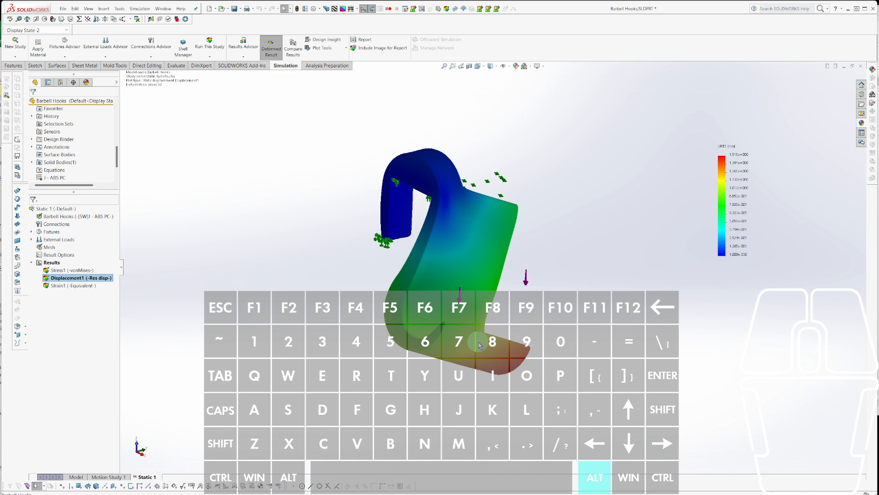
middle_drag(495, 349, 495, 317)
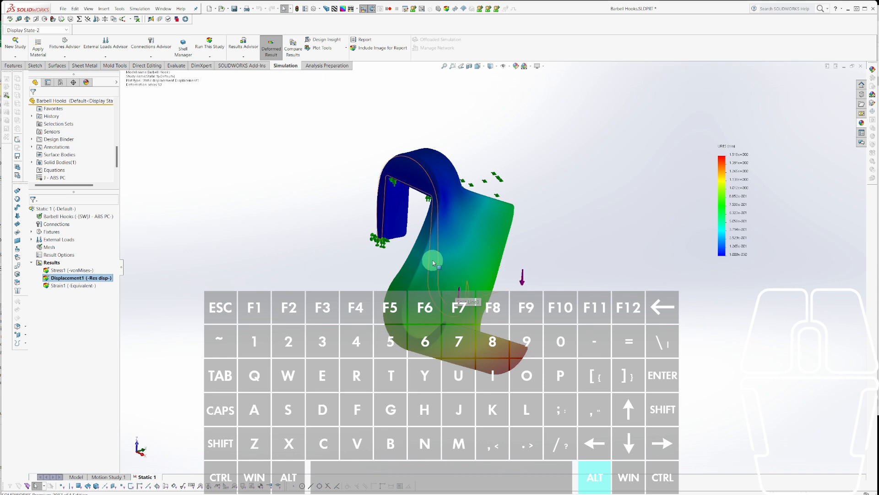
scroll(537, 288, up, 2)
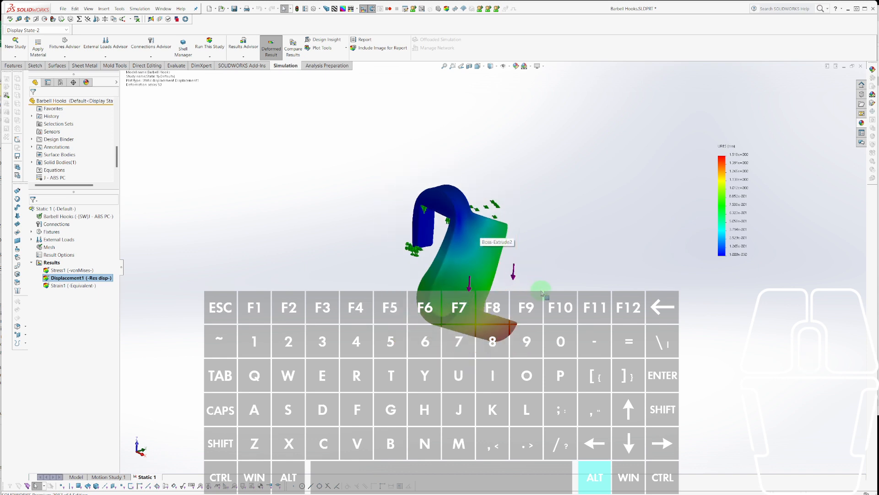
middle_drag(542, 293, 534, 257)
middle_drag(447, 220, 381, 304)
scroll(359, 284, down, 4)
scroll(362, 289, up, 5)
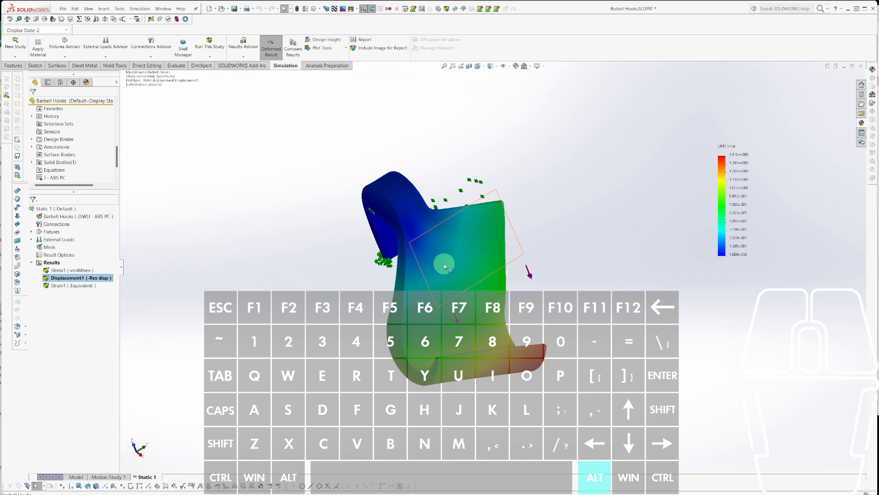
Switch to the browser, search Google for "how much tin is in aluminum foil" and expand the question "Is there tin in aluminum foil?".
key(alt+Tab)
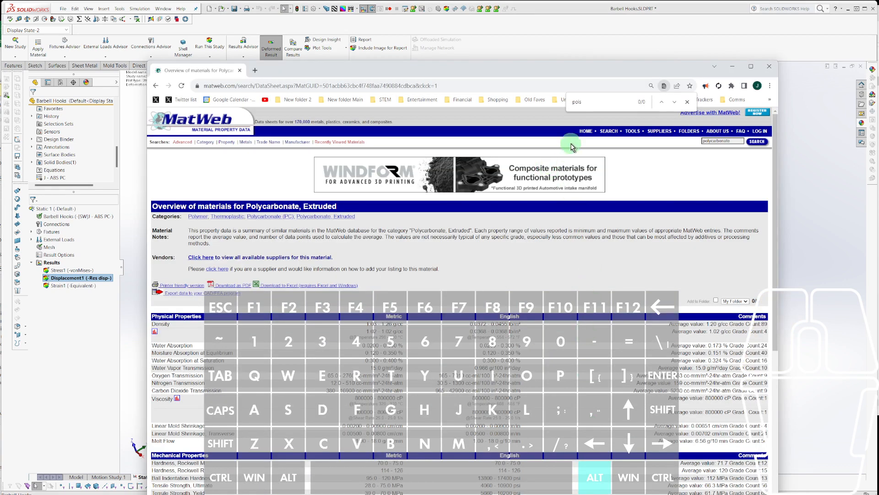
click(505, 68)
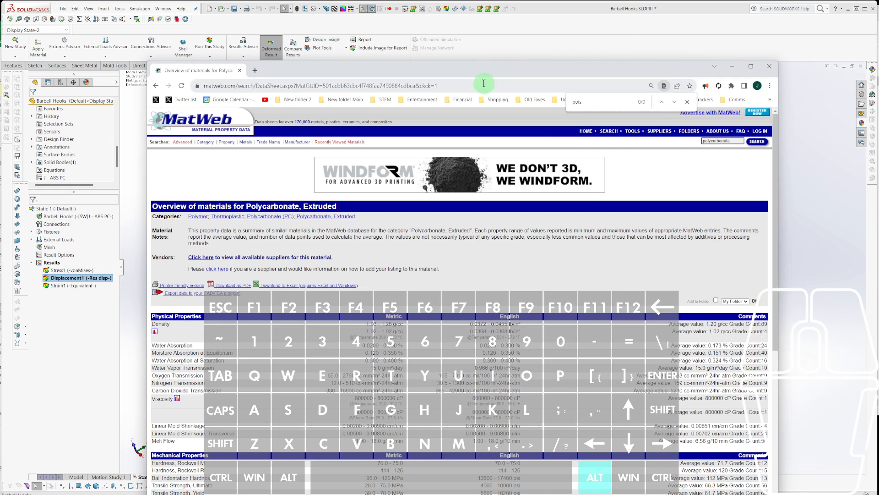
click(255, 70)
click(290, 82)
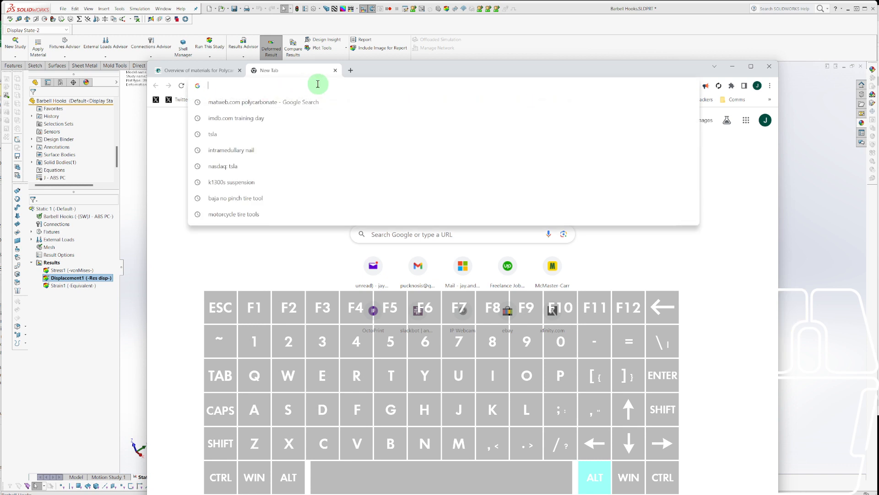
text(how mu)
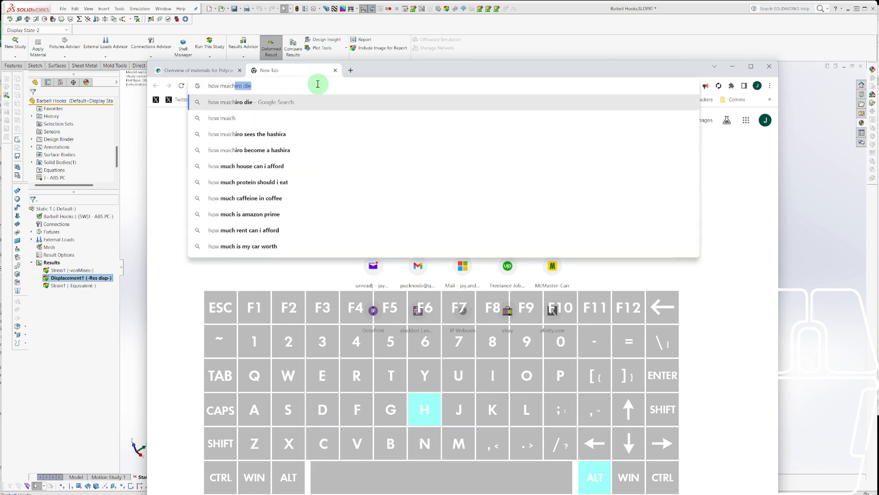
text(ch tin in)
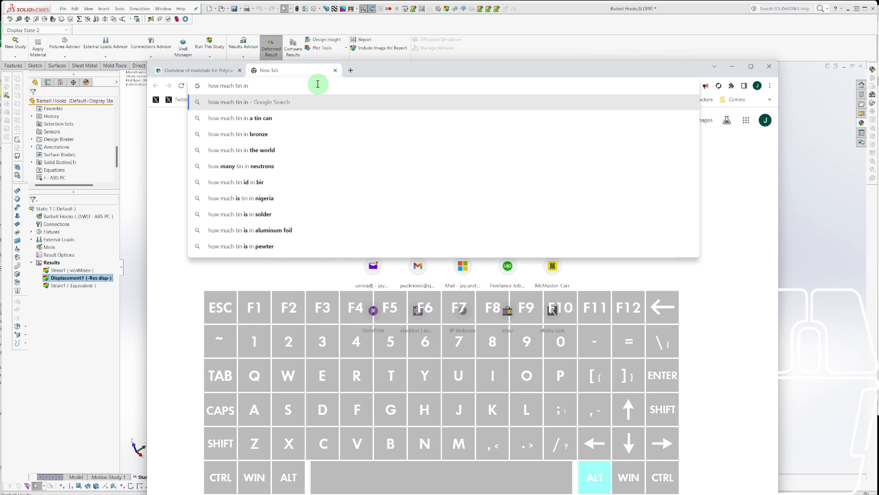
key(BackSpace)
text(s in )
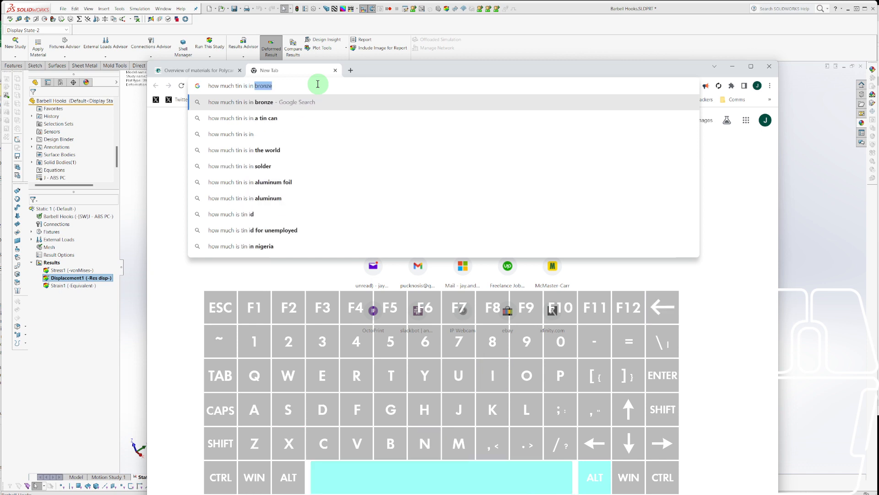
text(aluminum fl)
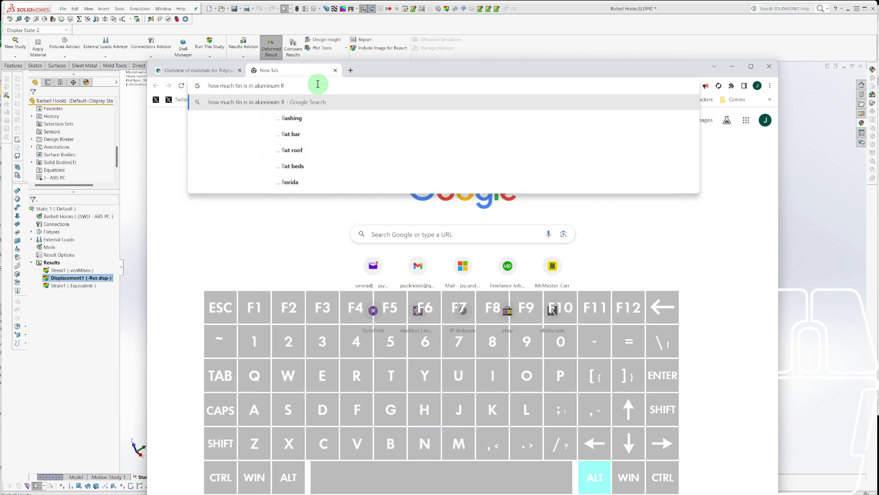
key(BackSpace)
text(oil)
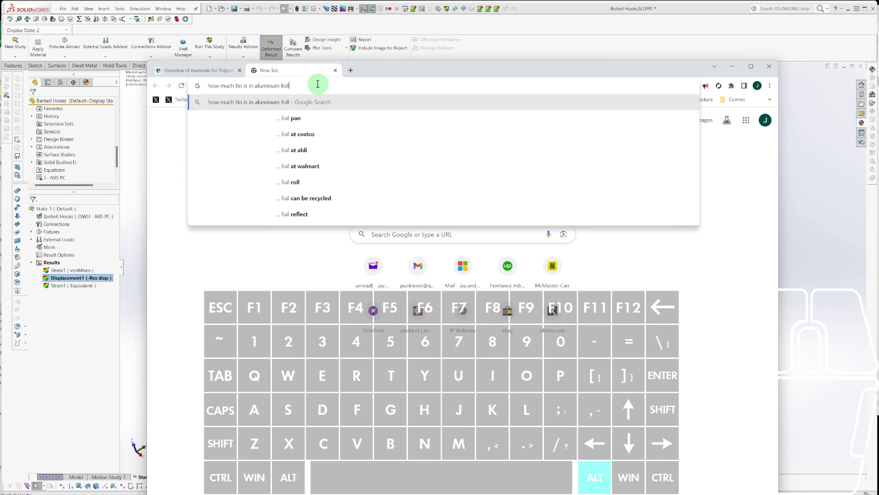
key(Return)
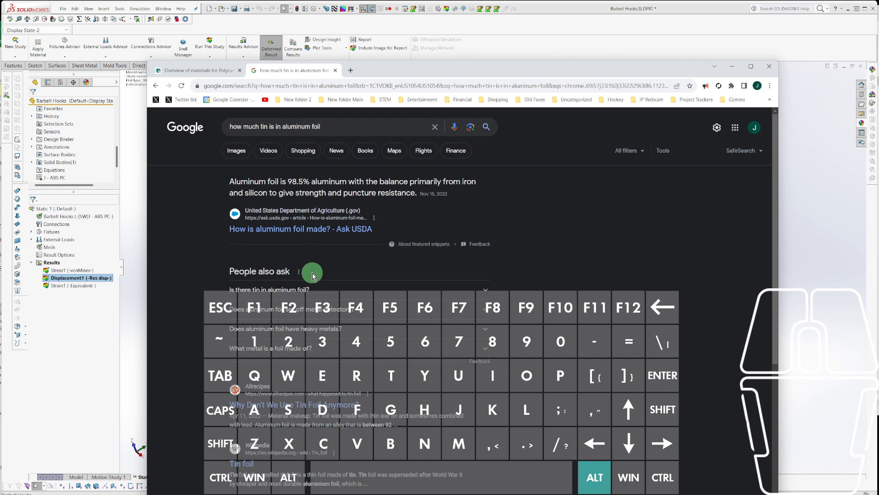
click(311, 289)
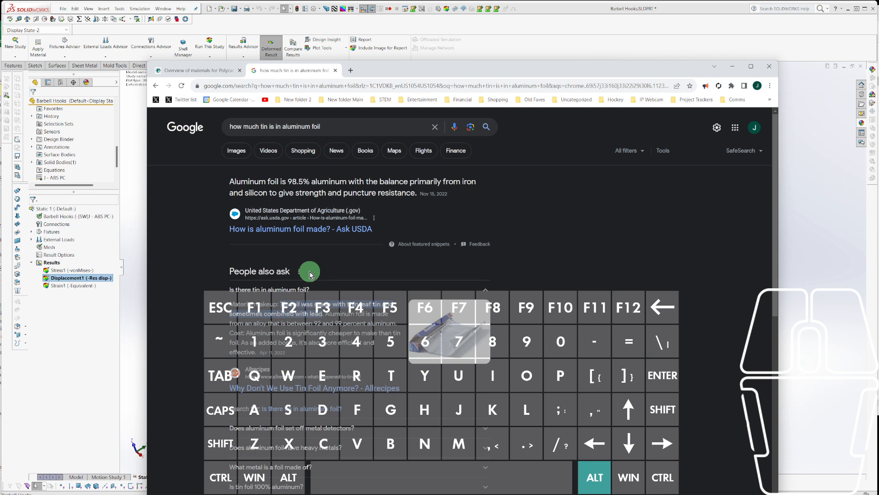
Search MatWeb for "aluminum foil" and open the 3M 1450 Aluminum Foil Tape data sheet.
click(168, 71)
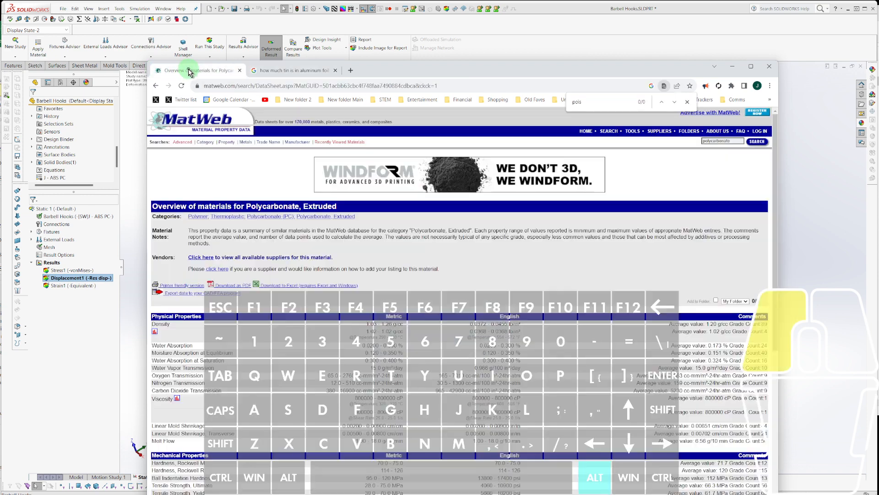
click(725, 142)
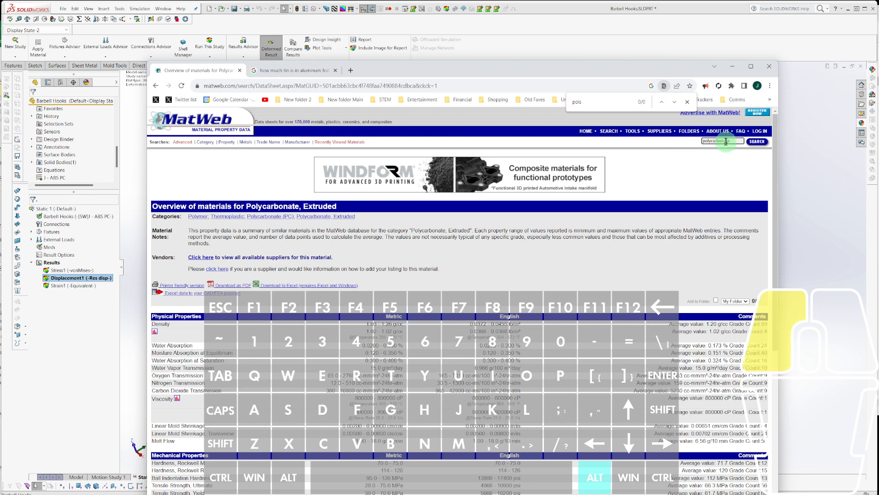
double_click(726, 141)
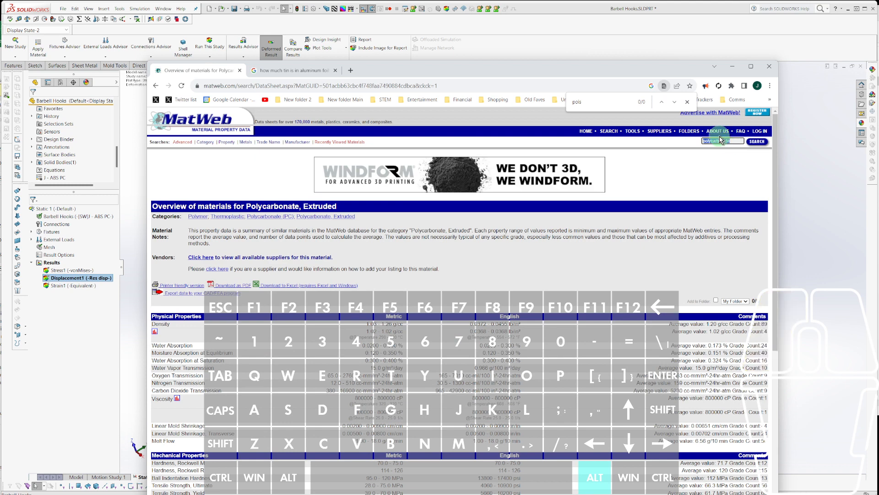
text(aluminum foil,)
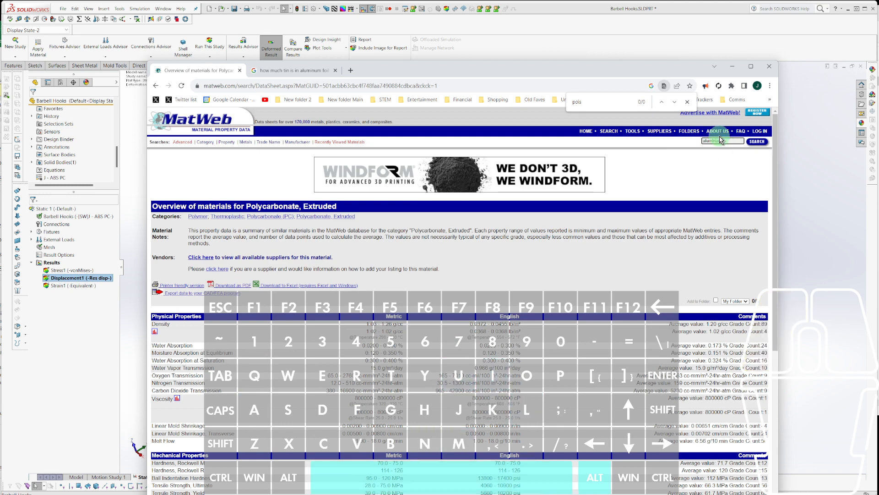
key(BackSpace)
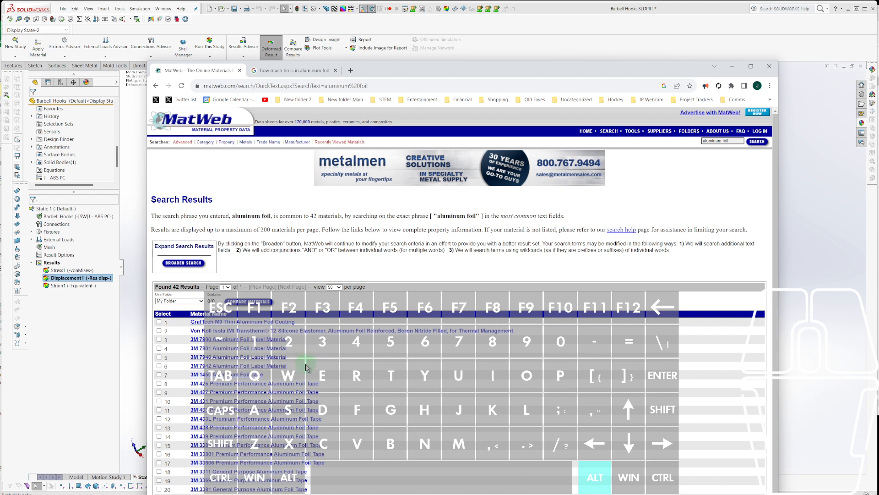
click(240, 374)
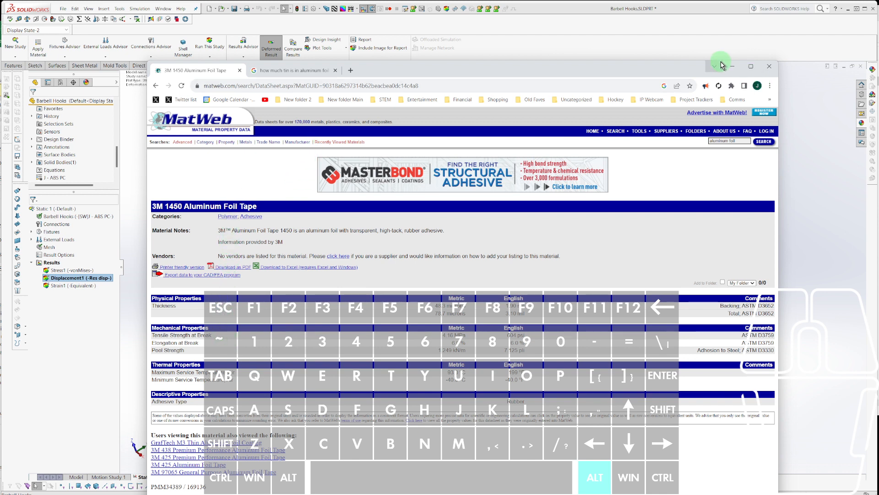
Return to SOLIDWORKS and examine the displacement plot across the upper bend, the upright and the lower lip.
click(735, 68)
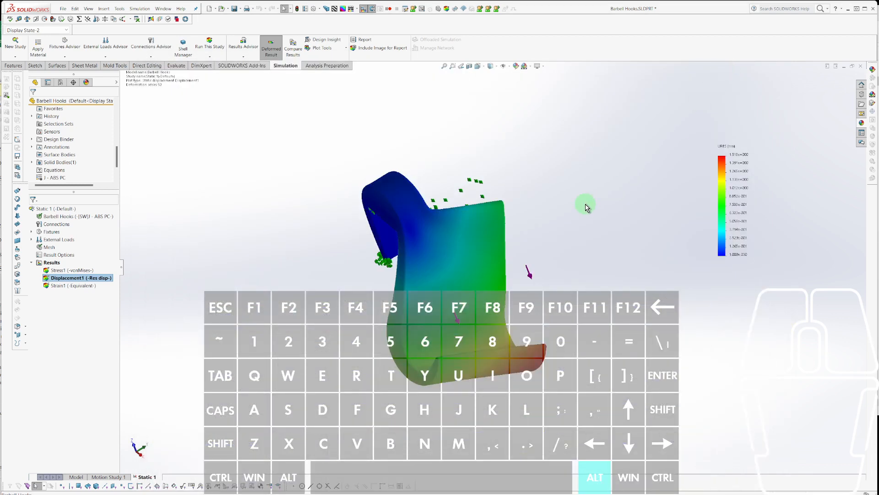
middle_drag(464, 264, 468, 293)
scroll(529, 275, up, 6)
scroll(493, 265, down, 4)
scroll(467, 295, down, 6)
scroll(490, 248, up, 9)
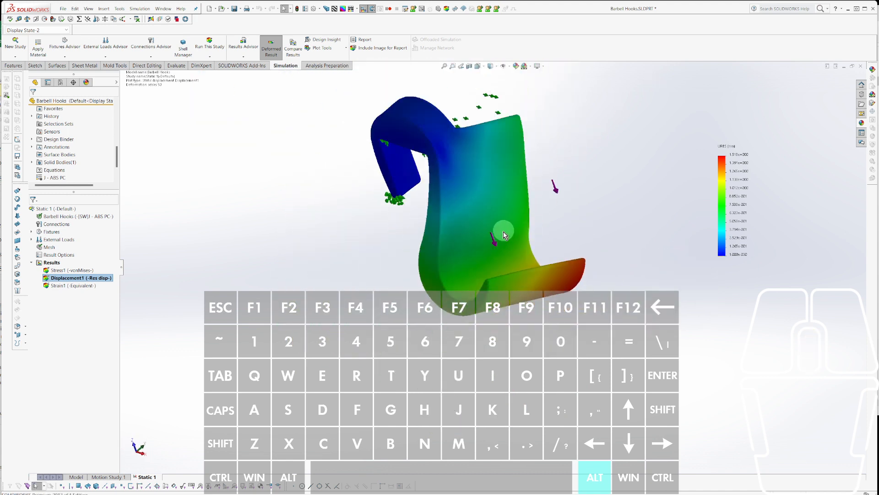
middle_drag(508, 226, 517, 207)
scroll(521, 243, down, 5)
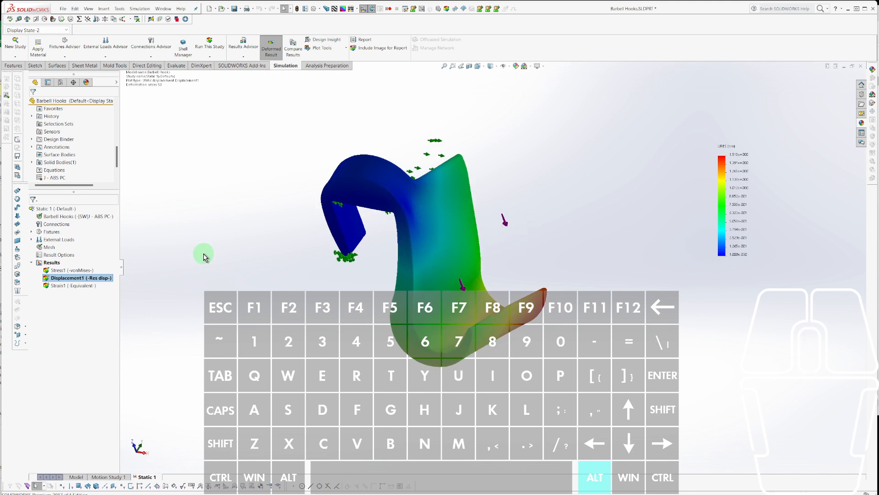
Show the Stress1 plot and examine the von Mises stress on the hook's rear side.
double_click(71, 271)
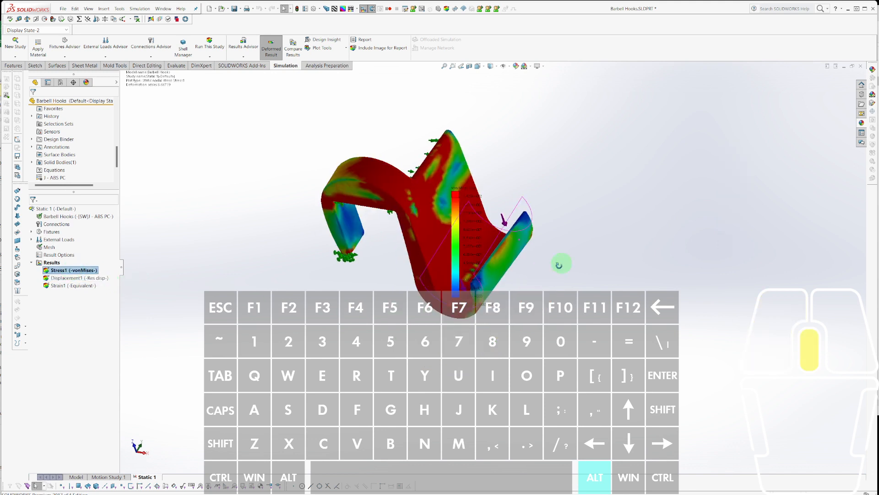
middle_drag(559, 261, 460, 211)
scroll(540, 202, down, 8)
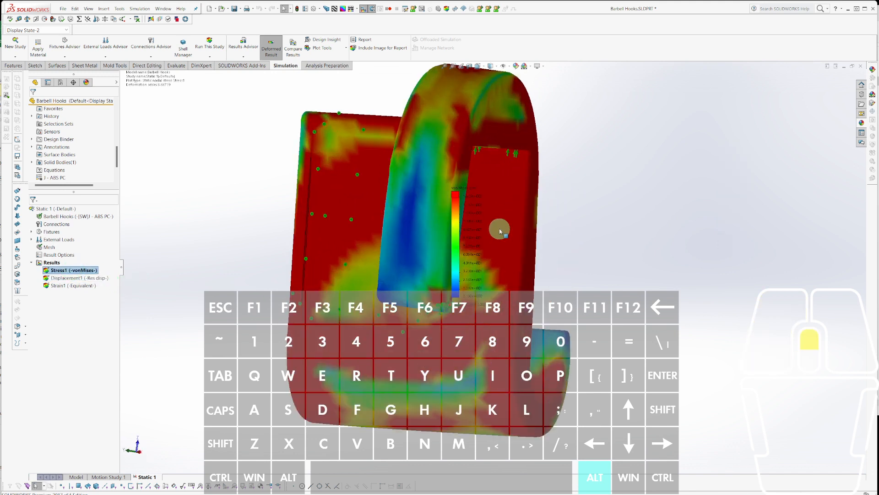
Expand the external loads and fixtures, highlight the Roller/Slider-1 face and examine the stress around it inside the upper bend.
click(32, 239)
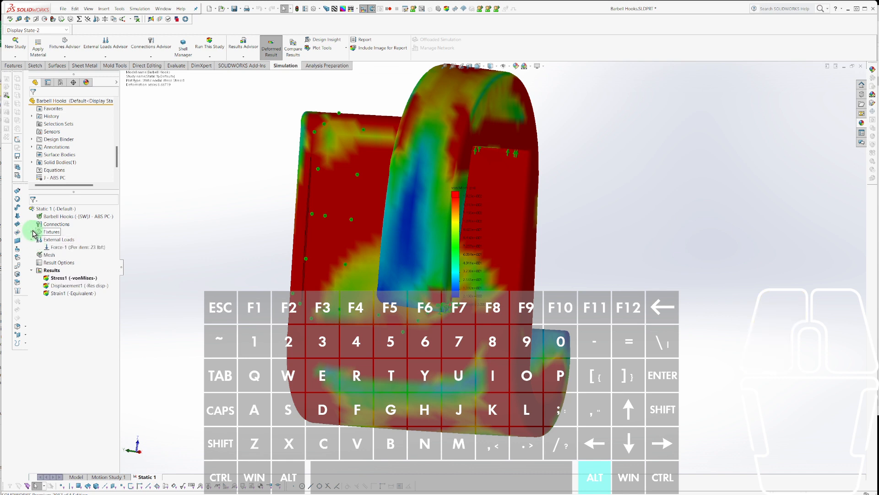
click(32, 231)
click(64, 247)
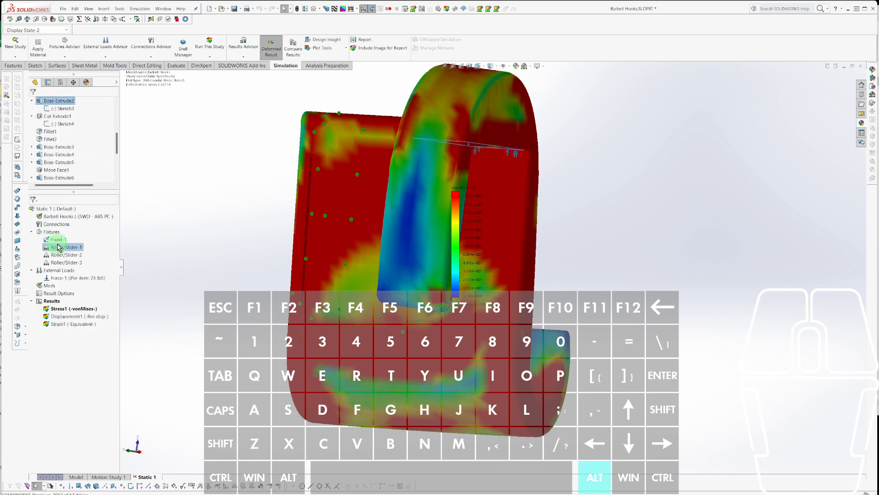
middle_drag(414, 269, 390, 218)
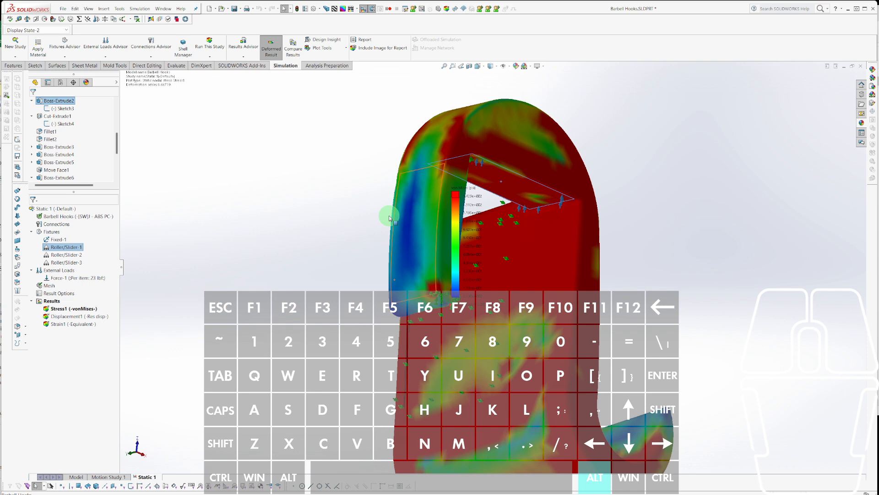
scroll(501, 220, down, 4)
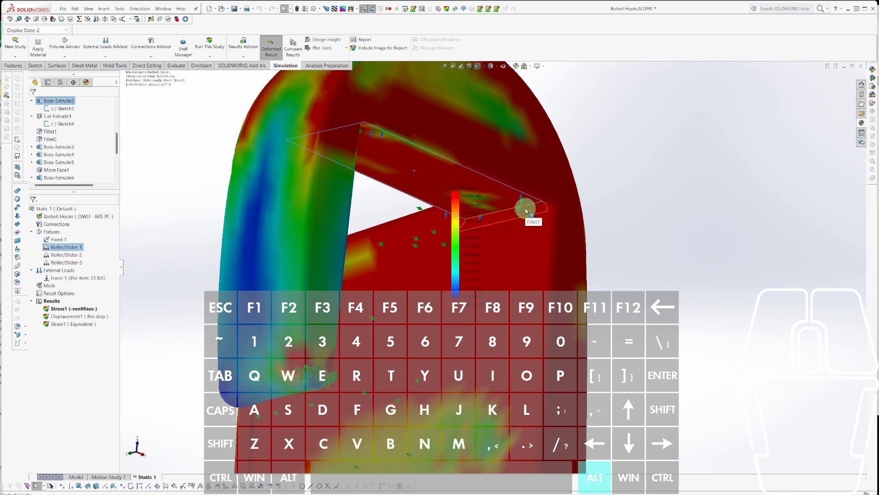
middle_drag(527, 211, 367, 212)
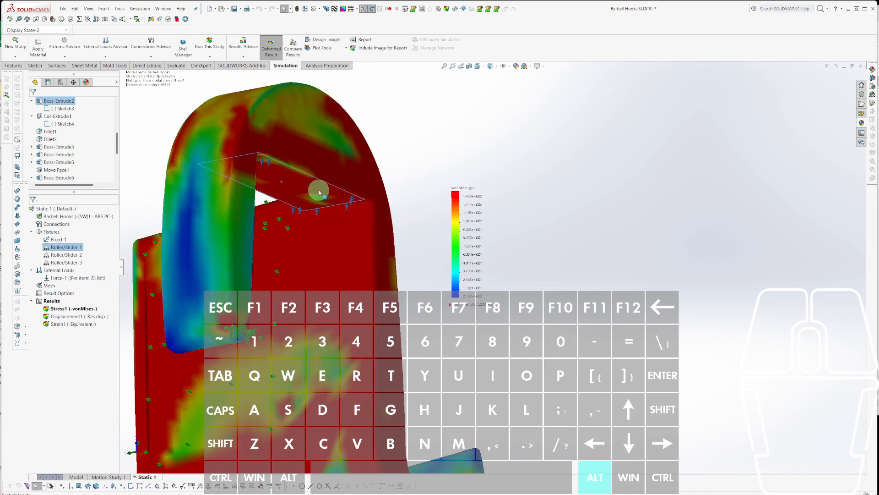
Sketch a straight vertical line about 2.26 in long across the flat face inside the hook's upper bend.
click(73, 477)
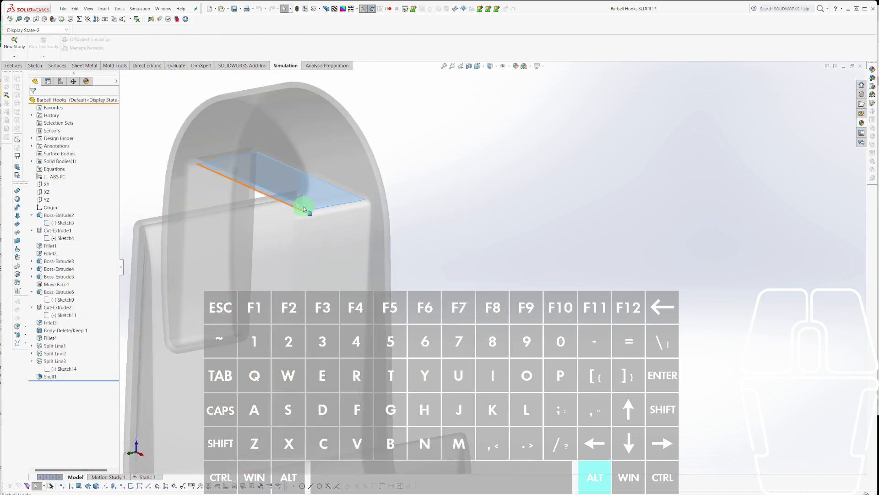
click(317, 197)
key(c)
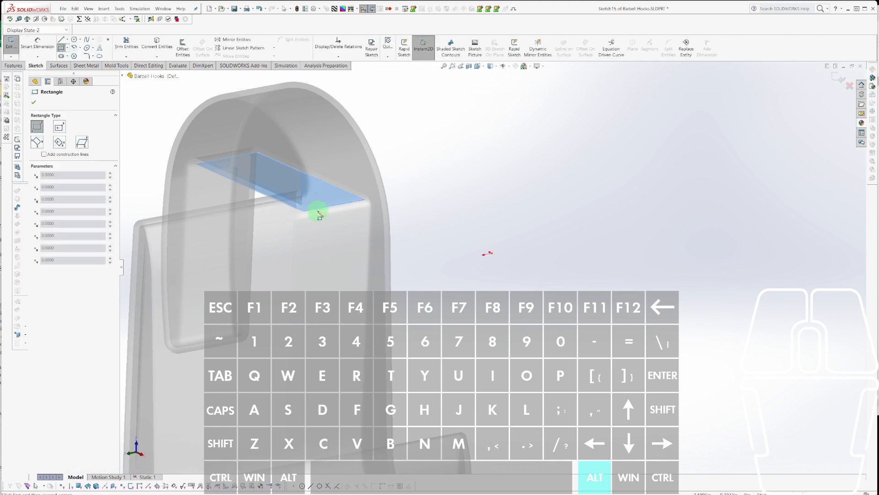
key(Escape)
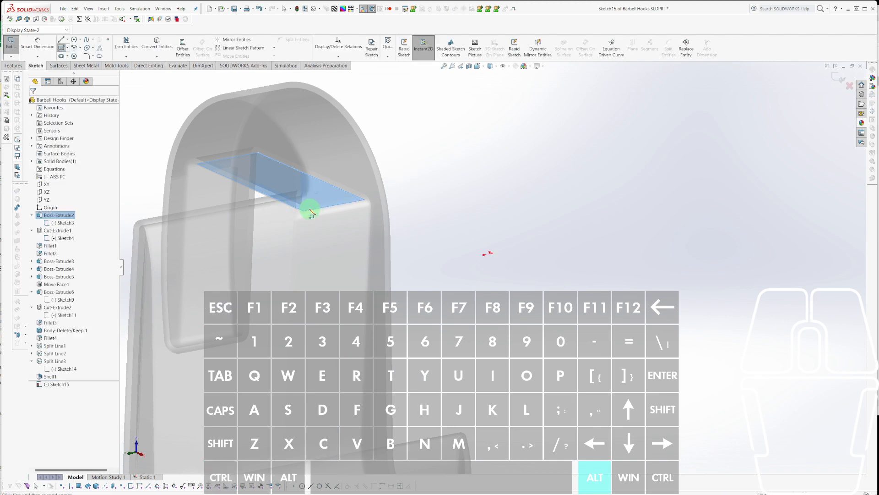
key(l)
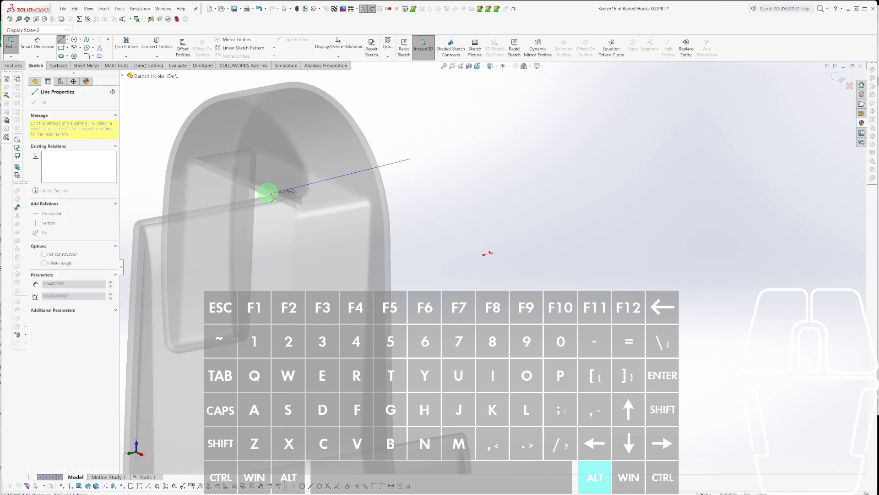
click(252, 193)
key(Escape)
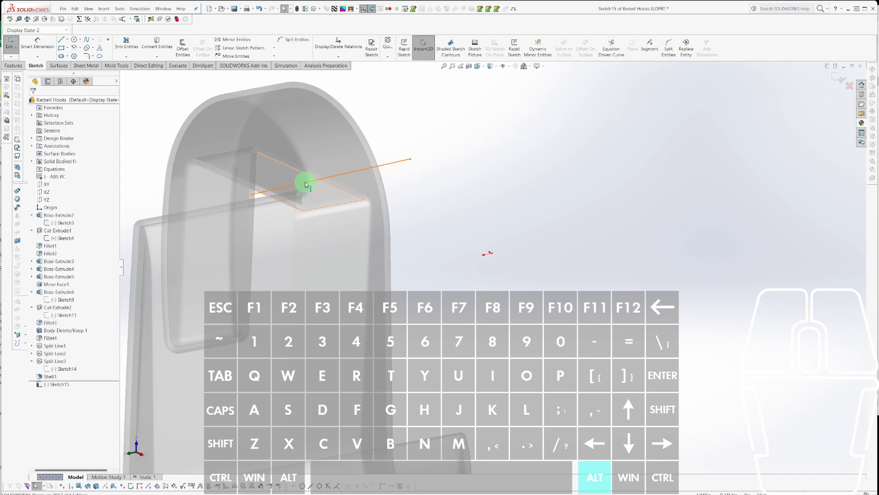
click(306, 187)
click(335, 155)
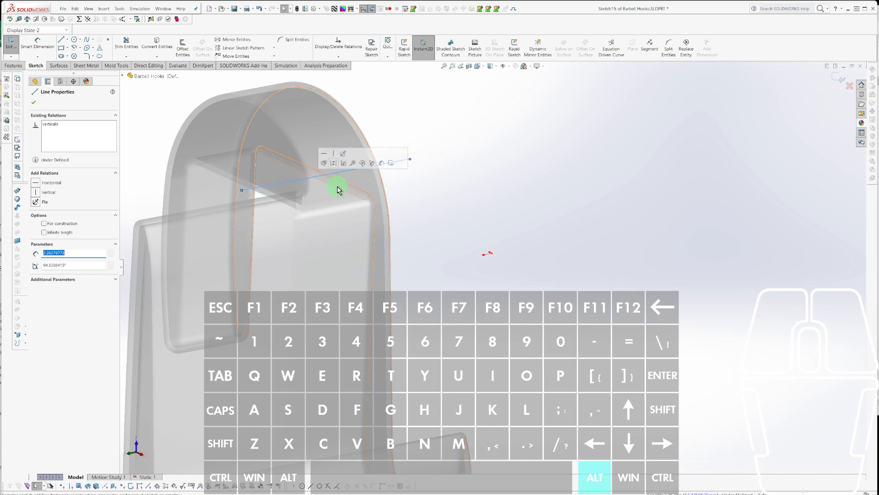
click(489, 250)
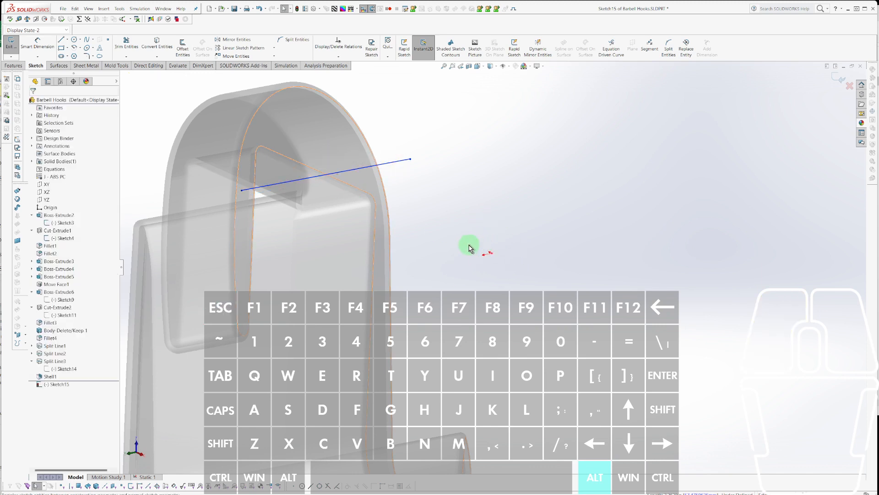
Dimension the sketched line 0.05 in from the end edge of the flat face inside the upper bend.
key(d)
click(349, 206)
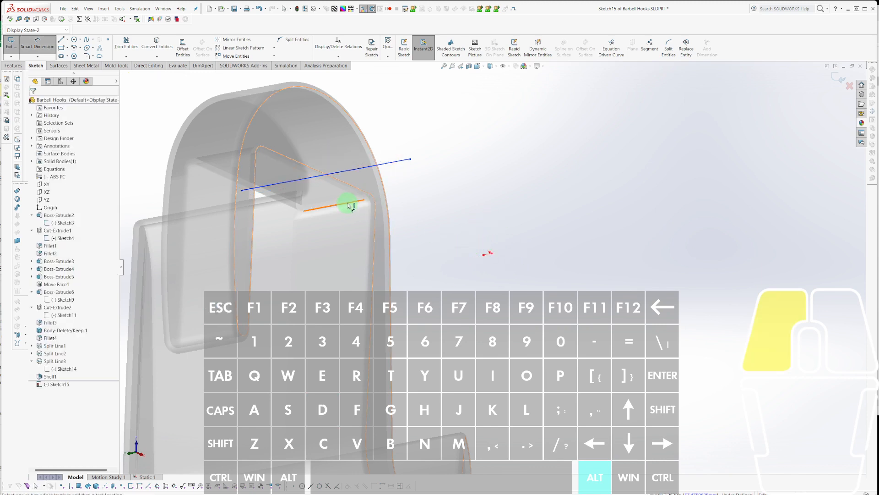
click(311, 179)
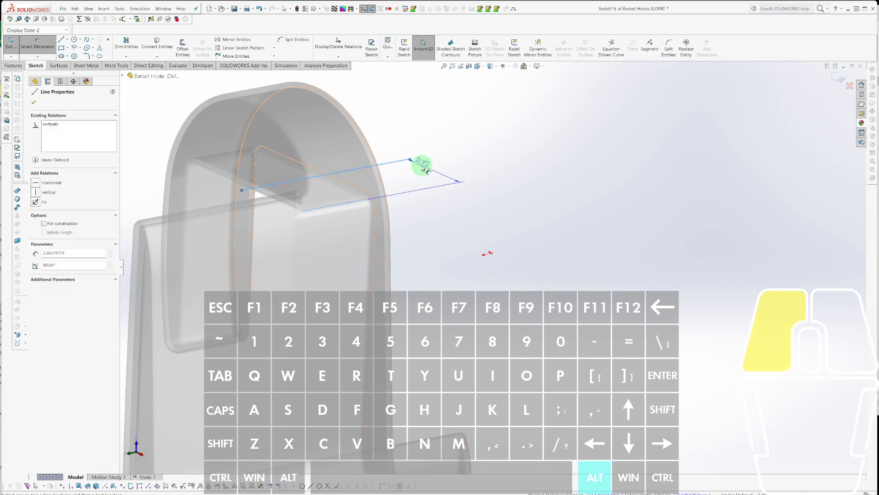
click(428, 164)
text(0.05)
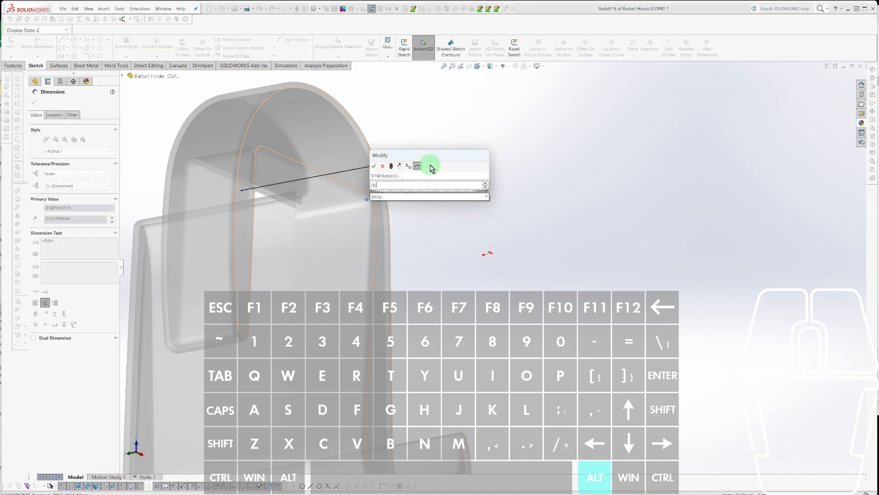
key(Return)
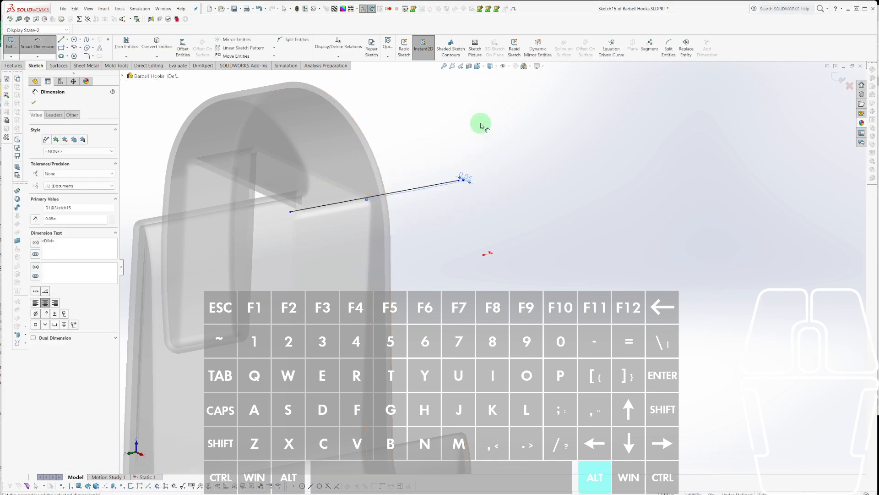
Start a projection Split Line from the current sketch and try to apply it at the upper bend.
click(13, 66)
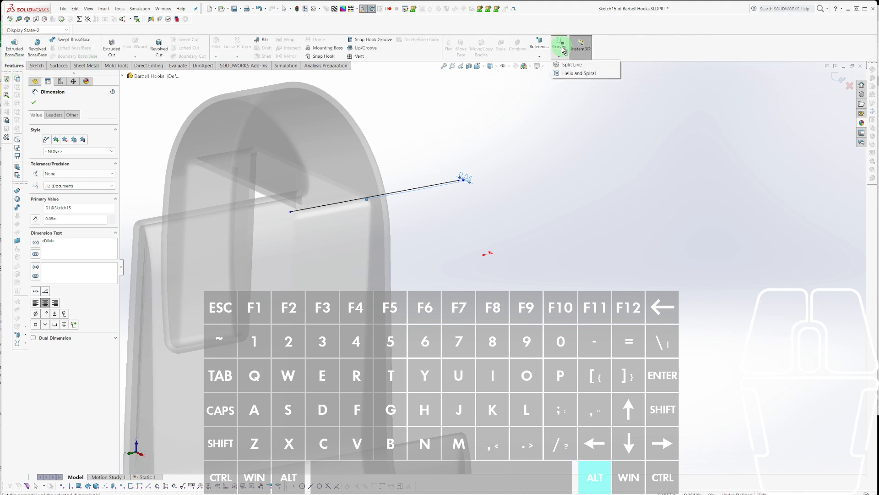
click(322, 199)
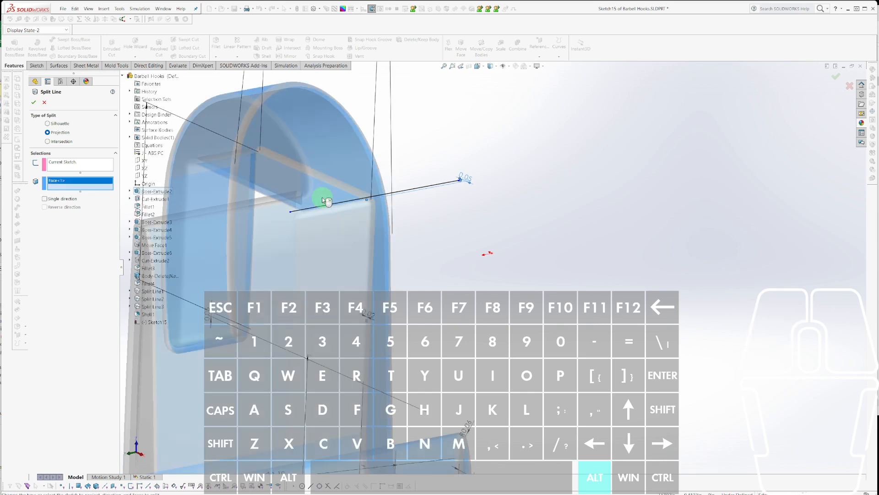
click(323, 198)
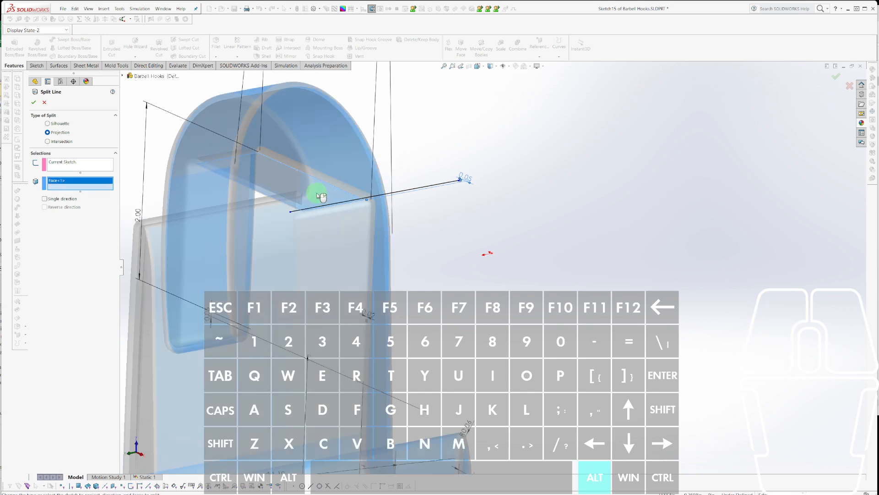
click(314, 191)
click(315, 191)
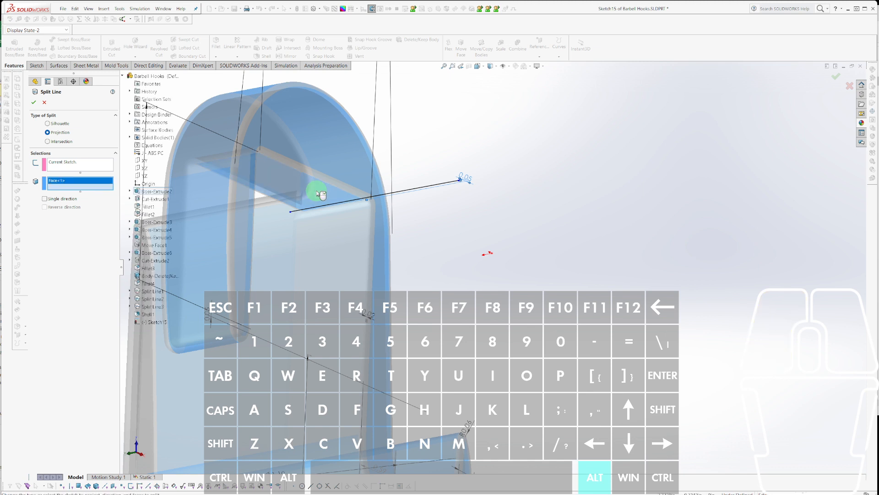
click(34, 104)
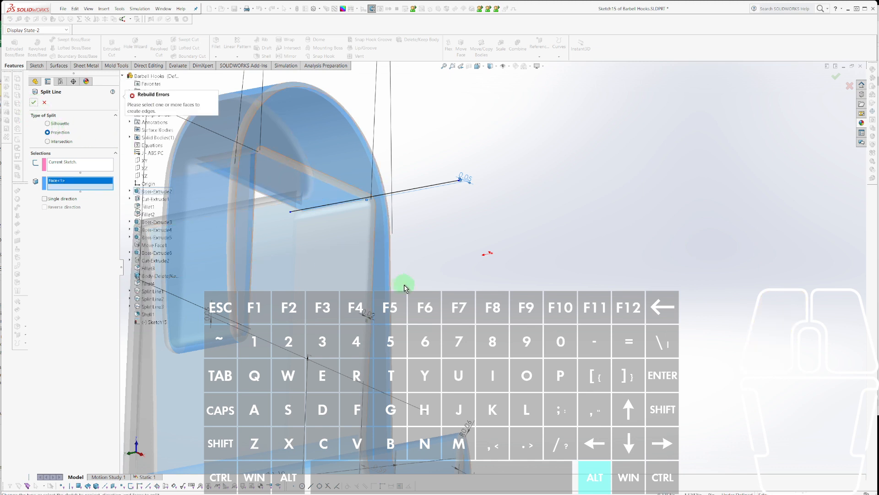
Replace the face to split with the flat face inside the upper bend and create the split line.
middle_drag(402, 284, 395, 223)
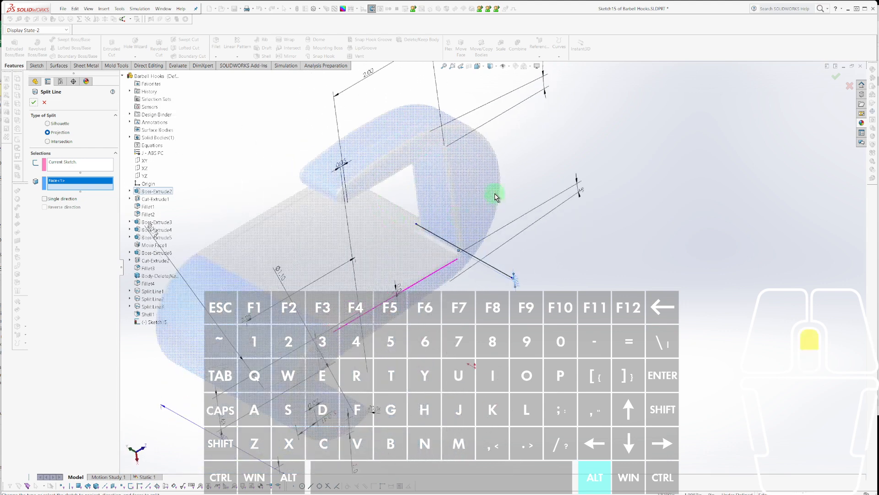
scroll(495, 193, down, 3)
click(78, 184)
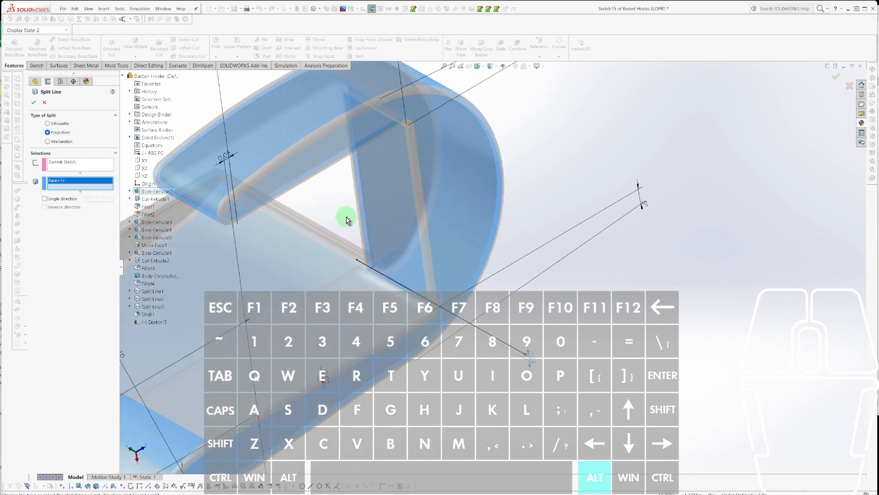
click(35, 103)
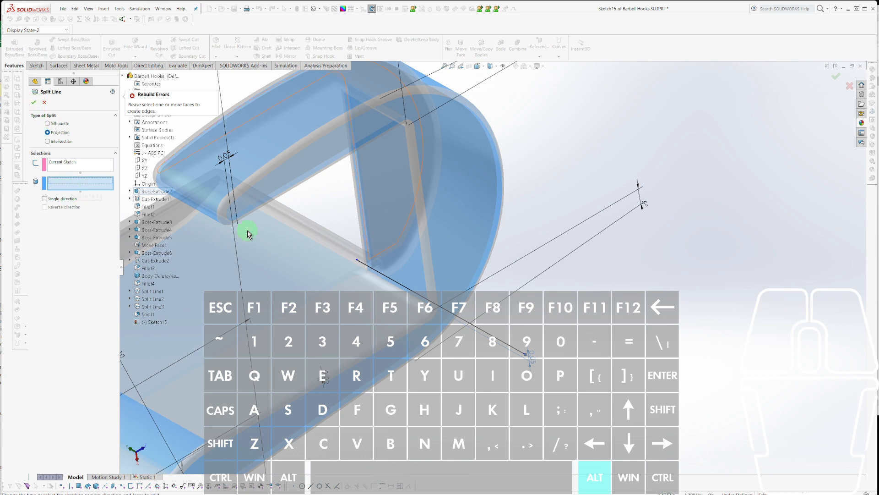
click(375, 221)
key(Return)
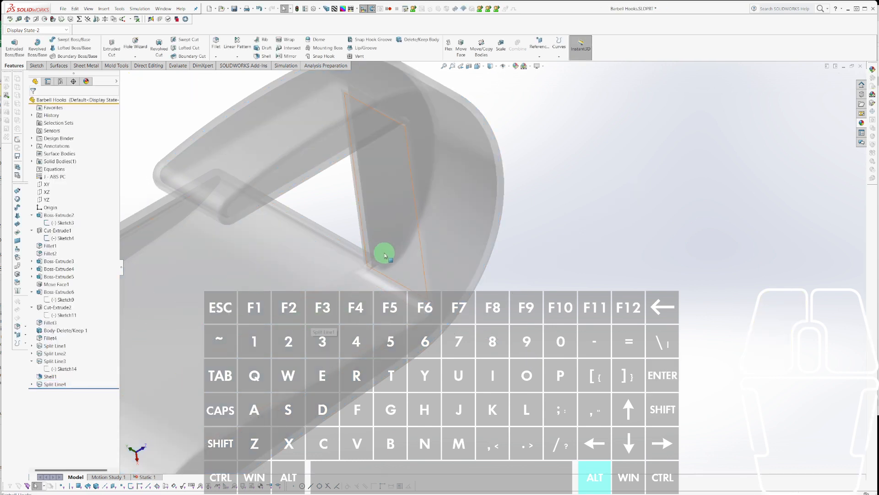
key(Escape)
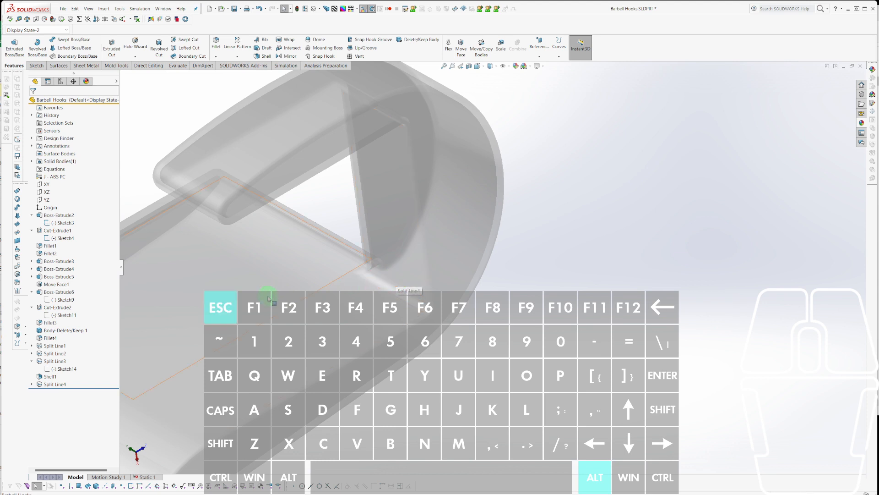
Redefine the Roller/Slider-1 fixture in study Static 1 to act on the narrow split strip inside the upper bend.
click(141, 479)
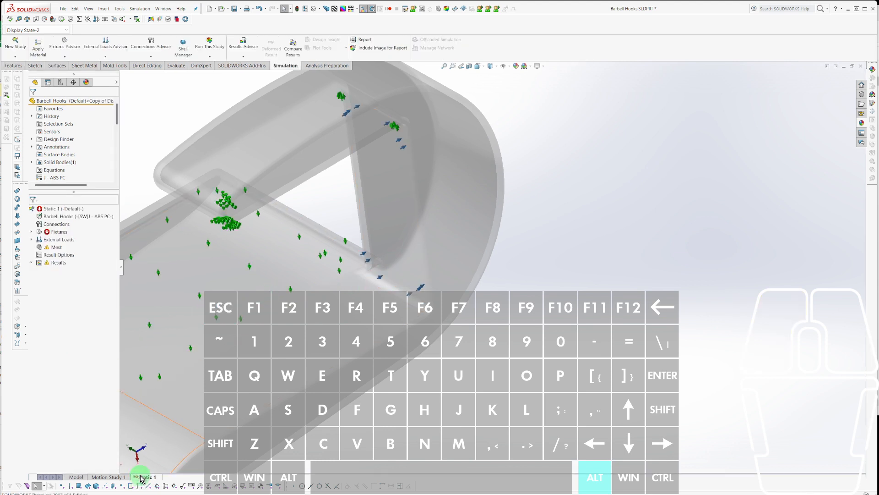
click(32, 232)
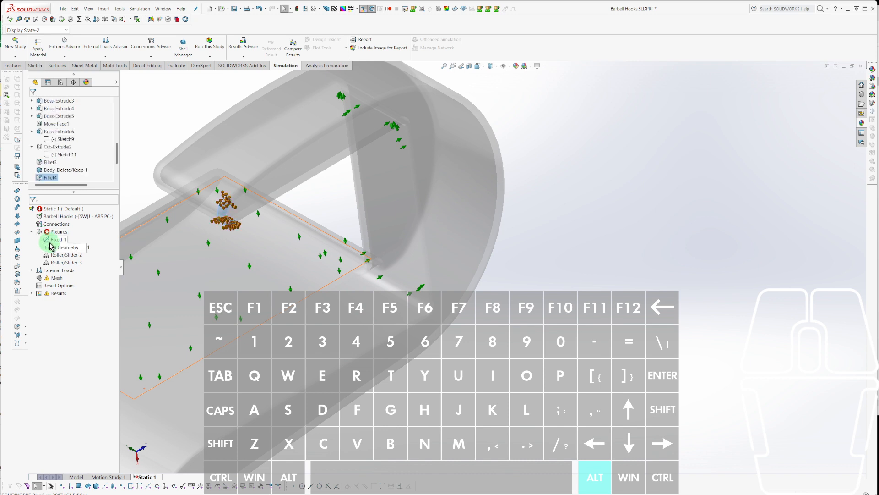
click(55, 248)
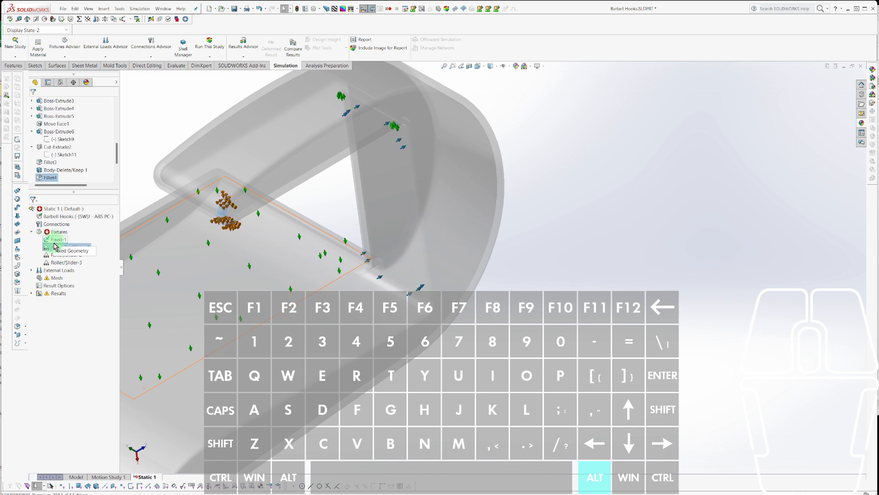
right_click(52, 248)
click(56, 252)
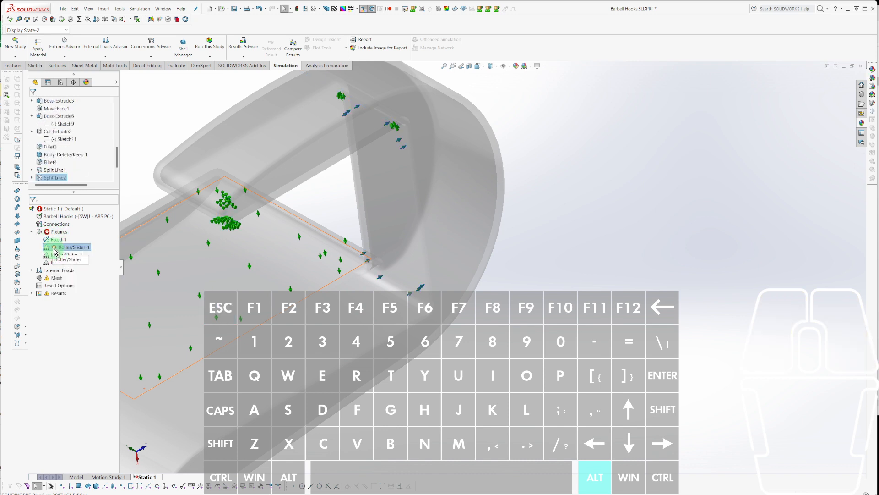
right_click(54, 249)
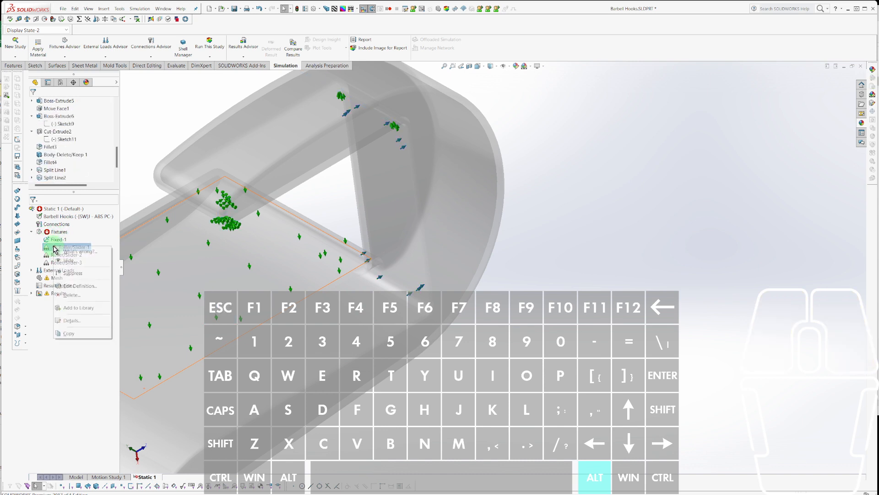
click(73, 286)
click(465, 289)
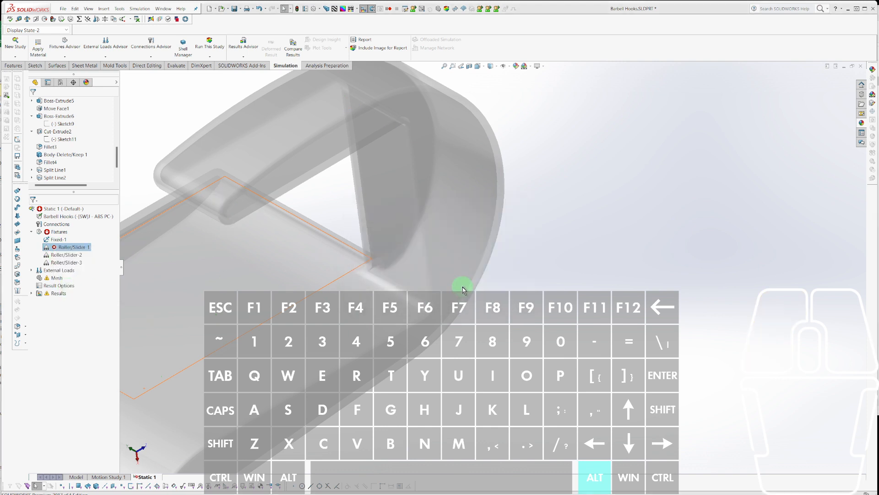
scroll(416, 280, down, 6)
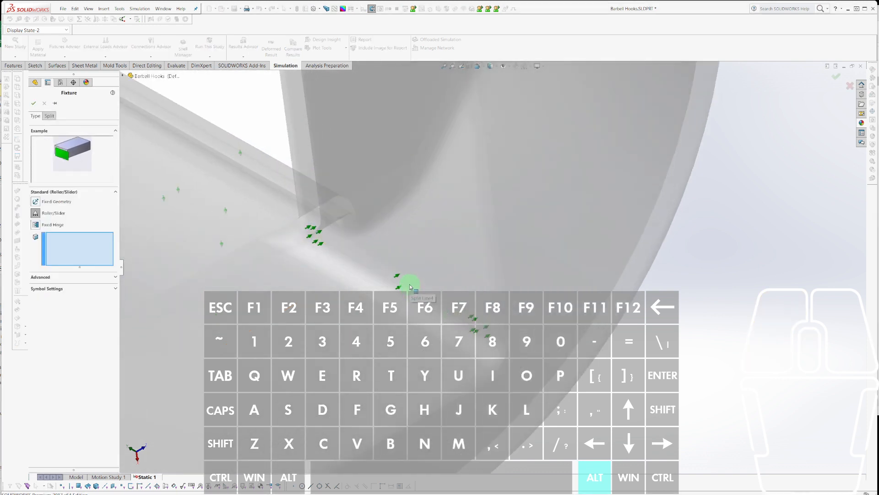
click(410, 282)
right_click(410, 282)
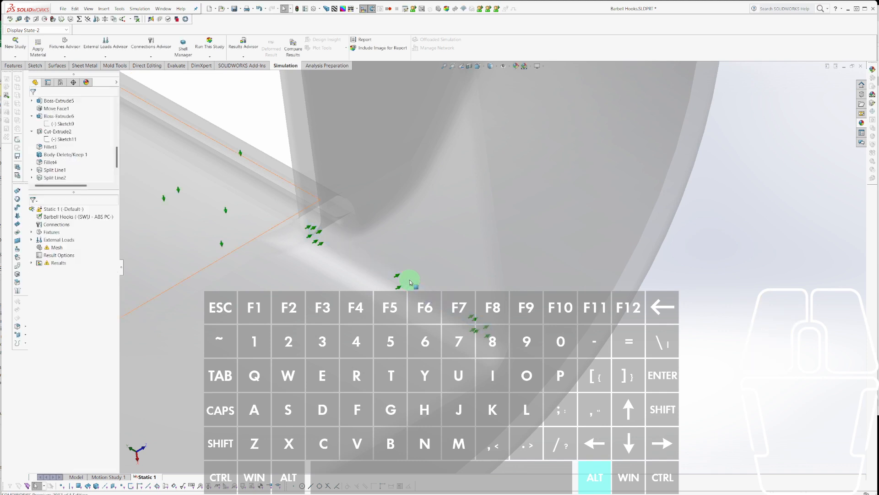
Leave the study for the model and open Sketch12, the sketch of Split Line1, for editing.
scroll(410, 282, up, 8)
middle_drag(410, 283, 411, 242)
click(369, 314)
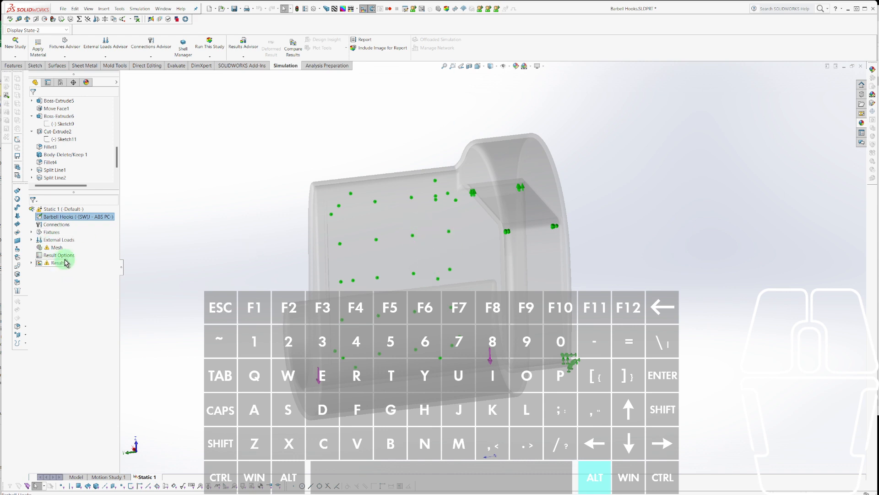
click(76, 477)
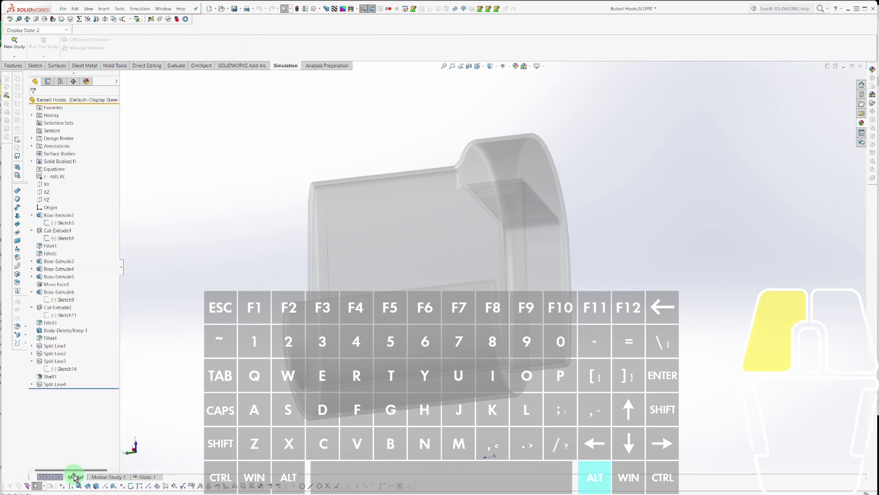
click(59, 316)
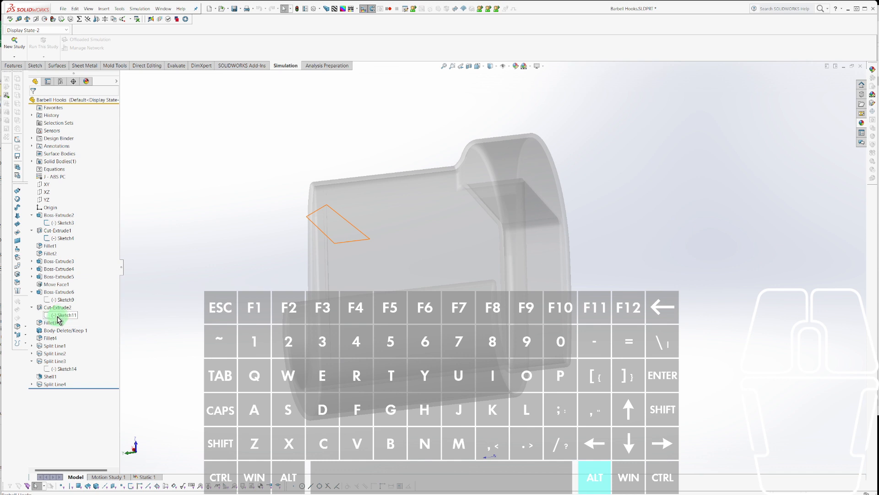
click(32, 345)
click(50, 353)
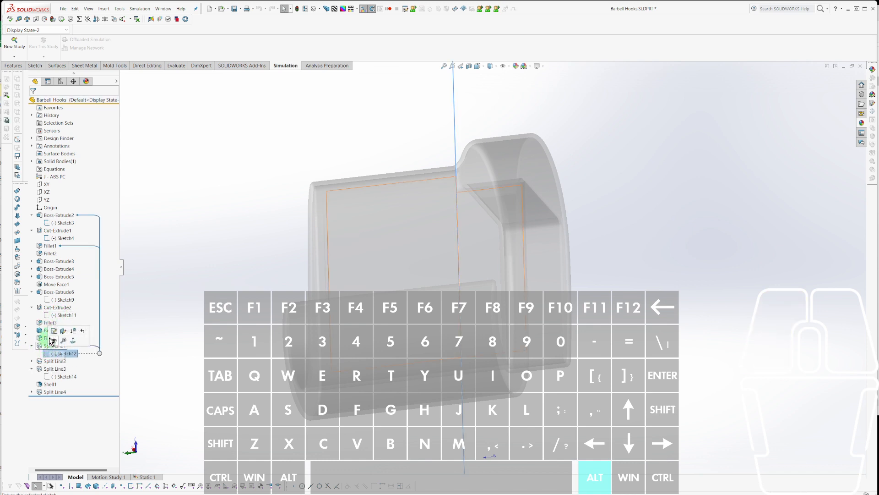
click(53, 331)
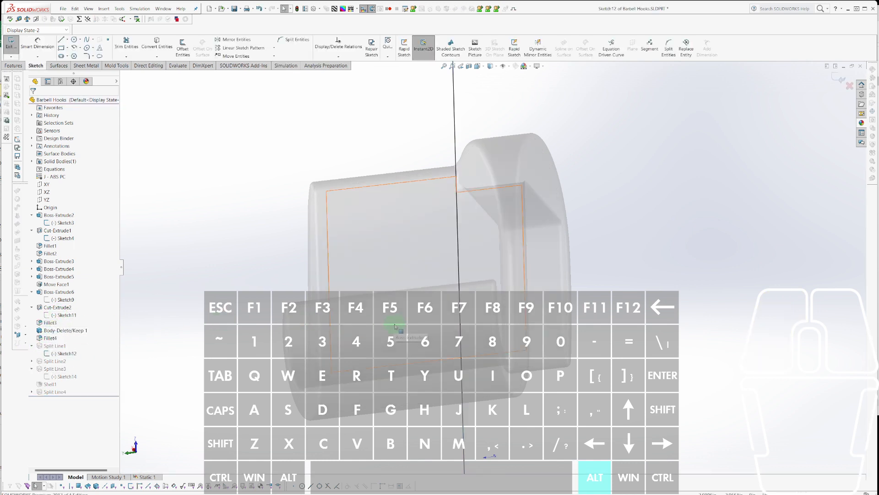
Offset the sketch's long vertical line by 1 in across the hook's large flat face.
click(458, 339)
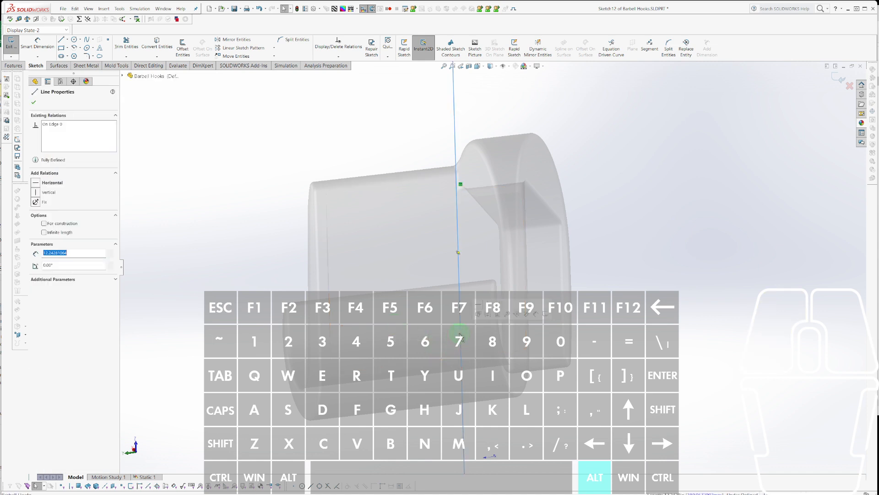
key(alt+o)
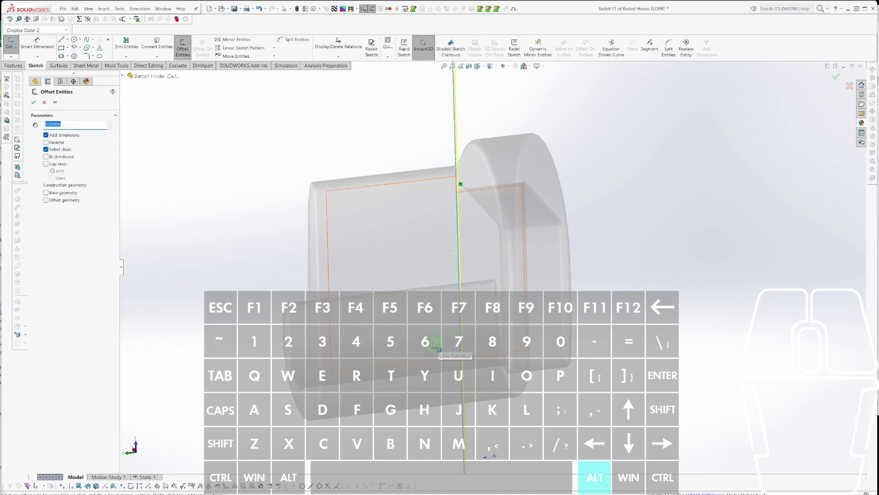
text(1)
key(Return)
click(248, 334)
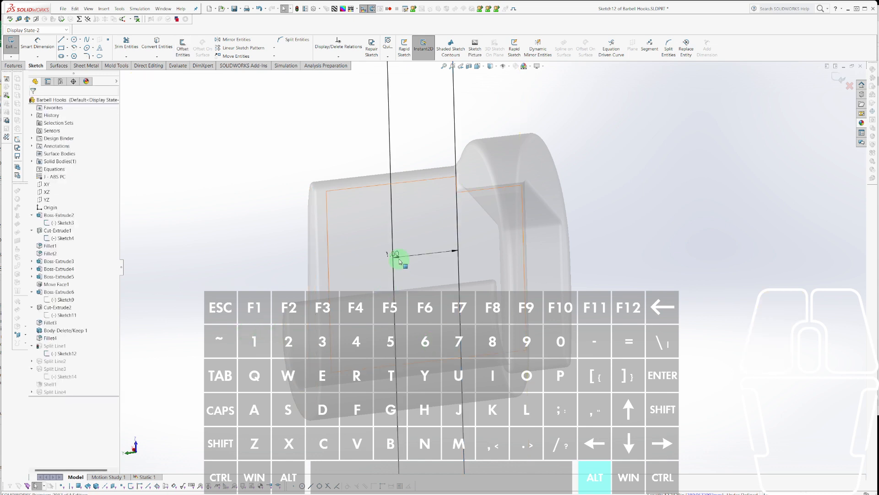
Move the offset line to about 0.18 in from the original line, exit the sketch and select the narrow strip between them.
click(398, 256)
drag(394, 253, 446, 256)
double_click(430, 331)
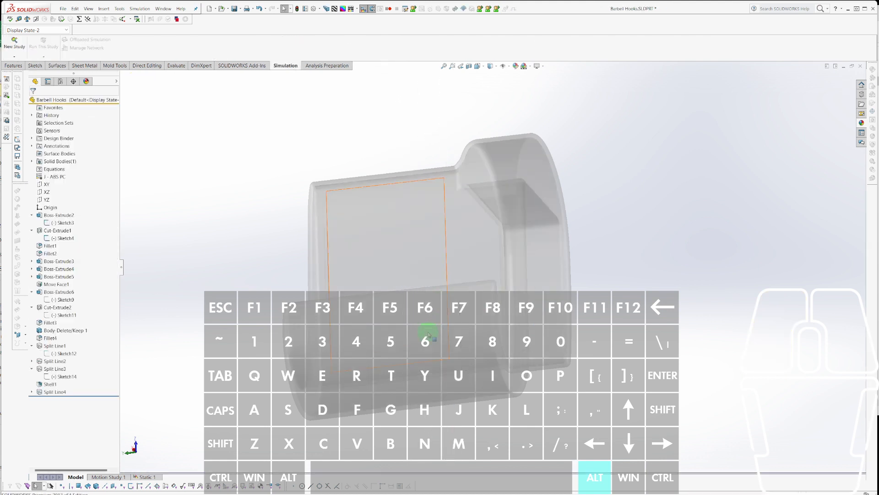
click(456, 265)
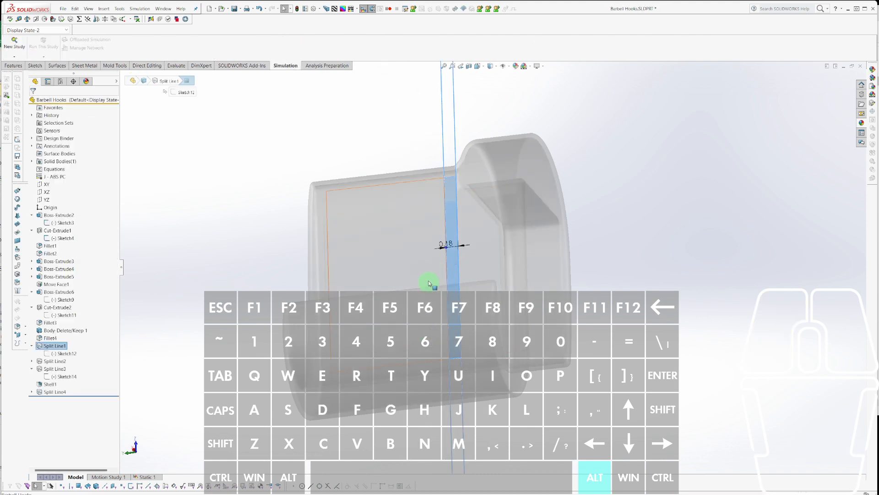
Return to study Static 1 and expand its external loads and fixtures.
click(139, 478)
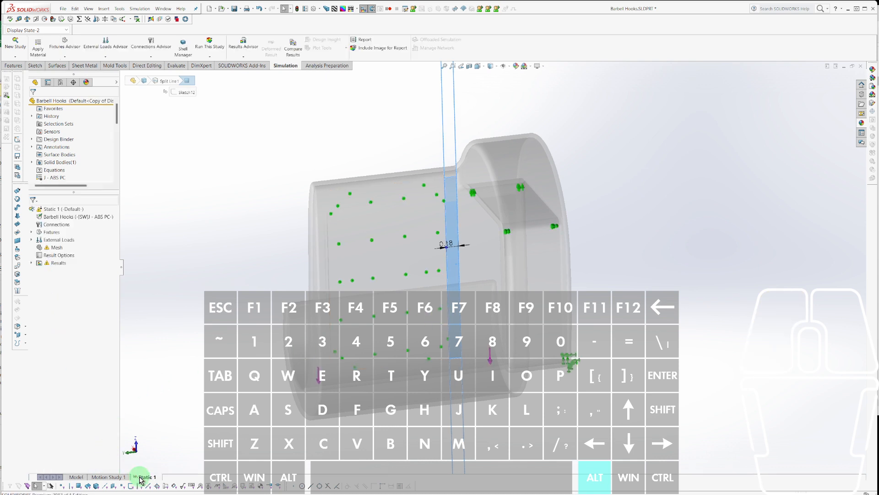
click(42, 241)
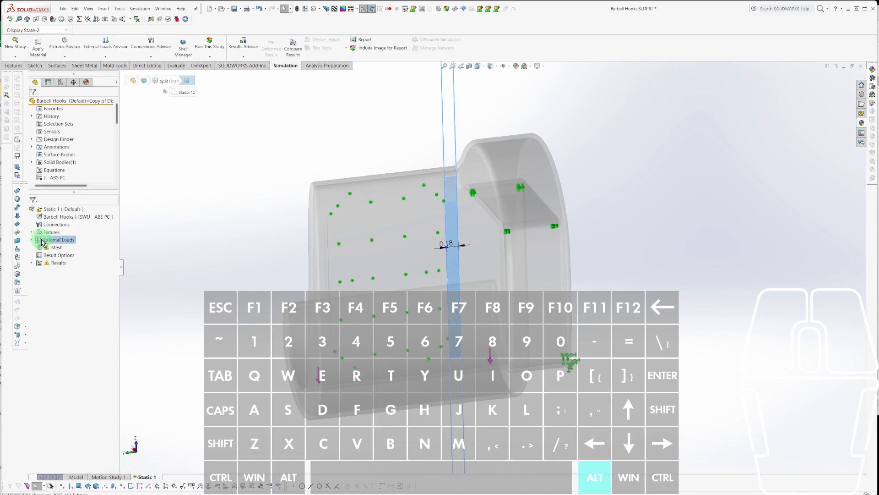
click(30, 242)
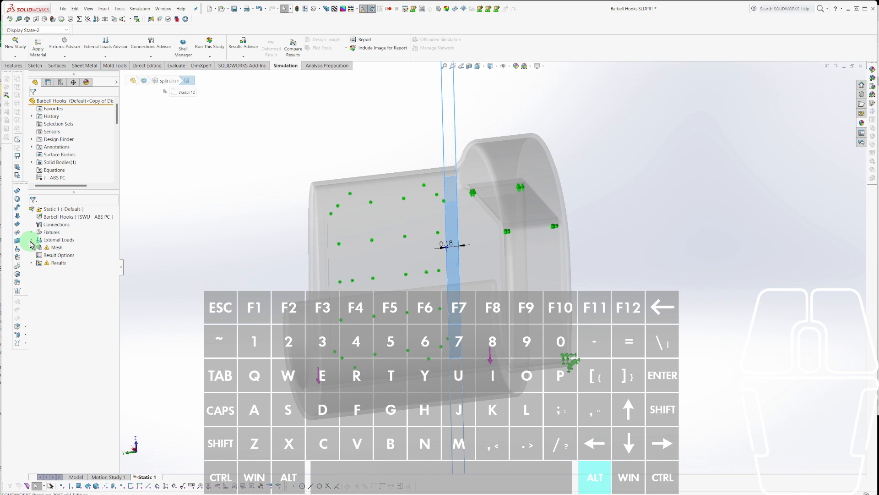
click(32, 241)
click(31, 234)
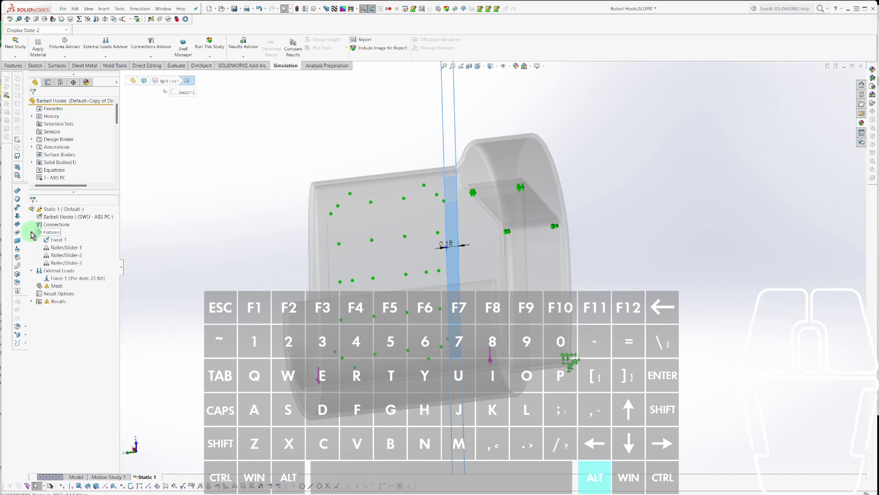
Redefine the roller/slider fixture on the large flat face to act only on the narrow split strip beside the upper bend.
click(55, 248)
click(54, 255)
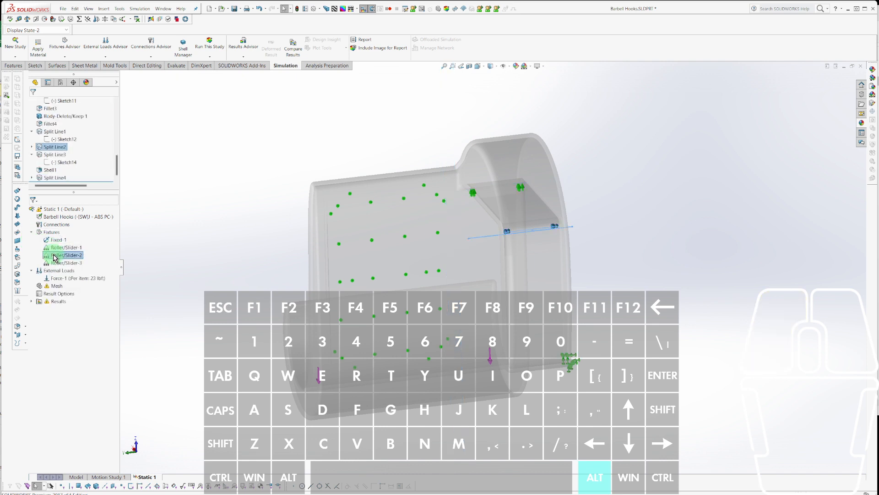
click(54, 248)
click(55, 262)
right_click(54, 263)
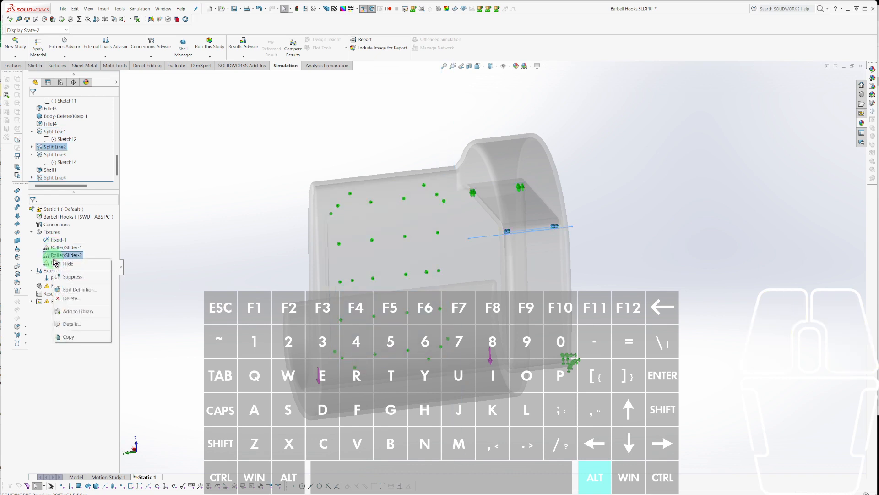
click(64, 293)
click(385, 245)
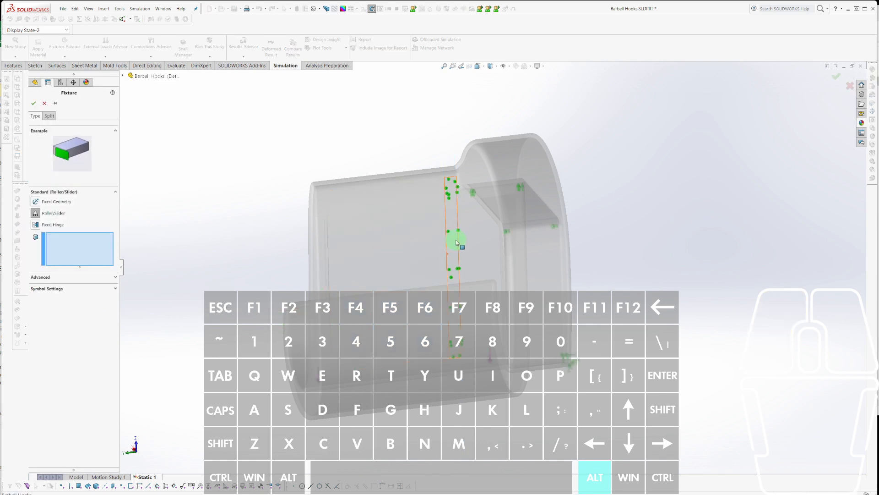
click(455, 242)
key(Return)
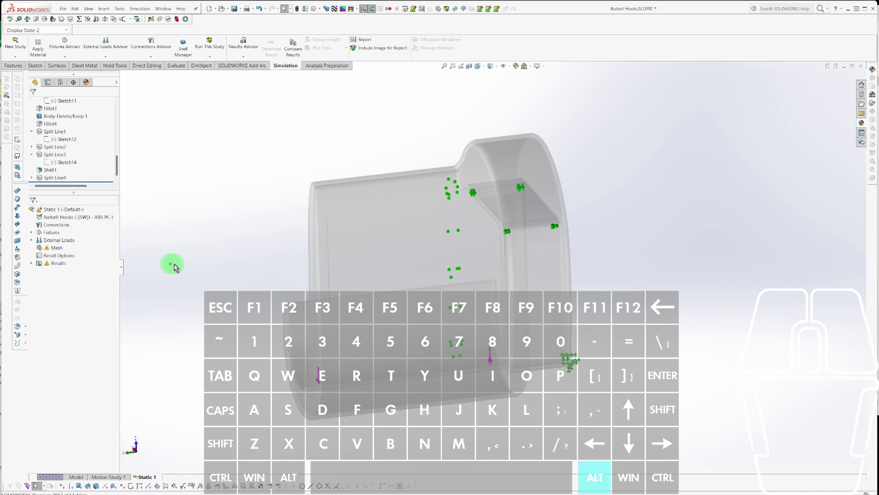
Run study Static 1 with the narrowed roller/slider contact strips.
scroll(432, 359, up, 2)
middle_drag(432, 359, 446, 268)
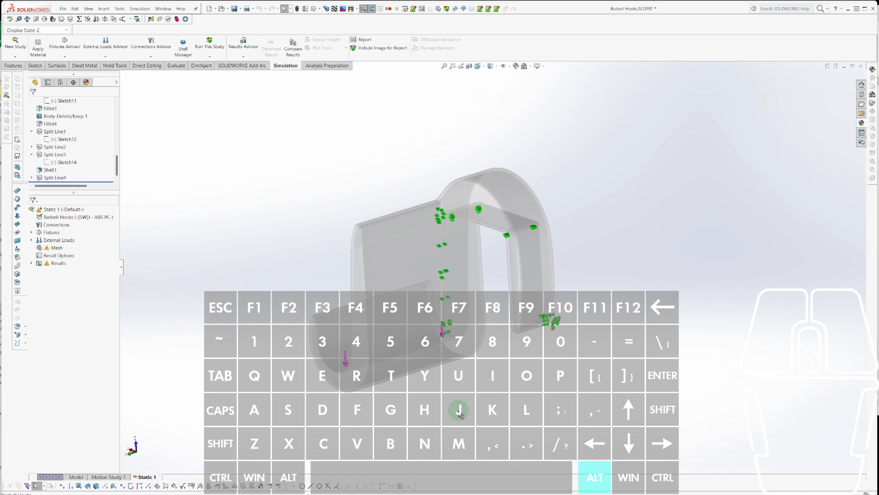
key(e)
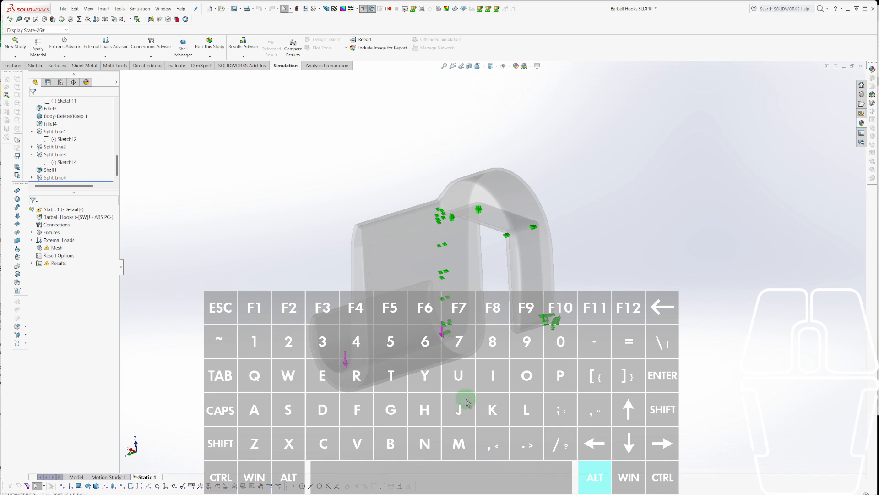
scroll(467, 254, down, 2)
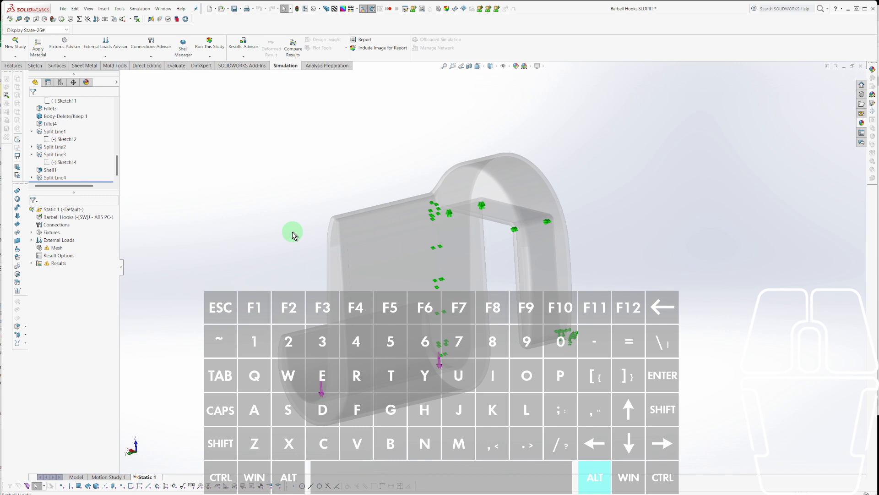
middle_drag(293, 234, 536, 294)
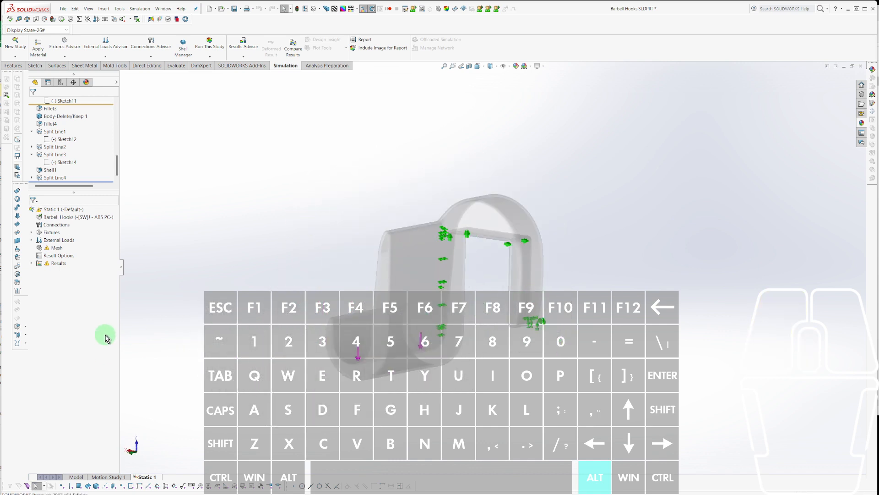
right_click(48, 209)
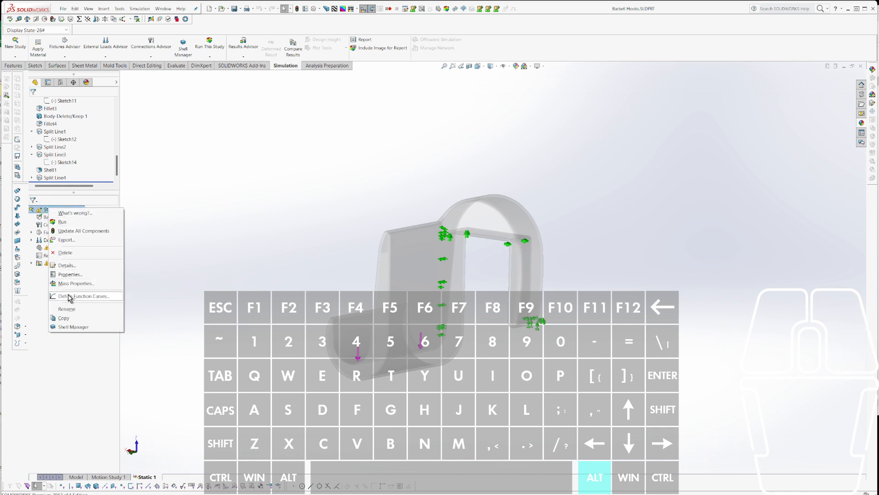
click(62, 224)
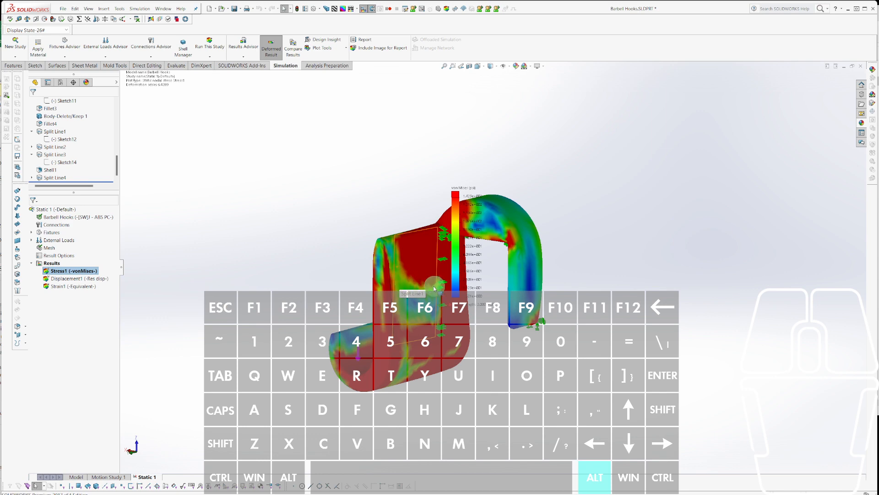
Examine the von Mises stress plot on the large flat face, the upper bend and the free end of the back leg.
scroll(575, 287, down, 5)
scroll(563, 296, up, 3)
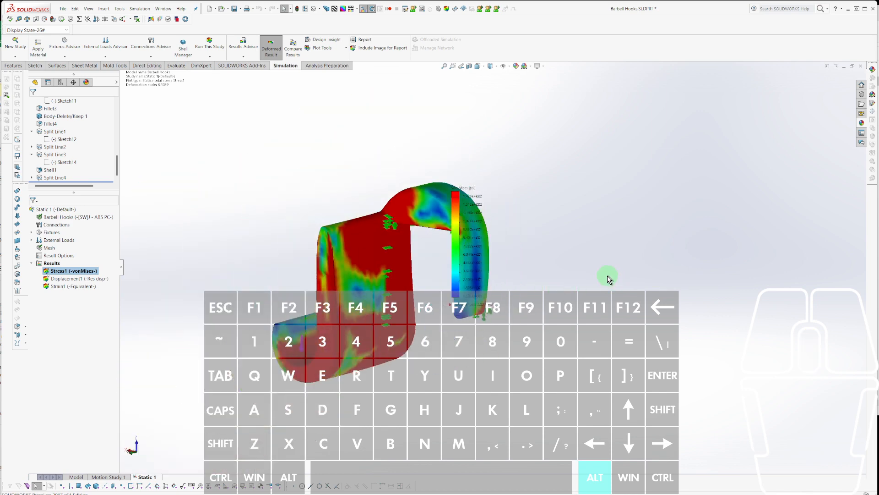
scroll(609, 279, up, 2)
scroll(572, 276, down, 5)
scroll(545, 277, down, 2)
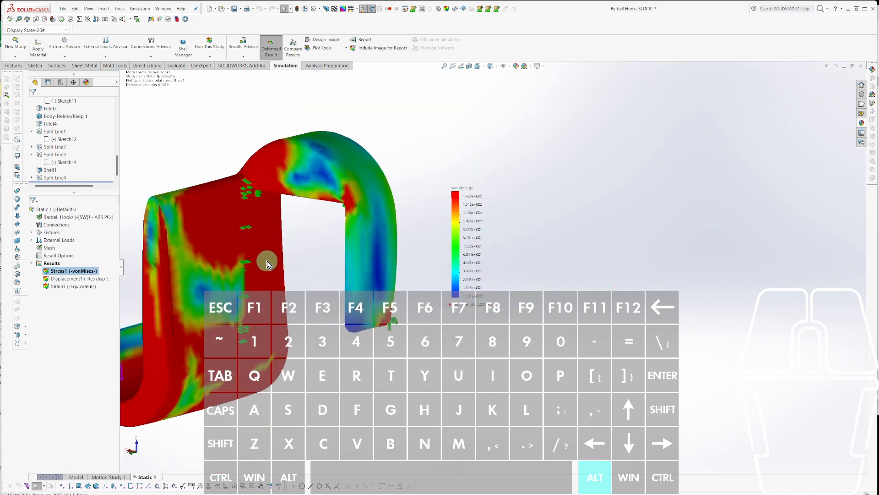
scroll(321, 266, up, 2)
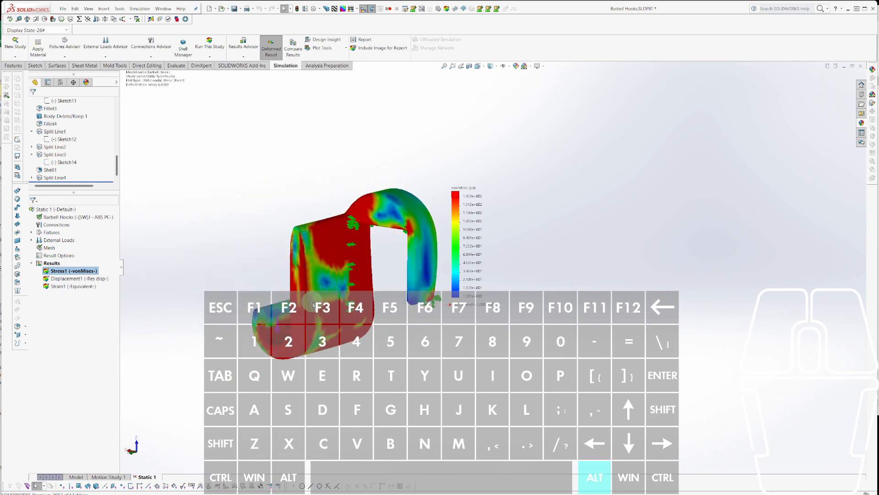
scroll(448, 270, down, 6)
middle_drag(391, 279, 215, 309)
scroll(346, 291, down, 3)
scroll(348, 293, down, 2)
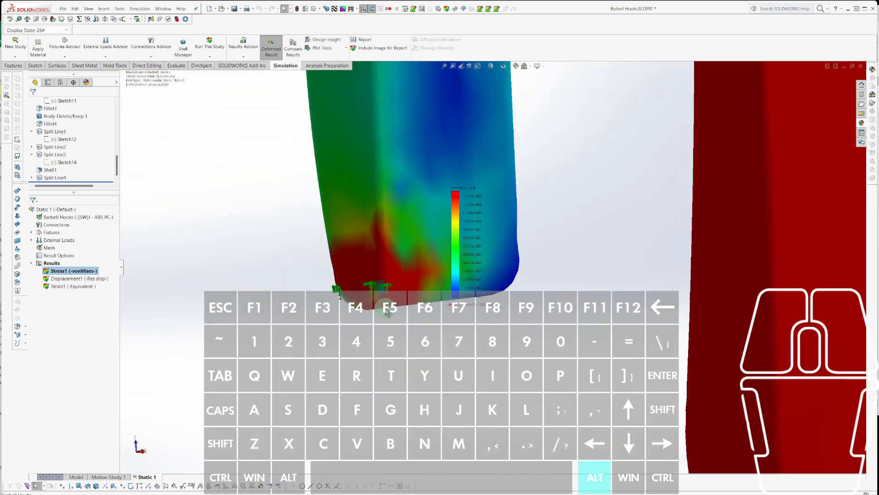
scroll(626, 253, up, 6)
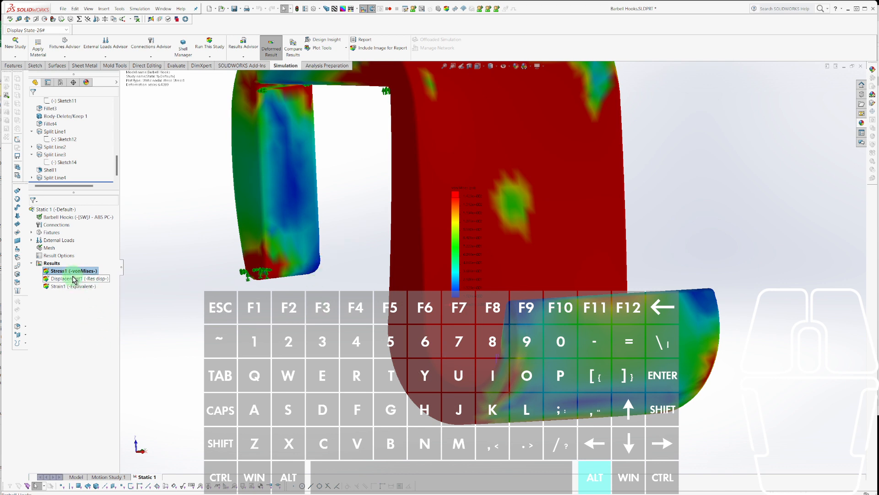
Edit the von Mises stress plot's chart options so the legend uses the automatically defined maximum value.
right_click(66, 271)
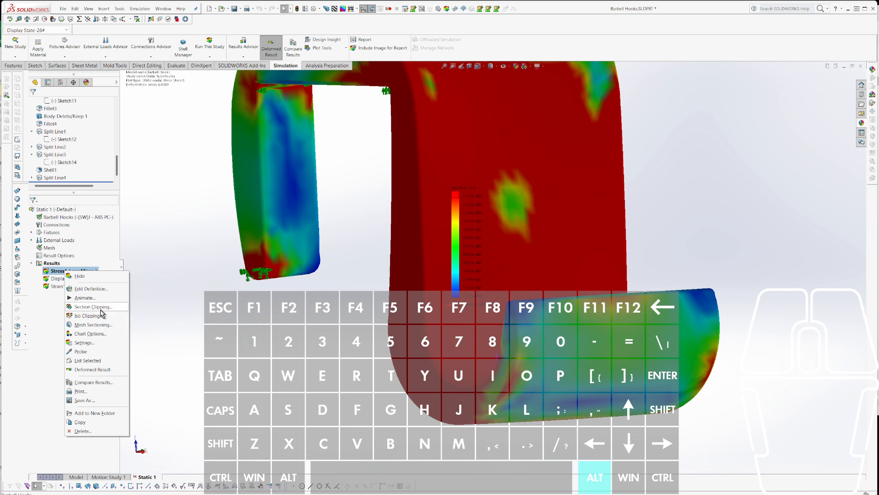
click(89, 293)
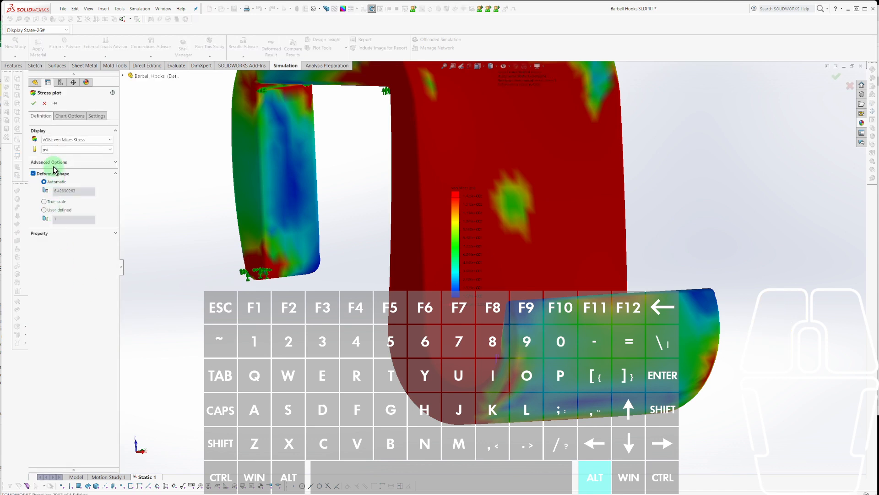
click(70, 116)
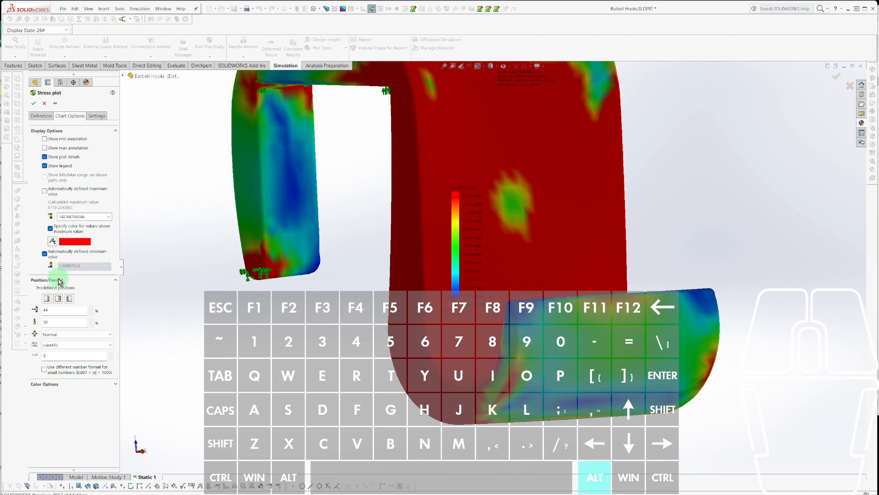
click(45, 254)
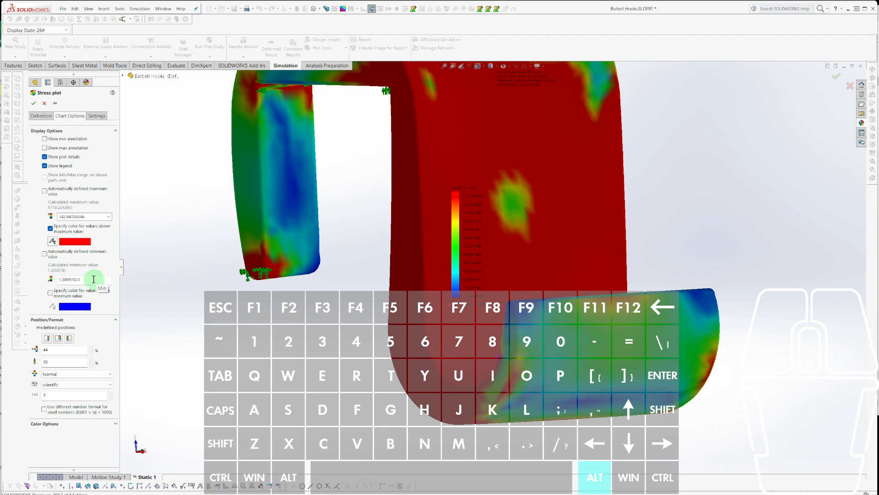
drag(96, 280, 8, 281)
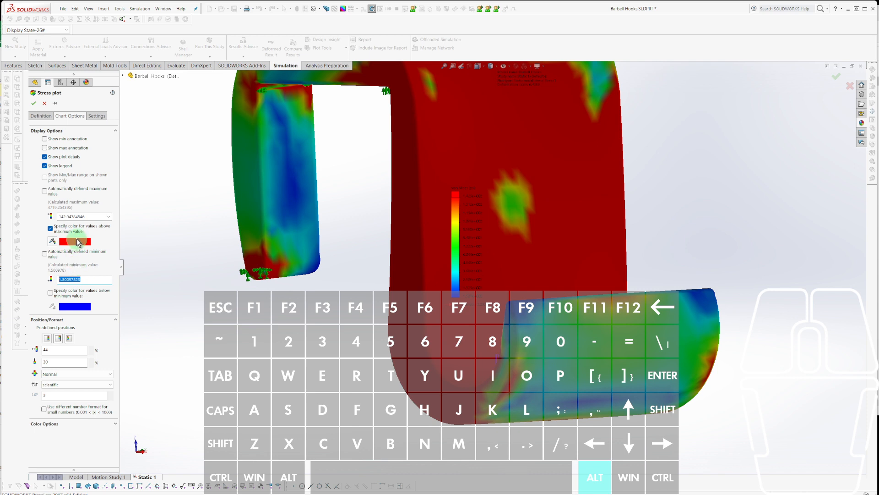
click(44, 192)
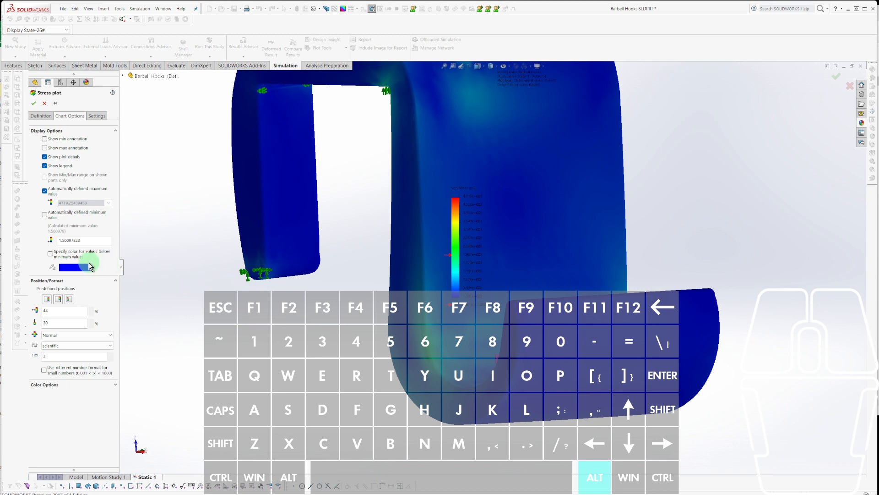
Try to apply a user-defined legend minimum of 1000 to the stress plot.
click(85, 240)
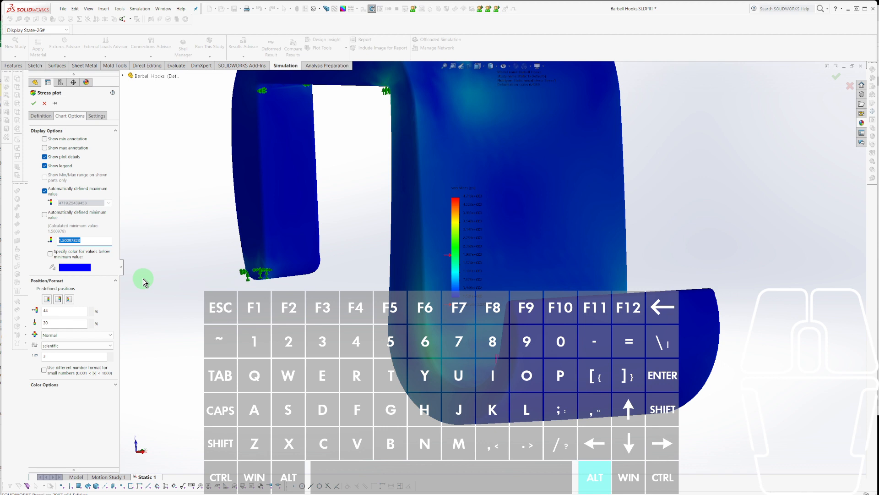
text(1000)
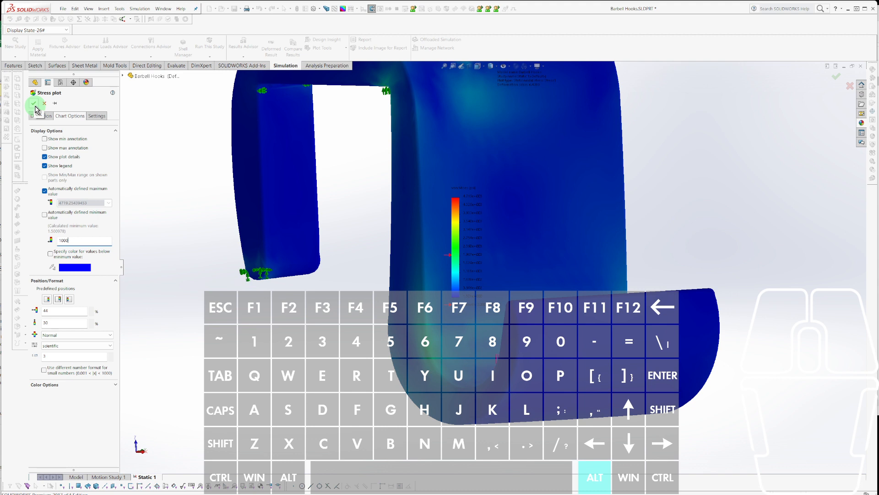
click(34, 104)
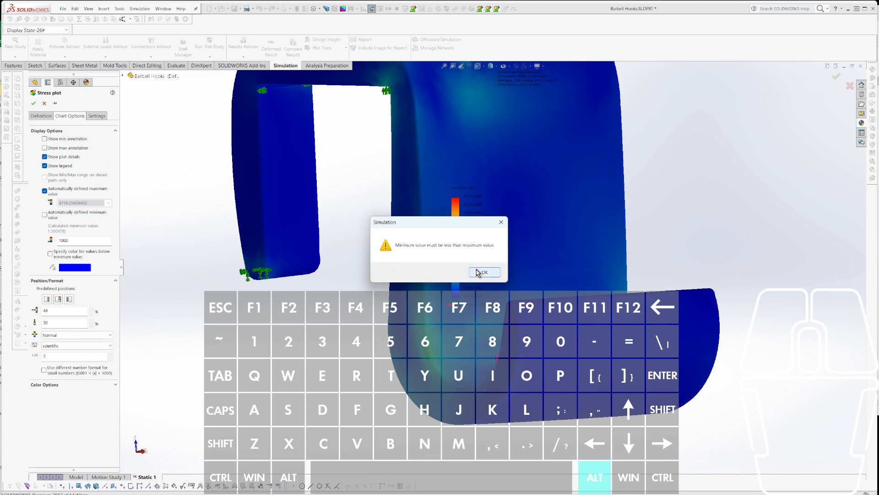
click(479, 273)
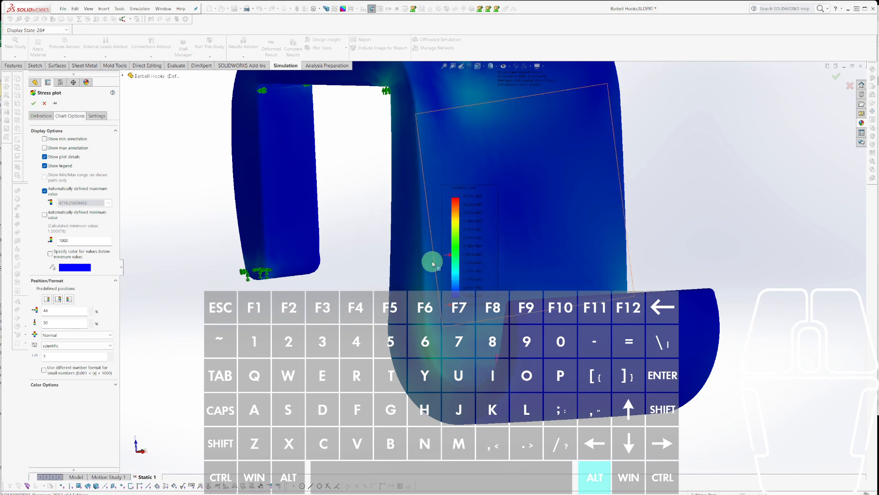
Restore the automatically defined minimum for the stress plot's legend and accept the plot settings.
click(86, 242)
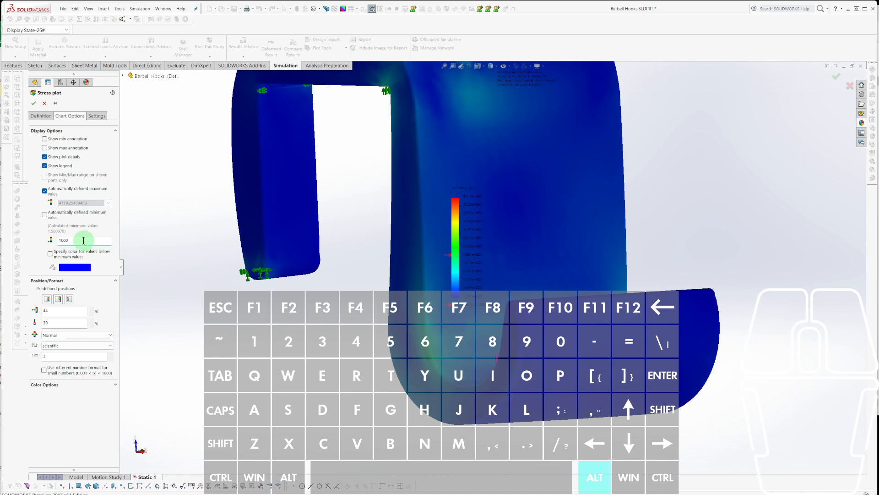
click(45, 214)
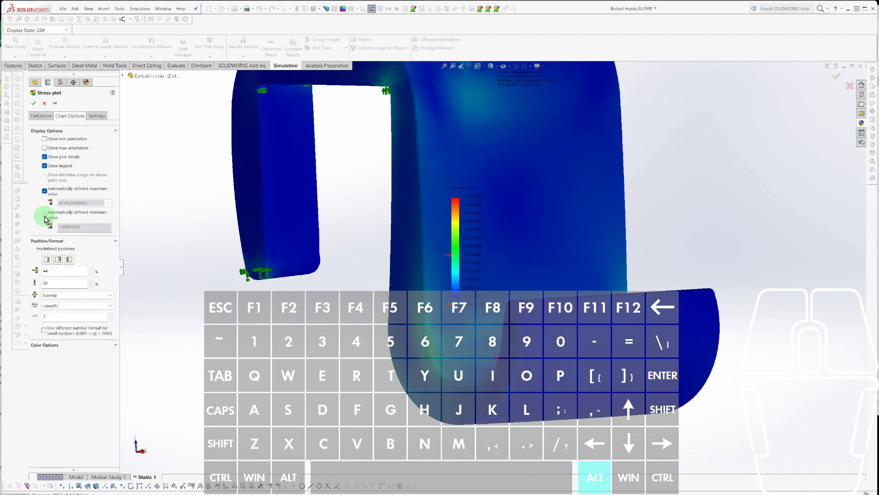
click(33, 103)
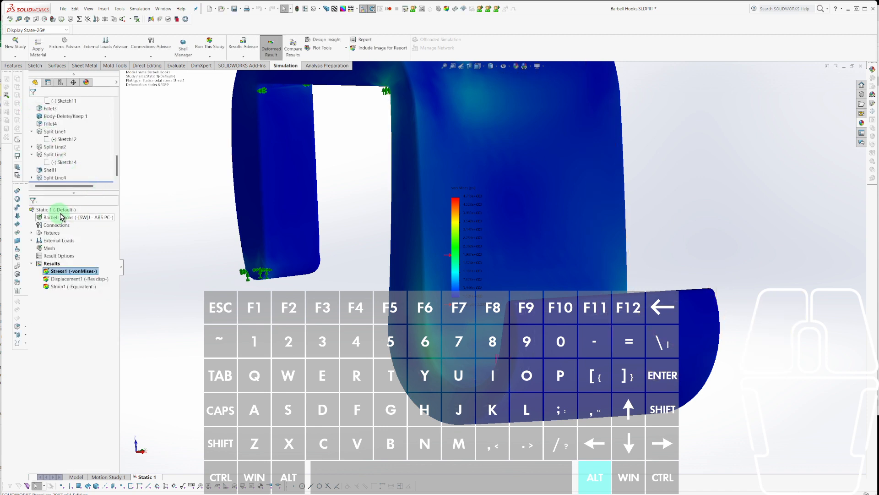
Rerun study Static 1.
right_click(46, 211)
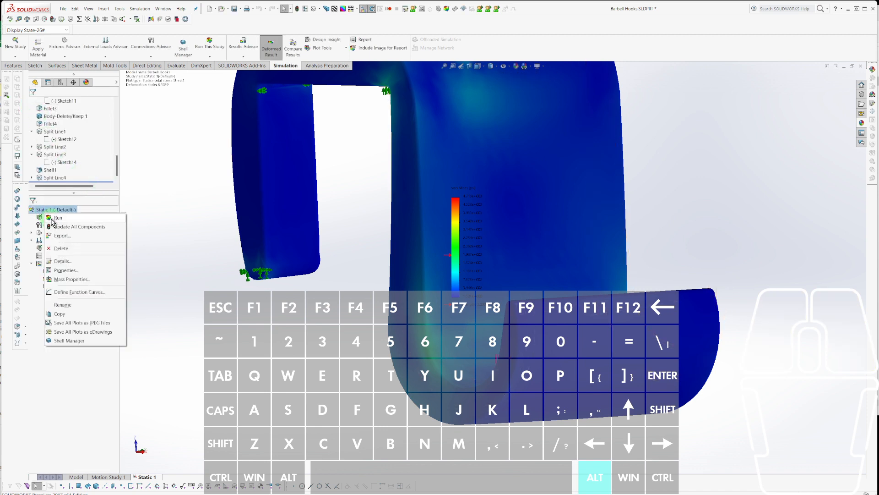
click(53, 219)
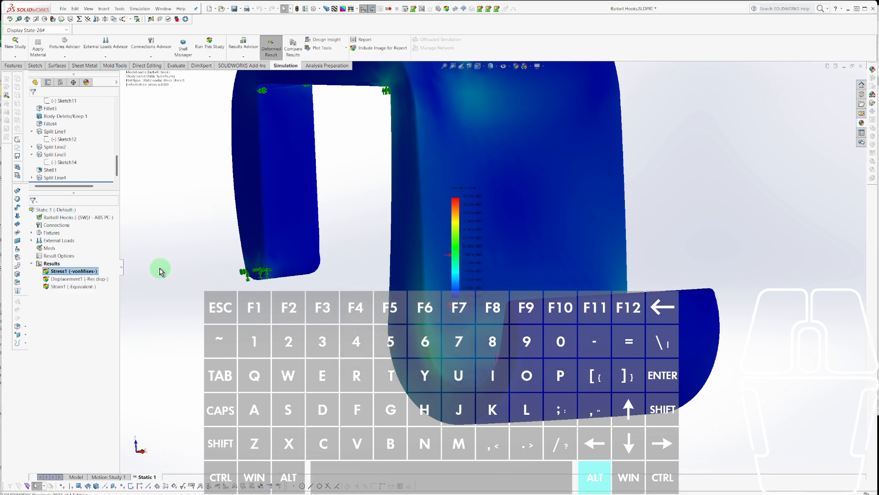
Move the von Mises stress legend off the hook into the empty area beside the large flat plate.
scroll(522, 248, up, 3)
scroll(544, 249, down, 3)
scroll(544, 249, down, 2)
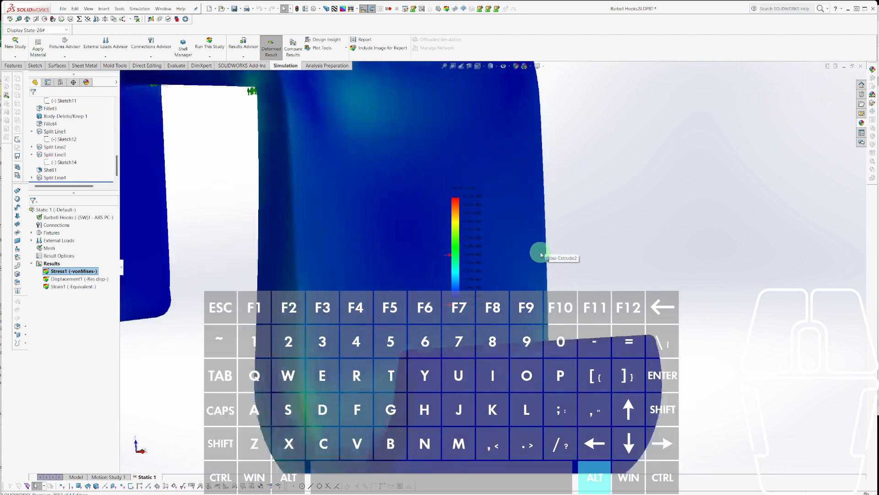
scroll(540, 249, up, 4)
scroll(534, 270, down, 4)
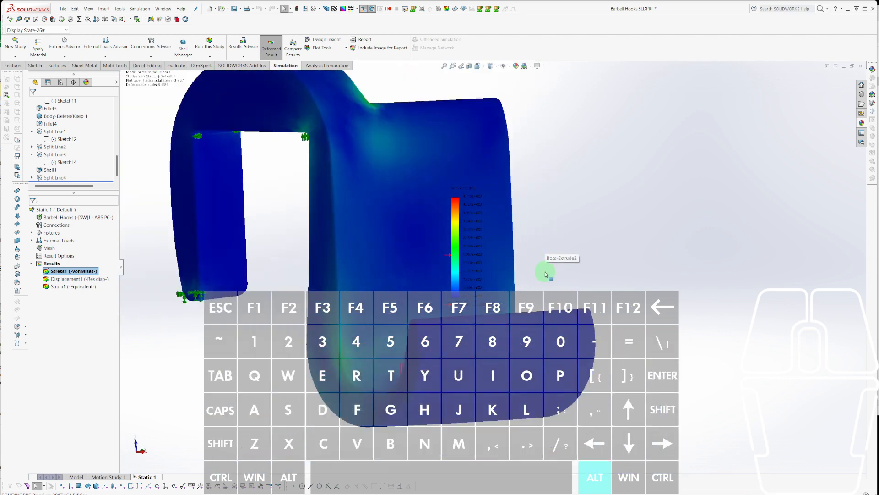
drag(490, 221, 638, 220)
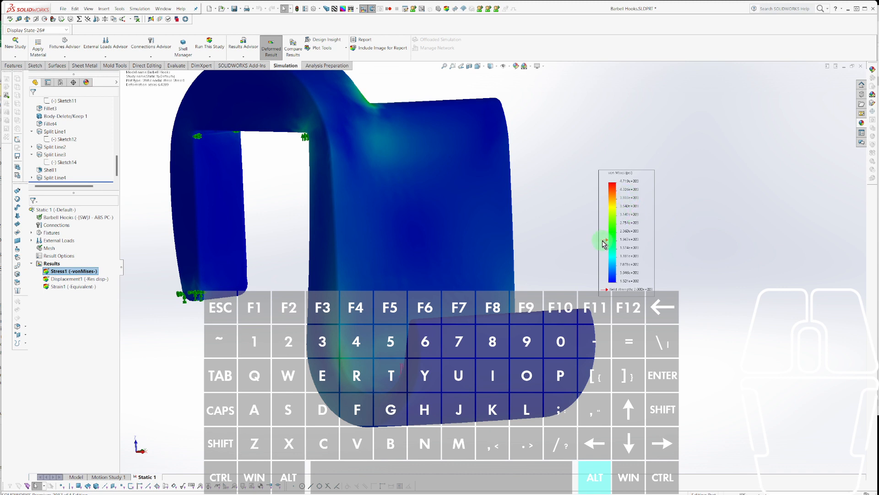
Examine the stress distribution on the lower bend and at the inner corner where the upper bend meets the flat plate.
scroll(507, 256, up, 3)
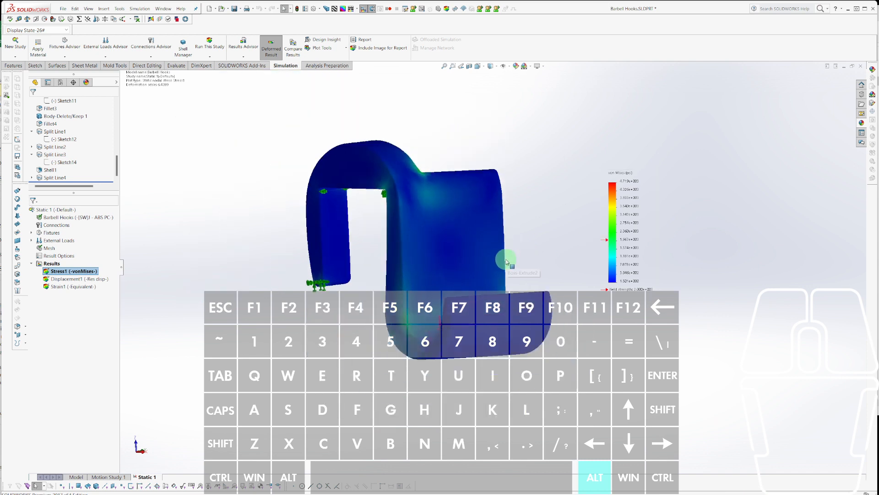
scroll(507, 262, down, 5)
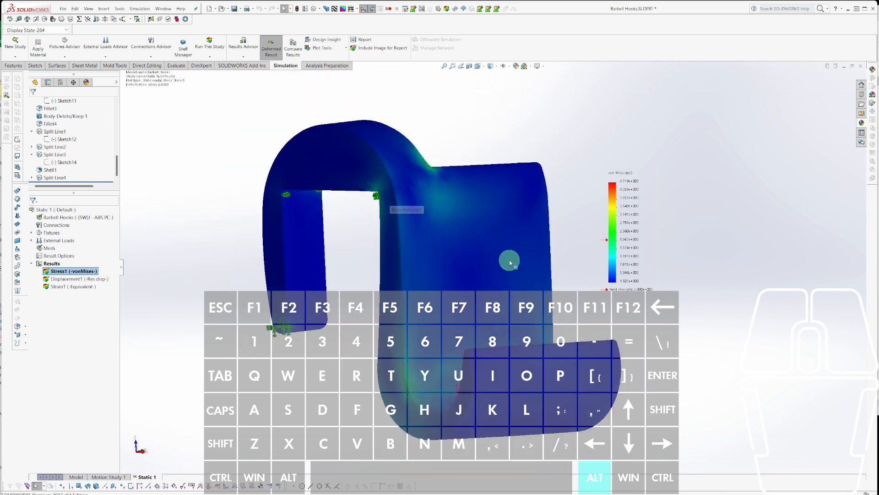
scroll(509, 262, up, 2)
scroll(580, 306, down, 2)
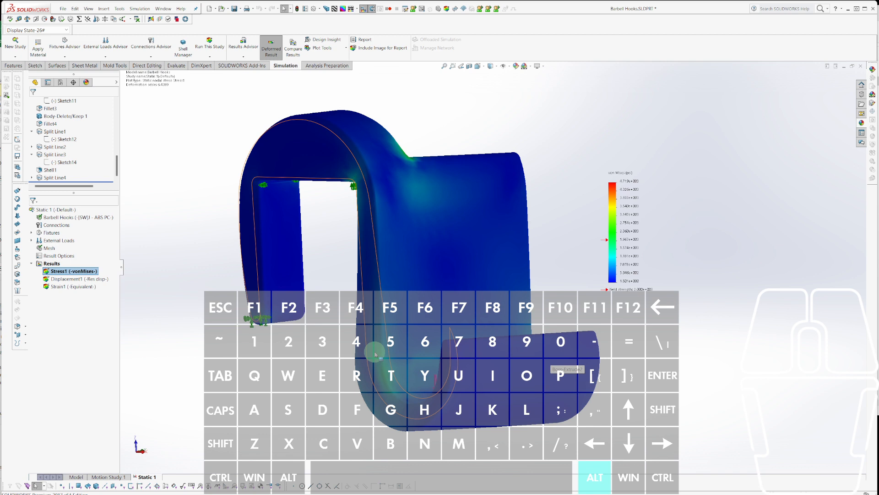
middle_drag(376, 354, 601, 347)
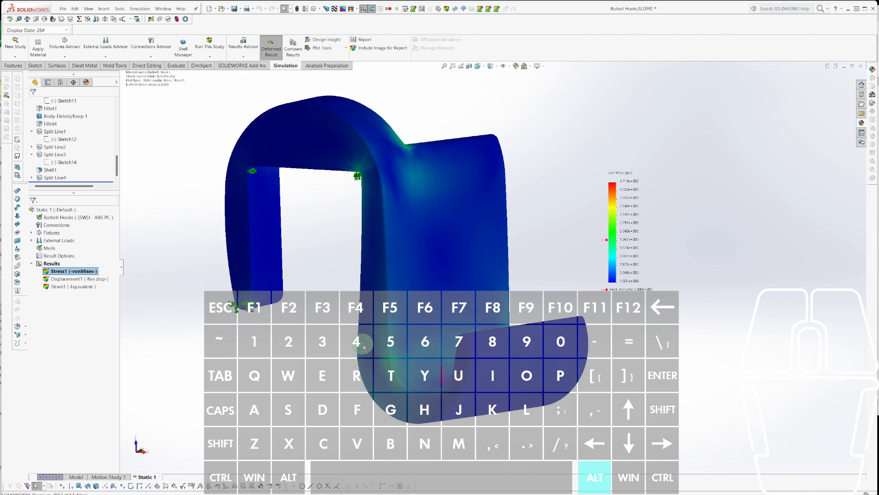
middle_drag(364, 346, 501, 204)
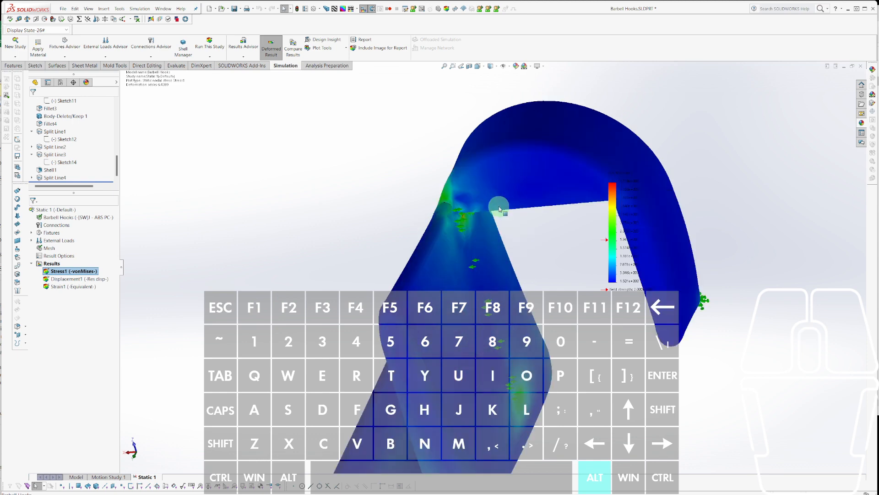
scroll(441, 226, down, 10)
middle_drag(385, 235, 421, 225)
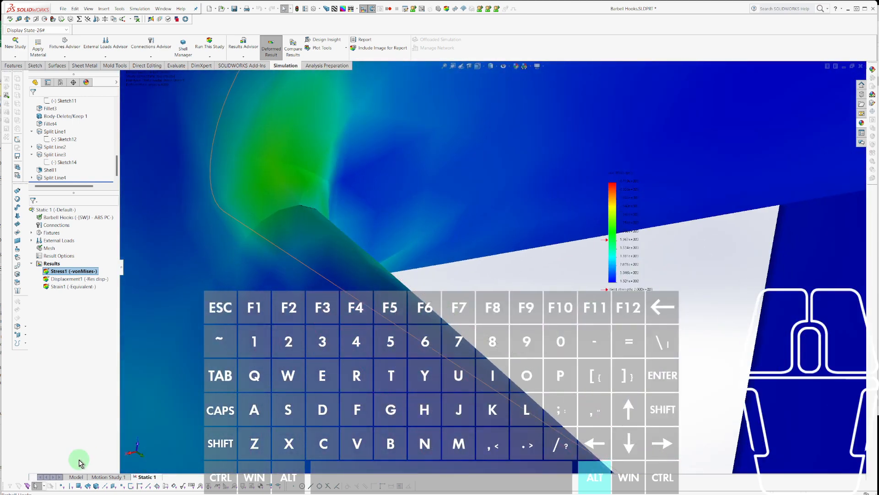
Return to the model and roll the feature history back to before Fillet2, the fillet at the upper bend's inner corner.
click(76, 477)
middle_drag(374, 280, 318, 277)
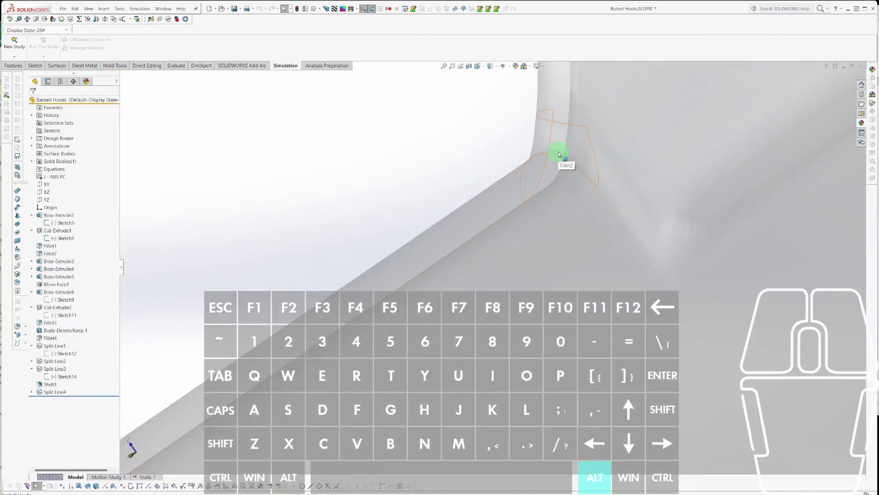
scroll(565, 160, down, 10)
scroll(624, 241, up, 5)
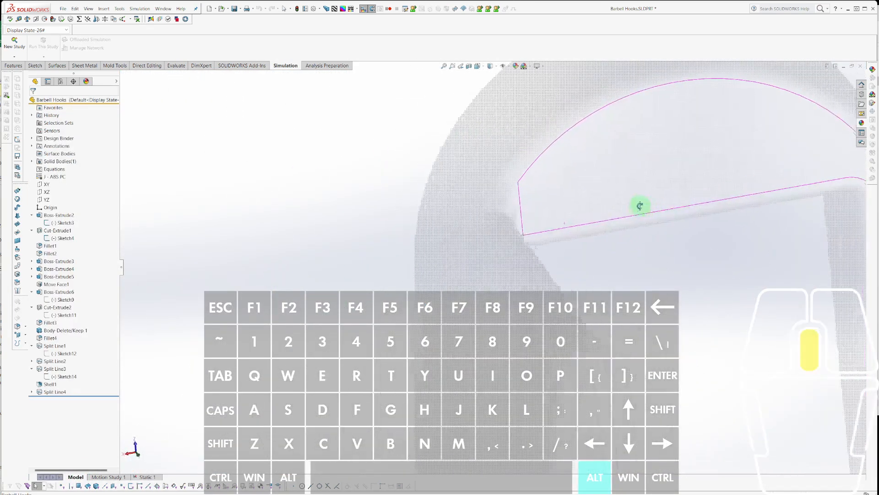
click(483, 212)
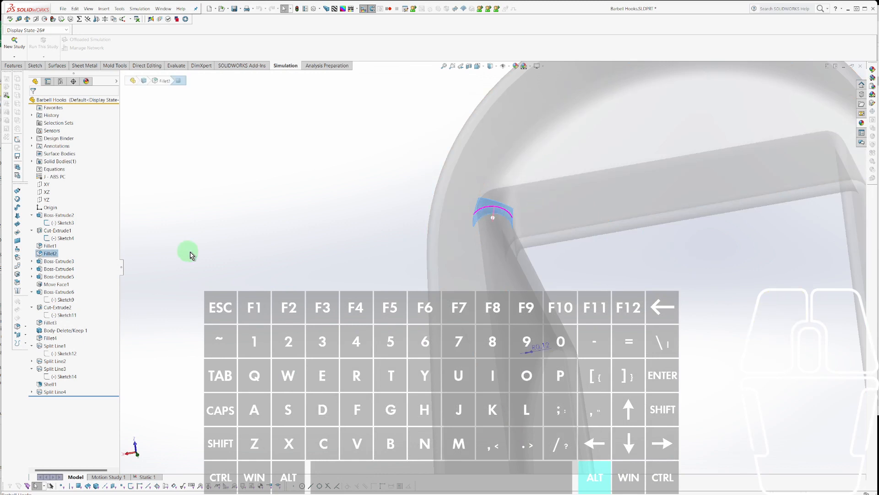
click(39, 253)
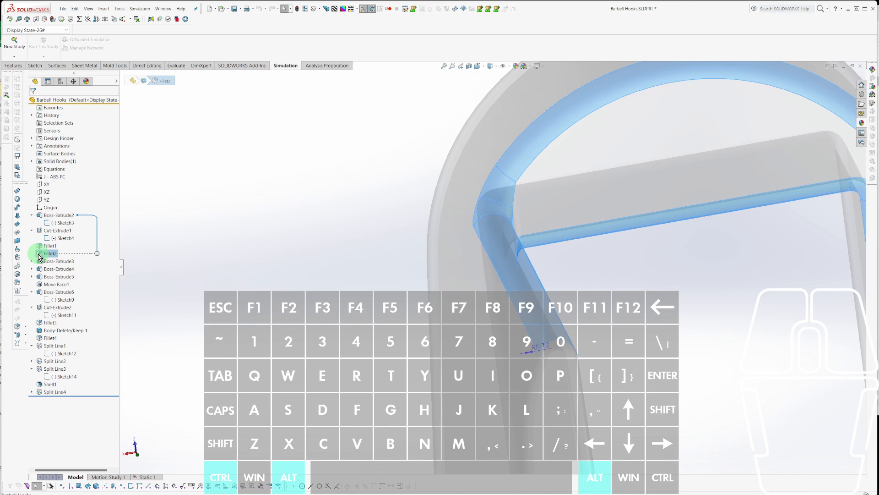
key(ctrl+alt+e)
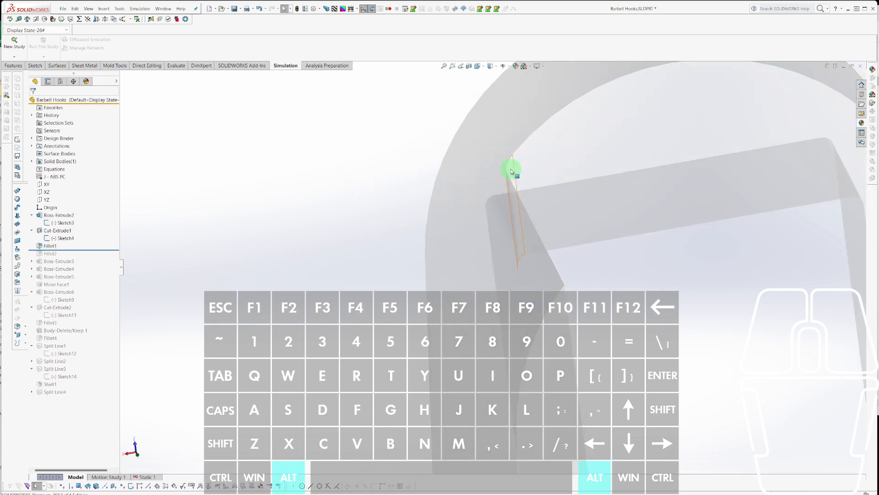
Roll the history back further to before Fillet1, the fillet between the upper bend and the flat plate.
middle_drag(518, 176, 493, 185)
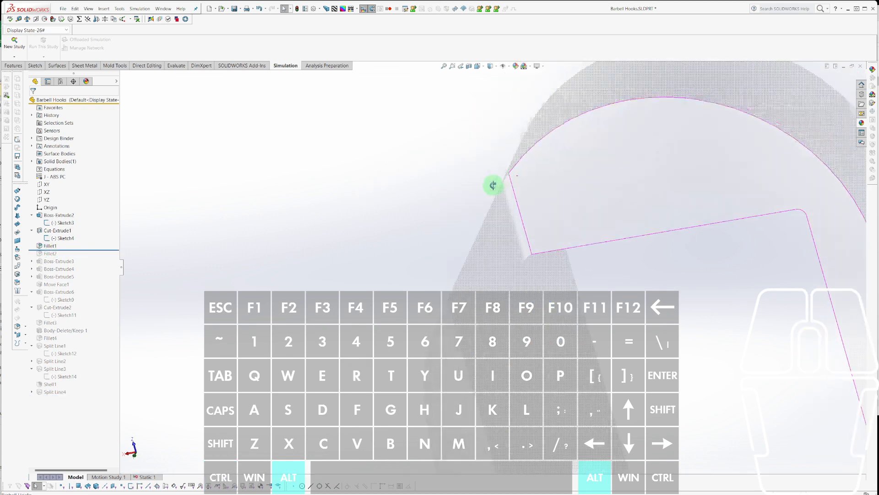
click(509, 197)
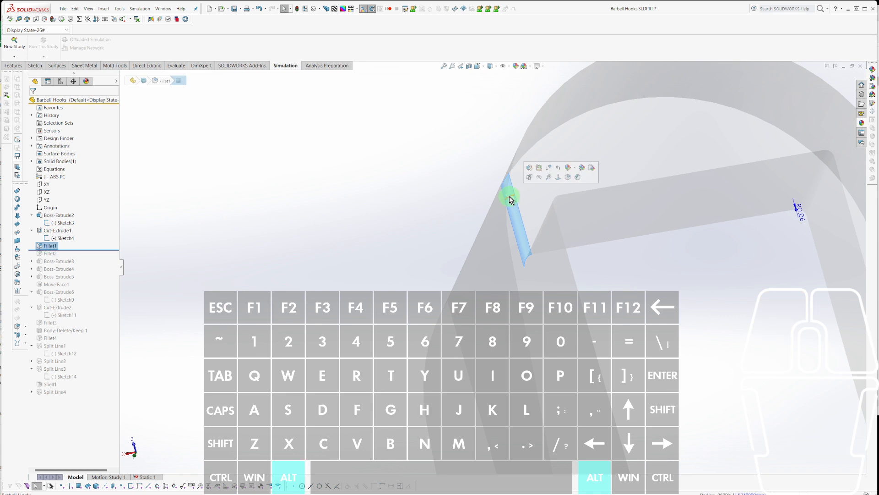
key(ctrl+alt+r)
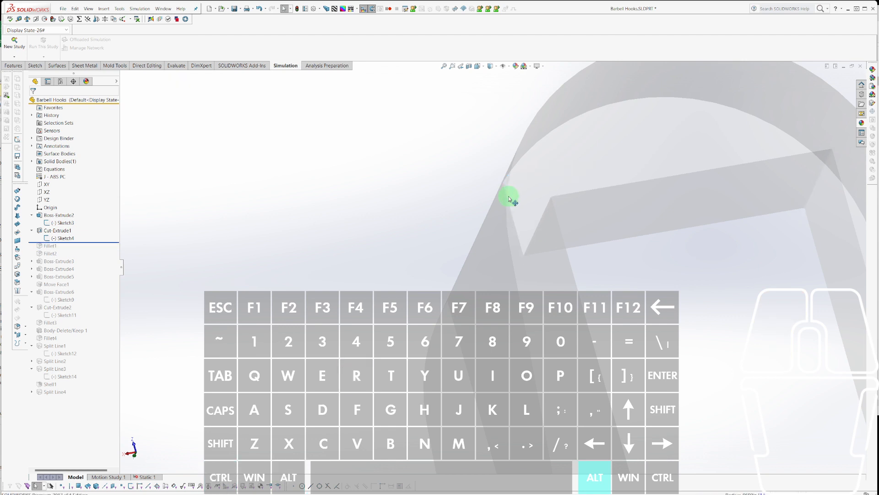
Roll the history forward to just after Fillet1 and inspect the corner between the upper bend and the flat plate.
mouse_move(504, 194)
middle_down()
mouse_move(530, 206)
mouse_move(532, 196)
mouse_move(510, 196)
middle_up()
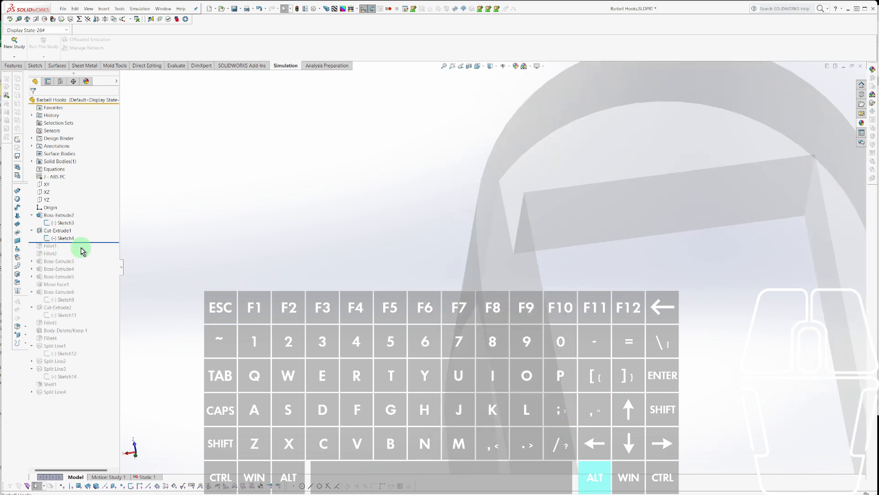
drag(82, 246, 80, 249)
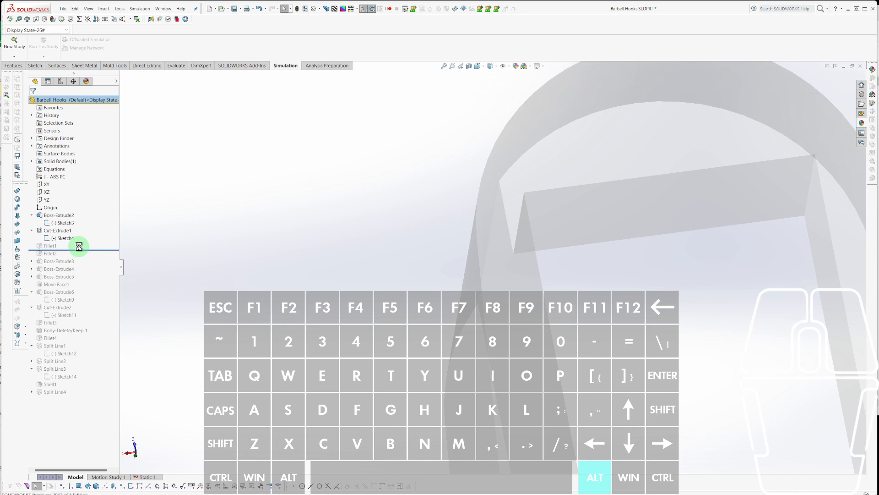
middle_drag(506, 245, 505, 253)
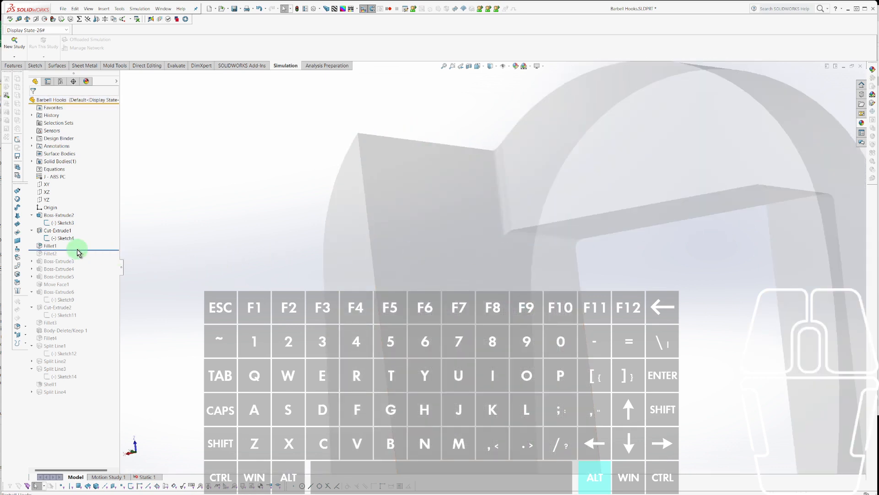
Edit Fillet1 to remove the inner corner edge where the upper bend meets the flat plate.
click(48, 248)
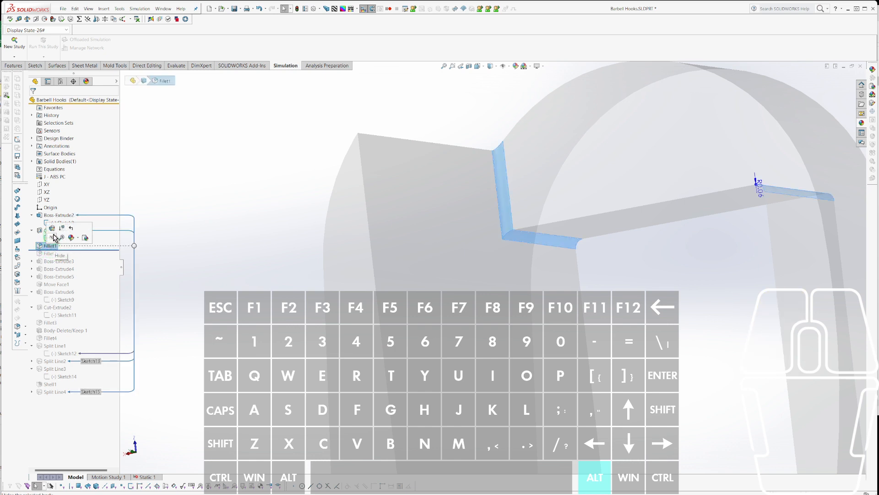
click(52, 227)
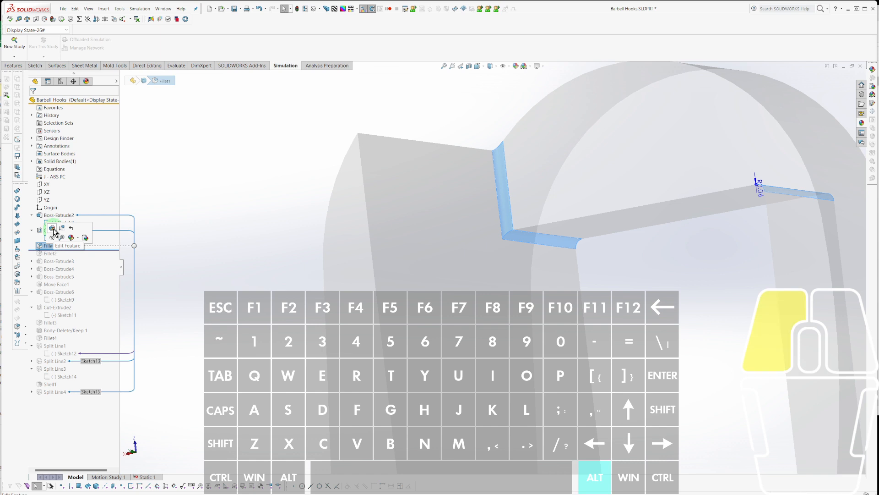
click(504, 212)
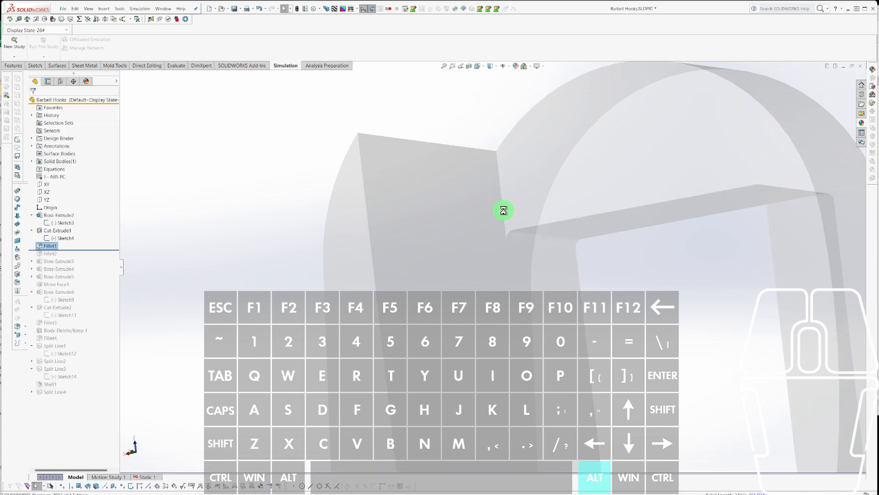
middle_drag(504, 211, 527, 265)
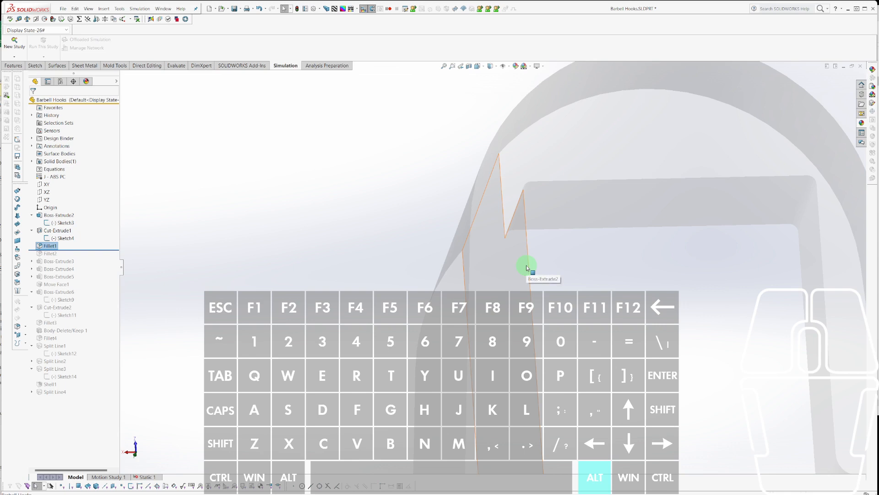
Roll the history forward to after Fillet2 and fillet the curved edge between the upper bend and flat plate with a 0.86 in radius.
drag(93, 251, 93, 260)
middle_drag(494, 205, 476, 203)
click(476, 192)
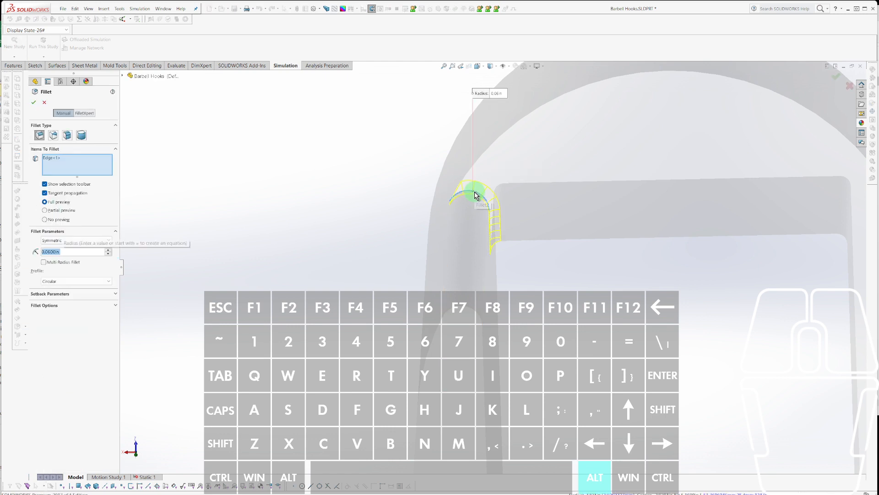
click(109, 250)
click(109, 250)
click(109, 250)
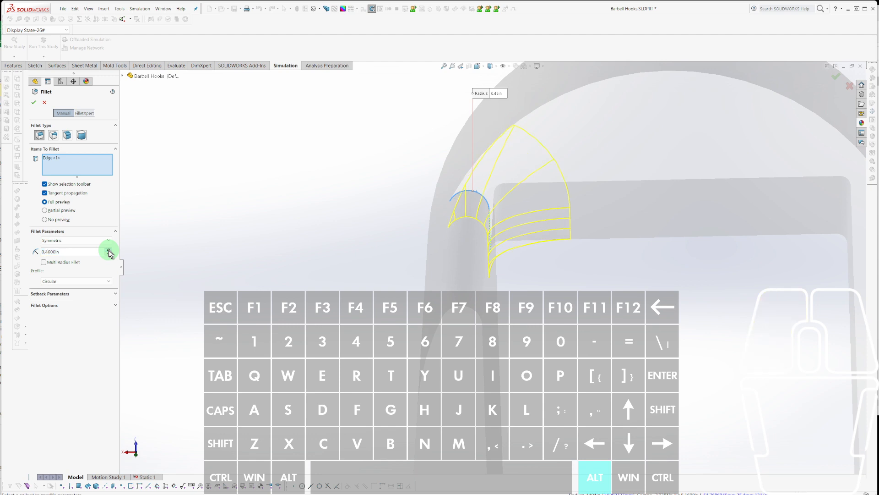
click(108, 250)
click(108, 250)
click(108, 250)
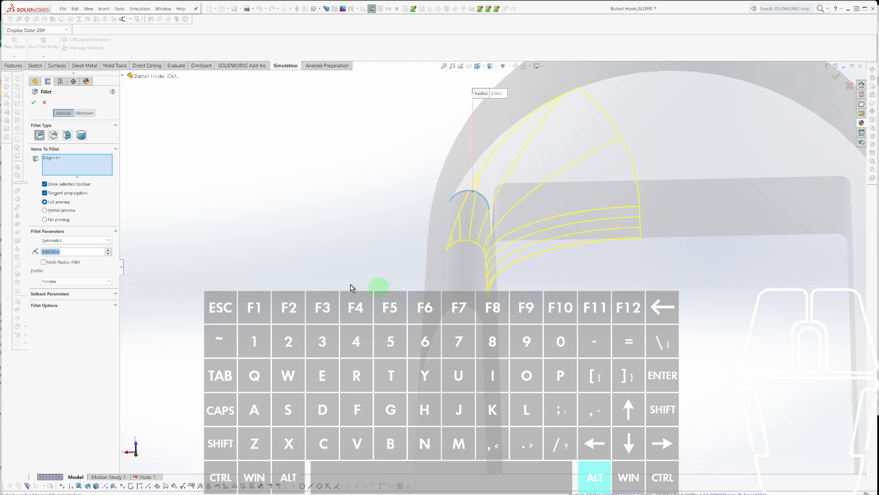
mouse_move(378, 287)
middle_down()
mouse_move(534, 266)
mouse_move(598, 308)
mouse_move(554, 315)
middle_up()
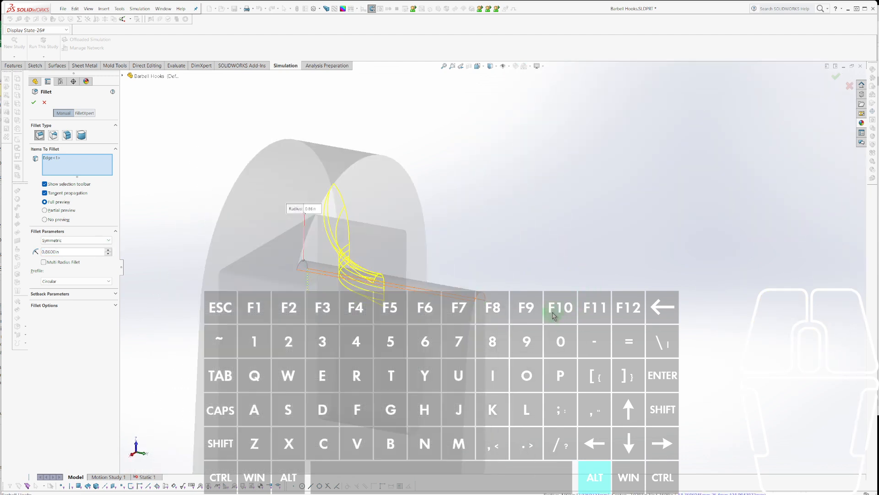
right_click(497, 305)
Set the radius of the corner fillet Fillet5 to 0.1 in and rebuild the part.
scroll(497, 305, up, 3)
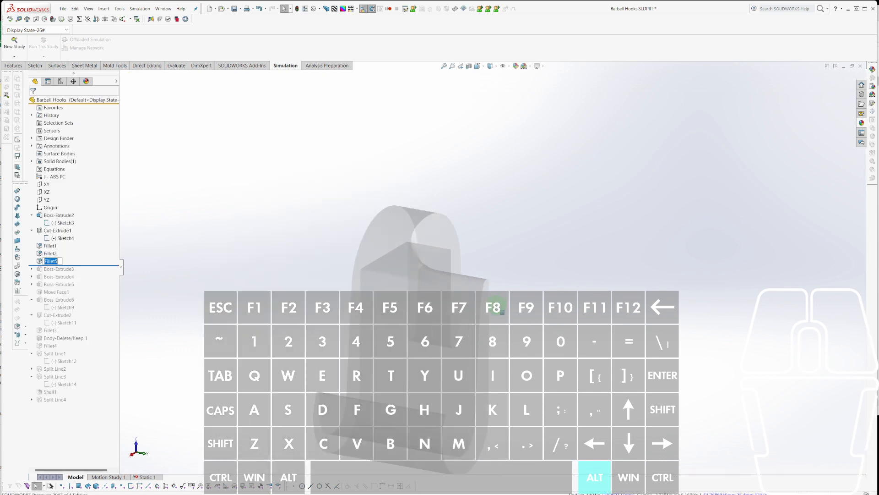
mouse_move(497, 305)
middle_down()
mouse_move(524, 284)
mouse_move(457, 284)
mouse_move(433, 273)
mouse_move(480, 290)
mouse_move(524, 284)
mouse_move(497, 308)
mouse_move(529, 287)
mouse_move(426, 339)
mouse_move(514, 341)
mouse_move(407, 373)
mouse_move(447, 298)
mouse_move(427, 333)
mouse_move(435, 407)
middle_up()
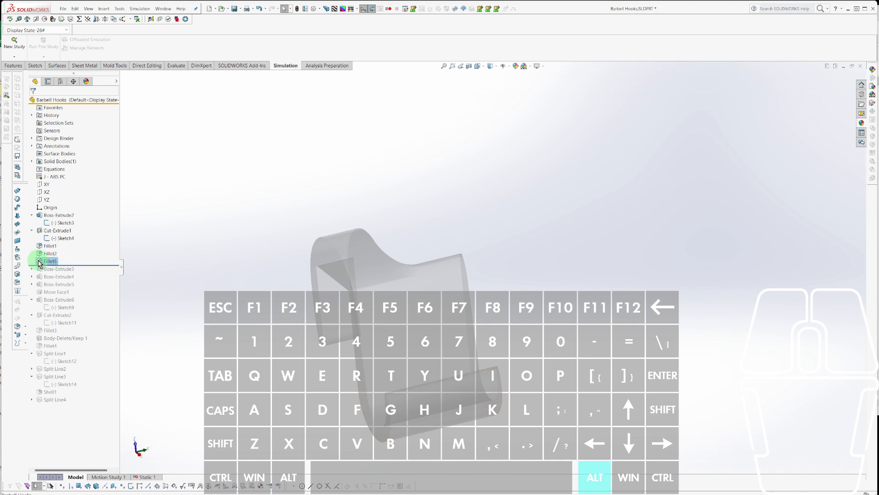
click(399, 263)
click(442, 259)
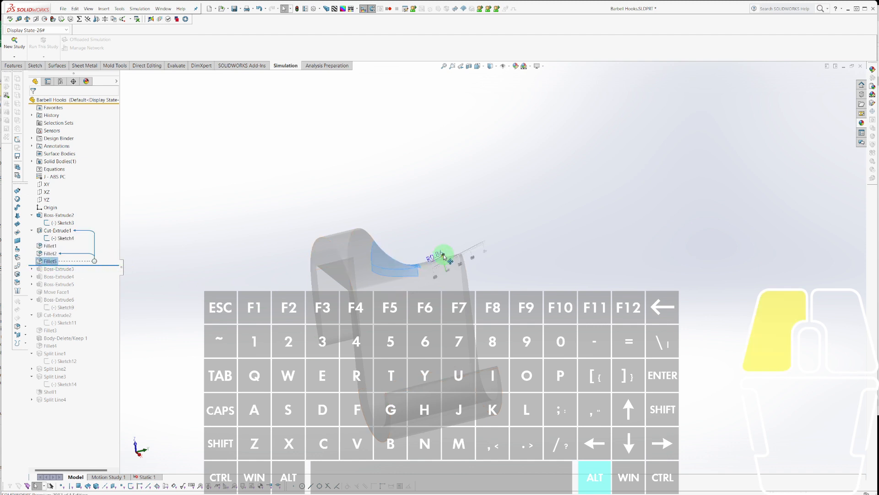
double_click(442, 254)
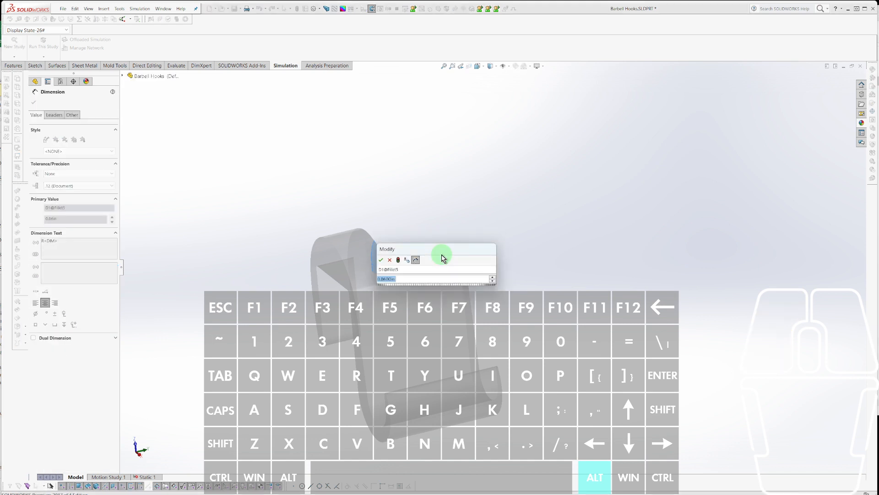
text(.1)
key(Return)
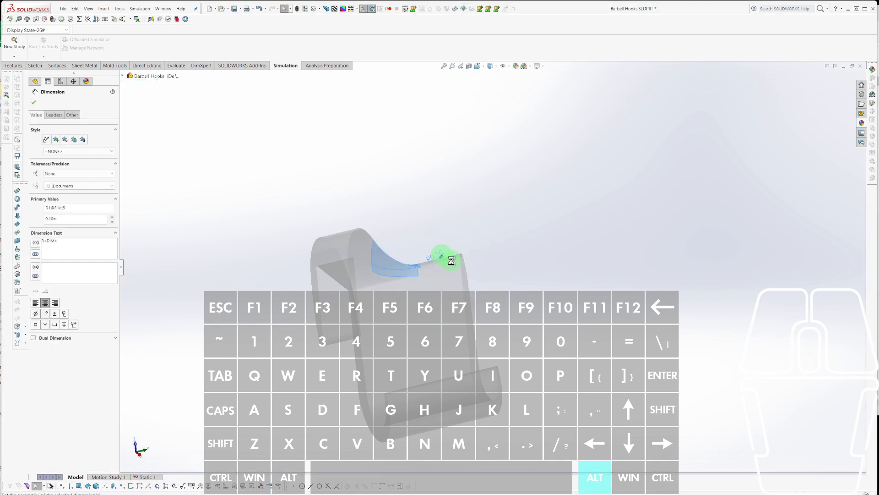
key(ctrl+b)
Fillet the edges of the upper bend's side face and the flat plate's narrow side face with a 0.06 in radius.
scroll(453, 263, up, 2)
middle_drag(452, 263, 520, 255)
key(s)
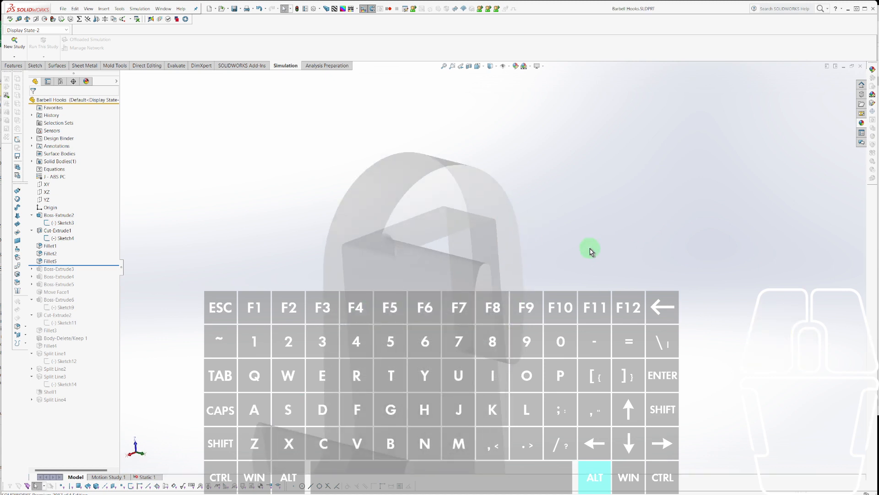
key(Escape)
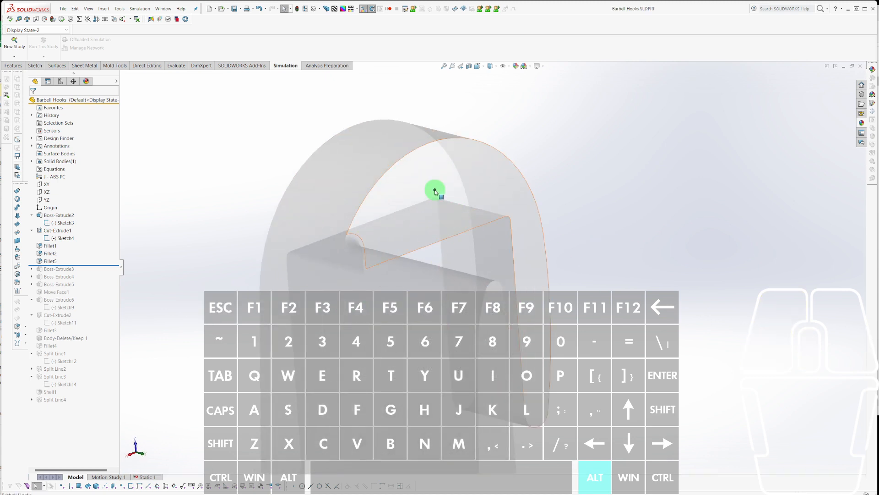
click(435, 192)
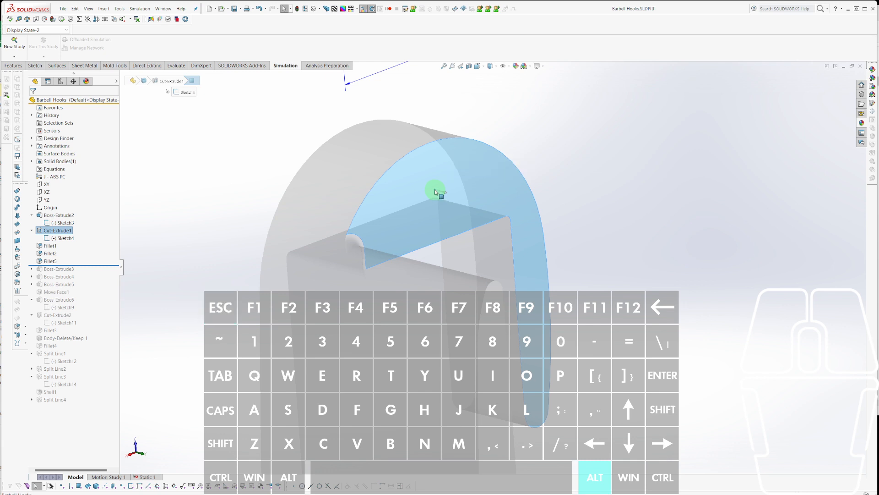
key(u)
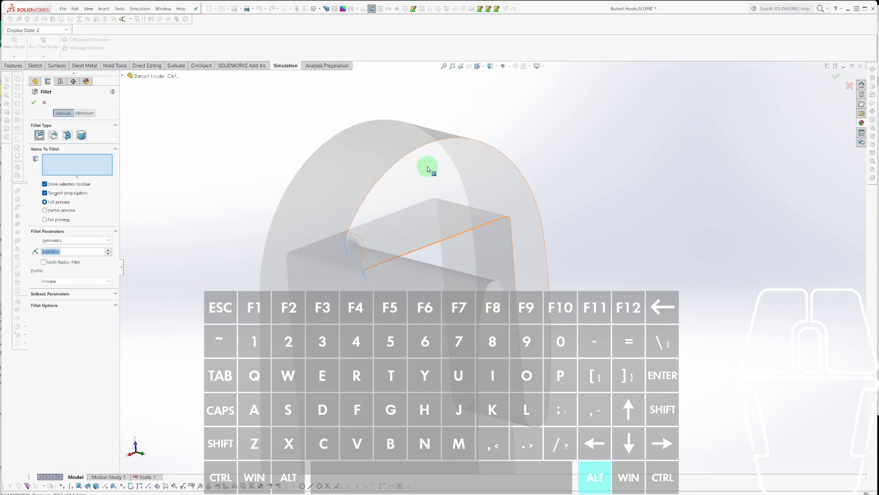
click(424, 161)
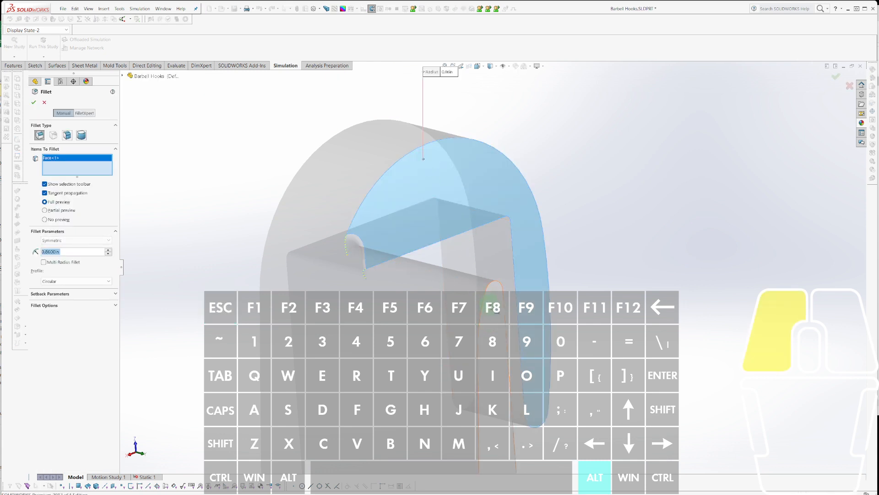
click(487, 298)
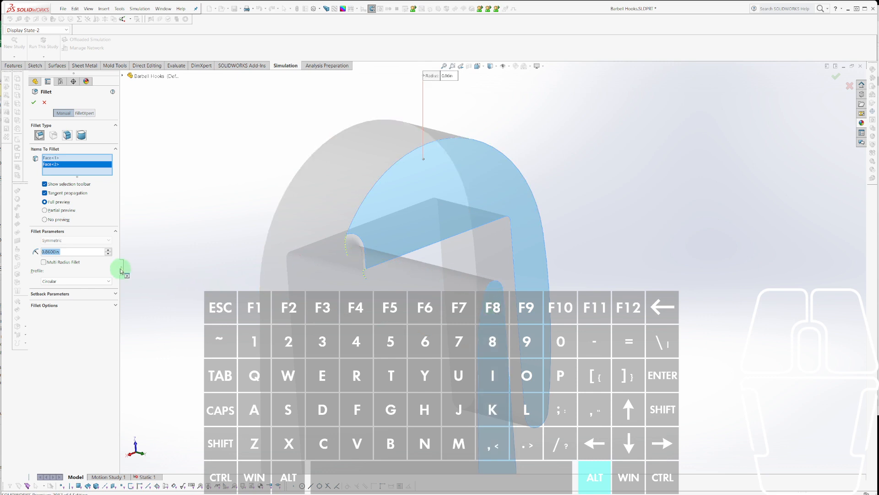
text(.0)
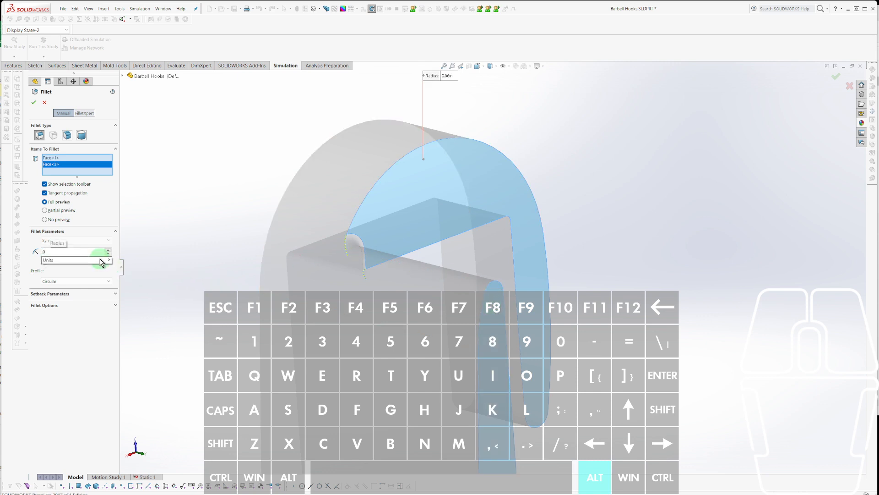
text(6)
key(Return)
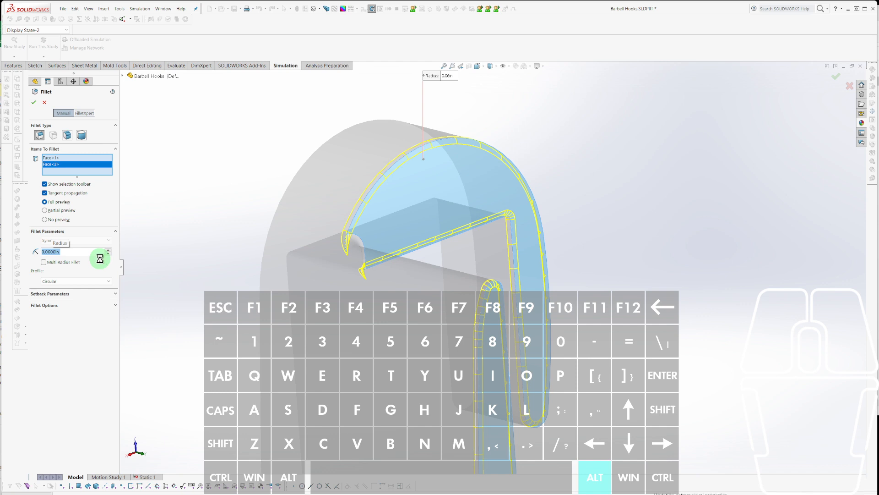
key(ctrl+alt+shift+r)
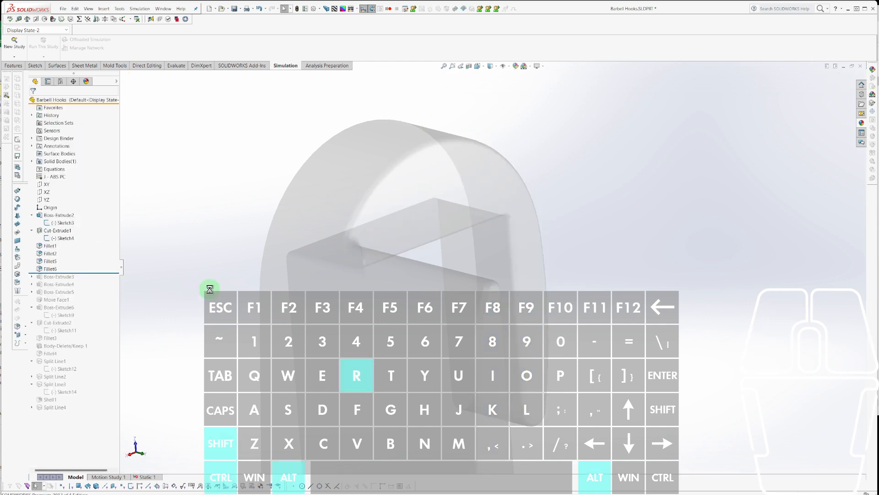
Delete the Fillet6 feature from the part.
click(47, 316)
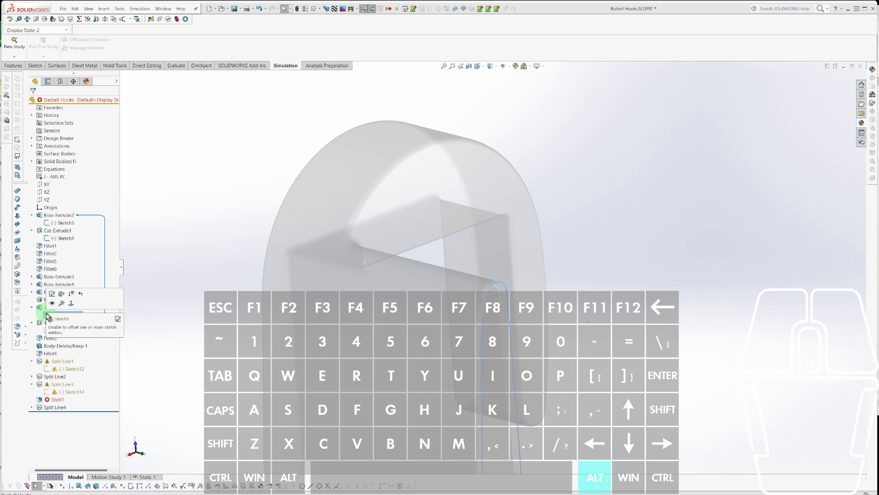
click(49, 269)
key(Delete)
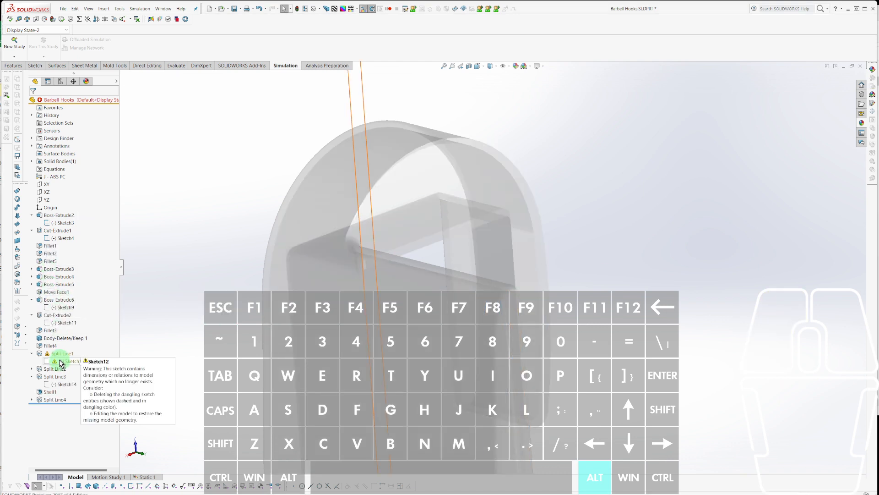
Edit Sketch12 of Split Line1 and select its dangling On Edge relation among the sketch relations.
middle_drag(348, 284, 298, 288)
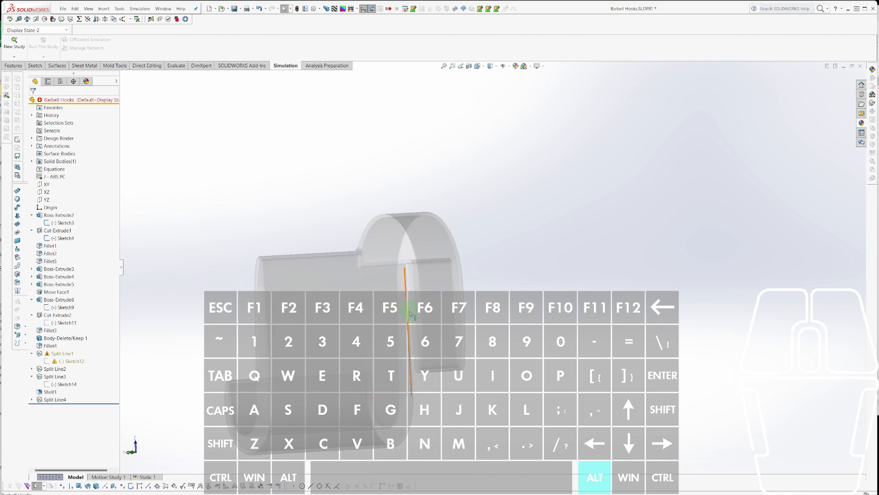
click(75, 361)
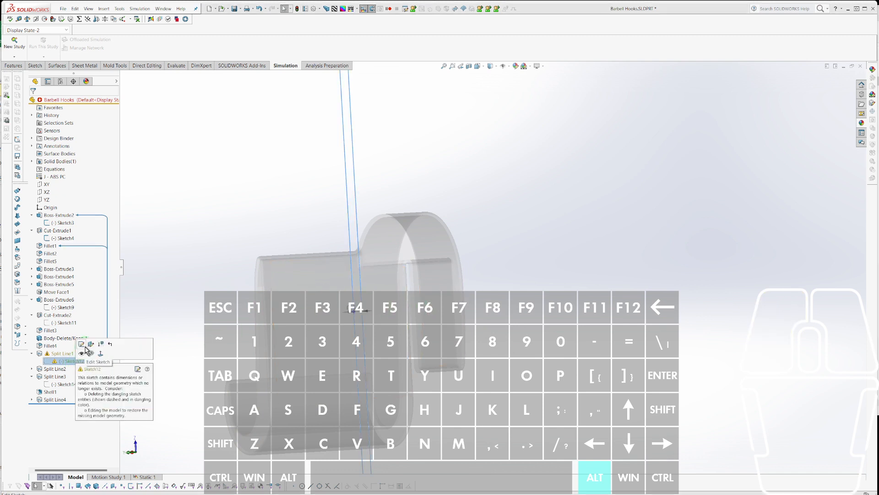
click(82, 344)
scroll(368, 274, down, 3)
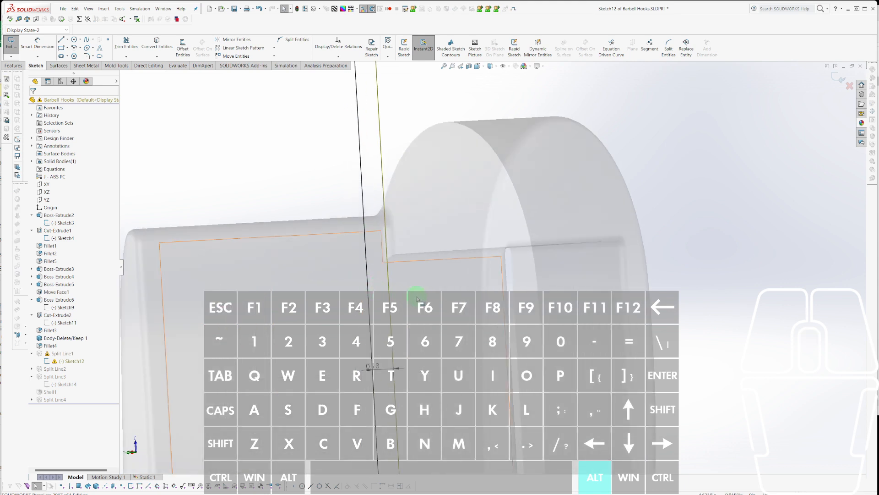
scroll(458, 333, up, 5)
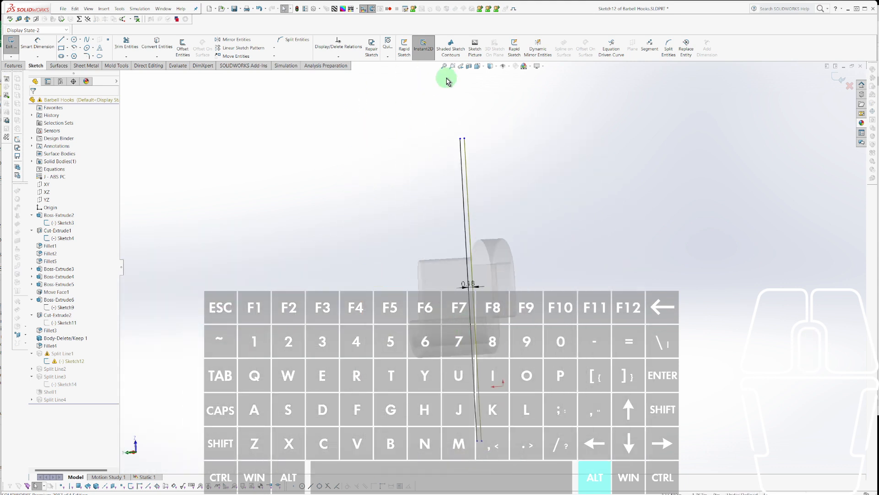
click(358, 50)
click(52, 136)
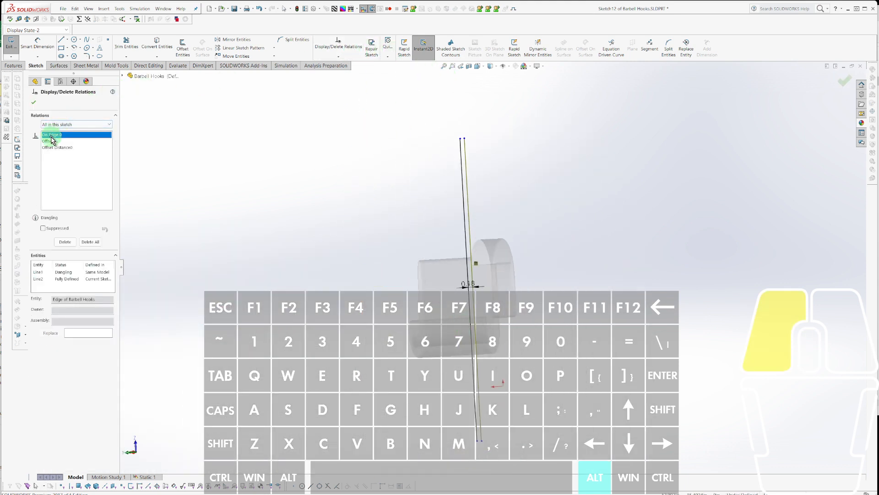
click(52, 134)
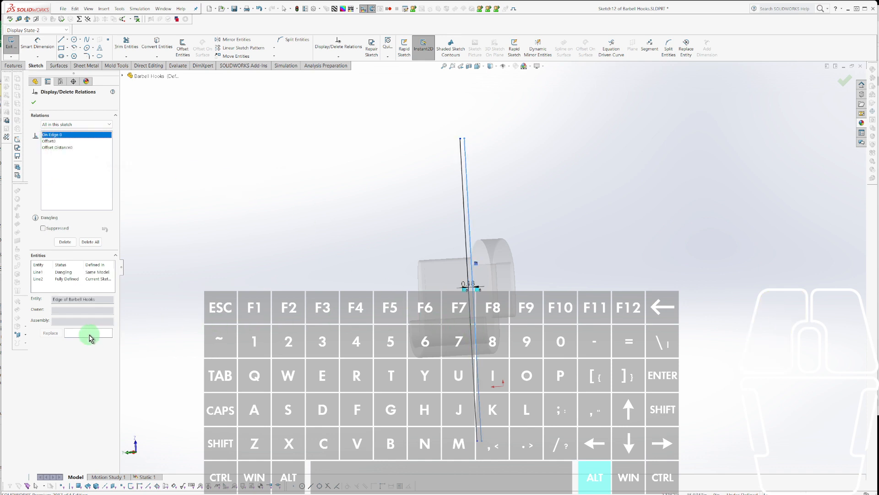
Replace the relation's missing entity with the vertical edge of Fillet5 beside the hook's inner corner, and finish the sketch.
scroll(473, 267, down, 6)
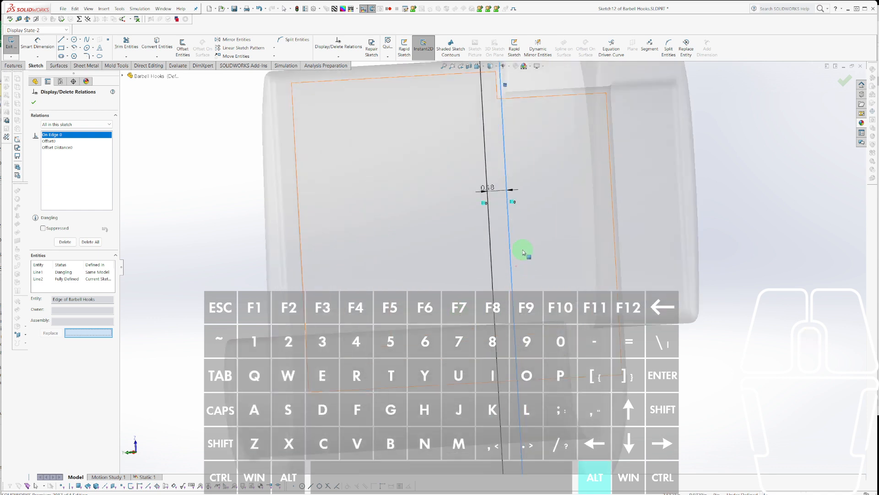
scroll(528, 322, up, 5)
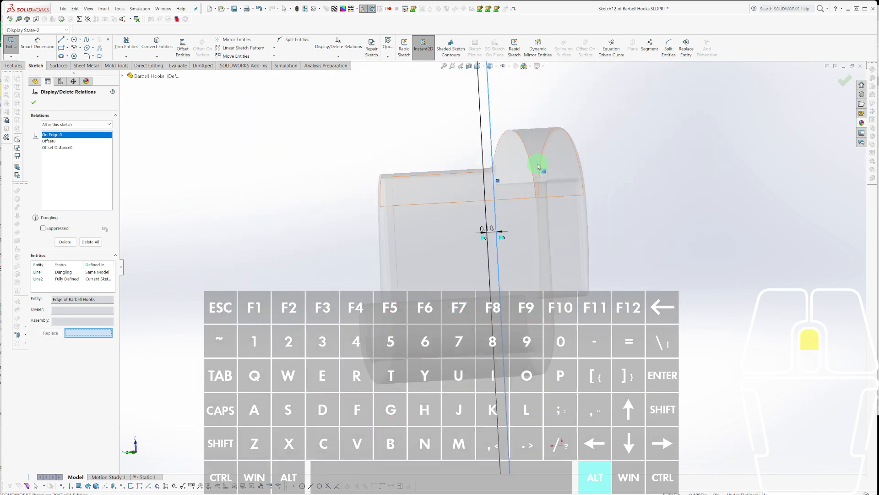
scroll(540, 166, down, 8)
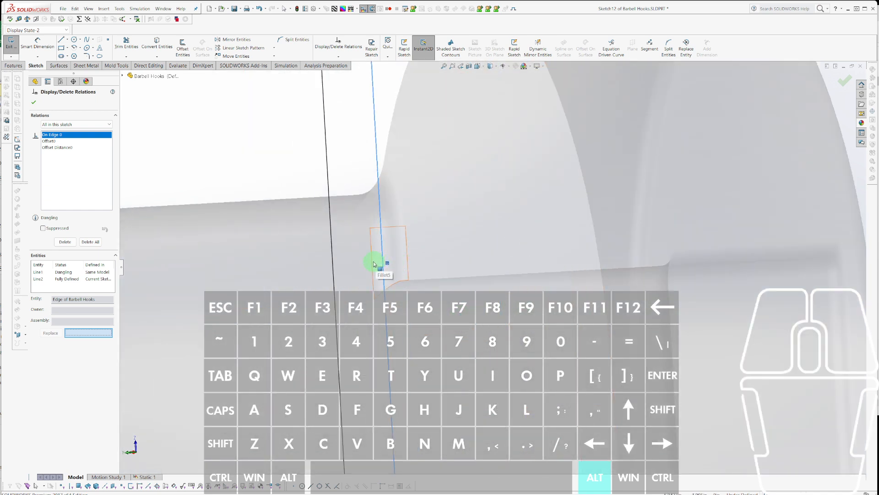
click(372, 265)
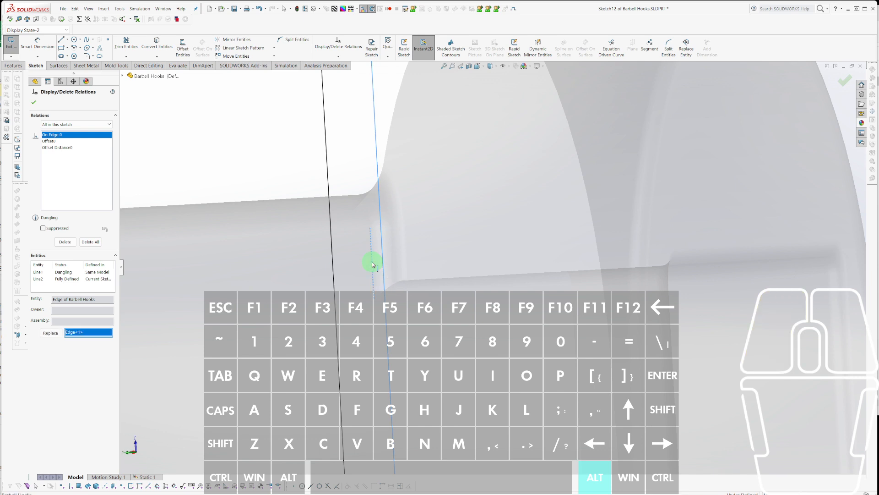
click(60, 333)
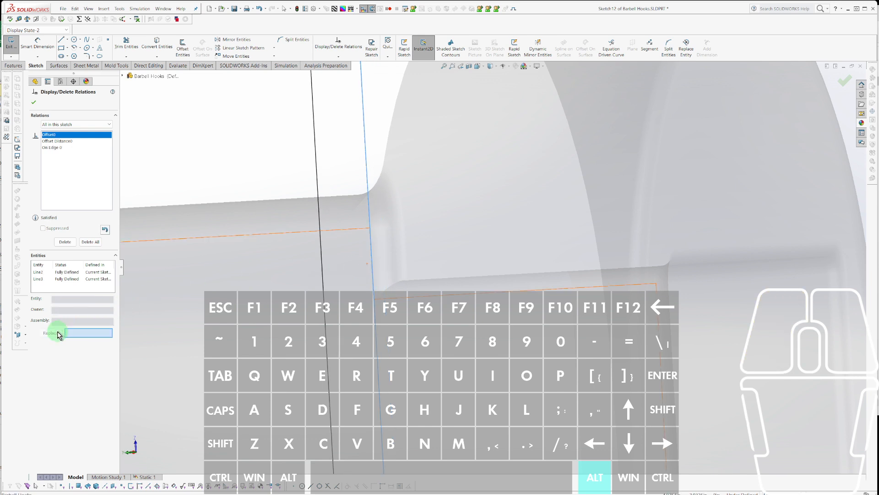
click(34, 102)
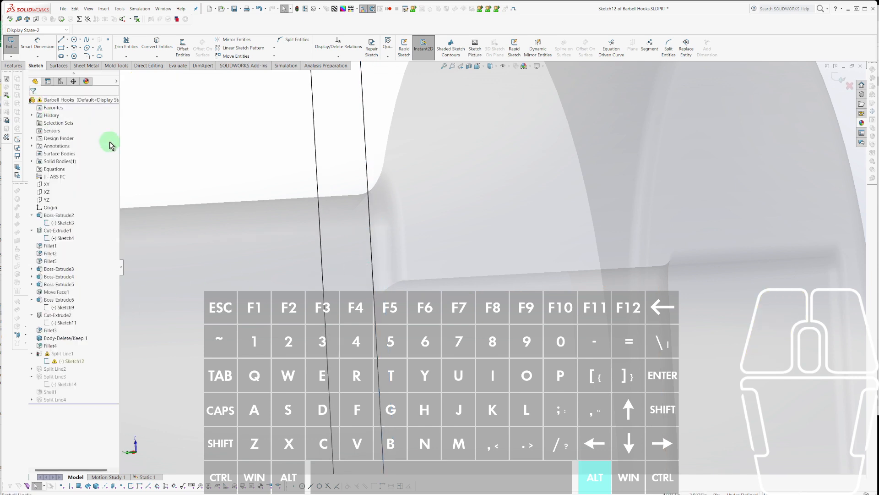
scroll(291, 258, up, 3)
key(r)
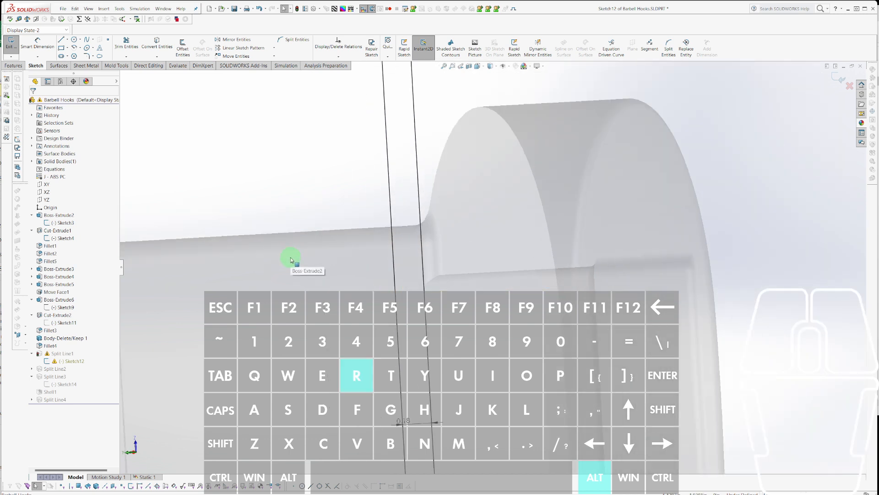
scroll(594, 296, up, 5)
middle_drag(595, 296, 667, 328)
scroll(506, 315, down, 1)
middle_drag(505, 314, 495, 317)
scroll(494, 318, down, 1)
scroll(551, 216, down, 3)
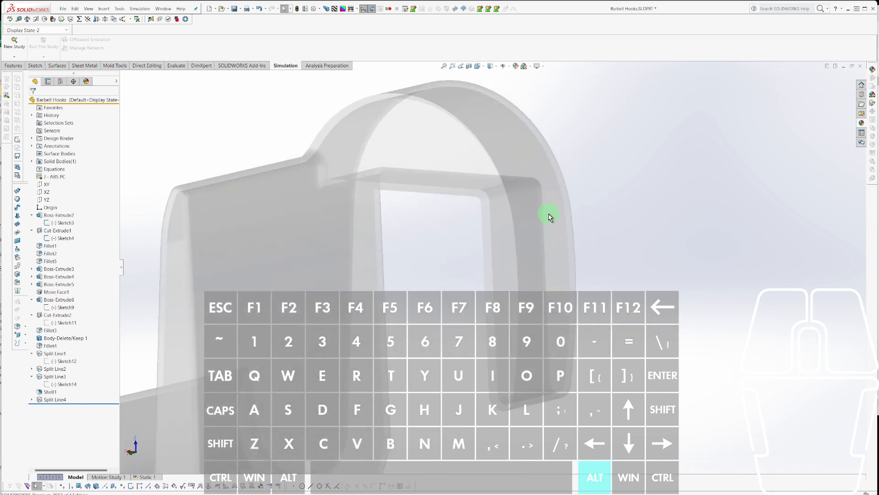
scroll(458, 187, up, 3)
middle_drag(449, 197, 524, 236)
click(475, 280)
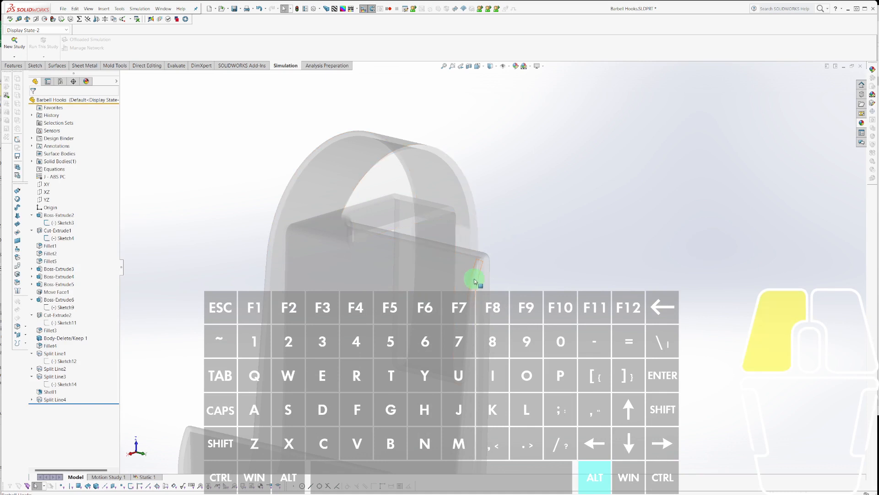
click(493, 250)
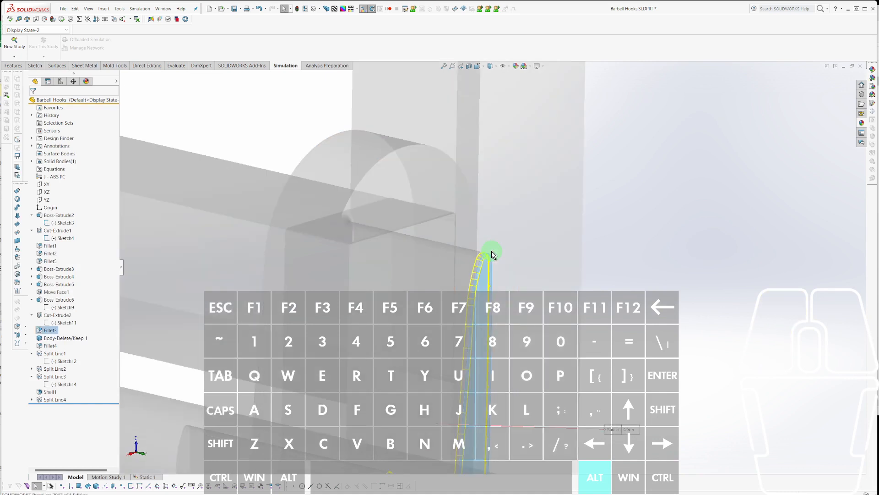
key(Escape)
key(Escape)
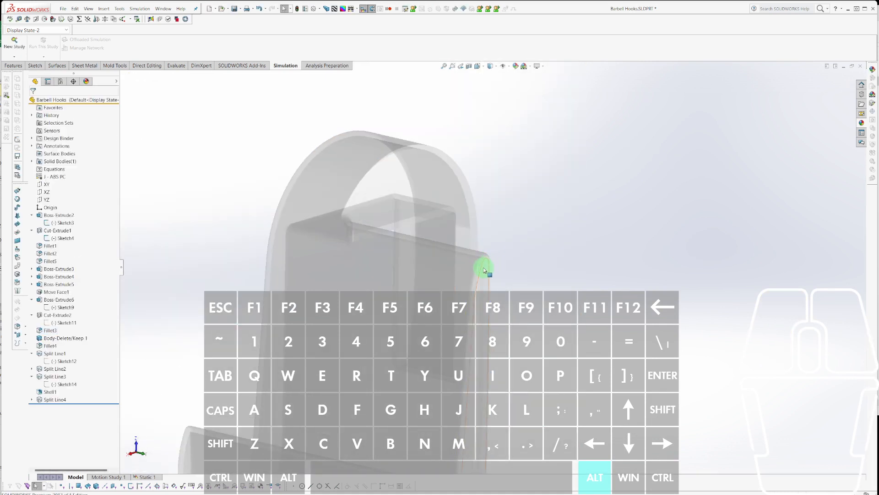
Fillet the edges of the Cut-Extrude1 side face around the hook opening with a 0.06 in radius.
click(479, 270)
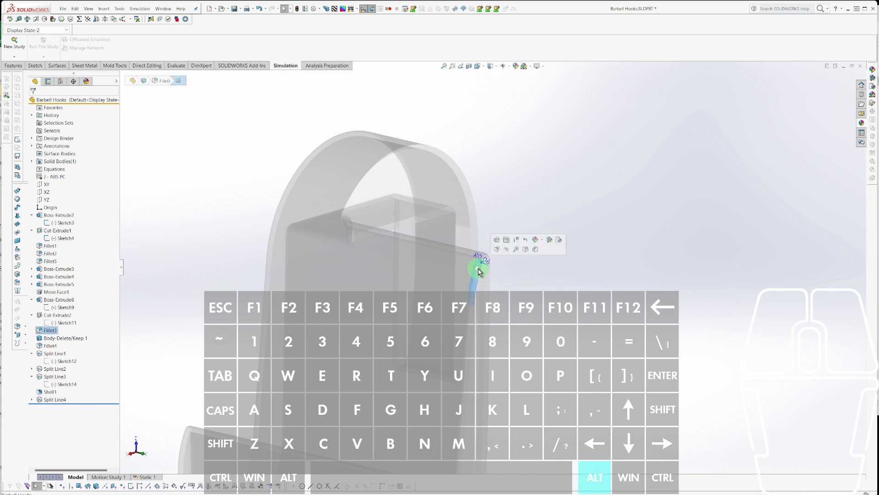
click(400, 185)
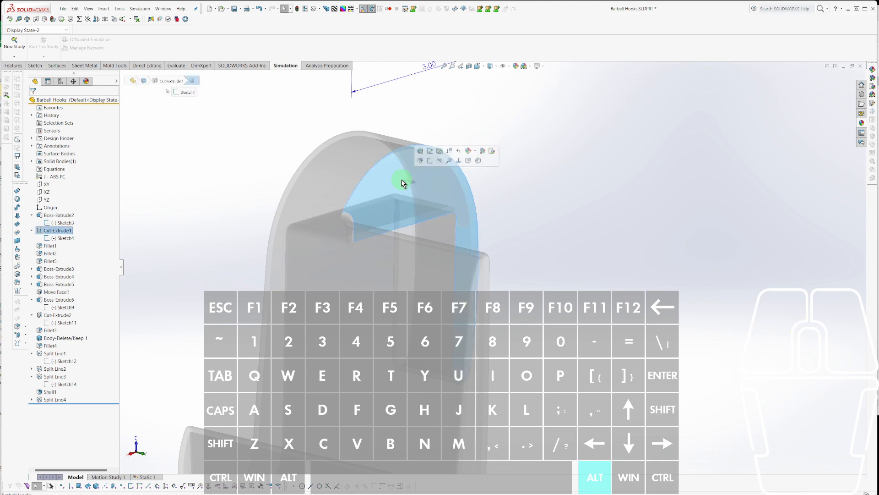
key(f)
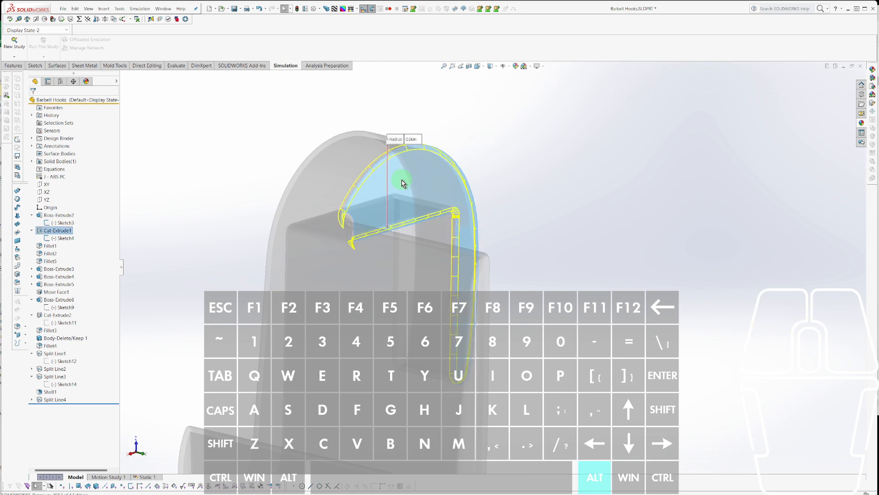
key(Return)
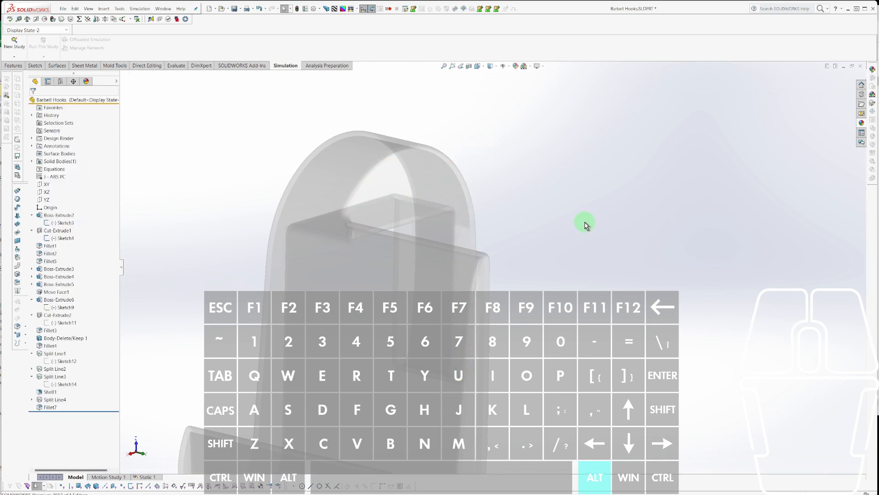
Move the new fillet below Split Line3 and ahead of Shell1 in the feature order.
click(18, 413)
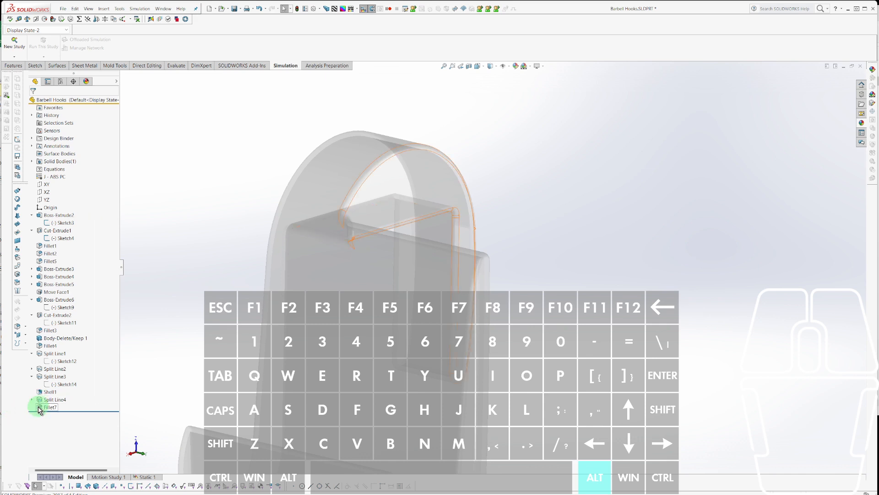
click(40, 408)
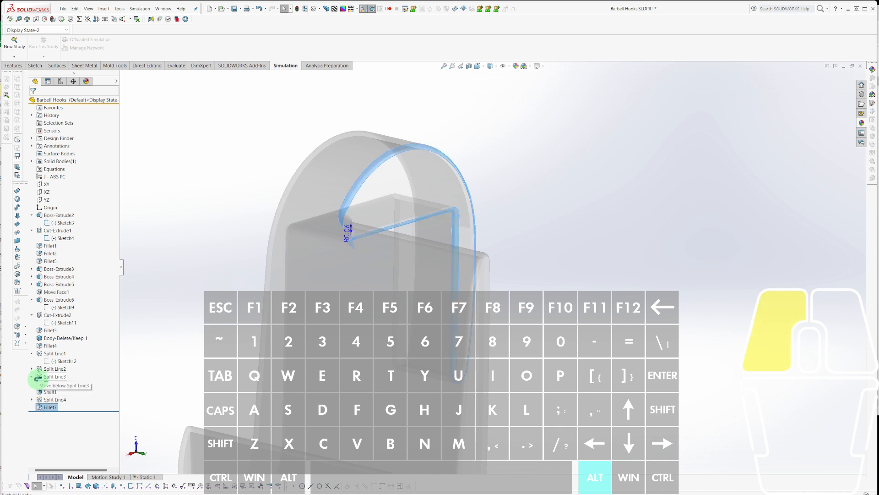
click(204, 369)
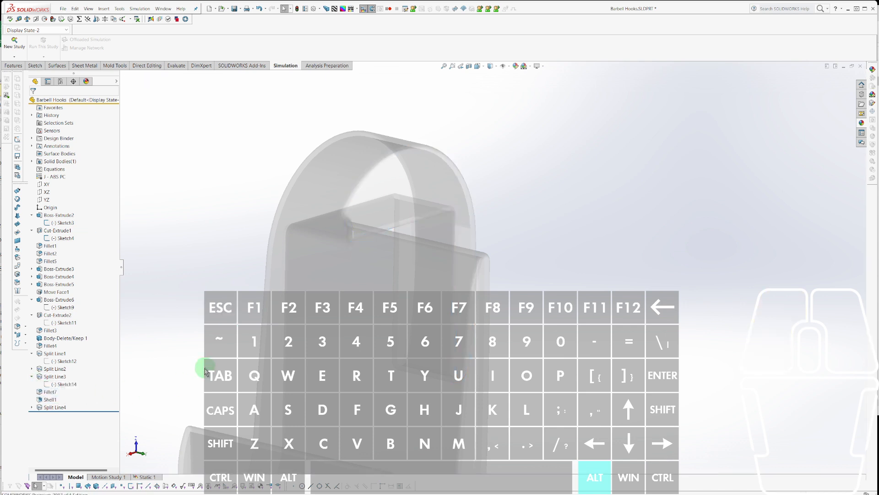
Switch to the Static 1 study and rerun the analysis on the updated part.
middle_drag(205, 369, 539, 353)
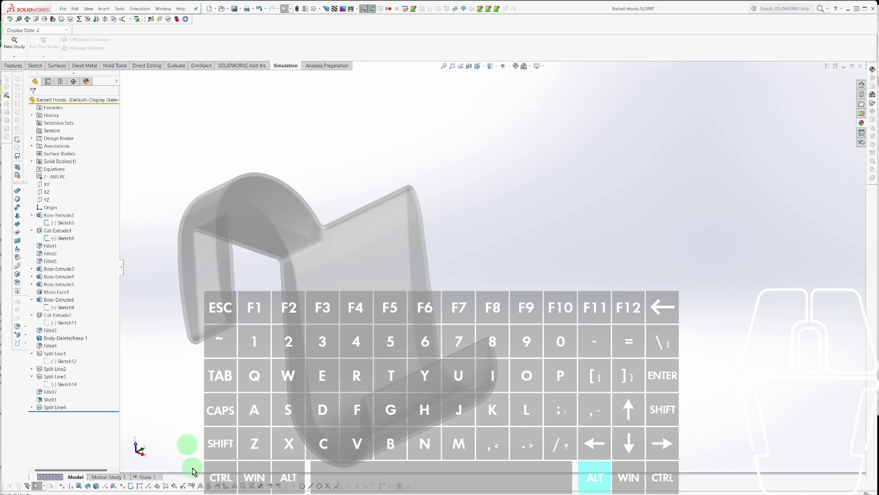
click(156, 478)
middle_drag(306, 354, 330, 321)
click(63, 211)
right_click(63, 215)
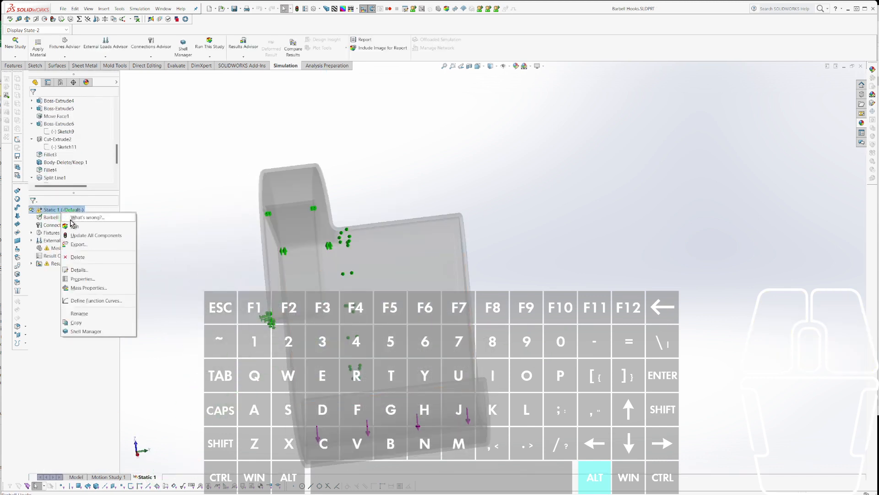
click(68, 225)
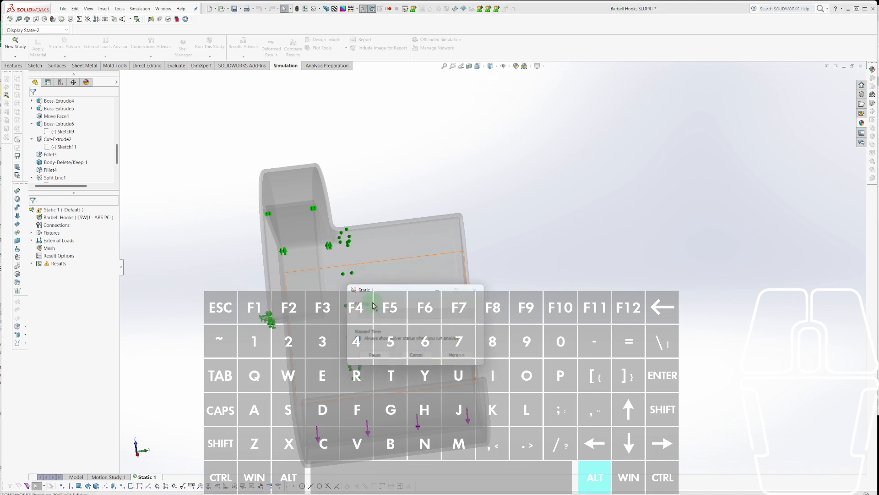
Examine the von Mises stress plot around the filleted inner corner, the opening and the lower end of the hook.
middle_drag(337, 266, 418, 260)
scroll(419, 260, down, 10)
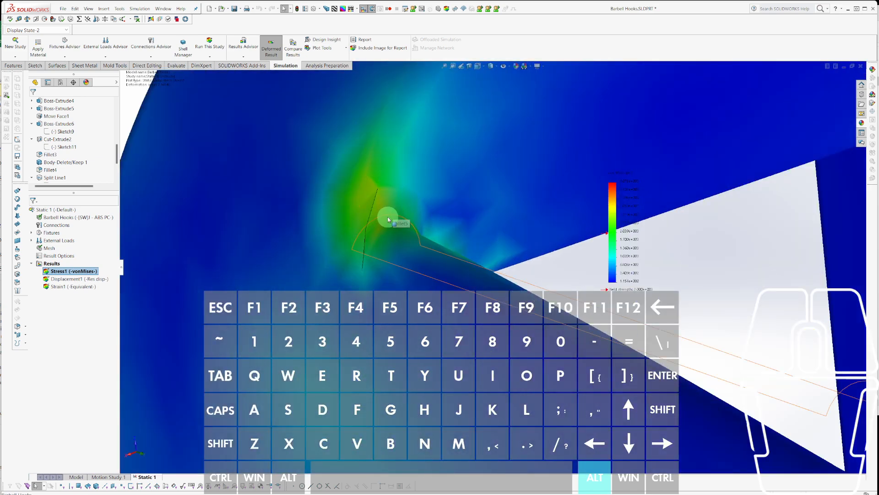
scroll(387, 218, up, 10)
middle_drag(680, 387, 664, 350)
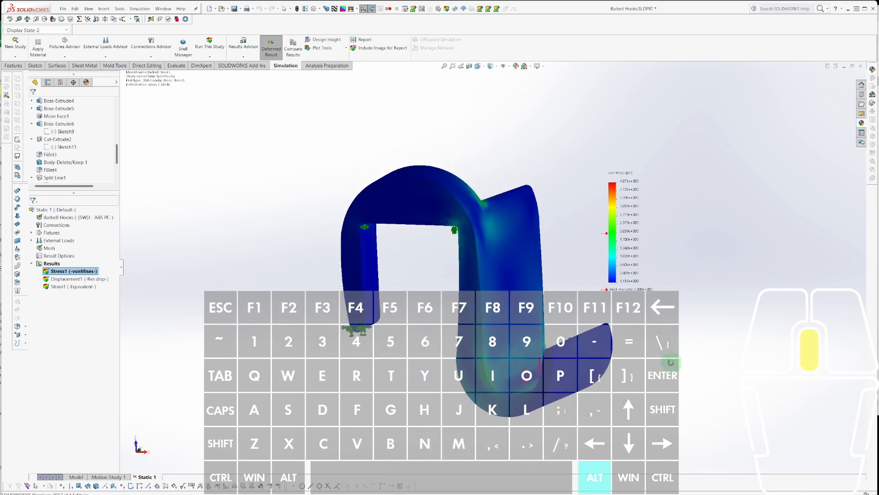
scroll(384, 282, down, 8)
scroll(385, 281, down, 5)
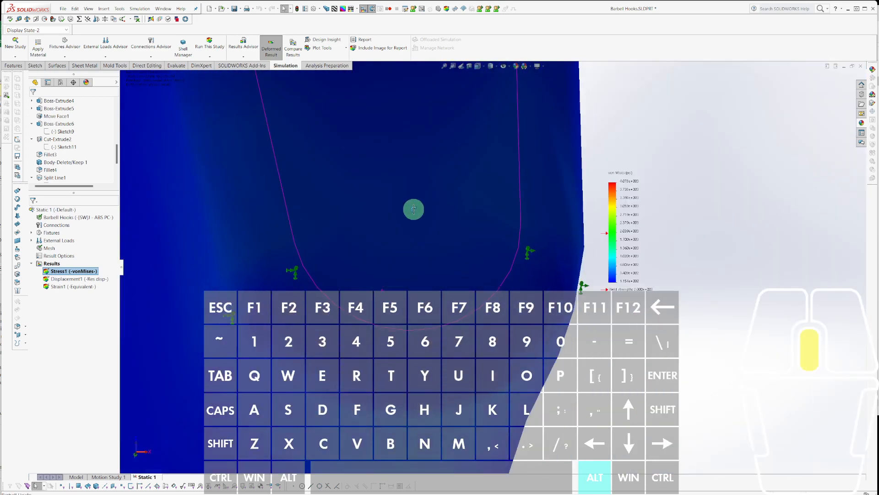
scroll(509, 259, up, 5)
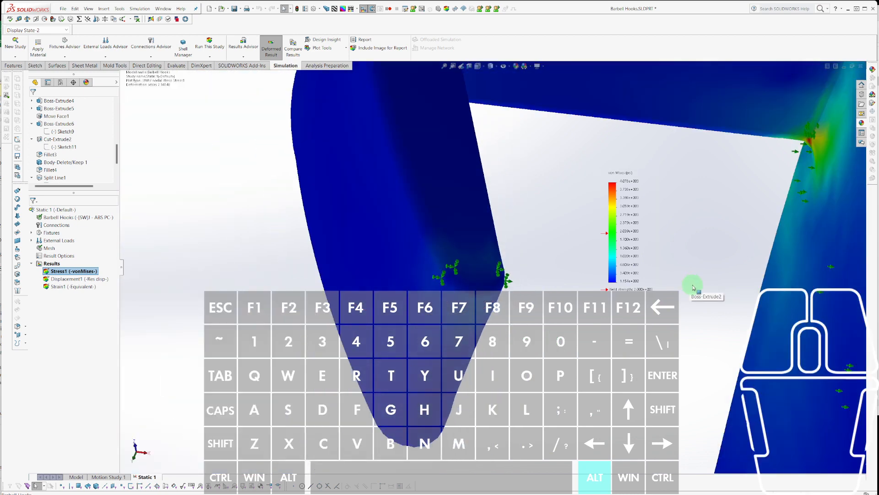
middle_drag(691, 289, 703, 339)
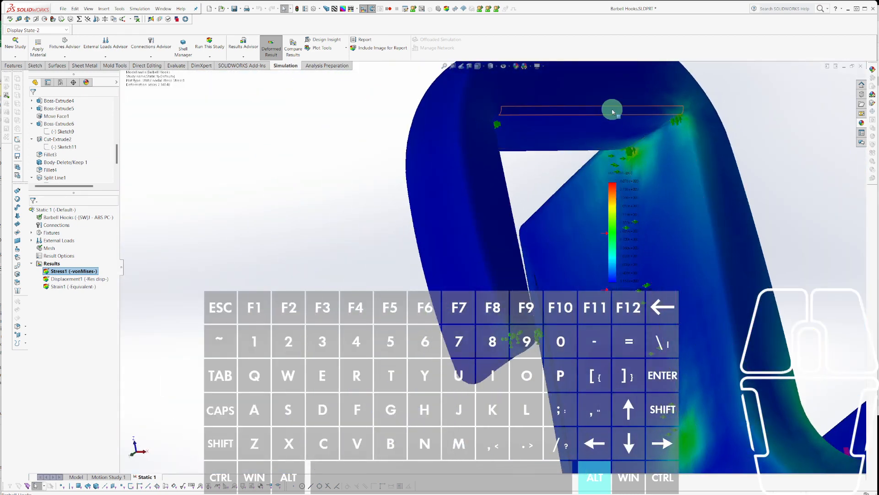
middle_drag(612, 108, 344, 200)
scroll(485, 255, down, 3)
scroll(351, 277, up, 3)
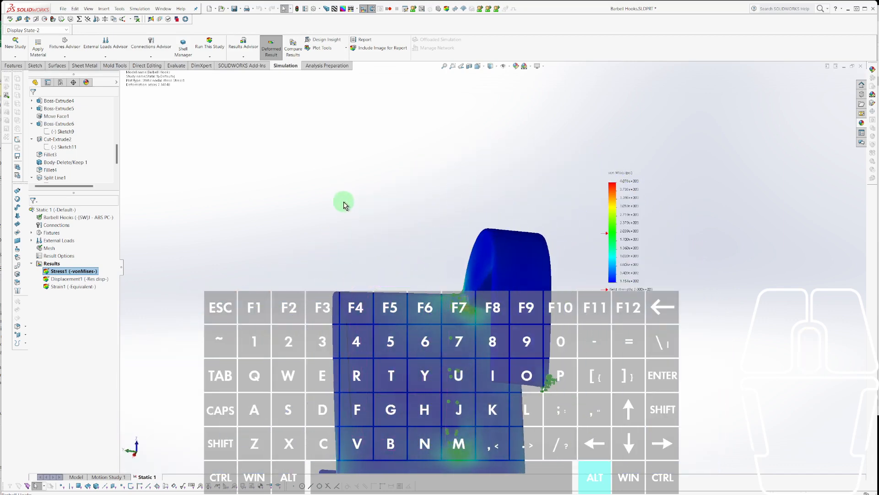
Examine the von Mises stress where the curved upper arm joins the plate, including the inner side of the bend.
scroll(477, 286, down, 5)
middle_drag(477, 286, 491, 442)
scroll(490, 284, up, 5)
scroll(521, 362, up, 2)
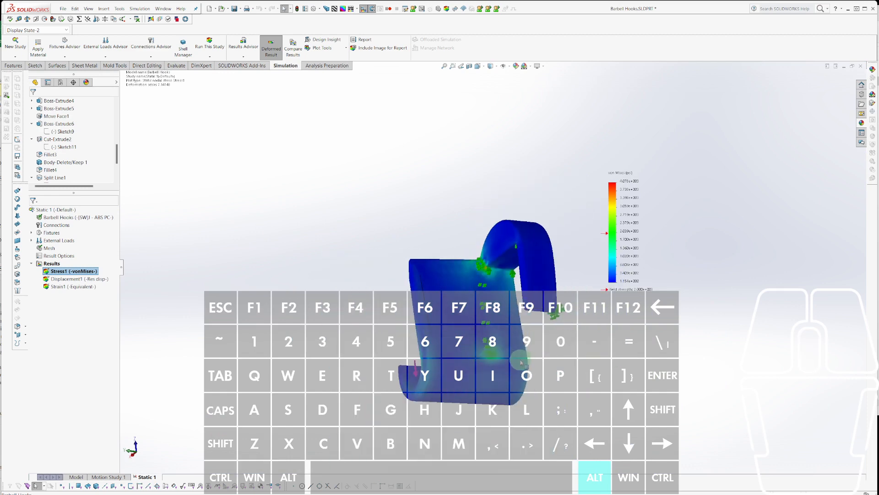
scroll(520, 361, down, 5)
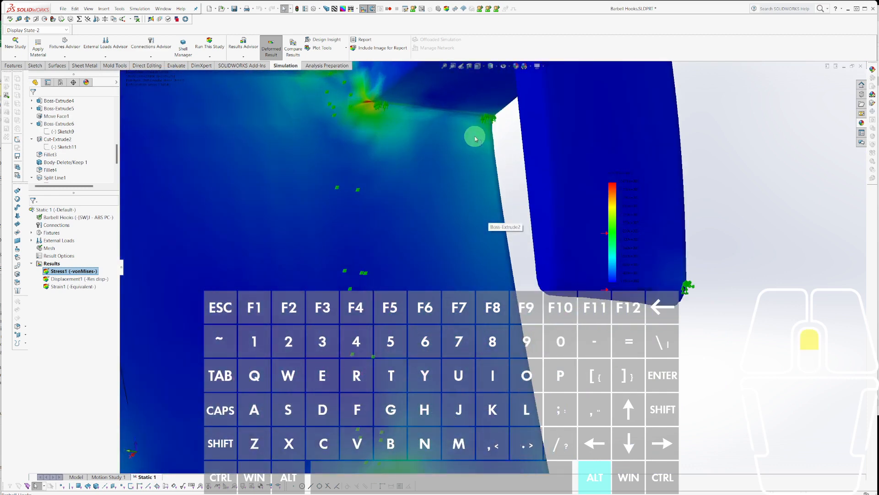
middle_drag(475, 137, 470, 282)
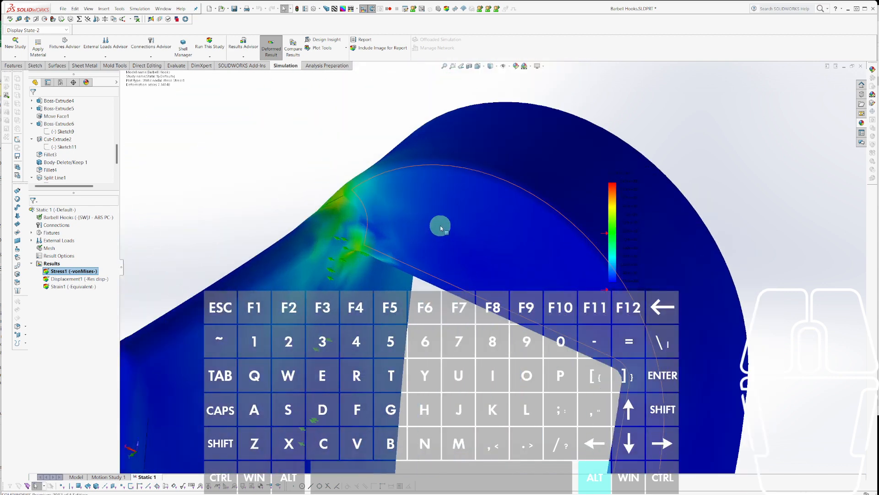
scroll(442, 215, up, 3)
middle_drag(445, 204, 547, 351)
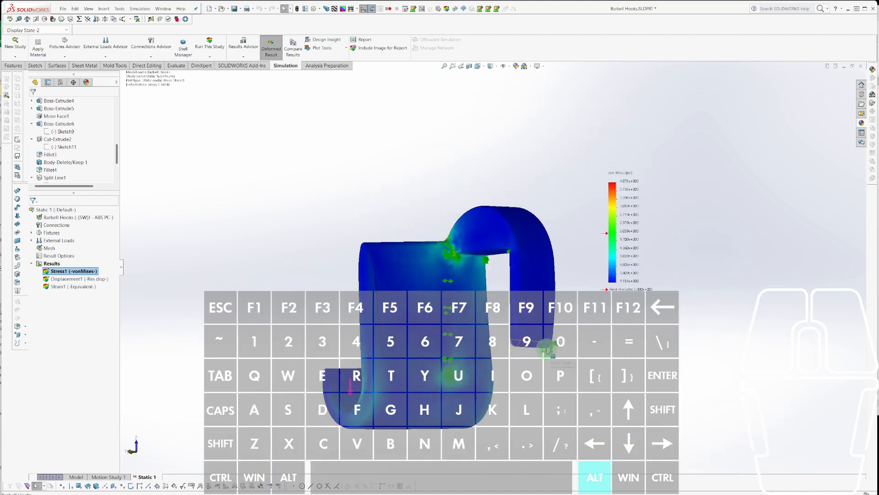
scroll(547, 352, down, 1)
scroll(477, 233, down, 4)
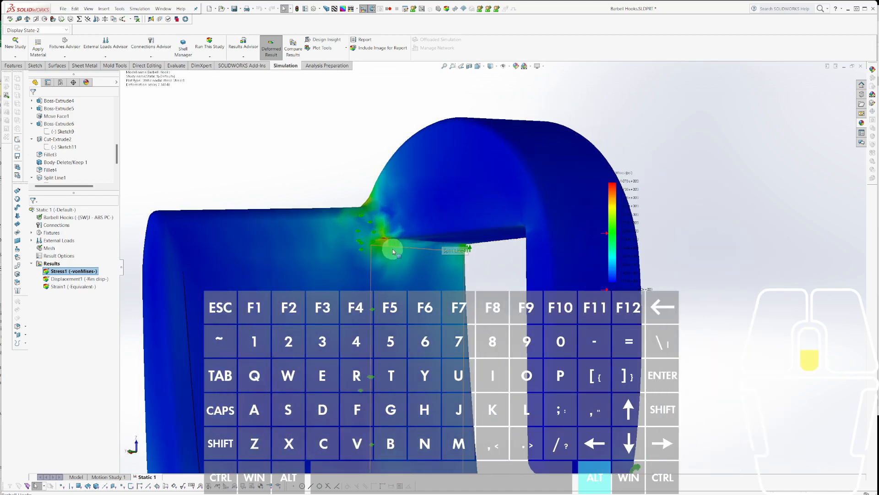
Examine the stress along the lower curved cradle of the hook, around the applied load.
scroll(392, 251, up, 3)
middle_drag(393, 251, 543, 302)
scroll(452, 438, down, 5)
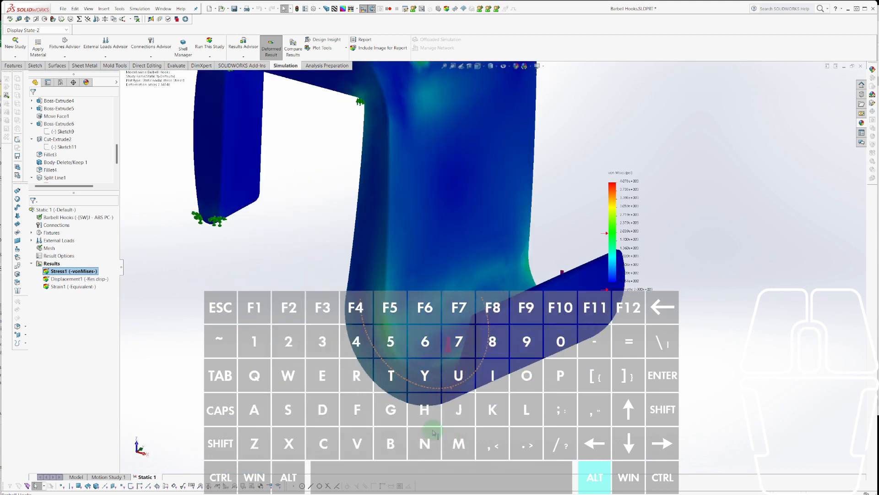
mouse_move(452, 438)
middle_down()
mouse_move(445, 403)
mouse_move(456, 378)
mouse_move(472, 390)
middle_up()
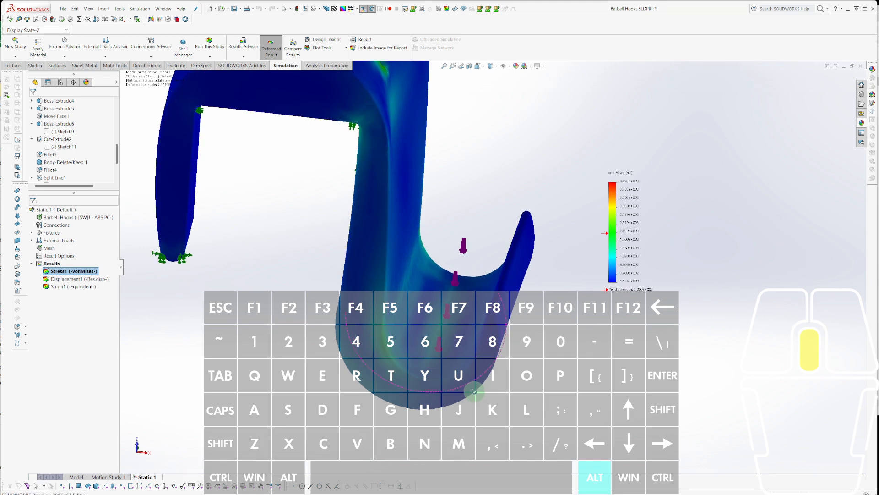
scroll(470, 389, up, 6)
scroll(554, 233, down, 4)
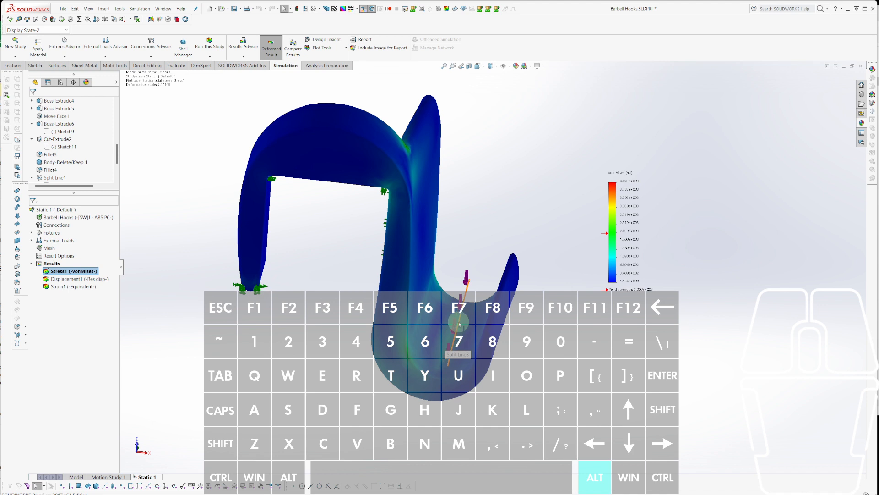
middle_drag(459, 323, 501, 230)
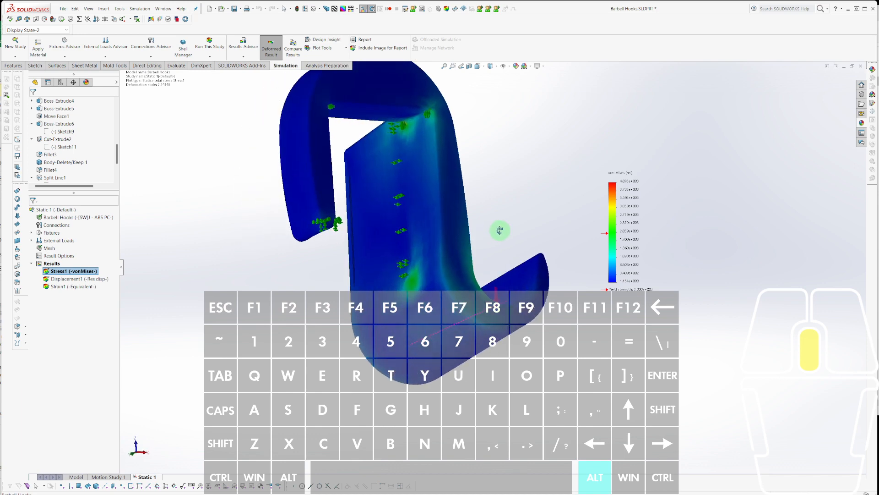
Examine the stress concentration at the filleted inner corner next to the Split Line4 face in close-up.
scroll(473, 227, down, 8)
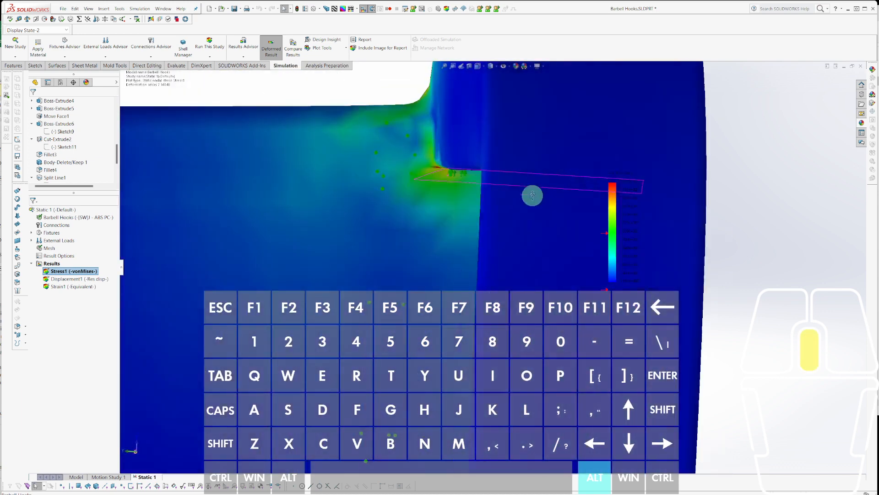
scroll(532, 195, down, 8)
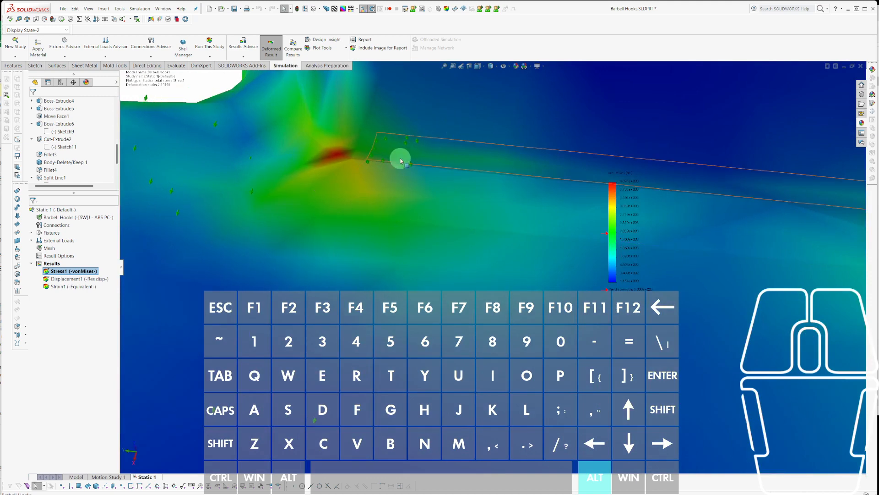
scroll(400, 160, down, 3)
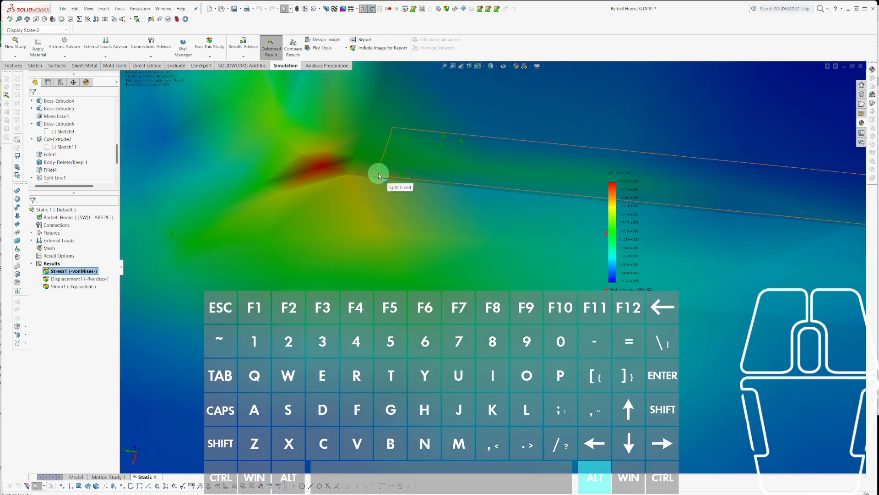
scroll(362, 181, up, 5)
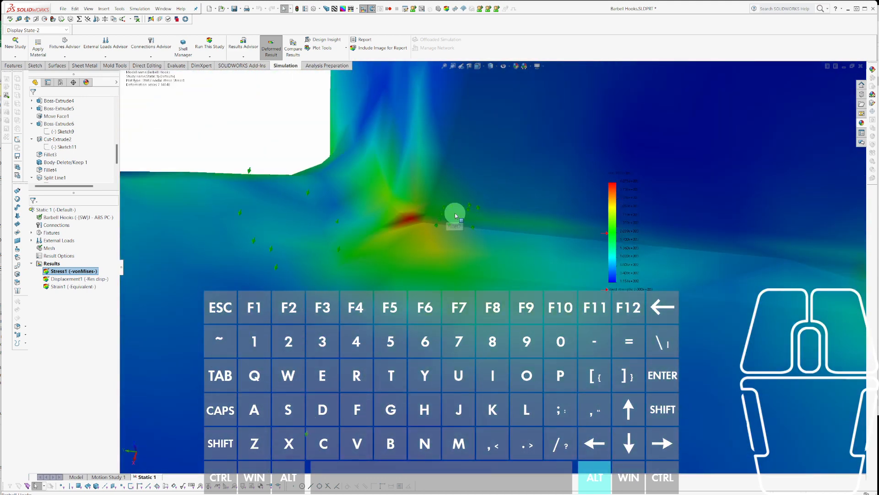
scroll(422, 253, up, 4)
scroll(691, 330, down, 4)
scroll(386, 202, up, 2)
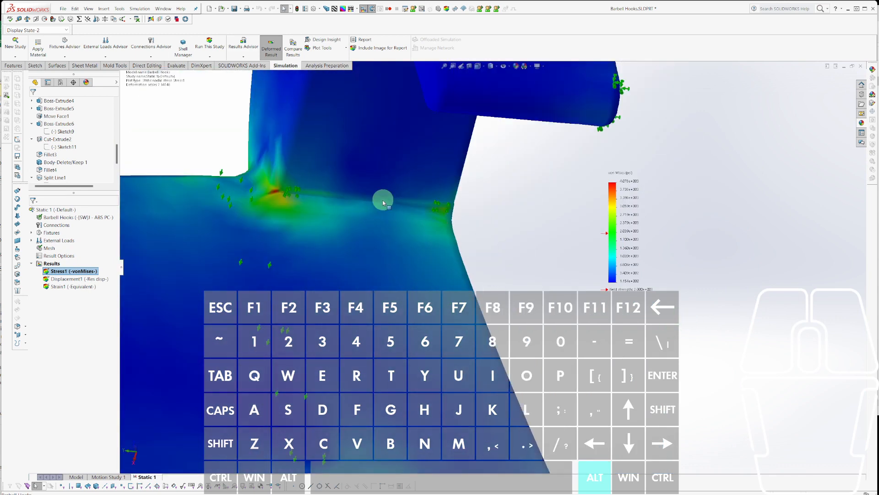
middle_drag(384, 198, 377, 148)
scroll(377, 149, down, 2)
scroll(334, 196, down, 3)
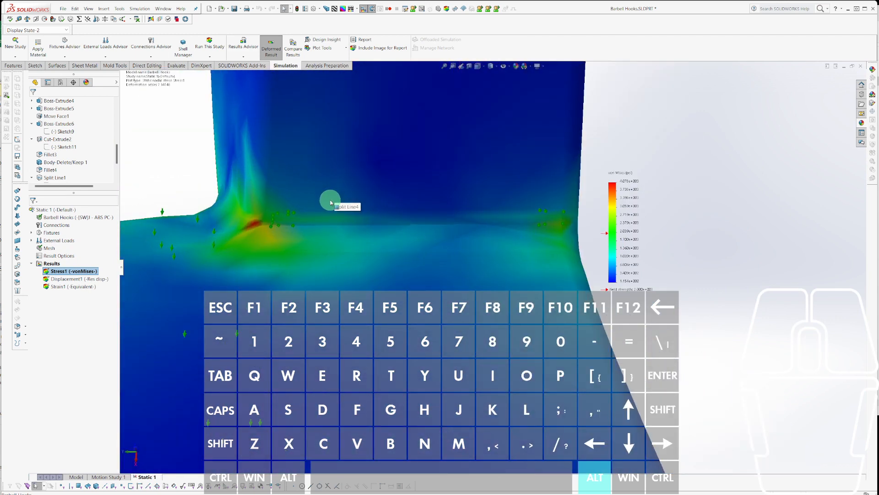
scroll(305, 239, down, 2)
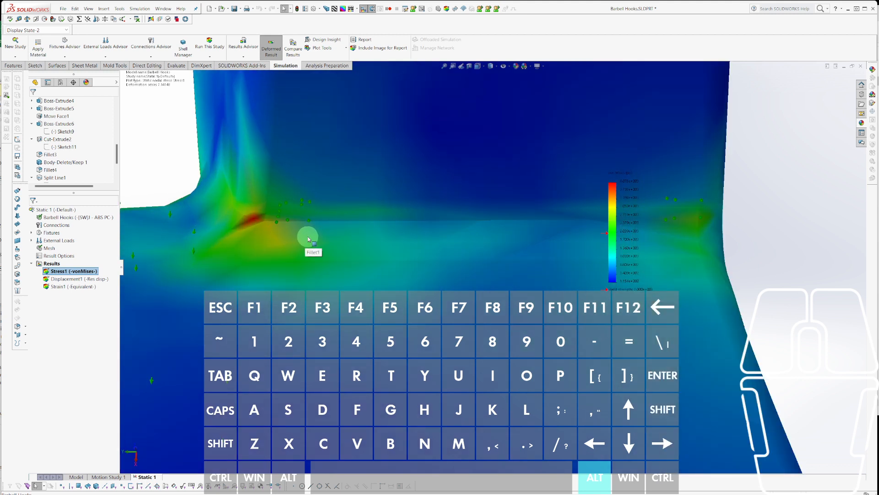
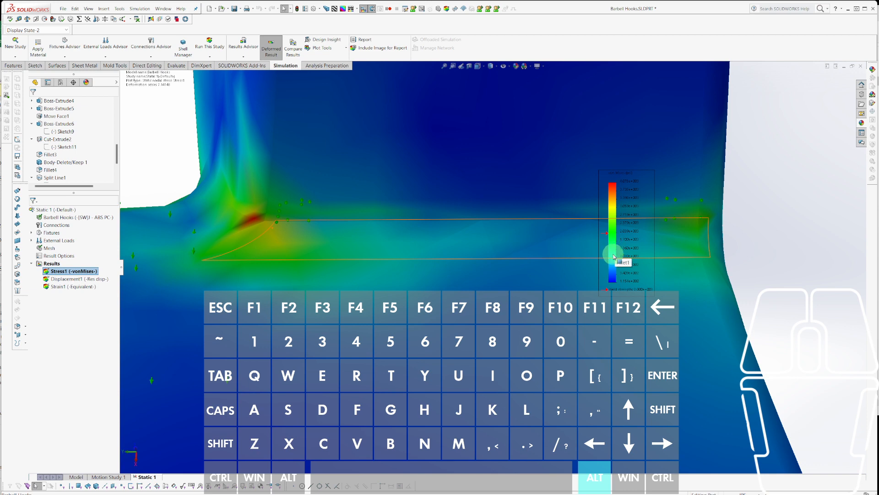
Compare the stress across the whole inner corner edge with the area low on the plate's contact face.
scroll(571, 238, up, 3)
scroll(571, 245, up, 4)
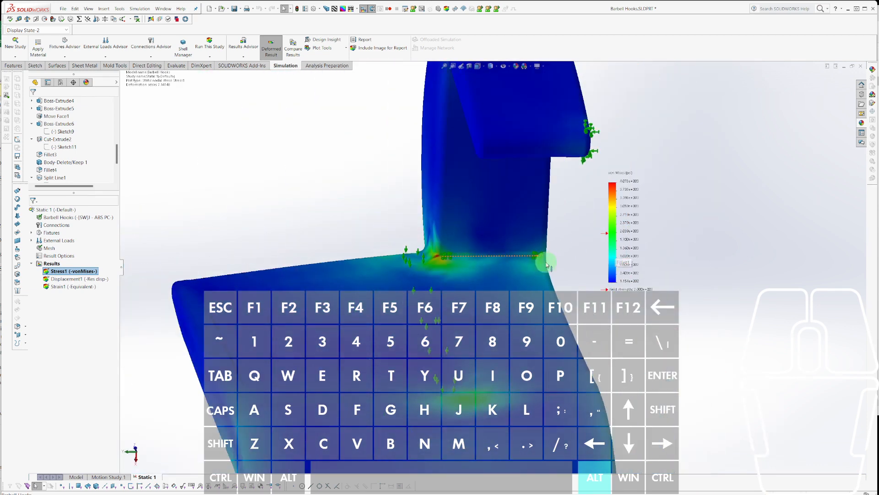
scroll(687, 318, down, 4)
scroll(620, 300, up, 3)
scroll(384, 232, down, 3)
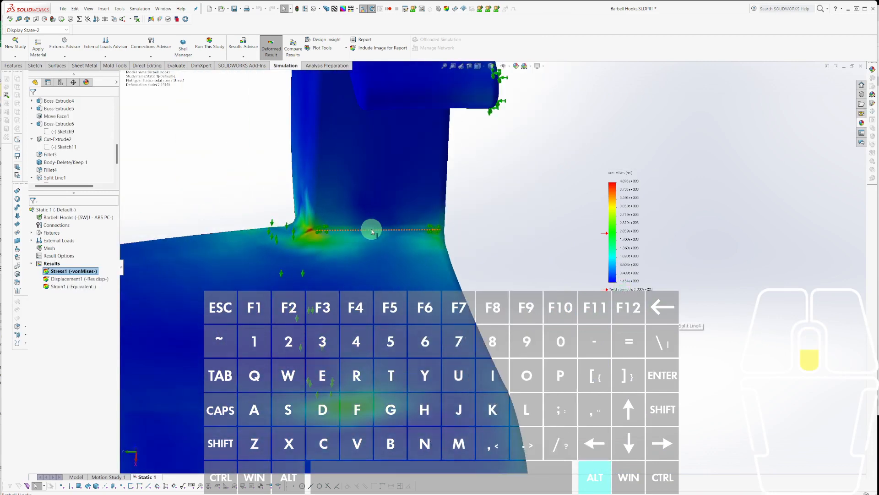
scroll(444, 273, up, 4)
middle_drag(444, 273, 463, 404)
scroll(465, 415, down, 5)
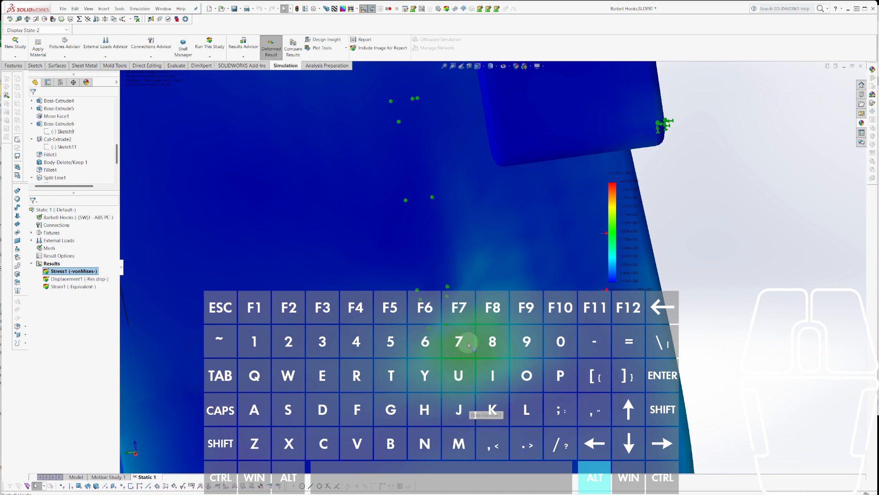
Examine the stress on the plate's outer face and at its transition into the lower cradle.
scroll(467, 345, up, 4)
middle_drag(468, 345, 643, 398)
scroll(561, 363, down, 3)
scroll(275, 292, up, 3)
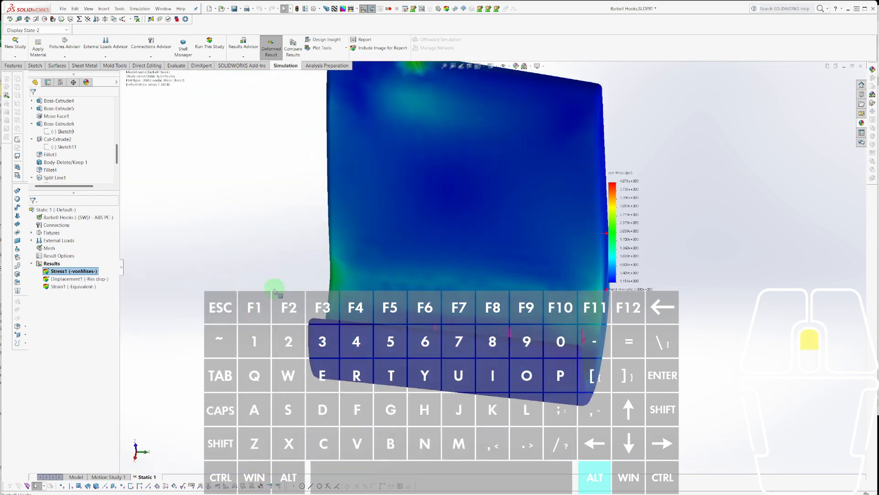
scroll(290, 289, down, 4)
middle_drag(384, 288, 487, 253)
scroll(473, 263, up, 3)
scroll(389, 258, up, 3)
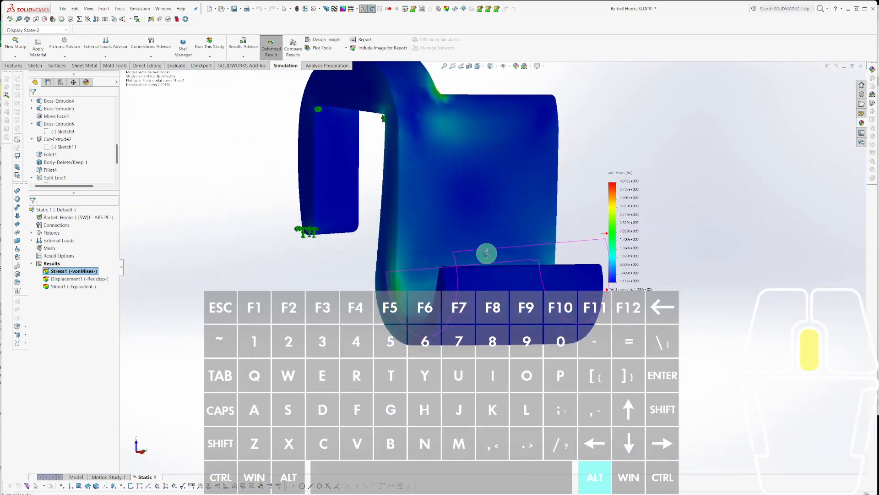
Examine the stress in the upper arch and around the corners of the rectangular opening.
scroll(489, 247, up, 3)
middle_drag(520, 222, 653, 194)
scroll(473, 249, down, 3)
scroll(532, 217, down, 3)
scroll(392, 269, down, 5)
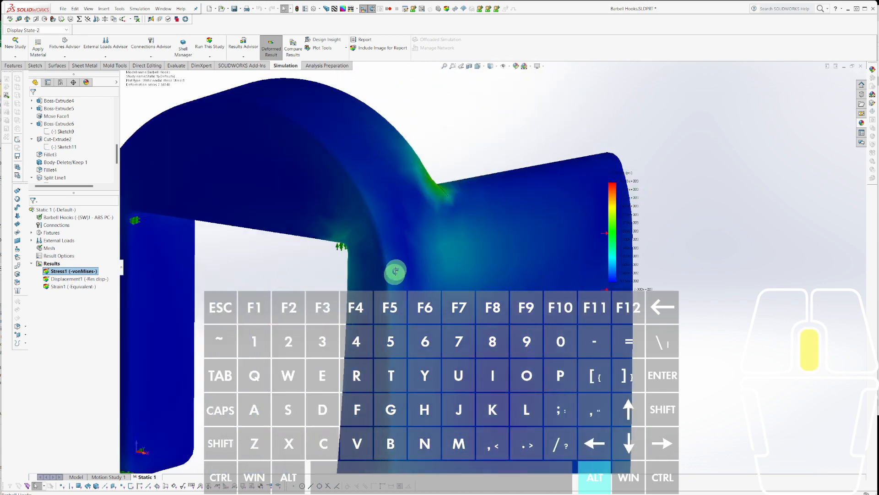
scroll(366, 248, down, 2)
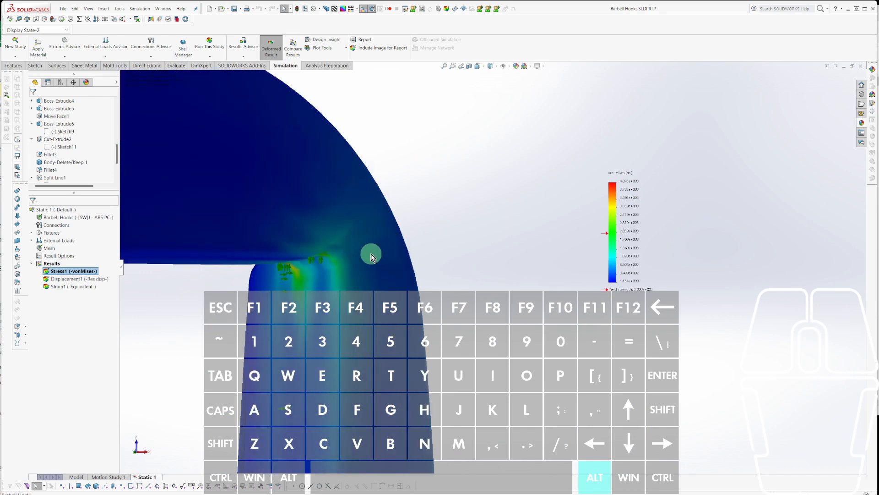
mouse_move(347, 257)
middle_down()
mouse_move(365, 228)
mouse_move(348, 243)
middle_up()
scroll(391, 247, up, 8)
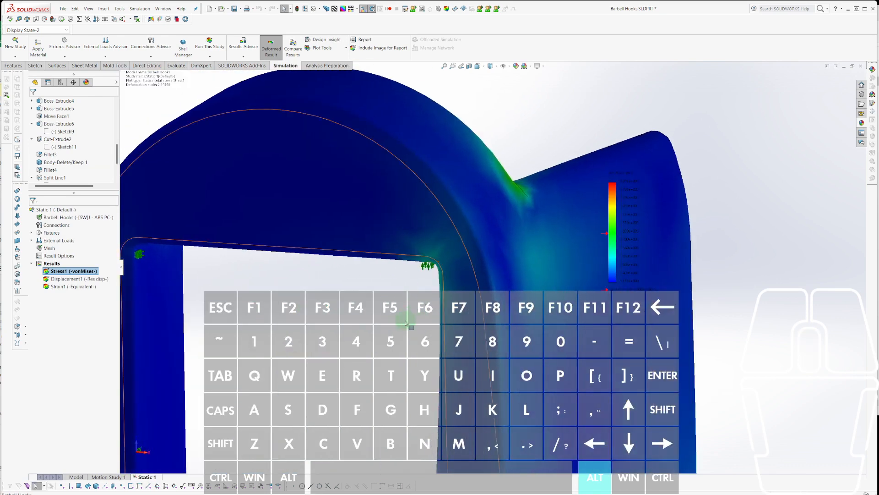
middle_drag(388, 191, 461, 195)
middle_drag(224, 351, 306, 318)
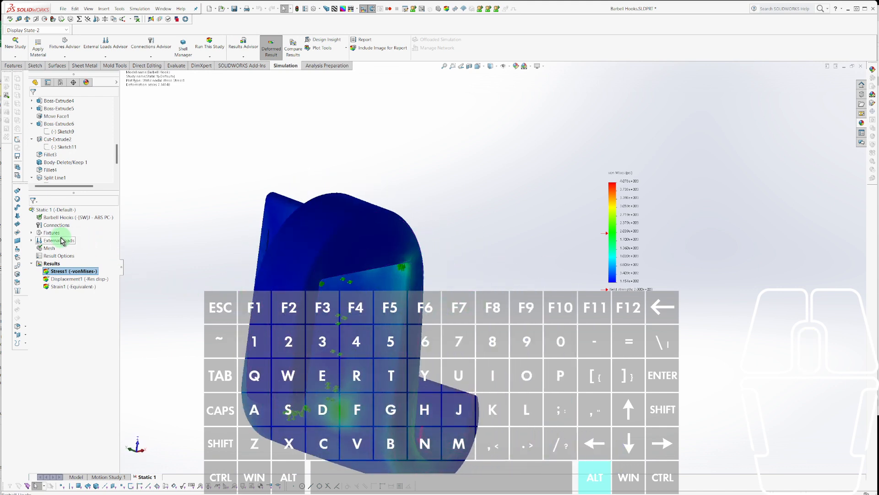
Expand the study's fixtures and check where Roller/Slider-1 acts inside the opening.
click(30, 233)
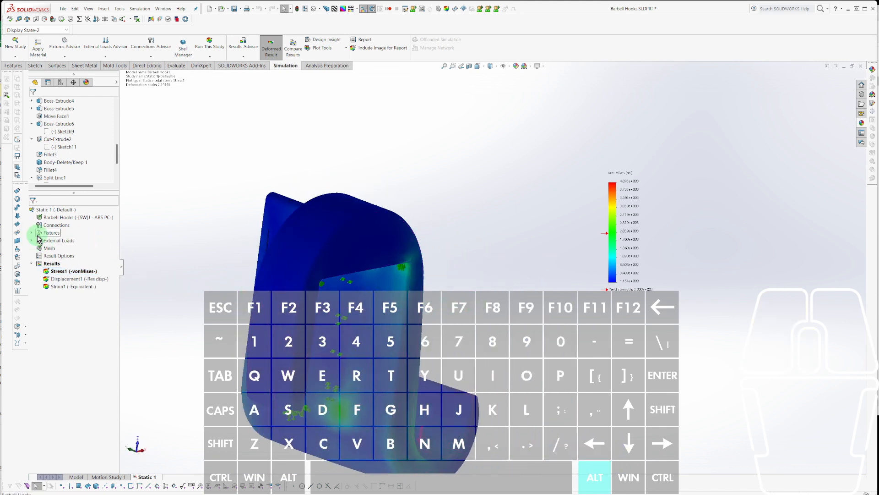
click(31, 233)
click(50, 248)
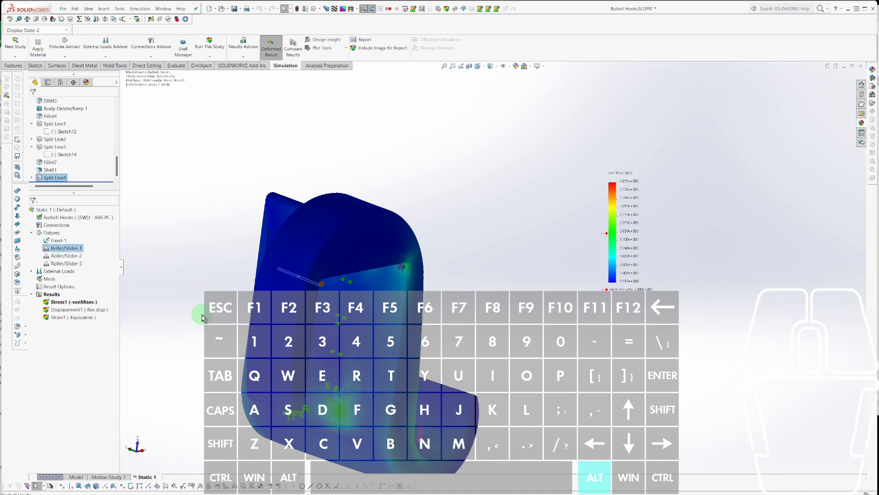
middle_drag(196, 308, 367, 259)
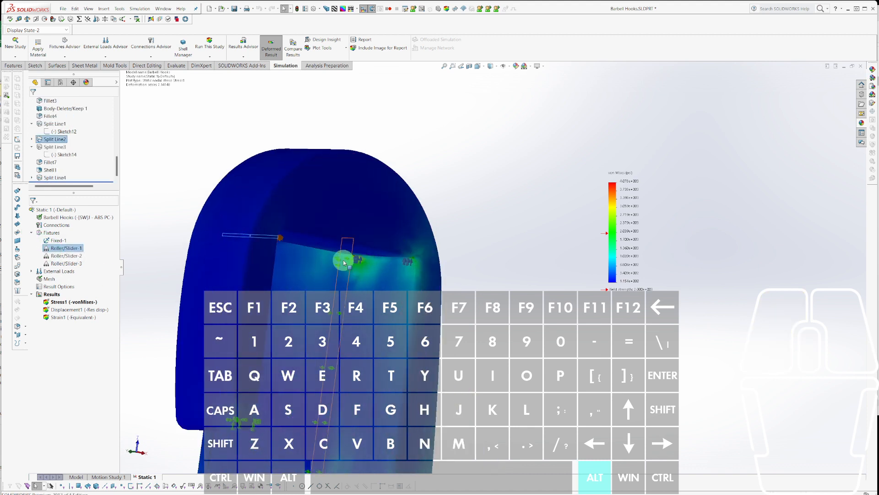
middle_drag(435, 188, 249, 265)
scroll(388, 269, down, 4)
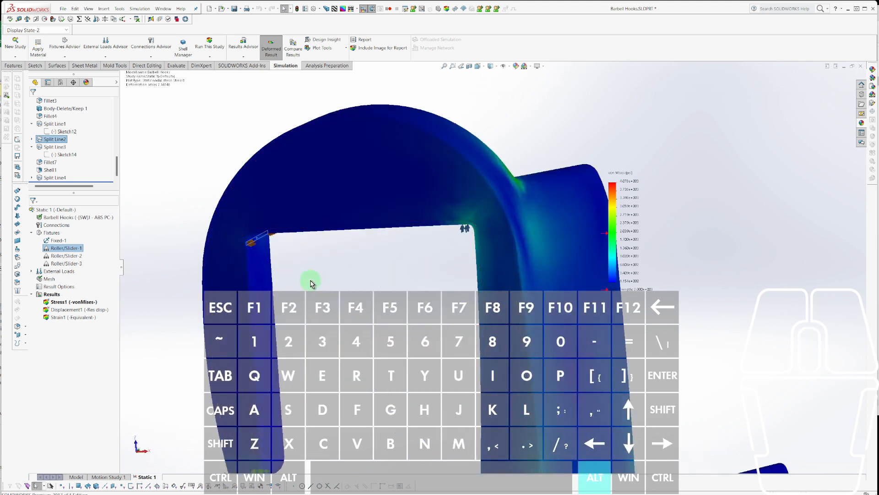
middle_drag(311, 283, 287, 278)
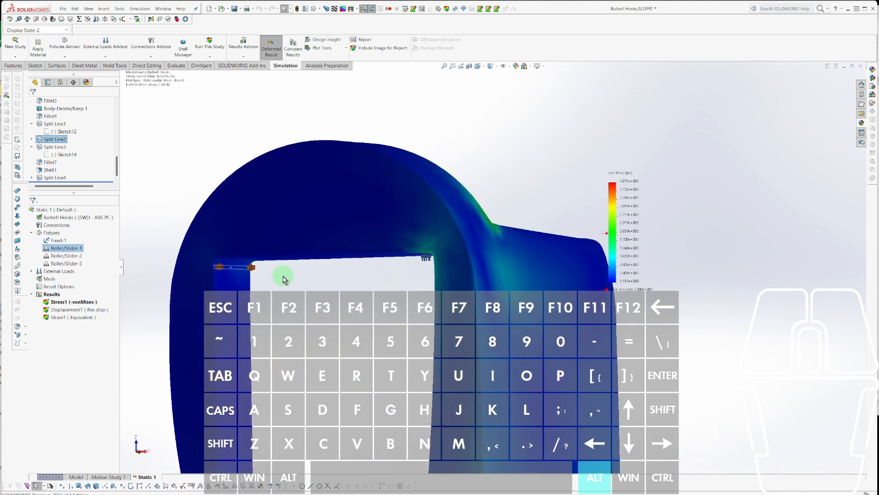
Highlight the Roller/Slider-2 fixture and check the split face it constrains on the plate.
click(60, 258)
middle_drag(191, 289, 328, 202)
middle_drag(228, 173, 446, 254)
scroll(454, 262, up, 5)
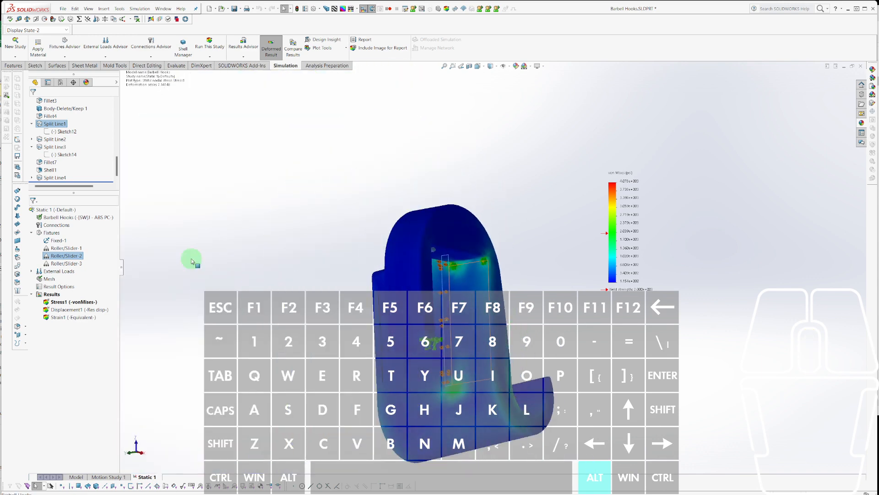
Highlight the Roller/Slider-3 fixture and inspect the constrained hook from the outer and cradle sides.
click(76, 264)
middle_drag(348, 279, 508, 363)
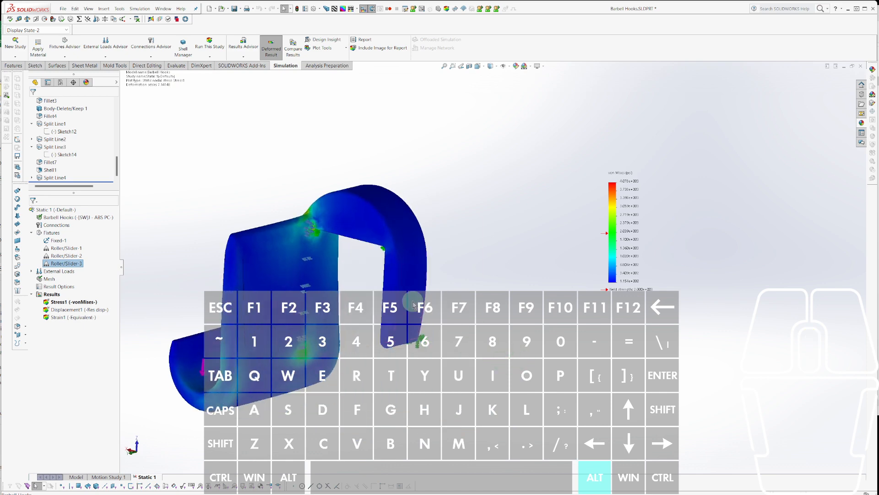
scroll(318, 263, down, 4)
middle_drag(319, 265, 276, 246)
scroll(306, 228, up, 4)
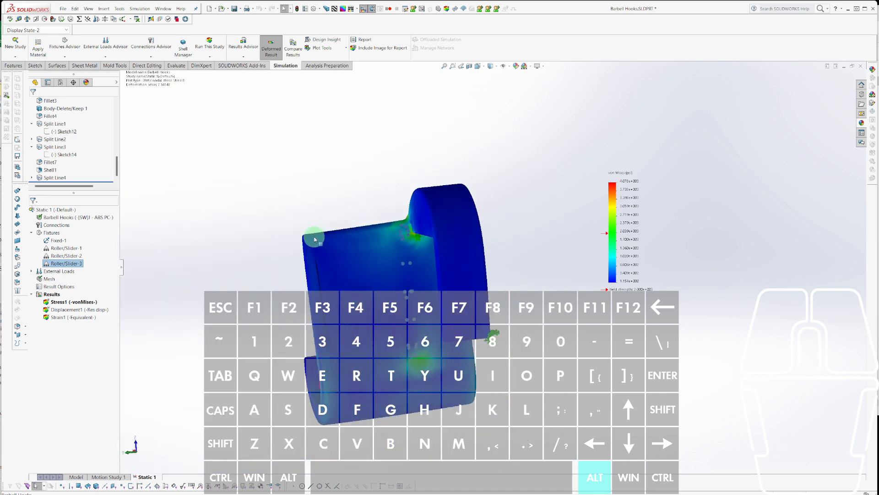
middle_drag(444, 259, 383, 308)
scroll(383, 310, down, 2)
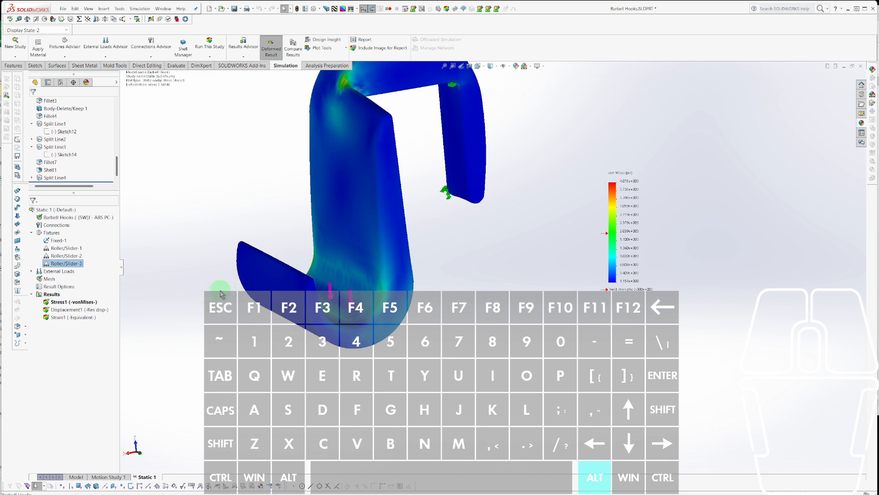
Examine the stress concentration at the inner corner of the upper arch from the outer and opposite sides.
middle_drag(242, 288, 427, 215)
scroll(442, 238, down, 4)
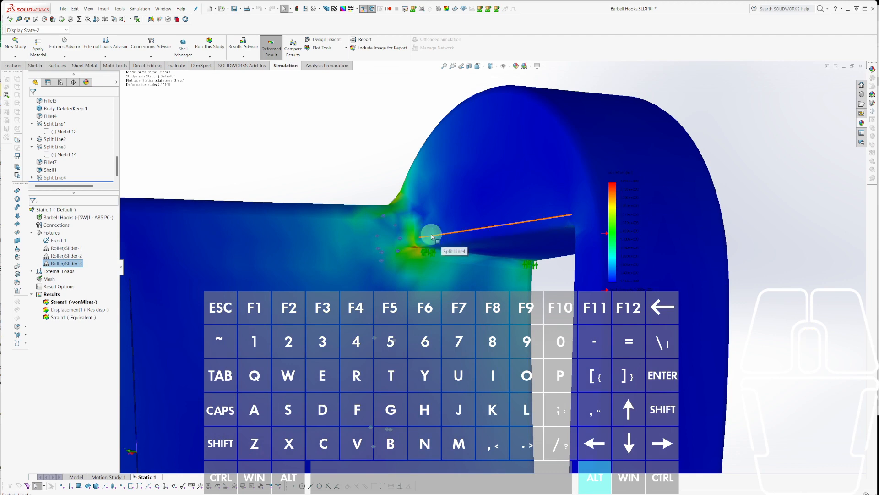
scroll(435, 233, down, 2)
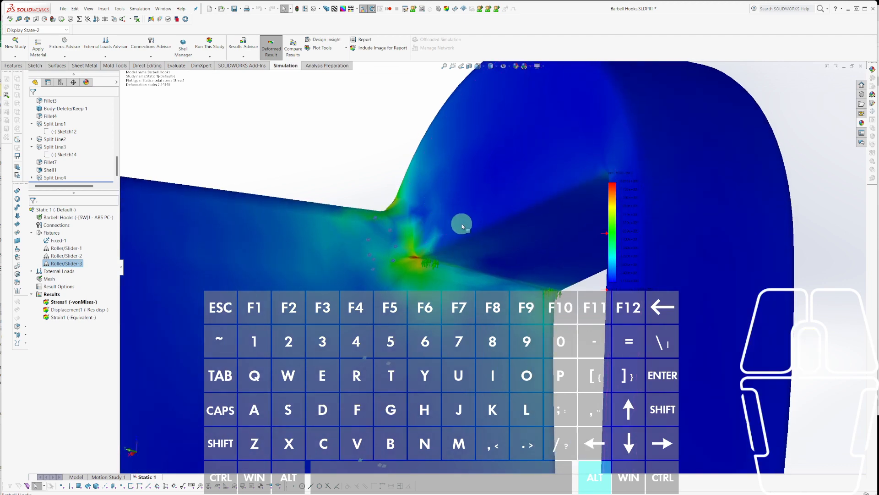
scroll(462, 224, up, 3)
middle_drag(489, 225, 446, 181)
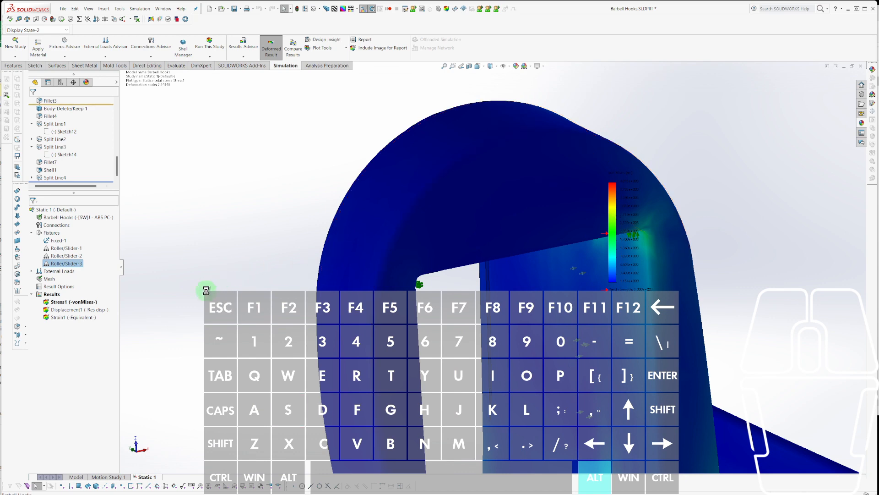
Return from the study to the solid model and compare Display State 1 with Display State-2, ending on Display State-2.
click(77, 477)
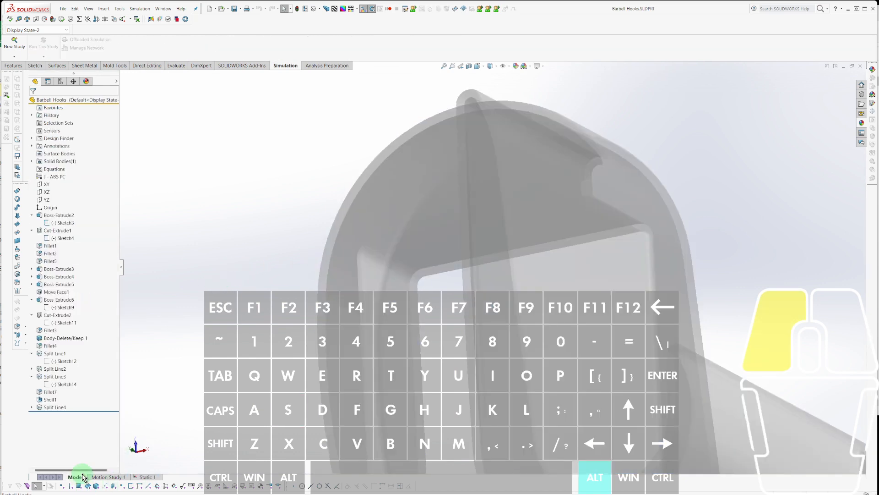
middle_drag(131, 413, 146, 383)
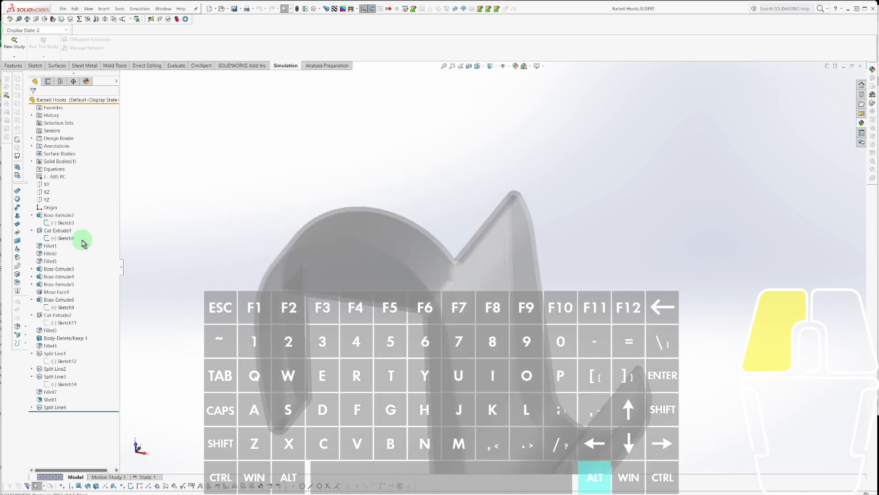
click(62, 81)
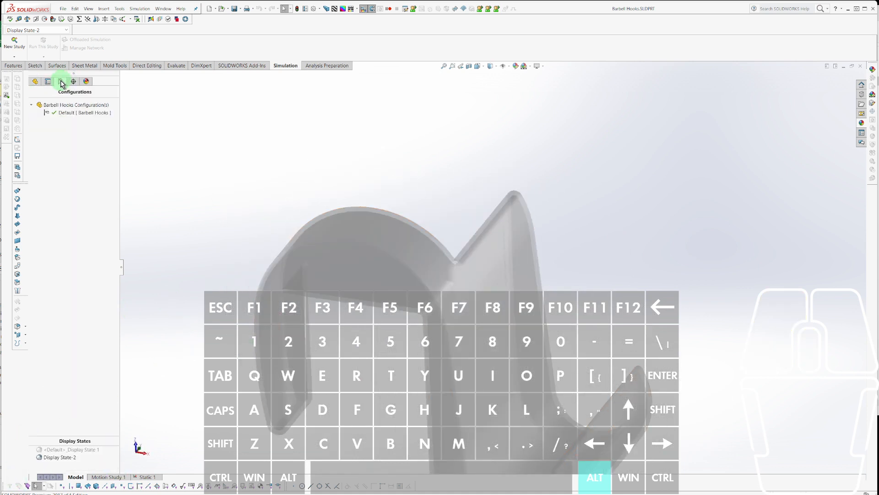
double_click(53, 451)
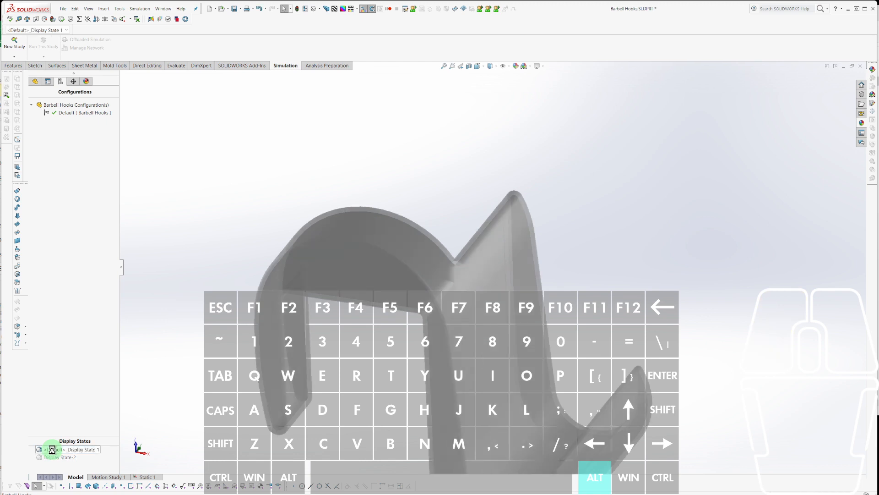
double_click(51, 457)
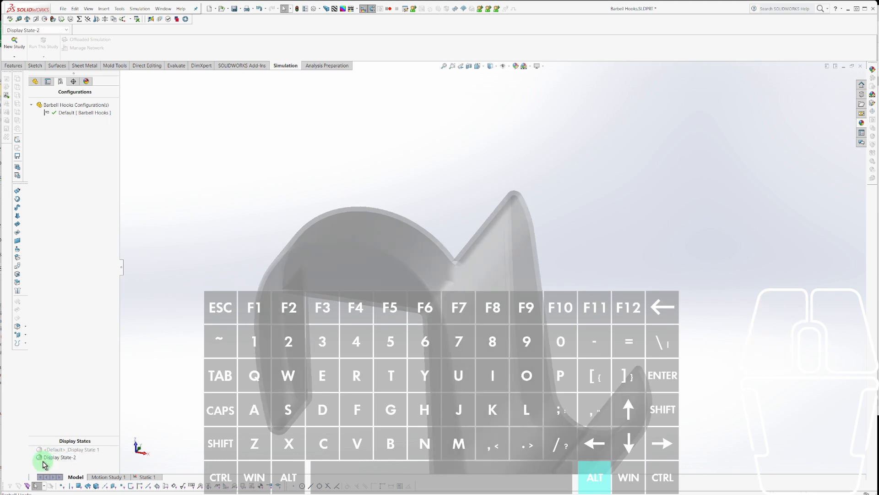
Remove the part-level appearance from the barbell hook.
right_click(351, 236)
click(415, 218)
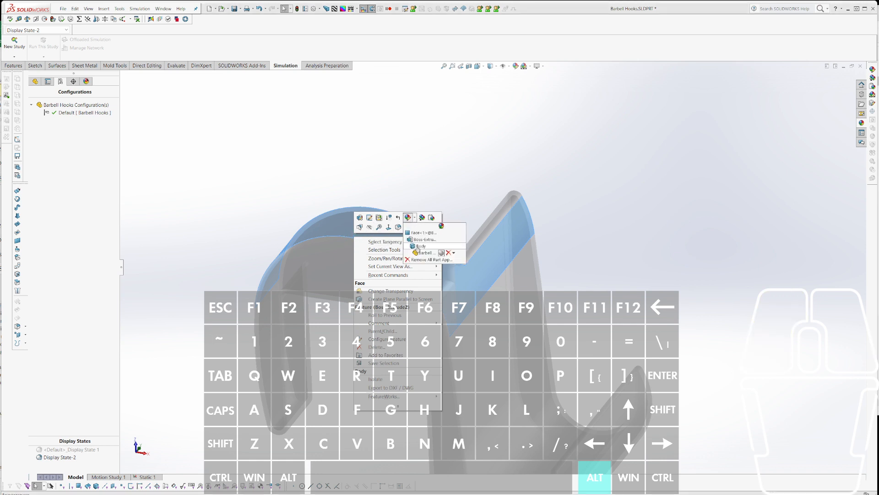
click(448, 253)
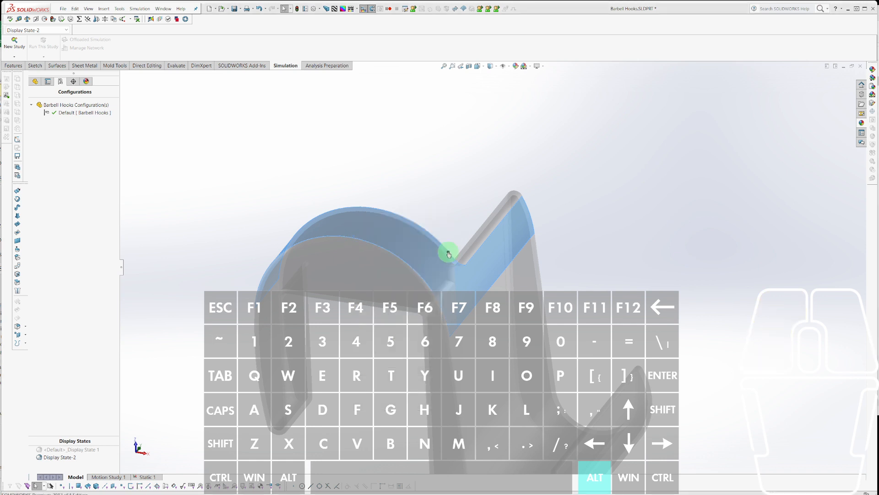
scroll(513, 300, down, 4)
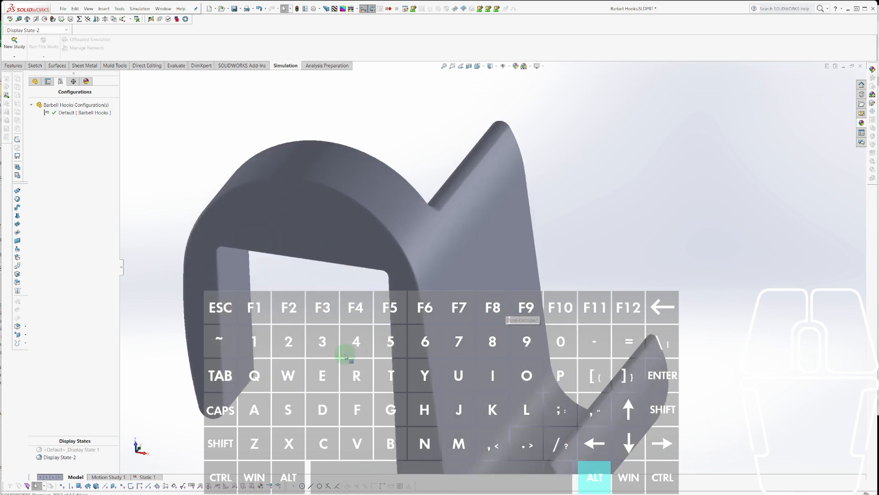
click(171, 294)
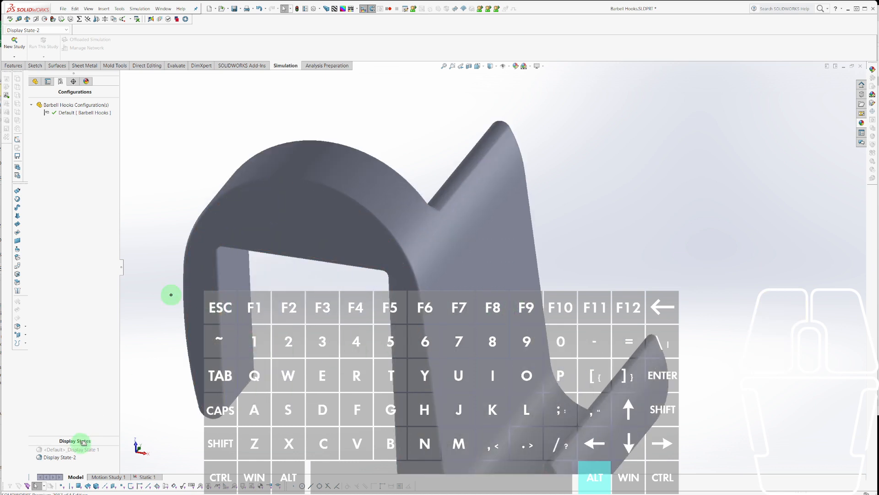
Open Sketch3, the profile behind the hook's arch extrusion, for editing.
scroll(346, 305, up, 3)
click(398, 214)
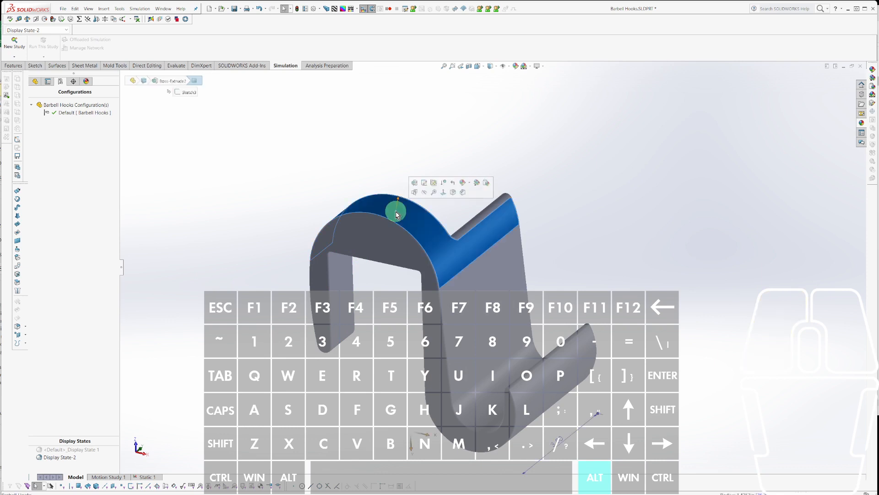
middle_drag(338, 272, 459, 261)
click(362, 276)
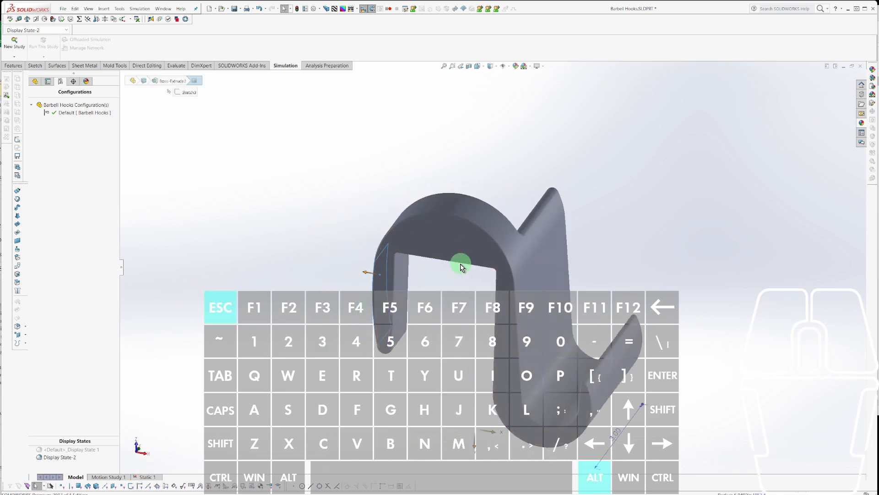
click(472, 211)
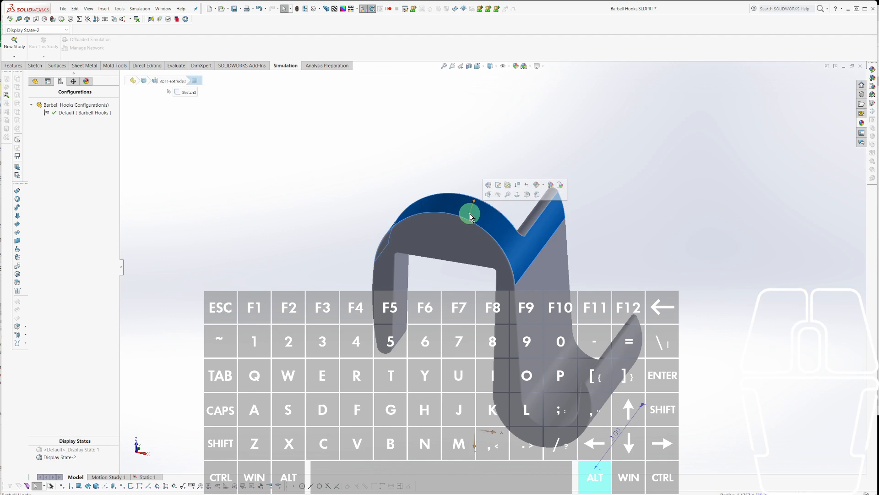
click(498, 184)
mouse_move(496, 194)
middle_down()
mouse_move(512, 235)
mouse_move(530, 200)
mouse_move(514, 284)
middle_up()
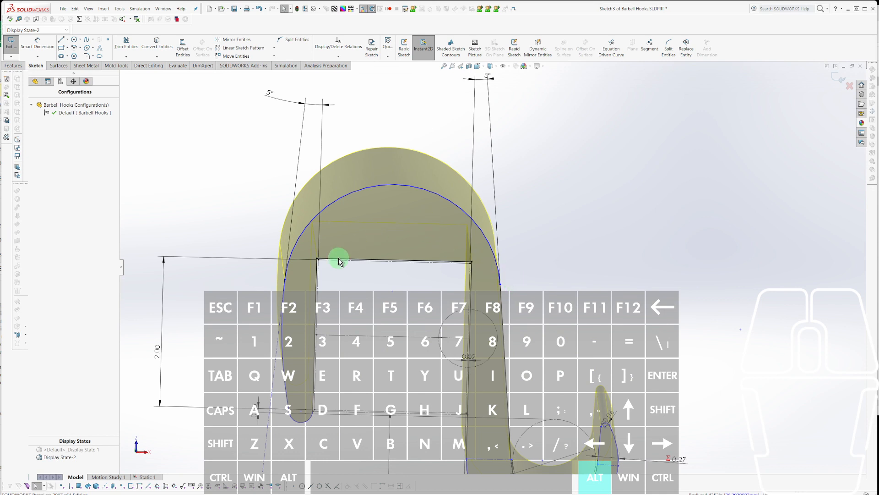
key(r)
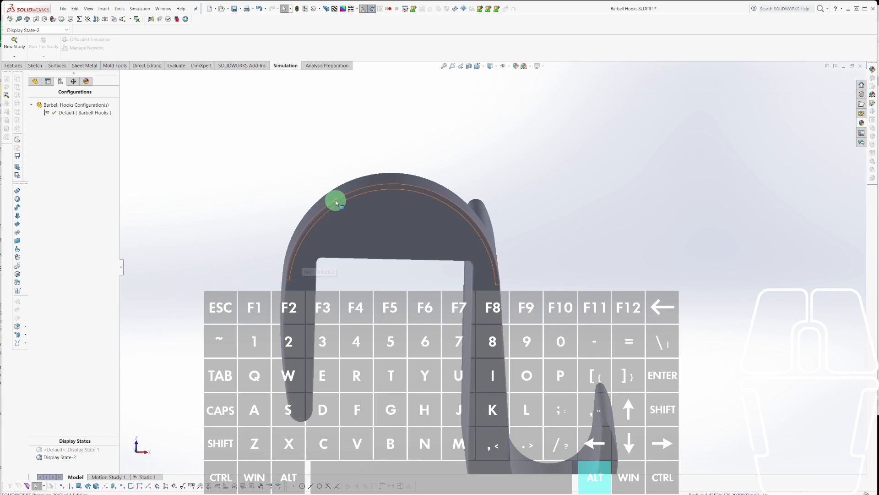
right_click(340, 174)
click(352, 178)
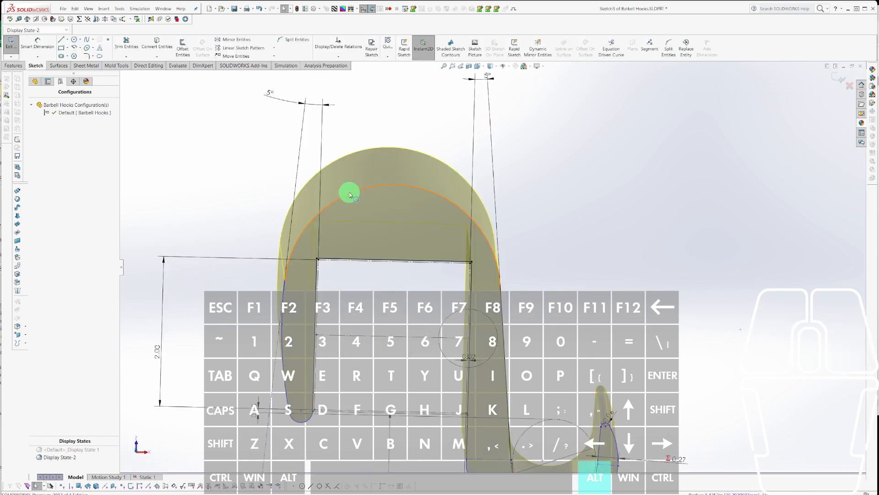
Trim away most of the large top arc, leaving only its short segment beside the main plate.
key(t)
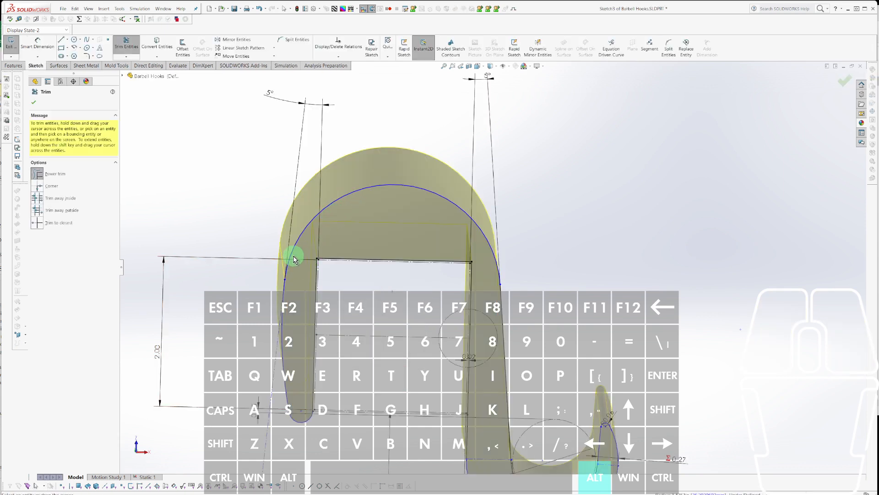
mouse_move(293, 255)
mouse_down()
mouse_move(319, 217)
mouse_move(437, 191)
mouse_move(484, 230)
mouse_up()
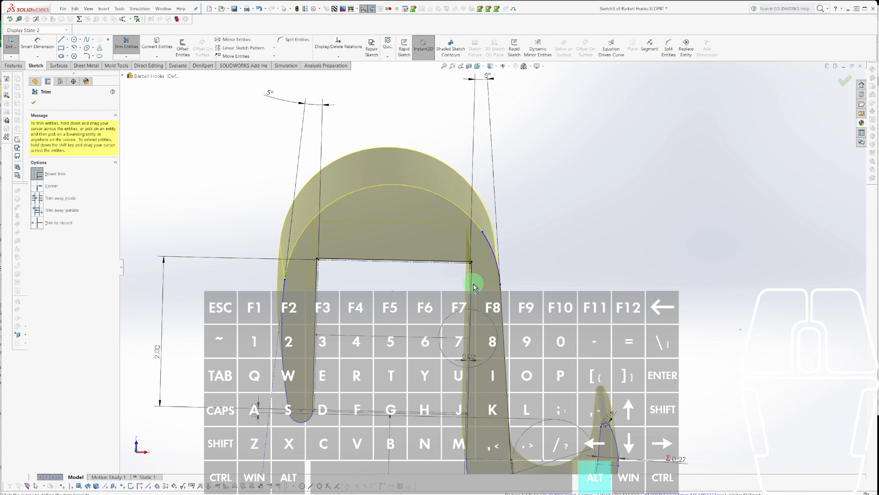
key(Escape)
Raise the lower endpoint of the remaining arc along the plate's outer line to about the top of the opening.
click(490, 249)
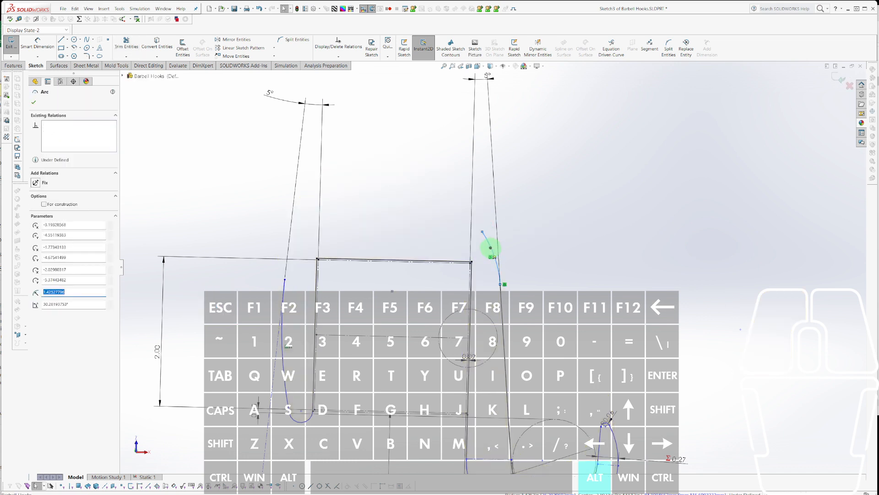
click(489, 256)
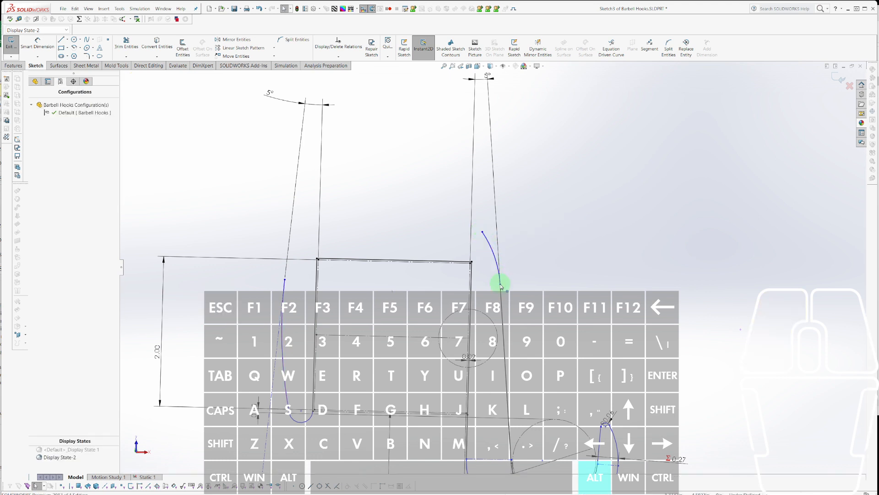
drag(501, 285, 507, 274)
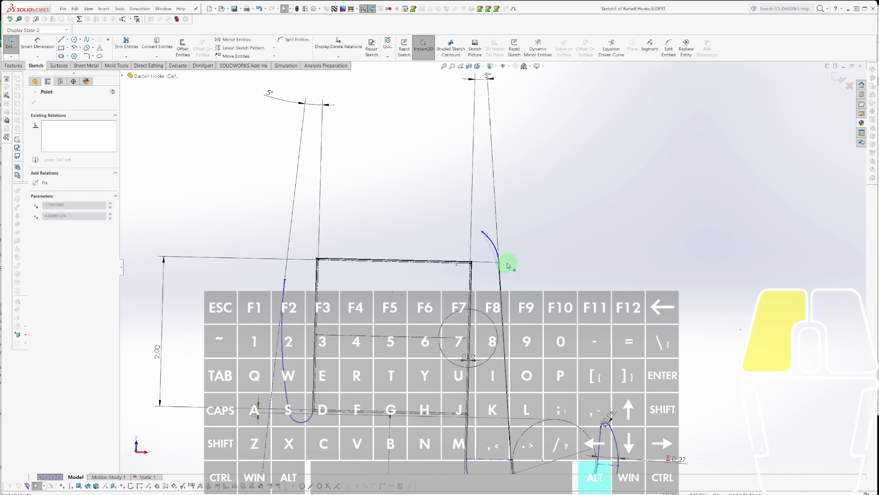
drag(508, 264, 506, 261)
Reduce the plate's outer angle dimension to about 1.6° and extend the arc's free end over the opening's corner.
scroll(507, 275, up, 3)
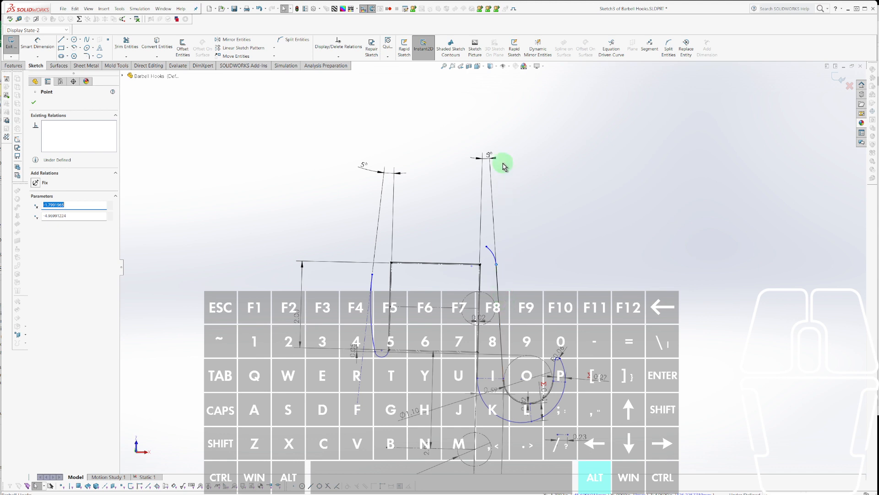
drag(493, 158, 488, 159)
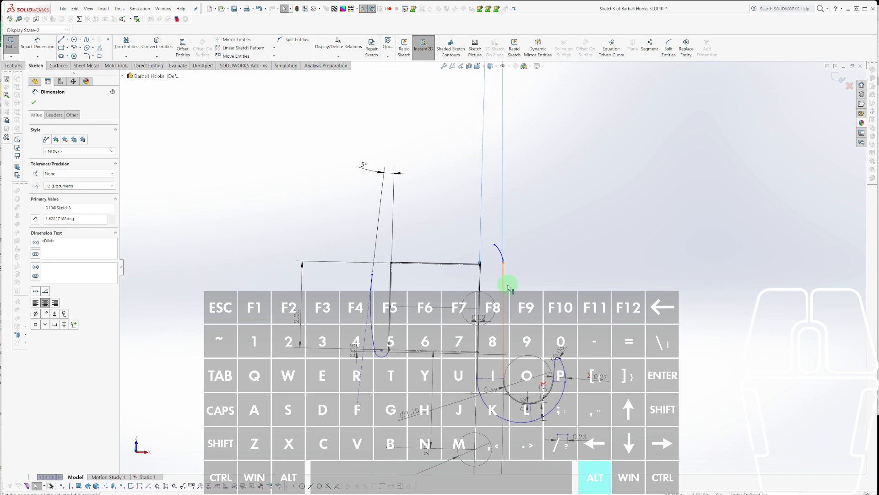
scroll(508, 276, down, 3)
drag(484, 223, 449, 209)
key(Escape)
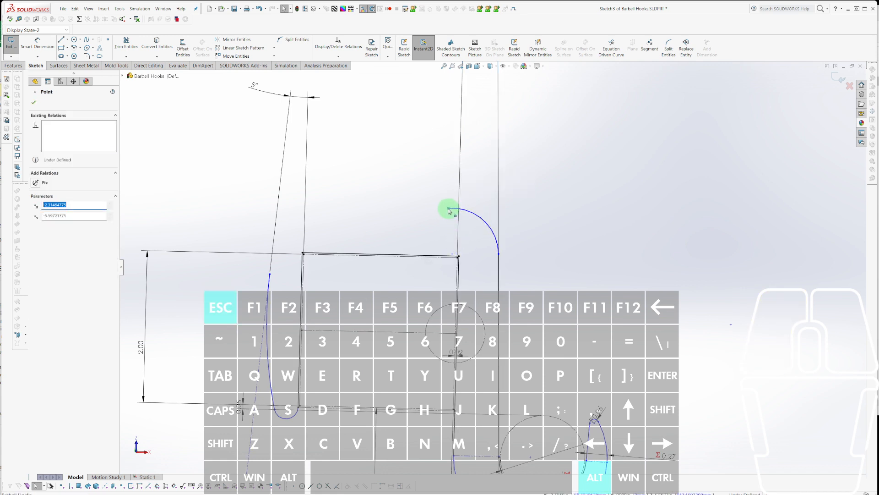
Draw a straight top line from the arc's free end and continue it with an arc down to the short arm's upper endpoint.
key(l)
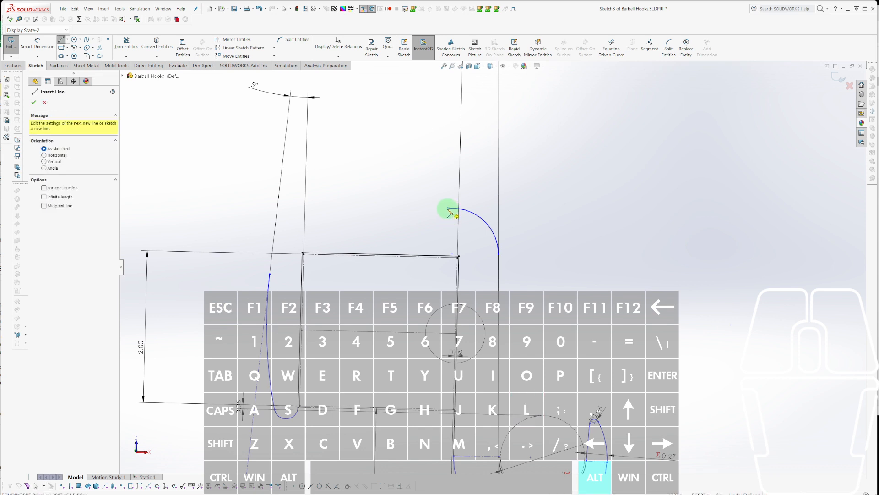
click(449, 209)
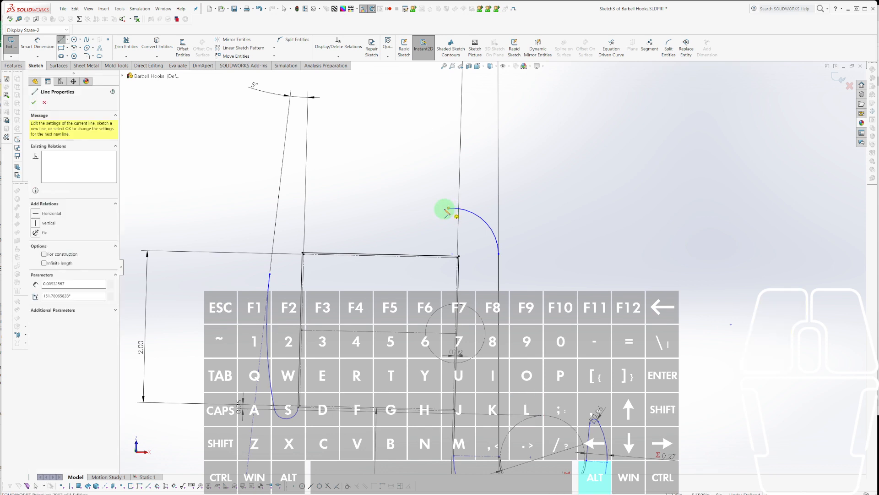
click(331, 218)
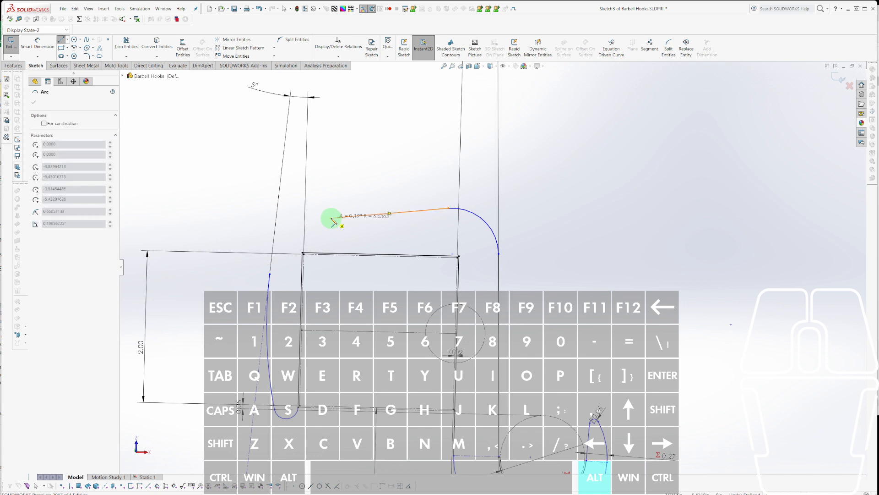
click(269, 274)
key(Escape)
Make the new corner arc tangent to the short arm's outer arc and pull their junction back toward the opening.
click(270, 342)
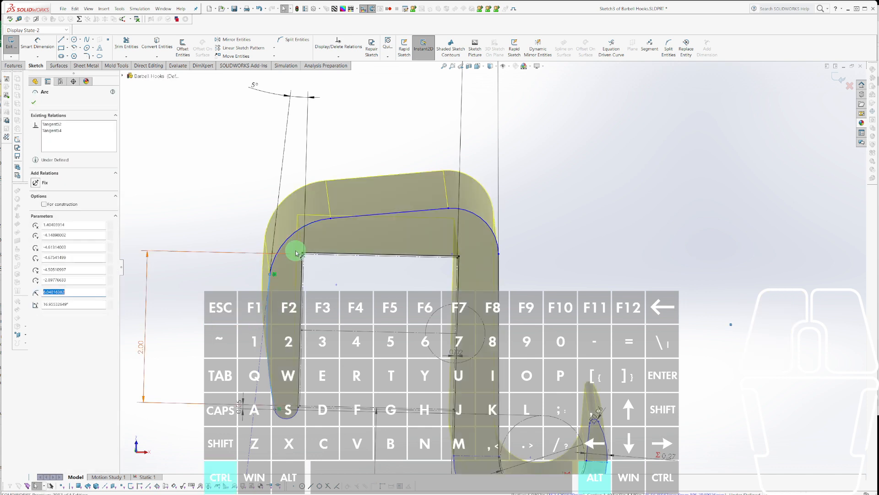
ctrl+click(293, 235)
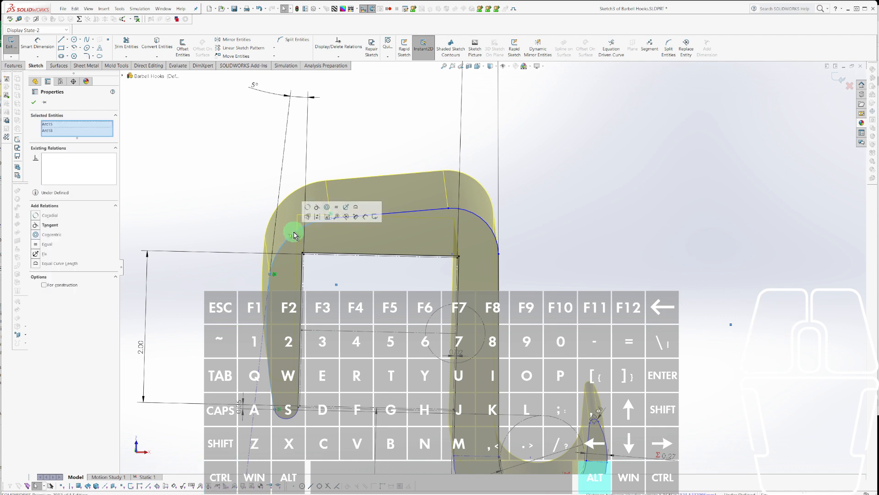
click(316, 207)
key(Escape)
click(294, 224)
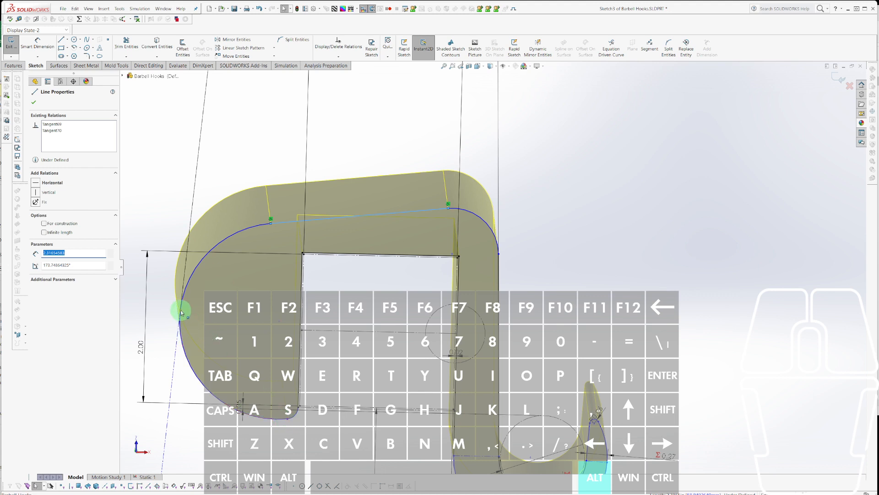
mouse_move(180, 308)
mouse_down()
mouse_move(251, 275)
mouse_move(219, 309)
mouse_move(224, 303)
mouse_up()
key(Escape)
Dimension the angle between the opening's top edge and the new top line as 10°.
key(d)
click(411, 255)
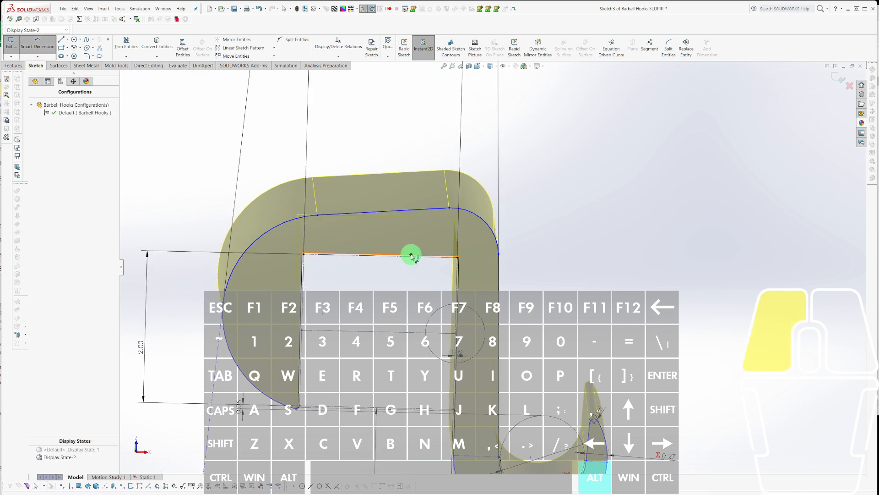
click(409, 214)
click(412, 230)
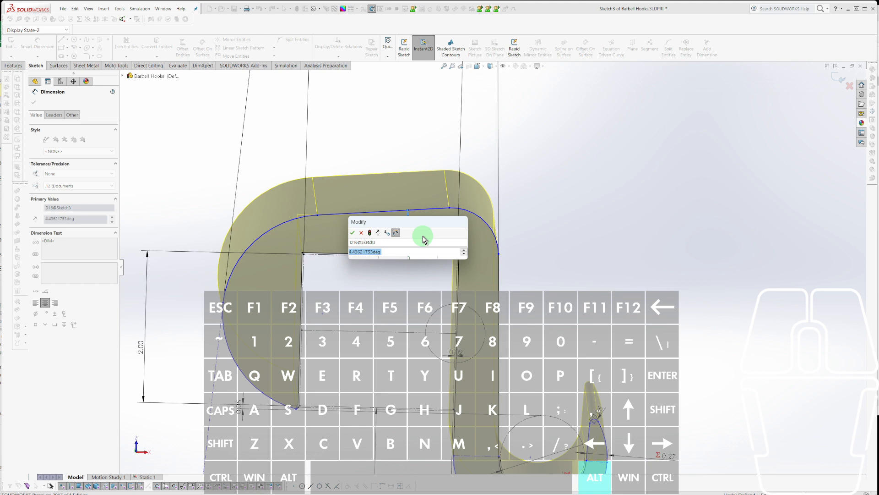
text(10)
key(Return)
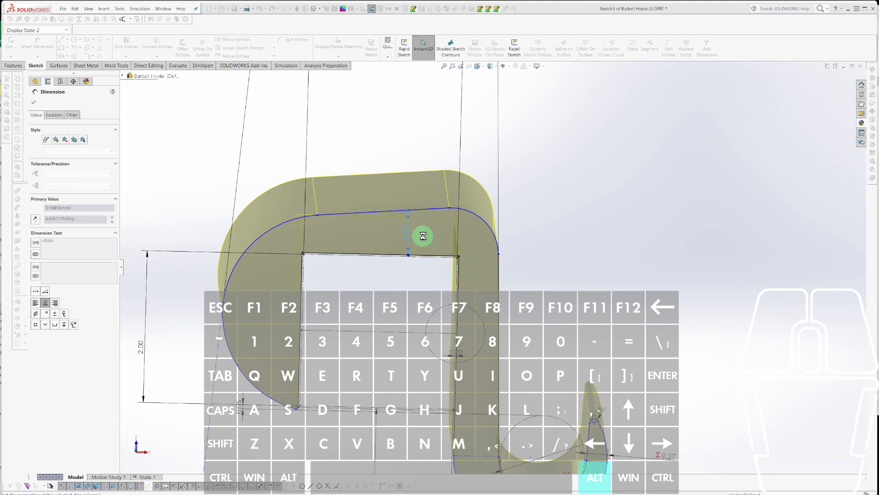
Pull the junction of the large outer arc and sloped top line closer to the opening, and try moving the outer arc inward.
key(Escape)
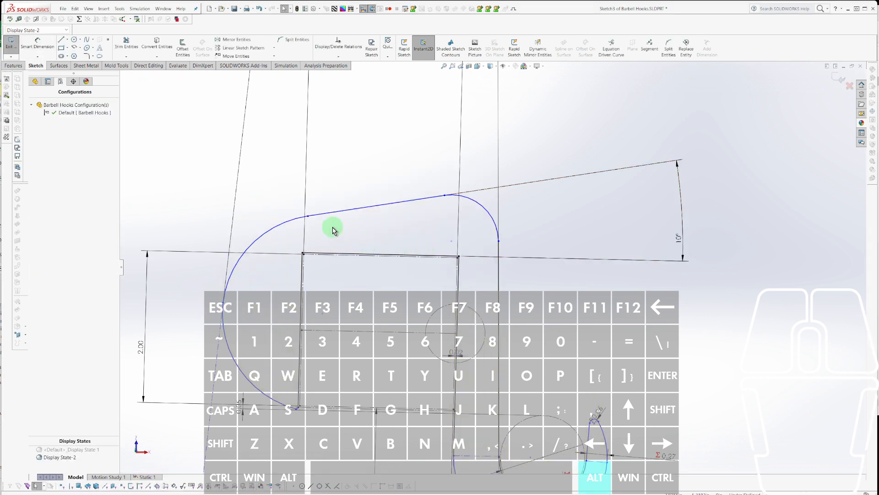
key(Escape)
drag(309, 219, 316, 222)
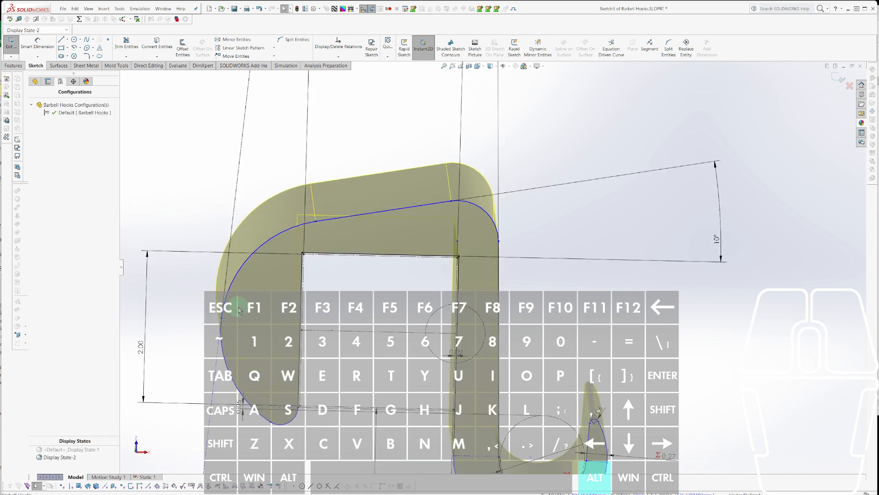
mouse_move(225, 322)
mouse_down()
mouse_move(267, 289)
mouse_move(256, 296)
mouse_up()
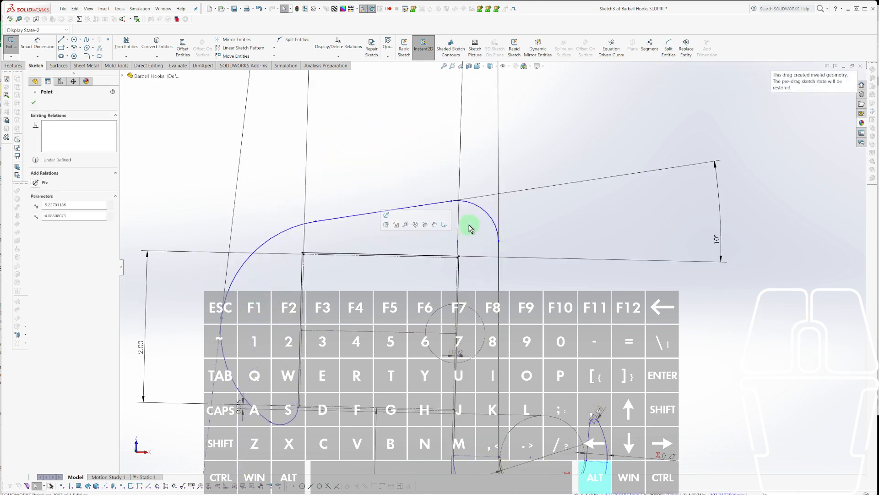
key(Escape)
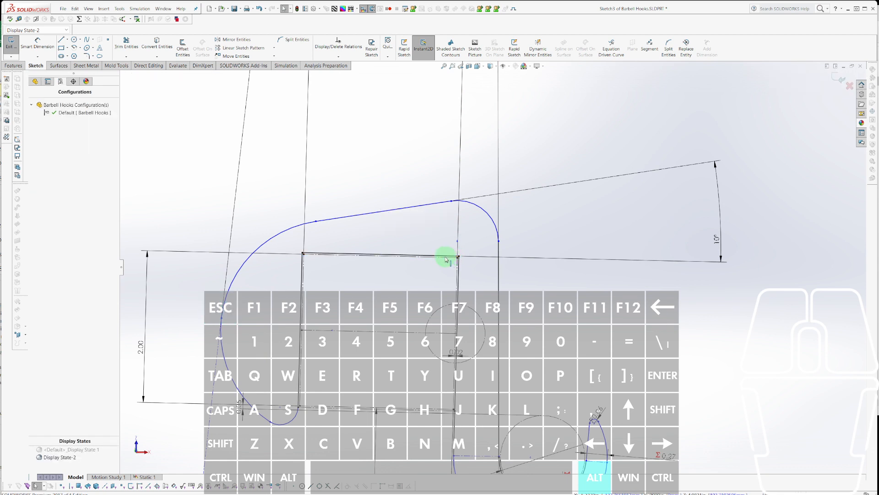
key(Escape)
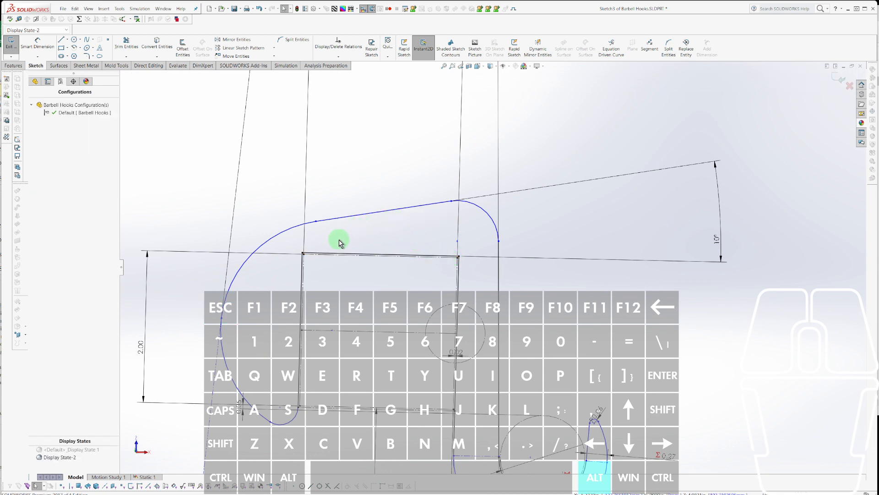
Dimension the distance from the junction of the large outer arc and top line to the opening's top edge as 0.10.
key(d)
click(316, 222)
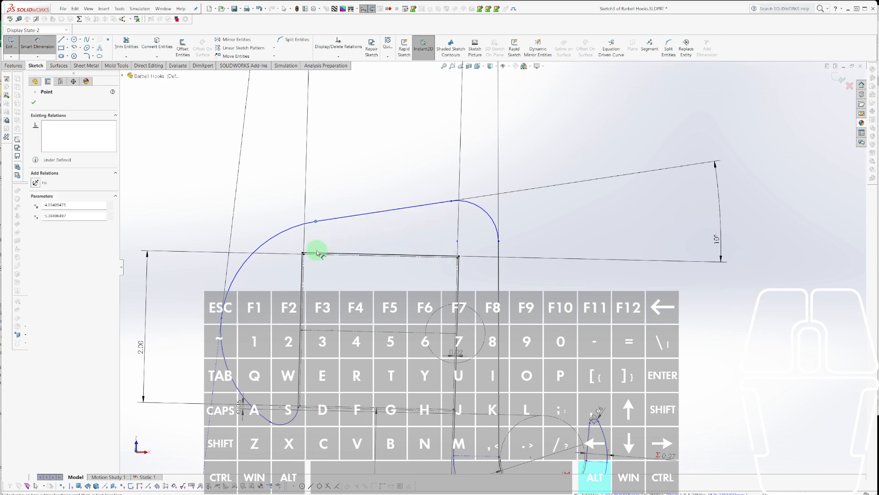
click(319, 255)
click(324, 240)
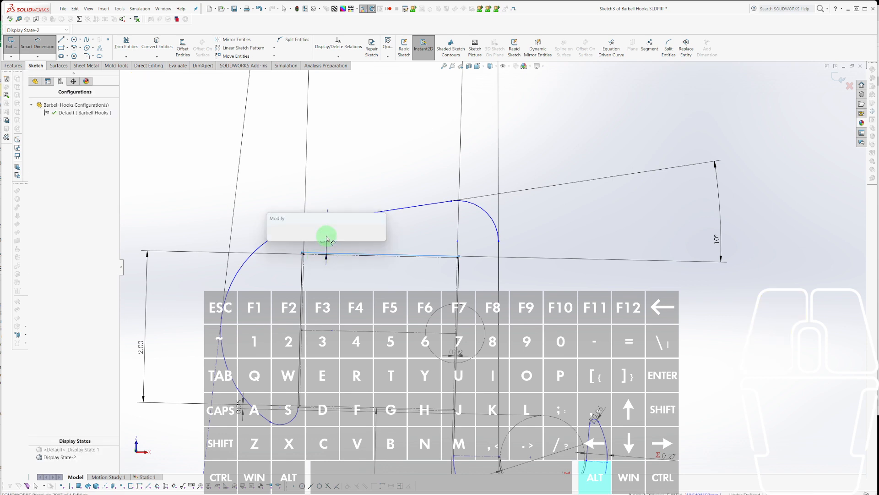
text(1)
key(Return)
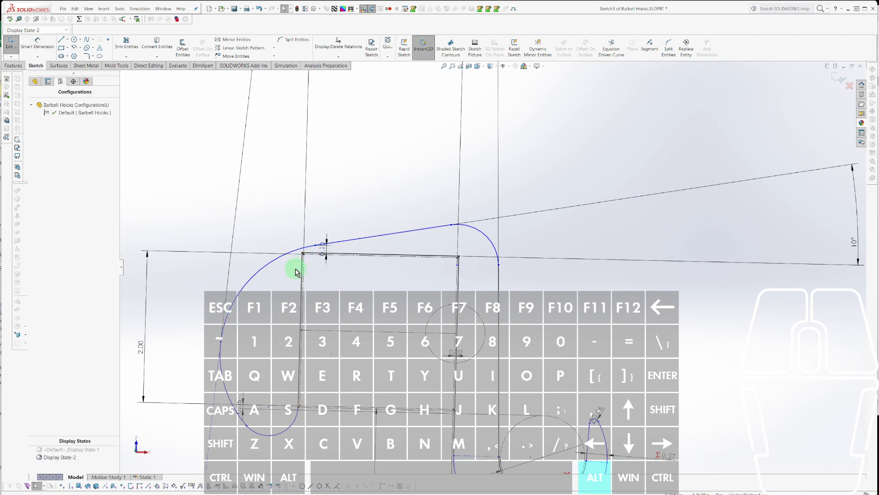
Make the top line's lower endpoint coincident with the opening's side line beside the large outer arc, and pull the arc's other end inward.
ctrl+click(300, 273)
ctrl+click(314, 247)
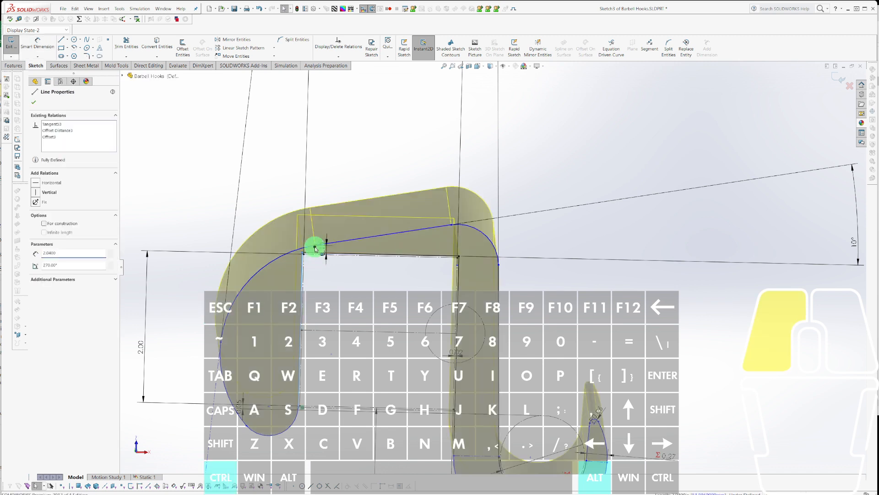
click(343, 222)
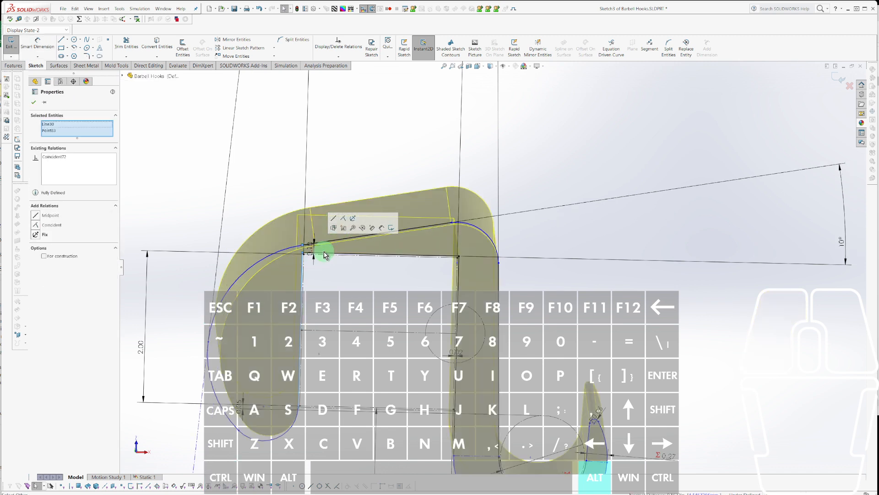
click(311, 282)
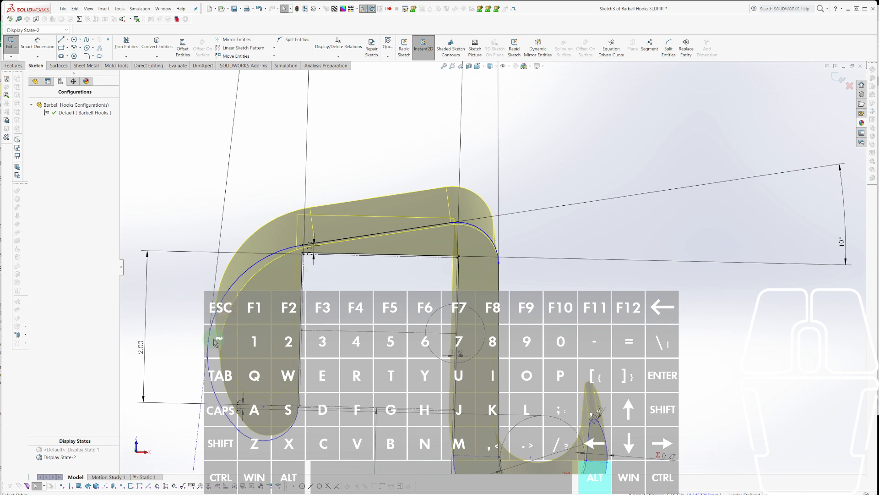
mouse_move(212, 342)
mouse_down()
mouse_move(232, 313)
mouse_move(238, 347)
mouse_move(252, 355)
mouse_move(243, 356)
mouse_up()
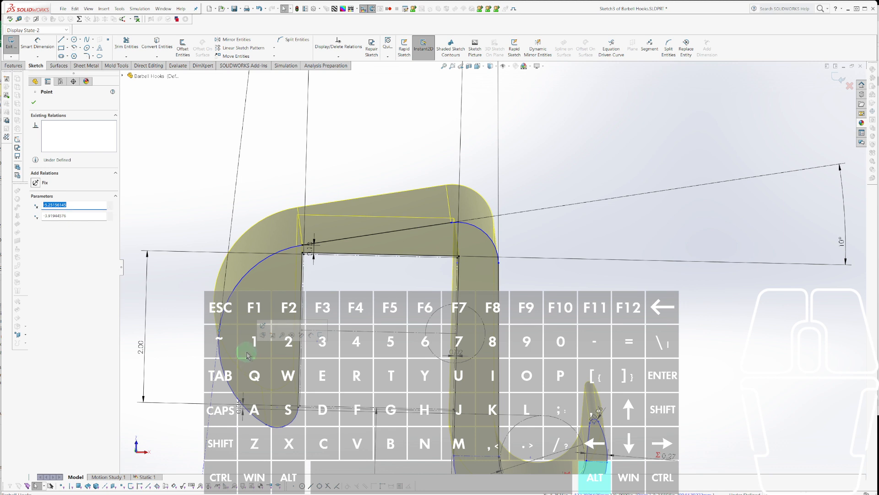
Dimension the radius of the small arc at the lower tip below the large outer arc as 0.06.
scroll(314, 409, down, 3)
key(Escape)
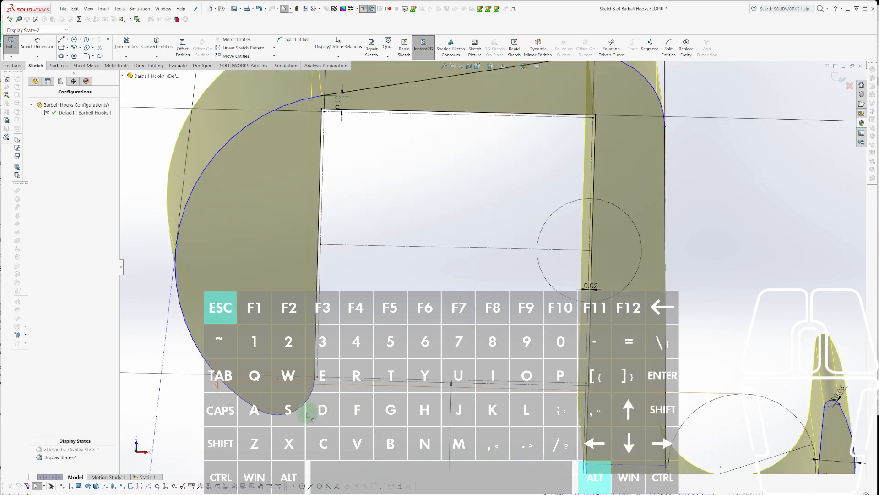
click(308, 402)
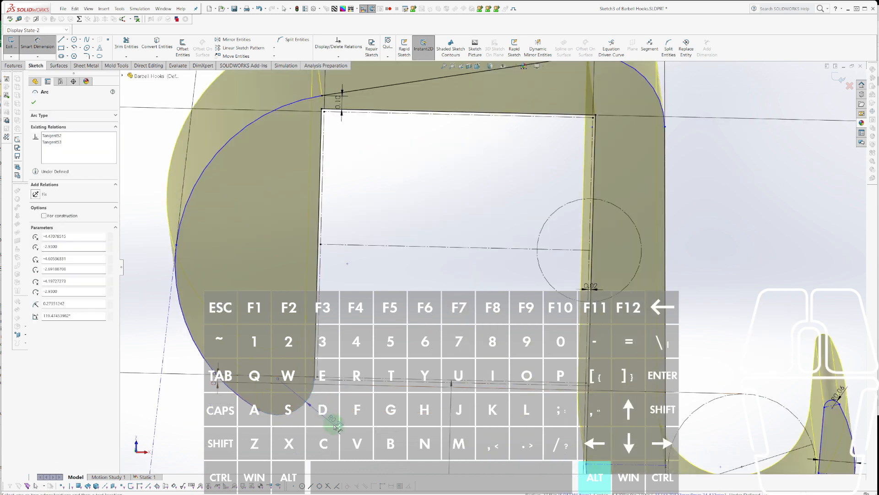
click(339, 419)
text(.06)
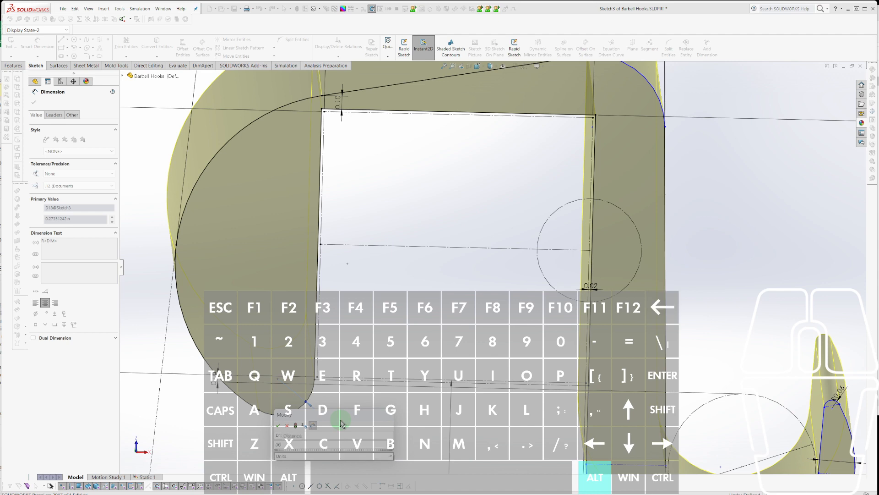
key(Return)
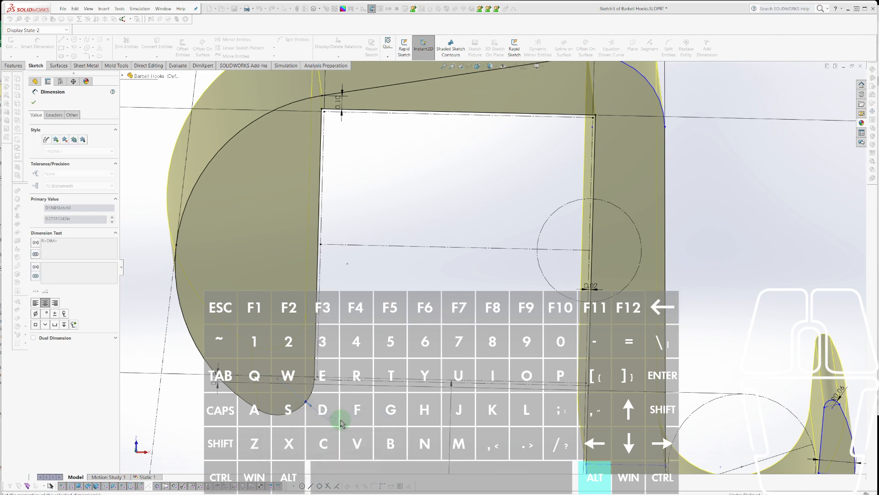
key(Escape)
Examine the properties of the large outer arcs and the options of the 5° angle dimension above the profile.
scroll(310, 292, up, 4)
scroll(389, 274, up, 3)
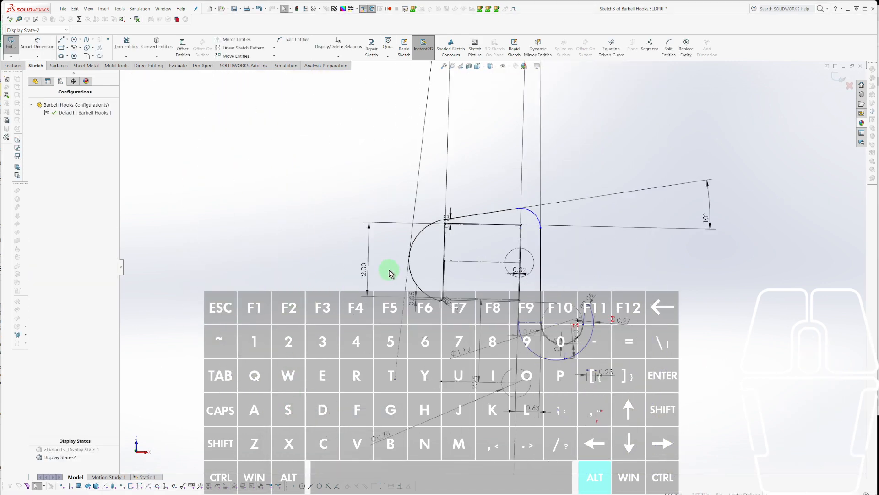
scroll(435, 277, down, 3)
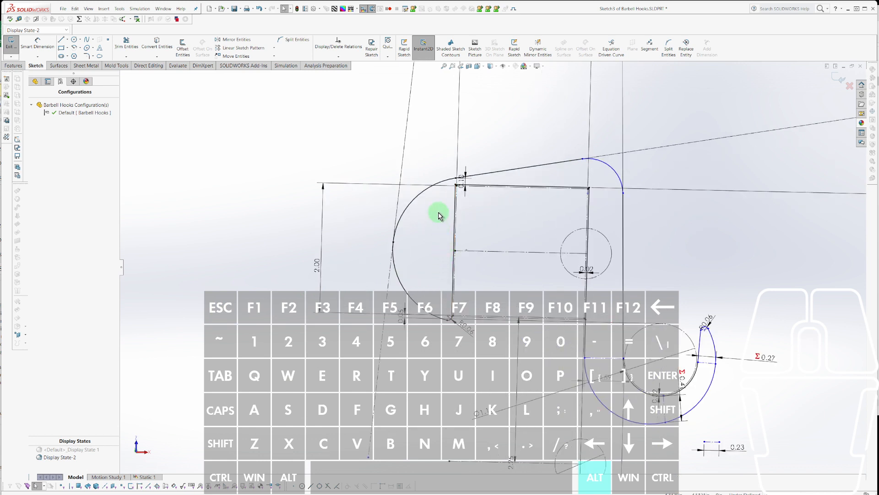
click(417, 202)
key(Escape)
click(395, 274)
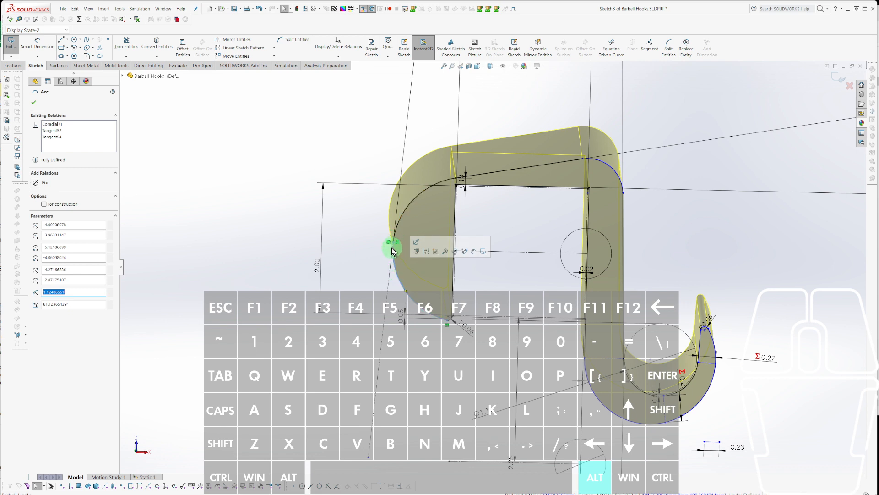
key(Escape)
scroll(520, 128, up, 6)
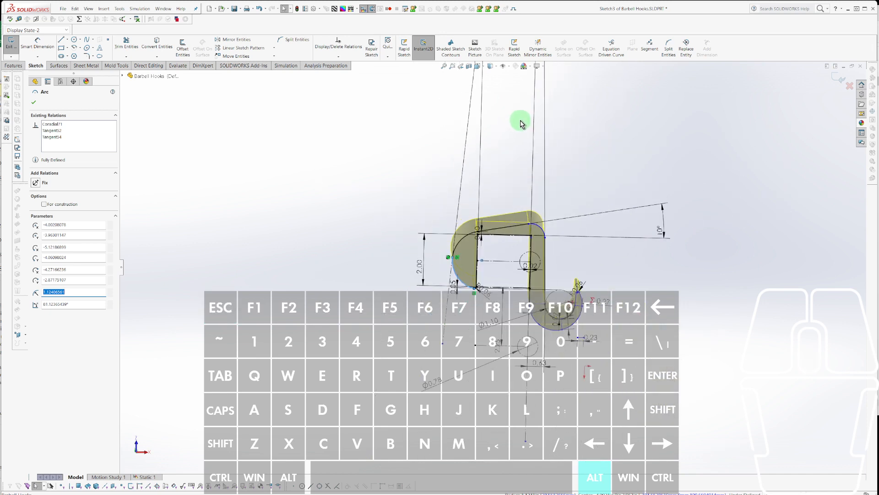
right_click(479, 113)
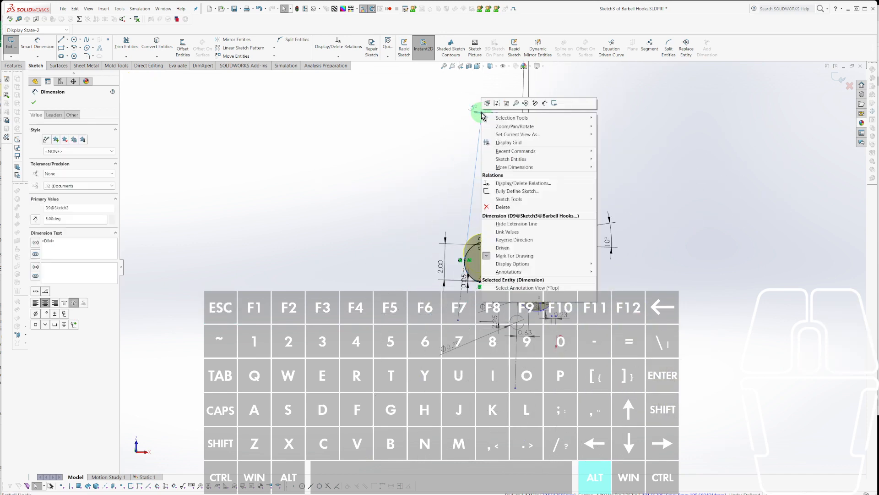
key(Escape)
right_click(476, 112)
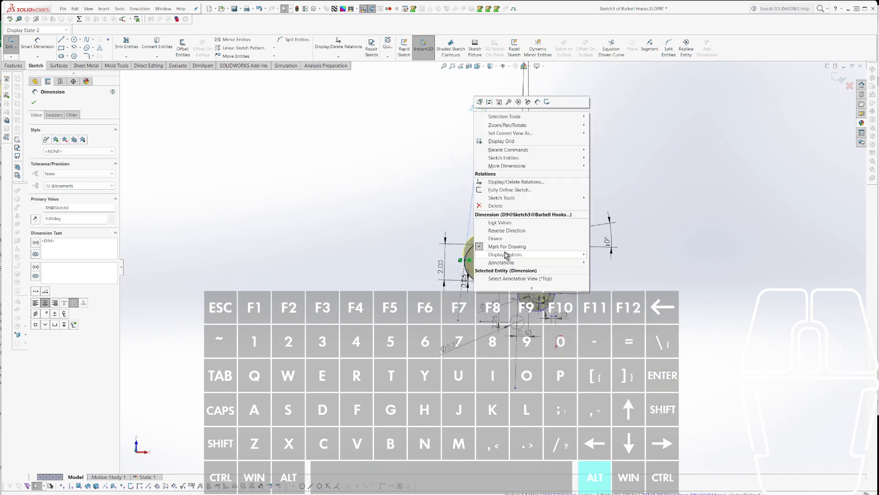
click(500, 232)
scroll(481, 255, down, 6)
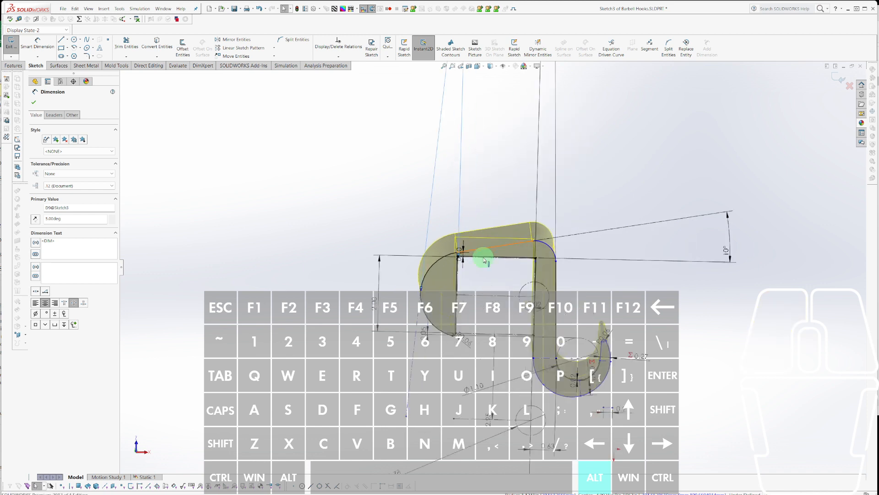
click(418, 326)
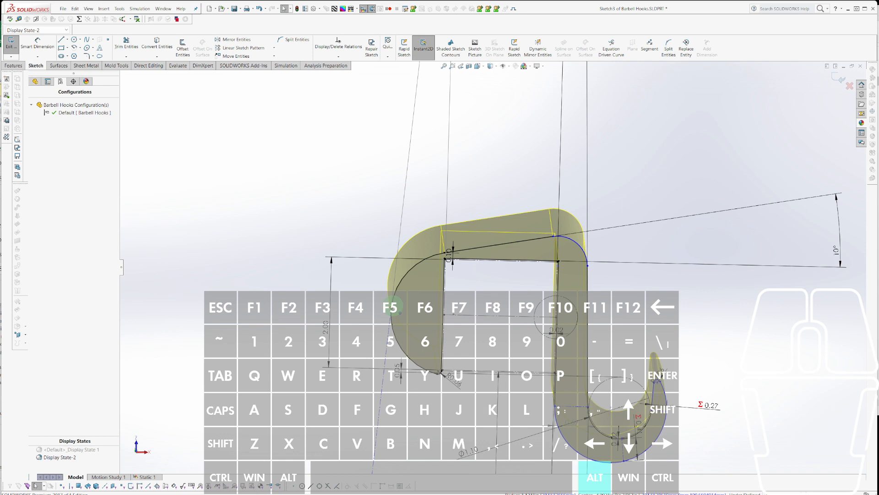
Delete the lower outer arc and the slanted construction line that runs alongside it.
click(396, 337)
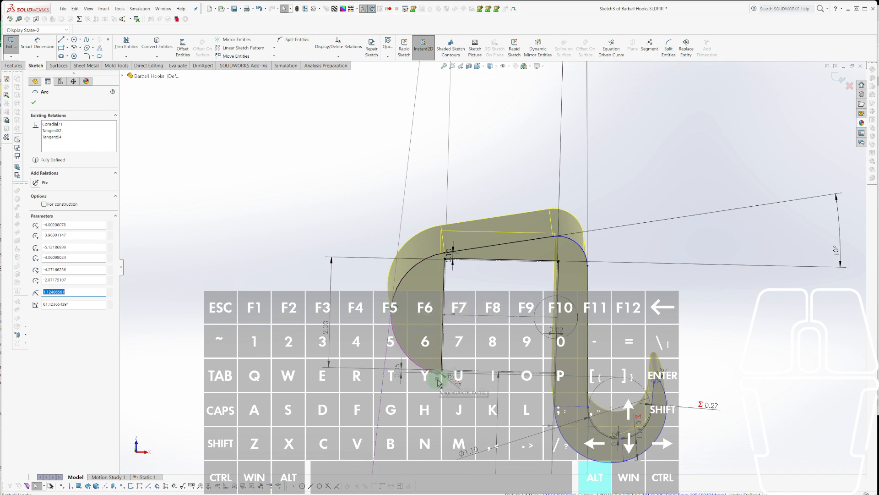
click(397, 339)
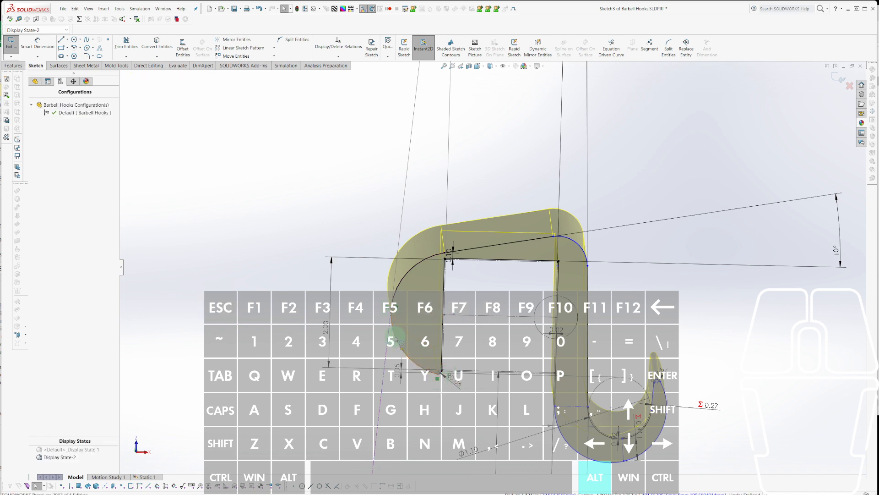
click(397, 336)
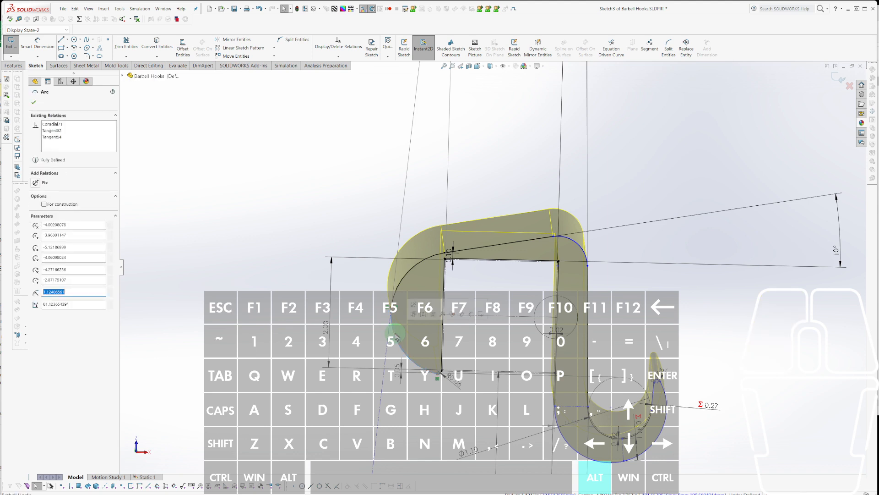
click(397, 337)
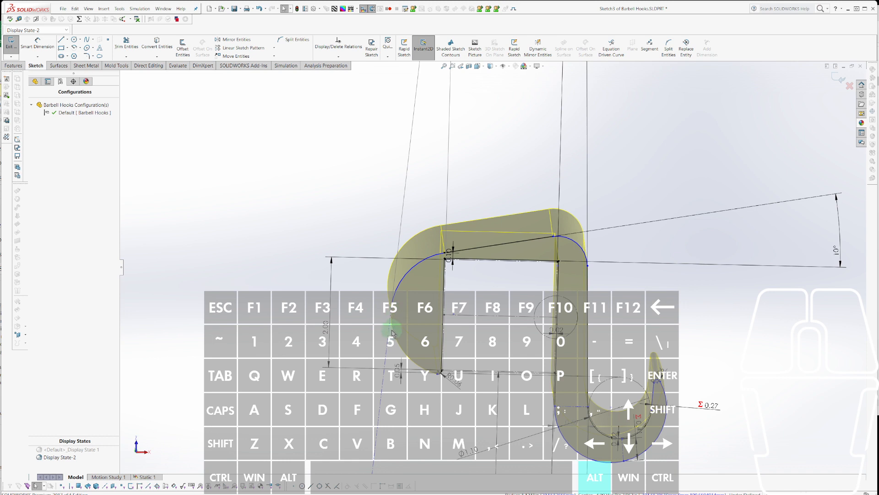
click(390, 330)
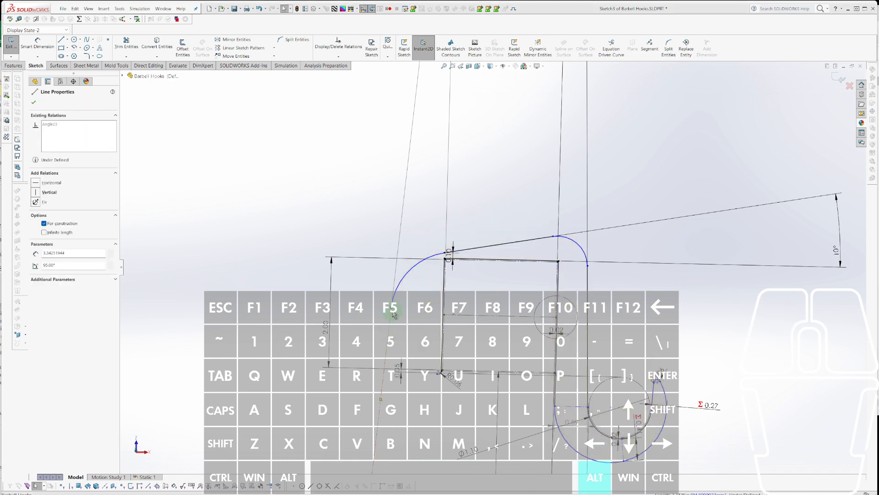
Shorten the remaining upper outer arc by pulling its free end up close to the opening's corner.
click(393, 315)
click(415, 275)
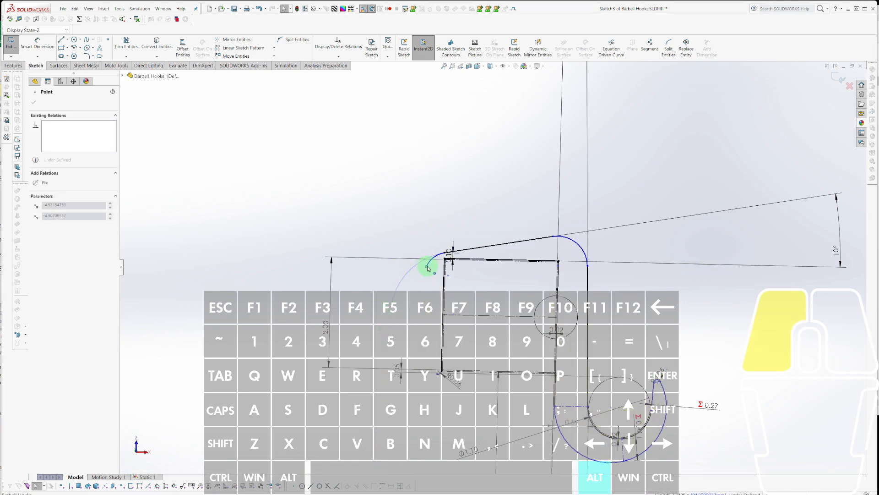
drag(428, 268, 435, 267)
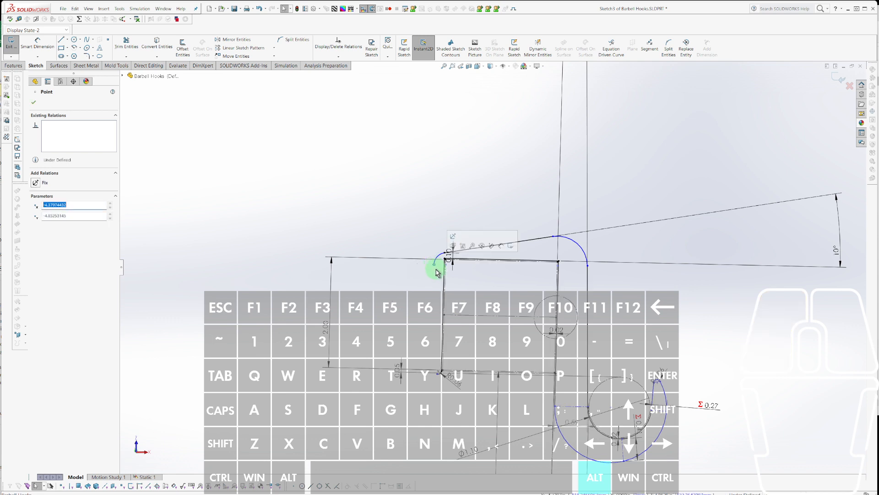
Draw a line from the free end of the upper outer arc down to the outer end of the small tip arc.
scroll(442, 265, down, 4)
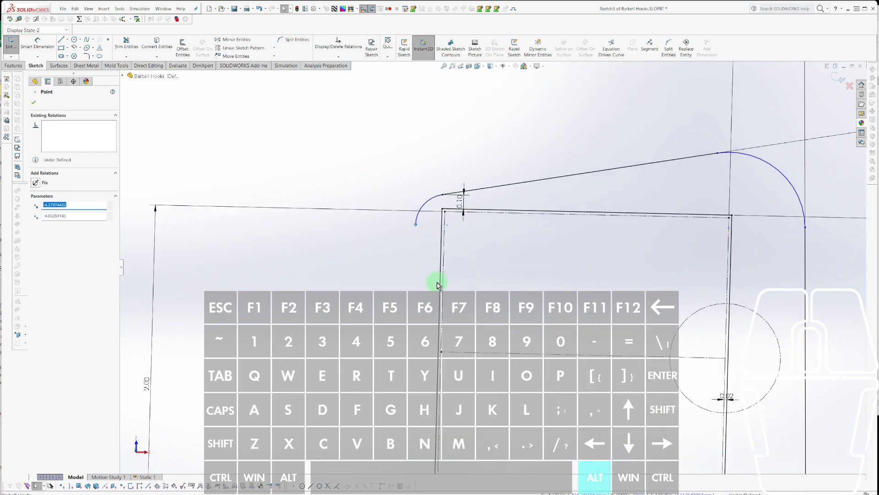
key(l)
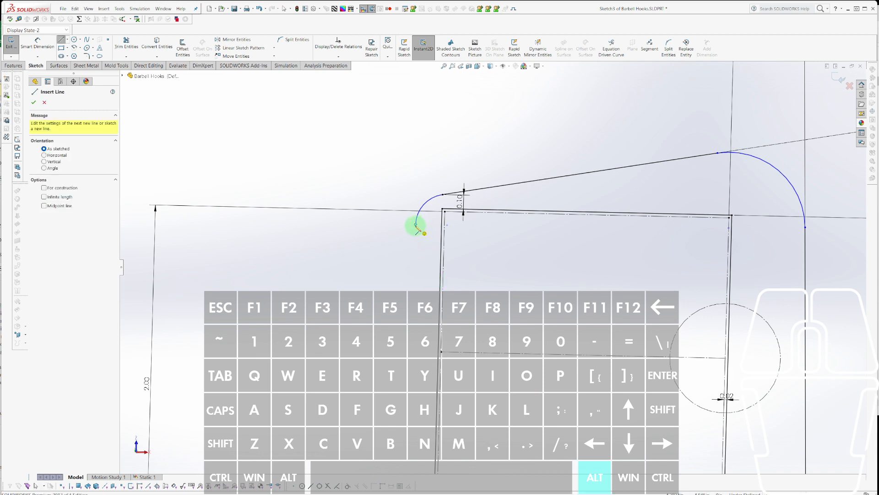
click(415, 224)
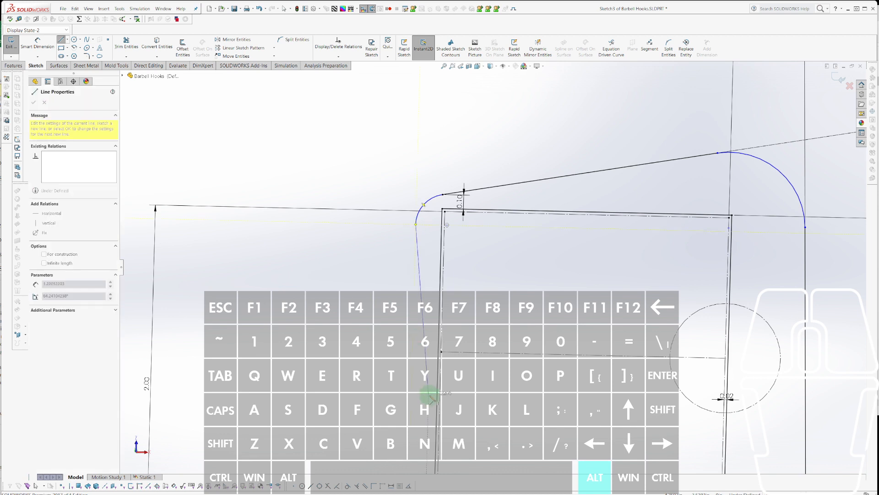
scroll(494, 268, up, 3)
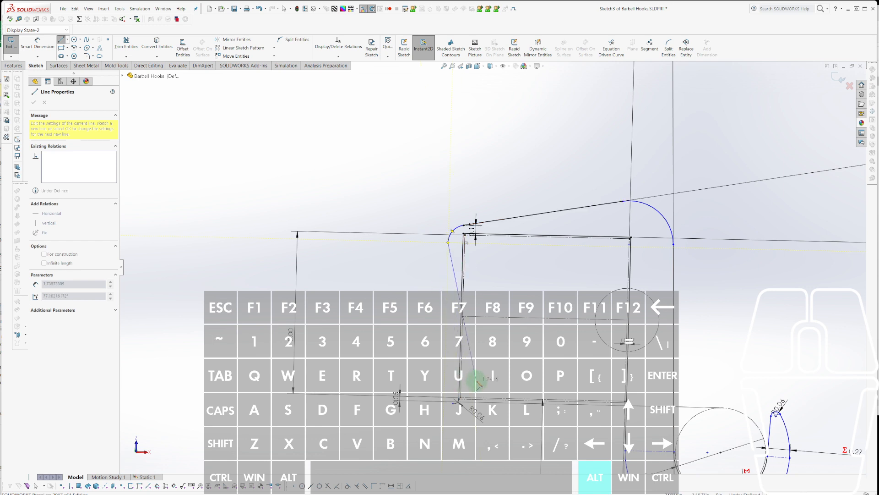
scroll(462, 376, down, 5)
key(Escape)
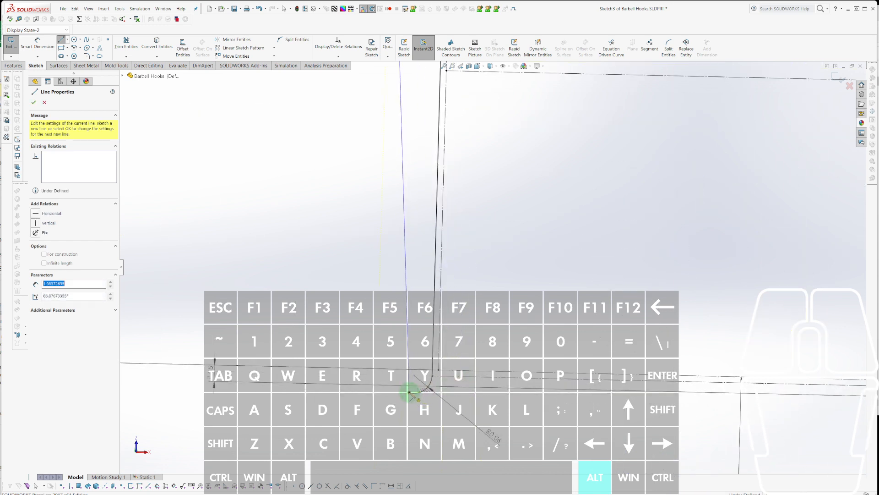
Undo the stray change at the lower tip and make the new outer line tangent to the small tip arc.
drag(408, 393, 402, 360)
key(Escape)
key(ctrl+z)
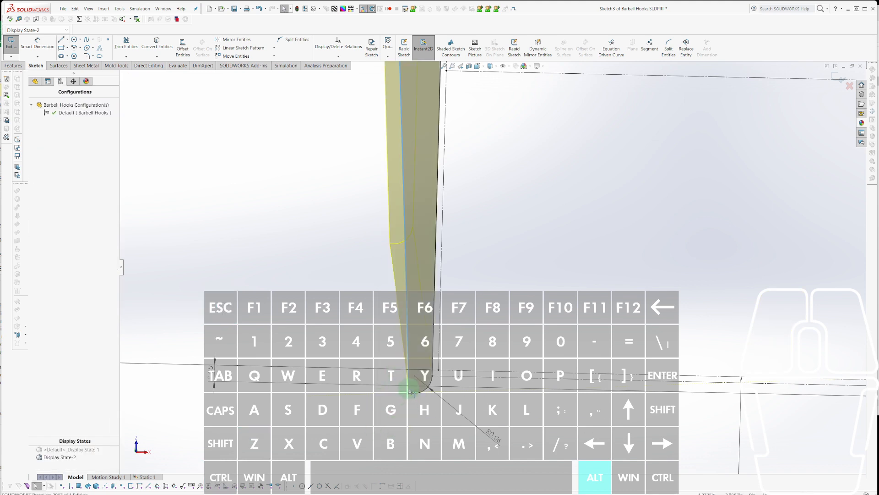
click(408, 393)
key(Escape)
click(408, 393)
mouse_move(408, 393)
mouse_down()
mouse_move(407, 361)
mouse_move(393, 367)
mouse_up()
scroll(405, 374, down, 3)
key(Escape)
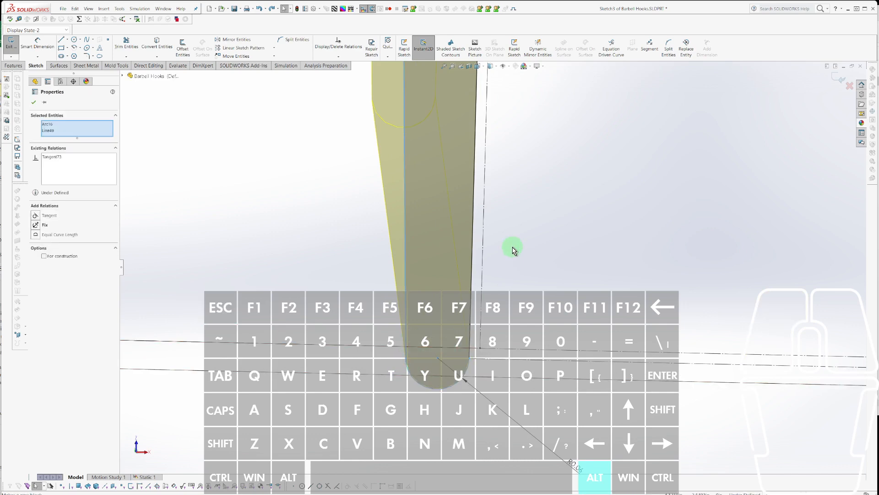
Add a tangent relation between the new outer line and the upper corner arc.
scroll(510, 249, up, 5)
scroll(451, 273, down, 3)
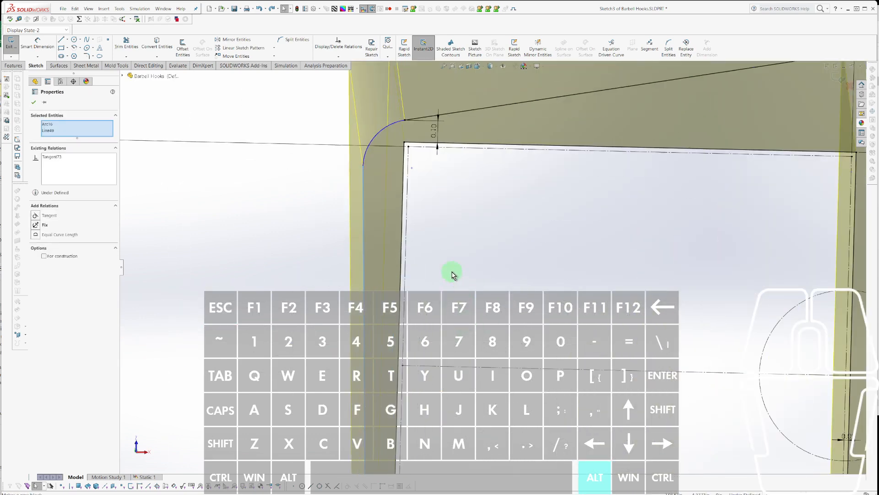
scroll(426, 188, up, 2)
scroll(448, 226, down, 2)
click(414, 239)
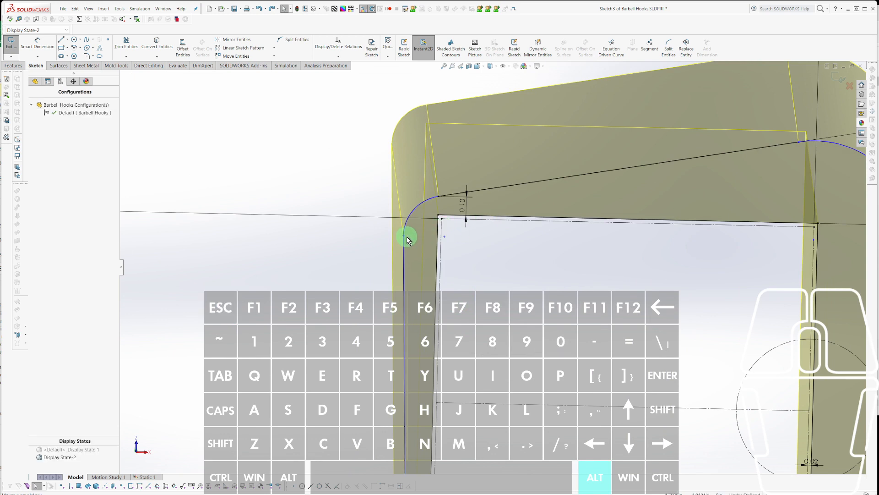
mouse_move(404, 238)
mouse_down()
mouse_move(411, 212)
mouse_move(408, 250)
mouse_move(394, 237)
mouse_up()
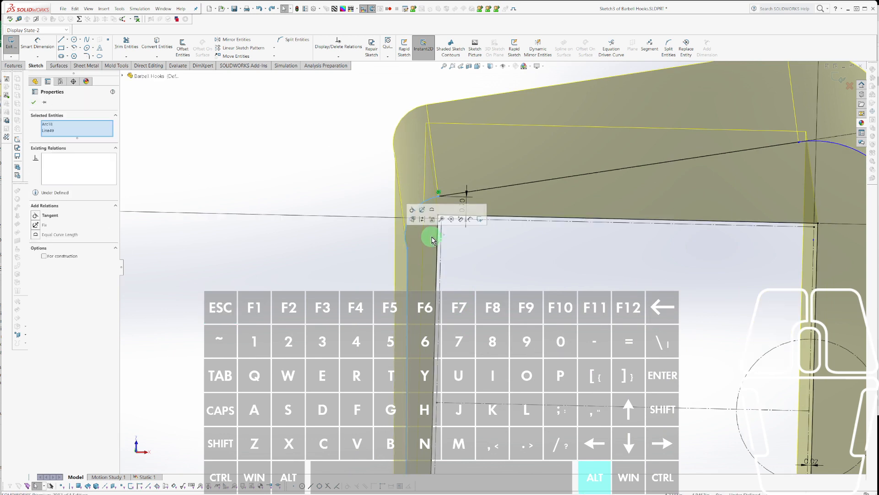
click(413, 210)
click(412, 241)
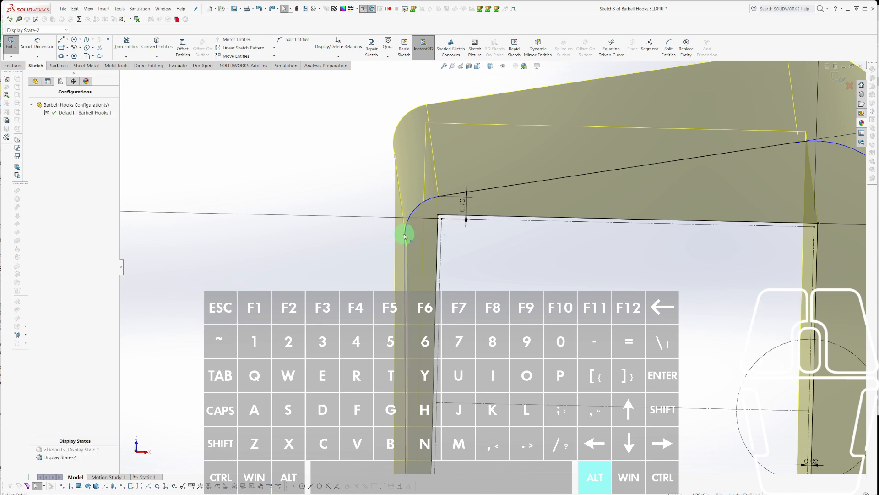
Reposition the joint between the upper corner arc and the outer line to enlarge the corner and widen the side wall.
mouse_move(404, 236)
mouse_down()
mouse_move(409, 224)
mouse_move(425, 232)
mouse_up()
scroll(534, 396, up, 5)
scroll(508, 393, down, 4)
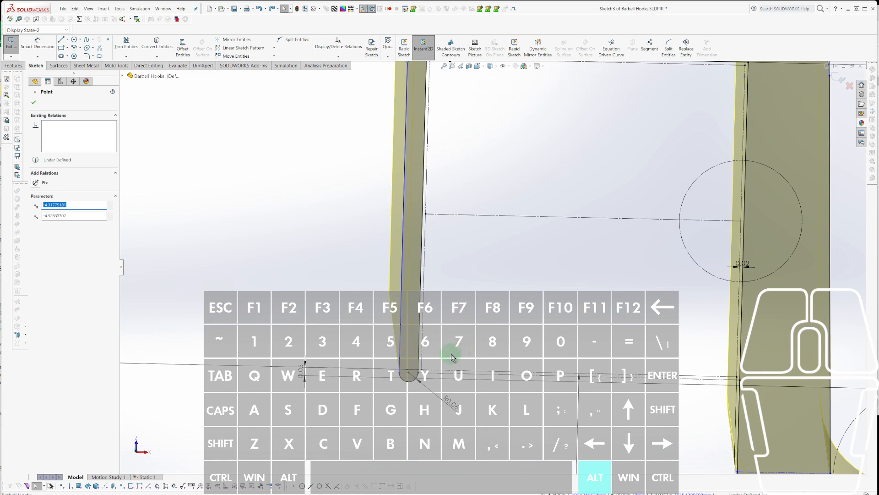
scroll(485, 159, down, 4)
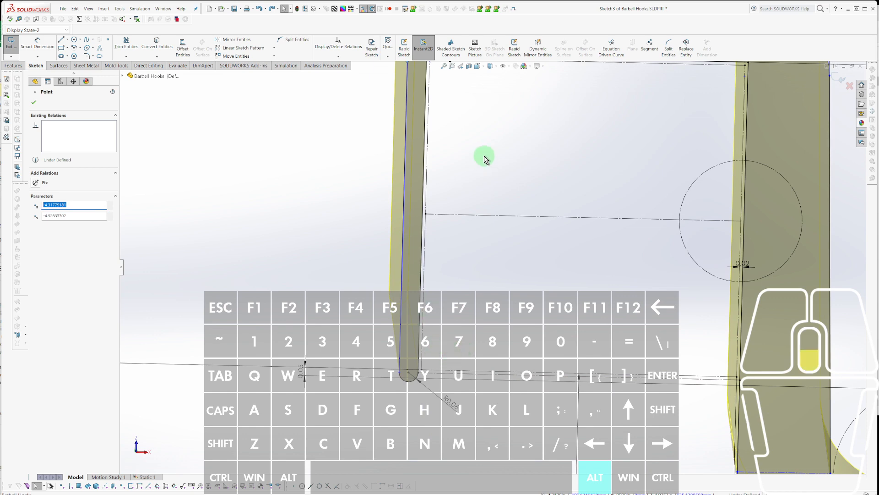
scroll(433, 267, up, 4)
click(367, 251)
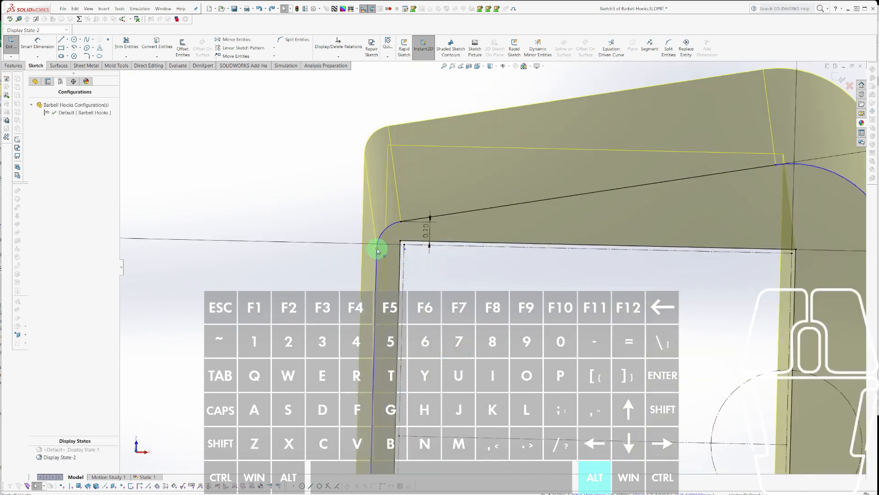
drag(377, 251, 365, 271)
key(Escape)
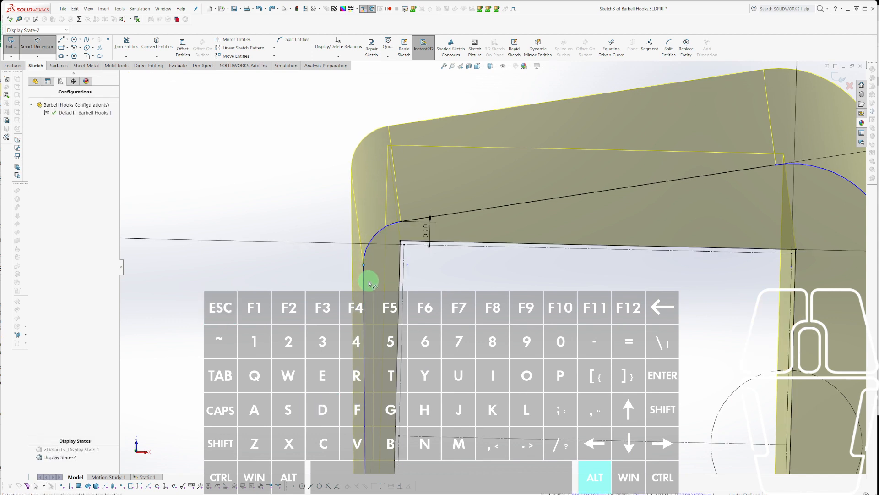
Dimension the angle between the opening's side line and the new outer line as 3°.
click(401, 293)
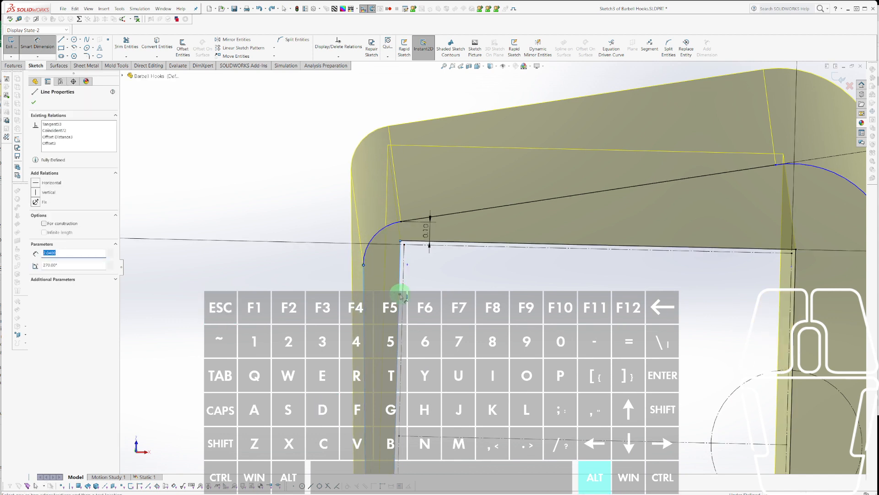
key(Escape)
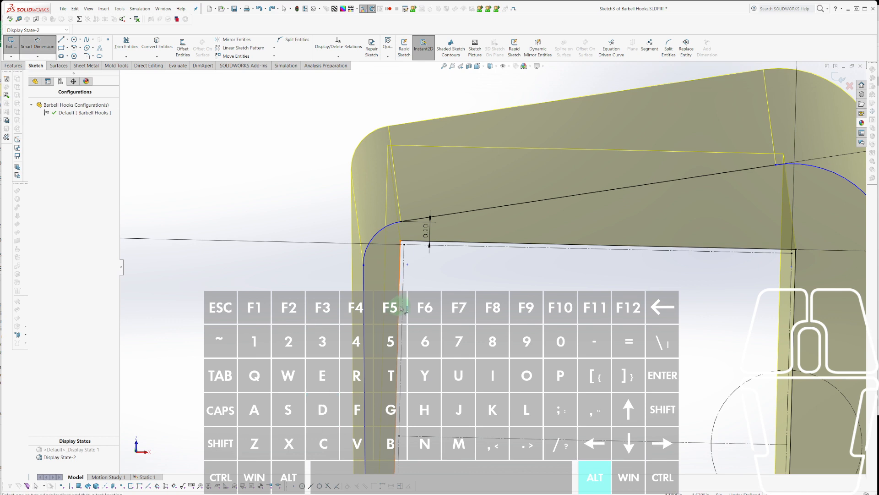
click(401, 308)
click(364, 308)
click(376, 274)
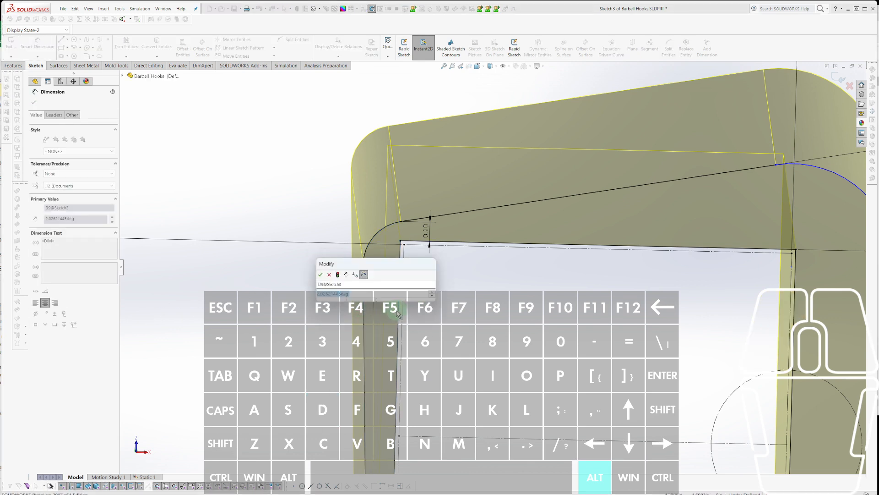
text(3)
key(Return)
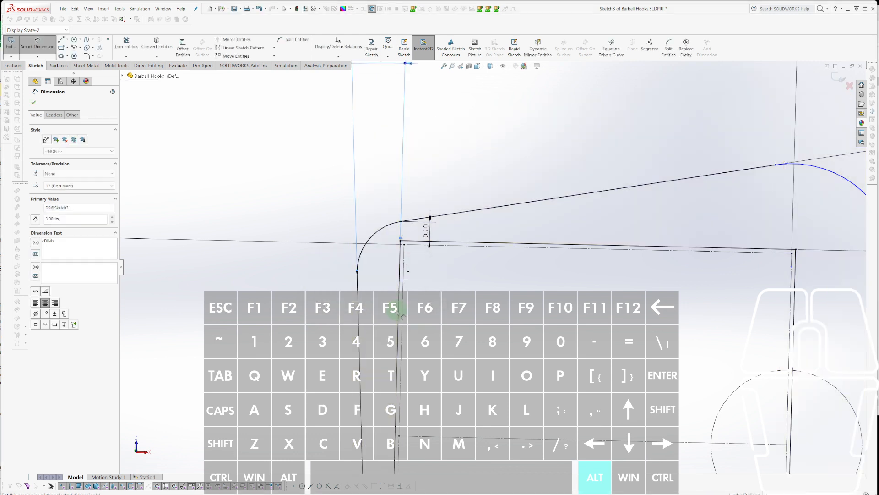
Change the angle between the opening's side line and the outer line to 2°.
scroll(588, 393, up, 3)
scroll(546, 271, down, 3)
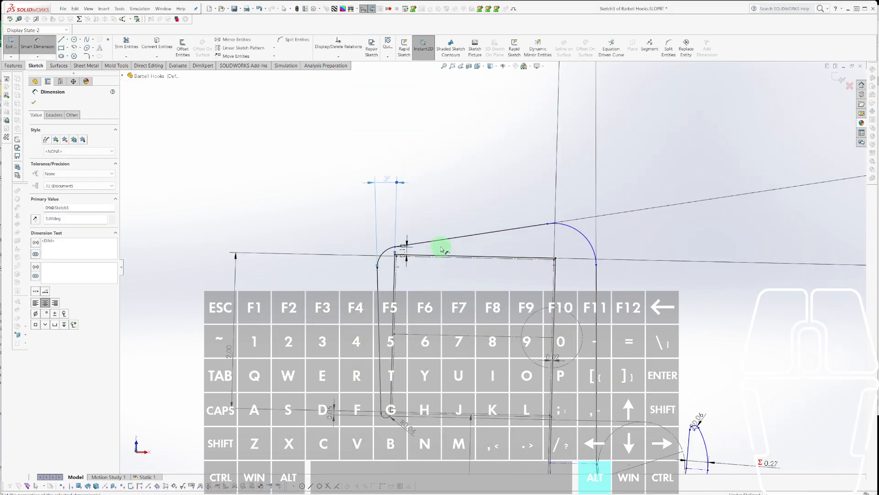
scroll(441, 240, down, 3)
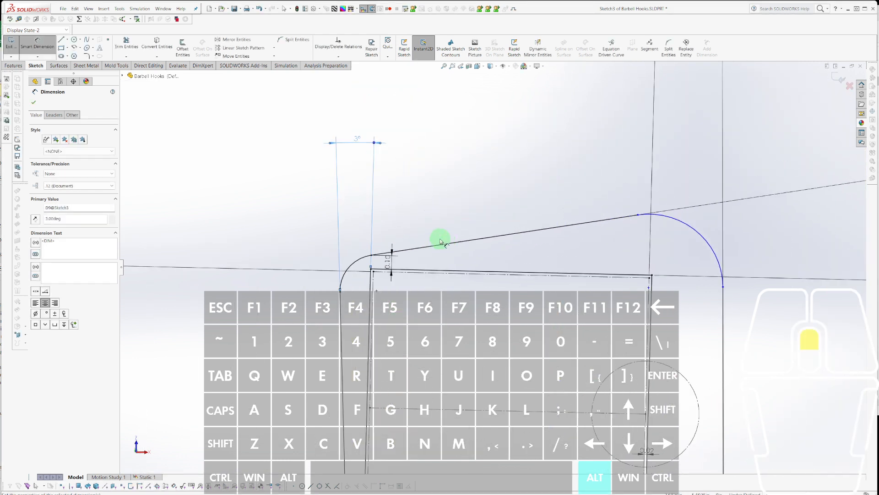
click(359, 143)
key(Return)
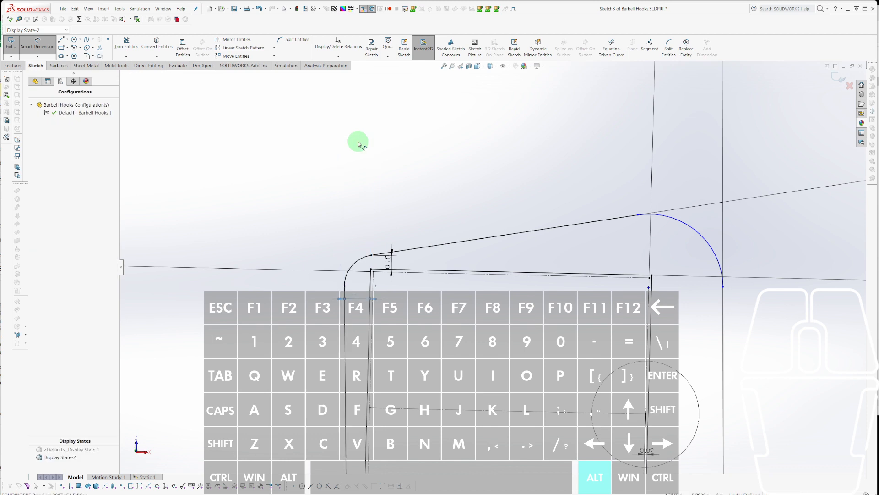
Set the radius of the small arc at the lower tip of the side wall to 0.03.
scroll(386, 201, up, 5)
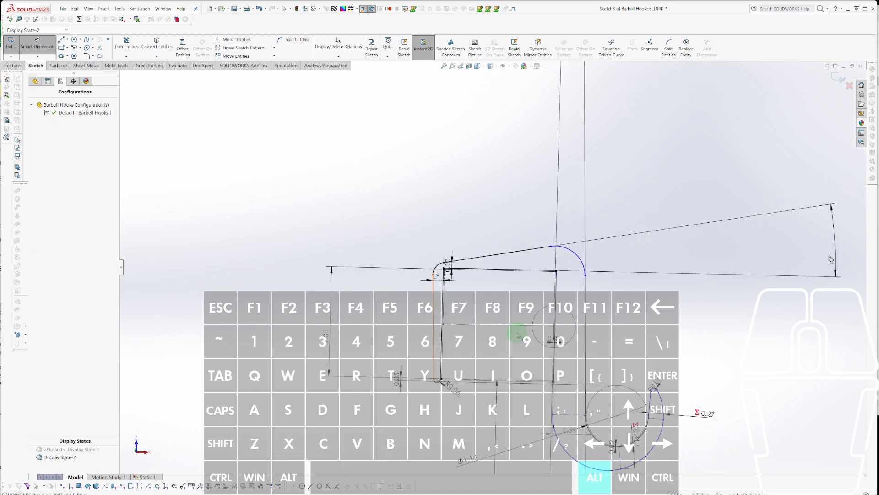
scroll(514, 297, down, 2)
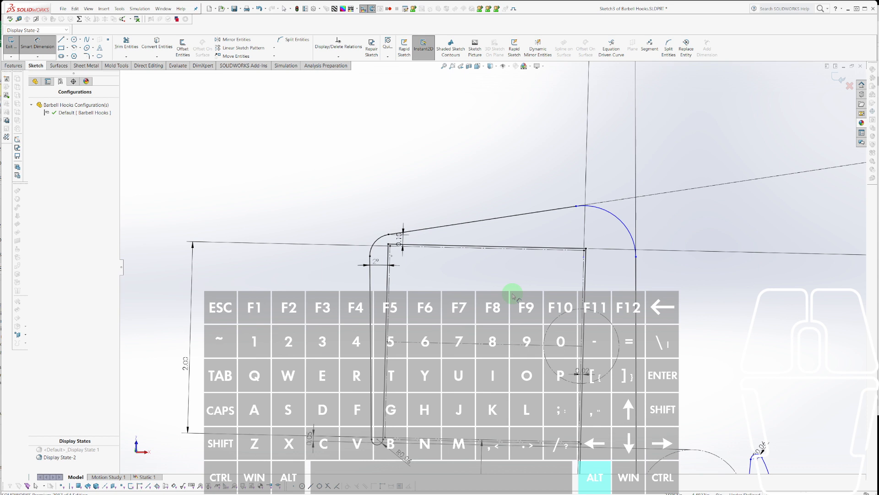
click(403, 456)
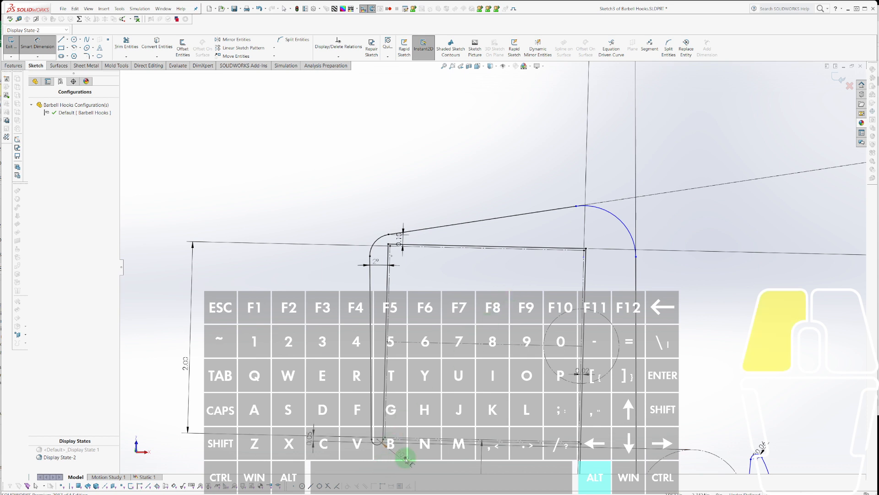
text(.03)
key(Return)
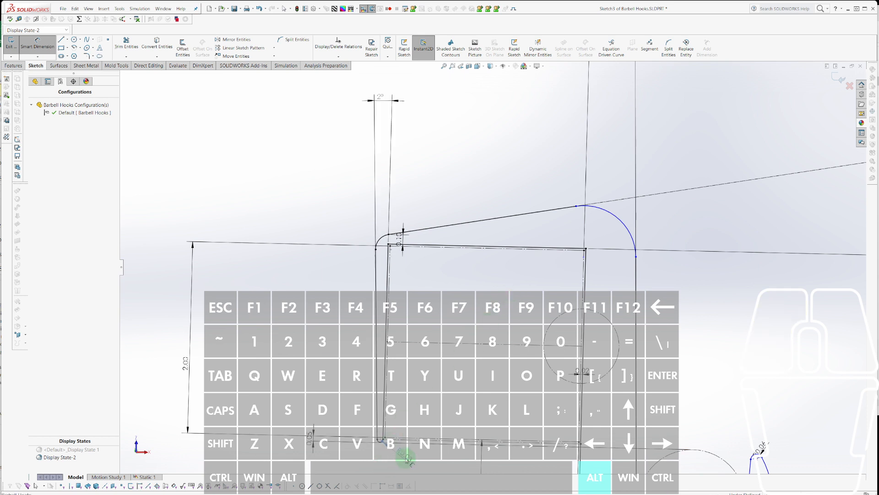
key(Escape)
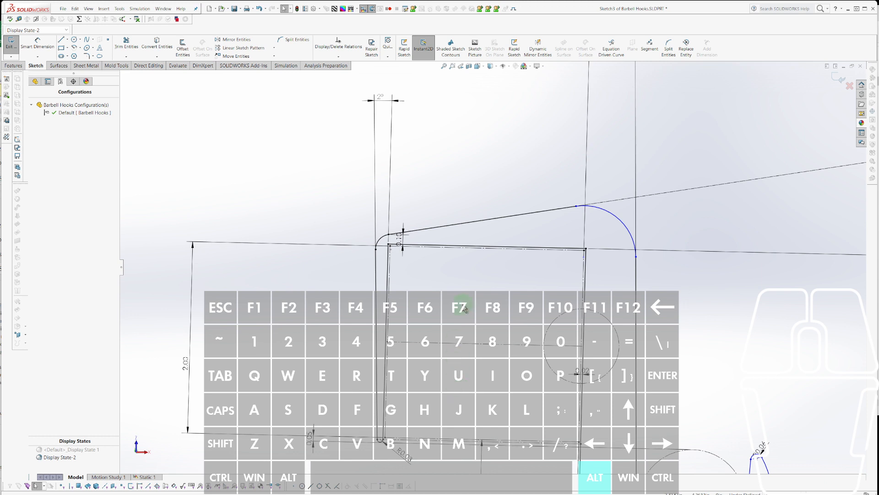
Trim away the small tip arc and the lower end of the opening's side line.
scroll(475, 250, down, 3)
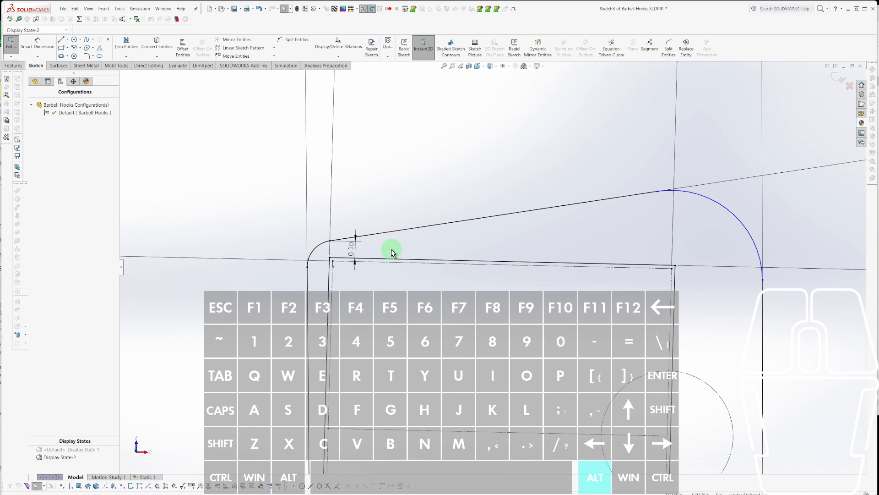
scroll(391, 251, up, 3)
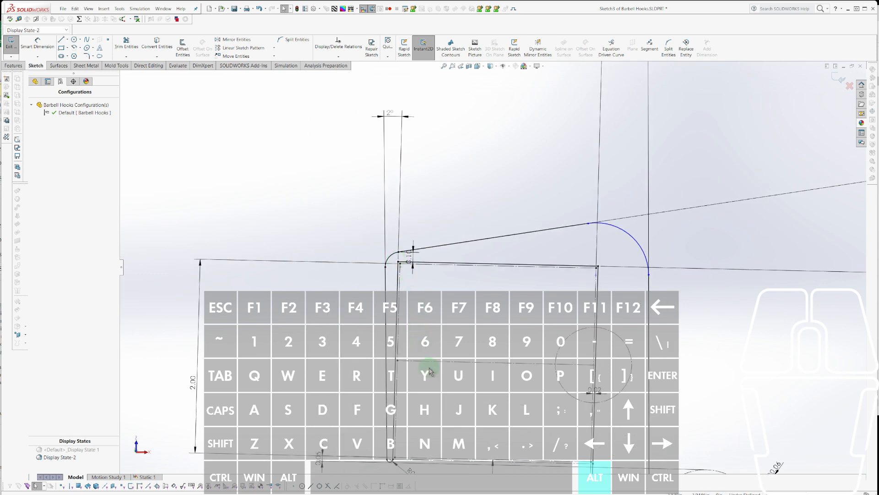
scroll(428, 365, down, 6)
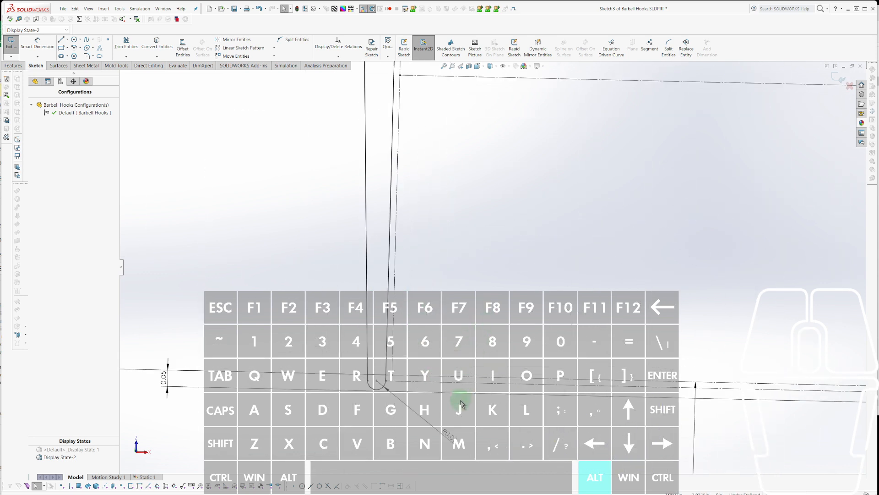
scroll(403, 392, down, 3)
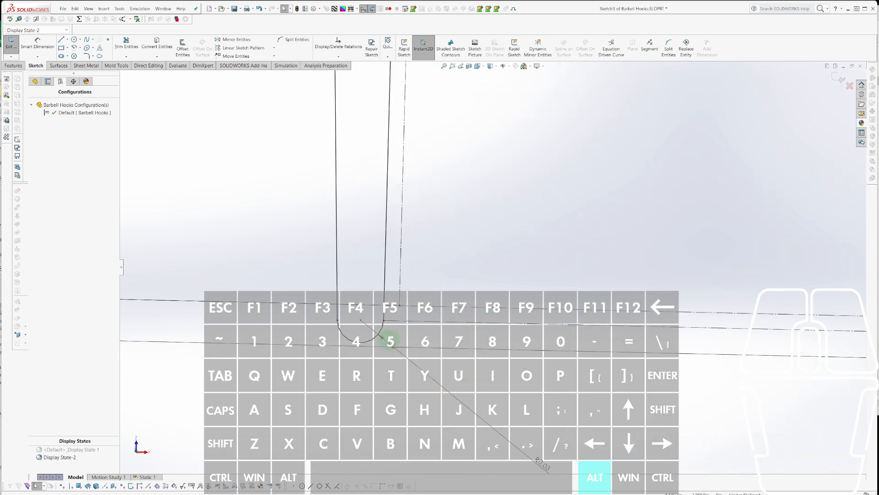
key(t)
mouse_move(404, 338)
mouse_down()
mouse_move(373, 326)
mouse_move(386, 315)
mouse_up()
key(Escape)
key(t)
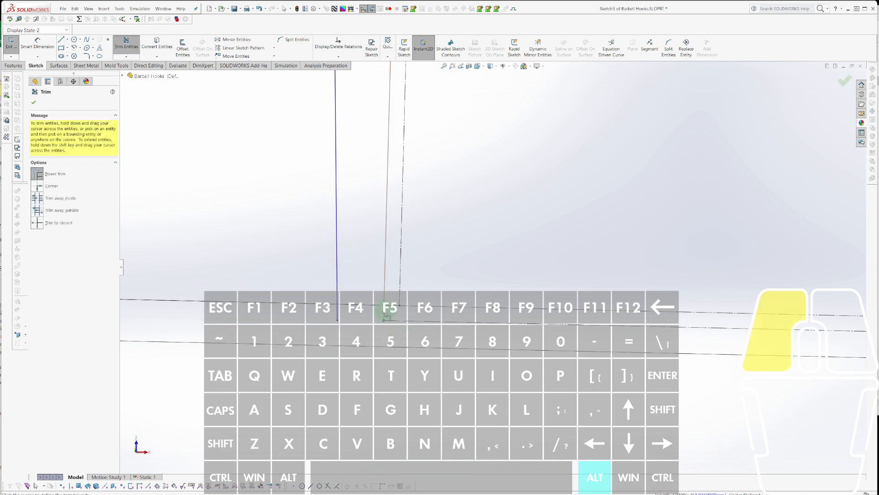
drag(386, 251, 371, 206)
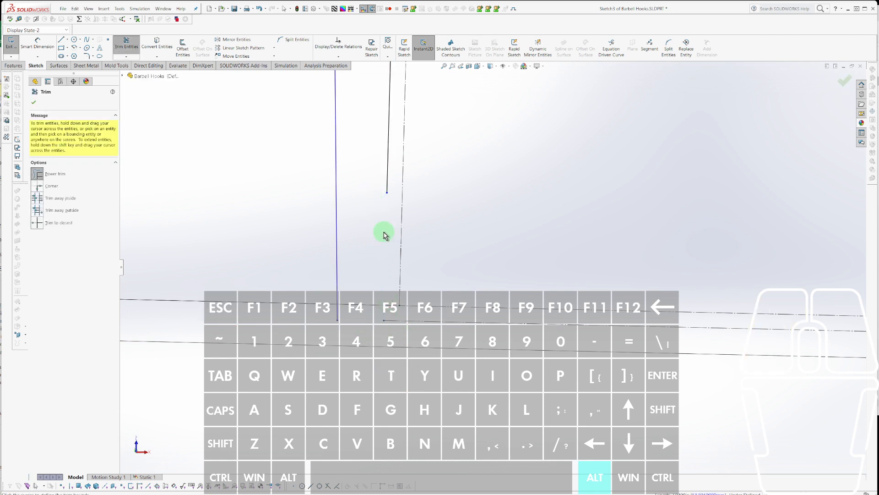
Draw a tangent arc from the shortened side line's lower end across to the outer line.
key(Escape)
key(alt+a)
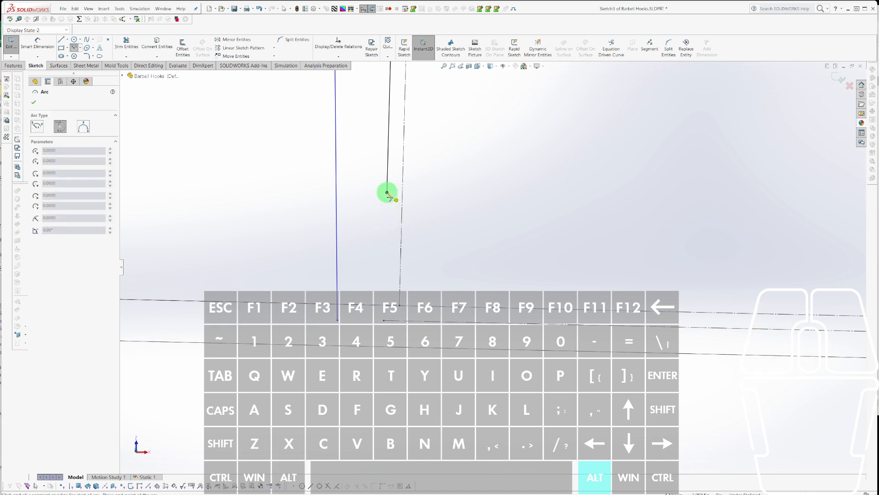
click(387, 193)
click(337, 197)
key(Escape)
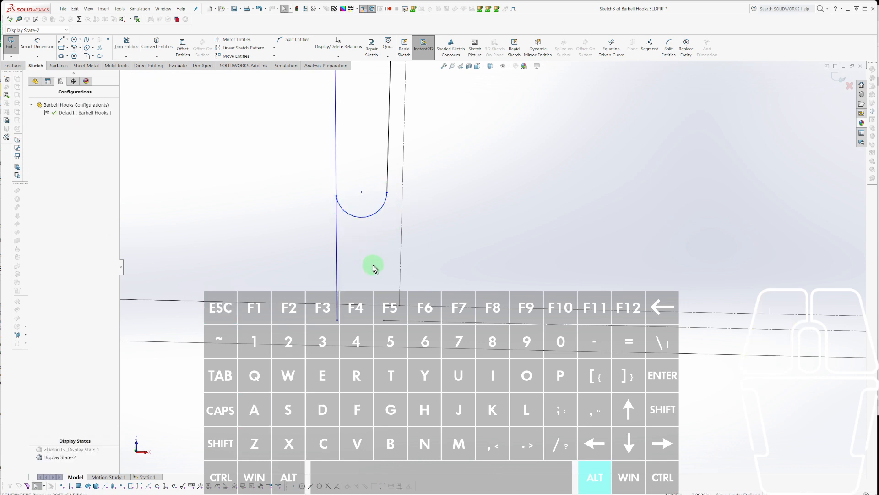
Trim away the part of the outer line that extends below the new tip arc.
key(t)
click(335, 245)
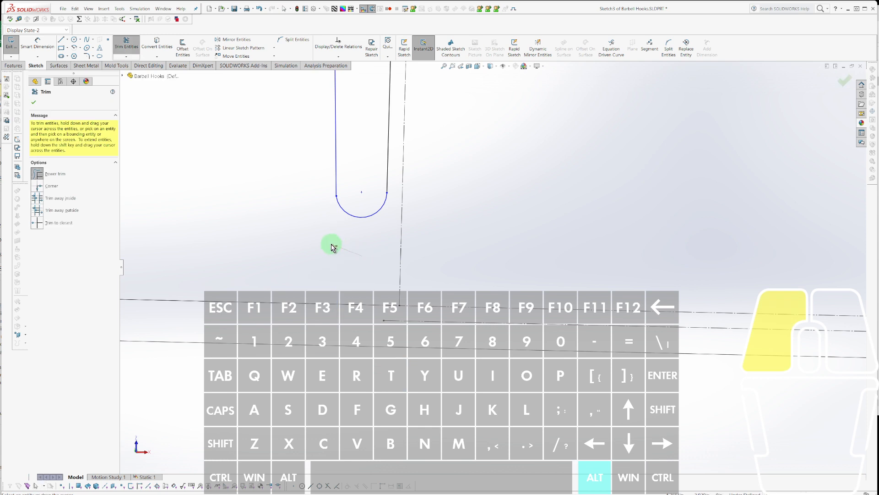
key(Escape)
Make the tip arc tangent to the outer side line.
drag(350, 171, 330, 218)
click(342, 187)
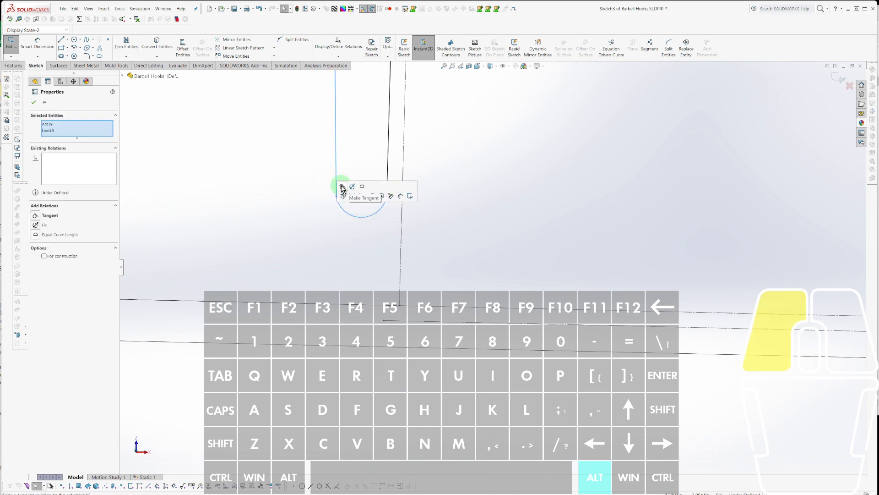
scroll(451, 154, up, 3)
scroll(519, 136, up, 3)
key(Escape)
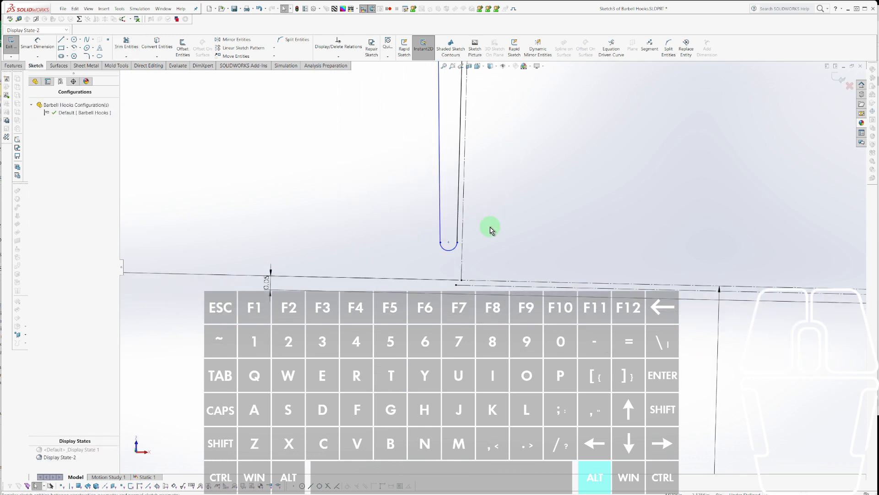
Dimension the distance from the tip arc's inner endpoint to the opening's upper line as 0.5 in.
key(d)
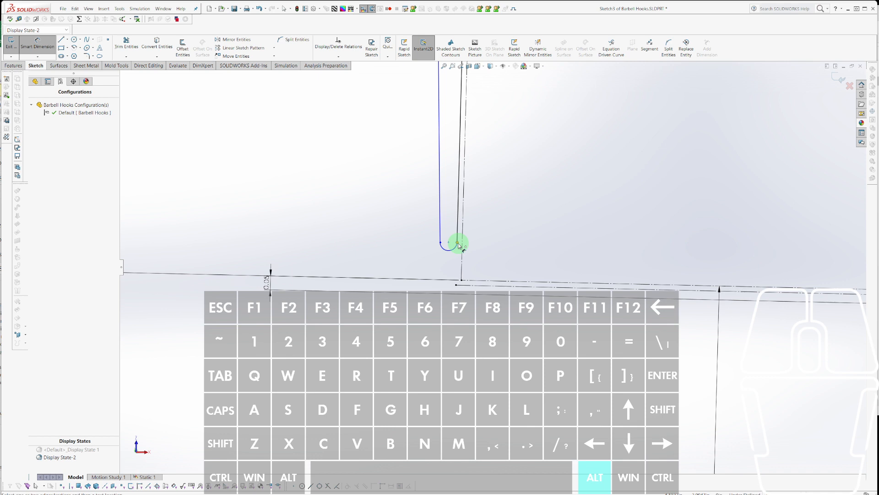
click(458, 244)
scroll(549, 137, up, 3)
scroll(563, 132, down, 2)
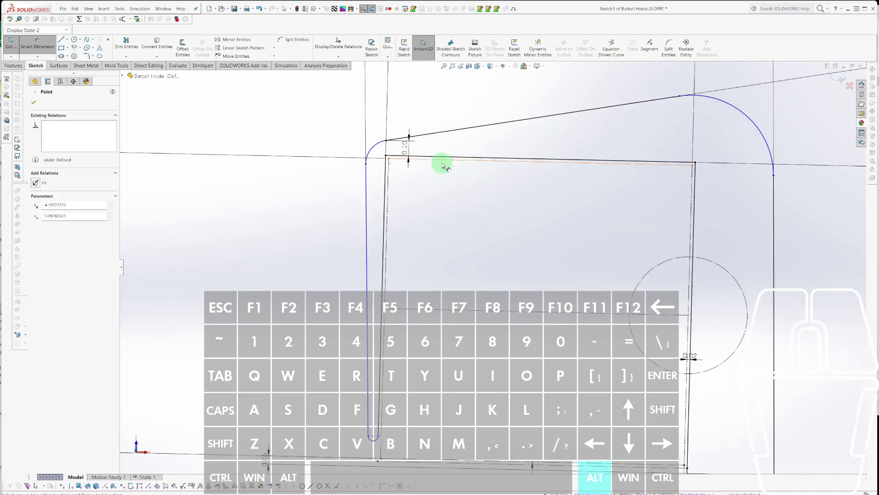
click(440, 159)
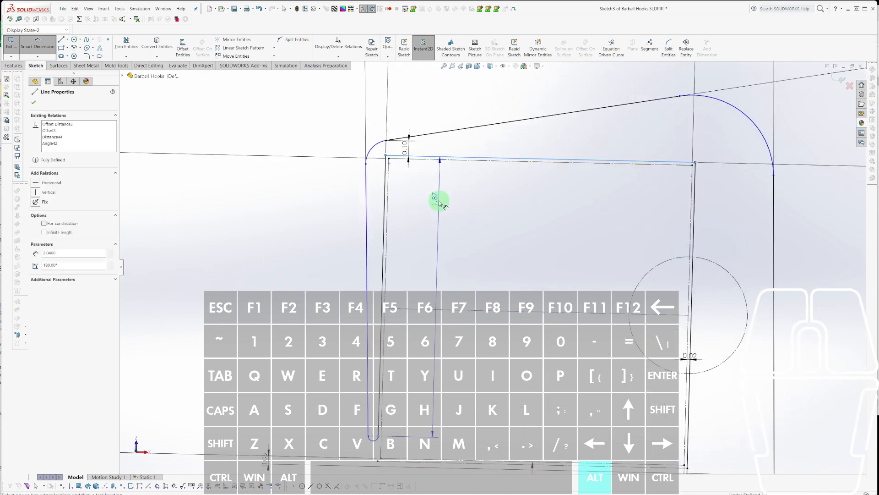
click(443, 222)
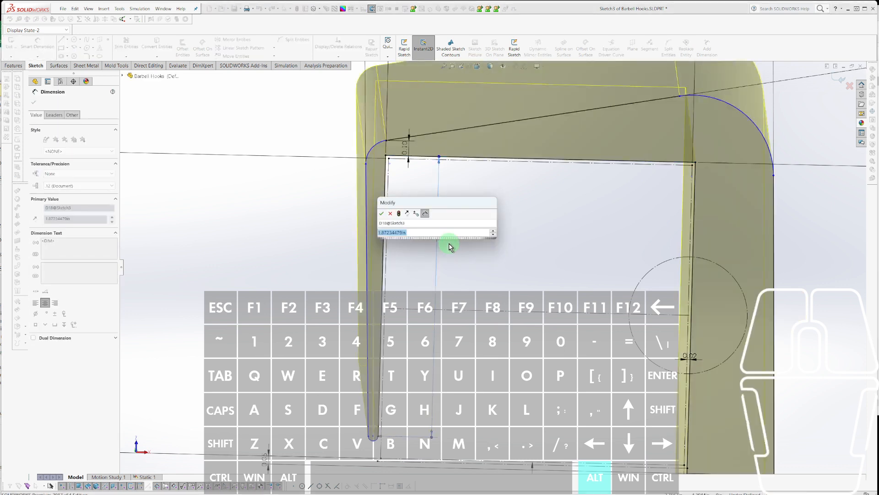
text(0.5)
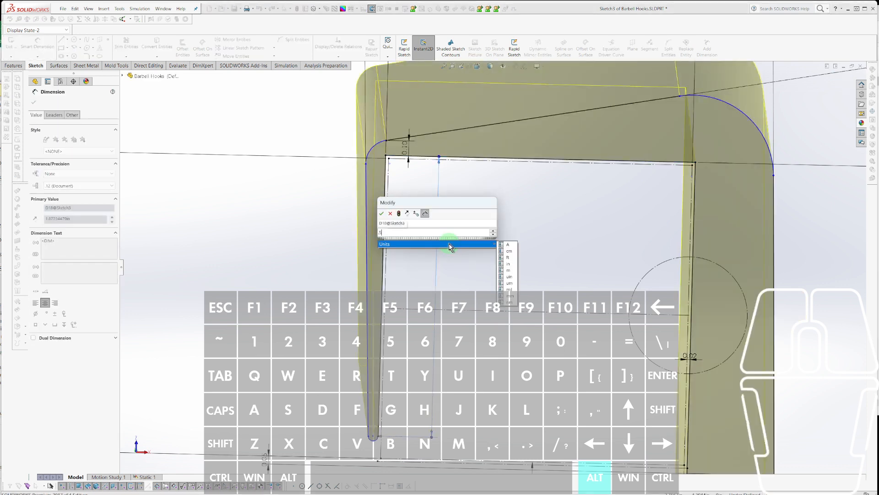
key(Return)
scroll(449, 244, up, 3)
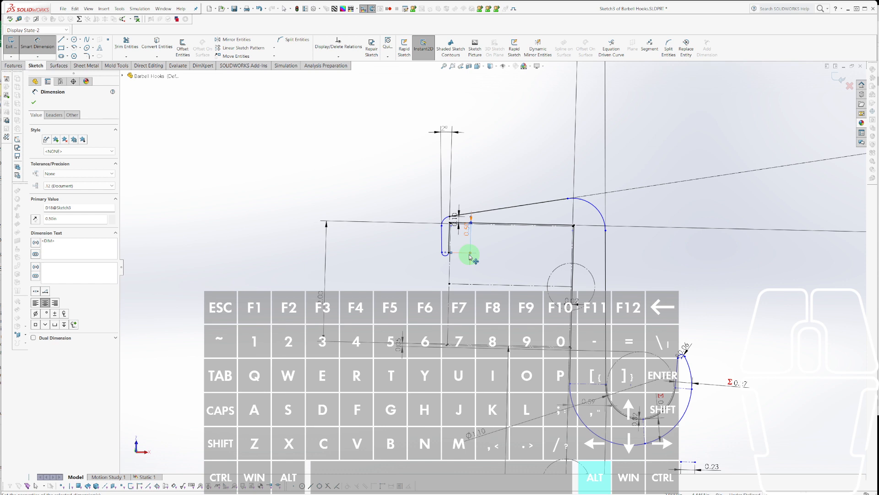
scroll(529, 227, down, 2)
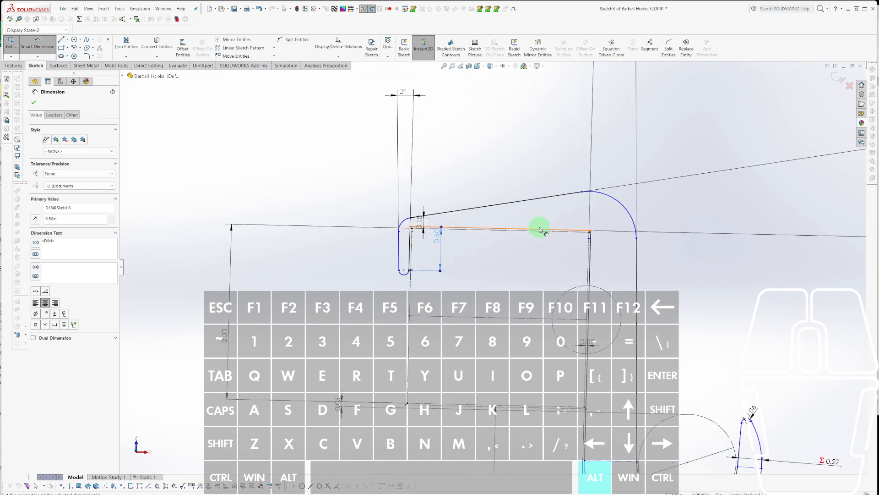
scroll(409, 250, down, 3)
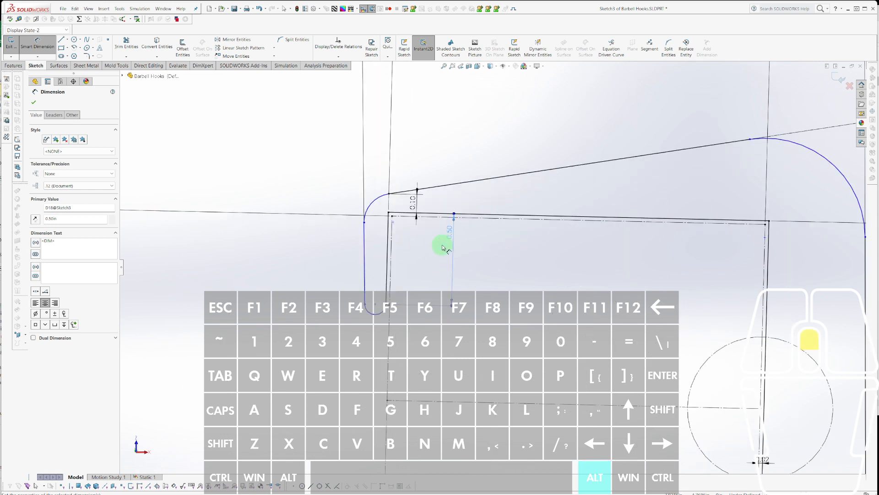
scroll(409, 223, down, 3)
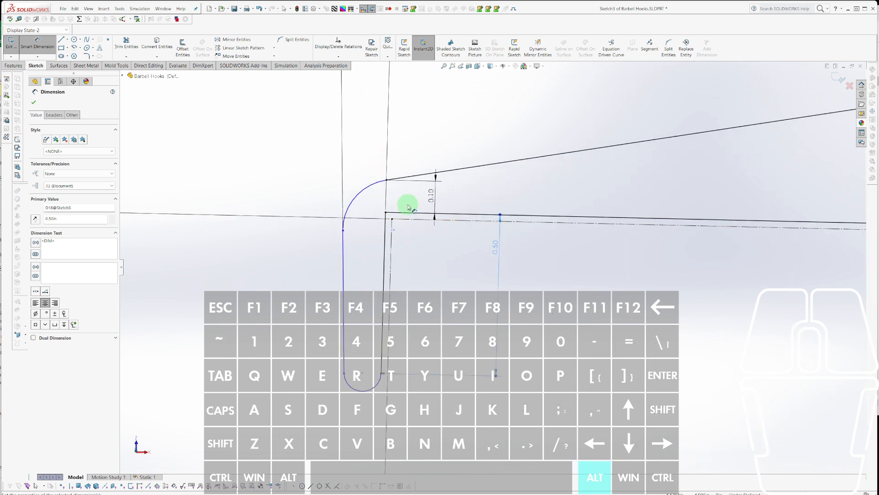
key(Escape)
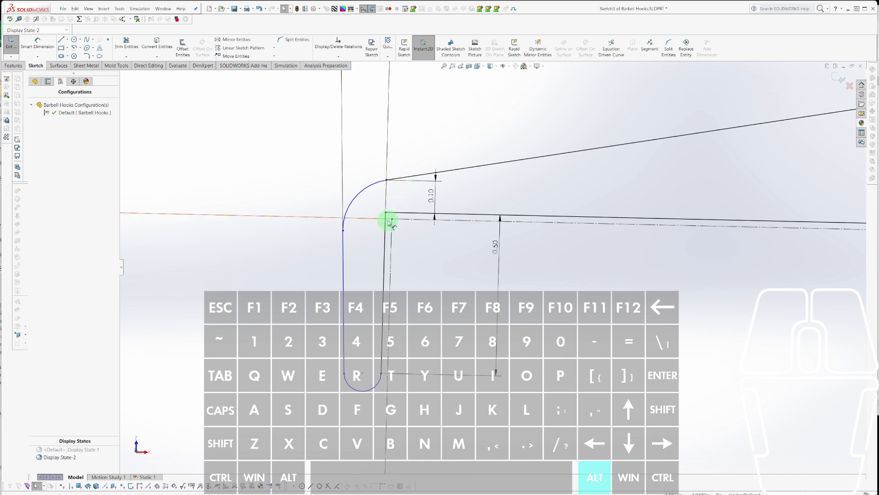
Dimension the side wall's width between the outer line's upper endpoint and the opening's side line as 0.1 in.
key(d)
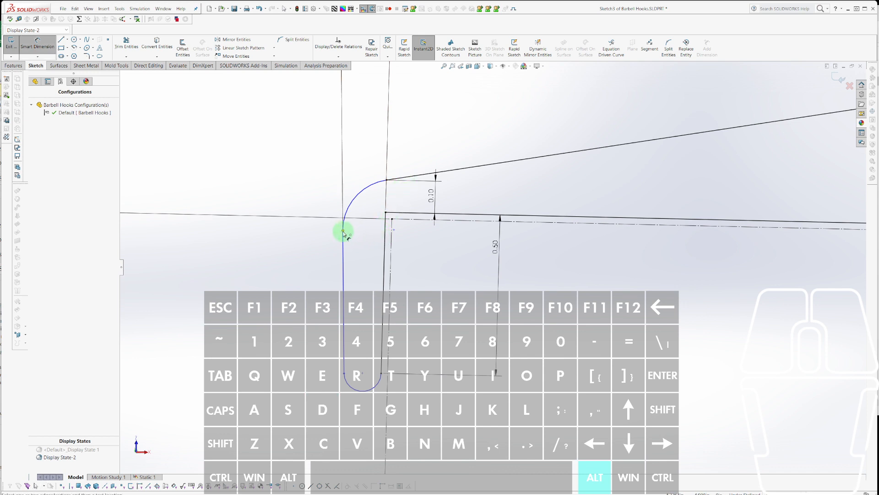
click(344, 230)
click(386, 239)
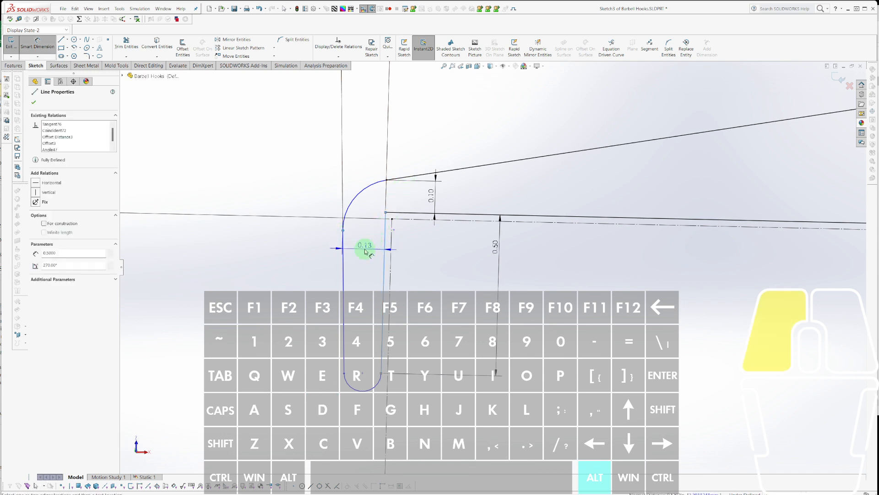
click(367, 252)
text(0.1)
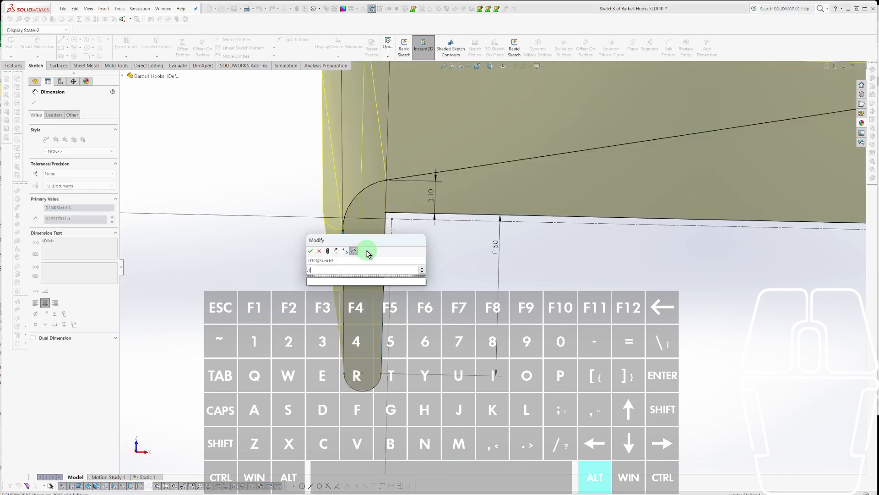
key(Return)
scroll(428, 200, up, 2)
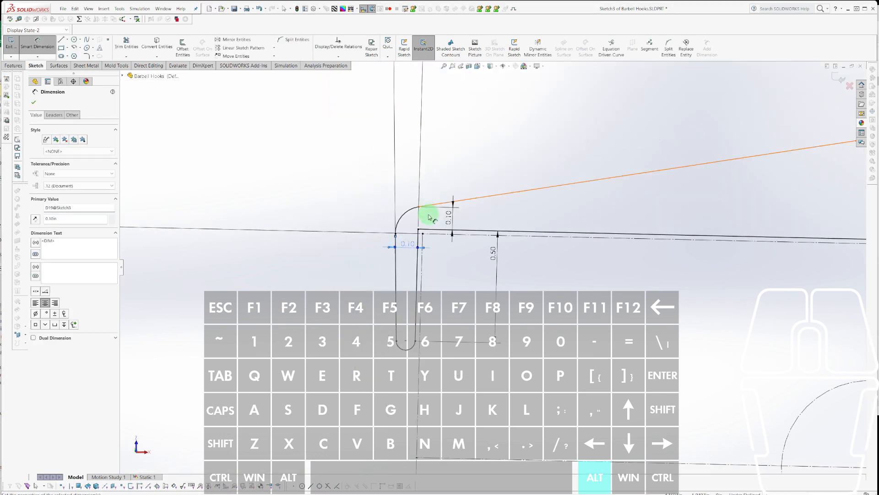
Move the centre of the large upper corner arc outward, just above and beyond the opening's inner corner, reducing its radius.
scroll(414, 224, down, 2)
scroll(581, 265, up, 5)
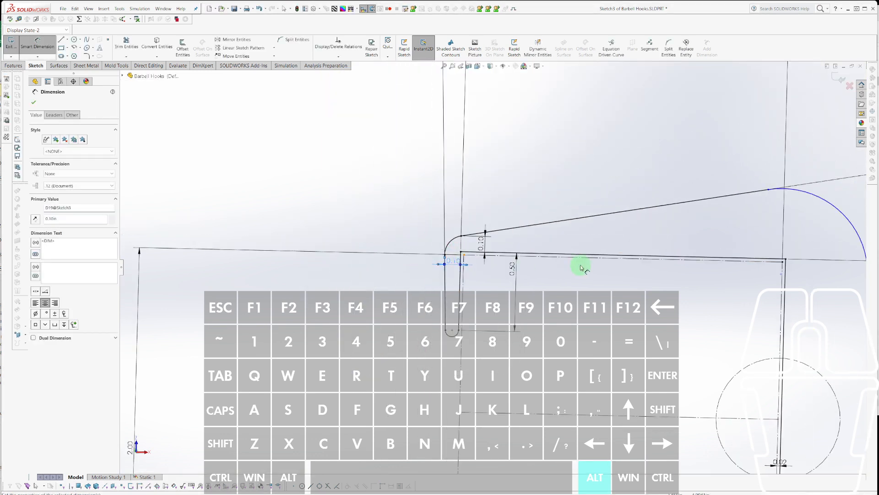
scroll(672, 307, down, 3)
scroll(494, 232, down, 3)
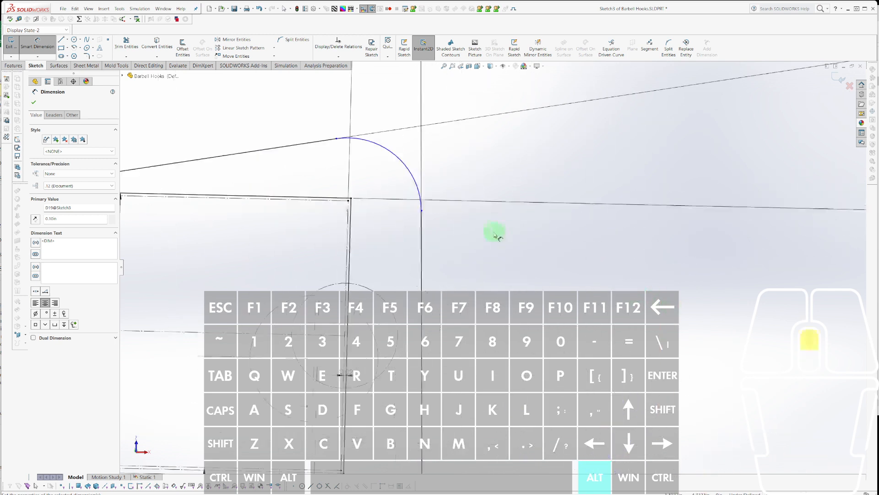
key(Escape)
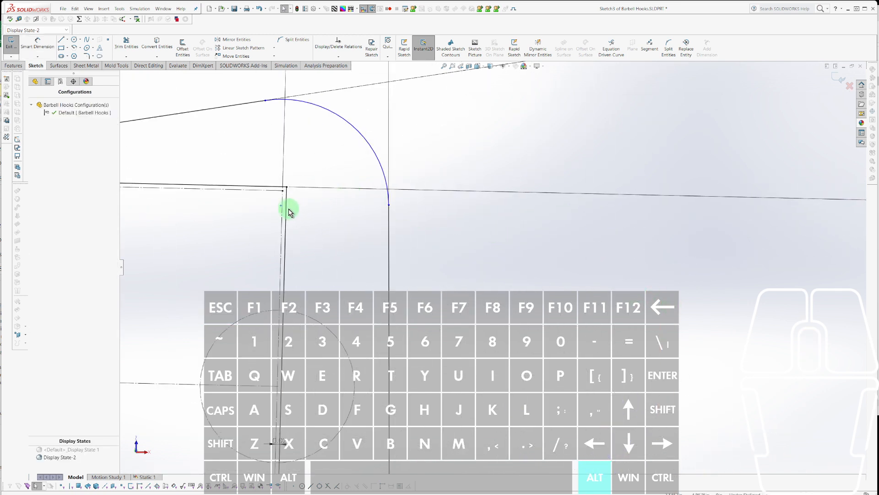
mouse_move(281, 209)
mouse_down()
mouse_move(295, 200)
mouse_move(285, 177)
mouse_move(287, 203)
mouse_move(288, 194)
mouse_move(226, 256)
mouse_move(182, 337)
mouse_move(182, 299)
mouse_move(178, 306)
mouse_move(197, 271)
mouse_move(289, 195)
mouse_up()
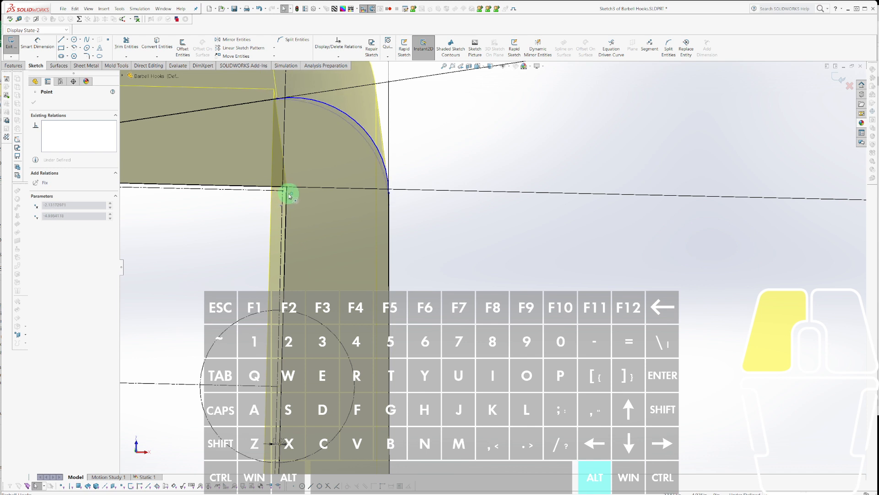
drag(289, 195, 301, 173)
scroll(428, 206, up, 2)
scroll(421, 224, down, 4)
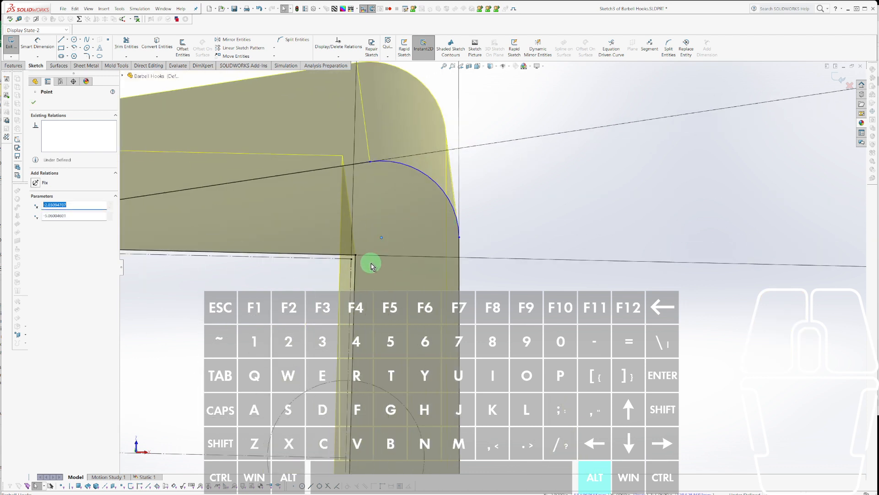
Dimension the distance between the opening's inner corner and the large corner arc's centre, keeping the drawn value.
key(Escape)
key(d)
click(356, 255)
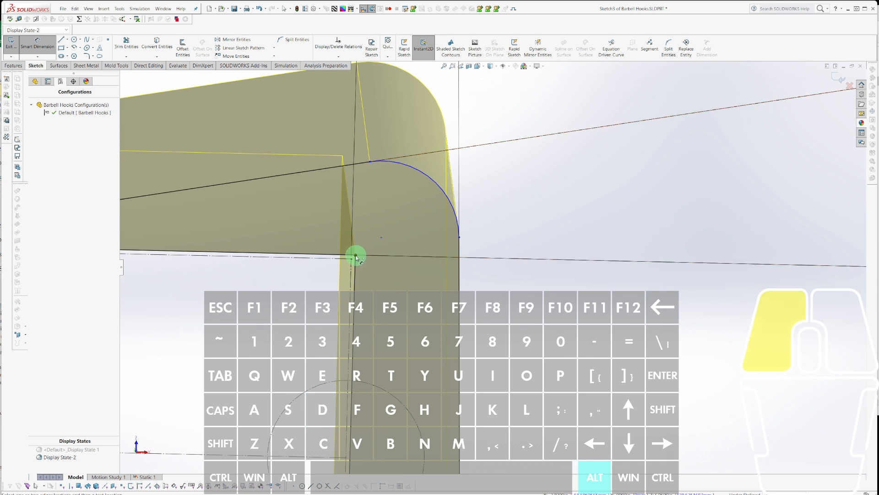
click(381, 239)
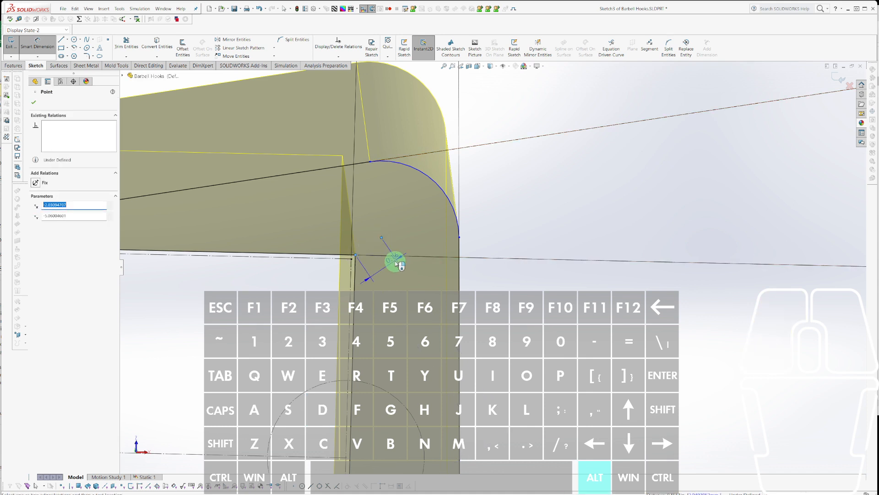
click(440, 329)
key(Escape)
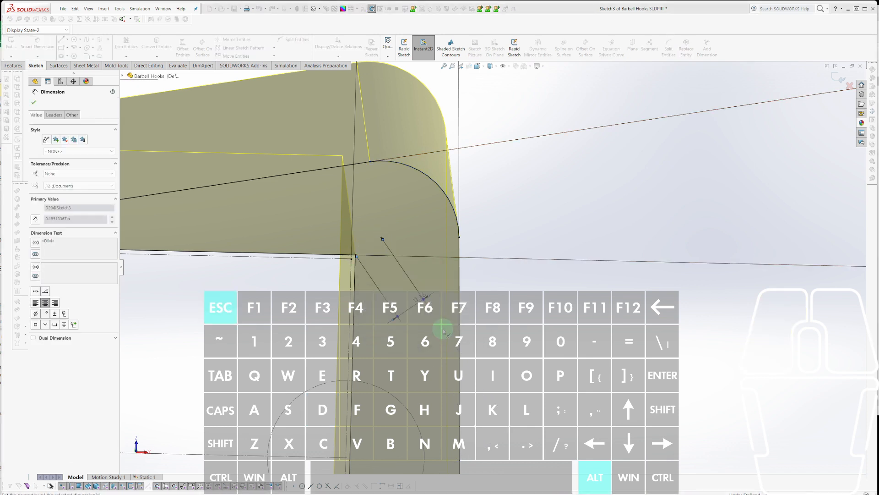
Exit the sketch so the barbell hook rebuilds with the new profile.
scroll(452, 330, down, 5)
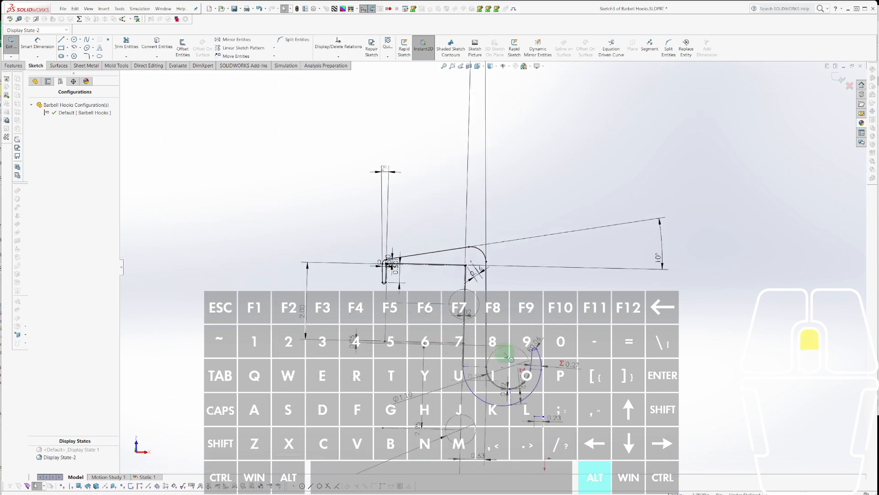
scroll(540, 380, up, 5)
scroll(558, 398, up, 3)
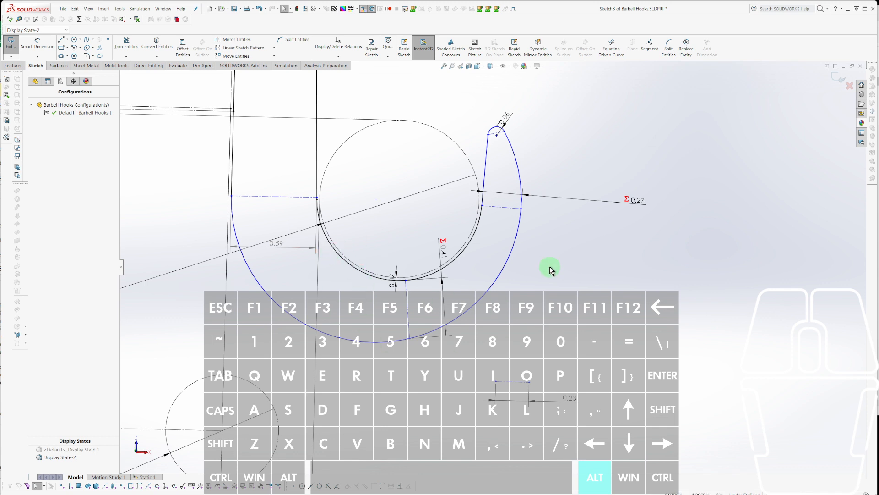
double_click(532, 292)
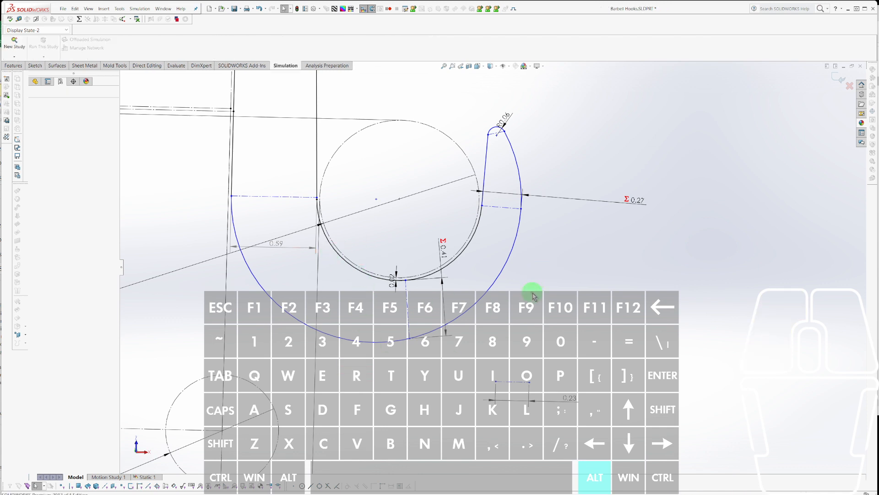
mouse_move(533, 292)
middle_down()
mouse_move(484, 258)
mouse_move(427, 290)
middle_up()
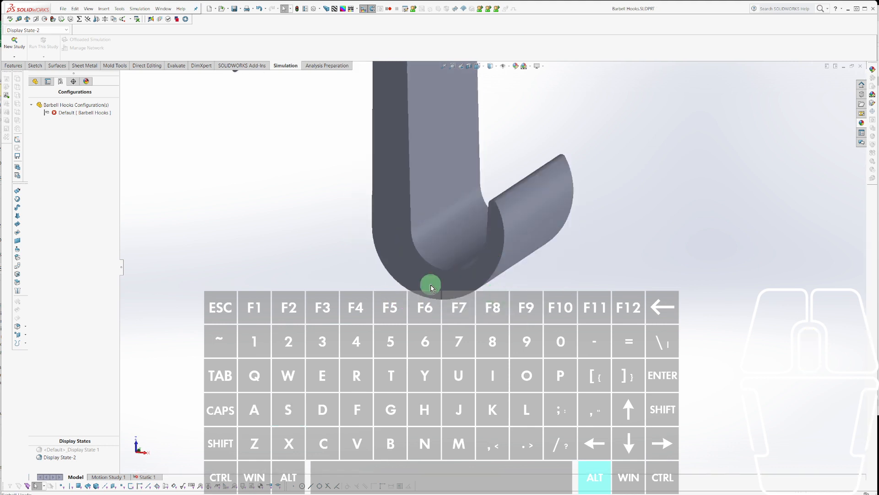
Display the feature tree and examine Fillet1, Fillet2 and the sketch of Boss-Extrude3 against the rebuilt hook.
click(36, 83)
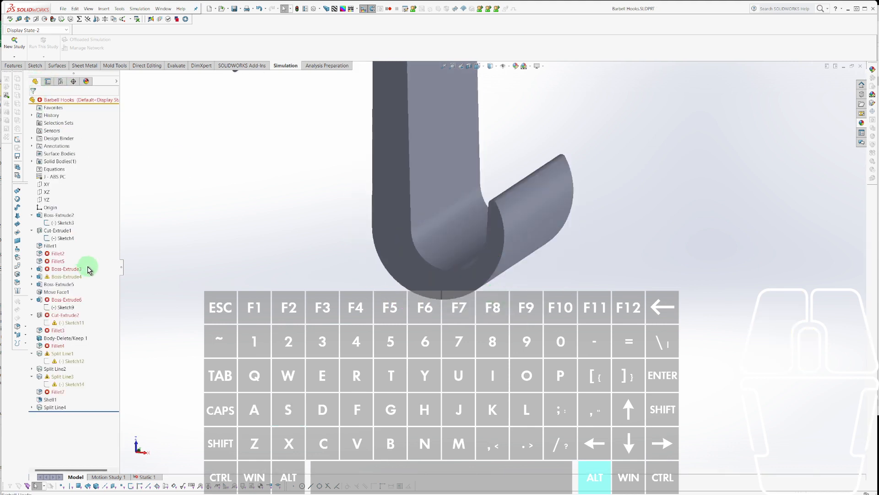
scroll(501, 155, up, 3)
scroll(501, 154, down, 5)
middle_drag(471, 207, 597, 165)
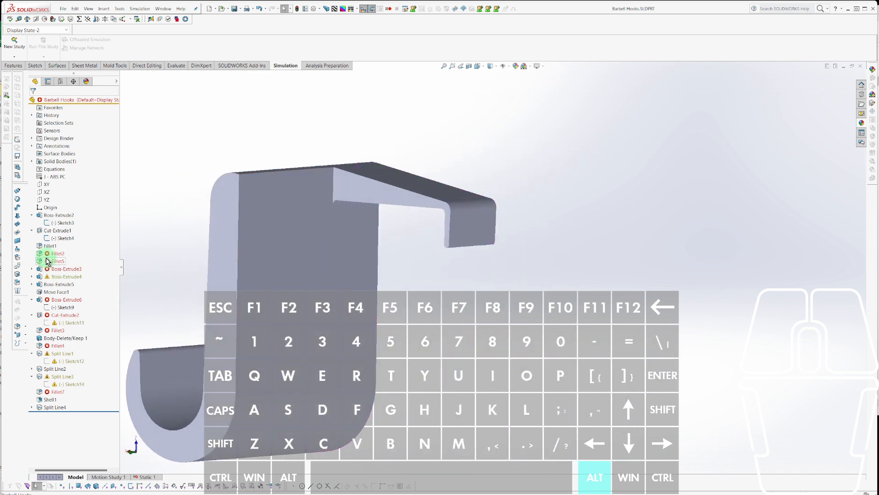
mouse_move(46, 259)
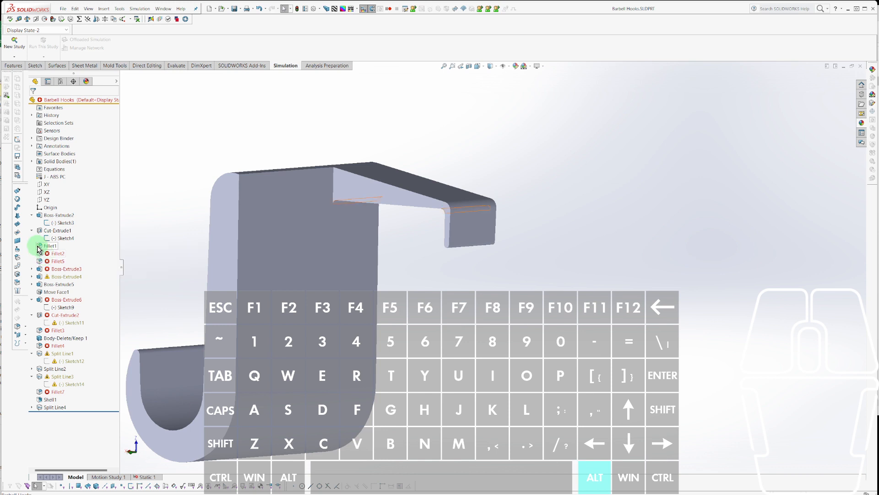
click(40, 246)
scroll(396, 188, down, 3)
scroll(348, 193, up, 3)
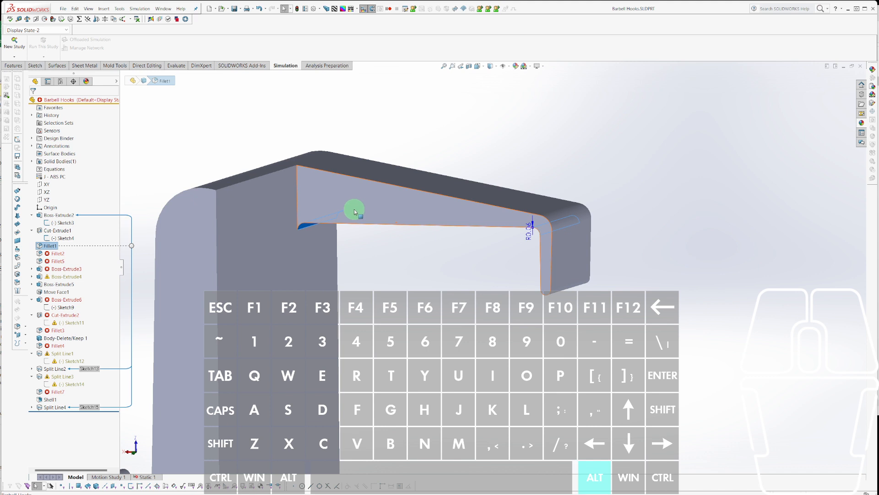
click(49, 254)
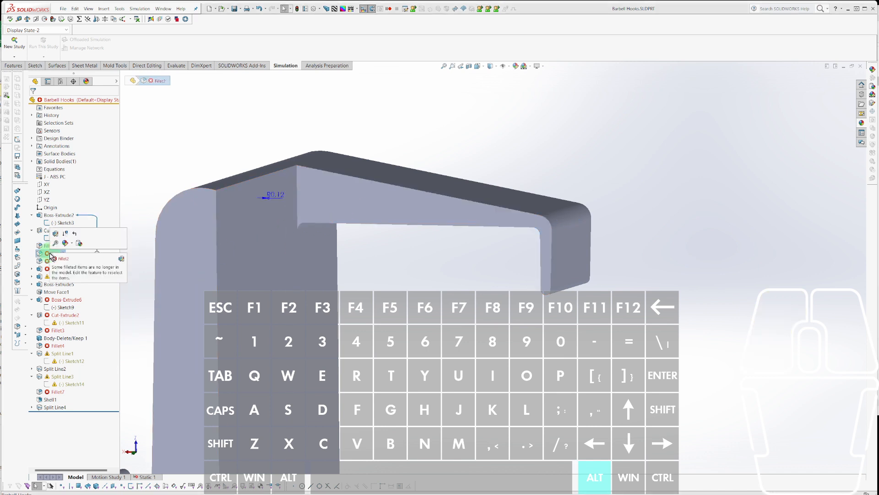
click(31, 269)
click(51, 277)
scroll(500, 292, up, 3)
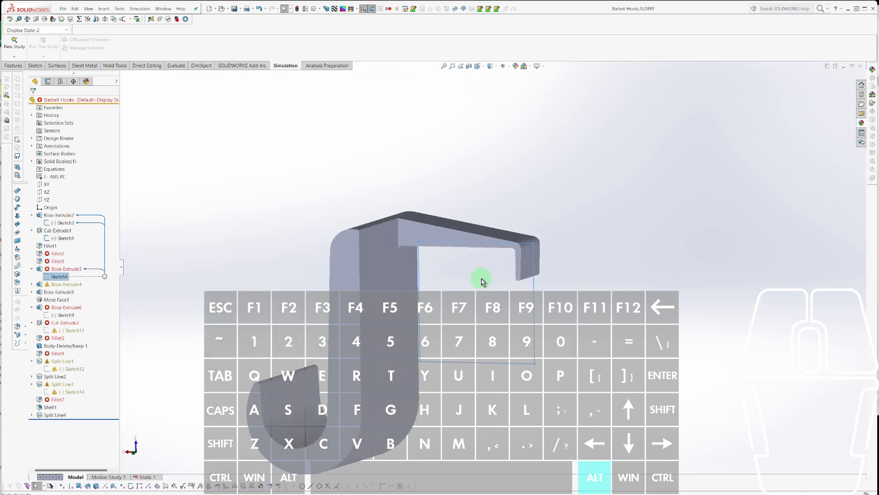
Edit Boss-Extrude3, keeping Direction 2 as Up To Vertex and picking the underside edge of the hook's upper arm as its new reference.
click(521, 248)
scroll(507, 268, down, 5)
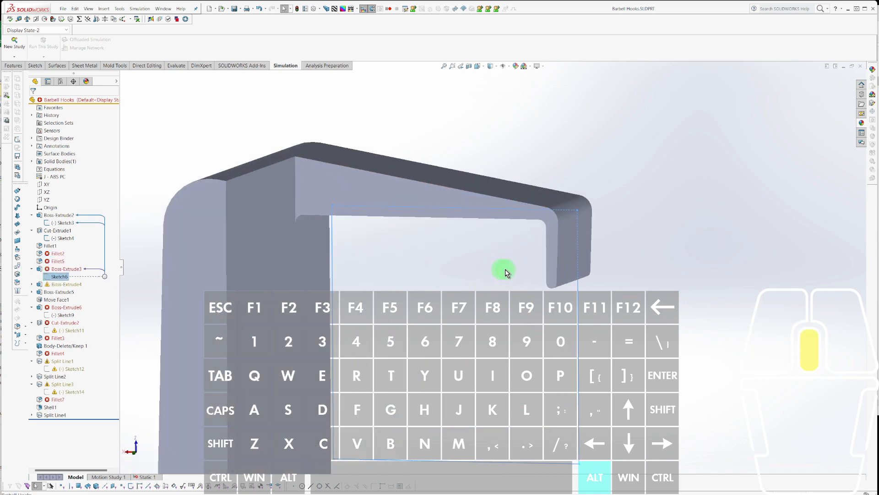
middle_drag(486, 281, 463, 302)
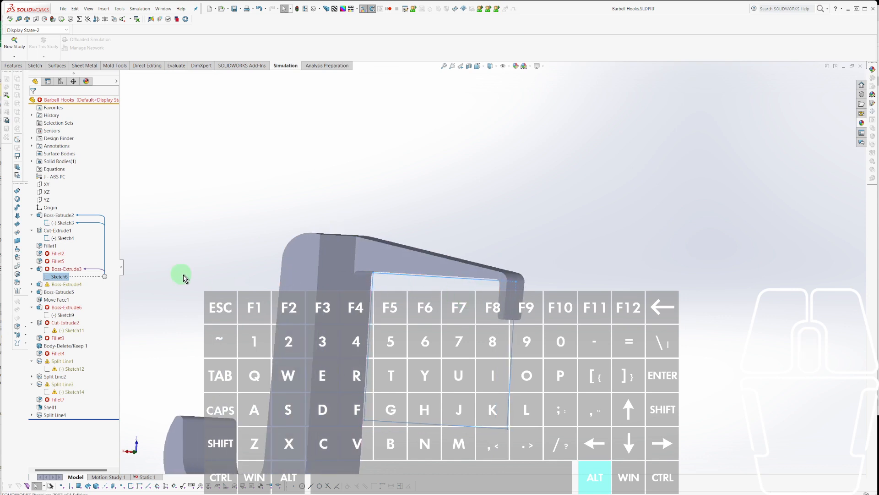
right_click(47, 272)
click(52, 221)
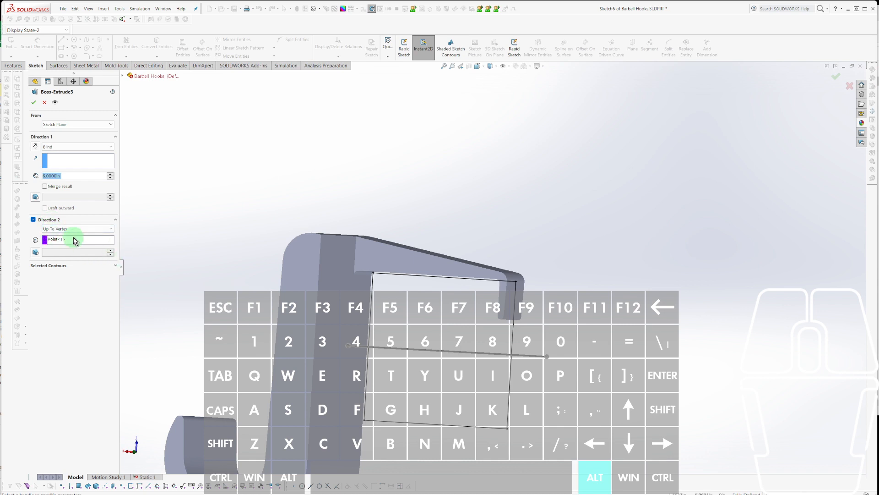
click(78, 229)
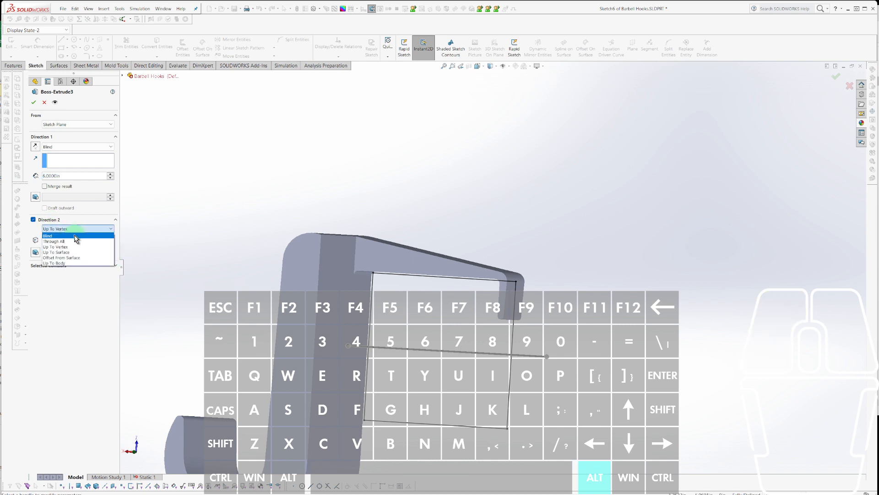
middle_drag(226, 276, 227, 281)
middle_drag(321, 275, 549, 297)
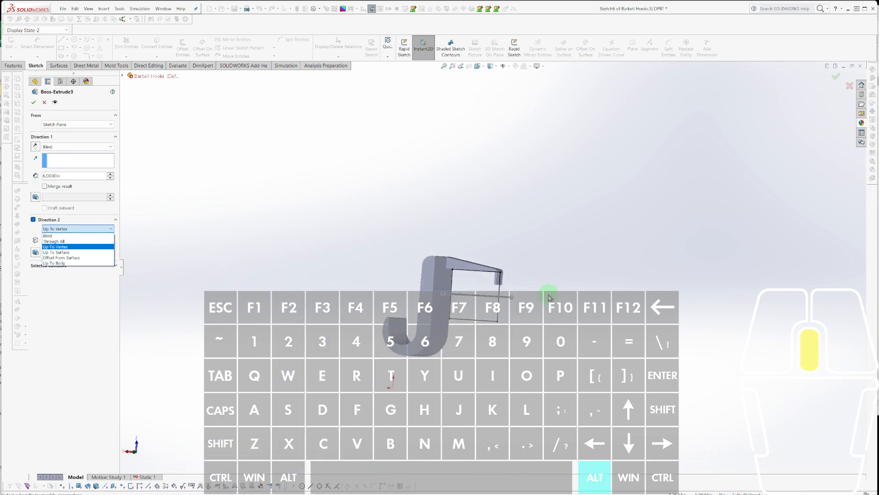
click(108, 246)
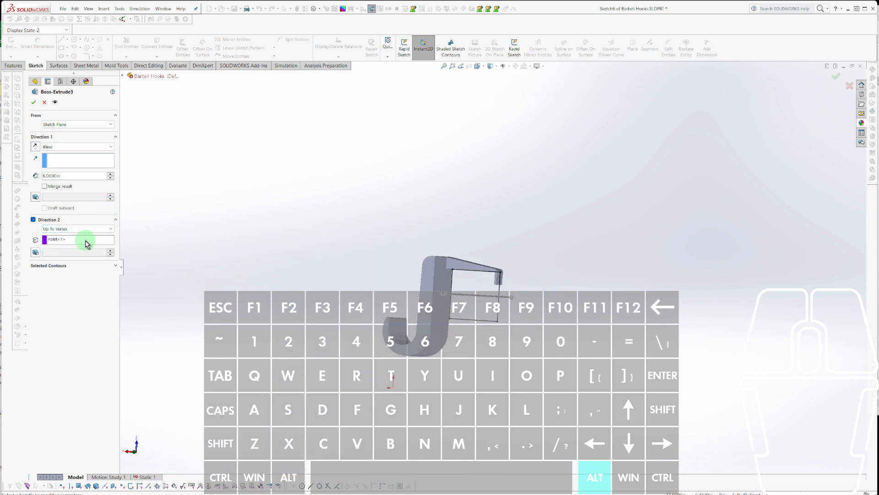
click(87, 243)
click(459, 274)
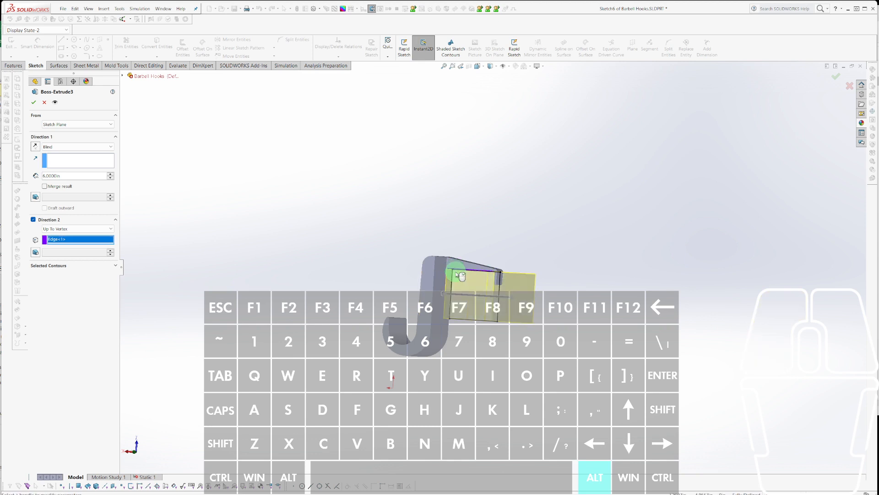
right_click(457, 273)
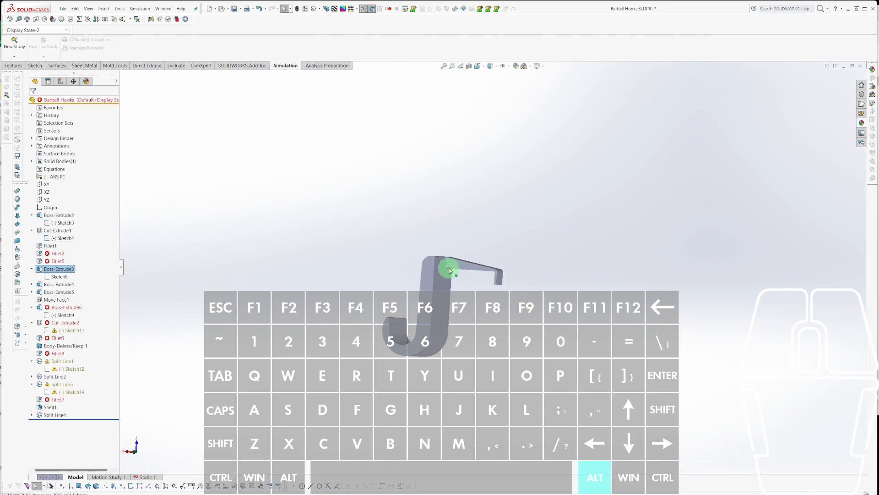
Open Sketch9 of Boss-Extrude6 for editing and inspect the upper end of the profile's back edge.
click(58, 316)
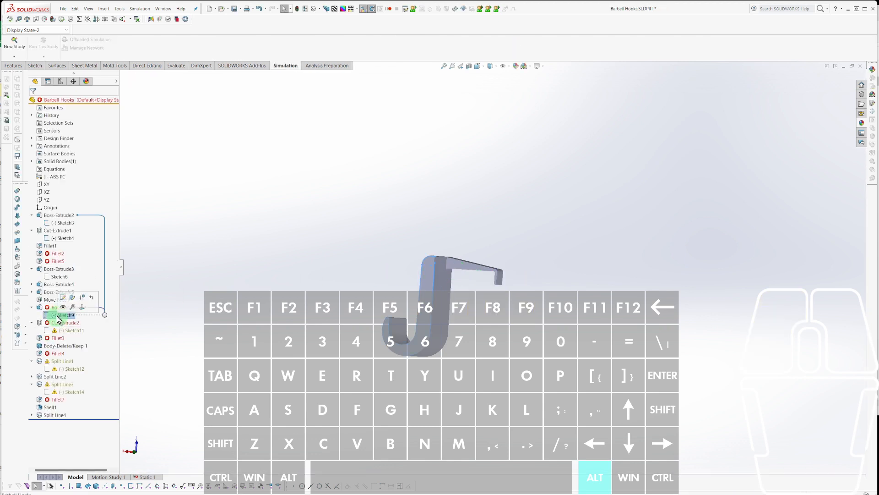
click(89, 316)
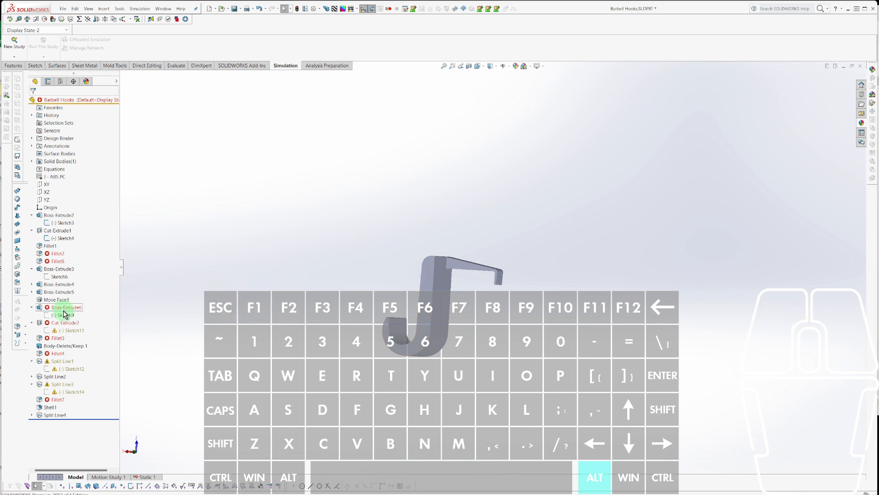
mouse_move(64, 311)
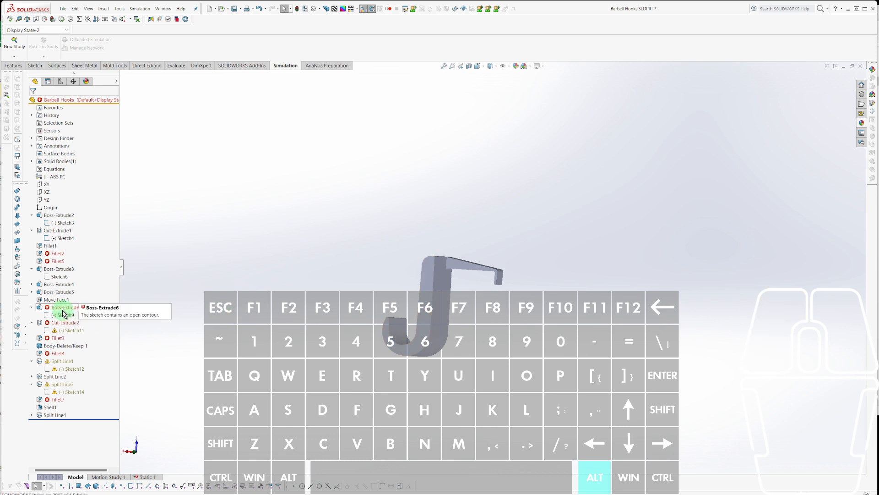
click(60, 316)
click(65, 297)
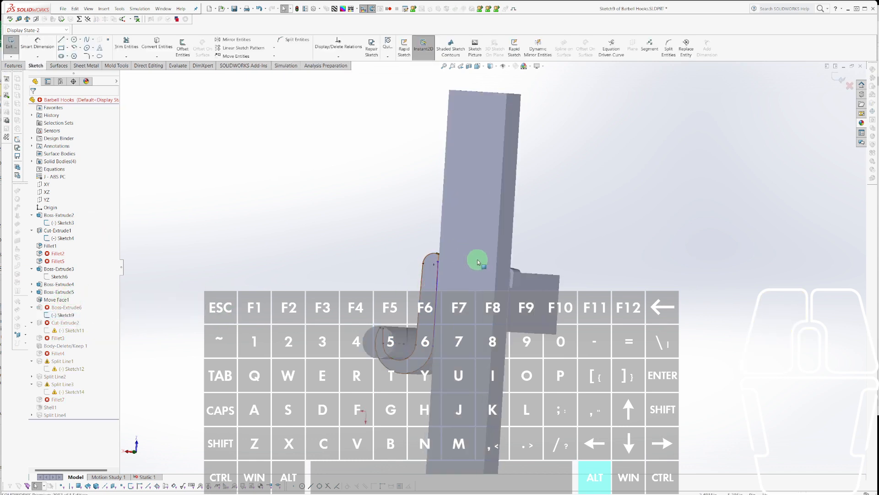
scroll(477, 259, down, 5)
middle_drag(465, 272, 447, 289)
scroll(504, 340, down, 5)
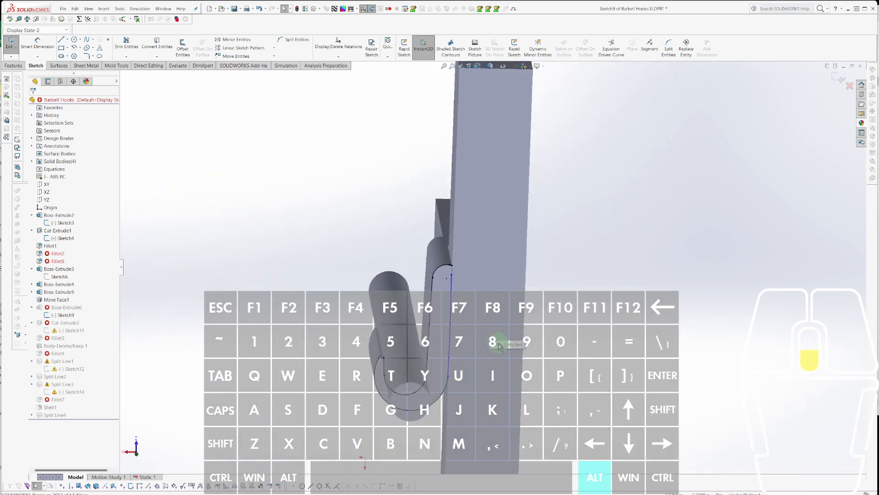
middle_drag(506, 343, 492, 324)
scroll(492, 324, down, 2)
scroll(487, 304, down, 5)
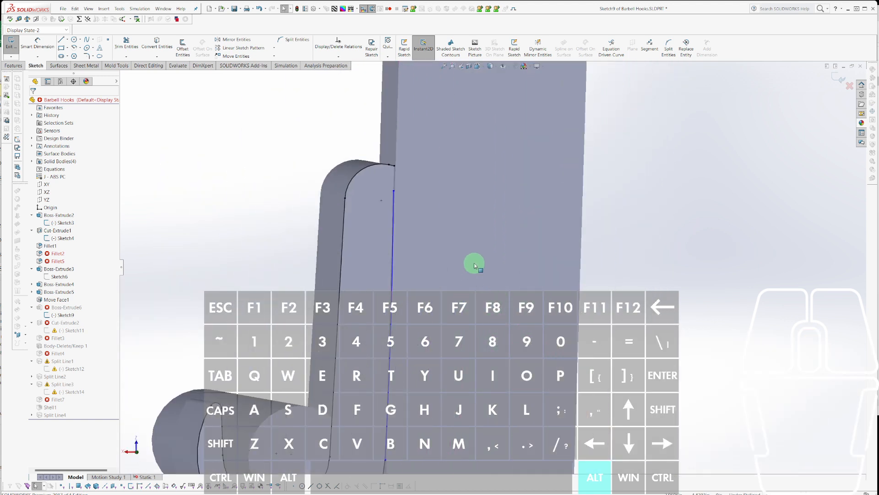
scroll(472, 264, down, 2)
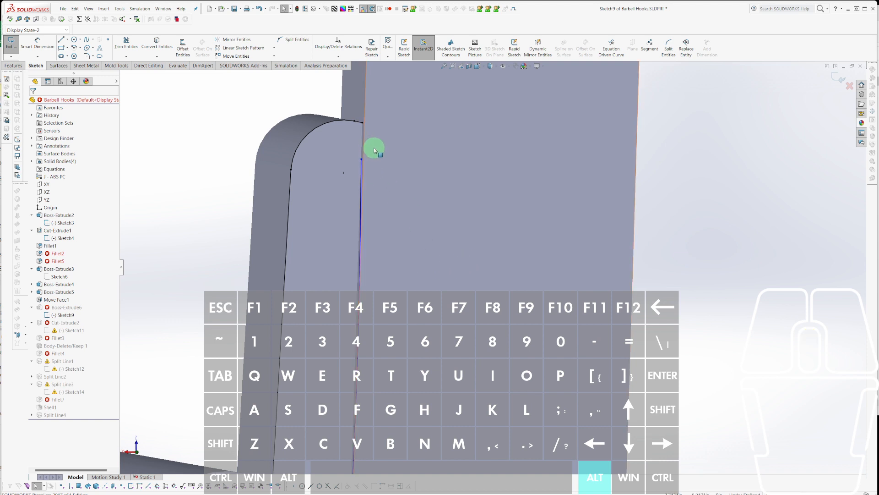
Draw a tangent arc of about 90° from the end of the profile's top curve, curving down beyond the back edge.
click(361, 162)
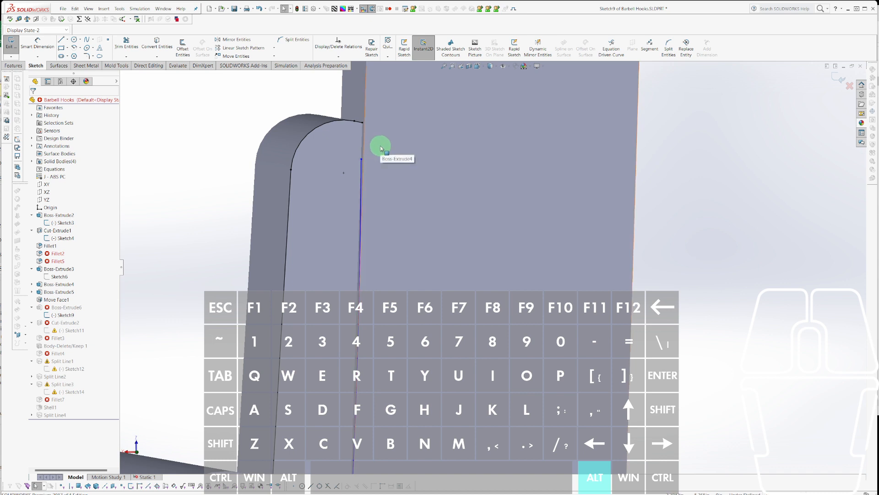
key(a)
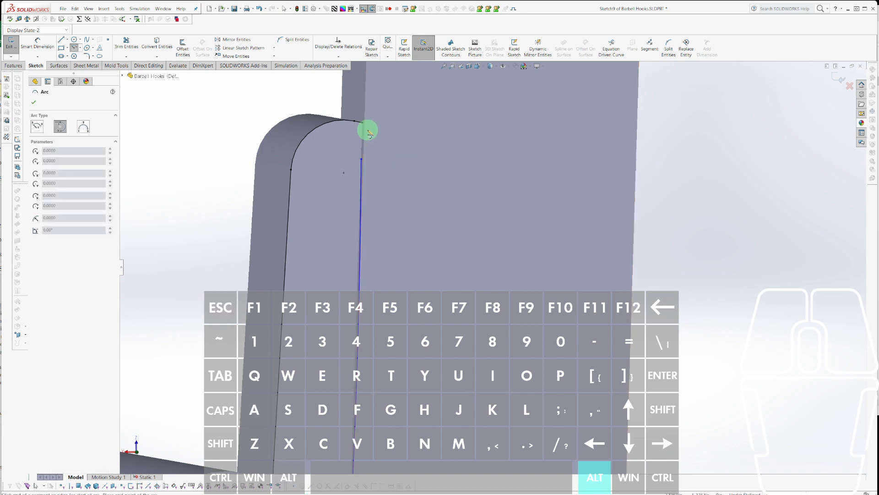
click(380, 142)
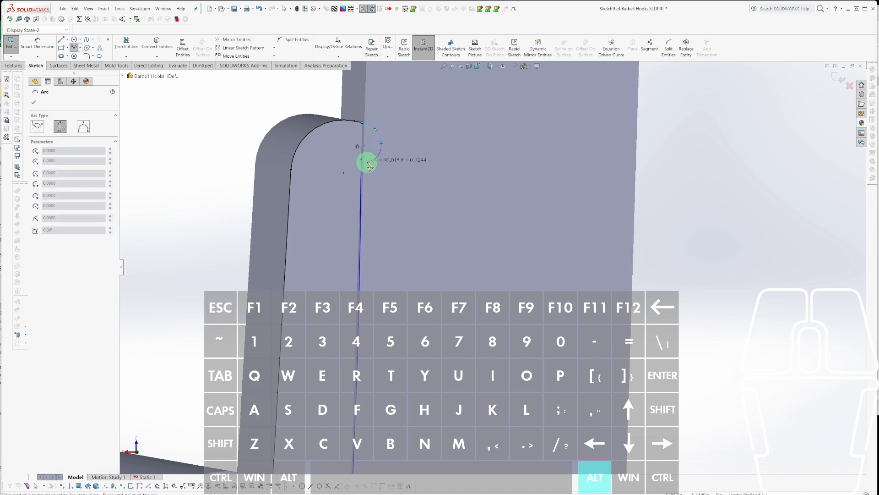
key(Escape)
Join the back edge's upper endpoint to the new corner arc and make the two curves tangent.
click(362, 159)
drag(361, 159, 382, 142)
click(388, 131)
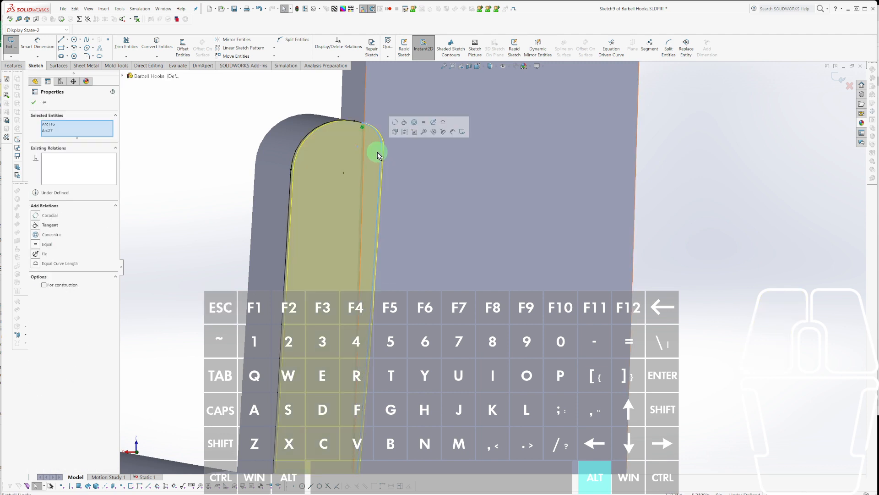
click(402, 123)
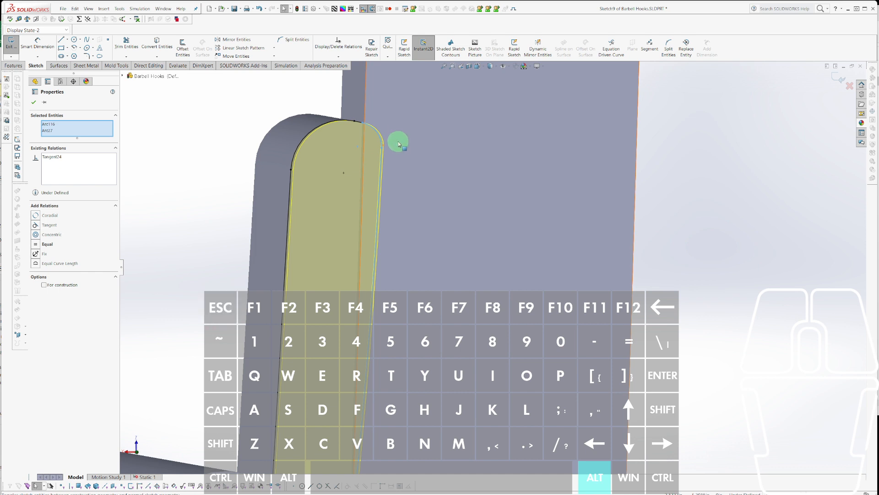
Dimension the new upper corner arc with a radius of 0.02 in.
key(d)
click(377, 135)
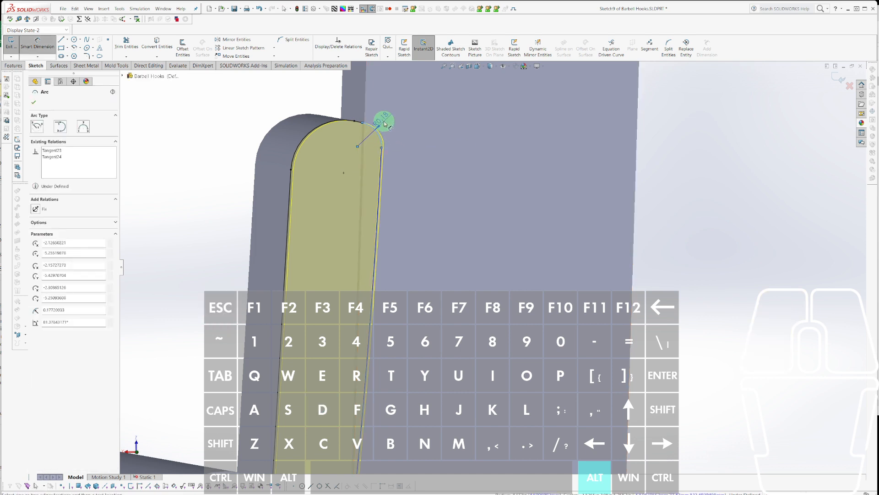
click(397, 115)
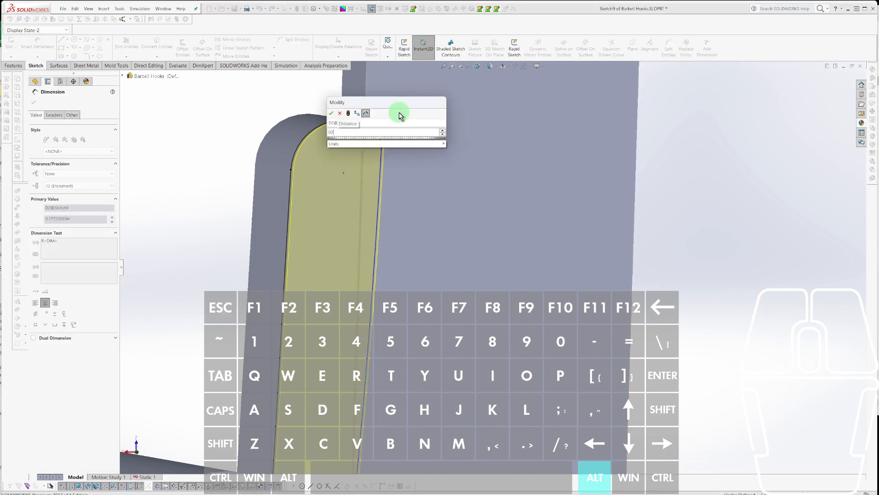
text(.02)
key(Return)
Pull the long back arc of the Sketch9 profile outward so that it bulges well into the upright.
middle_drag(399, 112, 487, 229)
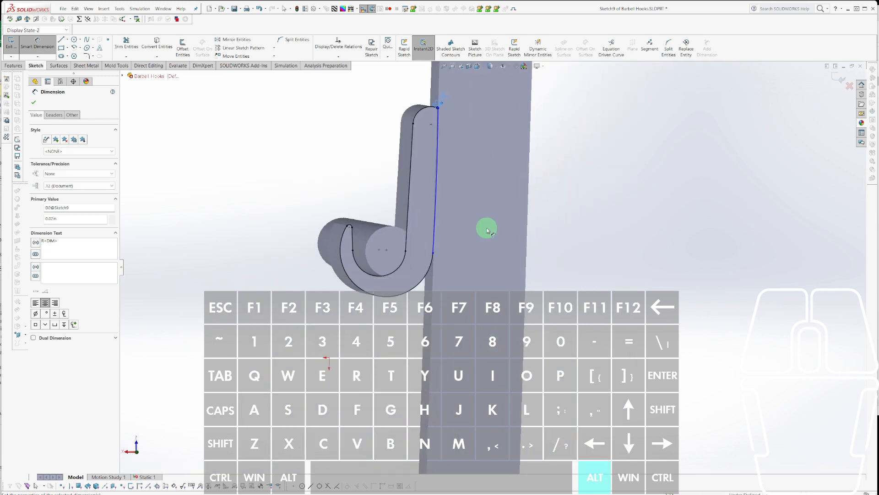
scroll(489, 202, down, 3)
key(Escape)
click(387, 220)
click(386, 221)
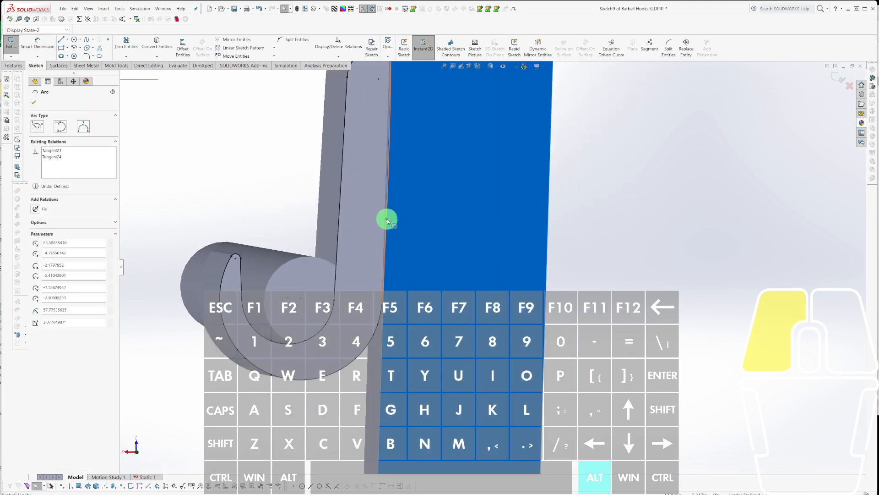
drag(387, 221, 443, 218)
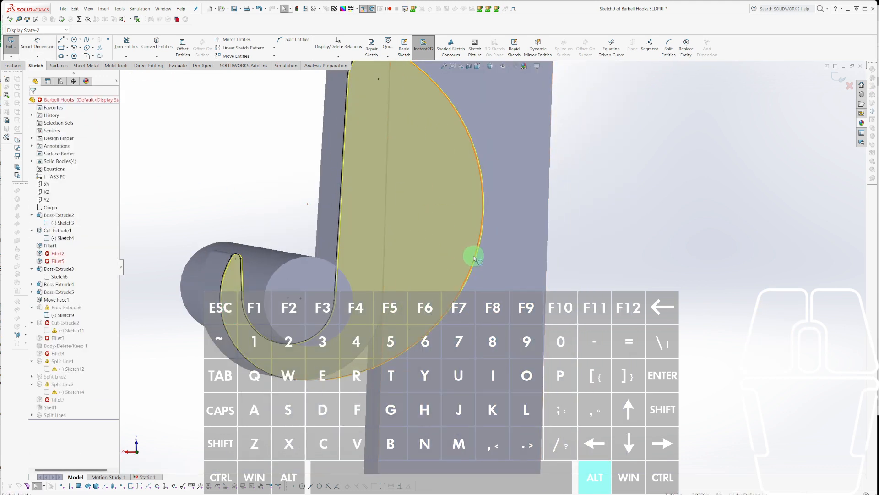
key(alt+l)
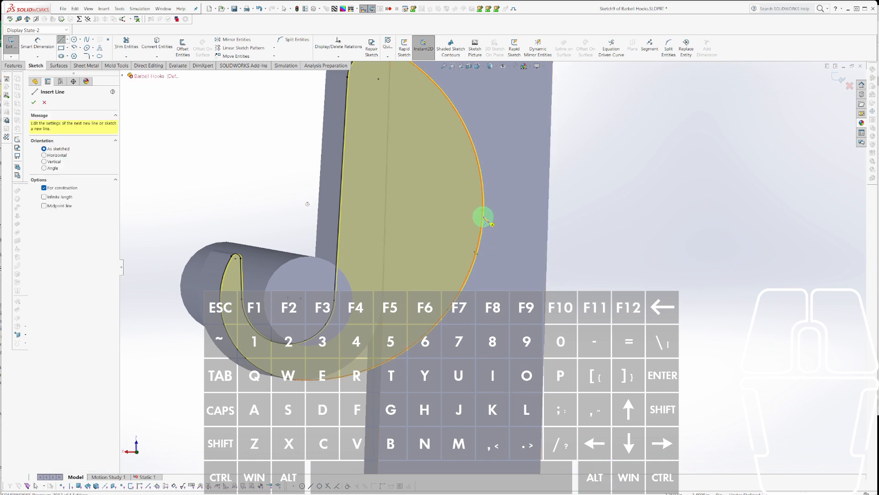
click(482, 221)
key(Escape)
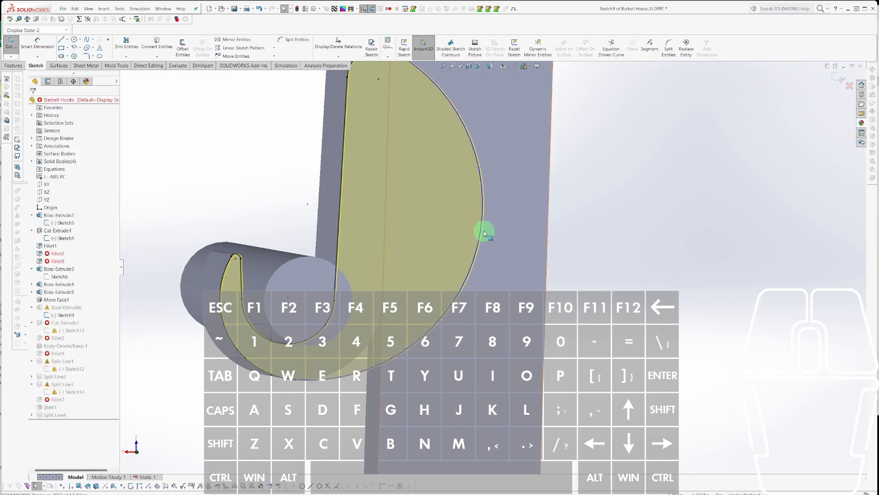
Draw a vertical construction line about 1.17 in long, running down from the bulging back arc and tangent to it.
key(alt)
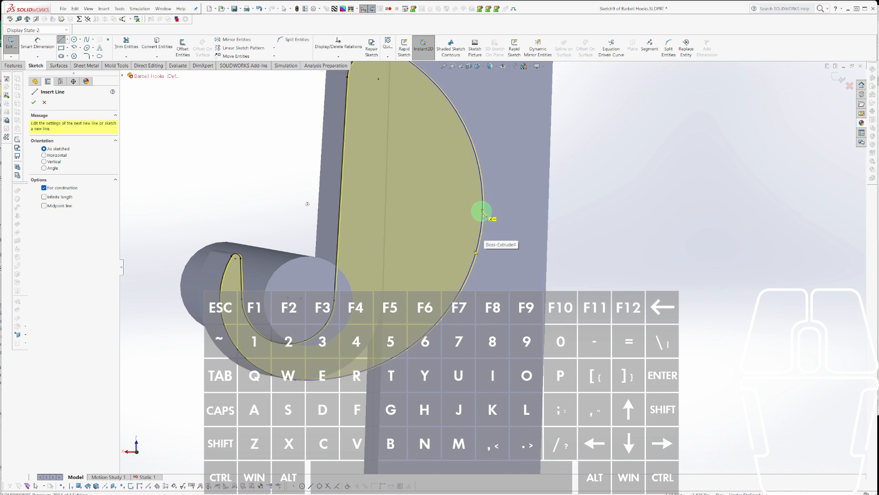
drag(483, 212, 480, 304)
key(Escape)
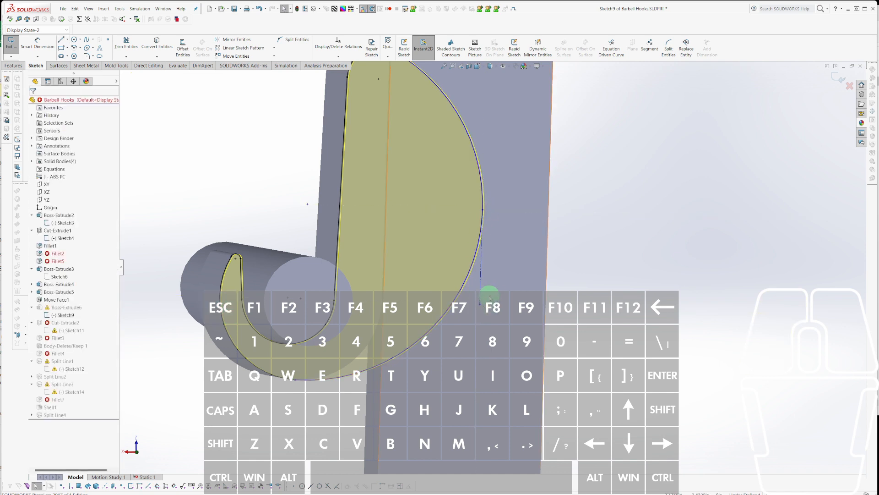
click(481, 283)
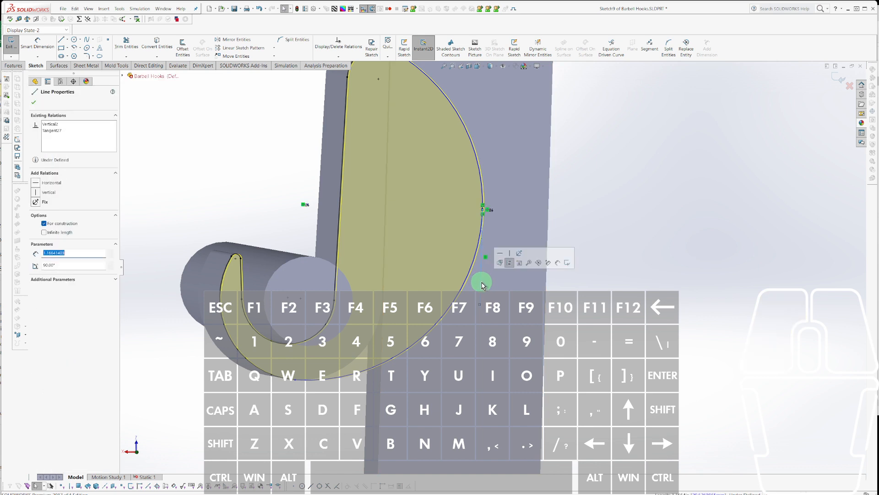
click(509, 258)
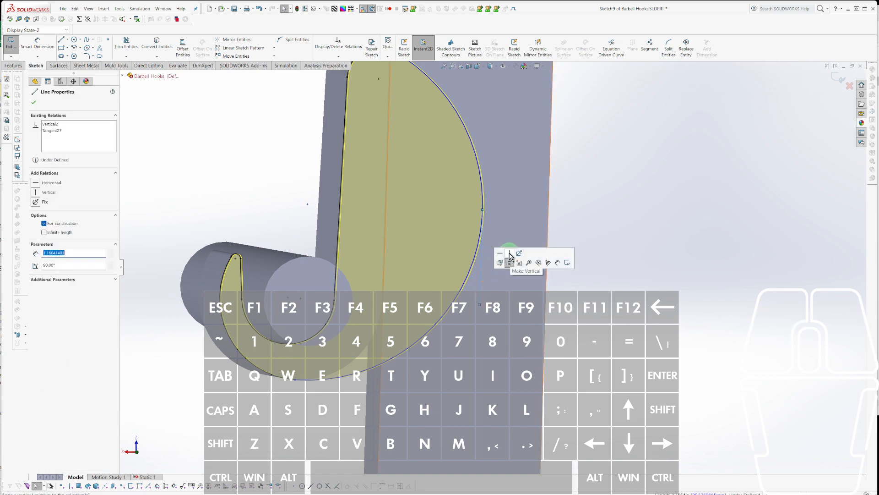
key(Escape)
Dimension the vertical construction line 0.3 in from the upright's edge to set the back arc's bulge, and rebuild the part.
key(d)
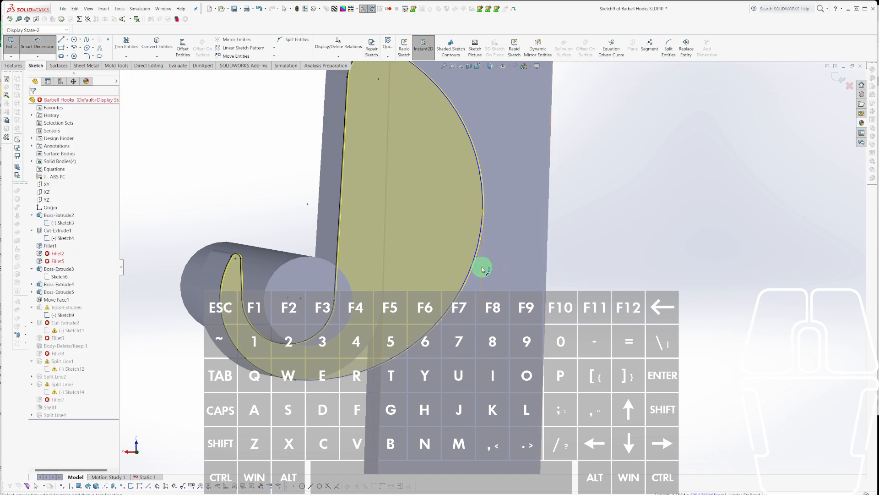
click(481, 267)
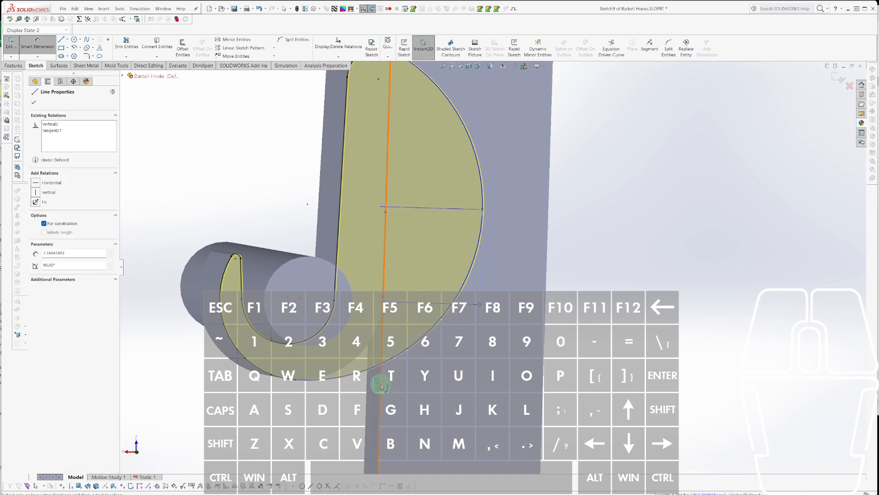
click(446, 369)
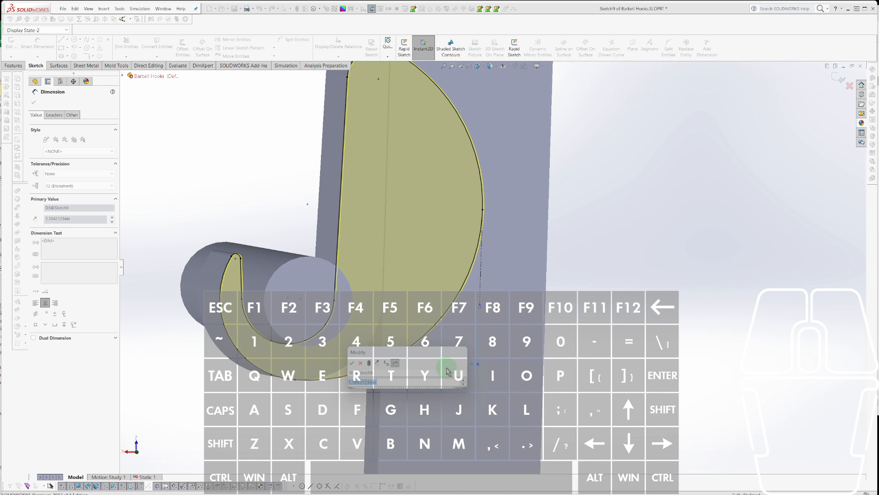
text(.3)
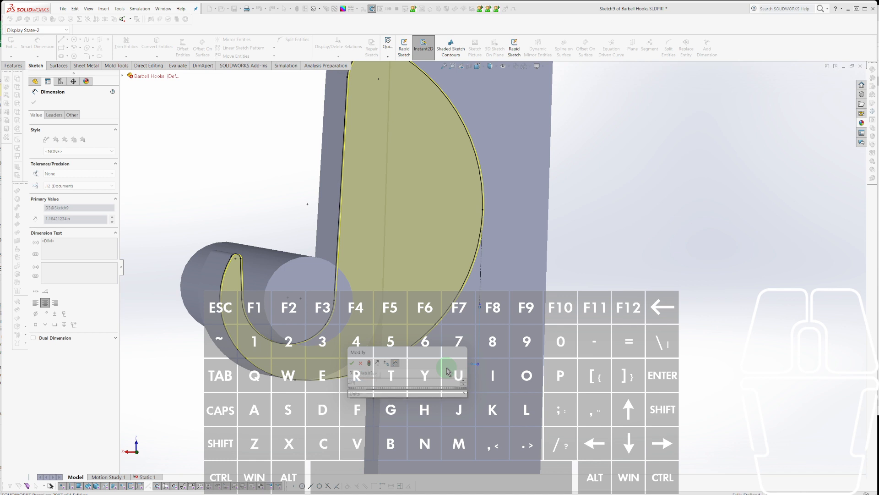
key(Return)
scroll(447, 368, down, 6)
key(Escape)
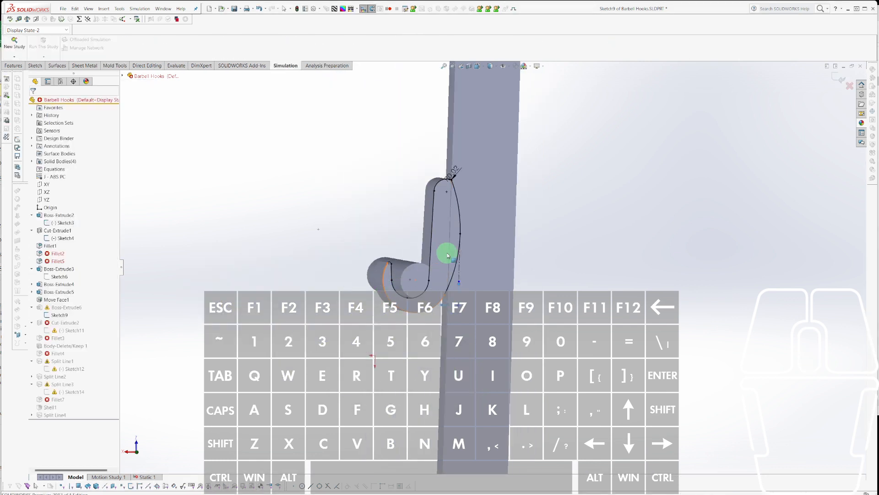
key(ctrl+b)
Examine the rebuilt hook around its arm and the corner where the arm meets the upright plate.
middle_drag(466, 245, 437, 348)
scroll(457, 232, down, 3)
mouse_move(458, 232)
middle_down()
mouse_move(416, 365)
mouse_move(433, 228)
mouse_move(424, 194)
mouse_move(331, 320)
mouse_move(341, 337)
middle_up()
scroll(401, 236, down, 8)
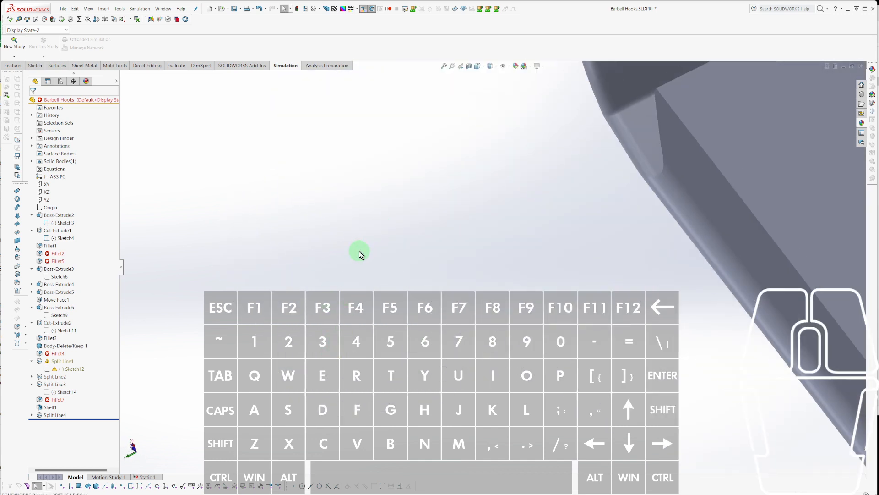
scroll(795, 233, up, 7)
middle_drag(771, 261, 811, 200)
scroll(763, 153, up, 2)
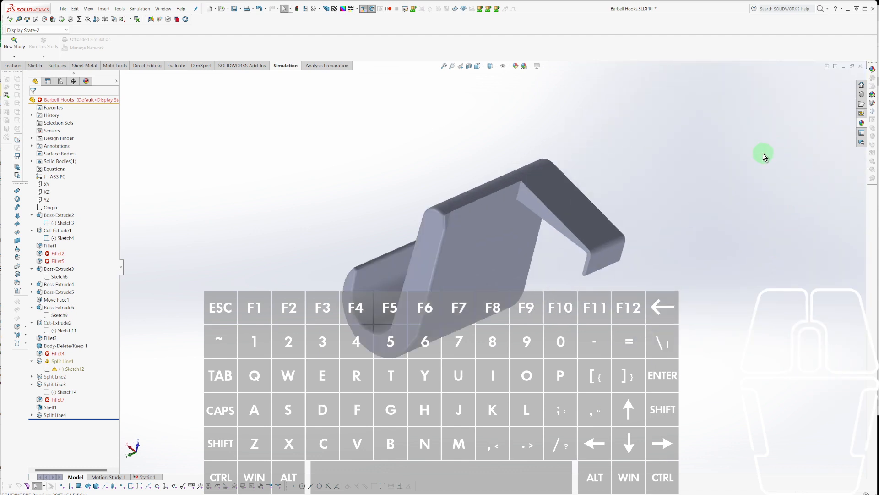
scroll(763, 154, down, 3)
middle_drag(370, 315, 348, 293)
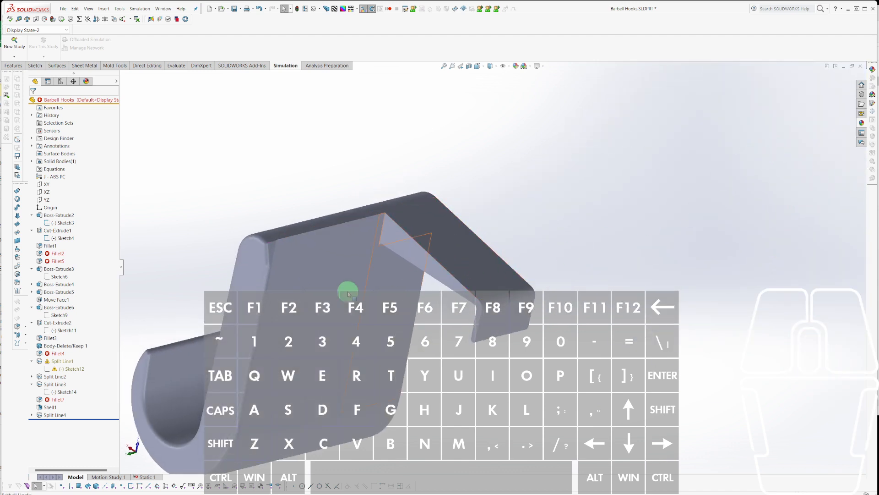
Repair Fillet2 by selecting the plate's long upper edge running to the arm and removing the missing edge reference.
click(52, 253)
click(112, 258)
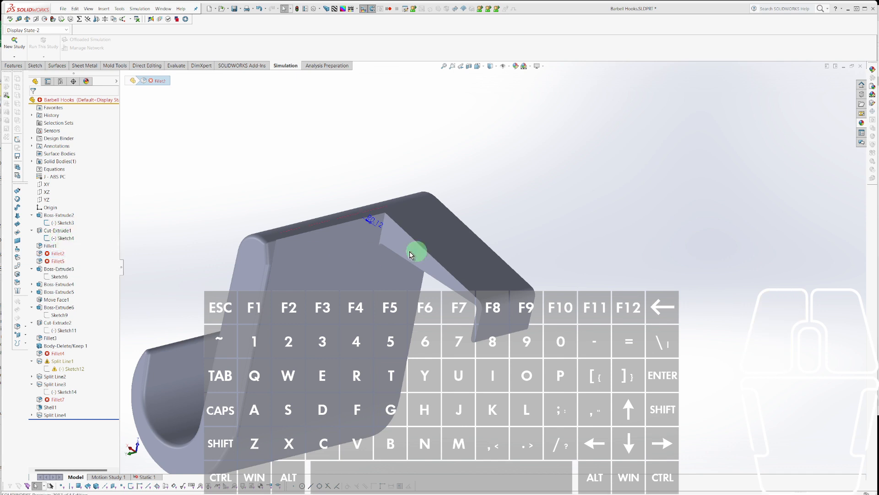
scroll(392, 231, up, 4)
middle_drag(397, 249, 417, 234)
click(405, 214)
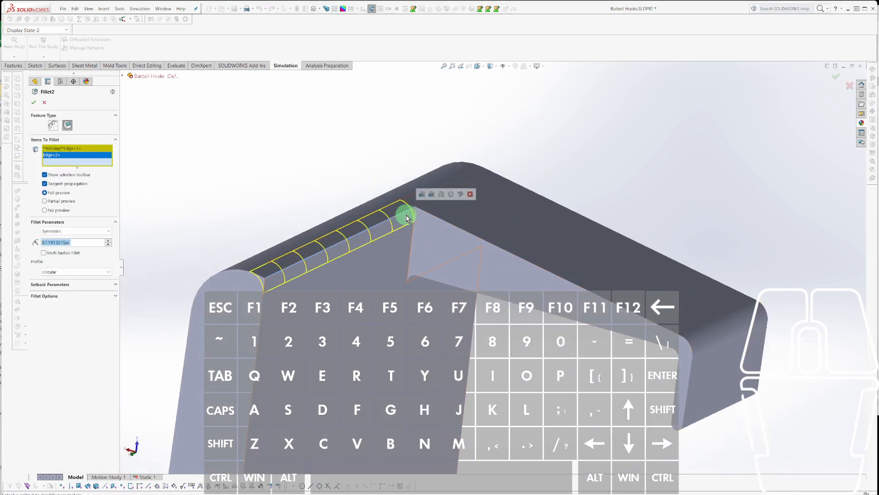
right_click(406, 215)
key(space)
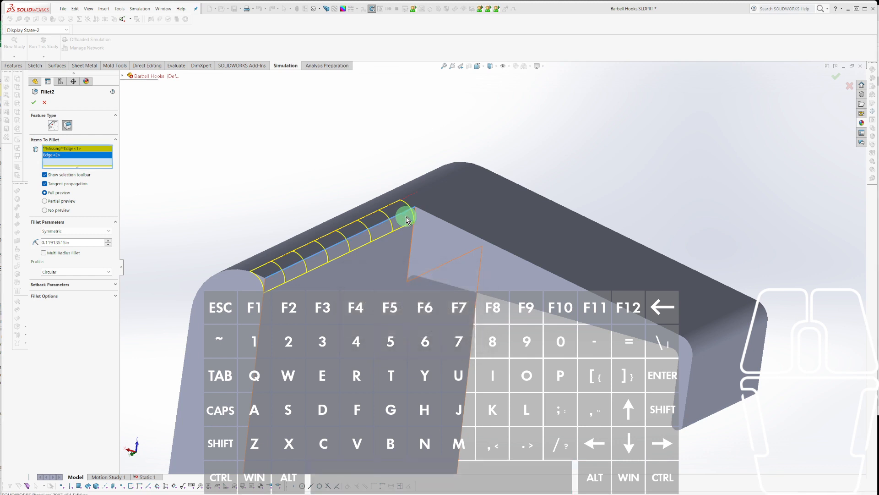
Repair Fillet5 by selecting the inner corner edge between the arm and the plate in place of the missing edge.
click(55, 260)
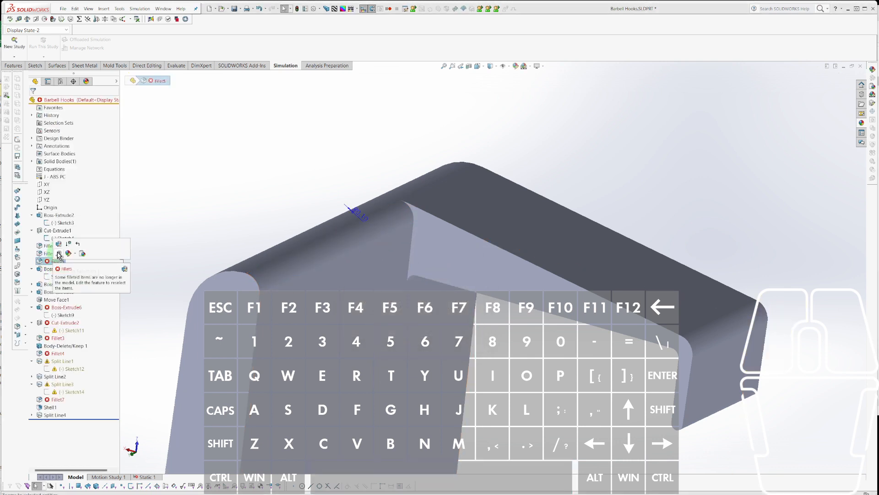
click(60, 243)
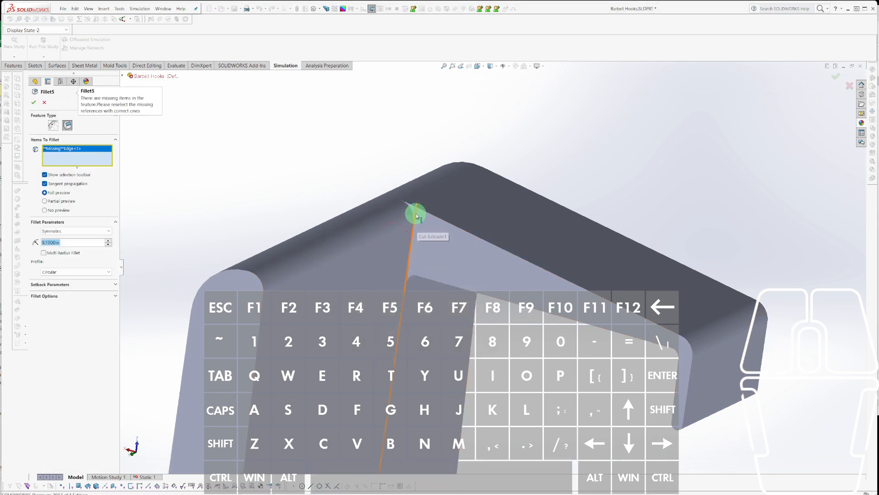
click(412, 215)
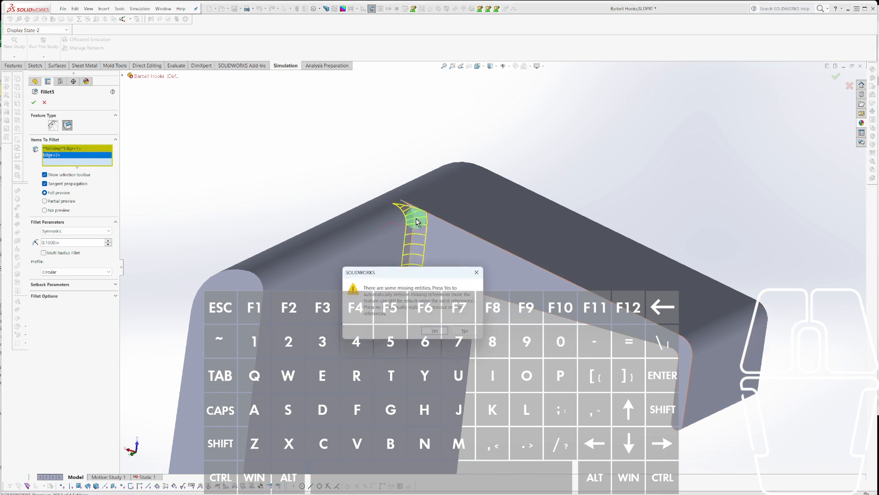
middle_drag(457, 294, 396, 253)
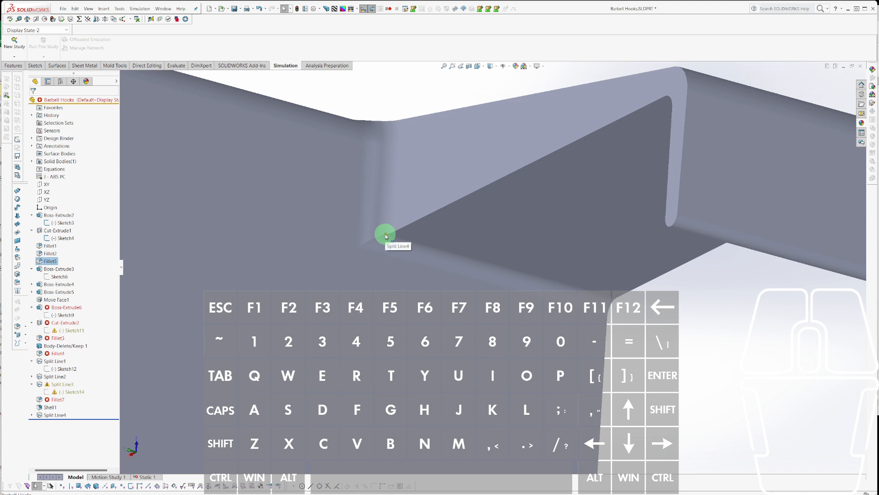
Reopen Boss-Extrude6's Sketch9 and trim away the small 0.02 in corner arc at the profile's upper back corner.
click(56, 315)
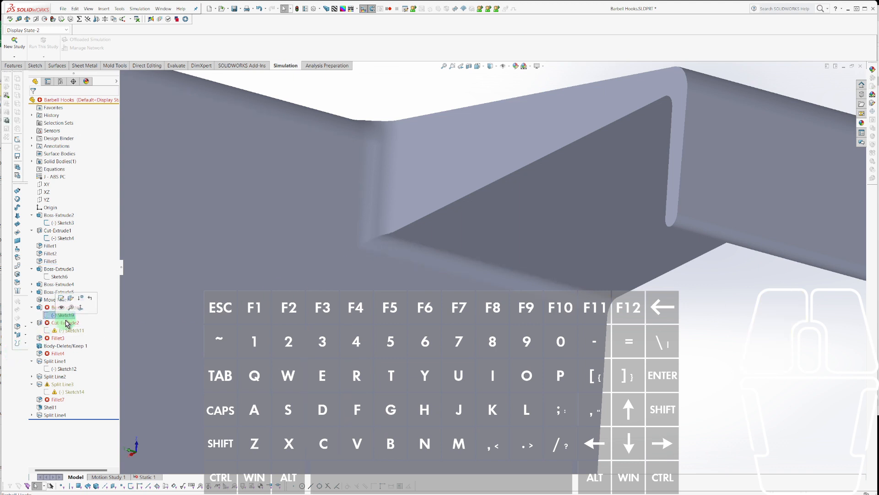
scroll(471, 339, up, 5)
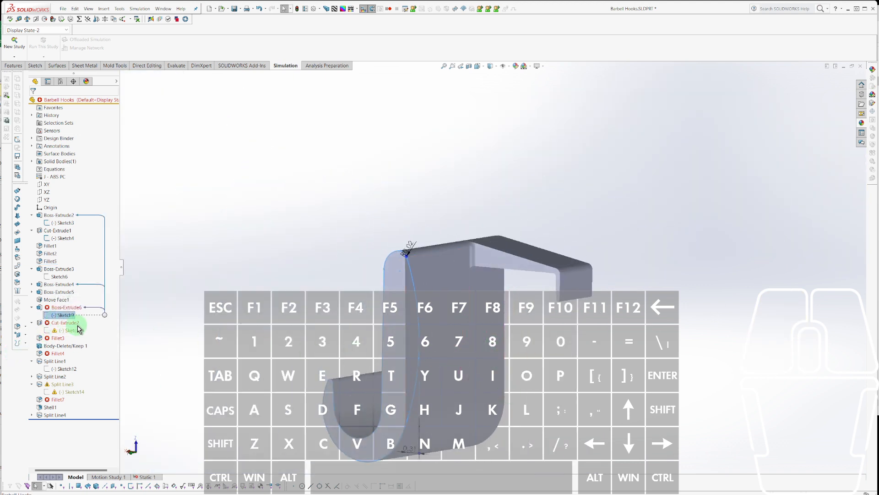
click(164, 319)
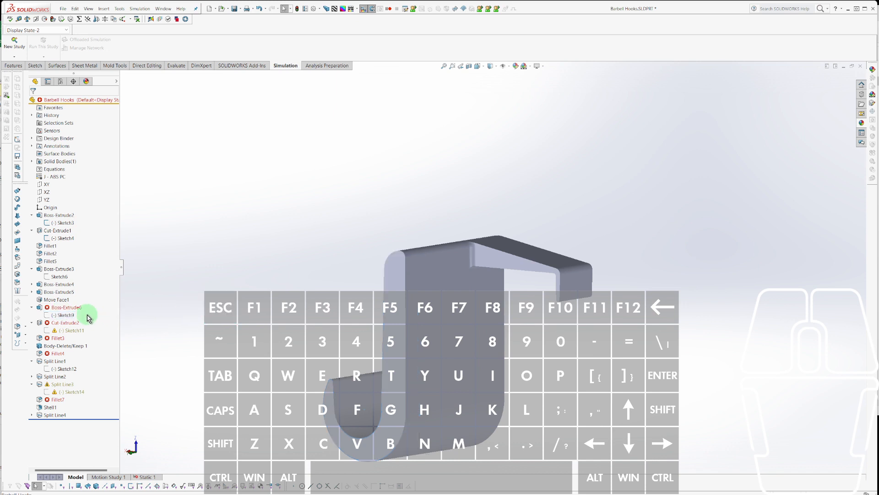
click(56, 316)
click(62, 301)
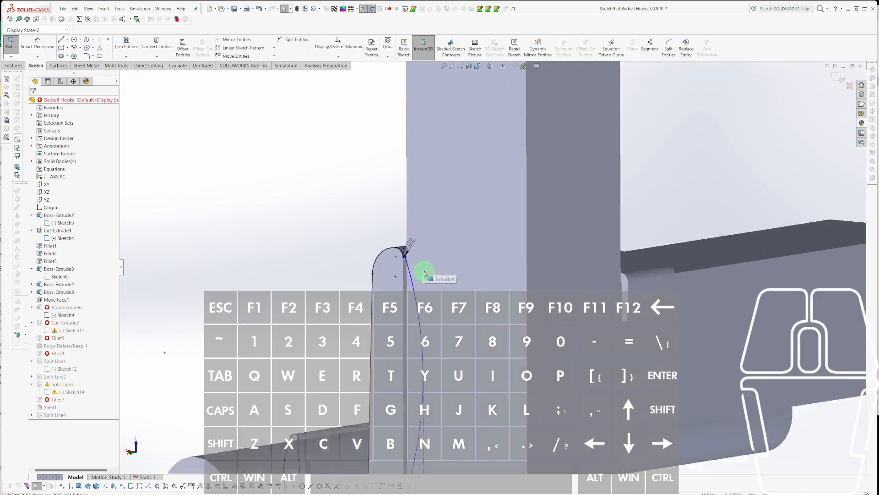
scroll(416, 224, down, 5)
scroll(412, 224, up, 2)
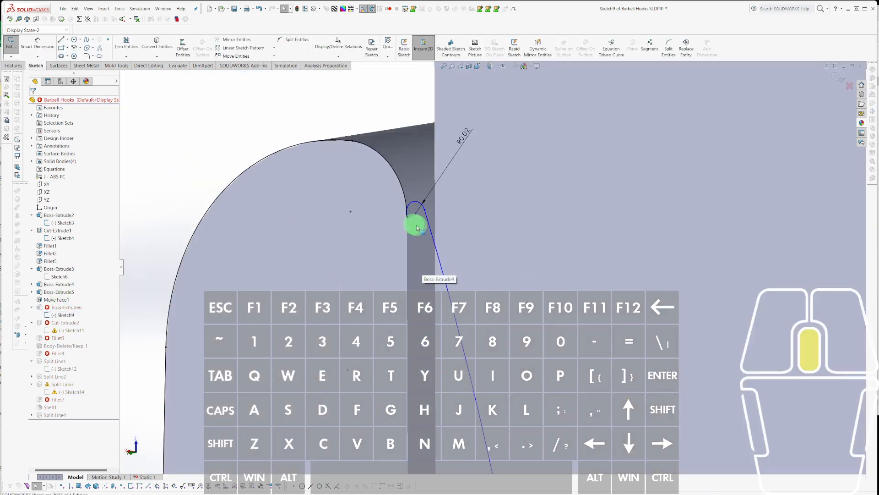
mouse_move(417, 228)
middle_down()
mouse_move(444, 229)
mouse_move(459, 216)
mouse_move(449, 228)
mouse_move(451, 210)
mouse_move(447, 229)
mouse_move(442, 221)
middle_up()
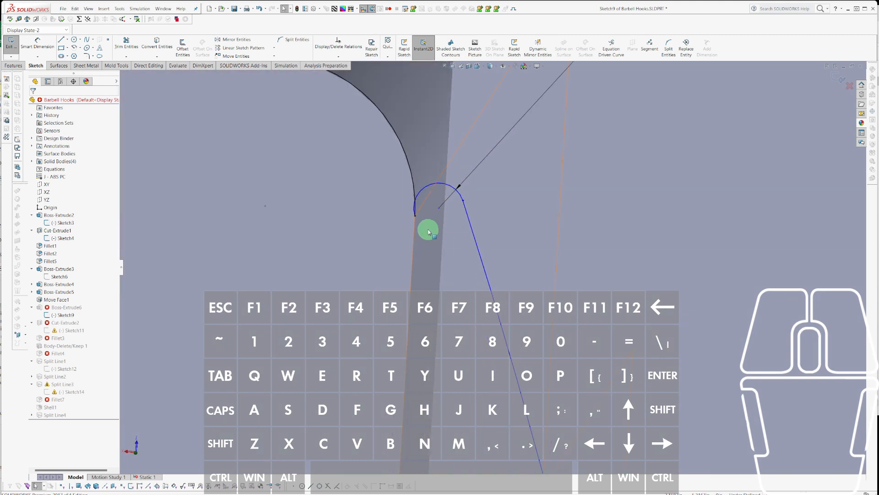
key(t)
mouse_move(408, 218)
mouse_down()
mouse_move(431, 177)
mouse_move(424, 208)
mouse_up()
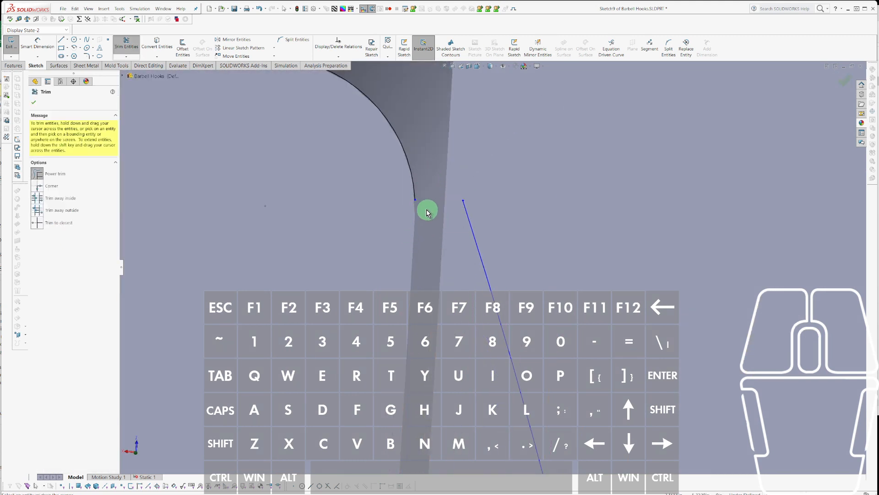
Merge the back arc's upper endpoint with the end of the large top arc and make both arcs tangent.
key(Escape)
click(414, 201)
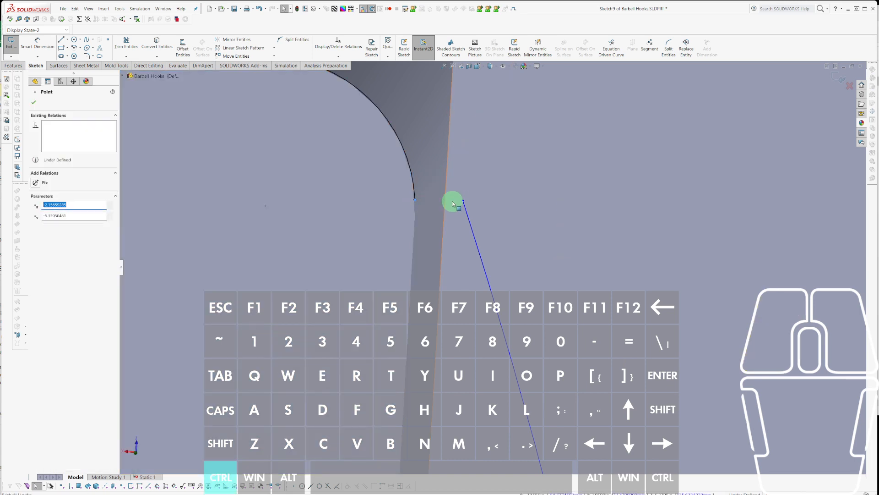
ctrl+click(465, 201)
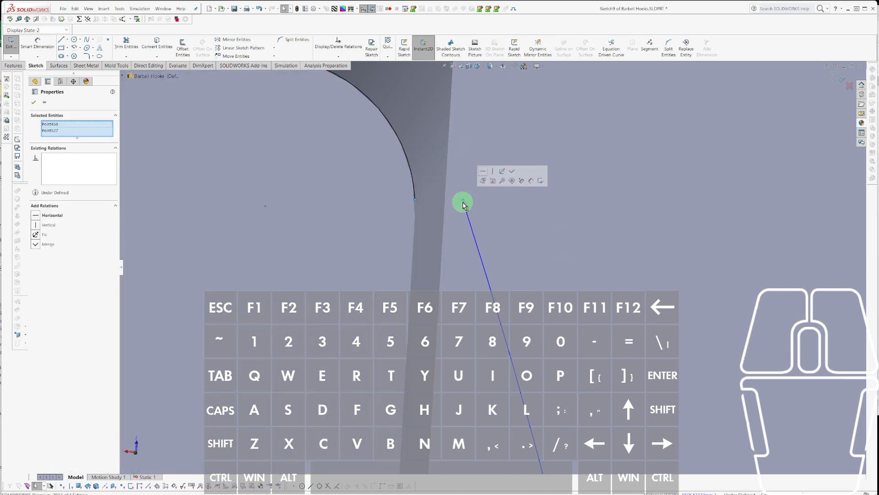
click(510, 174)
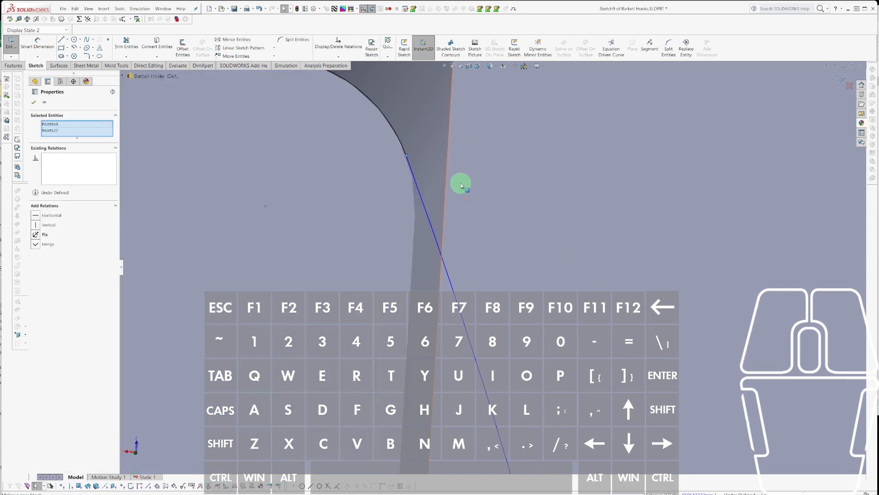
click(422, 122)
ctrl+click(401, 176)
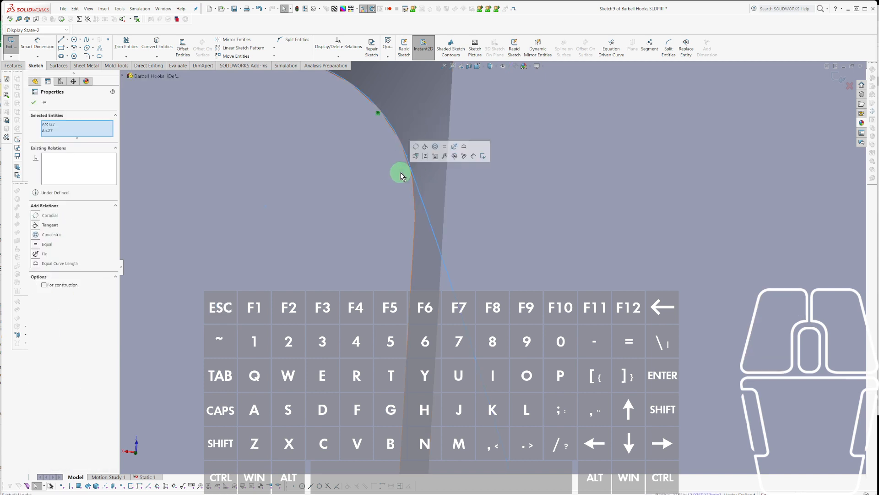
click(425, 147)
key(Escape)
Edit Fillet4 to add the opposite side face of the arm and set its radius to 0.02 in.
mouse_move(437, 261)
middle_down()
mouse_move(455, 290)
mouse_move(460, 356)
mouse_move(491, 337)
mouse_move(496, 307)
mouse_move(493, 337)
mouse_move(447, 361)
mouse_move(559, 246)
mouse_move(545, 215)
middle_up()
middle_drag(478, 251, 552, 220)
scroll(503, 232, down, 3)
middle_drag(502, 231, 515, 221)
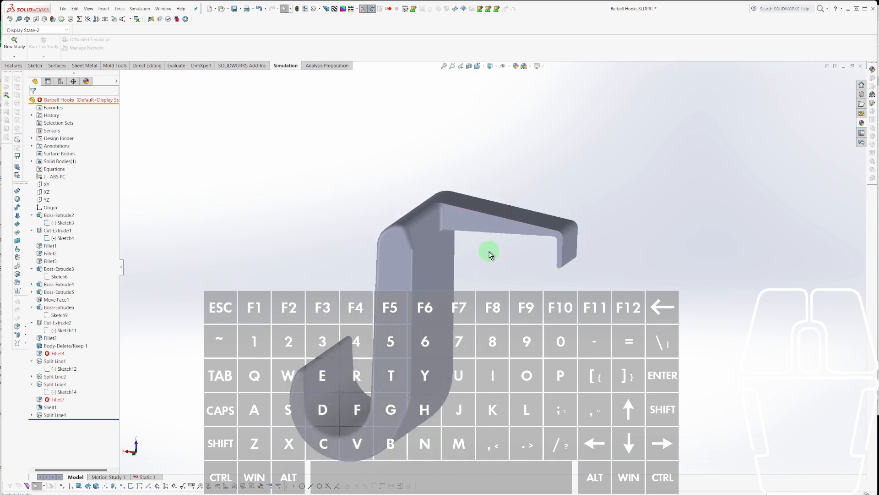
click(57, 355)
click(46, 343)
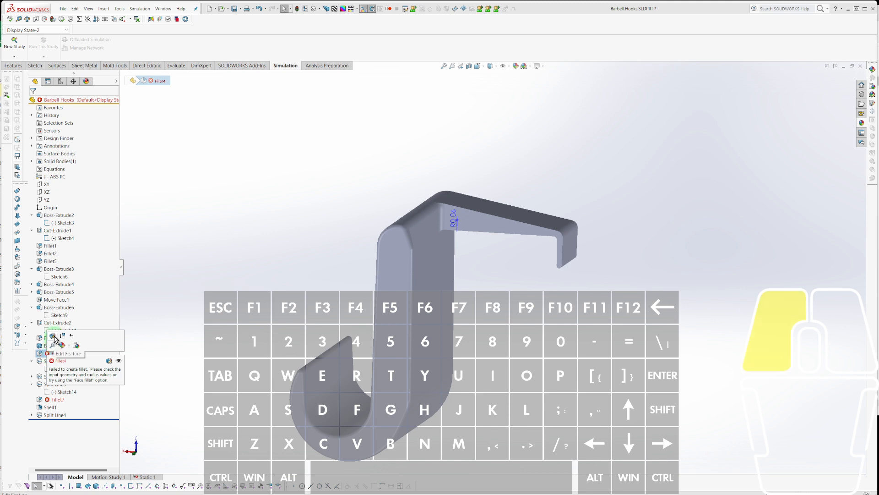
middle_drag(504, 303, 530, 236)
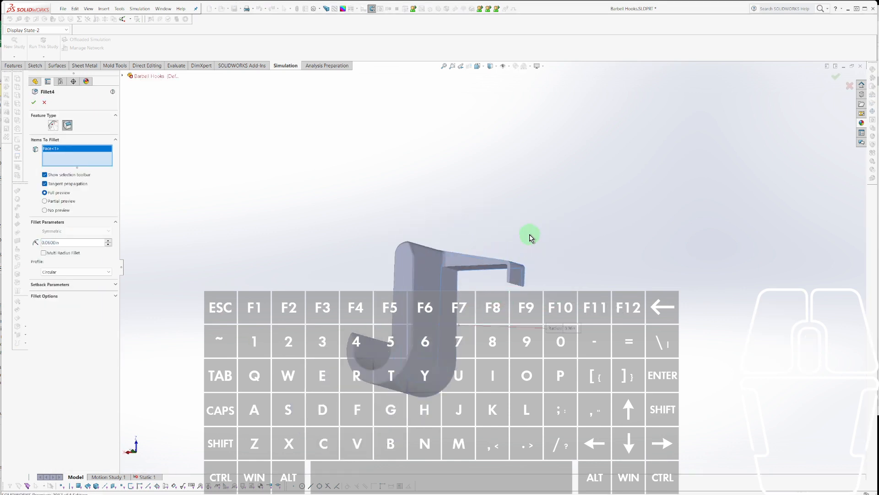
scroll(463, 290, down, 6)
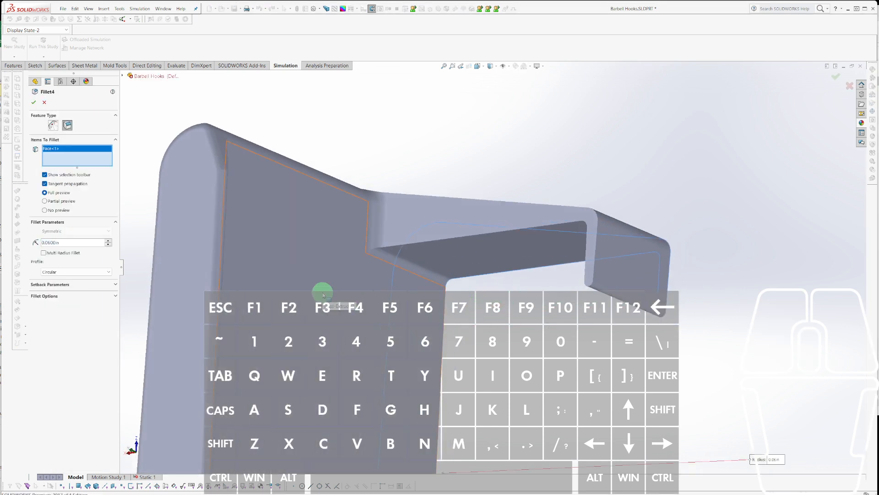
click(443, 237)
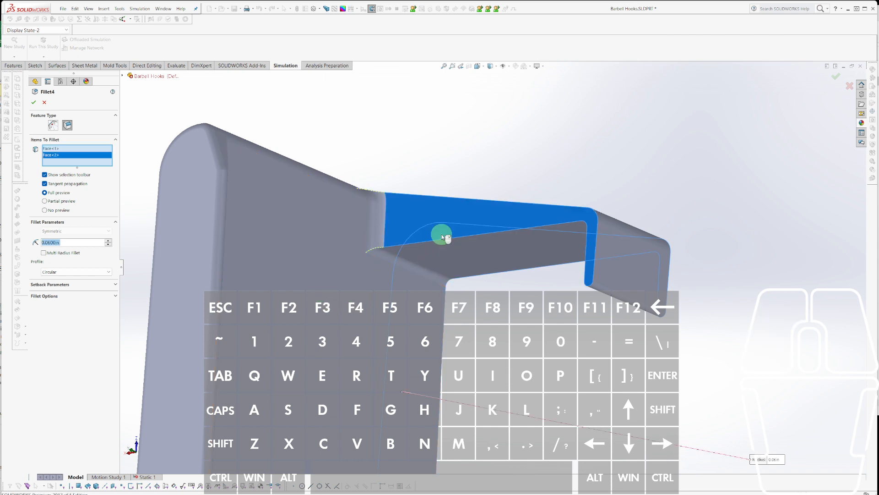
text(0.03)
key(Return)
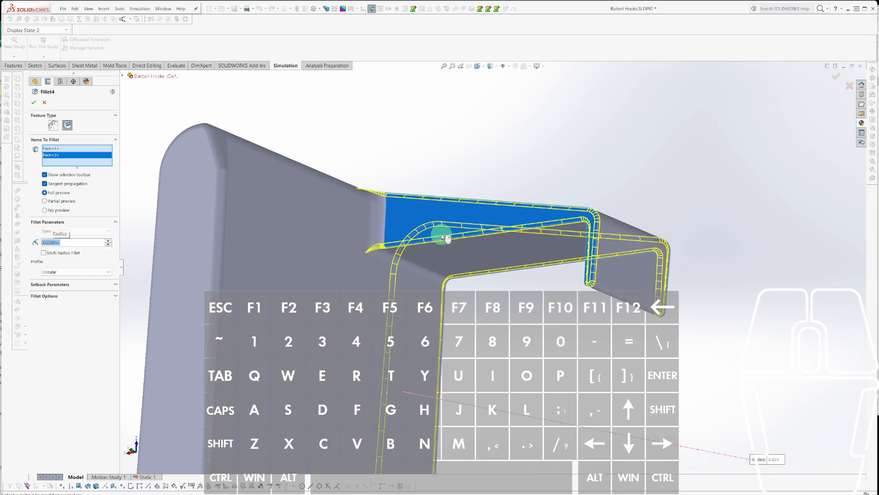
scroll(542, 295, up, 3)
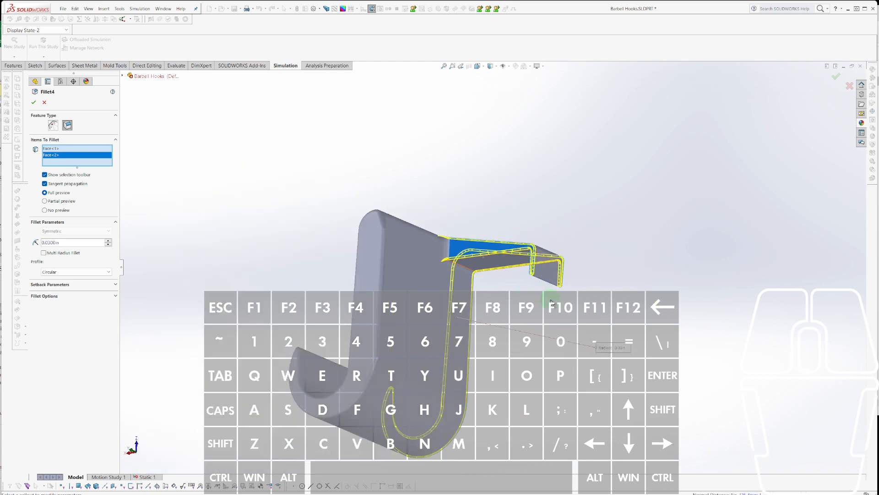
middle_drag(551, 303, 584, 323)
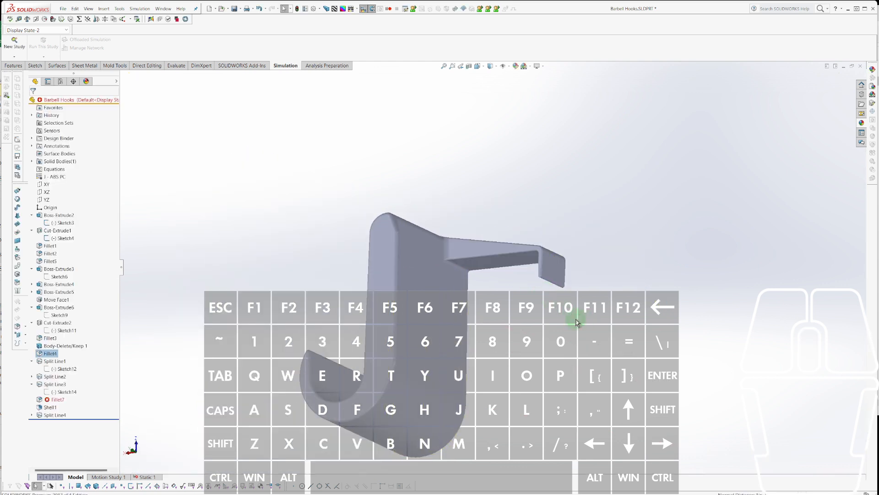
middle_drag(570, 325, 392, 306)
scroll(653, 276, down, 3)
middle_drag(653, 276, 777, 320)
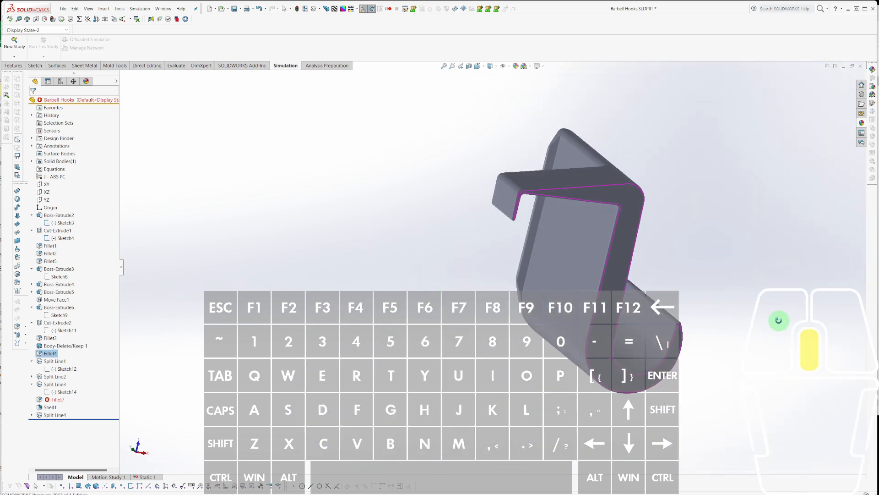
click(50, 407)
scroll(637, 195, down, 4)
scroll(637, 196, up, 8)
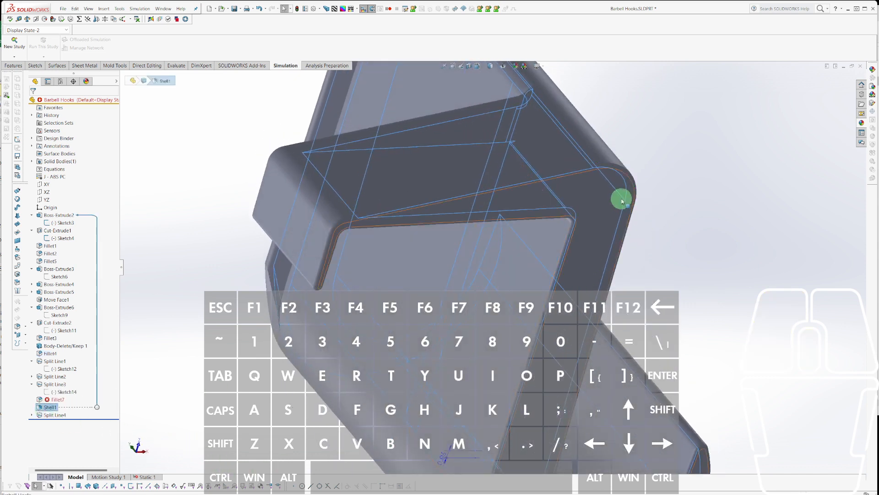
middle_drag(667, 262, 436, 201)
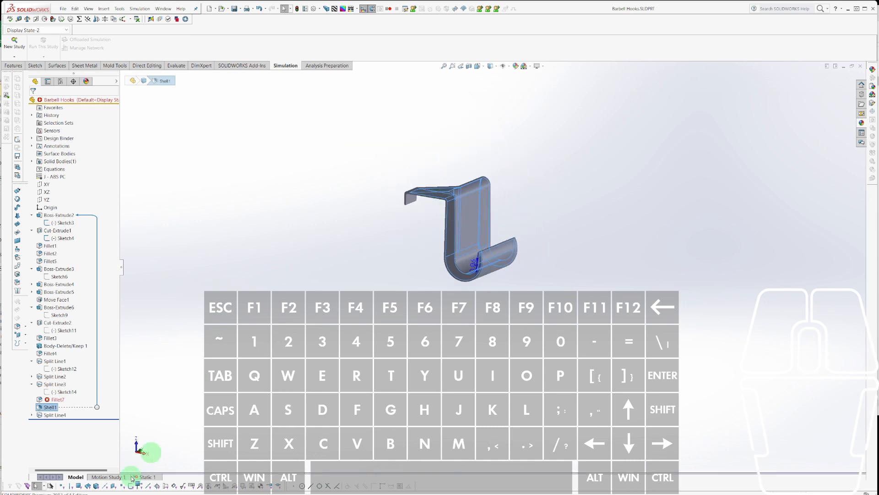
Switch to the Static 1 simulation study and try to run it.
click(145, 477)
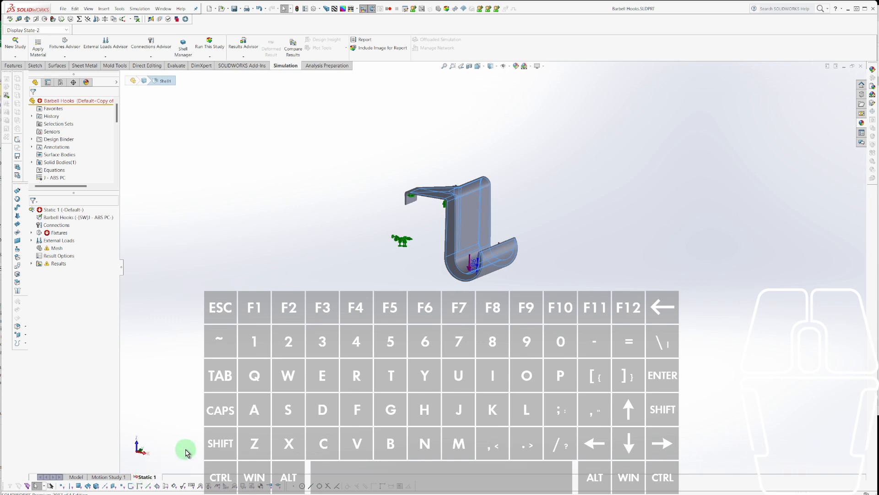
click(51, 218)
right_click(49, 212)
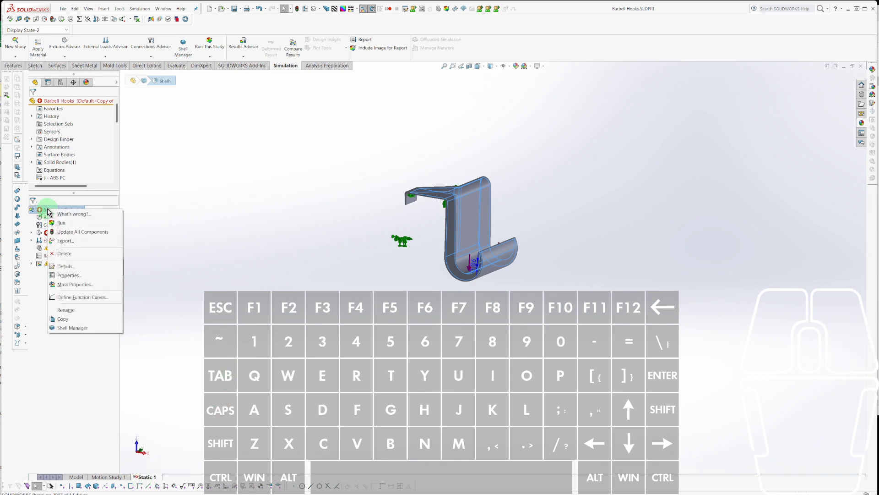
click(61, 223)
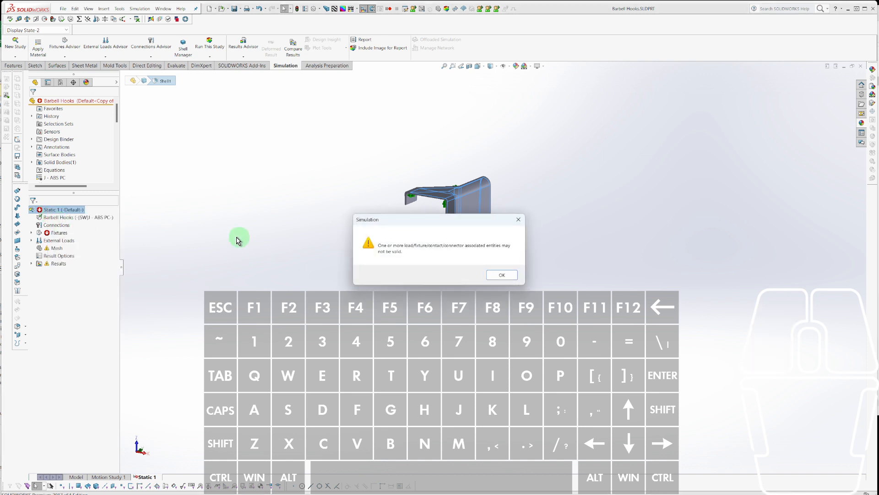
click(502, 275)
Edit the Fixed-1 fixture and assign its fixed geometry to the bottom end face of the arm's lip.
click(33, 233)
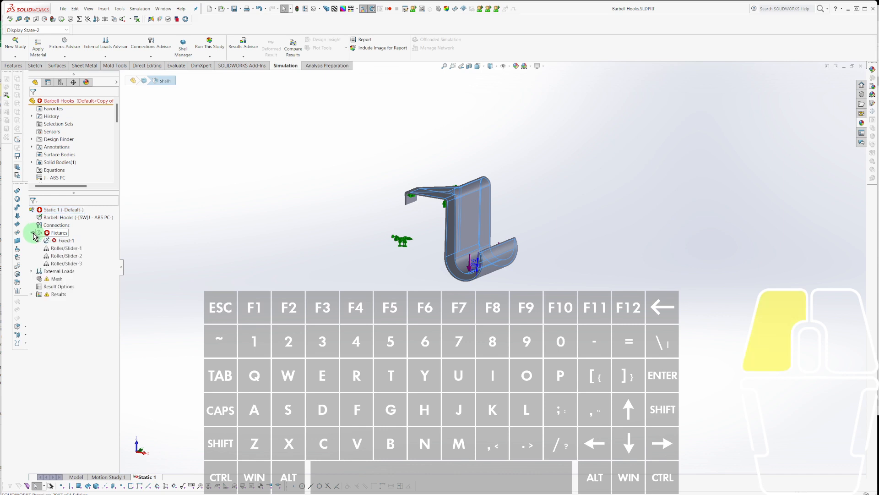
click(59, 240)
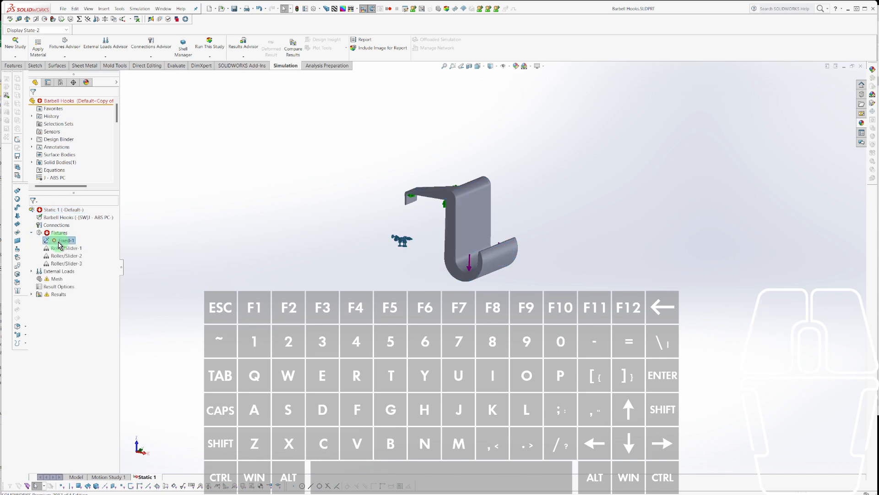
right_click(59, 244)
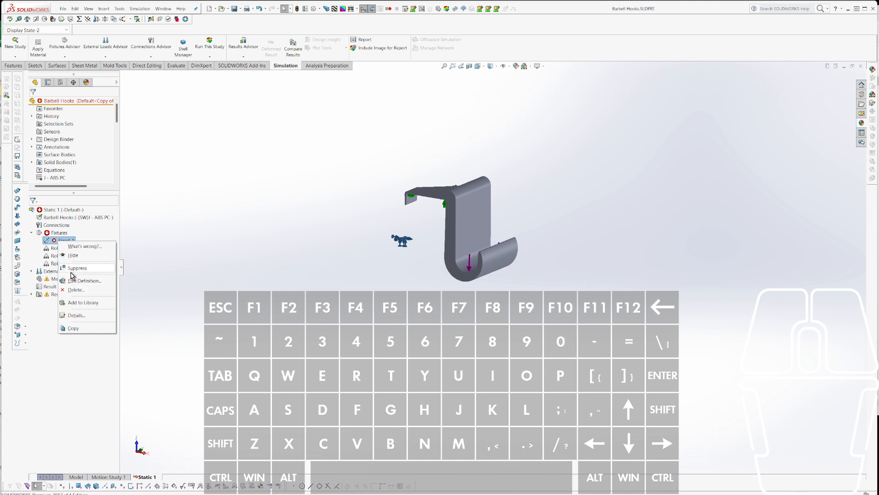
click(74, 269)
key(space)
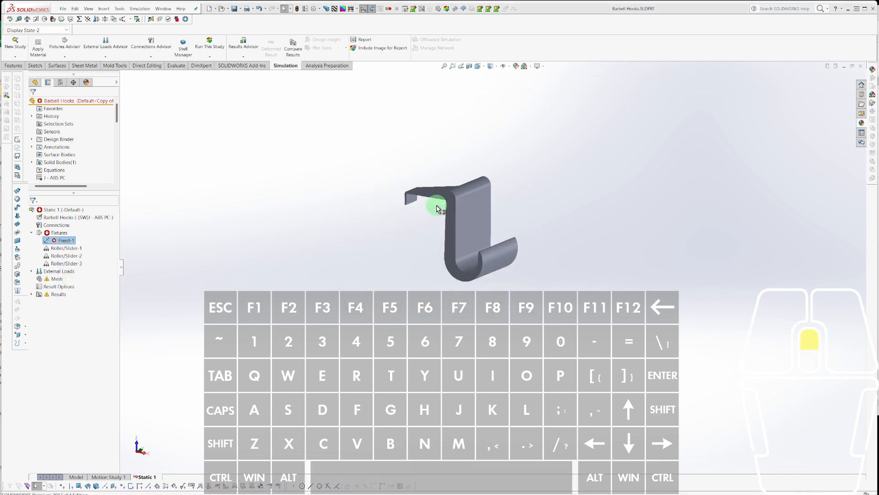
scroll(422, 217, up, 17)
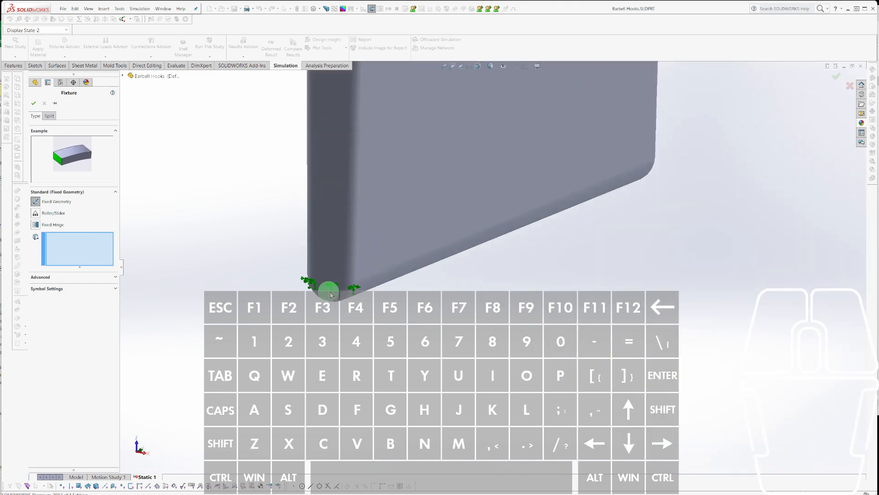
click(324, 295)
right_click(327, 296)
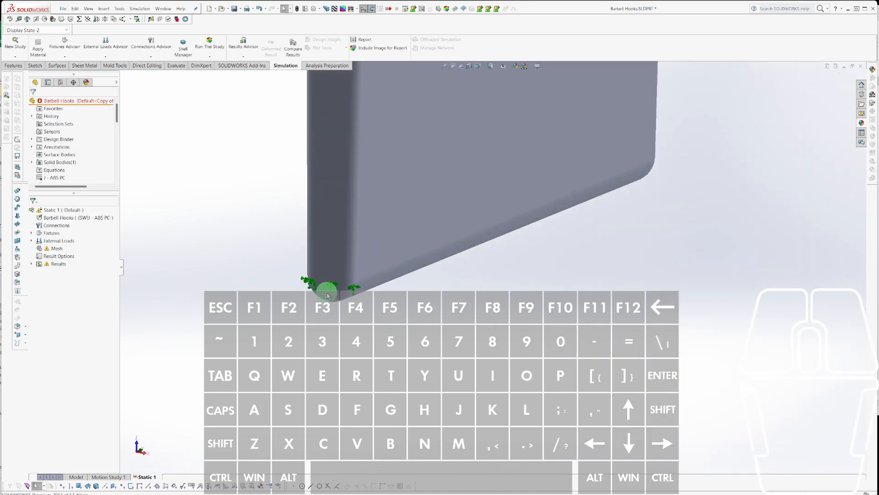
Examine the hook with its fixture and load symbols, from the arm's lip down to the lower cradle.
scroll(296, 253, down, 6)
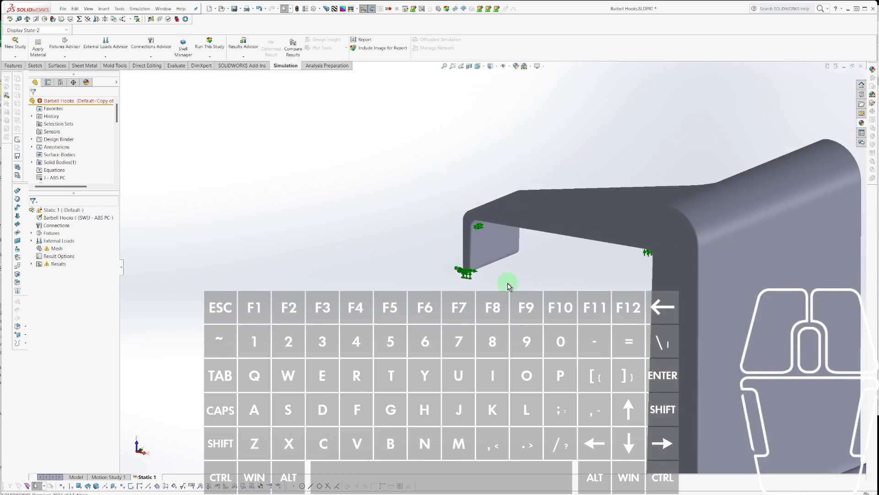
scroll(493, 239, down, 7)
scroll(613, 328, up, 4)
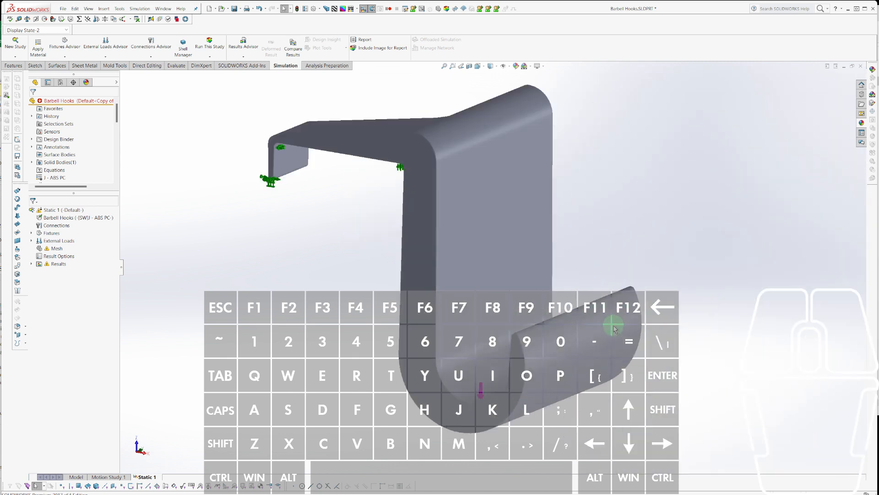
scroll(559, 228, down, 3)
scroll(550, 228, up, 3)
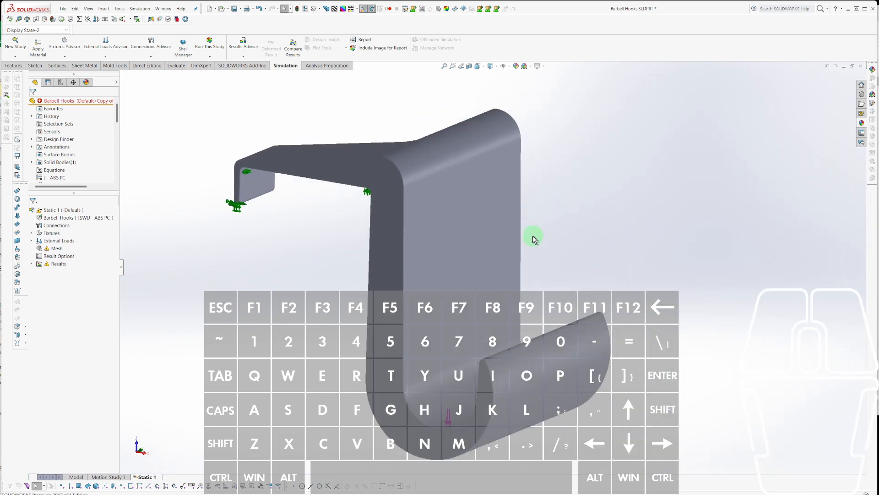
scroll(490, 268, down, 3)
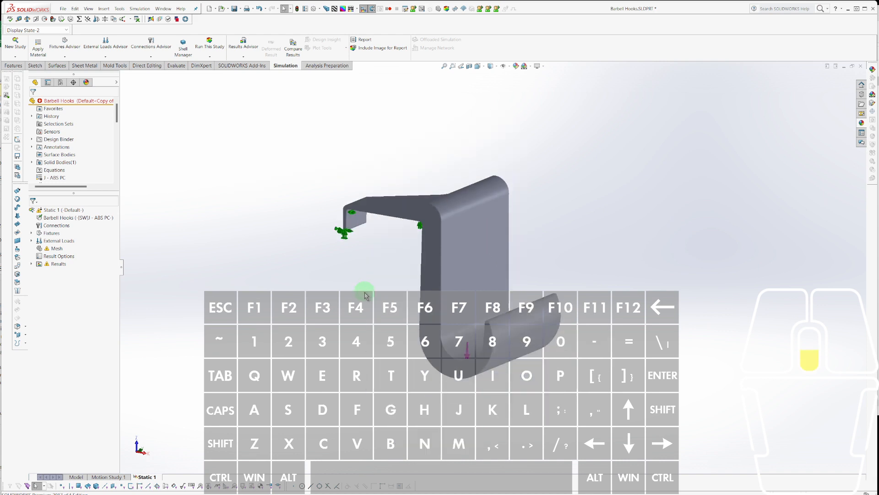
scroll(412, 192, up, 5)
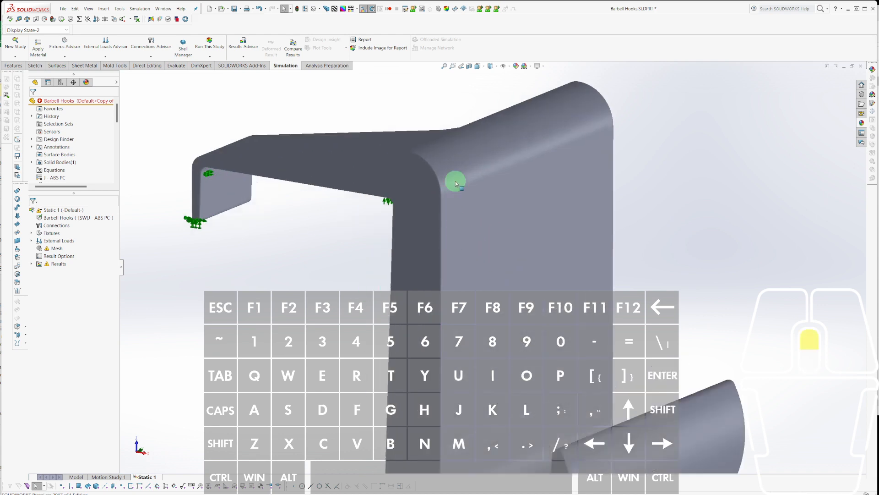
scroll(434, 220, down, 5)
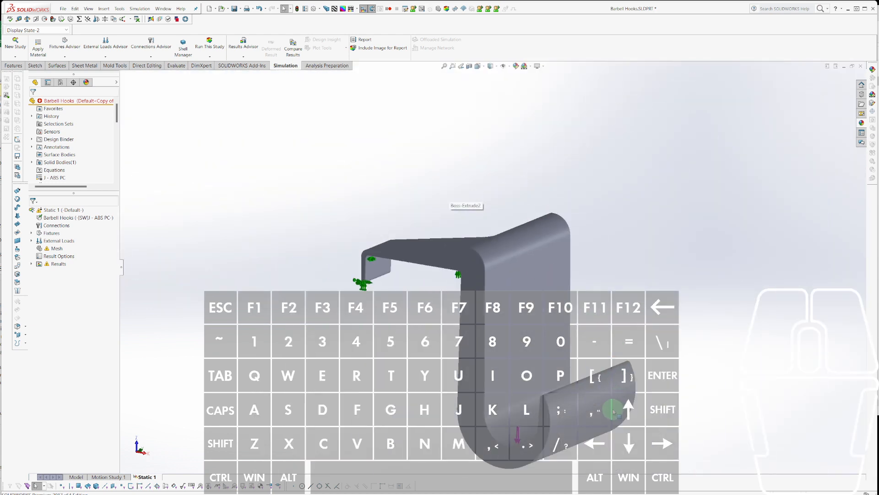
scroll(600, 389, up, 2)
scroll(472, 180, down, 4)
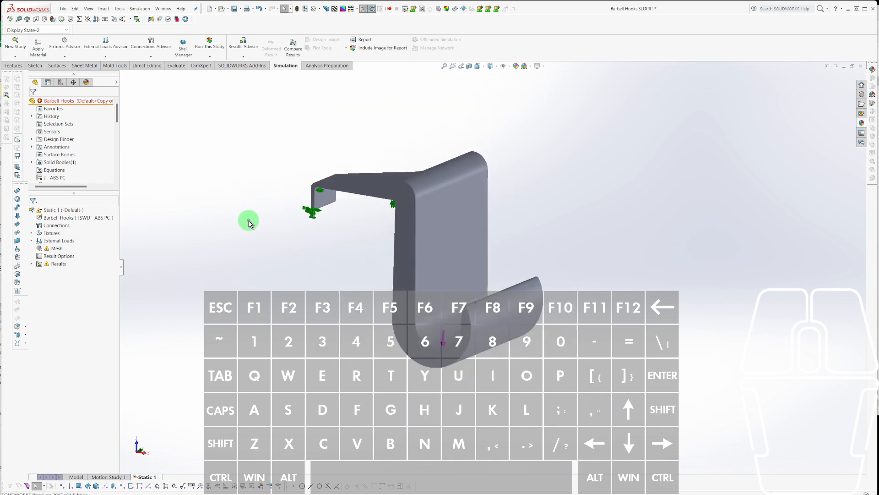
Clear the selection and save the part.
click(208, 206)
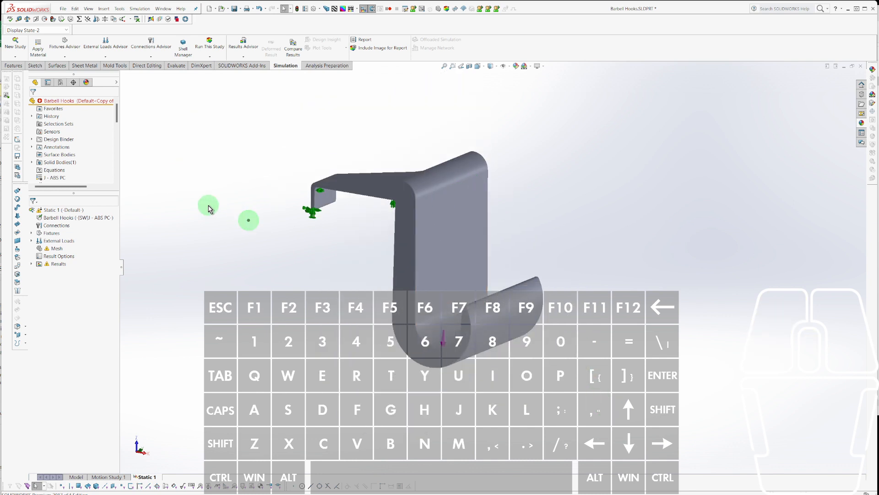
click(142, 149)
key(s)
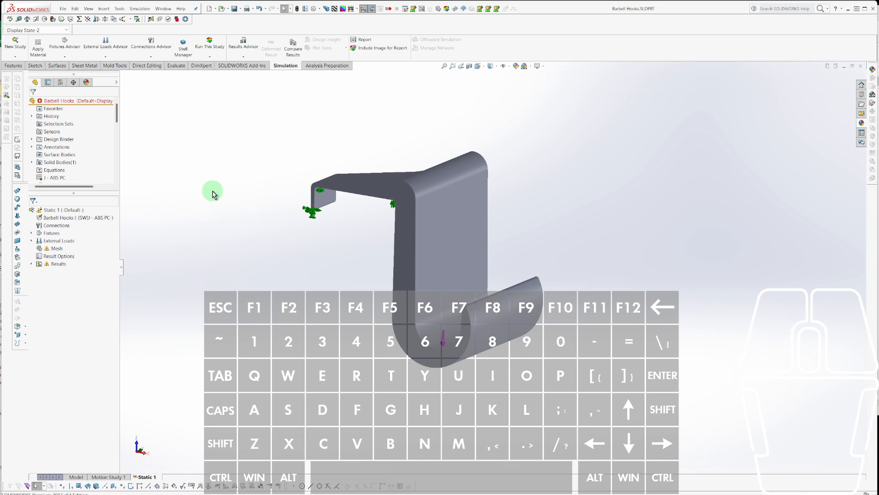
Try to run the Static 1 study with the repaired fixture.
scroll(512, 253, up, 3)
scroll(512, 253, down, 3)
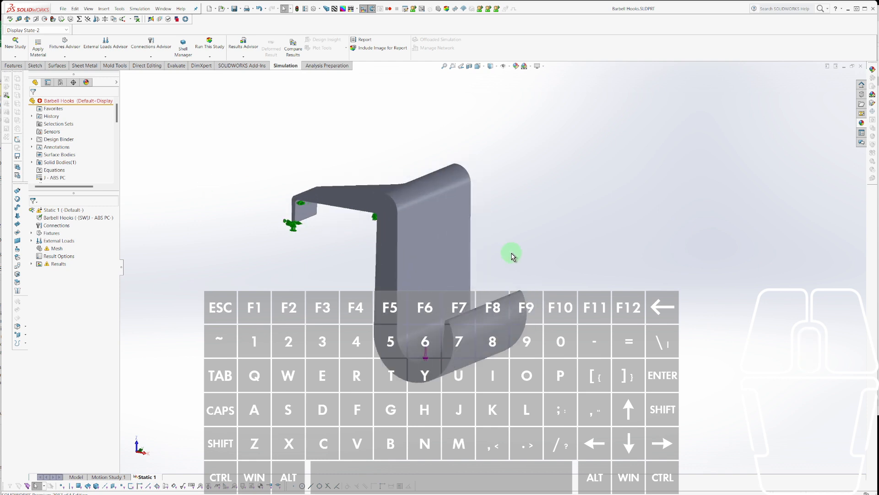
mouse_move(511, 254)
middle_down()
mouse_move(522, 258)
mouse_move(522, 218)
mouse_move(551, 218)
mouse_move(515, 236)
mouse_move(518, 250)
middle_up()
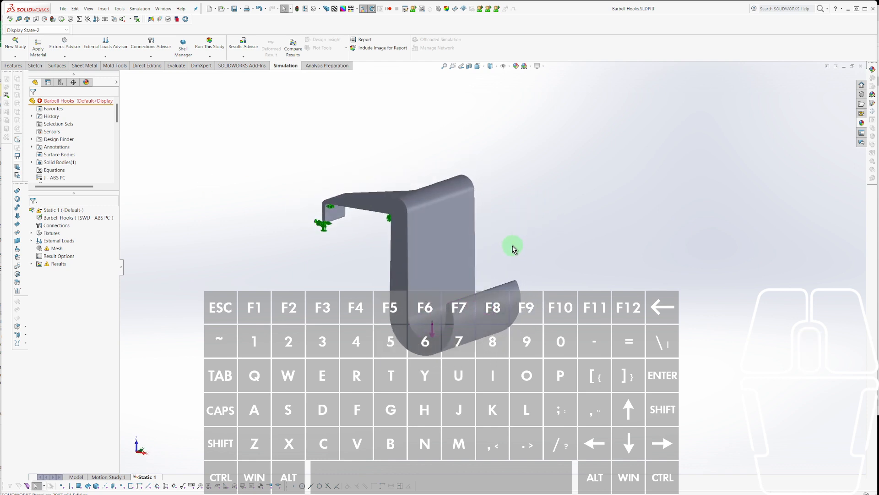
right_click(62, 210)
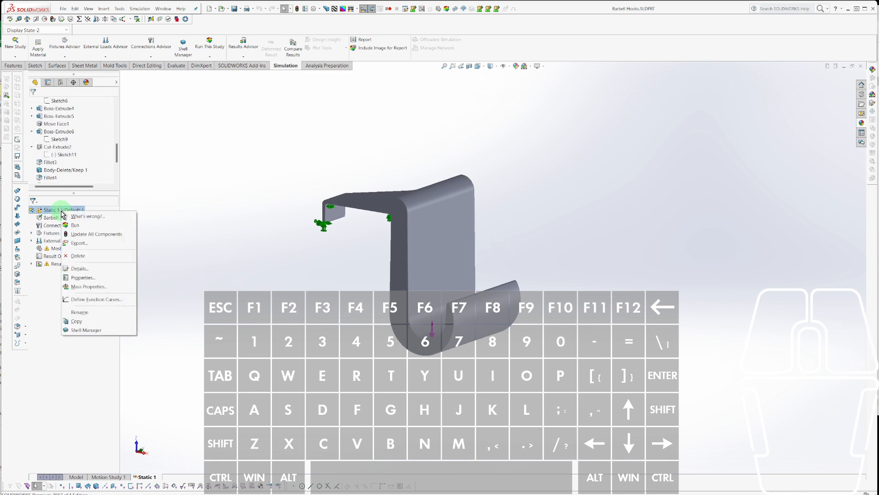
click(72, 224)
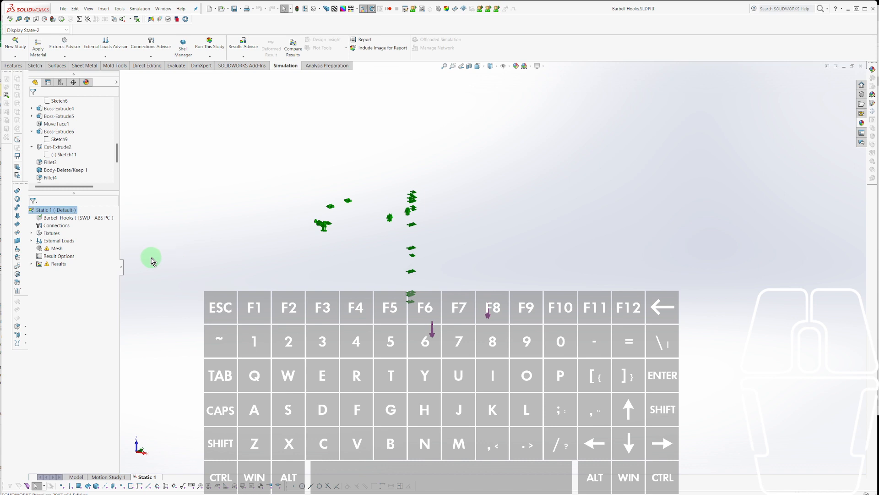
Expand the study's list of fixtures and try to run Static 1 once more.
click(32, 233)
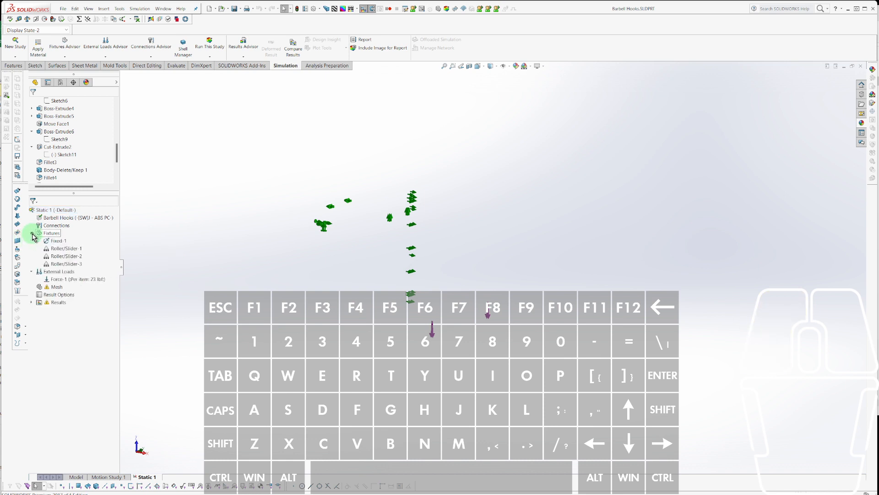
click(230, 267)
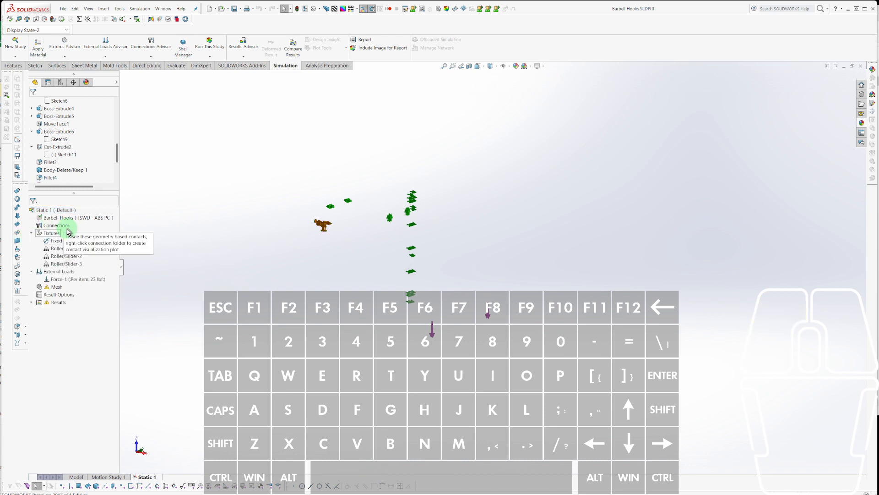
right_click(61, 212)
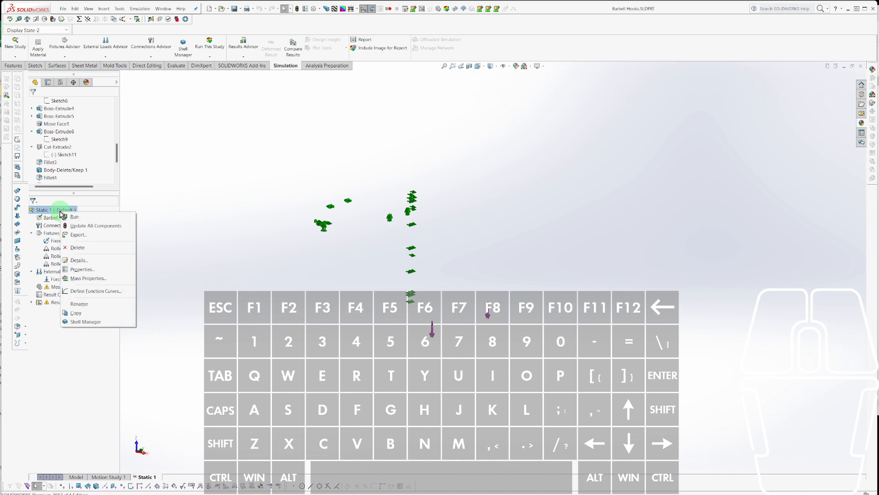
click(72, 216)
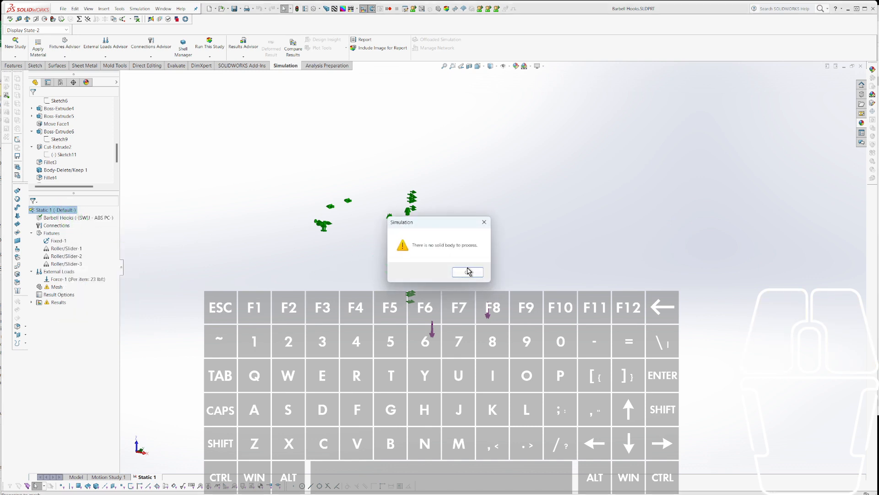
click(475, 272)
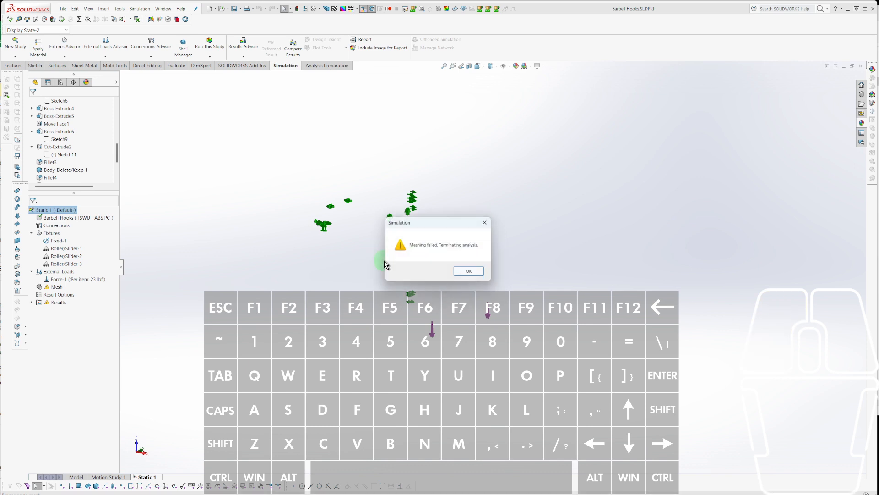
click(480, 272)
Return to the part model, rebuild it, and delete the failed Fillet7 feature.
click(76, 479)
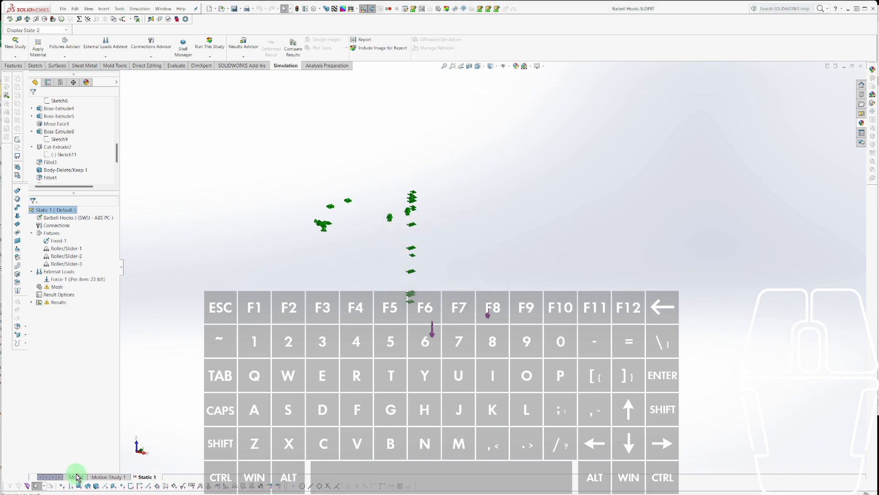
click(231, 342)
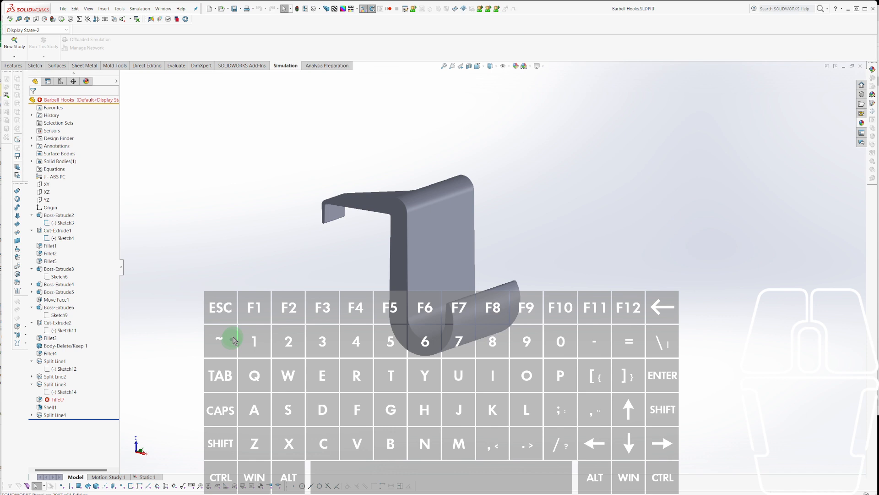
key(ctrl+q)
click(58, 400)
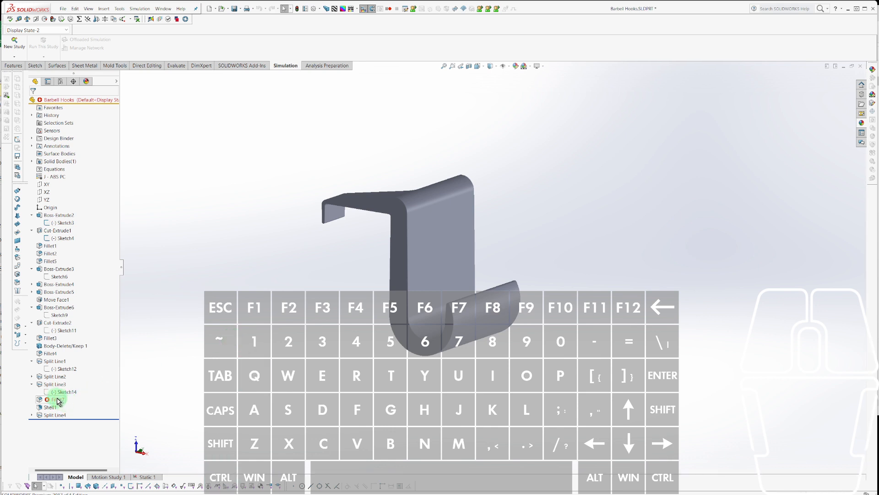
key(Delete)
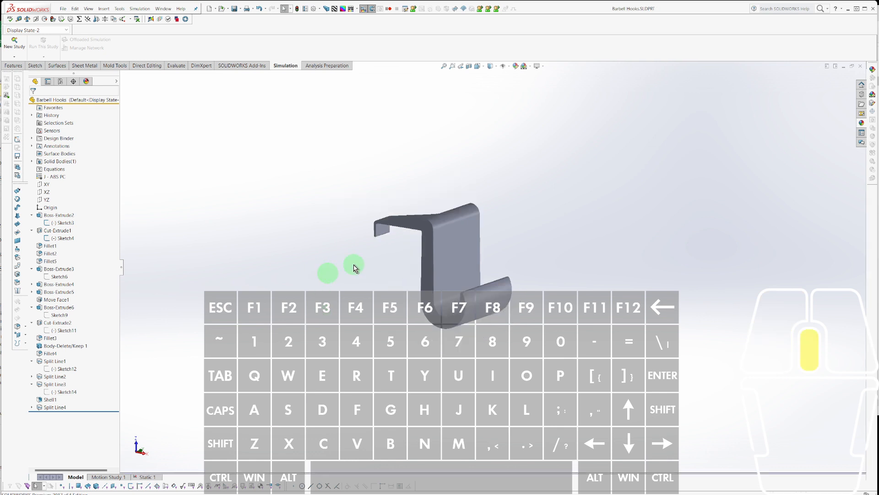
Examine the hook's Split Line1 face and its upper arm and lip from several angles.
middle_drag(354, 265, 473, 250)
click(493, 259)
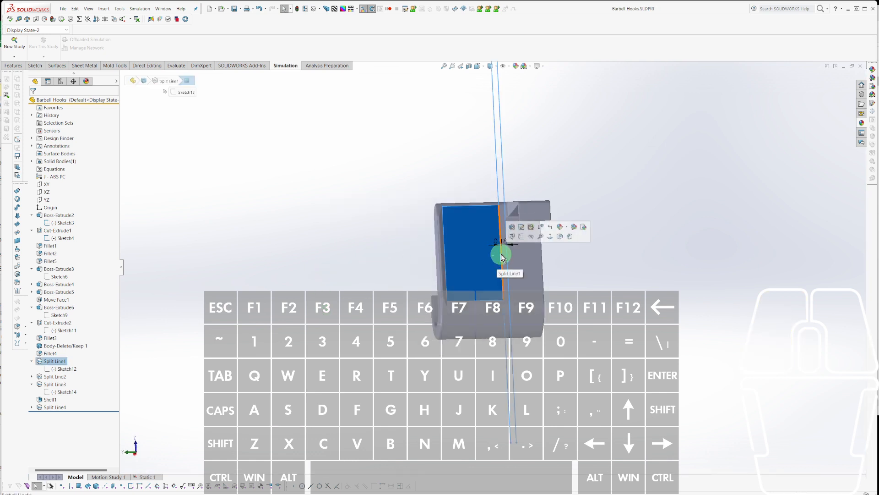
click(503, 260)
scroll(548, 209, down, 4)
middle_drag(539, 220, 514, 163)
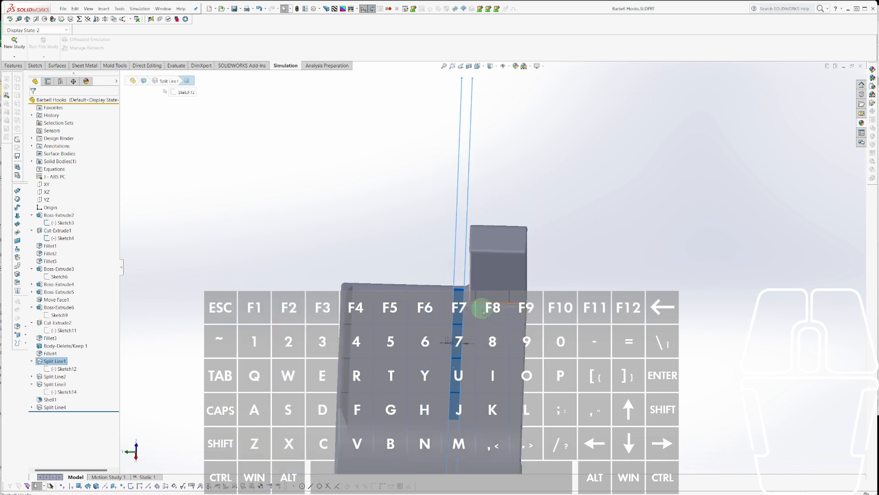
middle_drag(479, 307, 463, 216)
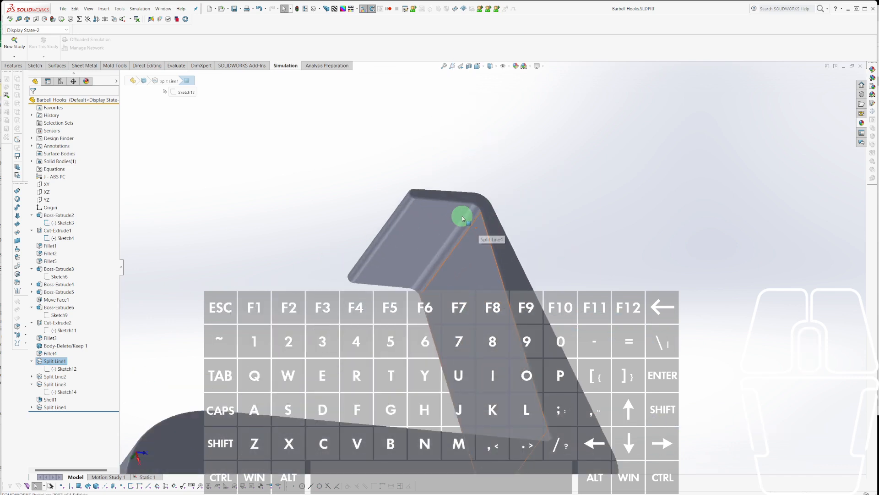
scroll(231, 299, up, 3)
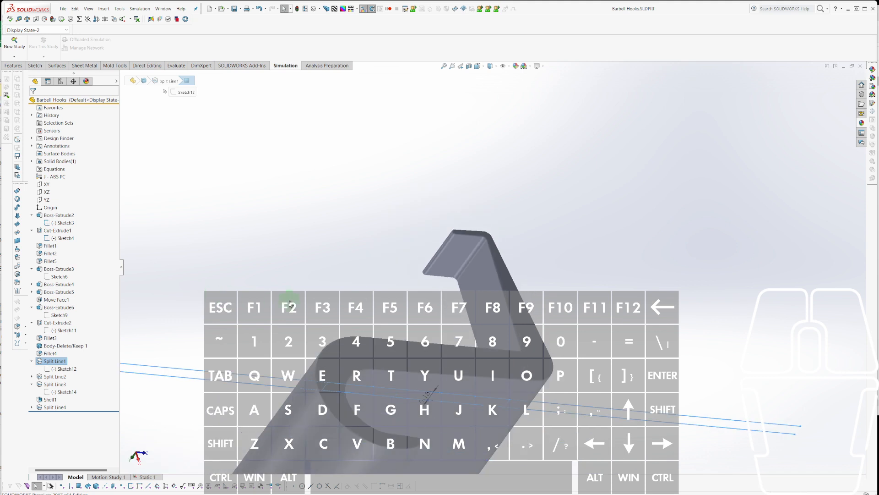
Force a rebuild of the part and try to mesh and run the Static 1 study.
key(ctrl+q)
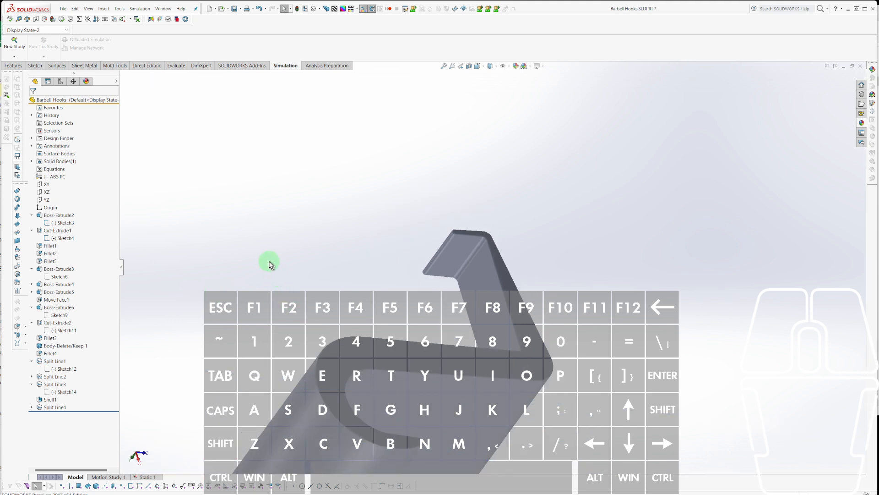
click(140, 476)
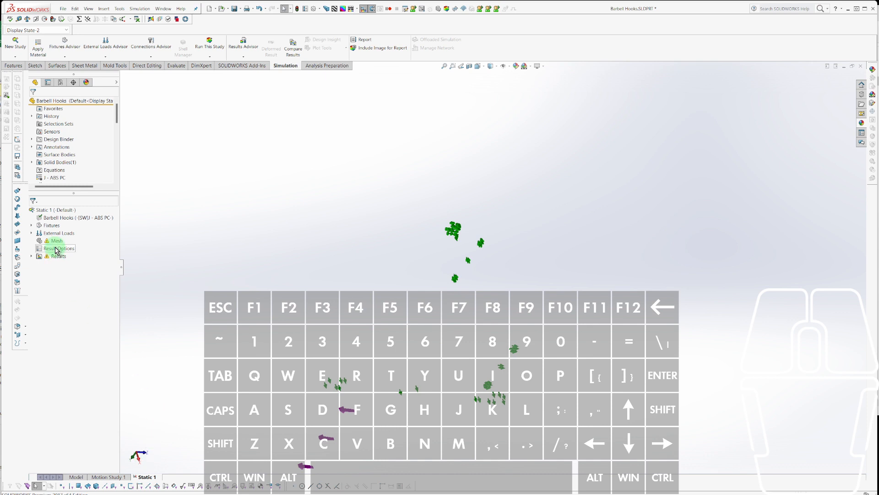
right_click(56, 241)
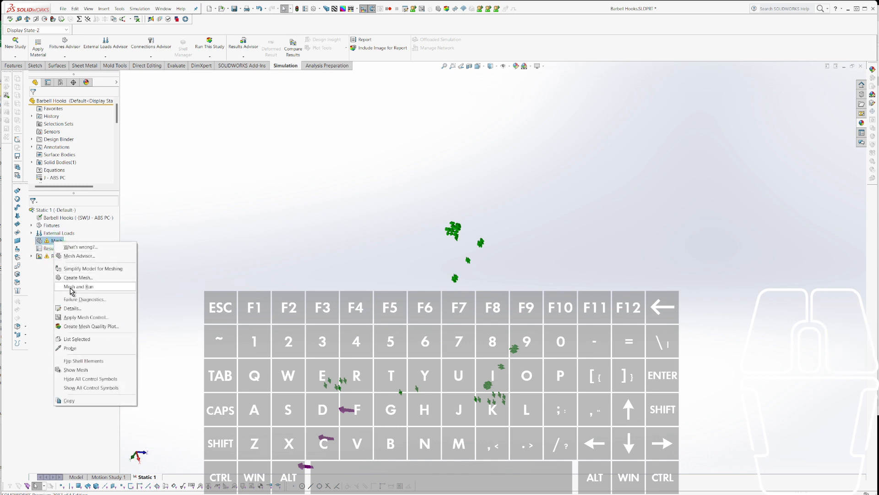
click(78, 287)
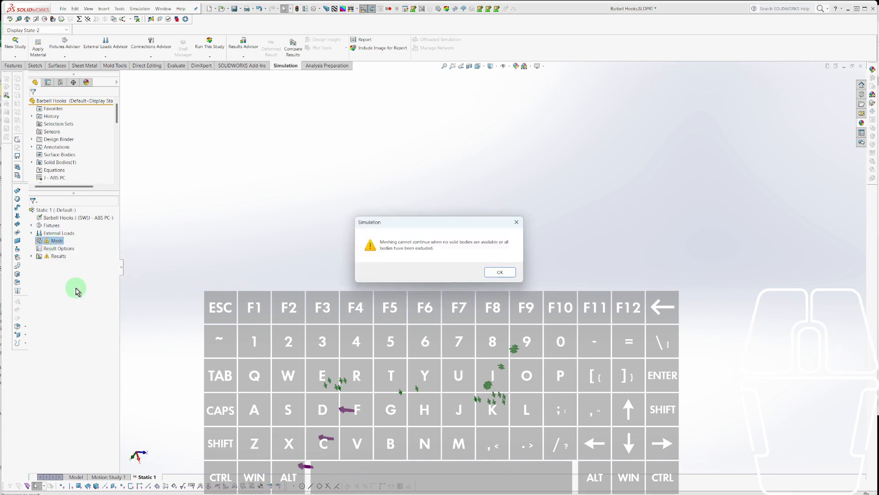
click(493, 274)
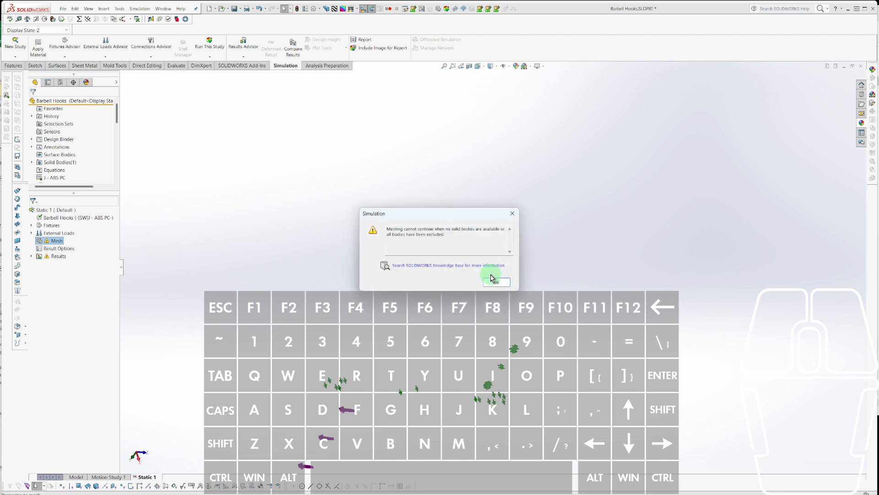
click(486, 281)
key(Escape)
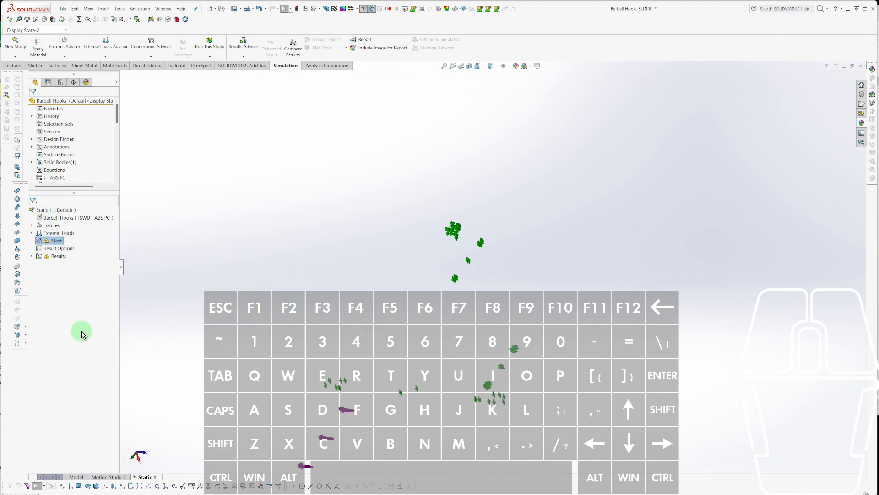
Return to the part model, expand its solid bodies, and highlight Shell1 to examine its wall geometry near the arm.
click(78, 477)
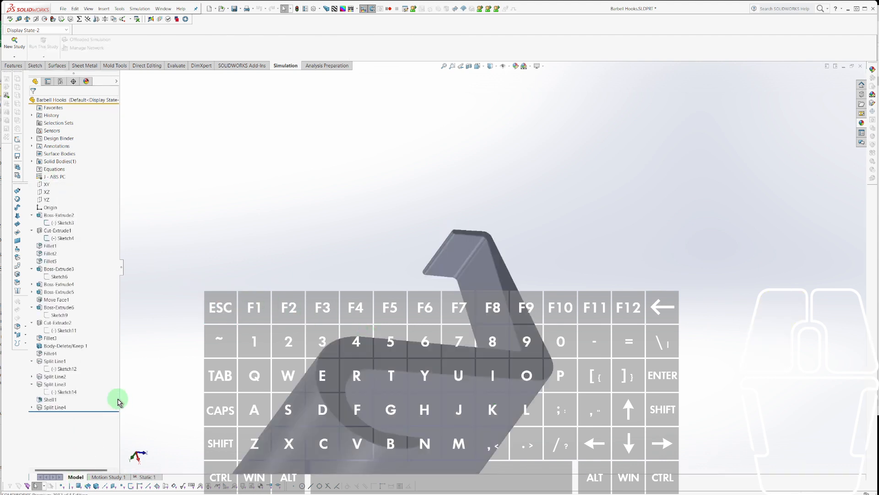
click(32, 161)
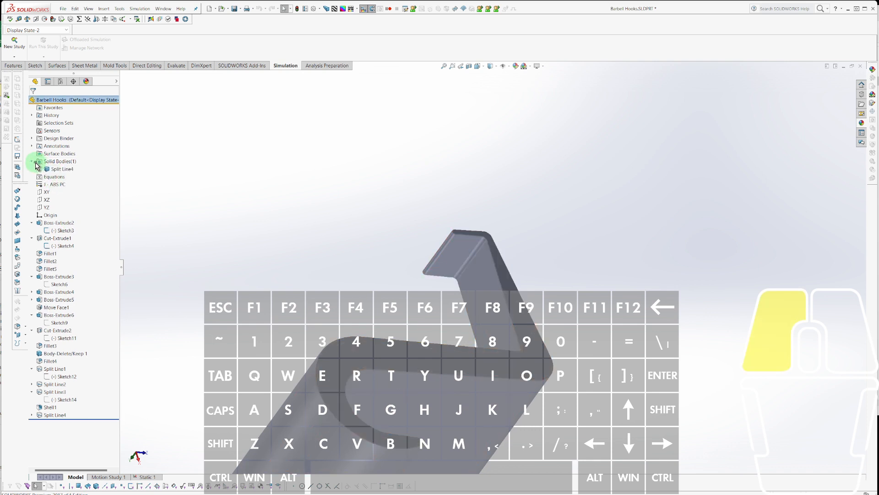
mouse_move(249, 278)
middle_down()
mouse_move(595, 308)
mouse_move(562, 366)
mouse_move(485, 427)
mouse_move(569, 295)
middle_up()
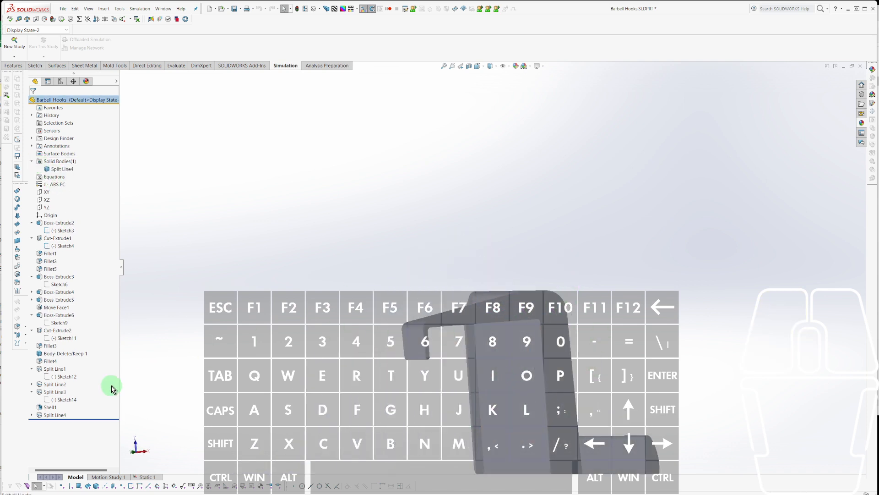
click(49, 408)
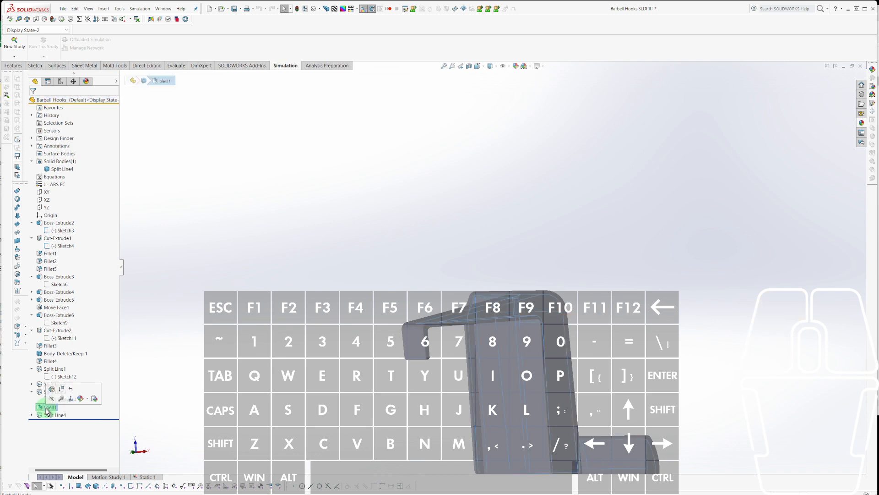
scroll(527, 259, down, 4)
scroll(507, 355, down, 4)
middle_drag(412, 337, 438, 398)
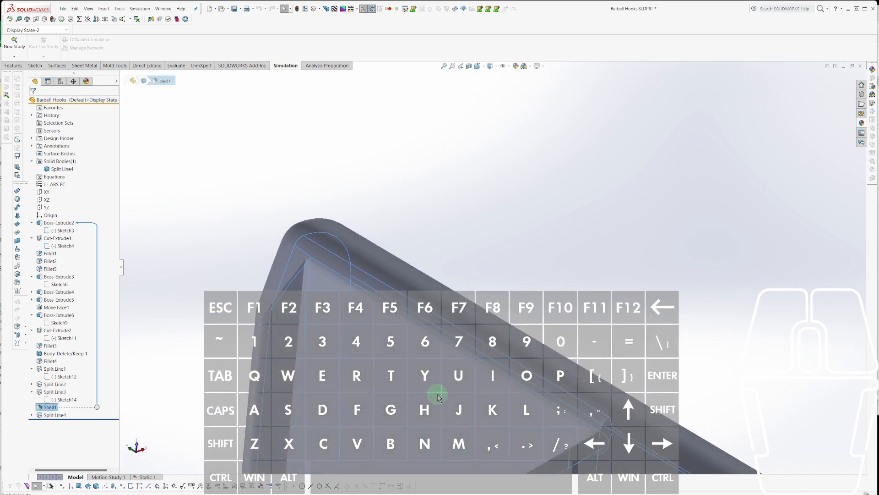
Open the Shell1 feature for editing and accept it with its settings unchanged.
right_click(49, 408)
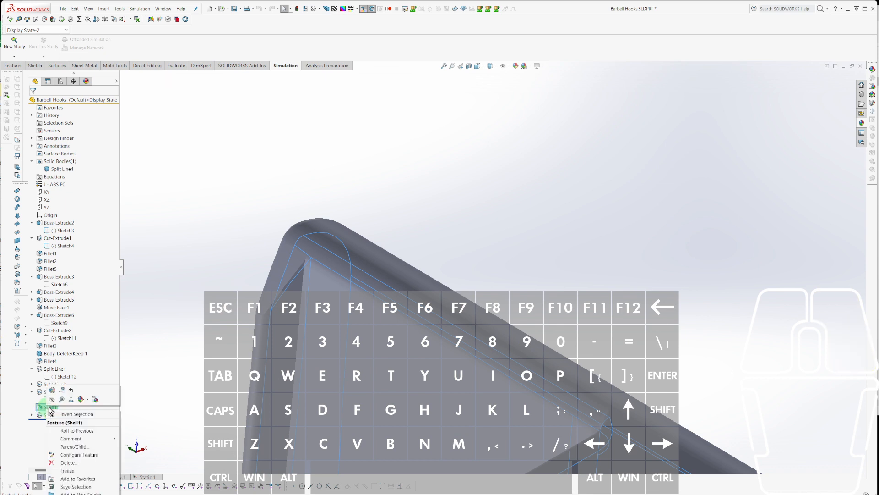
click(53, 390)
middle_drag(393, 359, 661, 360)
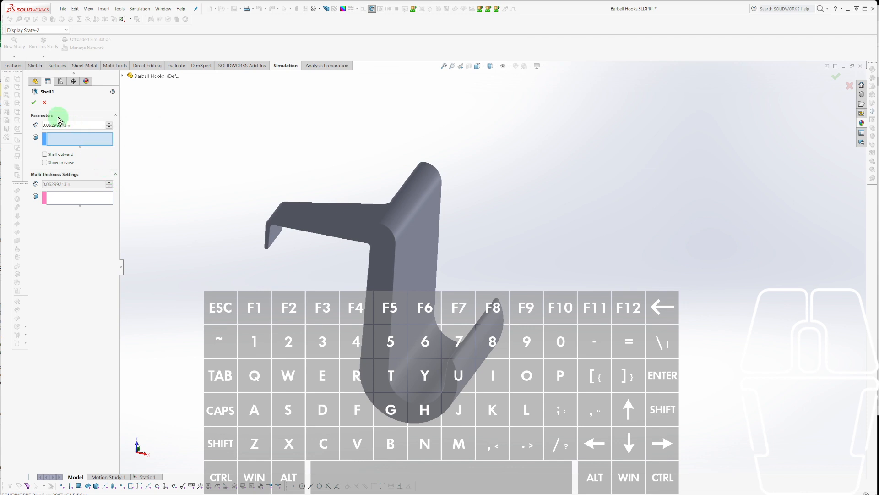
click(34, 102)
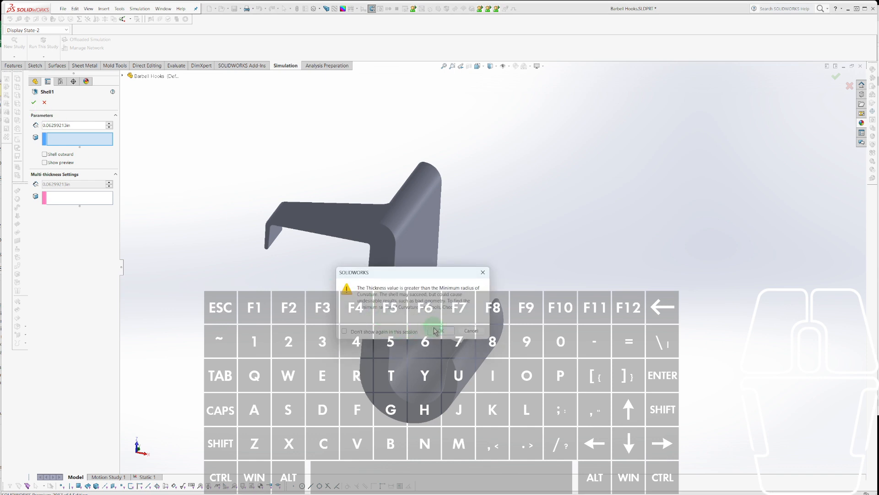
click(437, 330)
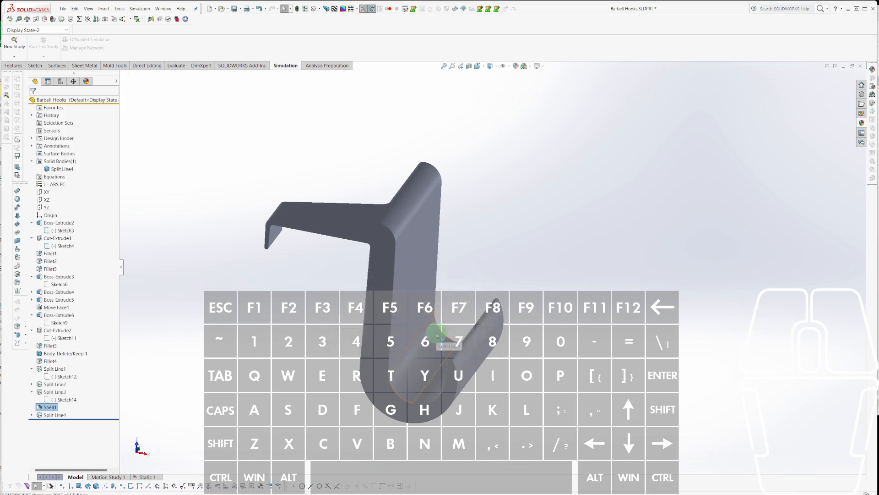
Try to run the Static 1 study again after reapplying the shell.
click(144, 477)
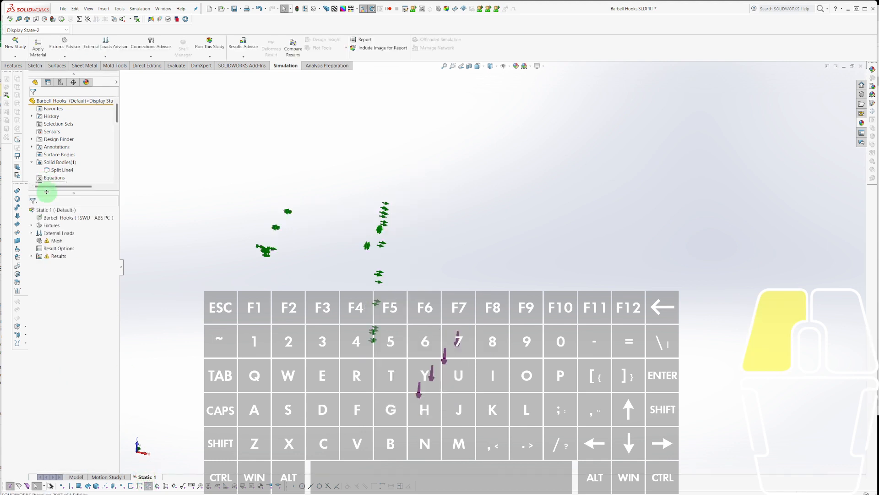
right_click(50, 211)
click(63, 216)
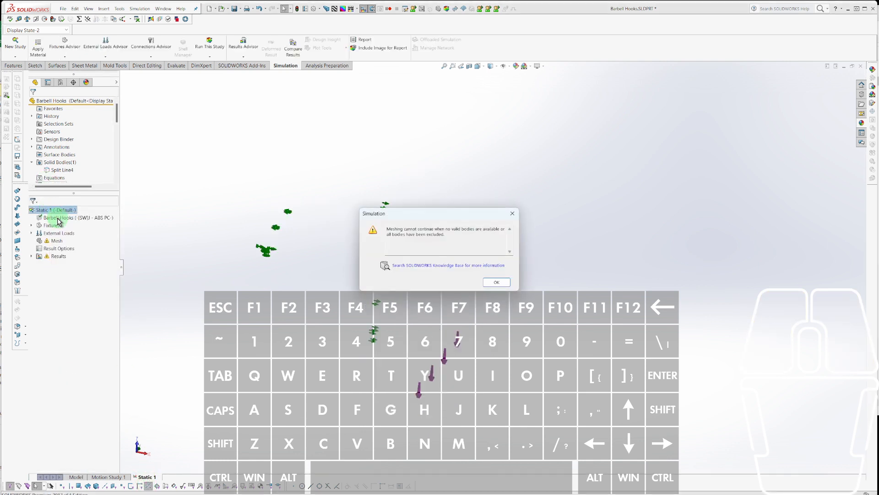
key(Escape)
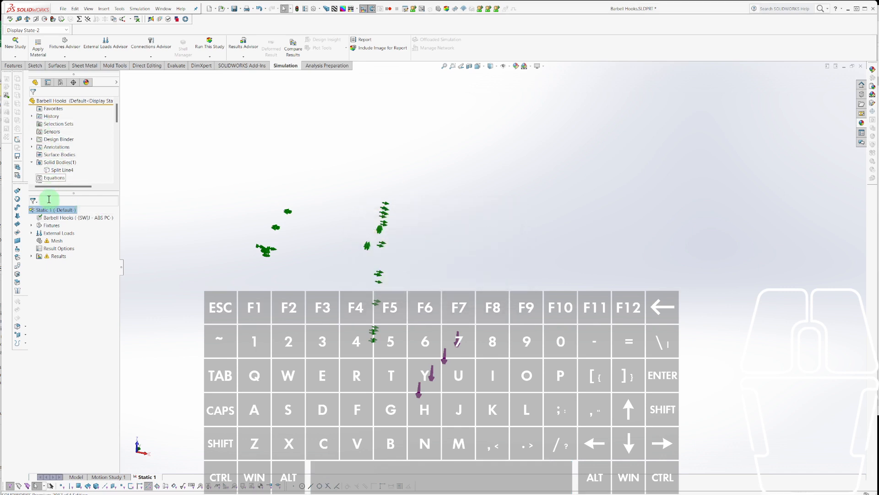
key(Escape)
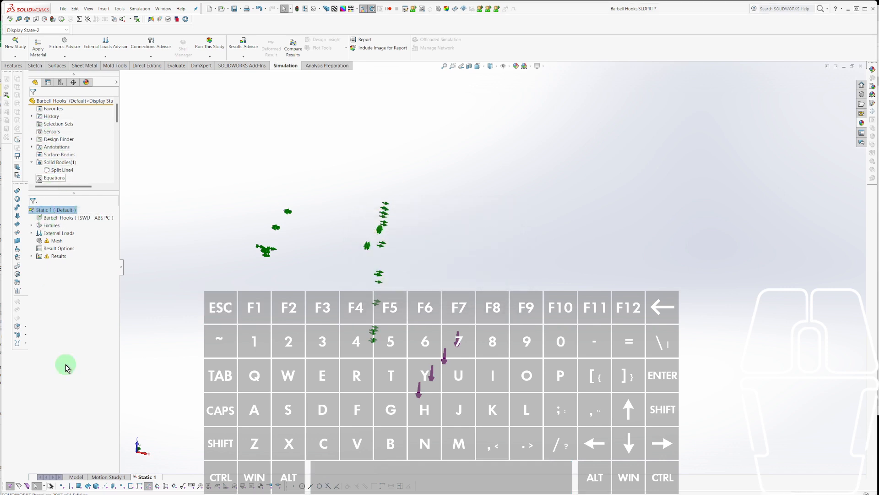
Return to the part model and examine the inner face of the hook's short lip against the Shell1 feature.
click(84, 478)
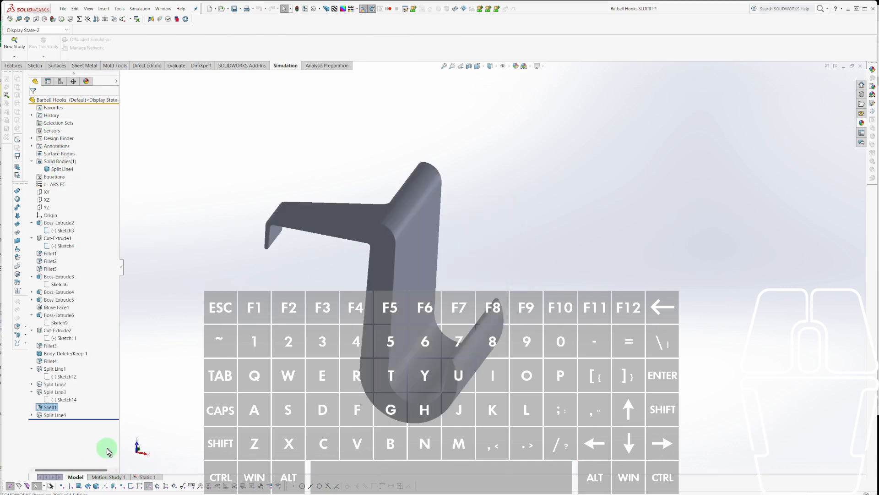
click(64, 408)
scroll(271, 245, down, 3)
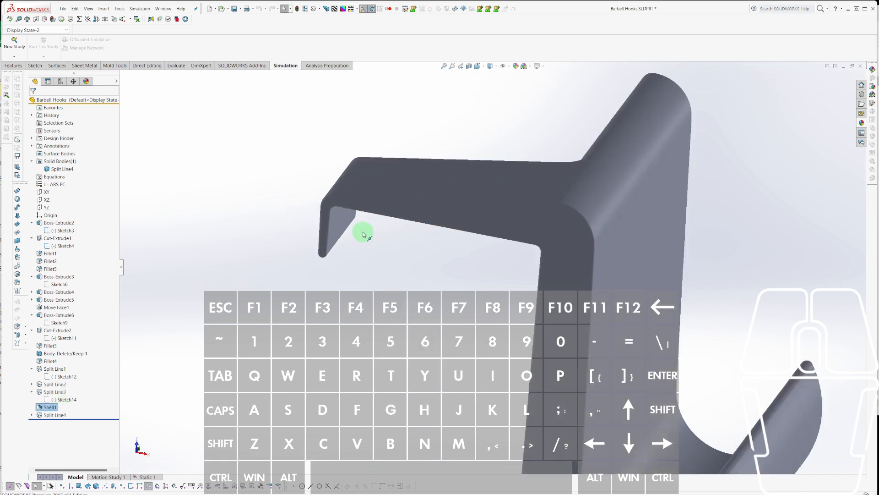
click(345, 219)
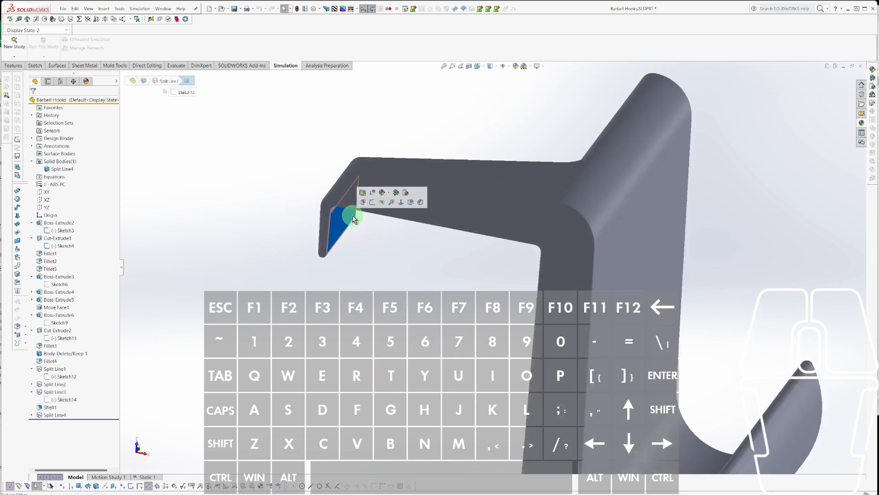
key(Escape)
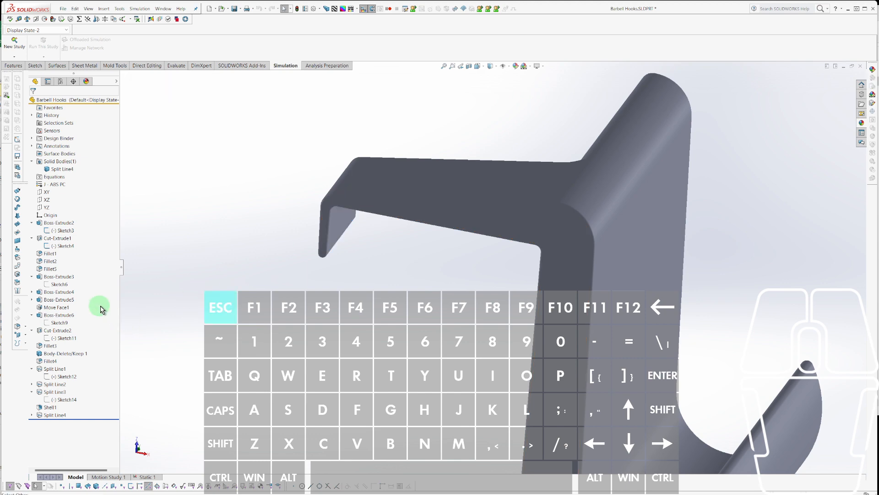
Edit the Boss-Extrude2 profile in Sketch3 and widen the short lip to about 0.13 in.
click(54, 230)
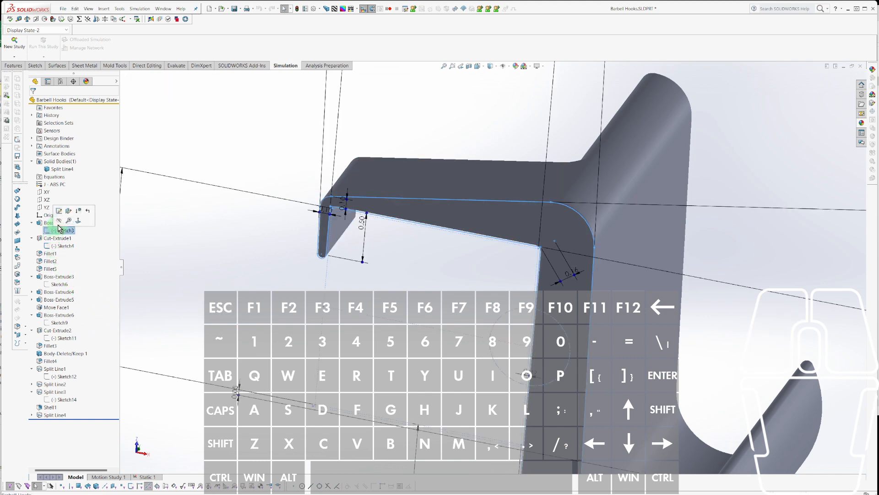
click(56, 207)
mouse_move(449, 258)
middle_down()
mouse_move(440, 187)
mouse_move(455, 215)
mouse_move(396, 199)
mouse_move(452, 250)
middle_up()
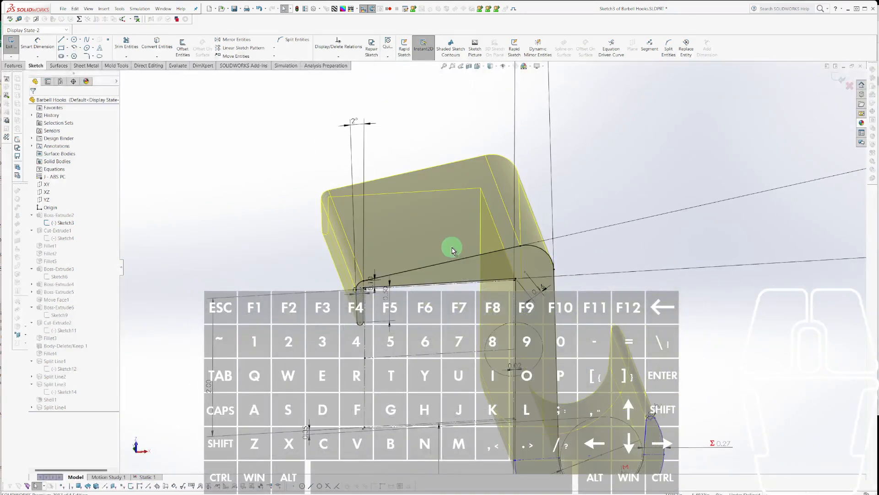
scroll(407, 338, up, 6)
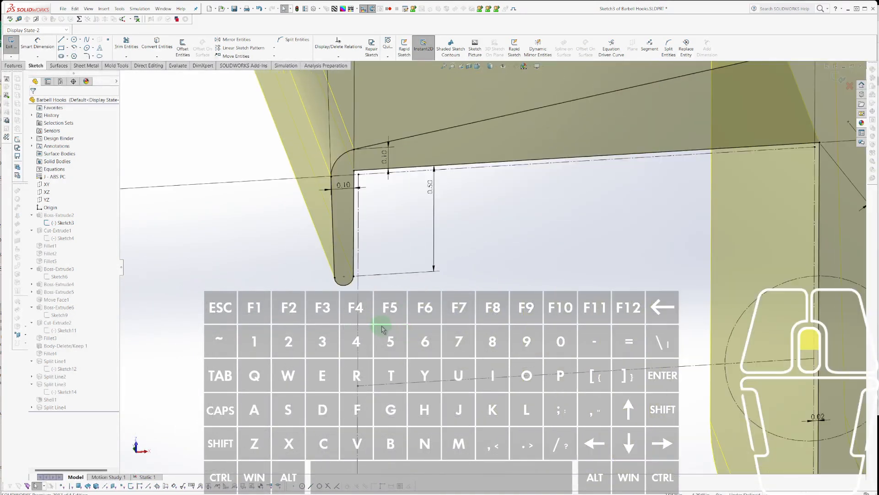
click(343, 187)
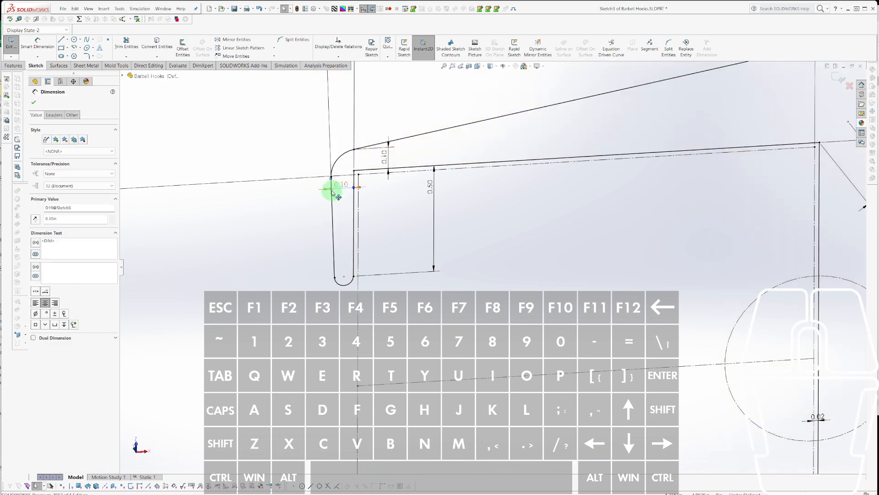
drag(333, 192, 320, 194)
key(Escape)
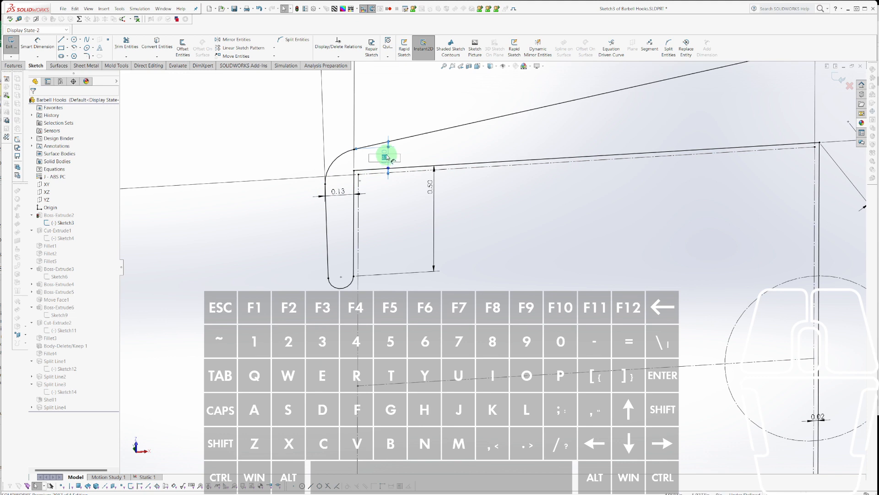
Increase the arm's thickness dimension beside the lip to about 0.13 in and rebuild the part.
drag(392, 159, 391, 138)
click(400, 195)
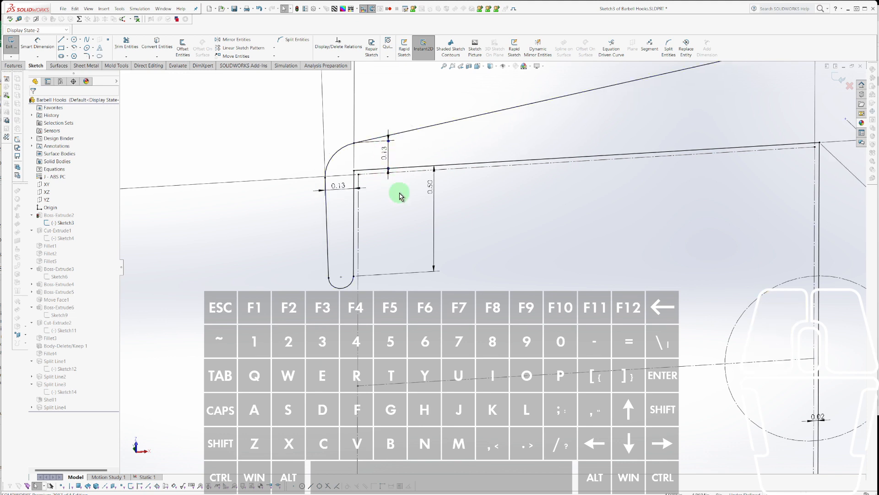
scroll(455, 306, down, 1)
key(ctrl+b)
scroll(456, 306, down, 2)
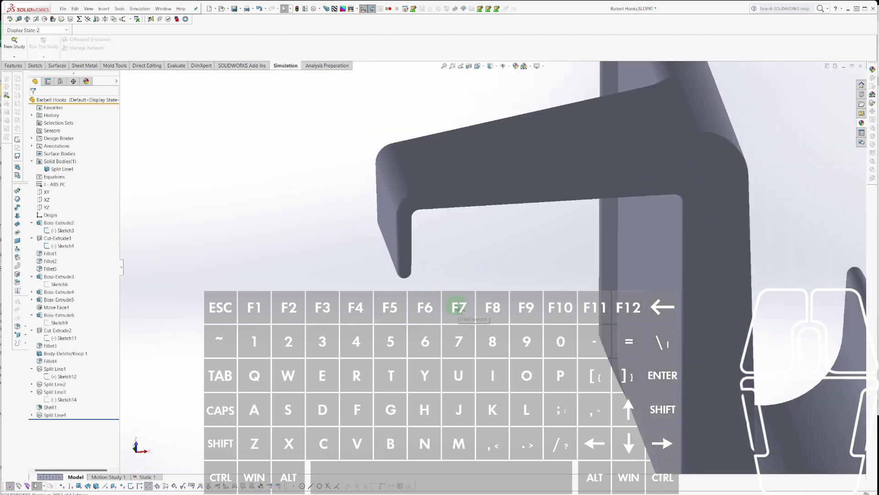
Reopen the Shell1 feature and reapply it with a thickness of 0.06299213 in.
click(50, 391)
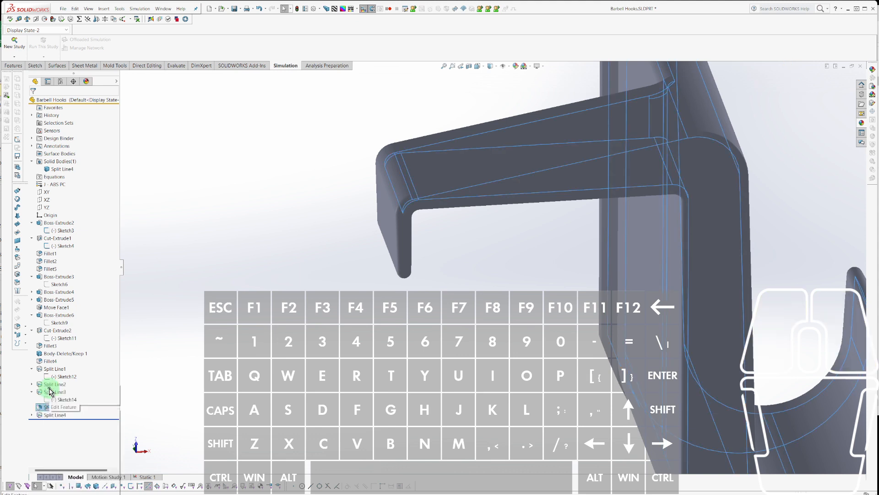
click(50, 391)
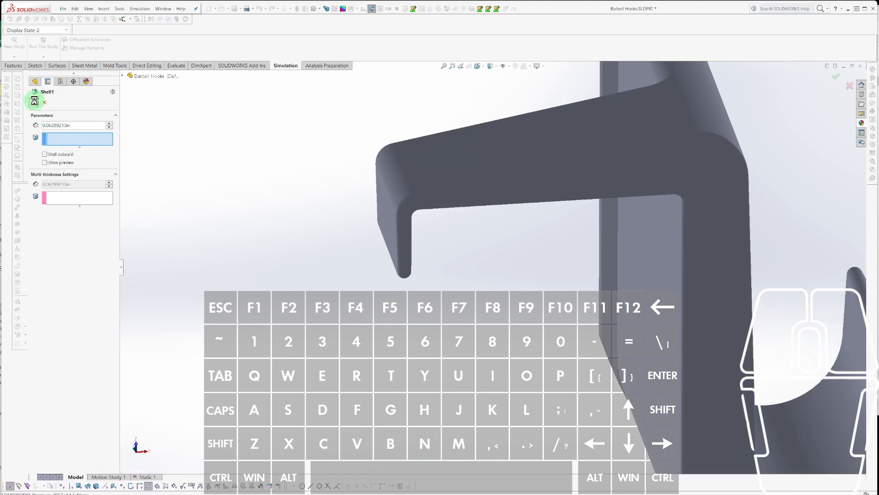
click(429, 284)
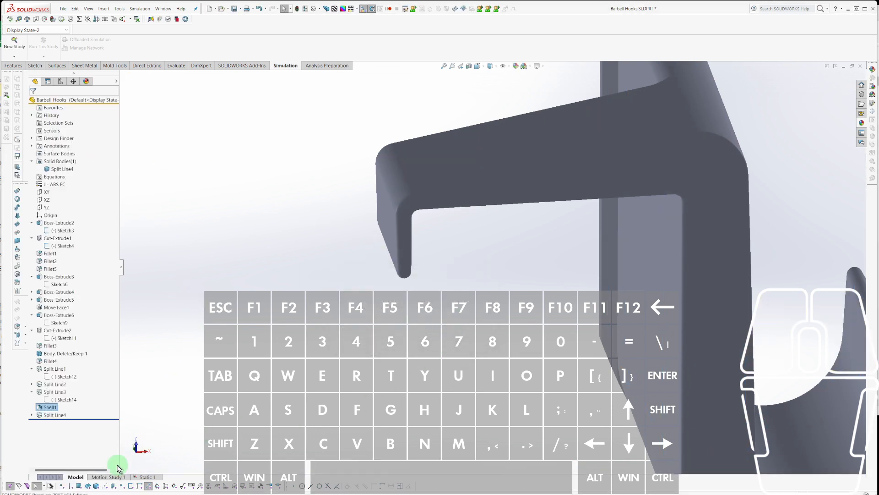
Try to run the Static 1 study on the reshelled hook and dismiss the outcome.
click(145, 476)
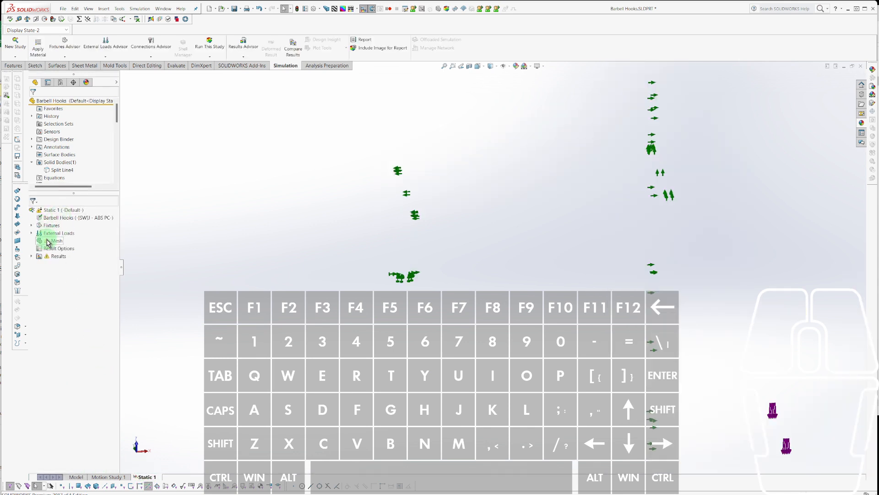
right_click(48, 210)
click(58, 228)
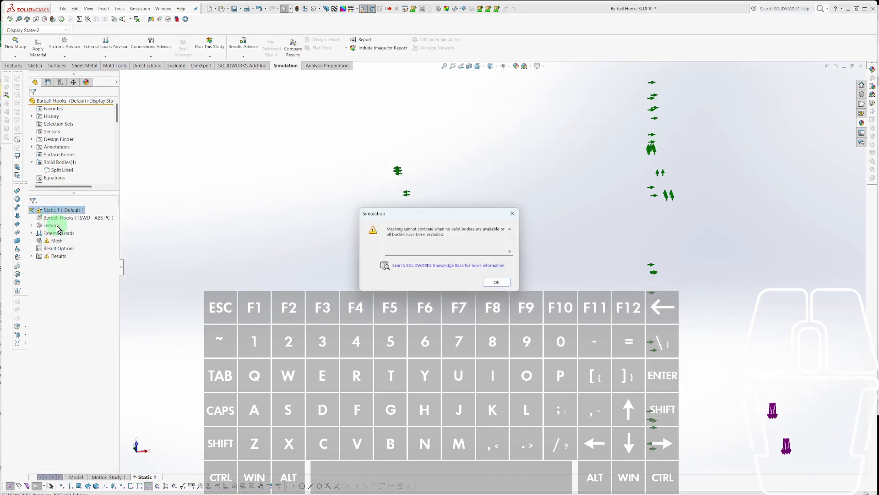
key(Escape)
click(244, 285)
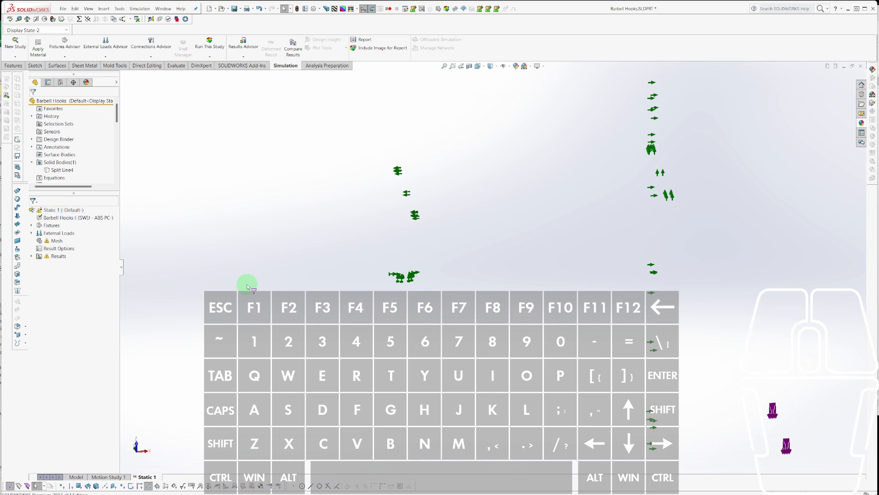
key(ctrl+Tab)
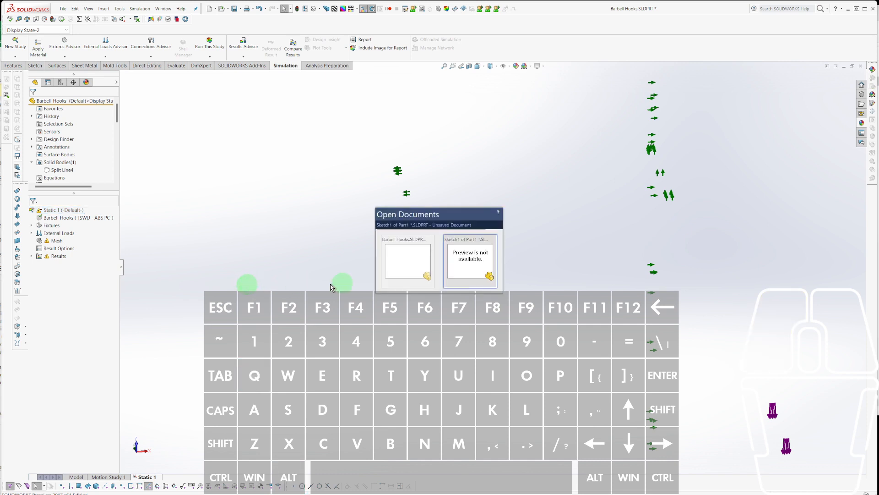
click(483, 263)
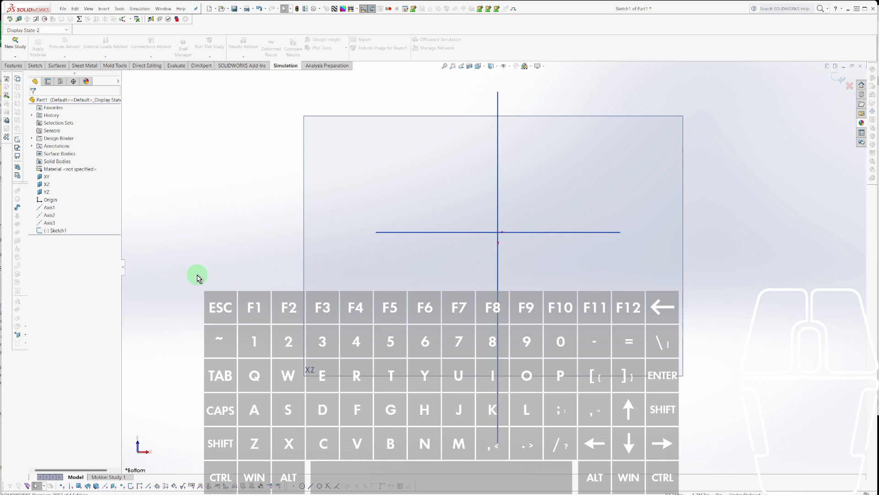
key(ctrl+Tab)
click(470, 252)
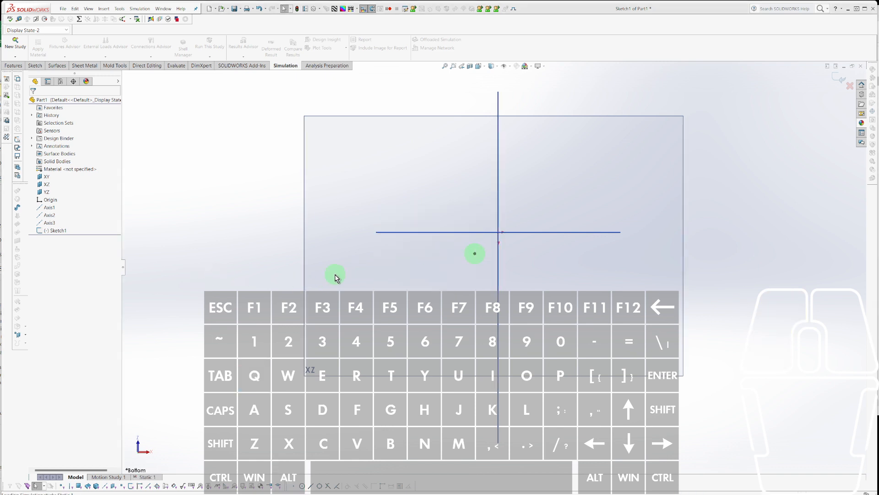
Roll the part history back to just before the Shell1 feature.
scroll(343, 242, up, 5)
middle_drag(349, 249, 522, 242)
scroll(530, 250, down, 3)
click(49, 407)
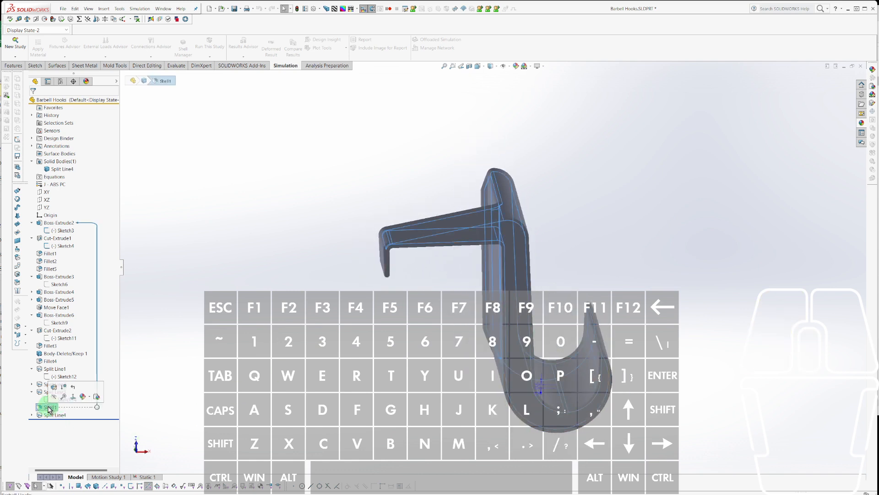
key(ctrl)
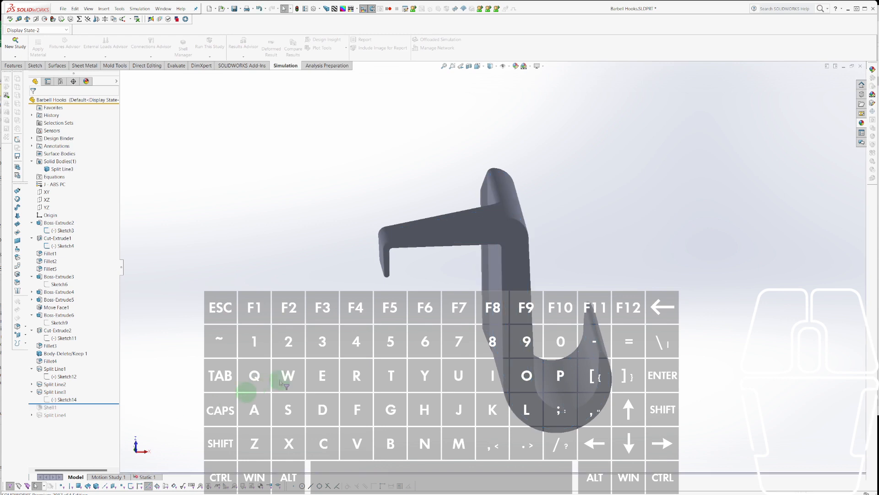
Sketch a rectangle around the arm and short lip on the hook's side face and cut-extrude that region away.
click(524, 290)
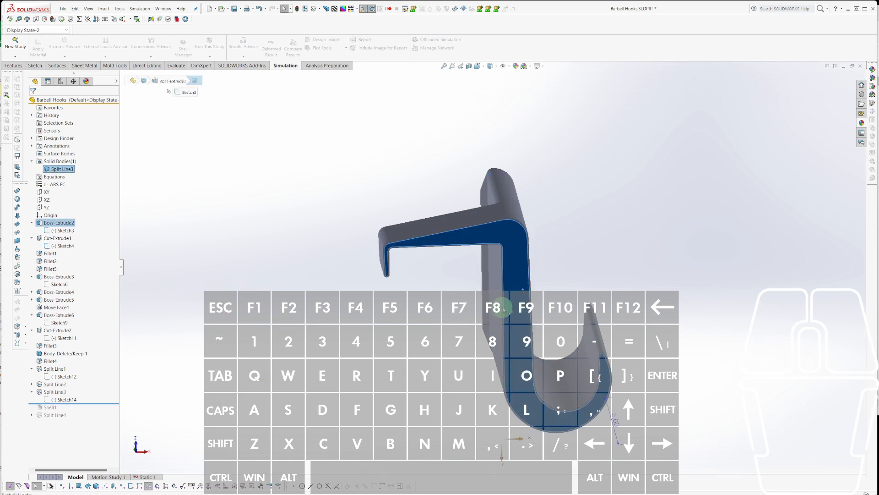
key(ctrl)
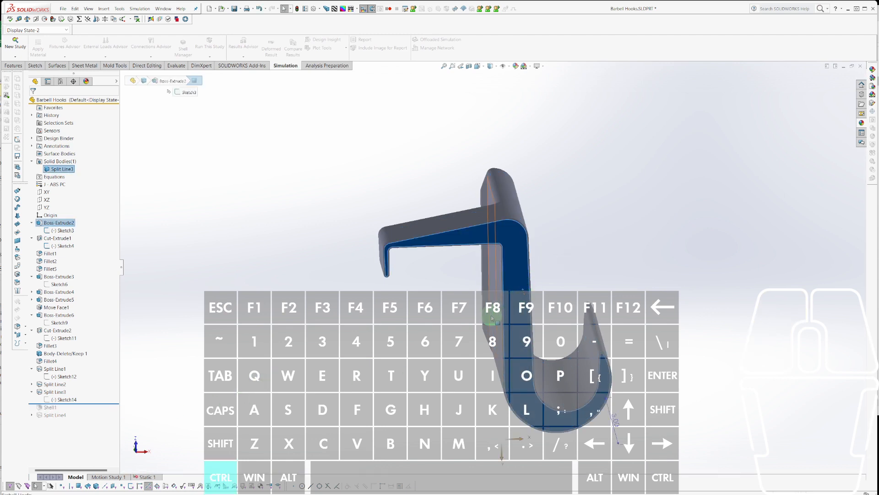
key(ctrl+r)
click(469, 397)
click(337, 177)
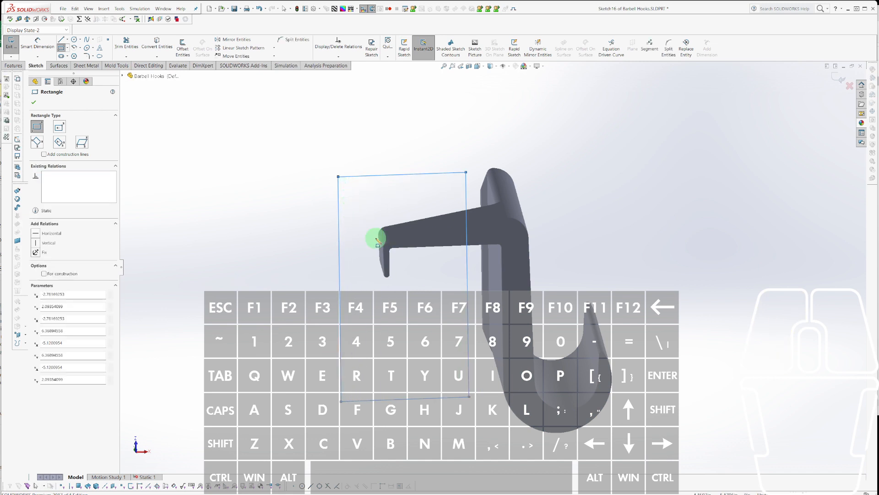
key(alt+x)
middle_drag(400, 250, 459, 252)
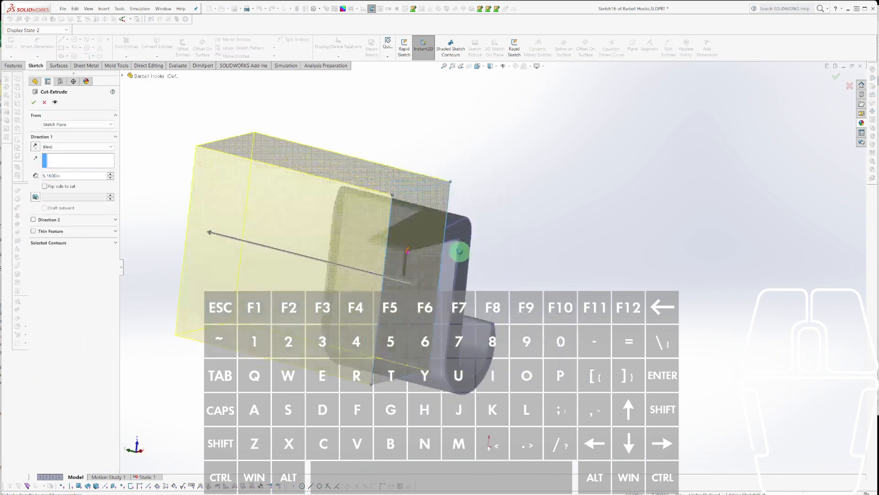
click(262, 367)
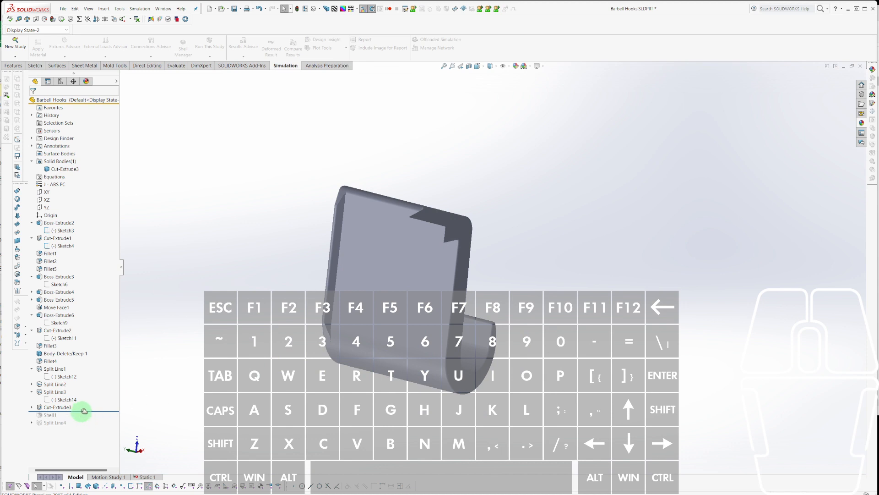
Roll the history forward past Shell1 and try reapplying the shell on the cut body.
drag(83, 411, 83, 417)
right_click(44, 414)
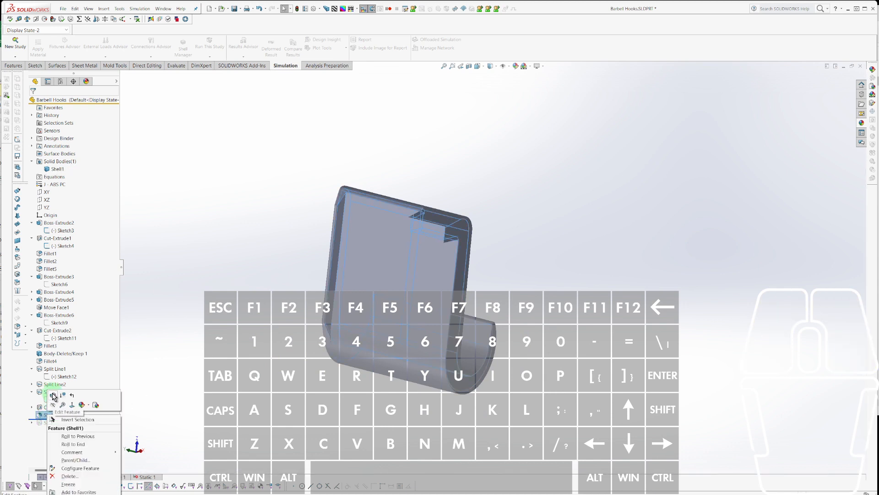
click(53, 395)
click(37, 107)
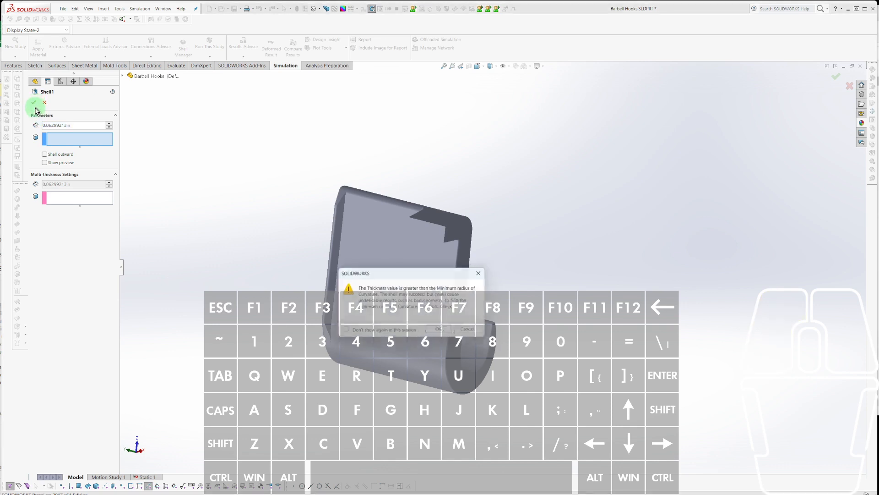
key(Escape)
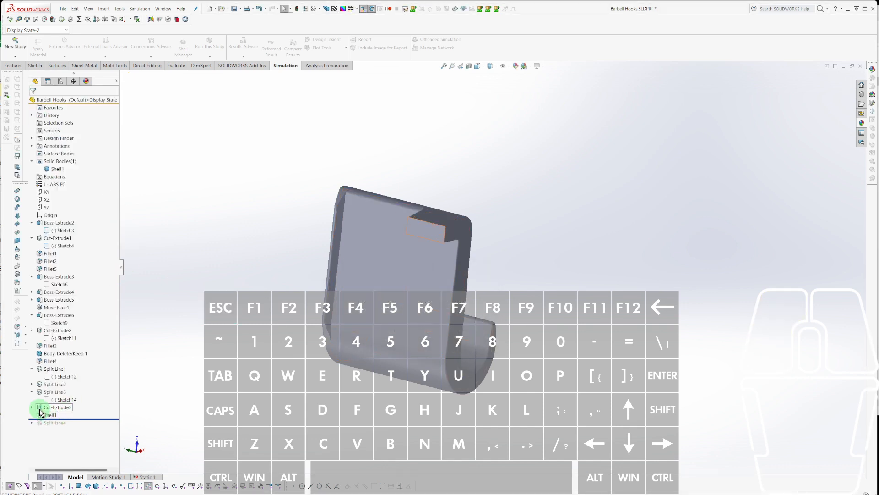
Show the part's sketches and move the cut rectangle's outer edge across the hook so only the arm and lip remain.
click(33, 408)
click(64, 415)
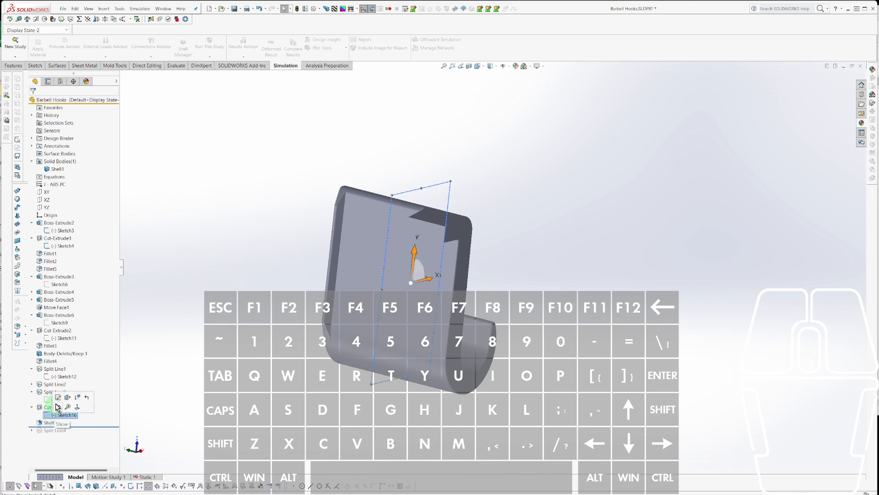
click(58, 406)
middle_drag(449, 355, 395, 328)
key(Escape)
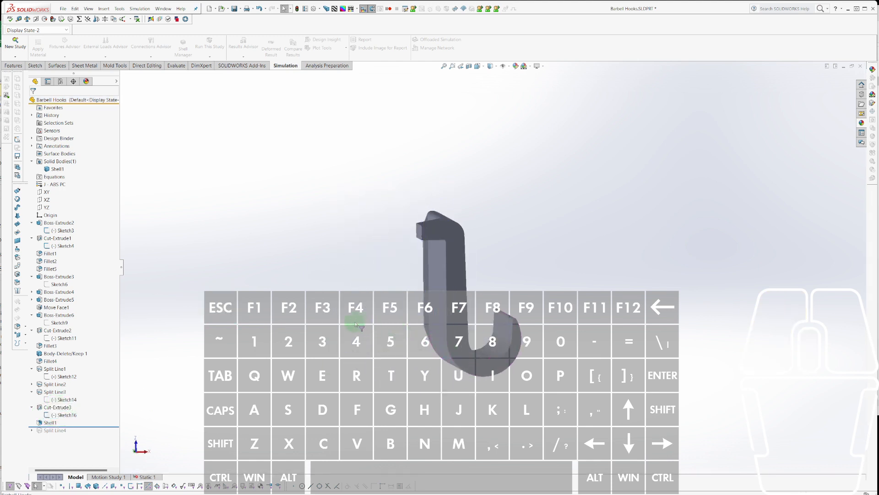
key(s)
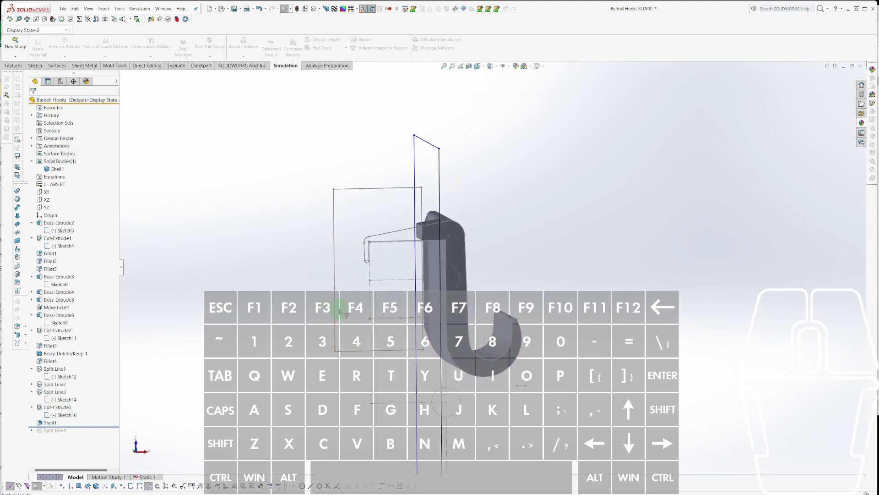
mouse_move(335, 313)
mouse_down()
mouse_move(316, 316)
mouse_move(530, 330)
mouse_move(583, 343)
mouse_move(567, 348)
mouse_move(560, 338)
mouse_move(559, 384)
mouse_move(526, 402)
mouse_up()
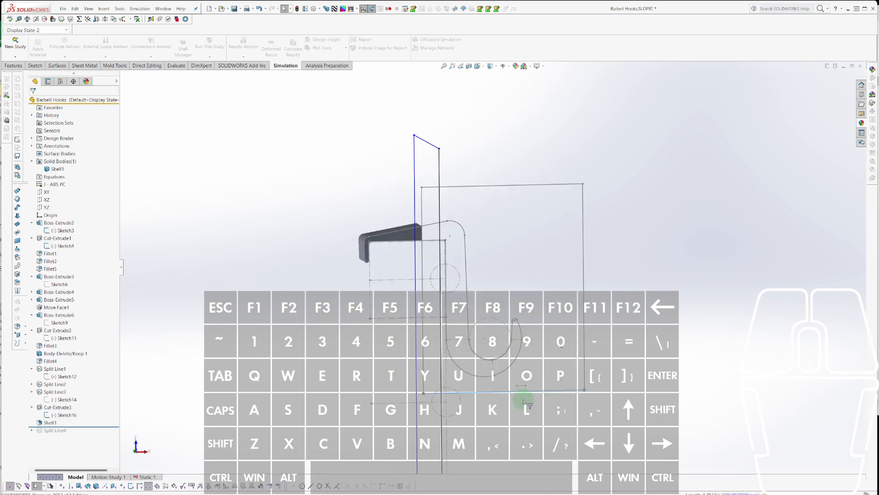
click(152, 489)
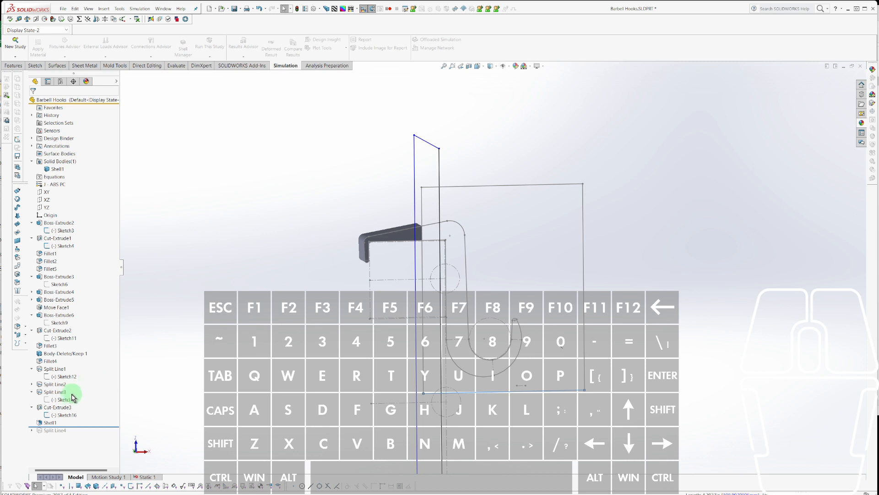
Edit Shell1 and reapply it to the remaining arm and lip, accepting the thickness warning.
click(56, 424)
click(61, 407)
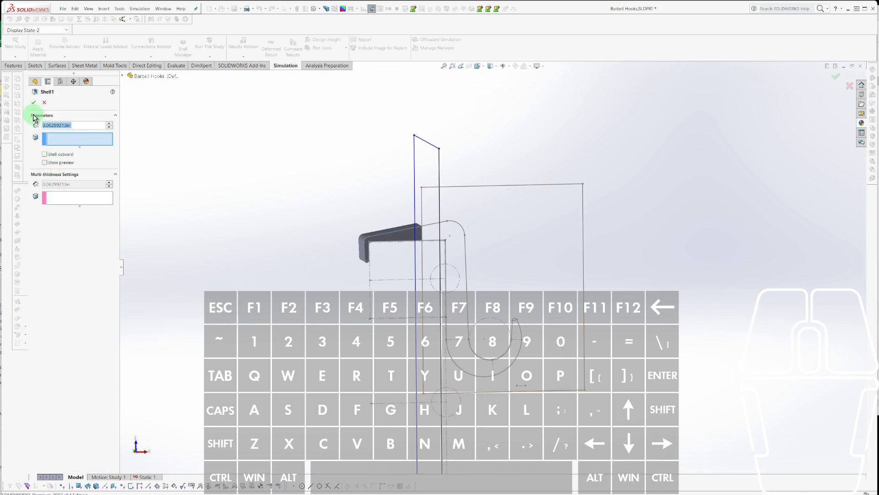
click(34, 102)
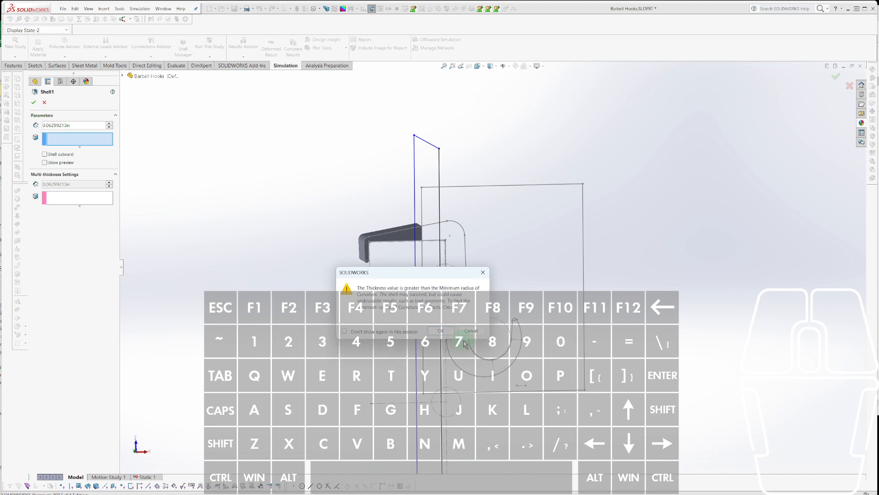
click(439, 331)
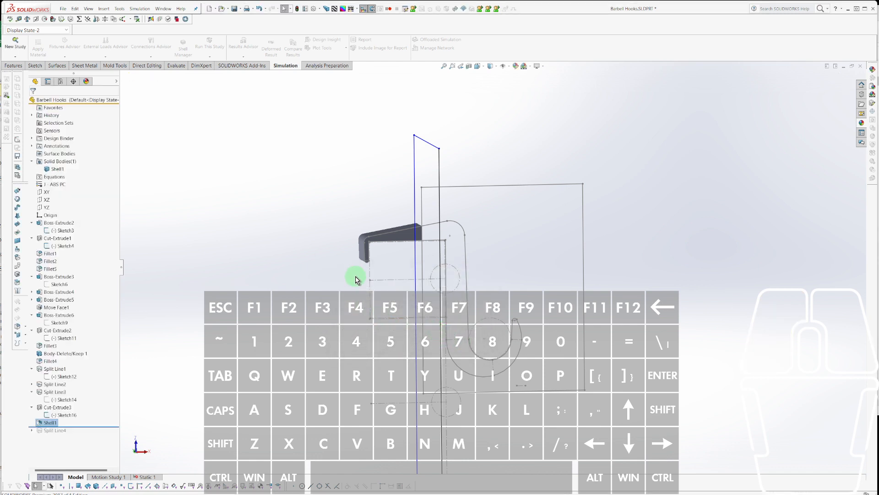
Suppress the Cut-Extrude3 feature to restore the full hook body.
scroll(357, 279, down, 3)
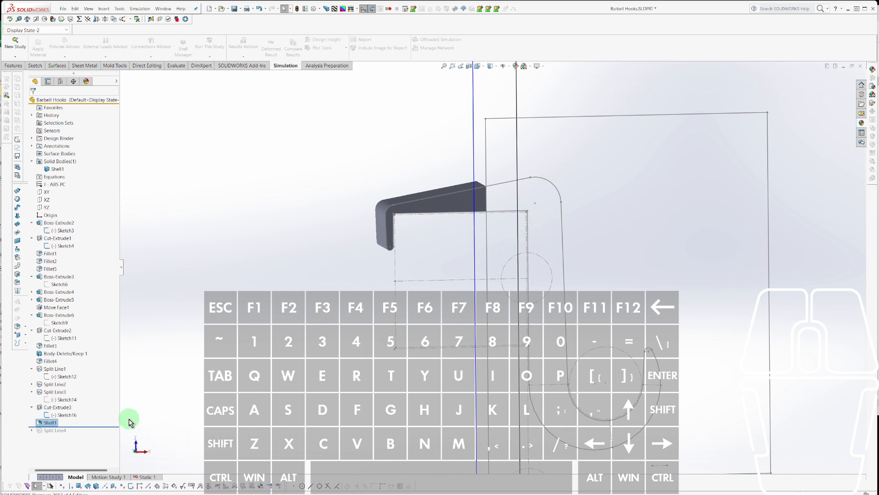
click(54, 408)
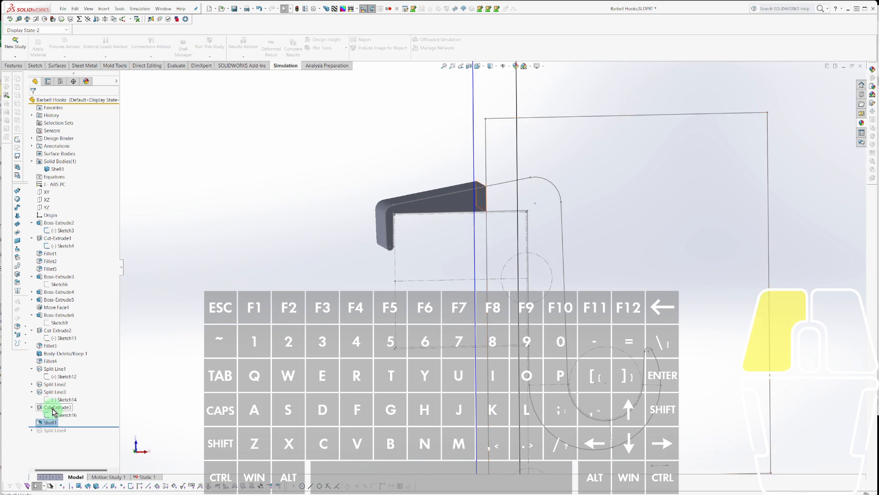
key(shift+s)
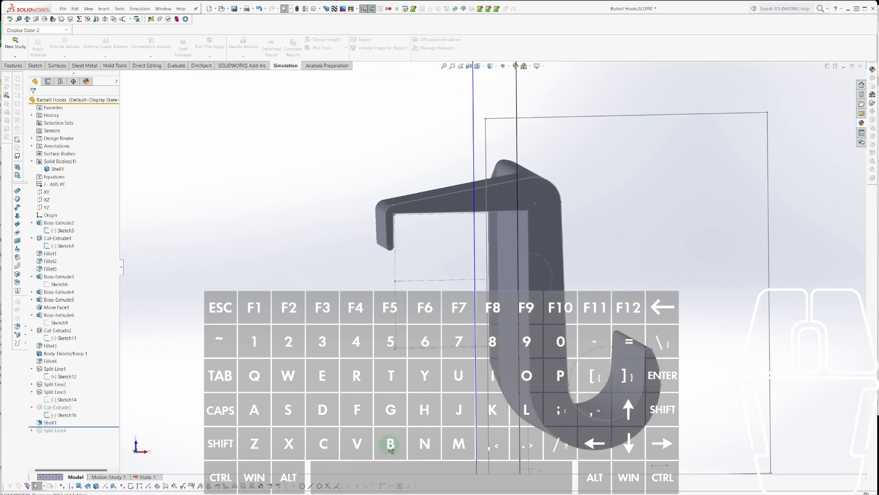
Activate the <Default>_Display State 1 display state and examine the shell's interior around the hook and arm.
scroll(532, 217, down, 7)
middle_drag(397, 162, 501, 284)
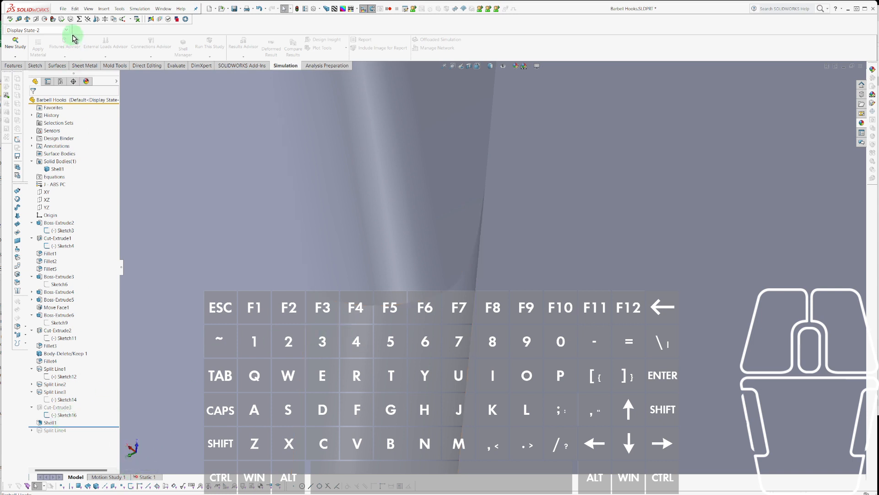
click(60, 81)
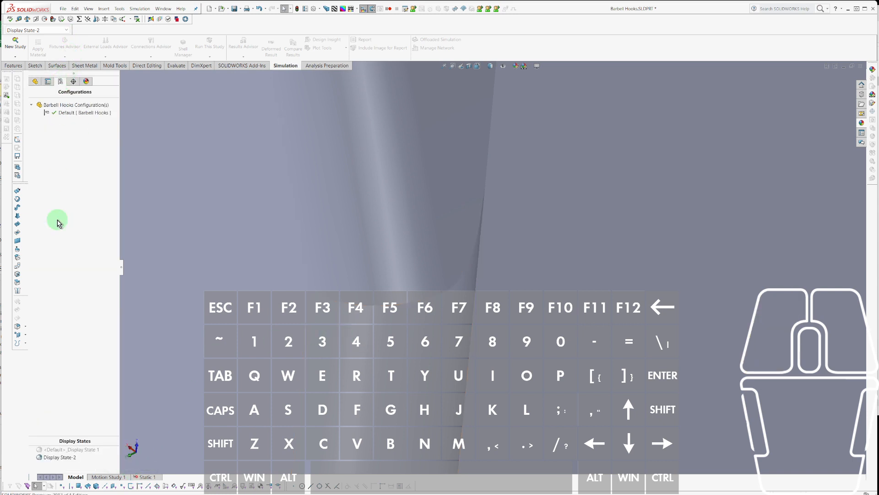
double_click(63, 450)
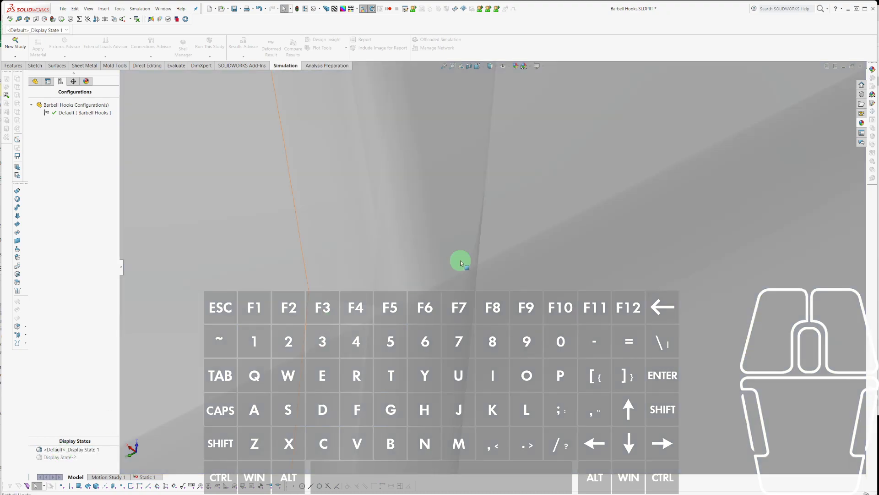
middle_drag(460, 260, 502, 280)
scroll(517, 253, up, 6)
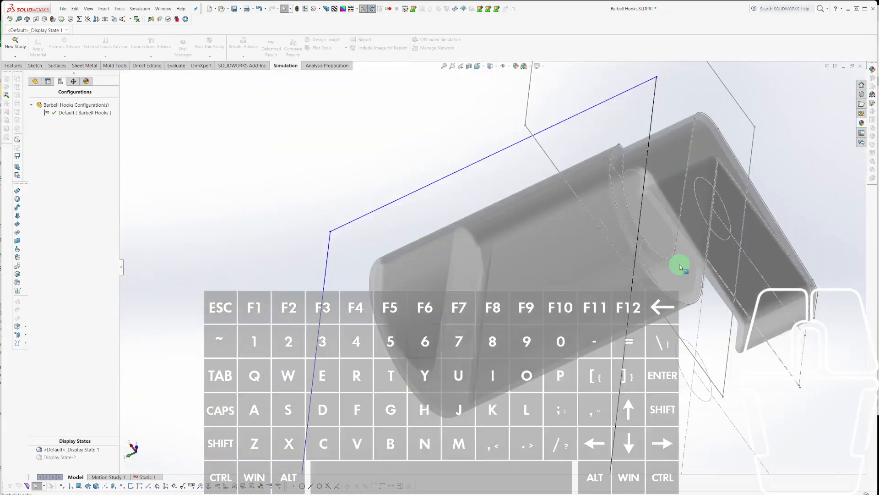
middle_drag(680, 267, 320, 256)
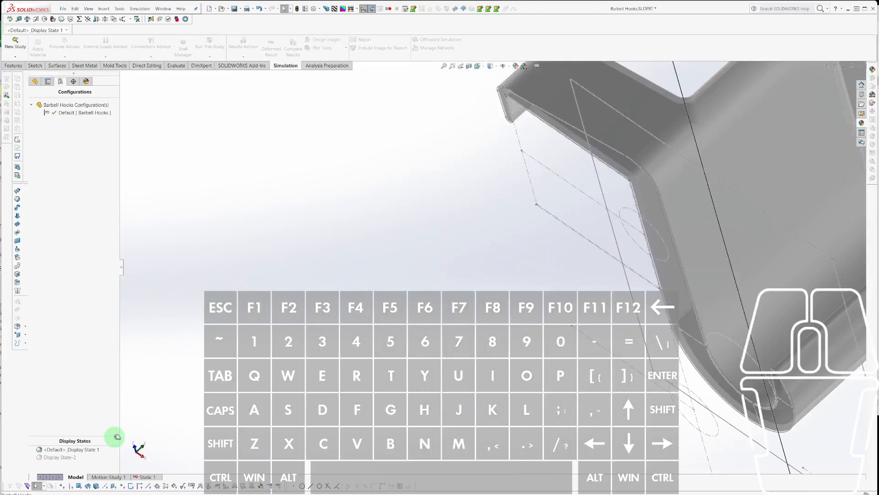
Activate Display State-2 and section the hook with an offset XY plane to examine the shell's interior, leaving no section applied.
double_click(51, 457)
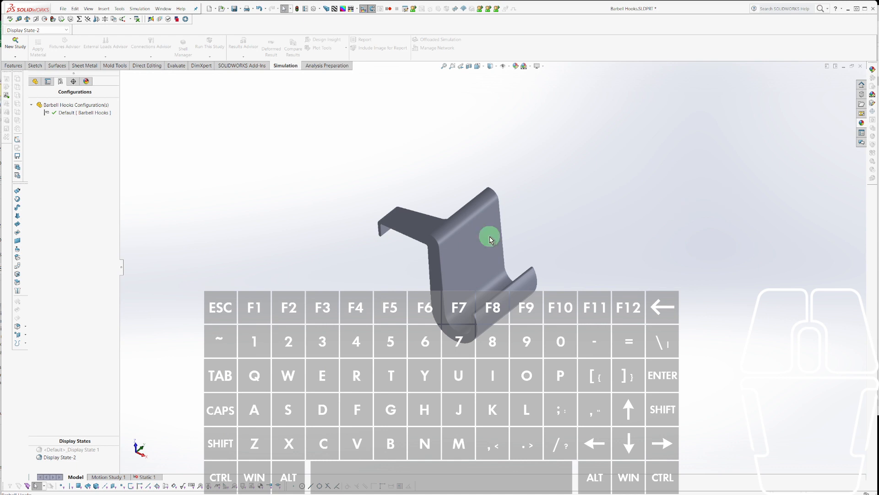
click(475, 68)
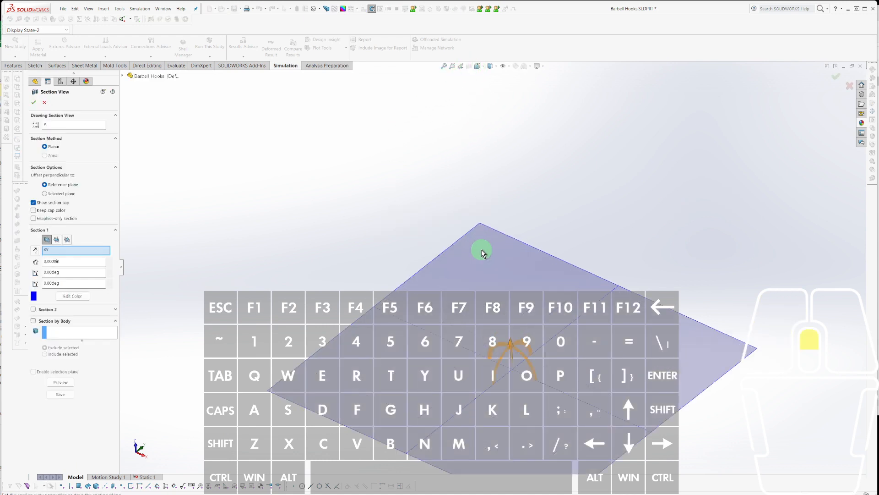
drag(514, 341, 519, 161)
scroll(478, 180, down, 8)
scroll(534, 198, down, 3)
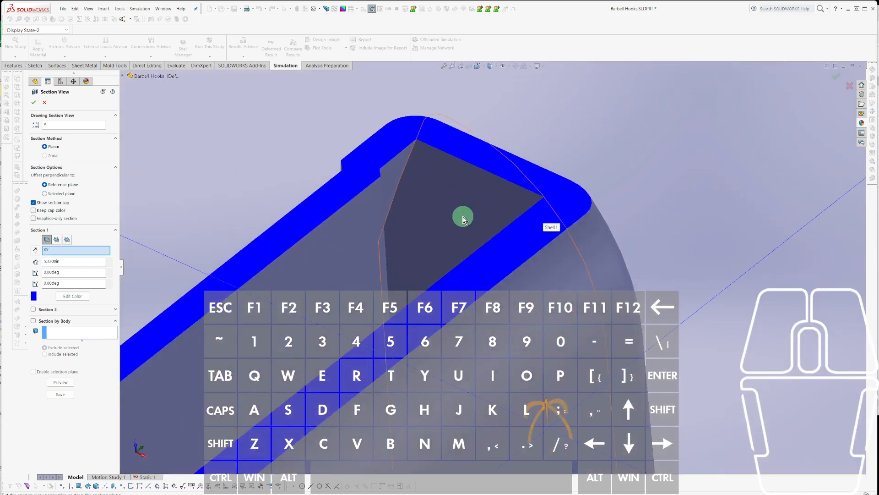
middle_drag(463, 214, 471, 338)
drag(479, 359, 485, 414)
mouse_move(298, 189)
middle_down()
mouse_move(300, 151)
mouse_move(373, 210)
mouse_move(332, 198)
mouse_move(338, 224)
mouse_move(559, 392)
mouse_move(351, 182)
mouse_move(306, 189)
middle_up()
key(Escape)
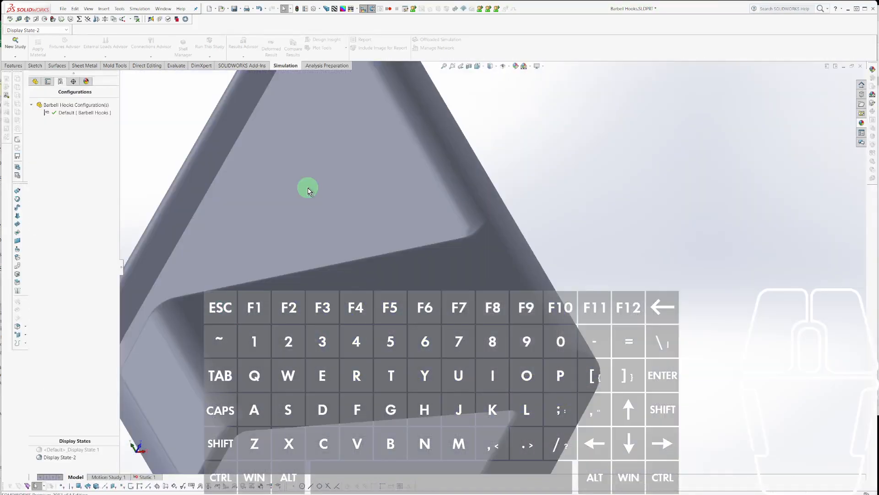
Return to the feature tree and roll the model back to before Shell1.
click(34, 81)
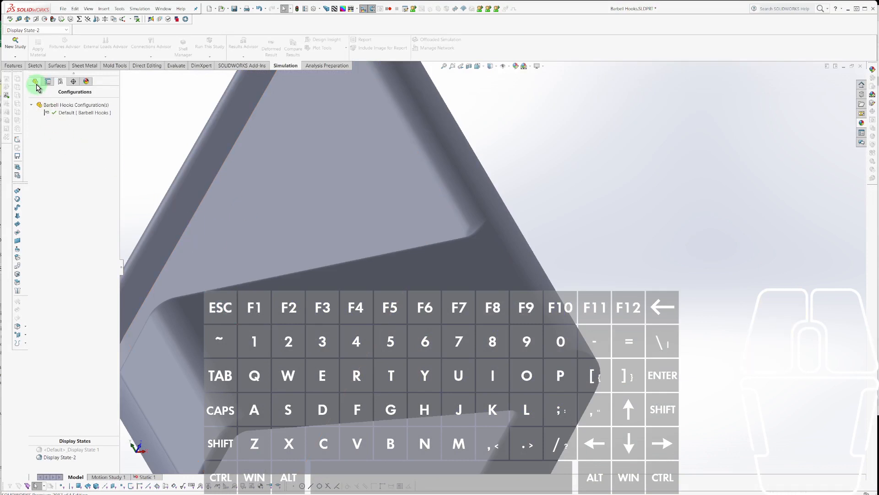
click(35, 81)
middle_drag(342, 126, 383, 133)
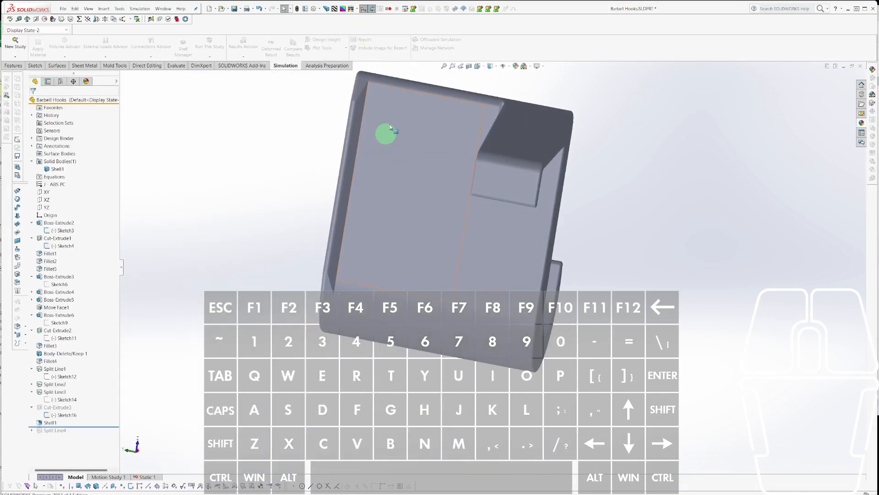
click(47, 422)
click(47, 424)
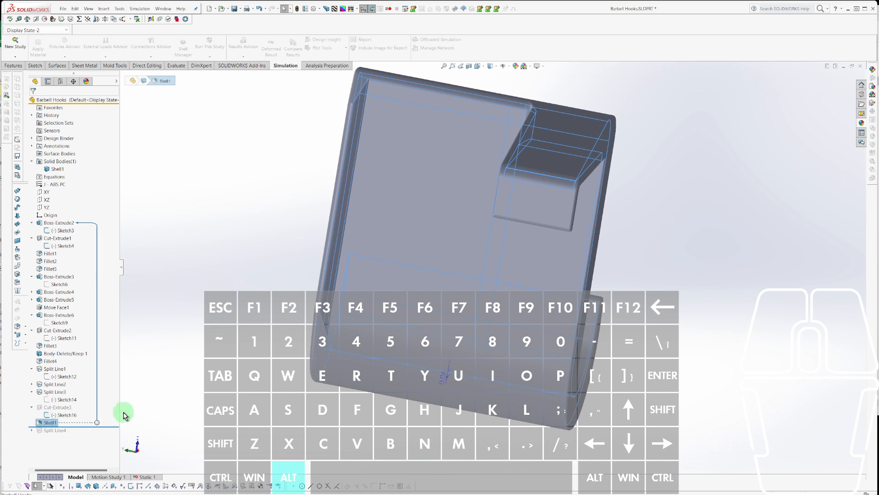
key(alt+r)
scroll(390, 125, down, 2)
middle_drag(390, 124, 461, 198)
key(Escape)
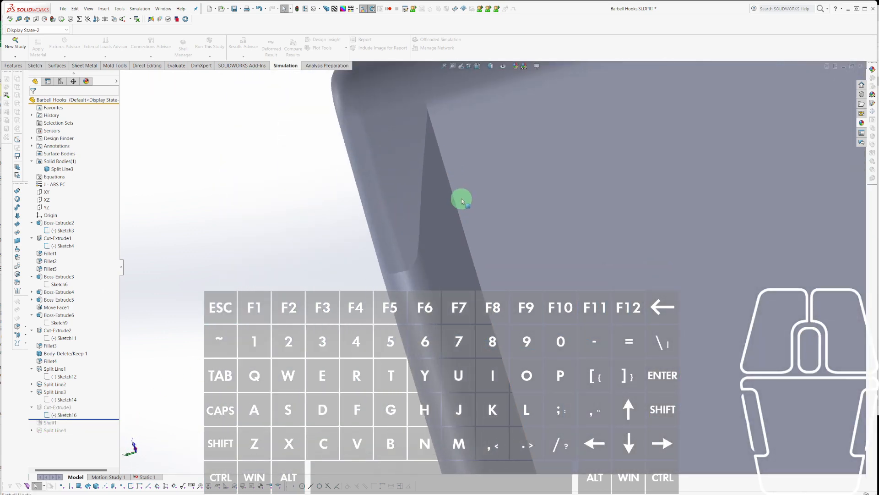
Fillet the short sharp edges at the upper and lower ends of the hook's narrow side wall with a 0.06 in radius.
key(f)
click(423, 183)
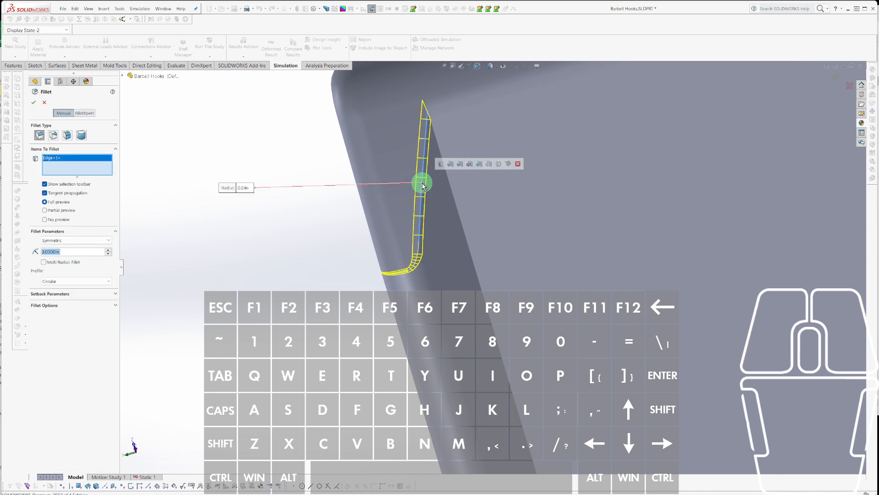
scroll(422, 184, up, 7)
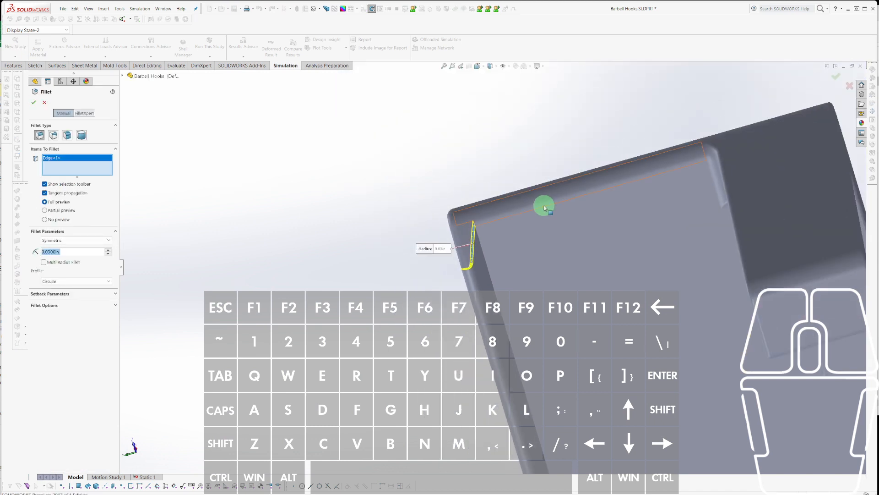
text(0.06)
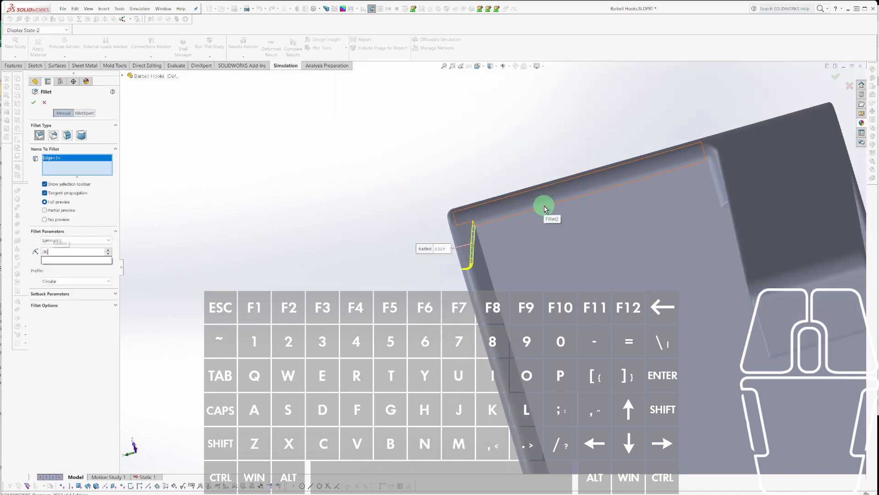
key(Return)
scroll(654, 231, up, 5)
scroll(655, 232, down, 10)
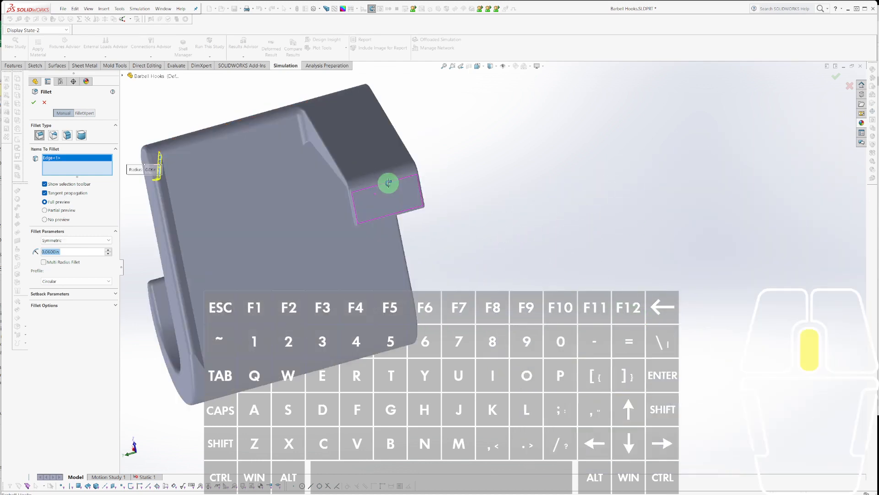
scroll(262, 358, down, 3)
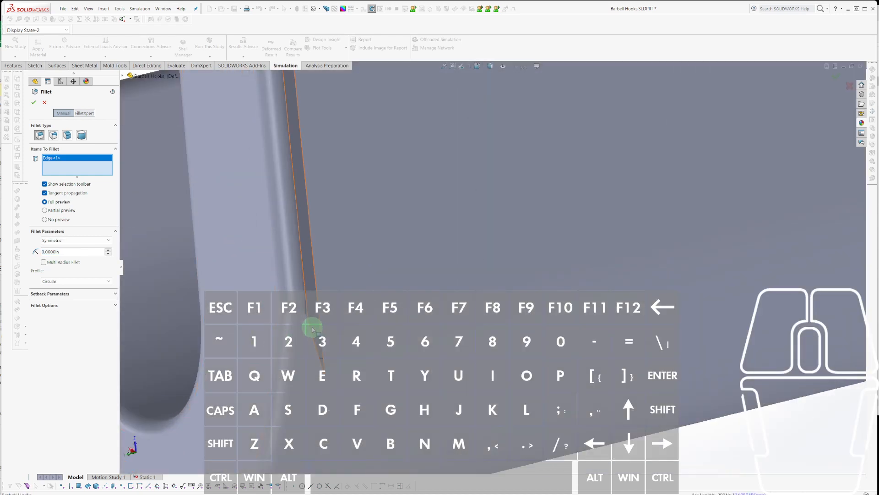
click(313, 330)
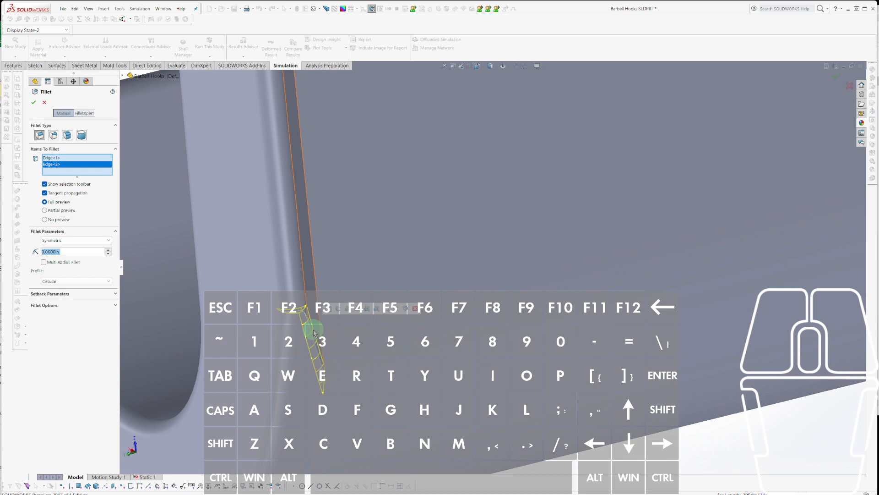
key(Return)
scroll(298, 324, up, 4)
middle_drag(300, 322, 355, 302)
scroll(320, 289, down, 4)
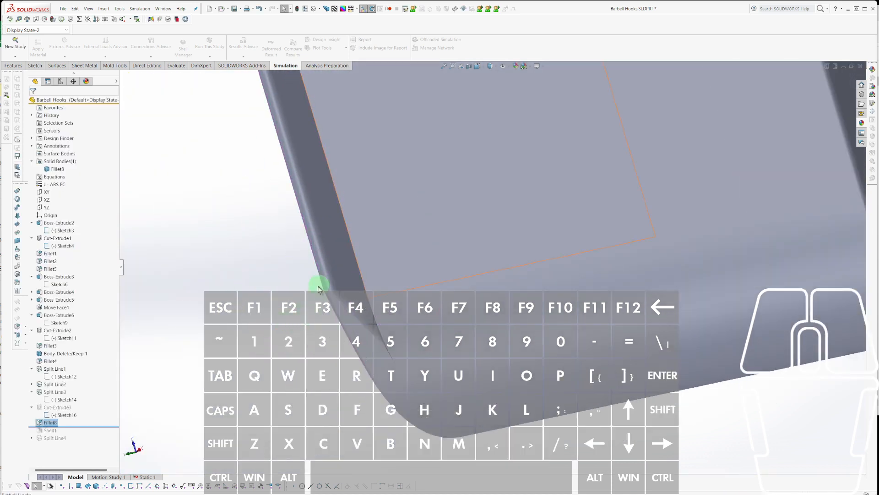
key(Return)
click(359, 262)
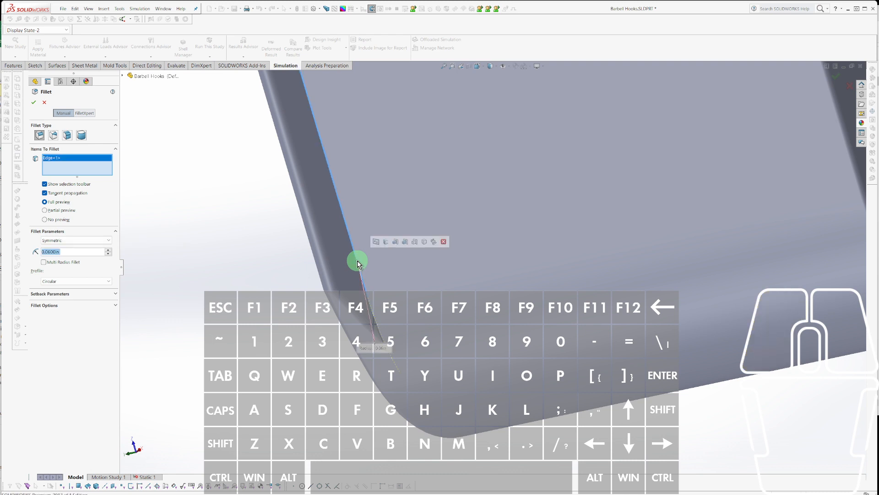
middle_drag(360, 262, 436, 235)
scroll(436, 235, up, 4)
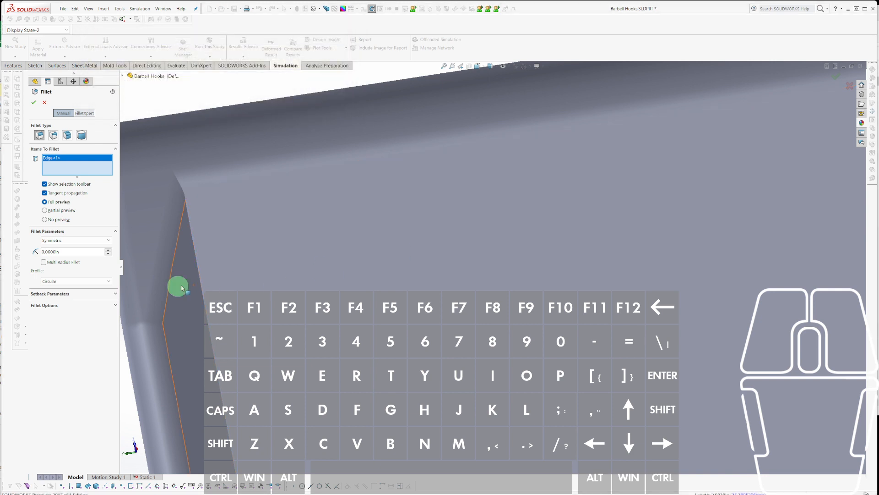
click(49, 252)
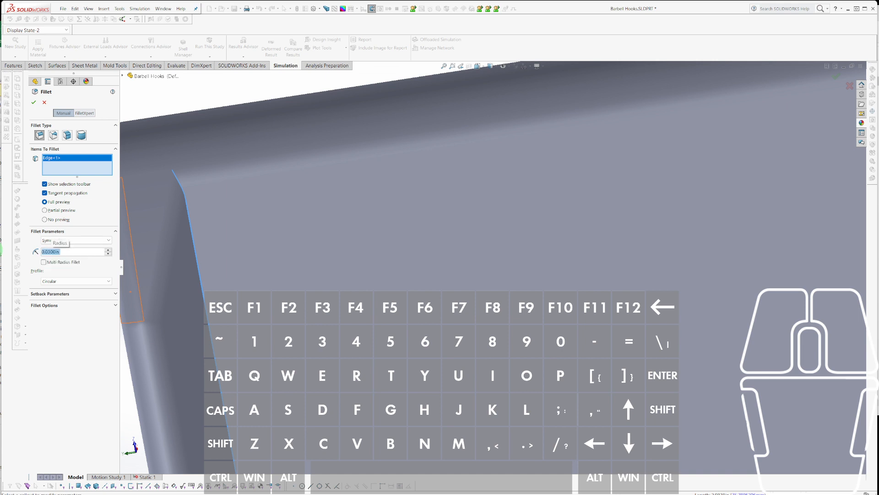
key(Escape)
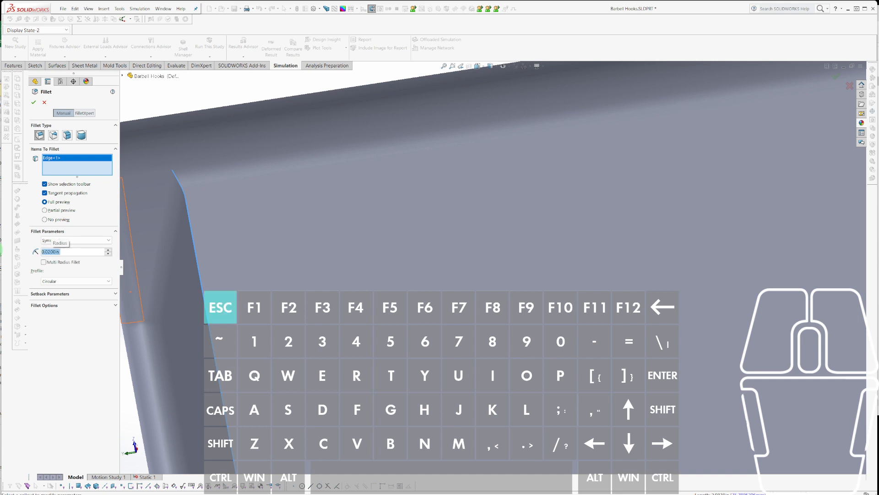
middle_drag(277, 323, 475, 361)
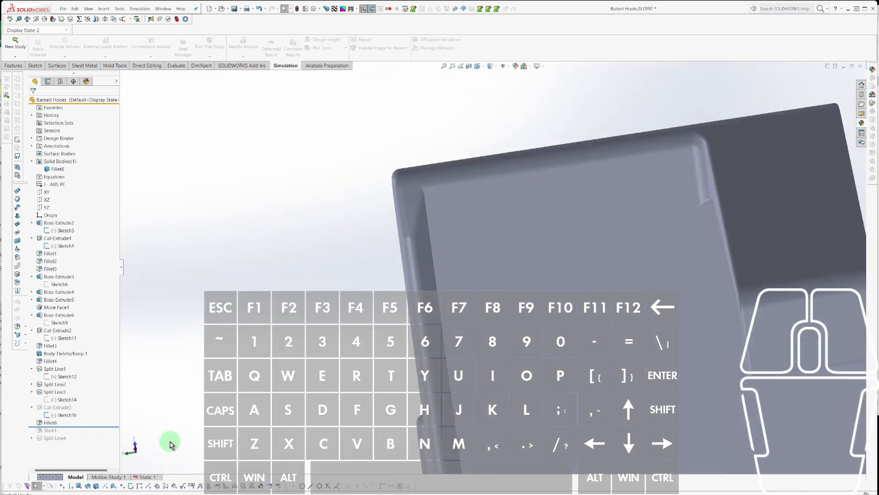
Roll the model back to before Fillet8 and fillet the long inner edge of the angled side cut.
drag(42, 422, 59, 415)
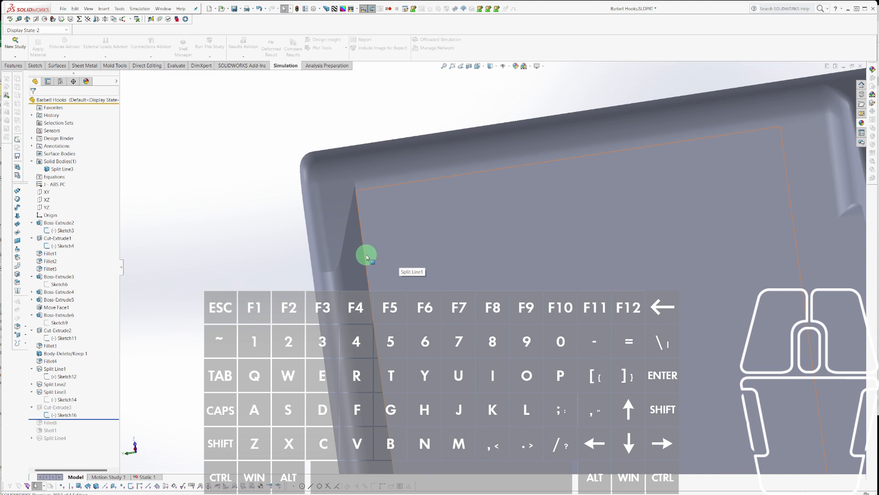
click(367, 257)
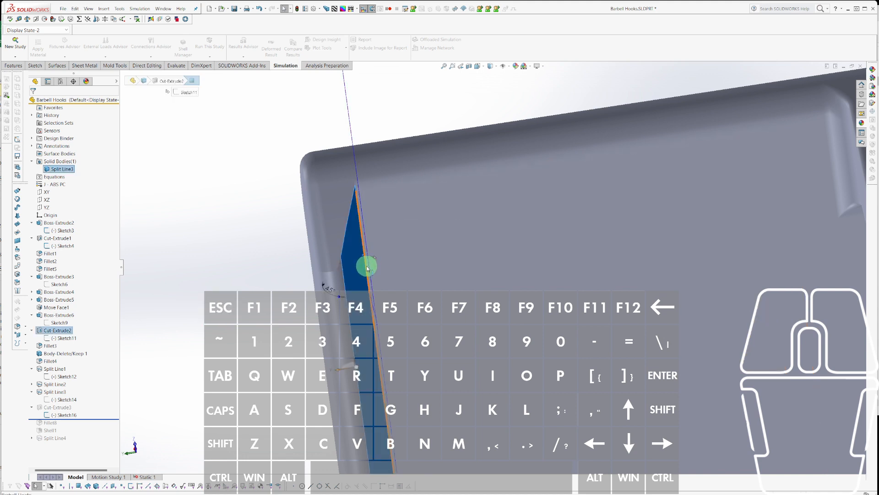
click(367, 268)
key(f)
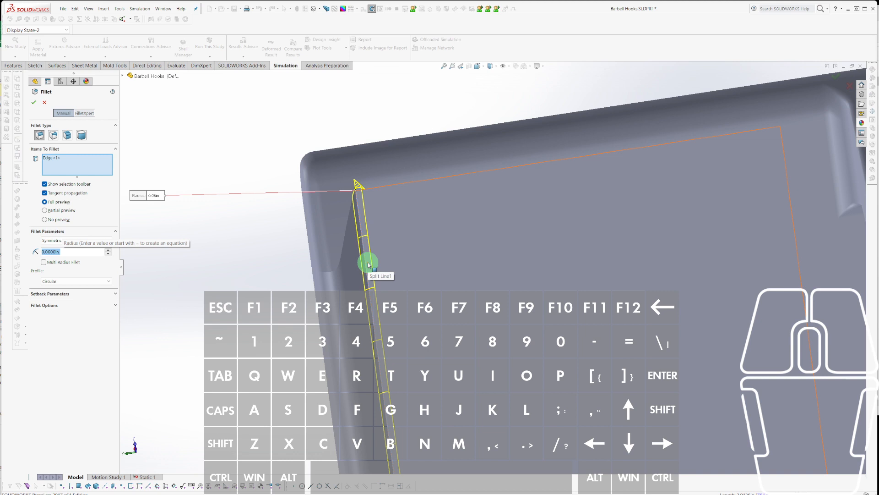
key(BackSpace)
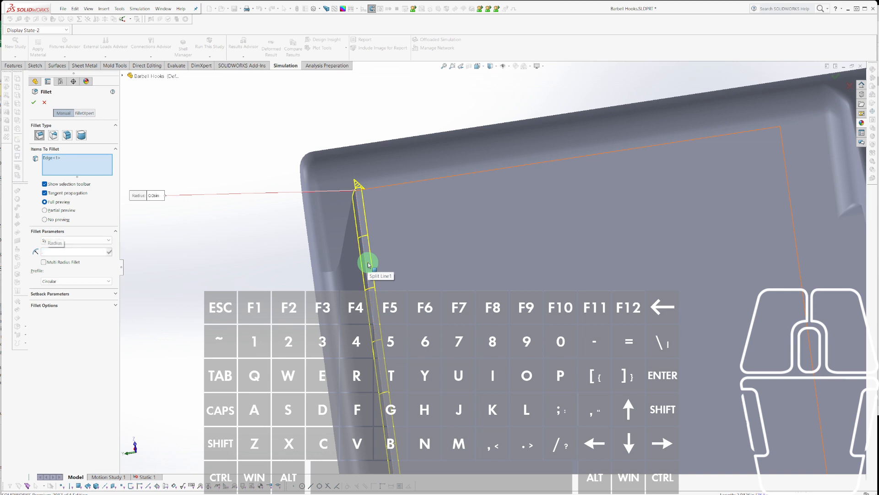
key(ctrl+z)
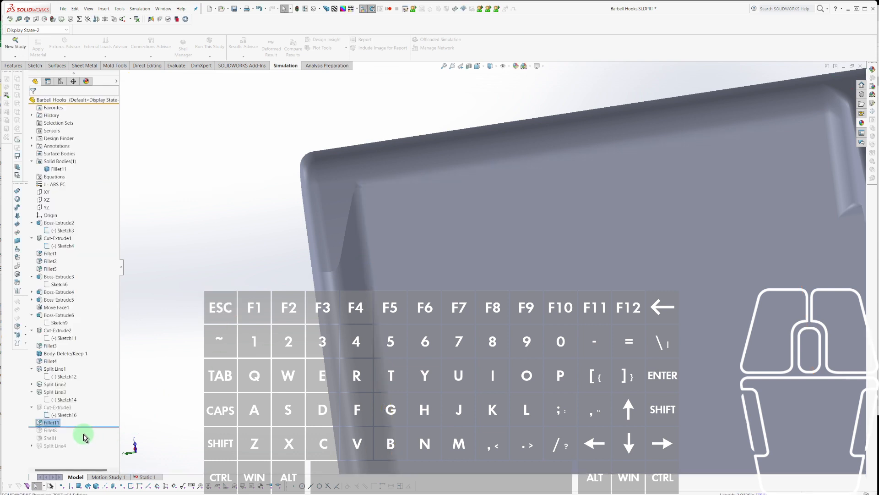
Roll the feature history forward to include Fillet8 and Shell1.
drag(85, 427, 87, 434)
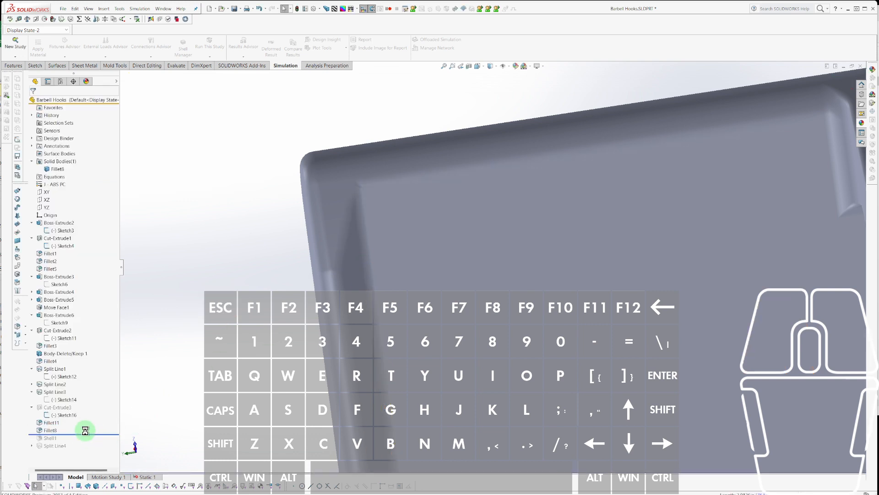
scroll(518, 190, up, 5)
middle_drag(605, 281, 562, 264)
drag(77, 433, 79, 438)
click(91, 414)
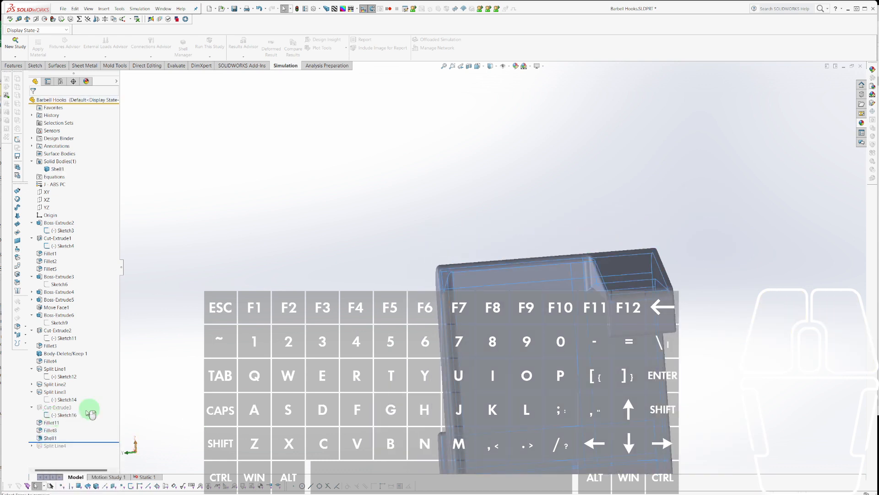
click(65, 142)
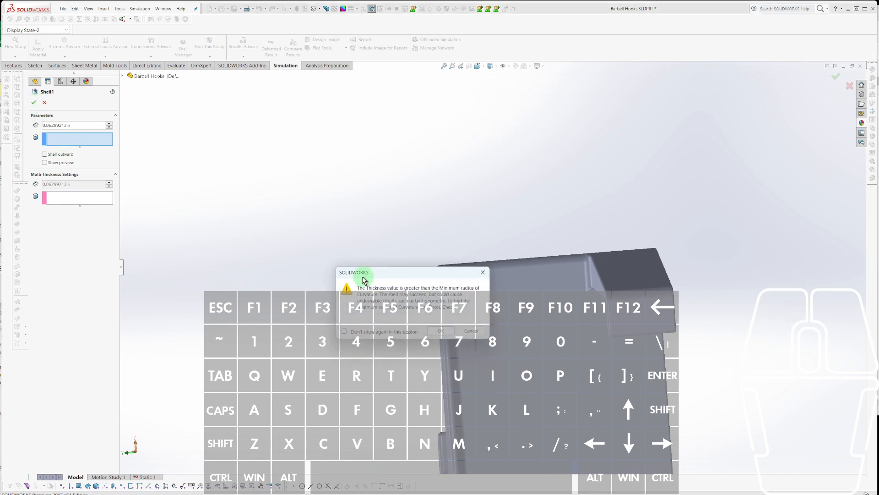
key(Escape)
Open the Static 1 study and examine the entities its fixtures are applied to.
click(142, 477)
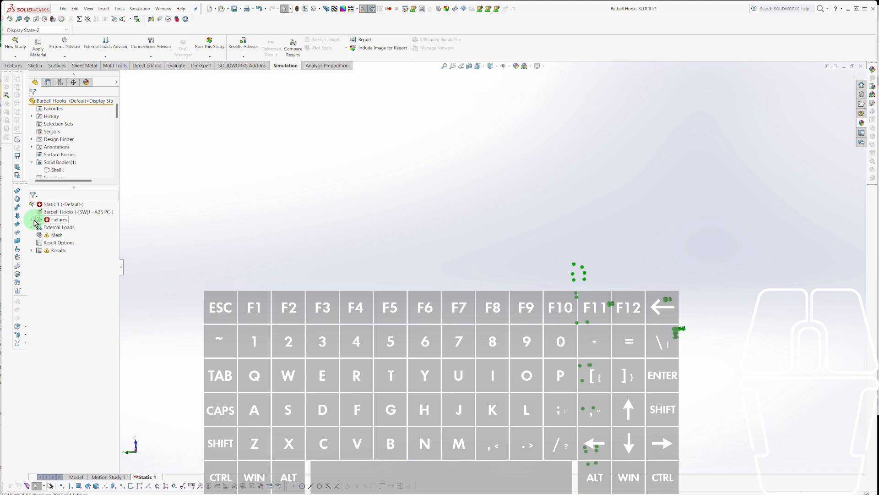
click(31, 219)
click(63, 234)
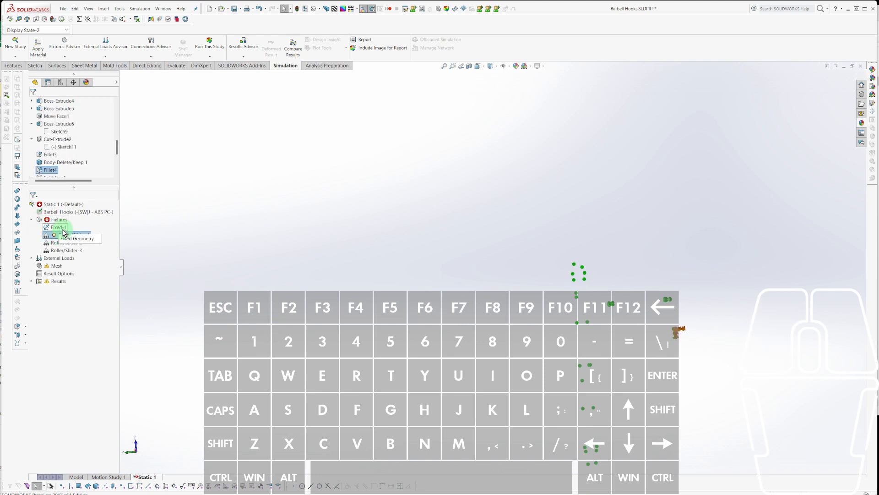
click(356, 288)
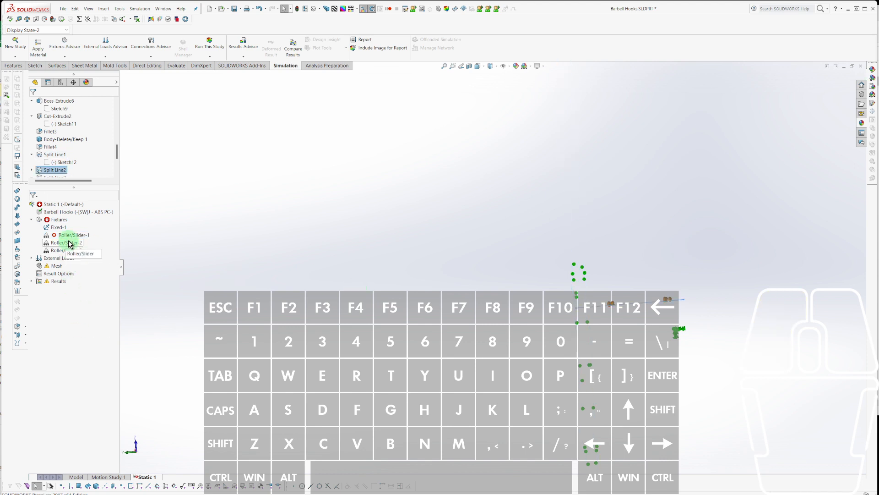
right_click(68, 236)
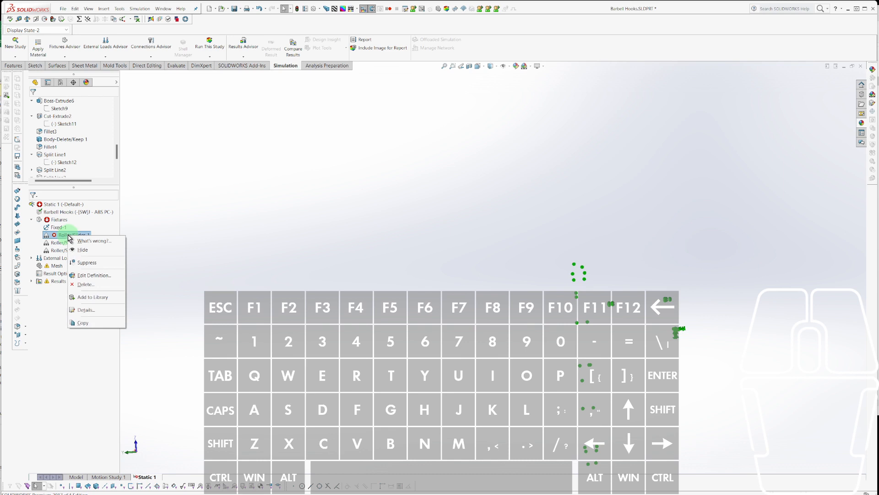
click(91, 275)
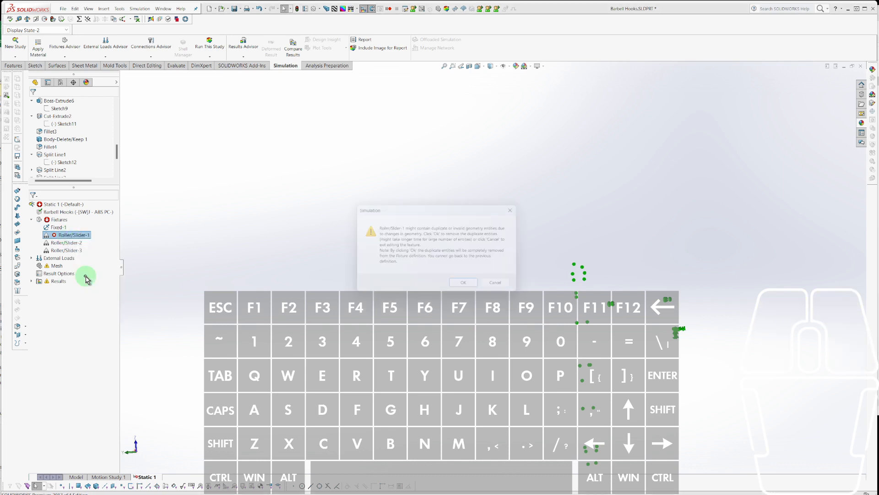
click(469, 287)
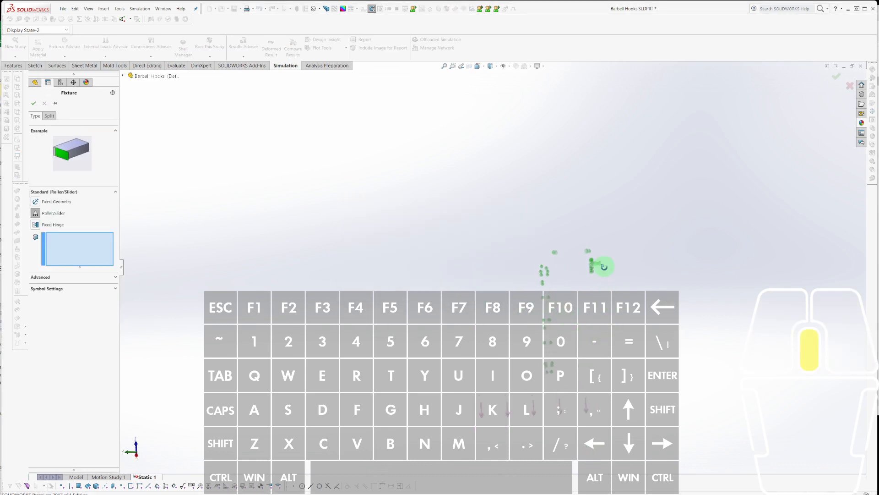
middle_drag(604, 267, 566, 279)
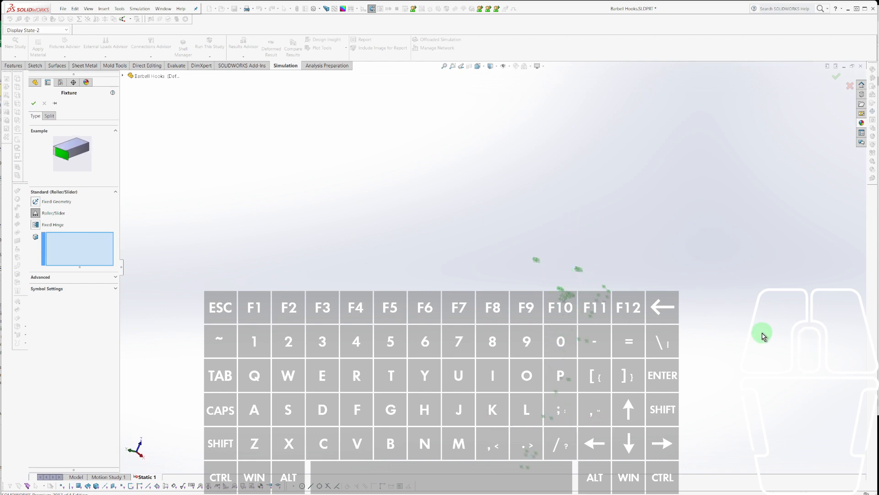
scroll(762, 333, down, 4)
middle_drag(223, 283, 263, 258)
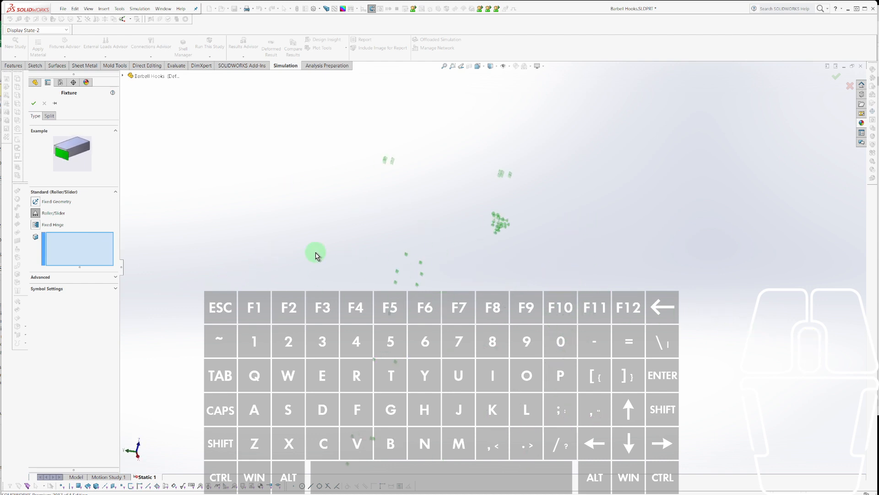
middle_drag(443, 233, 429, 232)
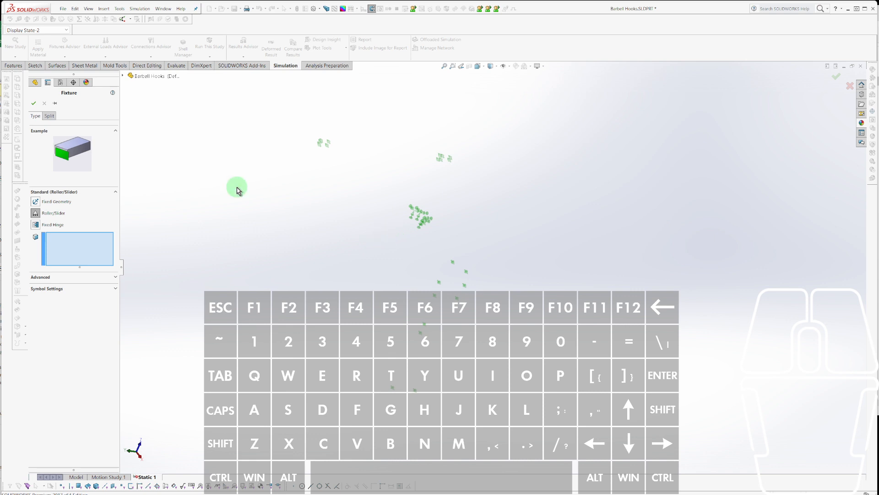
key(Escape)
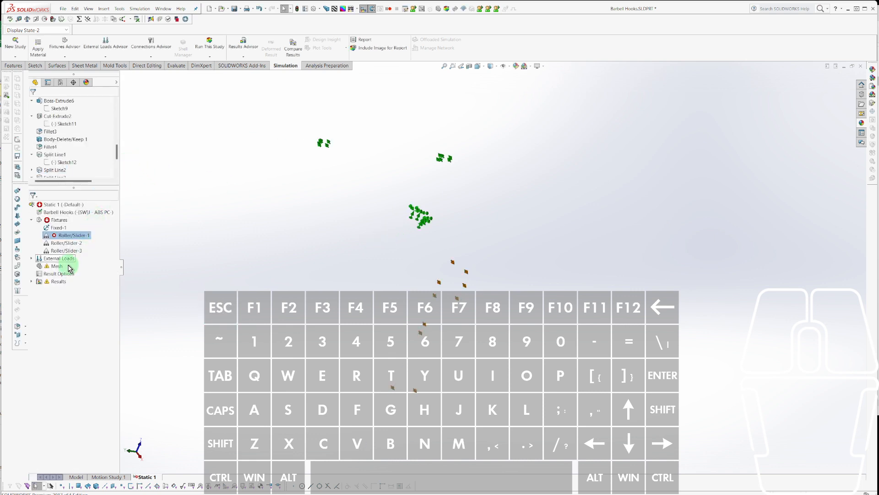
Examine from several angles where the Roller/Slider-2 and Roller/Slider-3 fixtures act on the part.
click(64, 251)
middle_drag(235, 225, 368, 305)
middle_drag(475, 229, 459, 259)
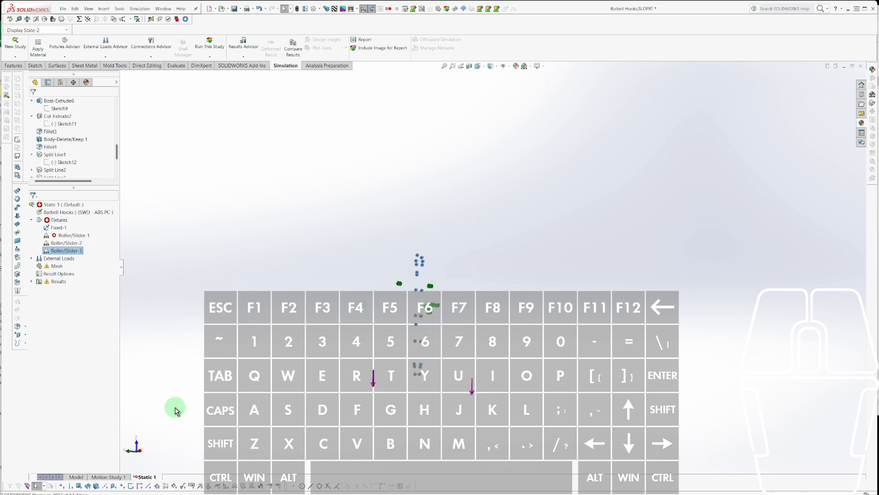
middle_drag(509, 305, 467, 301)
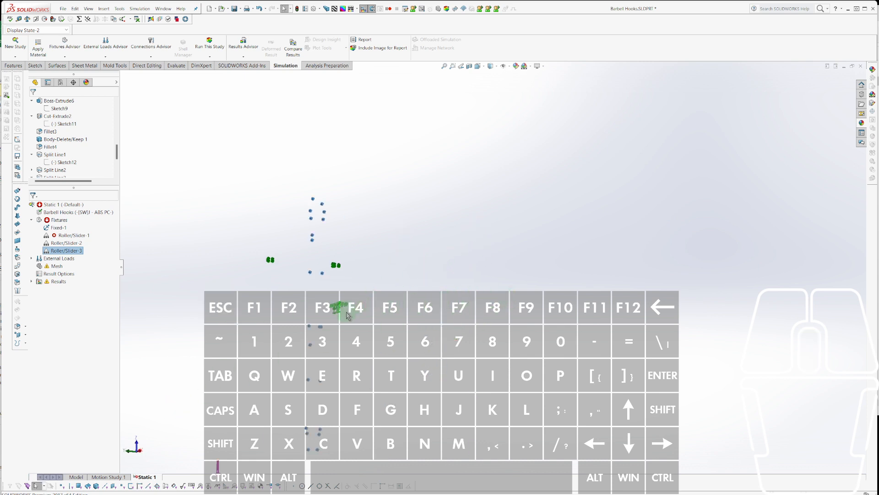
click(55, 247)
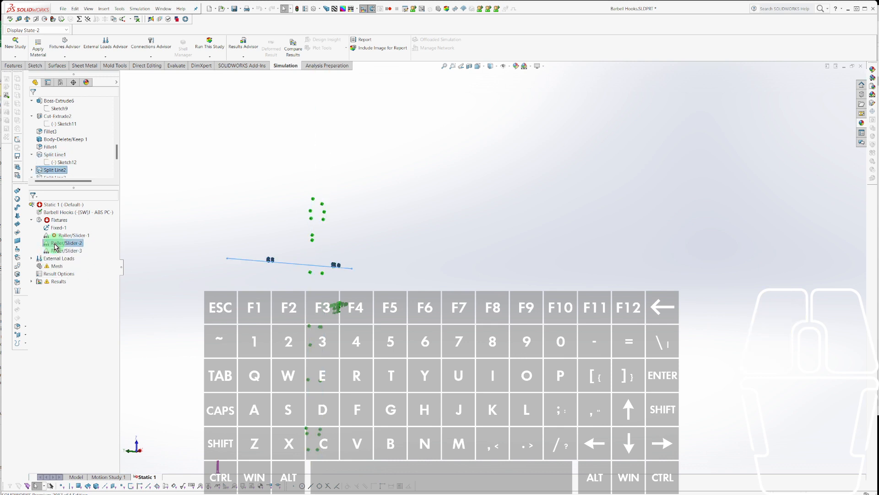
middle_drag(229, 270, 273, 273)
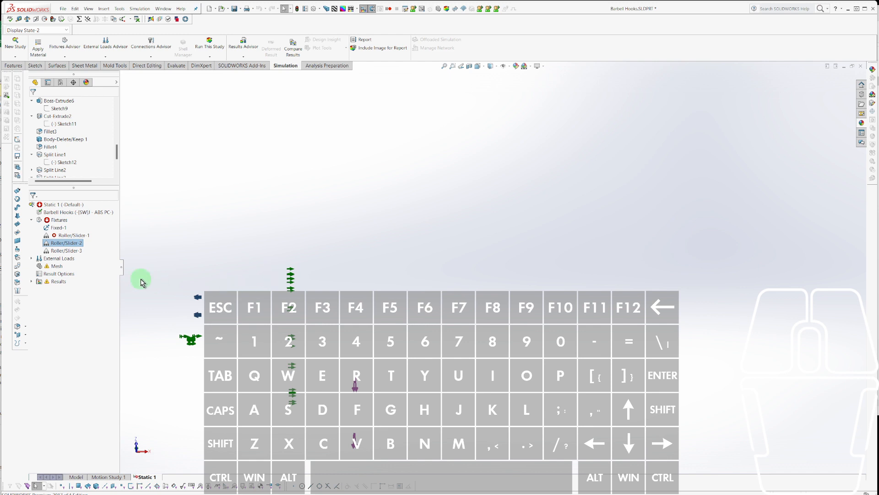
click(68, 251)
middle_drag(339, 255, 427, 262)
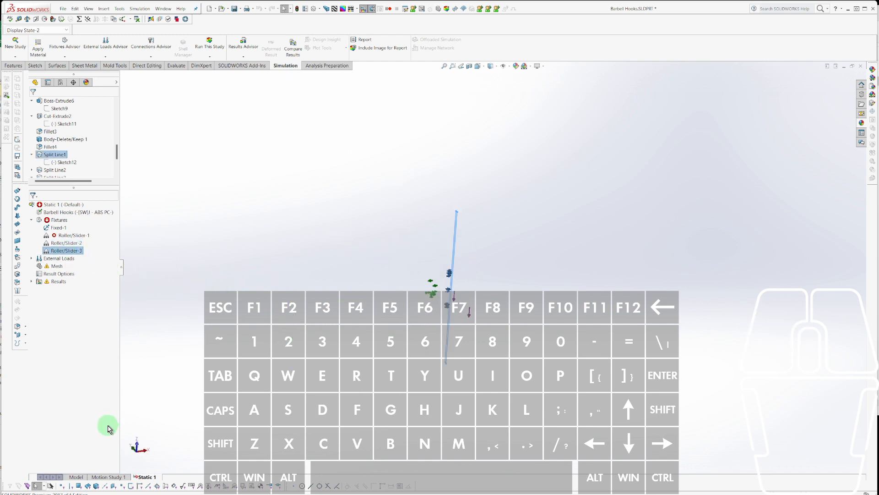
Capture a screen snip of the whole hook from the Model view and enlarge the Snipping Tool window showing it.
click(76, 477)
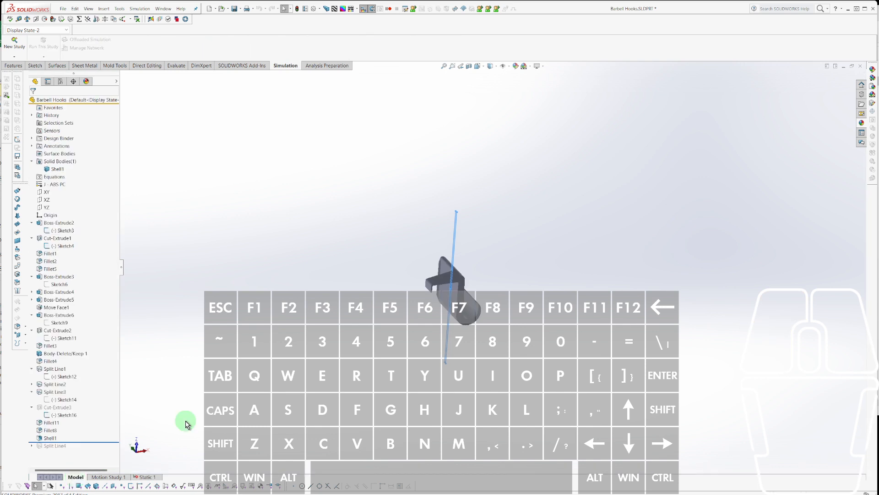
middle_drag(480, 284, 497, 296)
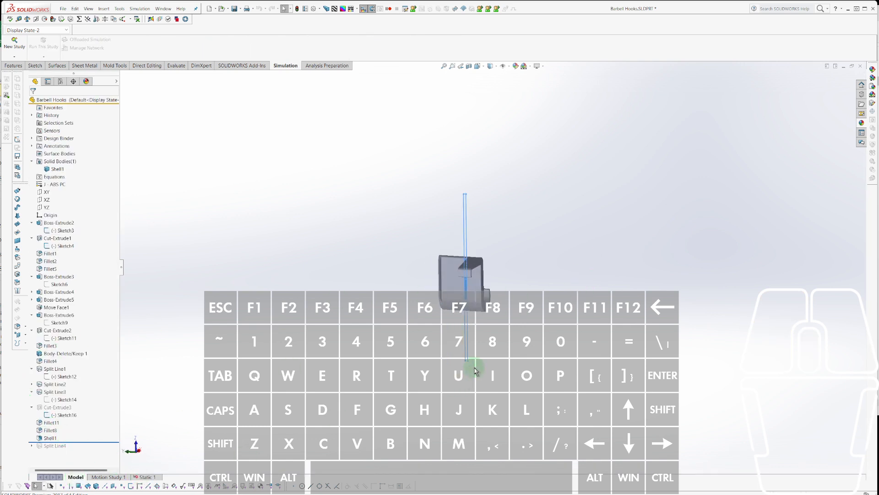
scroll(575, 288, down, 4)
scroll(175, 254, down, 3)
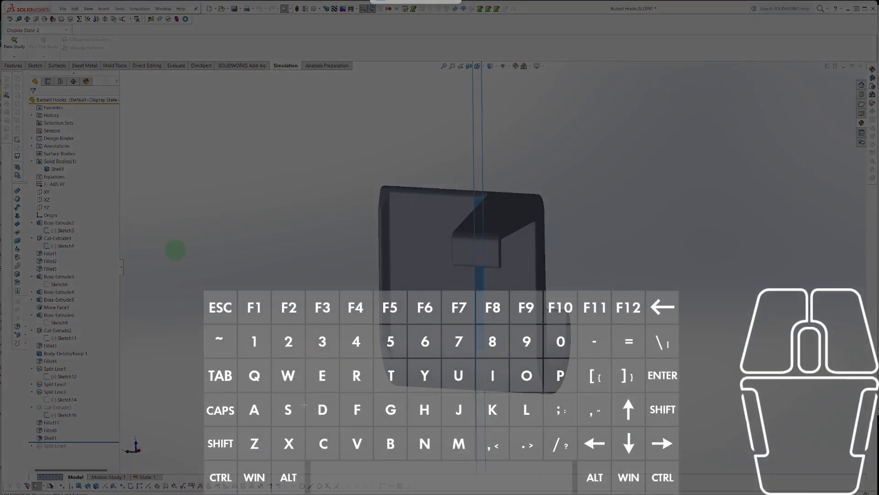
click(175, 249)
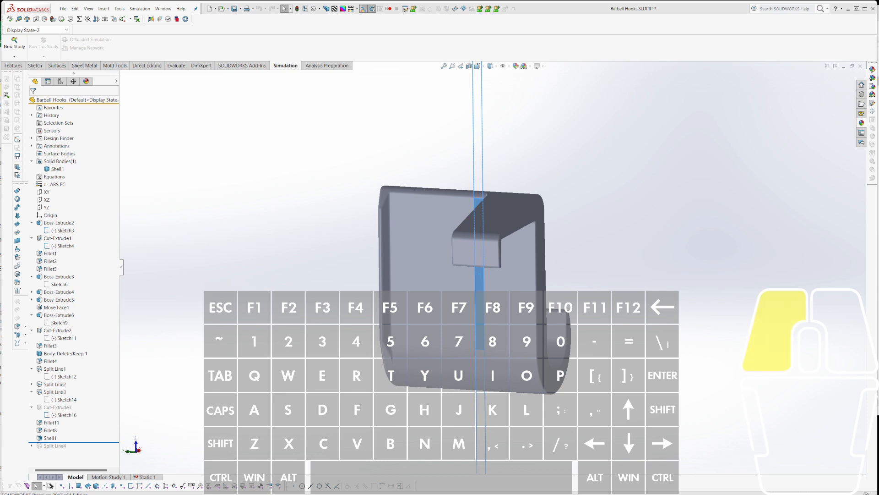
drag(331, 121, 646, 431)
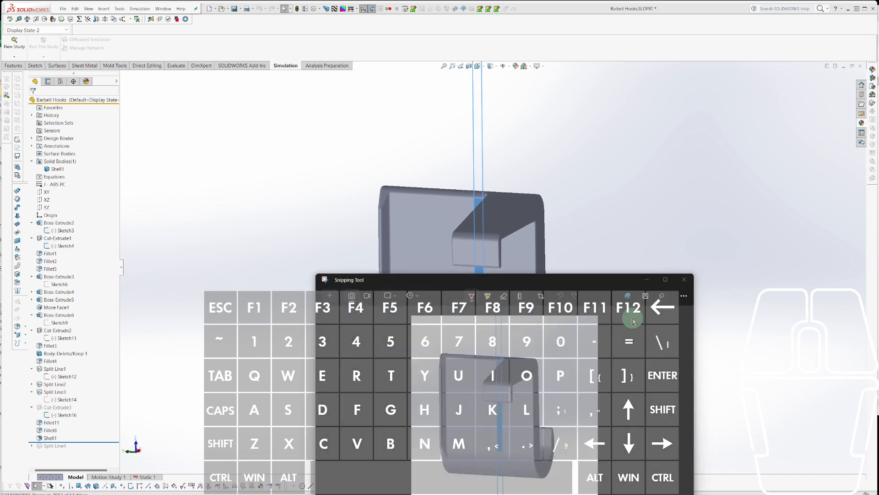
drag(552, 282, 486, 131)
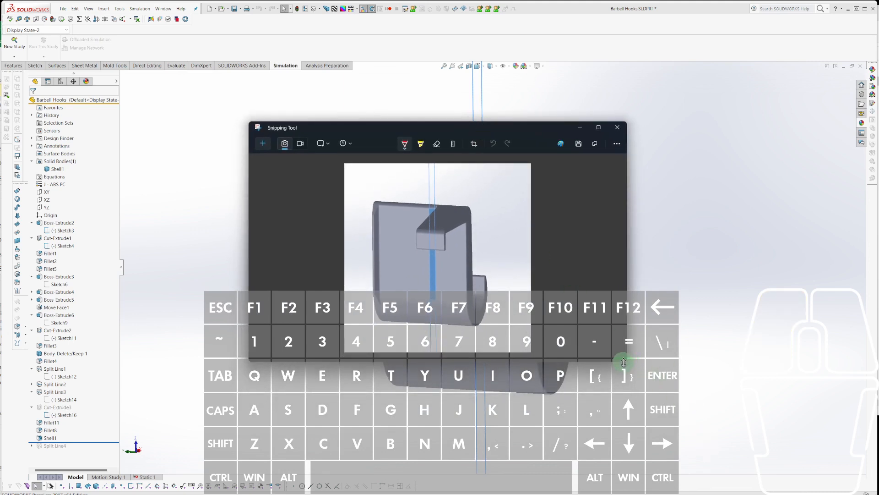
drag(625, 363, 703, 438)
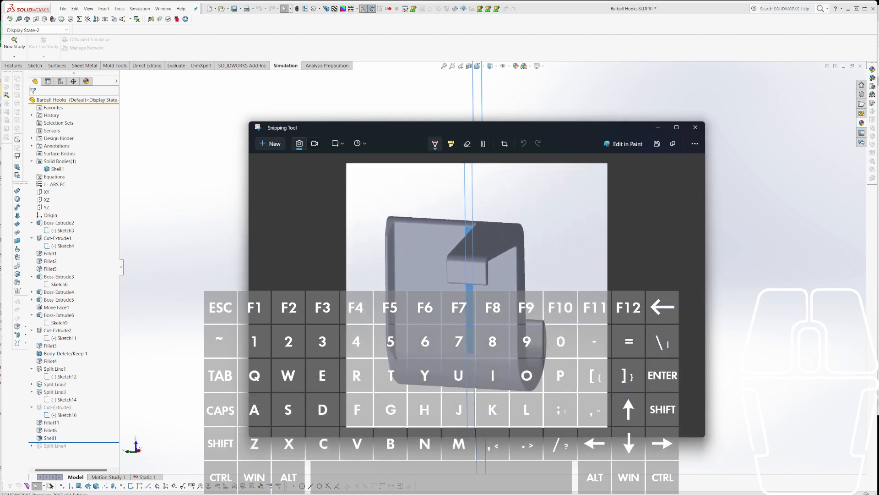
Return to the Static 1 study and examine where each Roller/Slider fixture acts, comparing it with the solid hook in the Model view.
click(813, 262)
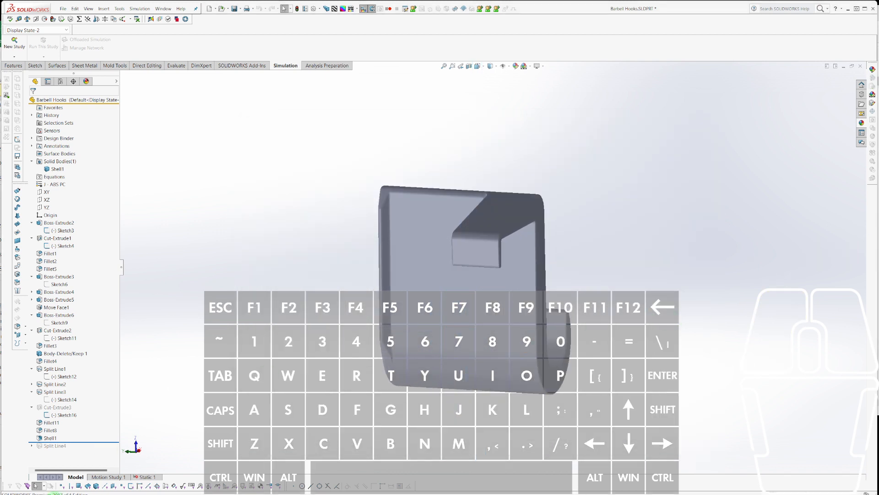
click(143, 476)
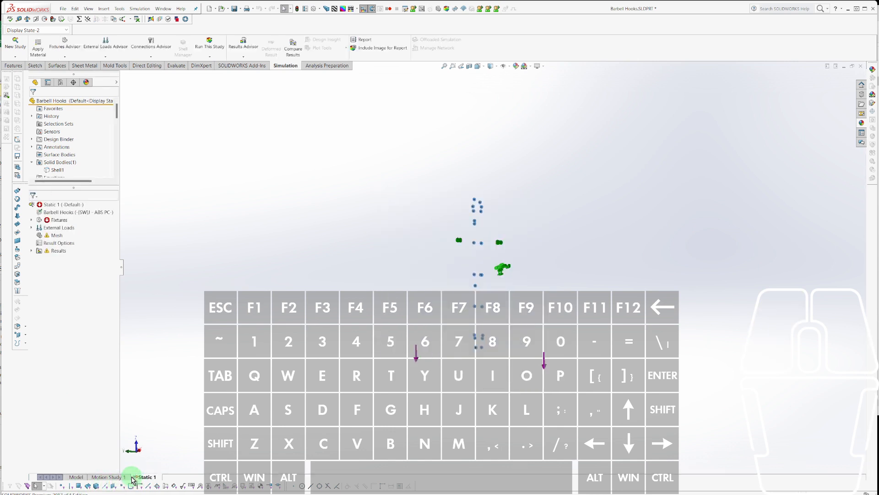
click(33, 229)
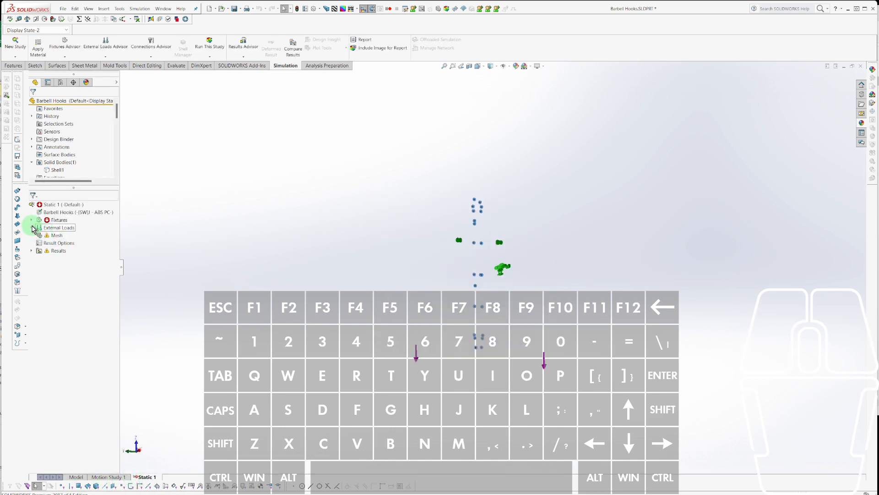
click(31, 220)
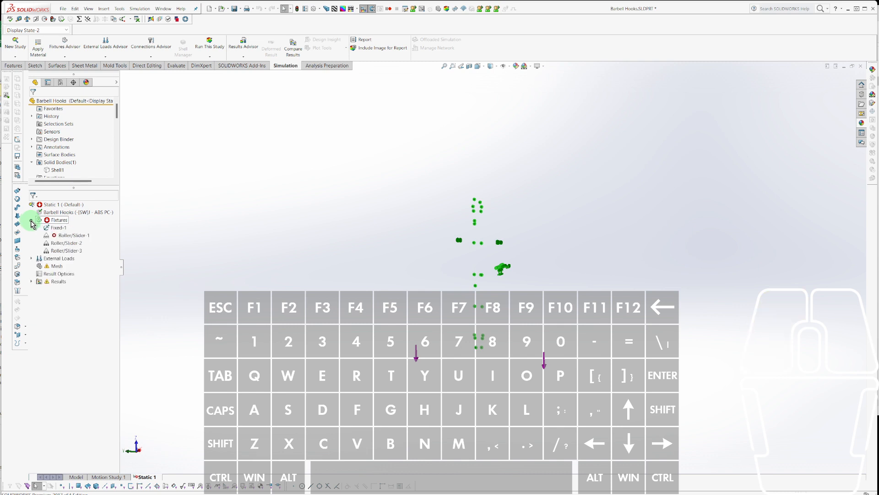
click(44, 227)
click(64, 242)
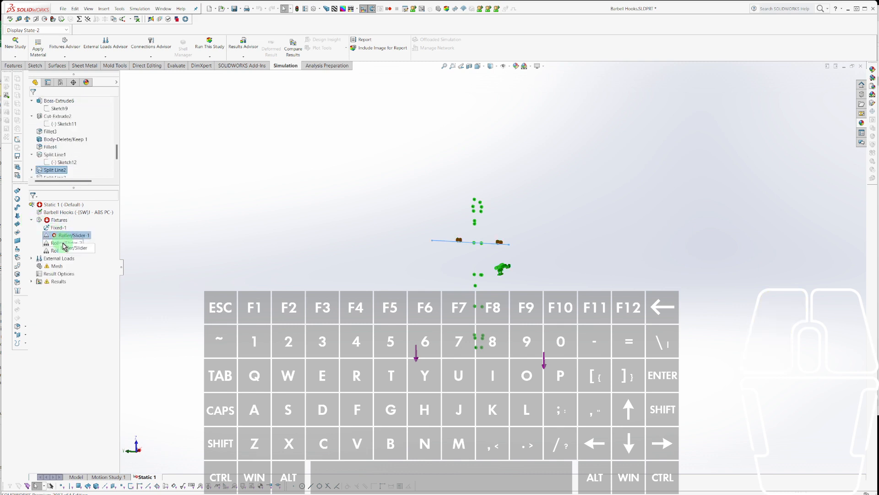
click(59, 250)
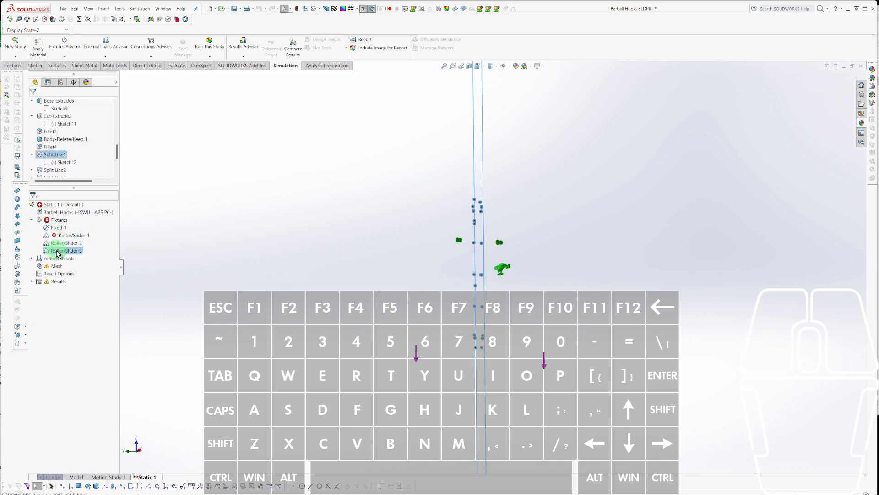
click(71, 244)
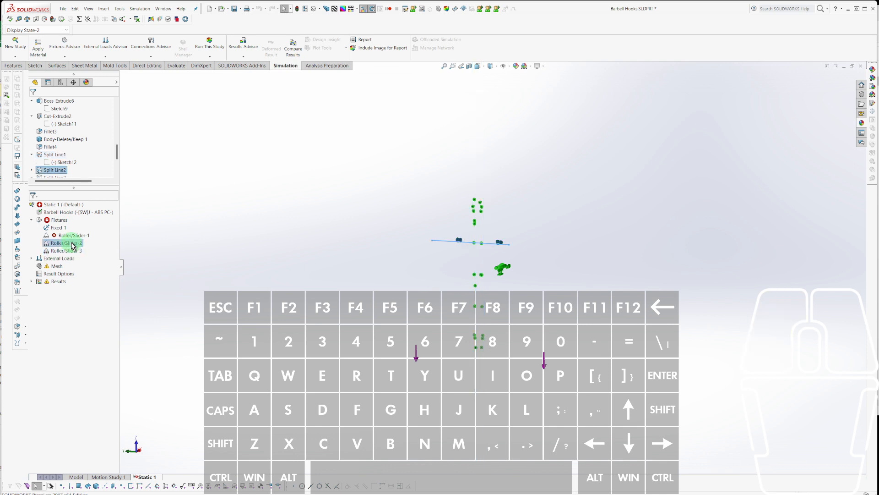
click(57, 235)
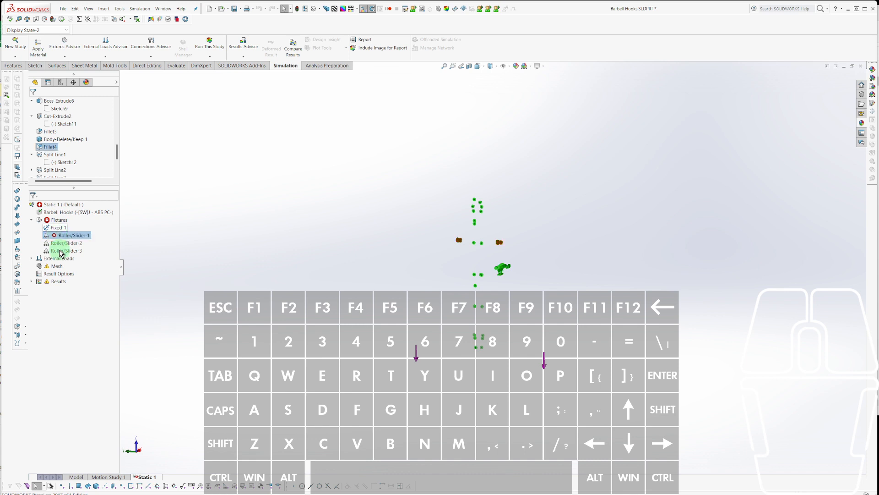
click(79, 478)
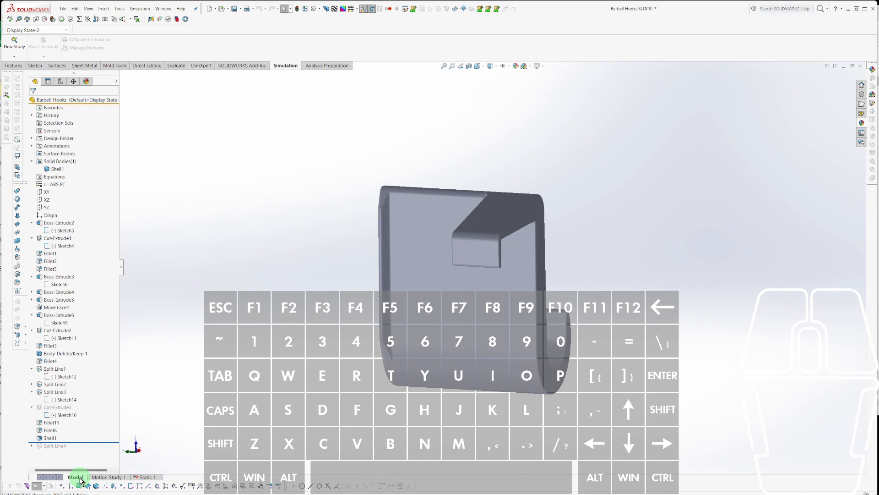
Try to edit the Roller/Slider-1 fixture in the Static 1 study, accepting removal of its duplicate or invalid geometry entities.
click(138, 478)
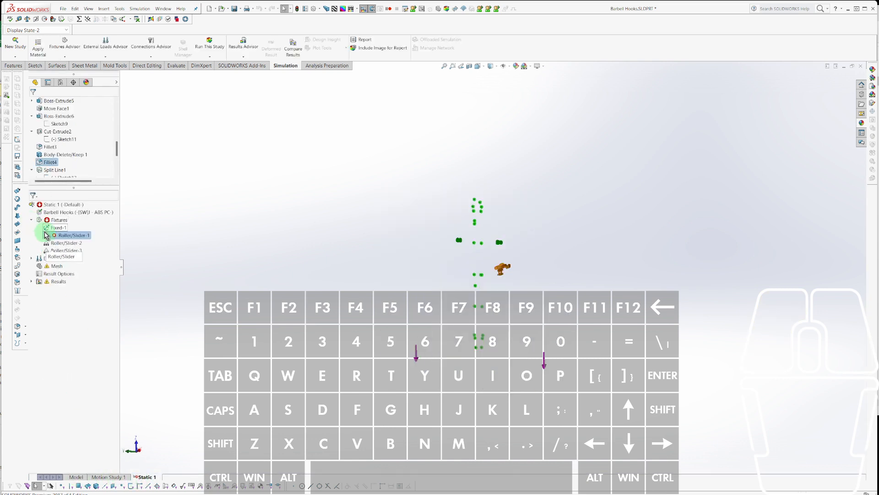
right_click(66, 235)
click(73, 274)
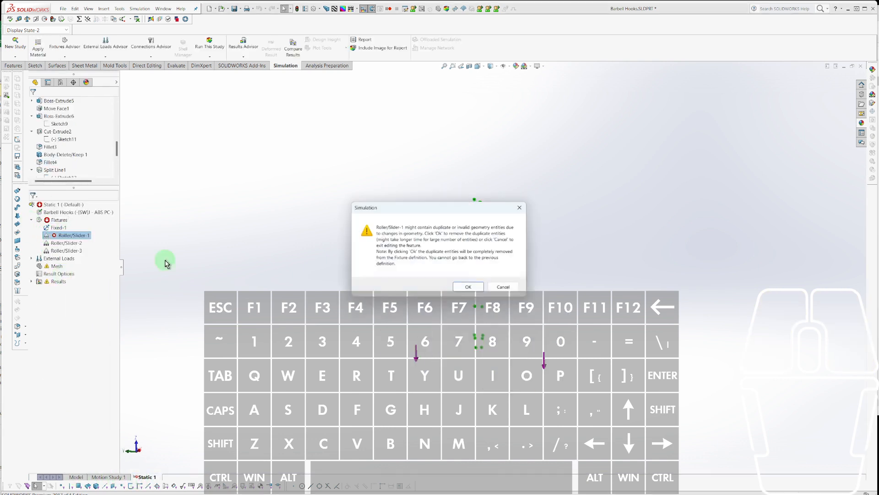
click(461, 288)
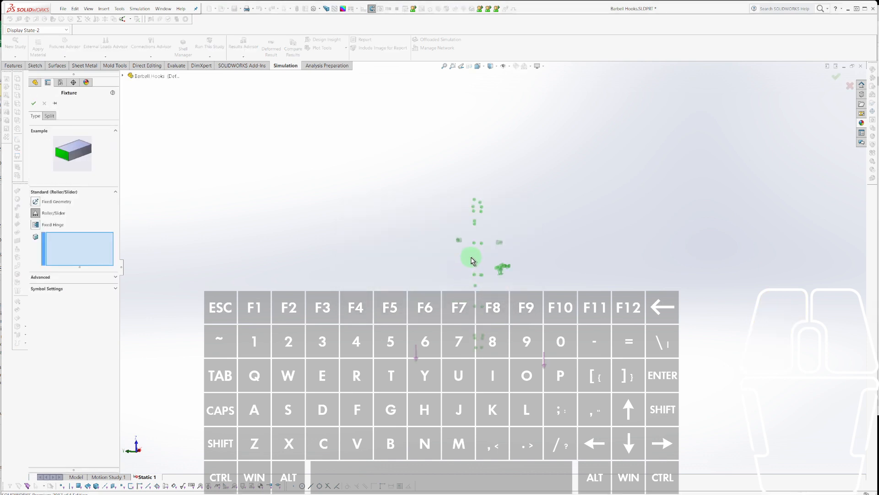
scroll(471, 255, down, 1)
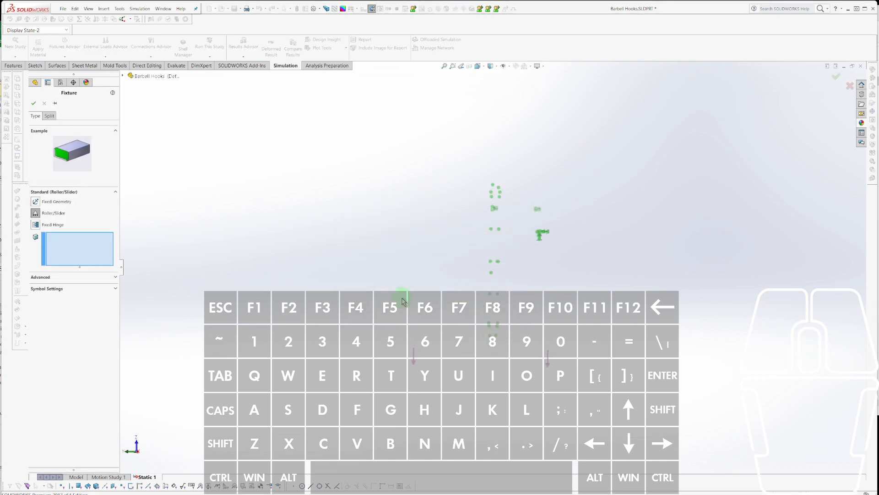
key(Escape)
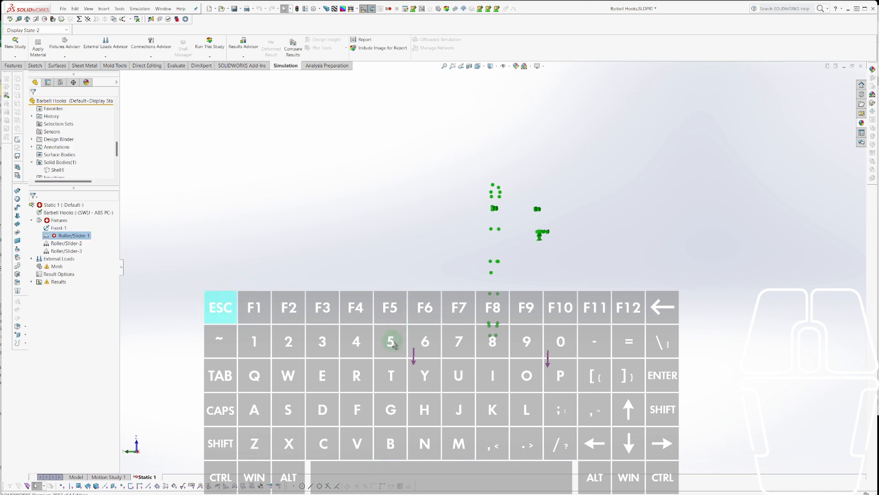
Examine the hook in the Model view, looking closely at the fillet blends around the upper corner of its side wall.
click(79, 478)
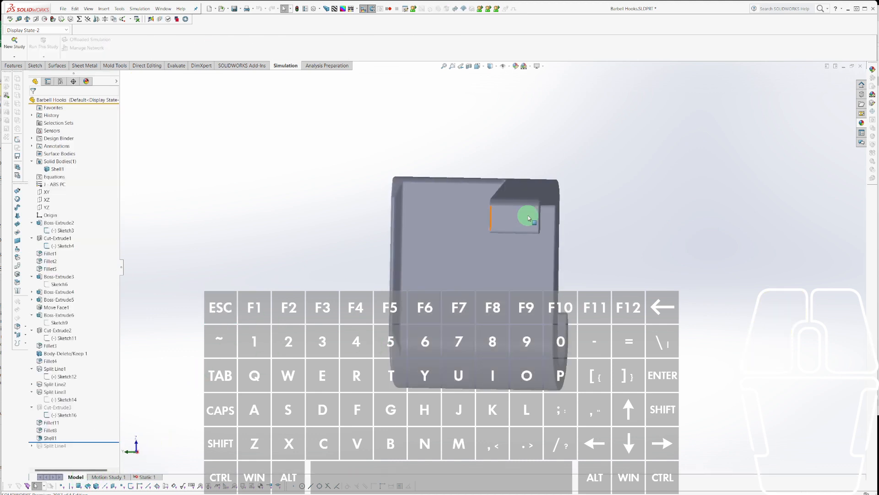
scroll(432, 191, down, 8)
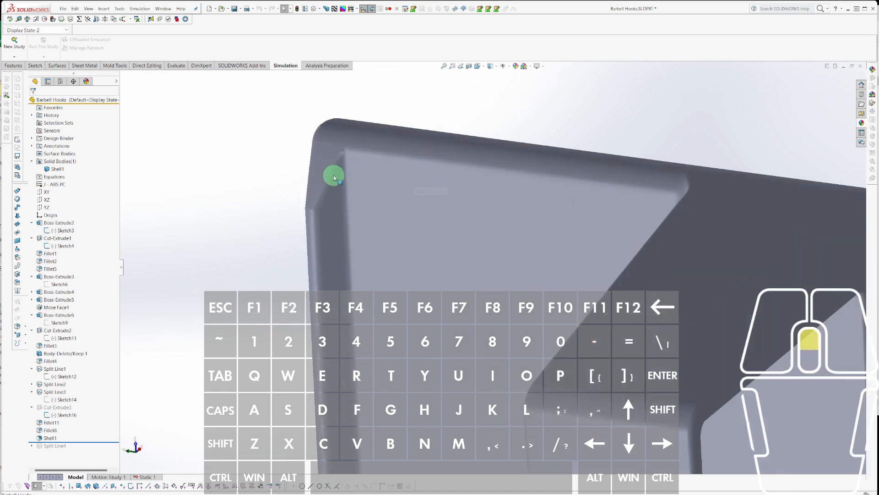
scroll(298, 200, down, 3)
scroll(200, 204, down, 2)
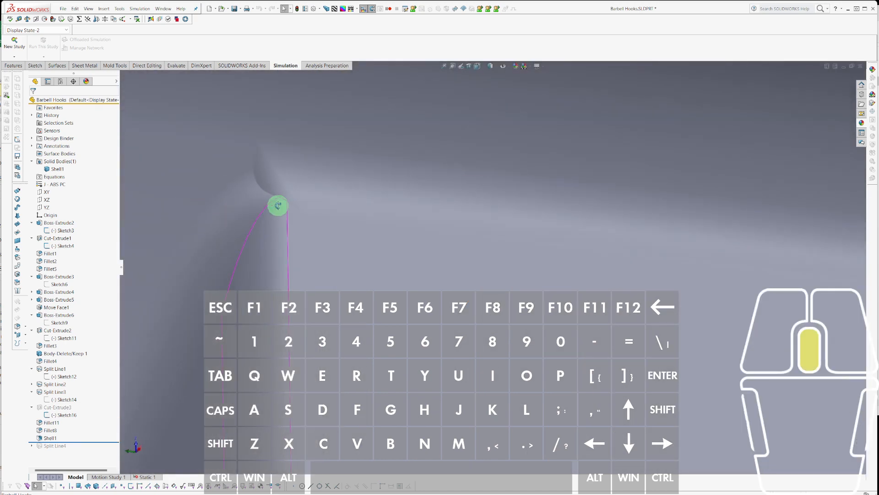
scroll(319, 215, down, 2)
scroll(319, 215, up, 10)
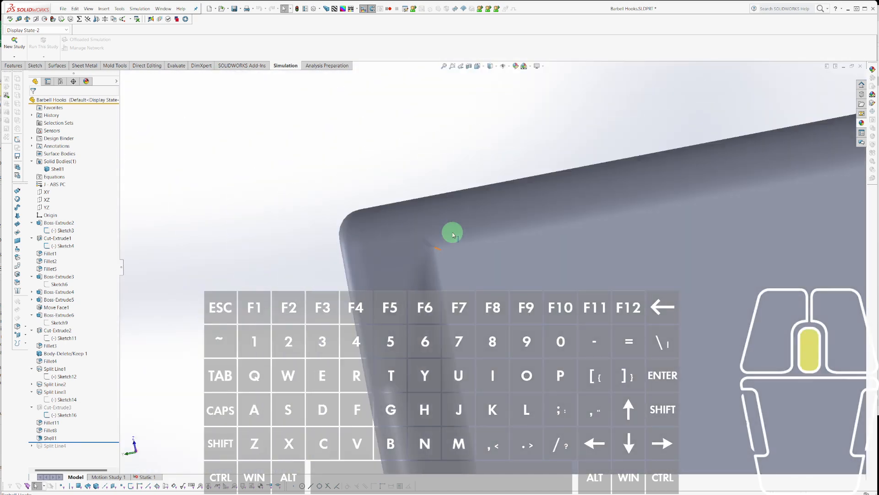
middle_drag(452, 234, 637, 307)
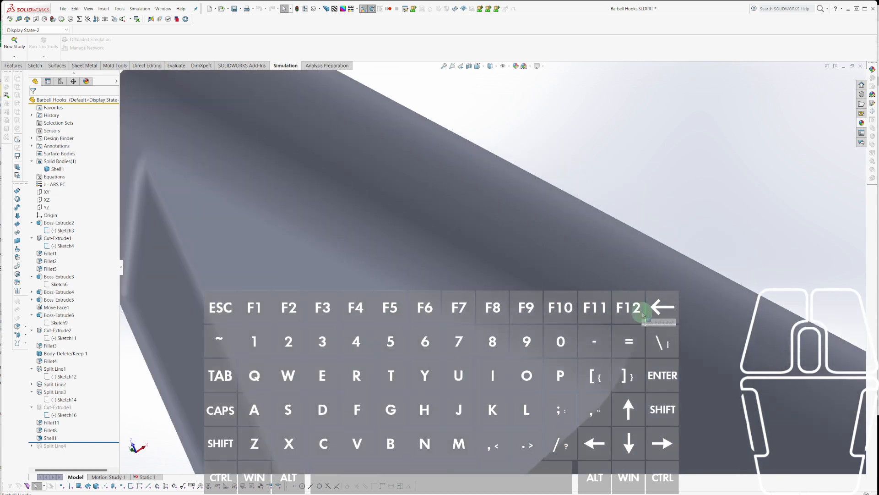
scroll(574, 273, up, 5)
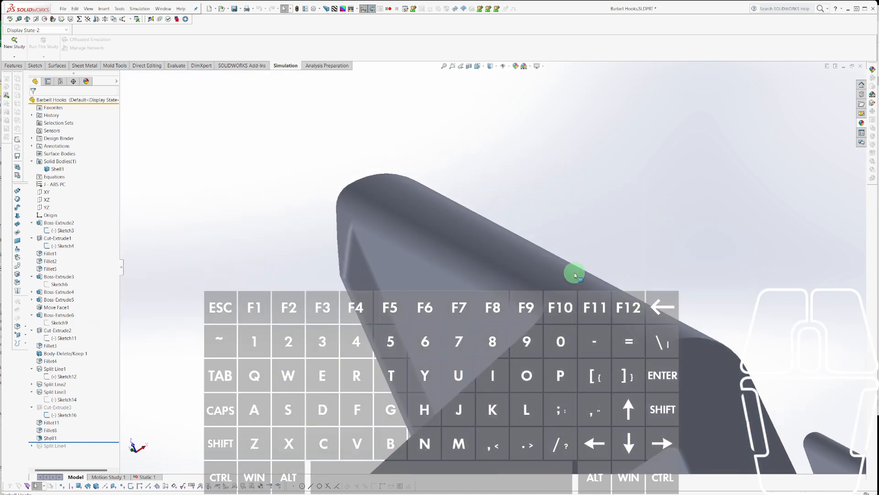
middle_drag(621, 209, 622, 224)
Roll the feature history back before Fillet1, advance it through Fillet1, Fillet2 and Fillet5, and examine the edges that Fillet5 rounds.
click(46, 253)
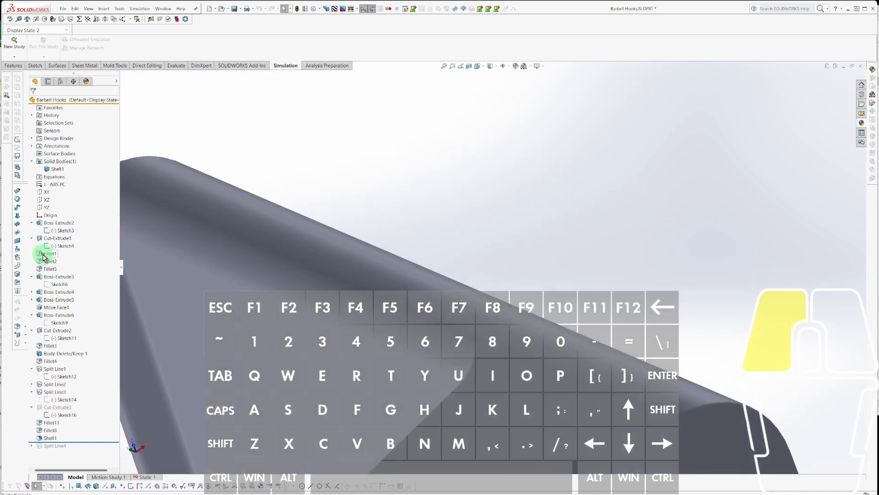
key(ctrl+alt+r)
mouse_move(147, 269)
middle_down()
mouse_move(459, 239)
mouse_move(576, 254)
mouse_move(525, 379)
middle_up()
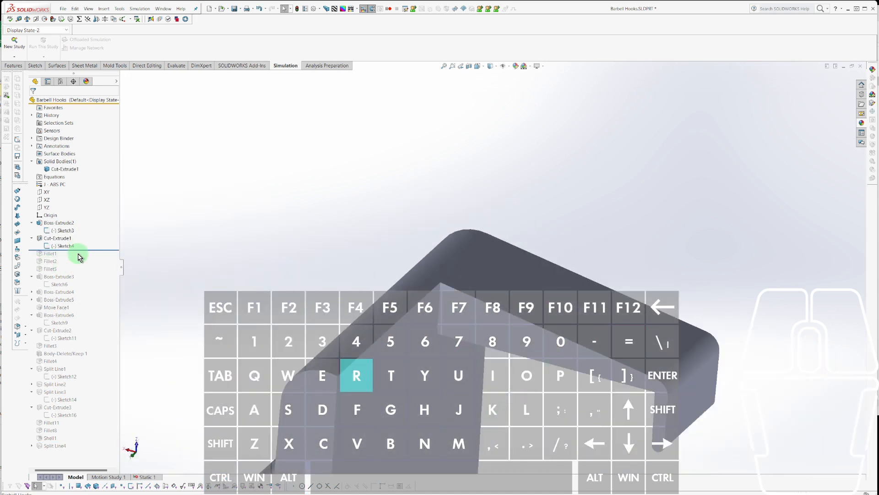
drag(79, 251, 80, 258)
scroll(156, 272, down, 5)
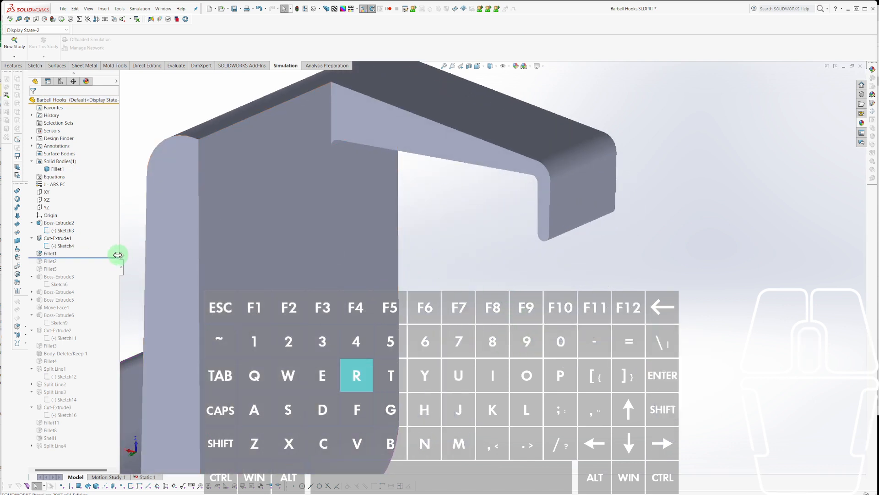
drag(89, 258, 90, 261)
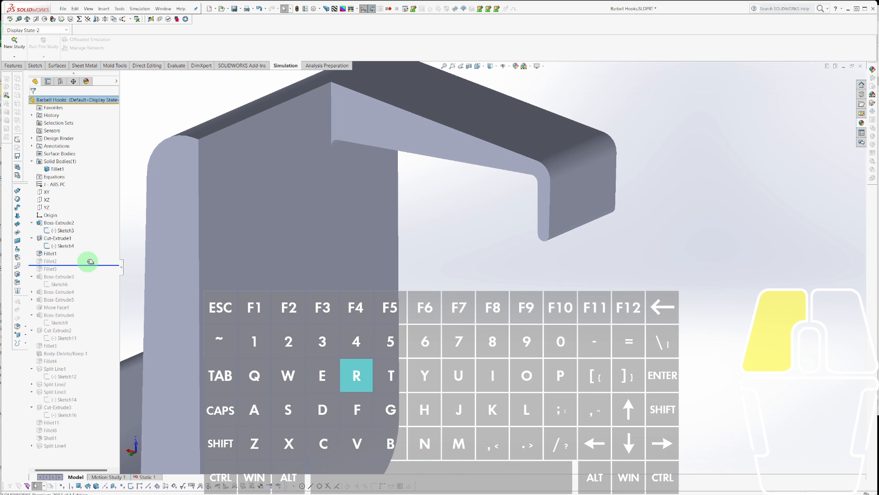
drag(90, 261, 95, 273)
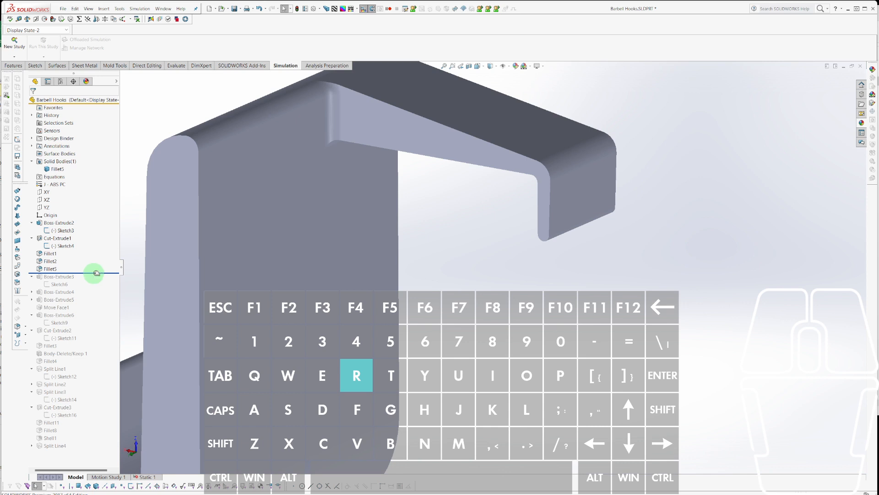
drag(96, 273, 93, 276)
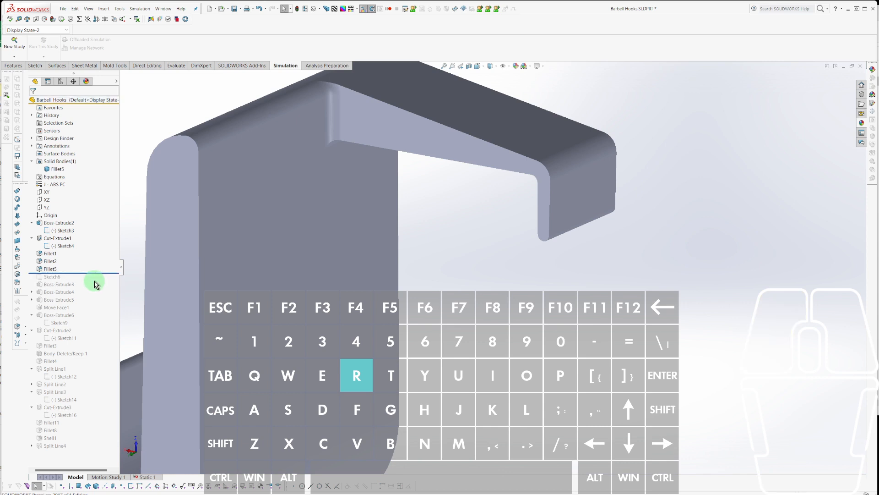
click(51, 269)
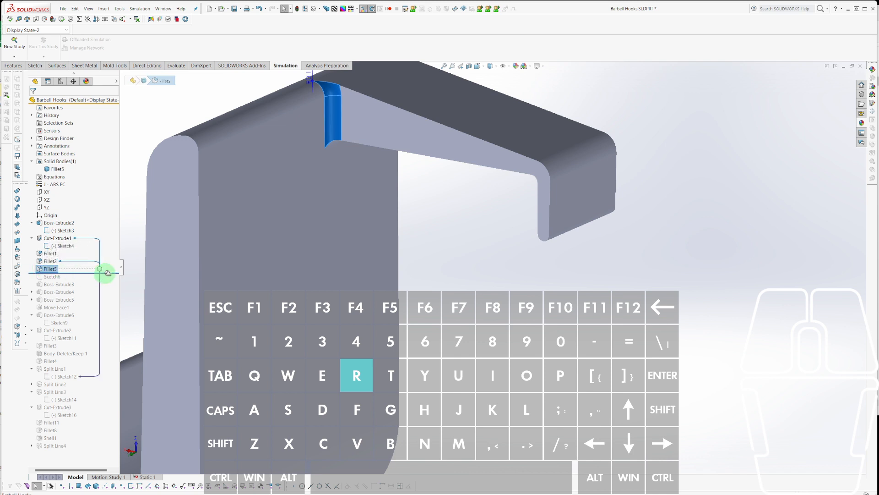
Roll the feature history forward to include Fillet3 and examine the edges it rounds on the hook.
drag(101, 273, 112, 349)
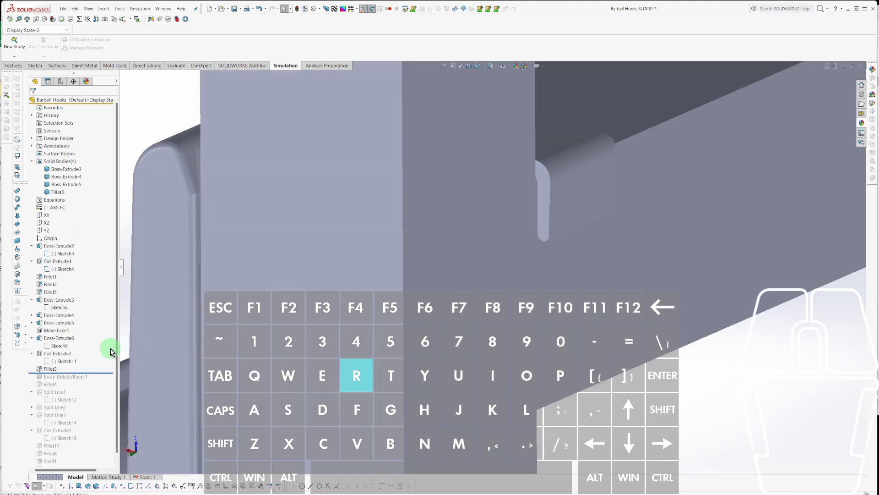
click(50, 369)
scroll(174, 367, up, 5)
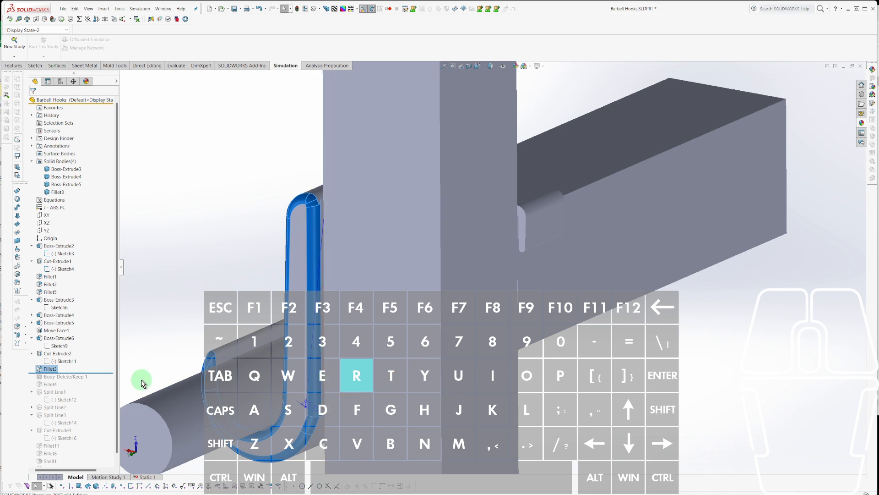
Roll the feature history forward past Split Line4 to the end, and open Shell1 for editing and accept its existing parameters.
click(101, 373)
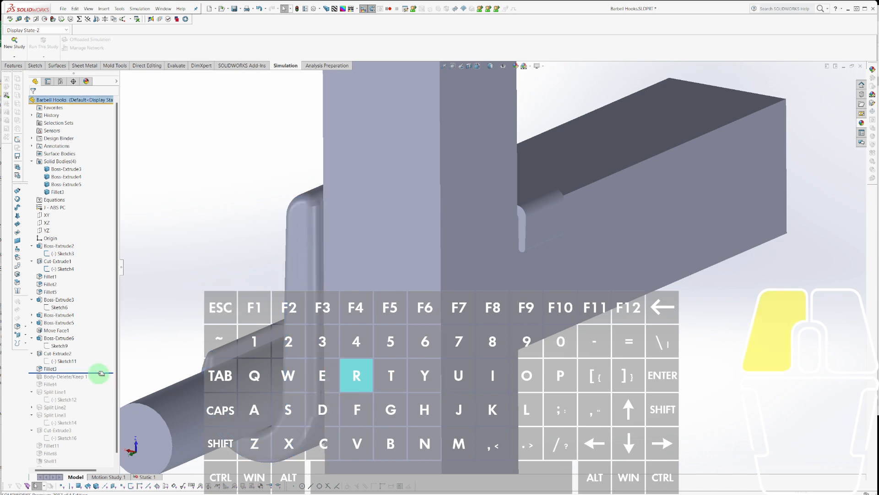
drag(101, 372, 95, 463)
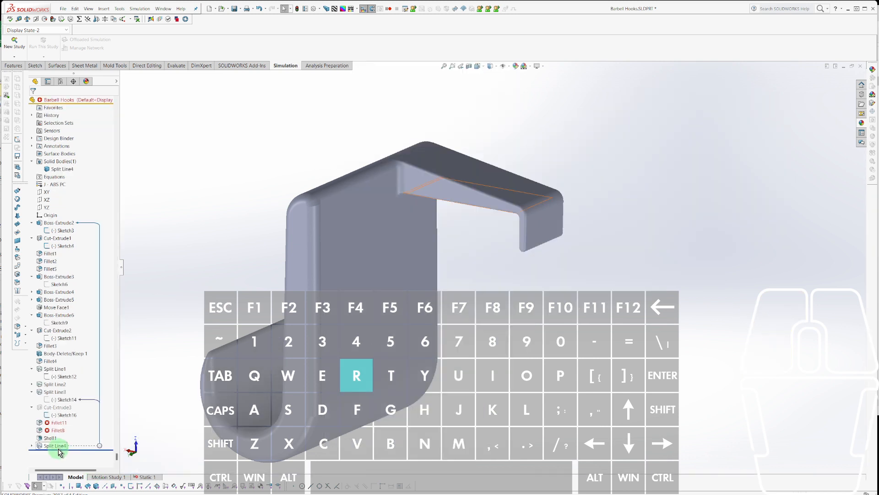
click(51, 438)
click(69, 416)
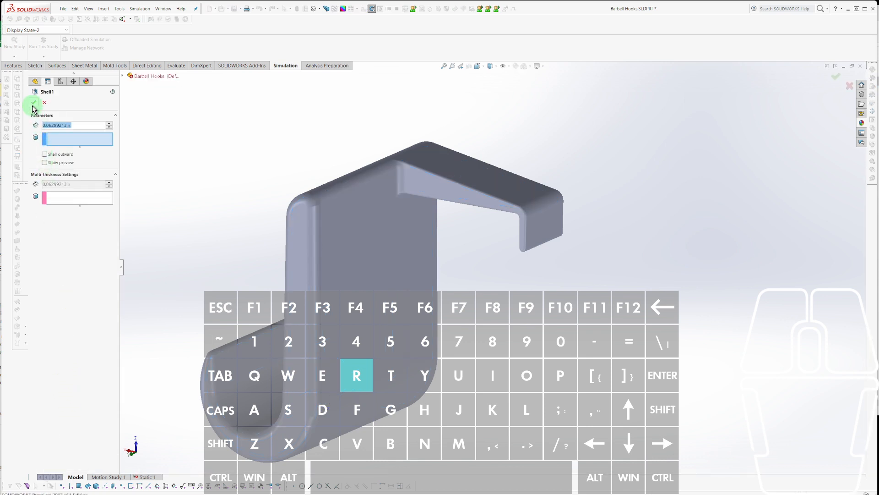
click(34, 103)
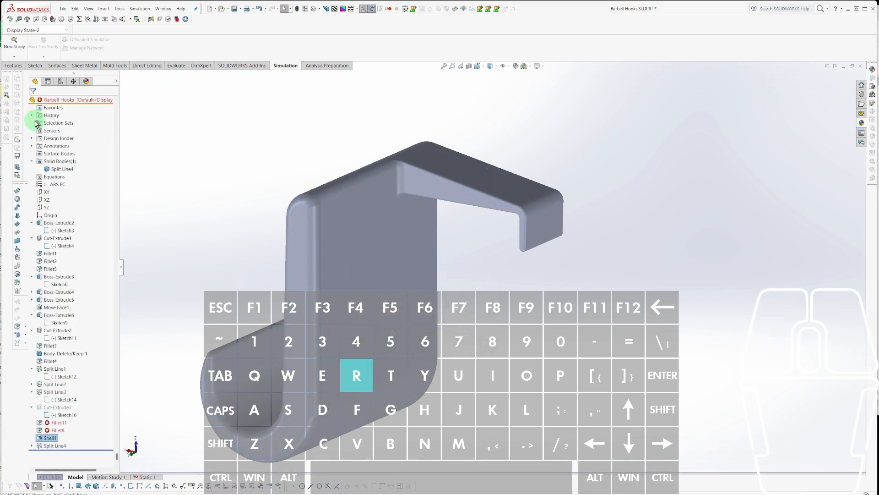
Check the failing Fillet11's references and adjust the radius of Fillet3 along the hook's side-wall edge.
click(59, 423)
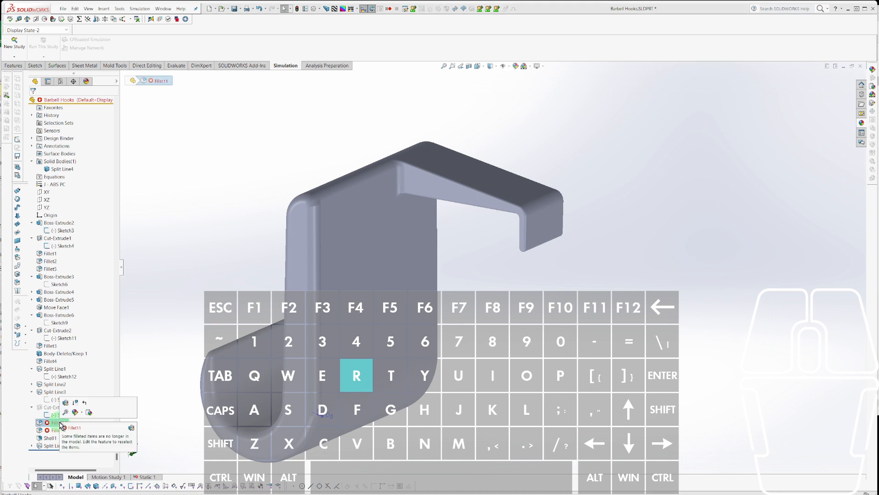
middle_drag(346, 285, 256, 377)
scroll(317, 269, down, 4)
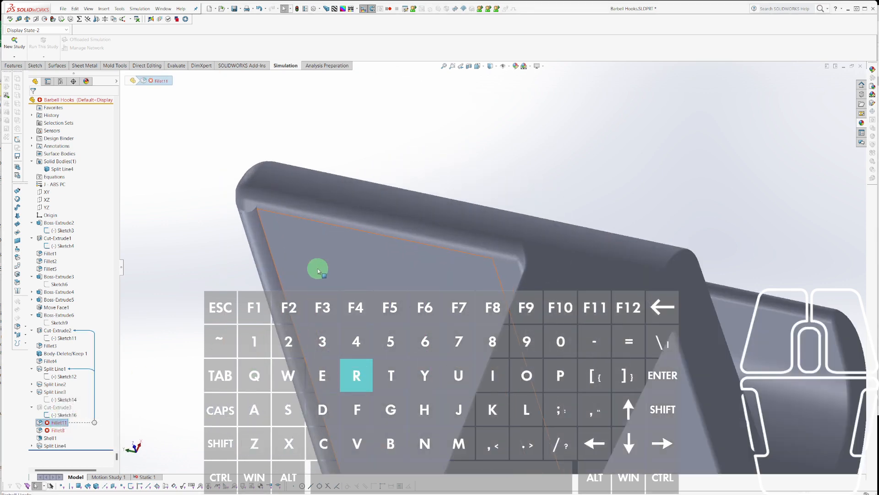
middle_drag(317, 267, 332, 391)
click(282, 282)
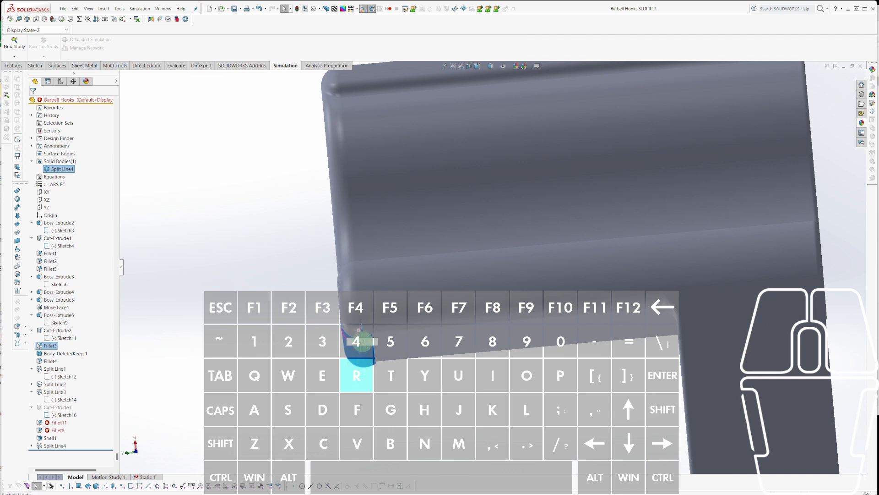
click(414, 375)
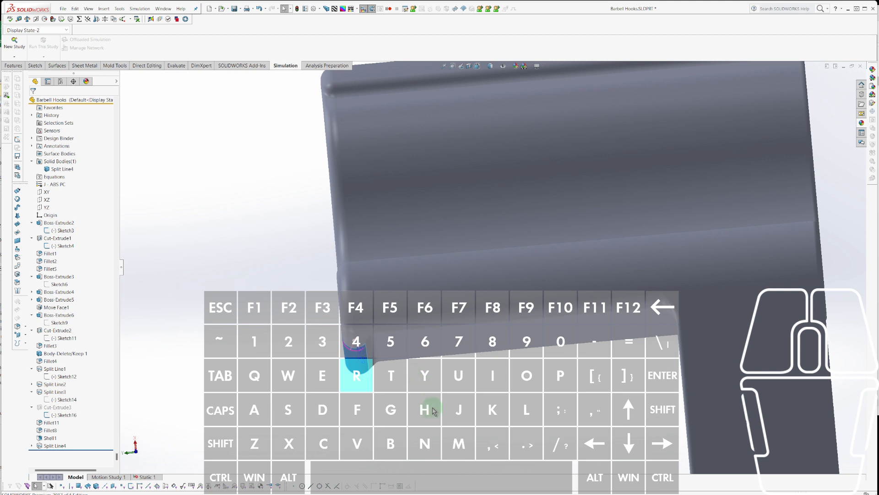
middle_drag(382, 412, 312, 399)
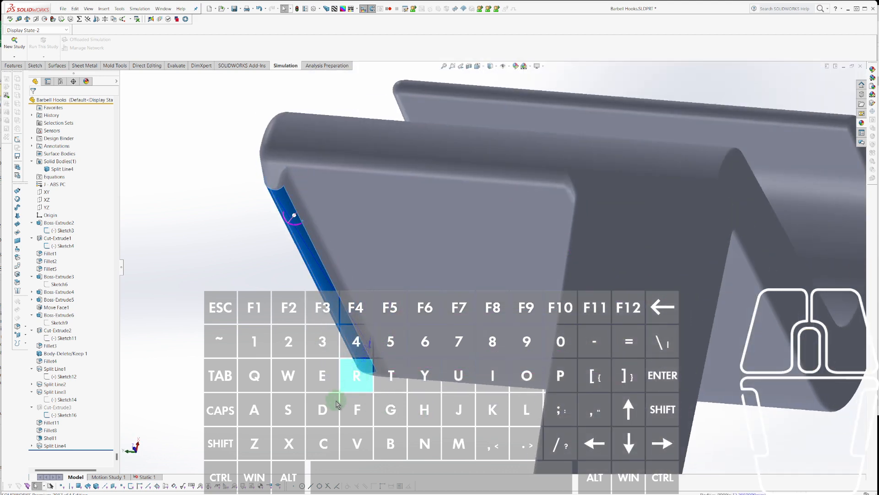
key(Escape)
click(51, 439)
key(Escape)
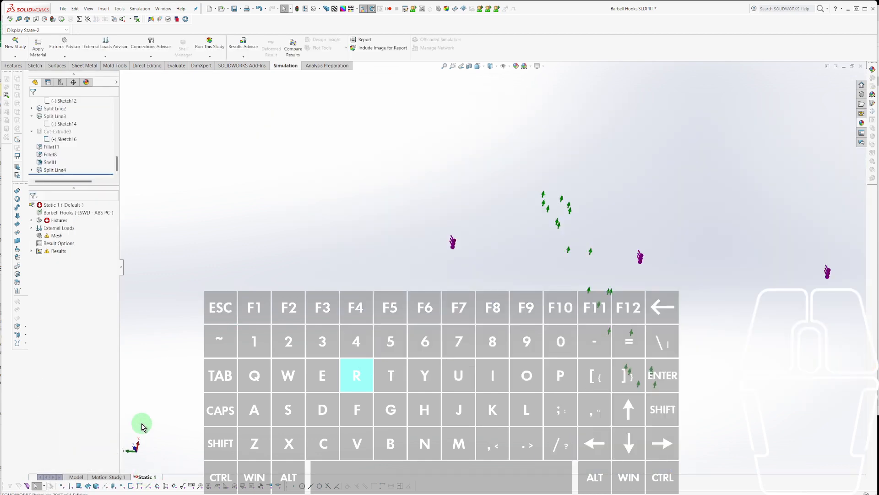
Try to repair the Roller/Slider-1 fixture in the Static 1 study by removing its duplicate or invalid entities.
click(31, 220)
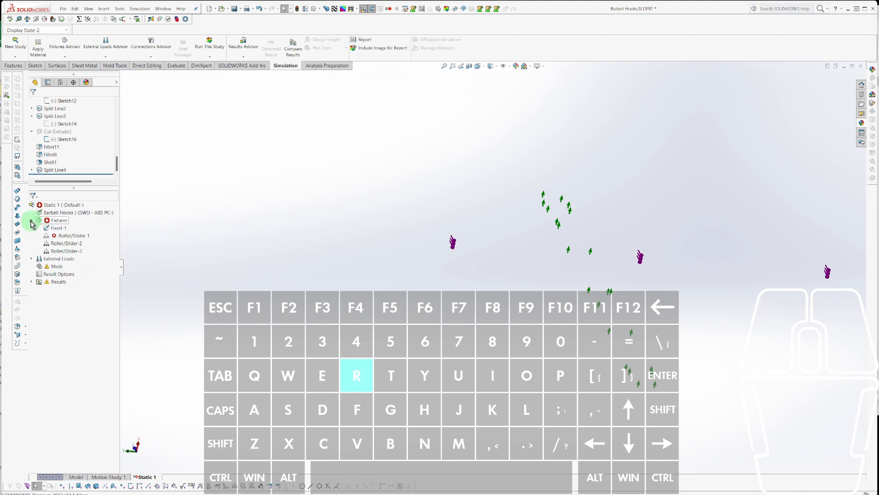
right_click(56, 236)
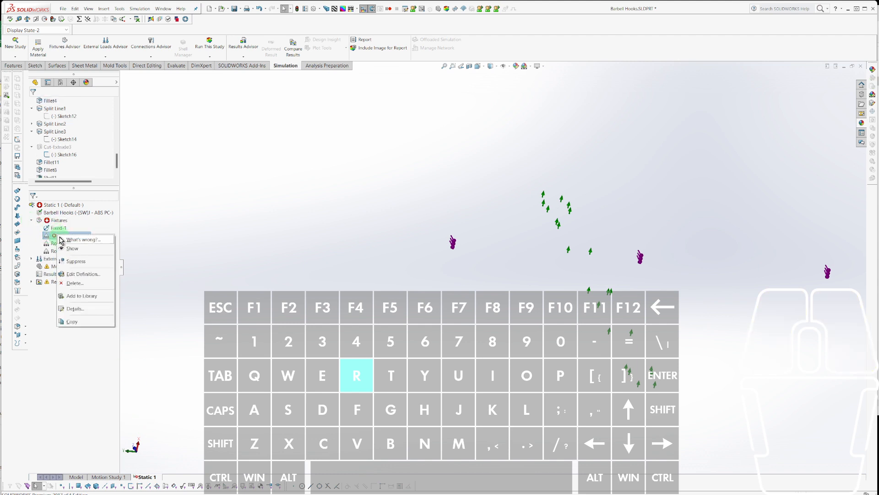
click(69, 273)
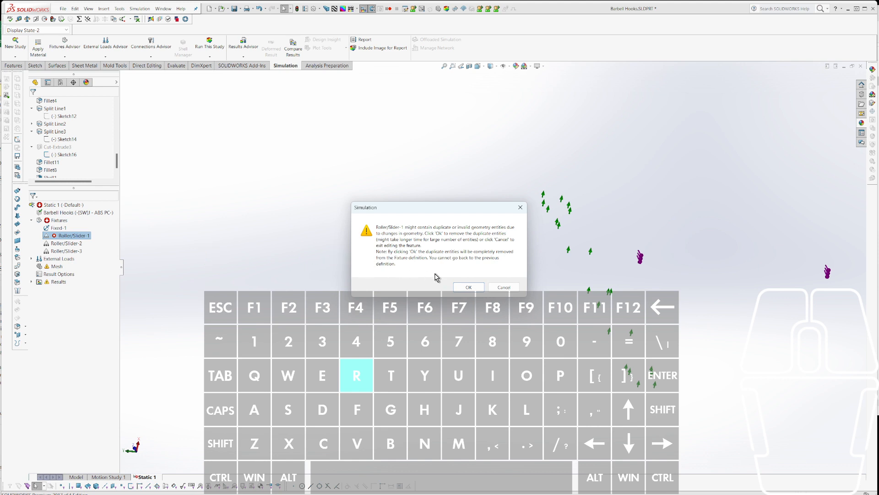
click(478, 288)
middle_drag(480, 291, 671, 146)
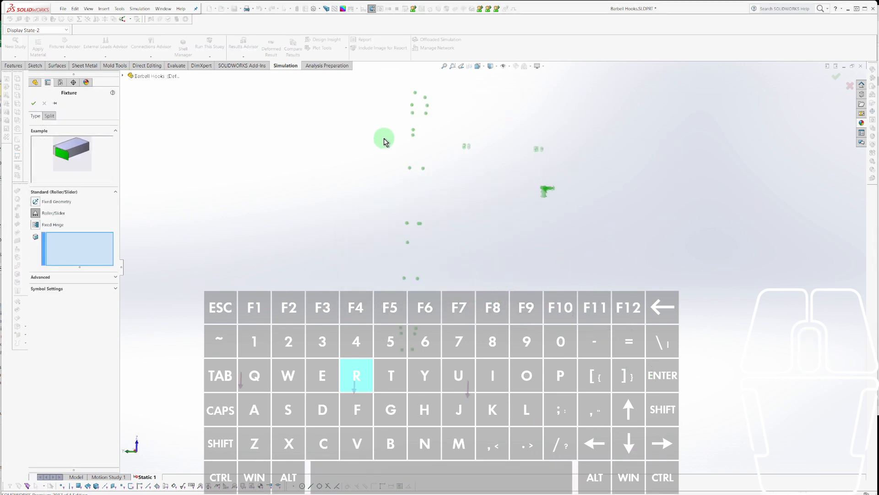
middle_drag(459, 265, 506, 249)
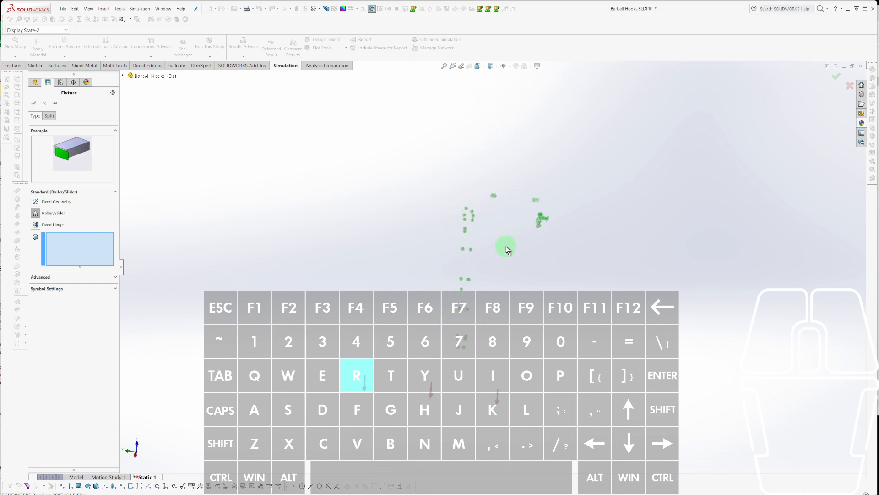
key(Escape)
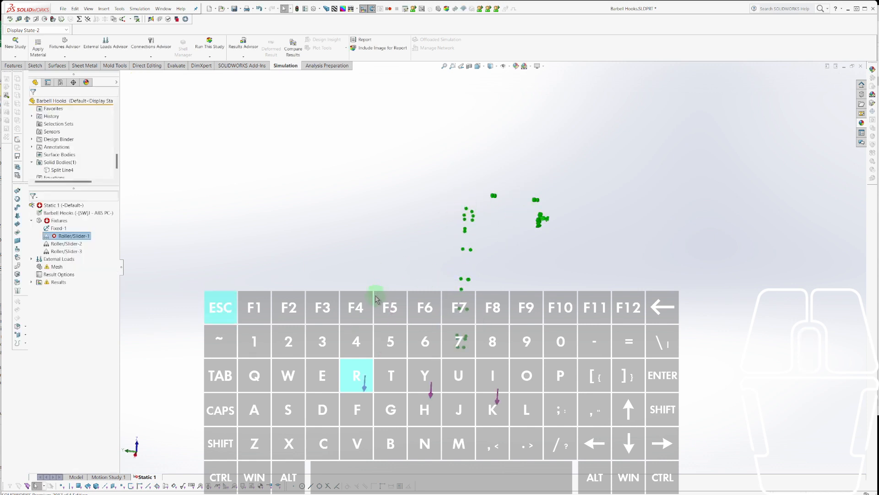
Return to the Model view and thicken the hook's front lip and arm end through the dimensions of Boss-Extrude2's Sketch3.
click(75, 479)
click(204, 374)
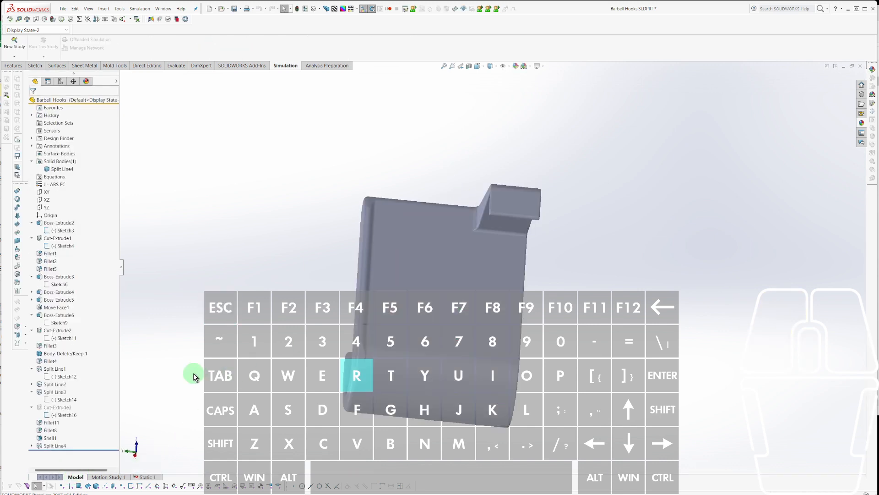
middle_drag(324, 283, 319, 322)
middle_drag(522, 270, 508, 284)
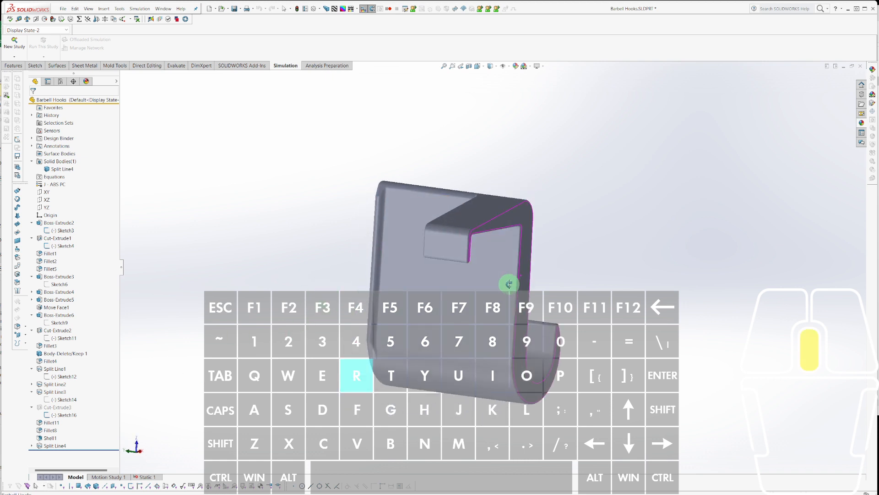
scroll(480, 261, down, 3)
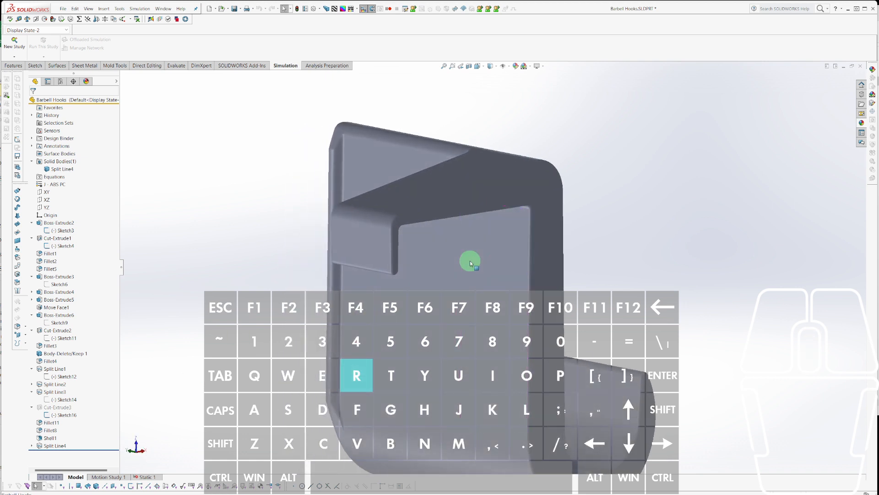
click(375, 249)
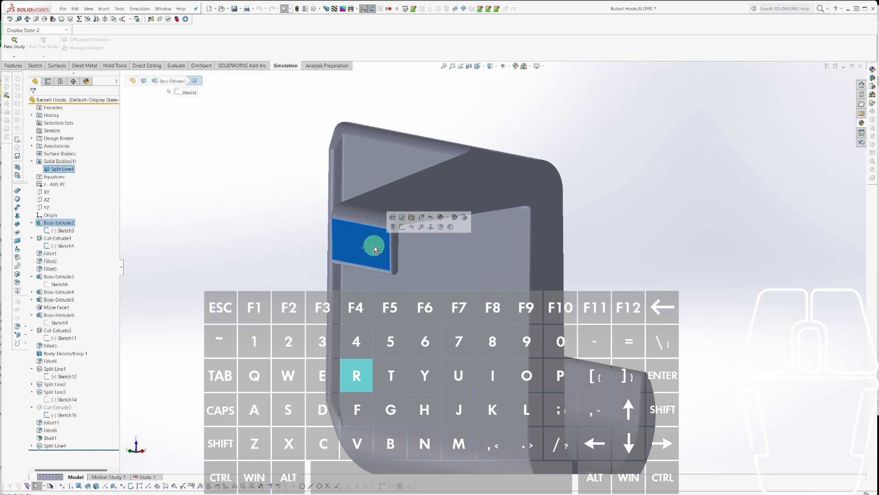
mouse_move(374, 246)
middle_down()
mouse_move(426, 273)
mouse_move(398, 280)
middle_up()
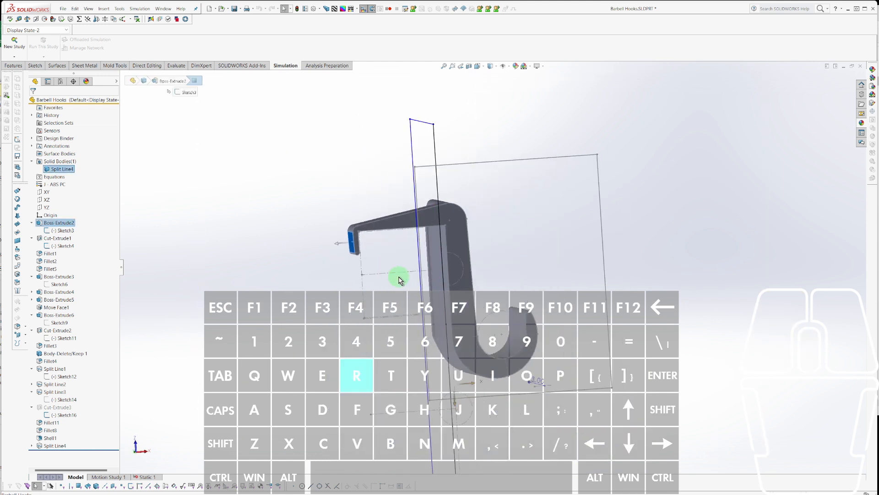
scroll(398, 280, down, 3)
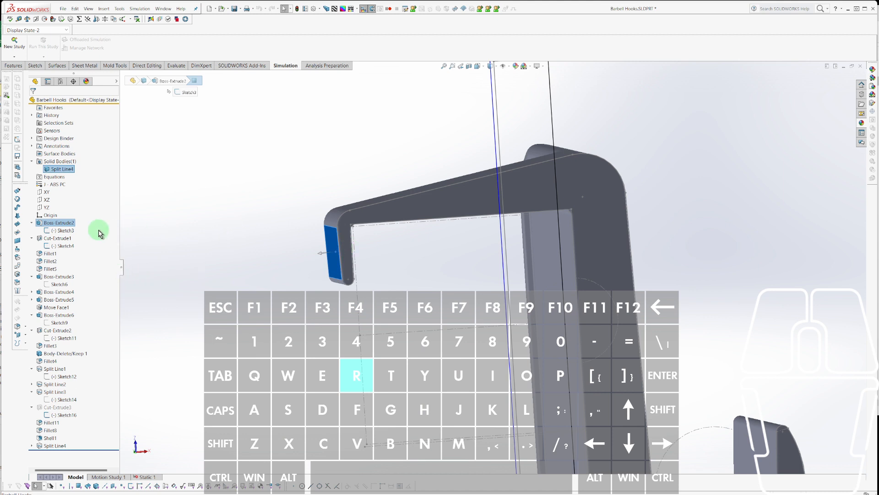
click(64, 231)
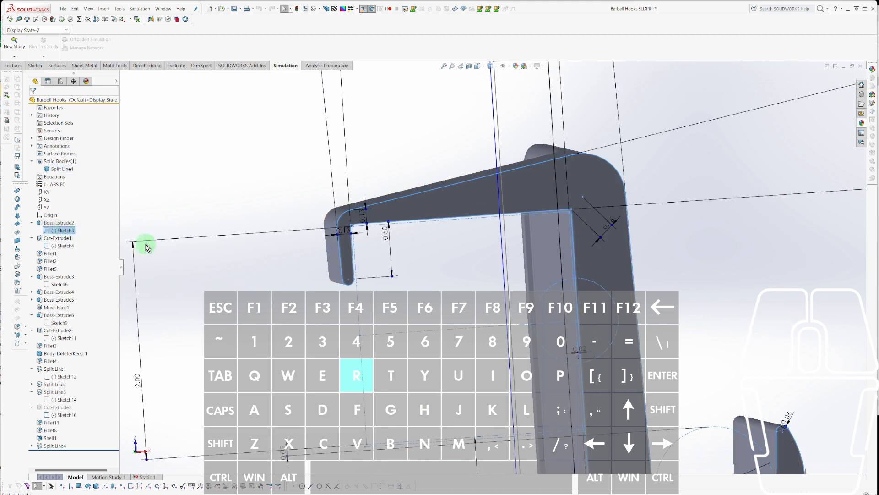
drag(339, 235, 362, 186)
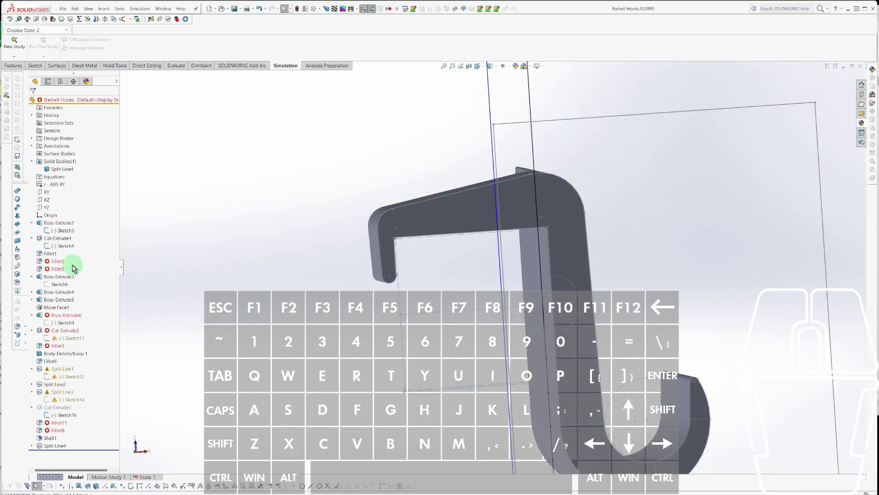
Repair Fillet2 by adding the side wall's upper edge to its items and removing the missing edge reference.
scroll(328, 244, up, 4)
middle_drag(361, 239, 499, 247)
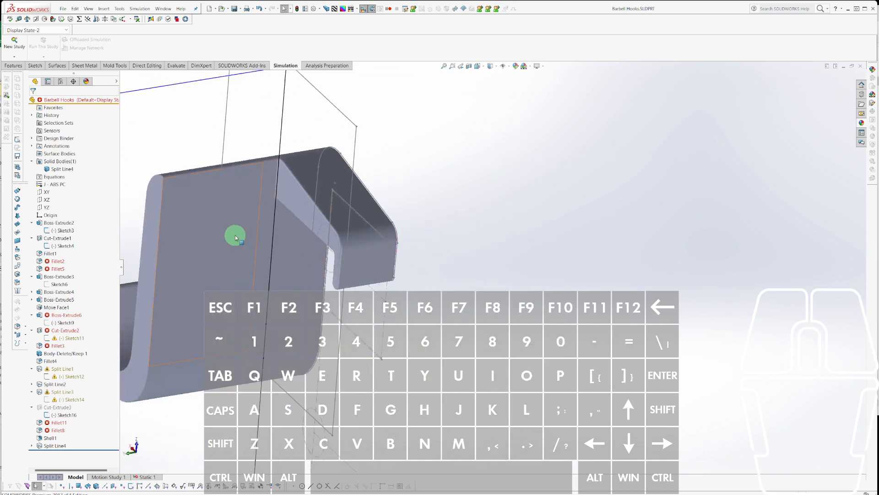
scroll(269, 206, down, 4)
middle_drag(269, 206, 289, 194)
scroll(289, 194, up, 1)
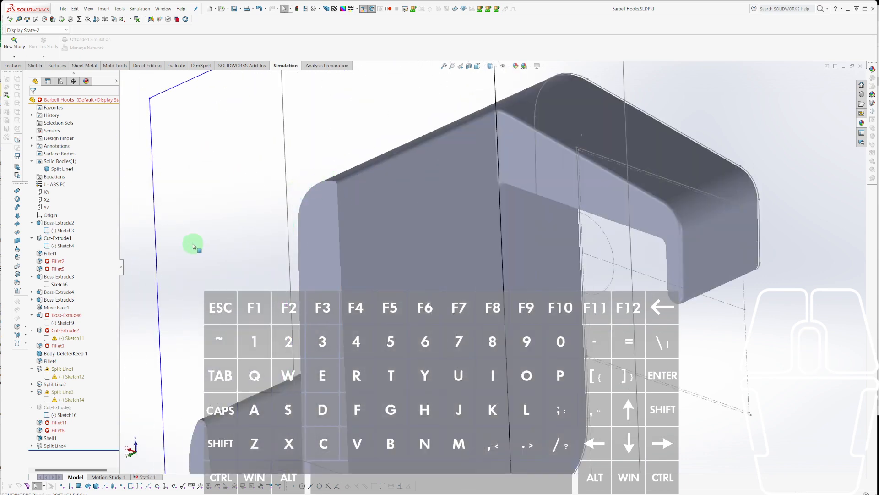
click(67, 262)
click(58, 244)
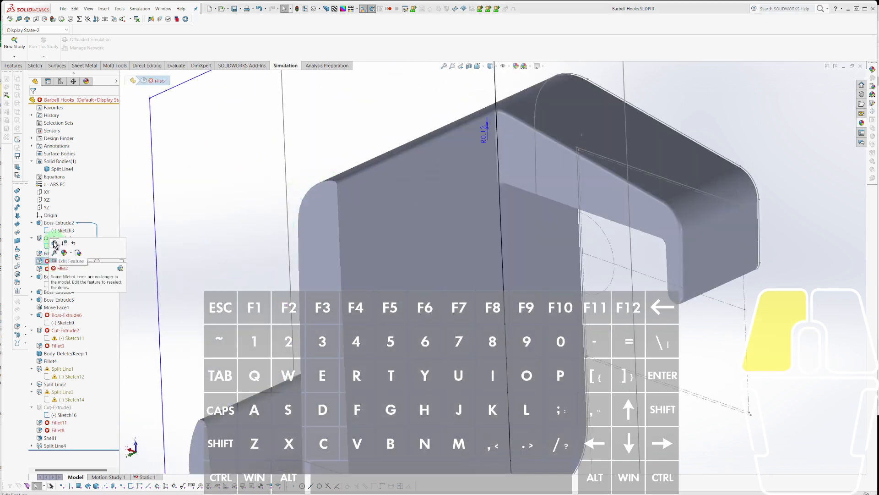
click(422, 143)
key(Return)
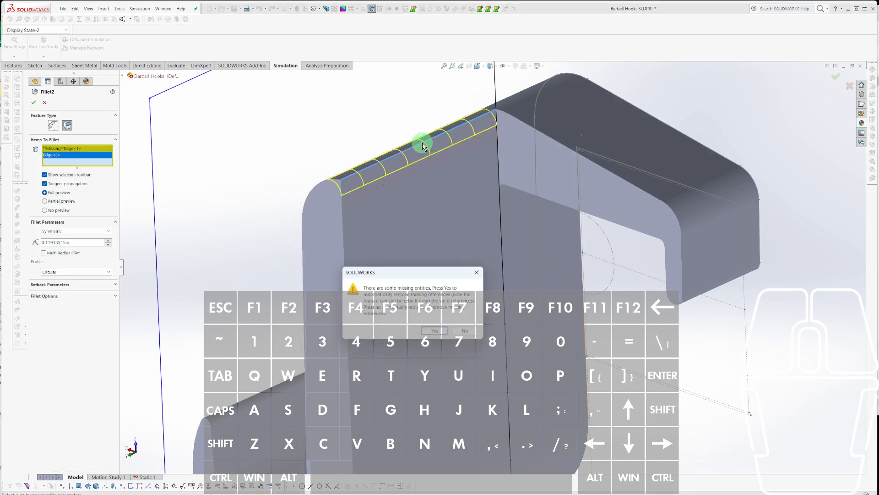
key(Return)
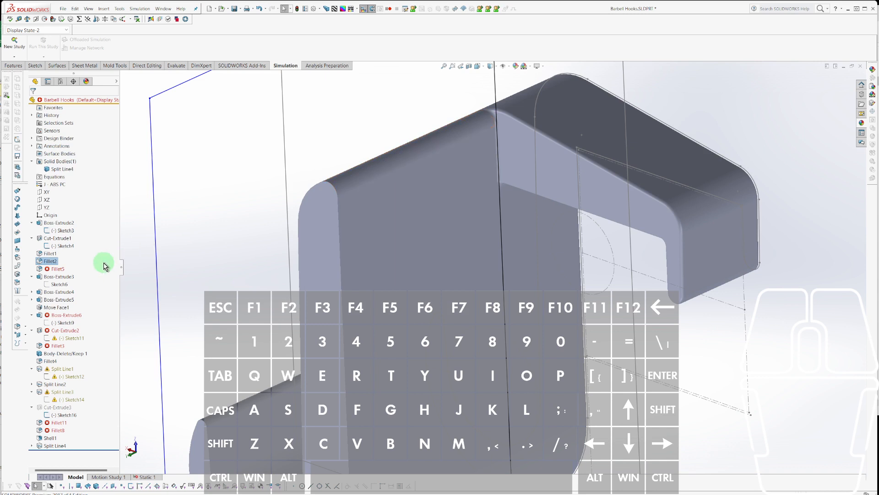
Repair Fillet5 by reselecting the edge where the side wall meets the upper arm.
click(54, 269)
click(44, 251)
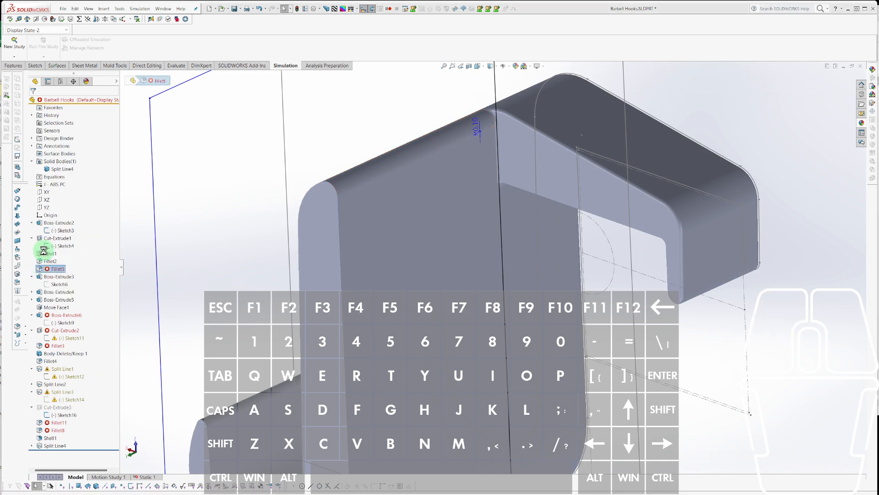
click(495, 119)
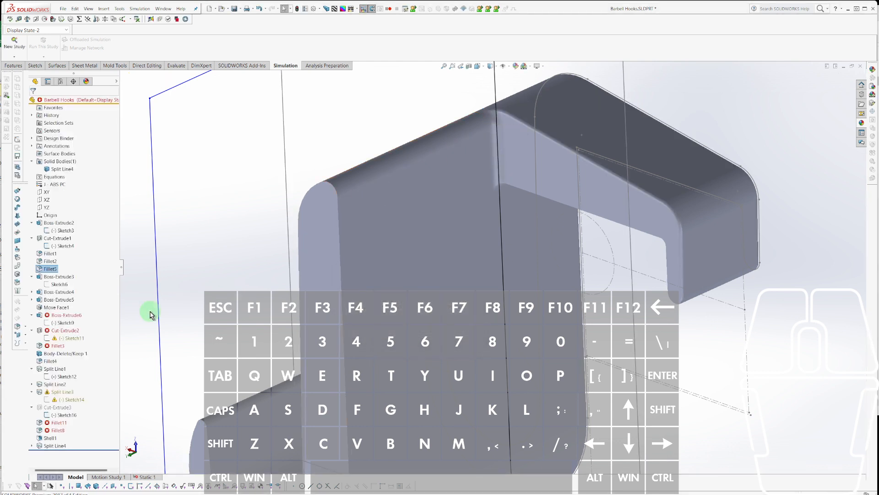
Open Sketch9 under the failing Boss-Extrude6 for editing.
click(55, 324)
scroll(451, 315, up, 5)
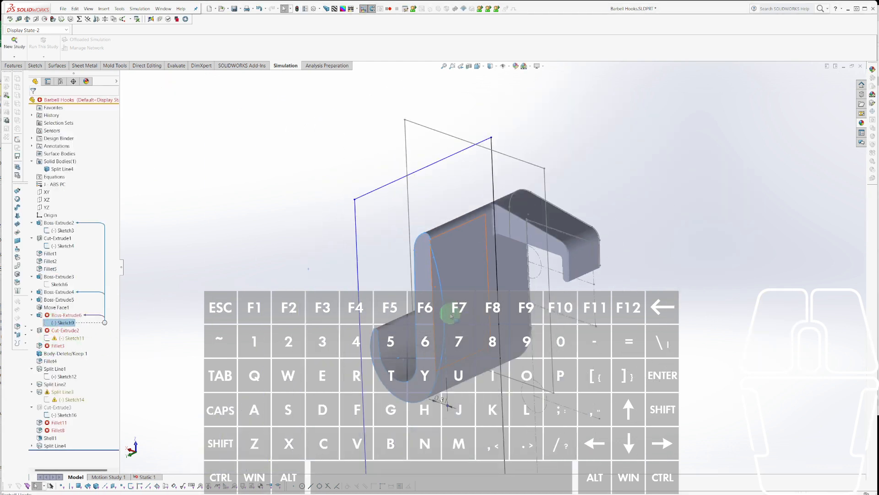
key(Escape)
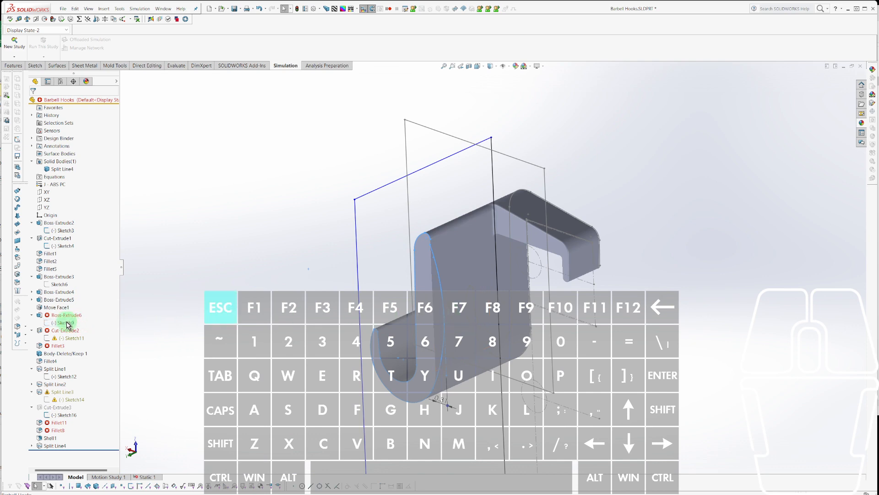
right_click(55, 322)
click(64, 303)
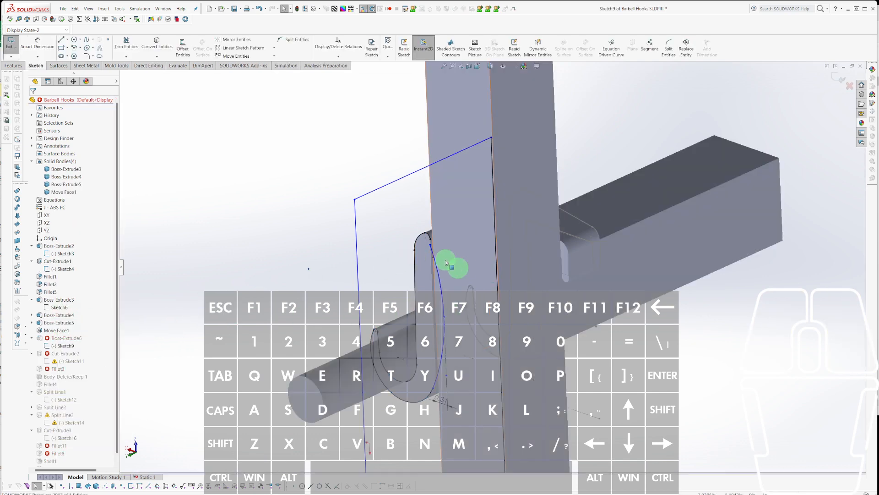
Make the loose upper endpoint of Sketch9's curve coincident with the arc at the profile's rounded top.
mouse_move(451, 261)
middle_down()
mouse_move(447, 255)
mouse_move(489, 231)
middle_up()
scroll(439, 233, down, 5)
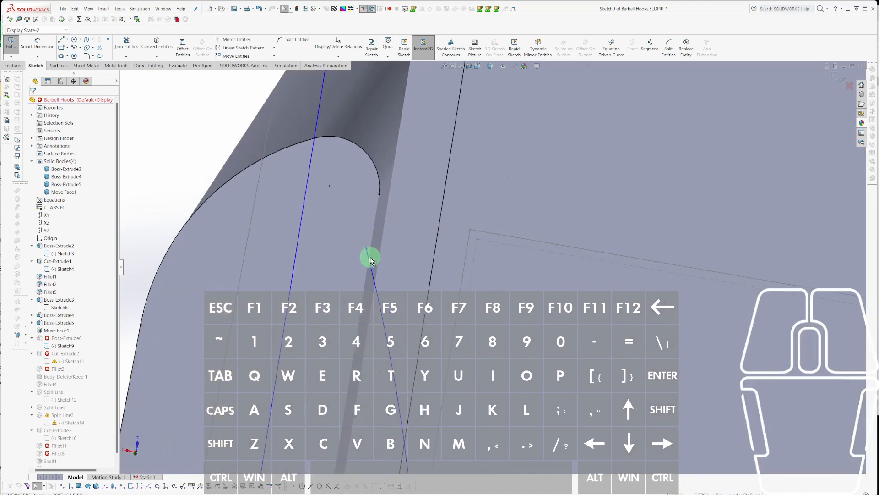
click(367, 250)
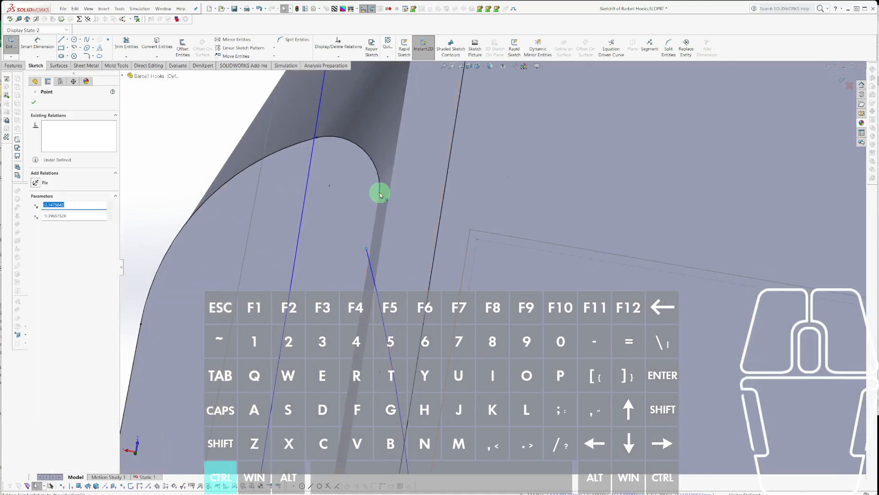
ctrl+click(379, 180)
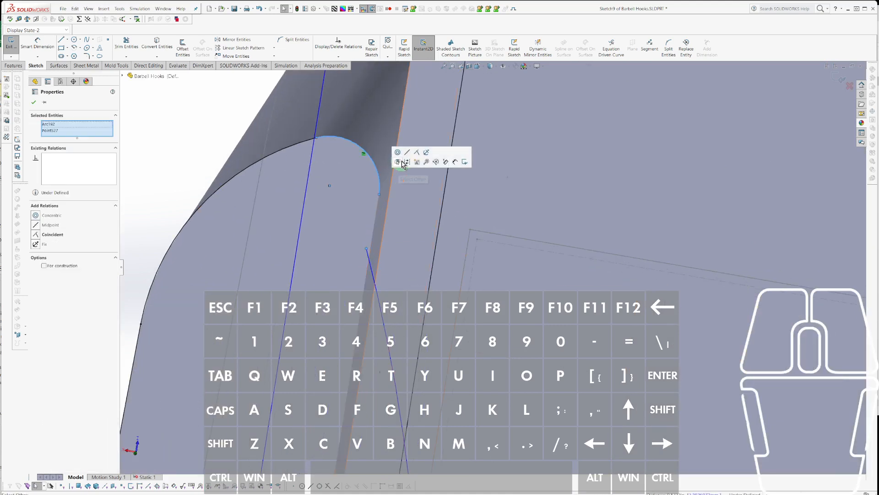
key(Escape)
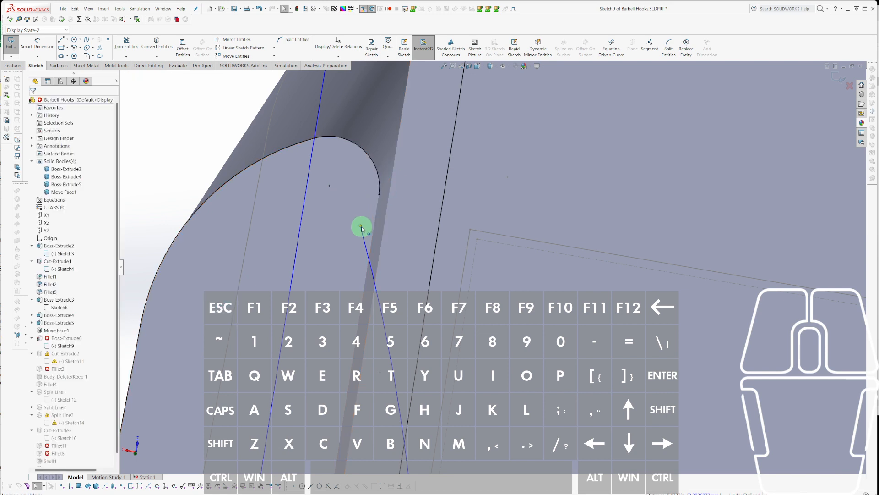
drag(362, 227, 395, 166)
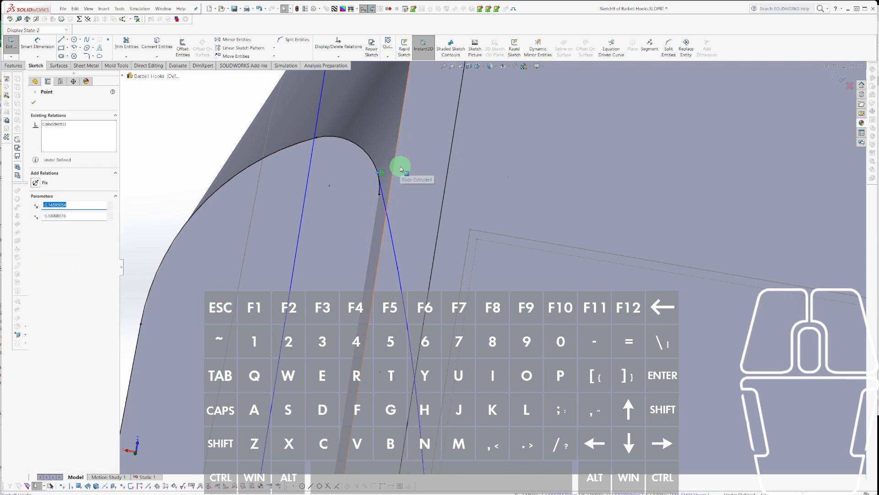
Make Sketch9's side curve tangent to the arc at the profile's rounded top.
click(393, 177)
click(371, 177)
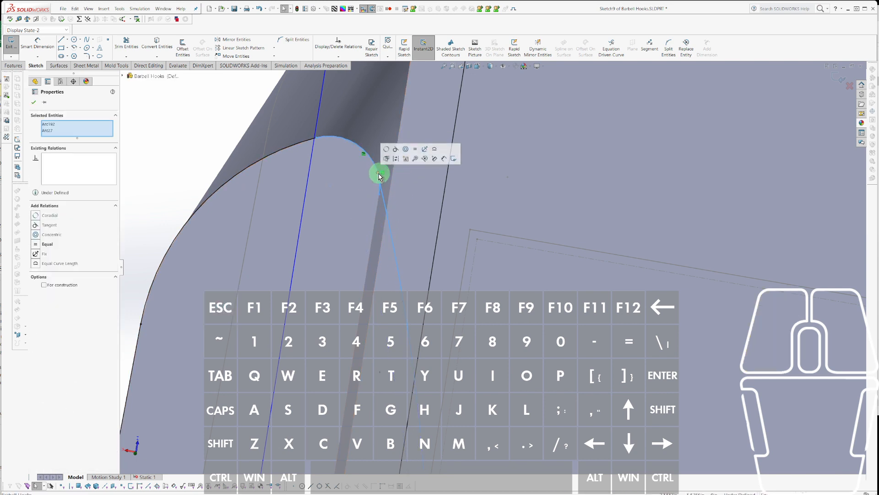
click(396, 149)
key(Escape)
Trim the short leftover end of the top arc below its junction with the side curve and rebuild the part.
scroll(393, 202, down, 4)
key(t)
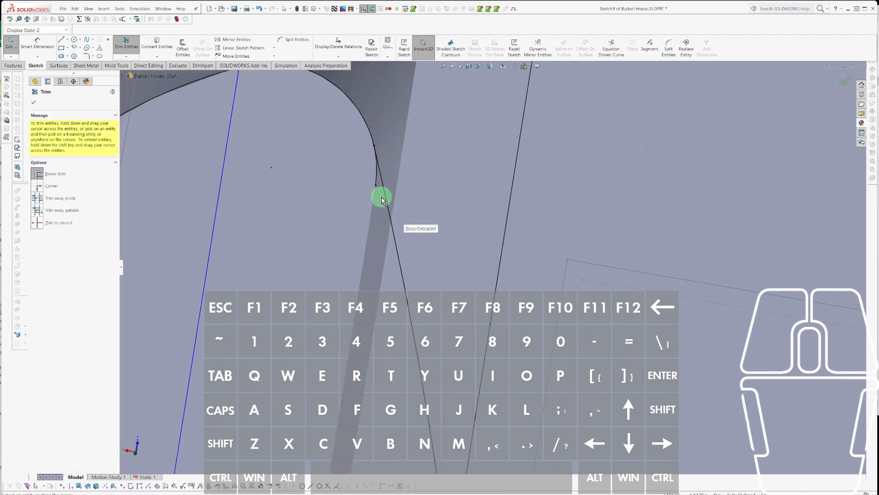
mouse_move(382, 197)
mouse_down()
mouse_move(375, 173)
mouse_move(371, 192)
mouse_up()
scroll(406, 310, up, 10)
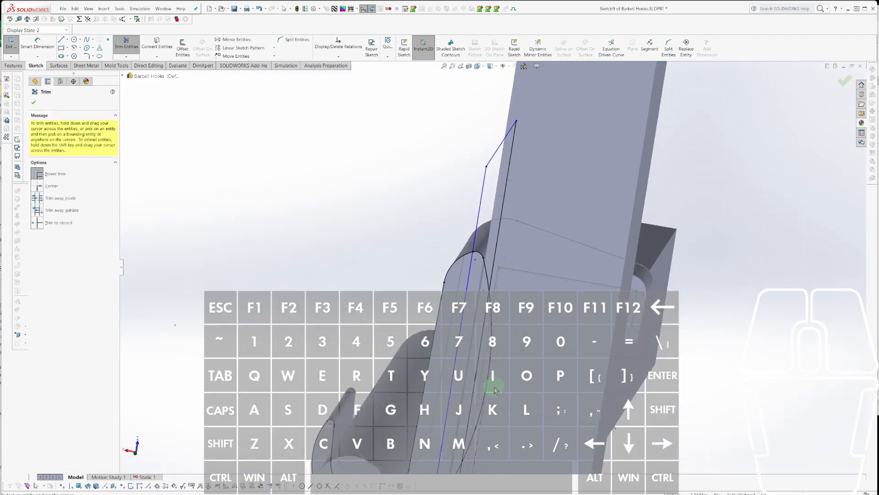
key(ctrl+b)
Edit the radius of Fillet4 at the sloped edge where the upper arm meets the side wall.
scroll(530, 385, up, 3)
mouse_move(530, 385)
middle_down()
mouse_move(504, 361)
mouse_move(451, 362)
middle_up()
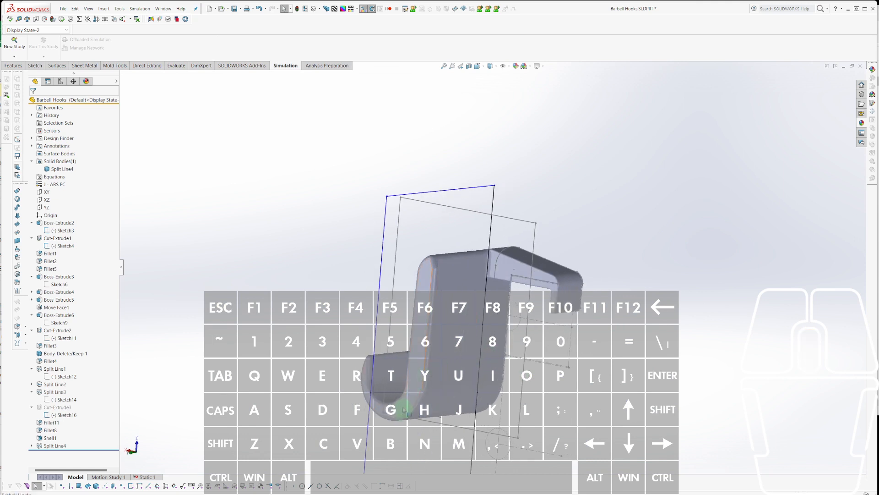
scroll(466, 323, up, 3)
middle_drag(420, 329, 477, 295)
scroll(476, 295, down, 2)
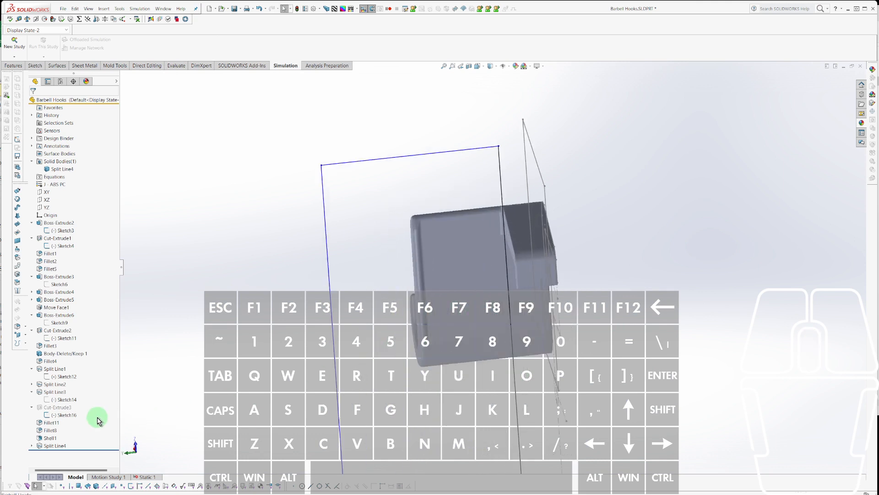
scroll(232, 415, up, 3)
scroll(550, 276, down, 2)
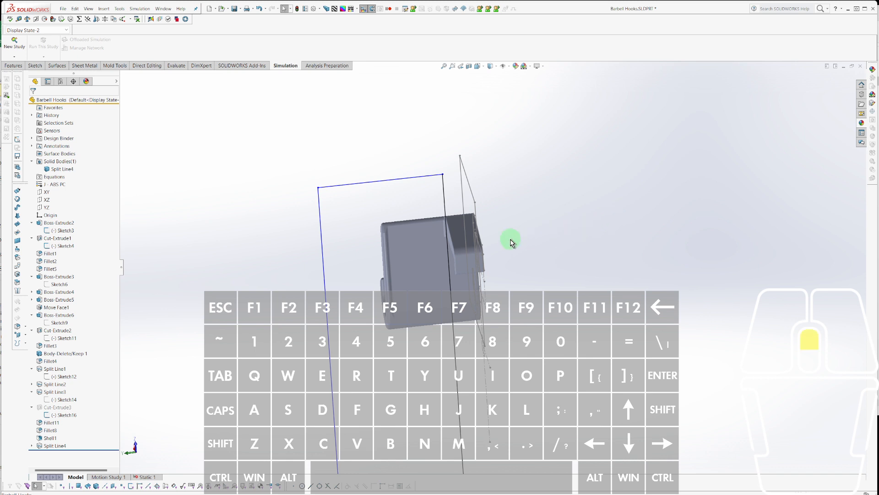
middle_drag(511, 243, 402, 247)
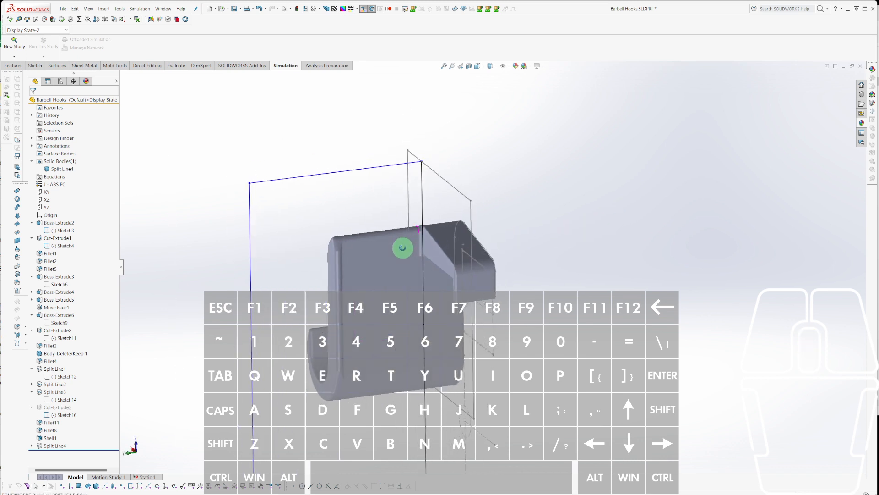
scroll(403, 248, down, 5)
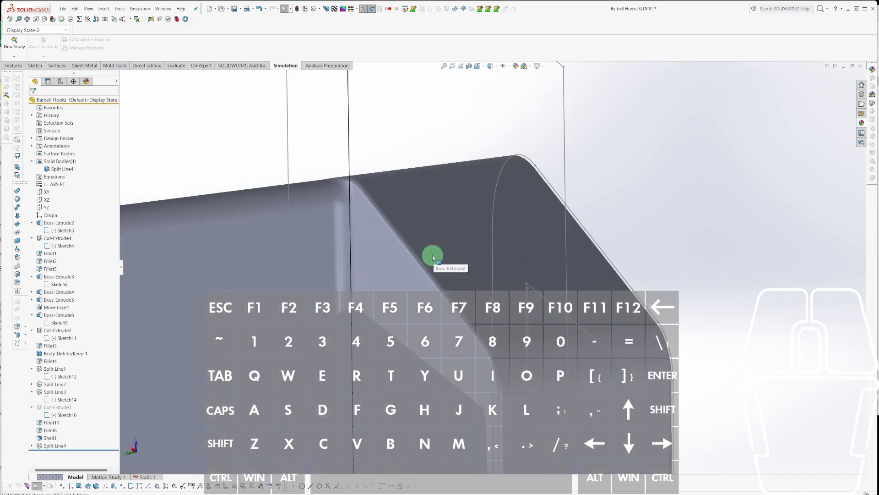
click(426, 267)
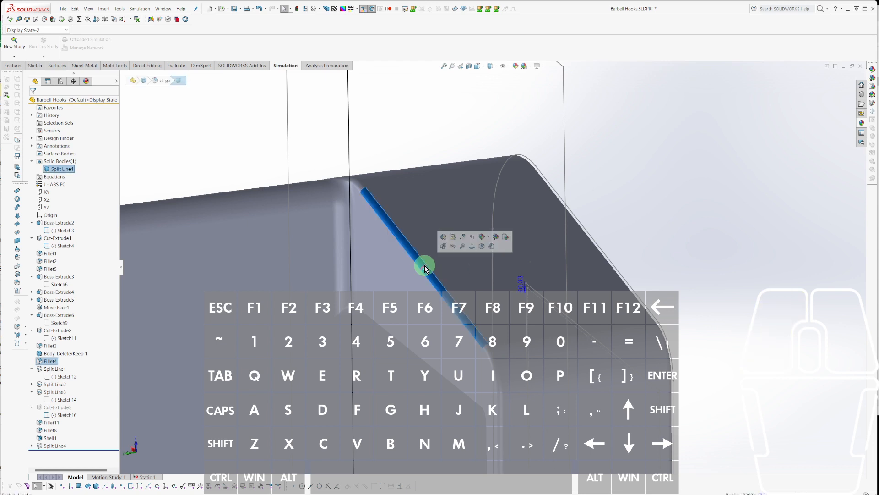
click(520, 284)
click(521, 283)
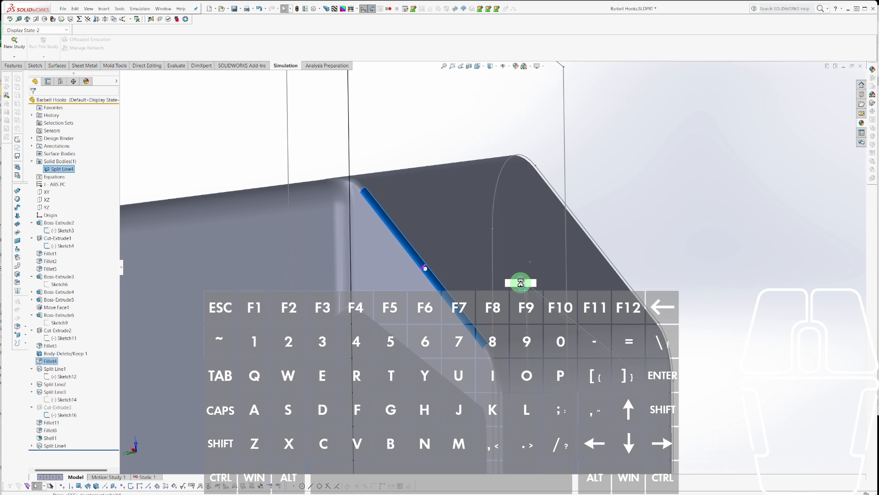
Examine the Fillet4 faces along the upper arm and around its downturned end.
scroll(534, 288, up, 3)
middle_drag(536, 290, 526, 232)
scroll(438, 259, down, 5)
scroll(444, 320, down, 3)
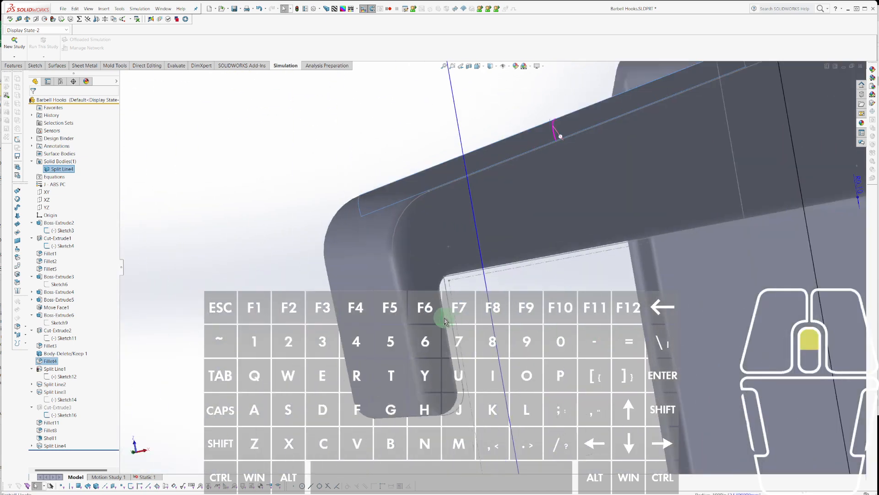
scroll(444, 319, up, 1)
click(412, 355)
middle_drag(413, 380, 488, 489)
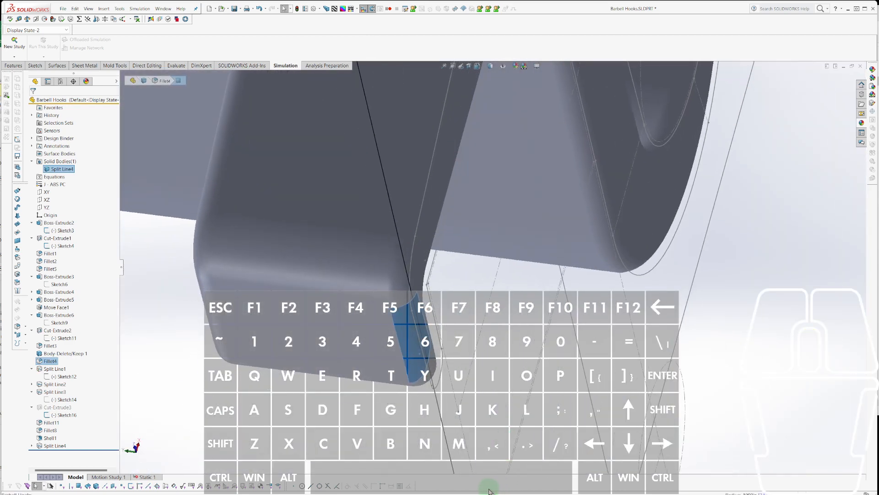
click(411, 361)
click(413, 359)
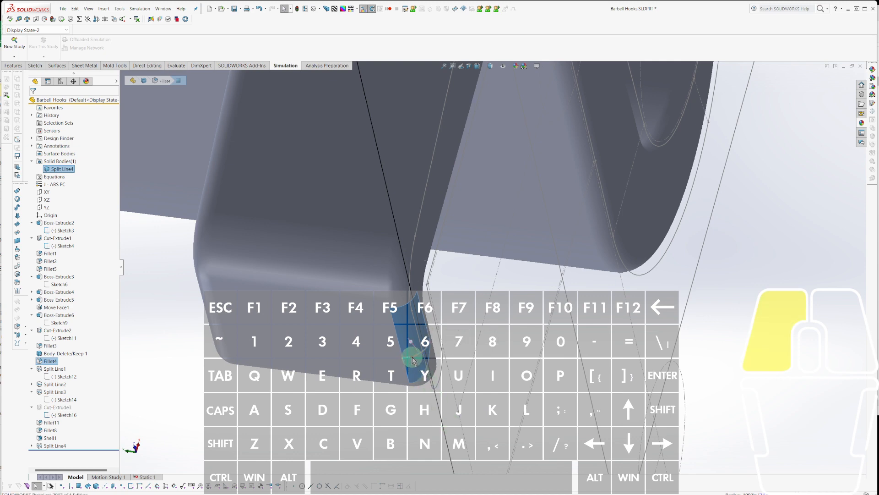
middle_drag(413, 354, 493, 211)
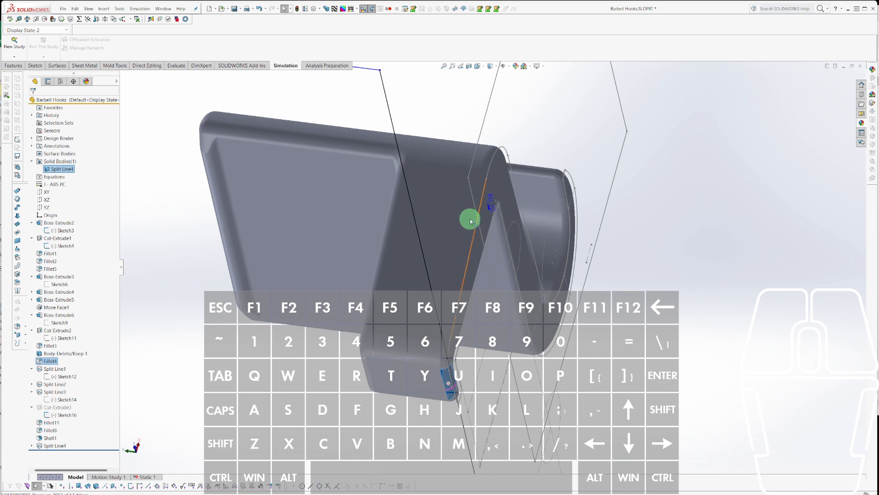
Try to reapply Shell1 with its existing thickness and no faces selected for removal.
click(48, 438)
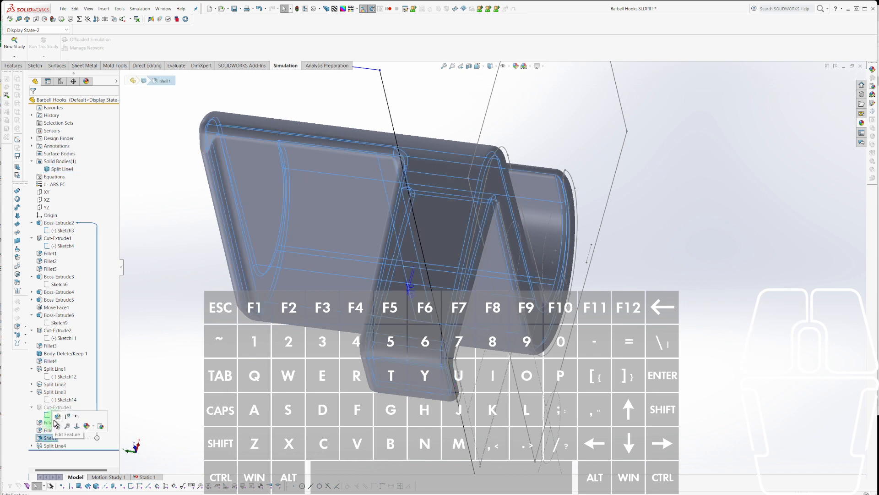
click(55, 417)
click(54, 140)
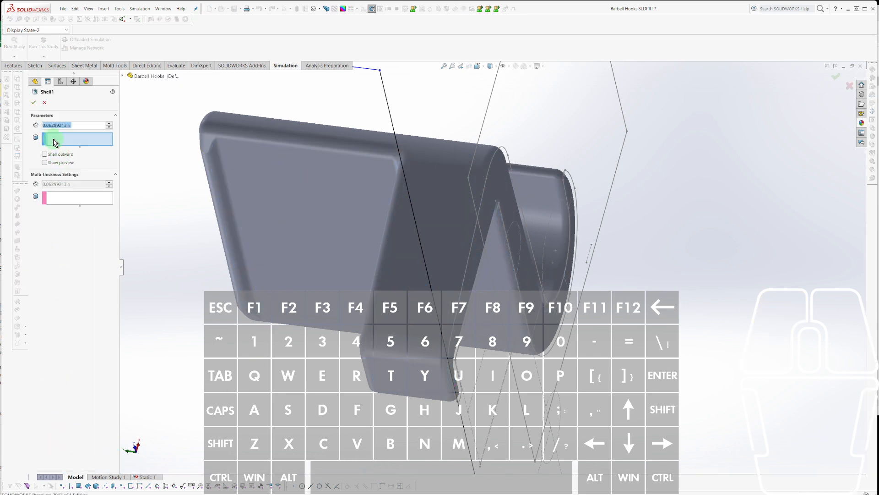
click(33, 102)
key(Escape)
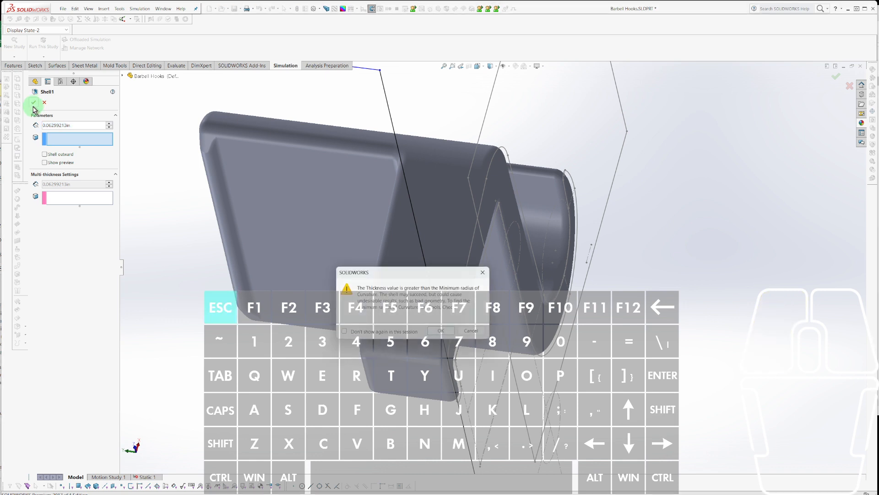
key(Escape)
key(Escape)
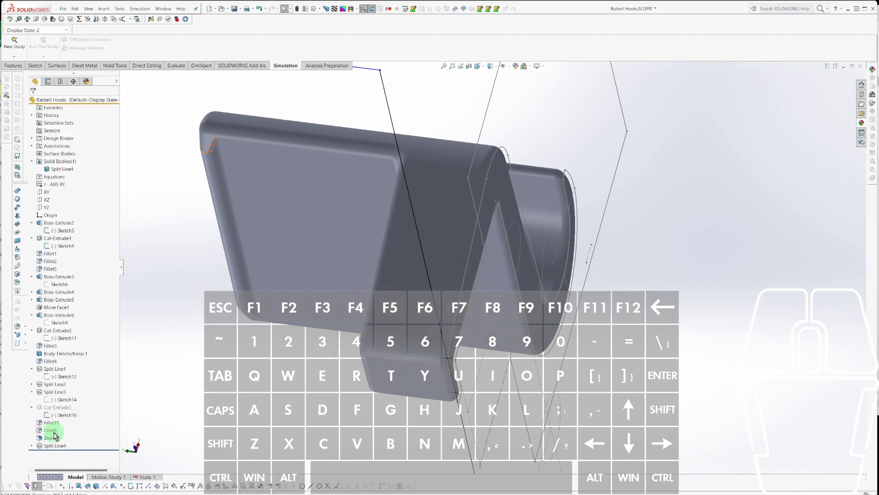
Check which geometry Shell1, Fillet8 and Fillet11 each affect on the hook.
click(55, 435)
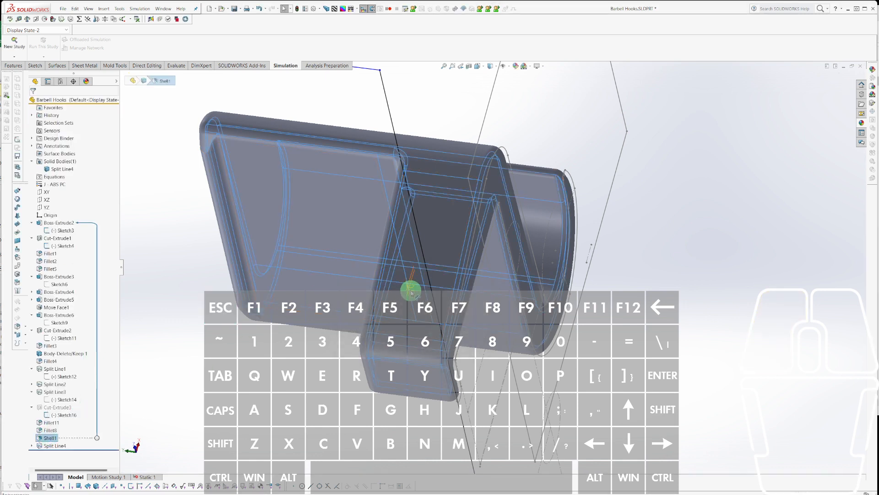
key(Escape)
click(41, 431)
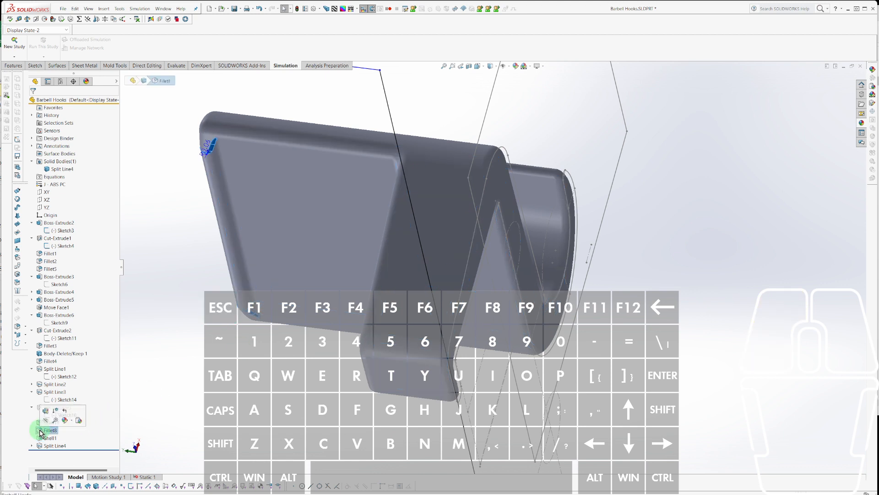
key(Escape)
click(42, 422)
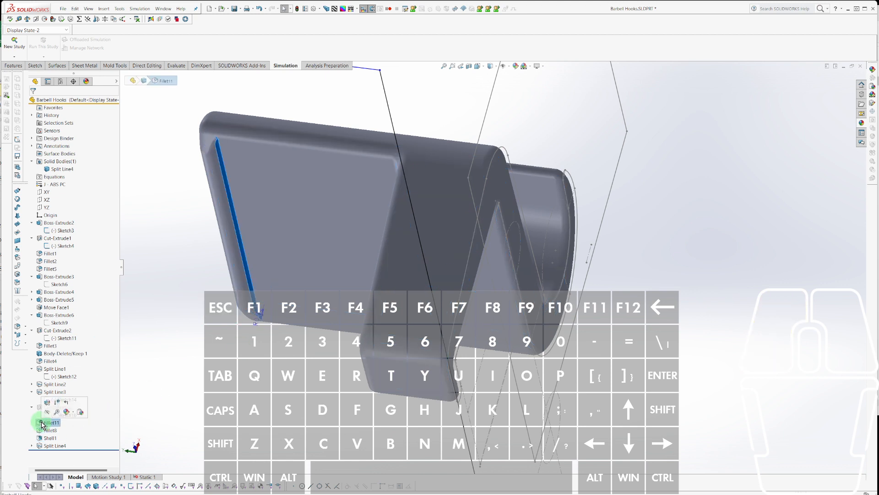
key(Escape)
Reduce the radius of Fillet4 along the side edges of the hook and upper arm.
scroll(475, 406, down, 5)
click(429, 350)
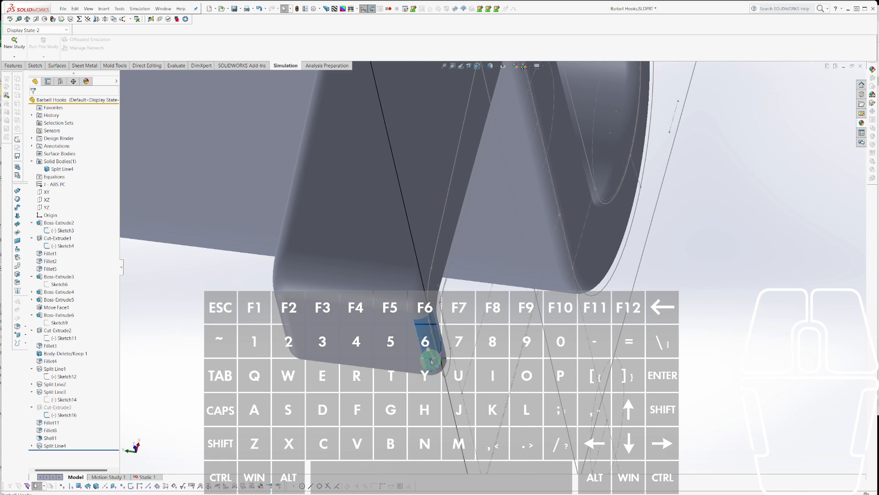
click(50, 361)
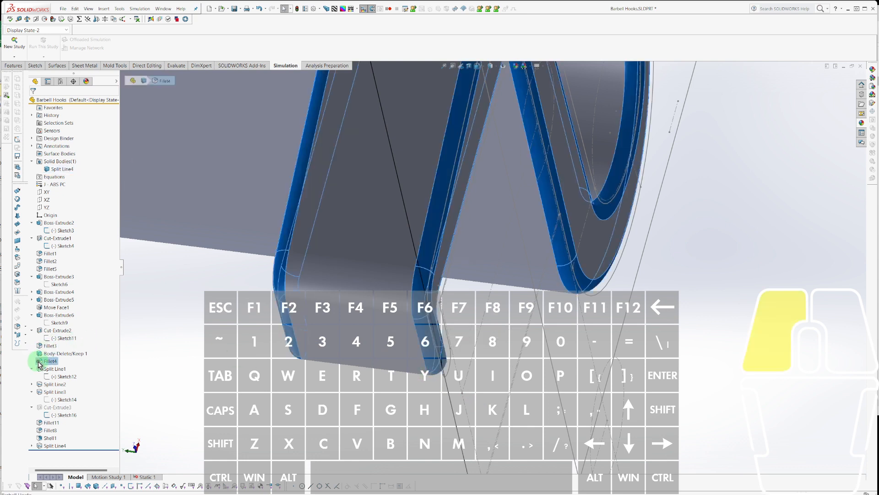
middle_drag(449, 267, 521, 170)
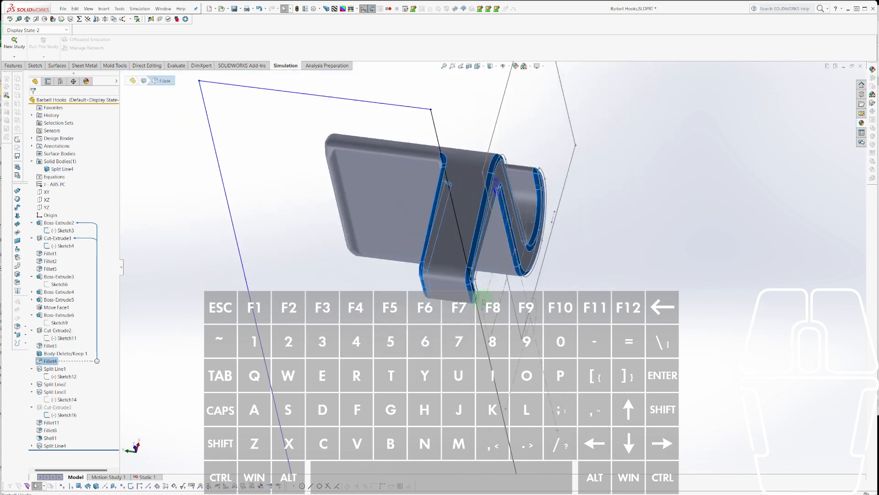
middle_drag(479, 295, 391, 217)
scroll(346, 205, down, 5)
click(342, 203)
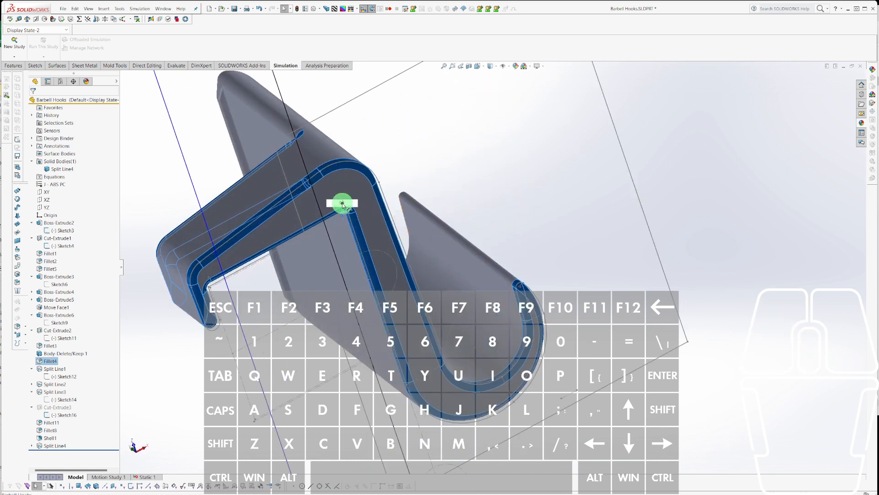
double_click(342, 202)
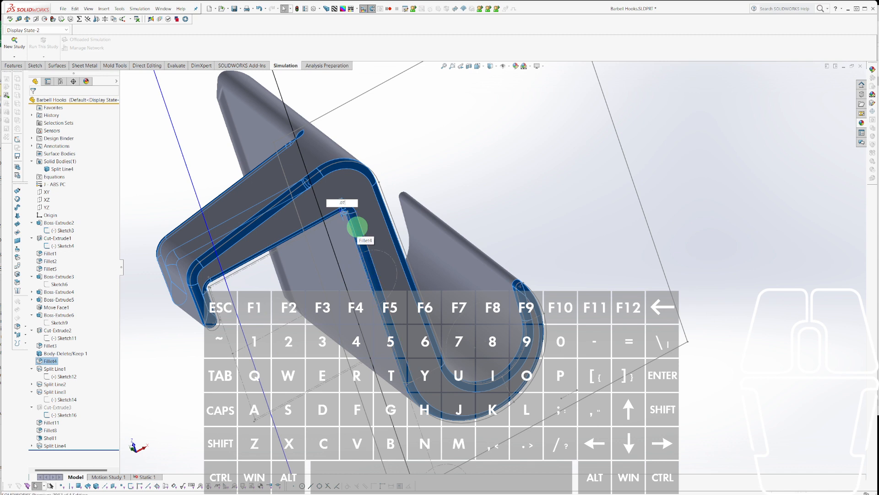
click(358, 228)
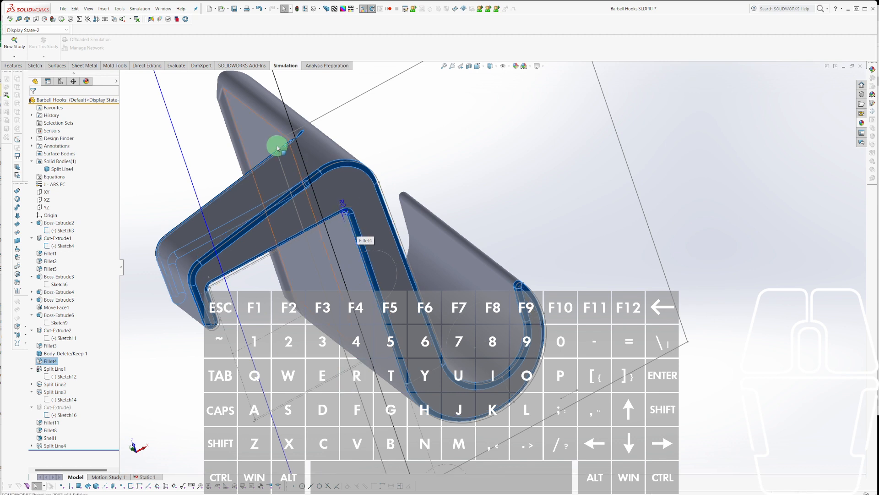
key(r)
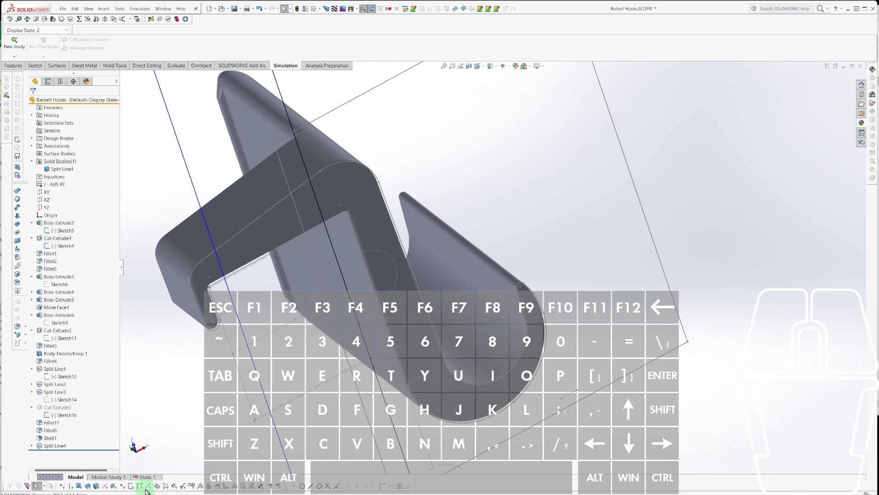
Check the Static 1 study's fixtures and loads and return to the part model.
click(146, 476)
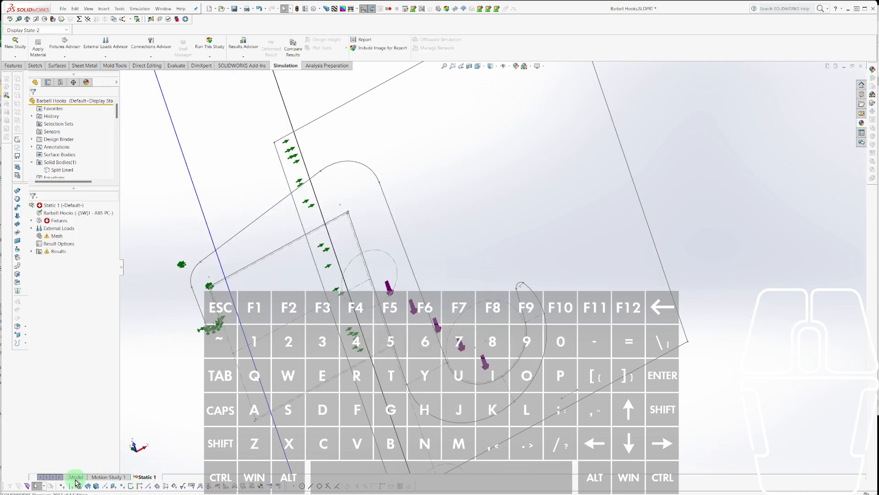
click(75, 477)
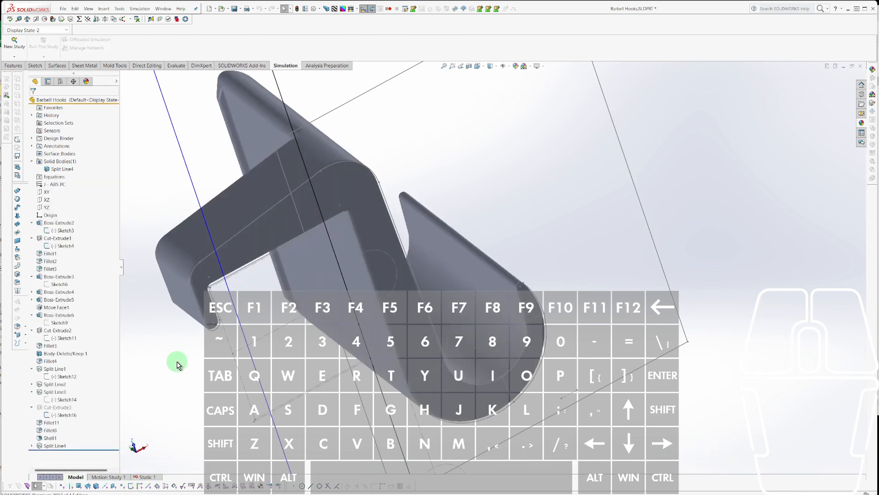
Extend Boss-Extrude6, the raised lip at the side wall's outer end, to a depth of about 0.97 in.
middle_drag(176, 363, 418, 167)
scroll(428, 163, down, 5)
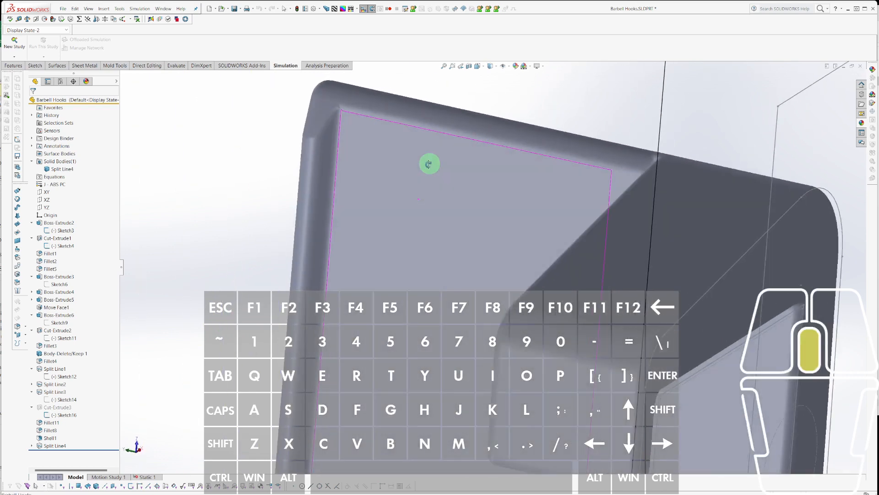
middle_drag(503, 209, 276, 223)
click(282, 223)
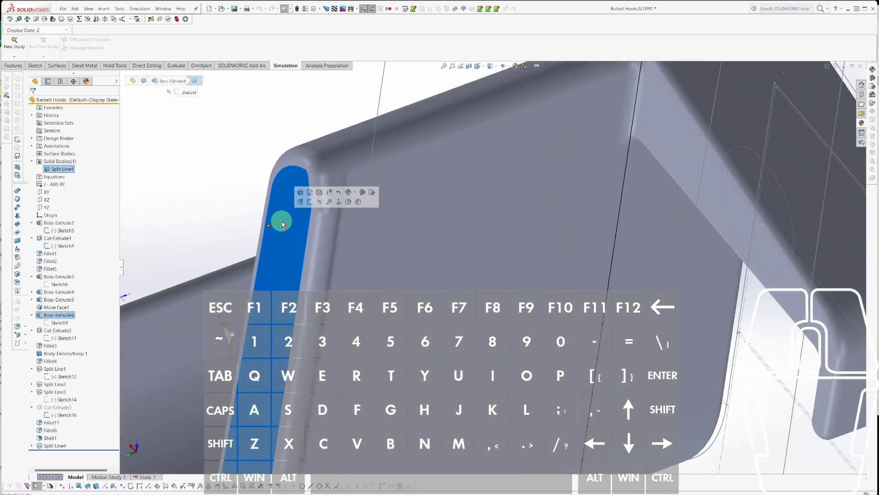
click(46, 315)
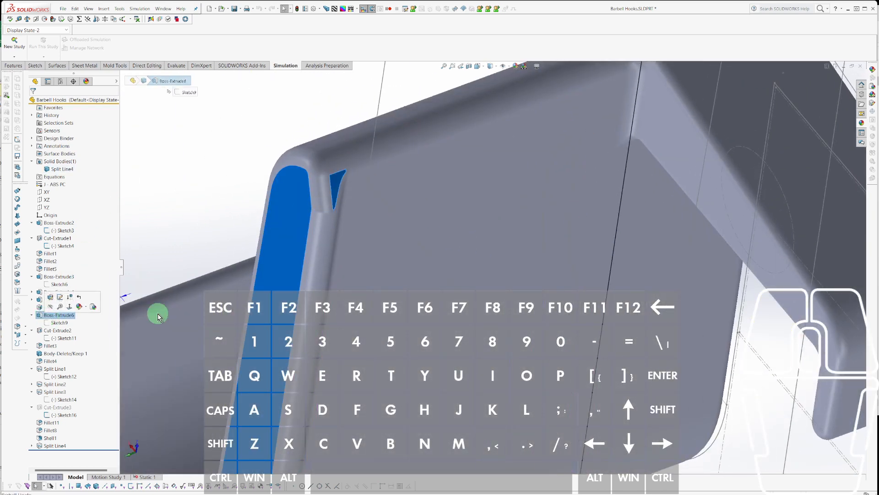
key(ctrl+7)
scroll(403, 287, down, 4)
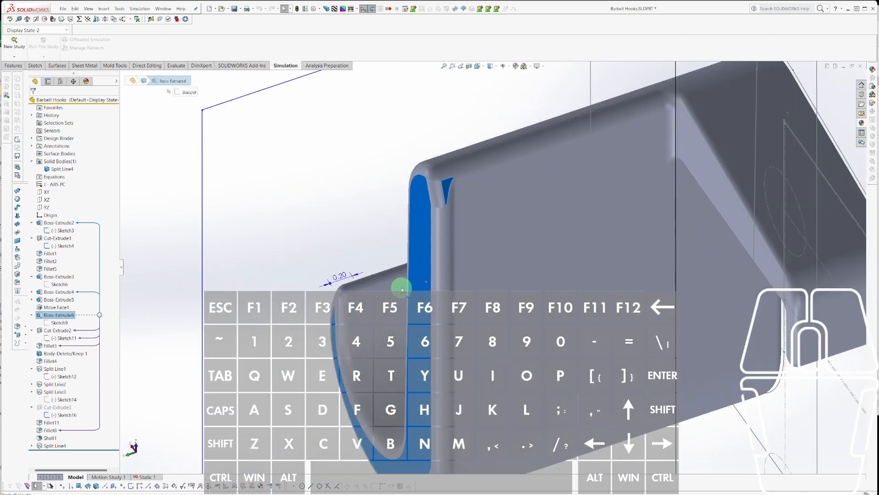
drag(332, 285, 501, 325)
key(ctrl+shift+z)
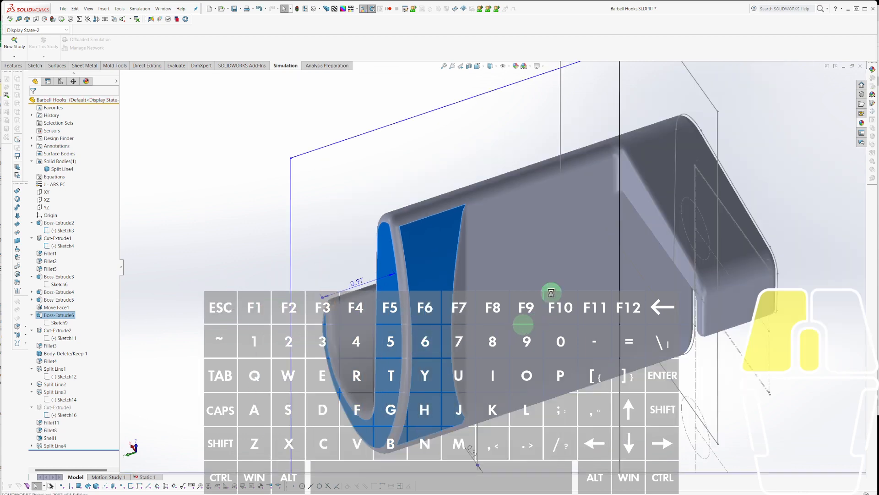
Check the Static 1 study, return to the part model and force a full rebuild.
click(140, 477)
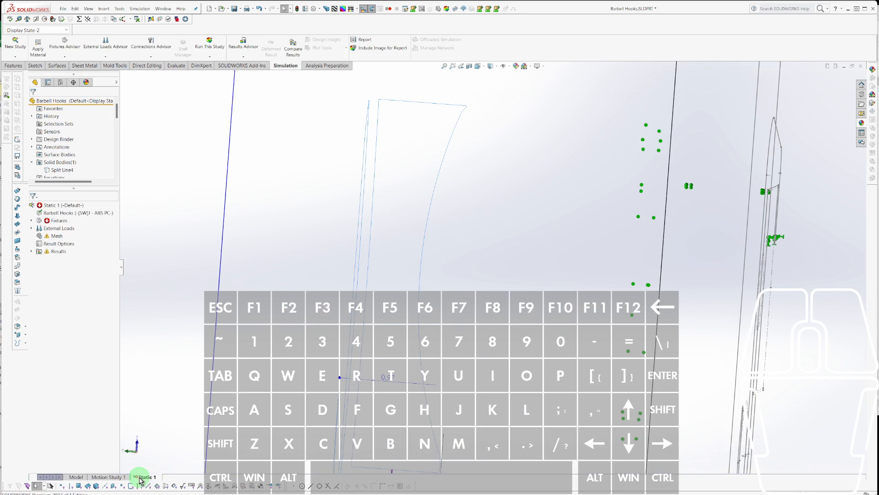
key(ctrl)
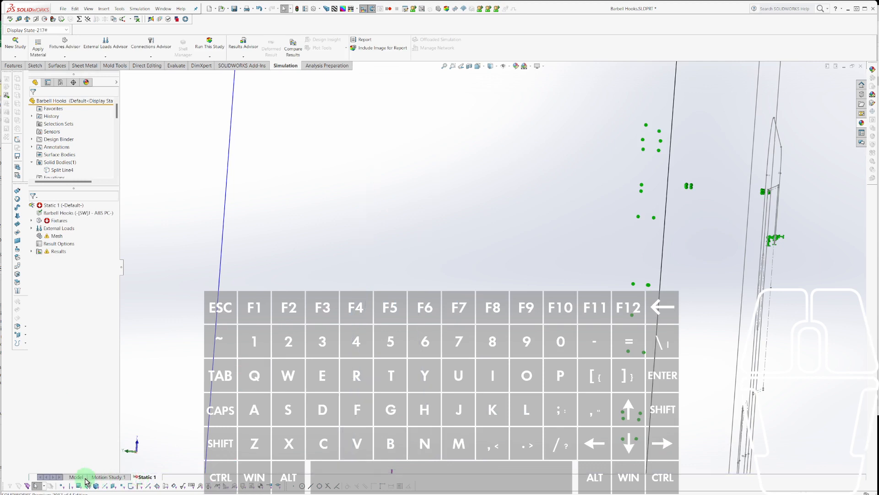
click(85, 479)
click(95, 399)
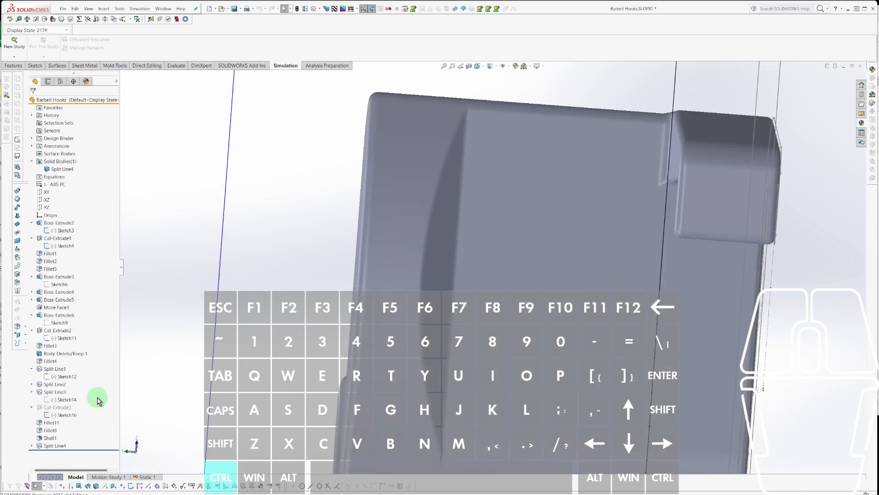
key(ctrl+q)
Set Shell1's wall thickness to 0.059 in and check the stored value.
click(47, 439)
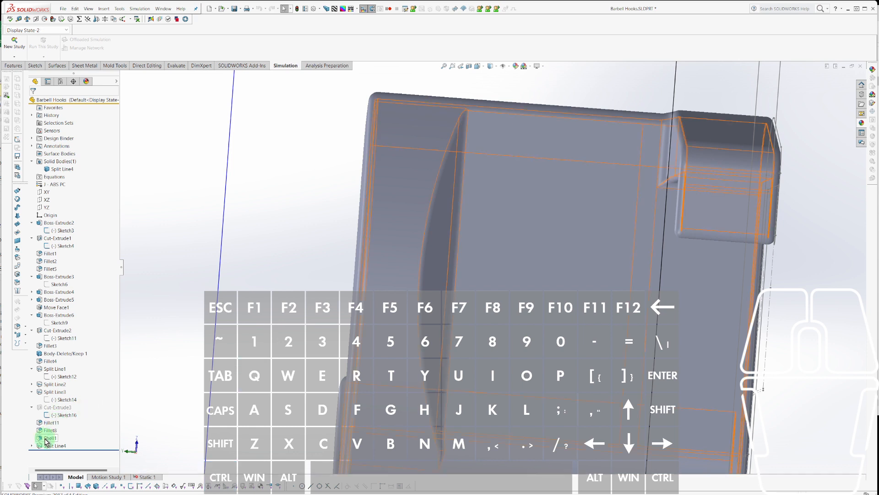
click(50, 423)
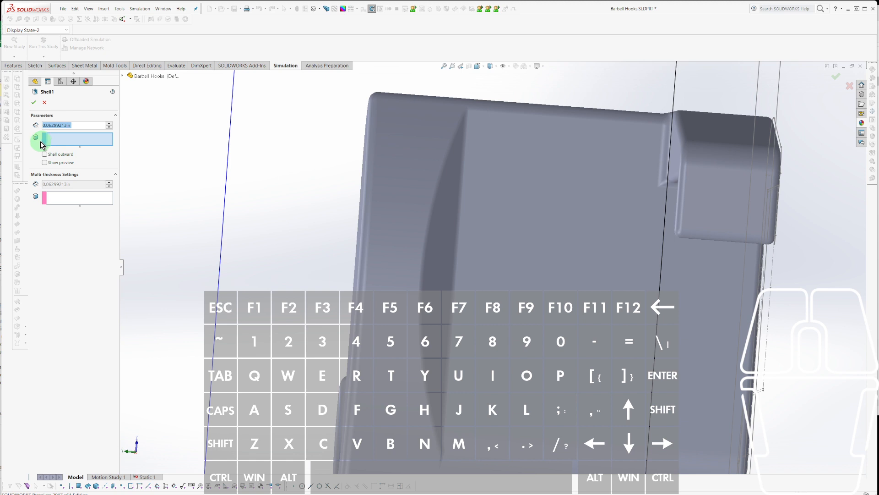
text(59)
key(Return)
click(34, 103)
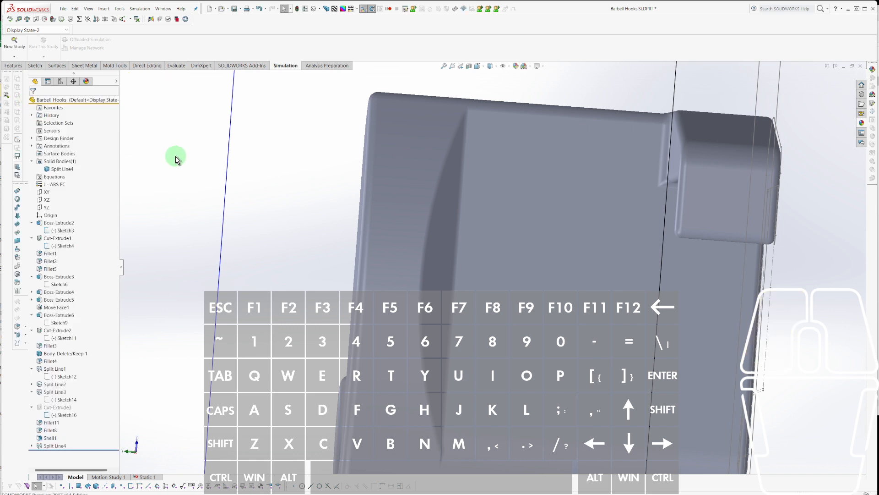
key(f)
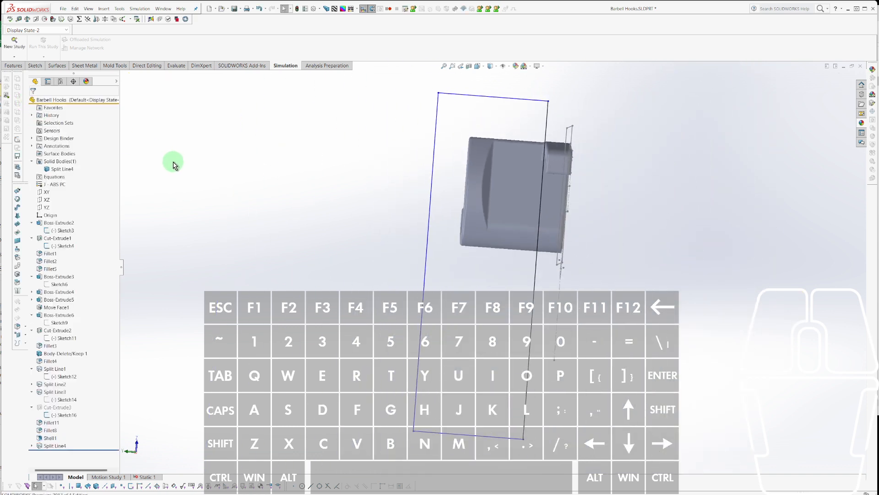
right_click(45, 436)
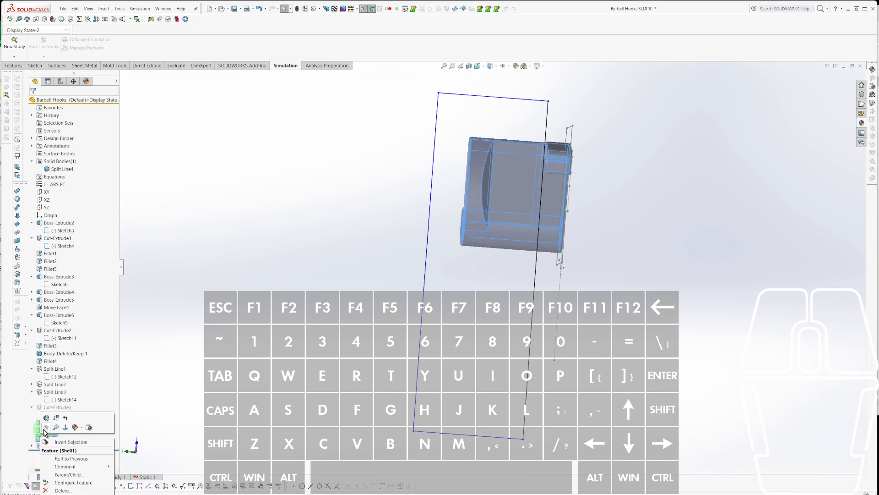
click(46, 427)
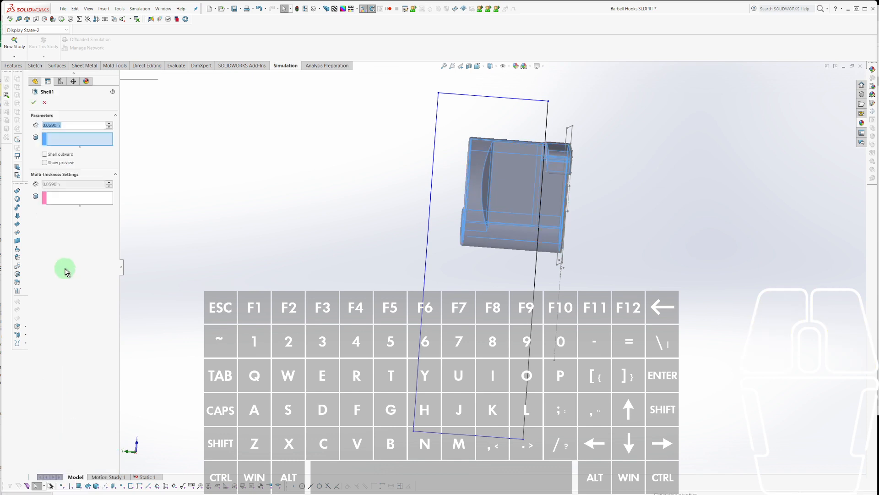
click(33, 102)
Include the hook's solid body in the analysis of the Static 1 study.
scroll(484, 259, up, 4)
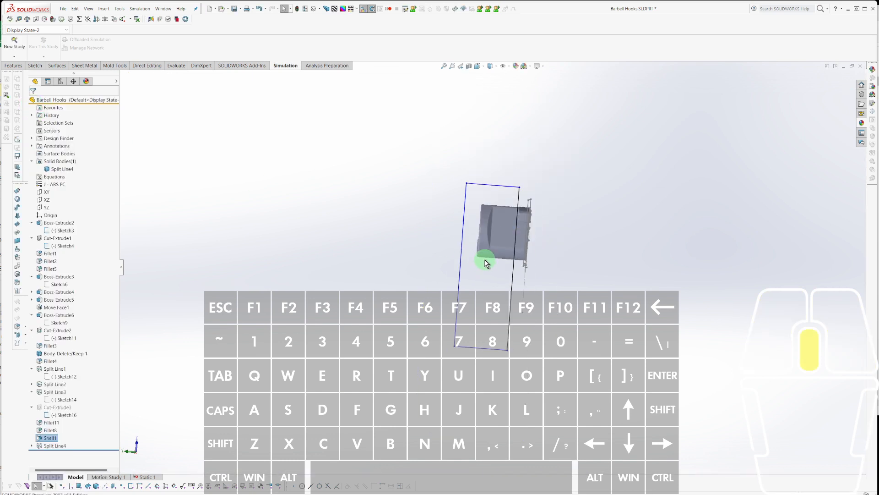
middle_drag(484, 259, 271, 362)
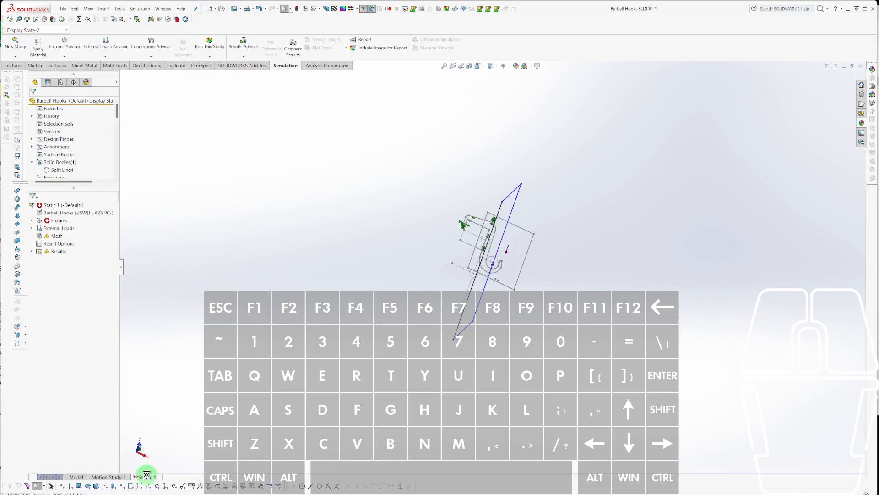
middle_drag(485, 266, 456, 219)
right_click(66, 213)
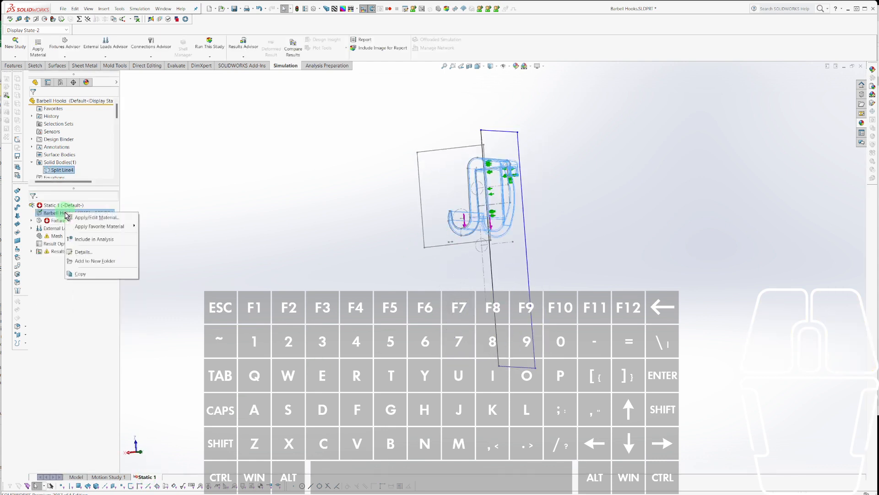
click(79, 240)
Examine the hook body in the study around the side wall, raised lip and upper arm.
scroll(641, 203, down, 4)
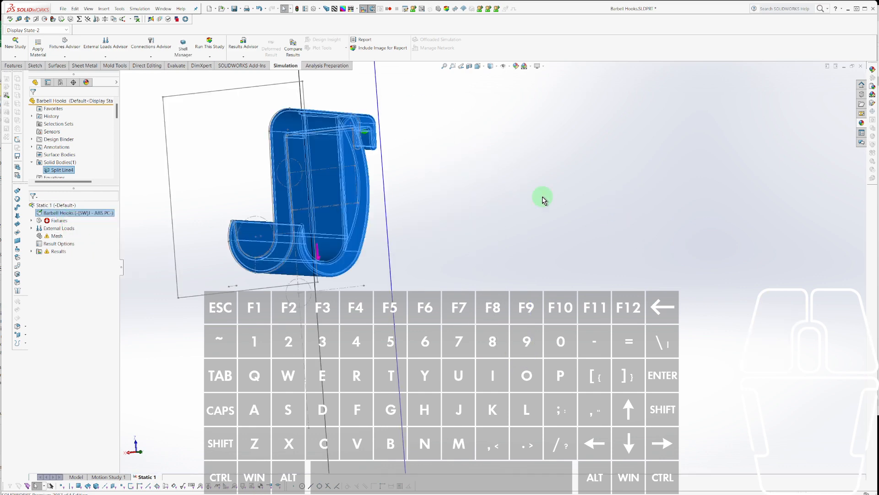
middle_drag(543, 200, 295, 206)
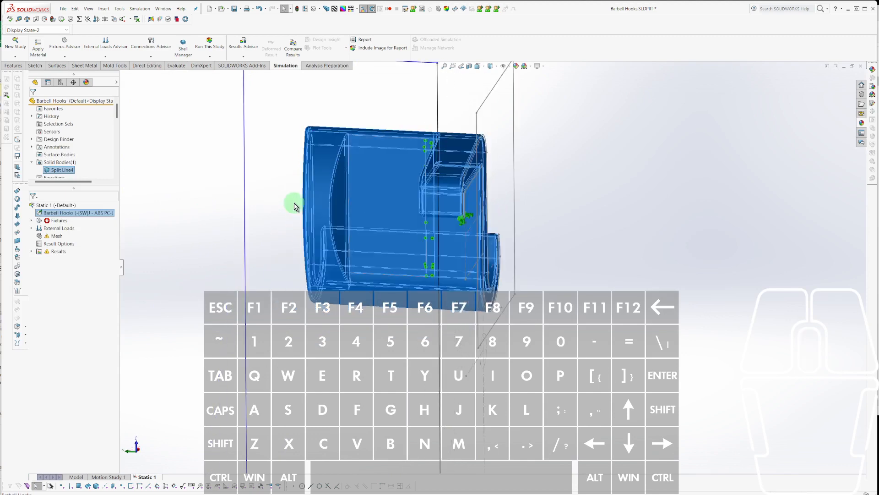
scroll(424, 168, down, 5)
scroll(423, 169, up, 2)
scroll(383, 222, down, 3)
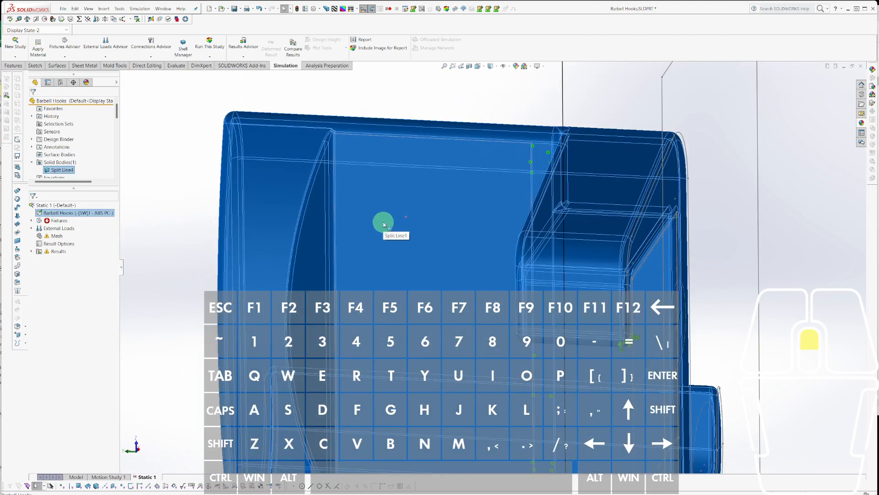
scroll(380, 223, up, 3)
scroll(499, 235, up, 3)
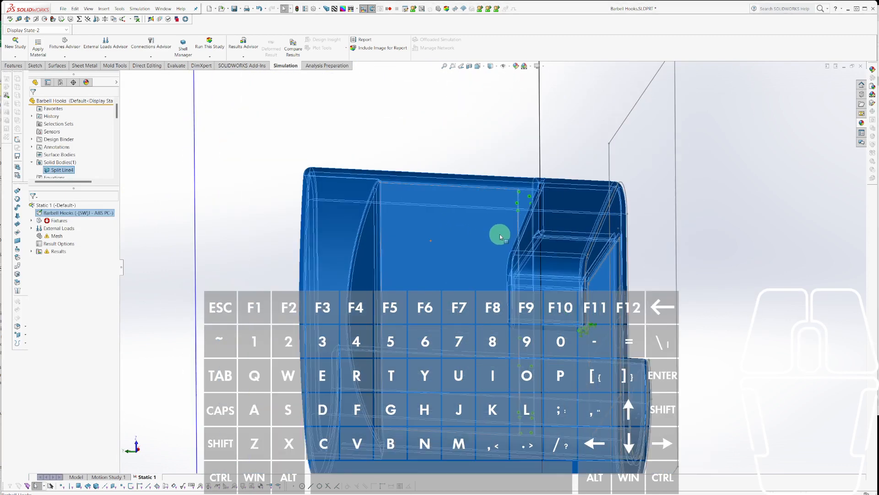
mouse_move(481, 265)
middle_down()
mouse_move(556, 254)
mouse_move(503, 286)
middle_up()
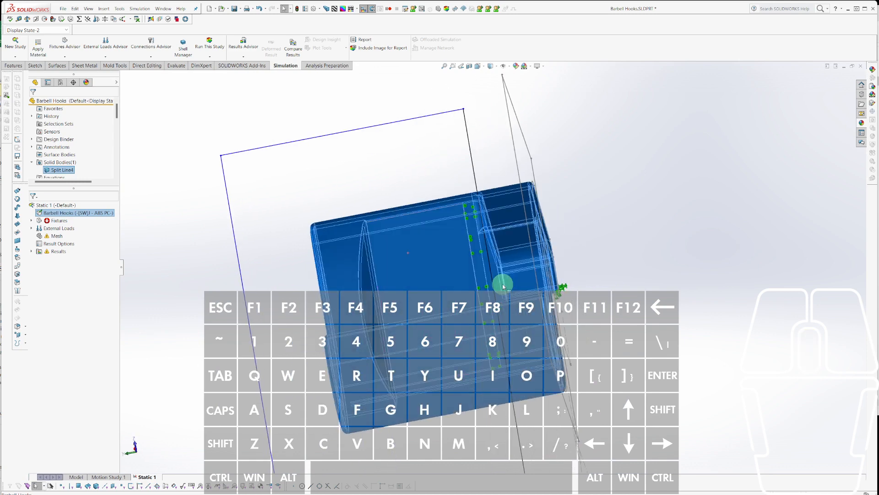
click(419, 282)
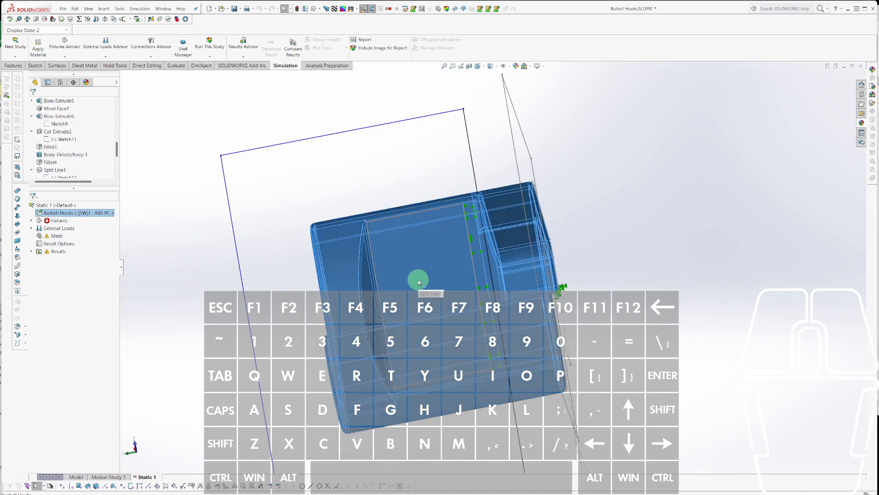
mouse_move(405, 282)
middle_down()
mouse_move(438, 267)
mouse_move(426, 275)
middle_up()
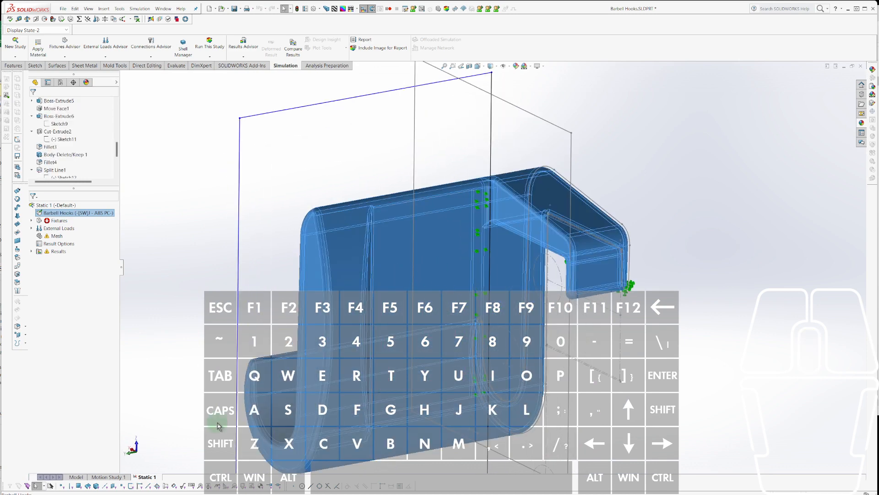
Shorten Boss-Extrude6 in the part model, pulling the raised lip inward toward the side wall.
click(78, 486)
click(78, 485)
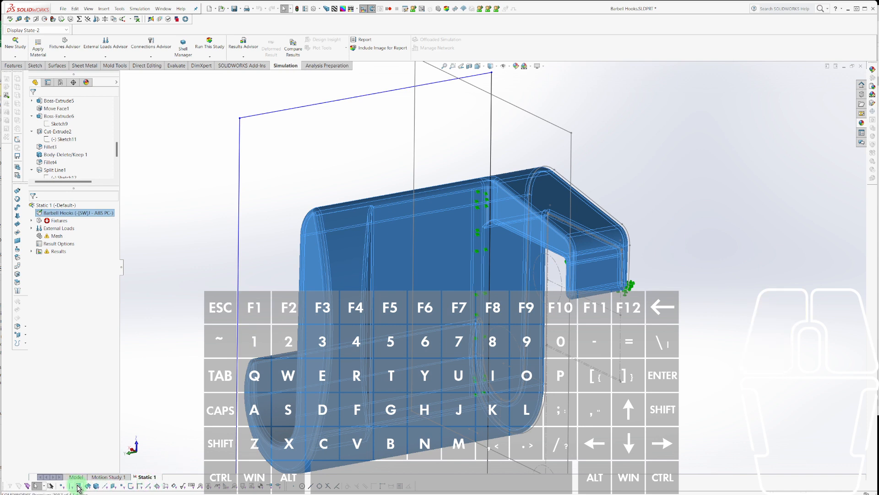
click(78, 477)
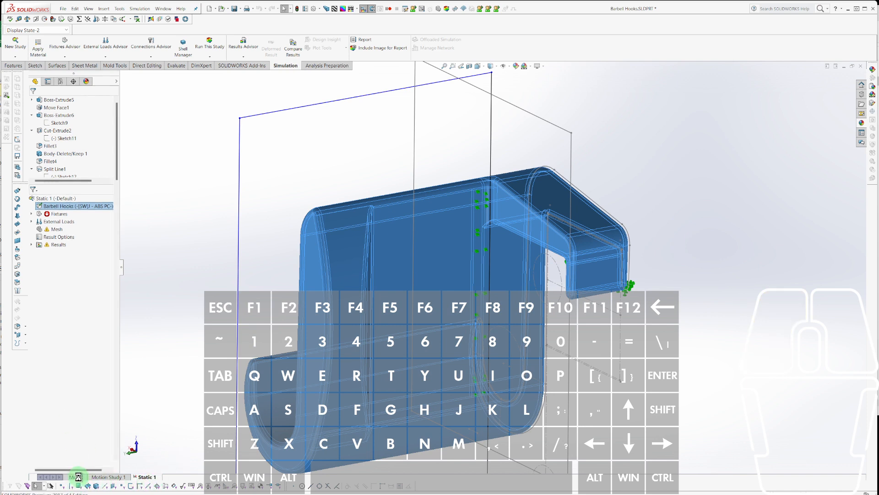
click(320, 310)
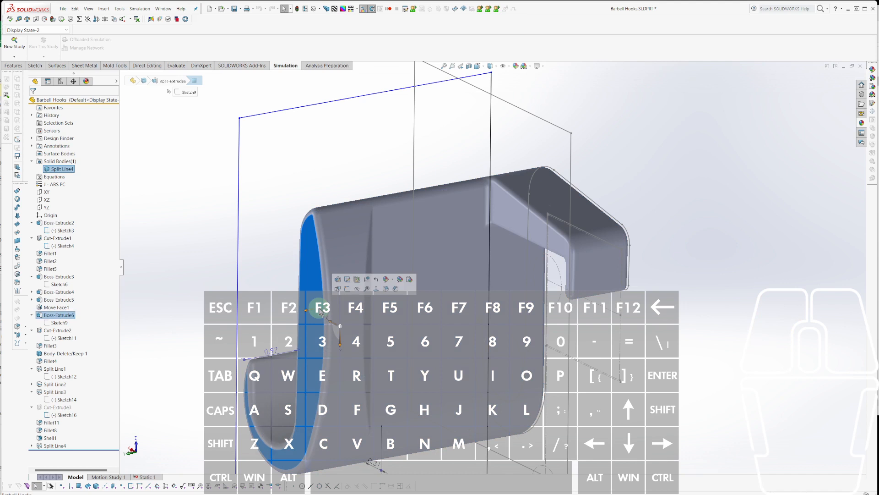
click(127, 397)
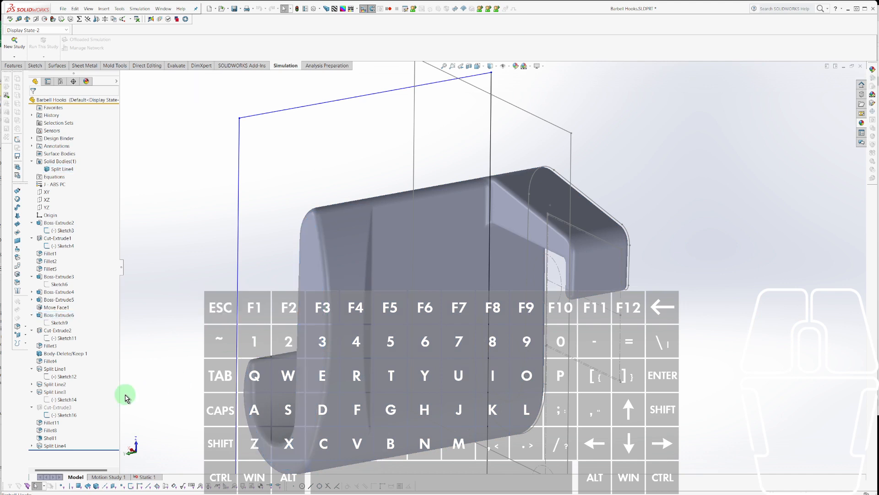
click(51, 316)
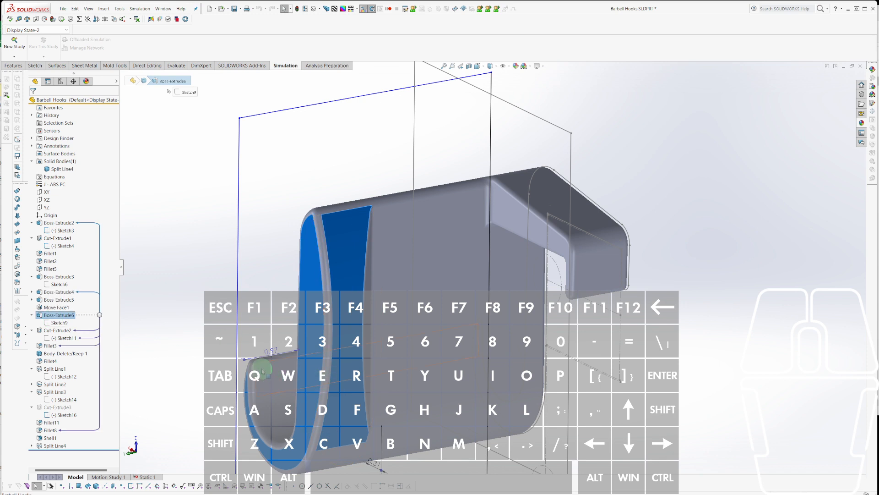
drag(245, 363, 285, 366)
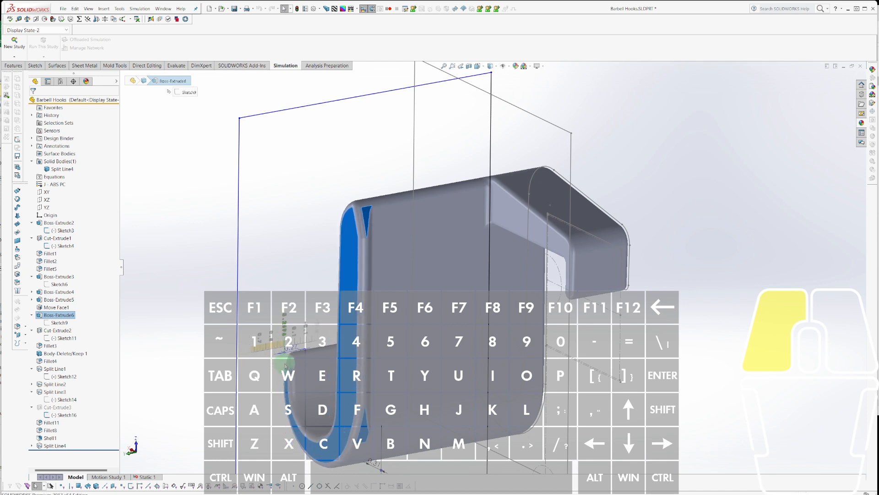
drag(285, 364, 285, 364)
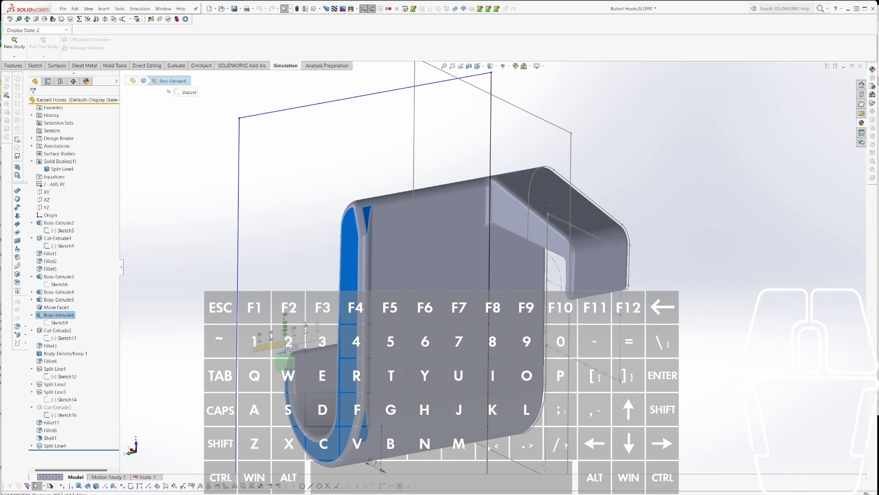
key(r)
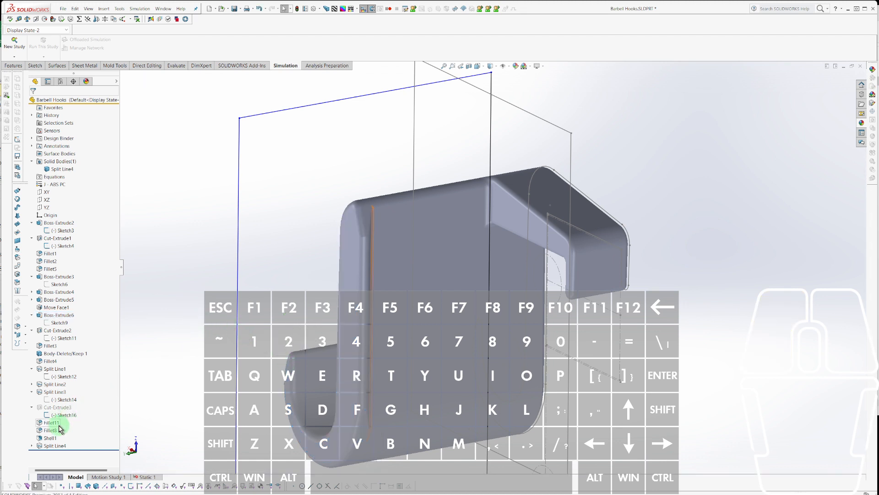
right_click(53, 438)
click(186, 310)
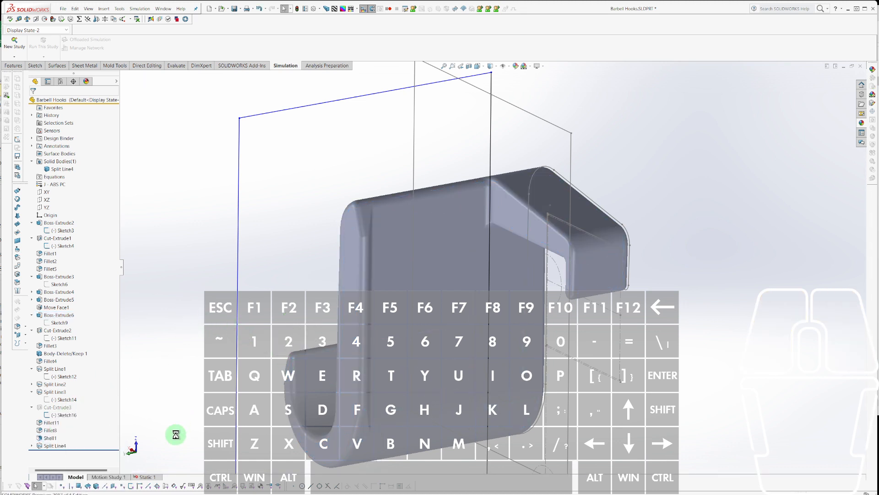
Review the roller/slider fixtures of the Static 1 study and the faces they reference.
click(148, 477)
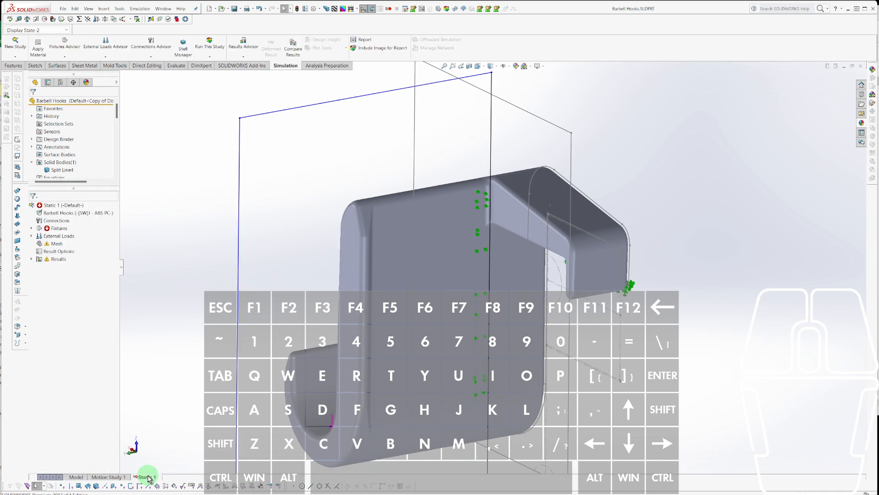
click(32, 228)
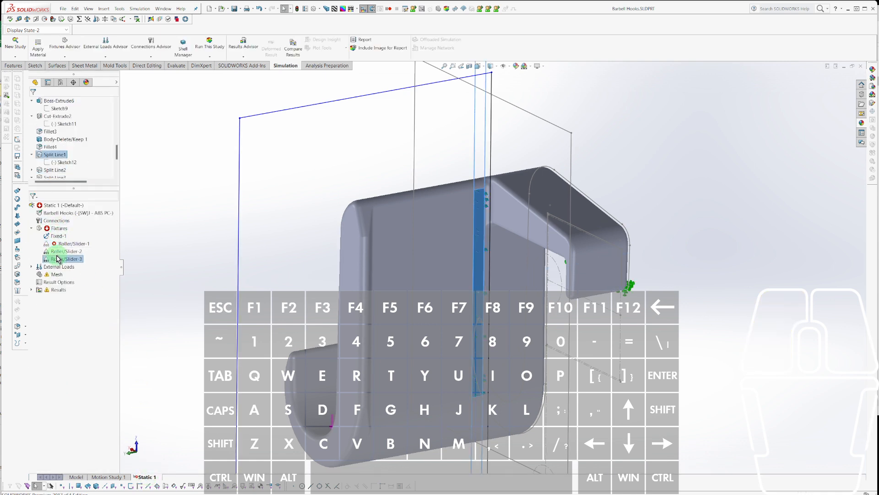
click(58, 252)
click(54, 244)
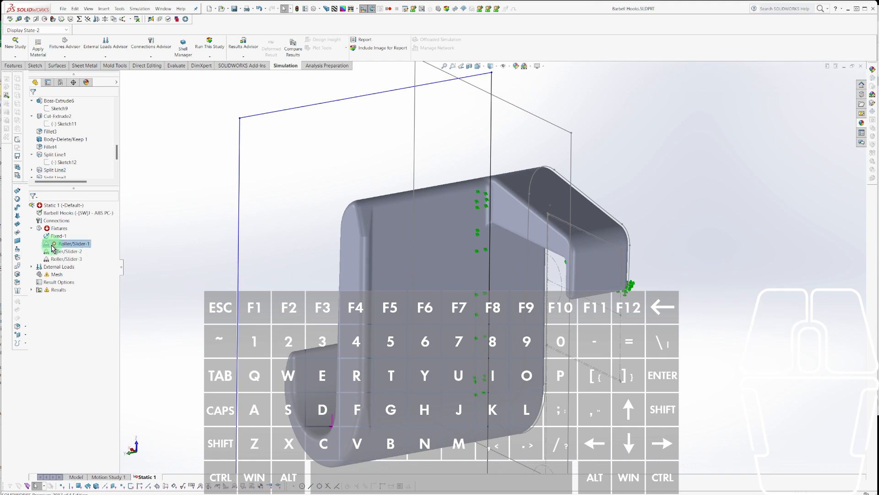
Reassign the Roller/Slider-1 fixture to the narrow face strip at the inside corner beneath the upper arm.
right_click(57, 244)
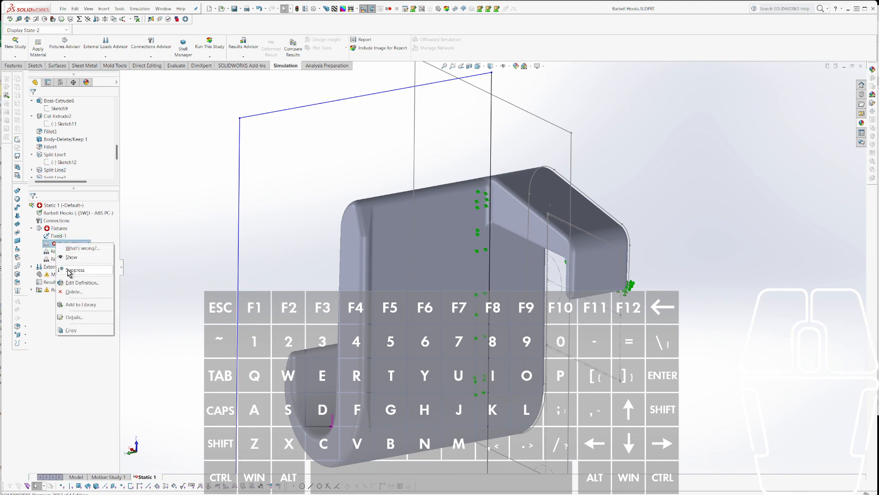
click(69, 271)
click(471, 288)
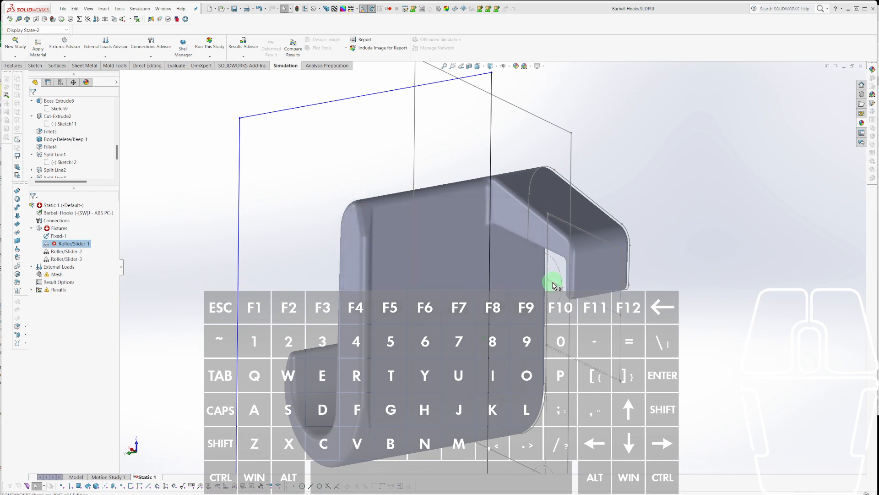
middle_drag(553, 286, 540, 136)
scroll(552, 353, down, 6)
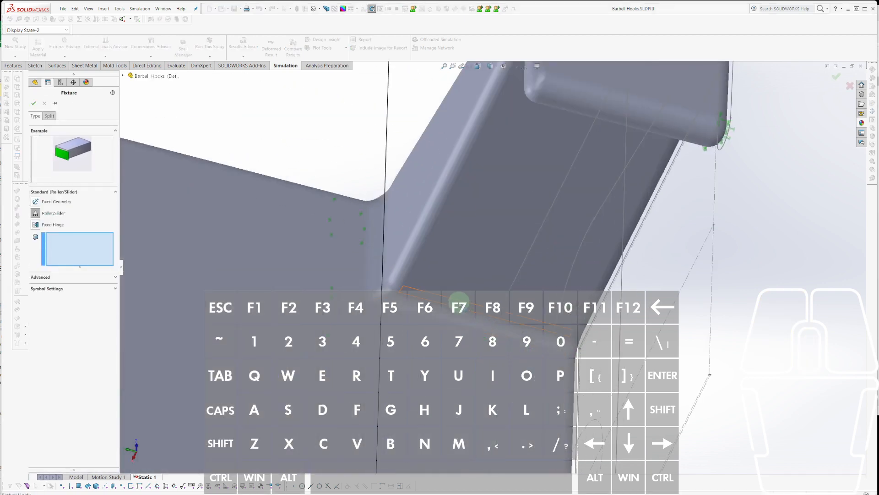
click(459, 302)
right_click(459, 302)
key(f)
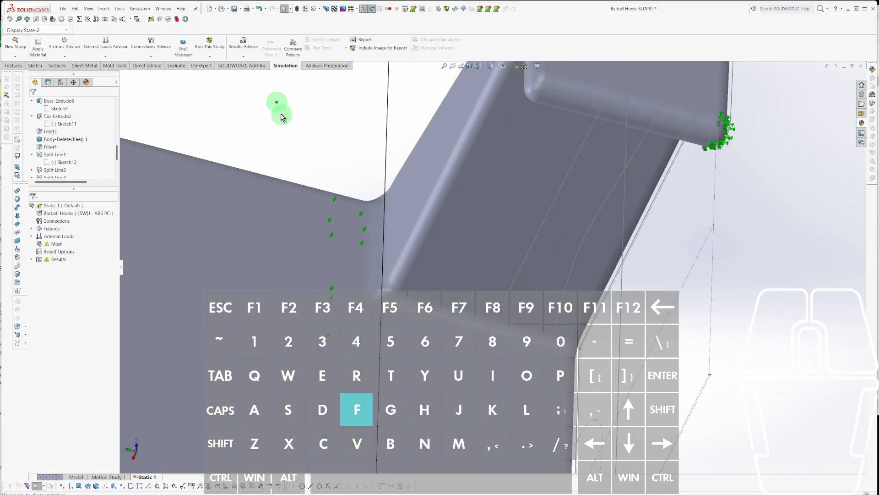
Run the Static 1 study with the reassigned fixture.
right_click(75, 201)
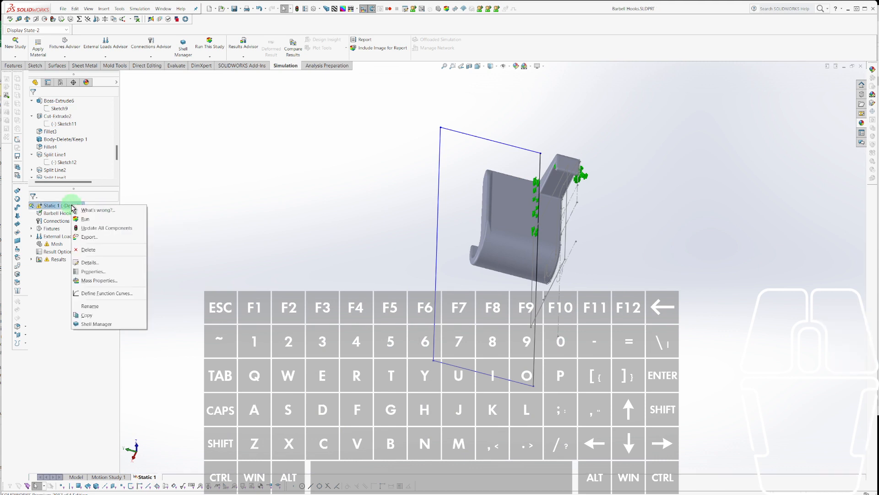
click(87, 215)
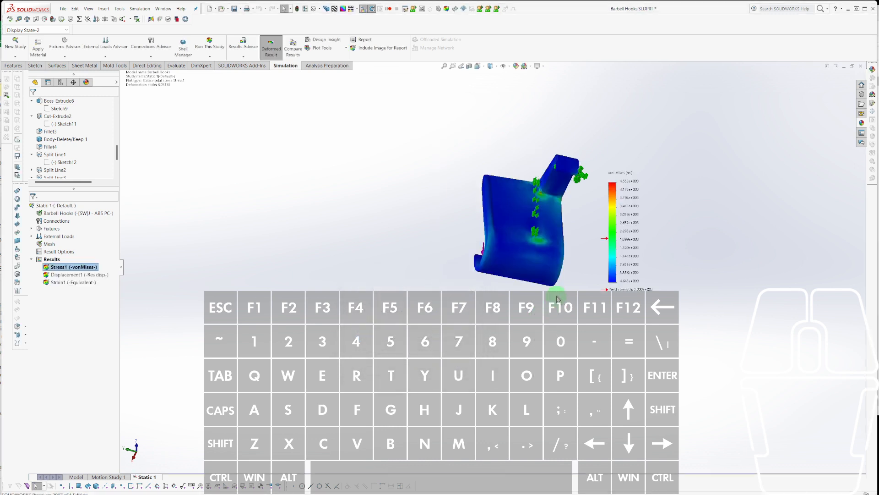
Examine the von Mises stress plot across the hook's side wall, upper arm and lower cradle.
middle_drag(556, 300, 508, 266)
scroll(559, 205, down, 6)
middle_drag(559, 205, 489, 188)
scroll(488, 188, up, 4)
middle_drag(305, 289, 511, 283)
scroll(566, 253, down, 5)
scroll(479, 289, up, 7)
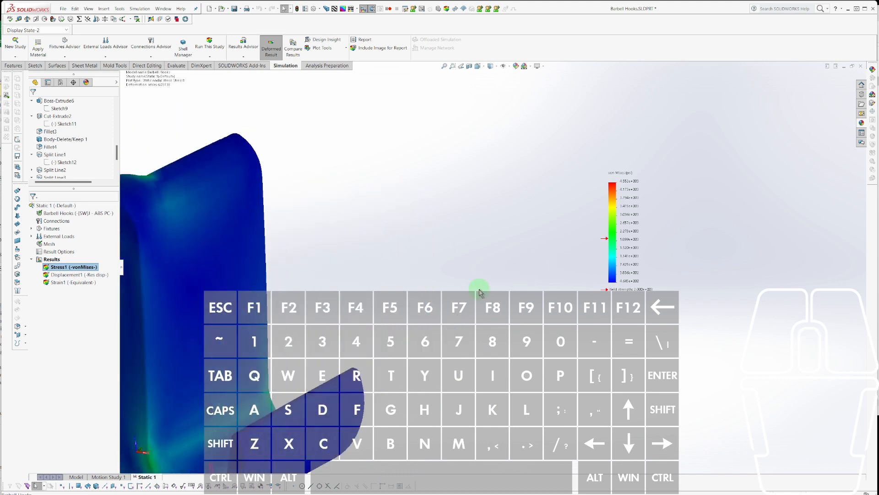
scroll(264, 393, down, 3)
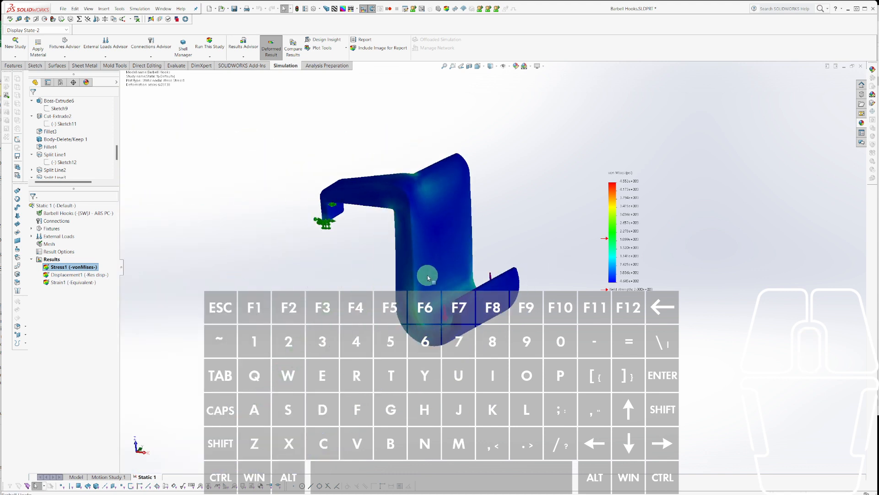
middle_drag(426, 275, 421, 303)
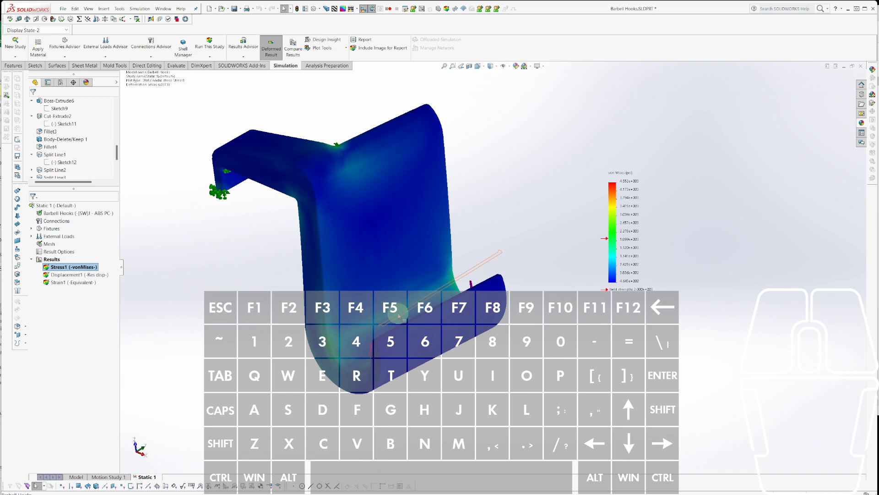
mouse_move(382, 344)
middle_down()
mouse_move(507, 260)
mouse_move(450, 275)
mouse_move(451, 390)
mouse_move(416, 401)
mouse_move(374, 333)
middle_up()
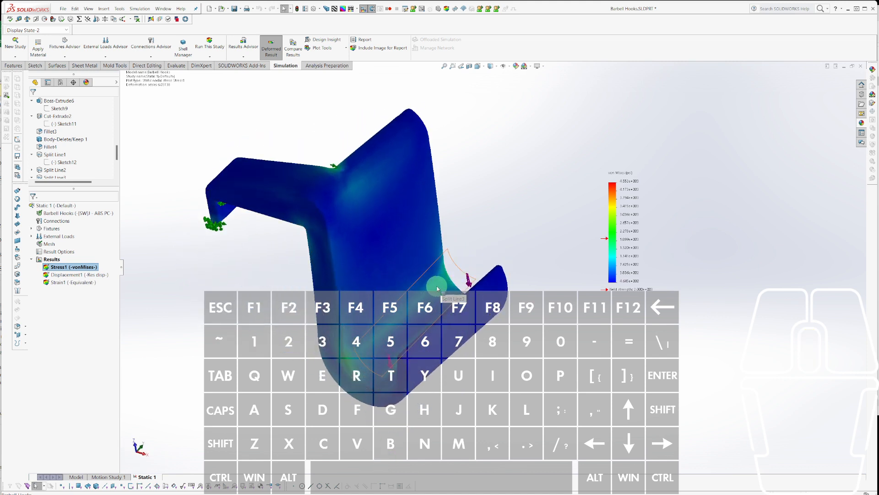
middle_drag(438, 289, 529, 265)
scroll(429, 211, down, 5)
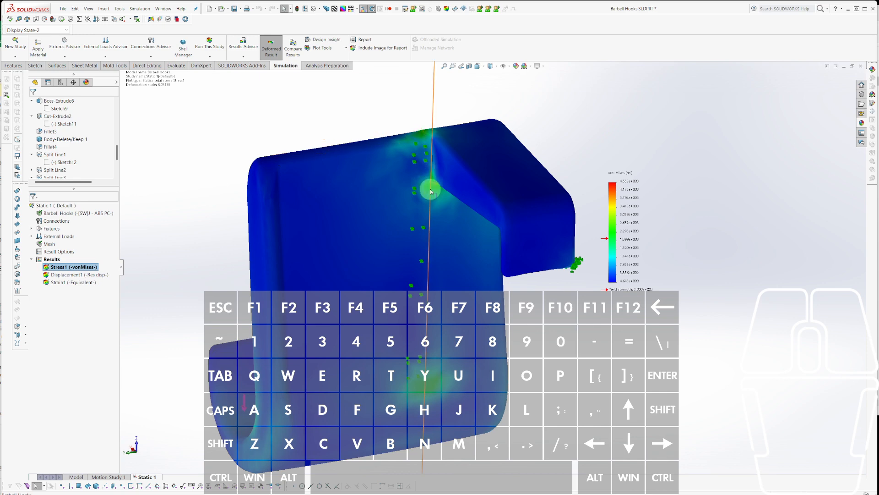
Examine the stress at the tip of the upper arm and check where the Fixed-1 fixture is applied.
middle_drag(433, 389, 449, 189)
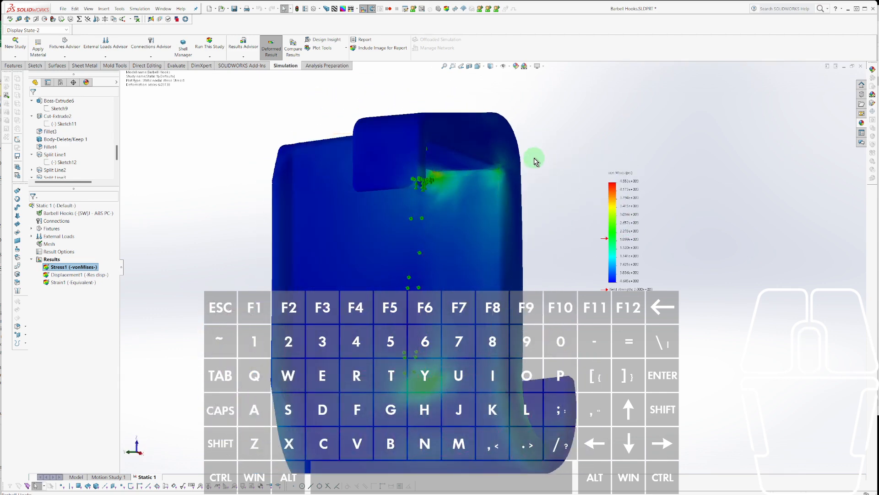
middle_drag(538, 181, 411, 250)
scroll(371, 245, up, 2)
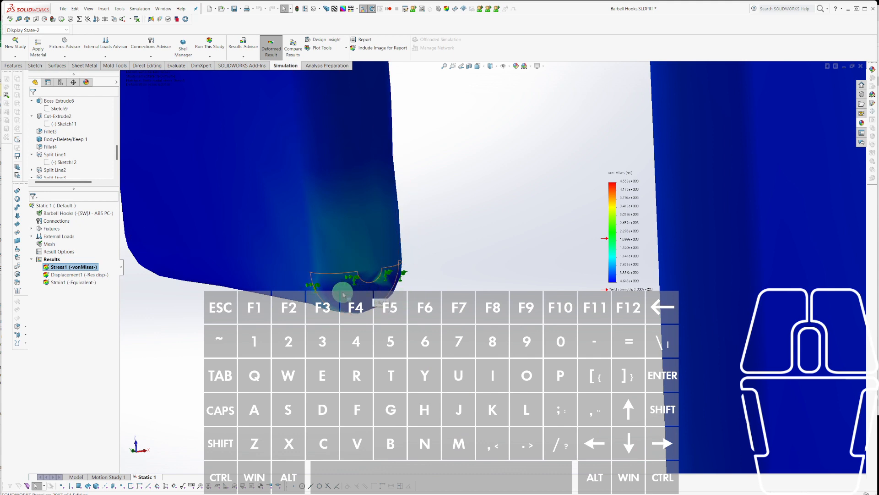
click(33, 228)
scroll(417, 285, up, 5)
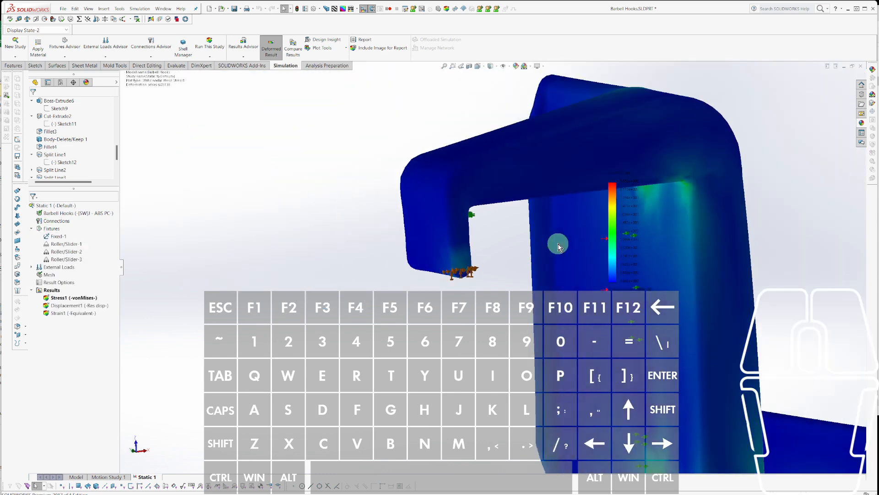
scroll(673, 261, up, 4)
scroll(683, 283, down, 6)
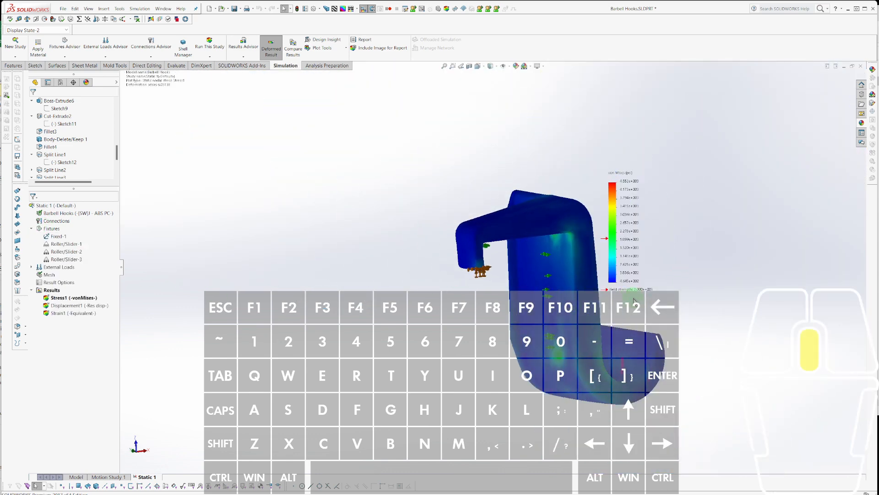
Examine the stress along the cradle bend and loaded lip from the front side of the hook.
middle_drag(622, 297, 425, 229)
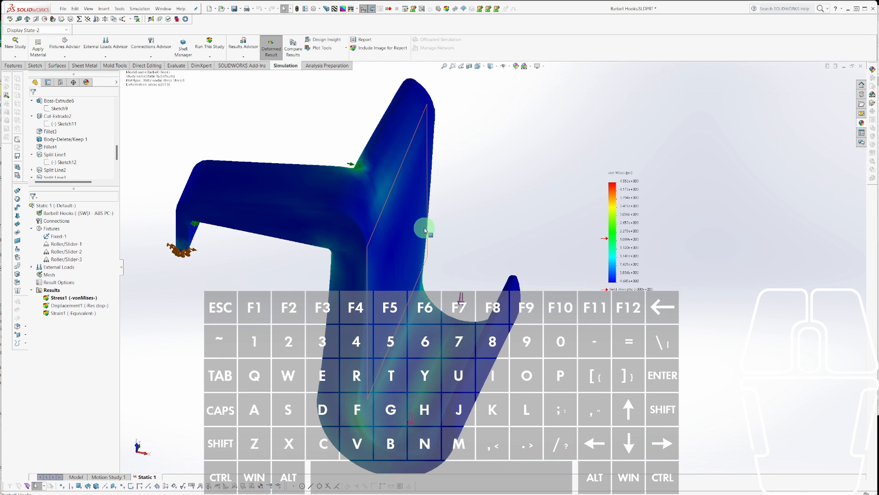
scroll(419, 240, down, 3)
scroll(485, 316, down, 1)
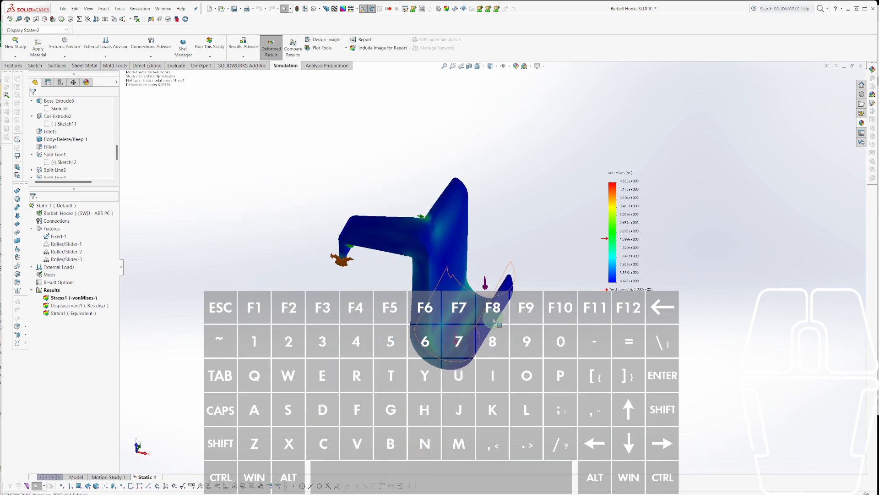
mouse_move(472, 268)
middle_down()
mouse_move(454, 269)
mouse_move(454, 244)
mouse_move(461, 265)
middle_up()
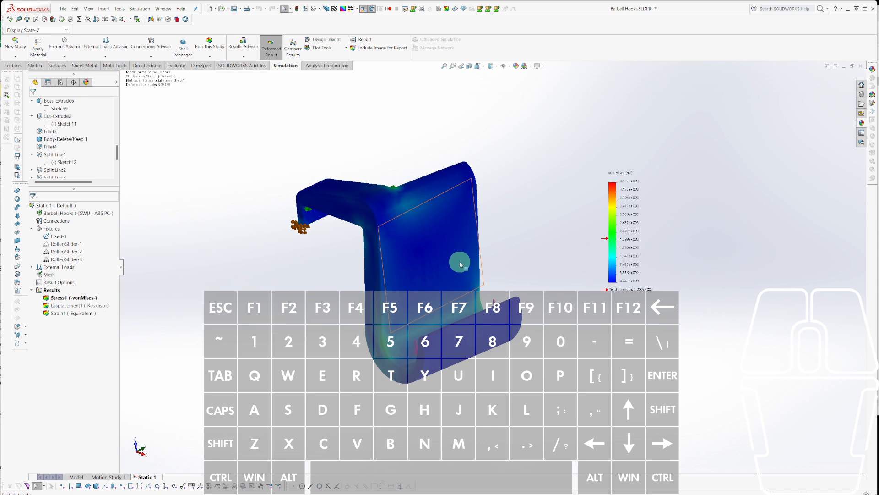
middle_drag(451, 275, 485, 298)
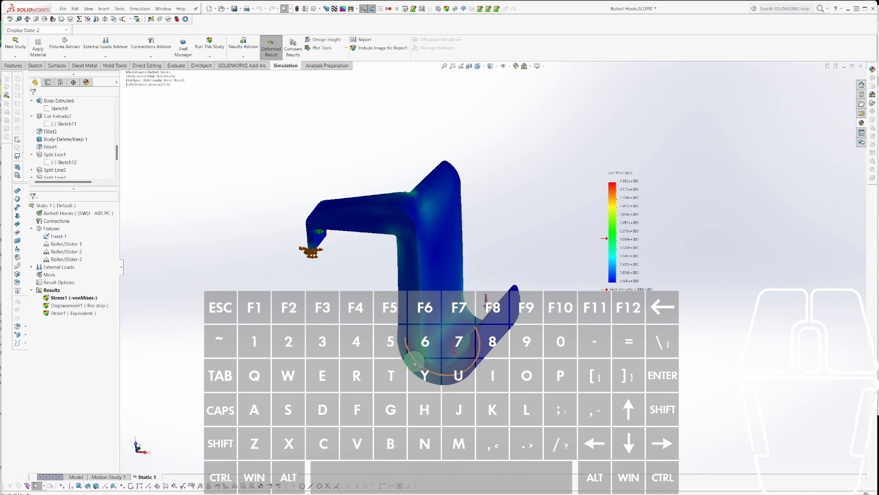
middle_drag(415, 303, 289, 420)
scroll(393, 323, down, 10)
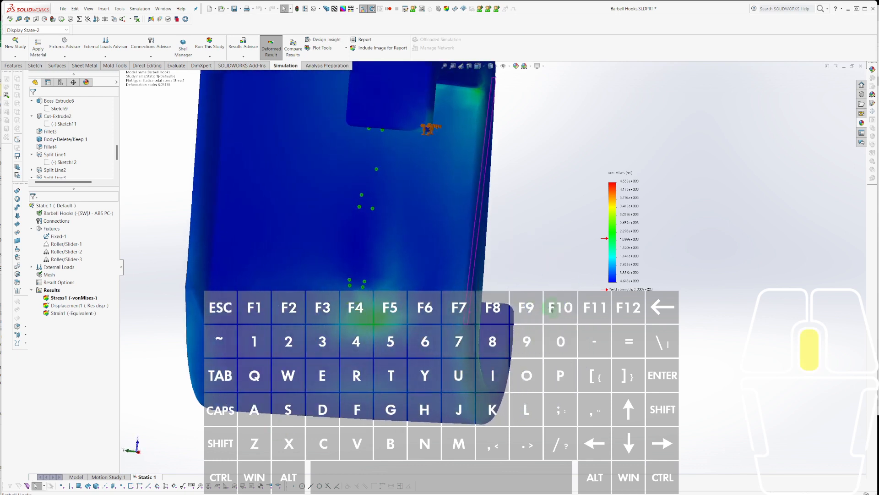
Compare the stress at the inside corner beneath the upper arm with the spot low on the back wall.
middle_drag(392, 324, 441, 209)
scroll(400, 281, up, 3)
scroll(416, 221, down, 3)
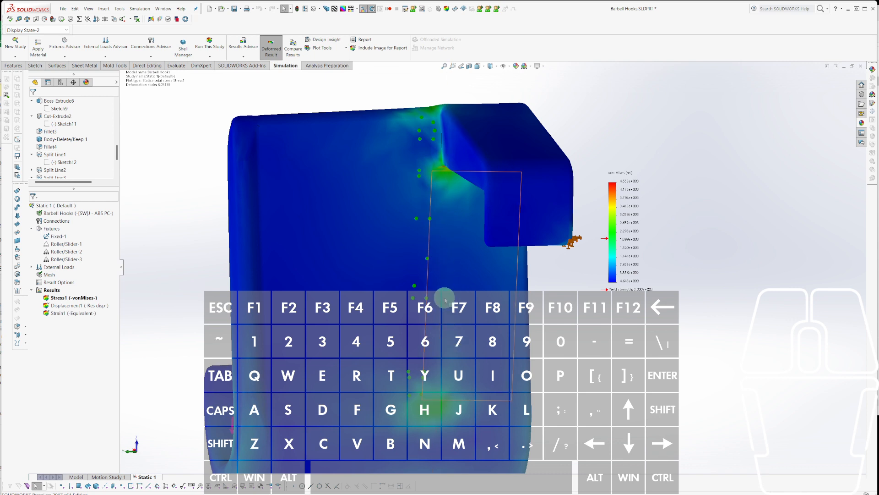
scroll(445, 297, up, 3)
middle_drag(442, 289, 475, 303)
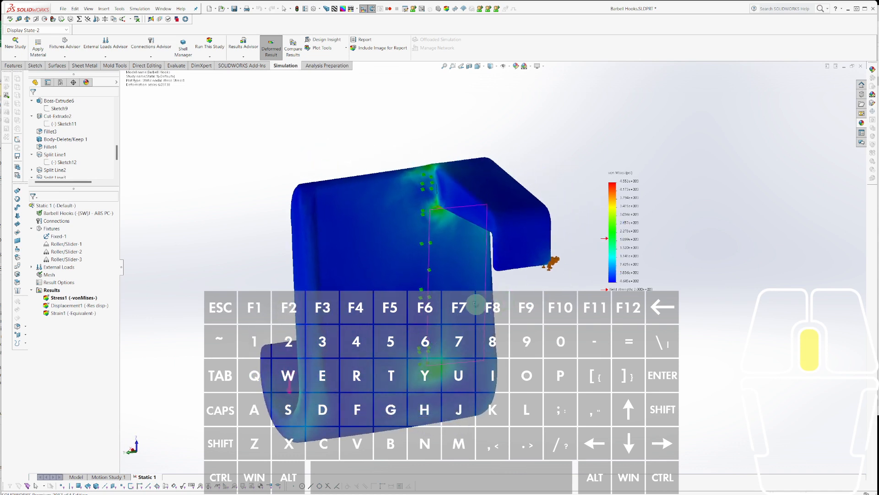
middle_drag(426, 277, 403, 270)
scroll(593, 312, up, 4)
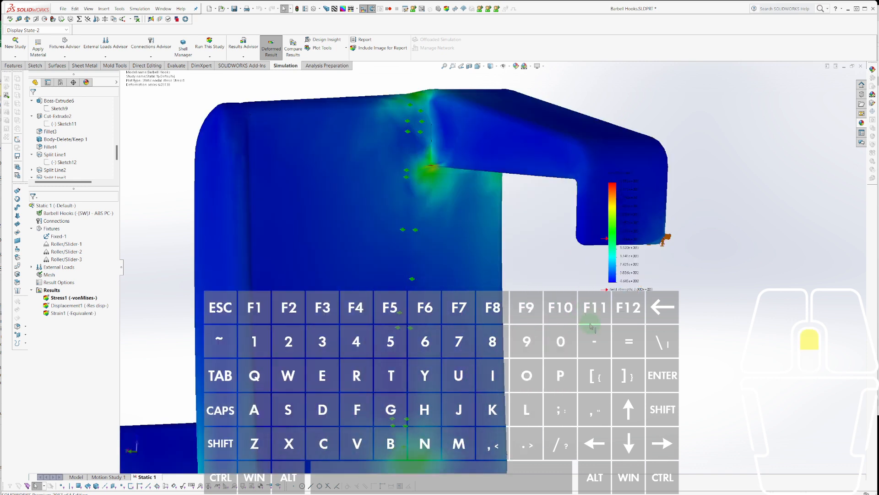
scroll(590, 325, down, 2)
scroll(590, 324, up, 2)
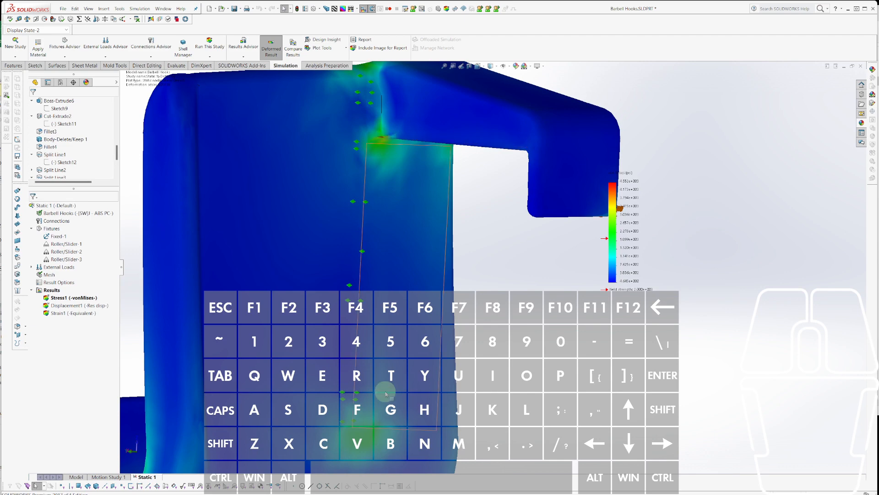
scroll(449, 220, down, 3)
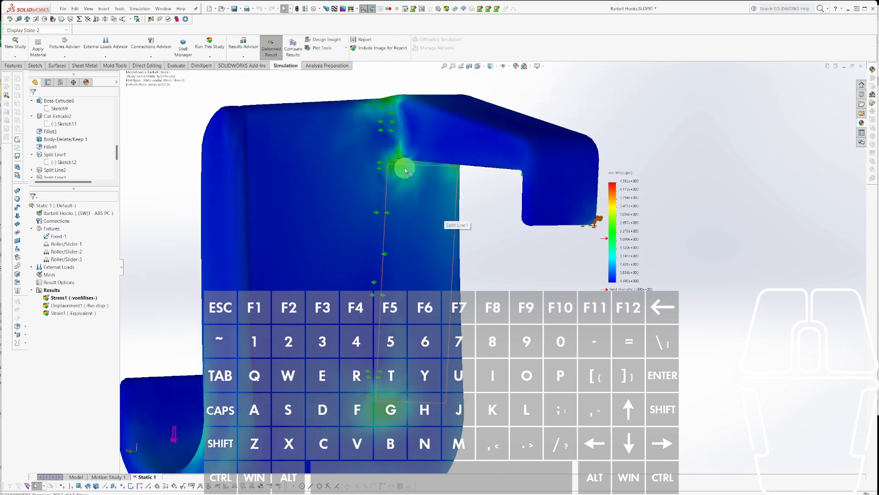
middle_drag(404, 169, 473, 263)
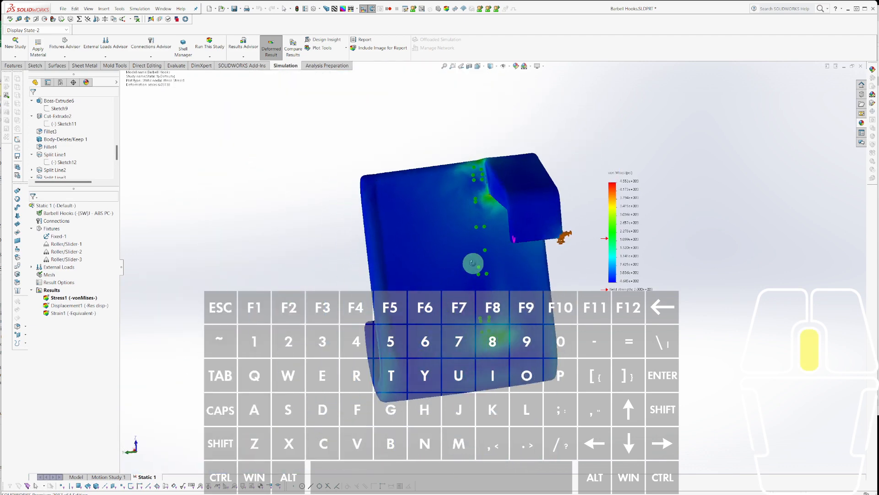
scroll(530, 243, down, 2)
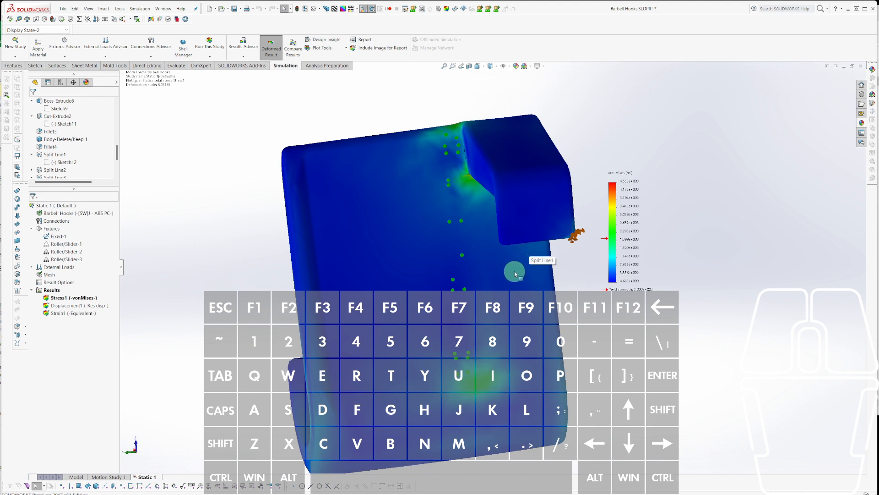
scroll(579, 251, up, 4)
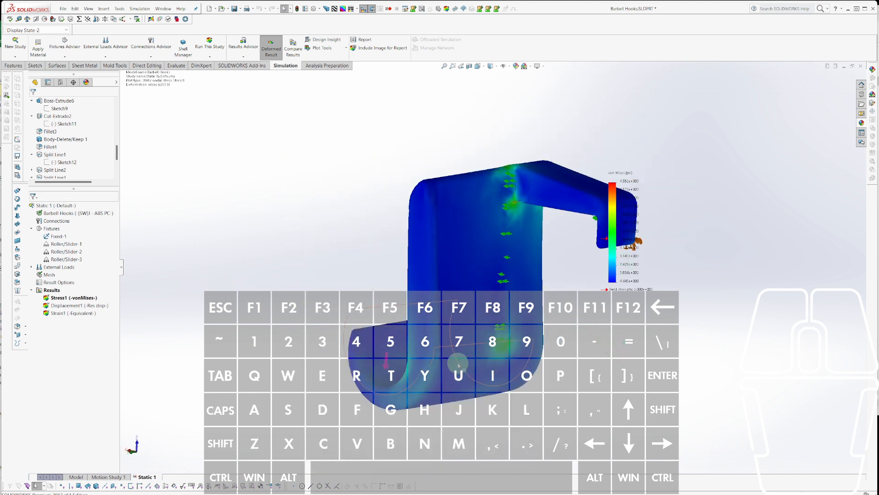
Inspect the stress in the curve between the cradle and side wall, including the load area.
middle_drag(459, 361, 567, 389)
scroll(524, 283, down, 4)
scroll(503, 316, down, 1)
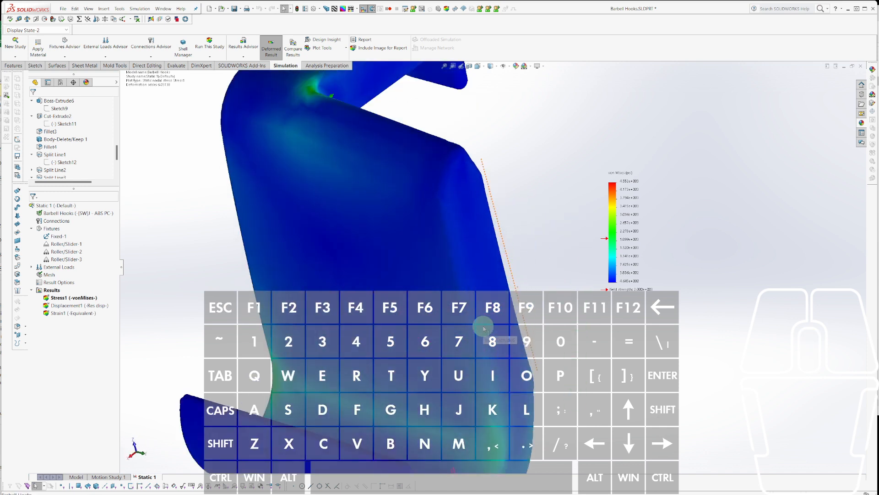
scroll(472, 274, up, 3)
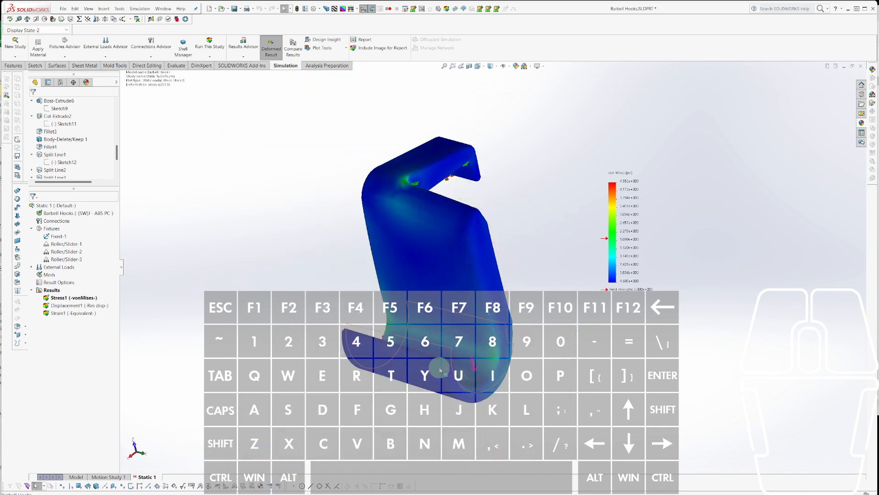
scroll(492, 350, down, 4)
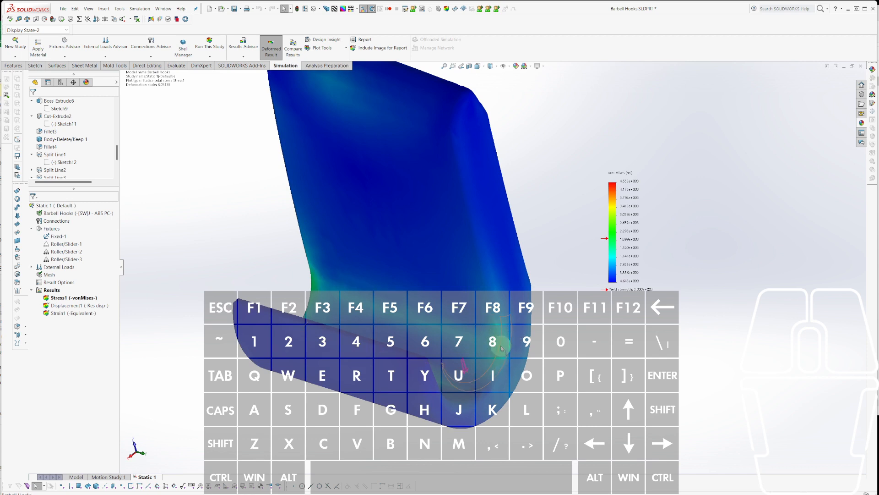
middle_drag(499, 345, 465, 280)
scroll(465, 278, up, 4)
scroll(689, 283, down, 4)
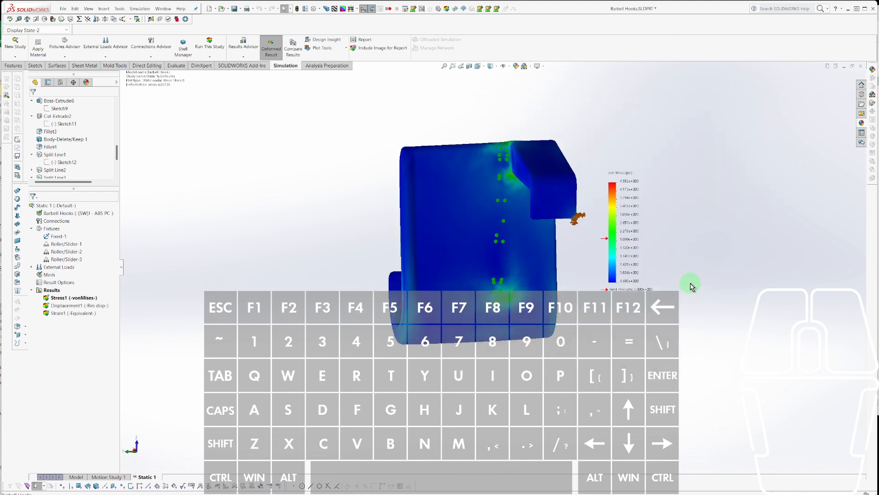
Examine the stress concentration where the upper arm meets the back wall along the roller/slider strip.
scroll(469, 202, up, 3)
scroll(454, 141, down, 3)
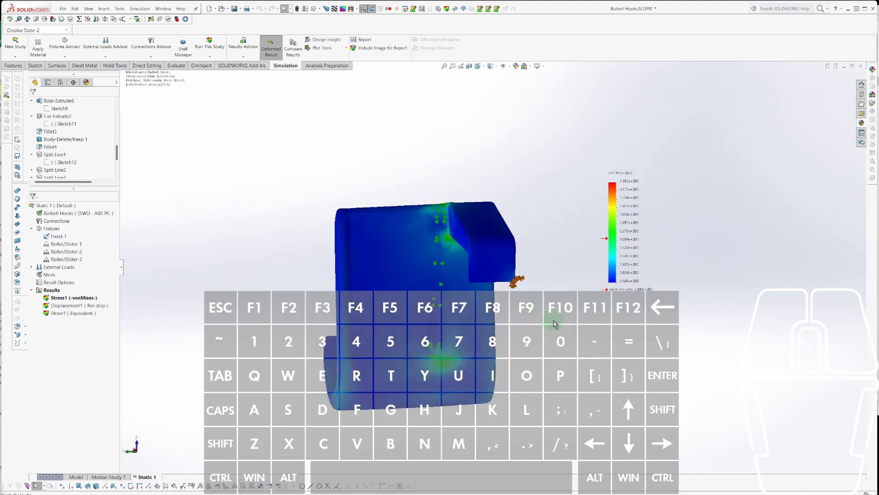
scroll(517, 270, up, 2)
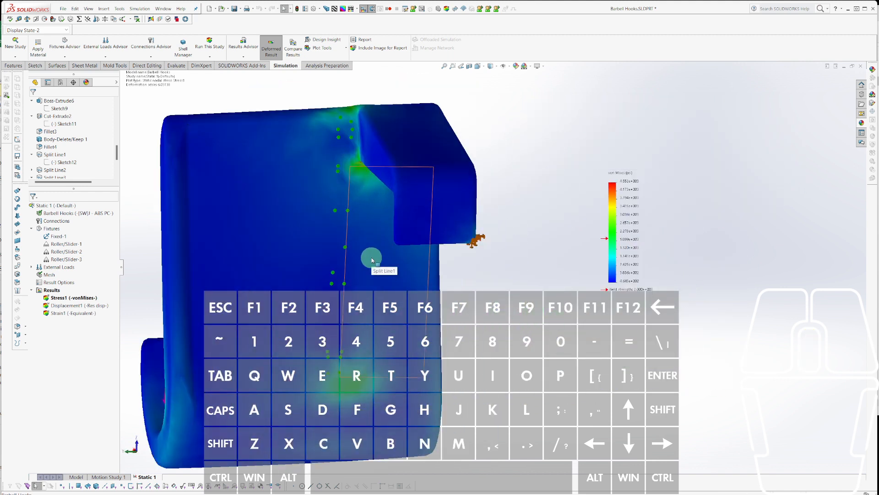
middle_drag(344, 257, 365, 233)
scroll(447, 288, down, 1)
middle_drag(447, 288, 435, 276)
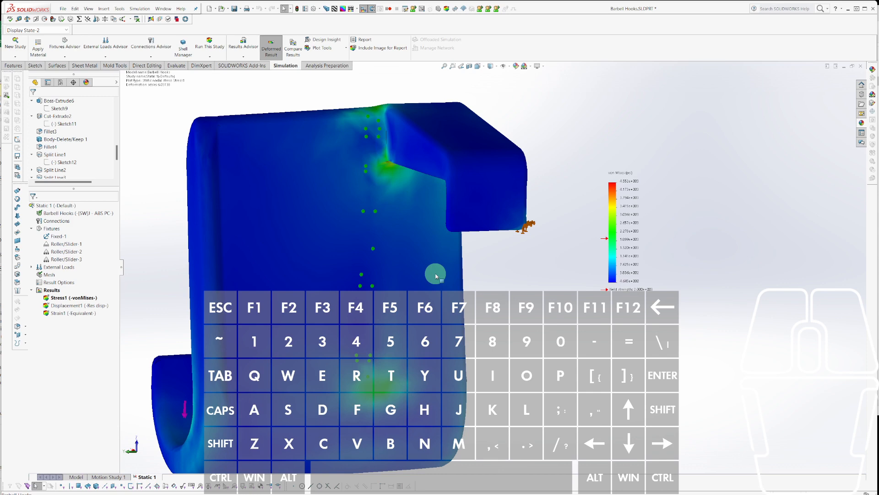
middle_drag(412, 192, 590, 267)
scroll(591, 268, down, 3)
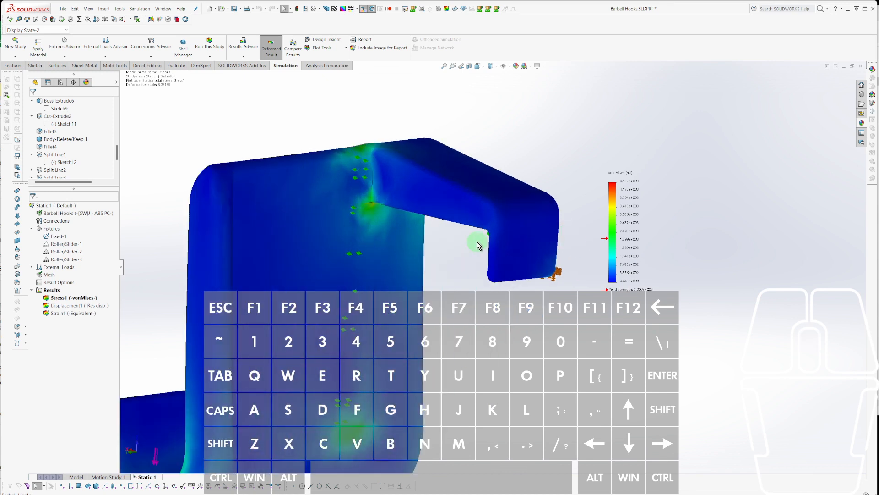
scroll(477, 245, down, 2)
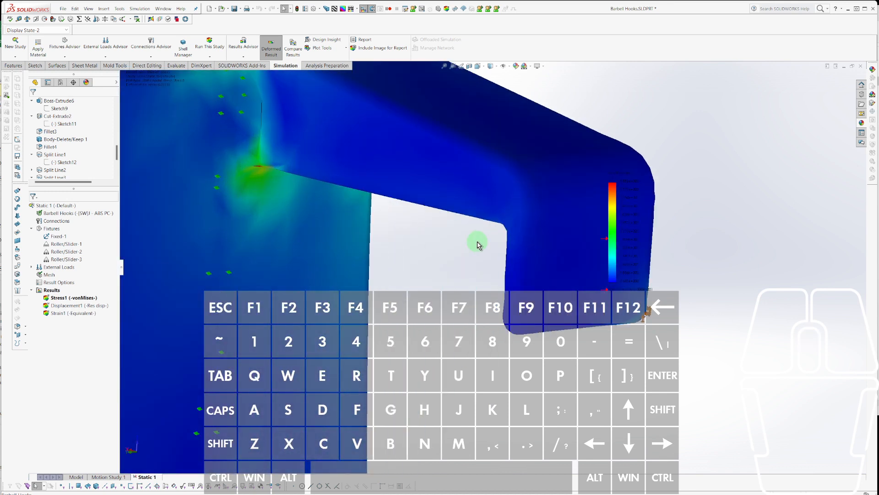
scroll(477, 244, up, 3)
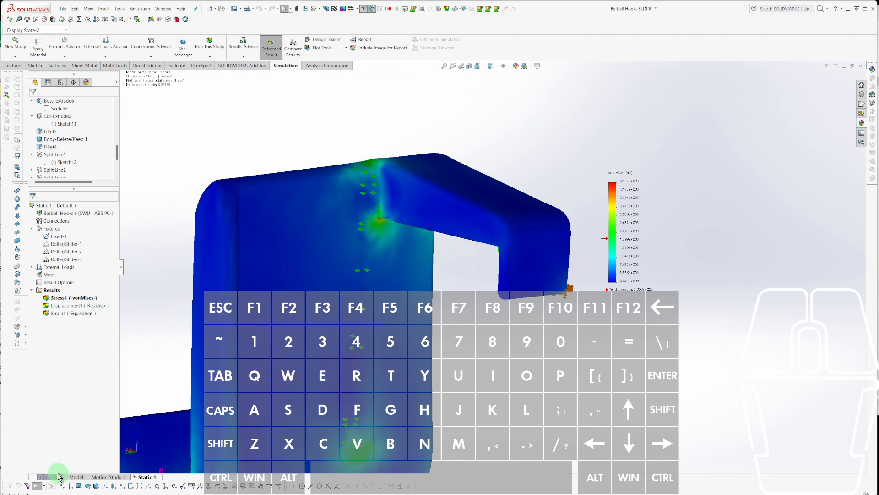
Return from the Static 1 study to the part model.
click(74, 477)
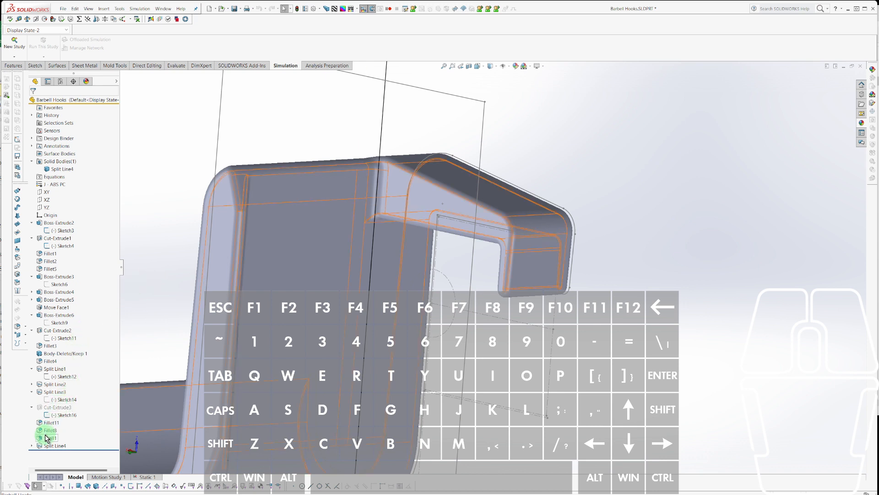
Try to set the Shell1 thickness to 0.12 in.
click(51, 417)
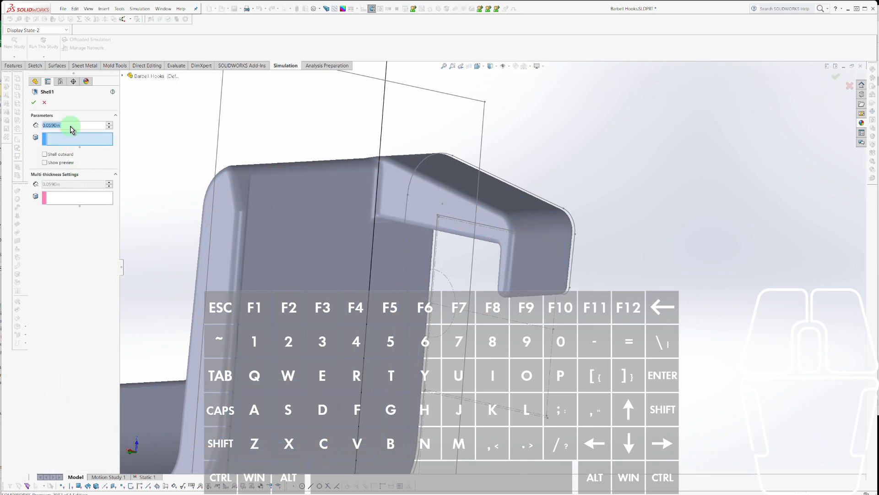
click(71, 125)
double_click(70, 124)
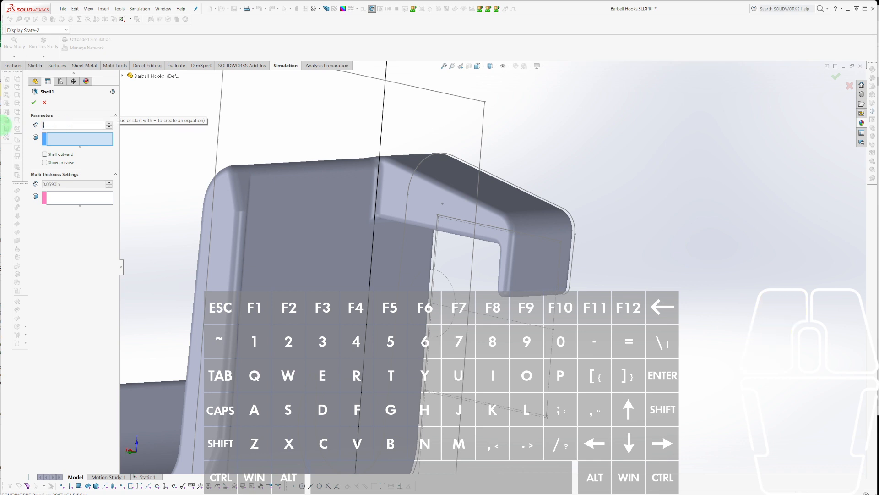
text(0.12)
key(Return)
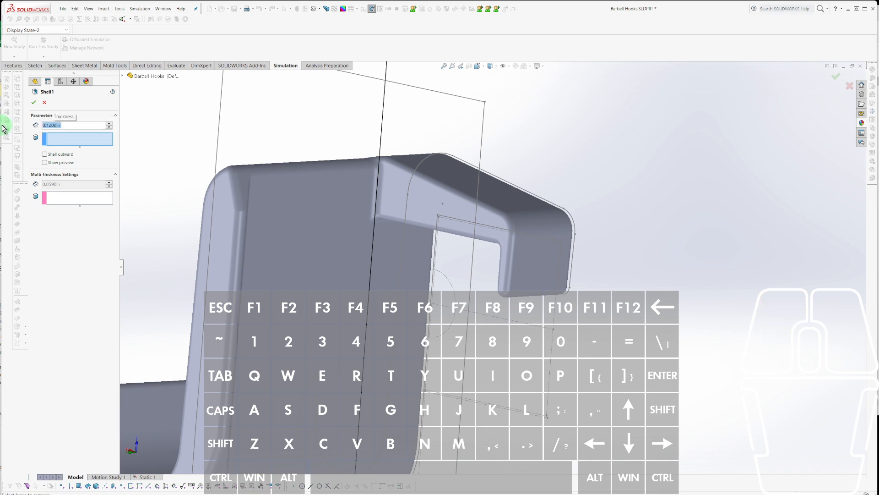
click(34, 103)
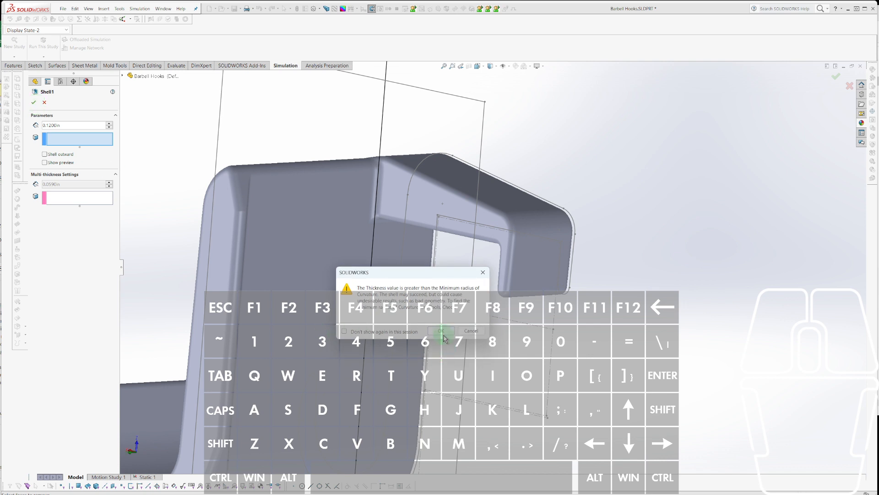
click(440, 331)
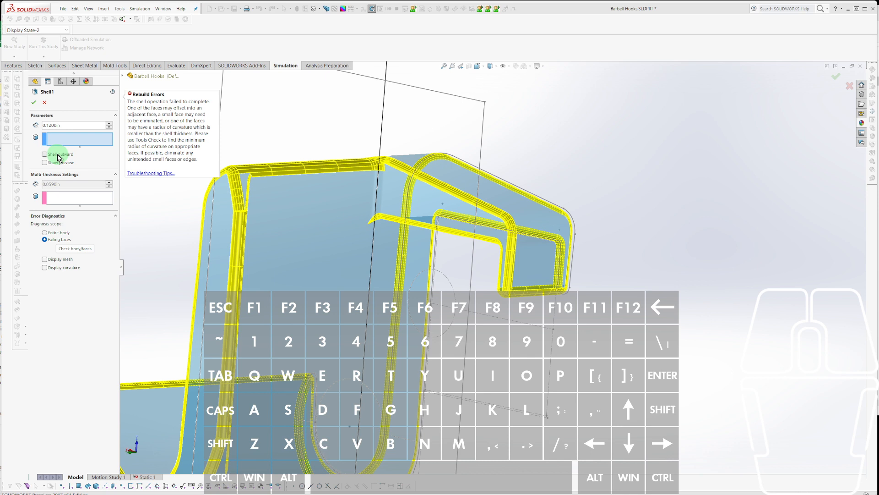
click(33, 102)
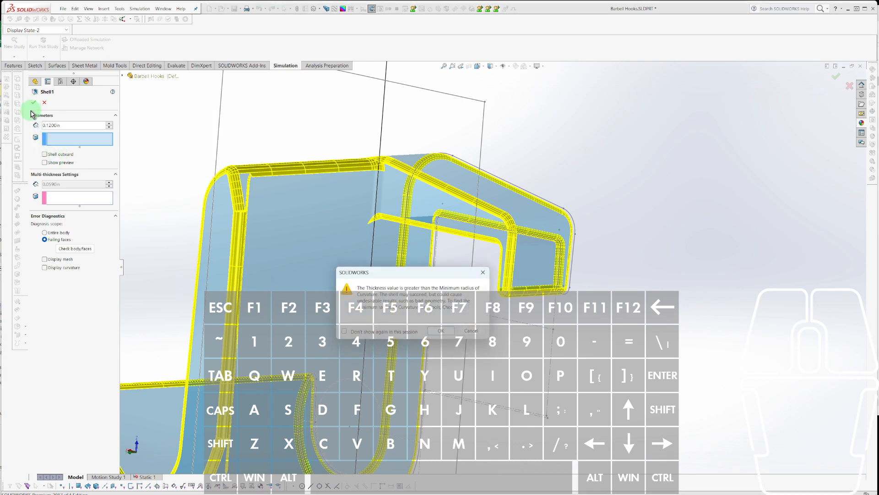
key(Escape)
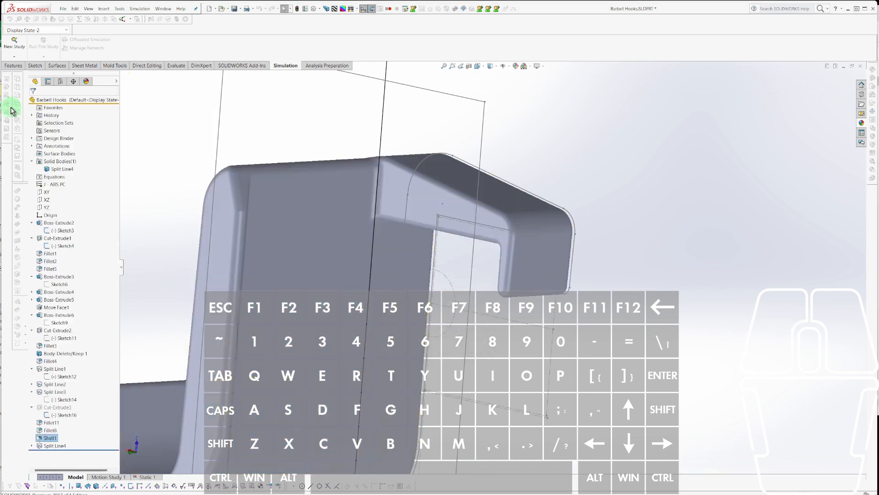
Suppress the upper arm's edge fillet and the fillet along the inner edge of the back wall.
click(245, 229)
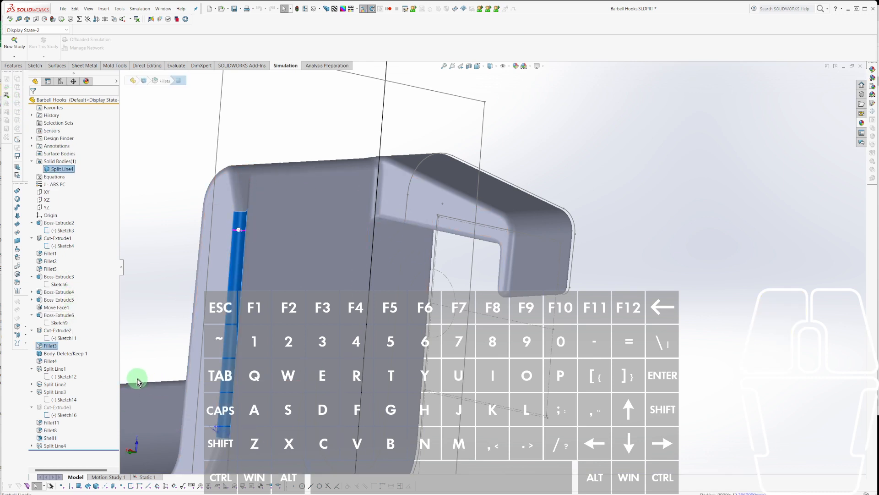
click(506, 279)
key(ctrl)
key(shift+s)
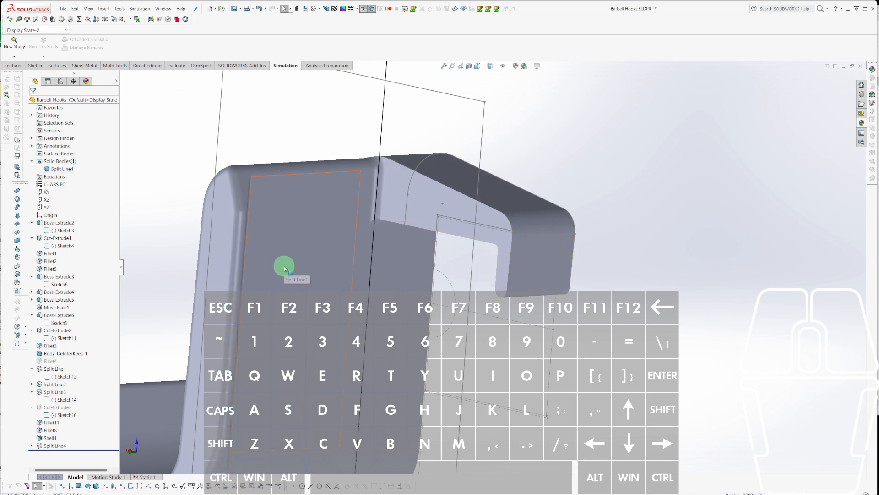
click(239, 270)
key(shift+s)
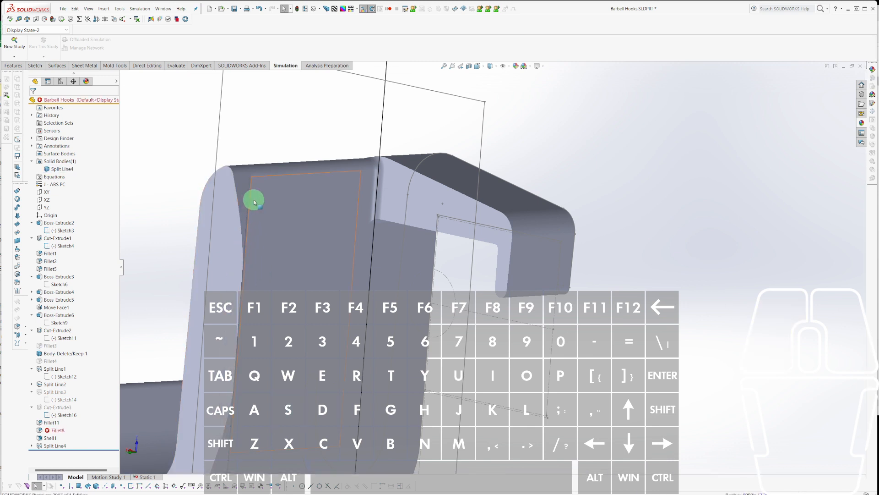
In the Static 1 study, open the Fixed-1 fixture for editing and remove its duplicate or invalid entities.
scroll(272, 238, down, 2)
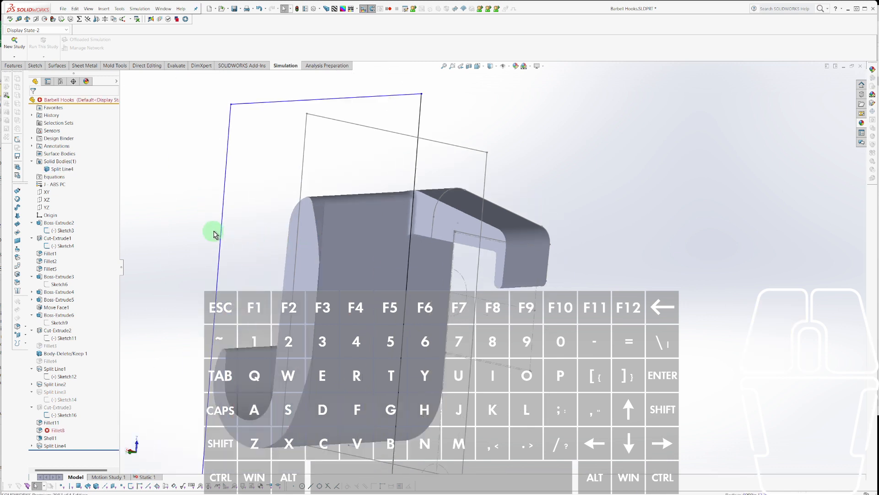
scroll(376, 314, down, 2)
middle_drag(333, 296, 428, 285)
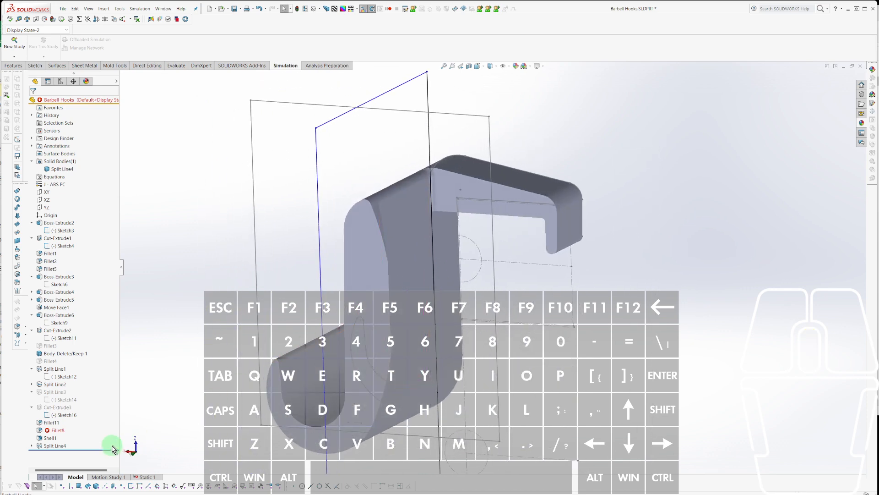
click(140, 476)
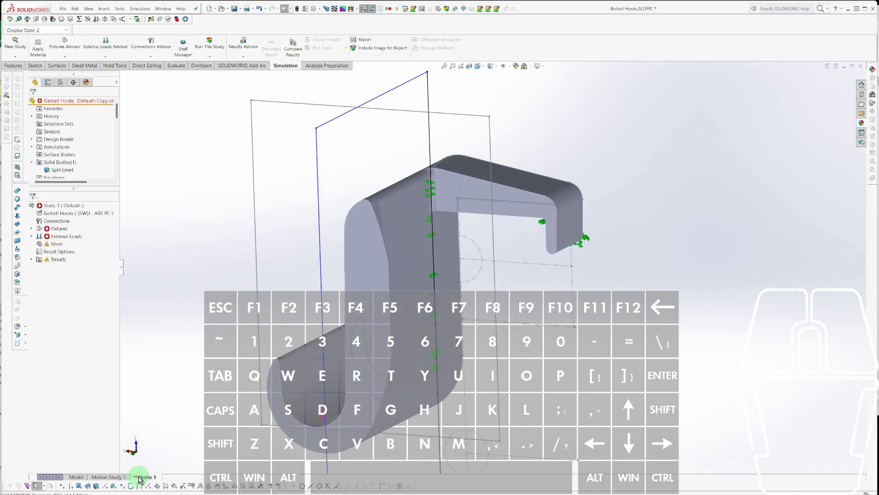
click(32, 228)
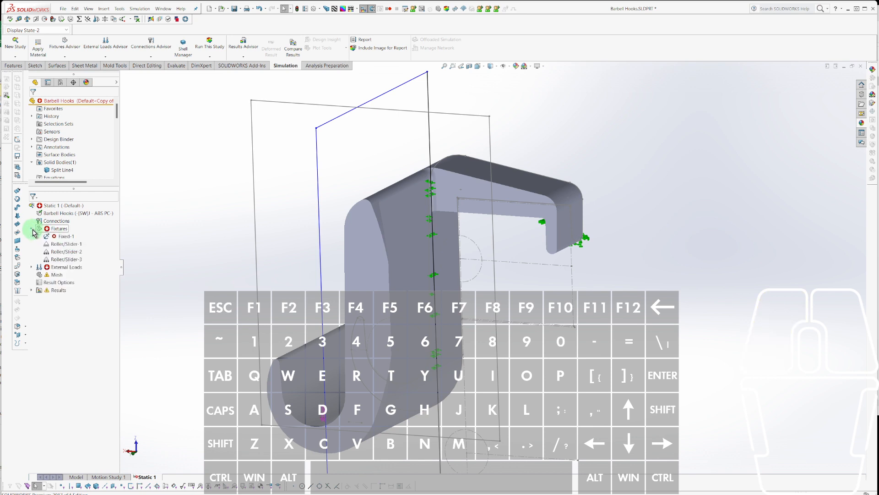
click(59, 236)
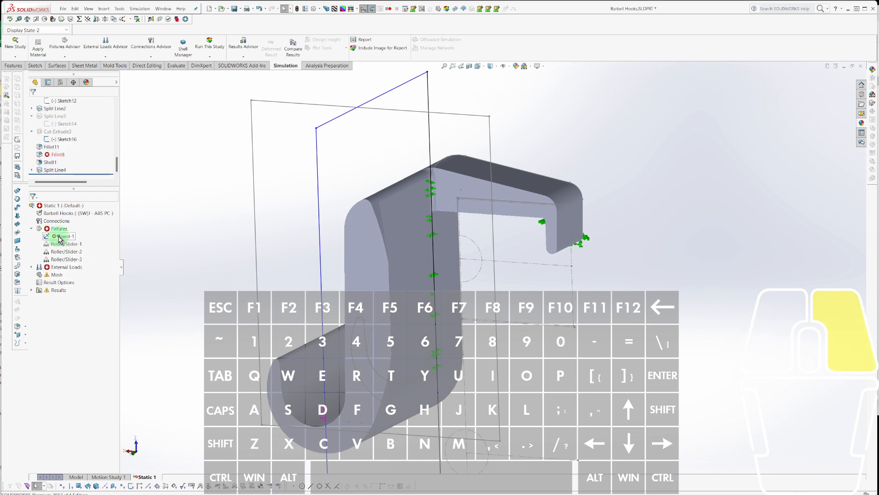
right_click(60, 237)
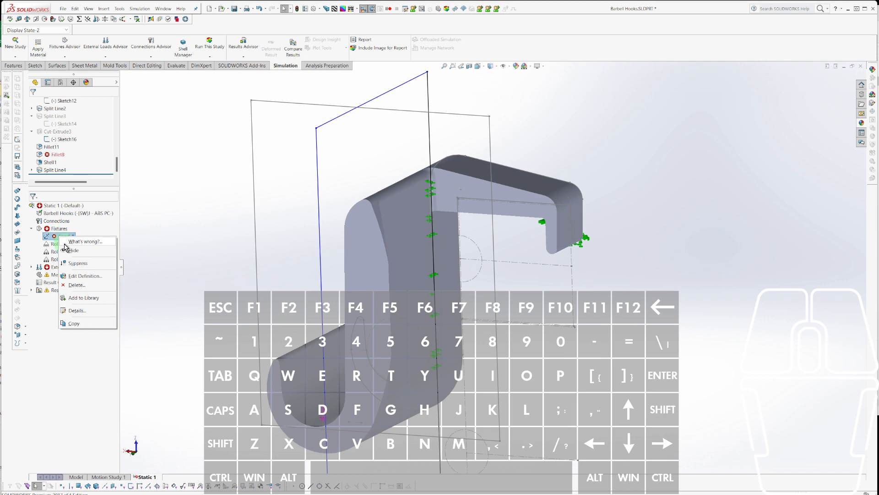
click(78, 276)
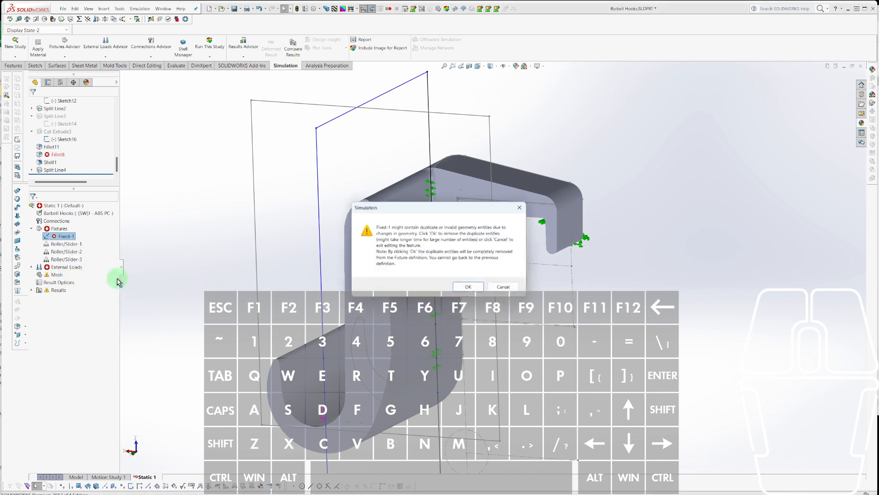
click(468, 287)
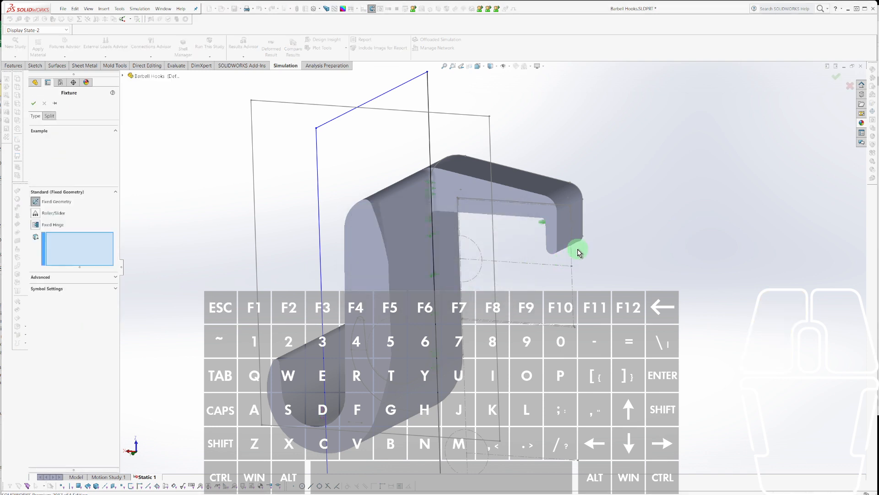
Apply the fixed geometry to the rounded face at the lower tip of the upper arm.
scroll(528, 256, down, 3)
scroll(528, 255, down, 3)
middle_drag(502, 223, 493, 236)
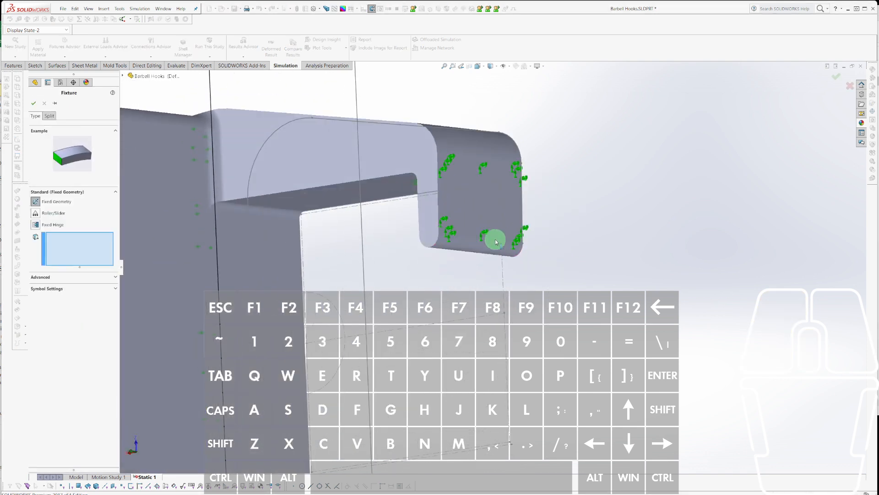
click(494, 248)
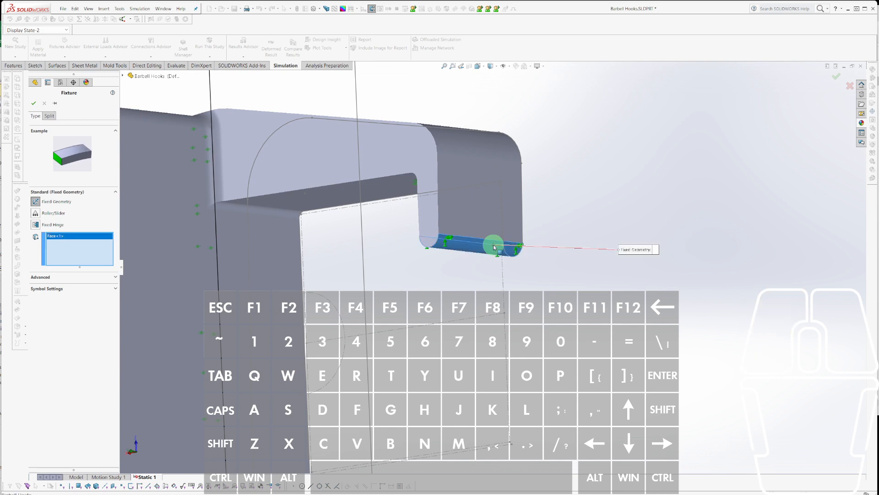
key(Return)
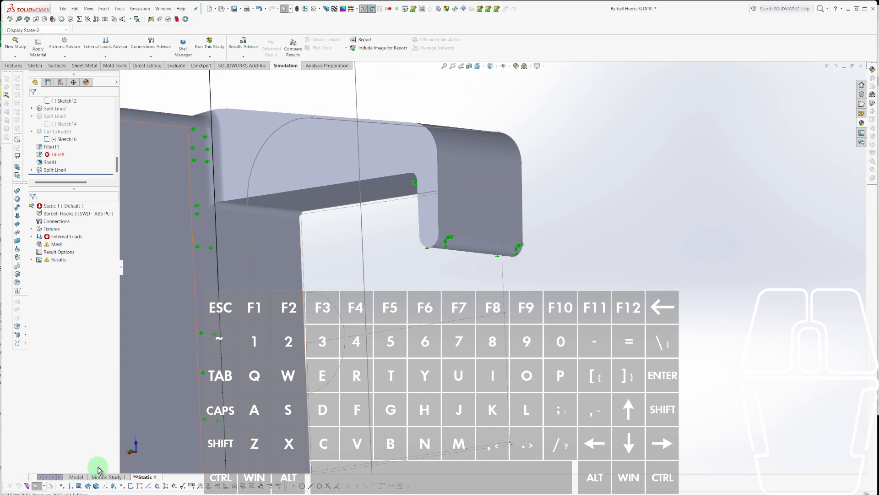
In the part model, sketch a circle of about 0.09 in radius on the hook's side face, centred in the arm's rounded tip.
click(82, 476)
mouse_move(487, 290)
middle_down()
mouse_move(369, 334)
mouse_move(392, 287)
mouse_move(281, 289)
mouse_move(290, 271)
mouse_move(344, 273)
mouse_move(386, 255)
middle_up()
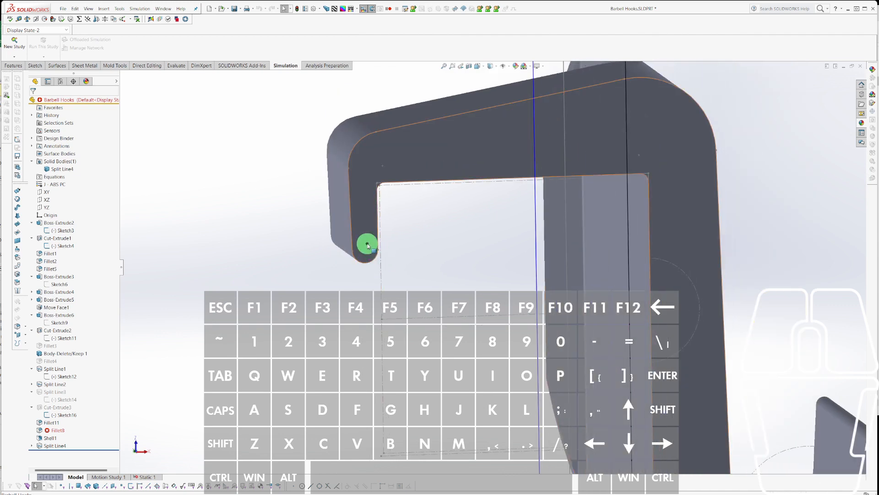
click(371, 259)
key(c)
click(365, 251)
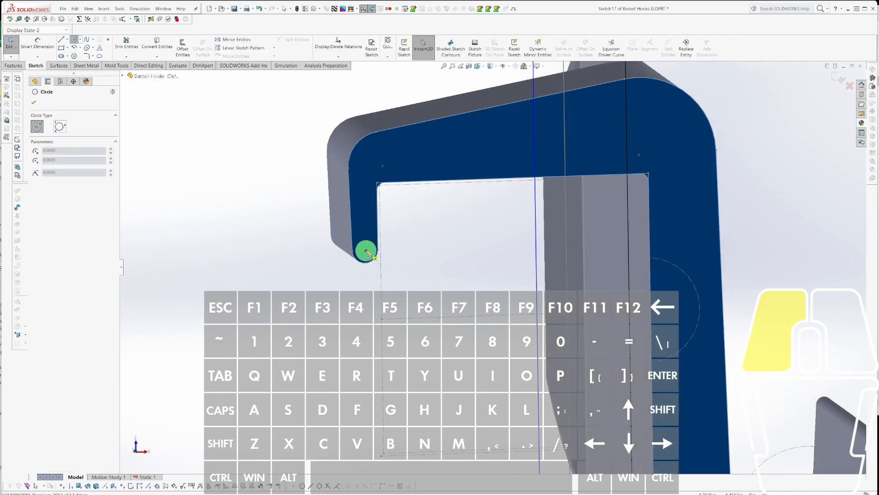
click(360, 264)
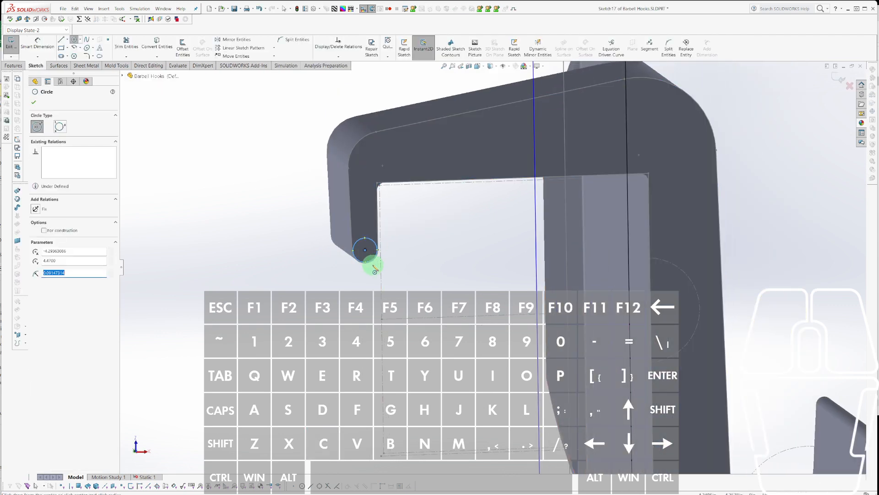
Make the sketched circle coradial with the rounded edge of the arm's tip.
scroll(373, 265, down, 5)
key(Escape)
ctrl+click(440, 264)
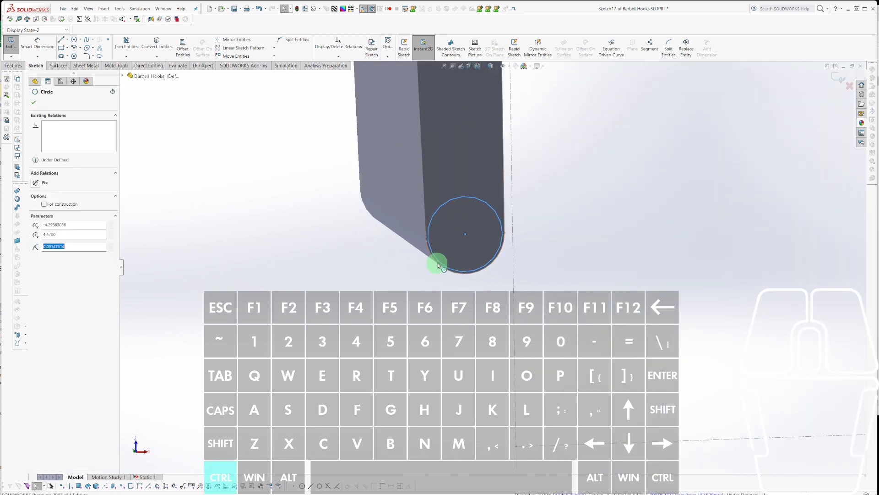
ctrl+click(436, 265)
click(451, 242)
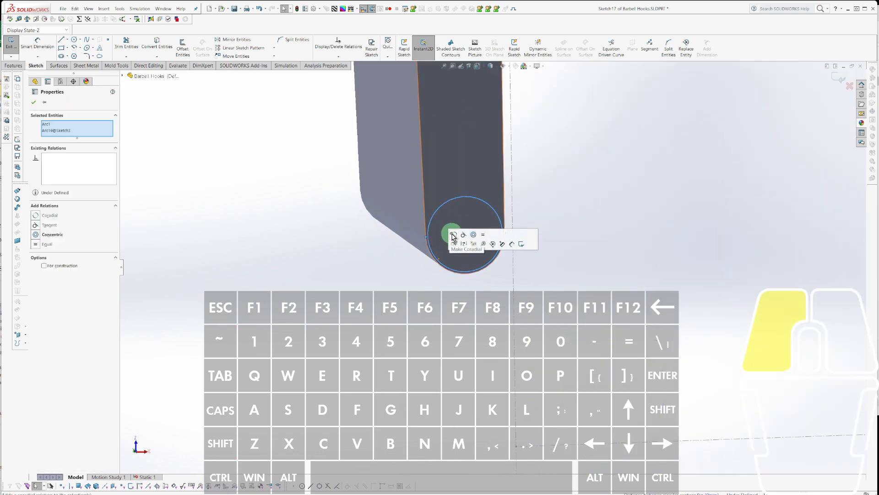
Extrude the circle outward from the hook's side face as a blind boss, merged with the body at the preset depth.
key(x)
click(481, 251)
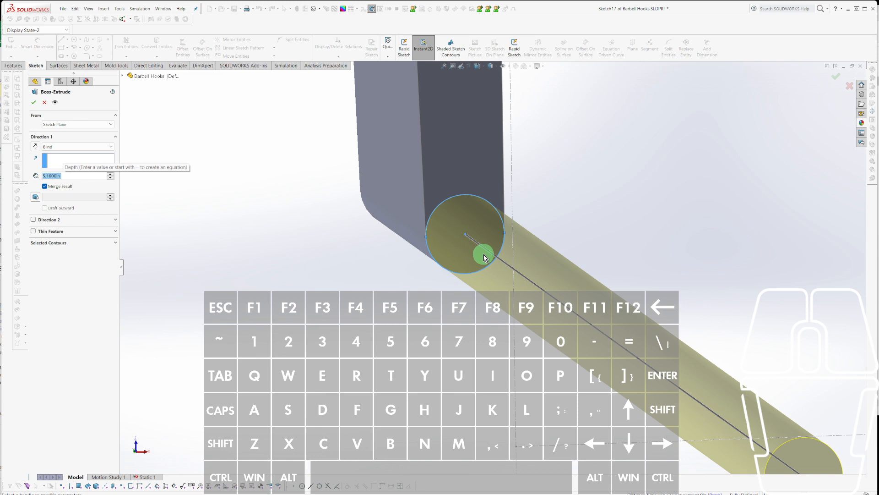
right_click(485, 257)
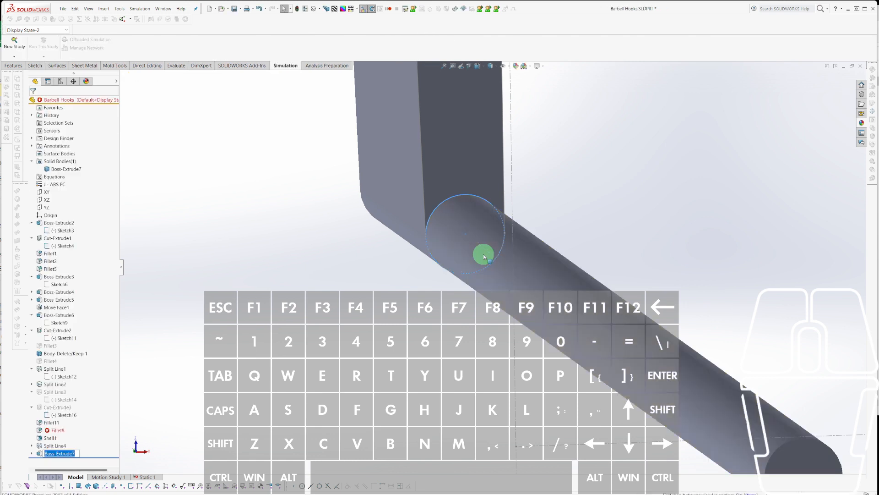
scroll(495, 270, up, 3)
key(Escape)
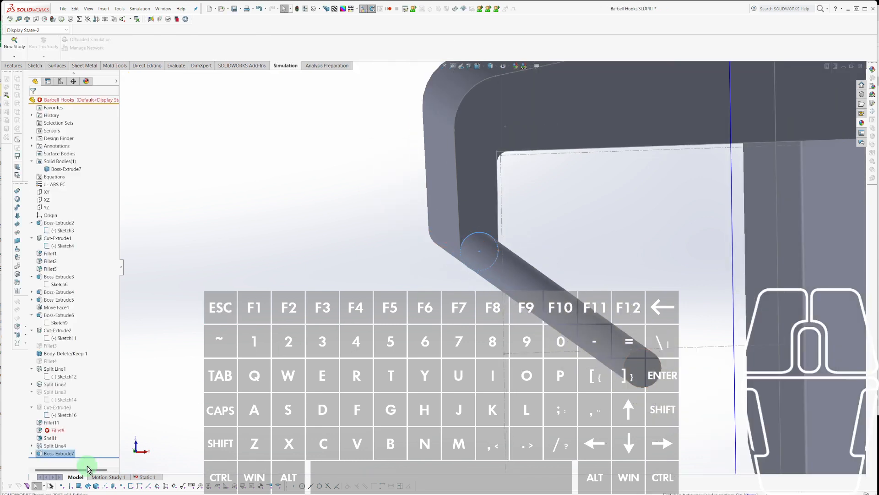
In the Static 1 study, redefine the Fixed-1 fixture to hold the rod's circular end face instead of its cylindrical side face.
click(145, 477)
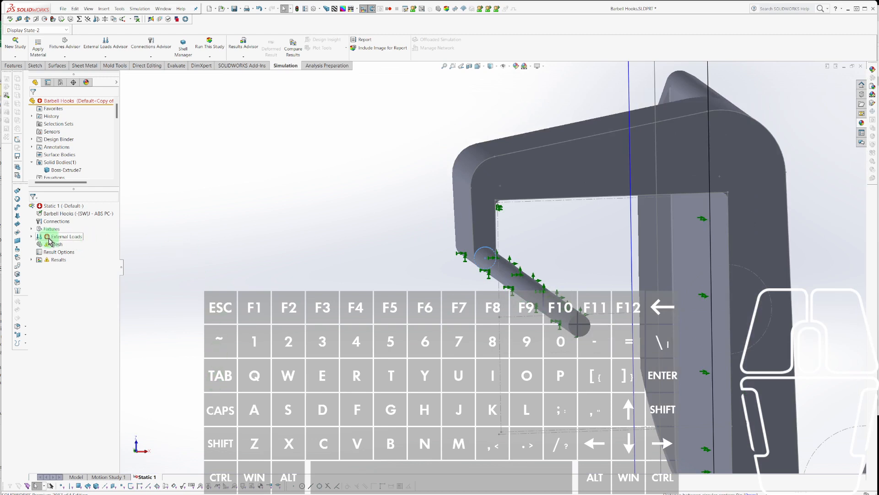
click(32, 236)
click(33, 229)
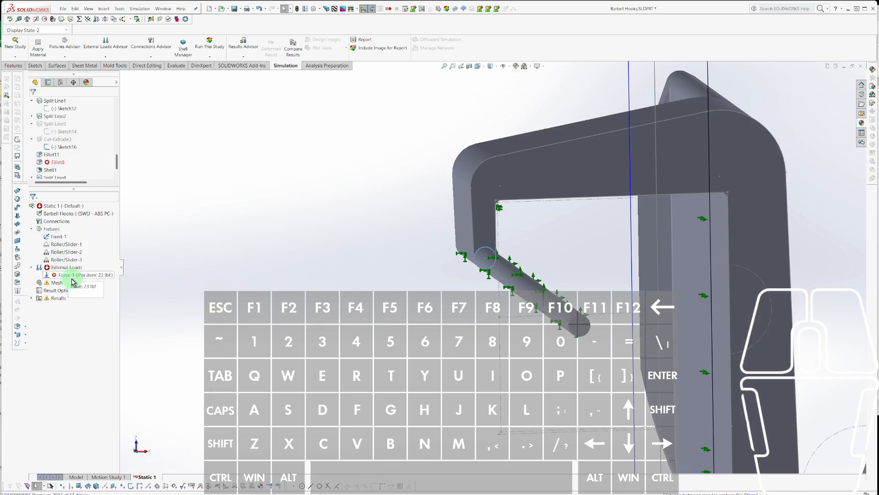
click(56, 236)
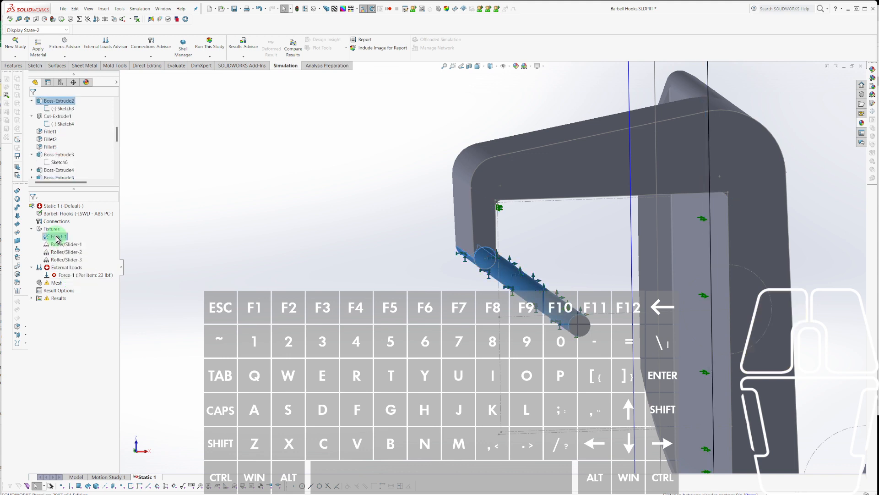
right_click(57, 237)
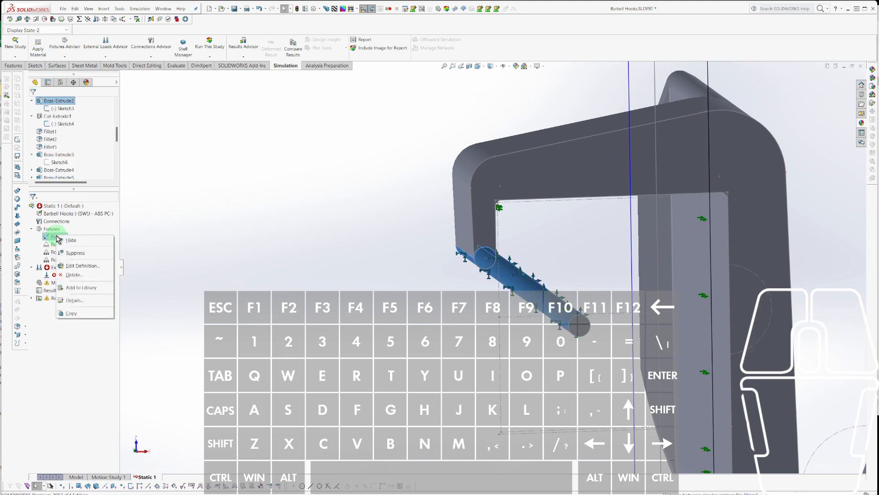
click(81, 265)
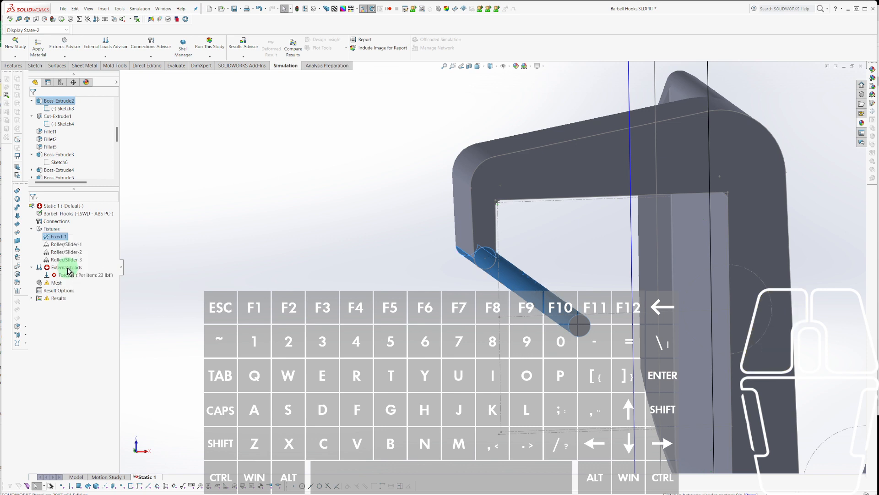
click(542, 292)
click(576, 324)
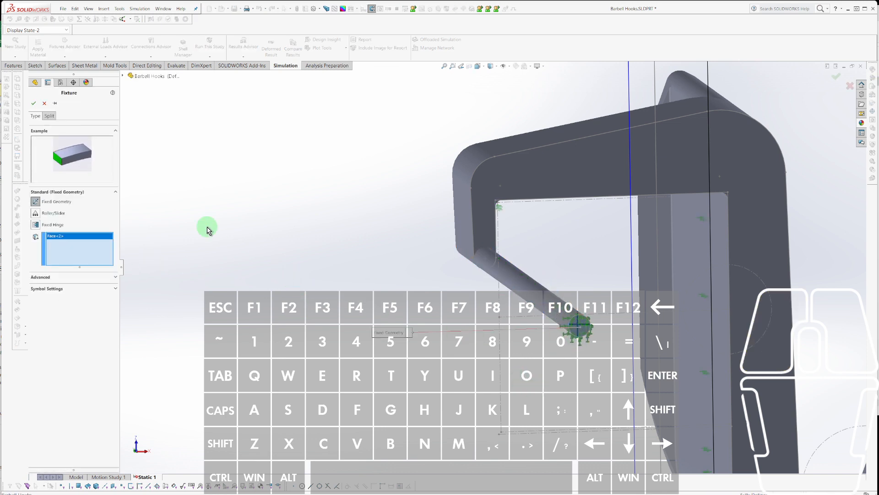
click(34, 103)
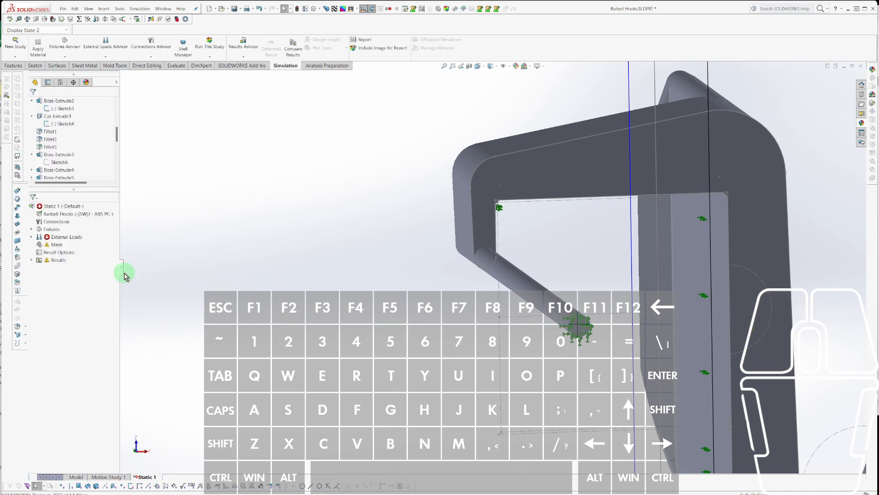
Examine the Force-1 external load and where its arrows act on the hook's curved cradle.
click(58, 254)
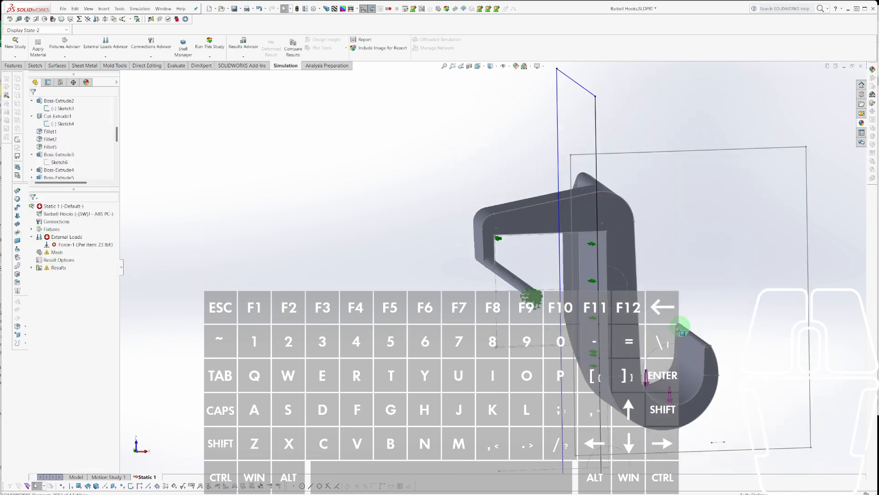
scroll(659, 348, down, 5)
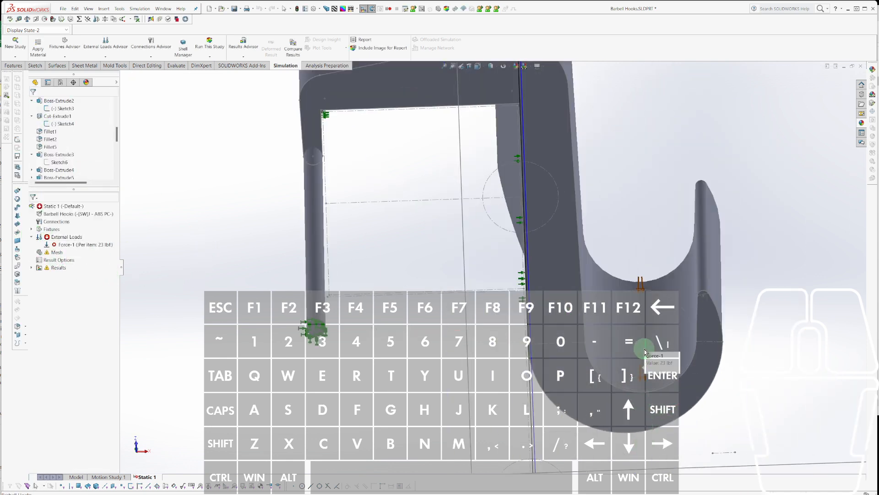
click(646, 351)
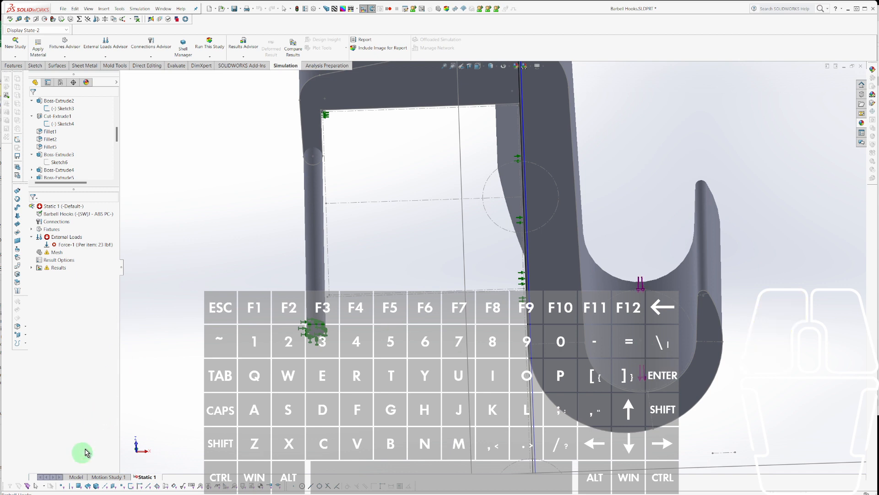
In the part model, examine Sketch14 under the suppressed Split Line3 and its position relative to the hook.
click(74, 478)
click(79, 453)
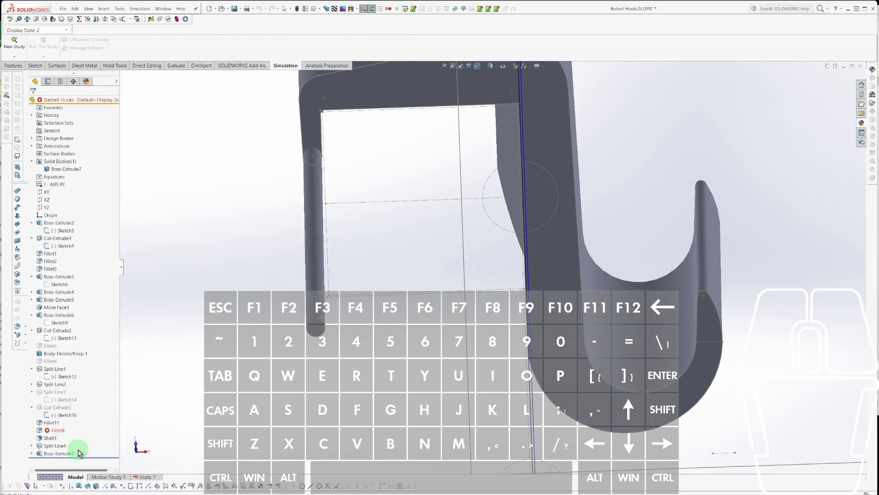
click(52, 401)
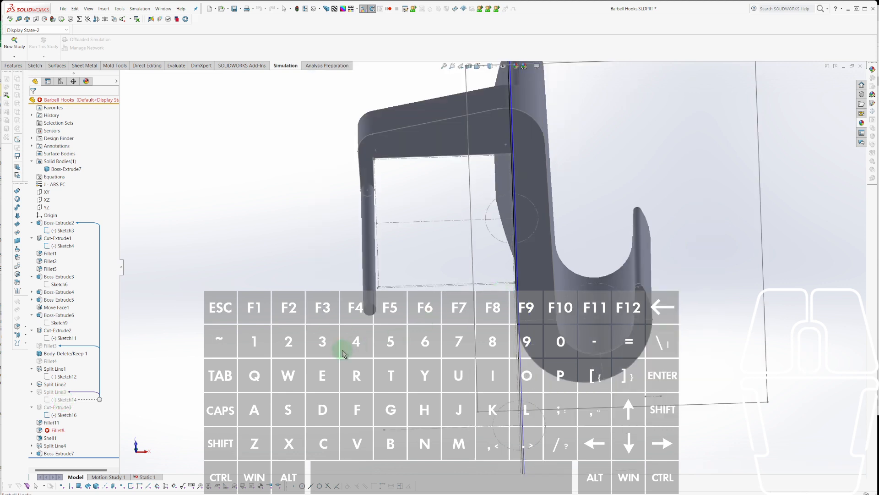
click(55, 401)
scroll(619, 322, up, 6)
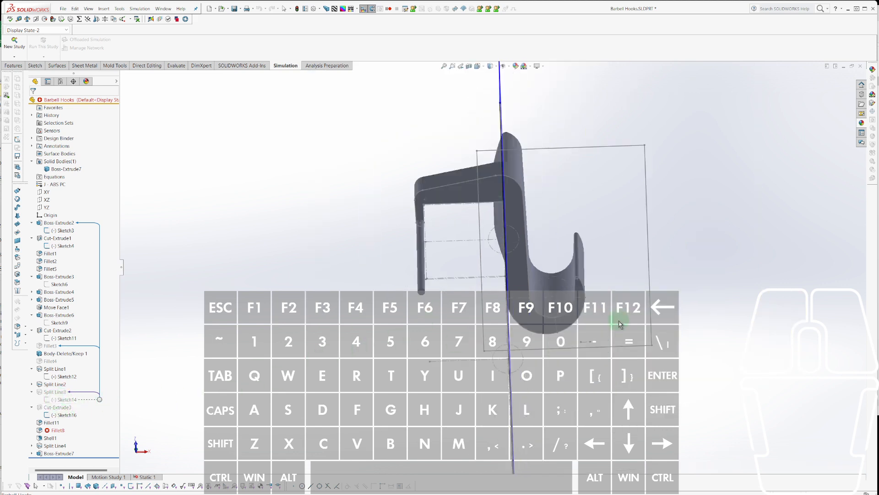
click(55, 401)
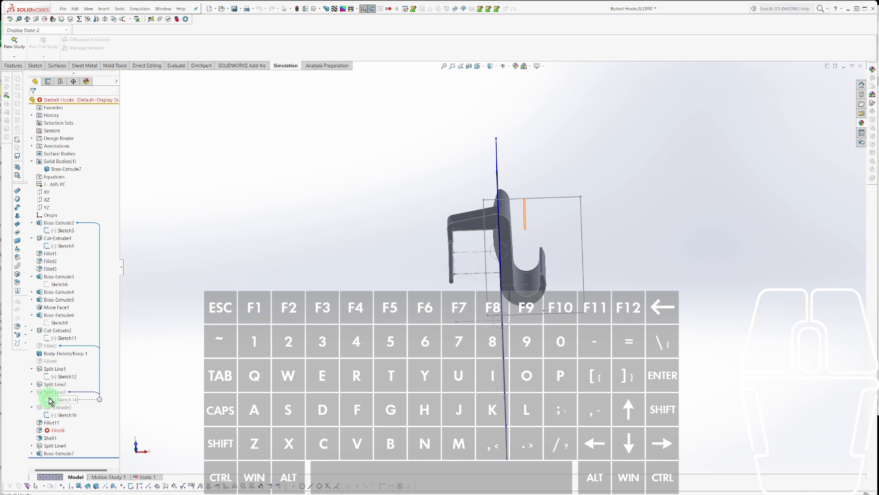
right_click(51, 400)
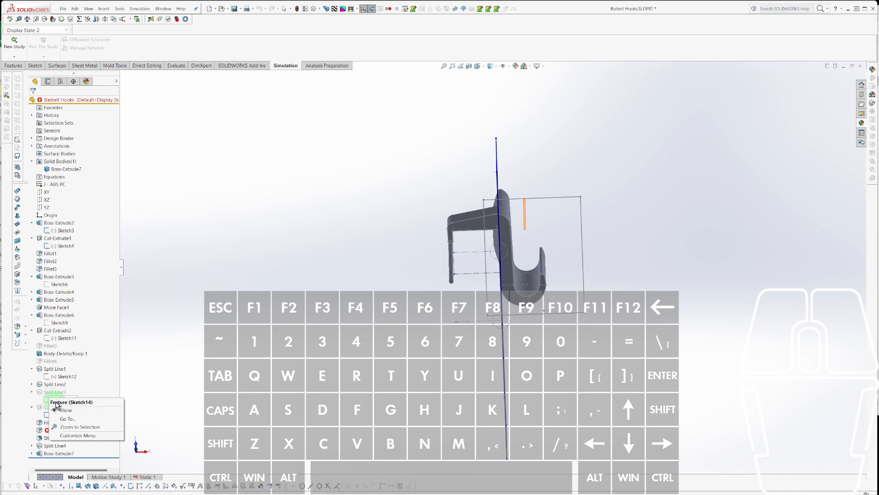
key(Escape)
key(r)
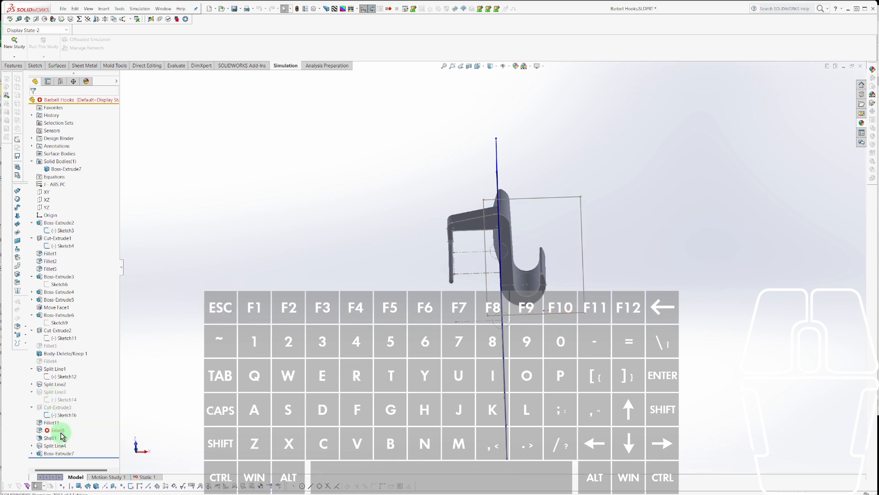
Change the sketch plane of Sketch14 under Split Line3 to the XY plane.
click(49, 402)
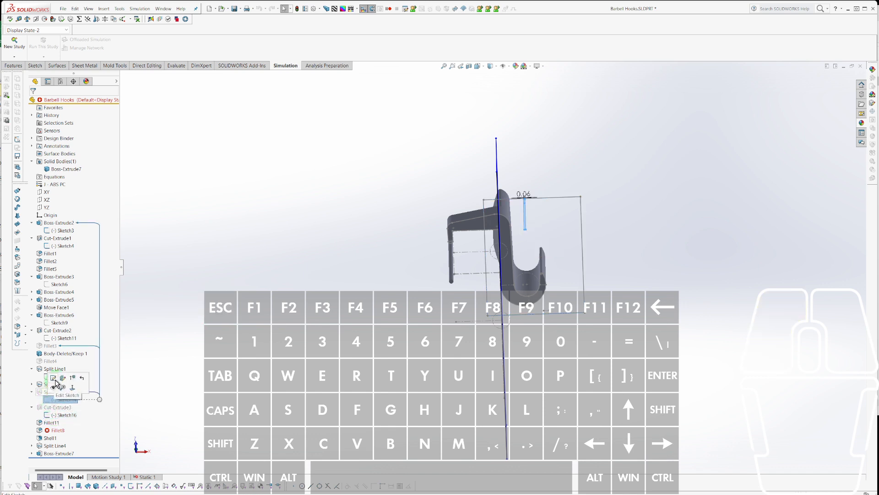
click(62, 378)
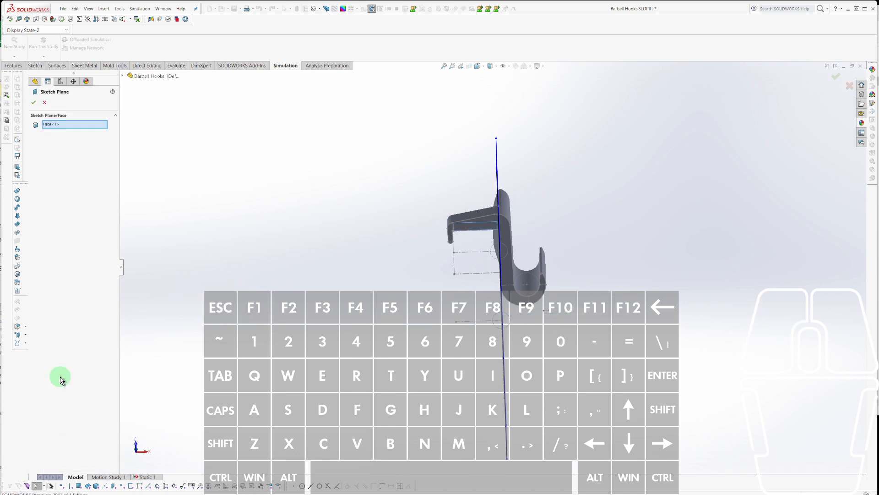
click(122, 75)
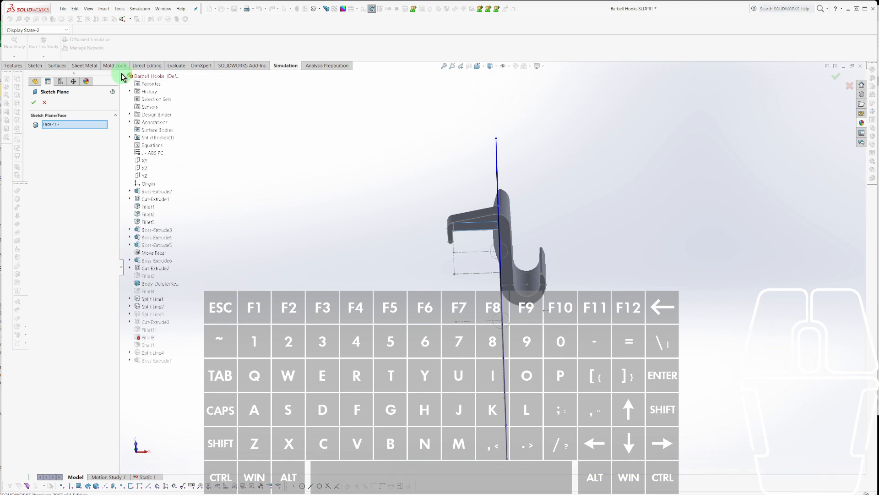
click(143, 161)
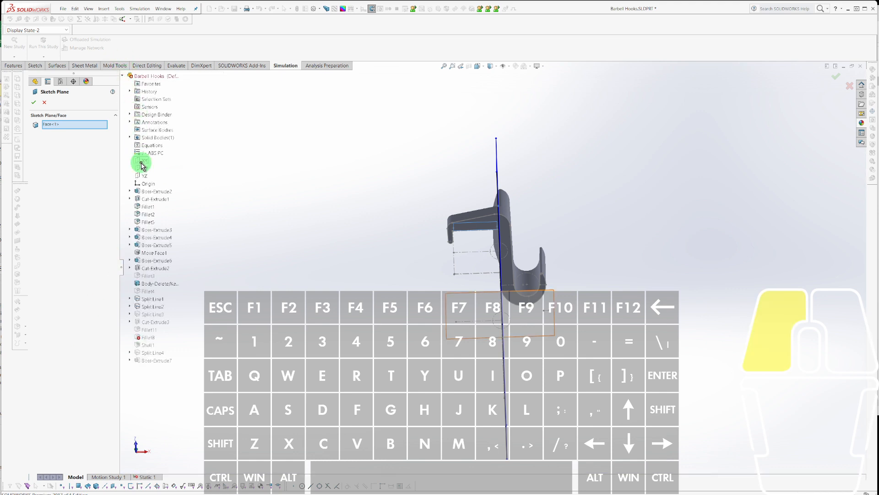
mouse_move(326, 279)
middle_down()
mouse_move(285, 232)
mouse_move(288, 289)
mouse_move(455, 308)
mouse_move(492, 348)
mouse_move(555, 289)
middle_up()
key(Return)
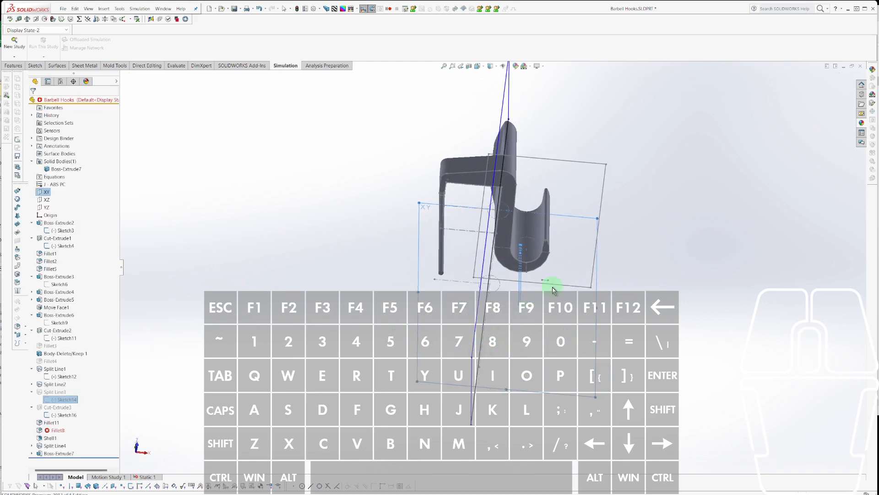
scroll(484, 219, down, 5)
click(444, 212)
key(Escape)
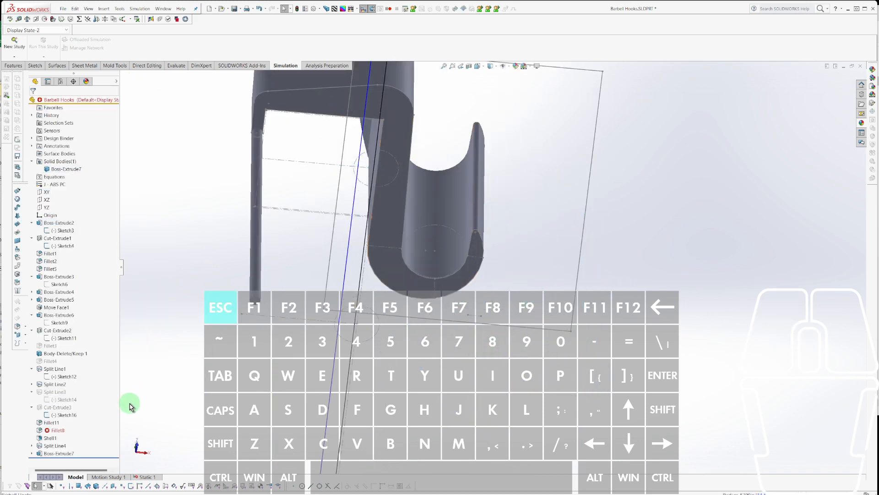
Unsuppress the Split Line3 feature.
click(42, 393)
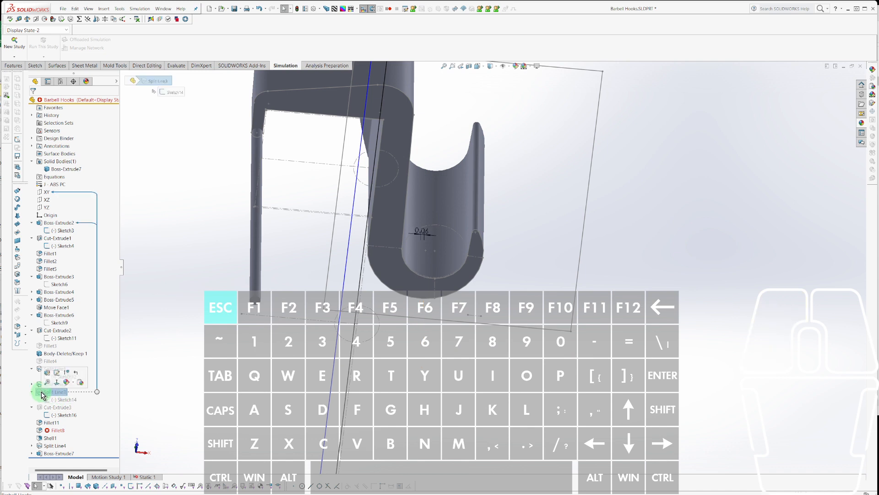
right_click(44, 393)
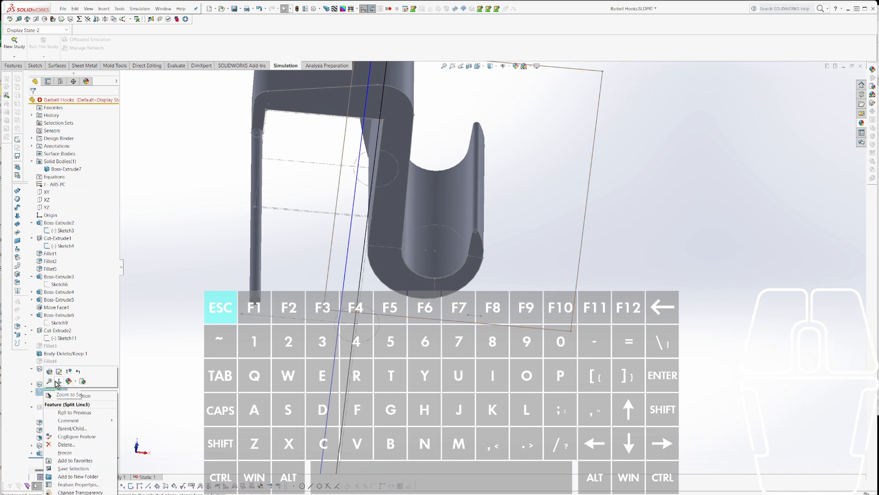
click(69, 373)
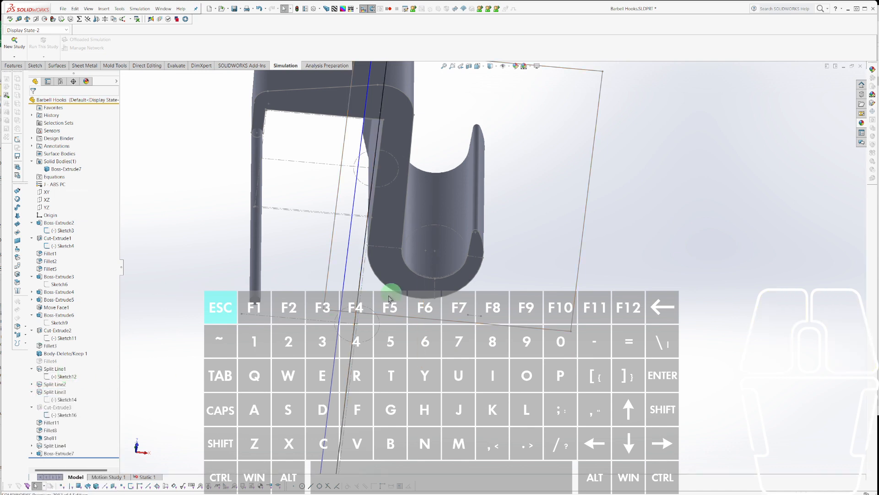
Examine the cradle face divided by Split Line3 and the restored fillet along the hook's long edge.
click(424, 253)
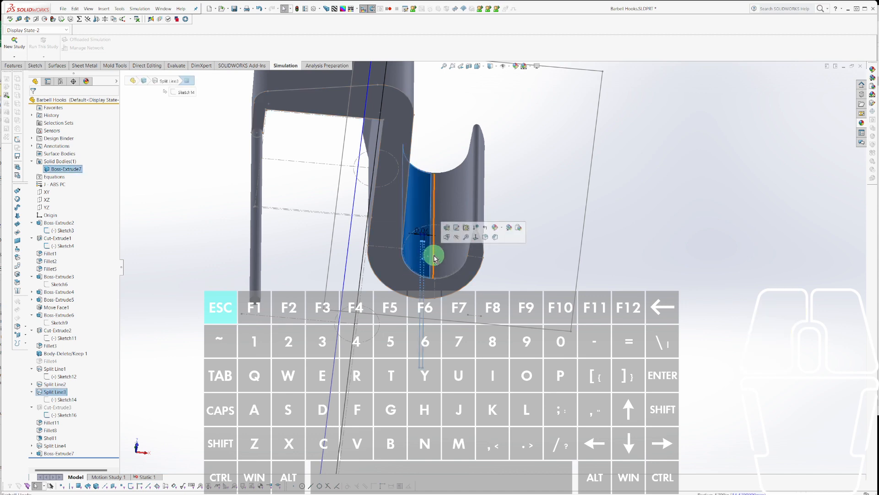
scroll(398, 223, up, 2)
middle_drag(398, 223, 506, 317)
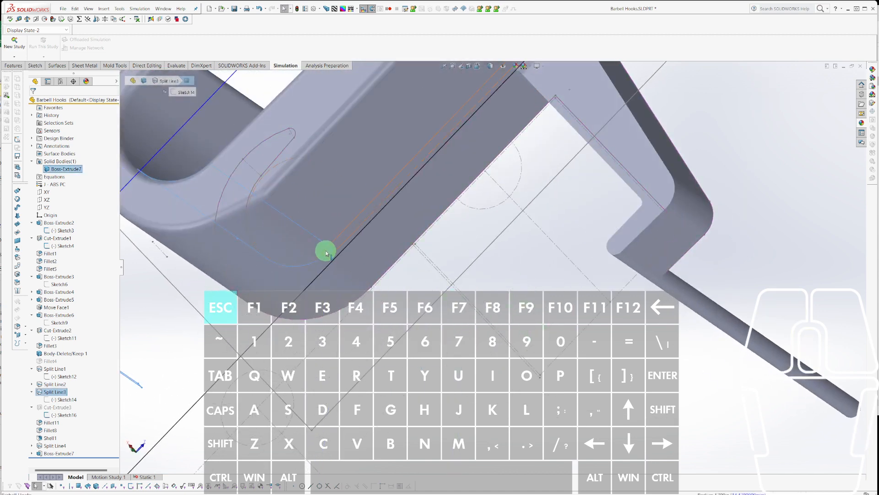
scroll(324, 253, down, 2)
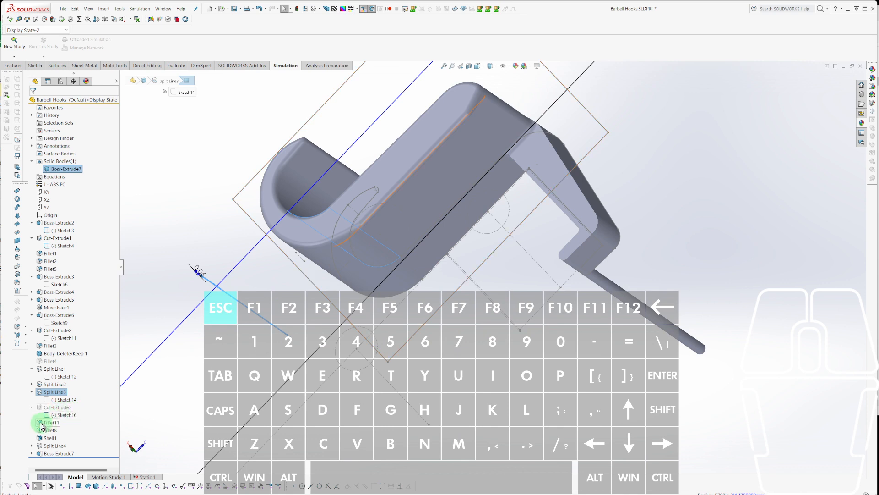
click(41, 390)
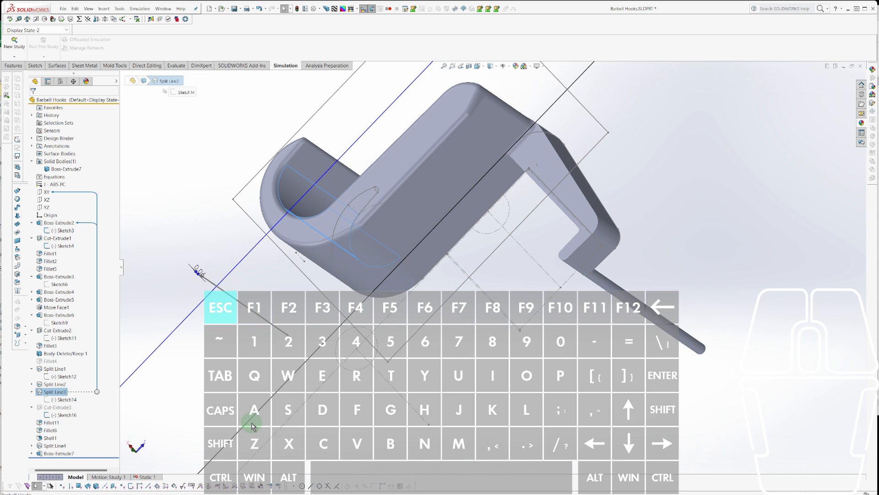
click(404, 185)
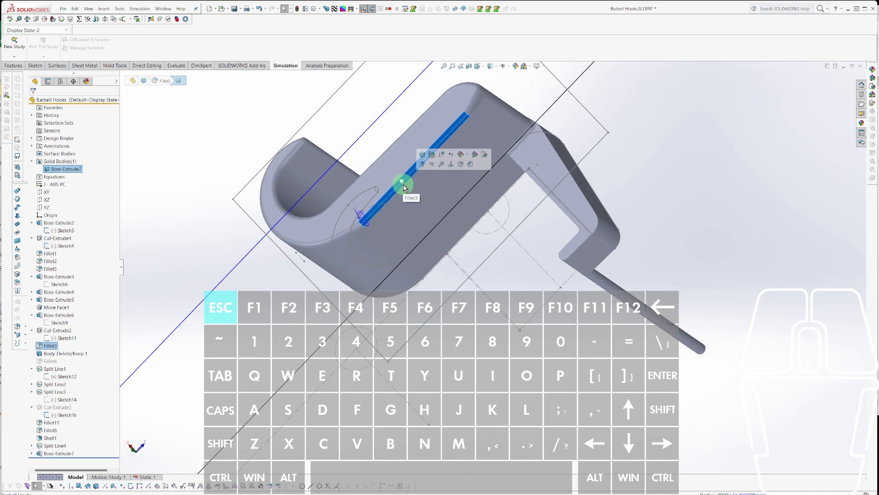
Edit Sketch14 under Split Line3 and delete its Midpoint1 relation.
click(57, 402)
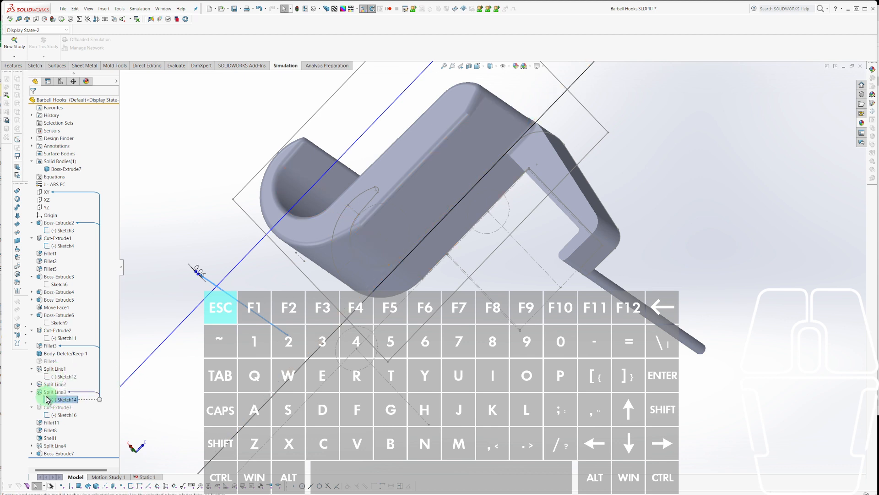
right_click(47, 398)
click(54, 379)
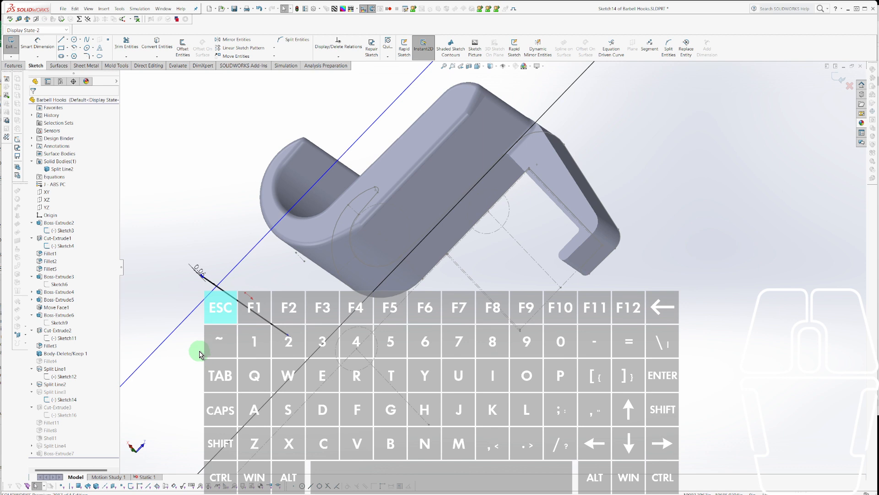
click(338, 43)
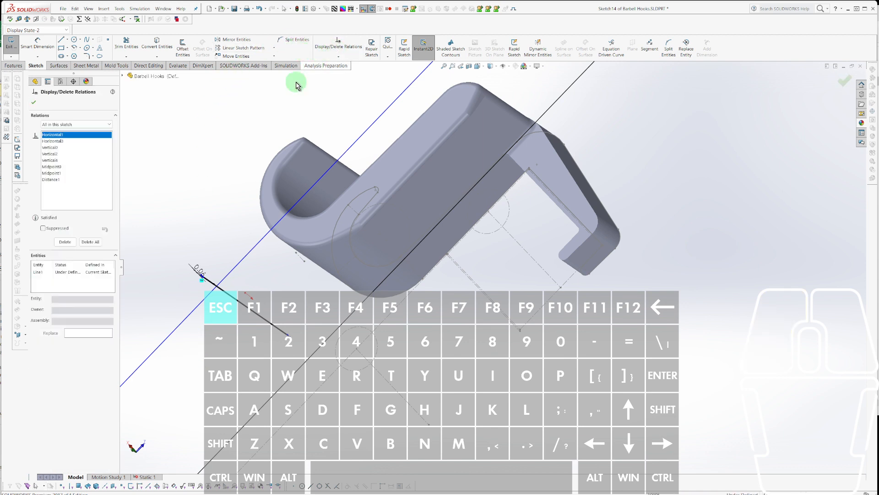
click(57, 181)
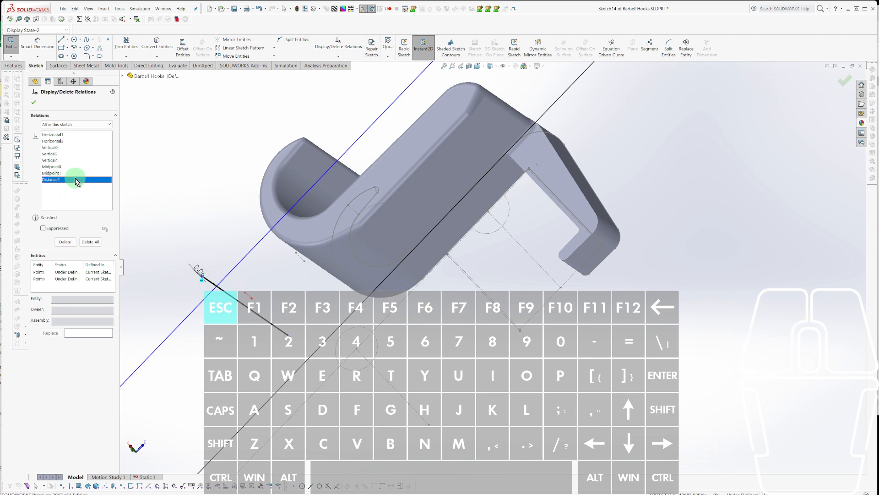
click(51, 174)
key(Delete)
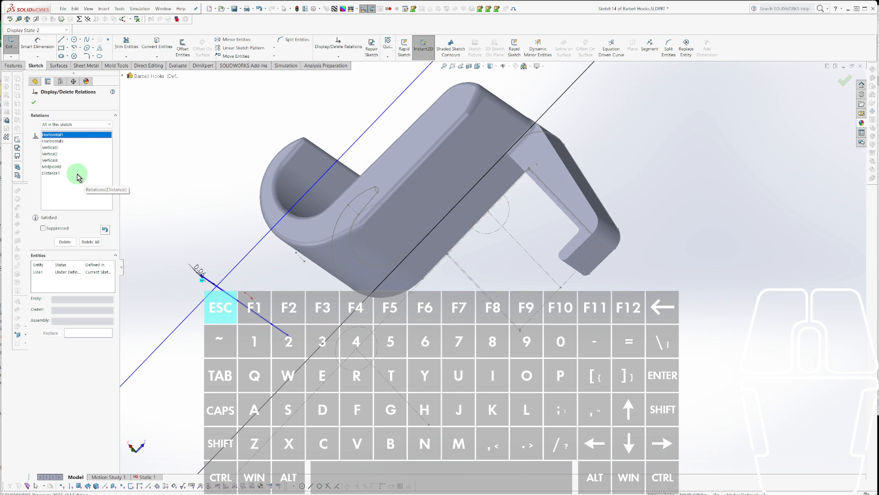
Delete the remaining midpoint relation and the Distance1 relation from Sketch14, then exit the sketch.
click(50, 166)
key(Delete)
click(52, 168)
key(Delete)
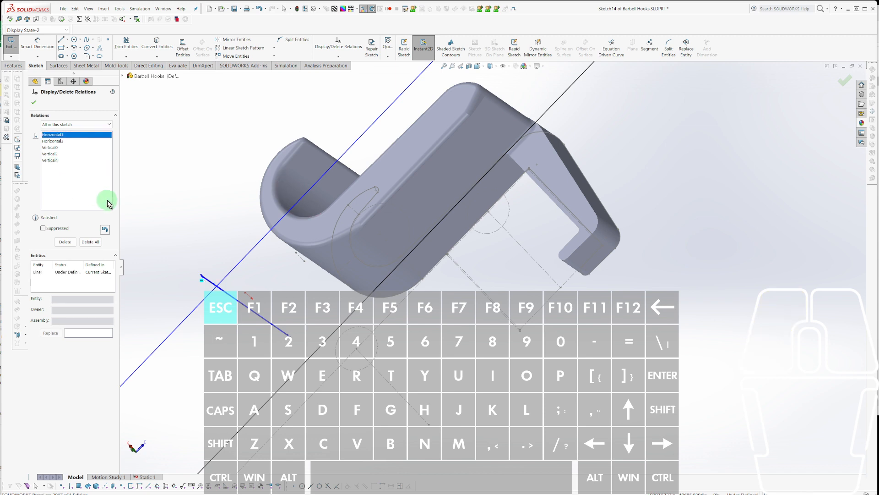
key(Escape)
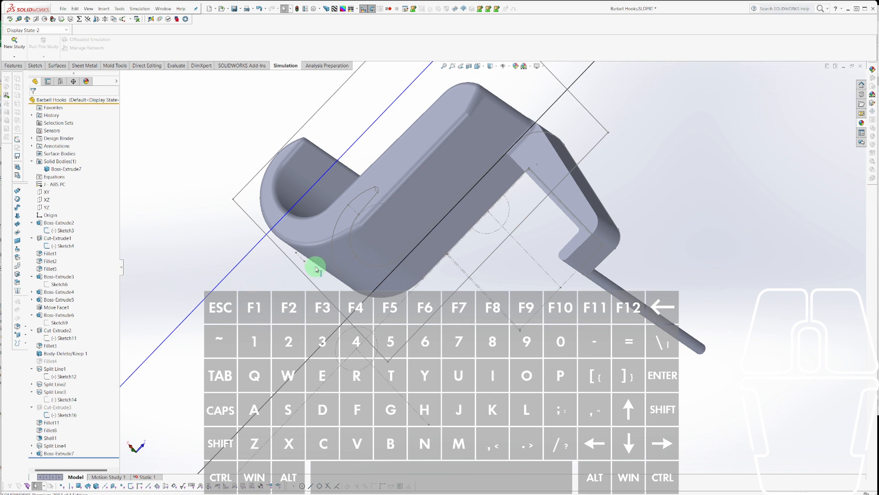
Suppress the Fillet3 feature that rounds the hook's outer side edge.
click(320, 249)
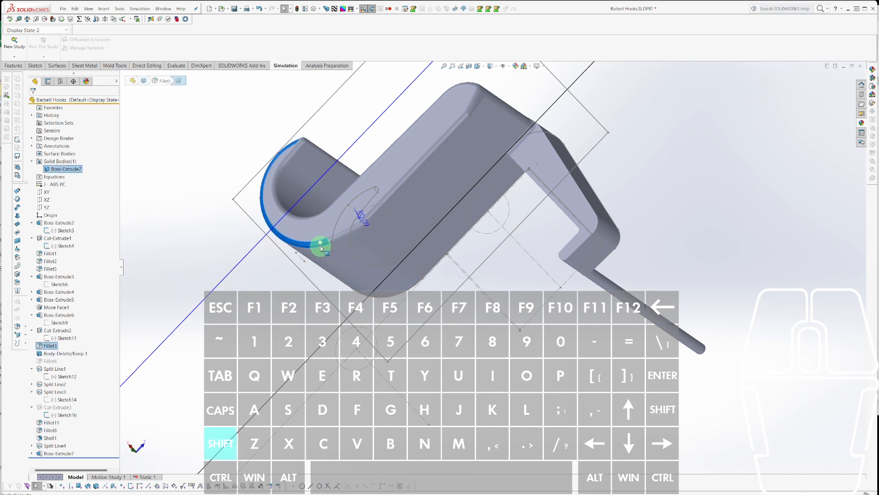
key(shift+s)
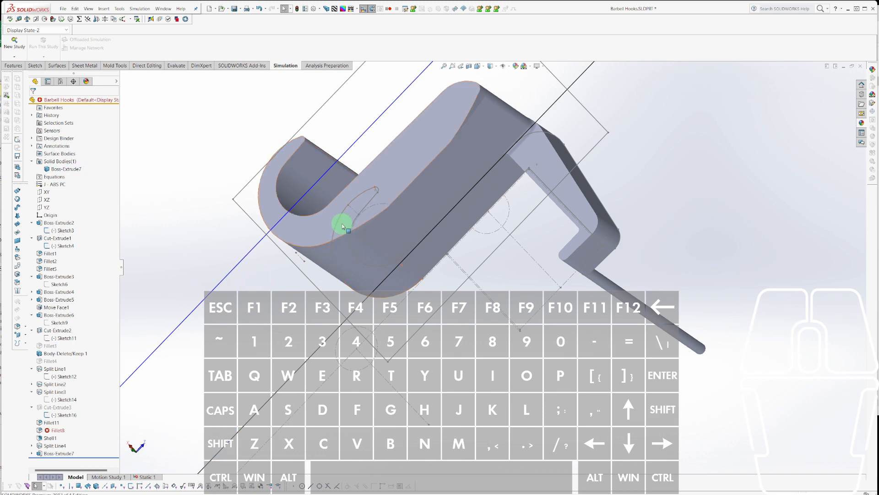
middle_drag(342, 224, 339, 332)
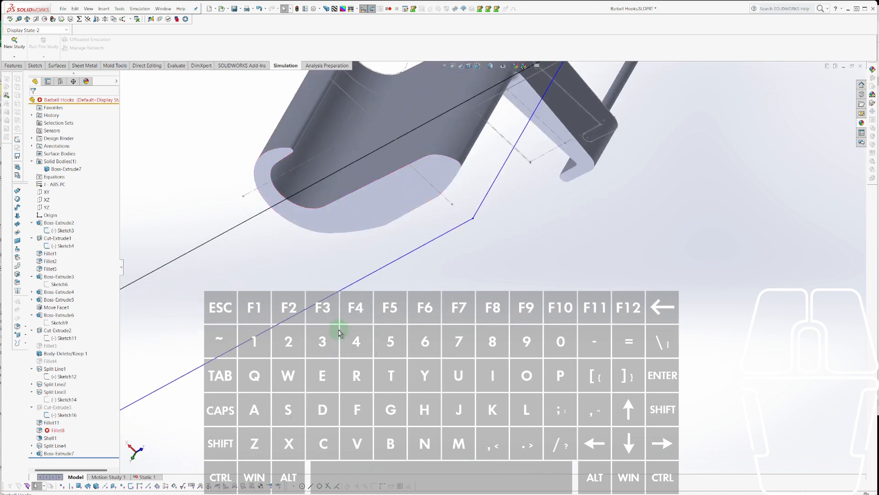
click(294, 183)
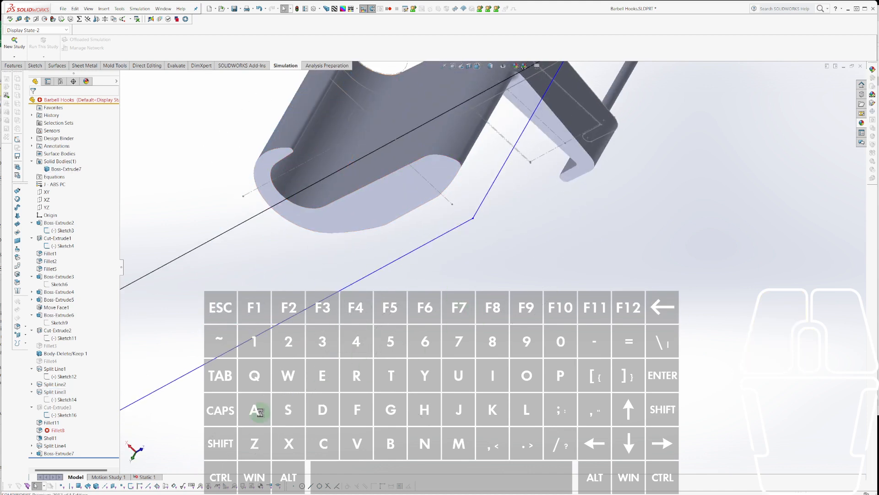
Redefine Force-1 in the Static 1 study, removing its invalid entities and applying it to the narrow Split Line3 face inside the cradle.
click(151, 476)
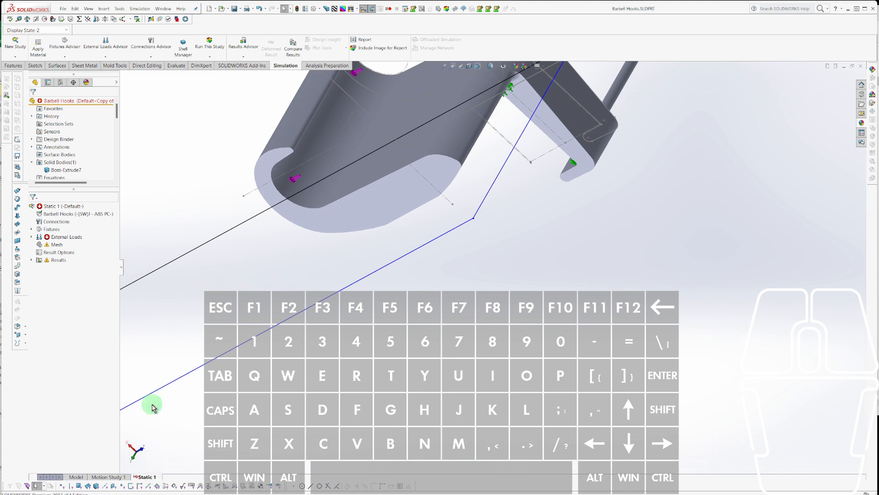
click(35, 239)
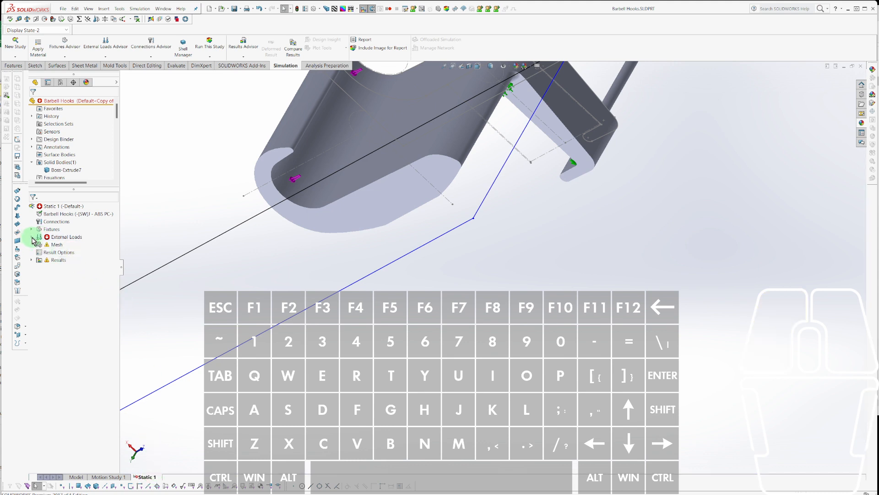
click(33, 238)
right_click(55, 244)
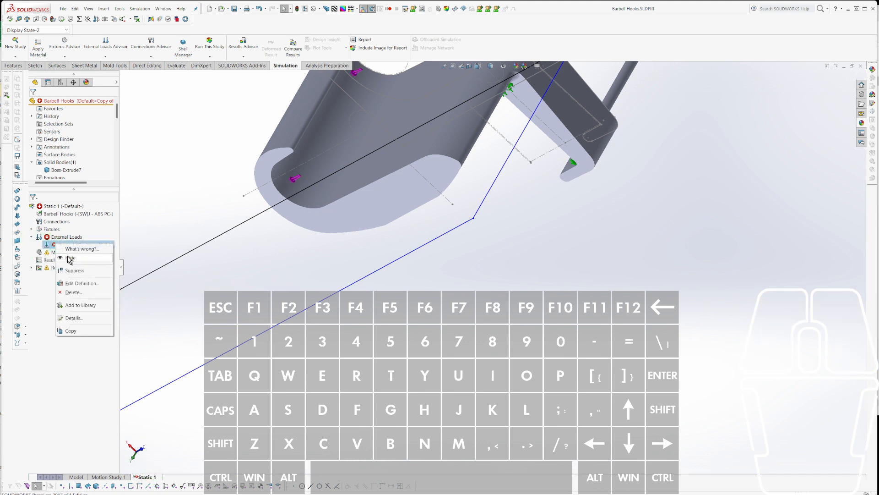
click(72, 271)
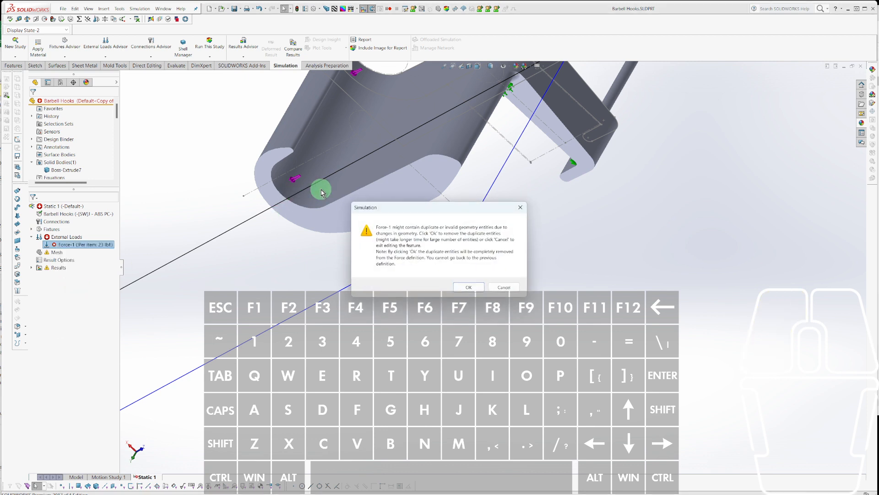
key(space)
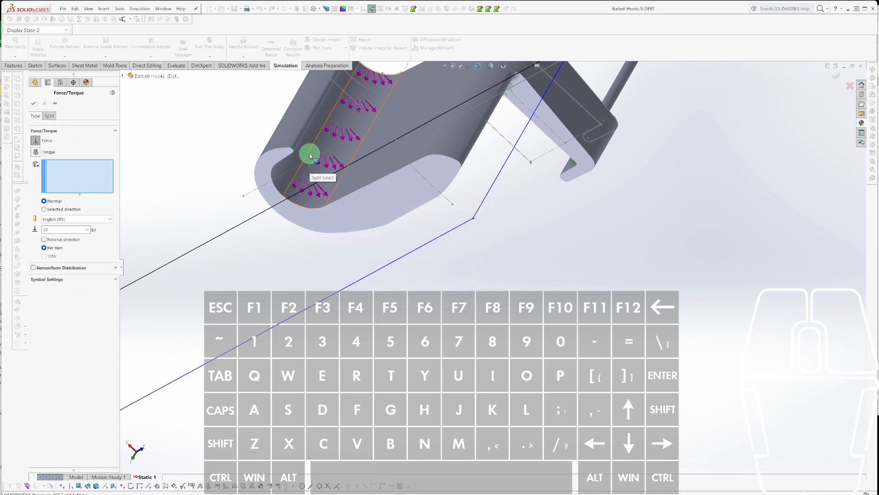
click(310, 150)
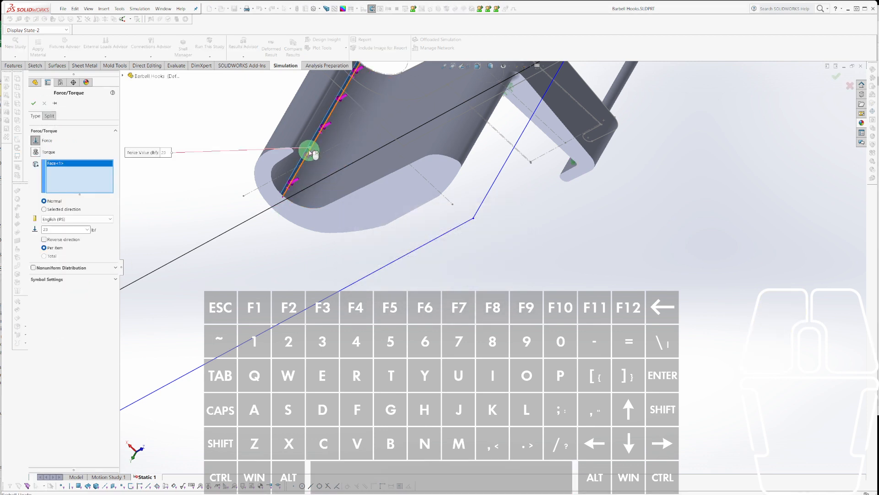
right_click(310, 150)
scroll(383, 251, up, 4)
middle_drag(383, 251, 343, 160)
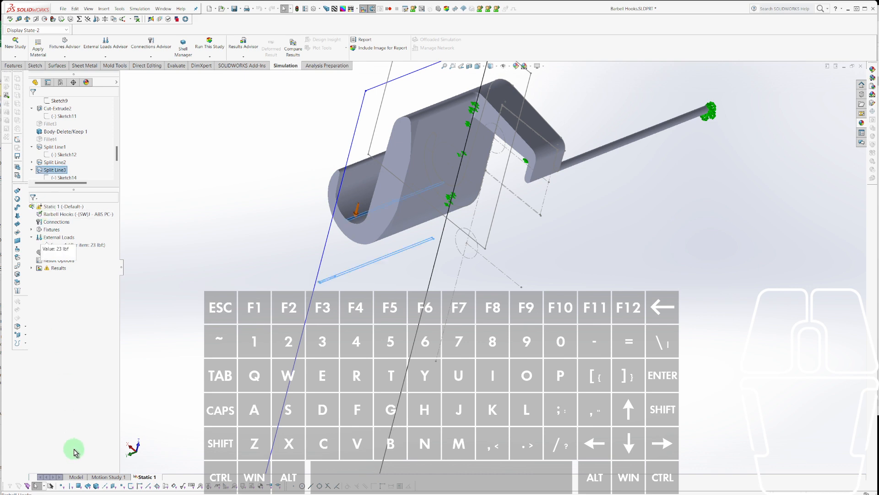
In the part model, set the Shell1 wall thickness to 0.12 and save the part.
click(75, 477)
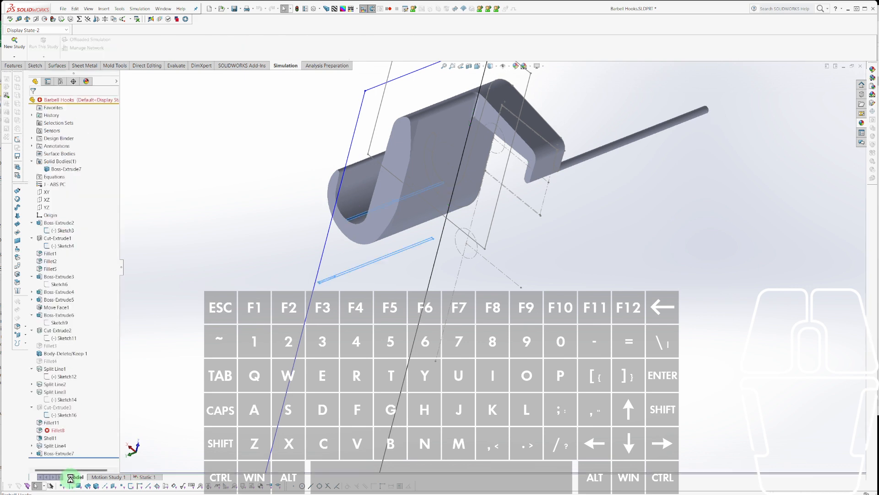
click(48, 439)
scroll(457, 273, down, 10)
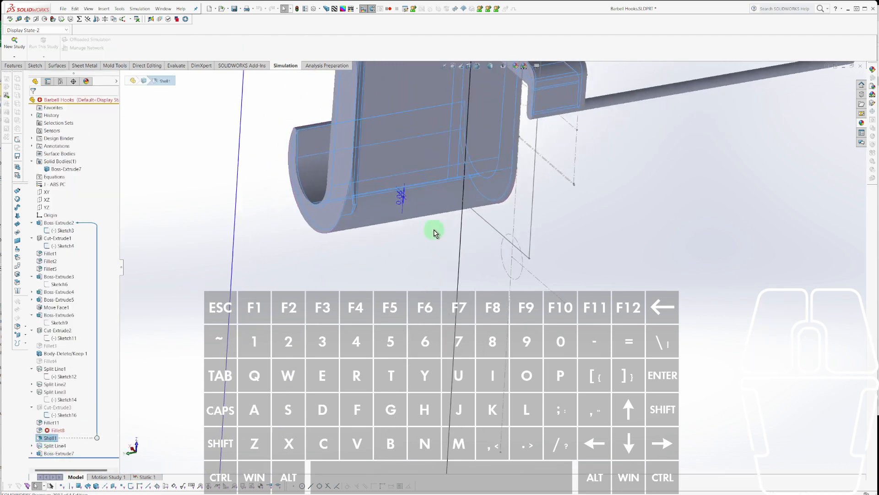
double_click(386, 207)
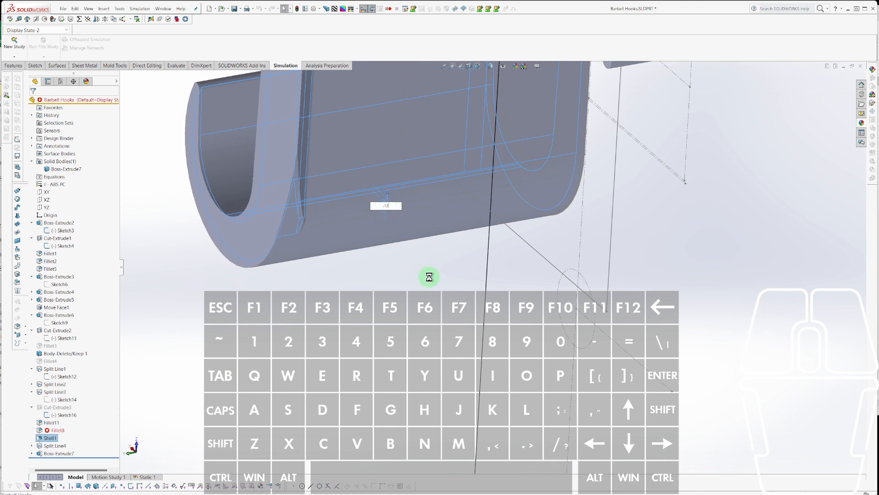
key(r)
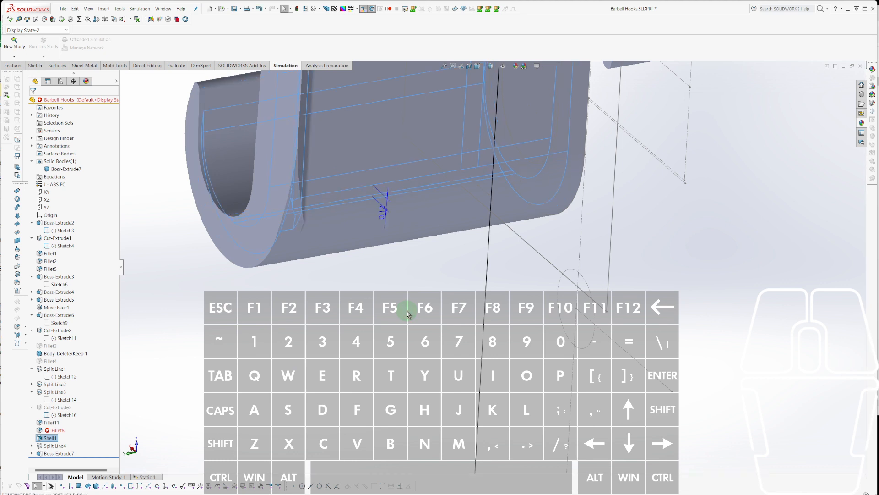
key(Escape)
key(ctrl+s)
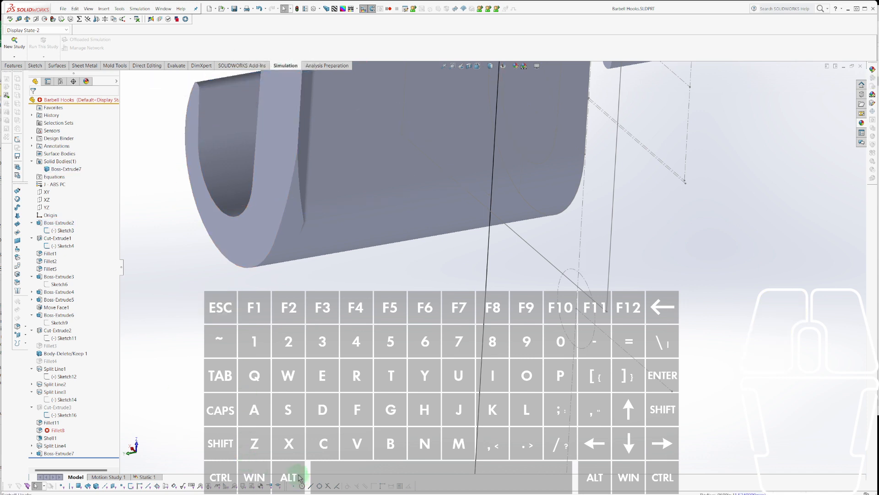
Run the Static 1 study on the modified hook.
scroll(434, 181, down, 3)
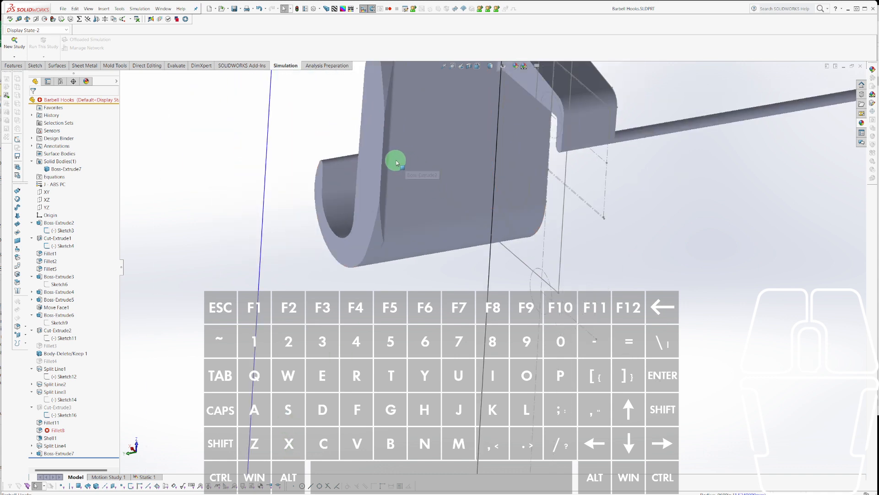
middle_drag(457, 205, 411, 204)
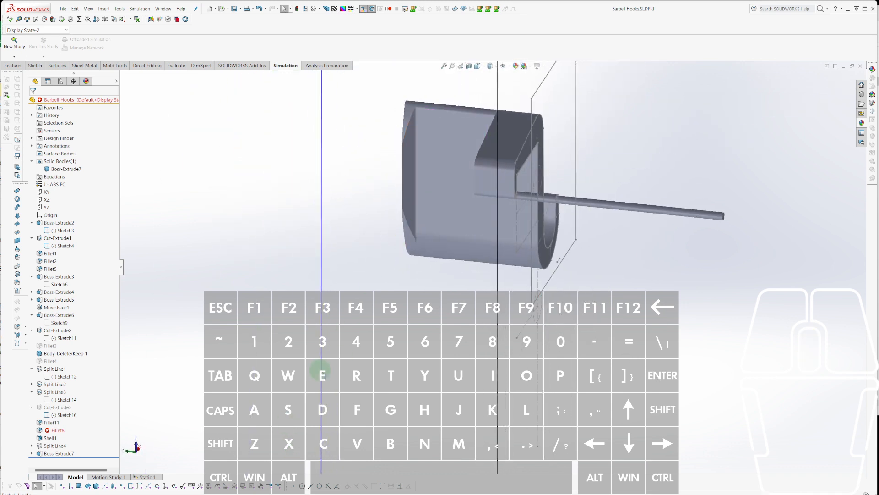
click(141, 478)
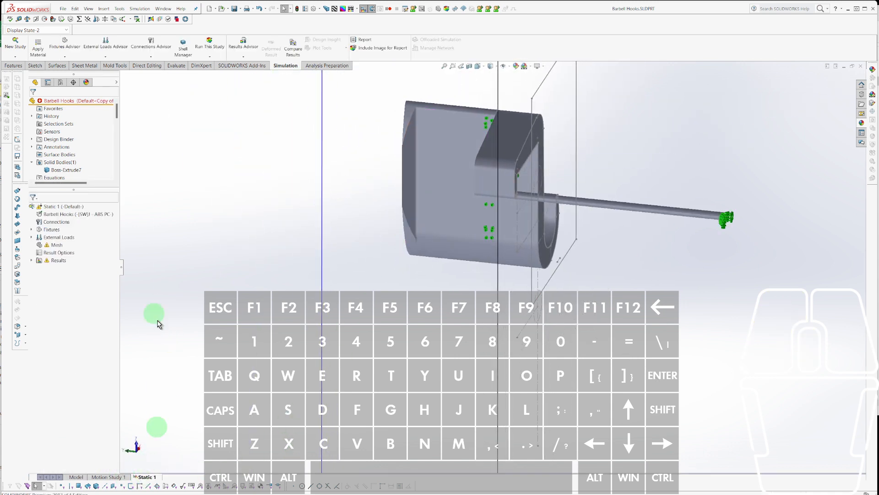
right_click(50, 206)
click(65, 223)
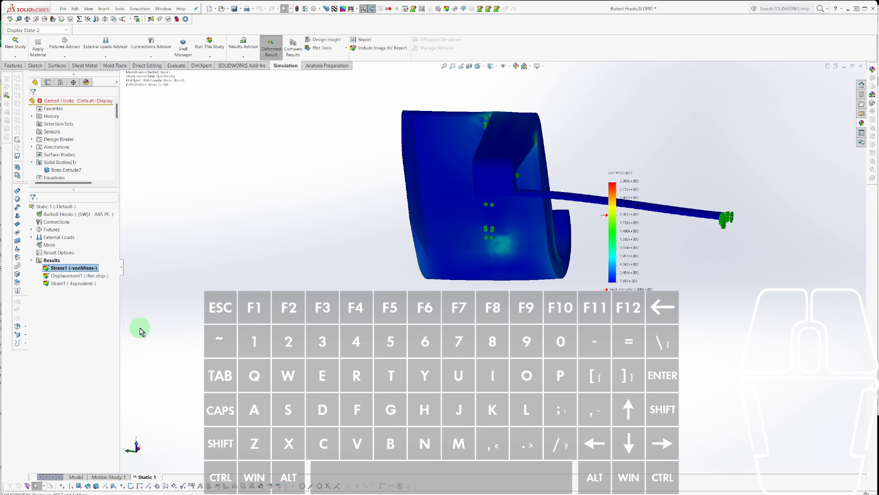
Examine the von Mises stress plot around the hook's cradle, support arm and the inner corner where the arm meets the back face.
scroll(720, 282, up, 3)
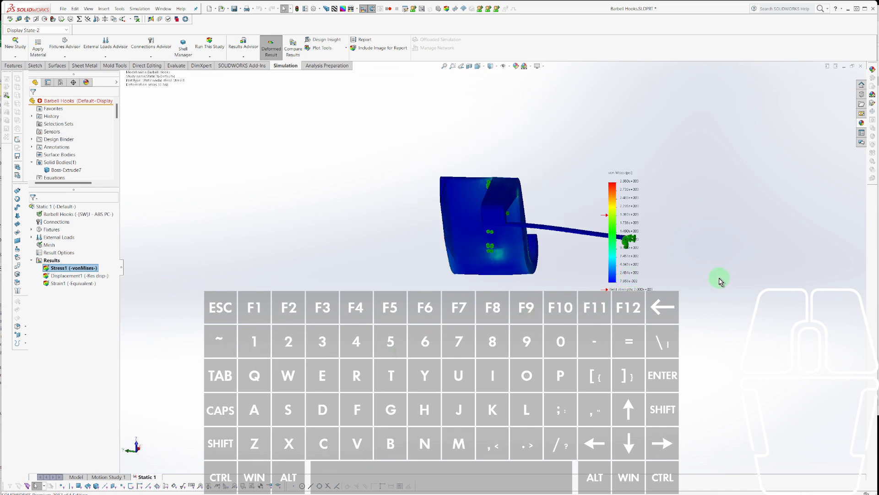
scroll(701, 251, down, 4)
middle_drag(477, 251, 387, 198)
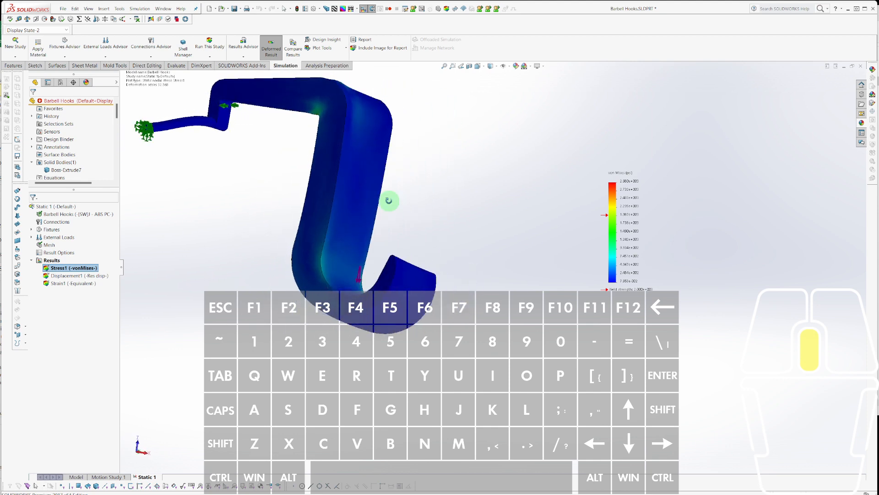
scroll(364, 237, down, 6)
scroll(200, 163, up, 6)
middle_drag(240, 202, 345, 239)
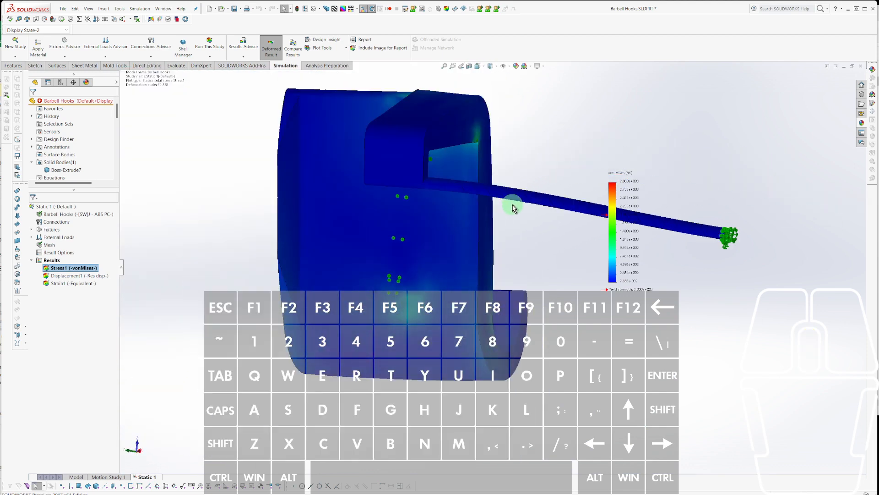
middle_drag(574, 213, 568, 262)
scroll(568, 262, down, 3)
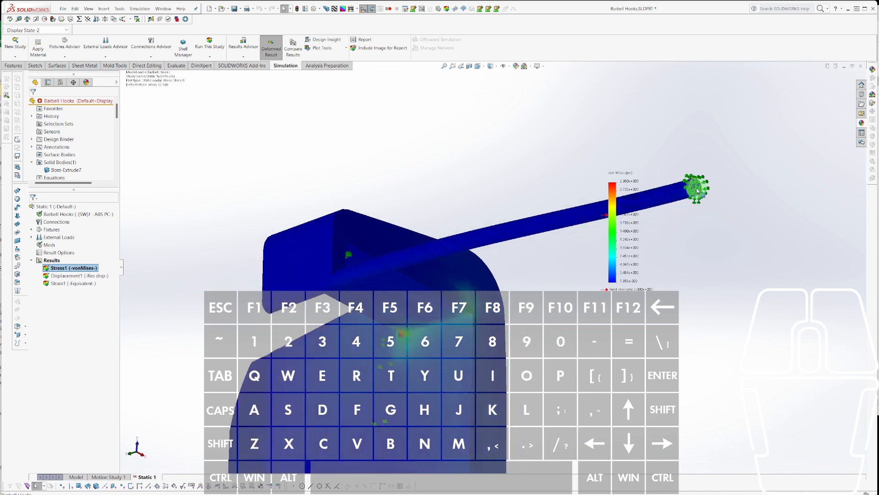
middle_drag(471, 240, 314, 229)
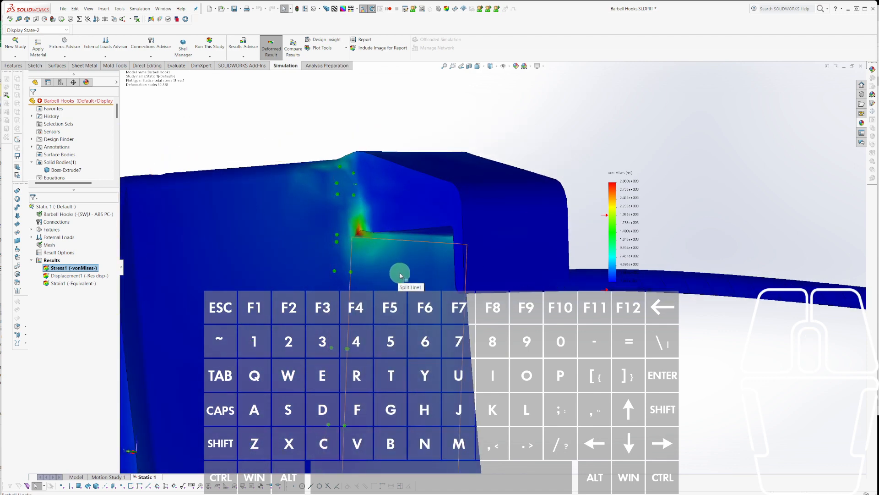
middle_drag(417, 259, 418, 232)
scroll(419, 225, up, 5)
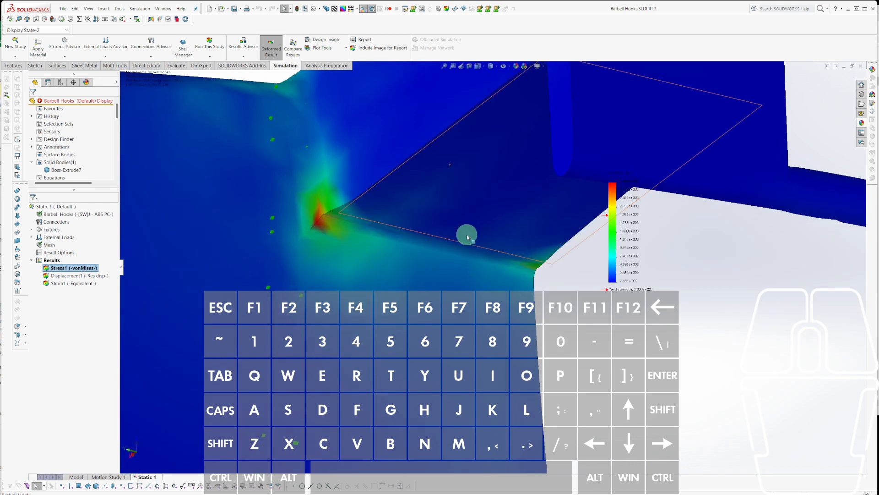
middle_drag(458, 337, 540, 321)
scroll(534, 281, down, 5)
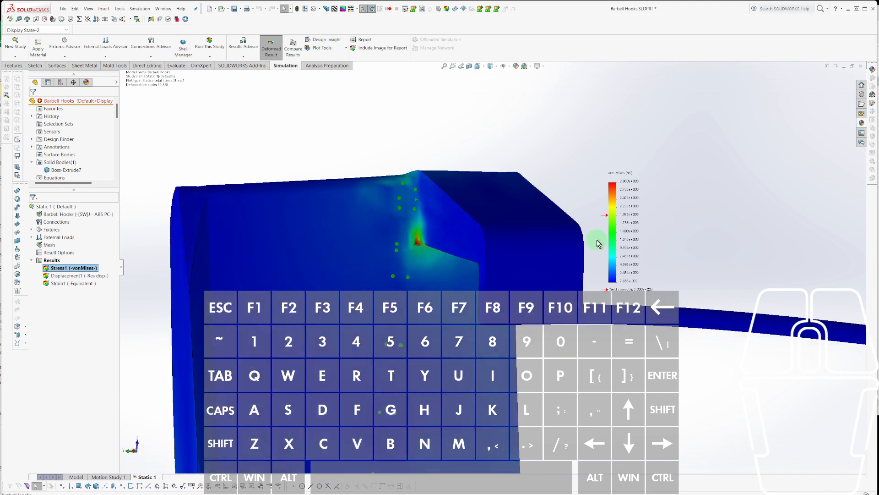
Set a user-defined minimum of 2000 psi for the Stress1 plot's legend and apply it.
right_click(84, 268)
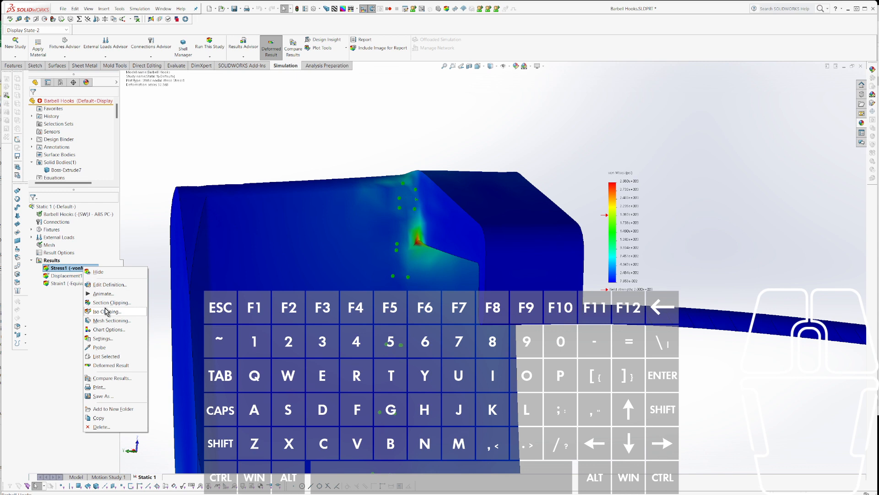
click(102, 291)
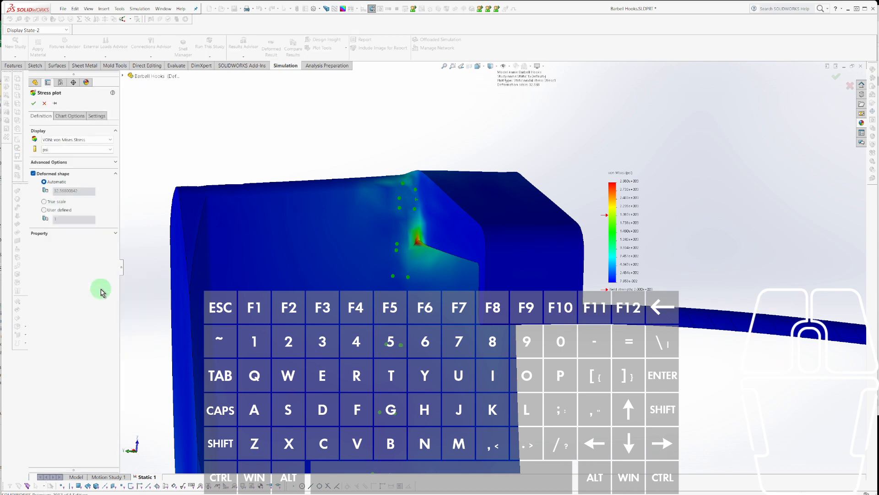
click(73, 116)
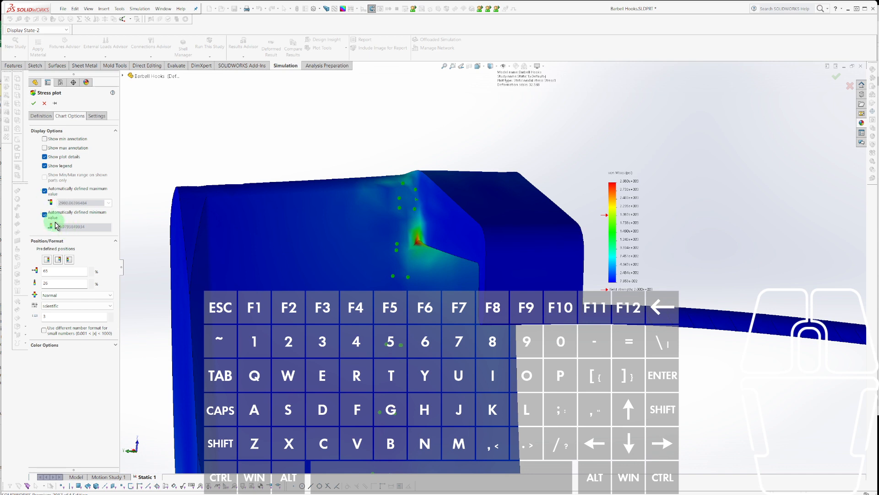
click(45, 214)
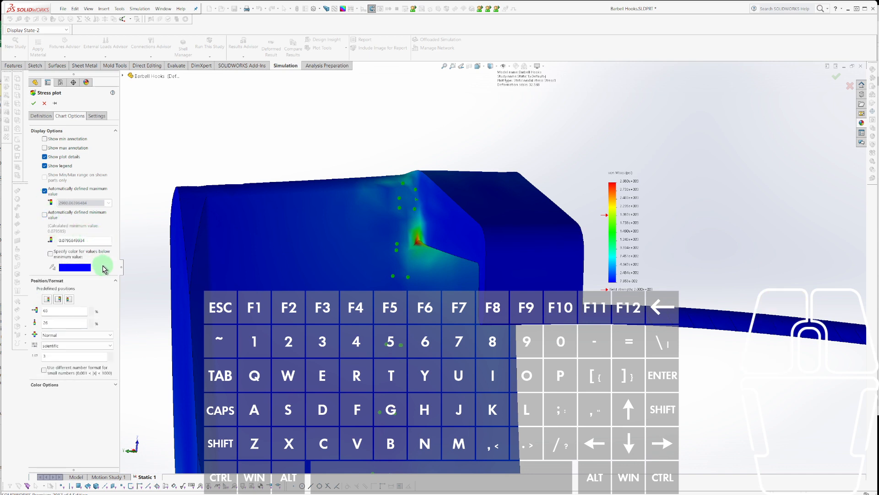
double_click(92, 240)
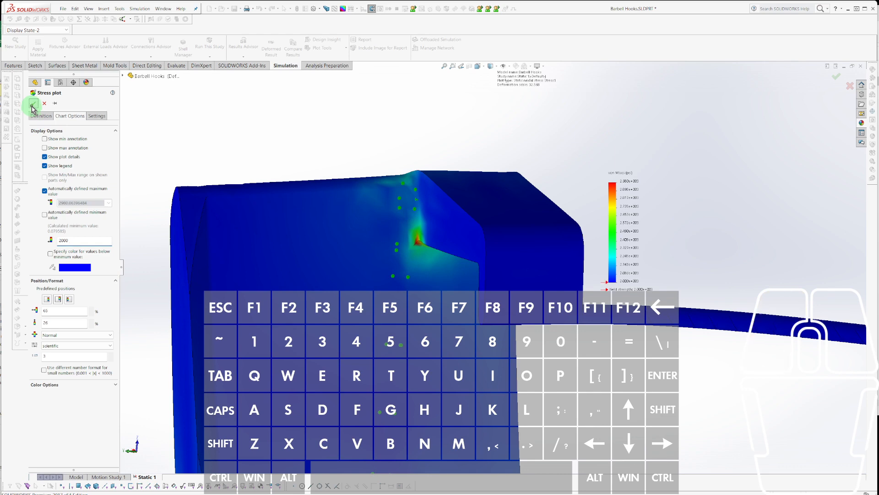
click(33, 103)
key(Escape)
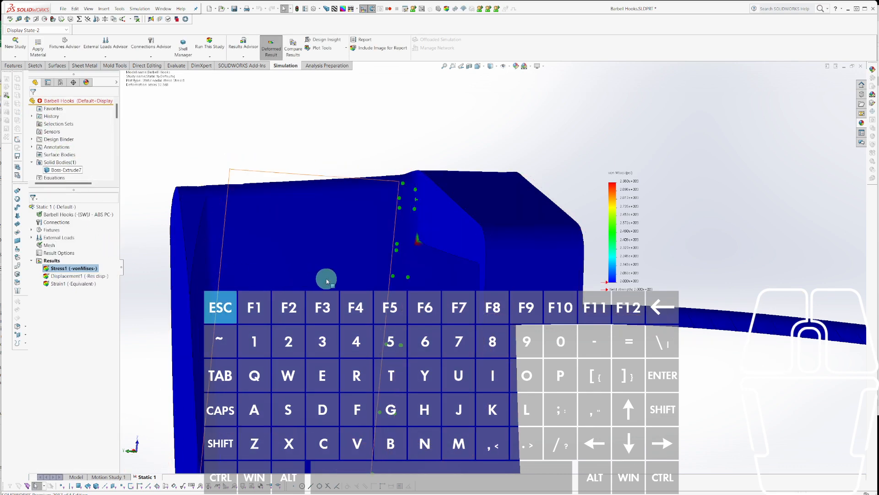
Examine the hook's inner corner and whole body in the Stress1 plot with the raised legend minimum.
scroll(474, 265, down, 3)
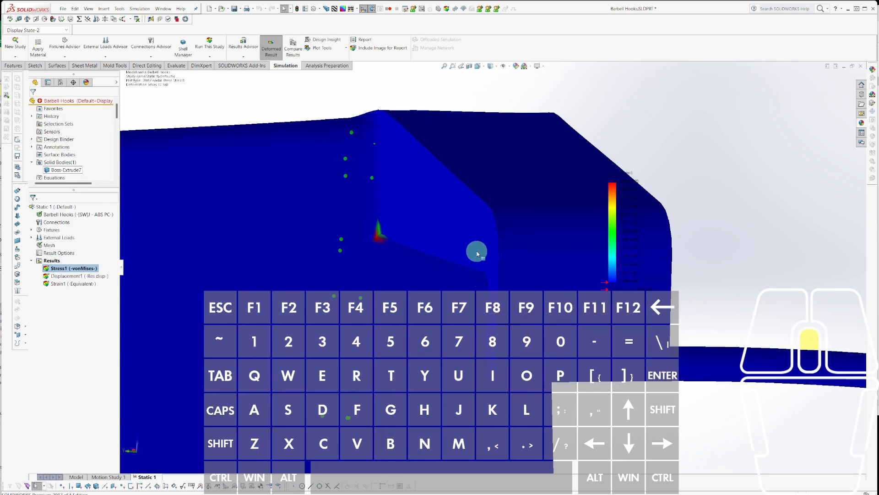
scroll(424, 261, down, 1)
scroll(462, 277, up, 5)
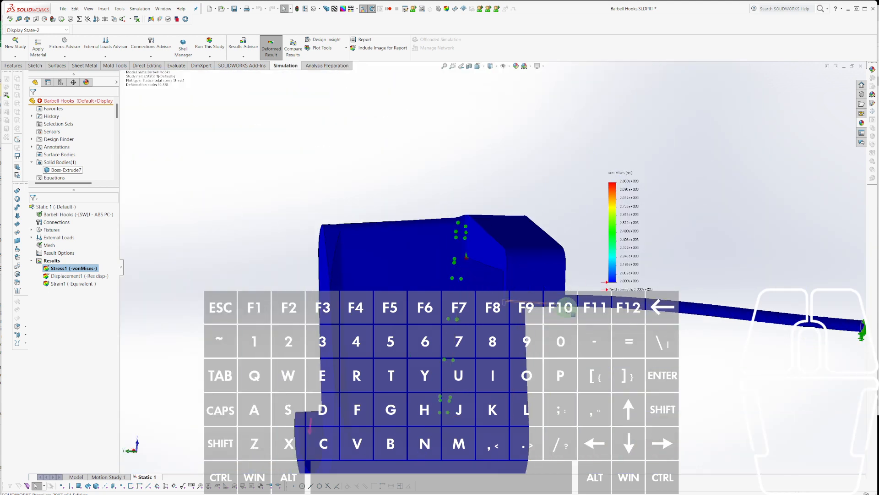
middle_drag(540, 279, 609, 312)
scroll(609, 314, down, 3)
scroll(608, 314, up, 3)
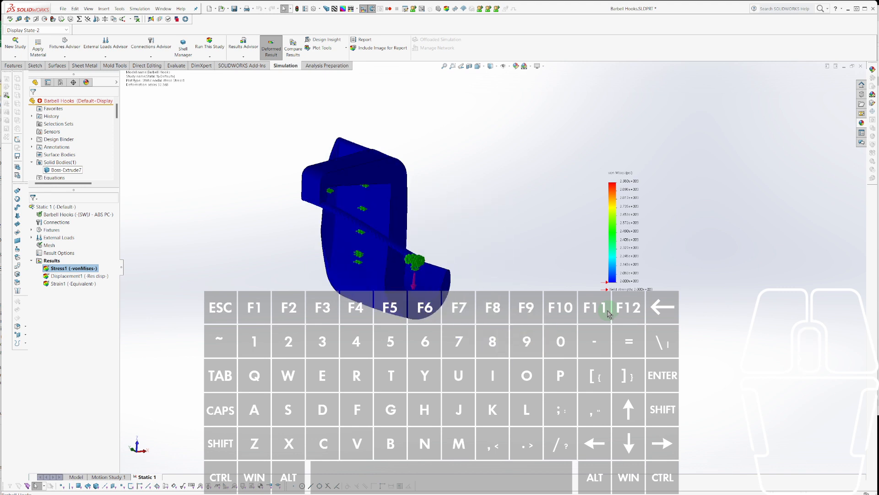
In the Stress1 plot's chart options, specify light gray as the color for values below the minimum.
right_click(60, 271)
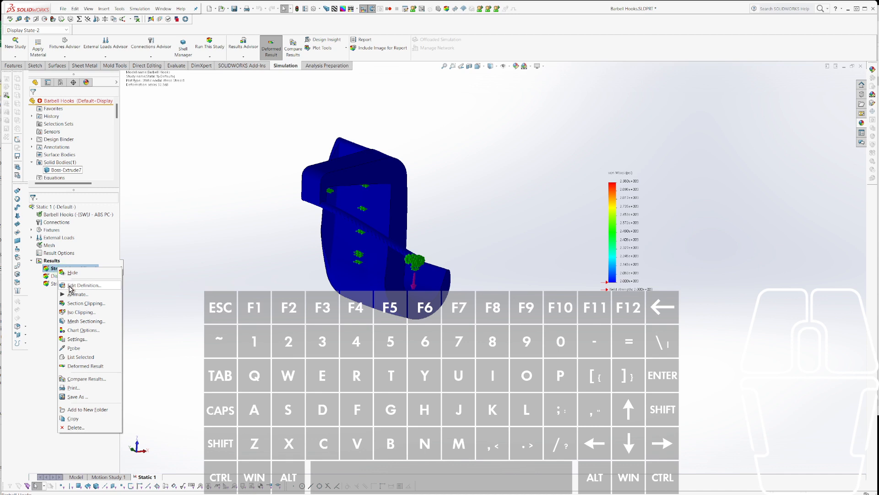
click(72, 285)
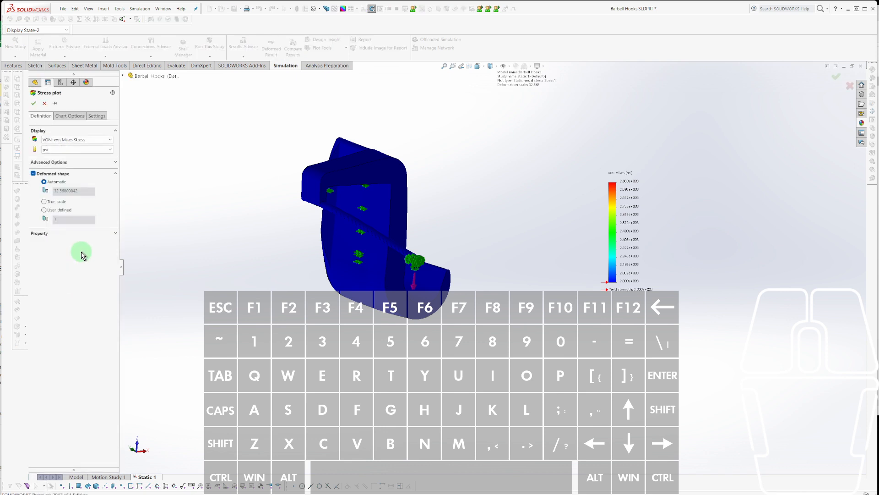
click(69, 115)
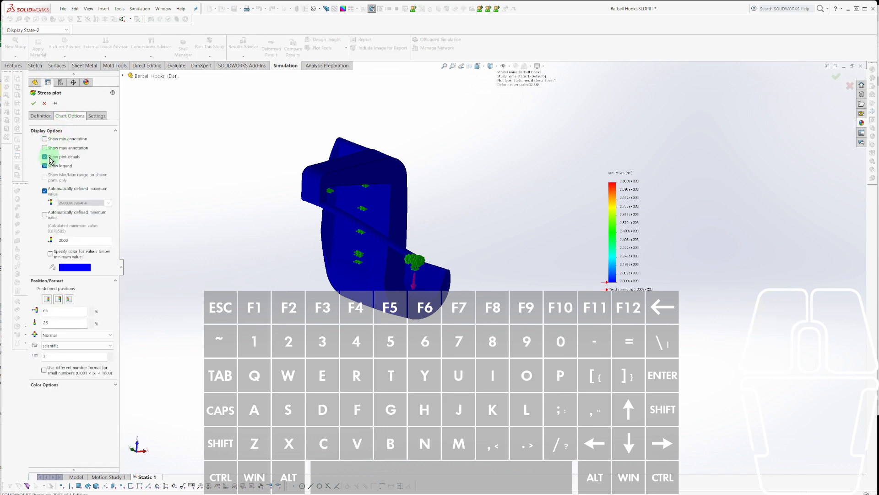
click(60, 240)
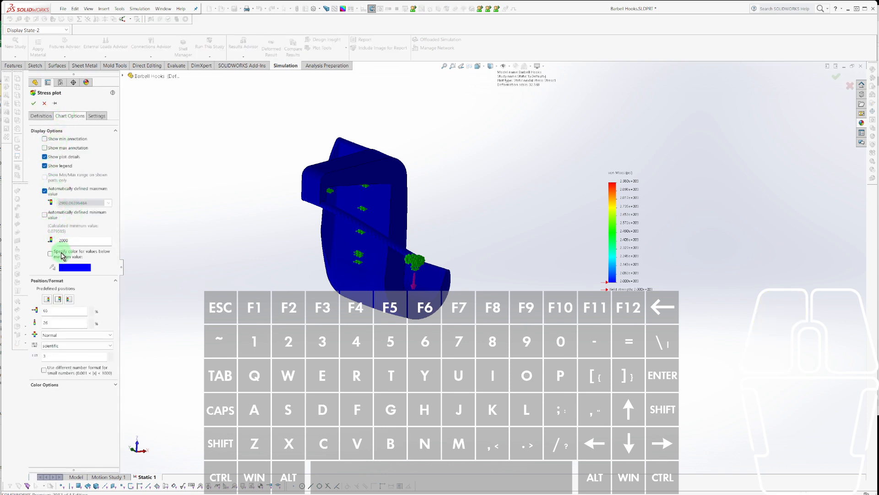
click(71, 268)
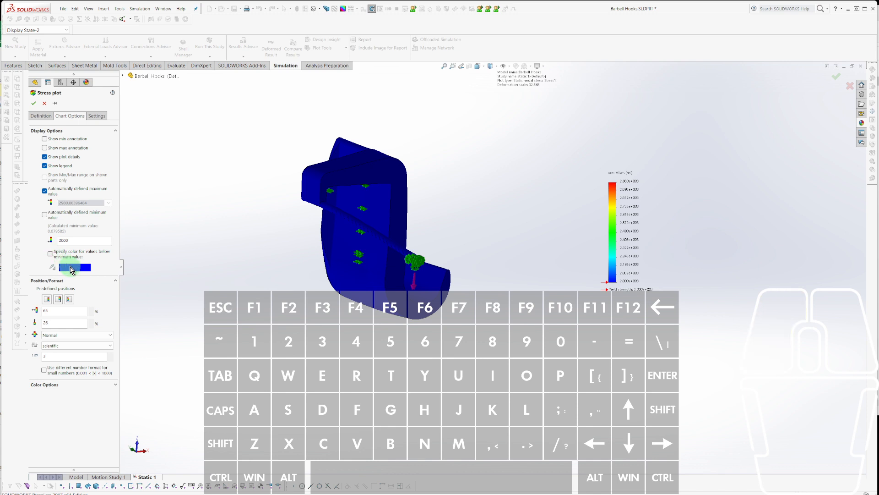
click(50, 254)
click(71, 270)
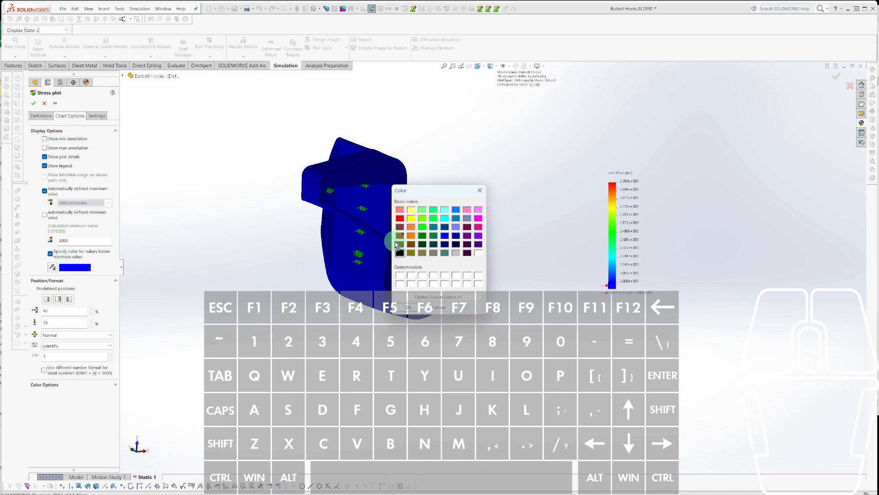
click(456, 253)
click(408, 307)
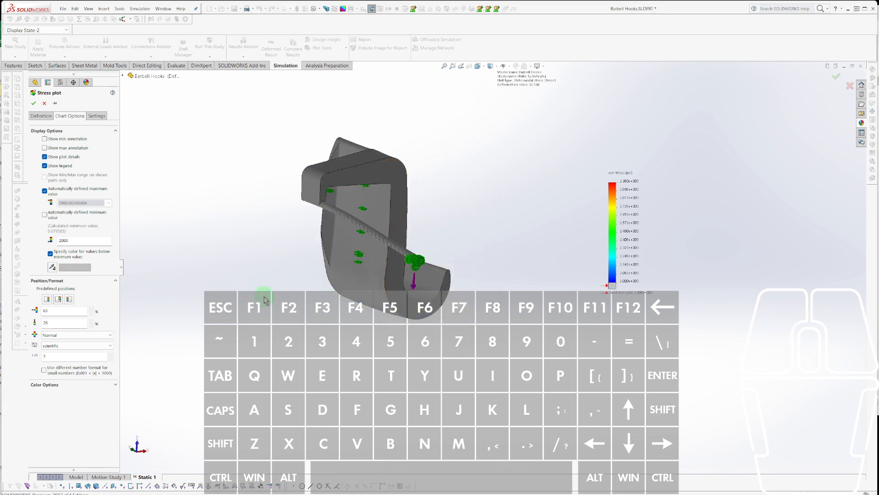
Examine the von Mises stress concentration at the inner corner where the arm meets the hook's back face.
middle_drag(429, 230, 394, 202)
middle_drag(277, 218, 457, 202)
scroll(457, 202, down, 4)
scroll(477, 143, up, 5)
scroll(501, 255, down, 8)
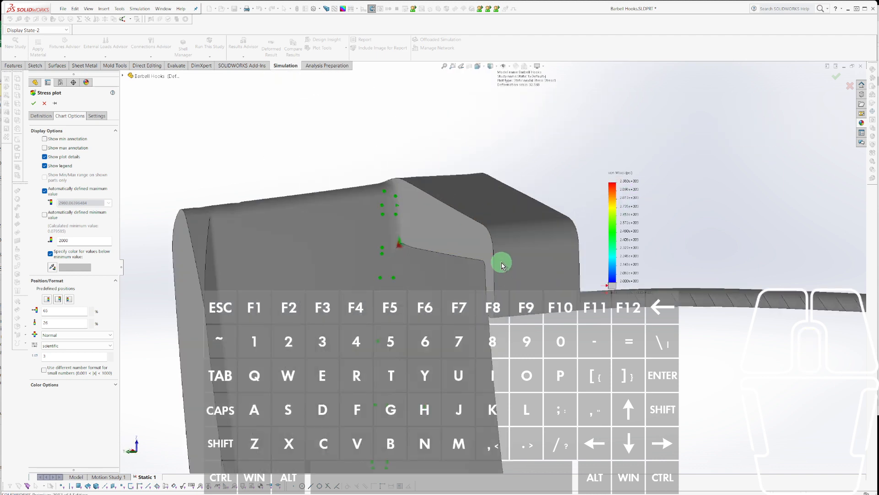
scroll(442, 257, down, 8)
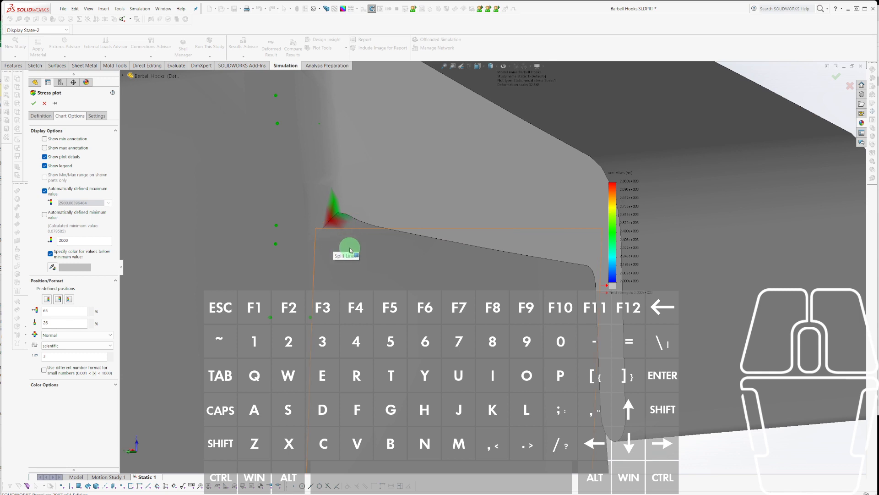
middle_drag(351, 250, 461, 250)
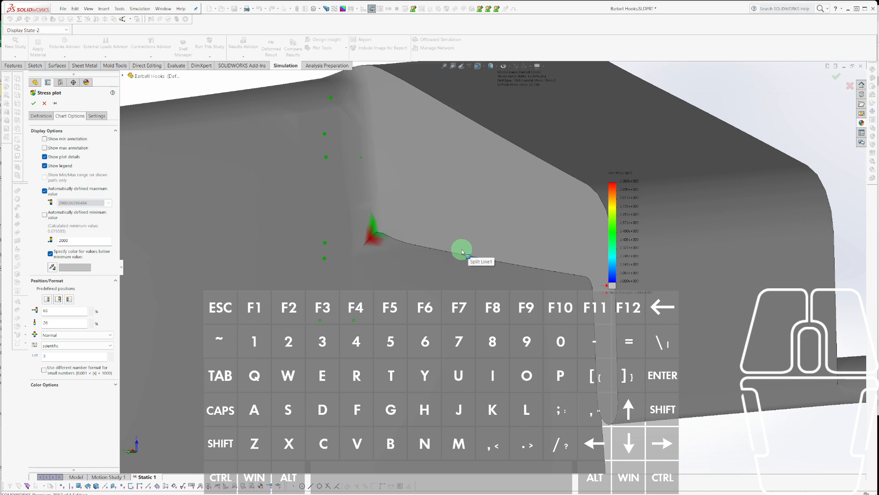
scroll(406, 242, down, 4)
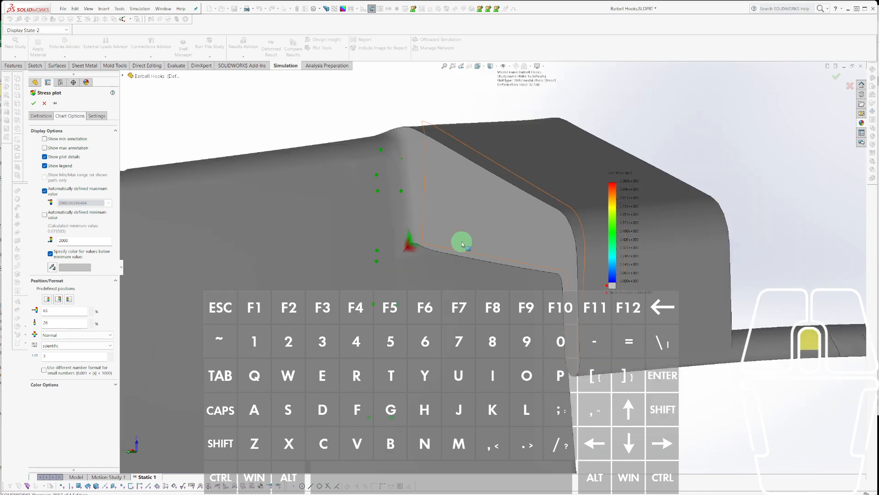
scroll(406, 263, down, 1)
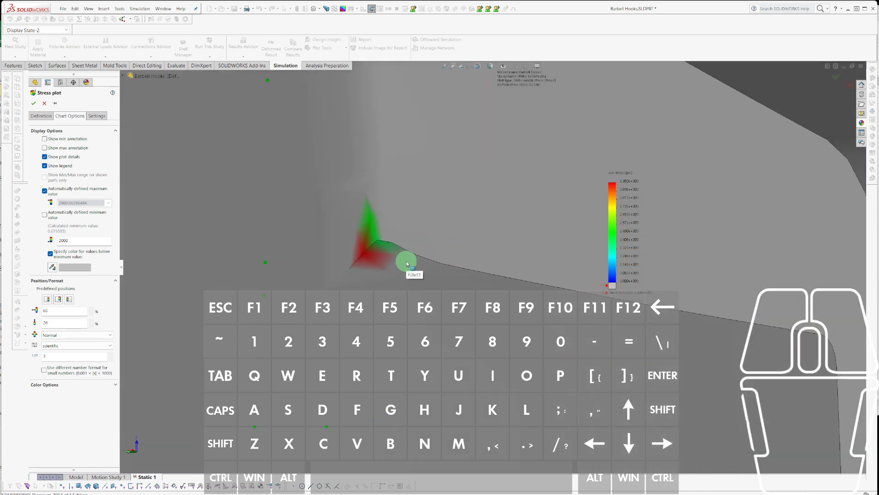
scroll(407, 263, up, 6)
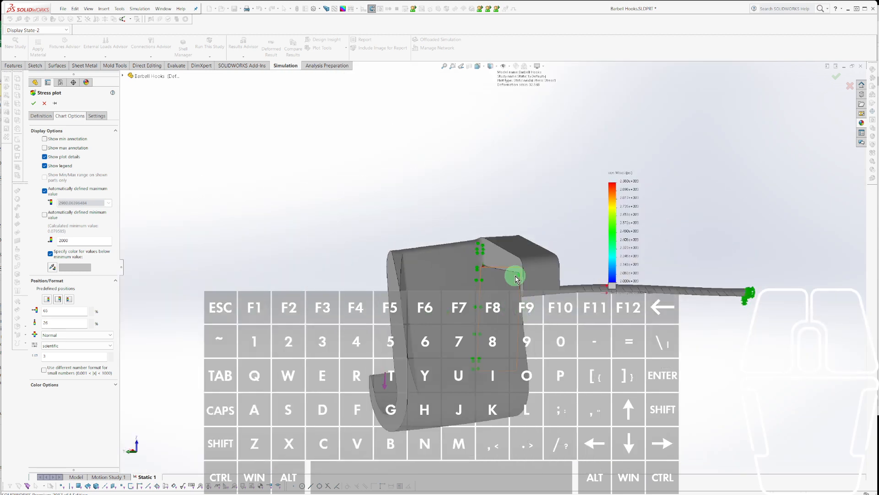
middle_drag(508, 302, 514, 275)
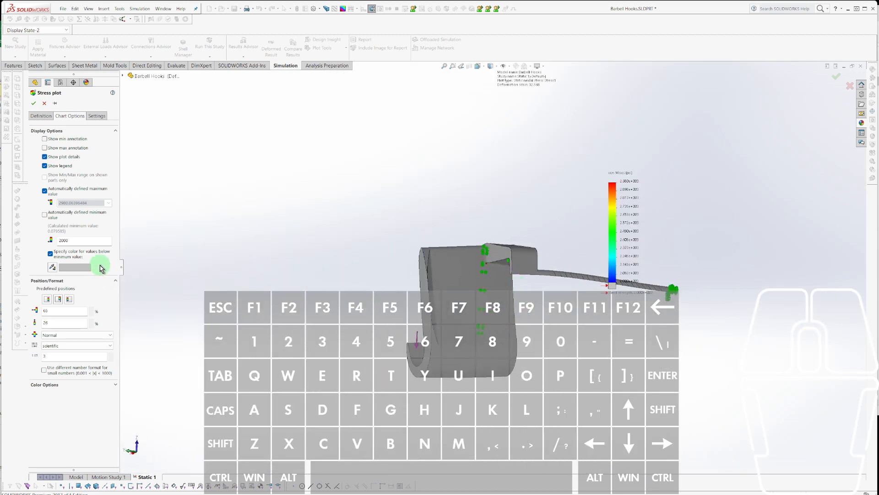
Set the stress legend's user-defined minimum to 1000 psi and check the inner corner.
drag(77, 240, 10, 245)
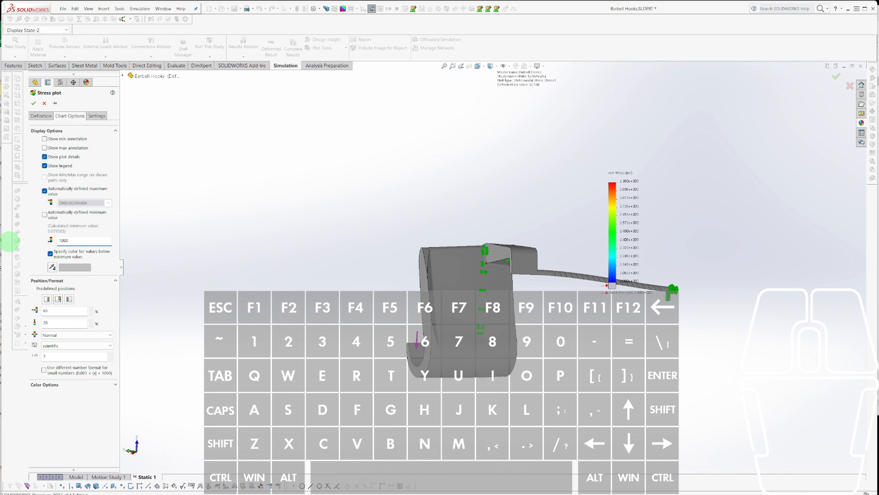
key(Tab)
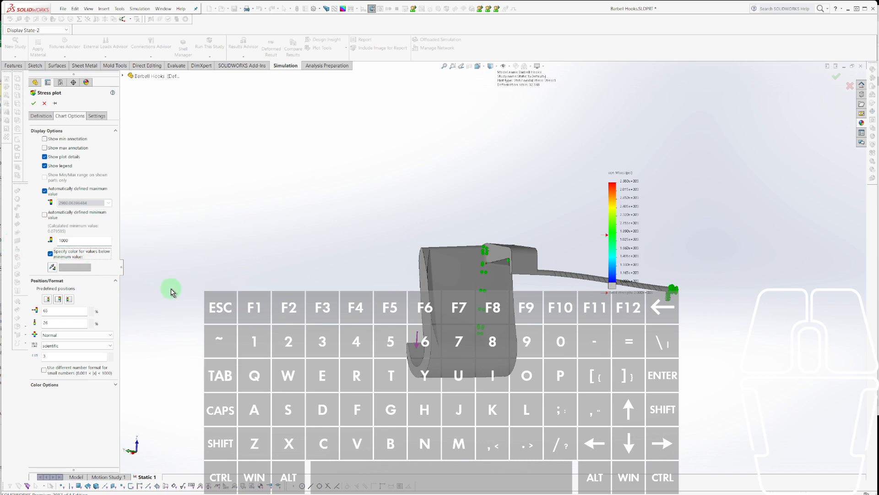
scroll(499, 275, down, 3)
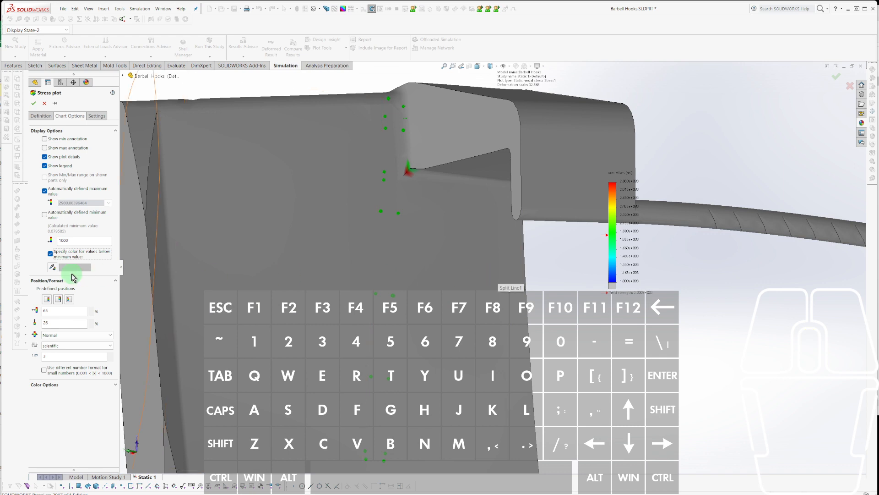
Set the stress legend's minimum to 11 psi, apply it, and view the whole hook.
double_click(66, 241)
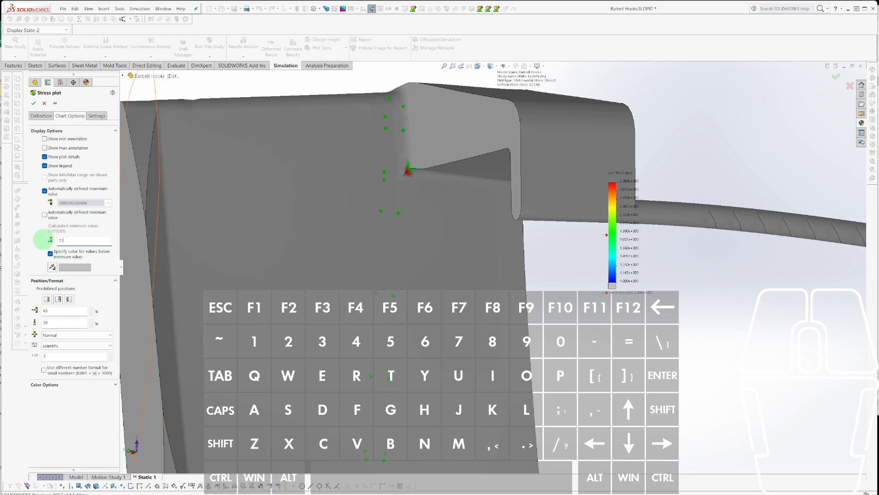
text(11)
key(Tab)
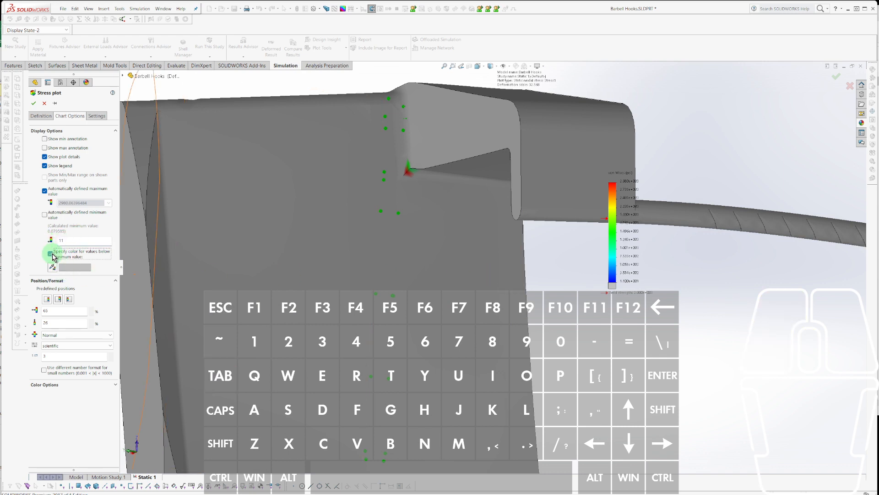
click(32, 103)
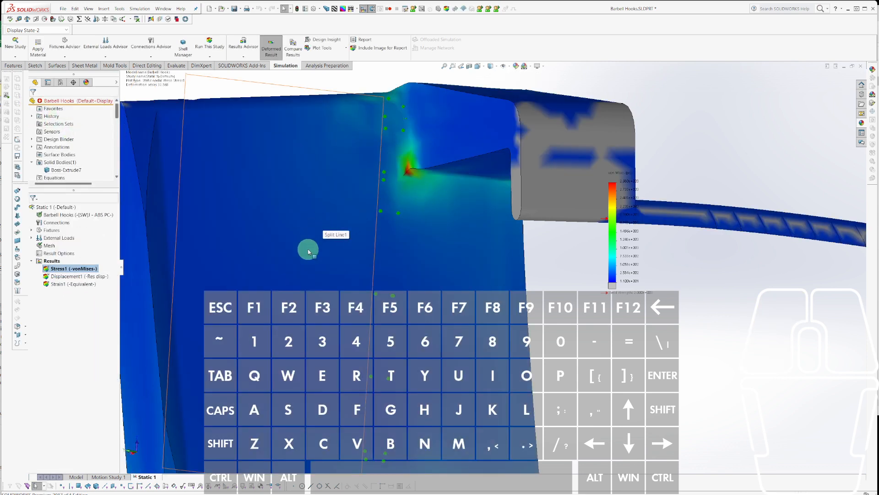
scroll(612, 245, up, 6)
middle_drag(619, 257, 614, 307)
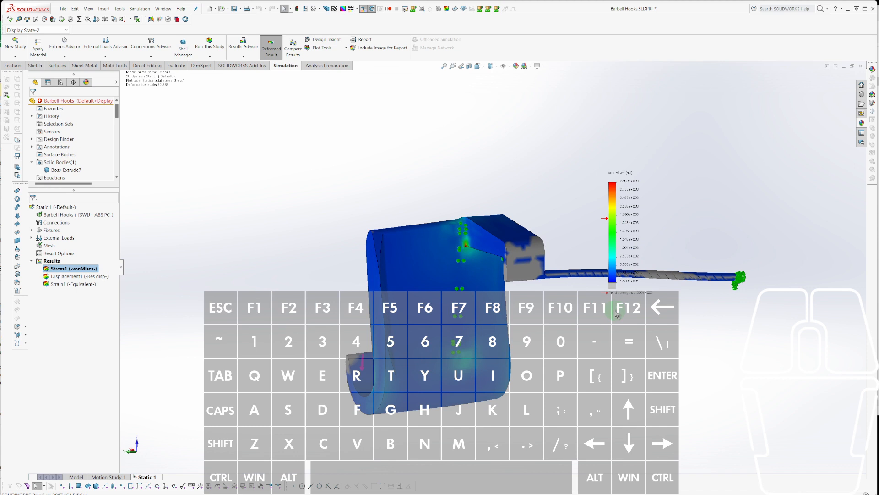
Edit the Stress1 plot definition to use a legend minimum of 1000 psi and apply it.
right_click(93, 275)
click(94, 292)
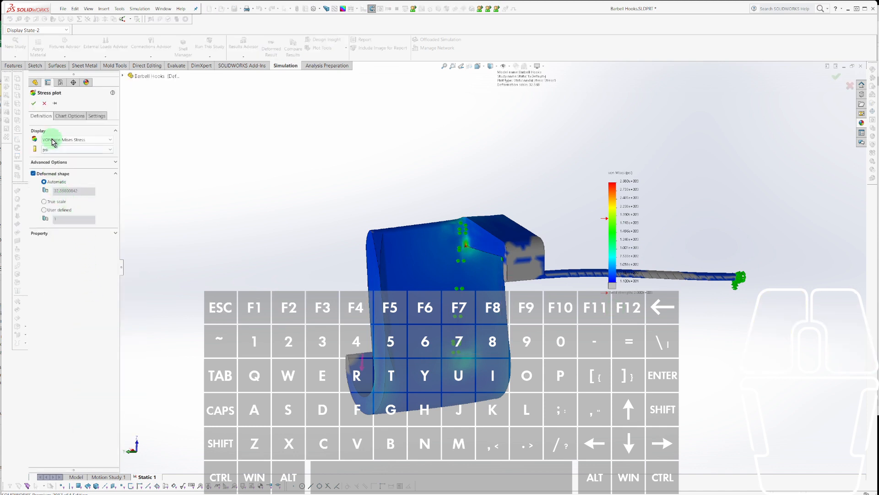
click(69, 116)
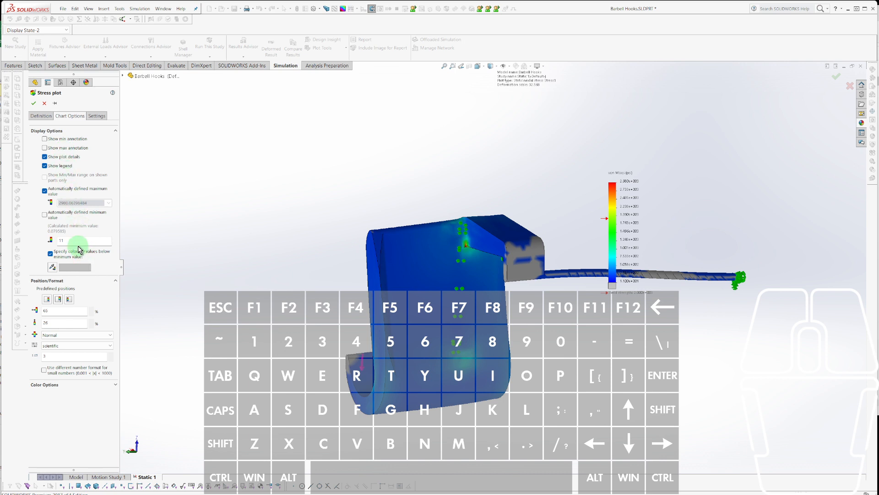
double_click(62, 240)
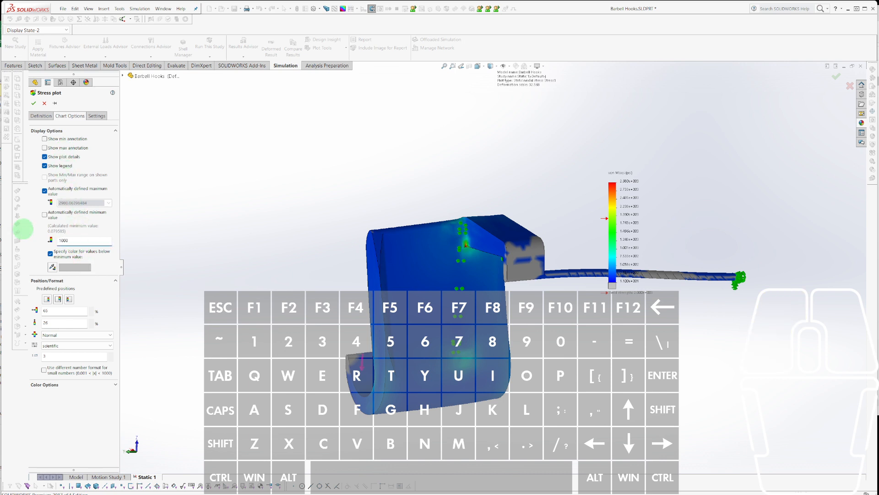
click(33, 103)
Inspect the extent of stress above 1000 psi at the arm's inner corner from several angles and compare it with the legend.
scroll(478, 274, down, 3)
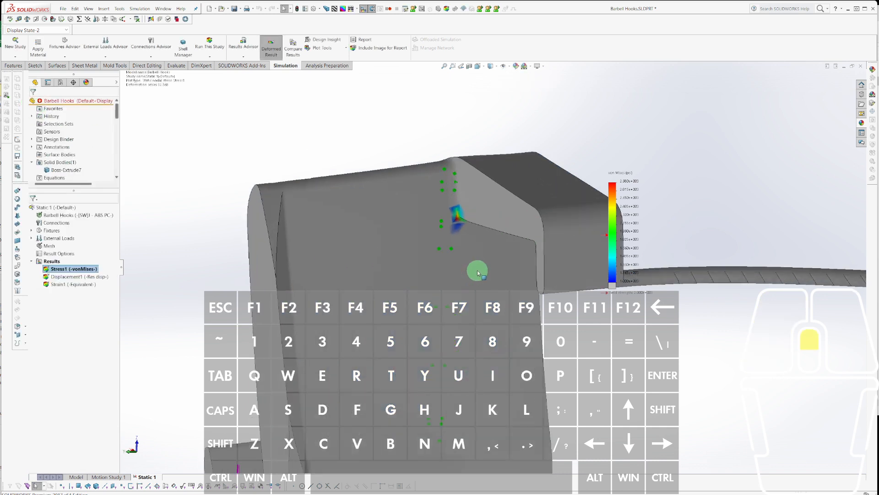
scroll(478, 226, down, 2)
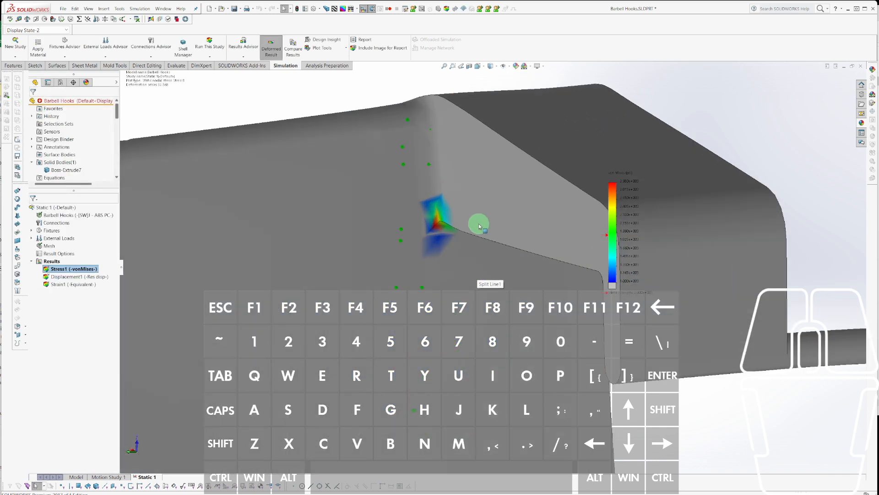
scroll(410, 256, up, 2)
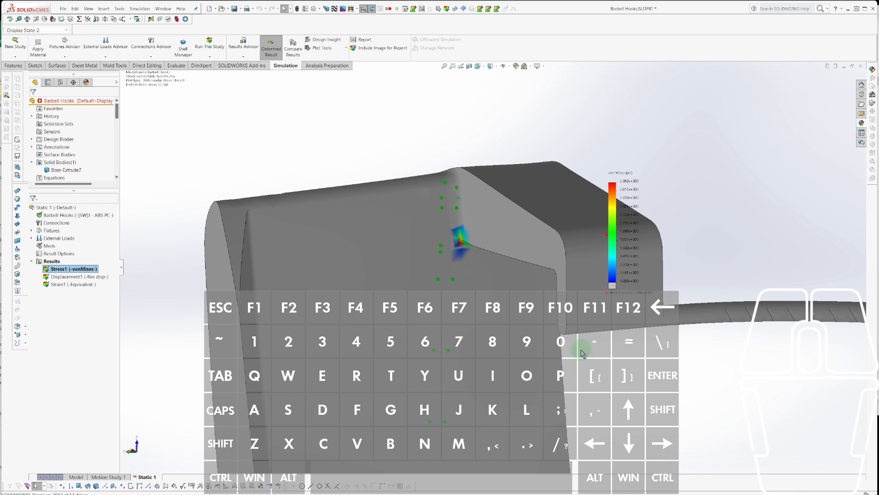
scroll(464, 358, up, 4)
middle_drag(533, 388, 502, 366)
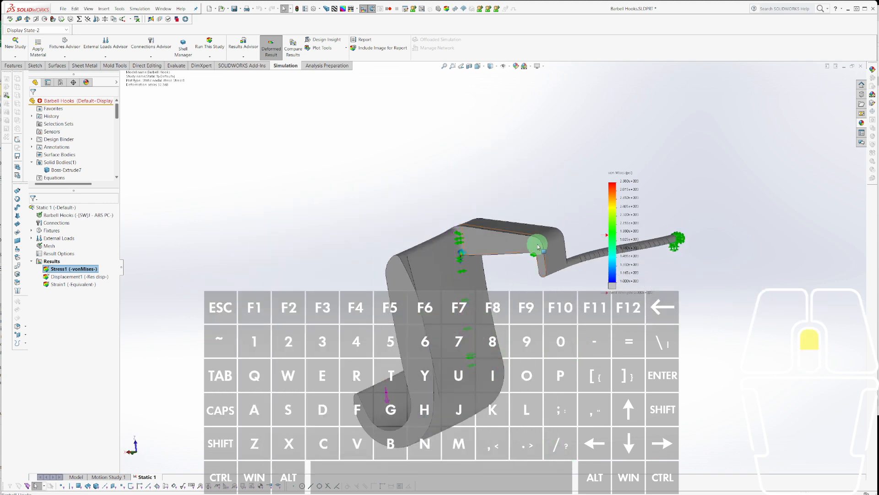
scroll(536, 245, down, 4)
middle_drag(398, 314, 401, 241)
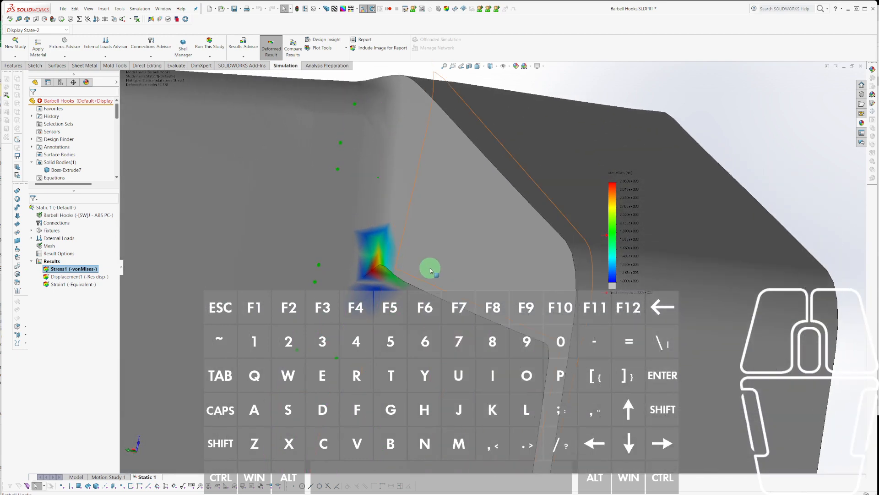
middle_drag(430, 267, 490, 300)
middle_drag(453, 277, 639, 336)
middle_drag(396, 281, 312, 192)
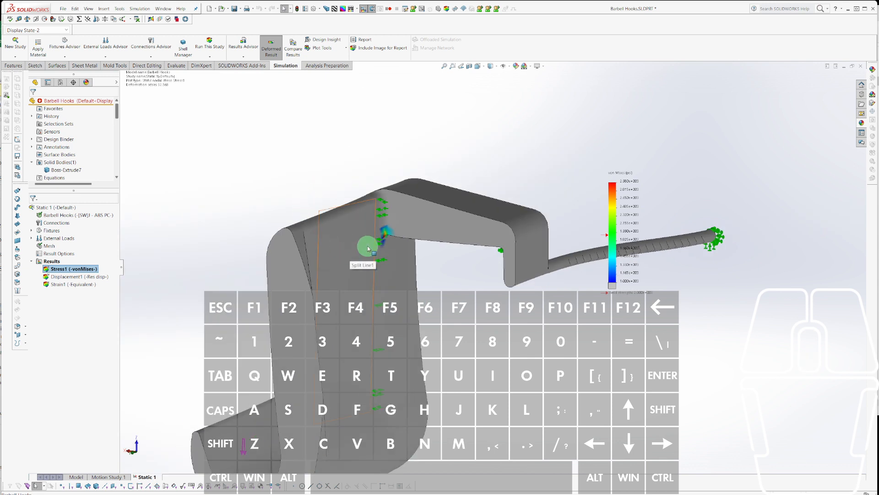
scroll(393, 232, down, 4)
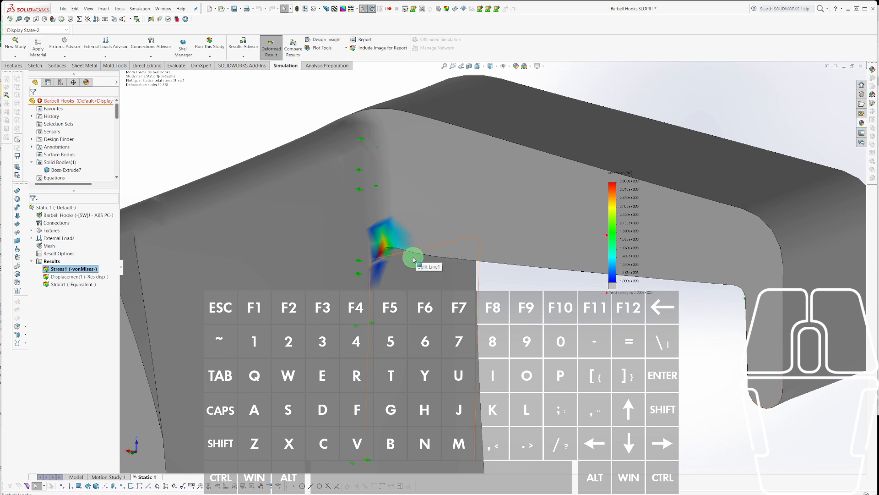
scroll(639, 202, down, 5)
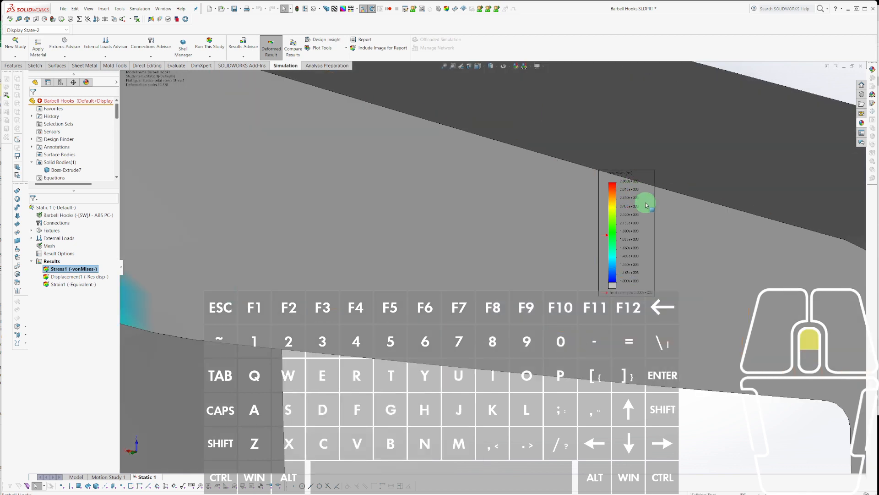
Return to the solid model and roll the feature history back to before the shell feature.
scroll(639, 210, up, 5)
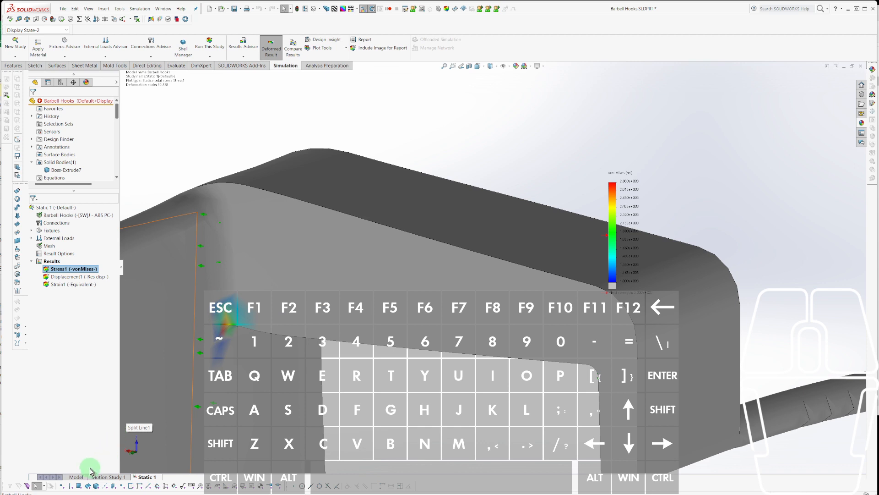
click(80, 480)
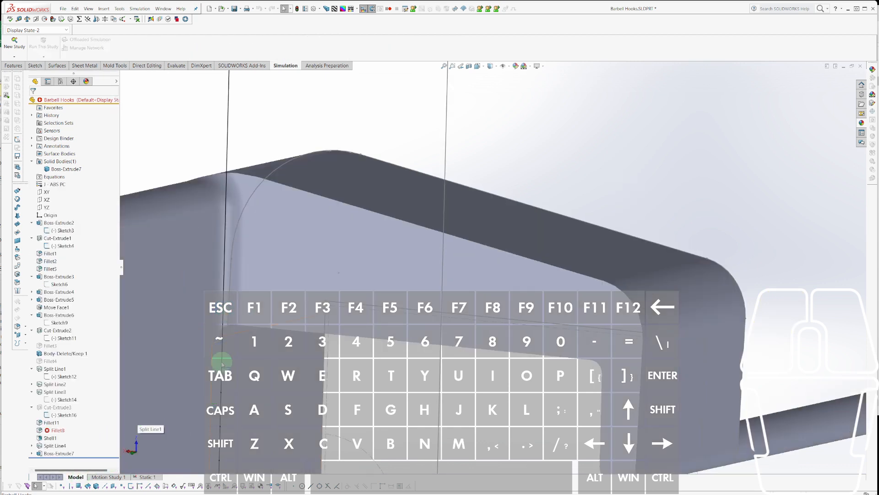
scroll(240, 345, down, 2)
scroll(240, 344, up, 5)
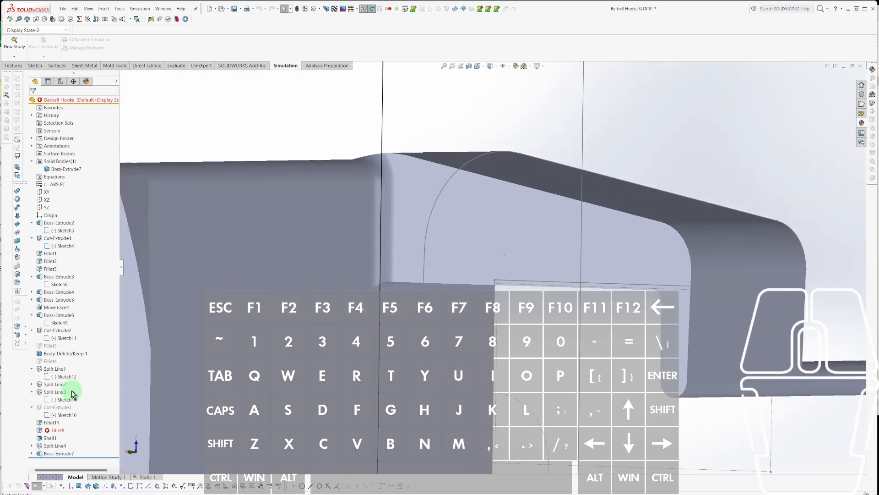
scroll(624, 291, up, 3)
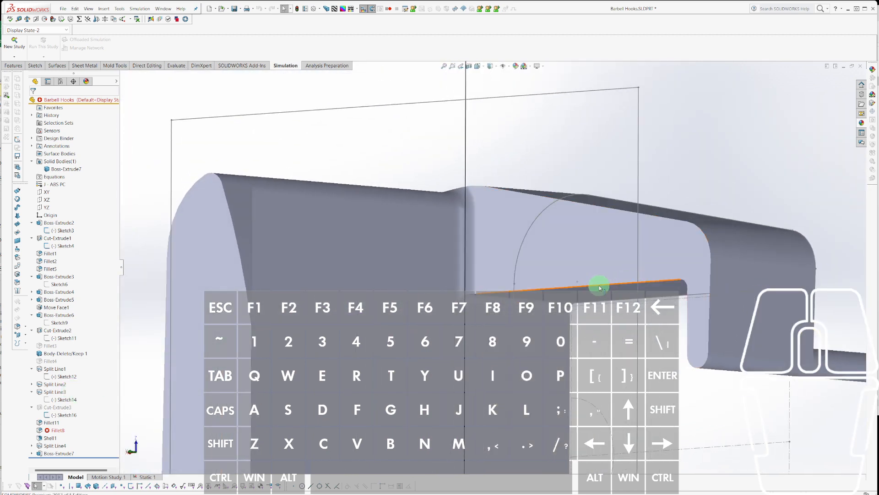
key(f)
key(Escape)
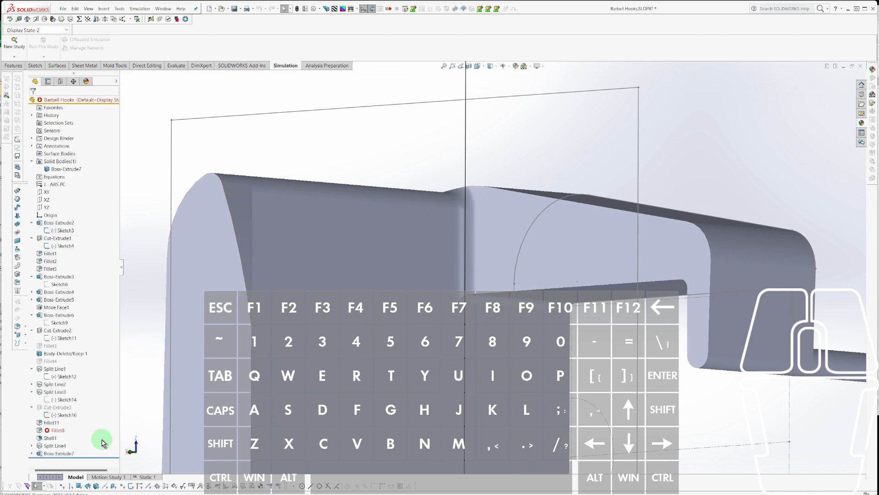
click(48, 439)
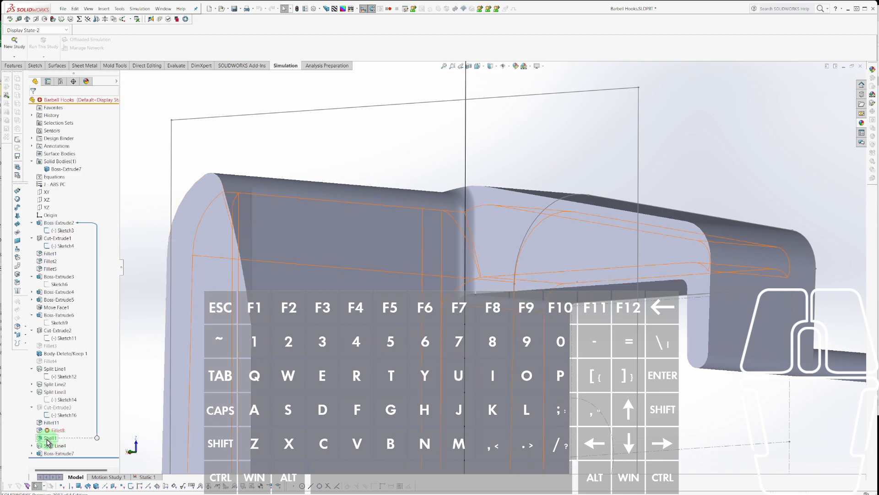
click(47, 439)
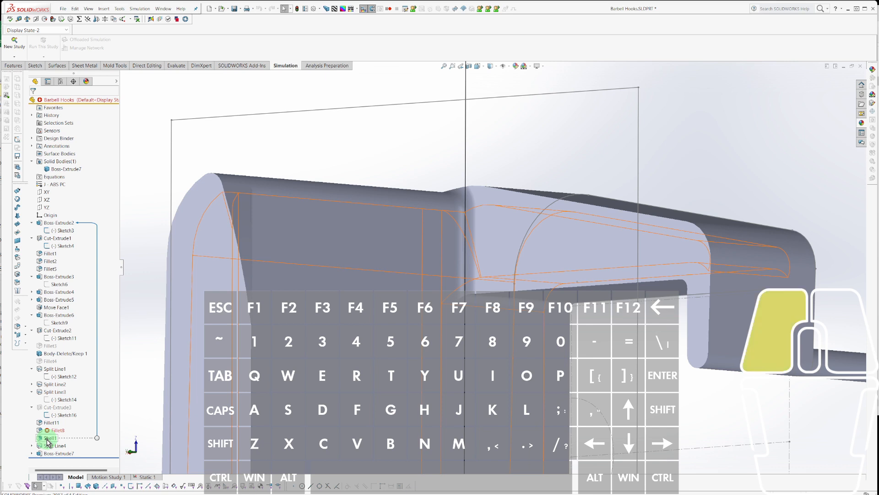
key(ctrl+alt+r)
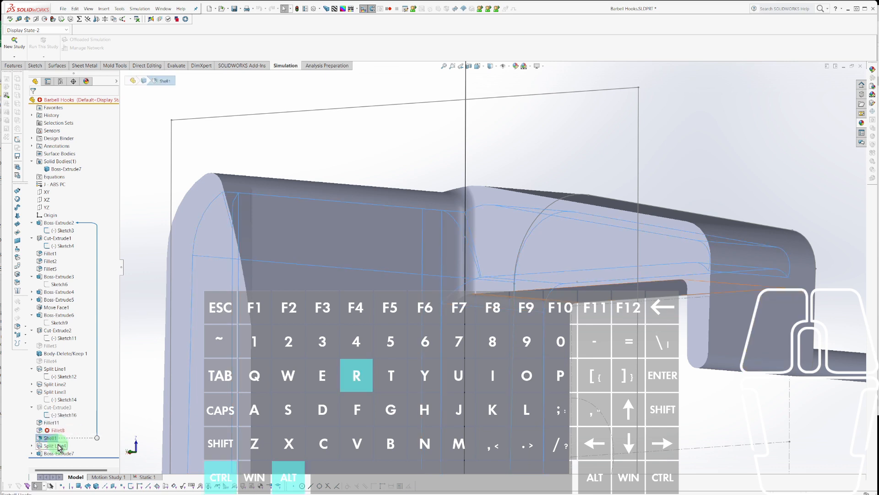
Fillet the tangent edge loop around the arm's side face, including its inner corner, with a 0.1 in radius.
key(f)
click(473, 296)
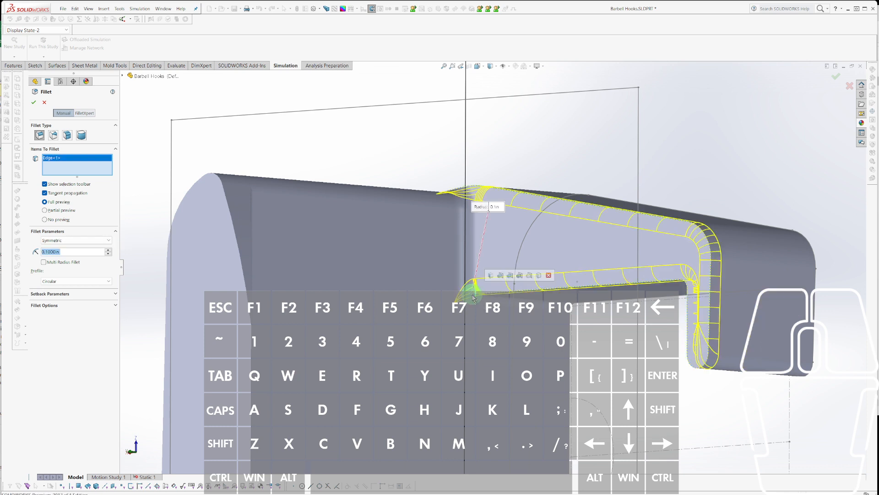
right_click(473, 296)
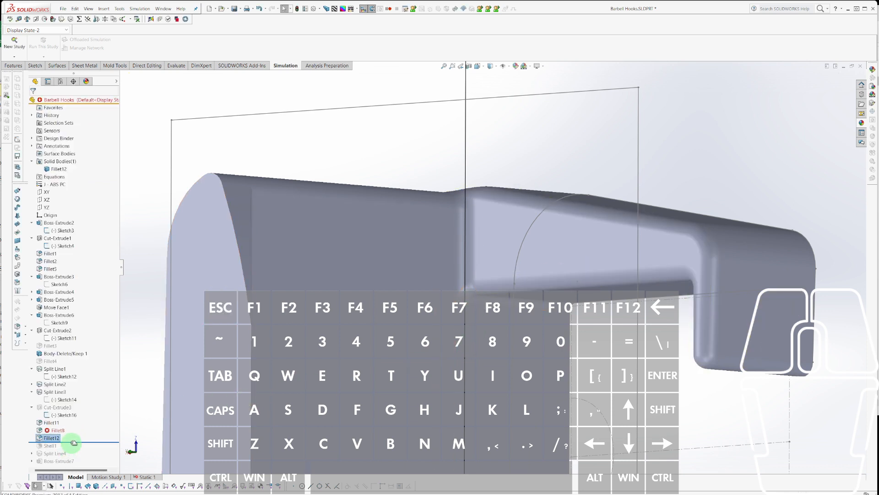
Roll the feature history forward to the end and rerun the Static 1 study with the new fillet.
drag(72, 443, 77, 450)
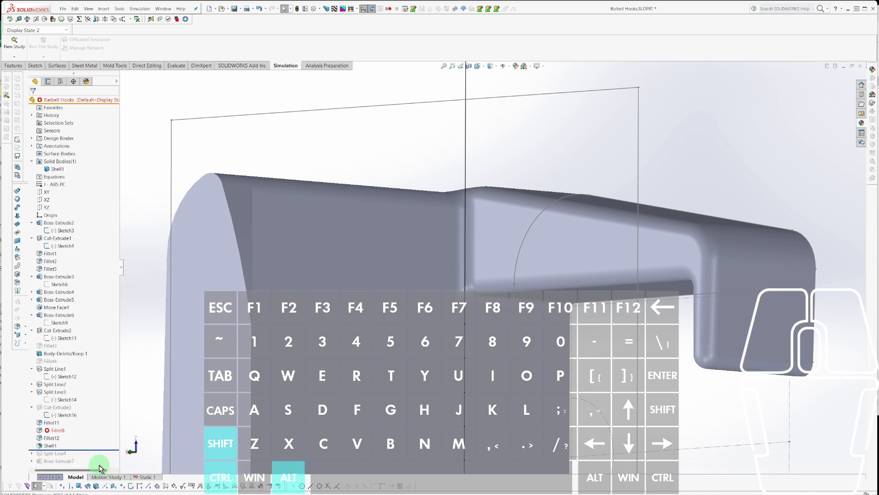
key(ctrl+alt+shift+r)
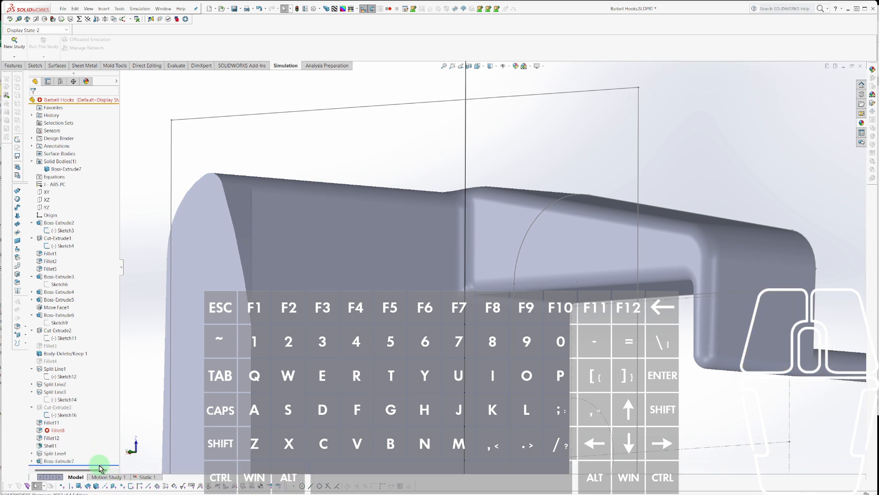
click(145, 477)
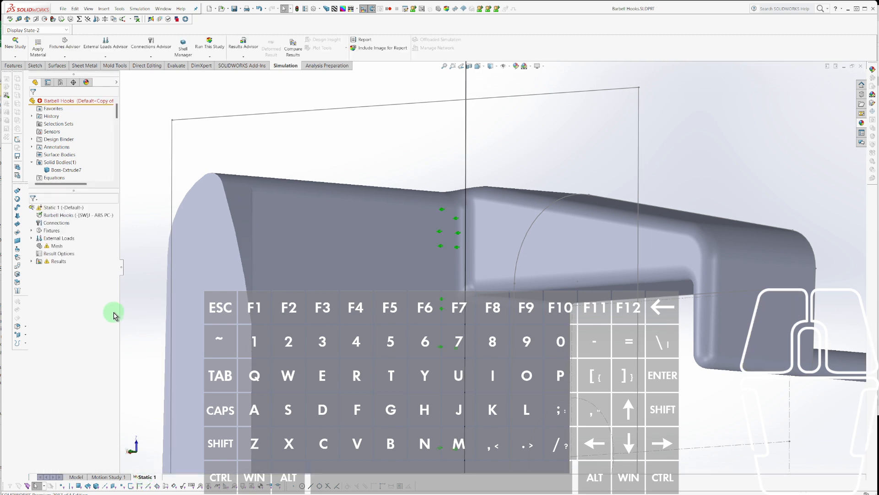
right_click(54, 207)
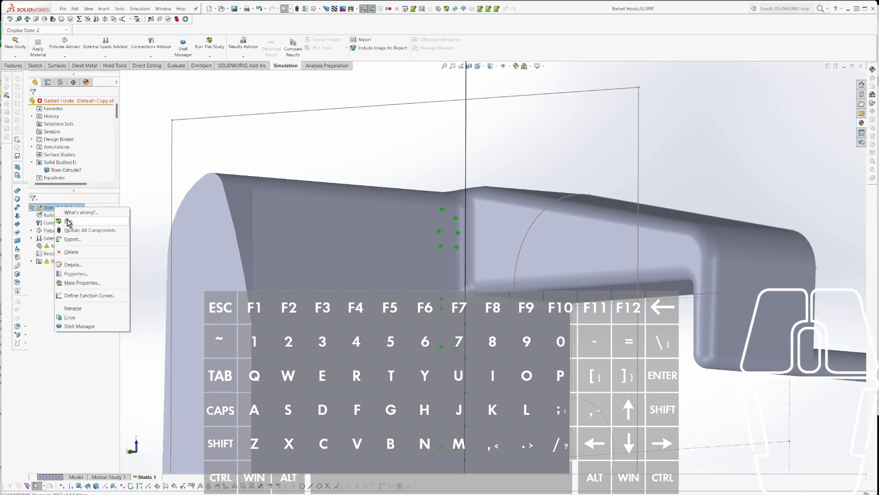
click(69, 222)
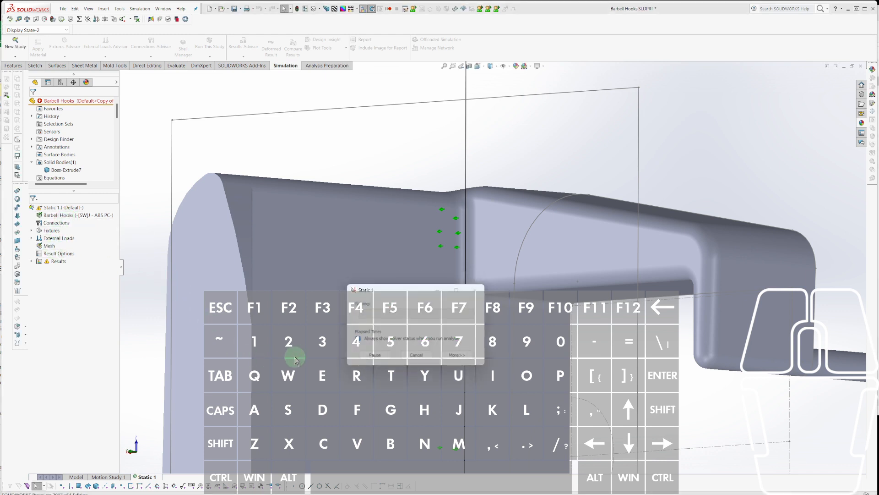
Examine the von Mises stress around the filleted inner corner of the arm and on the whole hook from several angles.
scroll(519, 297, down, 3)
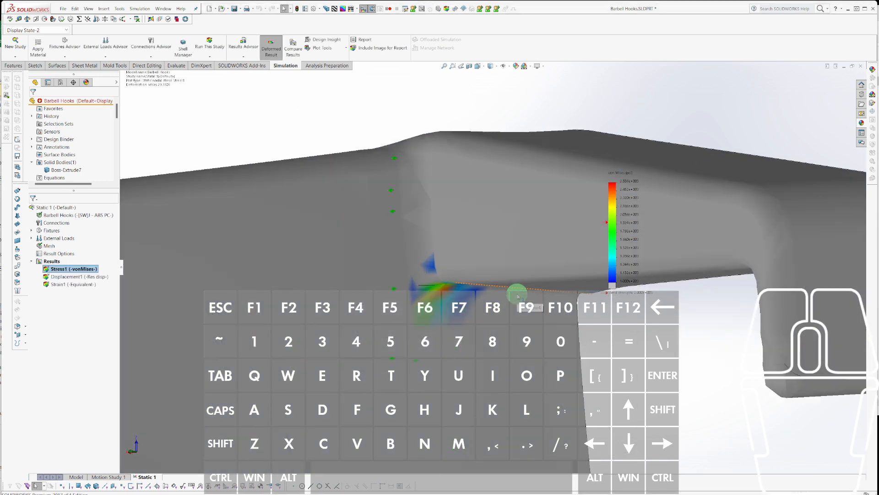
scroll(673, 228, up, 3)
scroll(672, 217, down, 1)
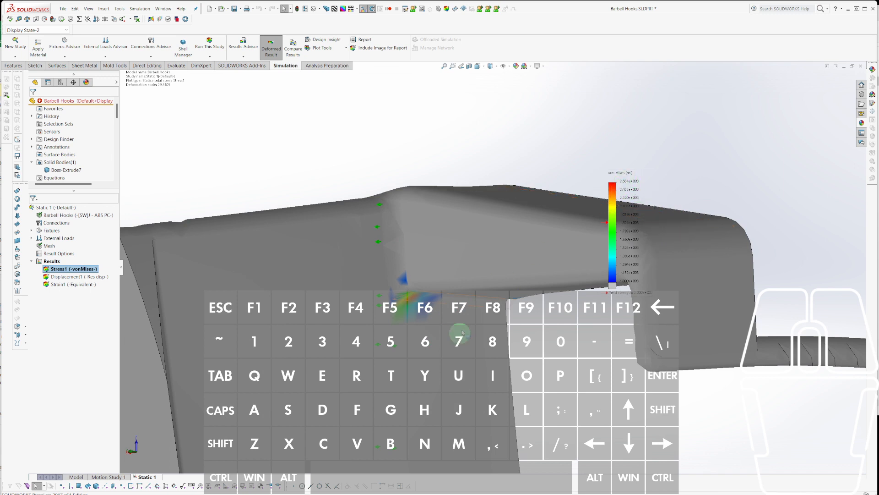
scroll(458, 320, up, 3)
scroll(457, 292, down, 5)
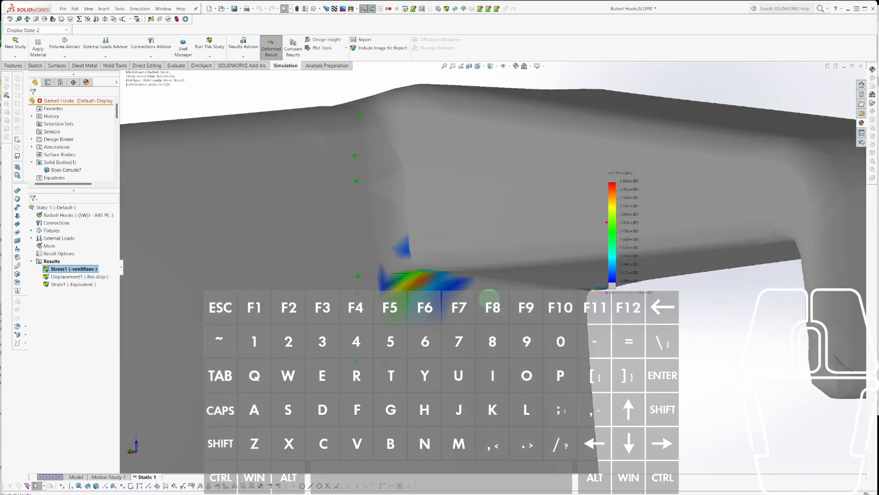
middle_drag(419, 234, 379, 202)
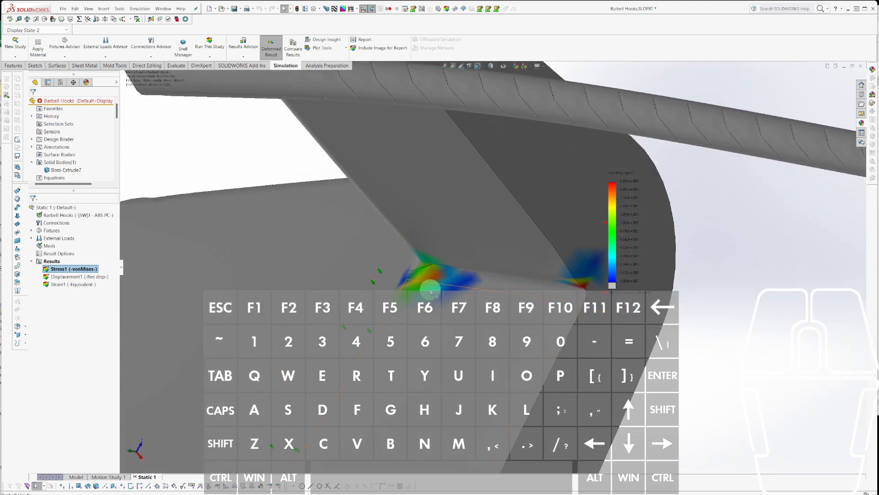
scroll(430, 290, down, 2)
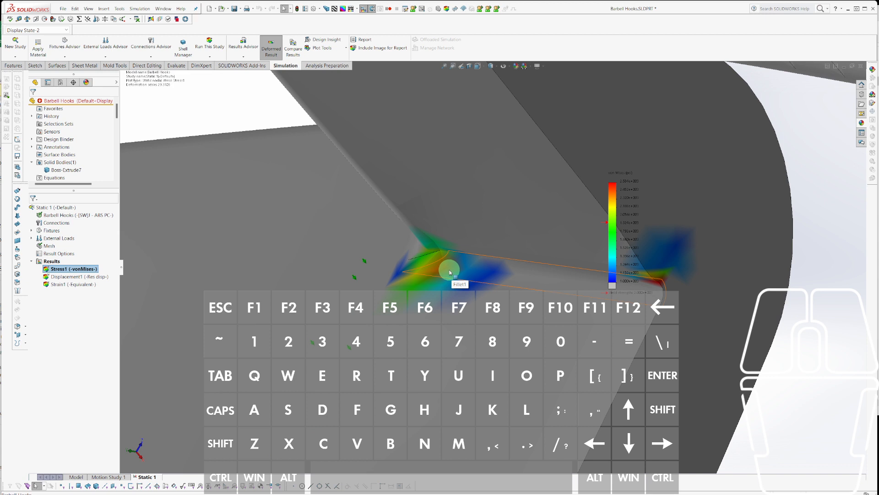
middle_drag(450, 271, 415, 293)
scroll(465, 343, down, 2)
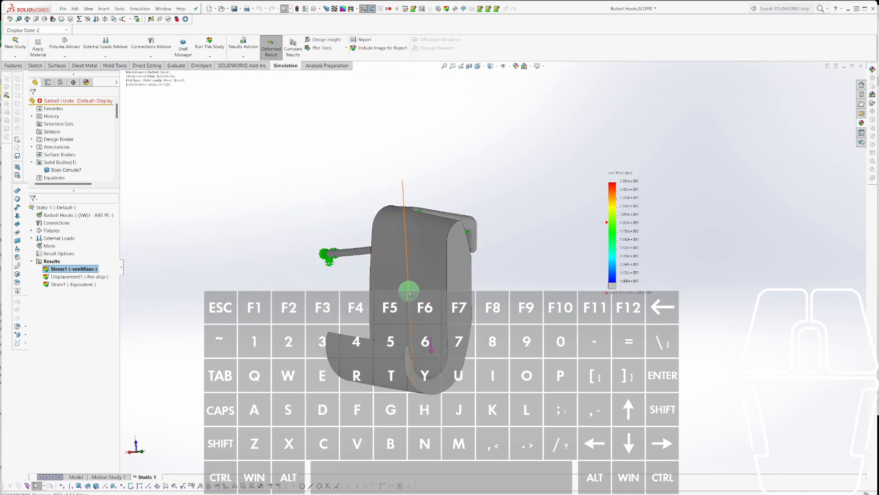
middle_drag(407, 290, 466, 325)
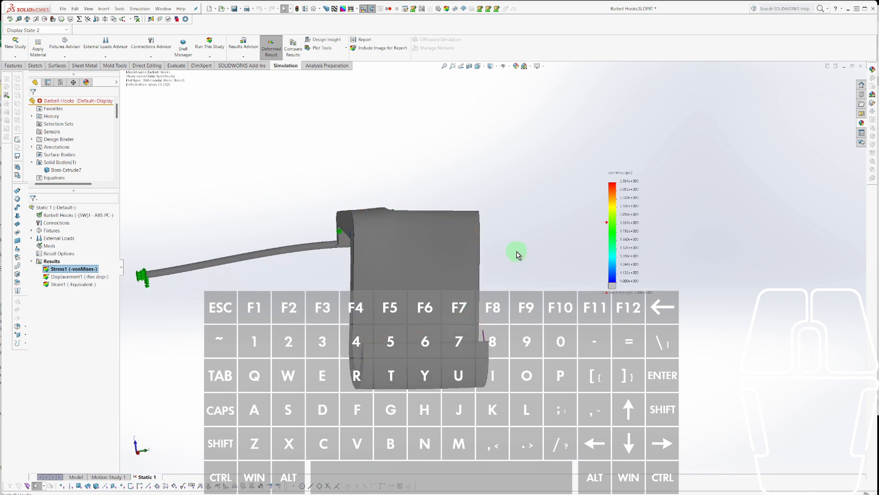
middle_drag(427, 252, 440, 297)
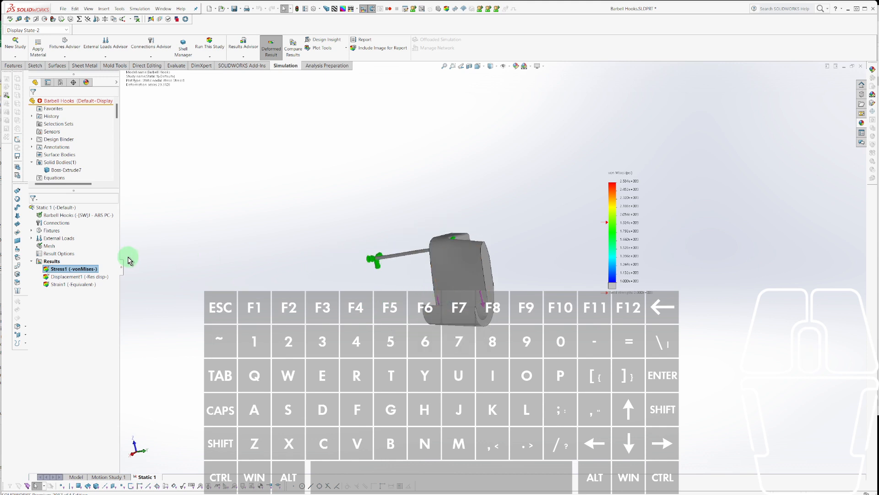
Edit the Stress1 plot definition to use a user-defined legend maximum of 1000 psi.
right_click(74, 269)
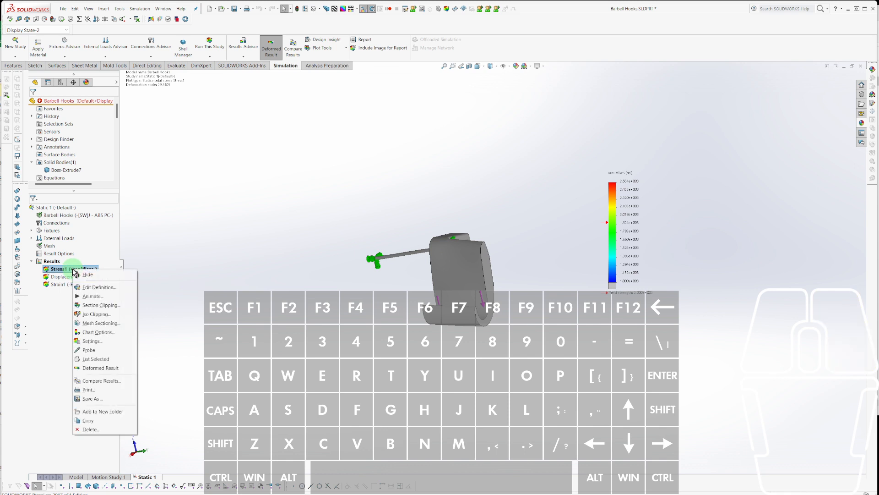
click(90, 288)
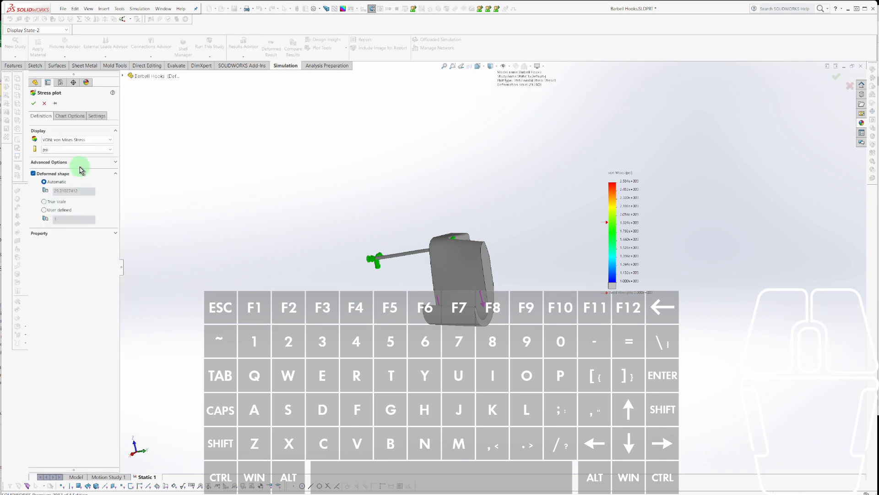
click(67, 118)
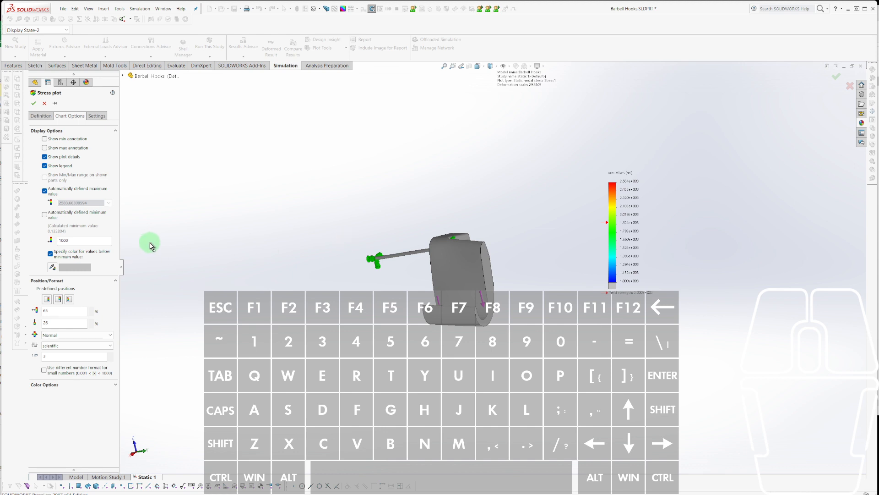
middle_drag(150, 246, 372, 282)
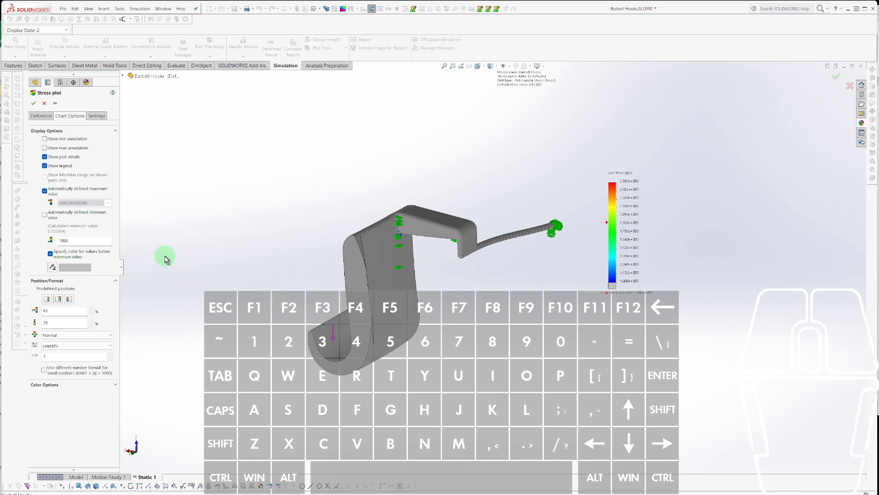
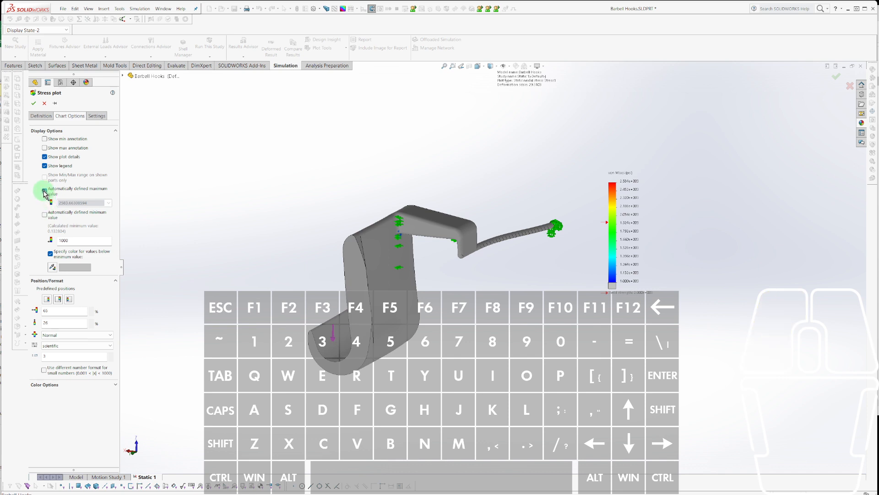
click(45, 191)
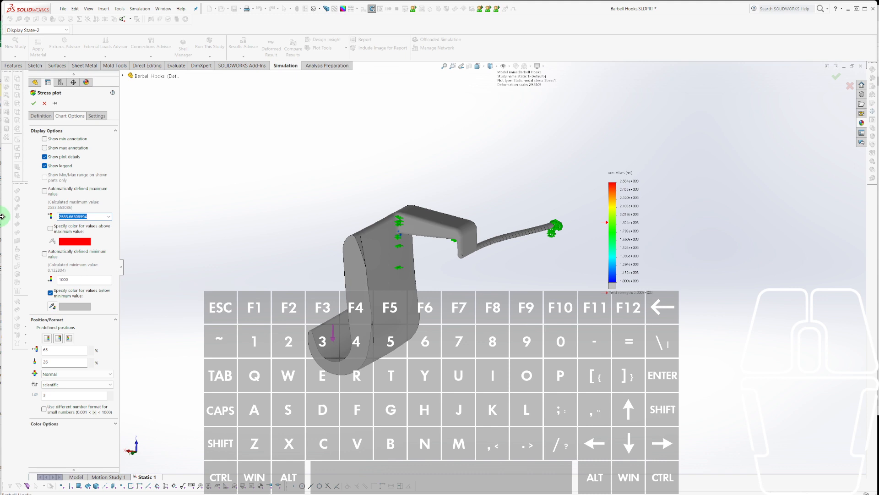
text(1000)
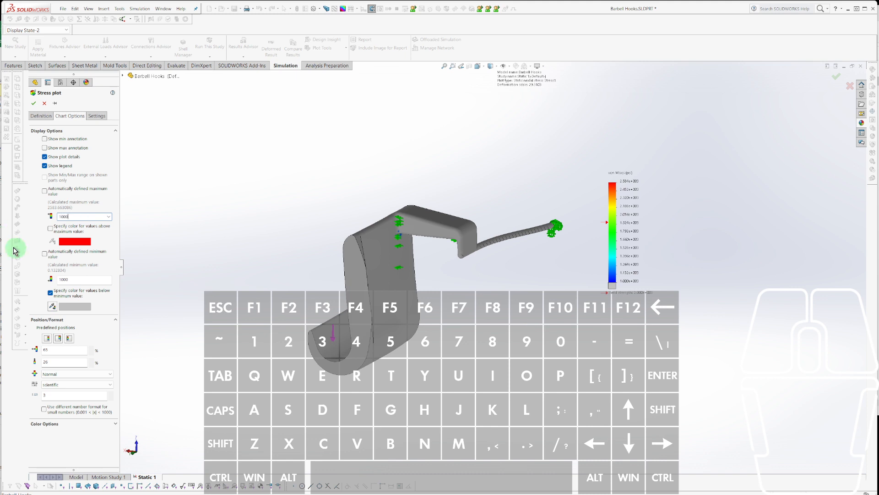
click(50, 227)
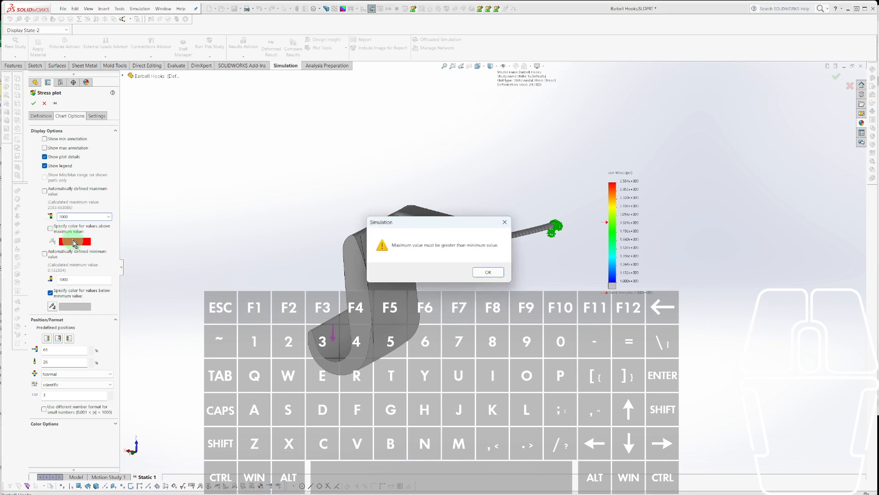
click(497, 274)
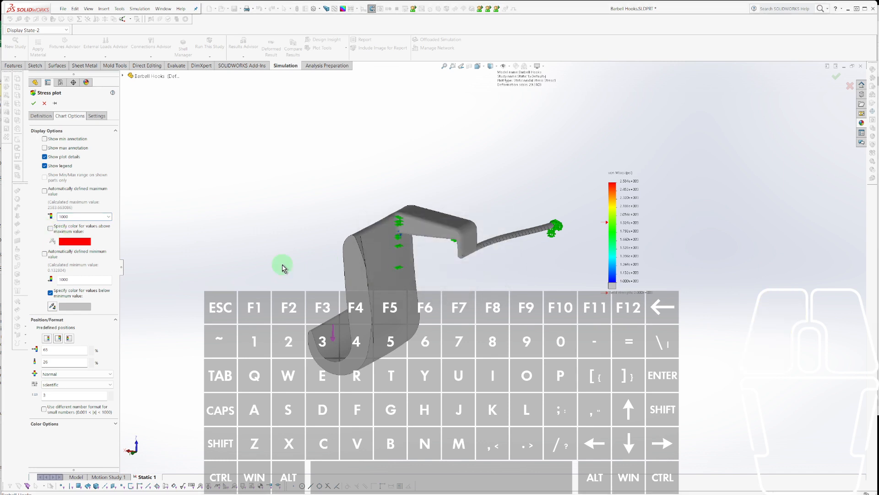
Set the legend minimum to 111 psi and assign black to stress values above the 1000 psi maximum.
click(75, 281)
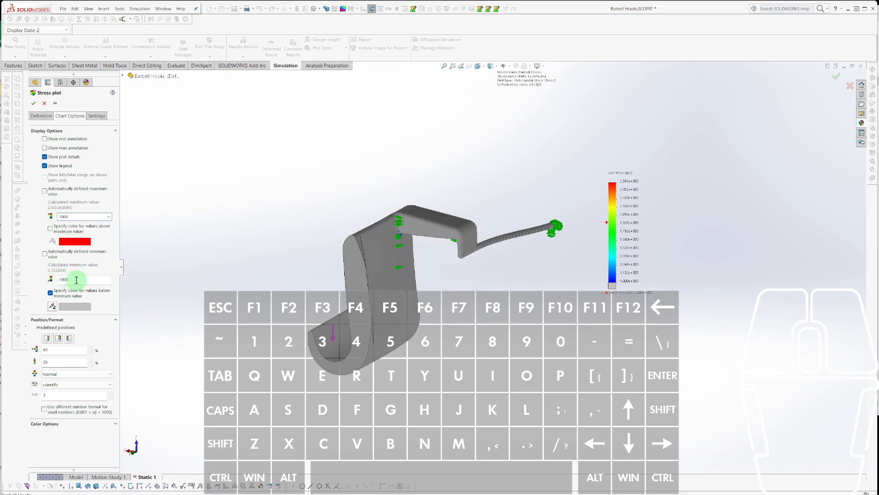
drag(77, 279, 34, 274)
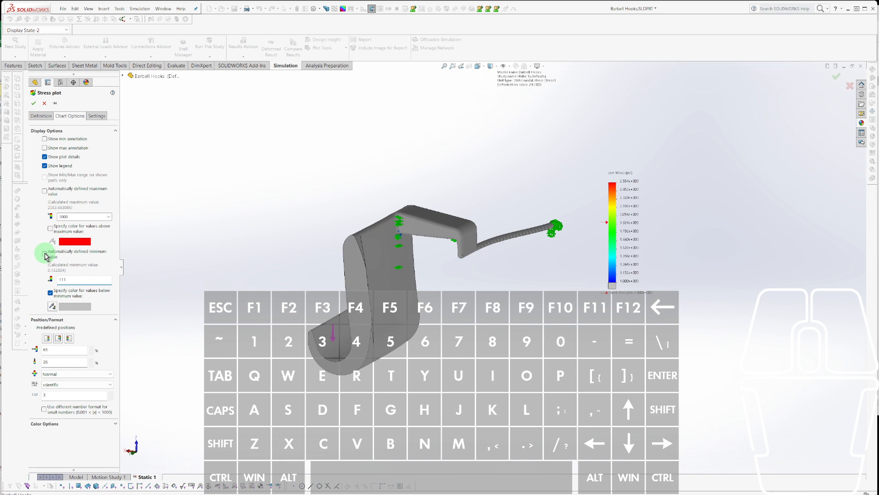
click(50, 228)
click(71, 244)
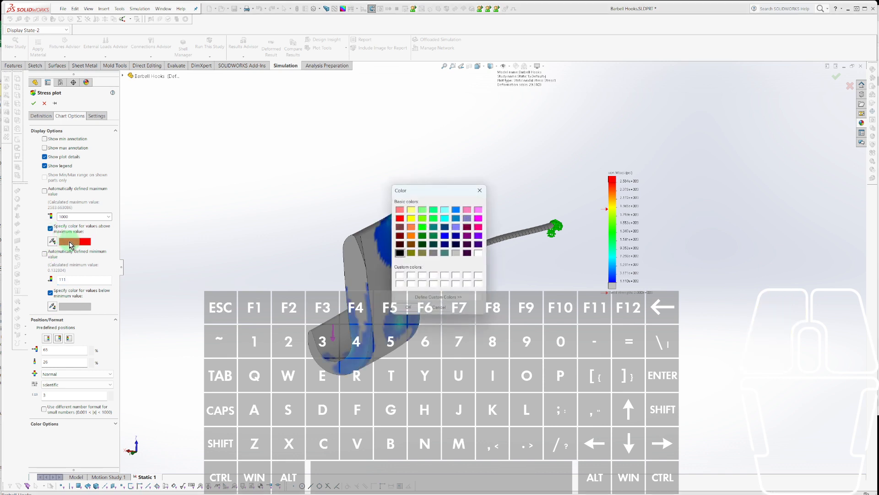
click(400, 252)
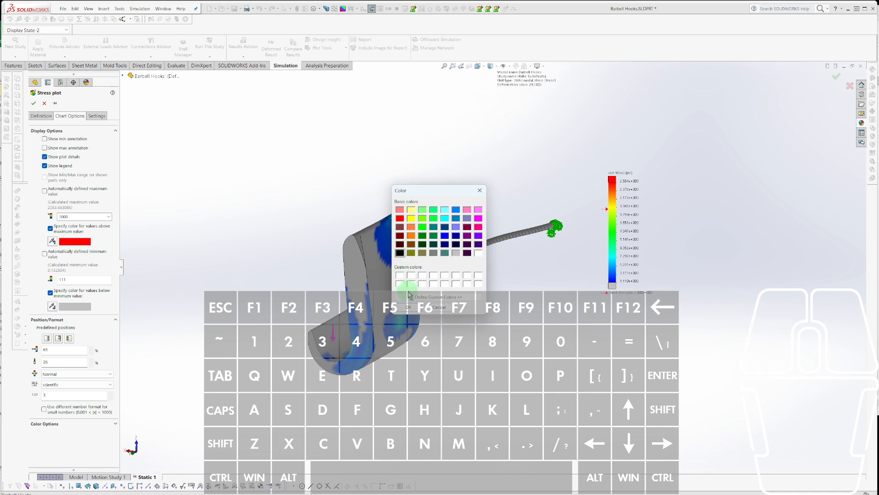
click(411, 307)
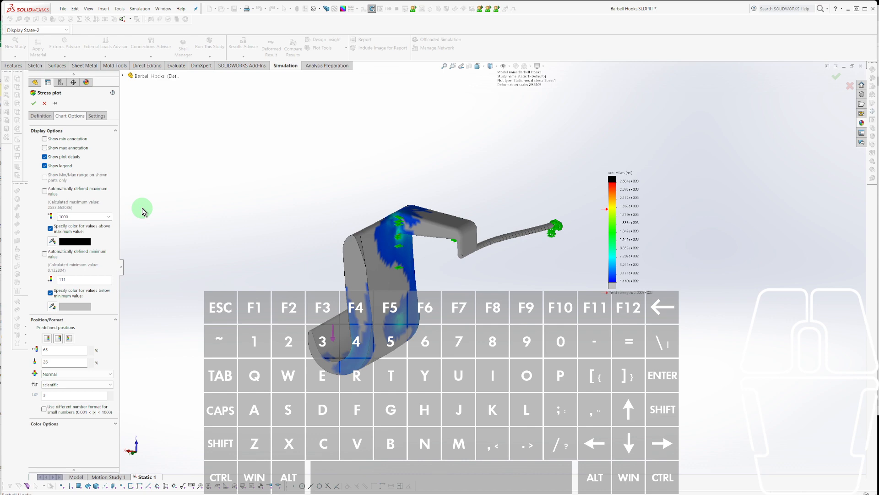
Examine the inner corner of the arm for black areas above 1000 psi, and check the hook's back and lower curve.
middle_drag(247, 247, 163, 87)
scroll(361, 214, down, 10)
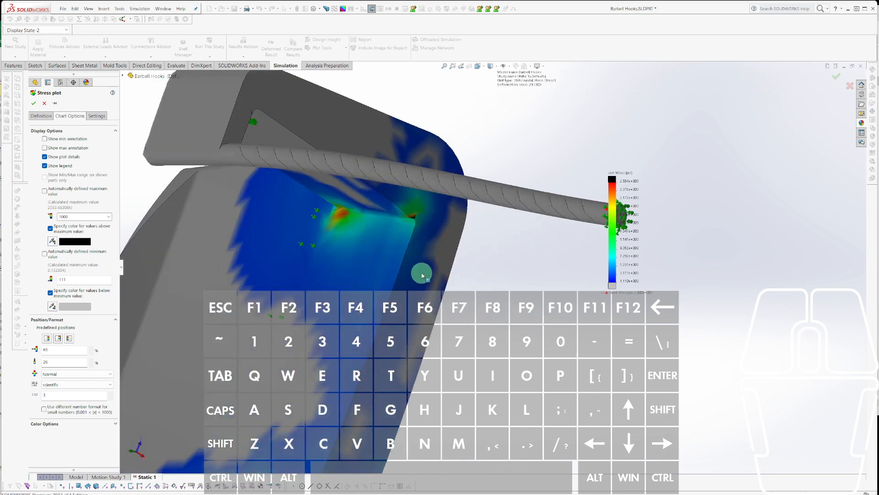
scroll(417, 229, down, 3)
scroll(458, 191, up, 2)
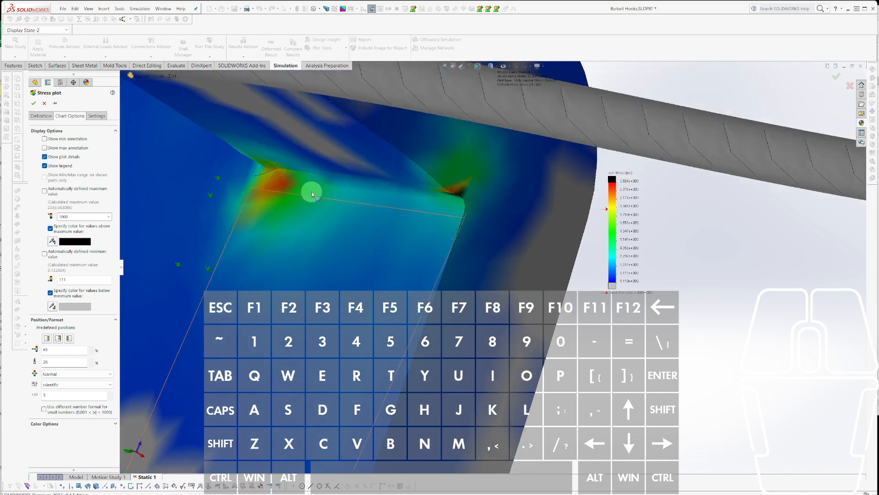
middle_drag(298, 195, 331, 222)
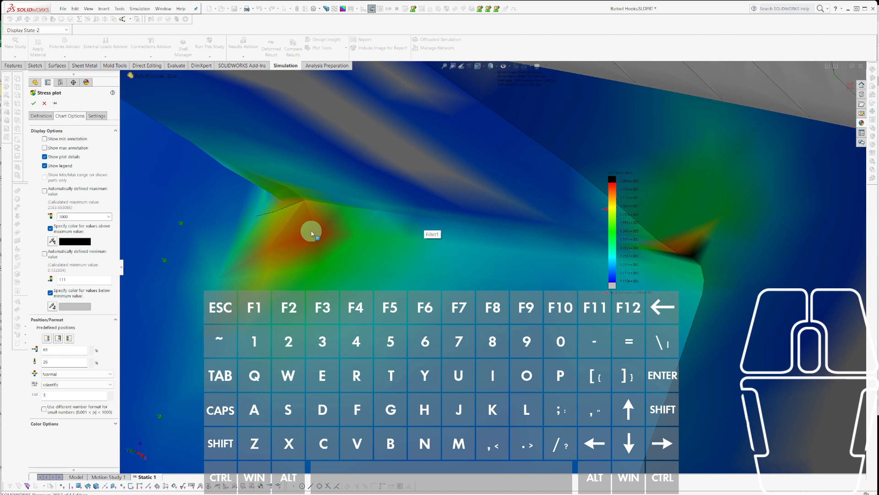
middle_drag(375, 247, 444, 342)
scroll(405, 326, up, 2)
scroll(445, 346, up, 5)
scroll(498, 344, down, 3)
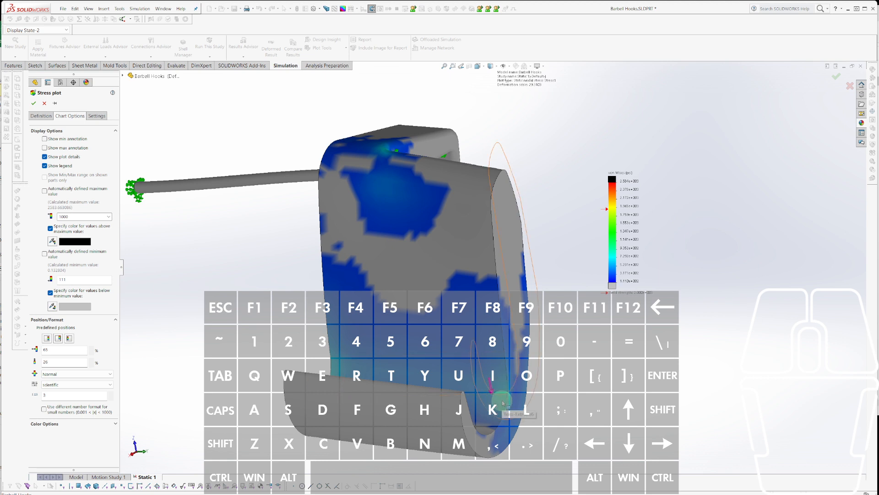
middle_drag(492, 395, 531, 372)
middle_drag(395, 366, 381, 368)
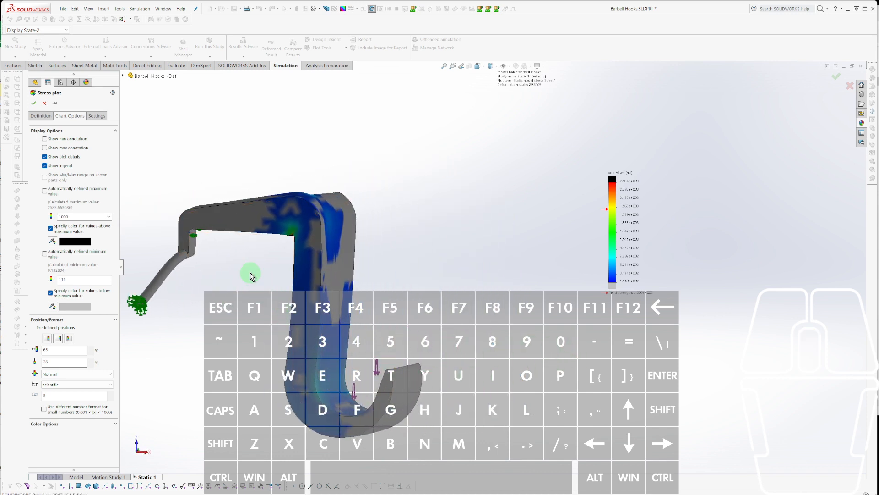
Accept the stress plot settings and return from the Static 1 results to the solid model of the hook.
click(34, 104)
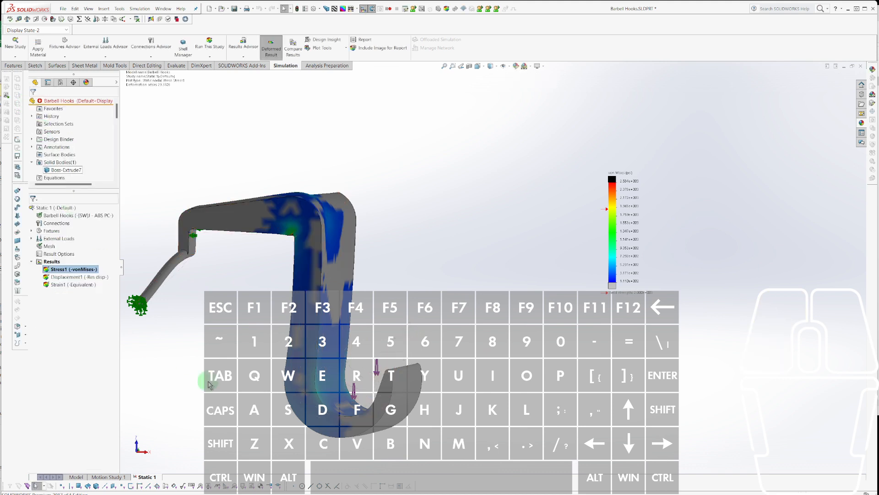
click(220, 388)
scroll(205, 389, up, 3)
scroll(205, 381, down, 1)
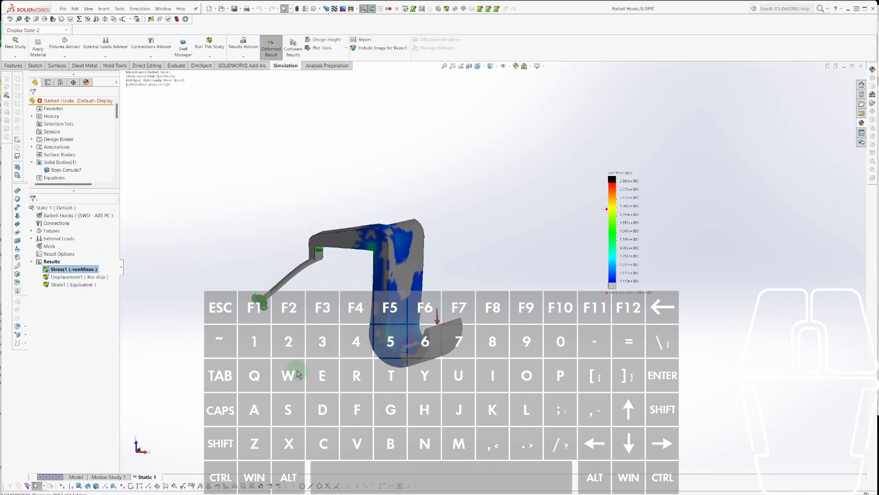
click(76, 477)
scroll(414, 311, down, 3)
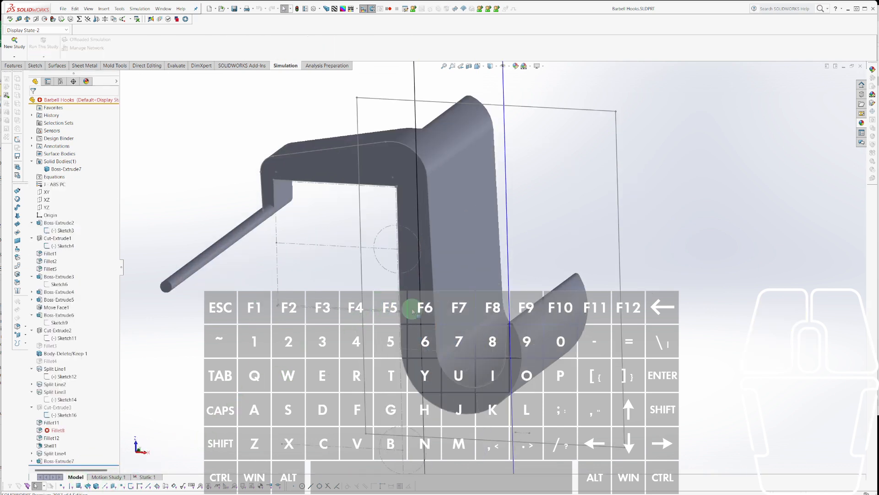
middle_drag(413, 310, 466, 369)
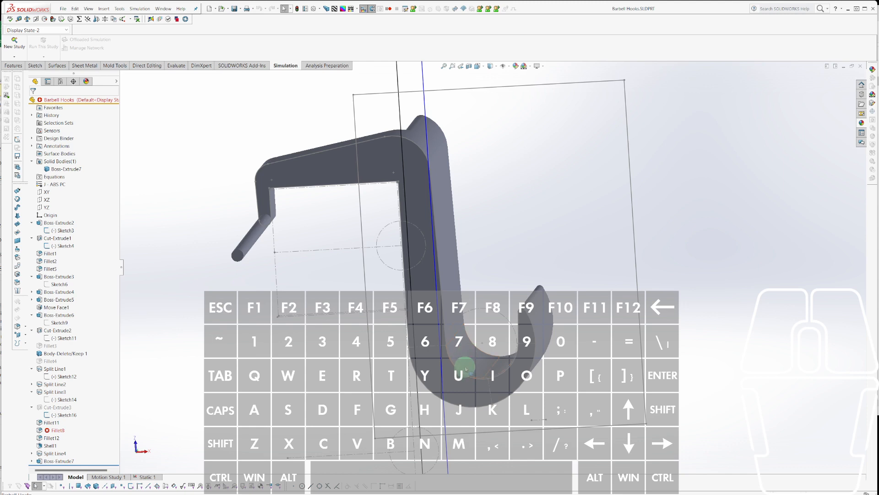
click(466, 368)
click(242, 305)
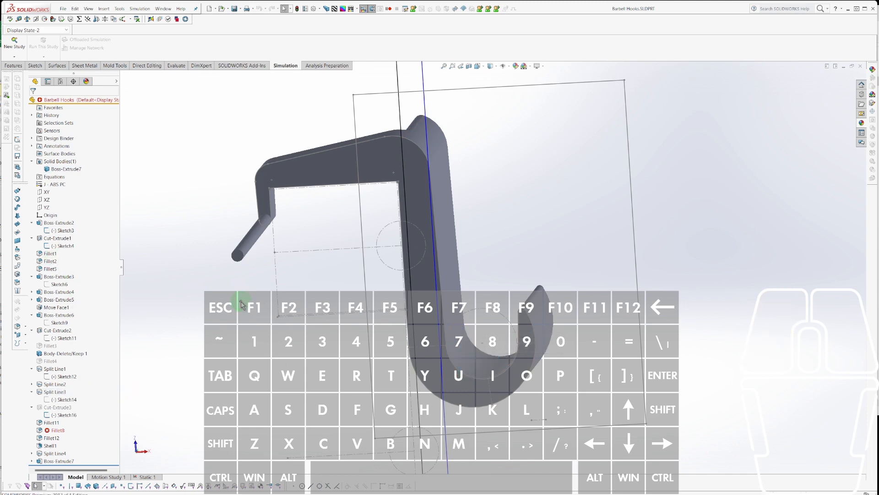
key(alt)
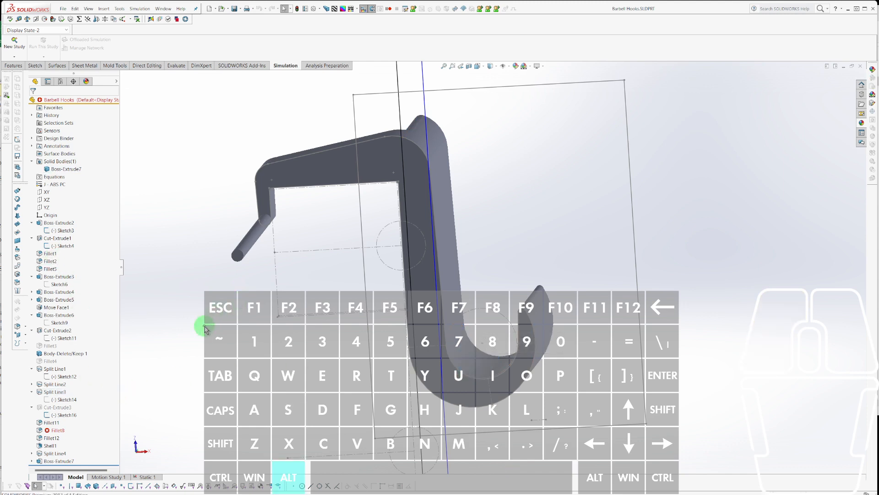
key(f)
key(a)
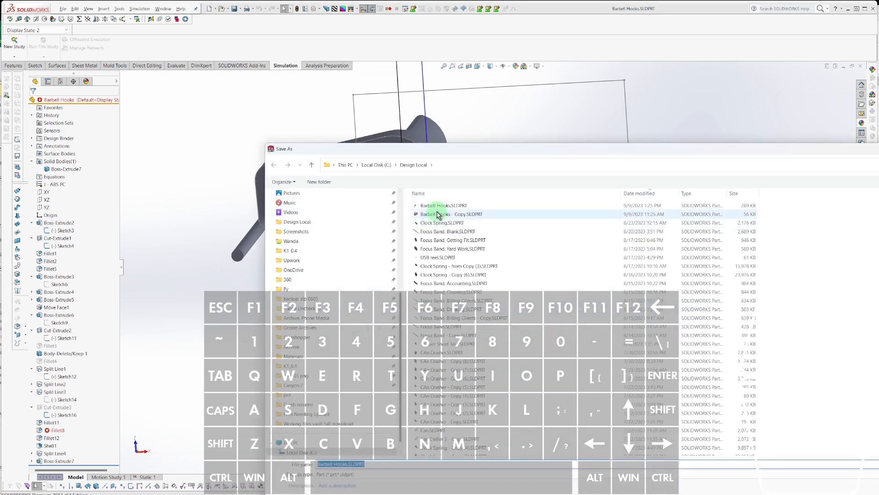
drag(443, 206, 596, 328)
key(Escape)
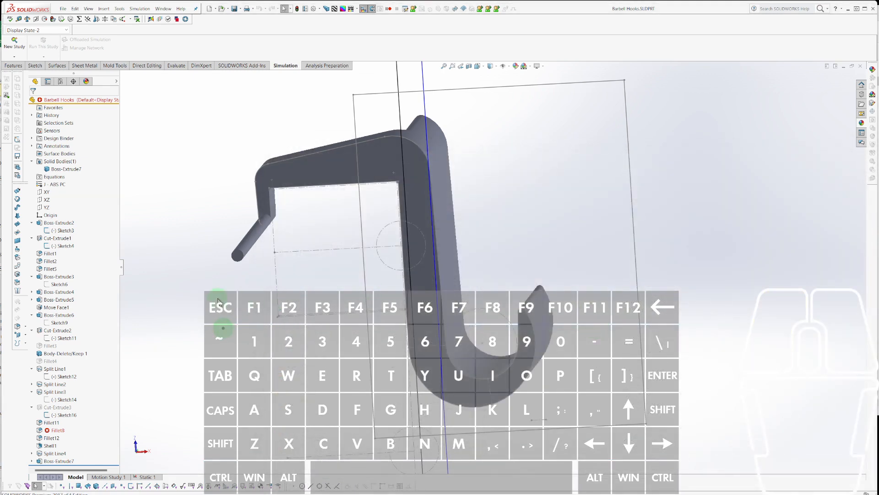
Examine the hook body from several angles and check the error on Fillet8.
middle_drag(434, 287, 396, 343)
key(space)
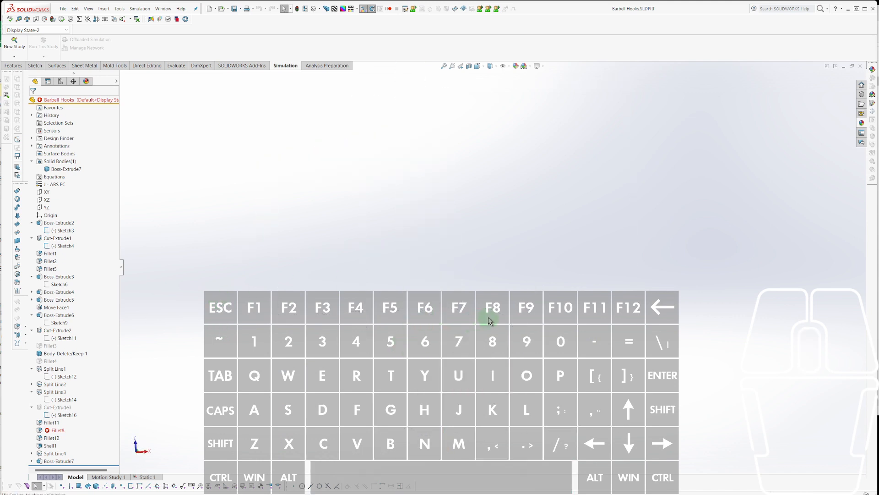
middle_drag(489, 318, 490, 340)
scroll(491, 341, down, 3)
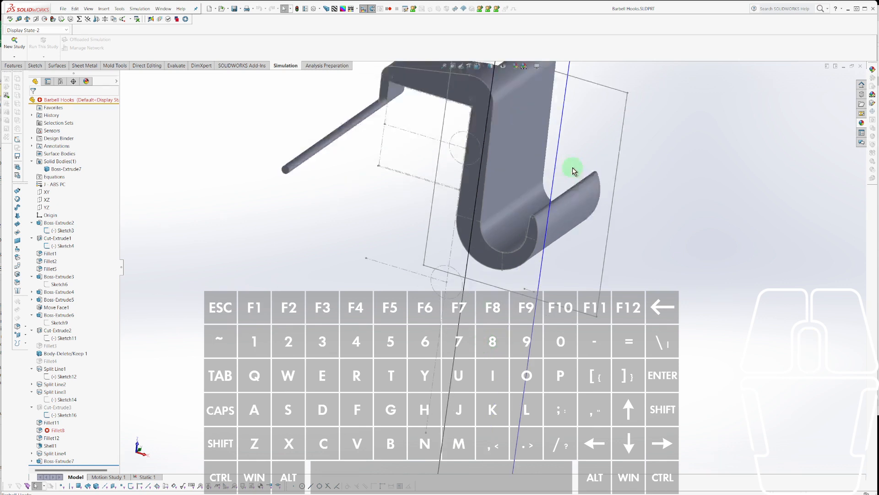
ctrl+middle_drag(572, 168, 490, 267)
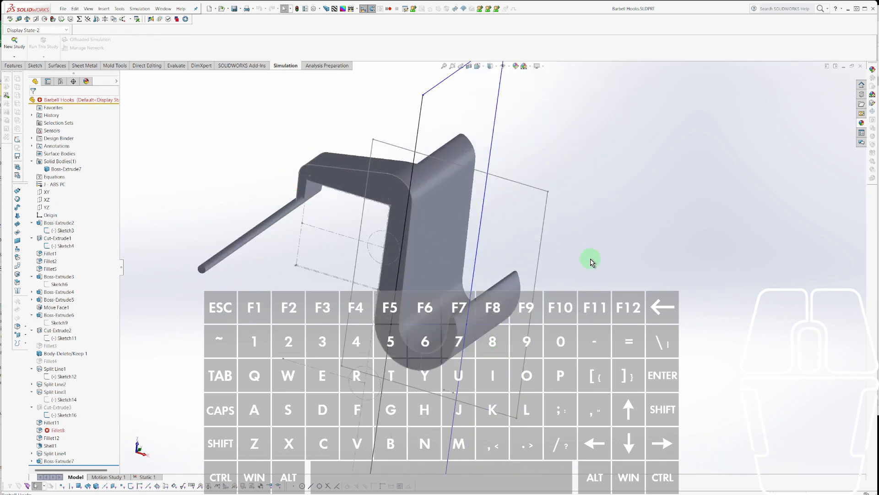
scroll(591, 259, up, 2)
mouse_move(590, 258)
middle_down()
mouse_move(566, 197)
mouse_move(595, 247)
middle_up()
scroll(520, 232, down, 3)
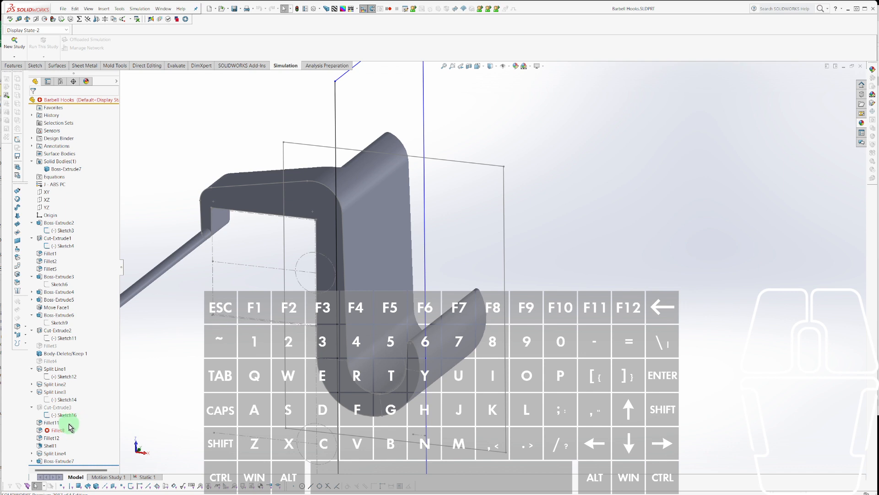
mouse_move(53, 432)
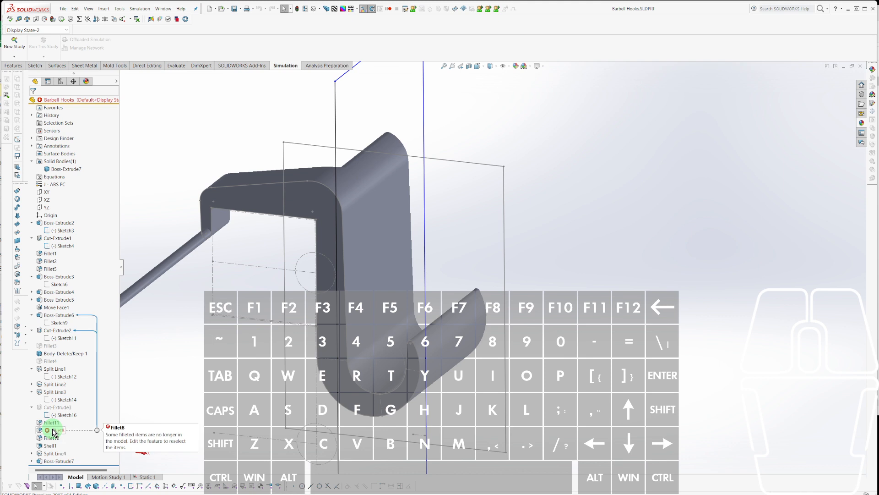
Open the hook profile sketch, Sketch3 under Boss-Extrude2, for editing.
click(55, 391)
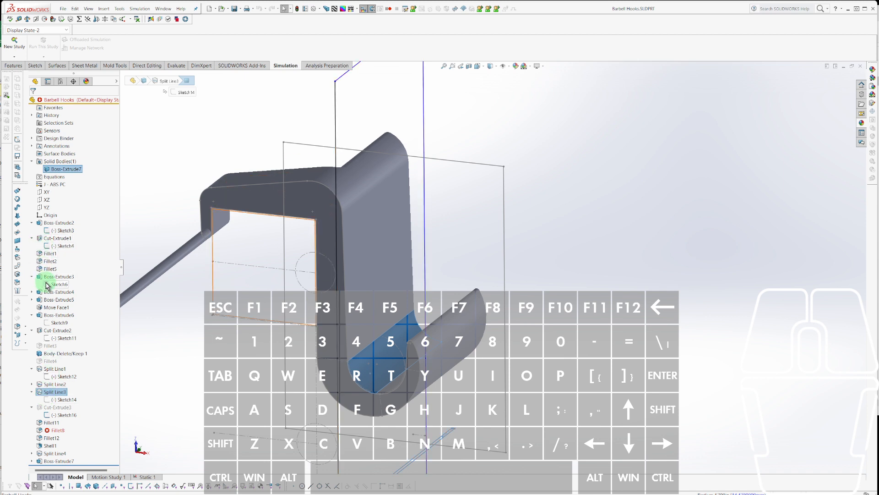
click(46, 232)
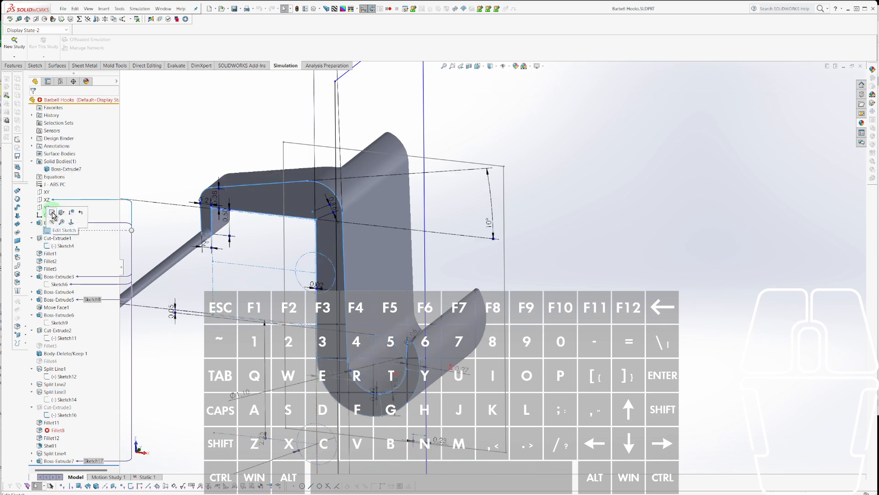
click(52, 213)
scroll(407, 342, down, 5)
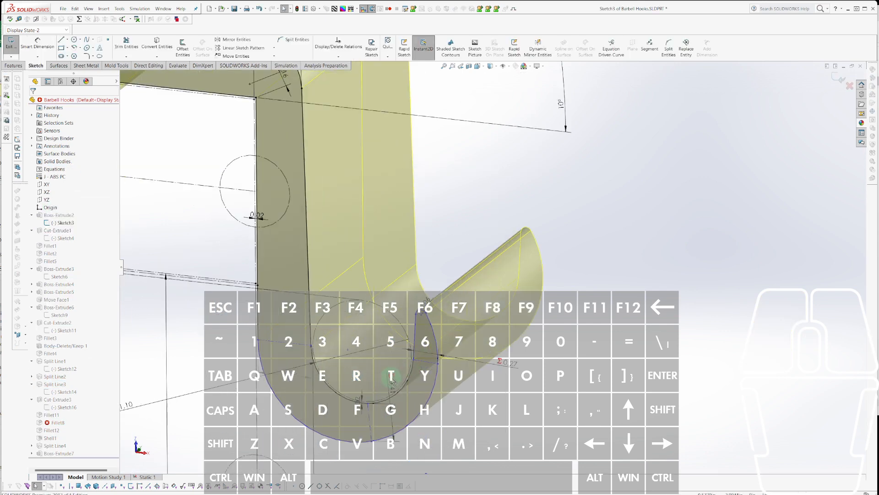
scroll(407, 342, up, 5)
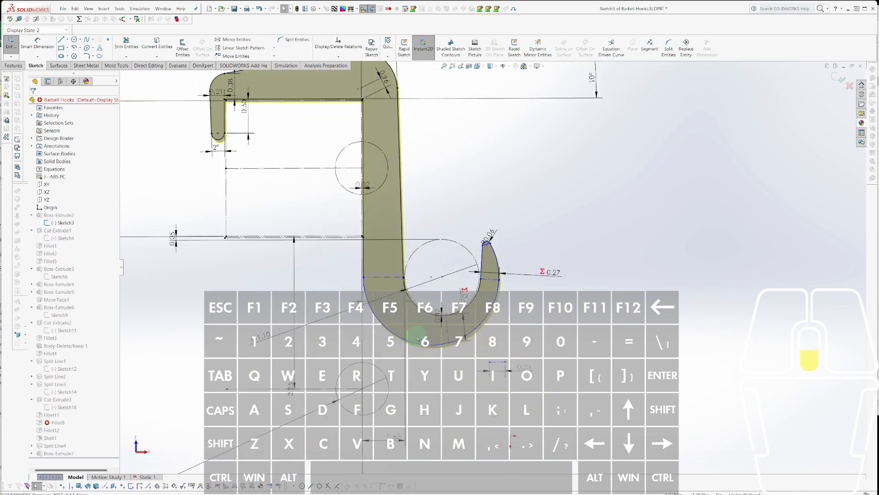
scroll(415, 346, down, 3)
scroll(382, 458, up, 4)
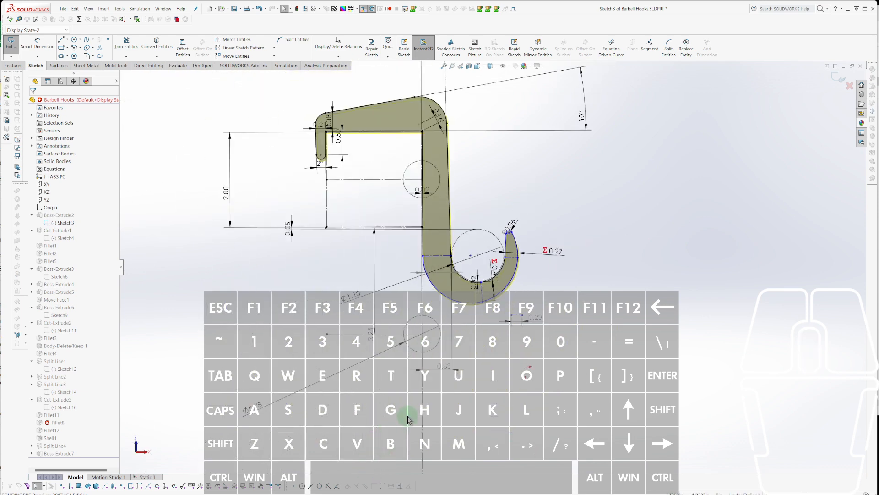
Move the driven width dimension at the start of the hook curve slightly lower, clear of the profile.
click(443, 367)
click(451, 370)
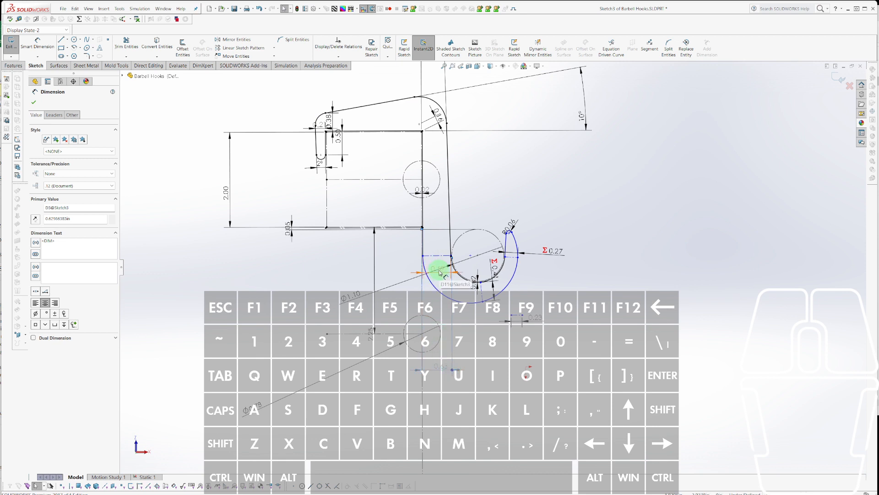
drag(441, 273, 436, 292)
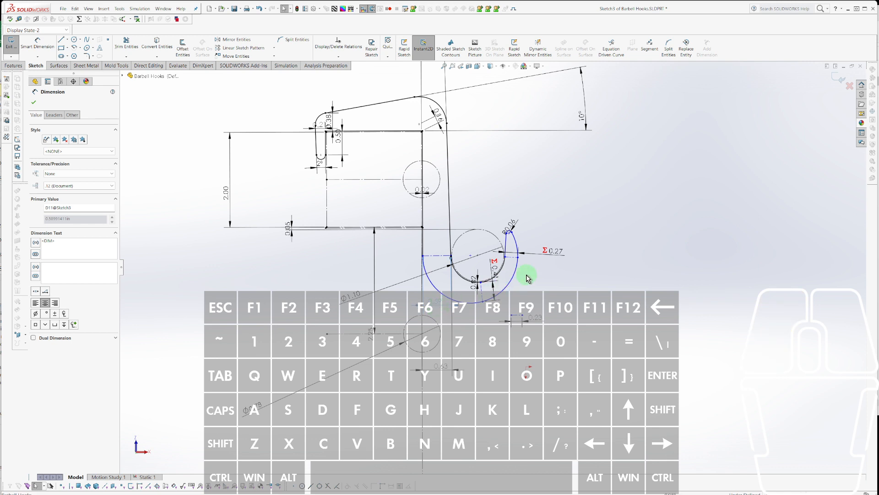
Try to shrink the 0.63 dimension at the shank's lower end and undo the change.
click(553, 250)
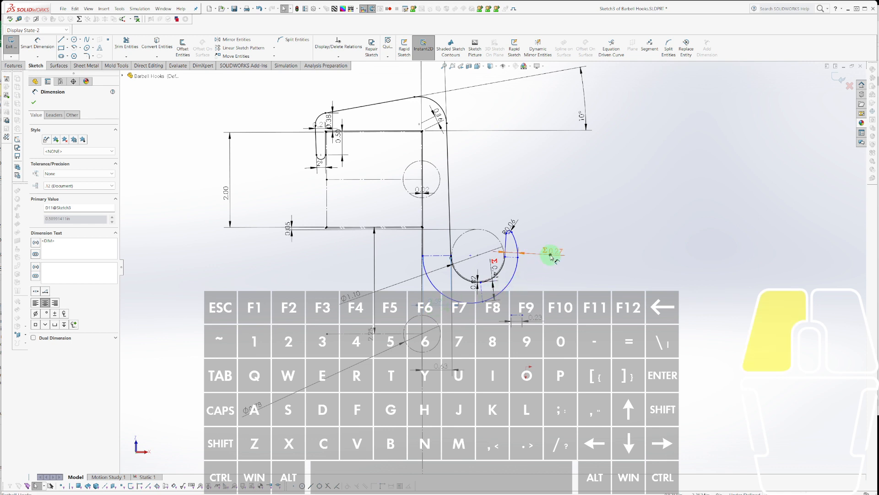
click(451, 362)
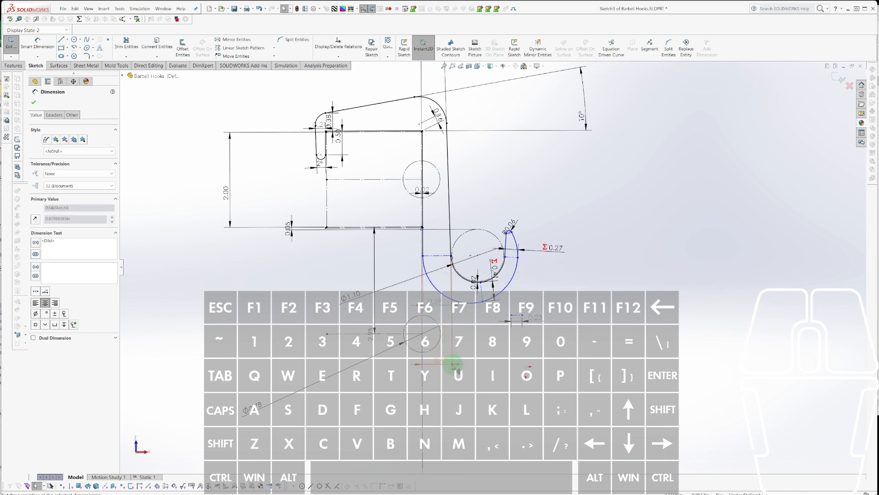
drag(453, 365, 443, 369)
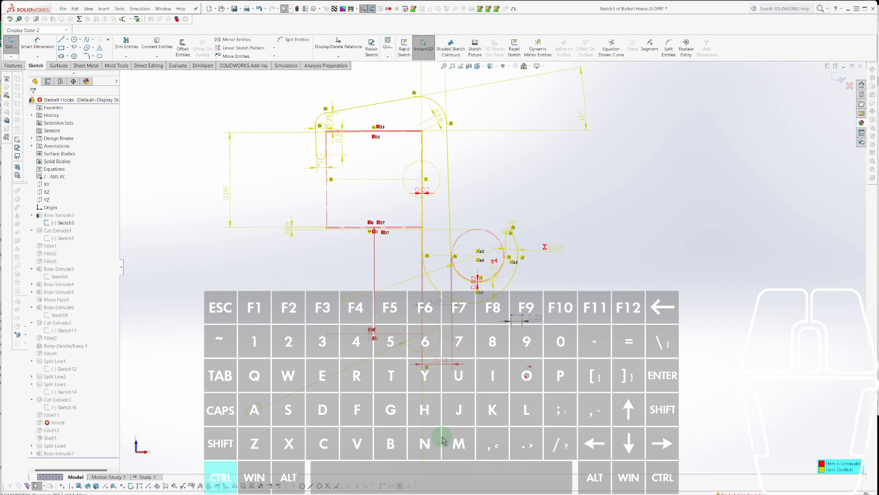
key(ctrl+z)
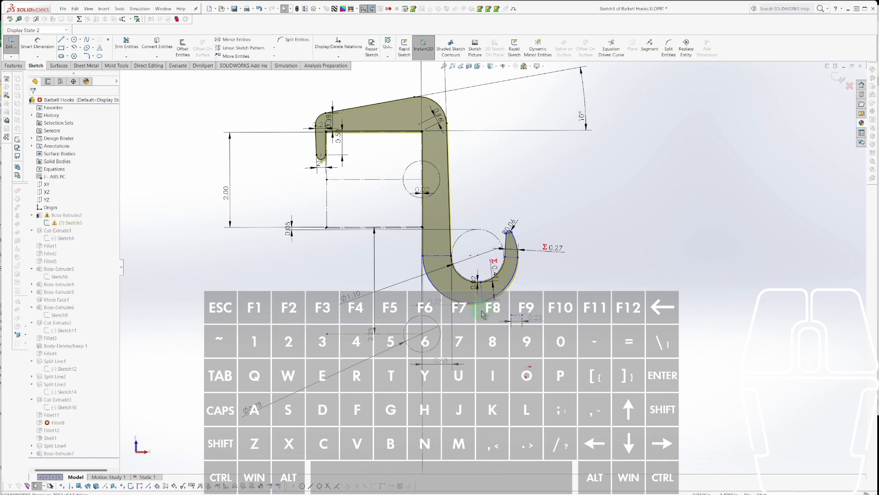
Increase the width dimension at the shank's lower end to about 0.67 in.
scroll(483, 305, up, 3)
scroll(484, 308, down, 3)
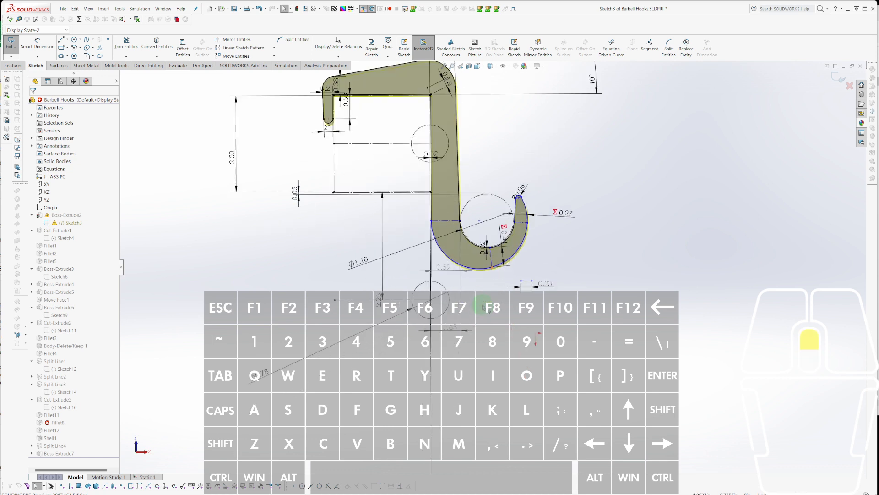
click(456, 329)
mouse_move(460, 330)
mouse_down()
mouse_move(473, 330)
mouse_move(458, 330)
mouse_move(465, 331)
mouse_up()
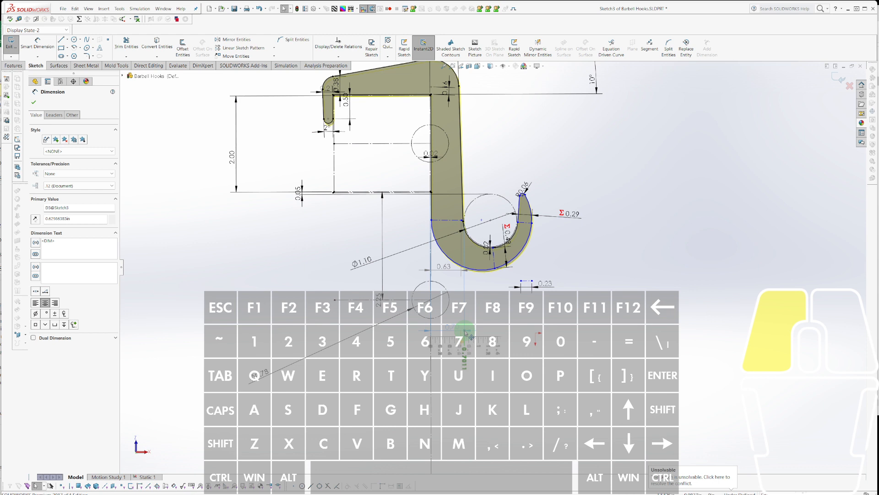
mouse_move(465, 331)
mouse_down()
mouse_move(457, 336)
mouse_move(516, 141)
mouse_move(515, 154)
mouse_move(484, 162)
mouse_up()
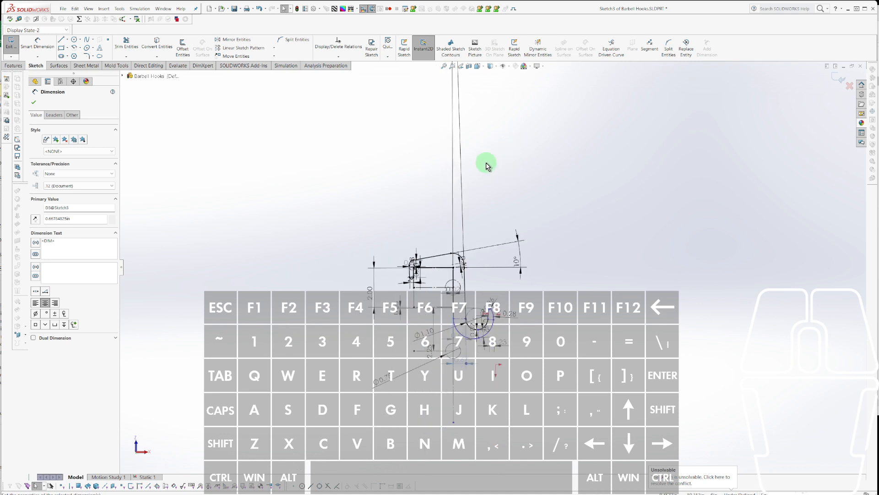
Adjust the large corner arc at the top of the shank and dimension its centre's height above the horizontal ledge line.
right_click(460, 174)
click(599, 229)
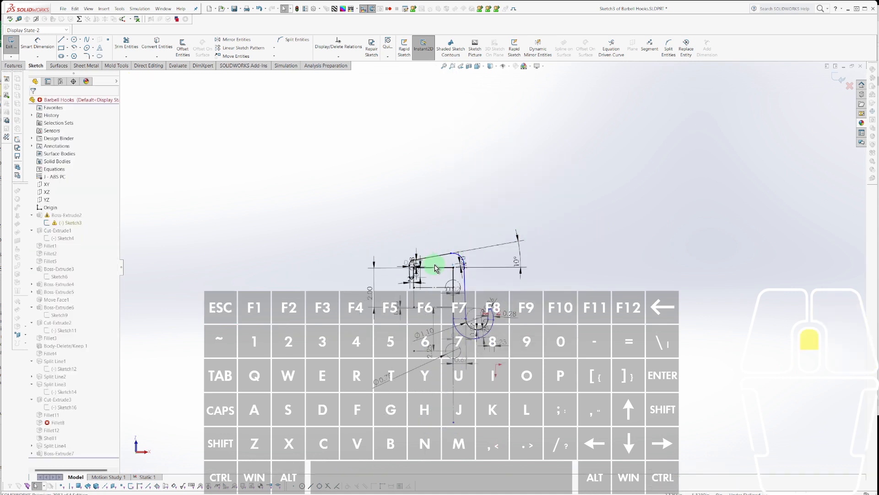
scroll(471, 270, down, 6)
mouse_move(469, 257)
mouse_down()
mouse_move(483, 257)
mouse_move(481, 283)
mouse_up()
key(Escape)
key(d)
click(457, 274)
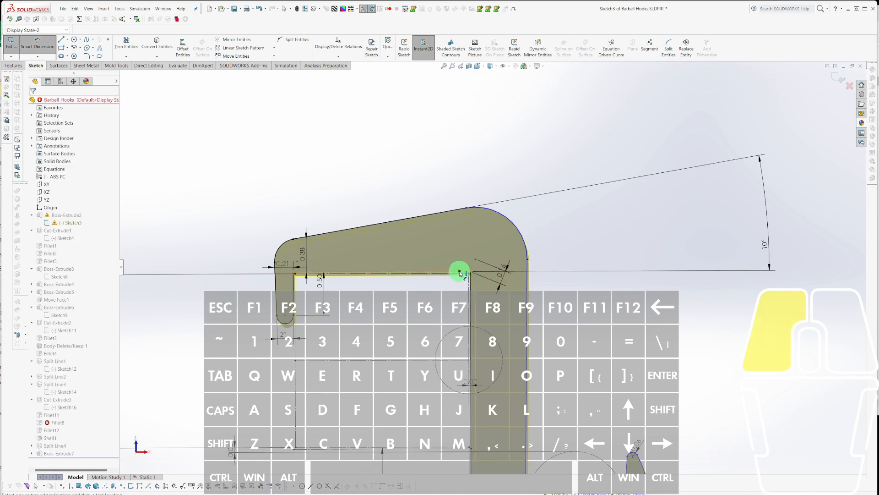
click(416, 257)
key(Escape)
click(477, 291)
Reduce the width dimension at the shank's lower end to about 0.33 in.
scroll(489, 348, up, 5)
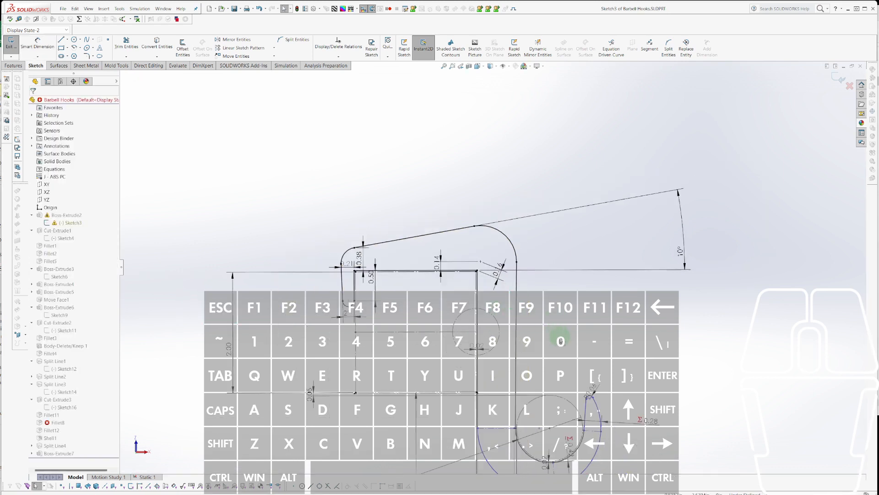
scroll(489, 351, down, 2)
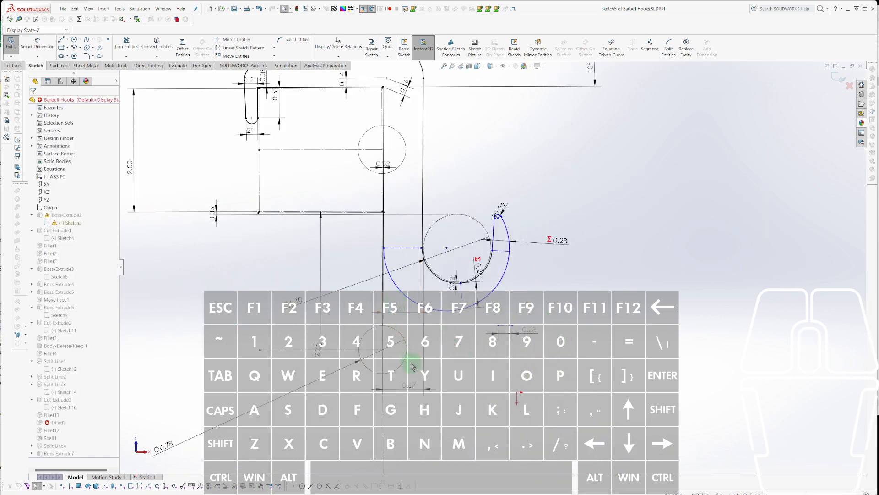
click(408, 386)
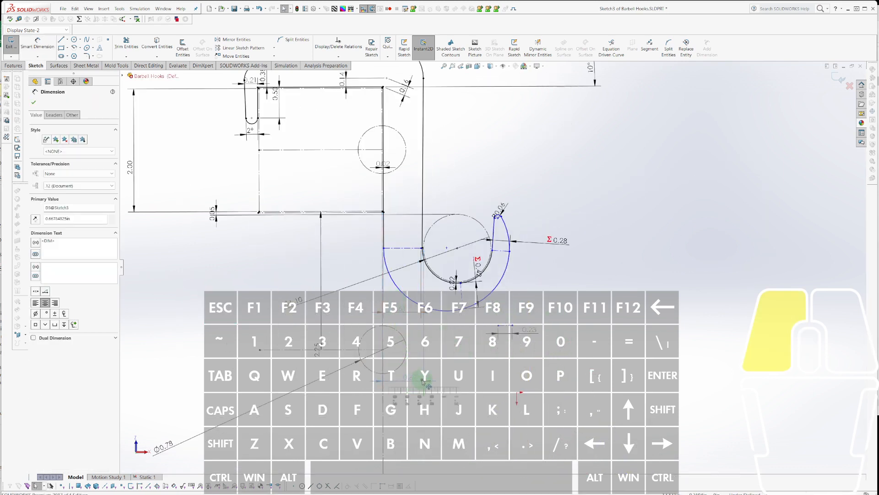
drag(425, 384, 408, 388)
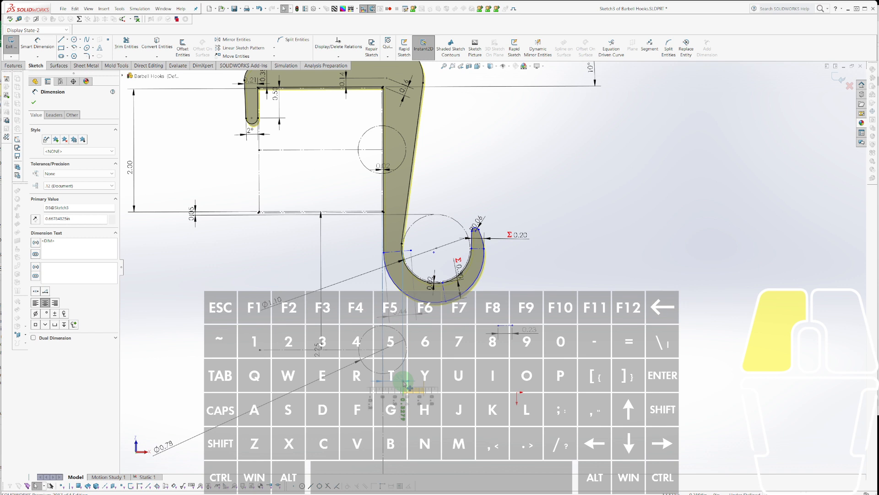
drag(409, 388, 409, 386)
Draw a circle over the hook's opening and make it equal to the Ø1.10 construction circle.
scroll(471, 252, down, 2)
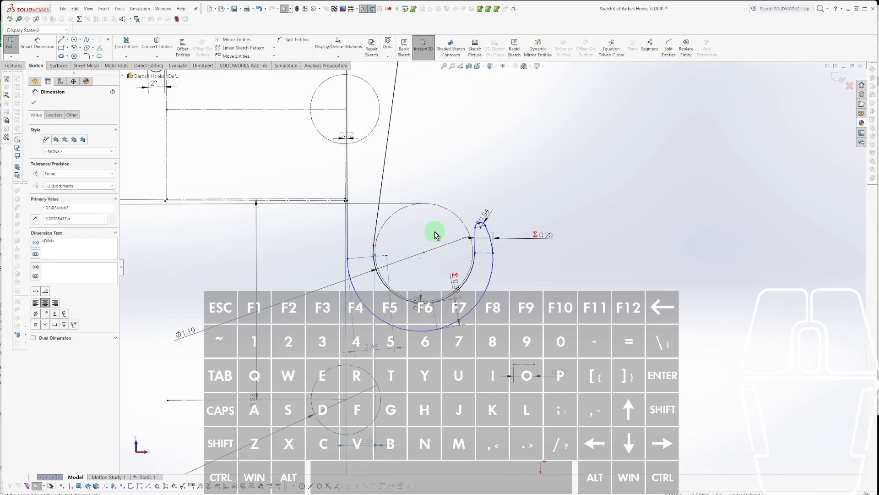
key(c)
click(446, 186)
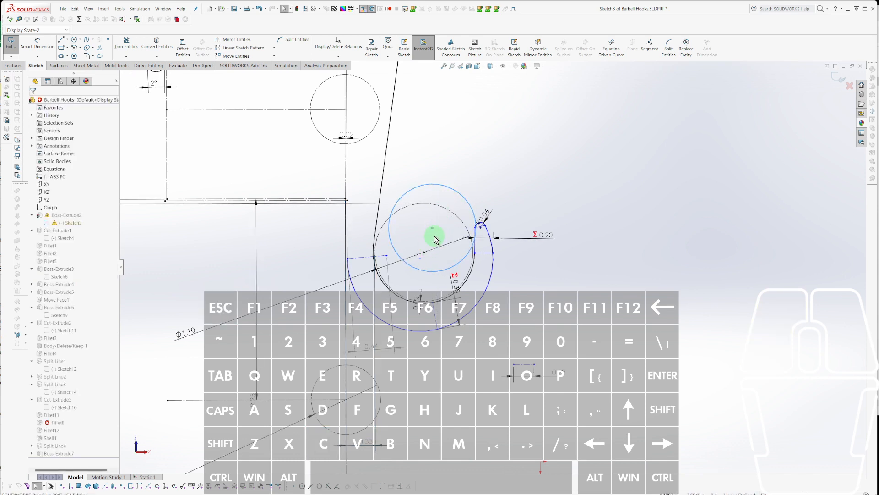
drag(447, 229, 443, 169)
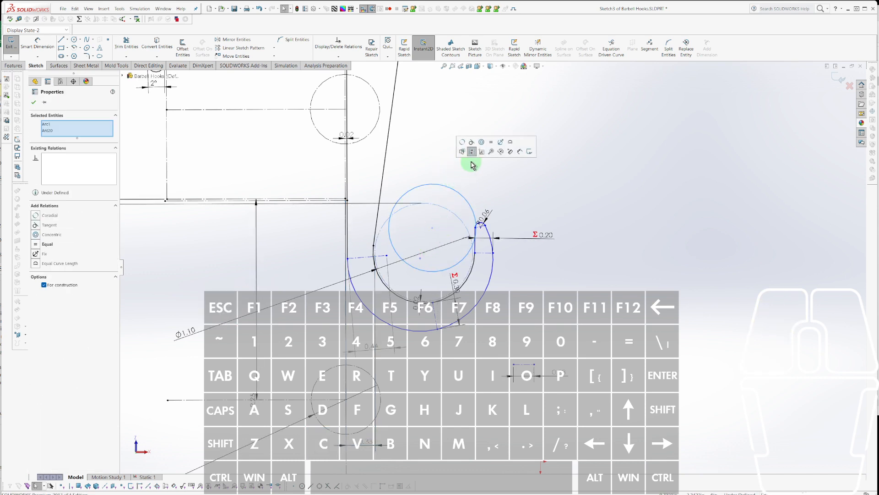
click(472, 152)
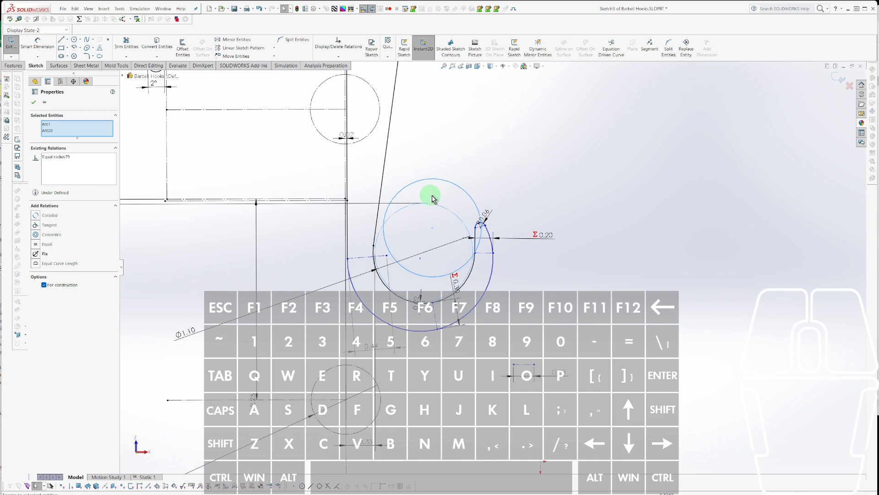
key(Escape)
Move the new circle's centre so it sits between the shank and the hook tip, and make the circle construction geometry.
scroll(427, 195, down, 3)
mouse_move(447, 263)
mouse_down()
mouse_move(433, 260)
mouse_move(437, 269)
mouse_up()
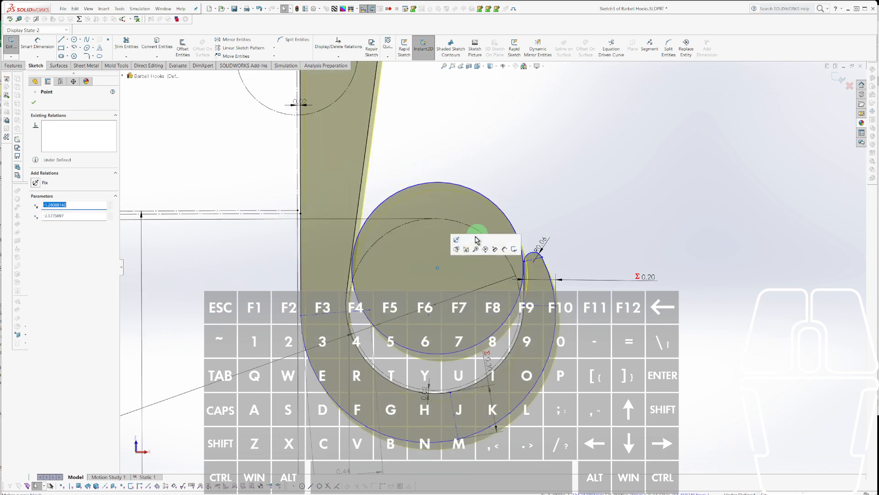
click(491, 201)
click(521, 183)
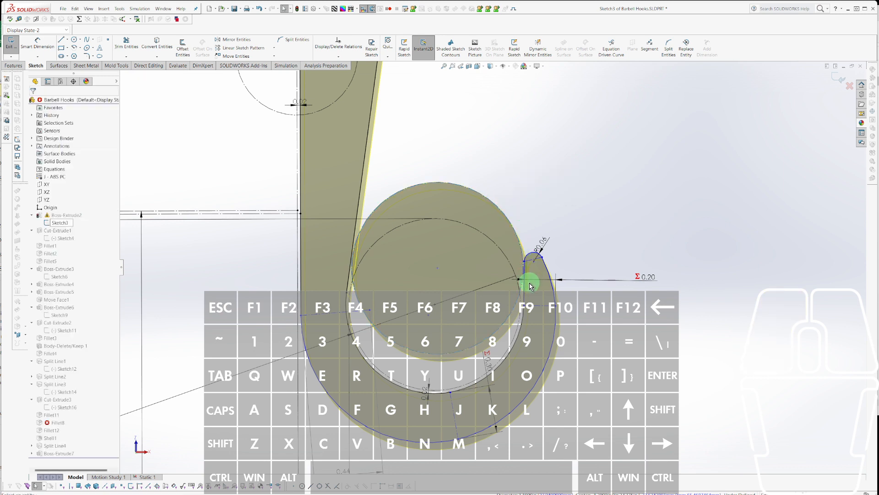
Reshape the hook's tip by moving its rounded end lower and farther out, shortening the lip and widening the opening.
click(528, 262)
mouse_move(529, 264)
mouse_down()
mouse_move(541, 260)
mouse_move(546, 274)
mouse_up()
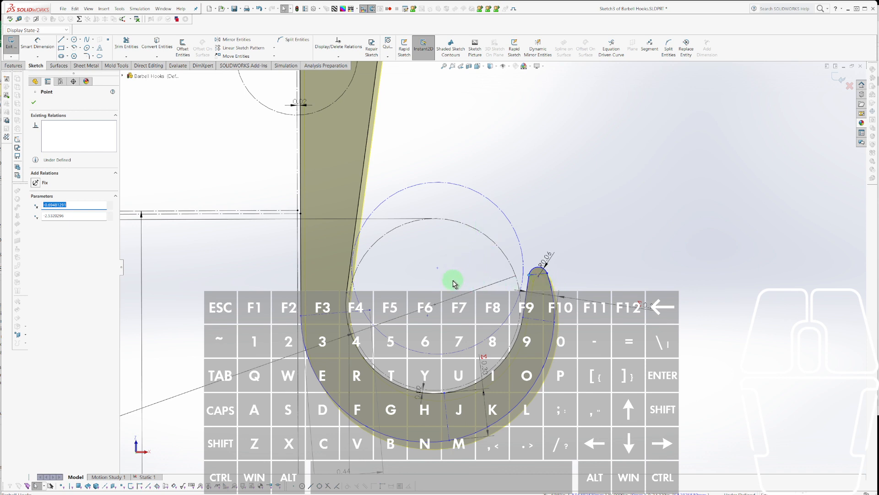
click(530, 277)
drag(534, 281, 538, 298)
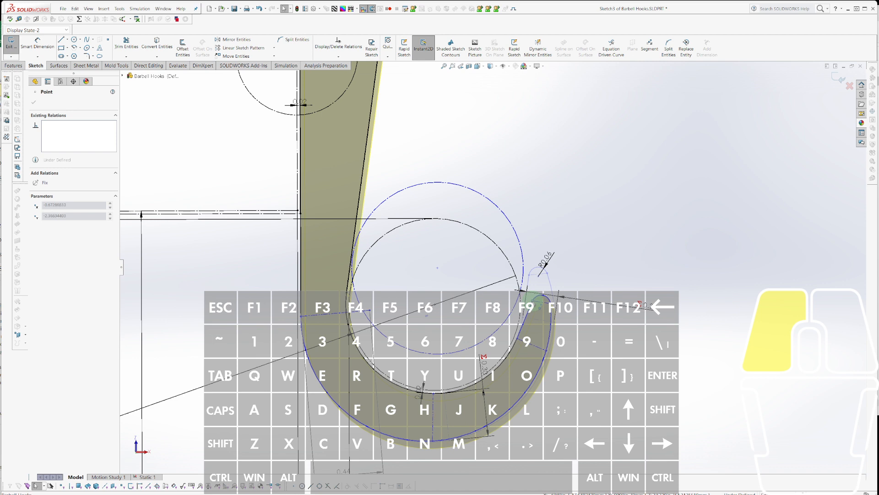
drag(533, 298, 521, 297)
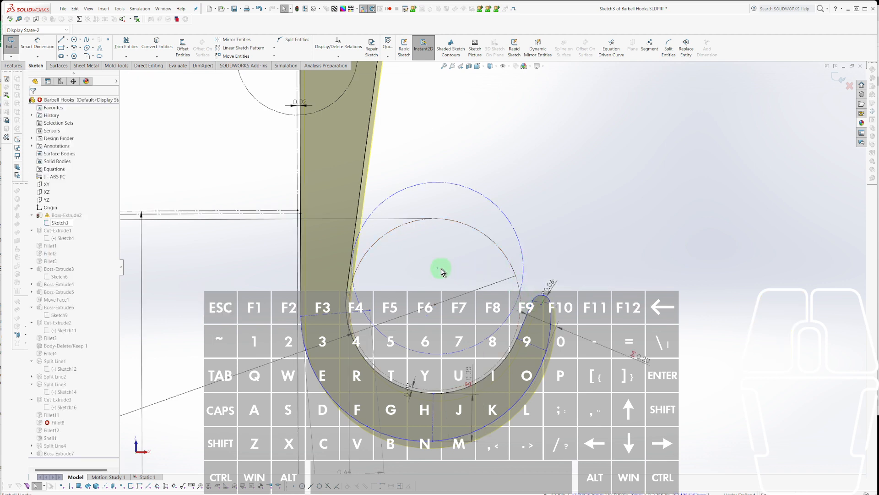
Move the upper construction circle outward between shank and hook tip to check clearance, and exit the sketch to rebuild the part.
mouse_move(438, 268)
mouse_down()
mouse_move(460, 246)
mouse_move(447, 281)
mouse_move(435, 269)
mouse_move(453, 218)
mouse_move(452, 261)
mouse_up()
scroll(449, 316, up, 6)
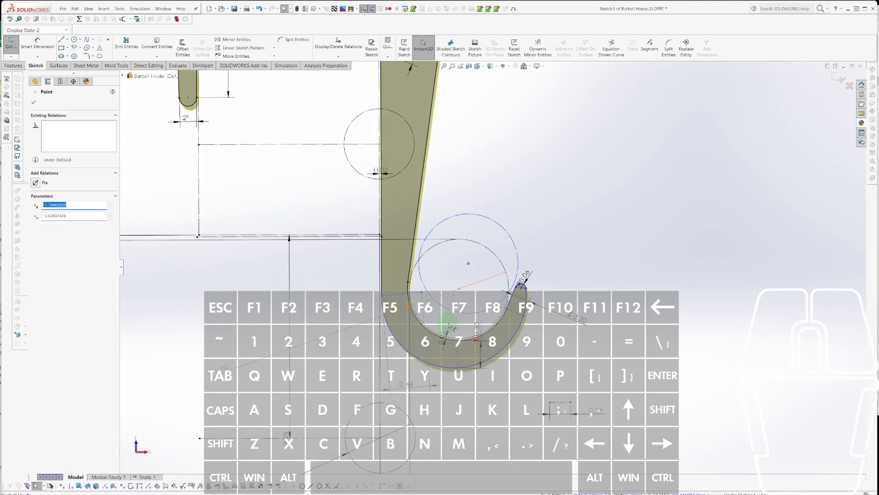
key(r)
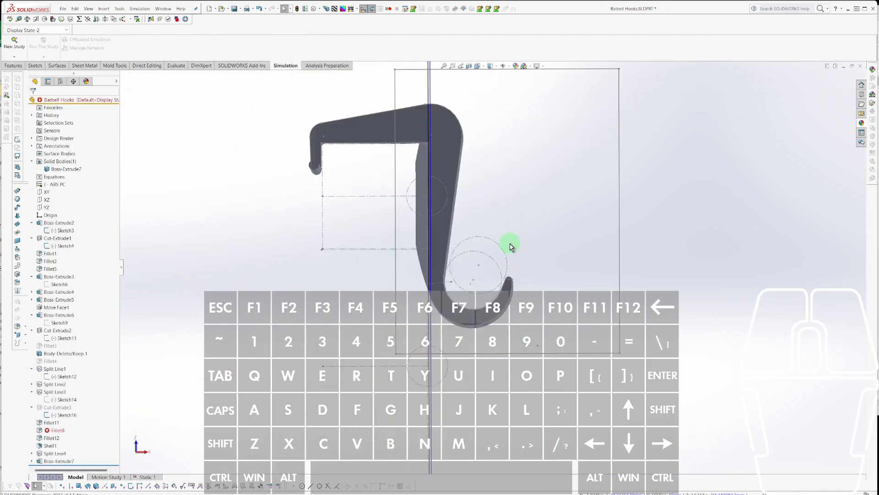
mouse_move(507, 245)
middle_down()
mouse_move(484, 267)
mouse_move(505, 265)
mouse_move(482, 272)
middle_up()
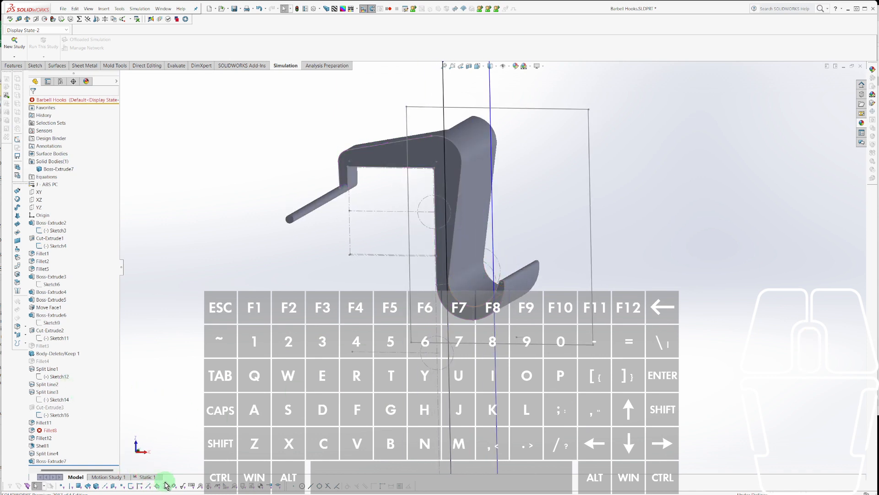
Switch to the Static 1 study and try to run it with the body lacking loads, fixtures or contacts excluded.
click(146, 477)
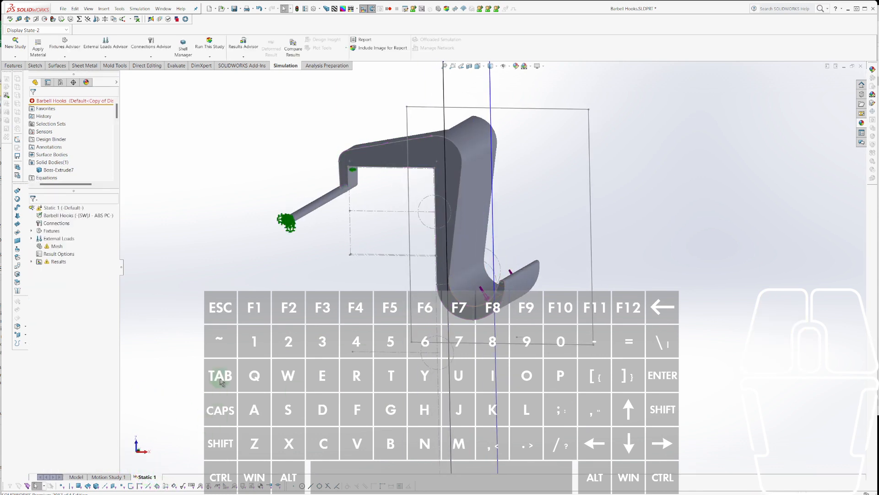
right_click(48, 209)
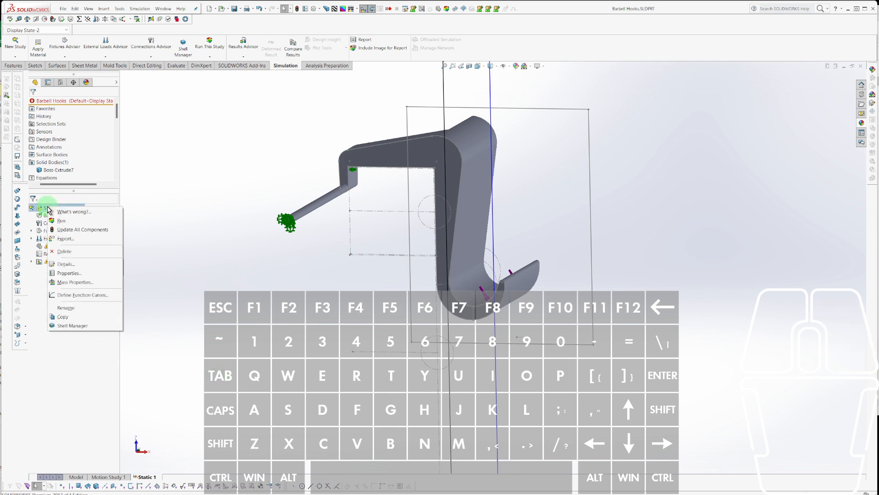
click(64, 221)
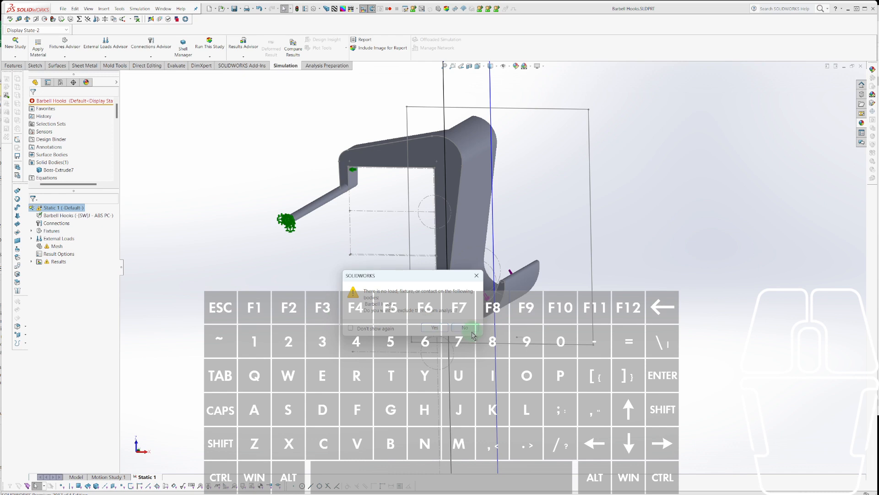
click(440, 328)
click(459, 273)
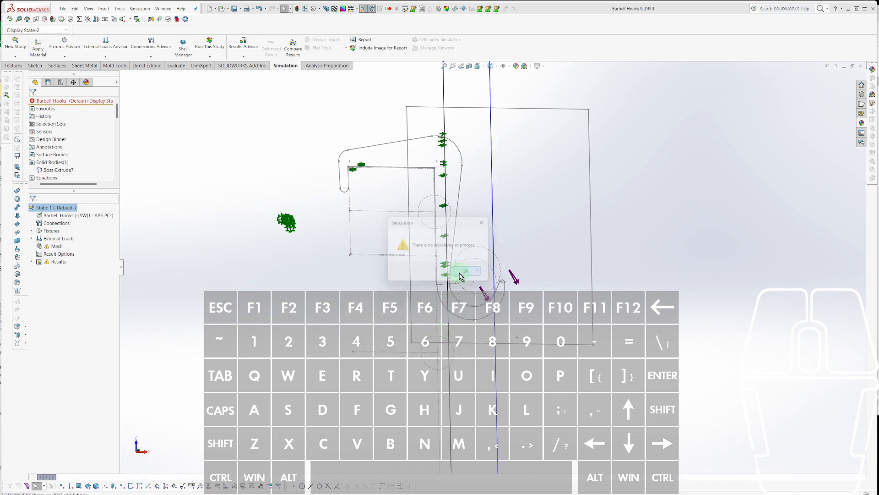
key(Return)
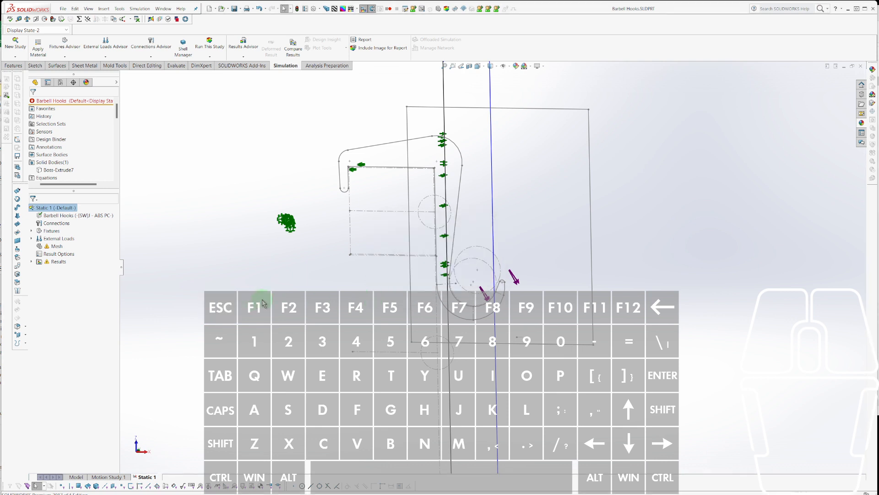
key(Escape)
key(Escape)
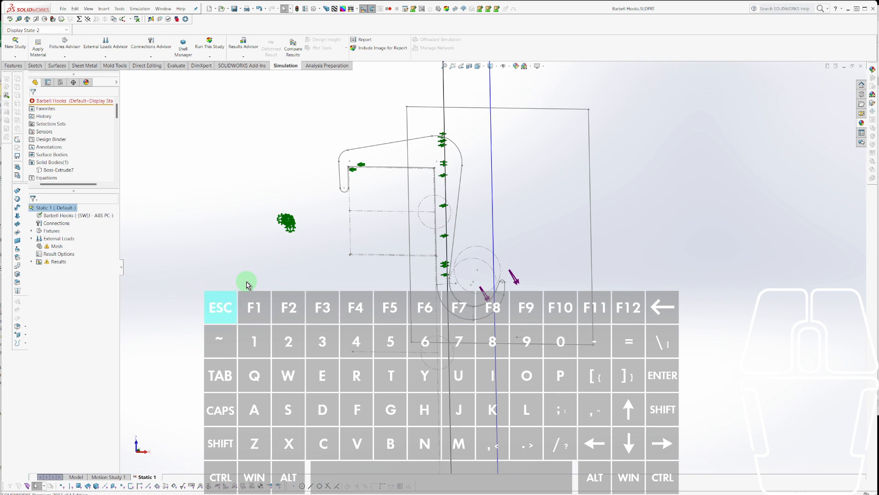
click(41, 232)
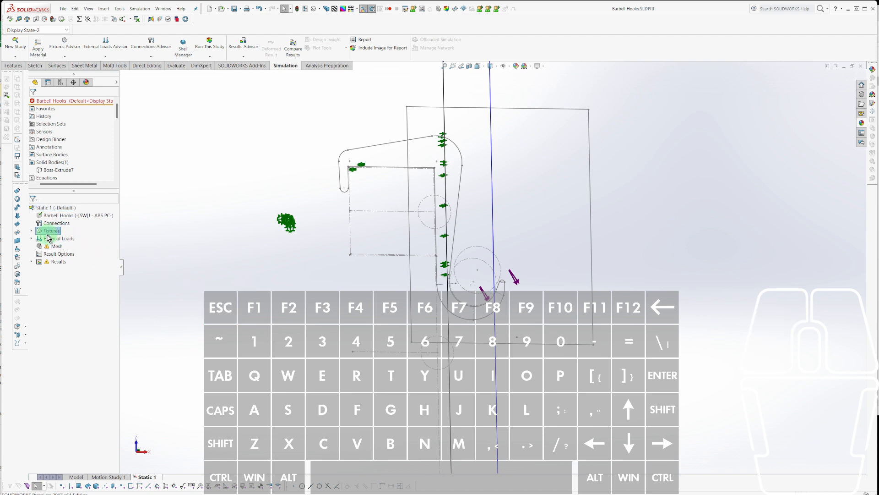
click(206, 261)
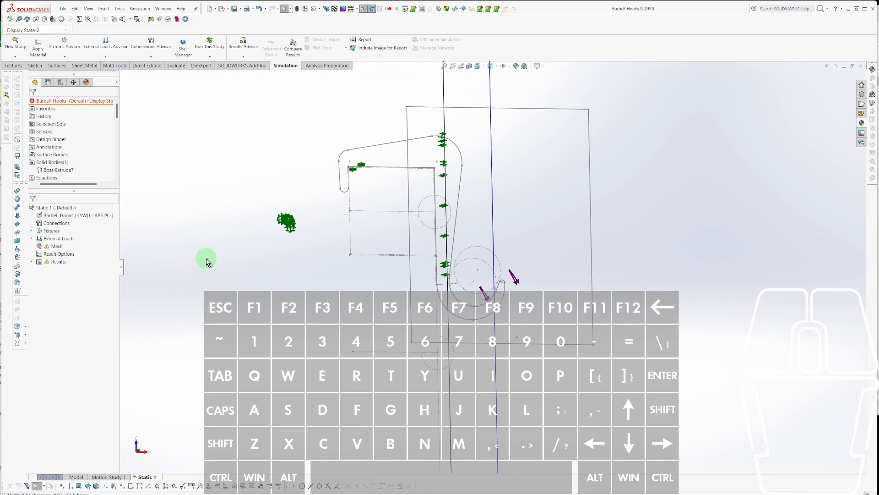
key(Escape)
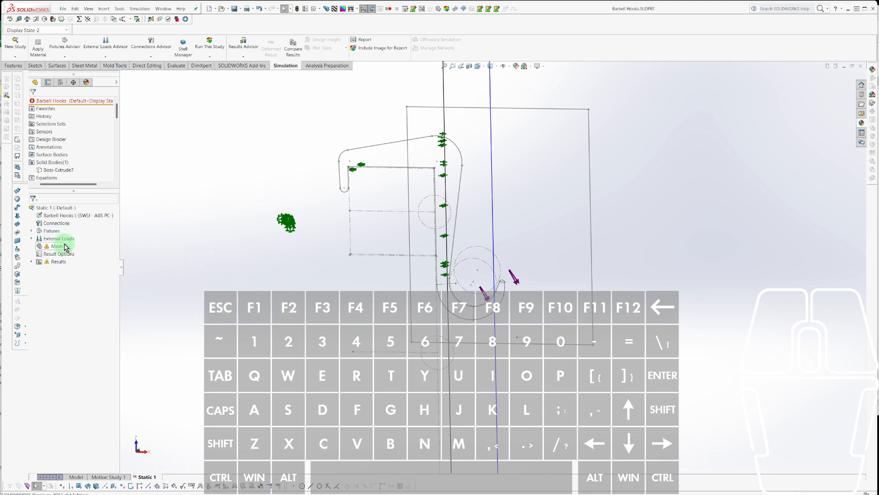
Include the hook body in the analysis and try to run Static 1 with the unconnected body excluded.
right_click(50, 218)
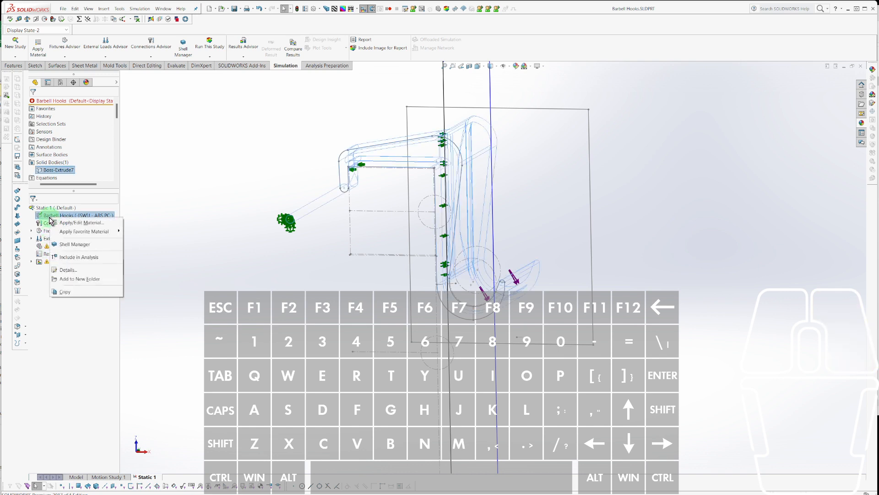
click(75, 257)
click(228, 293)
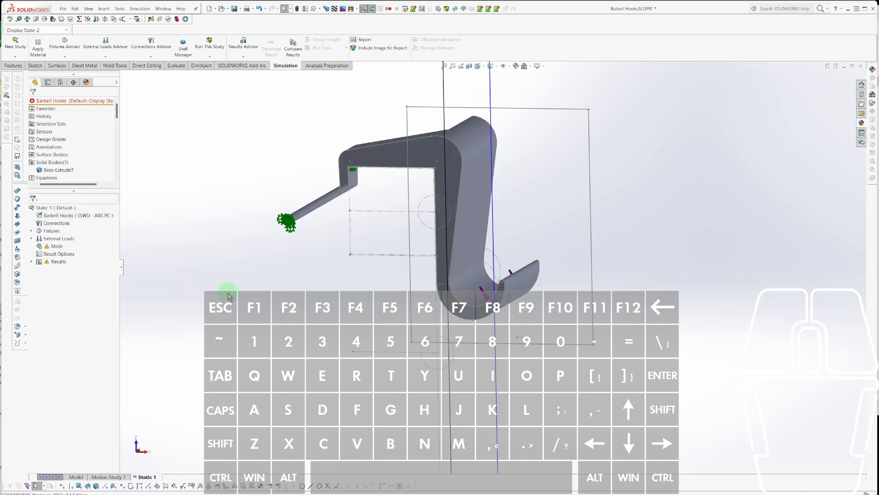
right_click(42, 208)
click(51, 215)
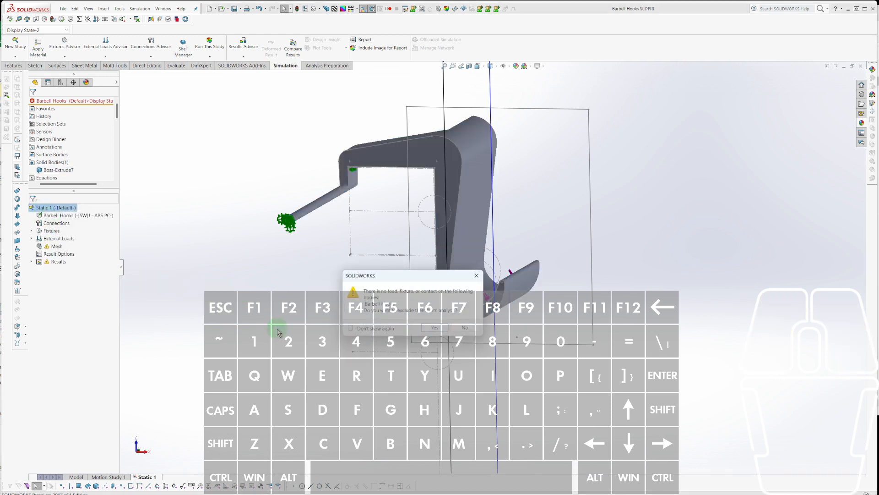
click(433, 328)
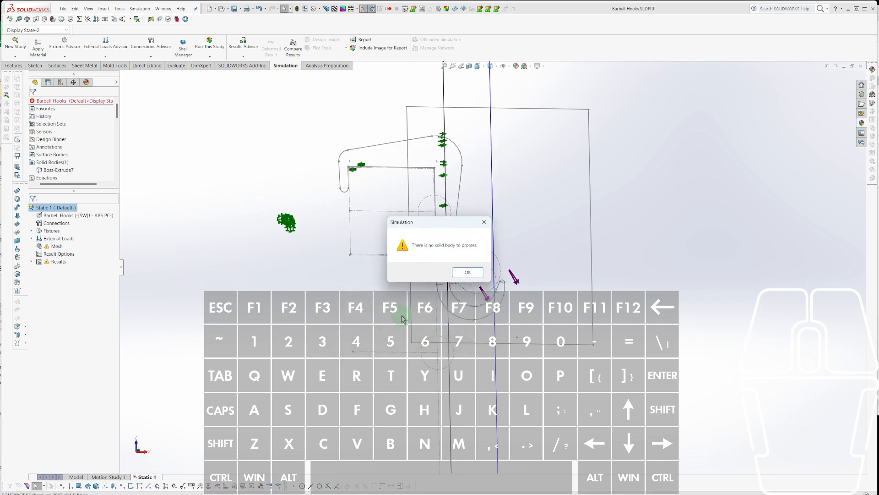
click(459, 277)
click(463, 275)
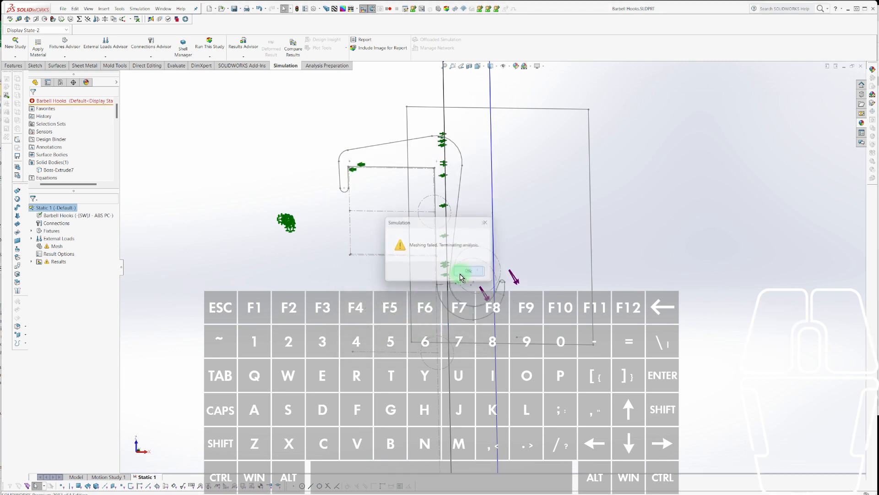
Return to the model and review the Shell1 feature's thickness and face selections.
click(77, 477)
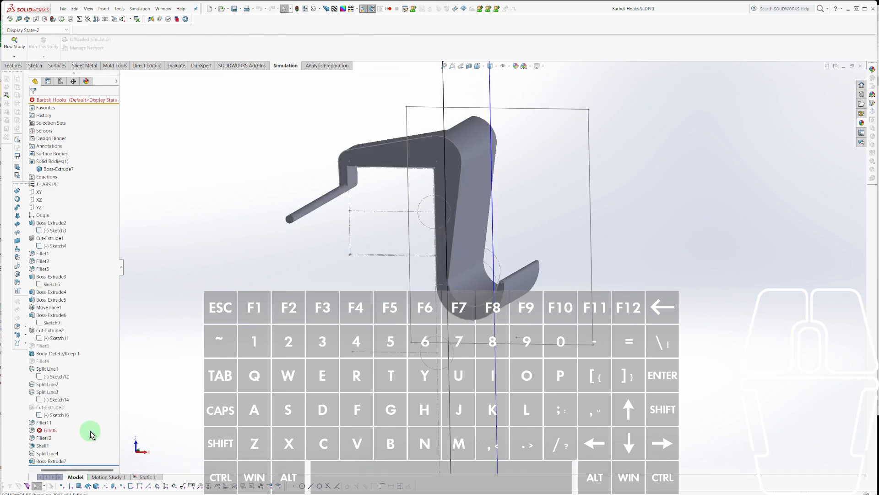
click(34, 446)
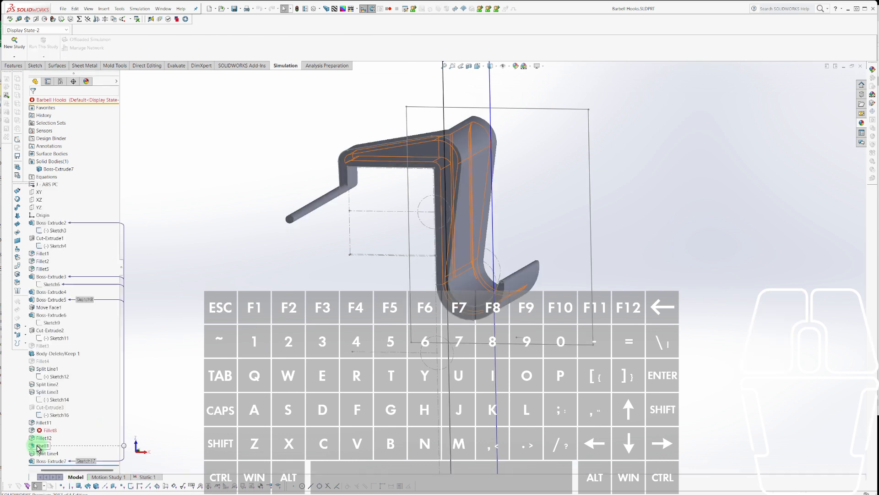
right_click(33, 446)
click(37, 428)
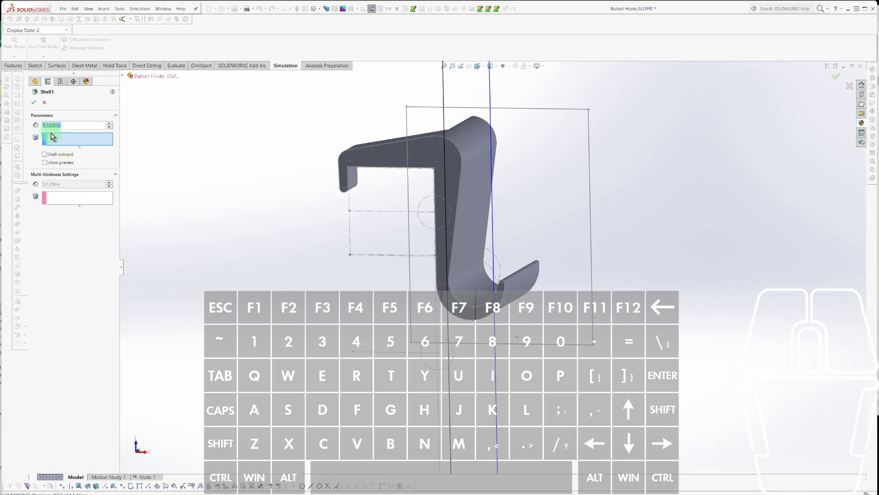
click(34, 103)
key(Escape)
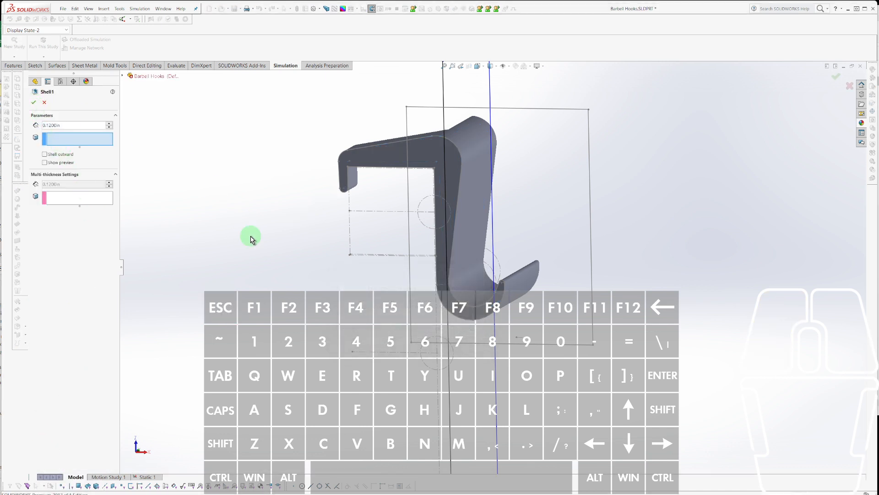
key(Escape)
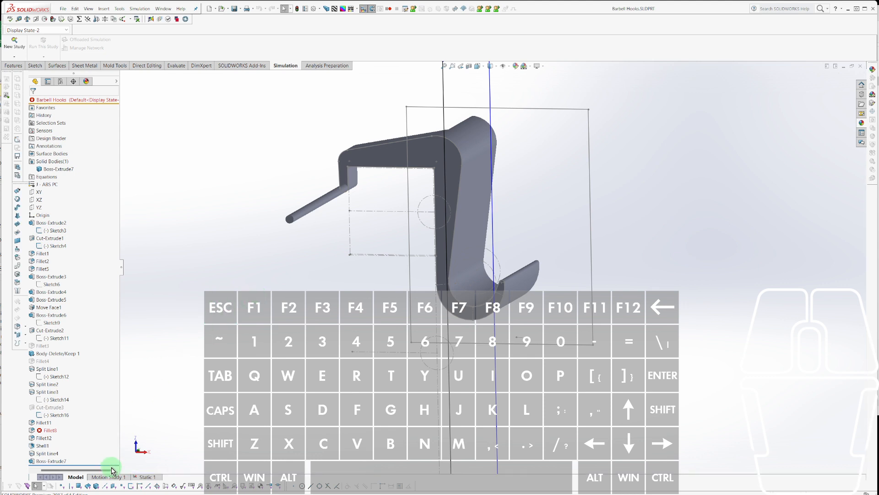
Increase the width dimension at the shank's lower end in Sketch3 directly on the model, and save the part.
click(460, 260)
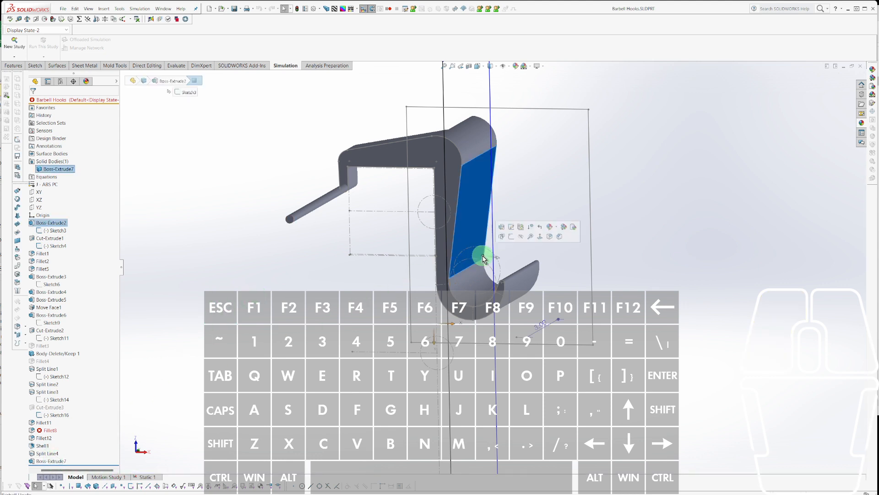
click(52, 231)
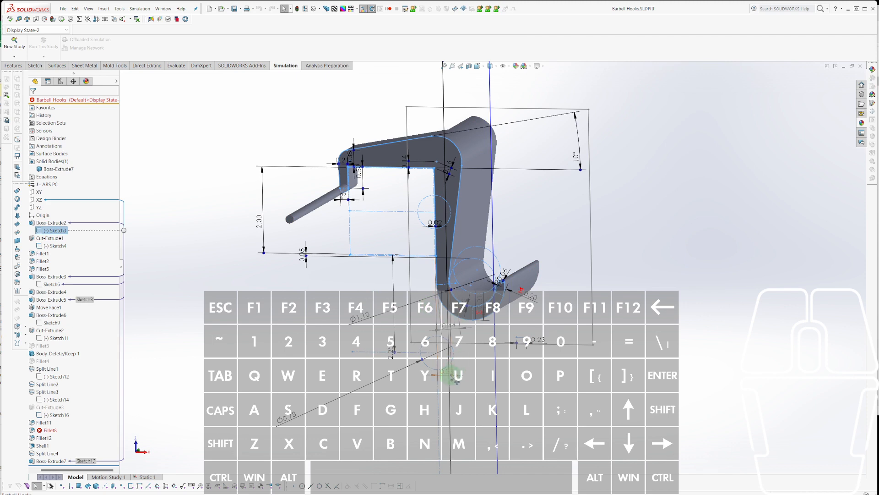
click(454, 376)
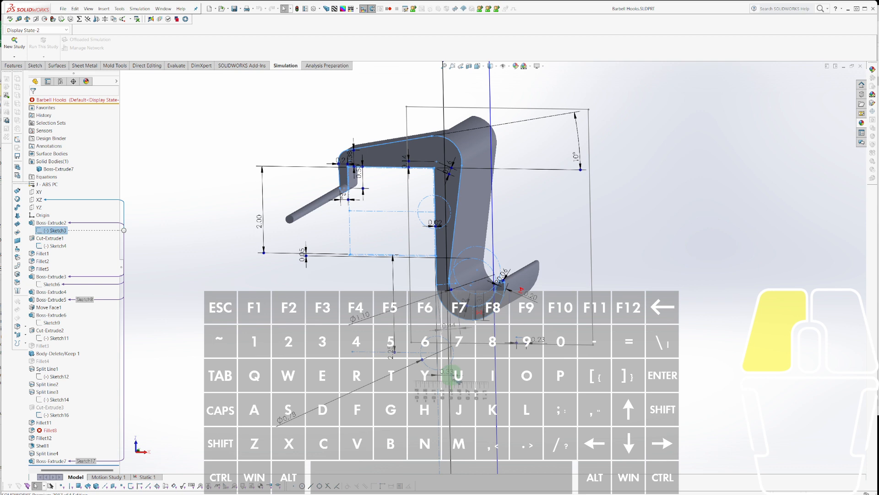
drag(453, 375, 466, 376)
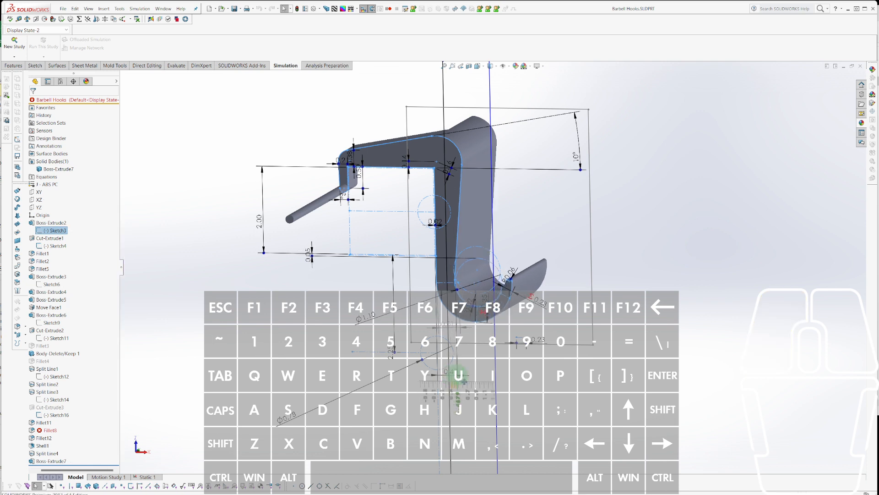
click(301, 303)
key(s)
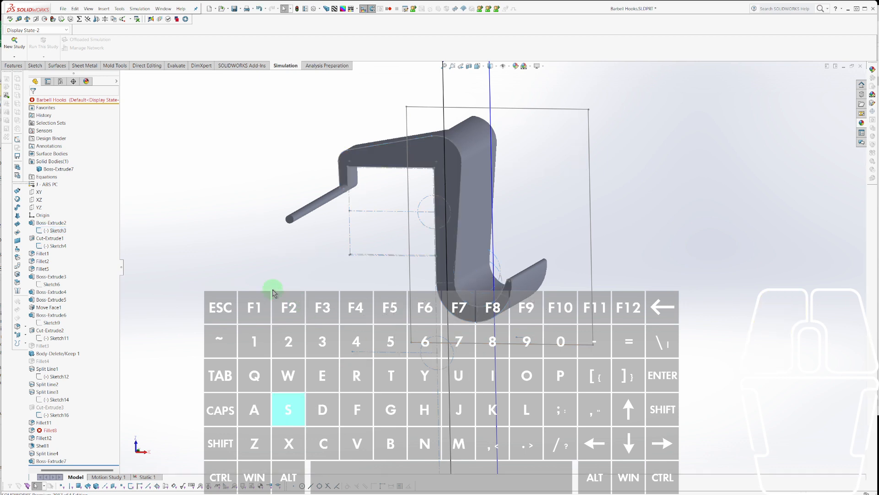
Include the hook body in the Static 1 analysis and run the study to inspect von Mises stress at the inner upper corner.
click(141, 476)
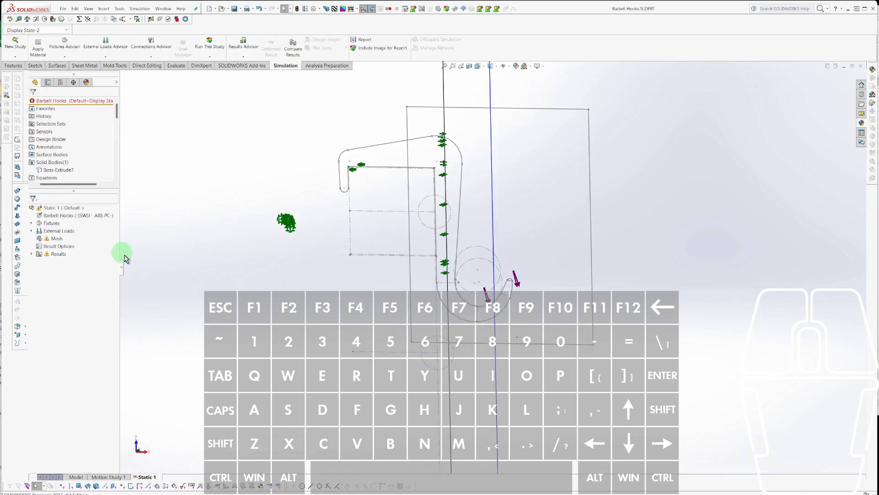
right_click(74, 220)
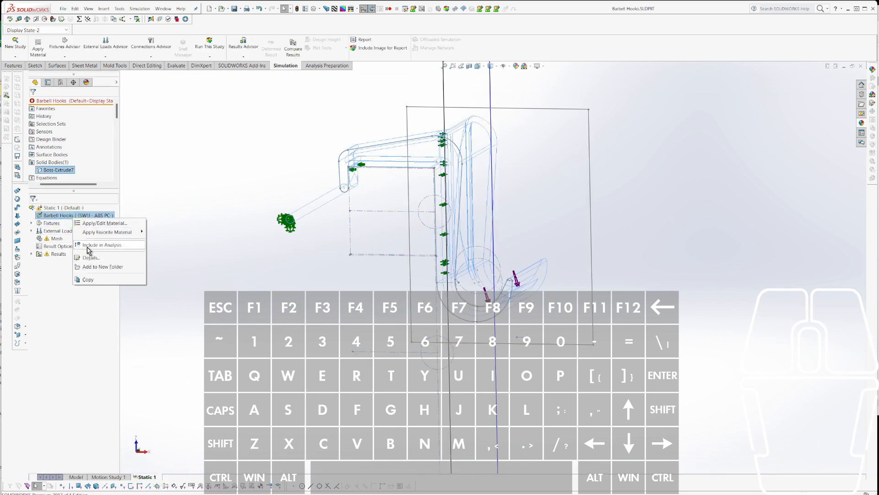
click(91, 245)
right_click(57, 207)
click(64, 210)
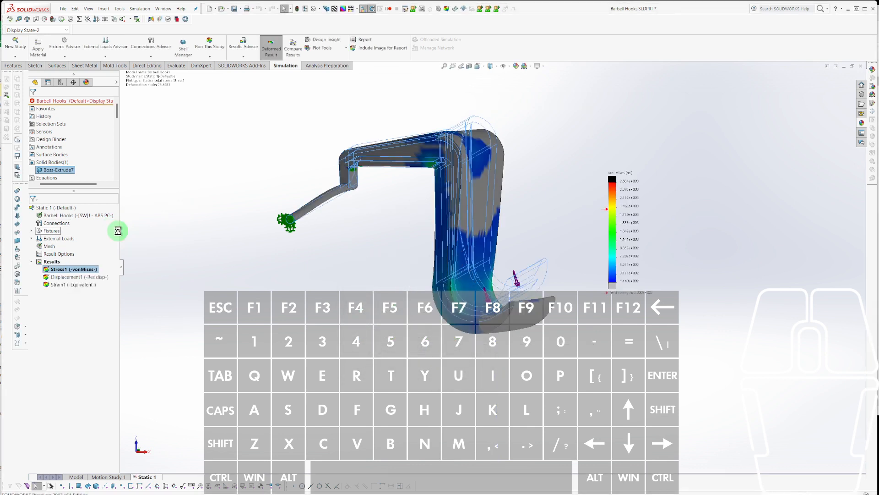
middle_drag(516, 279, 475, 133)
scroll(414, 197, down, 5)
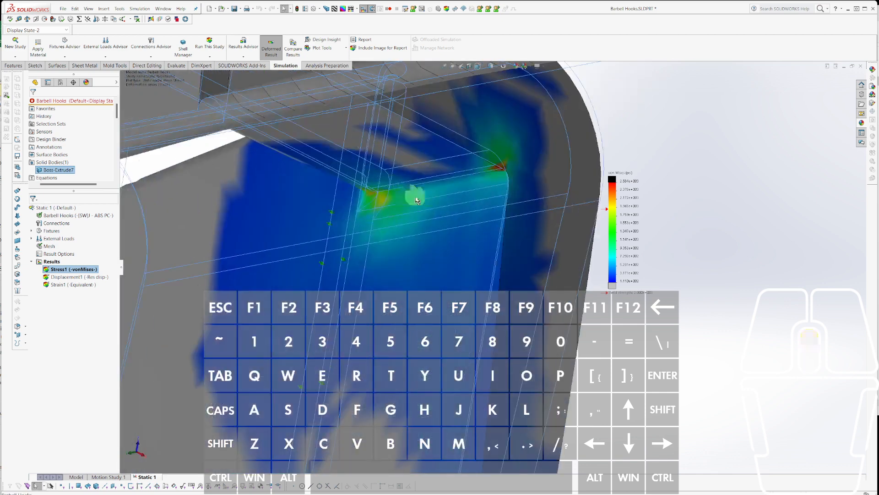
middle_drag(547, 176, 534, 183)
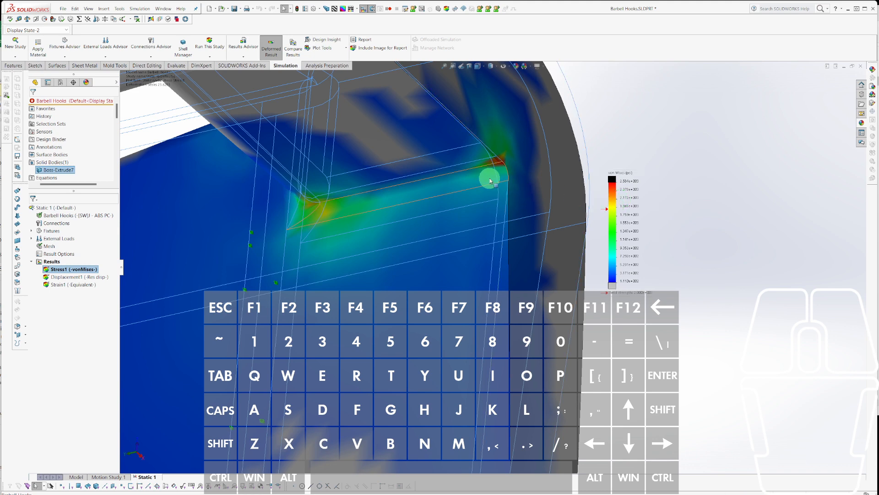
Examine the von Mises stress around the hook's inner upper corner, the twisted rod and the lower bend.
middle_drag(489, 179, 513, 181)
scroll(513, 183, up, 1)
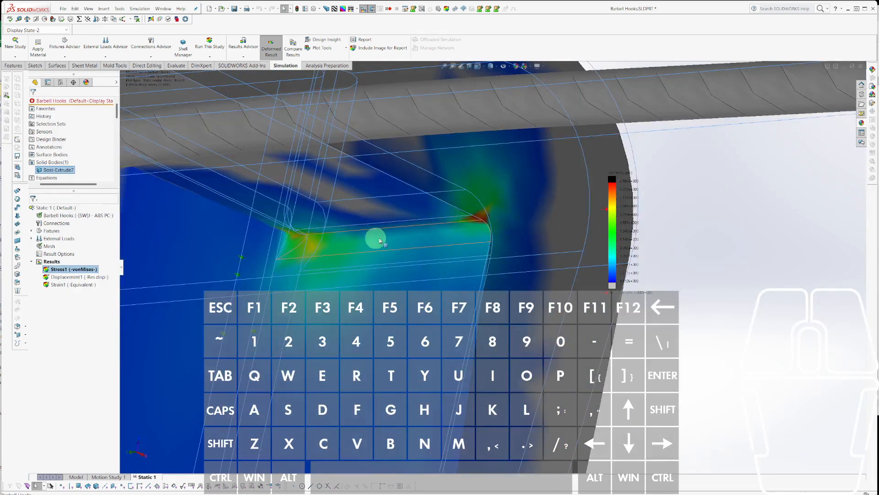
scroll(290, 242, down, 3)
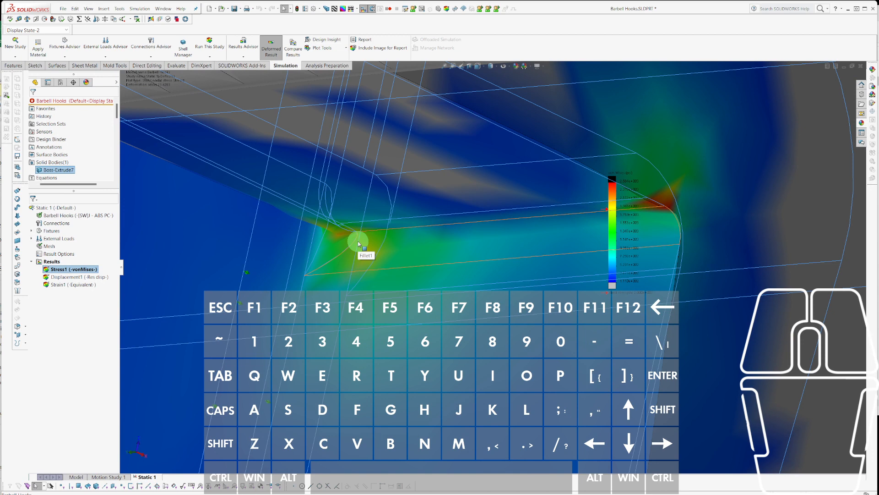
scroll(580, 238, up, 5)
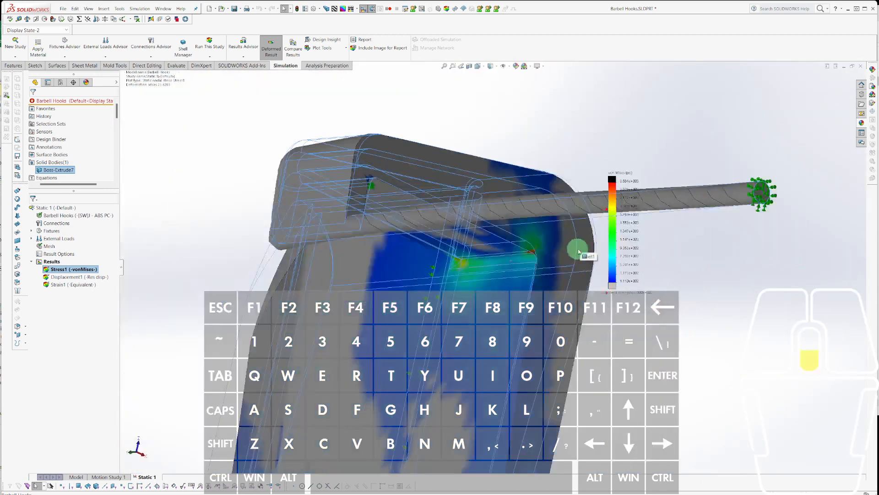
middle_drag(516, 281, 552, 328)
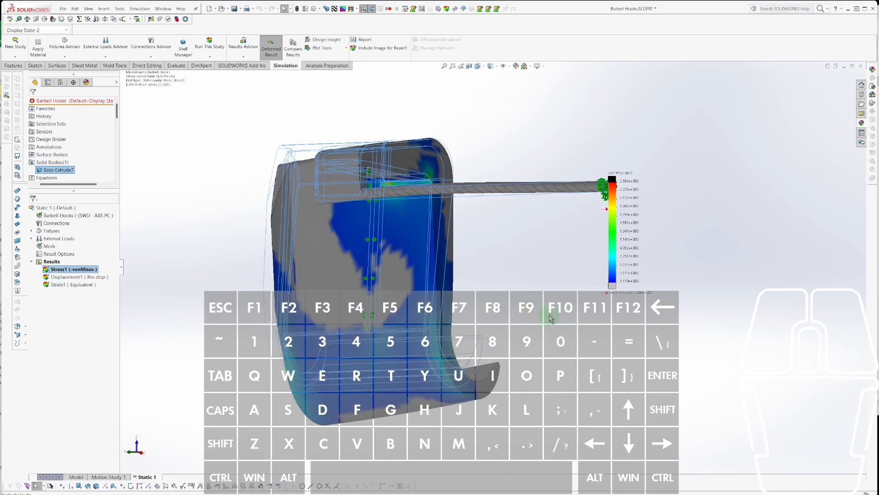
scroll(556, 173, down, 6)
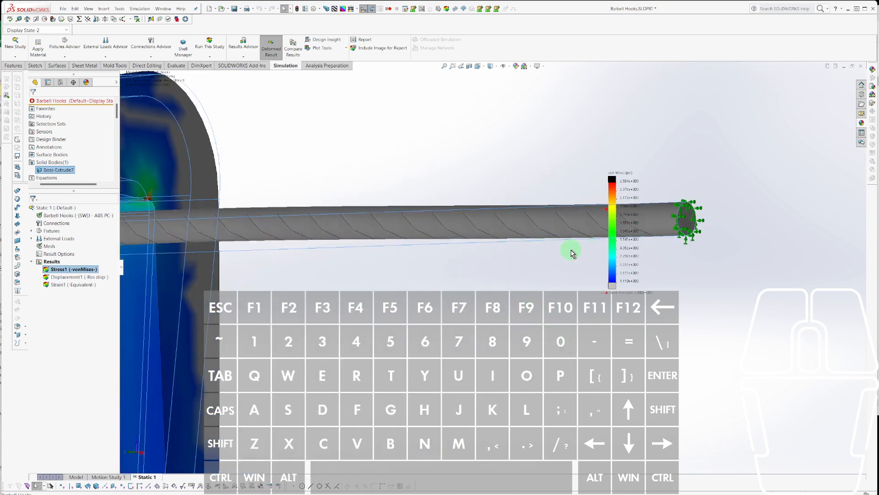
scroll(479, 287, up, 6)
middle_drag(479, 286, 392, 341)
scroll(459, 360, down, 5)
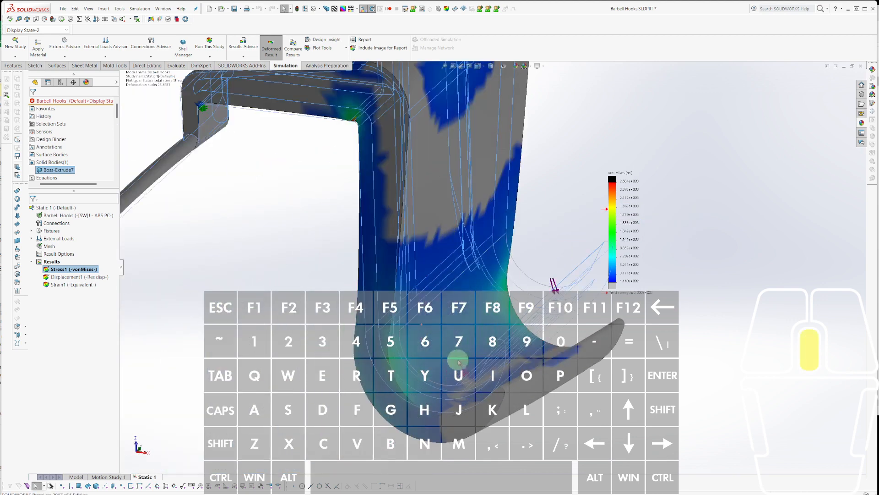
scroll(459, 361, down, 5)
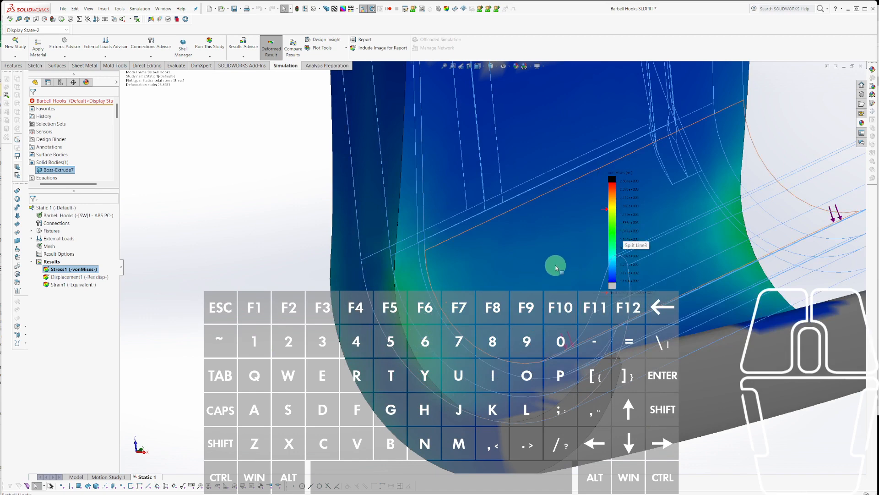
scroll(556, 265, up, 3)
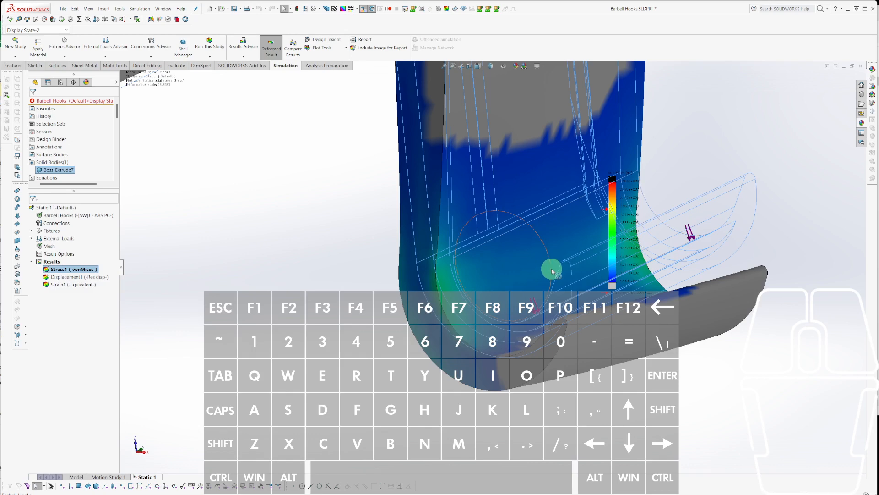
View the Displacement1 plot, switch back to Stress1 and examine the stress across the hook's front and sides.
double_click(61, 276)
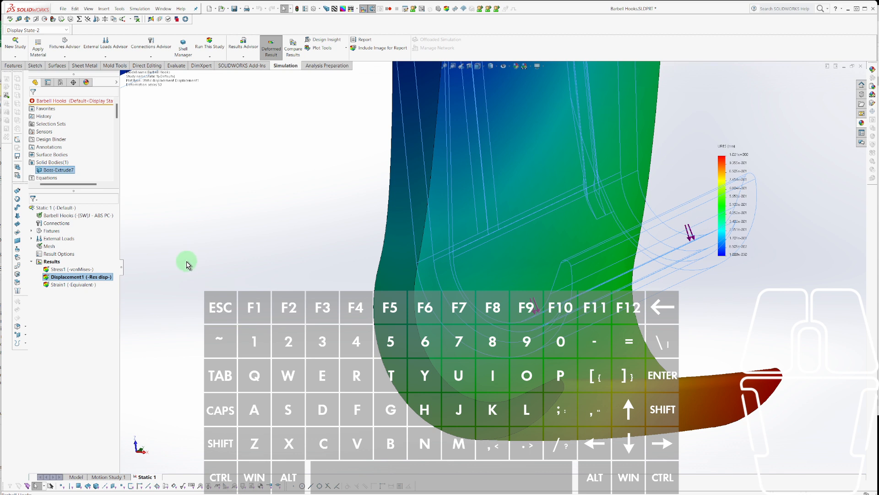
scroll(436, 196, up, 3)
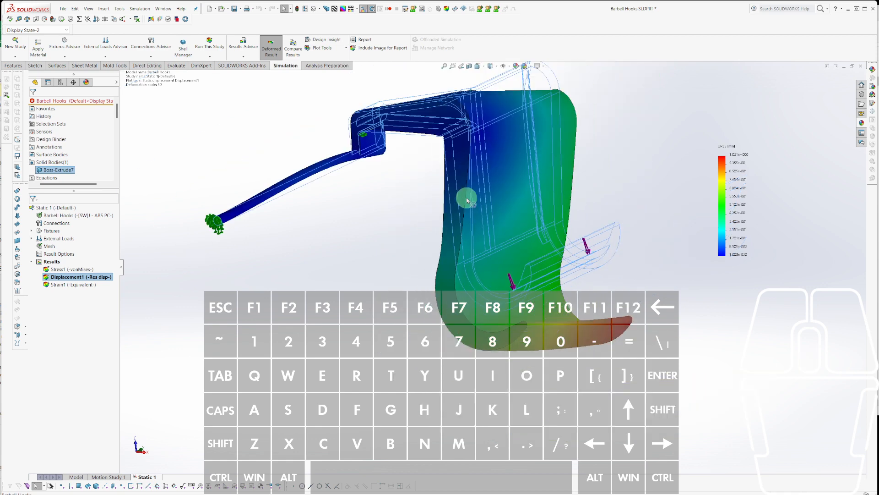
double_click(71, 269)
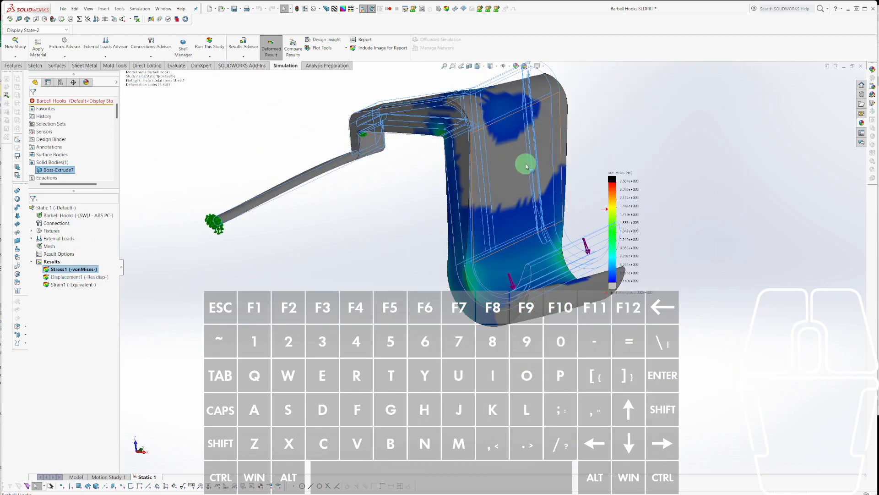
middle_drag(527, 166, 574, 208)
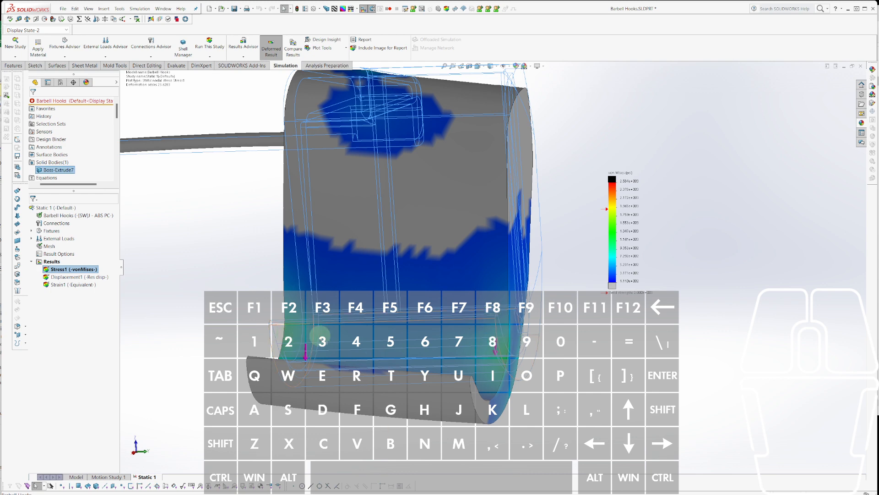
middle_drag(321, 337, 537, 305)
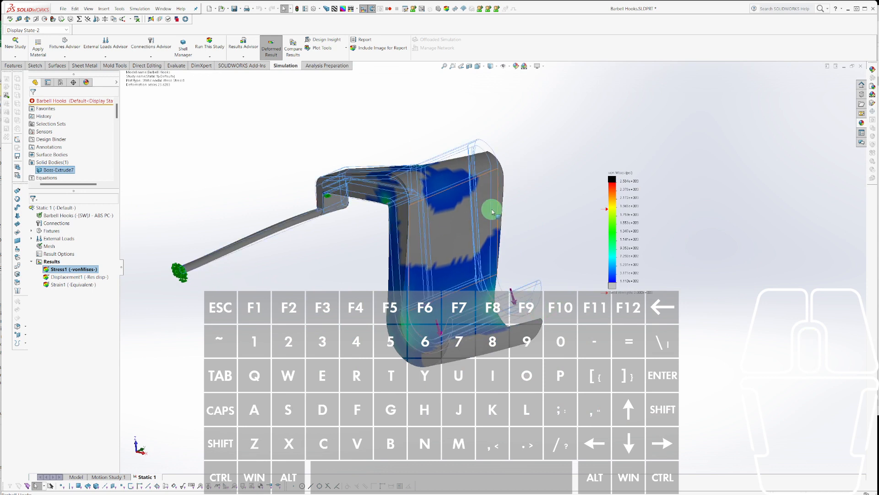
middle_drag(472, 220, 425, 202)
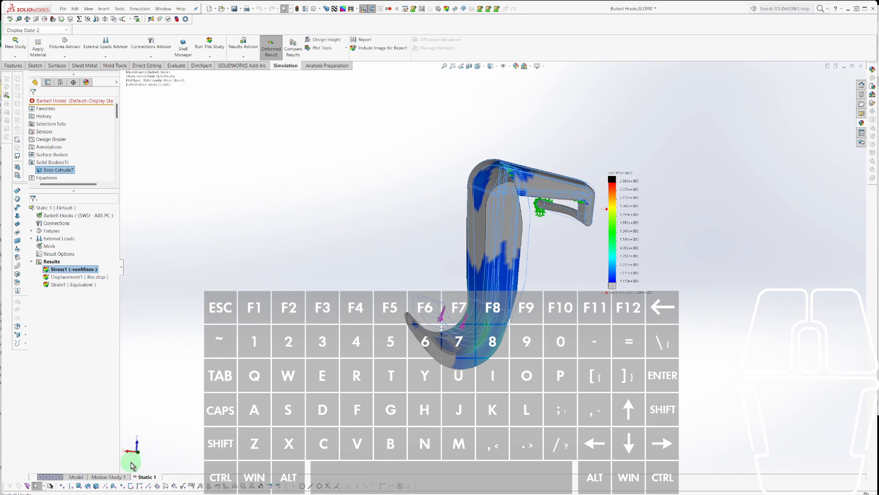
Return to the model, roll it back to before Shell1 and start a new sketch on the shank's flat side face.
click(73, 476)
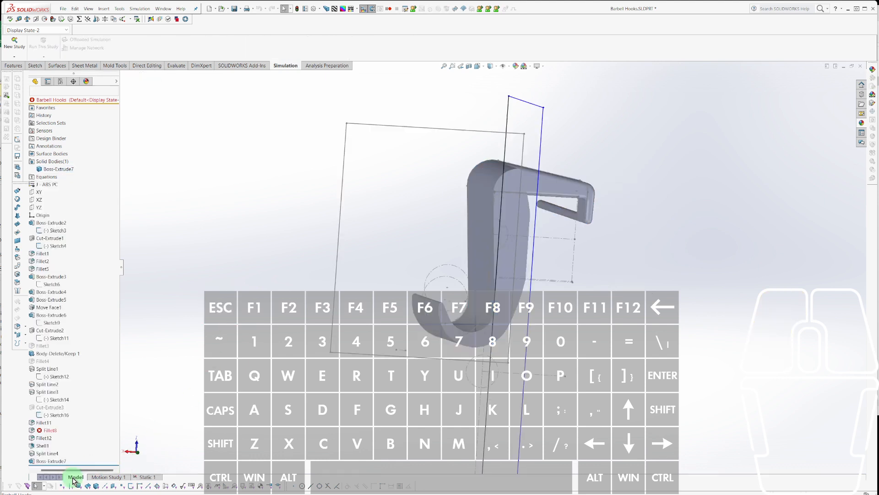
click(44, 446)
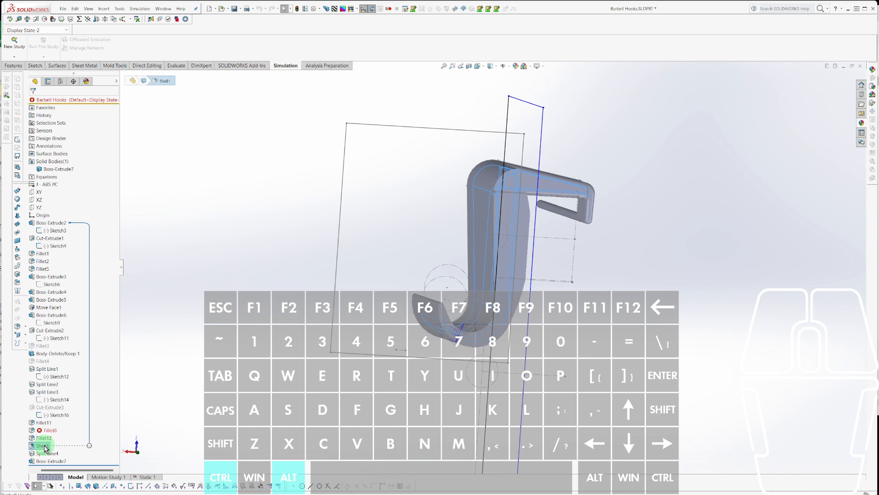
key(ctrl+alt+r)
scroll(597, 177, down, 2)
mouse_move(533, 198)
middle_down()
mouse_move(502, 203)
mouse_move(501, 192)
middle_up()
click(422, 193)
key(c)
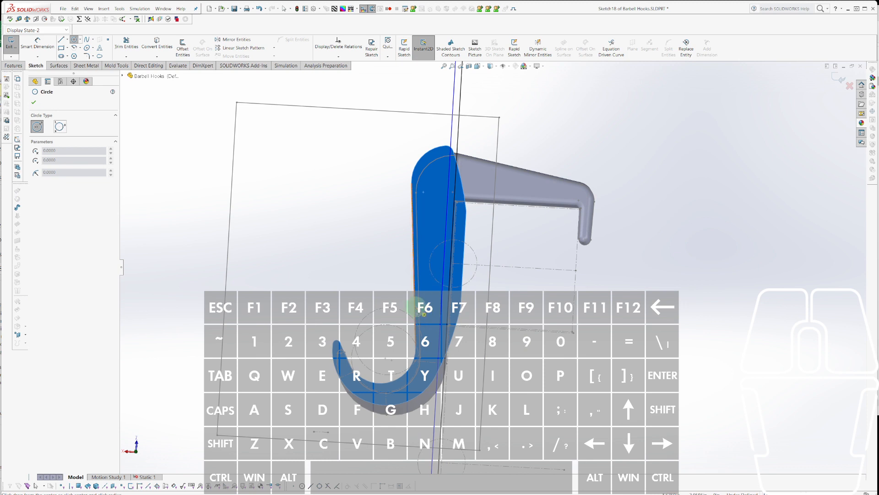
click(418, 312)
key(Escape)
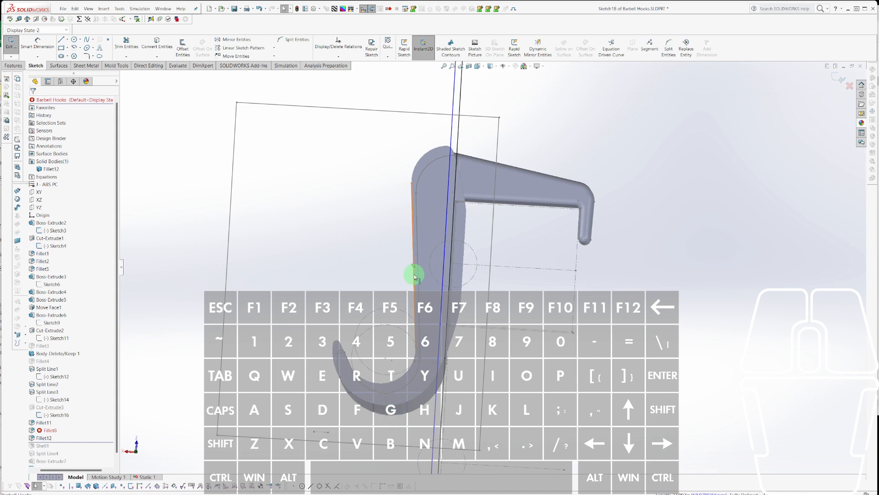
mouse_move(415, 277)
middle_down()
mouse_move(430, 261)
mouse_move(432, 277)
mouse_move(435, 269)
middle_up()
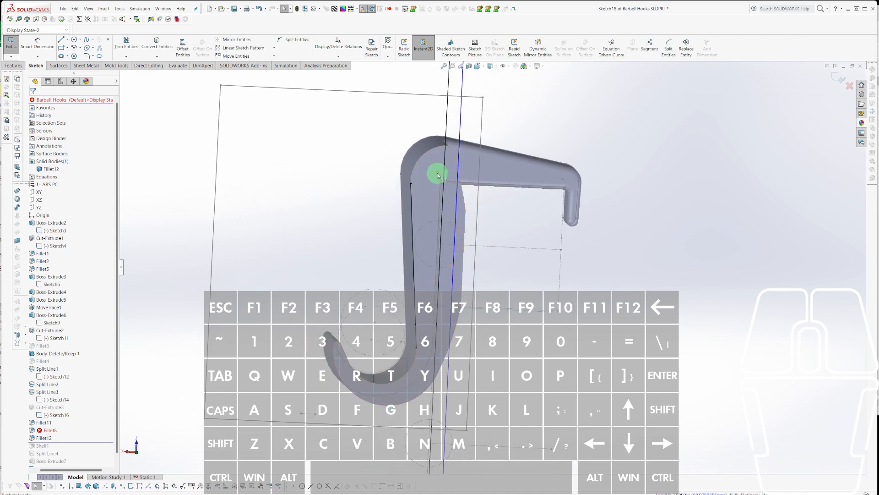
click(412, 203)
key(Delete)
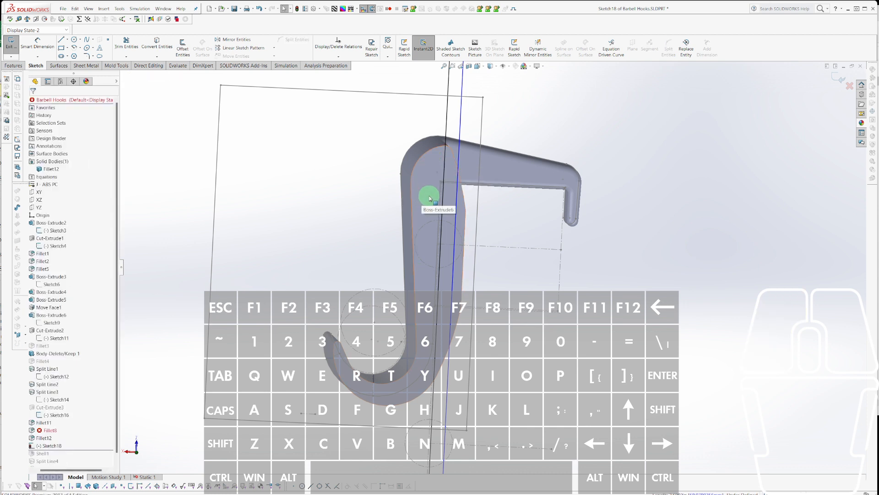
Sketch a closed four-sided profile with one slanted line from above the hook's upper bend to the shank's lower end, and exit the sketch.
key(l)
click(441, 126)
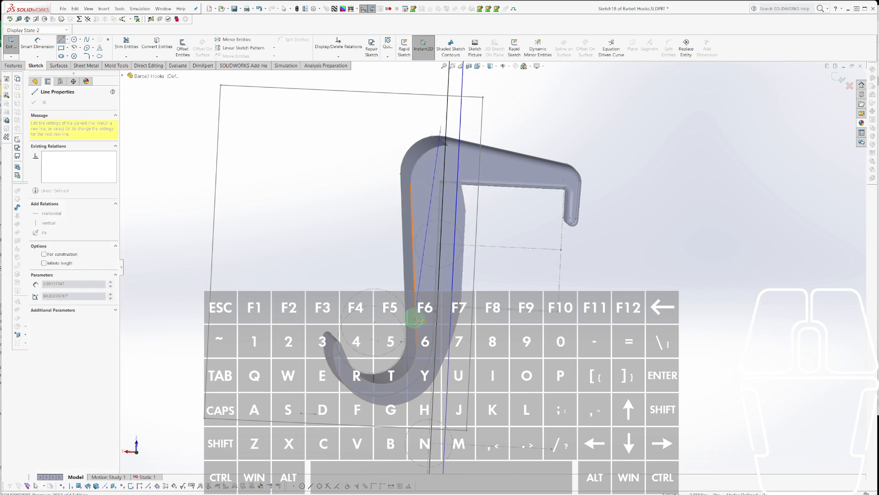
click(413, 341)
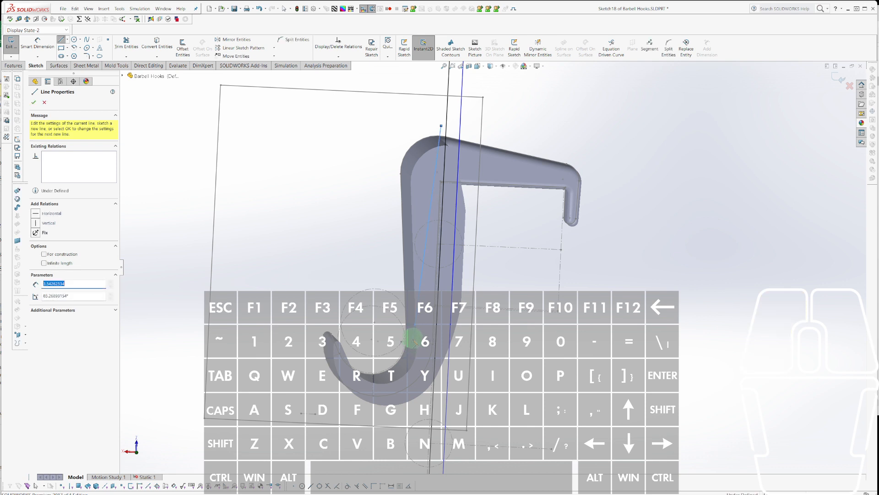
click(303, 254)
click(355, 118)
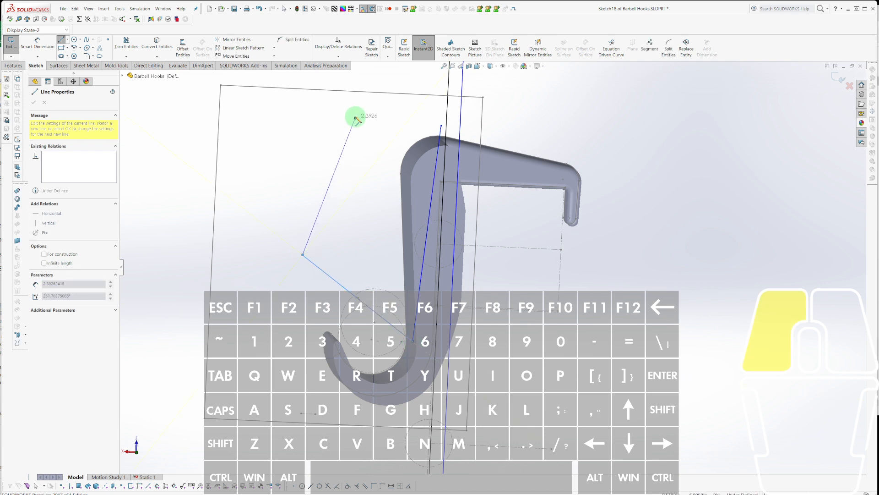
click(443, 126)
scroll(457, 191, up, 3)
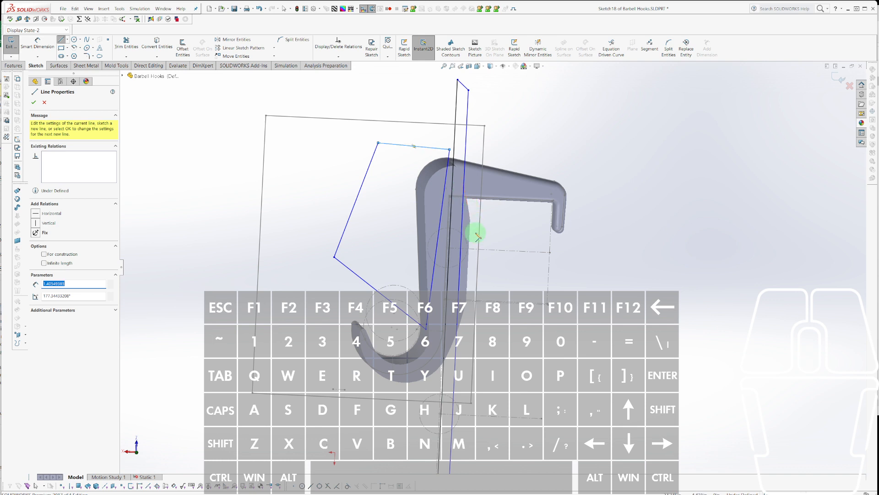
key(r)
middle_drag(500, 266, 501, 314)
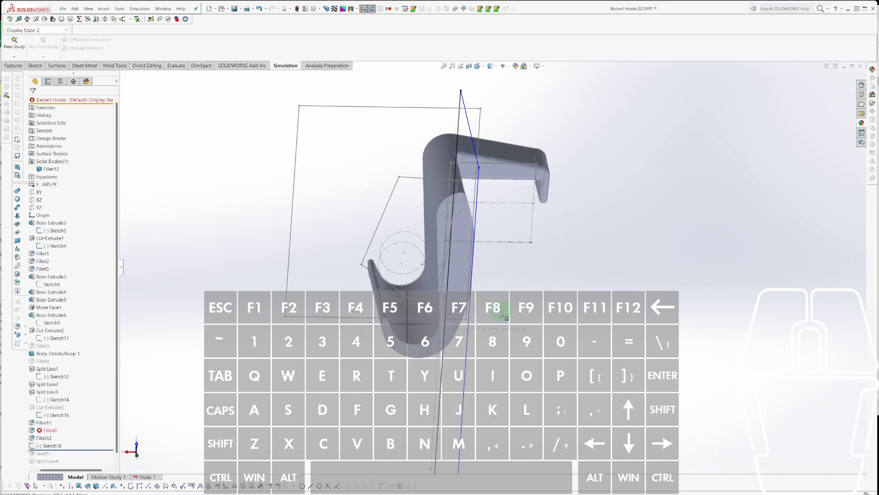
Start a new sketch on the XY plane, draw one long slanted line beneath the hook and exit the sketch.
click(39, 191)
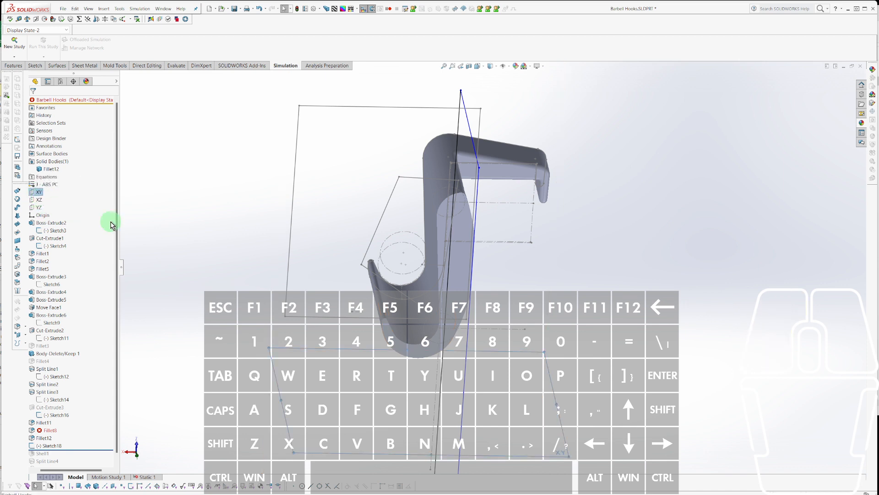
middle_drag(270, 264, 275, 330)
key(c)
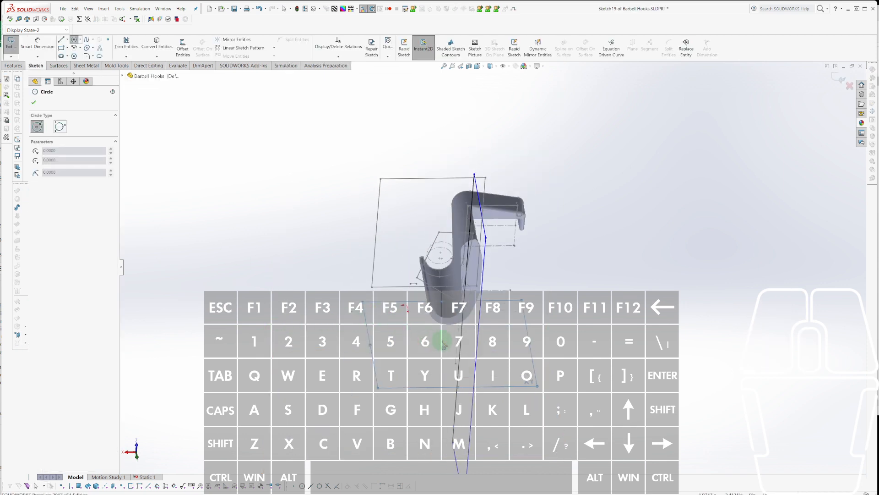
double_click(389, 227)
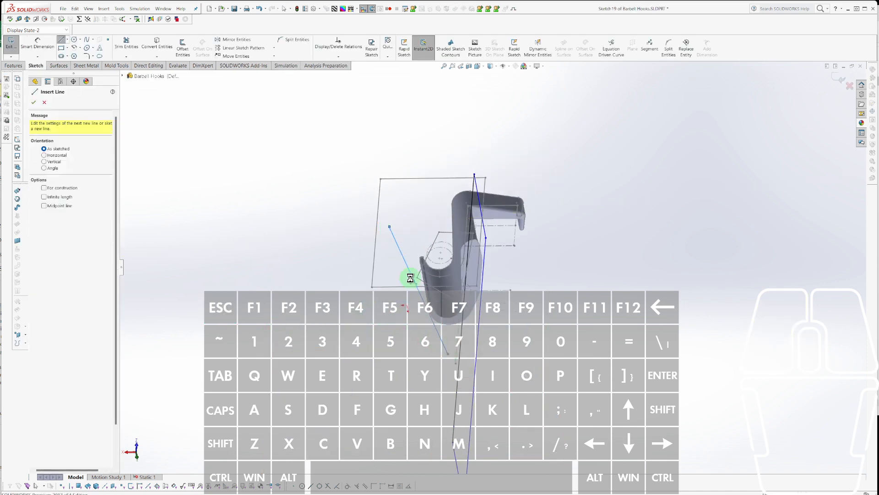
key(Escape)
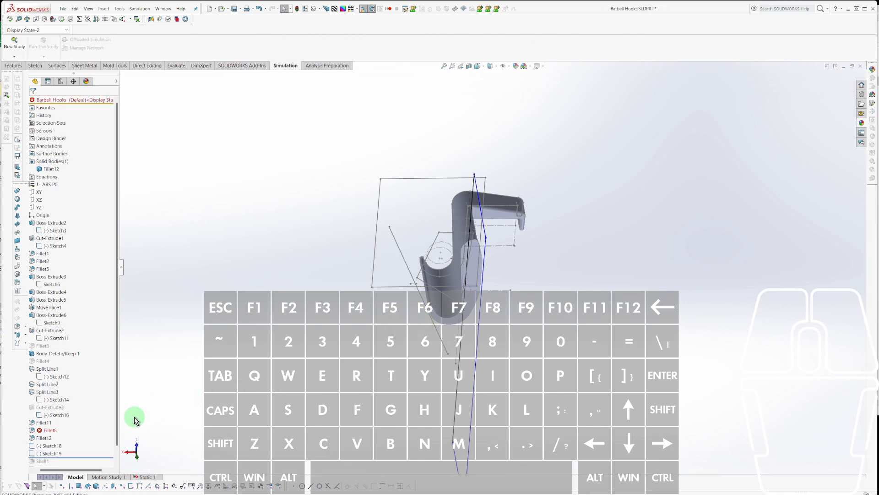
Cut-extrude the four-sided profile as a Blind cut 5.16 in deep, using the slanted XY-plane line as its direction, and inspect the cut.
click(53, 446)
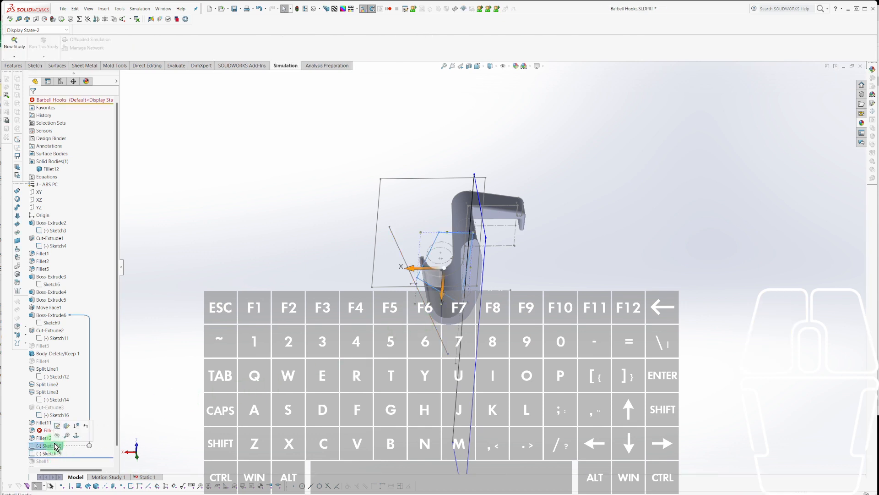
key(alt+x)
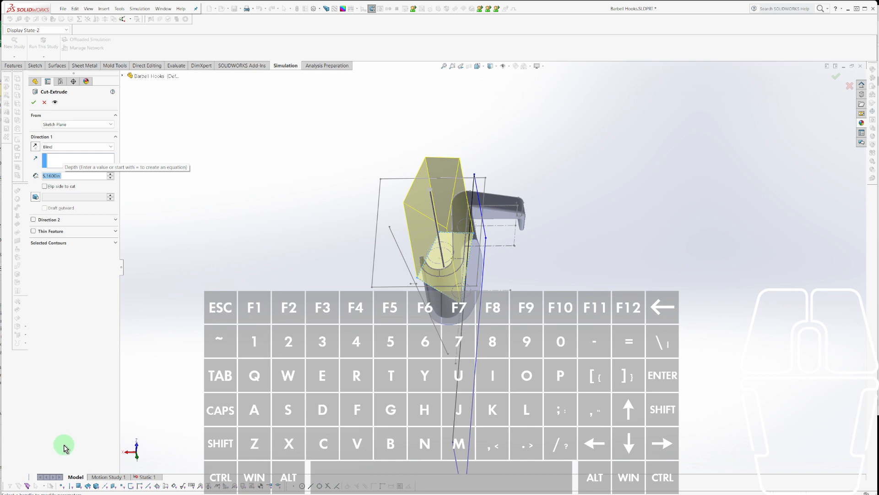
click(58, 164)
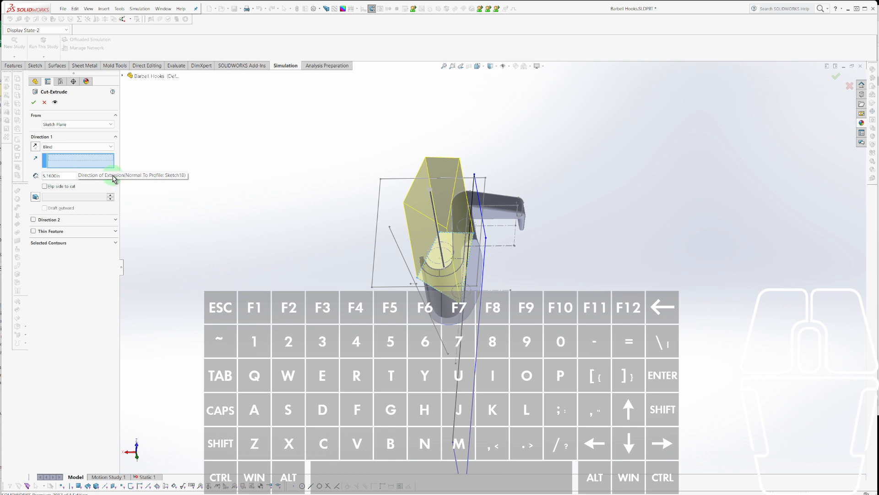
click(400, 249)
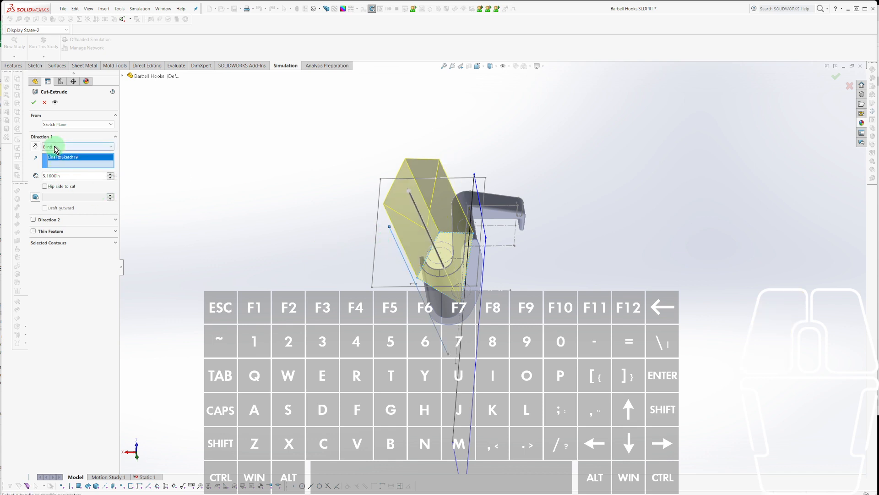
click(33, 102)
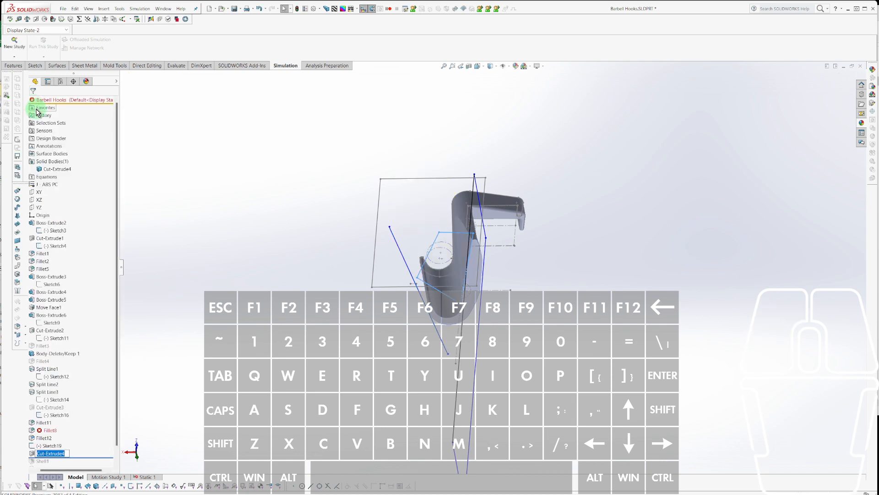
middle_drag(392, 274, 471, 381)
scroll(467, 359, down, 3)
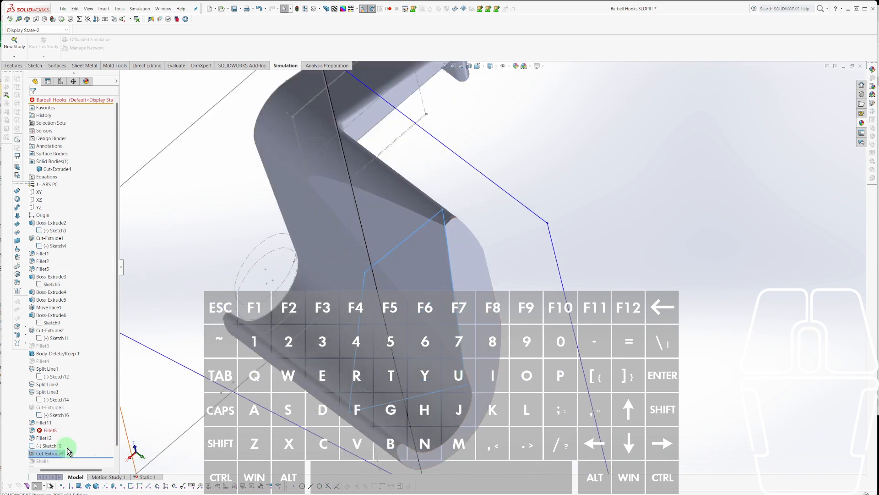
Expand the angled cut in the feature tree and show its profile sketch and the direction-line sketch.
click(37, 457)
click(31, 454)
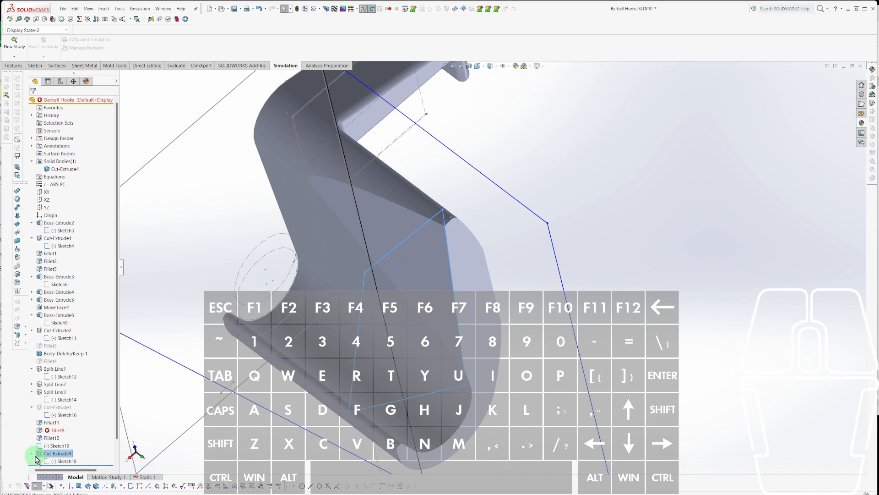
scroll(44, 463, down, 1)
click(56, 423)
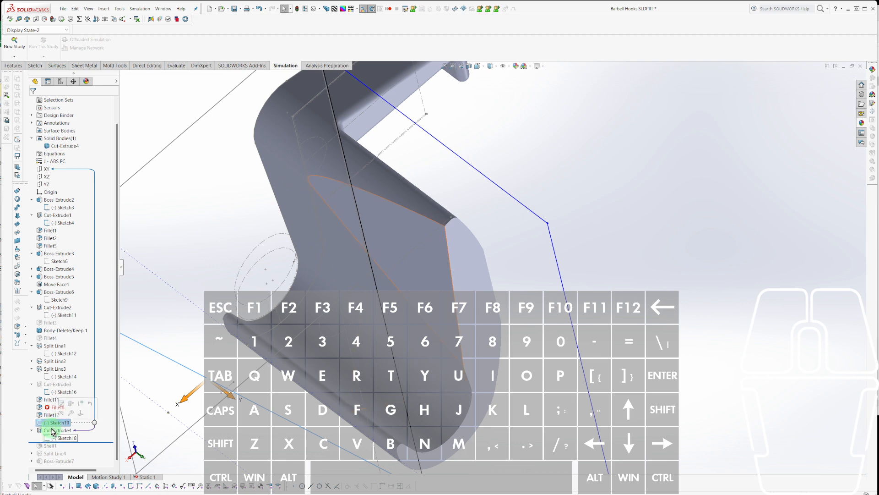
right_click(48, 432)
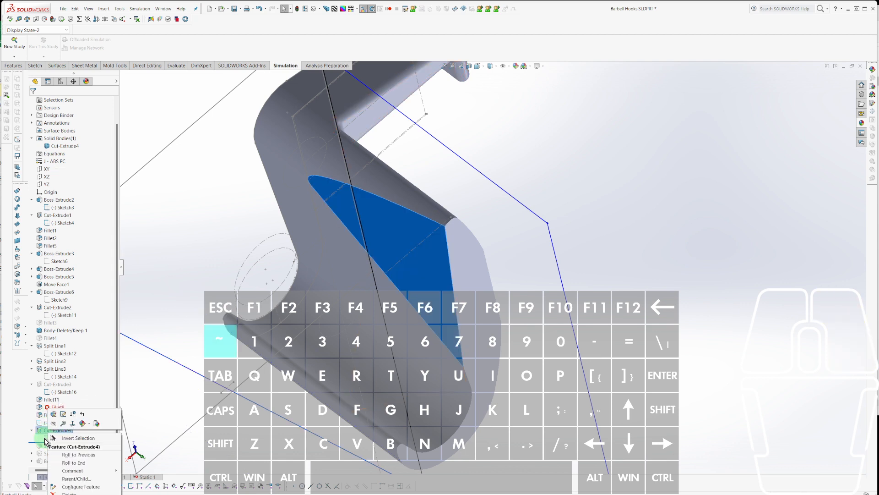
key(Escape)
right_click(48, 438)
click(56, 430)
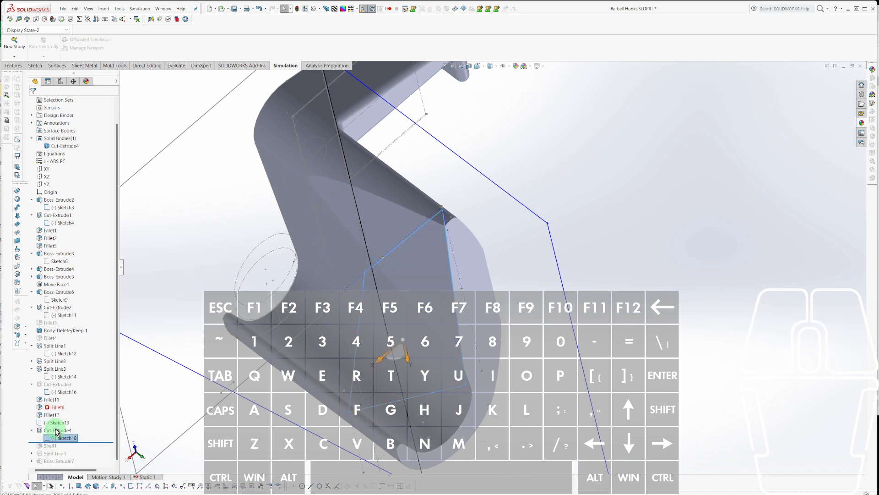
key(Escape)
click(54, 437)
key(Escape)
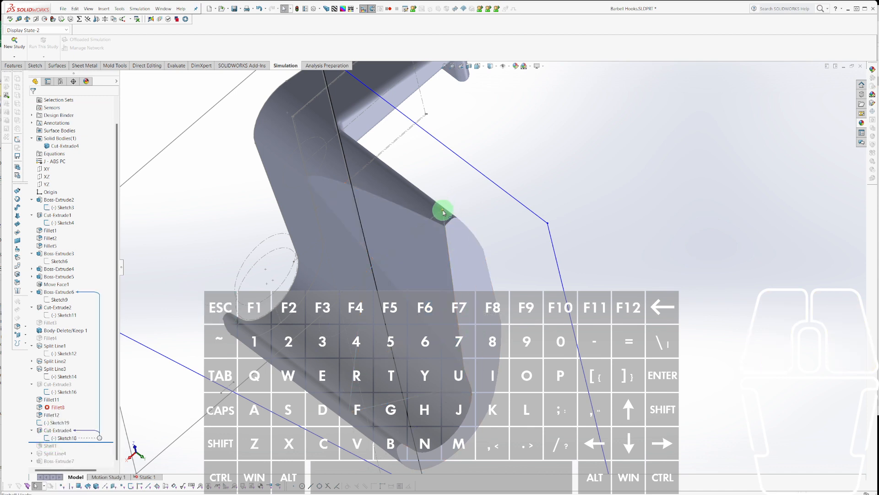
Try pulling the cut profile's upper outer corner away from the shank and shifting the direction line's free end, then exit the sketch.
drag(444, 212, 513, 186)
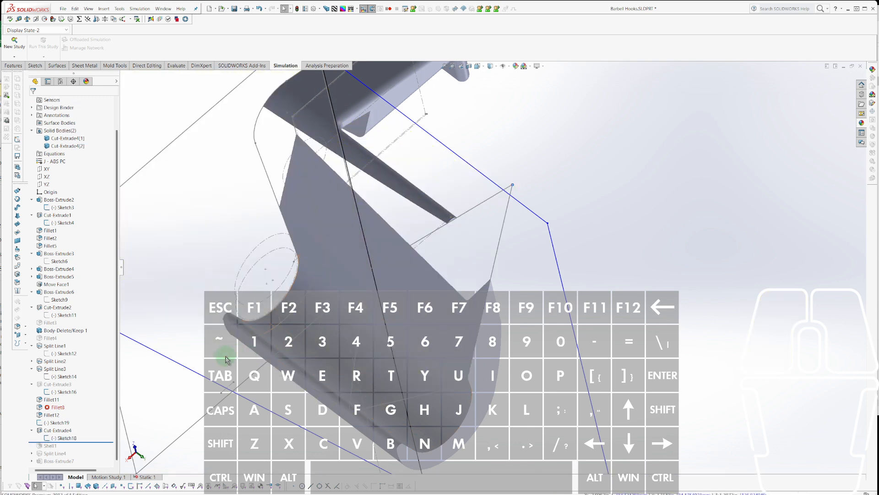
scroll(227, 358, down, 3)
drag(173, 251, 152, 278)
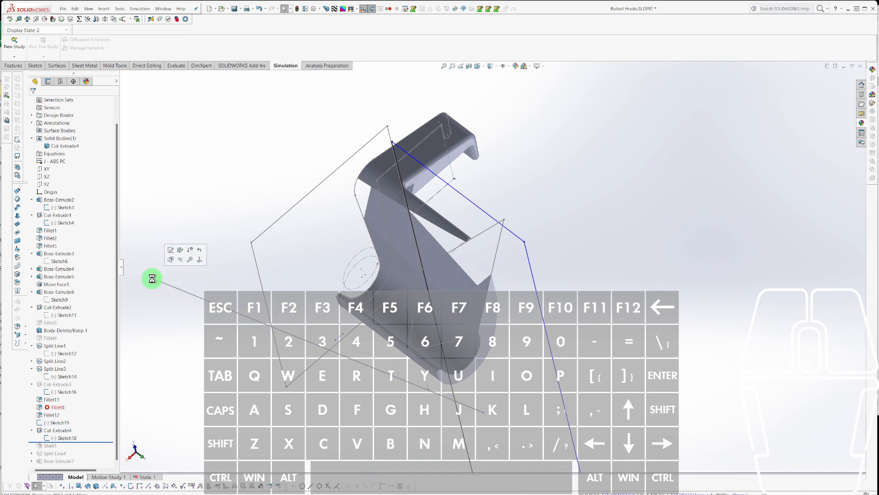
double_click(152, 278)
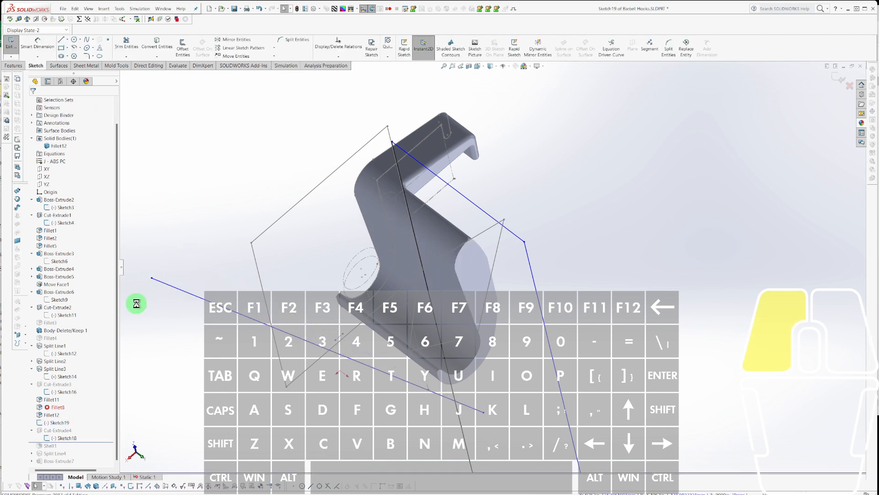
drag(152, 276, 132, 311)
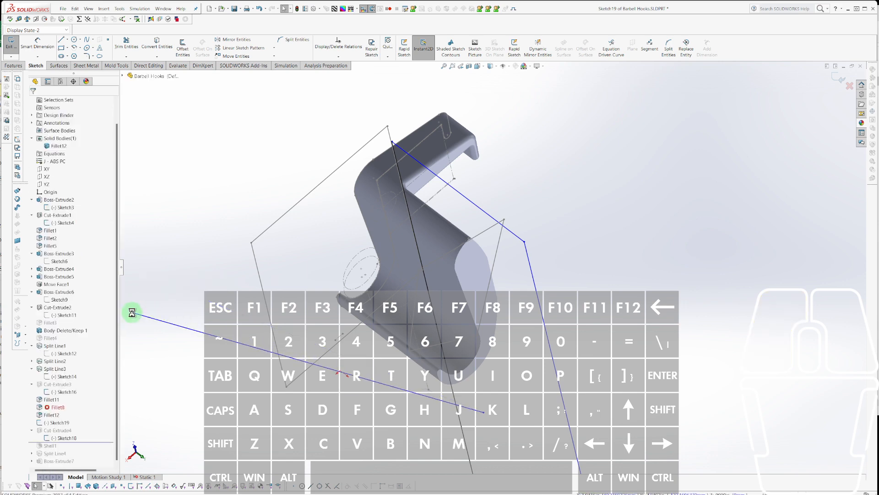
middle_drag(400, 335, 394, 224)
key(Escape)
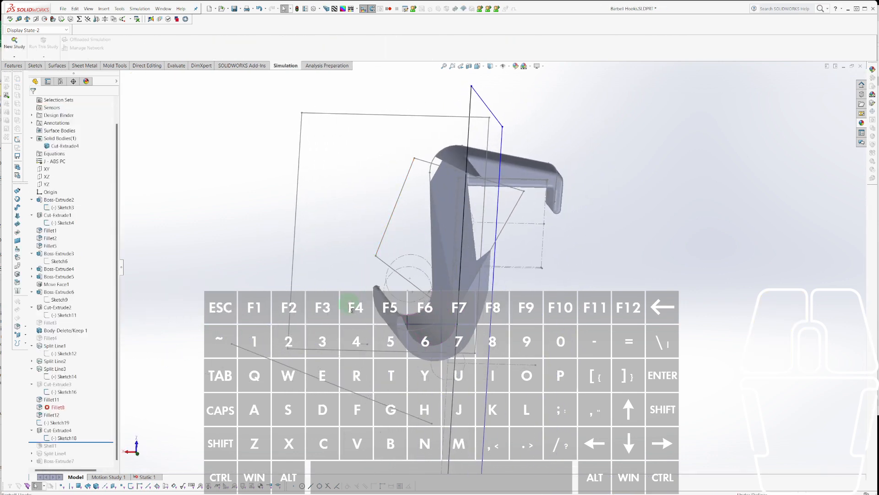
Move the cut profile's upper outer corner to just above the hook's upper bend.
middle_drag(351, 309, 335, 327)
middle_drag(593, 247, 484, 207)
drag(493, 211, 460, 180)
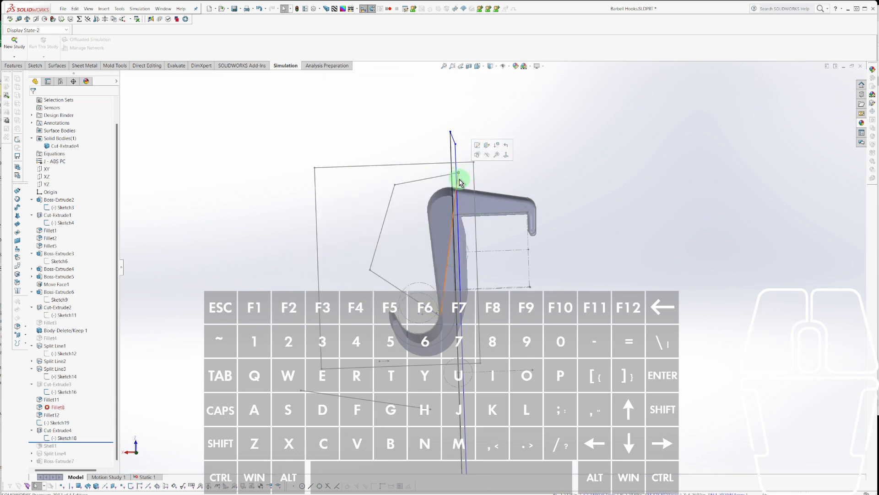
middle_drag(460, 181, 465, 344)
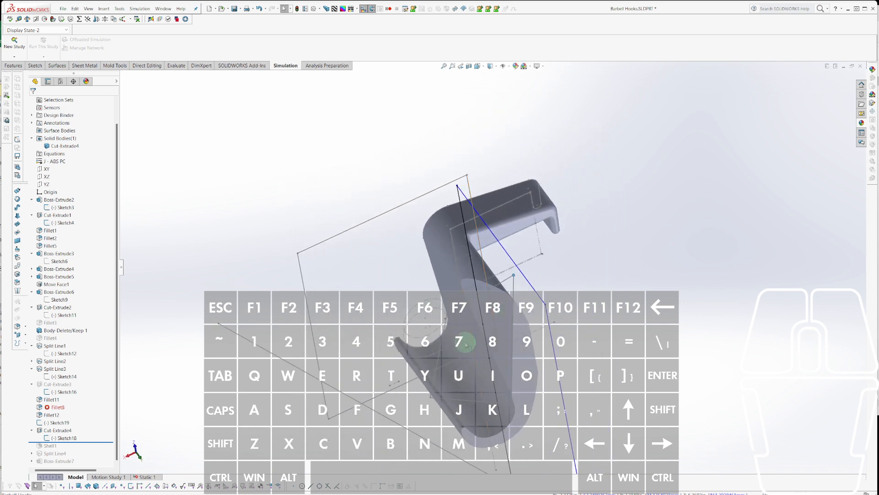
Edit the direction-line sketch and move the line's free end to change the angle of the cut.
drag(247, 328, 276, 289)
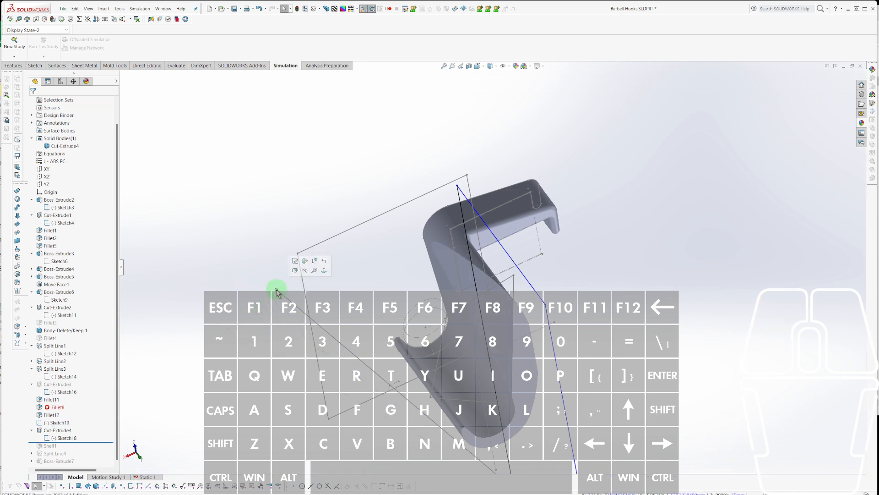
click(296, 260)
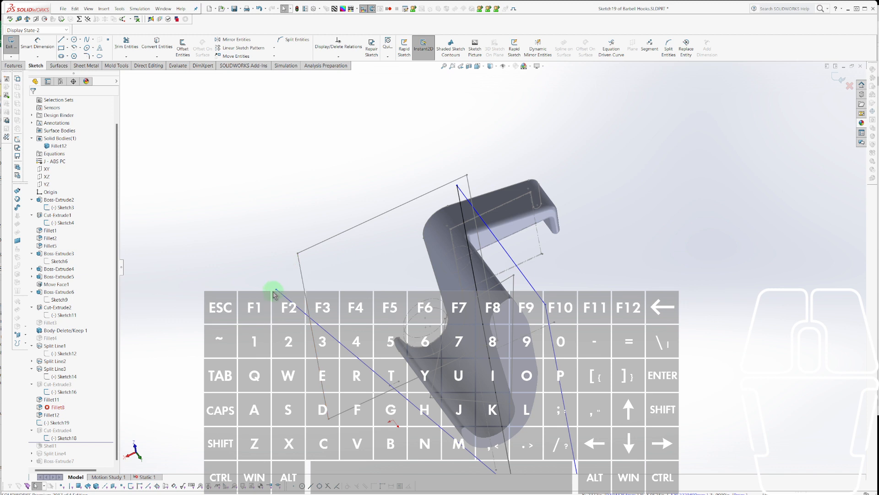
drag(275, 290, 286, 278)
click(283, 279)
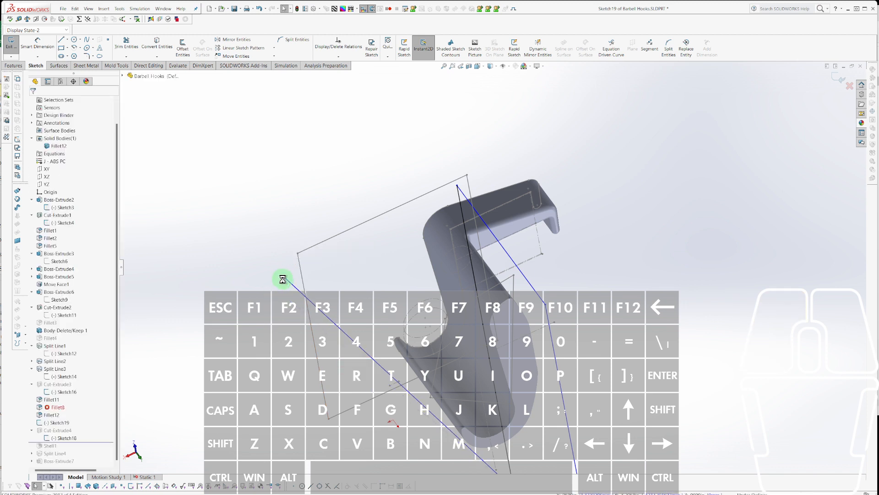
mouse_move(508, 353)
middle_down()
mouse_move(576, 287)
mouse_move(635, 325)
mouse_move(641, 355)
mouse_move(540, 298)
mouse_move(507, 335)
mouse_move(540, 323)
middle_up()
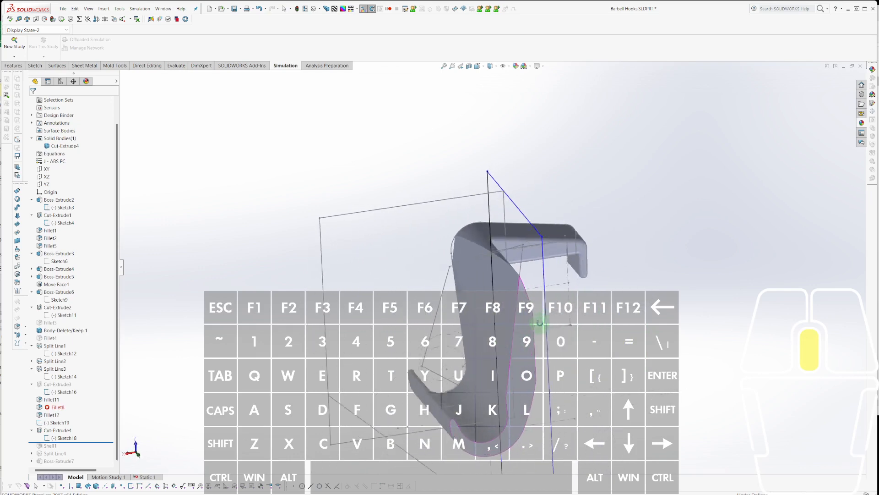
scroll(540, 323, up, 3)
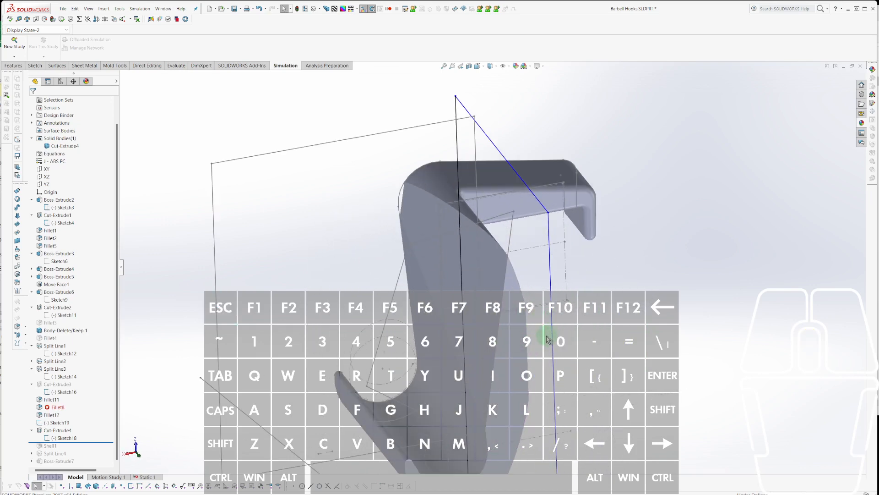
key(Return)
click(501, 250)
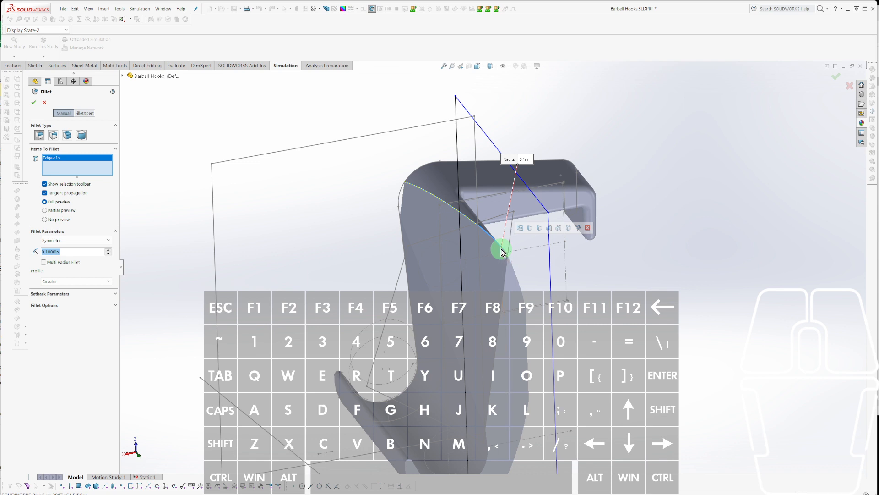
text(0.06)
key(Return)
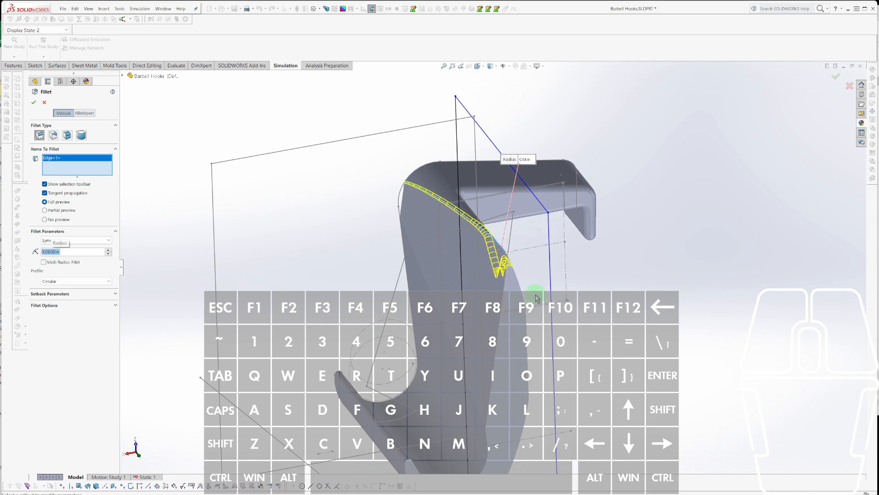
scroll(529, 281, up, 5)
scroll(528, 280, up, 3)
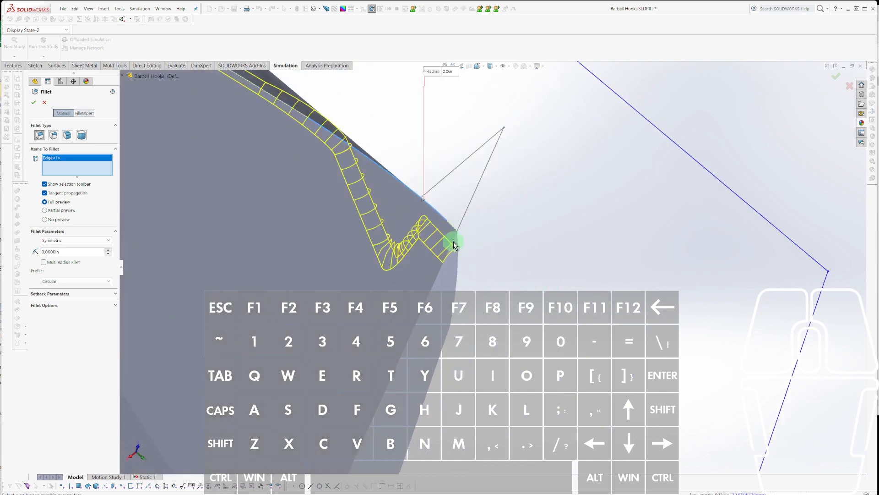
click(456, 232)
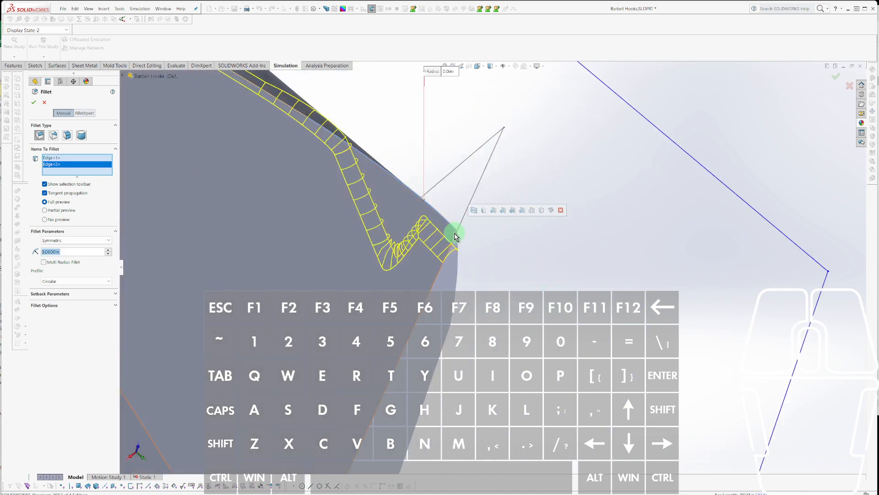
key(Escape)
Start a sketch on the angled cut face and draw a closed triangle whose long slanted side crosses the shank's outer upper corner.
middle_drag(456, 236, 484, 278)
click(396, 274)
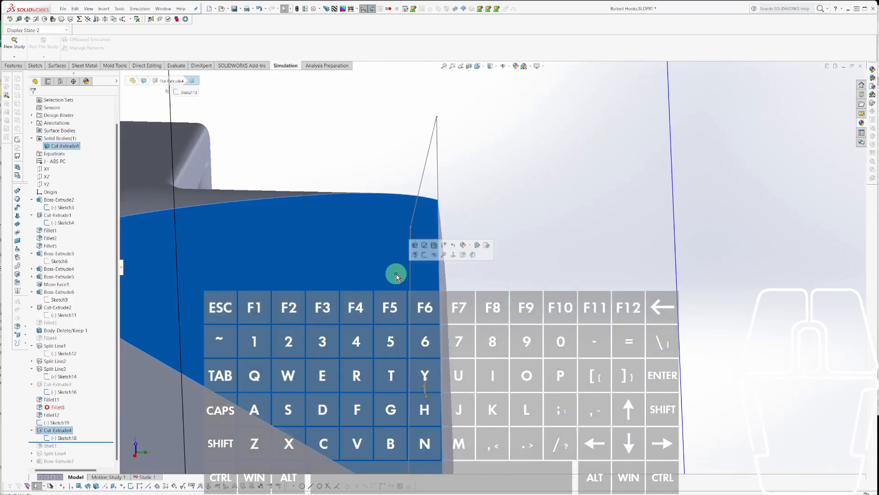
right_drag(396, 275, 333, 273)
click(218, 160)
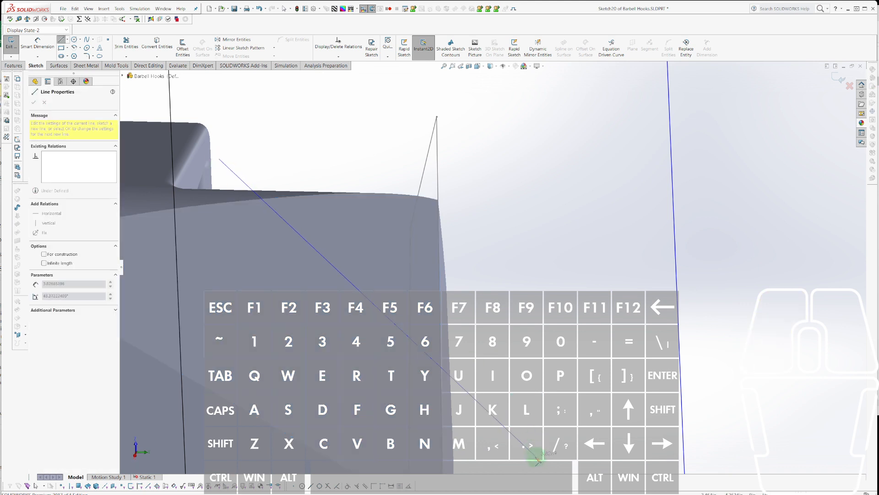
scroll(500, 433, down, 5)
click(525, 428)
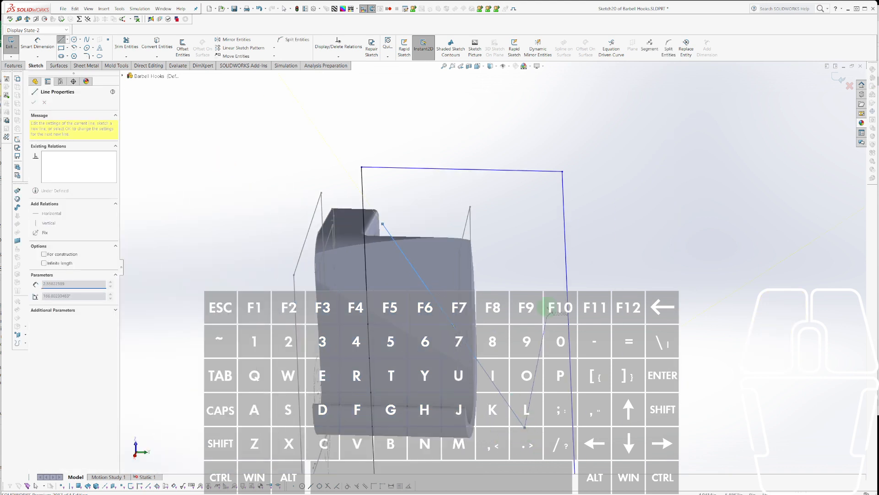
click(533, 197)
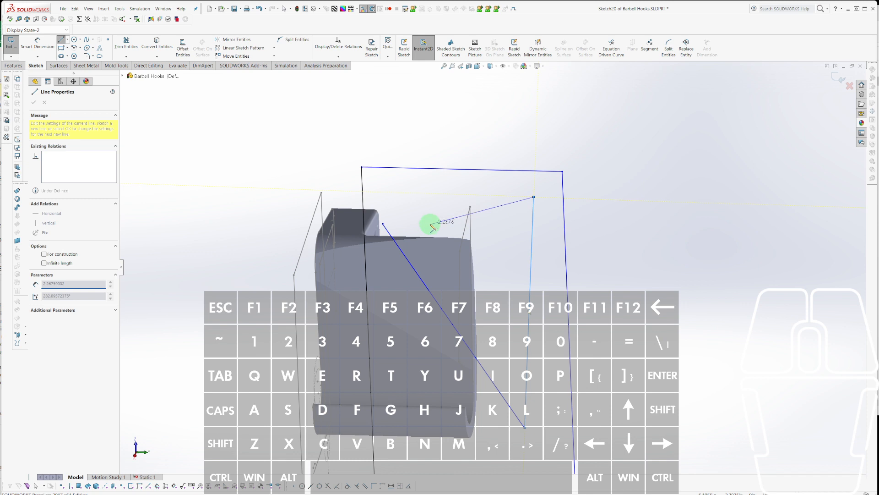
click(384, 225)
Cut-extrude the triangle to remove the shank's outer upper corner and inspect the tapered hook.
key(alt+x)
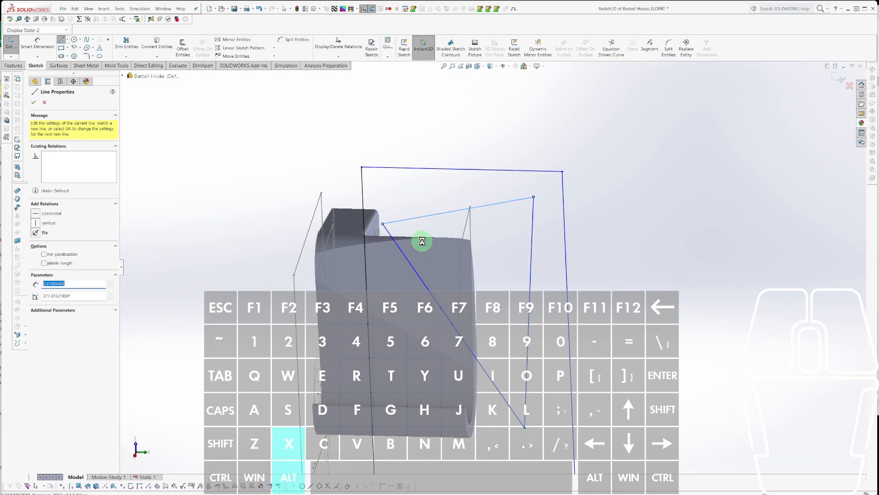
key(Return)
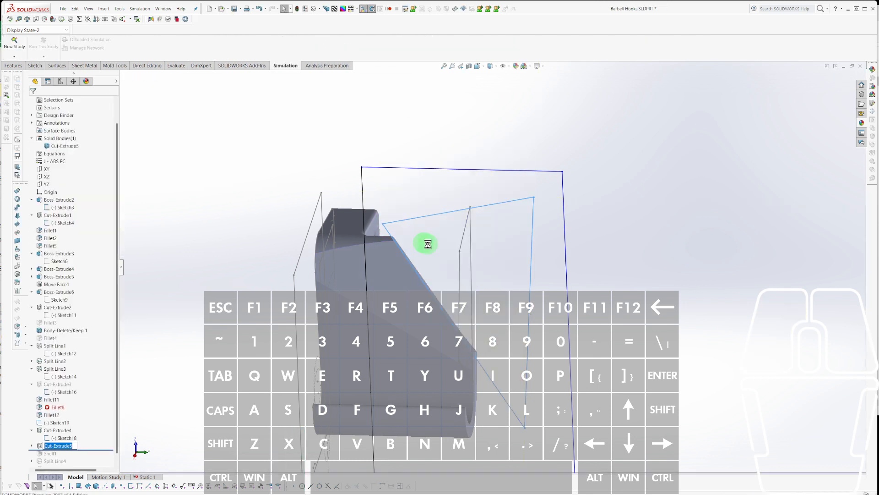
scroll(487, 275, up, 3)
scroll(490, 280, down, 2)
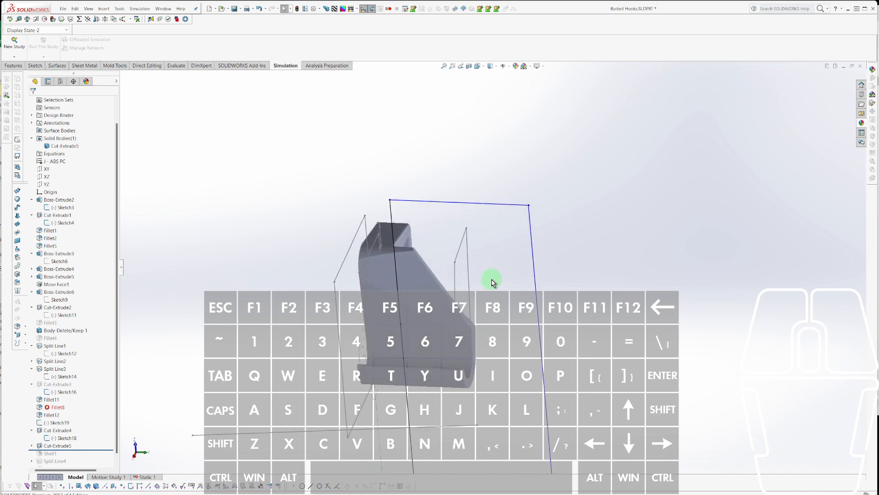
middle_drag(491, 281, 225, 403)
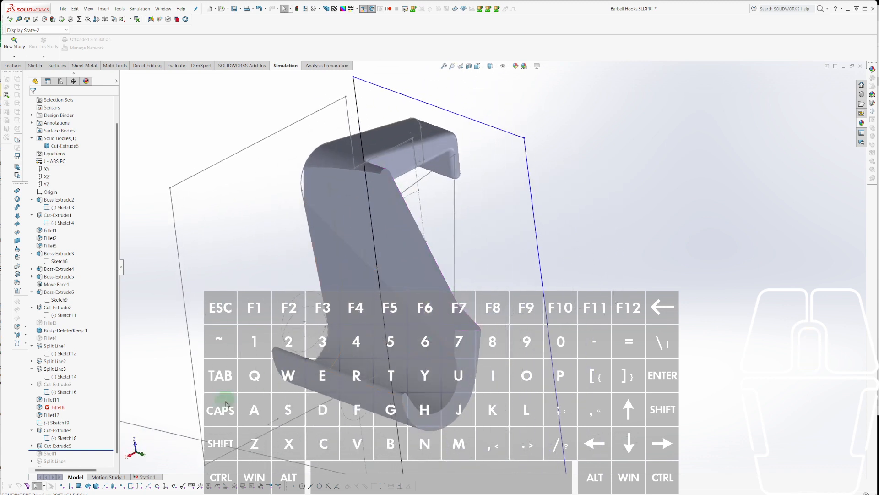
Roll the model forward past Shell1 to the end of the feature tree and inspect the complete hook.
click(87, 450)
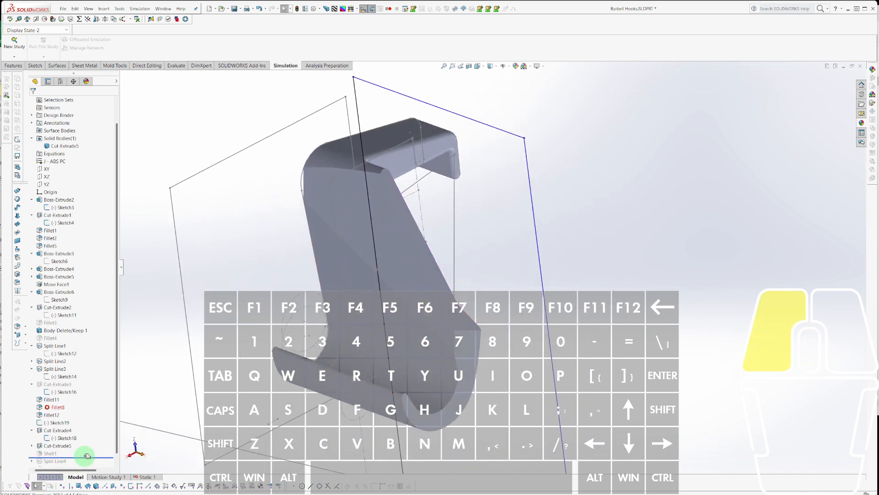
drag(86, 455, 85, 457)
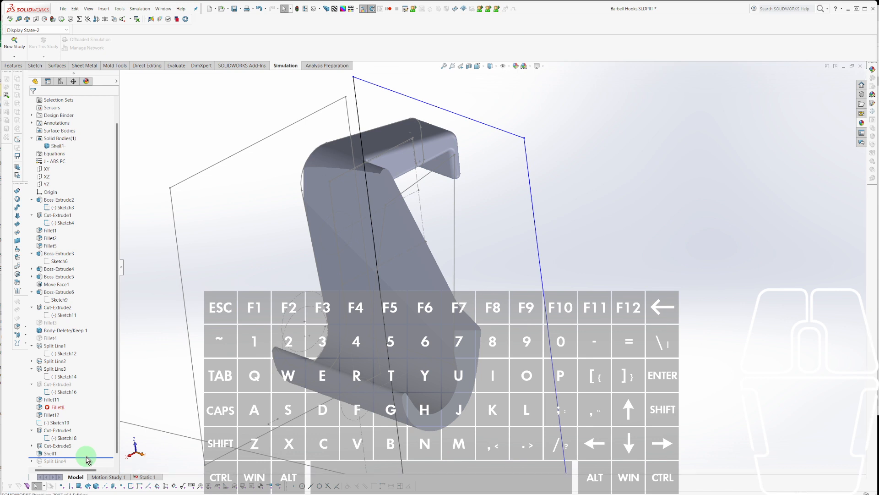
key(ctrl+shift+alt+r)
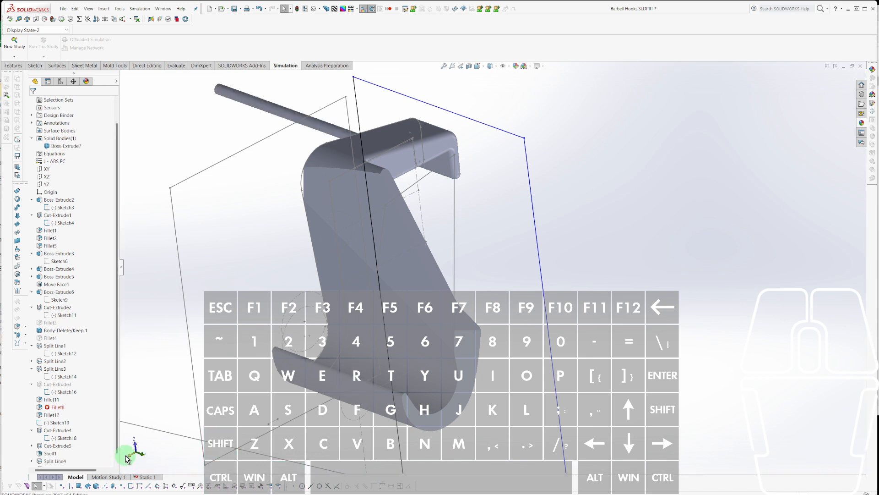
middle_drag(430, 293, 397, 426)
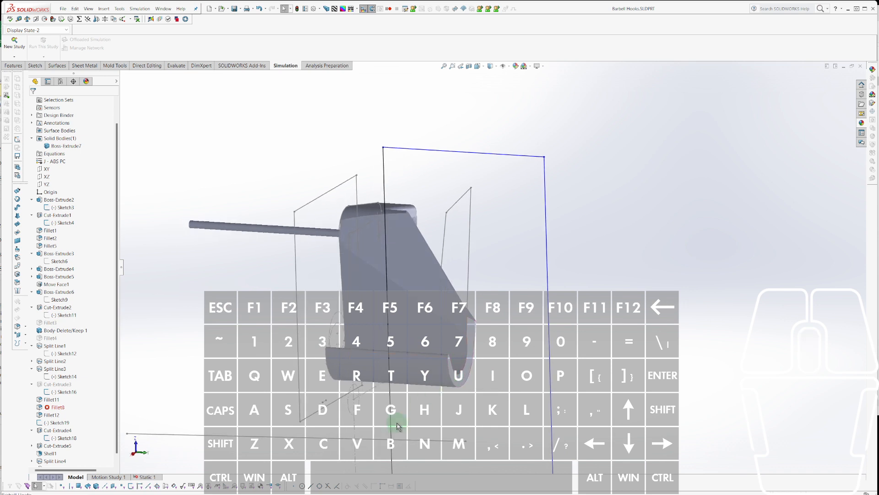
Run the Static 1 study again on the reshaped hook.
click(135, 479)
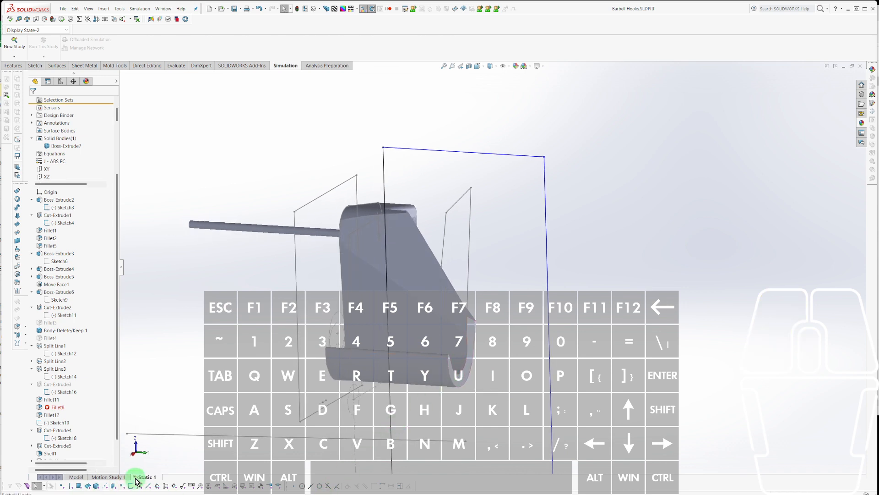
right_click(52, 207)
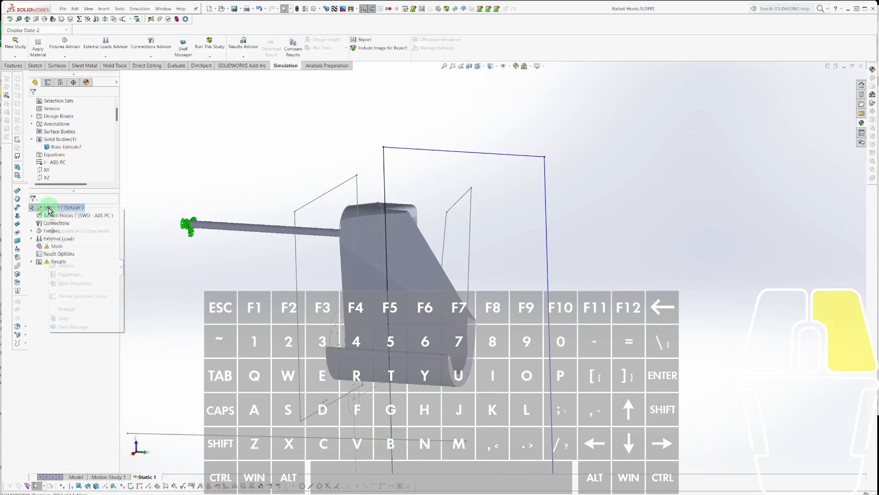
click(60, 221)
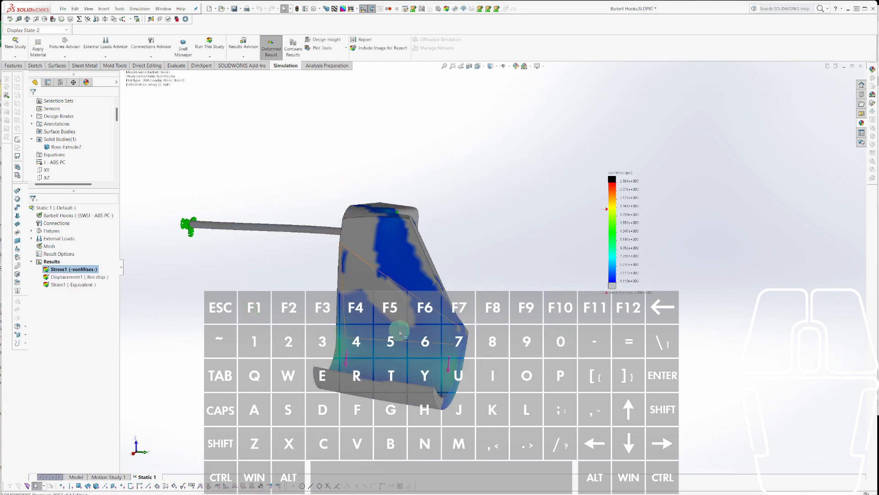
Examine the von Mises stress plot around the shank, the lower cradle and the inner corner under the upper arm.
middle_drag(413, 312, 402, 357)
scroll(523, 275, down, 3)
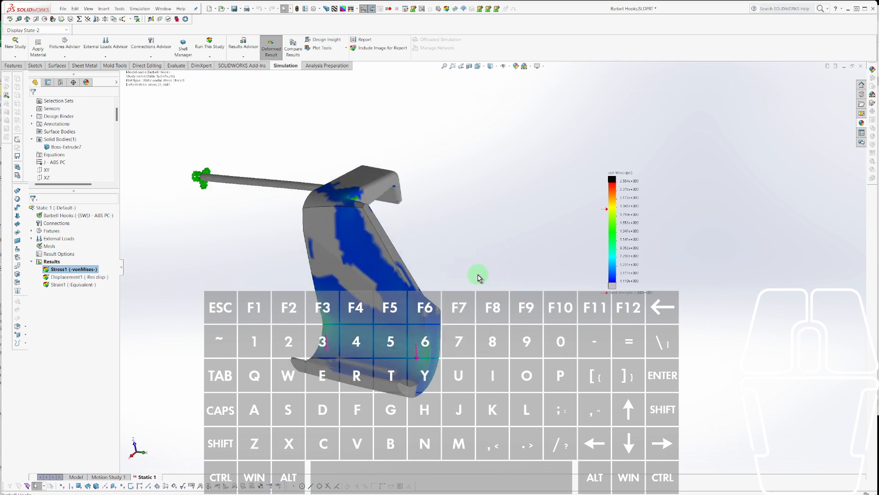
middle_drag(467, 282, 309, 308)
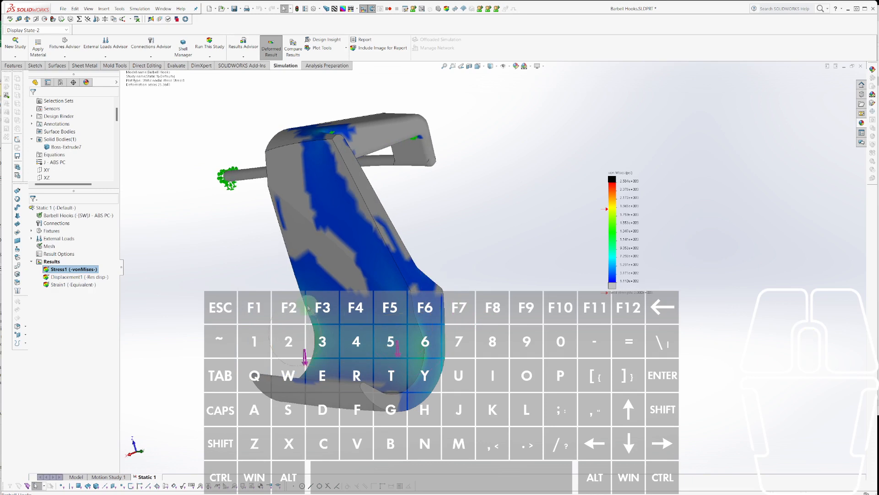
middle_drag(328, 337, 355, 306)
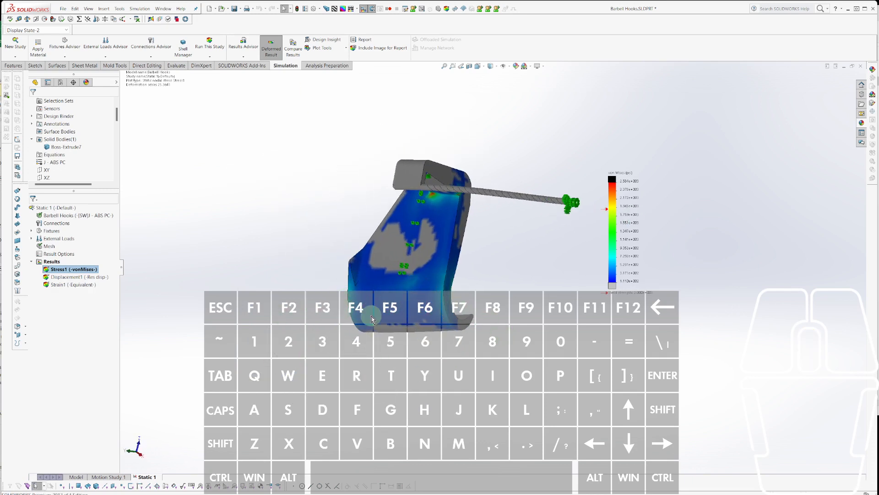
scroll(442, 300, down, 10)
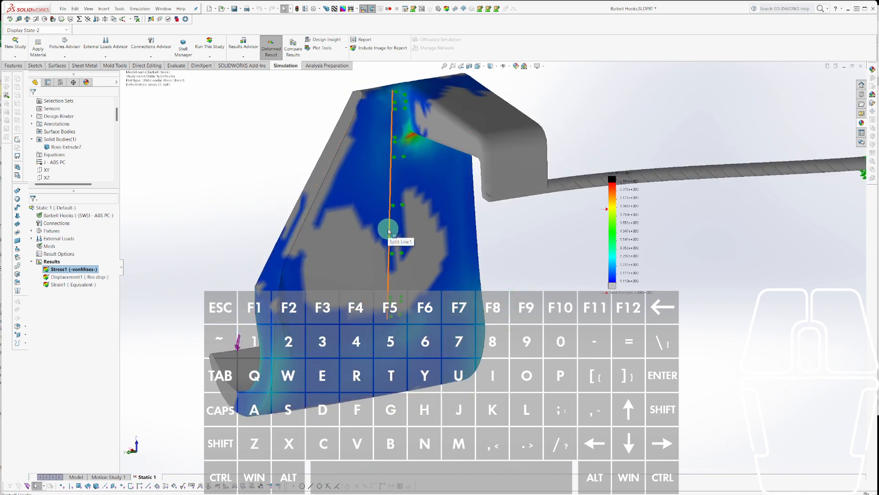
middle_drag(390, 236, 634, 300)
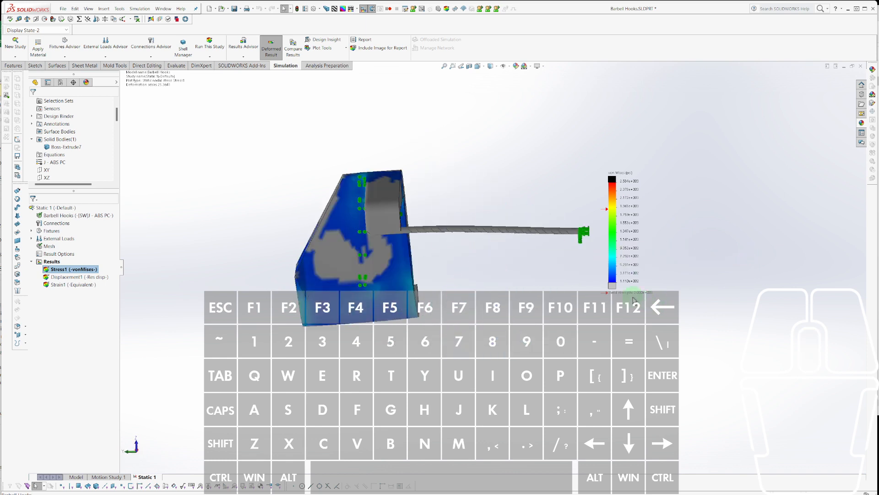
scroll(420, 212, down, 5)
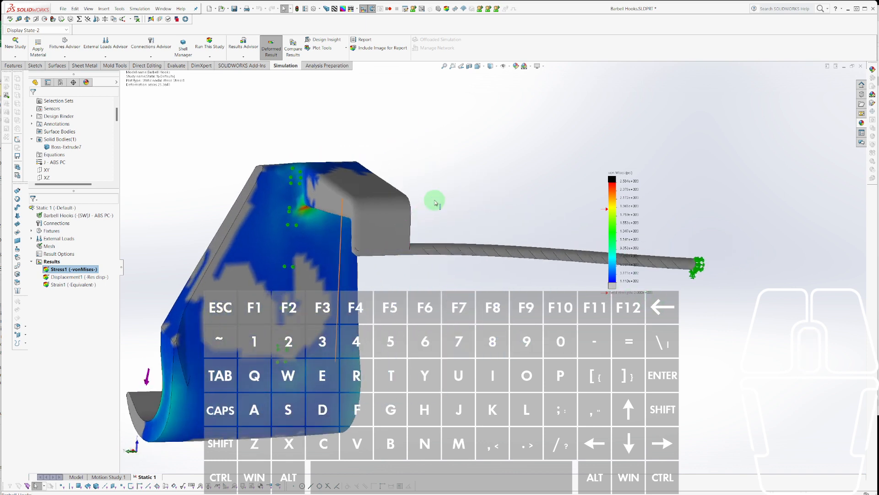
scroll(348, 220, down, 3)
scroll(403, 215, down, 3)
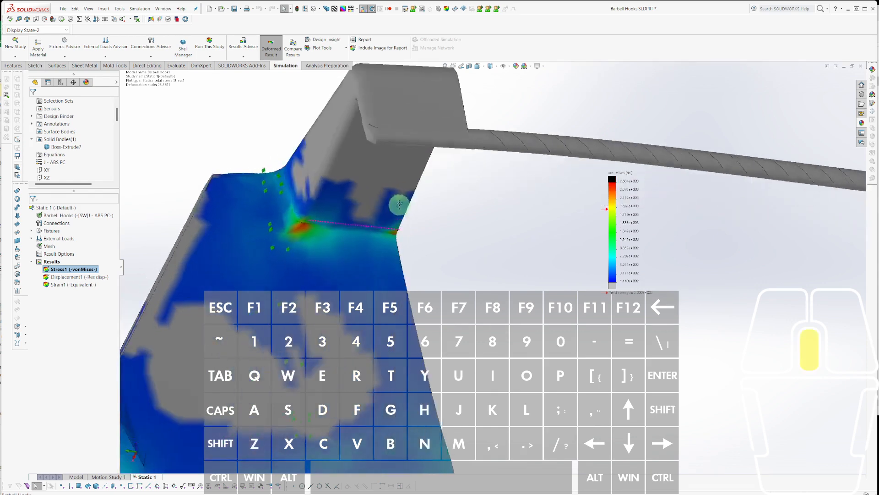
scroll(362, 238, up, 3)
middle_drag(310, 257, 330, 292)
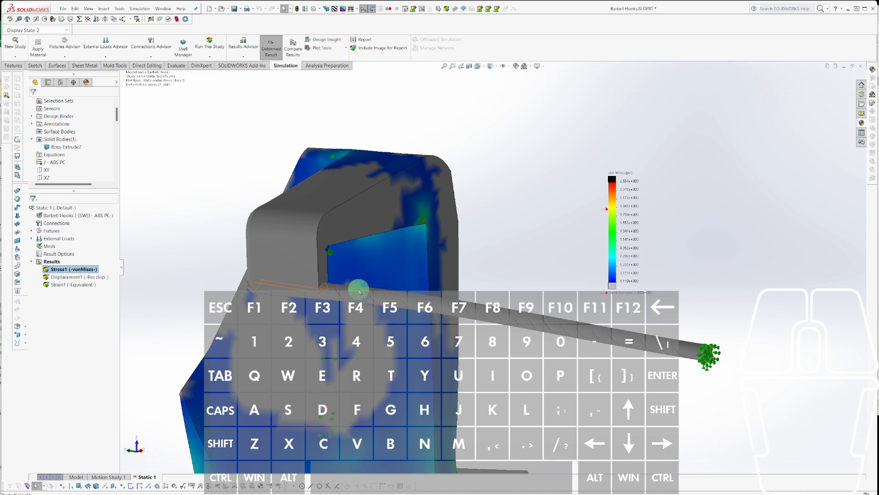
mouse_move(360, 289)
middle_down()
mouse_move(373, 246)
mouse_move(417, 249)
mouse_move(389, 257)
mouse_move(427, 233)
mouse_move(448, 249)
mouse_move(391, 194)
mouse_move(407, 230)
mouse_move(400, 259)
mouse_move(372, 251)
mouse_move(535, 230)
mouse_move(488, 261)
mouse_move(369, 293)
middle_up()
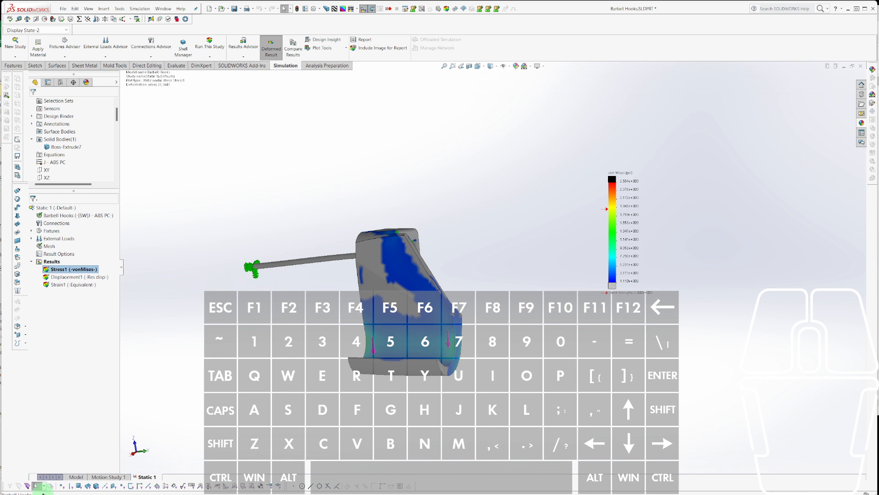
Return to the model and open Sketch20 of Cut-Extrude5 for editing.
click(76, 476)
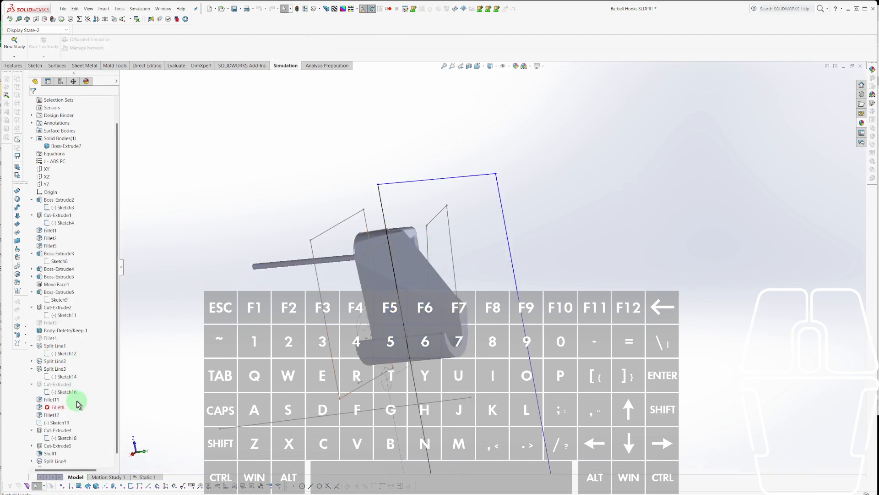
scroll(51, 437, down, 1)
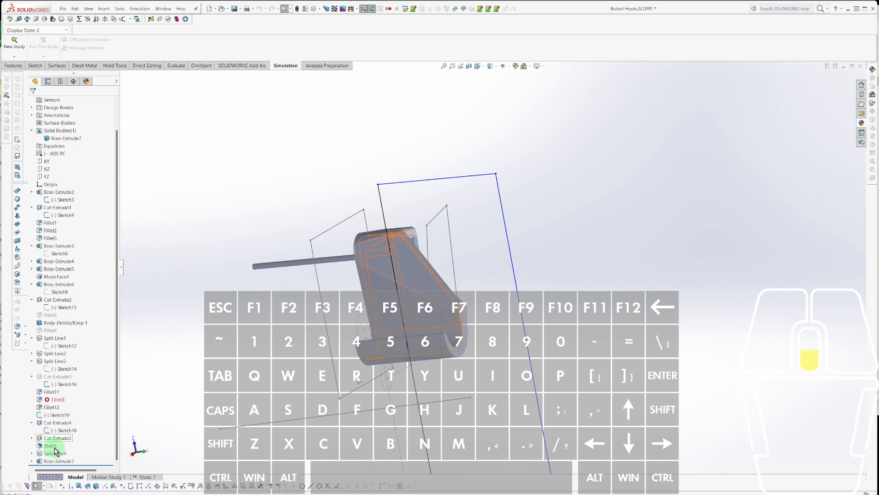
click(61, 430)
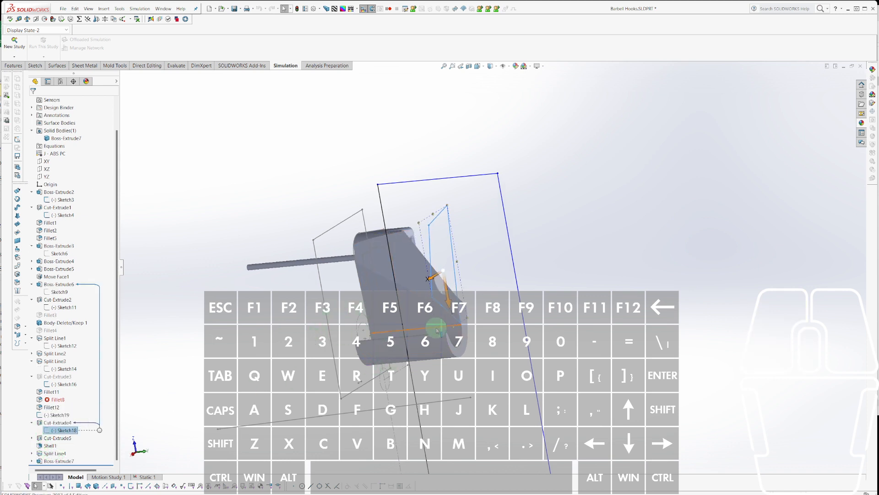
middle_drag(437, 330, 589, 220)
scroll(554, 244, down, 5)
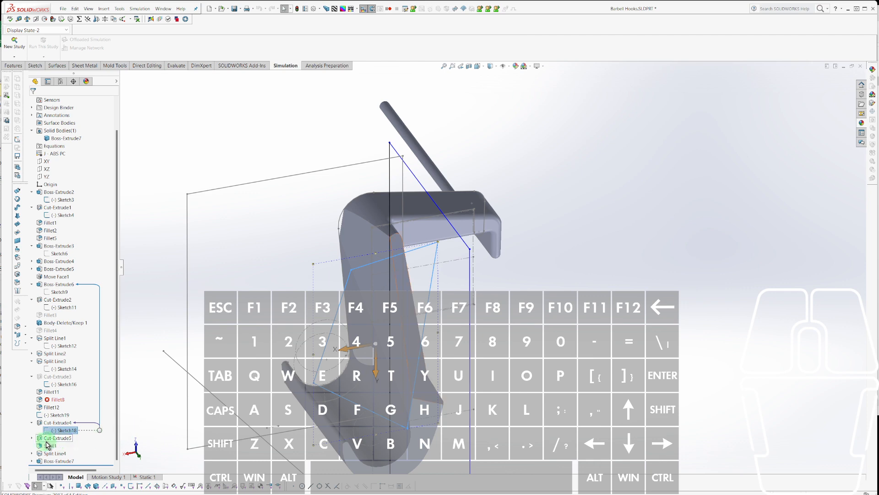
click(31, 438)
click(62, 445)
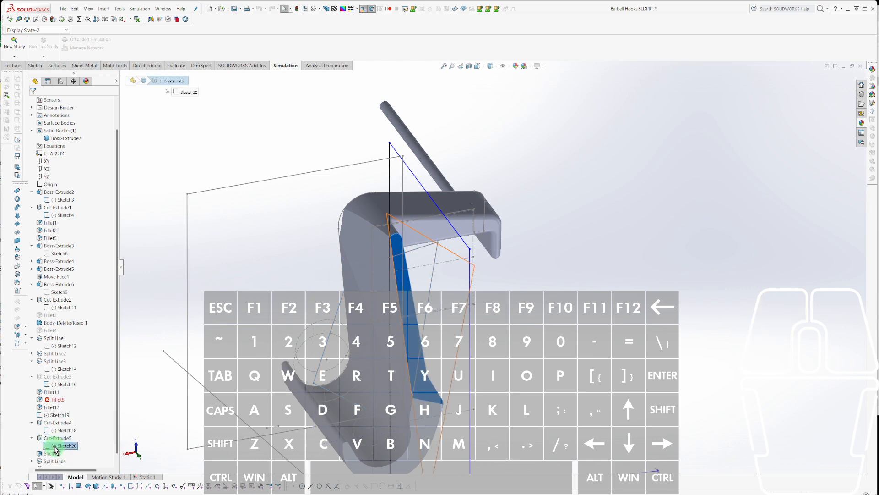
click(60, 427)
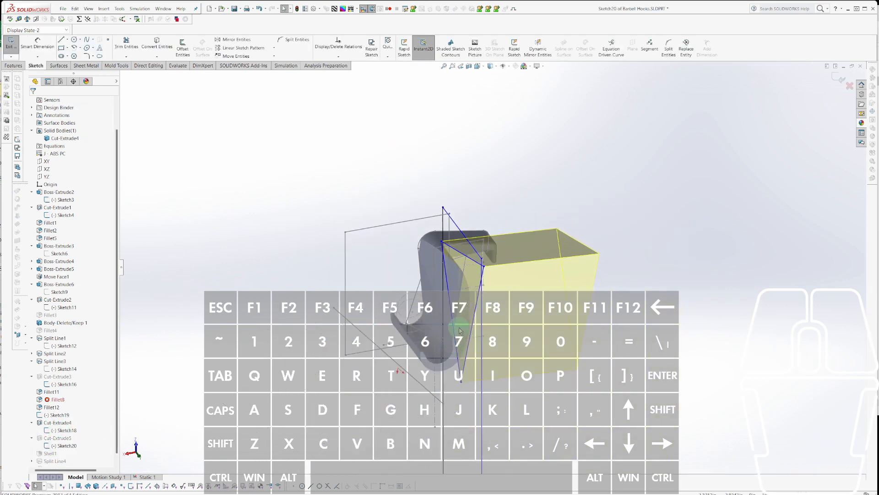
Delete the long slanted side of the triangle in the corner-cut sketch.
mouse_move(542, 293)
middle_down()
mouse_move(421, 279)
mouse_move(508, 281)
mouse_move(478, 284)
middle_up()
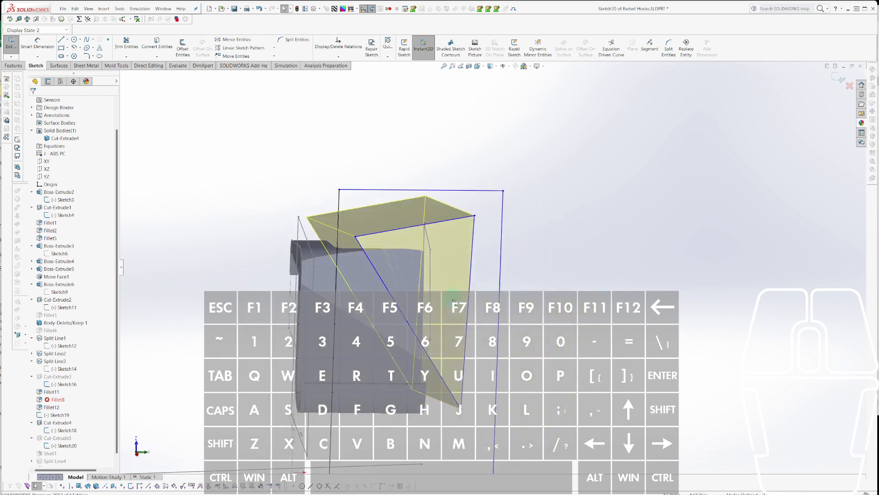
scroll(373, 315, down, 2)
middle_drag(373, 315, 368, 310)
scroll(363, 311, up, 5)
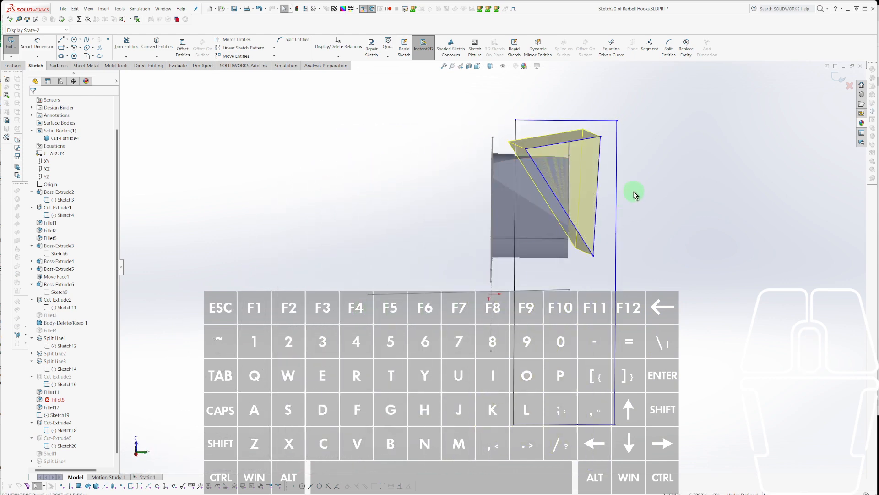
scroll(639, 192, down, 3)
scroll(596, 184, down, 3)
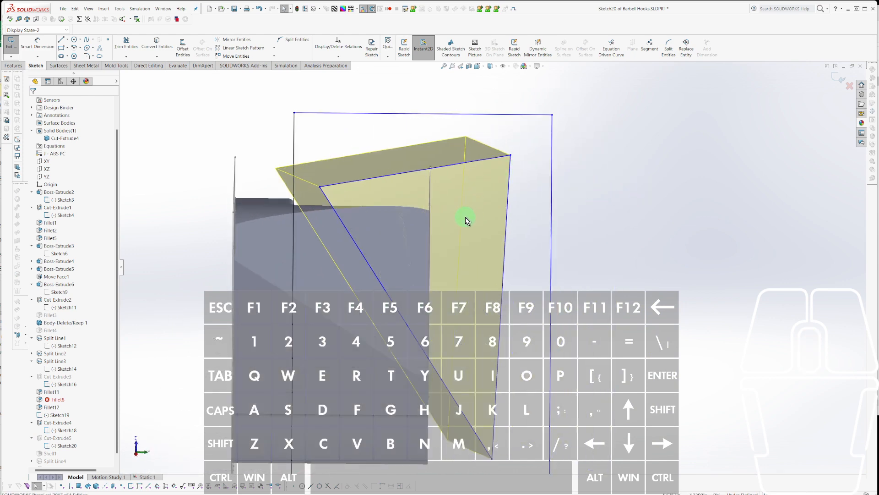
key(ctrl+8)
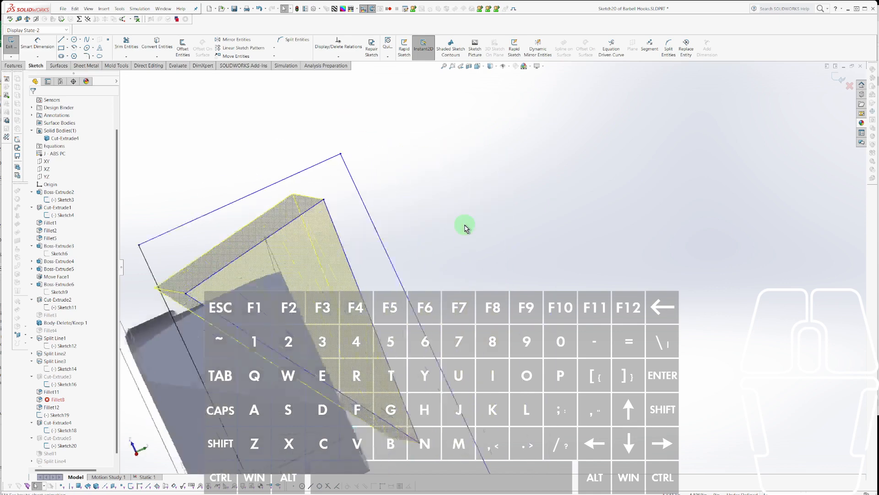
scroll(406, 210, down, 6)
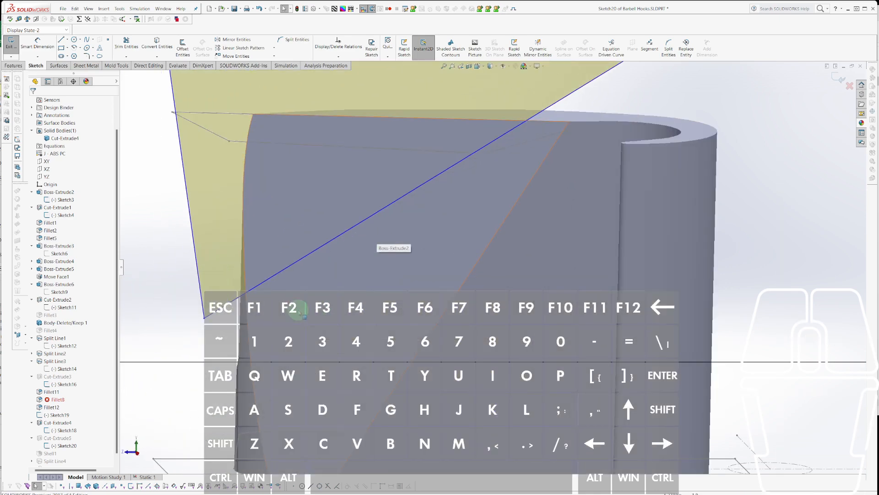
click(229, 309)
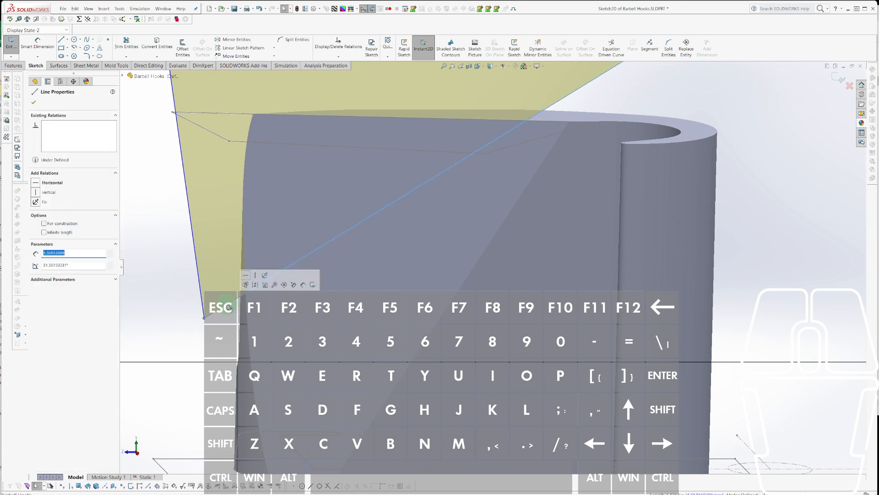
key(Escape)
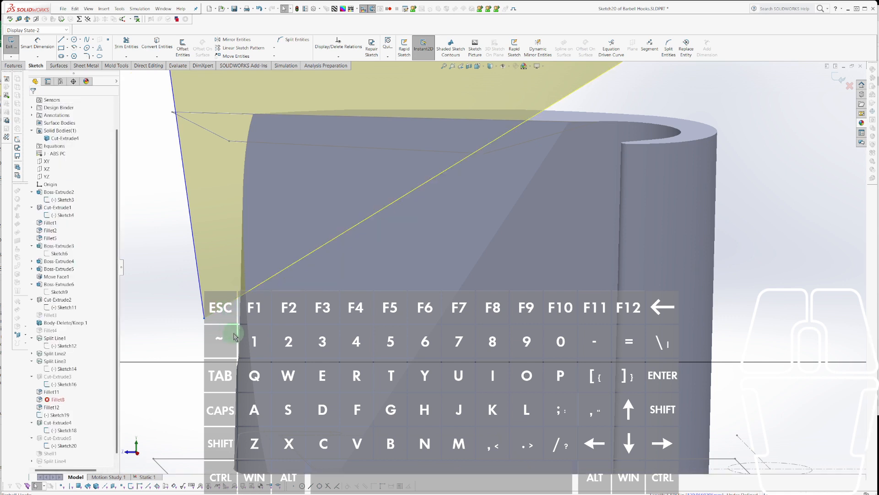
Sketch an S-shaped spline across the shank in place of the slanted side, with both ends extending beyond the shank's edges.
key(ctrl)
key(ctrl+s)
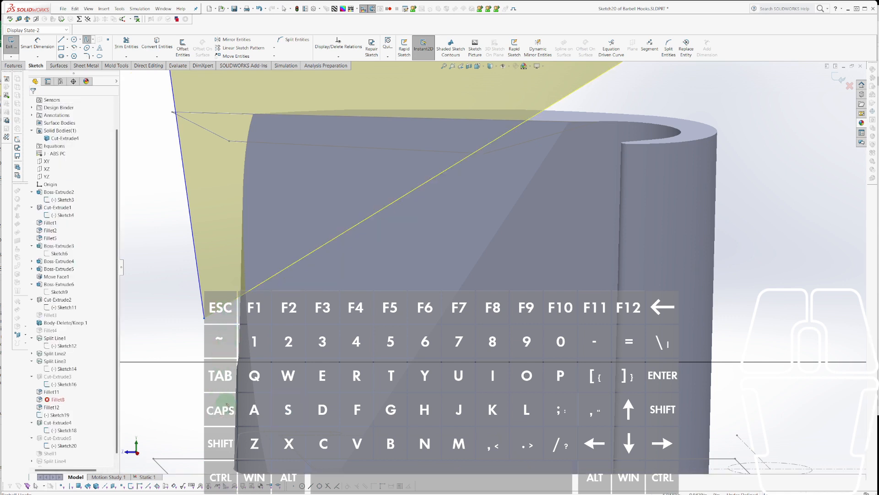
click(218, 394)
click(233, 334)
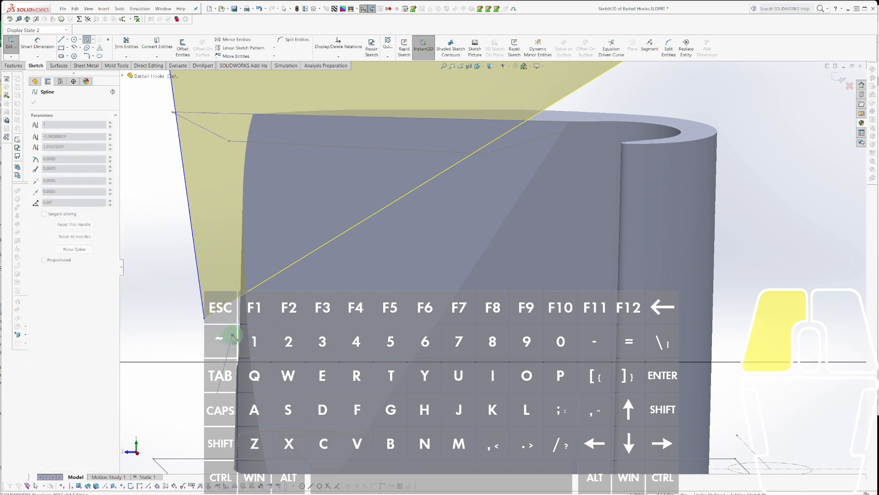
click(277, 287)
click(308, 273)
click(422, 209)
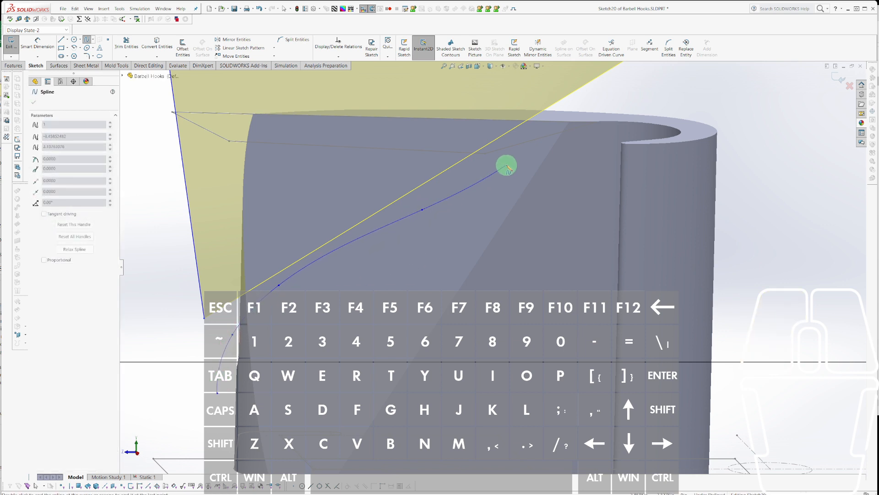
click(550, 131)
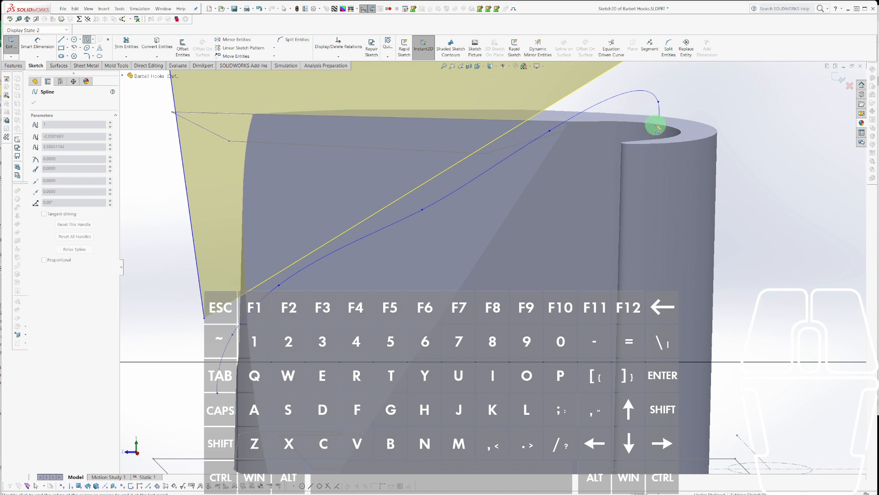
scroll(653, 151, up, 3)
key(Escape)
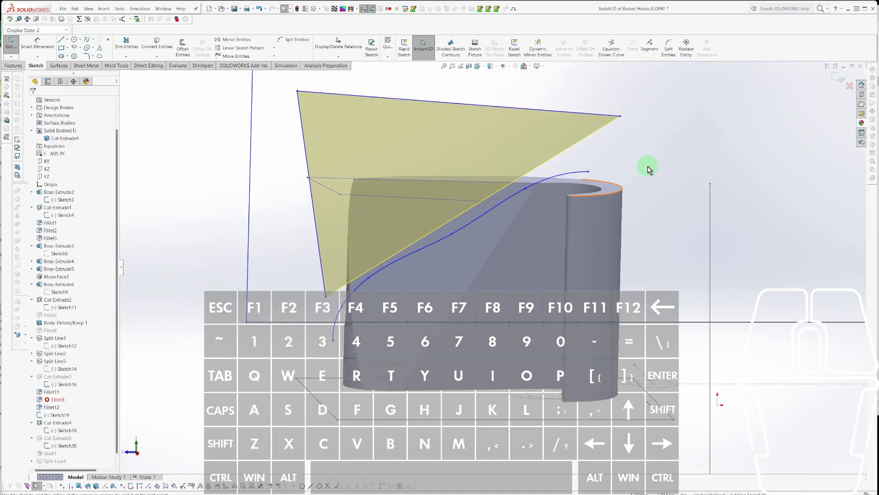
Move the two free ends of the remaining triangle lines onto the spline's endpoints to close the cut profile.
mouse_move(561, 211)
middle_down()
mouse_move(591, 180)
mouse_move(481, 31)
mouse_move(493, 138)
mouse_move(513, 126)
mouse_move(571, 147)
mouse_move(620, 202)
mouse_move(605, 215)
middle_up()
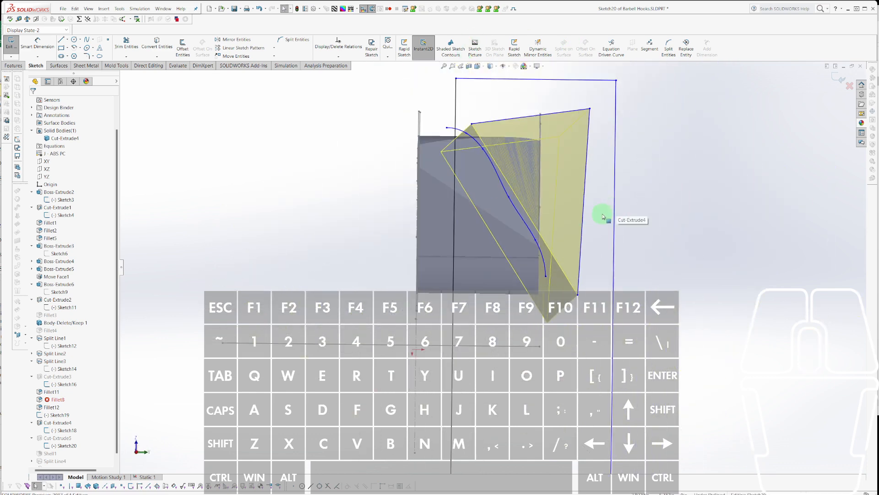
drag(578, 295, 547, 277)
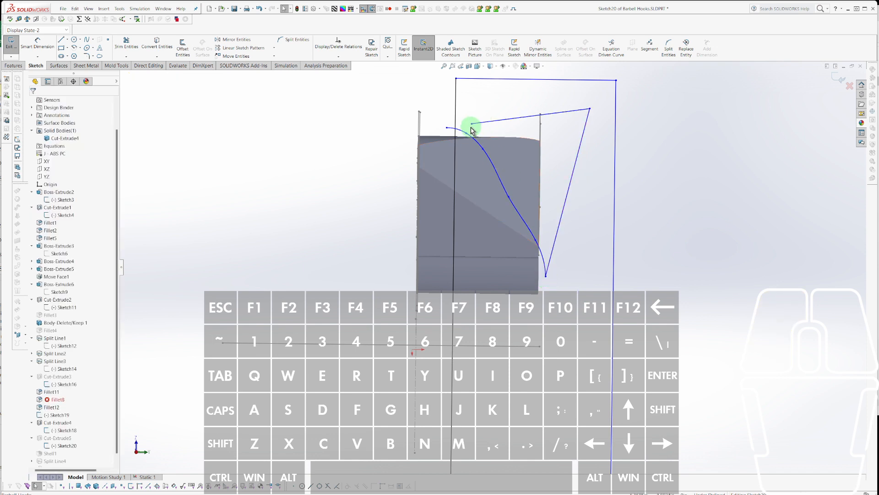
mouse_move(472, 128)
mouse_down()
mouse_move(449, 111)
mouse_move(448, 130)
mouse_up()
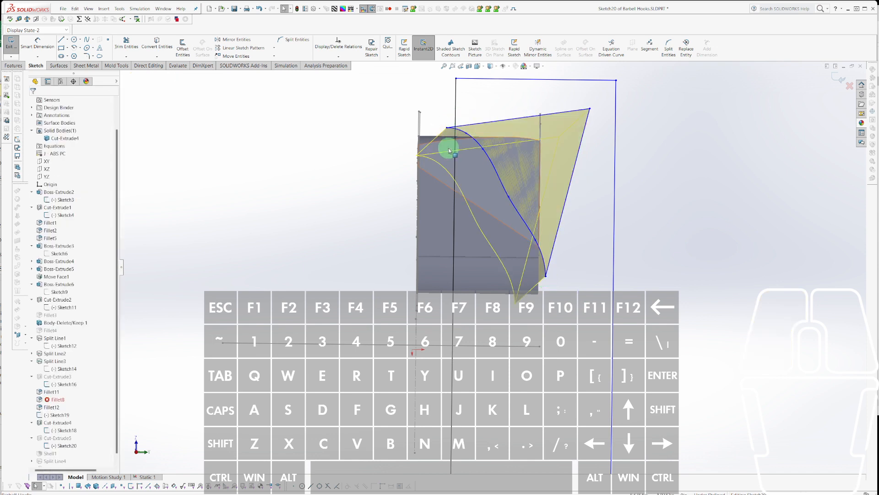
Sketch two ellipses one above the other on the shank beside the spline, with radii about 0.64 by 0.39 and 0.62 by 0.49.
mouse_move(521, 175)
middle_down()
mouse_move(520, 217)
mouse_move(512, 193)
mouse_move(520, 138)
mouse_move(506, 194)
mouse_move(516, 166)
mouse_move(519, 188)
middle_up()
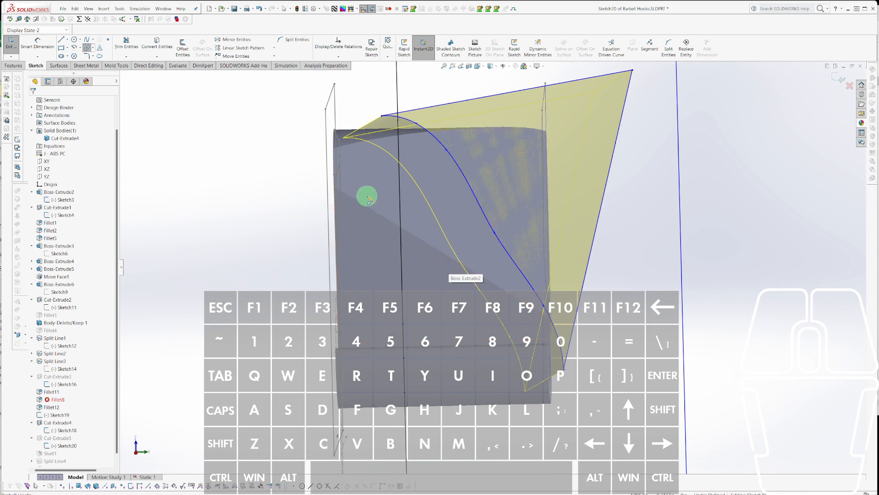
click(405, 192)
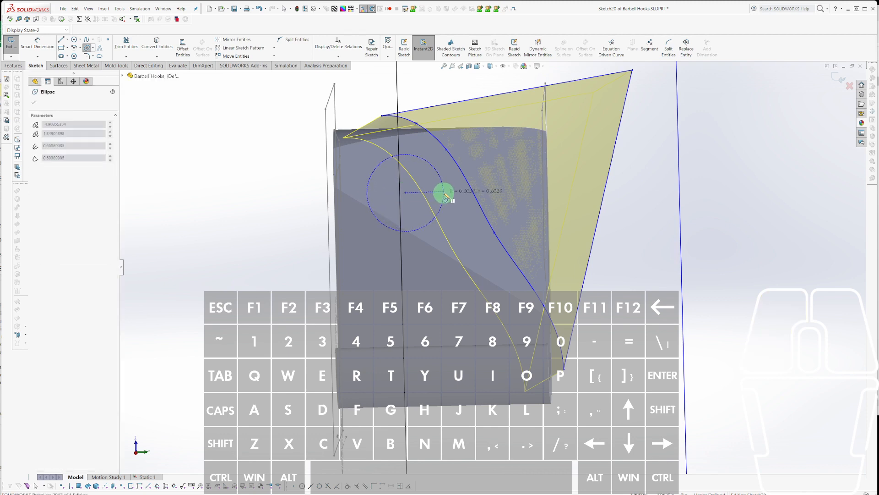
click(447, 194)
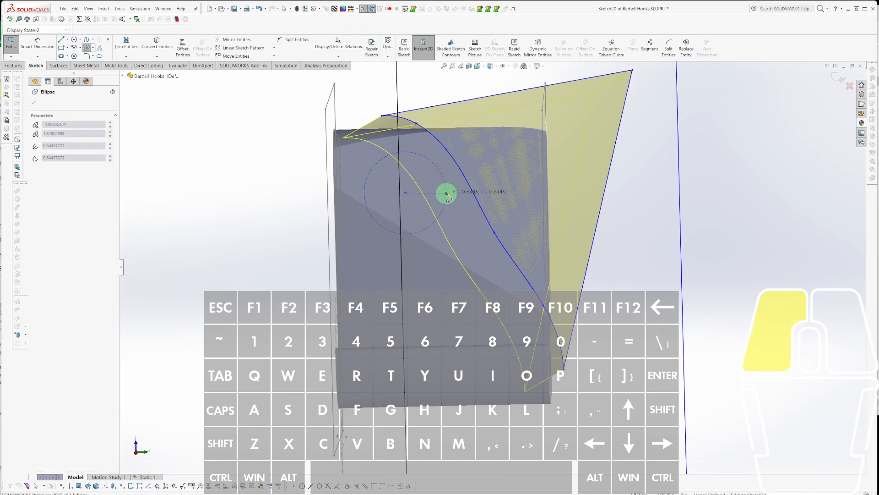
click(418, 168)
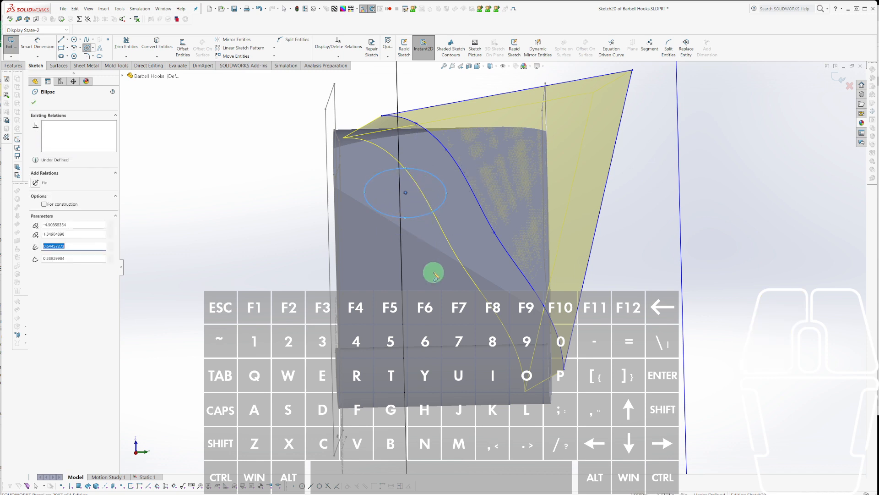
click(380, 259)
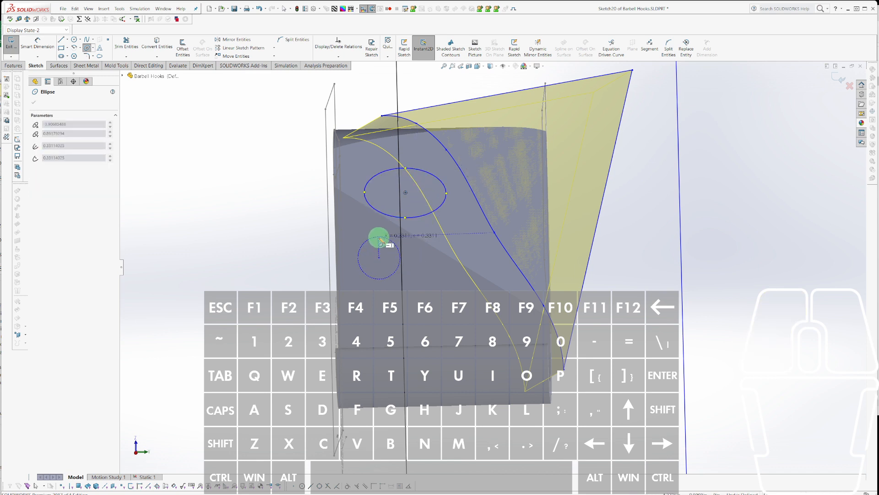
click(382, 228)
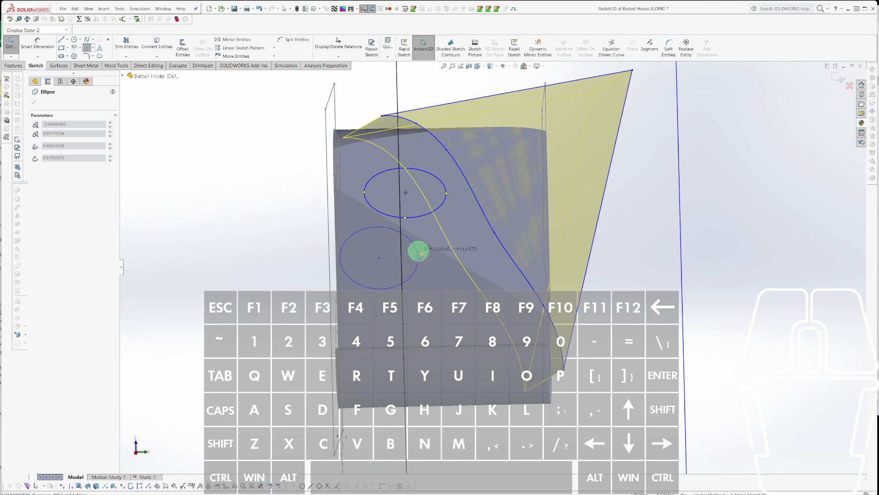
click(419, 252)
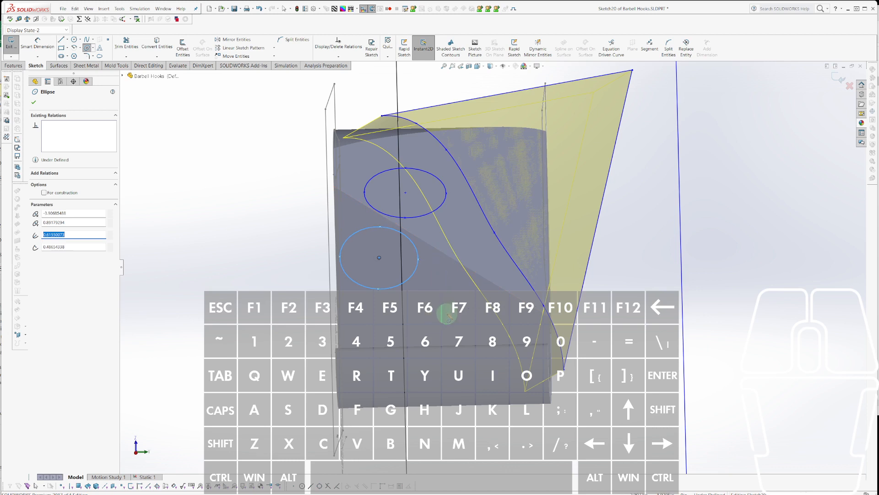
Sketch a third, larger ellipse across the lower part of the shank and shift it slightly down.
click(447, 315)
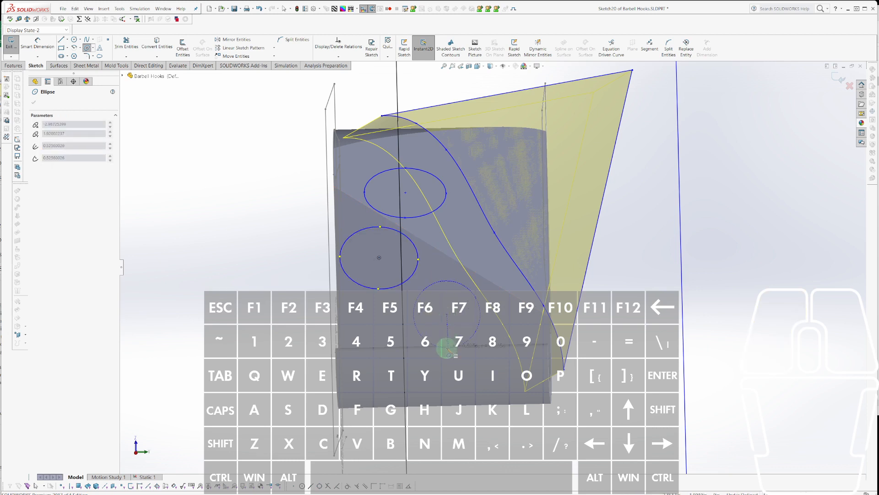
click(447, 358)
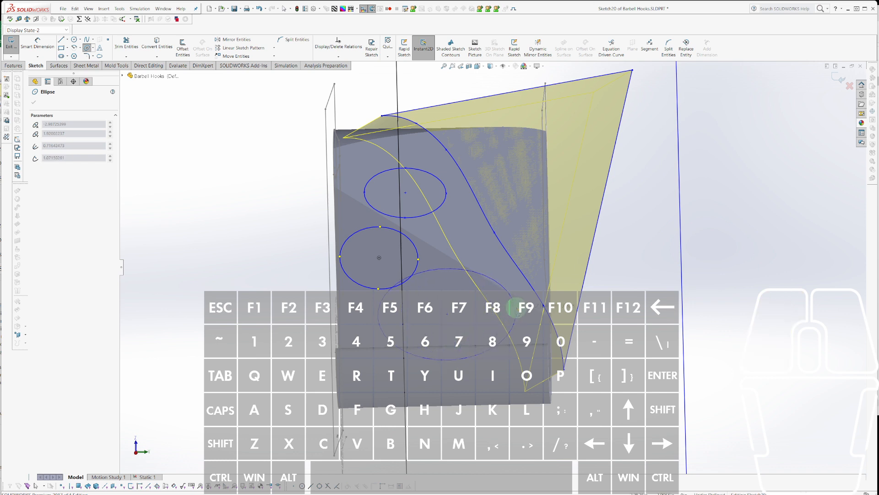
click(525, 315)
key(Escape)
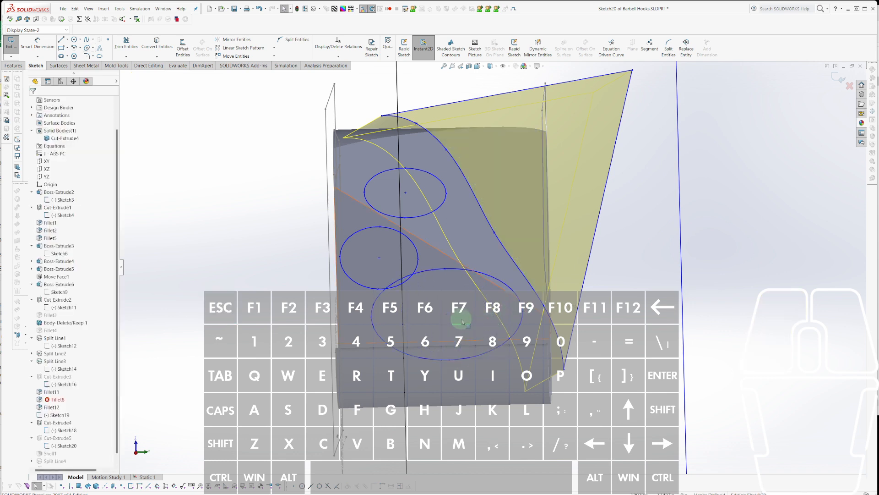
drag(447, 315, 441, 332)
drag(446, 326, 451, 330)
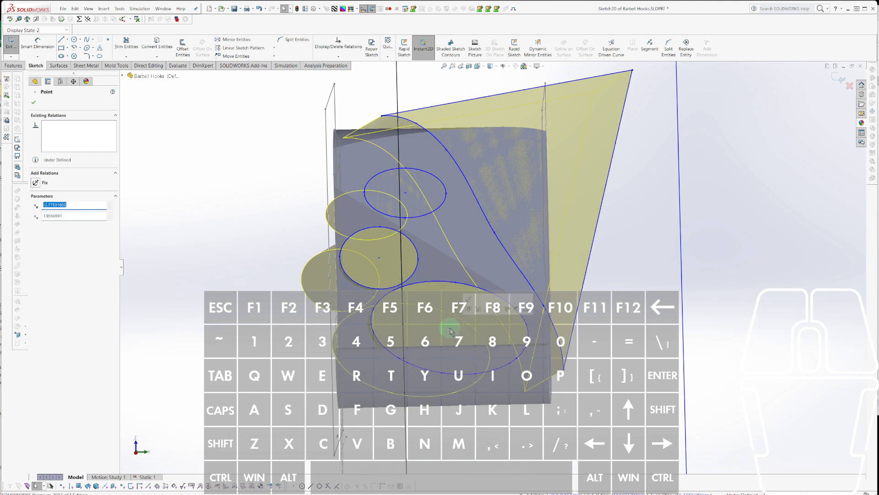
Add a horizontal relation between the large ellipse's centre and its lower quadrant point, and move the ellipse slightly down.
click(446, 375)
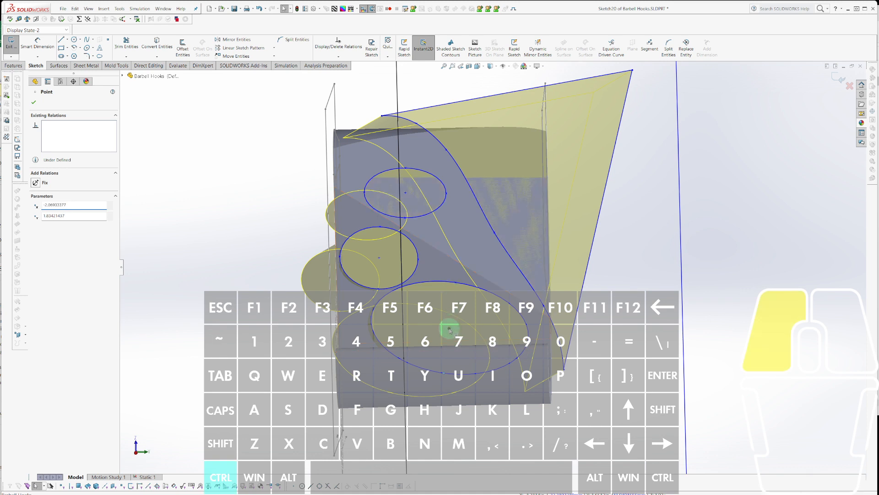
ctrl+click(478, 292)
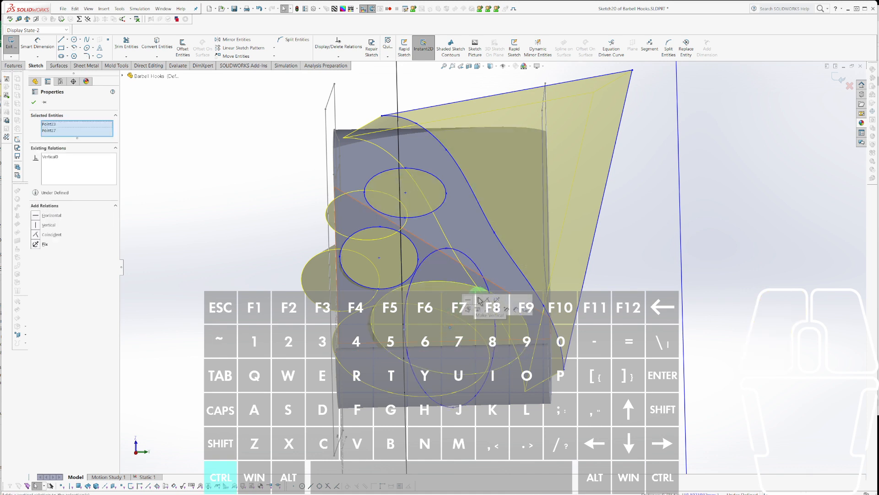
key(ctrl+z)
click(469, 300)
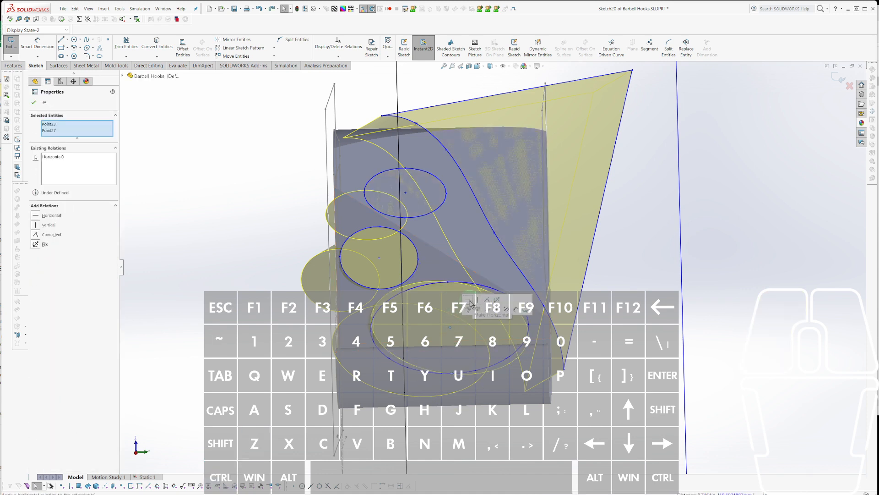
key(Escape)
drag(450, 328, 450, 336)
key(Escape)
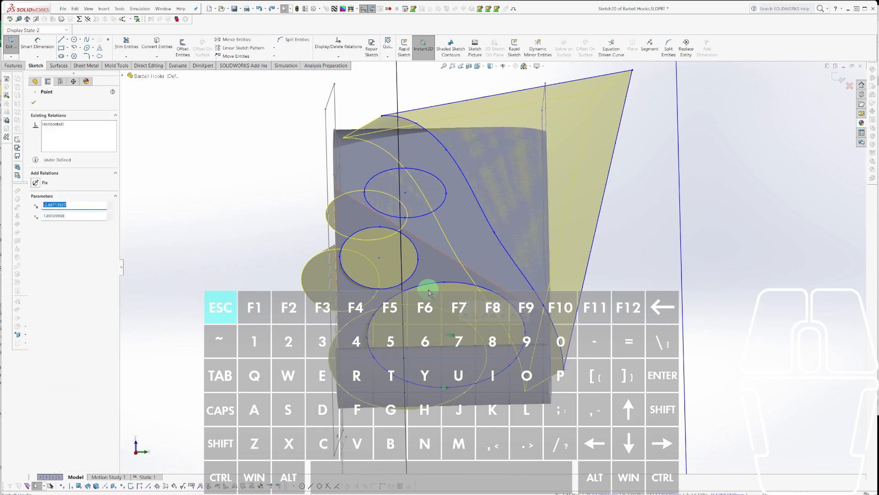
Add a horizontal relation between the middle ellipse's centre and its lower quadrant point.
click(379, 258)
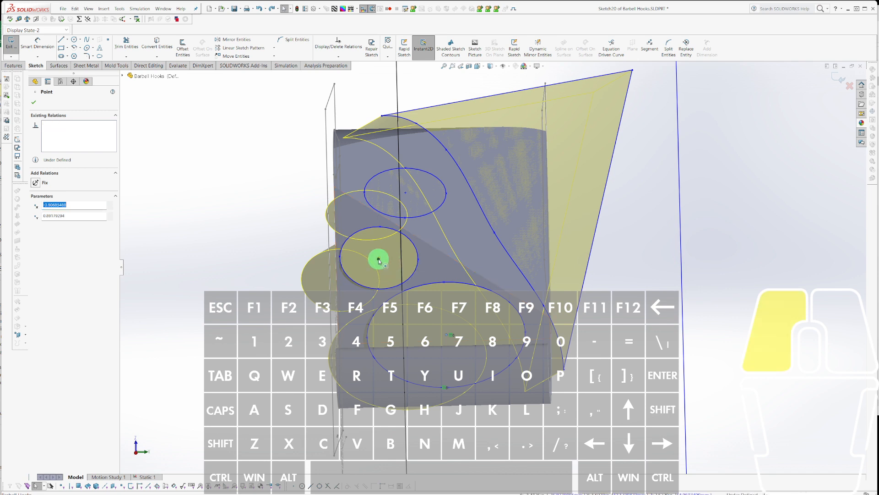
ctrl+click(379, 289)
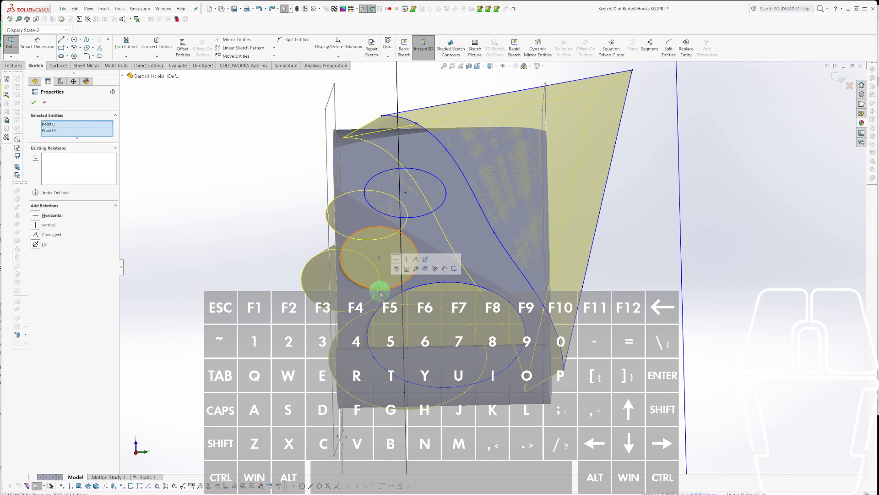
key(Escape)
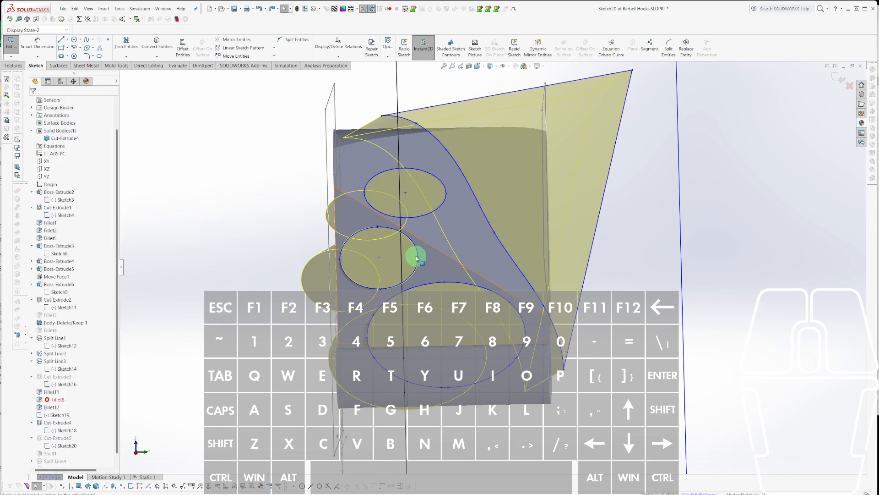
Move the middle ellipse slightly inward from the shank's side edge and shrink its radii to about 0.52 by 0.31.
mouse_move(420, 259)
mouse_down()
mouse_move(449, 257)
mouse_move(426, 258)
mouse_up()
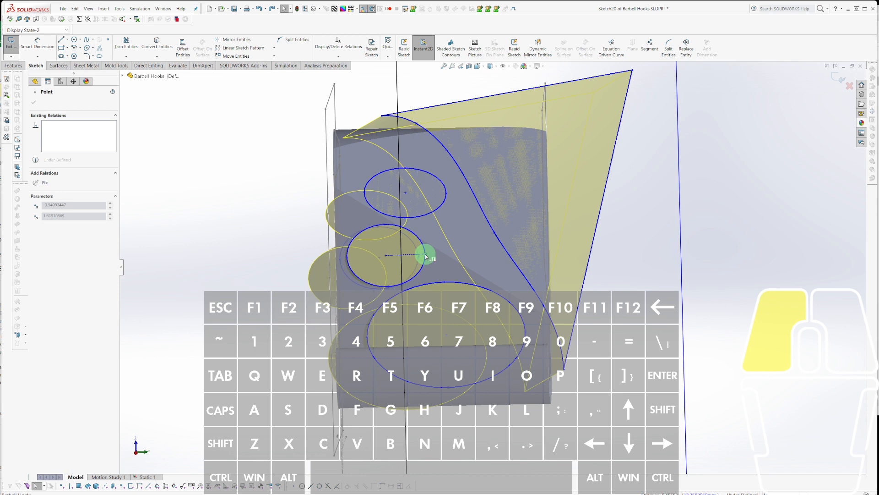
drag(426, 257, 426, 258)
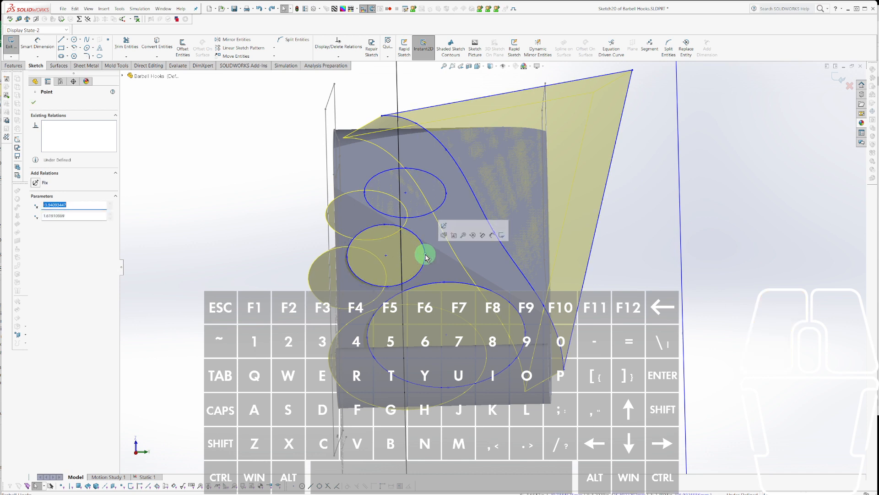
click(419, 243)
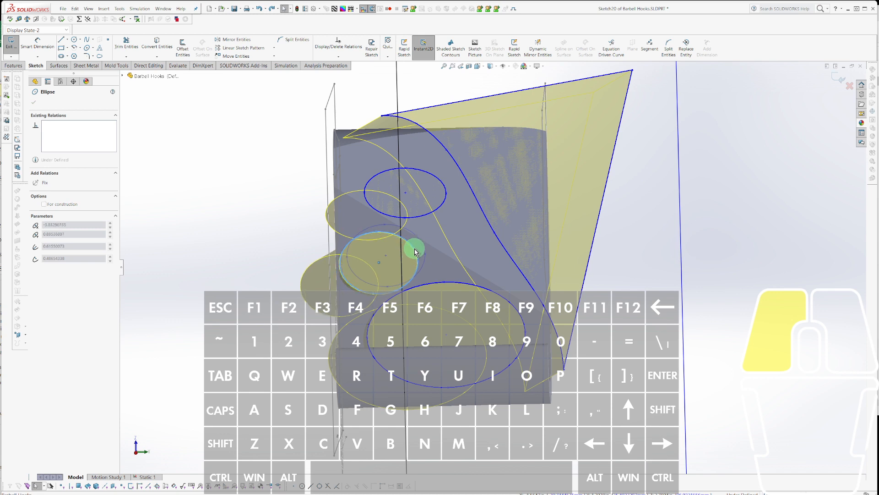
drag(420, 241, 422, 237)
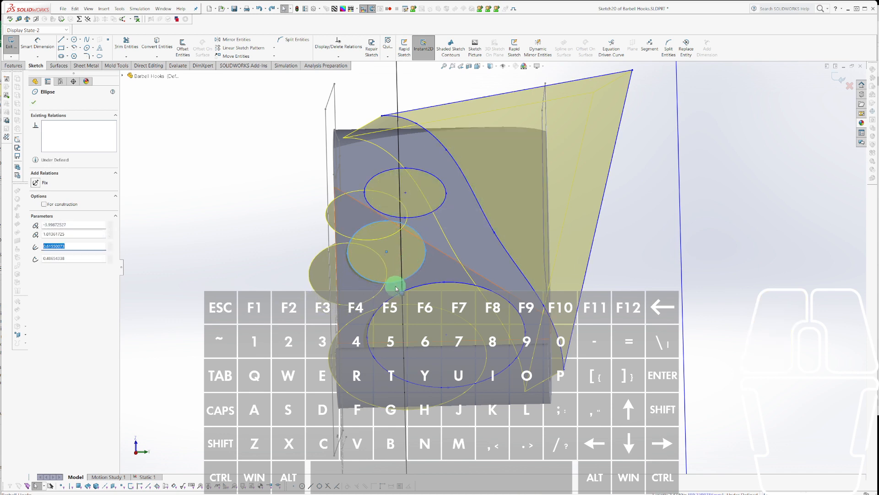
click(386, 252)
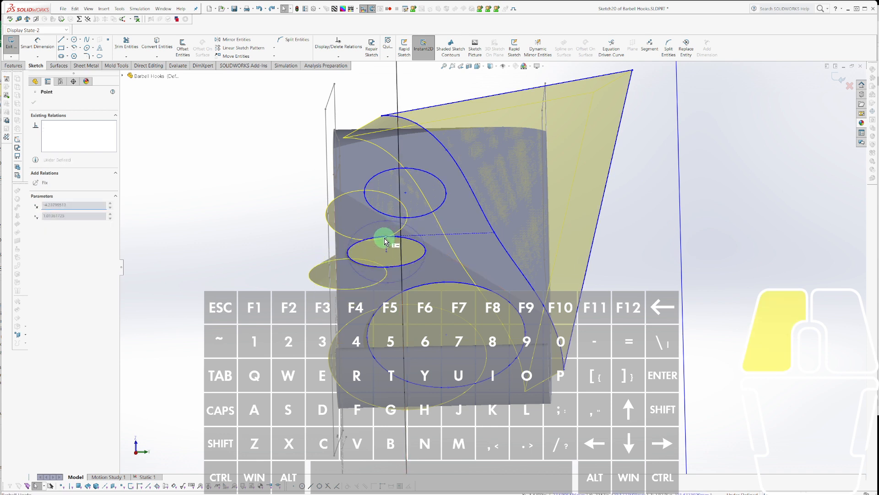
click(430, 251)
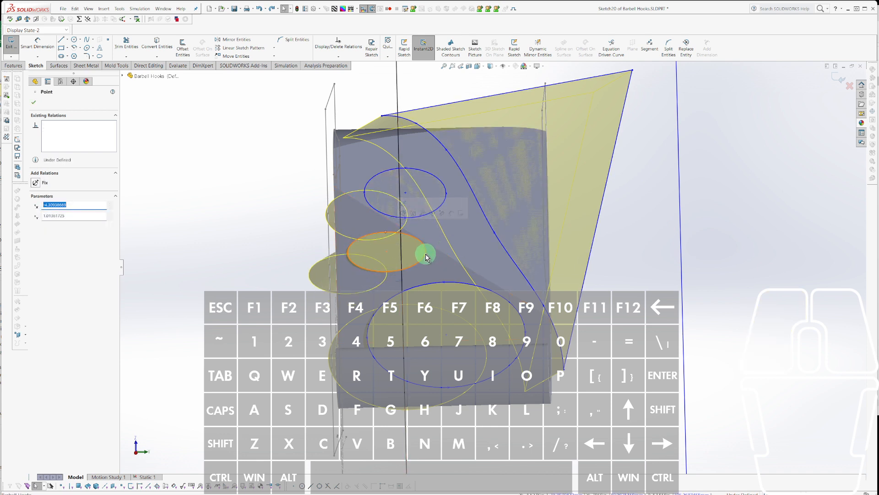
click(427, 252)
drag(422, 255, 418, 252)
key(Escape)
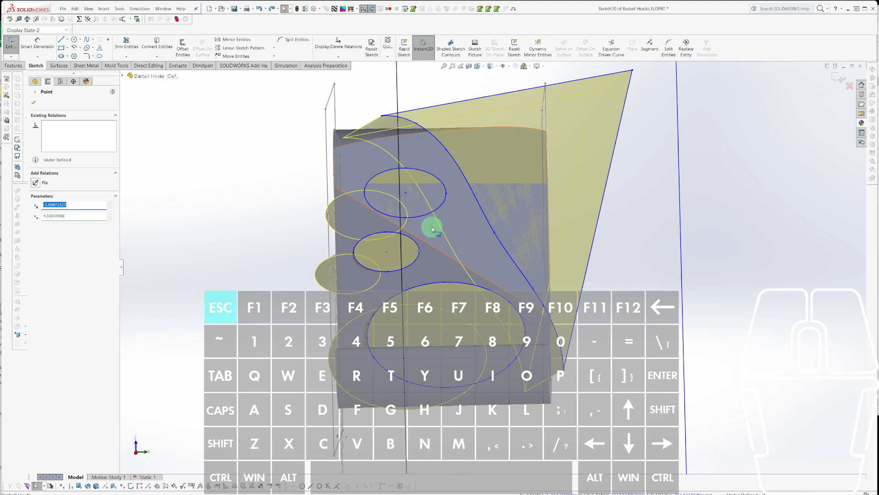
Delete the middle ellipse's horizontal relation and tilt the ellipse so its end nearer the spline points slightly down.
ctrl+click(410, 267)
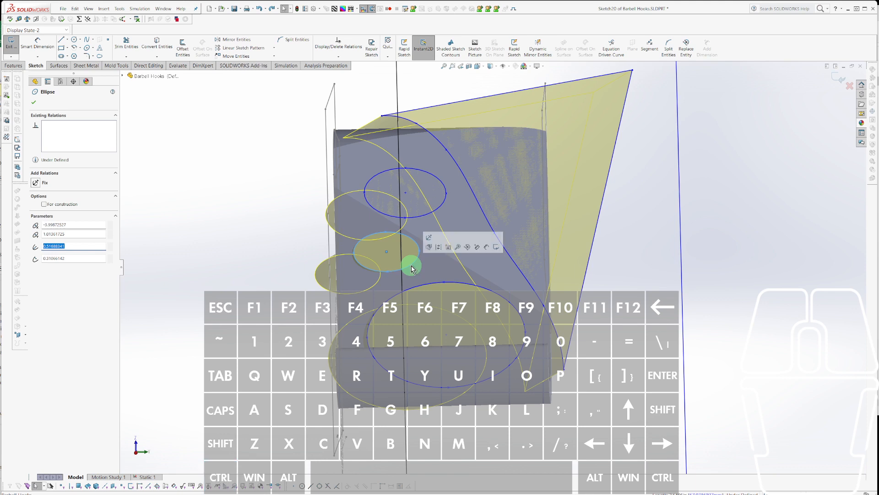
key(Escape)
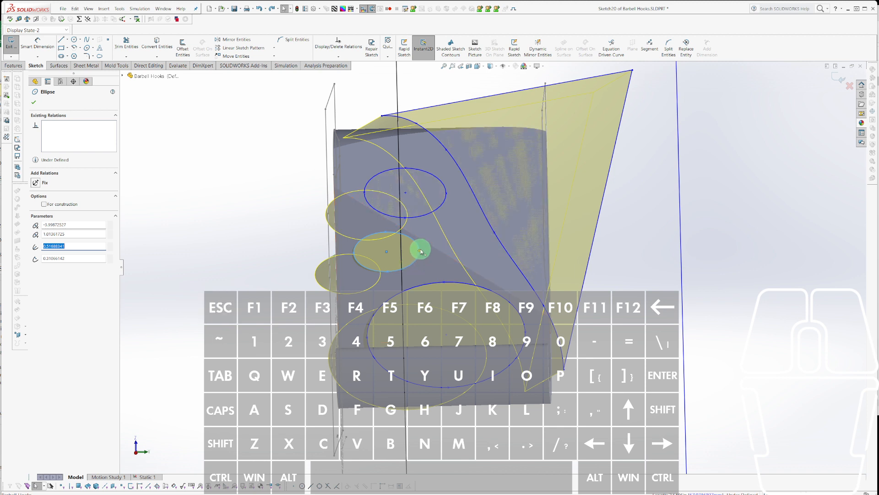
drag(417, 268, 420, 257)
key(Escape)
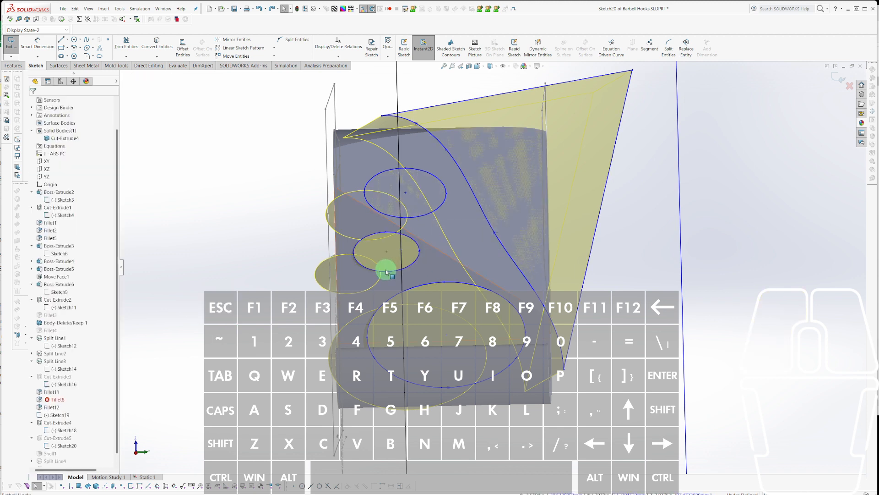
click(387, 272)
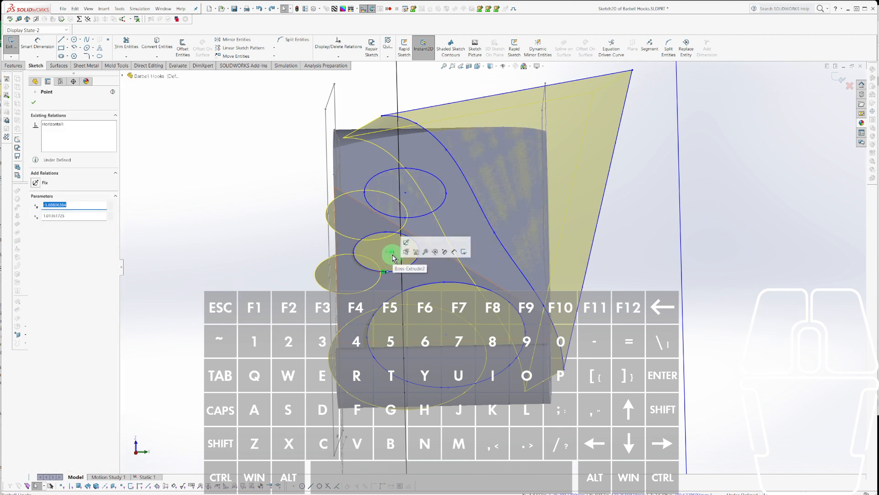
click(391, 252)
key(Delete)
drag(421, 251, 422, 260)
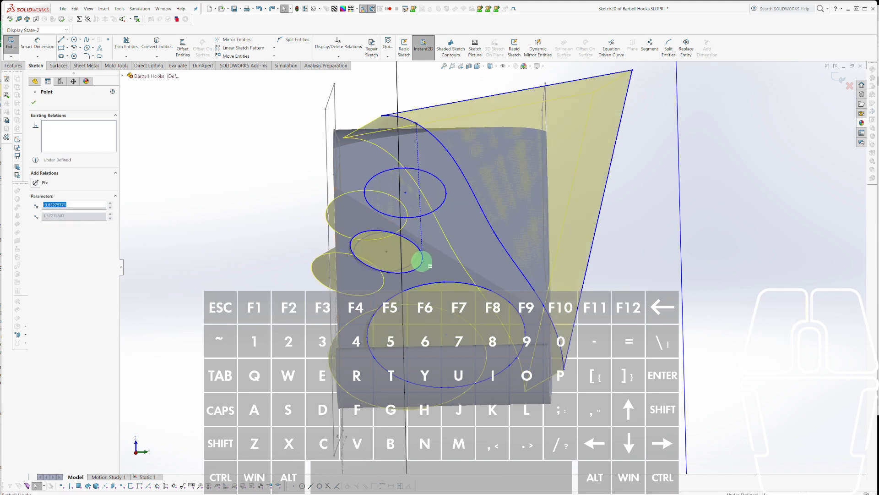
Place a copy of the tilted ellipse between it and the spline, and shift the top ellipse toward the shank's upper corner.
click(406, 244)
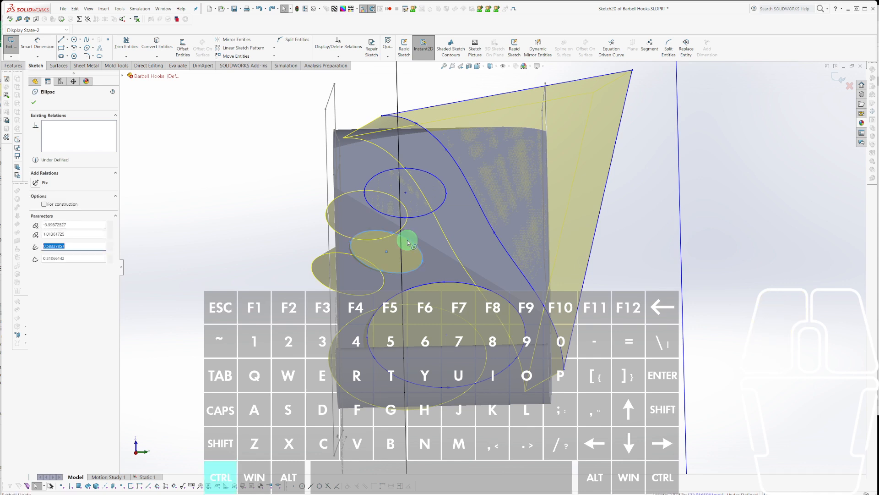
key(ctrl+c)
key(ctrl+v)
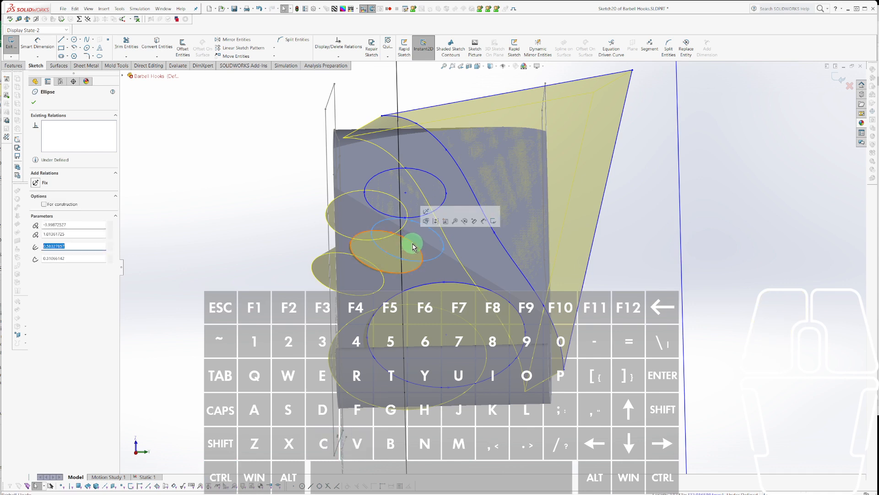
mouse_move(441, 242)
mouse_down()
mouse_move(472, 249)
mouse_move(488, 247)
mouse_move(484, 238)
mouse_up()
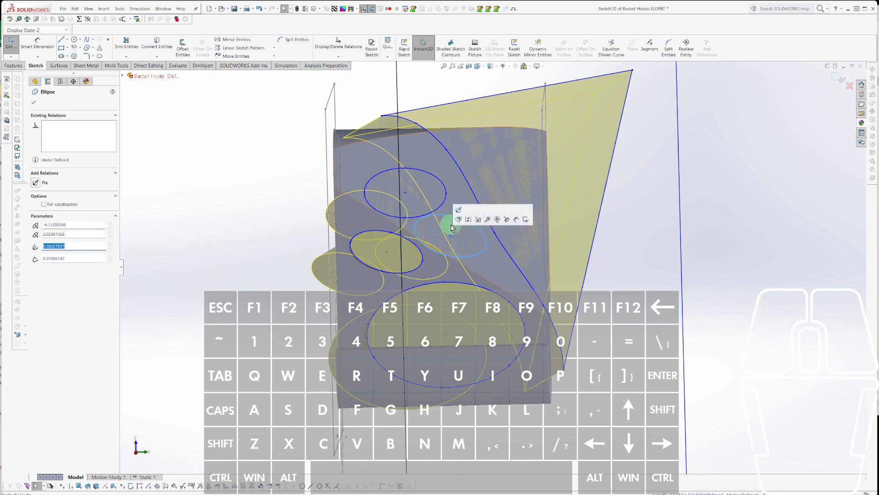
click(410, 195)
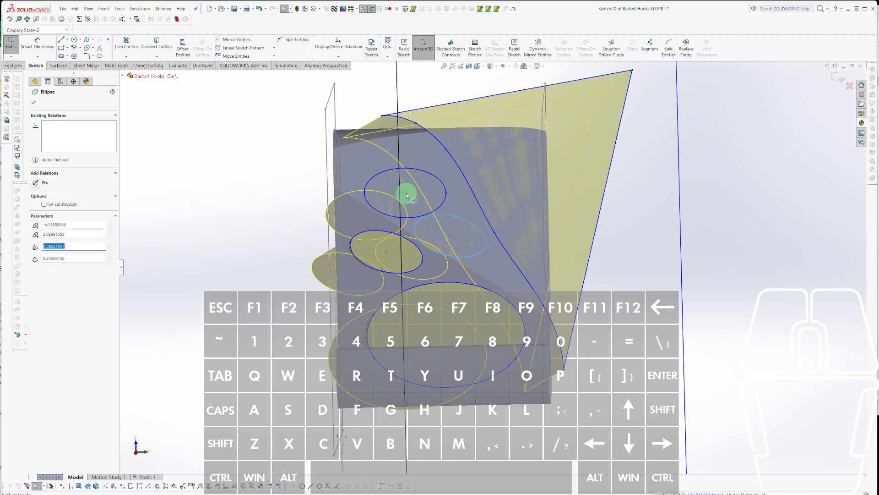
drag(406, 193, 395, 182)
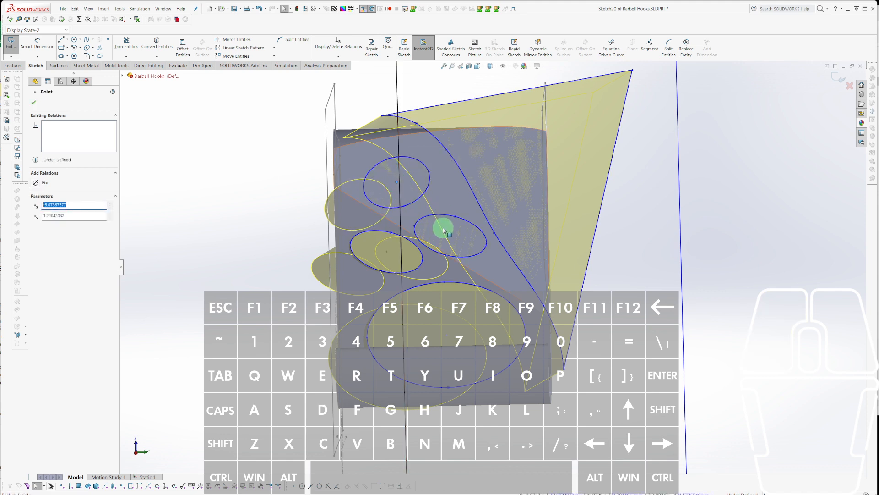
Tilt the ellipse nearest the spline more steeply, nudge its centre slightly toward the spline, and rebuild the model from the sketch.
drag(452, 238, 411, 216)
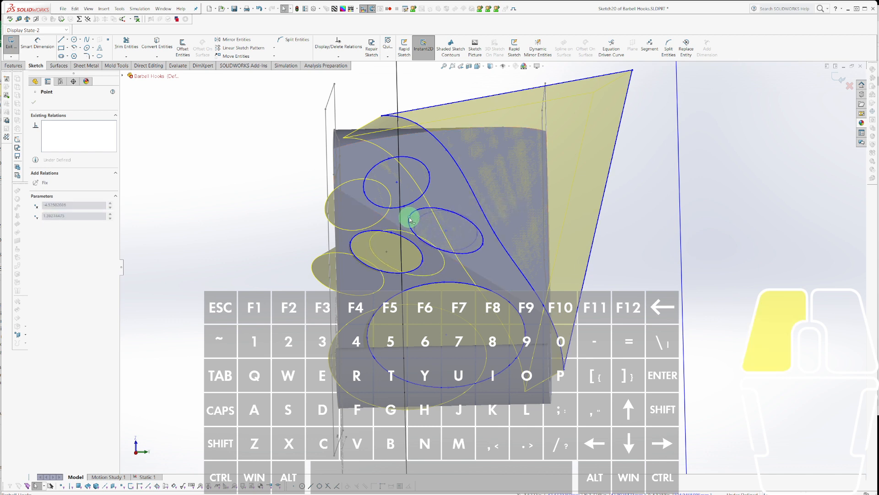
click(448, 229)
scroll(479, 272, up, 1)
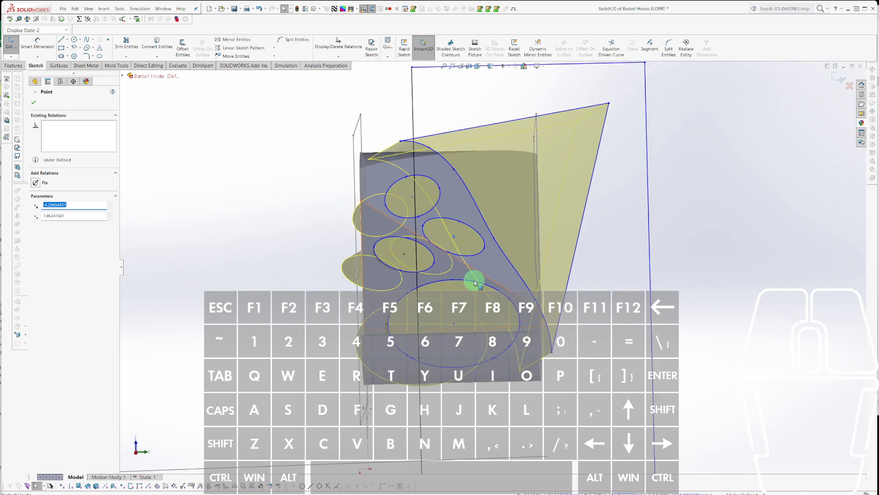
scroll(486, 275, up, 1)
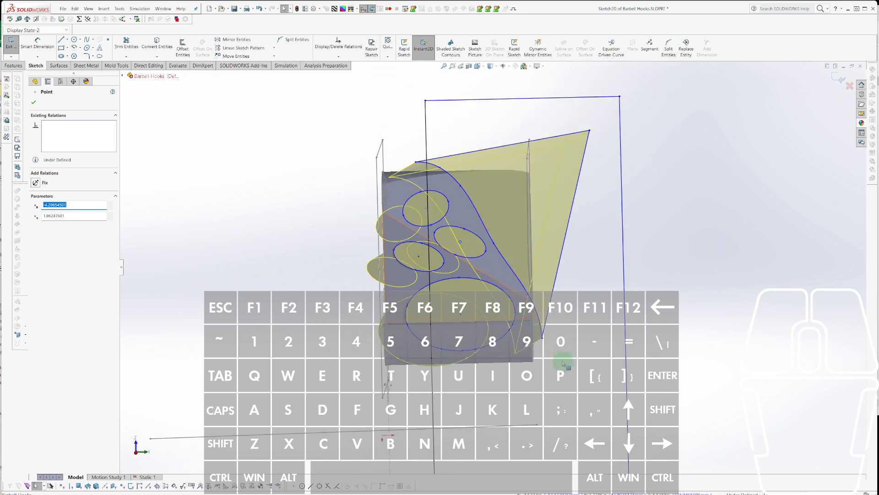
click(598, 384)
scroll(568, 363, up, 2)
mouse_move(565, 362)
middle_down()
mouse_move(491, 375)
mouse_move(485, 397)
middle_up()
key(space)
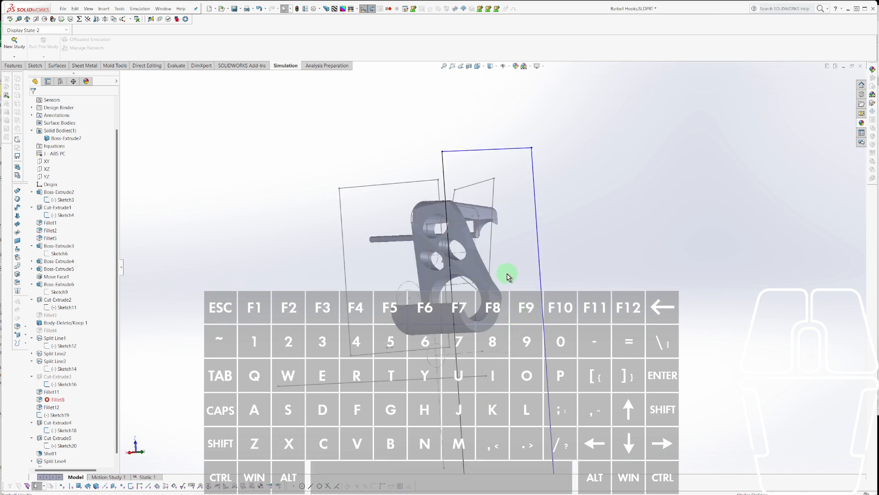
Shorten the depth of Cut-Extrude5 so the cut goes through the shank but stops short of the end of the upper arm.
mouse_move(508, 276)
middle_down()
mouse_move(467, 233)
mouse_move(424, 252)
mouse_move(530, 194)
mouse_move(556, 147)
mouse_move(449, 202)
mouse_move(529, 191)
mouse_move(509, 226)
middle_up()
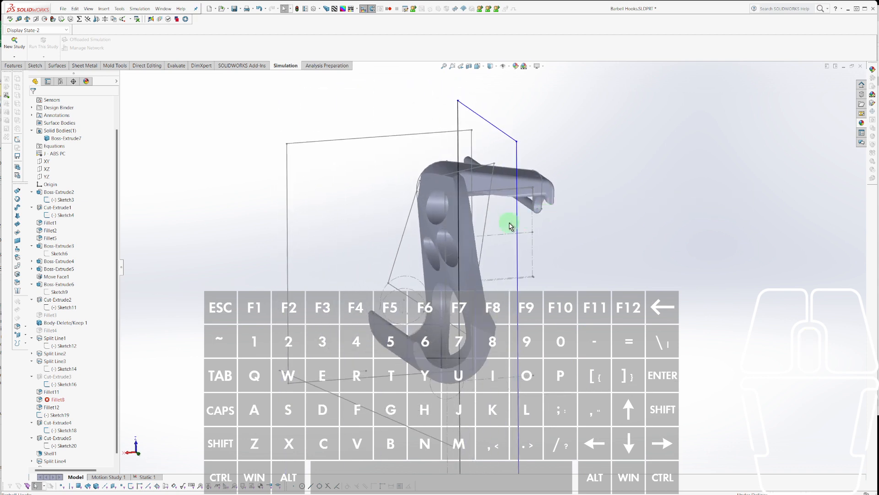
click(439, 215)
drag(669, 366, 670, 367)
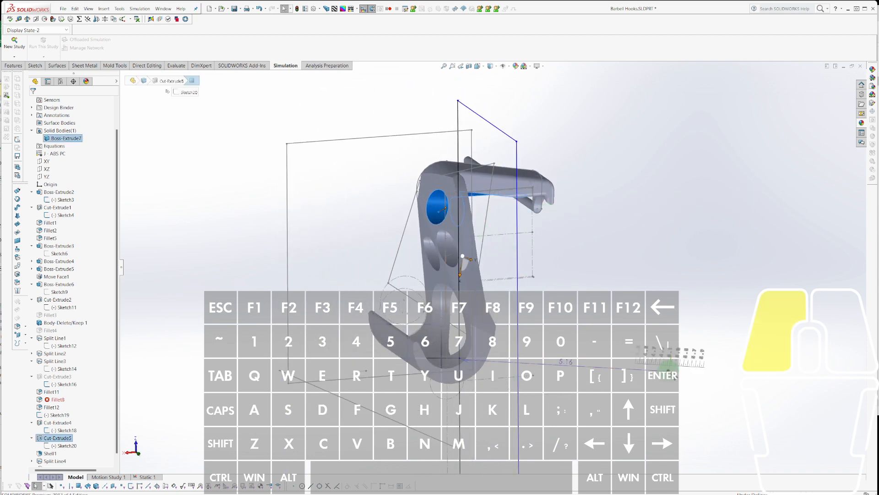
drag(523, 366, 522, 365)
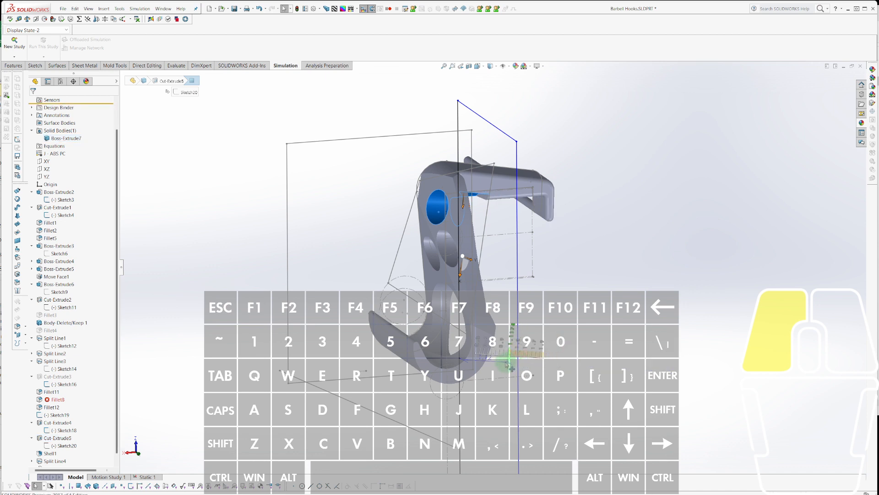
drag(506, 364, 505, 364)
scroll(435, 183, up, 4)
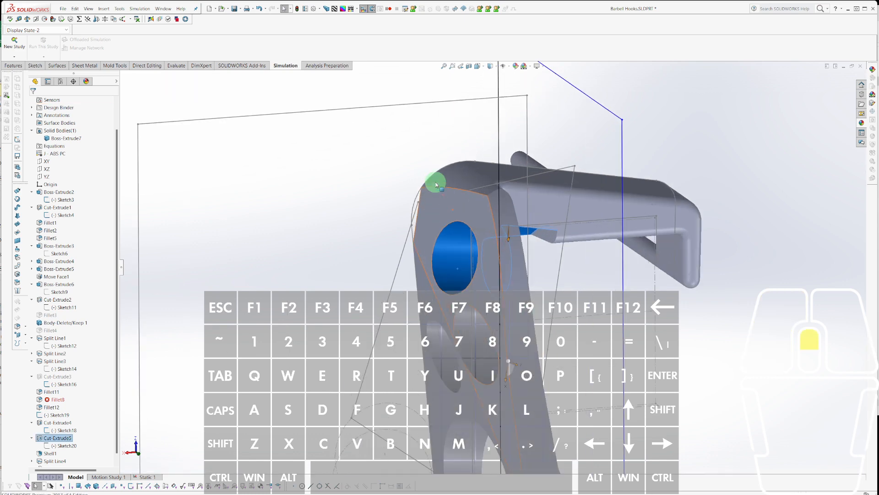
Edit the Cut-Extrude5 sketch, move the top ellipse toward the shank's upper corner, reshape it to radii of about 0.50 by 0.33, and rebuild.
middle_drag(478, 250, 557, 188)
scroll(418, 287, up, 5)
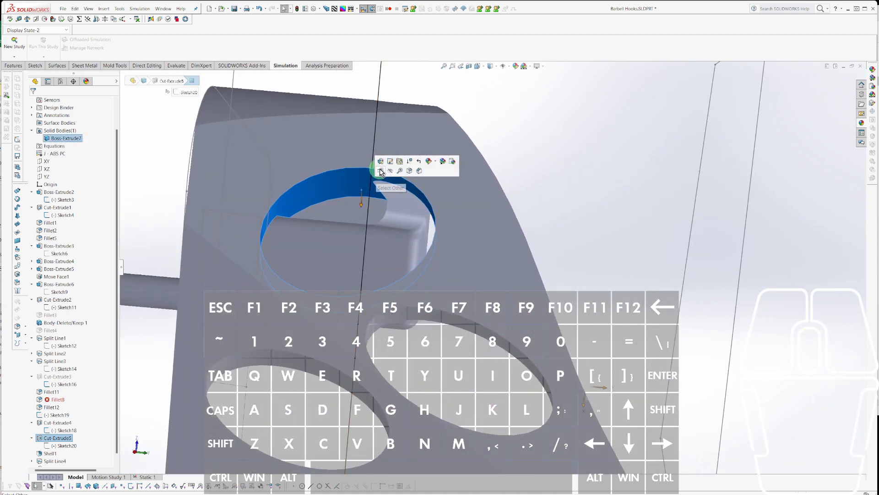
click(392, 164)
click(389, 175)
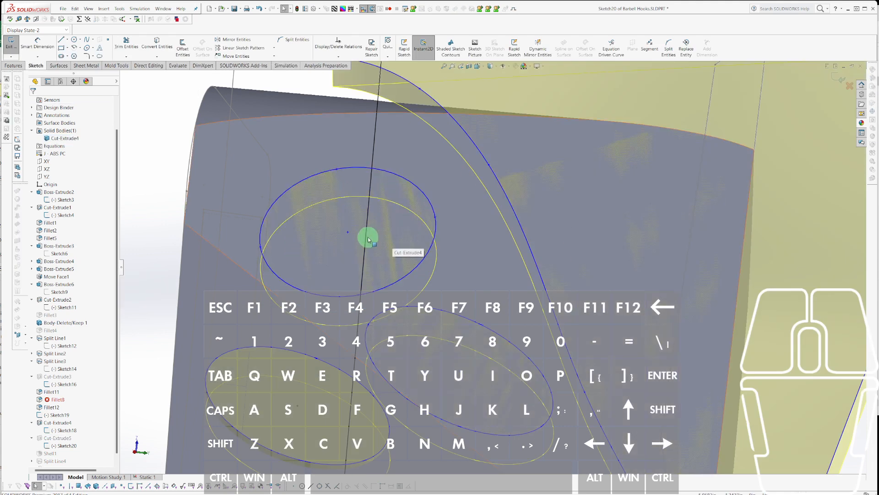
drag(348, 236, 297, 206)
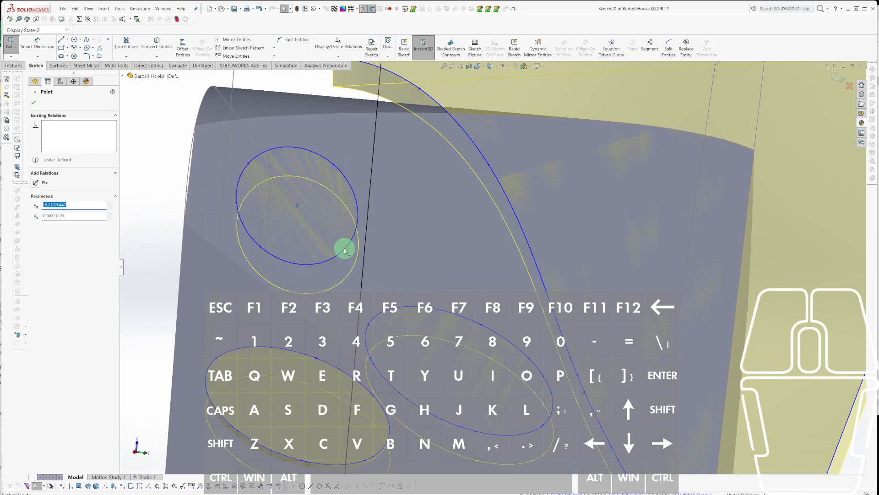
mouse_move(345, 250)
mouse_down()
mouse_move(369, 228)
mouse_move(377, 231)
mouse_up()
key(ctrl+b)
scroll(370, 232, up, 3)
mouse_move(367, 234)
middle_down()
mouse_move(394, 251)
mouse_move(458, 256)
mouse_move(569, 114)
mouse_move(520, 144)
mouse_move(545, 261)
mouse_move(584, 222)
mouse_move(585, 236)
mouse_move(466, 232)
mouse_move(499, 188)
mouse_move(526, 248)
mouse_move(455, 245)
mouse_move(384, 227)
mouse_move(424, 233)
mouse_move(373, 230)
mouse_move(369, 264)
mouse_move(359, 245)
mouse_move(373, 260)
mouse_move(392, 241)
middle_up()
Reopen the Cut-Extrude5 sketch, shift the top ellipse slightly down the shank, and rebuild the part.
click(406, 218)
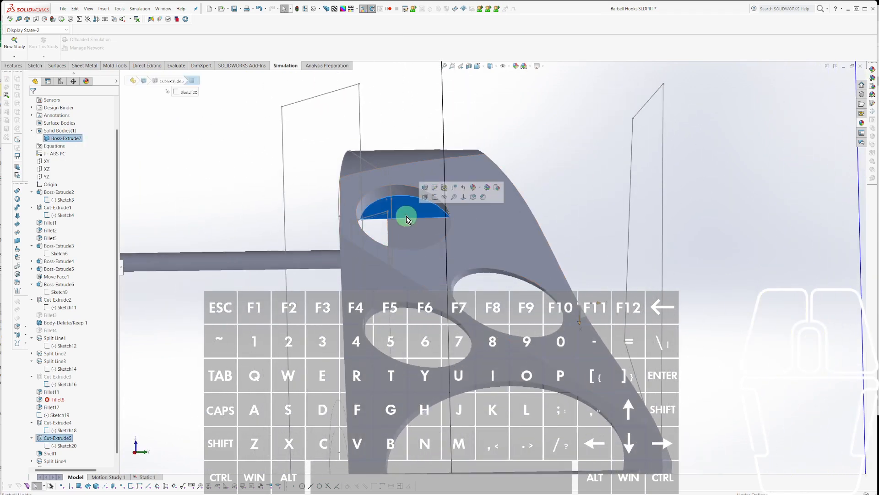
click(435, 187)
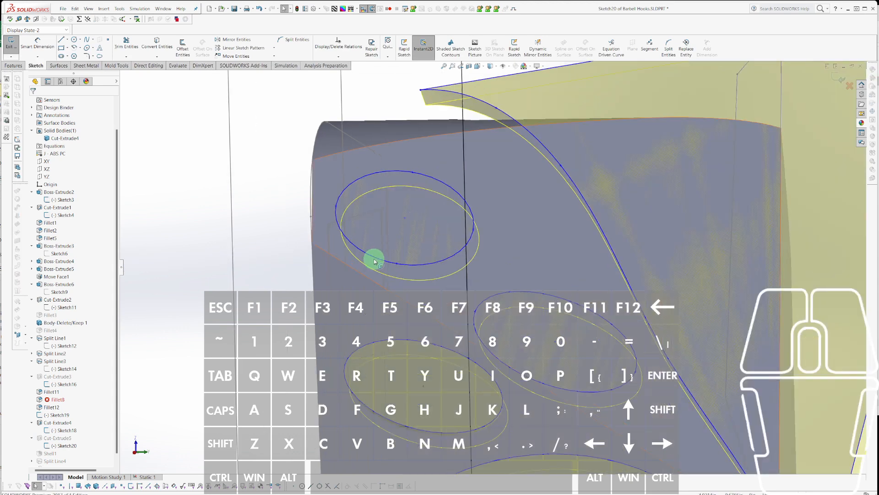
drag(374, 262, 379, 284)
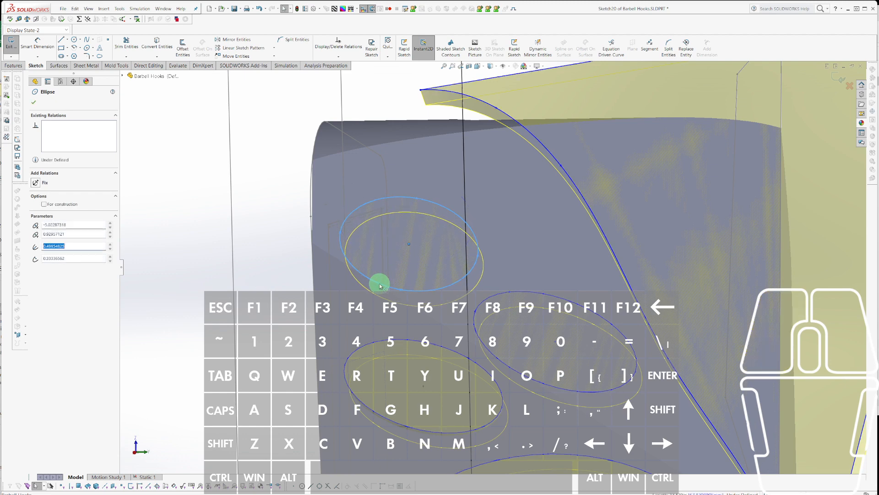
key(ctrl+b)
Examine where the top elliptical hole's cut meets the underside of the upper arm, from both sides of the hook.
mouse_move(398, 287)
middle_down()
mouse_move(559, 287)
mouse_move(612, 251)
mouse_move(618, 218)
mouse_move(573, 163)
mouse_move(549, 269)
mouse_move(475, 179)
mouse_move(466, 224)
mouse_move(408, 247)
mouse_move(448, 229)
mouse_move(386, 270)
middle_up()
click(409, 248)
click(407, 250)
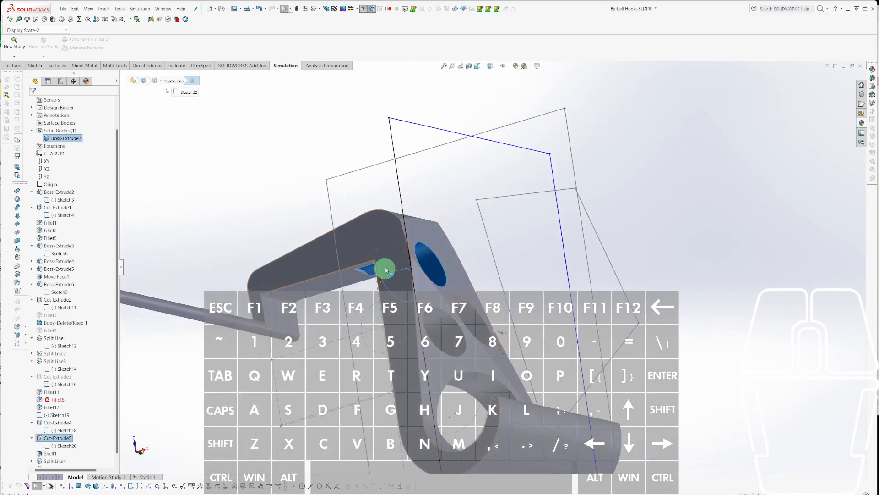
click(362, 273)
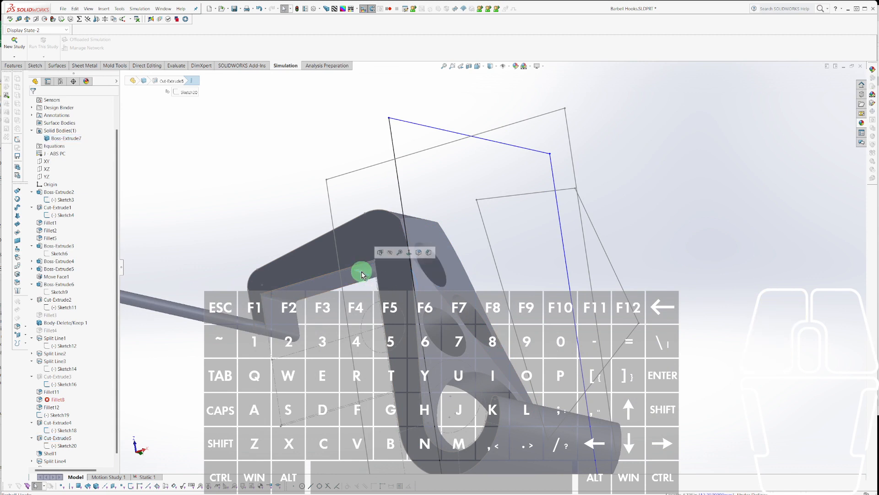
scroll(84, 406, down, 1)
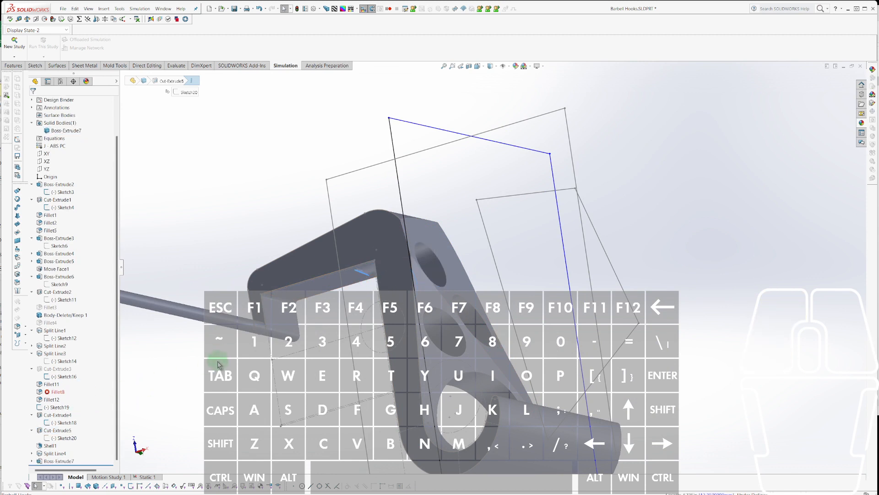
click(365, 272)
drag(367, 273, 331, 292)
middle_drag(352, 357, 581, 392)
scroll(485, 280, down, 5)
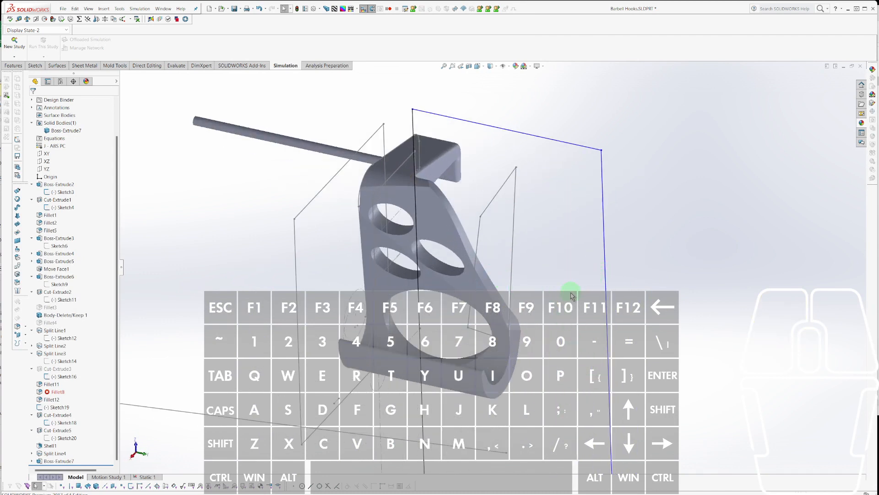
Save the part and rerun the Static 1 study, declining the large displacement option.
key(ctrl+s)
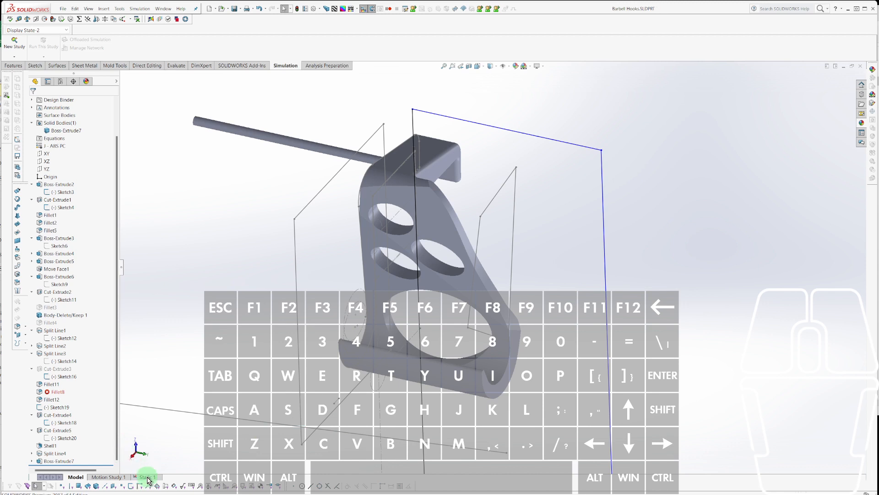
click(147, 477)
right_click(63, 207)
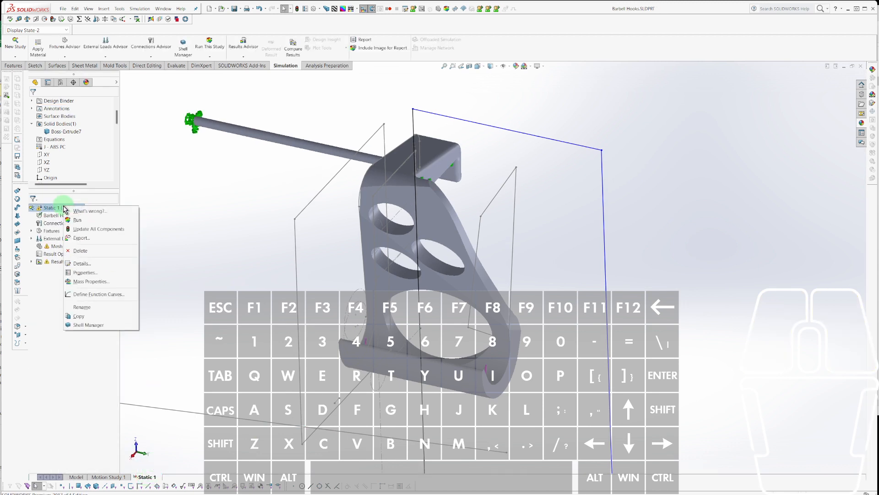
click(76, 219)
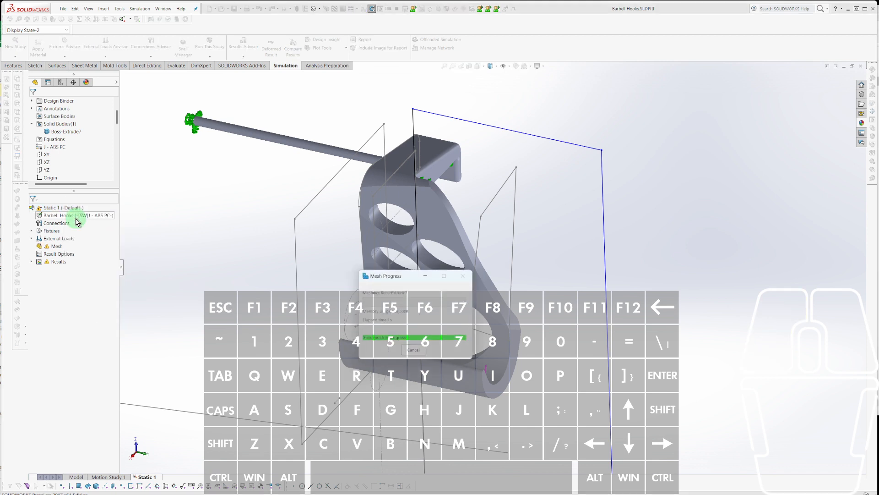
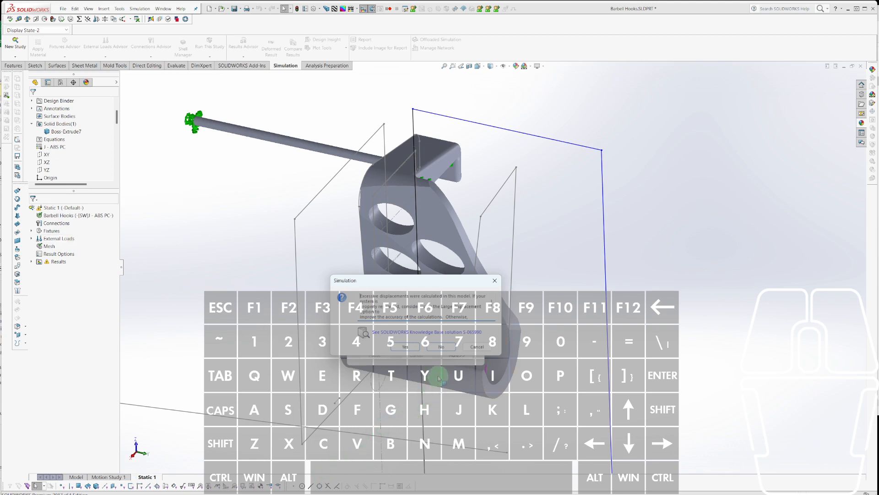
click(443, 346)
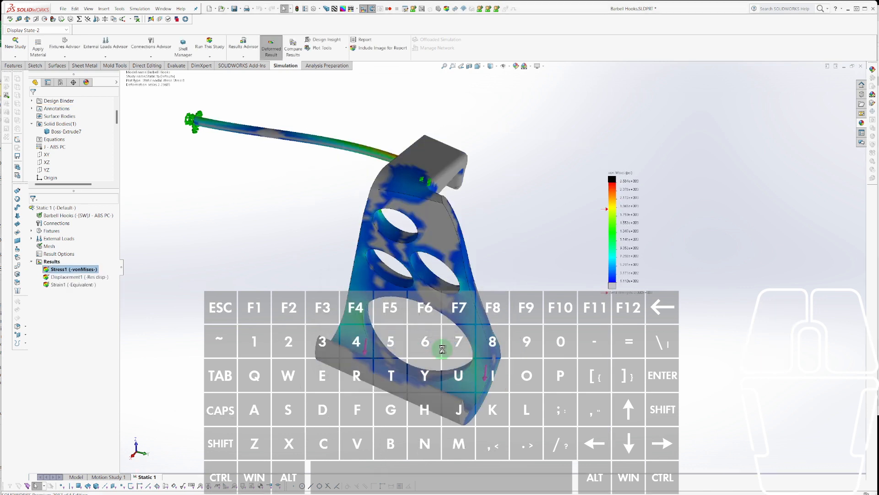
Examine the von Mises stress around the top elliptical hole and the inner corner between the shank and upper arm.
middle_drag(438, 377, 243, 163)
scroll(447, 261, up, 5)
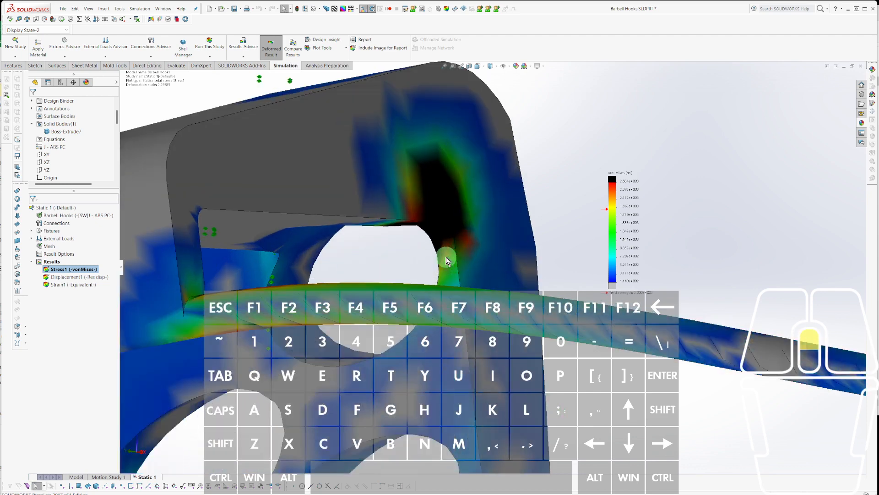
middle_drag(473, 247, 438, 266)
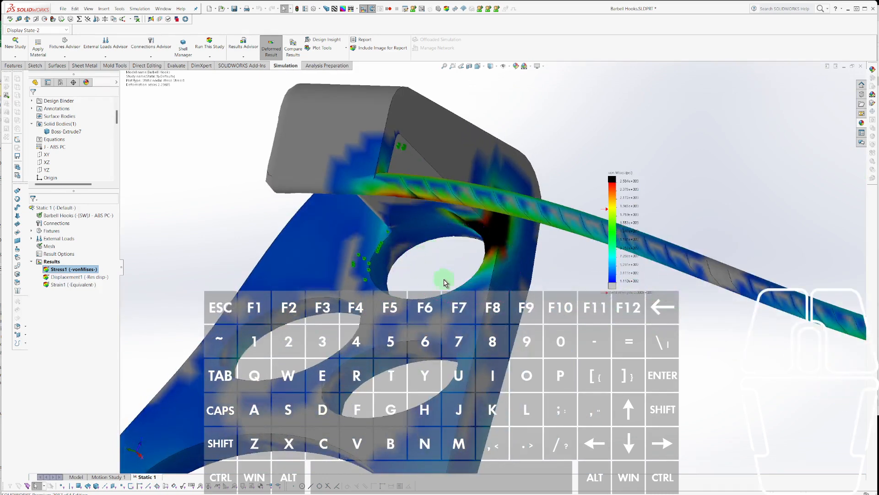
scroll(444, 286, down, 3)
Return to the model, edit the Cut-Extrude5 sketch, and scale the top ellipse down about its centre with Scale Entities before rebuilding.
click(75, 478)
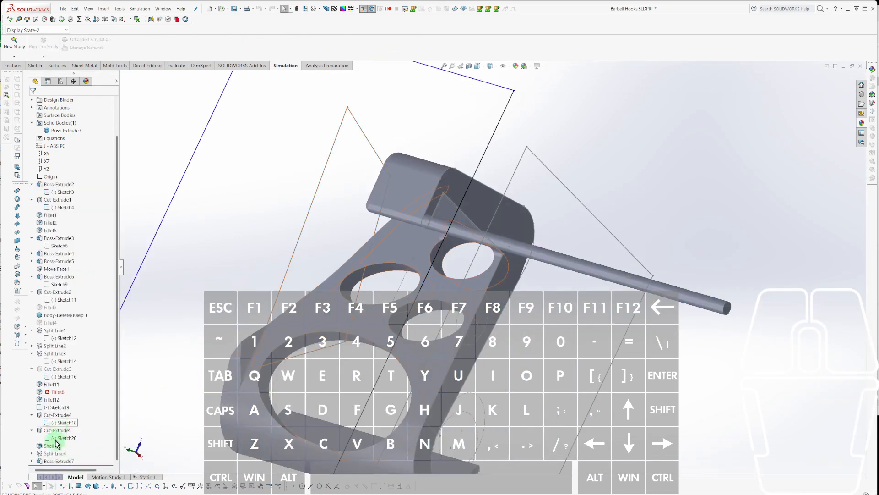
click(52, 446)
middle_drag(454, 298, 475, 390)
mouse_move(436, 252)
middle_down()
mouse_move(428, 279)
mouse_move(408, 220)
mouse_move(410, 243)
mouse_move(431, 229)
mouse_move(461, 284)
mouse_move(425, 237)
mouse_move(432, 202)
mouse_move(443, 228)
mouse_move(410, 232)
mouse_move(551, 238)
mouse_move(439, 268)
middle_up()
right_click(364, 267)
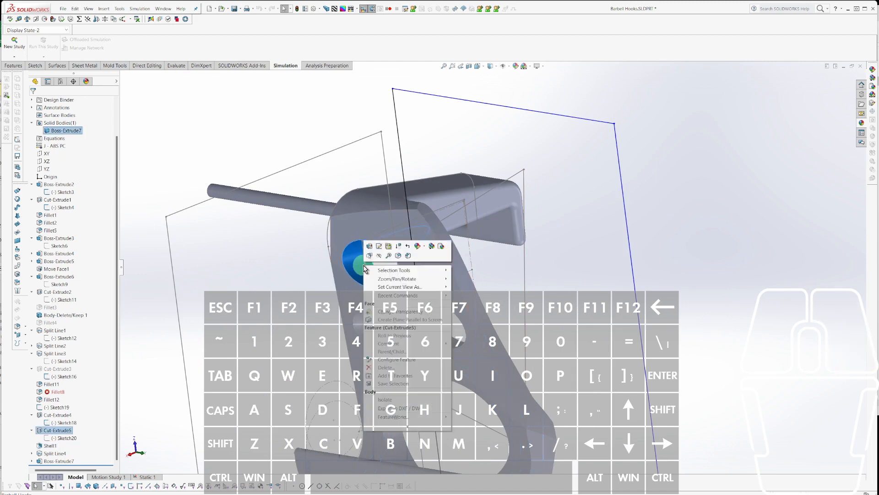
click(379, 247)
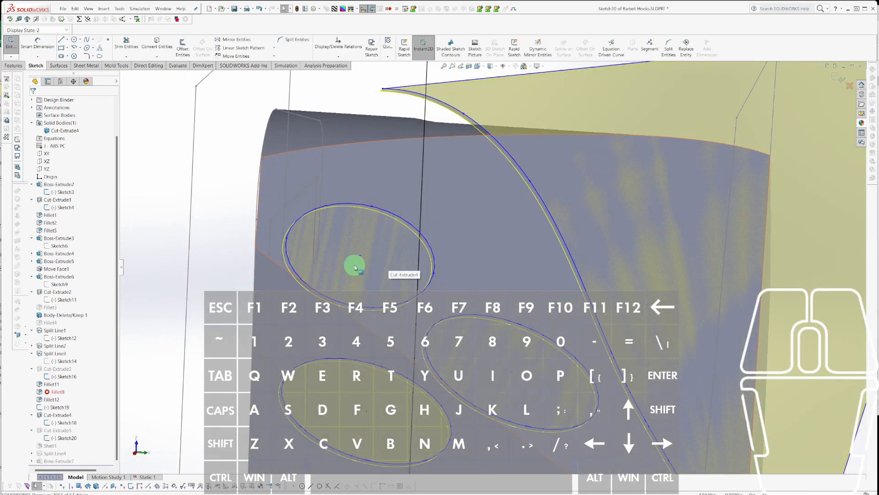
click(321, 294)
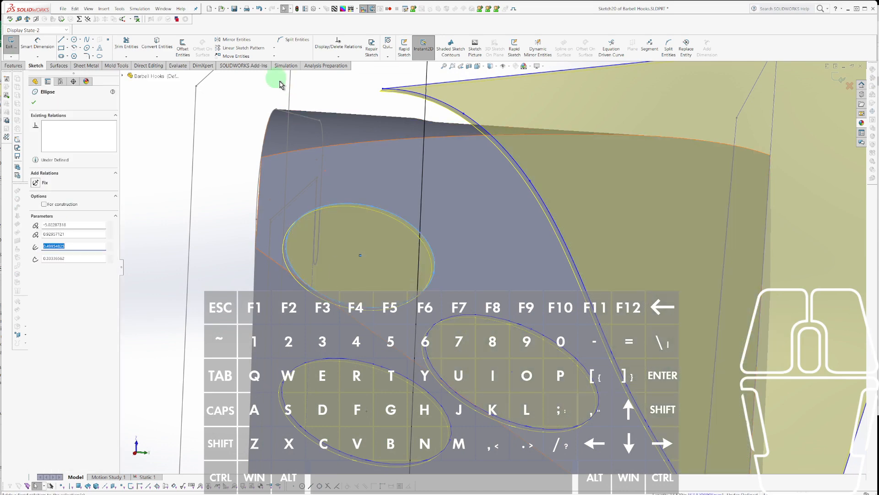
click(274, 55)
click(246, 89)
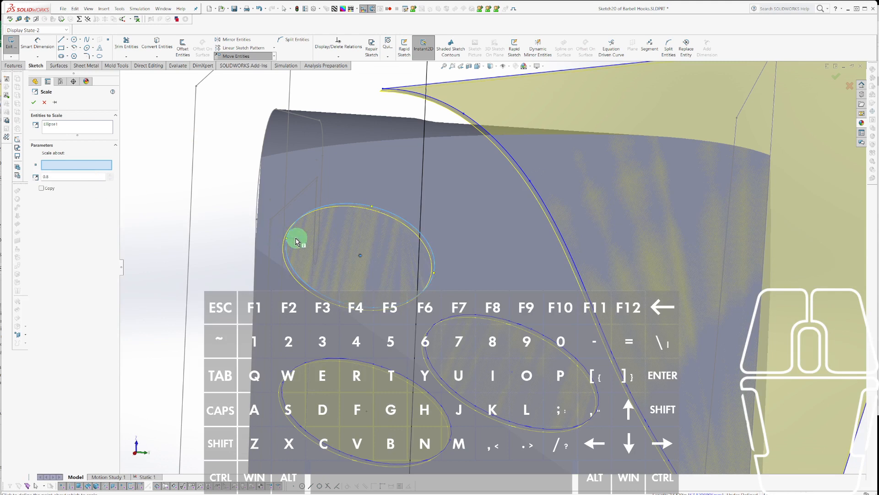
click(362, 255)
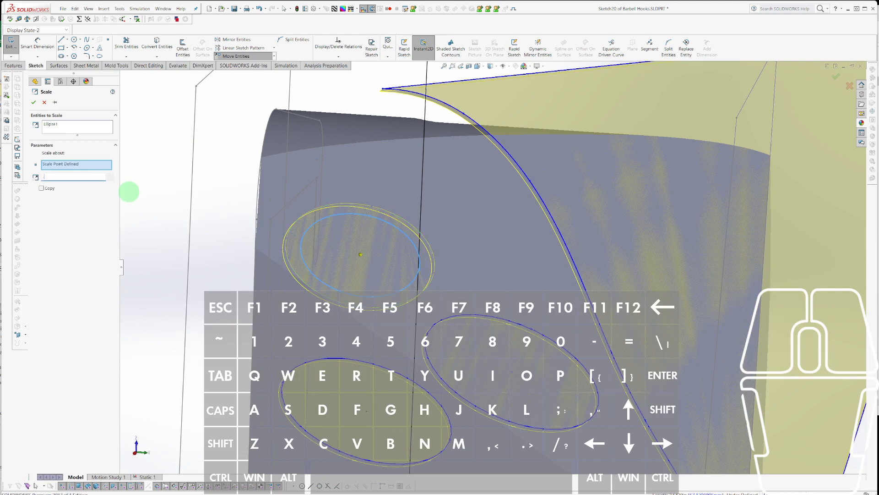
click(33, 104)
key(r)
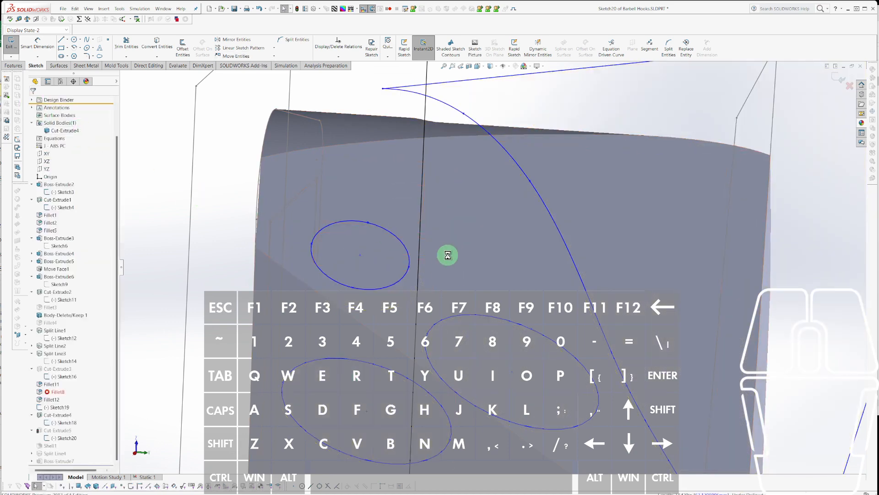
Examine Split Line4's sketch and where its line runs relative to the top elliptical hole under the upper arm.
mouse_move(452, 255)
middle_down()
mouse_move(540, 249)
mouse_move(599, 221)
mouse_move(635, 331)
mouse_move(660, 294)
mouse_move(640, 295)
middle_up()
middle_drag(415, 322, 388, 331)
middle_drag(373, 387, 461, 339)
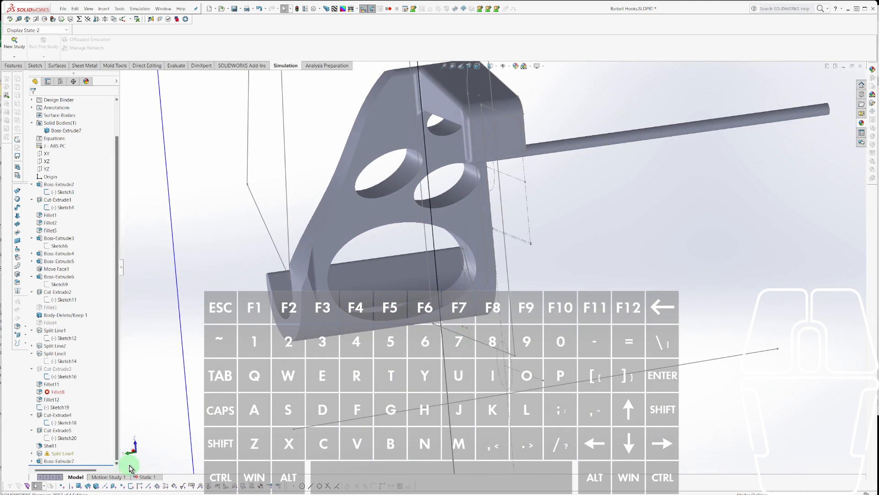
click(32, 454)
click(49, 461)
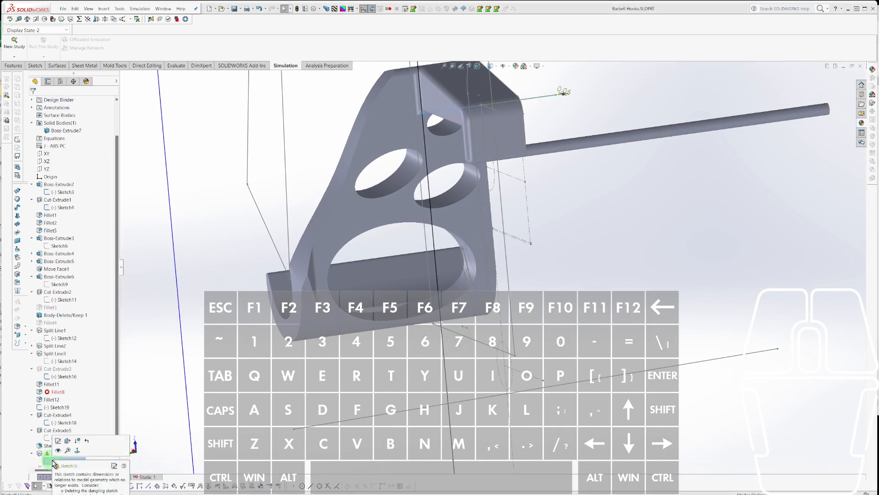
scroll(345, 330, down, 1)
mouse_move(346, 330)
middle_down()
mouse_move(358, 307)
mouse_move(367, 167)
mouse_move(522, 231)
mouse_move(539, 249)
mouse_move(524, 255)
mouse_move(514, 246)
middle_up()
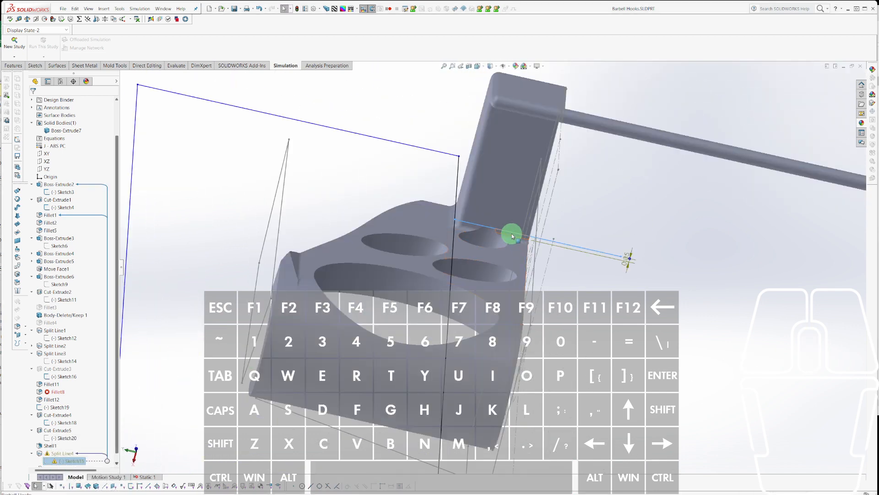
scroll(463, 235, down, 2)
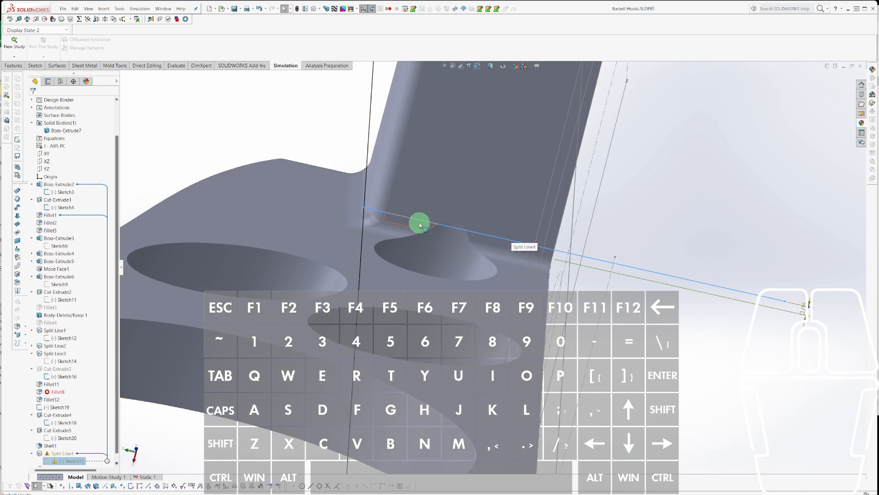
middle_drag(418, 225, 447, 275)
Edit the Cut-Extrude5 sketch, shift the top ellipse down away from the upper arm, reduce its tilt, and rebuild.
click(447, 257)
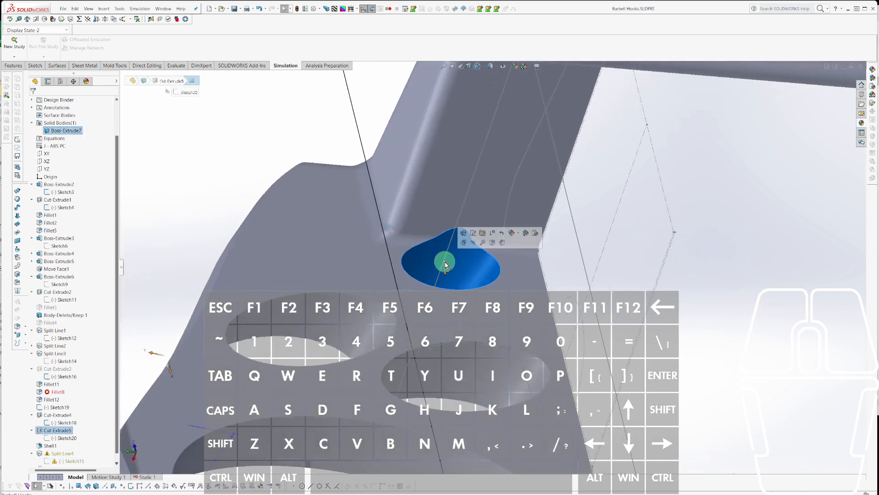
click(473, 232)
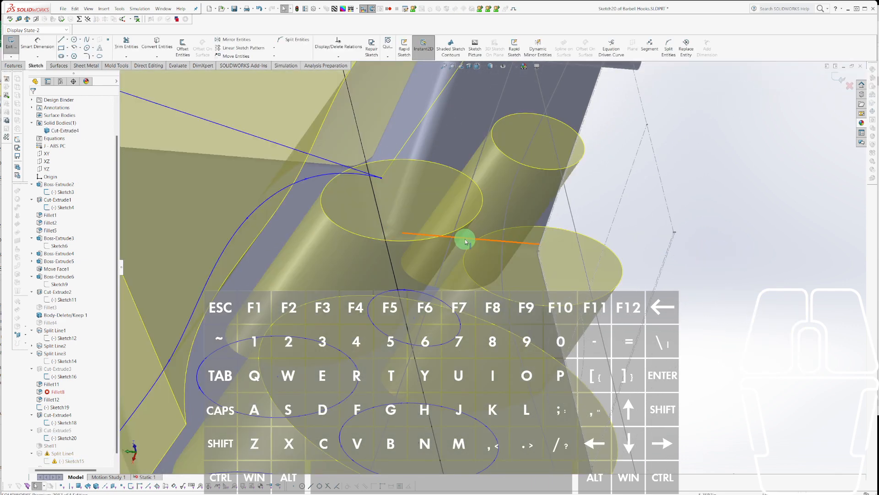
middle_drag(450, 249, 541, 185)
scroll(247, 290, down, 5)
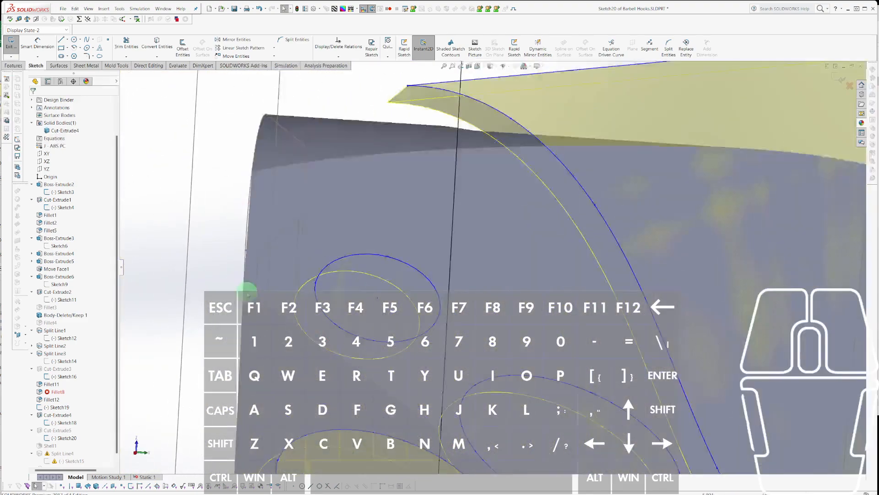
drag(416, 300, 415, 308)
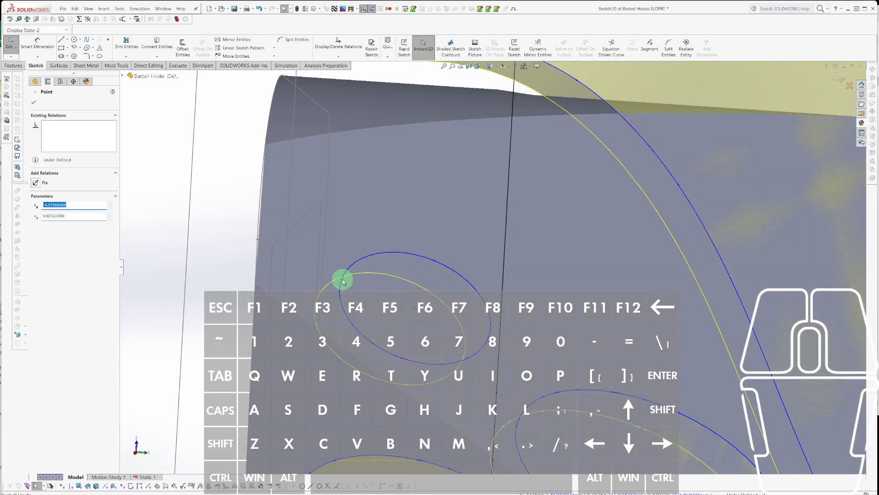
drag(346, 281, 339, 307)
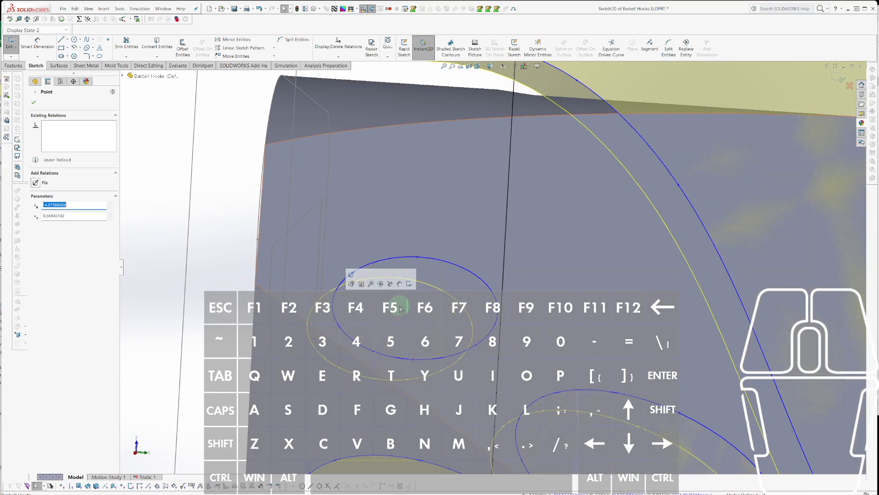
drag(415, 312, 410, 320)
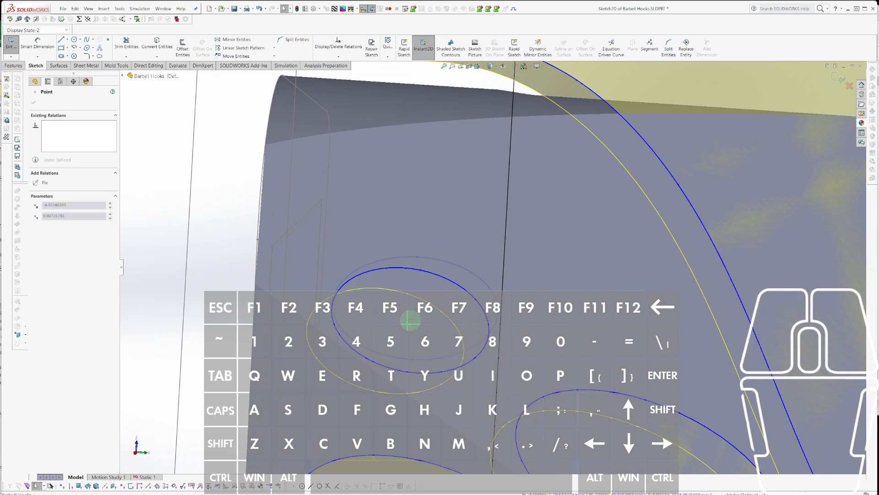
scroll(430, 332, up, 5)
mouse_move(386, 288)
middle_down()
mouse_move(508, 291)
mouse_move(472, 273)
middle_up()
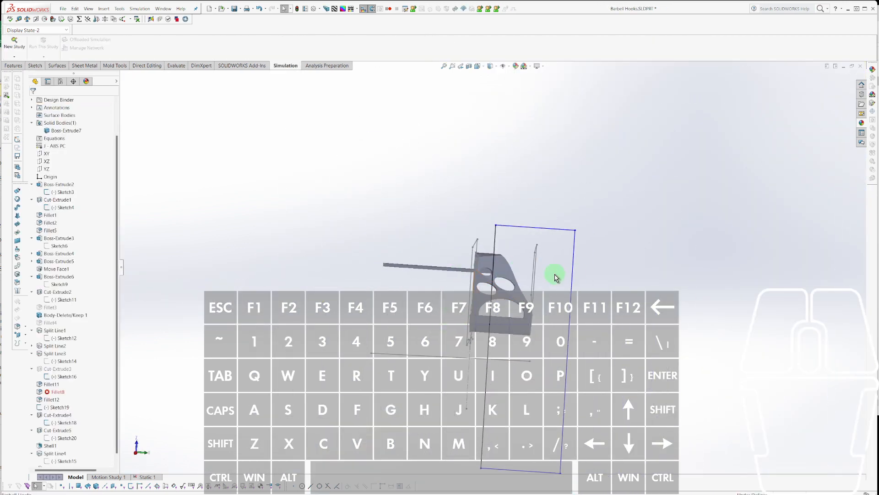
Reopen the Cut-Extrude5 sketch and draw an ellipse with radii of about 0.36 and 0.27 between the top ellipse and the curved edge.
middle_drag(555, 277, 559, 294)
scroll(515, 265, down, 6)
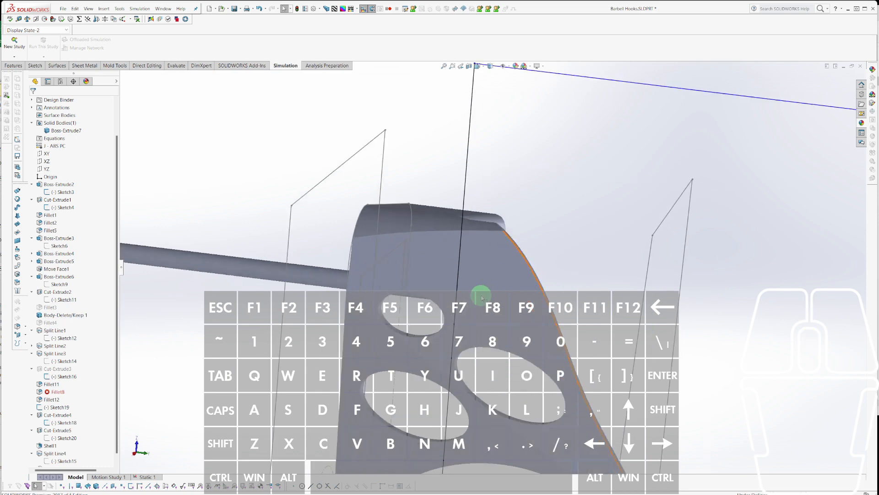
scroll(417, 334, down, 3)
click(397, 333)
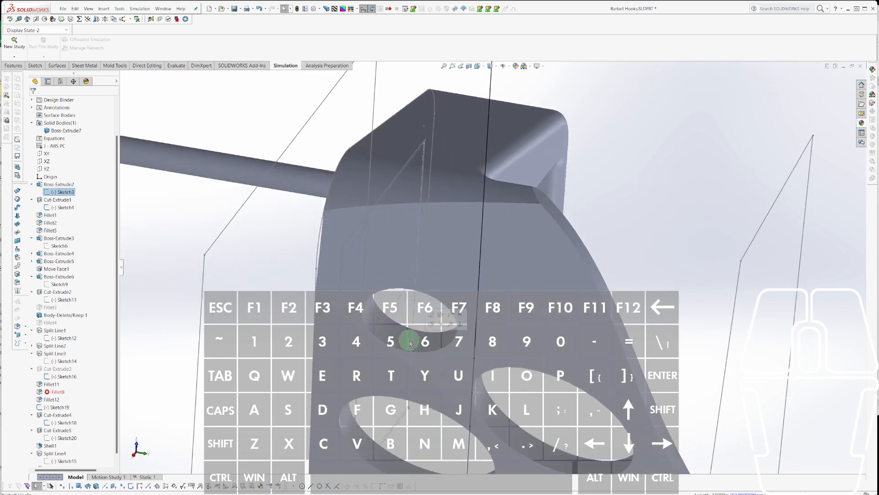
click(434, 311)
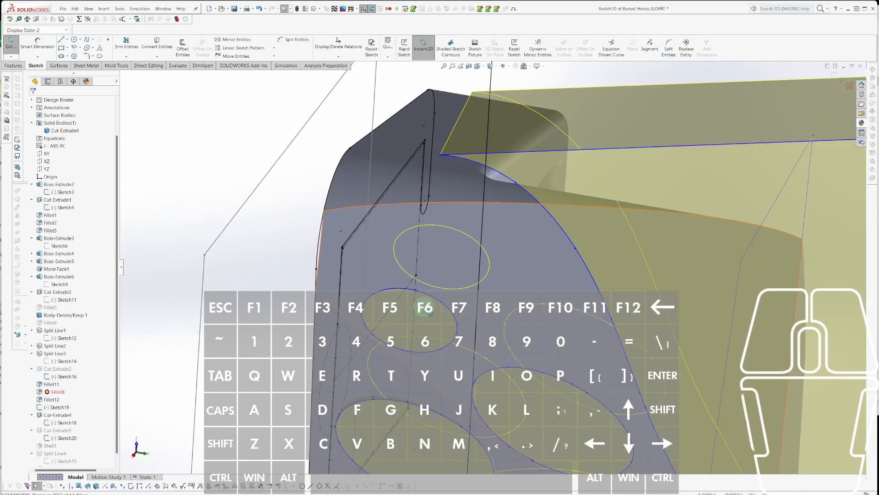
scroll(389, 227, down, 3)
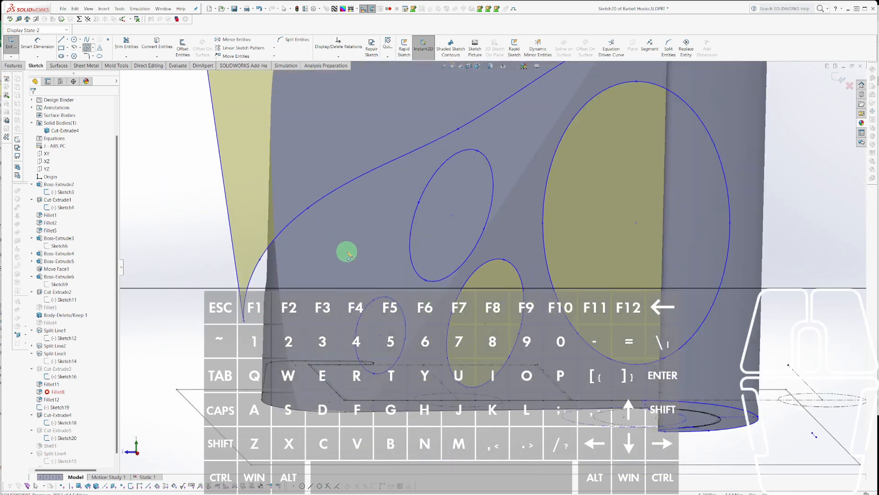
key(Down)
key(Right)
key(Up)
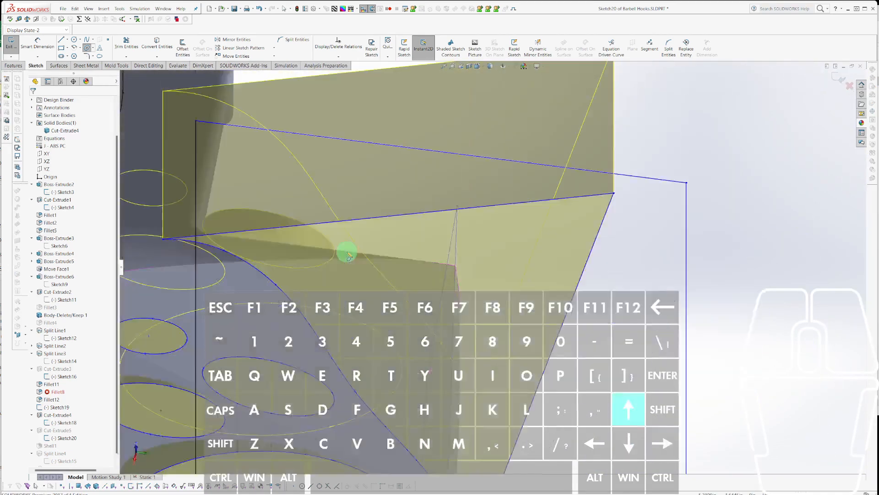
scroll(361, 278, up, 5)
scroll(271, 356, down, 4)
scroll(543, 254, down, 1)
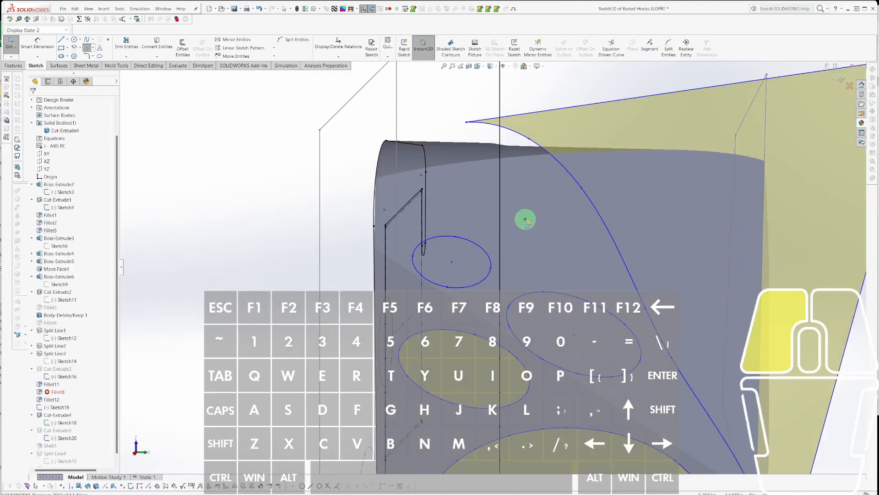
click(525, 219)
click(568, 228)
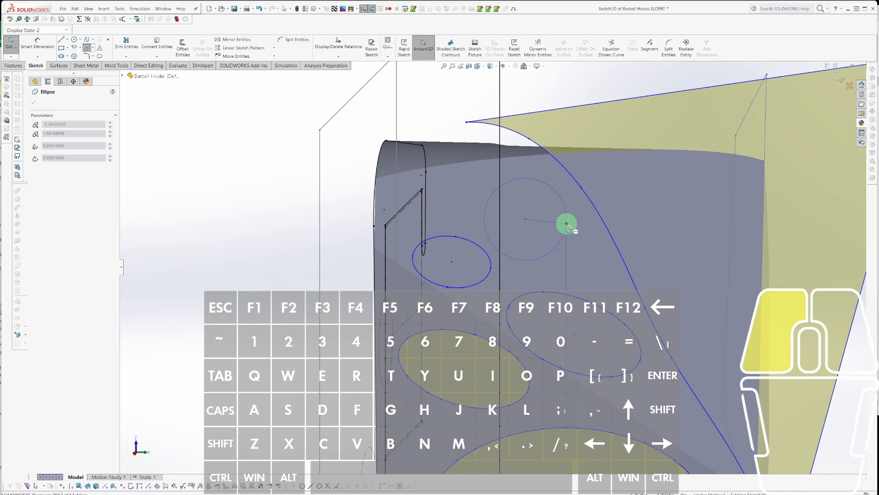
click(545, 192)
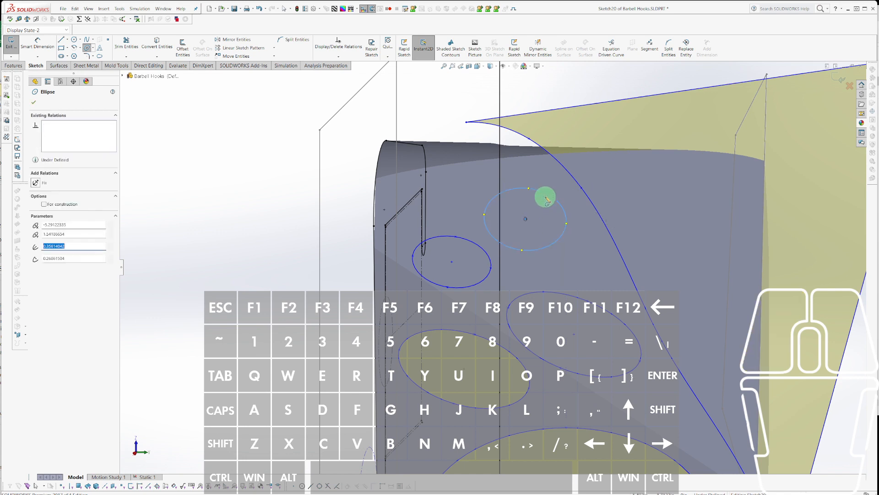
Reposition the new ellipse's centre and side point to enlarge and tilt it beside the curved edge, and rebuild the part.
key(Escape)
drag(527, 223, 538, 232)
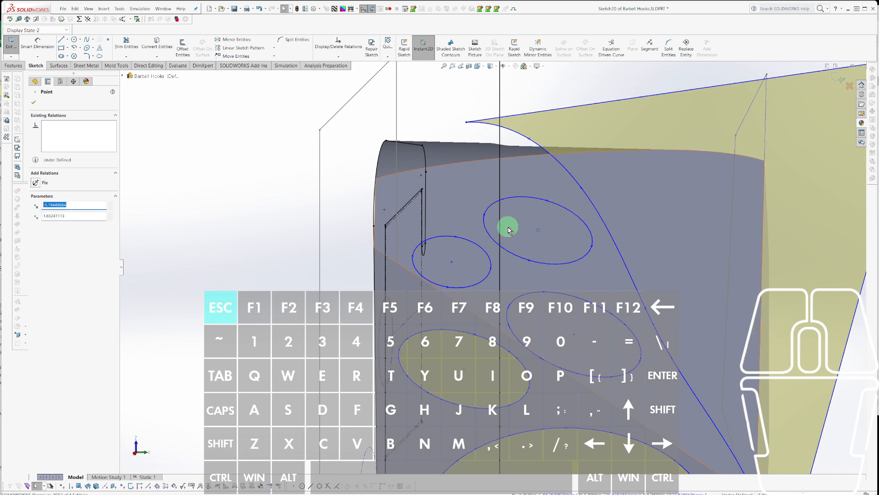
drag(484, 216, 542, 234)
key(ctrl+b)
Reopen the Cut-Extrude5 sketch, move the new ellipse lower and adjust its end to clear the upper arm's underside, and rebuild.
scroll(550, 251, up, 4)
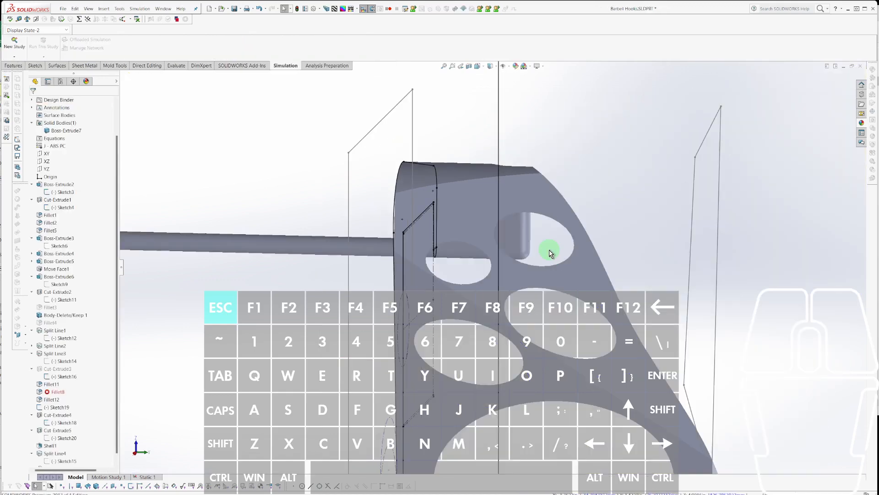
middle_drag(589, 256, 663, 304)
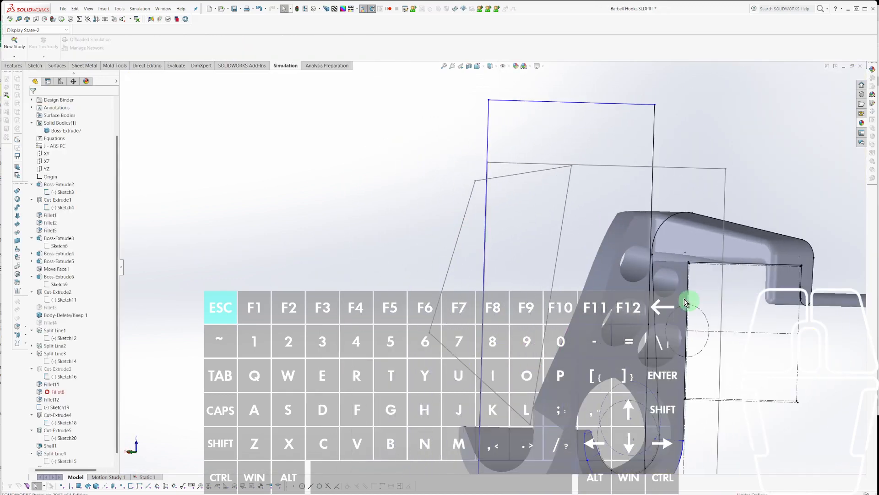
scroll(619, 282, down, 5)
middle_drag(619, 283, 532, 246)
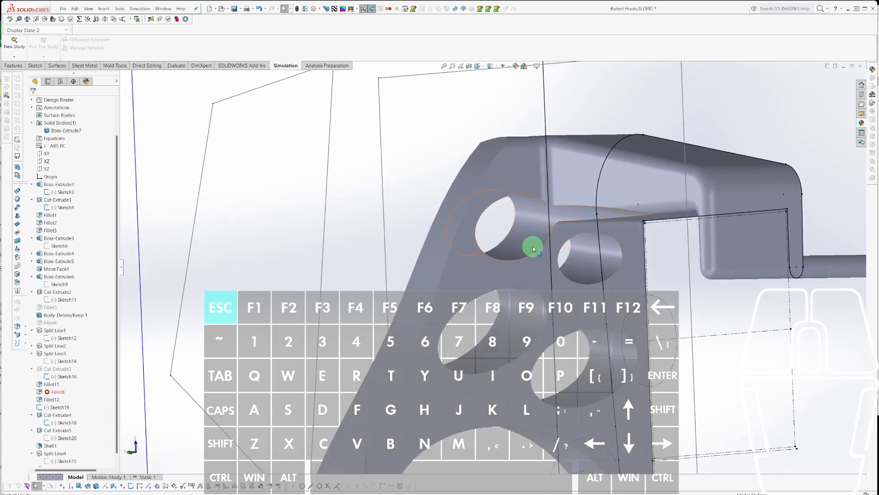
click(519, 246)
click(547, 218)
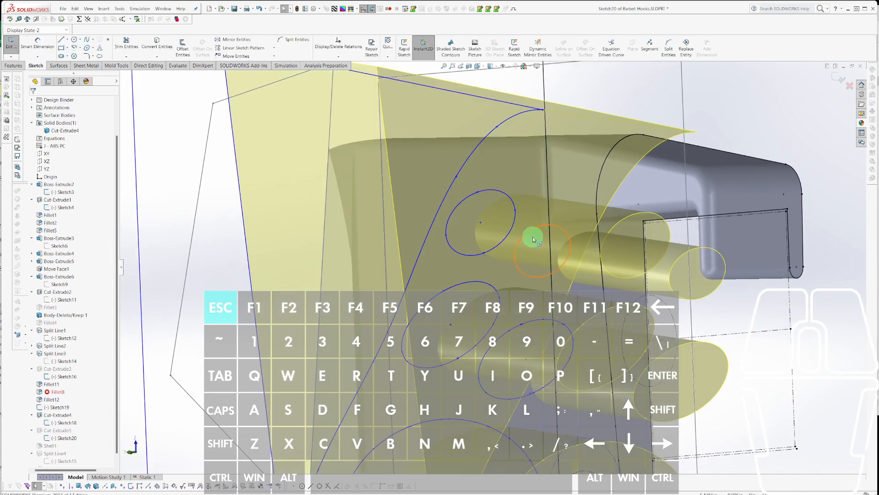
drag(476, 224, 472, 237)
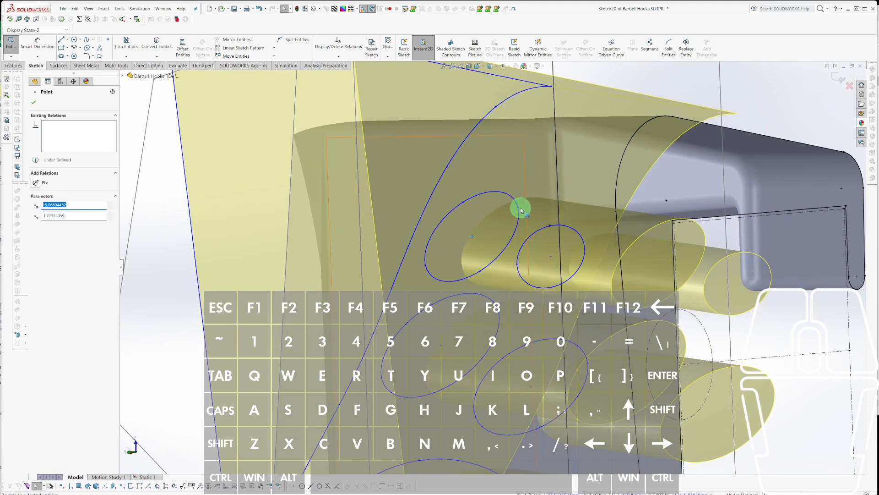
drag(519, 210, 510, 228)
key(ctrl+b)
Examine the four-hole layout and the Shell1 feature from both sides of the hook.
scroll(512, 261, up, 4)
mouse_move(505, 261)
middle_down()
mouse_move(470, 259)
mouse_move(457, 239)
mouse_move(592, 249)
mouse_move(648, 221)
mouse_move(608, 229)
mouse_move(573, 279)
mouse_move(605, 271)
mouse_move(580, 285)
middle_up()
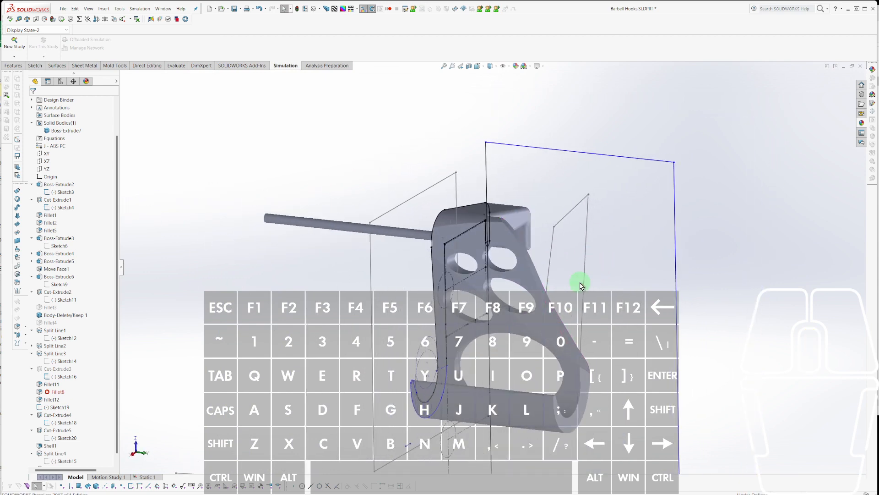
middle_drag(581, 285, 568, 284)
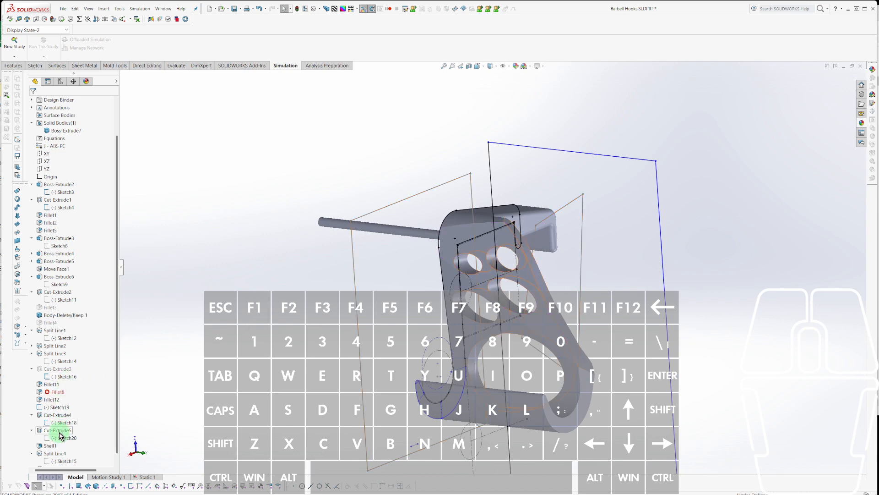
scroll(507, 255, down, 6)
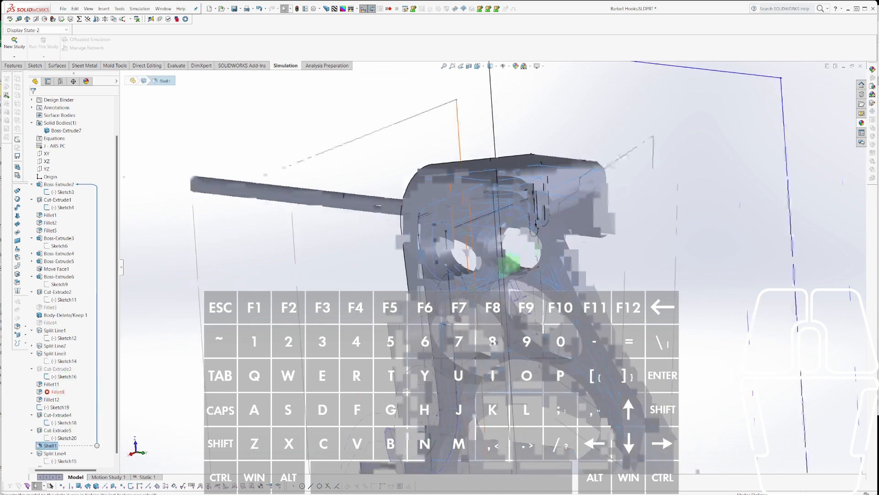
middle_drag(593, 230, 565, 290)
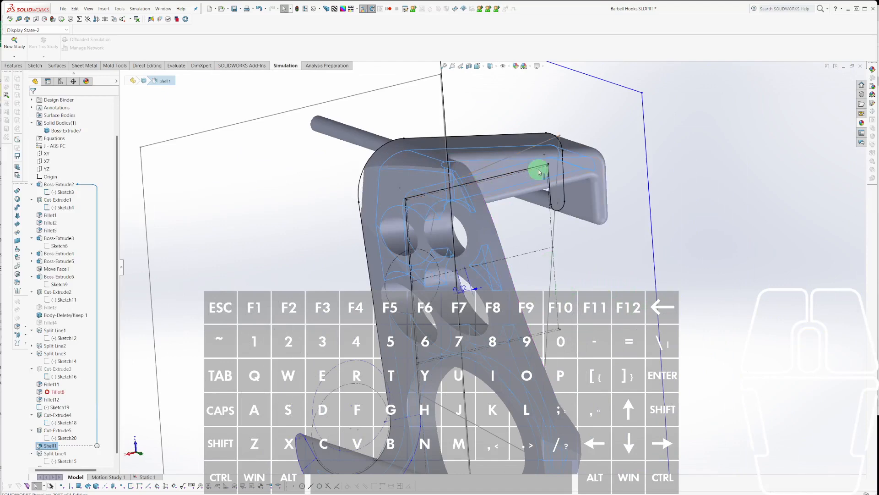
middle_drag(539, 173, 412, 207)
middle_drag(590, 229, 545, 273)
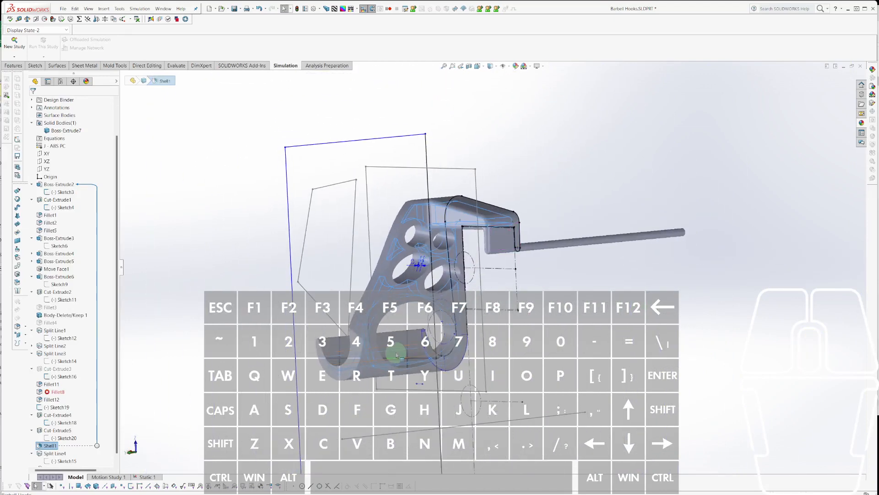
middle_drag(392, 347, 541, 328)
click(385, 319)
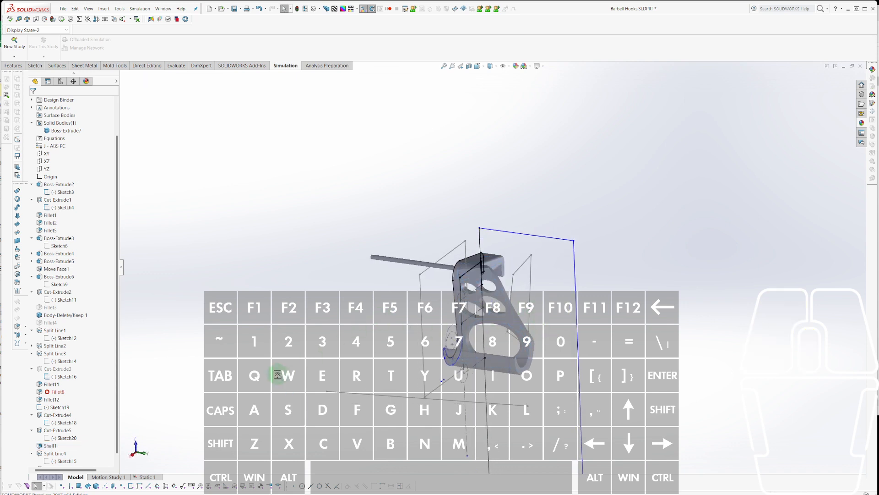
Rerun the Static 1 study and view the von Mises stress plot from the opposite side of the hook.
click(148, 477)
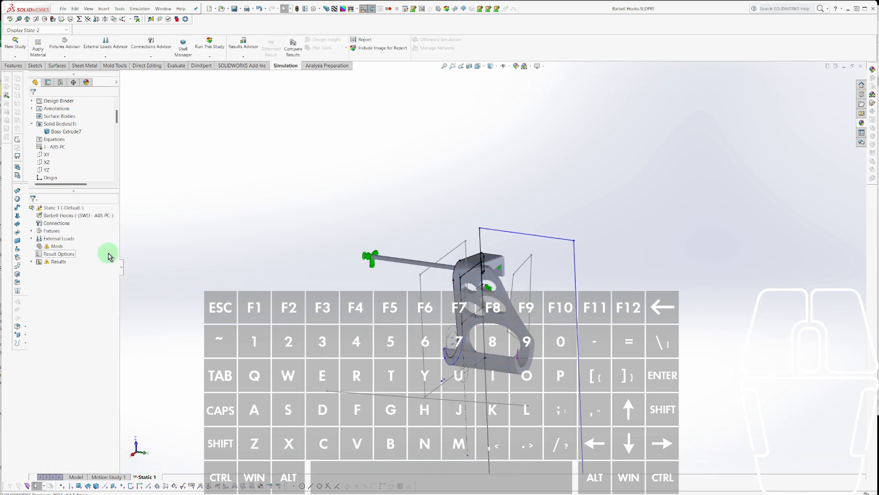
right_click(64, 211)
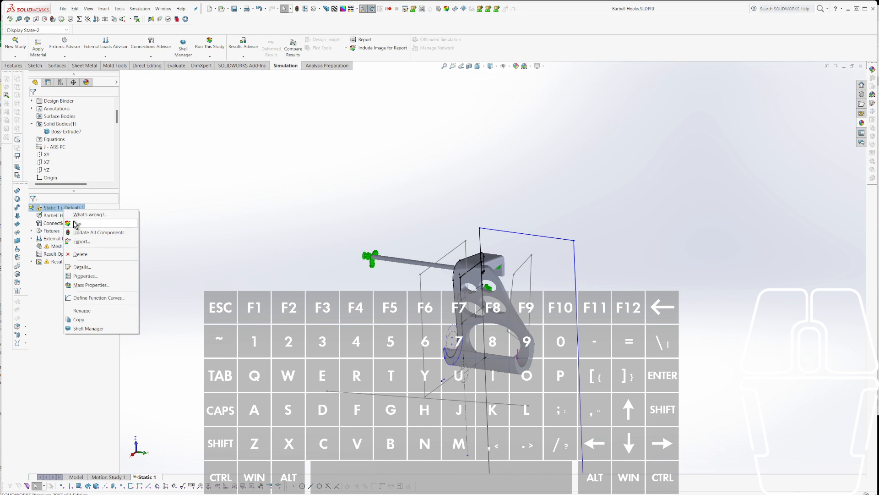
click(75, 224)
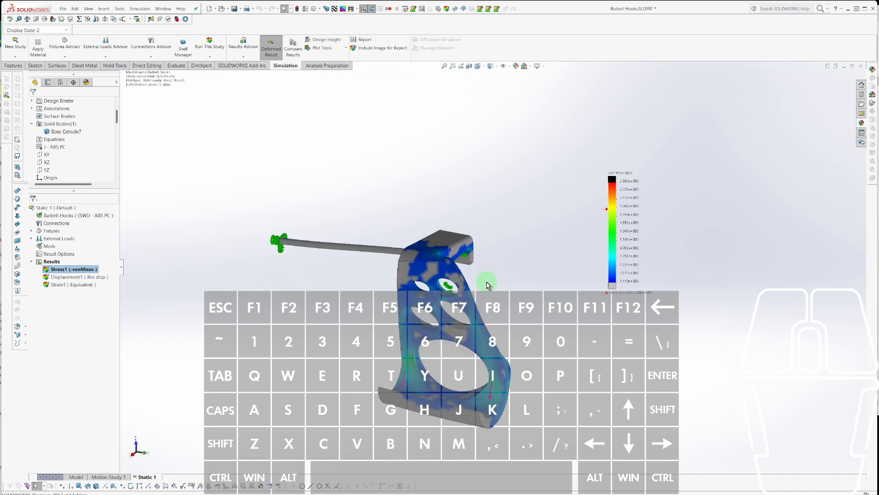
middle_drag(481, 290, 595, 245)
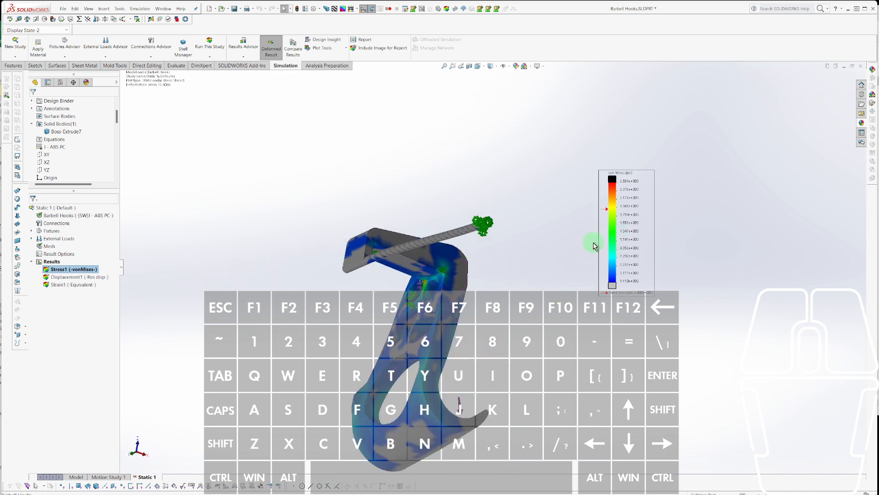
Examine the von Mises stress plot on the upper arm, the shank and the upper holes from both sides of the hook.
scroll(510, 249, up, 5)
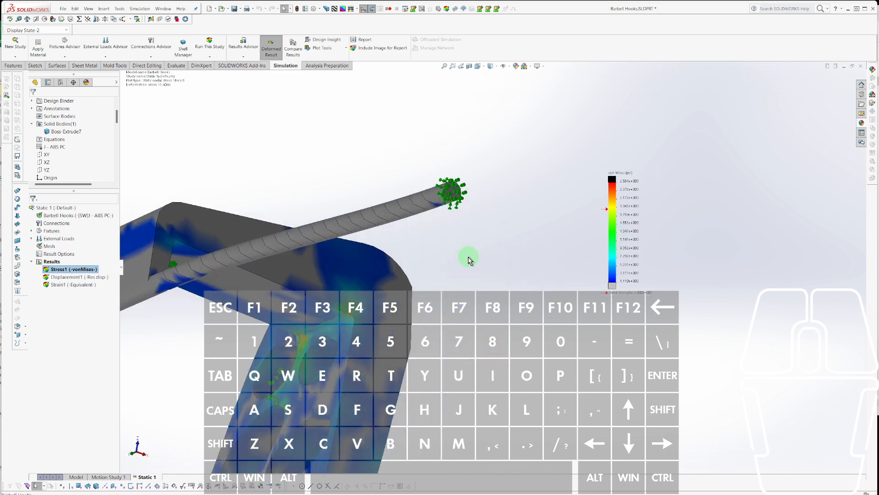
scroll(389, 308, up, 3)
scroll(362, 315, down, 5)
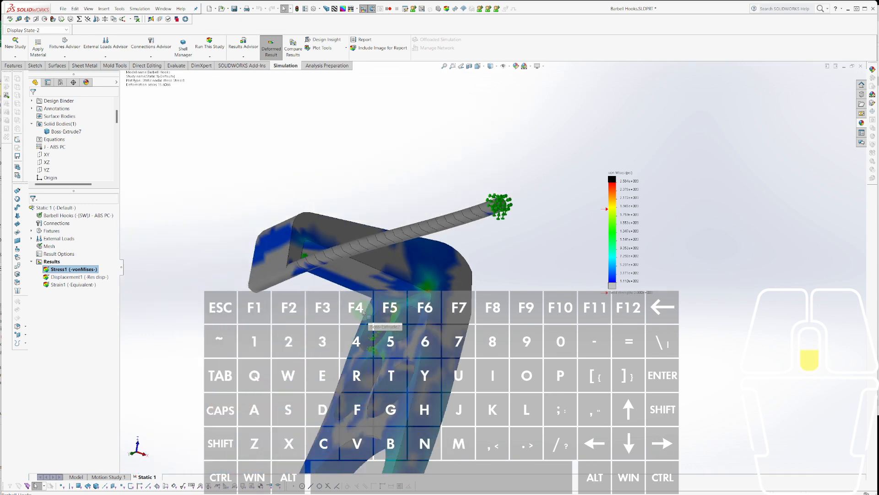
middle_drag(337, 295, 576, 382)
scroll(431, 355, up, 4)
middle_drag(431, 355, 490, 383)
scroll(492, 385, up, 3)
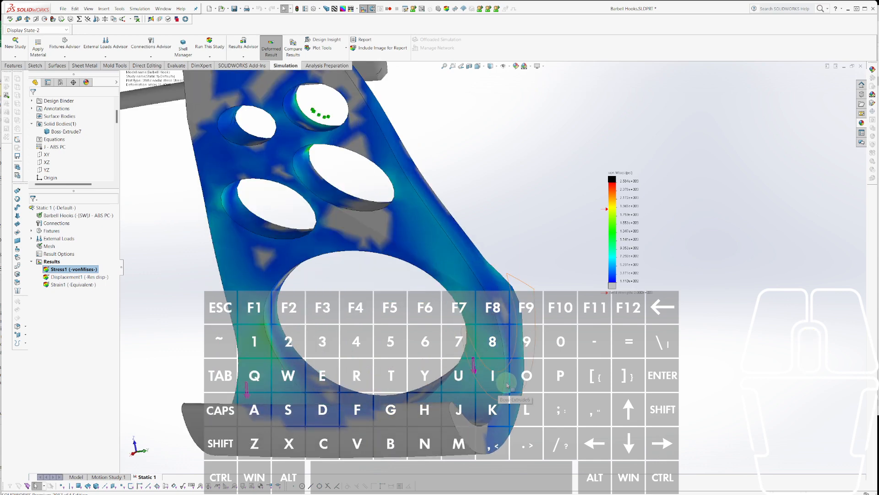
middle_drag(333, 366, 414, 332)
scroll(275, 380, down, 3)
scroll(277, 381, up, 2)
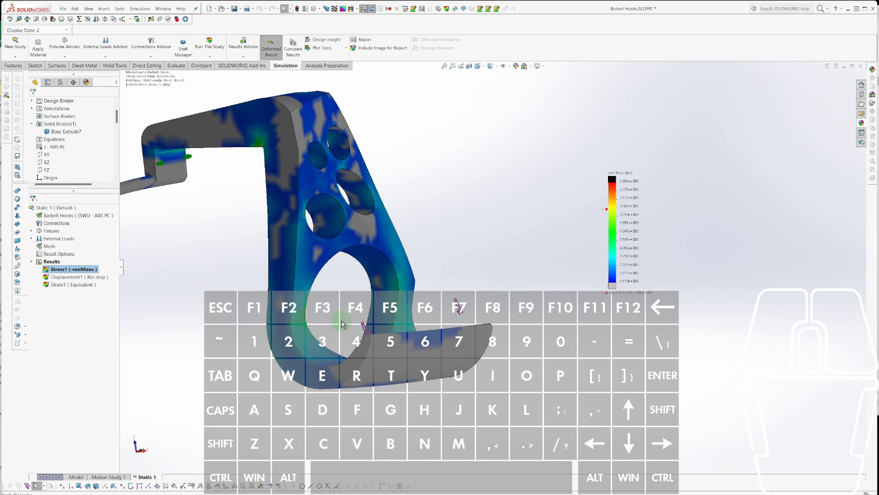
Inspect the stress distribution along the side walls of the large lower hole, close to the barbell lip.
middle_drag(341, 324, 313, 311)
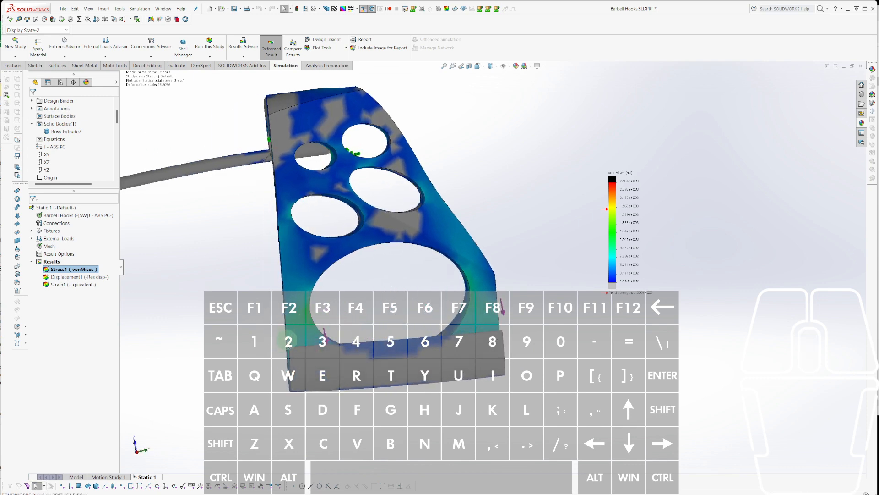
scroll(316, 302, up, 3)
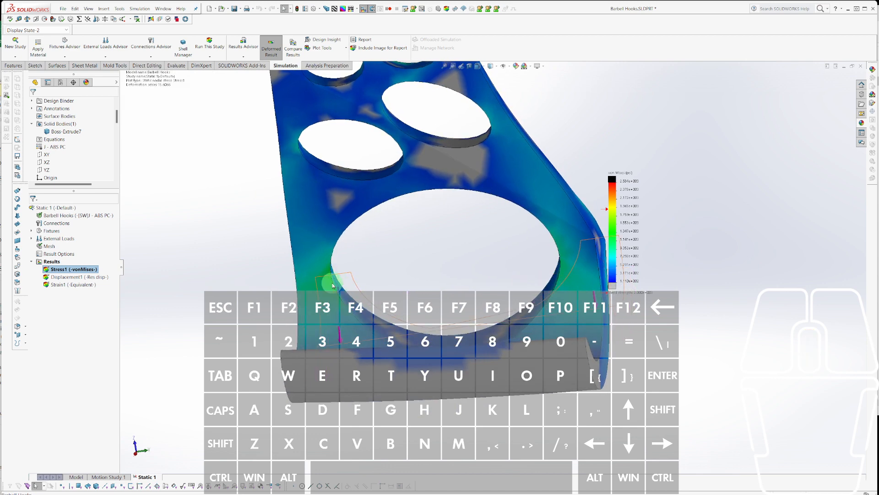
scroll(567, 288, down, 3)
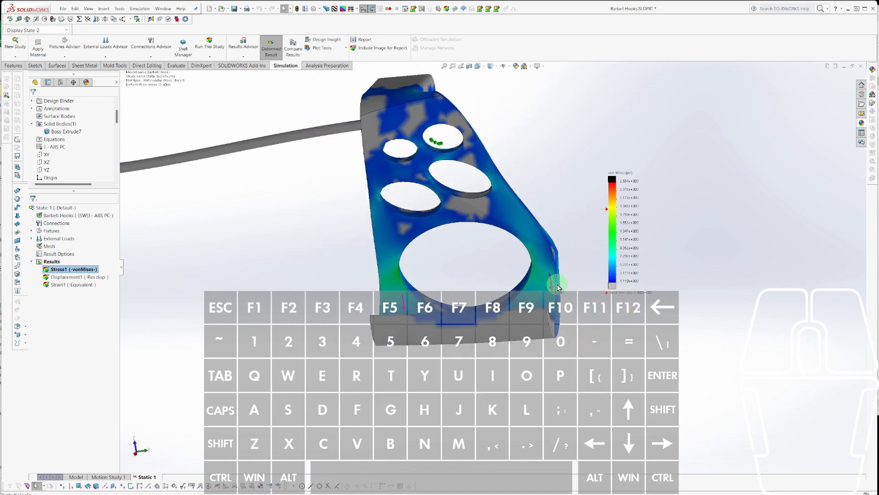
middle_drag(558, 287, 512, 259)
scroll(513, 259, down, 2)
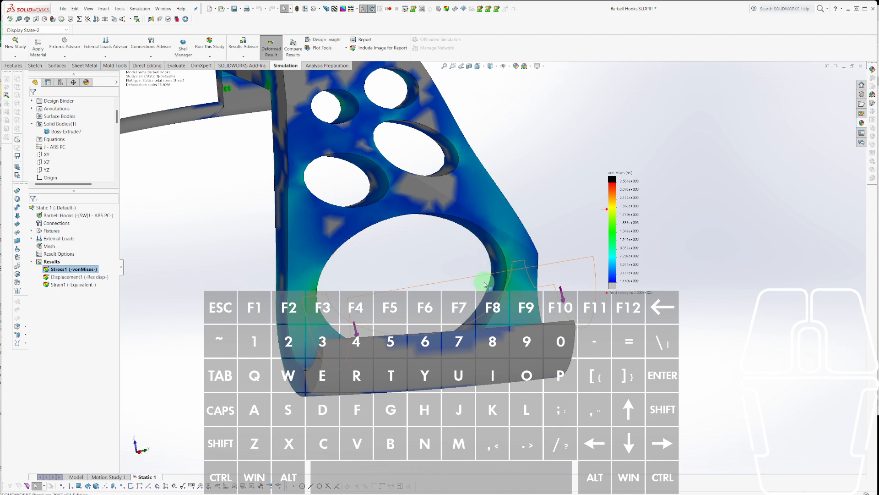
scroll(485, 274, down, 3)
right_click(518, 226)
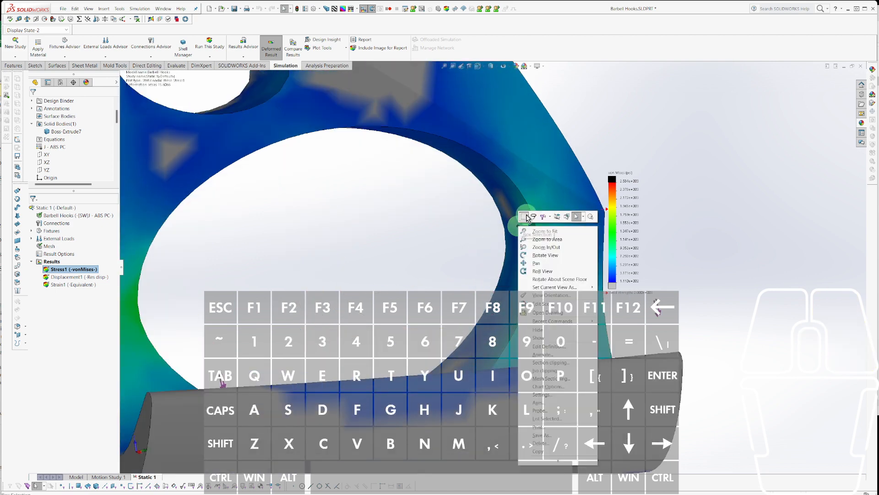
click(523, 228)
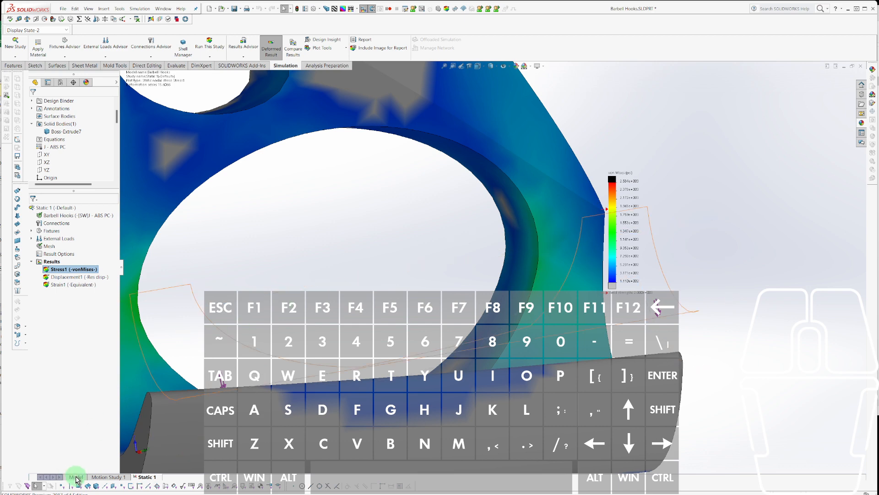
Return to the model and open the Cut-Extrude5 sketch for editing, turned upright and focused on the large lower ellipse.
click(76, 477)
click(557, 207)
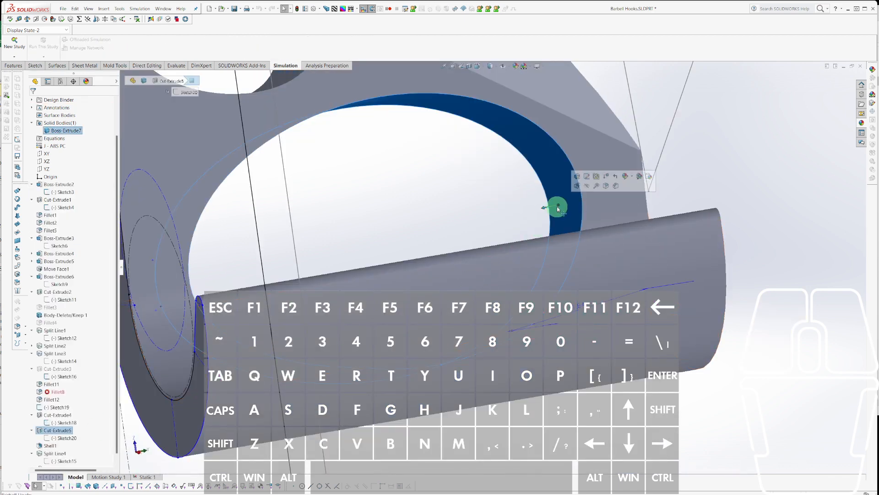
click(585, 176)
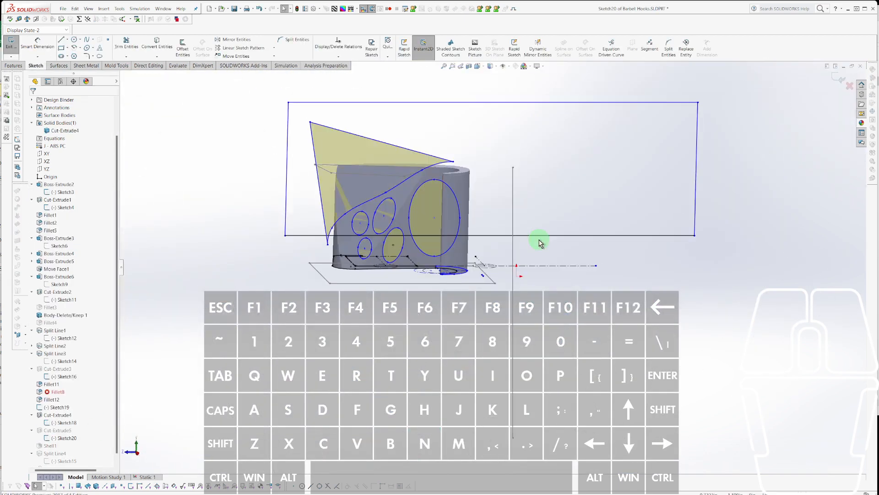
key(Down)
key(Right)
key(Right)
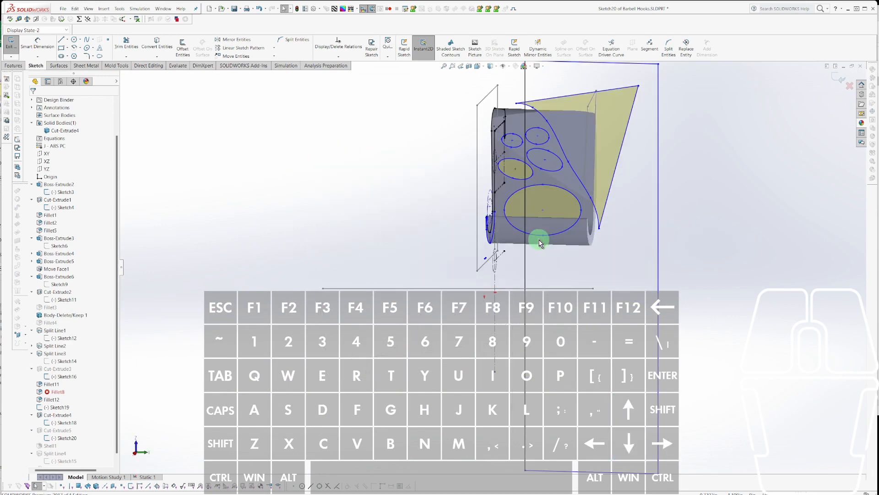
scroll(537, 243, down, 5)
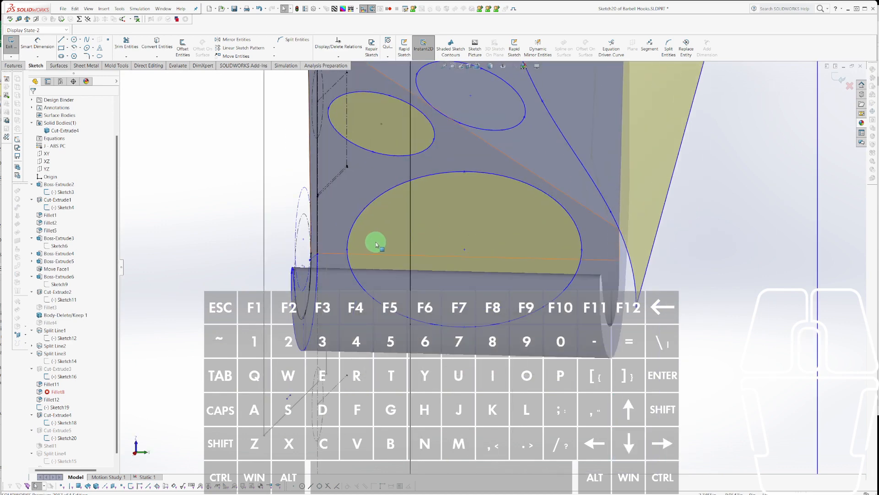
Shift the large lower ellipse by its side points, fix its centre, and pull one side point inward to narrow it.
drag(351, 251, 357, 249)
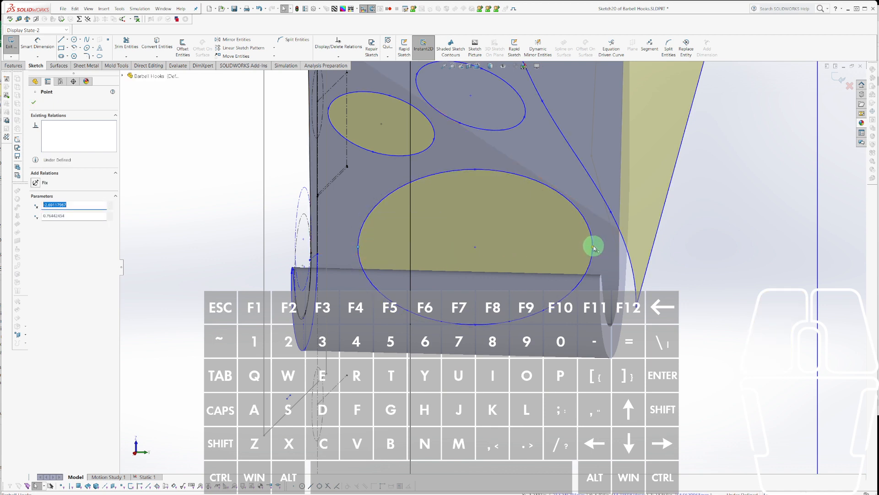
drag(589, 251, 583, 248)
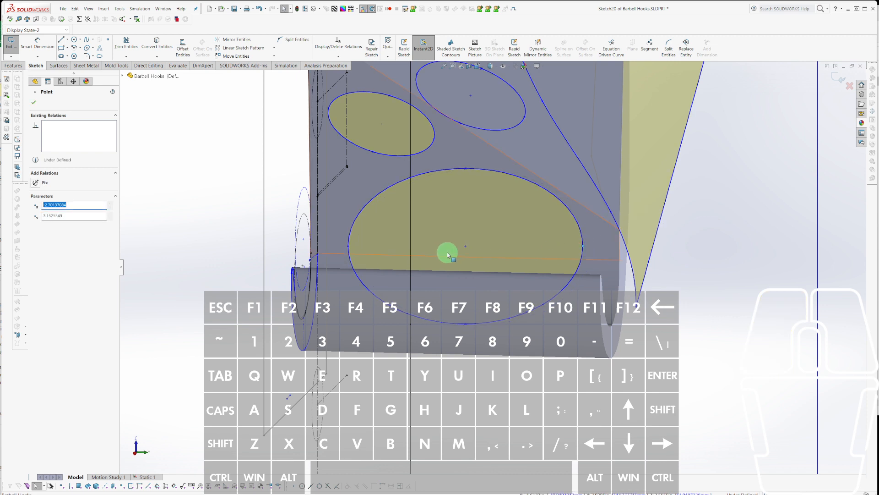
click(467, 246)
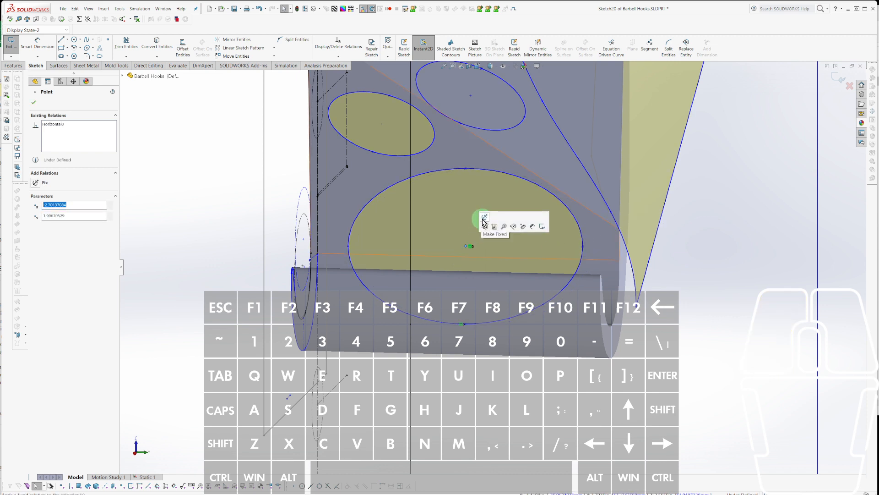
click(485, 217)
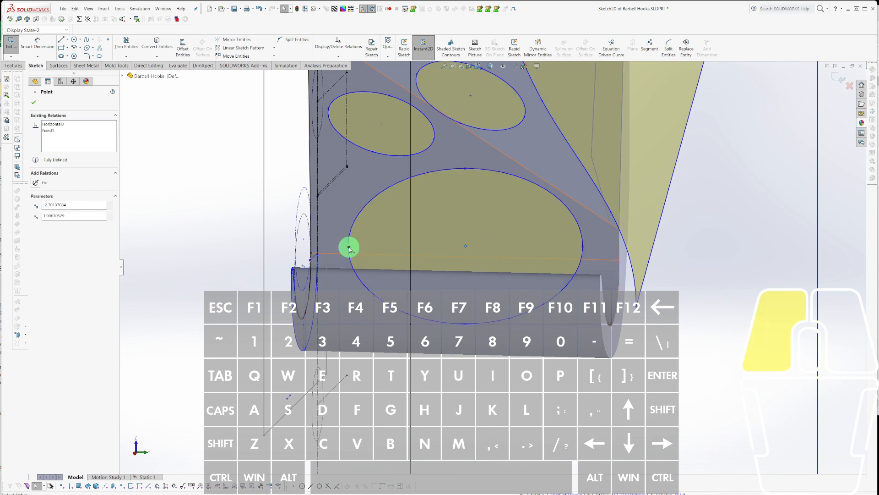
drag(349, 249, 363, 250)
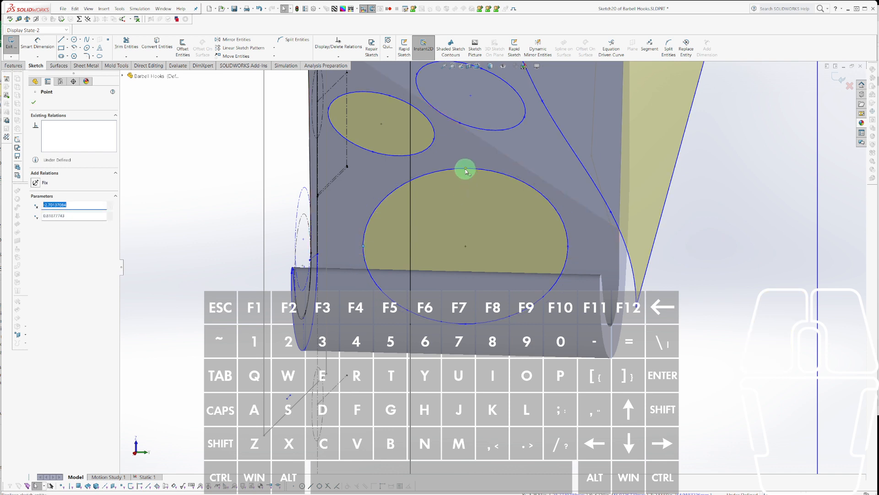
Remove the fixed relation from the large ellipse's centre and move the ellipse slightly up and toward the straight edge.
click(466, 246)
click(466, 248)
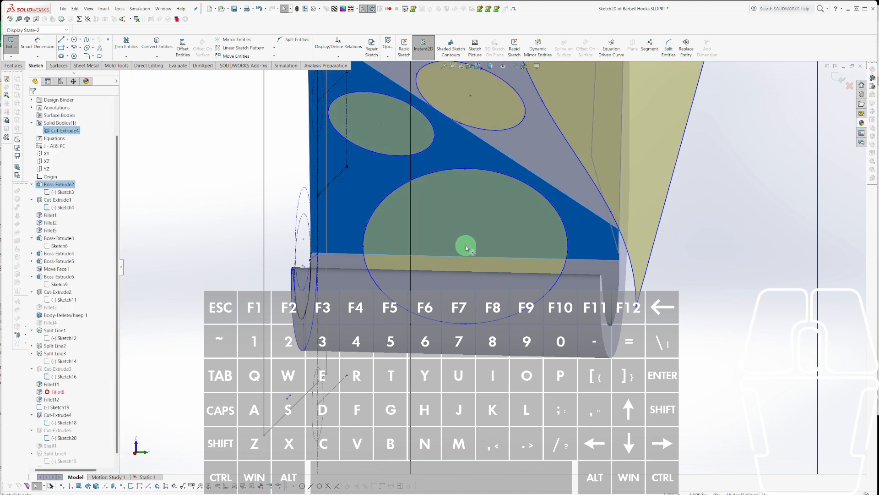
click(465, 246)
click(485, 217)
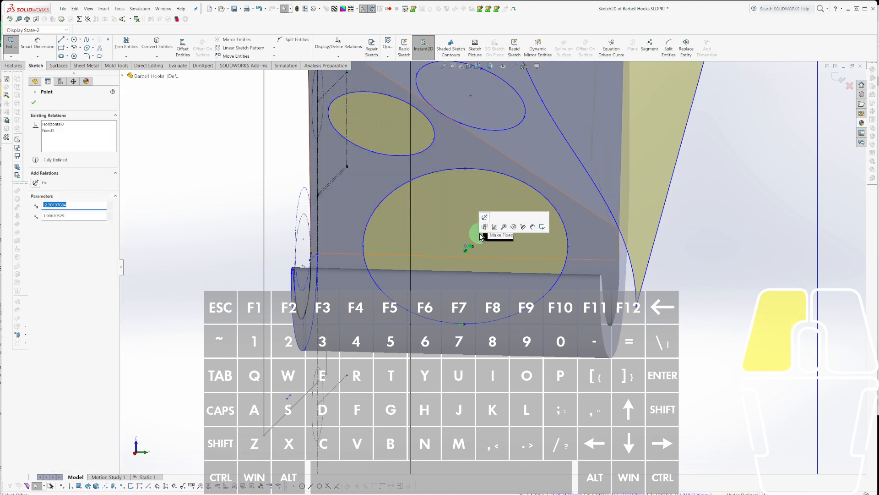
click(465, 250)
key(Delete)
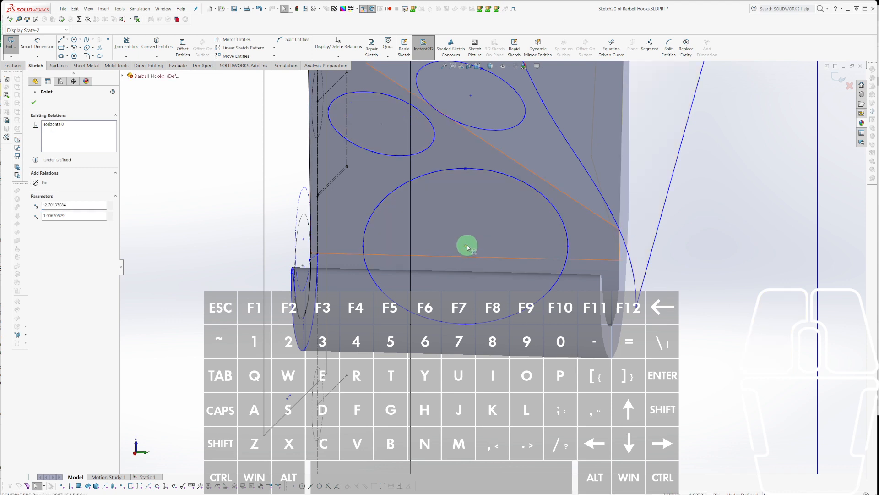
click(466, 247)
mouse_move(460, 246)
mouse_down()
mouse_move(448, 257)
mouse_move(447, 241)
mouse_up()
middle_drag(622, 324, 596, 336)
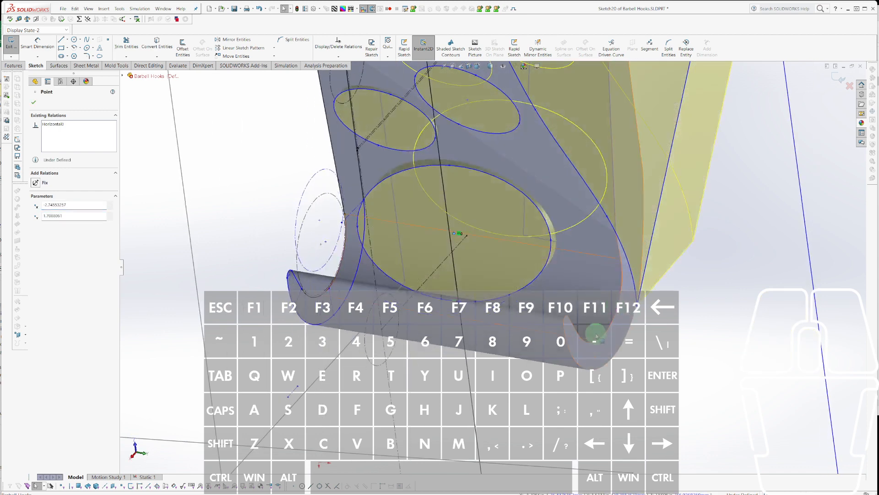
click(594, 341)
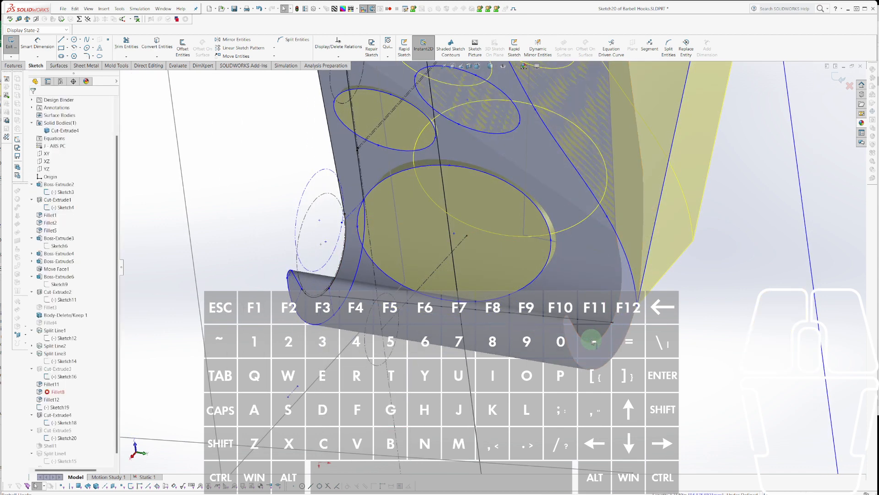
key(Escape)
click(594, 323)
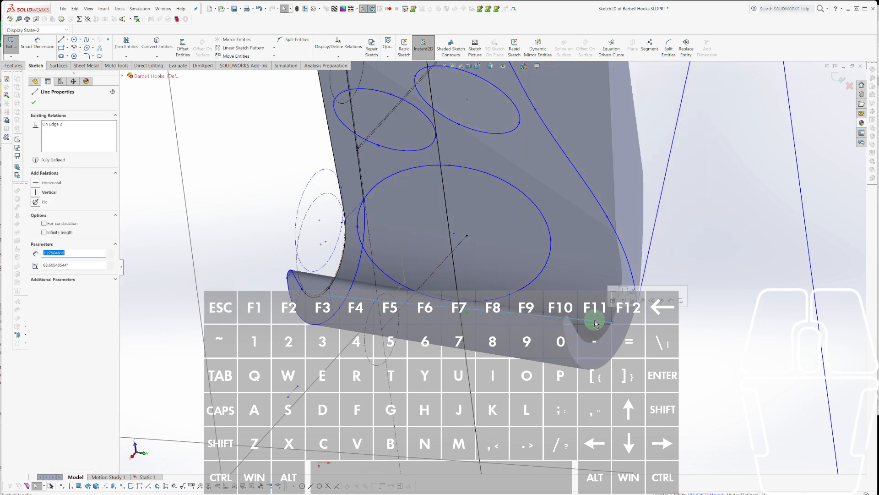
click(613, 301)
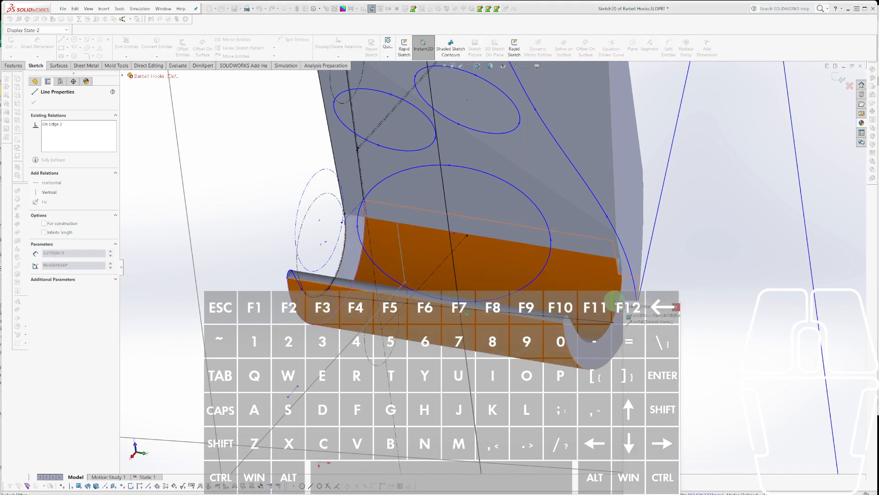
key(Escape)
click(603, 324)
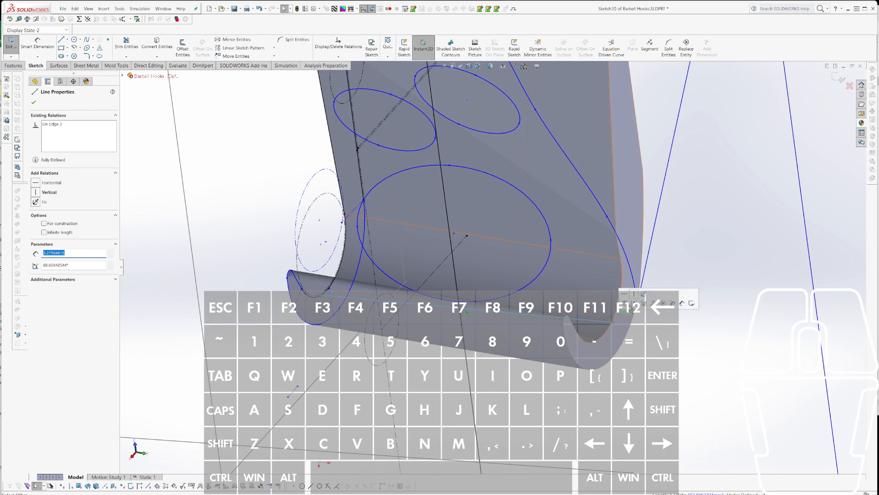
Exit the sketch with the part rebuilt, and inspect the narrowed lower hole and the Cut-Extrude4 face from several sides.
click(509, 324)
mouse_move(509, 324)
middle_down()
mouse_move(544, 259)
mouse_move(518, 207)
mouse_move(540, 241)
mouse_move(522, 267)
mouse_move(537, 266)
mouse_move(537, 249)
mouse_move(549, 262)
mouse_move(488, 281)
mouse_move(484, 290)
middle_up()
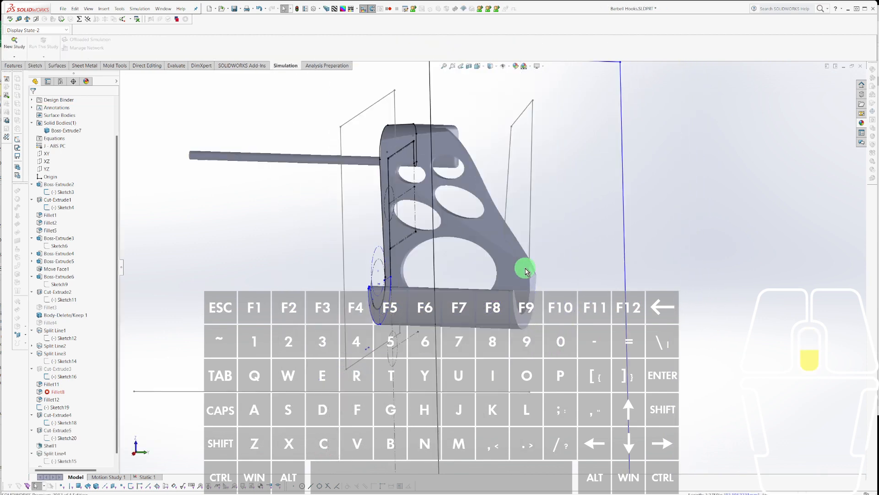
middle_drag(526, 271, 456, 295)
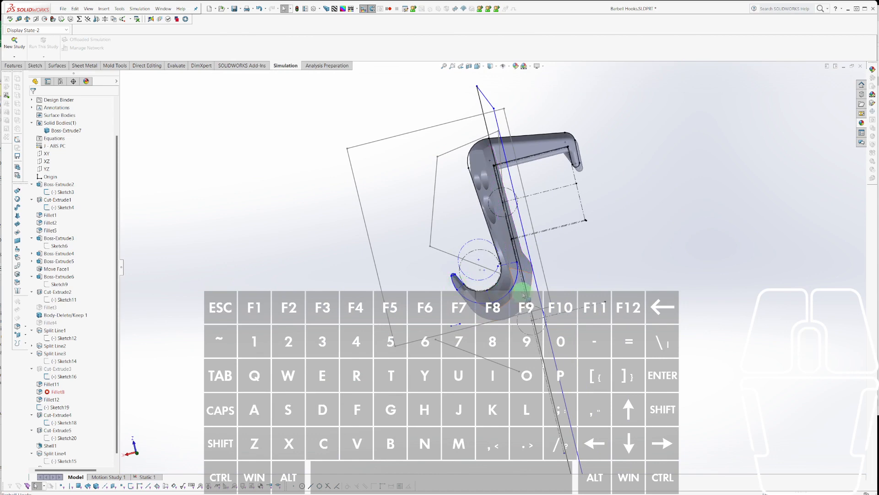
scroll(524, 293, down, 5)
middle_drag(534, 290, 508, 270)
click(455, 172)
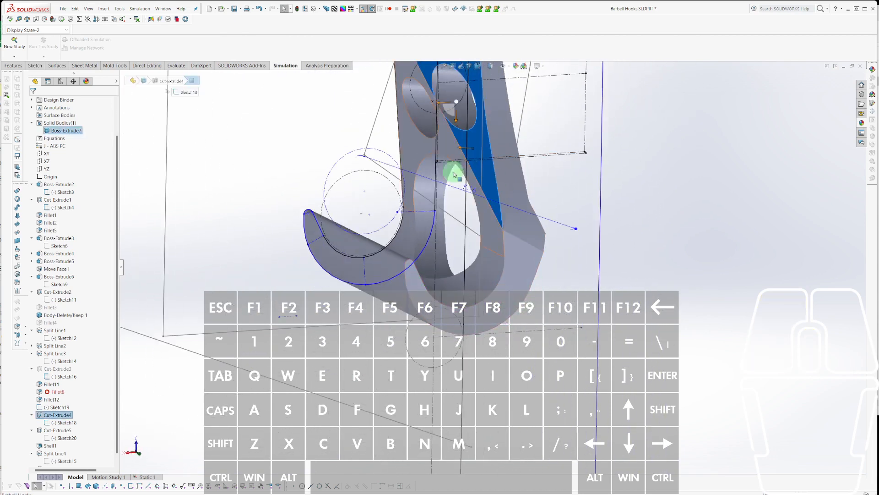
middle_drag(399, 247, 564, 249)
scroll(545, 275, up, 3)
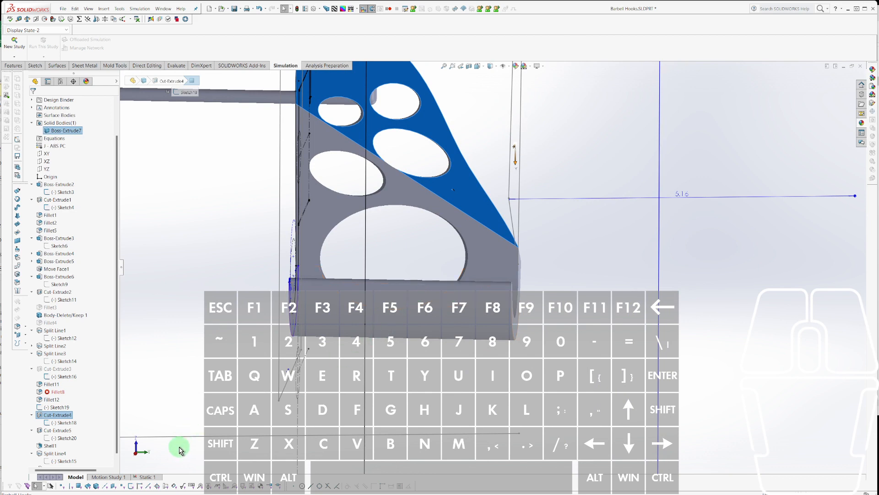
Rerun the Static 1 study on the part with the narrowed lower hole and show its von Mises stress plot.
click(149, 476)
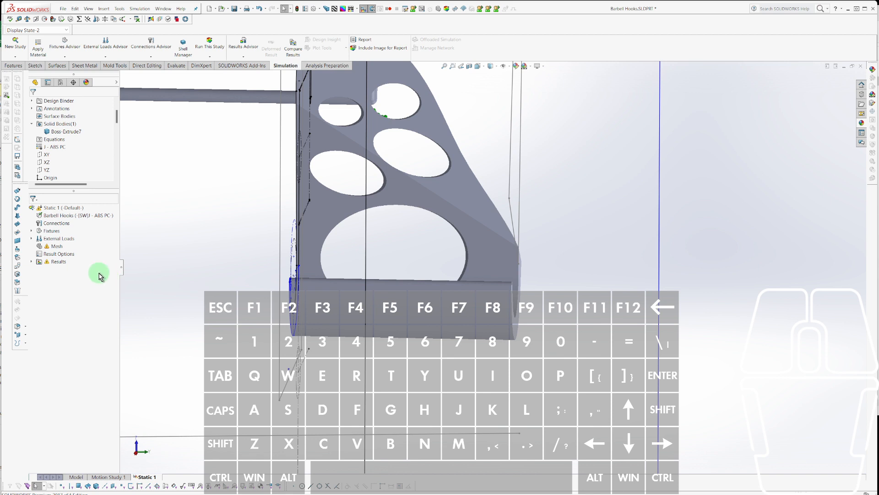
right_click(52, 216)
right_click(47, 207)
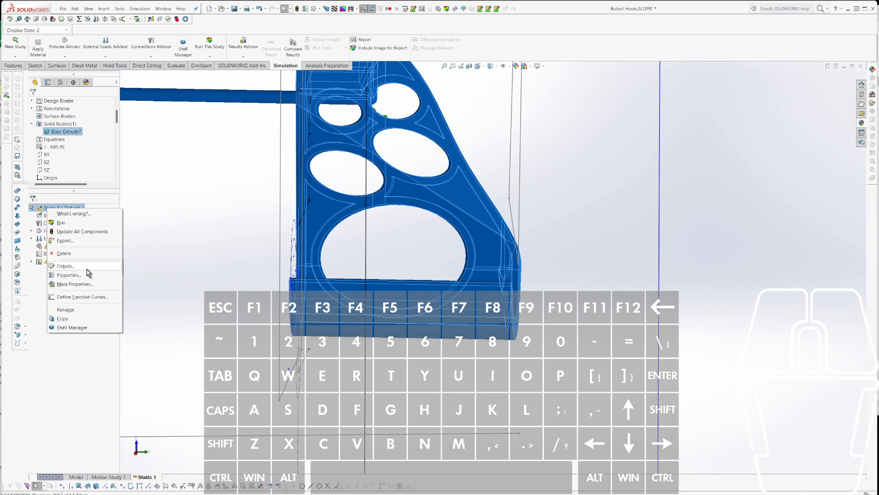
click(60, 223)
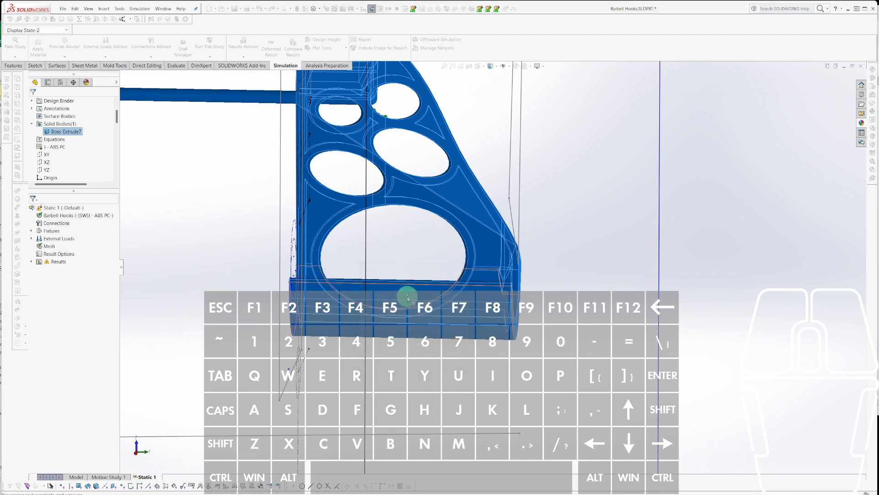
click(423, 283)
scroll(423, 284, up, 6)
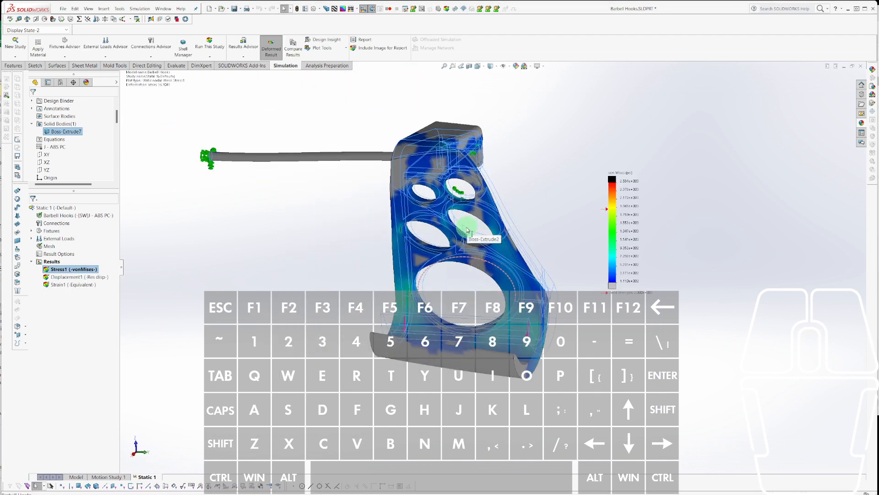
Examine the von Mises stress around the rim of the large lower hole, especially beside the shank's straight edge.
scroll(563, 234, down, 5)
middle_drag(474, 258, 502, 257)
scroll(328, 383, down, 5)
scroll(328, 382, up, 3)
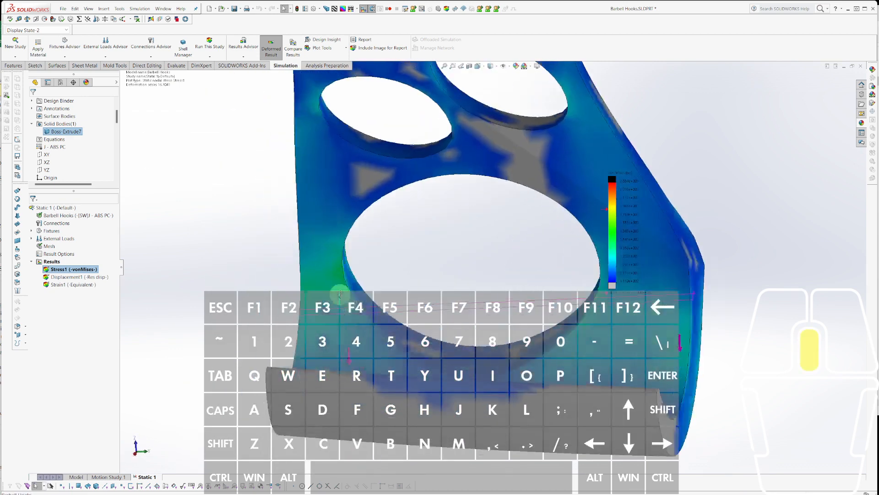
scroll(364, 278, down, 8)
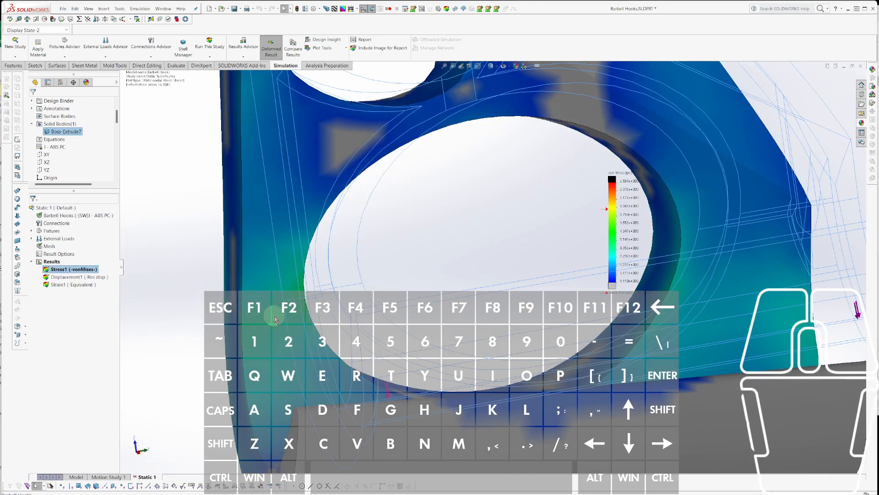
scroll(291, 312, up, 5)
scroll(434, 265, down, 3)
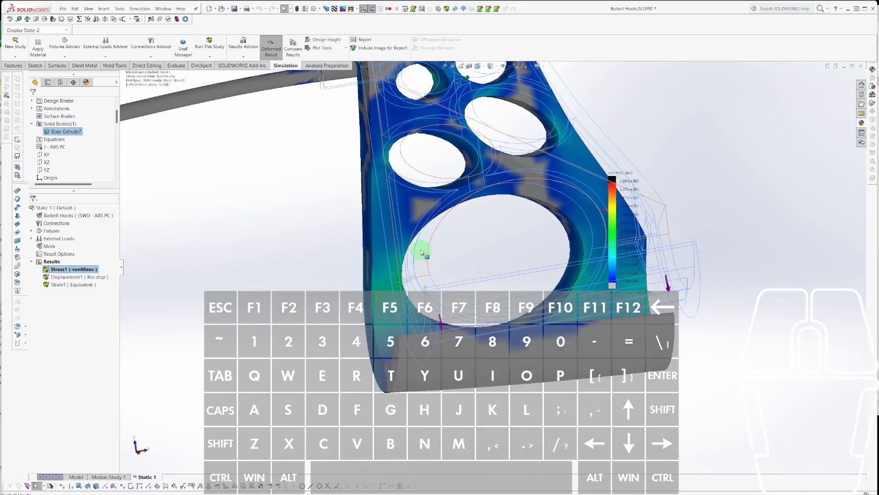
scroll(691, 212, up, 4)
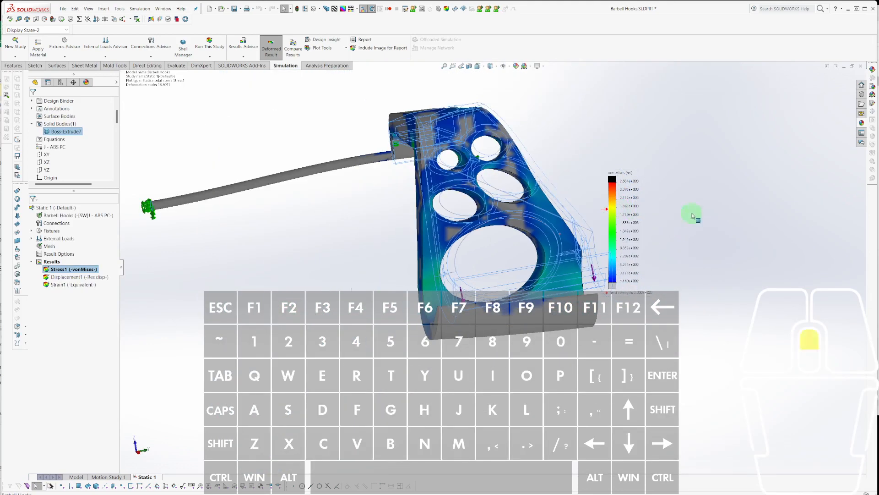
Examine the stress around the four upper elliptical holes and along the shank's curved outer edge.
scroll(466, 241, down, 4)
middle_drag(427, 238, 408, 226)
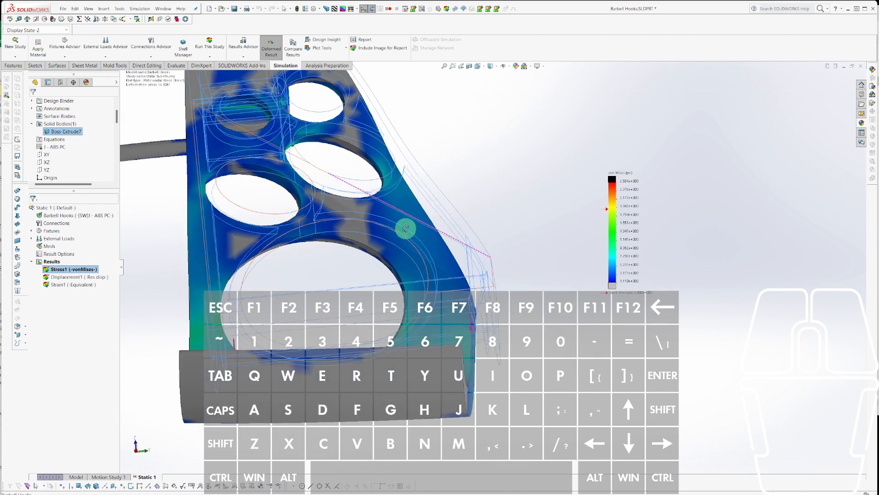
scroll(405, 228, up, 3)
scroll(439, 187, down, 5)
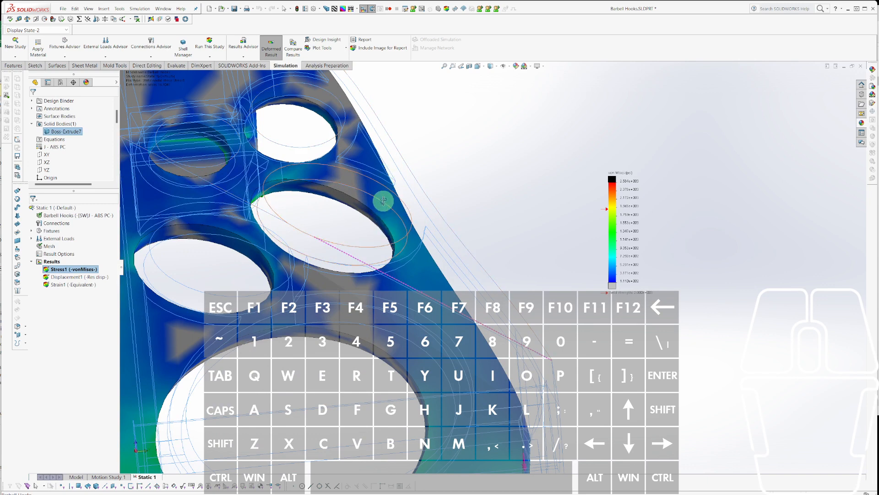
scroll(385, 196, up, 3)
middle_drag(406, 239, 395, 261)
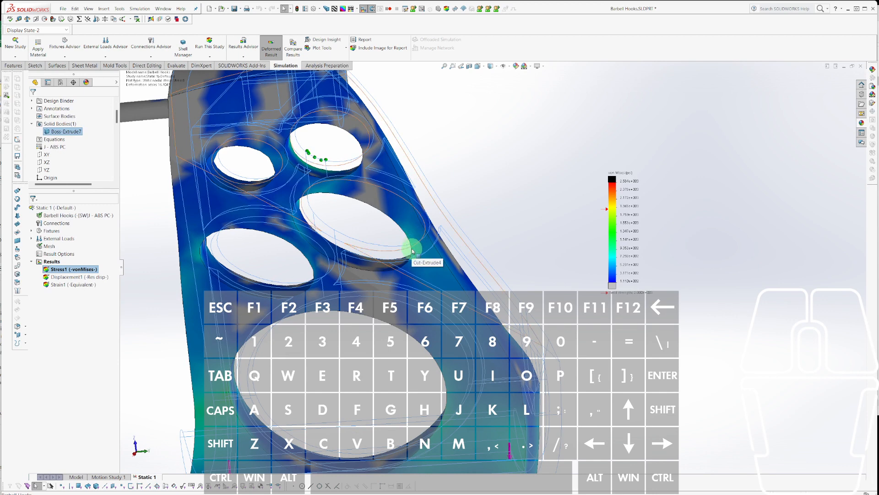
scroll(418, 224, up, 3)
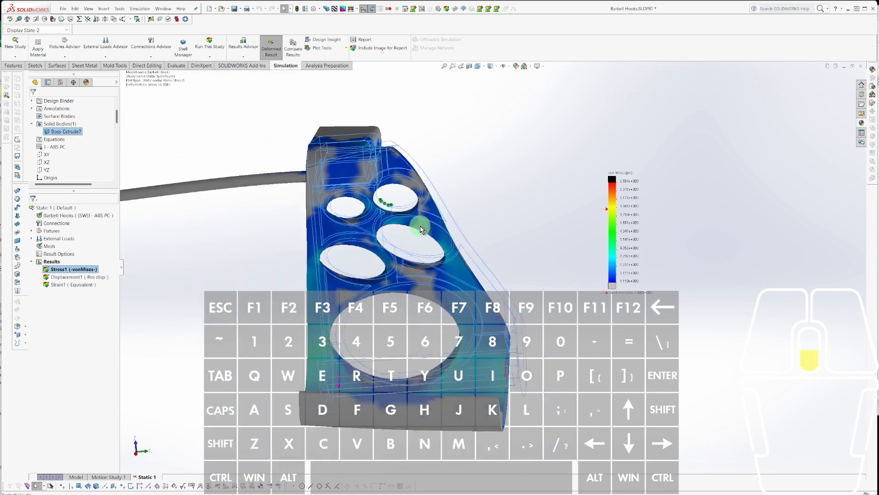
scroll(428, 213, down, 1)
middle_drag(428, 204, 441, 390)
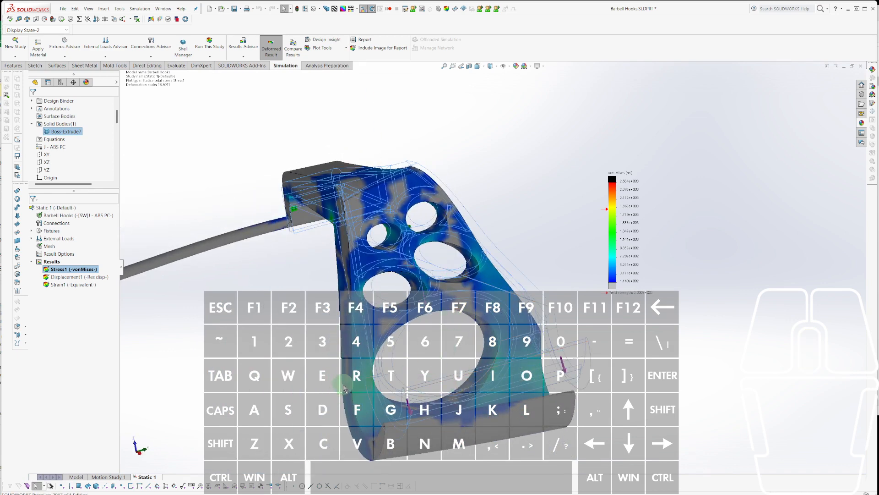
Inspect the stress distribution on the rear side of the shank, from the large hole up to the arm.
middle_drag(348, 387, 470, 298)
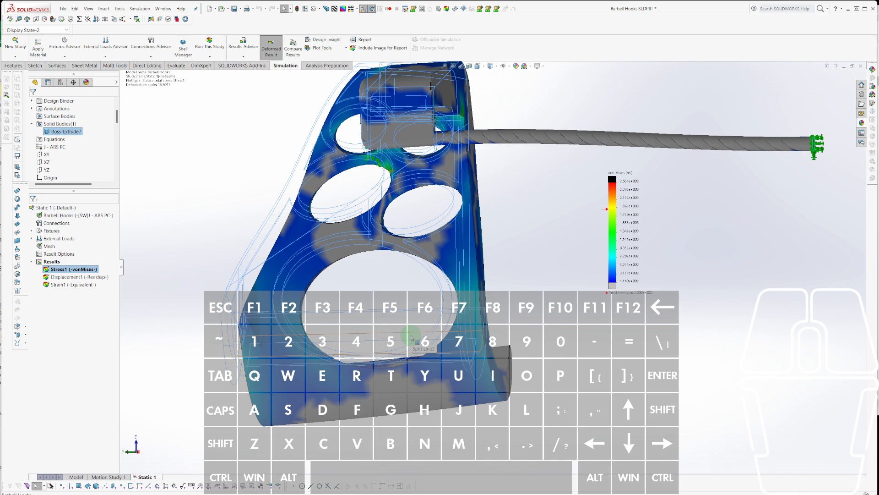
scroll(411, 338, up, 2)
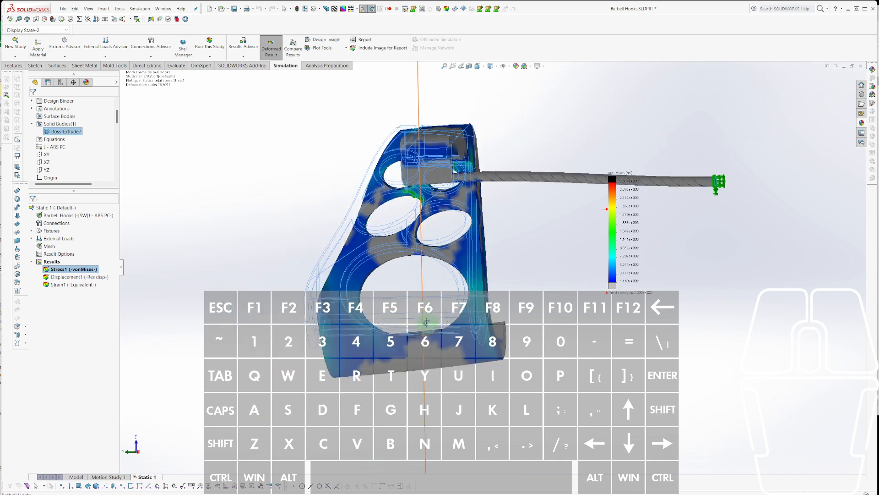
scroll(435, 300, down, 4)
scroll(438, 294, up, 2)
middle_drag(439, 294, 508, 183)
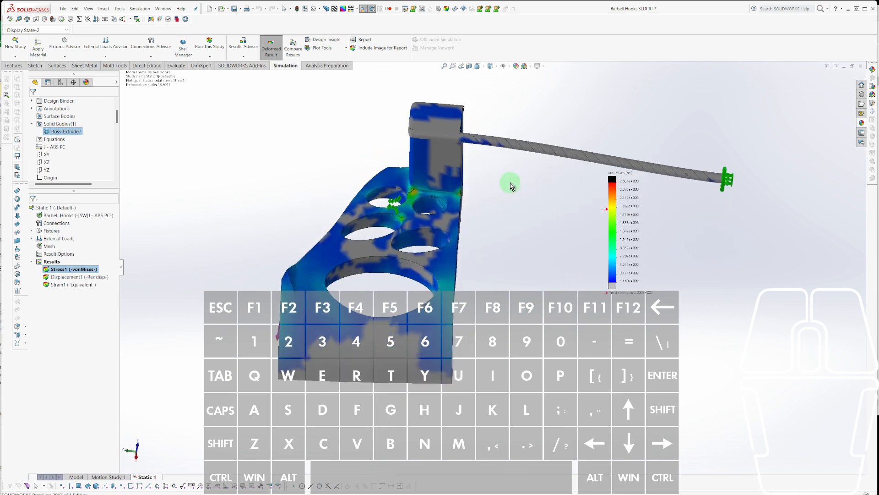
Examine the stress concentration in the inner corner between the arm and the shank, beside the small upper holes.
scroll(471, 199, down, 6)
middle_drag(412, 234, 467, 271)
scroll(414, 256, up, 3)
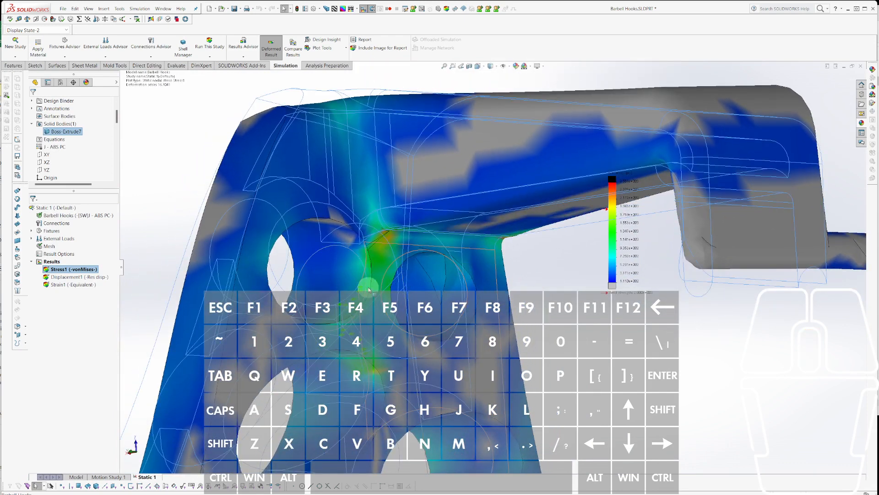
scroll(393, 284, up, 10)
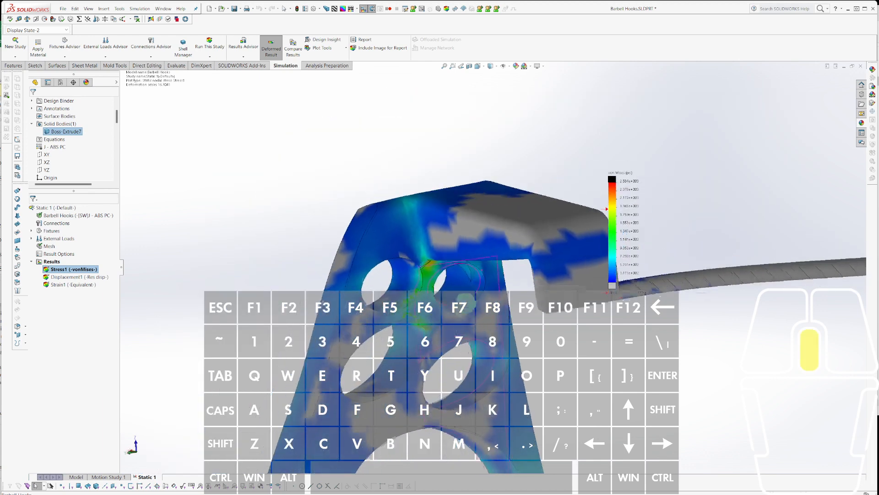
middle_drag(476, 274, 247, 289)
scroll(247, 290, down, 10)
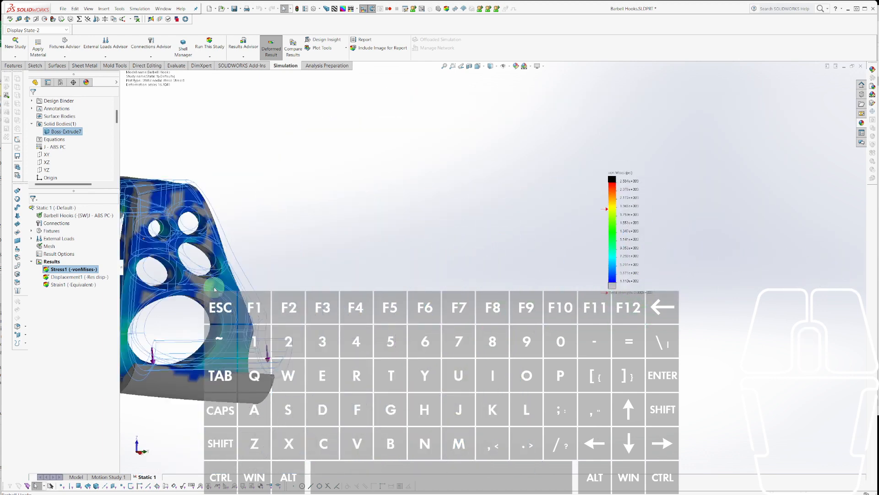
Show the Displacement1 plot and inspect how the shank and its lower lip deform.
double_click(69, 277)
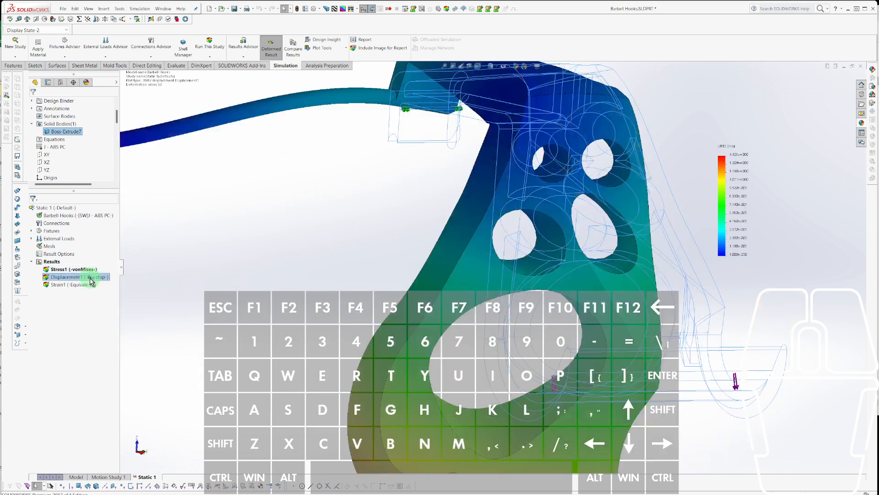
scroll(515, 306, up, 2)
scroll(516, 305, up, 3)
middle_drag(513, 308, 567, 287)
scroll(524, 351, down, 4)
scroll(641, 329, down, 2)
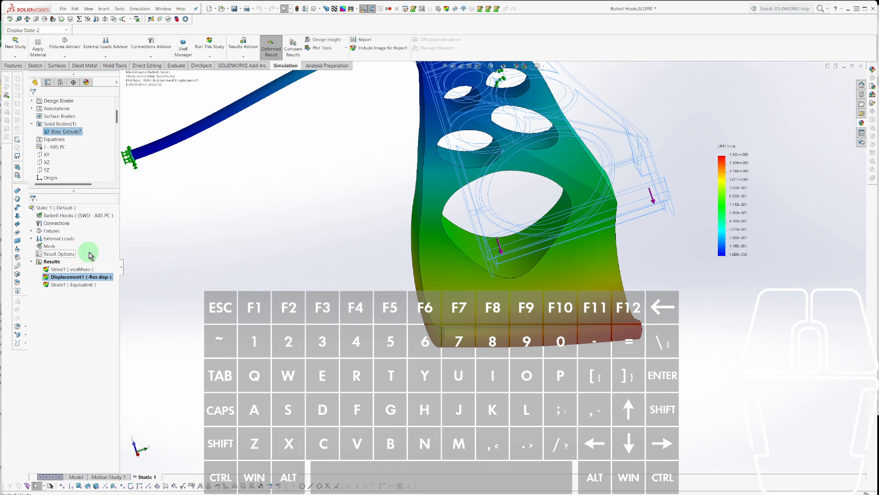
Show the Stress1 plot again and examine the stress at the bend of the arm's downturned end.
click(71, 270)
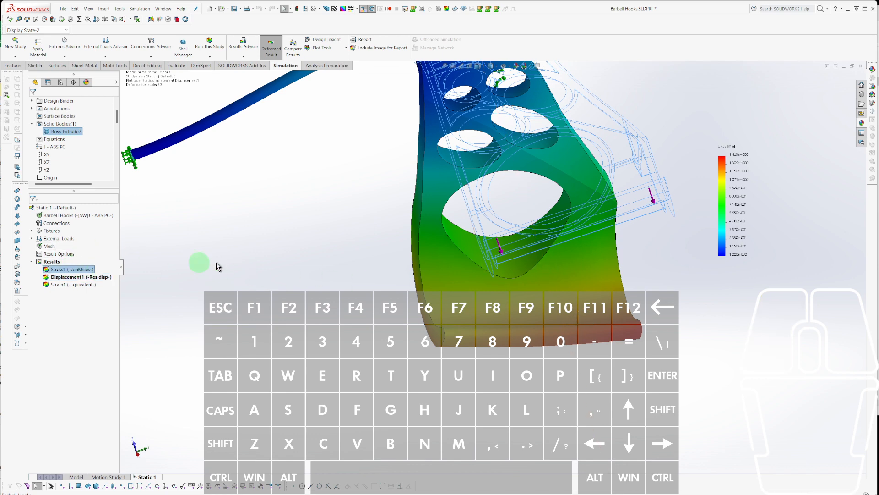
double_click(65, 269)
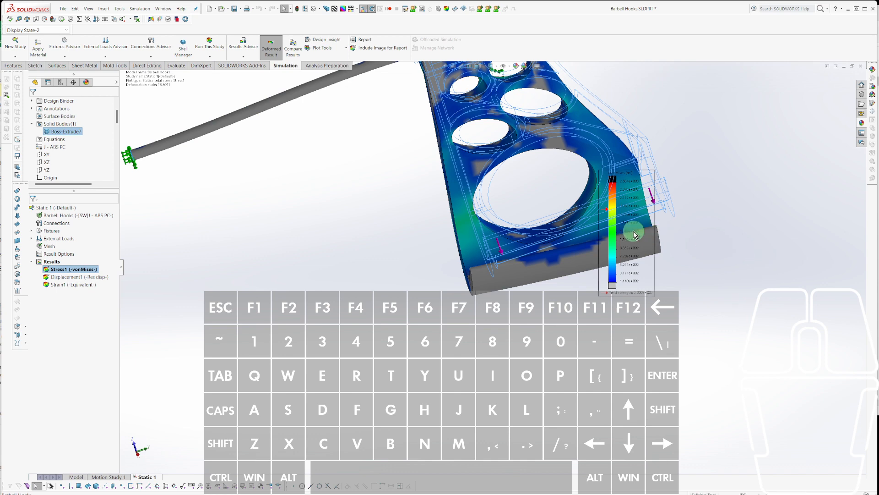
scroll(628, 176, up, 2)
middle_drag(628, 177, 330, 142)
scroll(320, 192, down, 10)
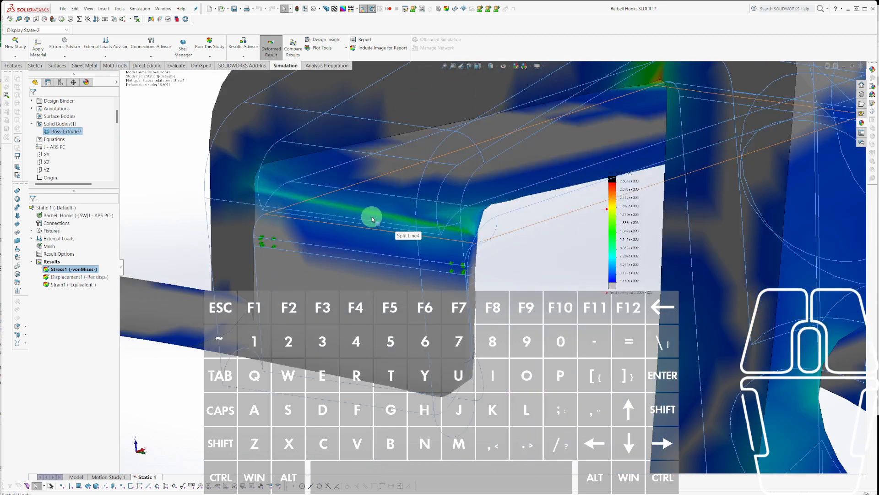
scroll(372, 219, up, 8)
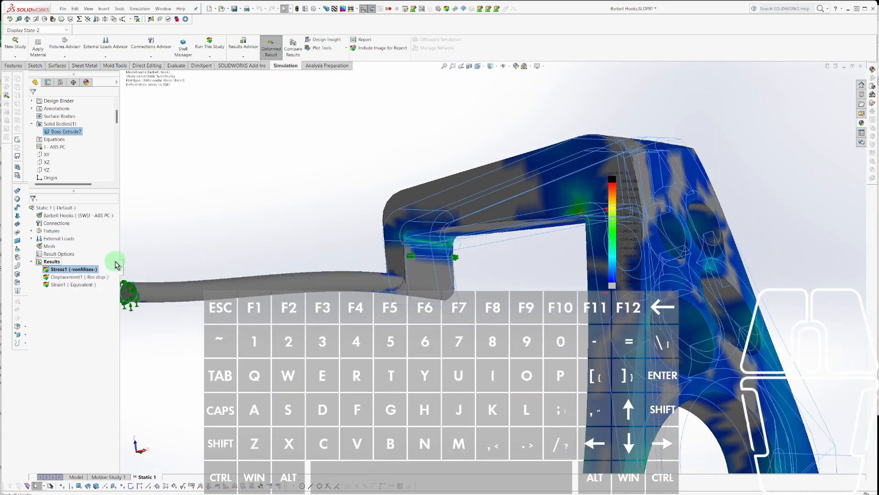
Show the Displacement1 plot and inspect the deformation of the arm and its downturned end.
double_click(68, 277)
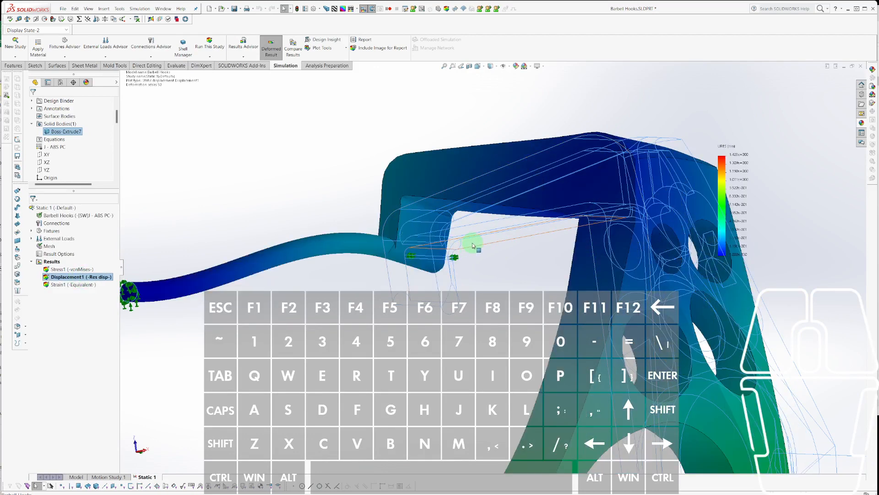
scroll(474, 245, up, 3)
scroll(600, 274, down, 3)
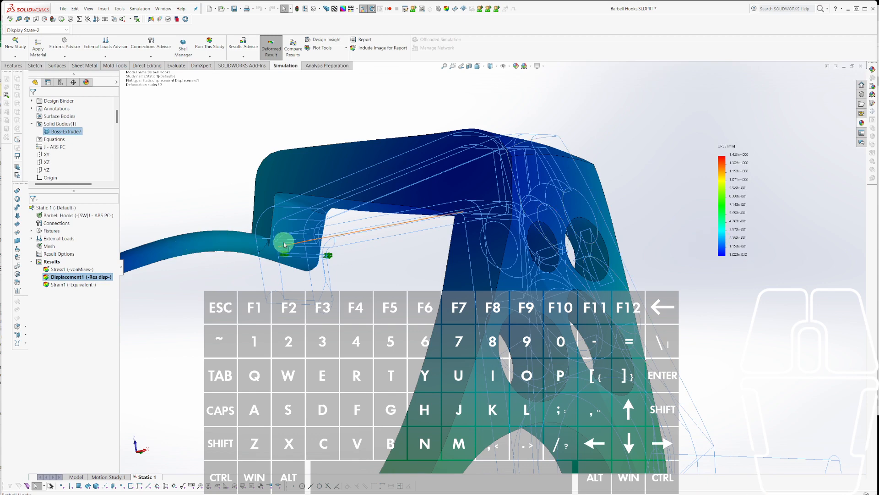
scroll(290, 243, up, 4)
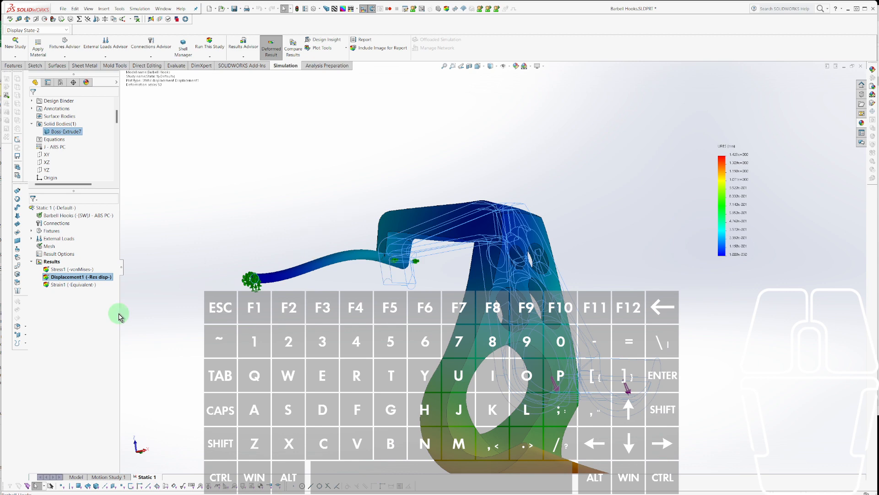
Bring back the Stress1 plot and examine the edge where the underside of the arm meets the shank.
double_click(64, 270)
scroll(507, 261, down, 3)
middle_drag(508, 262, 500, 231)
scroll(590, 252, down, 4)
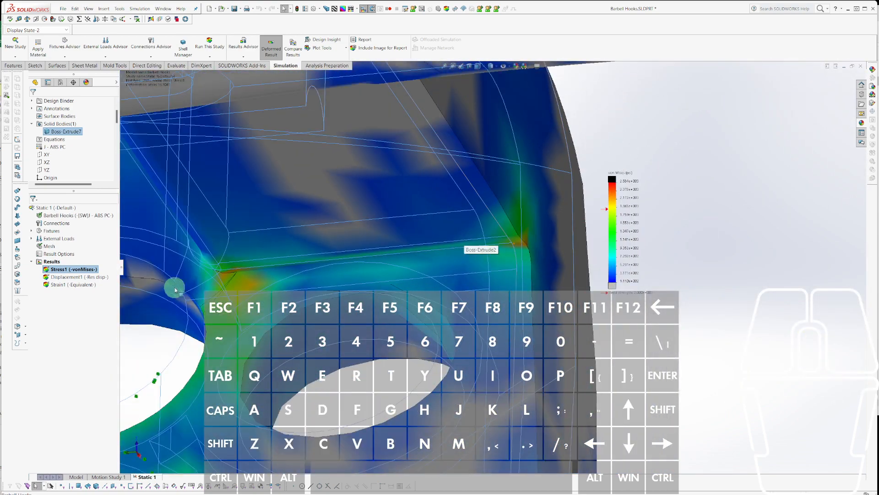
middle_drag(175, 290, 506, 310)
scroll(506, 310, down, 3)
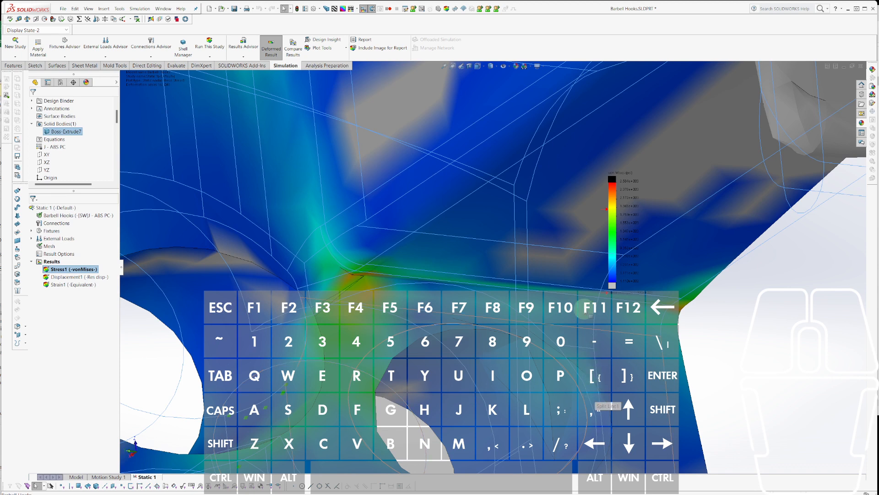
Compare the hot spots at both ends of the arm-to-shank fillet and the stress spreading toward the upper holes.
scroll(589, 321, up, 5)
scroll(574, 295, down, 5)
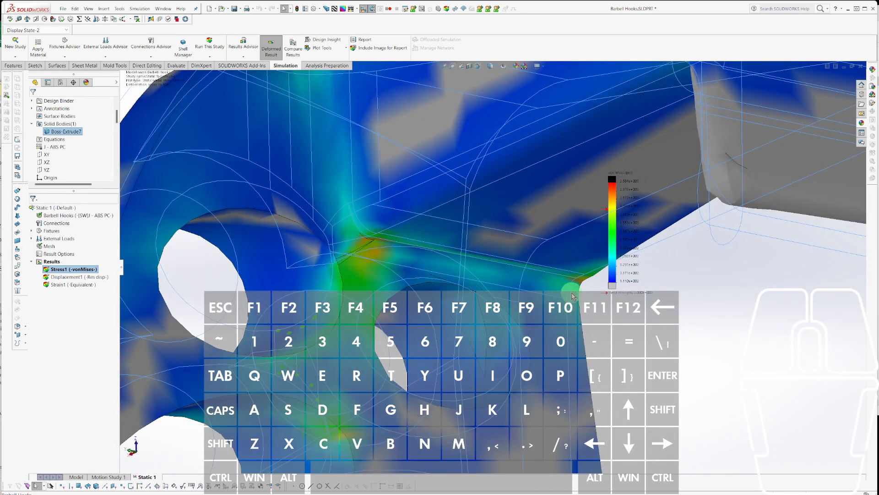
scroll(384, 242, down, 4)
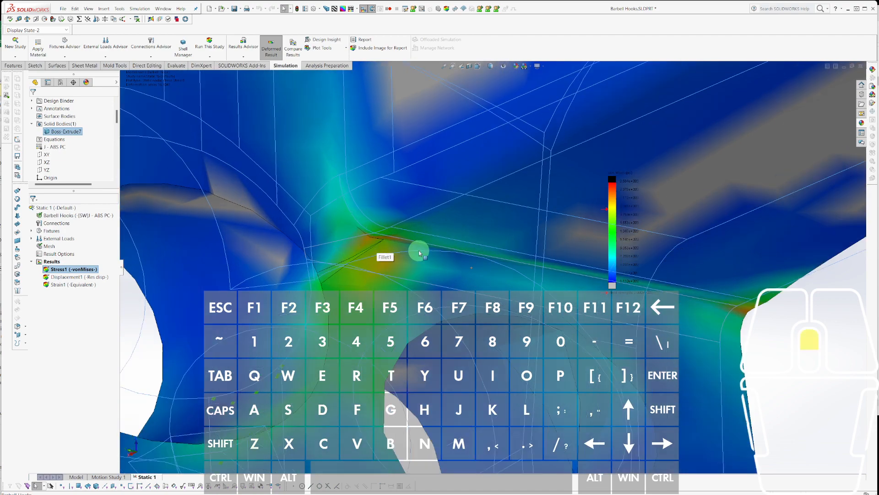
scroll(419, 250, up, 5)
scroll(415, 250, down, 6)
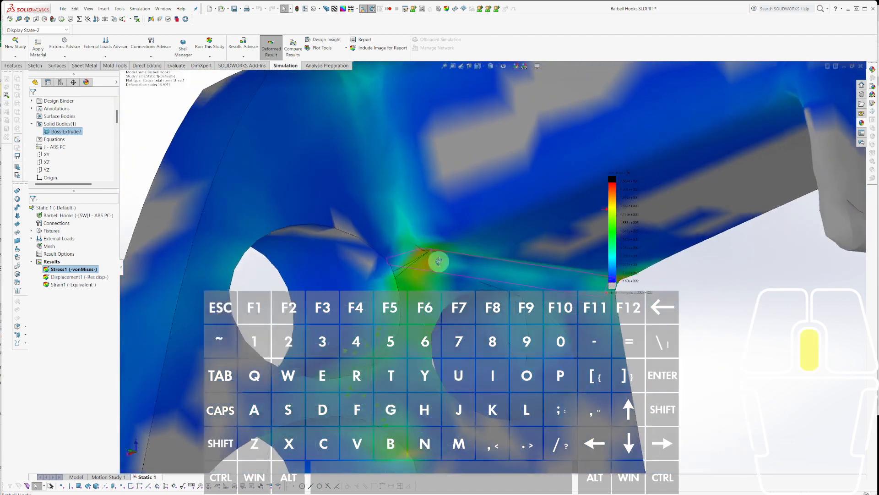
middle_drag(775, 359, 654, 322)
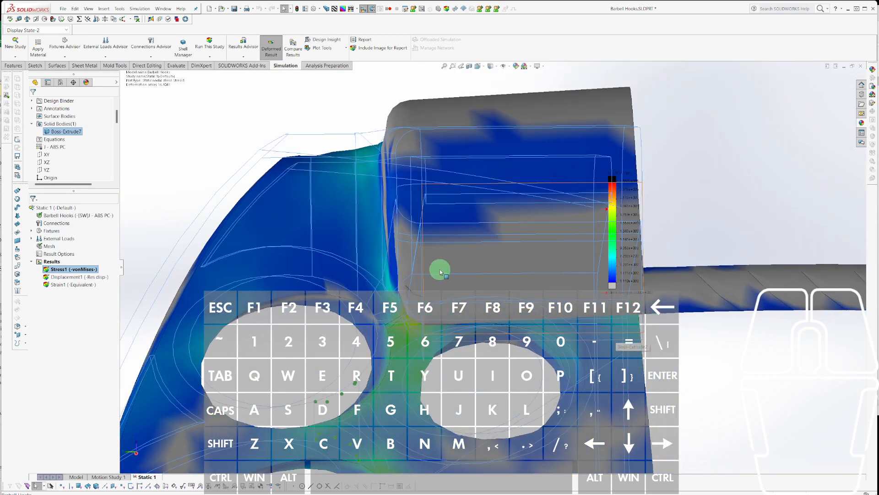
middle_drag(275, 269, 252, 273)
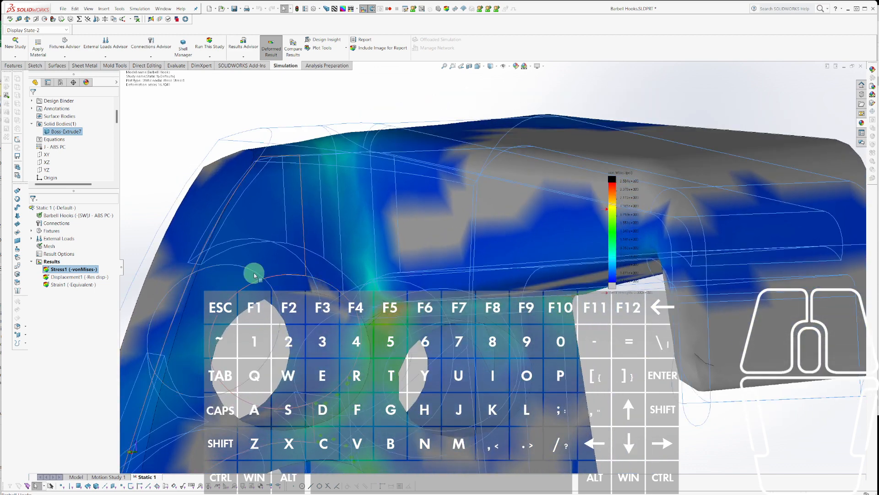
Iso-clip the Stress1 plot at about 284 psi and examine the stressed regions around the arm and the upper part of the shank.
right_click(73, 271)
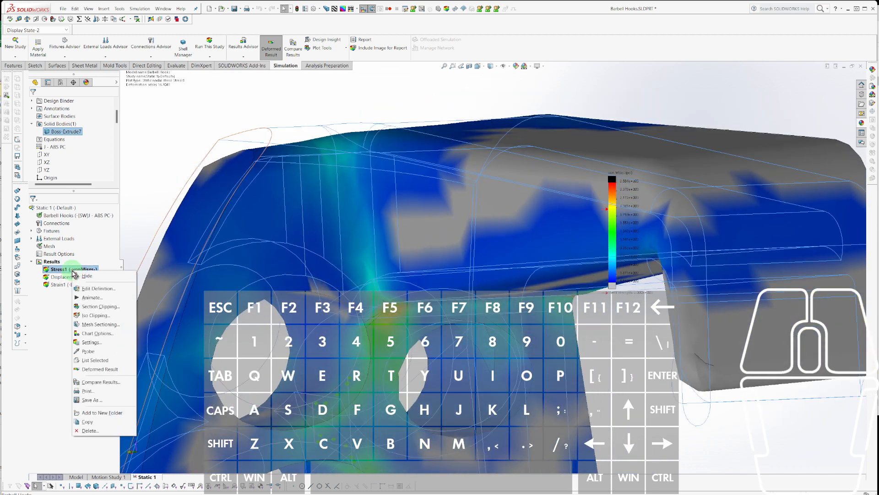
click(94, 316)
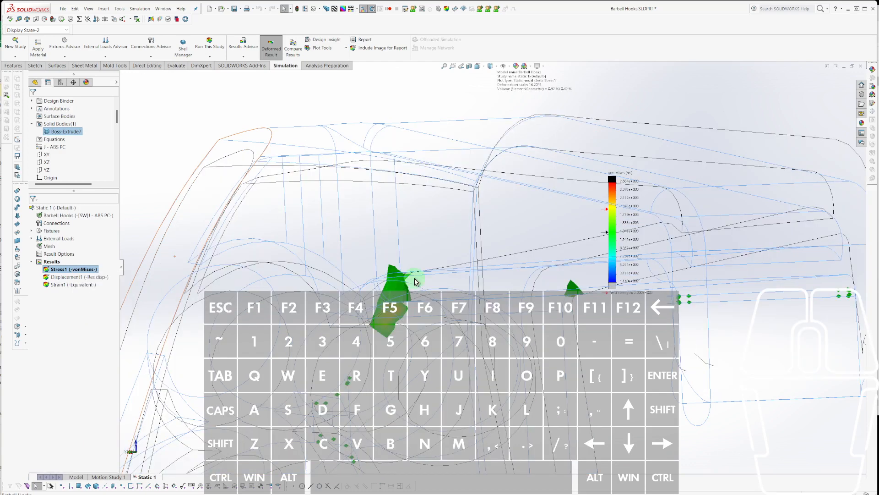
middle_drag(666, 248, 591, 288)
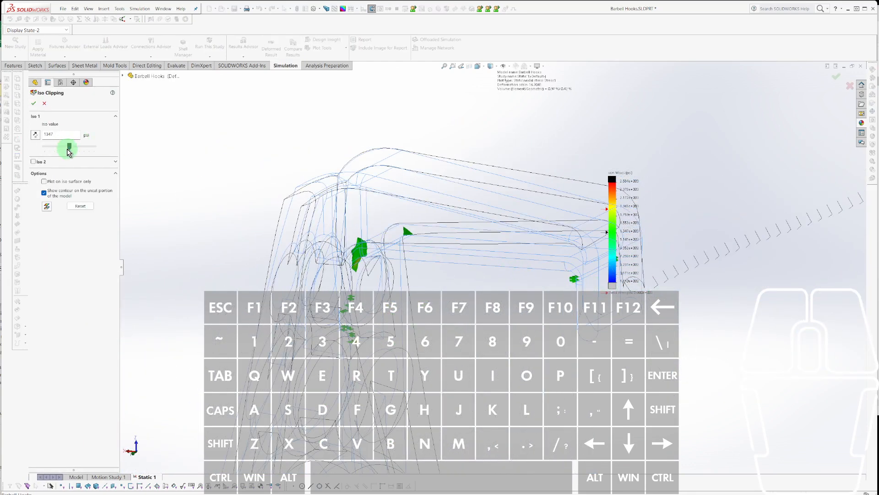
drag(68, 146, 48, 147)
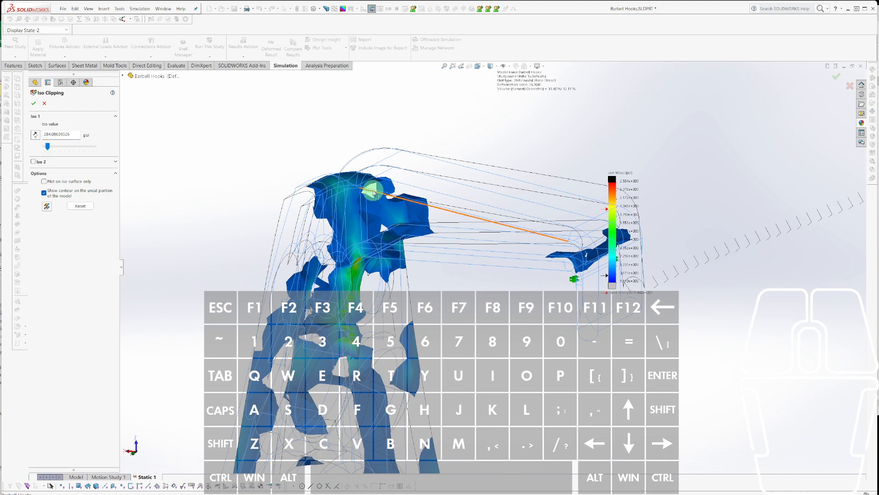
scroll(447, 225, down, 8)
scroll(384, 266, up, 4)
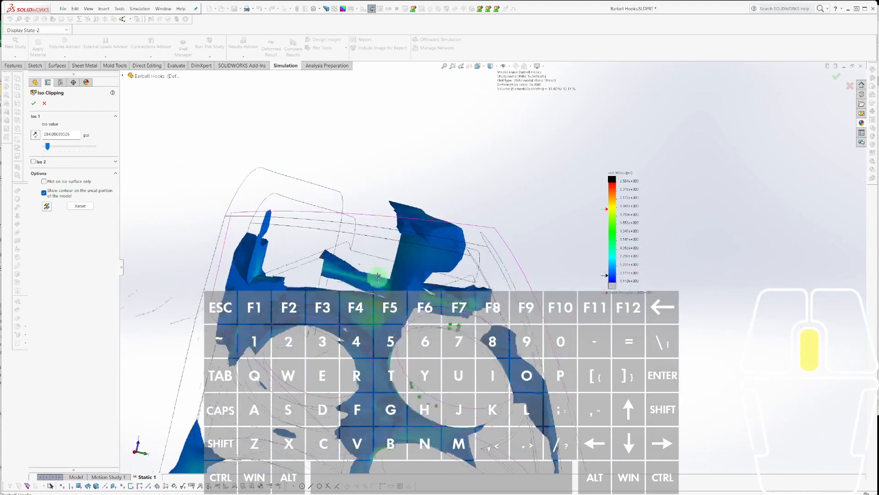
middle_drag(377, 275, 336, 287)
scroll(338, 247, down, 4)
middle_drag(339, 227, 386, 277)
scroll(391, 288, down, 4)
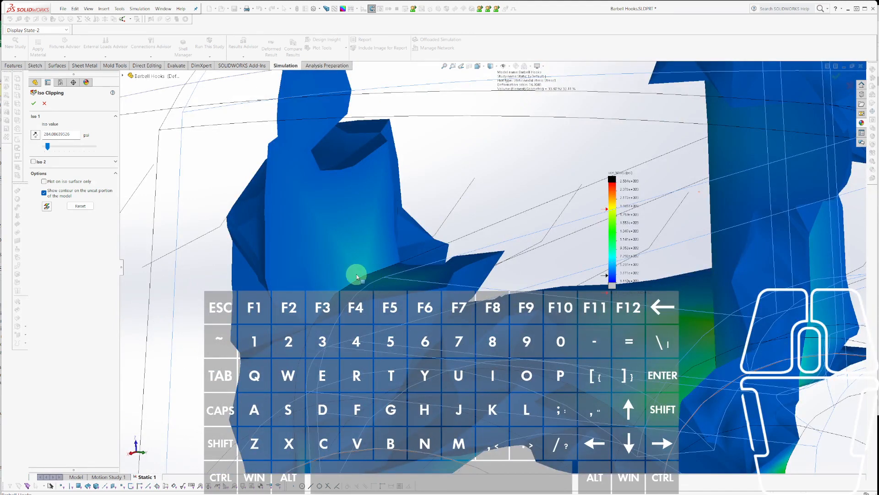
Raise the iso clipping value to about 1051 psi and locate the high-stress regions along the arm-to-shank corner.
drag(49, 146, 66, 151)
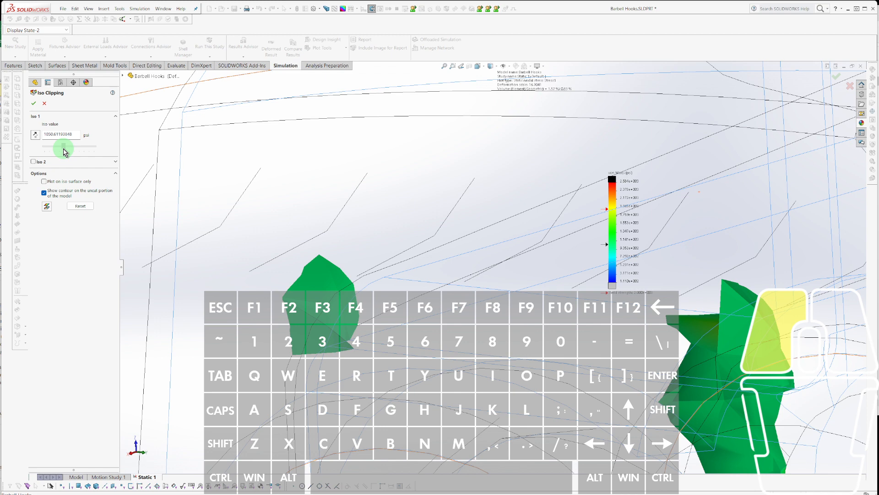
scroll(163, 209, up, 3)
middle_drag(165, 210, 147, 184)
scroll(382, 203, down, 1)
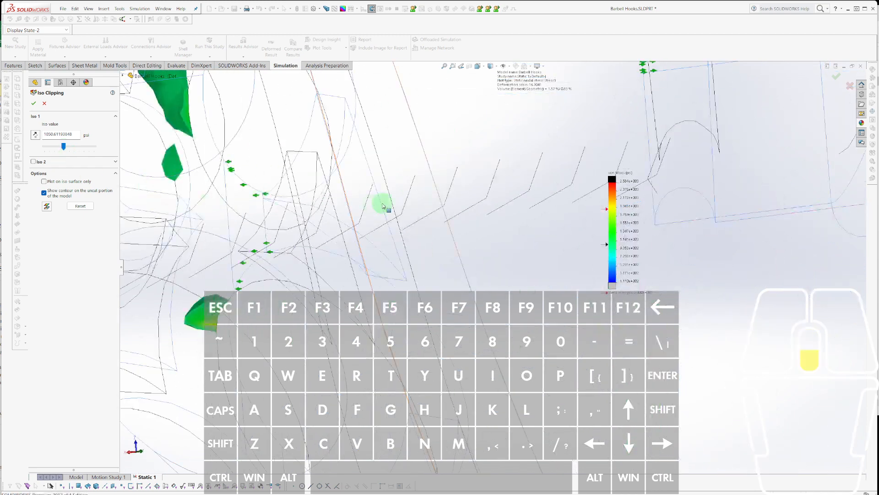
scroll(382, 203, up, 2)
middle_drag(383, 203, 328, 217)
scroll(328, 217, down, 2)
scroll(591, 152, up, 2)
scroll(591, 152, down, 3)
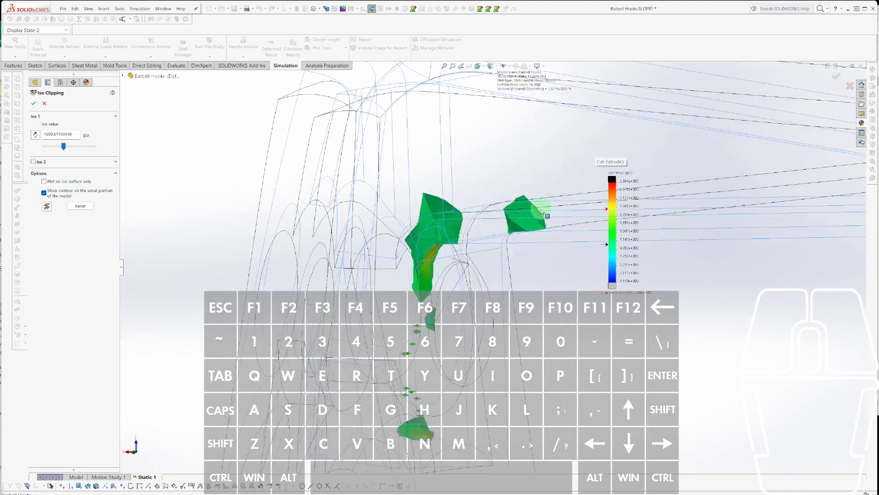
scroll(542, 211, down, 3)
scroll(533, 209, down, 2)
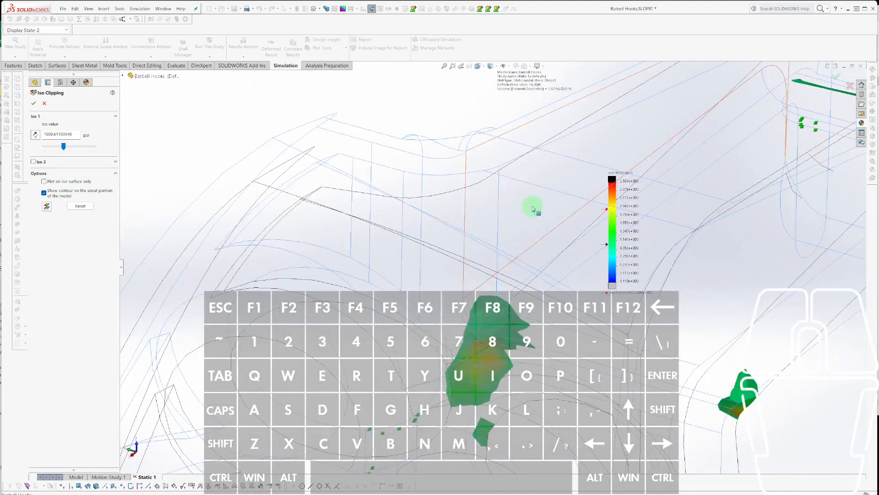
Examine the clipped hot spots at both ends of the arm-to-shank corner from several sides and cancel the iso clipping.
scroll(566, 346, down, 2)
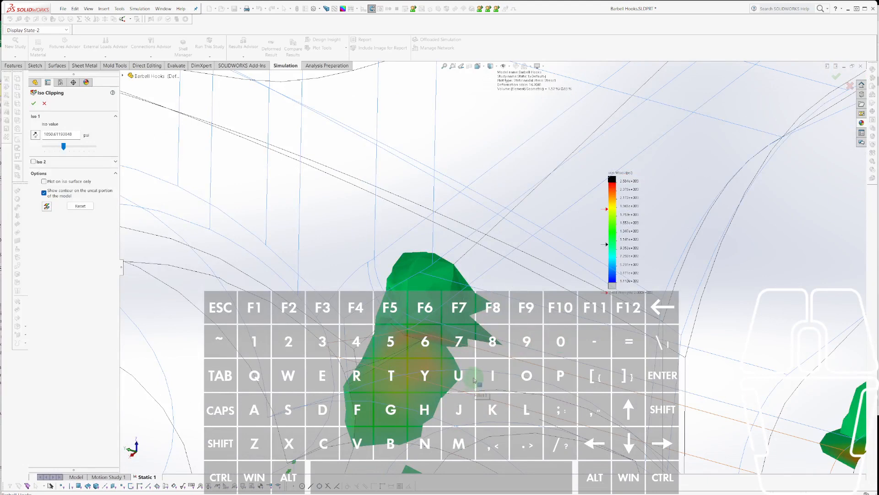
scroll(486, 357, down, 2)
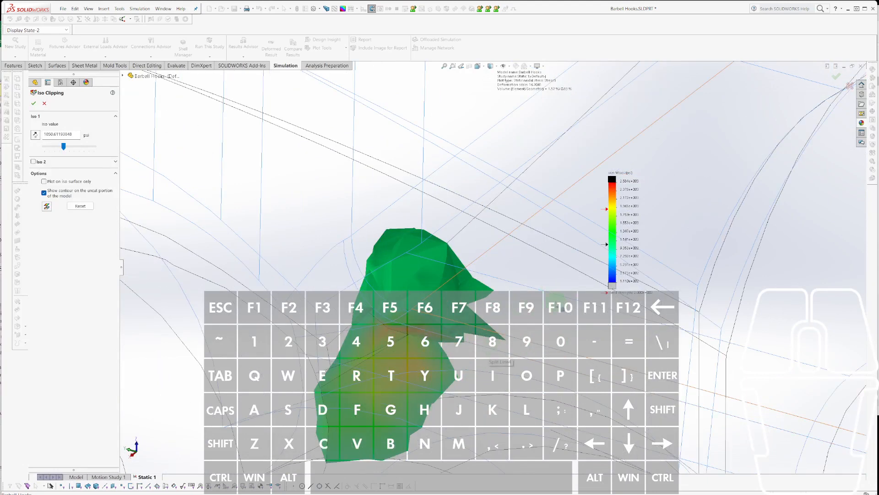
middle_drag(488, 358, 631, 318)
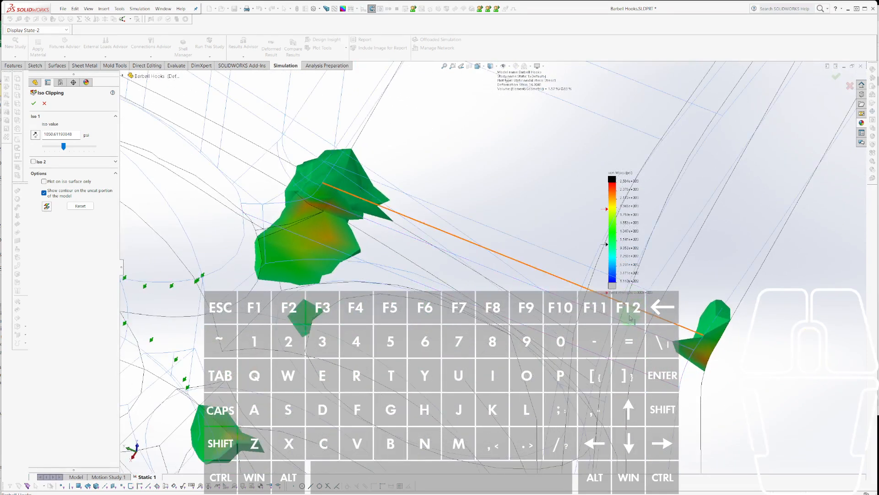
middle_drag(498, 256, 695, 292)
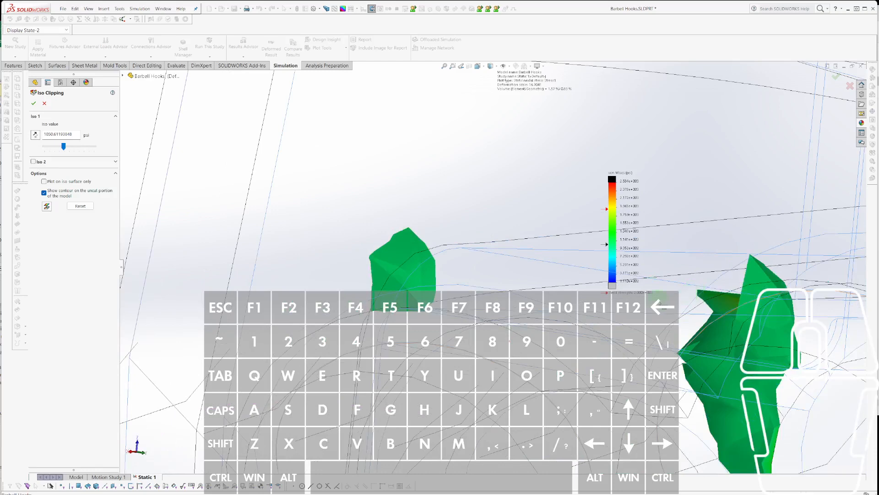
scroll(646, 305, up, 8)
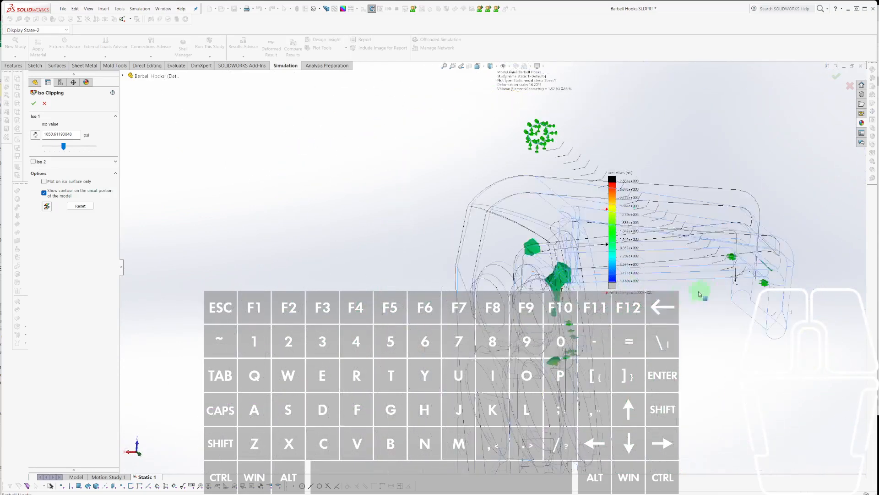
middle_drag(552, 300, 287, 245)
scroll(504, 264, down, 8)
scroll(480, 330, down, 4)
middle_drag(480, 330, 510, 302)
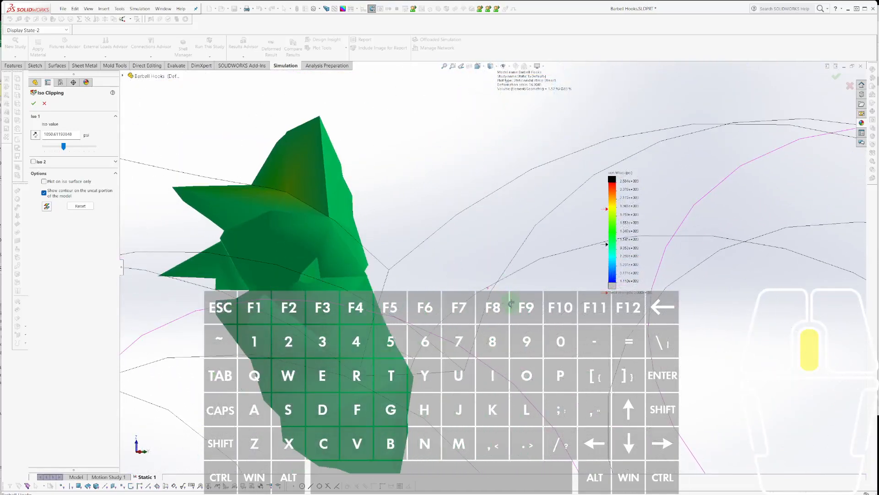
middle_drag(281, 194, 372, 232)
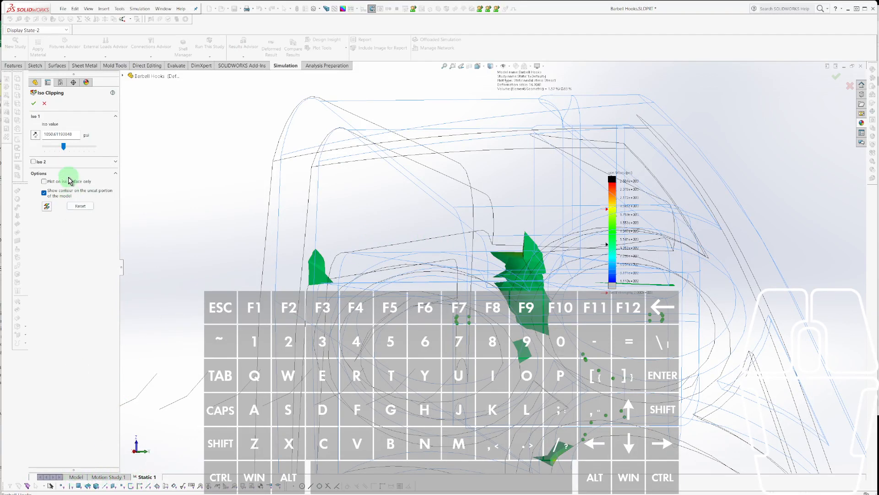
click(46, 105)
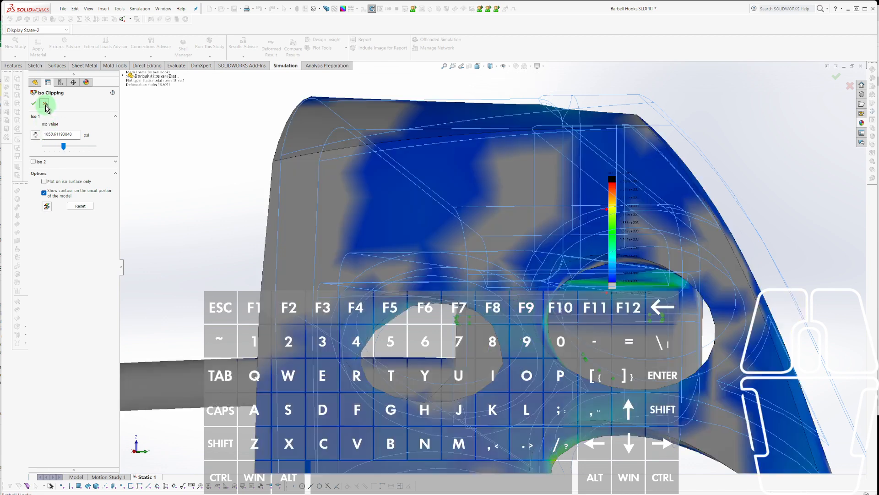
Return to the solid model and examine the inside corner between arm and shank, the upper holes and the downturned end.
click(76, 477)
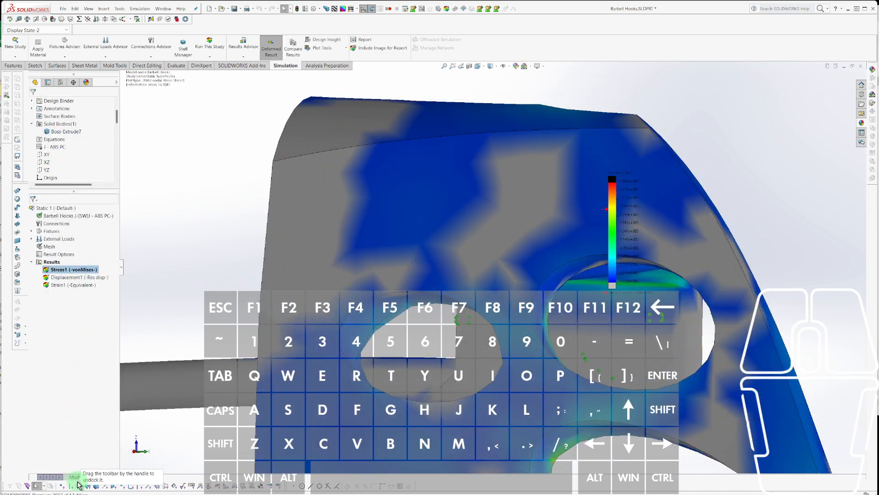
scroll(339, 314, up, 4)
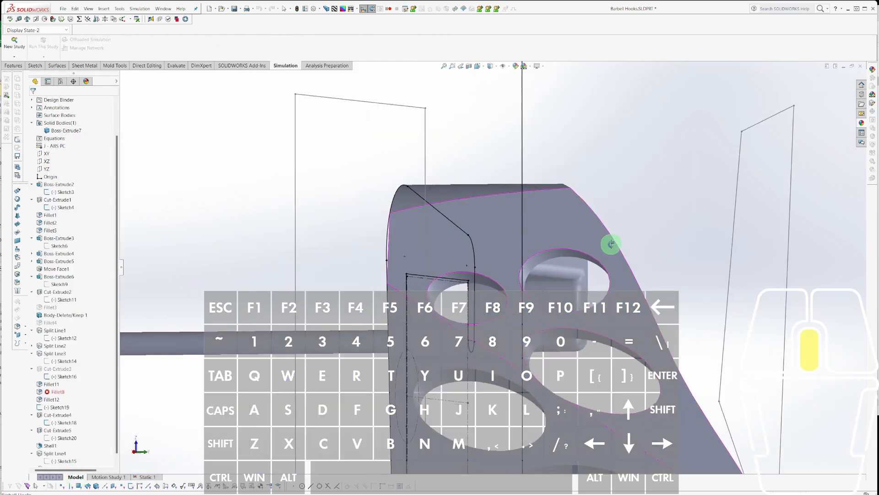
middle_drag(610, 245, 520, 275)
scroll(535, 282, down, 2)
scroll(535, 282, up, 3)
scroll(452, 273, down, 3)
scroll(452, 272, up, 3)
middle_drag(452, 272, 476, 250)
scroll(477, 249, down, 3)
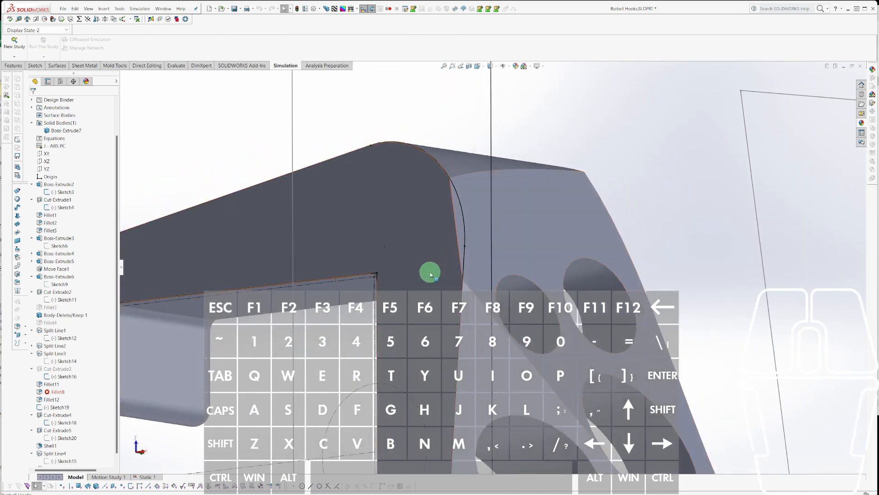
middle_drag(428, 270, 392, 286)
scroll(400, 293, up, 2)
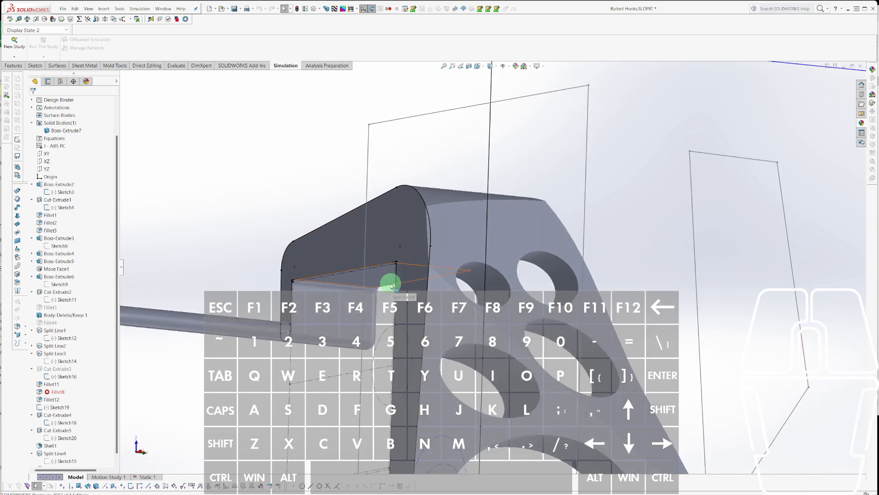
scroll(392, 286, down, 3)
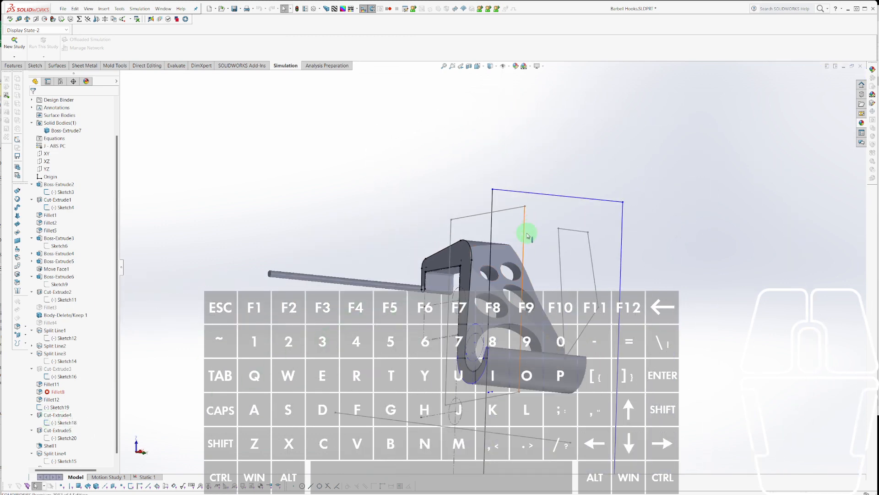
scroll(476, 316, up, 5)
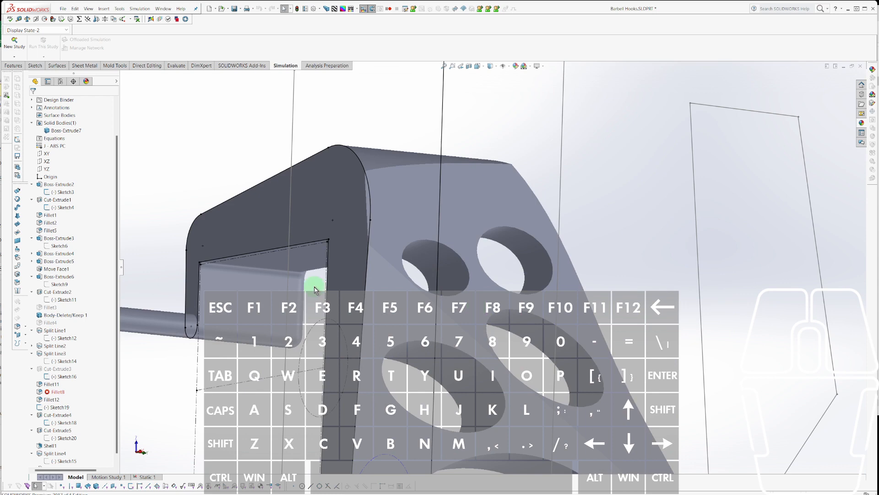
scroll(314, 289, up, 3)
scroll(316, 287, down, 4)
middle_drag(373, 262, 318, 273)
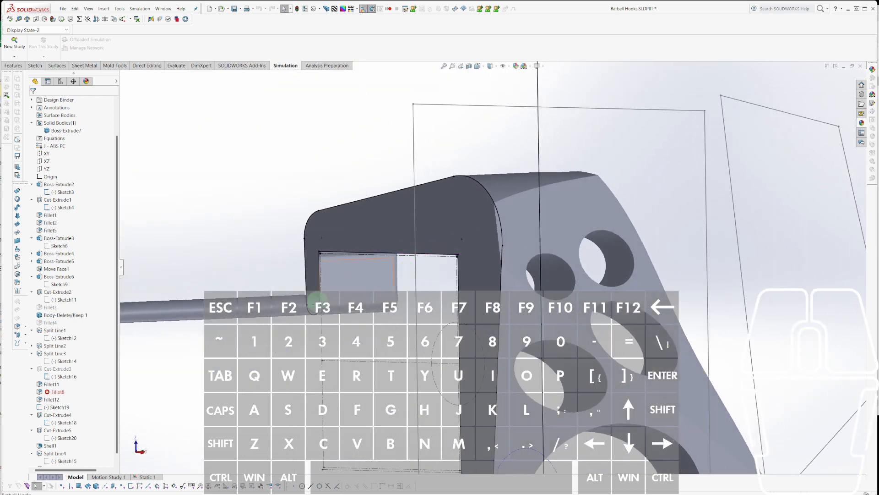
scroll(54, 393, down, 1)
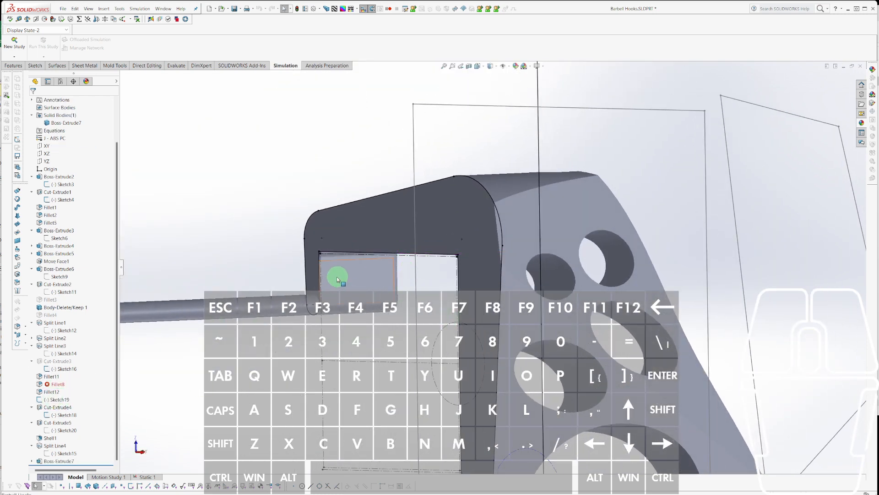
Roll the feature history back to just before Shell1.
click(384, 286)
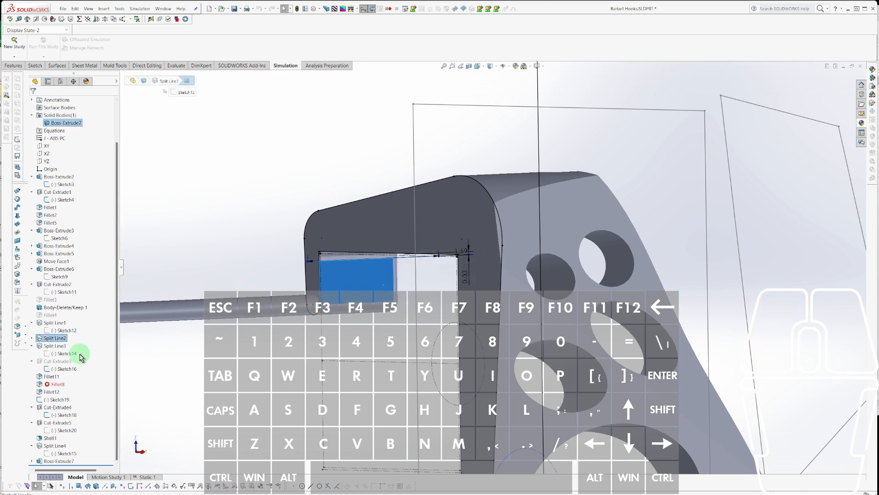
click(51, 437)
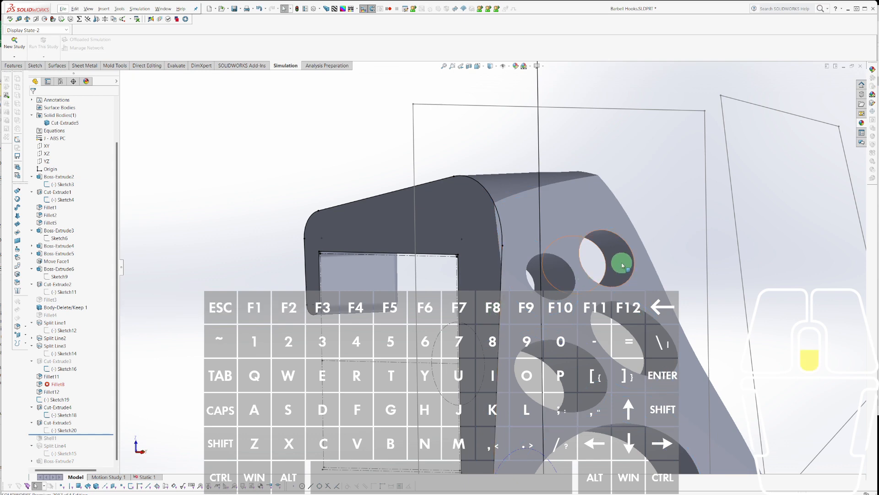
middle_drag(620, 261, 692, 359)
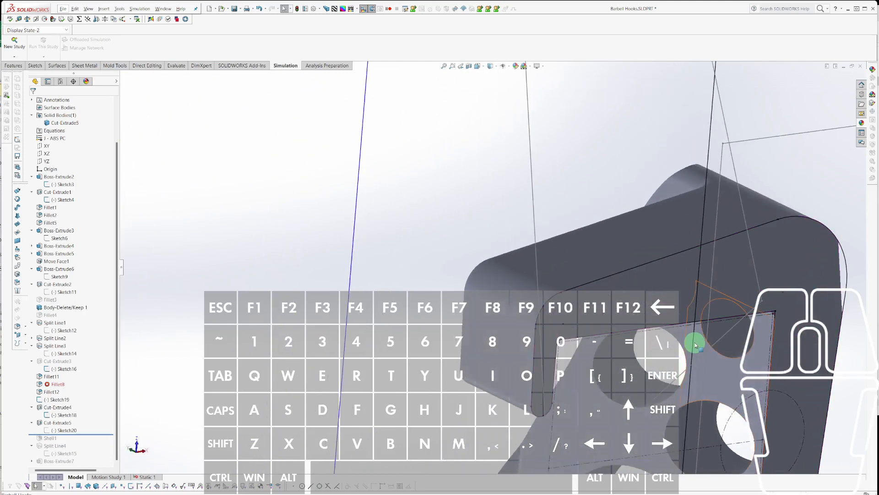
click(665, 293)
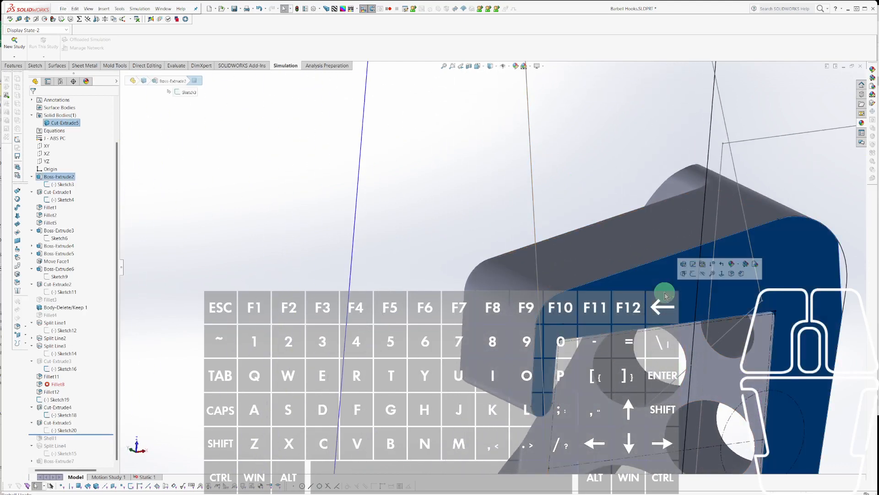
click(468, 67)
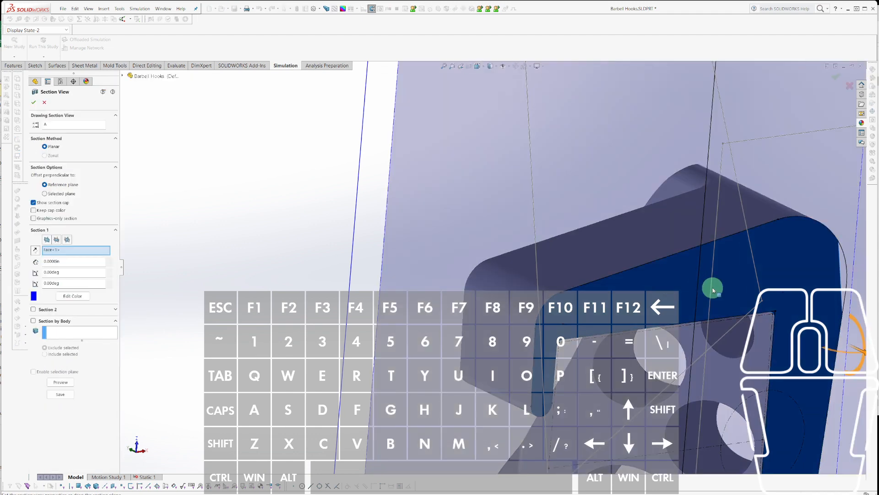
mouse_move(866, 356)
mouse_down()
mouse_move(809, 303)
mouse_move(874, 365)
mouse_up()
key(Escape)
Close the section view without applying it and inspect the inner arm-to-shank corner on the solid model.
scroll(735, 349, up, 4)
scroll(739, 338, down, 8)
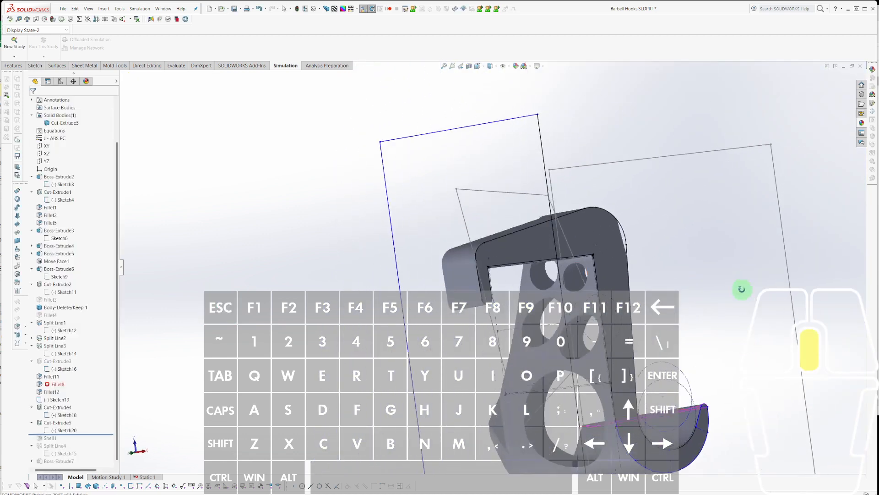
middle_drag(559, 272, 561, 226)
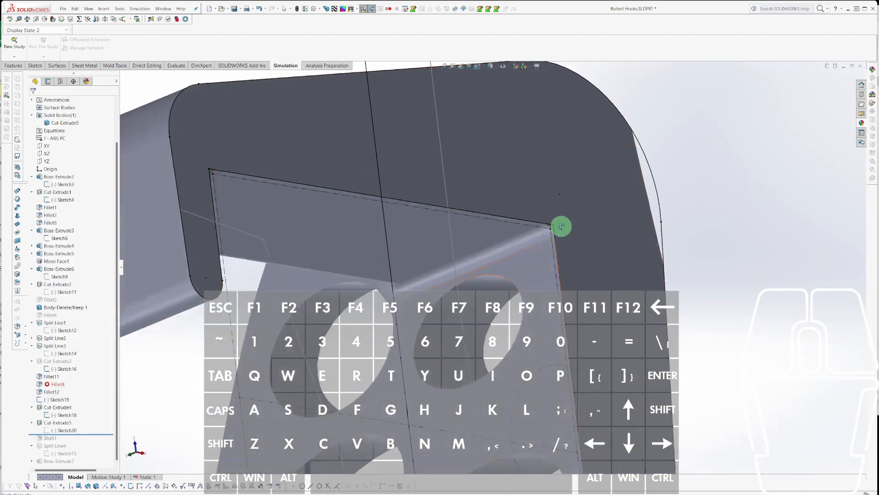
scroll(559, 251, down, 3)
key(Escape)
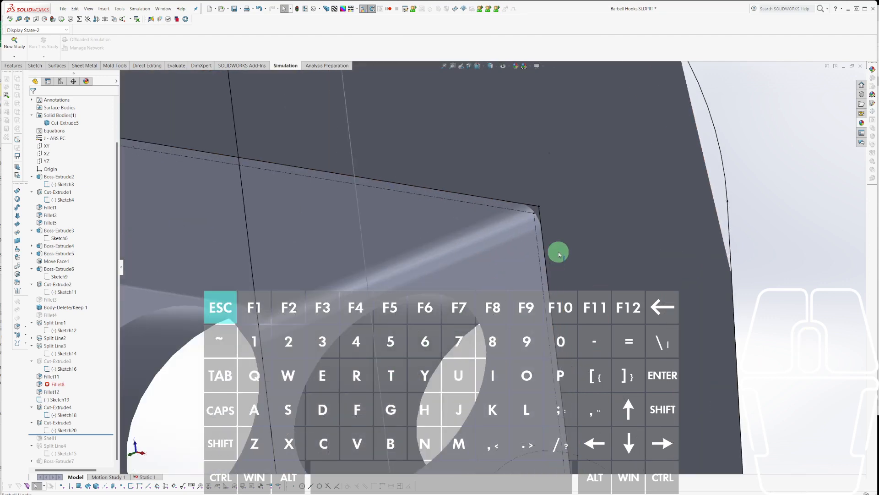
Fillet the tangent edge loop of the arm-and-shank profile's side face with a 0.06 in radius.
key(u)
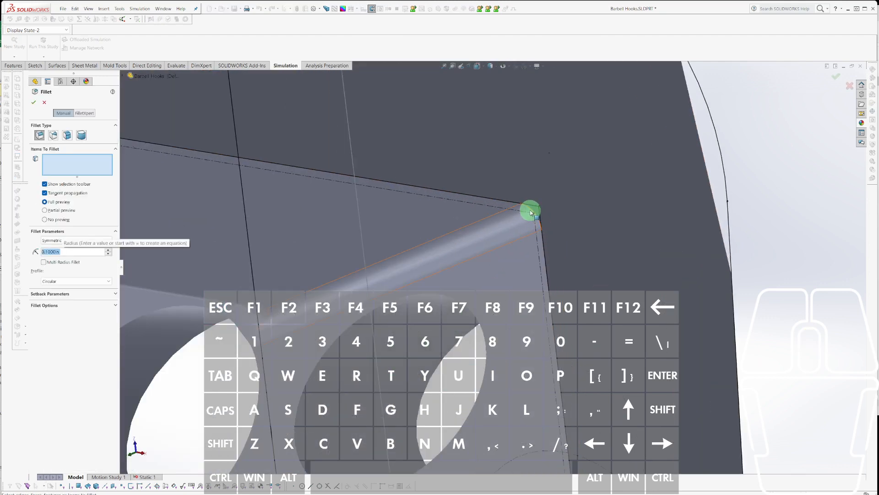
click(530, 209)
scroll(560, 284, up, 5)
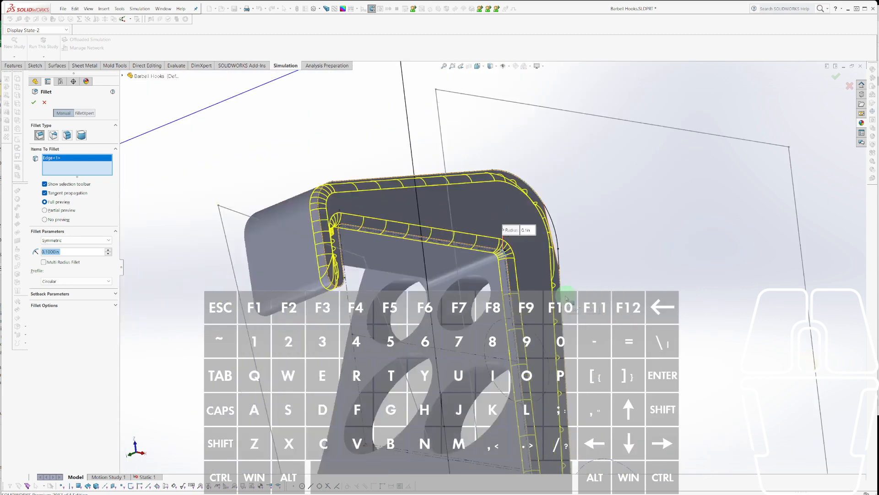
middle_drag(517, 338, 679, 339)
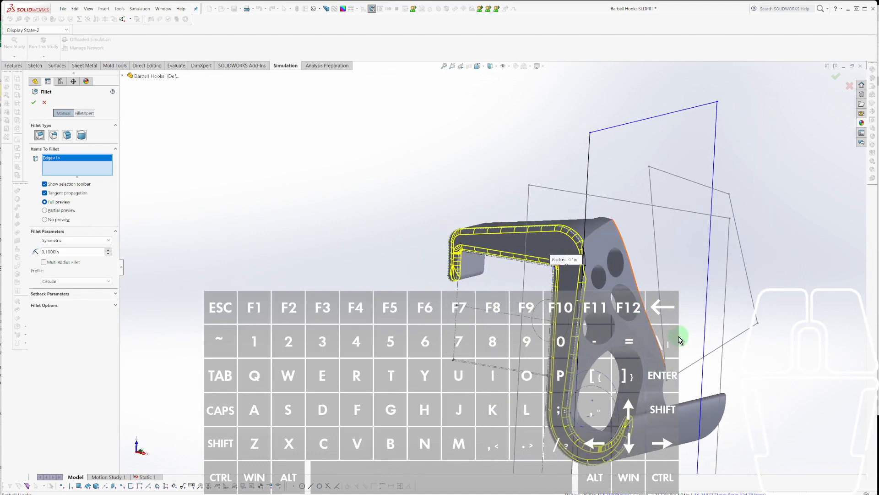
double_click(75, 251)
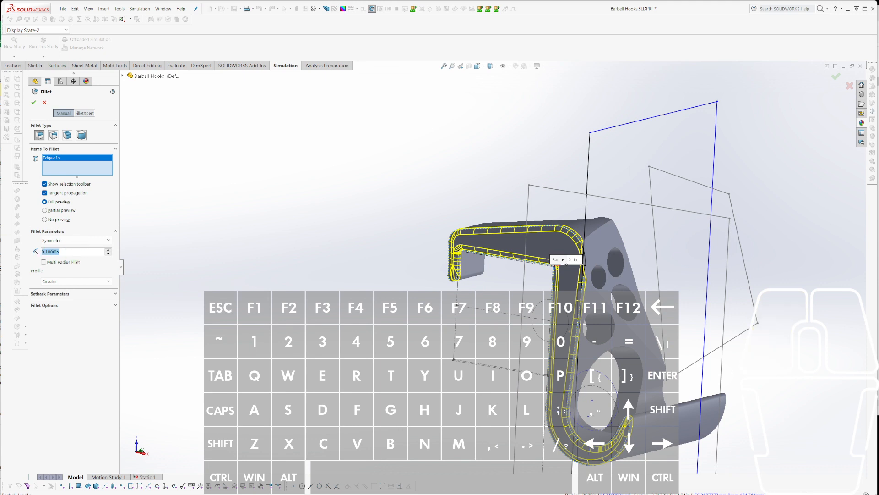
key(Return)
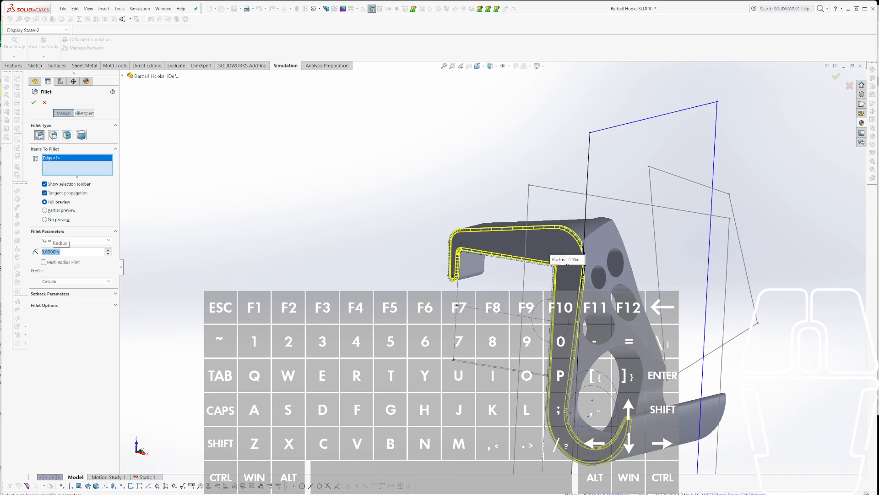
text(.0)
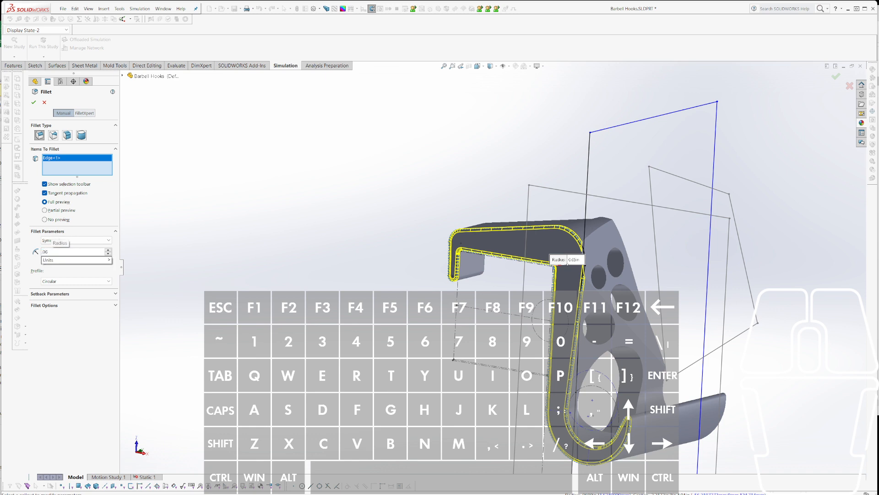
text(6)
key(Return)
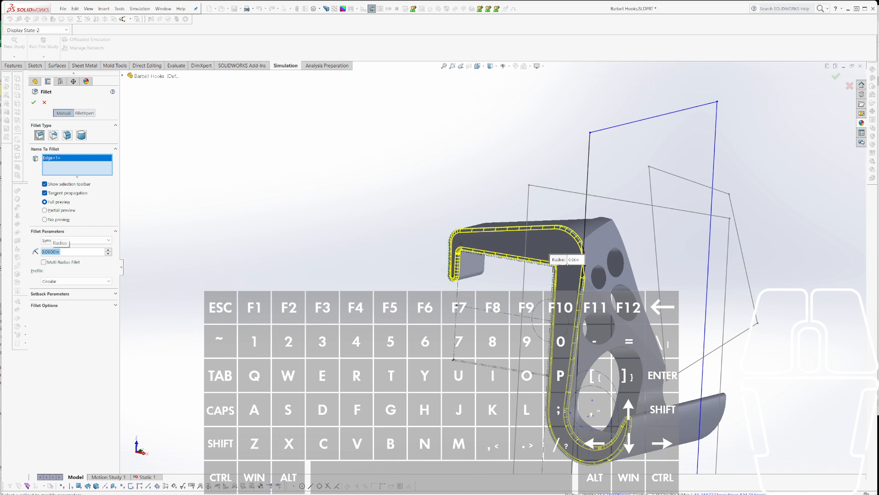
click(596, 243)
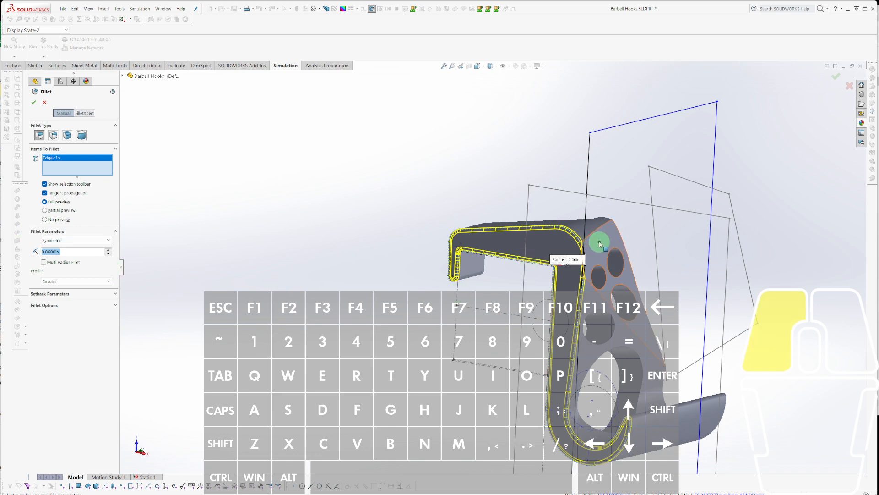
click(599, 244)
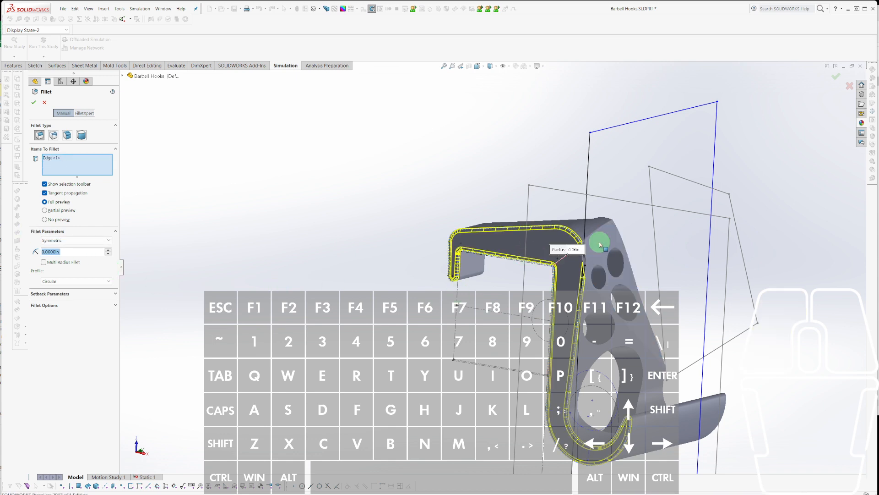
key(Return)
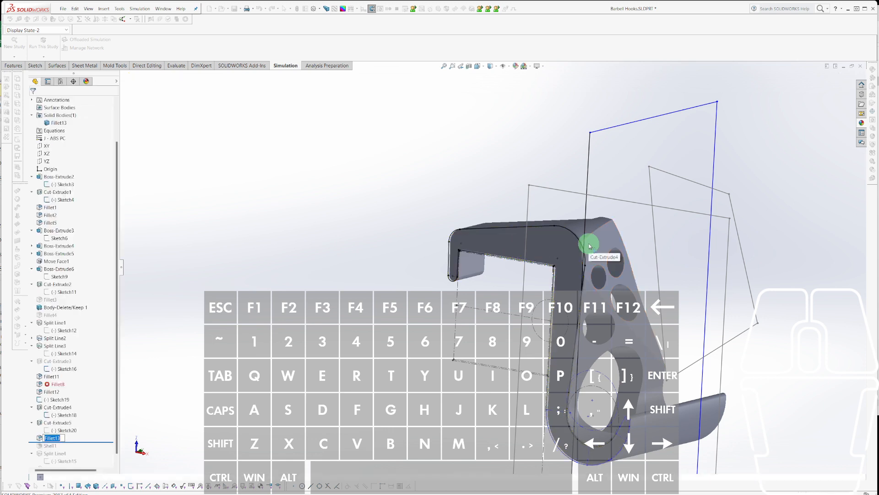
Hide all sketches around the hook model.
scroll(623, 254, down, 3)
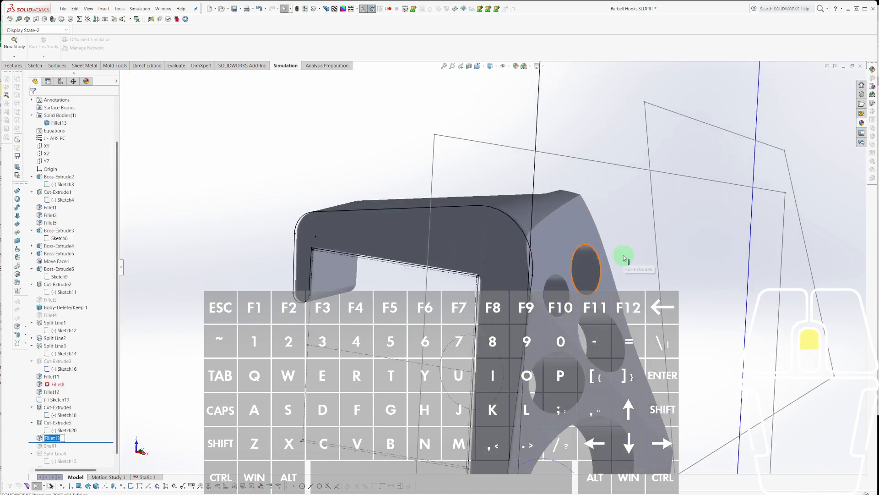
key(h)
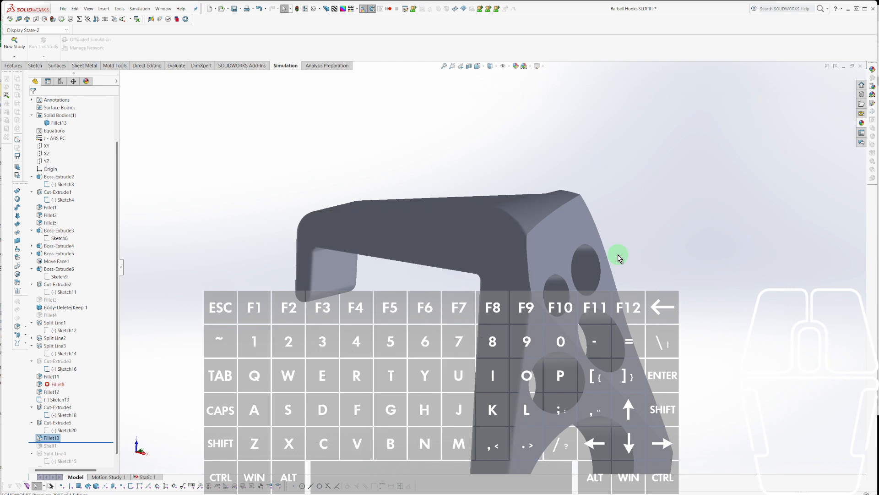
click(555, 242)
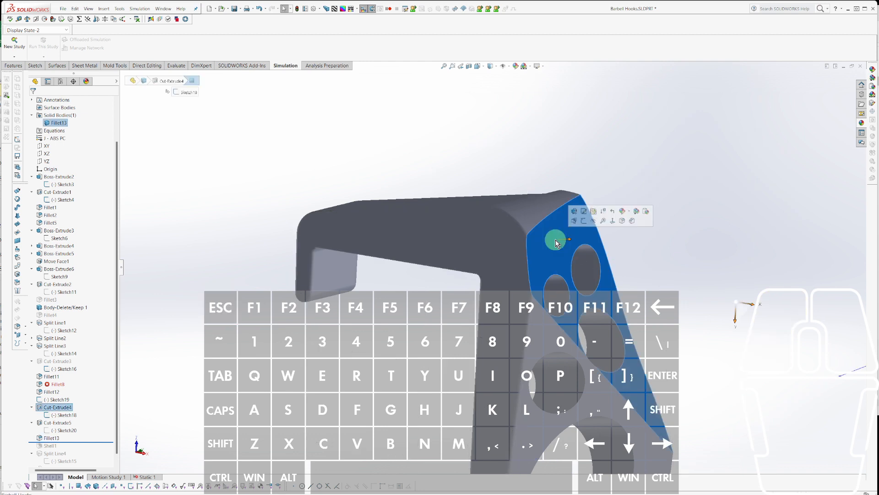
key(u)
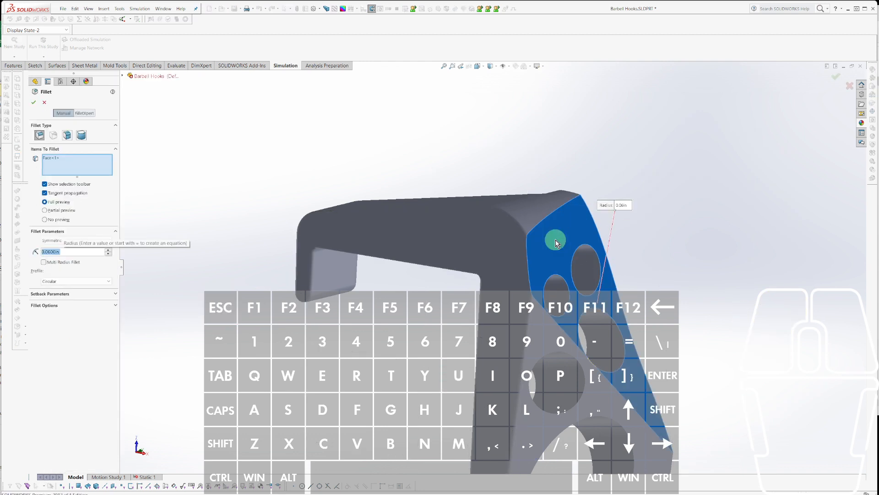
key(Escape)
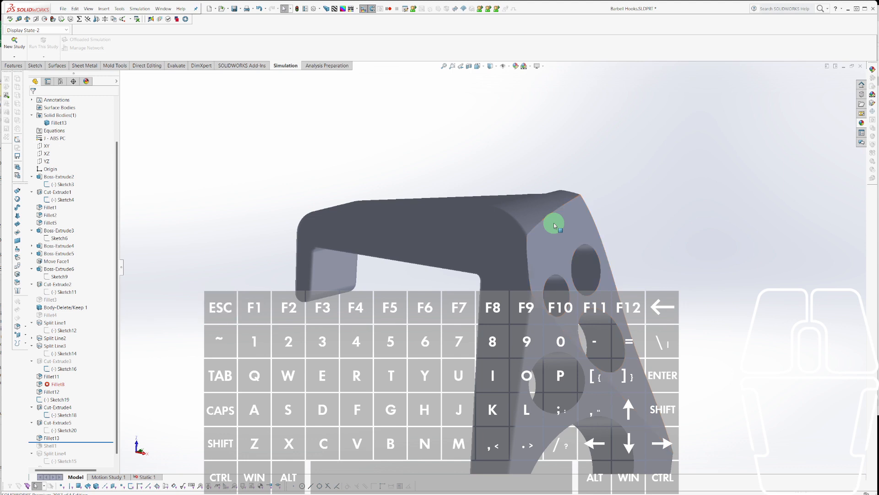
Start a fillet on the inner faces of the three upper holes and the large lower opening in the hook's side.
key(u)
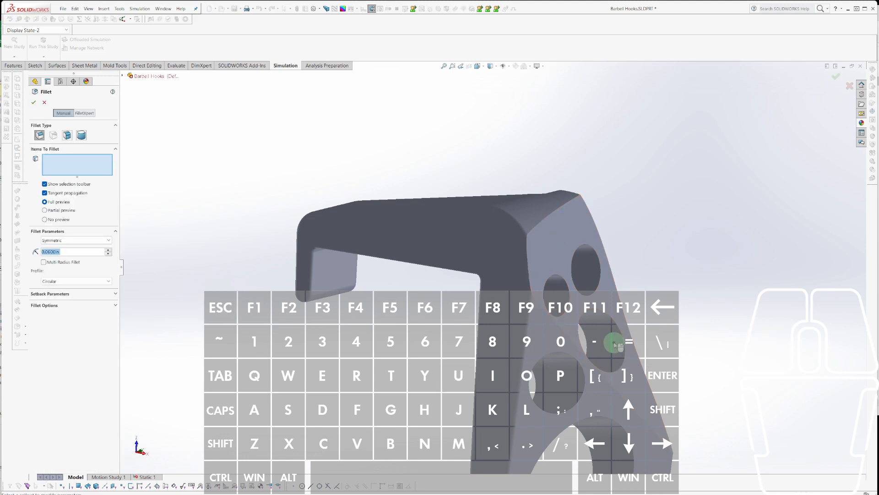
click(614, 343)
click(584, 265)
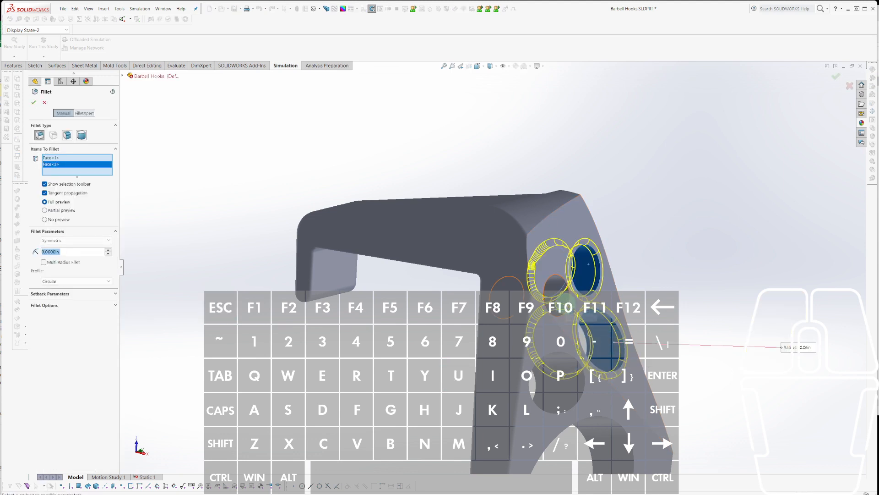
click(556, 297)
click(571, 392)
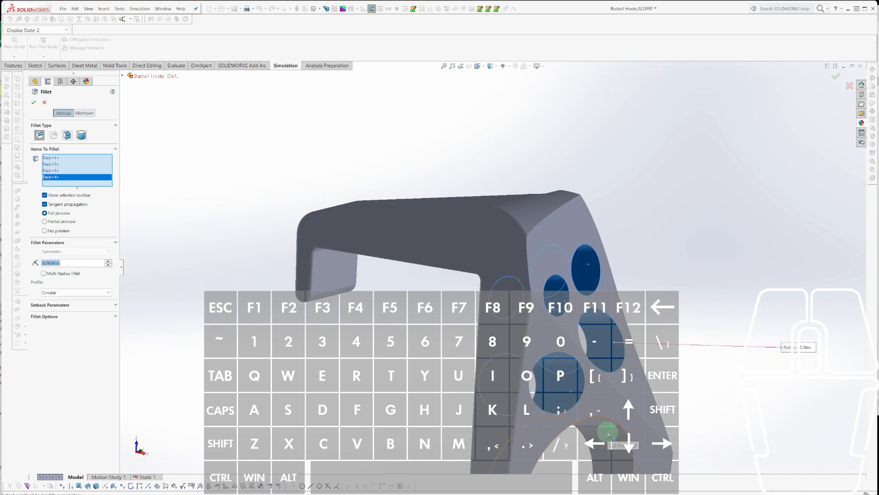
click(563, 387)
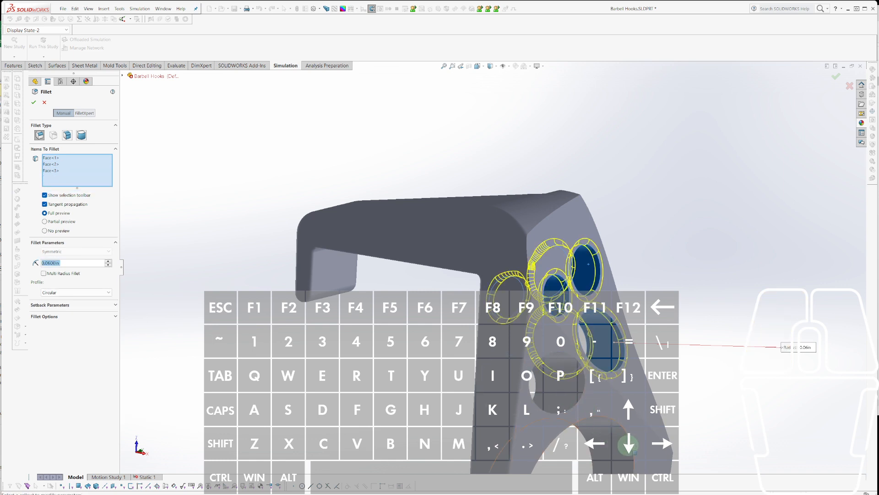
click(615, 436)
scroll(617, 437, up, 4)
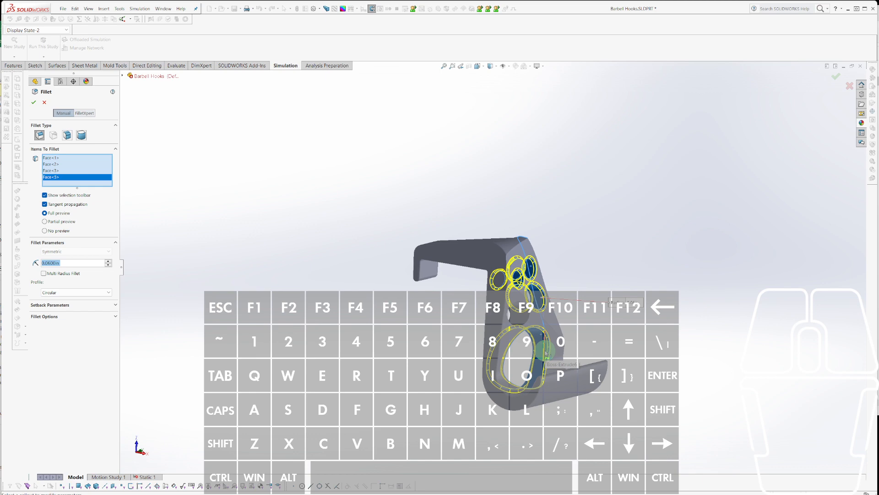
Set the fillet radius to 0.1 in, add the inner face of the remaining elliptical hole, and apply the fillet.
key(Return)
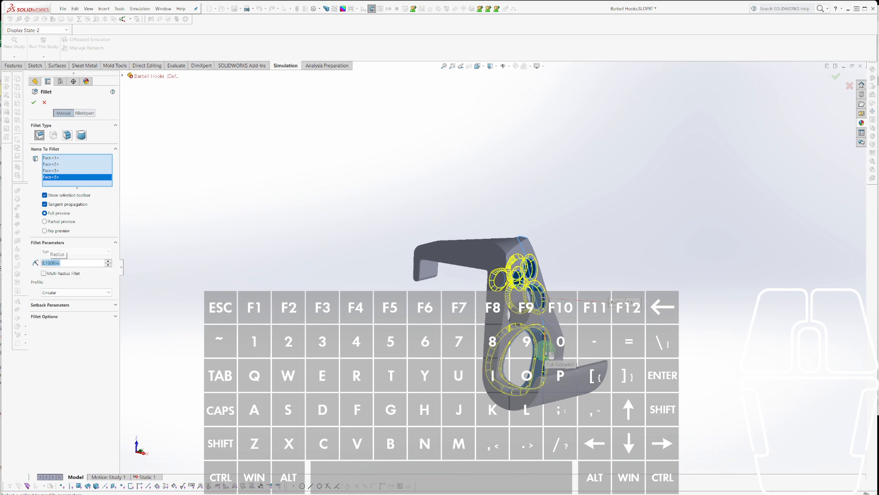
scroll(547, 352, down, 10)
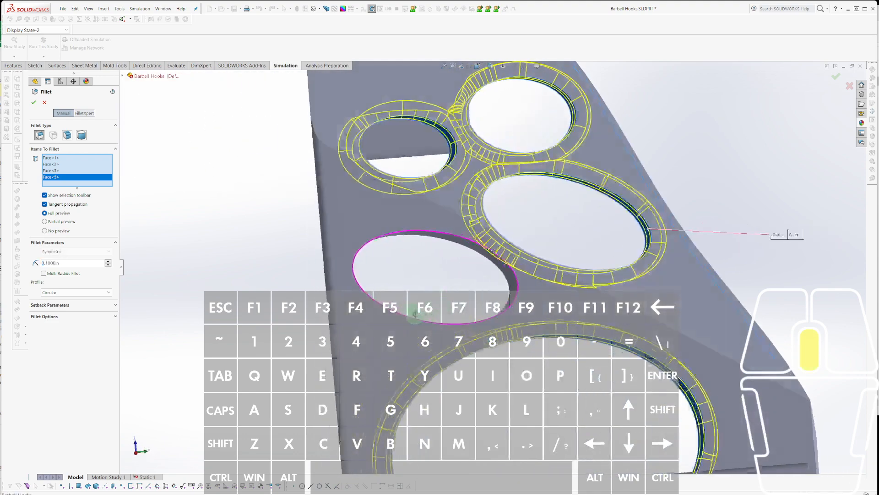
middle_drag(414, 314, 515, 231)
click(499, 311)
scroll(499, 311, up, 5)
right_click(524, 323)
scroll(516, 244, down, 3)
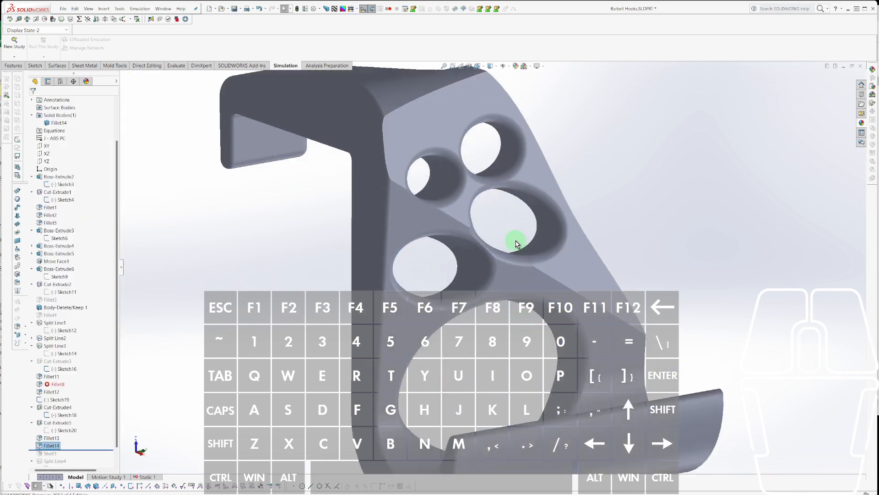
Fillet the edges of the upper angled side face around the small holes with a 0.1 in radius.
key(u)
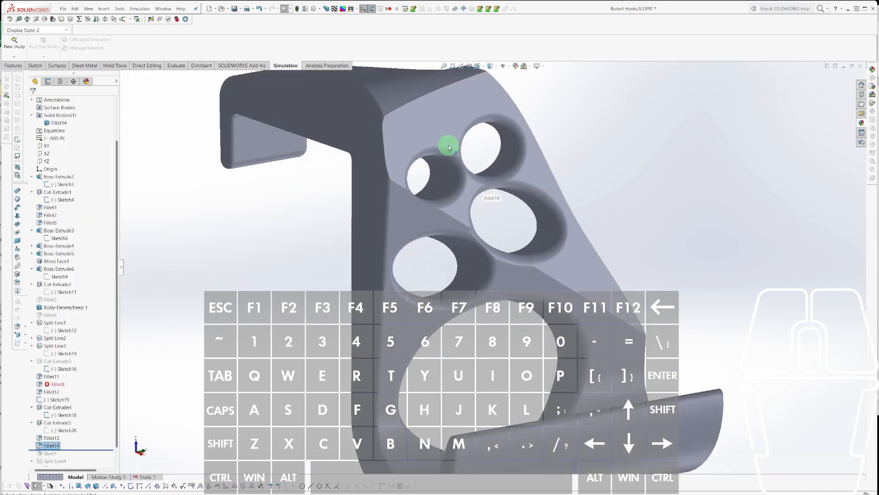
click(440, 133)
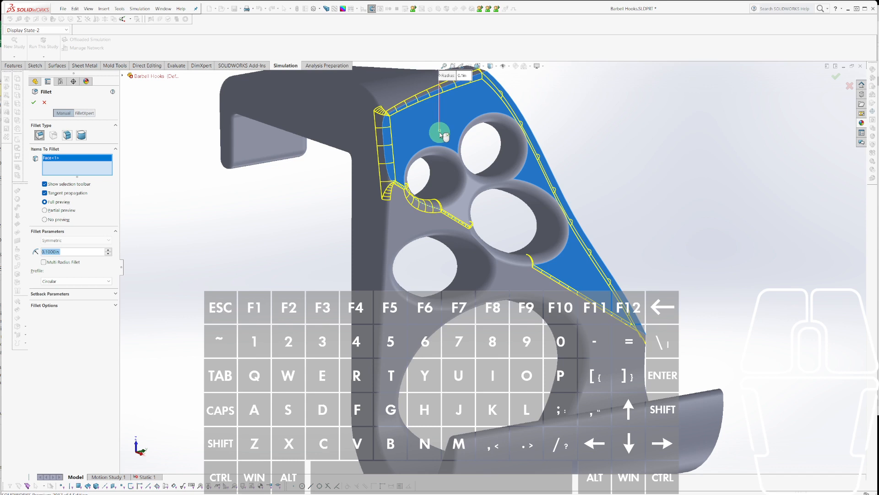
right_click(439, 134)
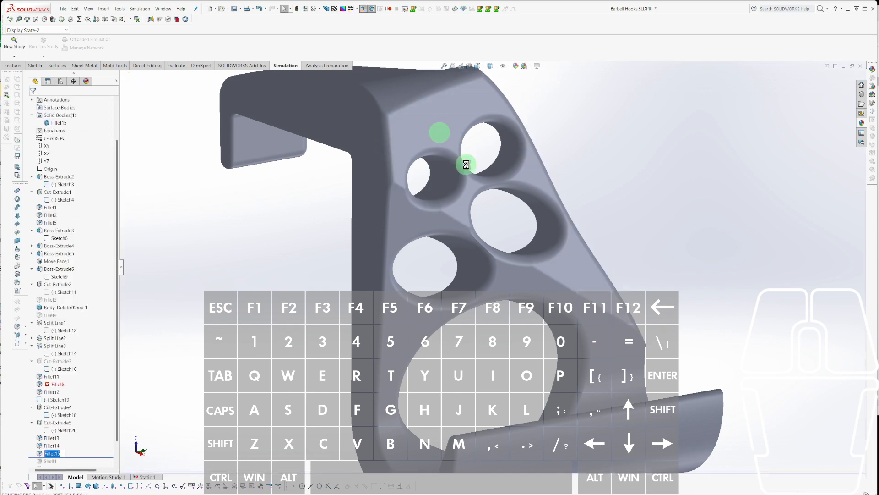
Fillet the edges of the curved end face along the bottom of the hook's cradle with a 0.1 in radius.
scroll(553, 206, down, 3)
middle_drag(590, 231, 395, 185)
scroll(664, 281, down, 2)
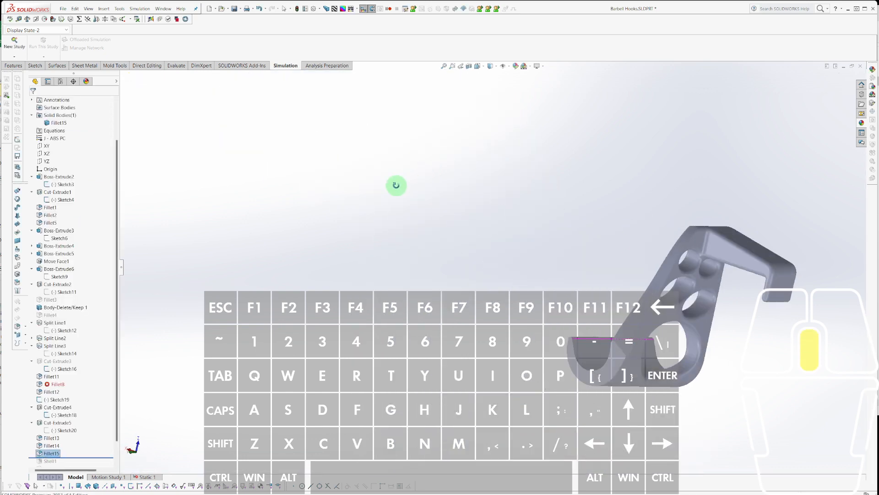
scroll(708, 312, up, 3)
scroll(583, 302, up, 3)
middle_drag(580, 296, 621, 323)
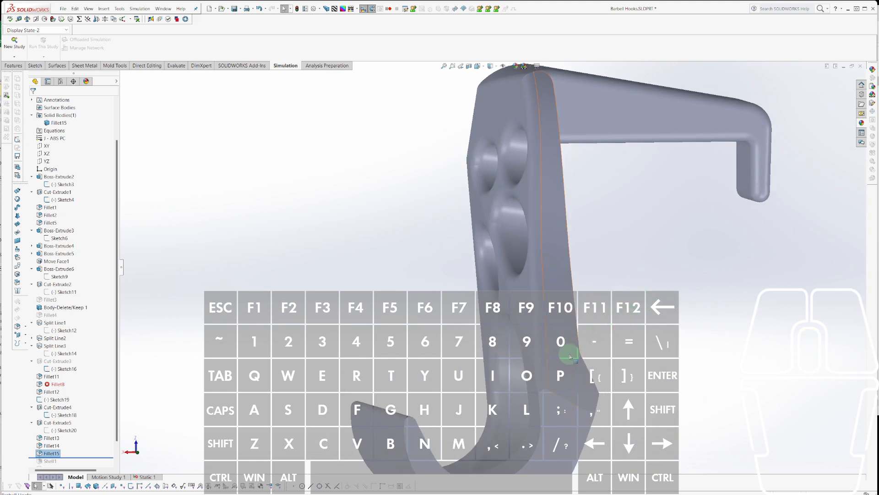
click(569, 356)
scroll(570, 358, down, 2)
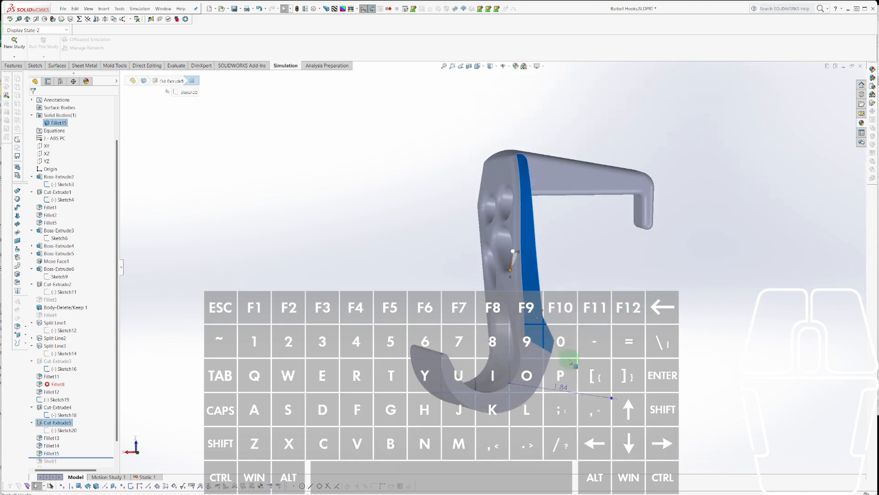
click(544, 372)
key(u)
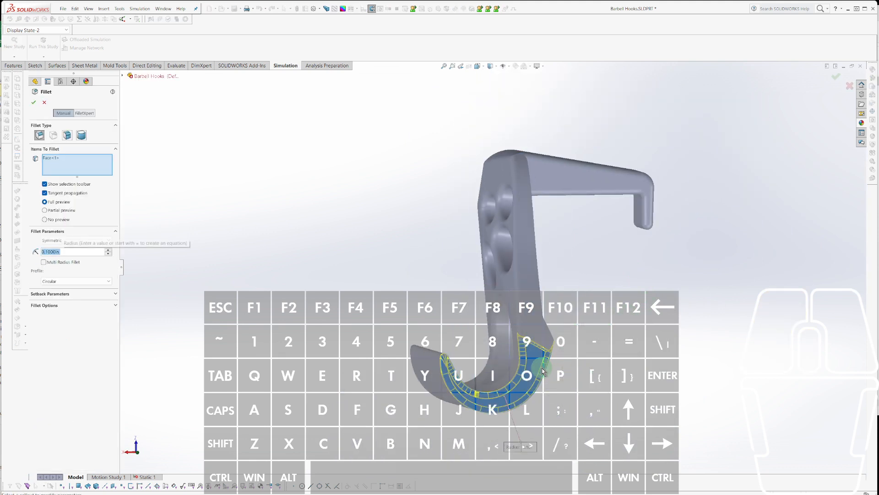
click(529, 332)
click(538, 332)
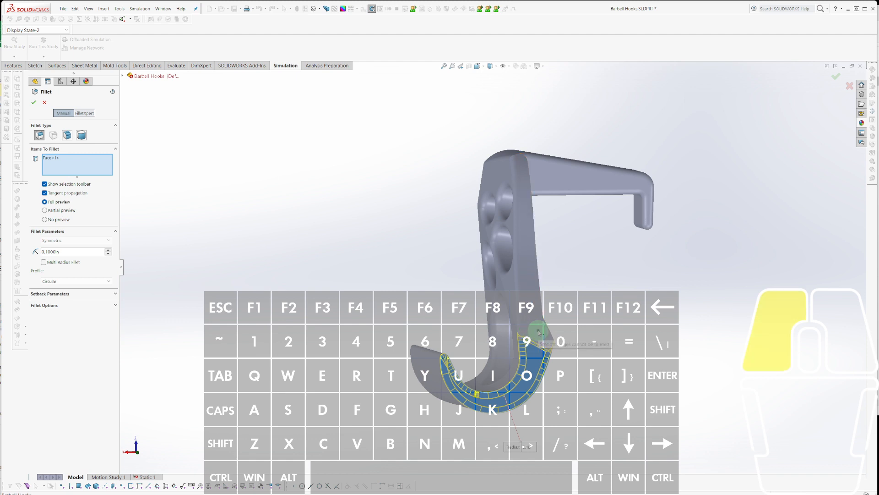
click(541, 332)
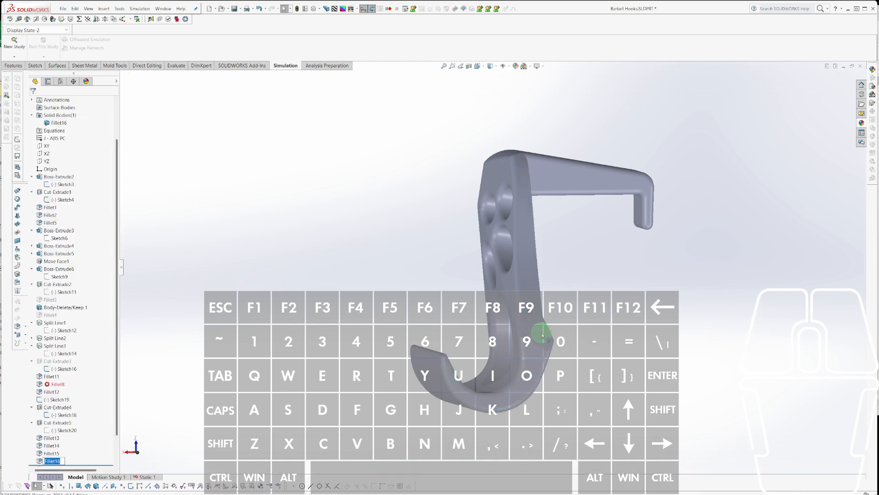
click(538, 317)
key(Return)
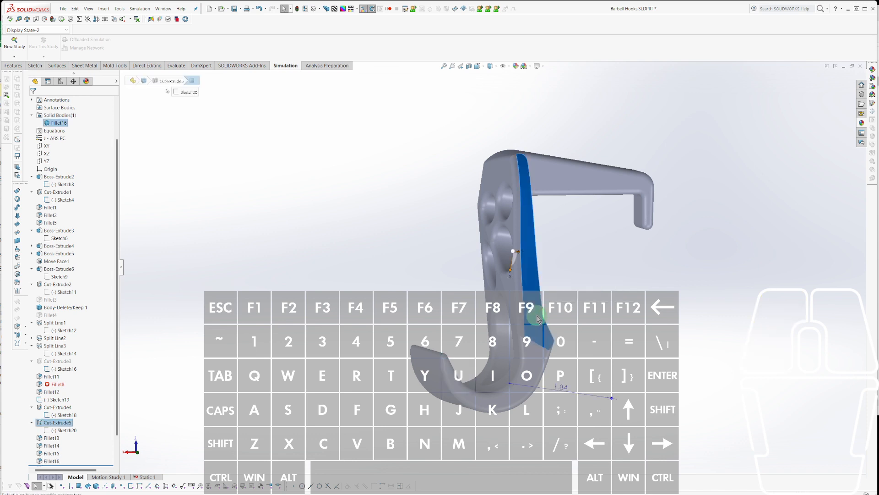
key(Escape)
Examine the filleted hook from several sides, especially the corner where the angled plate meets the cradle.
scroll(501, 323, up, 3)
middle_drag(501, 323, 650, 359)
scroll(485, 313, down, 5)
scroll(486, 312, up, 4)
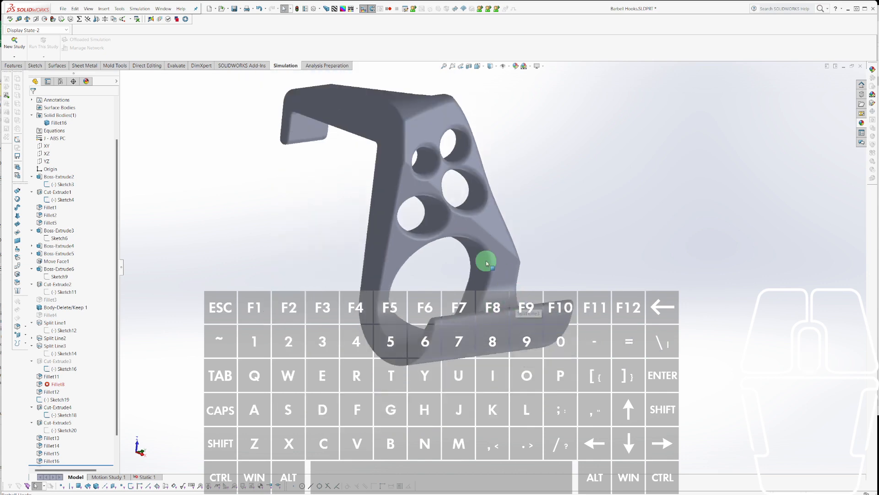
middle_drag(486, 260, 507, 289)
scroll(597, 302, up, 3)
middle_drag(597, 301, 620, 253)
scroll(620, 256, down, 5)
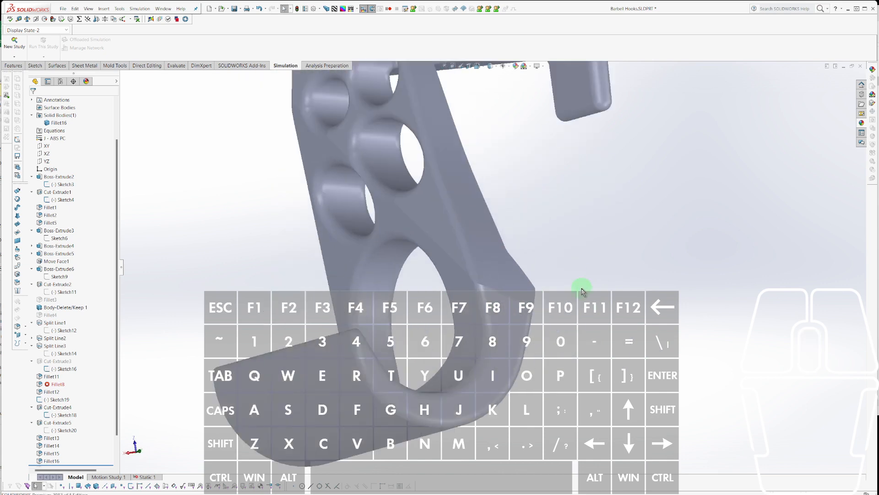
middle_drag(580, 290, 475, 306)
scroll(618, 276, down, 4)
middle_drag(618, 276, 564, 263)
scroll(471, 270, up, 3)
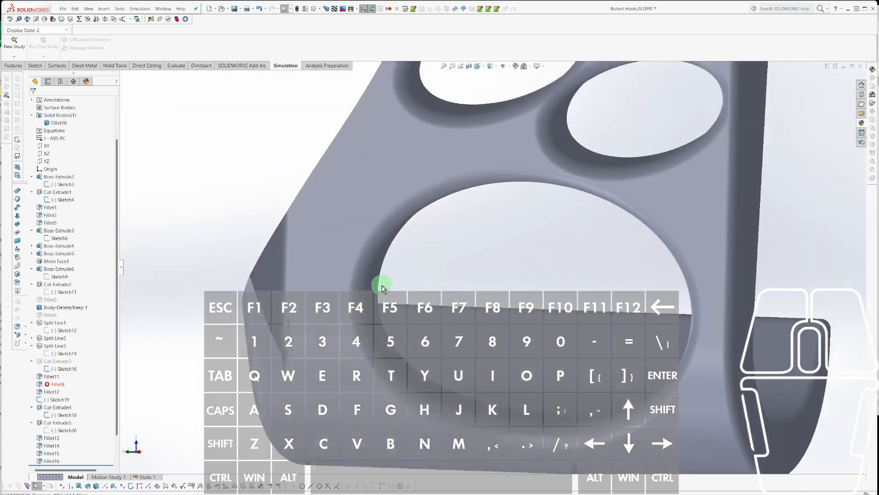
Fillet the outer edge and the three edges around the triangular facet beside the large opening with a 0.1 in radius.
scroll(318, 266, down, 3)
middle_drag(323, 269, 317, 248)
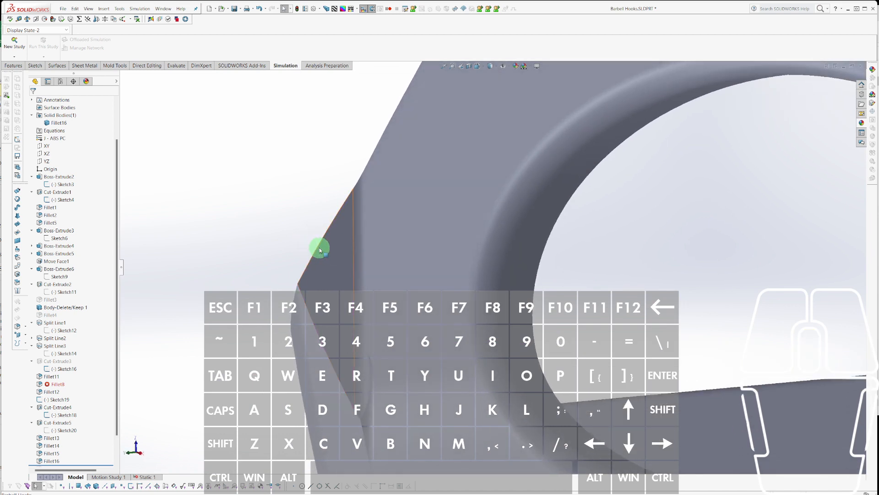
click(316, 248)
key(f)
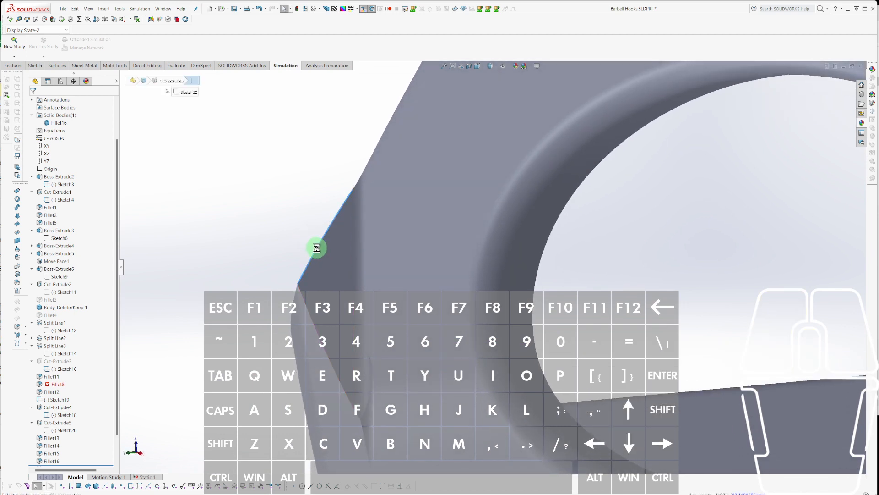
click(365, 390)
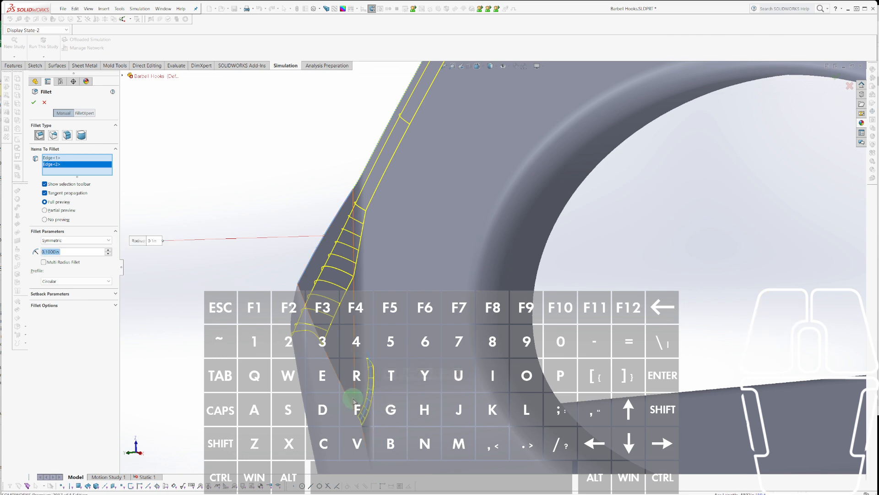
click(351, 401)
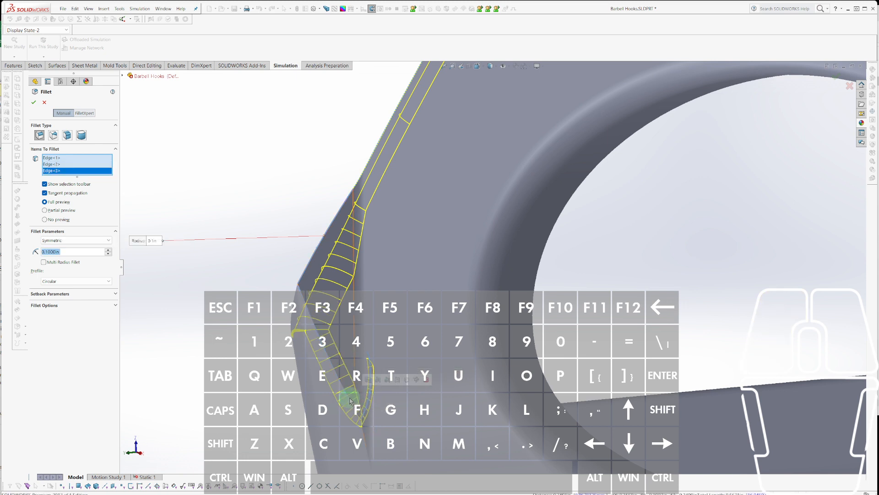
click(366, 444)
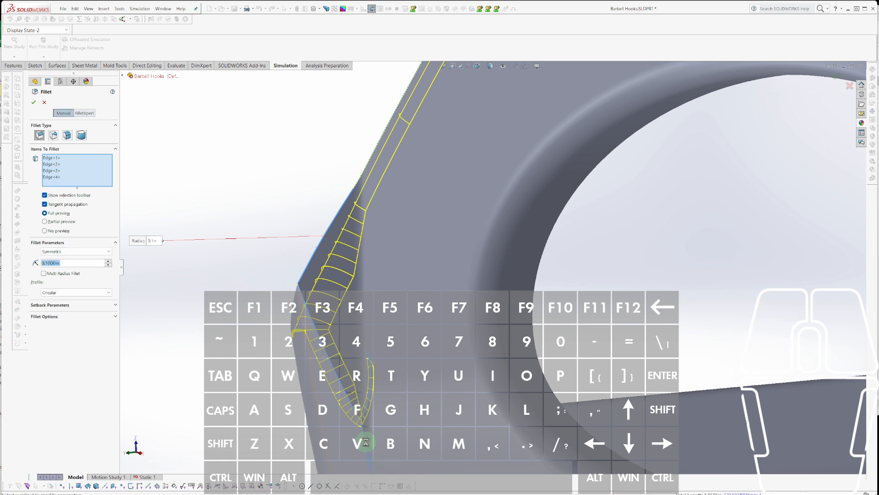
key(Return)
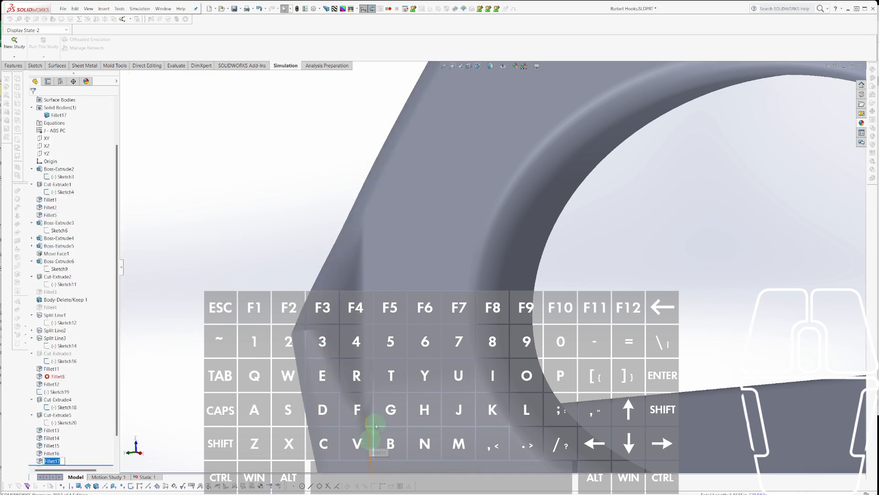
Fillet the short sharp edge remaining at the outer corner of the triangular facet with a 0.1 in radius.
scroll(376, 428, up, 4)
middle_drag(408, 301, 442, 322)
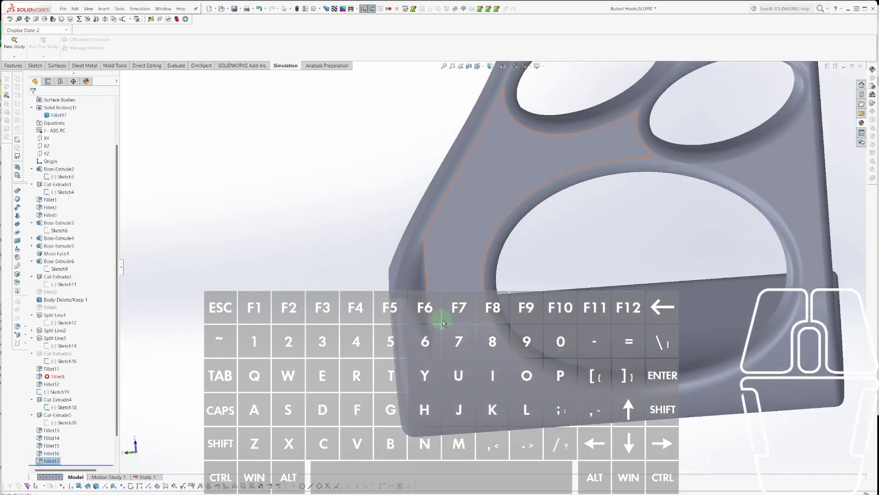
click(395, 298)
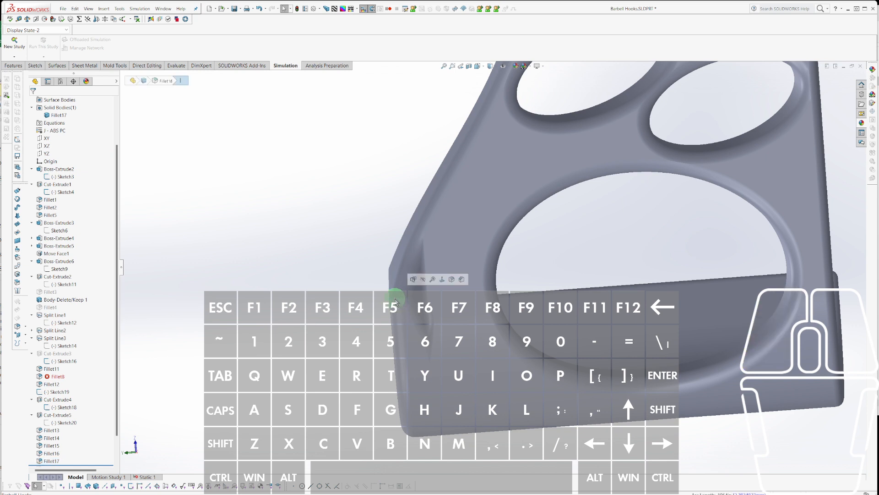
click(410, 293)
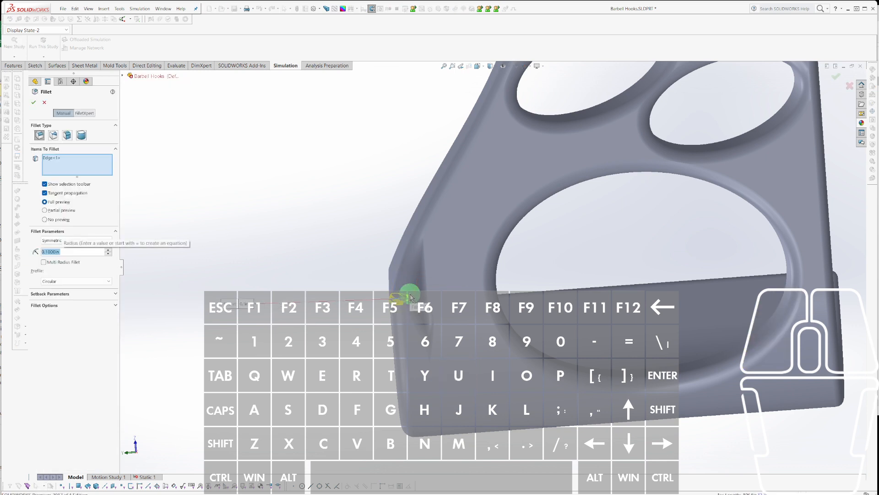
key(Return)
Inspect the blended corner, the overall hook, and the suppressed or rolled-back features at the end of the feature list.
middle_drag(530, 304, 467, 316)
scroll(400, 251, down, 5)
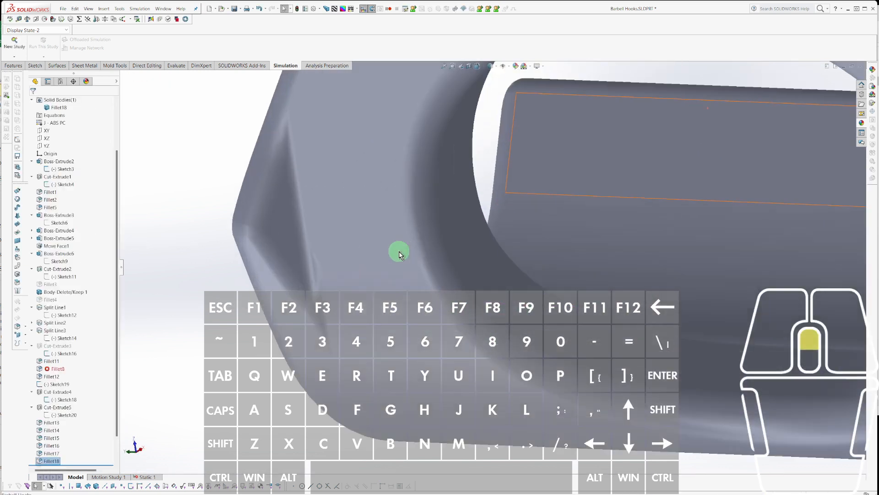
middle_drag(365, 287, 396, 228)
scroll(742, 239, up, 5)
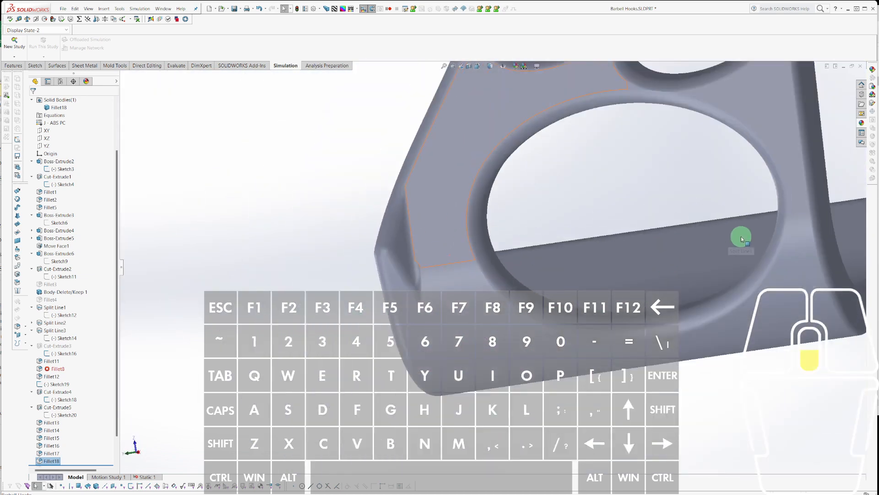
middle_drag(742, 240, 453, 205)
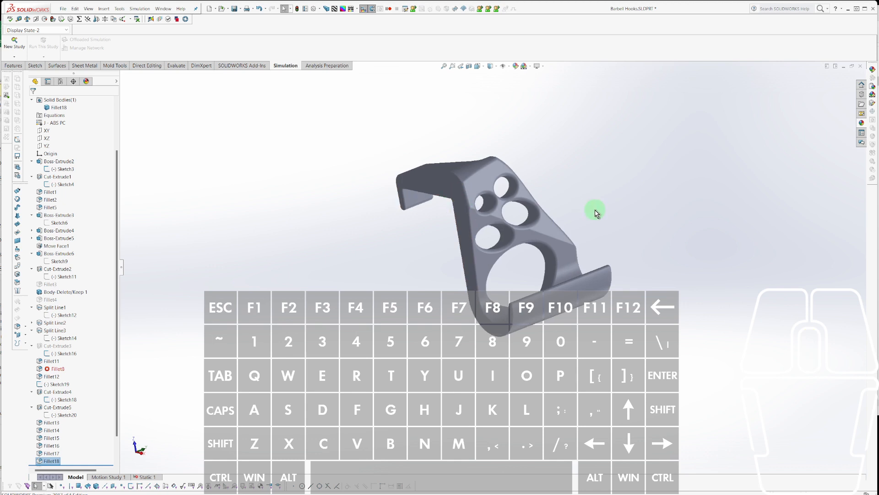
scroll(596, 212, down, 3)
mouse_move(597, 212)
middle_down()
mouse_move(591, 183)
mouse_move(556, 234)
mouse_move(596, 217)
middle_up()
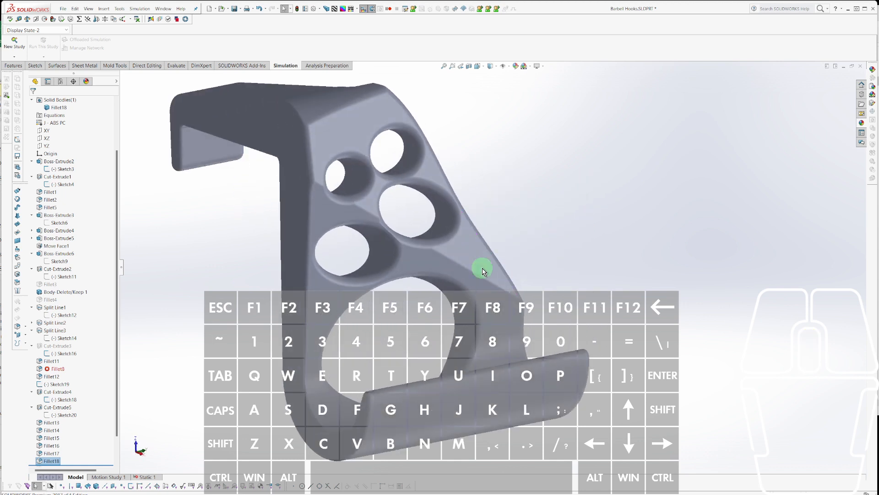
scroll(94, 412, down, 2)
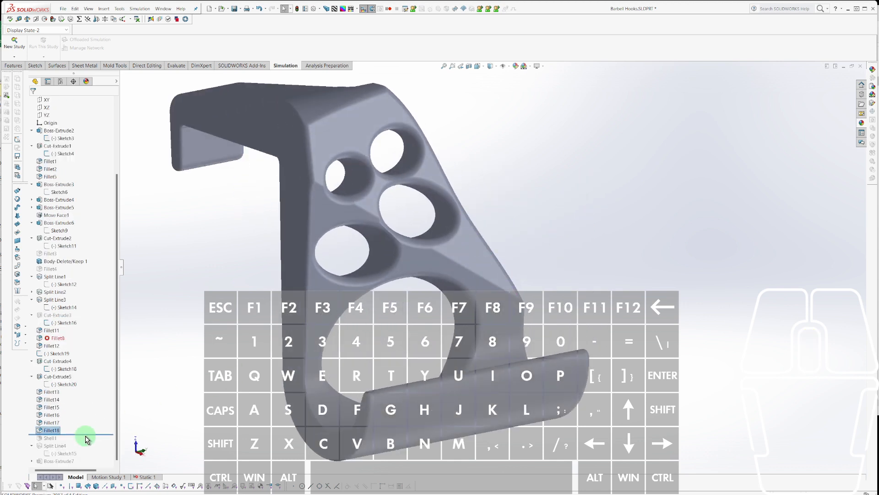
Roll the feature history forward past Shell1 and move the shell to directly after Fillet13.
drag(90, 434, 88, 440)
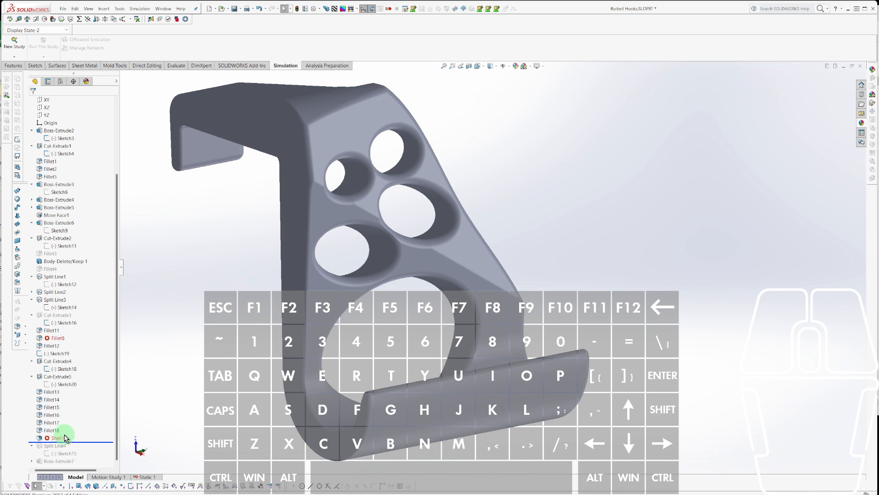
mouse_move(41, 440)
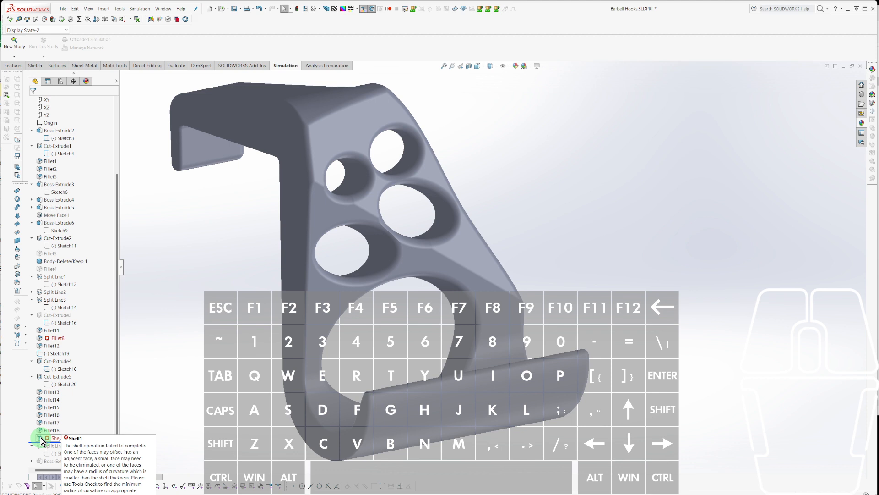
click(40, 394)
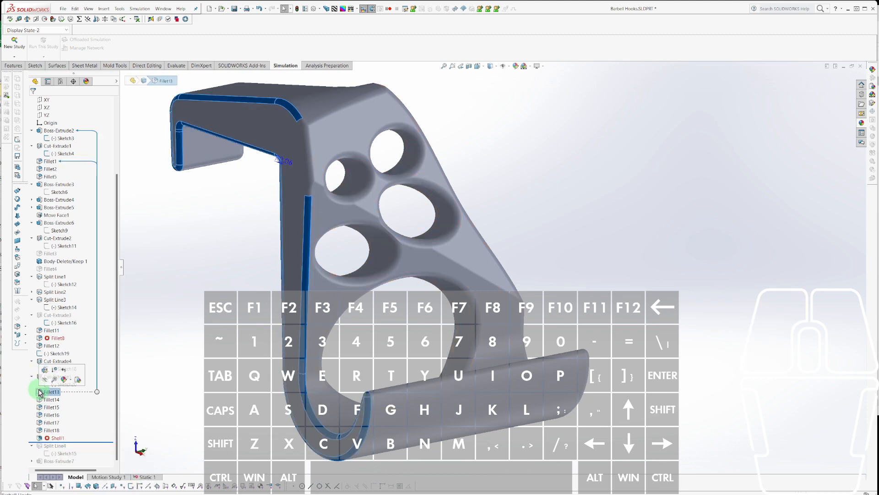
drag(39, 441, 39, 394)
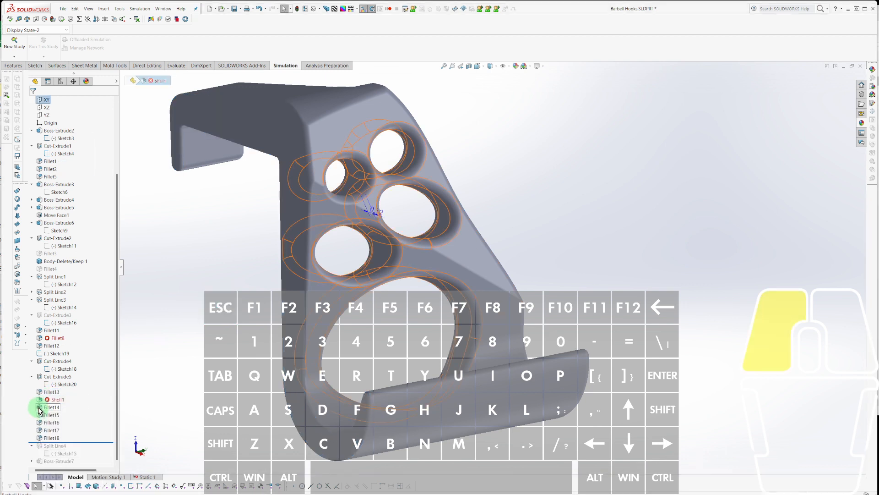
Roll the model back to just after Shell1 and check the shell's error details.
click(46, 407)
key(ctrl+alt+r)
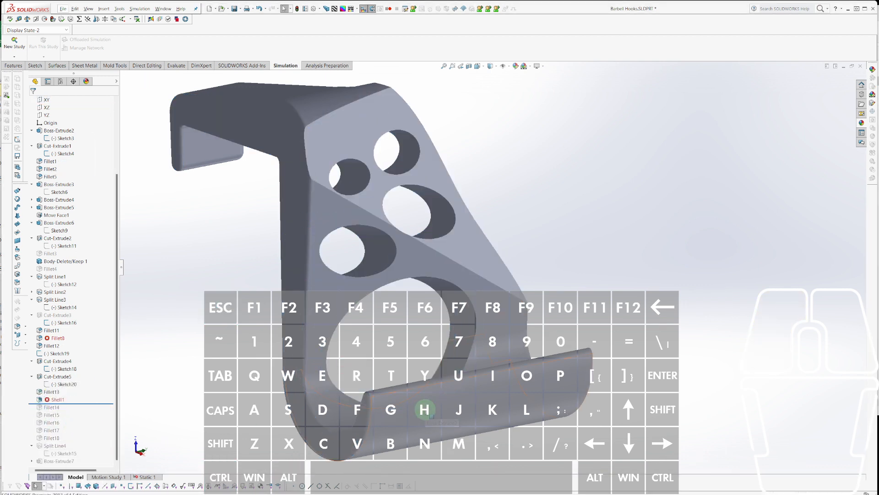
middle_drag(437, 369, 384, 386)
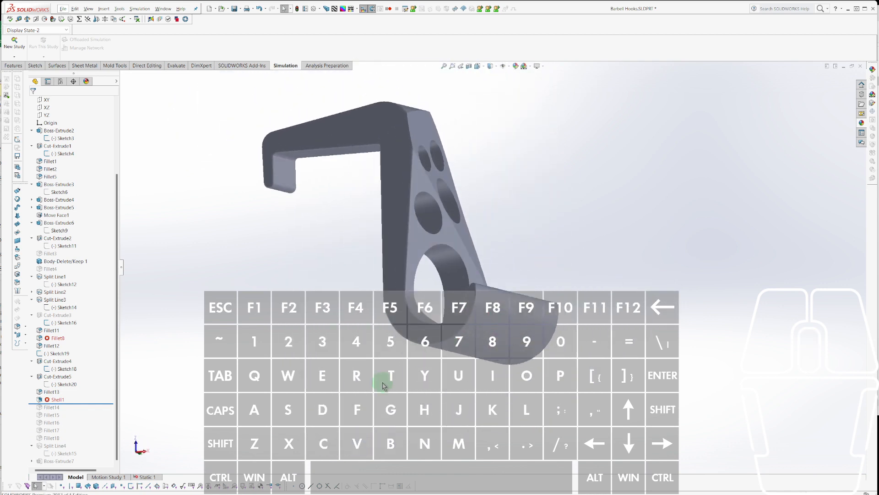
mouse_move(55, 402)
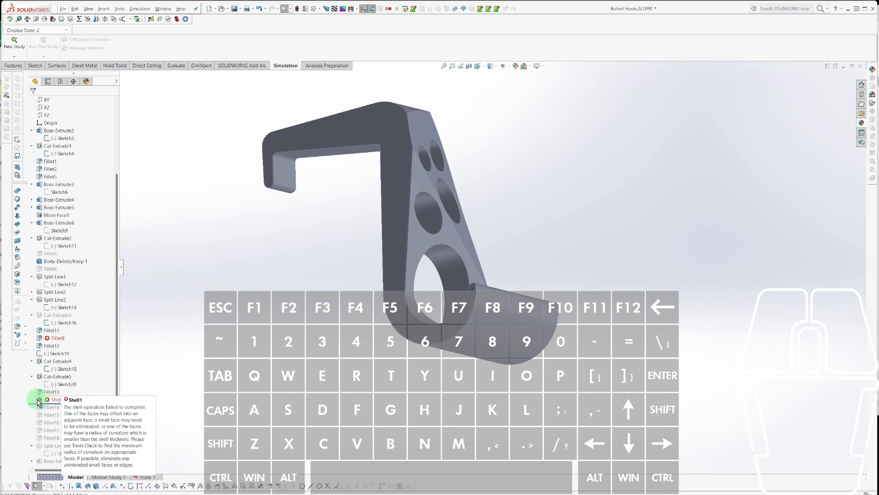
Move Shell1 ahead of Fillet13 and reapply the shell with a 0.12 in thickness and no removed faces.
drag(51, 401, 38, 379)
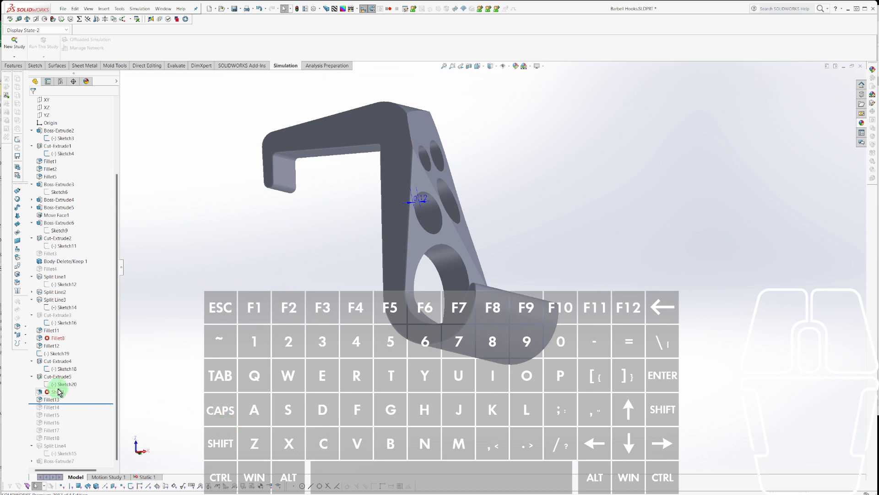
click(45, 393)
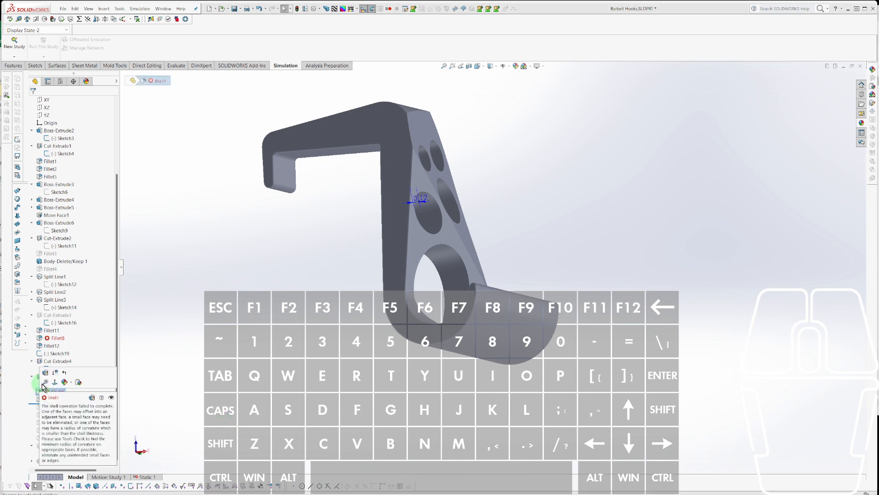
click(45, 376)
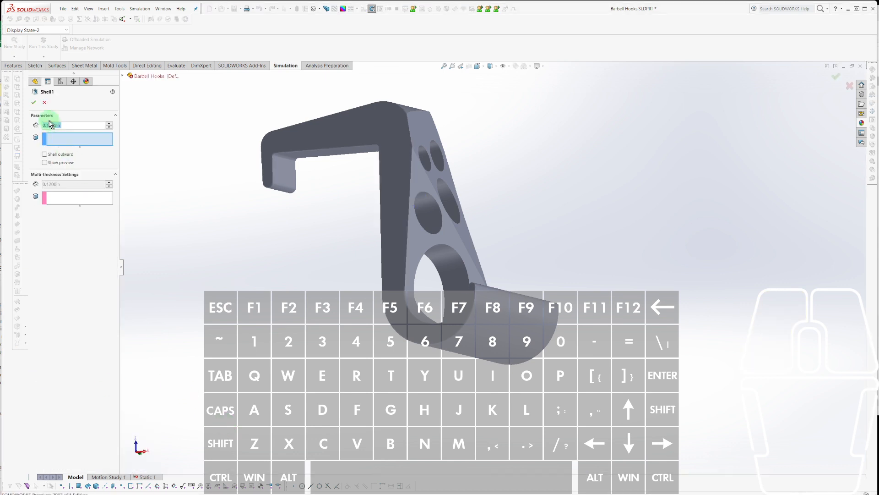
click(34, 105)
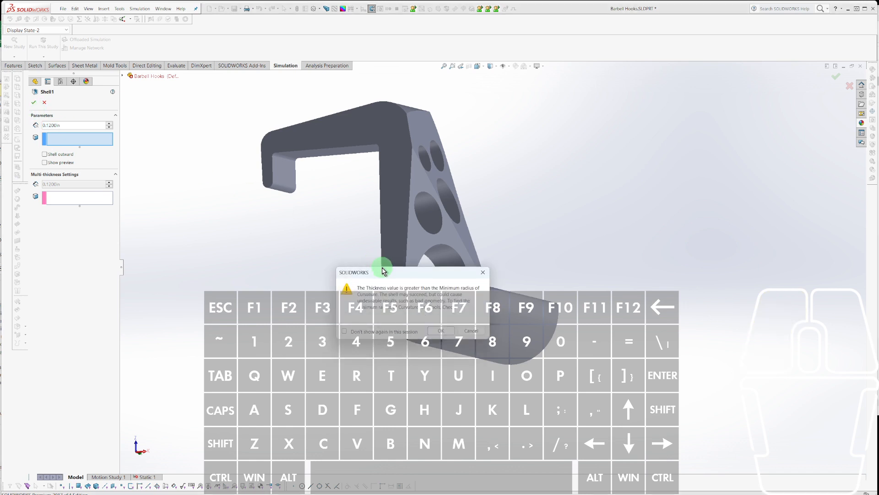
click(437, 330)
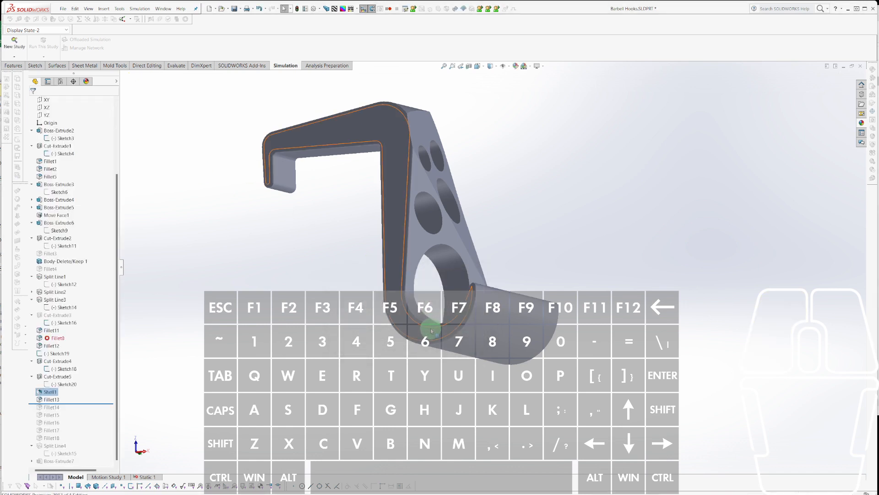
Reorder Shell1 to come directly after Fillet13 again.
click(347, 314)
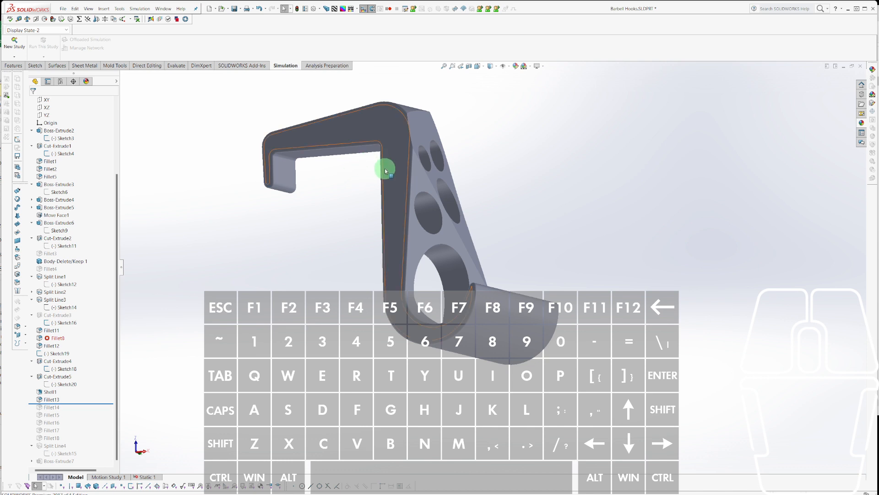
scroll(384, 169, down, 3)
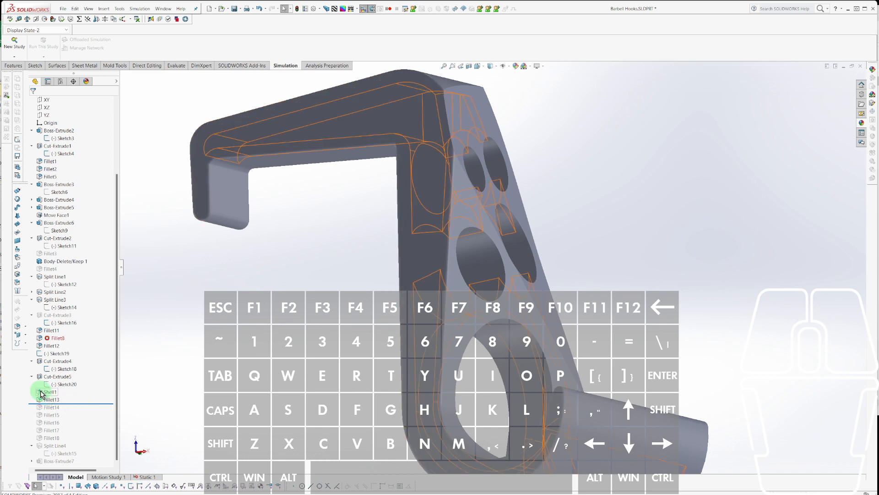
drag(42, 391, 40, 401)
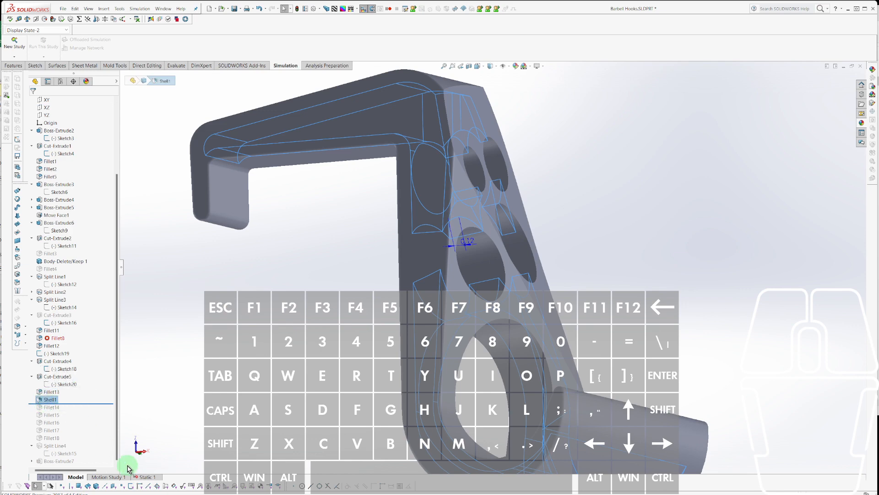
Examine the fixtures of the Static 1 study, including the ones flagged with errors.
click(142, 478)
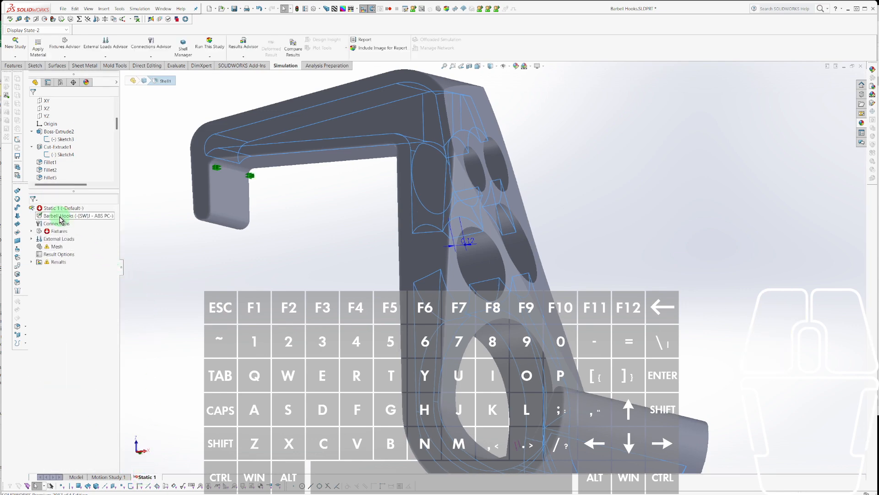
right_click(56, 216)
click(35, 231)
click(31, 231)
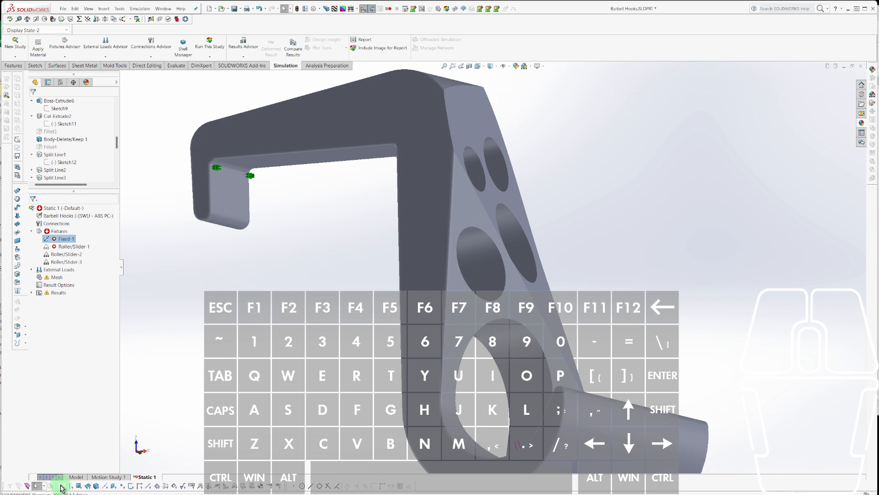
Return to the model and roll the feature history forward to the end.
click(75, 476)
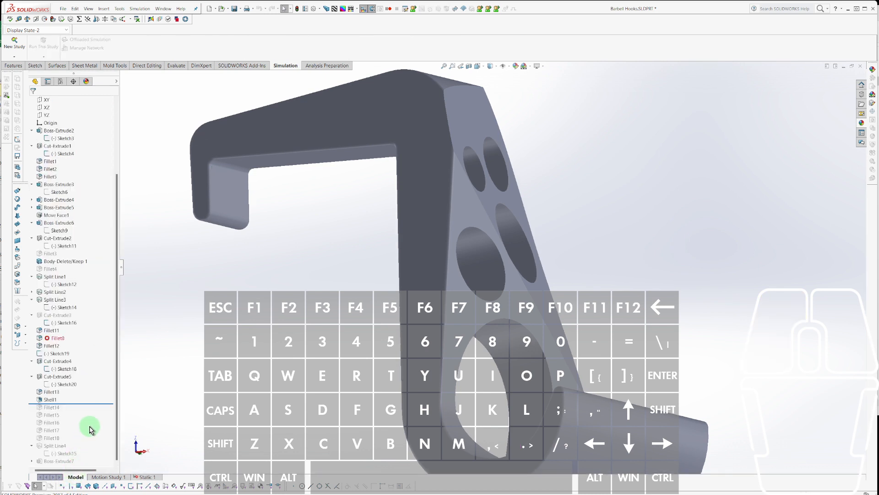
key(ctrl+alt+shift)
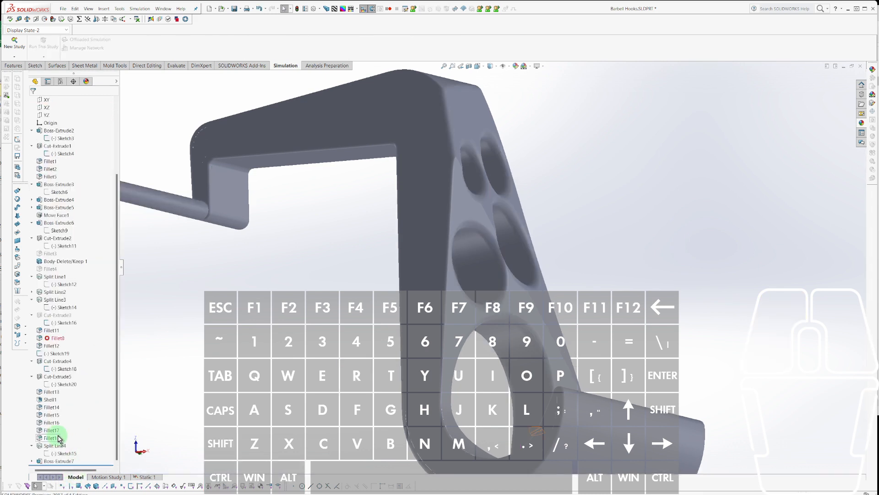
Try the model with Fillet14 through Fillet18 suppressed, and undo the suppression.
click(51, 437)
shift+click(50, 407)
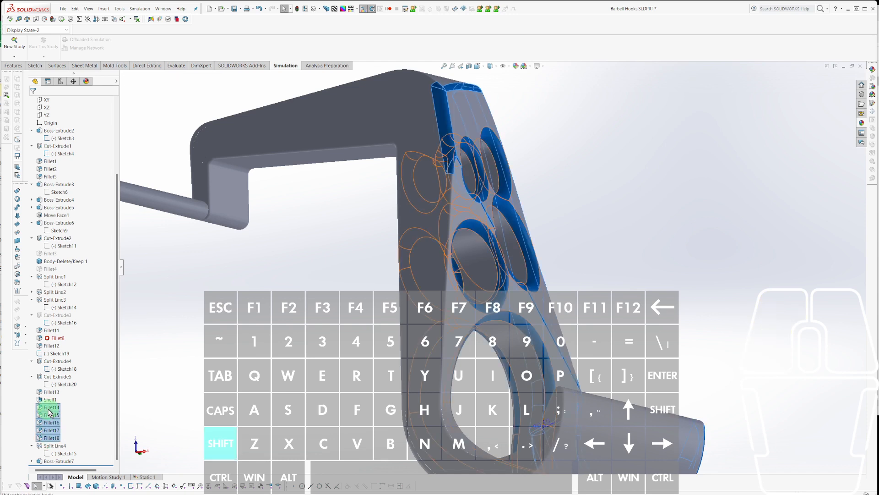
key(shift+s)
click(198, 364)
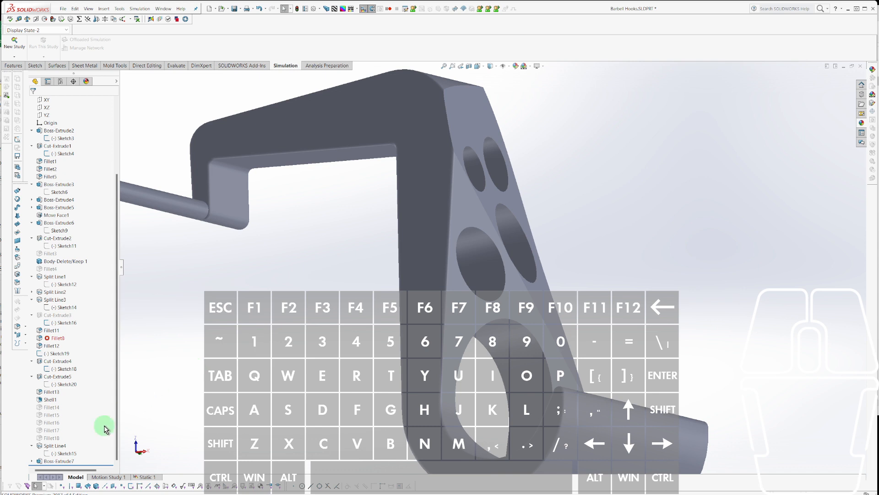
key(ctrl+z)
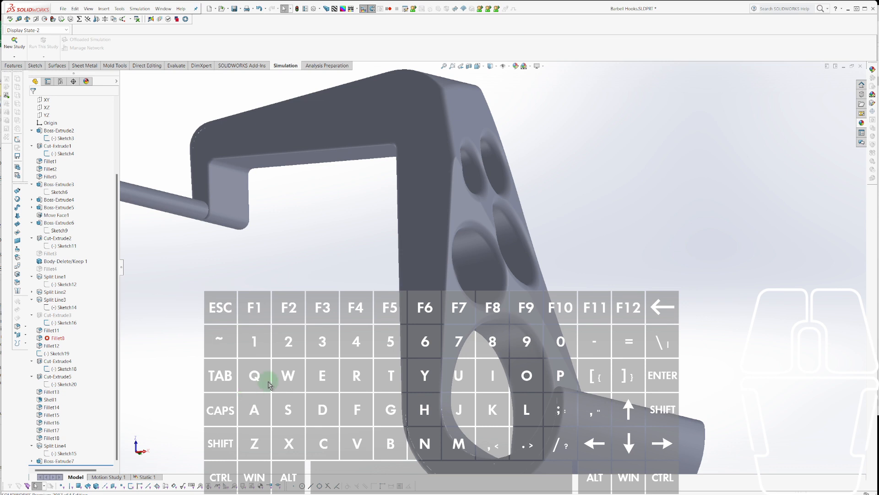
click(150, 411)
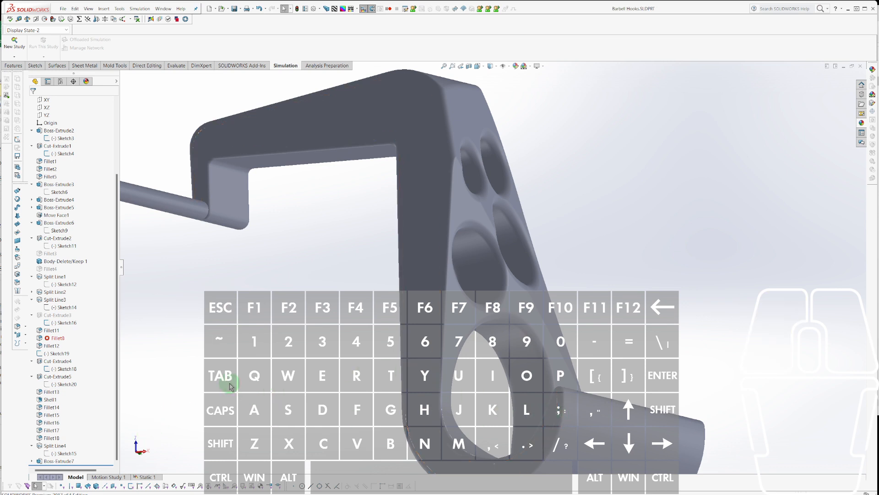
Move Boss-Extrude7, the long round rod on the hook's lip, in the feature order to just before Fillet13.
scroll(238, 222, down, 5)
middle_drag(238, 222, 300, 266)
key(Escape)
click(39, 460)
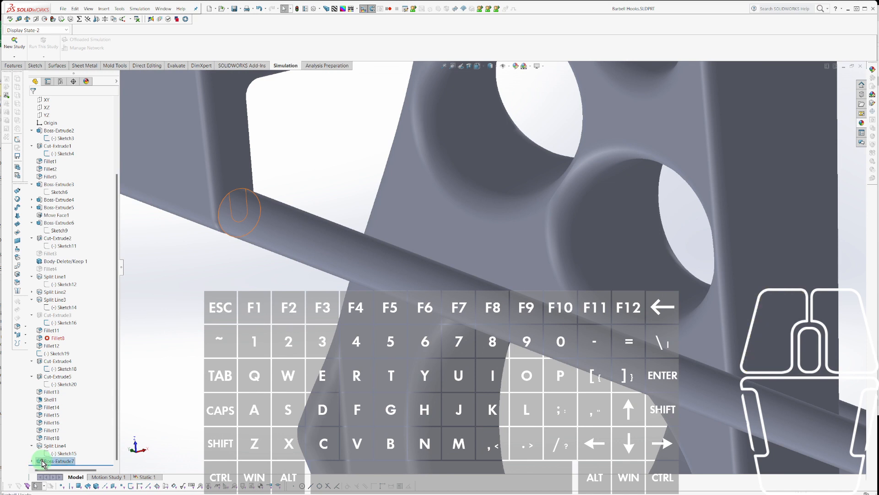
drag(41, 460, 57, 387)
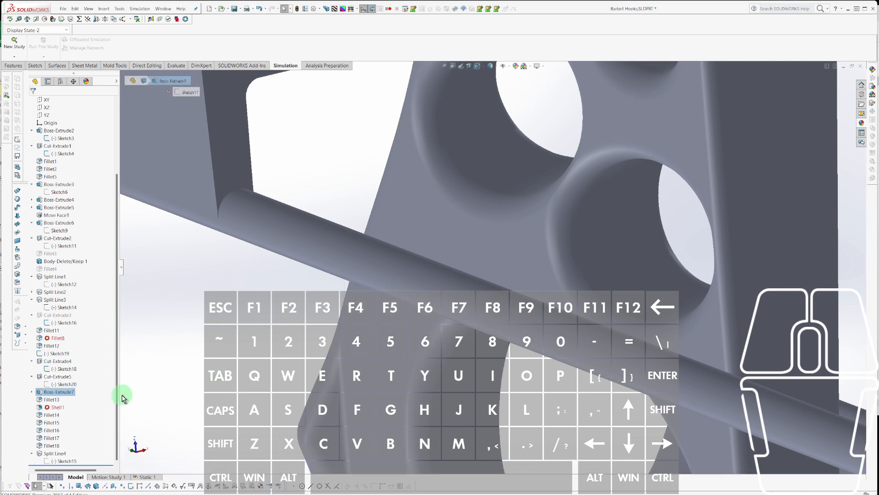
In Boss-Extrude7's sketch, delete the circle's coradial relation and enlarge the circle to a radius of about 0.13 in.
click(32, 392)
click(50, 402)
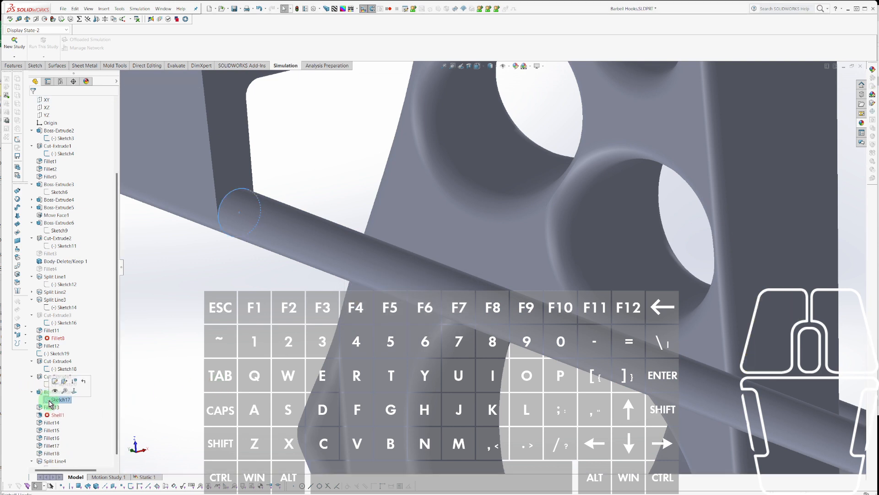
click(54, 392)
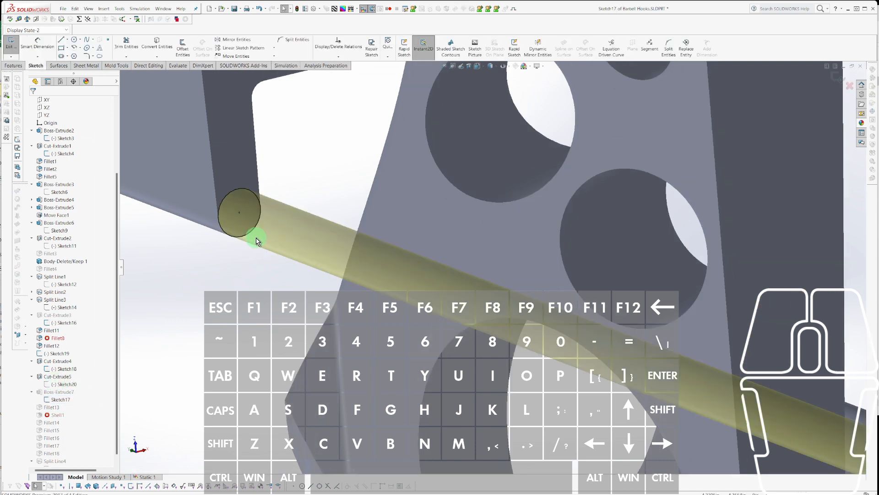
click(247, 192)
click(248, 192)
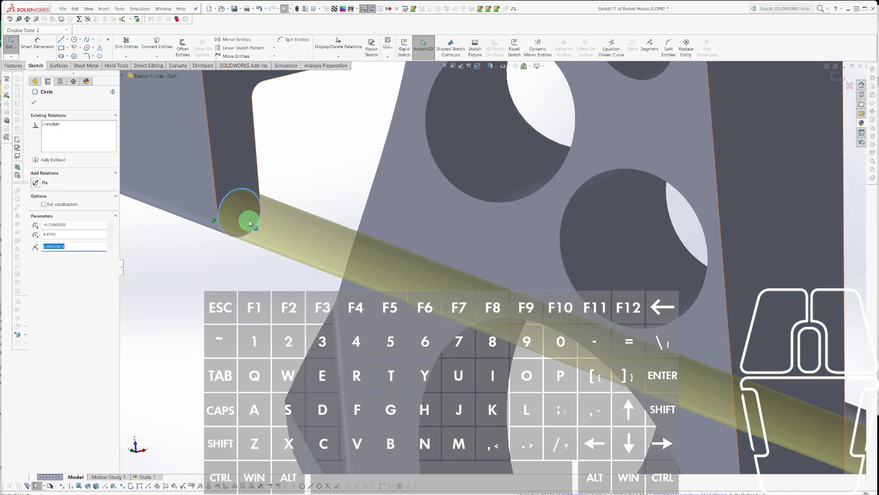
click(215, 225)
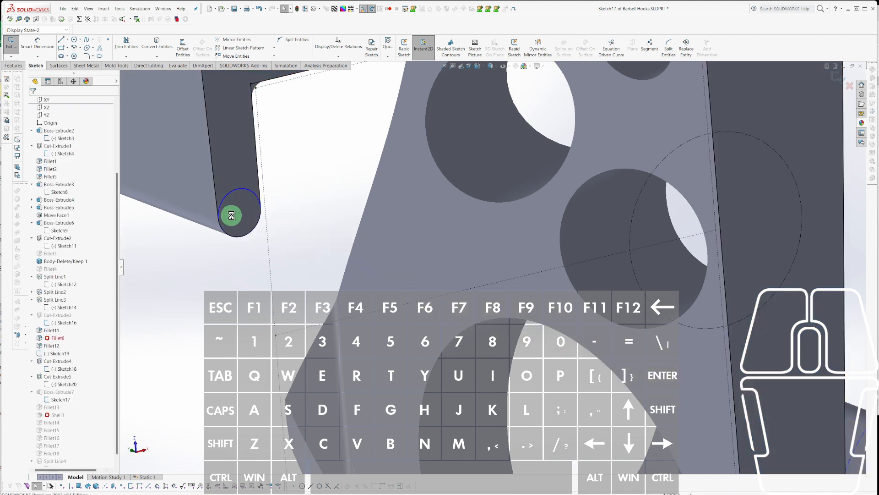
click(245, 189)
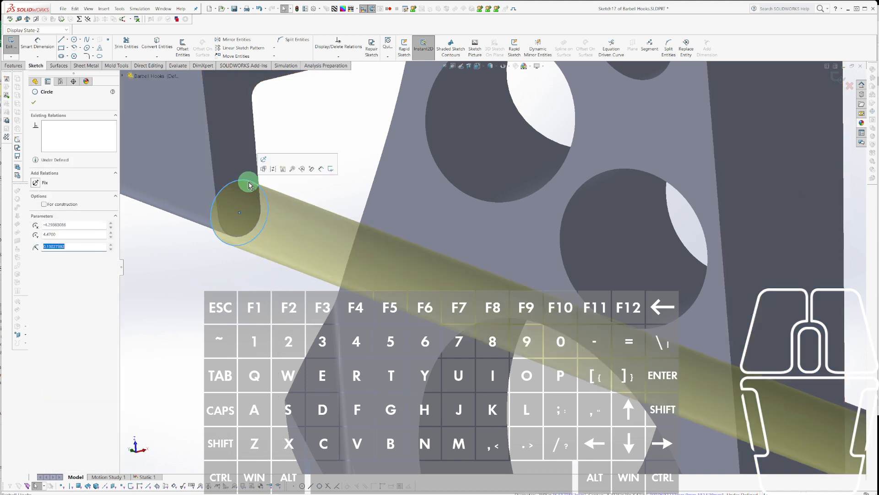
click(248, 214)
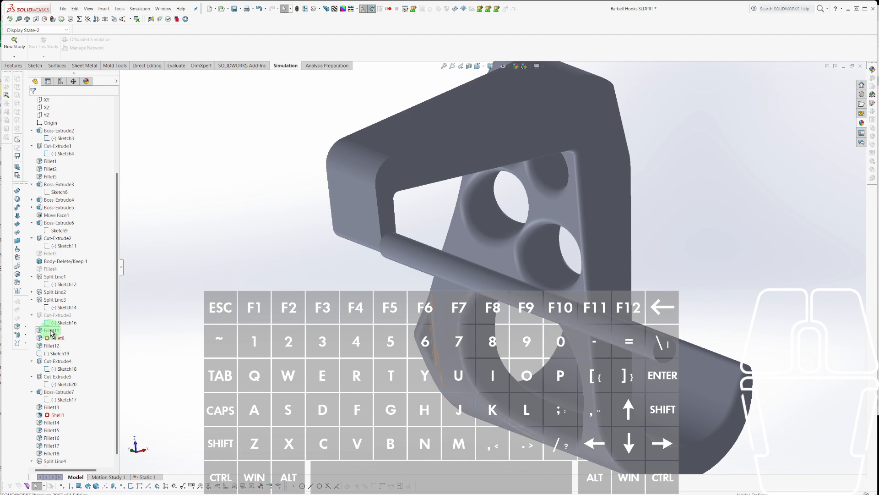
Check Fillet13's faces and Shell1's definition with its error diagnostics, leaving the shell unchanged.
click(50, 407)
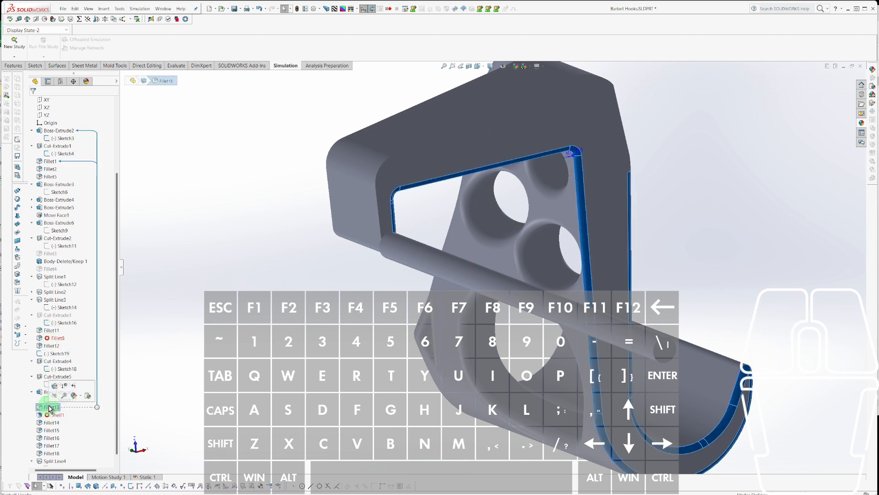
click(48, 414)
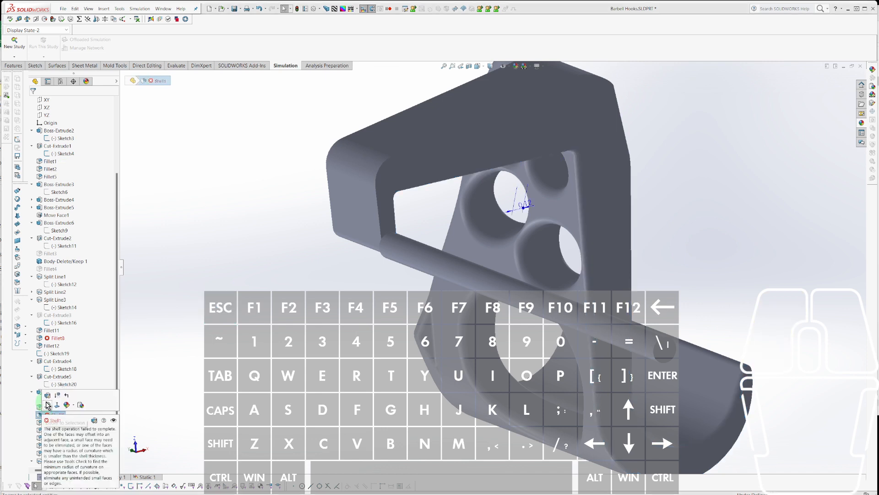
click(49, 396)
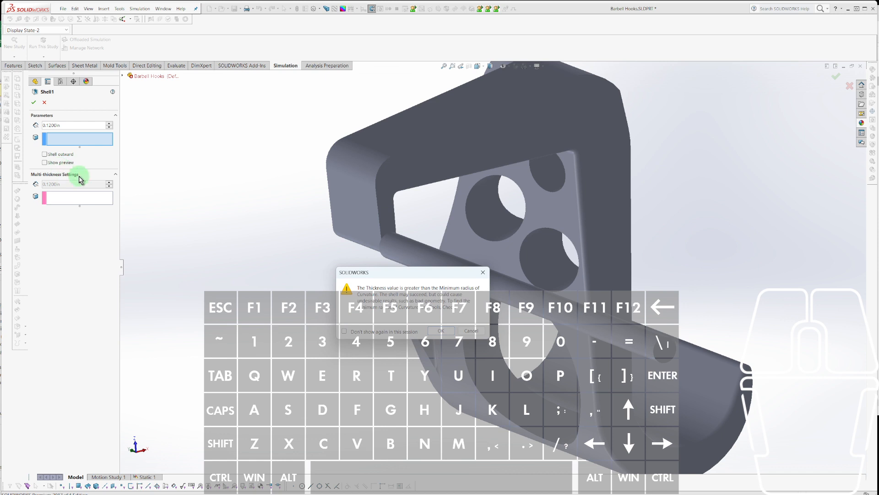
key(Return)
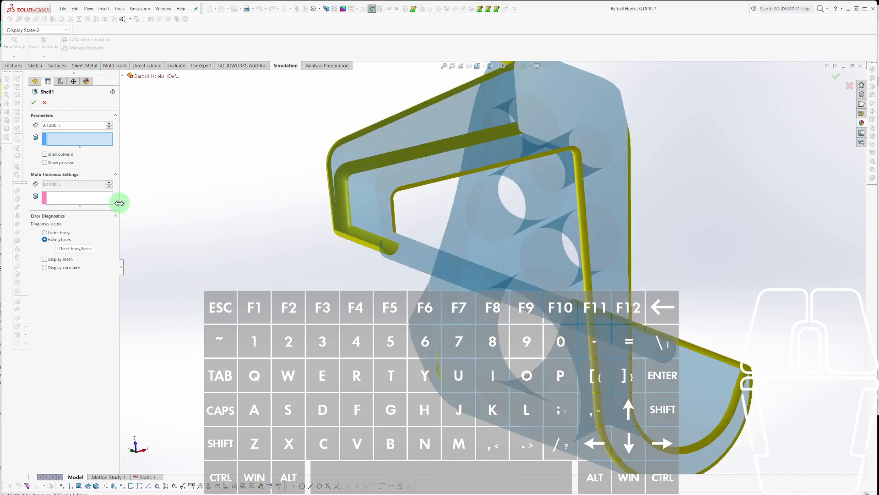
key(Escape)
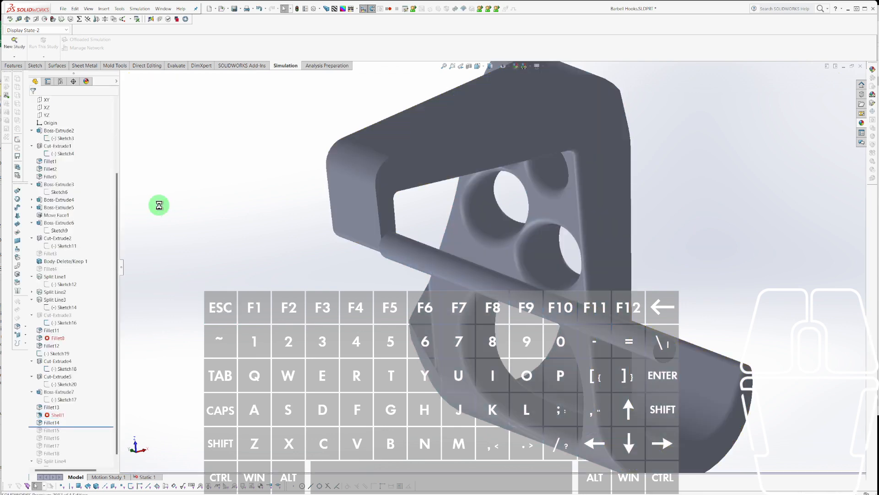
key(Escape)
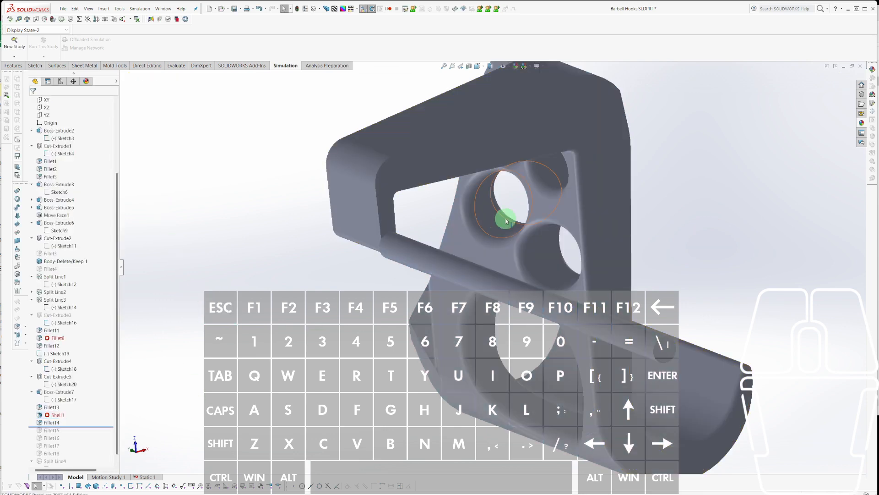
Shrink Boss-Extrude7, the round rod on the hook's lip, to less than half its current diameter.
scroll(503, 220, down, 3)
scroll(396, 266, down, 3)
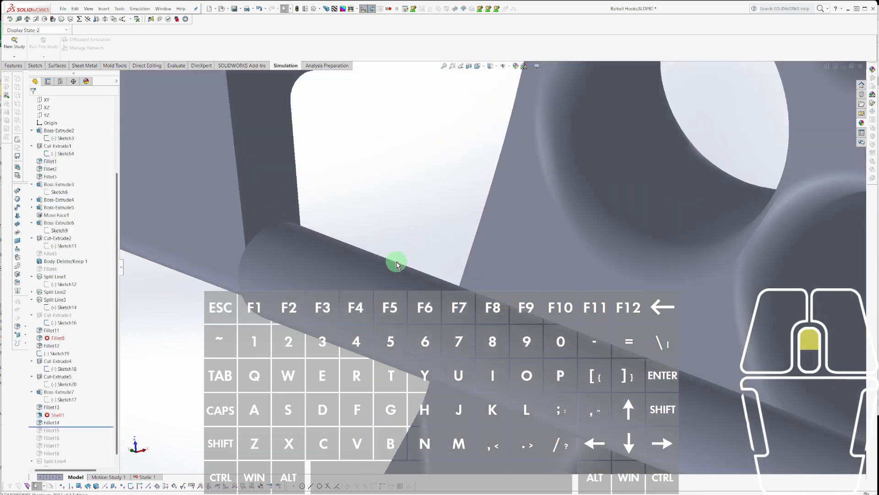
click(357, 271)
click(351, 262)
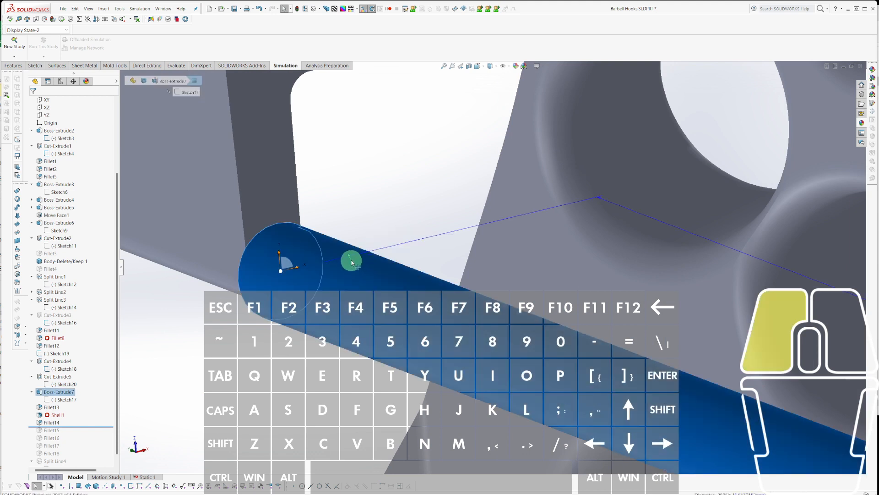
drag(357, 268, 370, 287)
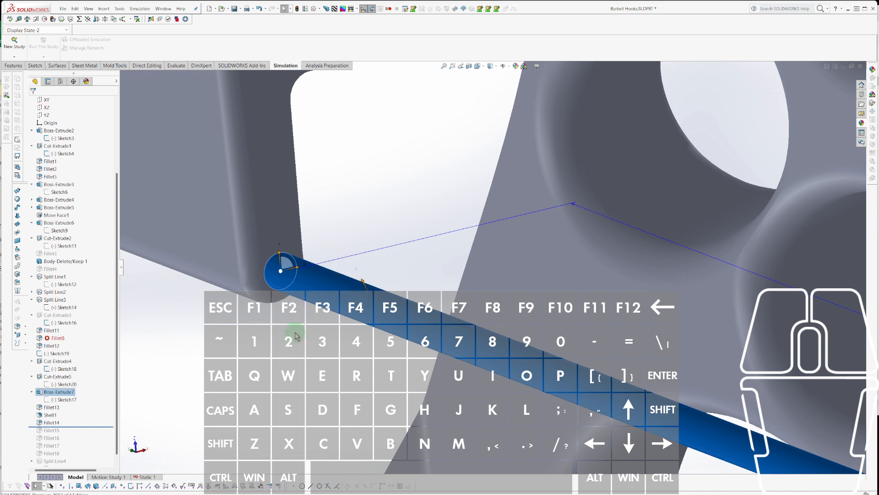
click(259, 364)
Inspect the definition of the faulty Roller/Slider-1 fixture in the Static 1 study and leave it unchanged.
click(143, 477)
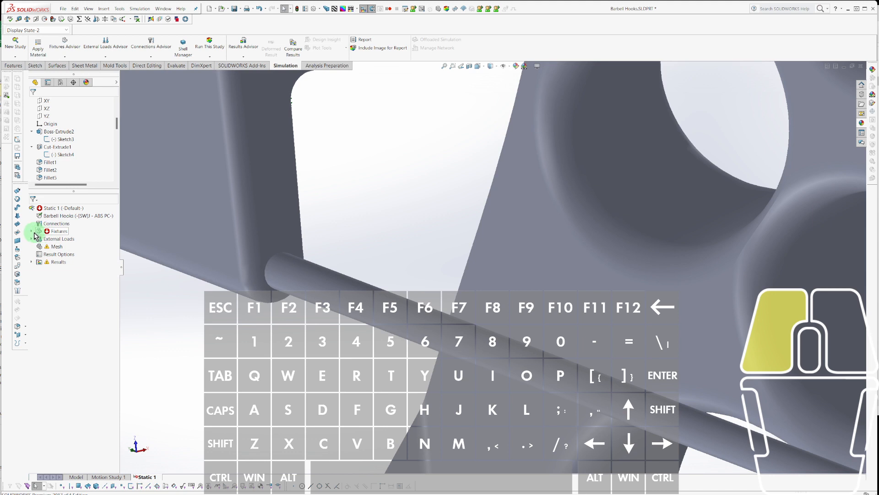
click(35, 233)
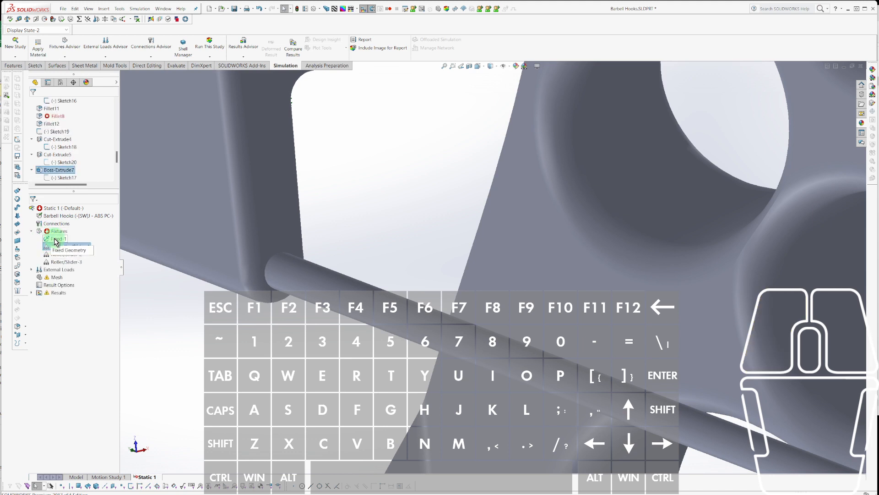
right_click(53, 248)
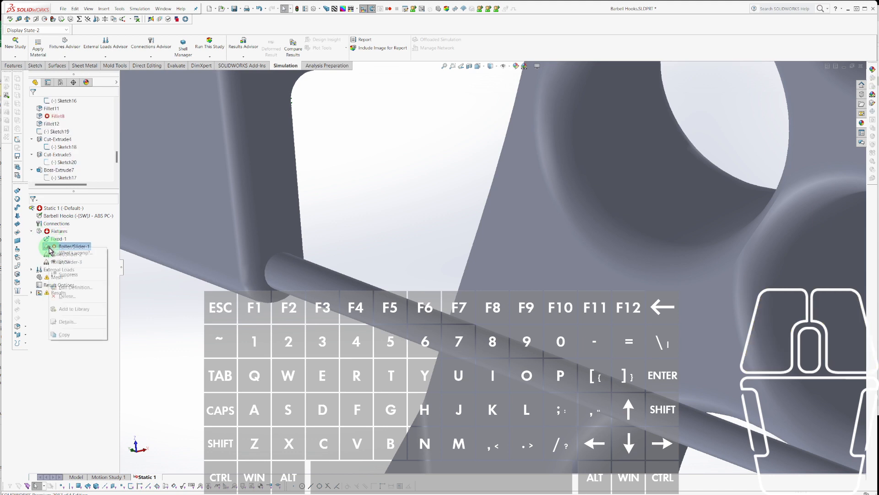
click(64, 286)
key(space)
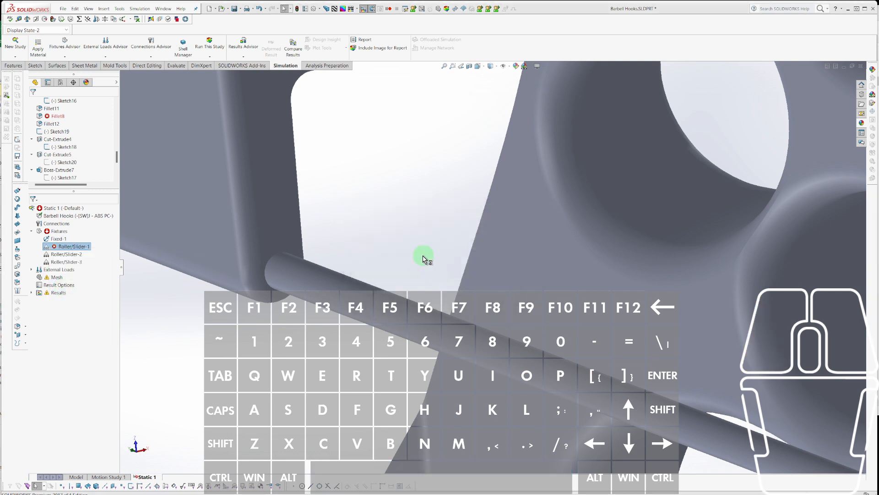
scroll(440, 247, up, 10)
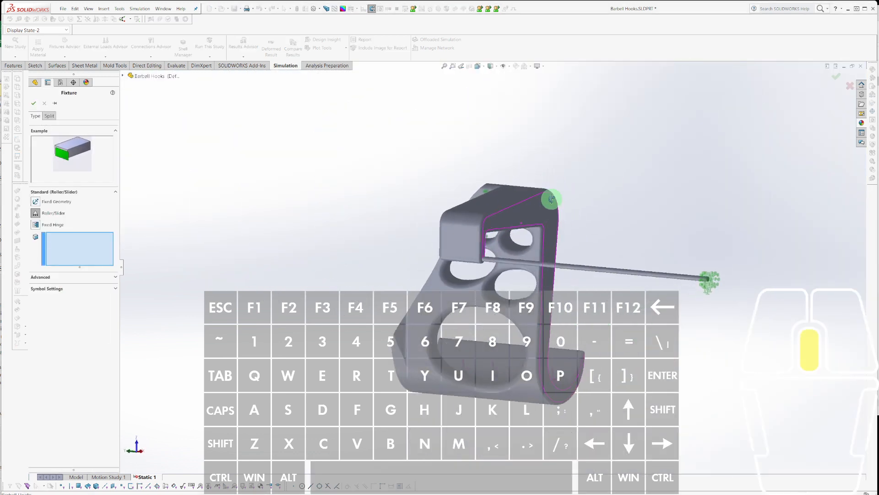
middle_drag(552, 199, 422, 286)
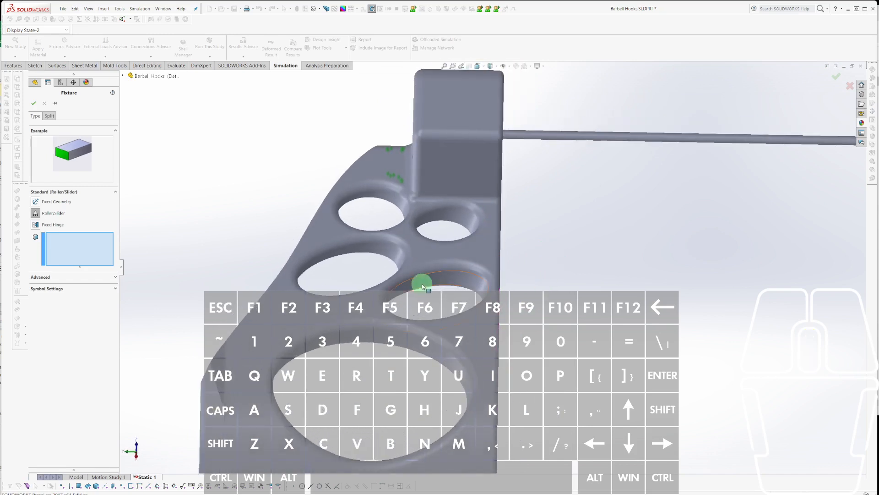
scroll(463, 175, down, 5)
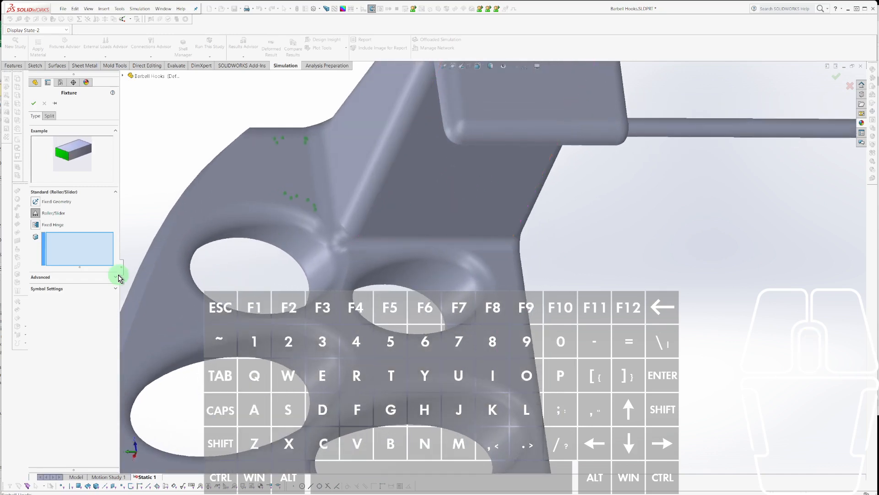
key(Escape)
Compare the faces held by the Roller/Slider-1, Roller/Slider-2 and Roller/Slider-3 fixtures.
click(67, 254)
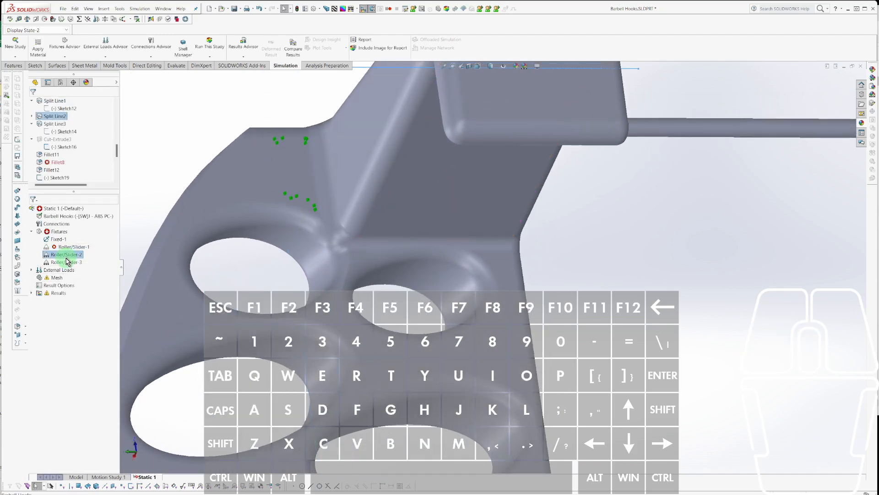
click(63, 264)
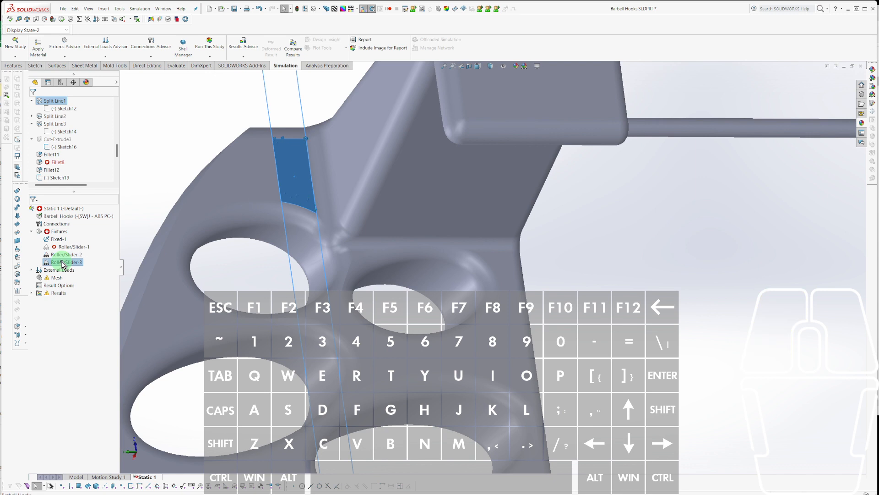
click(60, 256)
scroll(427, 167, up, 4)
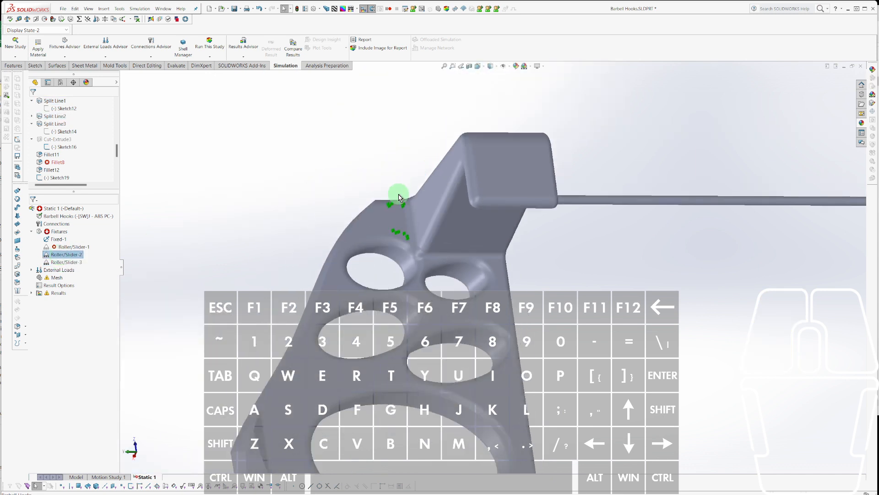
click(66, 248)
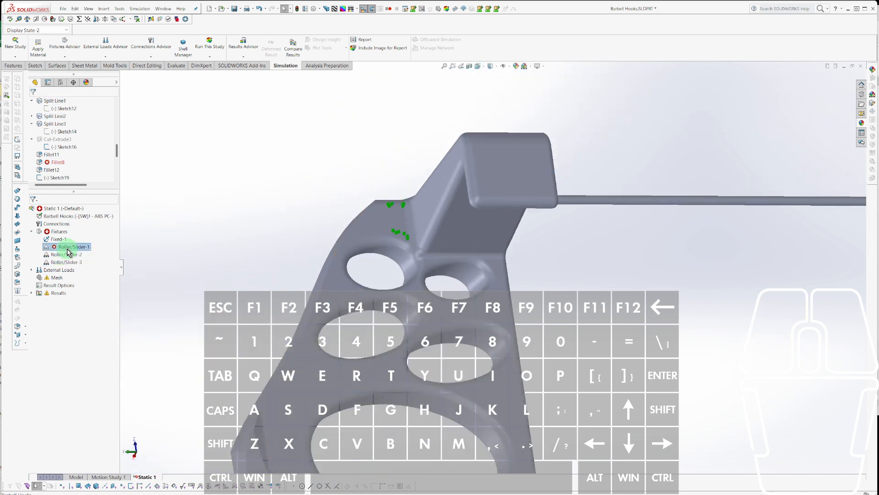
click(64, 254)
click(61, 262)
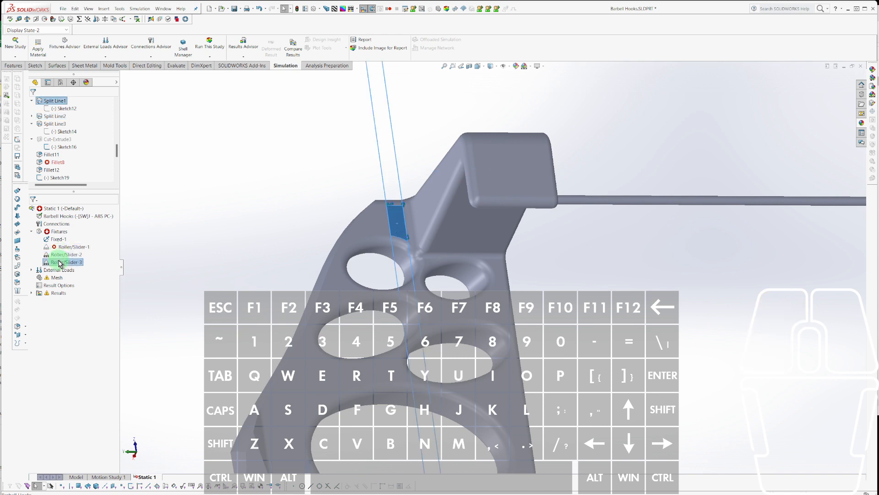
click(60, 249)
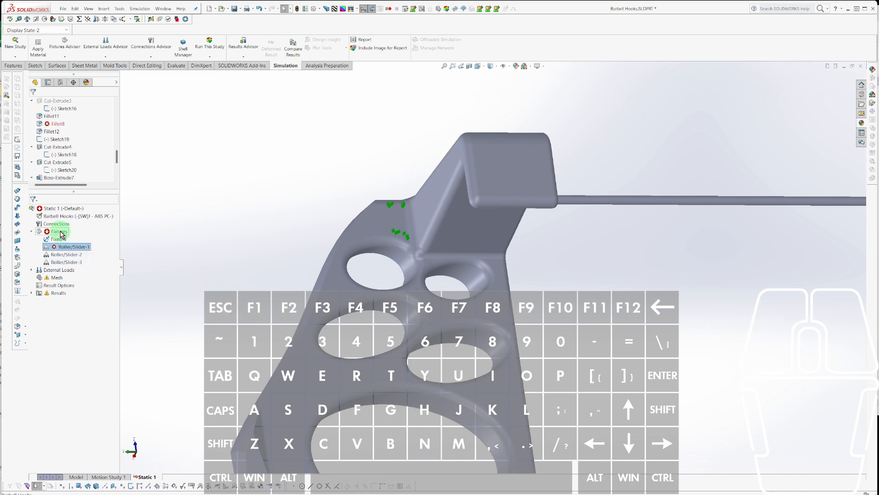
right_click(61, 251)
key(Escape)
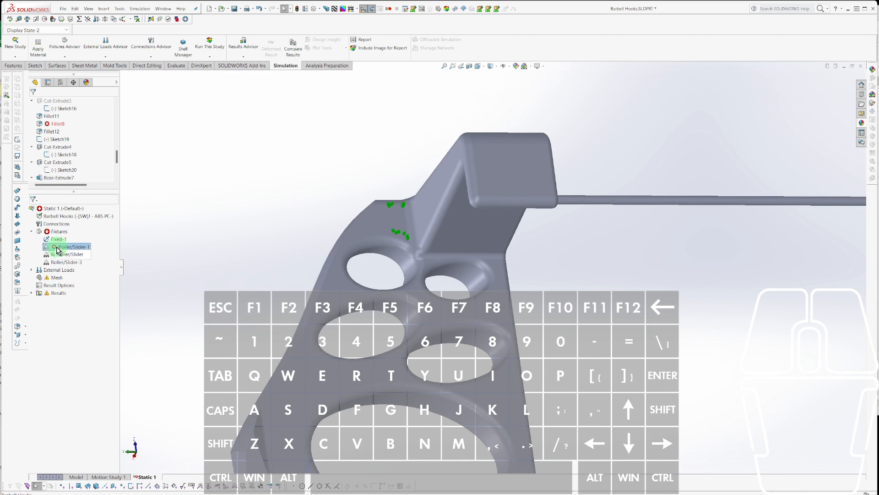
right_click(55, 249)
click(80, 285)
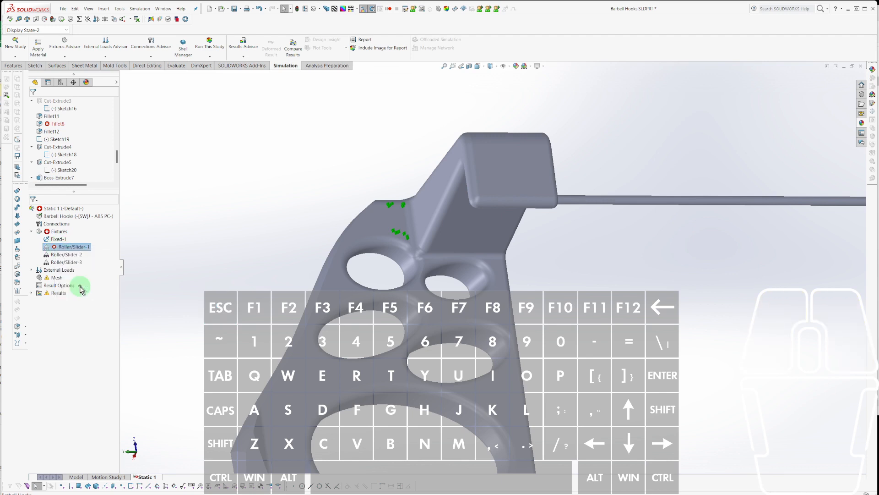
click(466, 287)
scroll(477, 252, down, 7)
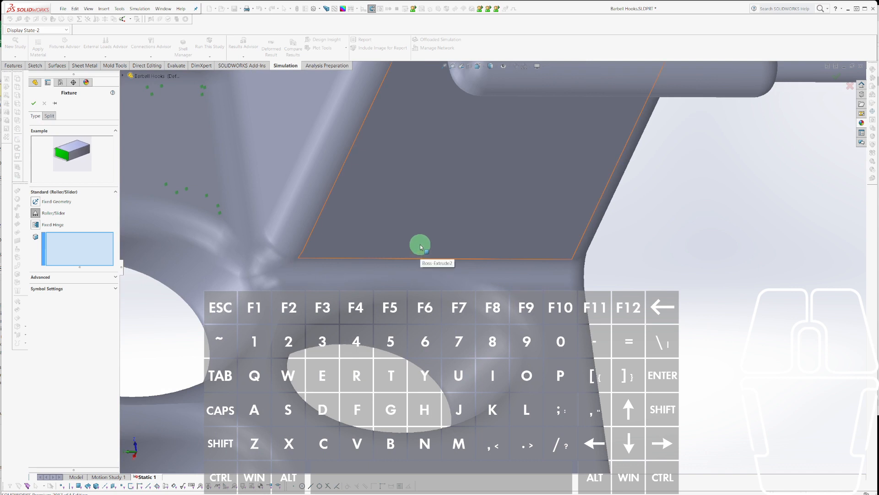
key(Escape)
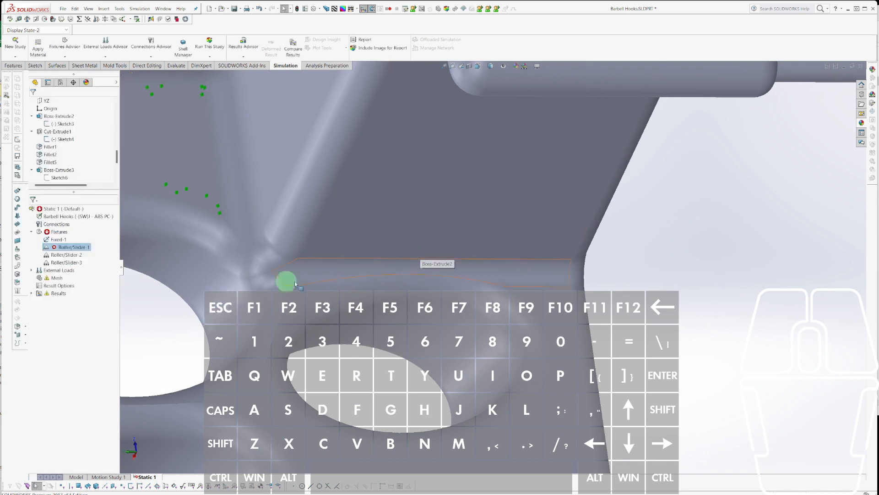
Return to the model, roll the feature history forward past Split Line4, and select its Sketch15.
click(76, 476)
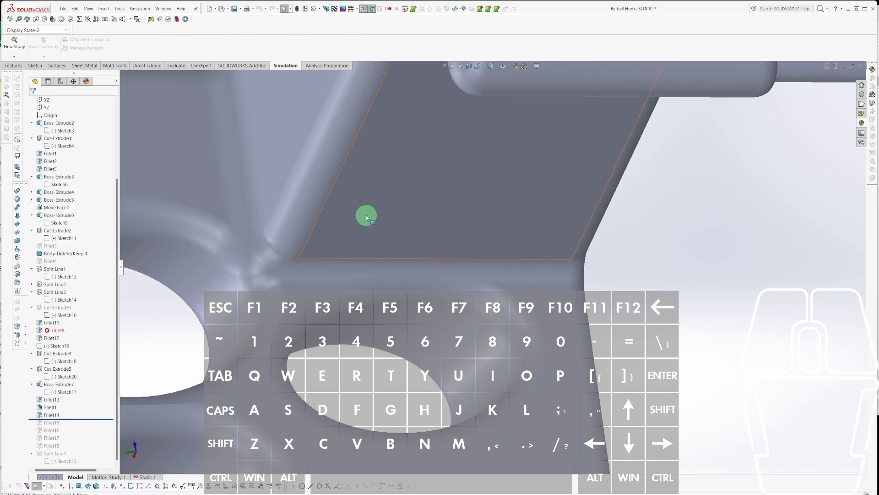
click(350, 257)
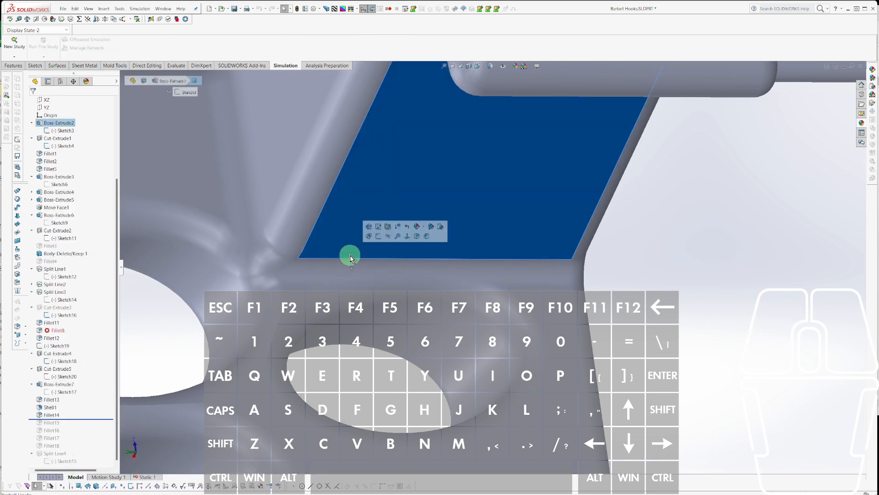
key(Escape)
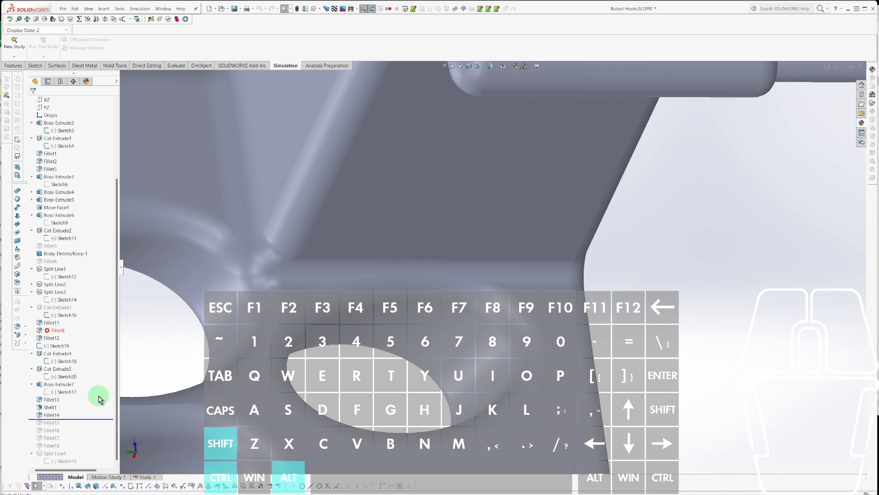
key(alt+shift+e)
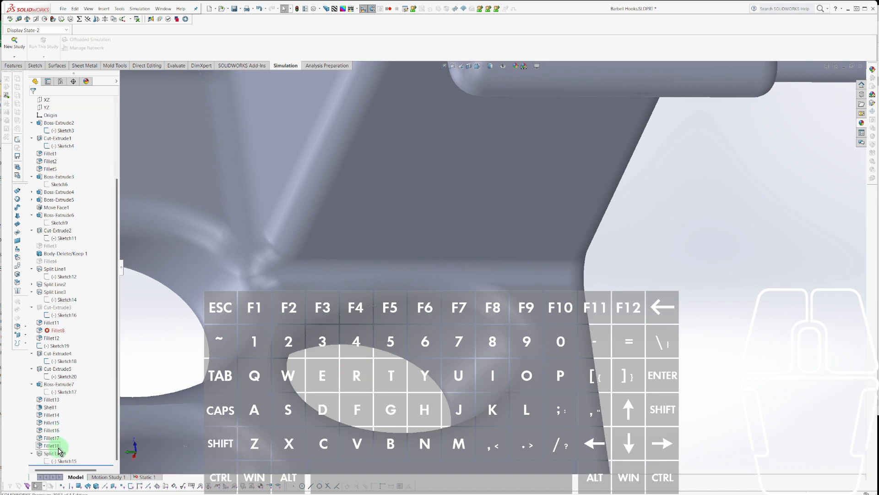
click(64, 461)
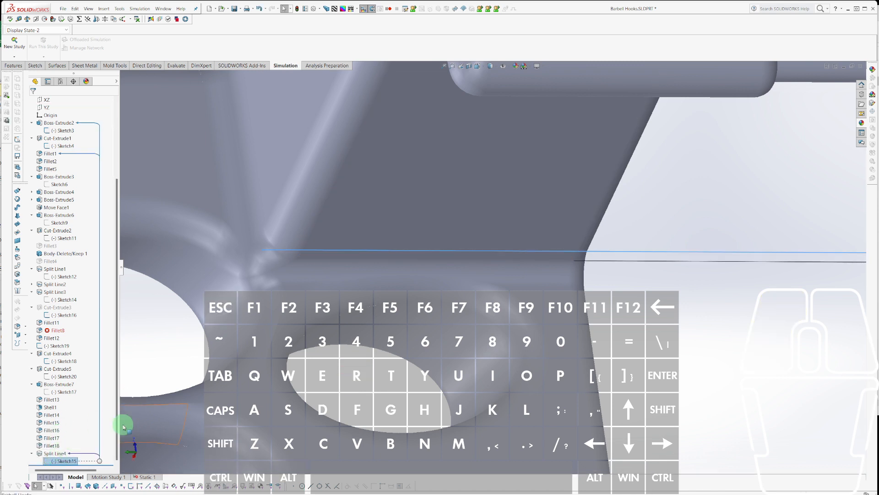
Redefine the faulty Roller/Slider-1 fixture in the Static 1 study so it holds the narrow strip face along the arm's inner lower edge.
click(143, 477)
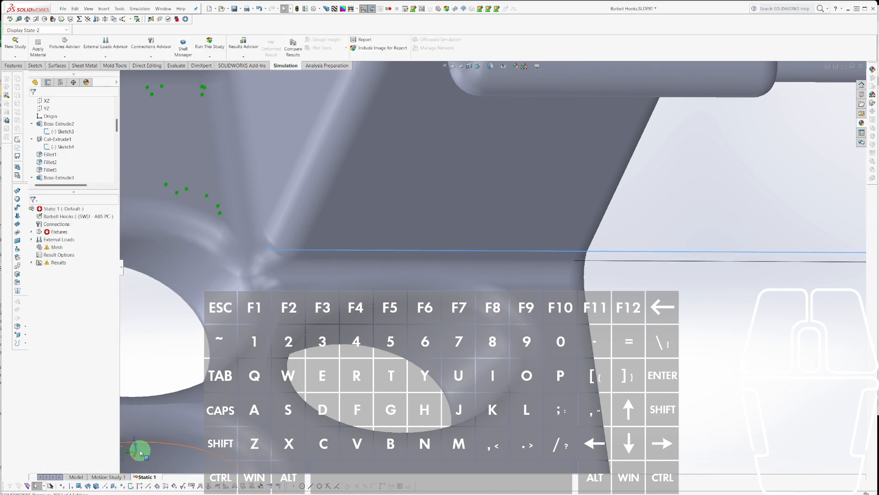
click(31, 232)
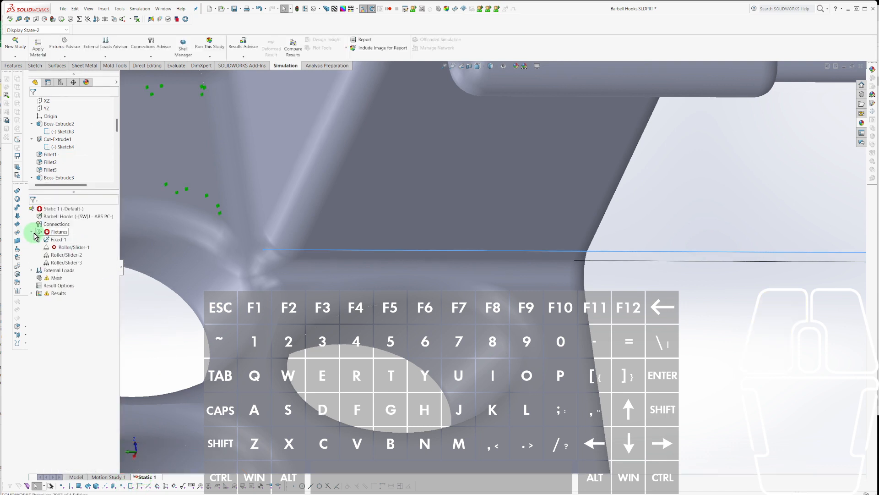
click(56, 247)
right_click(57, 248)
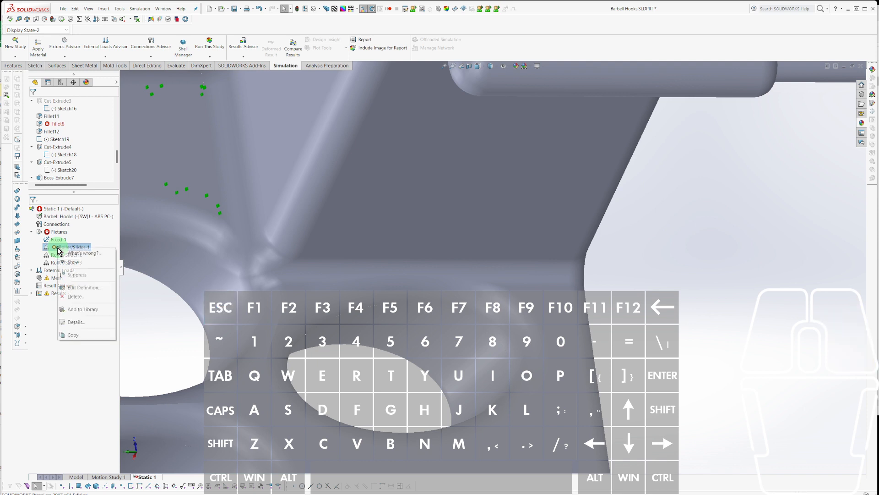
click(67, 274)
key(space)
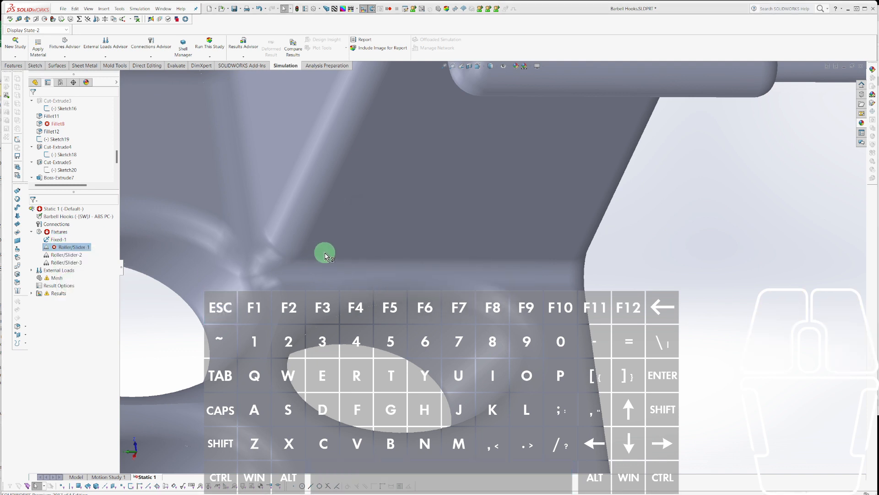
click(324, 253)
right_drag(324, 253, 275, 250)
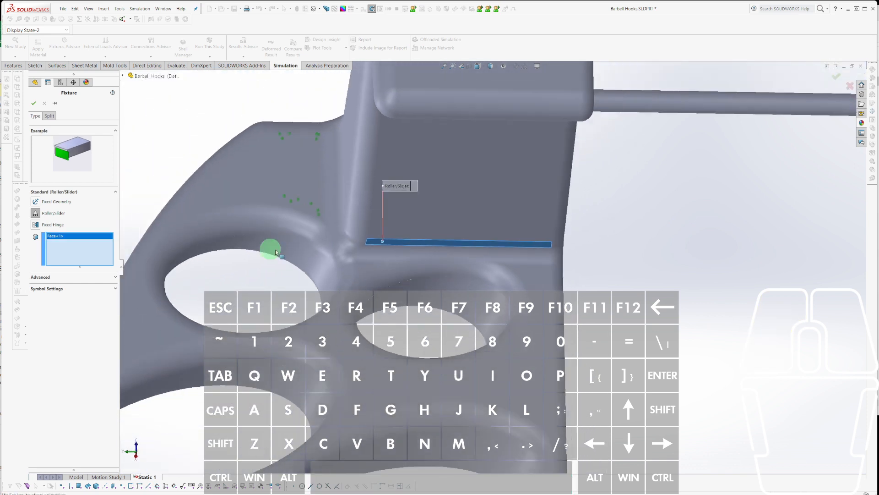
click(33, 103)
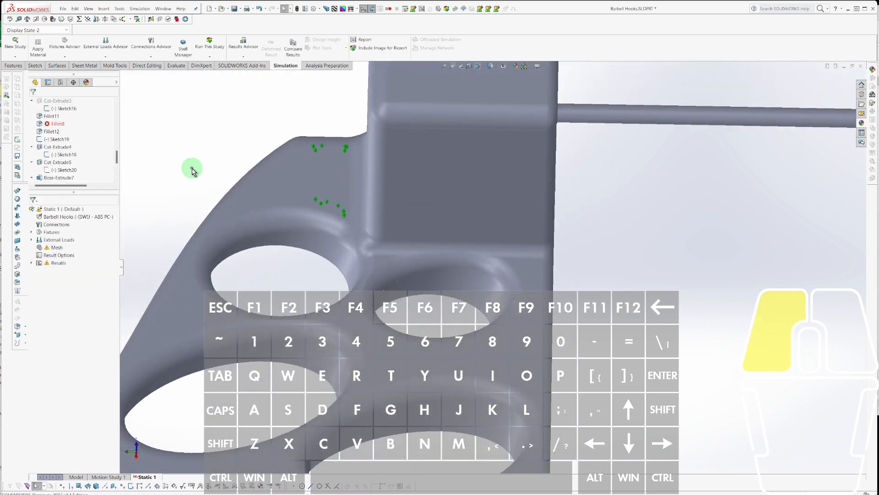
Run the Static 1 study and view the von Mises stress plot over the whole hook.
right_click(62, 210)
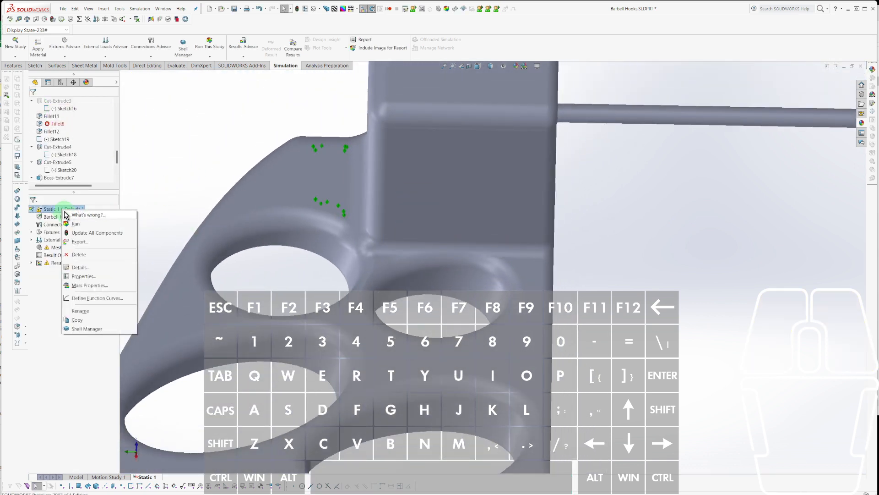
click(76, 224)
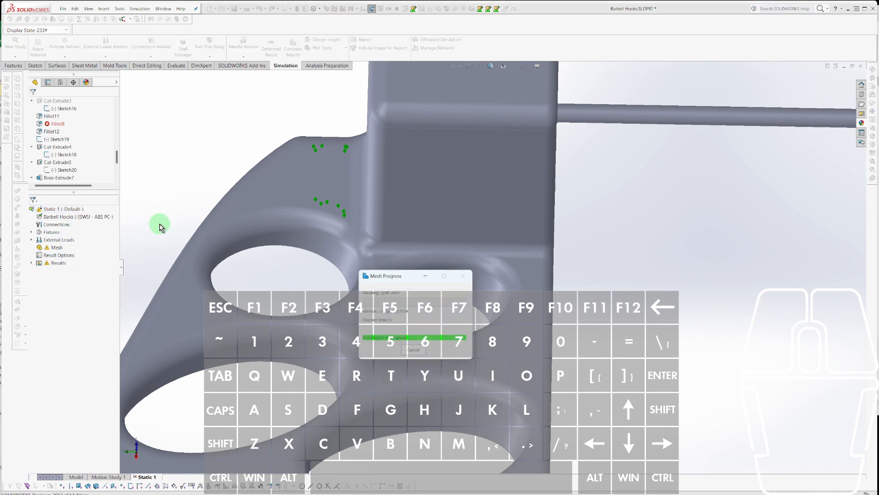
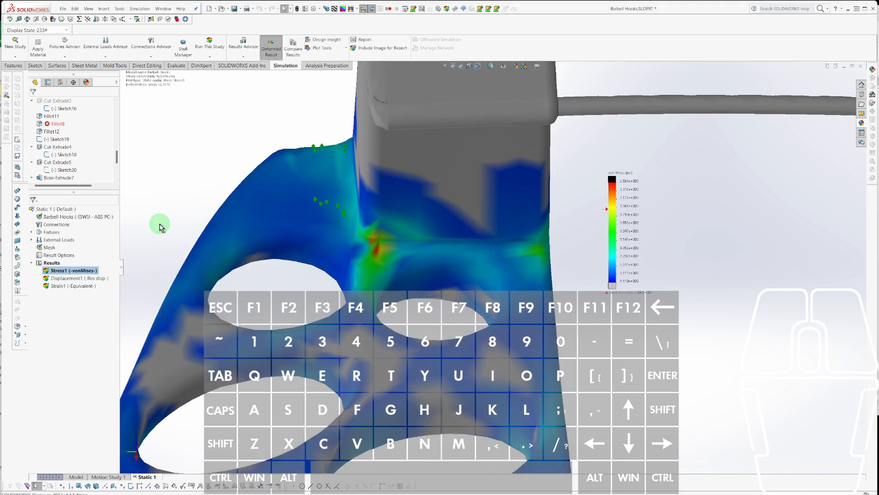
scroll(602, 254, down, 3)
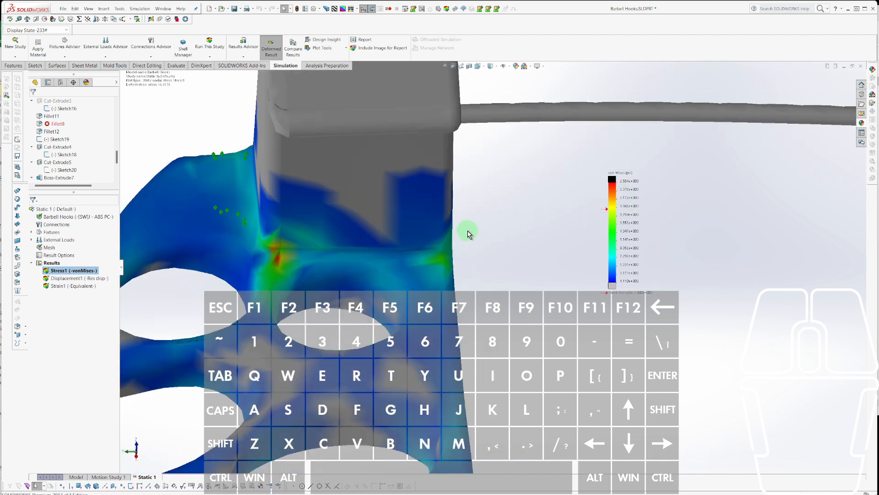
scroll(468, 234, up, 3)
middle_drag(468, 234, 520, 237)
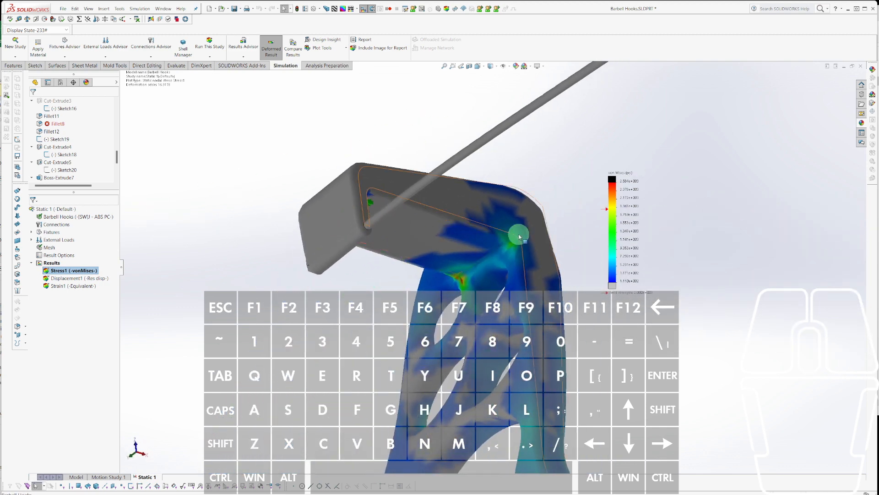
scroll(520, 237, up, 5)
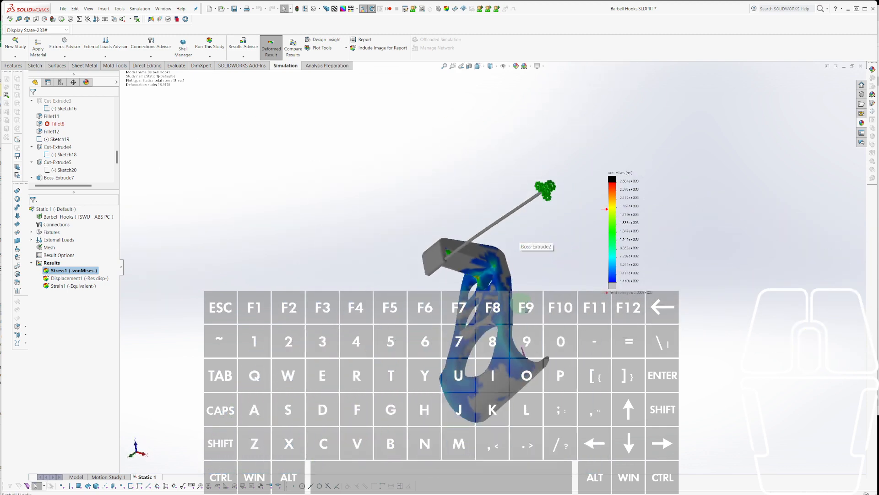
middle_drag(526, 310, 363, 293)
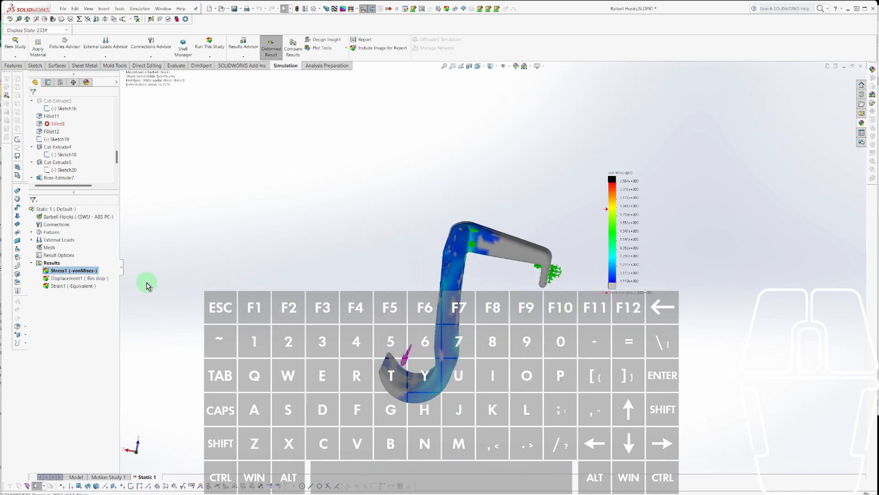
Turn on the maximum value annotation in the Stress1 von Mises plot.
right_click(59, 274)
click(71, 291)
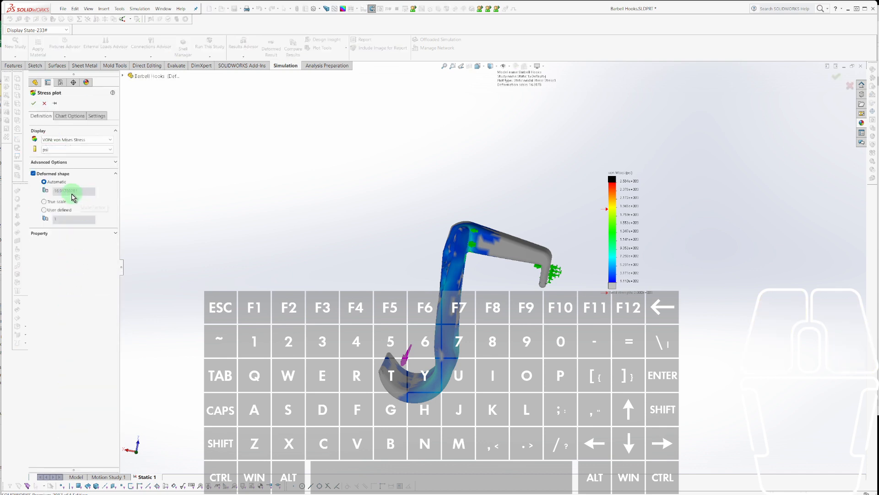
click(58, 117)
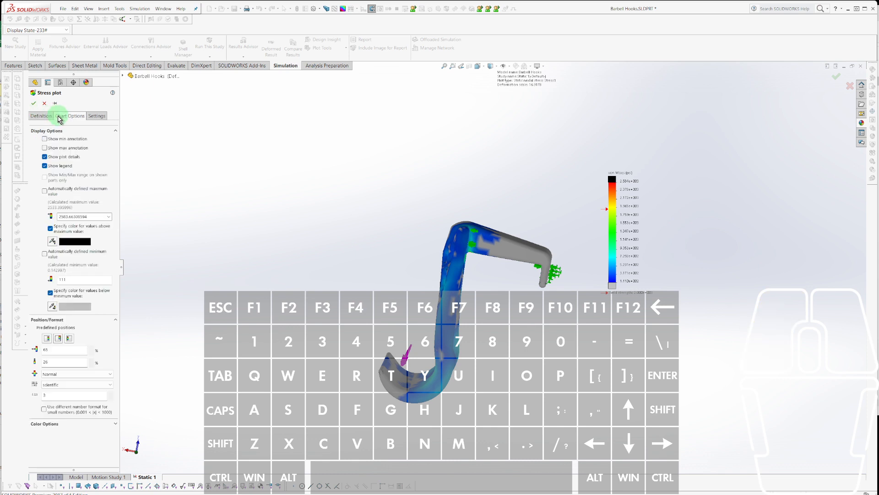
click(45, 148)
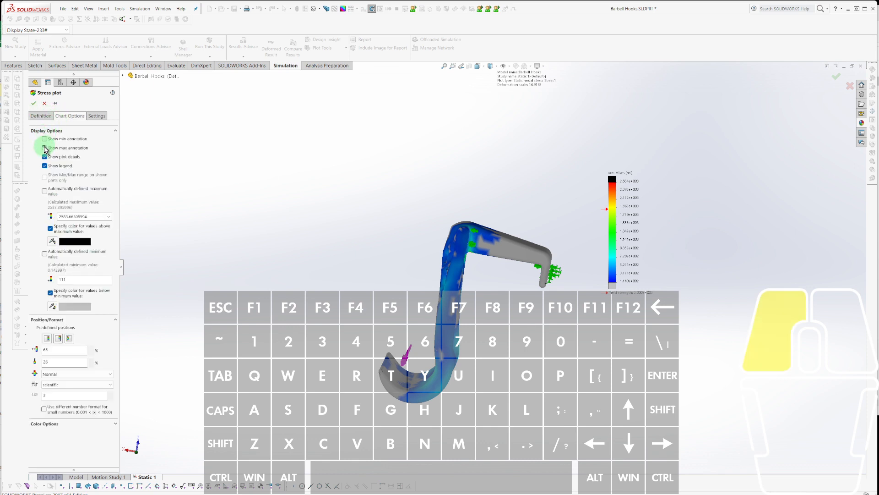
click(34, 104)
Examine the peak-stress spot at the inner corner where the arm meets the perforated plate, close up and from several sides.
scroll(493, 255, down, 5)
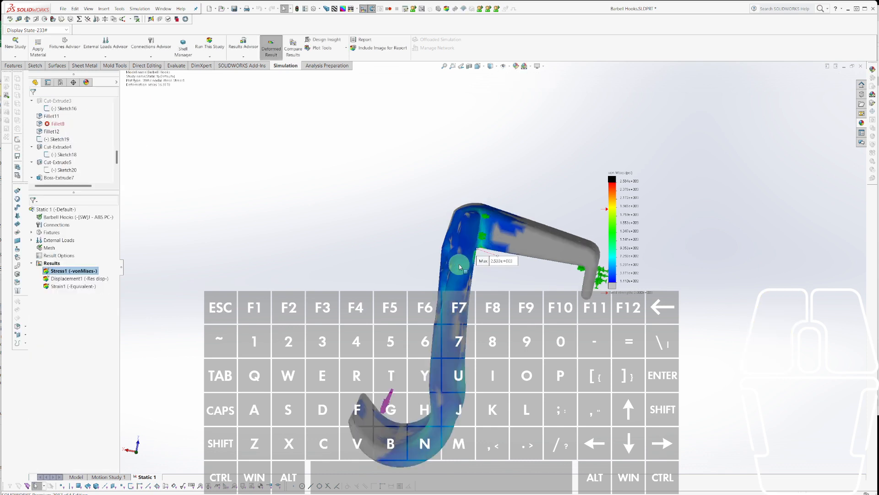
scroll(432, 210, down, 8)
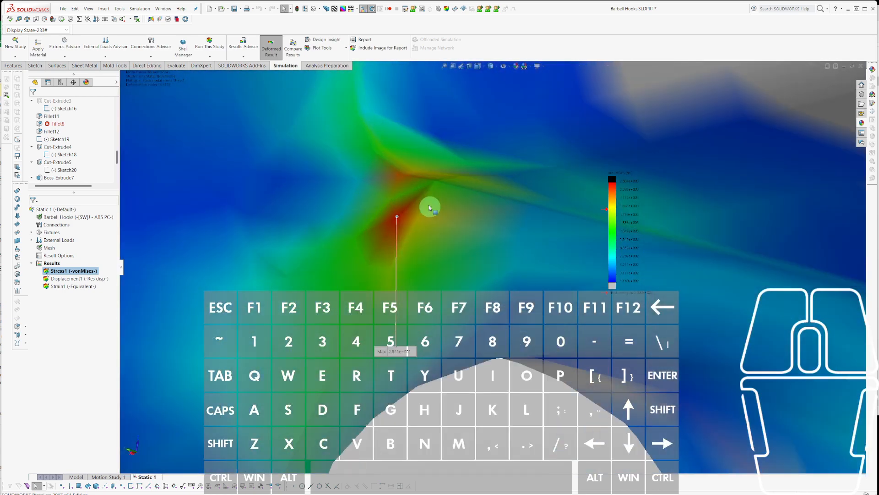
mouse_move(430, 208)
middle_down()
mouse_move(446, 241)
mouse_move(400, 153)
mouse_move(426, 133)
mouse_move(423, 202)
mouse_move(412, 216)
mouse_move(542, 279)
mouse_move(536, 265)
mouse_move(558, 273)
mouse_move(583, 265)
mouse_move(563, 251)
mouse_move(542, 198)
middle_up()
scroll(551, 211, up, 5)
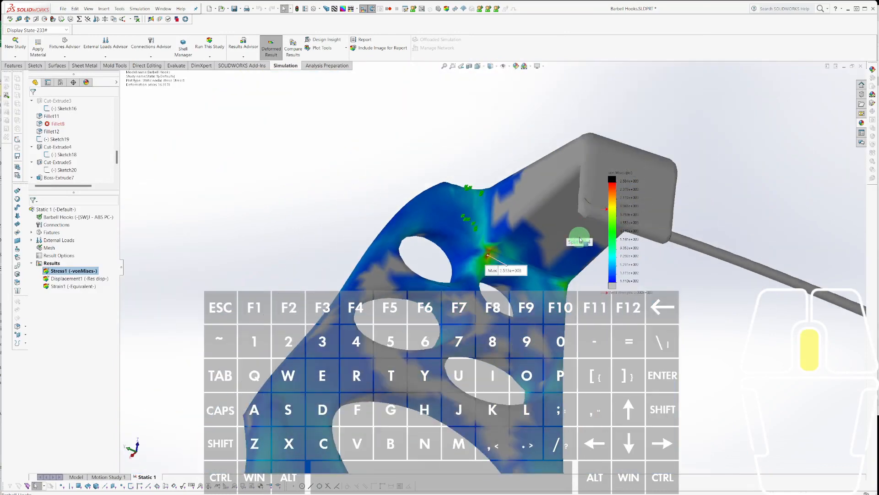
middle_drag(580, 344, 523, 298)
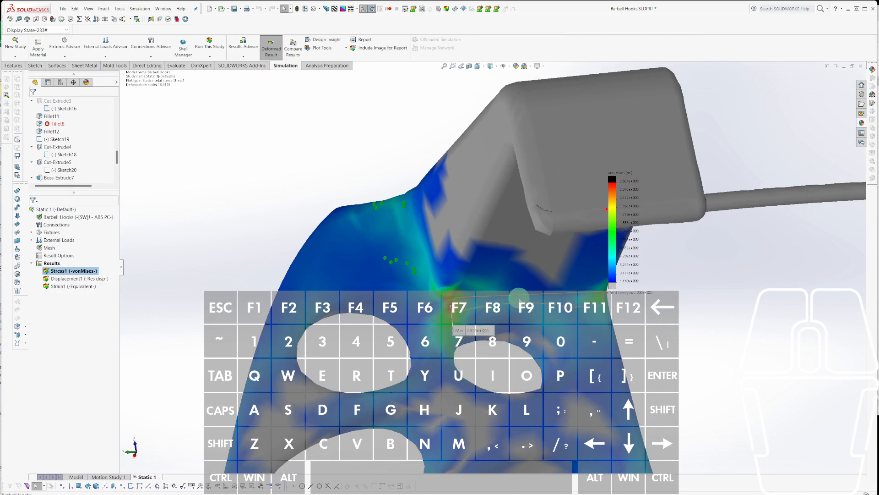
scroll(519, 300, up, 3)
middle_drag(521, 300, 540, 378)
scroll(470, 295, down, 5)
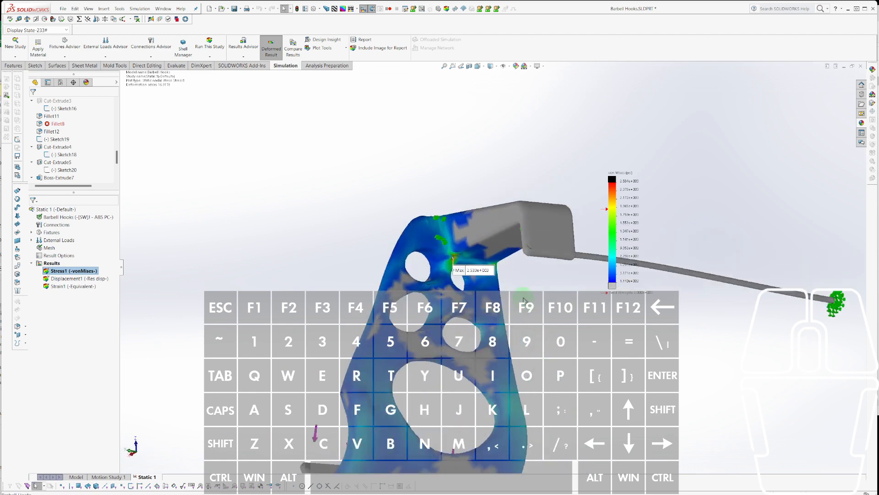
scroll(470, 295, down, 3)
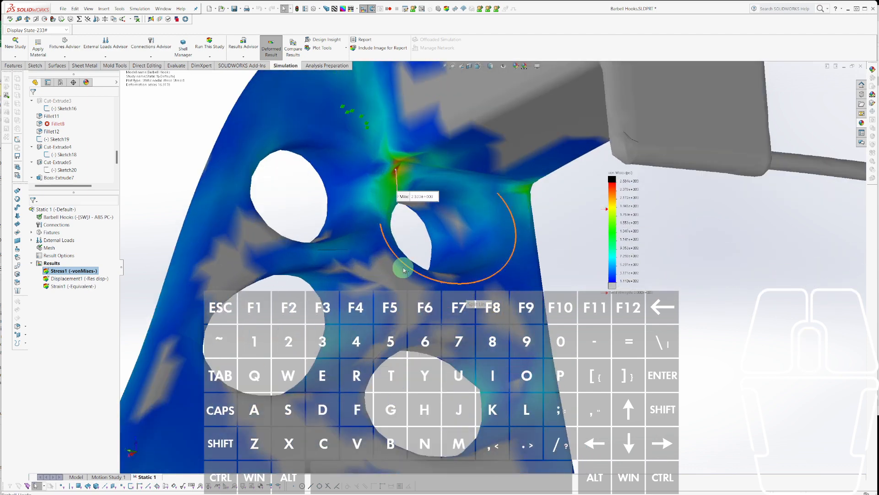
scroll(409, 175, down, 5)
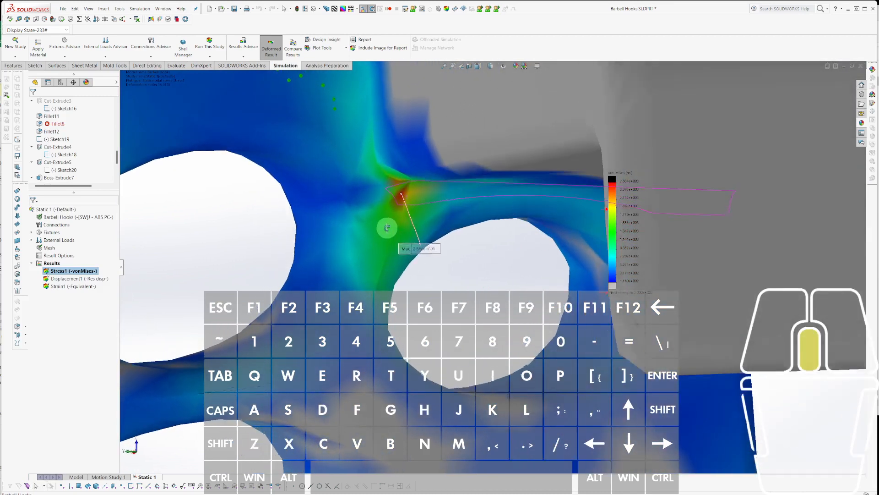
middle_drag(387, 228, 457, 200)
scroll(457, 200, up, 8)
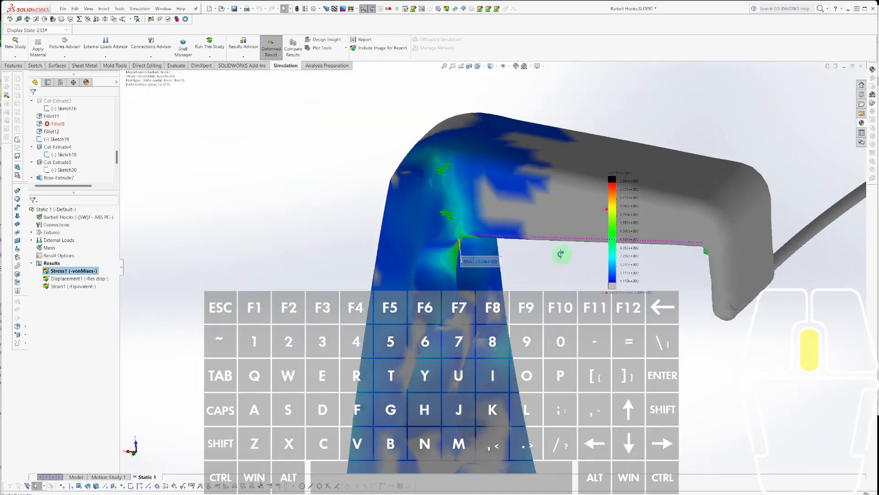
middle_drag(574, 228, 516, 202)
scroll(564, 202, down, 3)
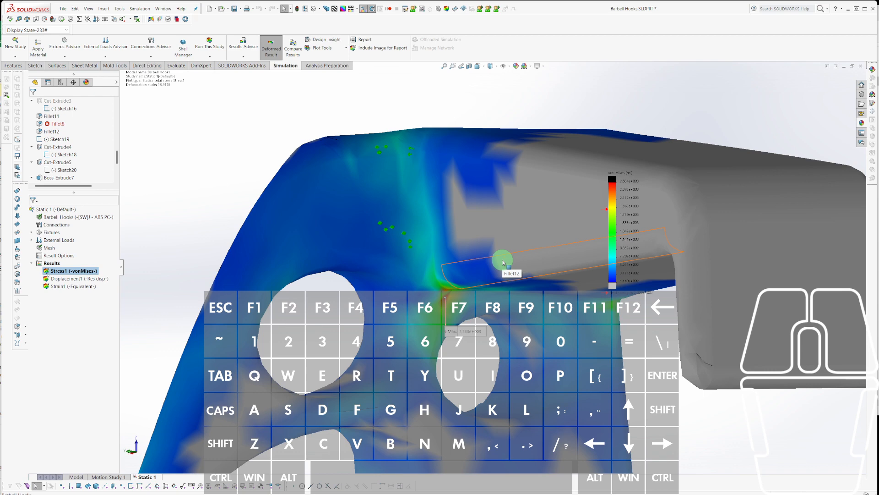
scroll(504, 263, up, 6)
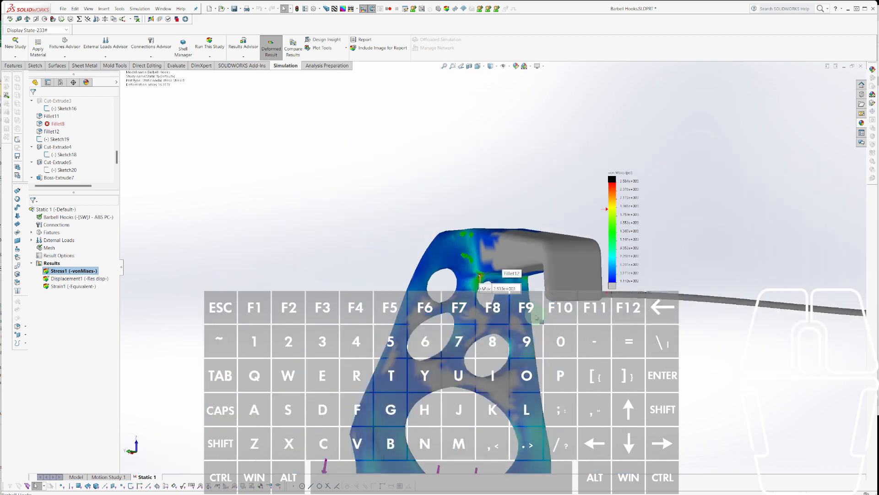
middle_drag(542, 320, 462, 288)
scroll(489, 233, down, 7)
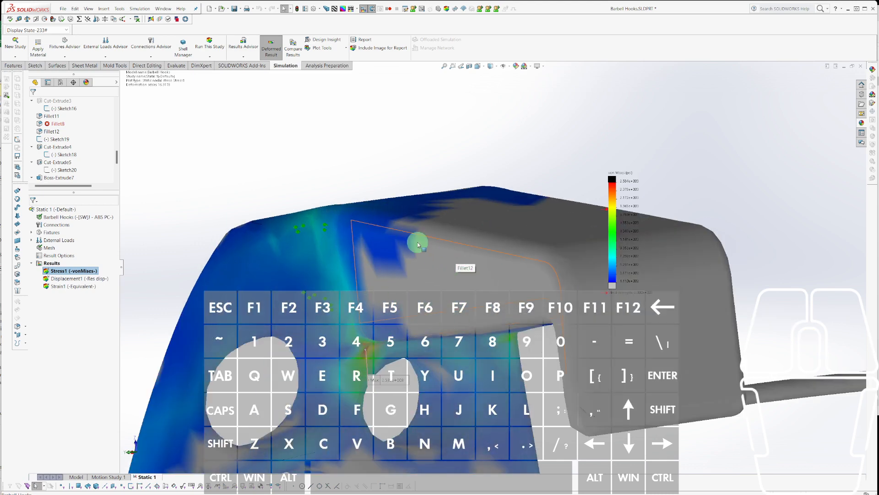
middle_drag(418, 244, 393, 310)
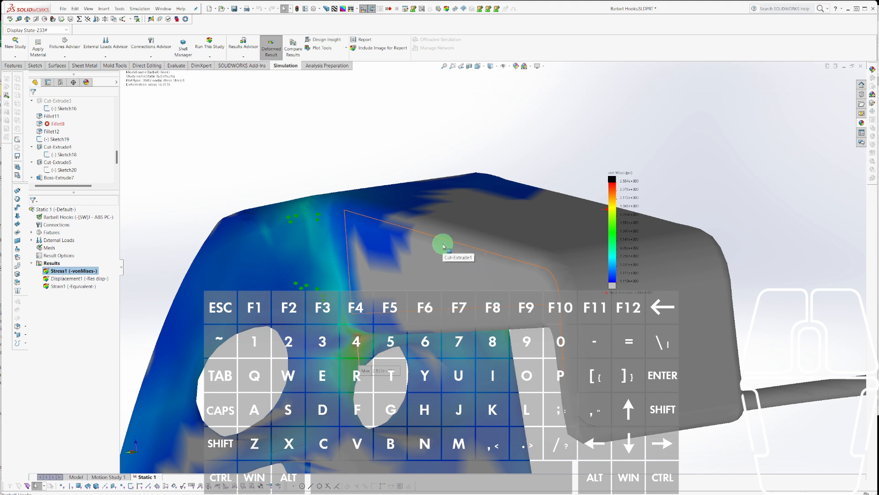
scroll(441, 255, up, 3)
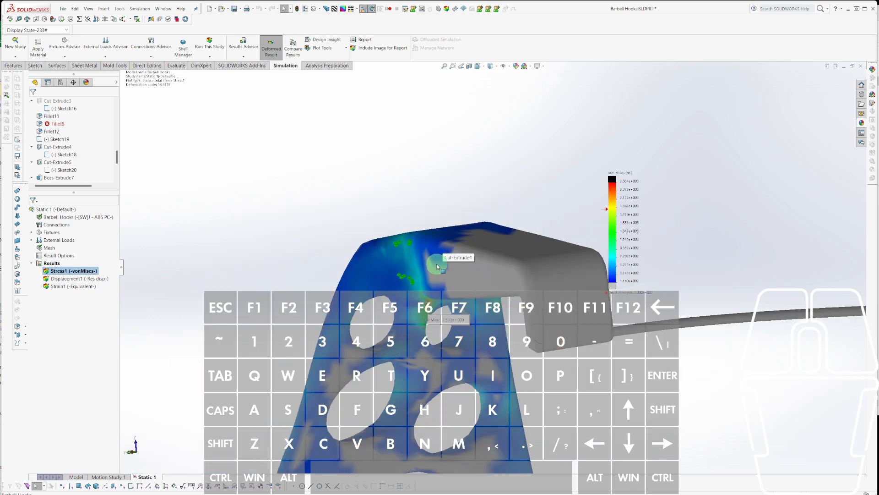
middle_drag(446, 253, 394, 252)
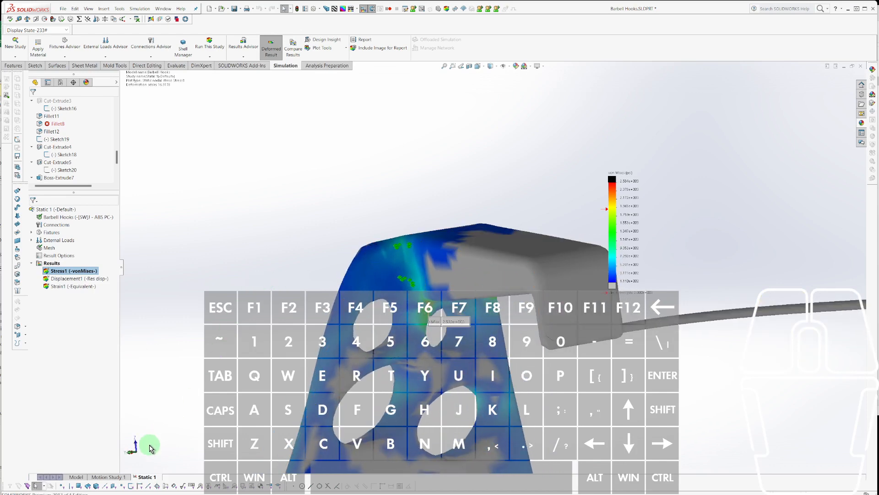
Return to the model and save the Barbell Hooks part, selecting its file in the Save As dialog without saving under a new name.
click(78, 477)
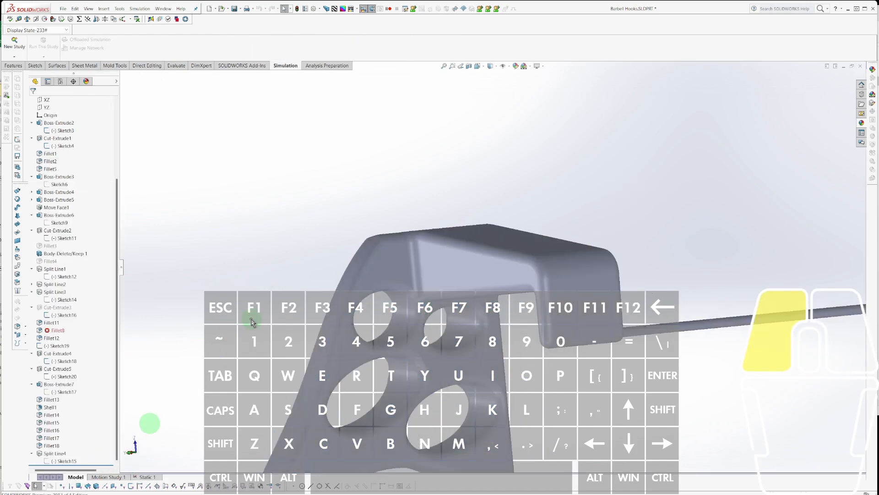
key(ctrl+s)
key(alt+f)
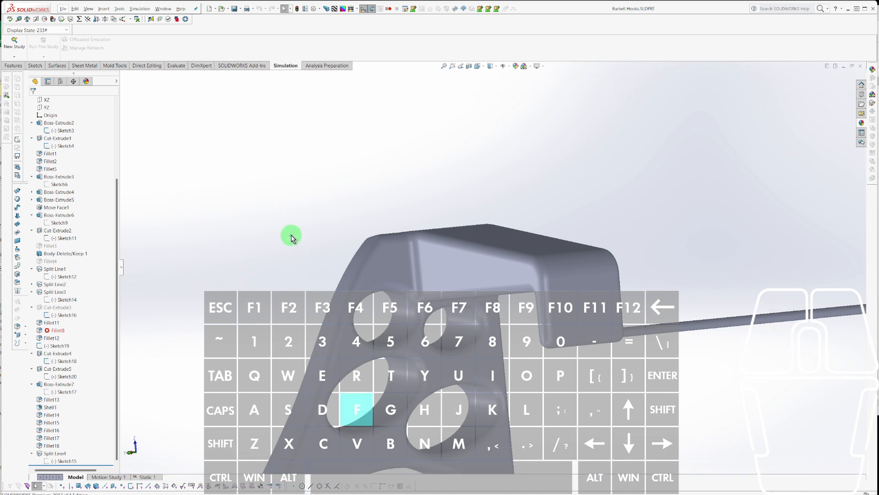
key(a)
click(451, 206)
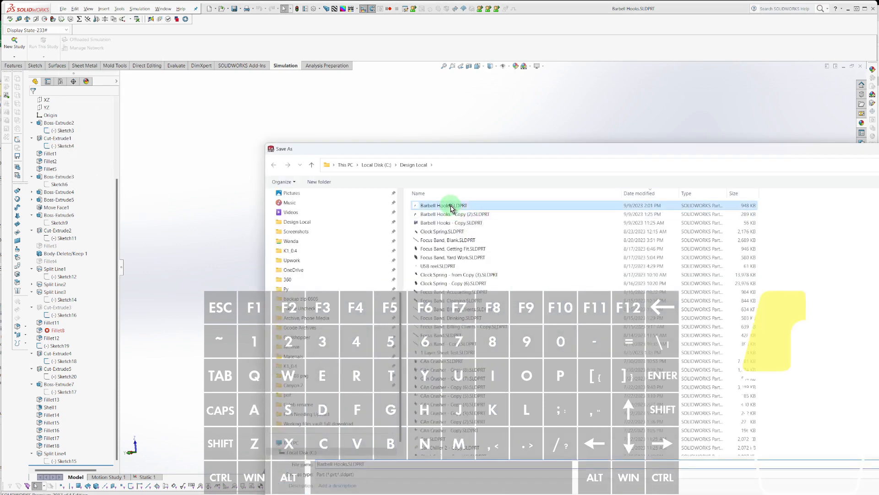
key(Escape)
Preview a section view cut from the Split Line1 face on the perforated plate, offset 0.22 in.
middle_drag(335, 258, 607, 261)
middle_drag(409, 350, 374, 360)
click(374, 373)
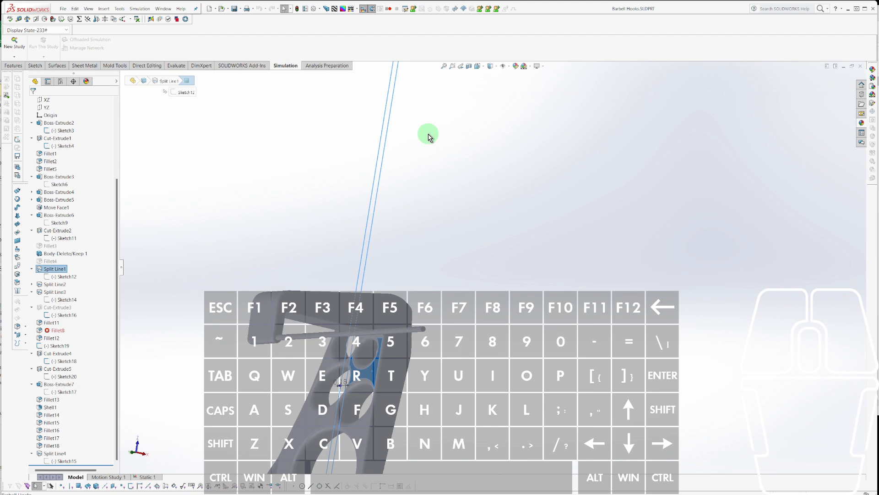
click(474, 68)
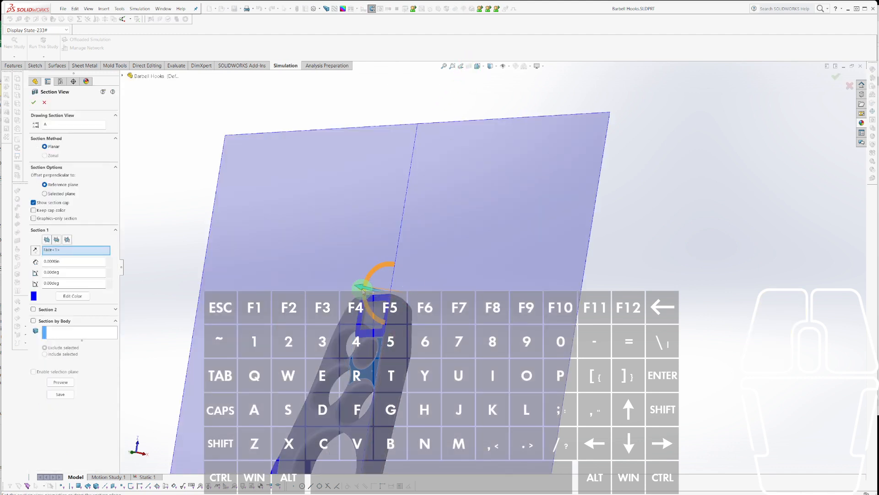
scroll(365, 329, down, 5)
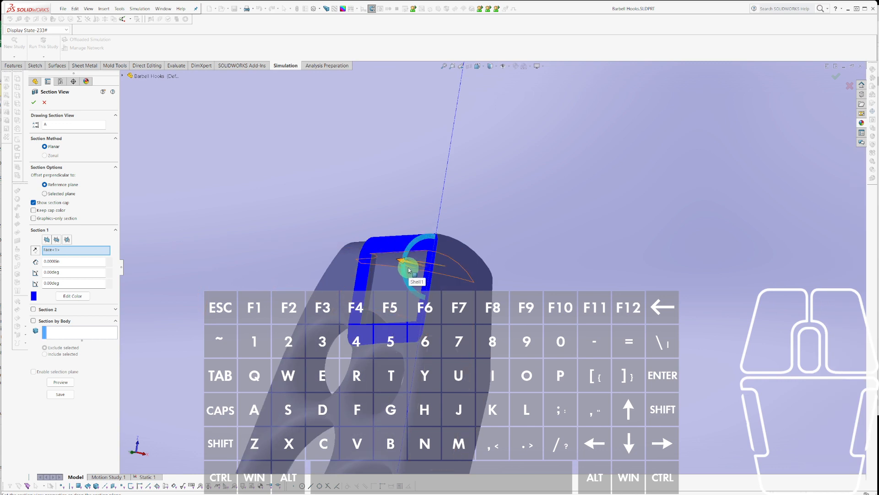
drag(402, 265, 377, 252)
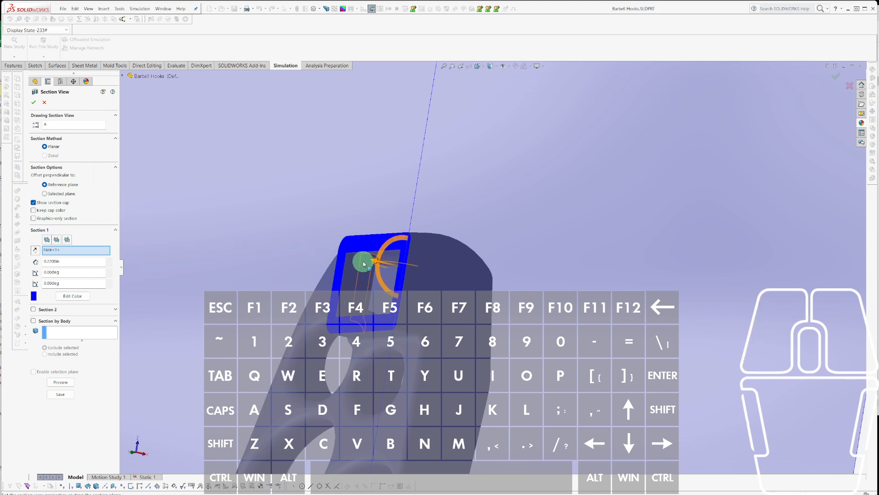
middle_drag(368, 264, 399, 326)
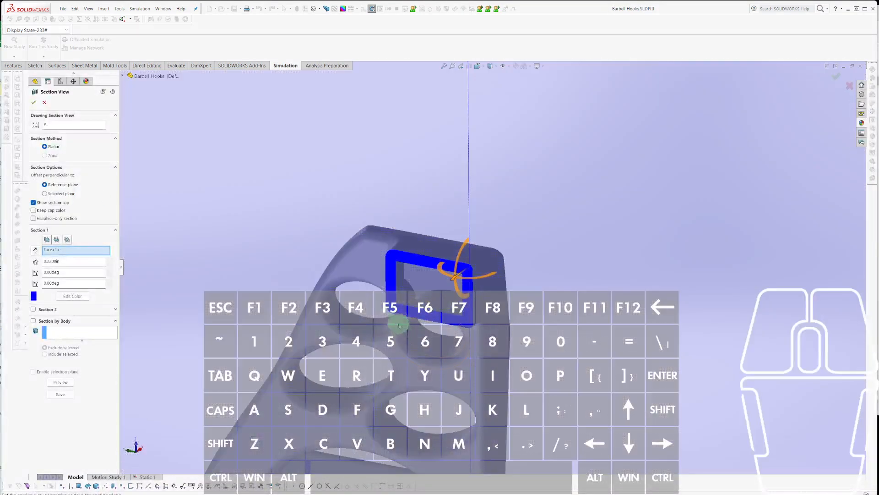
Section the hook parallel to the XZ plane, offset so the cut opens the hollow arm lengthwise.
click(56, 239)
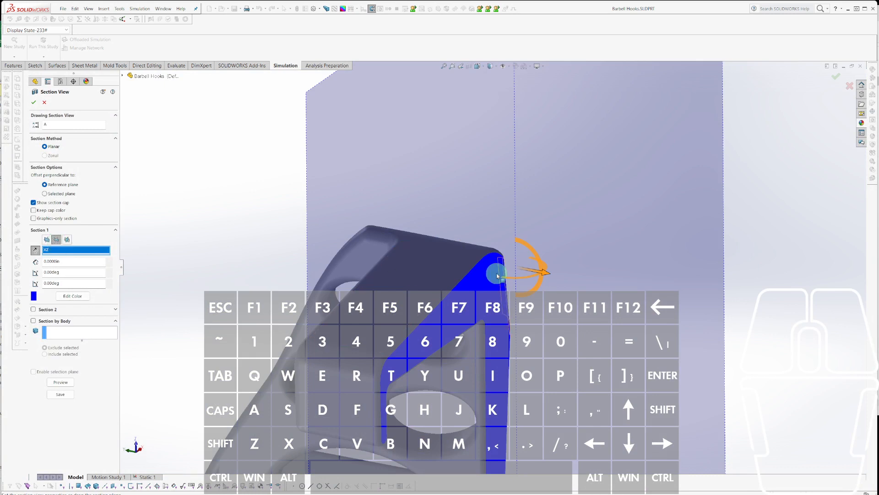
drag(550, 276, 504, 271)
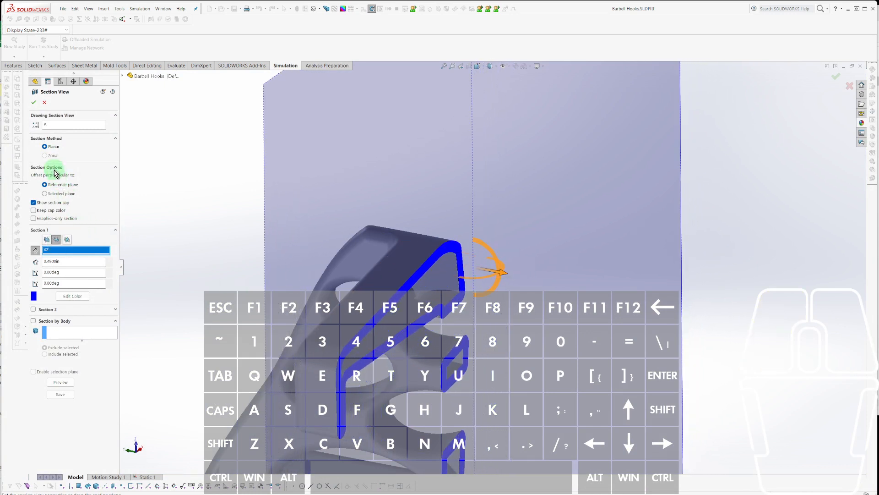
click(34, 102)
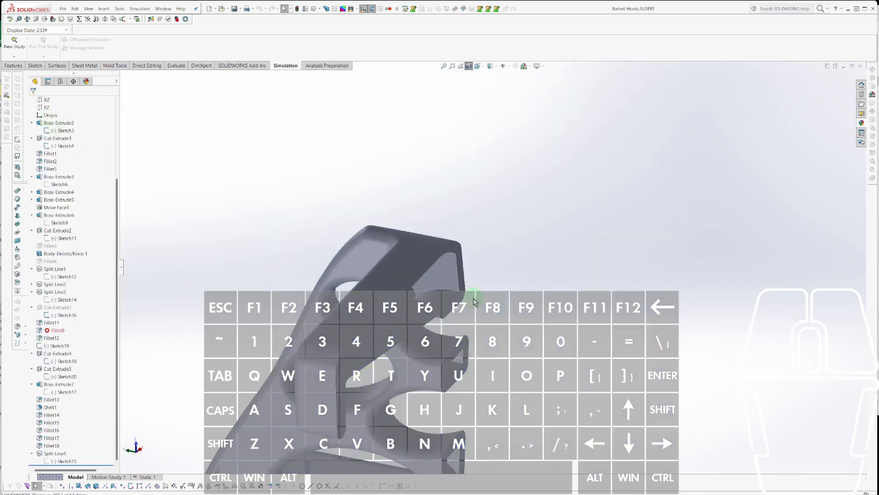
middle_drag(476, 302, 403, 249)
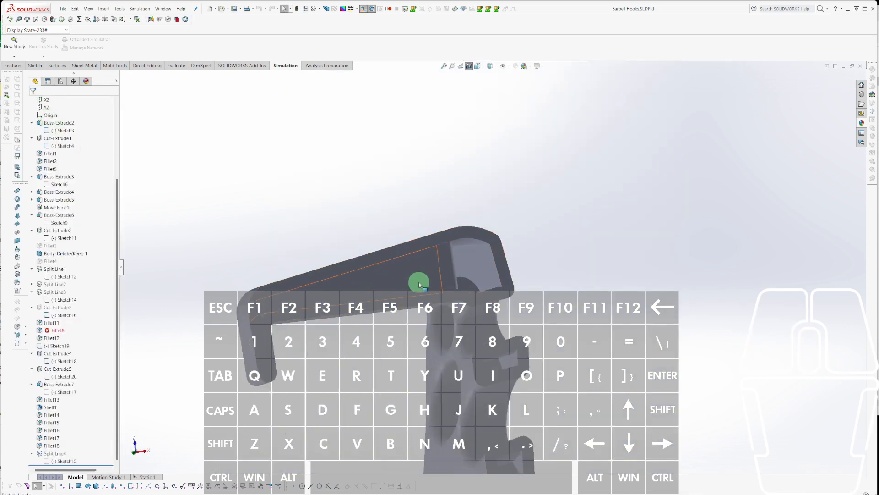
middle_drag(418, 280, 357, 334)
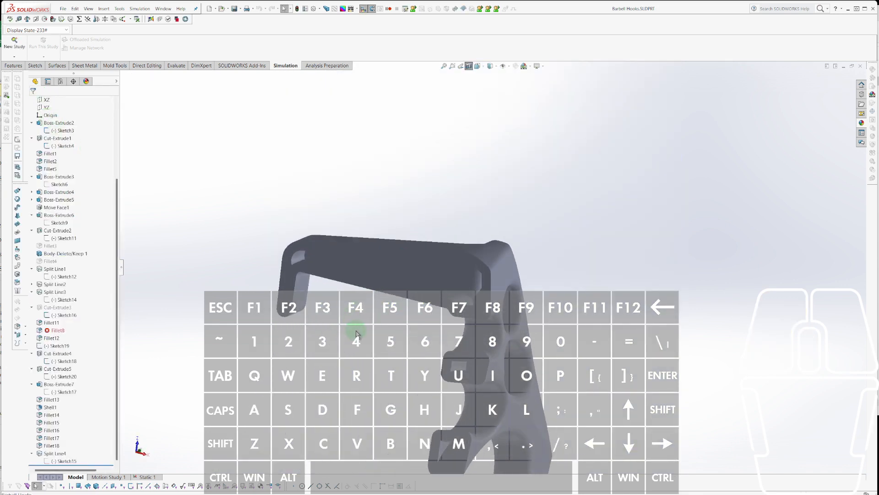
Raise the scene's ambient light to 0.6.
click(87, 82)
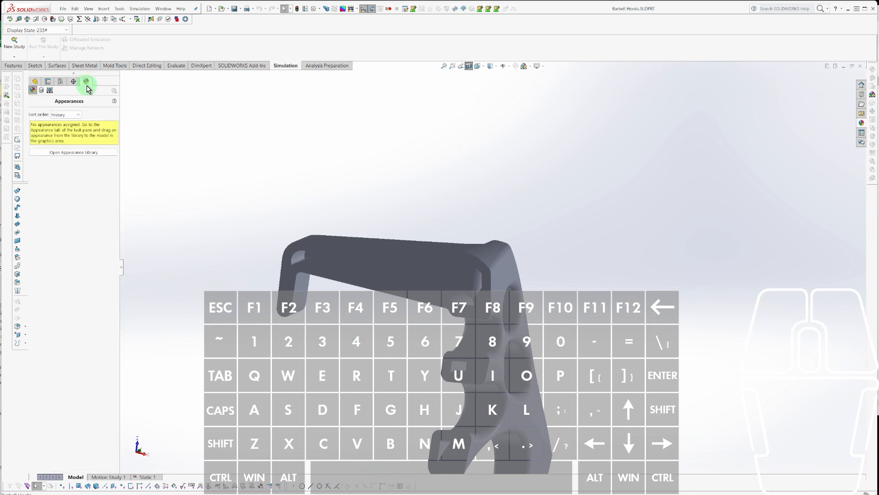
click(52, 91)
right_click(49, 124)
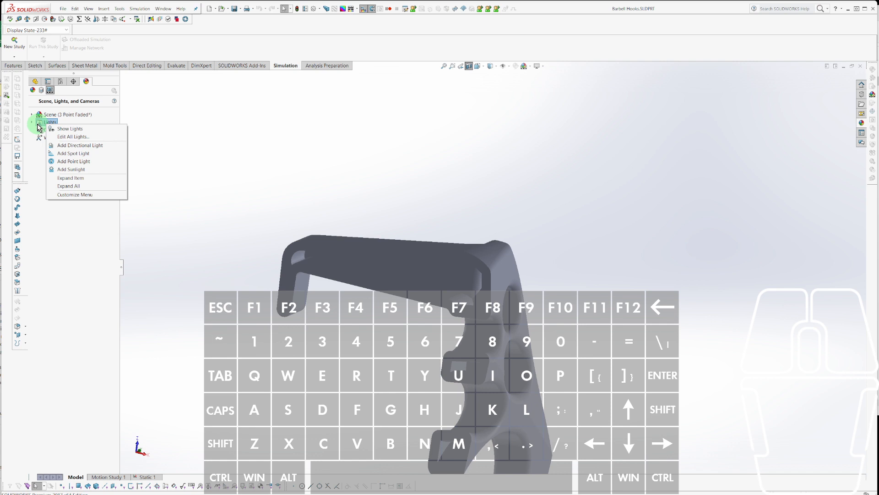
click(33, 123)
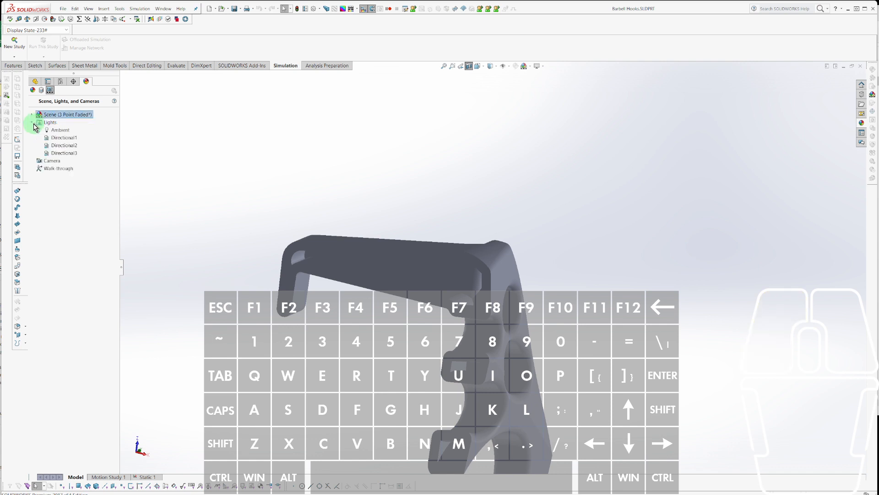
right_click(53, 136)
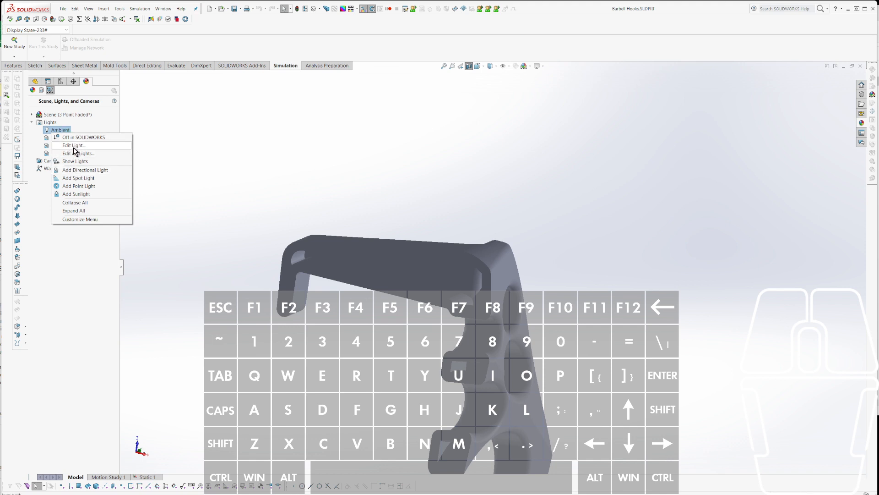
click(80, 146)
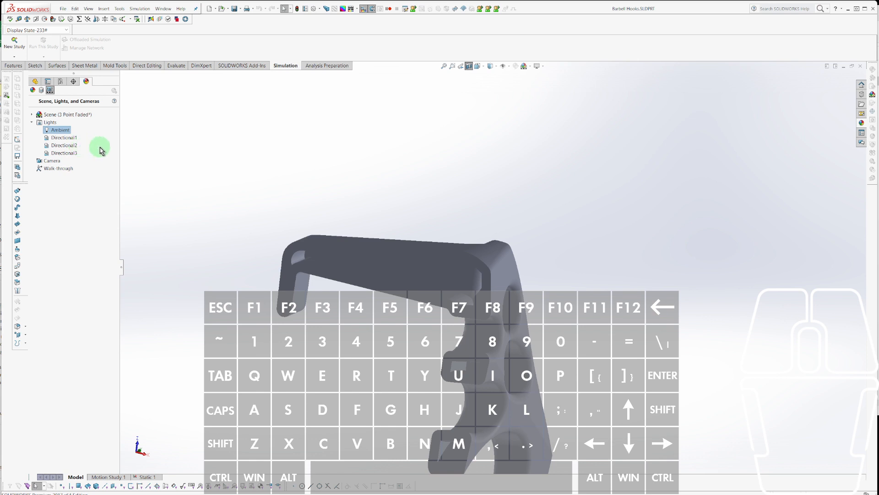
click(66, 165)
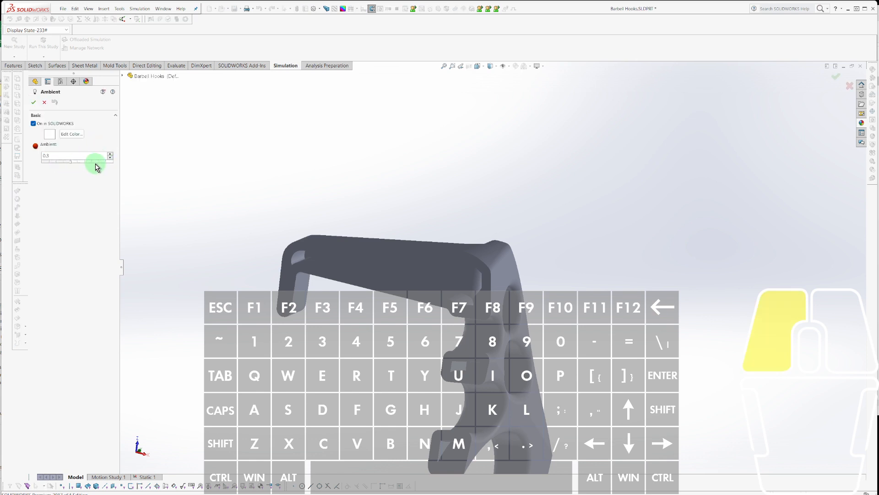
drag(109, 166, 84, 161)
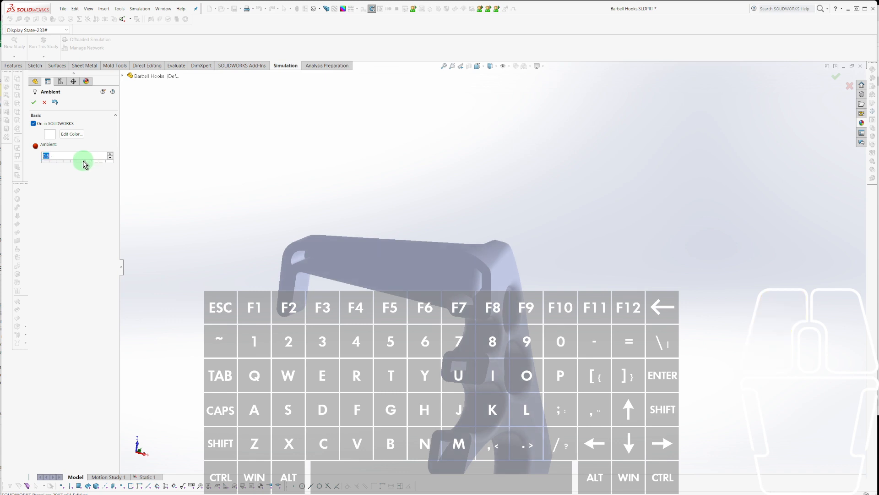
click(35, 103)
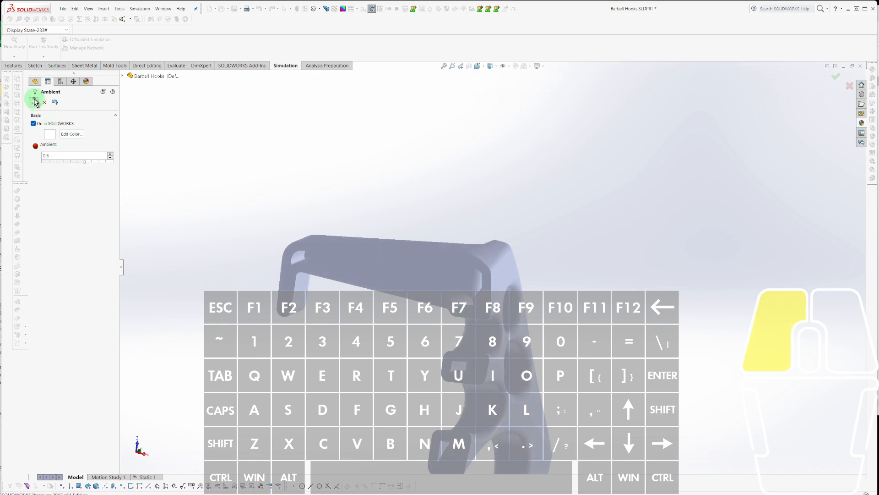
Display the sectioned hook shaded with edges and bring back the feature tree.
click(492, 76)
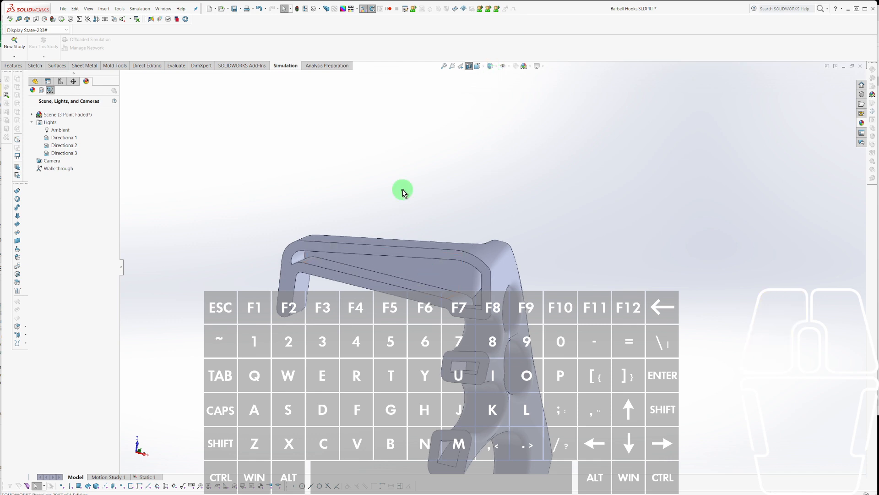
middle_drag(402, 191, 464, 268)
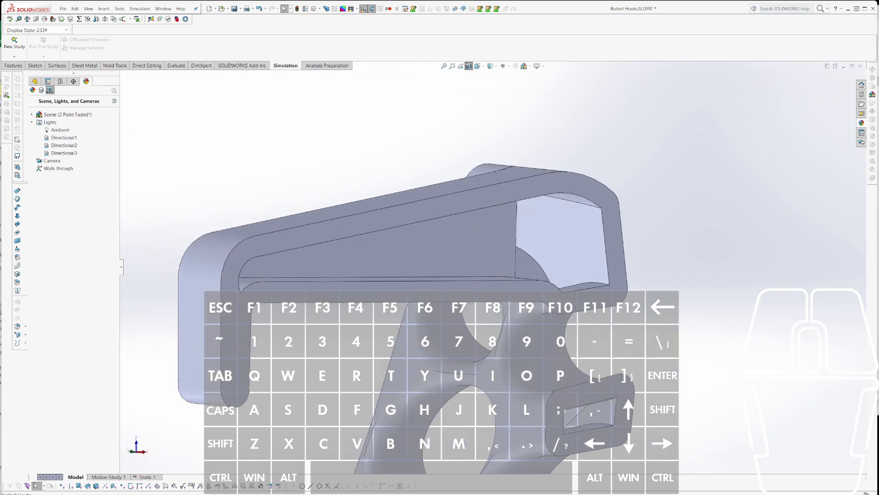
click(28, 81)
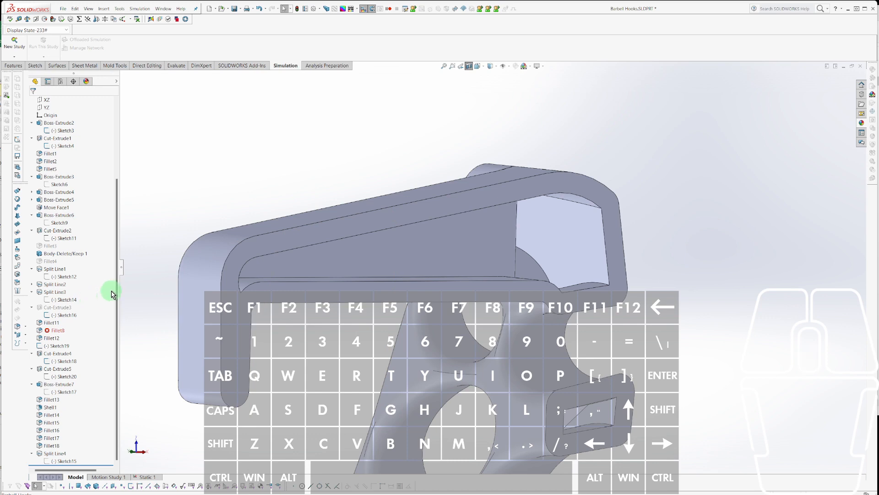
scroll(557, 314, down, 2)
middle_drag(557, 314, 368, 236)
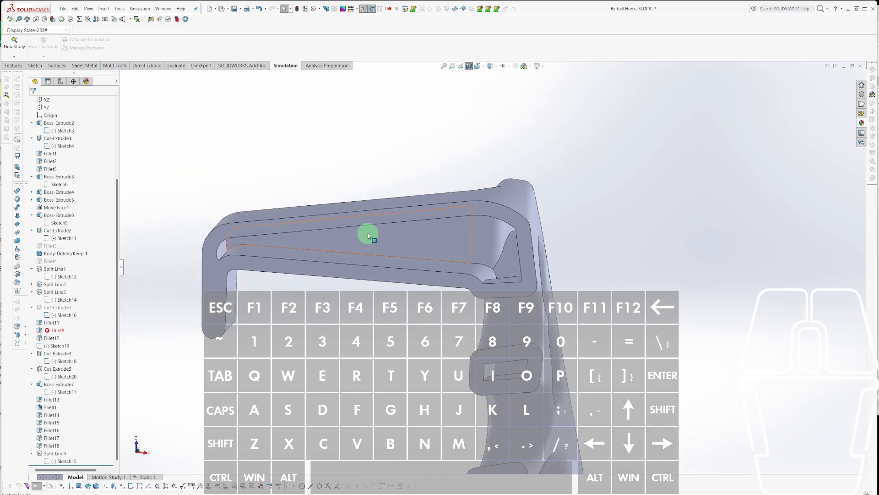
Offset the arm cavity's flat inner side wall and the adjoining face at its wide end by 0.05 in with Move Face.
click(22, 68)
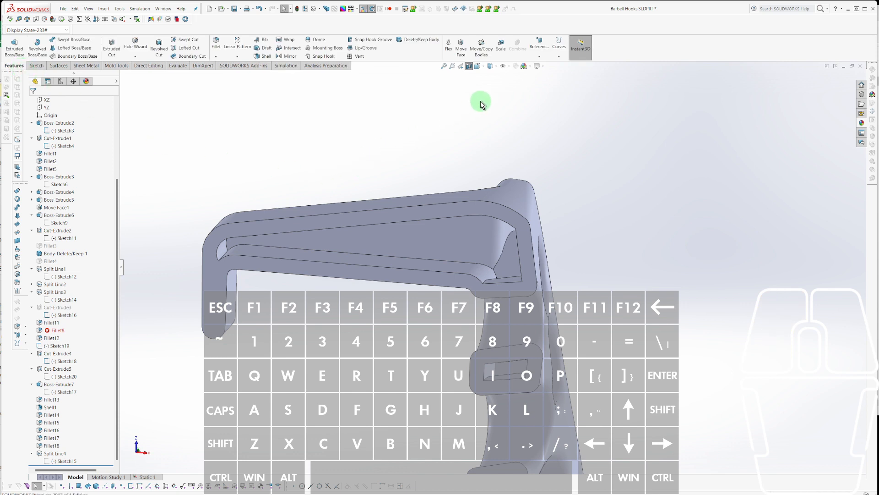
click(463, 47)
click(429, 224)
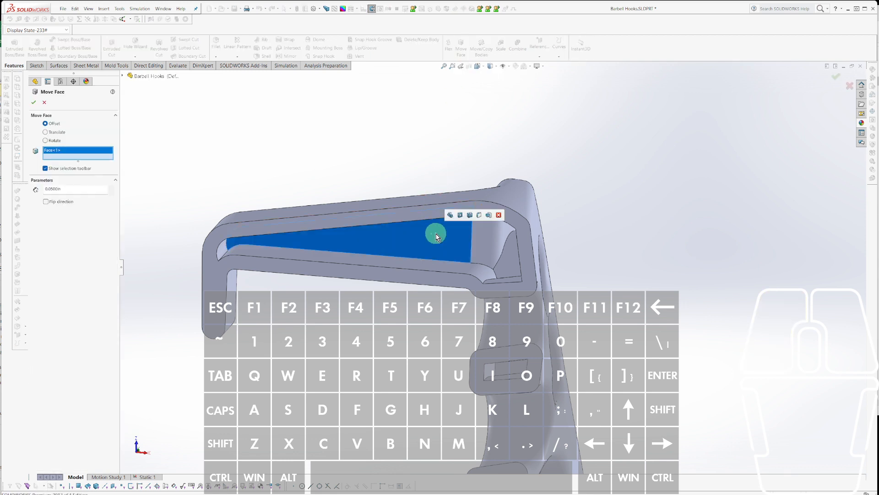
click(493, 238)
middle_drag(493, 238, 438, 228)
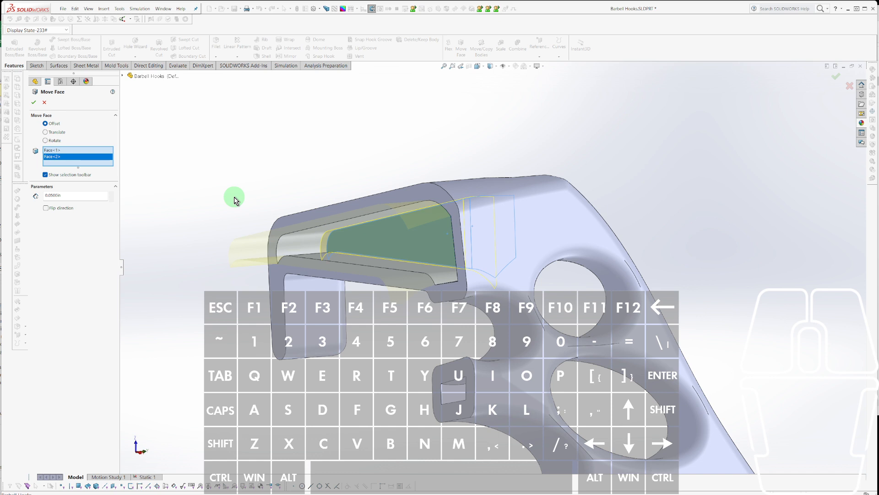
scroll(338, 204, down, 2)
middle_drag(339, 204, 474, 193)
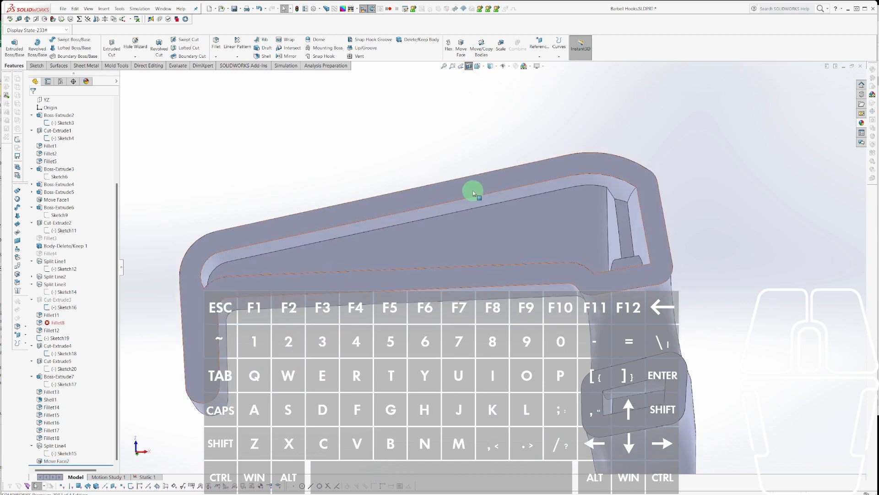
Start a symmetric 0.1 in fillet on the long upper inside edge of the arm cavity.
key(u)
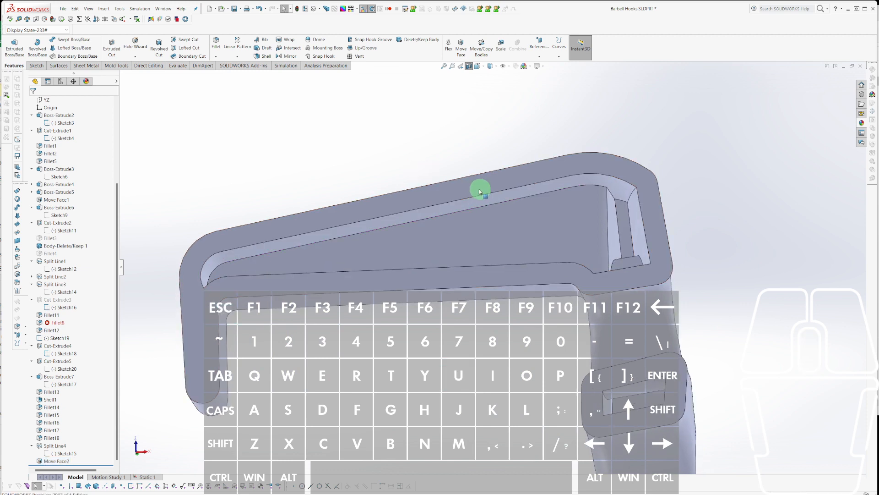
click(503, 202)
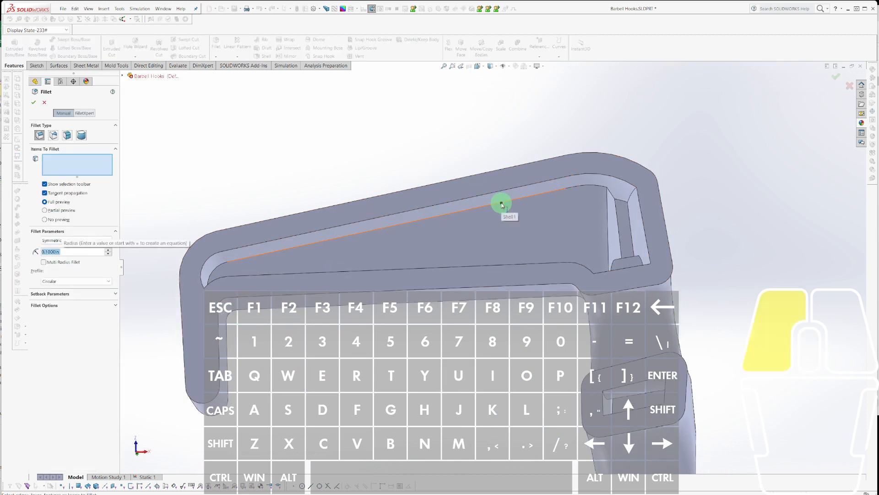
click(598, 217)
click(605, 212)
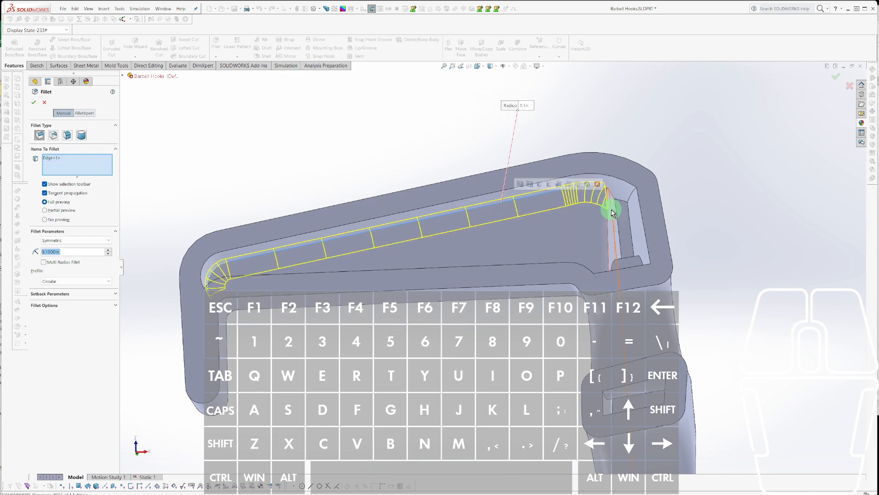
click(614, 210)
click(614, 207)
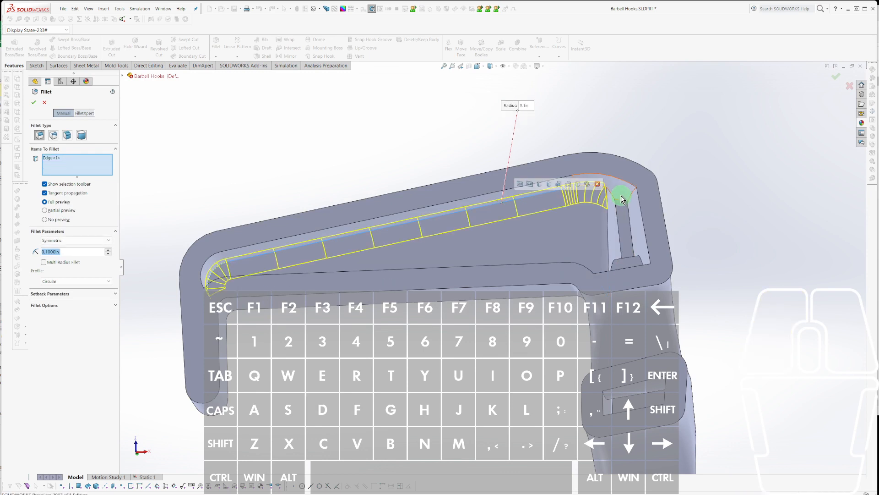
click(624, 197)
click(620, 197)
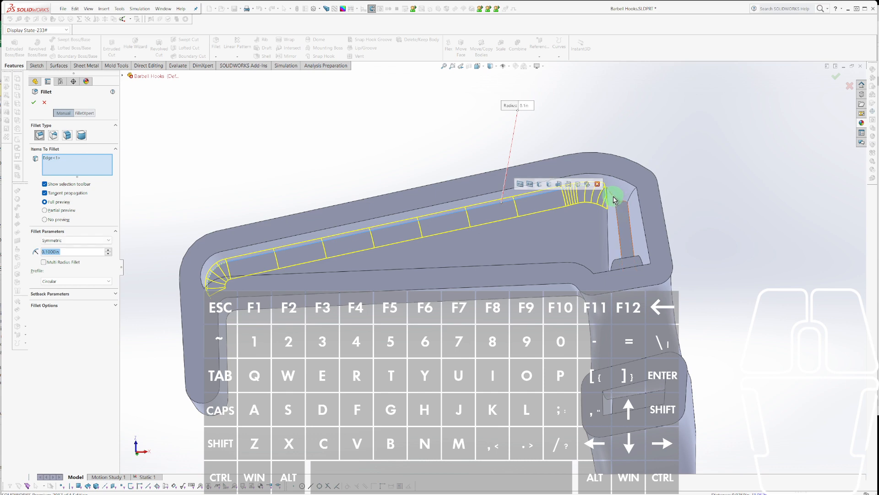
Add the short inner edges around the arm cavity's wide end to the 0.1 in fillet.
mouse_move(609, 198)
middle_down()
mouse_move(628, 236)
mouse_move(617, 198)
middle_up()
click(617, 198)
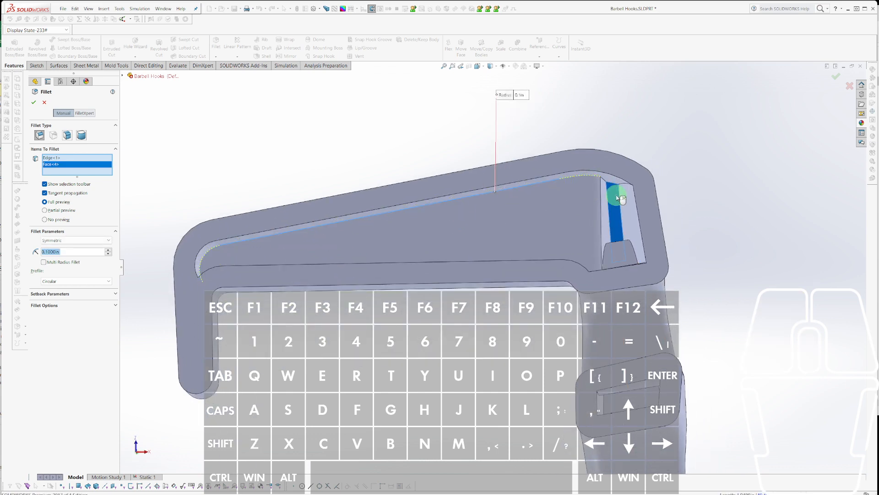
click(617, 198)
click(611, 183)
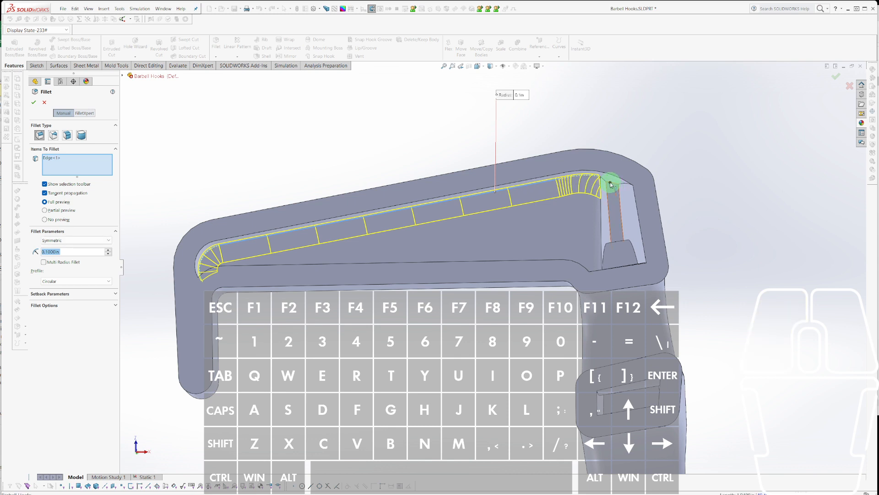
click(604, 183)
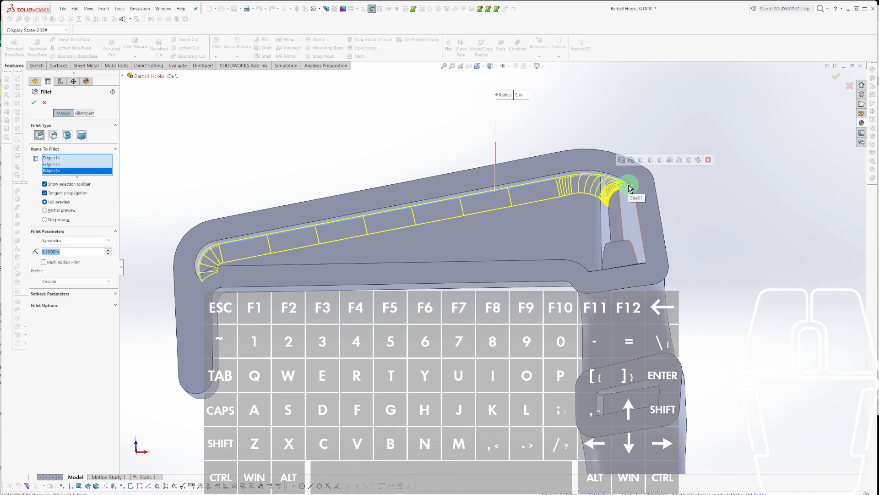
click(629, 188)
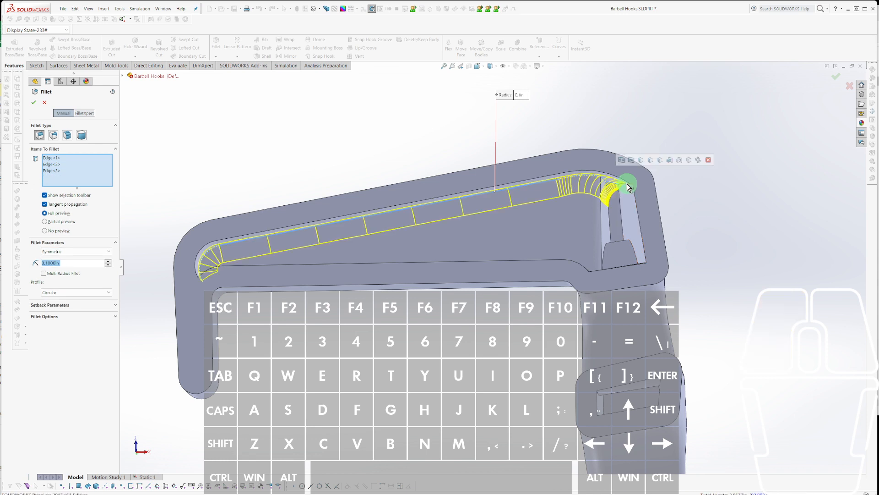
Add the long lower inside edge of the arm cavity to the fillet selection.
middle_drag(627, 187, 418, 218)
scroll(378, 276, down, 3)
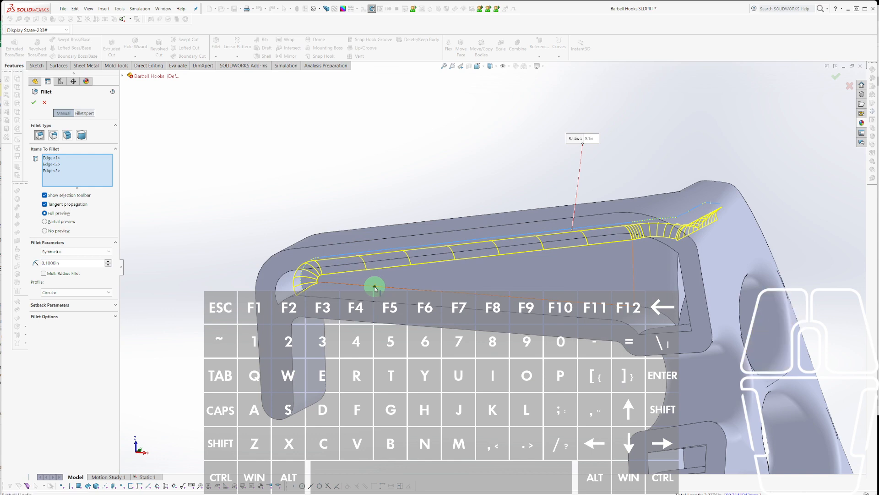
click(374, 288)
middle_drag(360, 307, 671, 269)
scroll(667, 235, down, 4)
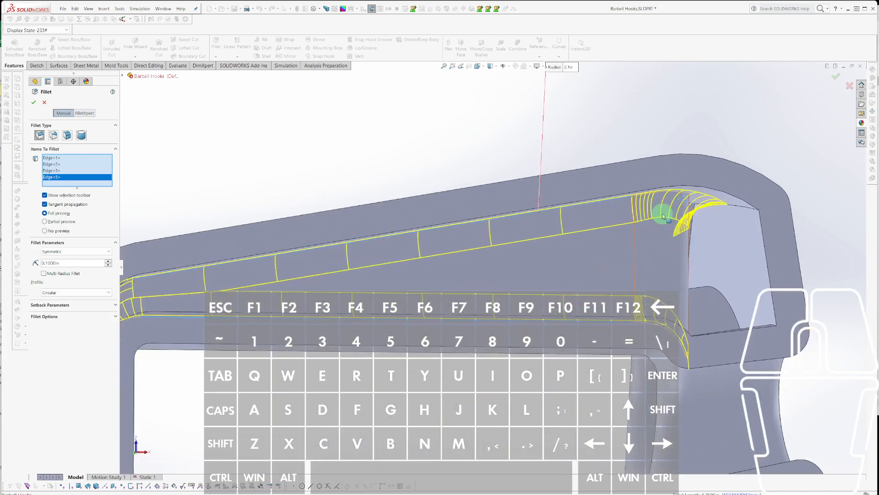
Try to include the curved edge at the cavity's wide end in the fillet.
middle_drag(661, 207, 638, 192)
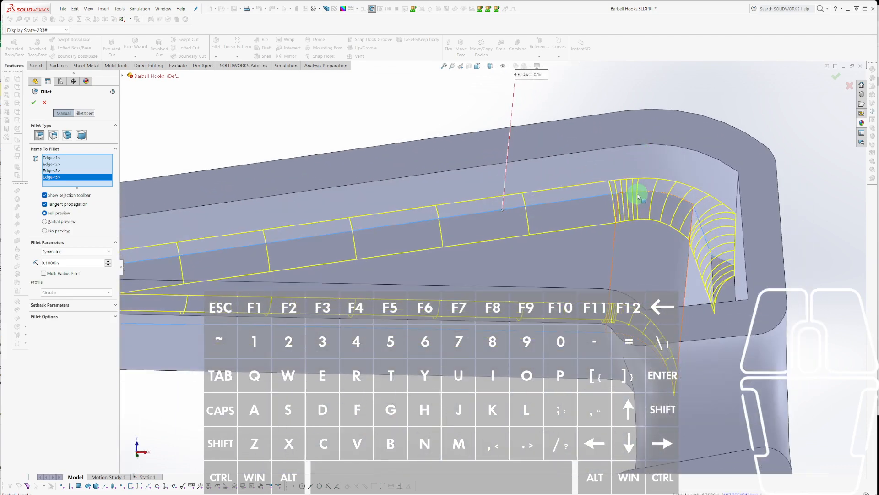
scroll(637, 193, up, 3)
middle_drag(632, 218, 620, 337)
scroll(620, 336, down, 2)
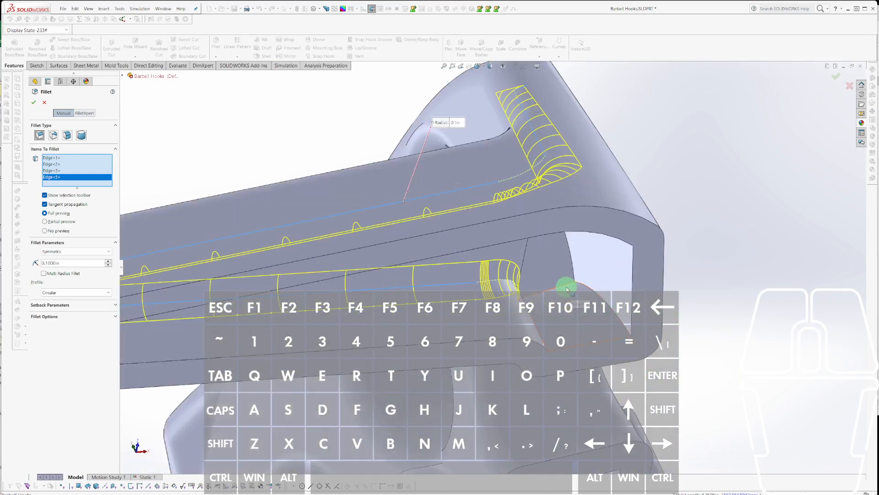
click(563, 287)
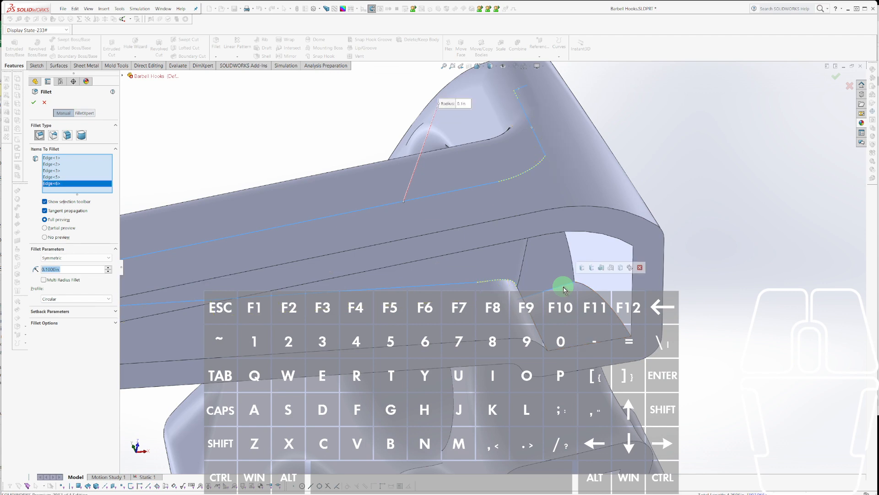
click(561, 286)
scroll(562, 287, up, 5)
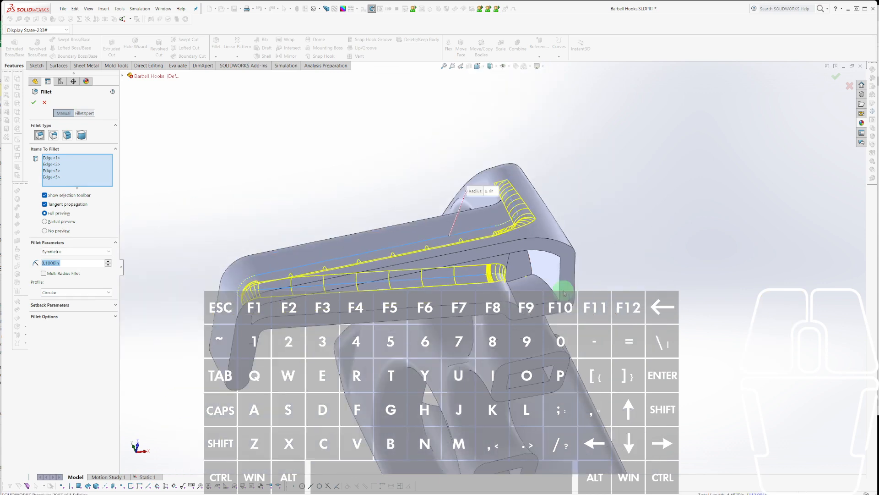
Check the fillet preview around the arm cavity and apply the 0.1 in fillet to the selected edges.
middle_drag(562, 287, 612, 291)
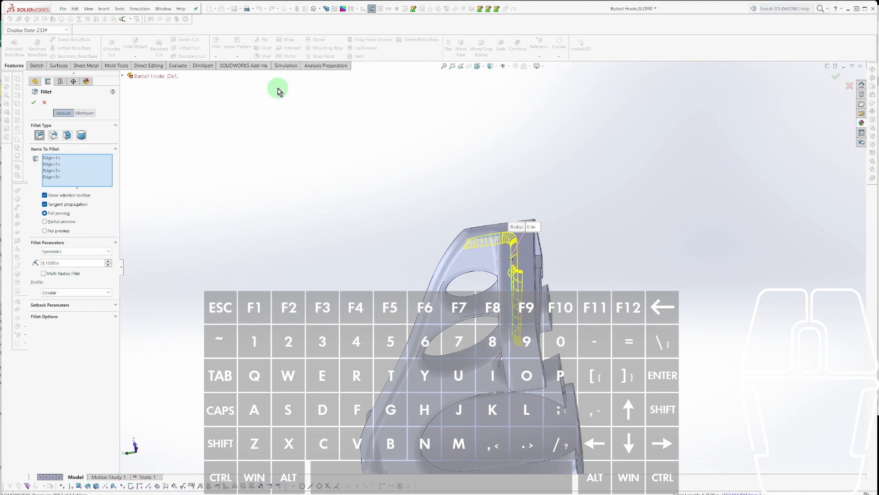
middle_drag(585, 328, 537, 285)
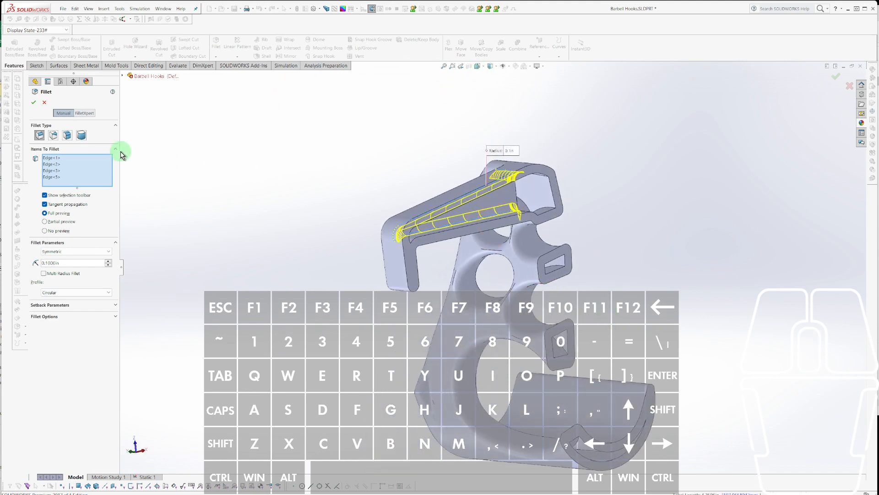
click(33, 102)
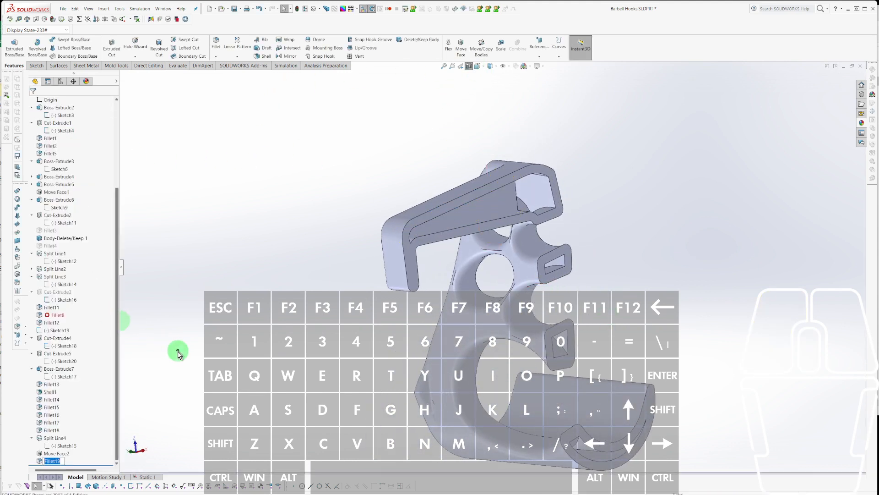
Turn off the section view and rerun the Static 1 study on the modified hook.
click(154, 478)
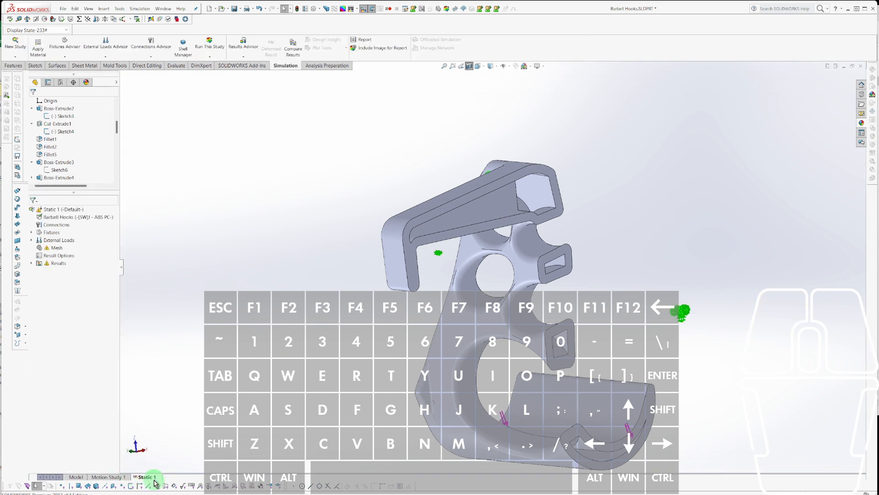
right_click(37, 210)
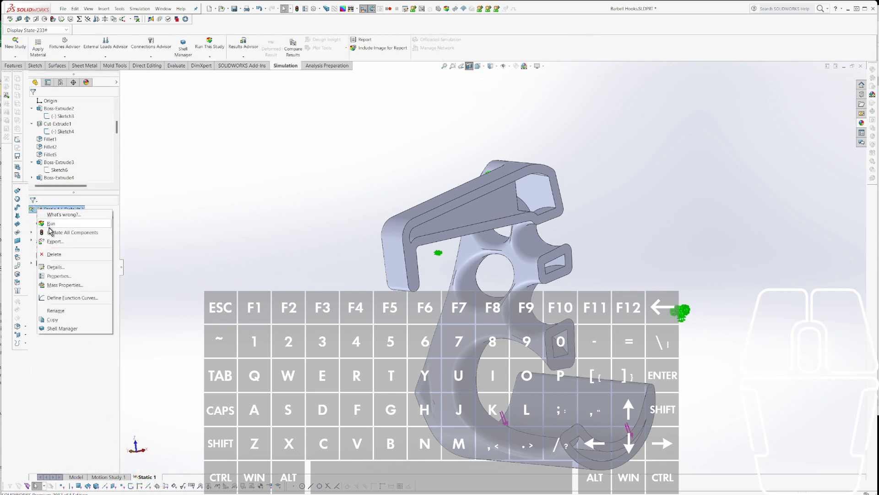
click(48, 226)
click(476, 69)
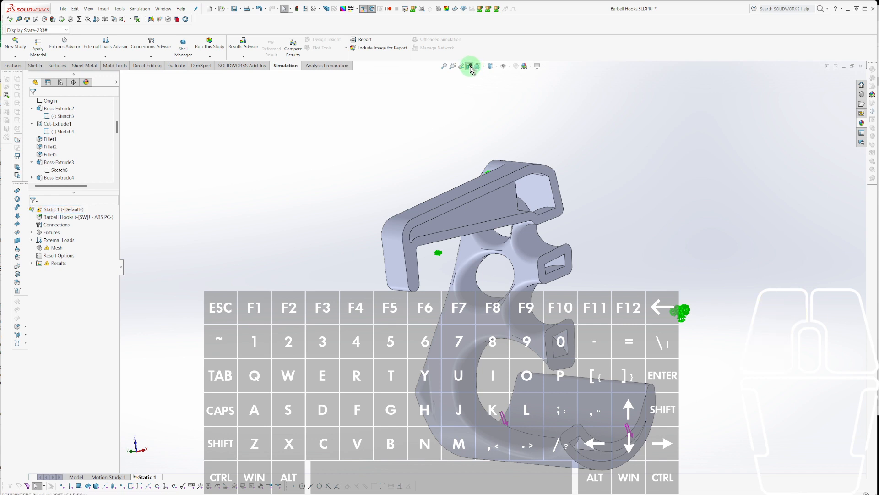
right_click(50, 210)
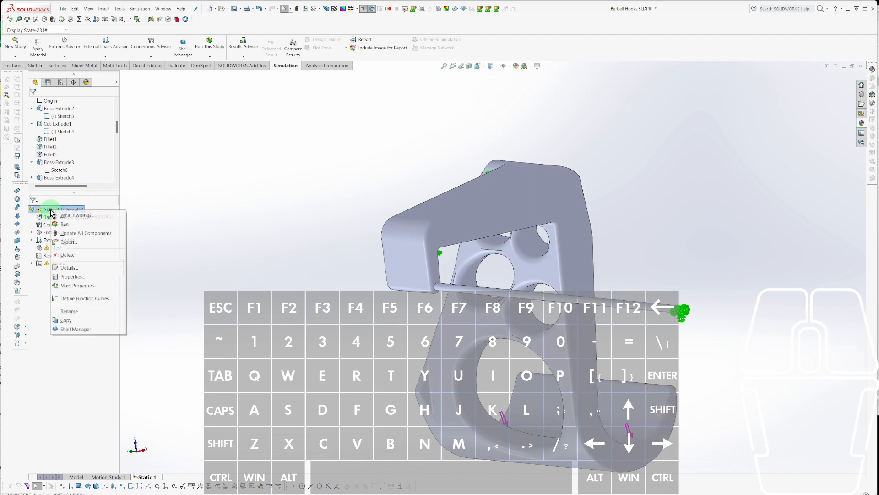
click(64, 224)
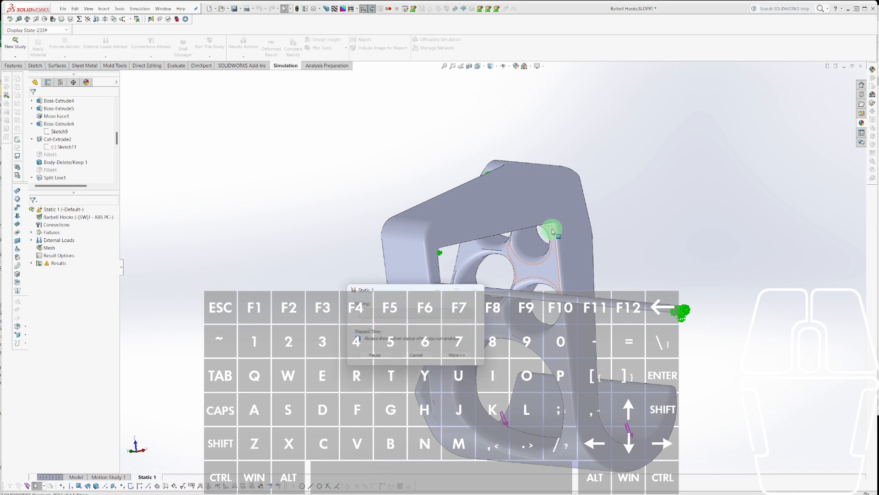
Examine the new von Mises stress plot around the whole deformed hook from several sides.
middle_drag(506, 259, 589, 271)
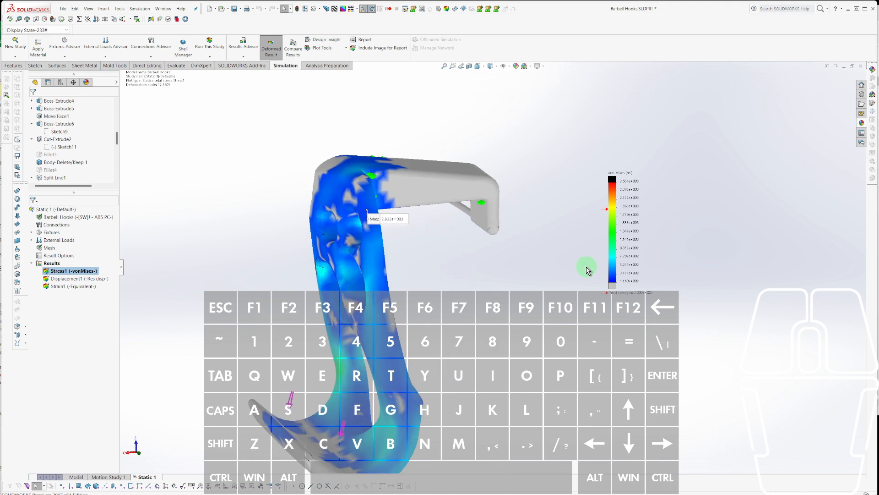
middle_drag(588, 270, 435, 290)
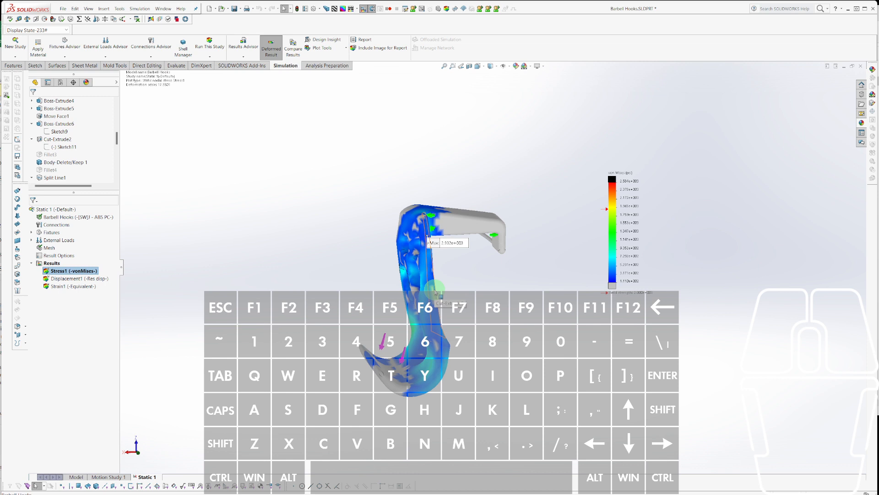
middle_drag(527, 256, 446, 300)
scroll(440, 305, up, 2)
scroll(440, 297, down, 2)
scroll(457, 300, down, 3)
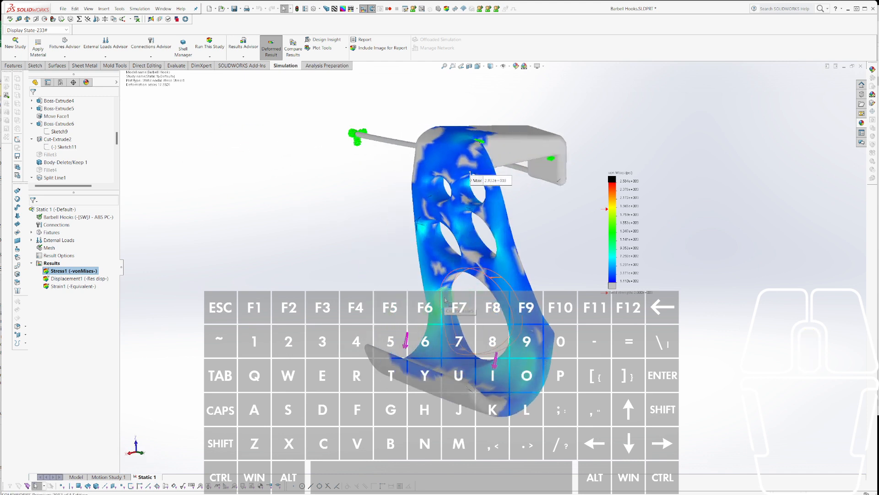
scroll(523, 257, up, 3)
scroll(525, 258, down, 2)
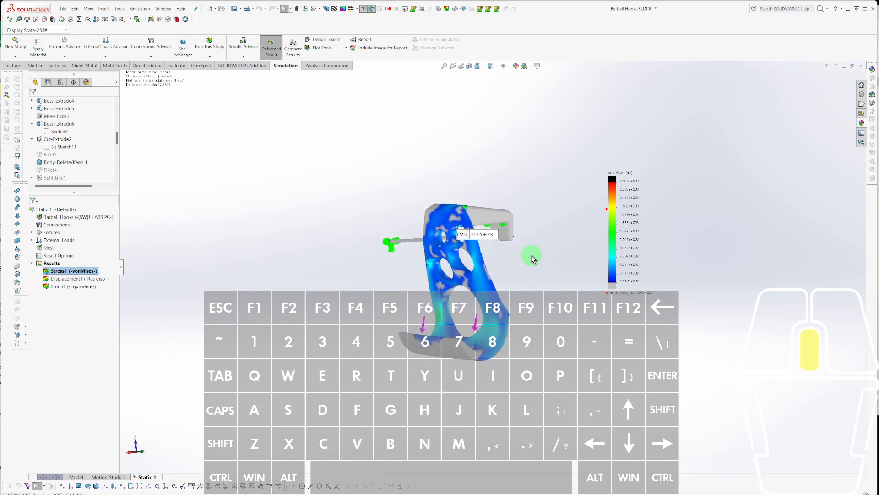
scroll(531, 260, down, 3)
scroll(533, 266, down, 3)
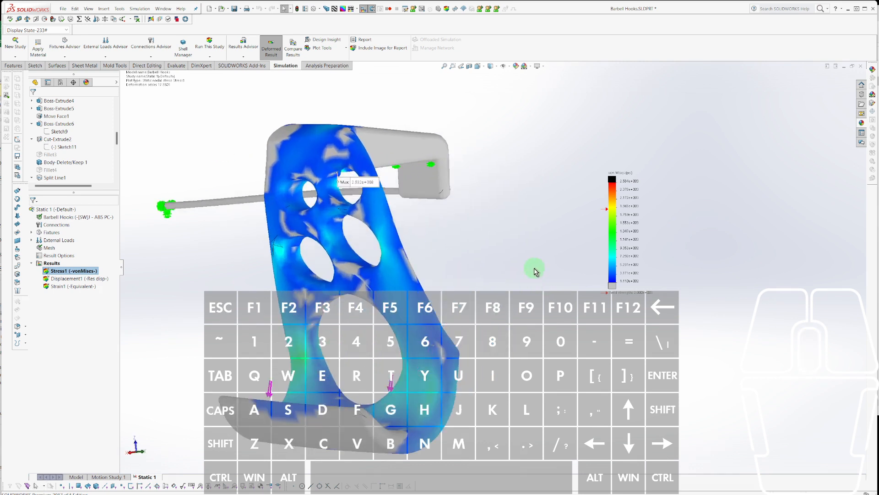
scroll(512, 271, up, 2)
middle_drag(510, 271, 530, 236)
scroll(506, 270, down, 2)
scroll(506, 270, up, 2)
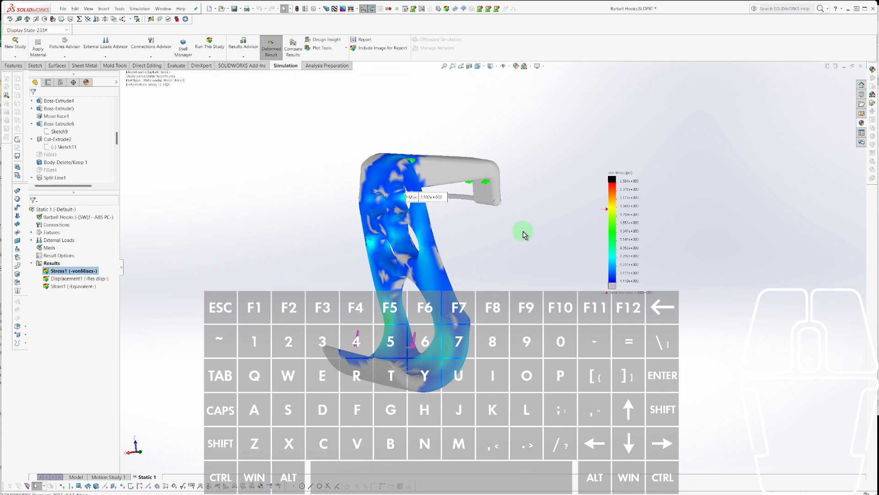
middle_drag(525, 233, 476, 268)
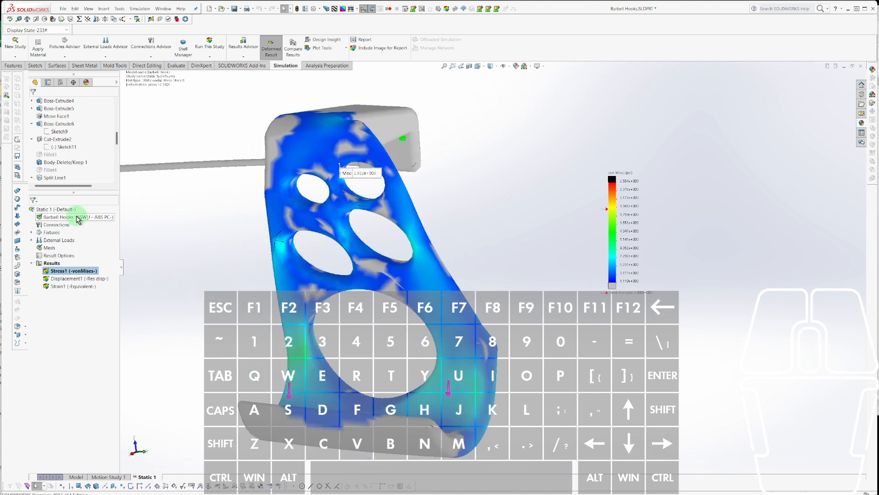
Inspect the peak stress location up close, where the hook's arm meets the plate above the smaller upper hole.
middle_drag(430, 252, 663, 249)
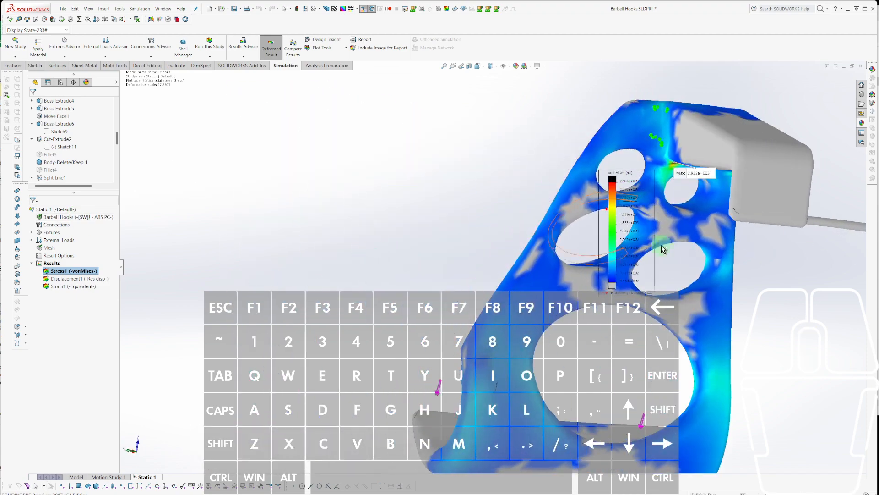
scroll(694, 234, down, 4)
scroll(685, 107, down, 5)
scroll(685, 107, up, 5)
scroll(541, 137, down, 5)
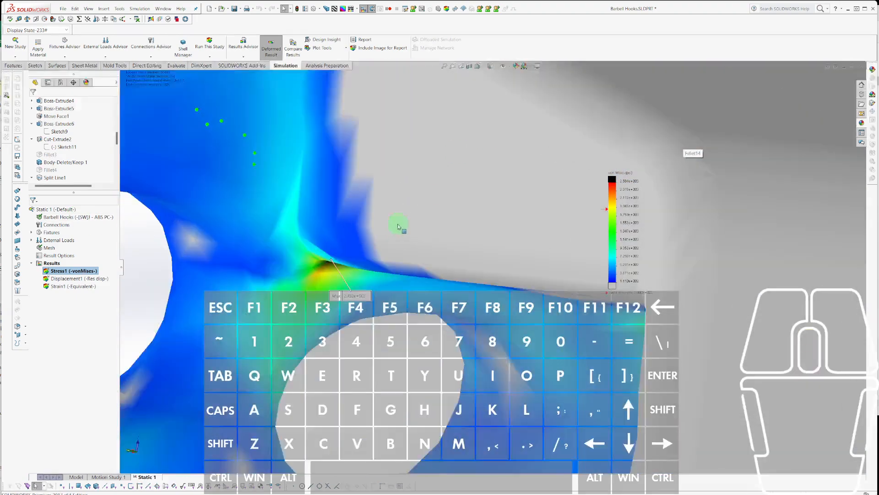
scroll(398, 226, down, 3)
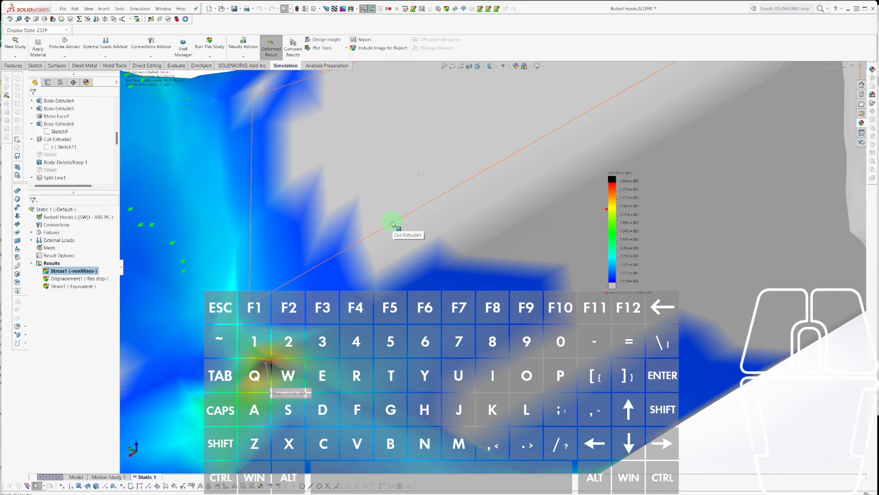
scroll(330, 355, up, 5)
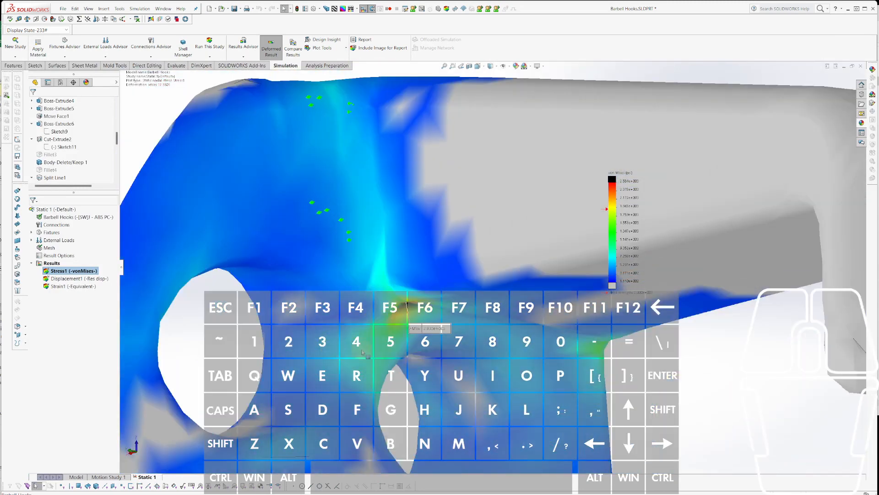
middle_drag(363, 353, 618, 393)
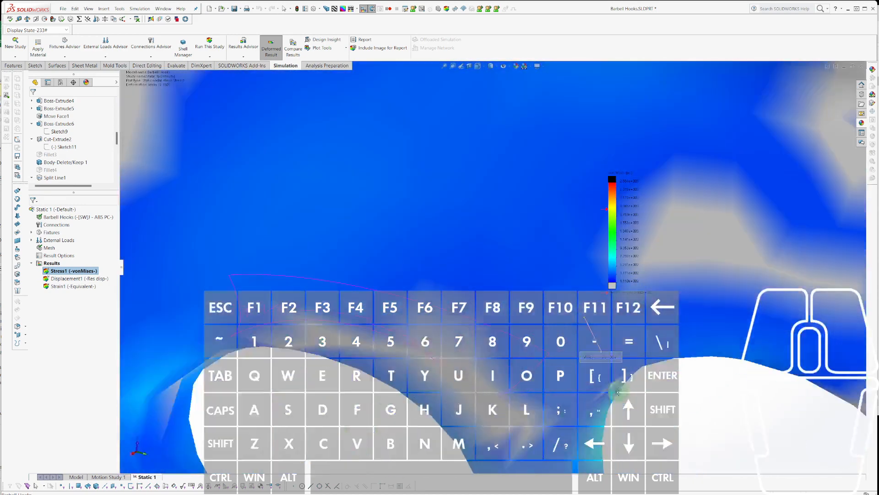
Apply iso clipping to the von Mises stress plot at about 1001 psi and inspect the remaining high-stress regions.
right_click(68, 271)
click(85, 316)
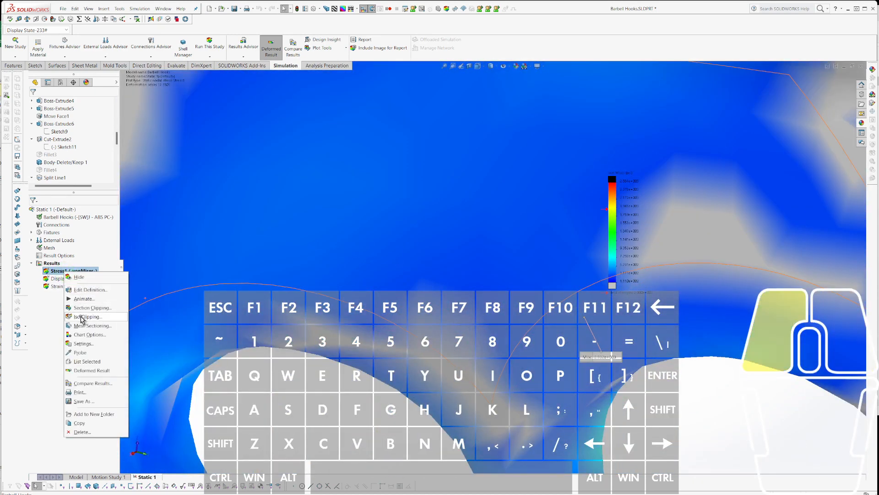
middle_drag(571, 268, 208, 202)
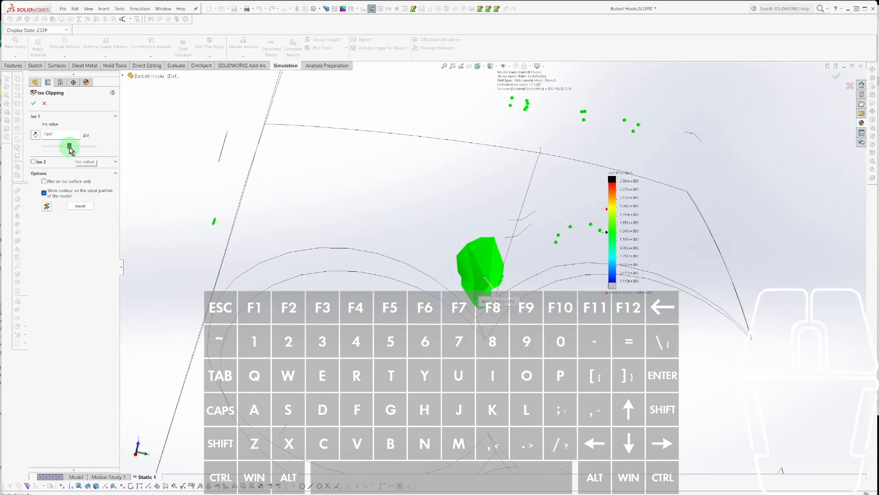
drag(69, 147, 62, 146)
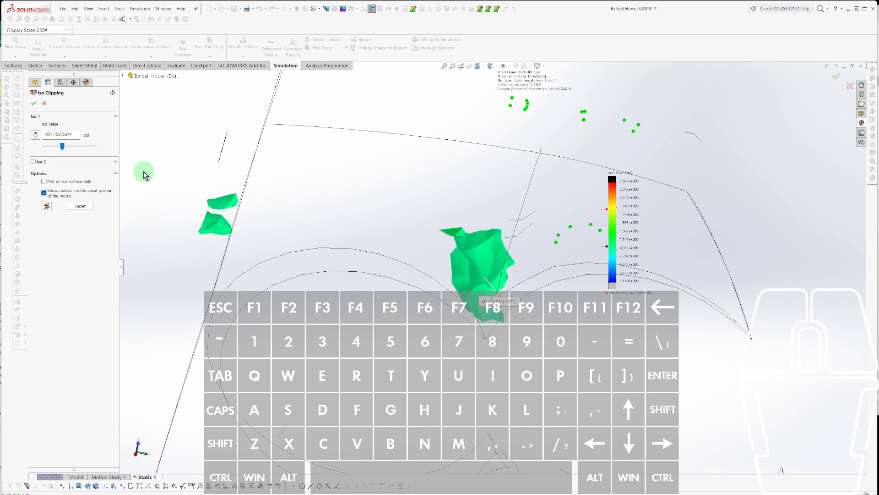
middle_drag(206, 193, 304, 285)
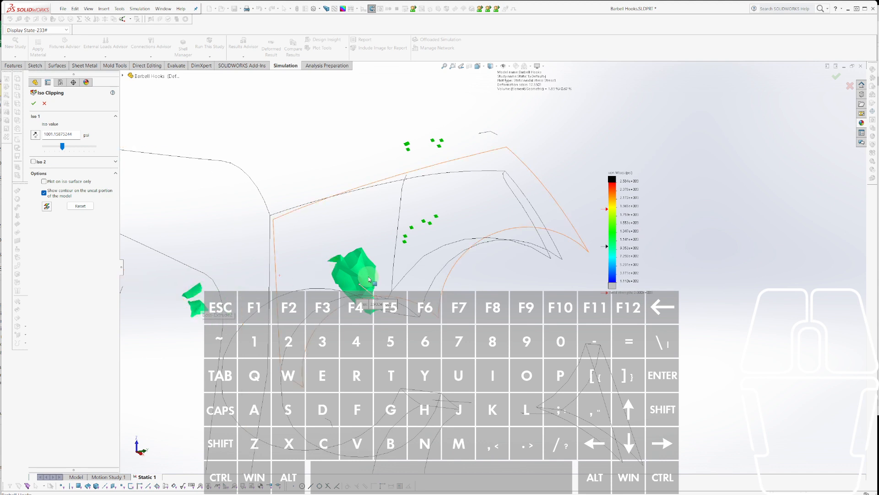
Lower the iso value to about 383 psi, then compare higher thresholds and finish at about 408 psi.
mouse_move(64, 149)
mouse_down()
mouse_move(42, 152)
mouse_move(52, 153)
mouse_up()
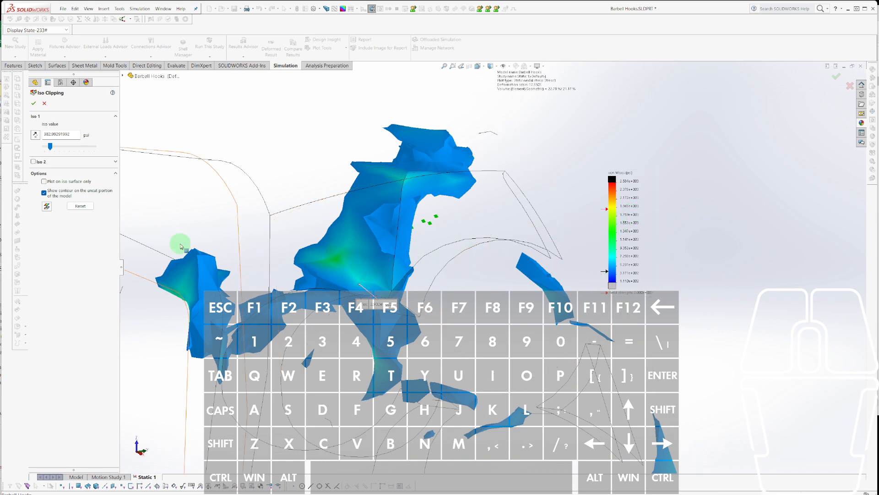
drag(50, 145, 54, 147)
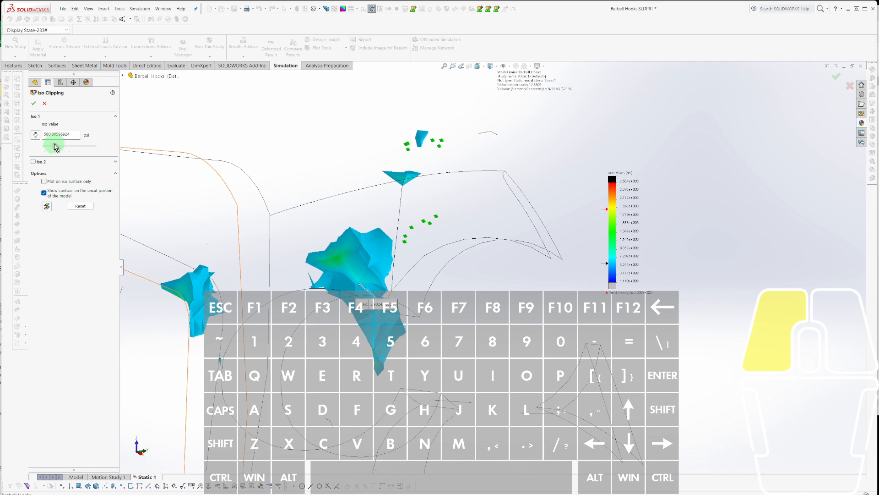
drag(55, 147, 59, 147)
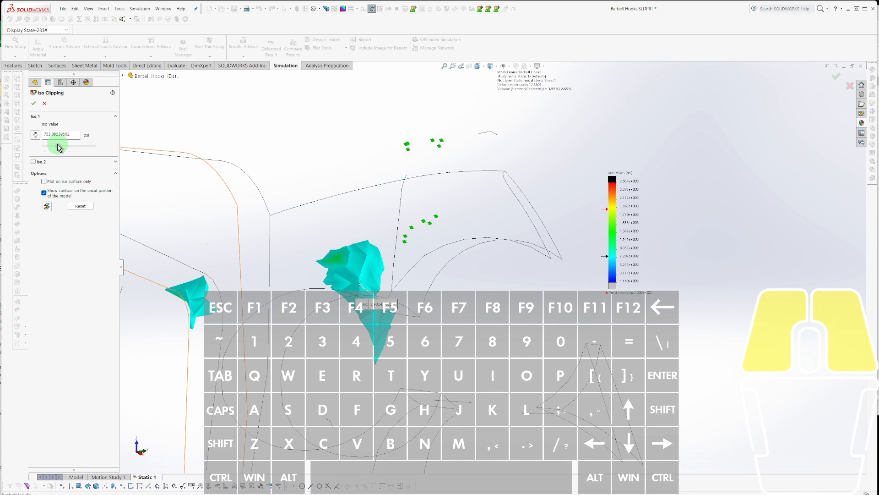
drag(58, 147, 52, 147)
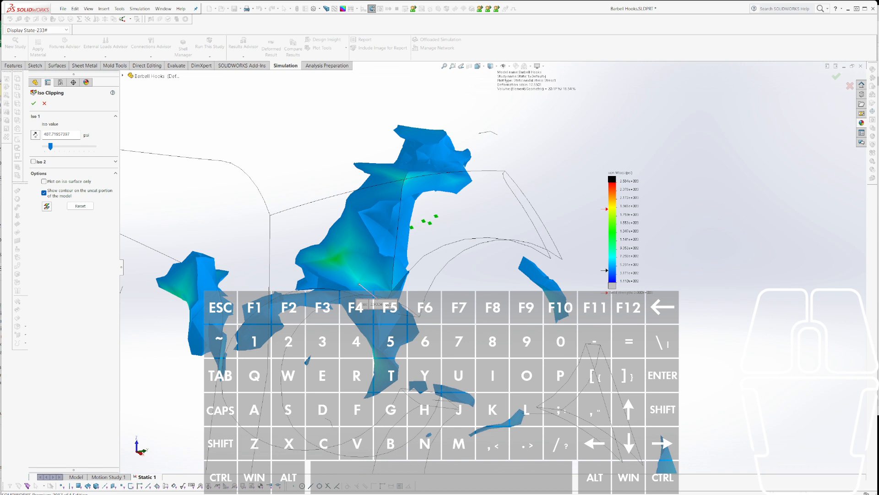
Switch to the web browser and search Google for "does polycarbonate creep".
click(360, 283)
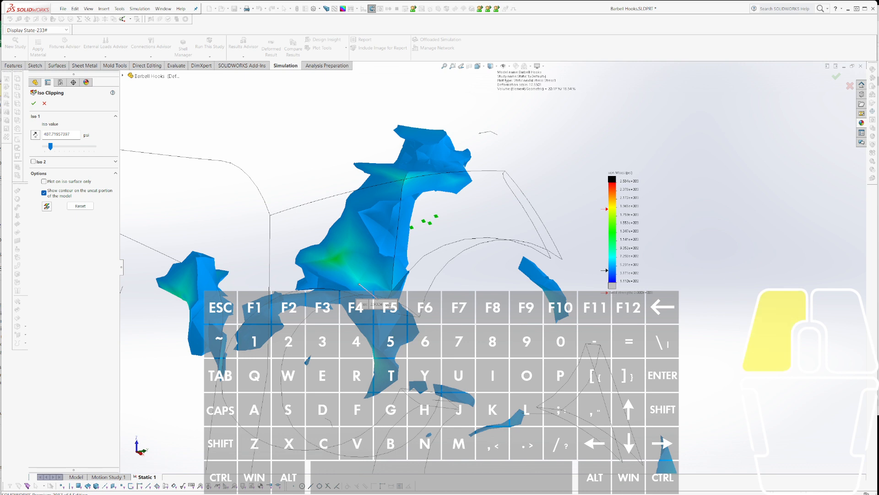
click(360, 284)
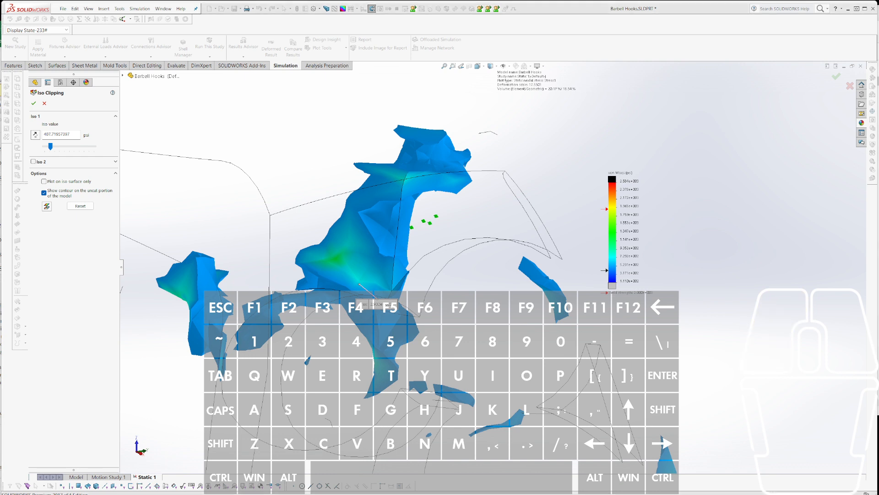
key(o)
key(s)
key(space)
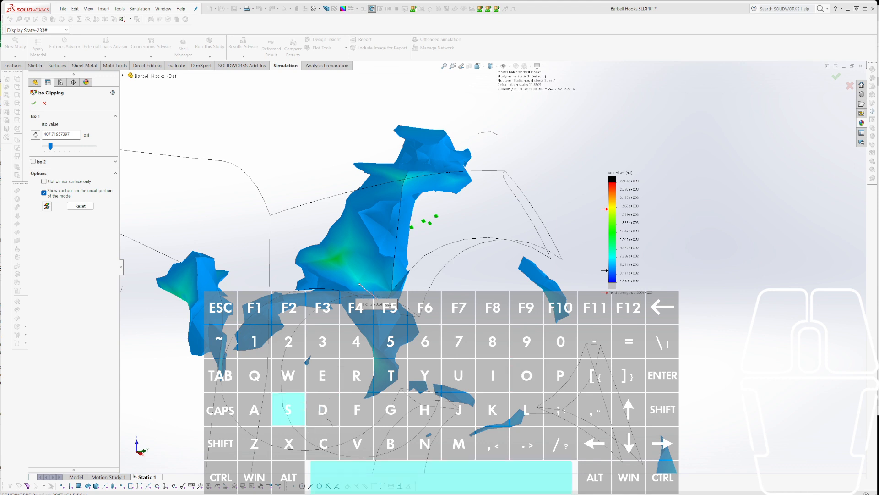
key(y)
key(a)
key(b)
key(o)
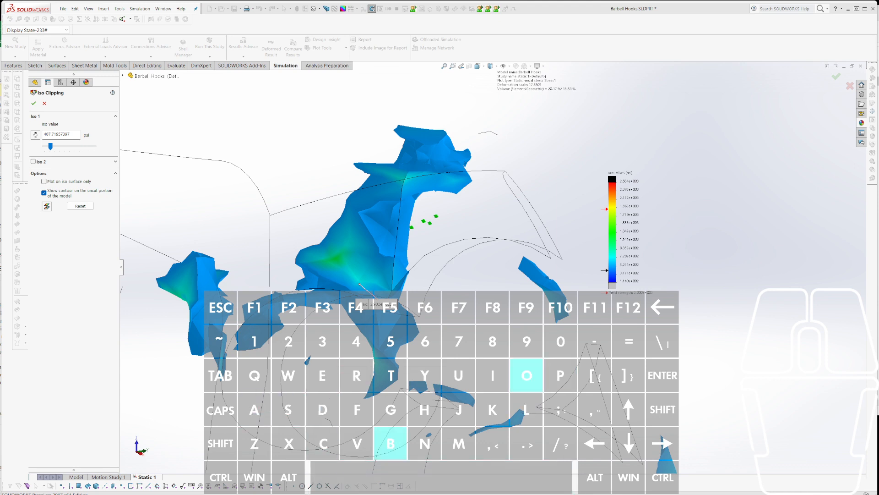
key(n)
key(t)
key(c)
key(r)
key(e)
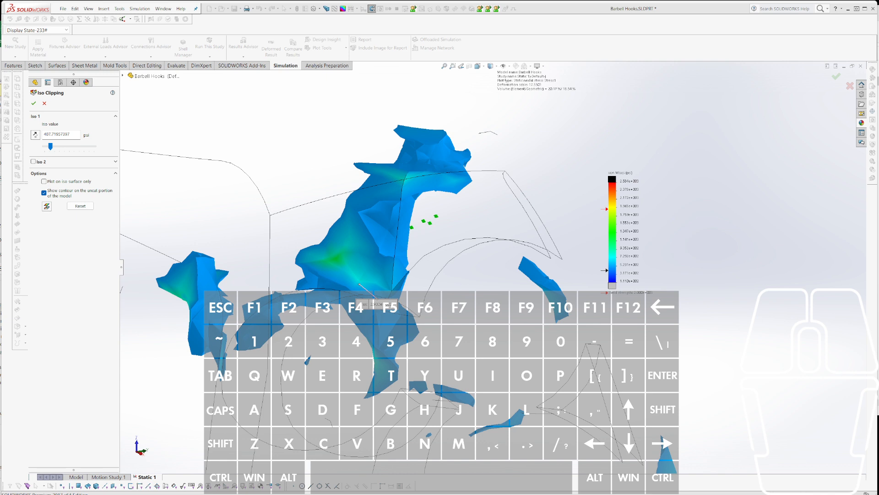
click(359, 285)
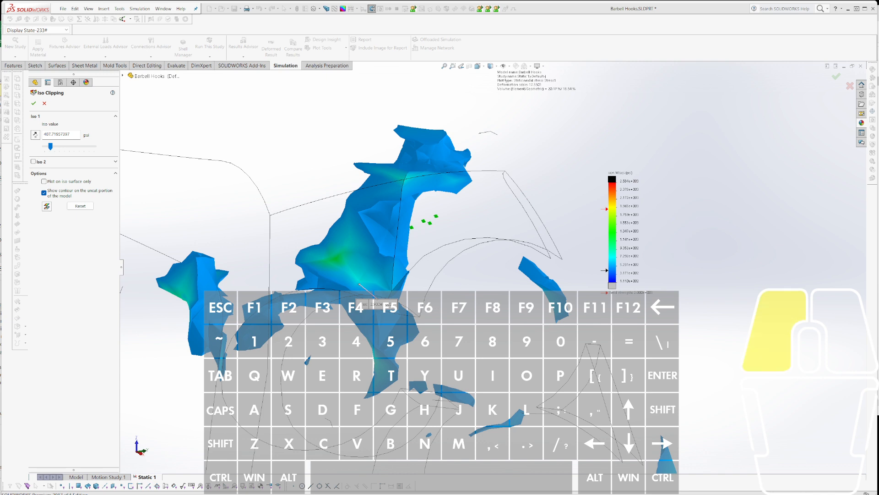
click(491, 441)
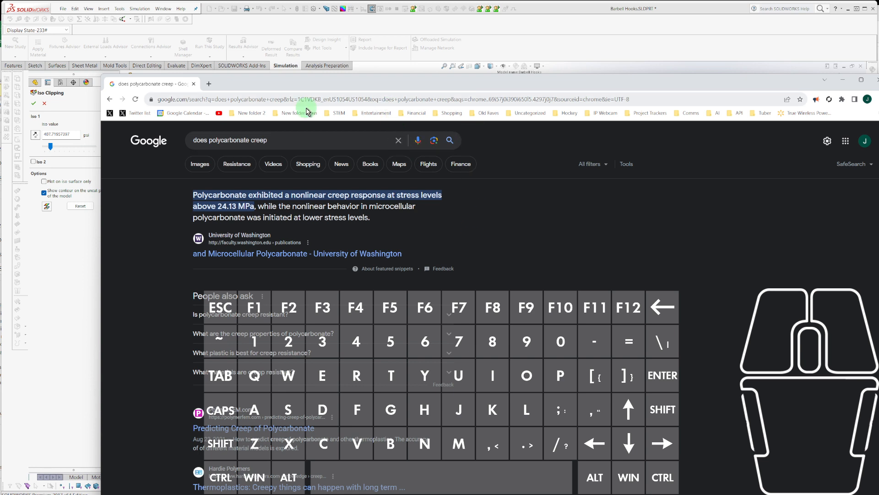
Convert 24 MPa to psi with Google's unit converter in a new tab and return to the polycarbonate creep results.
click(210, 84)
click(283, 101)
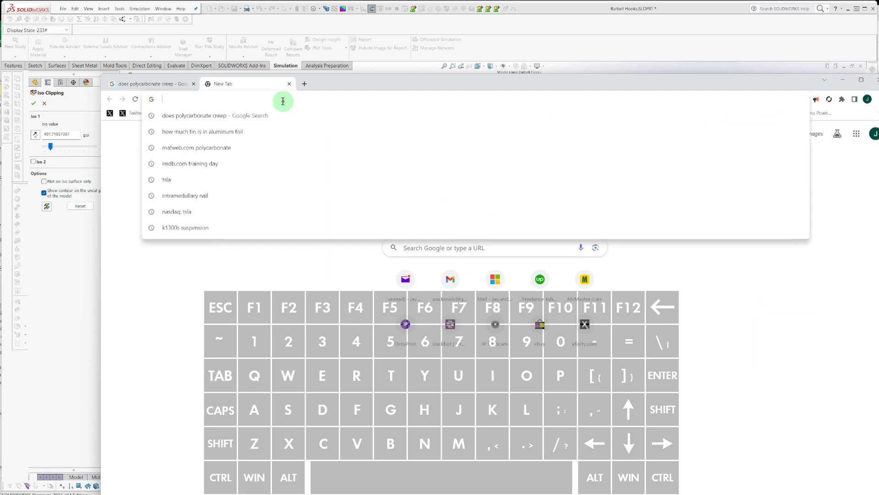
text(conver)
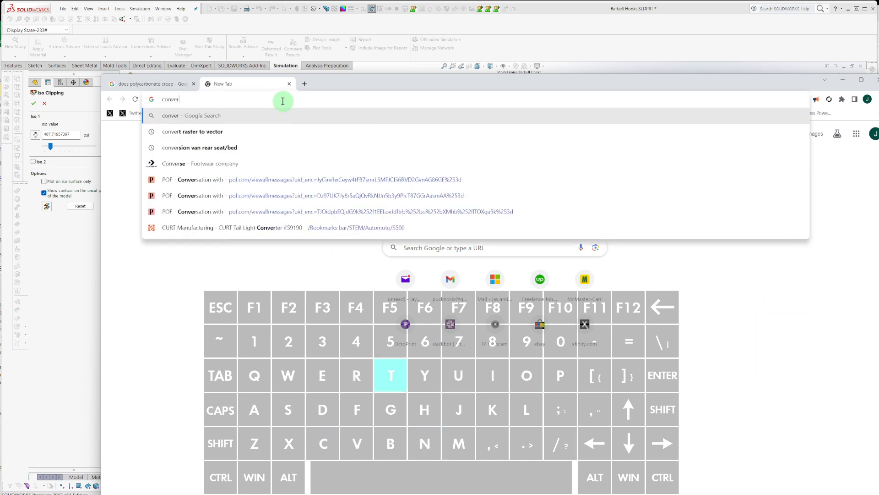
text(t 24mpa)
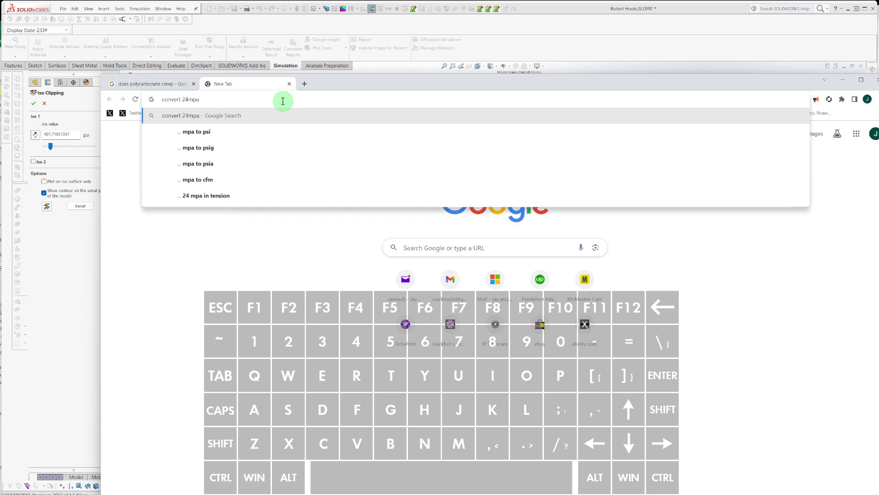
key(Down)
key(Return)
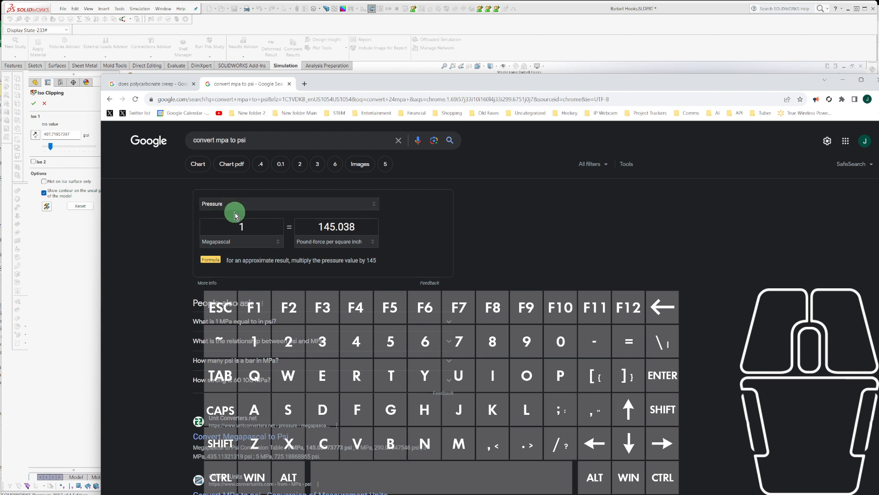
drag(261, 228, 234, 224)
text(24)
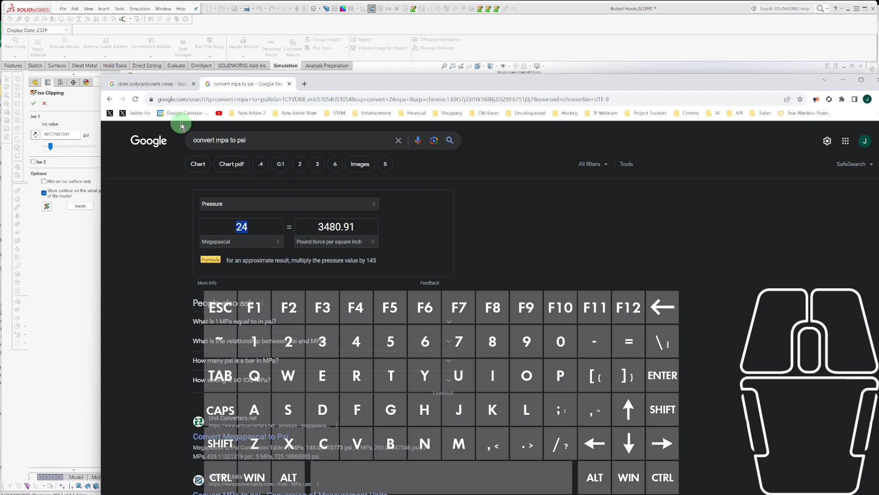
click(155, 84)
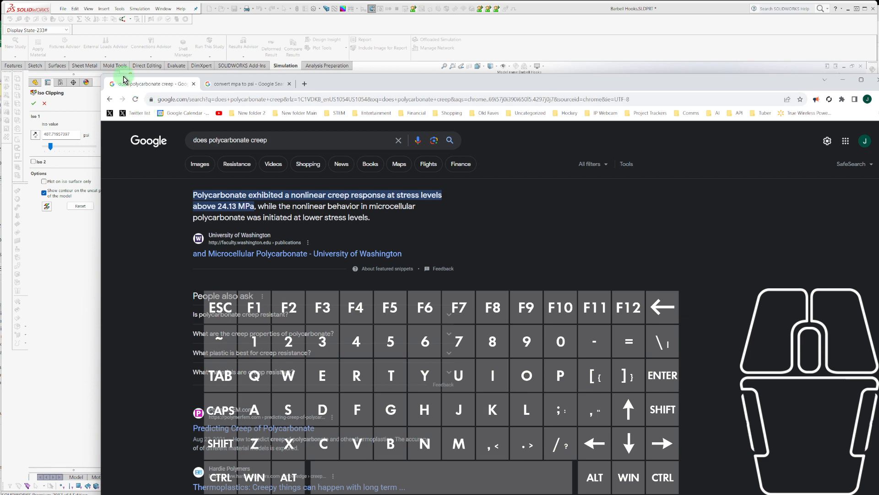
Switch back to SOLIDWORKS and accept the iso clipping of the stress plot.
click(73, 238)
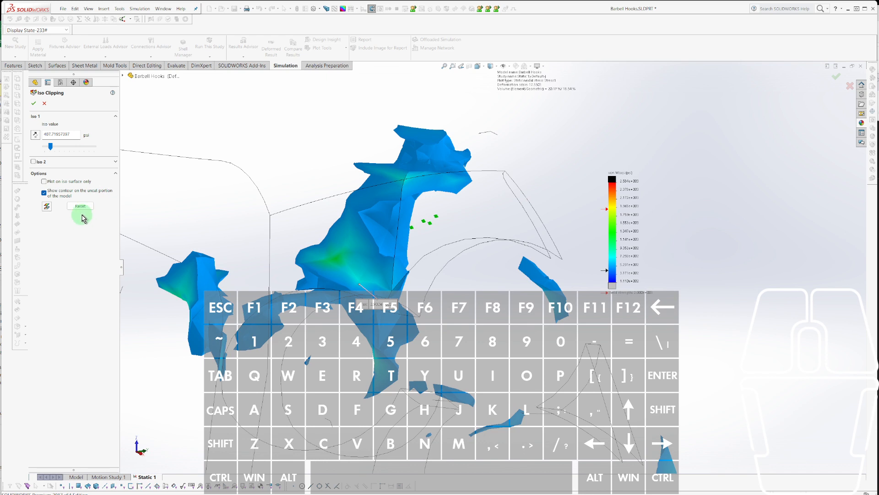
click(34, 103)
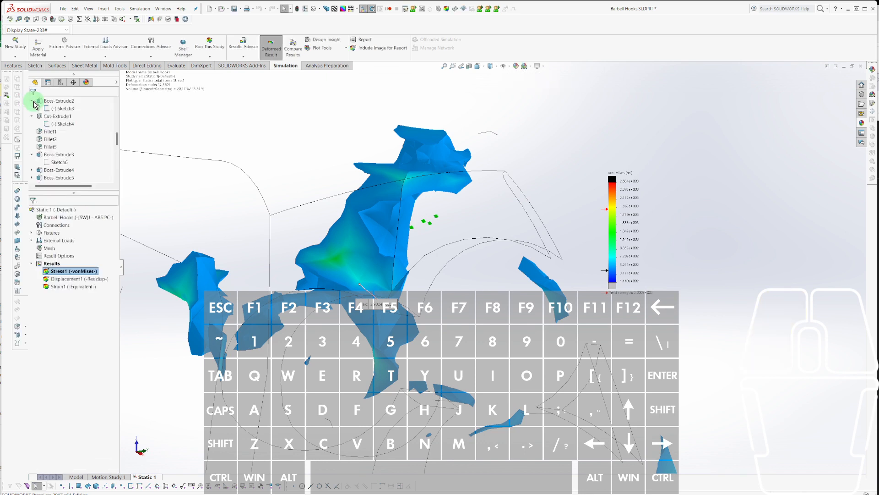
click(284, 138)
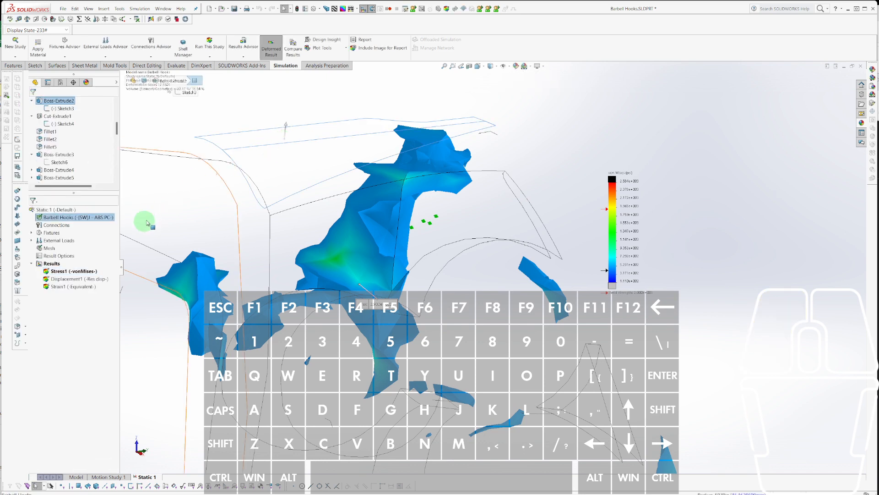
Edit the stress plot's iso clipping again and raise the iso value to about 2583 psi.
right_click(66, 272)
click(80, 316)
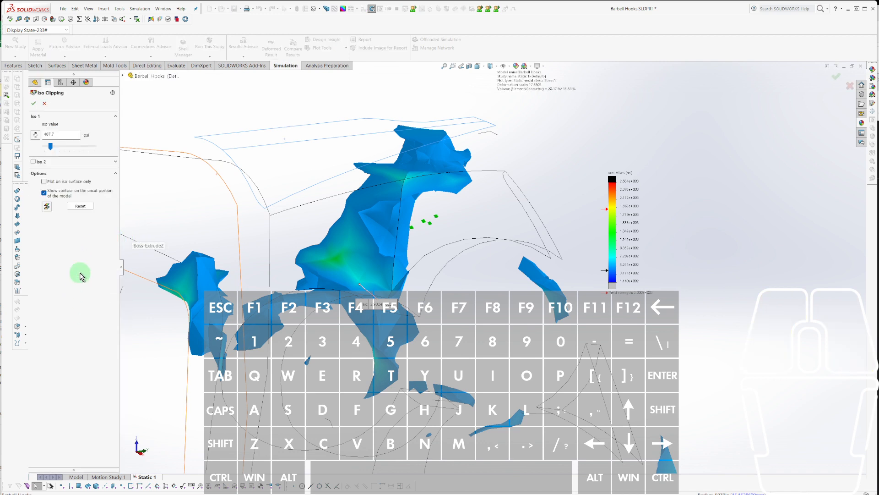
drag(51, 146, 142, 154)
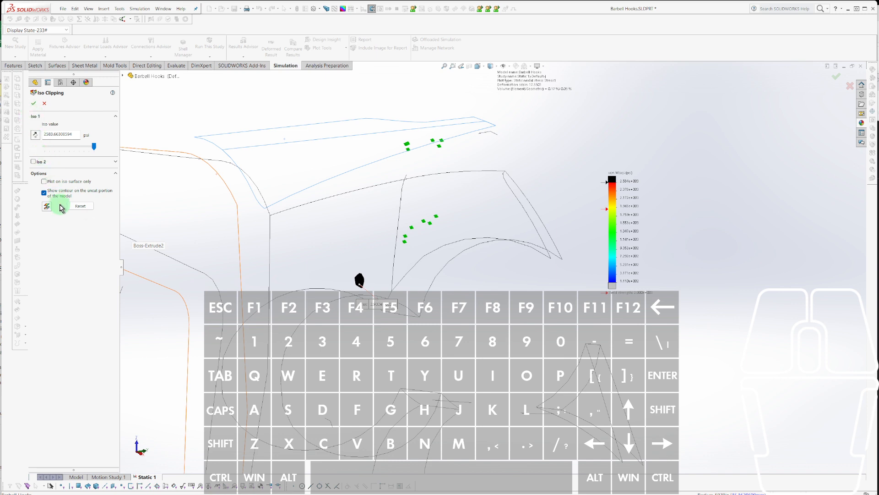
Lower the iso value to about 531 psi and compare the plot with the uncut-portion contour off and on, leaving it on.
click(44, 193)
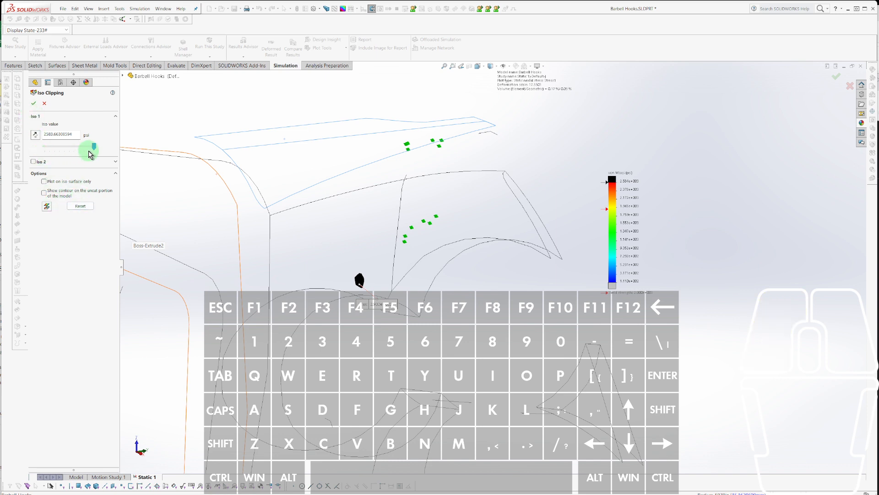
drag(94, 146, 54, 151)
click(44, 193)
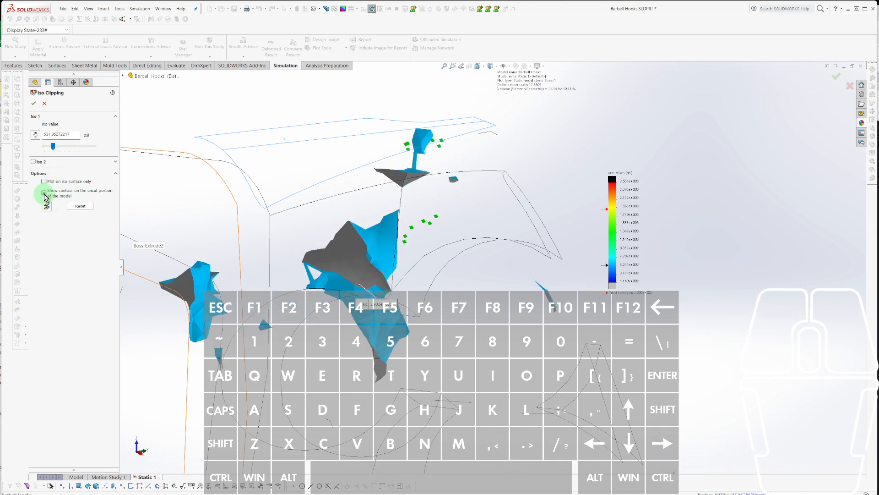
click(44, 193)
click(44, 193)
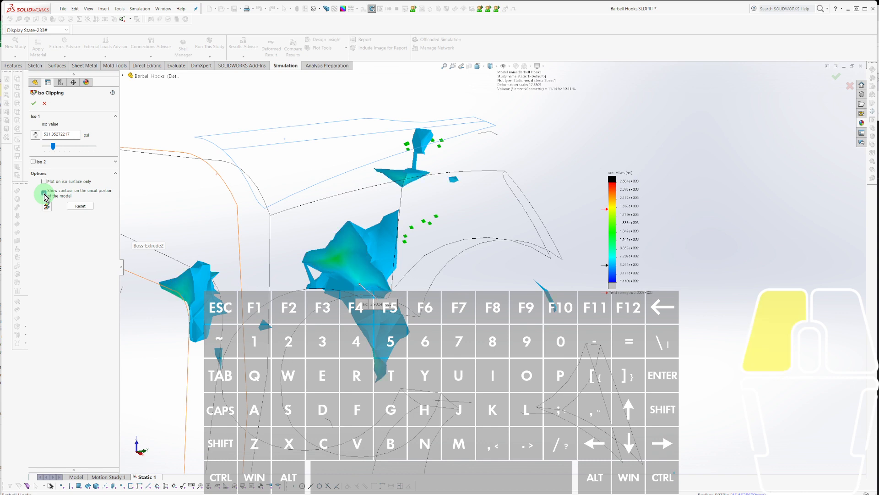
click(44, 193)
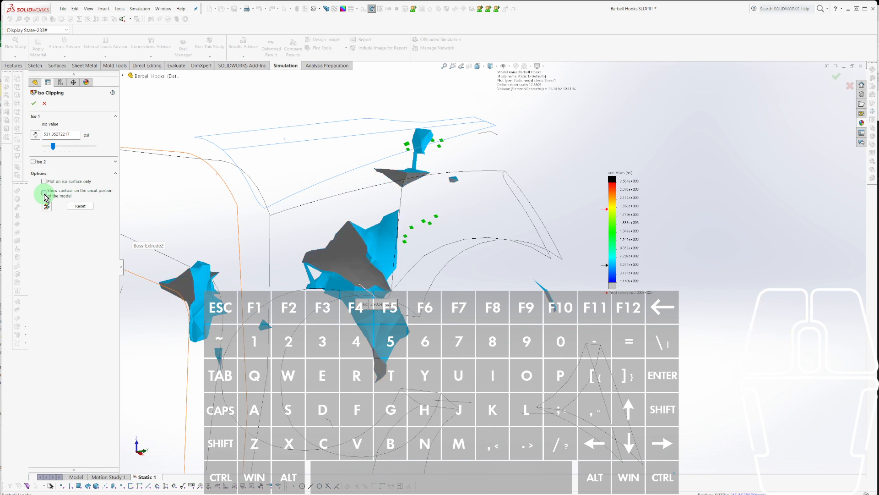
click(44, 193)
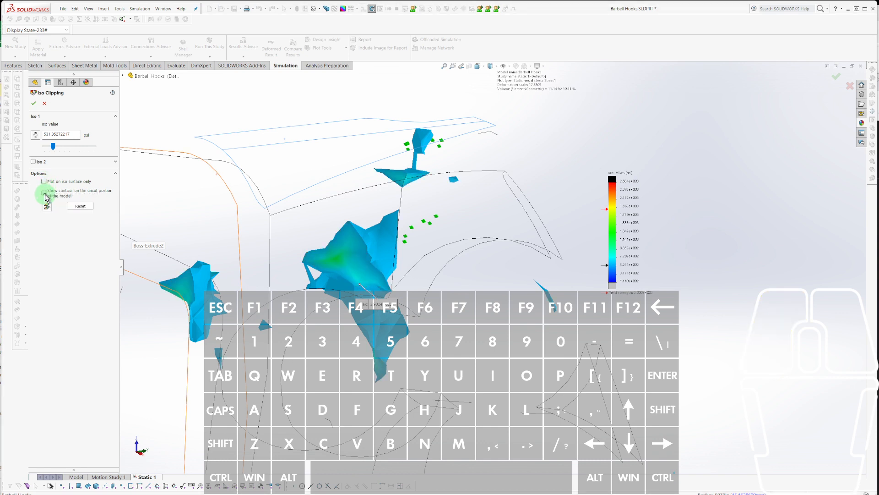
Preview the plot on the iso surface only, turn that option back off, and switch the clipping off to show the whole hook.
click(44, 182)
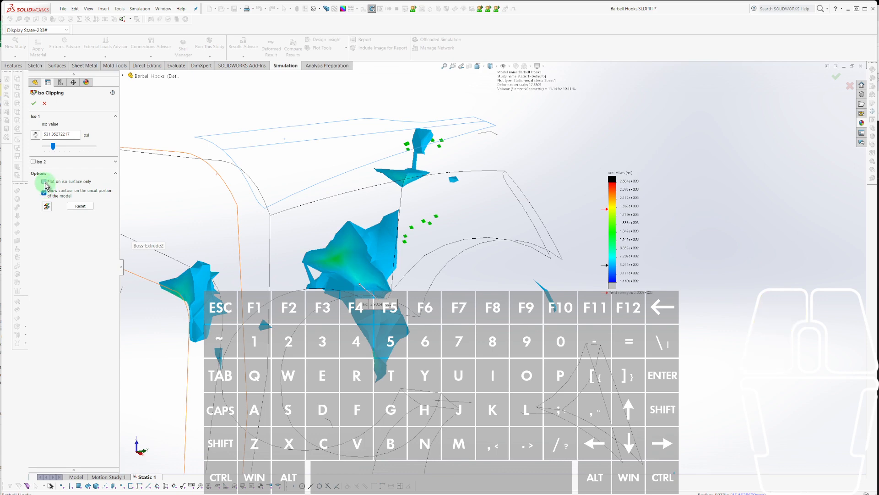
click(44, 181)
middle_drag(229, 201, 273, 213)
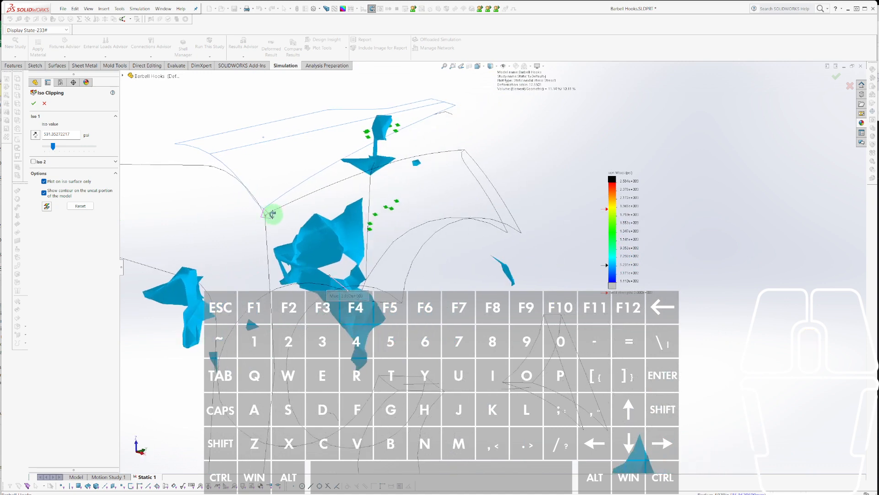
click(45, 182)
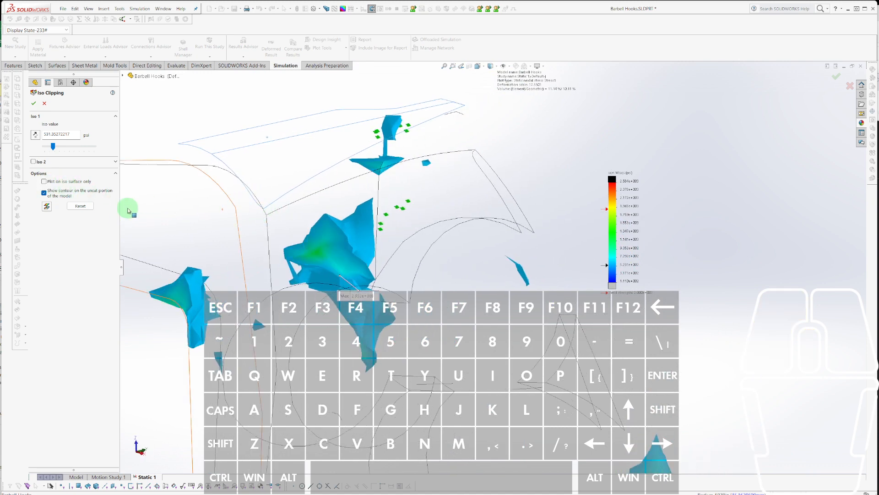
click(47, 206)
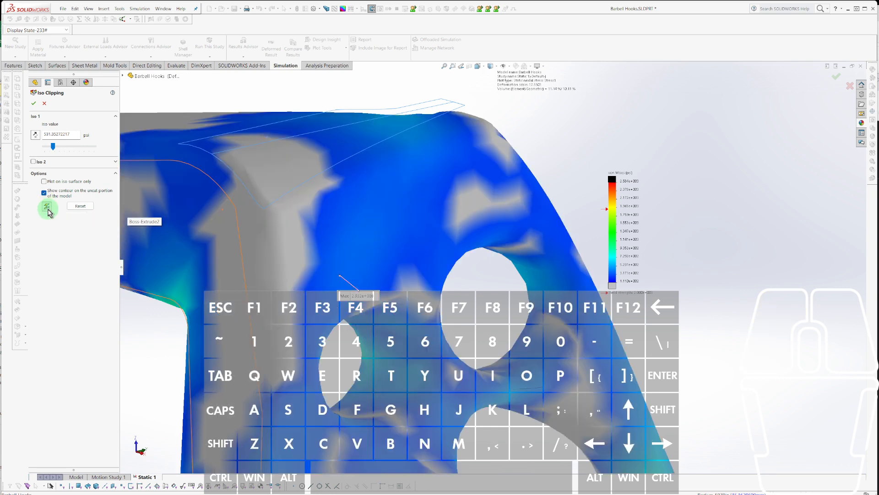
Accept the iso clipping settings with the clipping switched off so the stress plot covers the whole hook.
middle_drag(188, 284, 309, 252)
click(34, 103)
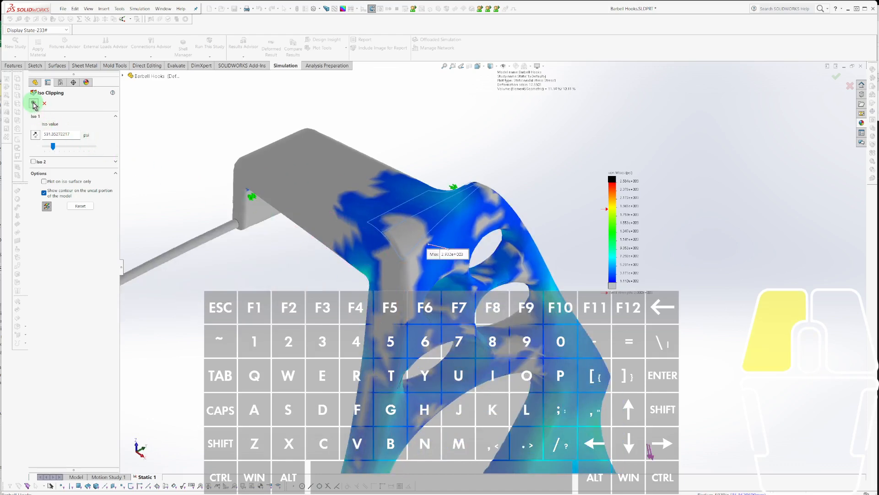
middle_drag(462, 270, 448, 293)
middle_drag(415, 323, 376, 249)
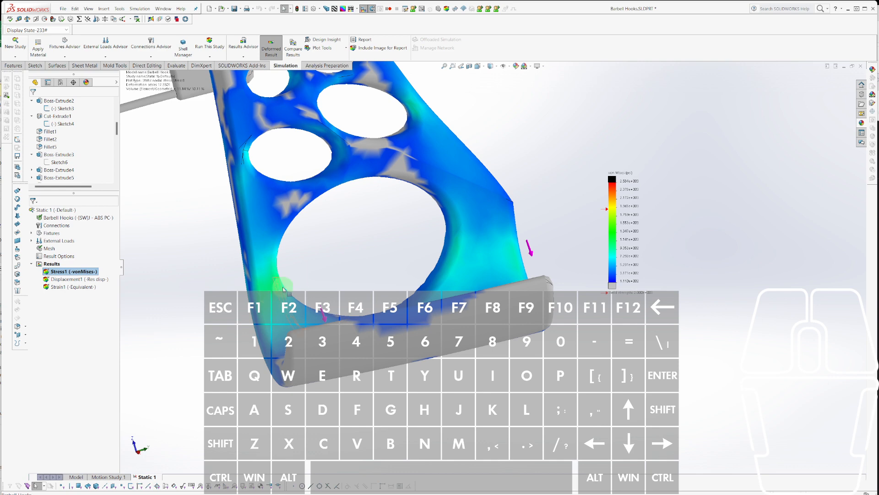
Examine the stress plot around the hook's large opening, its four smaller holes and the lower lip from both sides.
middle_drag(276, 295, 398, 274)
scroll(433, 273, down, 6)
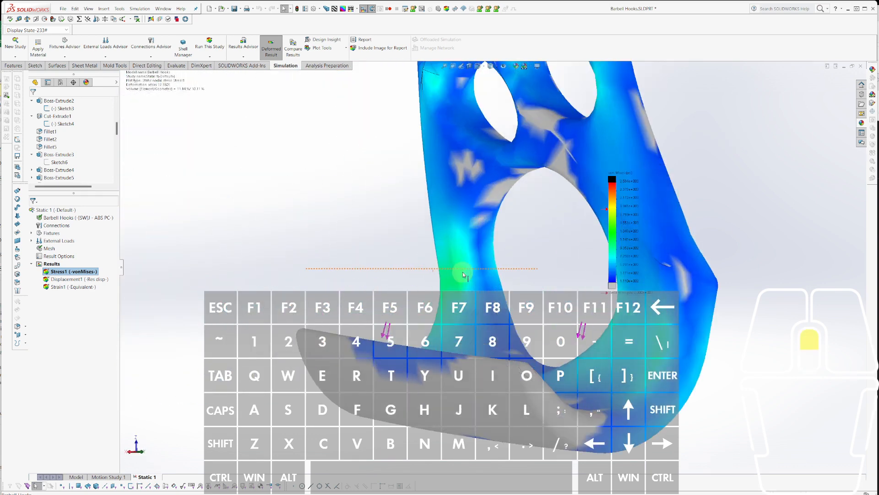
scroll(438, 275, down, 3)
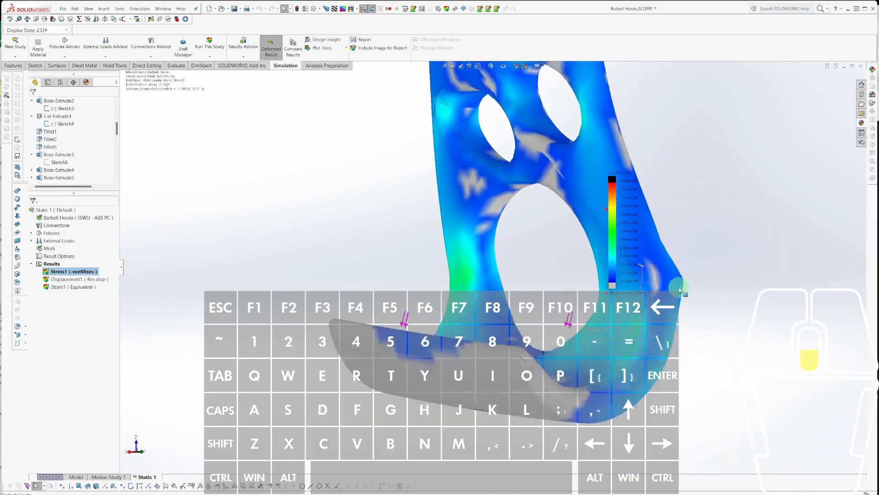
ctrl+middle_drag(679, 288, 571, 278)
scroll(503, 282, up, 1)
scroll(503, 282, up, 5)
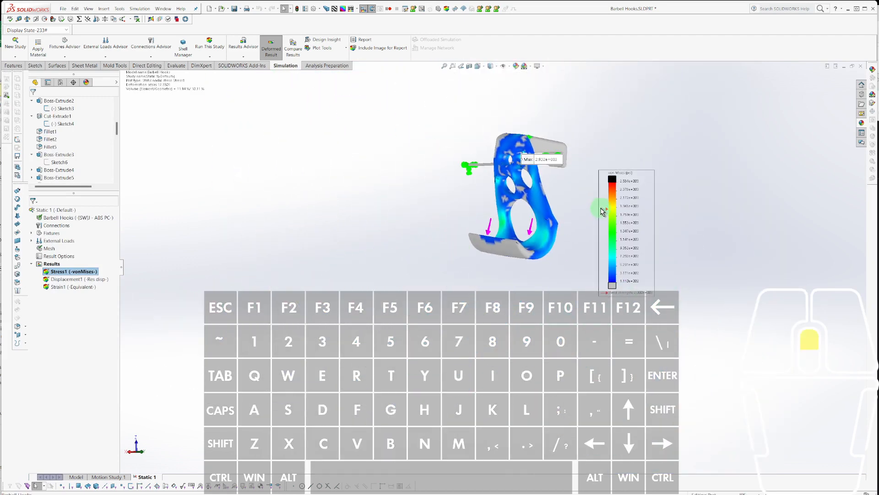
scroll(490, 246, down, 6)
scroll(471, 261, up, 5)
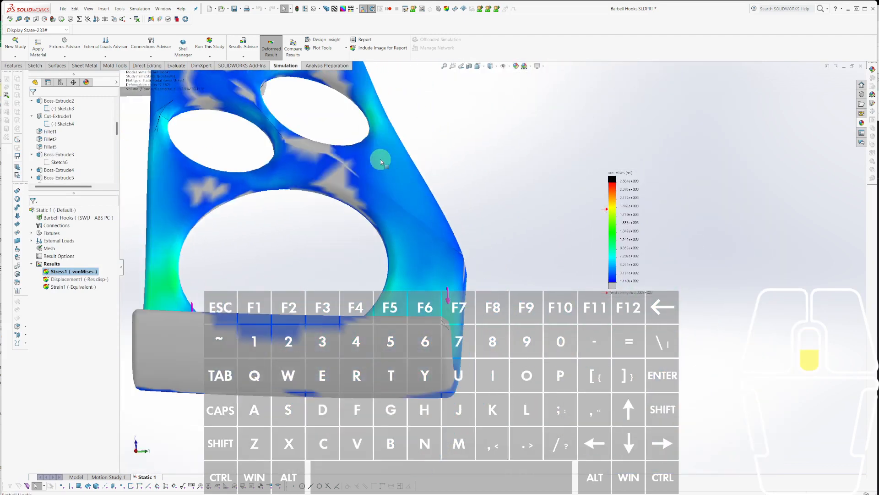
scroll(425, 217, down, 6)
scroll(425, 216, up, 3)
scroll(365, 223, down, 2)
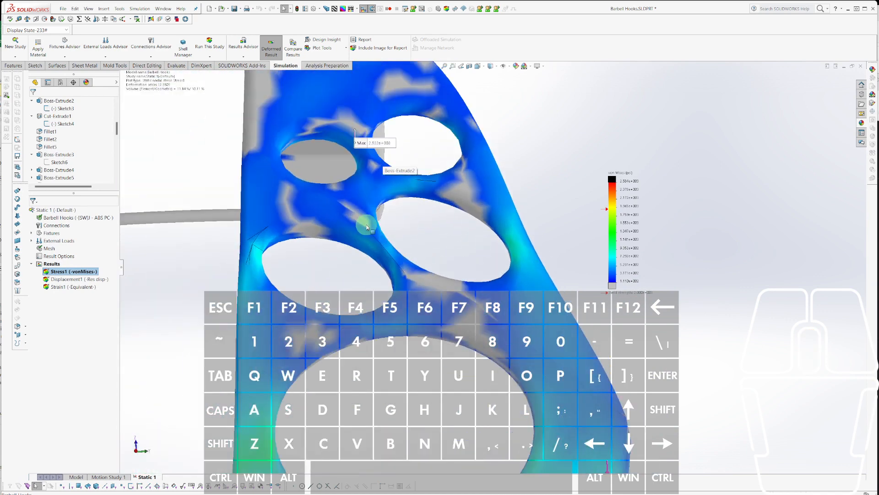
middle_drag(365, 224, 314, 260)
middle_drag(486, 204, 442, 218)
scroll(442, 218, up, 4)
scroll(650, 227, down, 2)
scroll(651, 229, down, 5)
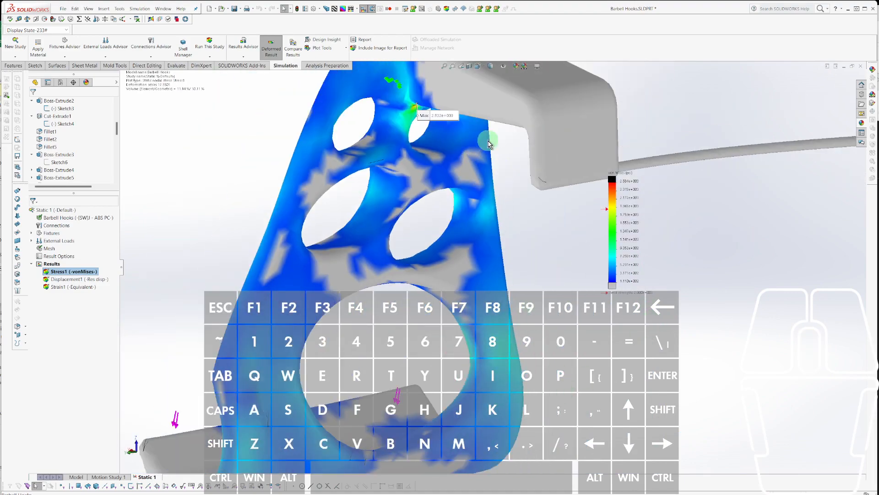
Examine the maximum stress location up close at the filleted inner corner beneath the top arm beside the smallest hole.
middle_drag(489, 142, 418, 132)
scroll(419, 133, down, 2)
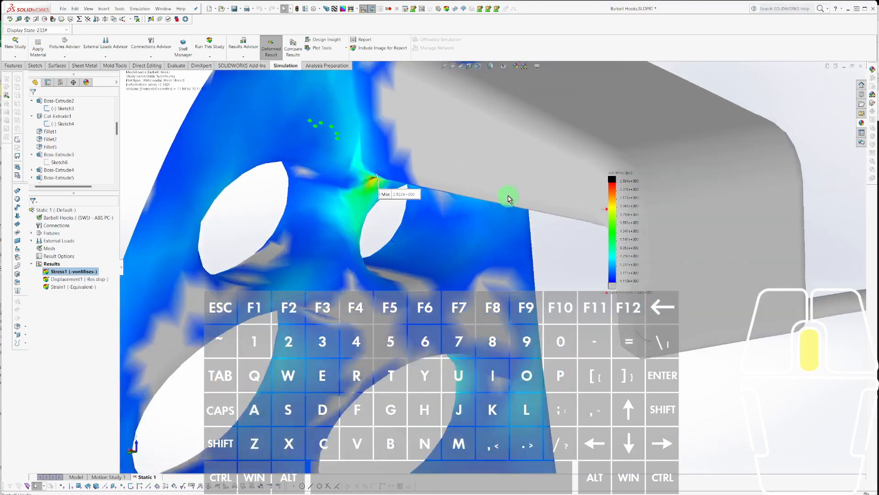
middle_drag(508, 197, 408, 148)
scroll(718, 330, down, 6)
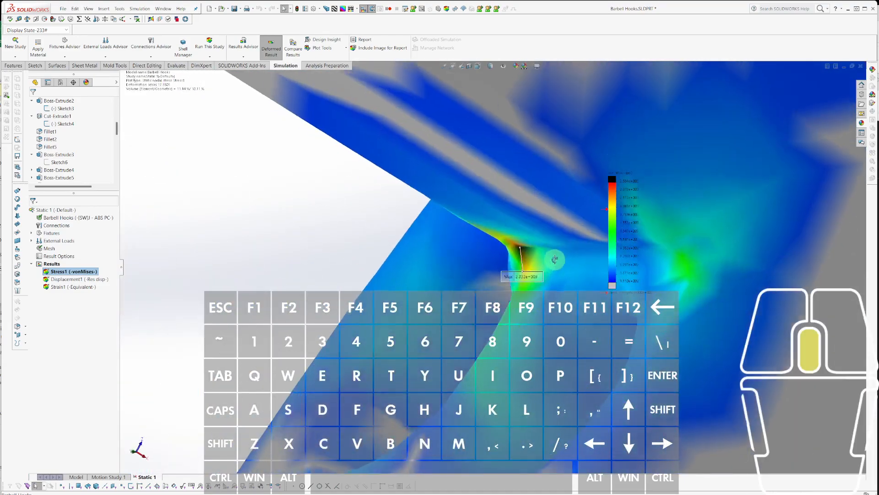
scroll(678, 294, down, 1)
middle_drag(678, 295, 499, 245)
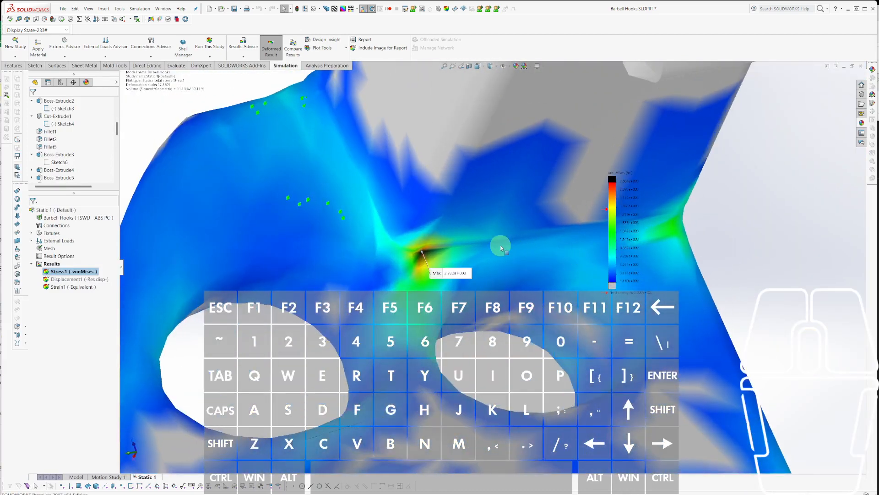
scroll(487, 243, down, 4)
scroll(425, 264, down, 4)
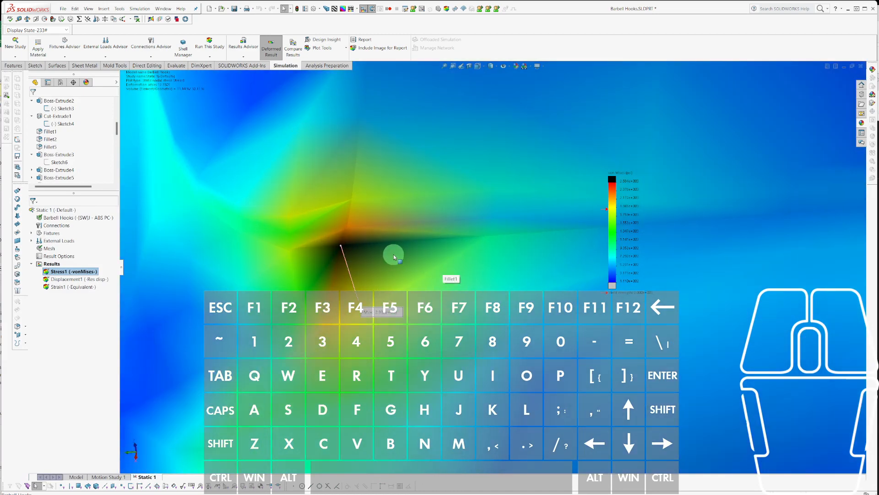
scroll(390, 251, down, 3)
scroll(328, 252, down, 3)
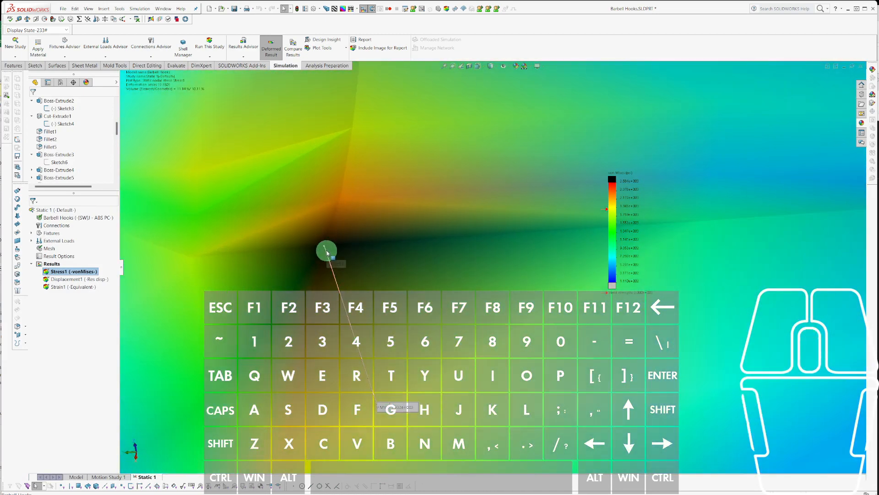
scroll(351, 258, up, 4)
scroll(312, 268, down, 1)
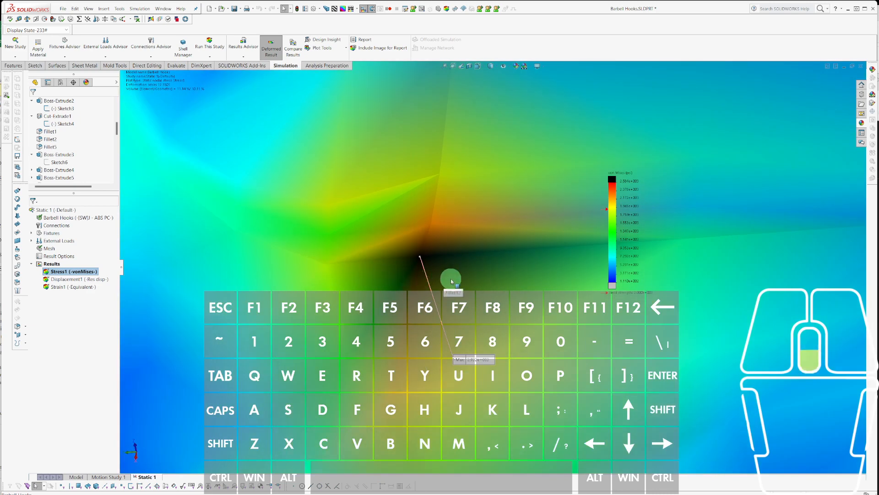
scroll(521, 274, up, 2)
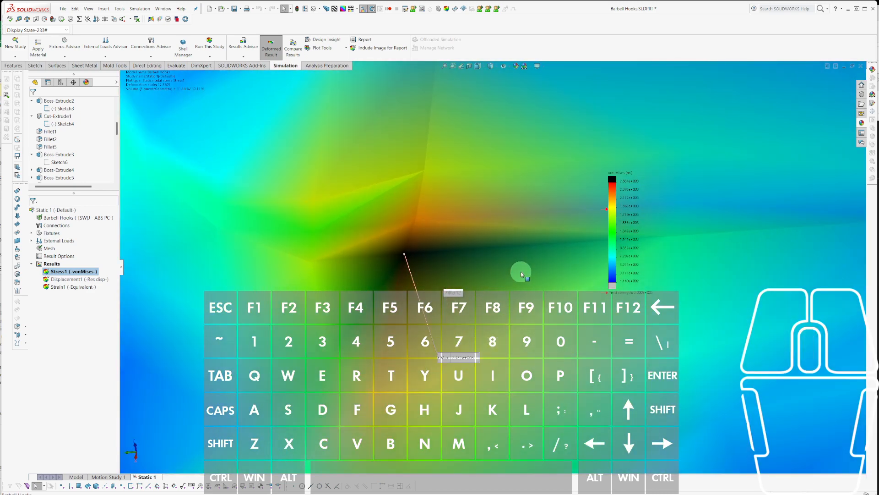
mouse_move(477, 275)
middle_down()
mouse_move(524, 253)
mouse_move(497, 273)
mouse_move(531, 285)
mouse_move(522, 251)
mouse_move(490, 280)
mouse_move(469, 269)
middle_up()
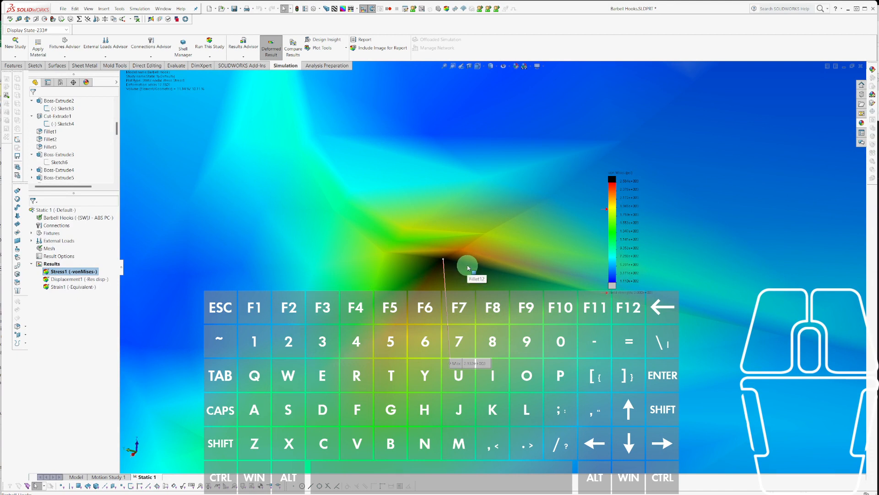
scroll(426, 298, down, 2)
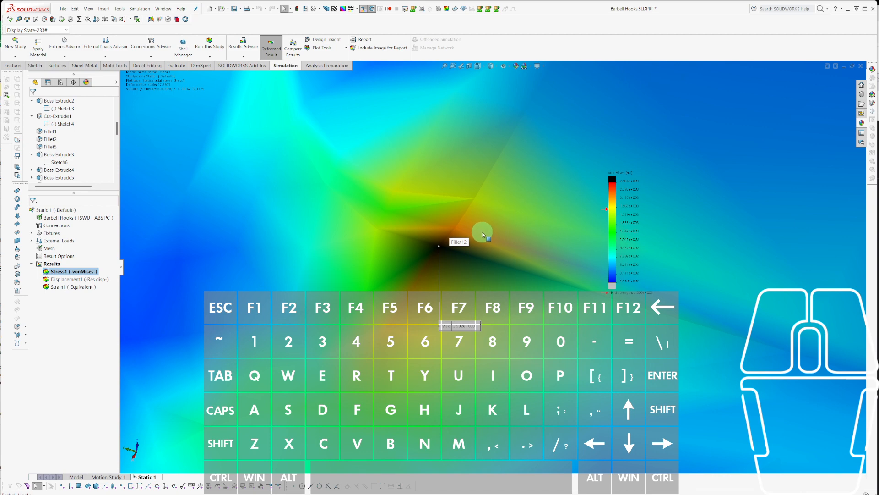
scroll(508, 266, up, 3)
middle_drag(537, 270, 548, 300)
scroll(502, 281, up, 4)
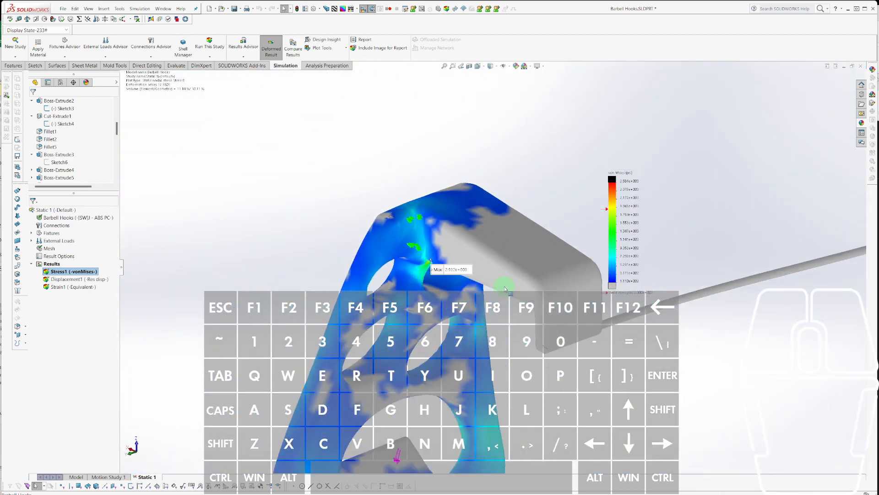
Review the stress plot on the whole hook, save the part and return from the static study to the model.
middle_drag(502, 281, 458, 252)
middle_drag(654, 280, 411, 339)
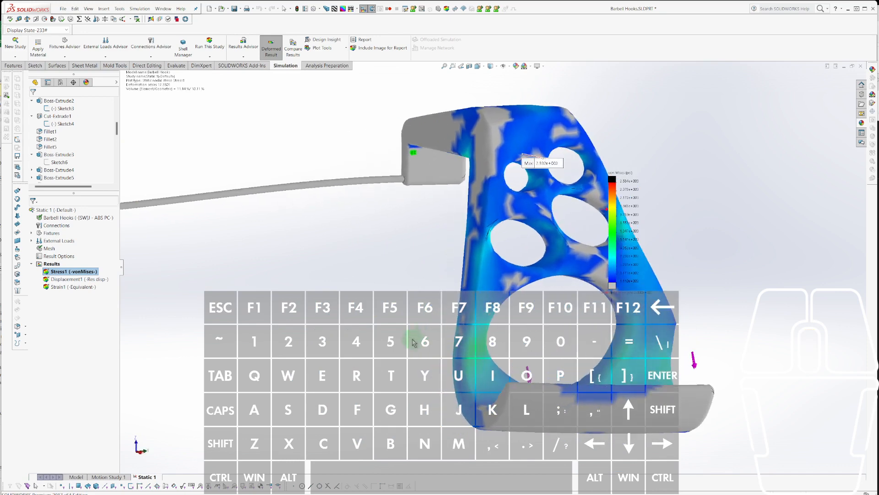
scroll(494, 318, up, 3)
scroll(636, 341, down, 3)
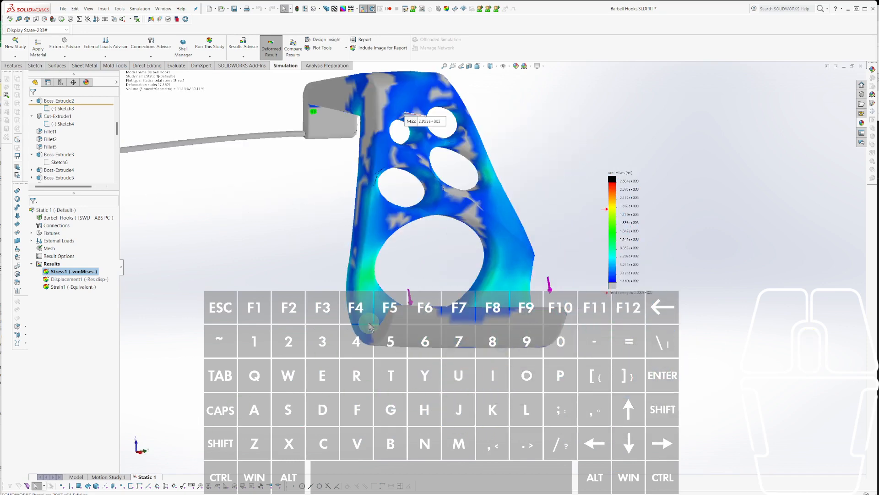
middle_drag(573, 151, 527, 298)
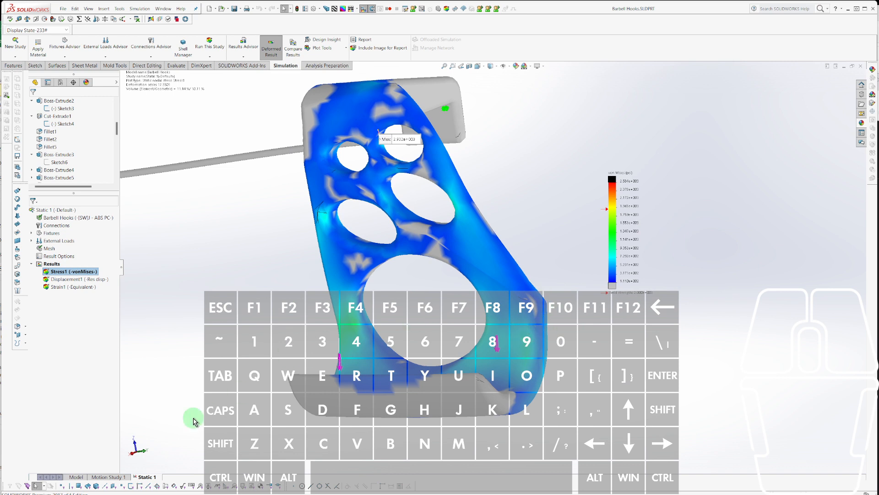
click(77, 476)
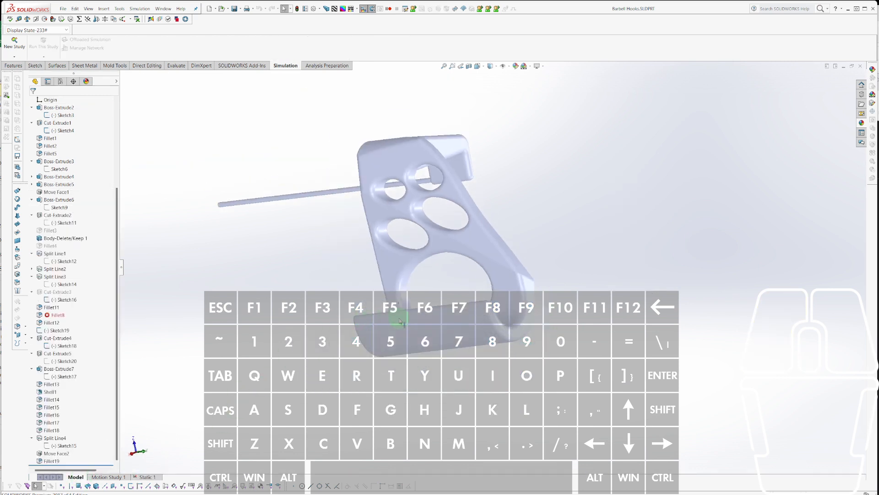
click(505, 188)
Duplicate Barbell Hooks.SLDPRT in the Design Local folder from the Save As dialog, then close the dialog without saving.
key(alt+f)
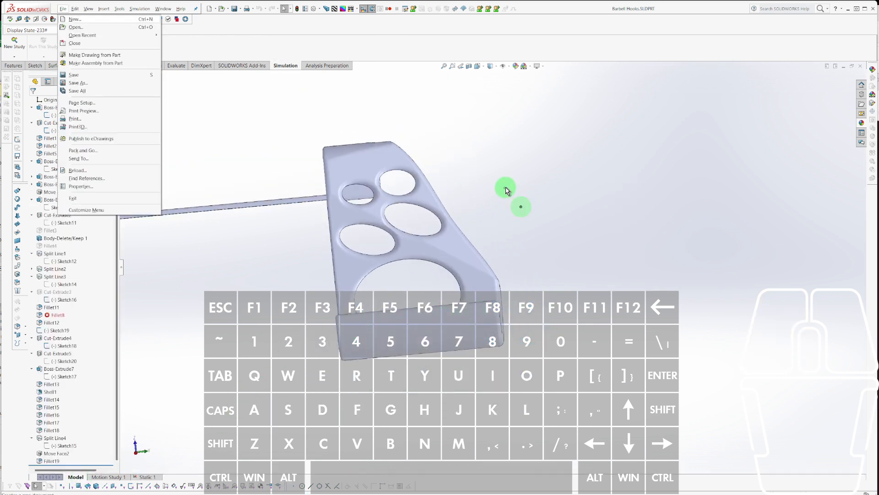
key(a)
click(451, 205)
key(ctrl+c)
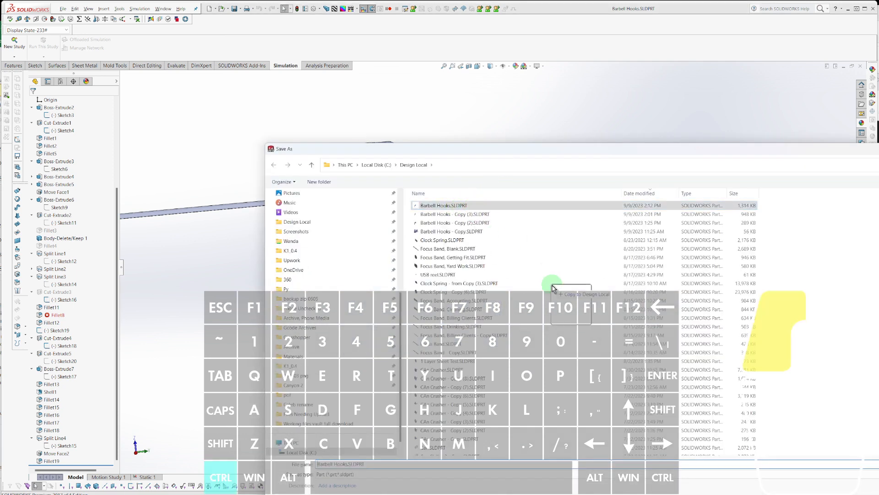
key(ctrl+v)
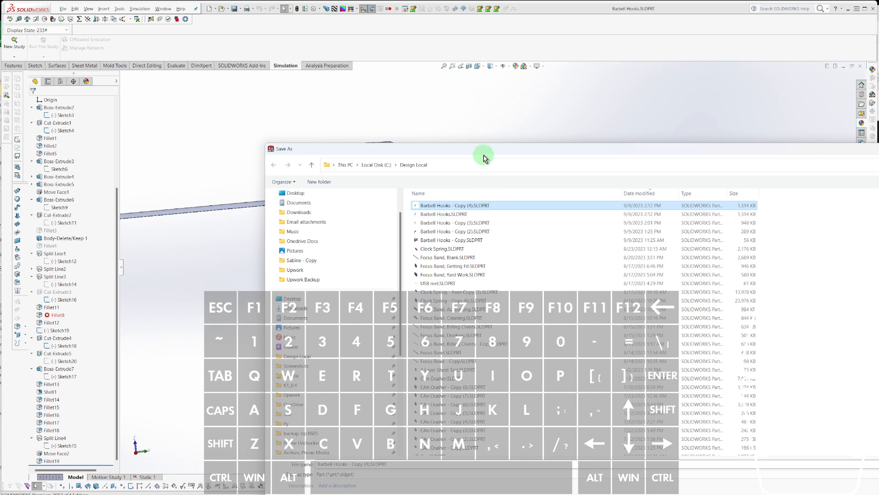
key(Escape)
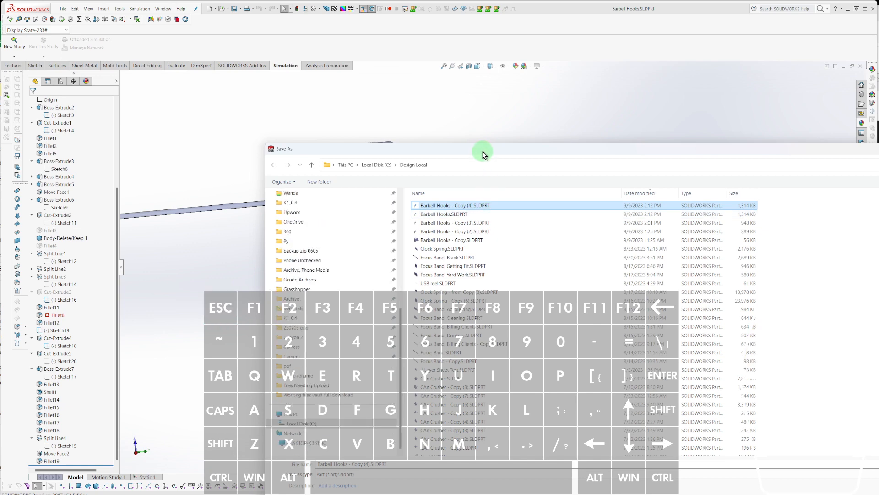
drag(483, 154, 334, 112)
click(869, 110)
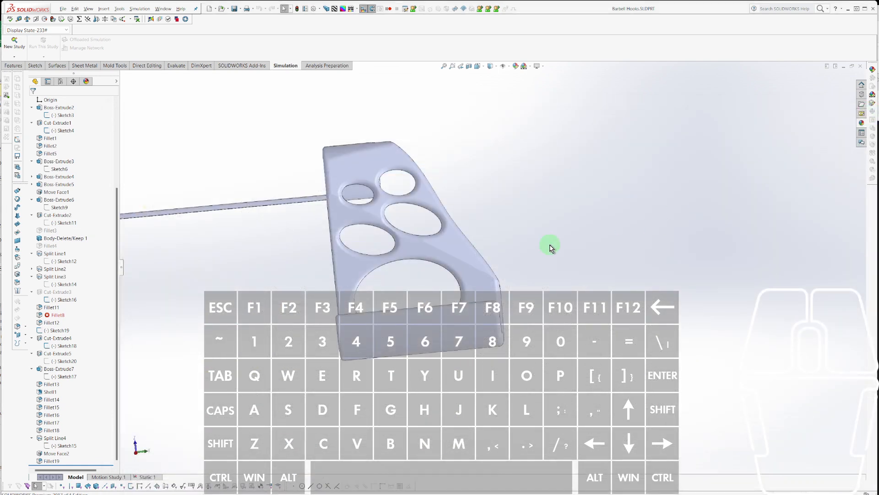
key(Escape)
Examine the hook model's slanted outer edge, filleted holes and top arm from several angles.
middle_drag(466, 261, 387, 404)
scroll(431, 322, down, 4)
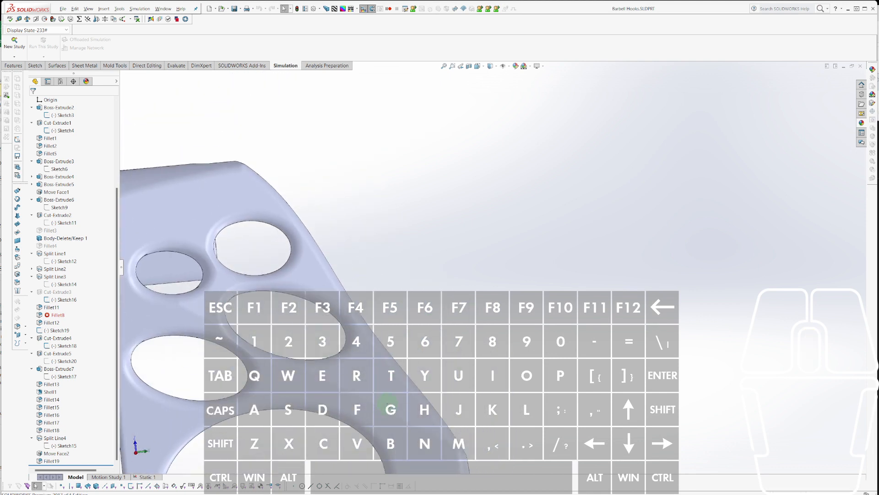
scroll(461, 325, up, 2)
ctrl+middle_drag(492, 297, 659, 245)
scroll(659, 249, up, 3)
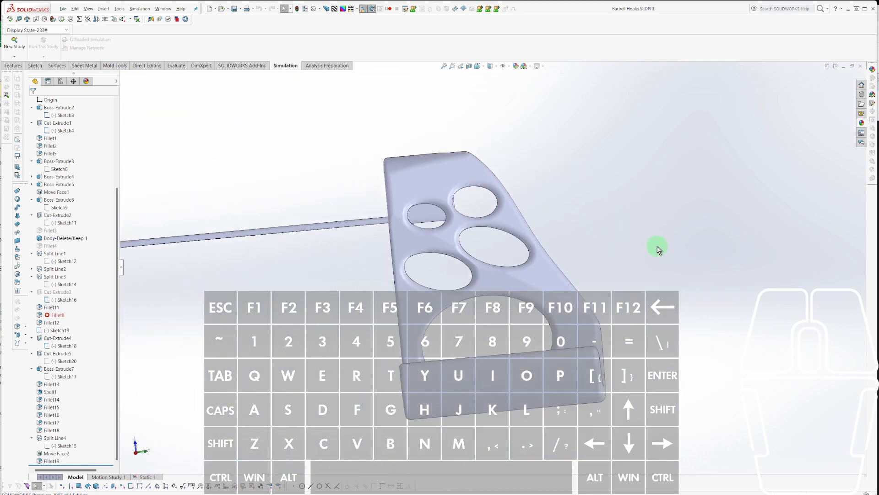
key(shift)
key(Escape)
middle_drag(616, 259, 605, 279)
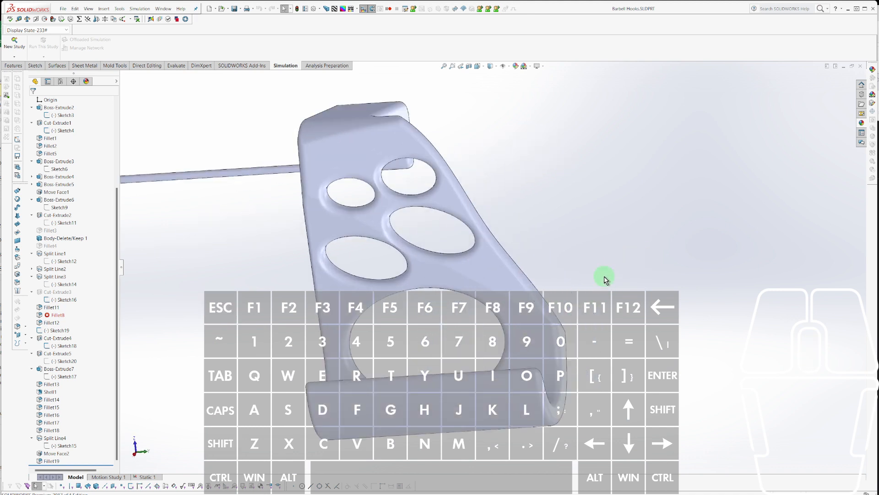
middle_drag(542, 251, 501, 249)
scroll(495, 287, up, 2)
scroll(535, 249, down, 2)
scroll(536, 249, up, 2)
scroll(500, 252, down, 4)
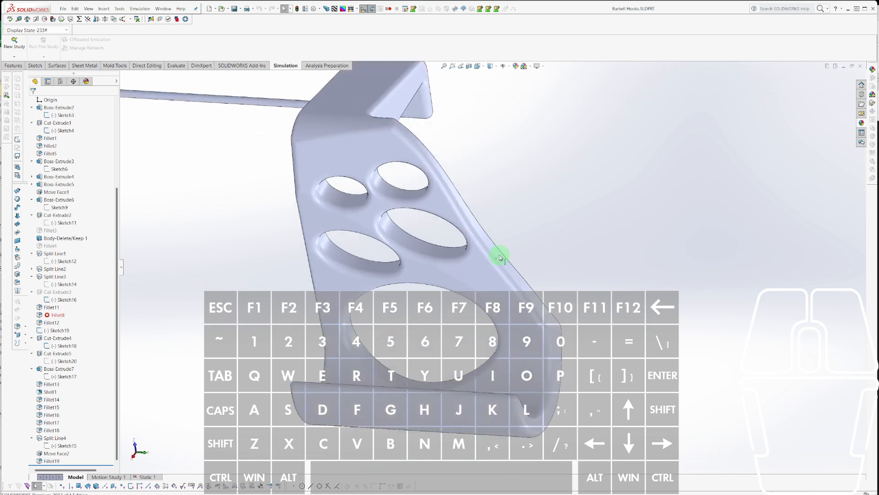
Open Sketch20 of Cut-Extrude5 for editing from the slanted edge face and view it straight on.
click(499, 255)
click(523, 230)
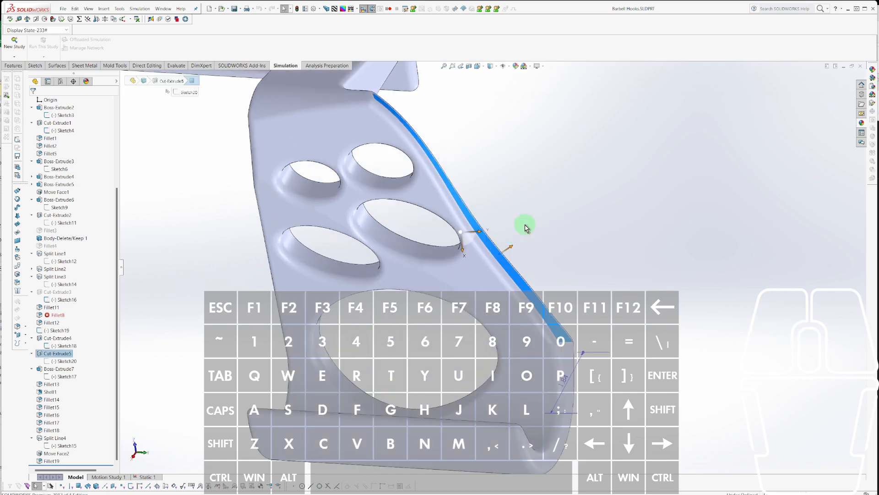
scroll(527, 236, up, 2)
key(ctrl+8)
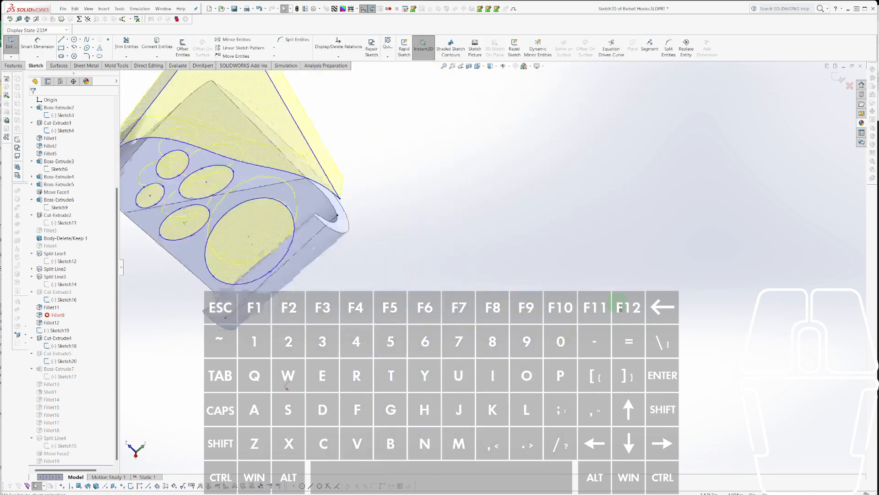
scroll(368, 271, down, 7)
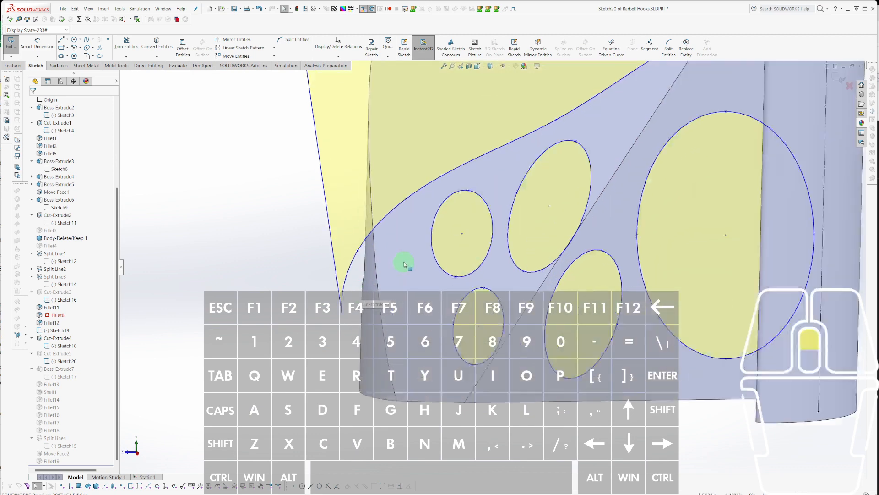
scroll(645, 215, up, 6)
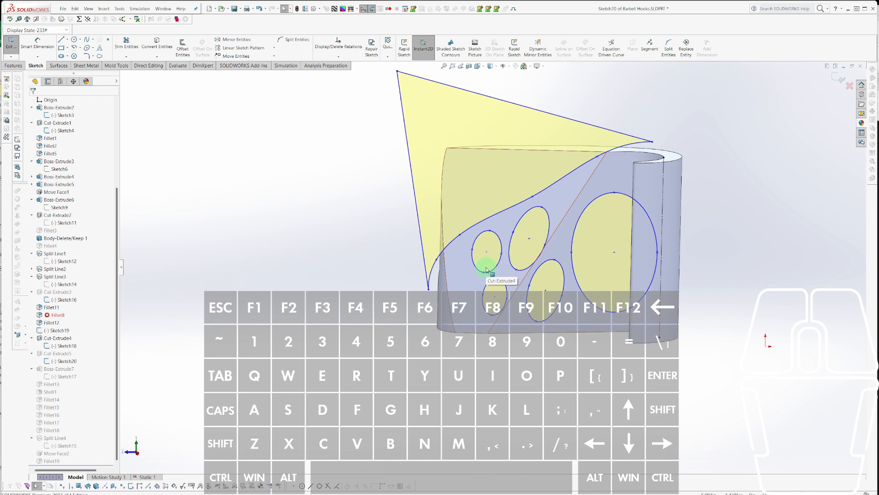
Convert the short edge on the narrow tapered side face, near the slanted profile's lower end, into a sketch curve.
scroll(486, 269, down, 3)
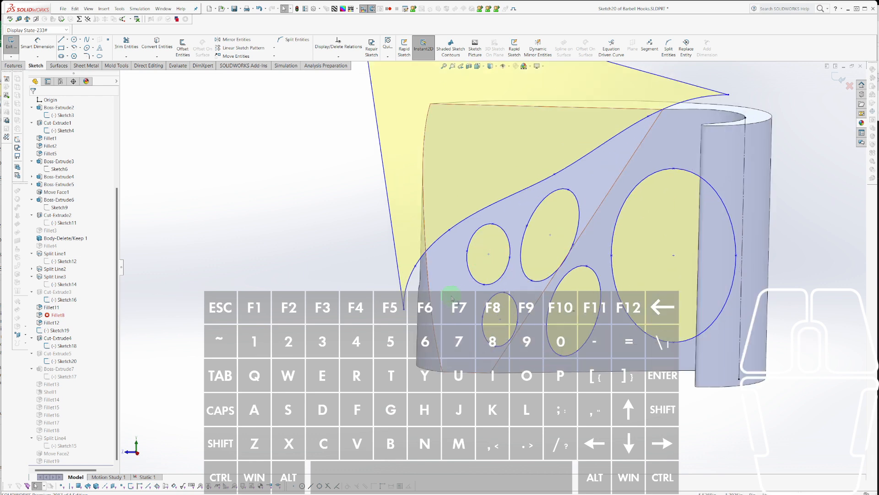
scroll(431, 314, down, 2)
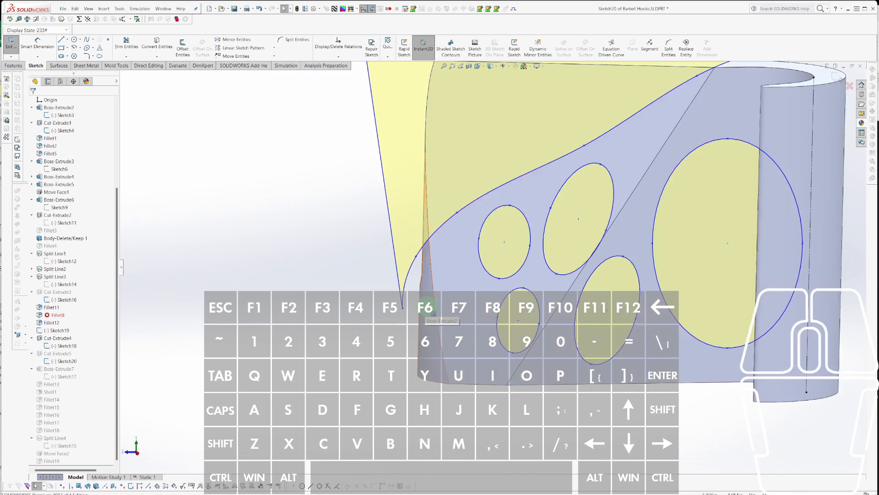
mouse_move(427, 301)
middle_down()
mouse_move(561, 373)
mouse_move(448, 300)
middle_up()
key(ctrl+shift+z)
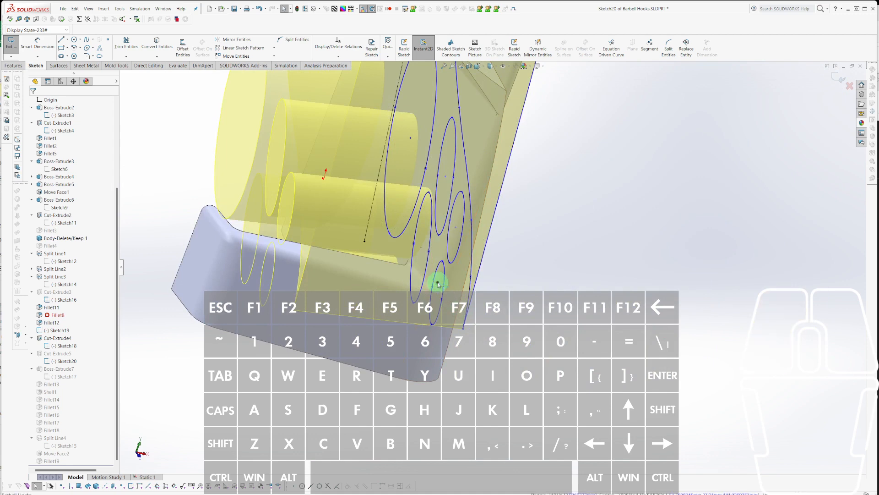
key(space)
scroll(444, 283, up, 6)
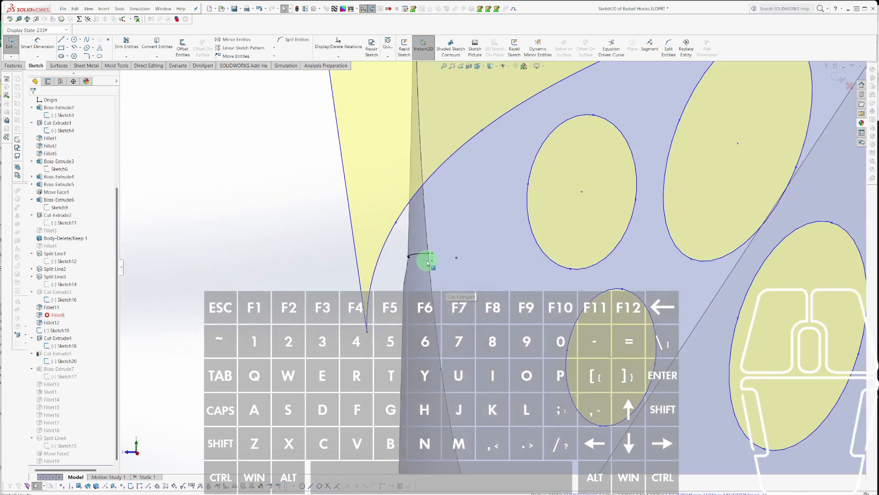
click(421, 255)
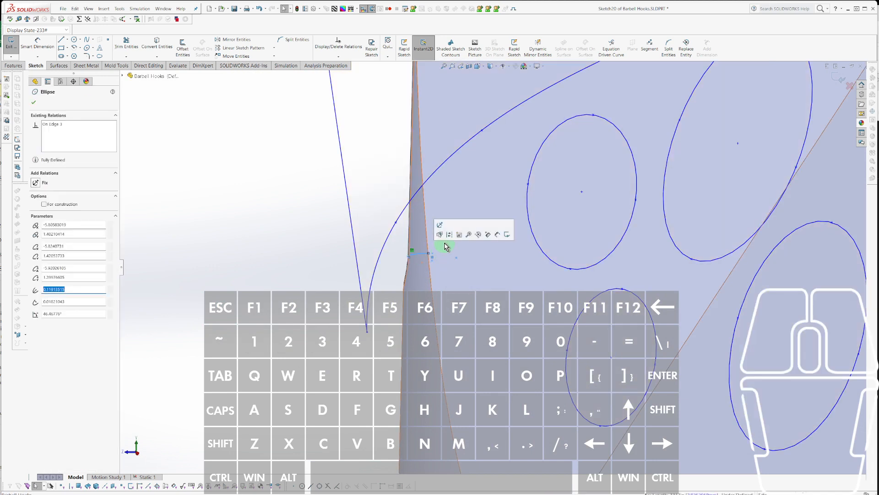
key(Escape)
Convert the outer curved top edge of the hook's rolled end into the sketch and check the resulting curve.
key(ctrl)
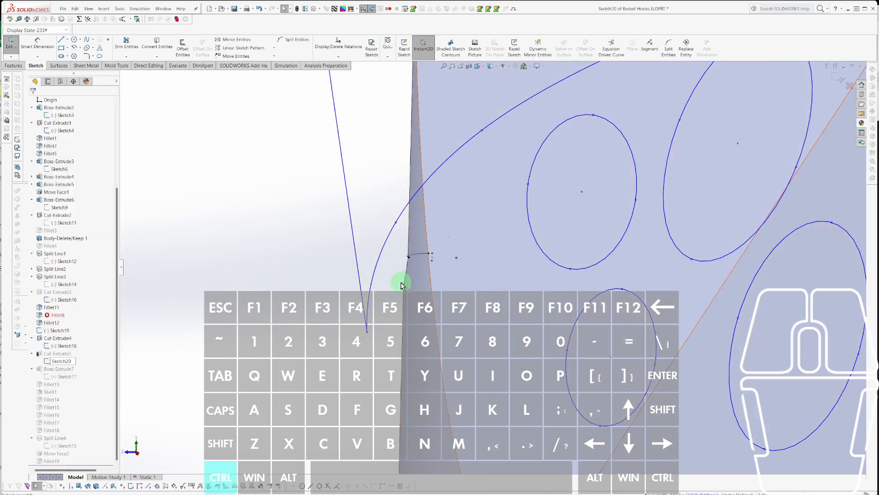
scroll(616, 246, down, 4)
mouse_move(616, 245)
middle_down()
mouse_move(732, 204)
mouse_move(640, 162)
mouse_move(640, 132)
middle_up()
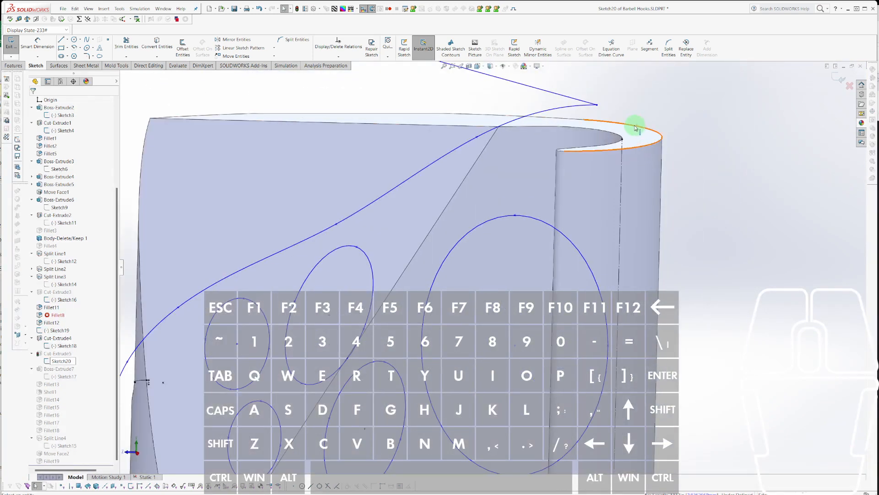
click(636, 128)
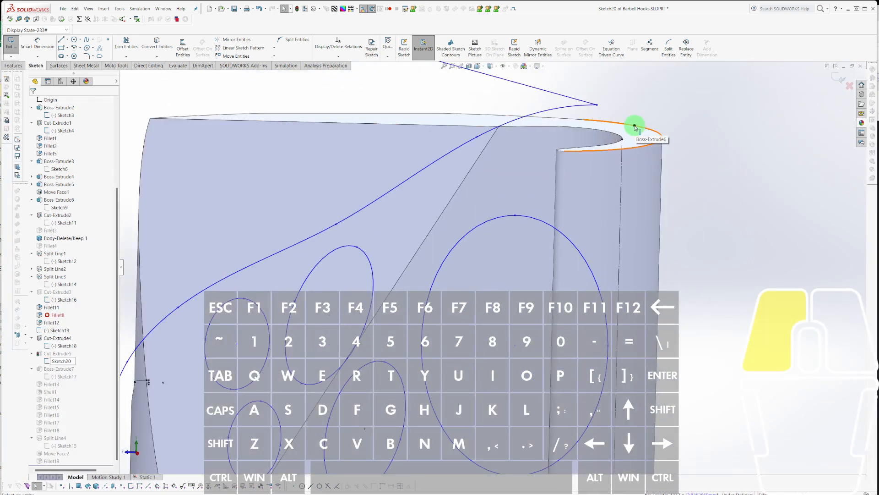
key(Escape)
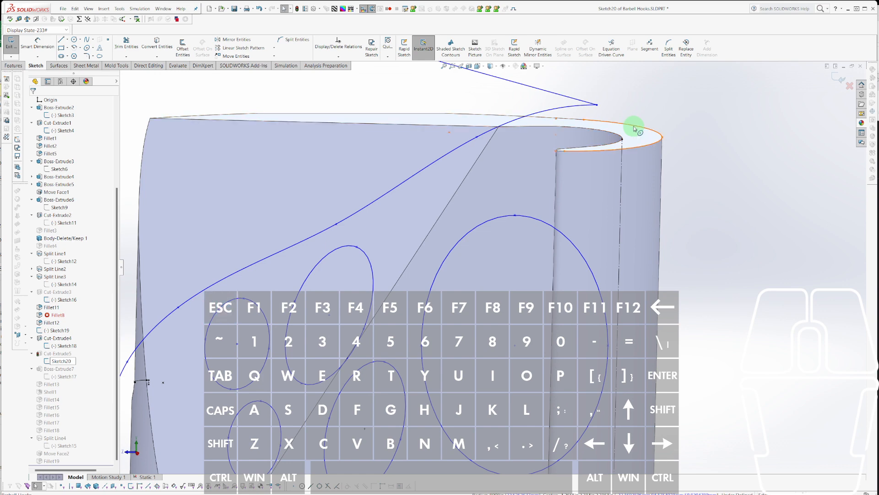
mouse_move(616, 201)
middle_down()
mouse_move(617, 185)
mouse_move(616, 207)
middle_up()
scroll(620, 215, down, 4)
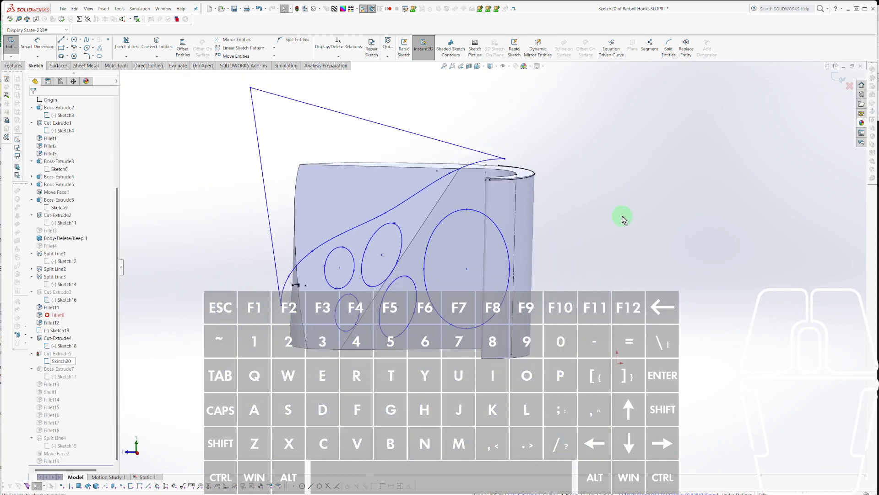
scroll(455, 163, up, 5)
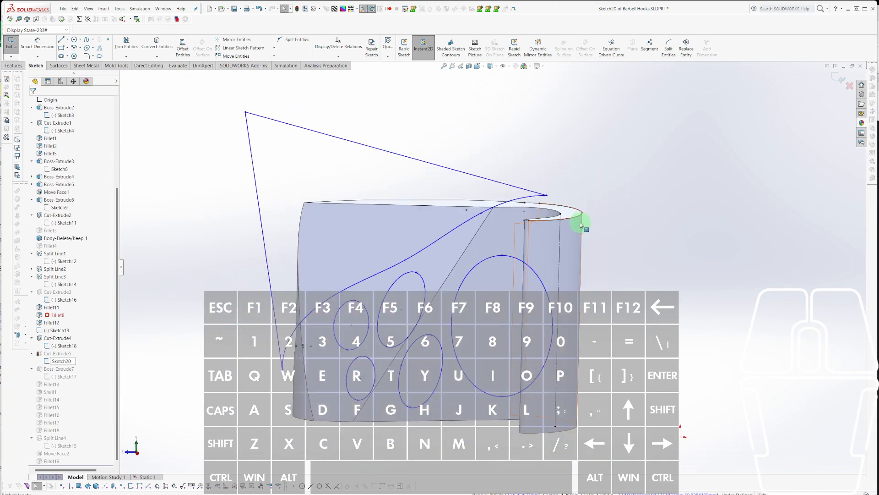
click(580, 220)
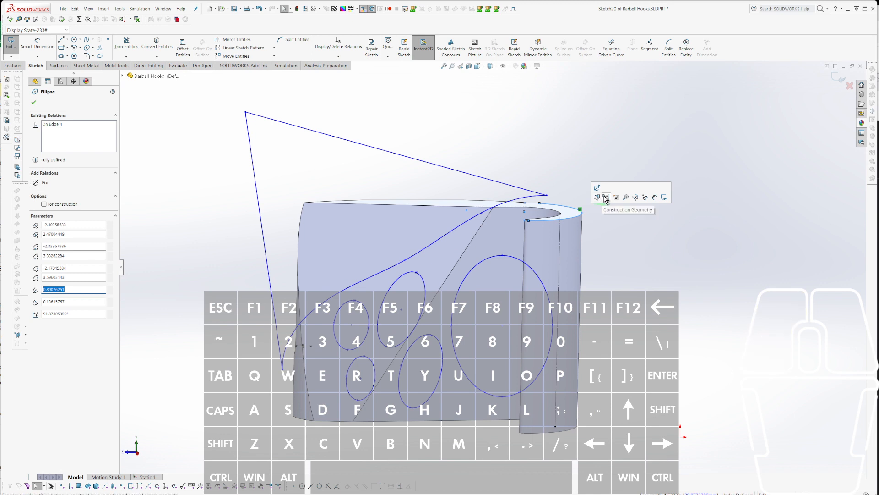
key(Escape)
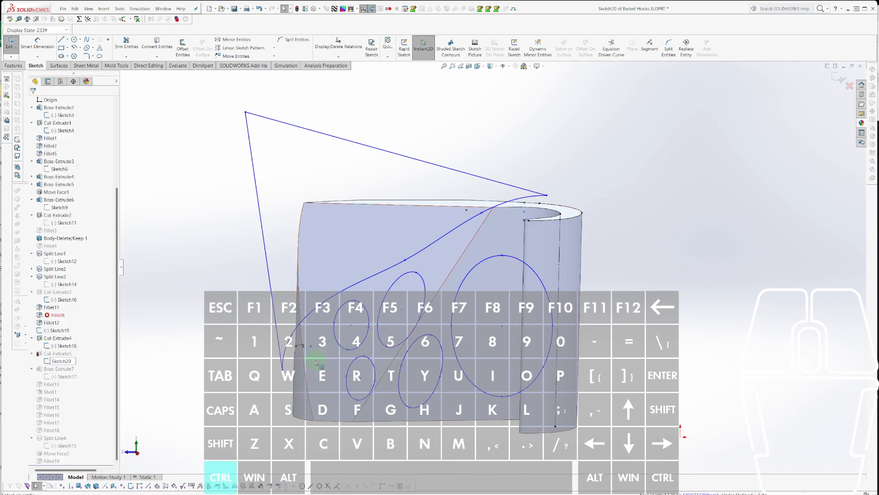
Draw a nine-point spline roughly along the slanted curve, from outside the tapered side edge up to just above the rolled end.
key(s)
scroll(321, 336, down, 4)
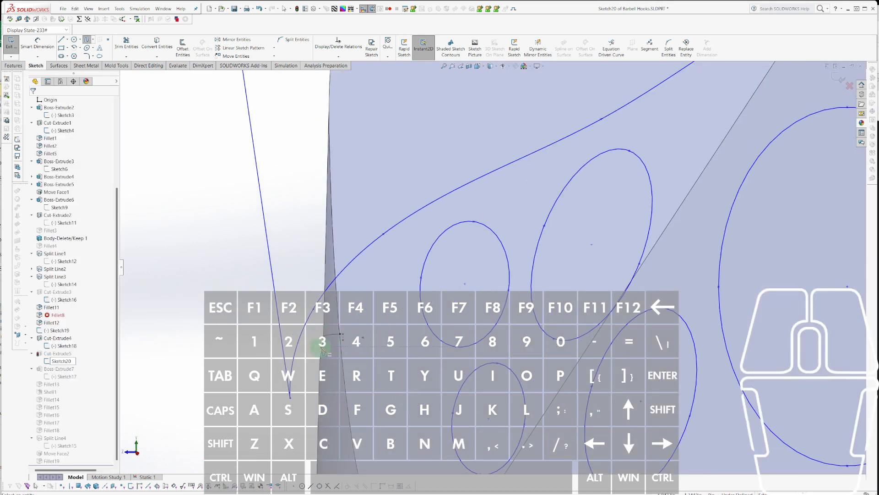
click(316, 368)
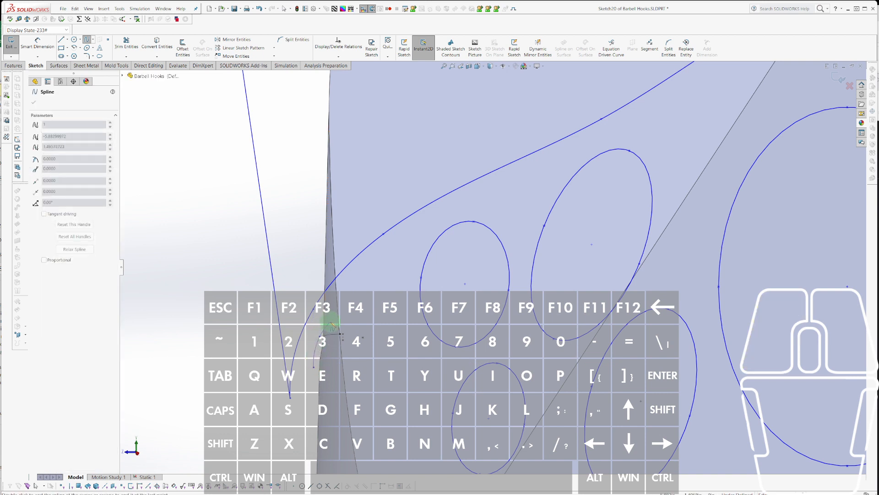
click(331, 323)
click(410, 233)
click(474, 190)
click(501, 186)
click(524, 173)
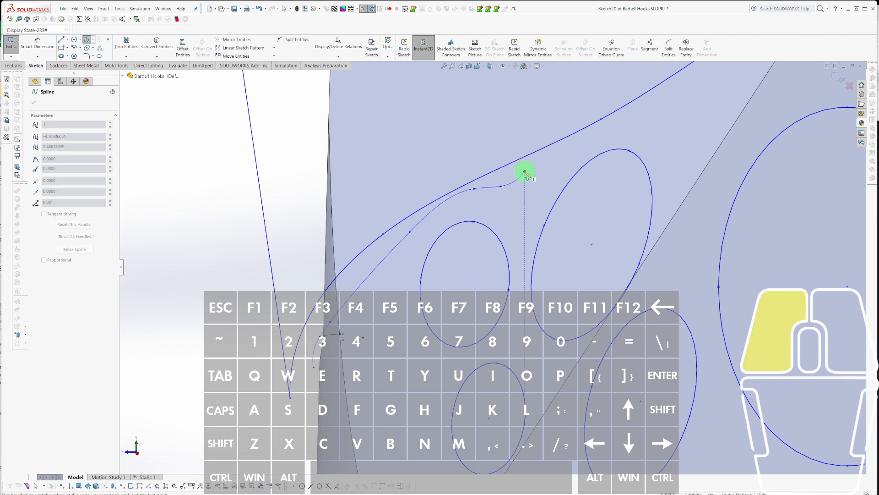
scroll(594, 125, up, 4)
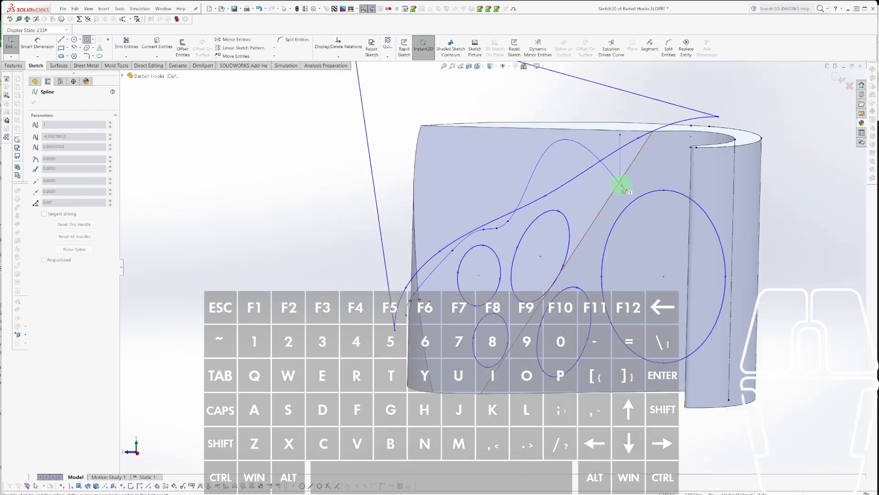
scroll(620, 188, down, 3)
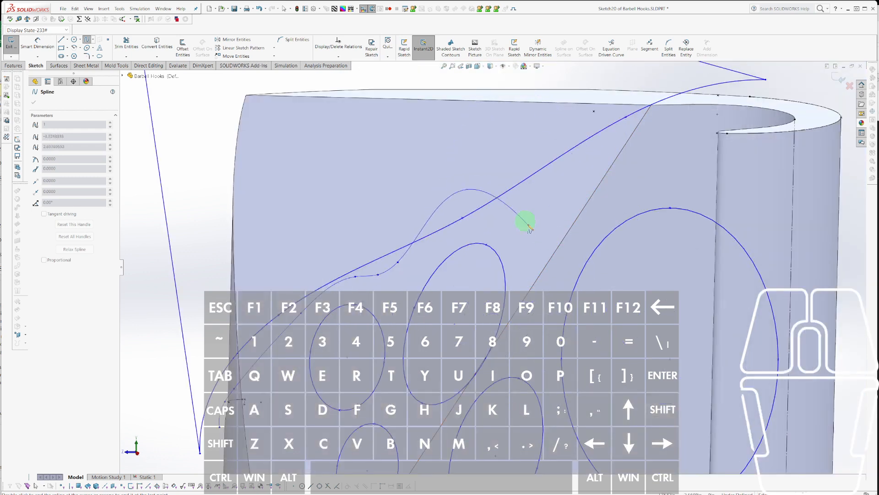
click(473, 206)
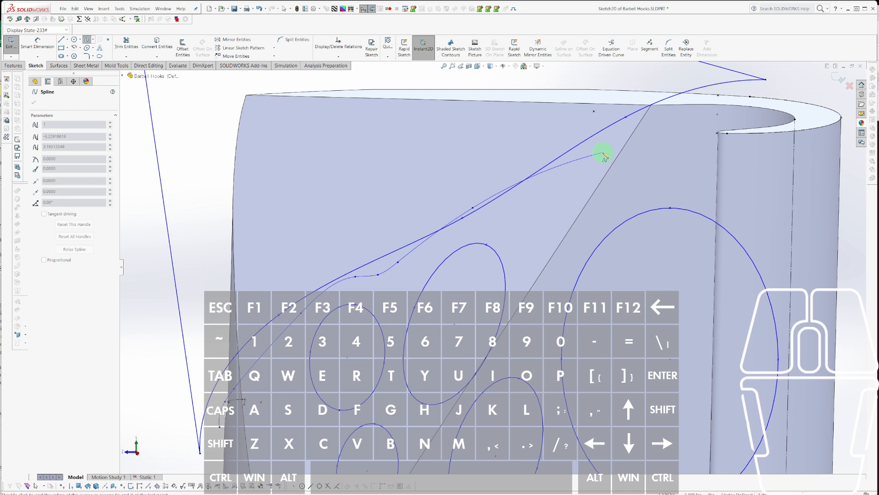
scroll(641, 149, up, 3)
scroll(595, 192, down, 3)
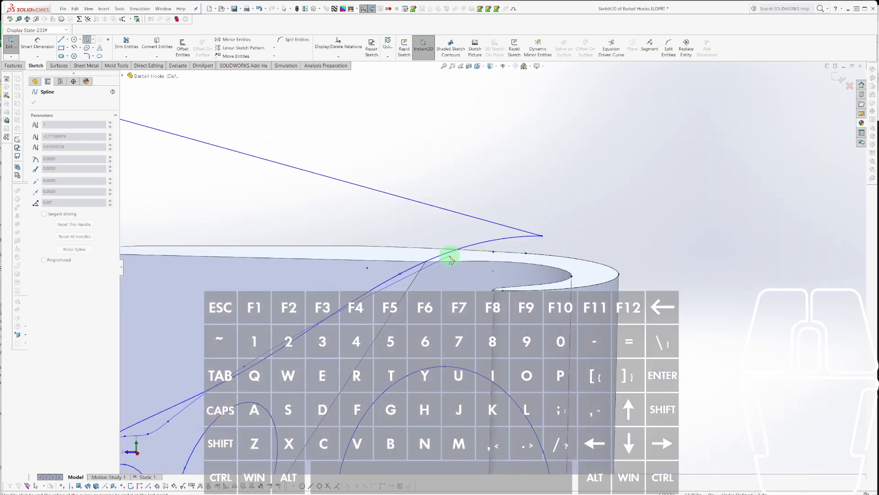
click(432, 255)
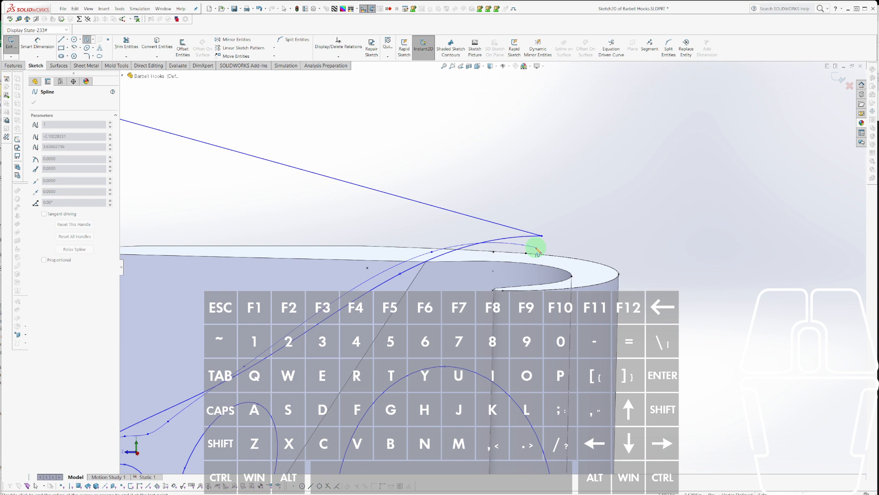
click(539, 247)
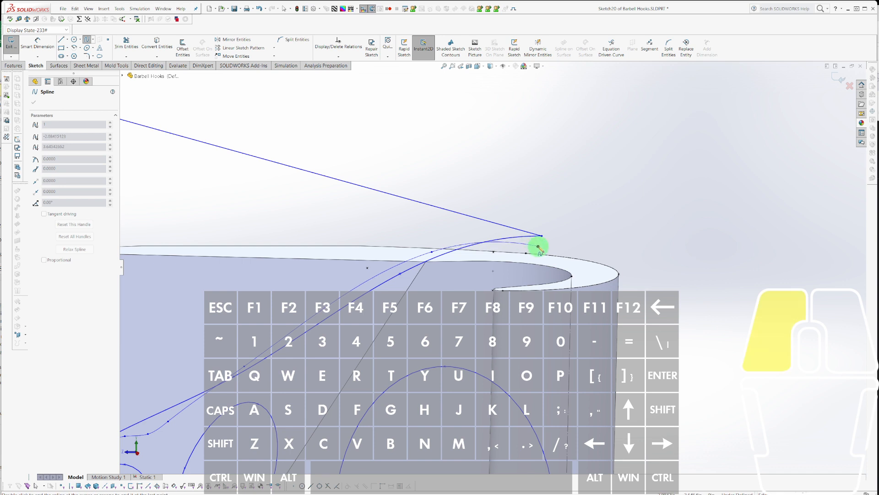
key(Escape)
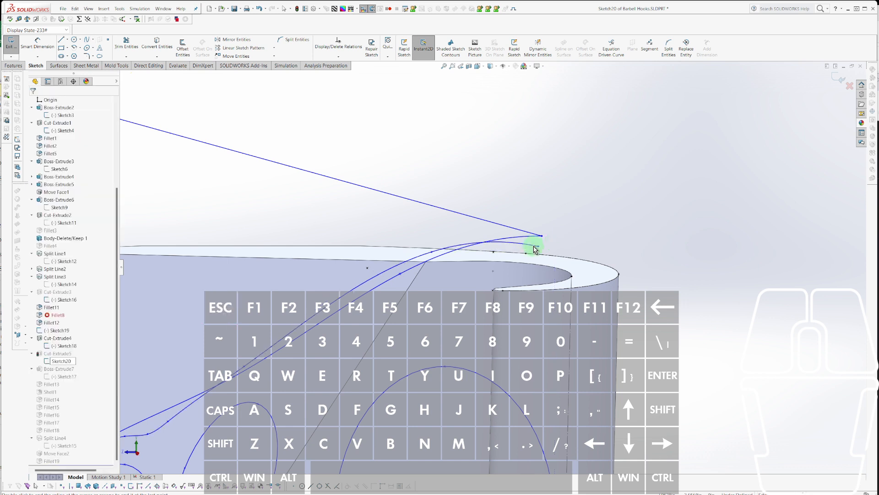
Lower the new spline's last two points near the rolled end so its upper stretch runs beneath the old curve's end.
click(432, 251)
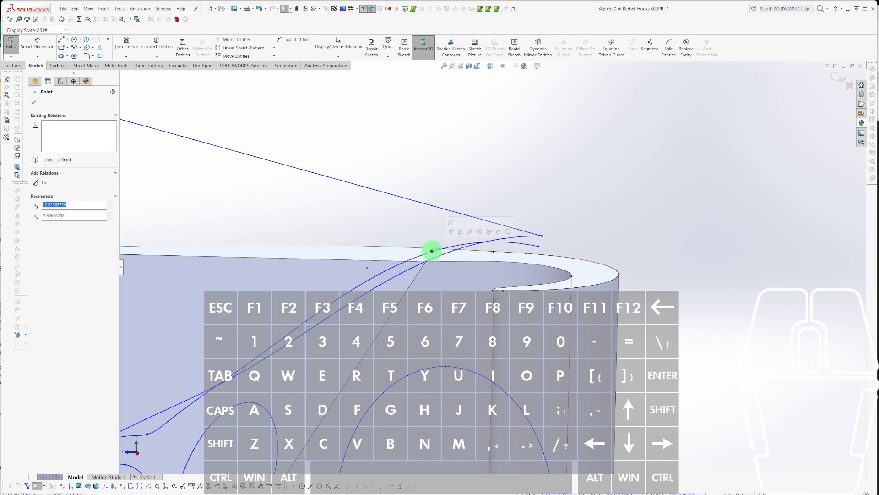
drag(433, 255, 401, 281)
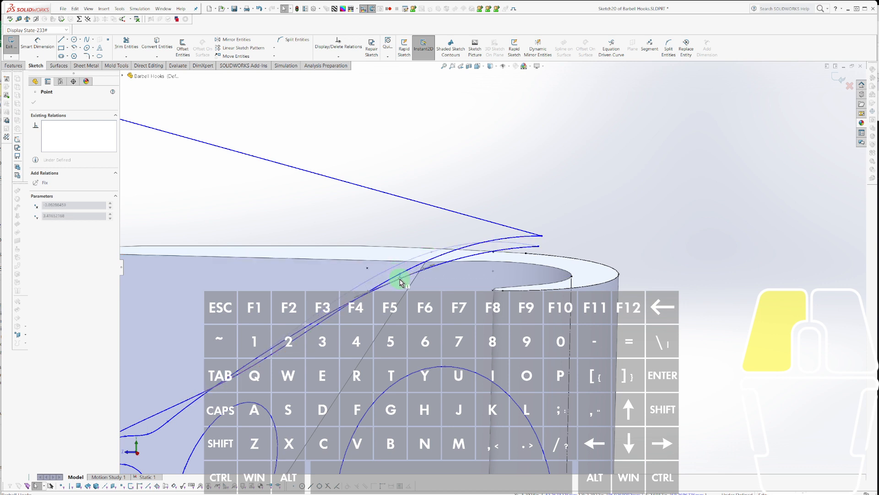
drag(400, 280, 400, 280)
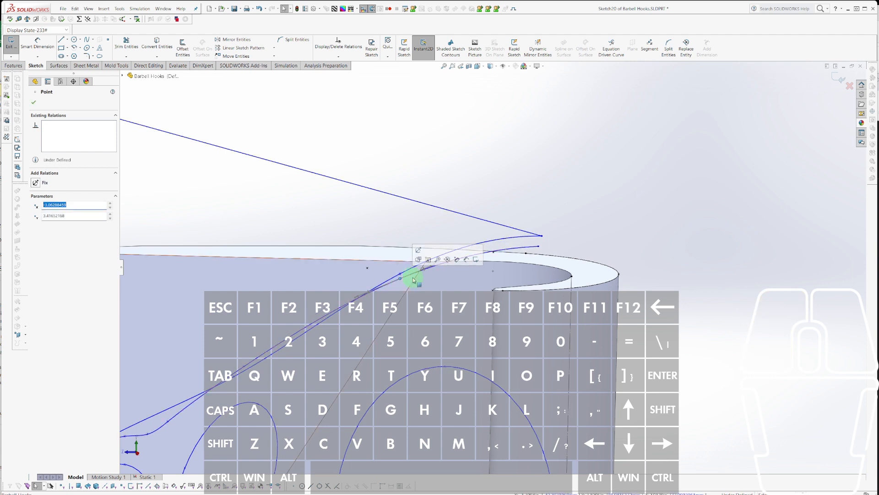
scroll(540, 255, down, 5)
drag(513, 238, 517, 251)
Move two middle points of the new spline up towards the old slanted curve to smooth out its dip above the small holes.
scroll(510, 259, up, 10)
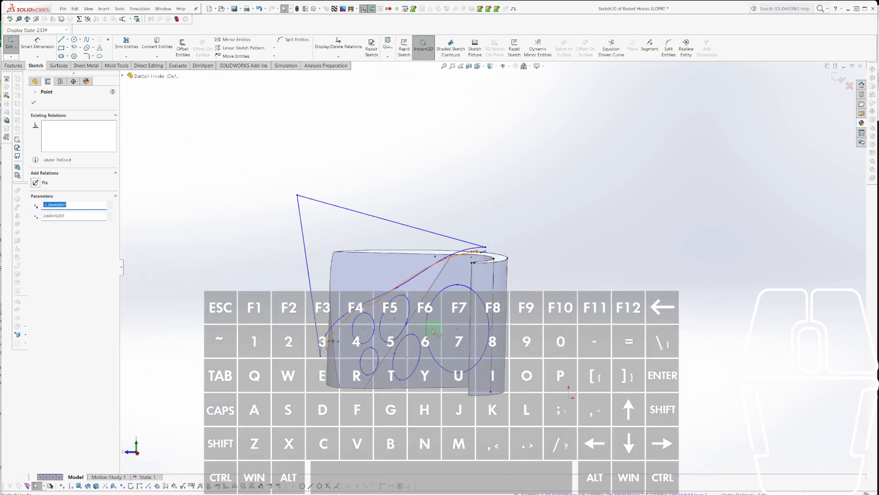
scroll(380, 281, down, 8)
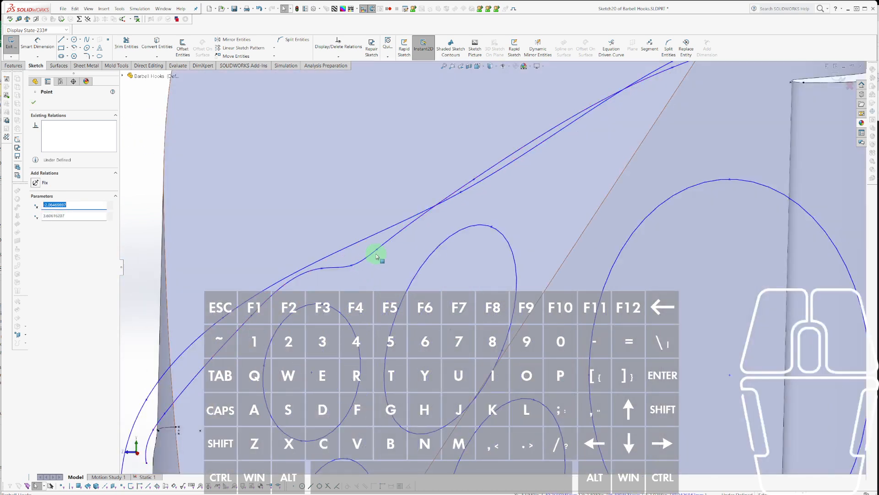
drag(378, 251, 390, 235)
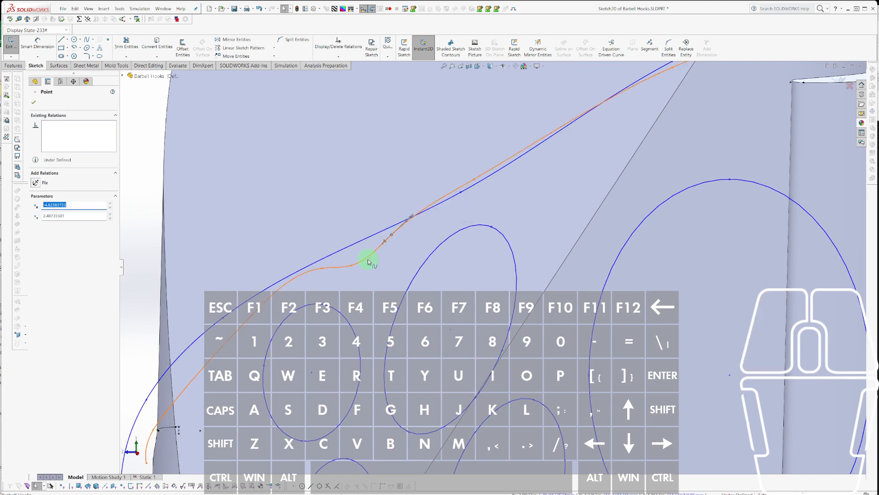
drag(353, 268, 368, 250)
scroll(471, 280, up, 5)
scroll(458, 277, down, 3)
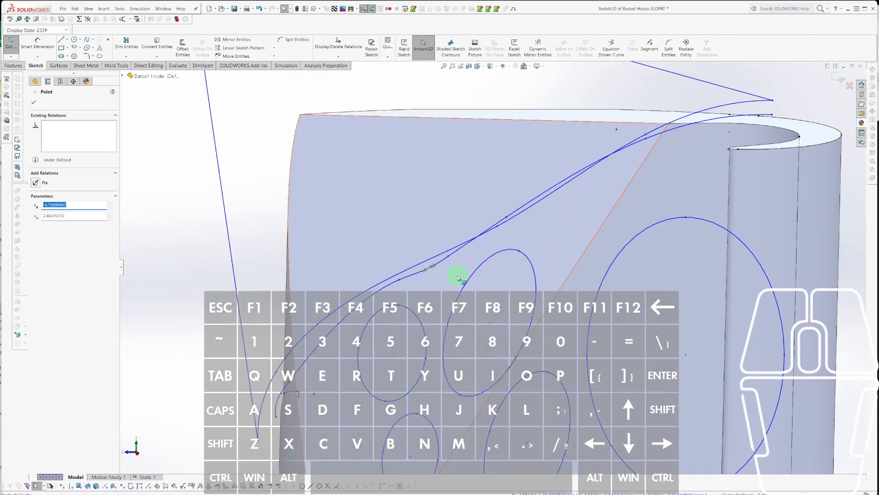
scroll(439, 274, down, 3)
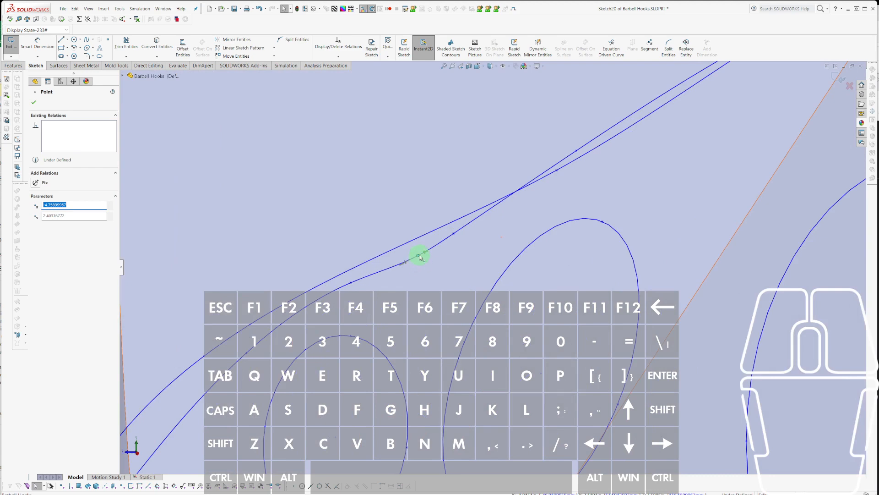
key(Escape)
Move the new spline's second point slightly down along the tapered side edge to round off its lower end.
scroll(687, 251, up, 6)
scroll(720, 256, down, 1)
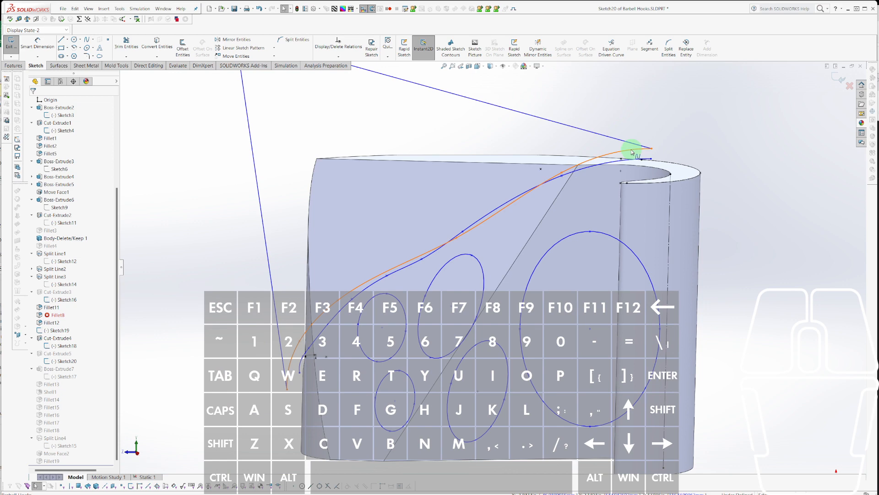
scroll(324, 371, down, 4)
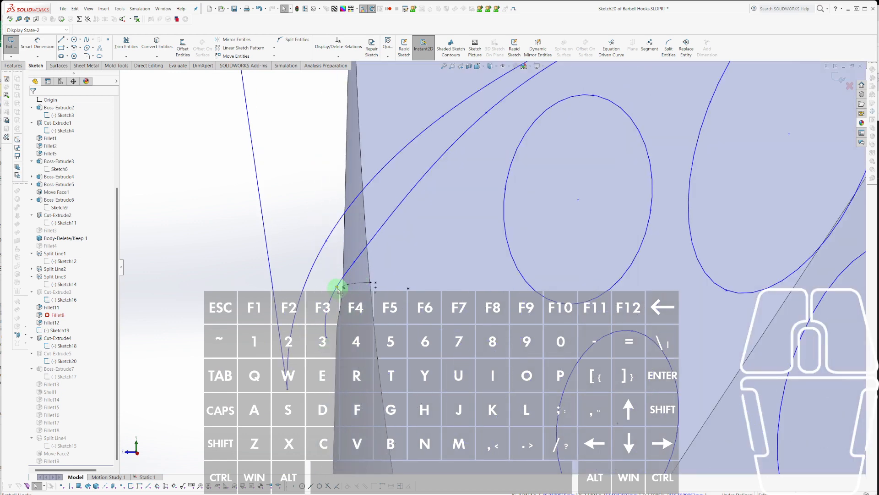
drag(337, 288, 337, 303)
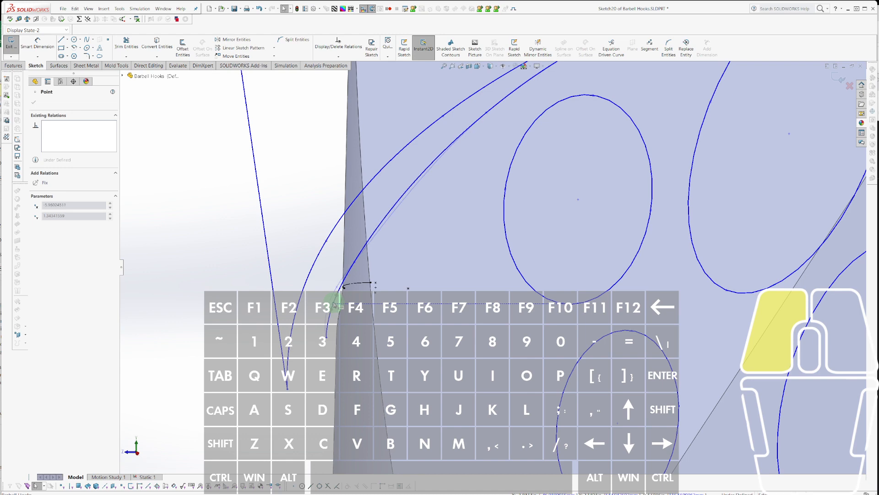
drag(336, 304, 337, 305)
scroll(345, 304, up, 6)
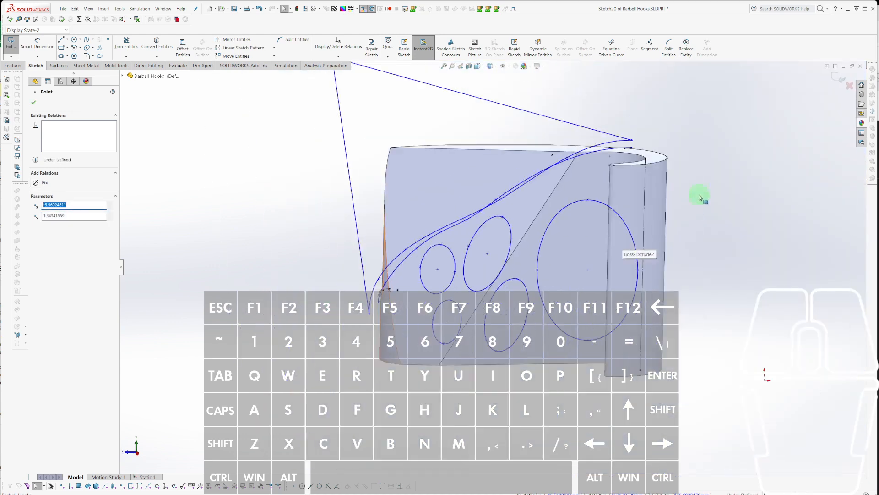
Delete the old slanted spline that runs above the new one near the rolled end.
scroll(699, 198, down, 2)
click(613, 145)
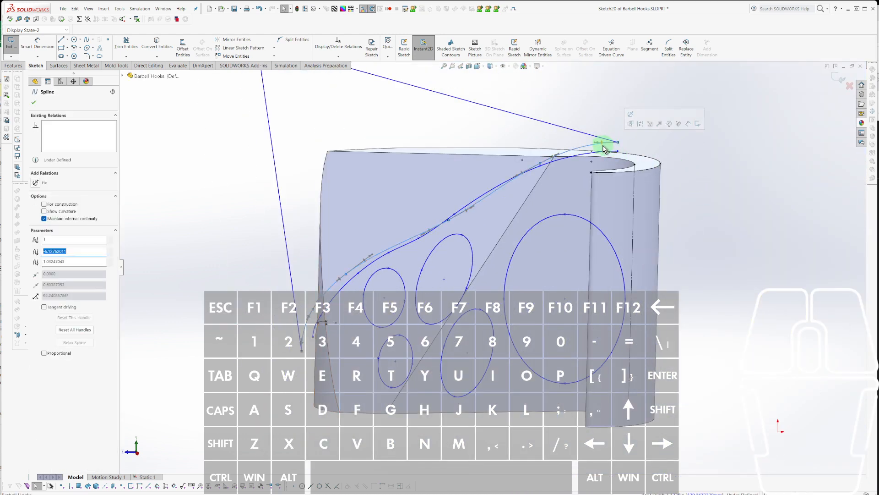
click(605, 148)
click(614, 158)
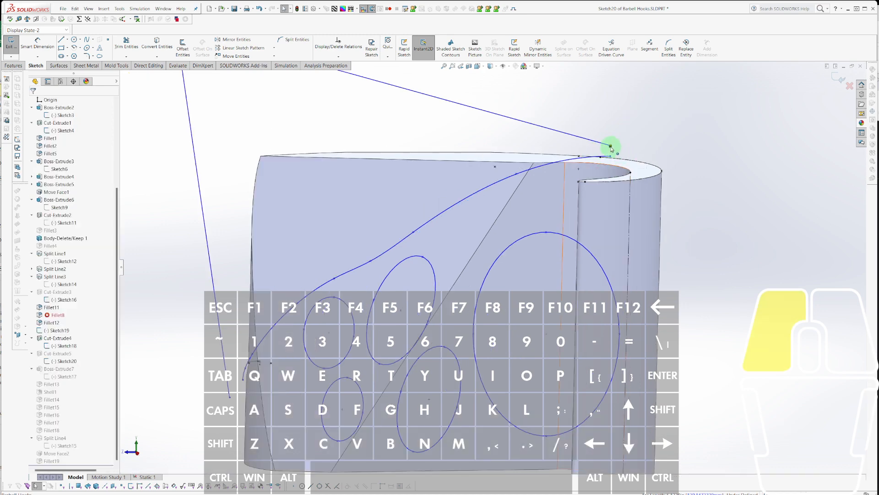
Join the free ends of the two straight outline lines to the new spline's ends and rebuild the hook with the edited sketch.
drag(611, 158, 610, 157)
scroll(266, 424, down, 4)
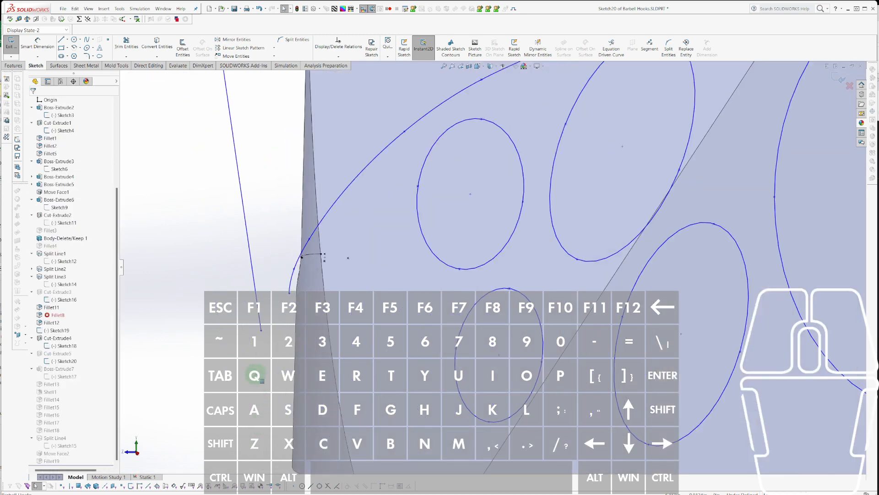
drag(262, 330, 294, 290)
scroll(514, 423, up, 3)
scroll(514, 423, up, 3)
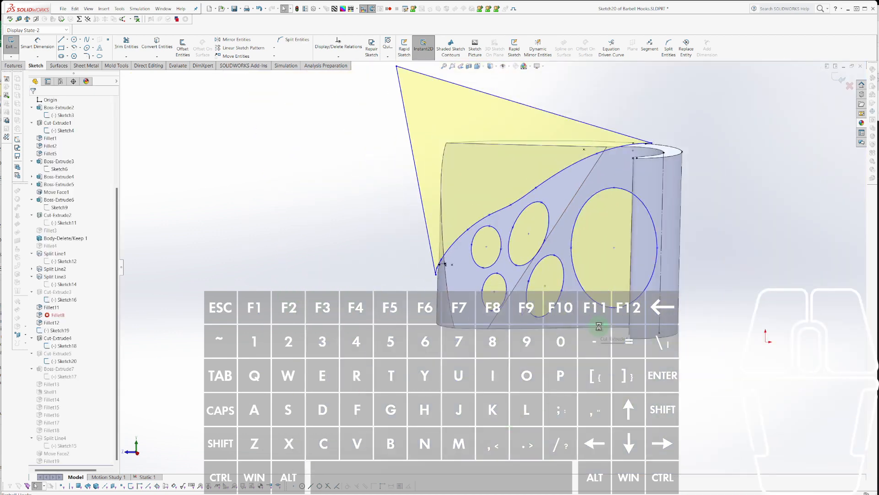
mouse_move(591, 329)
middle_down()
mouse_move(724, 190)
mouse_move(760, 195)
middle_up()
scroll(758, 197, up, 4)
scroll(696, 229, down, 4)
scroll(403, 217, down, 6)
key(Escape)
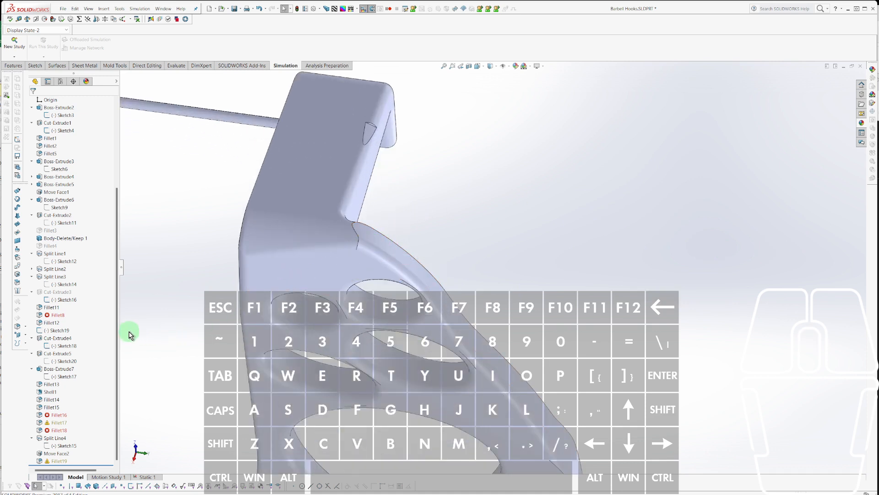
key(Escape)
Open the failed Fillet16 feature for editing.
click(48, 315)
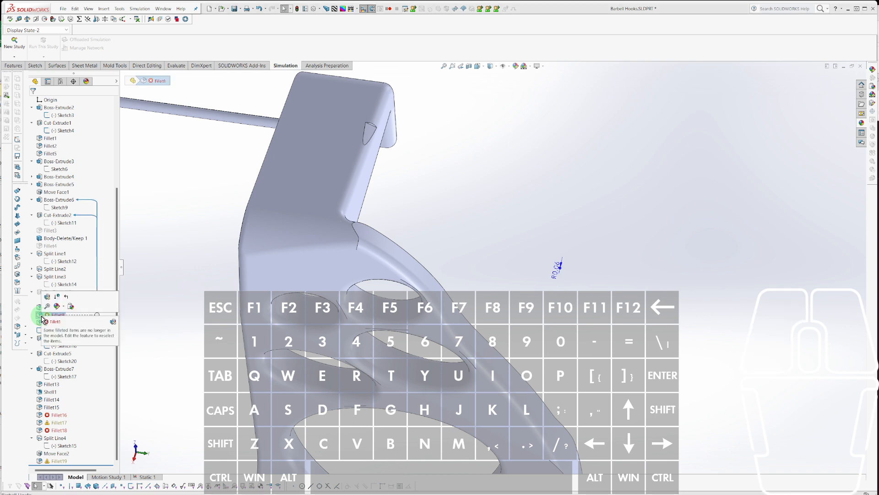
click(44, 418)
scroll(417, 386, up, 3)
middle_drag(416, 385, 434, 296)
scroll(530, 394, down, 1)
middle_drag(527, 327, 526, 371)
scroll(550, 358, down, 4)
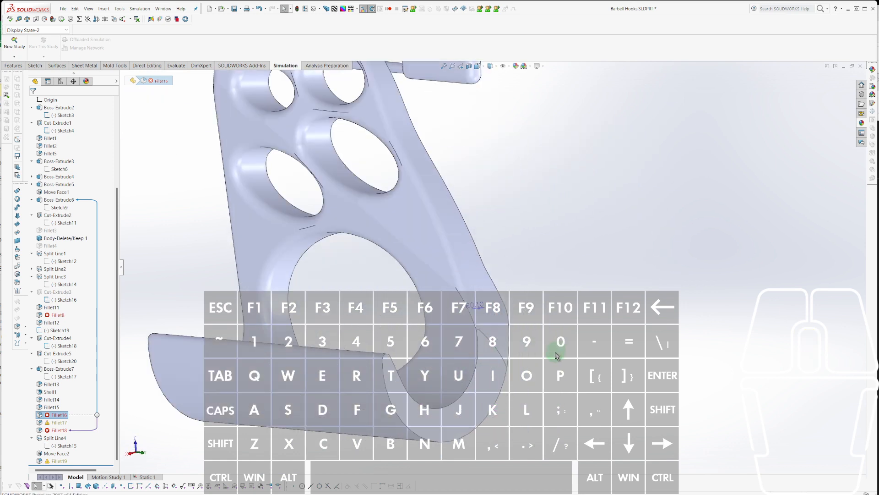
click(55, 394)
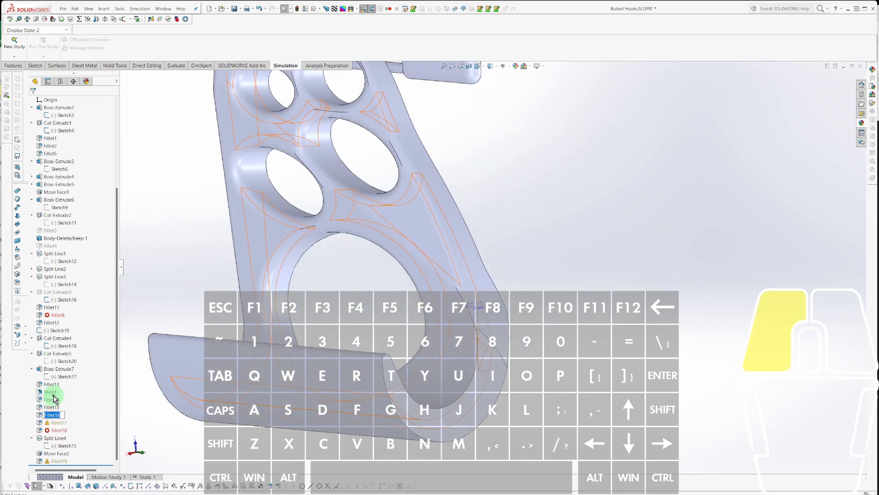
right_click(46, 415)
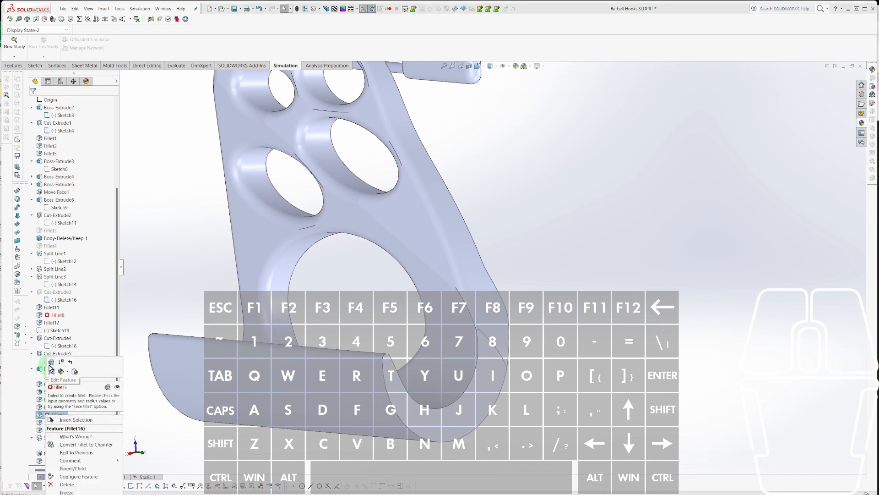
click(51, 365)
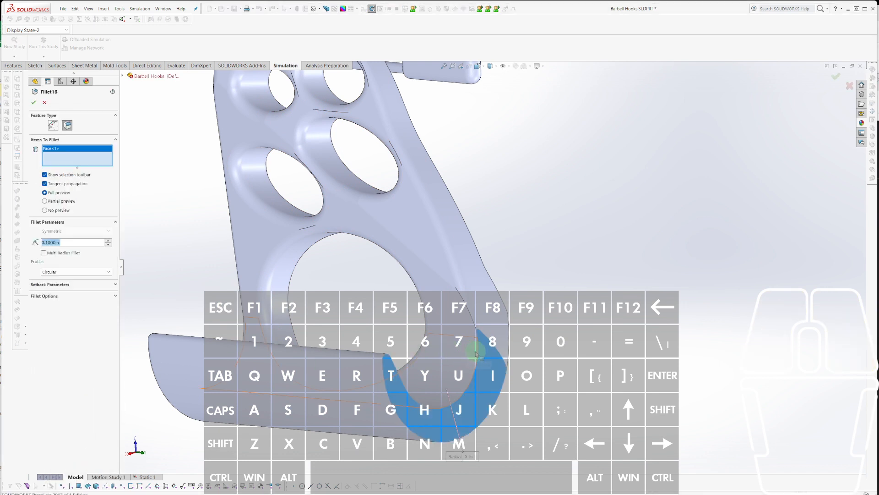
Clear all selected items from Fillet16, including the curved end face of the lower hook.
middle_drag(479, 350, 416, 329)
scroll(403, 328, down, 5)
click(403, 263)
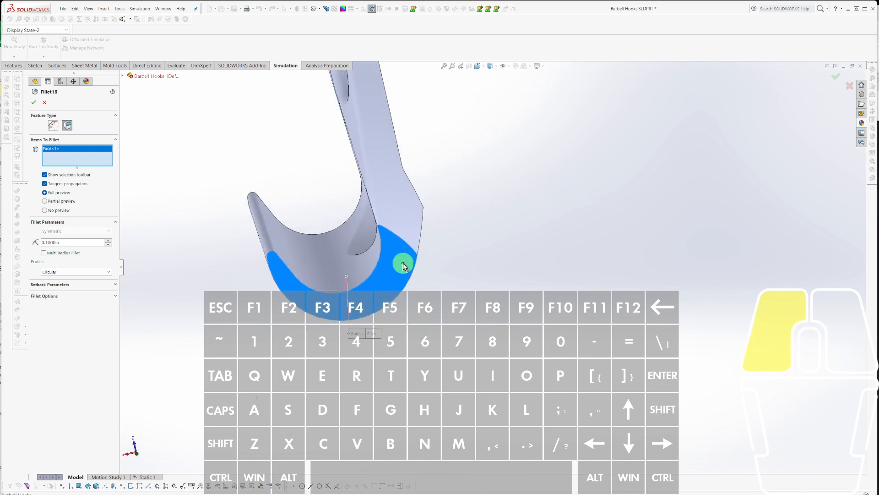
click(400, 261)
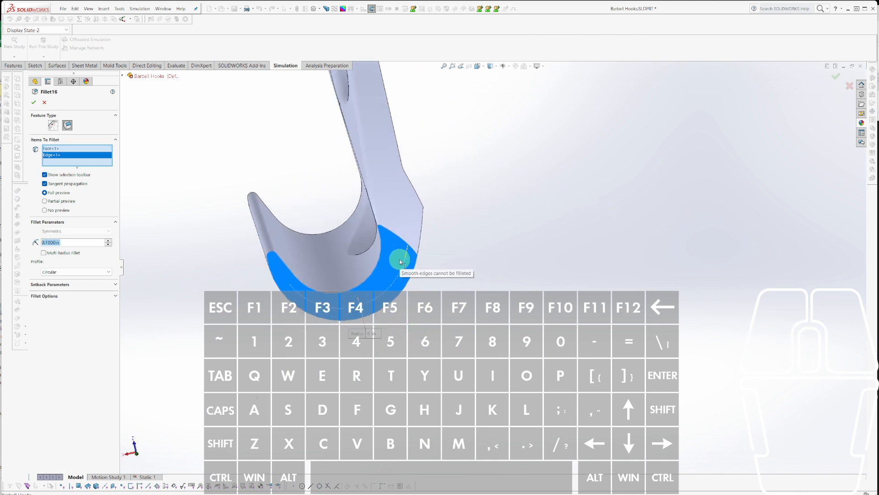
right_click(87, 156)
click(96, 162)
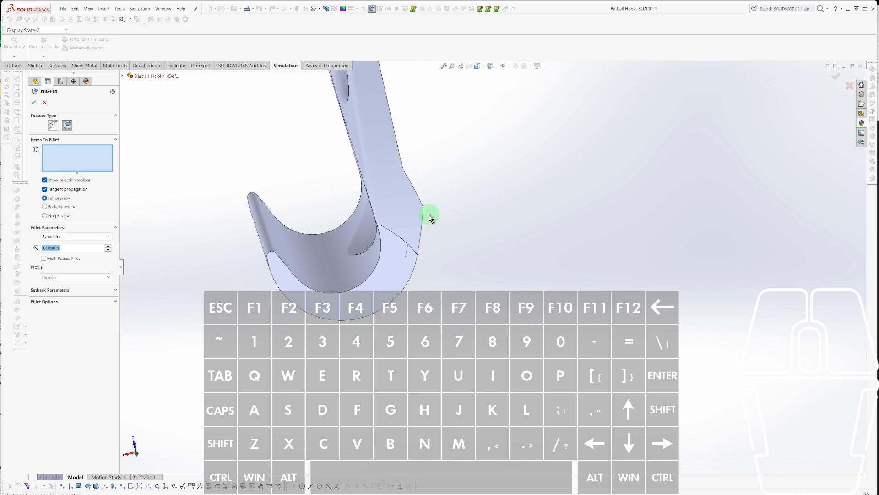
click(396, 234)
scroll(391, 232, down, 5)
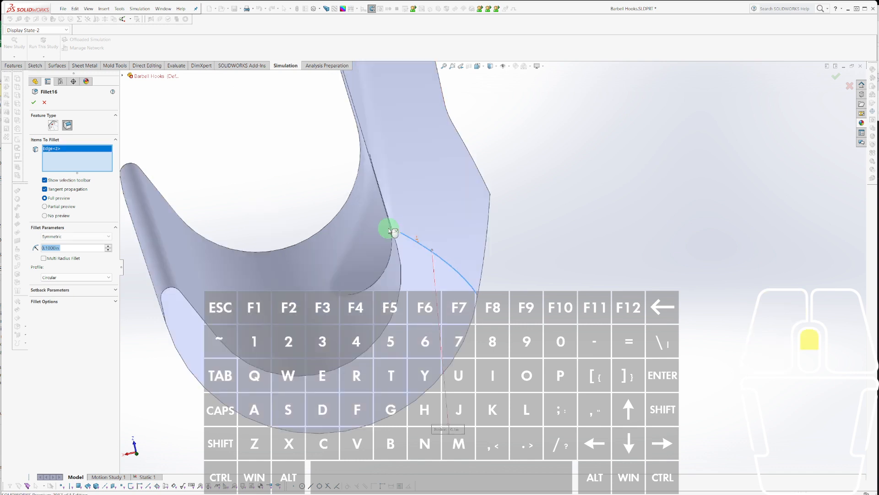
middle_drag(437, 256, 443, 287)
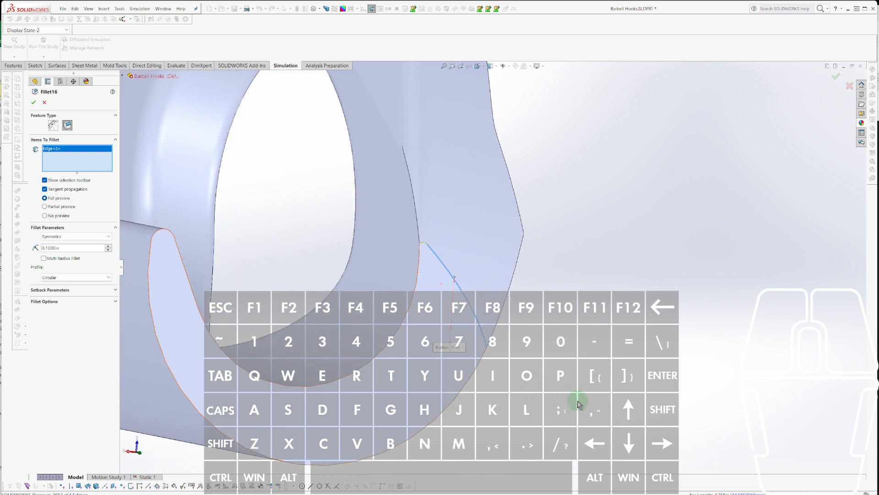
click(483, 336)
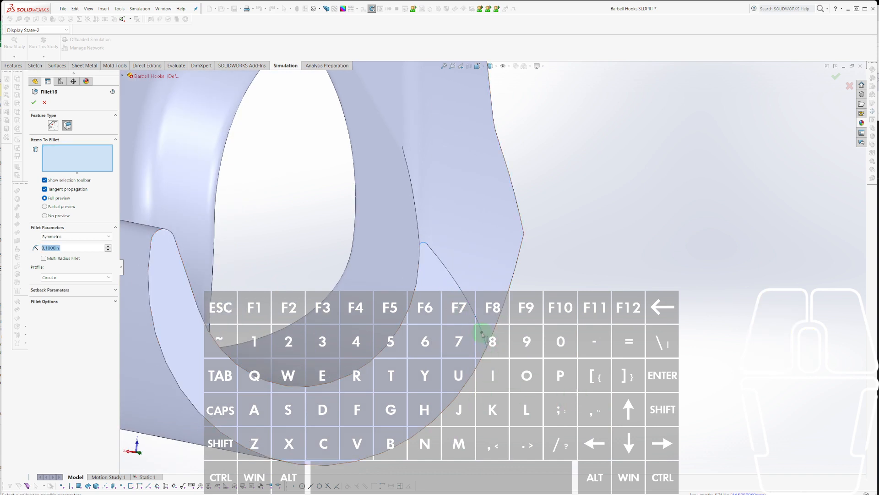
Select the curved outer edge of the lower hook's end face as the item for Fillet16 and apply the fillet.
click(466, 387)
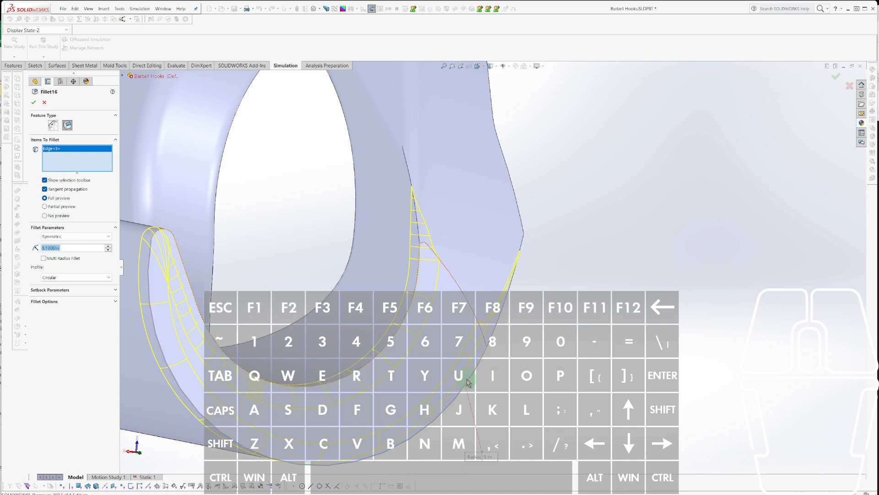
key(Return)
middle_drag(490, 353, 491, 328)
key(Escape)
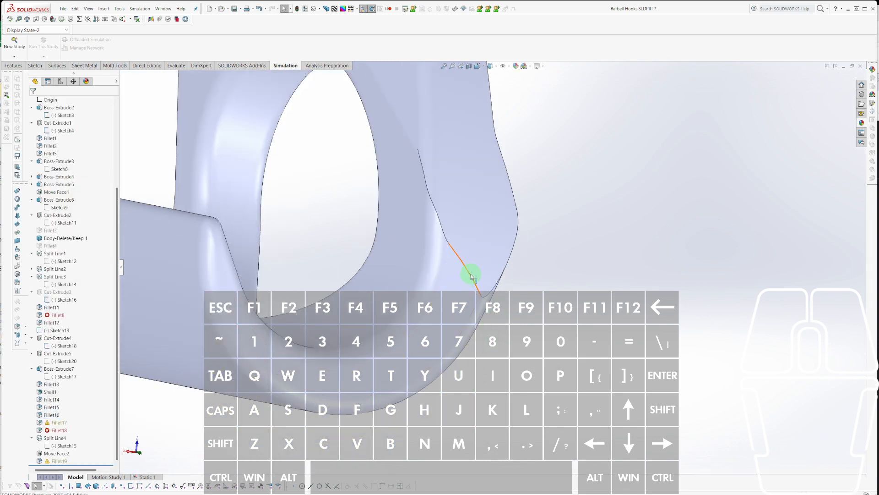
Add the short slanted edge beside the lower hook's curved end to Fillet17 and apply the fillet.
click(472, 275)
key(Escape)
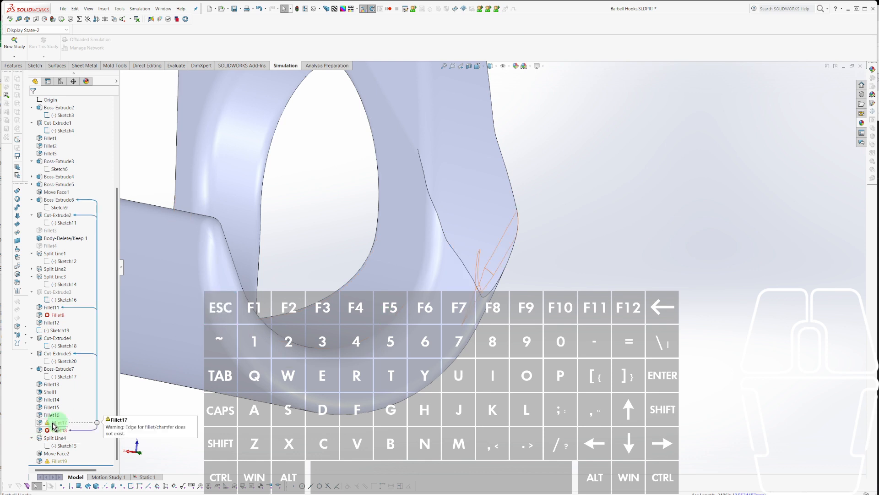
click(403, 335)
click(64, 427)
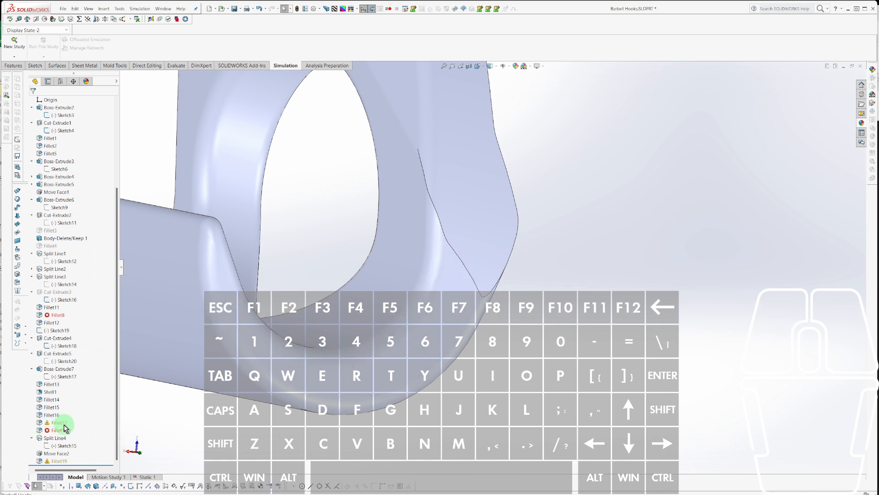
click(55, 402)
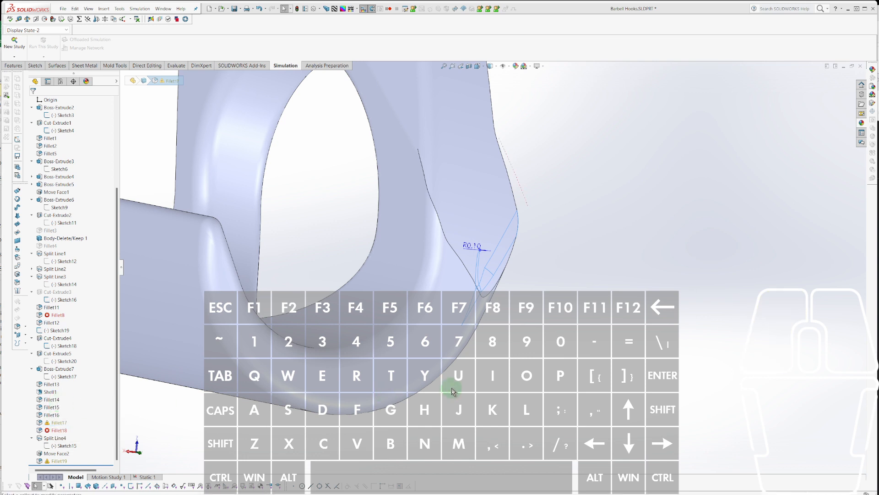
click(468, 270)
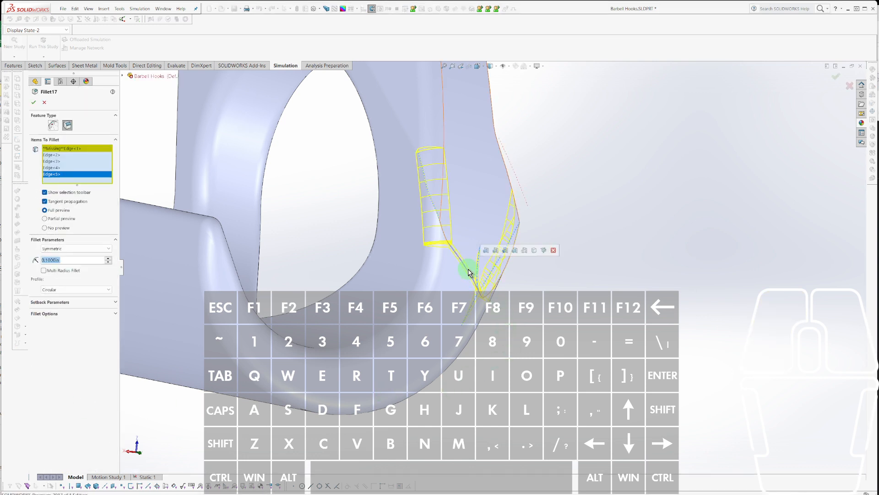
scroll(509, 337, up, 4)
key(Return)
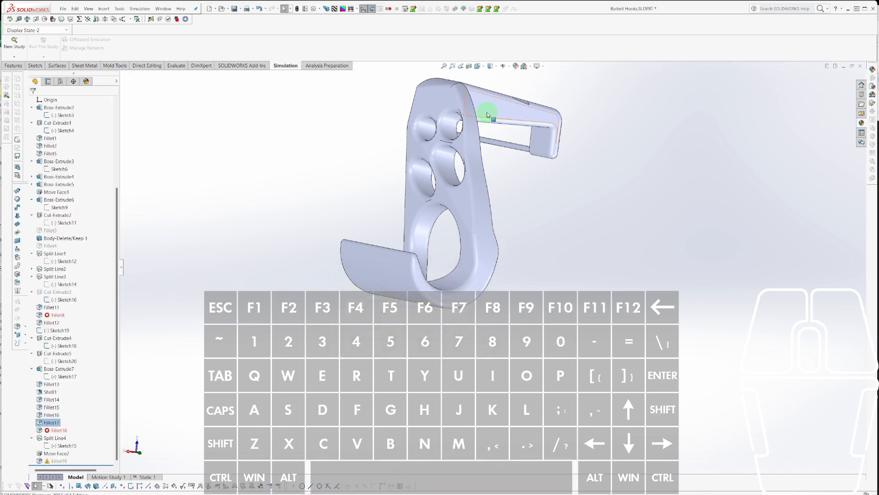
Push the end face of the small sliver protruding from the upper arm's rounded edge back along the arm towards the plate.
scroll(507, 153, down, 5)
middle_drag(418, 168, 418, 252)
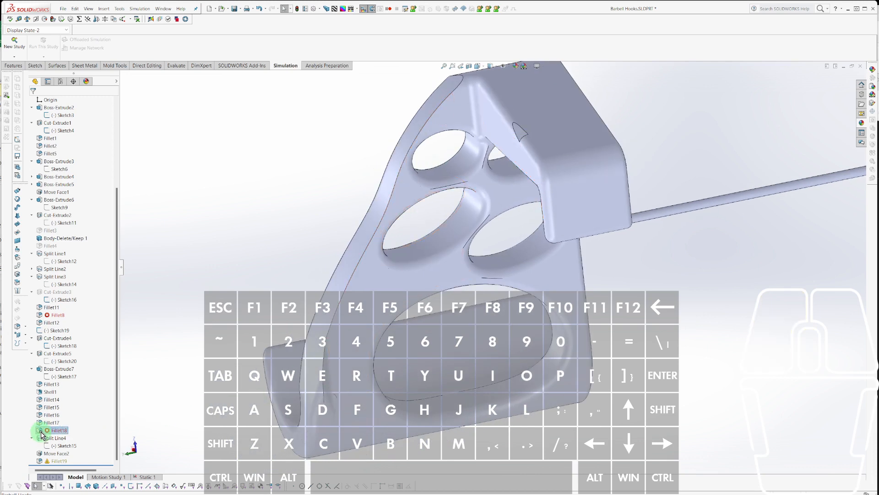
click(137, 390)
click(417, 228)
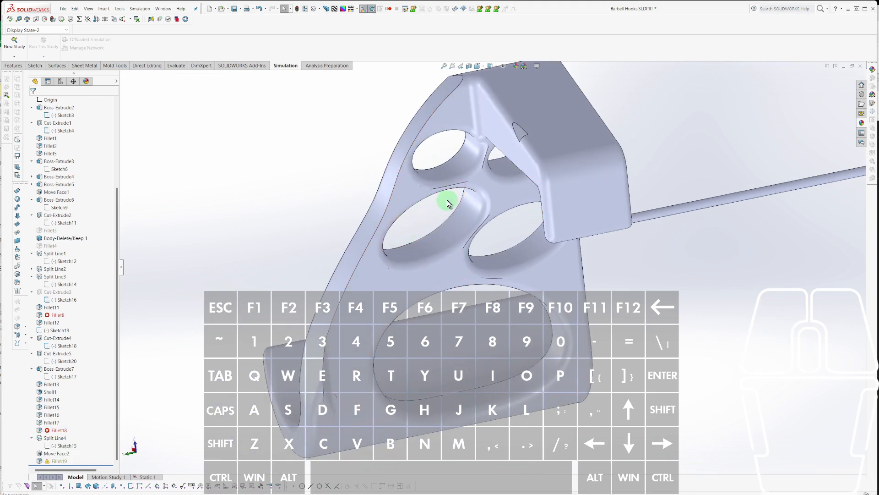
middle_drag(448, 204, 572, 188)
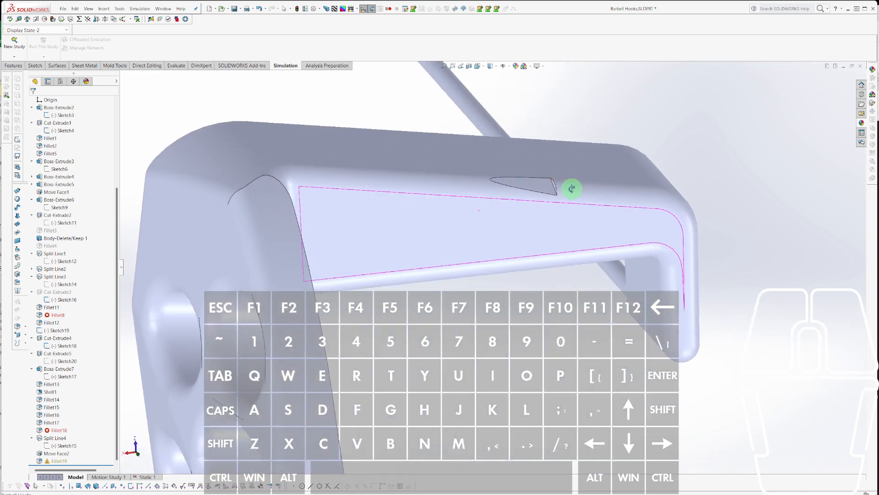
scroll(558, 189, down, 3)
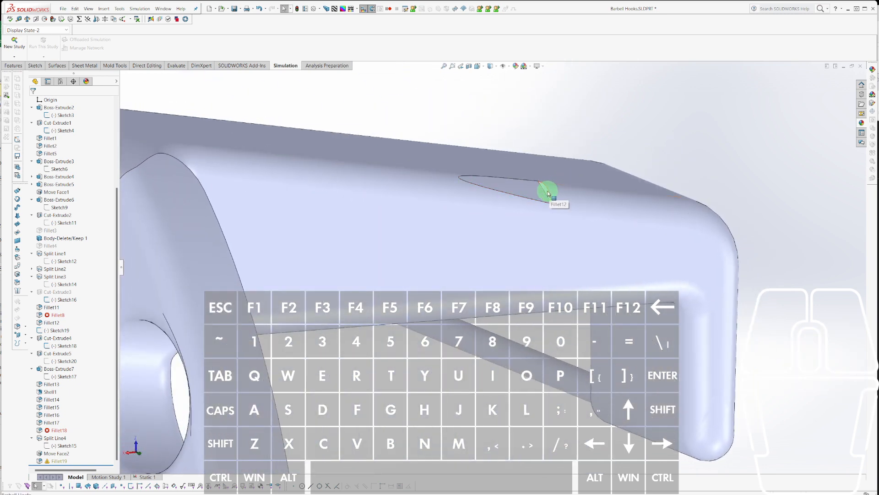
click(548, 191)
drag(535, 190, 443, 189)
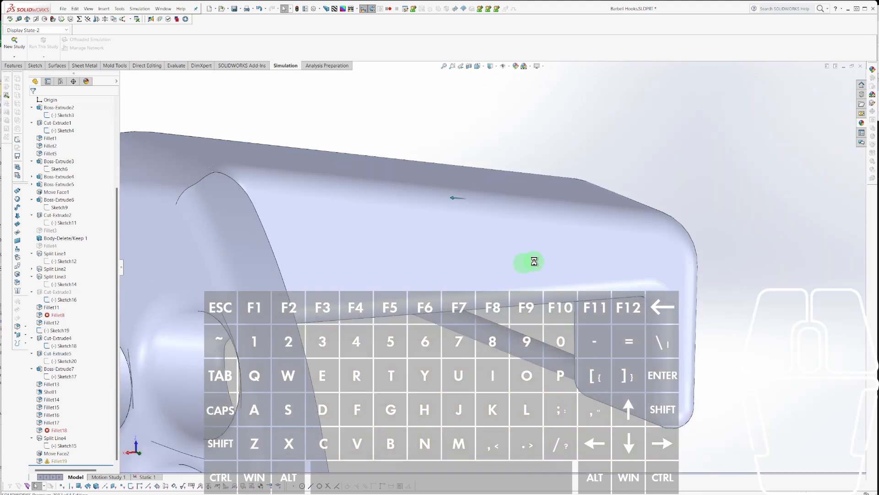
middle_drag(526, 262, 493, 265)
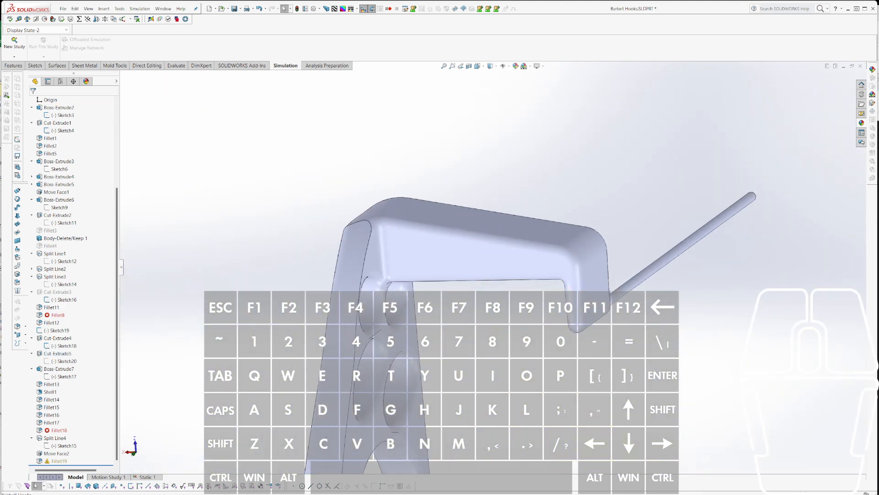
Add the plate's long side edge that starts beneath the upper arm to Fillet17 and apply the fillet.
click(51, 422)
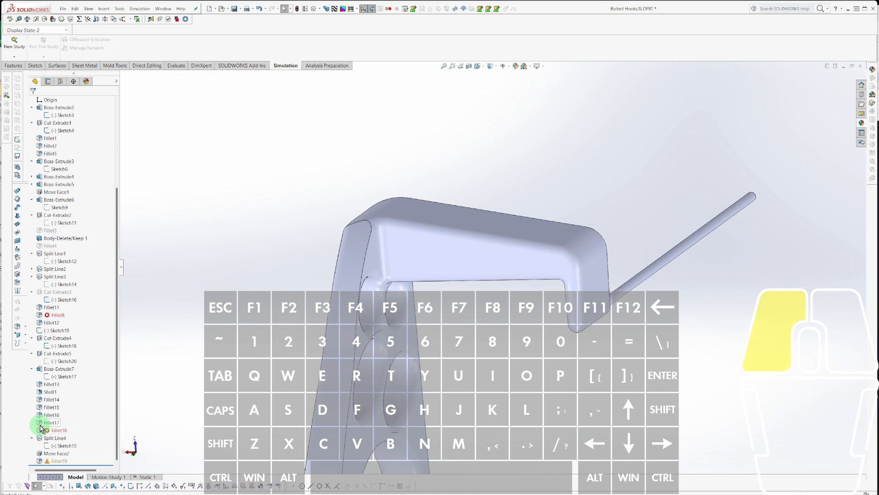
click(246, 345)
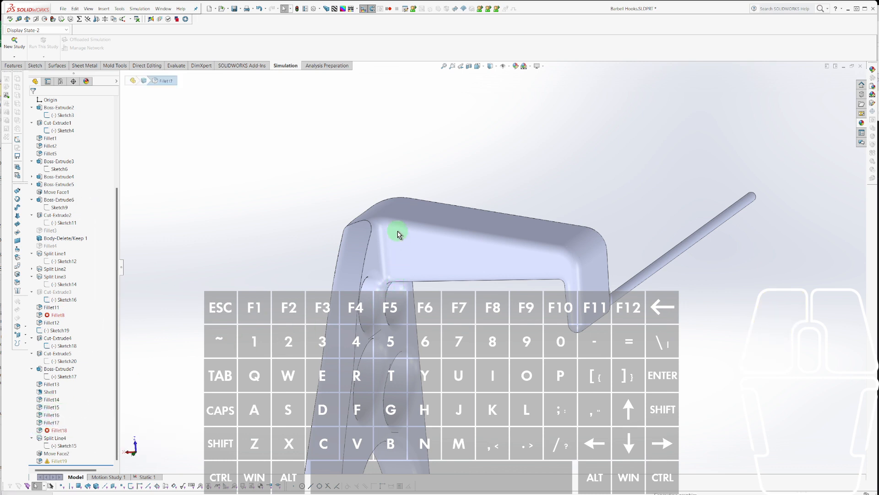
click(373, 231)
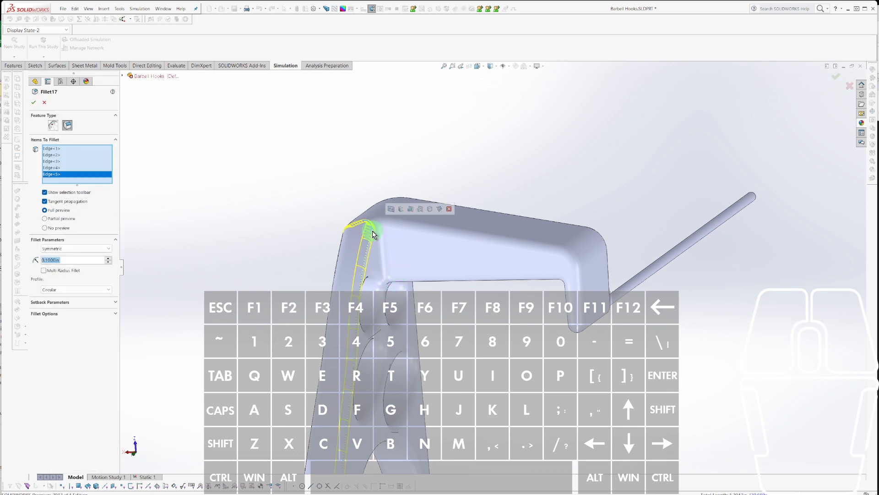
scroll(390, 295, up, 5)
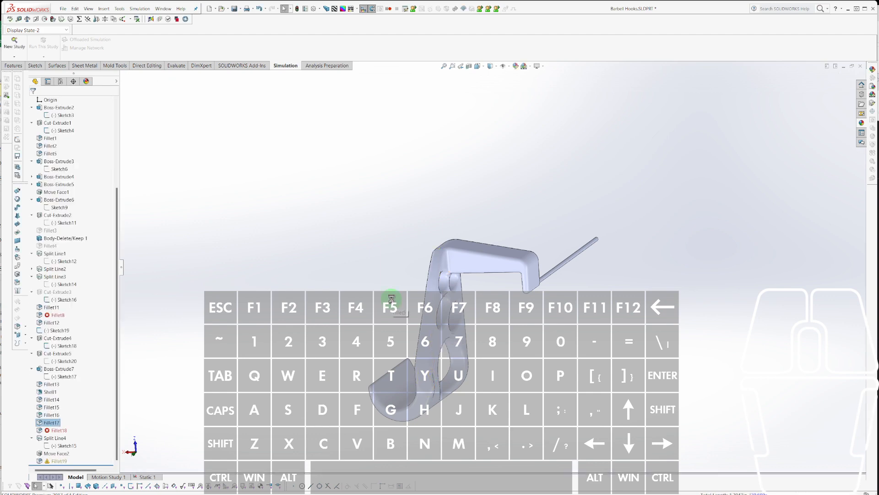
middle_drag(391, 299, 477, 275)
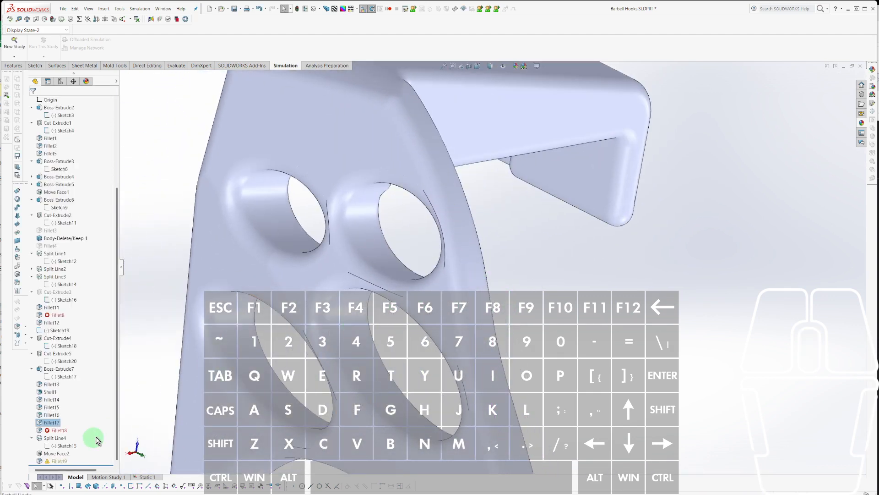
click(49, 431)
click(53, 412)
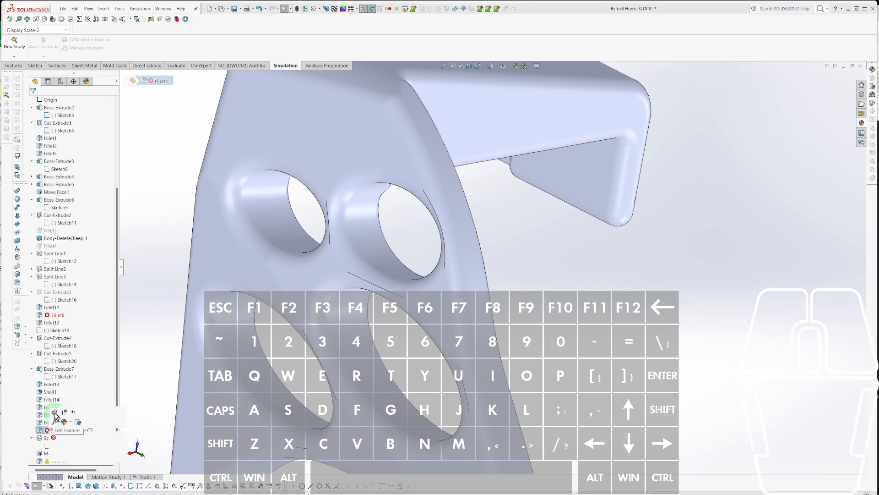
scroll(533, 347, up, 9)
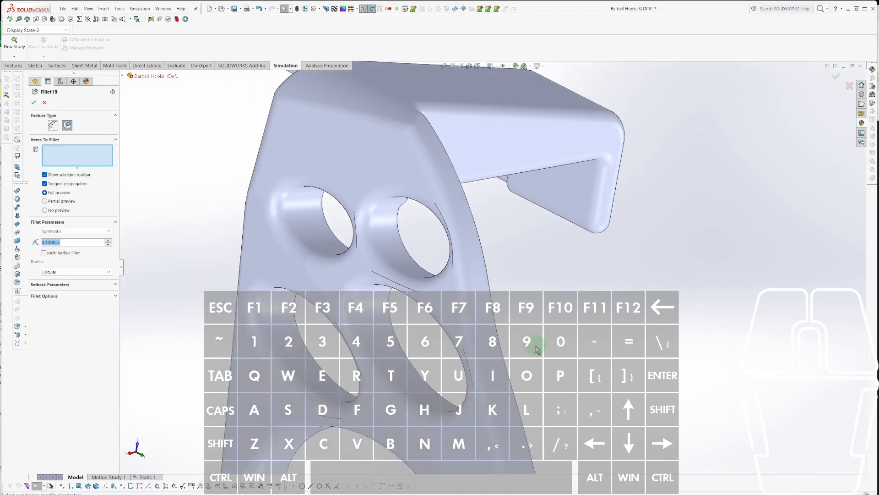
scroll(553, 330, down, 4)
scroll(440, 265, down, 3)
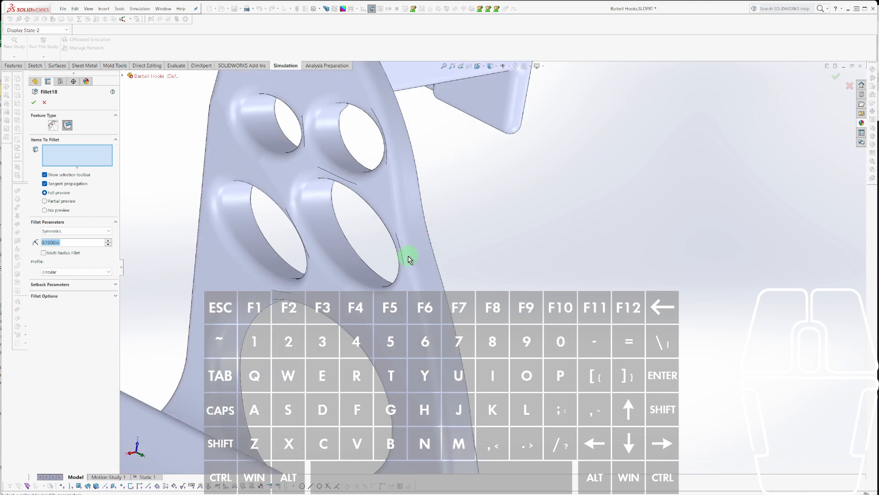
click(401, 255)
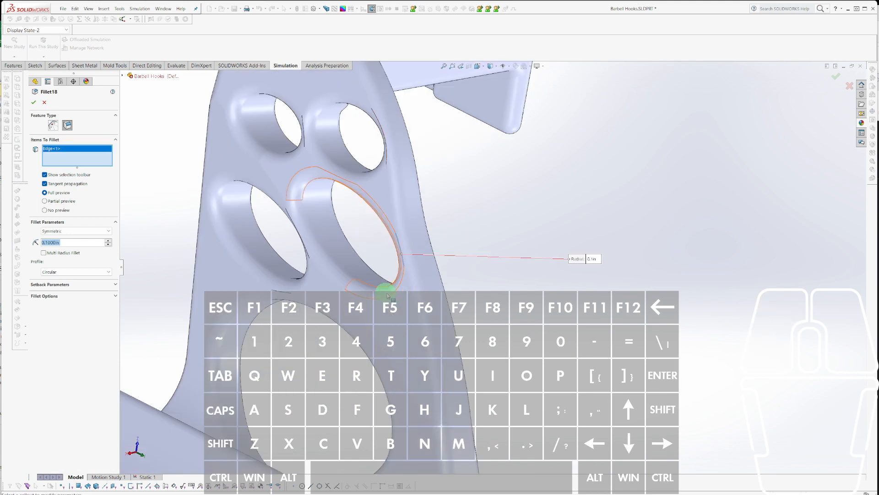
click(387, 196)
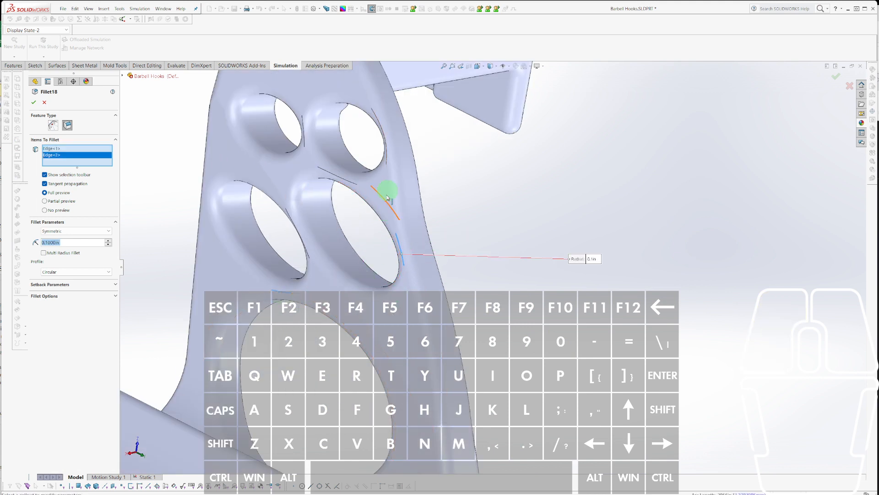
click(389, 155)
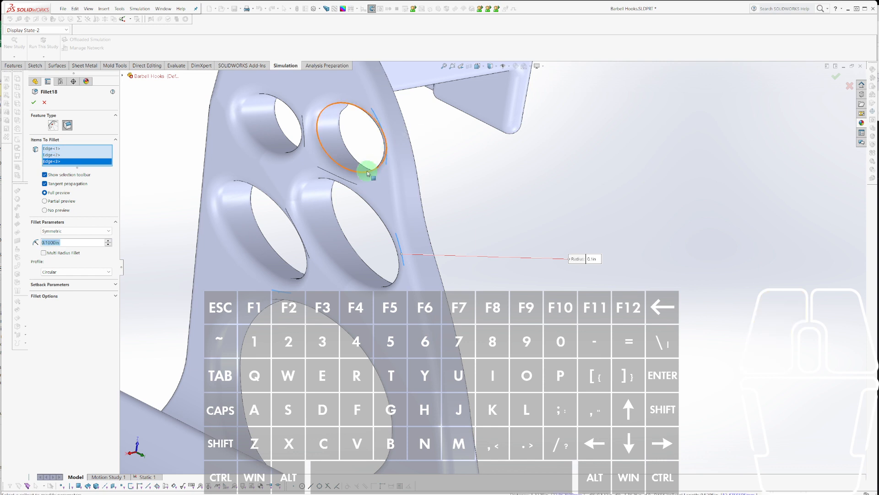
key(Escape)
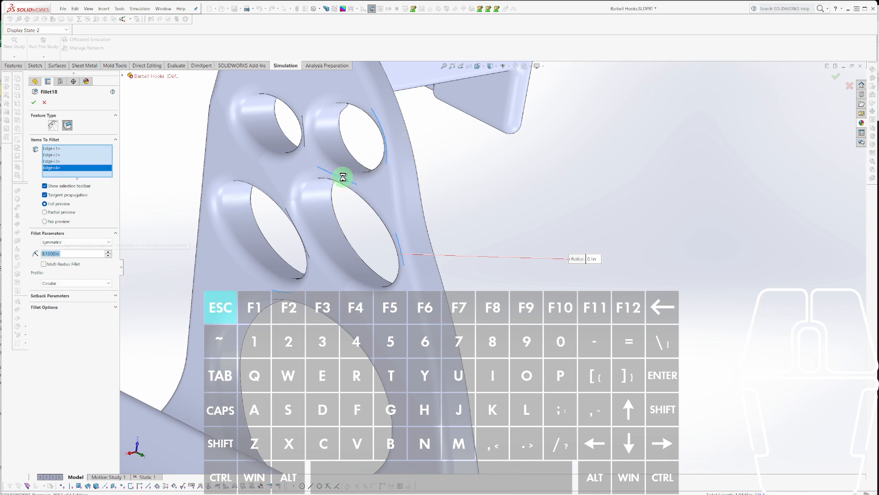
Reduce the radius of Fillet14, the rounding around the plate's oval holes.
click(332, 171)
click(344, 164)
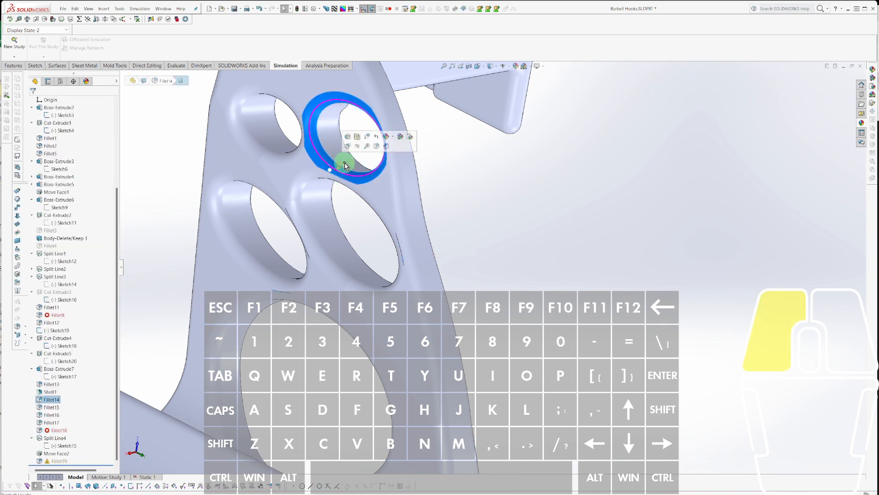
click(356, 162)
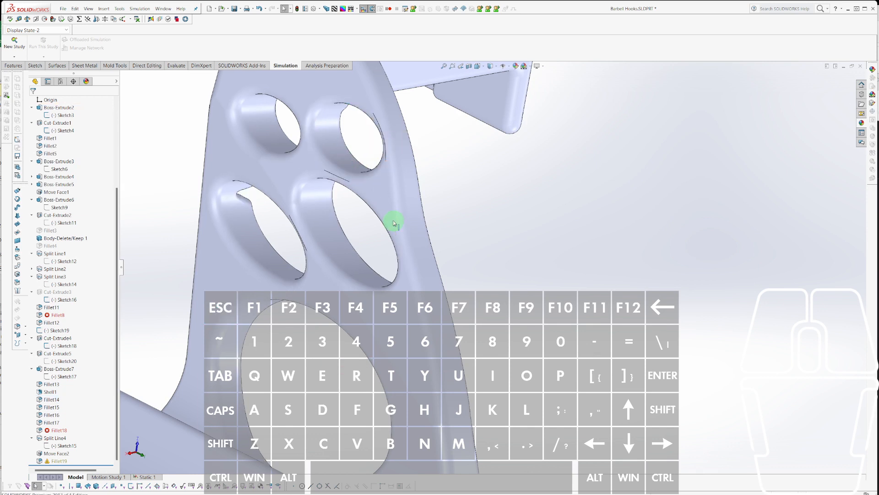
key(Escape)
Try a radius of 0.06 in for Fillet14 around the plate's oval holes and undo the change.
click(334, 167)
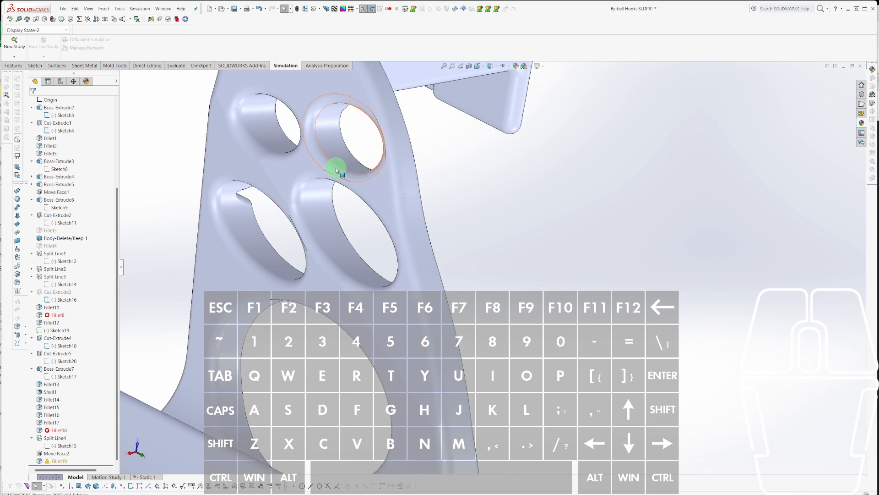
double_click(351, 166)
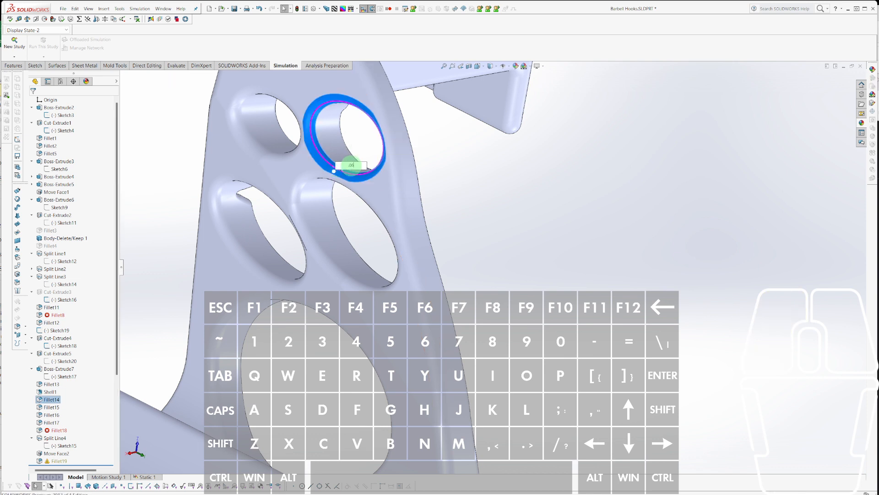
text(.06)
key(Return)
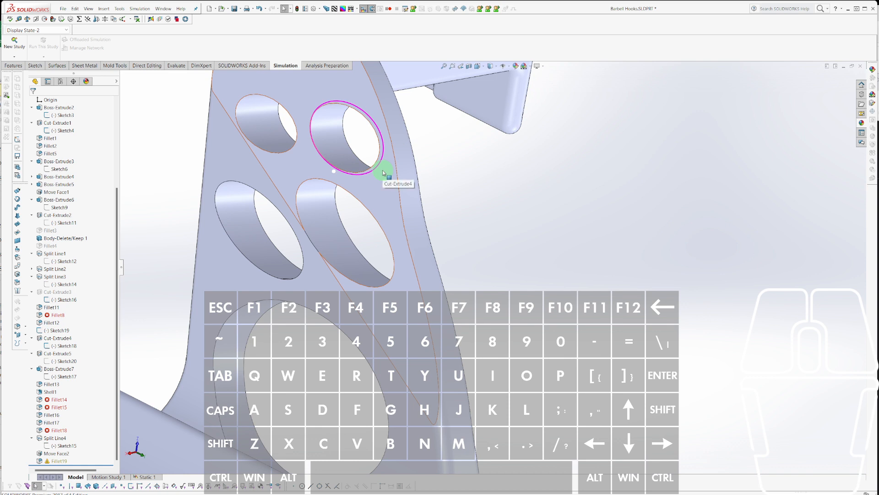
key(ctrl)
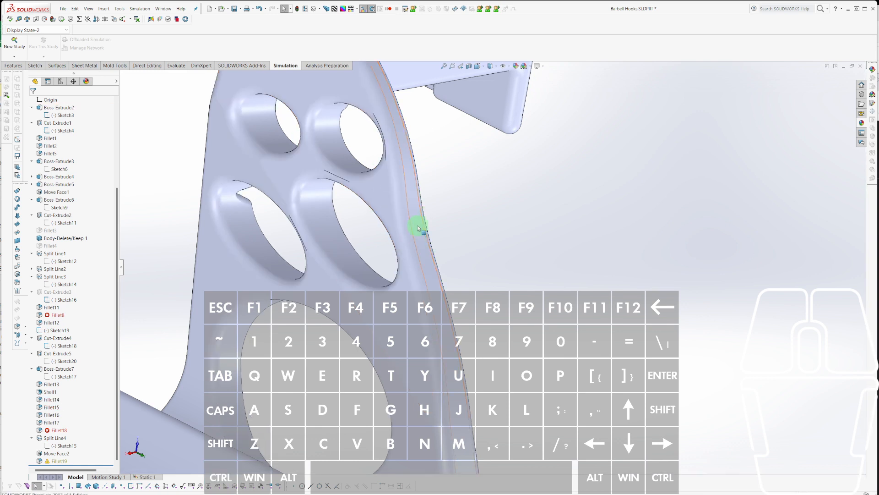
key(Escape)
Roll the model back to just after Fillet14 to isolate the notch between the middle-row oval hole and the plate's straight side.
scroll(403, 255, up, 3)
middle_drag(400, 260, 640, 245)
scroll(500, 259, down, 5)
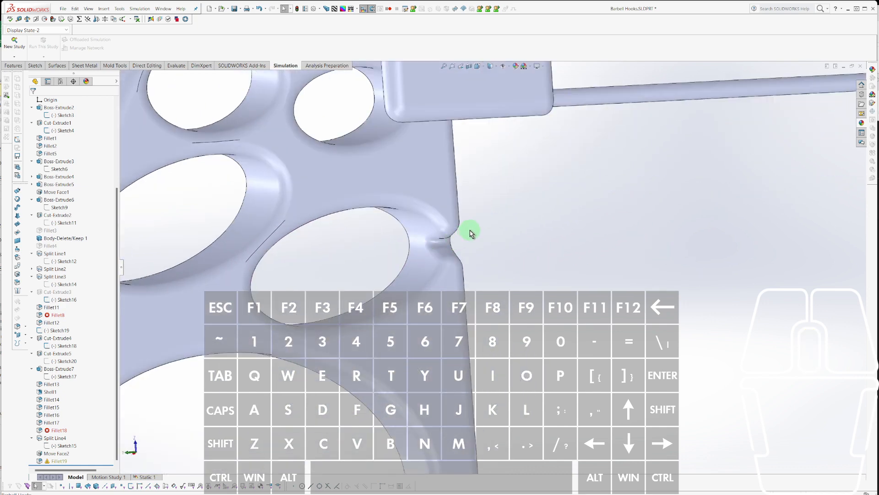
middle_drag(472, 233, 431, 247)
scroll(502, 280, down, 3)
click(457, 253)
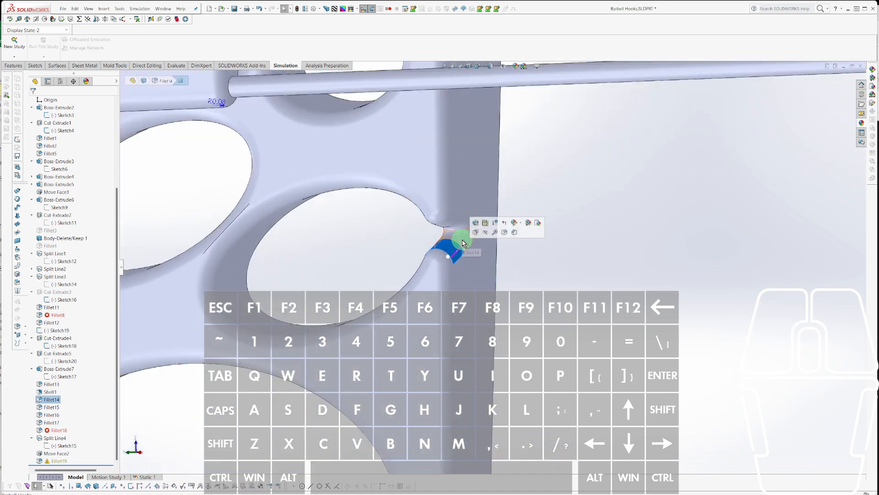
key(ctrl+alt+r)
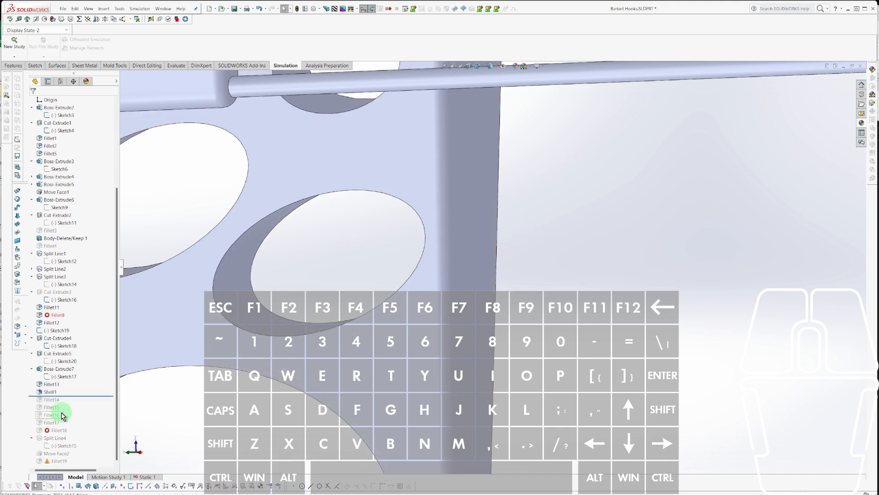
drag(69, 402, 71, 396)
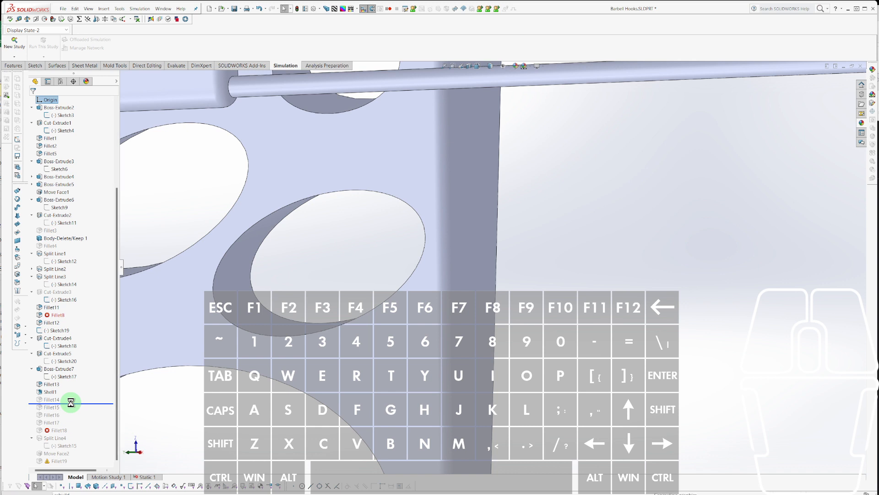
Edit Sketch20 and shrink the middle-row ellipse nearest the plate's straight side so it sits farther from that side.
scroll(361, 392, up, 5)
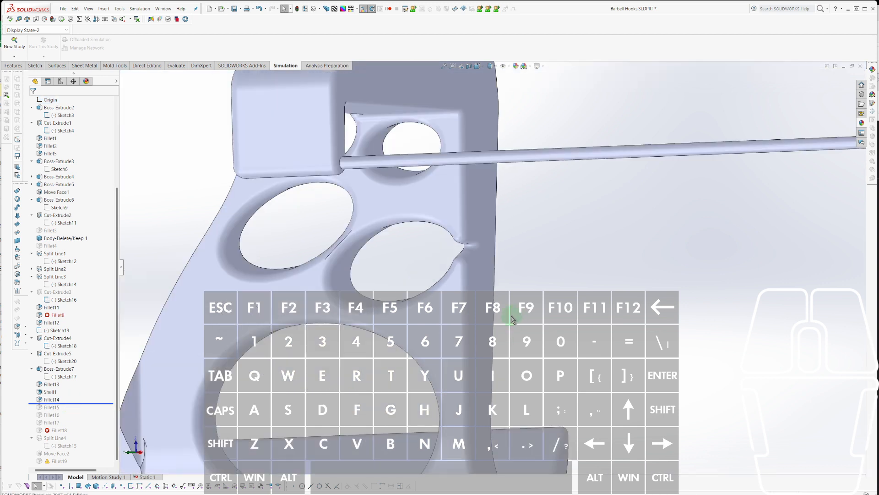
scroll(481, 350, down, 5)
scroll(483, 357, up, 8)
scroll(467, 198, down, 5)
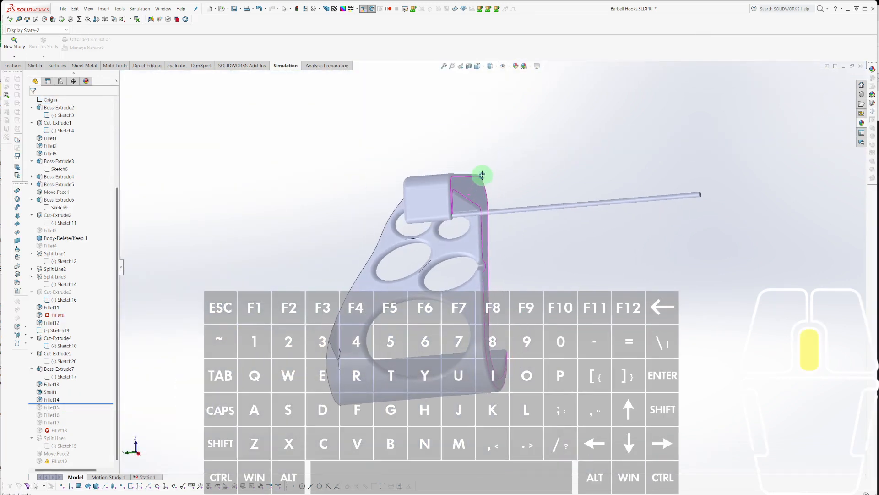
click(430, 286)
click(464, 256)
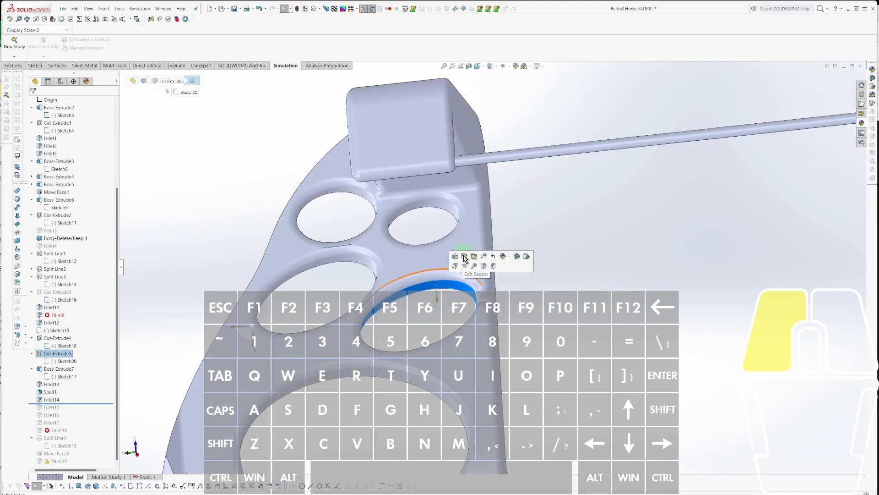
scroll(464, 319, down, 3)
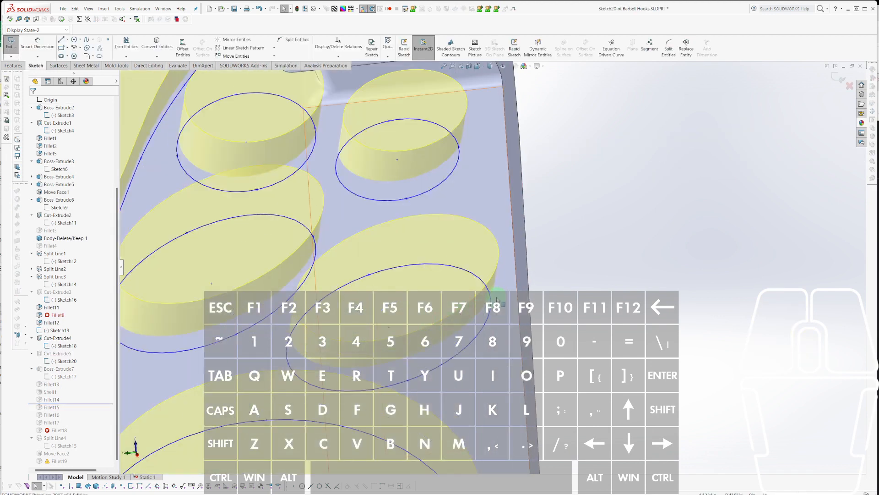
drag(486, 293, 473, 306)
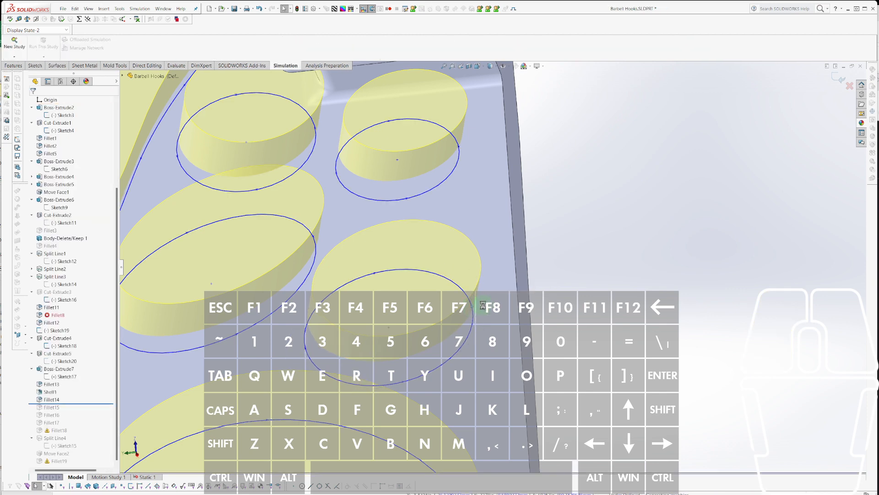
Roll the model forward to the end of the feature history.
scroll(486, 307, up, 4)
mouse_move(495, 312)
middle_down()
mouse_move(485, 369)
mouse_move(511, 332)
middle_up()
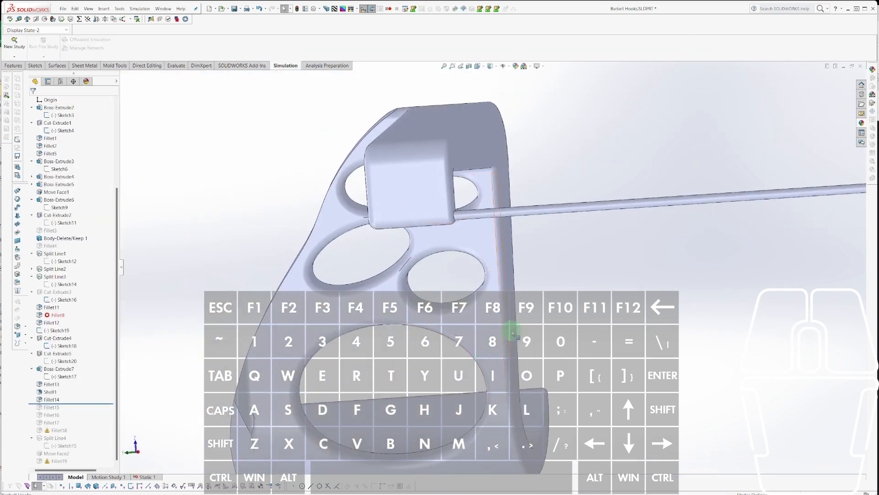
key(alt+shift)
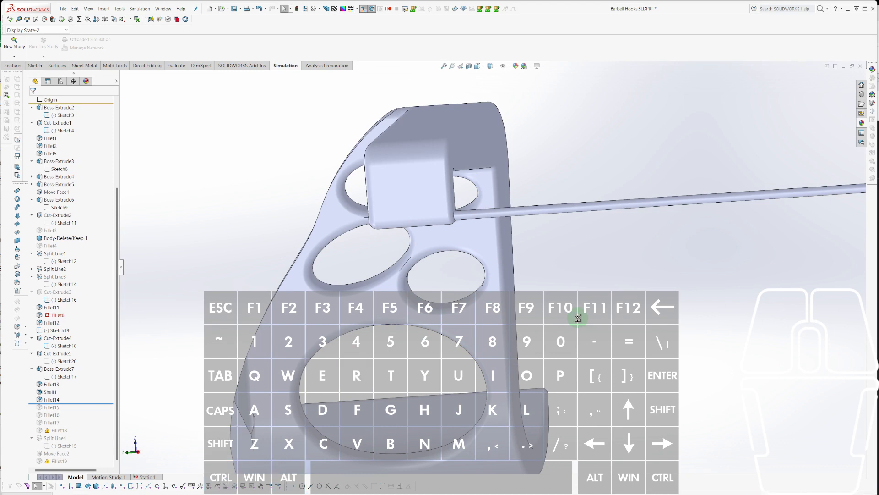
middle_drag(456, 327, 491, 307)
Reopen Sketch20 and delete the fixed relation on the centre point of the middle-row ellipse nearest the plate's straight side.
click(465, 281)
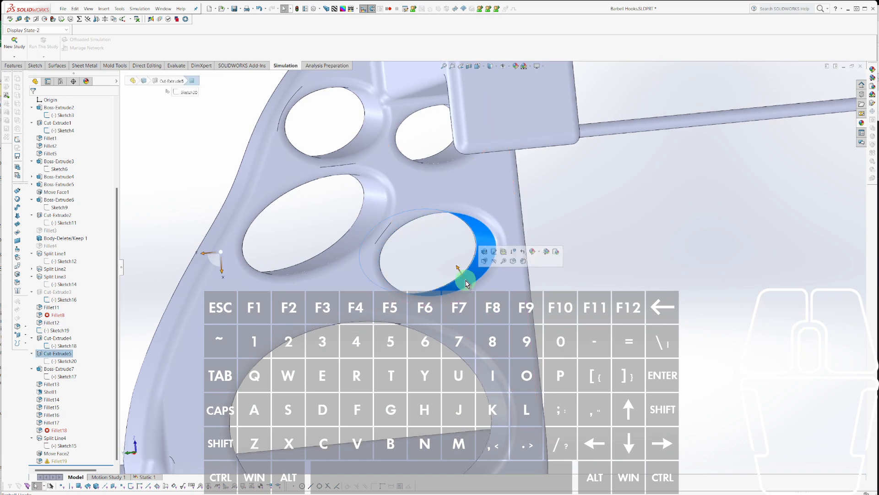
click(495, 253)
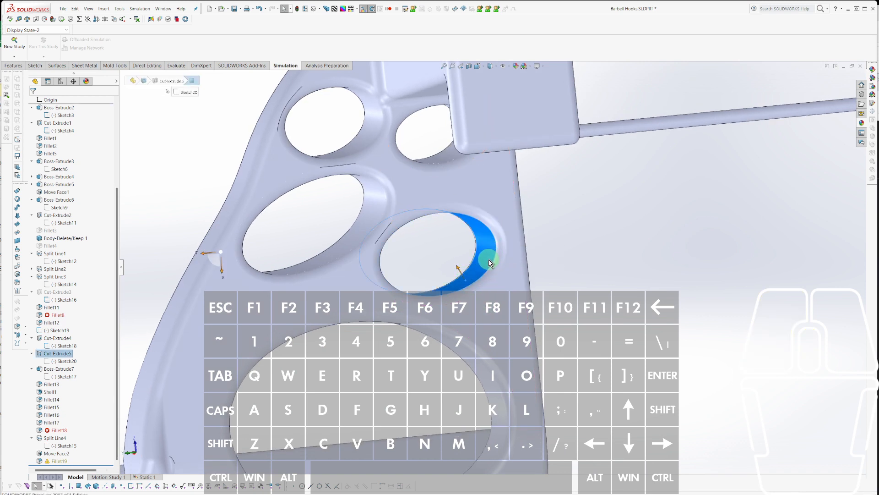
drag(408, 251, 405, 267)
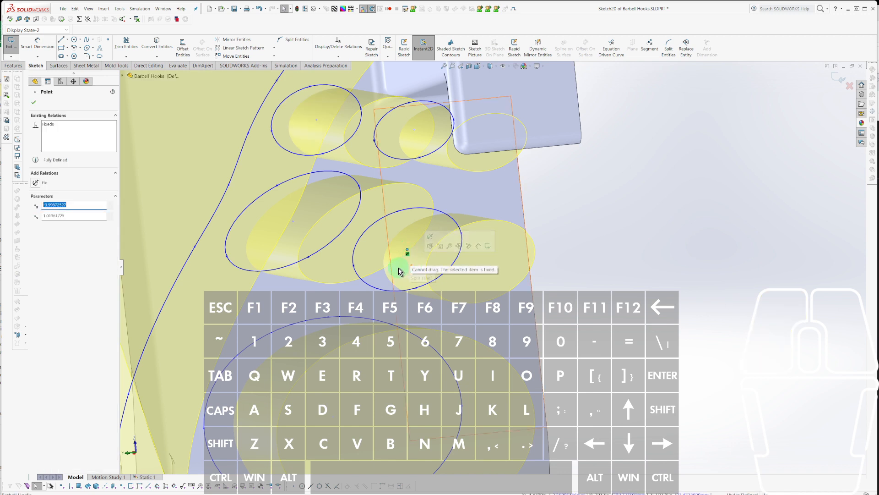
click(52, 124)
key(Delete)
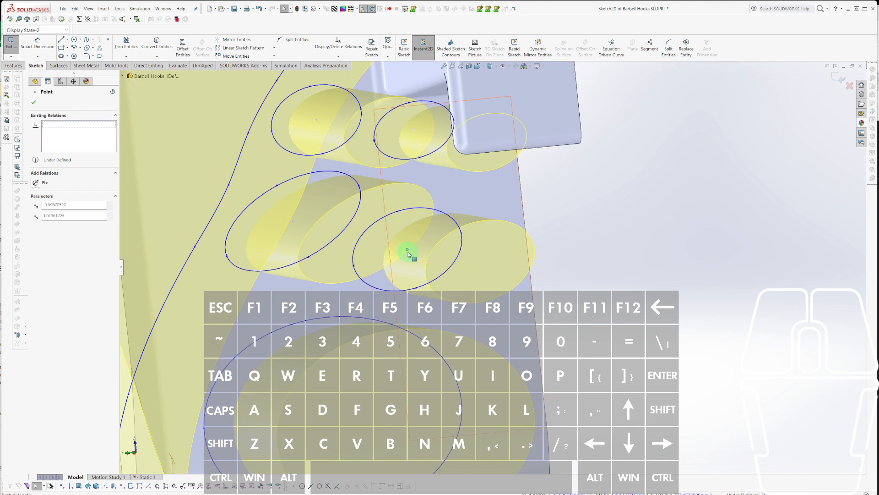
Shift the freed ellipse slightly towards the large lower hole, adjust its outline and rebuild the model.
drag(409, 252, 405, 258)
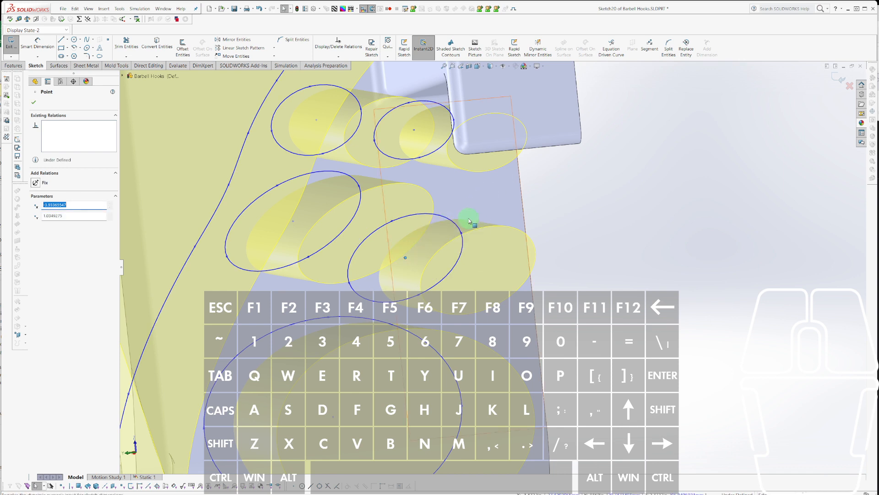
drag(462, 236, 461, 246)
key(ctrl+b)
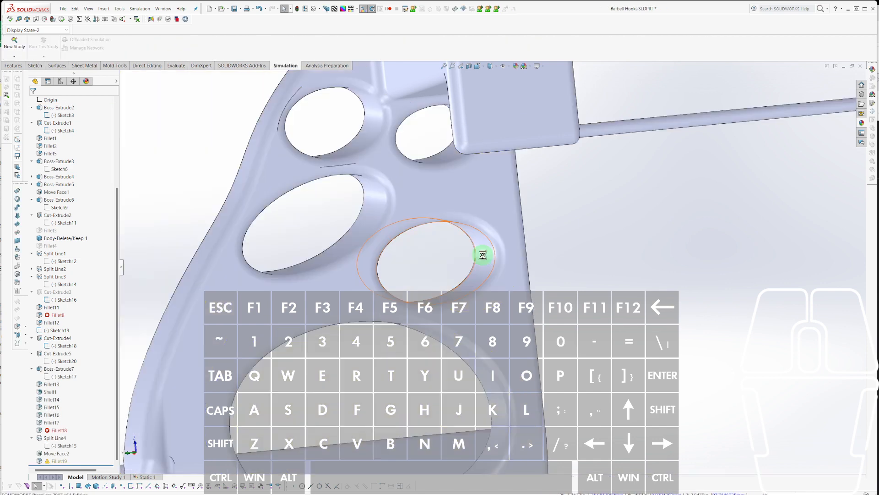
Move Sketch20's small upper ellipse beneath the arm down and towards the plate's straight side, and rebuild the model.
scroll(483, 256, down, 3)
middle_drag(483, 256, 501, 219)
scroll(492, 222, down, 5)
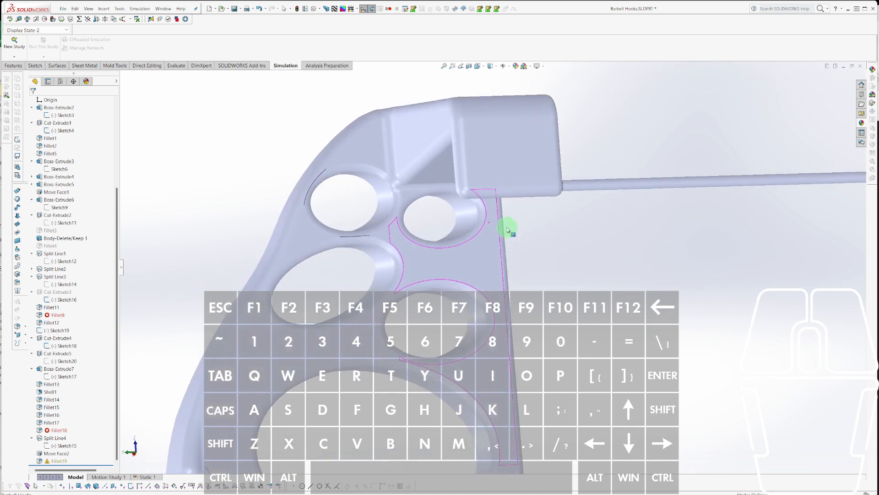
click(475, 223)
click(492, 206)
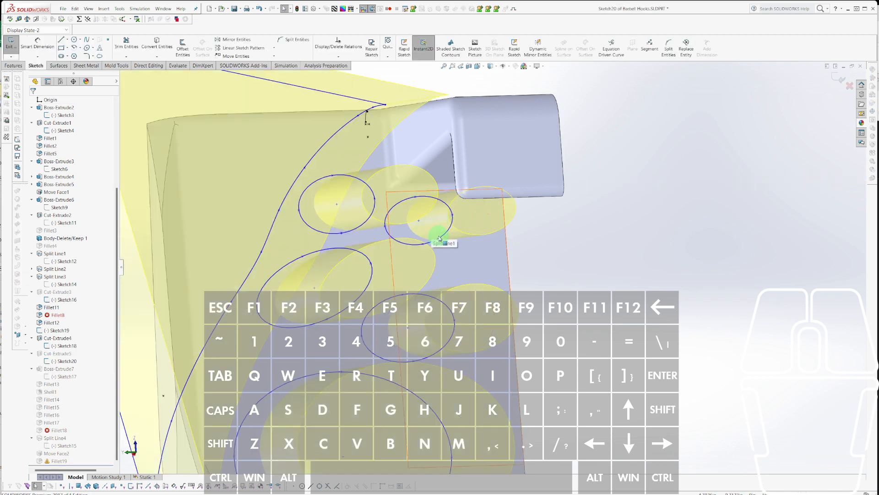
drag(441, 238, 451, 254)
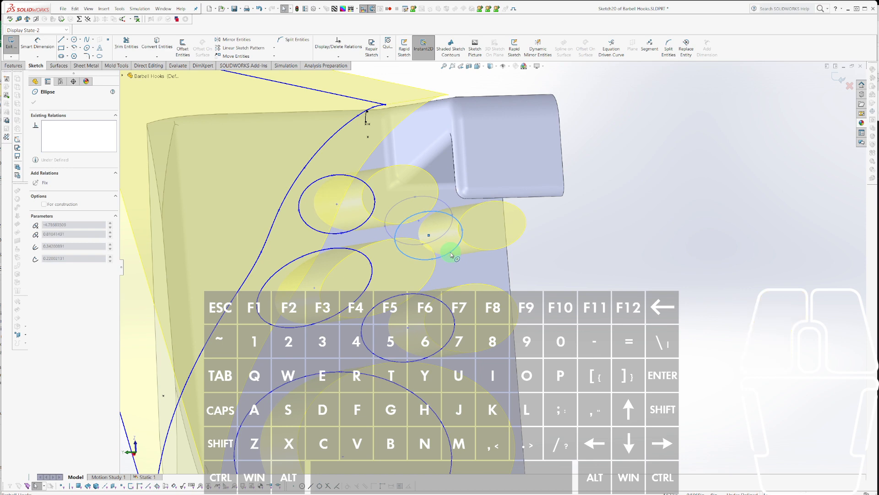
key(ctrl+b)
scroll(453, 254, up, 5)
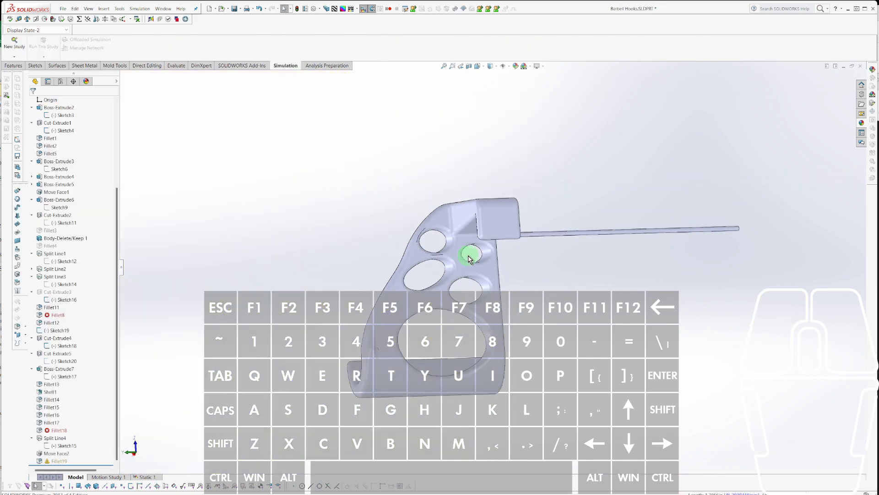
Reopen Sketch20 and move the middle-row ellipse beside the curved cut profile down towards the large lower hole.
mouse_move(468, 258)
middle_down()
mouse_move(455, 204)
mouse_move(516, 249)
mouse_move(522, 267)
mouse_move(472, 271)
middle_up()
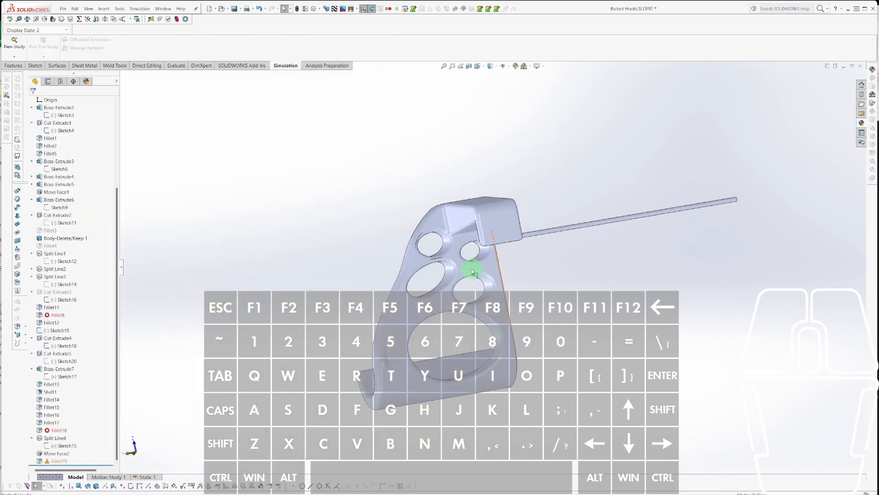
scroll(472, 271, down, 3)
click(447, 279)
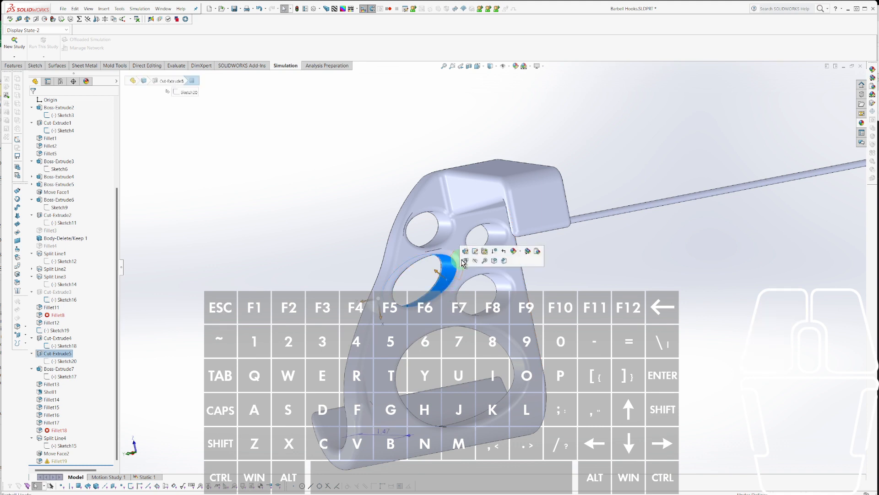
click(468, 253)
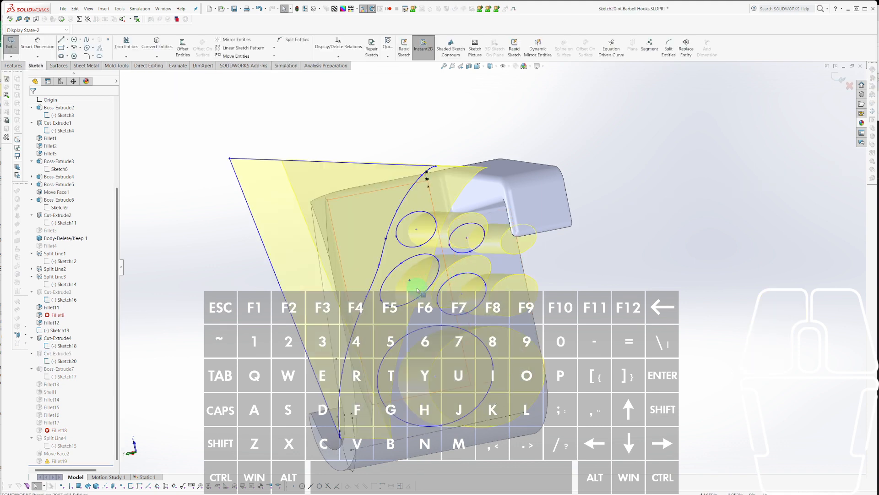
drag(425, 292, 421, 318)
Move Sketch20's upper ellipse nearest the curved cut profile down, closer to the middle row.
click(426, 239)
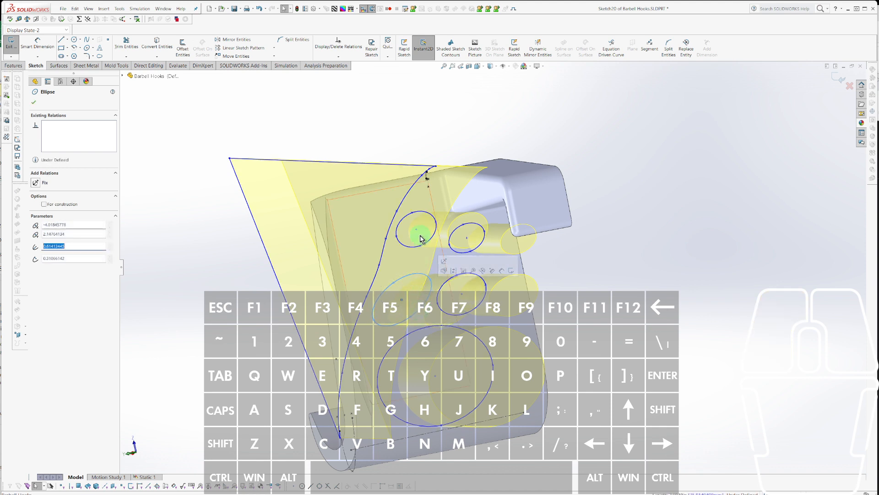
drag(431, 243, 434, 258)
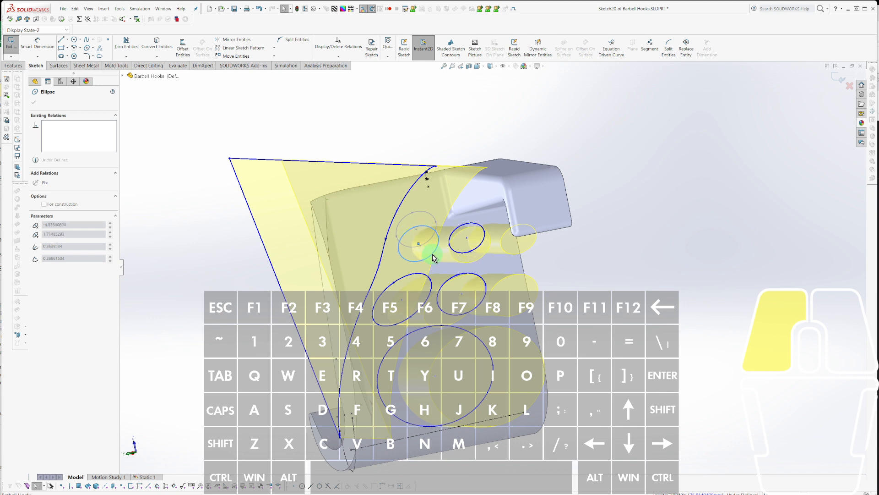
drag(434, 258, 433, 257)
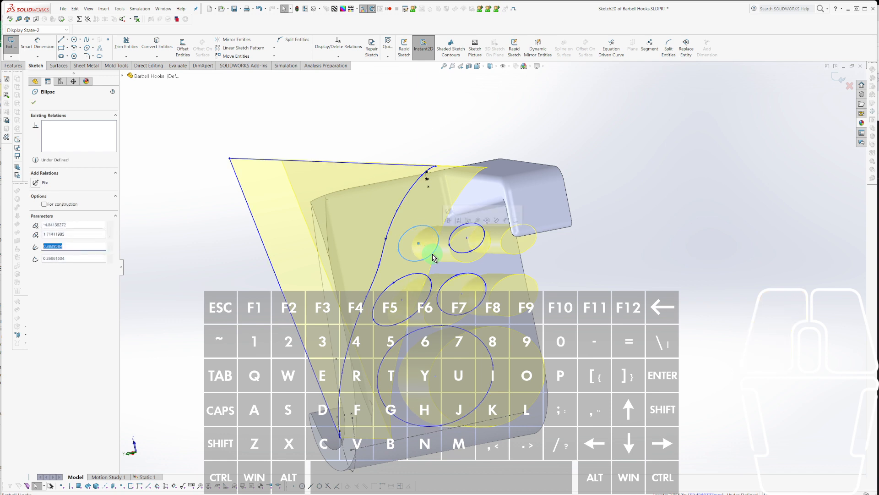
Paste a copy of the upper ellipse above the original, shrink it to a small oval and rebuild the model.
key(ctrl)
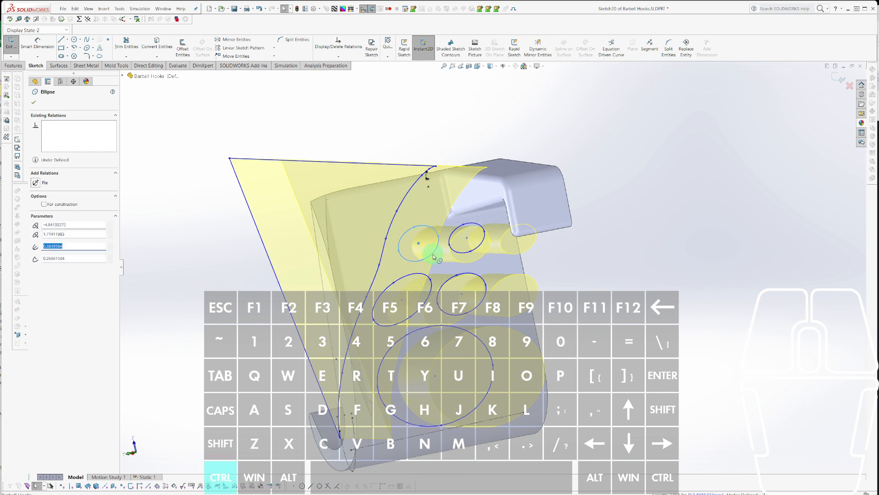
key(ctrl+v)
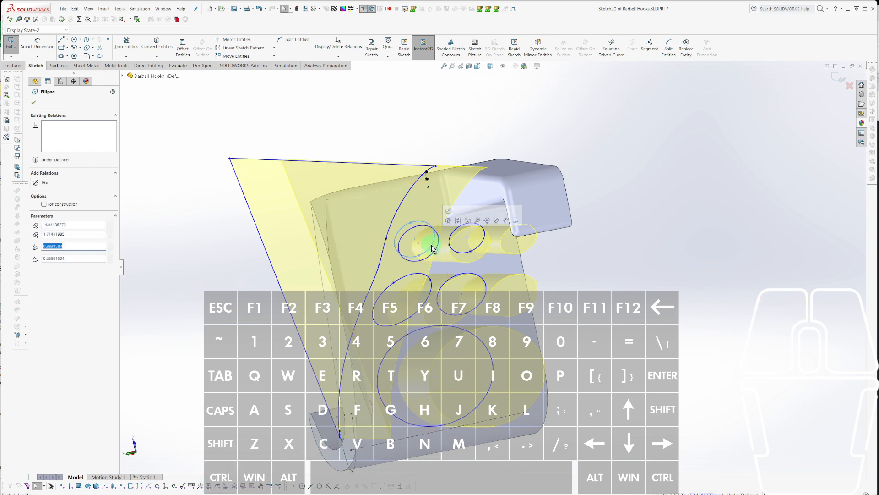
mouse_move(433, 248)
mouse_down()
mouse_move(442, 198)
mouse_move(431, 201)
mouse_move(438, 205)
mouse_move(430, 217)
mouse_up()
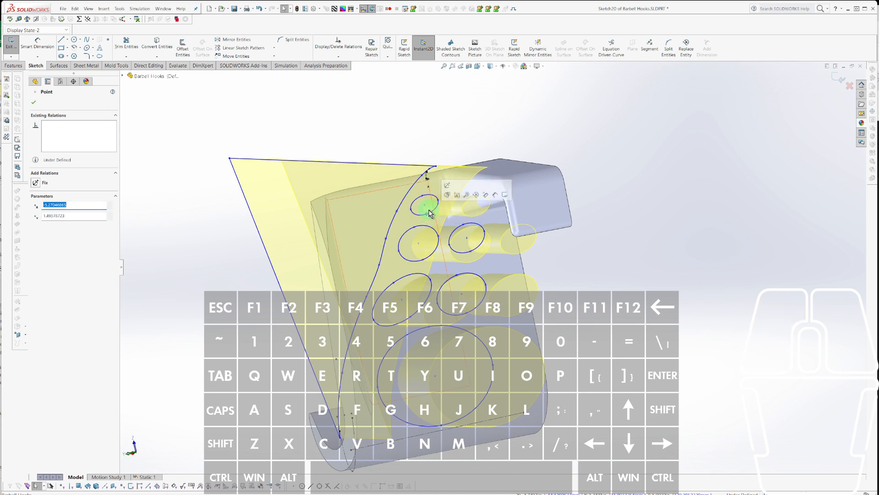
drag(425, 210, 430, 209)
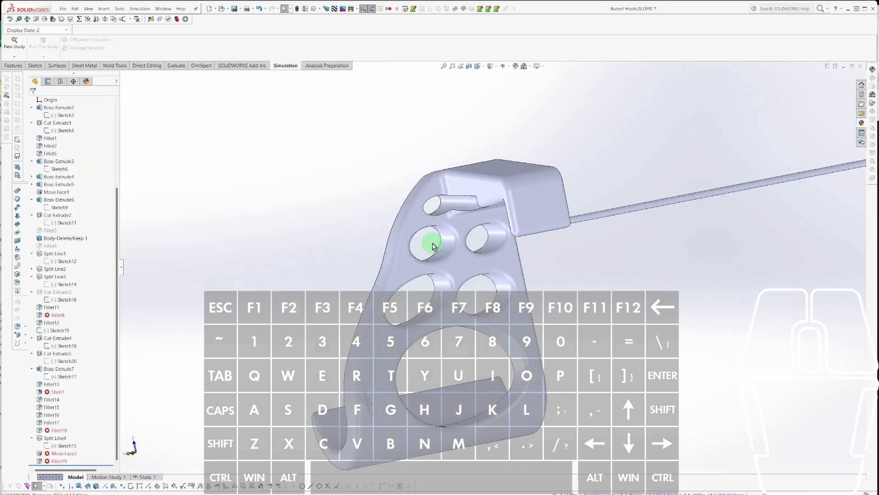
Reopen Sketch20, delete the small added oval at the top and rebuild the model.
click(438, 216)
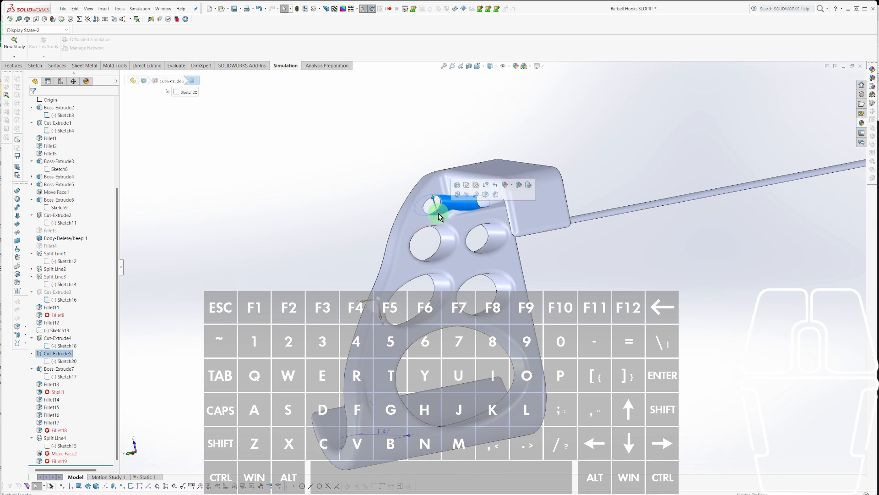
click(465, 183)
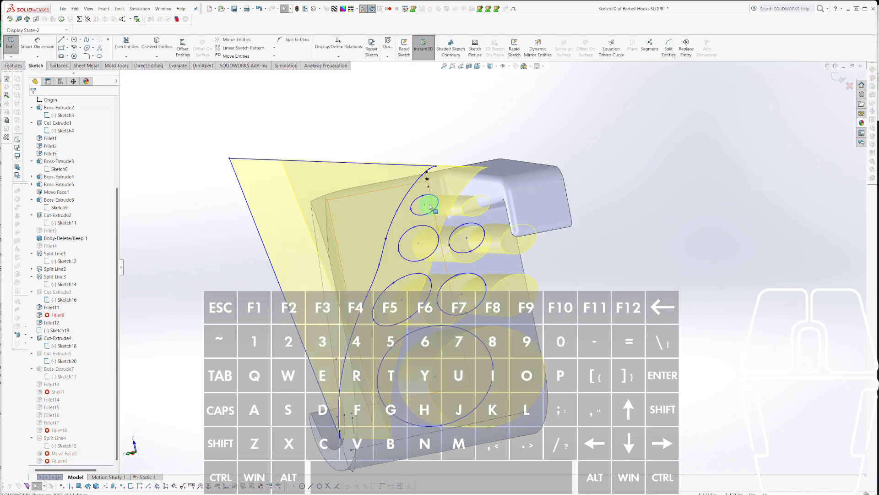
click(435, 209)
key(r)
click(475, 226)
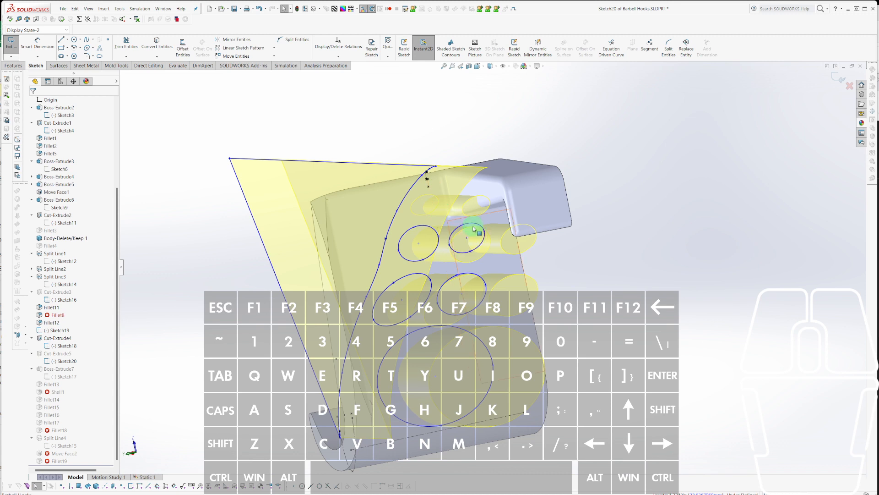
key(r)
Read Shell1's error, roll the model back to just before Fillet14 and inspect the small hole beneath the arm.
mouse_move(420, 252)
middle_down()
mouse_move(599, 245)
mouse_move(455, 281)
mouse_move(427, 277)
mouse_move(432, 297)
mouse_move(466, 268)
mouse_move(521, 298)
mouse_move(477, 262)
mouse_move(512, 315)
mouse_move(481, 339)
mouse_move(507, 149)
mouse_move(589, 366)
mouse_move(591, 357)
mouse_move(644, 347)
mouse_move(673, 379)
mouse_move(668, 387)
middle_up()
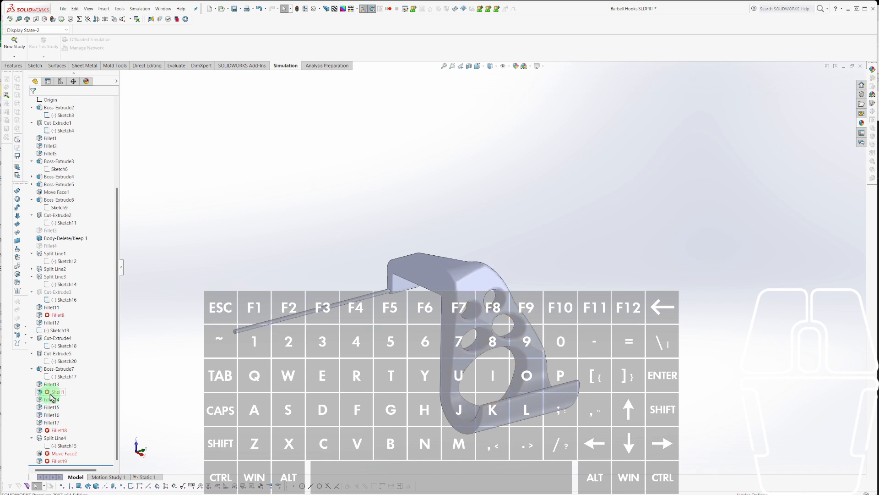
mouse_move(50, 393)
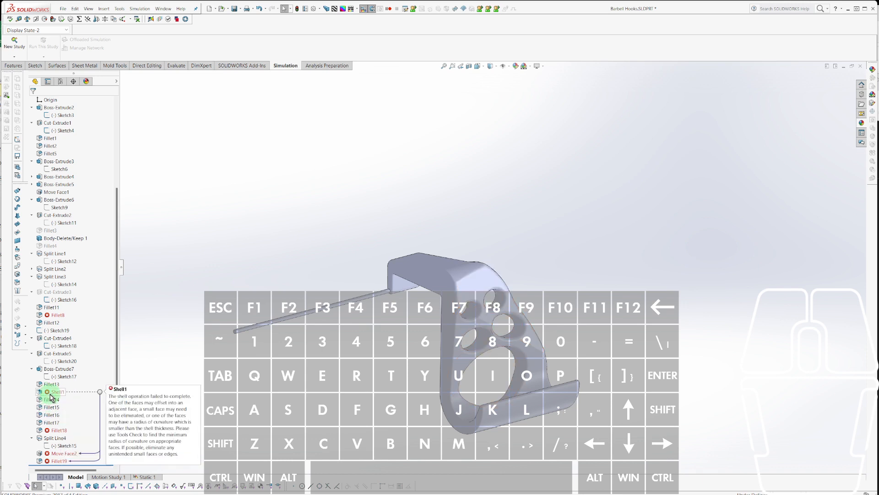
click(51, 399)
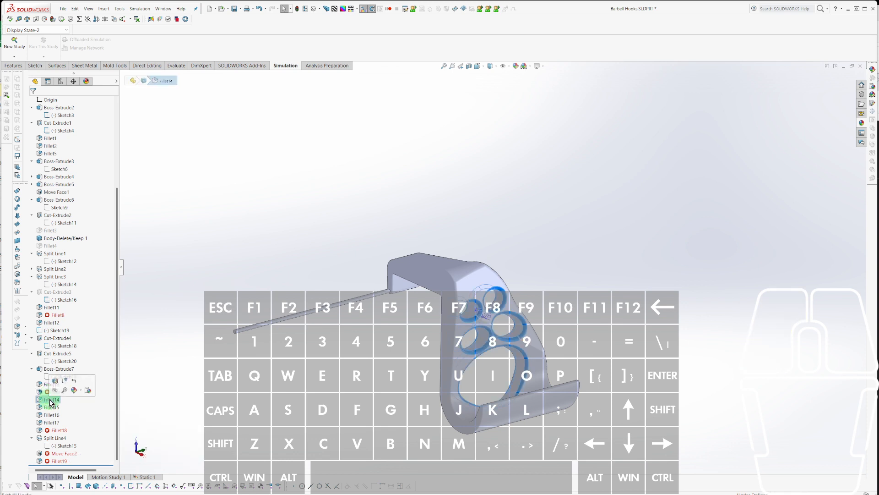
key(ctrl+alt)
scroll(548, 348, down, 4)
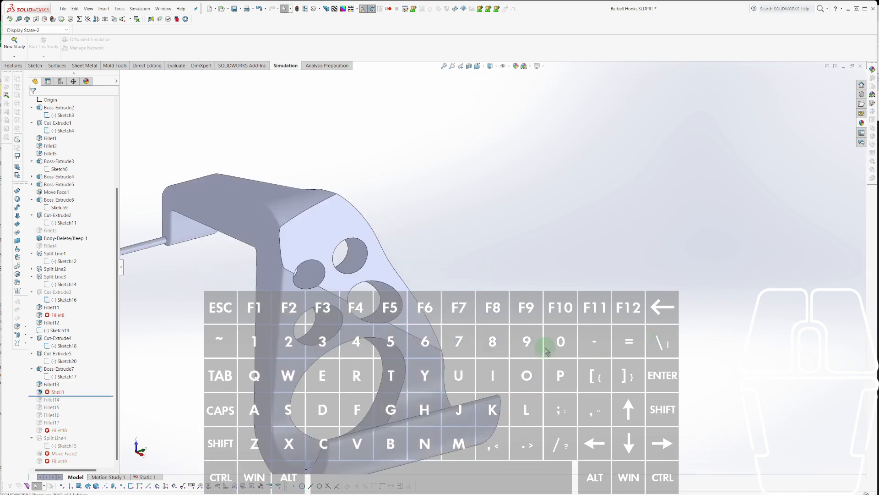
scroll(349, 314, down, 3)
scroll(352, 320, up, 2)
middle_drag(359, 328, 384, 249)
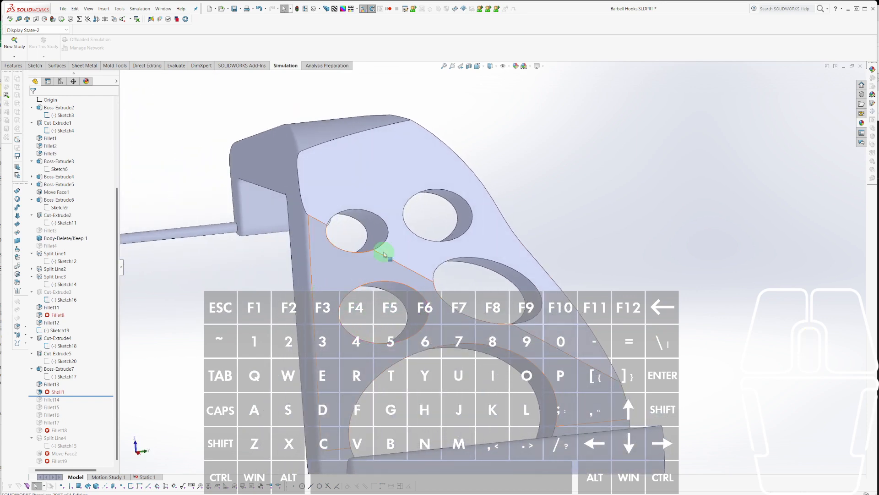
click(374, 228)
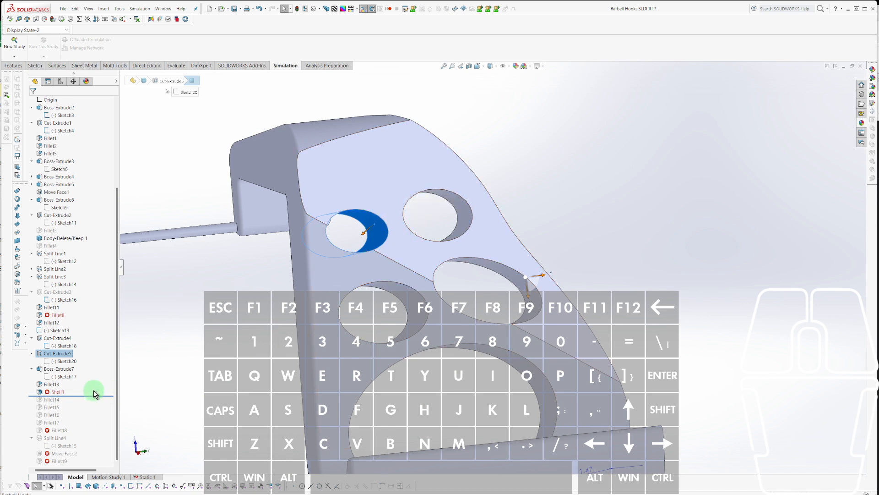
Try to reapply Shell1 with its 0.12 in wall thickness, accepting the curvature warning, and leave the feature edit.
right_click(62, 396)
click(56, 393)
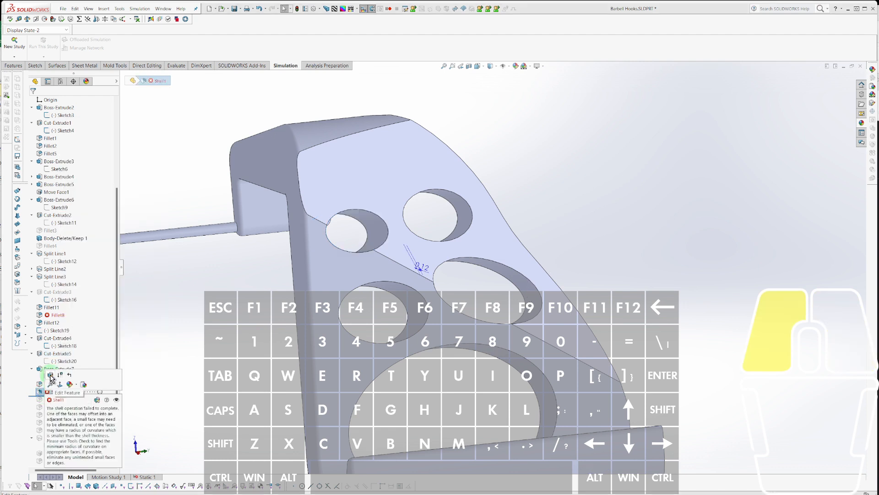
click(50, 375)
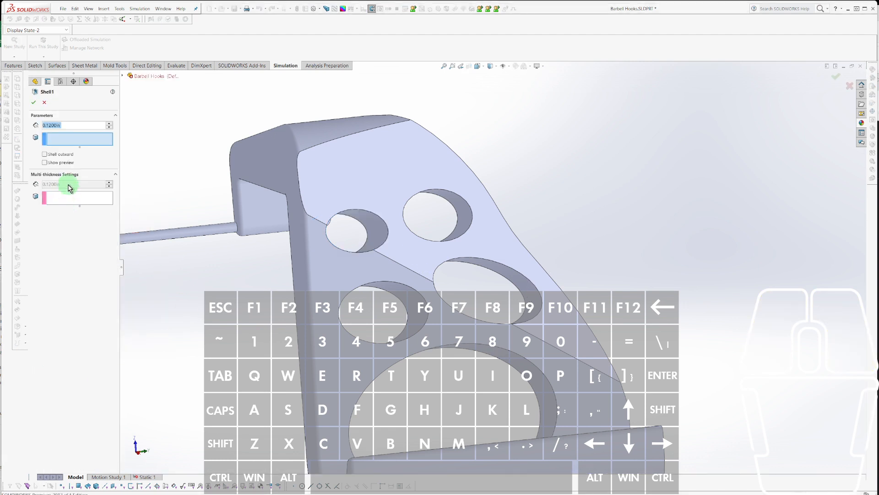
click(34, 102)
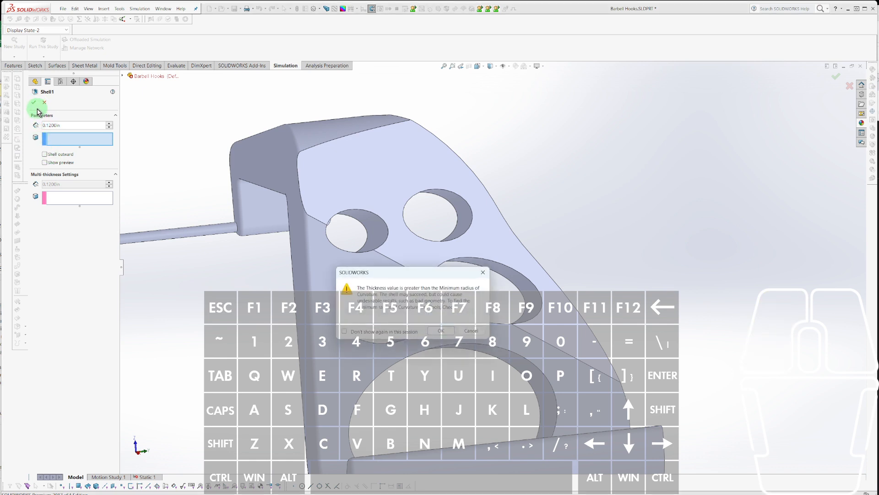
click(443, 329)
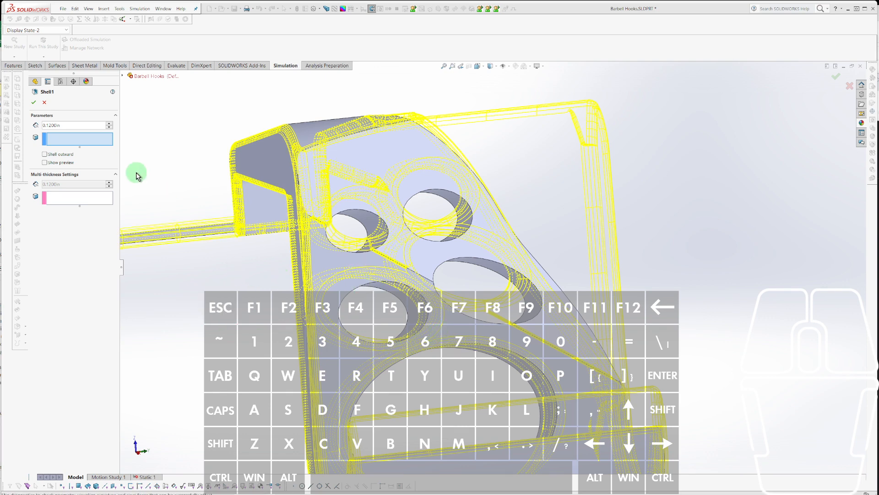
click(45, 102)
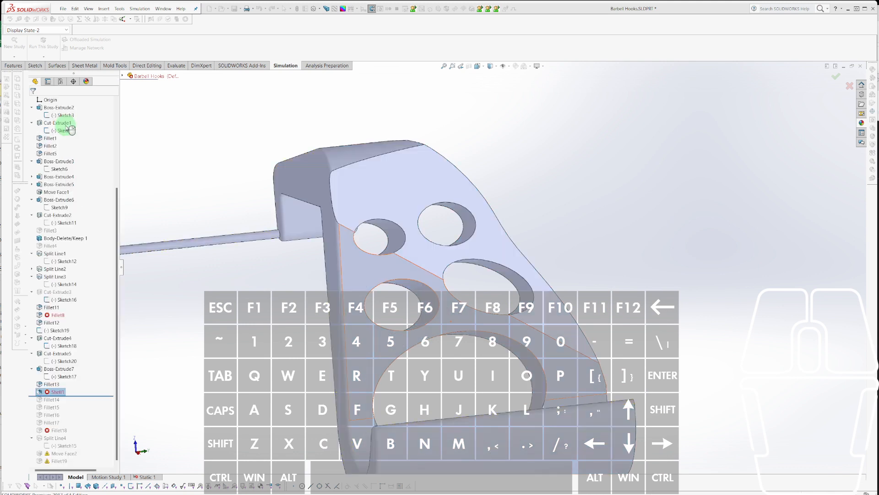
Reopen the Shell1 feature for editing.
right_click(47, 393)
click(52, 296)
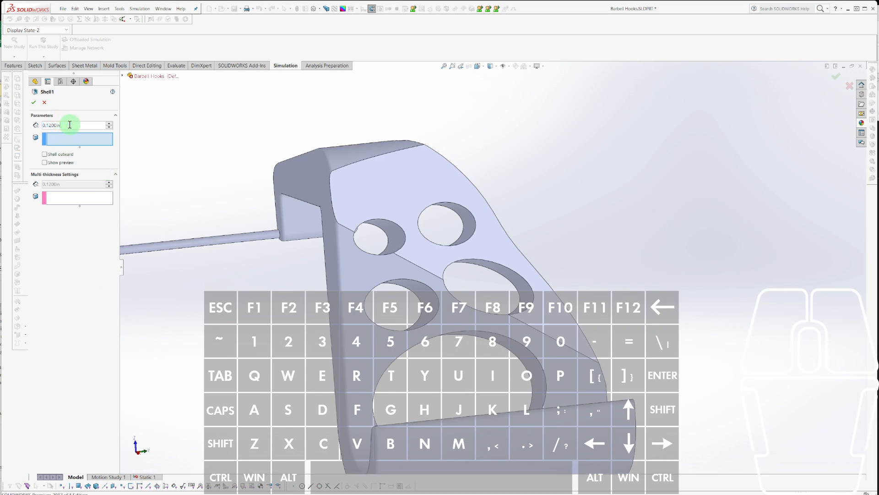
Try to set the thickness of Shell1 to 0.11 in.
drag(70, 125, 27, 128)
text(.)
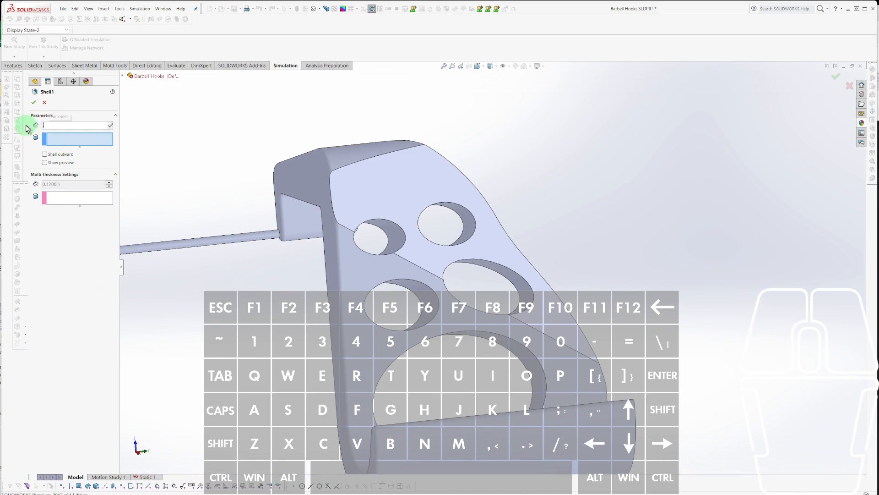
text(11)
key(Return)
click(33, 102)
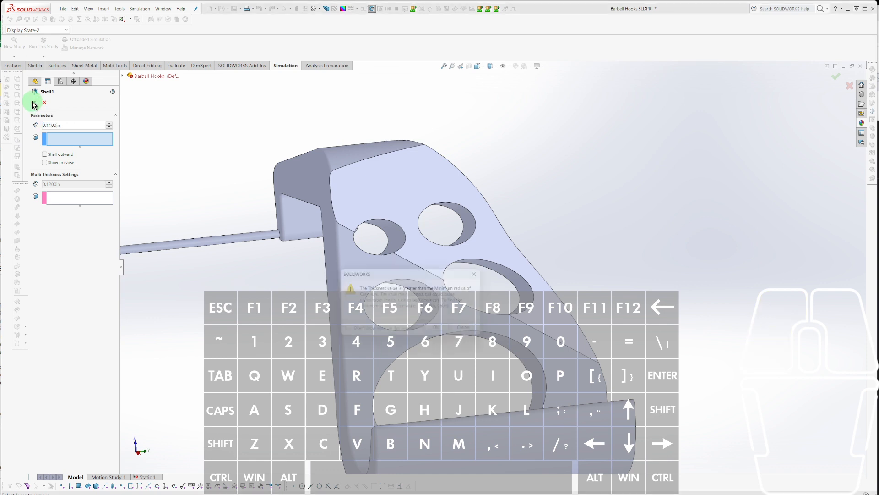
key(space)
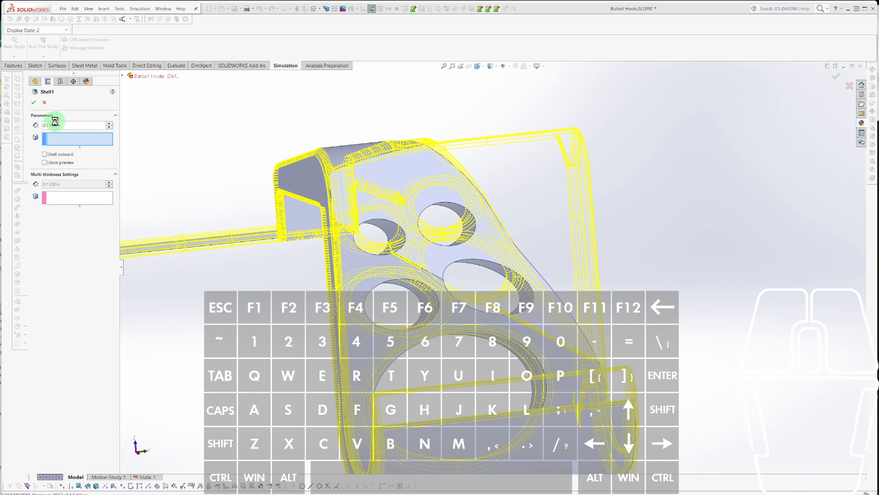
Apply a different thickness to Shell1 and roll the model forward to its last feature.
click(58, 125)
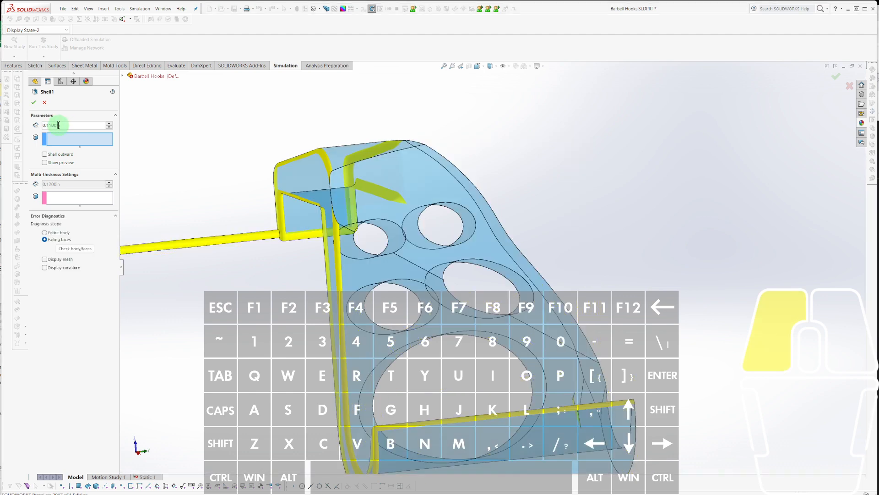
drag(65, 126, 27, 121)
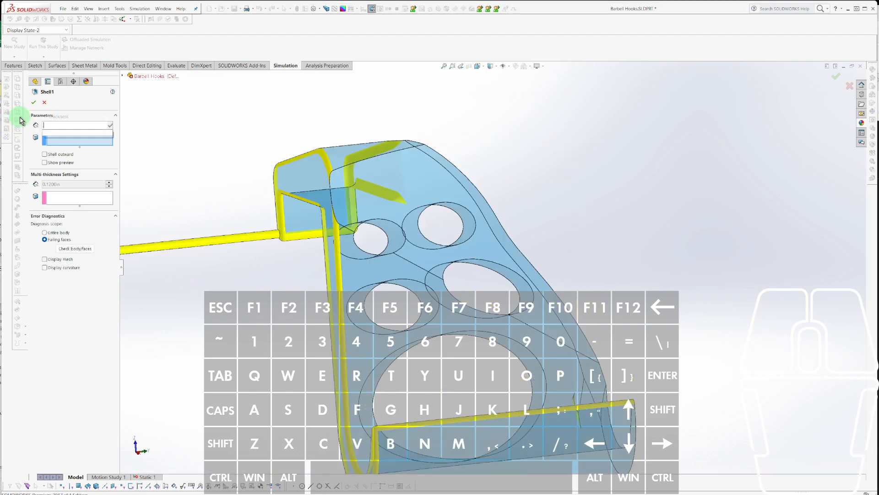
click(33, 103)
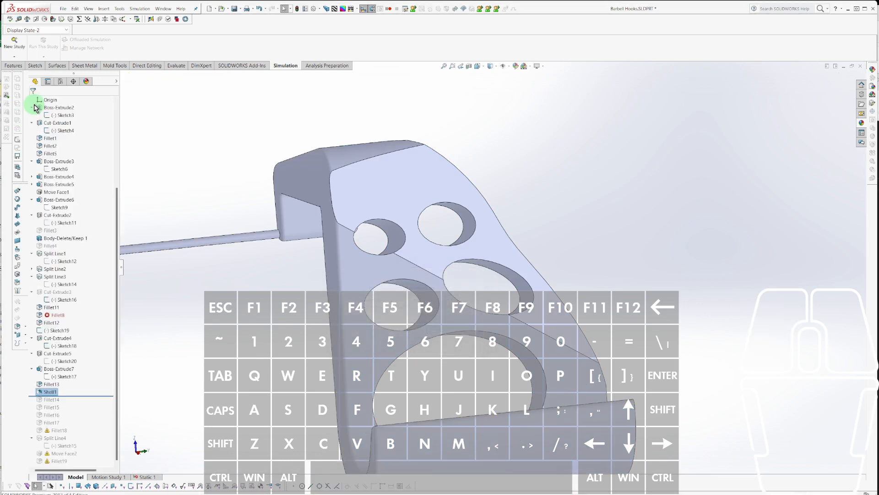
key(Escape)
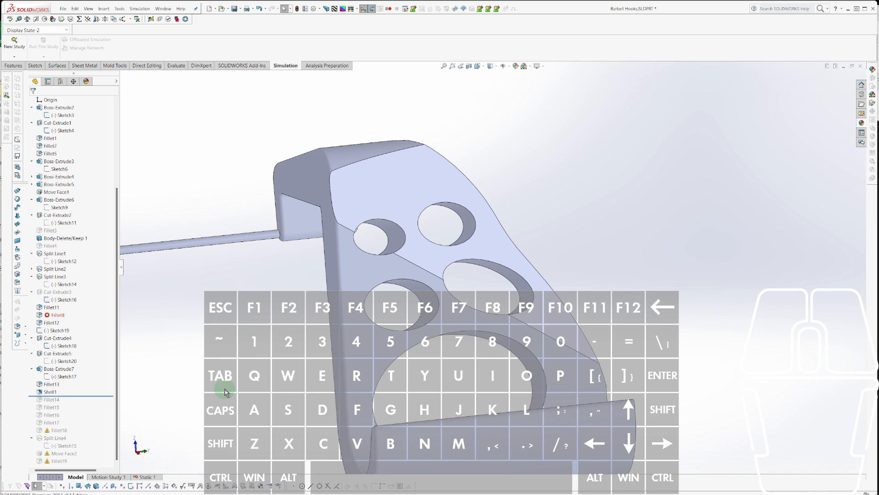
key(ctrl+shift+alt+r)
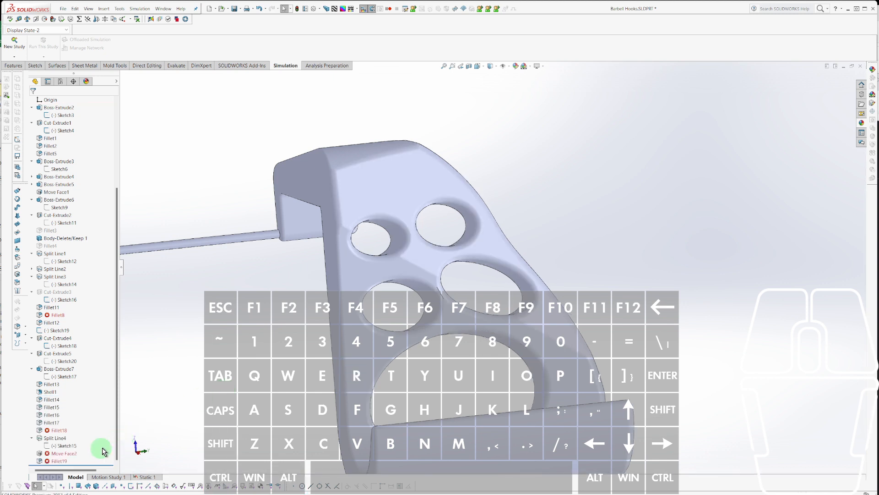
Cut the hook with a planar section view on the XZ plane to expose the shelled interior of the upper arm.
middle_drag(456, 334, 472, 366)
middle_drag(419, 358, 362, 249)
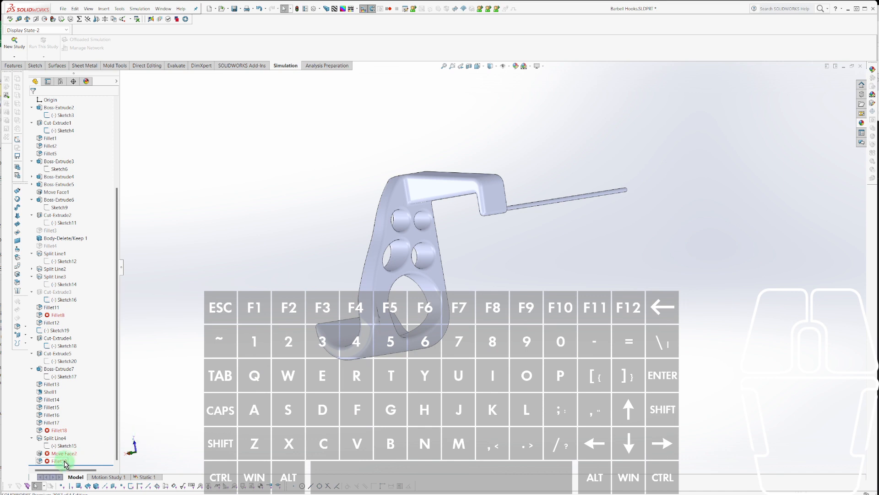
mouse_move(65, 456)
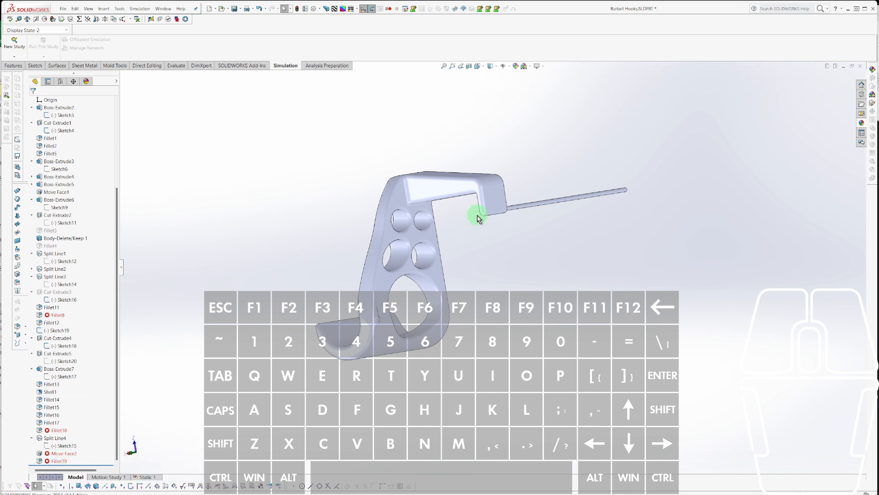
middle_drag(474, 212, 418, 248)
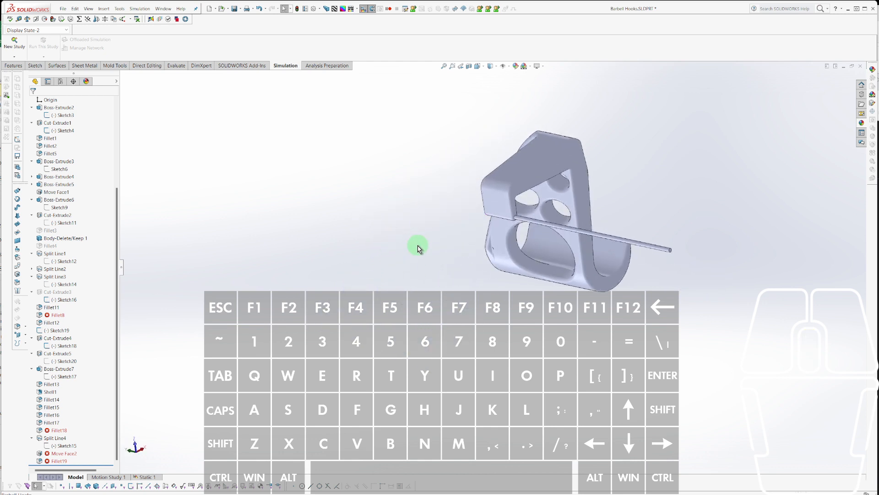
click(469, 67)
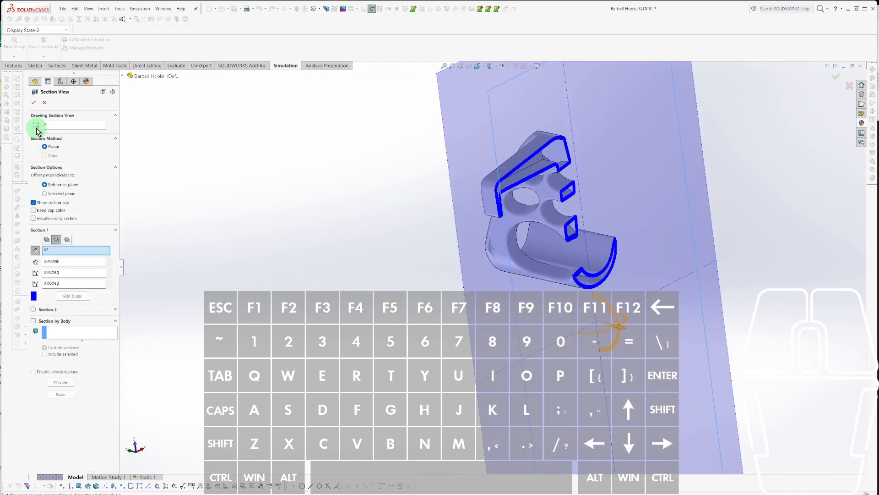
click(32, 106)
scroll(614, 177, down, 4)
scroll(490, 211, down, 3)
middle_drag(490, 211, 456, 258)
scroll(39, 403, down, 1)
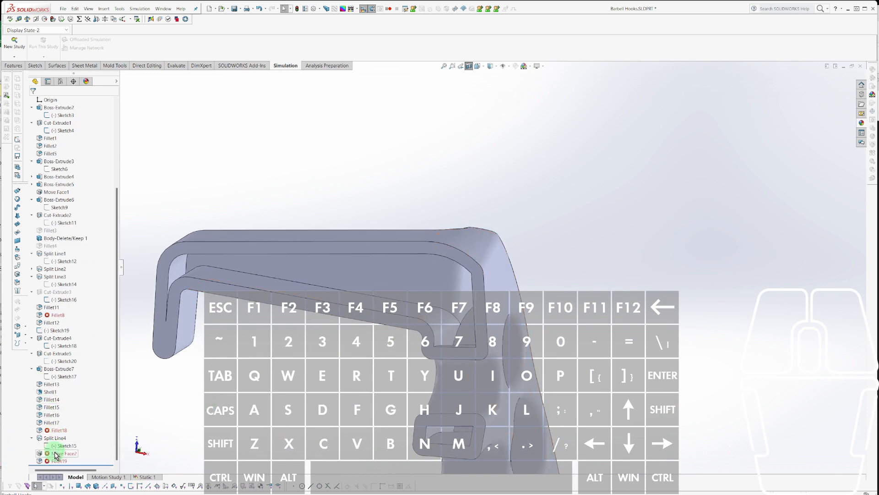
Open Move Face2 and examine its two selected inner faces where they meet the neck of the hook, leaving the feature unchanged.
click(55, 454)
click(56, 427)
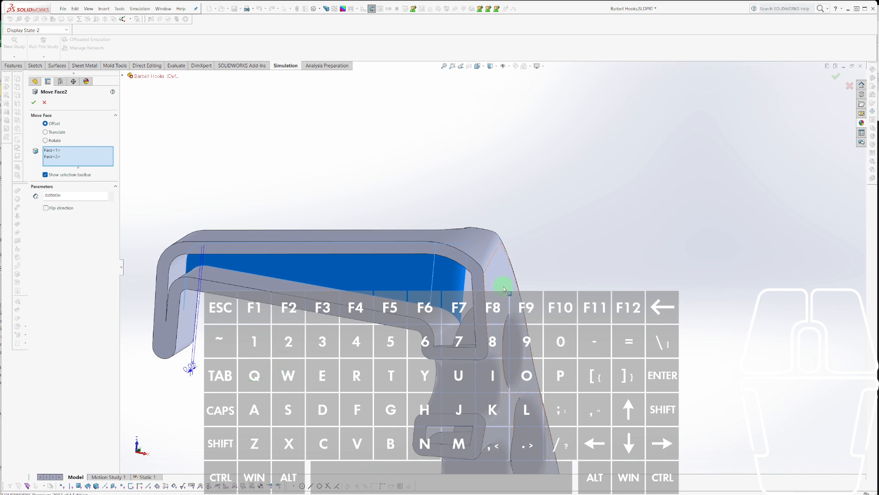
middle_drag(505, 288, 426, 307)
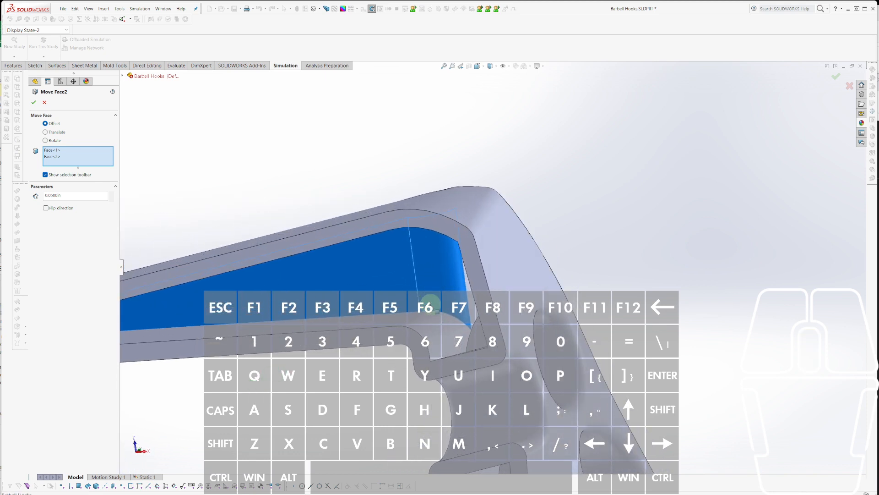
scroll(428, 304, down, 8)
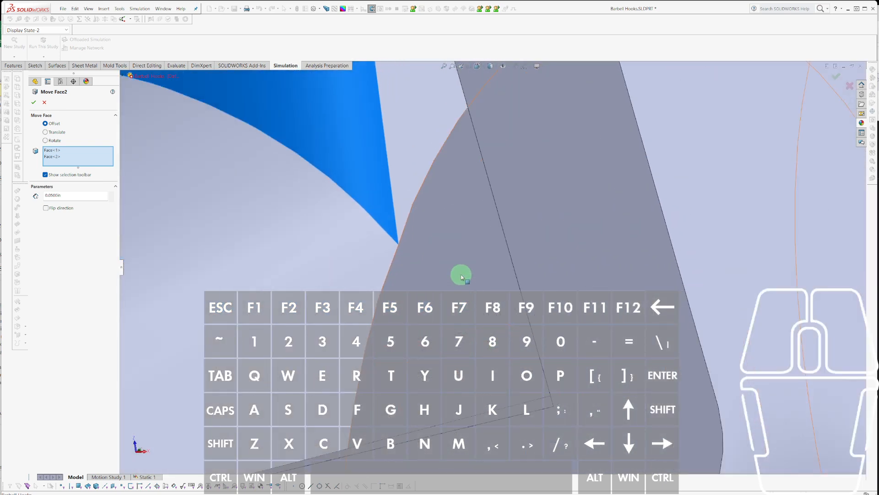
scroll(458, 280, up, 6)
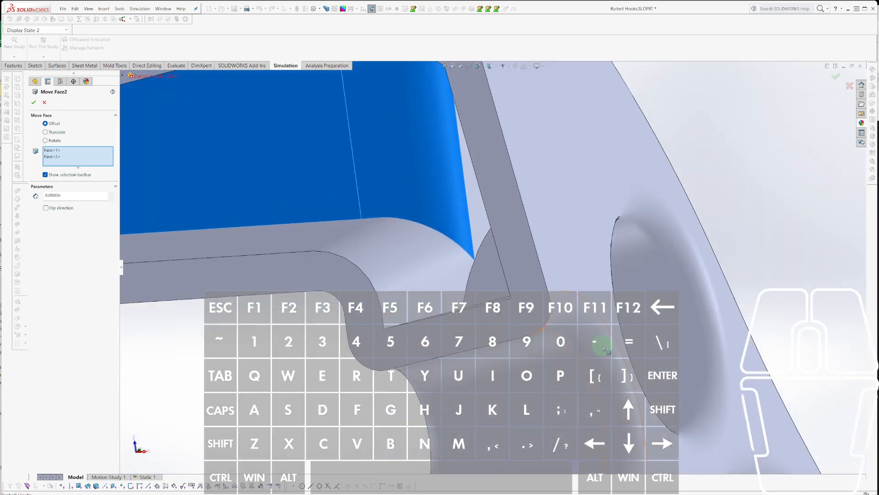
key(Escape)
scroll(603, 344, up, 5)
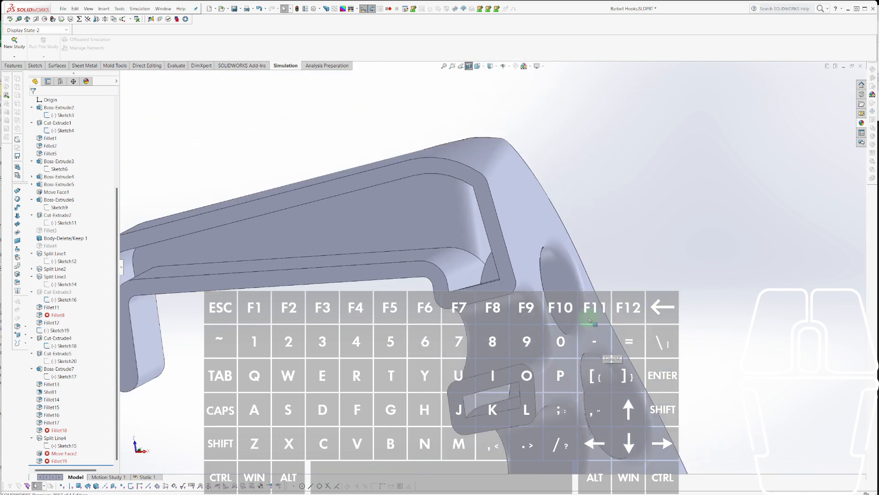
Try to shift the centre of the upper outer hole toward the inner hole in the sketch of Cut-Extrude5.
mouse_move(583, 341)
middle_down()
mouse_move(624, 304)
mouse_move(563, 295)
mouse_move(567, 346)
middle_up()
click(534, 278)
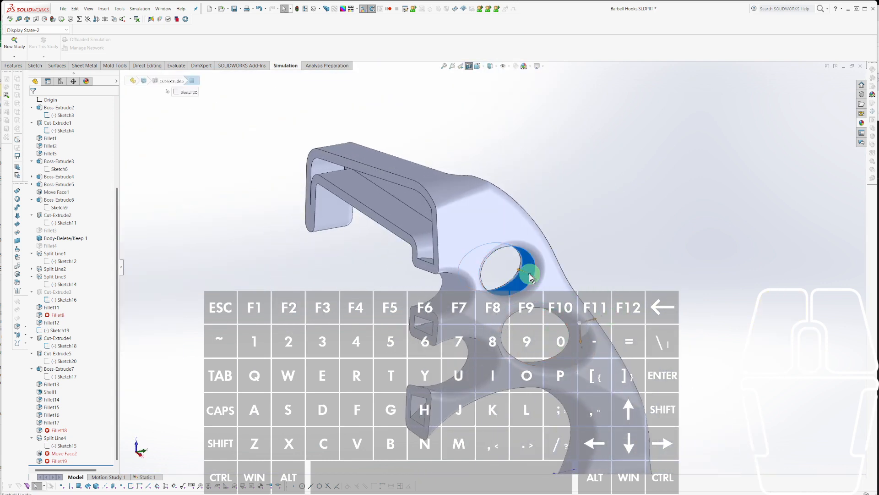
click(560, 249)
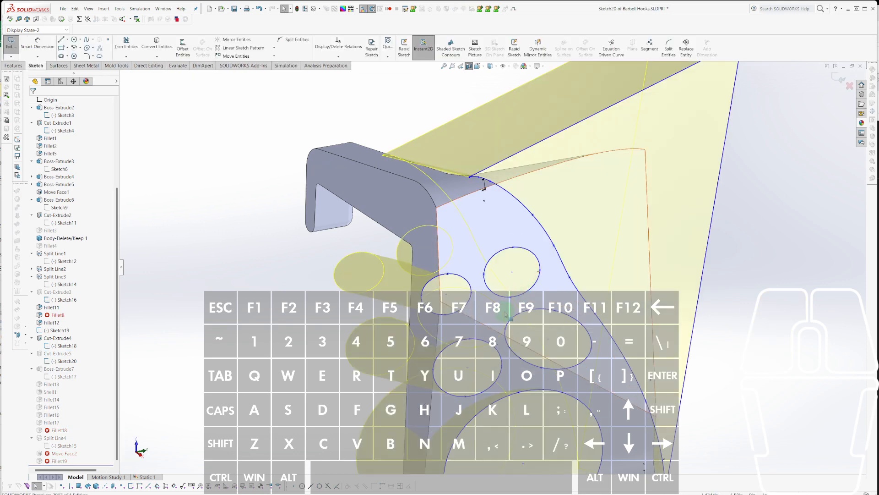
scroll(521, 275, down, 2)
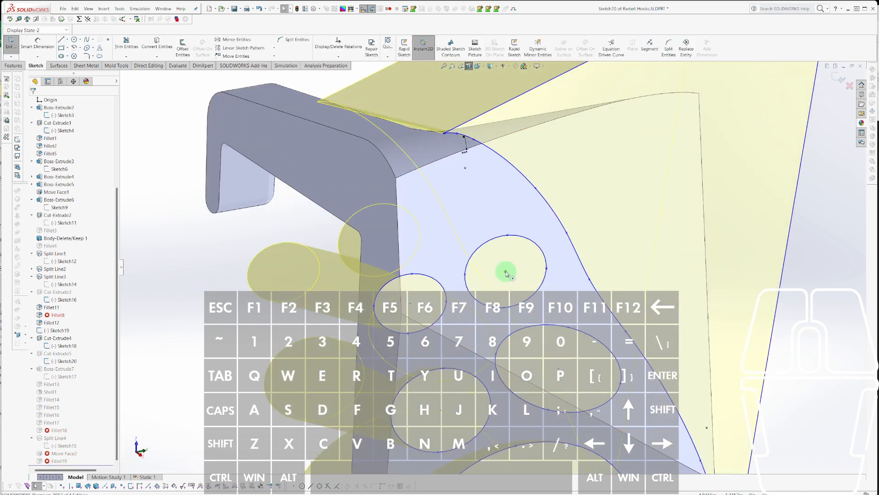
click(507, 273)
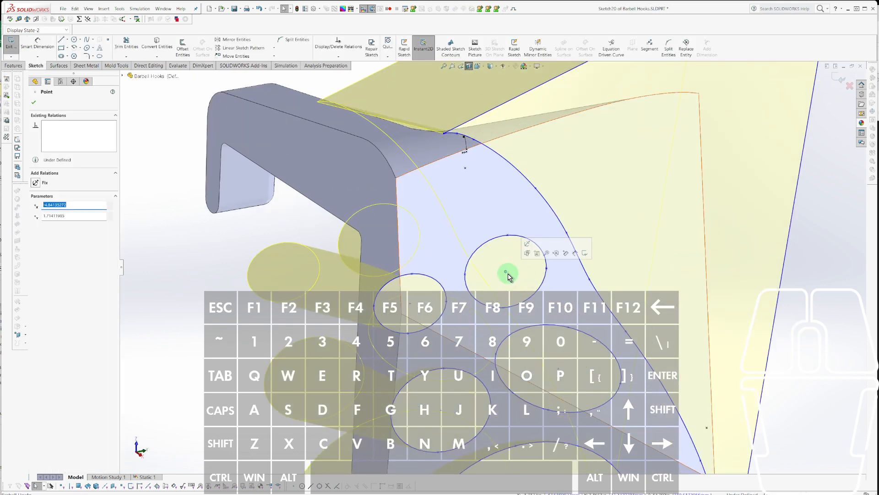
drag(506, 273, 472, 274)
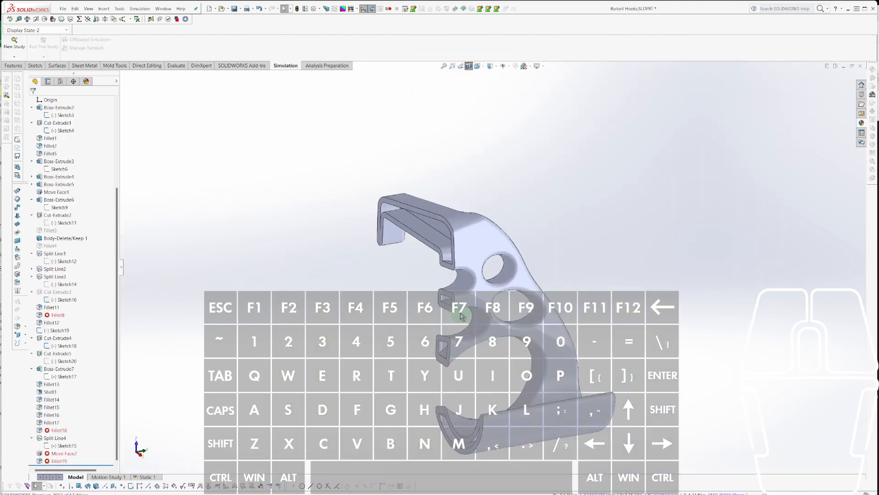
Try to offset the two inner arm faces in Move Face2 by 0.01 in.
mouse_move(490, 316)
middle_down()
mouse_move(427, 287)
mouse_move(408, 265)
mouse_move(536, 245)
mouse_move(520, 279)
mouse_move(483, 275)
middle_up()
scroll(483, 275, down, 6)
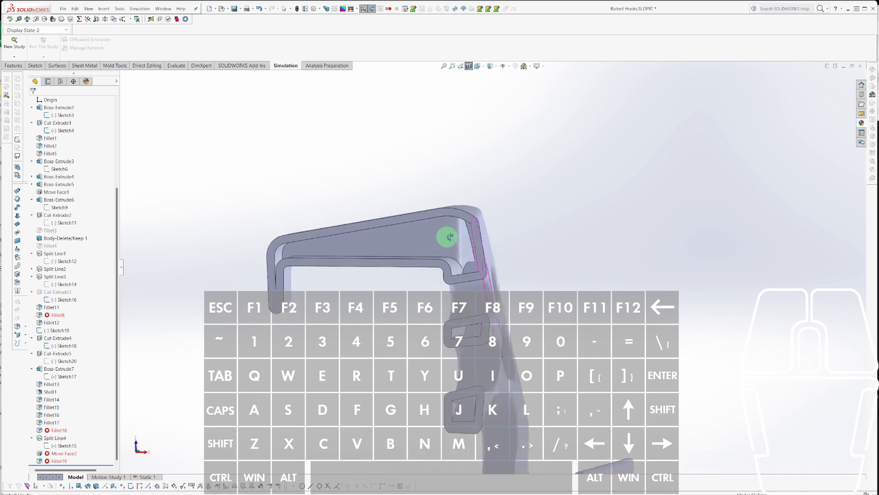
scroll(484, 274, down, 3)
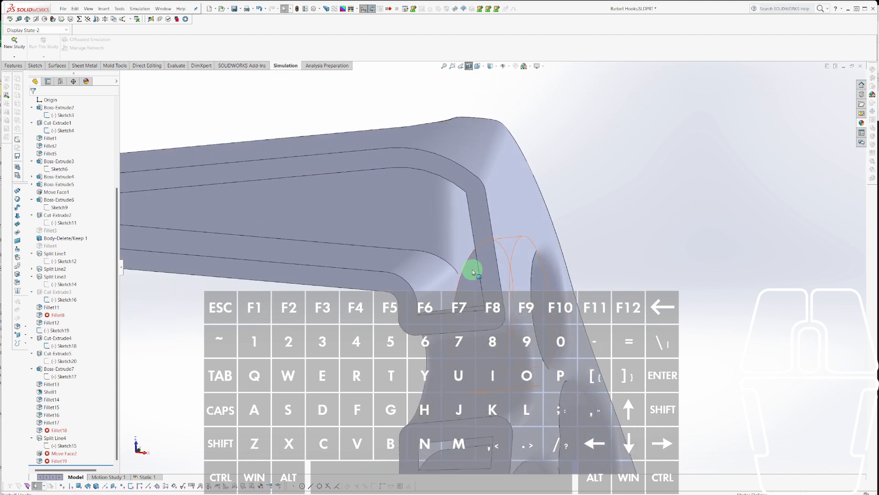
middle_drag(458, 245, 460, 210)
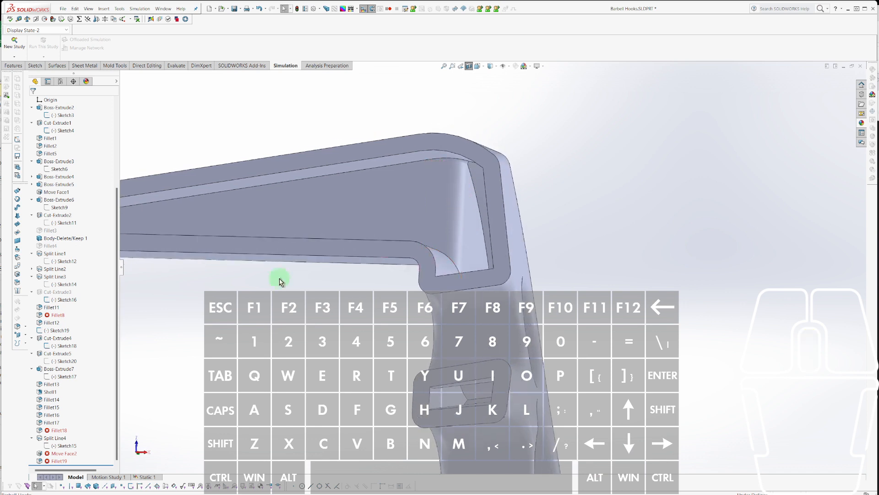
click(44, 454)
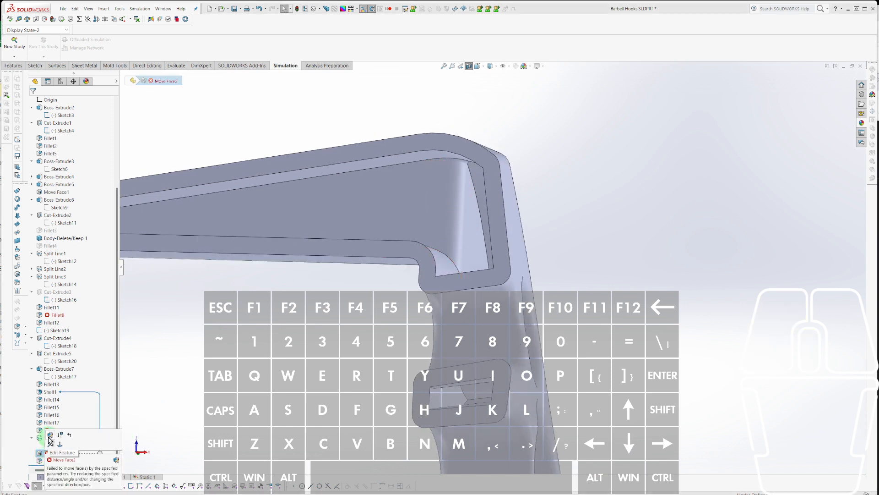
click(50, 440)
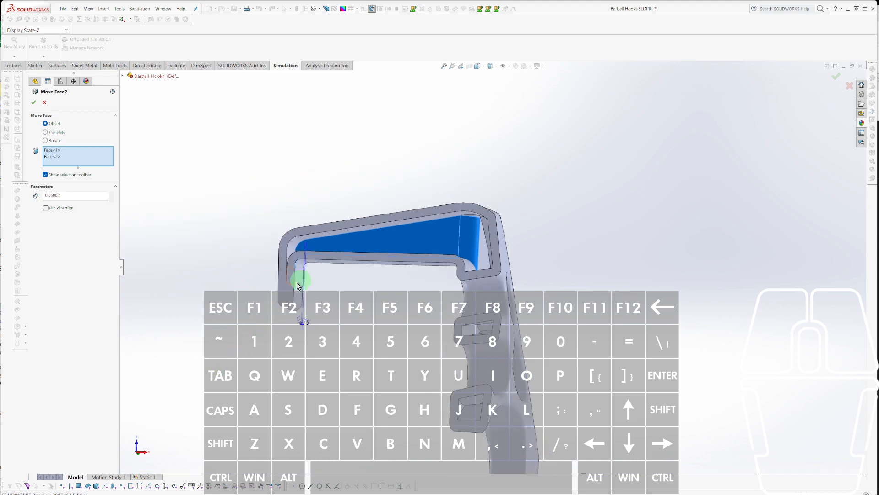
middle_drag(297, 286, 475, 234)
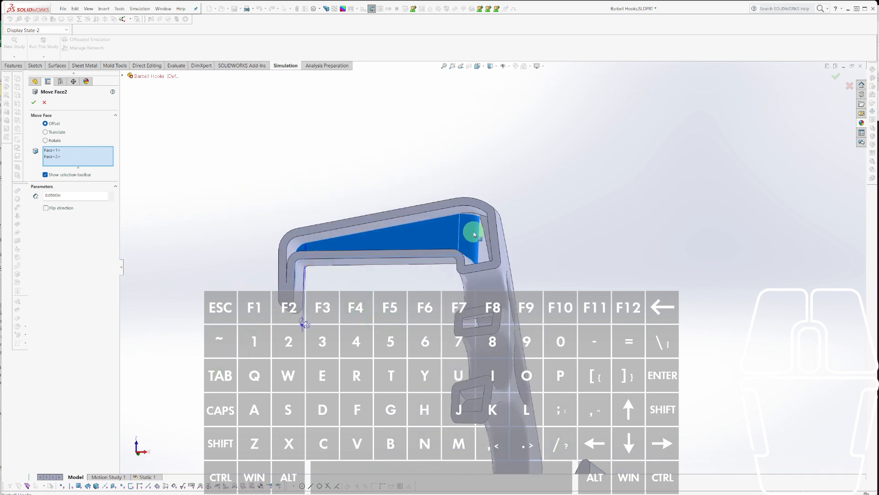
scroll(467, 242, down, 2)
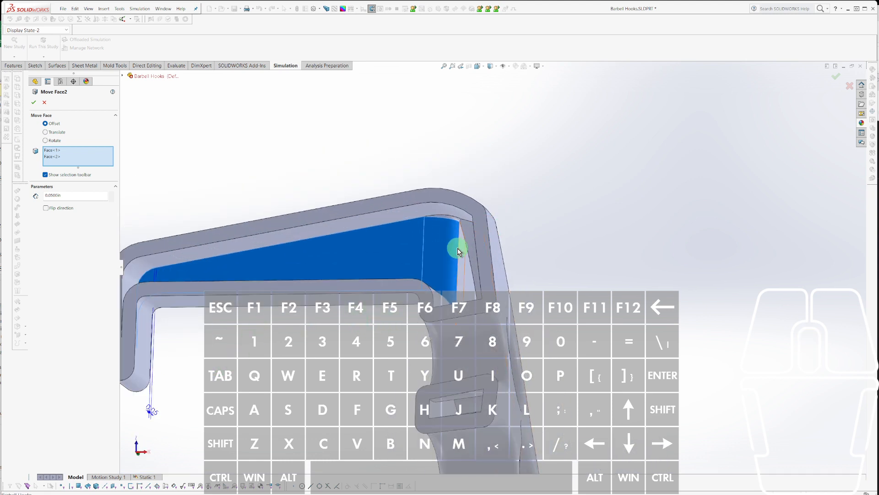
double_click(99, 196)
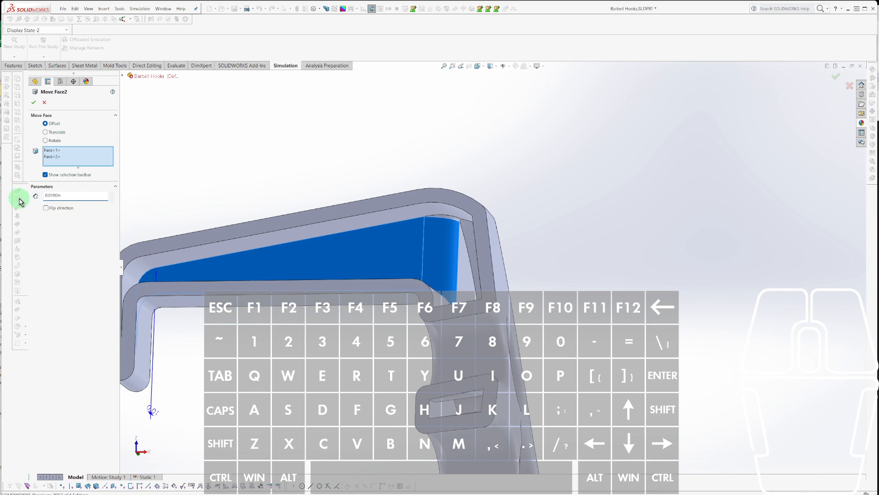
click(33, 105)
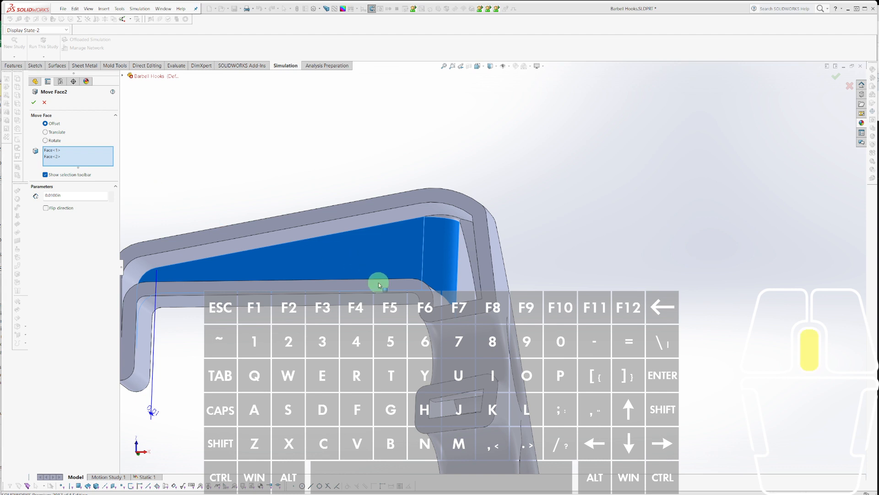
Switch Move Face2 from Offset to Translate and shift the two inner arm faces 0.05 in along negative Y.
middle_drag(373, 285, 375, 348)
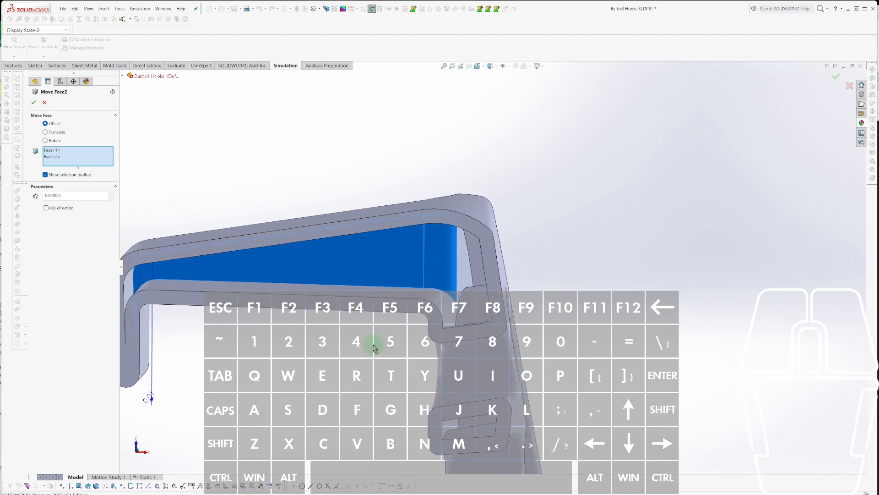
click(45, 132)
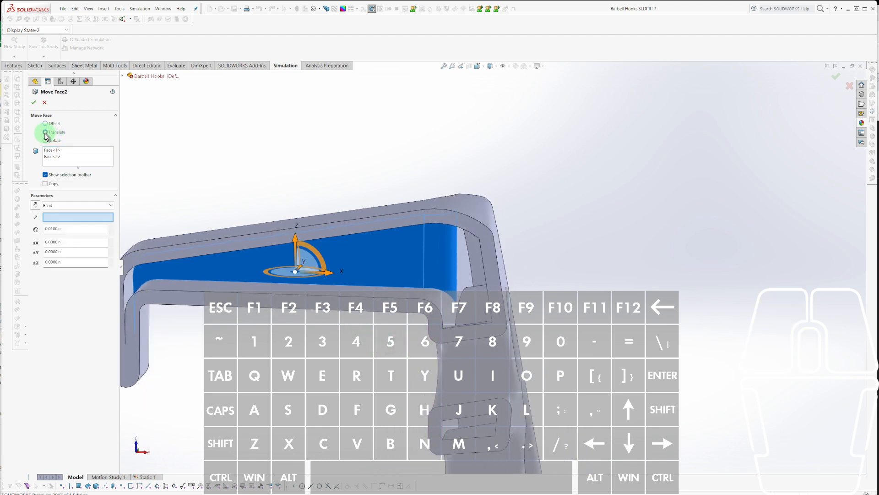
middle_drag(337, 314, 318, 337)
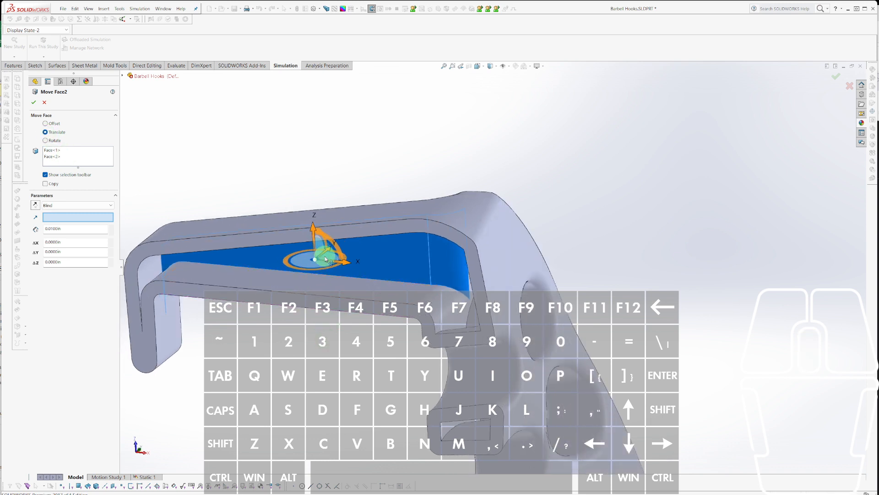
drag(326, 255, 186, 266)
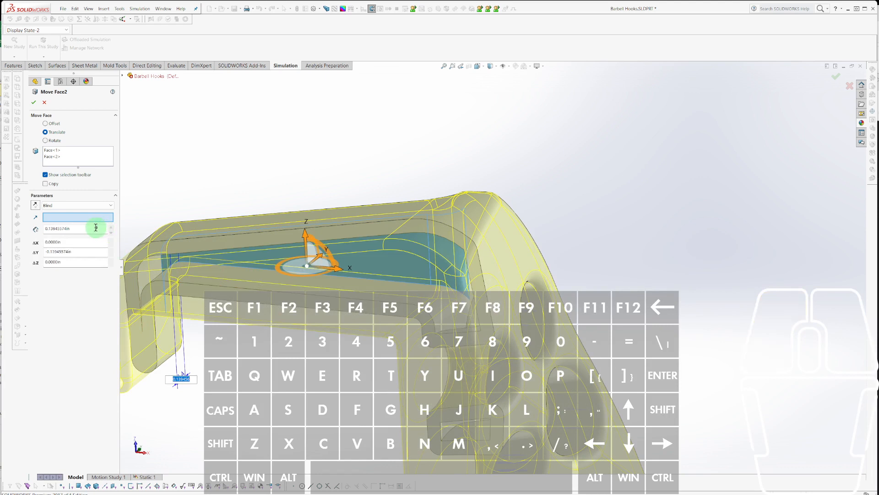
drag(95, 227, 11, 233)
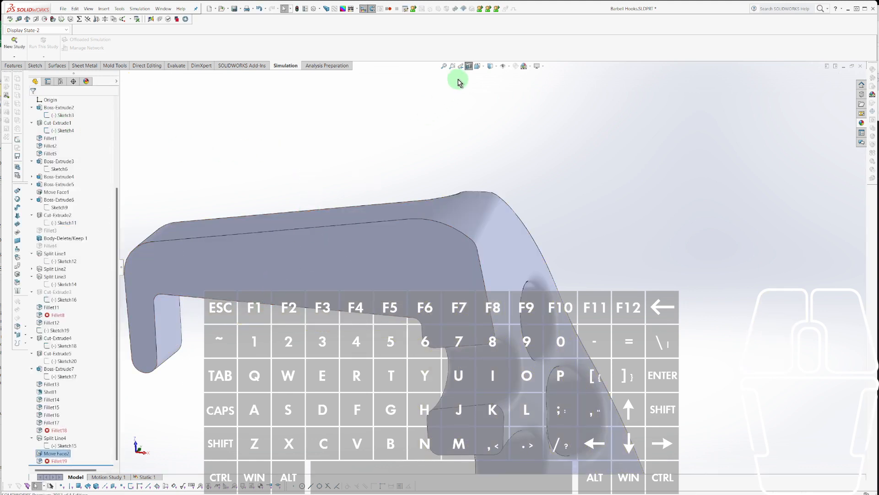
Inspect the sectioned arm with the model rolled back before Move Face2, and roll forward past that feature.
click(469, 68)
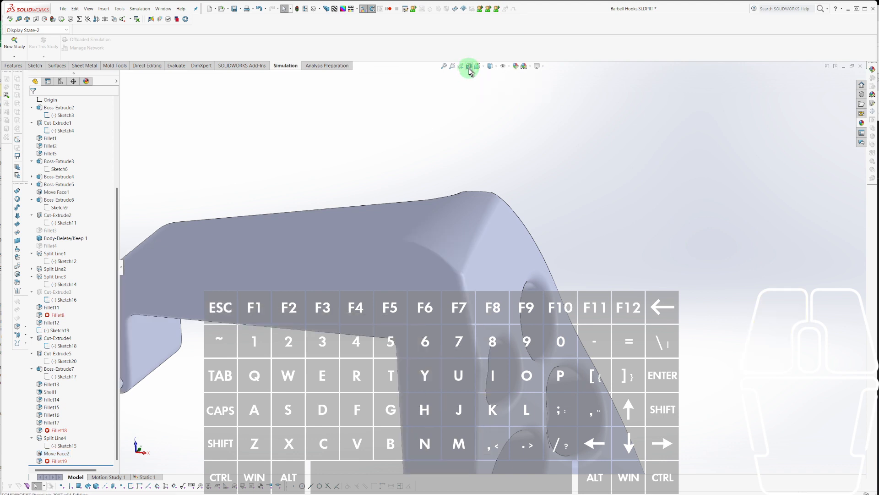
drag(500, 275, 517, 245)
key(Escape)
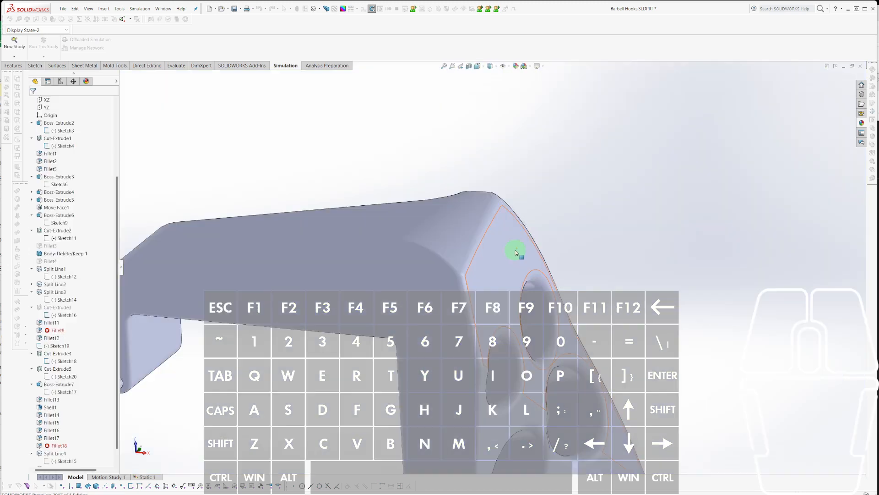
scroll(77, 410, down, 1)
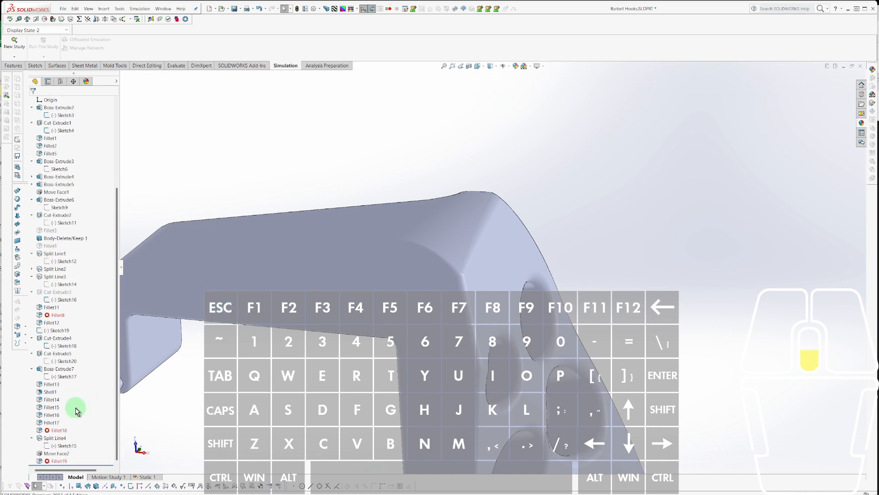
click(56, 453)
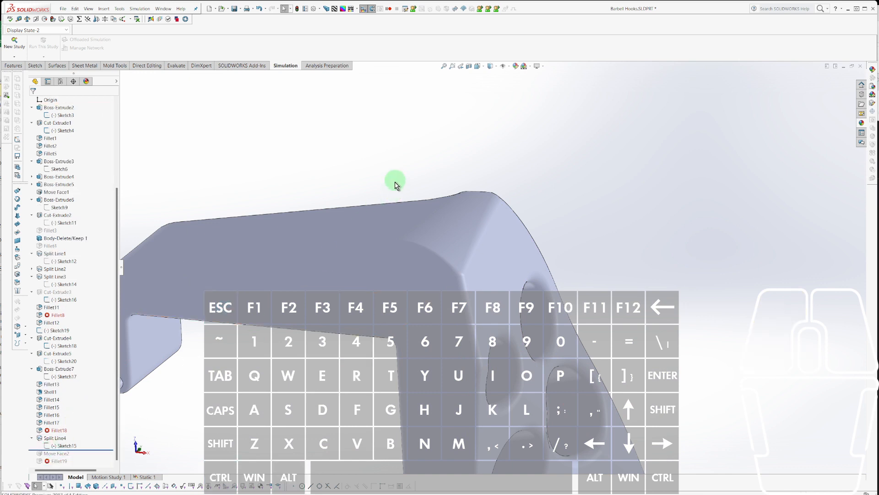
click(468, 67)
key(Return)
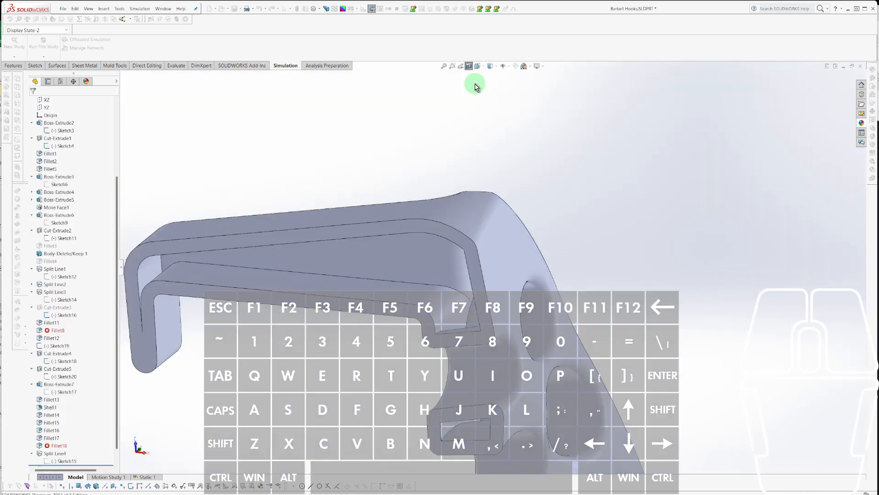
scroll(58, 395, down, 1)
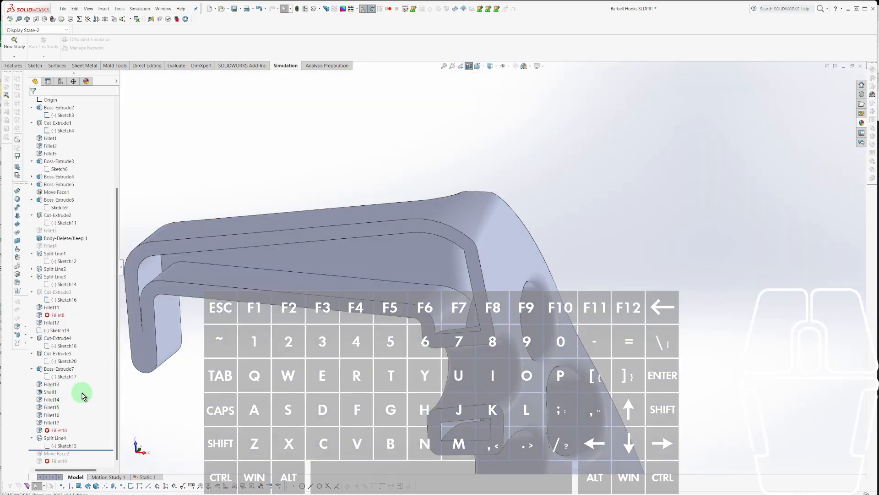
drag(97, 450, 97, 454)
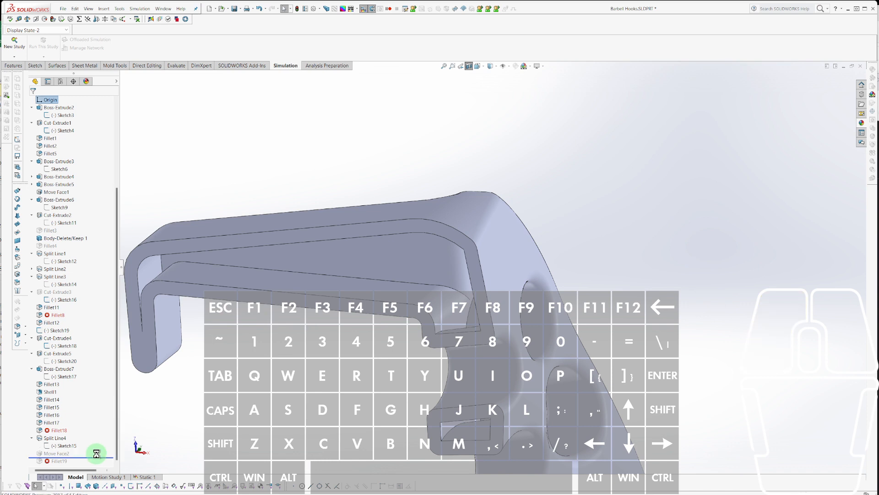
Set the translation distance of Move Face2 to 0.03 in.
right_click(59, 453)
click(65, 432)
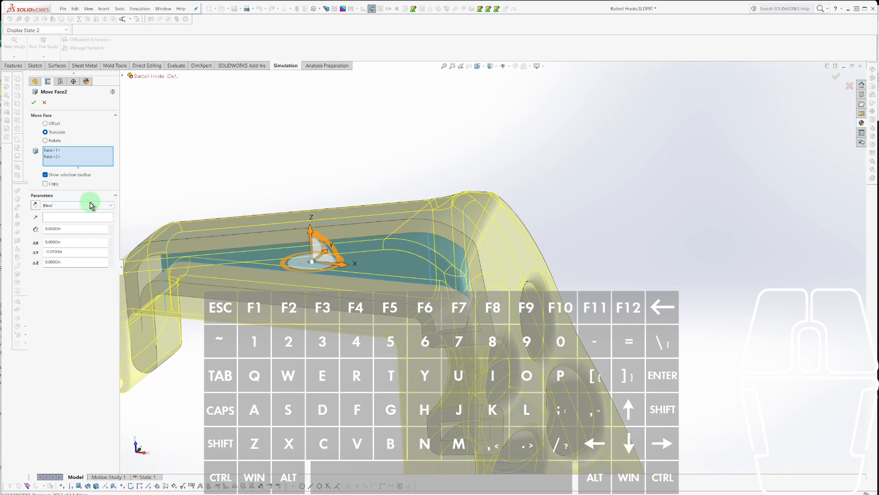
drag(77, 229, 22, 230)
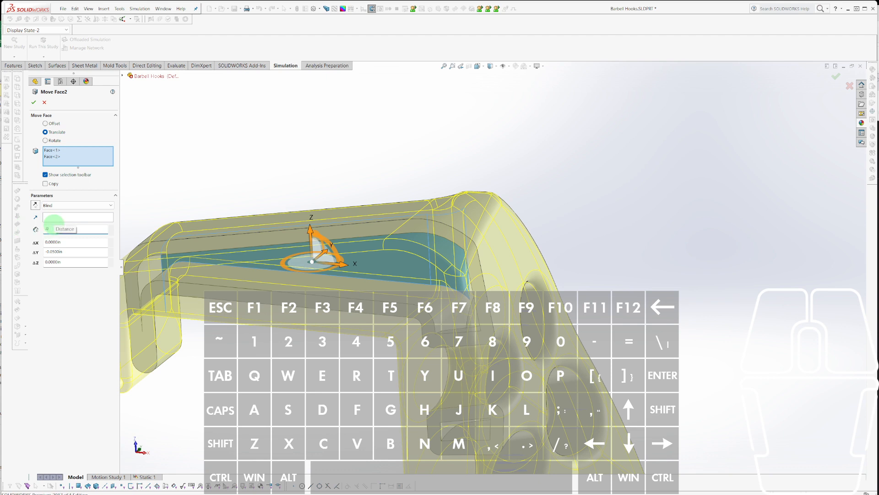
text(.03)
key(Return)
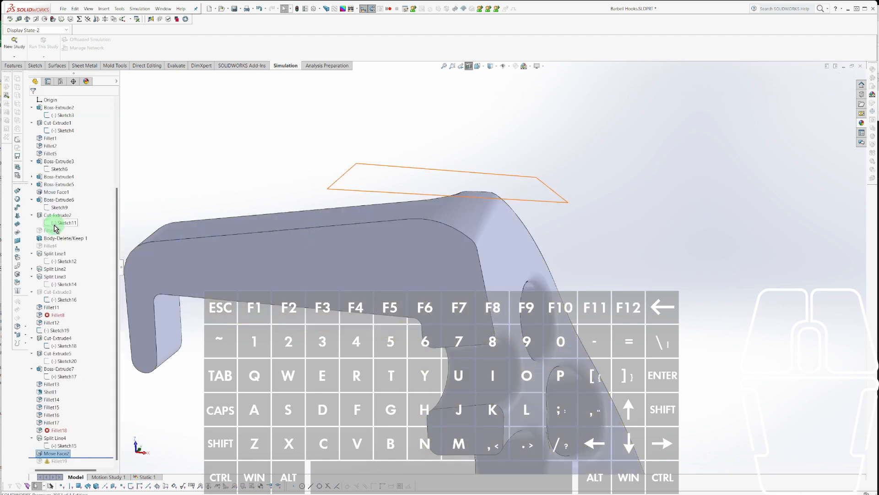
Set the translation distance of Move Face2 to 0.02 in.
key(Escape)
right_click(50, 453)
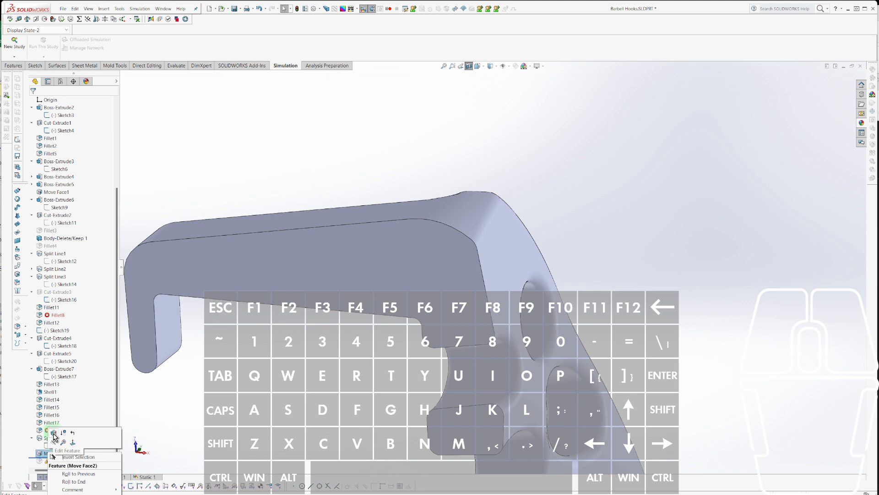
click(54, 435)
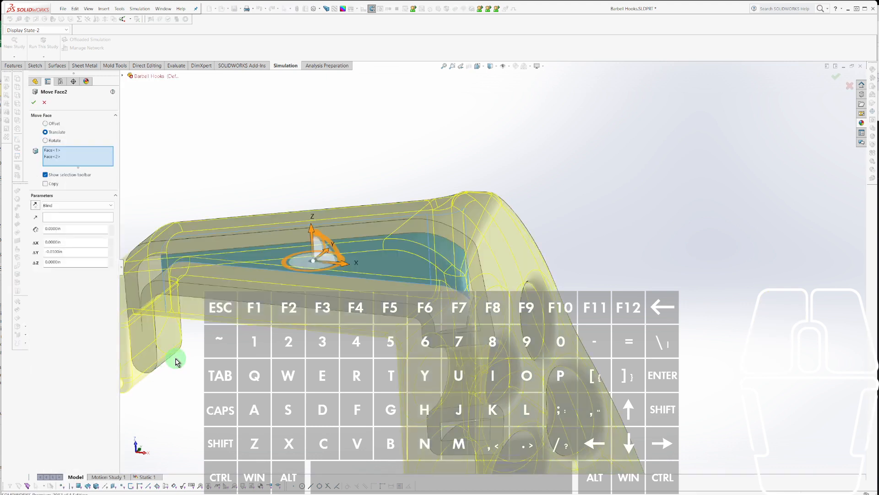
double_click(73, 228)
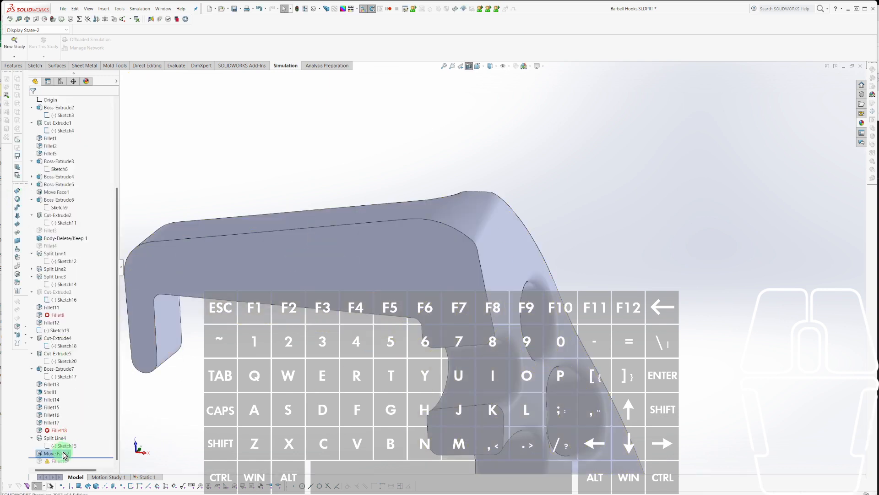
key(Escape)
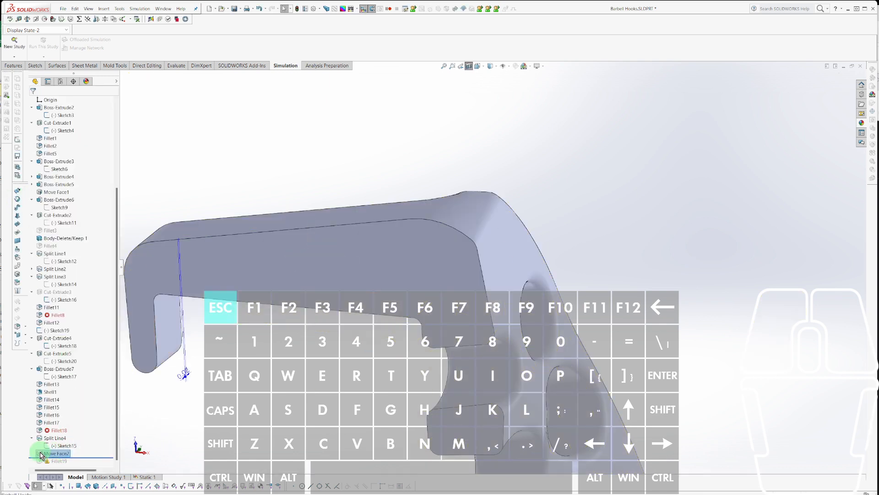
Inspect the arm's inner corner near the neck with the model rolled back before Move Face2, and roll forward past it.
click(40, 454)
drag(41, 457, 41, 450)
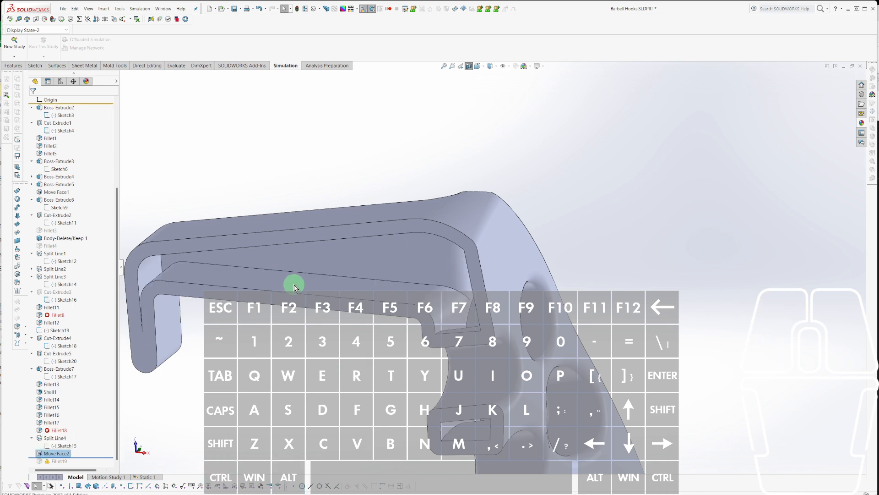
scroll(488, 229, down, 3)
middle_drag(488, 229, 485, 169)
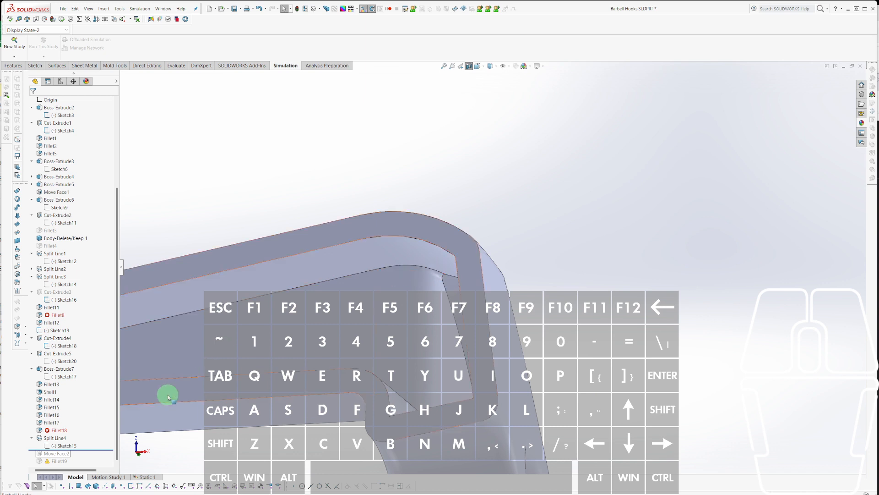
click(54, 447)
drag(75, 449, 76, 456)
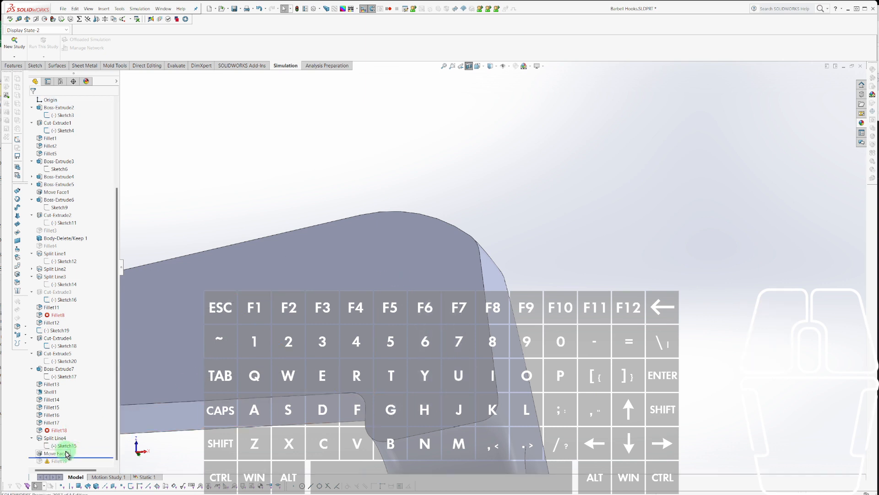
Add a third inner face, next to the curved end at the neck corner, to the Move Face2 selection.
right_click(62, 453)
click(64, 431)
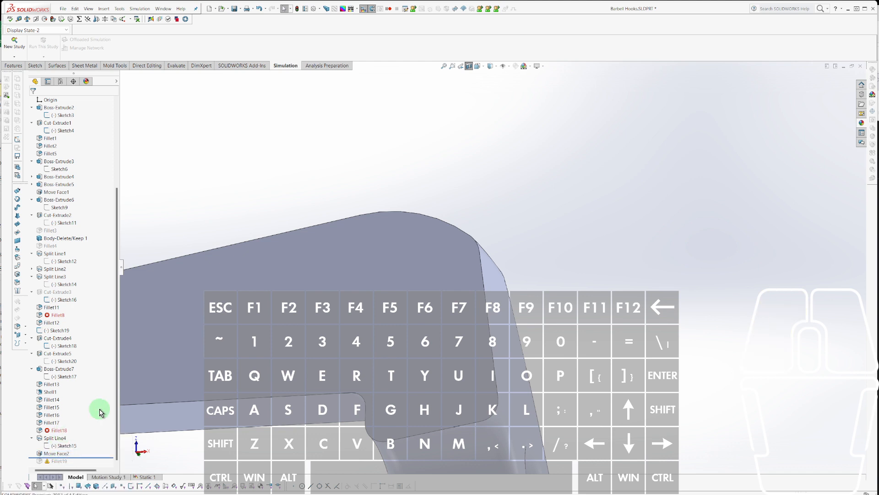
click(435, 276)
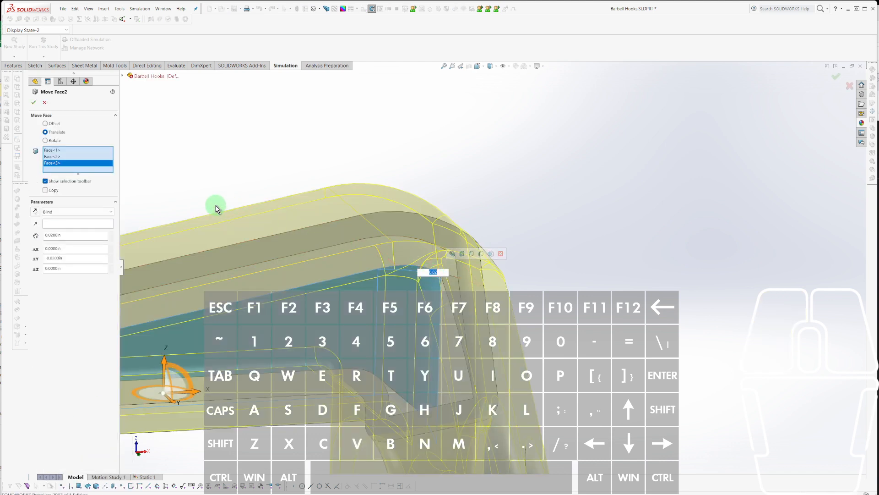
click(34, 104)
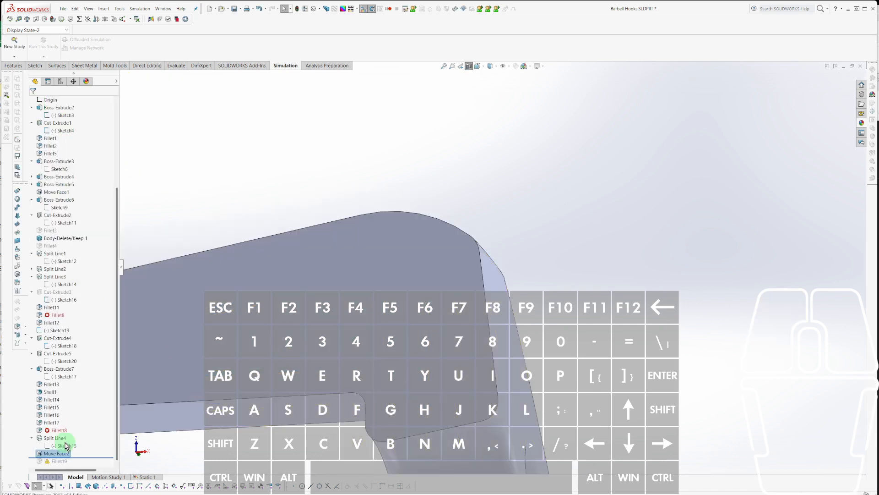
Add the narrow face beside the inner neck wall to Move Face2 as its fourth selected face.
right_click(41, 454)
click(48, 438)
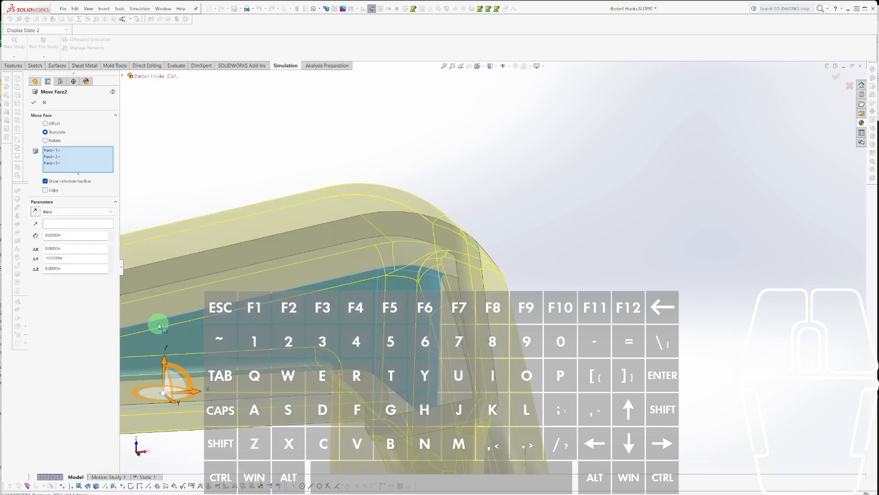
middle_drag(157, 324, 459, 287)
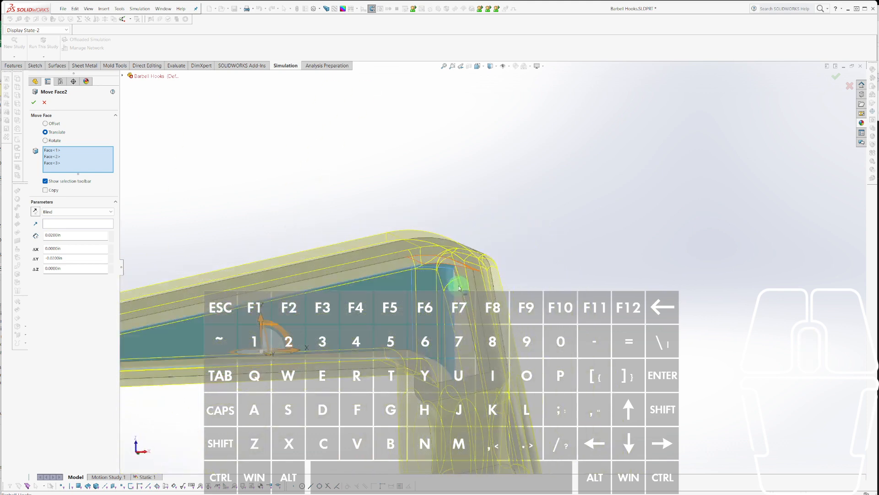
click(463, 345)
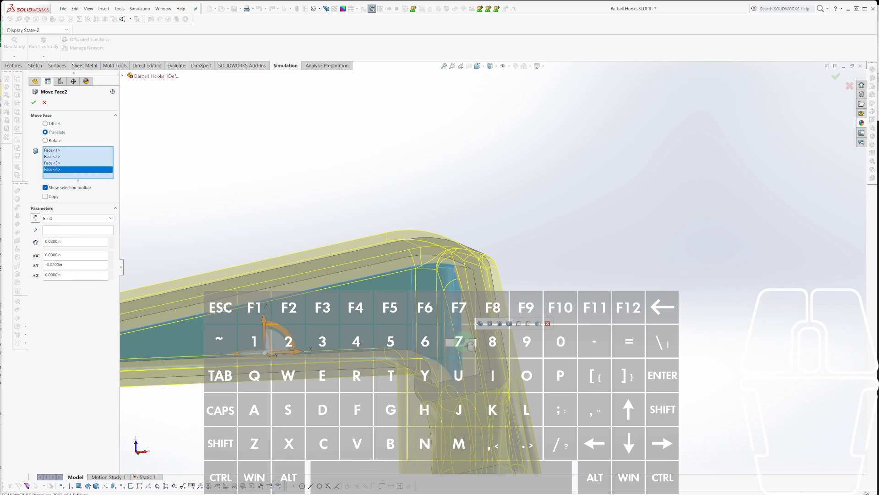
click(33, 102)
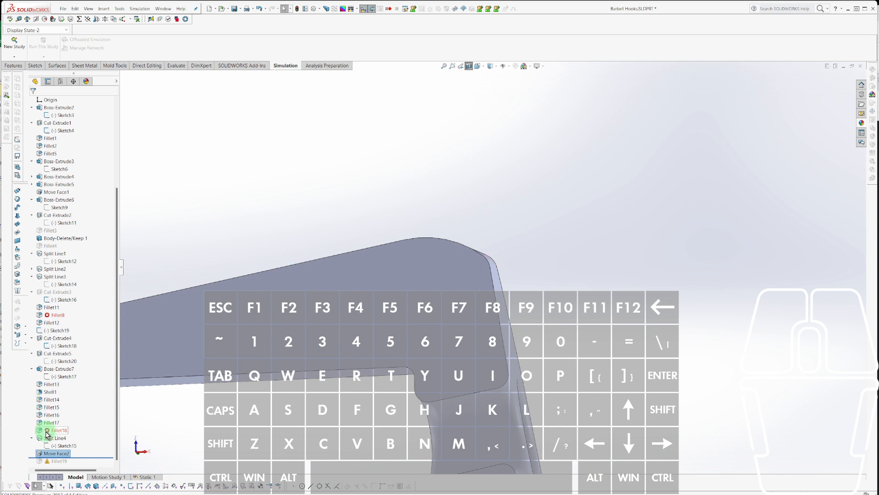
Set the thickness of Shell1 to 0.12 in and accept the minimum-radius warning.
middle_drag(369, 346, 457, 367)
scroll(583, 302, up, 3)
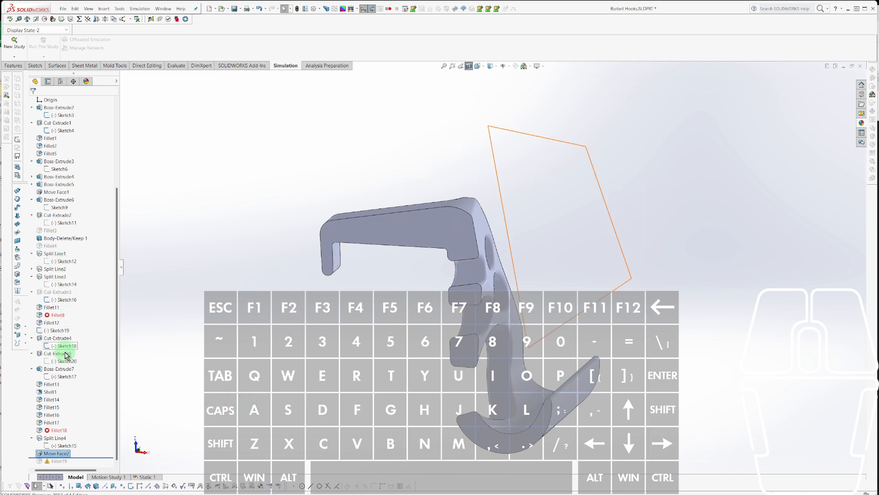
right_click(56, 393)
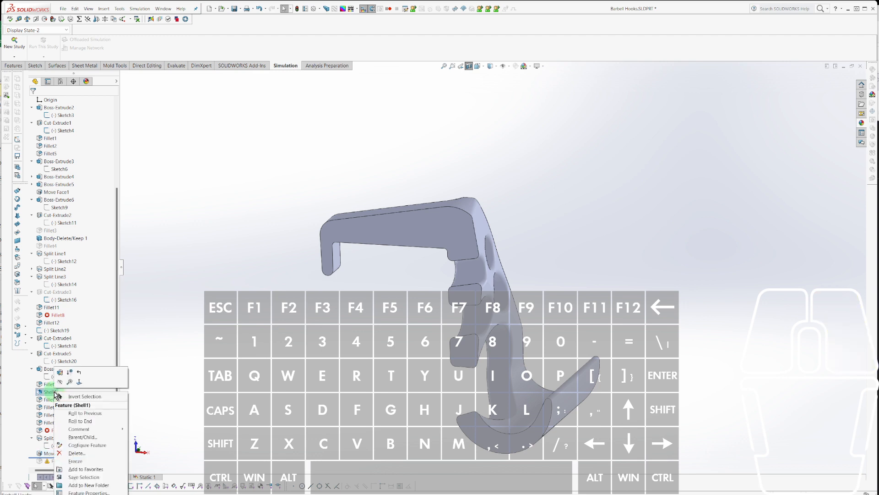
click(63, 367)
right_click(50, 392)
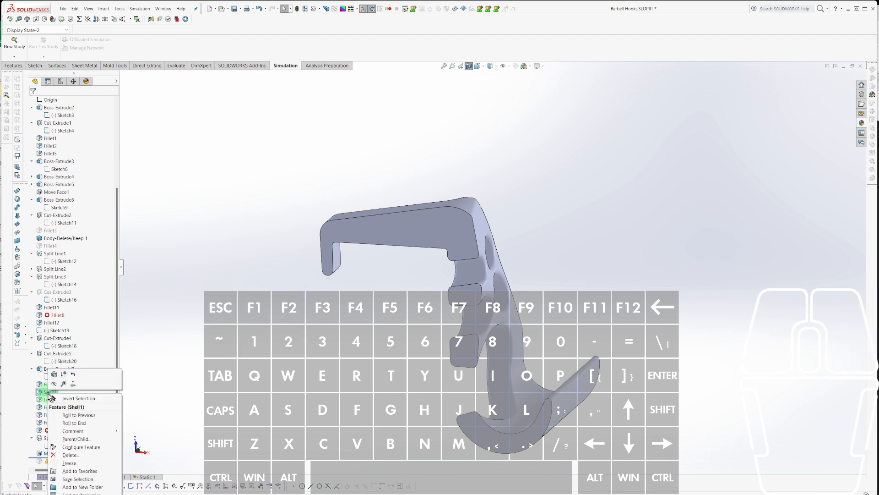
click(54, 375)
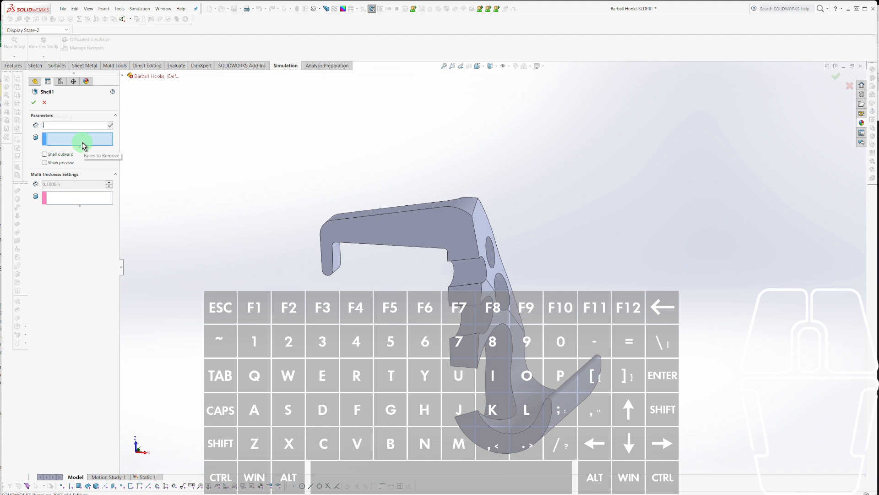
key(Return)
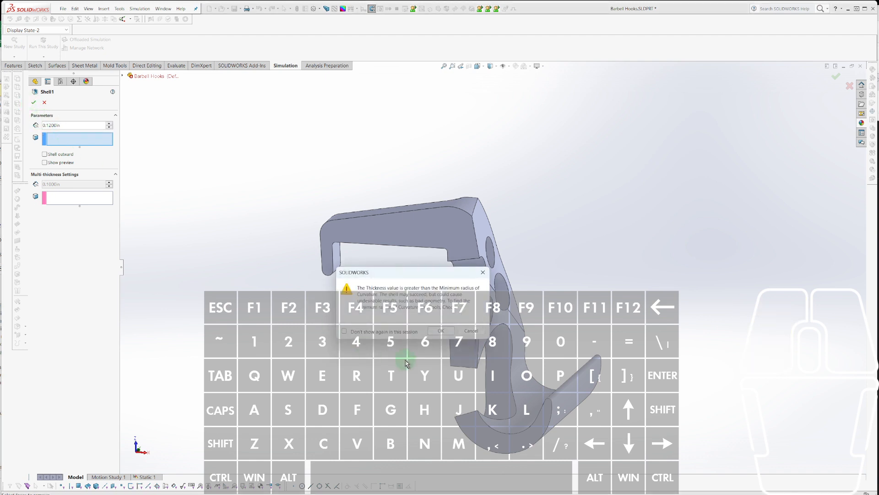
click(437, 332)
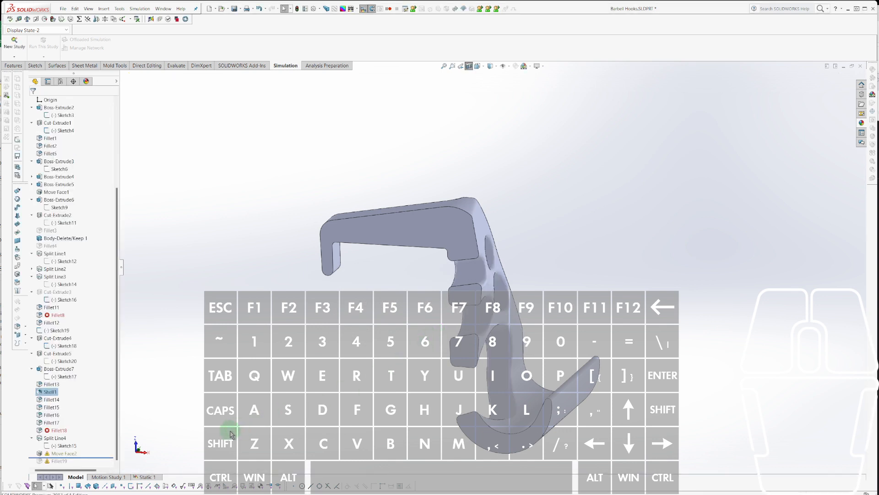
Roll the model back before Move Face2 and examine the small triangular Shell1 face at the arm's inner neck corner.
click(54, 453)
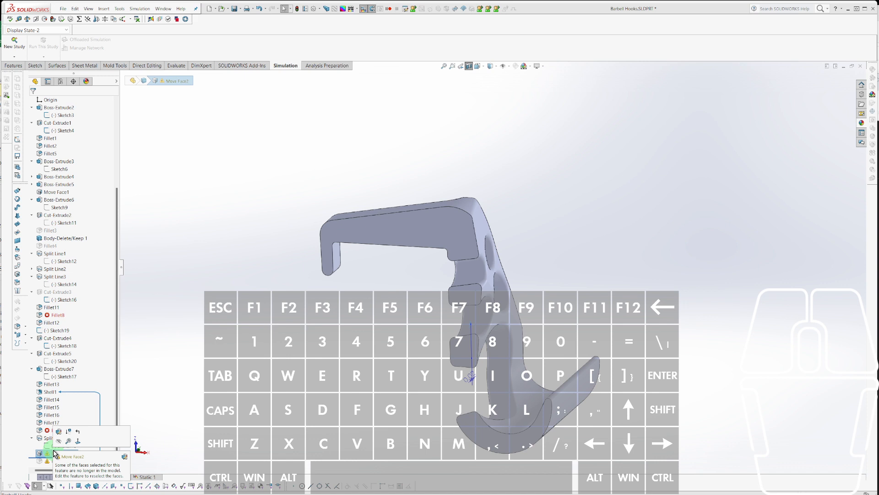
key(ctrl+alt+r)
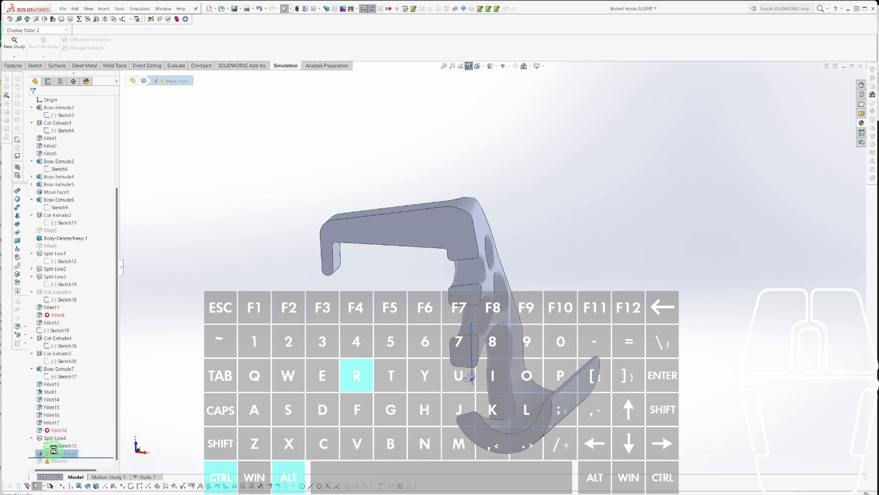
scroll(427, 234, down, 3)
mouse_move(522, 254)
middle_down()
mouse_move(568, 222)
mouse_move(524, 211)
mouse_move(514, 252)
middle_up()
scroll(526, 275, down, 5)
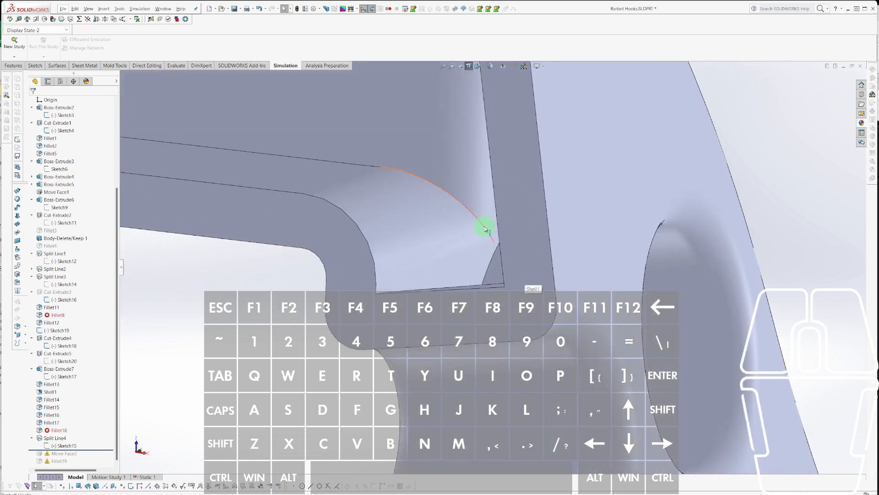
double_click(484, 233)
middle_drag(484, 251, 495, 285)
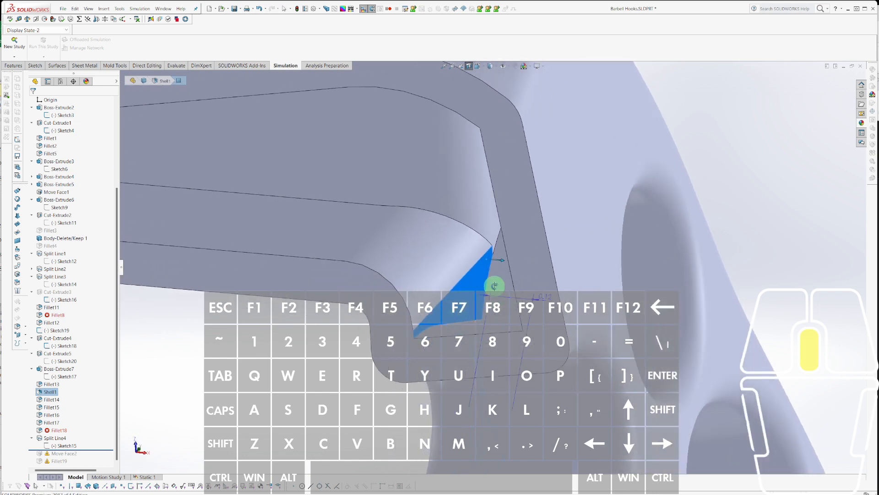
Examine the narrow inner wall face and the adjoining curved Shell1 face at the neck corner.
click(496, 246)
mouse_move(497, 241)
middle_down()
mouse_move(496, 270)
mouse_move(534, 220)
mouse_move(561, 209)
mouse_move(504, 243)
mouse_move(502, 188)
middle_up()
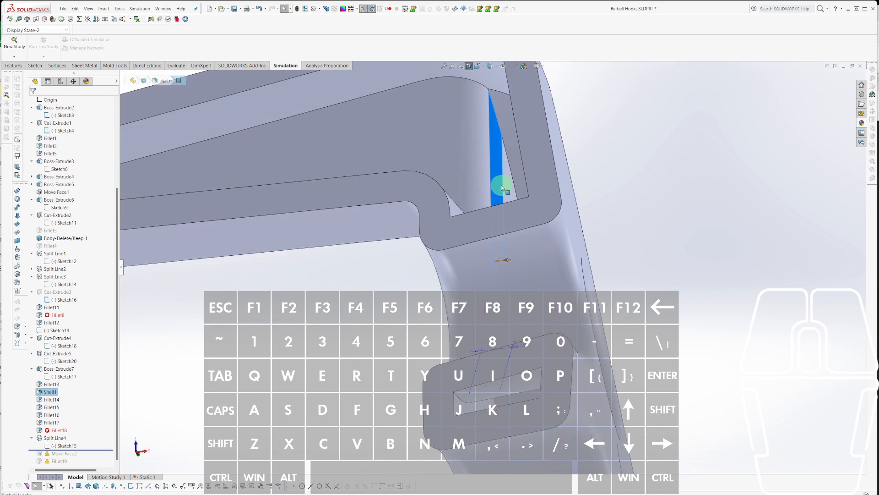
scroll(498, 133, down, 5)
click(470, 157)
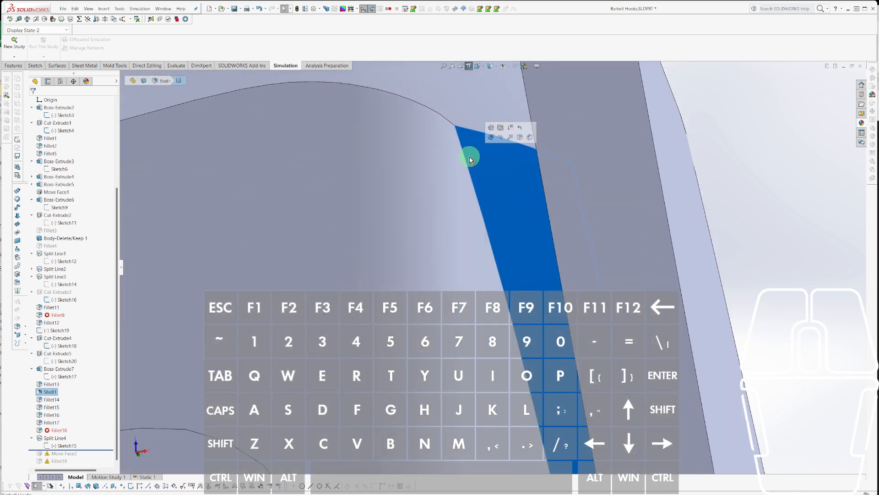
click(420, 160)
scroll(459, 160, up, 5)
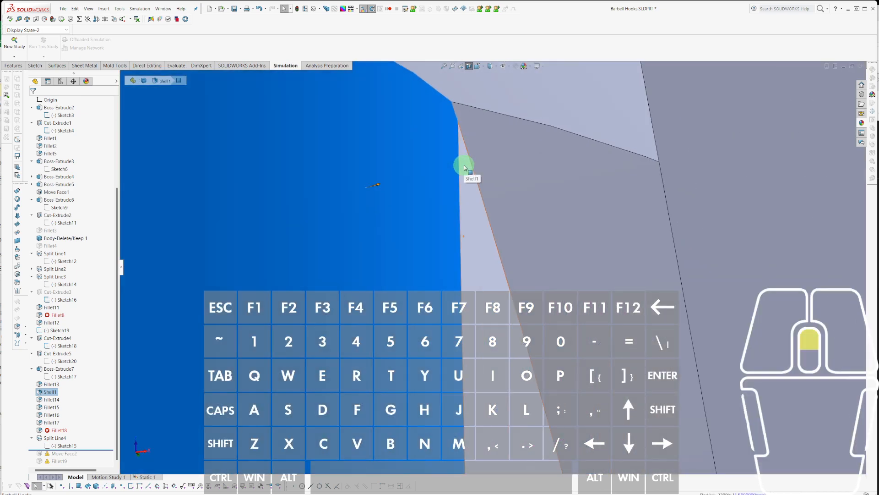
scroll(464, 167, up, 8)
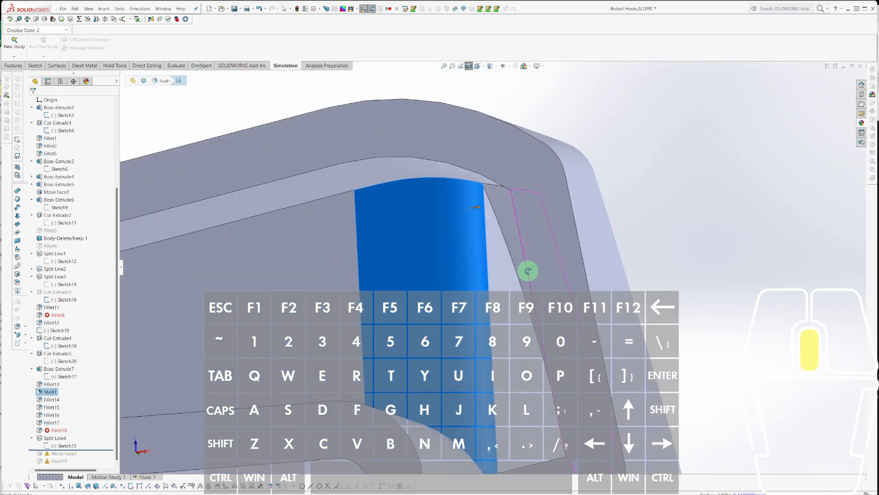
scroll(524, 256, down, 4)
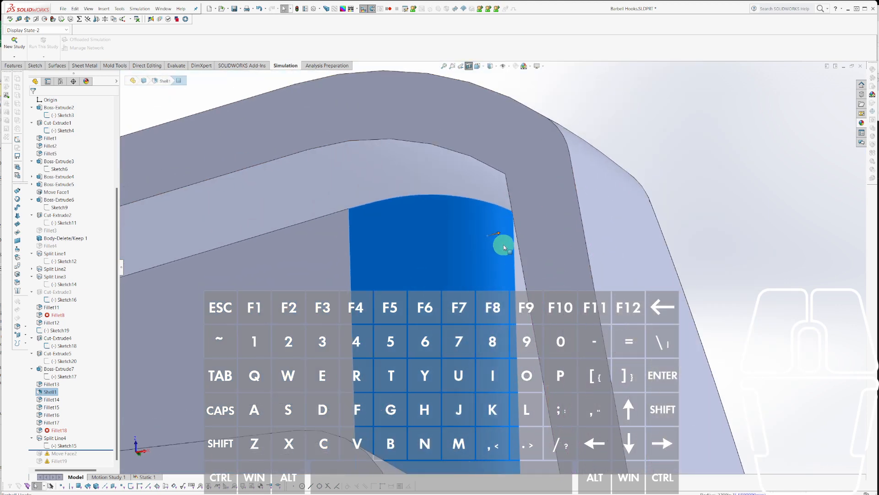
scroll(506, 252, up, 4)
middle_drag(515, 286, 527, 342)
click(422, 280)
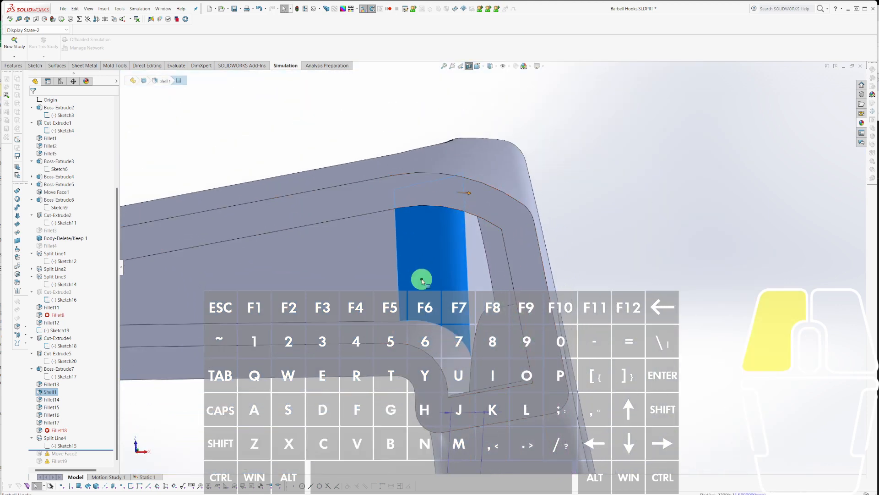
middle_drag(455, 278, 438, 322)
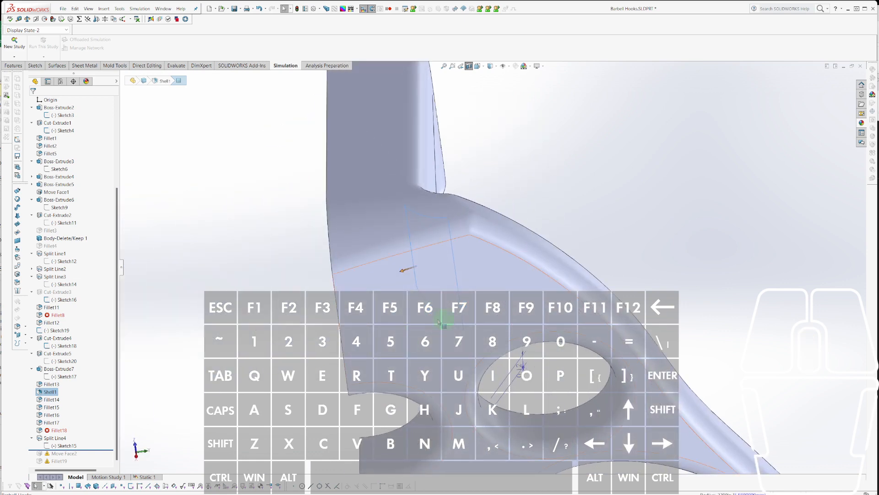
Reshape the side spline slightly near the neck in the Cut-Extrude5 sketch, Sketch20, and rebuild the model.
click(534, 235)
click(560, 207)
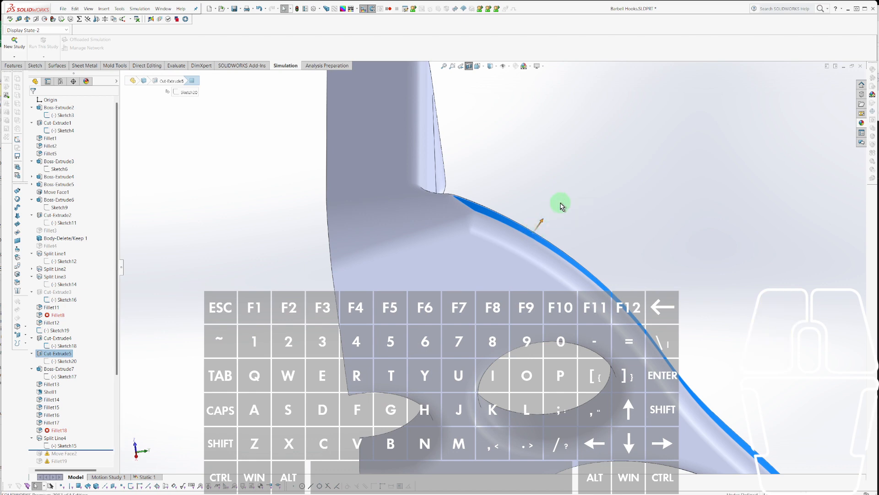
key(n)
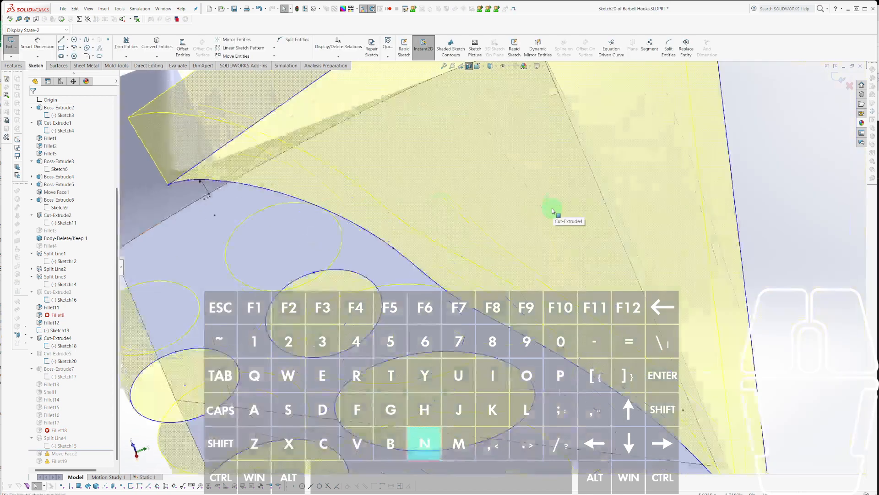
scroll(349, 231, down, 5)
scroll(386, 274, down, 3)
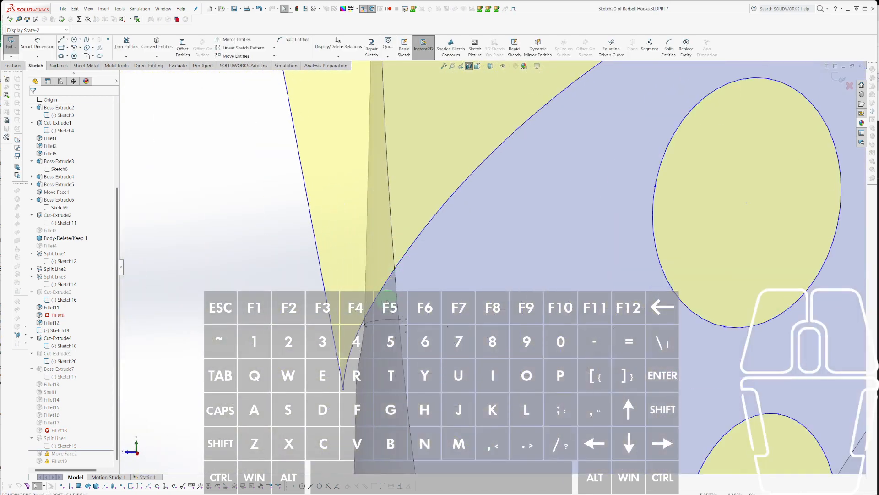
drag(380, 295, 380, 277)
key(ctrl+b)
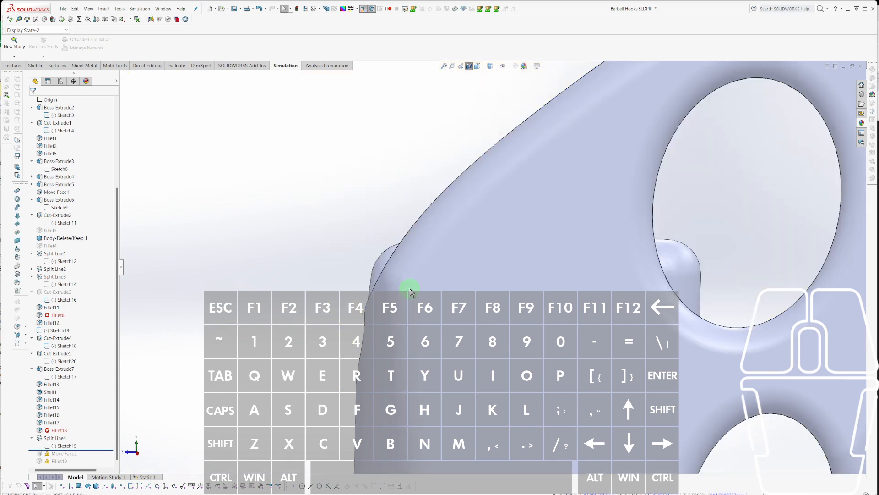
Check the arm's inner corner after the sketch change and roll the model forward past Move Face2.
middle_drag(410, 292, 289, 413)
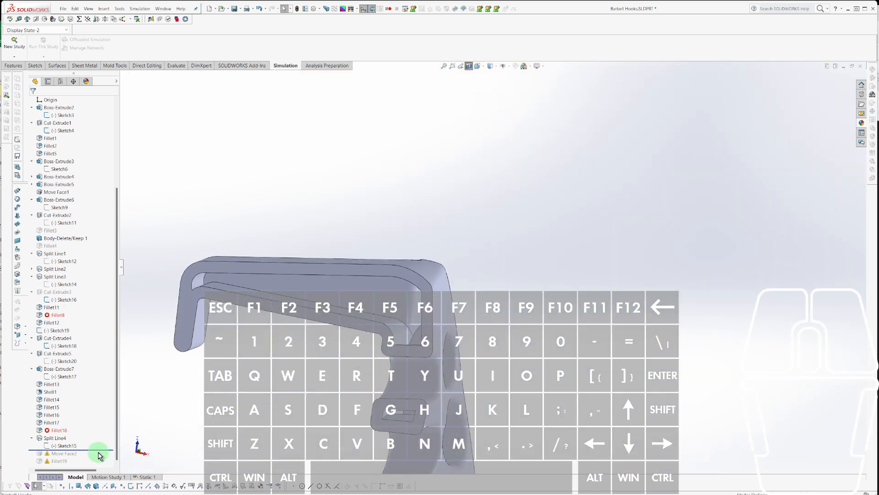
scroll(364, 328, down, 5)
middle_drag(547, 202, 564, 147)
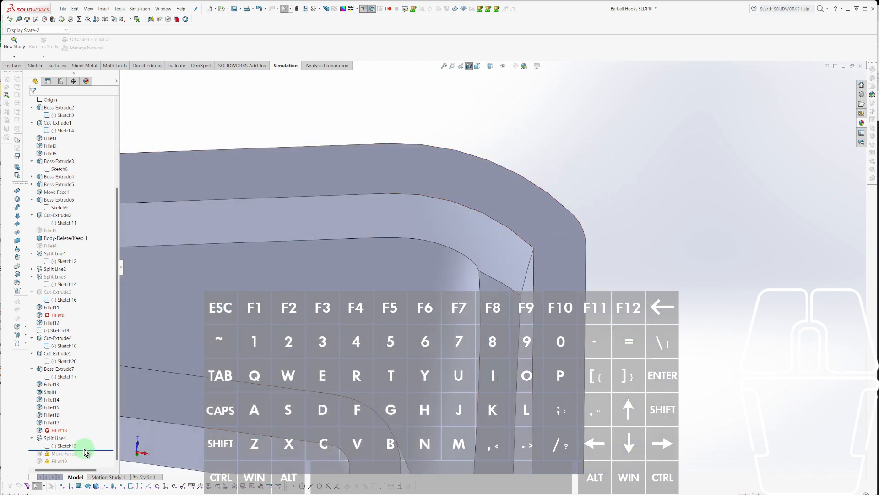
drag(89, 450, 89, 457)
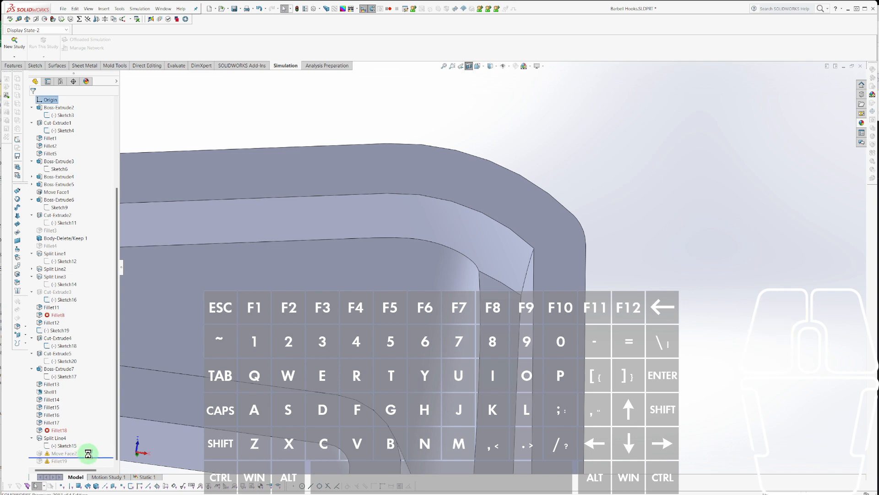
middle_drag(349, 290, 327, 354)
Edit Move Face2, re-enter the translation distance for its three selected inner faces, and accept the feature.
right_click(62, 454)
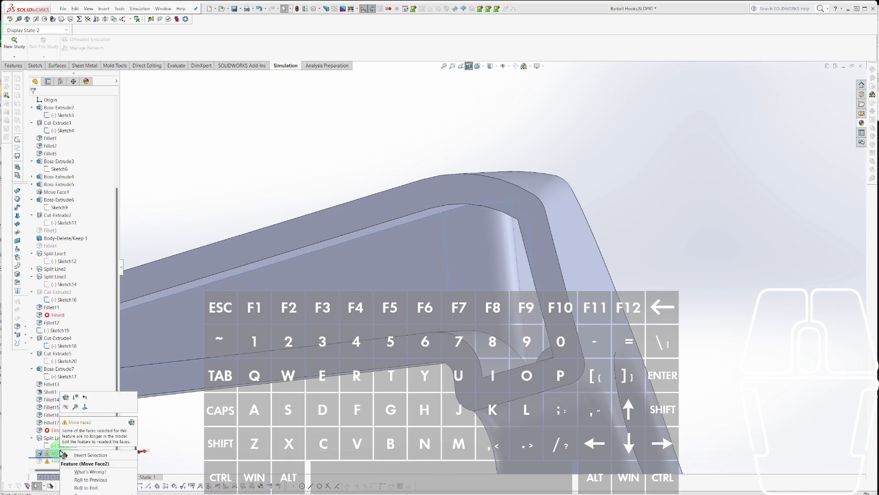
click(66, 399)
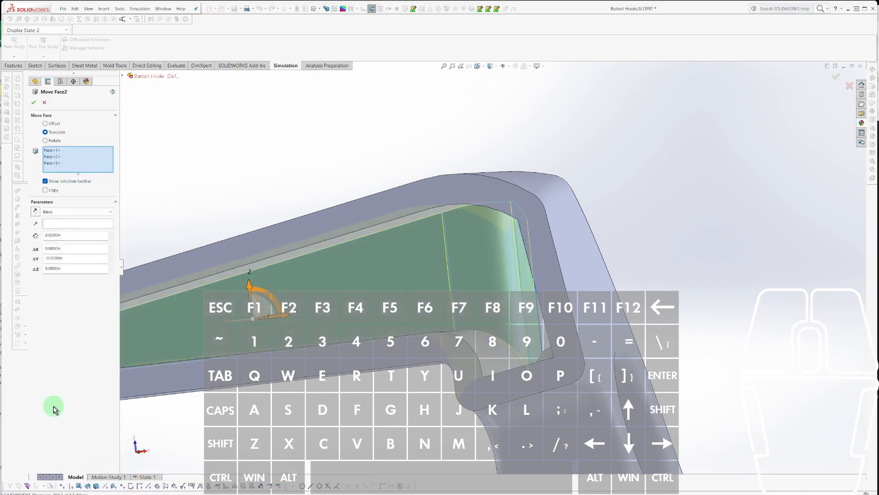
middle_drag(53, 411, 465, 231)
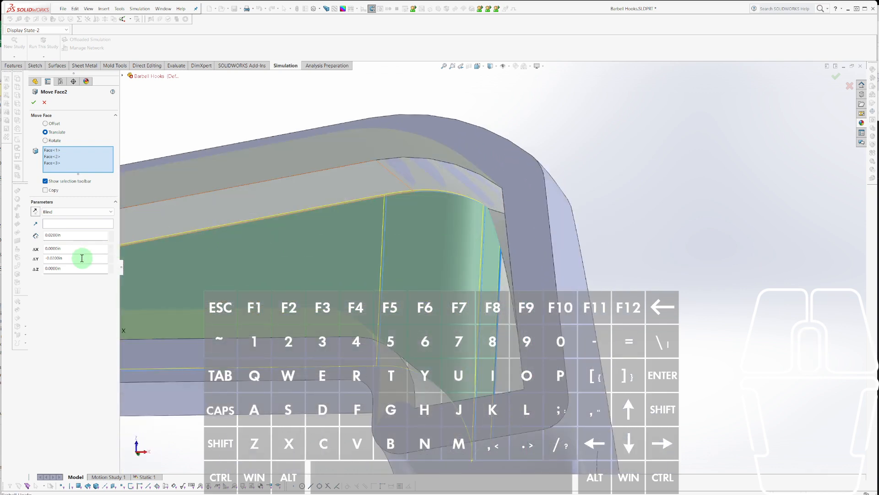
drag(78, 234, 36, 227)
text(.)
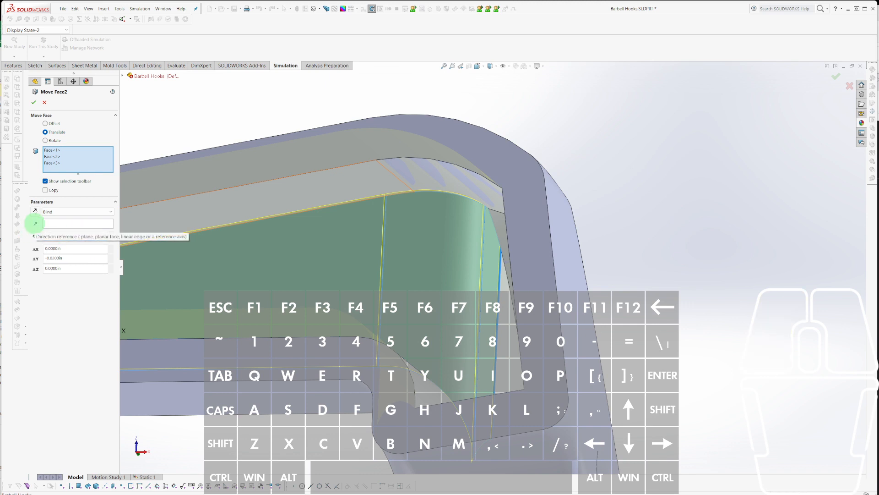
key(Return)
key(Return)
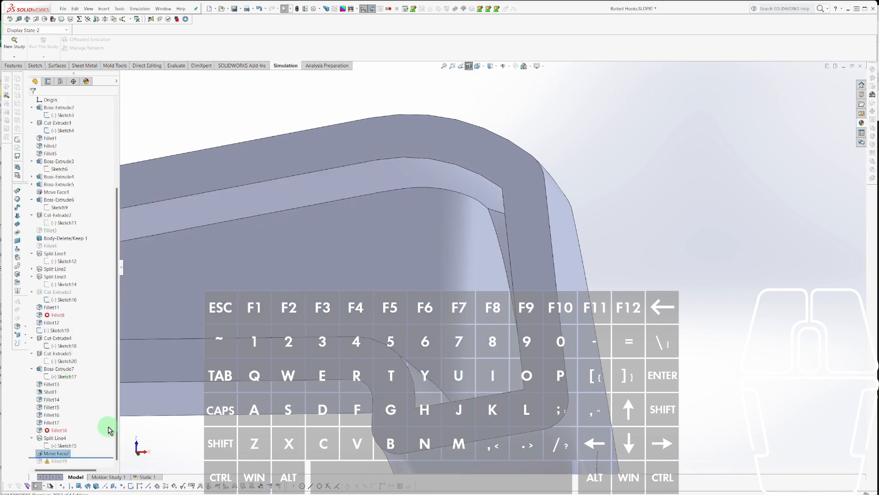
Roll the model forward past Fillet19 and inspect its rounded faces around the arm's inner pocket.
key(ctrl+alt+shift+q)
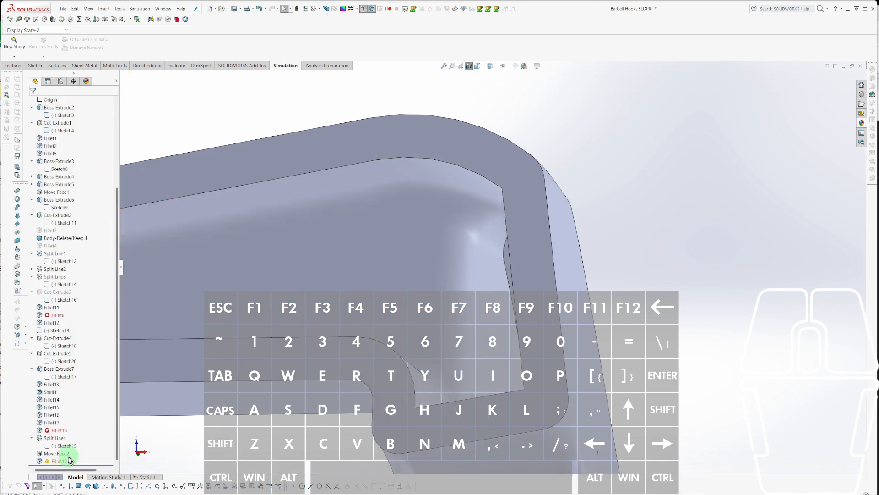
click(60, 462)
scroll(410, 259, down, 3)
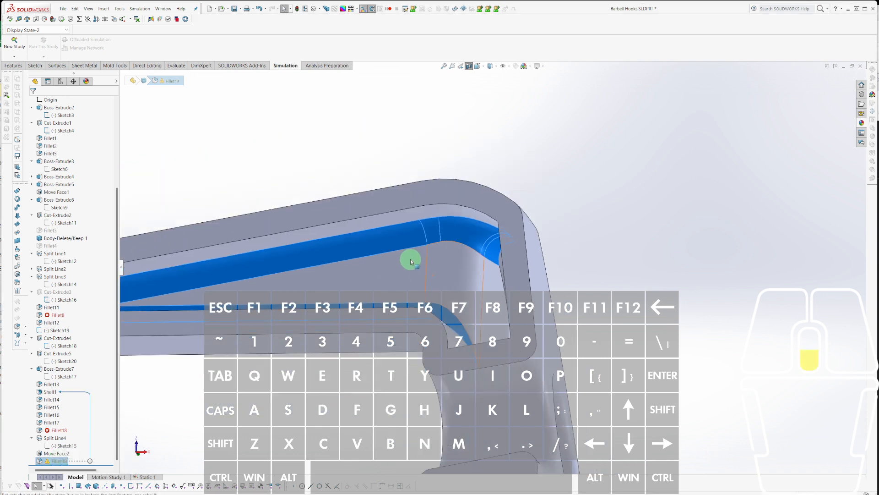
middle_drag(410, 259, 399, 328)
scroll(406, 295, down, 3)
scroll(495, 275, down, 3)
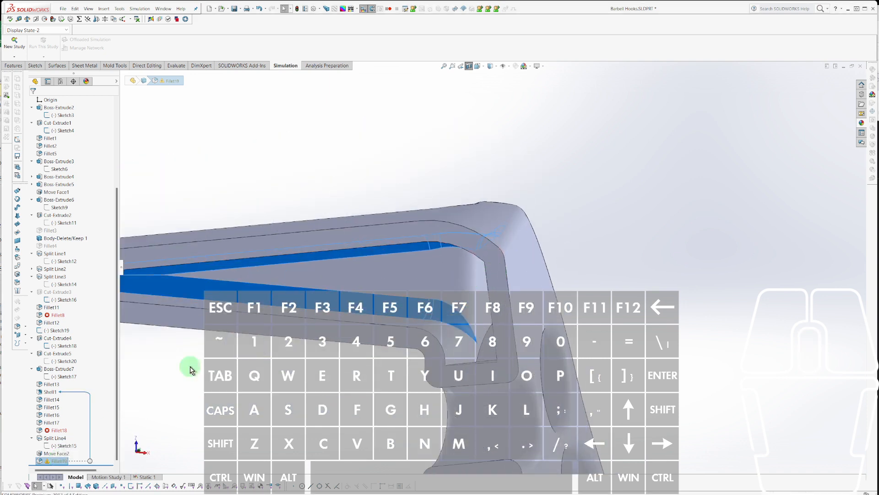
Edit Fillet19 and add the short edge at the upper inner neck corner to its 0.1 in fillet.
right_click(60, 461)
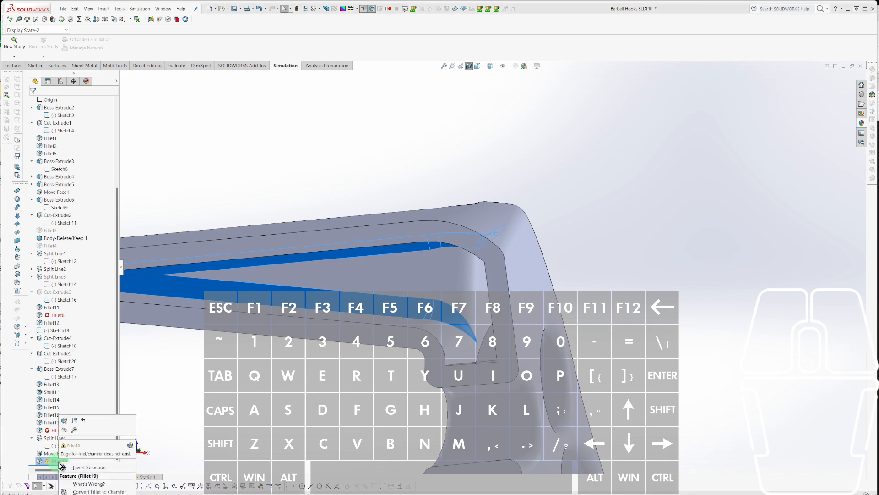
click(65, 422)
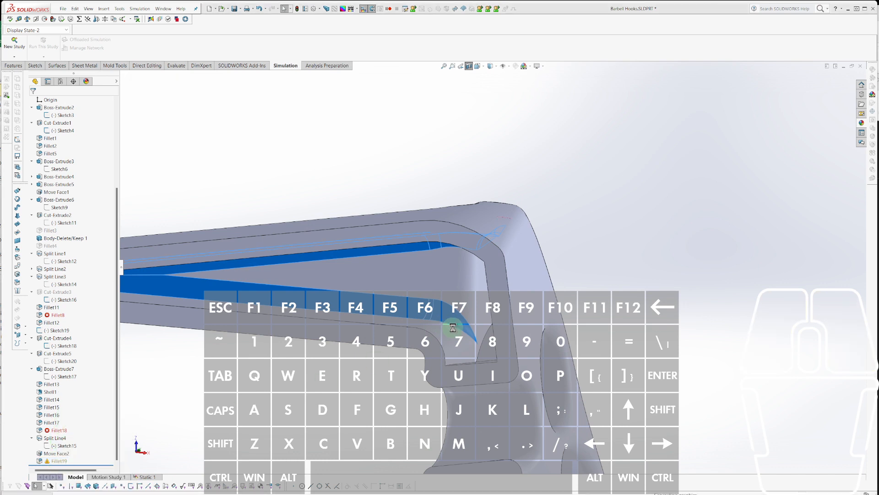
scroll(505, 267, up, 2)
scroll(471, 304, down, 3)
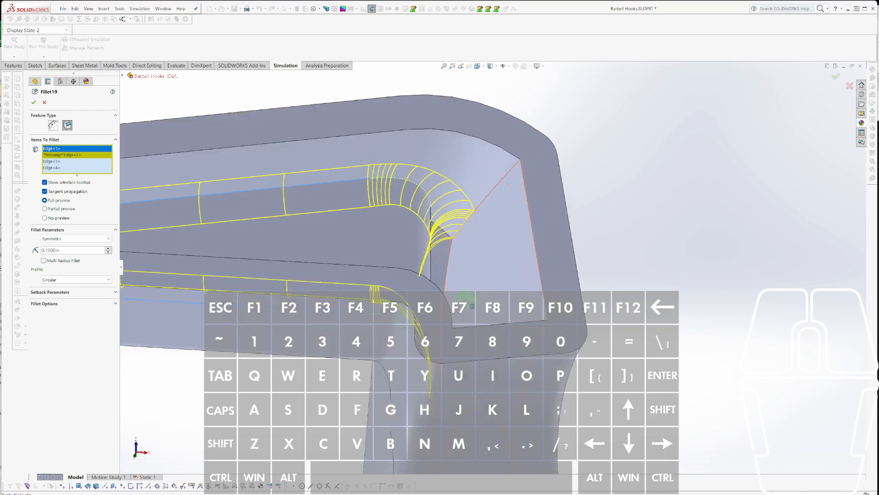
scroll(443, 226, down, 2)
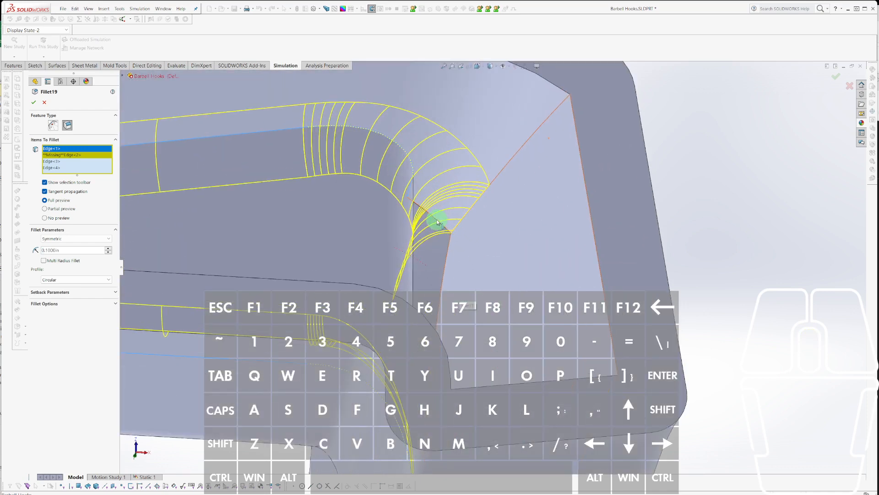
click(437, 223)
scroll(440, 239, up, 4)
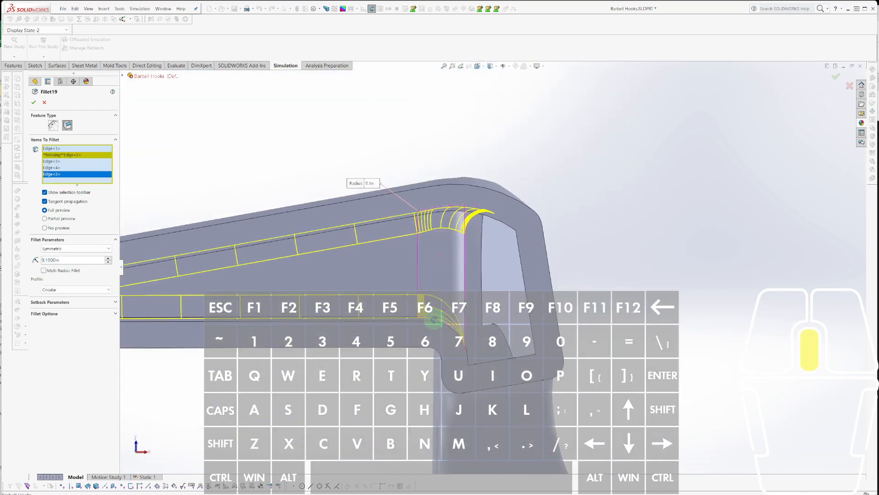
scroll(434, 319, up, 3)
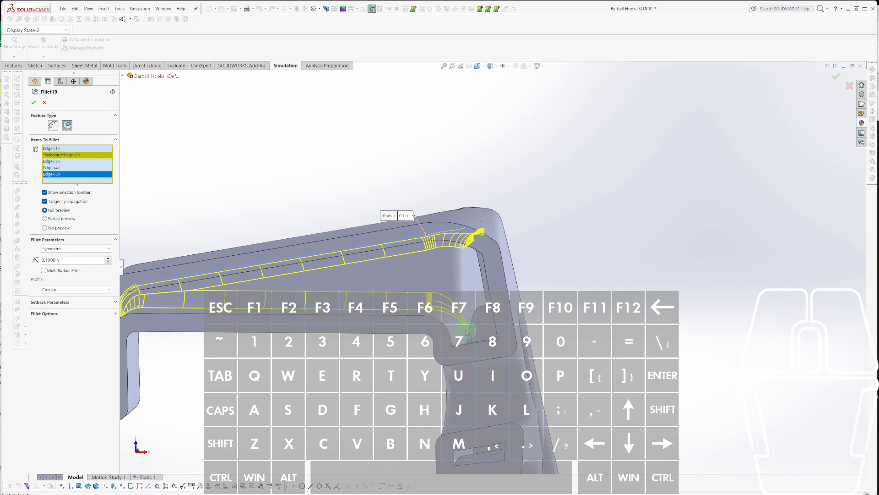
Remove the mistakenly picked face from Fillet19 and accept the fillet, automatically removing its missing references.
click(482, 323)
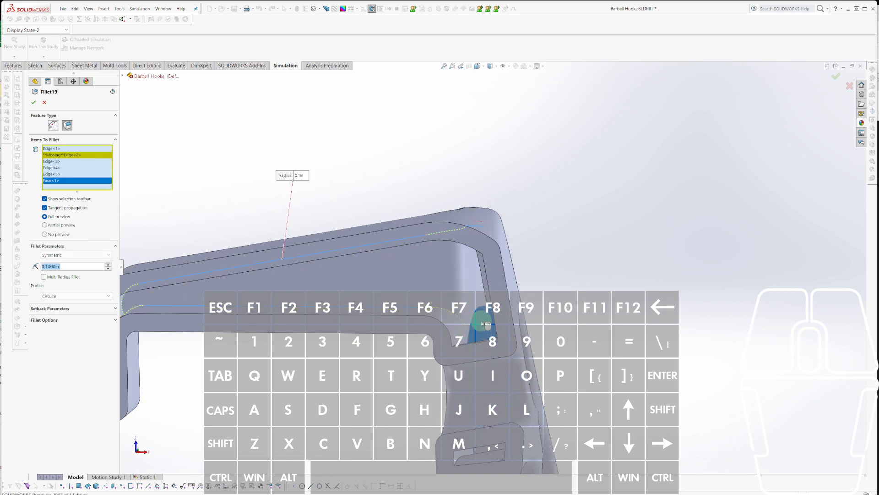
click(482, 323)
click(482, 323)
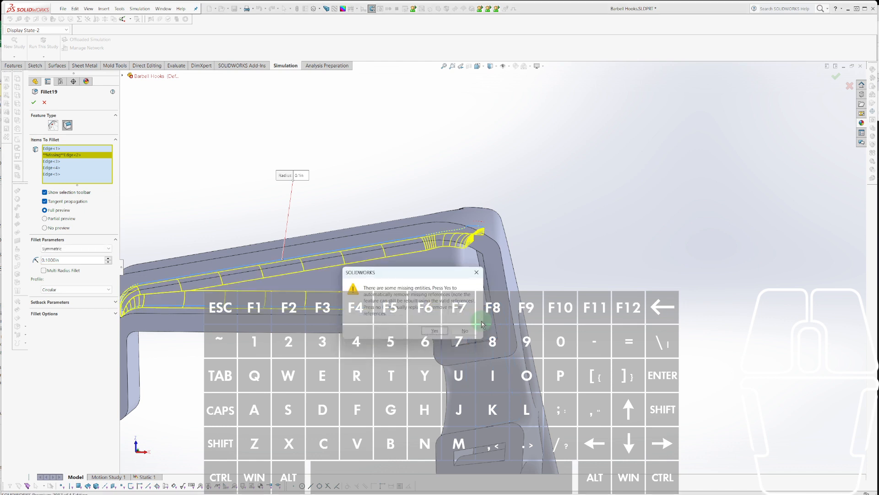
click(434, 330)
click(594, 284)
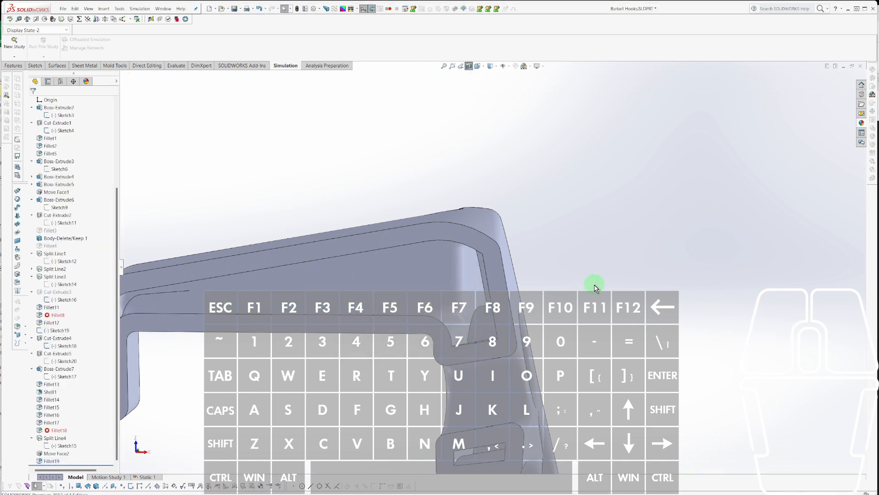
Start a new constant-radius fillet from the inner face at the arm pocket's neck corner and set its radius to 0.06 in.
click(485, 322)
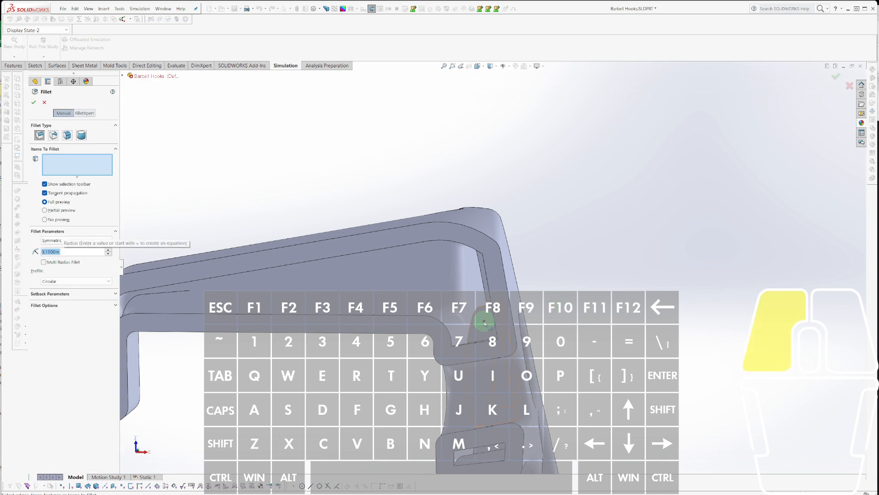
click(485, 321)
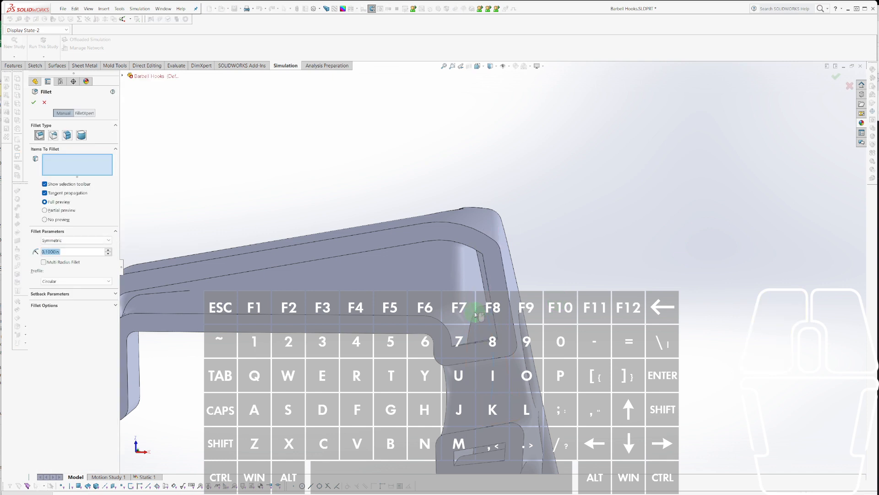
click(476, 315)
click(475, 315)
click(486, 319)
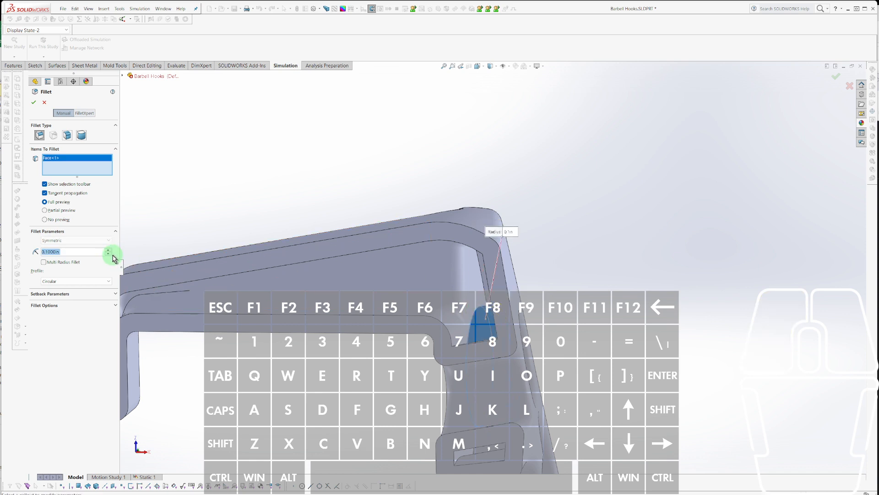
text(.06)
key(Return)
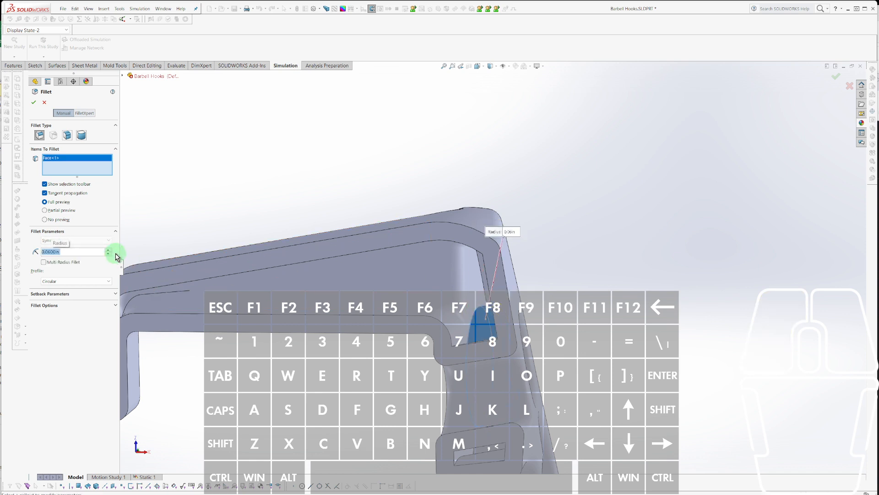
Replace the selected face with its adjoining edge and add two more inner edges around the upper neck openings to the fillet.
click(476, 317)
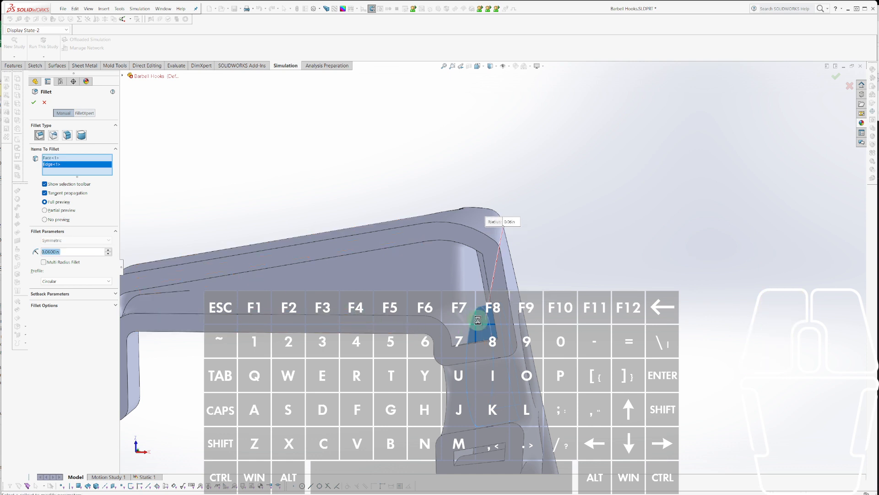
click(478, 320)
middle_drag(477, 319, 525, 330)
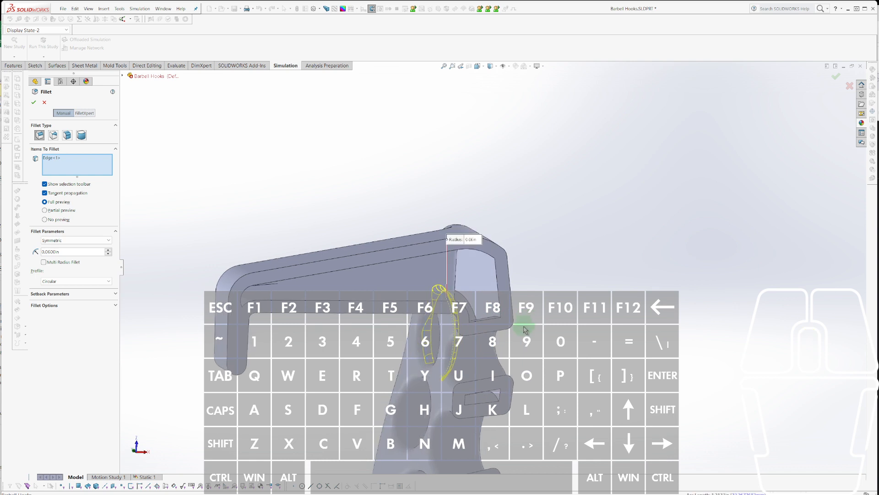
mouse_move(470, 305)
middle_down()
mouse_move(481, 316)
mouse_move(490, 296)
mouse_move(468, 313)
middle_up()
click(490, 297)
scroll(469, 314, down, 5)
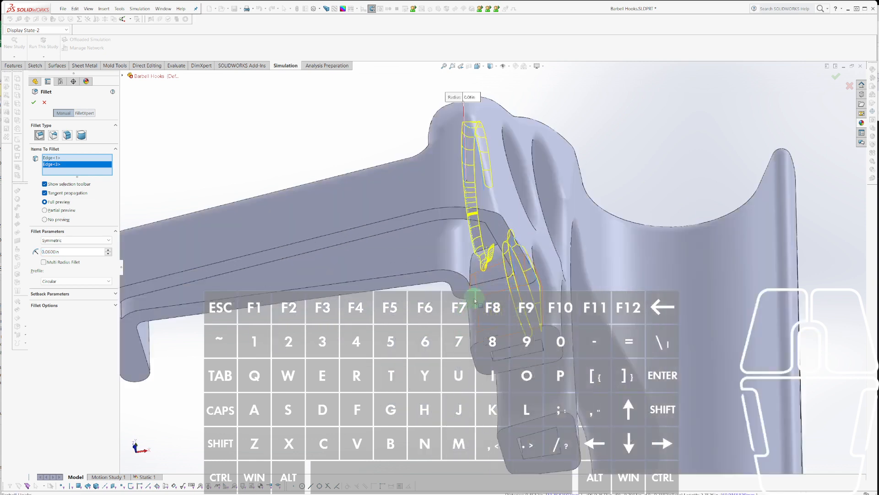
click(472, 268)
Add the inner edge at the upper slotted block to the fillet and reselect the edge dropped by a repeated pick.
scroll(481, 252, up, 5)
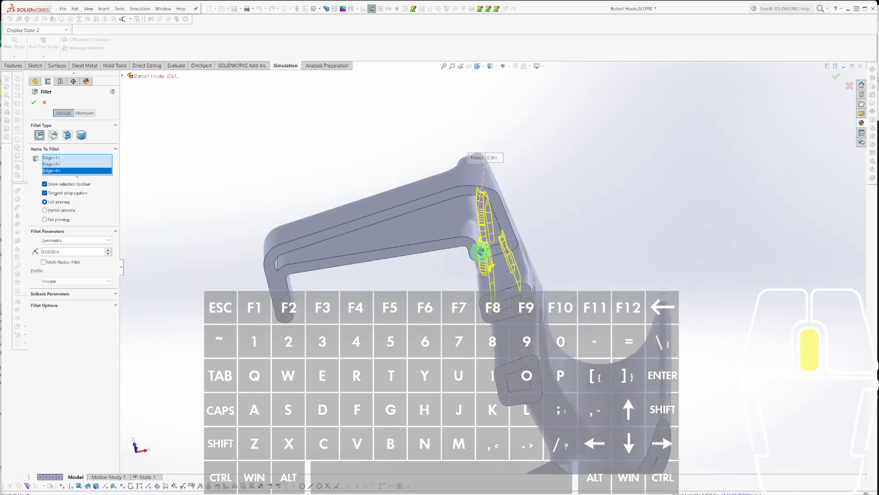
scroll(500, 314, down, 2)
middle_drag(480, 251, 488, 327)
scroll(477, 304, down, 2)
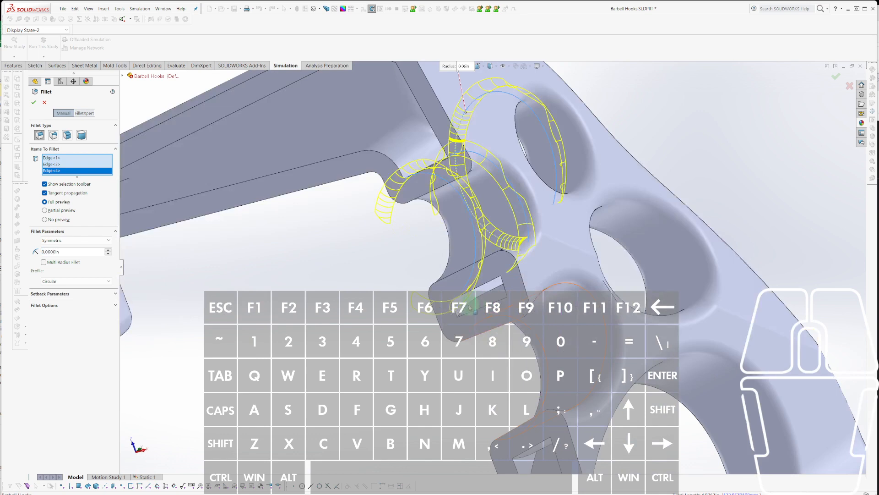
click(469, 310)
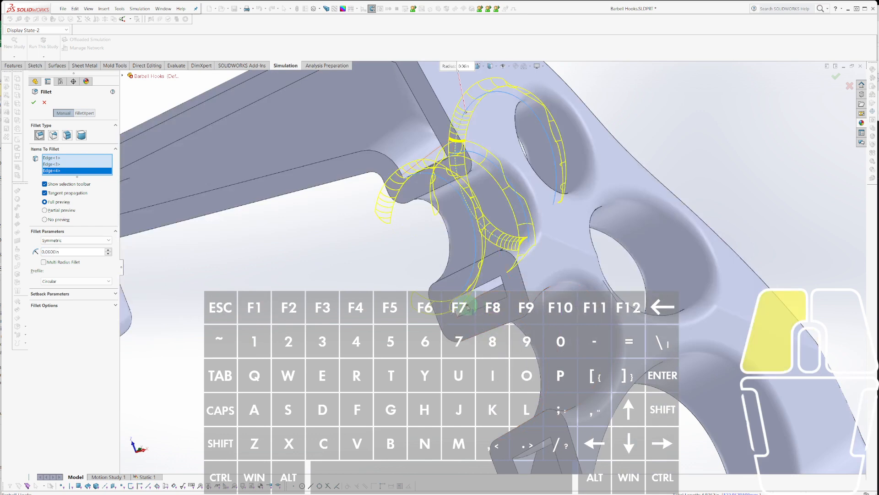
middle_drag(469, 310, 486, 280)
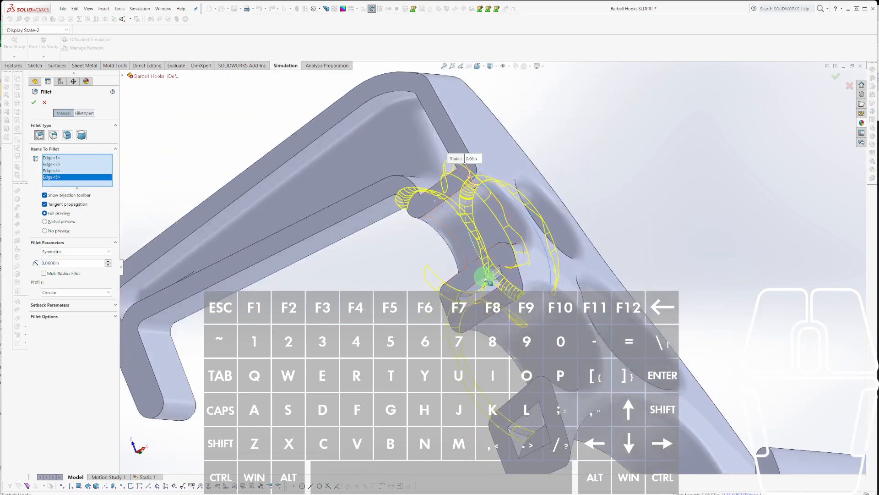
click(469, 300)
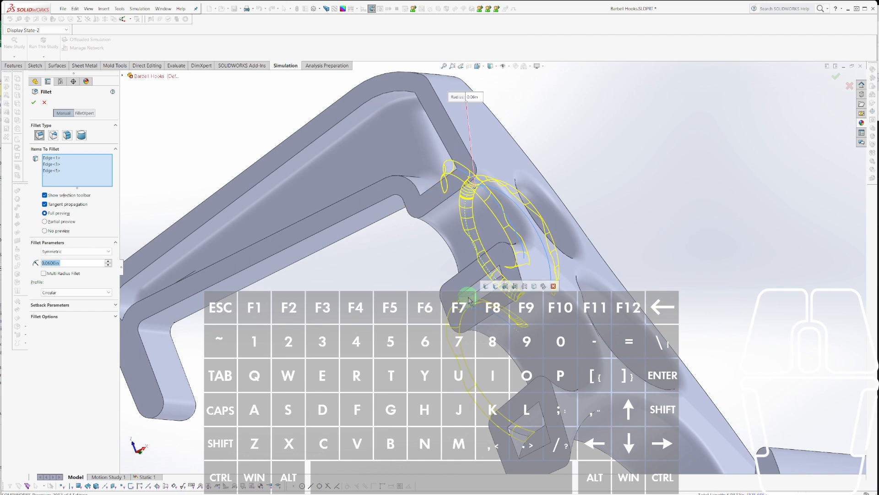
click(469, 301)
Add three more edges inside the upper slotted block's pocket to the fillet selection.
middle_drag(469, 301, 667, 328)
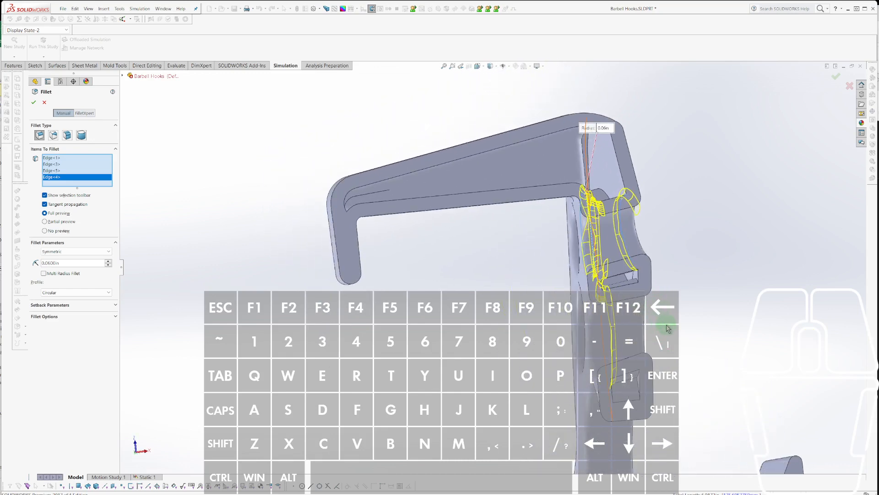
scroll(628, 265, down, 5)
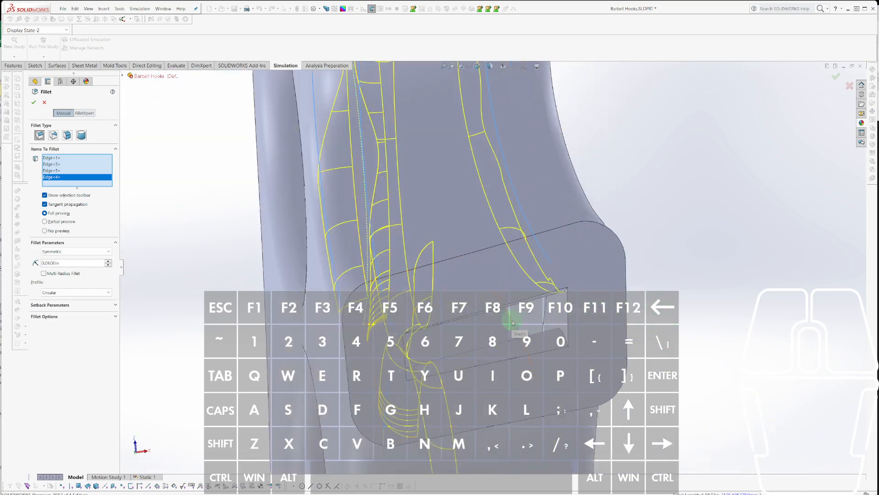
click(513, 323)
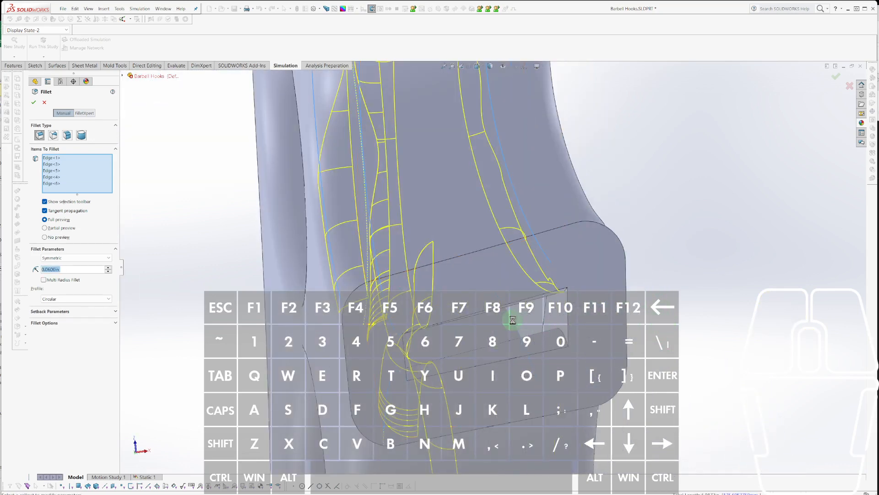
click(565, 338)
scroll(552, 325, up, 1)
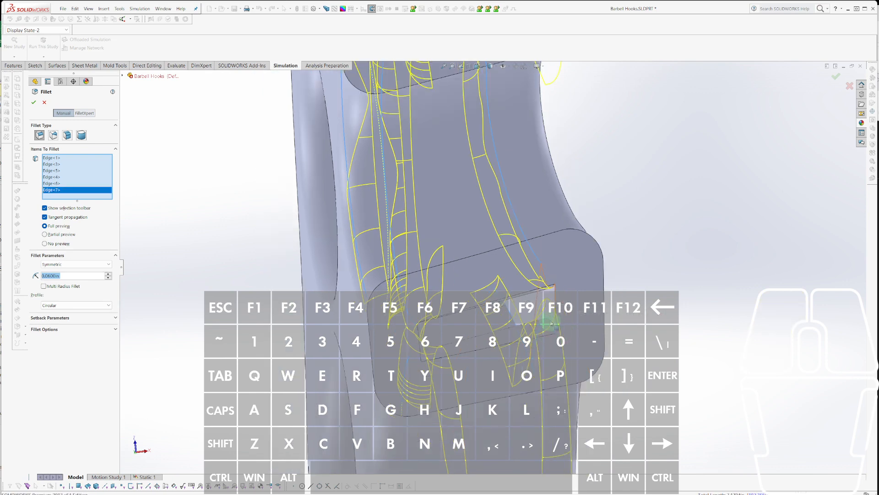
click(540, 306)
Add another edge in the block pocket from the opposite viewing side and restore the accidentally deselected neighbouring edge.
middle_drag(536, 309, 421, 239)
scroll(422, 247, down, 5)
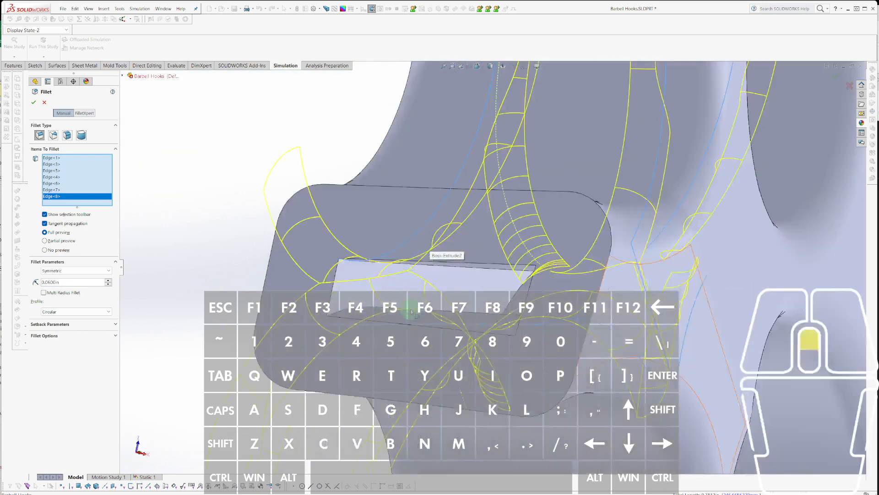
scroll(422, 247, down, 1)
scroll(530, 353, down, 6)
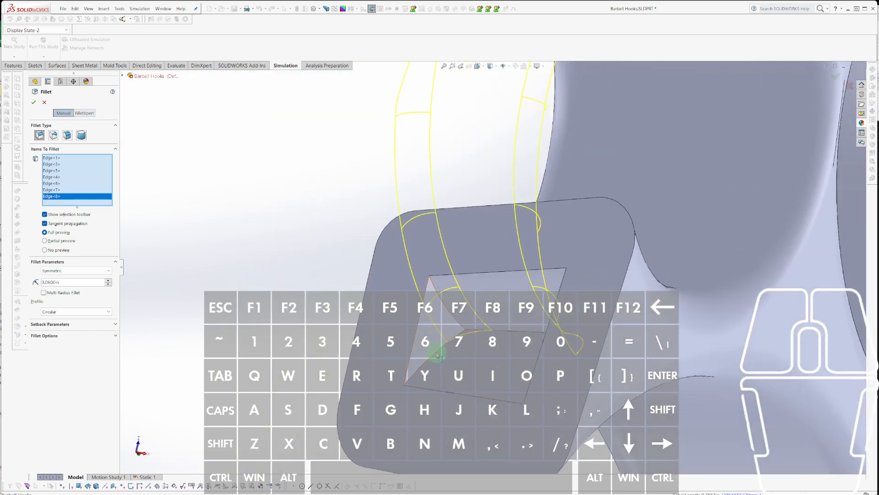
click(437, 355)
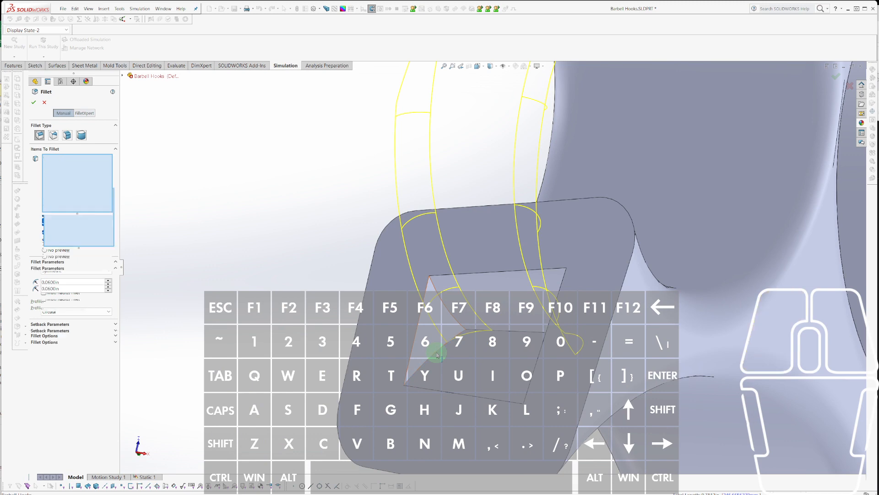
click(445, 310)
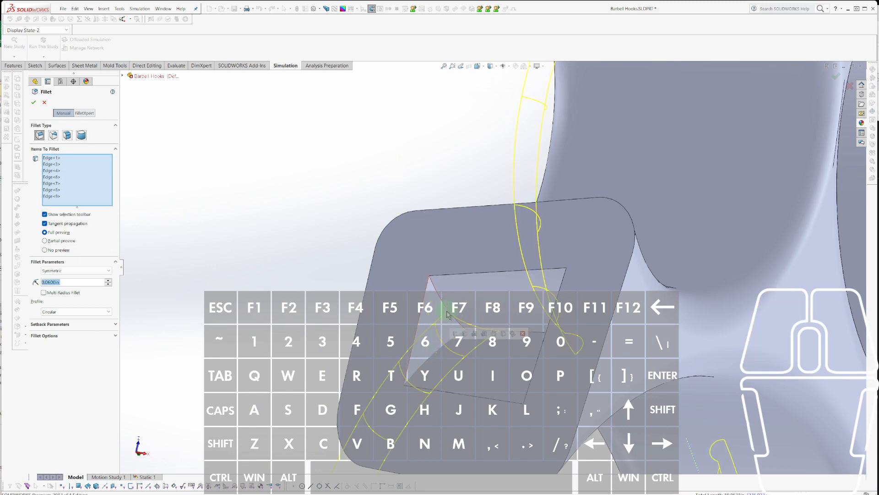
middle_drag(445, 310, 463, 294)
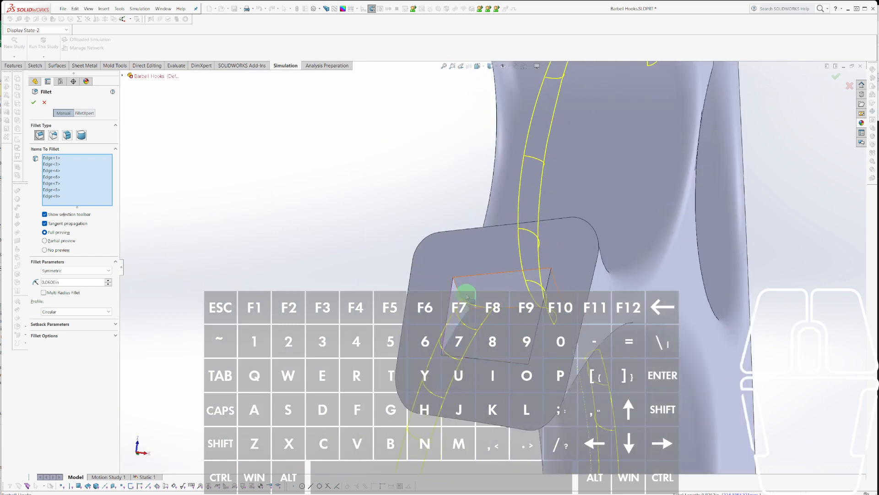
click(457, 284)
Add the curved edge inside the lower block's pocket, running around the large opening, to the fillet.
scroll(544, 297, up, 4)
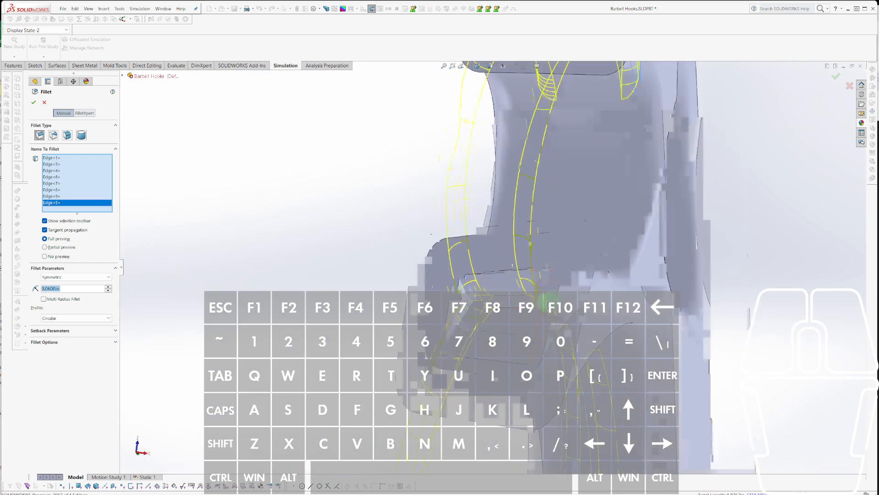
scroll(595, 295, down, 4)
middle_drag(612, 297, 649, 317)
scroll(804, 267, up, 3)
scroll(661, 284, down, 5)
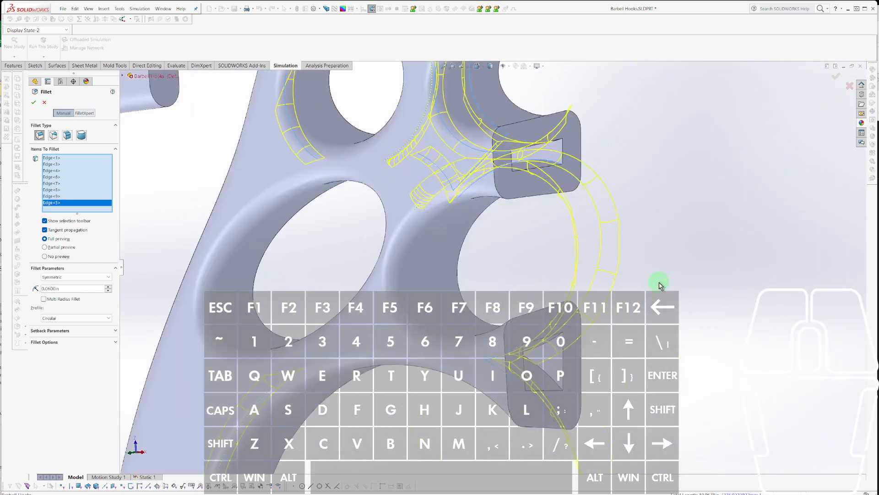
scroll(526, 344, down, 3)
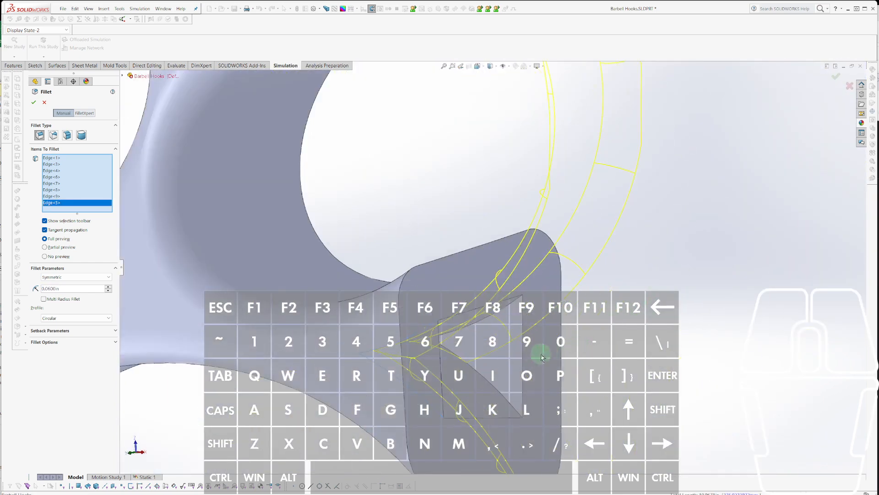
click(507, 403)
Try adding the long inner edge across the barbell cradle to the fillet, and deselect it again.
scroll(507, 401, up, 4)
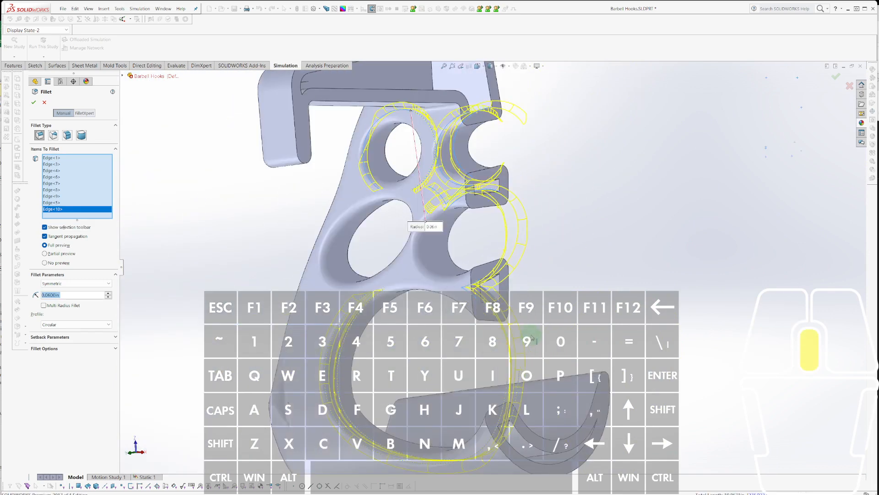
middle_drag(532, 338, 516, 356)
scroll(544, 460, down, 6)
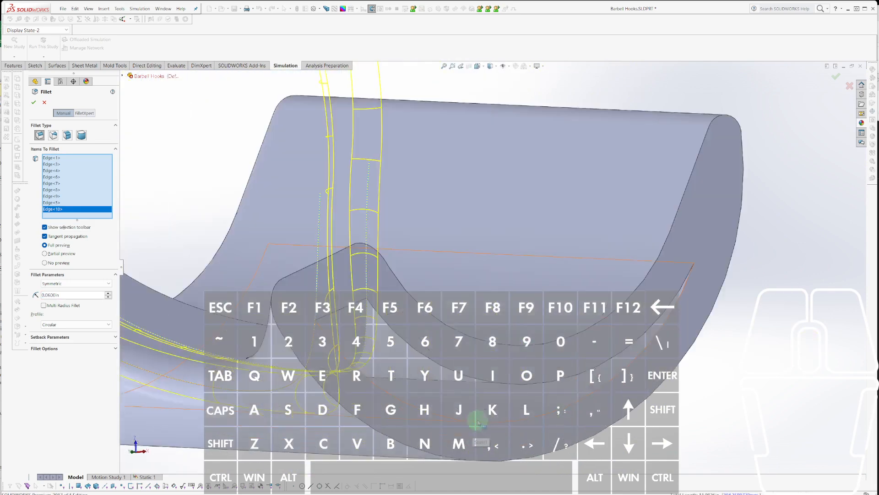
scroll(532, 391, down, 1)
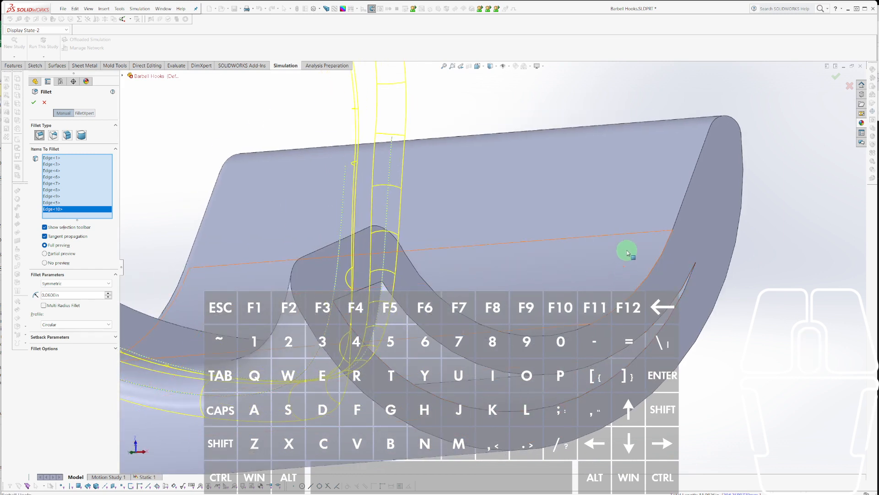
click(623, 271)
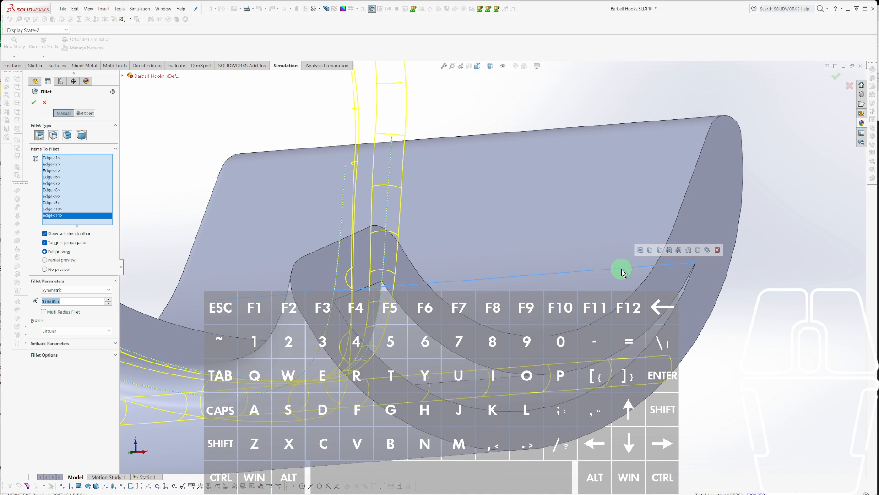
click(622, 271)
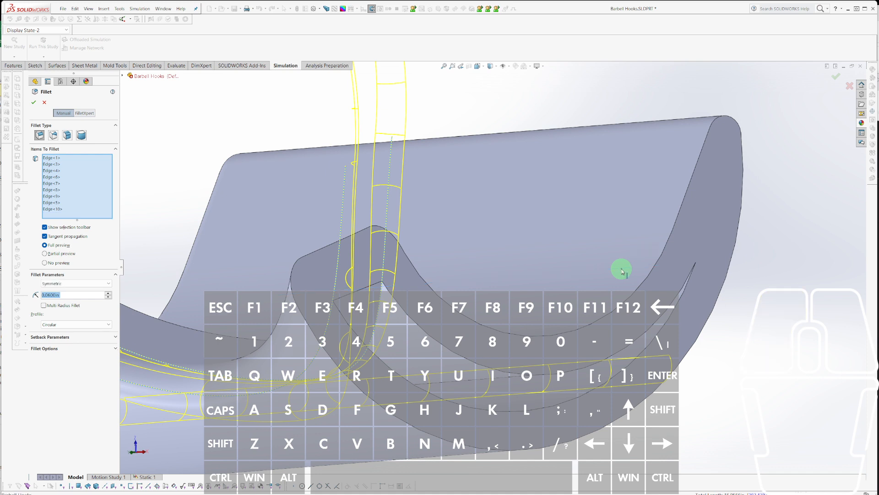
Try to add the smooth rim edge of the middle round hole to the fillet.
middle_drag(591, 294, 480, 333)
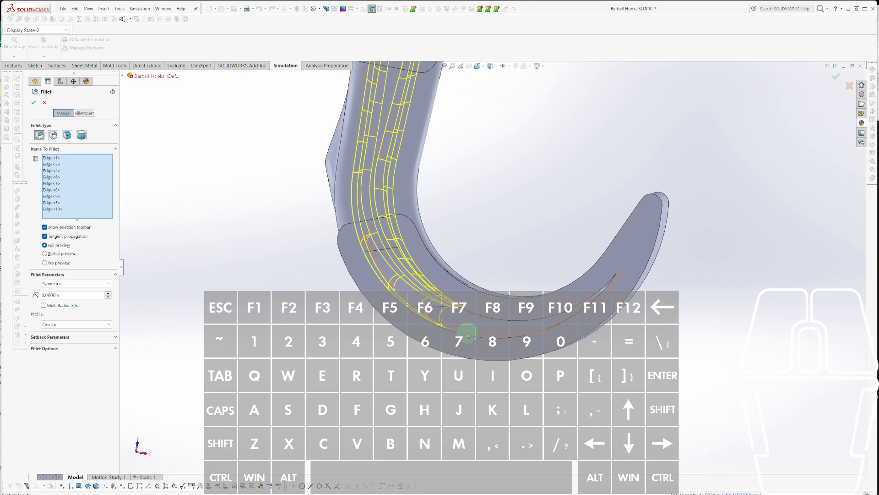
scroll(477, 304, up, 7)
middle_drag(533, 291, 506, 275)
scroll(563, 161, down, 2)
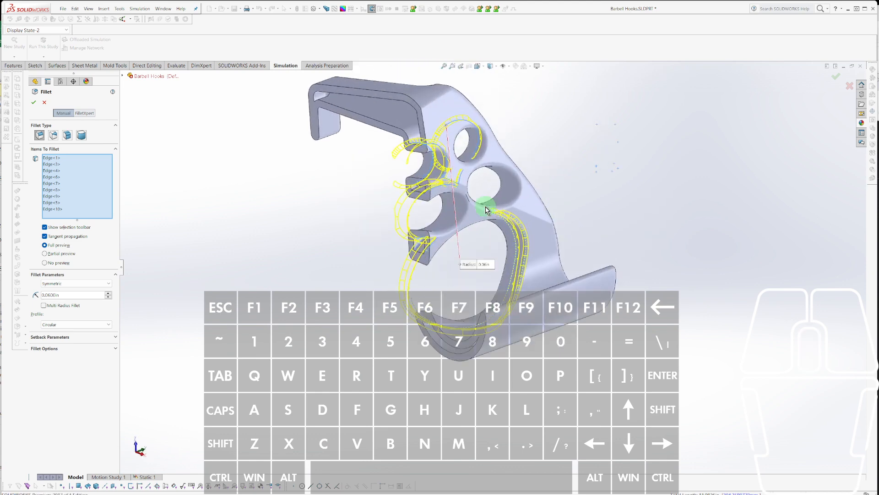
scroll(486, 210, down, 5)
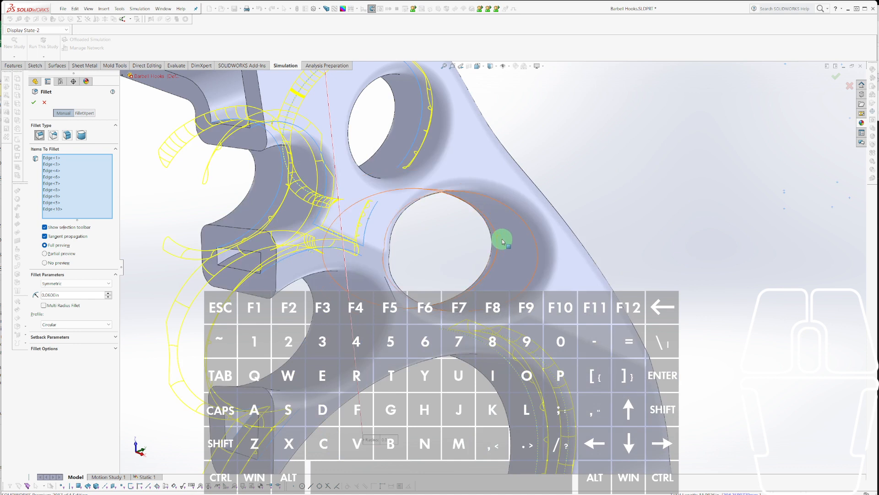
click(498, 242)
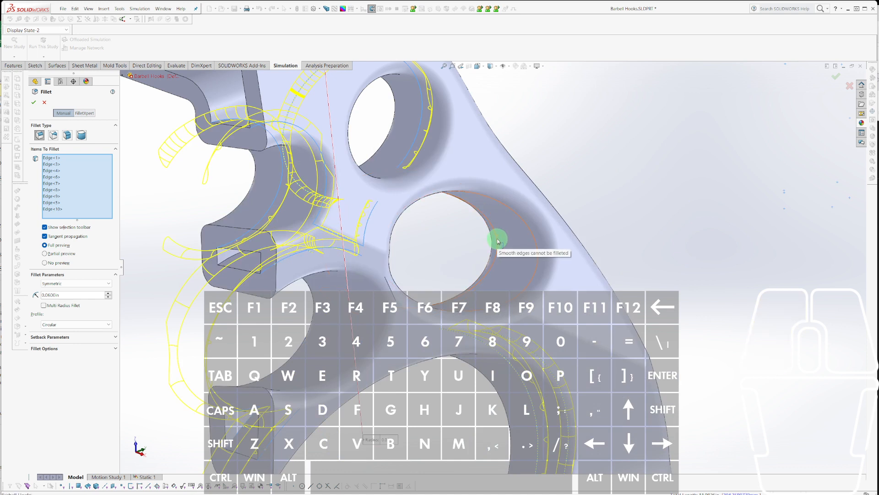
click(500, 236)
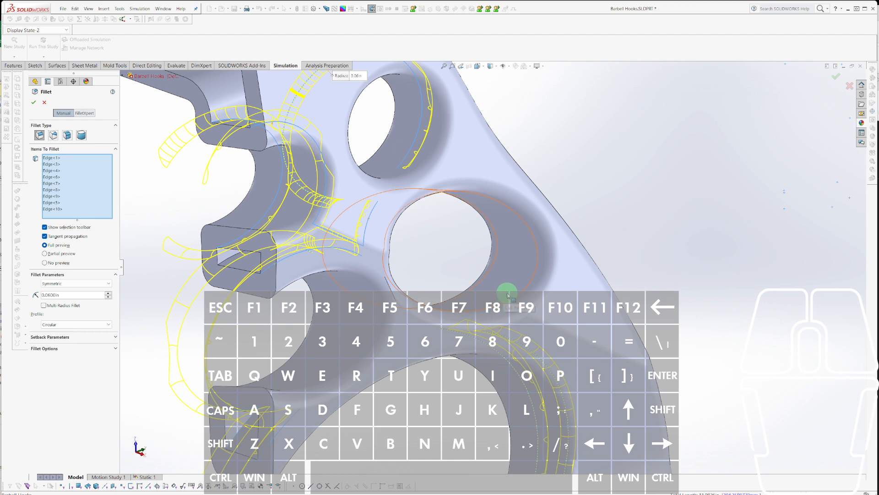
Add the short inner edge at the outer end of the top arm's pocket to the fillet.
scroll(515, 287, up, 3)
middle_drag(514, 288, 472, 158)
scroll(492, 275, up, 3)
scroll(441, 225, down, 4)
scroll(473, 159, up, 3)
scroll(471, 159, down, 3)
scroll(394, 187, down, 3)
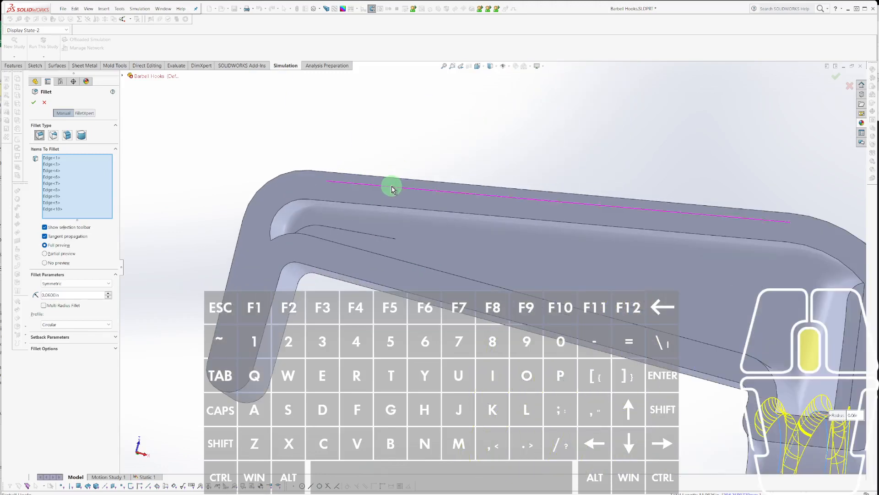
middle_drag(393, 188, 389, 215)
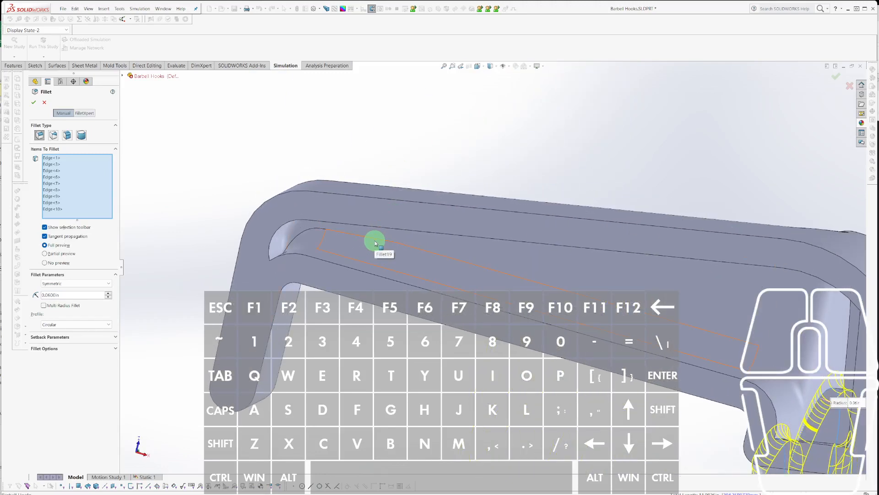
click(321, 229)
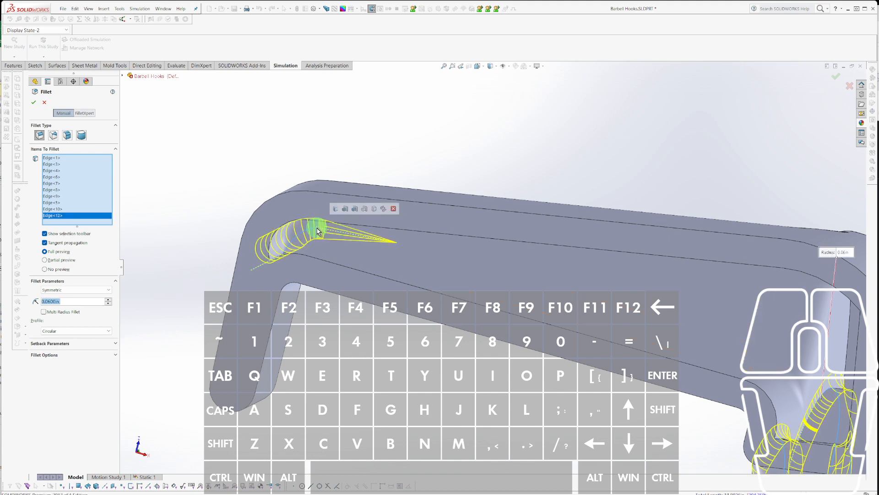
Add the curved inner edge where the top arm's pocket meets the upright, and apply the 0.06 in fillet.
scroll(719, 338, up, 3)
scroll(718, 338, up, 1)
middle_drag(733, 331, 760, 238)
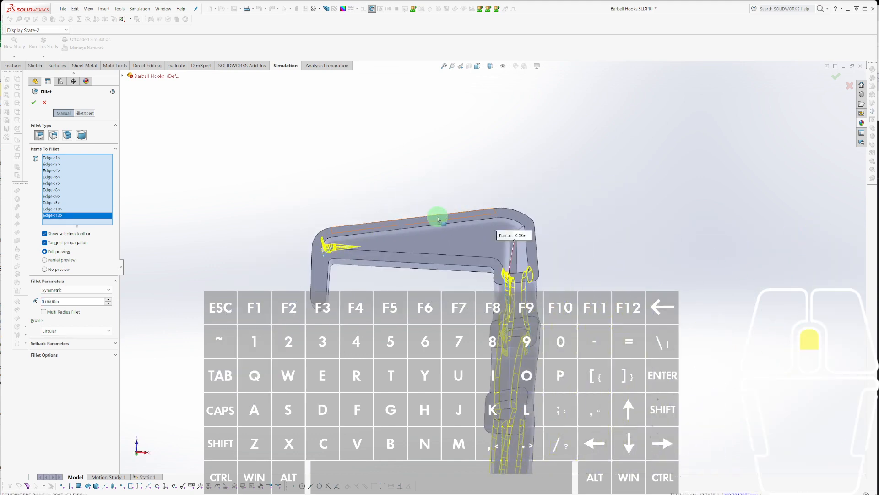
scroll(440, 218, down, 4)
middle_drag(439, 218, 477, 217)
scroll(624, 286, down, 3)
middle_drag(624, 287, 541, 212)
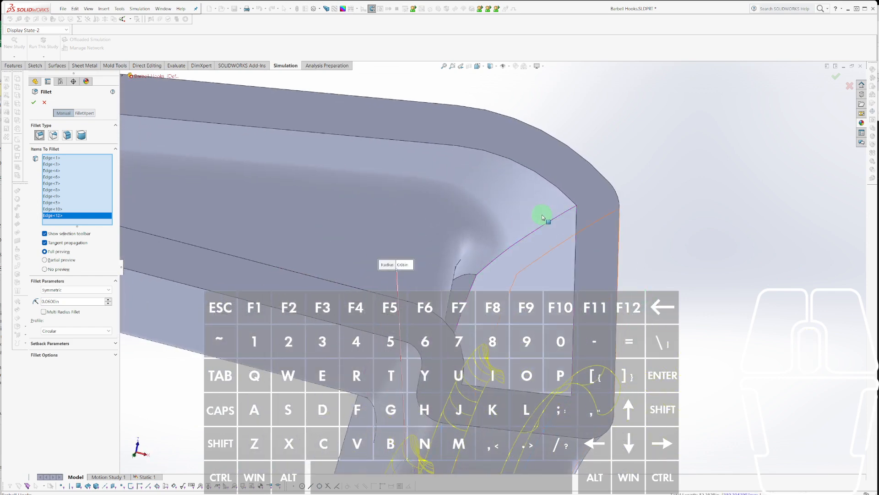
click(554, 221)
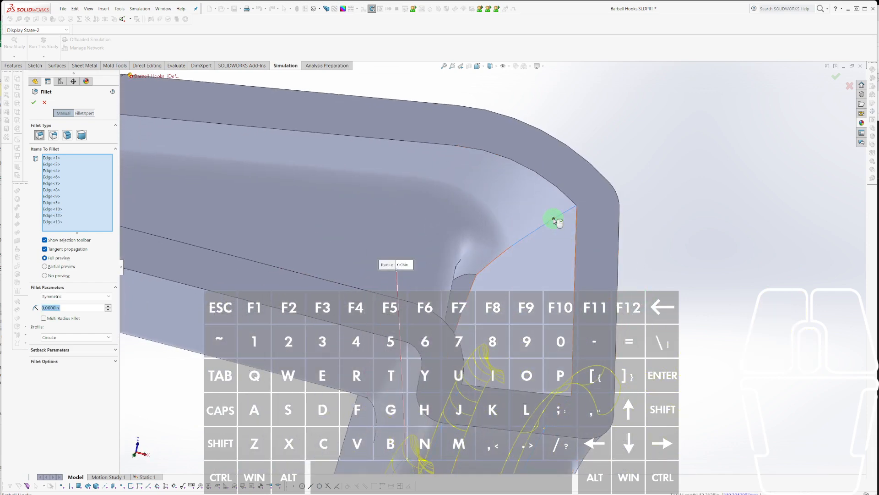
middle_drag(551, 220, 563, 376)
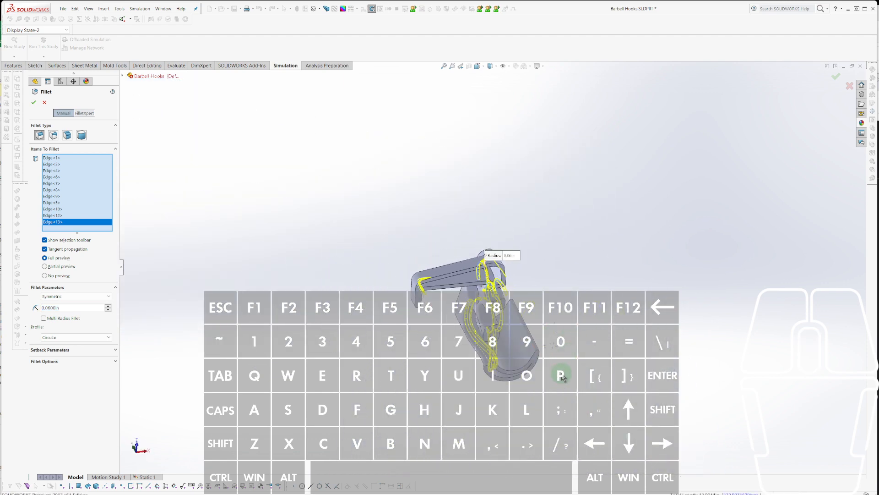
right_click(562, 373)
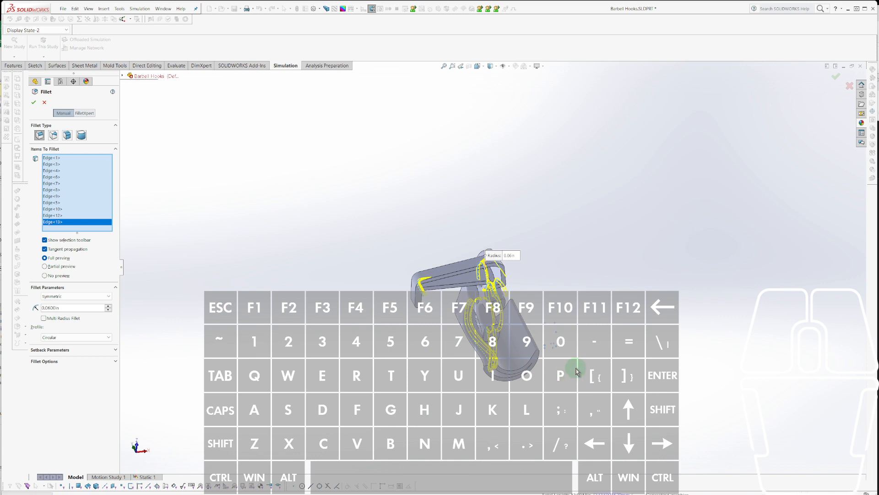
scroll(520, 278, down, 5)
middle_drag(388, 296, 477, 371)
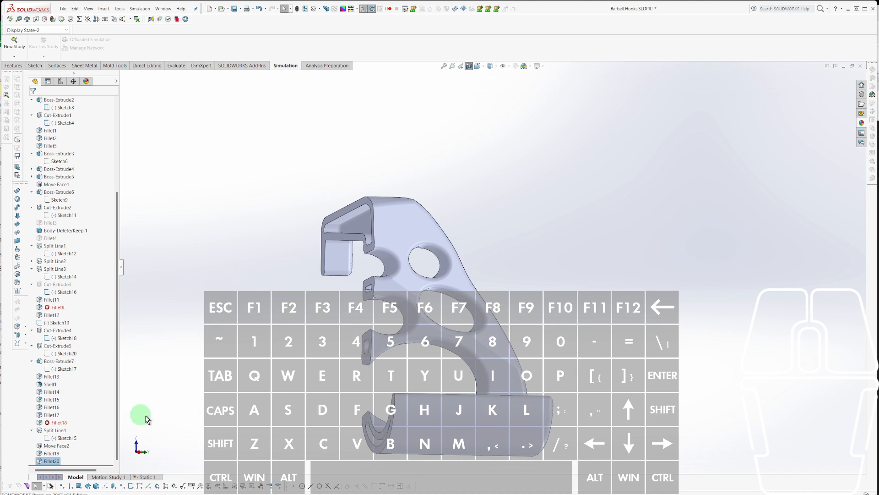
Delete the two failing features Fillet18 and Fillet8.
click(57, 423)
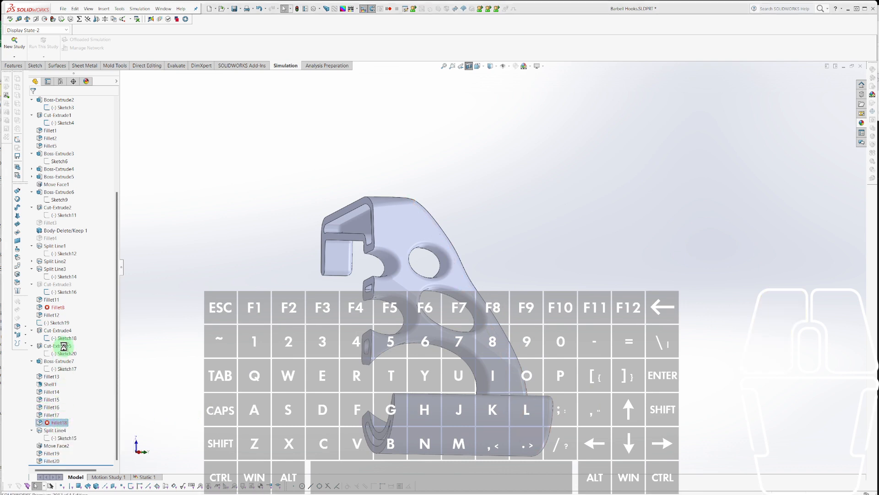
click(48, 320)
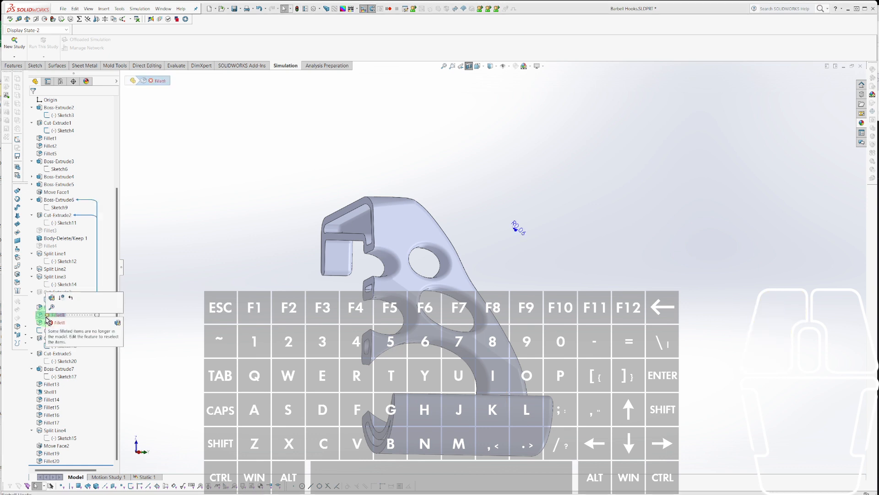
click(153, 371)
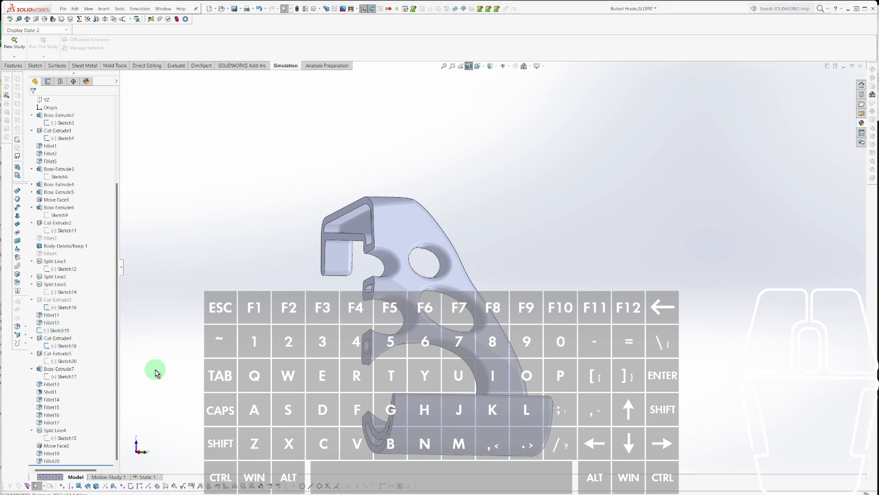
Delete the suppressed cut extrude below Split Line3 together with its leftover Sketch16.
click(47, 301)
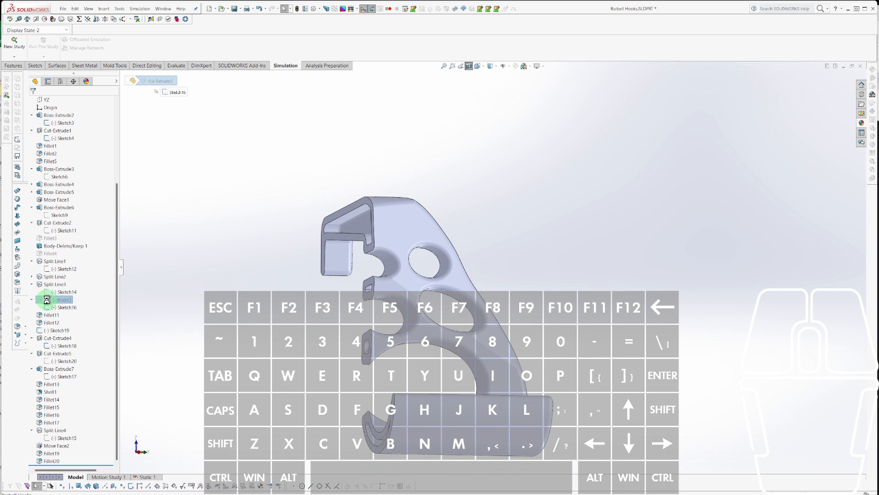
key(Delete)
click(48, 306)
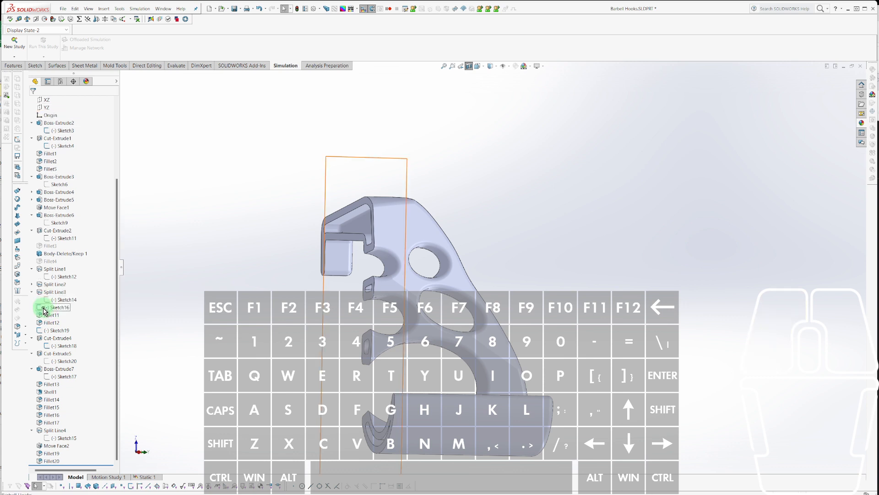
key(Delete)
Examine where the standalone Sketch19 lies relative to the hook body.
click(54, 330)
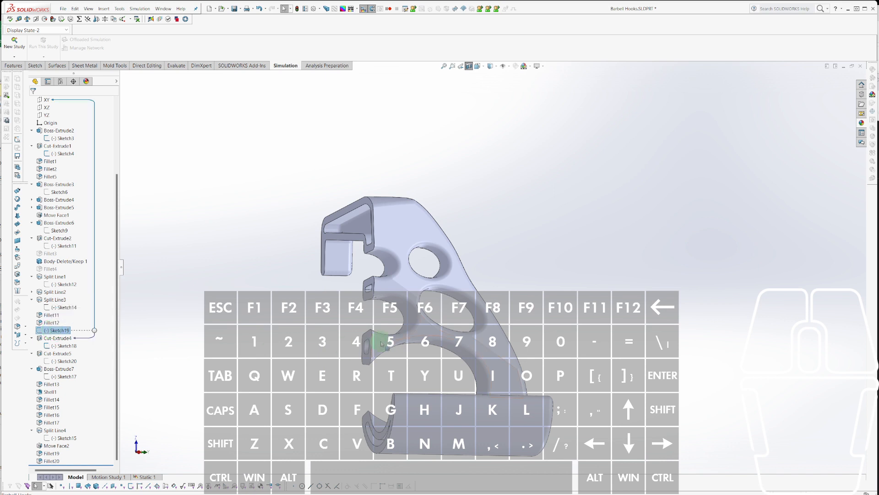
scroll(412, 339, up, 5)
mouse_move(422, 338)
middle_down()
mouse_move(456, 418)
mouse_move(448, 433)
mouse_move(454, 412)
middle_up()
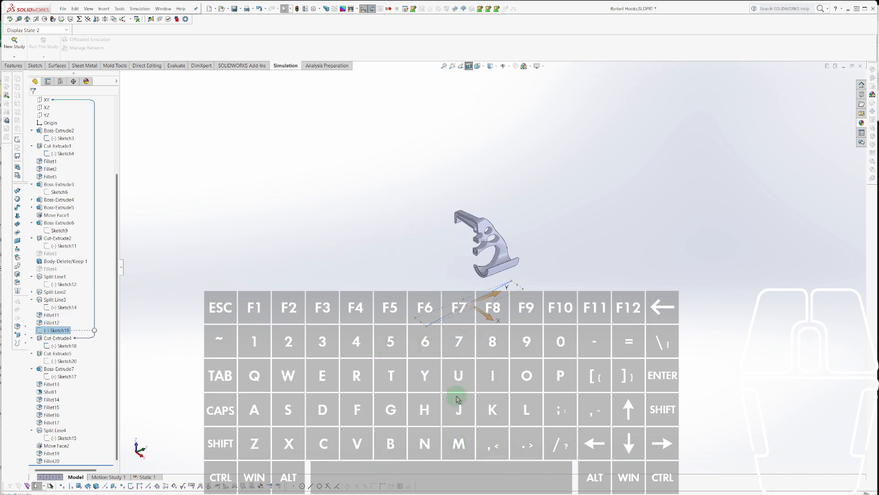
scroll(490, 308, down, 4)
middle_drag(491, 308, 501, 344)
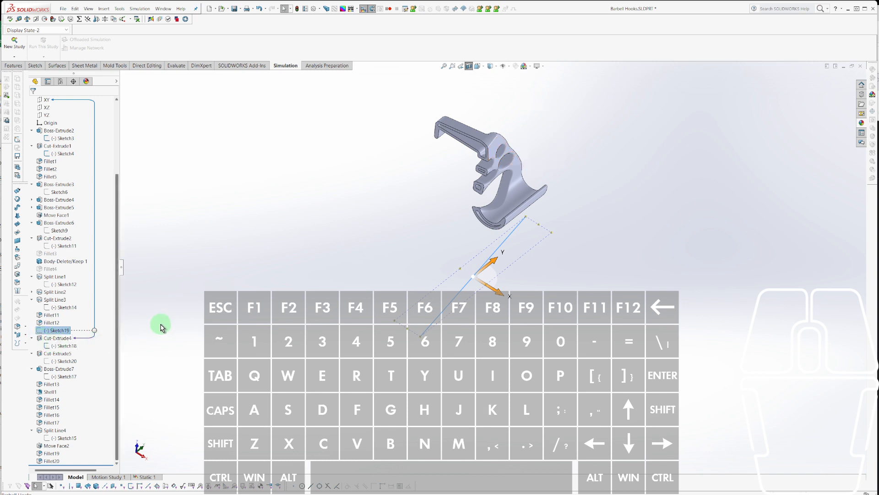
scroll(356, 309, up, 2)
scroll(564, 113, down, 3)
scroll(389, 368, down, 2)
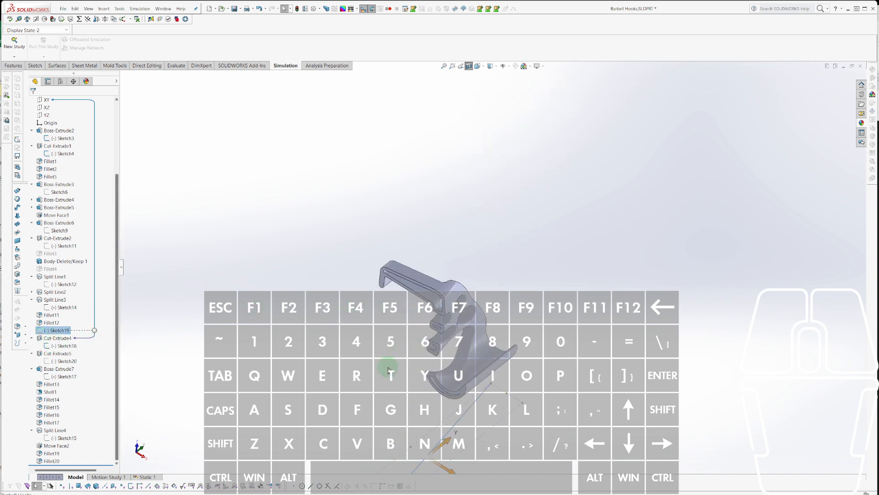
Save the part and turn off the section view to show the whole hook.
scroll(481, 336, down, 2)
key(ctrl+s)
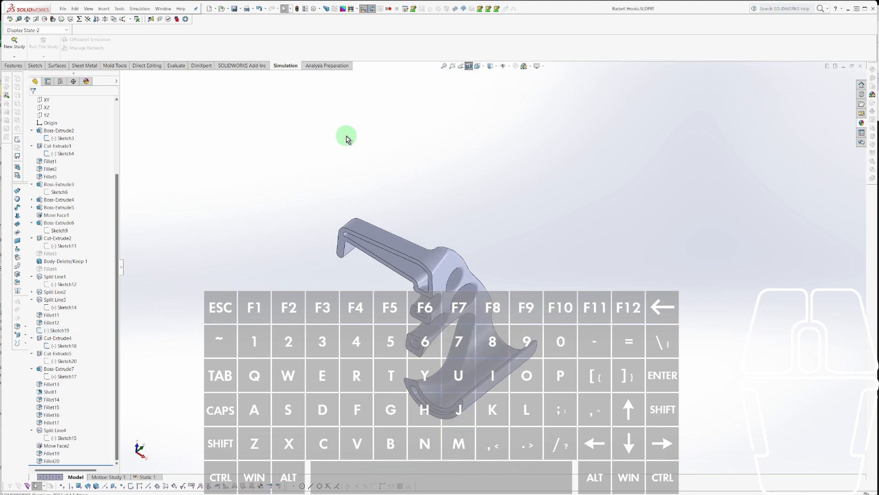
click(468, 66)
middle_drag(446, 180, 503, 280)
middle_drag(620, 332, 581, 355)
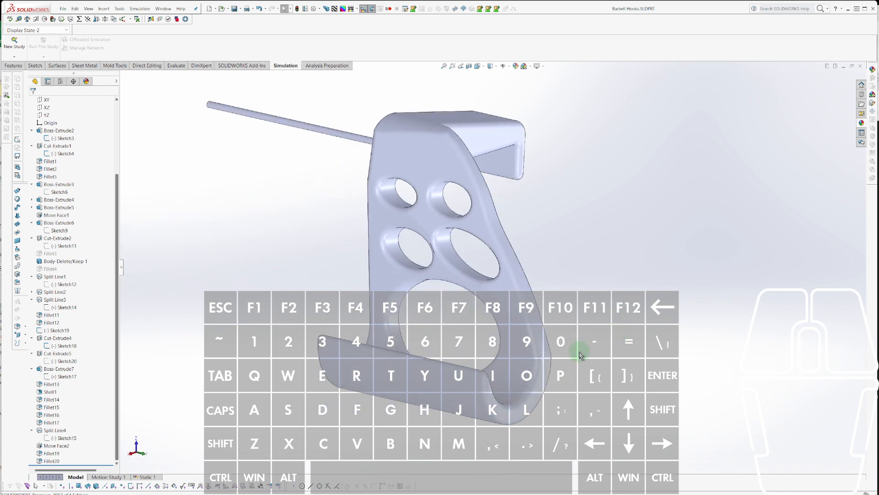
Edit Sketch20 to shift the middle-row ellipse near the straight side toward that side and widen it slightly, and rebuild the cut.
scroll(406, 275, down, 5)
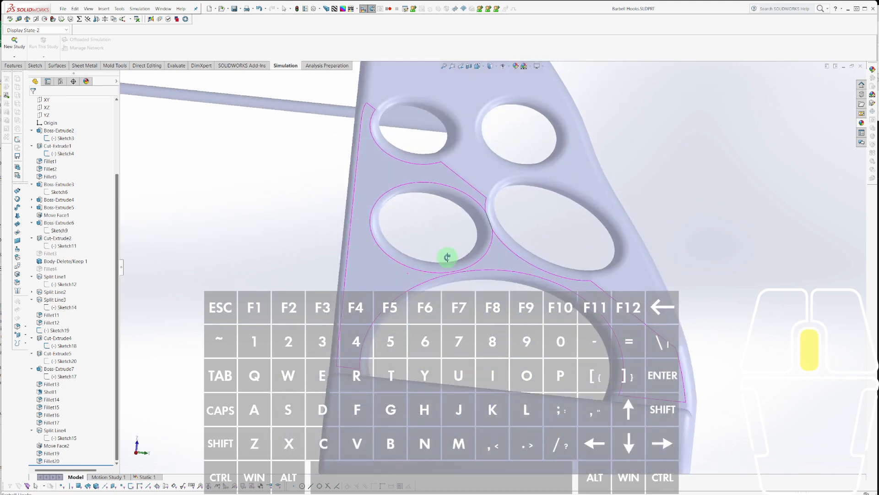
scroll(451, 248, up, 1)
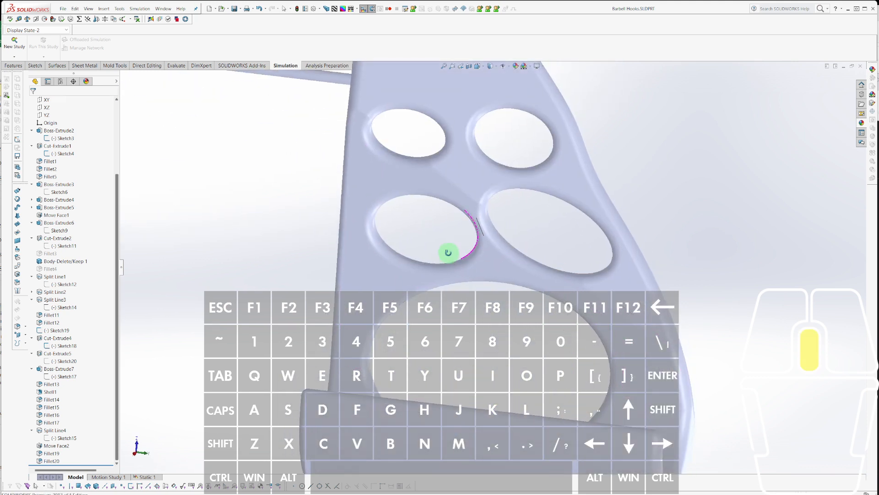
scroll(449, 253, up, 3)
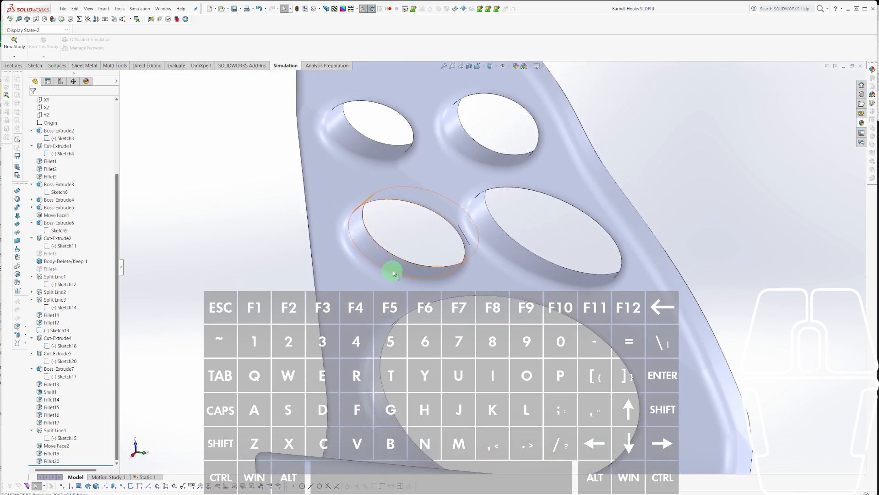
click(384, 257)
click(410, 233)
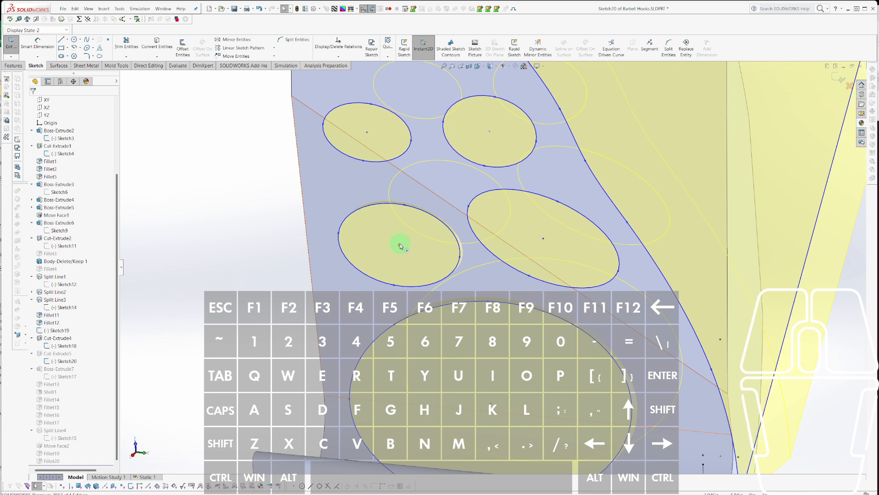
drag(400, 246, 392, 244)
drag(341, 236, 330, 237)
click(392, 253)
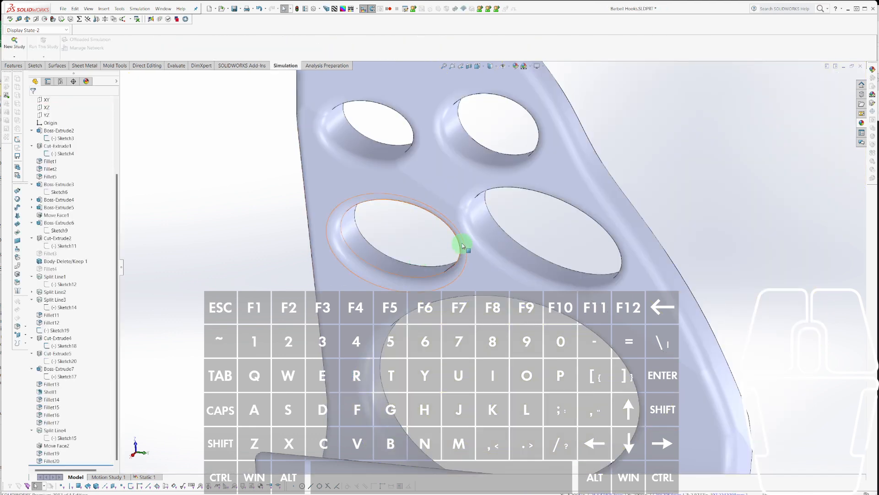
Try to run the Static 1 simulation study on the hook with the adjusted hole.
scroll(473, 252, up, 5)
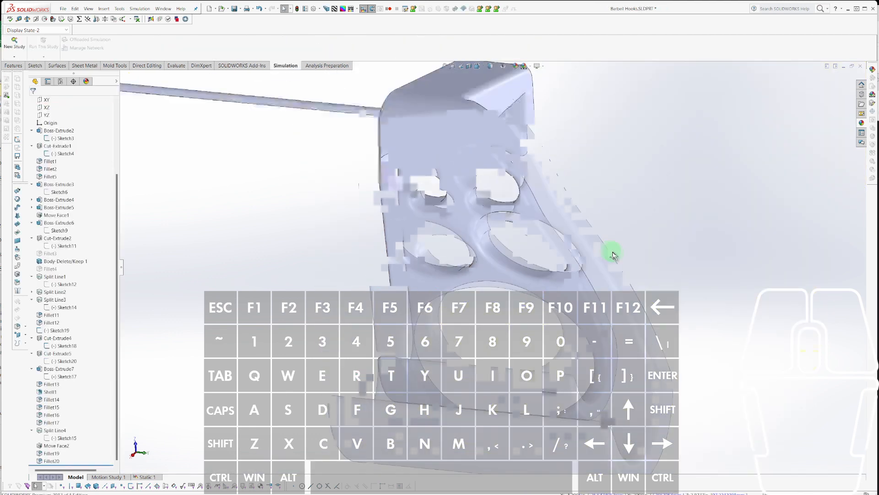
middle_drag(612, 252, 633, 254)
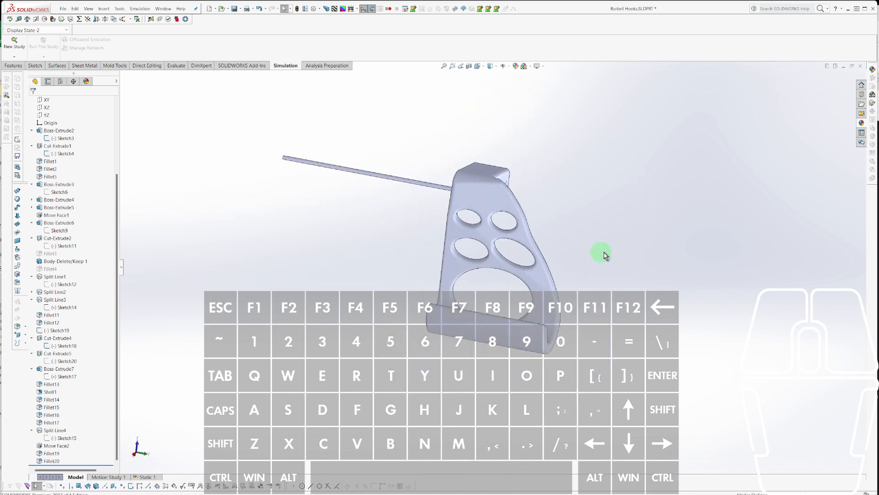
scroll(556, 261, down, 6)
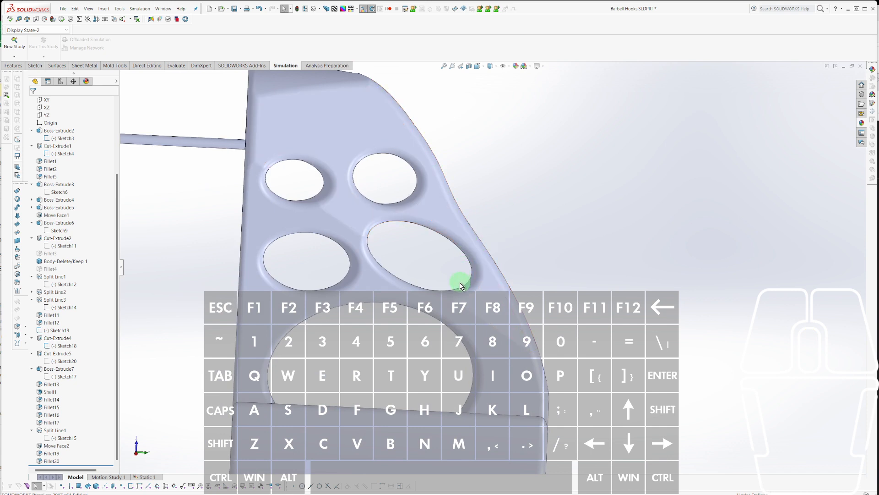
scroll(457, 284, up, 2)
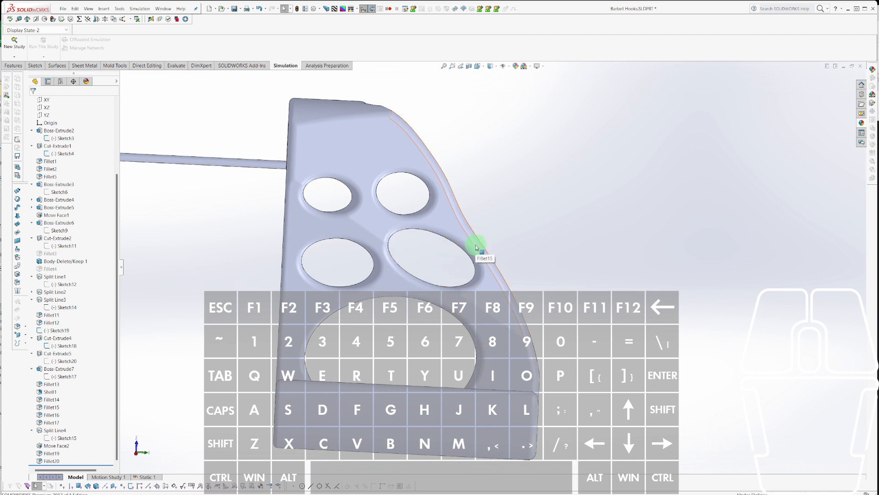
middle_drag(477, 246, 403, 363)
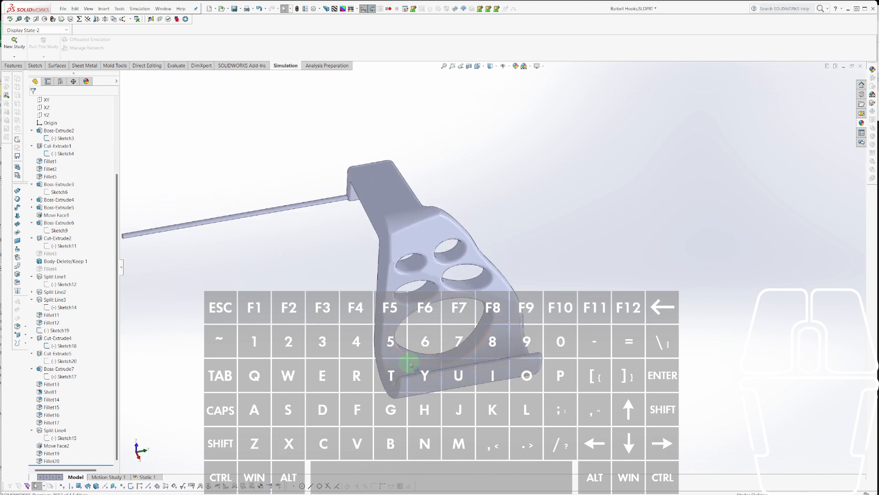
middle_drag(499, 362, 449, 365)
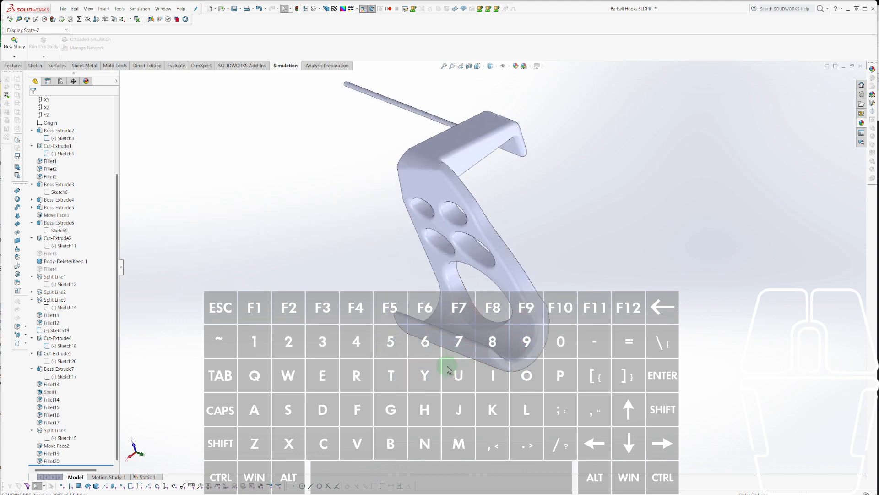
click(146, 478)
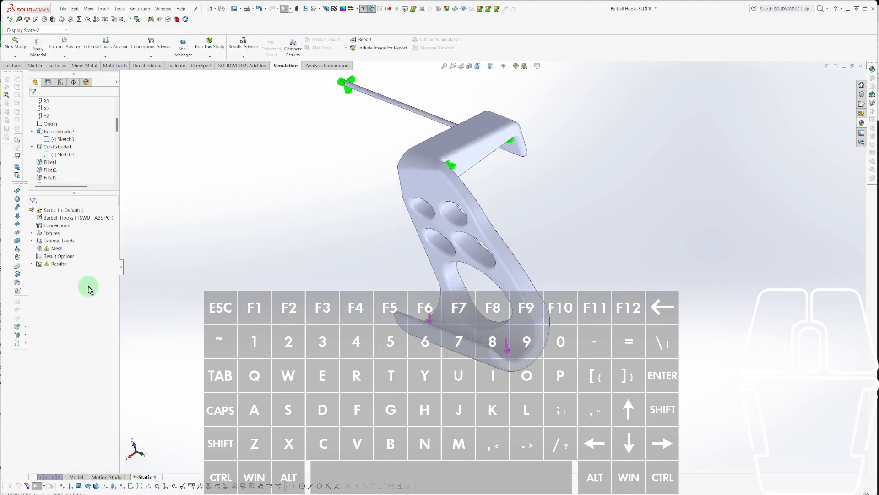
right_click(50, 211)
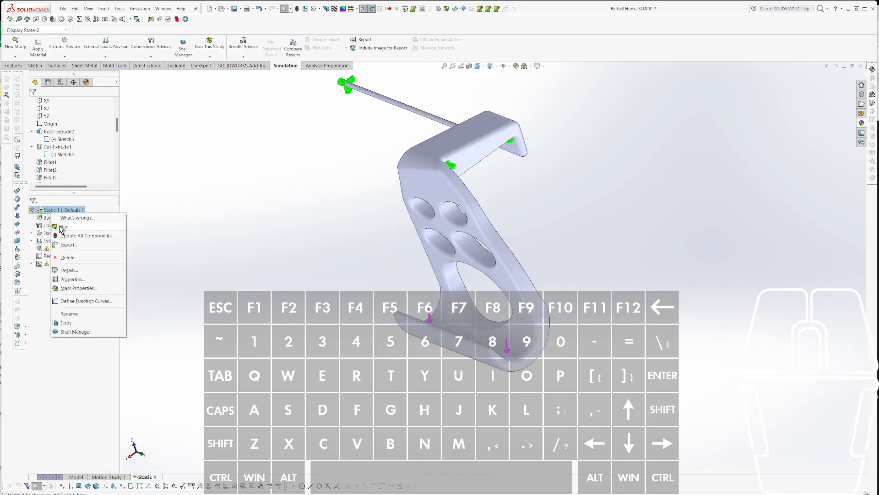
click(63, 227)
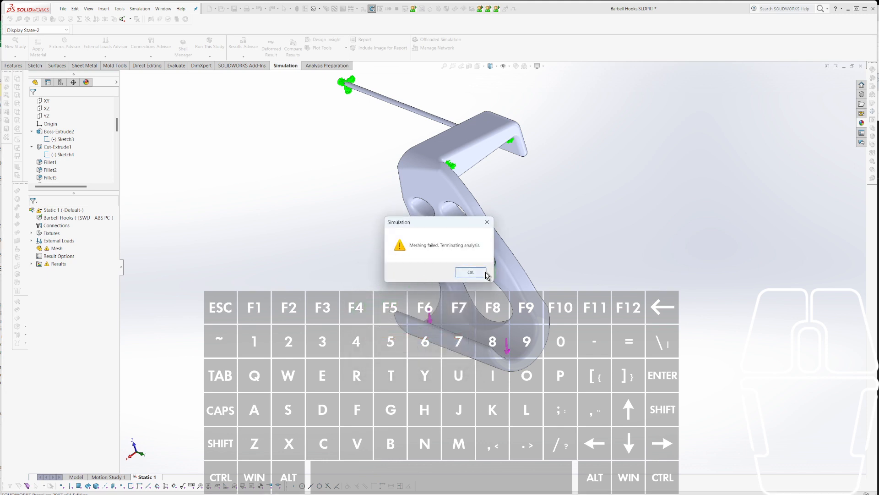
click(479, 273)
middle_drag(477, 274, 403, 269)
scroll(443, 267, down, 4)
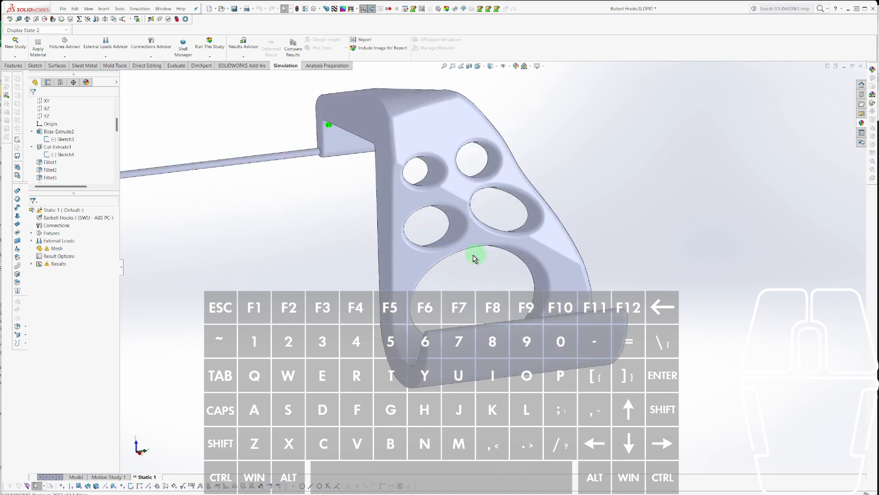
Inspect the hook, return from the study to the model, and open the Shell1 feature to check its wall thickness.
scroll(475, 256, down, 5)
middle_drag(485, 244, 548, 220)
scroll(549, 220, up, 6)
middle_drag(682, 259, 581, 215)
scroll(455, 271, down, 6)
scroll(418, 270, up, 5)
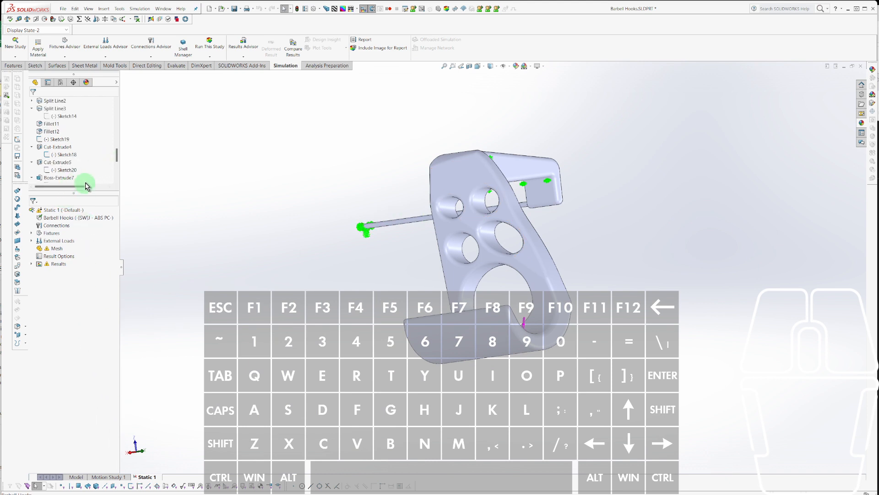
click(74, 476)
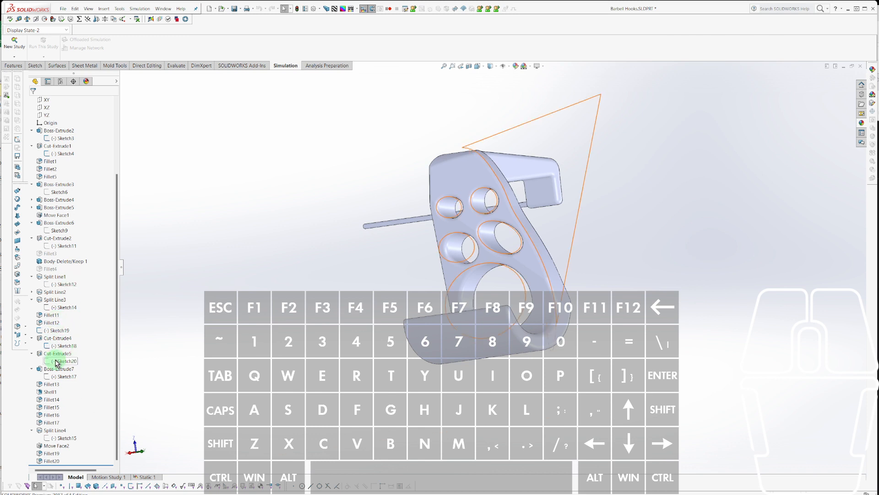
click(42, 391)
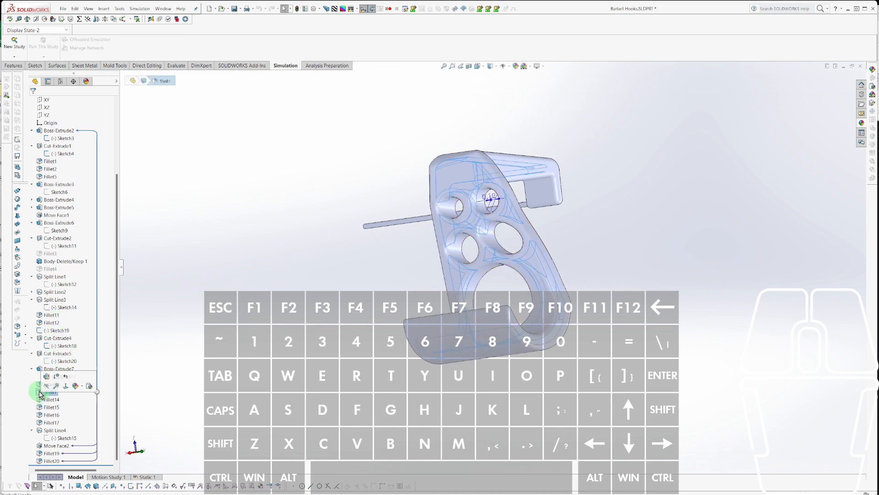
click(47, 377)
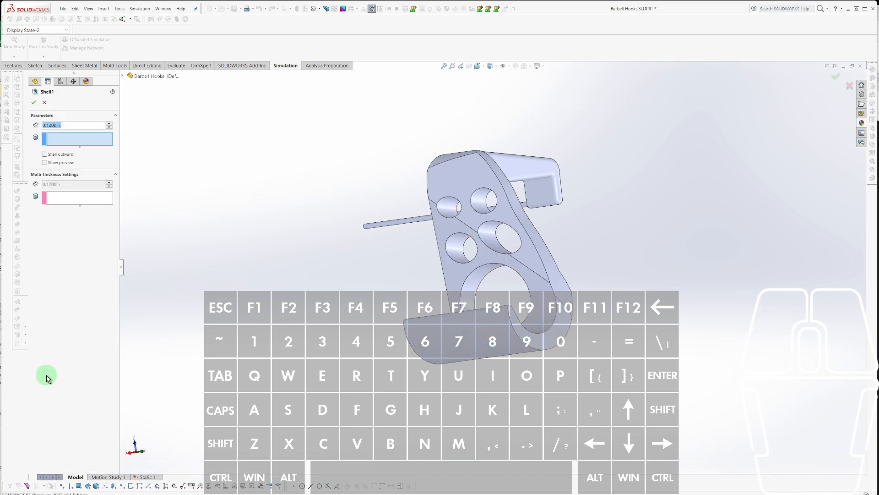
key(Escape)
Fillet the short leftover curved edge on the hook's inner face, just beside the large lightening hole.
middle_drag(290, 288, 269, 309)
scroll(507, 408, down, 5)
scroll(389, 349, down, 4)
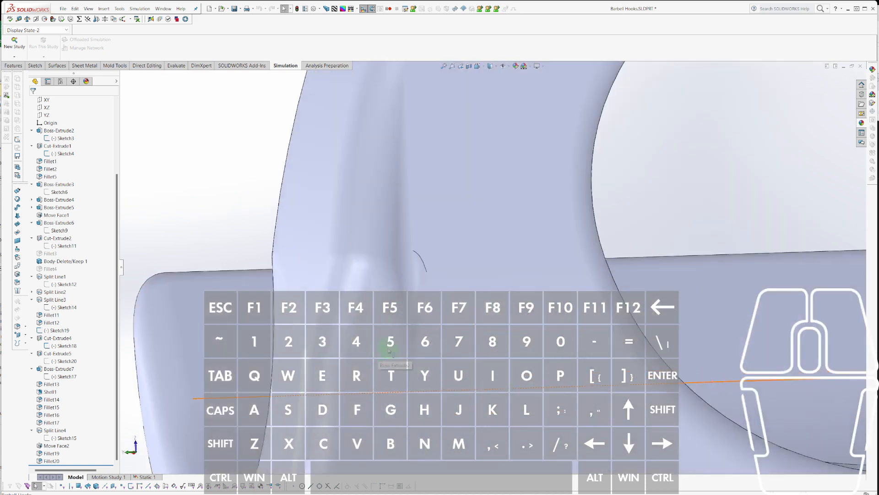
middle_drag(389, 350, 521, 287)
click(503, 278)
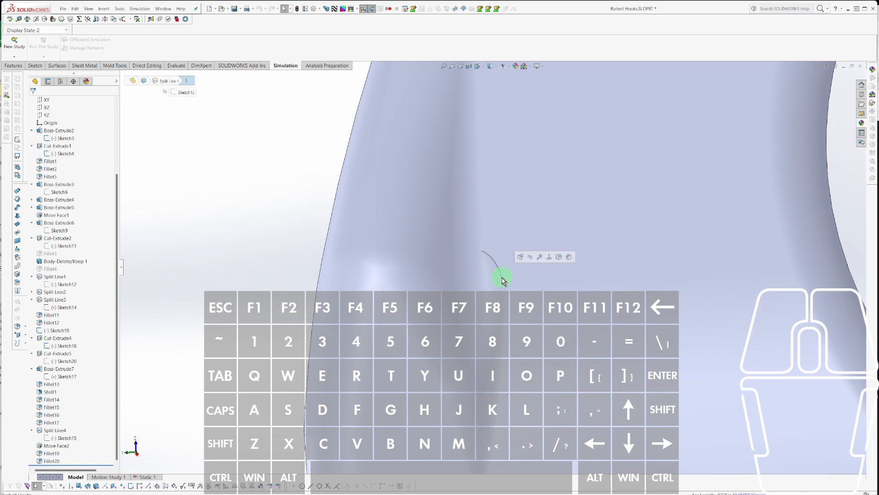
key(f)
key(Return)
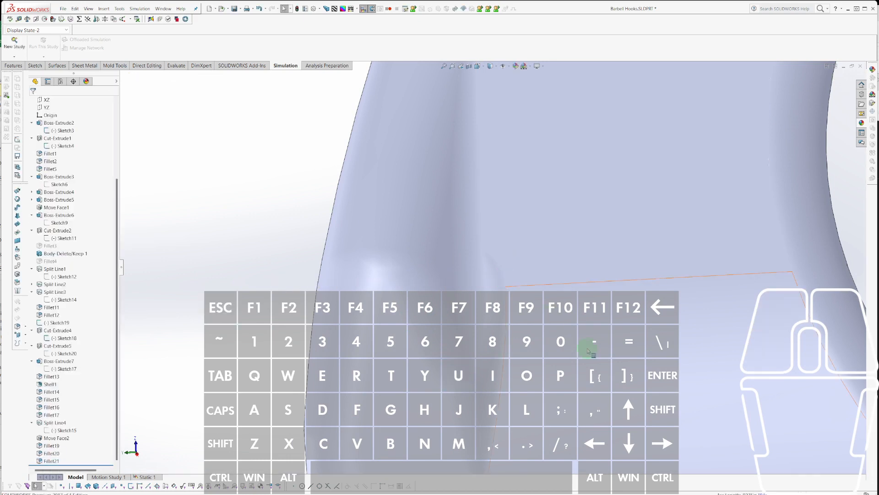
Start a sketch on the hook's side face and convert the circular end edge of the thin rod into it.
scroll(588, 350, up, 10)
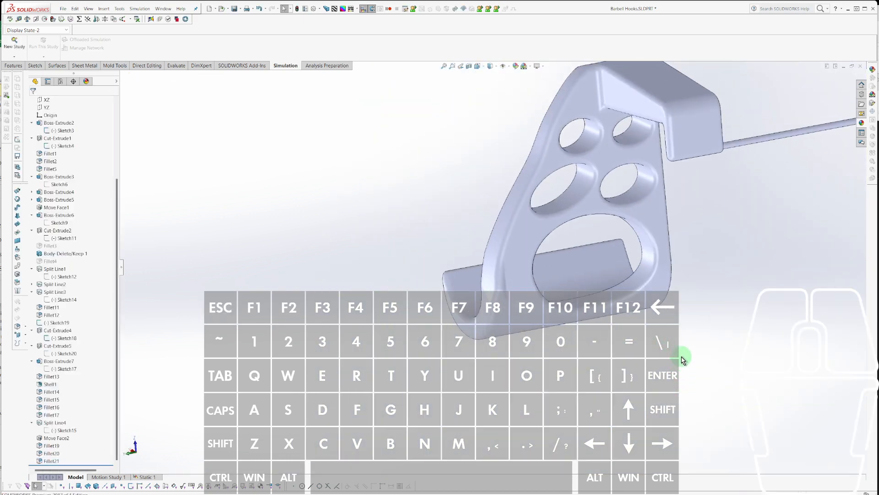
scroll(683, 360, up, 3)
middle_drag(682, 290, 448, 161)
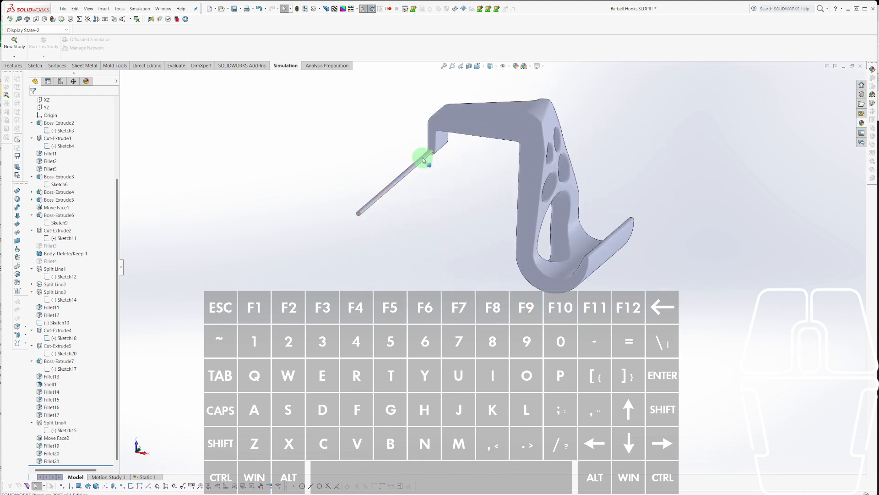
scroll(442, 150, down, 5)
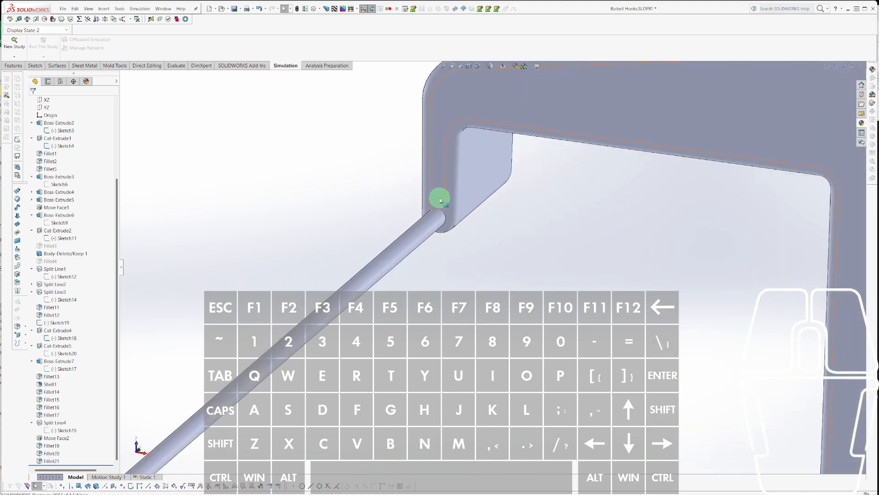
scroll(467, 227, down, 3)
middle_drag(466, 228, 441, 200)
click(394, 193)
key(c)
scroll(481, 360, up, 8)
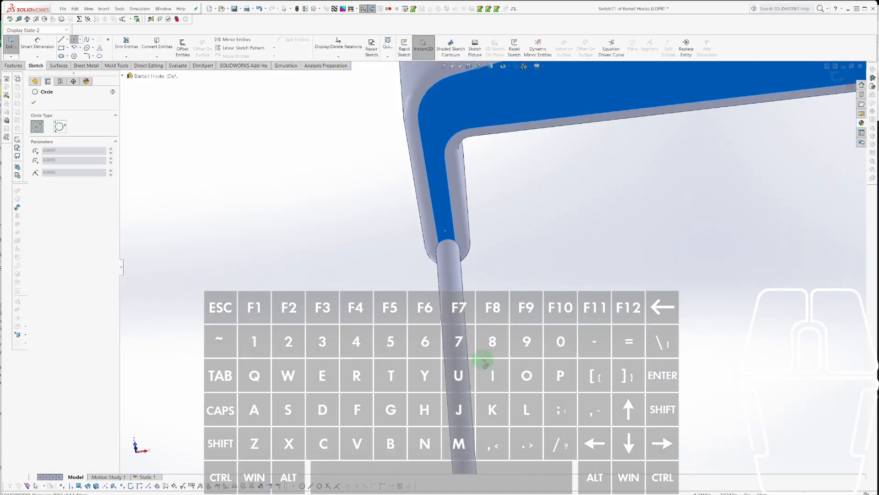
scroll(506, 373, down, 5)
scroll(476, 249, down, 3)
key(Escape)
click(462, 321)
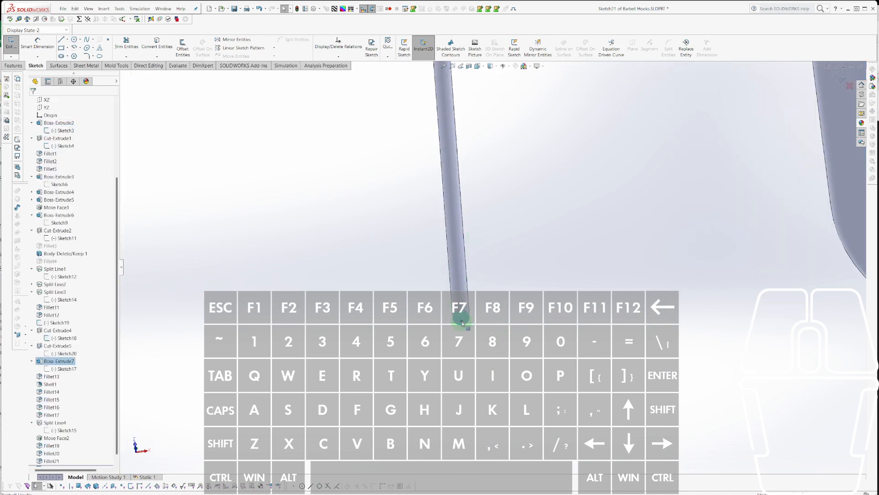
key(g)
Cut-extrude the converted circle blind about 9.67 in along the rod, reversing the direction to remove the rod from the hook.
key(alt+x)
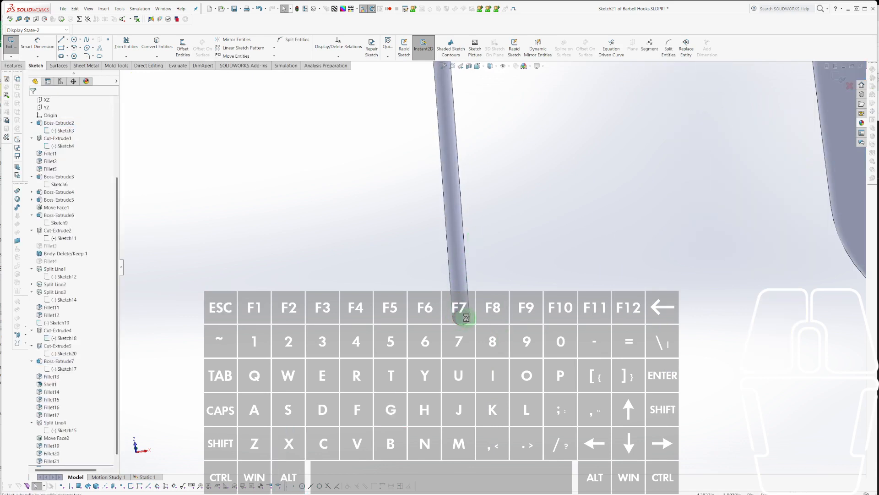
scroll(494, 294, up, 2)
scroll(495, 294, up, 2)
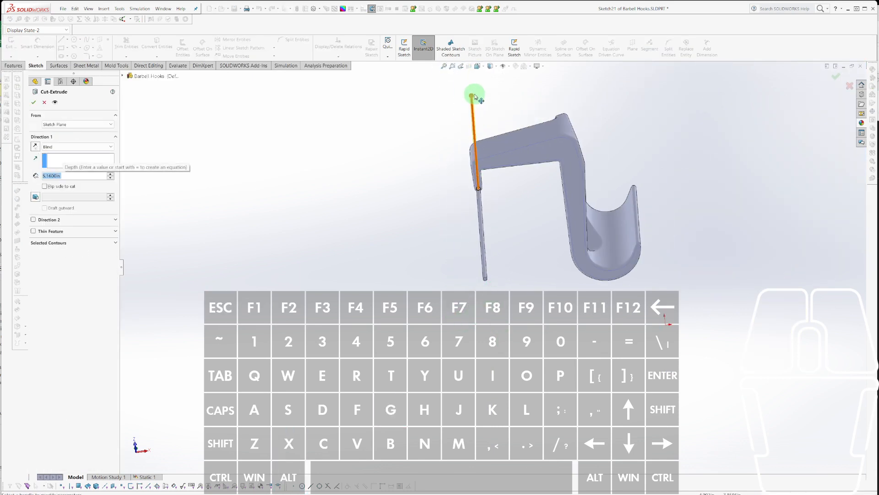
drag(473, 92, 515, 360)
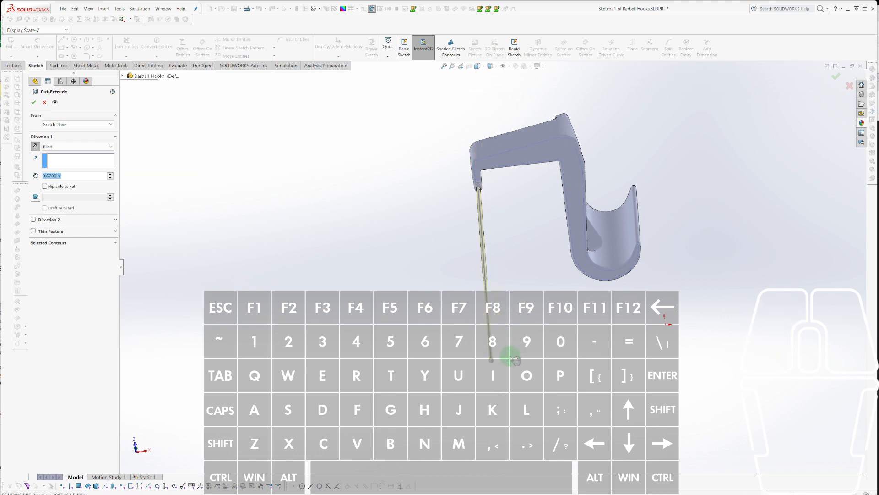
right_click(511, 357)
scroll(478, 206, down, 12)
click(538, 269)
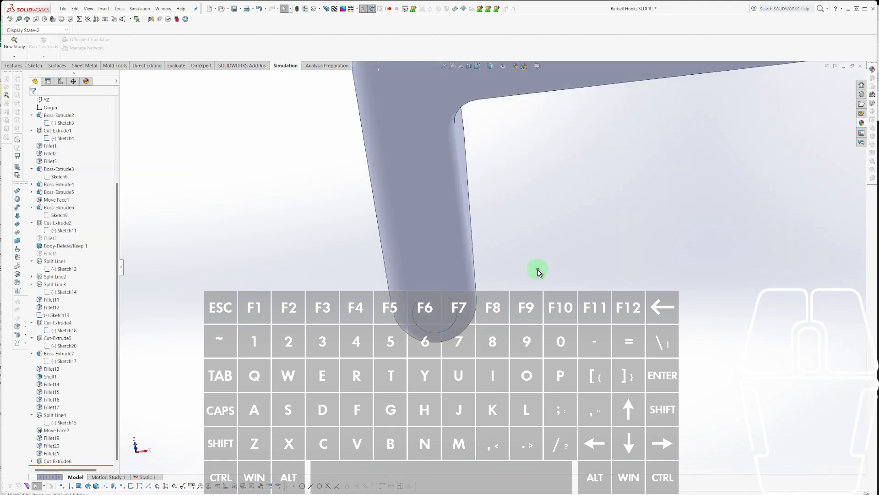
Examine the whole hook from all sides, including the lightening holes and the inner corner fillets beneath the upper arm.
middle_drag(538, 271, 338, 357)
scroll(578, 256, up, 10)
middle_drag(411, 369, 477, 319)
scroll(446, 316, up, 8)
middle_drag(410, 230, 504, 414)
scroll(403, 266, down, 10)
middle_drag(526, 282, 324, 350)
scroll(409, 296, up, 1)
scroll(408, 294, up, 4)
scroll(293, 361, down, 5)
scroll(385, 274, up, 3)
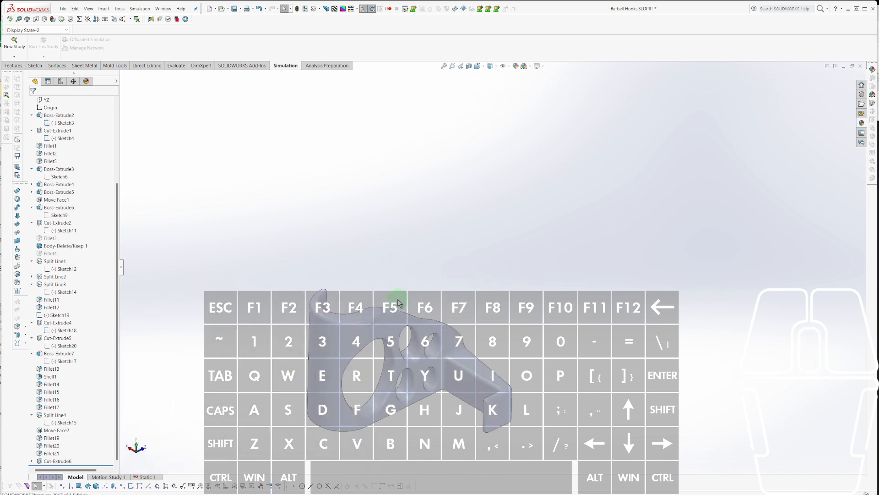
middle_drag(403, 306, 404, 451)
scroll(475, 189, up, 3)
middle_drag(475, 183, 451, 248)
scroll(407, 307, up, 3)
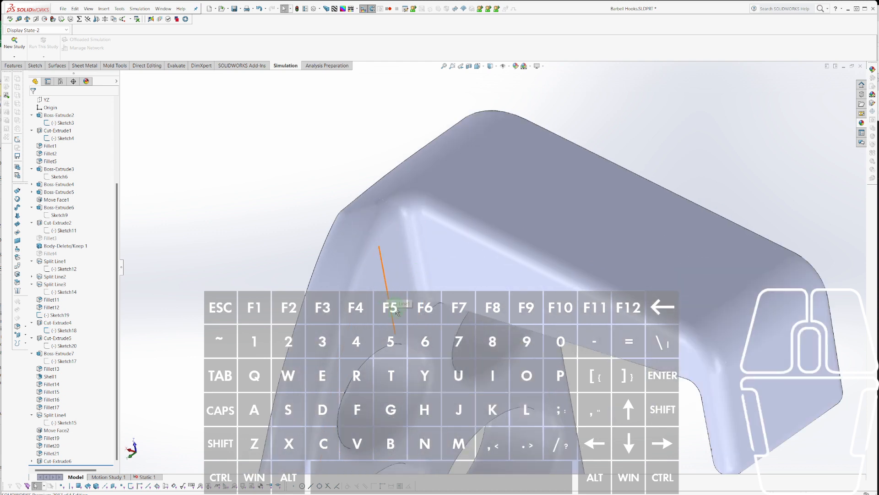
scroll(462, 339, up, 5)
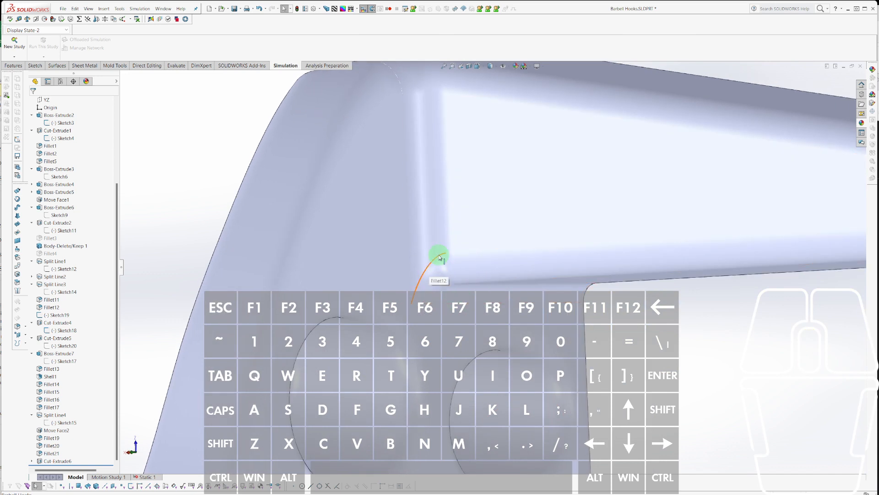
scroll(438, 256, down, 5)
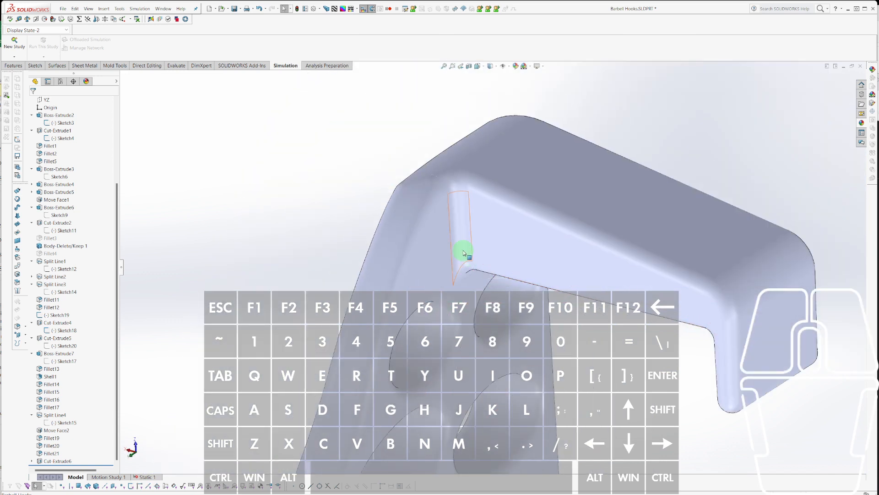
Try to enlarge the Fillet5 radius at the inner corner beneath the upper arm to about 0.32 in.
click(464, 253)
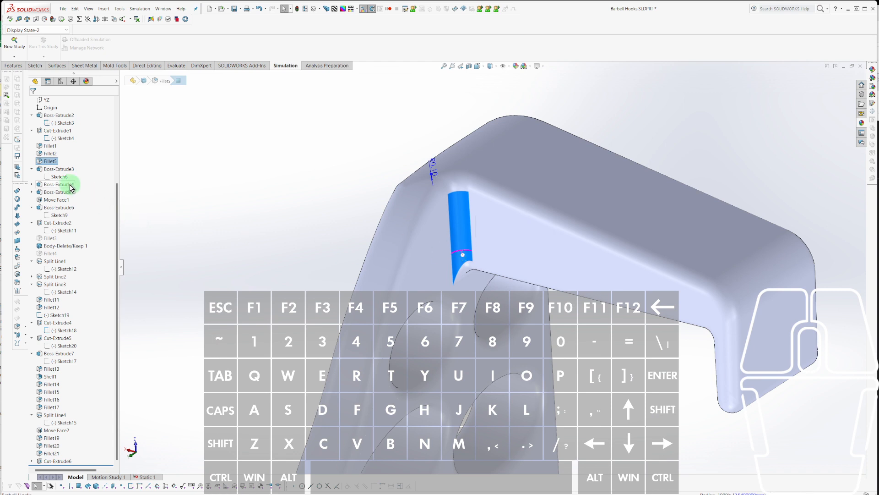
click(43, 162)
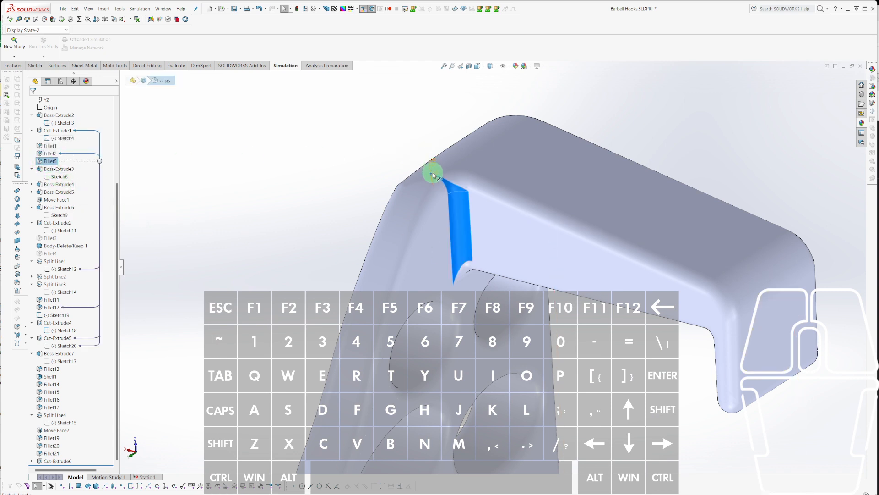
click(431, 177)
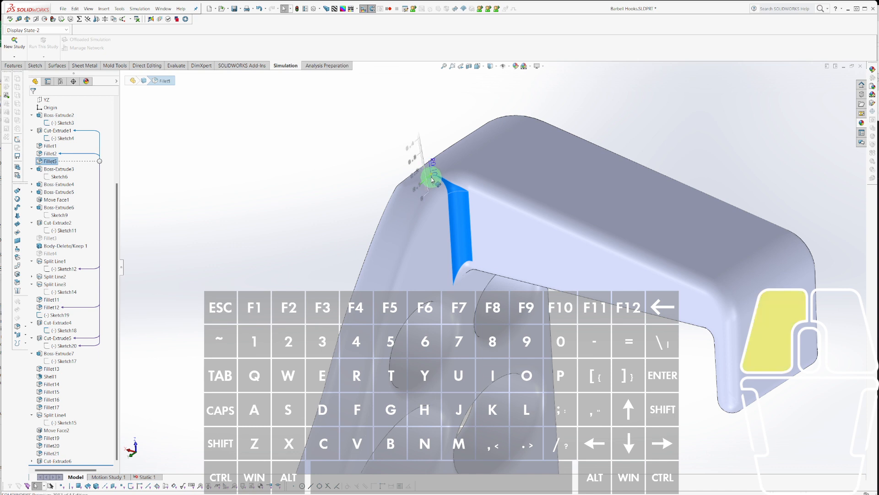
drag(431, 177, 441, 145)
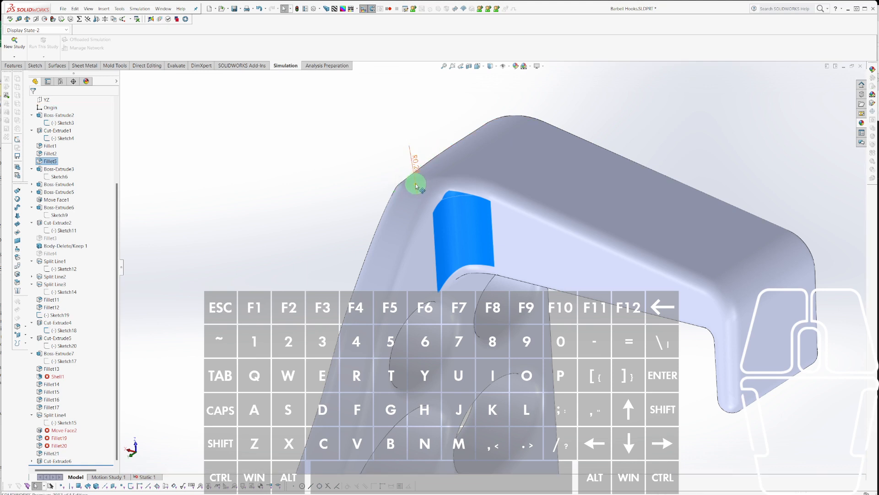
drag(416, 185, 417, 184)
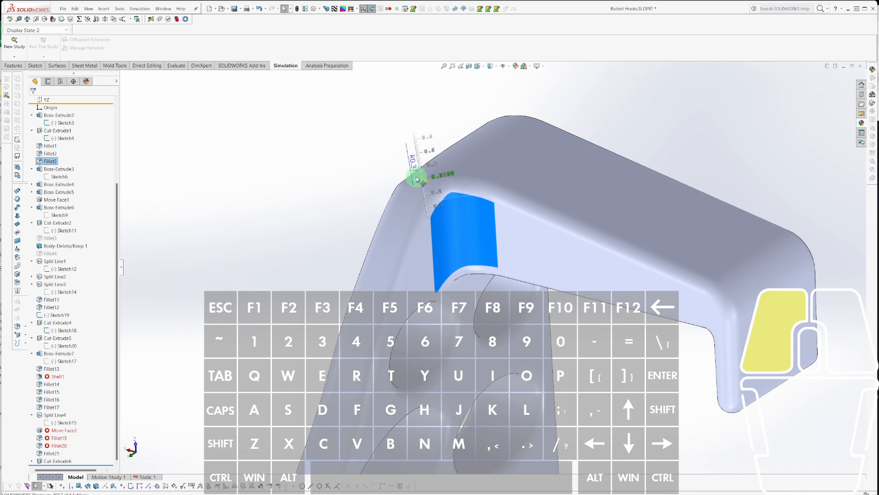
drag(417, 179, 416, 179)
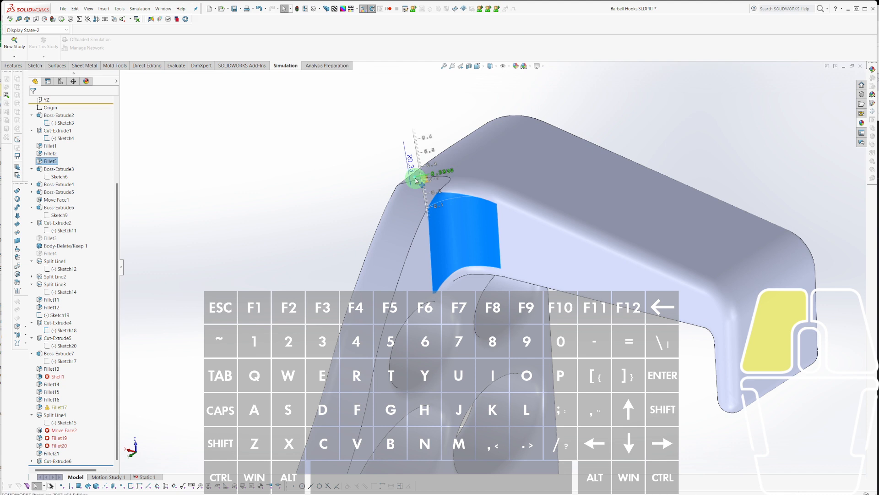
drag(416, 182, 416, 181)
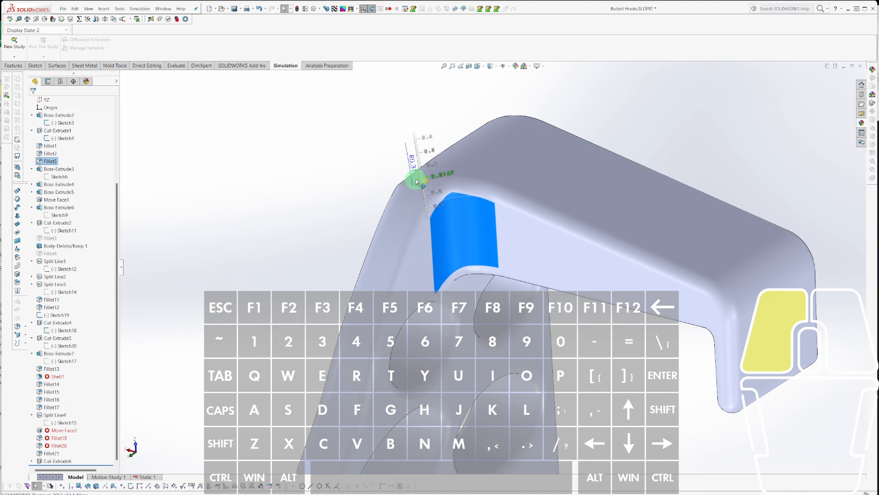
drag(417, 182, 372, 196)
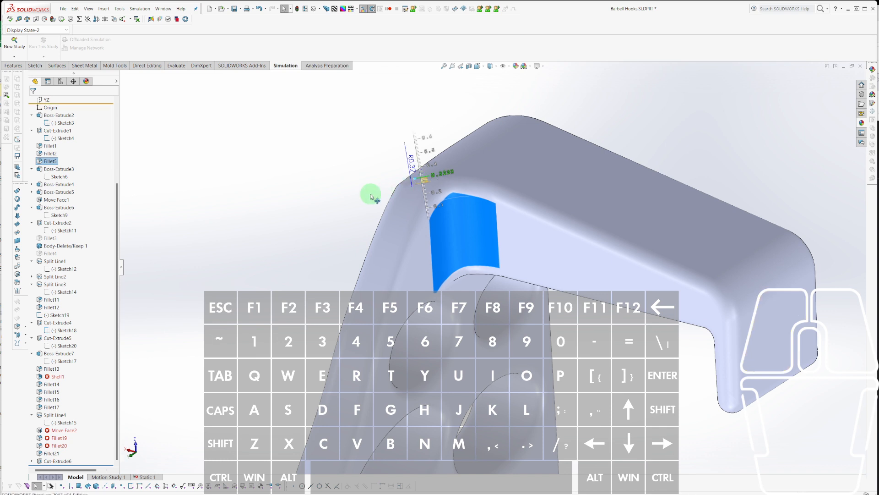
click(370, 195)
Reduce the Fillet5 radius at the inner corner back to 0.10 in and rebuild the dependent features.
scroll(555, 287, up, 5)
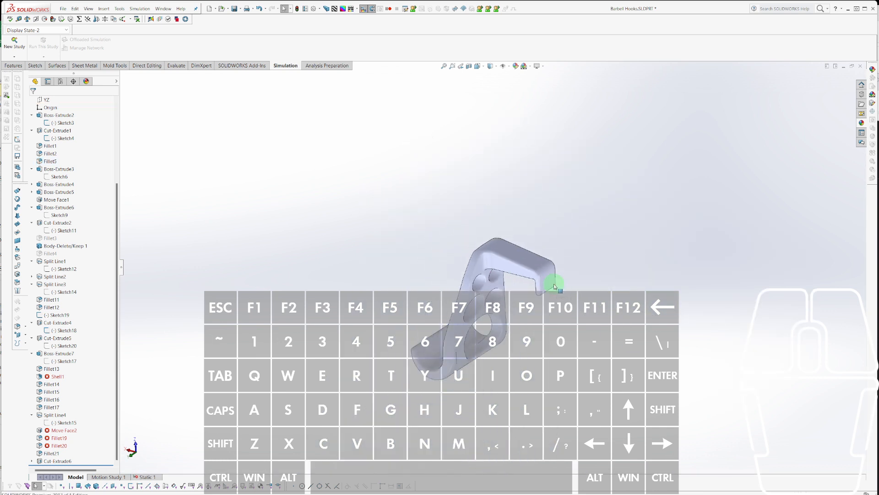
middle_drag(555, 287, 477, 389)
click(470, 396)
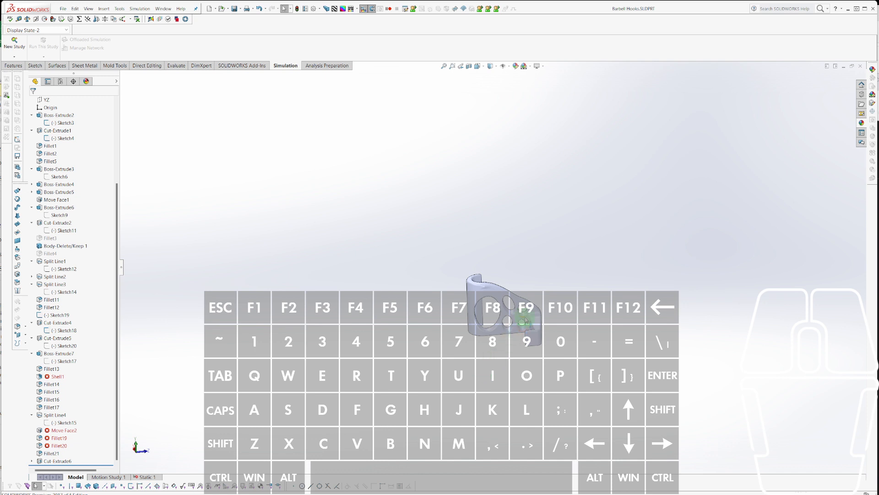
middle_drag(526, 320, 545, 297)
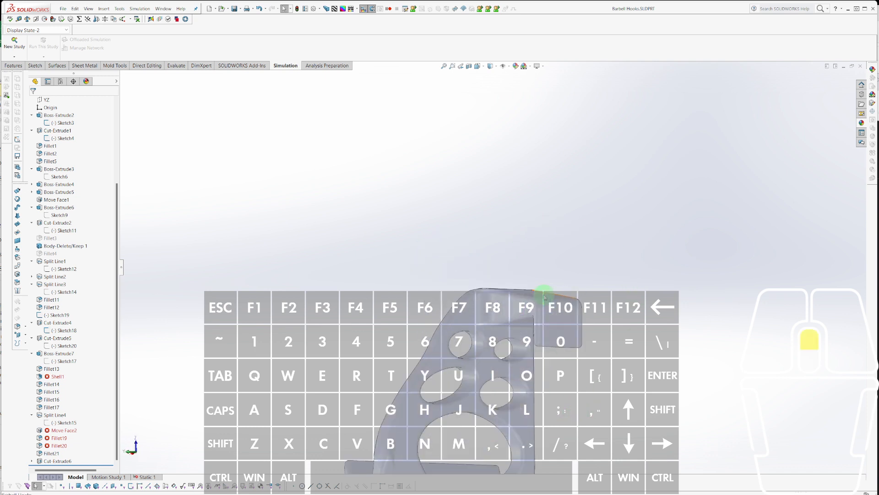
click(476, 309)
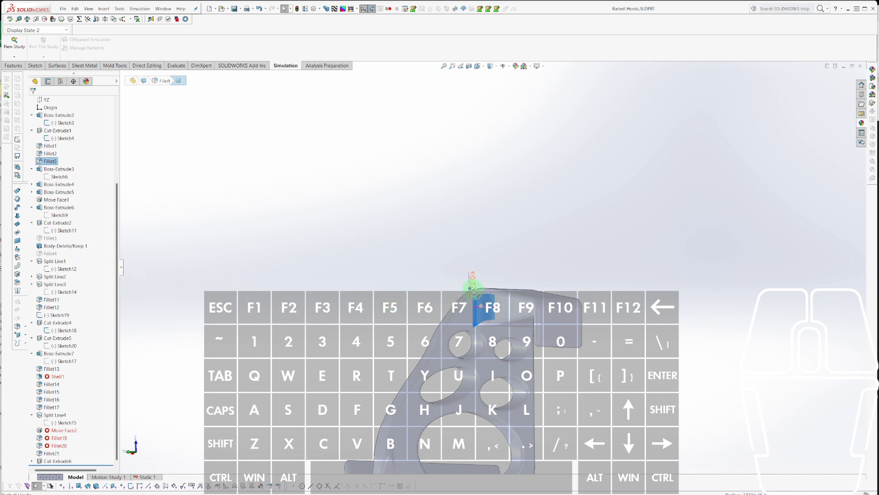
click(472, 289)
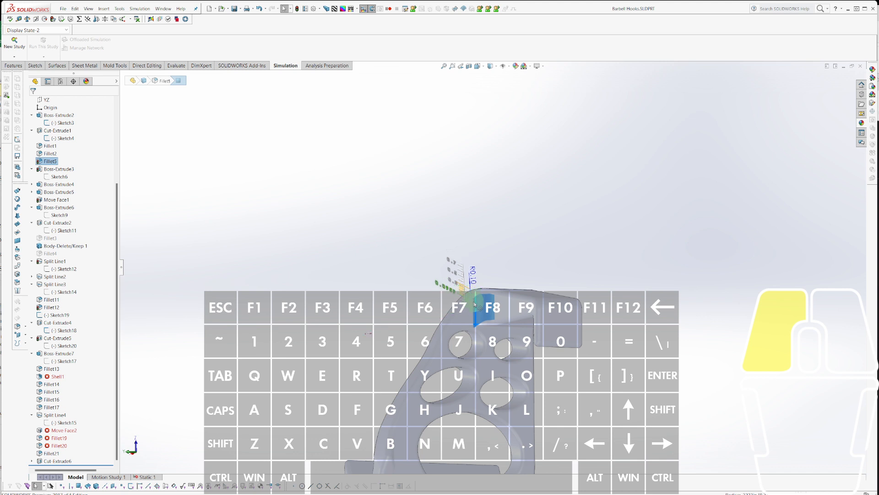
click(476, 303)
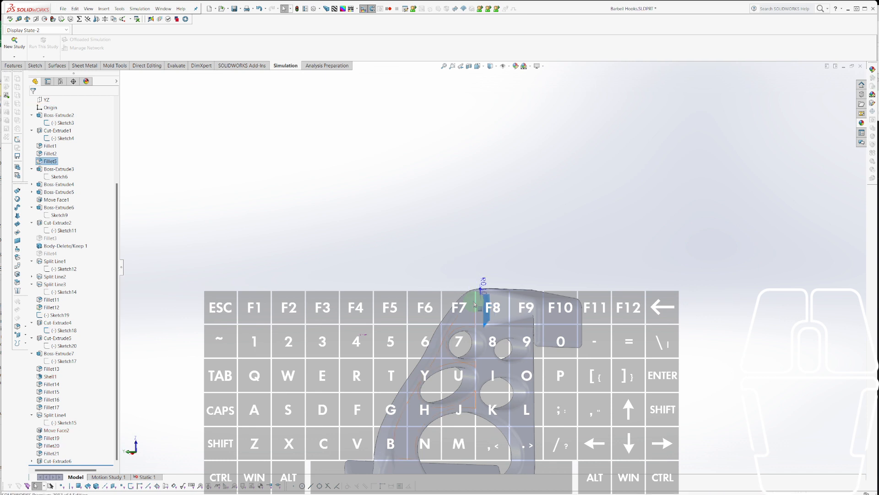
scroll(480, 297, down, 4)
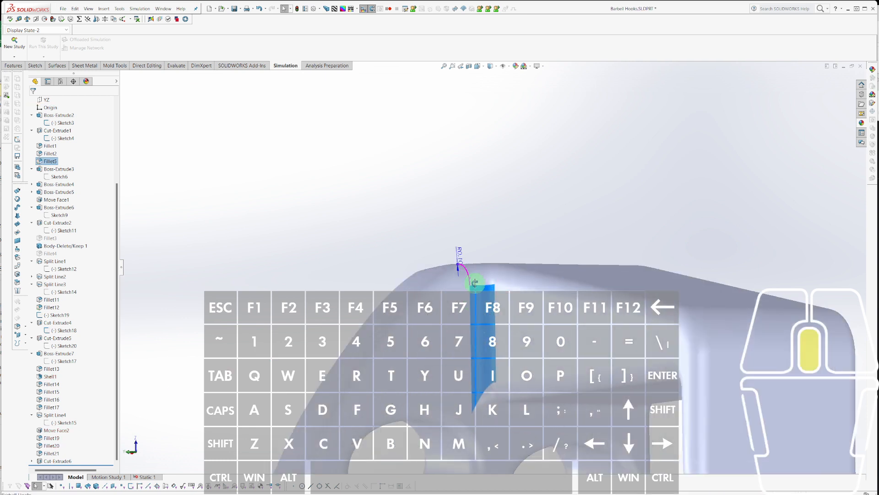
Try to enlarge the Fillet5 radius at the inner corner to about 0.19 in and then about 0.17 in.
scroll(474, 340, down, 3)
scroll(479, 284, down, 3)
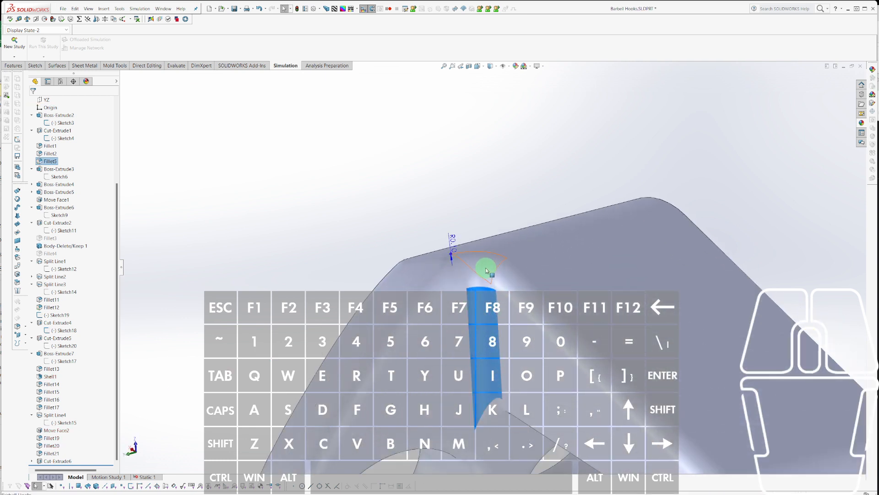
click(445, 253)
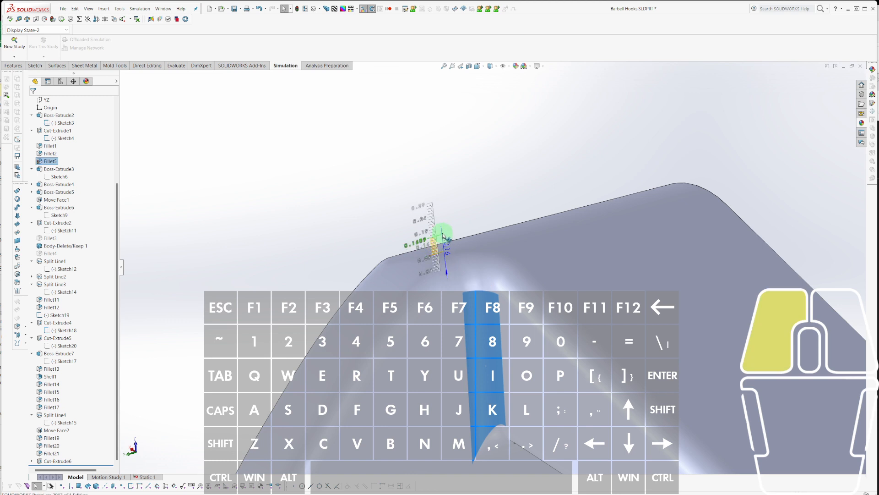
drag(443, 235, 441, 225)
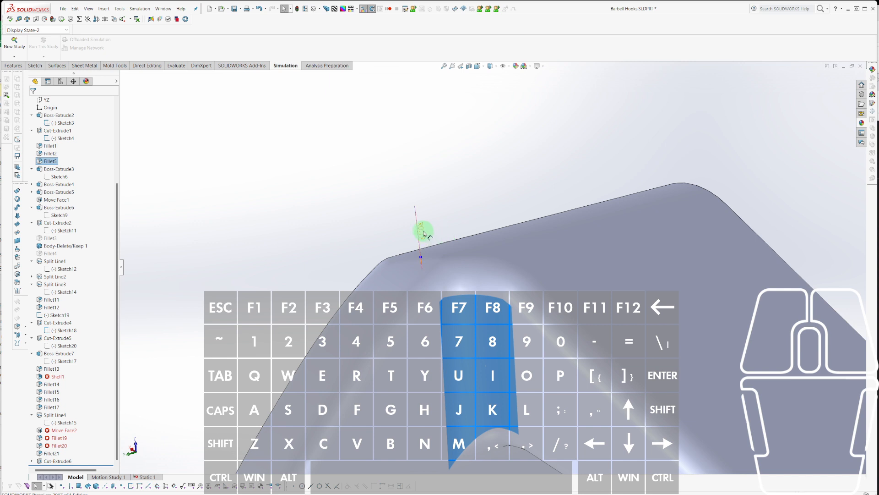
click(424, 234)
click(424, 260)
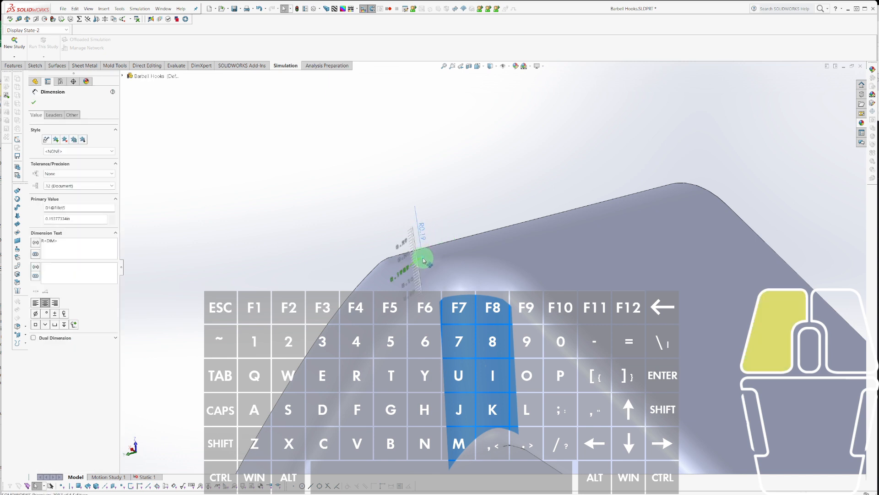
drag(424, 260, 424, 261)
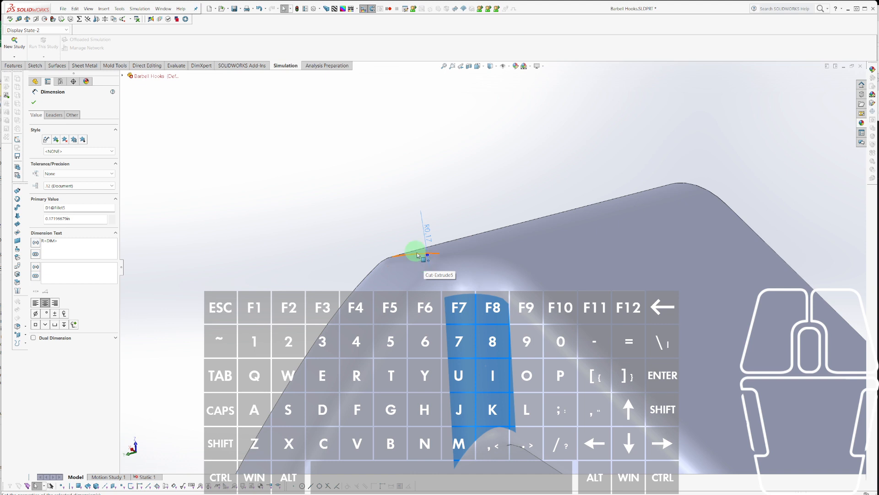
click(384, 238)
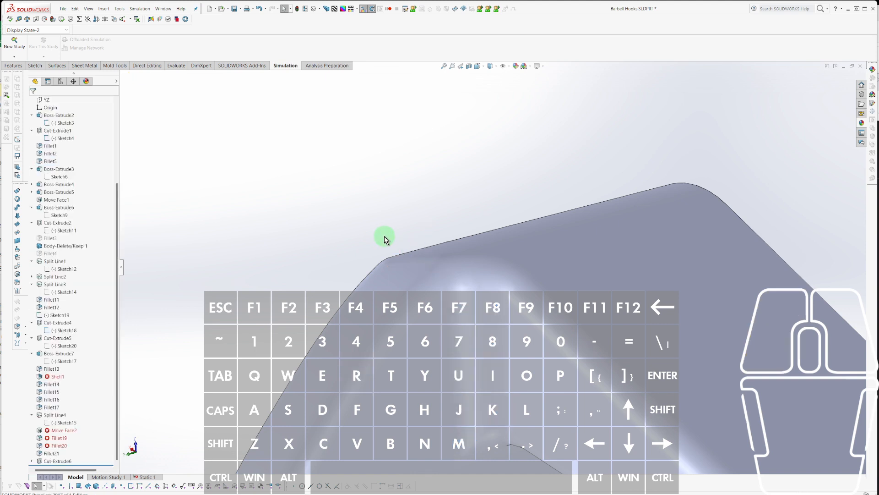
Set the Fillet5 radius at the inner corner to about 0.14 in and rebuild the dependent features.
click(474, 323)
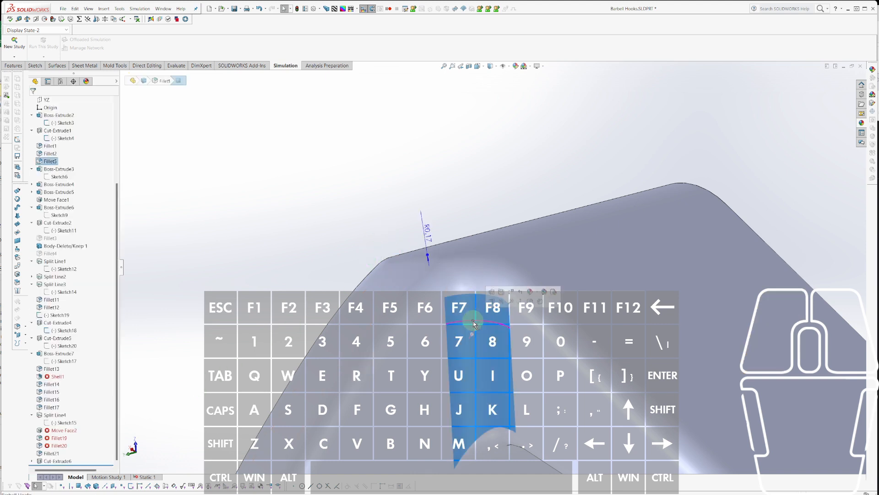
click(428, 258)
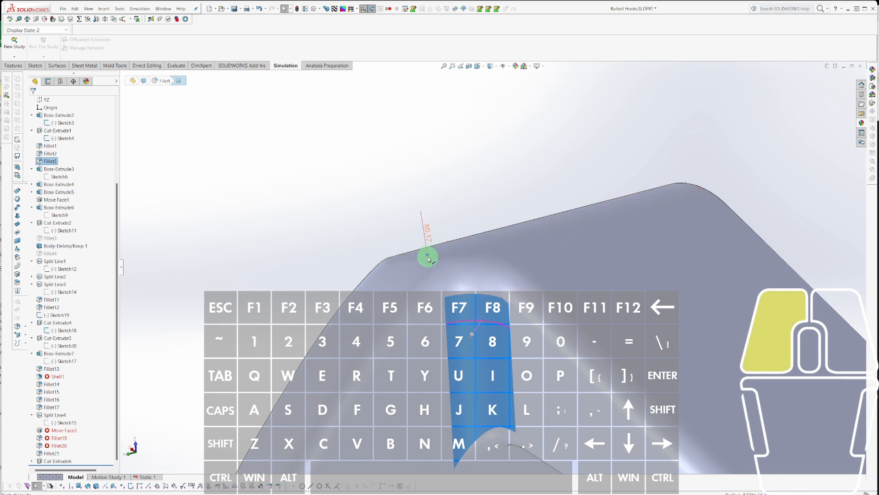
drag(428, 259, 428, 257)
click(314, 224)
key(r)
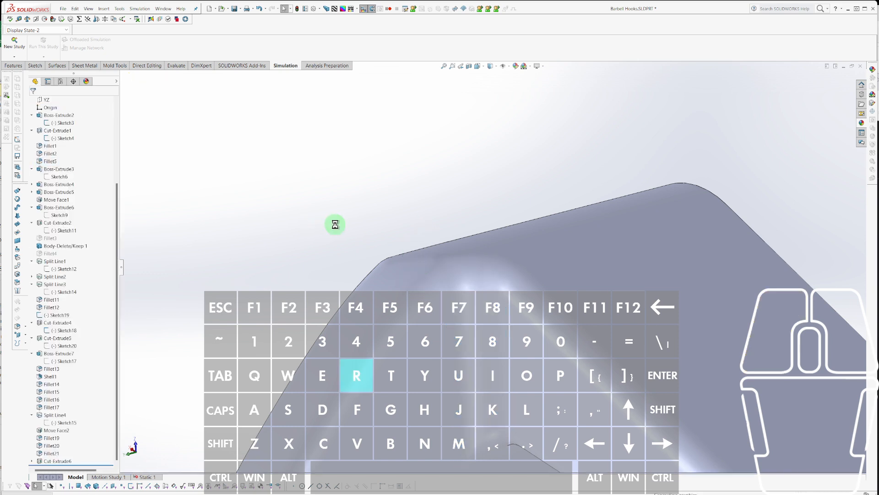
Examine the enlarged inner corner fillet beneath the upper arm and its fit with the rest of the hook.
click(471, 328)
middle_drag(471, 327, 530, 292)
scroll(530, 292, down, 5)
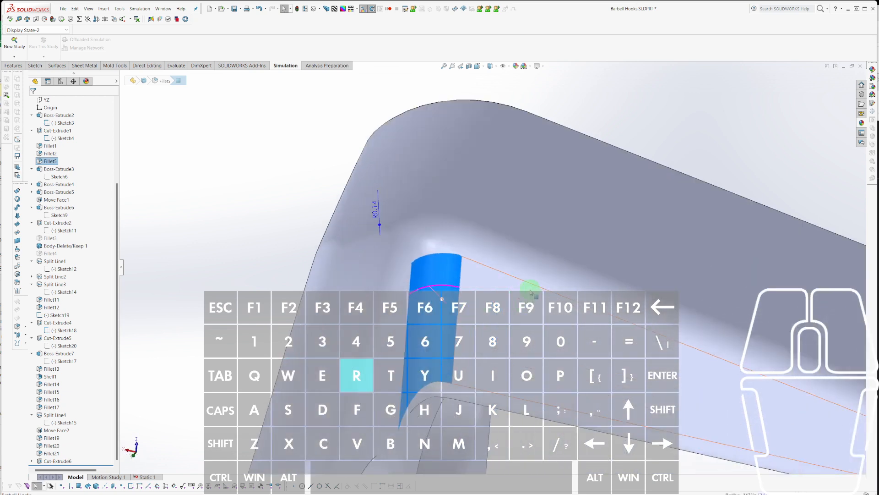
scroll(531, 292, down, 5)
scroll(591, 354, up, 3)
scroll(488, 395, down, 3)
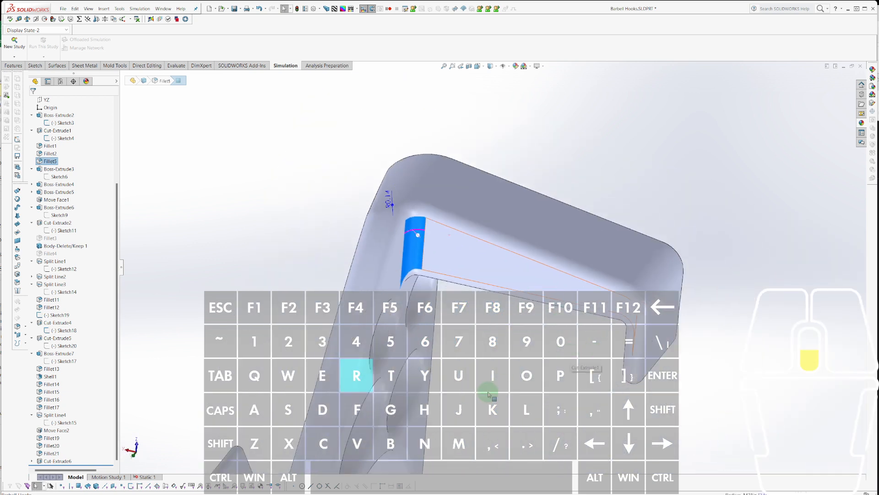
scroll(488, 394, down, 4)
click(524, 374)
middle_drag(514, 377, 473, 297)
Save the part and export a STEP AP214 copy named 0909 Barbell Hooks.
key(s)
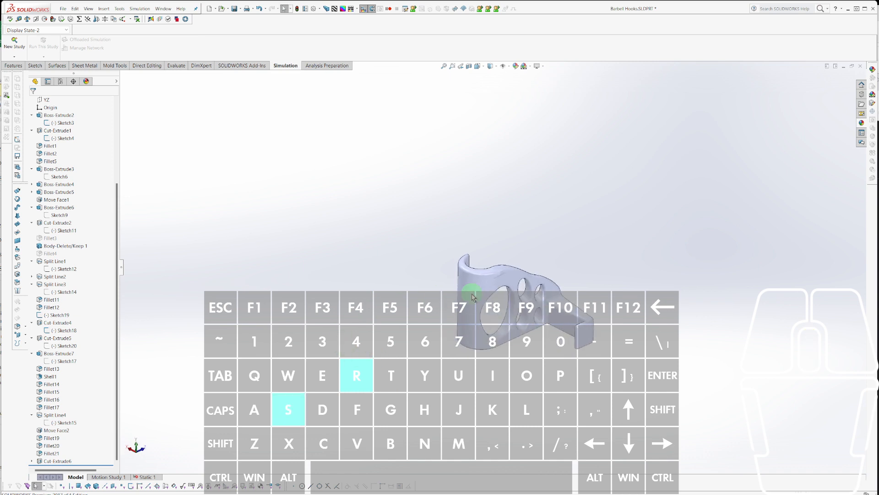
middle_drag(518, 275, 528, 322)
scroll(549, 275, up, 2)
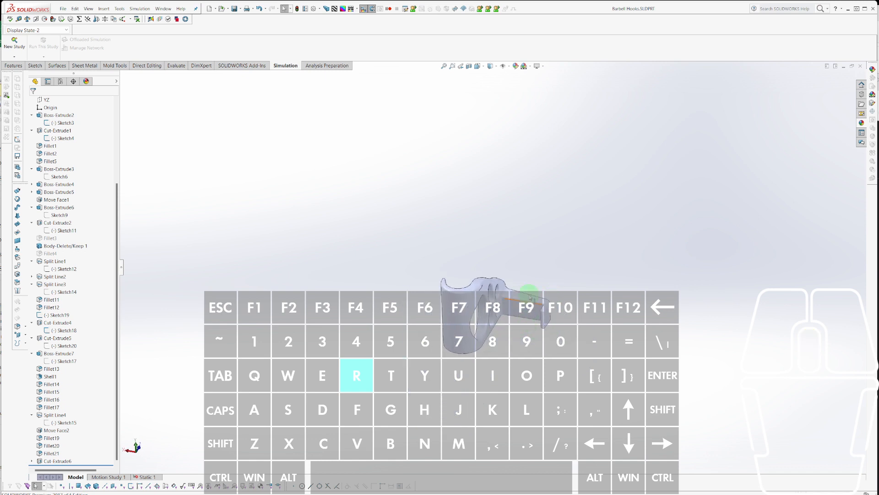
click(536, 230)
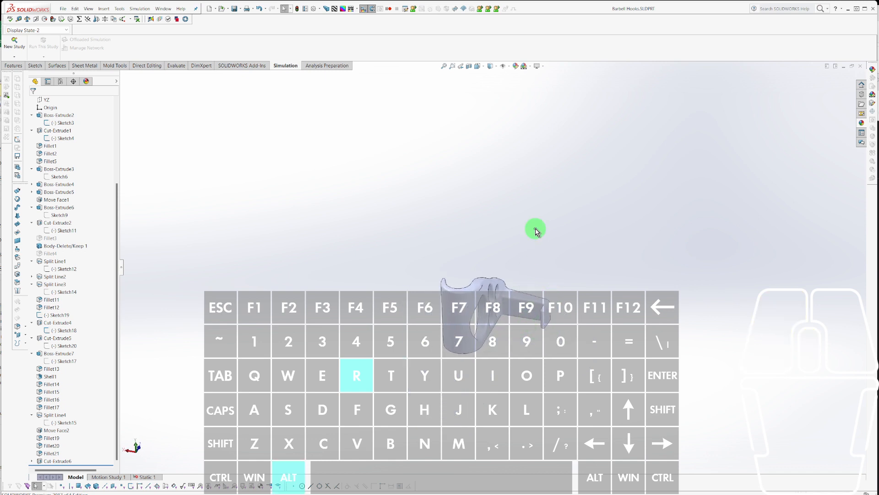
key(alt+f)
key(a)
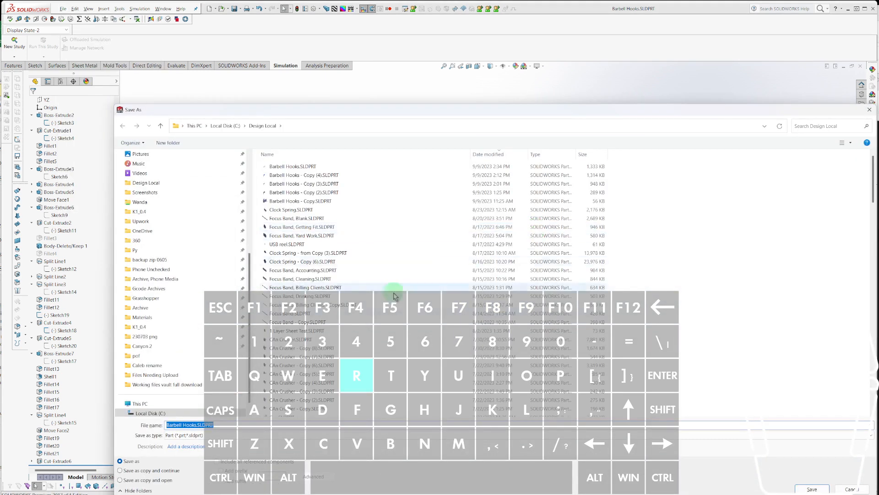
click(237, 436)
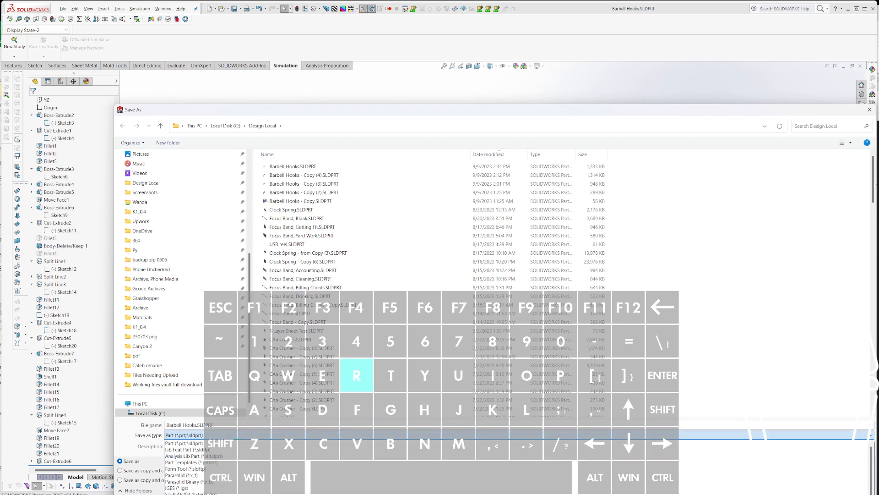
click(169, 468)
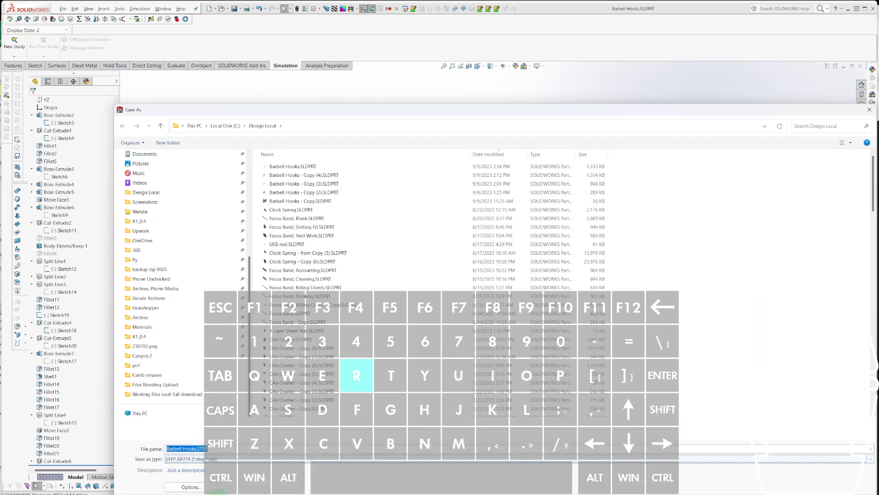
click(166, 449)
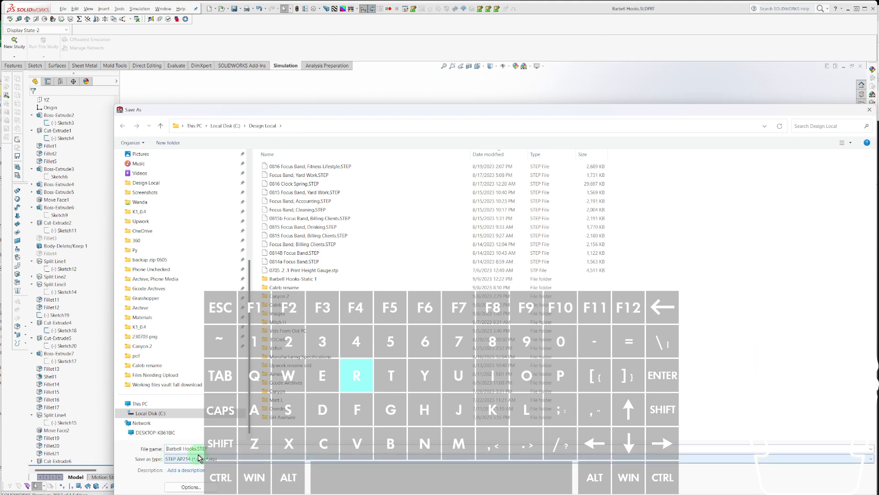
text(0909)
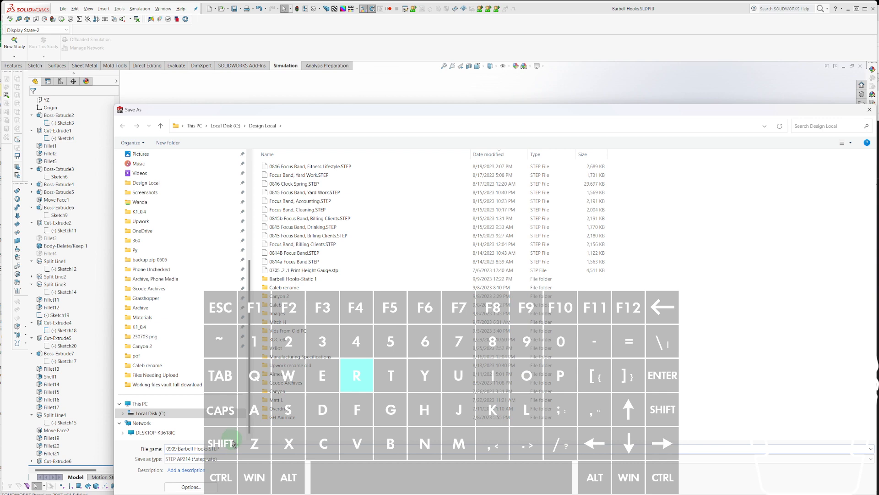
key(Return)
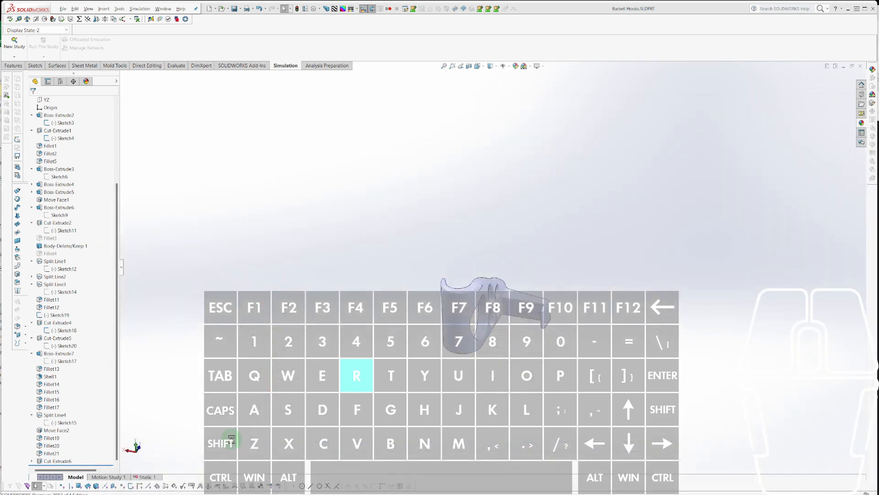
Mirror the hook body about the flat triangular Split Line4 face, with Merge solids and Propagate visual properties turned off.
click(502, 312)
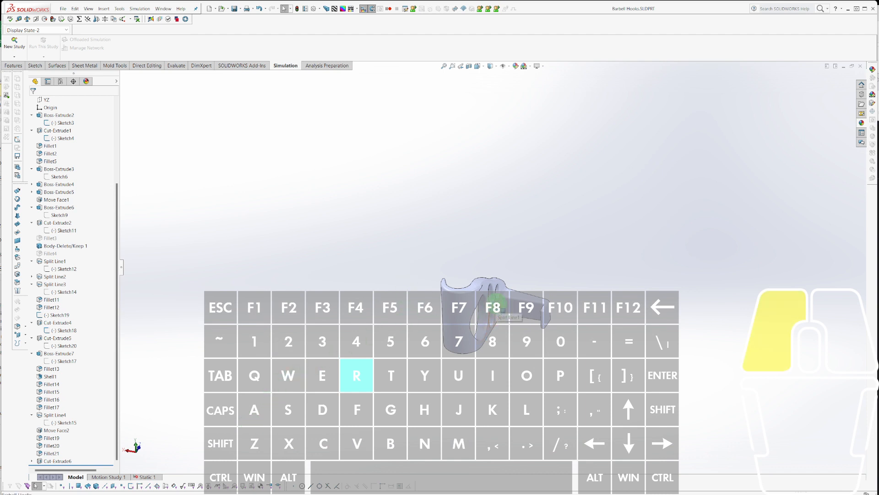
middle_drag(452, 303, 528, 332)
key(Escape)
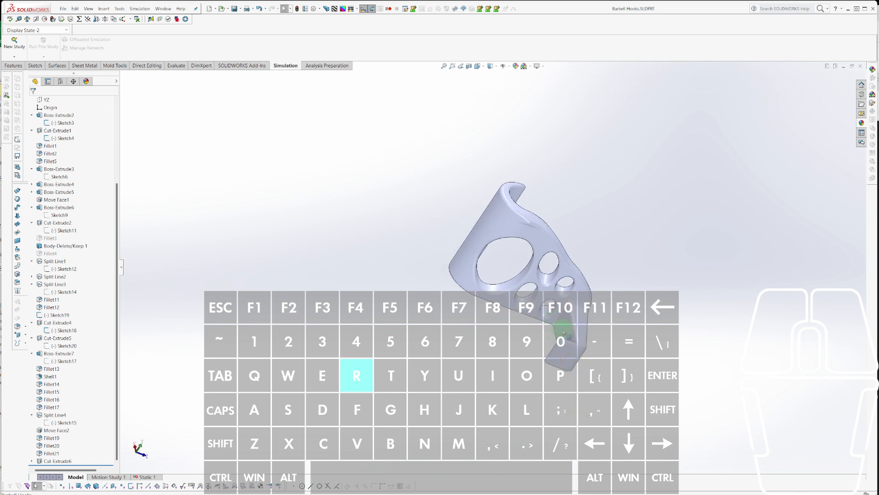
click(528, 333)
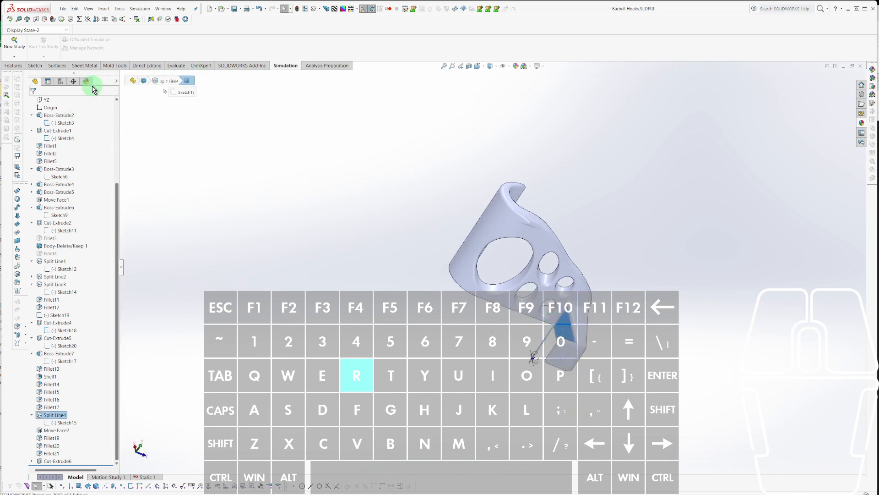
click(13, 66)
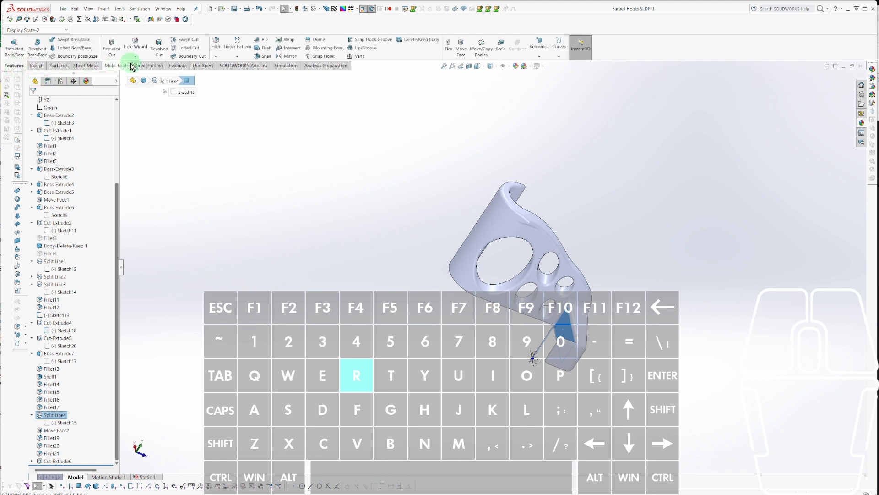
click(287, 57)
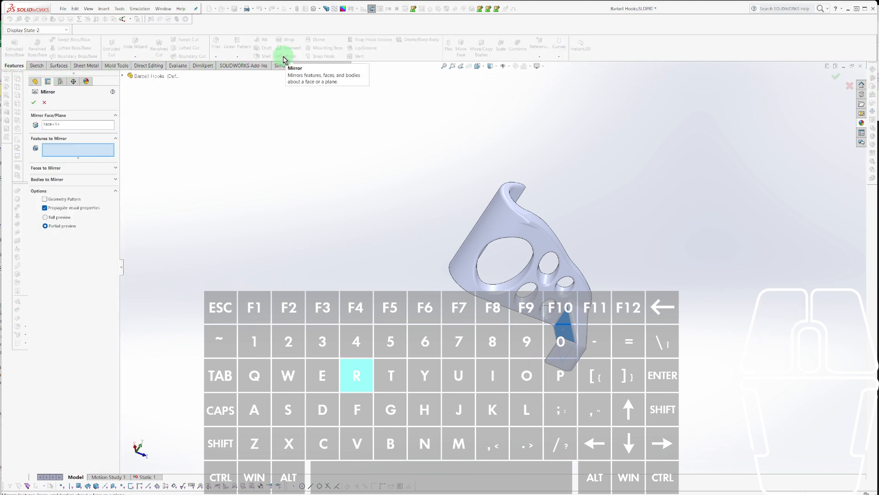
click(52, 179)
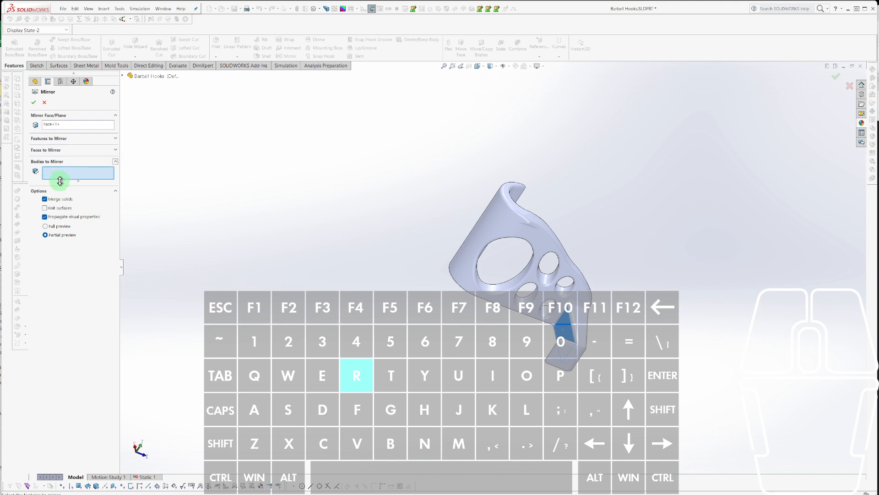
click(465, 221)
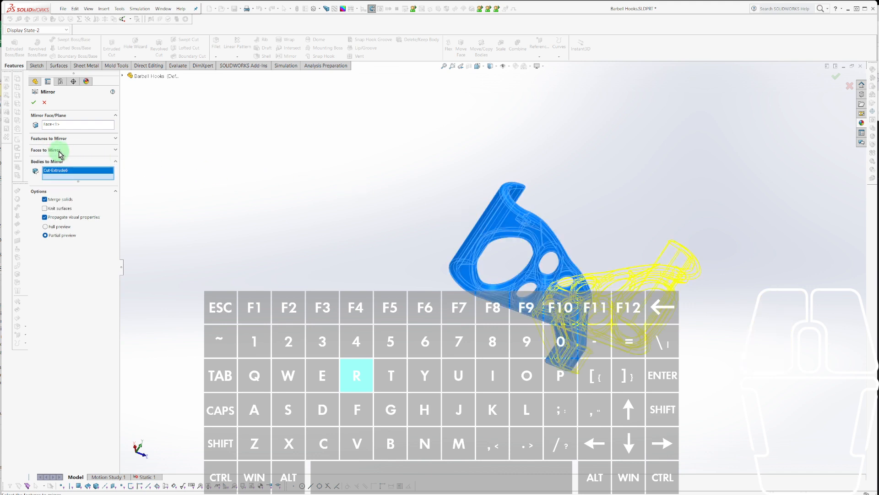
click(45, 199)
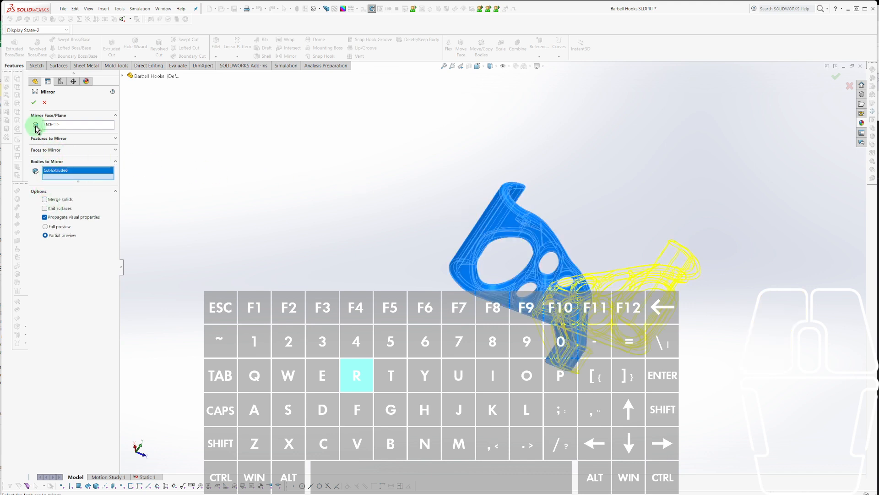
click(45, 217)
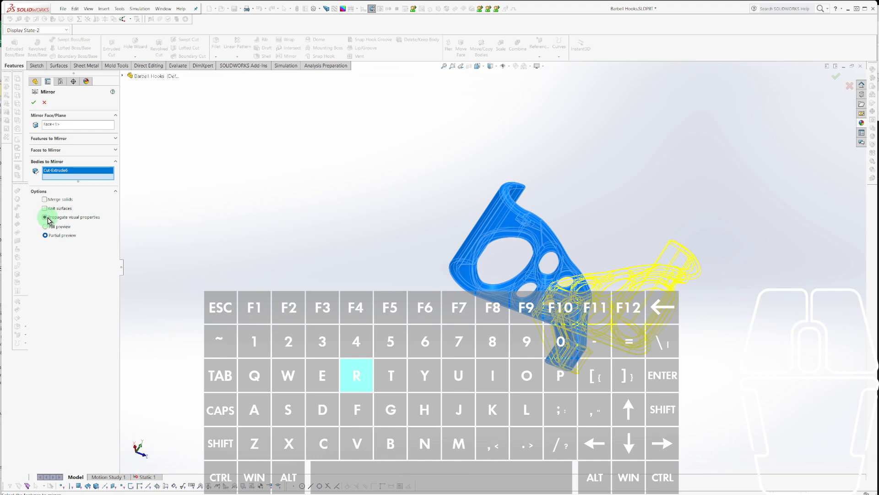
click(34, 99)
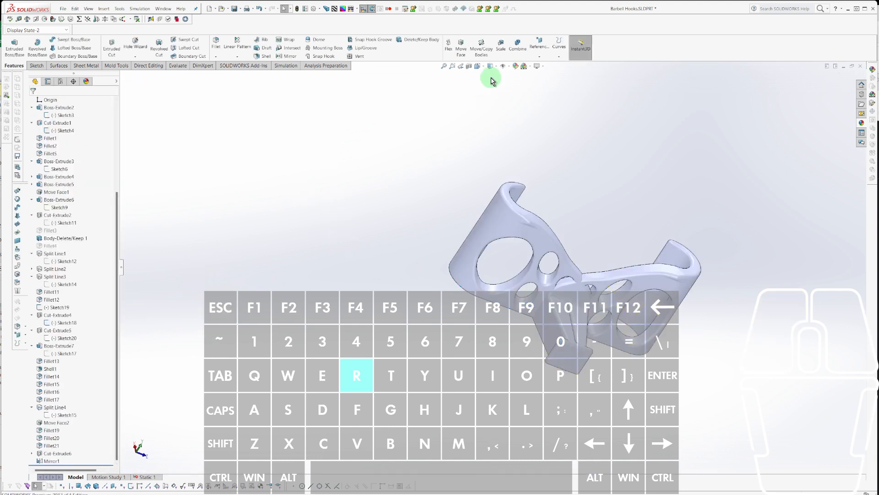
Create a Delete/Keep Body feature that keeps only the original hook body.
click(403, 40)
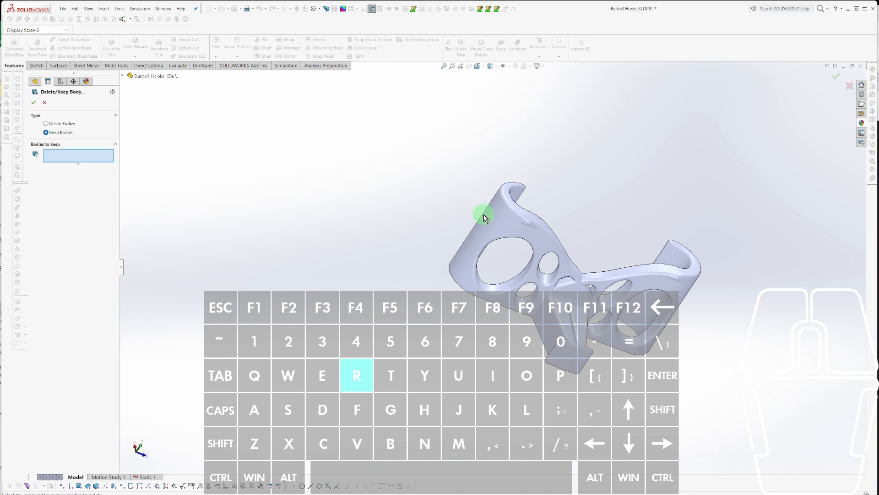
click(485, 218)
right_click(488, 219)
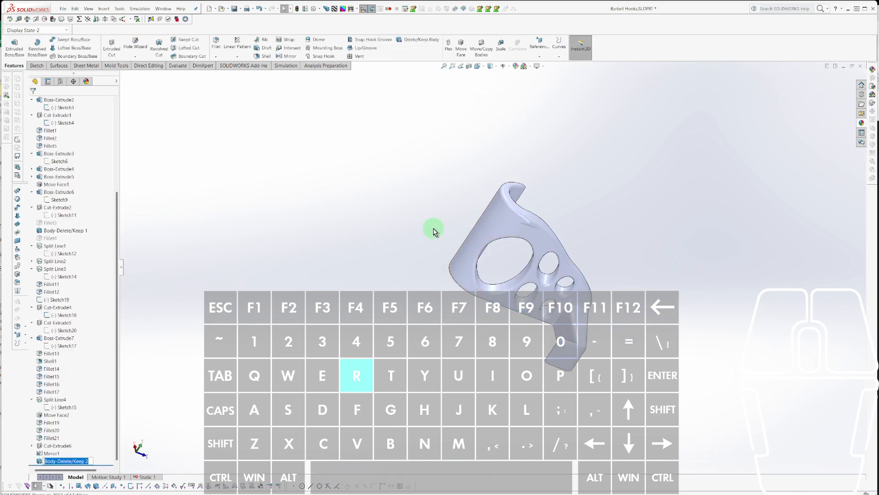
Edit the last Delete/Keep Body feature to delete the original hook body so only the mirrored hook is kept.
click(39, 462)
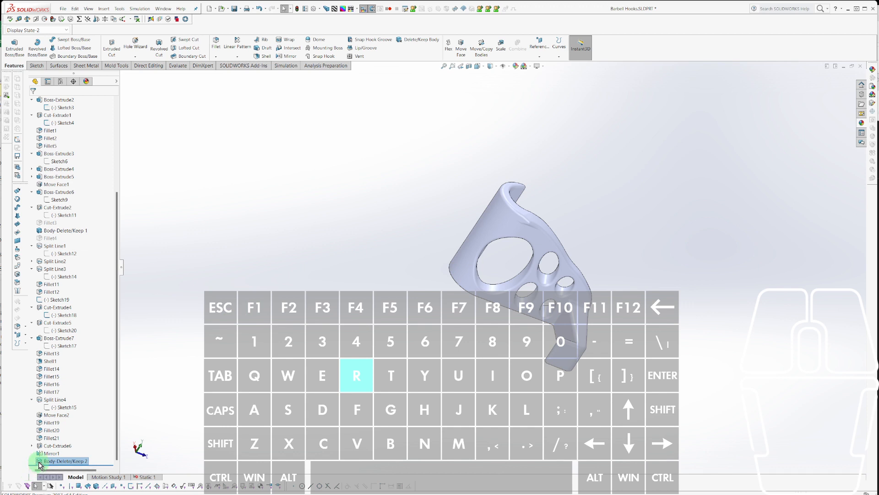
click(35, 443)
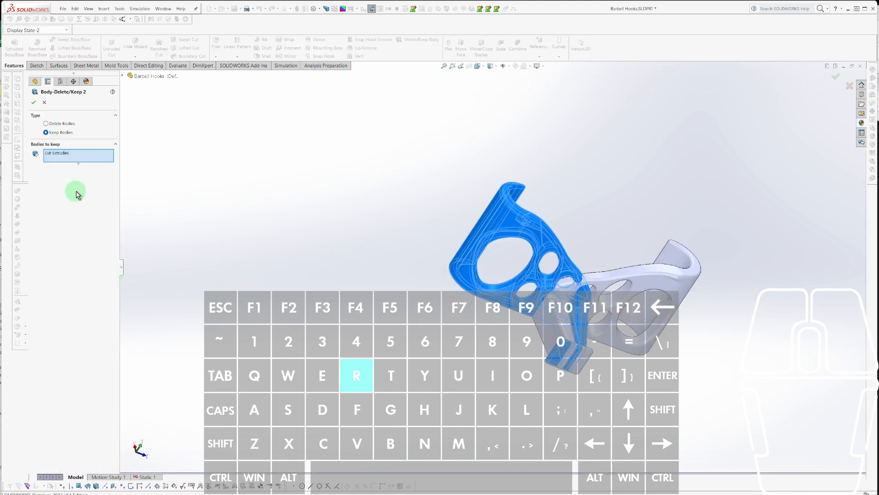
click(46, 123)
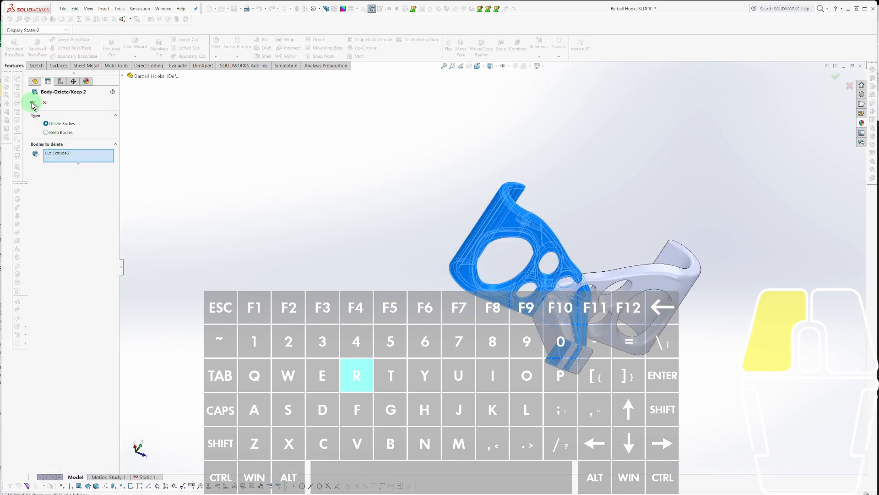
click(33, 103)
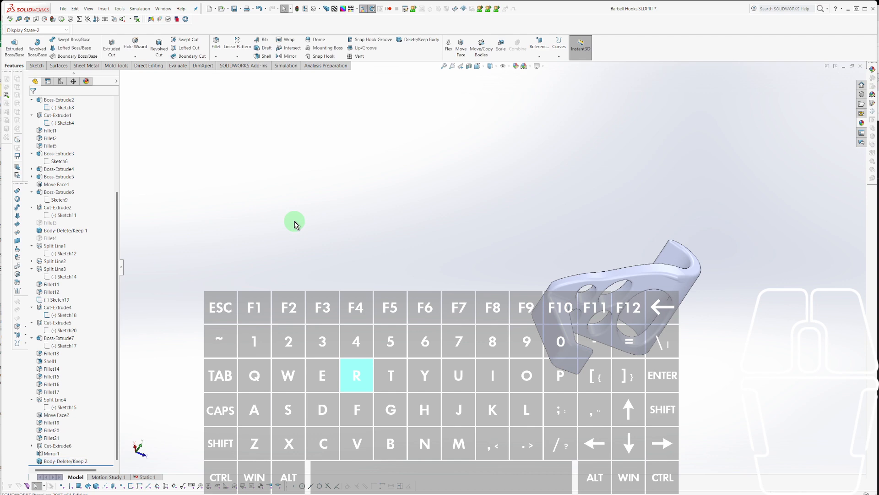
click(352, 220)
Save the part and export the mirrored hook as a STEP AP214 file named 0909 OH Barbell Hooks.
key(alt+f)
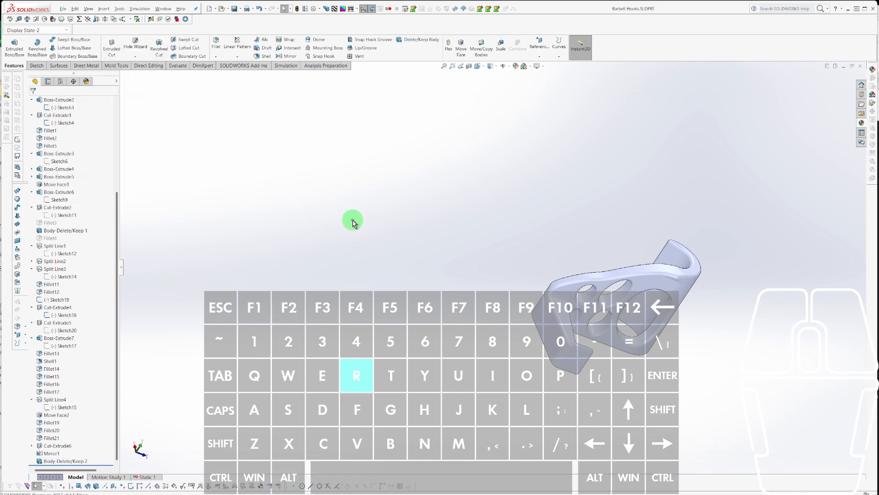
click(222, 436)
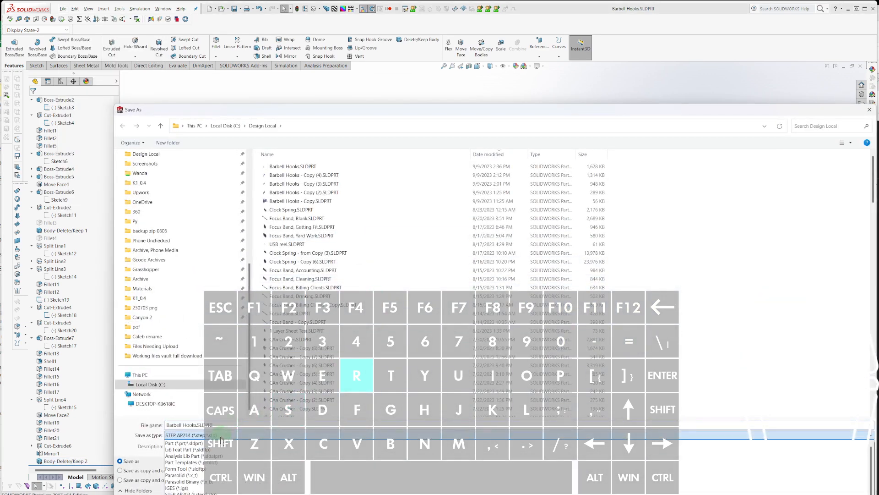
click(221, 435)
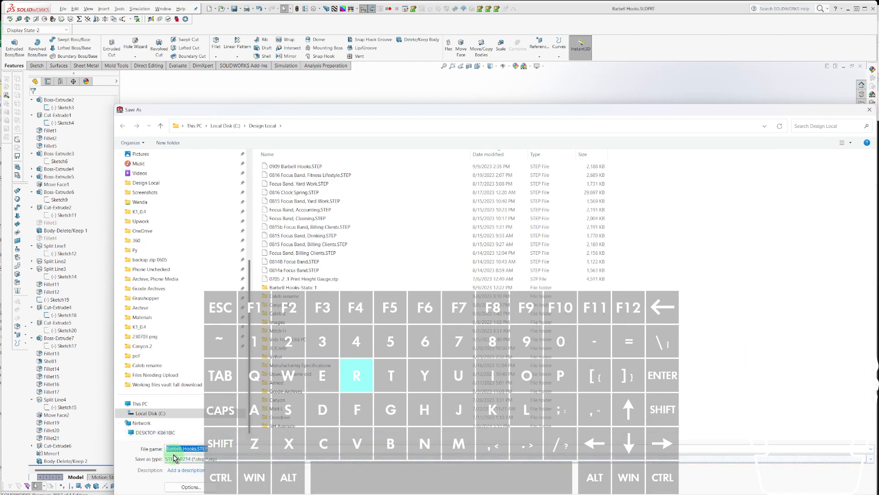
click(284, 166)
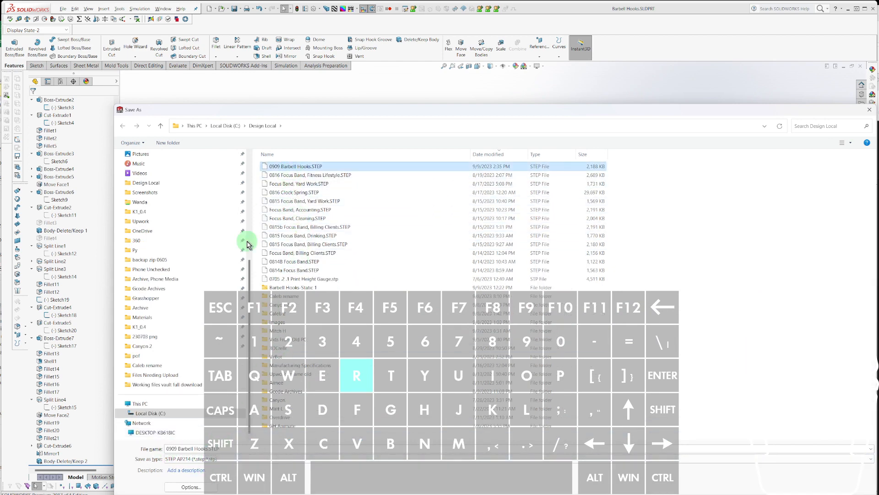
click(172, 449)
double_click(171, 448)
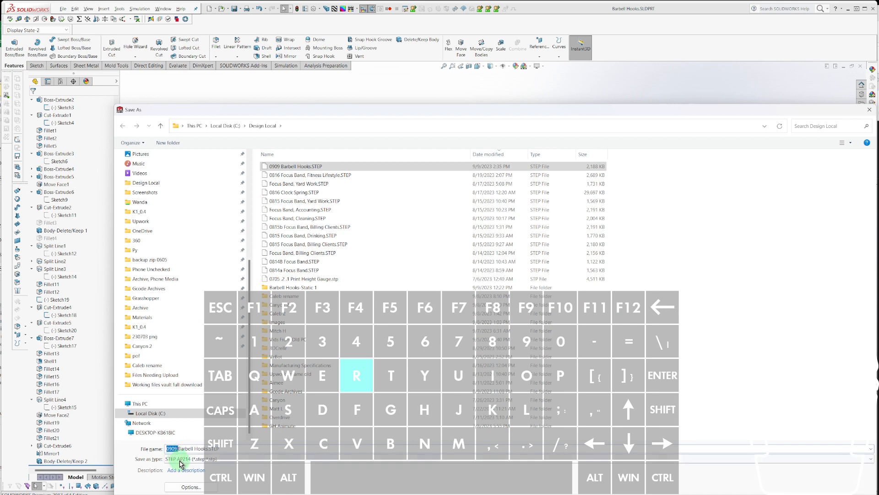
click(176, 449)
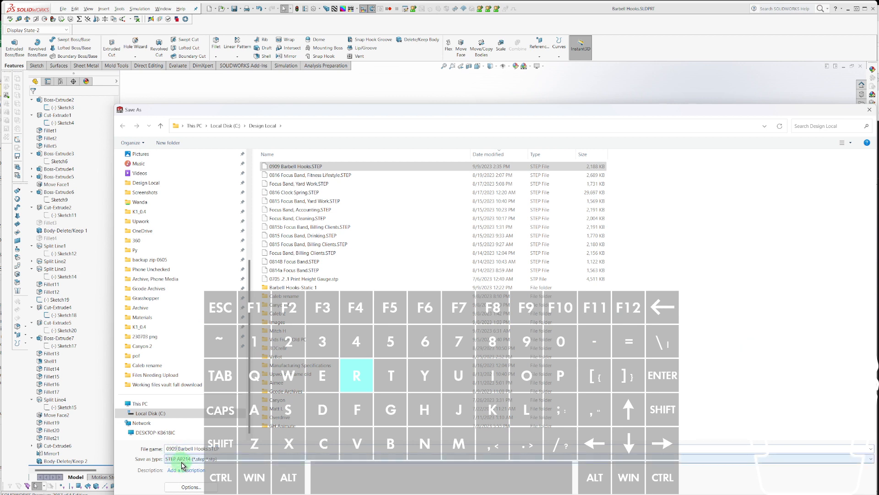
key(shift)
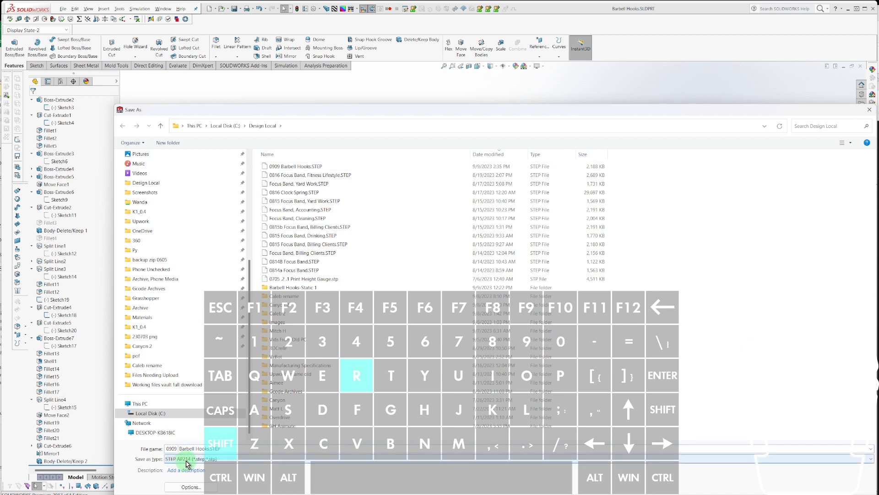
text(OI)
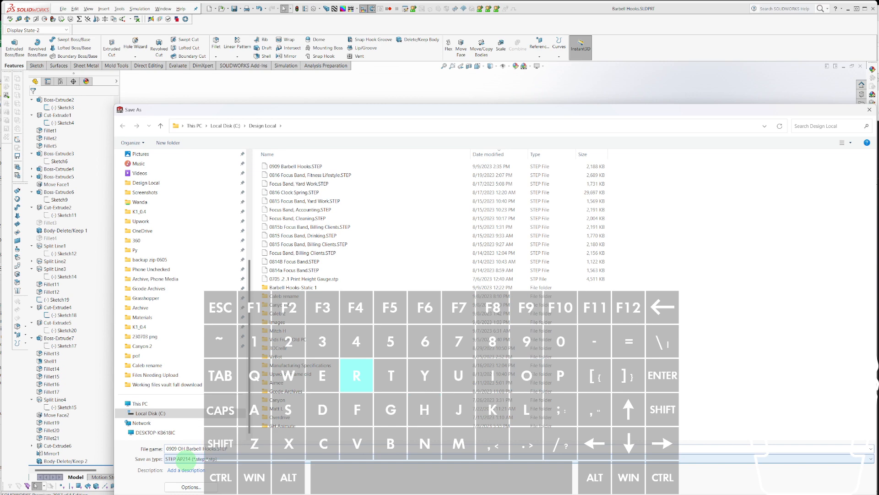
key(Return)
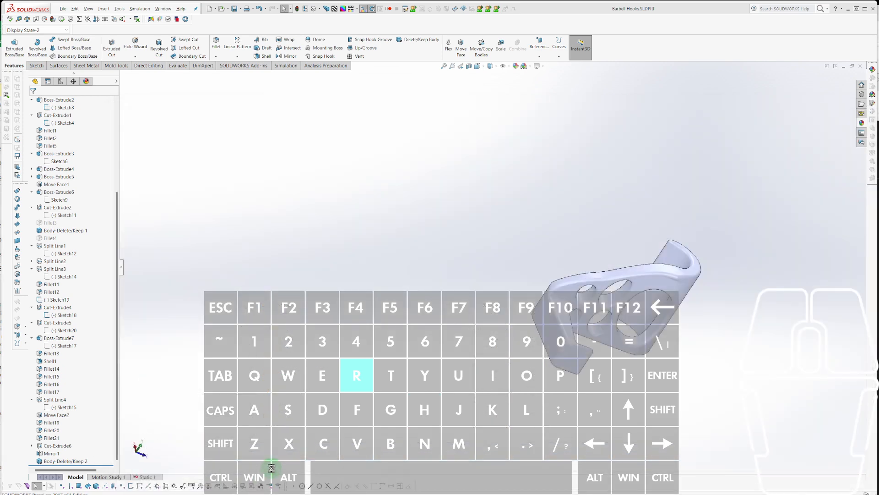
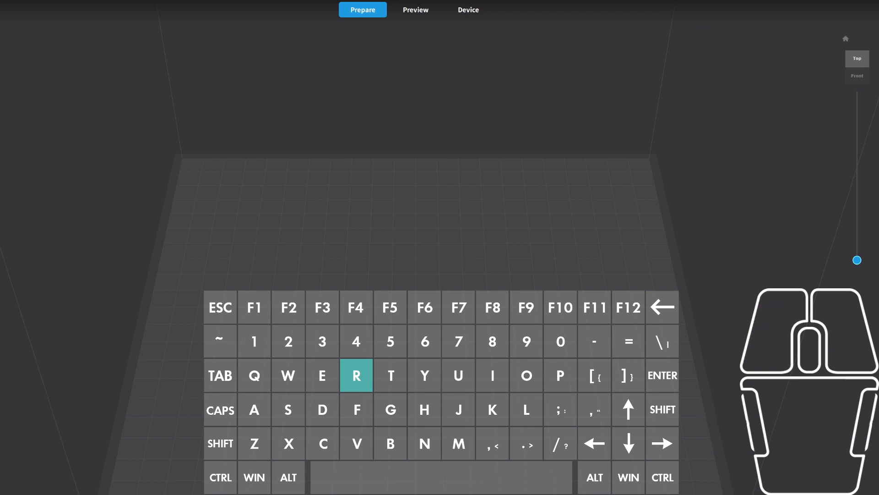
Roll the redesigned hook's feature history forward from Fillet13 to just after Fillet21.
key(shift+z)
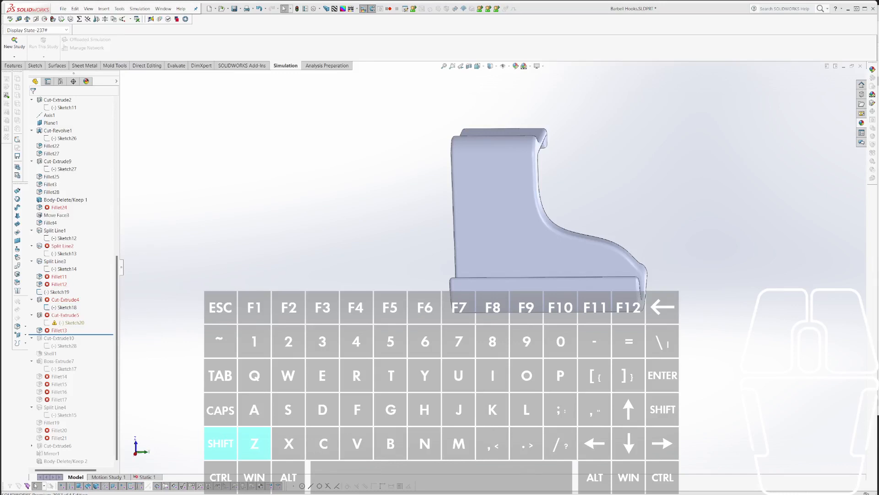
key(shift+z)
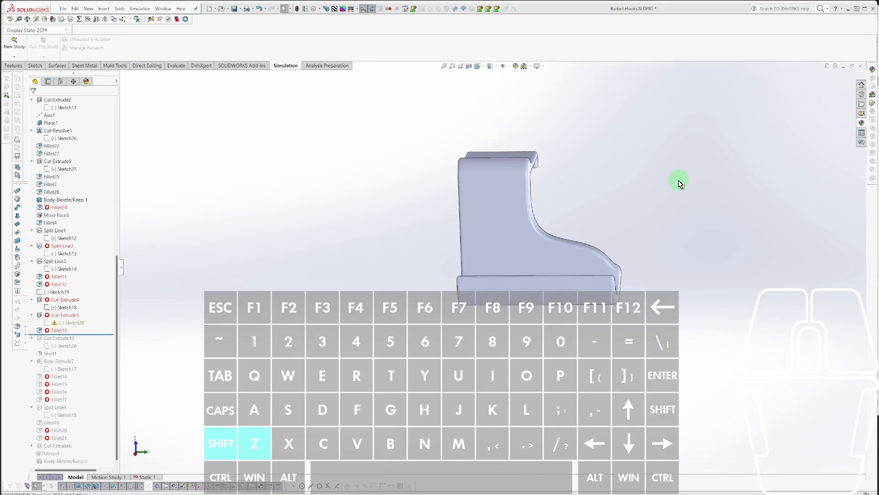
middle_drag(516, 261, 455, 213)
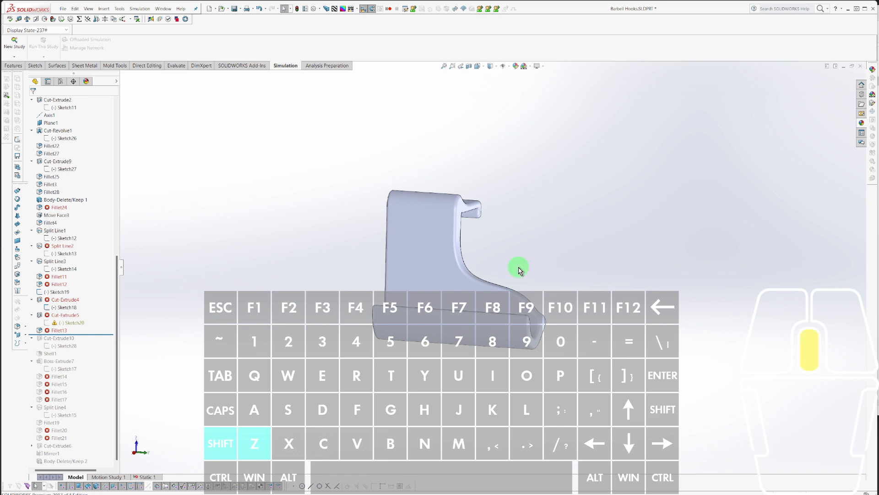
middle_drag(518, 269, 596, 282)
middle_drag(595, 232, 375, 238)
middle_drag(545, 256, 291, 342)
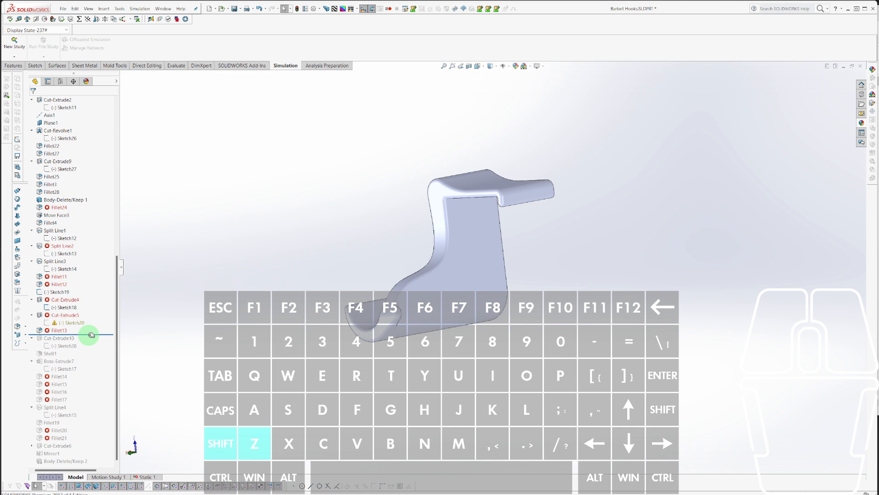
key(ctrl+z)
middle_drag(598, 256, 320, 408)
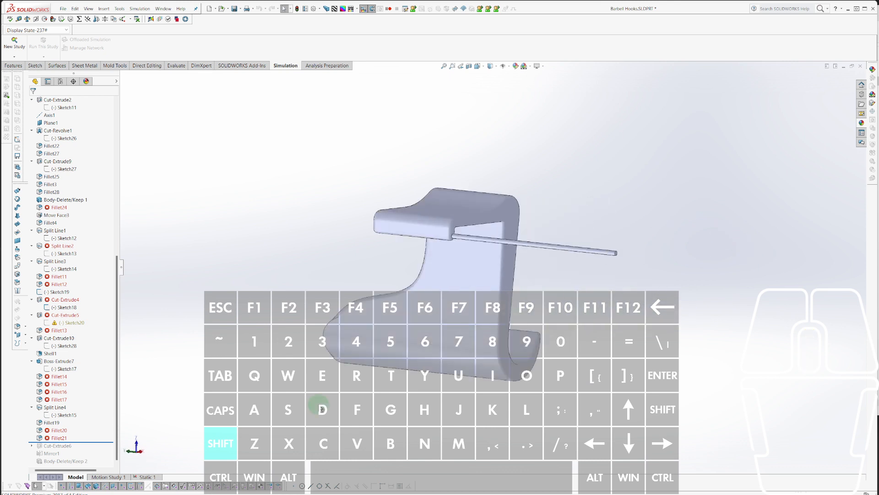
Open the Static 1 study and display its Stress1 von Mises plot.
click(161, 477)
middle_drag(464, 315, 446, 265)
scroll(582, 237, down, 4)
middle_drag(583, 238, 497, 249)
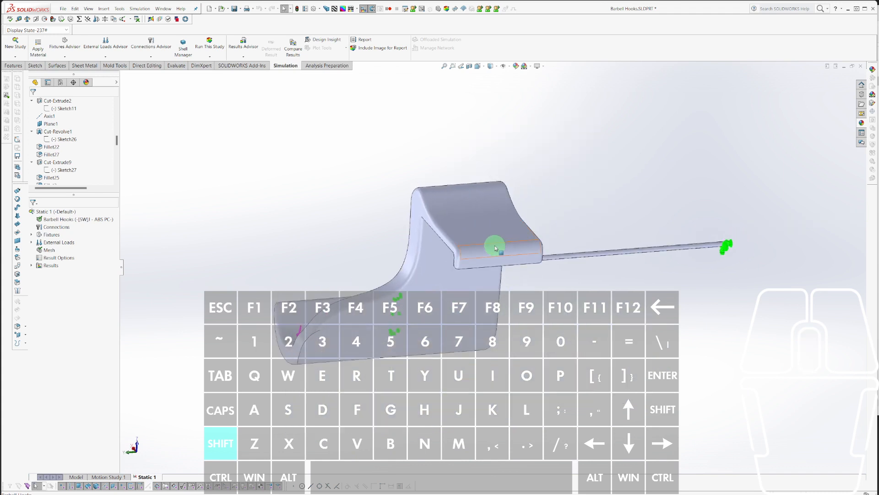
middle_drag(567, 249, 523, 245)
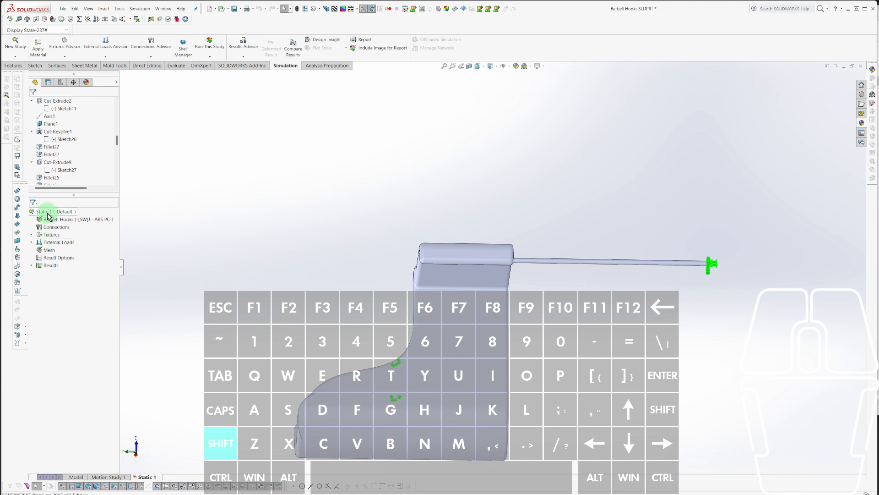
double_click(37, 267)
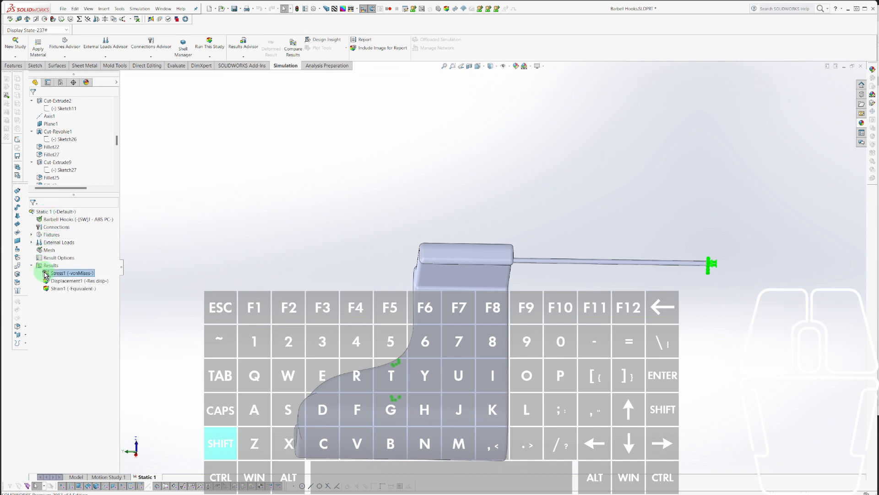
double_click(46, 273)
Examine the maximum von Mises stress location at the inner corner fillet beneath the upper arm.
middle_drag(416, 293, 412, 320)
scroll(411, 320, down, 10)
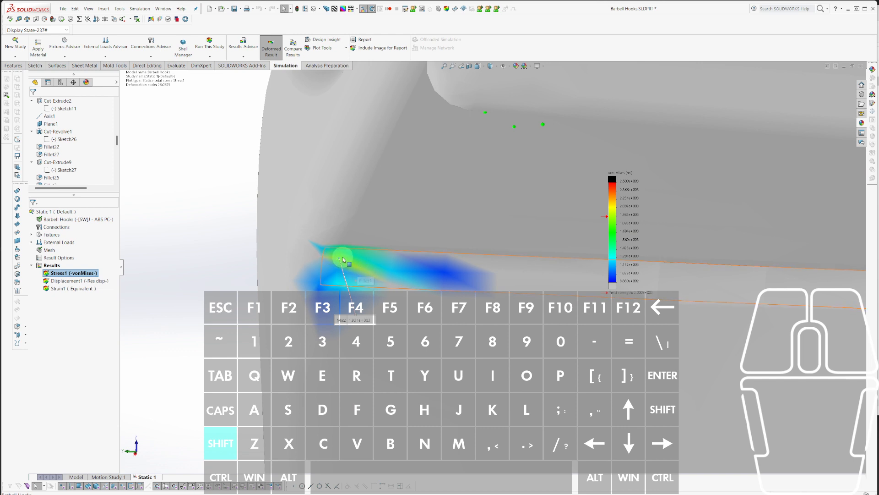
scroll(359, 270, down, 3)
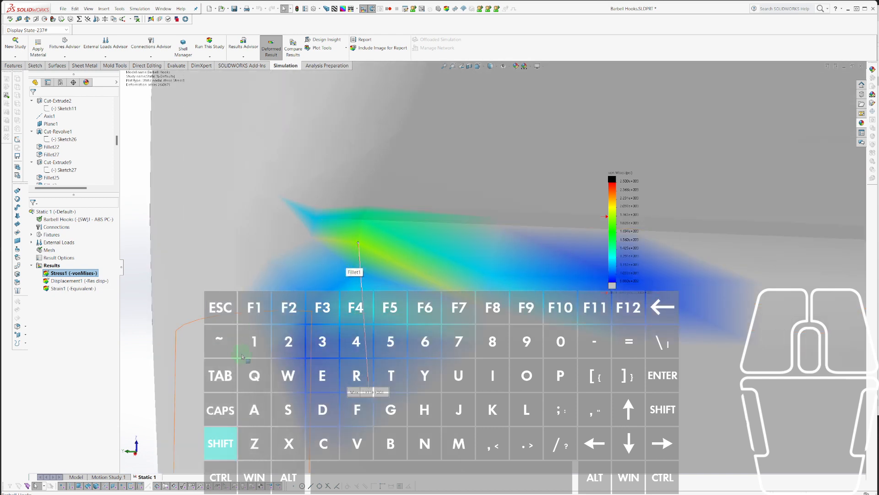
scroll(589, 261, up, 10)
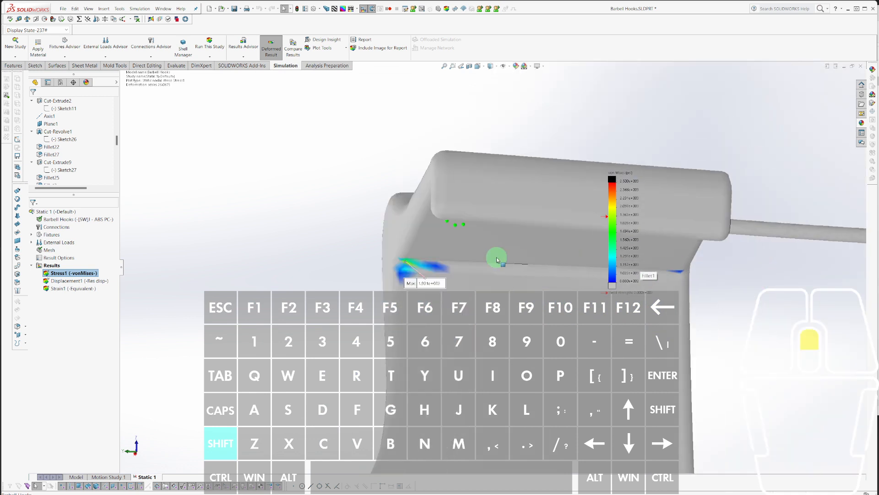
scroll(498, 260, down, 4)
scroll(304, 291, down, 2)
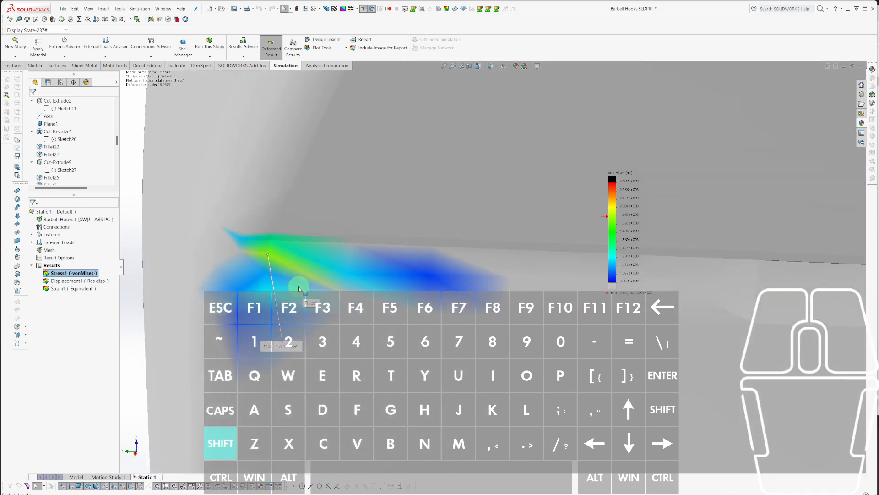
scroll(300, 290, up, 8)
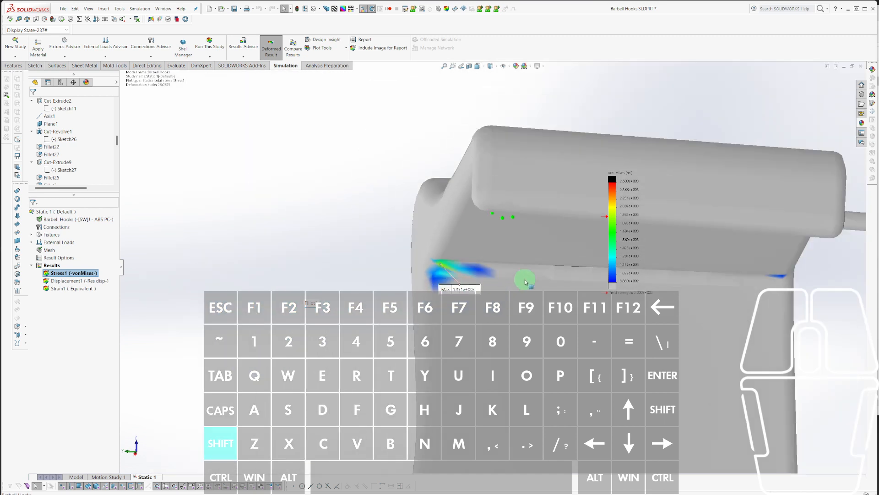
scroll(627, 305, down, 3)
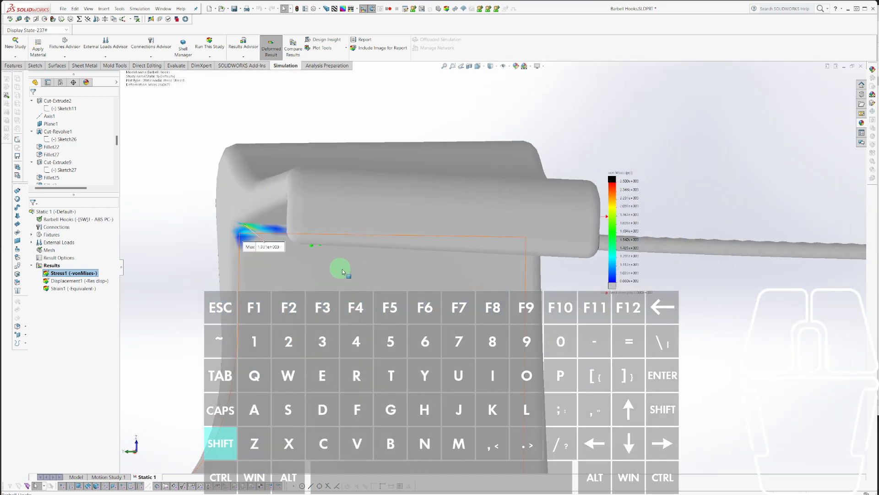
scroll(320, 259, down, 4)
middle_drag(313, 251, 311, 202)
scroll(322, 198, up, 2)
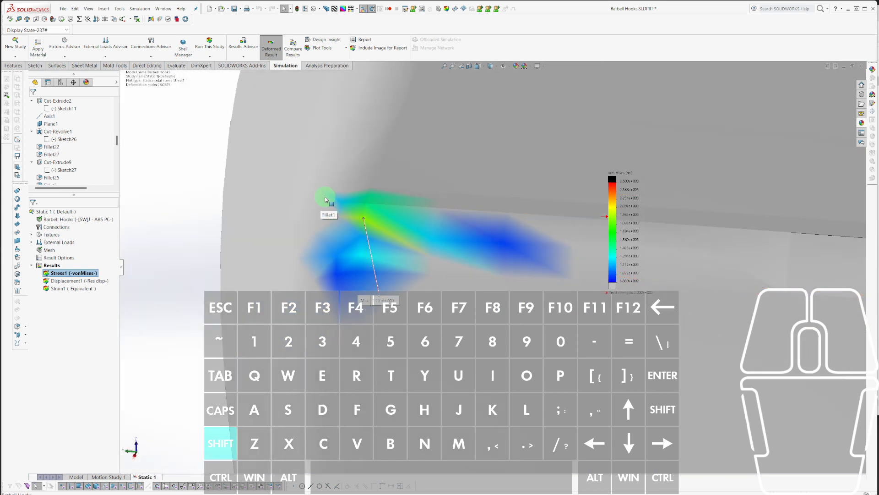
scroll(443, 219, down, 3)
scroll(442, 219, up, 2)
shift+middle_drag(434, 234, 520, 210)
scroll(524, 275, up, 2)
scroll(520, 210, down, 1)
scroll(455, 209, down, 4)
shift+middle_drag(403, 244, 309, 210)
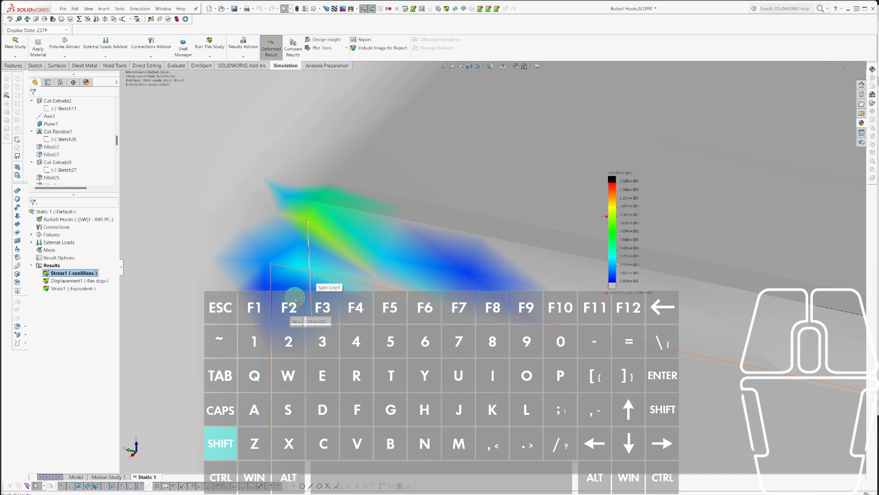
scroll(504, 270, up, 5)
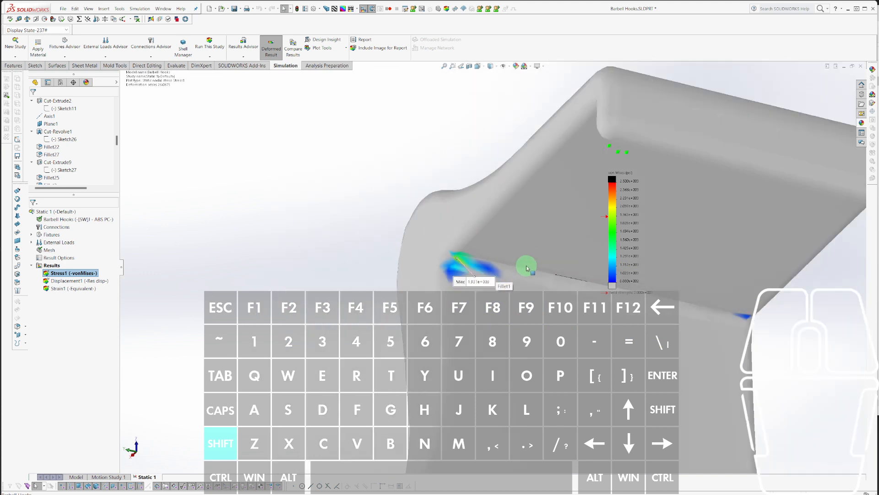
scroll(528, 268, up, 6)
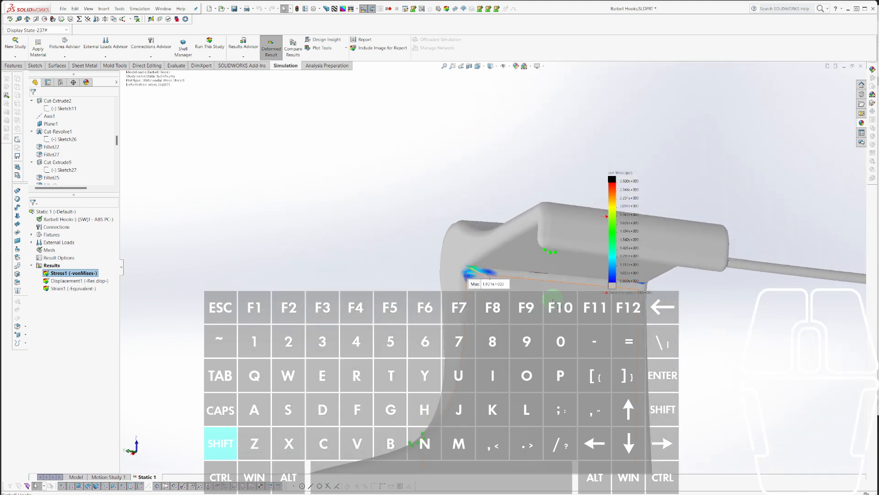
Inspect the stress plot across the whole hook with its loads and fixtures, and return to the part model.
middle_drag(553, 298, 547, 337)
middle_drag(593, 307, 528, 341)
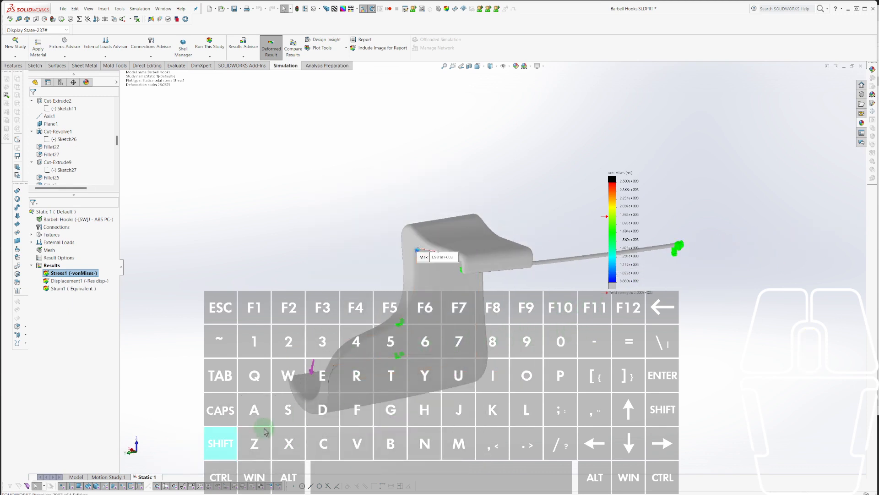
middle_drag(465, 346, 361, 365)
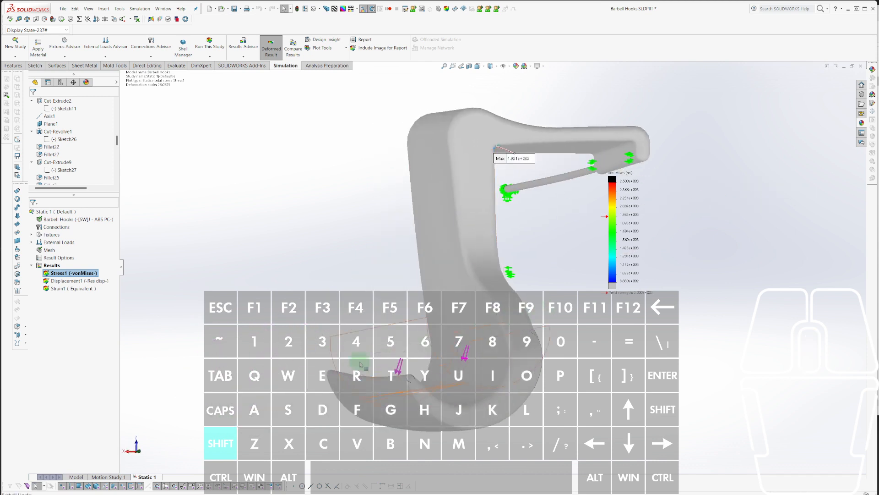
click(78, 477)
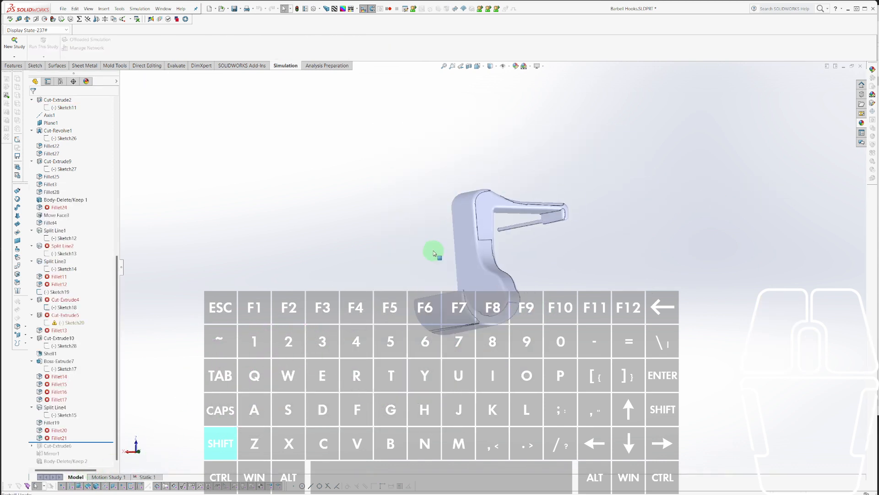
Roll the hook's feature history forward to just after Cut-Extrude6 and suppress Cut-Extrude10.
middle_drag(432, 249, 288, 264)
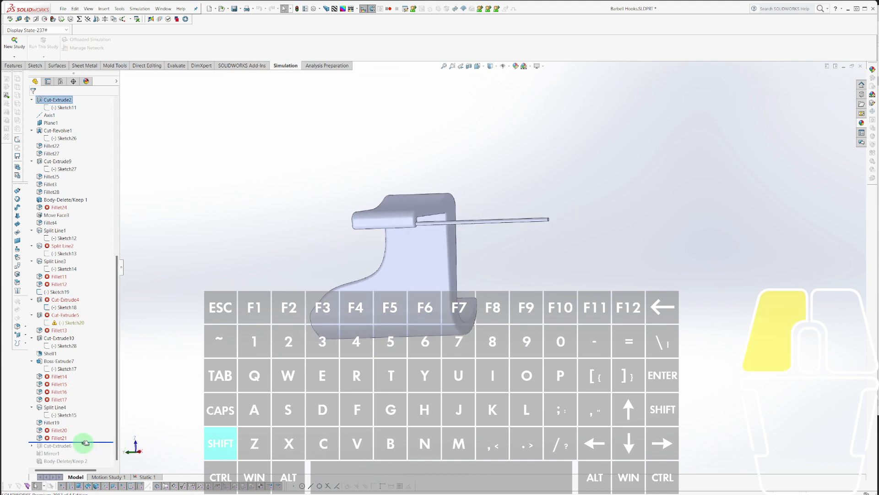
drag(85, 446, 87, 450)
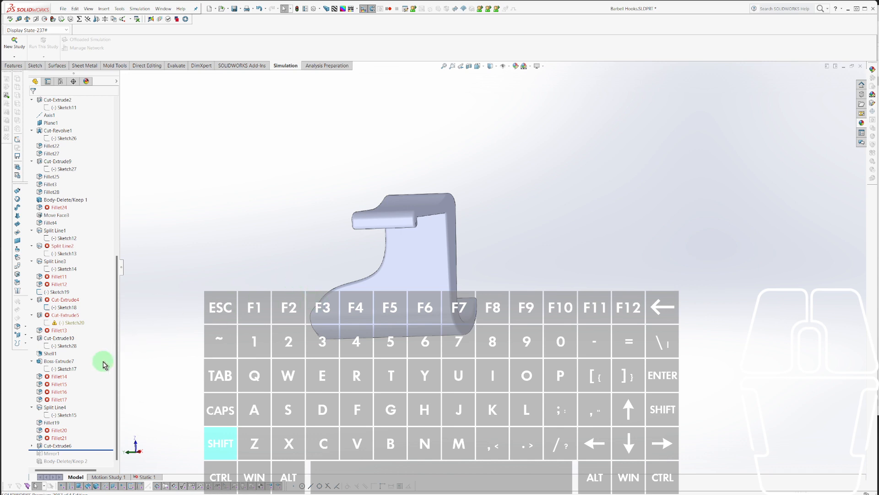
click(61, 347)
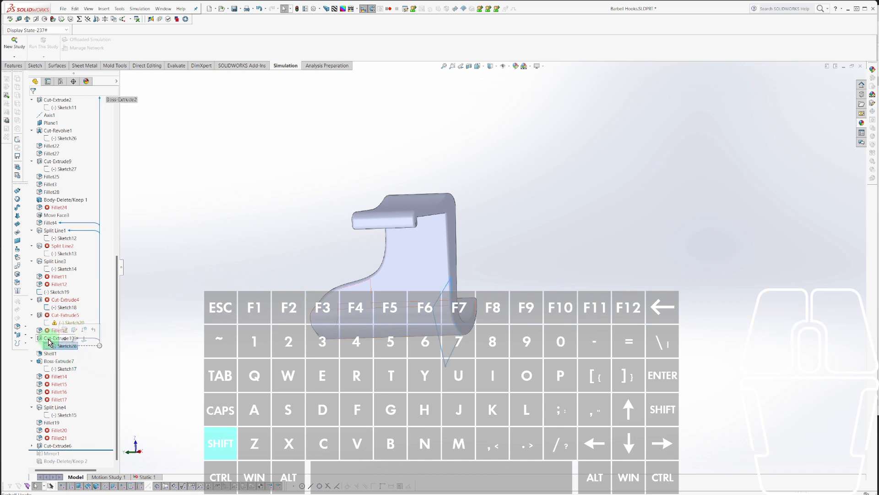
double_click(48, 338)
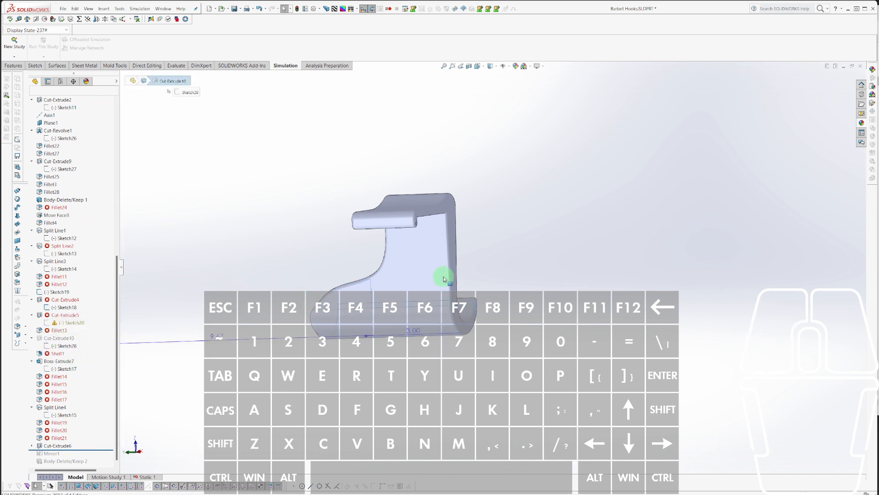
Examine the hook without Cut-Extrude10, including its pointed lower end and a planar section through the XZ plane, and close the section.
scroll(356, 324, down, 3)
scroll(322, 310, down, 2)
scroll(320, 306, down, 1)
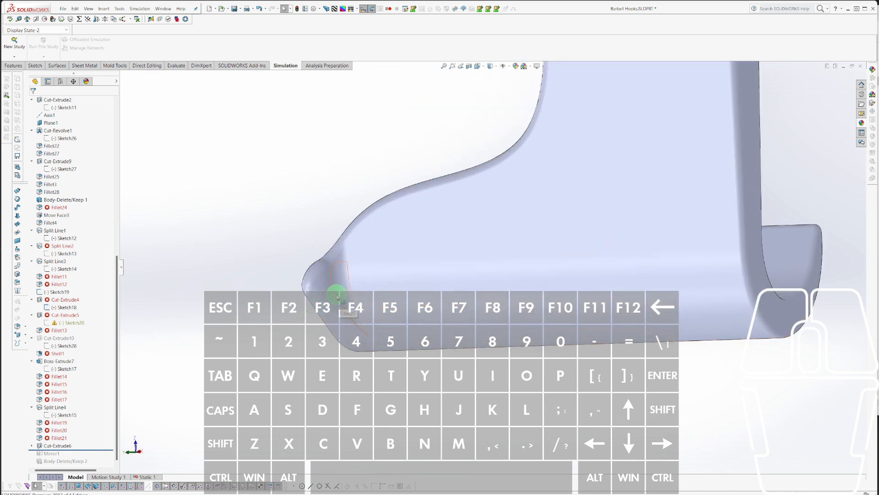
middle_drag(321, 295, 408, 270)
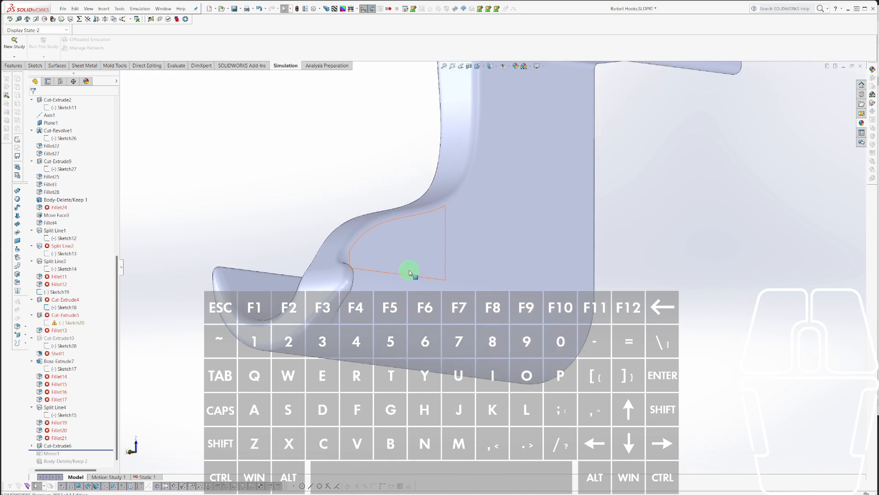
scroll(420, 278, up, 4)
click(485, 88)
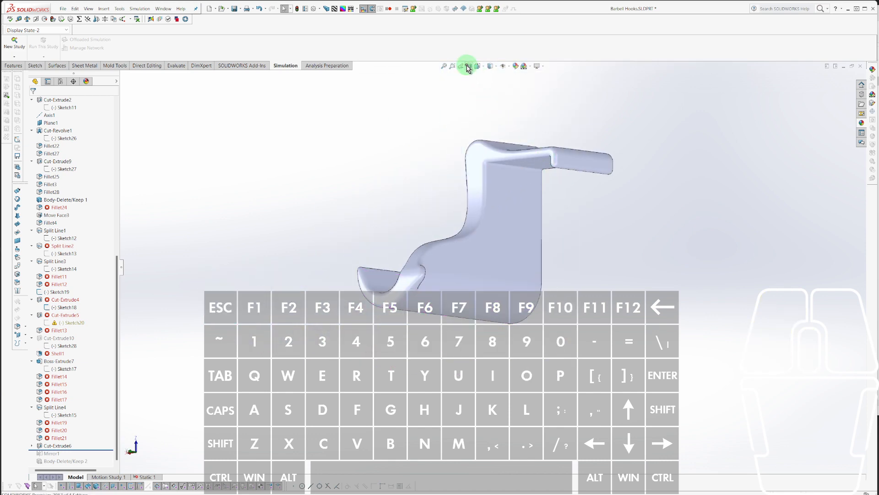
click(468, 68)
middle_drag(544, 167, 462, 244)
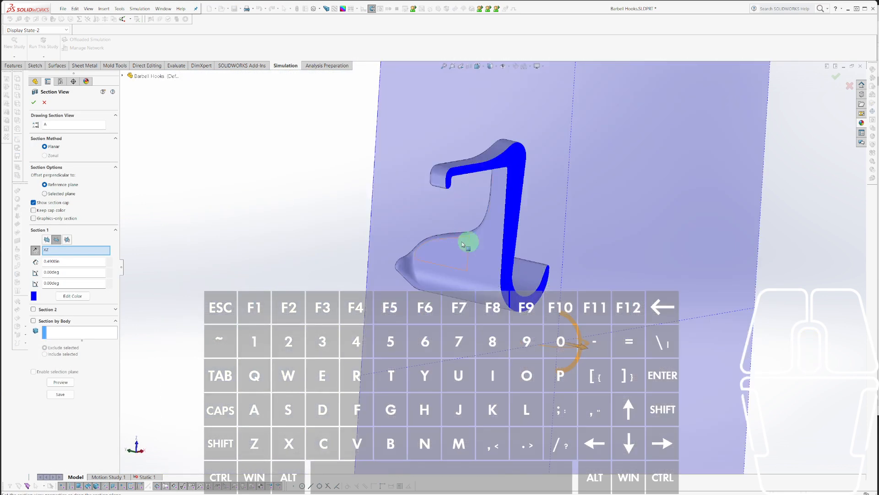
scroll(568, 334, down, 2)
drag(581, 358, 516, 338)
key(Escape)
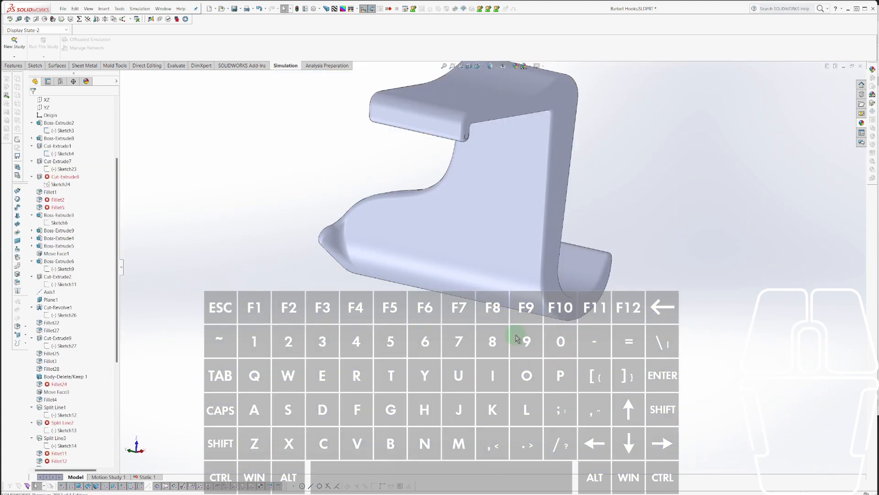
Unsuppress Cut-Extrude10 and highlight the Shell1 feature on the hook.
scroll(66, 418, down, 7)
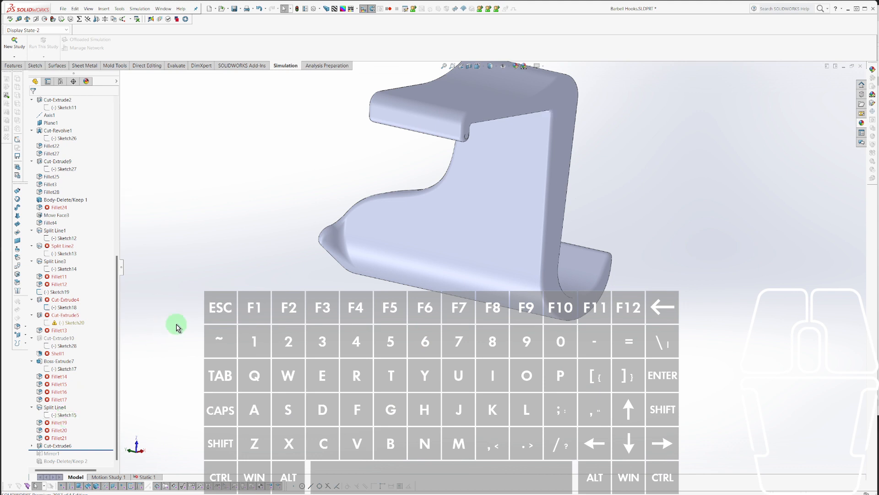
scroll(360, 244, down, 4)
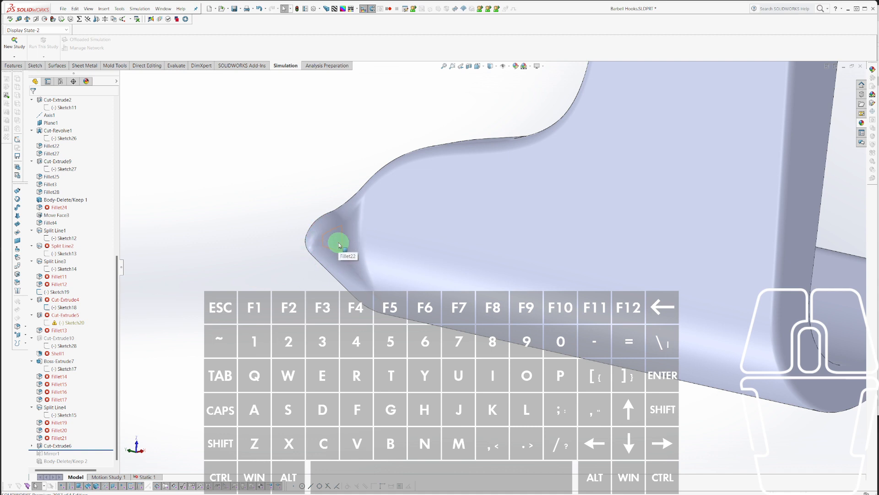
click(51, 338)
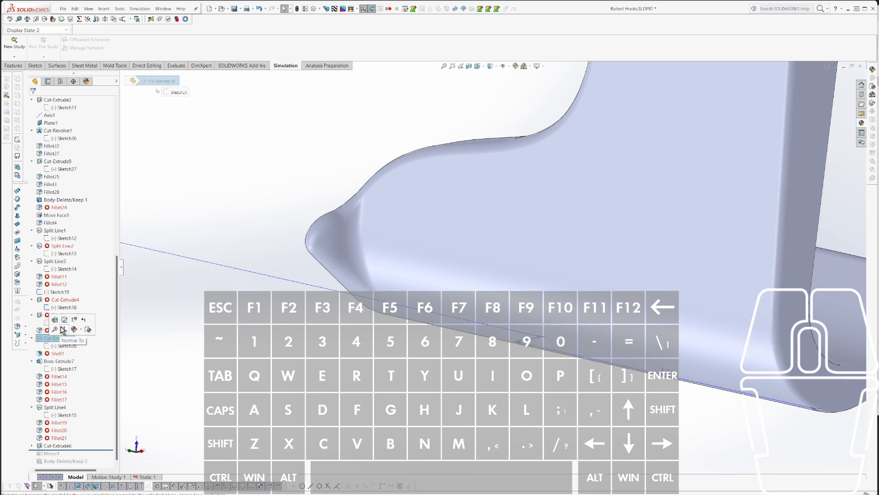
click(74, 319)
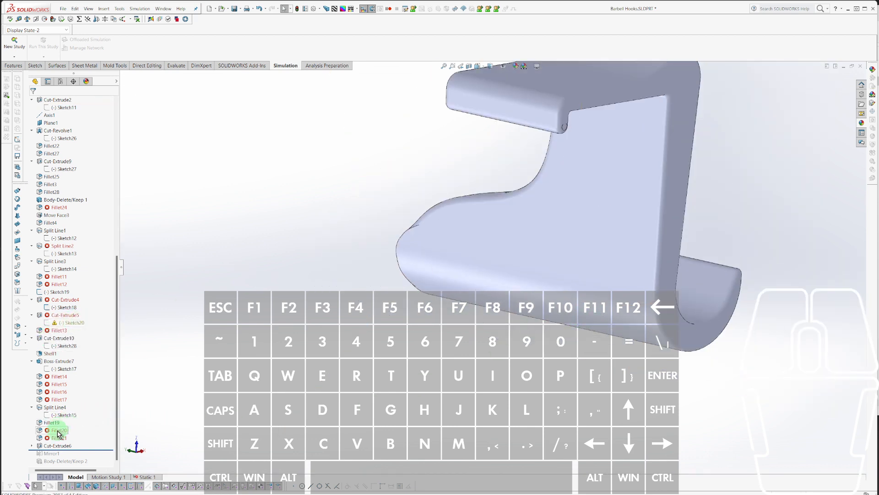
click(50, 354)
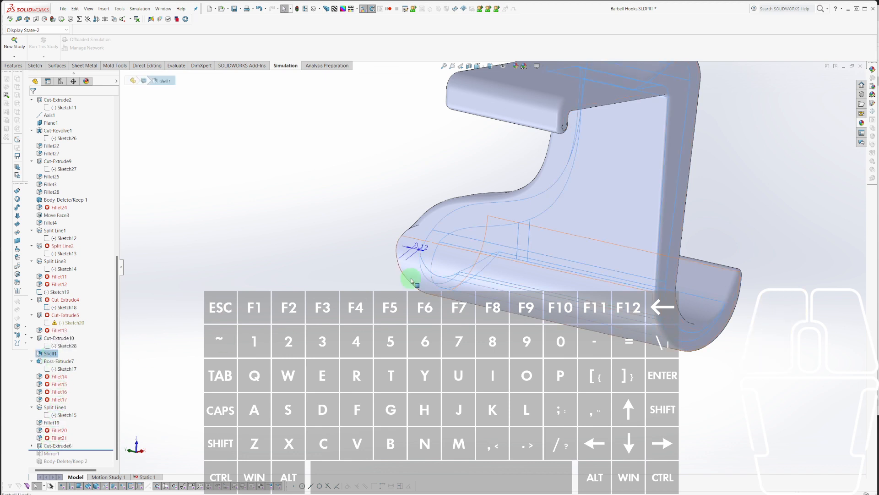
key(Escape)
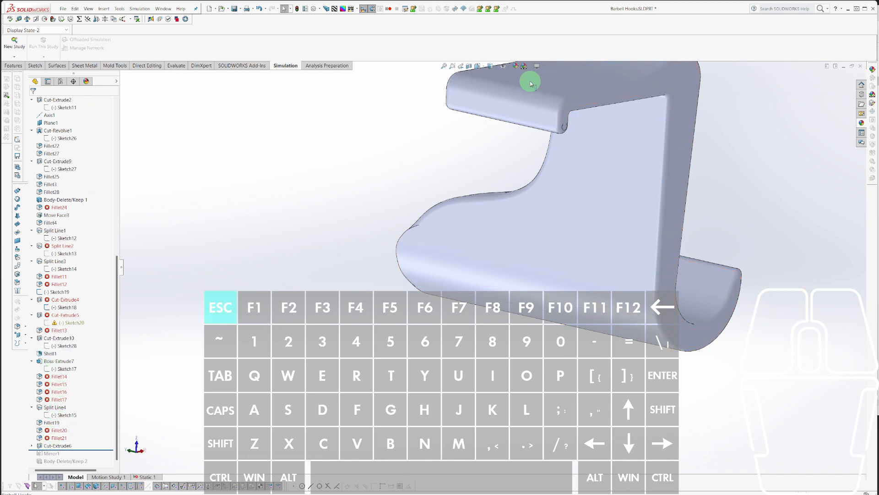
Examine the shelled hook's wall thickness and internal cavity in a planar section through the XZ plane, and close the section.
click(473, 68)
scroll(682, 271, down, 3)
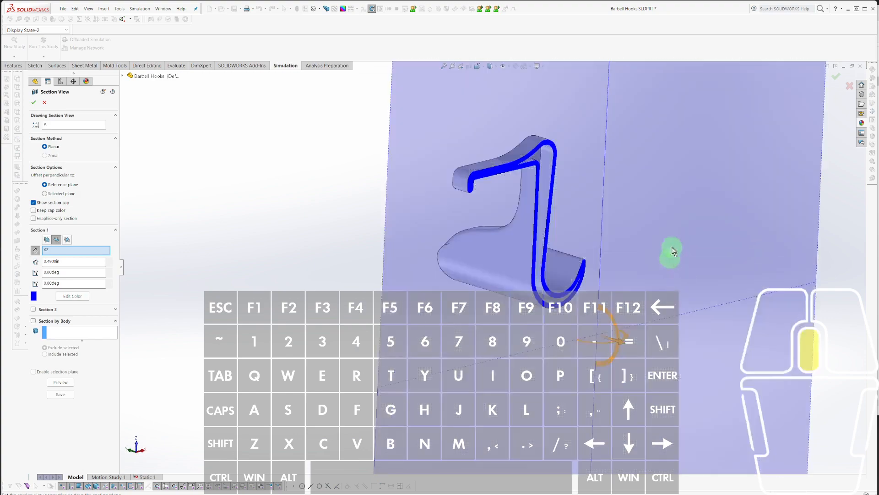
middle_drag(673, 250, 624, 255)
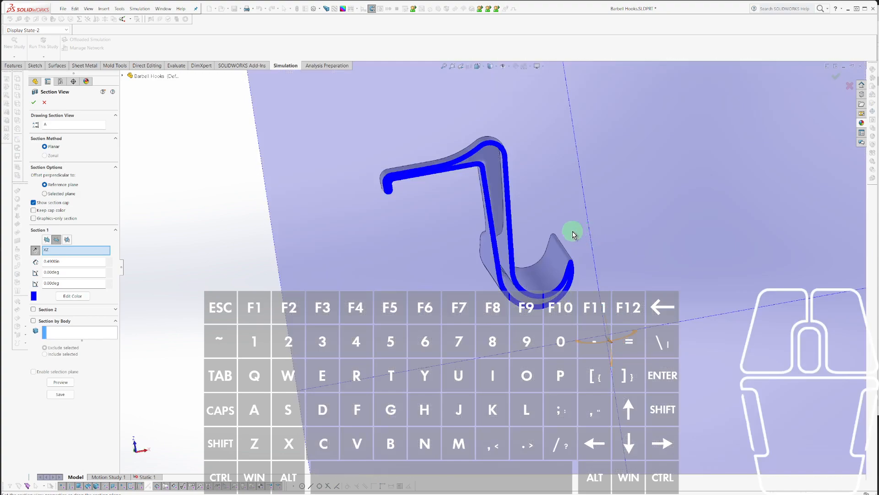
scroll(507, 216, up, 3)
scroll(499, 224, up, 2)
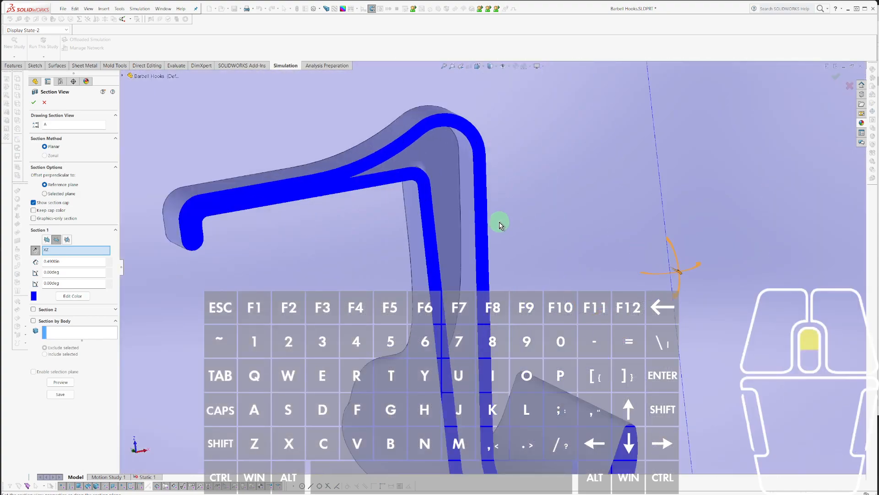
middle_drag(500, 225, 545, 240)
scroll(485, 201, down, 3)
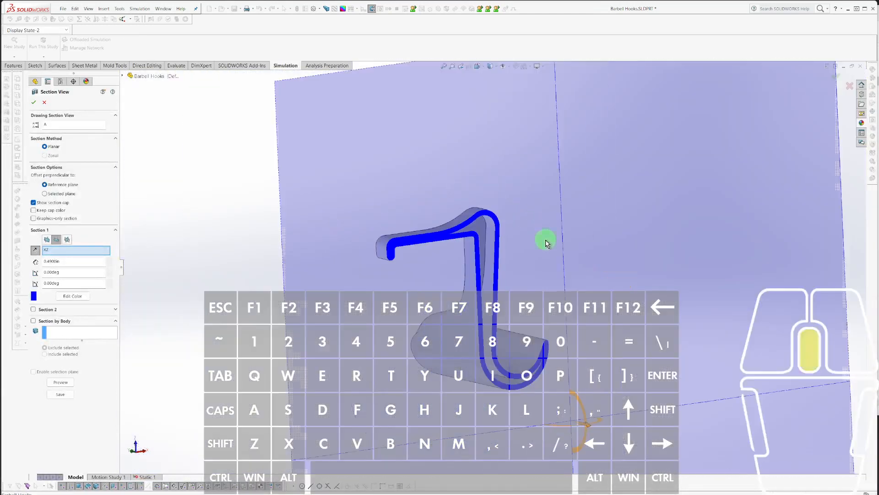
scroll(545, 240, down, 4)
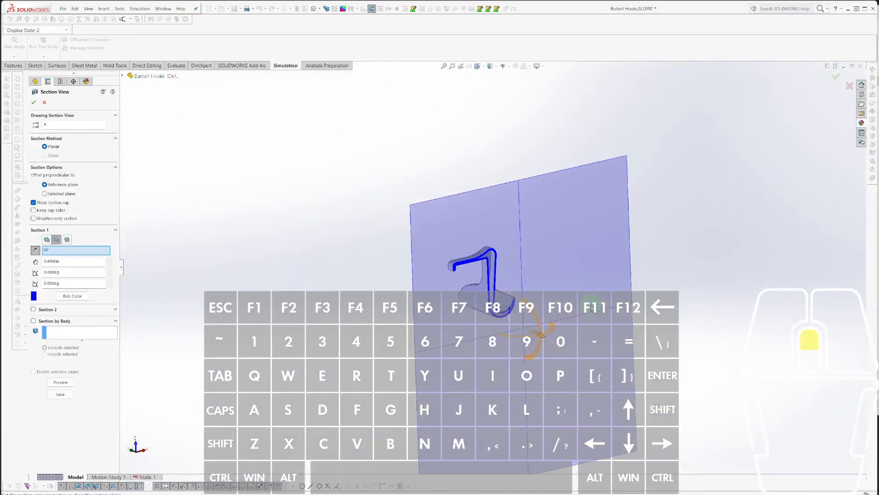
scroll(591, 307, up, 3)
middle_drag(408, 216, 473, 241)
scroll(473, 242, up, 3)
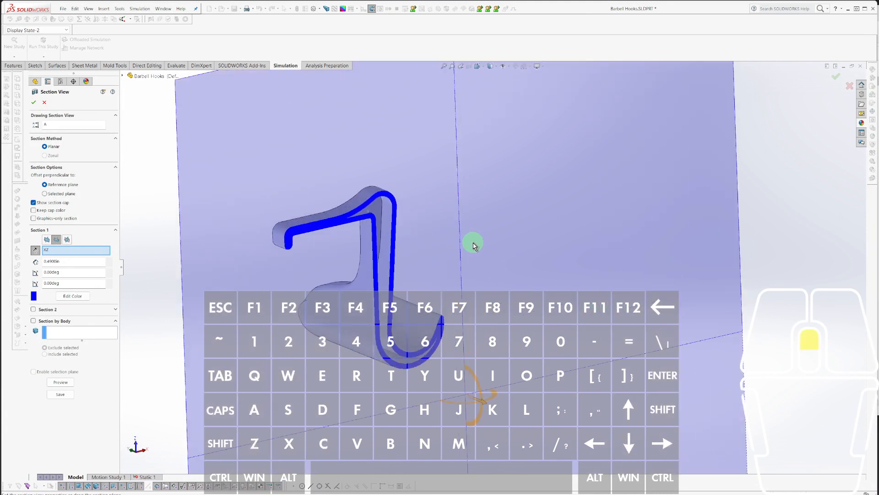
scroll(473, 245, down, 3)
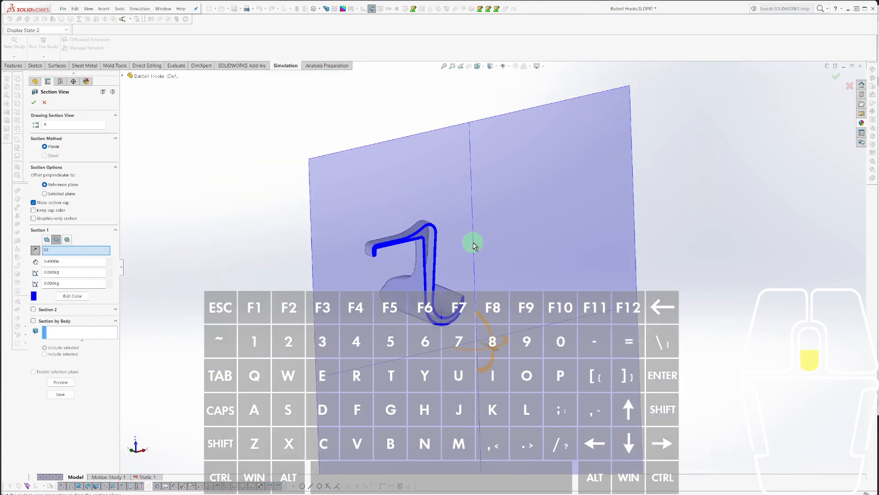
scroll(473, 245, down, 3)
key(Escape)
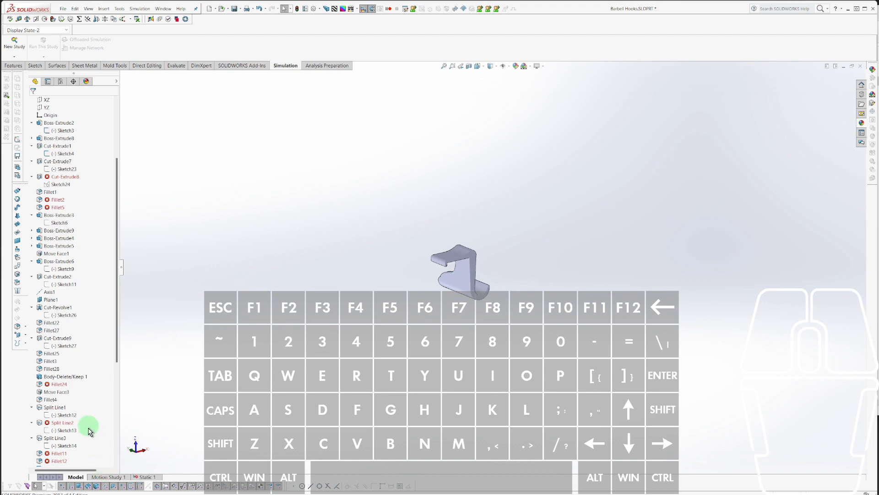
Suppress Cut-Extrude10 again and check the hook's shape from both sides.
scroll(92, 425, down, 8)
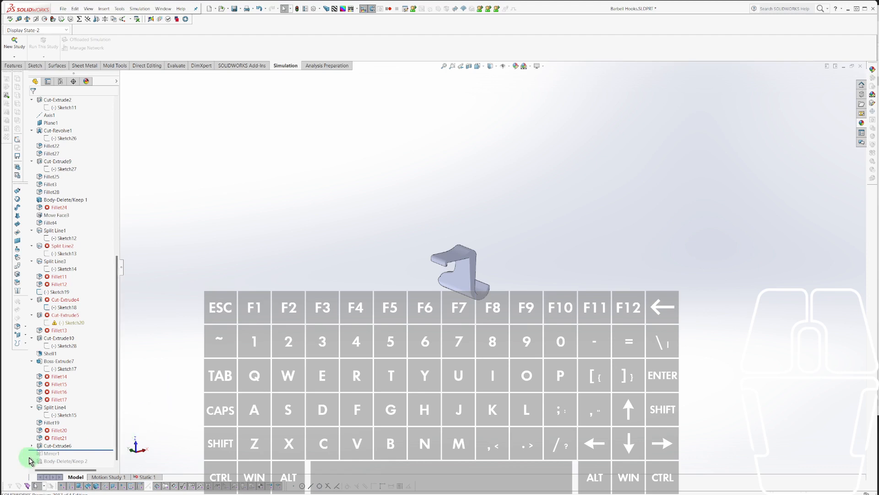
scroll(348, 284, down, 4)
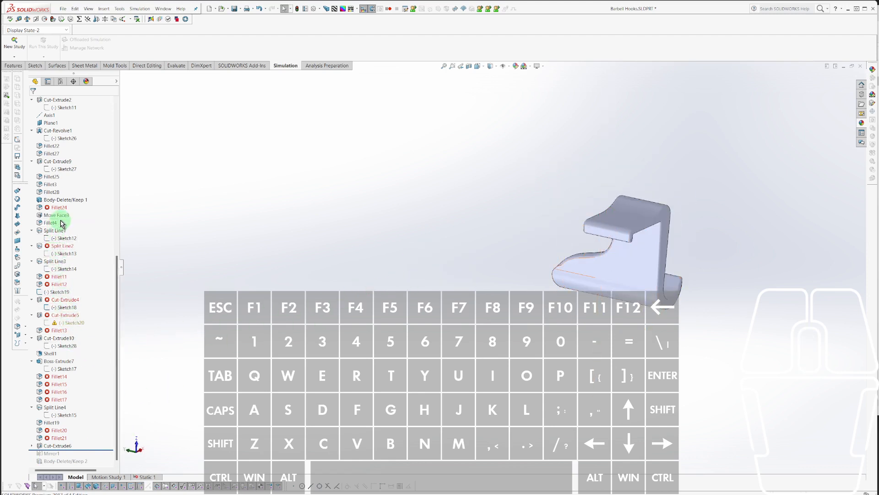
click(60, 339)
scroll(617, 278, down, 4)
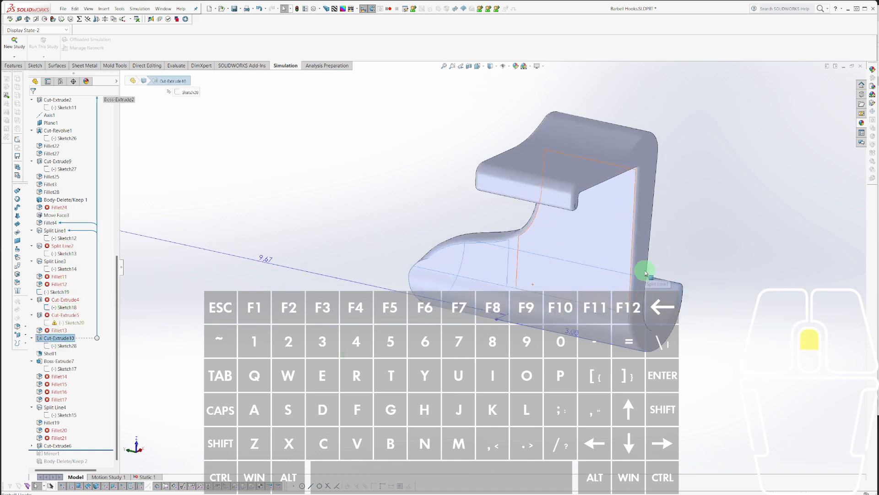
key(shift+s)
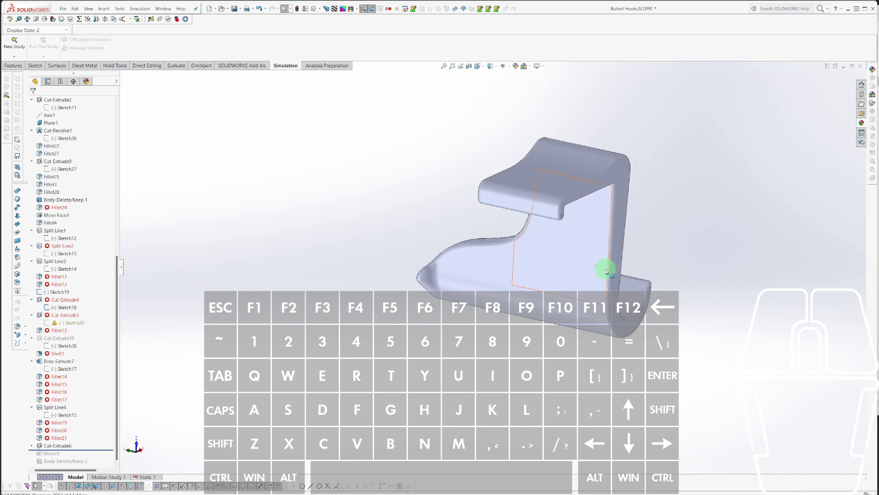
middle_drag(608, 268, 576, 219)
scroll(614, 241, up, 5)
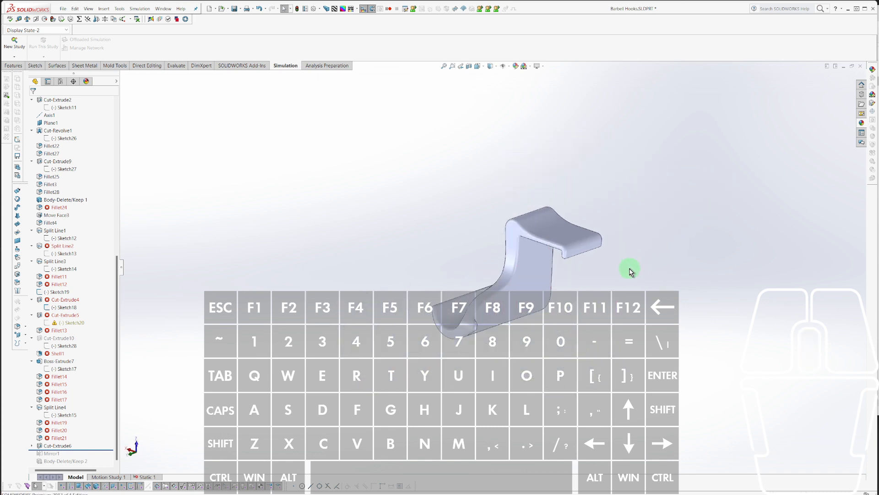
scroll(553, 238, down, 5)
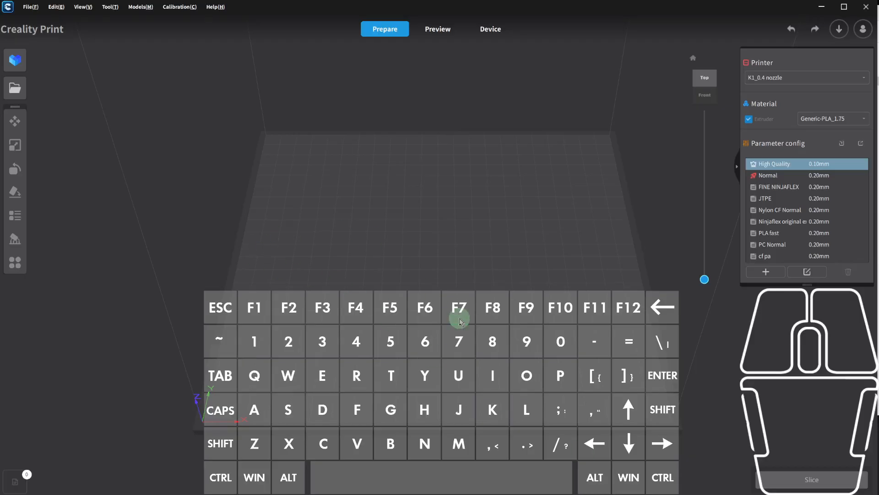
In Creality Print, import the STEP files 0909 Barbell Hooks.STEP and 0909 OH Barbell Hooks.STEP from the Design Local folder.
click(15, 88)
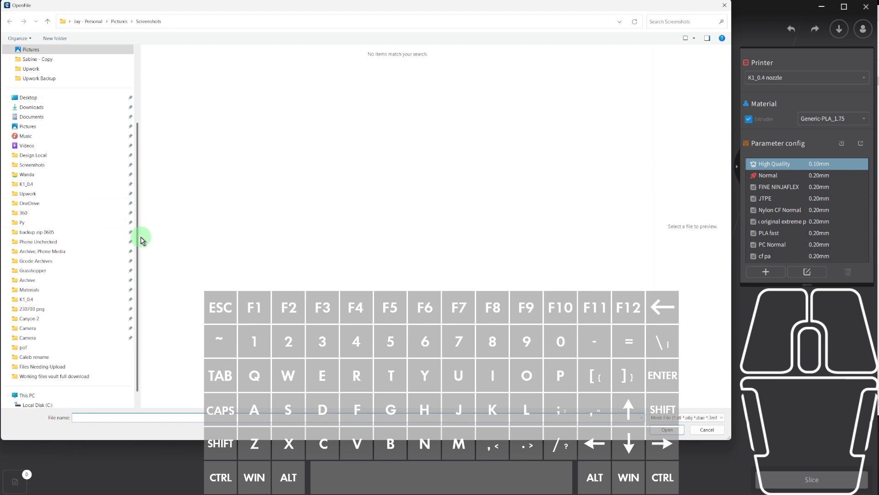
click(43, 156)
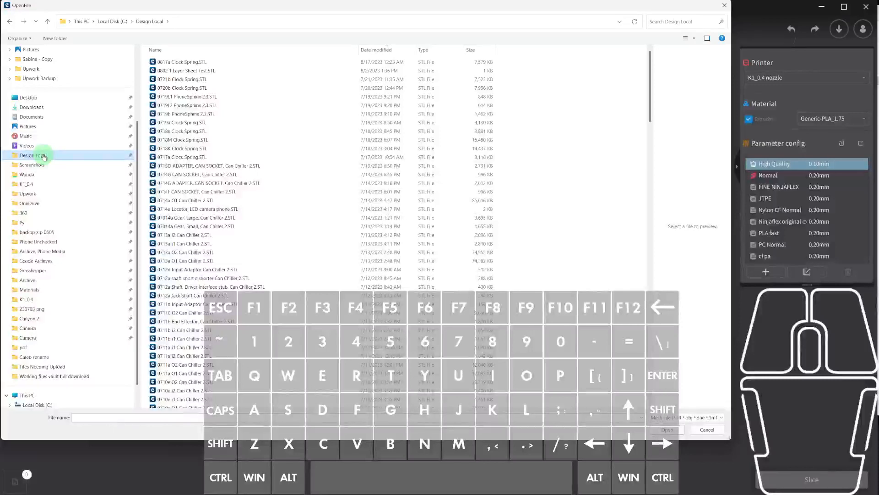
click(713, 417)
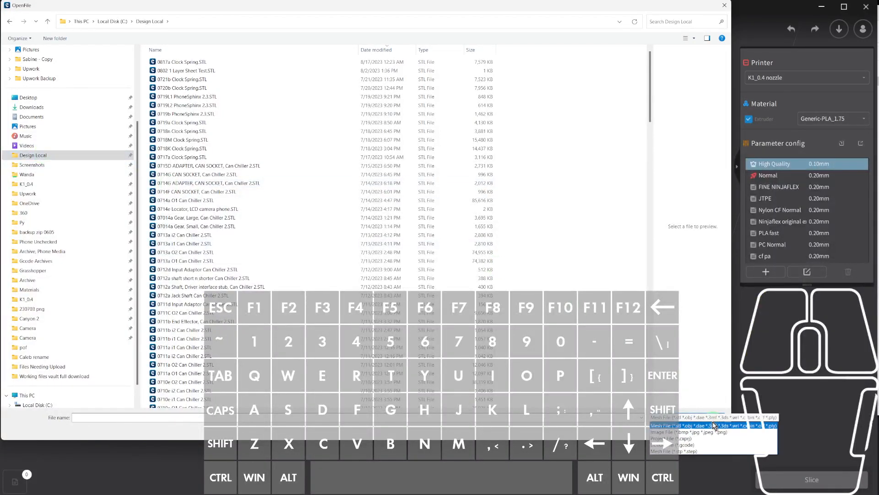
click(691, 450)
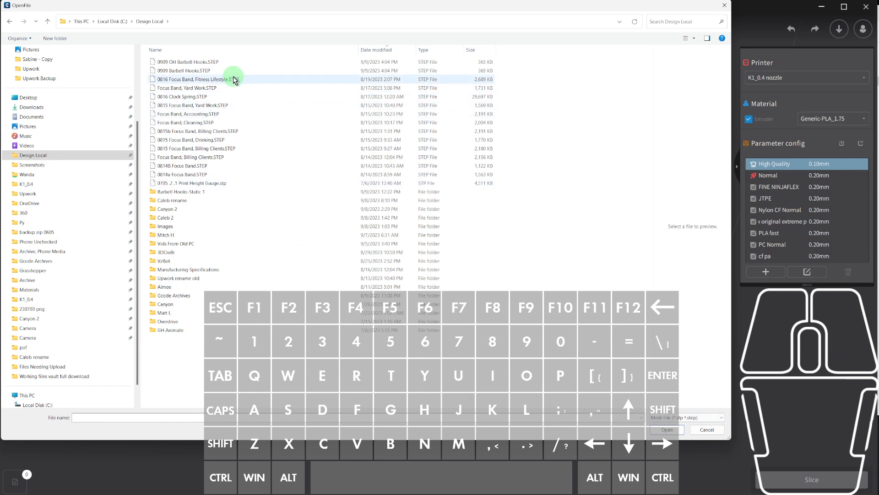
click(201, 70)
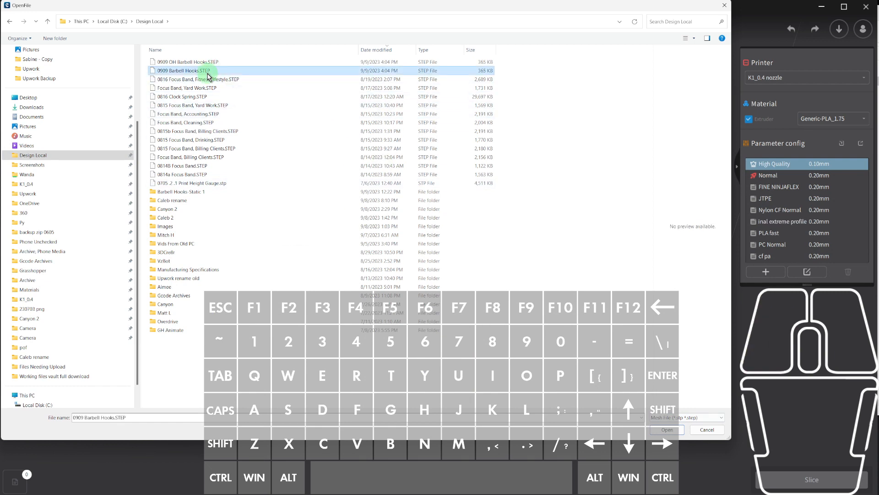
ctrl+click(200, 63)
double_click(199, 62)
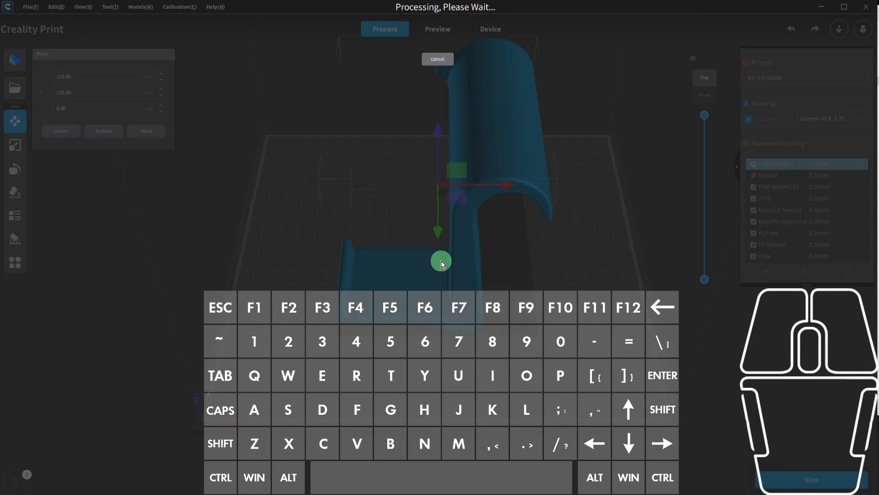
Lay both imported hooks flat on the build plane by placing each on its broad side face.
scroll(441, 261, down, 2)
right_drag(441, 261, 481, 274)
scroll(479, 272, down, 3)
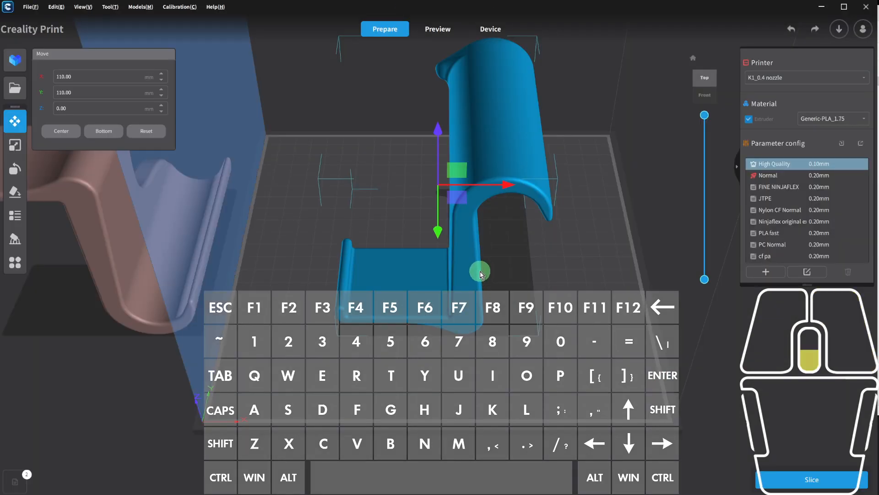
right_drag(418, 271, 385, 221)
scroll(330, 161, down, 2)
scroll(330, 161, down, 2)
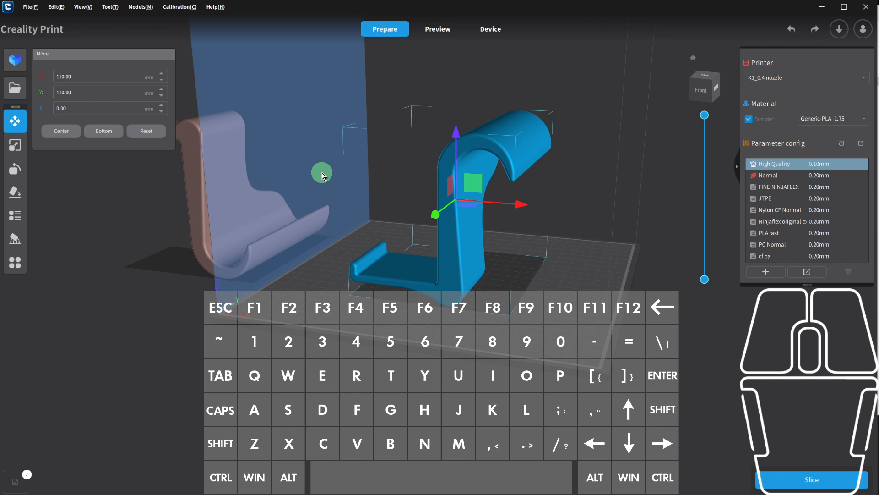
click(12, 194)
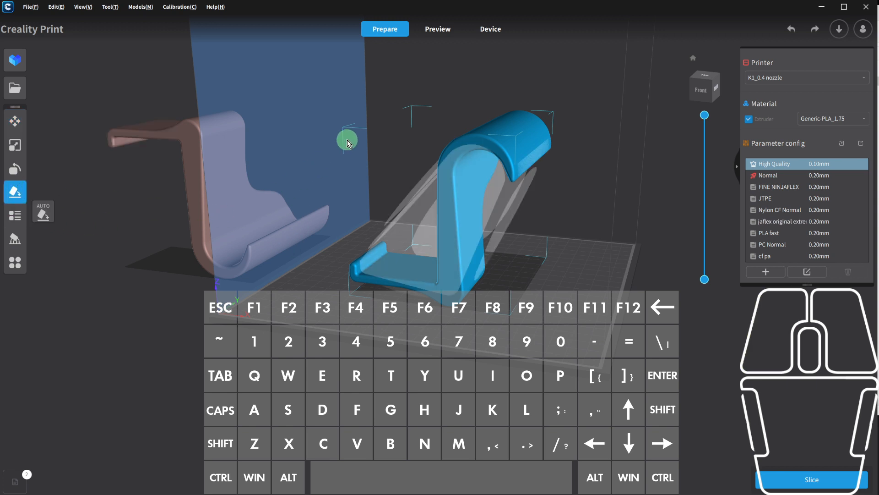
click(442, 216)
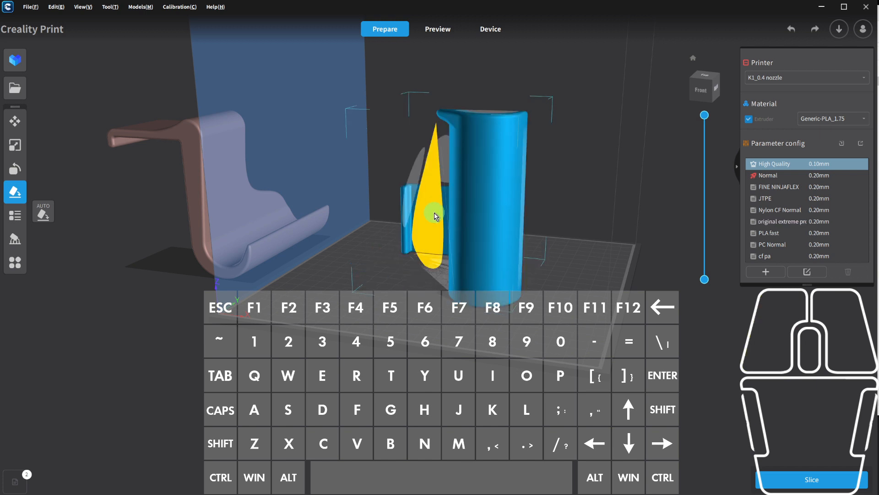
click(198, 176)
click(198, 176)
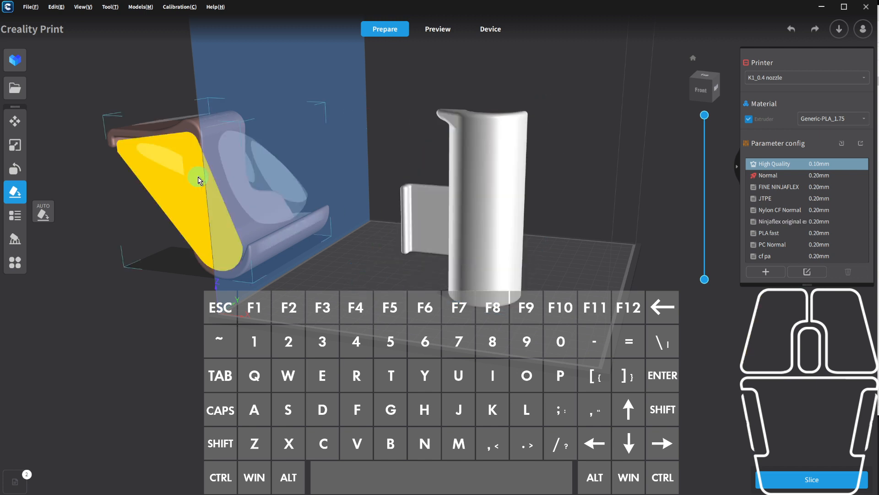
Move the hook on the build plate towards the back corner, to about X 131.45, Y 121.75.
scroll(375, 206, down, 1)
right_drag(392, 235, 418, 299)
click(16, 121)
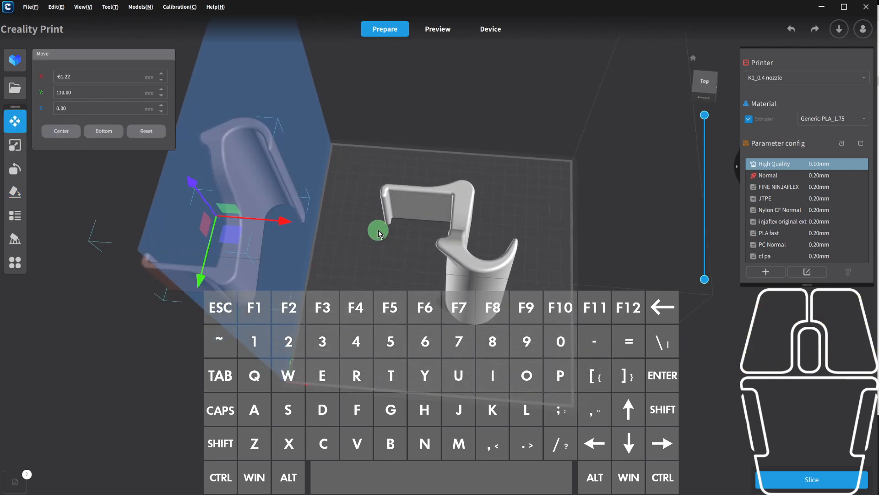
click(463, 256)
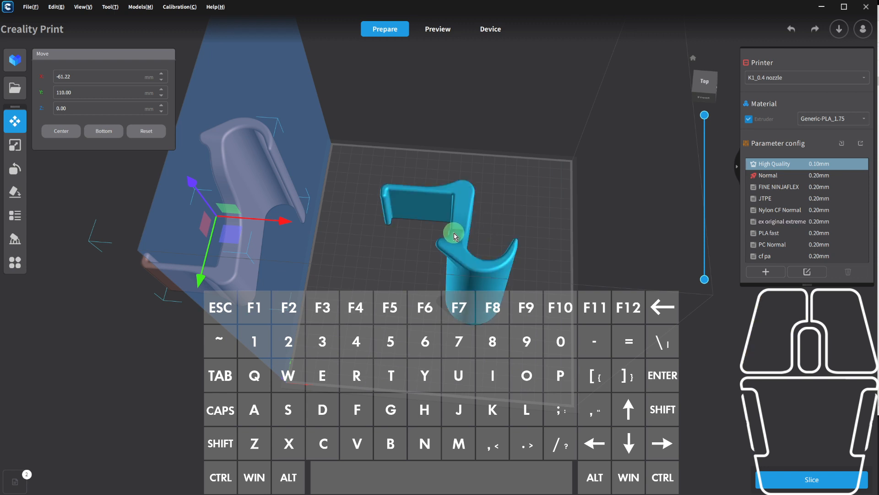
click(476, 201)
click(466, 201)
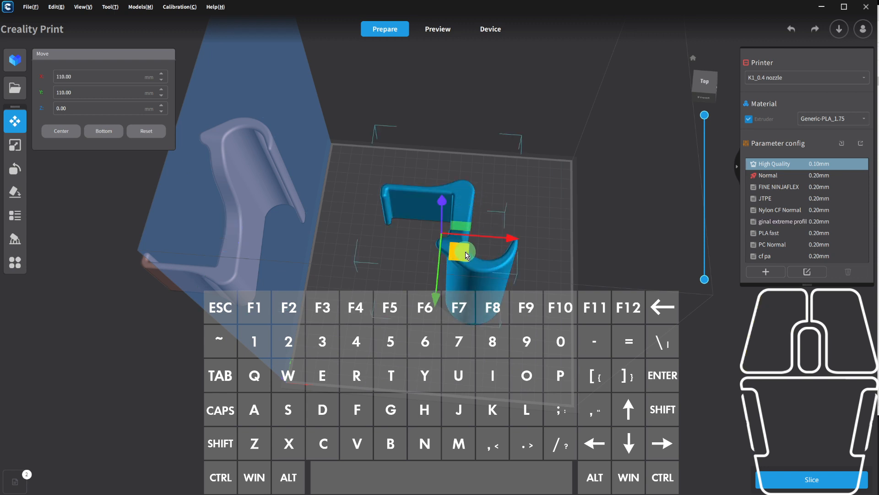
drag(458, 251, 497, 243)
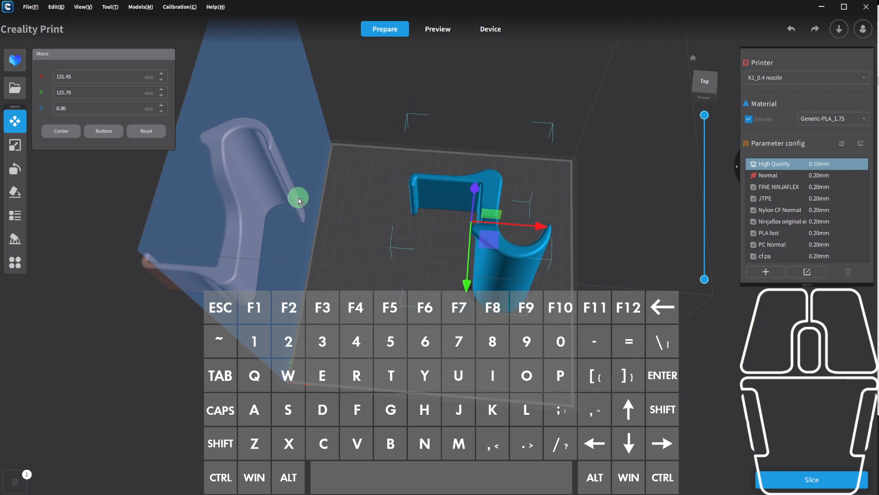
Bring the hook outside the build plate onto it beside the other, at about X 77.50, Y 74.09.
click(250, 208)
drag(239, 233, 415, 296)
mouse_move(416, 296)
middle_down()
mouse_move(451, 363)
mouse_move(441, 321)
mouse_move(367, 439)
mouse_move(393, 463)
mouse_move(410, 456)
mouse_move(426, 302)
middle_up()
scroll(430, 324, down, 1)
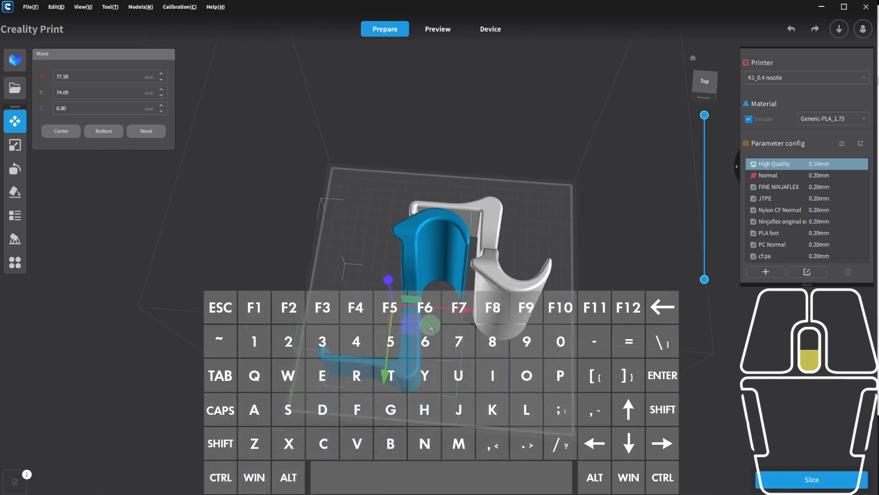
Choose the JPA PC IN MNG MATL_1.75 material and the PC Normal 0.20 mm print profile.
click(832, 118)
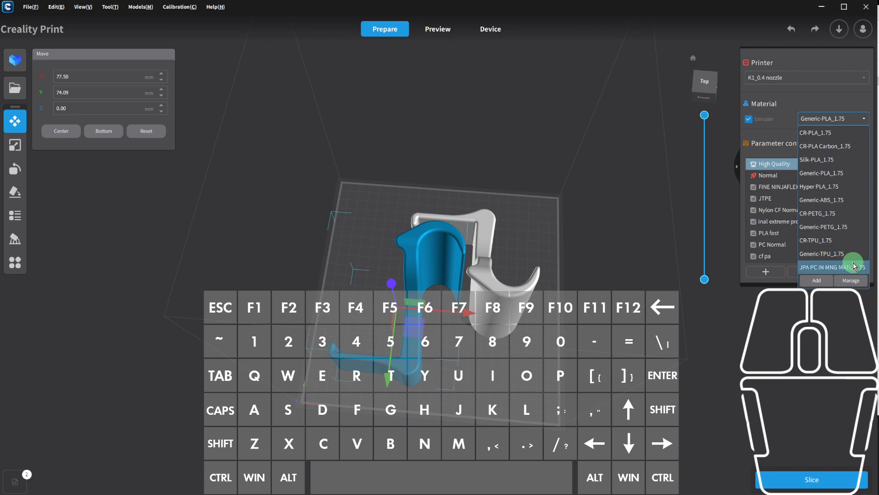
click(819, 268)
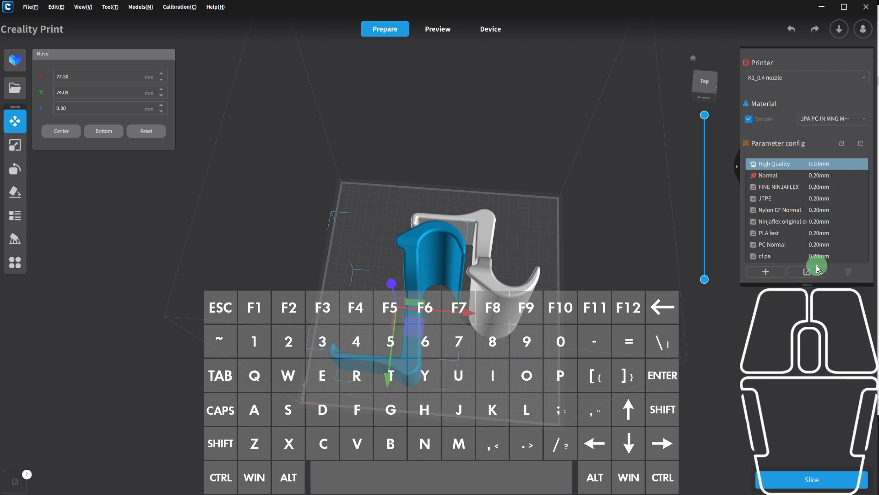
mouse_move(820, 255)
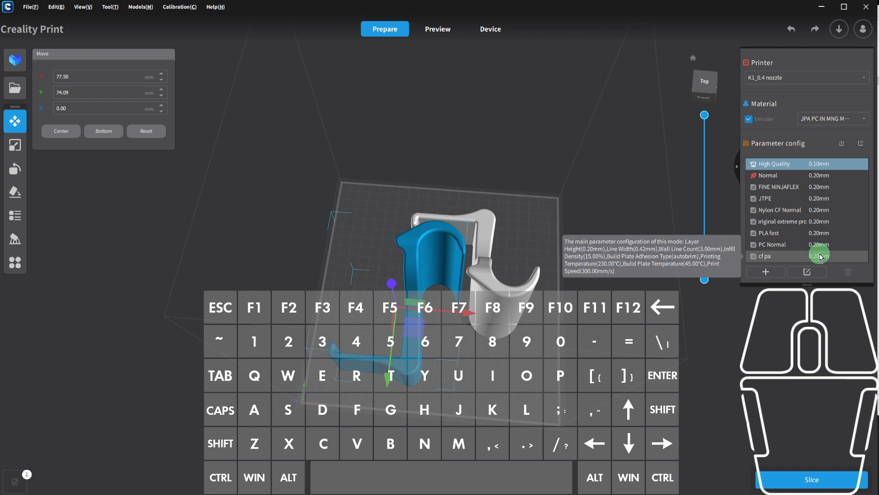
scroll(821, 256, down, 3)
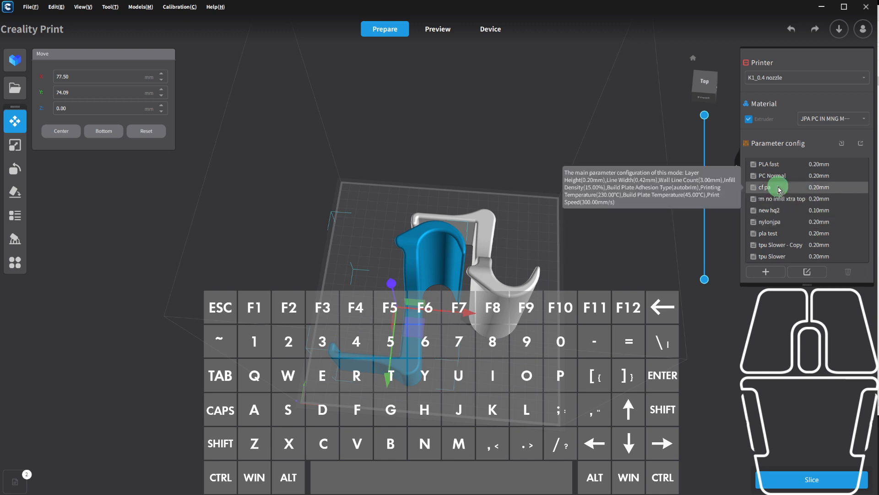
scroll(779, 189, up, 2)
click(783, 221)
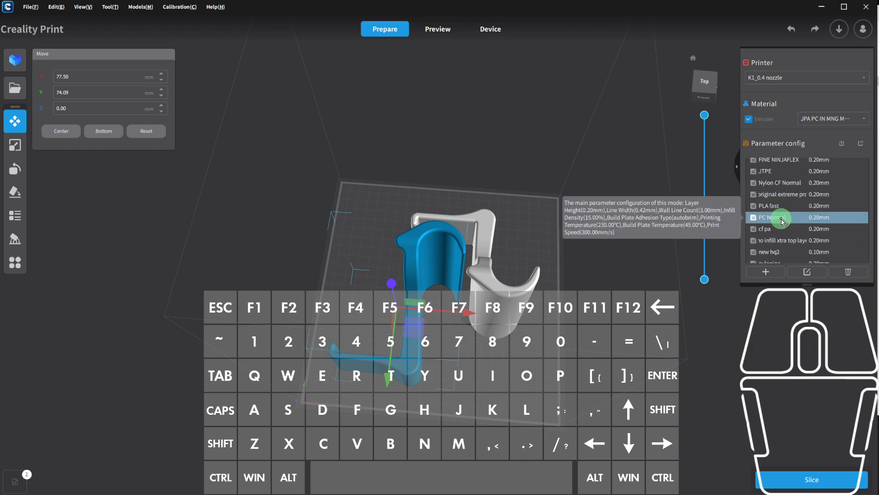
scroll(783, 221, up, 2)
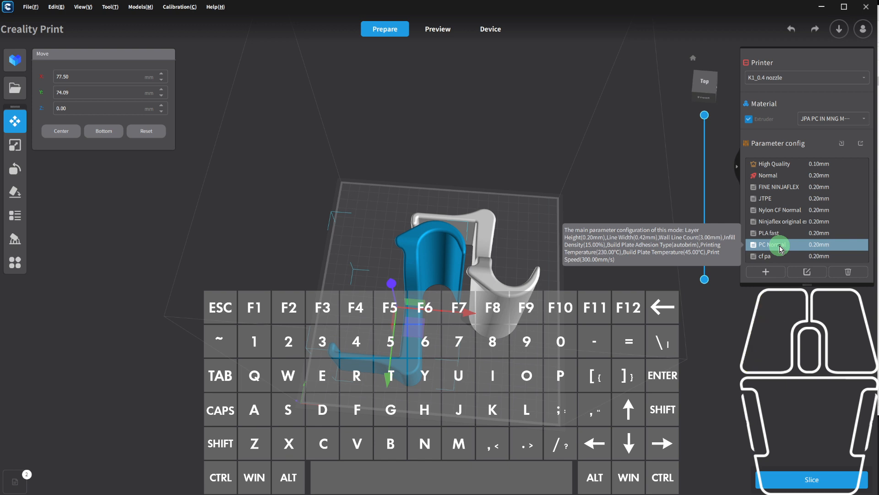
Open the PC Normal profile for editing and set its shell wall line count to 8.
double_click(781, 248)
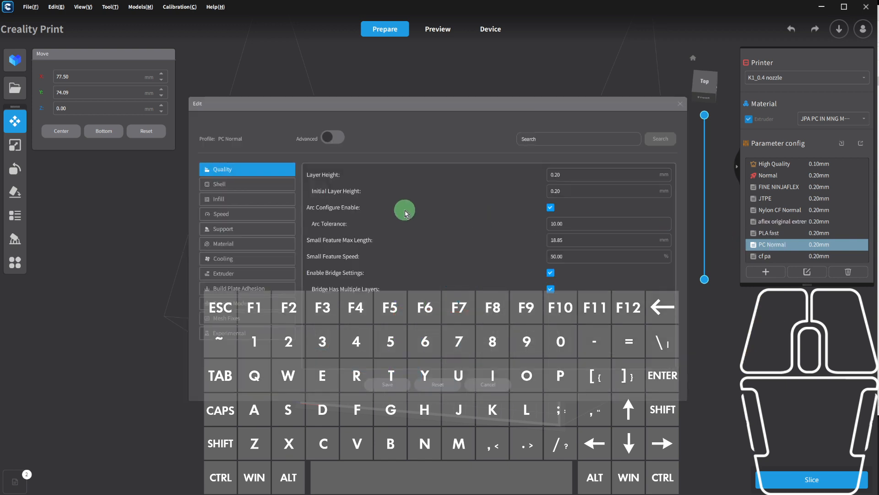
scroll(317, 206, up, 1)
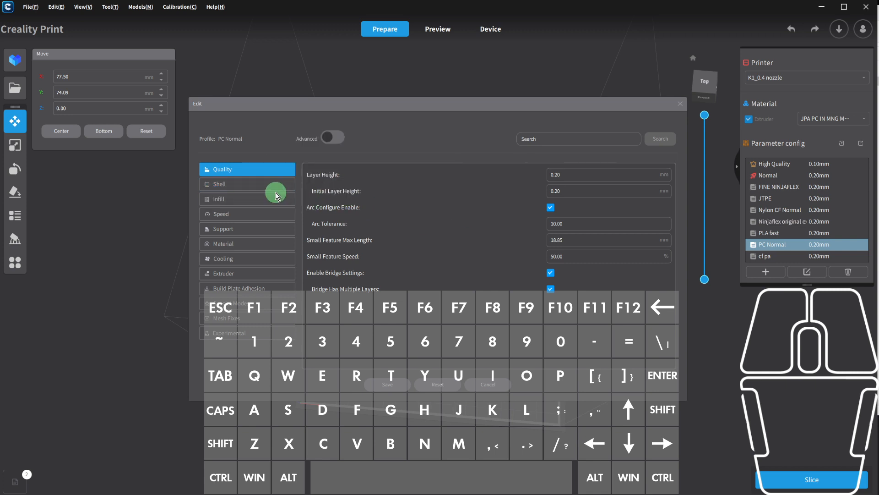
click(261, 185)
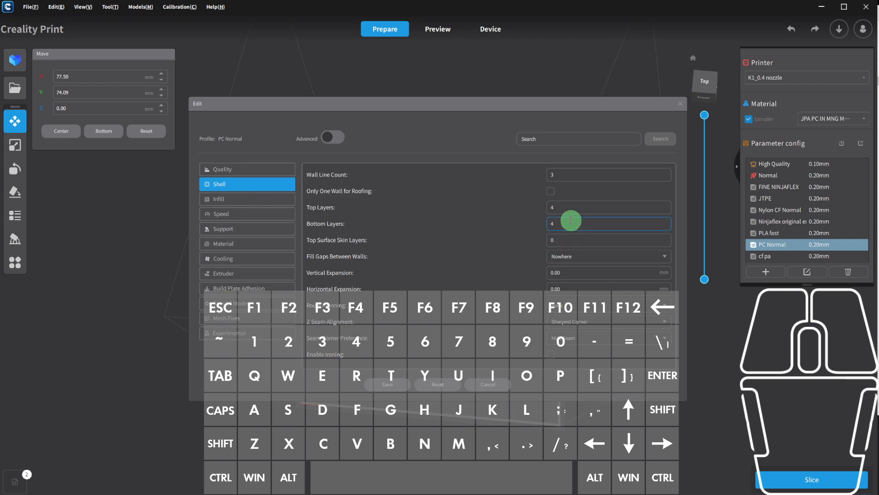
click(563, 276)
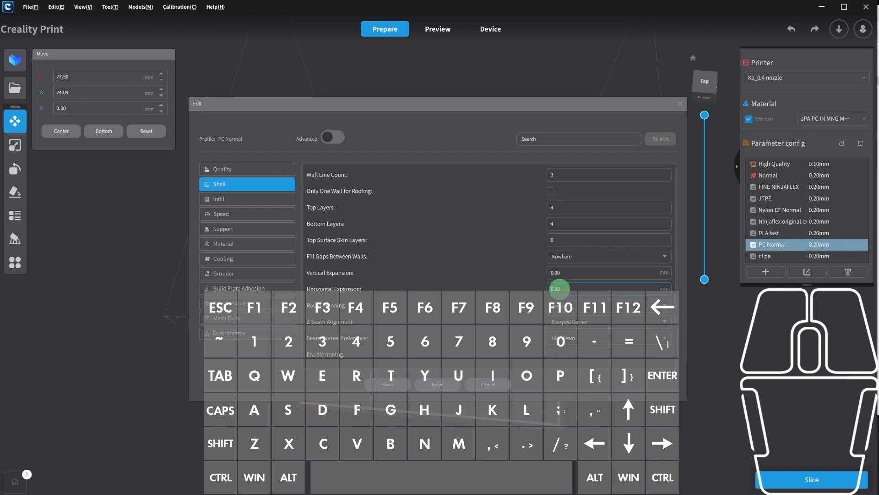
scroll(568, 235, up, 1)
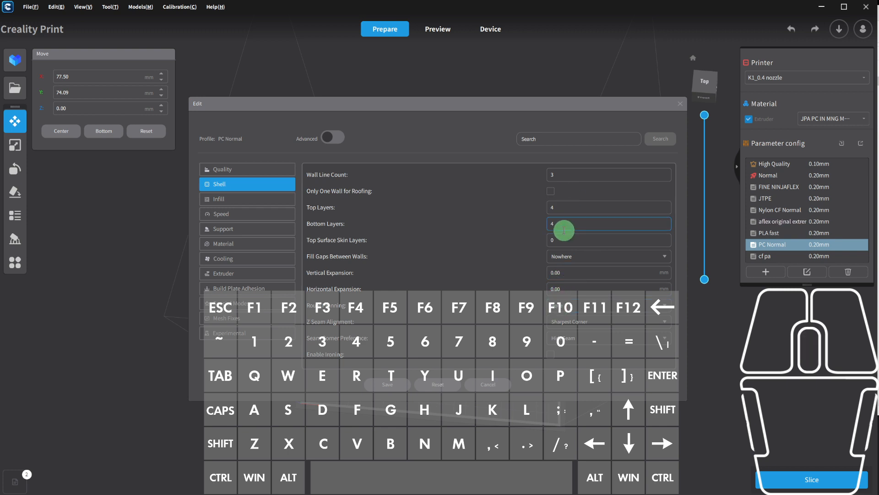
click(582, 177)
drag(582, 177, 501, 178)
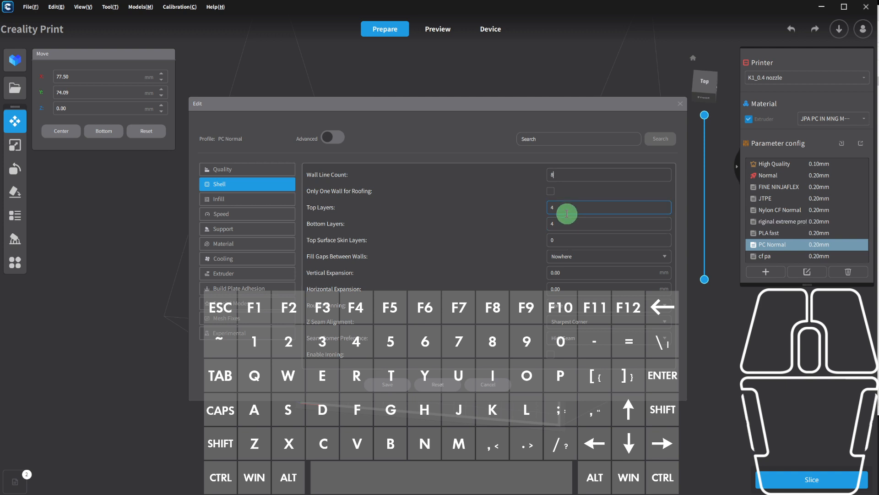
Set both the top layers and the bottom layers of the PC Normal profile to 16.
click(567, 209)
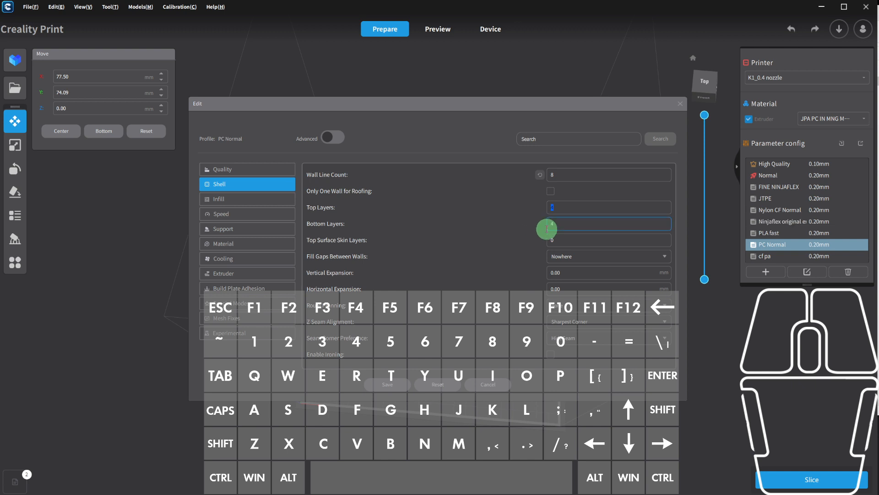
text(16)
click(570, 227)
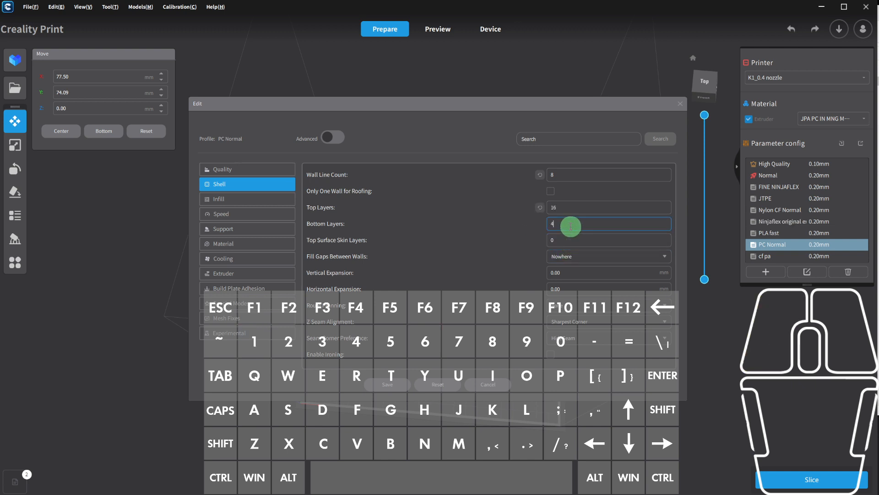
drag(568, 225, 530, 220)
text(16)
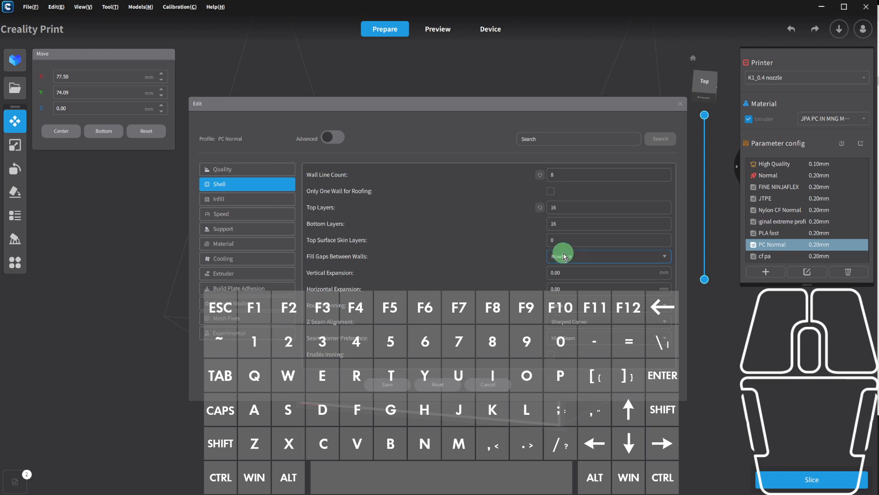
Review the profile's infill, speed, support and material temperature settings, and close the profile editor.
click(240, 199)
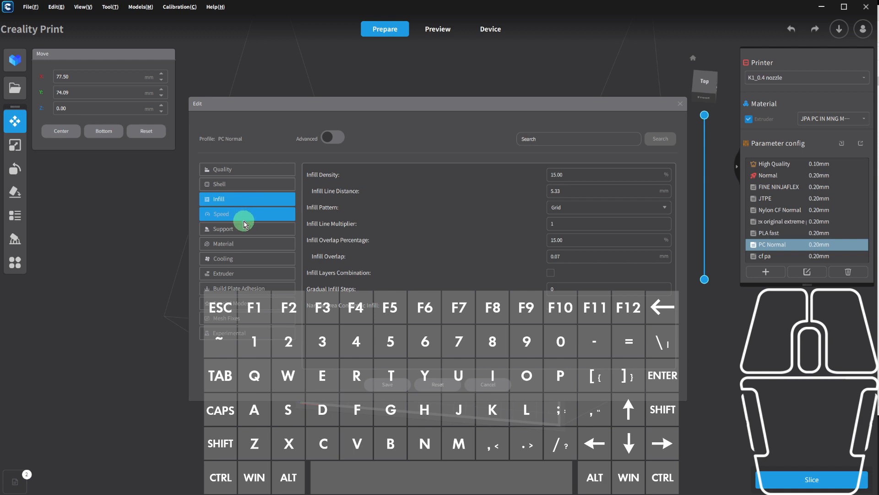
click(245, 218)
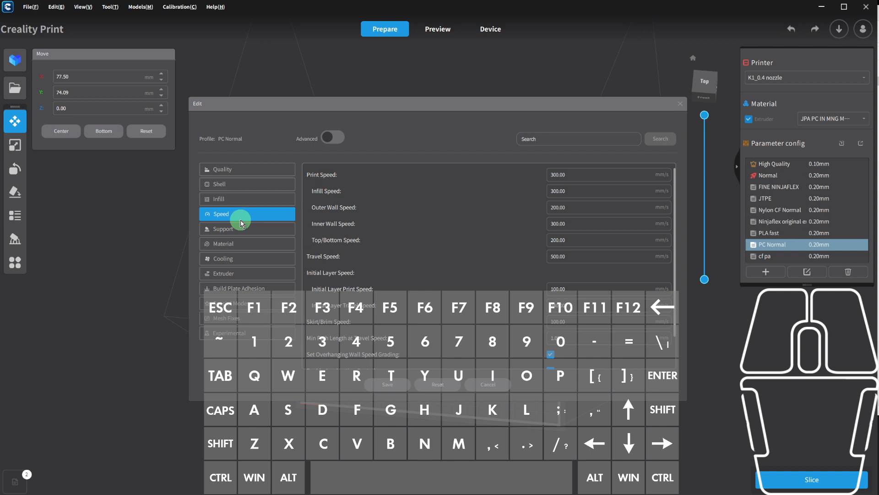
click(258, 230)
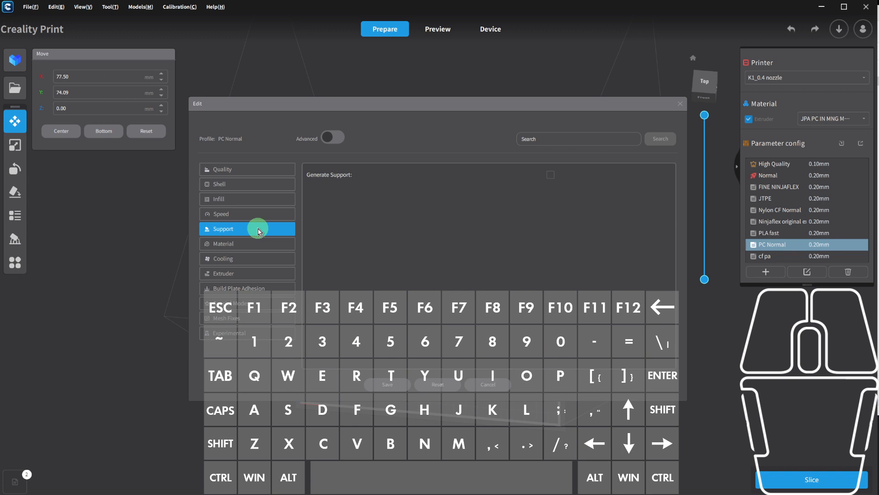
click(242, 245)
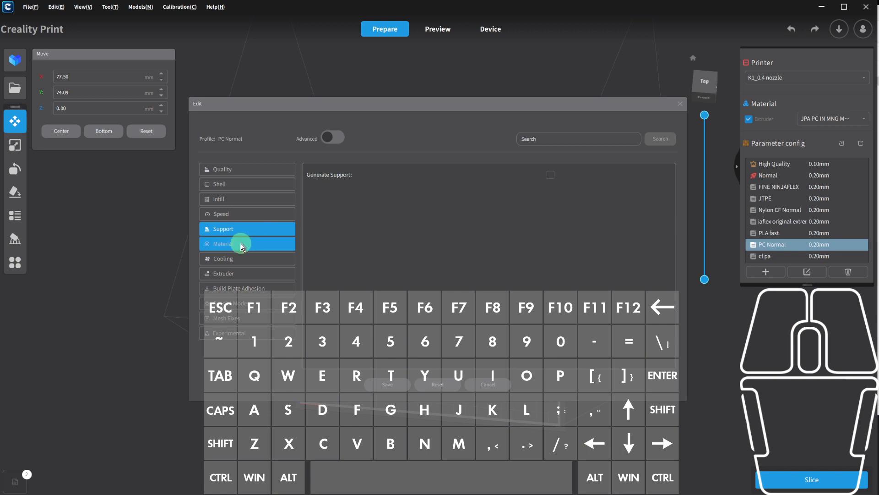
click(246, 248)
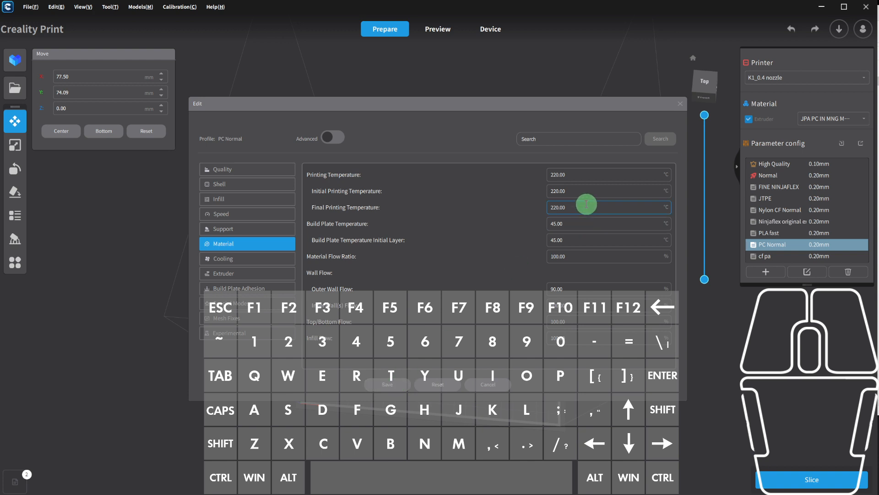
click(569, 175)
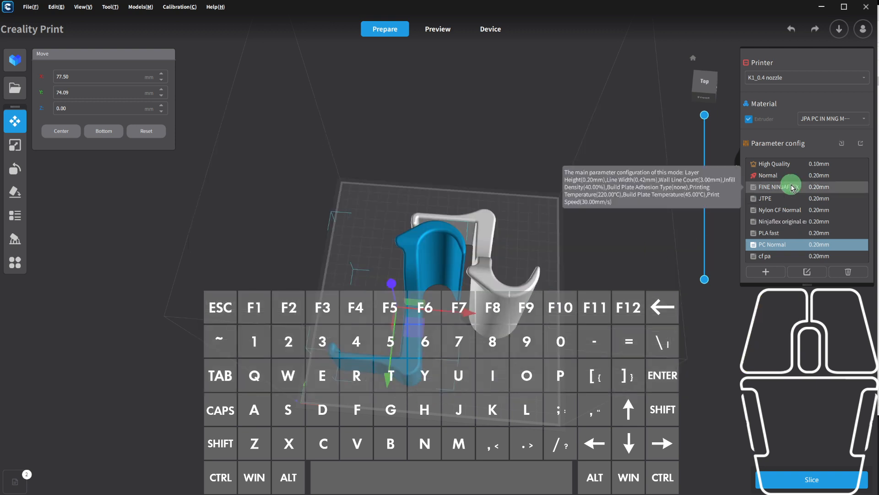
Change the print material to Generic-PETG_1.75.
click(837, 118)
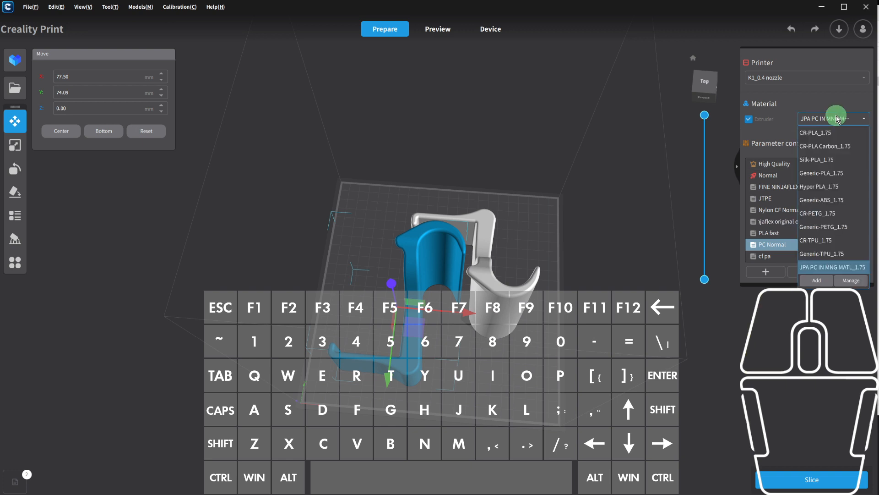
click(837, 118)
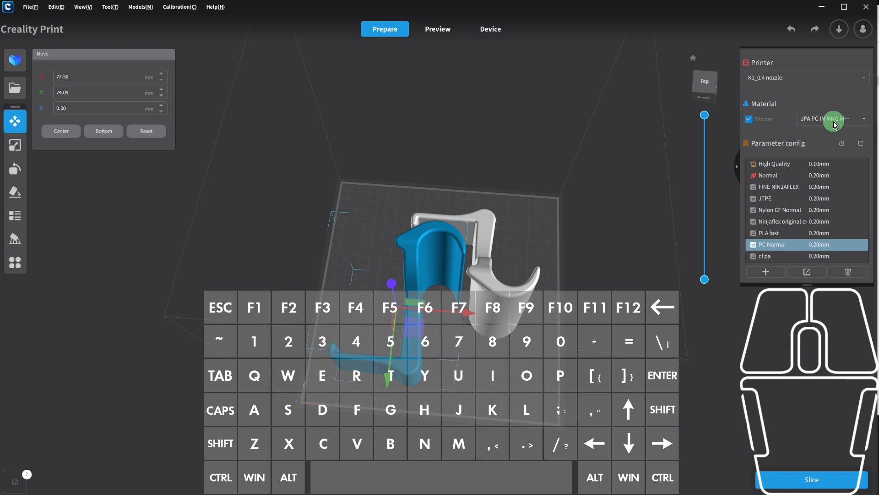
click(834, 120)
scroll(835, 121, up, 2)
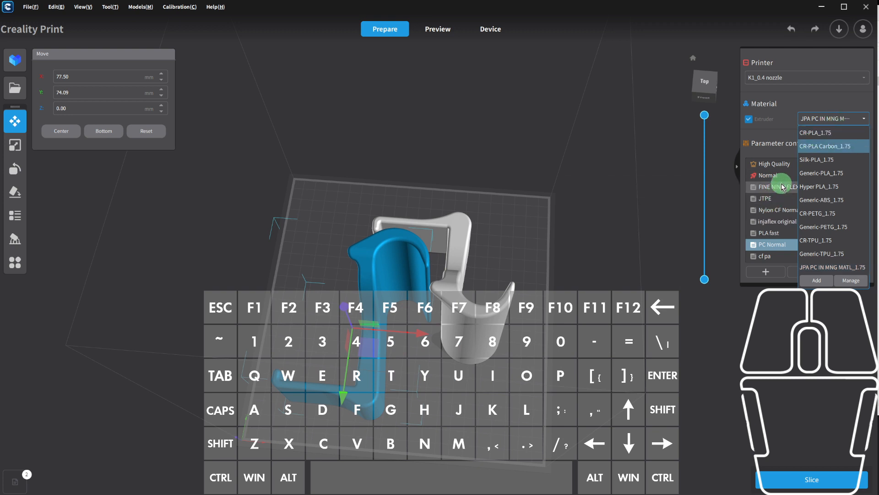
click(822, 226)
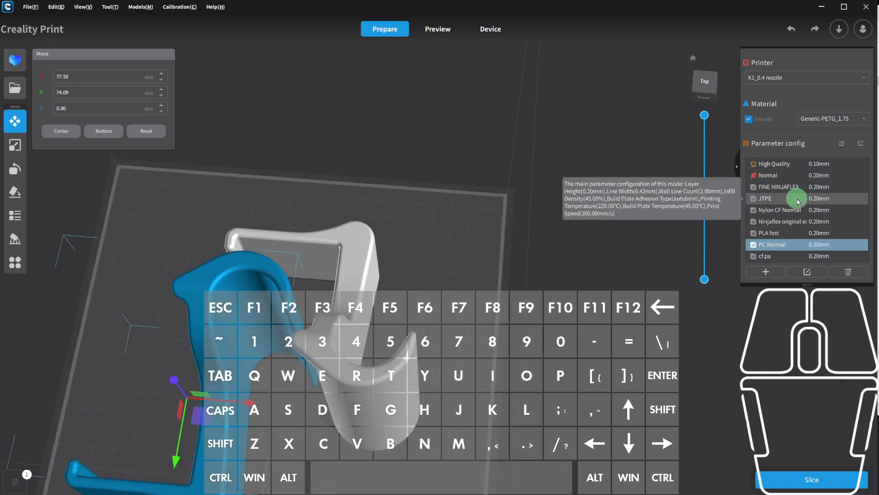
Look through the saved parameter profiles and the available print materials for a polycarbonate option.
scroll(797, 197, down, 3)
scroll(799, 206, down, 2)
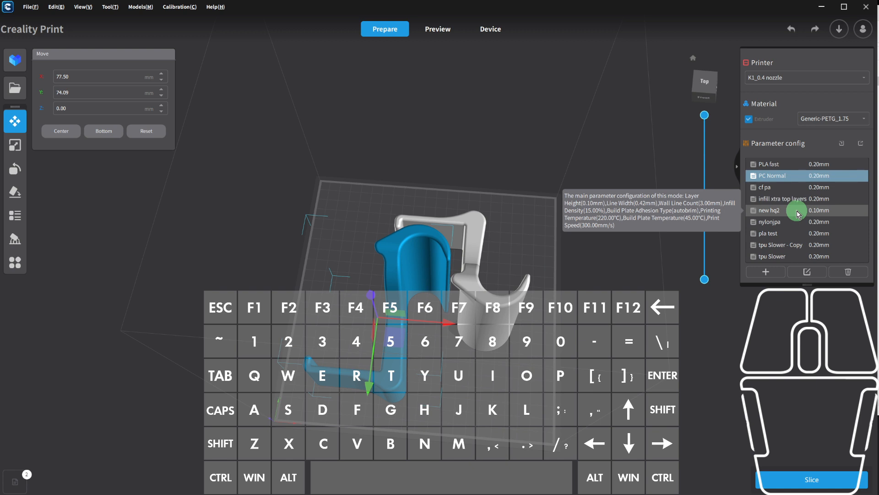
scroll(797, 213, up, 3)
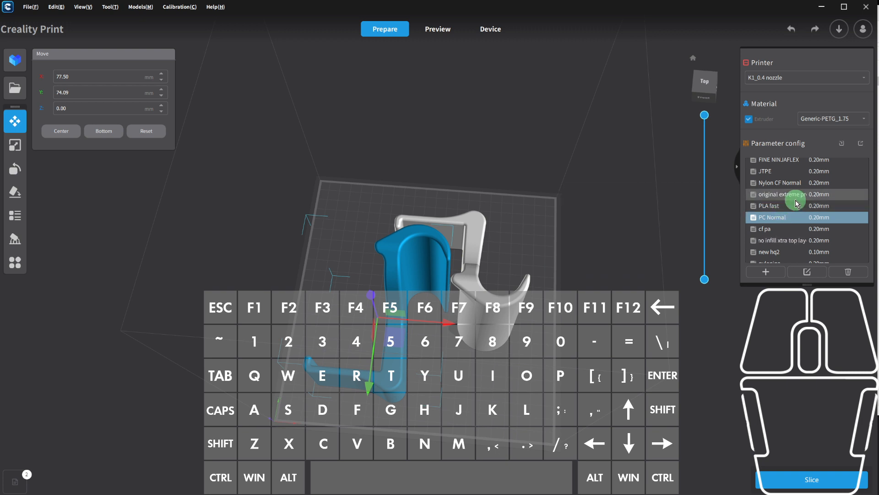
scroll(798, 202, up, 3)
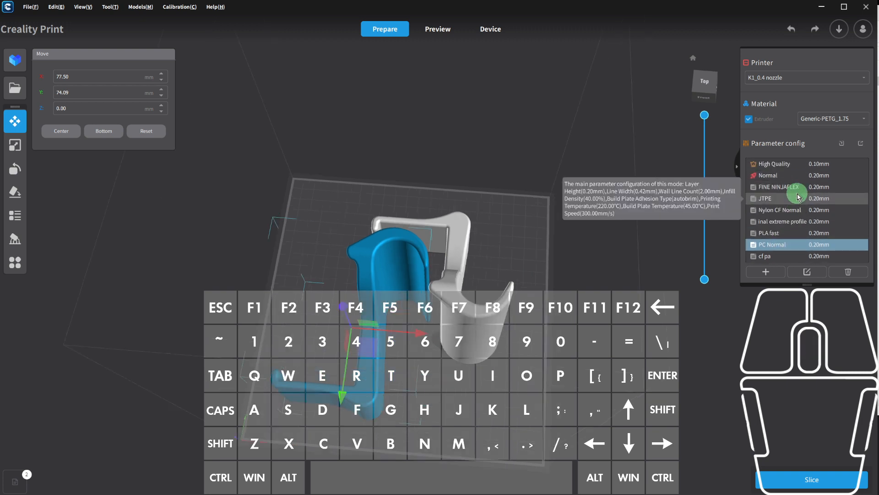
scroll(798, 197, up, 1)
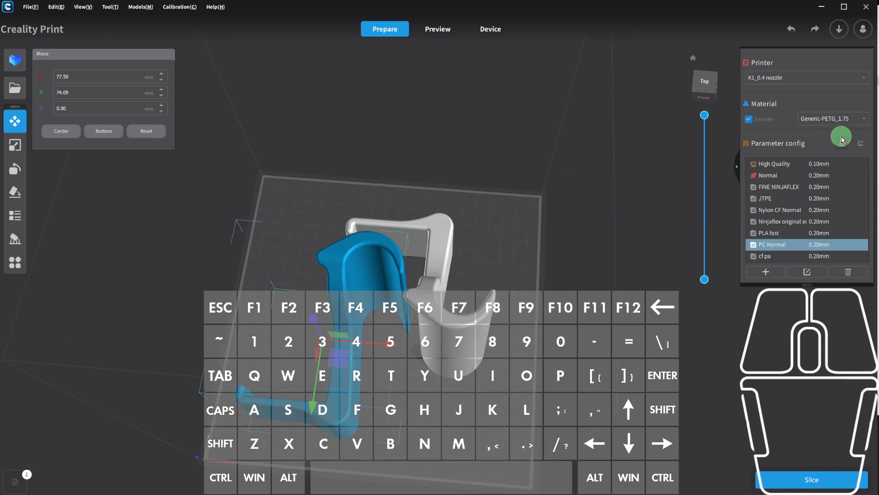
click(842, 119)
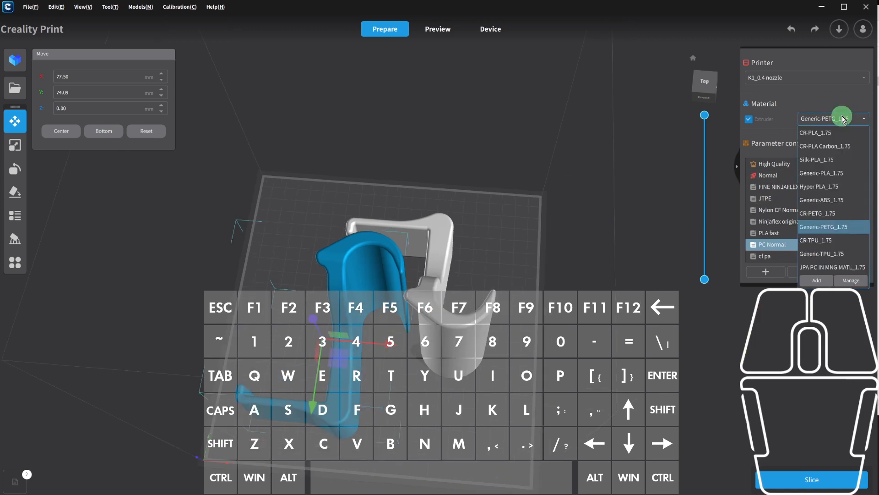
scroll(836, 216, down, 1)
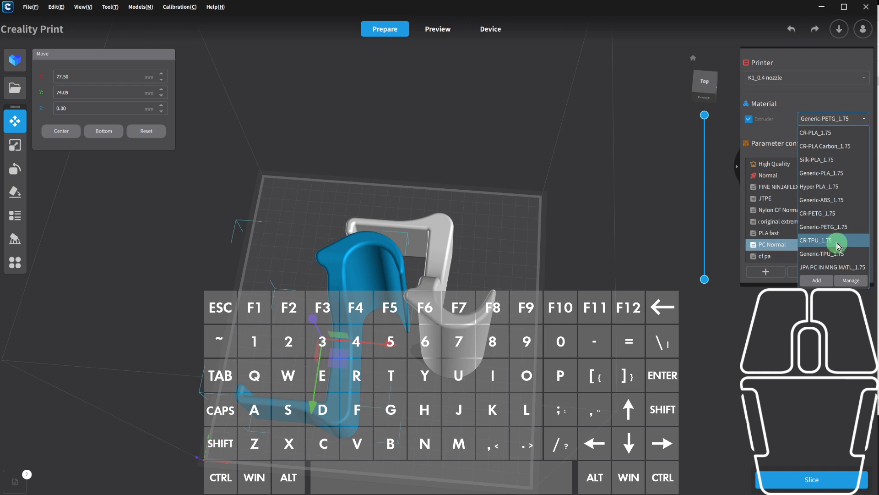
scroll(836, 229, down, 1)
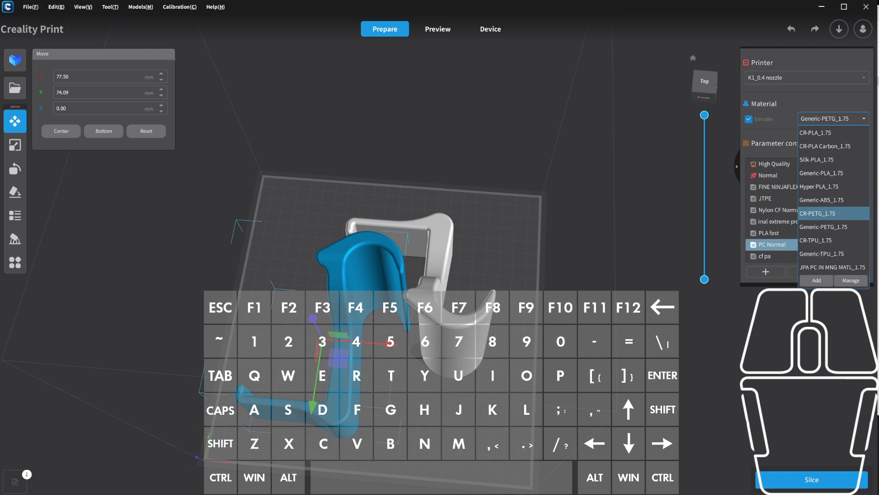
Switch to File Explorer and search the Gcode Archives folder for "pc".
key(alt+Tab)
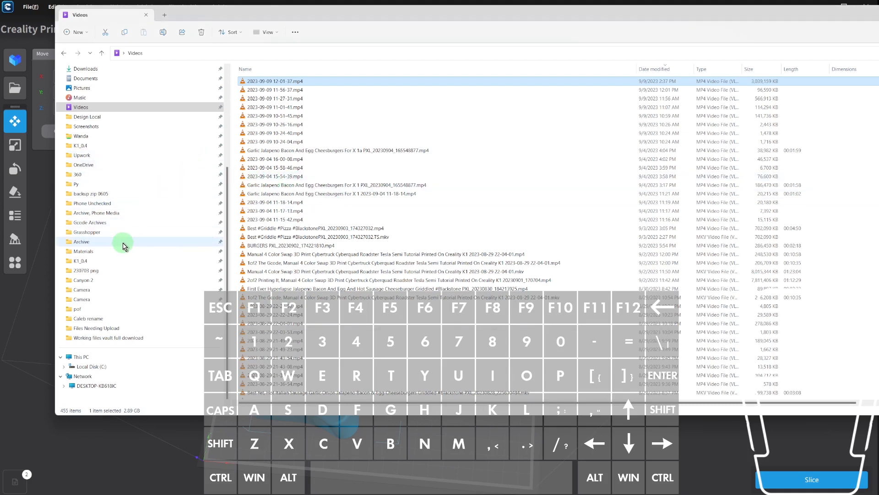
click(109, 227)
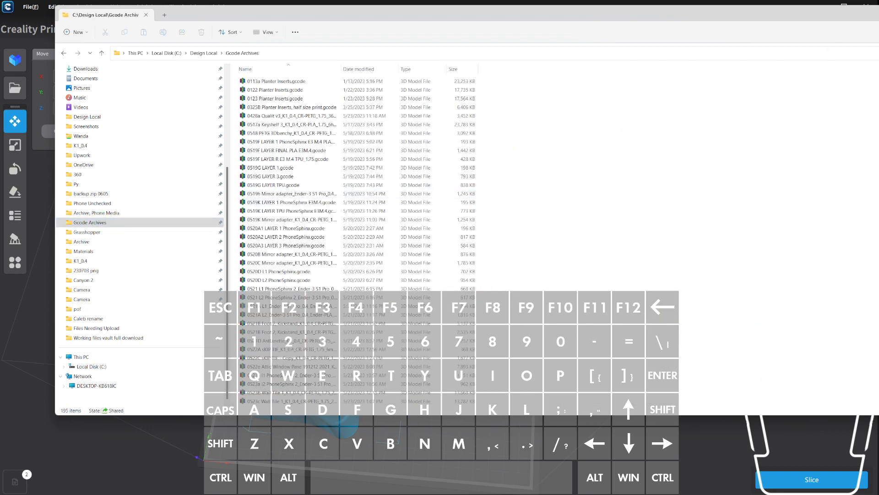
text(pc)
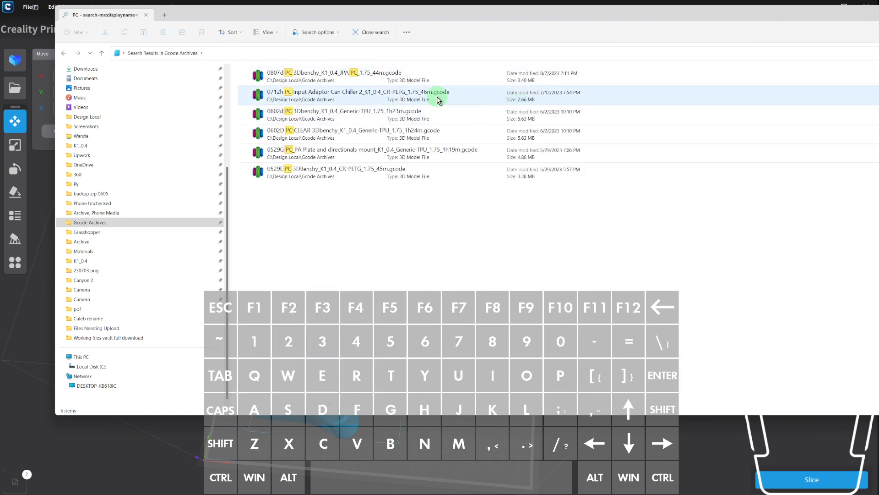
Open the archived file 0807d PC 3Dbenchy_K1_0.4_JPA PC_1.75_44m.gcode in Notepad++.
click(325, 84)
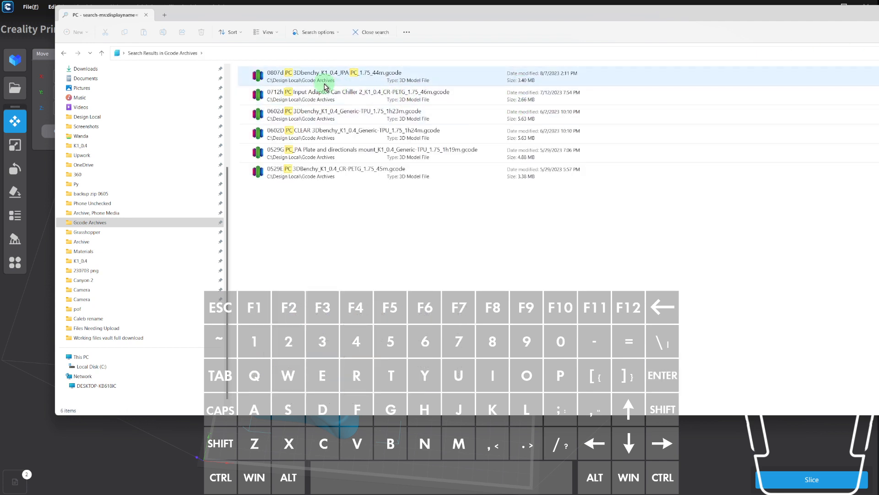
right_click(300, 77)
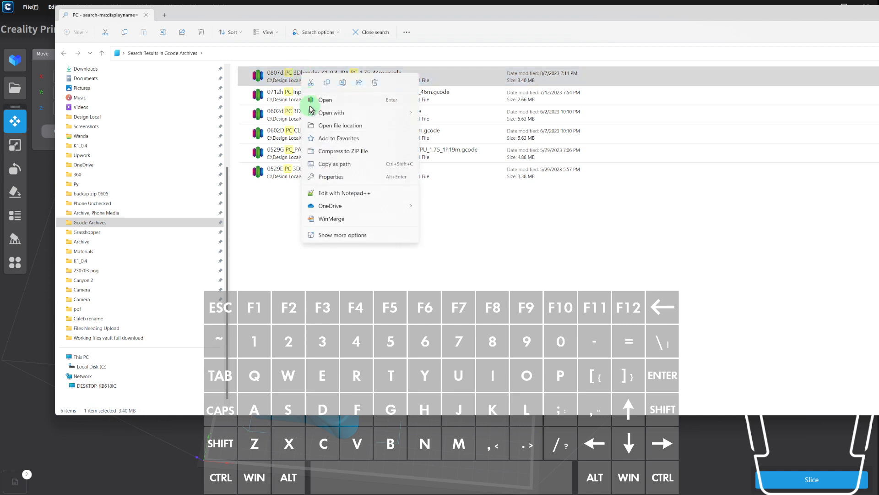
click(338, 115)
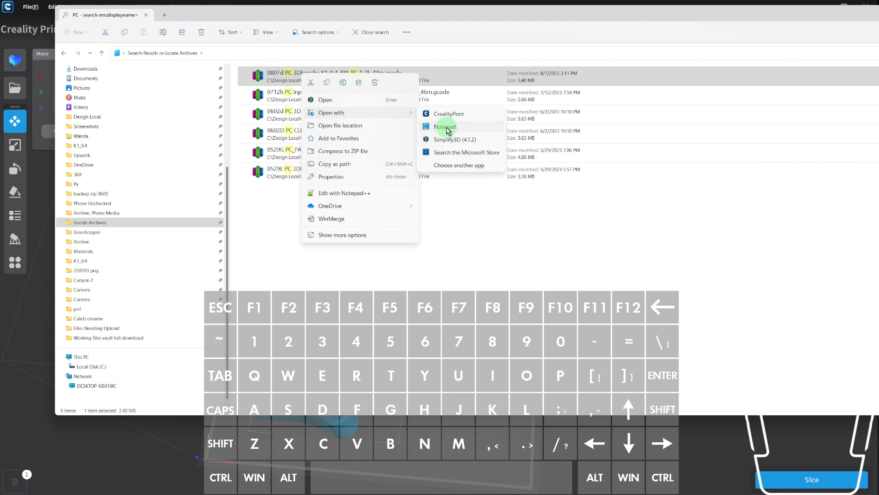
click(353, 192)
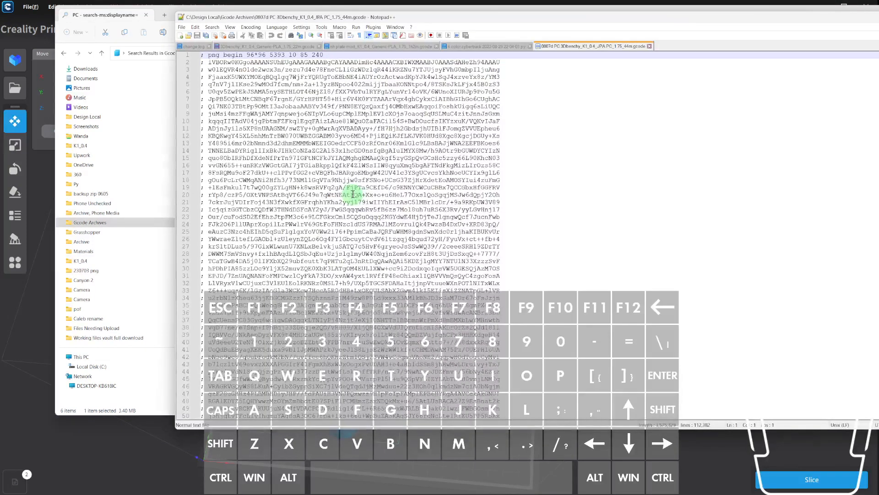
Find "TEMP" in the G-code file and move the search dialog clear of the text.
click(376, 178)
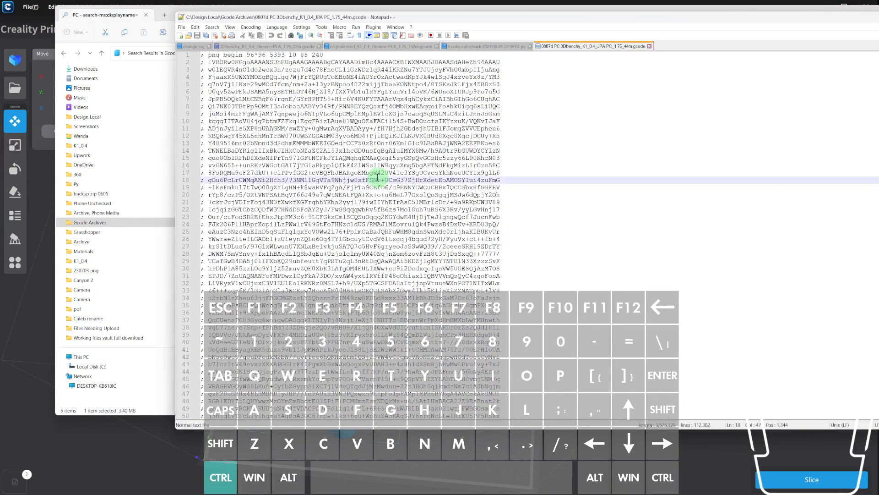
double_click(377, 178)
key(ctrl+f)
text(TE)
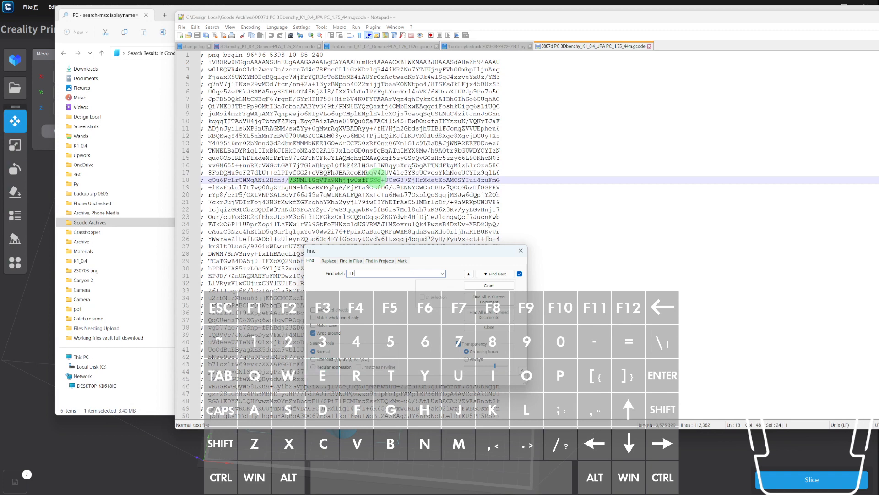
text(MP)
key(Return)
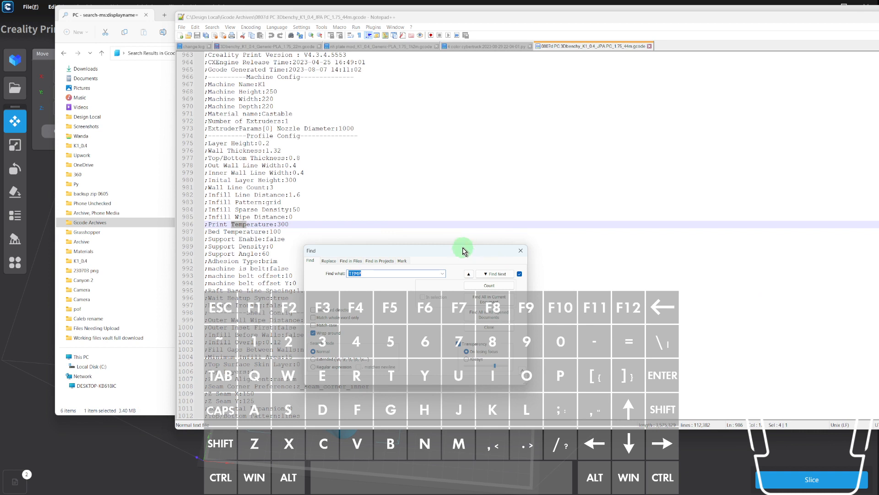
drag(463, 252, 662, 212)
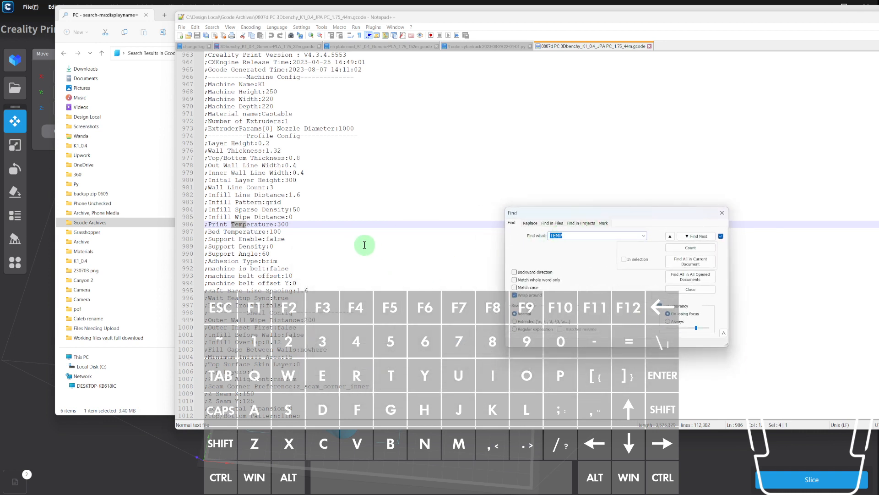
Read the G-code header's profile, shell, support, and print speed and travel settings.
scroll(340, 232, up, 2)
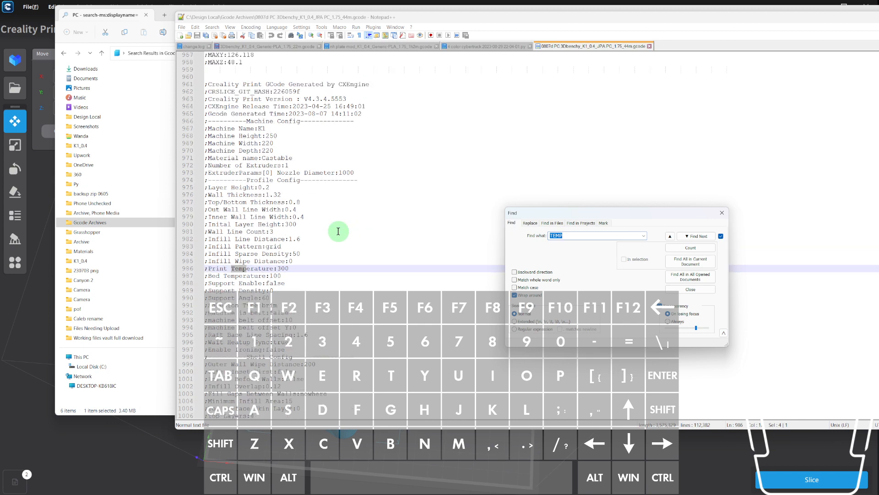
scroll(338, 231, down, 3)
scroll(337, 231, down, 1)
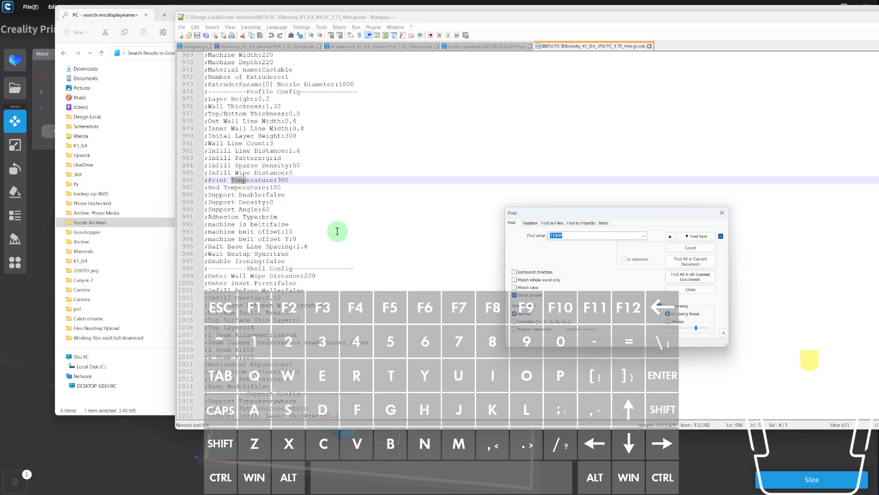
scroll(337, 232, down, 2)
scroll(337, 231, down, 2)
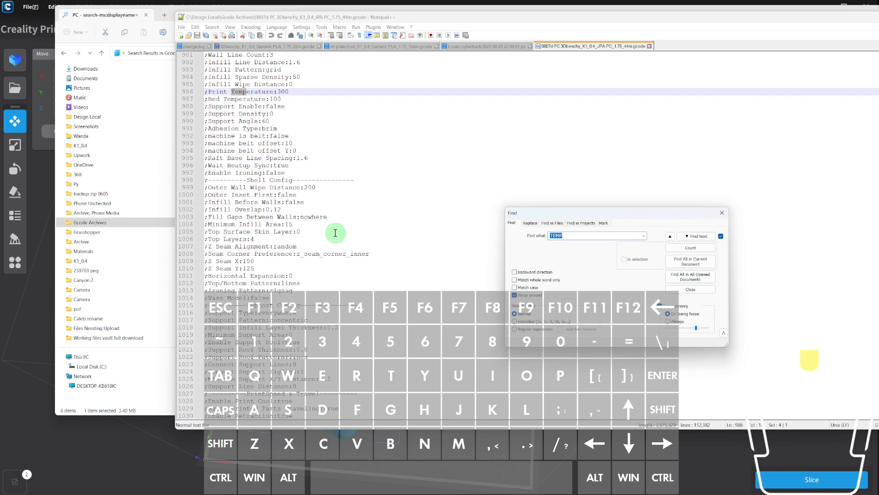
scroll(335, 232, down, 1)
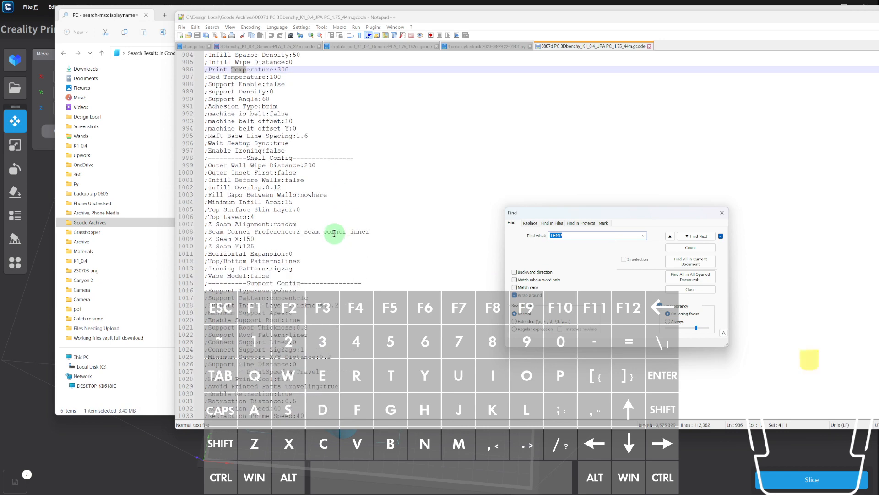
scroll(335, 232, down, 3)
scroll(334, 232, down, 1)
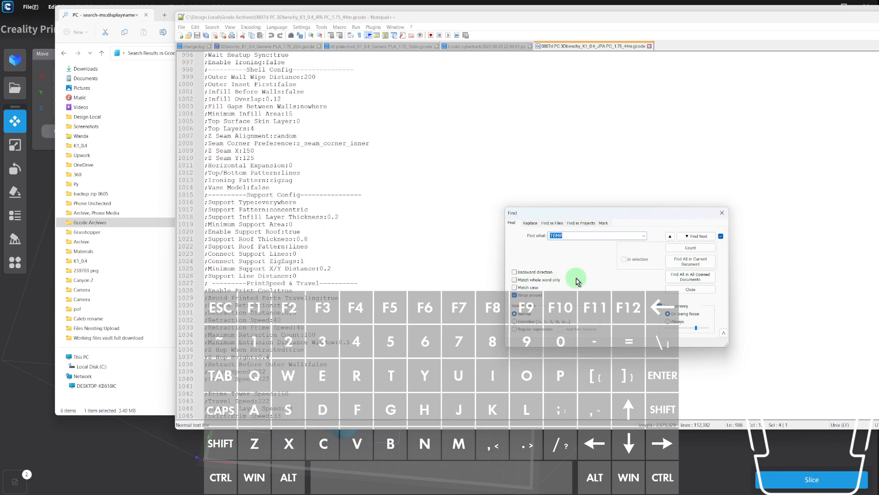
scroll(377, 291, down, 2)
scroll(361, 322, down, 2)
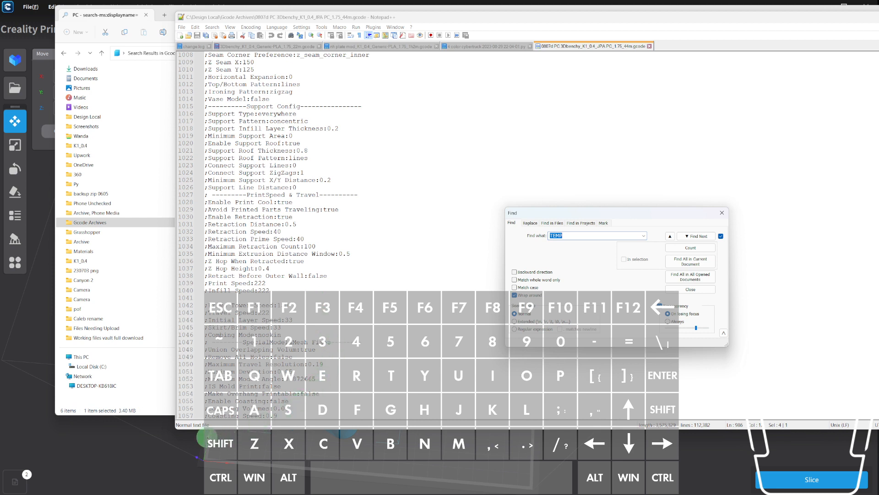
Switch back to Creality Print and set the PC Normal profile's printing, initial printing and final printing temperatures to 300 °C.
click(160, 437)
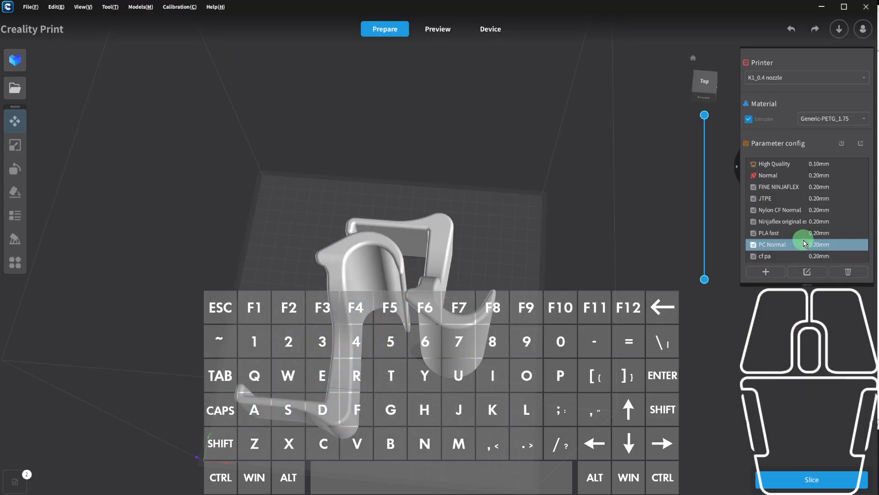
double_click(784, 245)
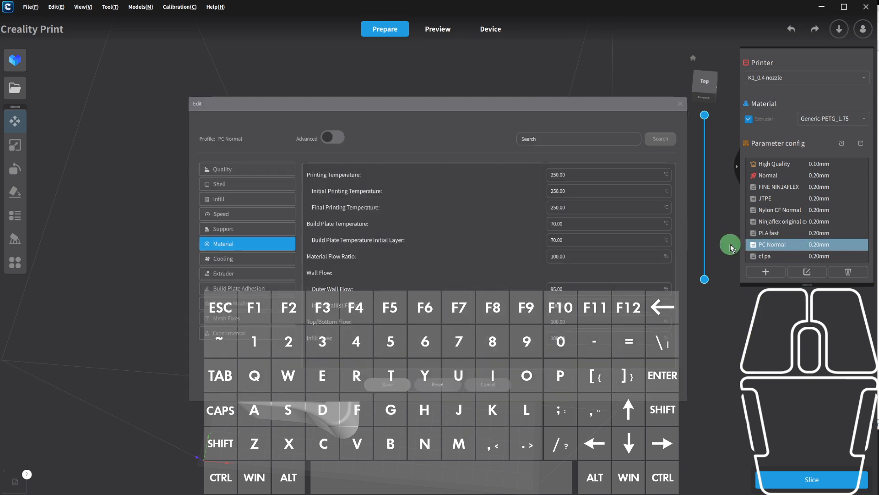
drag(600, 175, 553, 173)
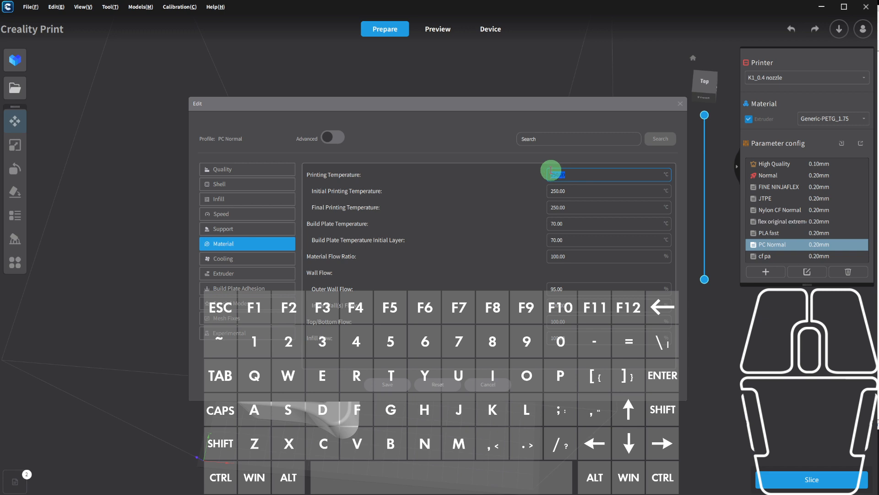
text(300)
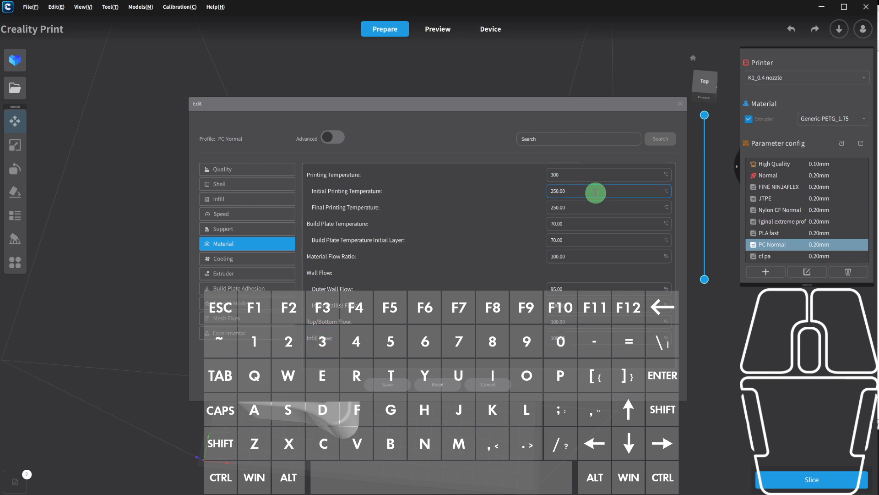
click(591, 191)
text(300)
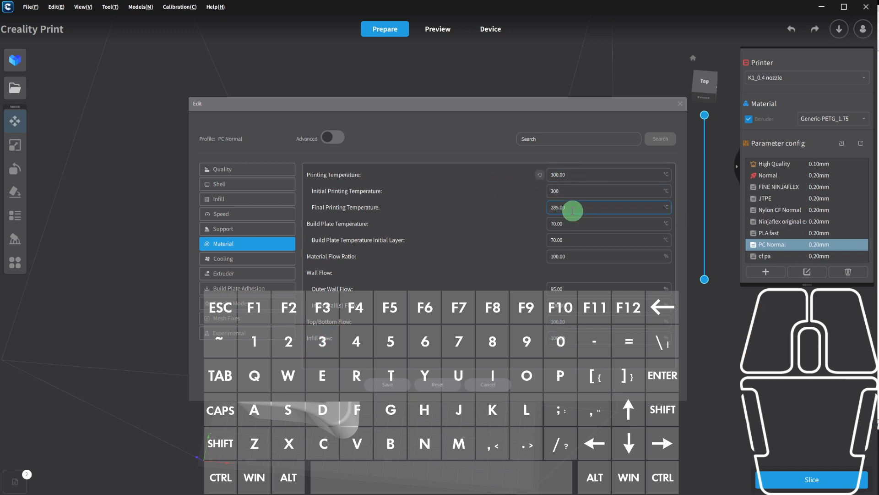
click(573, 208)
text(300)
Set the PC Normal profile's build plate temperature and initial-layer build plate temperature to 100 °C.
click(578, 227)
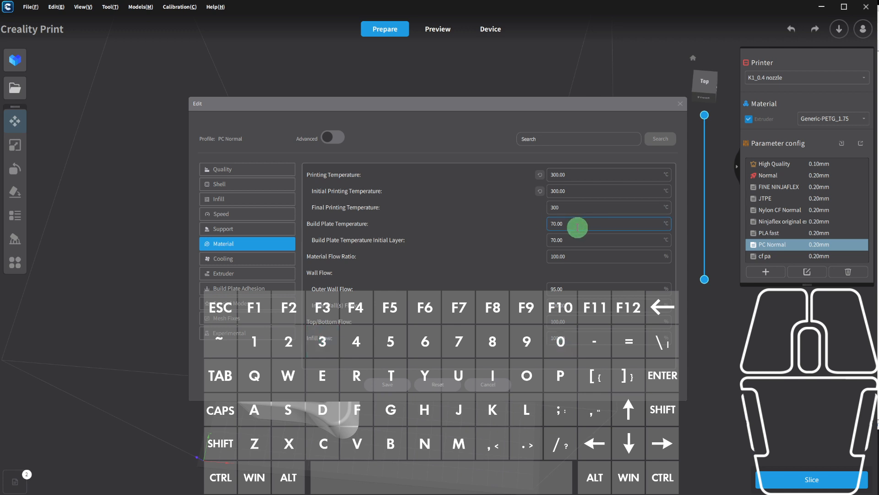
double_click(575, 224)
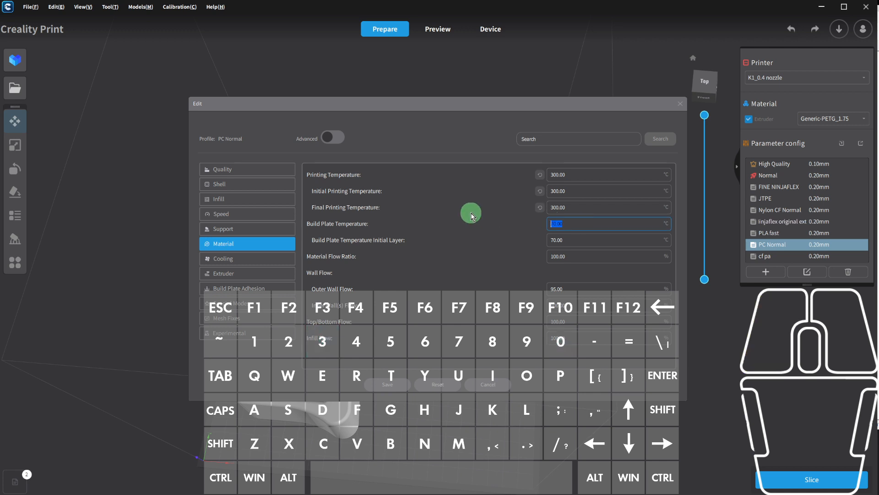
text(100)
click(595, 242)
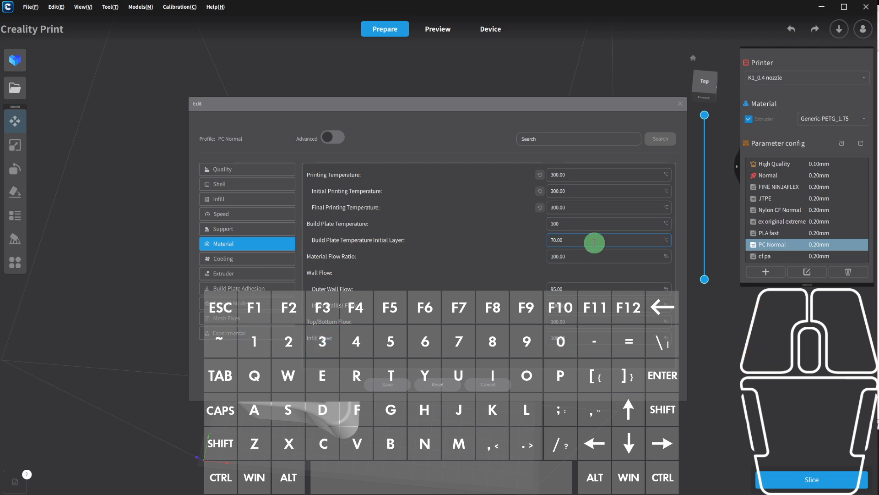
click(589, 258)
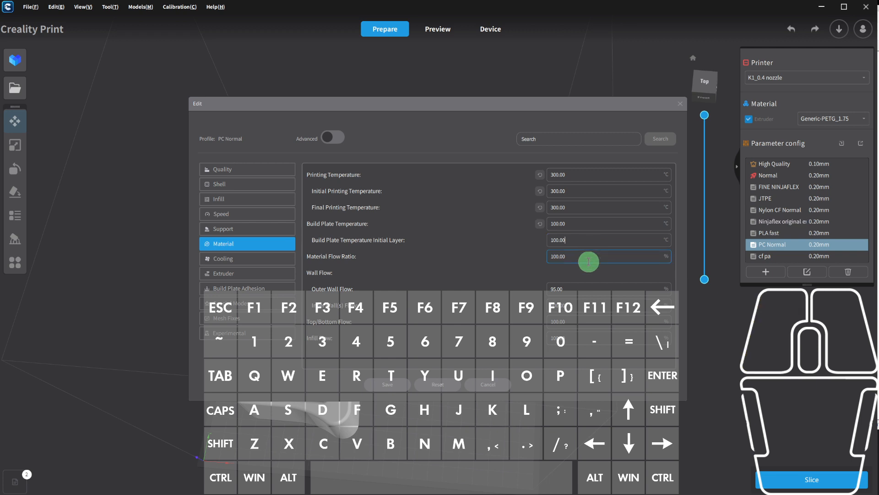
click(612, 306)
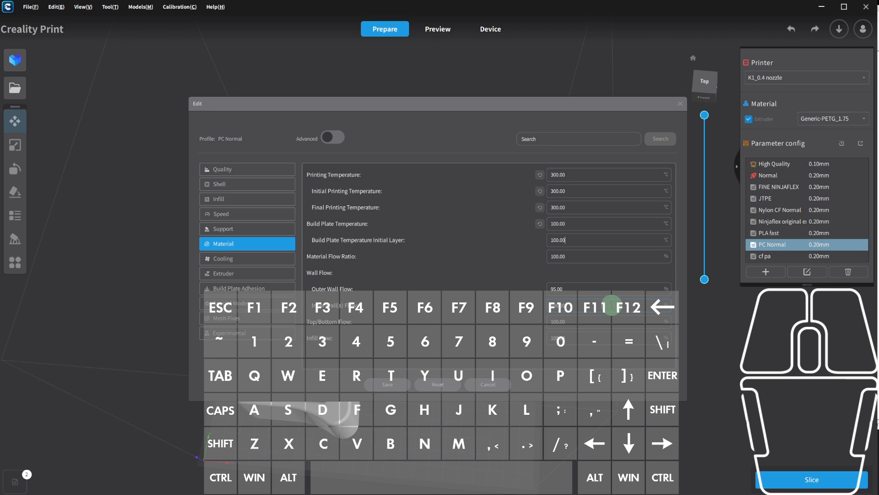
click(576, 284)
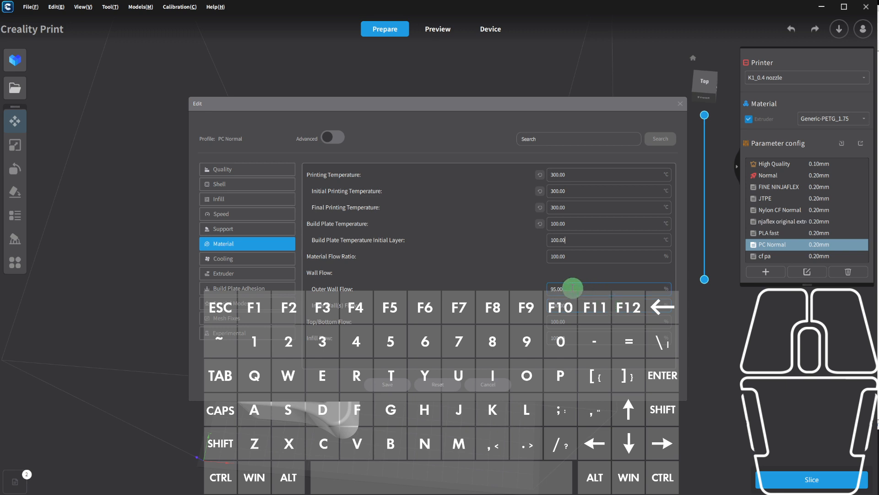
Set the PC Normal profile's outer wall flow to 100%.
drag(572, 287, 500, 281)
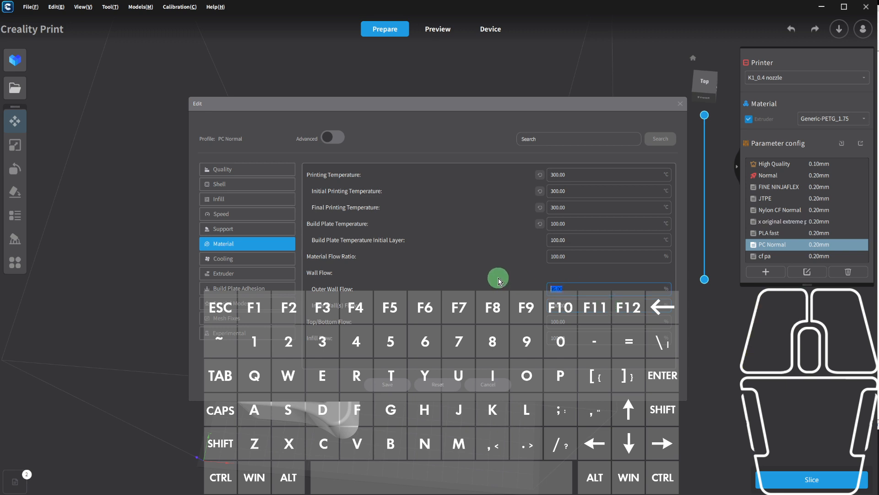
text(100)
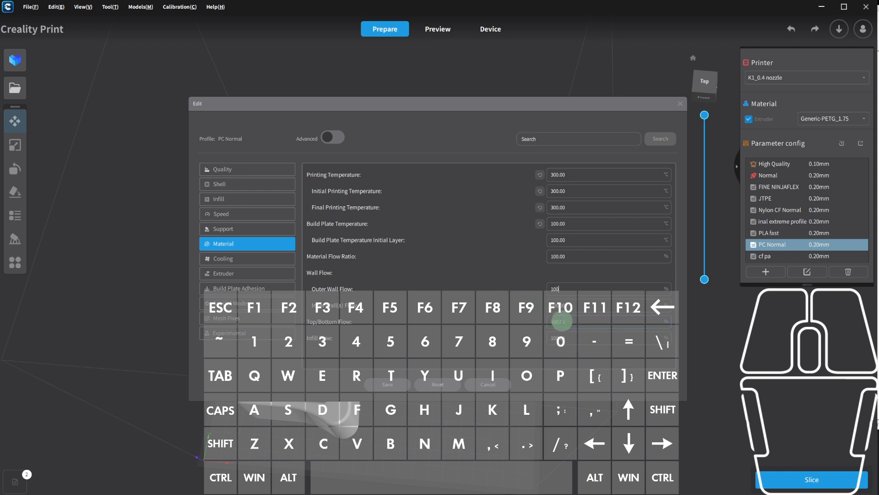
click(576, 319)
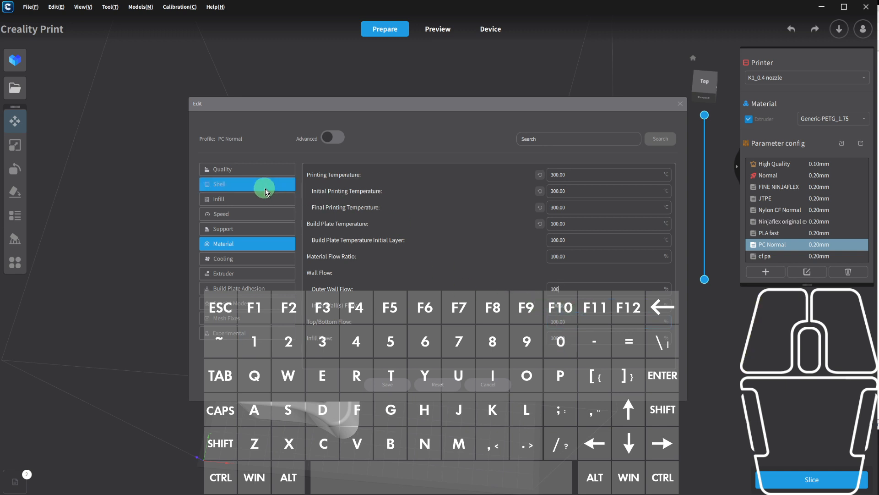
Set the wall line count to 8 in the shell settings and save the PC Normal profile.
click(236, 171)
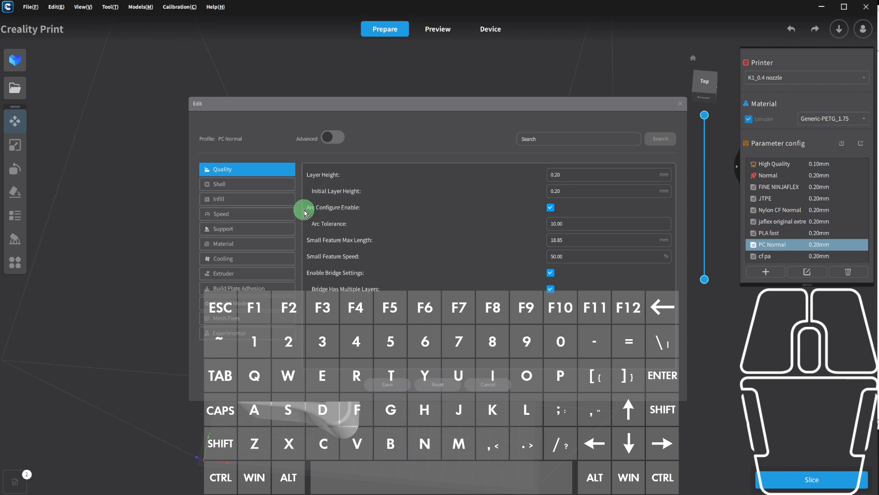
click(245, 189)
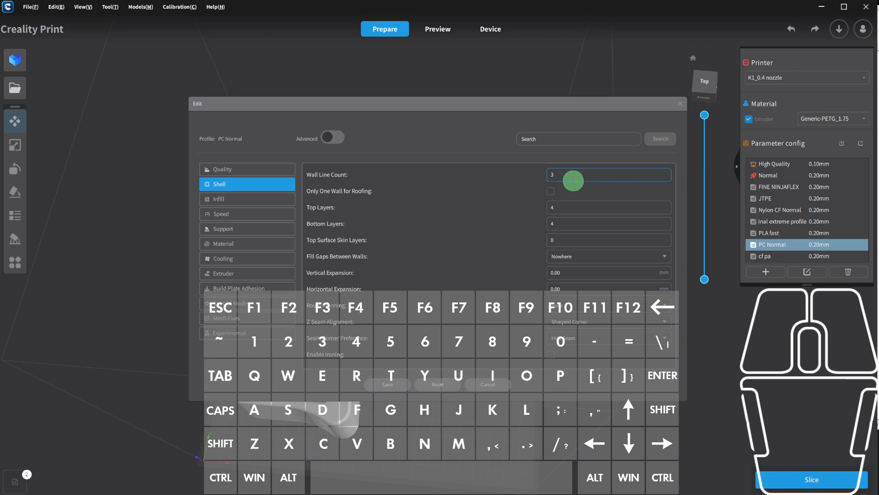
drag(573, 175, 498, 173)
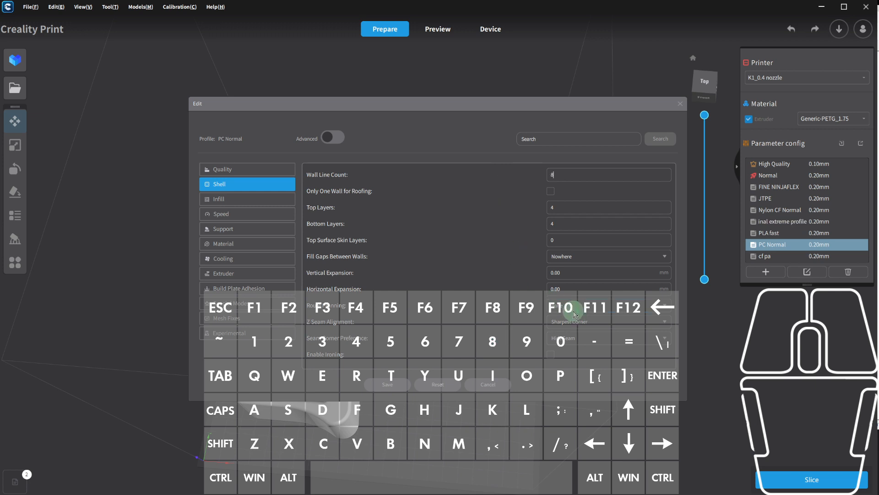
click(584, 210)
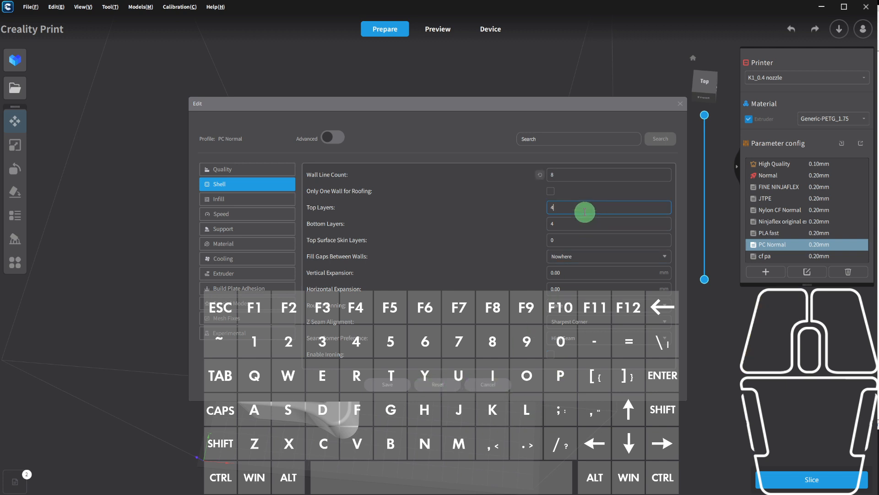
click(387, 384)
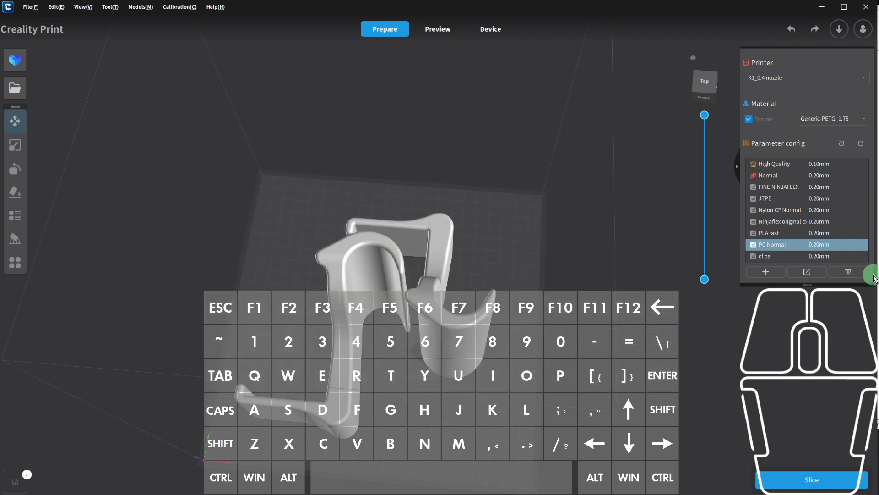
Reopen the PC Normal profile for editing at the shell's wall line count.
double_click(773, 247)
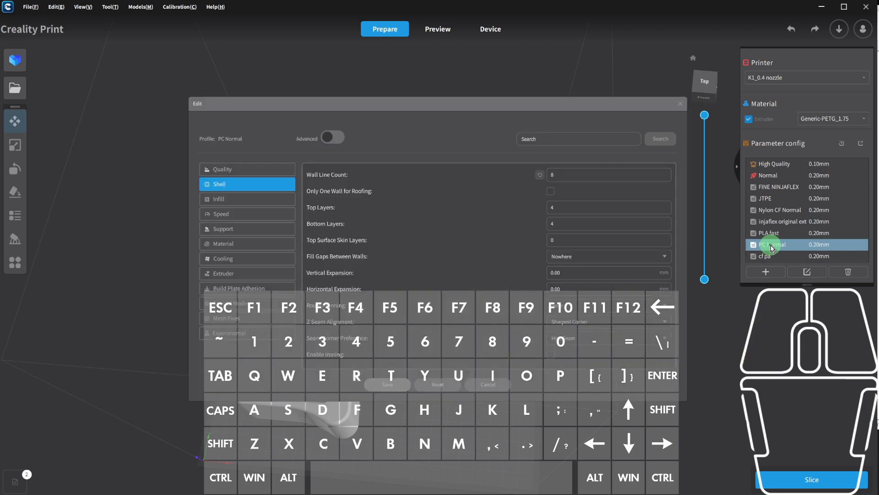
click(572, 175)
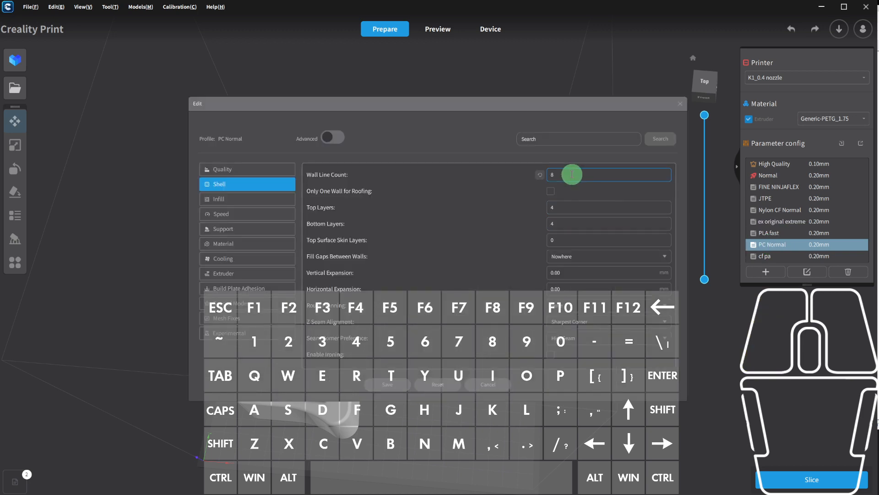